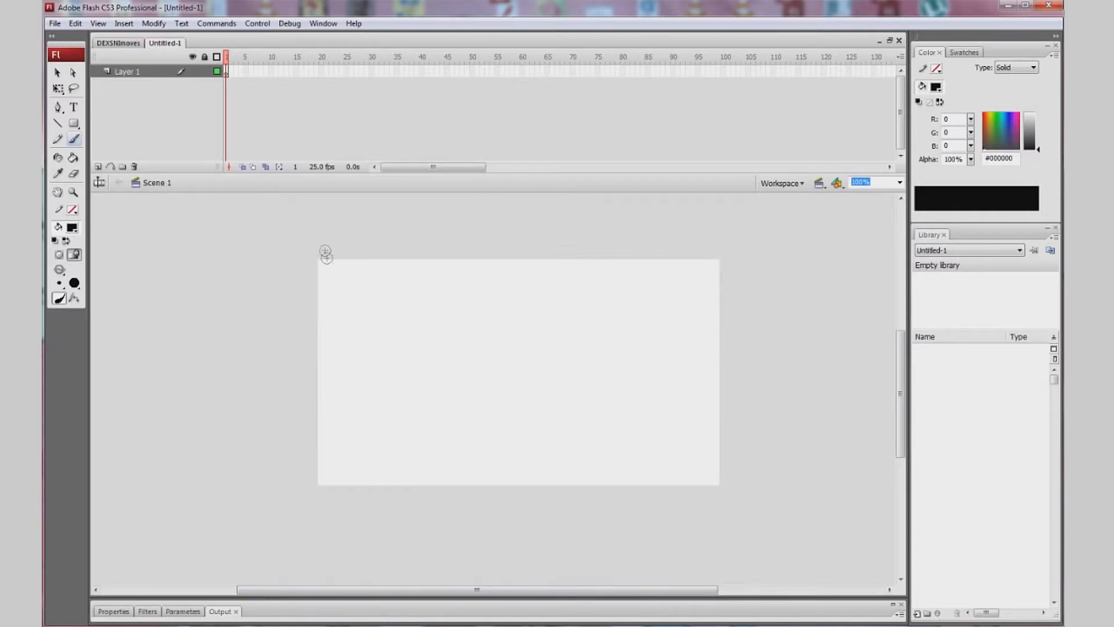
Brush a test circle over the stage's upper-left corner and undo it
{"action": "mouse_move", "coordinate": [351, 279]}
{"action": "left_mouse_down"}
{"action": "mouse_move", "coordinate": [428, 290]}
{"action": "mouse_move", "coordinate": [346, 275]}
{"action": "left_mouse_up"}
{"action": "key", "text": "v"}
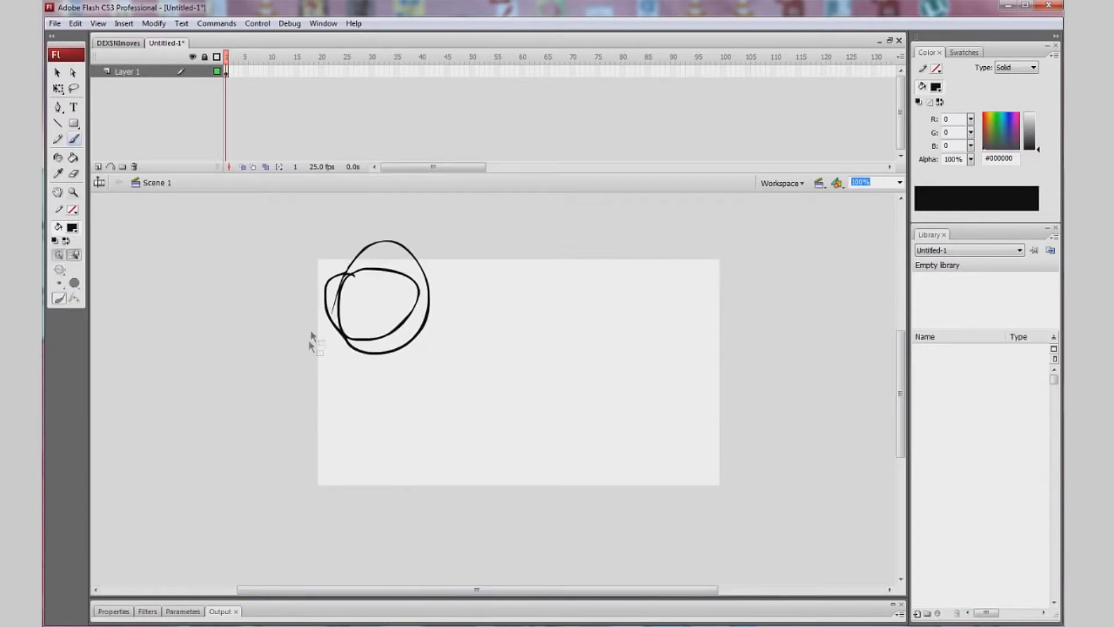
{"action": "key", "text": "z"}
{"action": "left_click", "coordinate": [75, 141]}
{"action": "key", "text": "ctrl+z"}
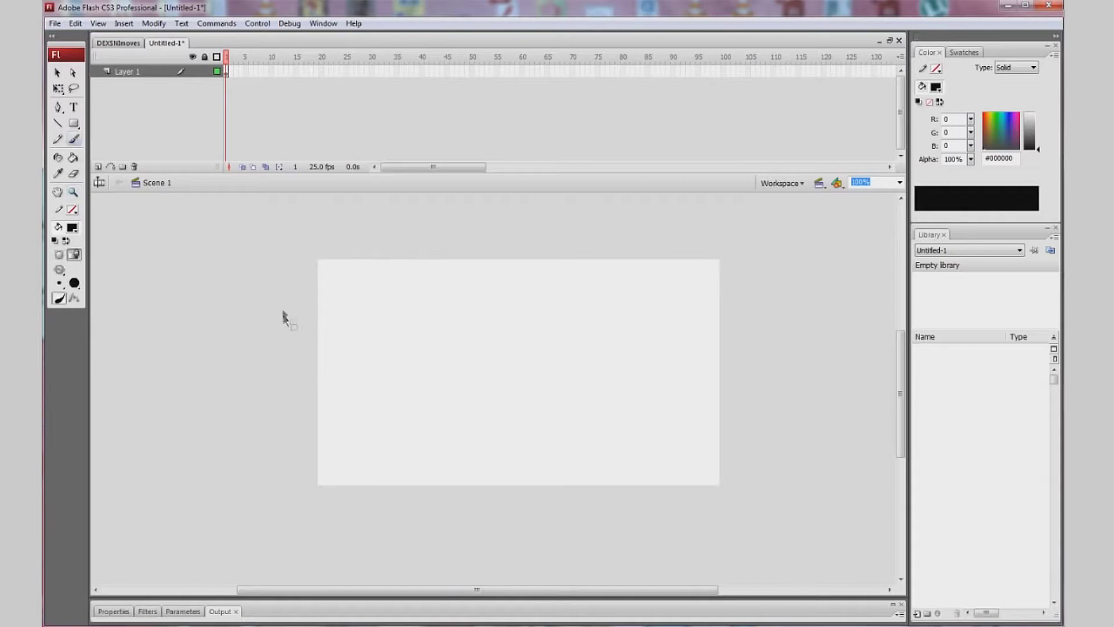
Scribble zigzag brush strokes across the stage's left edge and undo them
{"action": "mouse_move", "coordinate": [294, 268]}
{"action": "left_mouse_down"}
{"action": "mouse_move", "coordinate": [333, 264]}
{"action": "mouse_move", "coordinate": [290, 270]}
{"action": "mouse_move", "coordinate": [319, 233]}
{"action": "mouse_move", "coordinate": [373, 360]}
{"action": "mouse_move", "coordinate": [493, 367]}
{"action": "mouse_move", "coordinate": [449, 482]}
{"action": "left_mouse_up"}
{"action": "key", "text": "ctrl+z"}
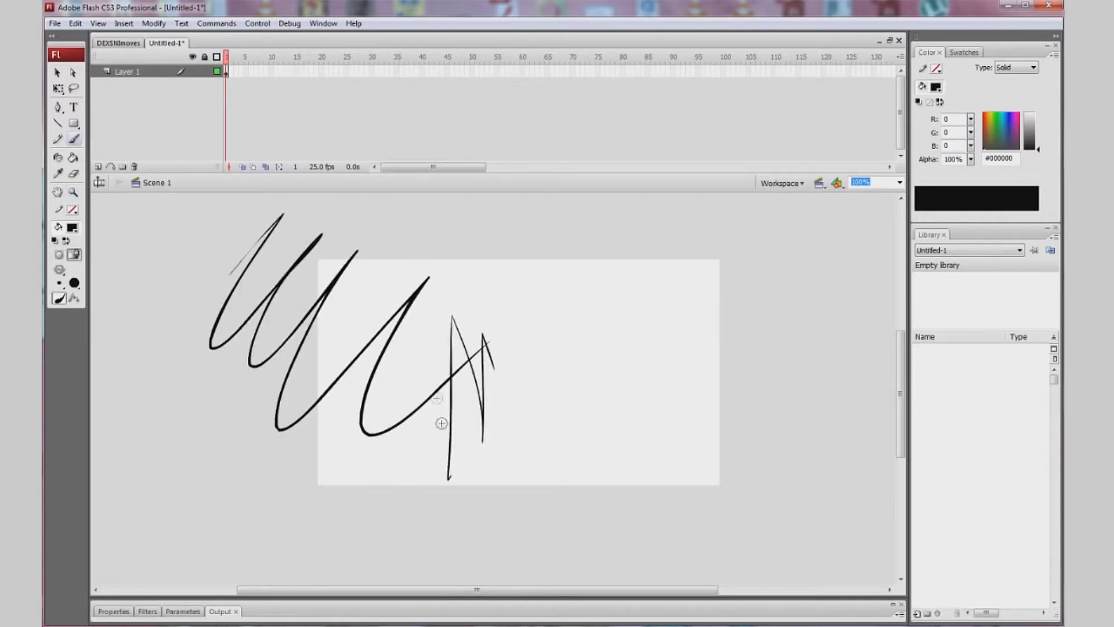
{"action": "key", "text": "ctrl+z"}
{"action": "key", "text": "ctrl+z"}
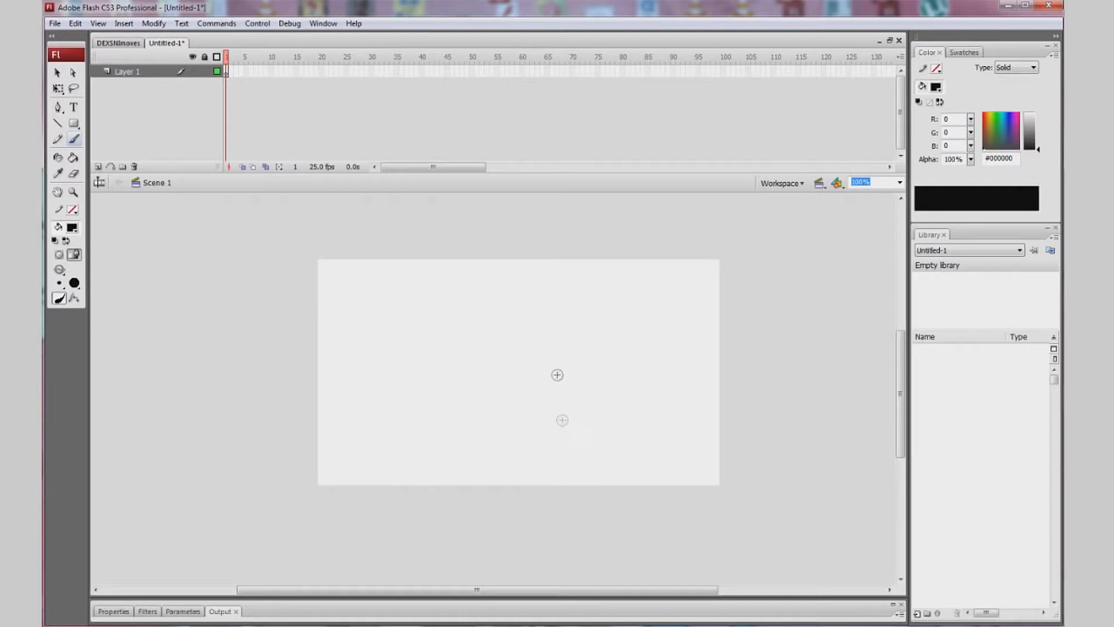
Brush a circle on the stage with lines along its left and bottom edges, and undo all the strokes
{"action": "mouse_move", "coordinate": [532, 258]}
{"action": "left_mouse_down"}
{"action": "mouse_move", "coordinate": [496, 257]}
{"action": "mouse_move", "coordinate": [575, 287]}
{"action": "left_mouse_up"}
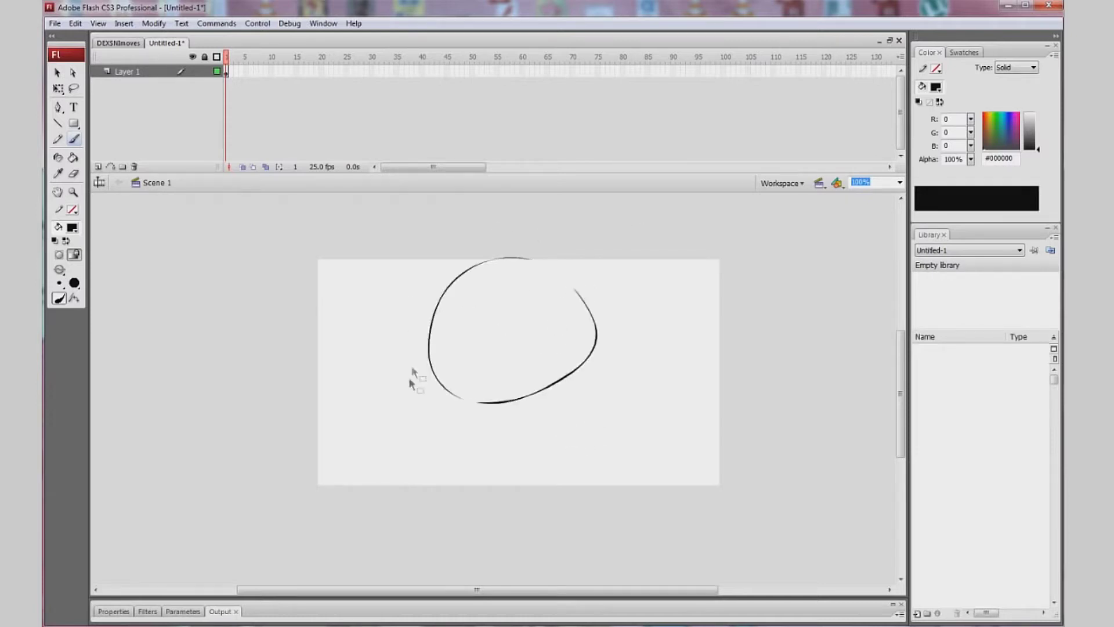
{"action": "left_click_drag", "start_coordinate": [307, 264], "coordinate": [304, 439]}
{"action": "left_click_drag", "start_coordinate": [318, 523], "coordinate": [671, 489]}
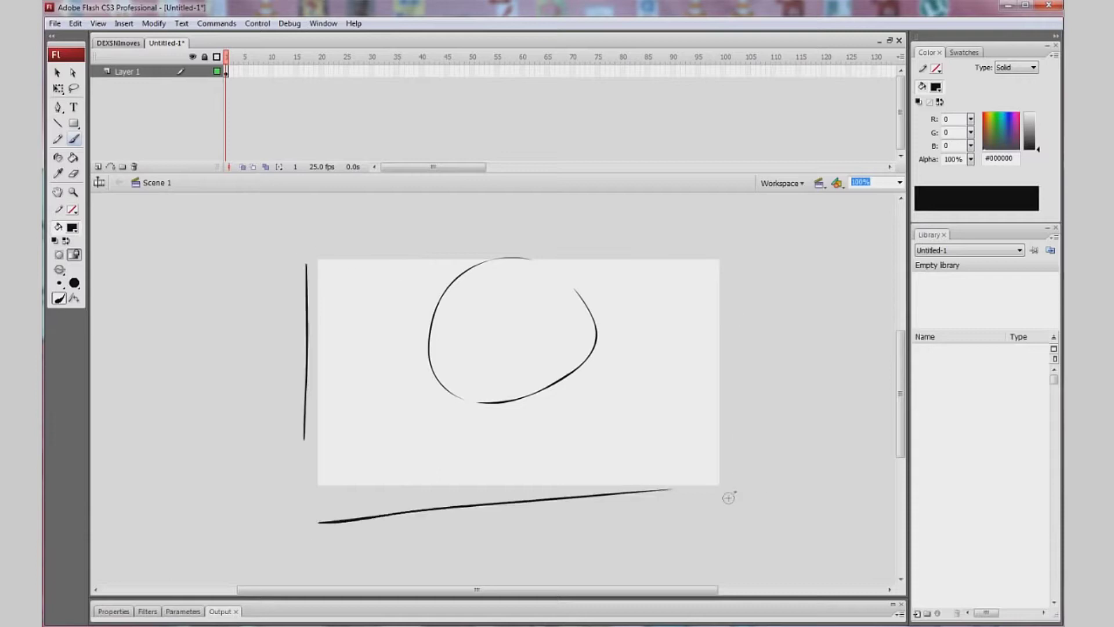
{"action": "key", "text": "ctrl+z"}
{"action": "key", "text": "ctrl+z"}
{"action": "key", "text": "ctrl+z"}
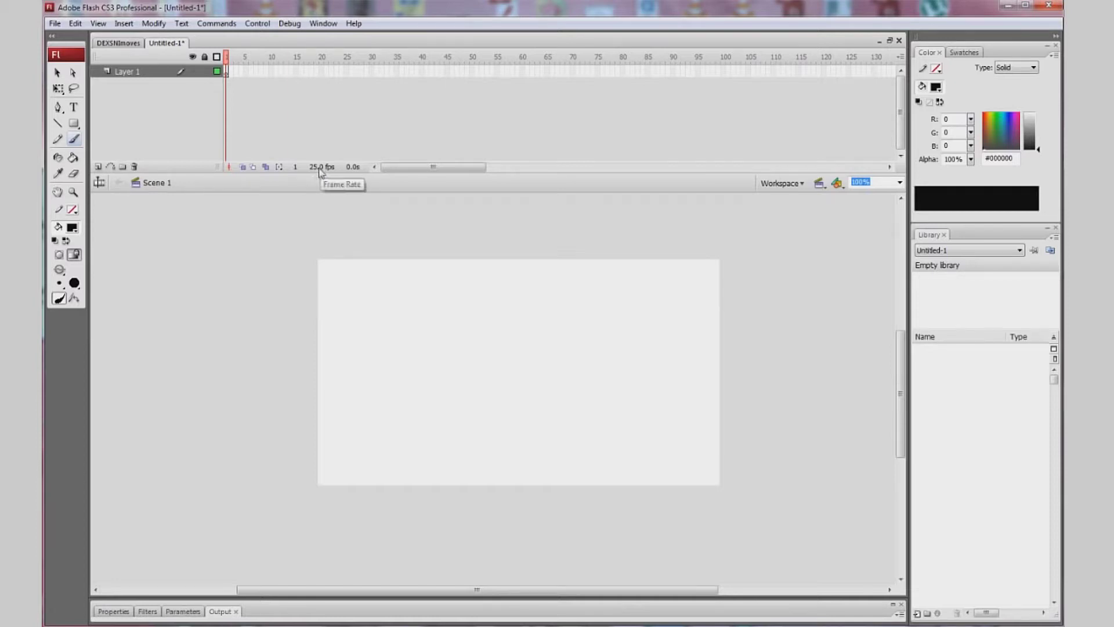
Set the document's background color to blue #0066FF in the document properties
{"action": "left_click", "coordinate": [322, 172]}
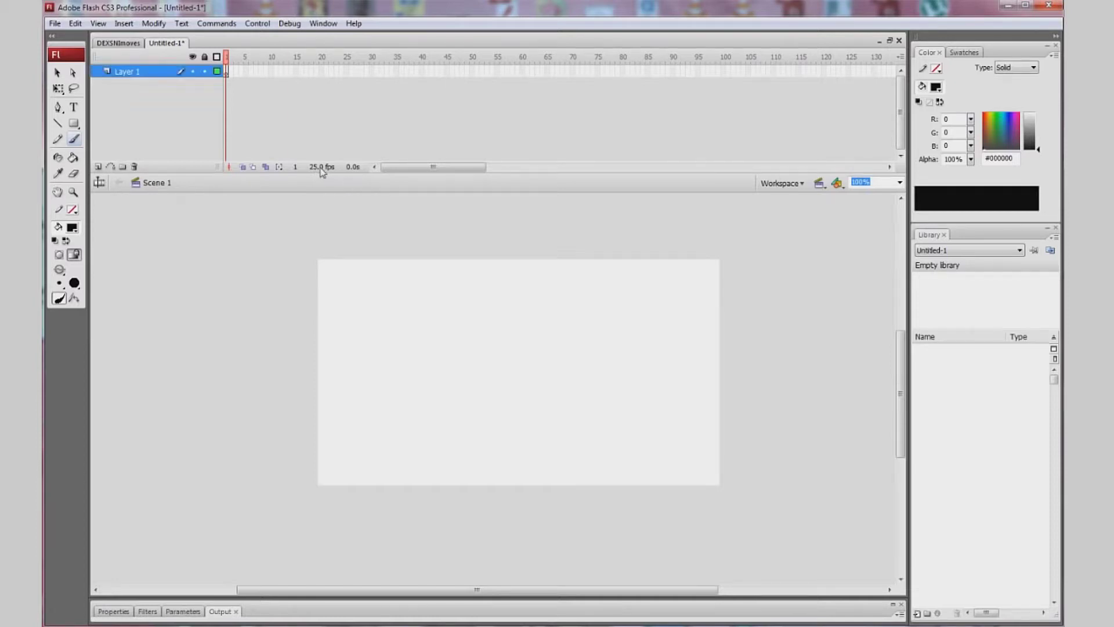
{"action": "double_click", "coordinate": [323, 172]}
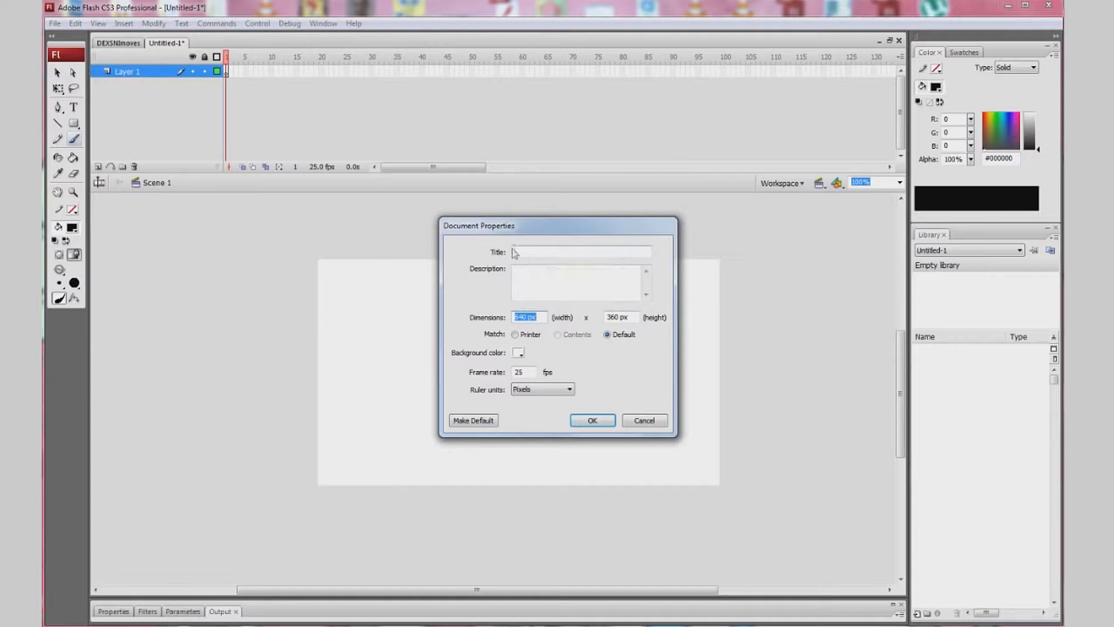
{"action": "left_click", "coordinate": [519, 281]}
{"action": "left_click", "coordinate": [519, 353]}
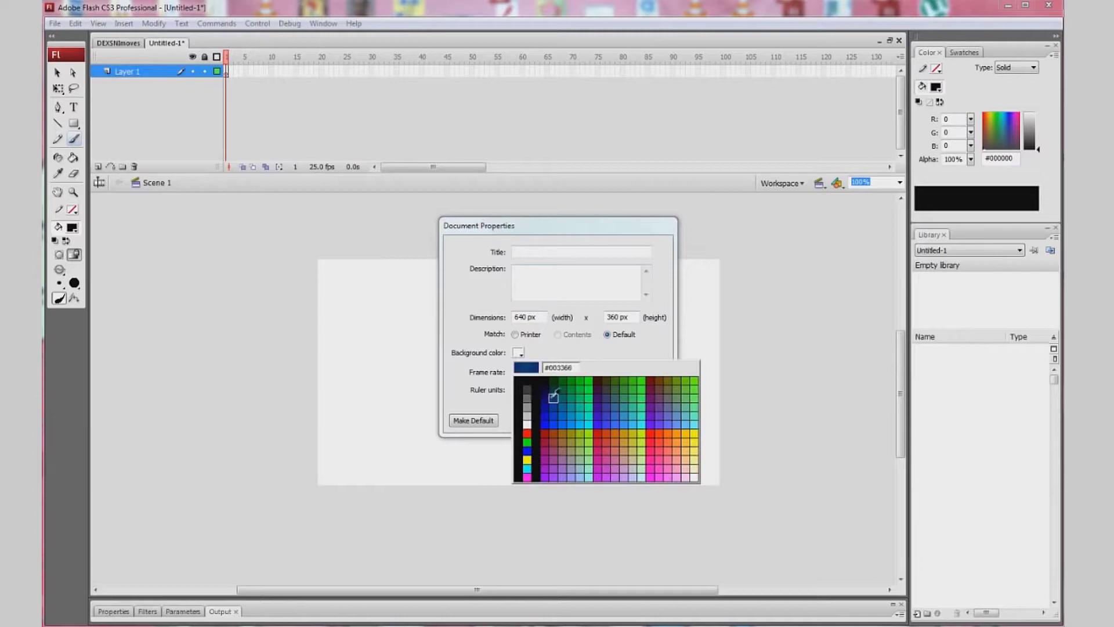
{"action": "left_click", "coordinate": [567, 420]}
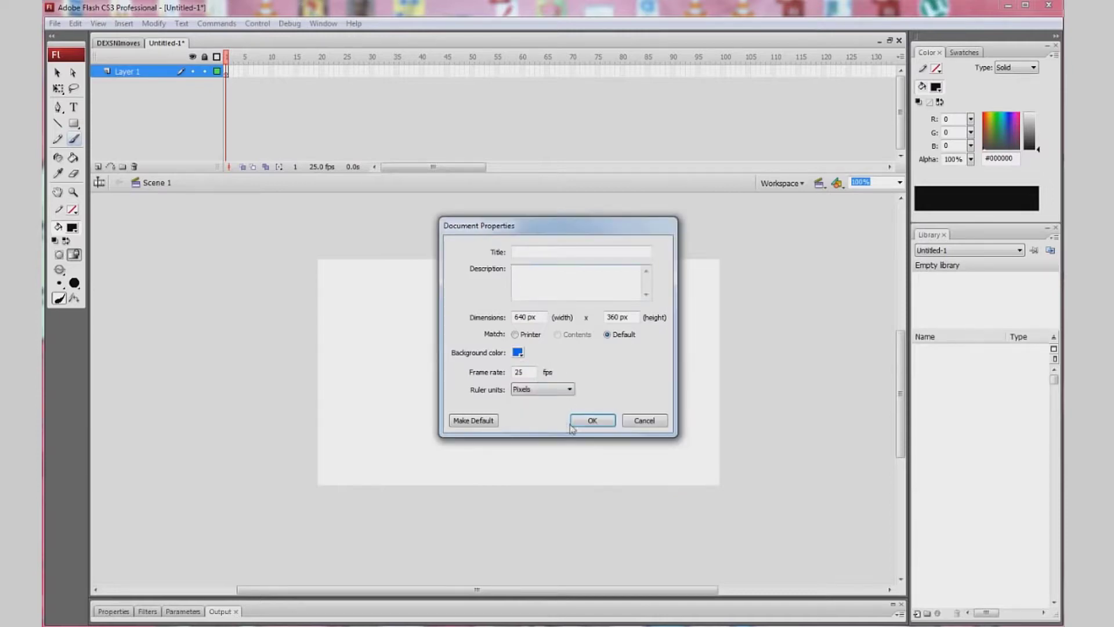
{"action": "left_click", "coordinate": [588, 422]}
Brush test strokes inside and around the edges of the blue stage, undoing each one
{"action": "left_click_drag", "start_coordinate": [540, 343], "coordinate": [577, 339]}
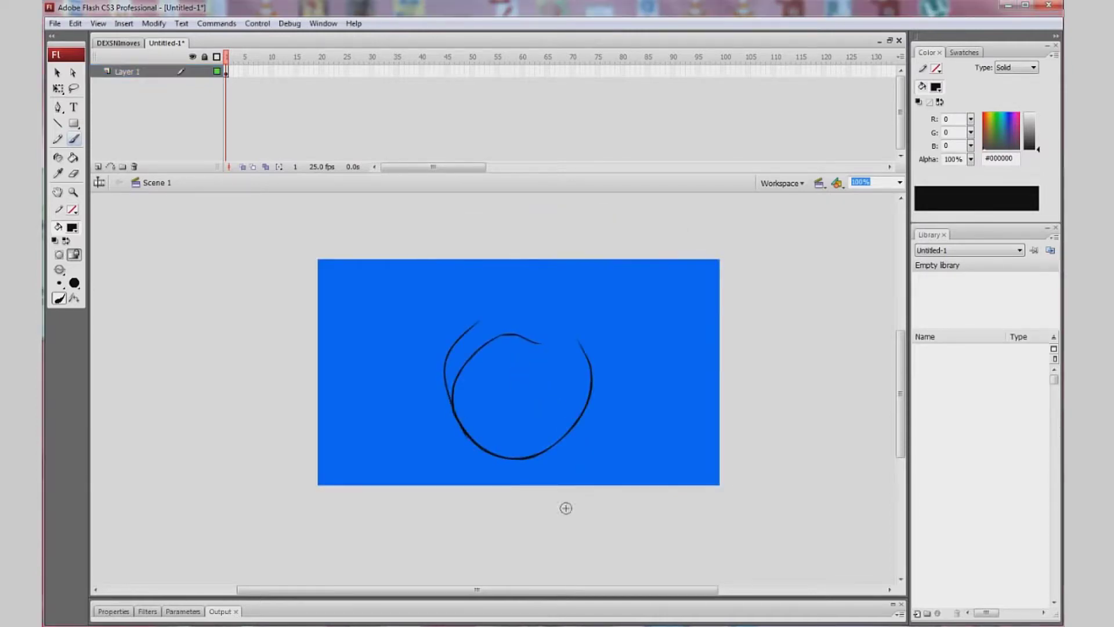
{"action": "key", "text": "ctrl+z"}
{"action": "left_click_drag", "start_coordinate": [303, 246], "coordinate": [539, 480]}
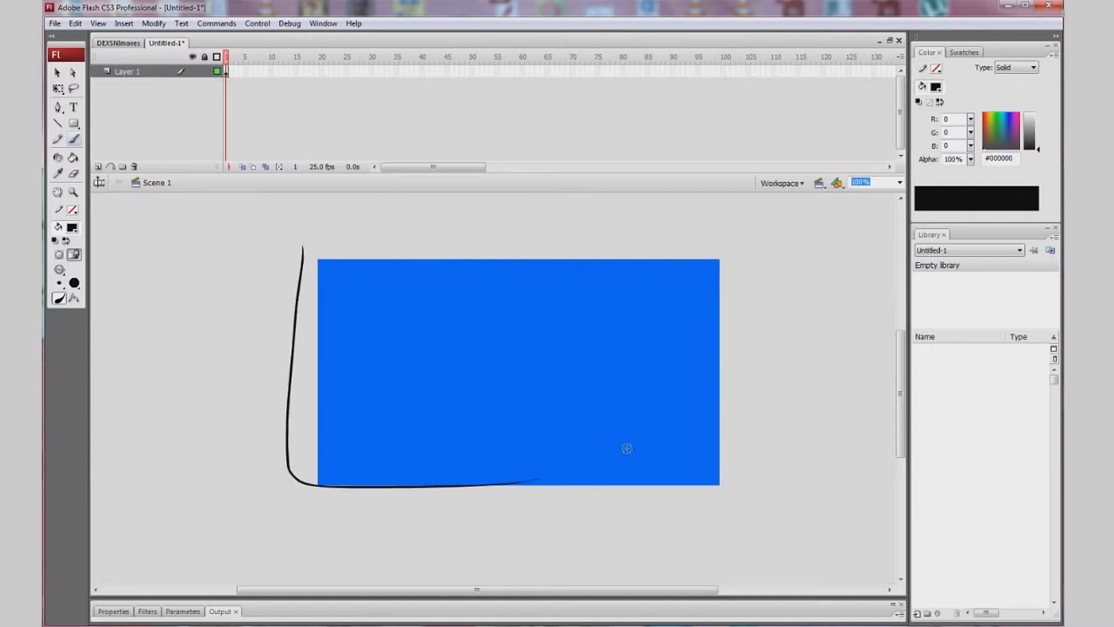
{"action": "key", "text": "ctrl+z"}
{"action": "left_click_drag", "start_coordinate": [726, 485], "coordinate": [723, 258]}
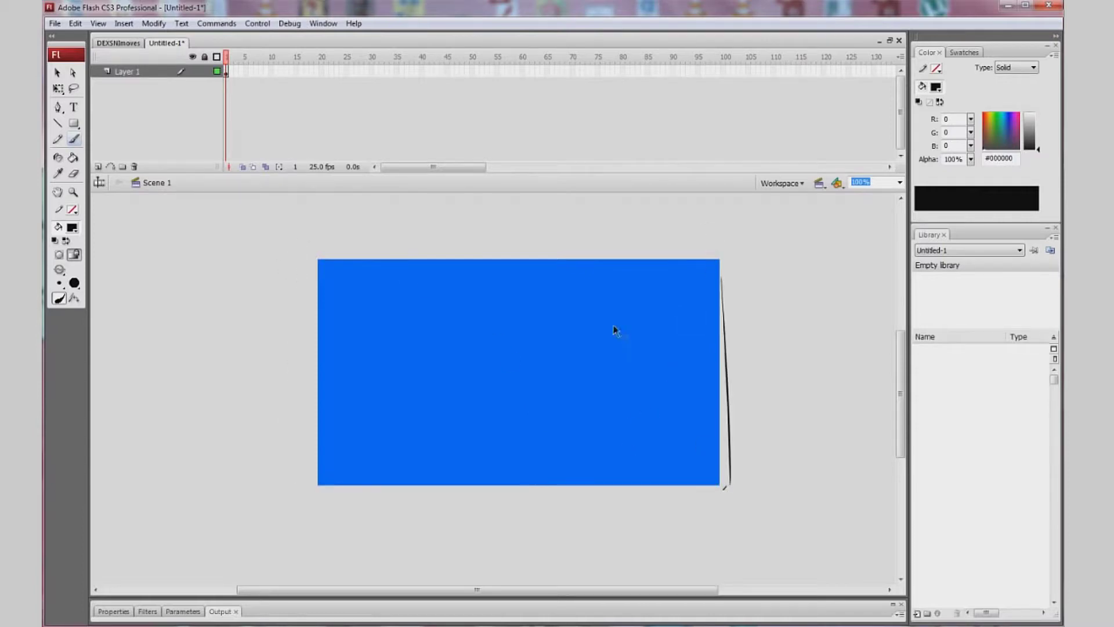
{"action": "key", "text": "ctrl+z"}
Set the document's background color to white, keep the ruler units in pixels, and make these properties the default
{"action": "double_click", "coordinate": [323, 167]}
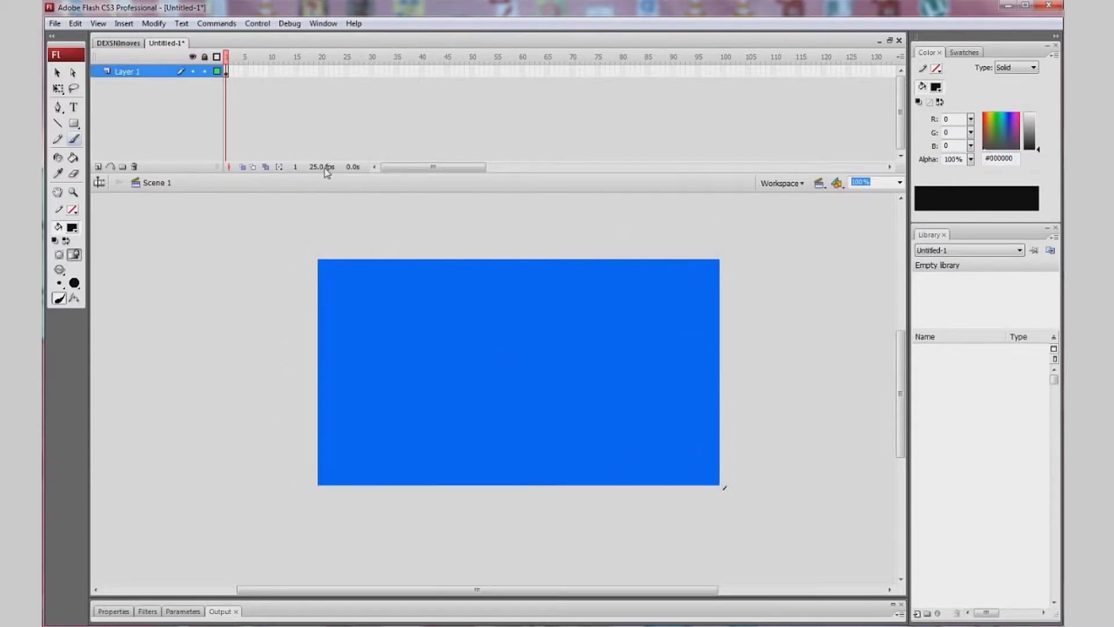
{"action": "left_click", "coordinate": [518, 352]}
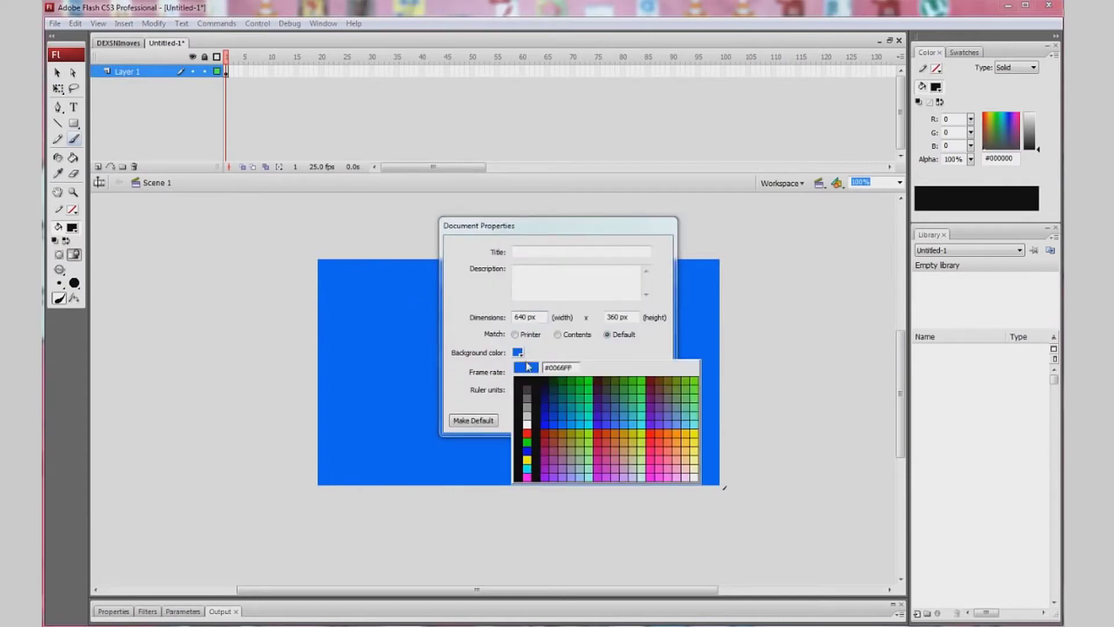
{"action": "left_click", "coordinate": [517, 421]}
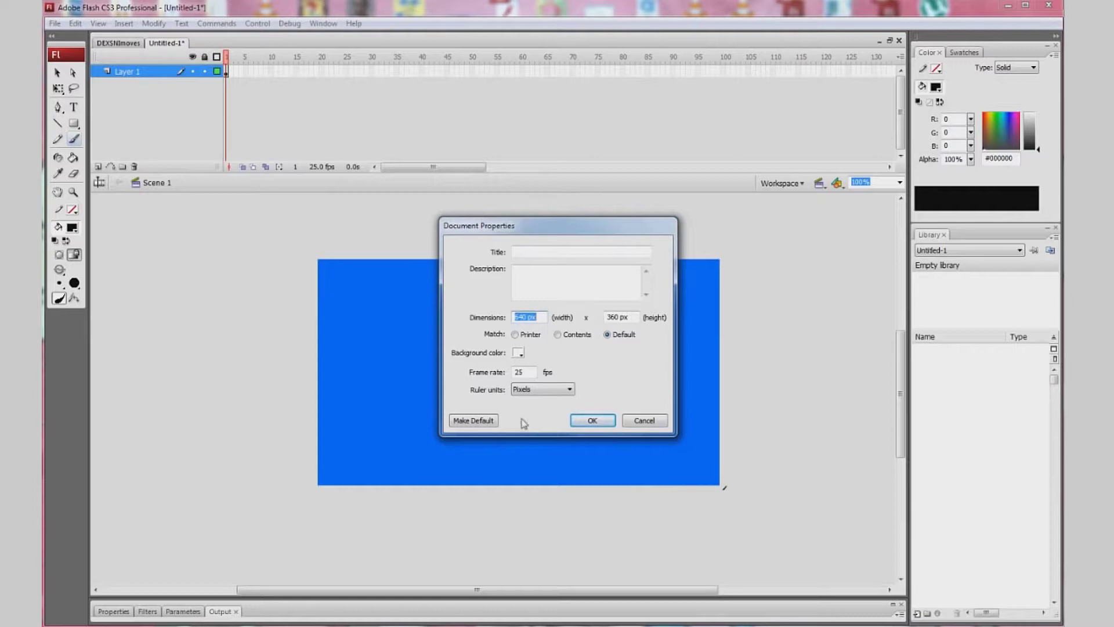
{"action": "left_click", "coordinate": [539, 389]}
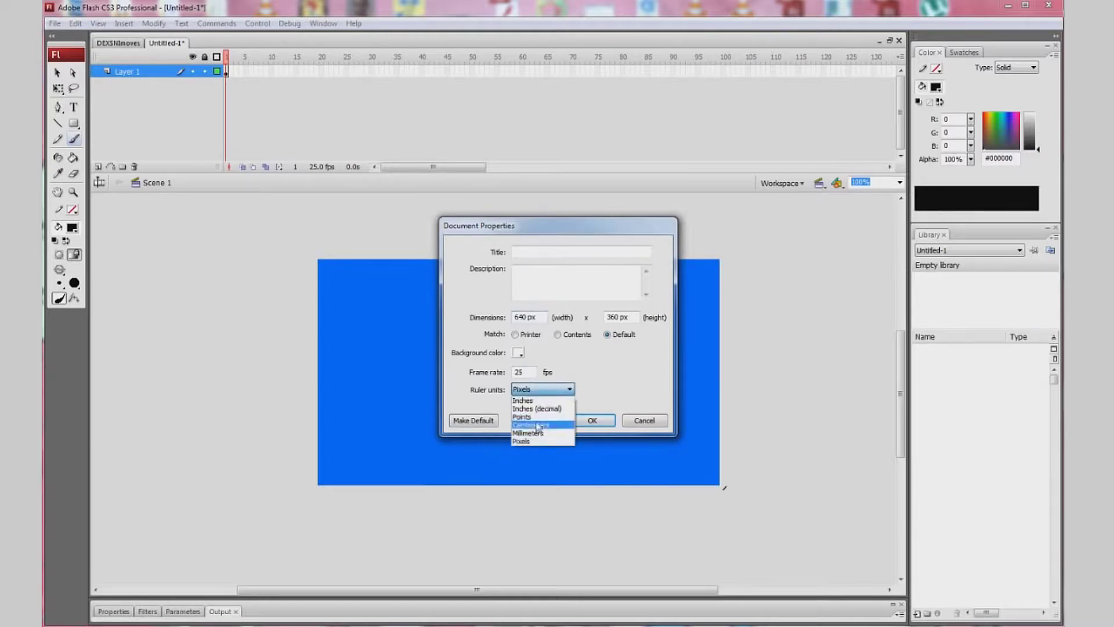
{"action": "left_click", "coordinate": [489, 383]}
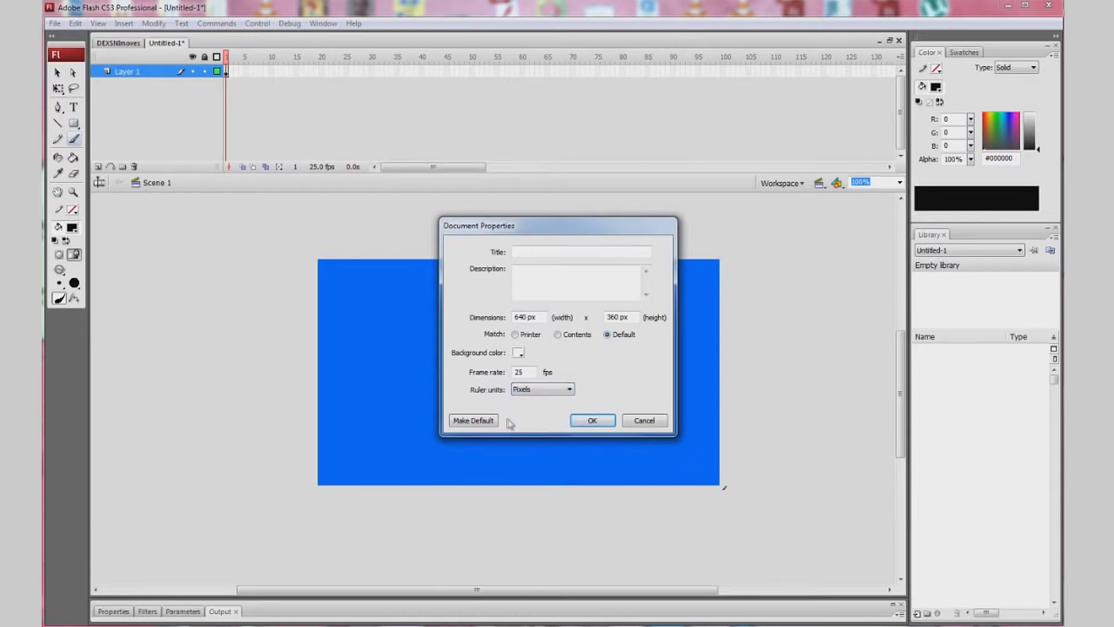
{"action": "left_click", "coordinate": [477, 423]}
{"action": "left_click", "coordinate": [486, 425]}
{"action": "left_click", "coordinate": [591, 421]}
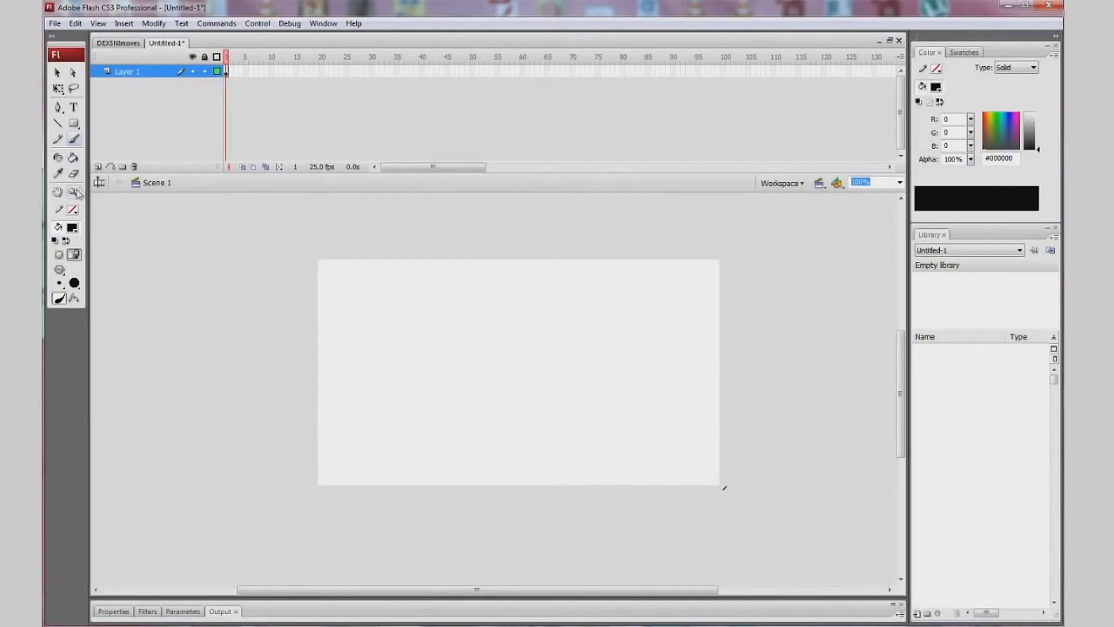
Pick the Eraser tool and switch the toolbox between single-column and double-column layouts, ending with double columns
{"action": "left_click", "coordinate": [74, 173]}
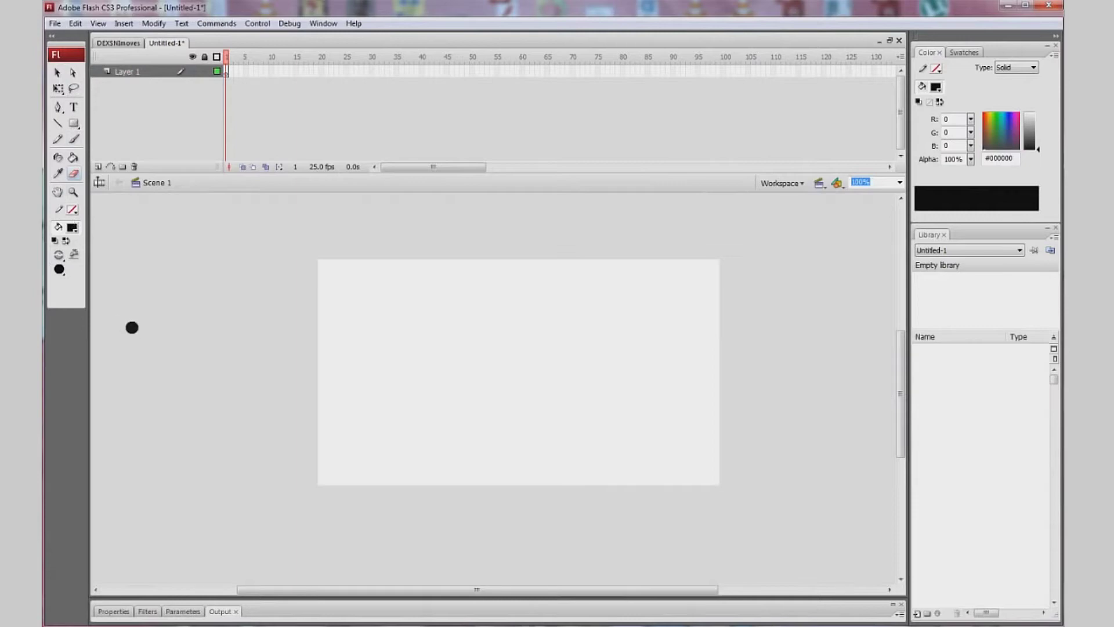
{"action": "left_click", "coordinate": [54, 37]}
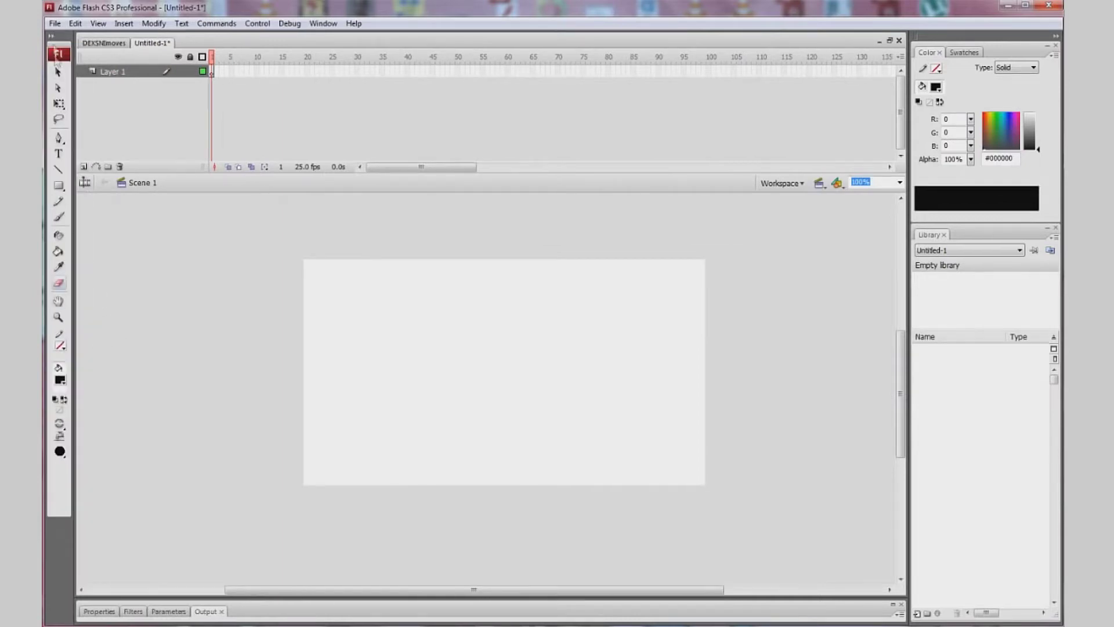
{"action": "left_click", "coordinate": [52, 36]}
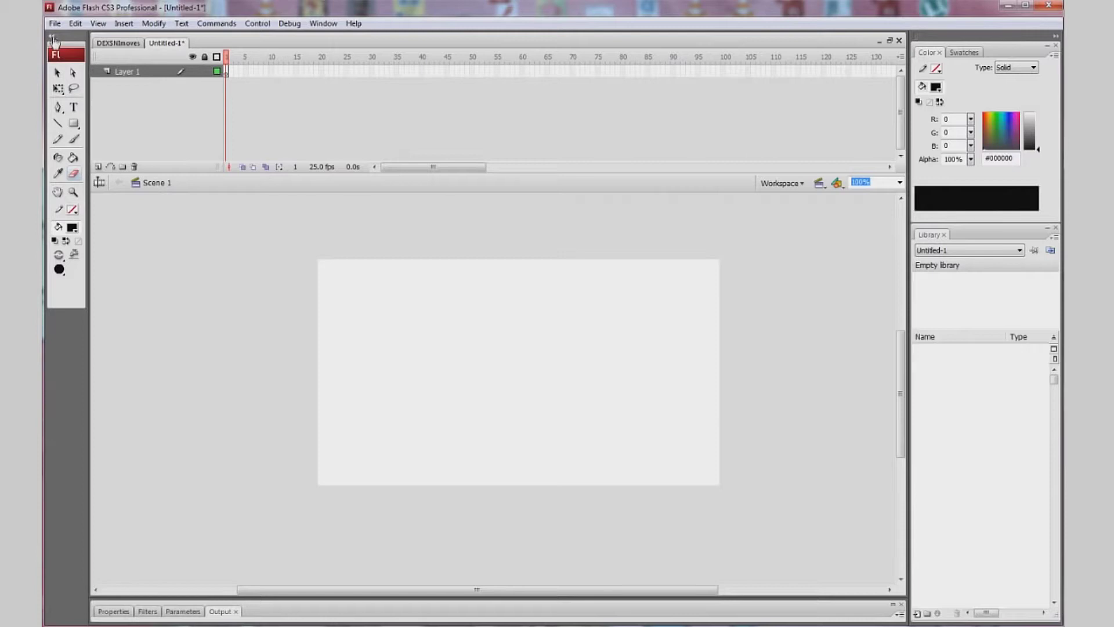
{"action": "left_click", "coordinate": [52, 38]}
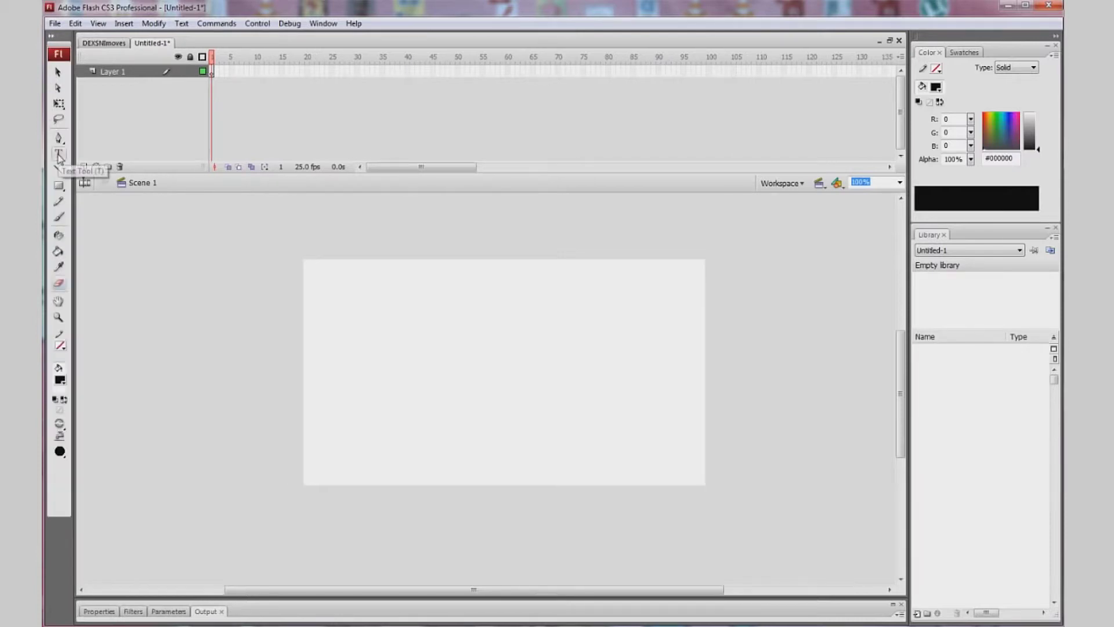
{"action": "left_click", "coordinate": [51, 39]}
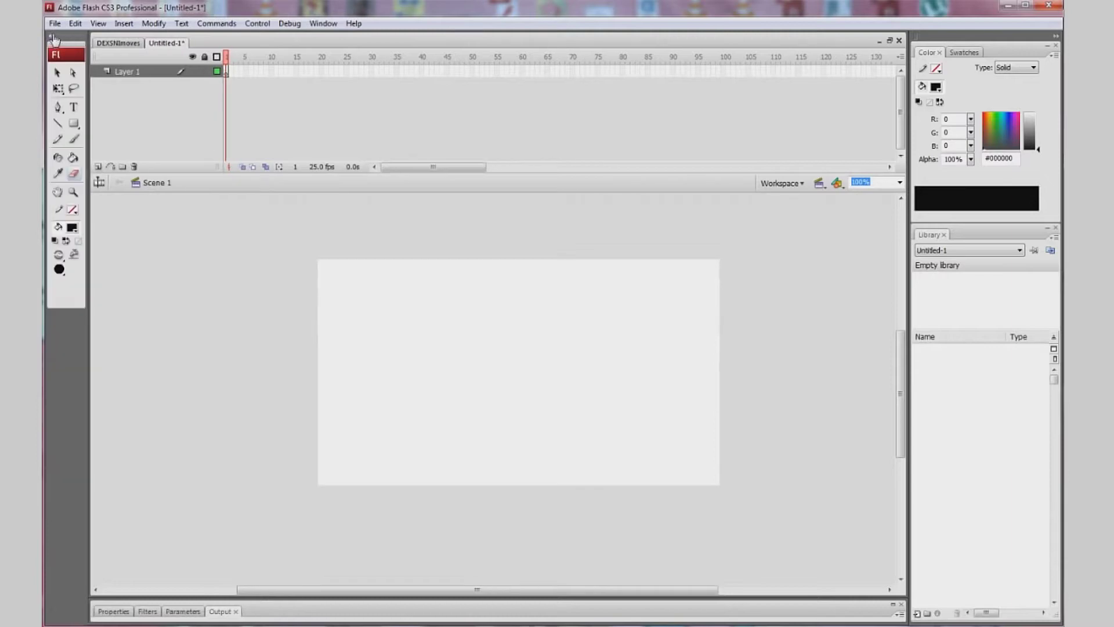
{"action": "left_click", "coordinate": [53, 38]}
{"action": "left_click", "coordinate": [52, 38]}
Handwrite "F4 takes Away" with the Brush tool around the stage's upper-left corner
{"action": "left_click", "coordinate": [74, 140]}
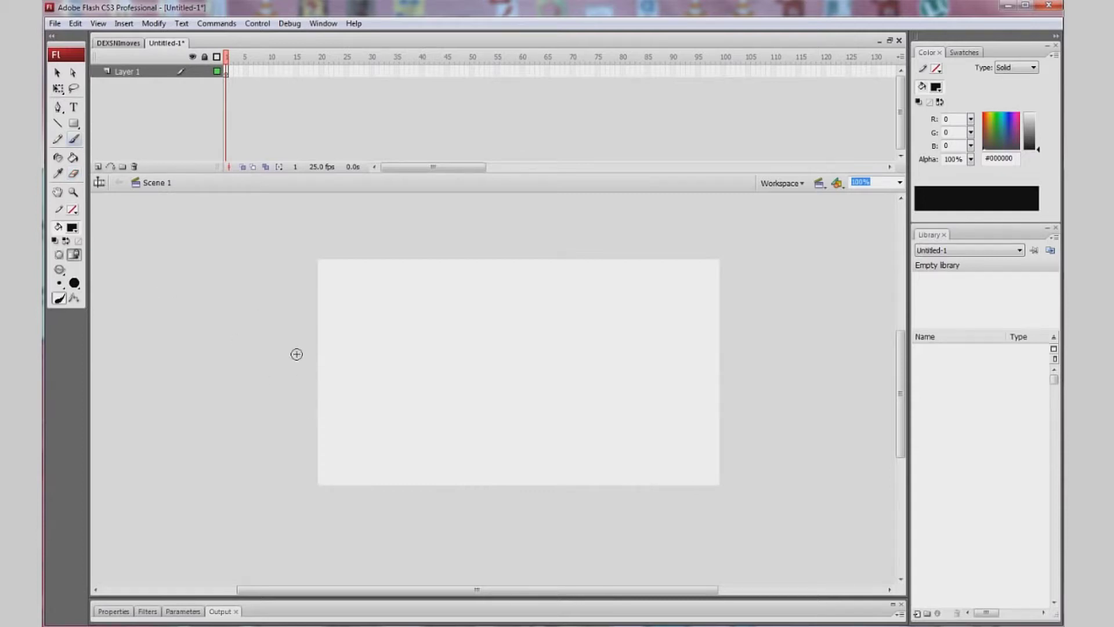
{"action": "mouse_move", "coordinate": [214, 275]}
{"action": "left_mouse_down"}
{"action": "mouse_move", "coordinate": [223, 248]}
{"action": "mouse_move", "coordinate": [223, 258]}
{"action": "left_mouse_up"}
{"action": "left_click_drag", "start_coordinate": [231, 237], "coordinate": [245, 261]}
{"action": "left_click_drag", "start_coordinate": [242, 240], "coordinate": [243, 280]}
{"action": "left_click_drag", "start_coordinate": [297, 235], "coordinate": [300, 270]}
{"action": "mouse_move", "coordinate": [291, 254]}
{"action": "left_mouse_down"}
{"action": "mouse_move", "coordinate": [320, 256]}
{"action": "mouse_move", "coordinate": [321, 232]}
{"action": "mouse_move", "coordinate": [328, 270]}
{"action": "left_mouse_up"}
{"action": "left_click_drag", "start_coordinate": [339, 243], "coordinate": [345, 264]}
{"action": "mouse_move", "coordinate": [360, 245]}
{"action": "left_mouse_down"}
{"action": "mouse_move", "coordinate": [353, 268]}
{"action": "mouse_move", "coordinate": [293, 313]}
{"action": "left_mouse_up"}
{"action": "left_click_drag", "start_coordinate": [299, 281], "coordinate": [306, 301]}
{"action": "mouse_move", "coordinate": [293, 297]}
{"action": "left_mouse_down"}
{"action": "mouse_move", "coordinate": [335, 288]}
{"action": "mouse_move", "coordinate": [355, 320]}
{"action": "mouse_move", "coordinate": [360, 286]}
{"action": "mouse_move", "coordinate": [363, 320]}
{"action": "left_mouse_up"}
{"action": "key", "text": "ctrl+z"}
Brush two long arrows pointing outward to the left and right sides of the work area
{"action": "left_click_drag", "start_coordinate": [265, 349], "coordinate": [137, 353]}
{"action": "left_click_drag", "start_coordinate": [127, 314], "coordinate": [99, 328]}
{"action": "left_click_drag", "start_coordinate": [575, 341], "coordinate": [855, 328]}
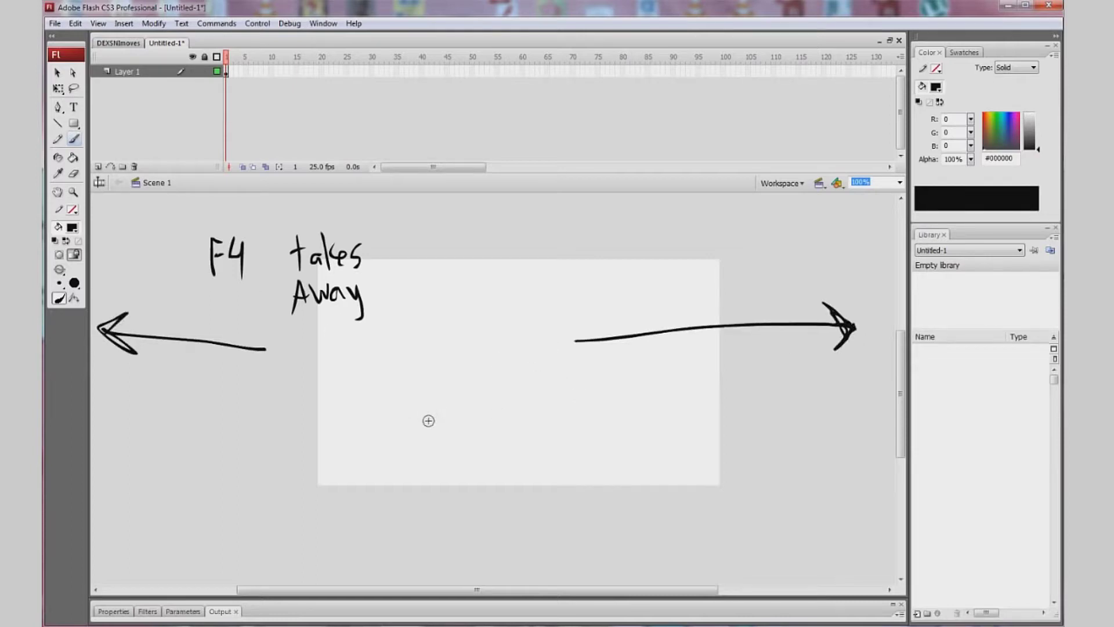
Hide all the panels and bring them back twice
{"action": "key", "text": "F4"}
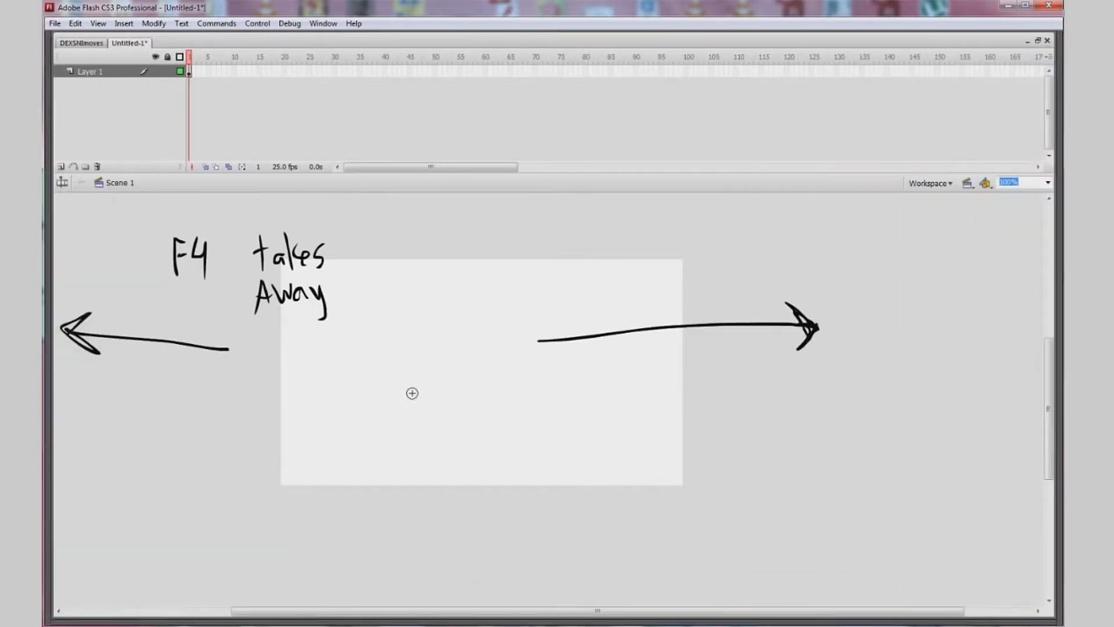
{"action": "key", "text": "F4"}
{"action": "key", "text": "F4"}
{"action": "key", "text": "F4"}
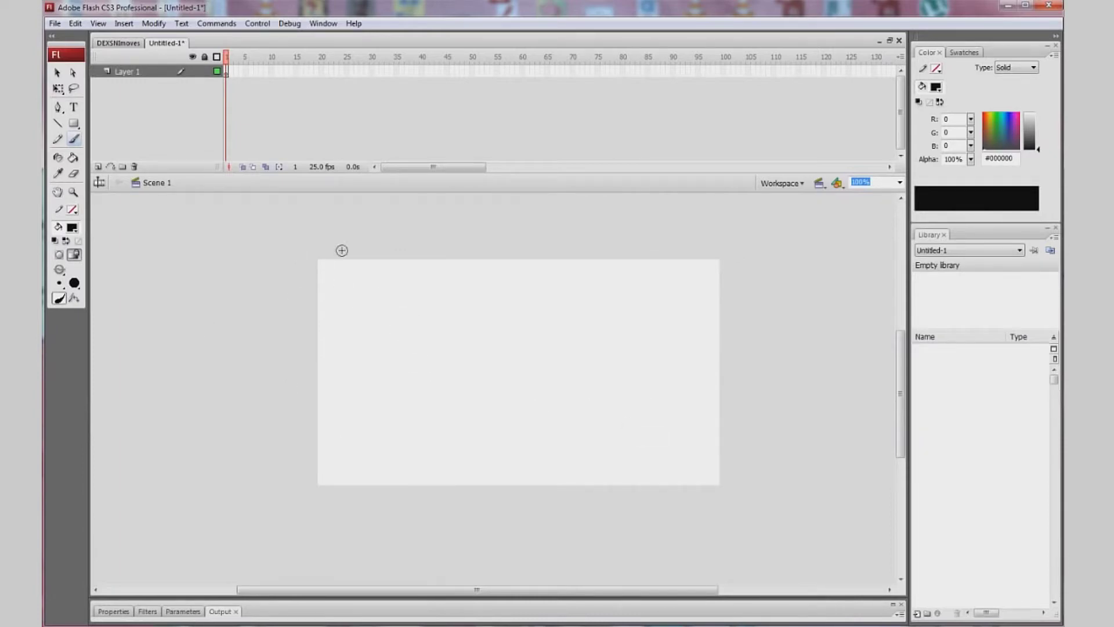
Extend Layer 1's first keyframe to frame 19 and brush a circle in the stage's upper-left area
{"action": "left_click", "coordinate": [226, 72]}
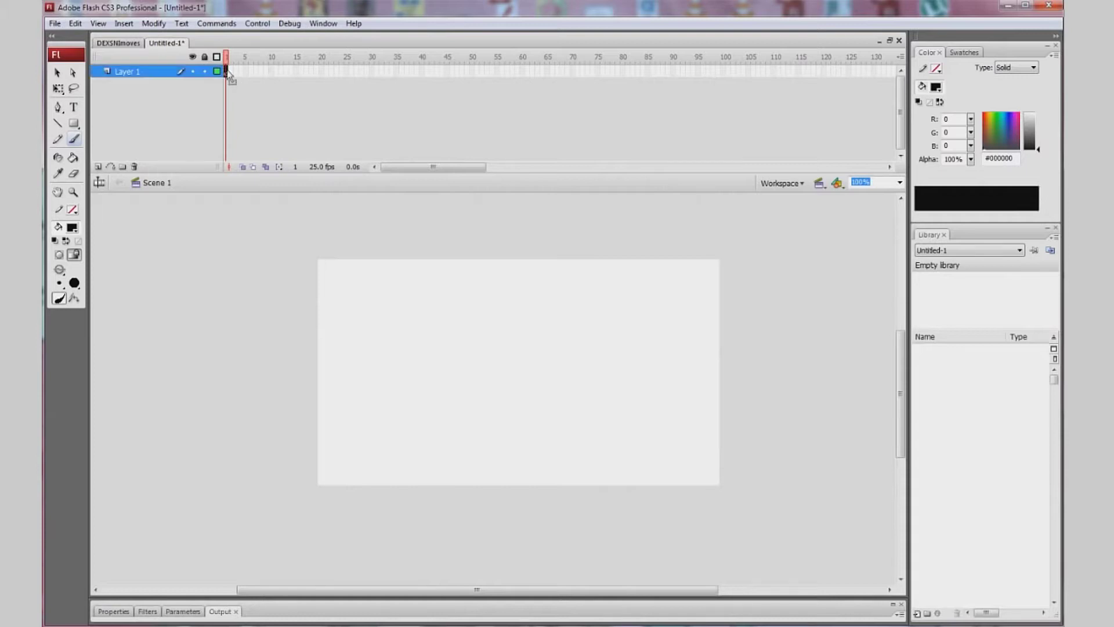
{"action": "key", "text": "F5"}
{"action": "key", "text": "F5"}
{"action": "key", "text": "F5"}
{"action": "key", "text": "F5"}
{"action": "key", "text": "F5"}
{"action": "key", "text": "F5"}
{"action": "key", "text": "F5"}
{"action": "key", "text": "F5"}
{"action": "key", "text": "F5"}
{"action": "key", "text": "F5"}
{"action": "key", "text": "F5"}
{"action": "key", "text": "F5"}
{"action": "key", "text": "F5"}
{"action": "key", "text": "F5"}
{"action": "left_click_drag", "start_coordinate": [430, 309], "coordinate": [424, 320]}
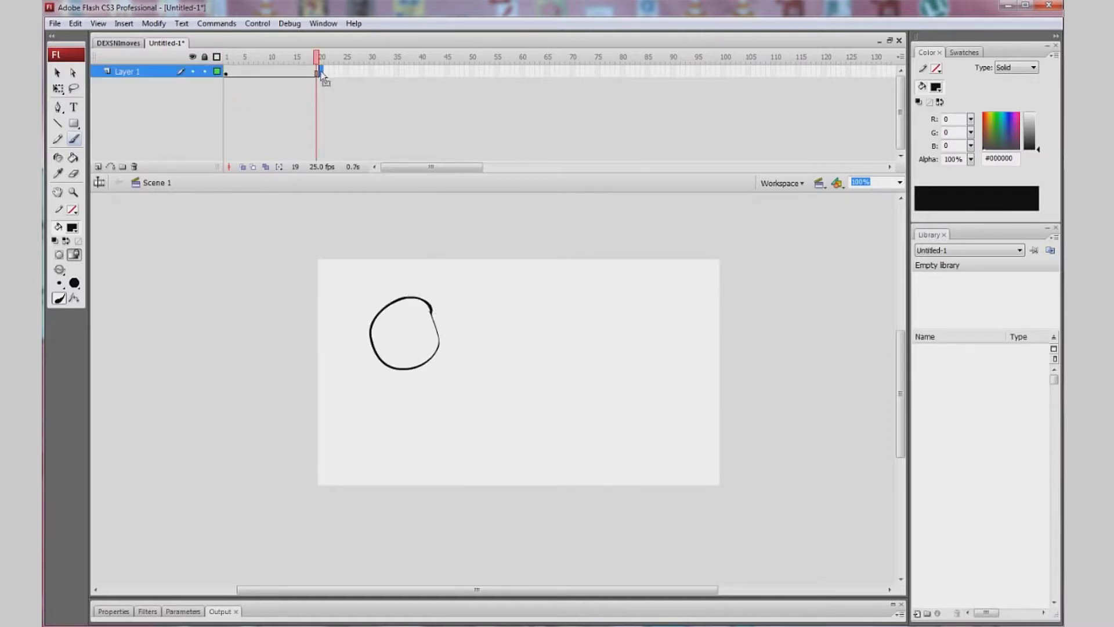
Insert a blank keyframe at frame 20 of Layer 1 and extend it to frame 25
{"action": "left_click", "coordinate": [236, 71]}
{"action": "left_click", "coordinate": [318, 71]}
{"action": "key", "text": "F7"}
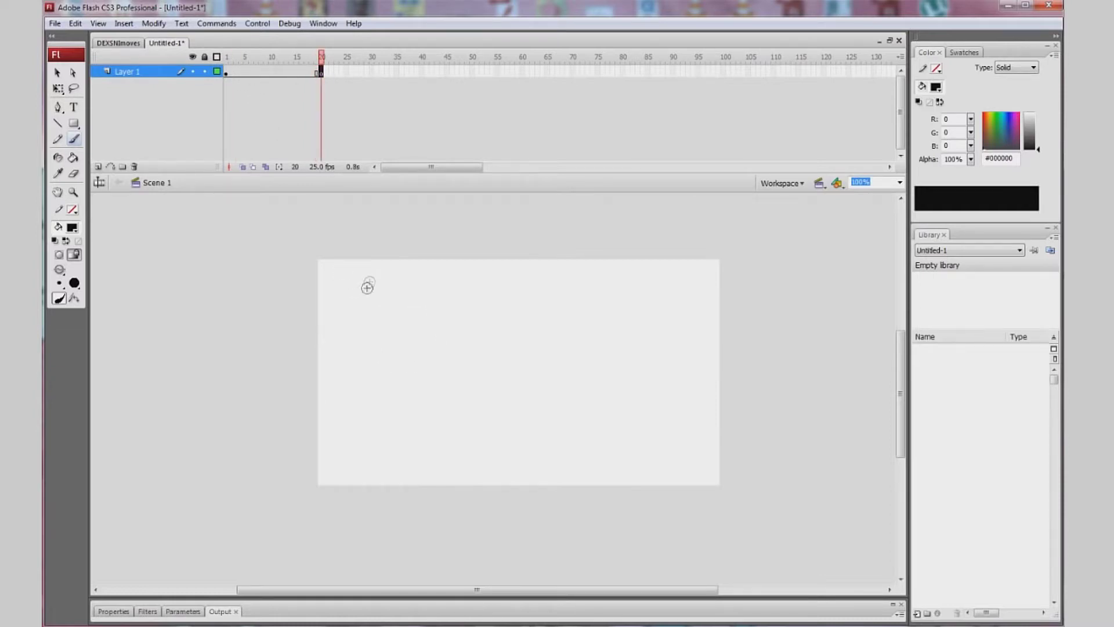
{"action": "key", "text": "F5"}
{"action": "key", "text": "F5"}
{"action": "key", "text": "F5"}
{"action": "key", "text": "F5"}
{"action": "key", "text": "F5"}
Turn on onion skinning, brush a second circle slightly below and right of the first, and play the animation
{"action": "left_click", "coordinate": [243, 167]}
{"action": "left_click_drag", "start_coordinate": [447, 326], "coordinate": [446, 320]}
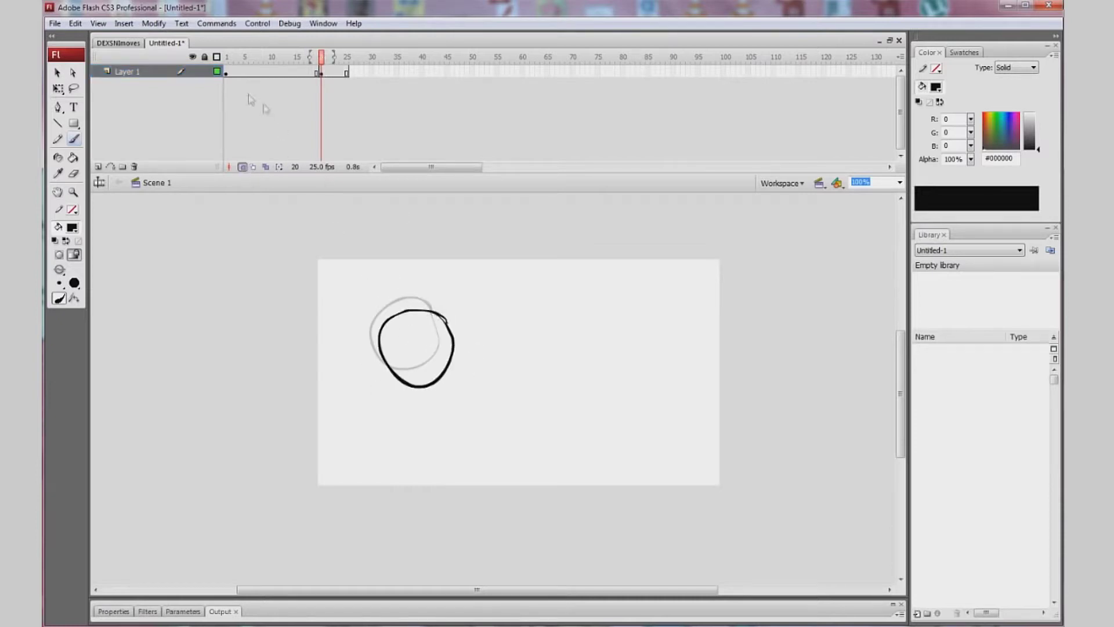
{"action": "key", "text": "Return"}
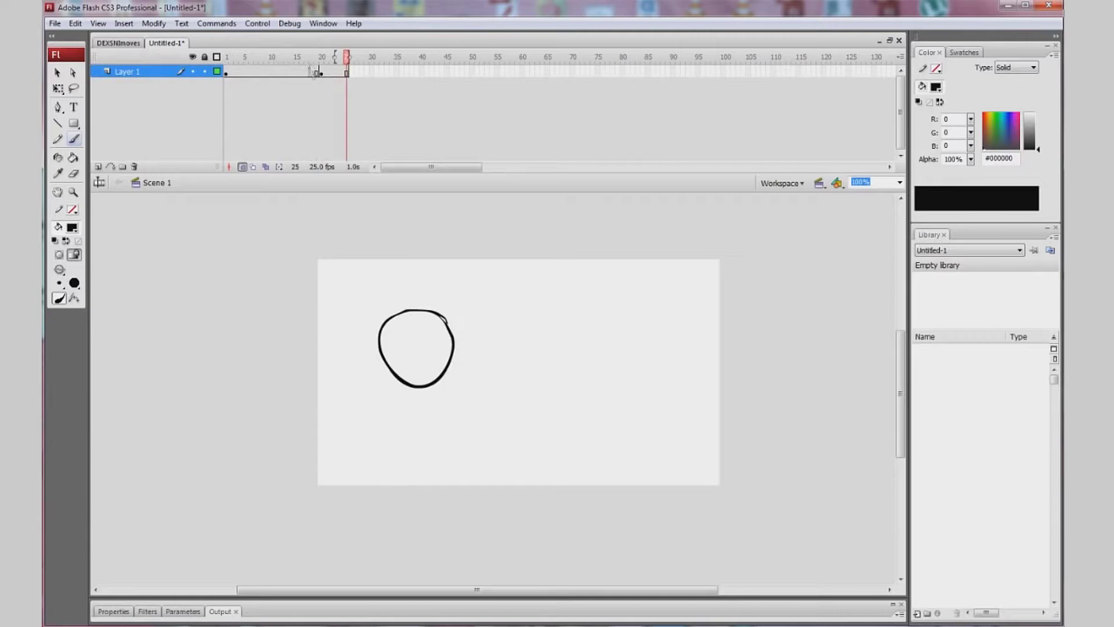
Select all of Layer 1's frames and remove them from the timeline
{"action": "mouse_move", "coordinate": [347, 72]}
{"action": "left_mouse_down"}
{"action": "mouse_move", "coordinate": [234, 72]}
{"action": "mouse_move", "coordinate": [347, 71]}
{"action": "left_mouse_up"}
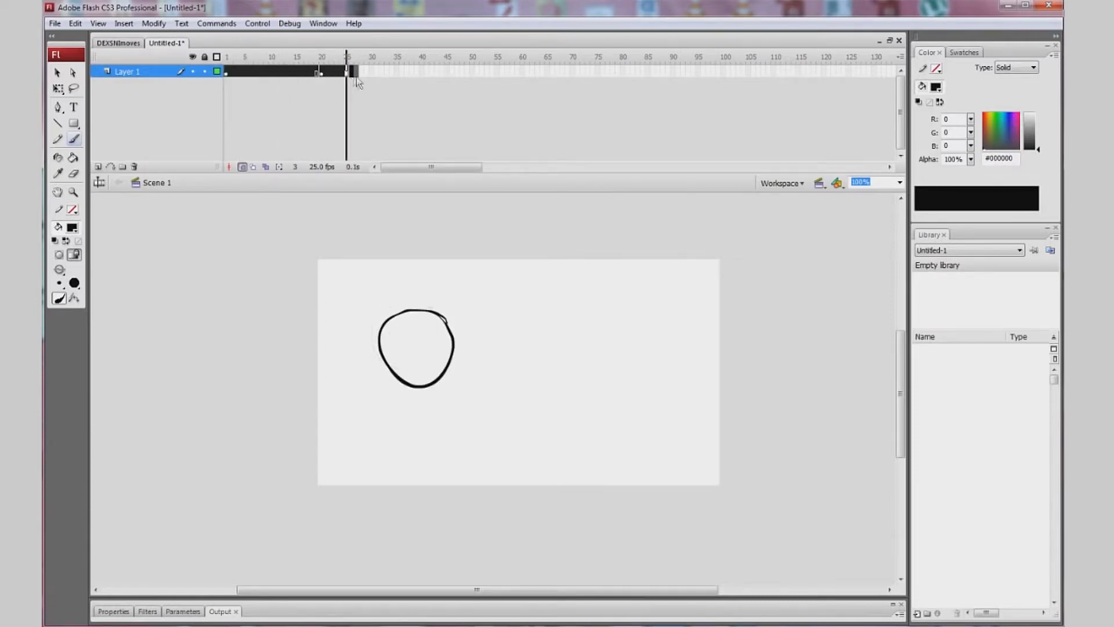
{"action": "right_click", "coordinate": [334, 71]}
{"action": "left_click", "coordinate": [366, 126]}
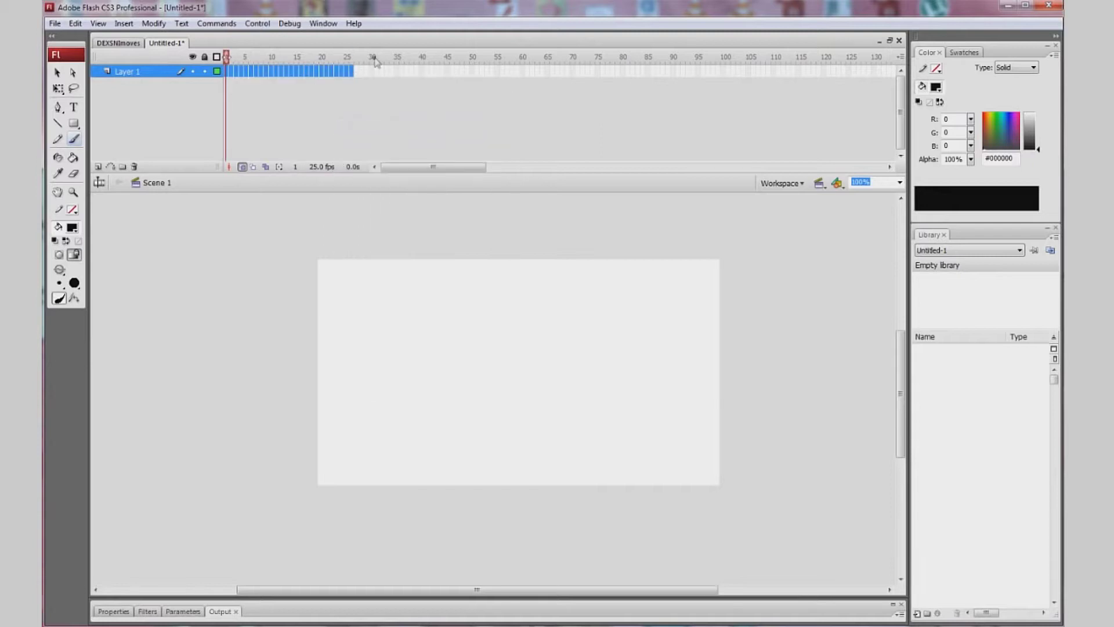
Rebuild Layer 1 with a blank first keyframe extended to frame 14 and turn off onion skinning
{"action": "left_click", "coordinate": [75, 138]}
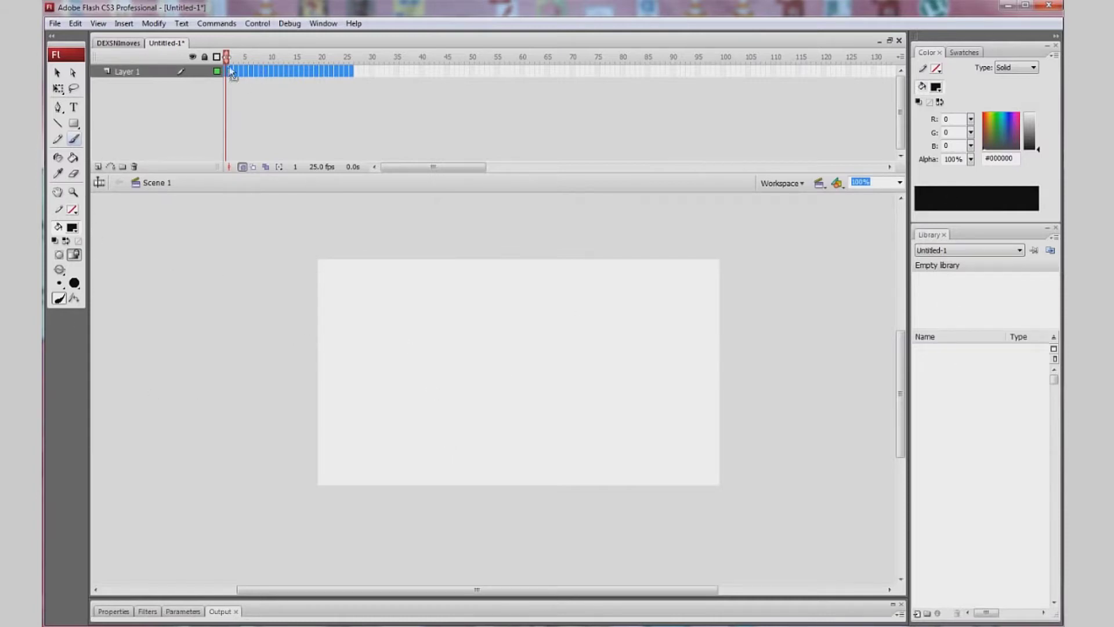
{"action": "left_click", "coordinate": [228, 86]}
{"action": "left_click_drag", "start_coordinate": [227, 75], "coordinate": [232, 76]}
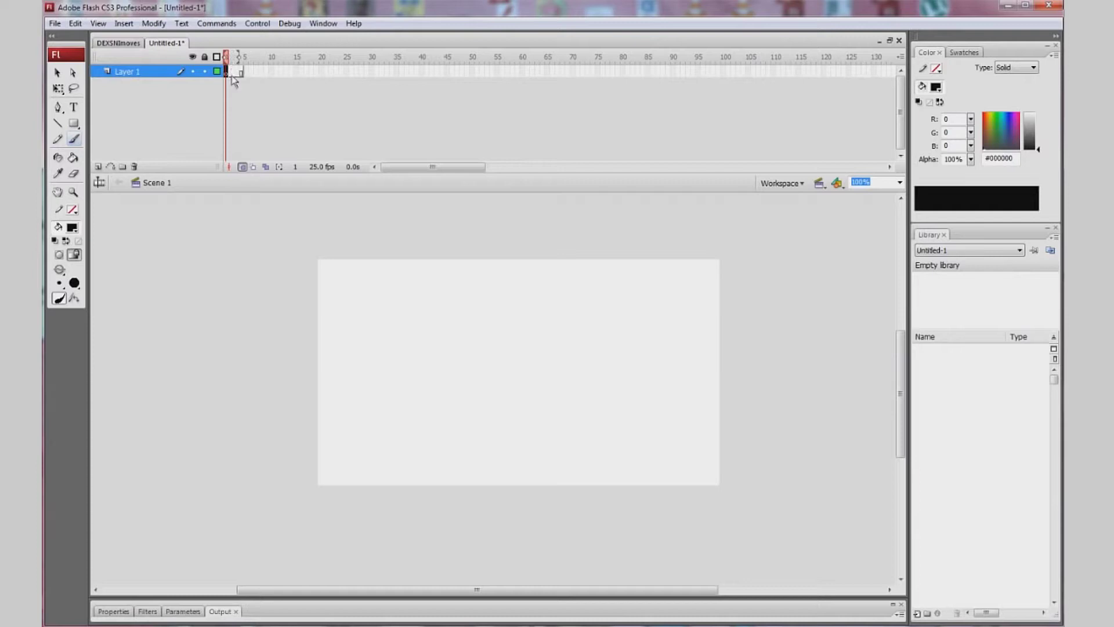
{"action": "left_click", "coordinate": [243, 166]}
Brush a looping scribble in a blank keyframe at frame 3 and insert keyframes at frames 5, 7, 9 and 11
{"action": "left_click", "coordinate": [236, 71]}
{"action": "mouse_move", "coordinate": [389, 306]}
{"action": "left_mouse_down"}
{"action": "mouse_move", "coordinate": [397, 351]}
{"action": "mouse_move", "coordinate": [475, 380]}
{"action": "left_mouse_up"}
{"action": "left_click", "coordinate": [245, 71]}
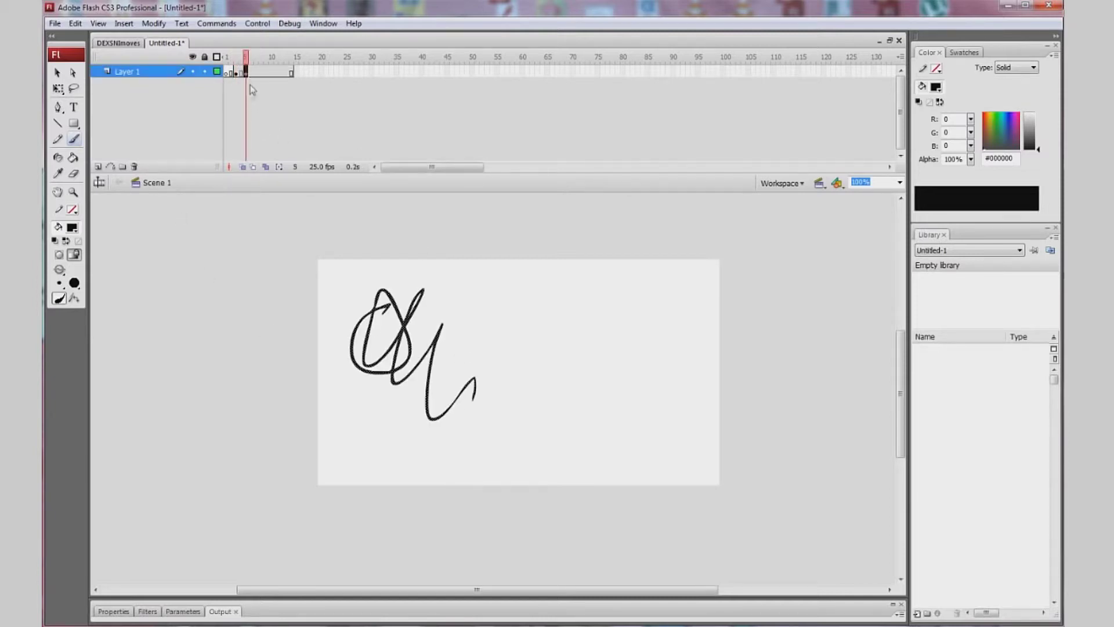
{"action": "left_click", "coordinate": [257, 73]}
{"action": "key", "text": "F6"}
{"action": "left_click", "coordinate": [267, 72]}
{"action": "key", "text": "F6"}
{"action": "left_click", "coordinate": [271, 73]}
Remove frames 3 to 14 from Layer 1
{"action": "mouse_move", "coordinate": [282, 76]}
{"action": "left_mouse_down"}
{"action": "mouse_move", "coordinate": [231, 74]}
{"action": "mouse_move", "coordinate": [291, 72]}
{"action": "left_mouse_up"}
{"action": "key", "text": "Delete"}
{"action": "left_click", "coordinate": [272, 74]}
{"action": "key", "text": "Delete"}
{"action": "left_click", "coordinate": [247, 74]}
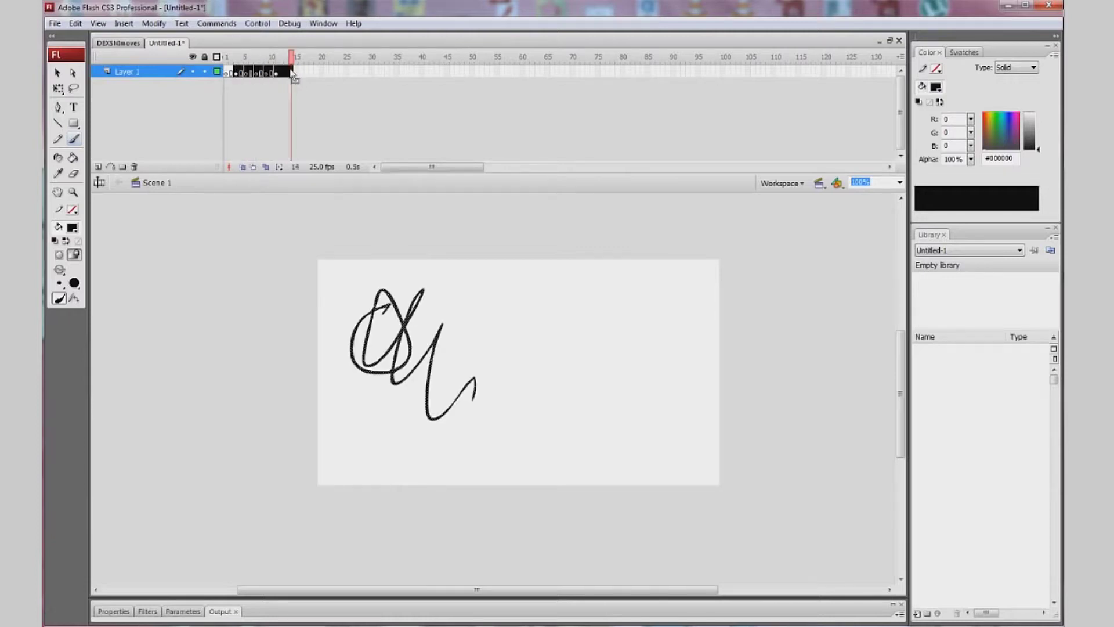
{"action": "right_click", "coordinate": [257, 76]}
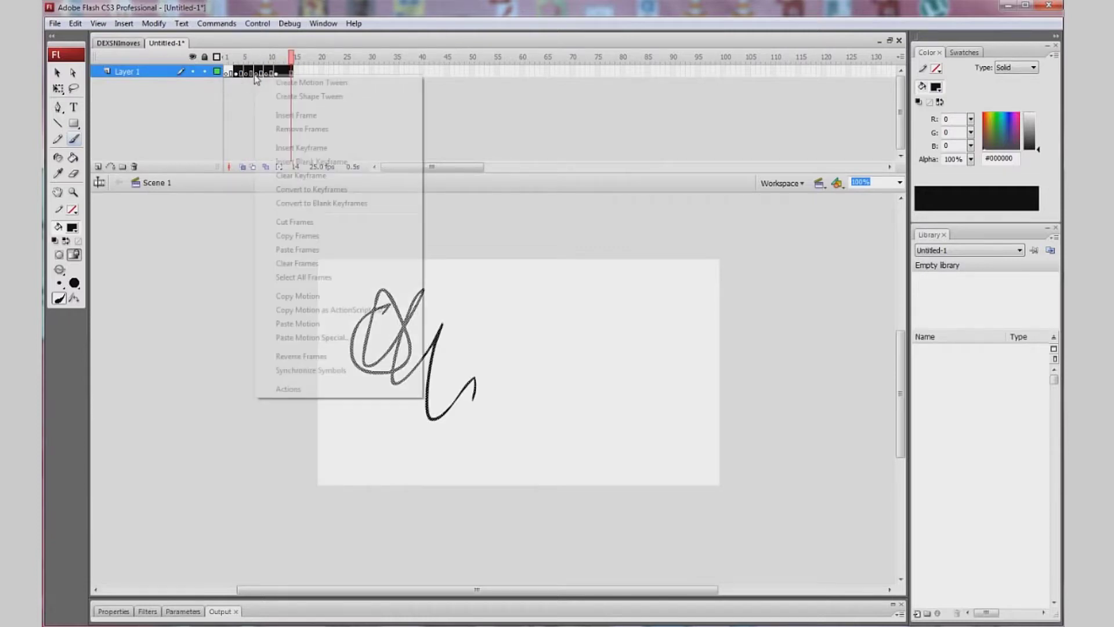
{"action": "left_click", "coordinate": [305, 129]}
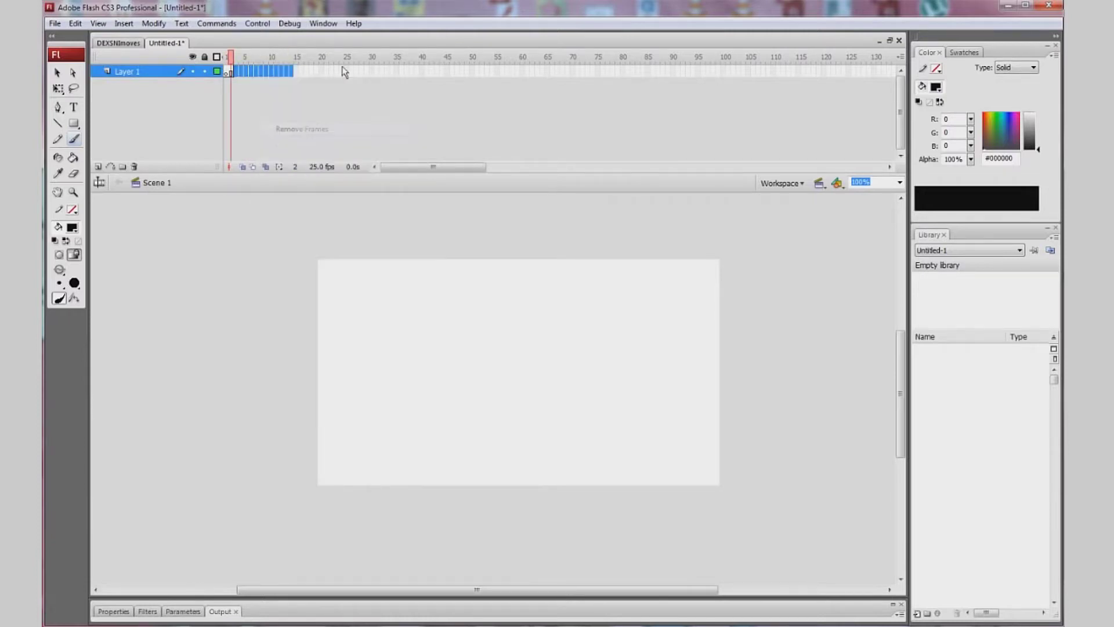
Extend Layer 1's first keyframe to frame 12
{"action": "left_click", "coordinate": [226, 72]}
{"action": "key", "text": "F5"}
{"action": "key", "text": "F5"}
{"action": "key", "text": "F5"}
{"action": "key", "text": "F5"}
{"action": "key", "text": "F5"}
{"action": "key", "text": "F5"}
{"action": "key", "text": "F5"}
{"action": "key", "text": "F5"}
{"action": "key", "text": "F5"}
{"action": "key", "text": "F5"}
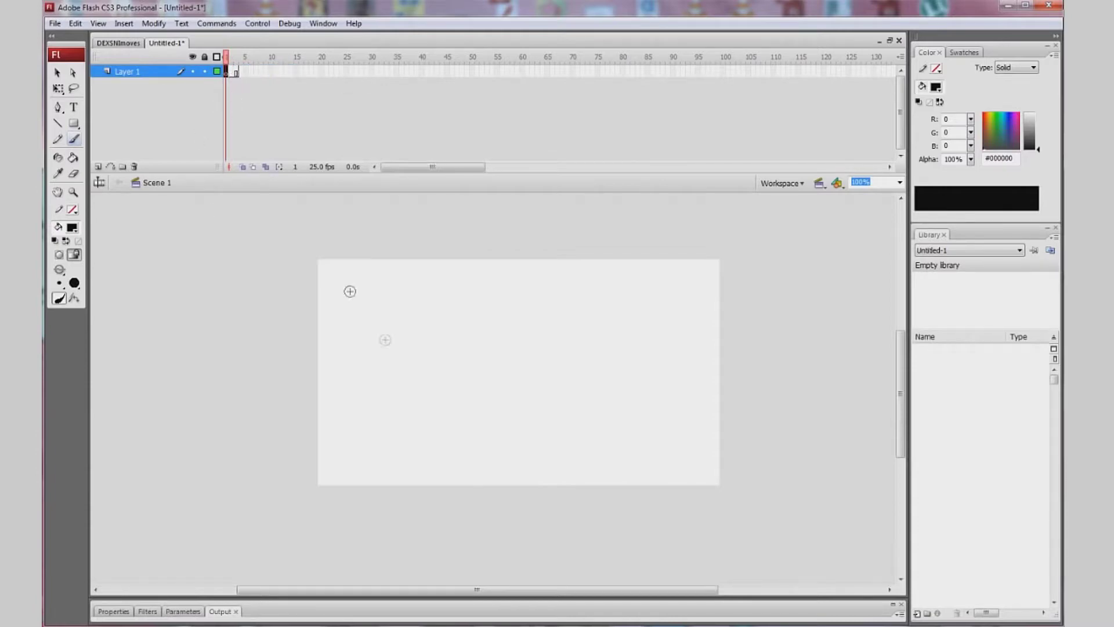
Brush a large cartoon face with mouth, chin, eyes, eyebrows and partial head outline in frame 1
{"action": "left_click_drag", "start_coordinate": [421, 412], "coordinate": [550, 364]}
{"action": "left_click_drag", "start_coordinate": [414, 428], "coordinate": [541, 429]}
{"action": "mouse_move", "coordinate": [492, 337]}
{"action": "left_mouse_down"}
{"action": "mouse_move", "coordinate": [488, 348]}
{"action": "mouse_move", "coordinate": [494, 318]}
{"action": "left_mouse_up"}
{"action": "mouse_move", "coordinate": [433, 368]}
{"action": "left_mouse_down"}
{"action": "mouse_move", "coordinate": [434, 343]}
{"action": "mouse_move", "coordinate": [436, 372]}
{"action": "left_mouse_up"}
{"action": "left_click_drag", "start_coordinate": [458, 316], "coordinate": [518, 302]}
{"action": "left_click_drag", "start_coordinate": [398, 335], "coordinate": [446, 314]}
{"action": "left_click_drag", "start_coordinate": [404, 399], "coordinate": [399, 298]}
{"action": "left_click_drag", "start_coordinate": [466, 264], "coordinate": [531, 292]}
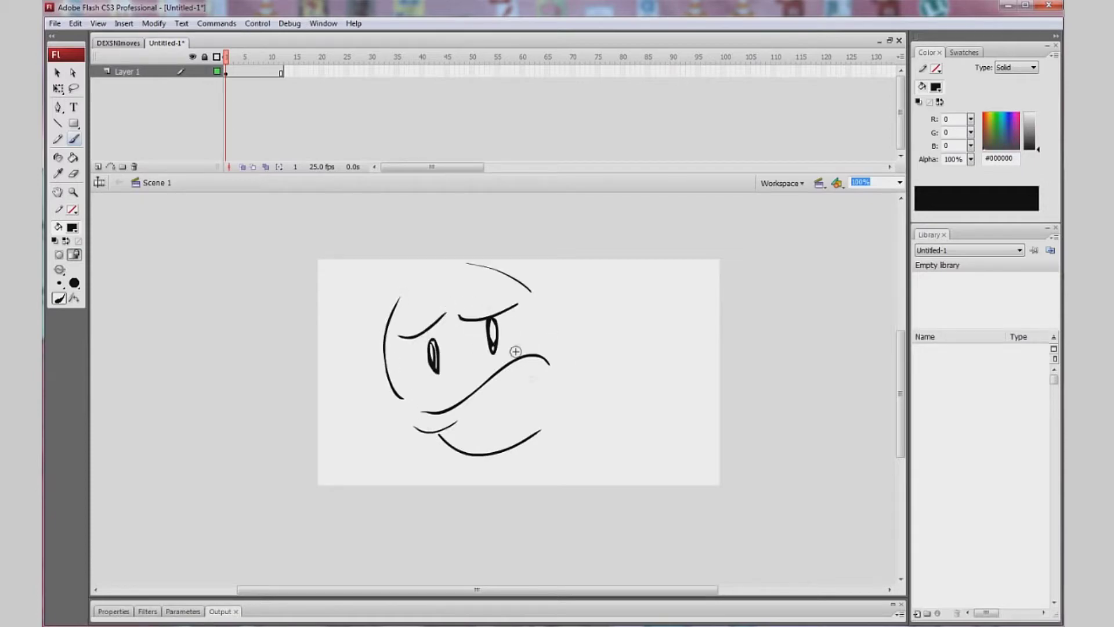
Insert a blank keyframe at frame 3 and delete the face drawing from the first two frames
{"action": "left_click", "coordinate": [236, 73]}
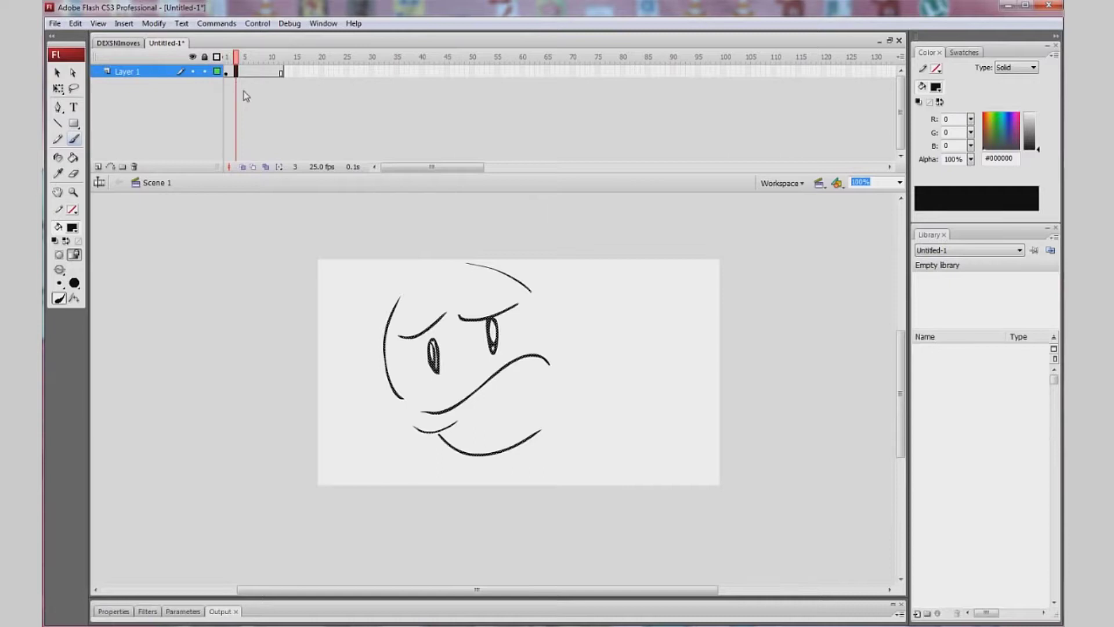
{"action": "key", "text": "F7"}
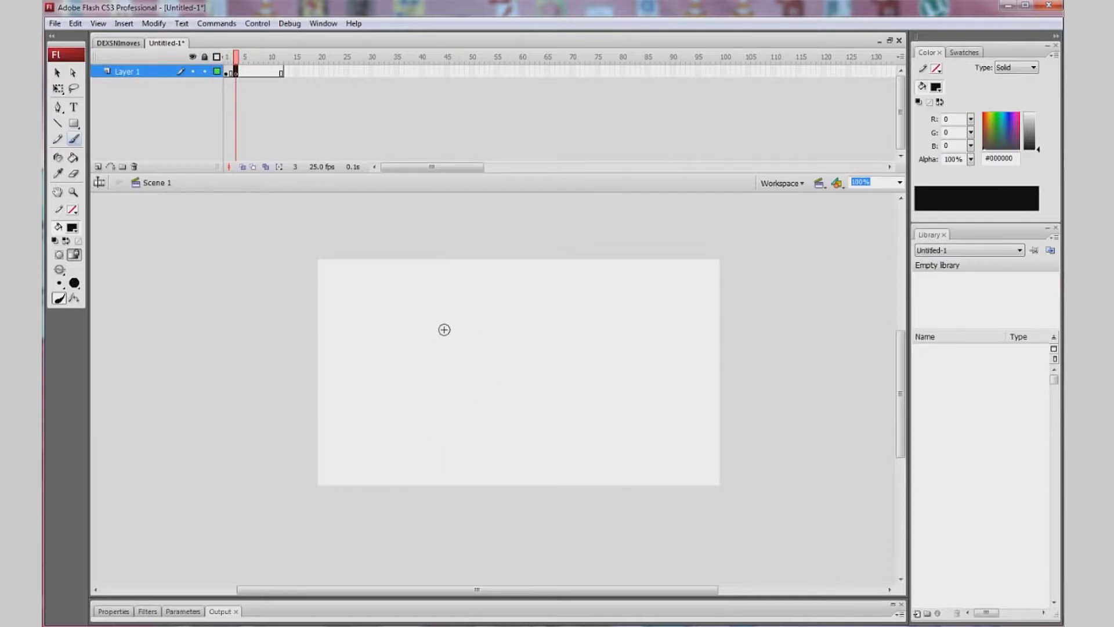
{"action": "left_click_drag", "start_coordinate": [235, 59], "coordinate": [235, 60]}
{"action": "left_click", "coordinate": [231, 61]}
{"action": "key", "text": "Delete"}
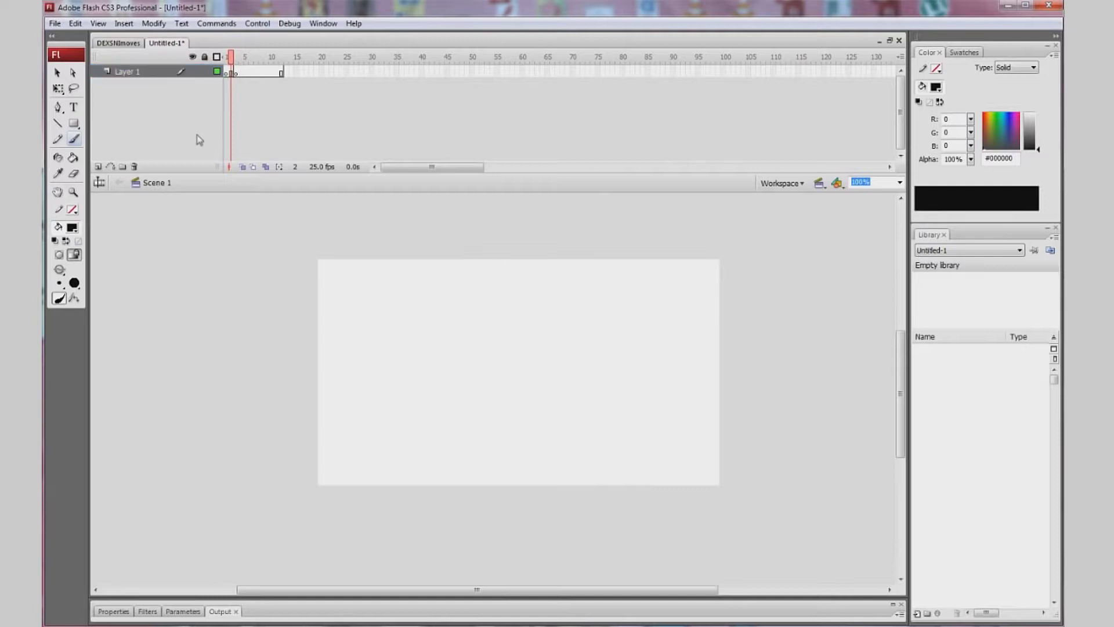
Brush a round face with two oval eyes and a small open mouth in frame 3
{"action": "left_click", "coordinate": [235, 74]}
{"action": "left_click", "coordinate": [227, 73]}
{"action": "left_click", "coordinate": [236, 73]}
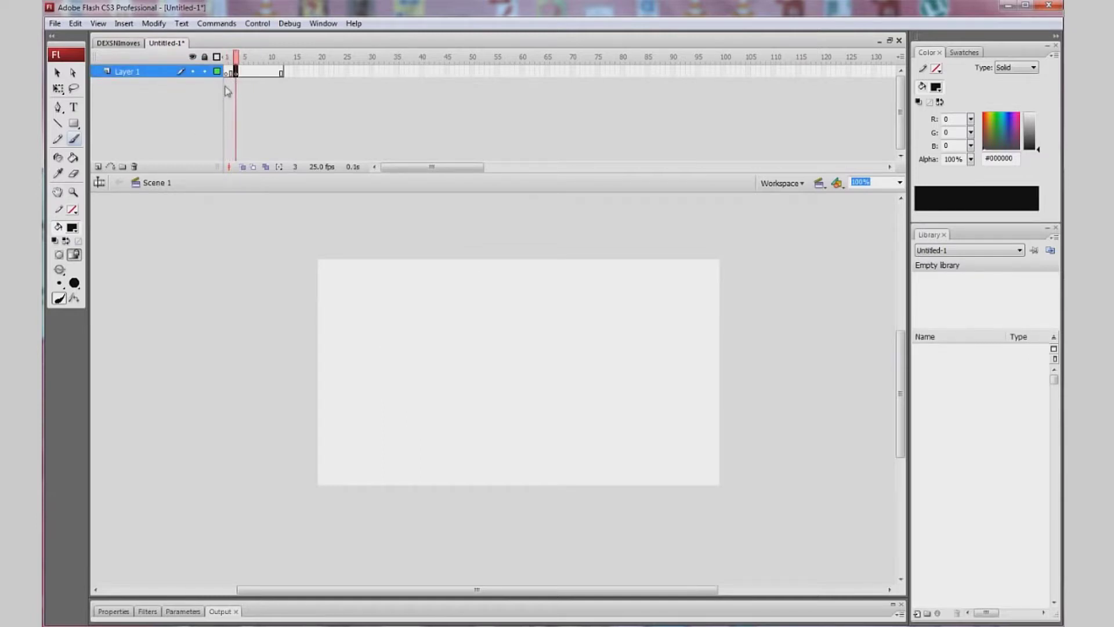
{"action": "mouse_move", "coordinate": [534, 319]}
{"action": "left_mouse_down"}
{"action": "mouse_move", "coordinate": [486, 298]}
{"action": "mouse_move", "coordinate": [544, 322]}
{"action": "left_mouse_up"}
{"action": "key", "text": "ctrl+z"}
{"action": "mouse_move", "coordinate": [469, 325]}
{"action": "left_mouse_down"}
{"action": "mouse_move", "coordinate": [471, 348]}
{"action": "mouse_move", "coordinate": [505, 348]}
{"action": "mouse_move", "coordinate": [500, 325]}
{"action": "left_mouse_up"}
{"action": "mouse_move", "coordinate": [502, 370]}
{"action": "left_mouse_down"}
{"action": "mouse_move", "coordinate": [477, 388]}
{"action": "mouse_move", "coordinate": [495, 371]}
{"action": "left_mouse_up"}
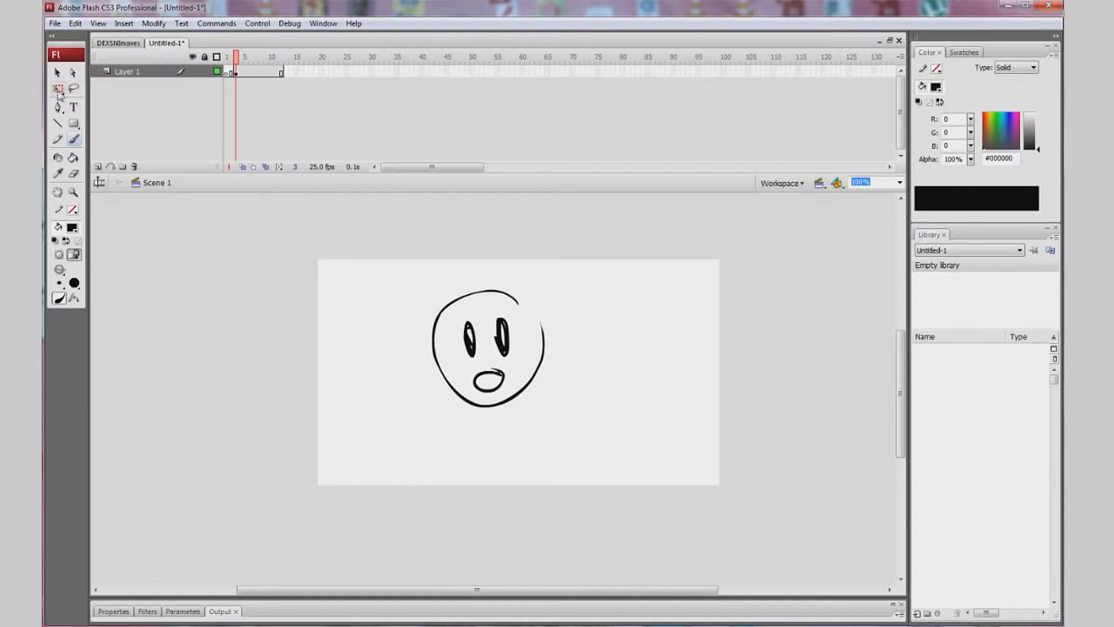
Try converting the whole face to a Movie clip symbol, cancel the conversion, and delete the face
{"action": "left_click", "coordinate": [58, 90]}
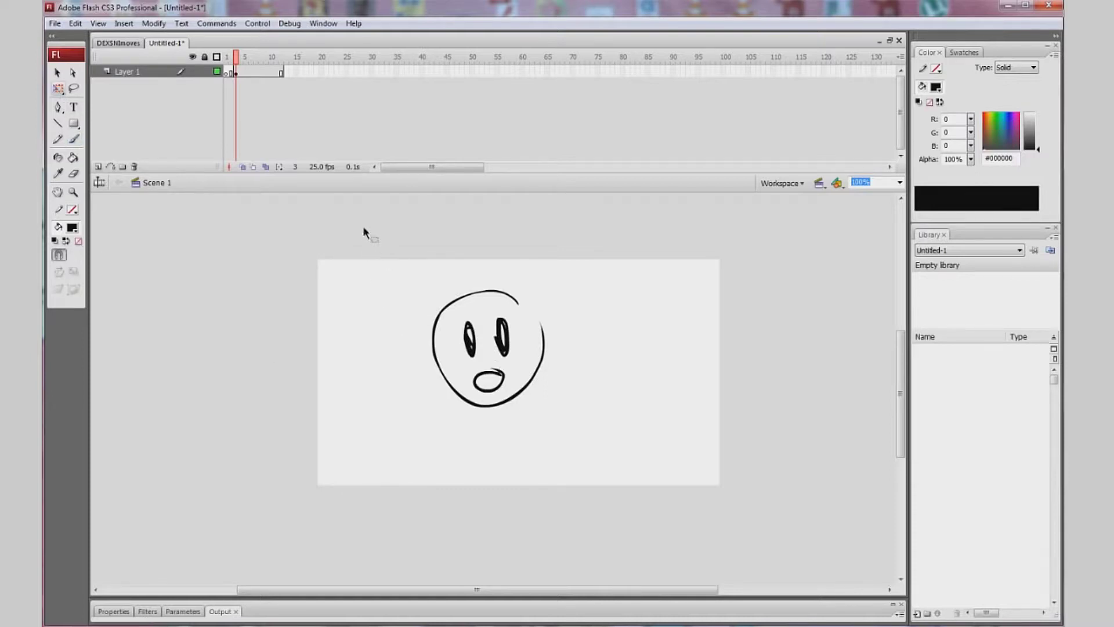
{"action": "left_click_drag", "start_coordinate": [363, 232], "coordinate": [602, 462]}
{"action": "key", "text": "F8"}
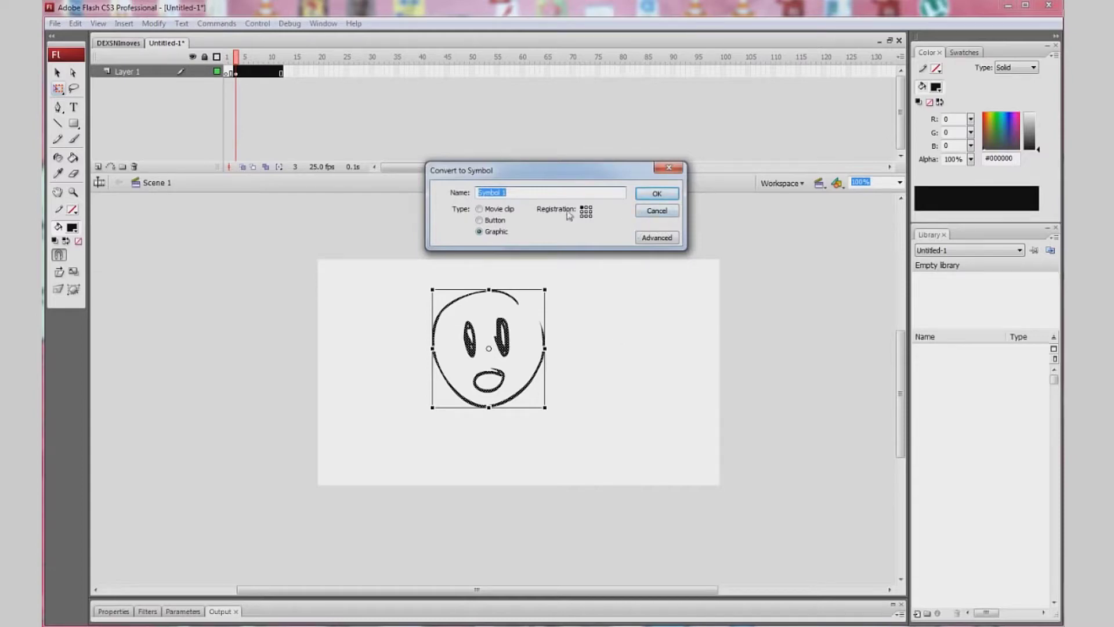
{"action": "left_click", "coordinate": [479, 209]}
{"action": "left_click", "coordinate": [669, 168]}
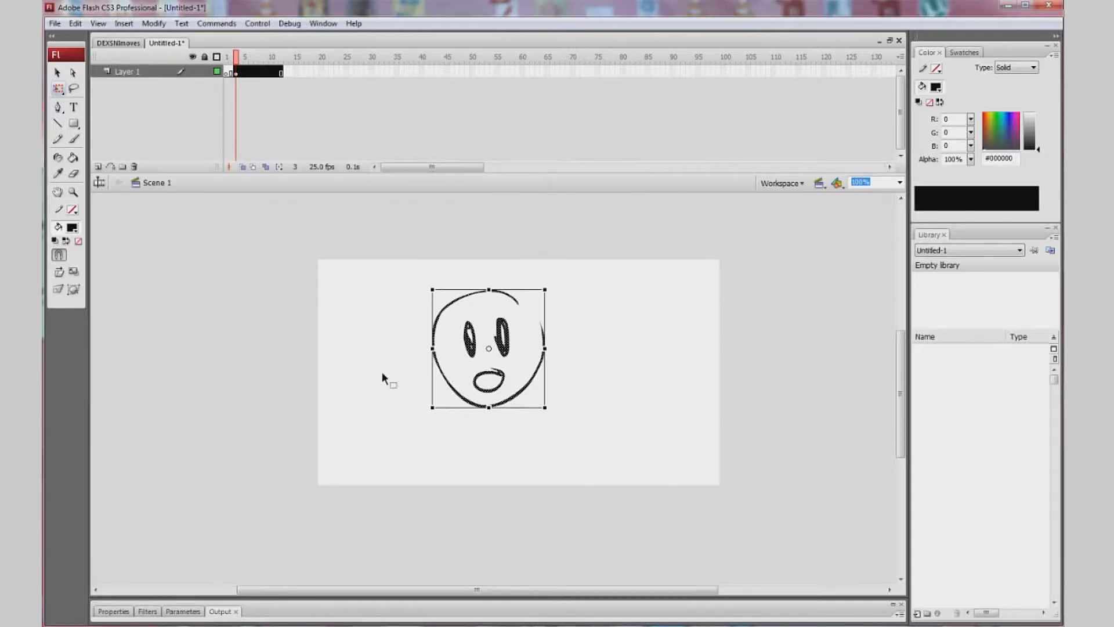
{"action": "key", "text": "Delete"}
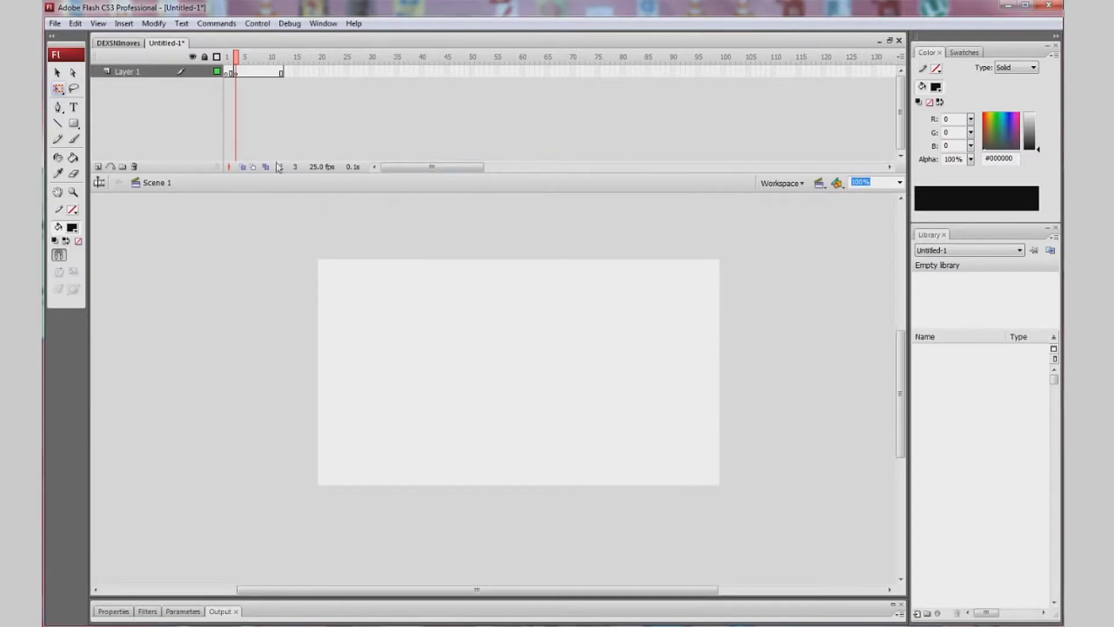
Extend Layer 1's first keyframe to frame 8
{"action": "left_click", "coordinate": [232, 72]}
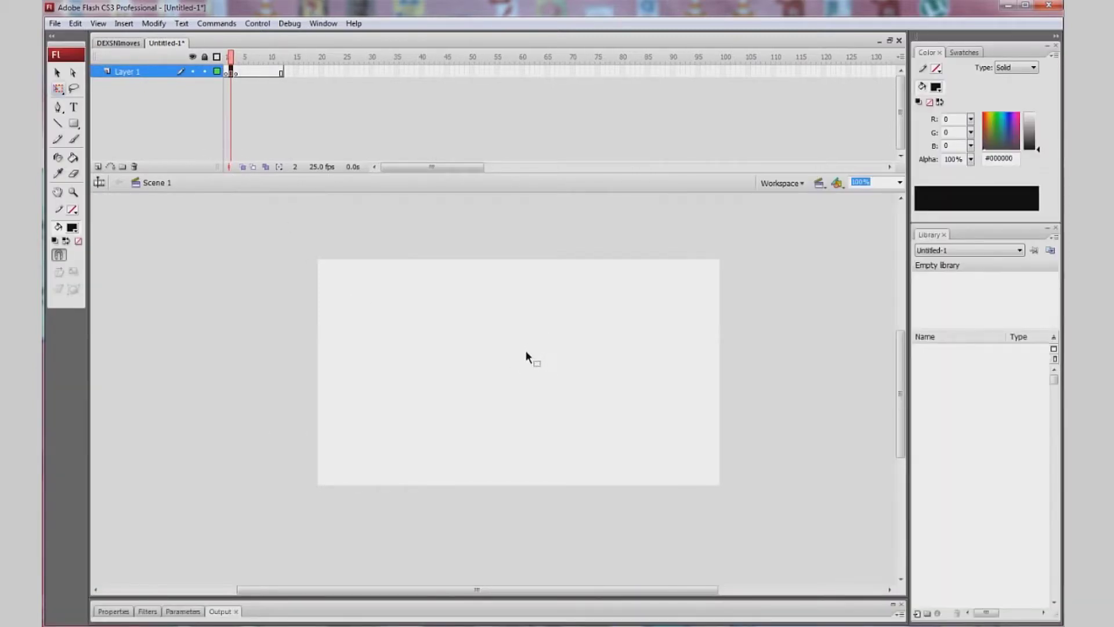
{"action": "key", "text": "F5"}
{"action": "key", "text": "F5"}
{"action": "key", "text": "F5"}
{"action": "key", "text": "F5"}
{"action": "key", "text": "F5"}
{"action": "key", "text": "F5"}
Brush a wide zigzag scribble across the stage while on frame 6
{"action": "left_click_drag", "start_coordinate": [232, 59], "coordinate": [251, 74]}
{"action": "left_click", "coordinate": [74, 140]}
{"action": "mouse_move", "coordinate": [408, 352]}
{"action": "left_mouse_down"}
{"action": "mouse_move", "coordinate": [424, 336]}
{"action": "mouse_move", "coordinate": [642, 366]}
{"action": "left_mouse_up"}
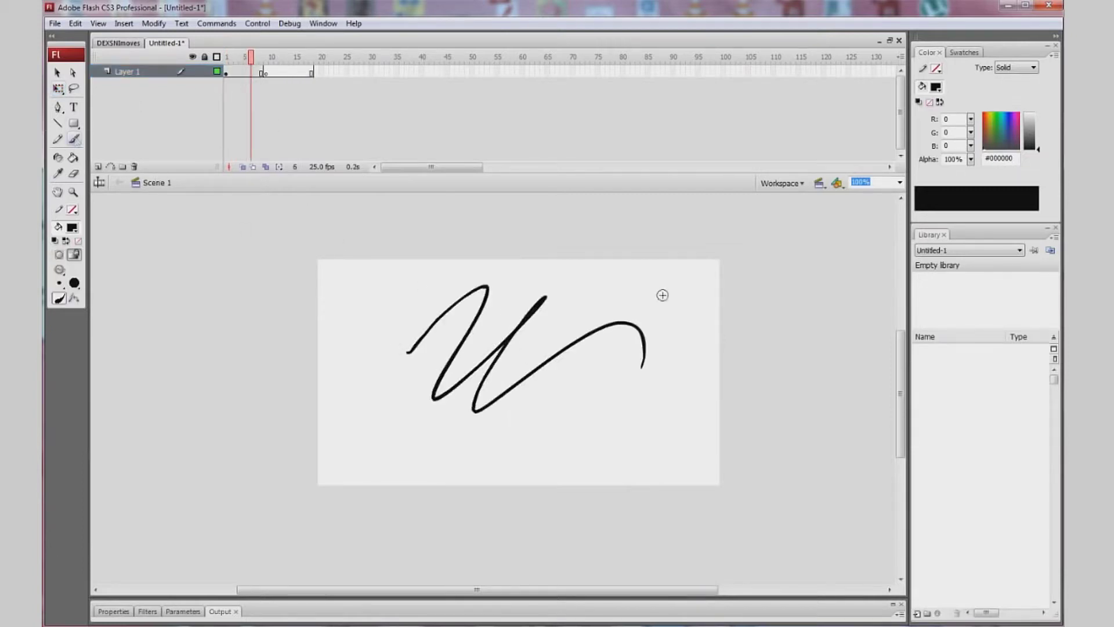
Insert a keyframe at frame 6 and a blank keyframe at frame 8
{"action": "left_click", "coordinate": [251, 72]}
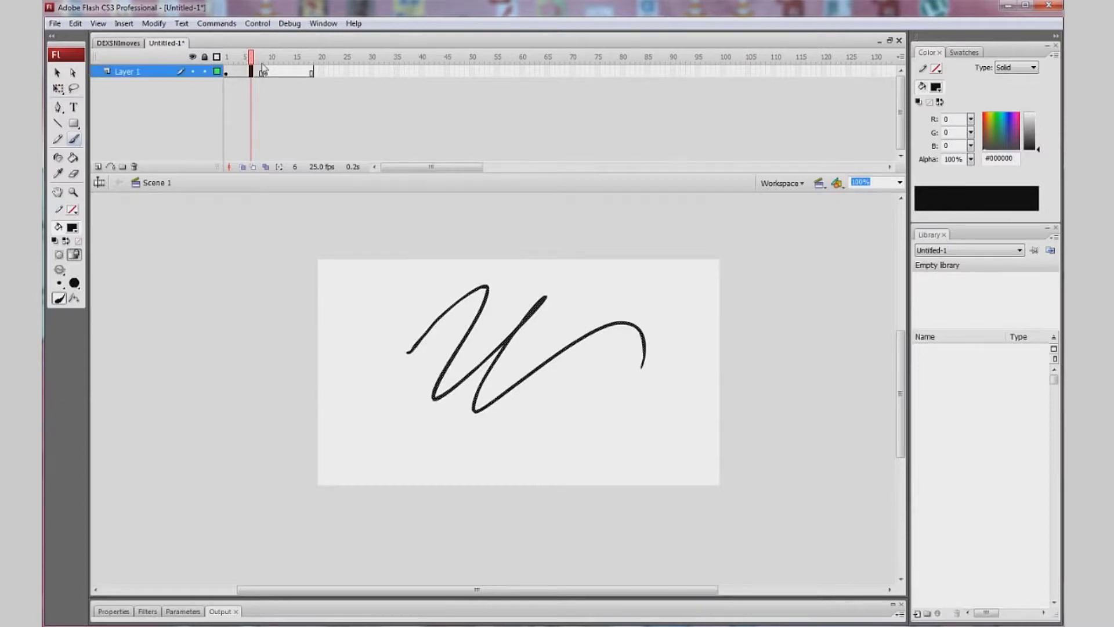
{"action": "left_click", "coordinate": [256, 72]}
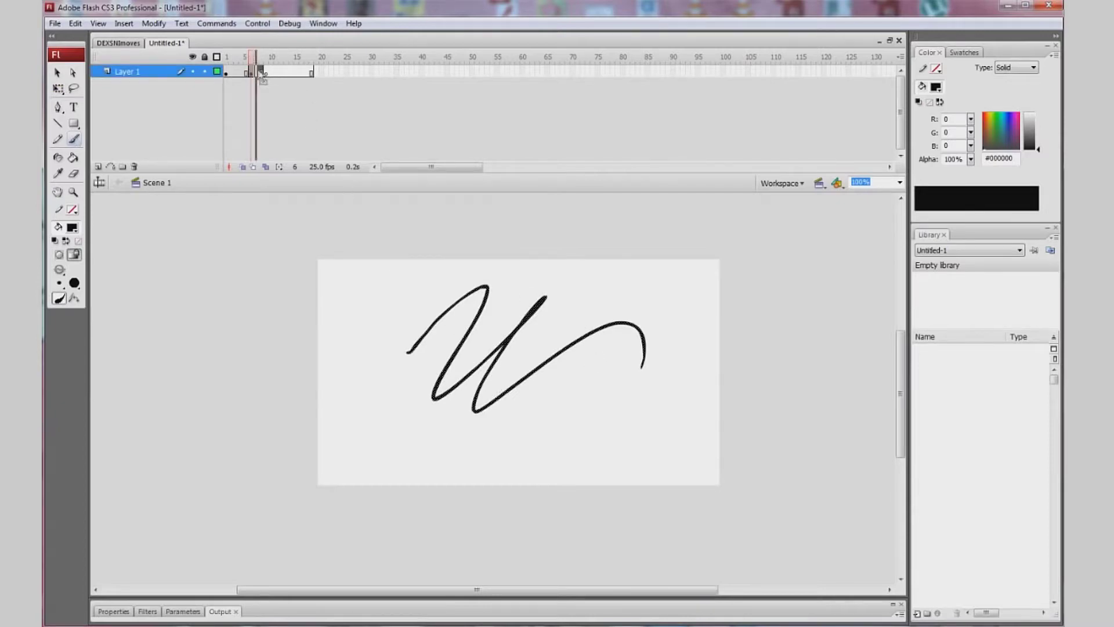
{"action": "left_click", "coordinate": [262, 72]}
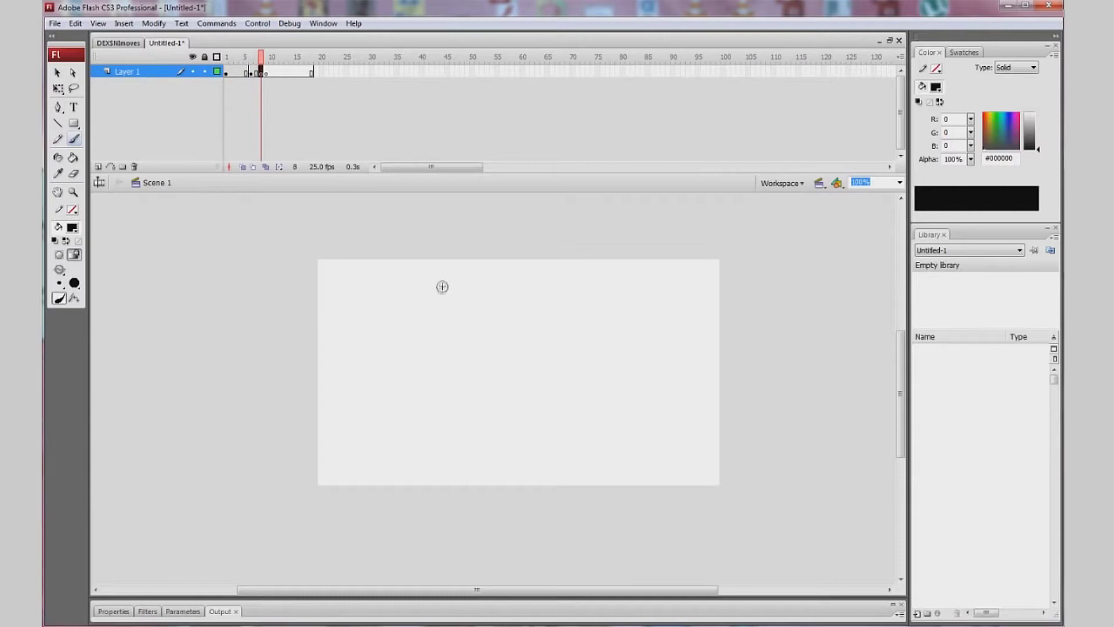
Select frames 1 to 18 of Layer 1 and remove them
{"action": "left_click_drag", "start_coordinate": [310, 73], "coordinate": [228, 69]}
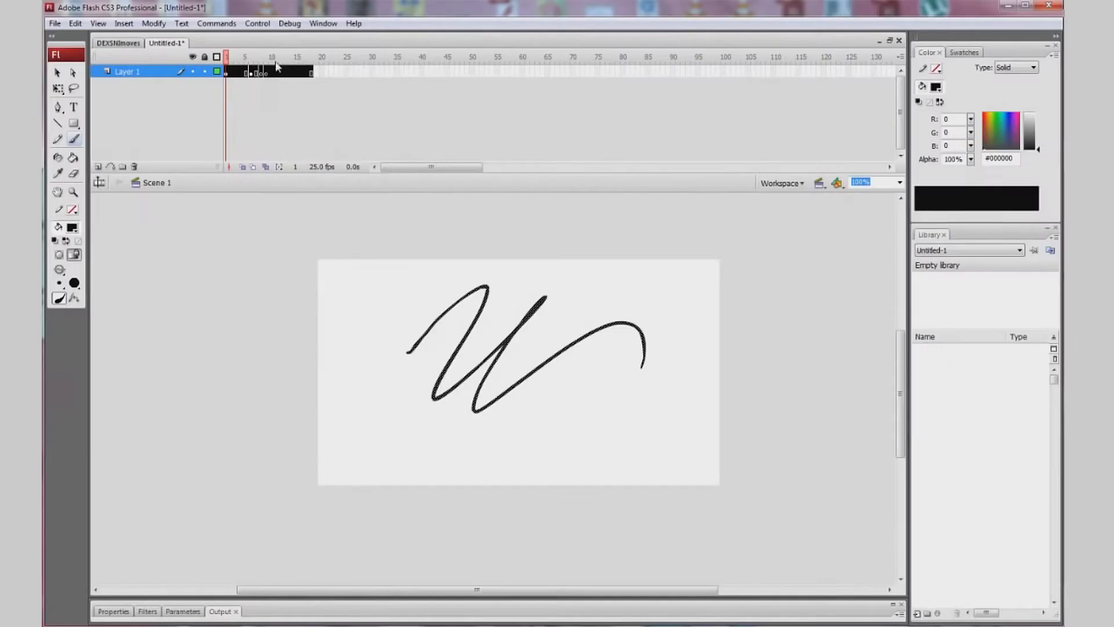
{"action": "right_click", "coordinate": [274, 70]}
{"action": "left_click", "coordinate": [321, 122]}
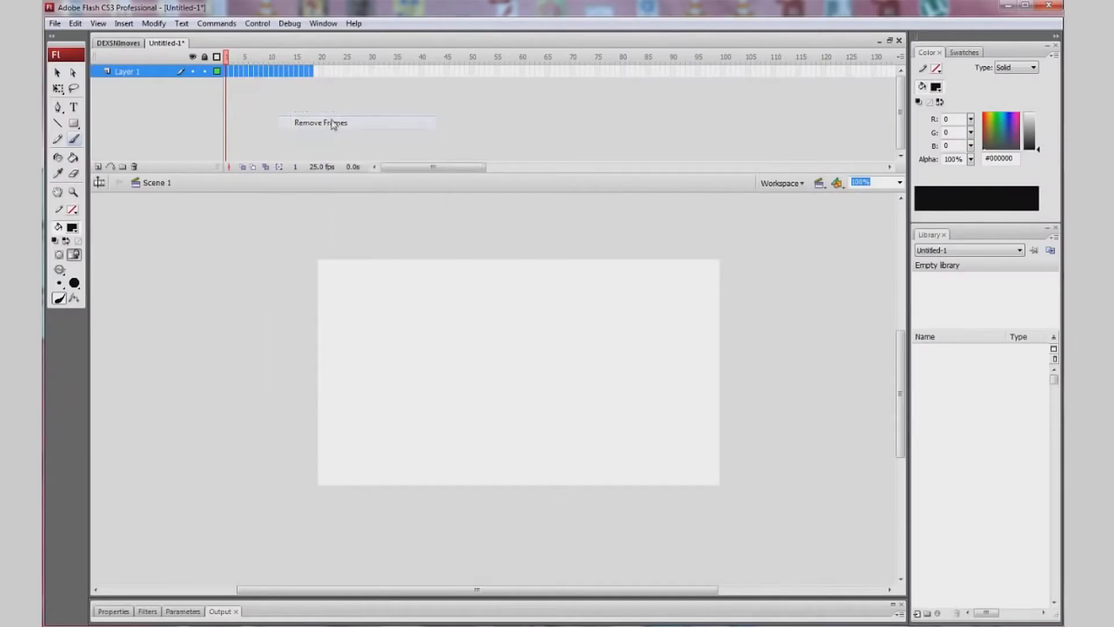
Brush a duck's head with a long beak, nostrils, two eyes and a collared neck in frame 1
{"action": "left_click", "coordinate": [227, 73]}
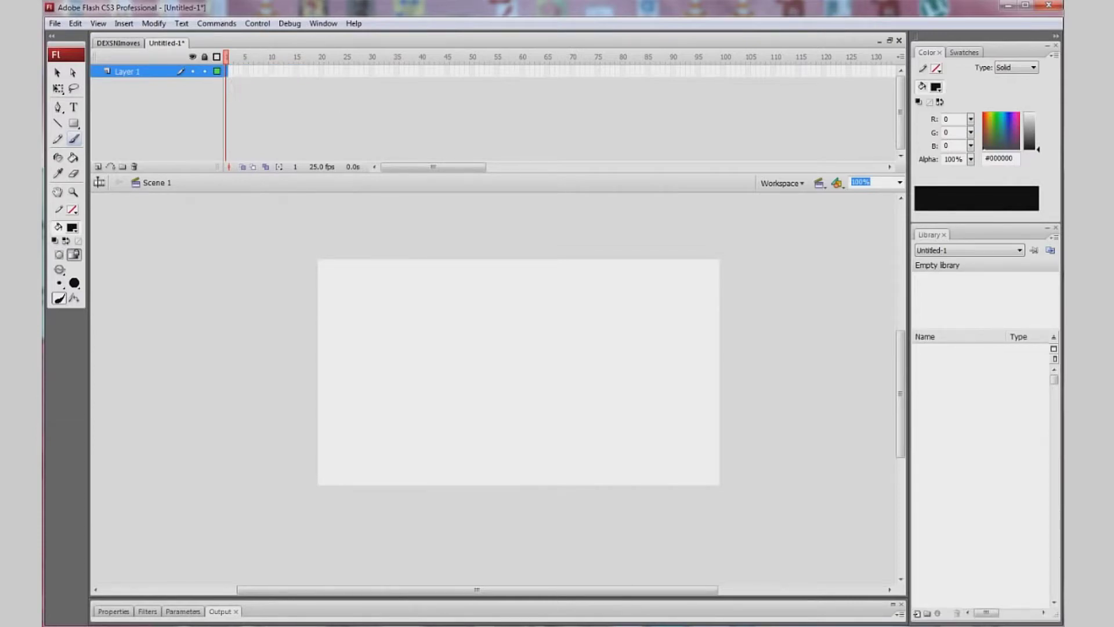
{"action": "left_click", "coordinate": [60, 76]}
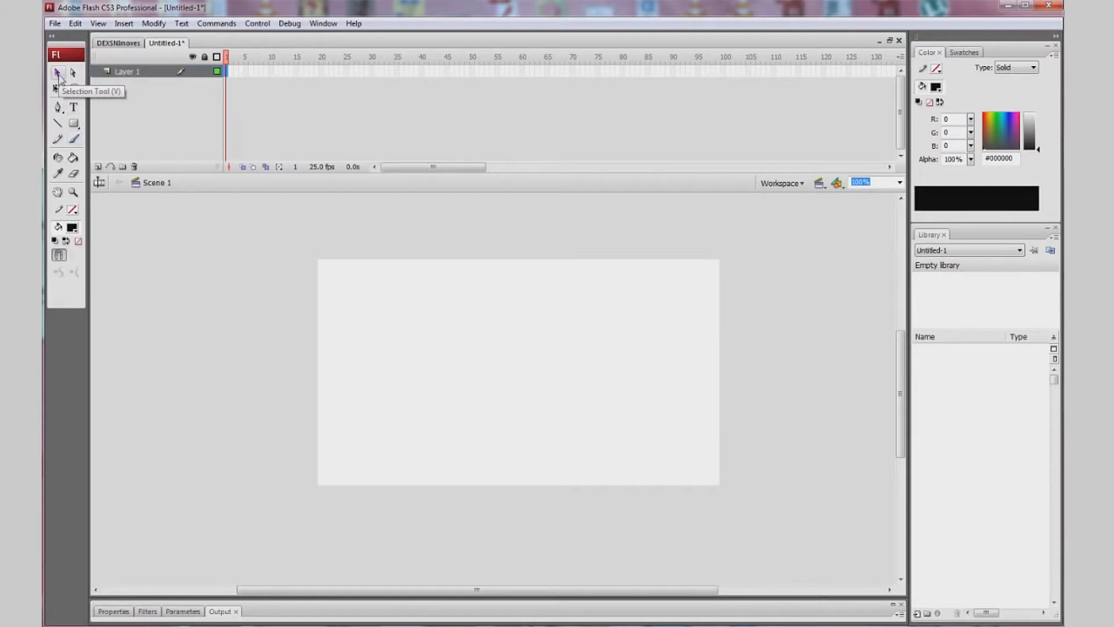
{"action": "left_click", "coordinate": [73, 142]}
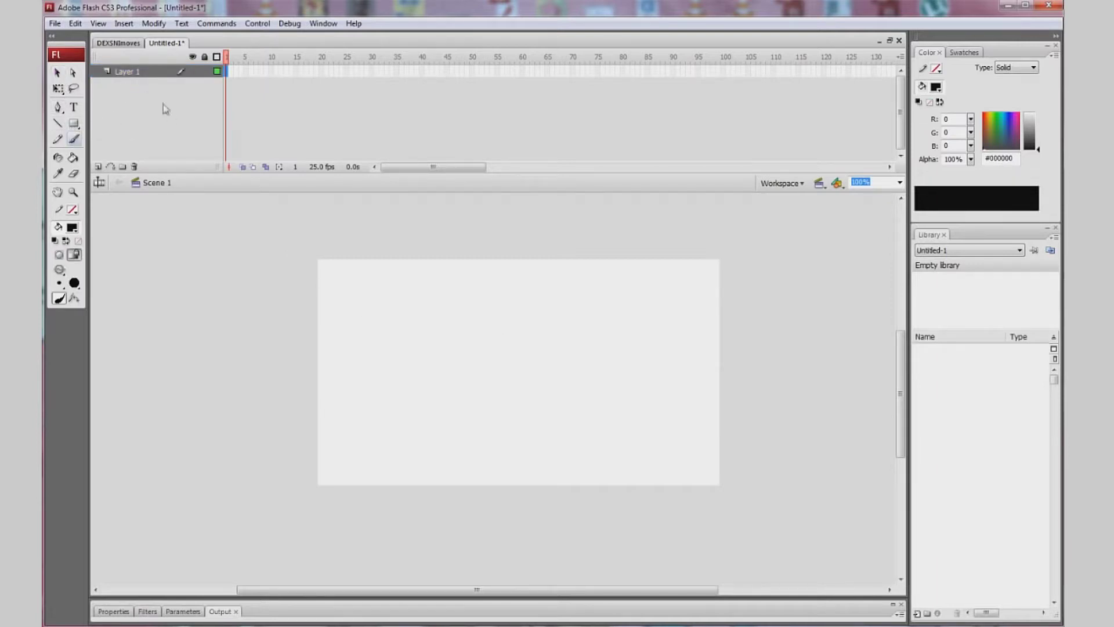
{"action": "mouse_move", "coordinate": [513, 329]}
{"action": "left_mouse_down"}
{"action": "mouse_move", "coordinate": [504, 323]}
{"action": "mouse_move", "coordinate": [530, 332]}
{"action": "left_mouse_up"}
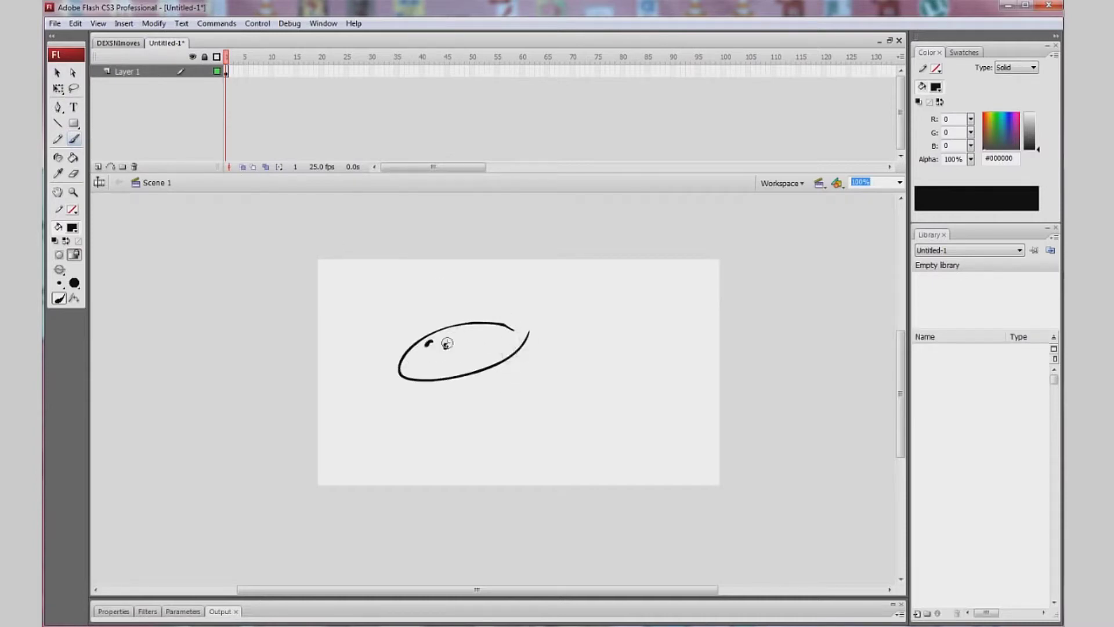
{"action": "mouse_move", "coordinate": [498, 323]}
{"action": "left_mouse_down"}
{"action": "mouse_move", "coordinate": [518, 260]}
{"action": "mouse_move", "coordinate": [552, 325]}
{"action": "mouse_move", "coordinate": [511, 408]}
{"action": "mouse_move", "coordinate": [534, 390]}
{"action": "left_mouse_up"}
{"action": "left_click_drag", "start_coordinate": [550, 261], "coordinate": [552, 225]}
{"action": "left_click_drag", "start_coordinate": [560, 227], "coordinate": [559, 279]}
{"action": "left_click_drag", "start_coordinate": [559, 279], "coordinate": [566, 284]}
{"action": "left_click_drag", "start_coordinate": [539, 379], "coordinate": [647, 466]}
{"action": "key", "text": "ctrl+z"}
{"action": "key", "text": "ctrl+z"}
{"action": "key", "text": "ctrl+z"}
{"action": "key", "text": "ctrl+z"}
{"action": "key", "text": "ctrl+z"}
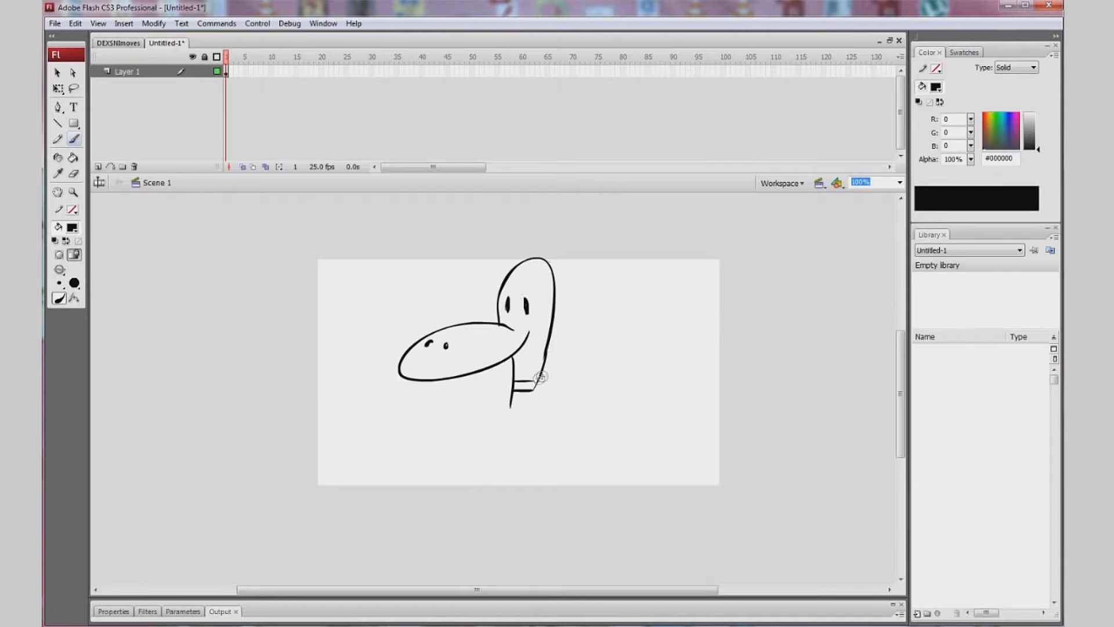
{"action": "left_click_drag", "start_coordinate": [539, 377], "coordinate": [647, 429]}
{"action": "key", "text": "ctrl+z"}
{"action": "mouse_move", "coordinate": [537, 432]}
{"action": "left_mouse_down"}
{"action": "mouse_move", "coordinate": [658, 498]}
{"action": "mouse_move", "coordinate": [627, 478]}
{"action": "left_mouse_up"}
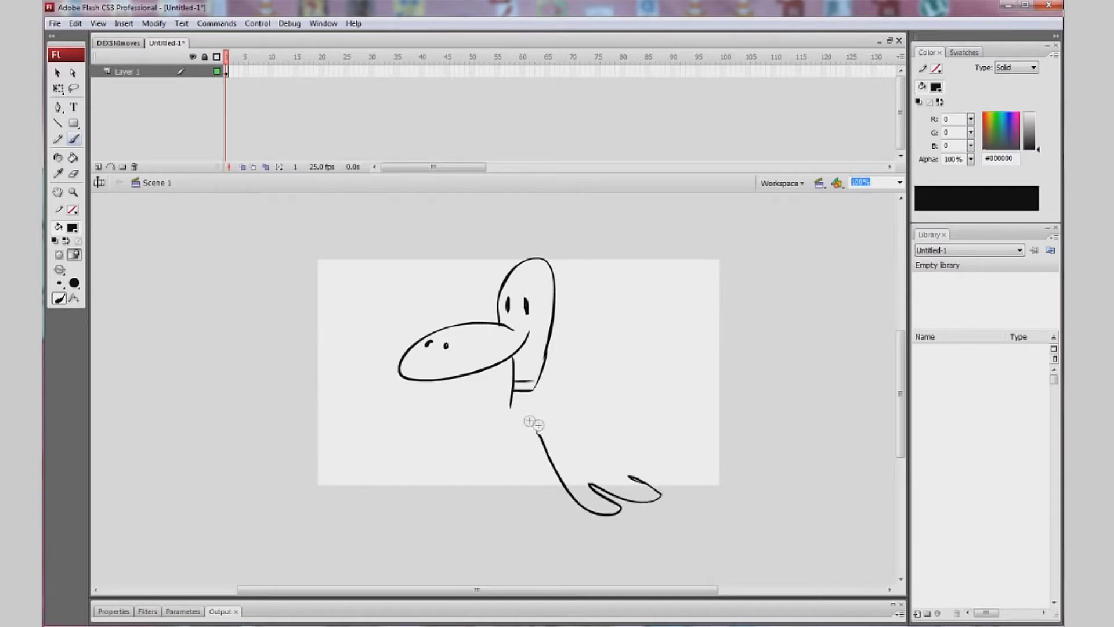
{"action": "left_click_drag", "start_coordinate": [561, 415], "coordinate": [648, 433]}
{"action": "key", "text": "ctrl+z"}
{"action": "key", "text": "ctrl+z"}
{"action": "key", "text": "ctrl+z"}
Brush the duck's curved wing, its back line from the neck, and a large oval tail behind the body
{"action": "mouse_move", "coordinate": [536, 428]}
{"action": "left_mouse_down"}
{"action": "mouse_move", "coordinate": [549, 461]}
{"action": "mouse_move", "coordinate": [618, 492]}
{"action": "mouse_move", "coordinate": [632, 471]}
{"action": "left_mouse_up"}
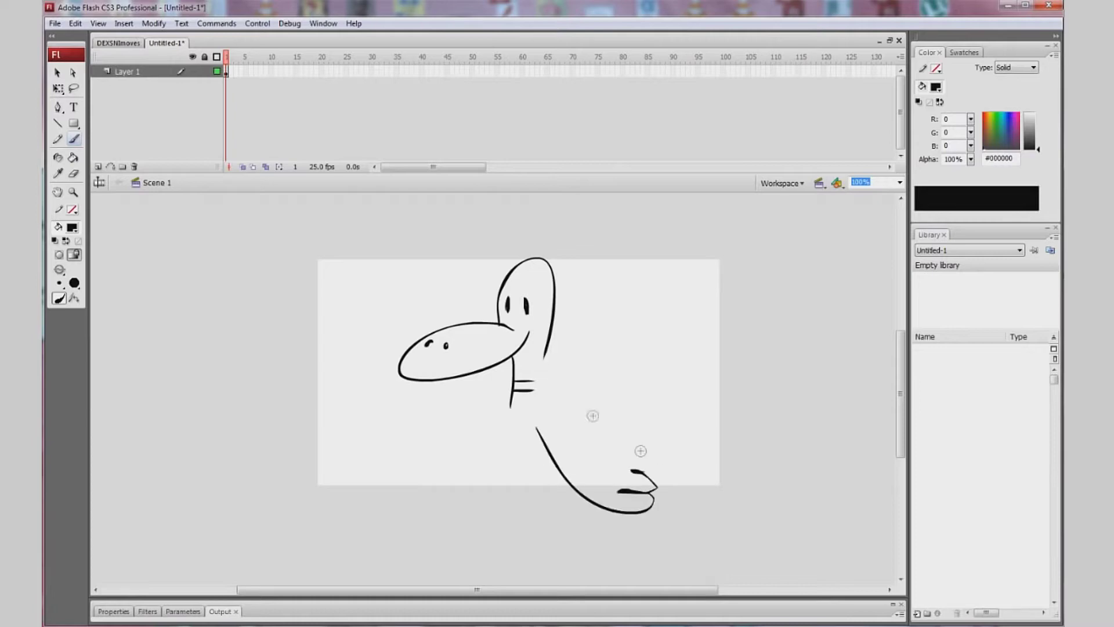
{"action": "left_click_drag", "start_coordinate": [551, 358], "coordinate": [679, 473]}
{"action": "key", "text": "ctrl+z"}
{"action": "left_click_drag", "start_coordinate": [551, 347], "coordinate": [656, 404]}
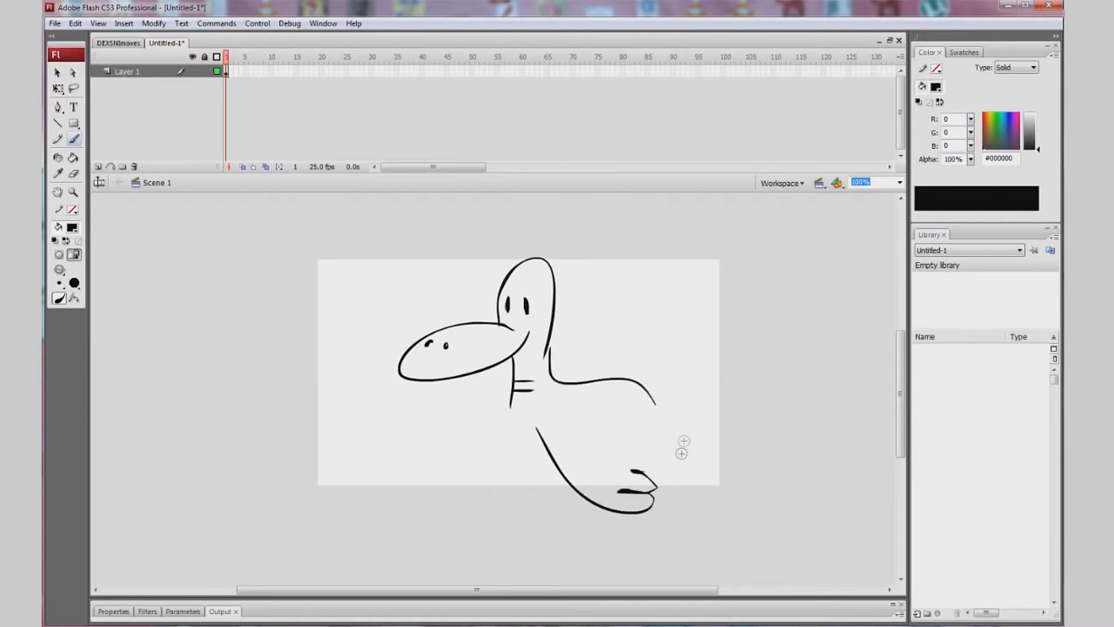
{"action": "mouse_move", "coordinate": [664, 444]}
{"action": "left_mouse_down"}
{"action": "mouse_move", "coordinate": [729, 448]}
{"action": "mouse_move", "coordinate": [797, 326]}
{"action": "mouse_move", "coordinate": [696, 475]}
{"action": "left_mouse_up"}
{"action": "key", "text": "ctrl+z"}
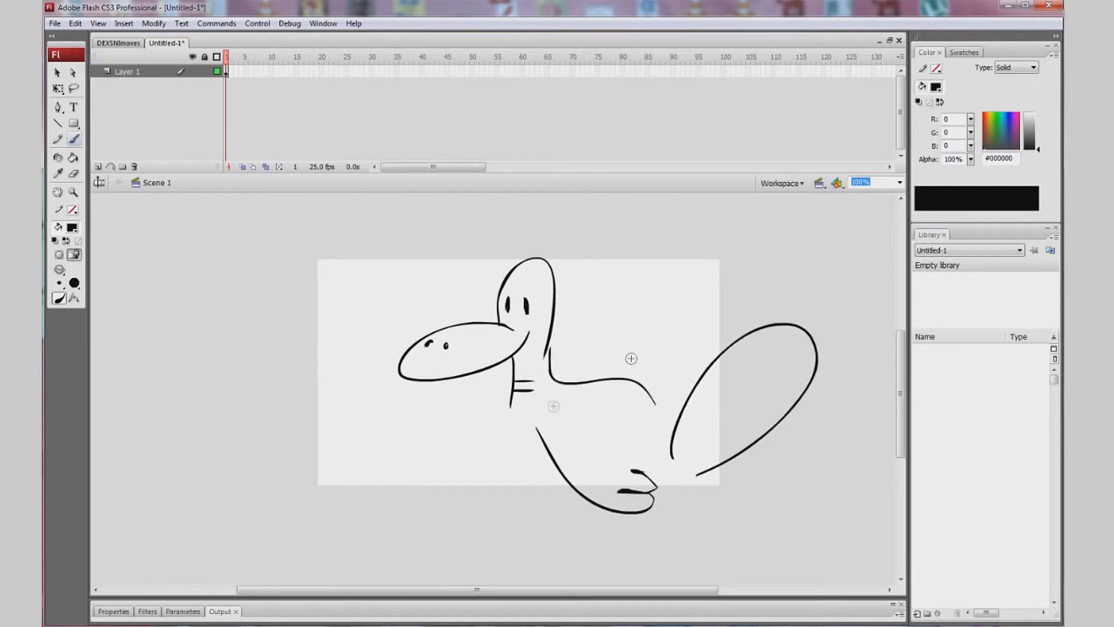
Brush short diagonal marking lines inside the oval tail, undoing the stray stroke
{"action": "mouse_move", "coordinate": [724, 423]}
{"action": "left_mouse_down"}
{"action": "mouse_move", "coordinate": [741, 440]}
{"action": "mouse_move", "coordinate": [712, 474]}
{"action": "left_mouse_up"}
{"action": "key", "text": "ctrl+z"}
{"action": "left_click_drag", "start_coordinate": [747, 363], "coordinate": [759, 417]}
{"action": "left_click_drag", "start_coordinate": [770, 373], "coordinate": [778, 397]}
Brush the curve at the beak's base, the rounded chest, and two thin legs with flat feet
{"action": "left_click_drag", "start_coordinate": [508, 323], "coordinate": [528, 329]}
{"action": "mouse_move", "coordinate": [510, 404]}
{"action": "left_mouse_down"}
{"action": "mouse_move", "coordinate": [586, 515]}
{"action": "mouse_move", "coordinate": [590, 557]}
{"action": "left_mouse_up"}
{"action": "left_click_drag", "start_coordinate": [602, 512], "coordinate": [604, 551]}
{"action": "mouse_move", "coordinate": [591, 558]}
{"action": "left_mouse_down"}
{"action": "mouse_move", "coordinate": [550, 560]}
{"action": "mouse_move", "coordinate": [593, 564]}
{"action": "left_mouse_up"}
{"action": "left_click_drag", "start_coordinate": [607, 543], "coordinate": [603, 558]}
{"action": "mouse_move", "coordinate": [553, 493]}
{"action": "left_mouse_down"}
{"action": "mouse_move", "coordinate": [571, 501]}
{"action": "mouse_move", "coordinate": [559, 546]}
{"action": "left_mouse_up"}
{"action": "left_click_drag", "start_coordinate": [519, 540], "coordinate": [567, 549]}
Close the outline gaps at the back, belly, beak and legs, and add jagged feathers at the tail's base
{"action": "left_click_drag", "start_coordinate": [655, 498], "coordinate": [667, 491]}
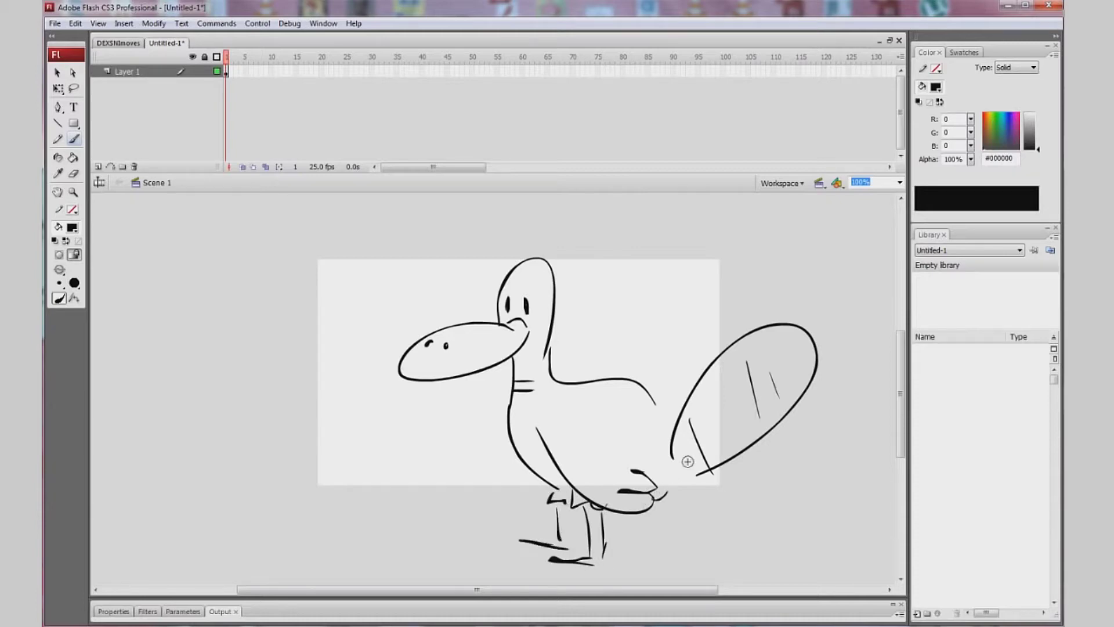
{"action": "left_click_drag", "start_coordinate": [652, 399], "coordinate": [675, 429]}
{"action": "left_click_drag", "start_coordinate": [699, 482], "coordinate": [655, 501]}
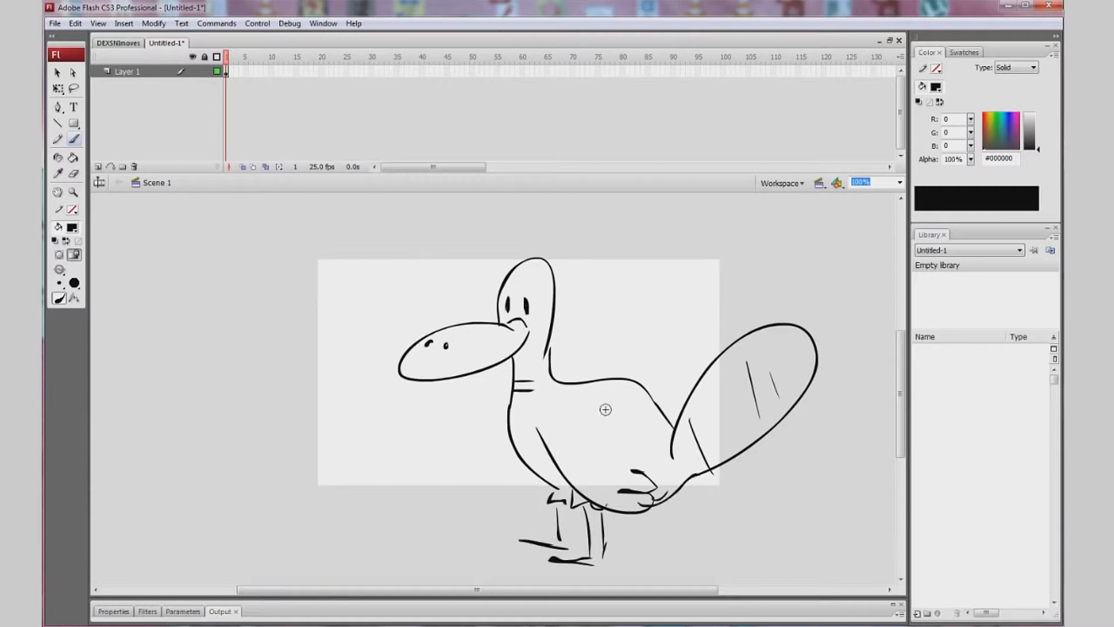
{"action": "left_click_drag", "start_coordinate": [504, 323], "coordinate": [518, 332]}
{"action": "mouse_move", "coordinate": [592, 569]}
{"action": "left_mouse_down"}
{"action": "mouse_move", "coordinate": [603, 524]}
{"action": "mouse_move", "coordinate": [555, 541]}
{"action": "mouse_move", "coordinate": [564, 487]}
{"action": "mouse_move", "coordinate": [559, 539]}
{"action": "left_mouse_up"}
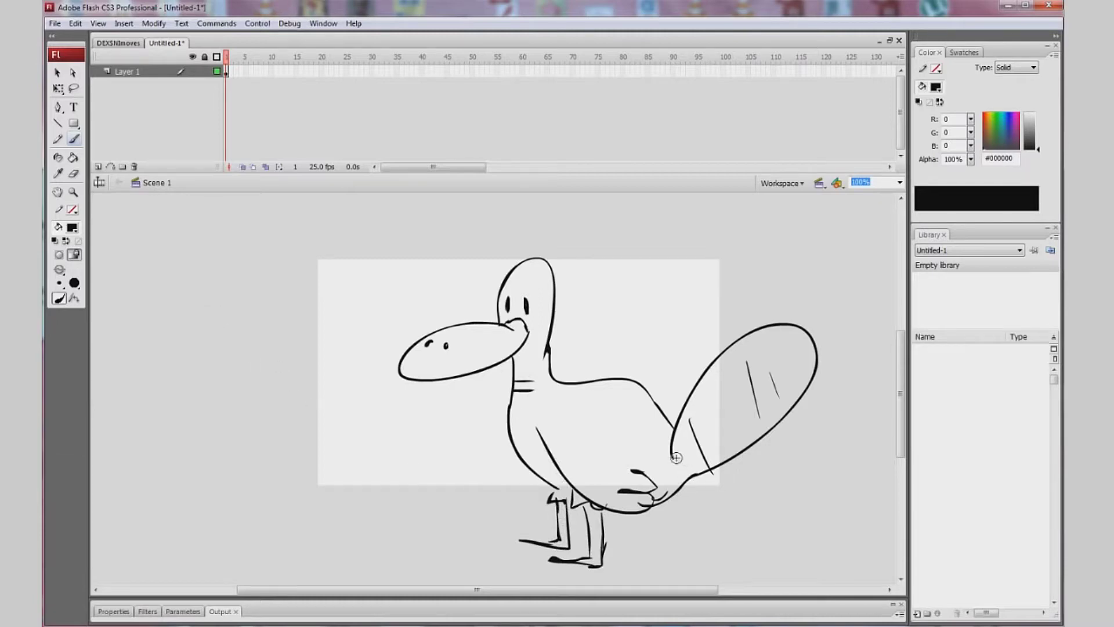
{"action": "mouse_move", "coordinate": [677, 458]}
{"action": "left_mouse_down"}
{"action": "mouse_move", "coordinate": [700, 481]}
{"action": "mouse_move", "coordinate": [673, 435]}
{"action": "left_mouse_up"}
Fill the duck's tail and beak with brown #996633 using the Paint Bucket
{"action": "left_click", "coordinate": [74, 158]}
{"action": "left_click", "coordinate": [72, 227]}
{"action": "left_click", "coordinate": [113, 310]}
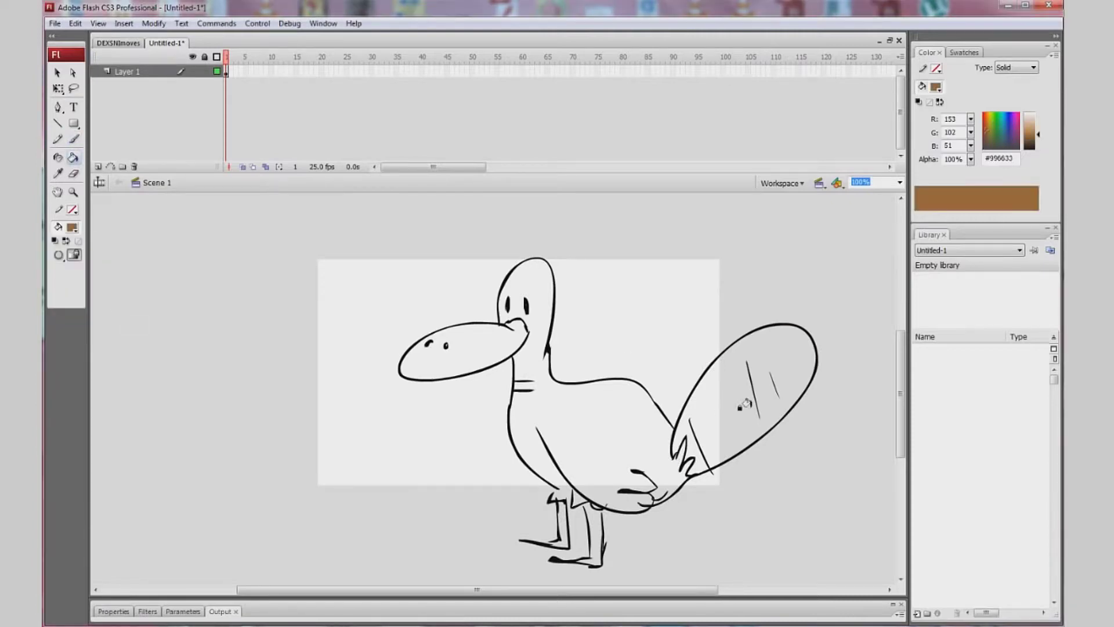
{"action": "left_click", "coordinate": [741, 407]}
{"action": "left_click", "coordinate": [461, 351]}
Fill the duck's head and body with light orange #FFCC66 using the Paint Bucket
{"action": "left_click", "coordinate": [72, 227]}
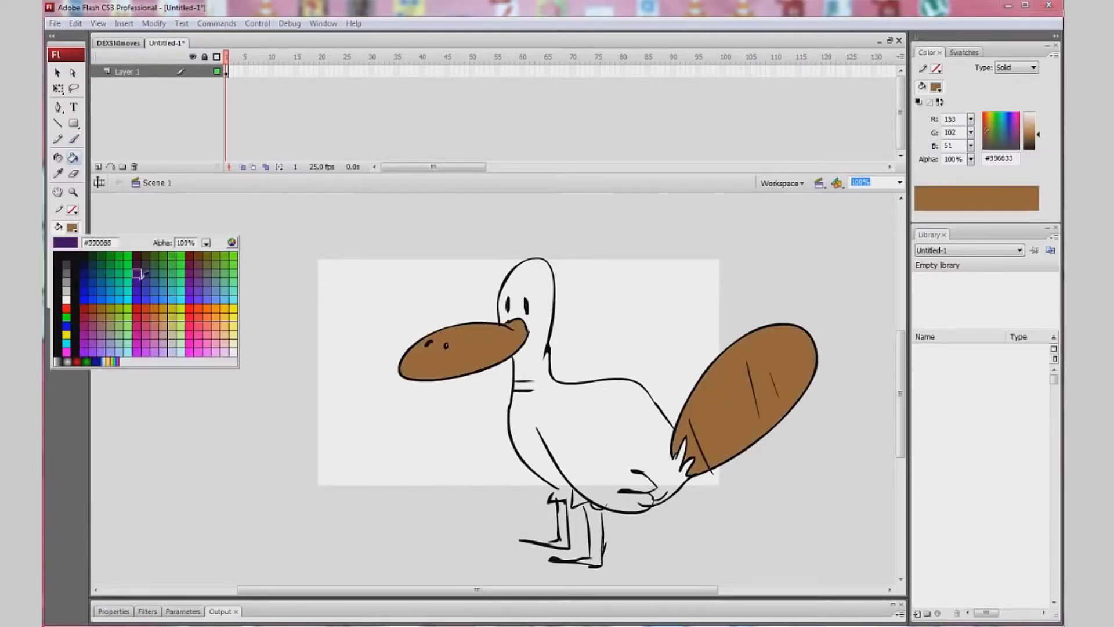
{"action": "left_click", "coordinate": [230, 320]}
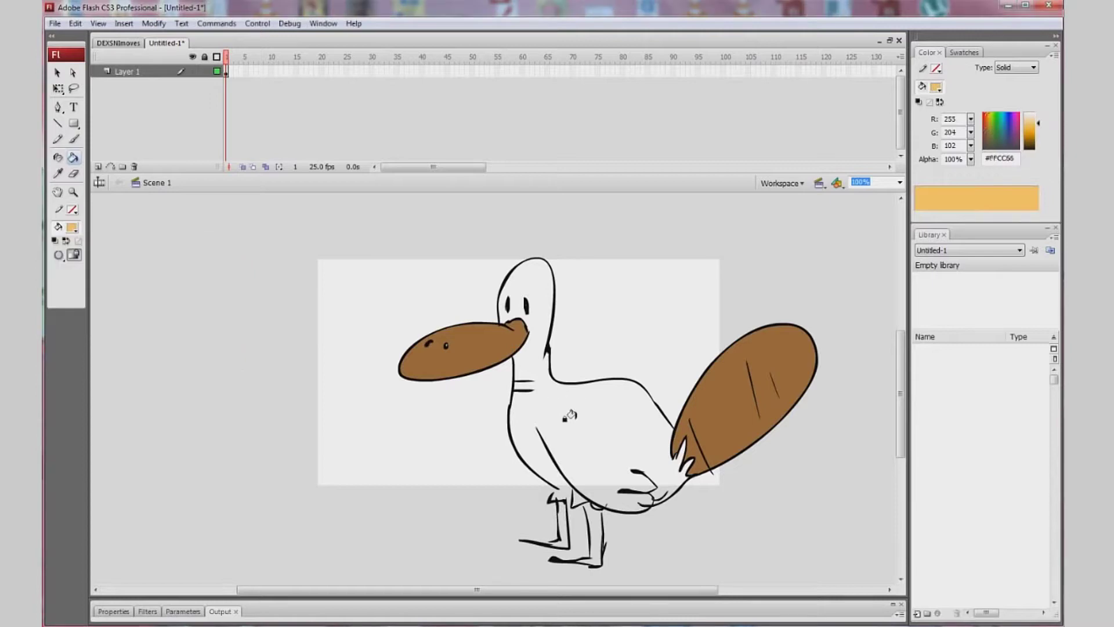
{"action": "left_click", "coordinate": [58, 140]}
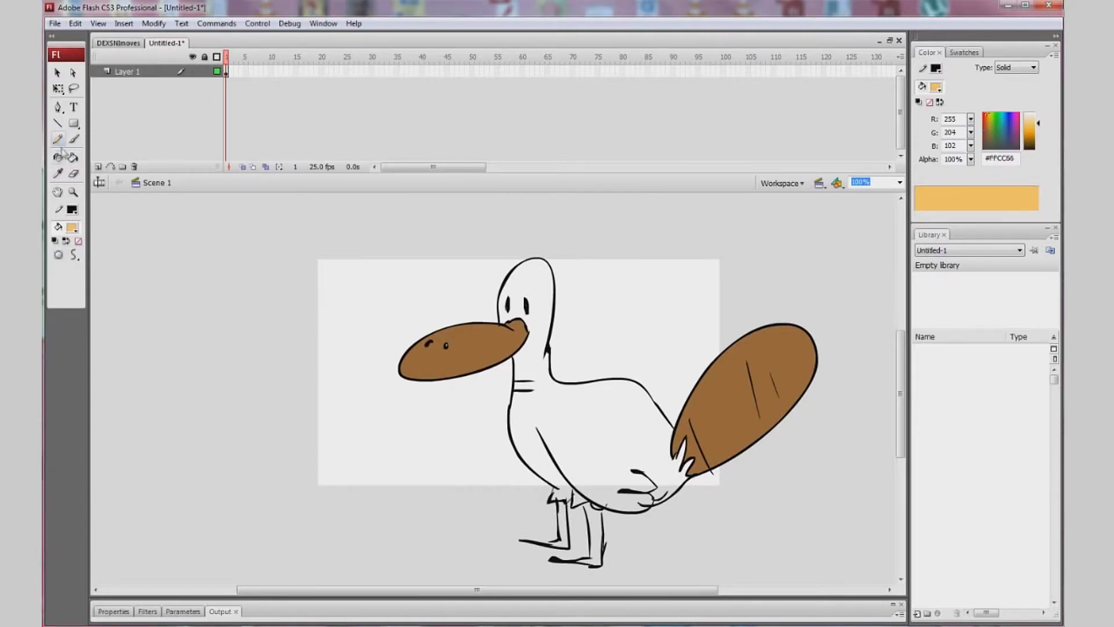
{"action": "left_click", "coordinate": [72, 157]}
{"action": "left_click", "coordinate": [557, 433]}
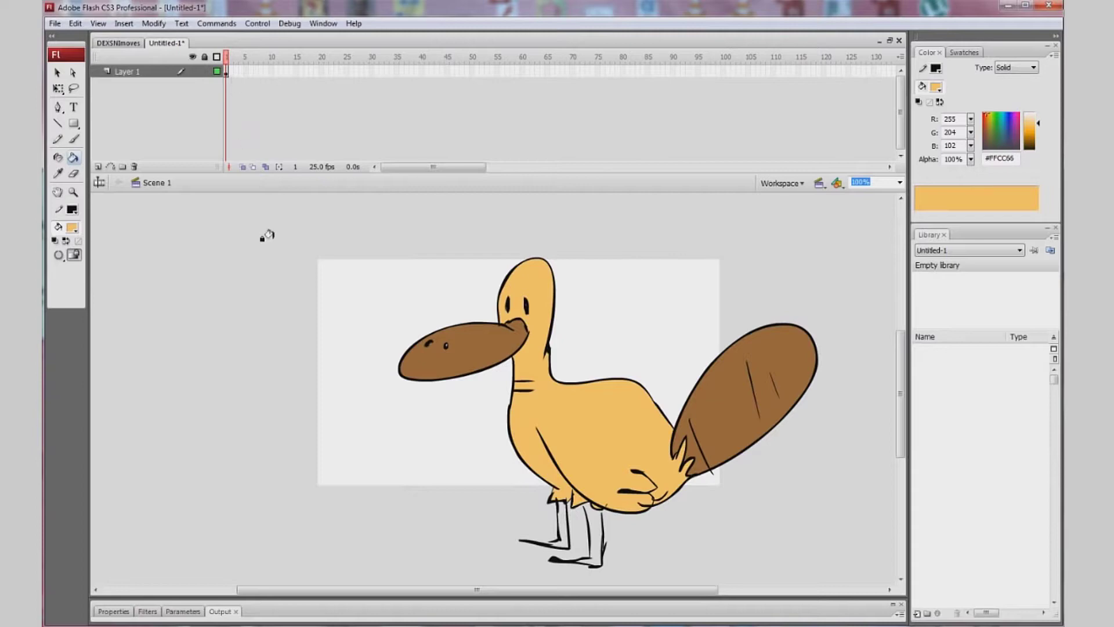
Return to the Brush tool and set its fill colour to black #000000
{"action": "left_click", "coordinate": [73, 138]}
{"action": "left_click", "coordinate": [72, 227]}
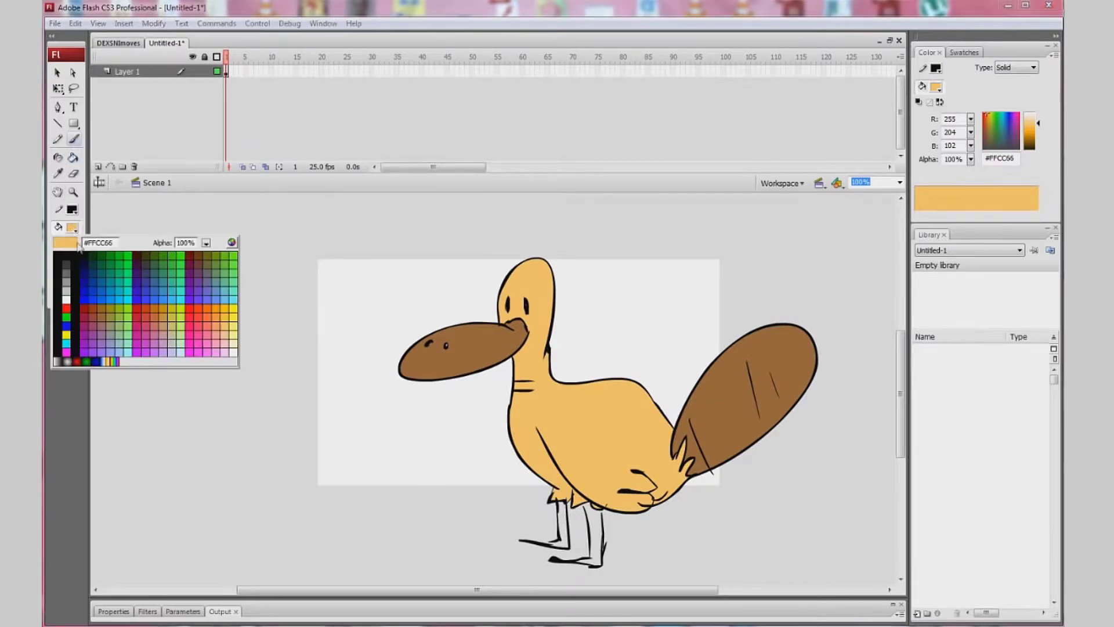
{"action": "left_click", "coordinate": [54, 257]}
Try moving the beak's brown fill out of its outline and deleting it, and undo these changes
{"action": "left_click", "coordinate": [57, 72]}
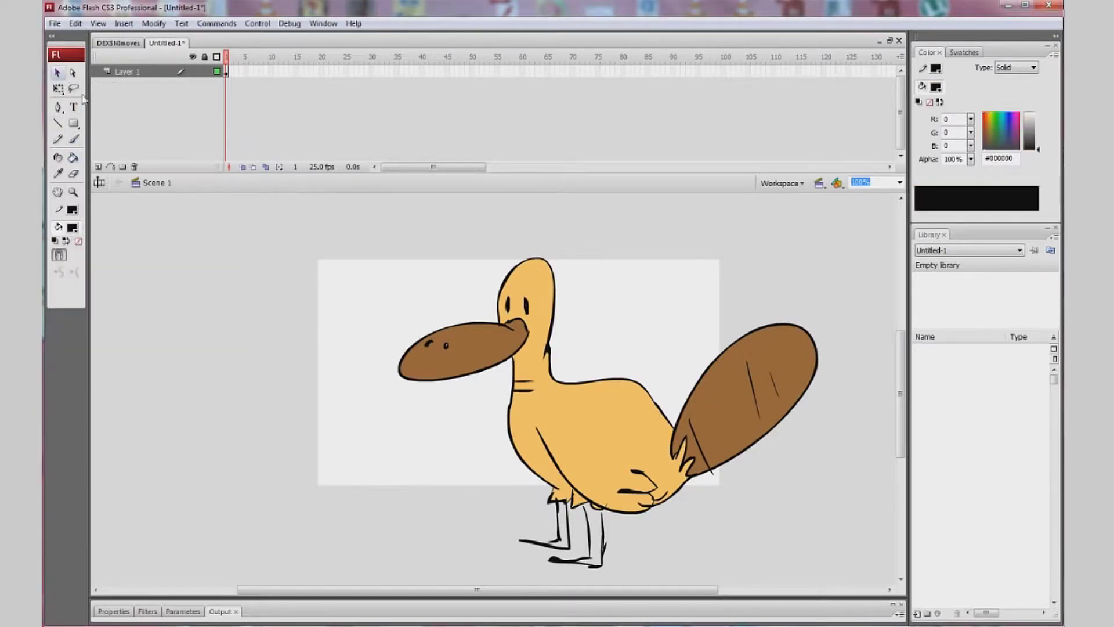
{"action": "left_click", "coordinate": [568, 413]}
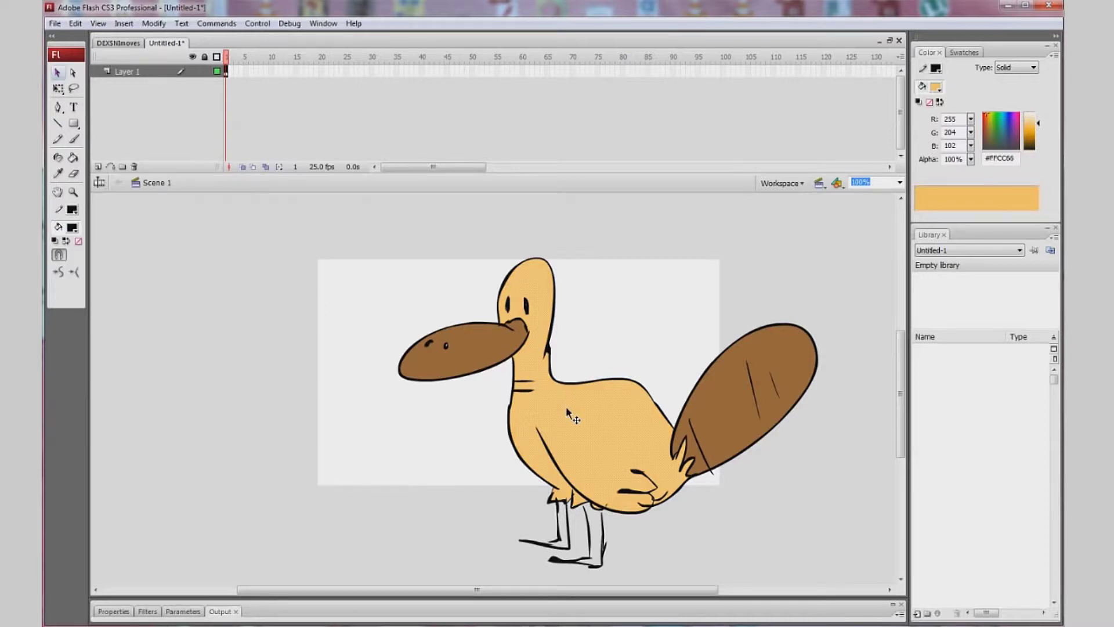
{"action": "left_click", "coordinate": [442, 331]}
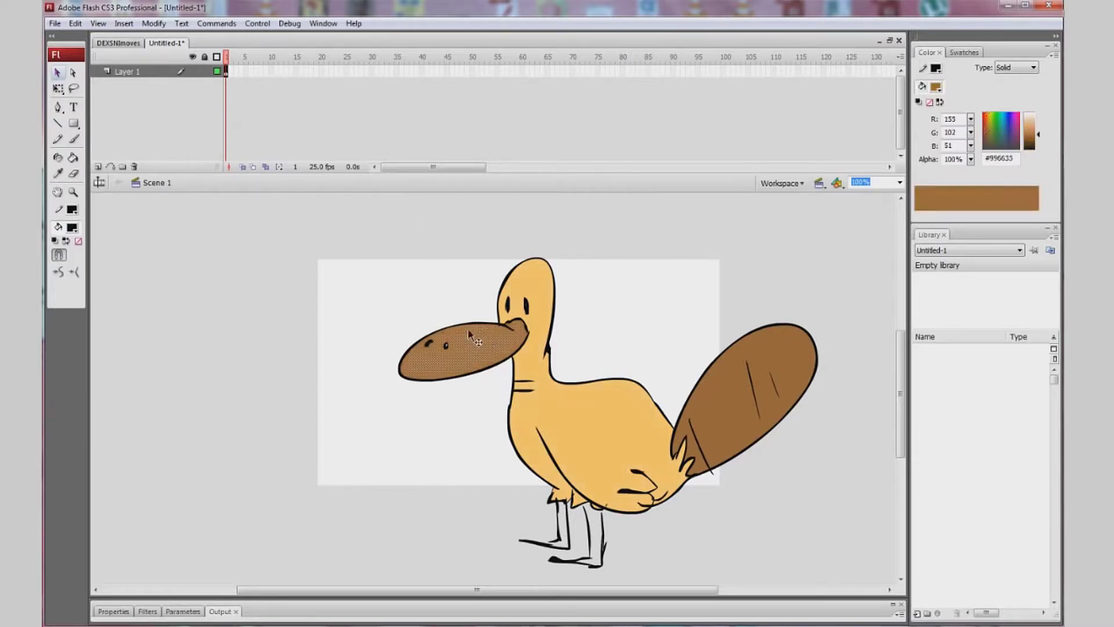
{"action": "left_click_drag", "start_coordinate": [465, 346], "coordinate": [397, 271]}
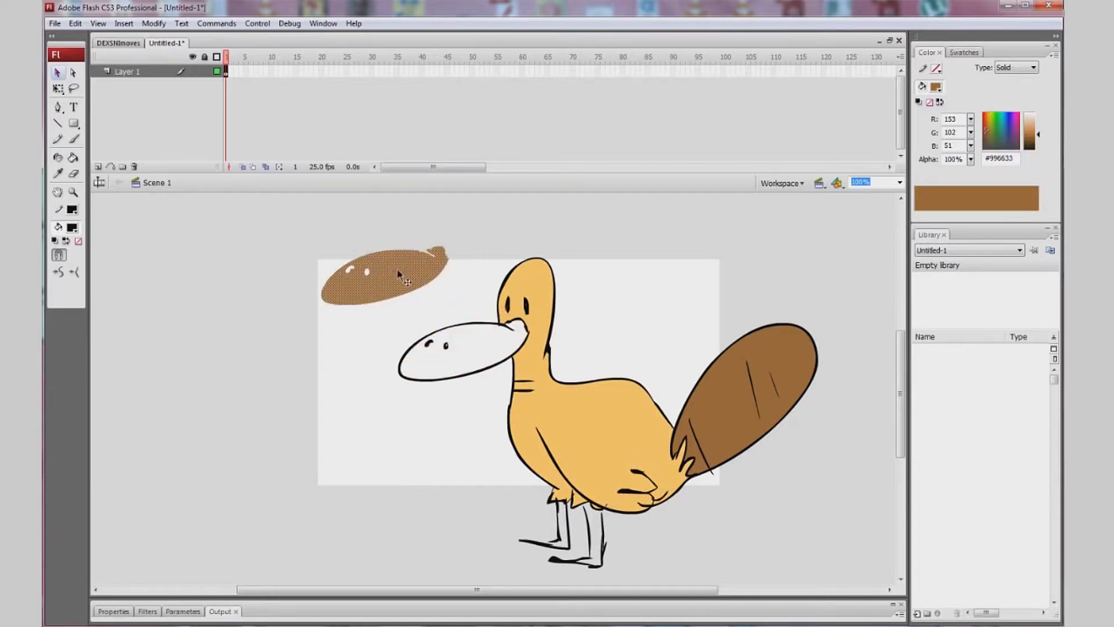
{"action": "key", "text": "Delete"}
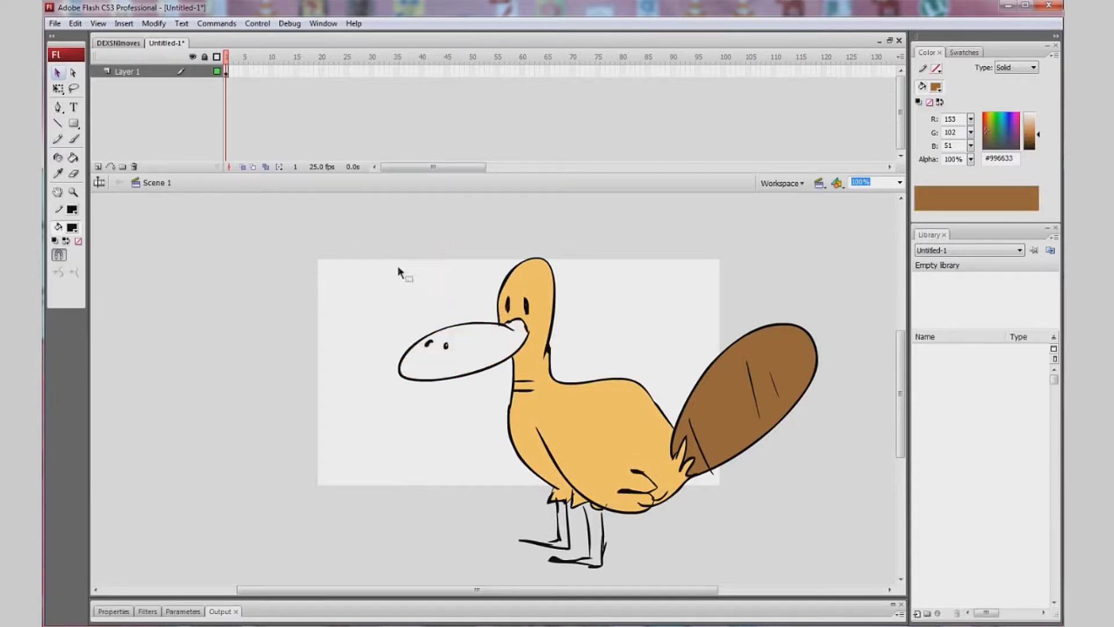
{"action": "key", "text": "ctrl+z"}
{"action": "key", "text": "ctrl+z"}
{"action": "key", "text": "ctrl+z"}
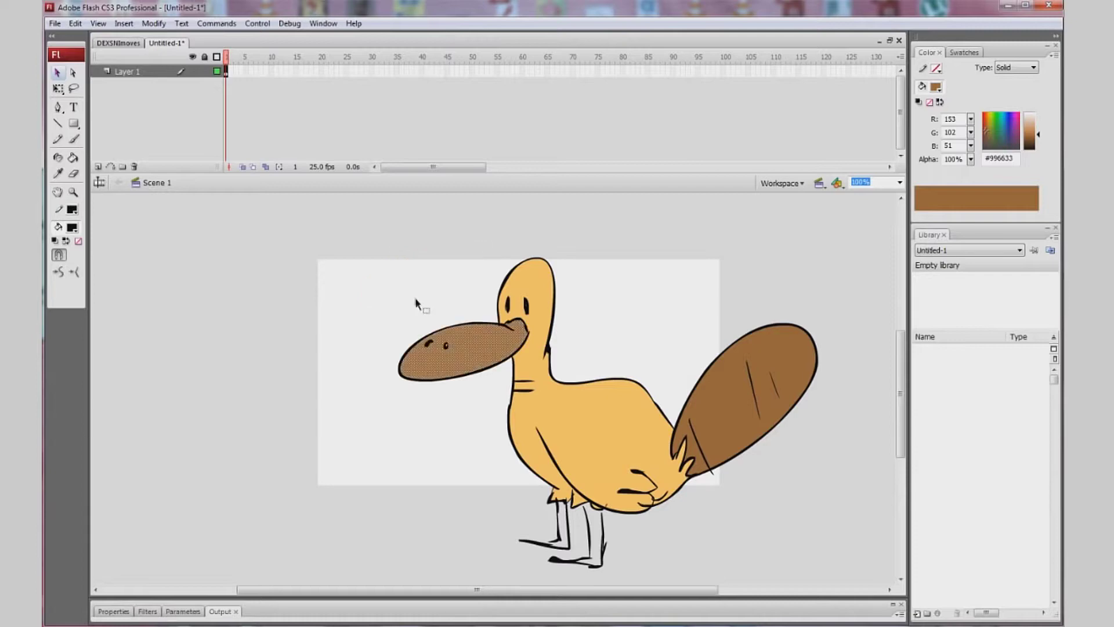
Select and deselect the beak and tail fills individually, try shifting the tail slightly, and undo the shift
{"action": "left_click", "coordinate": [384, 285]}
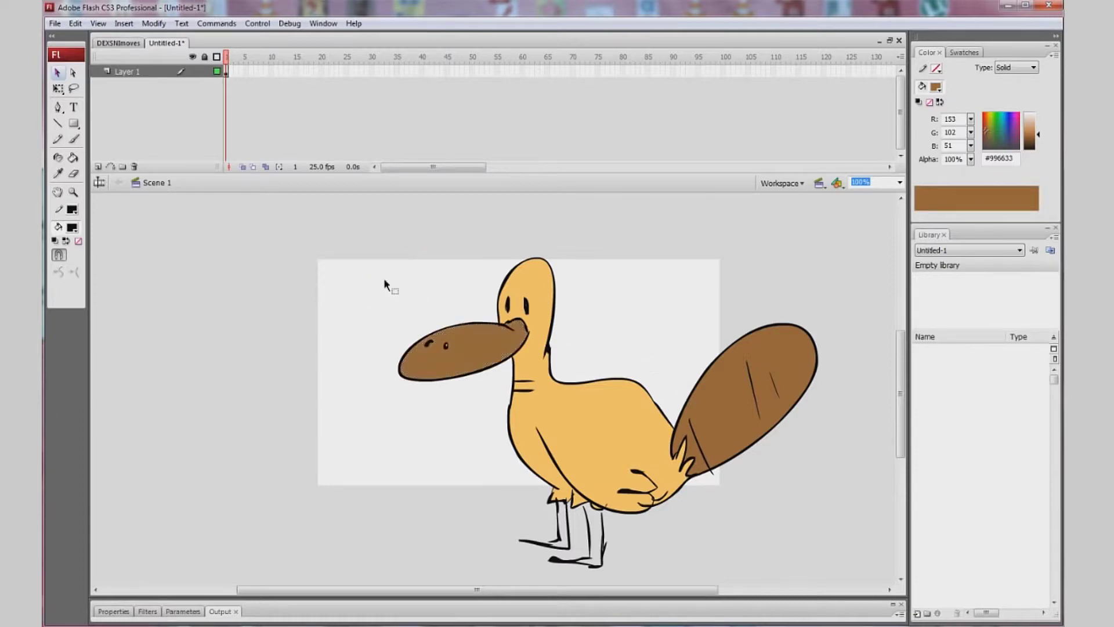
{"action": "left_click", "coordinate": [446, 361]}
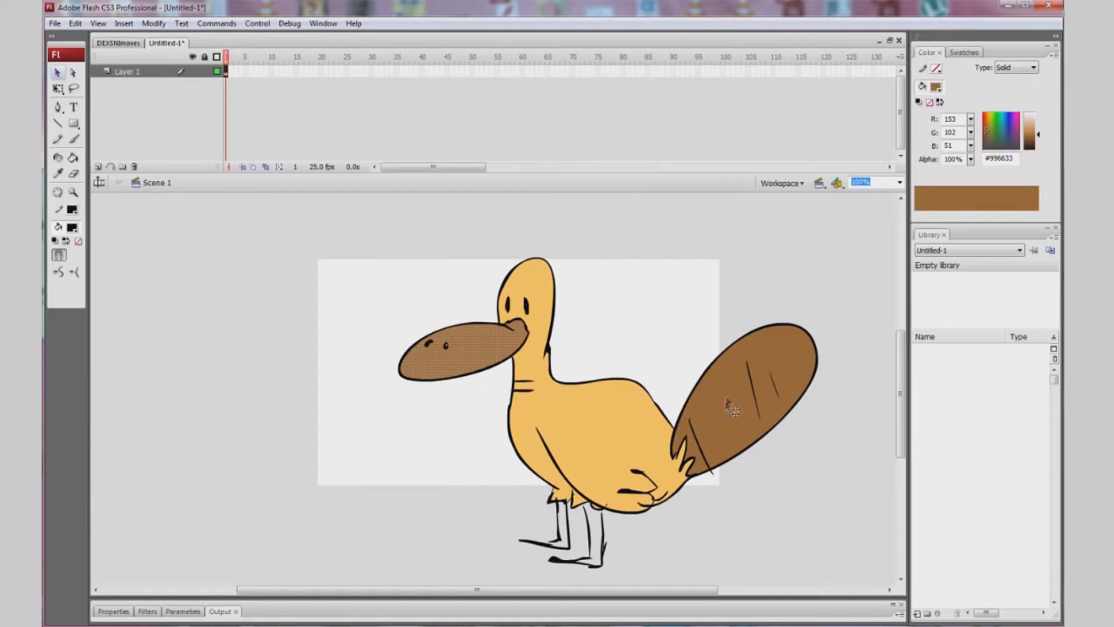
{"action": "left_click", "coordinate": [731, 402]}
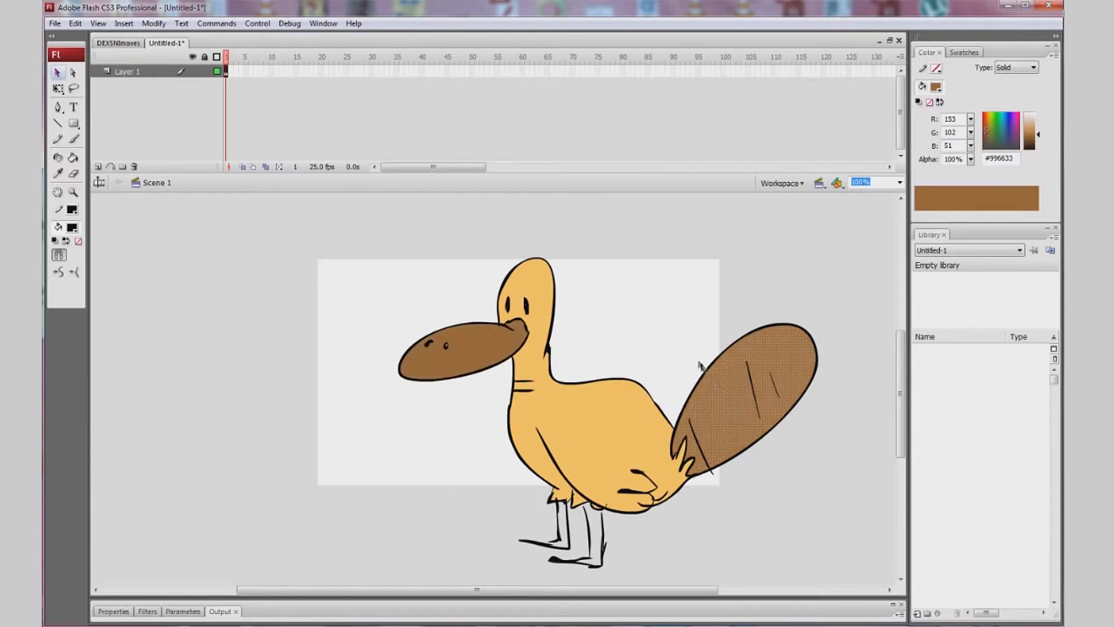
{"action": "left_click", "coordinate": [690, 329]}
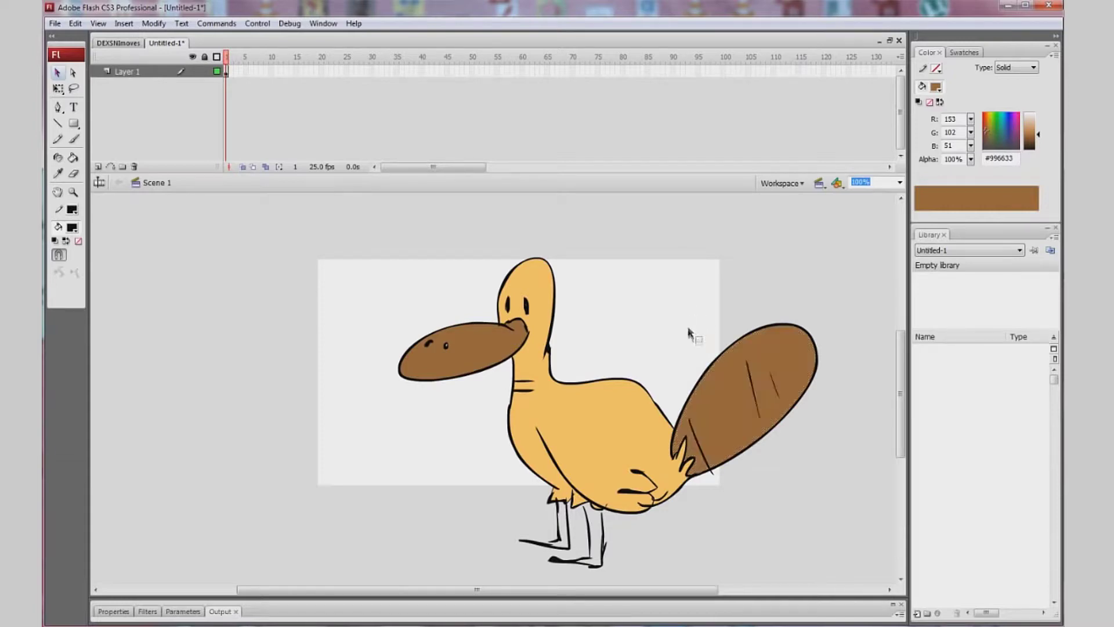
{"action": "left_click", "coordinate": [712, 407]}
{"action": "left_click", "coordinate": [689, 328]}
{"action": "left_click", "coordinate": [719, 412]}
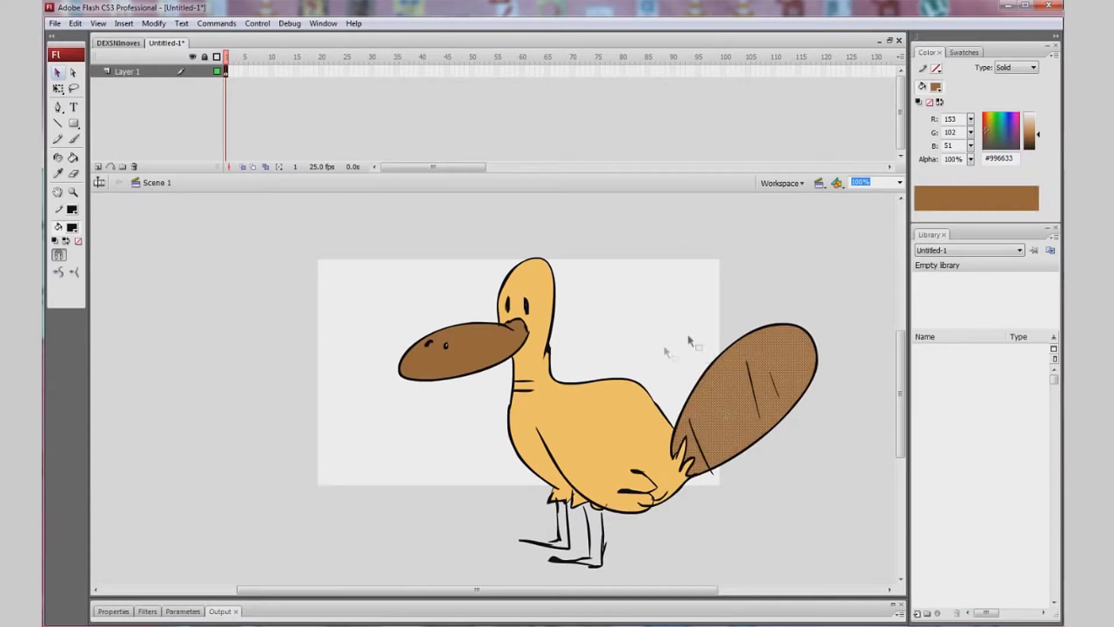
{"action": "left_click", "coordinate": [600, 391]}
{"action": "left_click_drag", "start_coordinate": [701, 417], "coordinate": [695, 416]}
{"action": "key", "text": "ctrl+z"}
{"action": "left_click", "coordinate": [466, 334]}
Try moving the duck's black outline up from its fills with the Subselection tool, and undo the move
{"action": "left_click", "coordinate": [76, 74]}
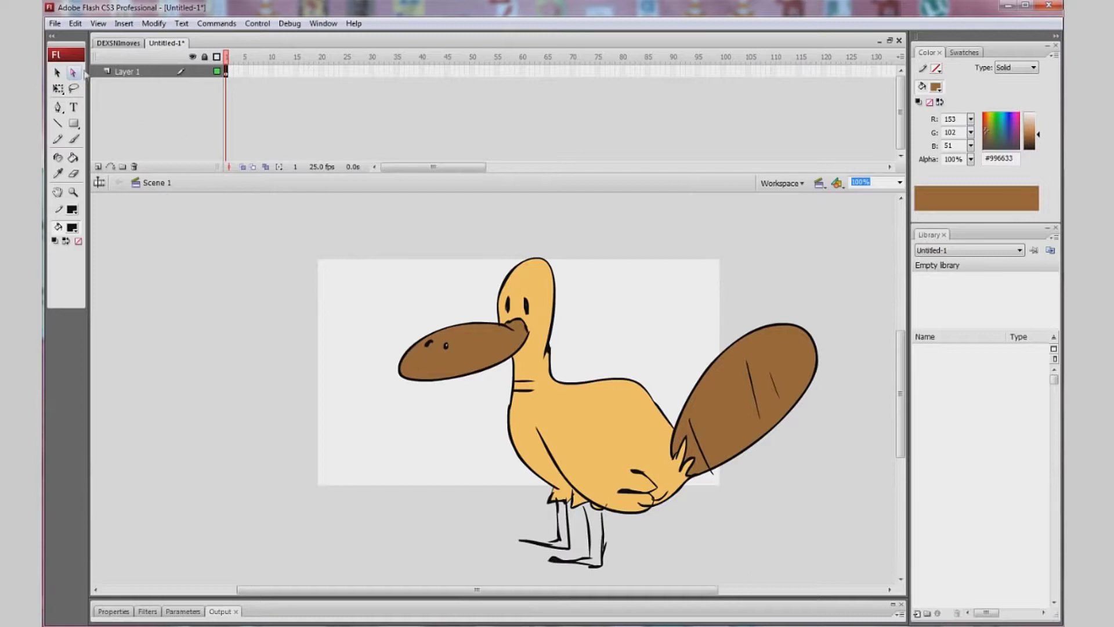
{"action": "left_click_drag", "start_coordinate": [420, 342], "coordinate": [415, 315]}
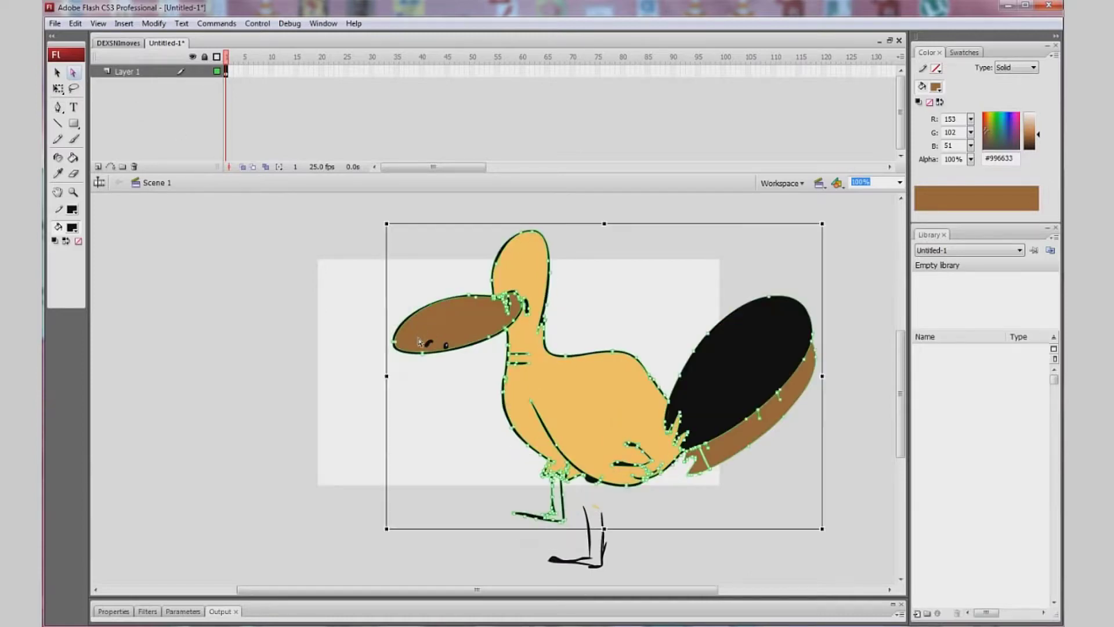
{"action": "key", "text": "ctrl+z"}
Try moving anchor points on the outline of the back and tail, undo the edits, and deselect the outline
{"action": "left_click", "coordinate": [432, 342]}
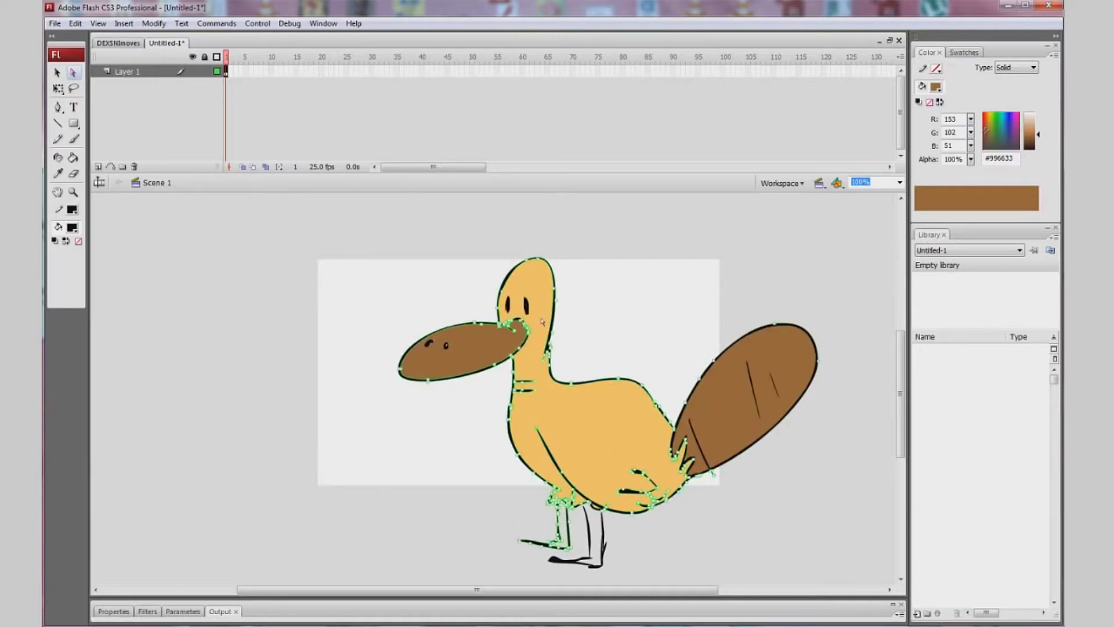
{"action": "left_click_drag", "start_coordinate": [643, 386], "coordinate": [648, 380]}
{"action": "left_click_drag", "start_coordinate": [714, 361], "coordinate": [691, 383]}
{"action": "key", "text": "ctrl+z"}
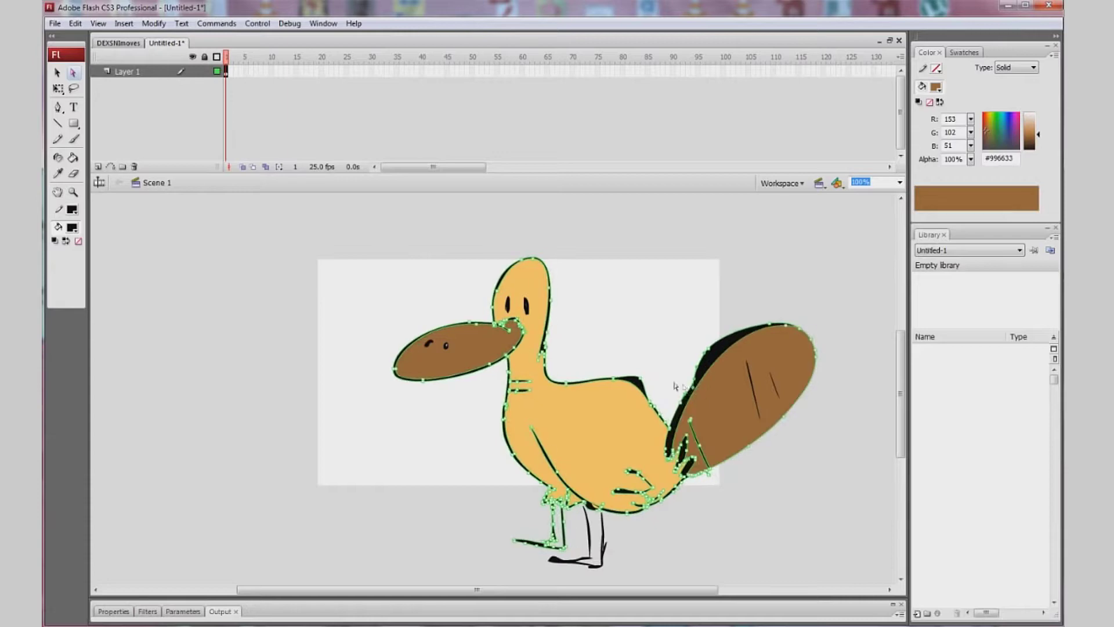
{"action": "key", "text": "ctrl+z"}
{"action": "key", "text": "ctrl+z"}
{"action": "key", "text": "ctrl+z"}
{"action": "key", "text": "ctrl+z"}
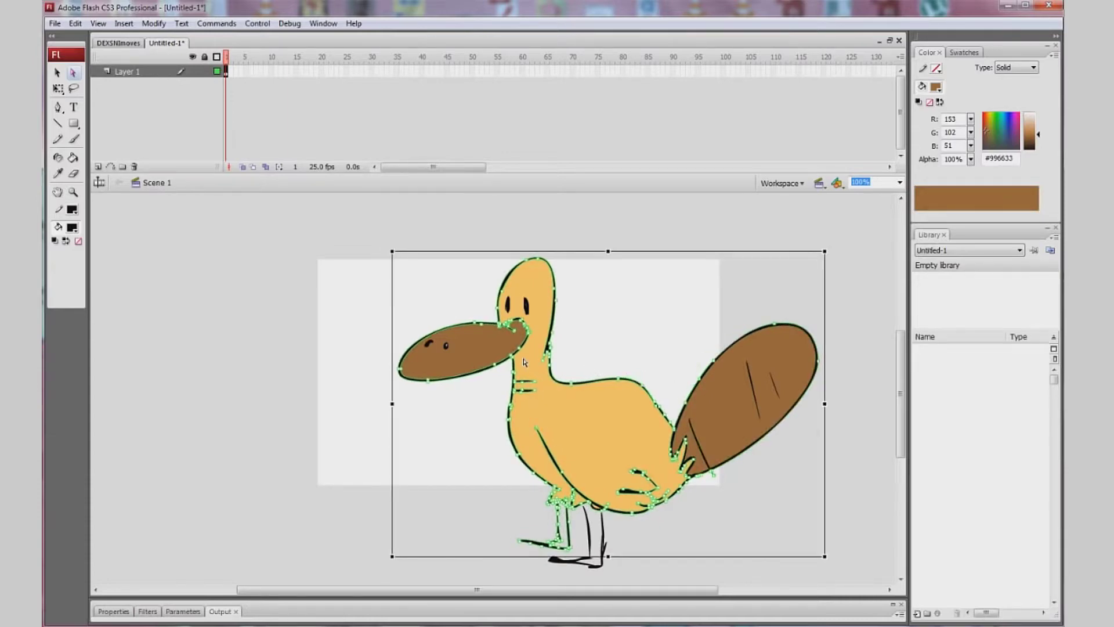
{"action": "left_click", "coordinate": [523, 363]}
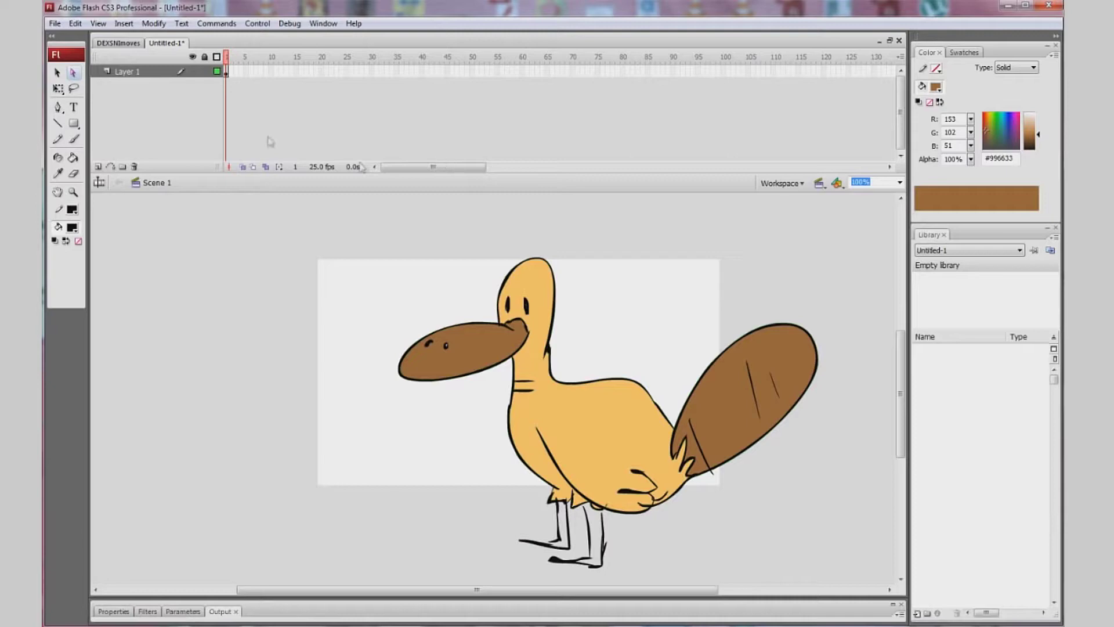
Select the tail fill with Free Transform, then select the entire duck drawing and delete it
{"action": "left_click", "coordinate": [58, 89]}
{"action": "left_click", "coordinate": [733, 409]}
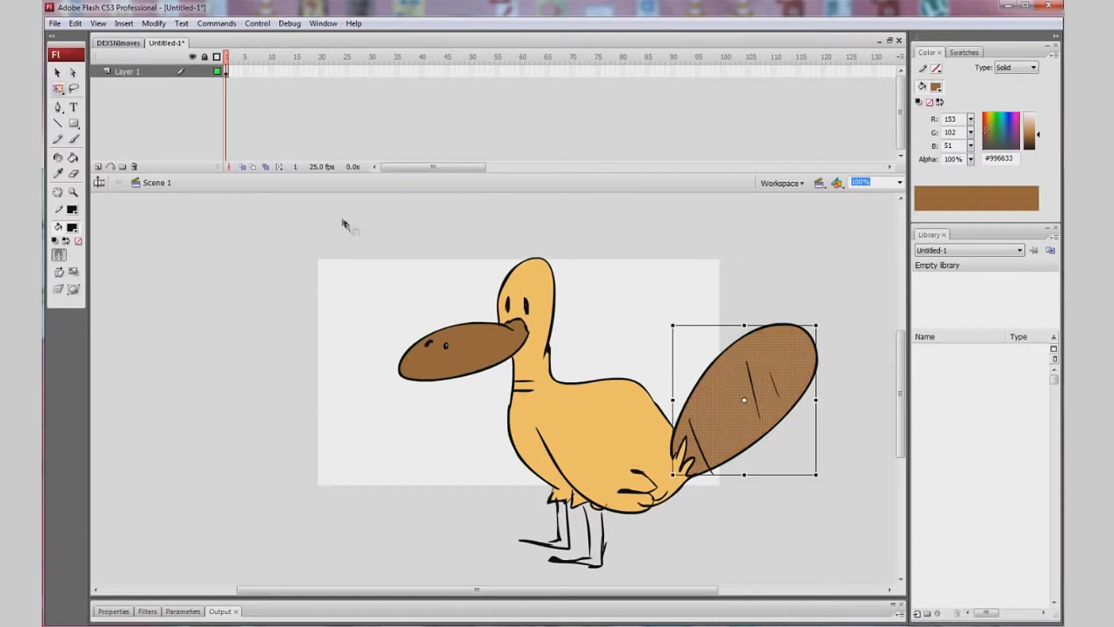
{"action": "mouse_move", "coordinate": [343, 218]}
{"action": "left_mouse_down"}
{"action": "mouse_move", "coordinate": [827, 576]}
{"action": "mouse_move", "coordinate": [810, 573]}
{"action": "left_mouse_up"}
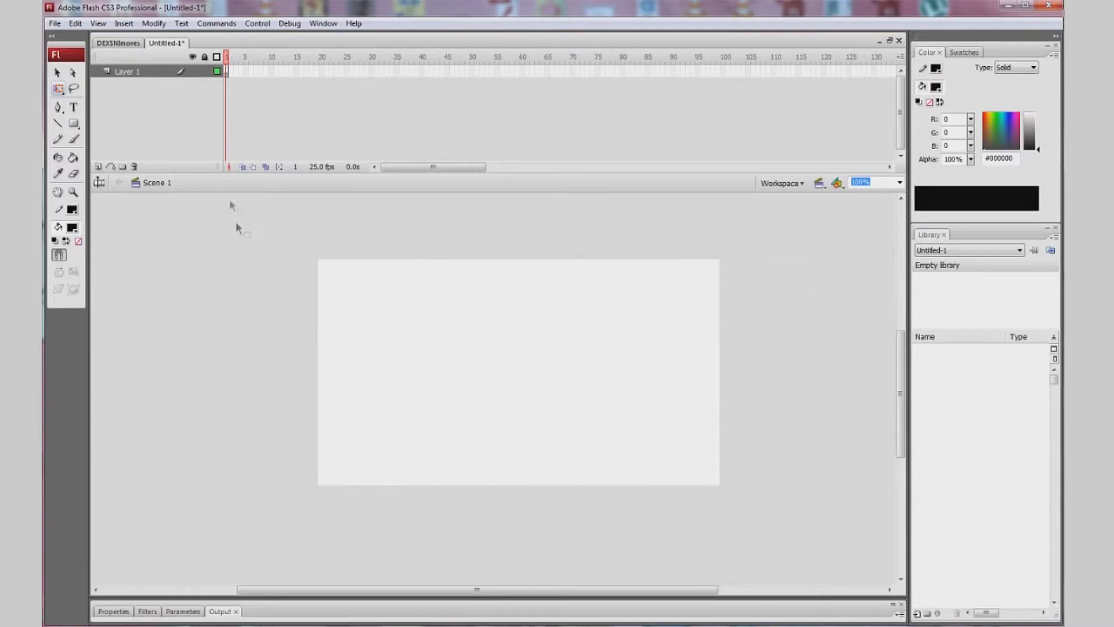
Draw a looping path of curved and straight segments across and beyond the stage with the Pen tool
{"action": "left_click", "coordinate": [58, 107]}
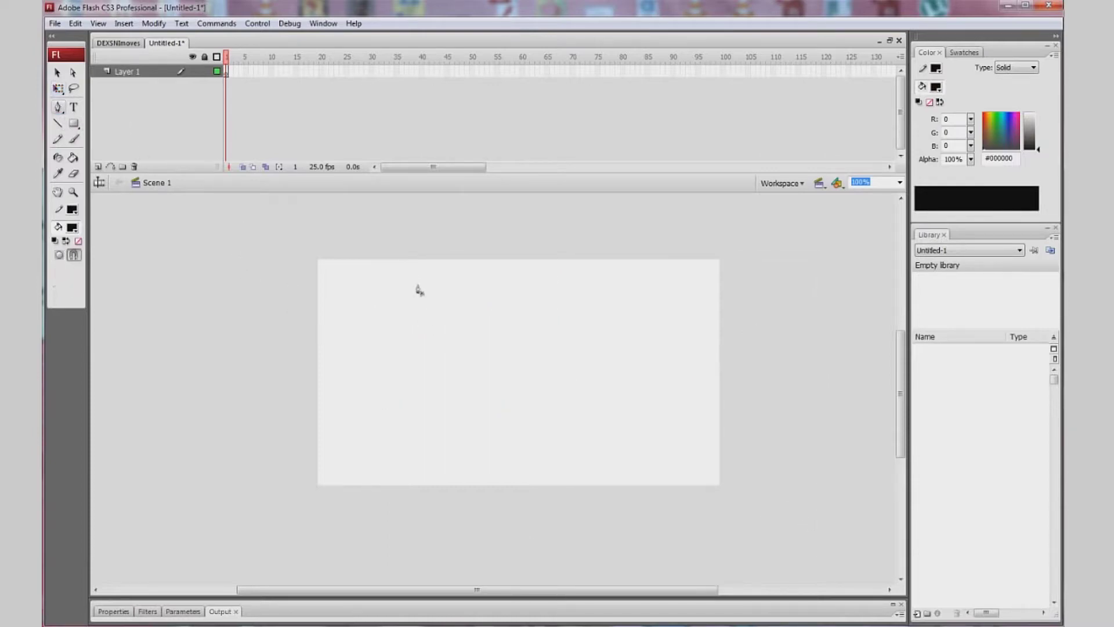
{"action": "left_click_drag", "start_coordinate": [417, 290], "coordinate": [281, 367]}
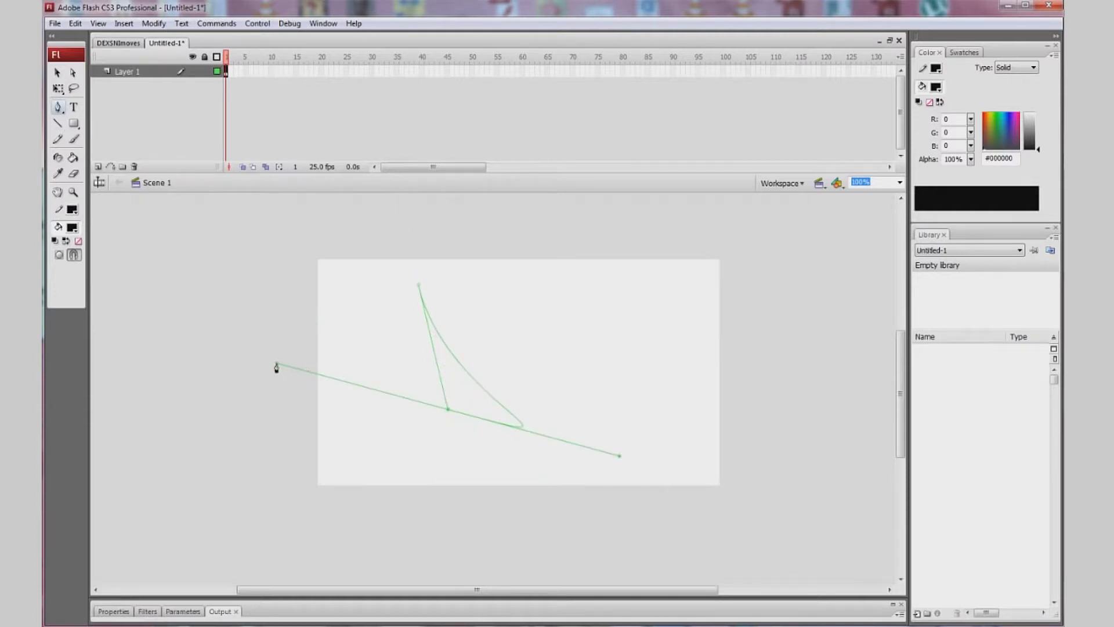
{"action": "left_click_drag", "start_coordinate": [277, 365], "coordinate": [587, 303]}
{"action": "left_click", "coordinate": [483, 333]}
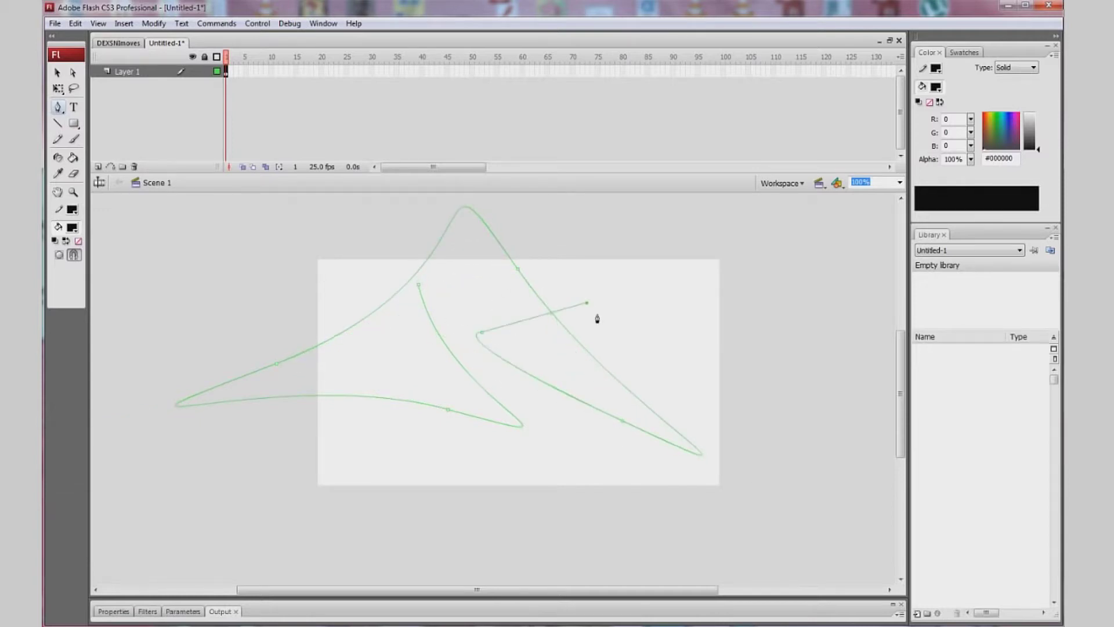
{"action": "left_click", "coordinate": [632, 352]}
{"action": "left_click", "coordinate": [615, 413]}
{"action": "left_click_drag", "start_coordinate": [439, 326], "coordinate": [583, 258]}
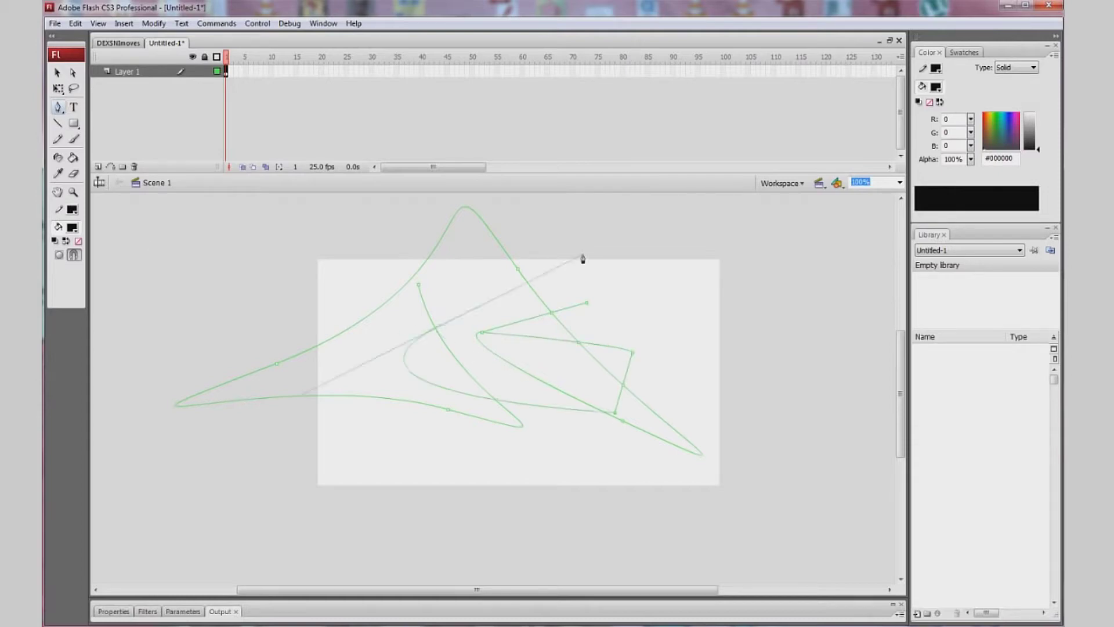
Switch to the Text tool and undo every segment of the pen path until the stage is empty
{"action": "left_click", "coordinate": [73, 109]}
{"action": "key", "text": "ctrl+z"}
{"action": "key", "text": "ctrl+z"}
{"action": "key", "text": "ctrl+z"}
{"action": "key", "text": "ctrl+z"}
{"action": "key", "text": "ctrl+z"}
{"action": "key", "text": "ctrl+z"}
{"action": "key", "text": "ctrl+z"}
{"action": "key", "text": "ctrl+z"}
{"action": "key", "text": "ctrl+z"}
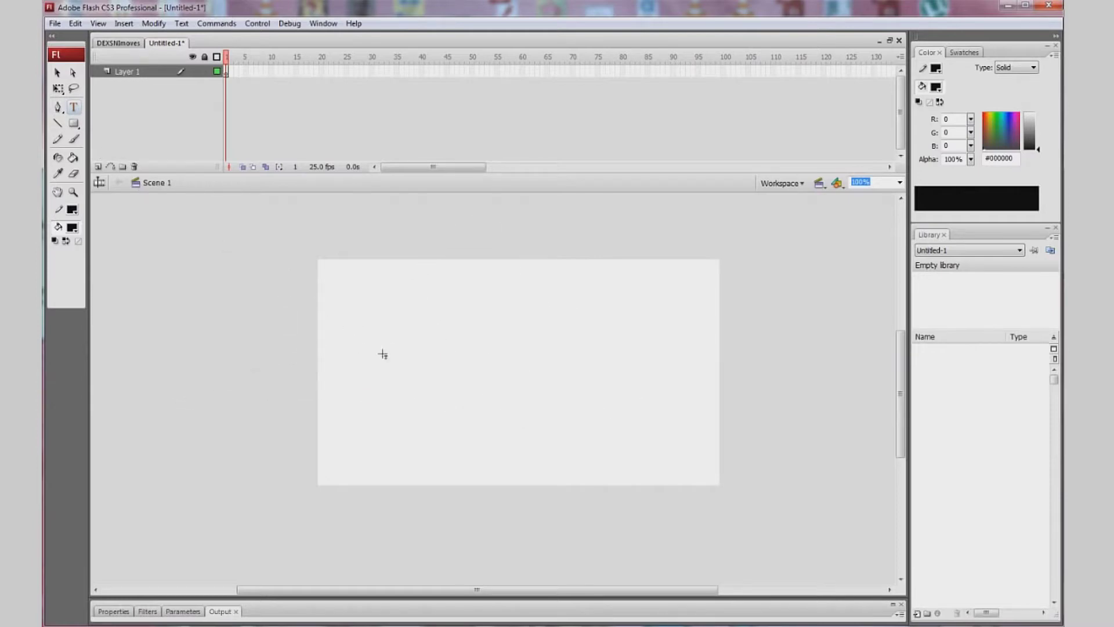
Add a short word in the left half of the stage, select it with Free Transform, and delete it
{"action": "left_click", "coordinate": [383, 354]}
{"action": "type", "text": "Penis"}
{"action": "left_click", "coordinate": [58, 90]}
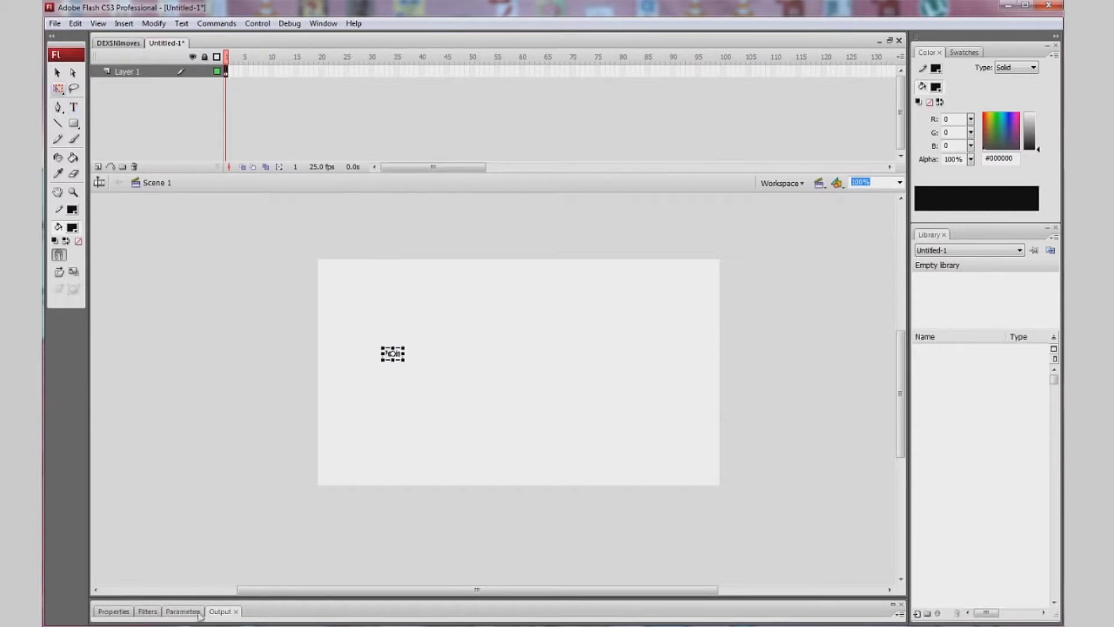
{"action": "key", "text": "Delete"}
Show the document properties and enlarge their area to reveal the additional settings
{"action": "left_click", "coordinate": [113, 612]}
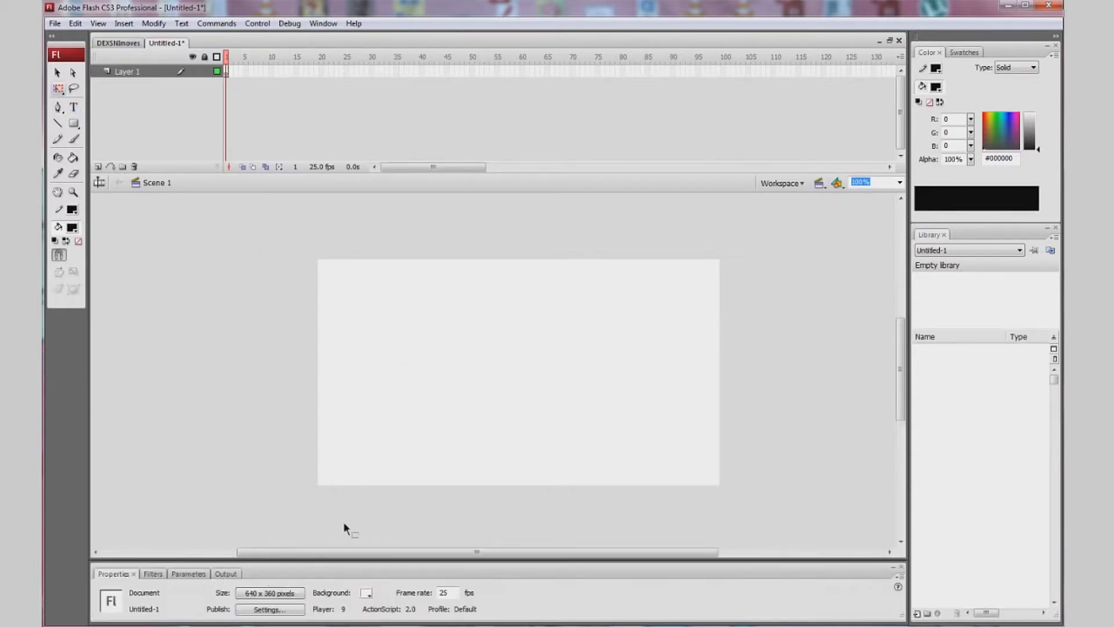
{"action": "left_click_drag", "start_coordinate": [376, 560], "coordinate": [372, 468]}
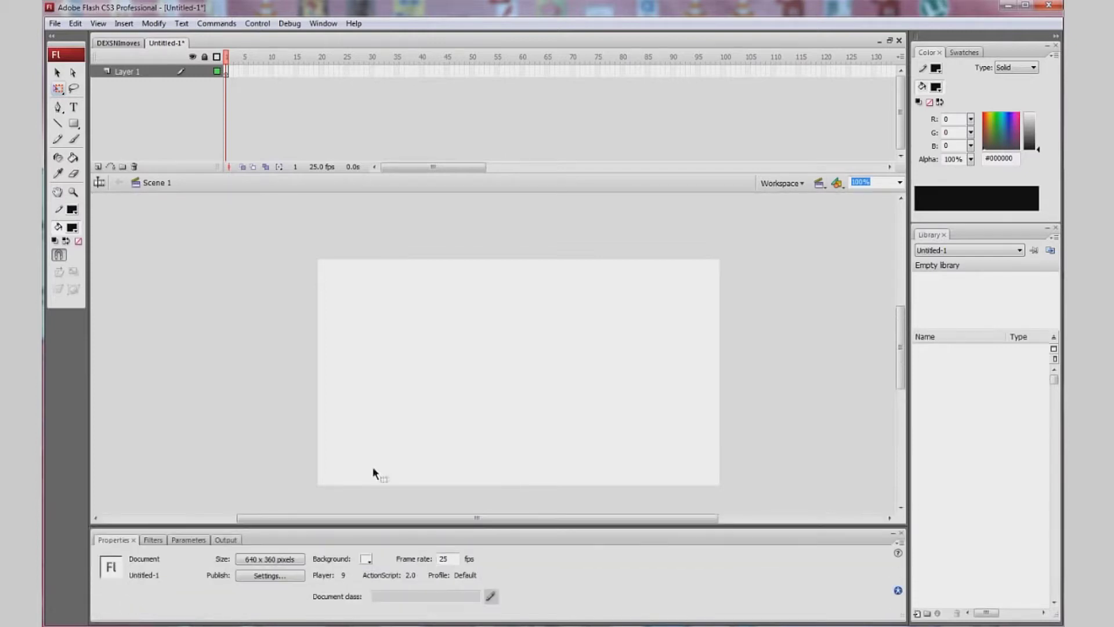
Enter the sample text "fdffd" near the stage's left edge, try its font size control, and delete the text
{"action": "type", "text": "t"}
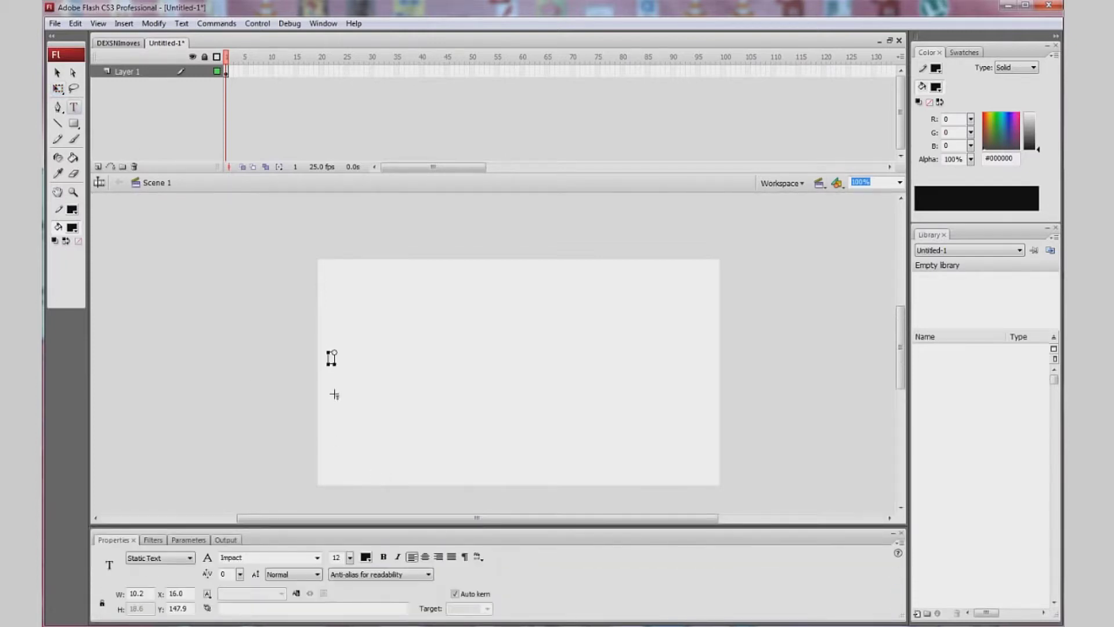
{"action": "type", "text": "fdffd"}
{"action": "mouse_move", "coordinate": [351, 558]}
{"action": "left_mouse_down"}
{"action": "mouse_move", "coordinate": [348, 488]}
{"action": "mouse_move", "coordinate": [335, 553]}
{"action": "mouse_move", "coordinate": [342, 497]}
{"action": "mouse_move", "coordinate": [348, 555]}
{"action": "left_mouse_up"}
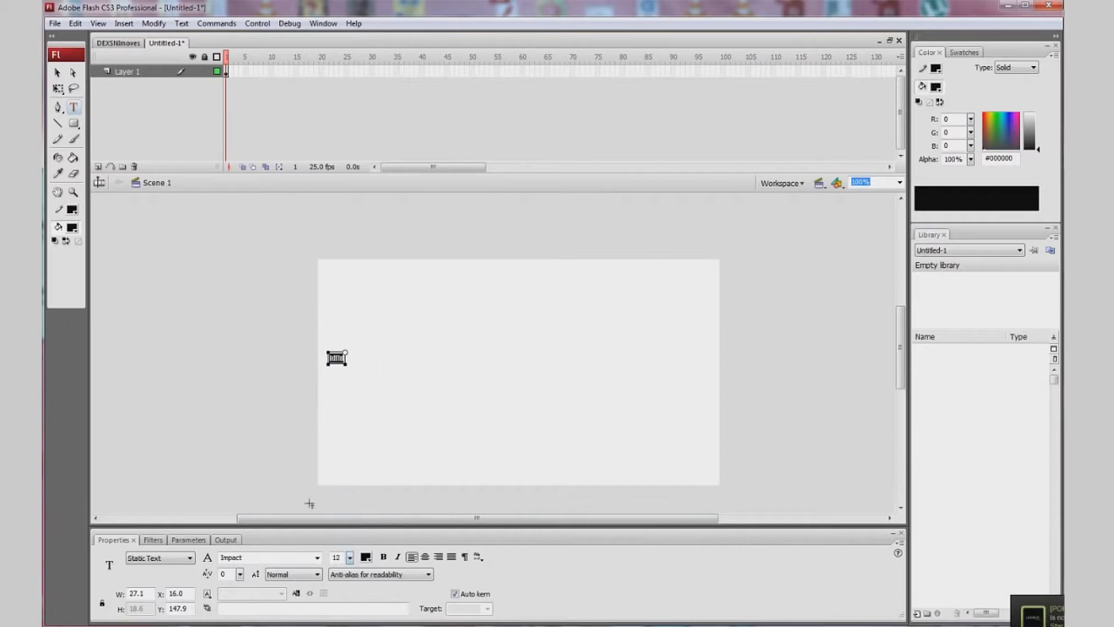
{"action": "key", "text": "BackSpace"}
{"action": "left_click", "coordinate": [251, 320]}
Draw a rough four-sided shape with overlapping corners on the left half of the stage with the Line tool
{"action": "left_click", "coordinate": [58, 123]}
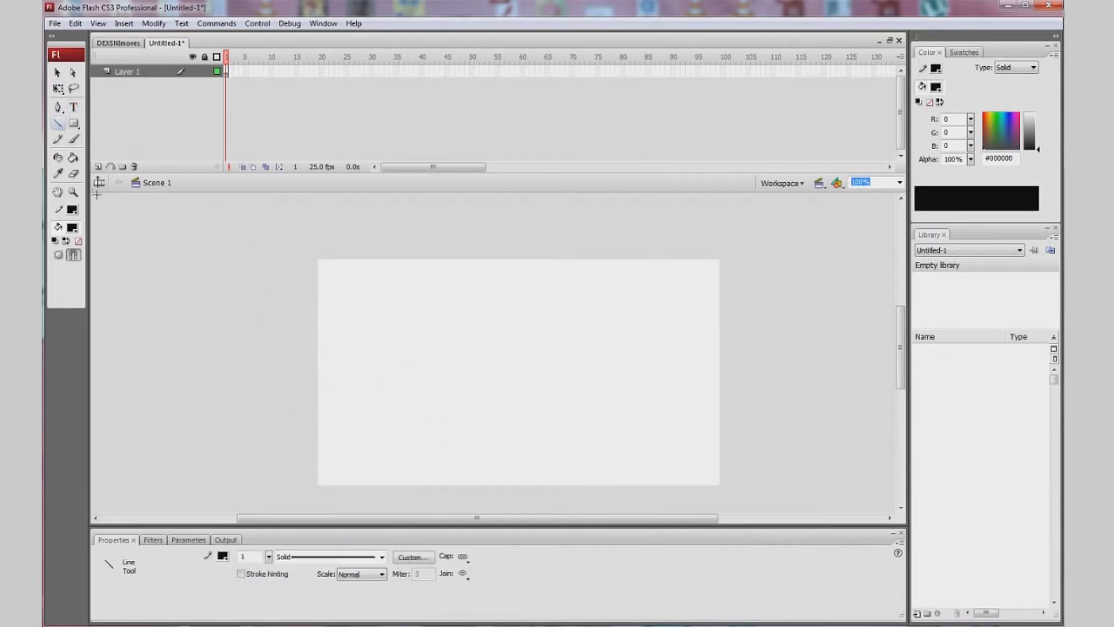
{"action": "mouse_move", "coordinate": [360, 439]}
{"action": "left_mouse_down"}
{"action": "mouse_move", "coordinate": [372, 275]}
{"action": "mouse_move", "coordinate": [486, 294]}
{"action": "left_mouse_up"}
{"action": "key", "text": "ctrl+z"}
{"action": "mouse_move", "coordinate": [372, 278]}
{"action": "left_mouse_down"}
{"action": "mouse_move", "coordinate": [521, 284]}
{"action": "mouse_move", "coordinate": [535, 489]}
{"action": "left_mouse_up"}
{"action": "mouse_move", "coordinate": [525, 440]}
{"action": "left_mouse_down"}
{"action": "mouse_move", "coordinate": [314, 445]}
{"action": "mouse_move", "coordinate": [525, 435]}
{"action": "mouse_move", "coordinate": [348, 435]}
{"action": "left_mouse_up"}
{"action": "key", "text": "ctrl+z"}
{"action": "key", "text": "ctrl+z"}
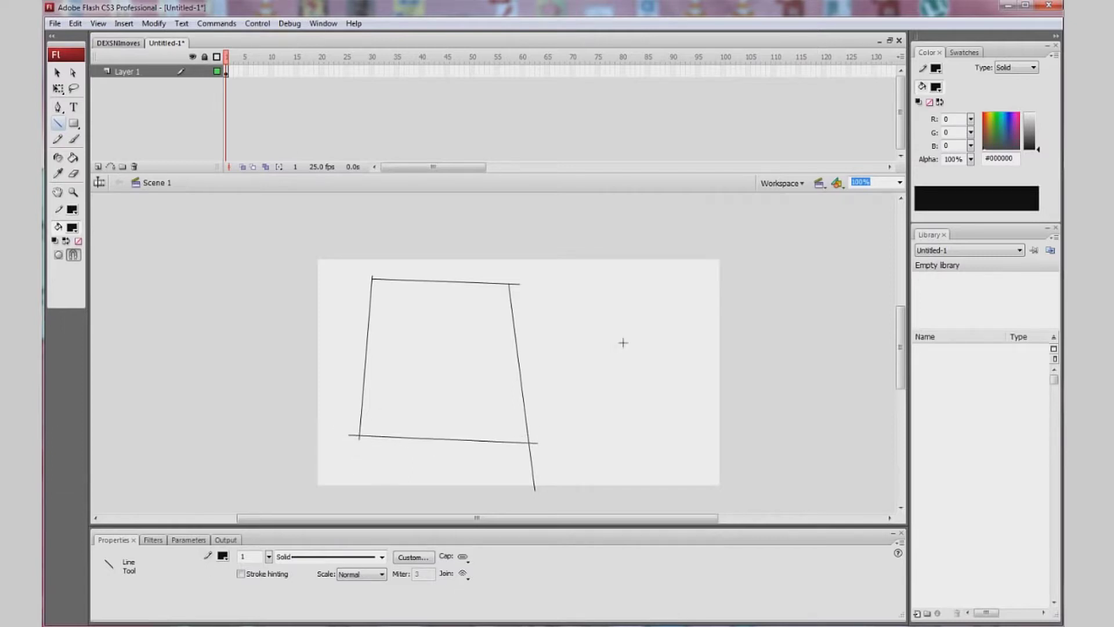
Add straight lines beside the four-sided shape to form two more adjoining closed areas
{"action": "mouse_move", "coordinate": [513, 348]}
{"action": "left_mouse_down"}
{"action": "mouse_move", "coordinate": [655, 327]}
{"action": "mouse_move", "coordinate": [656, 477]}
{"action": "left_mouse_up"}
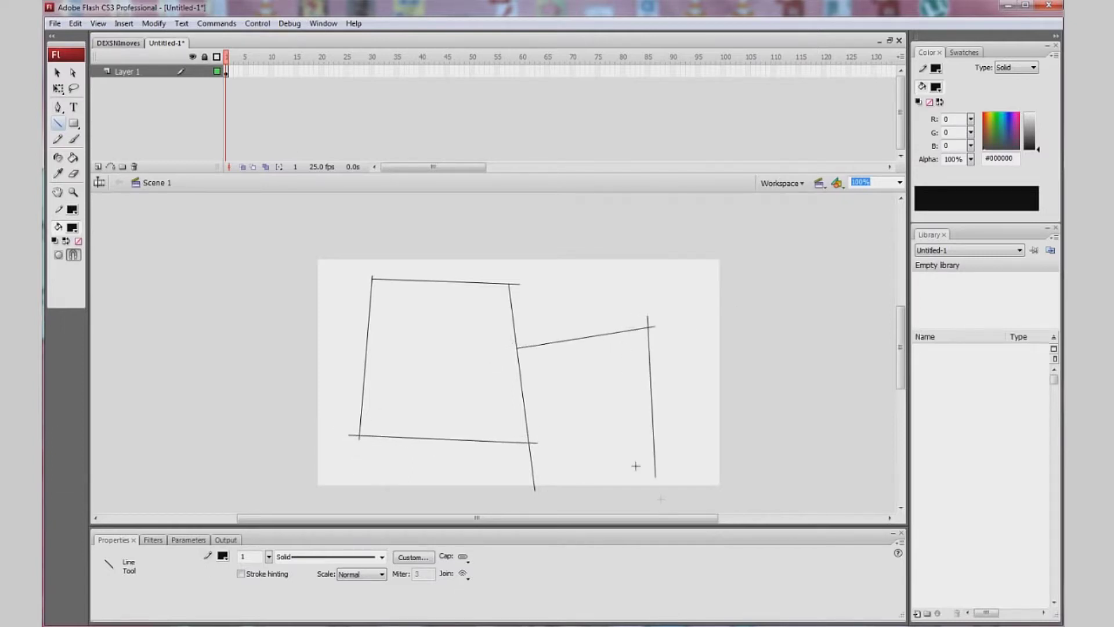
{"action": "left_click_drag", "start_coordinate": [528, 442], "coordinate": [748, 315]}
{"action": "left_click_drag", "start_coordinate": [755, 342], "coordinate": [617, 337]}
Fill the enclosed areas of the line drawing with blue #3366FF using the Paint Bucket
{"action": "left_click", "coordinate": [73, 157]}
{"action": "left_click", "coordinate": [72, 228]}
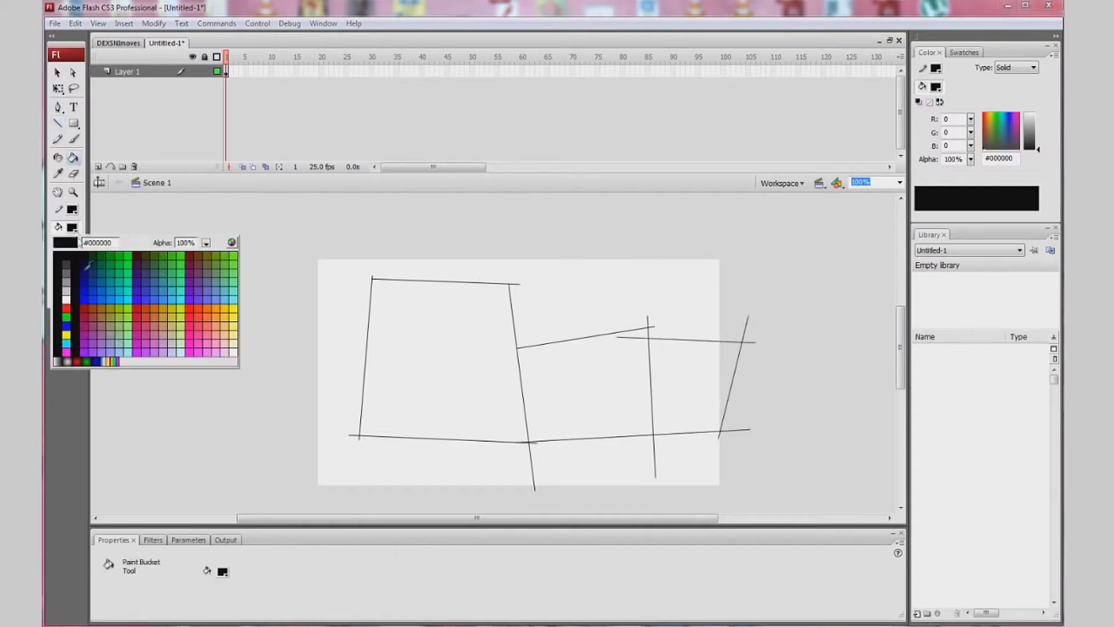
{"action": "left_click", "coordinate": [131, 304]}
{"action": "left_click", "coordinate": [428, 365]}
{"action": "left_click", "coordinate": [558, 390]}
{"action": "left_click", "coordinate": [667, 350]}
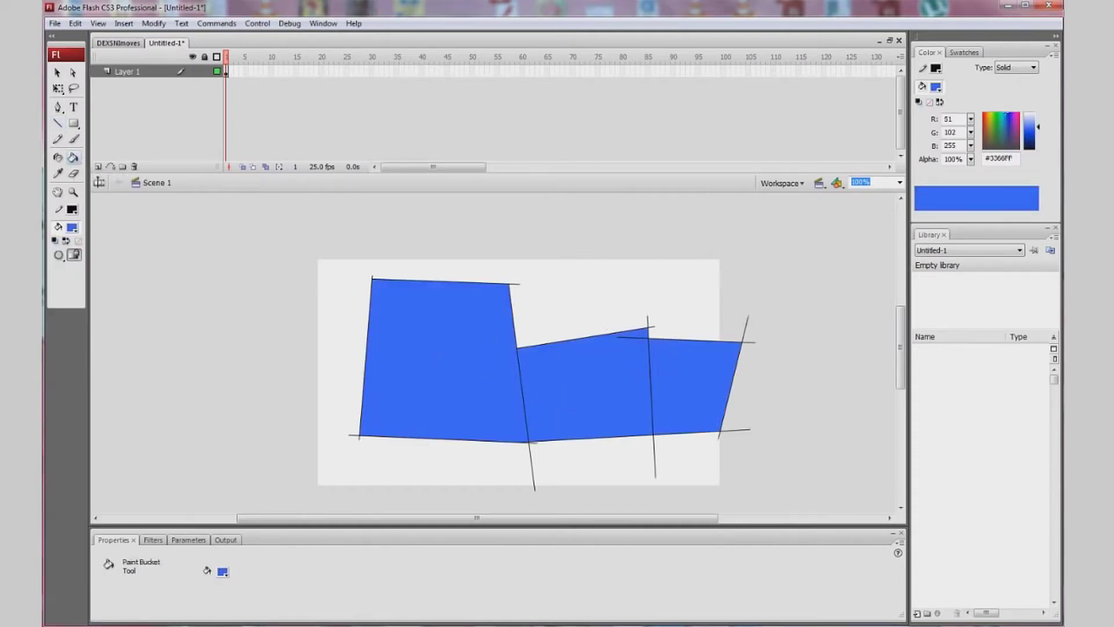
Select the whole blue line drawing with Free Transform and delete it
{"action": "left_click", "coordinate": [58, 90]}
{"action": "left_click", "coordinate": [513, 330]}
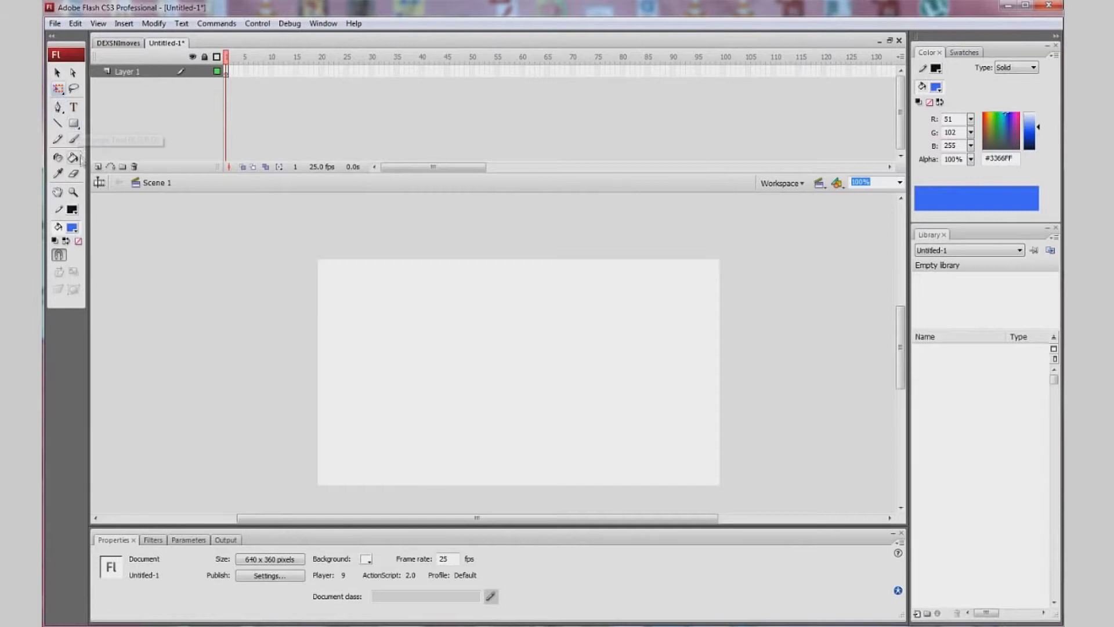
Paint a tilted square body outline in black on the left half of the stage with the Brush tool
{"action": "left_click", "coordinate": [74, 138]}
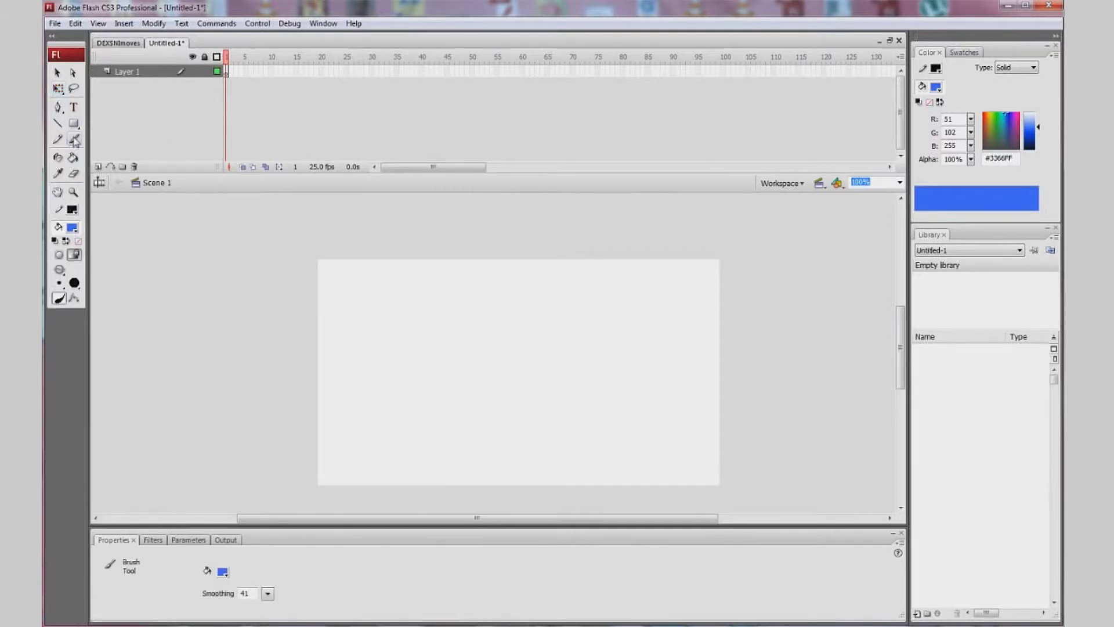
{"action": "left_click", "coordinate": [72, 227]}
{"action": "left_click", "coordinate": [74, 255]}
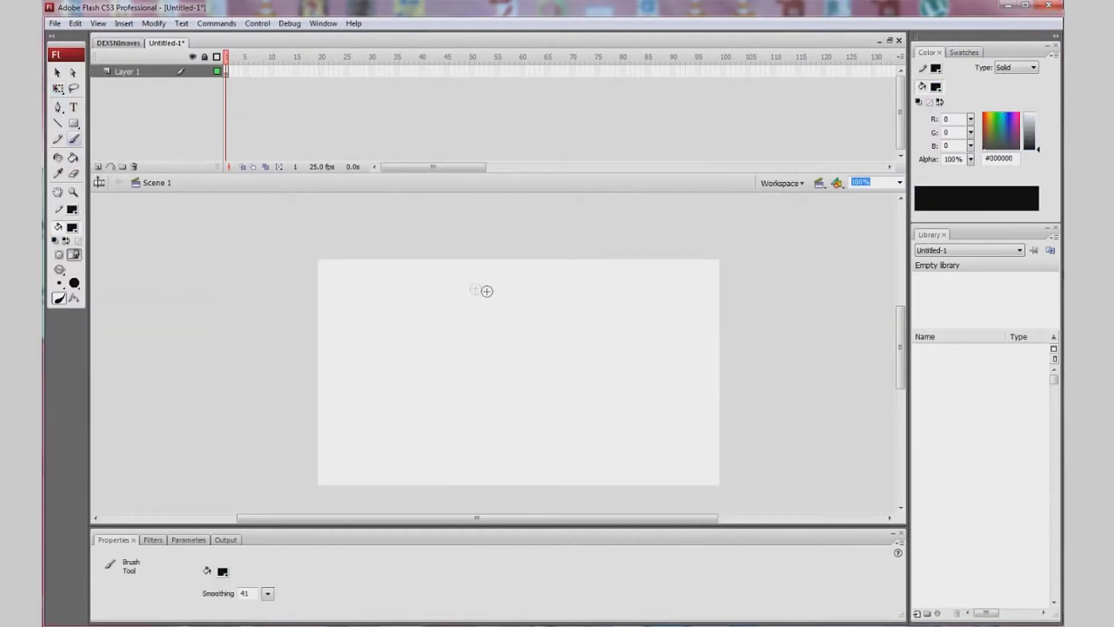
{"action": "mouse_move", "coordinate": [492, 276]}
{"action": "left_mouse_down"}
{"action": "mouse_move", "coordinate": [373, 371]}
{"action": "mouse_move", "coordinate": [530, 354]}
{"action": "mouse_move", "coordinate": [506, 282]}
{"action": "left_mouse_up"}
Paint an angry face inside the square with a V-shaped brow, two eyes with pupils, and a frowning mouth
{"action": "mouse_move", "coordinate": [399, 316]}
{"action": "left_mouse_down"}
{"action": "mouse_move", "coordinate": [476, 329]}
{"action": "mouse_move", "coordinate": [496, 277]}
{"action": "left_mouse_up"}
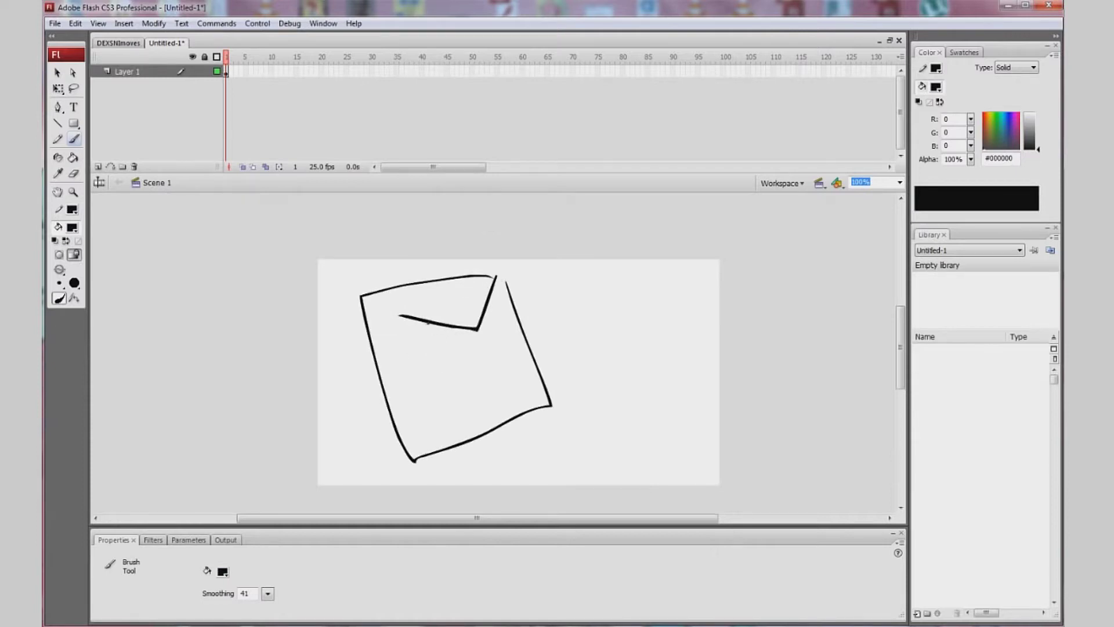
{"action": "mouse_move", "coordinate": [428, 322]}
{"action": "left_mouse_down"}
{"action": "mouse_move", "coordinate": [463, 326]}
{"action": "mouse_move", "coordinate": [486, 276]}
{"action": "left_mouse_up"}
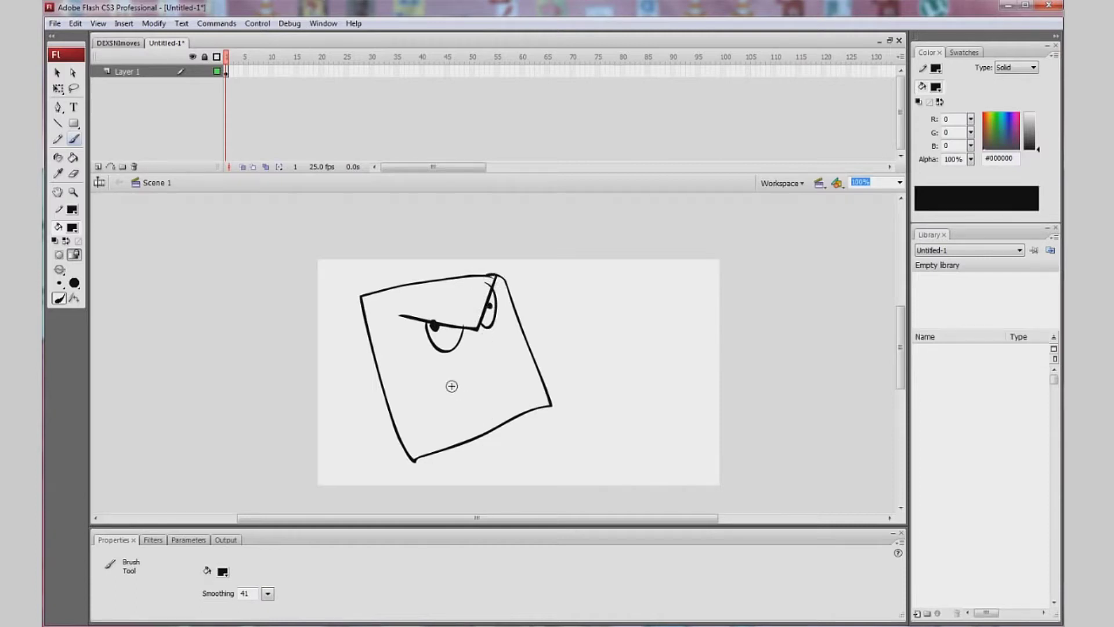
{"action": "mouse_move", "coordinate": [450, 385]}
{"action": "left_mouse_down"}
{"action": "mouse_move", "coordinate": [503, 347]}
{"action": "mouse_move", "coordinate": [487, 363]}
{"action": "left_mouse_up"}
{"action": "left_click_drag", "start_coordinate": [438, 363], "coordinate": [451, 410]}
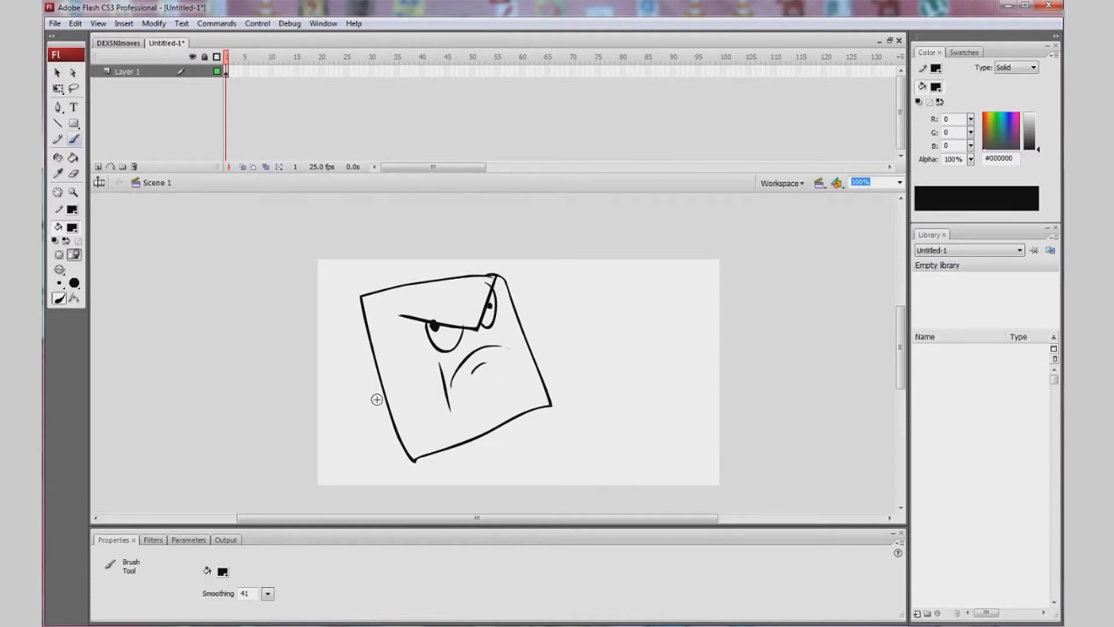
Paint two stick arms with simple hands and two stick legs with pointed feet on the square character
{"action": "left_click_drag", "start_coordinate": [377, 352], "coordinate": [341, 400]}
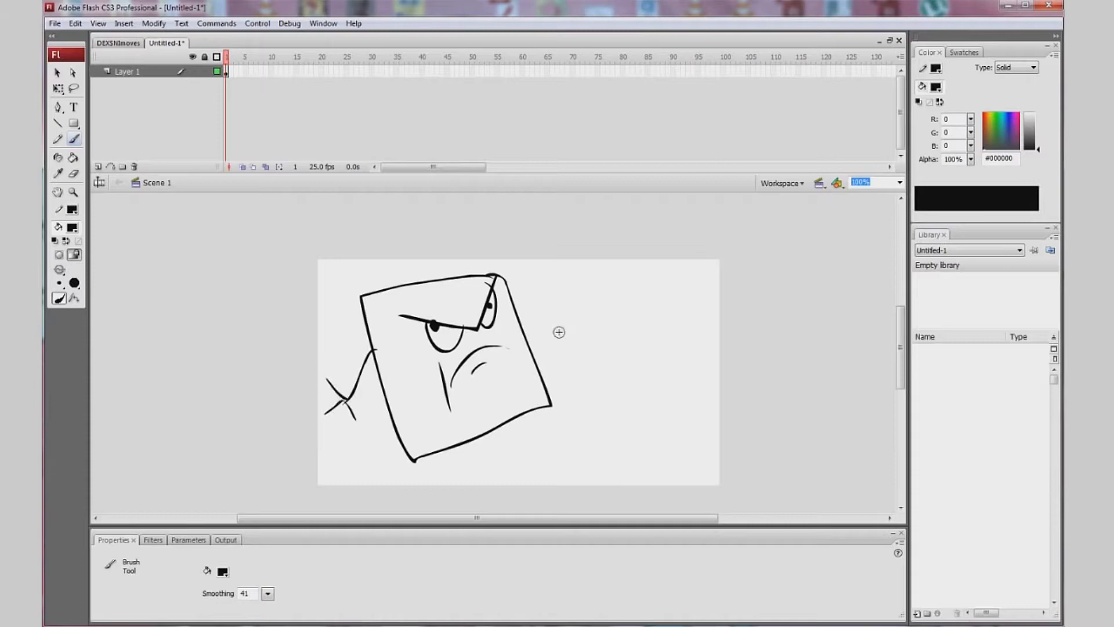
{"action": "left_click_drag", "start_coordinate": [522, 321], "coordinate": [579, 325]}
{"action": "mouse_move", "coordinate": [582, 310]}
{"action": "left_mouse_down"}
{"action": "mouse_move", "coordinate": [600, 320]}
{"action": "mouse_move", "coordinate": [582, 340]}
{"action": "left_mouse_up"}
{"action": "left_click_drag", "start_coordinate": [528, 415], "coordinate": [578, 429]}
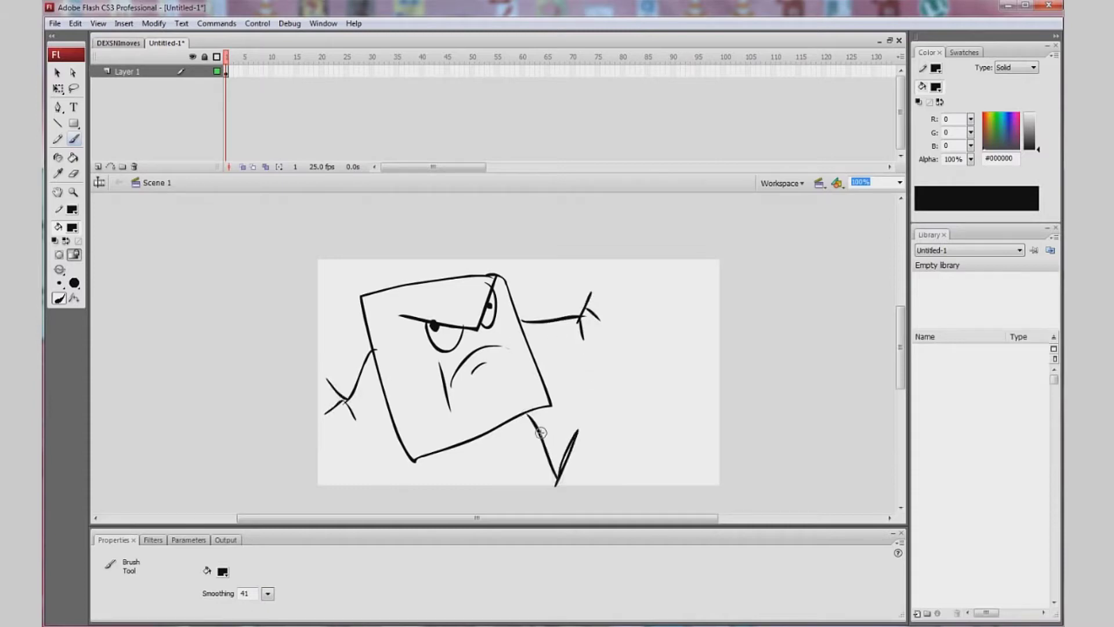
{"action": "left_click_drag", "start_coordinate": [444, 448], "coordinate": [464, 497]}
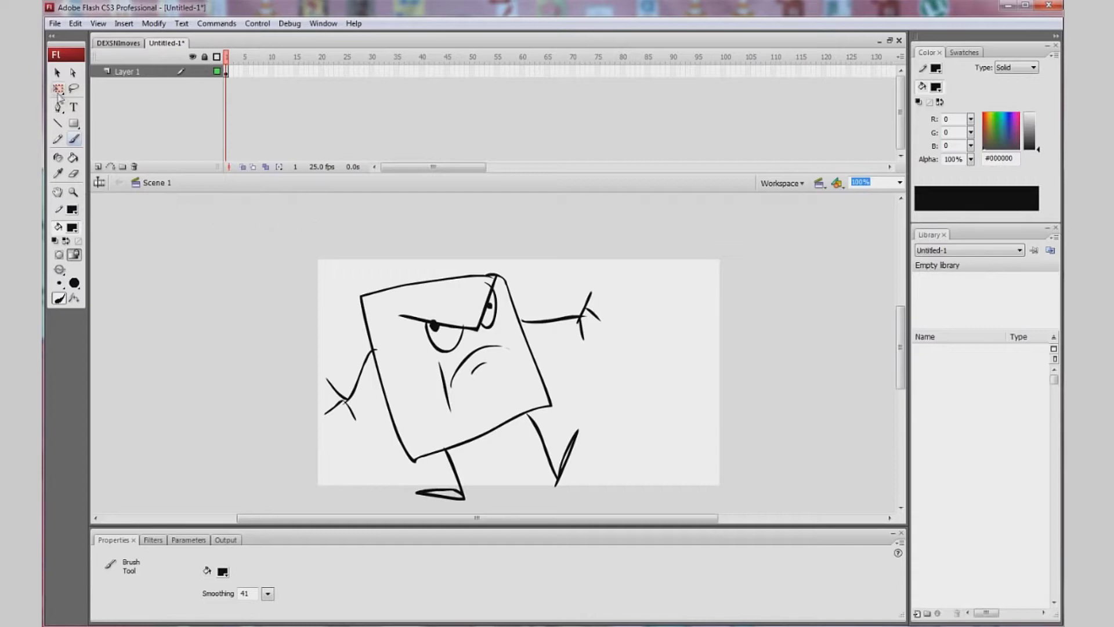
Fill the square character's body with red #FF0033 and its eyes with white #FFFFFF
{"action": "left_click", "coordinate": [58, 92]}
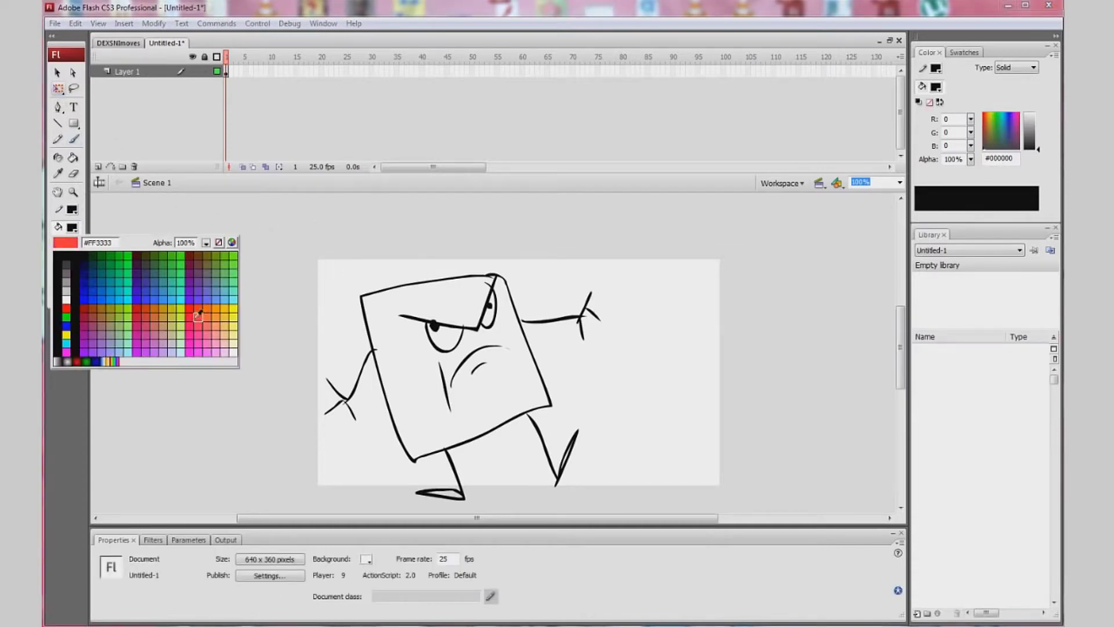
{"action": "left_click", "coordinate": [190, 317]}
{"action": "left_click", "coordinate": [72, 157]}
{"action": "left_click", "coordinate": [441, 278]}
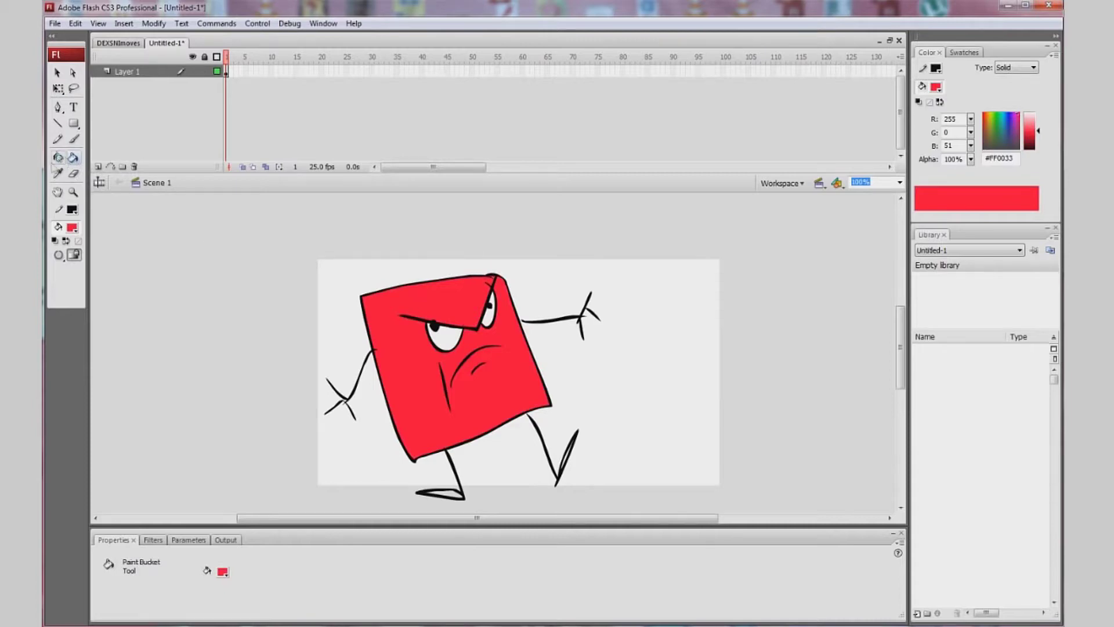
{"action": "left_click", "coordinate": [58, 173]}
{"action": "left_click", "coordinate": [444, 341]}
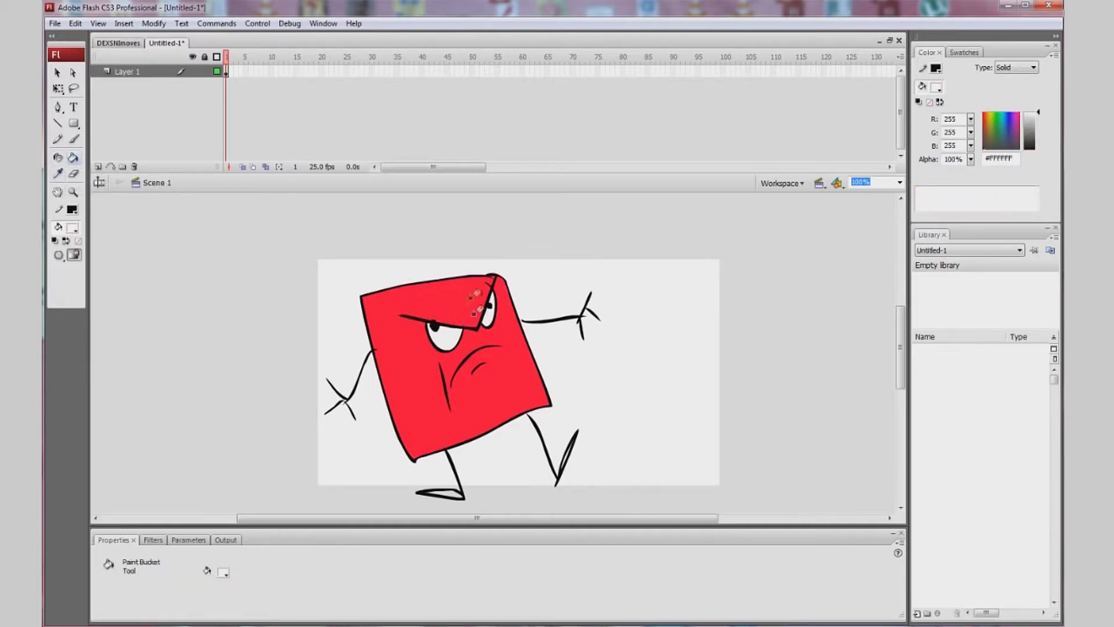
Select the entire red character with Free Transform, open Convert to Symbol for it, and cancel the conversion
{"action": "left_click", "coordinate": [62, 88]}
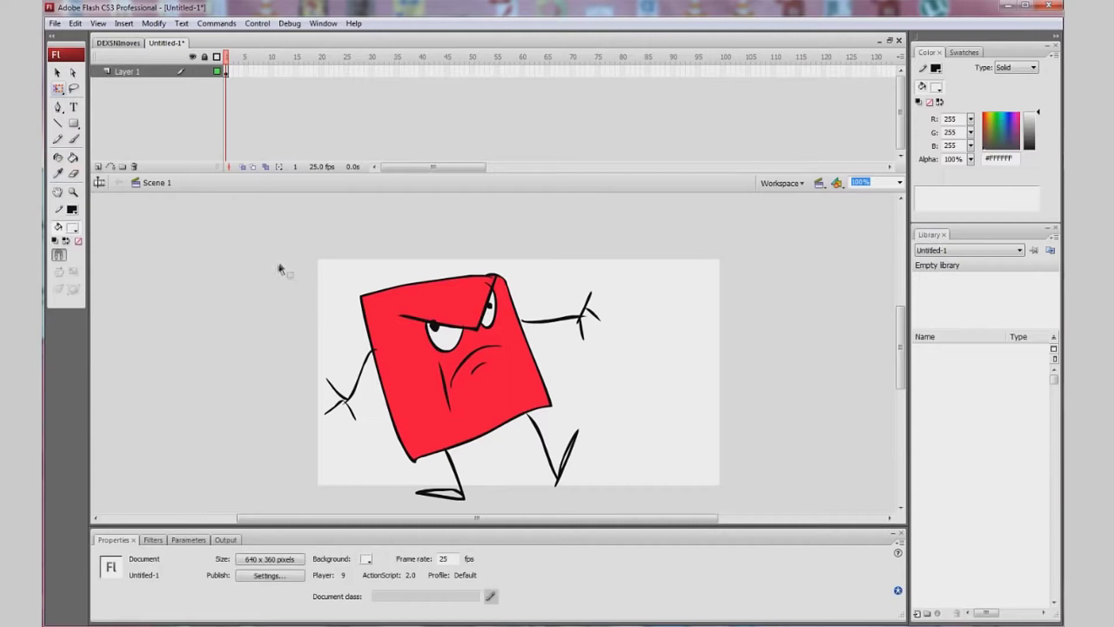
{"action": "left_click_drag", "start_coordinate": [473, 405], "coordinate": [651, 511]}
{"action": "left_click_drag", "start_coordinate": [307, 234], "coordinate": [627, 497]}
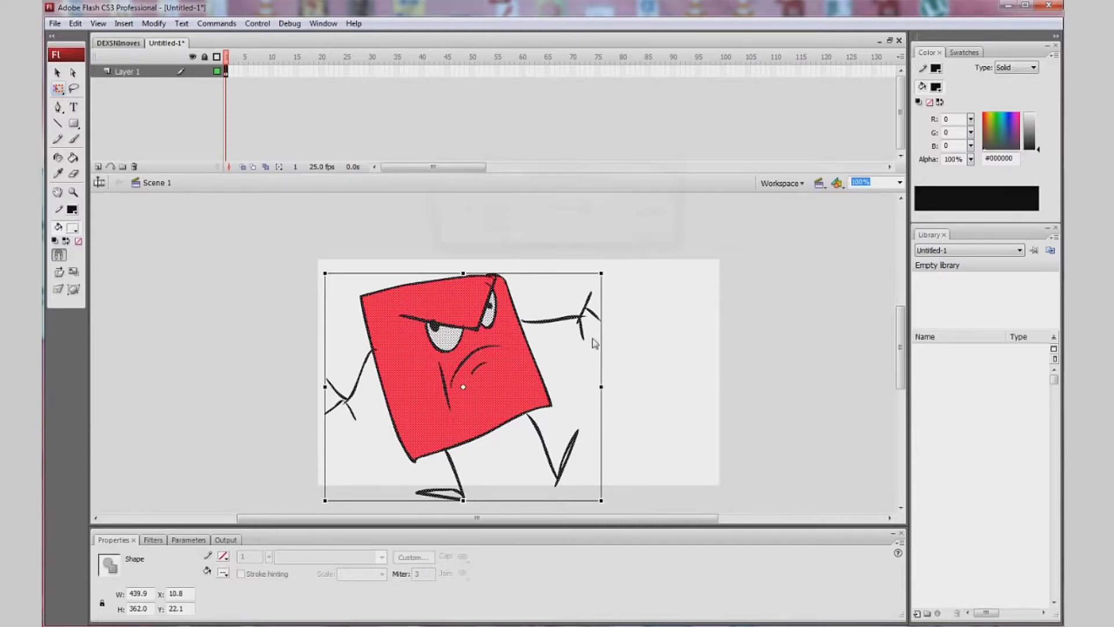
{"action": "key", "text": "F8"}
{"action": "left_click", "coordinate": [662, 211]}
Deselect the red character, select all of it again with Free Transform, and clear the selection
{"action": "mouse_move", "coordinate": [463, 371]}
{"action": "left_mouse_down"}
{"action": "mouse_move", "coordinate": [597, 301]}
{"action": "mouse_move", "coordinate": [467, 357]}
{"action": "mouse_move", "coordinate": [502, 397]}
{"action": "left_mouse_up"}
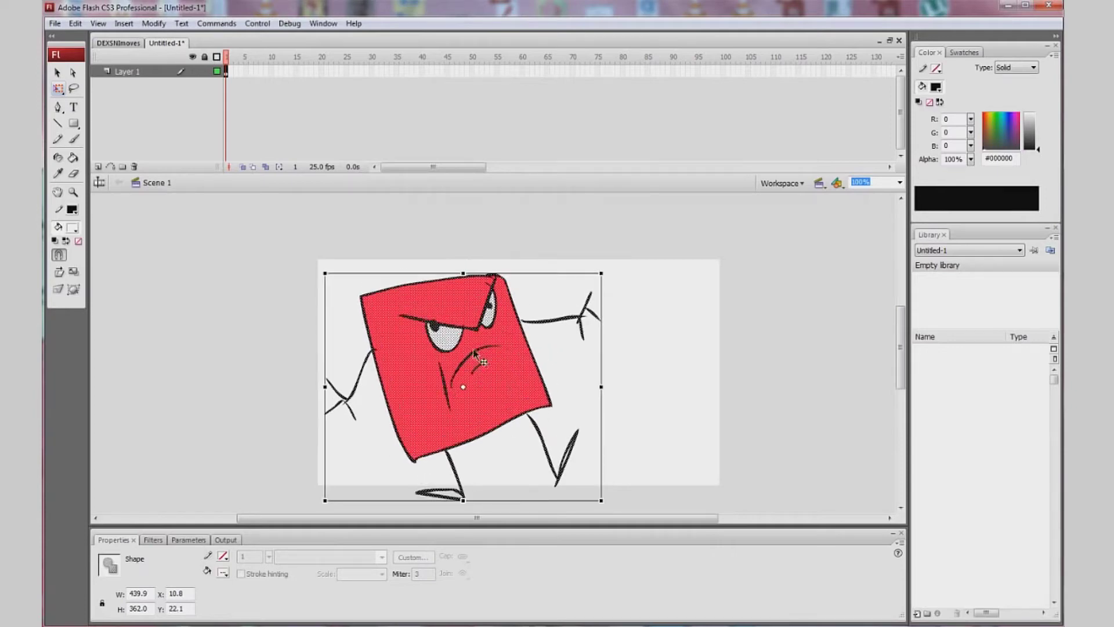
{"action": "mouse_move", "coordinate": [474, 350]}
{"action": "left_mouse_down"}
{"action": "mouse_move", "coordinate": [456, 348]}
{"action": "mouse_move", "coordinate": [442, 280]}
{"action": "mouse_move", "coordinate": [480, 414]}
{"action": "left_mouse_up"}
{"action": "left_click", "coordinate": [617, 291]}
{"action": "left_click_drag", "start_coordinate": [277, 511], "coordinate": [289, 506]}
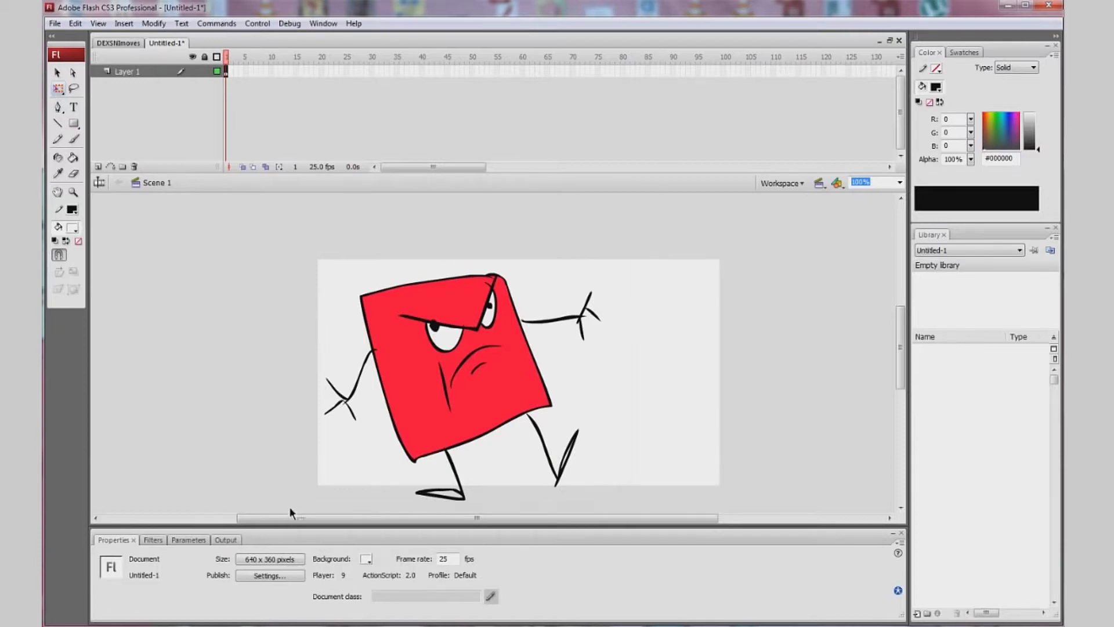
{"action": "left_click", "coordinate": [60, 90]}
{"action": "left_click", "coordinate": [74, 101]}
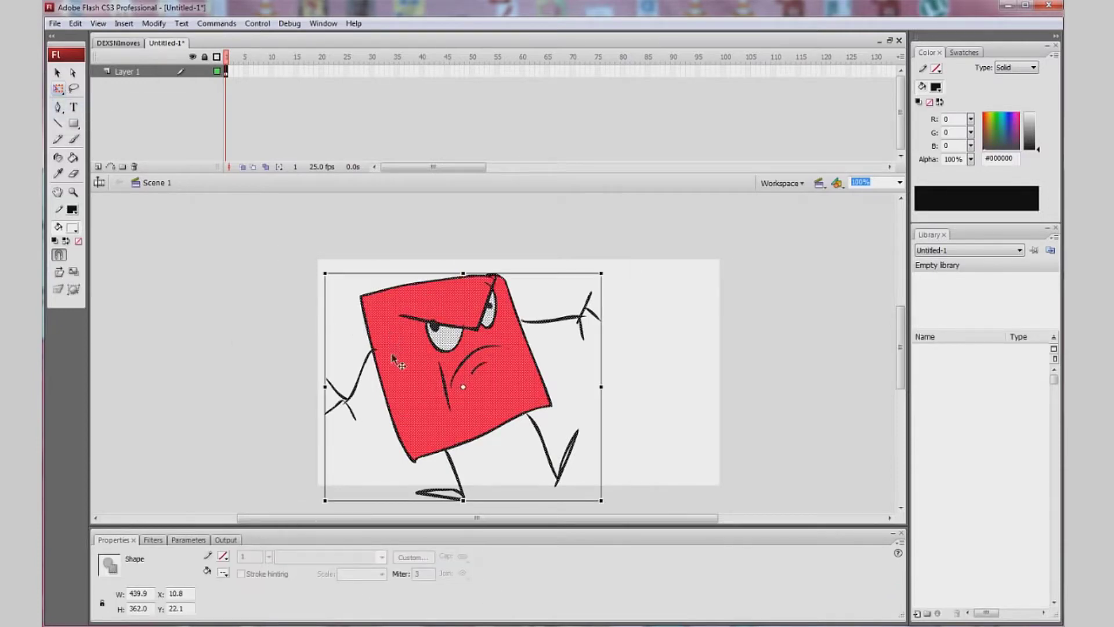
{"action": "left_click", "coordinate": [282, 258]}
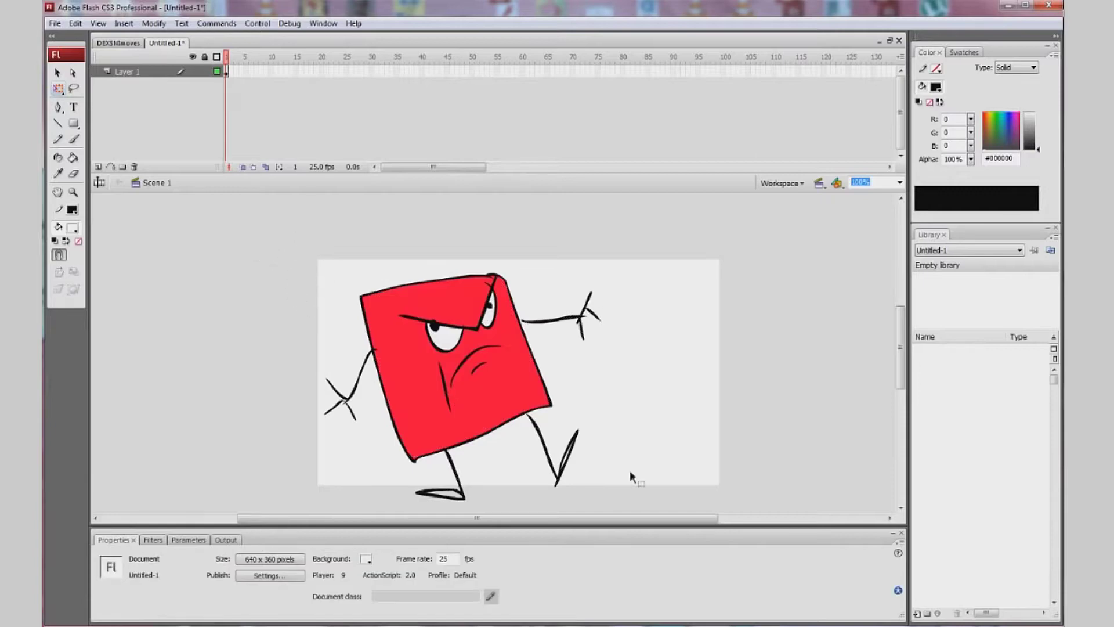
{"action": "mouse_move", "coordinate": [295, 232]}
{"action": "left_mouse_down"}
{"action": "mouse_move", "coordinate": [625, 517]}
{"action": "mouse_move", "coordinate": [617, 506]}
{"action": "left_mouse_up"}
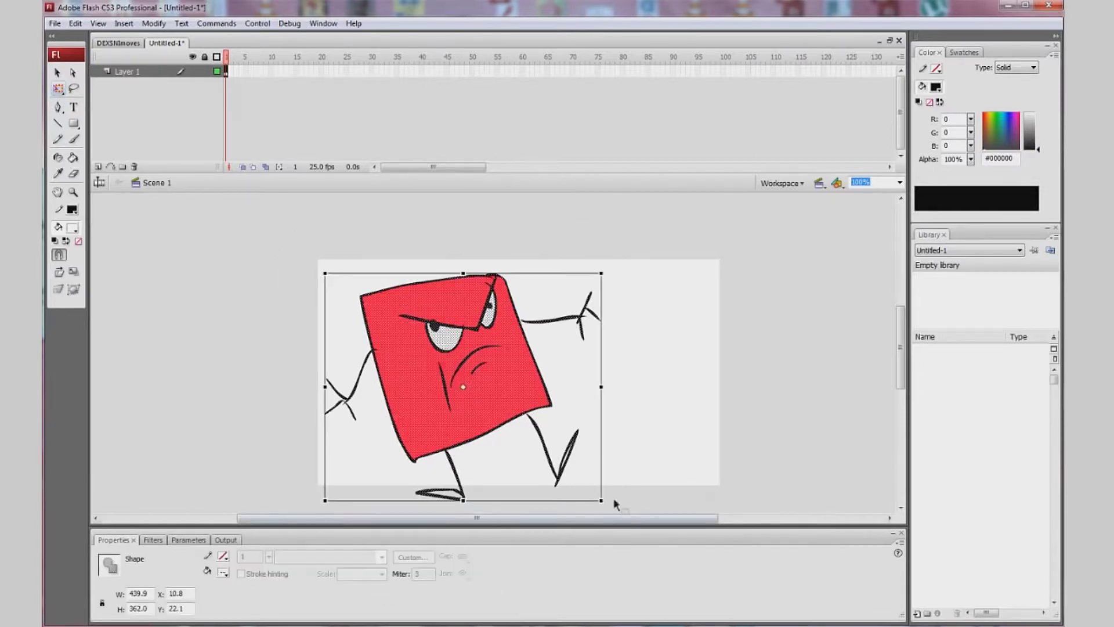
{"action": "left_click", "coordinate": [269, 262]}
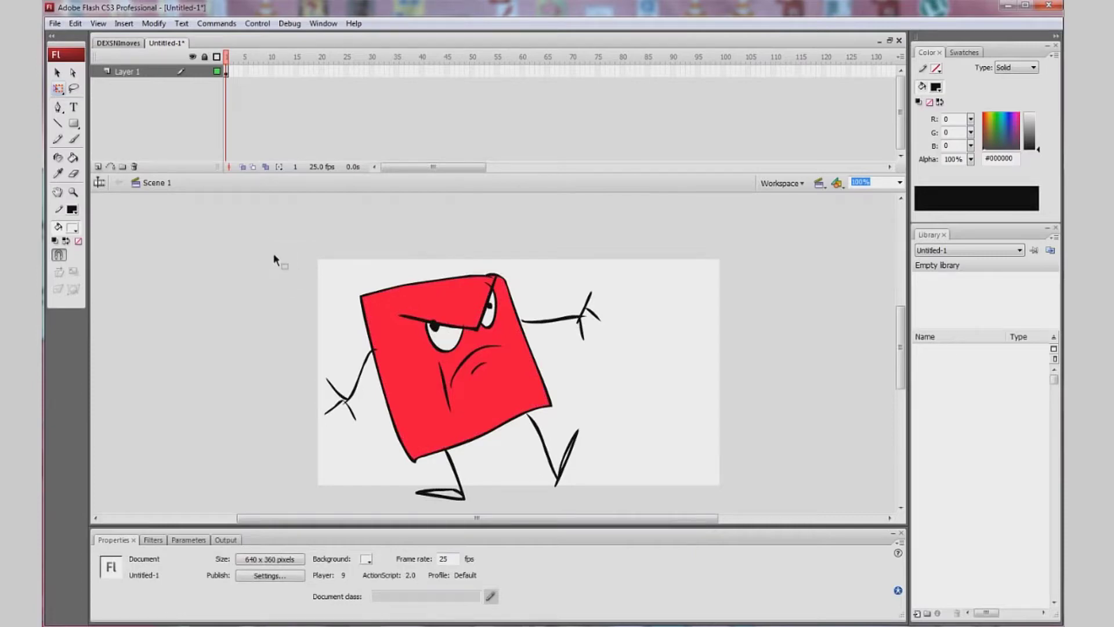
Select the whole red character with Free Transform, clear the selection, and switch to the Lasso tool
{"action": "left_click_drag", "start_coordinate": [268, 244], "coordinate": [657, 492]}
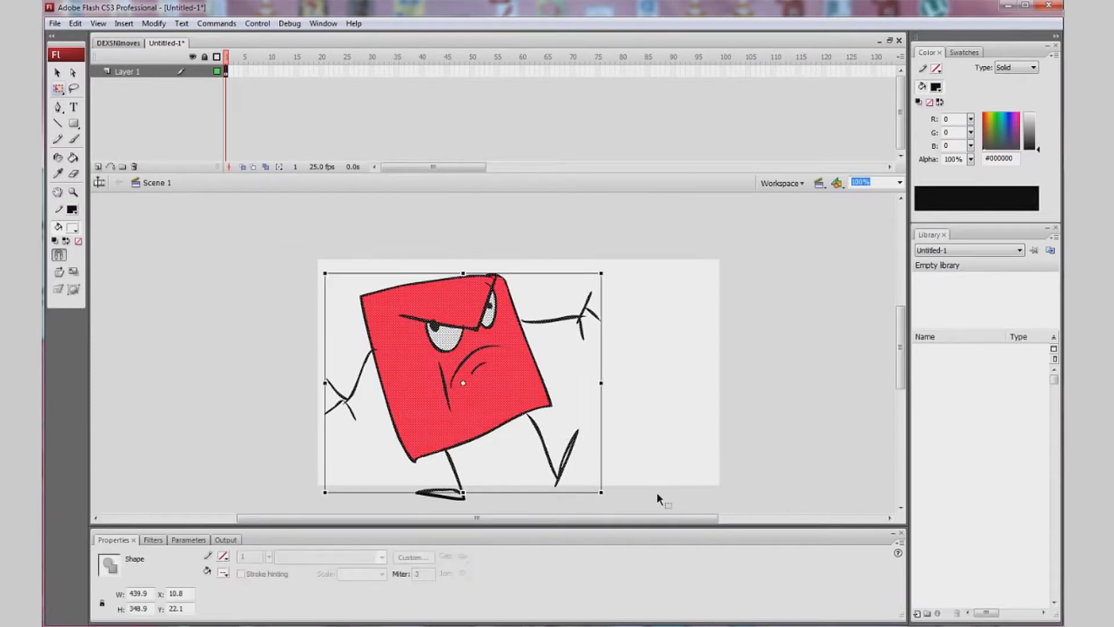
{"action": "left_click", "coordinate": [657, 492]}
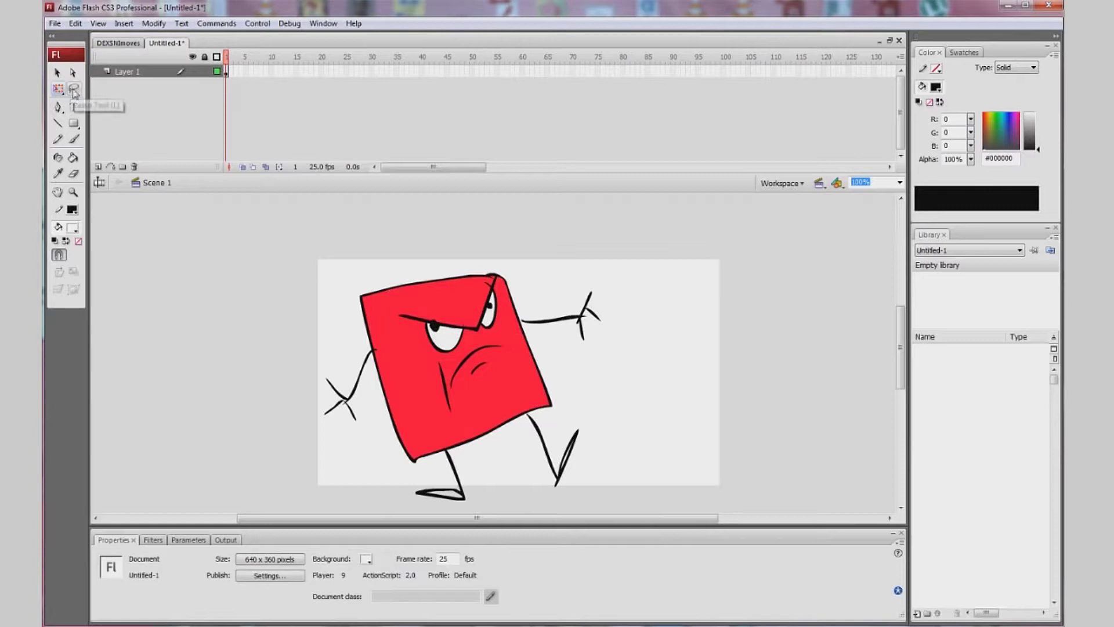
{"action": "left_click", "coordinate": [73, 91]}
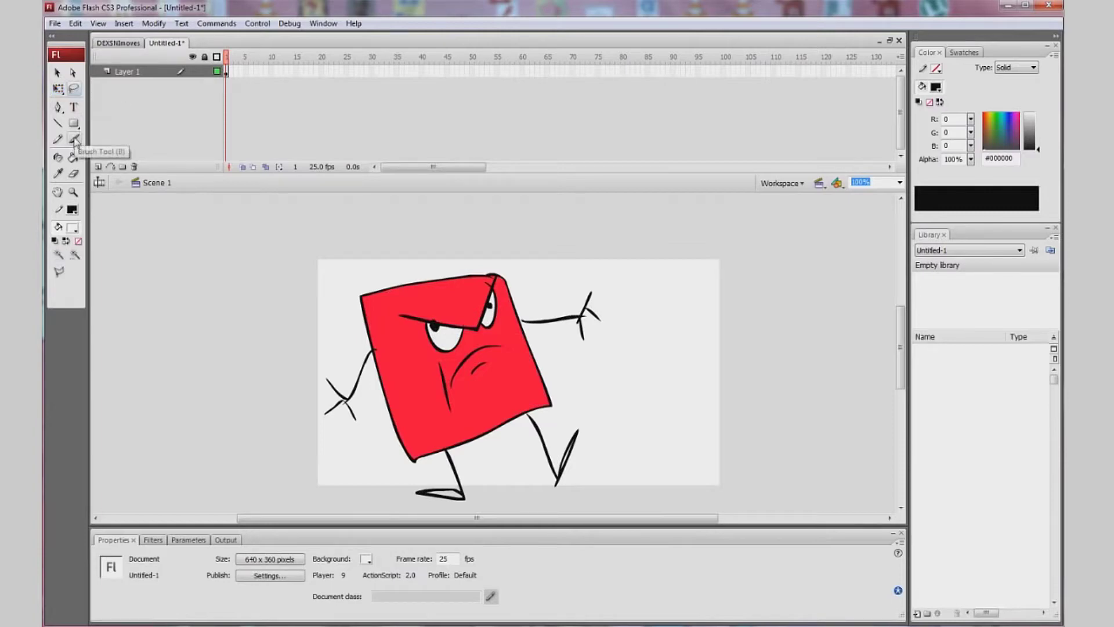
Set the brush fill to black and paint a snake's head with an open jagged mouth and an eye above the character
{"action": "left_click", "coordinate": [74, 139]}
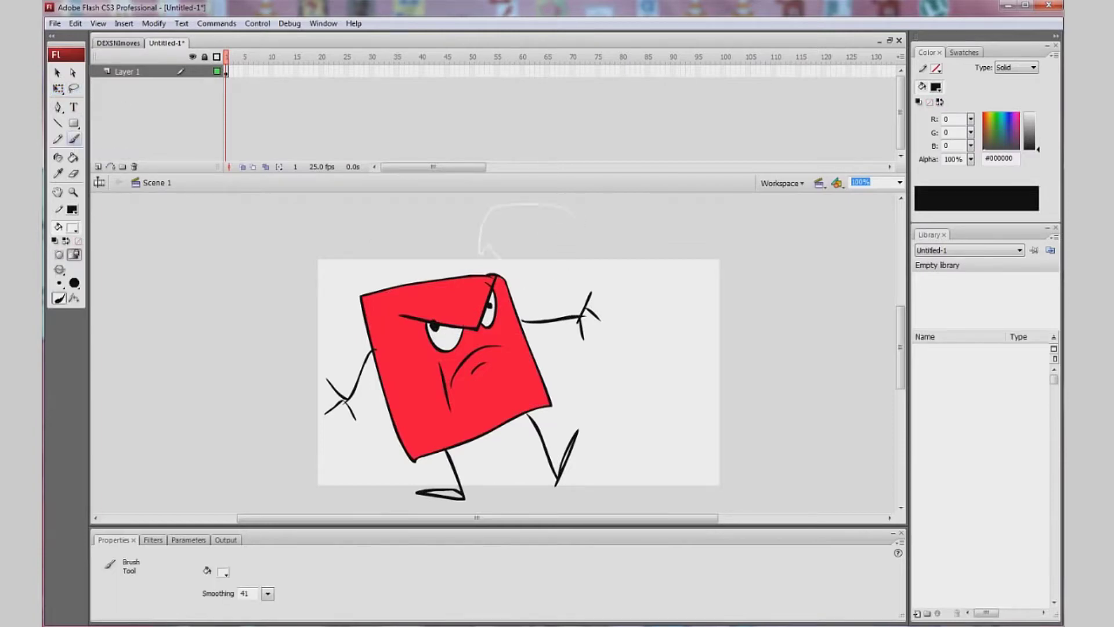
{"action": "key", "text": "ctrl+z"}
{"action": "left_click", "coordinate": [73, 227]}
{"action": "left_click", "coordinate": [57, 256]}
{"action": "mouse_move", "coordinate": [572, 220]}
{"action": "left_mouse_down"}
{"action": "mouse_move", "coordinate": [479, 260]}
{"action": "mouse_move", "coordinate": [510, 243]}
{"action": "mouse_move", "coordinate": [566, 285]}
{"action": "mouse_move", "coordinate": [546, 298]}
{"action": "left_mouse_up"}
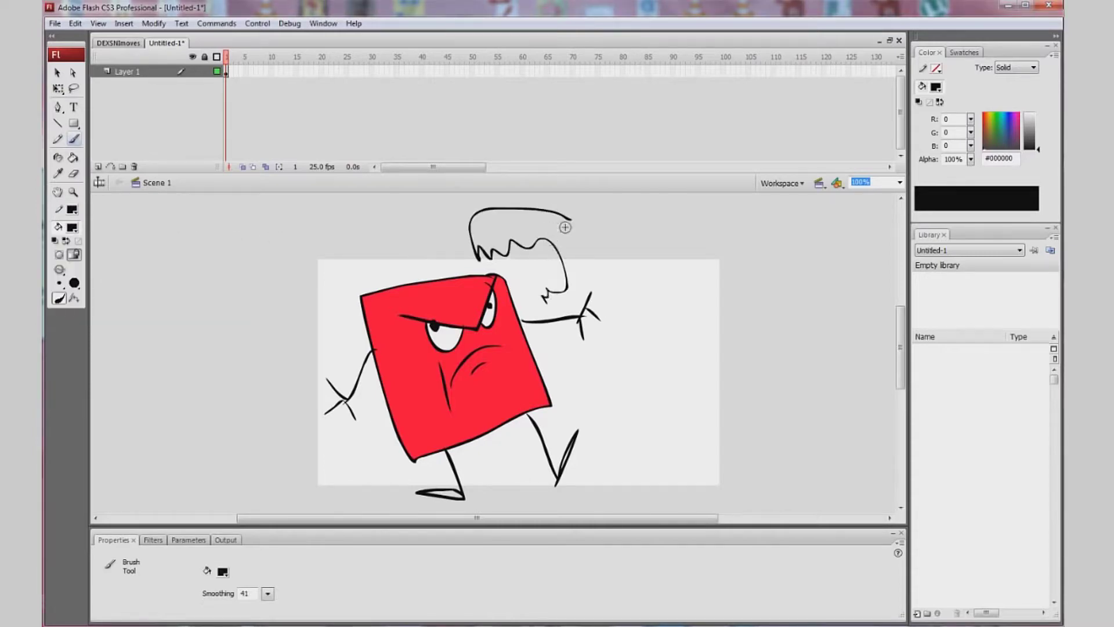
{"action": "left_click_drag", "start_coordinate": [569, 220], "coordinate": [561, 225]}
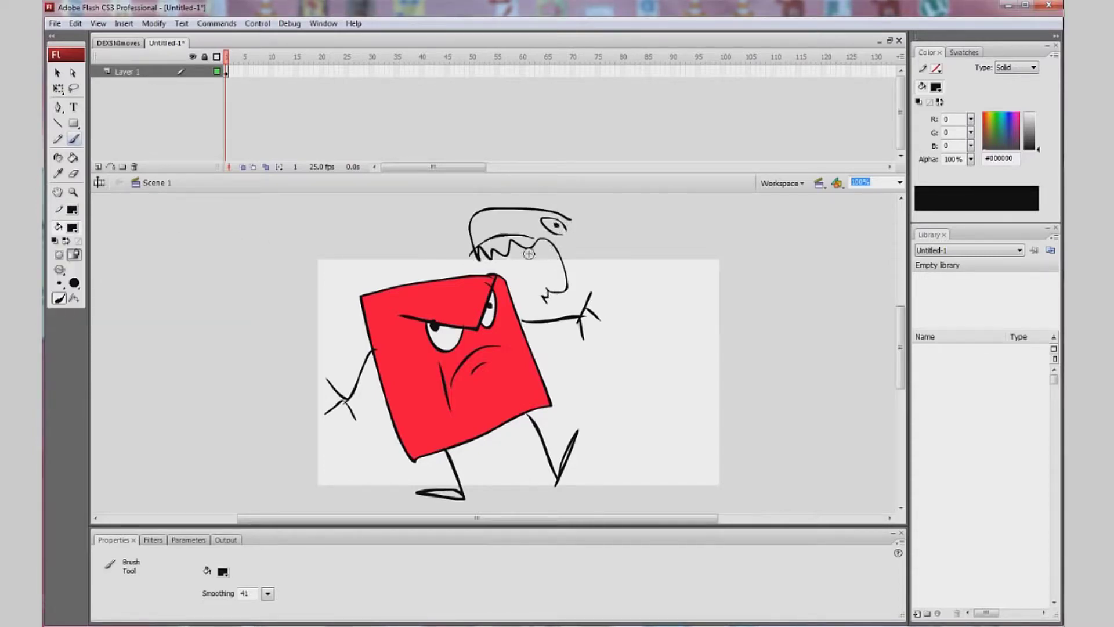
Paint the snake's lower jaw and its segmented body curving down to the tail beside the red character
{"action": "mouse_move", "coordinate": [542, 302]}
{"action": "left_mouse_down"}
{"action": "mouse_move", "coordinate": [591, 272]}
{"action": "mouse_move", "coordinate": [616, 280]}
{"action": "left_mouse_up"}
{"action": "left_click_drag", "start_coordinate": [569, 218], "coordinate": [608, 253]}
{"action": "left_click_drag", "start_coordinate": [607, 246], "coordinate": [638, 283]}
{"action": "mouse_move", "coordinate": [598, 271]}
{"action": "left_mouse_down"}
{"action": "mouse_move", "coordinate": [609, 270]}
{"action": "mouse_move", "coordinate": [627, 302]}
{"action": "mouse_move", "coordinate": [648, 278]}
{"action": "mouse_move", "coordinate": [661, 303]}
{"action": "left_mouse_up"}
{"action": "left_click_drag", "start_coordinate": [627, 301], "coordinate": [645, 344]}
{"action": "left_click_drag", "start_coordinate": [637, 339], "coordinate": [643, 368]}
{"action": "mouse_move", "coordinate": [652, 299]}
{"action": "left_mouse_down"}
{"action": "mouse_move", "coordinate": [664, 363]}
{"action": "mouse_move", "coordinate": [645, 409]}
{"action": "left_mouse_up"}
{"action": "left_click_drag", "start_coordinate": [674, 346], "coordinate": [665, 406]}
{"action": "left_click_drag", "start_coordinate": [644, 409], "coordinate": [654, 420]}
{"action": "left_click_drag", "start_coordinate": [654, 420], "coordinate": [693, 432]}
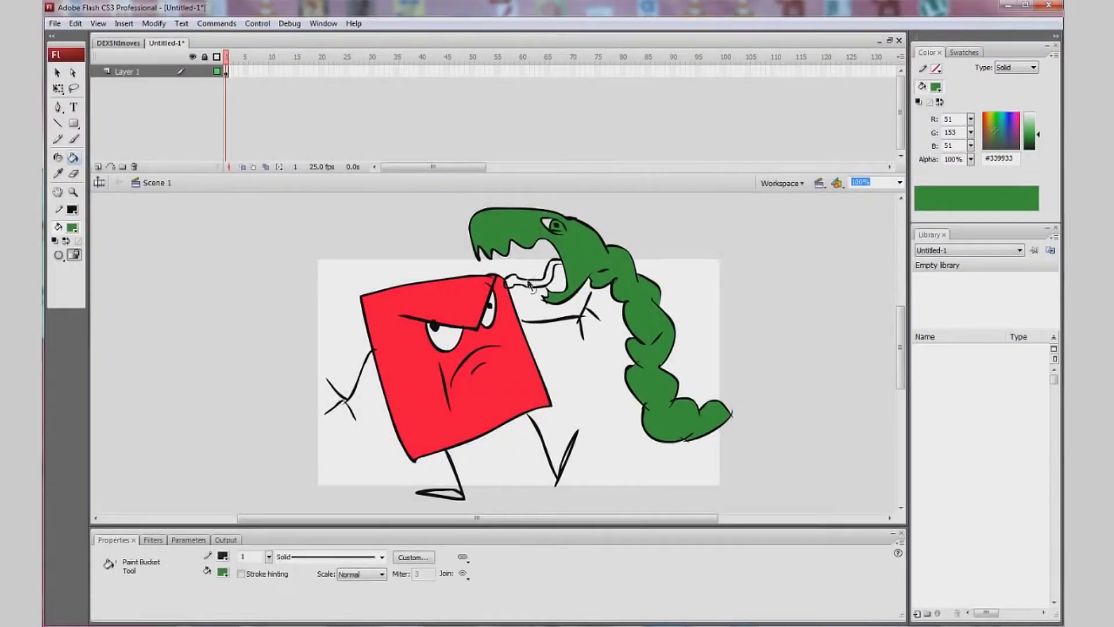
Fill the snake's tongue with pink #FF6699
{"action": "left_click", "coordinate": [72, 227]}
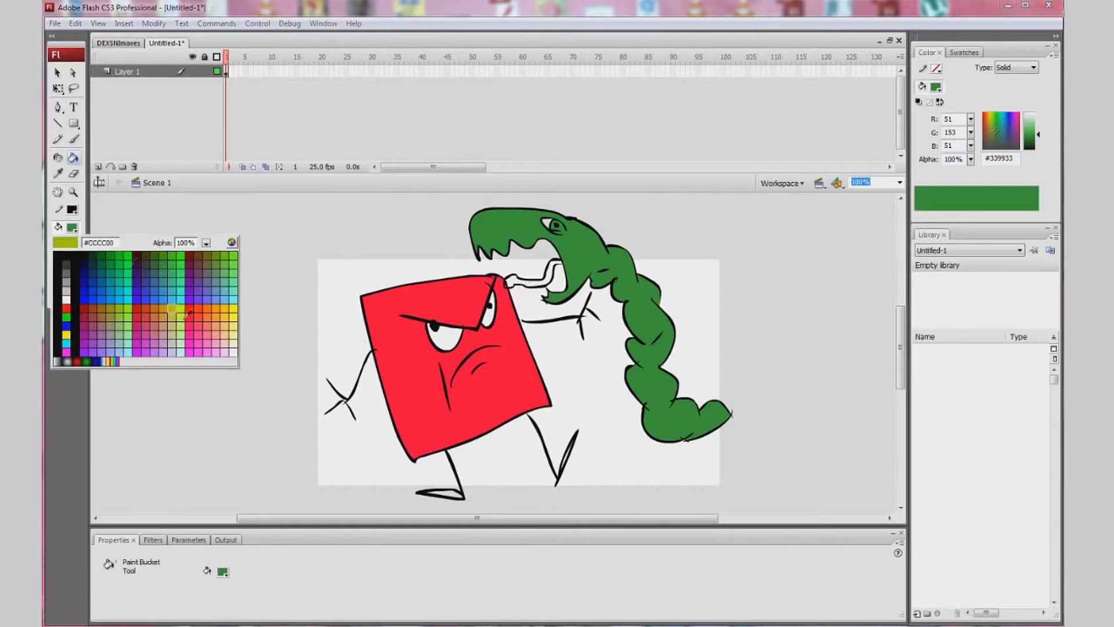
{"action": "left_click", "coordinate": [212, 334]}
{"action": "left_click", "coordinate": [510, 282]}
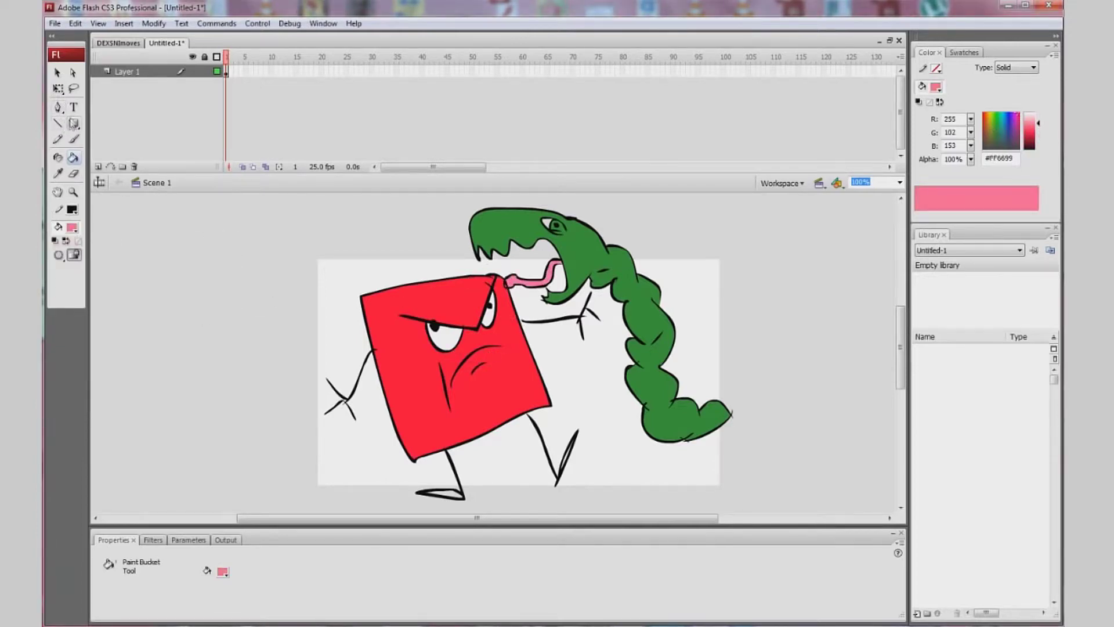
Lasso the snake, try moving it away from the red character with Free Transform, and undo the moves
{"action": "left_click", "coordinate": [74, 89]}
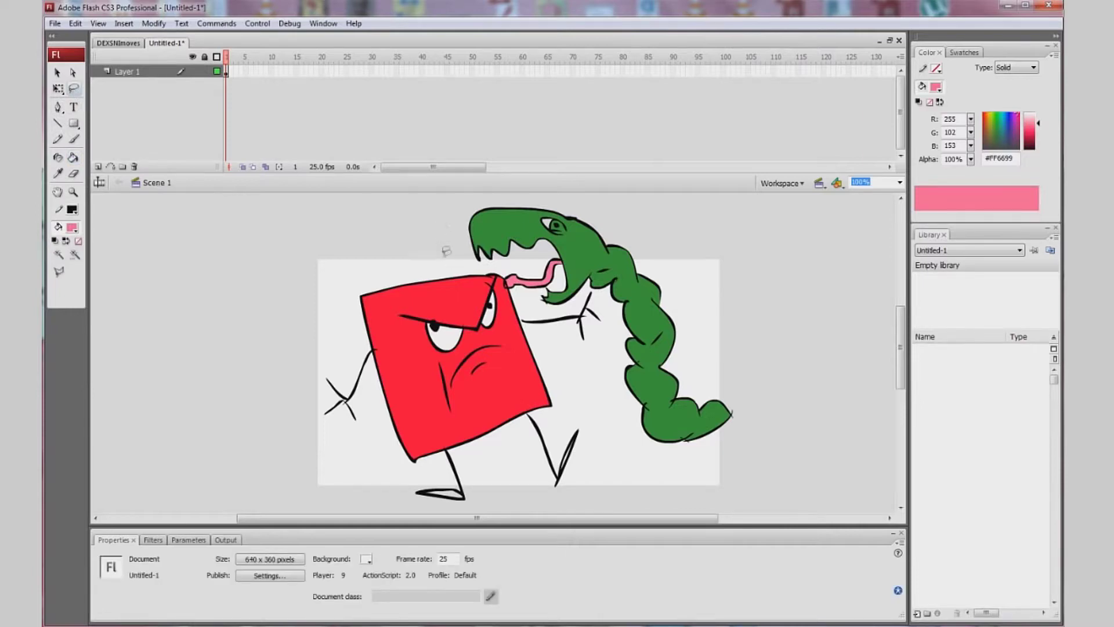
{"action": "mouse_move", "coordinate": [450, 216]}
{"action": "left_mouse_down"}
{"action": "mouse_move", "coordinate": [462, 240]}
{"action": "mouse_move", "coordinate": [520, 268]}
{"action": "mouse_move", "coordinate": [537, 306]}
{"action": "mouse_move", "coordinate": [558, 316]}
{"action": "mouse_move", "coordinate": [576, 301]}
{"action": "mouse_move", "coordinate": [599, 306]}
{"action": "mouse_move", "coordinate": [597, 355]}
{"action": "mouse_move", "coordinate": [638, 436]}
{"action": "mouse_move", "coordinate": [727, 435]}
{"action": "mouse_move", "coordinate": [765, 359]}
{"action": "mouse_move", "coordinate": [673, 271]}
{"action": "mouse_move", "coordinate": [546, 209]}
{"action": "mouse_move", "coordinate": [448, 214]}
{"action": "left_mouse_up"}
{"action": "key", "text": "q"}
{"action": "left_click_drag", "start_coordinate": [601, 207], "coordinate": [746, 207]}
{"action": "key", "text": "ctrl+z"}
{"action": "left_click_drag", "start_coordinate": [550, 233], "coordinate": [708, 322]}
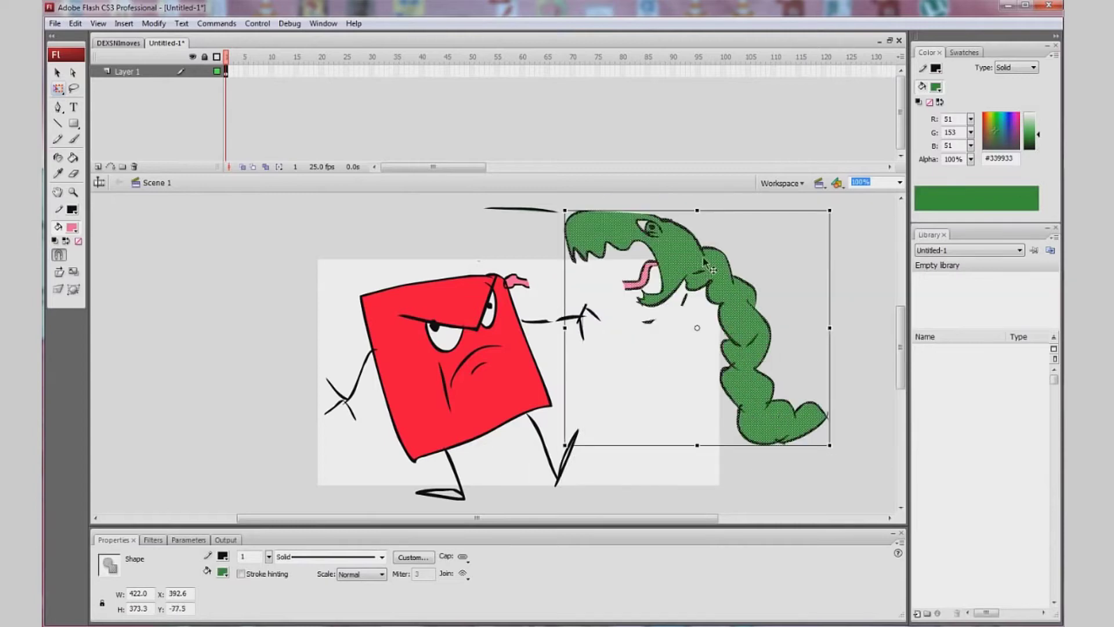
{"action": "key", "text": "ctrl+z"}
{"action": "key", "text": "ctrl+y"}
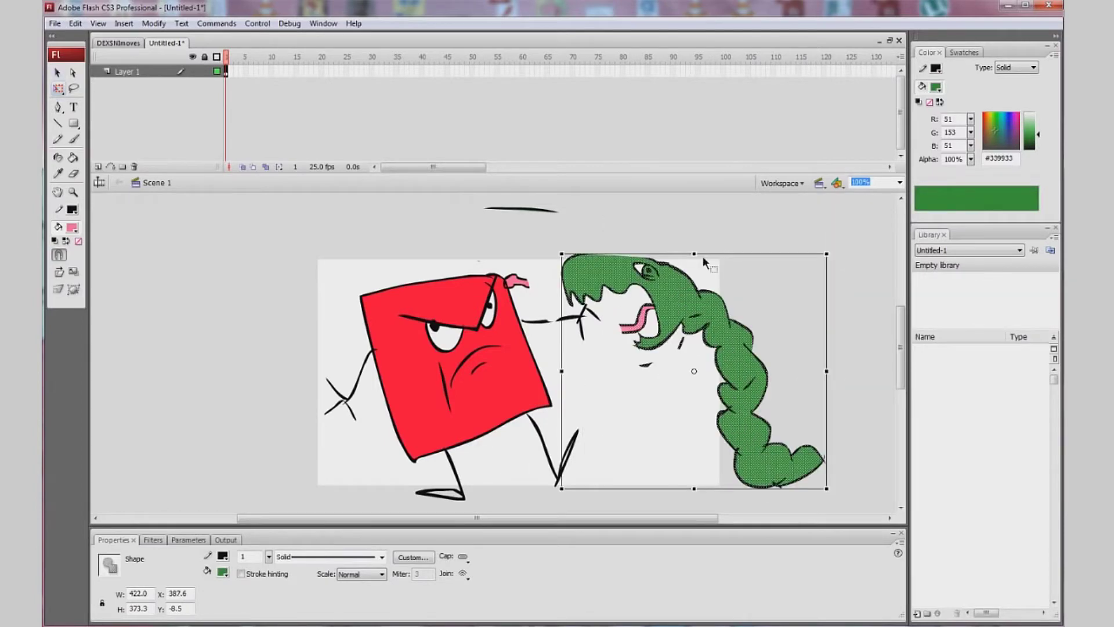
{"action": "key", "text": "ctrl+z"}
{"action": "key", "text": "ctrl+z"}
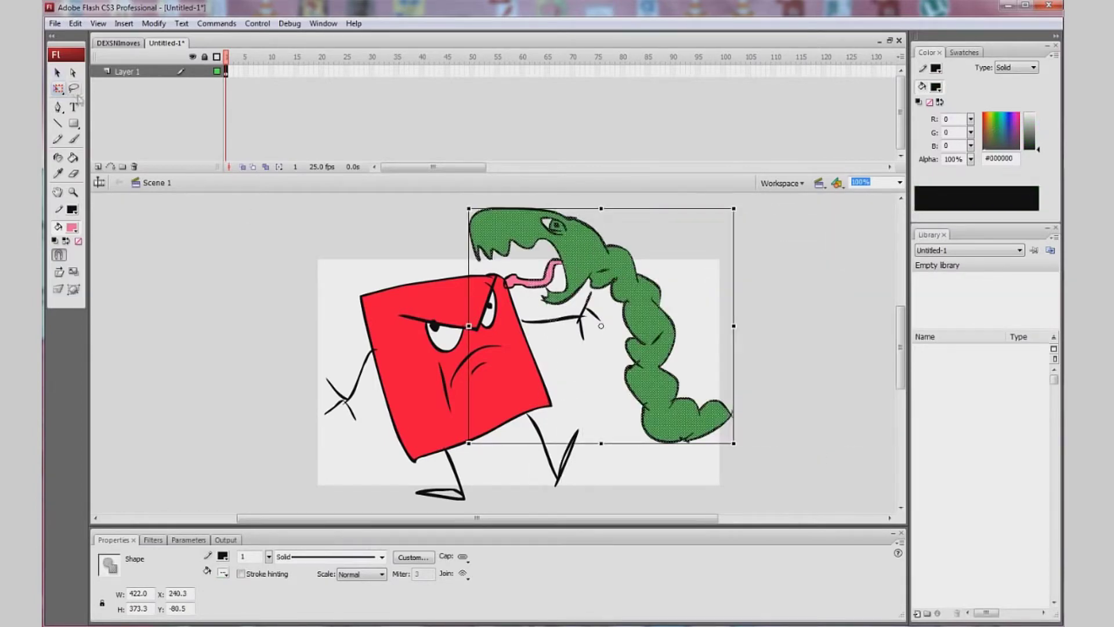
Trace a freehand Pencil outline around the snake to illustrate the lasso path, and undo it
{"action": "left_click", "coordinate": [58, 139]}
{"action": "left_click_drag", "start_coordinate": [452, 226], "coordinate": [478, 260]}
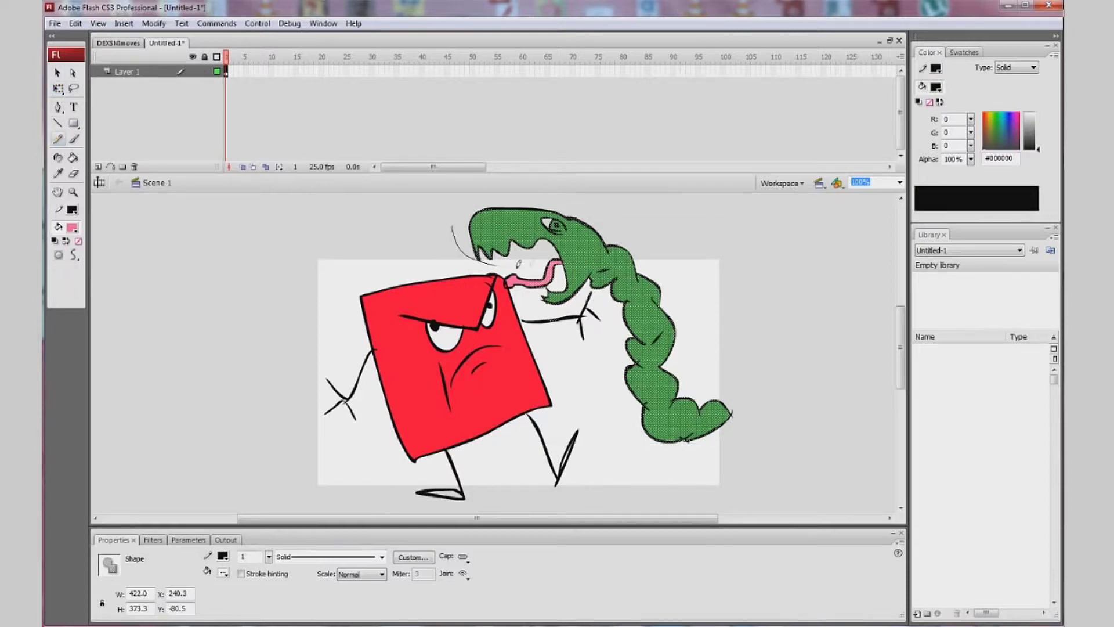
{"action": "mouse_move", "coordinate": [569, 326]}
{"action": "left_mouse_down"}
{"action": "mouse_move", "coordinate": [629, 435]}
{"action": "mouse_move", "coordinate": [706, 444]}
{"action": "mouse_move", "coordinate": [764, 372]}
{"action": "mouse_move", "coordinate": [714, 351]}
{"action": "mouse_move", "coordinate": [610, 215]}
{"action": "mouse_move", "coordinate": [527, 189]}
{"action": "mouse_move", "coordinate": [489, 192]}
{"action": "left_mouse_up"}
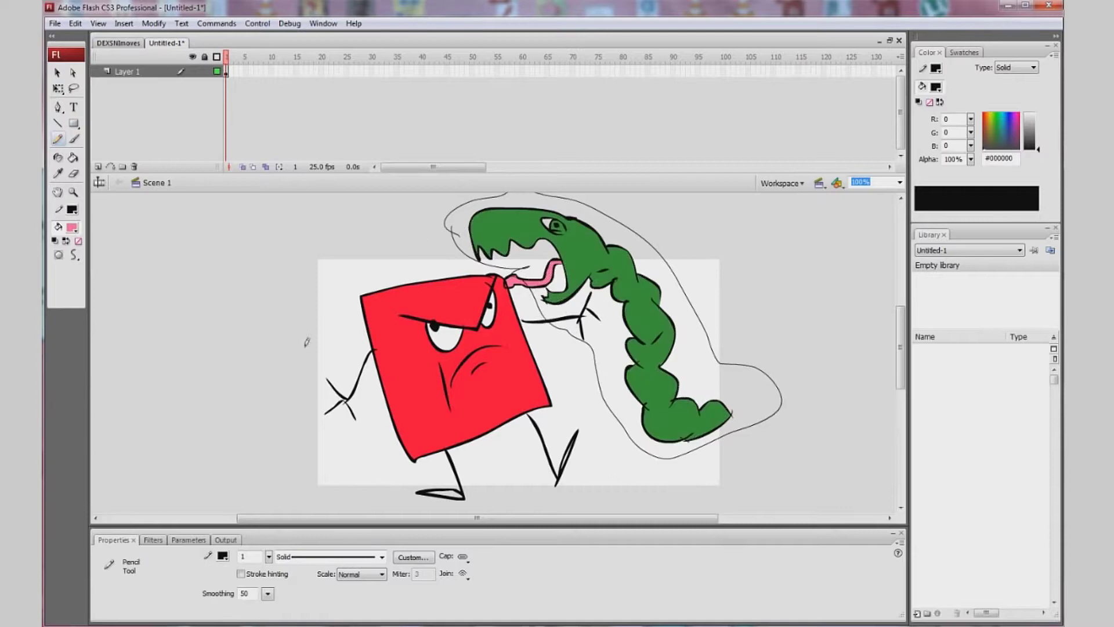
{"action": "key", "text": "ctrl+z"}
Lasso around the snake again, try shifting it sideways with Free Transform, undo the shift and clear the selection
{"action": "left_click", "coordinate": [73, 88]}
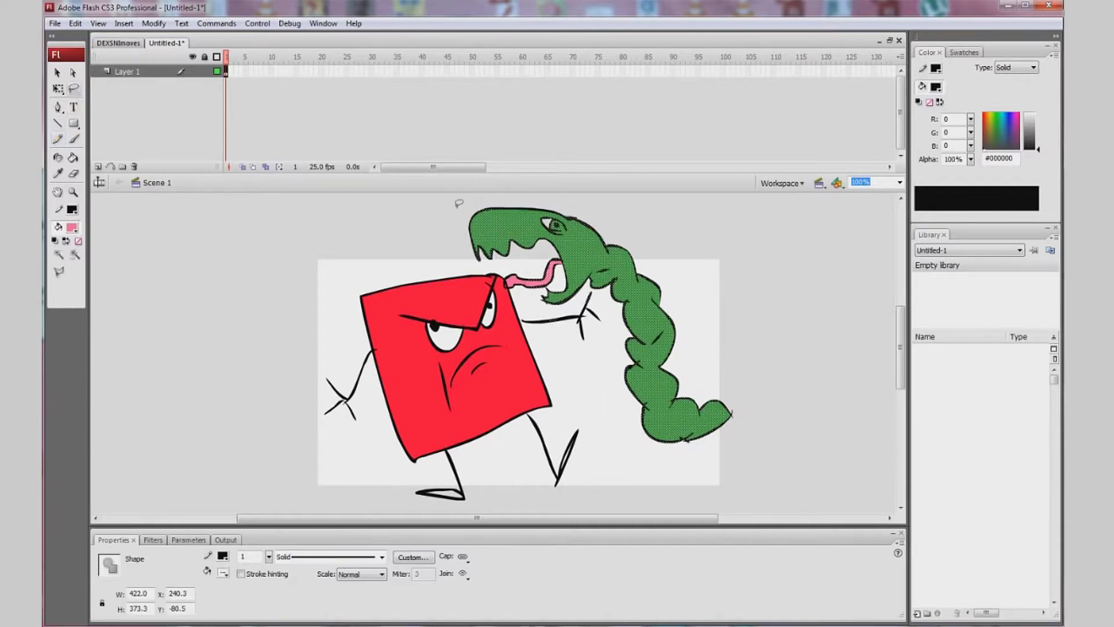
{"action": "mouse_move", "coordinate": [457, 207]}
{"action": "left_mouse_down"}
{"action": "mouse_move", "coordinate": [478, 256]}
{"action": "mouse_move", "coordinate": [516, 262]}
{"action": "mouse_move", "coordinate": [553, 323]}
{"action": "mouse_move", "coordinate": [600, 325]}
{"action": "mouse_move", "coordinate": [604, 388]}
{"action": "mouse_move", "coordinate": [640, 434]}
{"action": "mouse_move", "coordinate": [780, 413]}
{"action": "mouse_move", "coordinate": [716, 374]}
{"action": "mouse_move", "coordinate": [659, 260]}
{"action": "mouse_move", "coordinate": [629, 233]}
{"action": "mouse_move", "coordinate": [535, 202]}
{"action": "mouse_move", "coordinate": [475, 204]}
{"action": "mouse_move", "coordinate": [452, 210]}
{"action": "left_mouse_up"}
{"action": "left_click", "coordinate": [58, 89]}
{"action": "left_click_drag", "start_coordinate": [538, 249], "coordinate": [657, 249]}
{"action": "key", "text": "ctrl+z"}
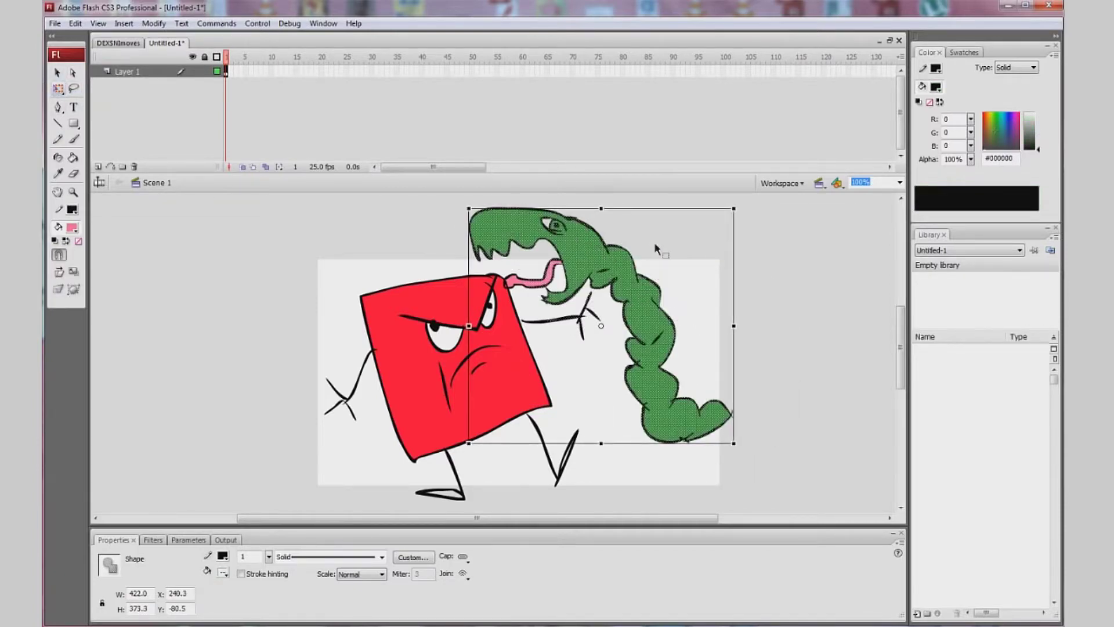
{"action": "left_click", "coordinate": [378, 242]}
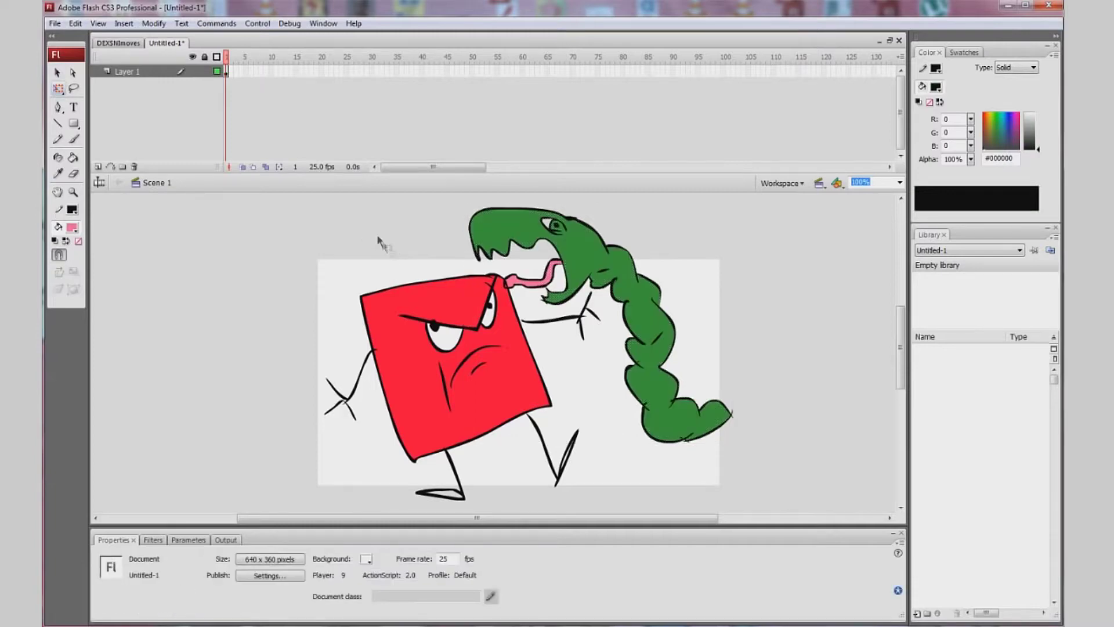
Undo the snake's fills and brush strokes until only the red character remains
{"action": "key", "text": "ctrl+z"}
{"action": "key", "text": "ctrl+z"}
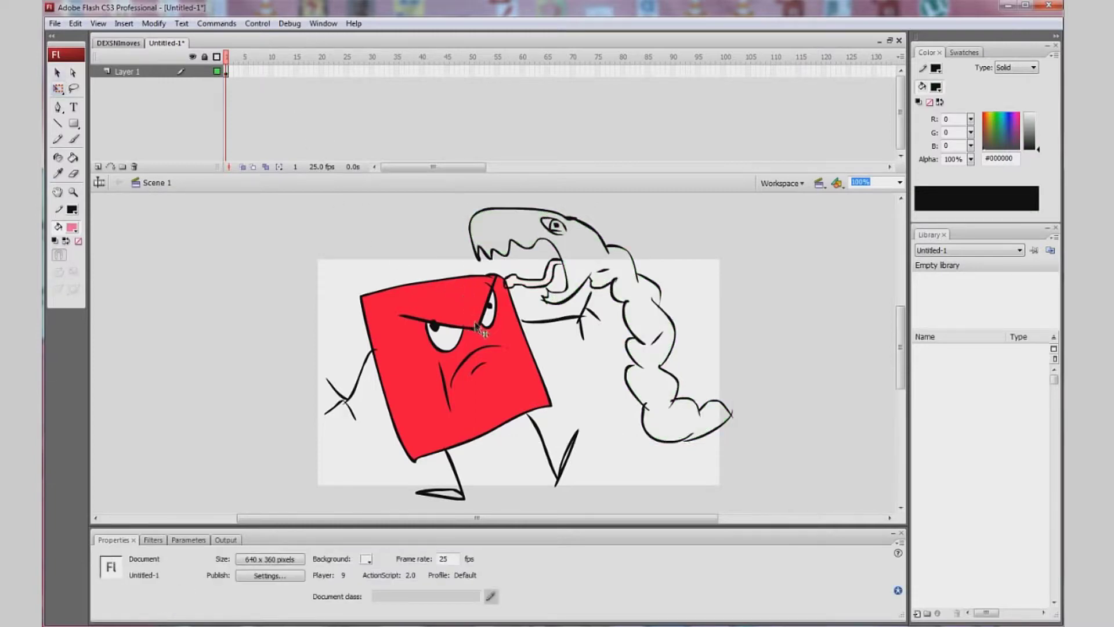
{"action": "key", "text": "ctrl+z"}
{"action": "key", "text": "ctrl+z"}
{"action": "key", "text": "ctrl+z"}
{"action": "key", "text": "ctrl+z"}
{"action": "key", "text": "ctrl+z"}
{"action": "key", "text": "ctrl+z"}
{"action": "key", "text": "ctrl+z"}
{"action": "key", "text": "ctrl+z"}
{"action": "key", "text": "ctrl+z"}
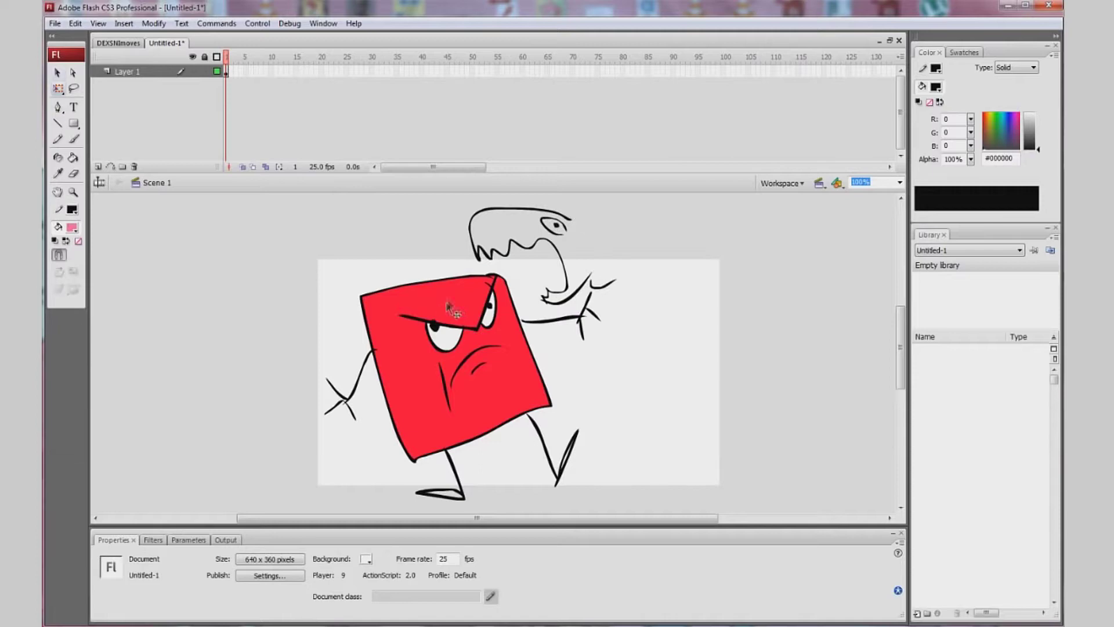
Select the whole red character, try slanting and stretching it with Free Transform, and undo the distortions
{"action": "key", "text": "ctrl+a"}
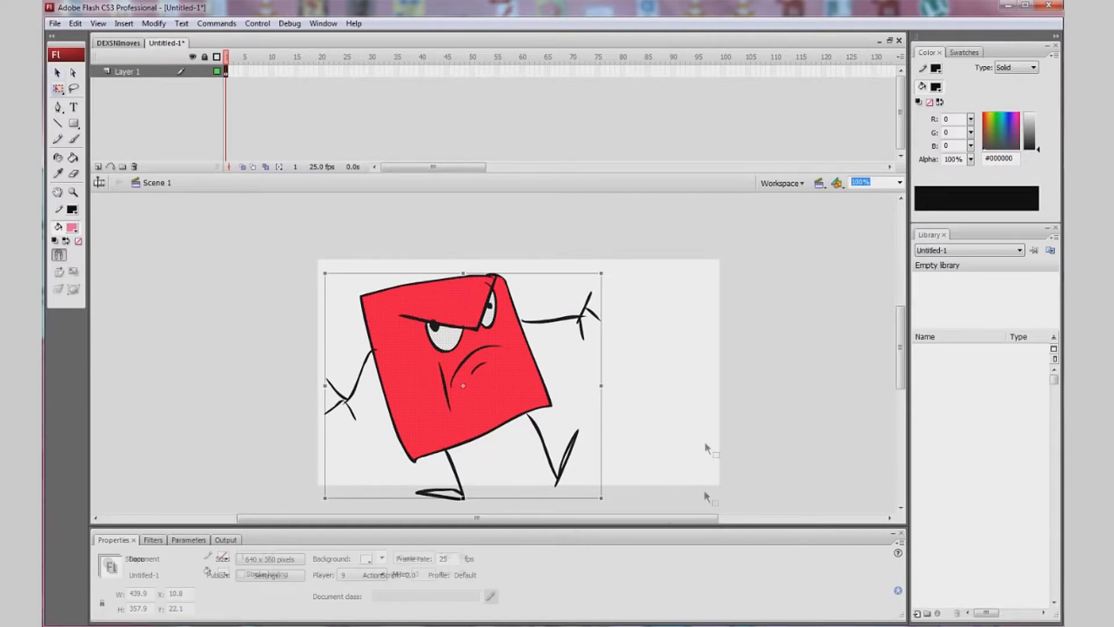
{"action": "mouse_move", "coordinate": [431, 273]}
{"action": "left_mouse_down"}
{"action": "mouse_move", "coordinate": [525, 268]}
{"action": "mouse_move", "coordinate": [451, 272]}
{"action": "mouse_move", "coordinate": [496, 206]}
{"action": "left_mouse_up"}
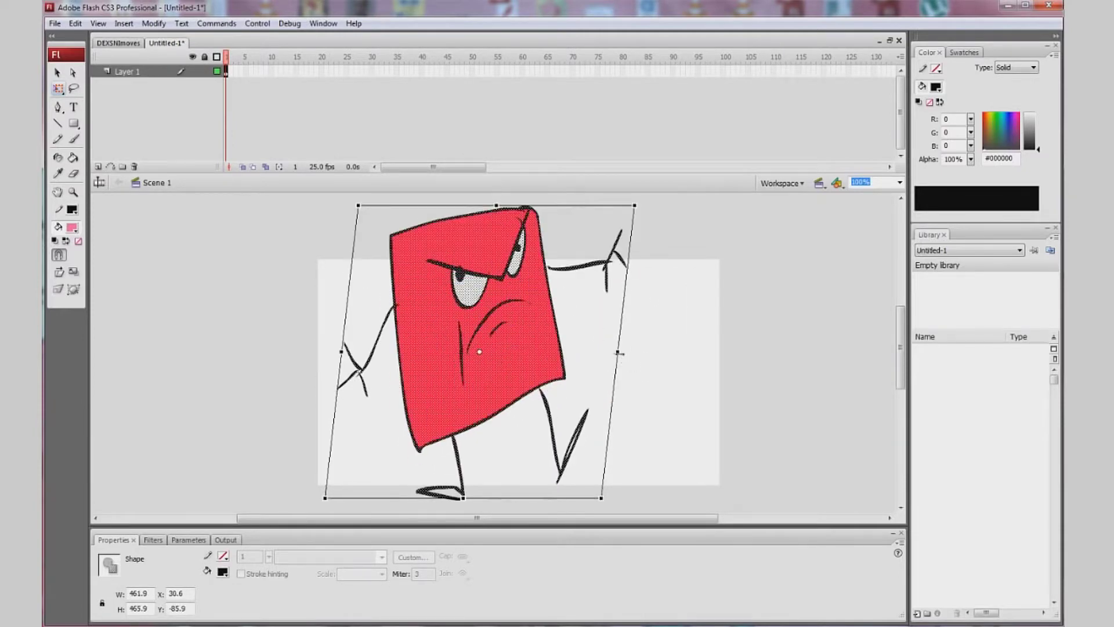
{"action": "left_click_drag", "start_coordinate": [618, 353], "coordinate": [752, 350]}
{"action": "key", "text": "ctrl+z"}
{"action": "key", "text": "ctrl+z"}
{"action": "key", "text": "ctrl+z"}
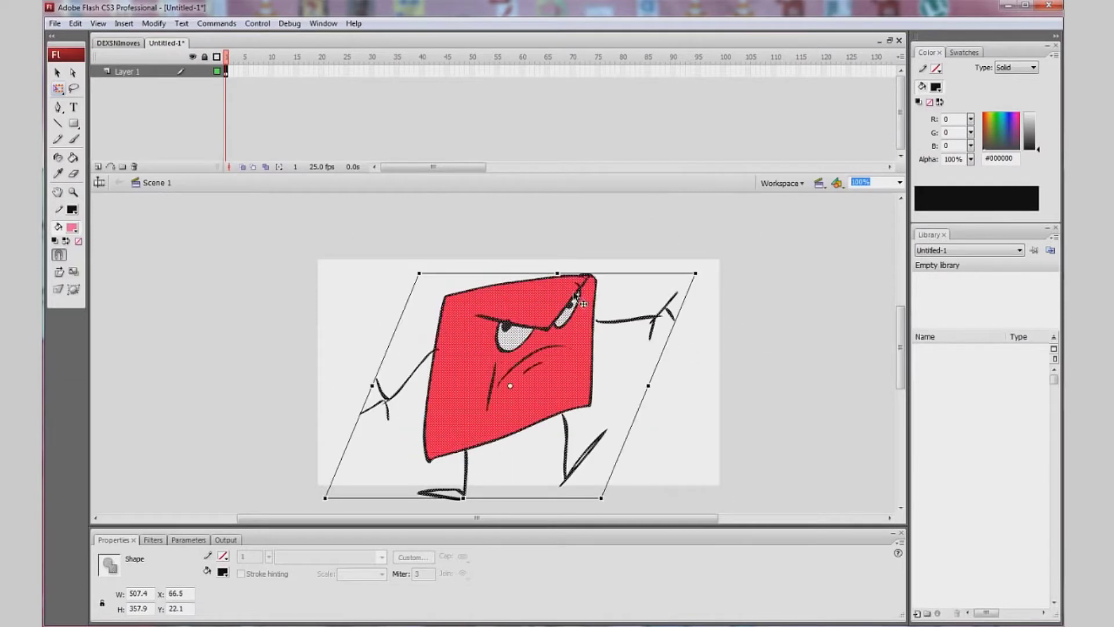
{"action": "key", "text": "ctrl+z"}
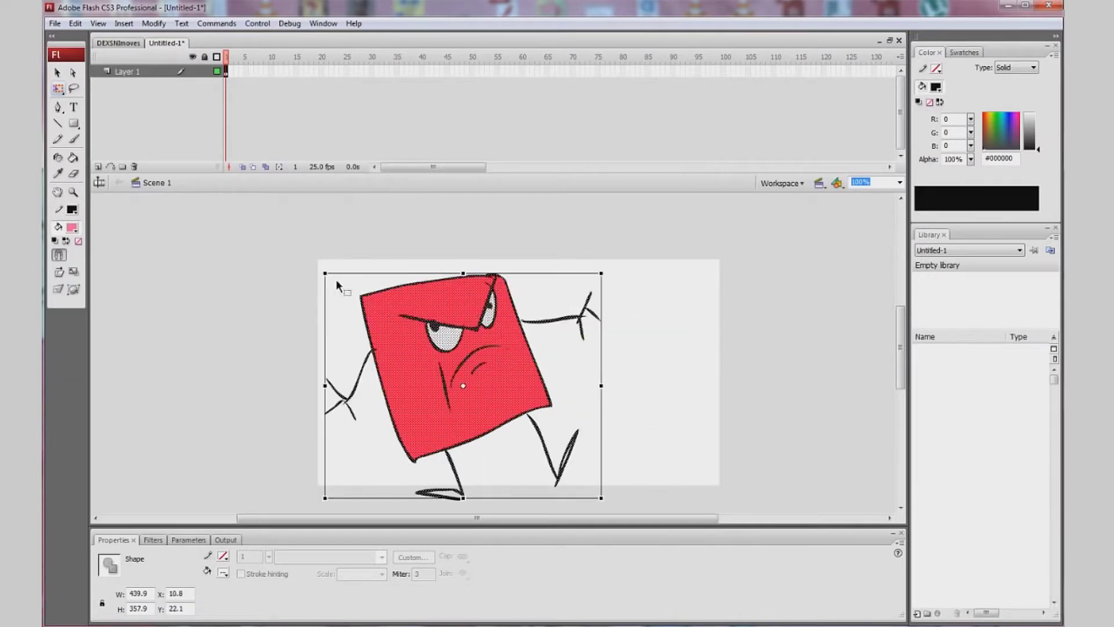
Try enlarging the red character from its upper-left corner to about 679 by 410 pixels, and undo the scaling
{"action": "mouse_move", "coordinate": [326, 277]}
{"action": "left_mouse_down"}
{"action": "mouse_move", "coordinate": [162, 231]}
{"action": "mouse_move", "coordinate": [244, 256]}
{"action": "left_mouse_up"}
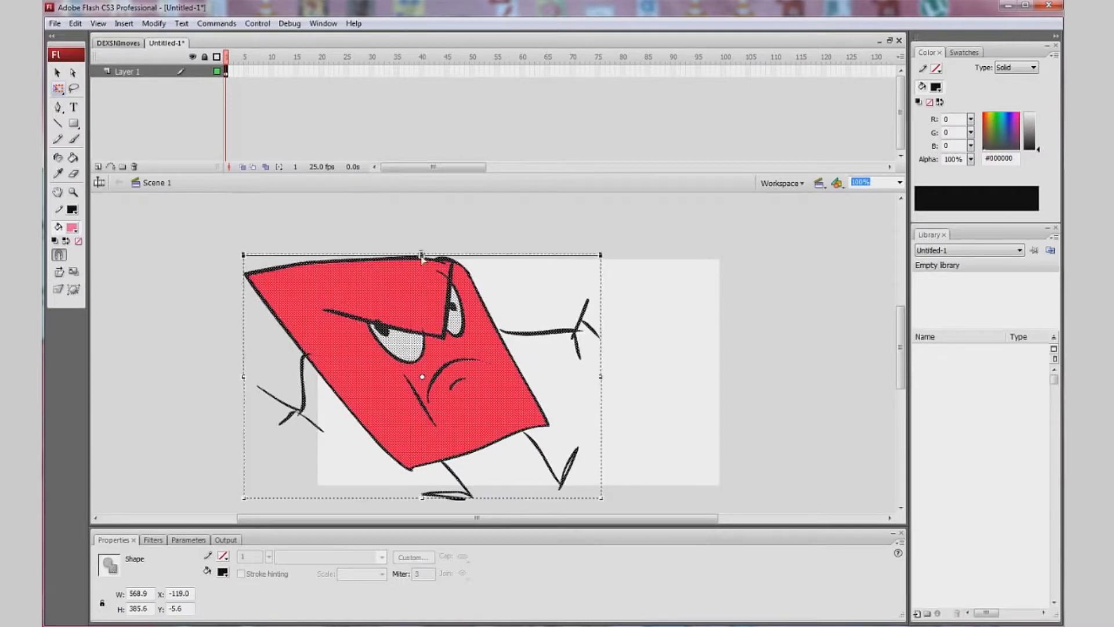
{"action": "left_click_drag", "start_coordinate": [423, 252], "coordinate": [394, 221]}
{"action": "key", "text": "ctrl+z"}
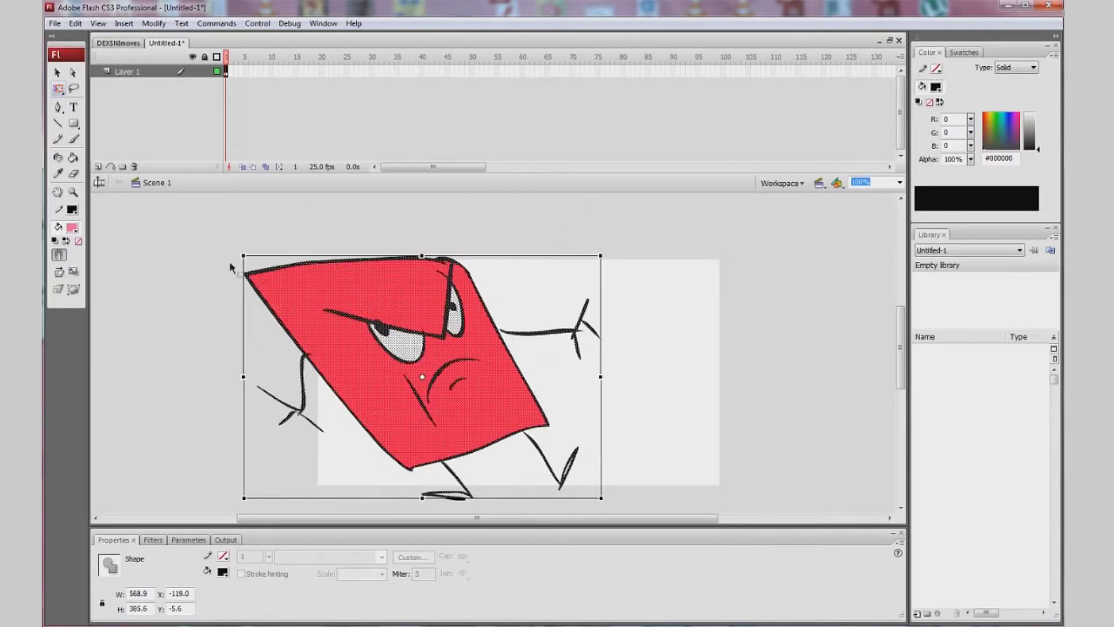
{"action": "left_click_drag", "start_coordinate": [243, 255], "coordinate": [174, 240]}
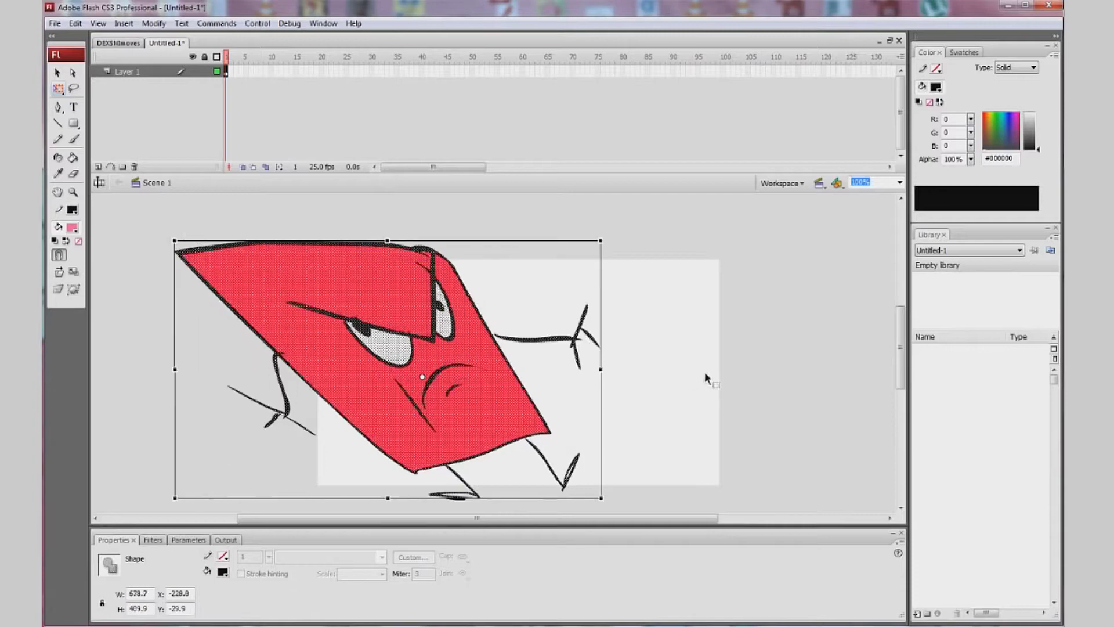
{"action": "key", "text": "ctrl+z"}
{"action": "key", "text": "ctrl+z"}
{"action": "key", "text": "ctrl+z"}
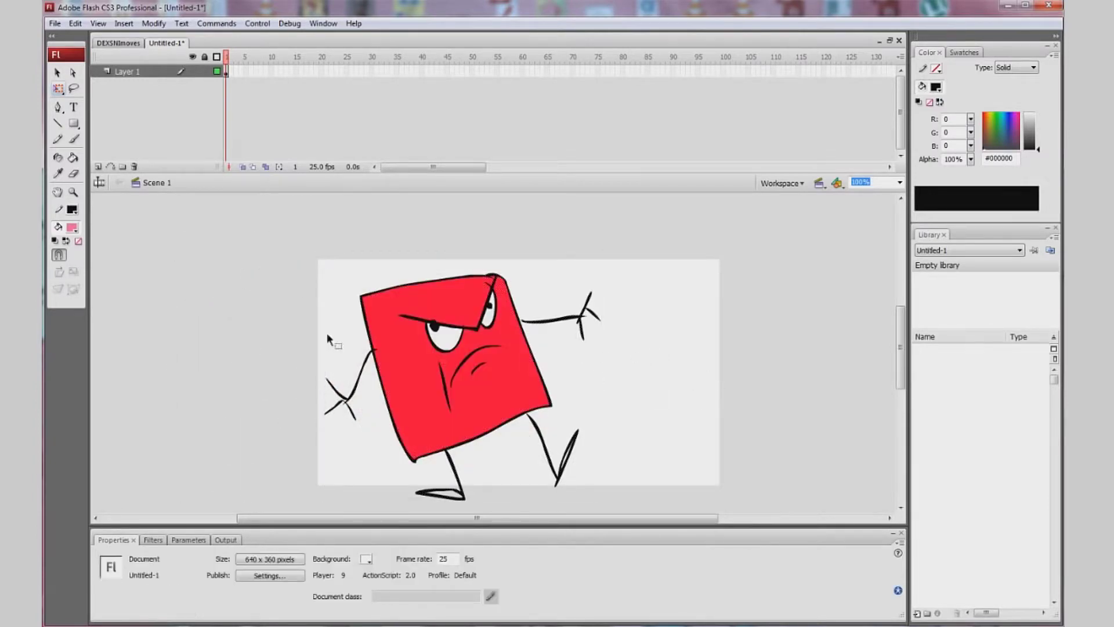
Select the whole red character with Free Transform, try rotating it, and move it to about X 38.8, Y -31.9
{"action": "left_click_drag", "start_coordinate": [249, 244], "coordinate": [662, 516]}
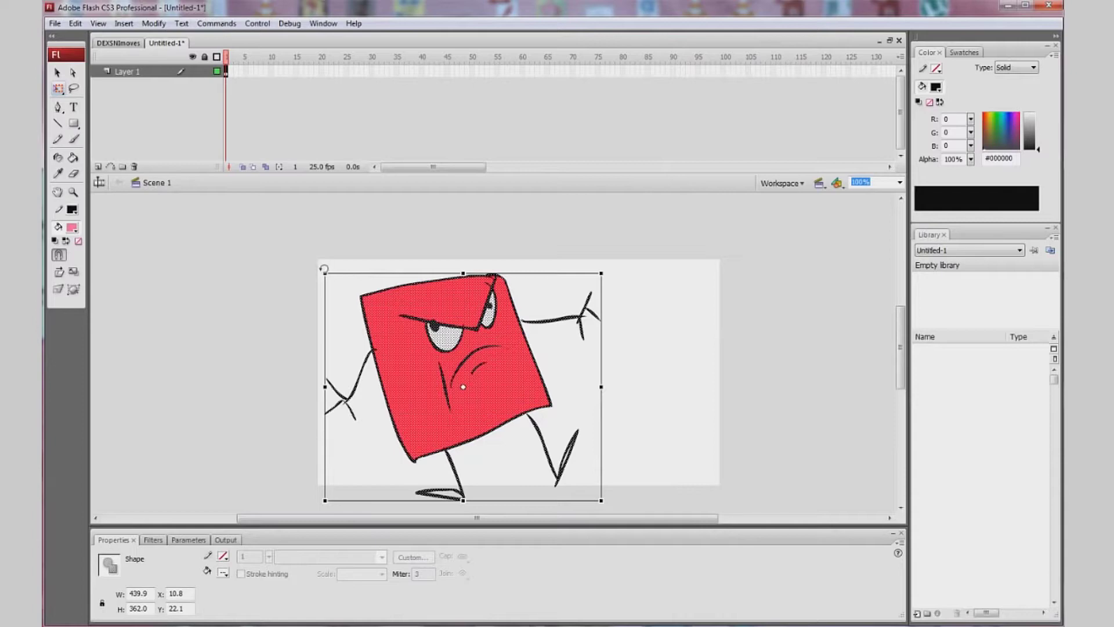
{"action": "mouse_move", "coordinate": [323, 269]}
{"action": "left_mouse_down"}
{"action": "mouse_move", "coordinate": [356, 245]}
{"action": "mouse_move", "coordinate": [324, 271]}
{"action": "mouse_move", "coordinate": [333, 254]}
{"action": "mouse_move", "coordinate": [510, 216]}
{"action": "mouse_move", "coordinate": [306, 302]}
{"action": "mouse_move", "coordinate": [327, 271]}
{"action": "left_mouse_up"}
{"action": "key", "text": "ctrl+z"}
{"action": "key", "text": "ctrl+y"}
{"action": "left_click_drag", "start_coordinate": [418, 318], "coordinate": [453, 293]}
{"action": "key", "text": "ctrl+z"}
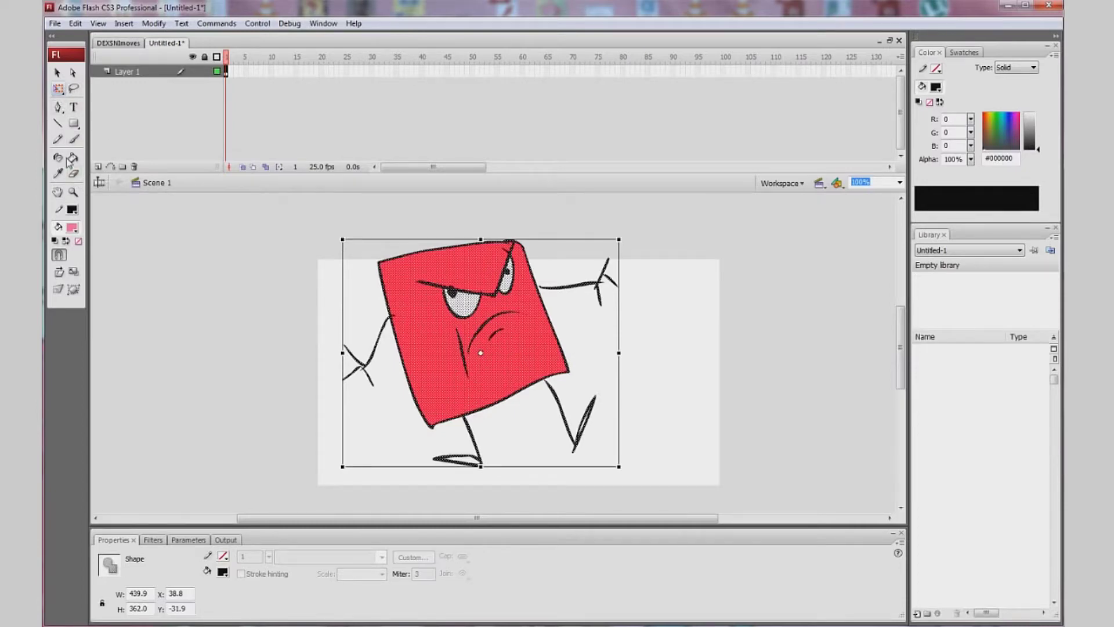
{"action": "left_click", "coordinate": [315, 249]}
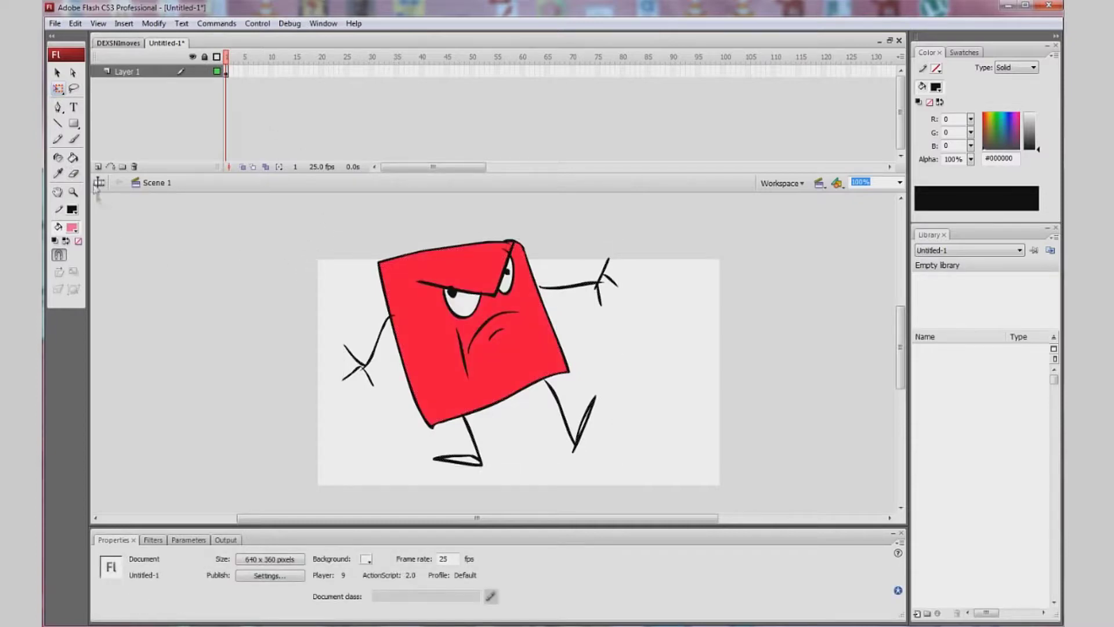
Draw a Pencil line down the square body, just inside and parallel to its left edge
{"action": "left_click", "coordinate": [58, 138]}
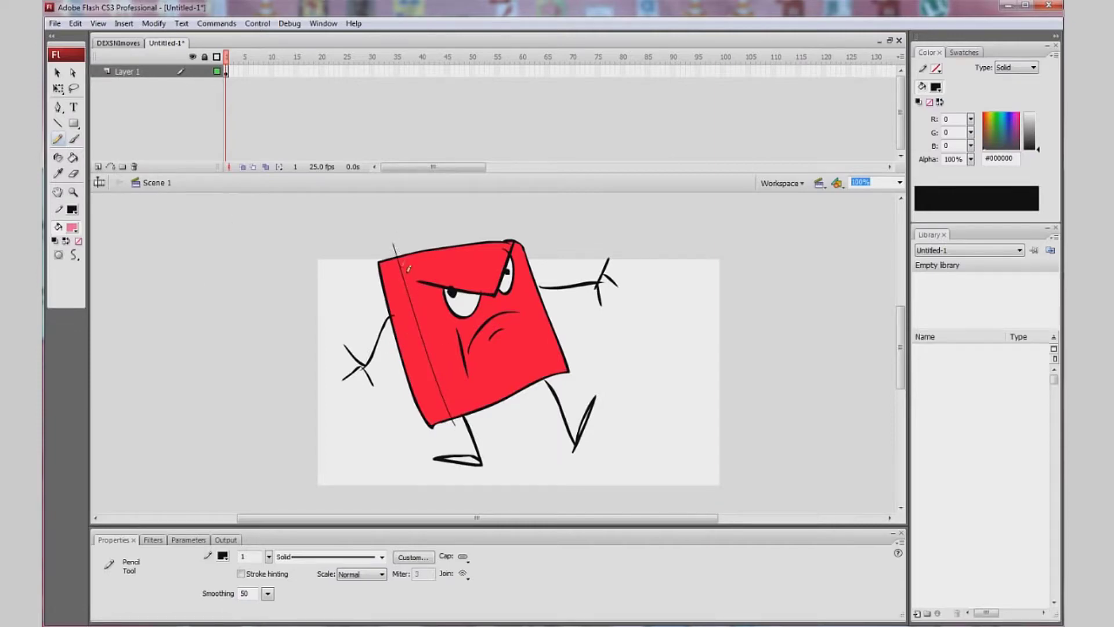
{"action": "left_click_drag", "start_coordinate": [389, 233], "coordinate": [460, 451]}
{"action": "key", "text": "ctrl+z"}
{"action": "key", "text": "ctrl+z"}
Fill the narrow strip left of the pencil line with dark brown #663333 and select all artwork on Layer 1
{"action": "left_click", "coordinate": [73, 157]}
{"action": "left_click", "coordinate": [72, 227]}
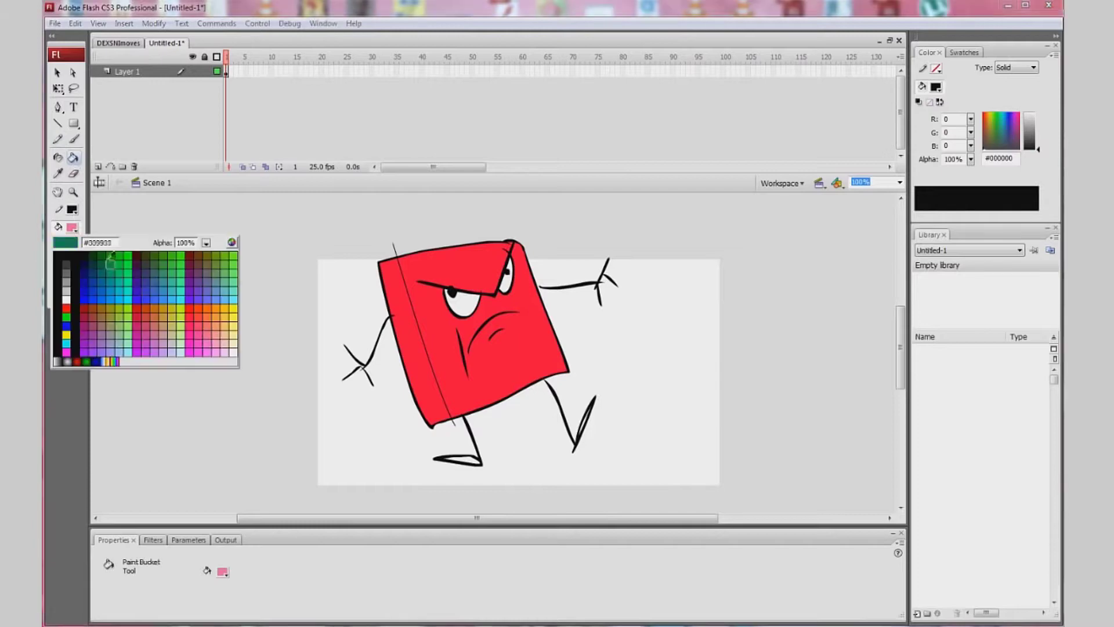
{"action": "left_click", "coordinate": [193, 262]}
{"action": "left_click", "coordinate": [400, 300]}
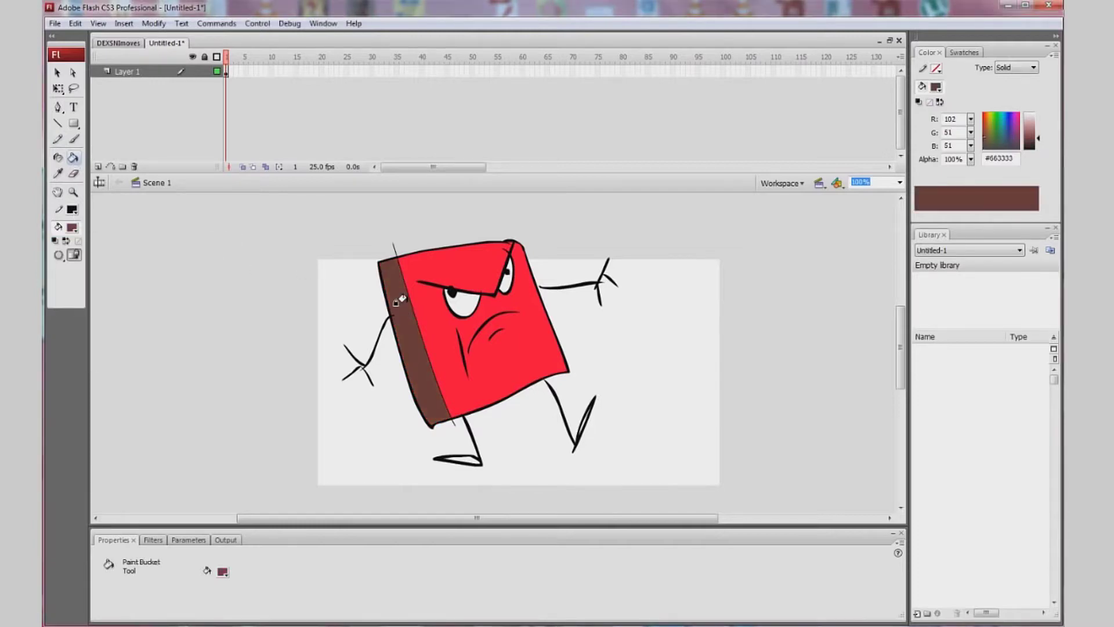
{"action": "left_click", "coordinate": [215, 72]}
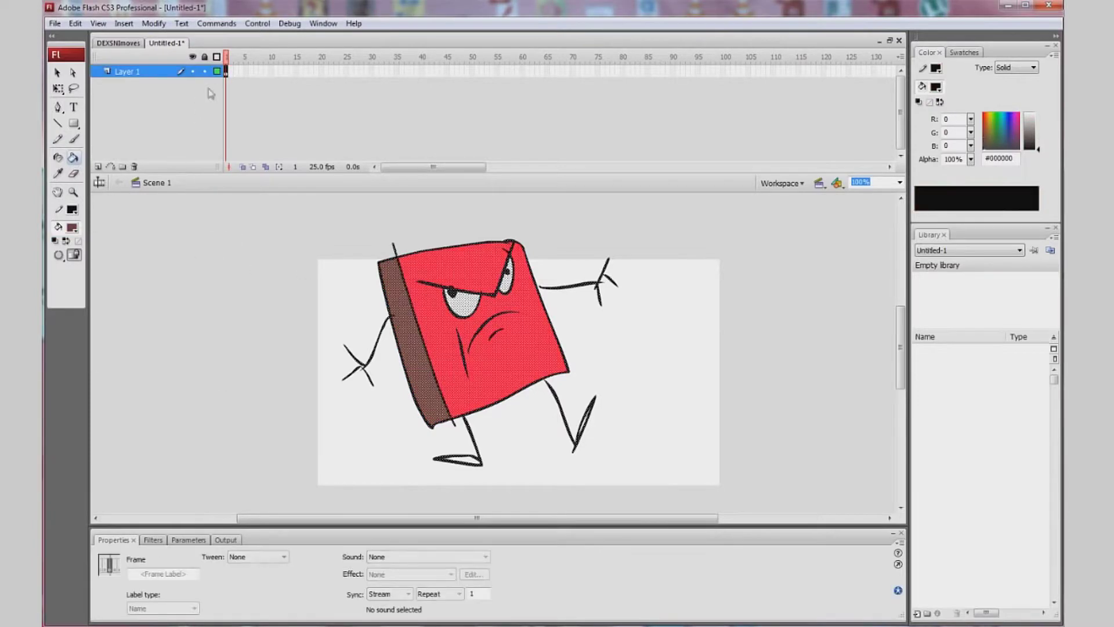
Set the stroke colour of the selected artwork to none and deselect the artwork
{"action": "left_click", "coordinate": [77, 213]}
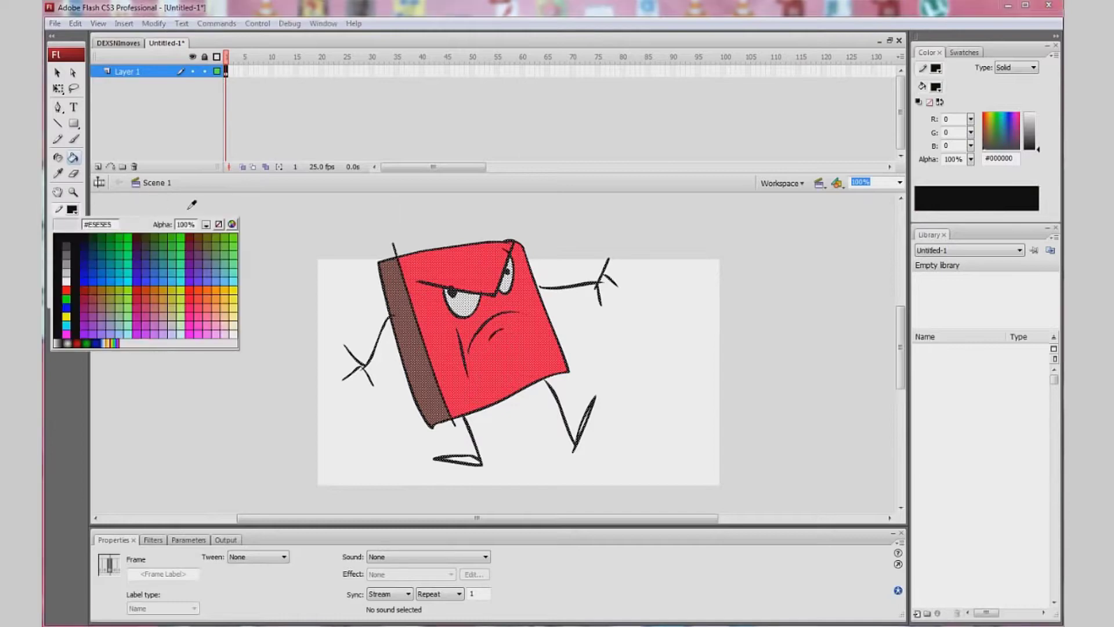
{"action": "left_click", "coordinate": [217, 222]}
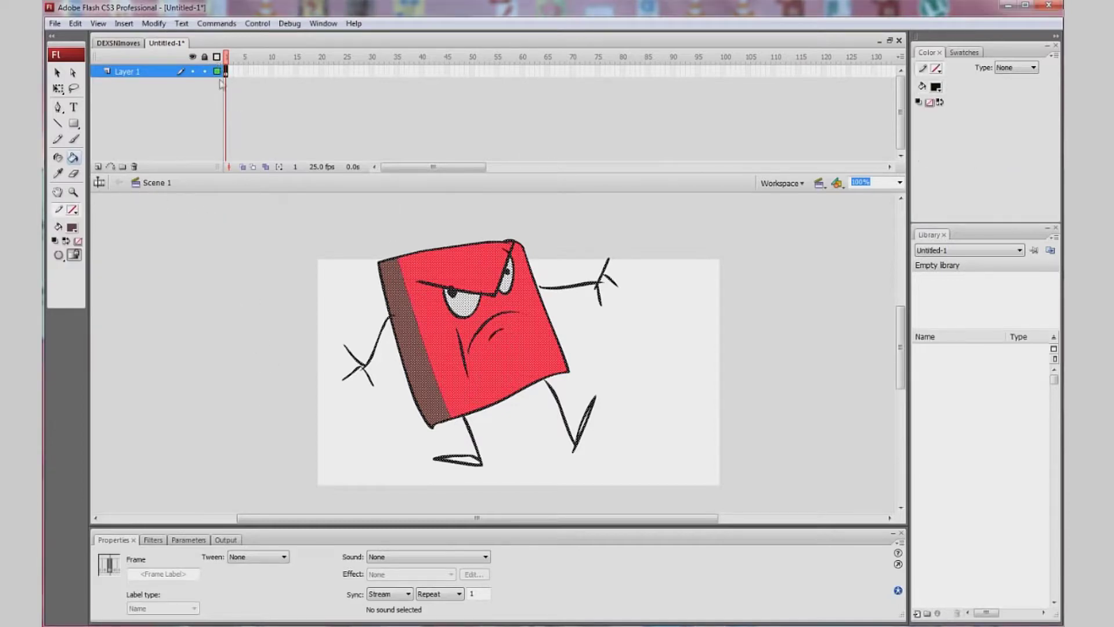
{"action": "key", "text": "q"}
{"action": "left_click", "coordinate": [284, 288]}
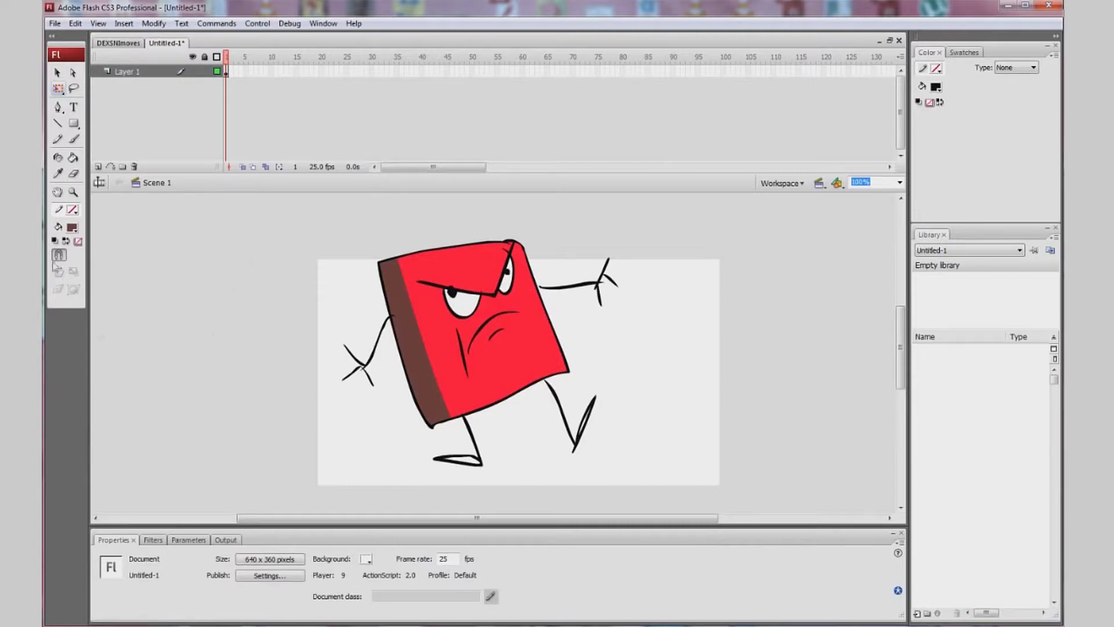
Undo the stroke removal, brown strip and guide line, and draw a curved Pencil line along the body's left and lower edges
{"action": "left_click", "coordinate": [58, 140]}
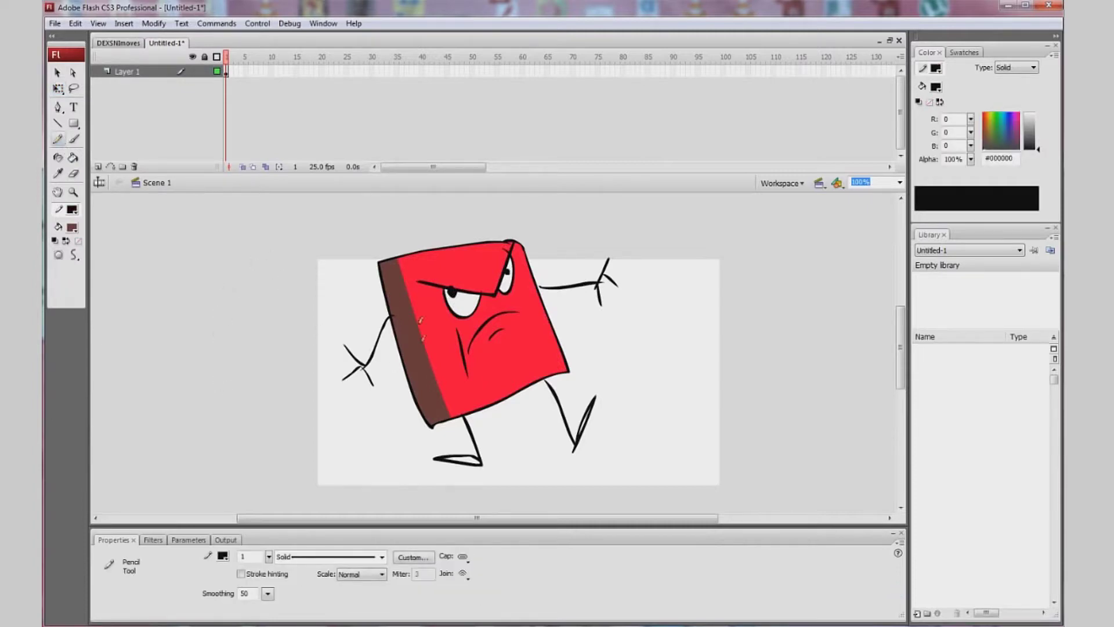
{"action": "key", "text": "ctrl+z"}
{"action": "key", "text": "ctrl+z"}
{"action": "key", "text": "ctrl+z"}
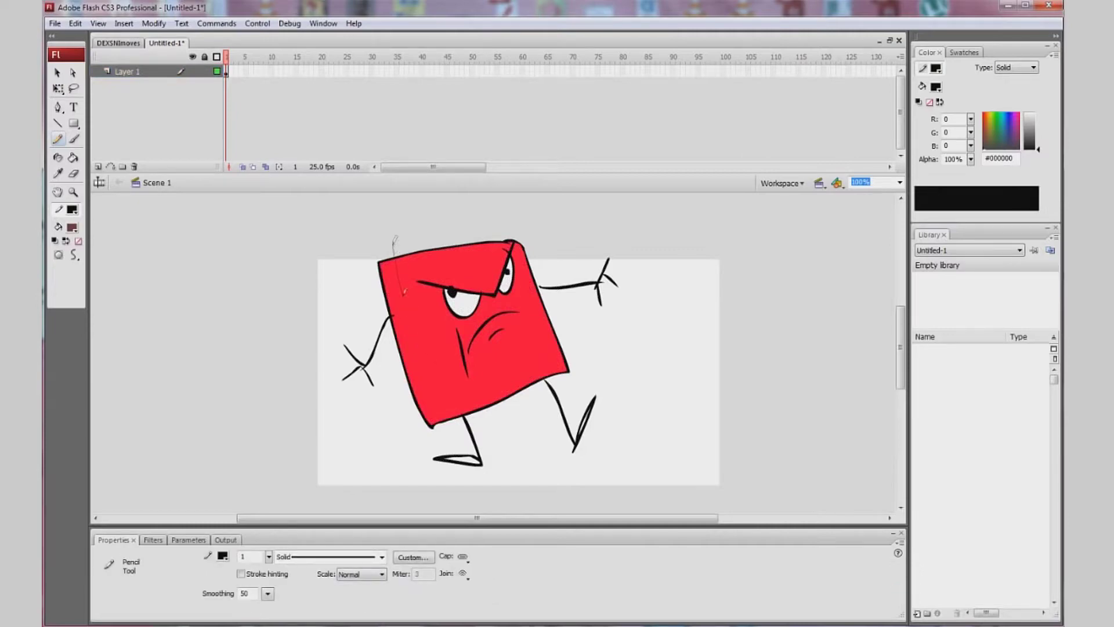
{"action": "left_click_drag", "start_coordinate": [394, 242], "coordinate": [627, 332]}
{"action": "key", "text": "ctrl+z"}
{"action": "left_click_drag", "start_coordinate": [386, 242], "coordinate": [626, 332]}
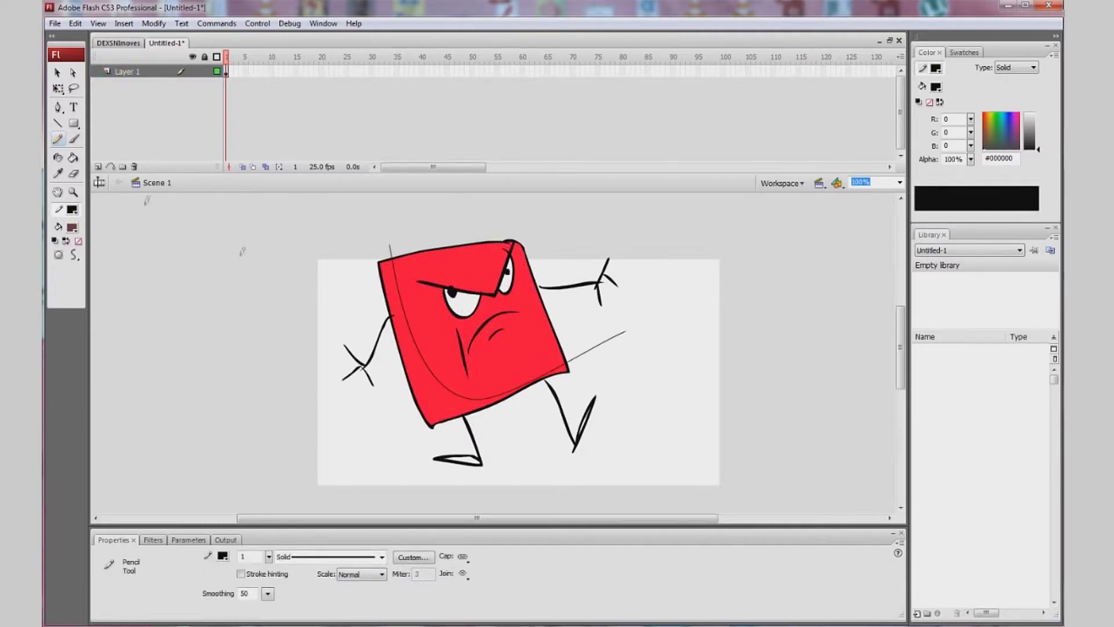
Fill the body area outside the curved line with dark brown, and remove the stroke from all artwork on Layer 1
{"action": "key", "text": "k"}
{"action": "left_click", "coordinate": [426, 376]}
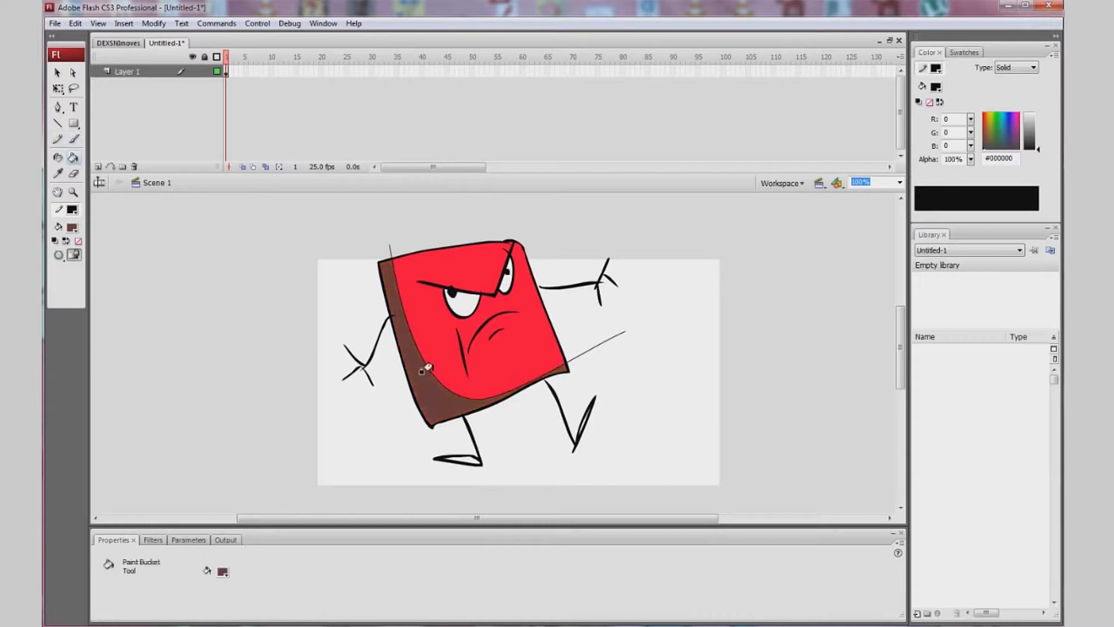
{"action": "left_click", "coordinate": [227, 71]}
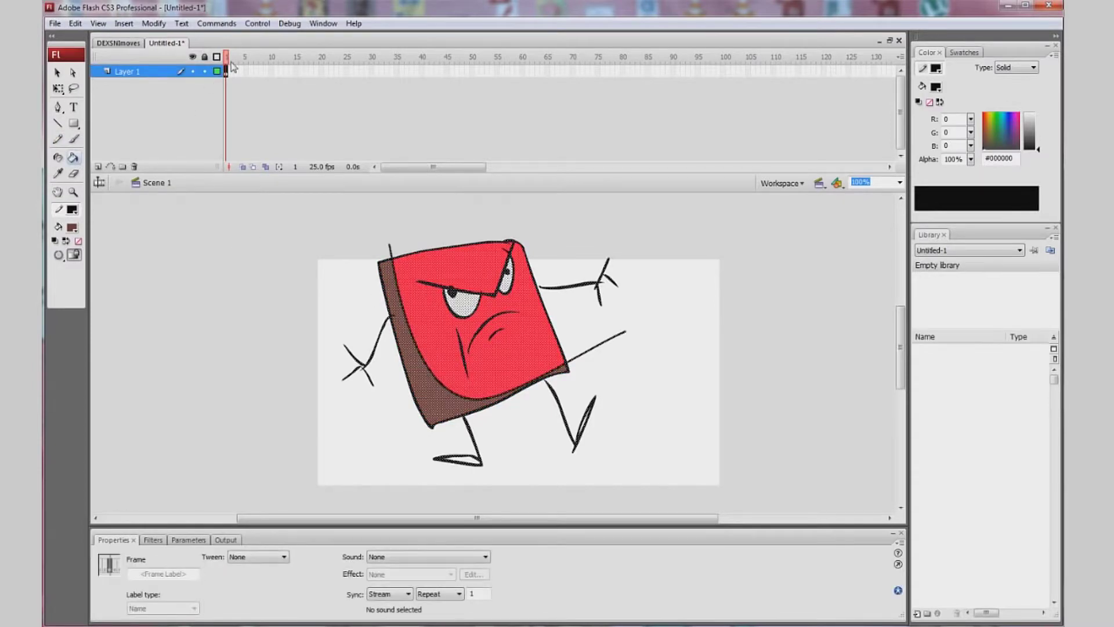
{"action": "left_click", "coordinate": [72, 210]}
{"action": "left_click", "coordinate": [217, 221]}
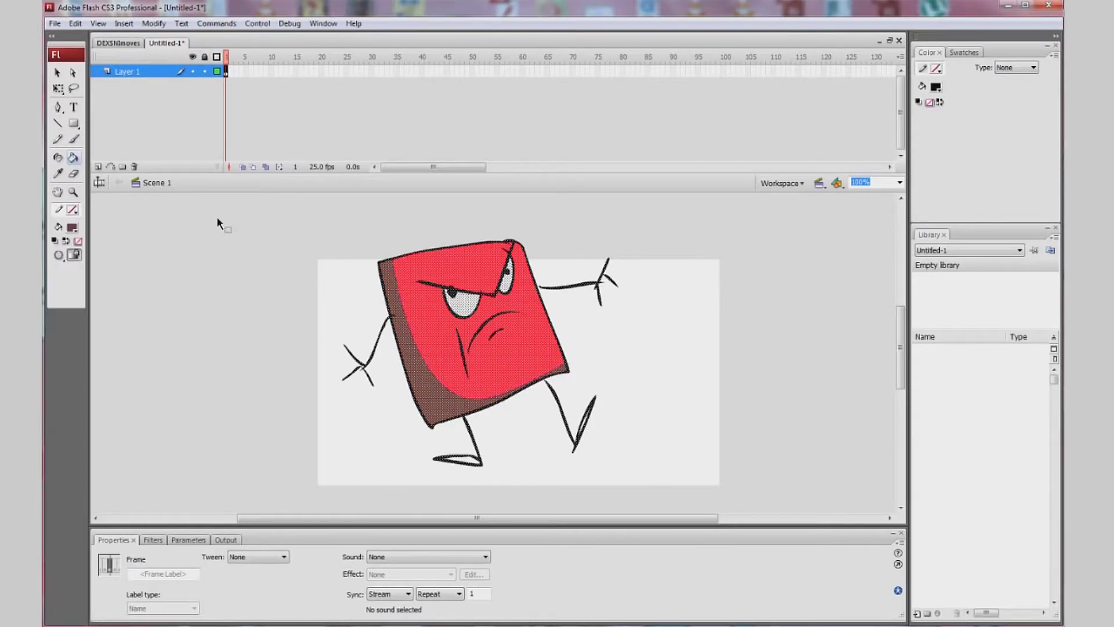
{"action": "left_click", "coordinate": [251, 456]}
Undo the stroke removal, brown shading and curved line, and select the whole character
{"action": "key", "text": "ctrl+z"}
{"action": "key", "text": "ctrl+z"}
{"action": "key", "text": "ctrl+z"}
{"action": "key", "text": "ctrl+a"}
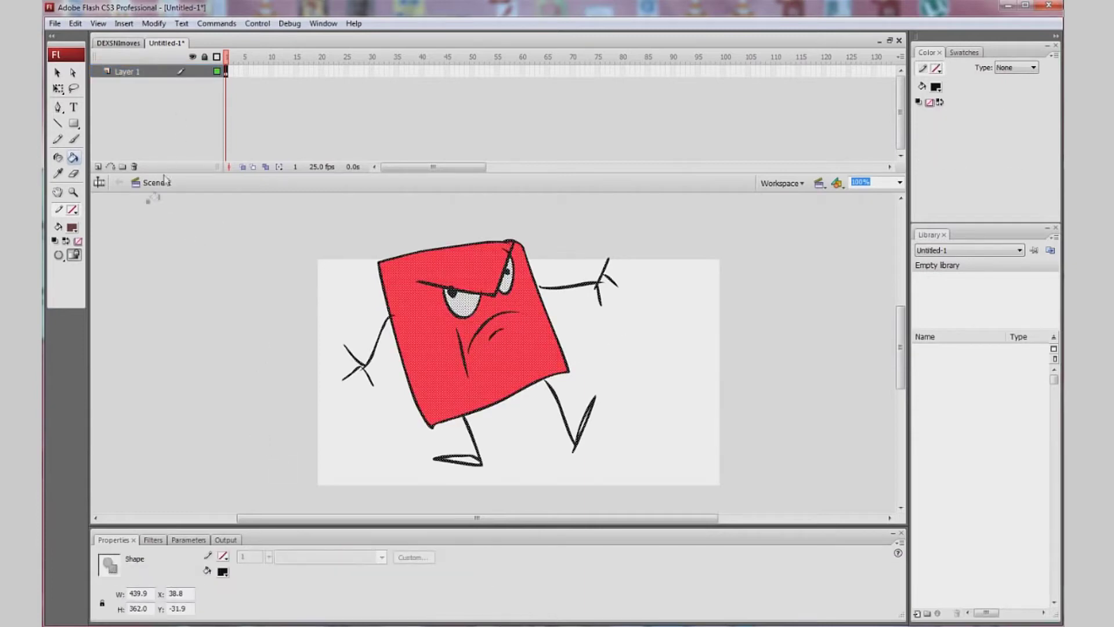
Draw two dark brown rectangles without an outline, one above the other, left of the character
{"action": "left_click", "coordinate": [73, 125]}
{"action": "left_click_drag", "start_coordinate": [197, 228], "coordinate": [290, 350]}
{"action": "left_click_drag", "start_coordinate": [192, 369], "coordinate": [299, 445]}
Draw a small brown oval above the character's left arm and an 82 by 186 pixel rectangle primitive beside the rectangles
{"action": "left_click", "coordinate": [73, 124]}
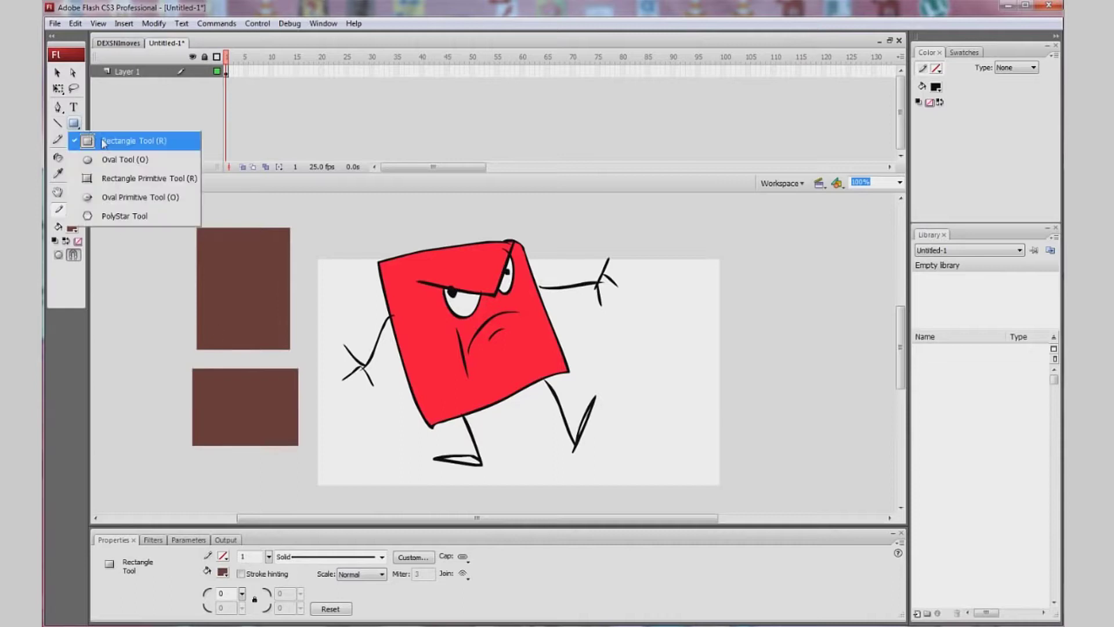
{"action": "left_click", "coordinate": [107, 158]}
{"action": "left_click_drag", "start_coordinate": [297, 210], "coordinate": [357, 264]}
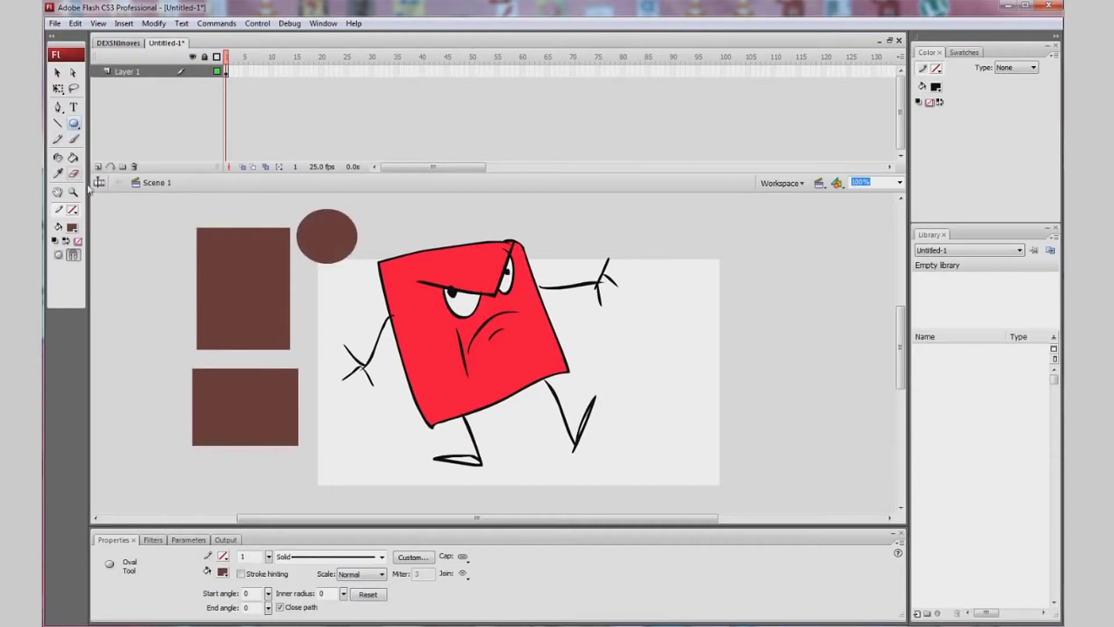
{"action": "left_click", "coordinate": [73, 124]}
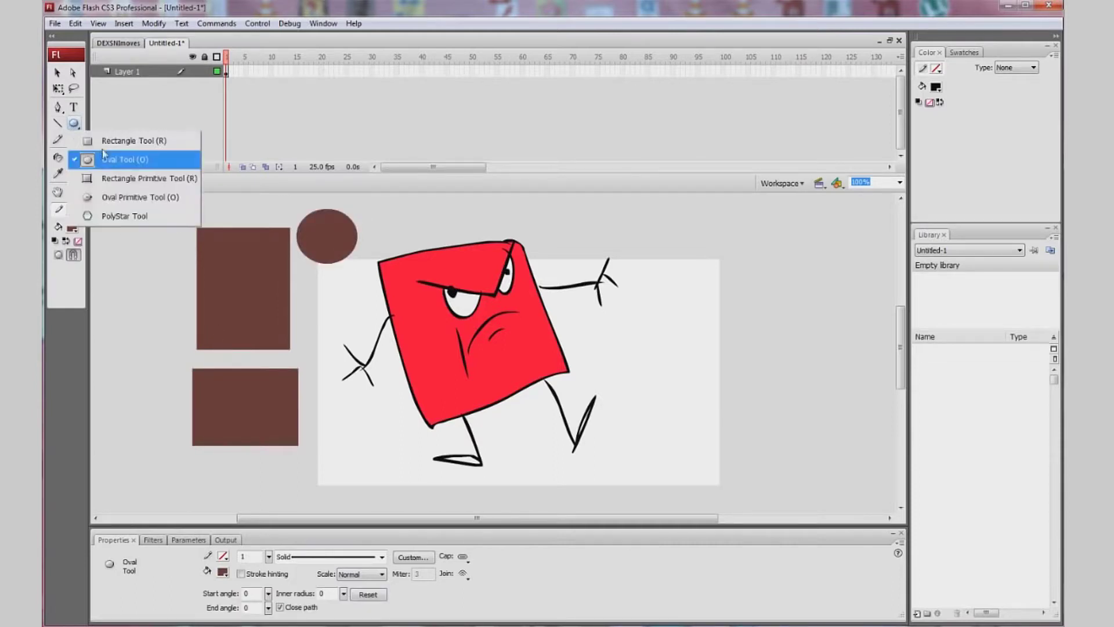
{"action": "left_click", "coordinate": [108, 174]}
{"action": "left_click_drag", "start_coordinate": [116, 236], "coordinate": [168, 353]}
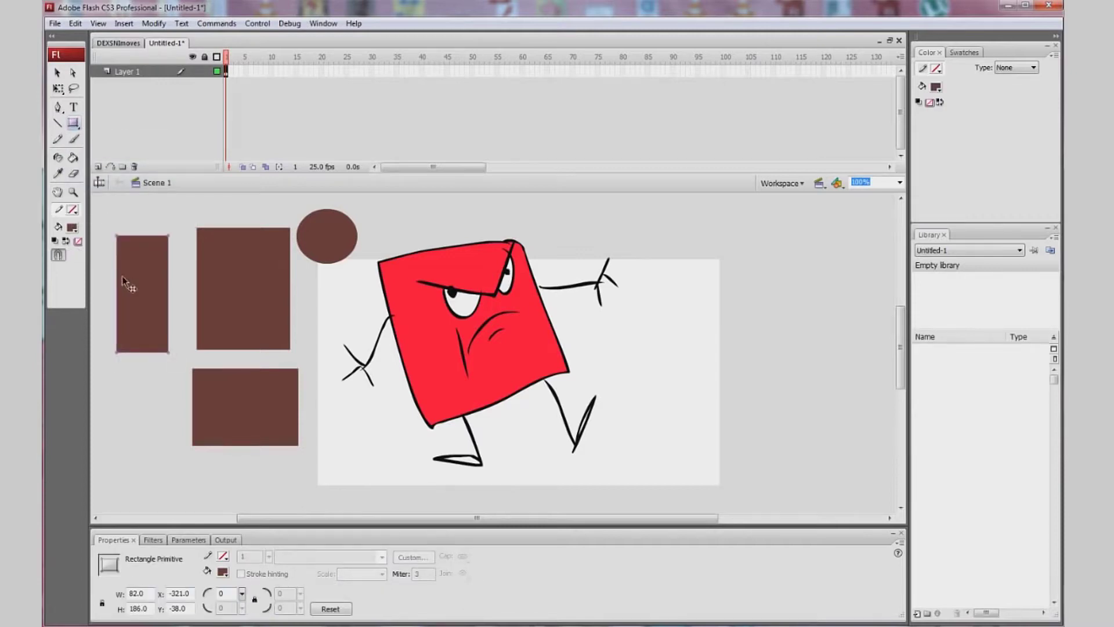
Undo all the practice rectangles and the oval, and switch back to the regular Rectangle tool
{"action": "key", "text": "ctrl+z"}
{"action": "key", "text": "ctrl+z"}
{"action": "key", "text": "ctrl+z"}
{"action": "key", "text": "ctrl+z"}
{"action": "key", "text": "ctrl+z"}
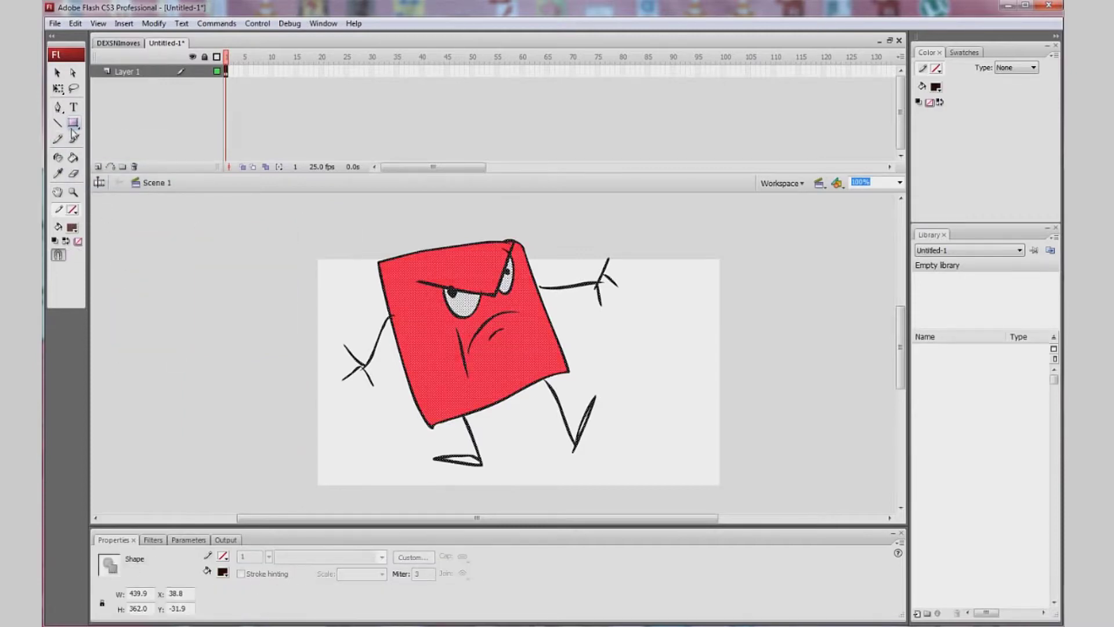
{"action": "left_click", "coordinate": [73, 123]}
{"action": "left_click", "coordinate": [111, 154]}
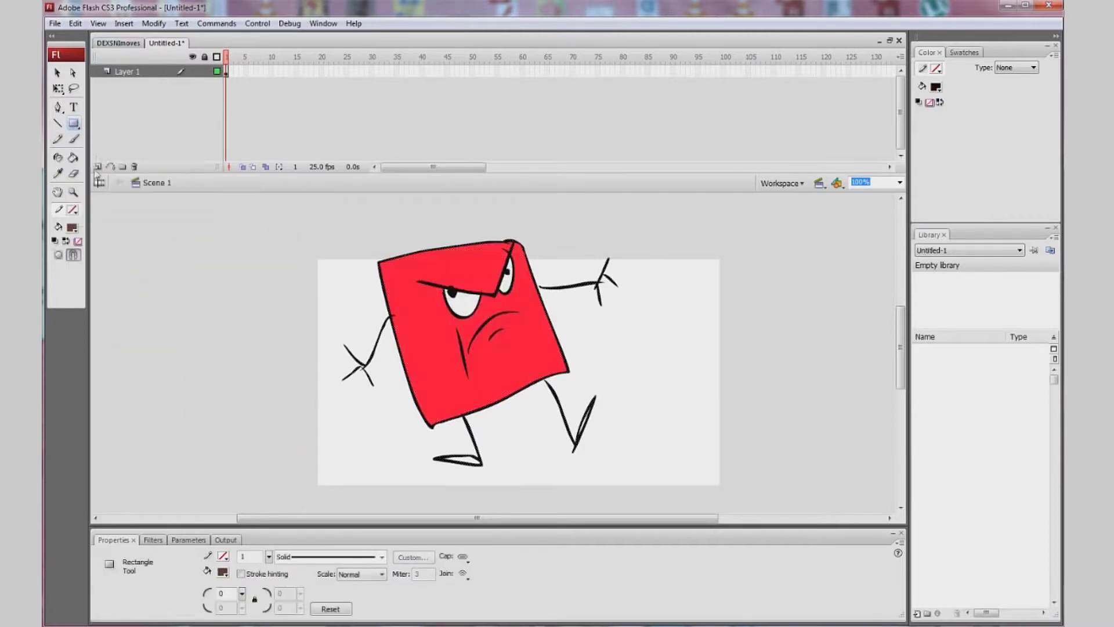
Scribble a brown zigzag with the Brush tool left of the character, undoing the first attempt
{"action": "left_click", "coordinate": [74, 139]}
{"action": "mouse_move", "coordinate": [238, 282]}
{"action": "left_mouse_down"}
{"action": "mouse_move", "coordinate": [232, 247]}
{"action": "mouse_move", "coordinate": [255, 254]}
{"action": "mouse_move", "coordinate": [252, 213]}
{"action": "left_mouse_up"}
{"action": "key", "text": "ctrl+z"}
{"action": "mouse_move", "coordinate": [270, 252]}
{"action": "left_mouse_down"}
{"action": "mouse_move", "coordinate": [288, 275]}
{"action": "mouse_move", "coordinate": [300, 219]}
{"action": "left_mouse_up"}
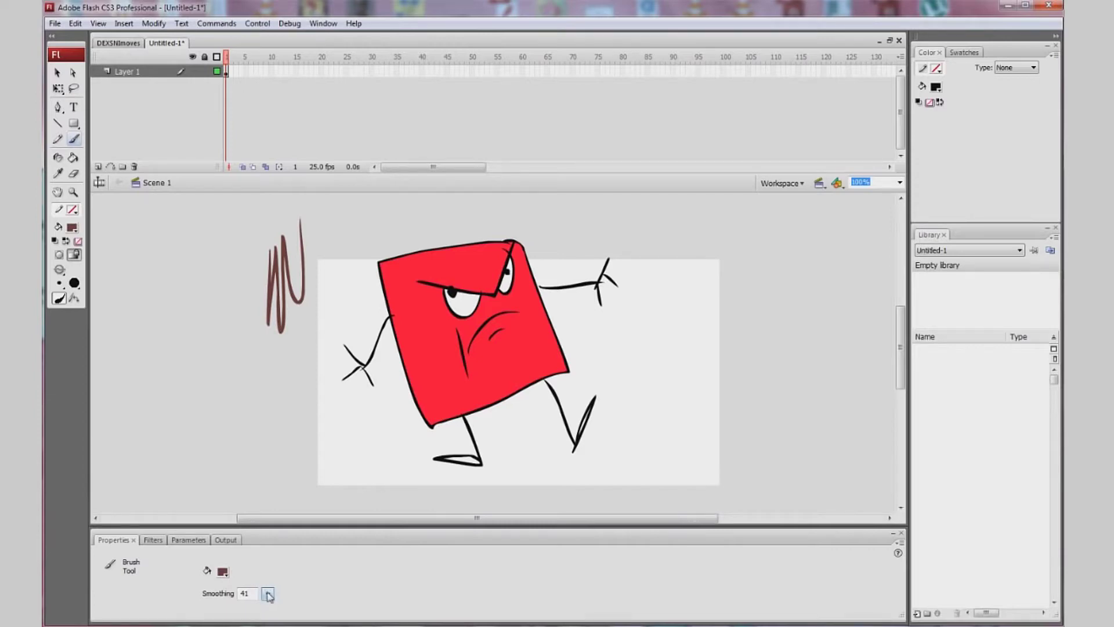
Set the Brush smoothing to 100 and paint several long zigzag strokes right of the character
{"action": "left_click_drag", "start_coordinate": [269, 596], "coordinate": [270, 554]}
{"action": "mouse_move", "coordinate": [647, 222]}
{"action": "left_mouse_down"}
{"action": "mouse_move", "coordinate": [720, 318]}
{"action": "mouse_move", "coordinate": [769, 197]}
{"action": "left_mouse_up"}
{"action": "mouse_move", "coordinate": [637, 309]}
{"action": "left_mouse_down"}
{"action": "mouse_move", "coordinate": [663, 429]}
{"action": "mouse_move", "coordinate": [697, 447]}
{"action": "left_mouse_up"}
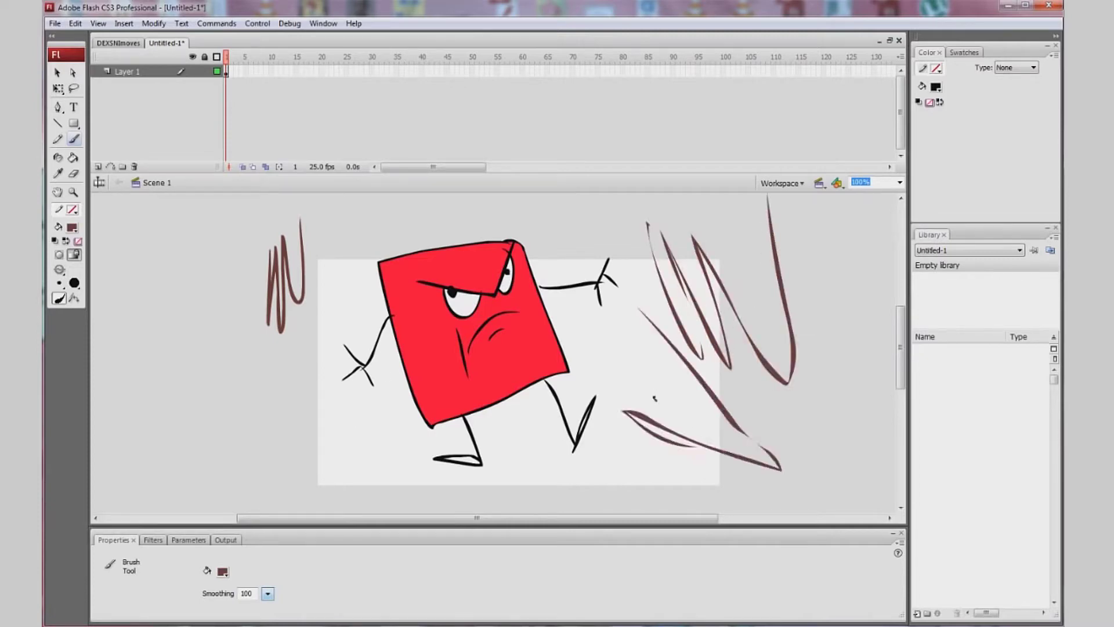
{"action": "left_click_drag", "start_coordinate": [657, 400], "coordinate": [610, 330]}
{"action": "mouse_move", "coordinate": [619, 291]}
{"action": "left_mouse_down"}
{"action": "mouse_move", "coordinate": [628, 249]}
{"action": "mouse_move", "coordinate": [665, 197]}
{"action": "mouse_move", "coordinate": [740, 248]}
{"action": "mouse_move", "coordinate": [821, 354]}
{"action": "left_mouse_up"}
Undo the smoothed brush strokes right of the character
{"action": "key", "text": "ctrl+z"}
{"action": "key", "text": "ctrl+z"}
{"action": "key", "text": "ctrl+z"}
{"action": "key", "text": "ctrl+z"}
{"action": "key", "text": "ctrl+z"}
{"action": "key", "text": "ctrl+z"}
{"action": "key", "text": "ctrl+z"}
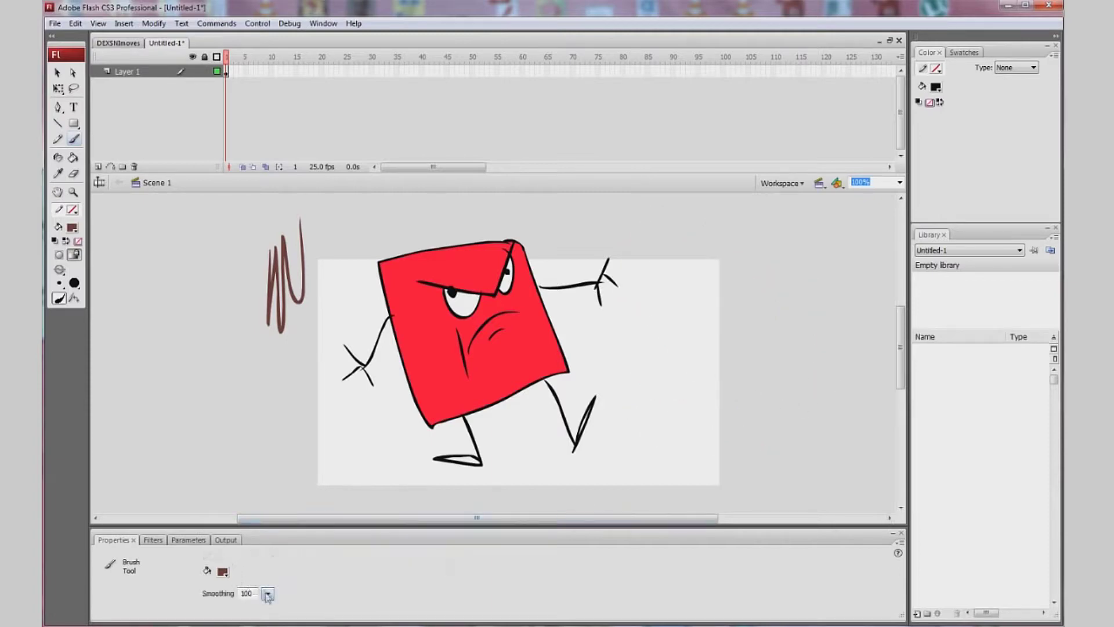
Set the Brush smoothing to 41, paint comparison strokes left of the character, and undo all the scribbles there
{"action": "left_click_drag", "start_coordinate": [267, 593], "coordinate": [270, 606]}
{"action": "mouse_move", "coordinate": [233, 309]}
{"action": "left_mouse_down"}
{"action": "mouse_move", "coordinate": [256, 382]}
{"action": "mouse_move", "coordinate": [233, 192]}
{"action": "left_mouse_up"}
{"action": "mouse_move", "coordinate": [217, 371]}
{"action": "left_mouse_down"}
{"action": "mouse_move", "coordinate": [245, 419]}
{"action": "mouse_move", "coordinate": [207, 384]}
{"action": "left_mouse_up"}
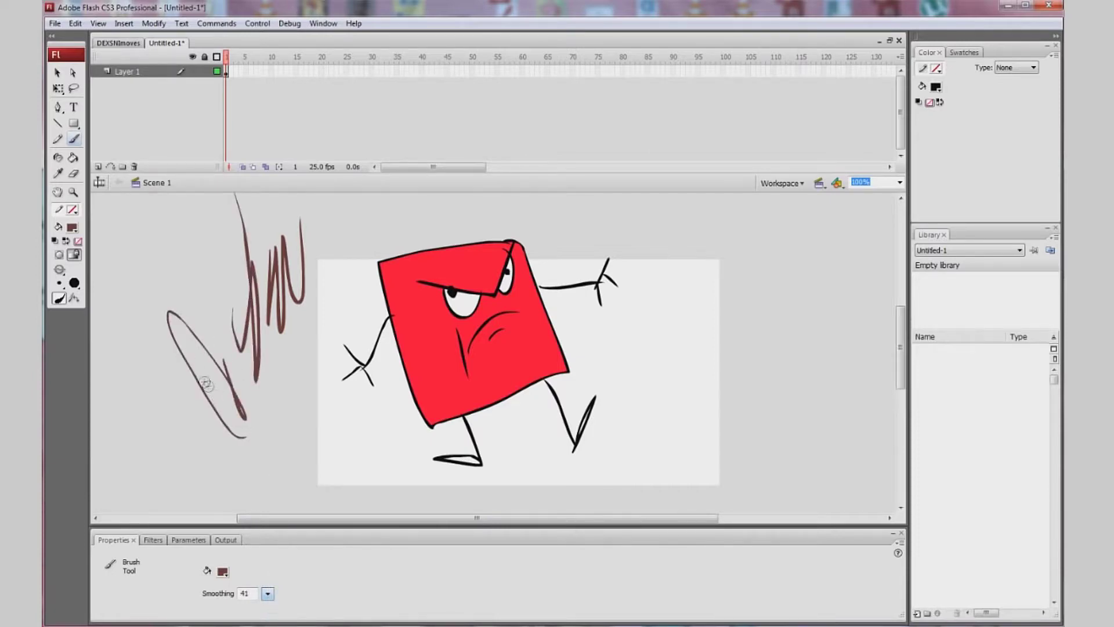
{"action": "key", "text": "ctrl+z"}
{"action": "key", "text": "ctrl+z"}
{"action": "key", "text": "ctrl+z"}
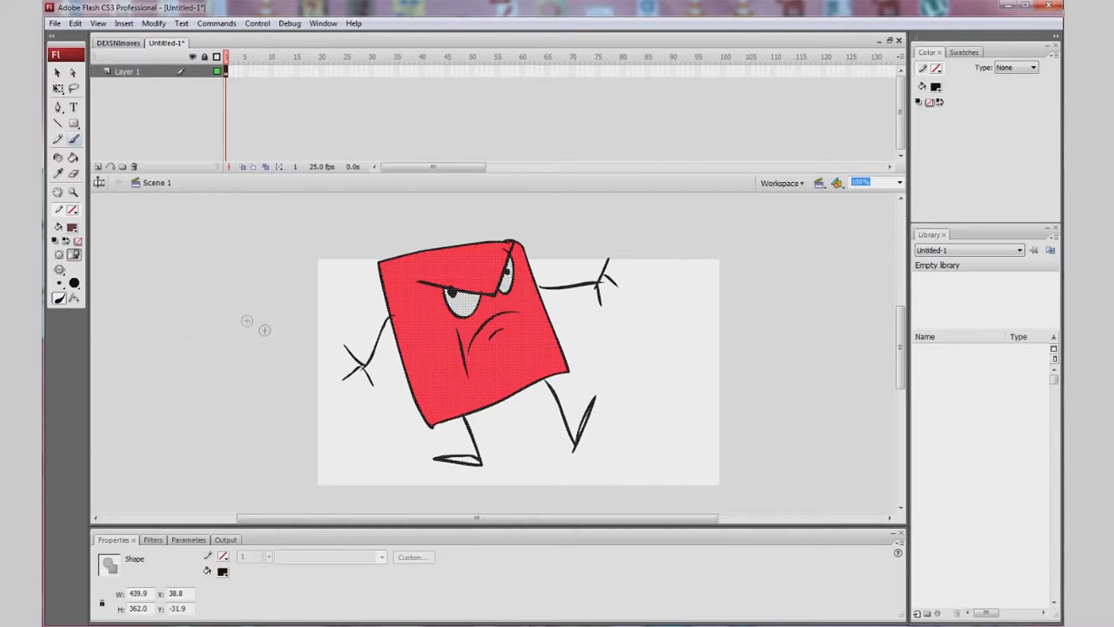
Try two more brush strokes left of the character, undo them, and select the whole character
{"action": "left_click_drag", "start_coordinate": [301, 266], "coordinate": [332, 411]}
{"action": "mouse_move", "coordinate": [277, 234]}
{"action": "left_mouse_down"}
{"action": "mouse_move", "coordinate": [197, 316]}
{"action": "mouse_move", "coordinate": [277, 284]}
{"action": "left_mouse_up"}
{"action": "key", "text": "ctrl+z"}
{"action": "key", "text": "ctrl+a"}
Draw a curved Pencil line across the body's lower left, try the Paint Bucket and Ink Bottle tools, and undo the line
{"action": "left_click", "coordinate": [58, 158]}
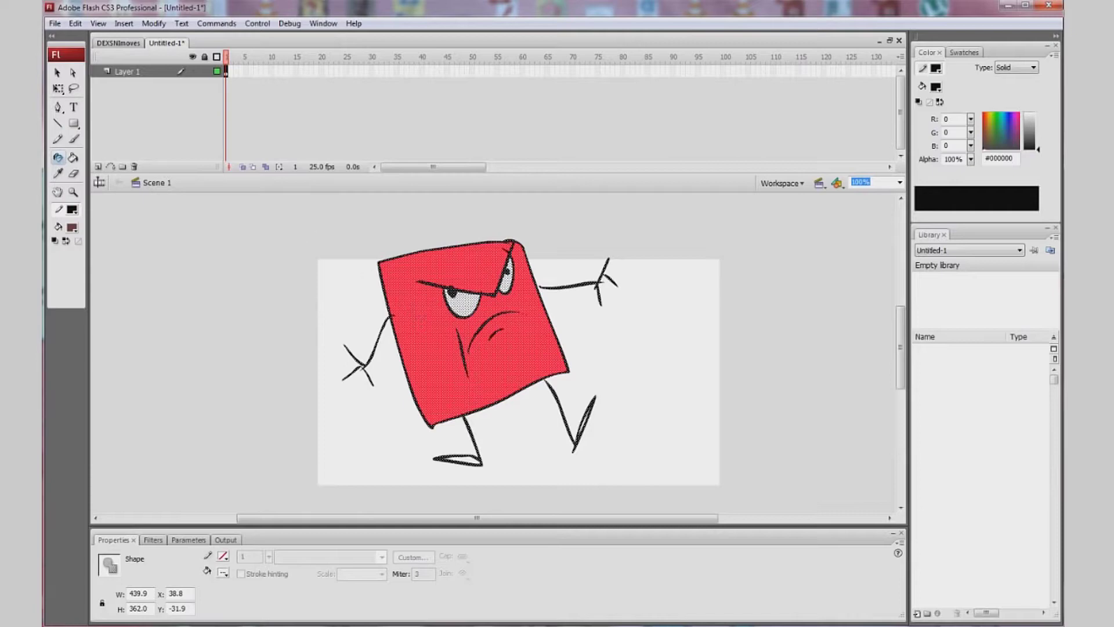
{"action": "left_click", "coordinate": [55, 141]}
{"action": "mouse_move", "coordinate": [392, 249]}
{"action": "left_mouse_down"}
{"action": "mouse_move", "coordinate": [492, 434]}
{"action": "mouse_move", "coordinate": [644, 352]}
{"action": "mouse_move", "coordinate": [400, 281]}
{"action": "mouse_move", "coordinate": [597, 351]}
{"action": "left_mouse_up"}
{"action": "left_click", "coordinate": [73, 157]}
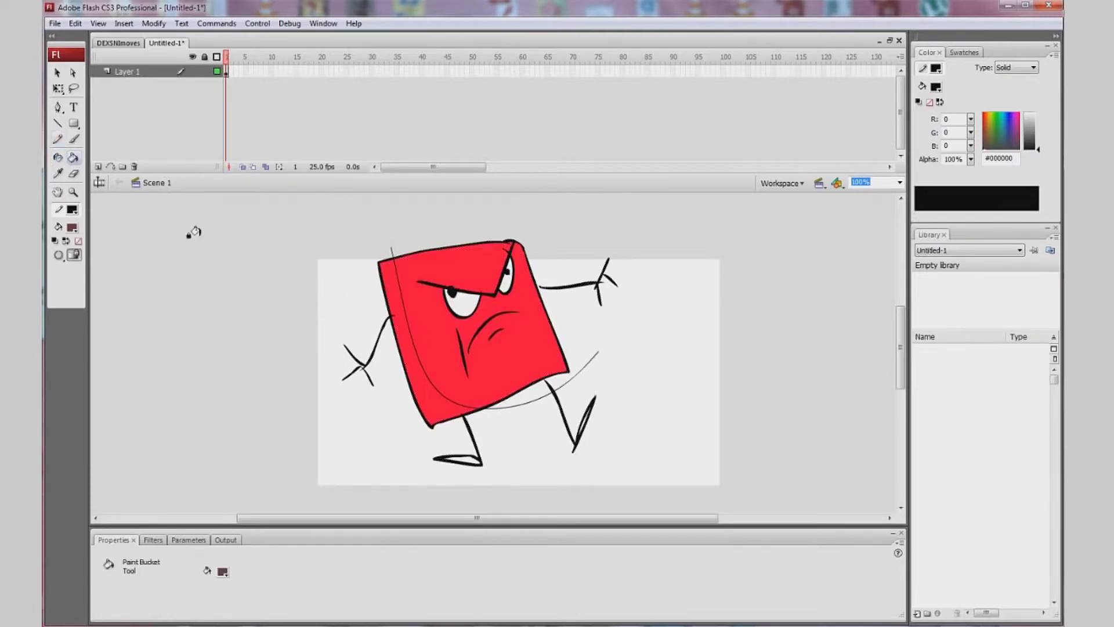
{"action": "left_click", "coordinate": [58, 158]}
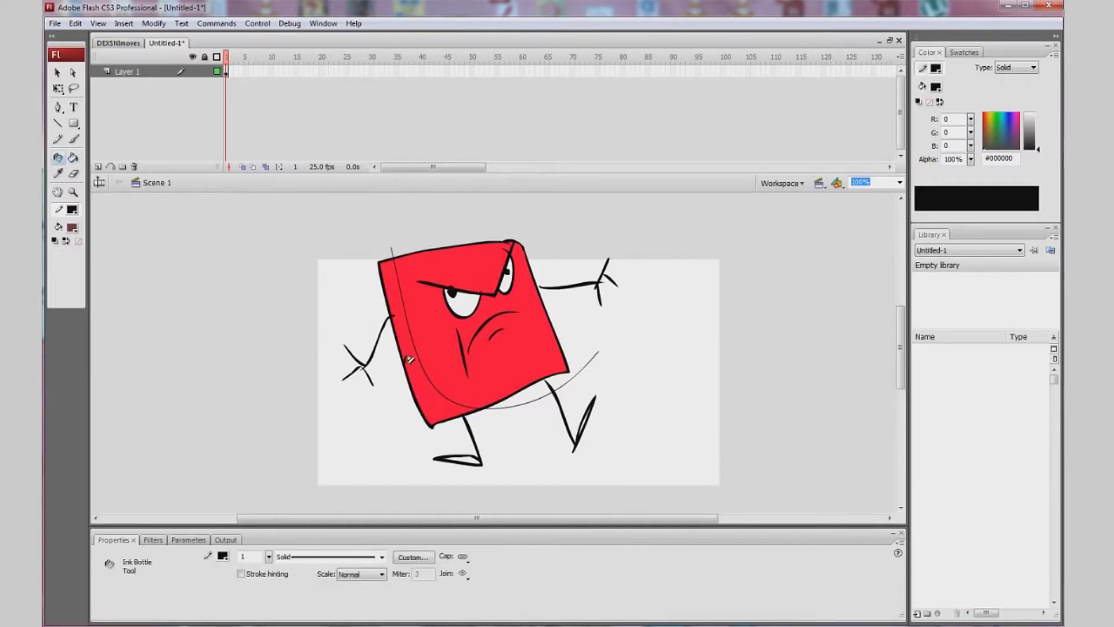
{"action": "key", "text": "ctrl+z"}
{"action": "key", "text": "ctrl+a"}
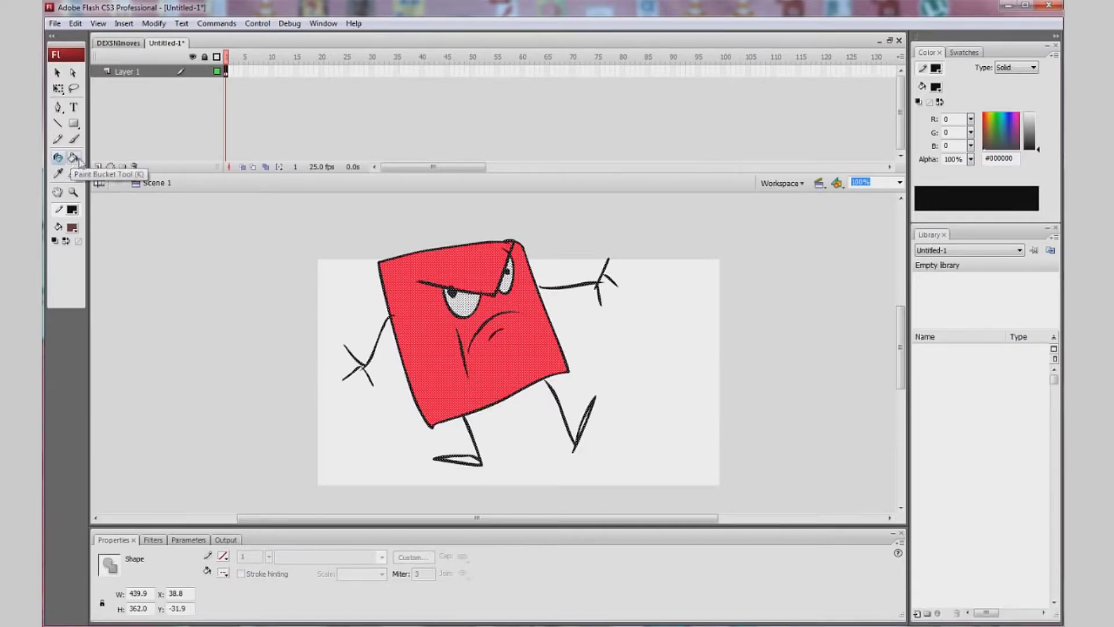
Deselect the character, try filling its whole red body with dark brown, and undo the fill
{"action": "left_click", "coordinate": [74, 158]}
{"action": "left_click", "coordinate": [60, 89]}
{"action": "left_click", "coordinate": [169, 325]}
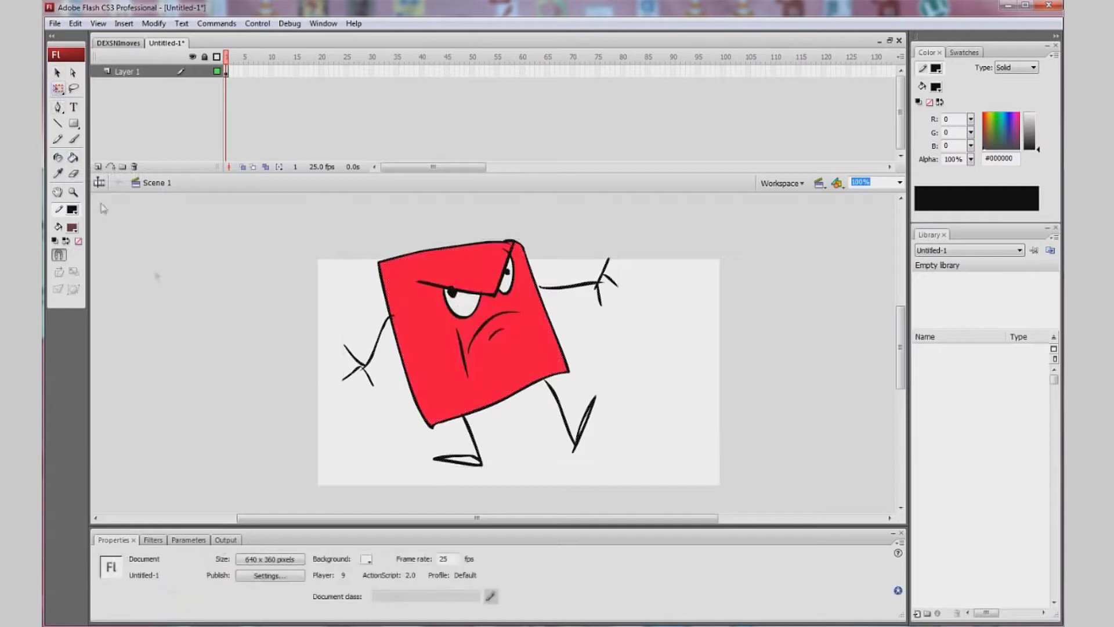
{"action": "left_click", "coordinate": [72, 160]}
{"action": "left_click", "coordinate": [395, 322]}
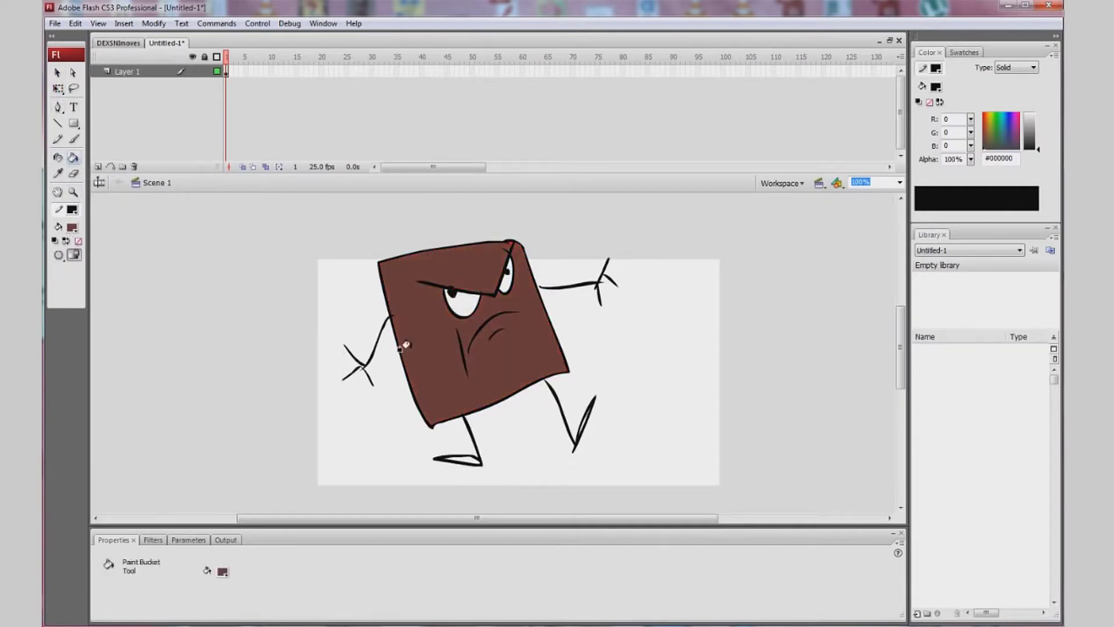
{"action": "key", "text": "ctrl+z"}
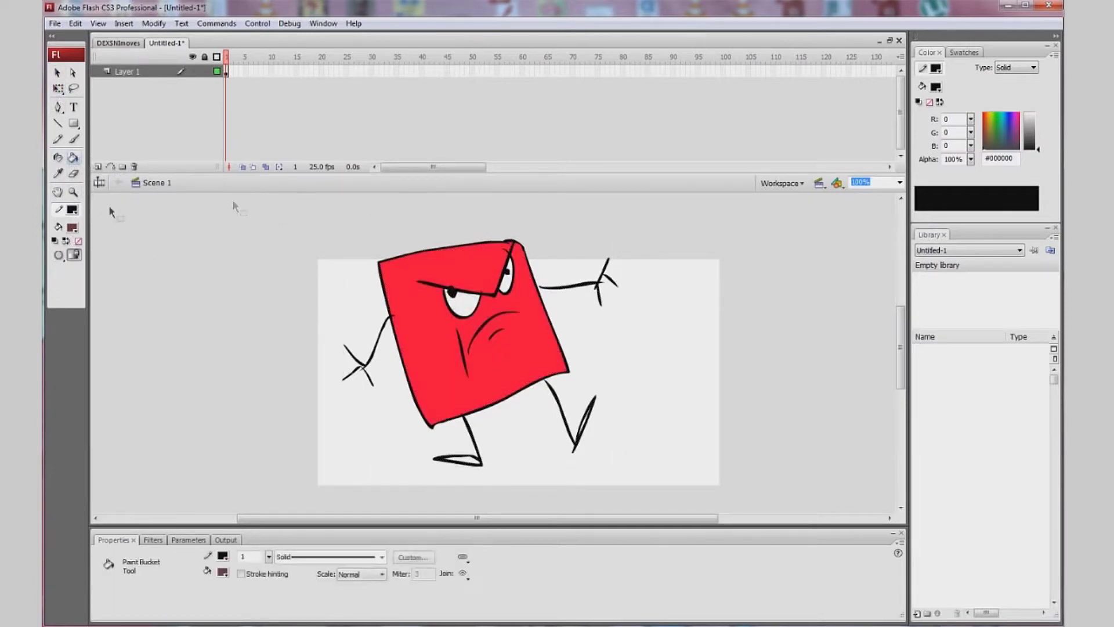
Try erasing part of the body's upper-left area with the Eraser tool, and undo the erasure
{"action": "left_click", "coordinate": [73, 173]}
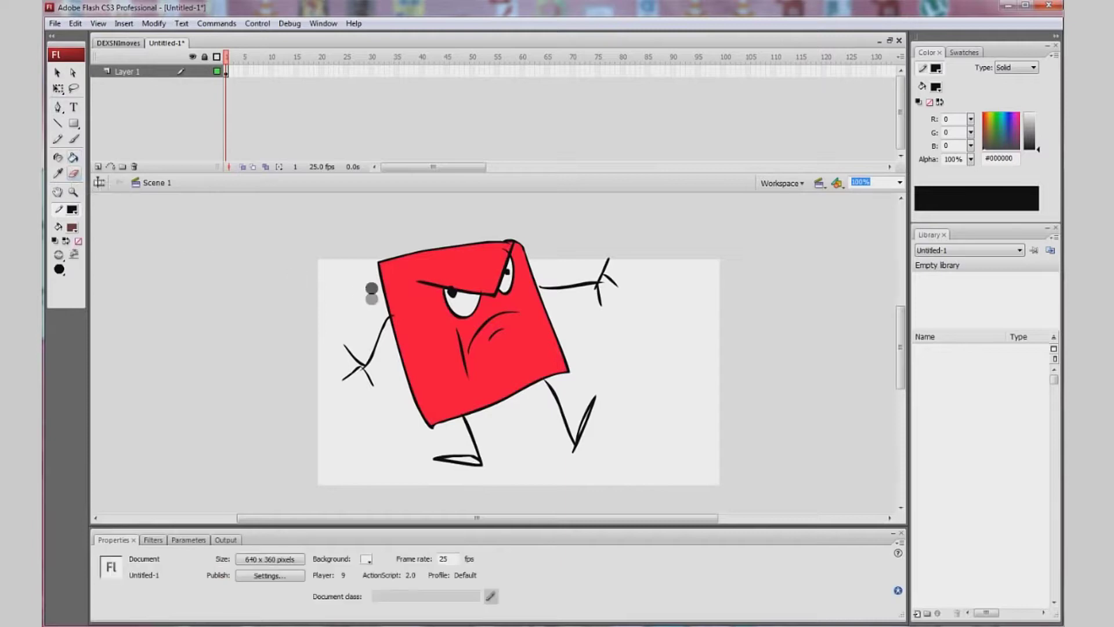
{"action": "mouse_move", "coordinate": [409, 269]}
{"action": "left_mouse_down"}
{"action": "mouse_move", "coordinate": [428, 310]}
{"action": "mouse_move", "coordinate": [509, 339]}
{"action": "mouse_move", "coordinate": [446, 308]}
{"action": "mouse_move", "coordinate": [451, 278]}
{"action": "mouse_move", "coordinate": [481, 294]}
{"action": "mouse_move", "coordinate": [468, 274]}
{"action": "mouse_move", "coordinate": [500, 282]}
{"action": "mouse_move", "coordinate": [507, 246]}
{"action": "mouse_move", "coordinate": [448, 296]}
{"action": "mouse_move", "coordinate": [439, 327]}
{"action": "left_mouse_up"}
{"action": "key", "text": "ctrl+z"}
Try the Eyedropper, switch to the Brush tool, and set its fill colour to blue #336699
{"action": "left_click", "coordinate": [58, 175]}
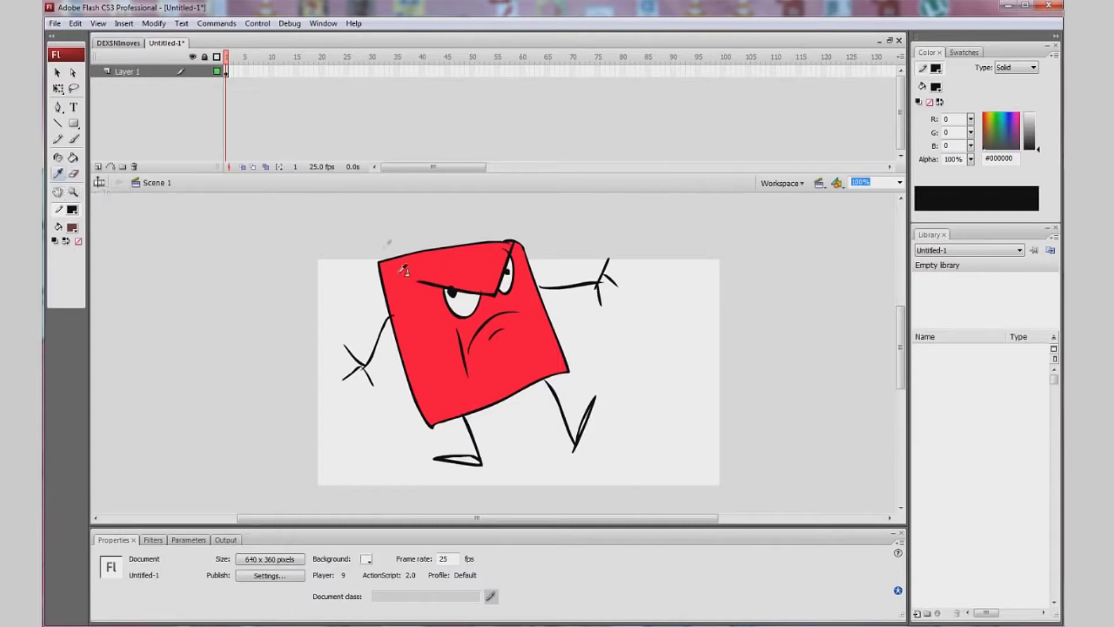
{"action": "left_click", "coordinate": [73, 139]}
{"action": "left_click", "coordinate": [72, 226]}
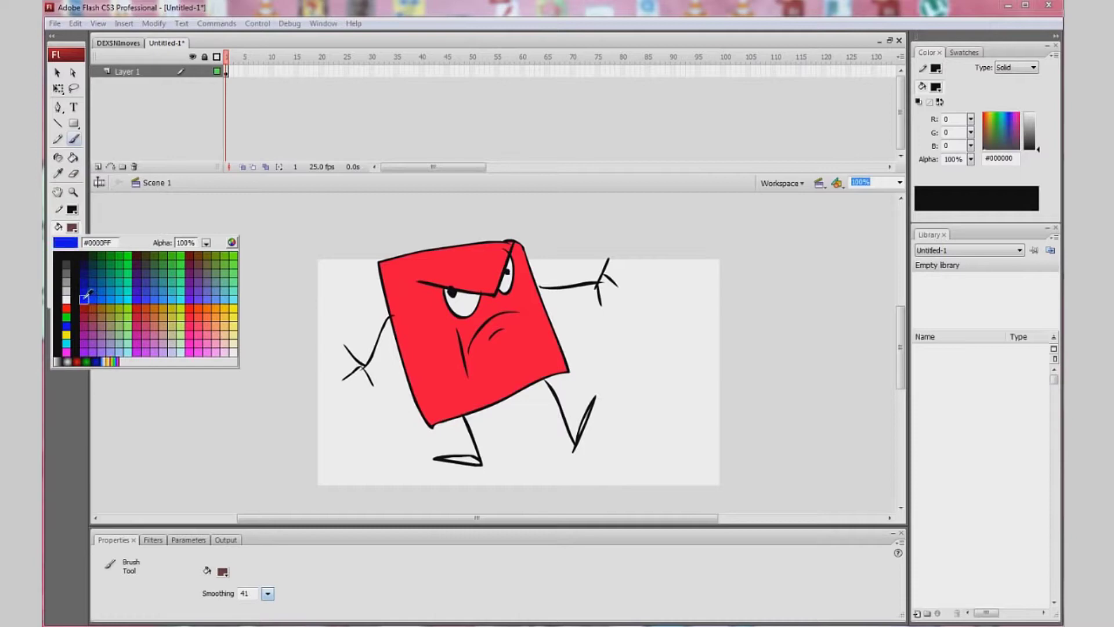
{"action": "left_click", "coordinate": [155, 283]}
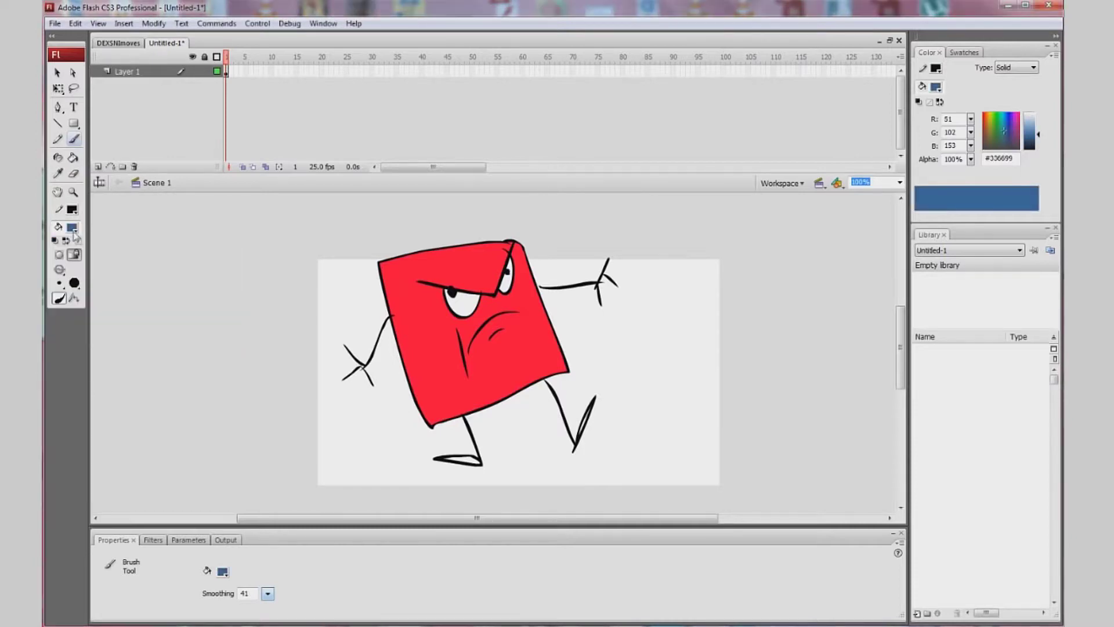
Mix the lighter custom blue #689ACC as the brush fill and paint a small dab left of the character
{"action": "left_click", "coordinate": [72, 226]}
{"action": "left_click", "coordinate": [230, 242]}
{"action": "left_click_drag", "start_coordinate": [689, 301], "coordinate": [688, 279]}
{"action": "left_click", "coordinate": [436, 404]}
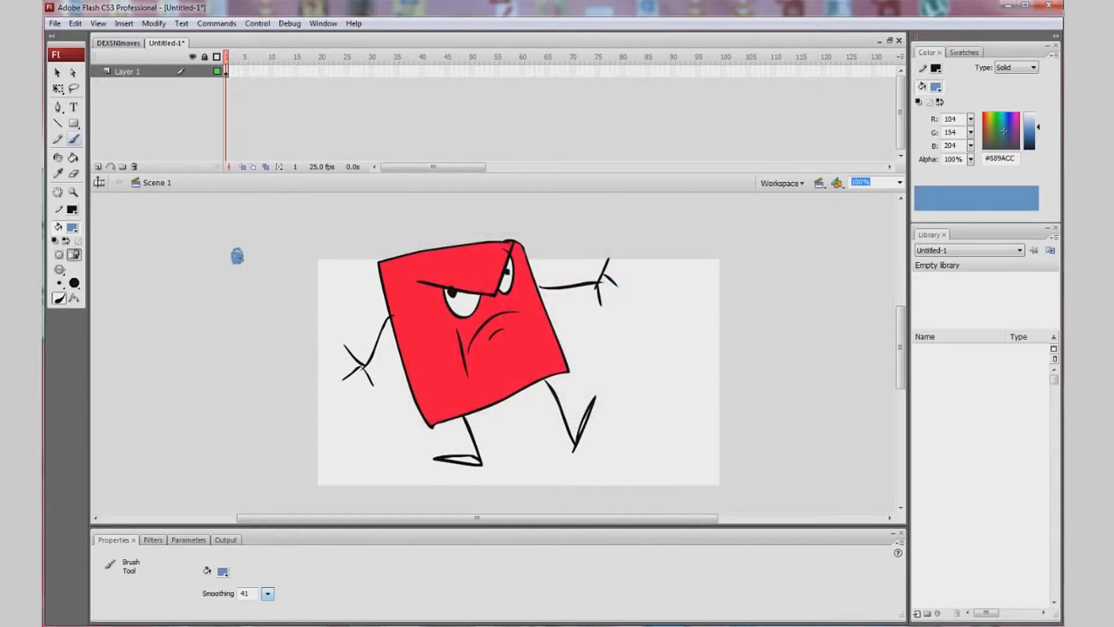
Mix the light green #B6EDB6 from #33CC33 as the brush fill and paint a small dab below the blue one
{"action": "left_click", "coordinate": [72, 227]}
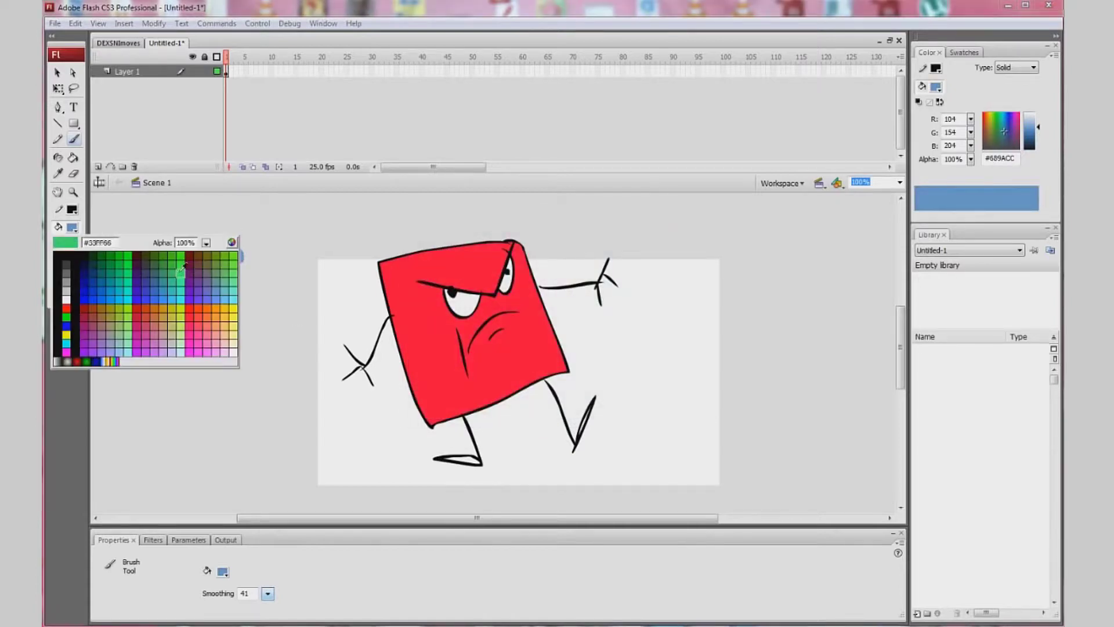
{"action": "left_click", "coordinate": [176, 268]}
{"action": "left_click", "coordinate": [72, 227]}
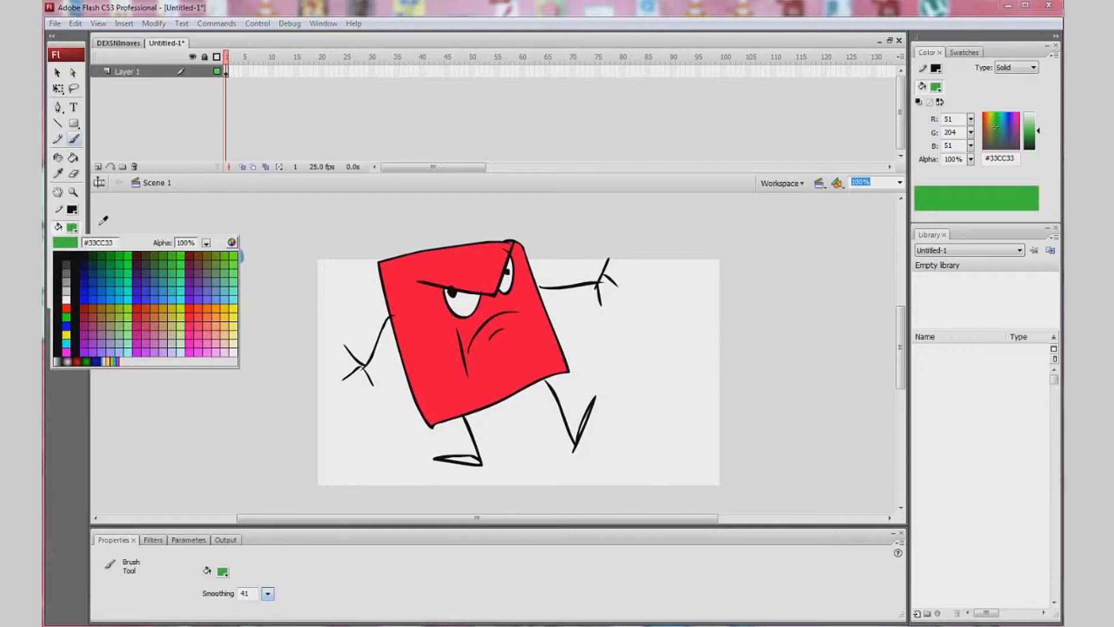
{"action": "left_click", "coordinate": [230, 242]}
{"action": "left_click_drag", "start_coordinate": [688, 291], "coordinate": [674, 260]}
{"action": "left_click", "coordinate": [438, 404]}
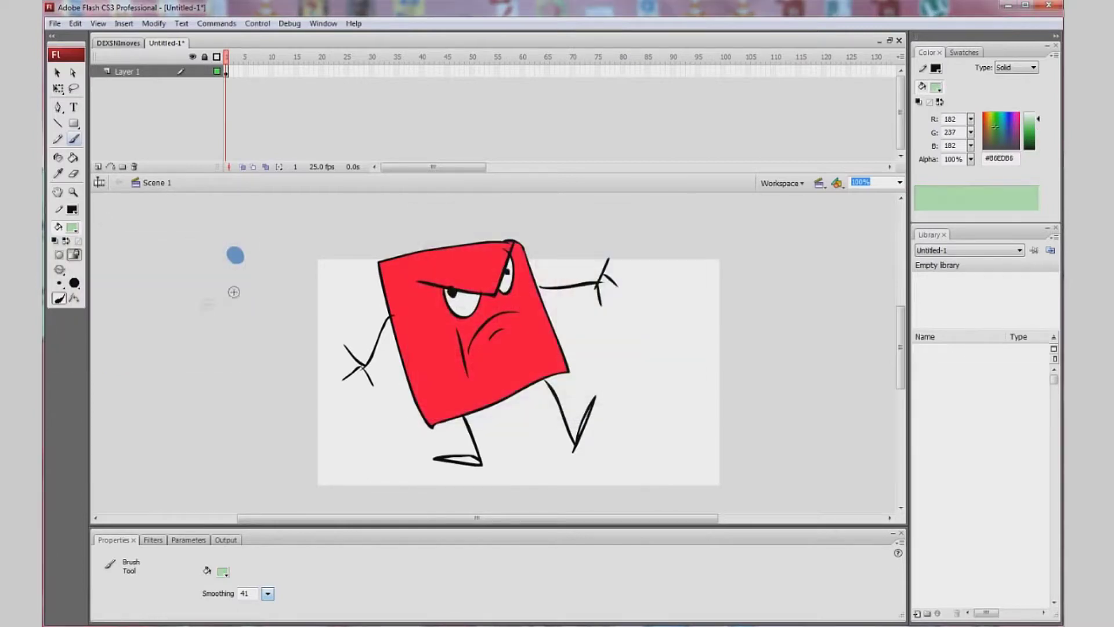
Mix the light peach #FFC6AA from #FF9966 as the brush fill and paint a small dab below the green one
{"action": "left_click", "coordinate": [70, 227]}
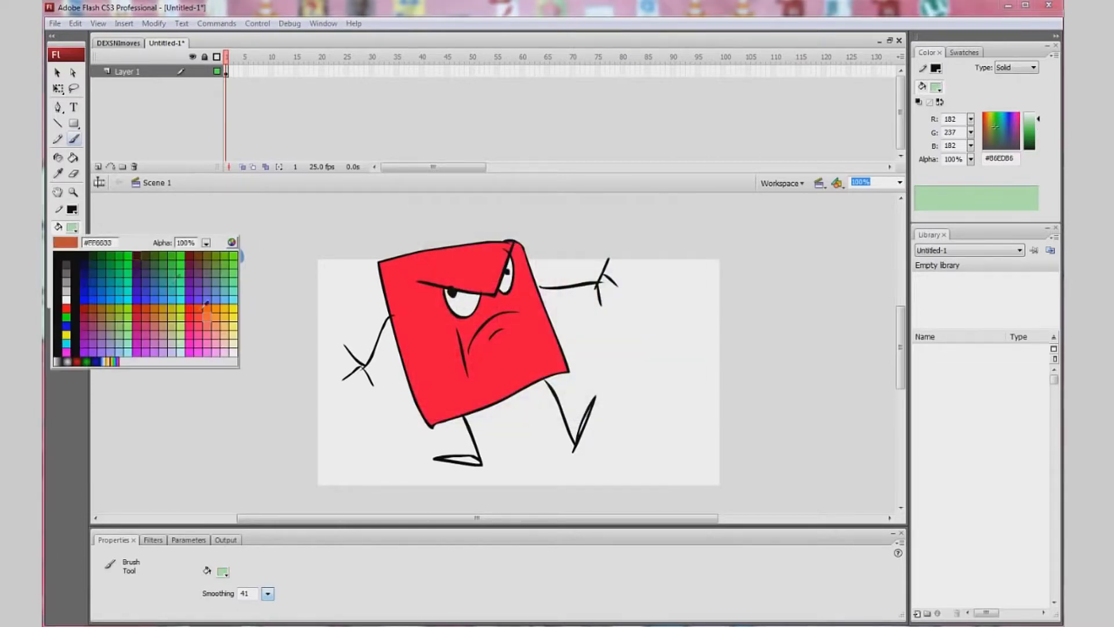
{"action": "left_click", "coordinate": [219, 319]}
{"action": "left_click", "coordinate": [71, 227]}
{"action": "left_click", "coordinate": [231, 242]}
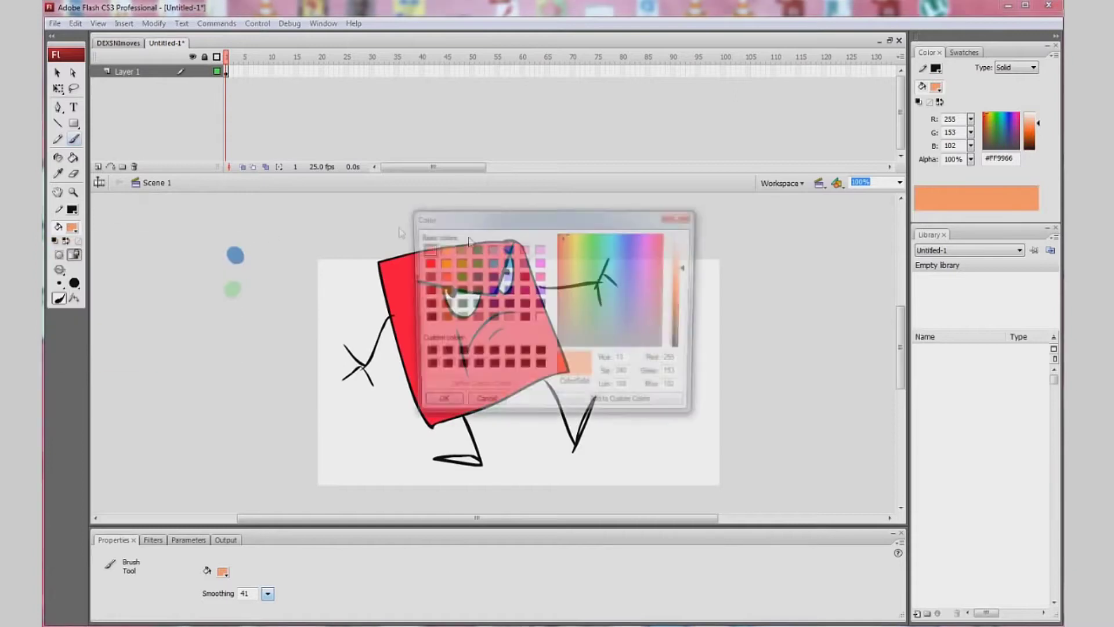
{"action": "left_click_drag", "start_coordinate": [687, 269], "coordinate": [685, 259]}
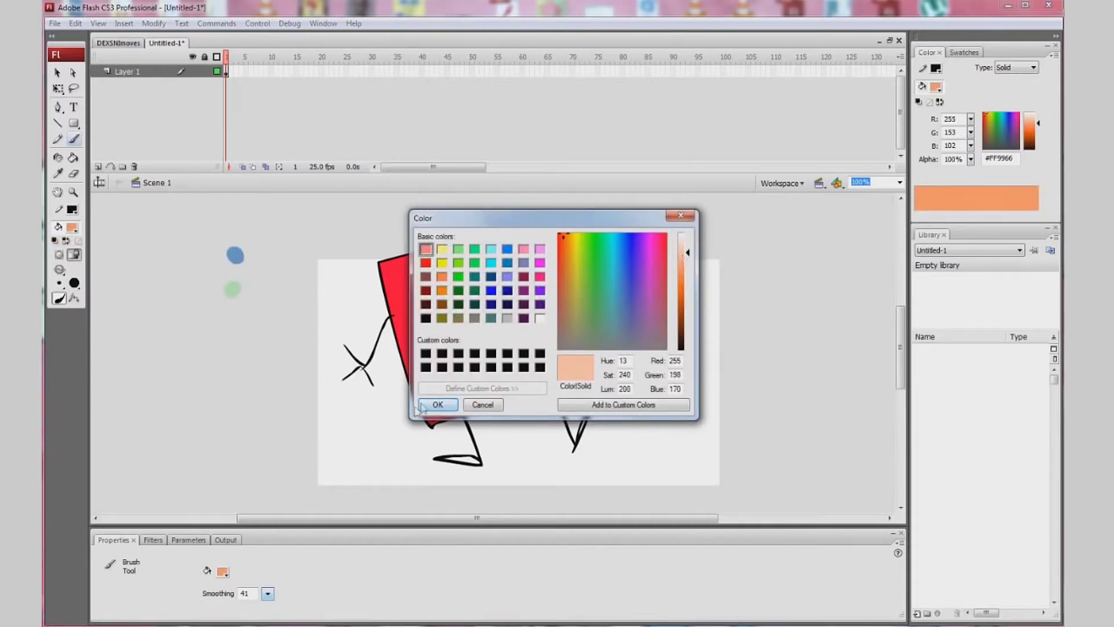
{"action": "left_click", "coordinate": [437, 405]}
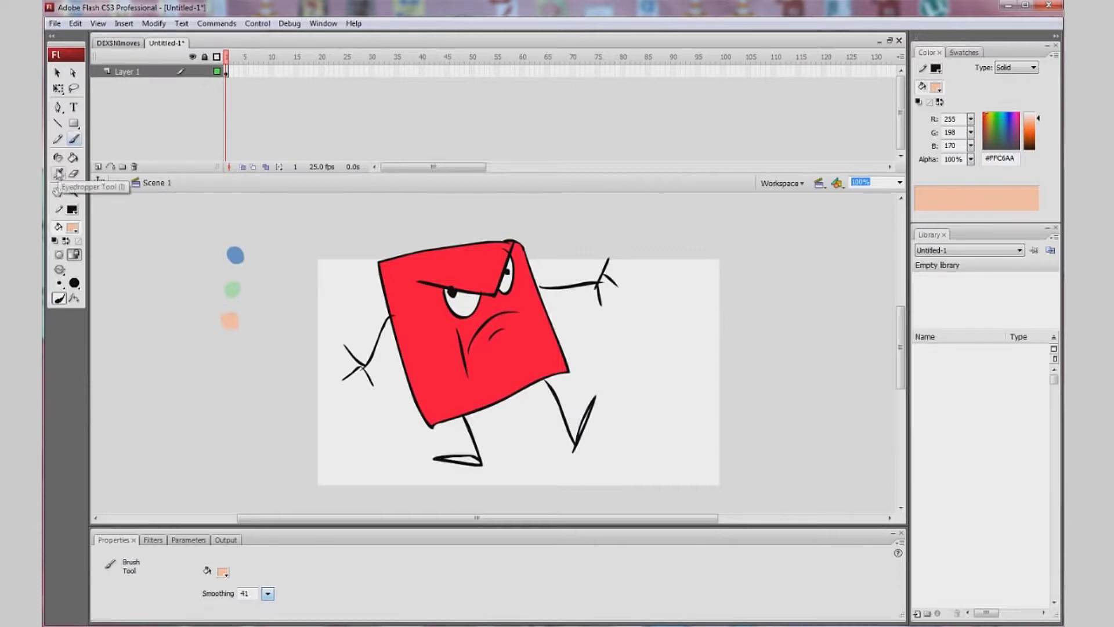
Sample the blue dab's colour #689ACC with the Eyedropper, and set the fill to grey #646464
{"action": "left_click", "coordinate": [58, 174]}
{"action": "left_click", "coordinate": [72, 227]}
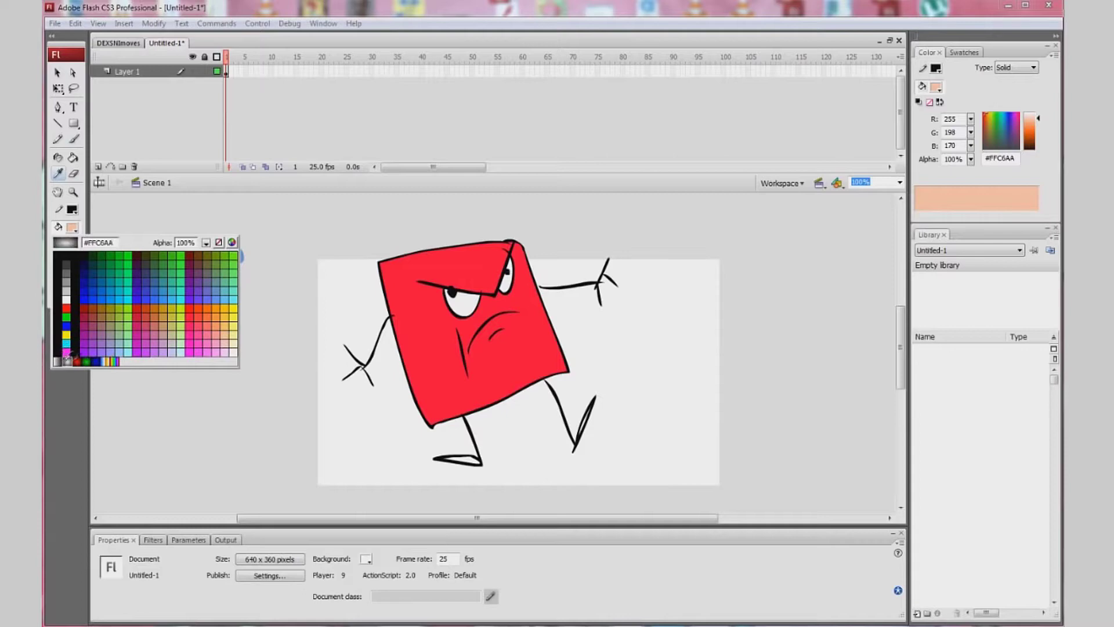
{"action": "left_click", "coordinate": [77, 424]}
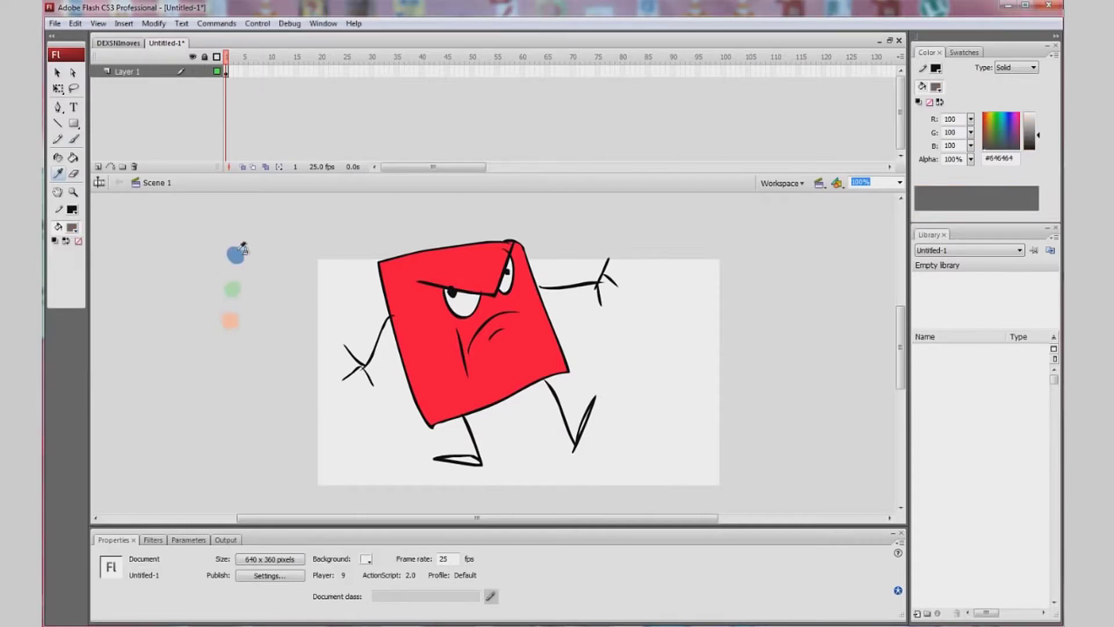
{"action": "left_click", "coordinate": [238, 253]}
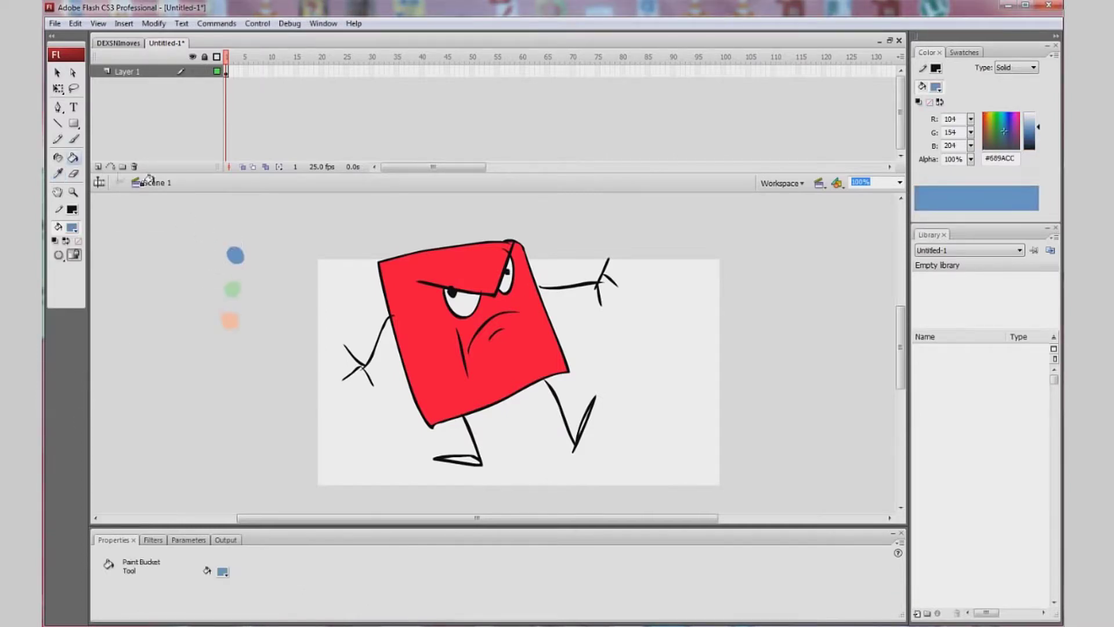
{"action": "left_click", "coordinate": [58, 173]}
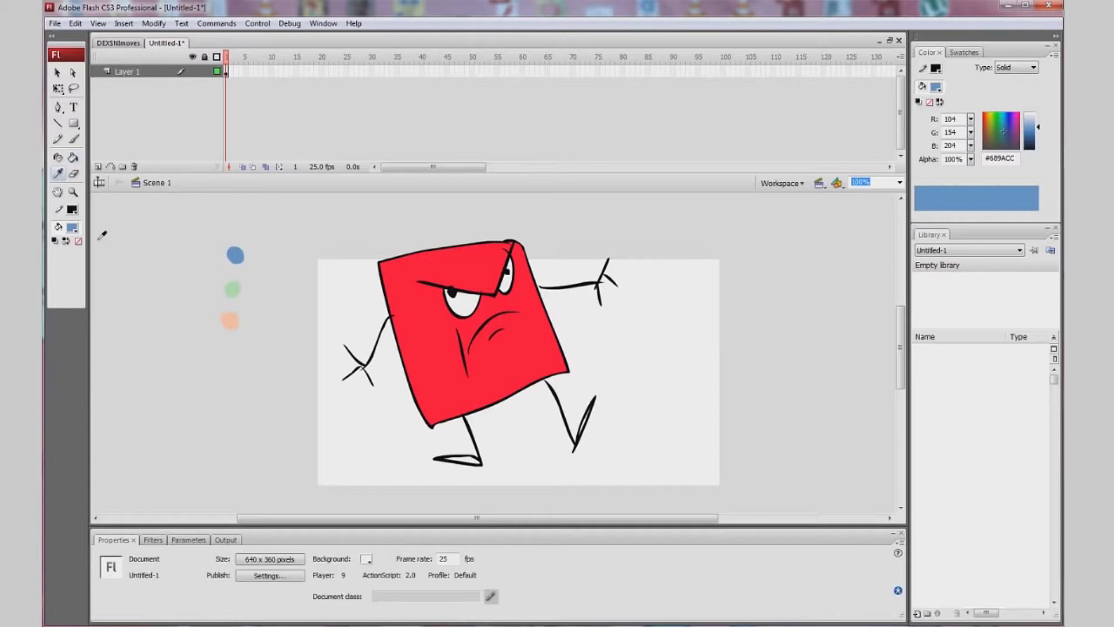
{"action": "left_click", "coordinate": [72, 227]}
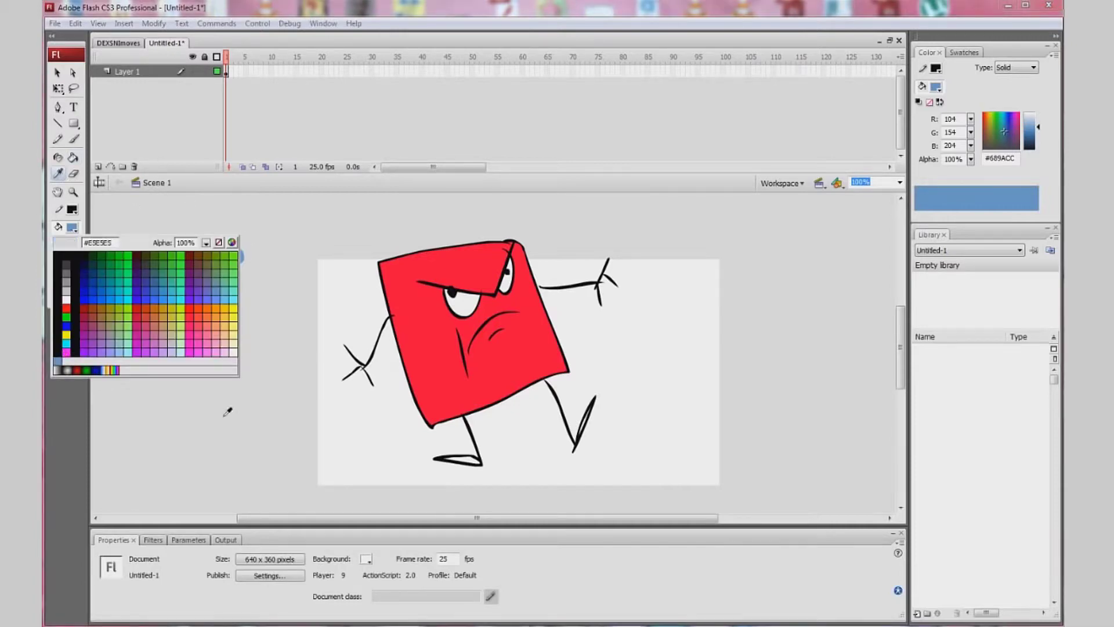
{"action": "left_click", "coordinate": [76, 396]}
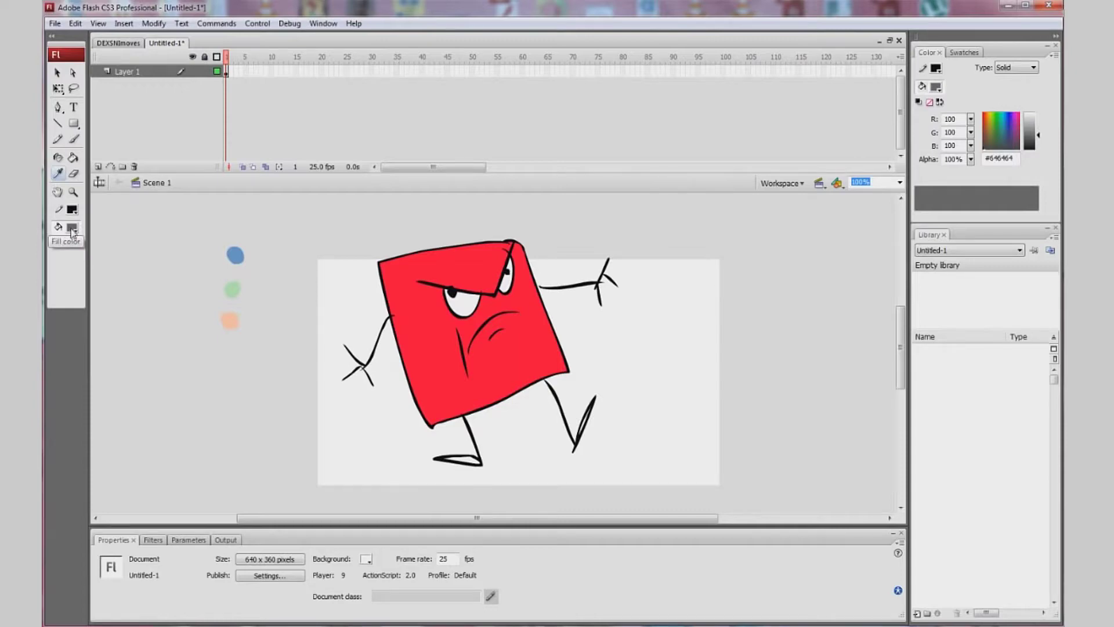
Sample the green dab's colour #B6EDB6 with the Eyedropper and look for it among the fill swatches
{"action": "left_click", "coordinate": [56, 174]}
{"action": "left_click", "coordinate": [235, 291]}
{"action": "left_click", "coordinate": [72, 228]}
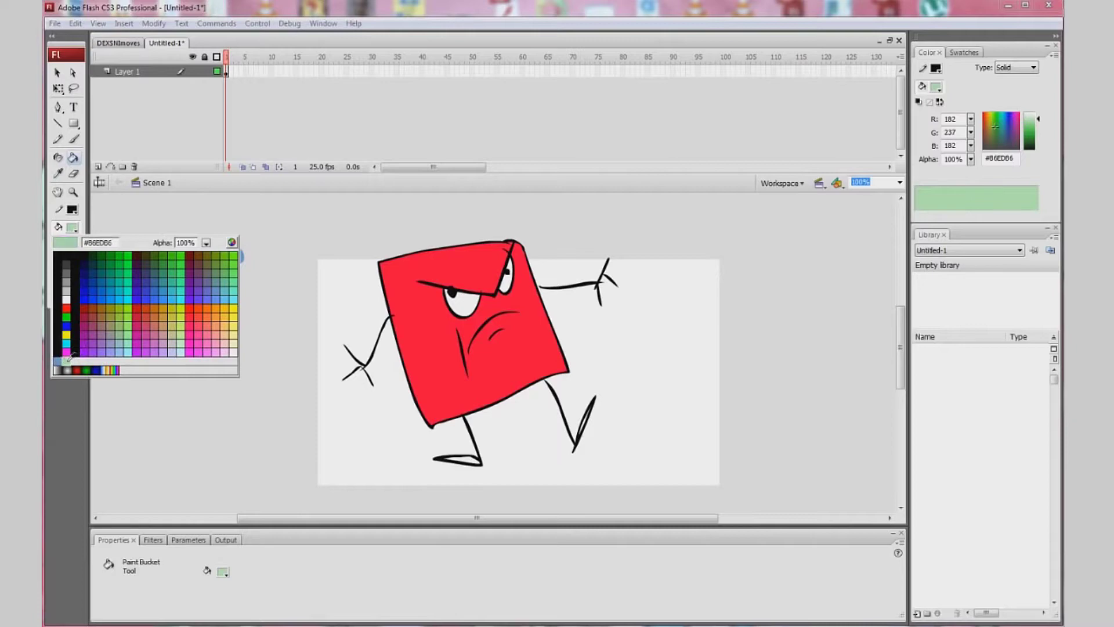
{"action": "left_click", "coordinate": [117, 208]}
Sample the peach dab's colour #FFC6AA with the Eyedropper, and set the fill to dark grey #333333
{"action": "left_click", "coordinate": [57, 173]}
{"action": "left_click", "coordinate": [222, 313]}
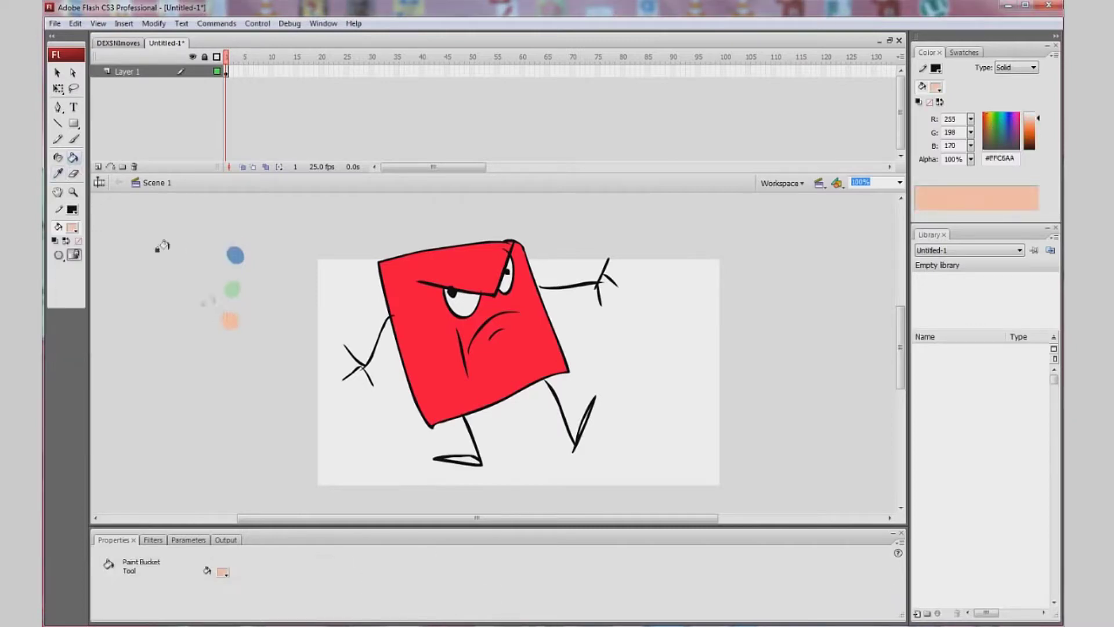
{"action": "left_click", "coordinate": [76, 231]}
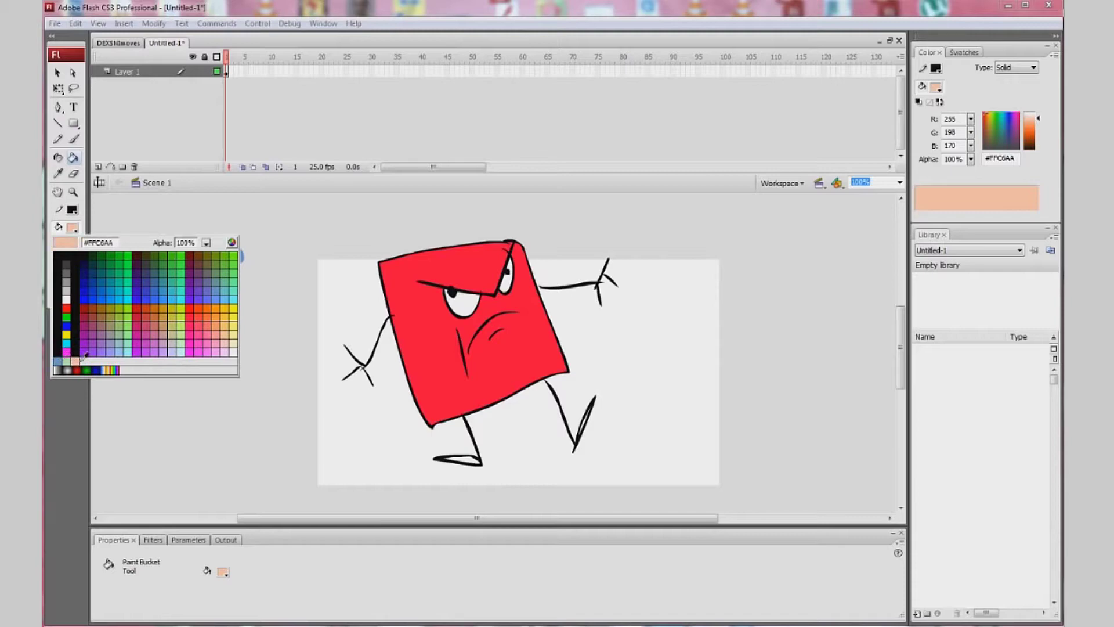
{"action": "left_click", "coordinate": [90, 414]}
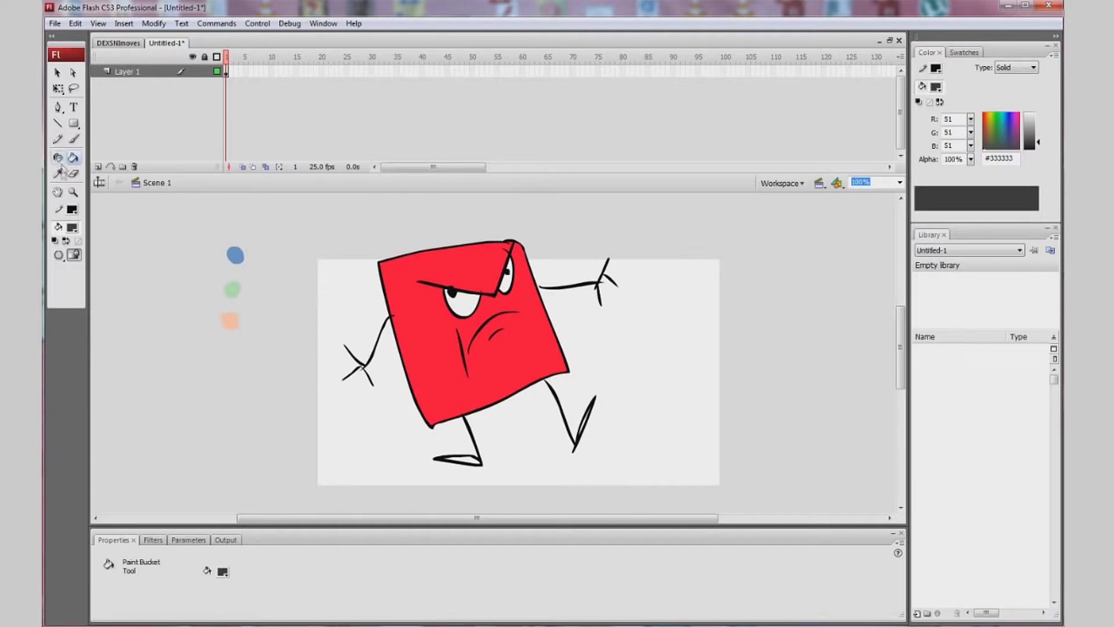
Sample the peach dab twice more, checking it among the fill swatches, and finish with the fill set to grey #646464
{"action": "left_click", "coordinate": [58, 173]}
{"action": "left_click", "coordinate": [224, 316]}
{"action": "left_click", "coordinate": [72, 227]}
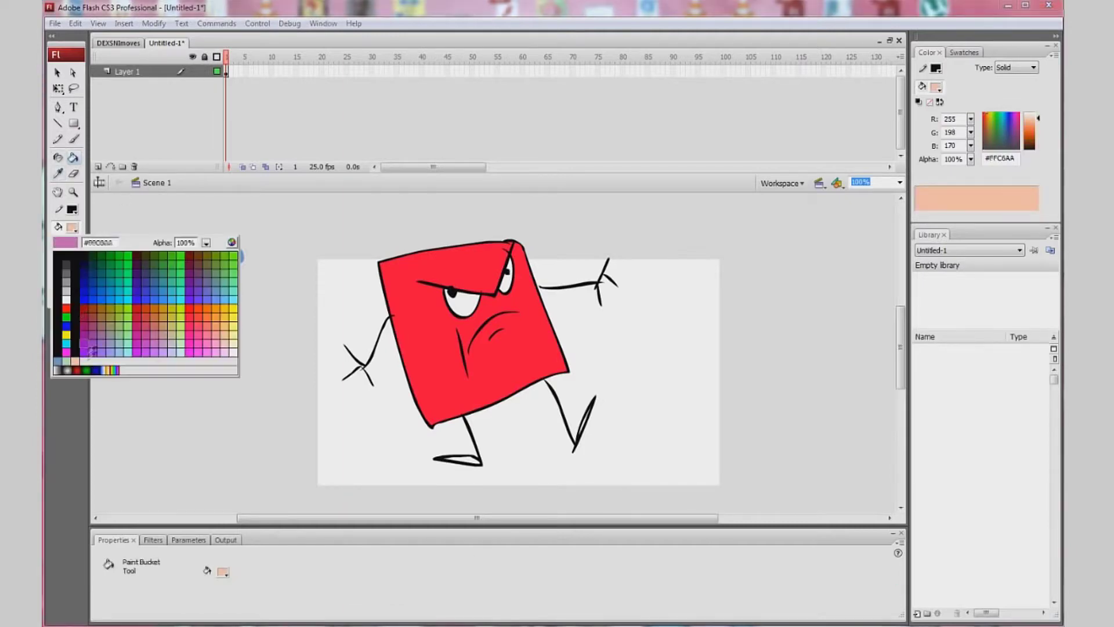
{"action": "left_click", "coordinate": [81, 424]}
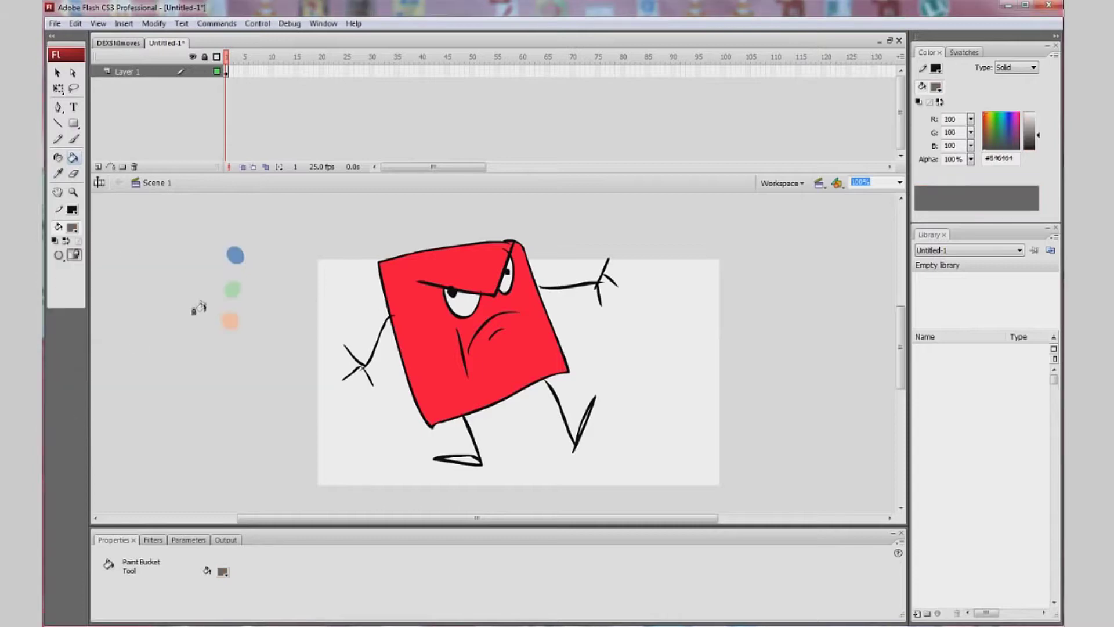
{"action": "left_click", "coordinate": [58, 173]}
{"action": "left_click", "coordinate": [233, 325]}
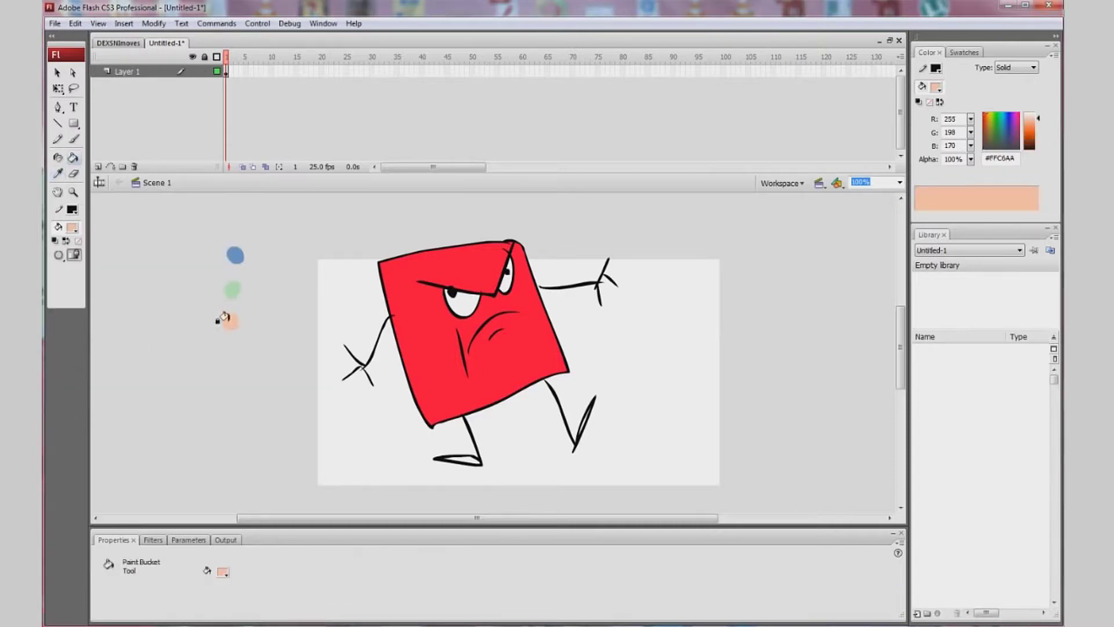
{"action": "left_click", "coordinate": [73, 227]}
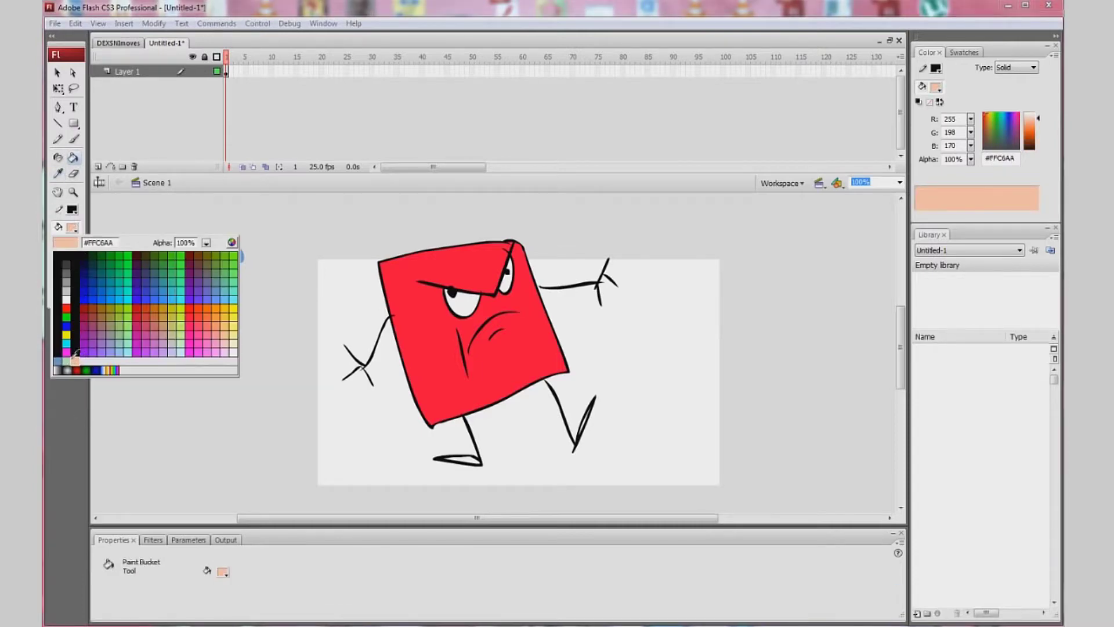
{"action": "left_click", "coordinate": [85, 435]}
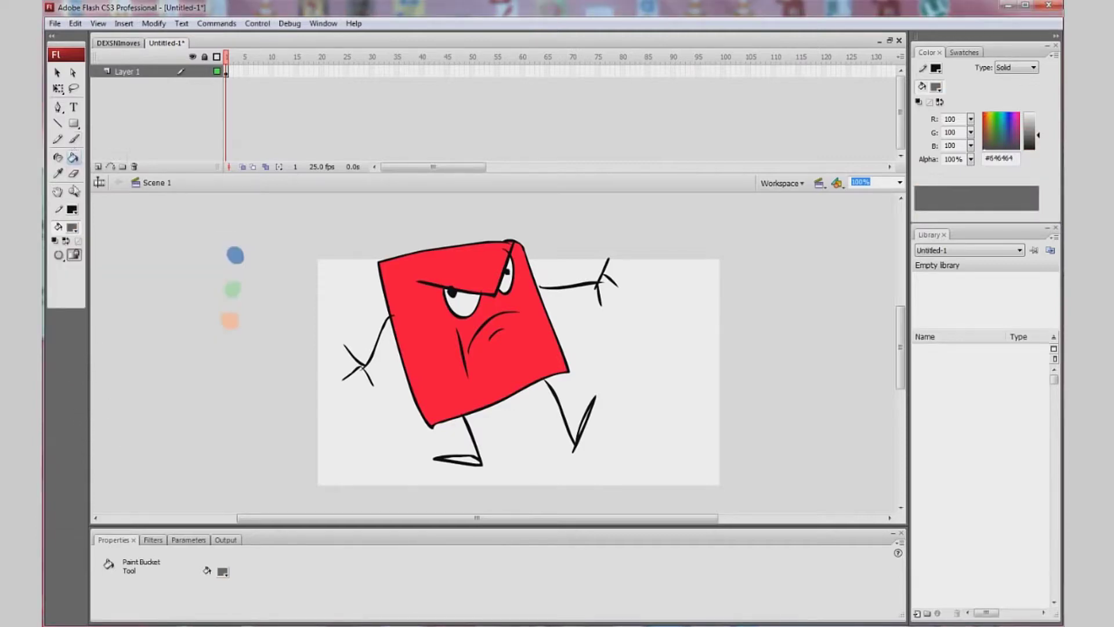
Shift the view slightly with the Hand tool and zoom in beside the character's outstretched right-side hand to 2000%
{"action": "left_click", "coordinate": [58, 172]}
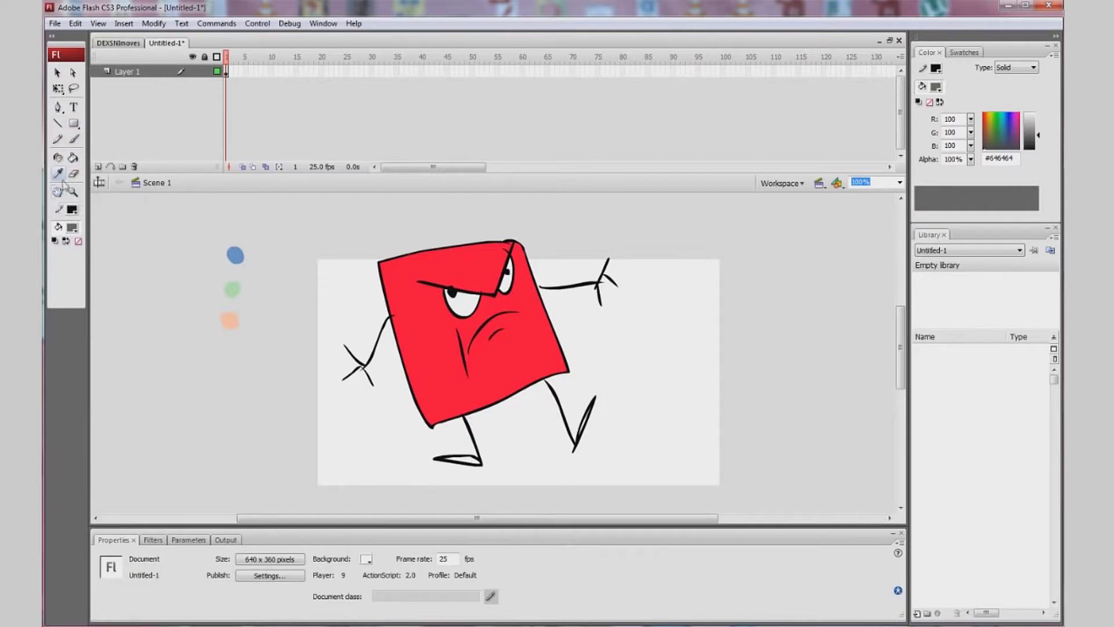
{"action": "left_click", "coordinate": [57, 196]}
{"action": "mouse_move", "coordinate": [420, 317]}
{"action": "left_mouse_down"}
{"action": "mouse_move", "coordinate": [447, 346]}
{"action": "mouse_move", "coordinate": [466, 467]}
{"action": "mouse_move", "coordinate": [438, 308]}
{"action": "mouse_move", "coordinate": [498, 234]}
{"action": "mouse_move", "coordinate": [612, 252]}
{"action": "mouse_move", "coordinate": [530, 308]}
{"action": "mouse_move", "coordinate": [447, 297]}
{"action": "mouse_move", "coordinate": [531, 316]}
{"action": "left_mouse_up"}
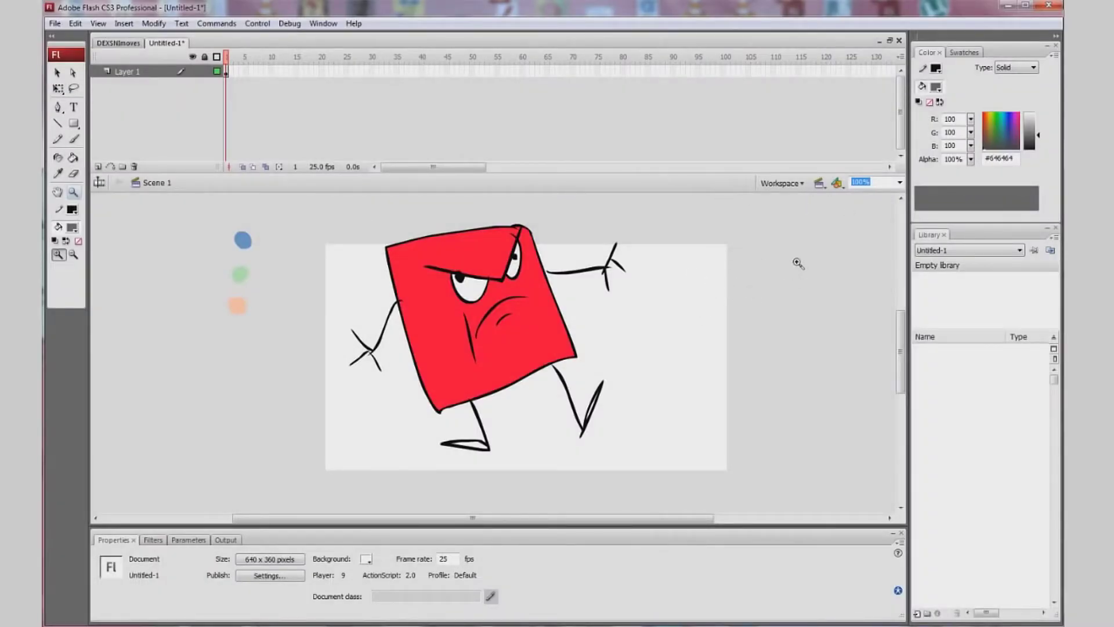
{"action": "left_click", "coordinate": [551, 298]}
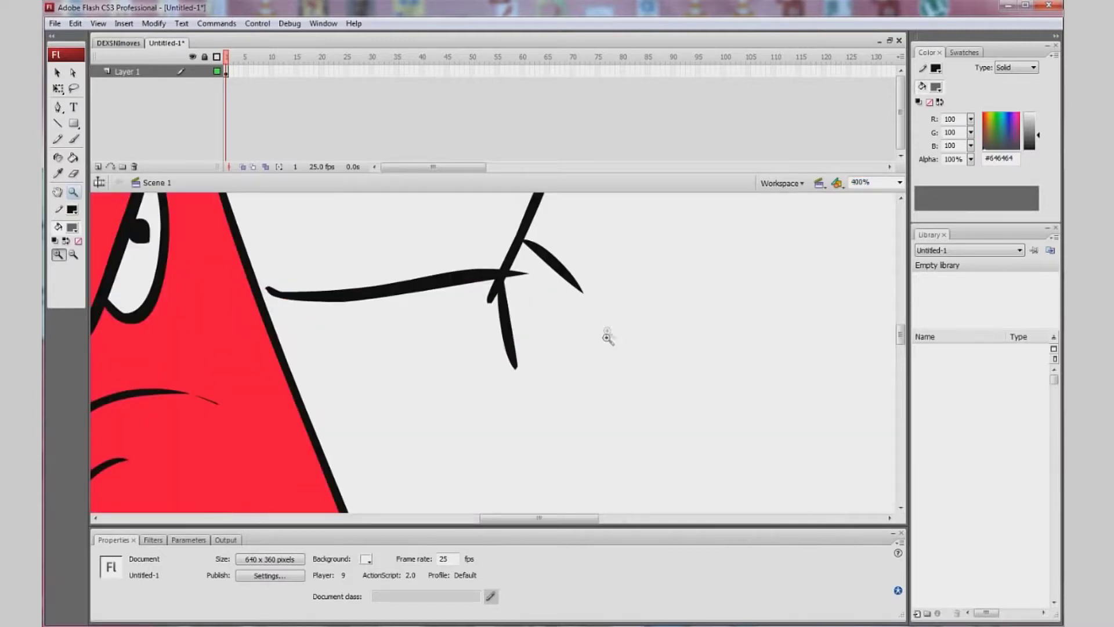
{"action": "left_click", "coordinate": [609, 336]}
{"action": "left_click", "coordinate": [609, 335]}
{"action": "left_click", "coordinate": [619, 331]}
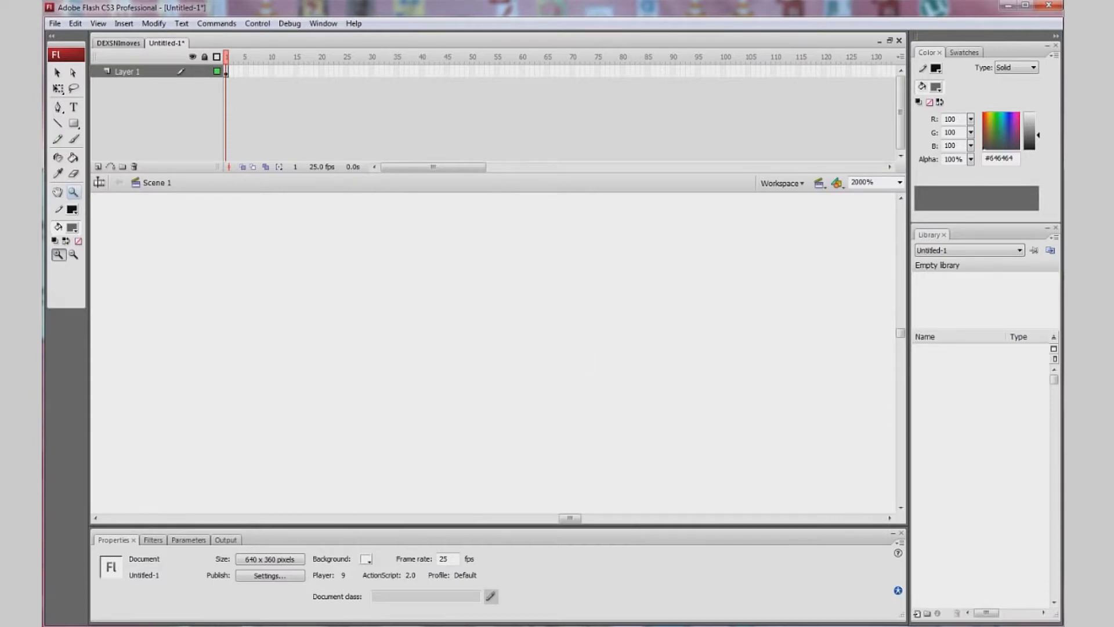
Zoom out from the hand to 16% so the whole stage and its surrounding work area are in view
{"action": "left_click", "coordinate": [74, 254]}
{"action": "left_click", "coordinate": [539, 392]}
{"action": "left_click", "coordinate": [548, 389]}
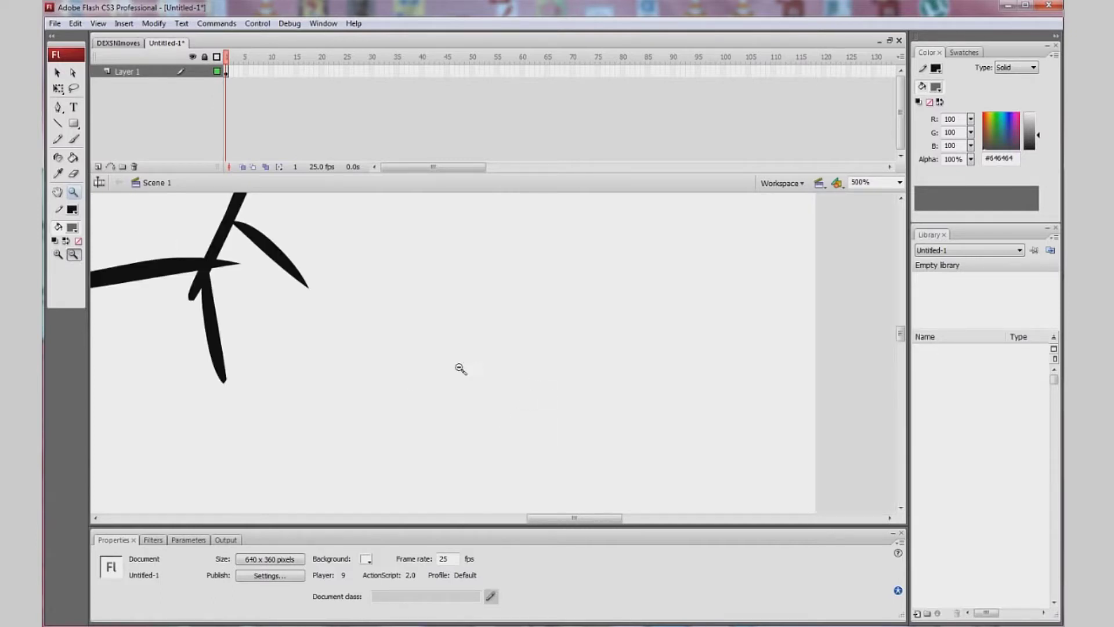
{"action": "mouse_move", "coordinate": [560, 517]}
{"action": "left_mouse_down"}
{"action": "mouse_move", "coordinate": [439, 523]}
{"action": "mouse_move", "coordinate": [522, 522]}
{"action": "mouse_move", "coordinate": [555, 503]}
{"action": "left_mouse_up"}
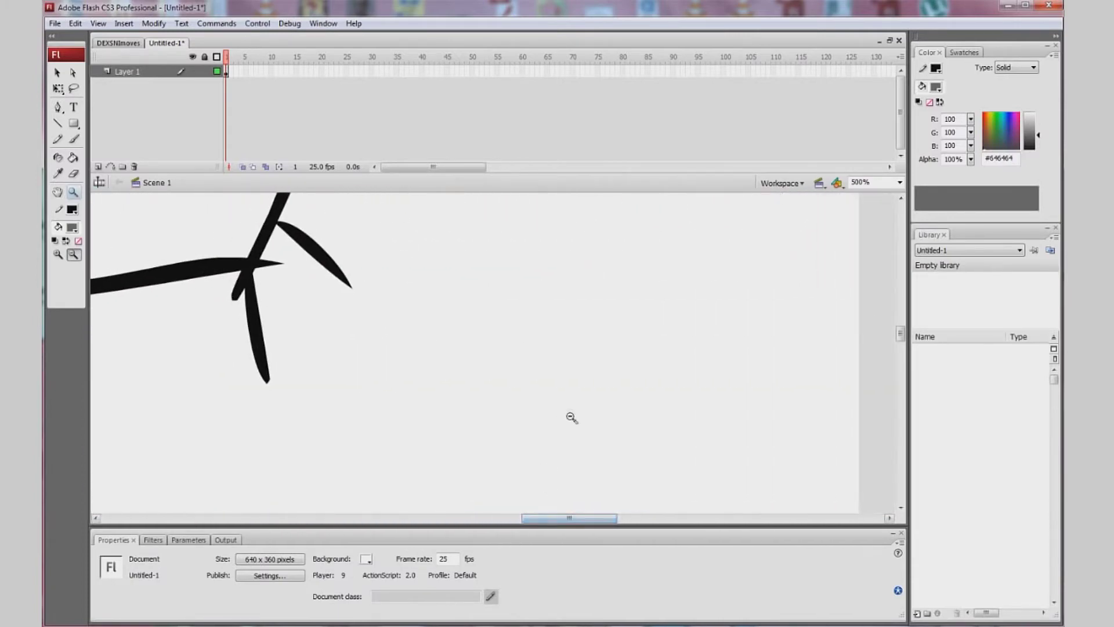
{"action": "left_click", "coordinate": [573, 388]}
{"action": "left_click", "coordinate": [542, 320]}
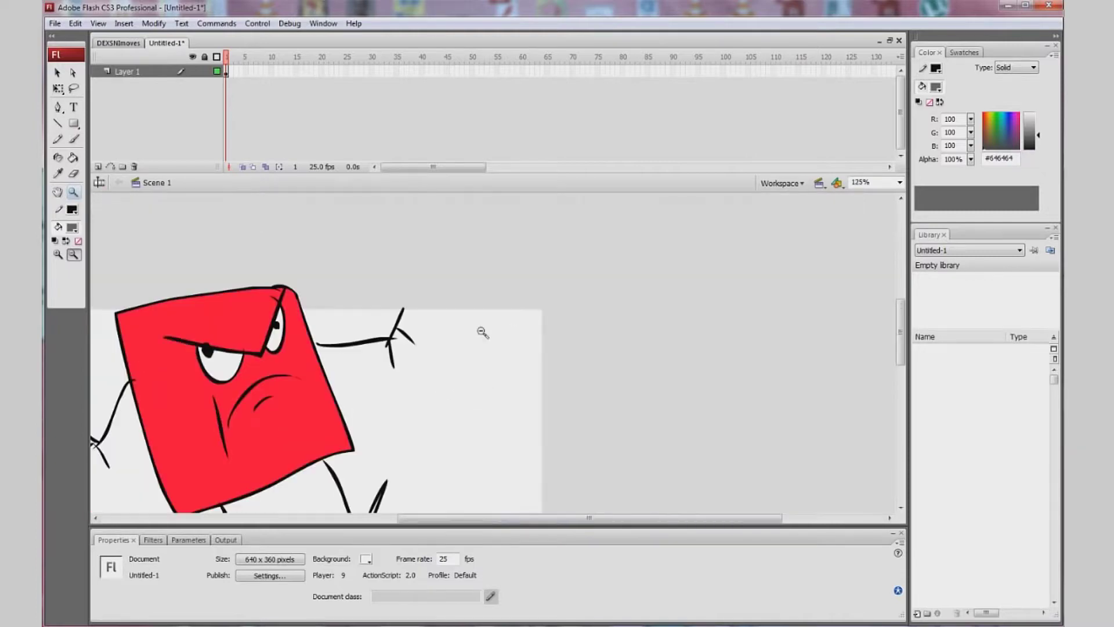
{"action": "left_click", "coordinate": [485, 397]}
{"action": "left_click", "coordinate": [400, 385]}
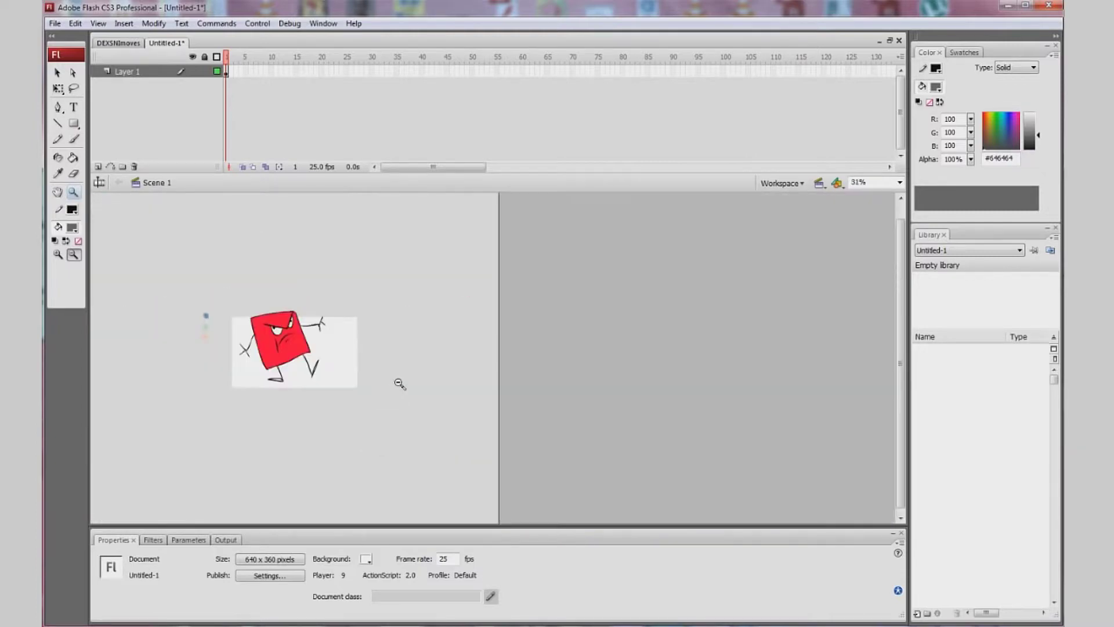
{"action": "left_click", "coordinate": [261, 394]}
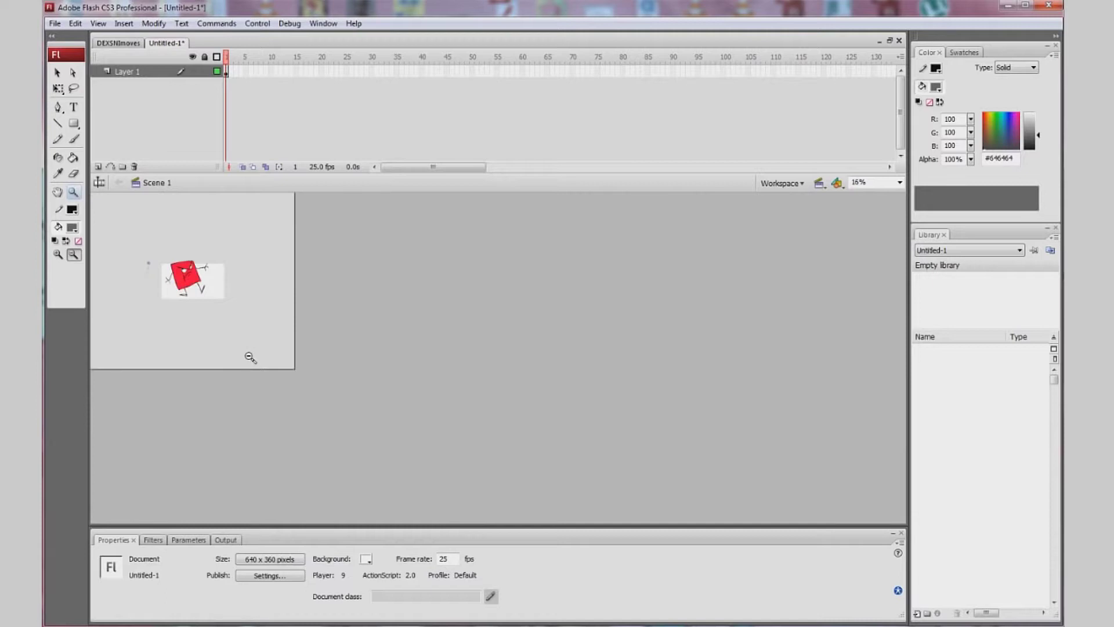
Try painting loose grey brush strokes across the work area outside the stage, and undo all of them
{"action": "left_click", "coordinate": [74, 139]}
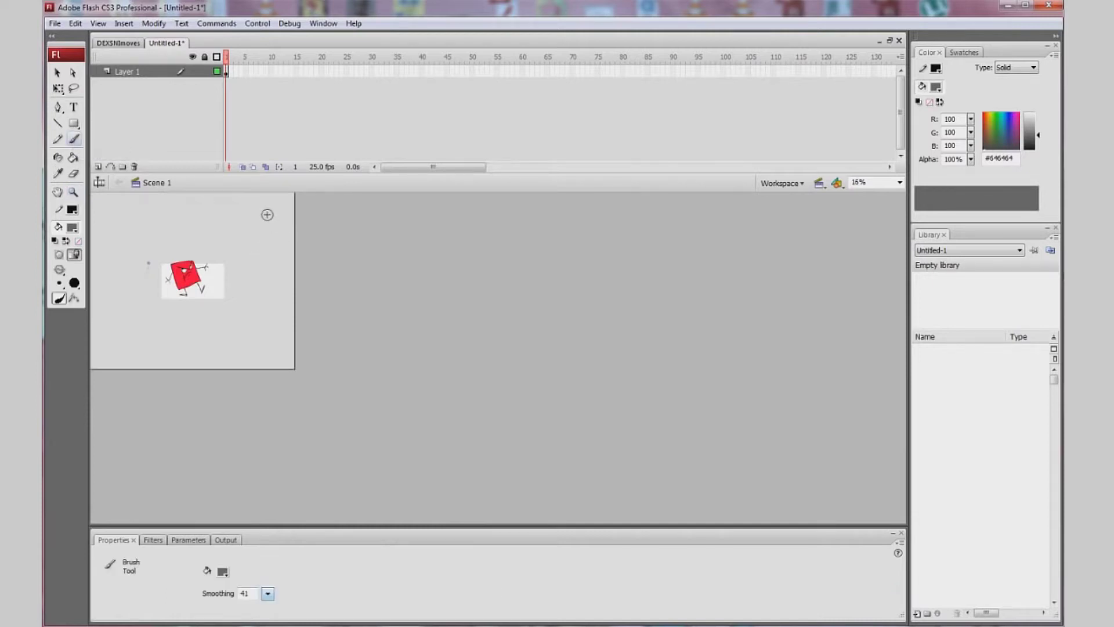
{"action": "left_click_drag", "start_coordinate": [265, 198], "coordinate": [404, 189]}
{"action": "mouse_move", "coordinate": [431, 432]}
{"action": "left_mouse_down"}
{"action": "mouse_move", "coordinate": [194, 493]}
{"action": "mouse_move", "coordinate": [208, 475]}
{"action": "mouse_move", "coordinate": [404, 441]}
{"action": "left_mouse_up"}
{"action": "left_click_drag", "start_coordinate": [403, 398], "coordinate": [395, 374]}
{"action": "left_click_drag", "start_coordinate": [383, 365], "coordinate": [361, 402]}
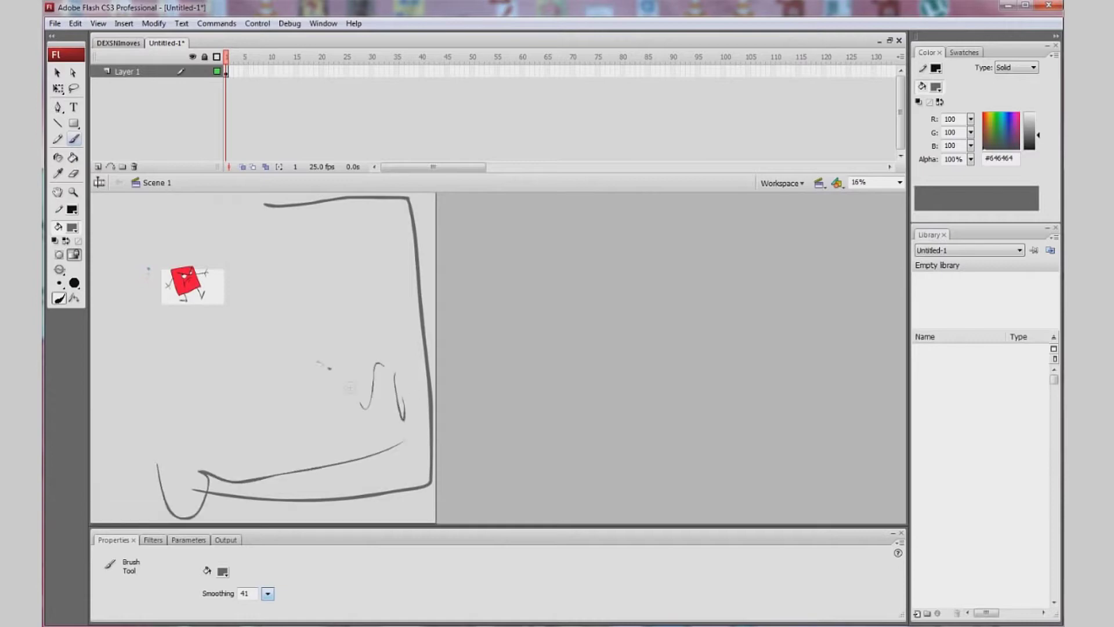
{"action": "left_click_drag", "start_coordinate": [331, 363], "coordinate": [284, 399]}
{"action": "left_click_drag", "start_coordinate": [256, 372], "coordinate": [217, 405]}
{"action": "left_click_drag", "start_coordinate": [179, 378], "coordinate": [186, 433]}
{"action": "key", "text": "ctrl+z"}
{"action": "key", "text": "ctrl+z"}
{"action": "key", "text": "ctrl+z"}
{"action": "key", "text": "ctrl+z"}
{"action": "key", "text": "ctrl+z"}
{"action": "key", "text": "ctrl+z"}
{"action": "key", "text": "ctrl+z"}
{"action": "key", "text": "ctrl+z"}
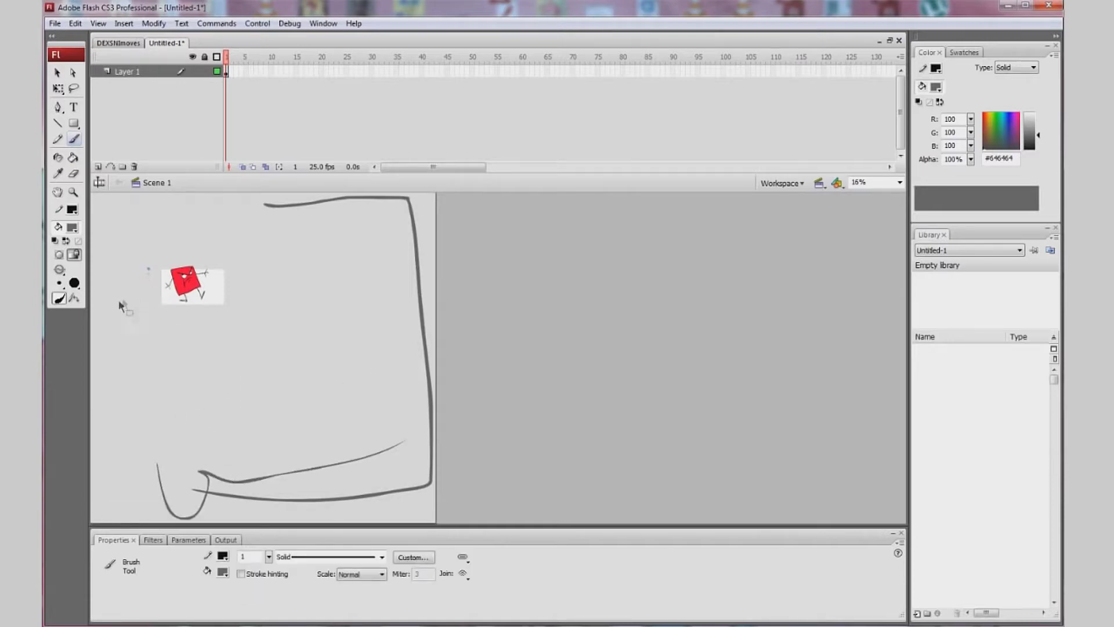
Zoom in on the character's face to 996%, and zoom back out to 125%
{"action": "left_click", "coordinate": [74, 192]}
{"action": "left_click", "coordinate": [58, 254]}
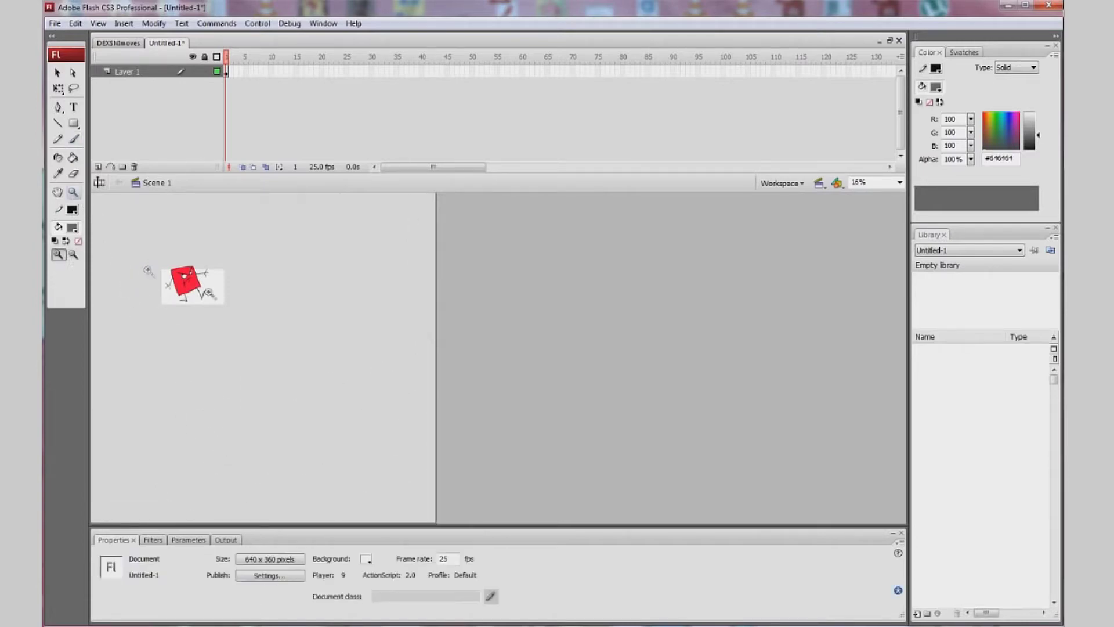
{"action": "left_click", "coordinate": [210, 294]}
{"action": "left_click_drag", "start_coordinate": [340, 324], "coordinate": [354, 356]}
{"action": "mouse_move", "coordinate": [595, 518]}
{"action": "left_mouse_down"}
{"action": "mouse_move", "coordinate": [448, 517]}
{"action": "mouse_move", "coordinate": [472, 517]}
{"action": "left_mouse_up"}
{"action": "left_click", "coordinate": [73, 256]}
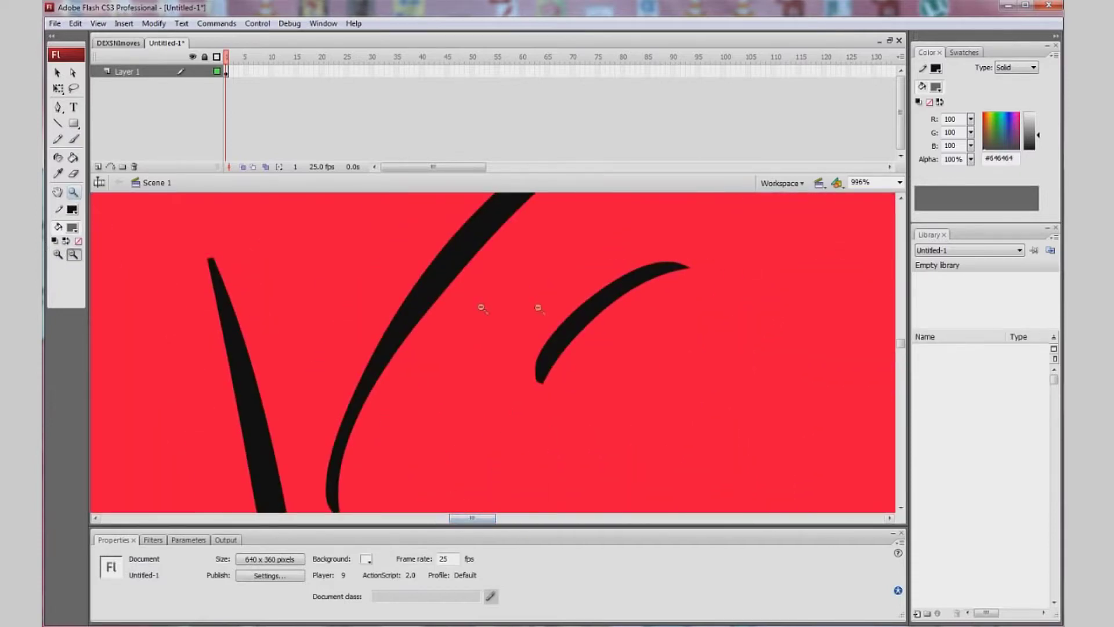
{"action": "left_click", "coordinate": [726, 345]}
{"action": "left_click", "coordinate": [727, 345]}
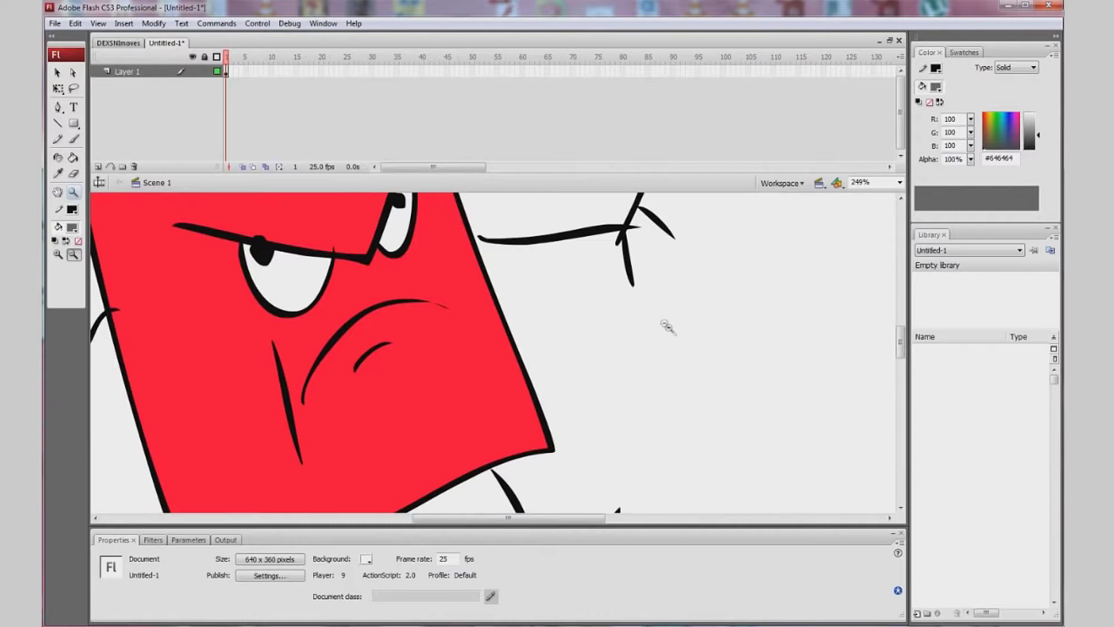
{"action": "left_click", "coordinate": [666, 322]}
Zoom in beside the character's outstretched hand, trying an exact magnification of 300% and settling on 230%
{"action": "left_click", "coordinate": [74, 139]}
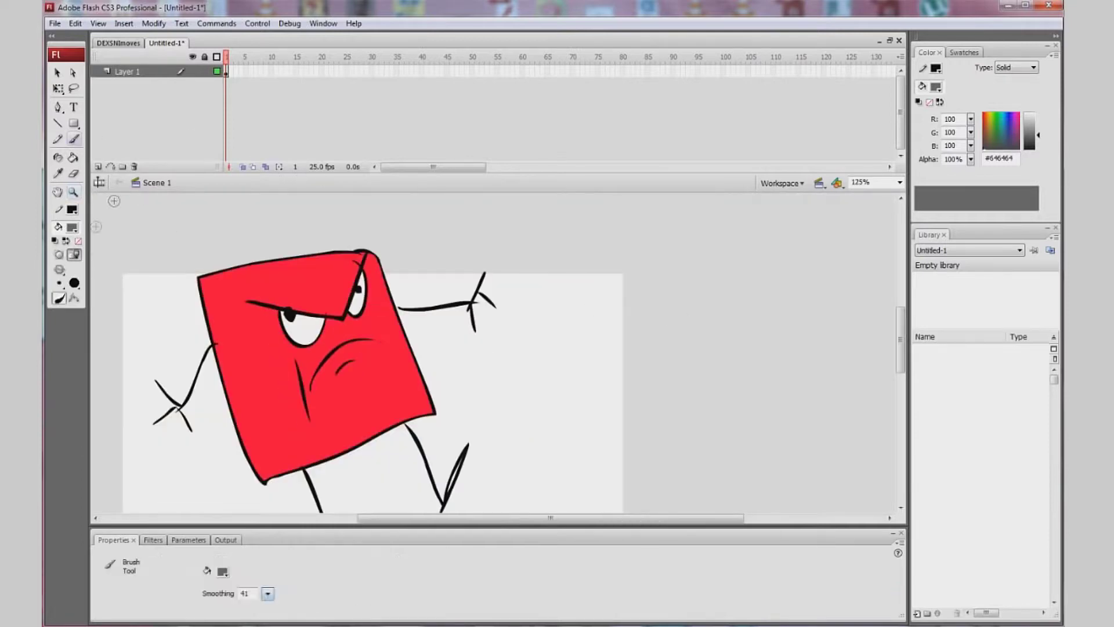
{"action": "left_click", "coordinate": [73, 192]}
{"action": "left_click", "coordinate": [58, 254]}
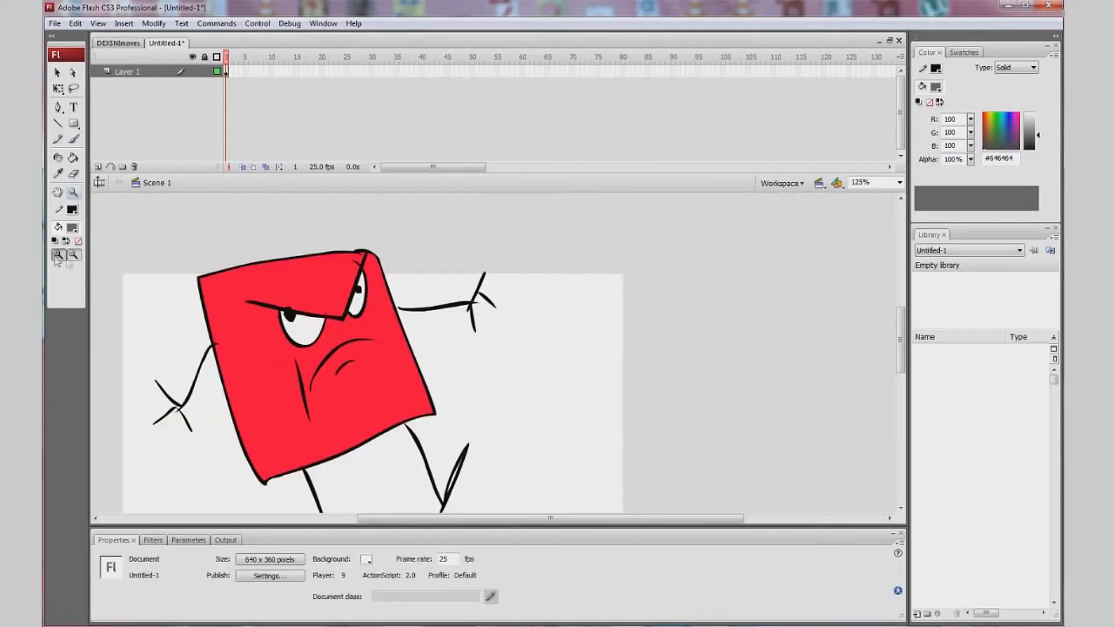
{"action": "left_click", "coordinate": [552, 328]}
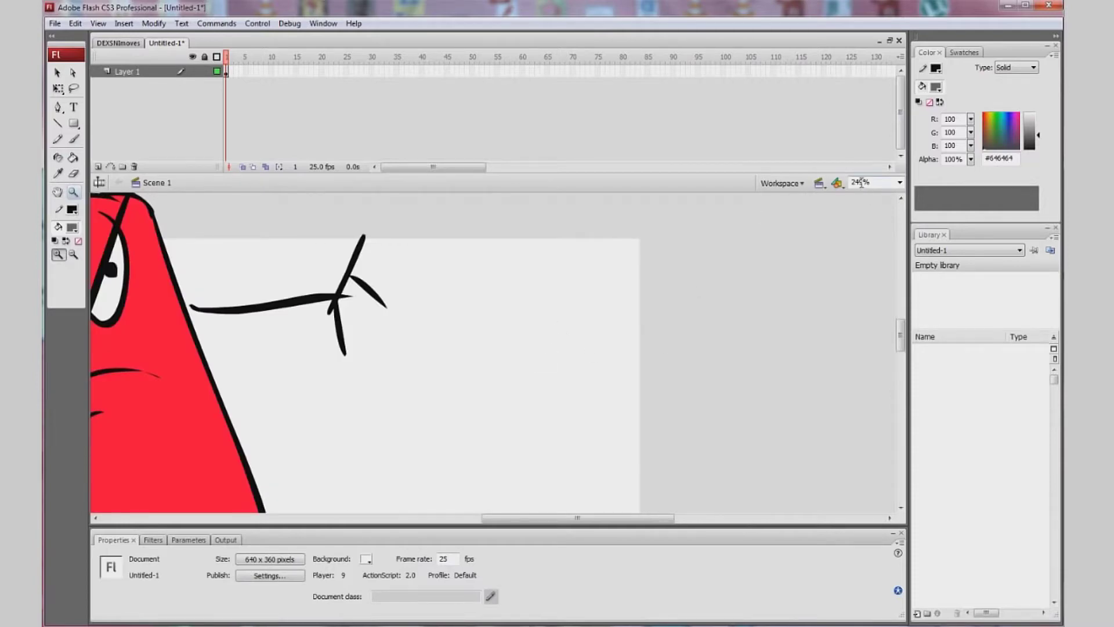
{"action": "left_click", "coordinate": [863, 182]}
{"action": "type", "text": "300"}
{"action": "key", "text": "Return"}
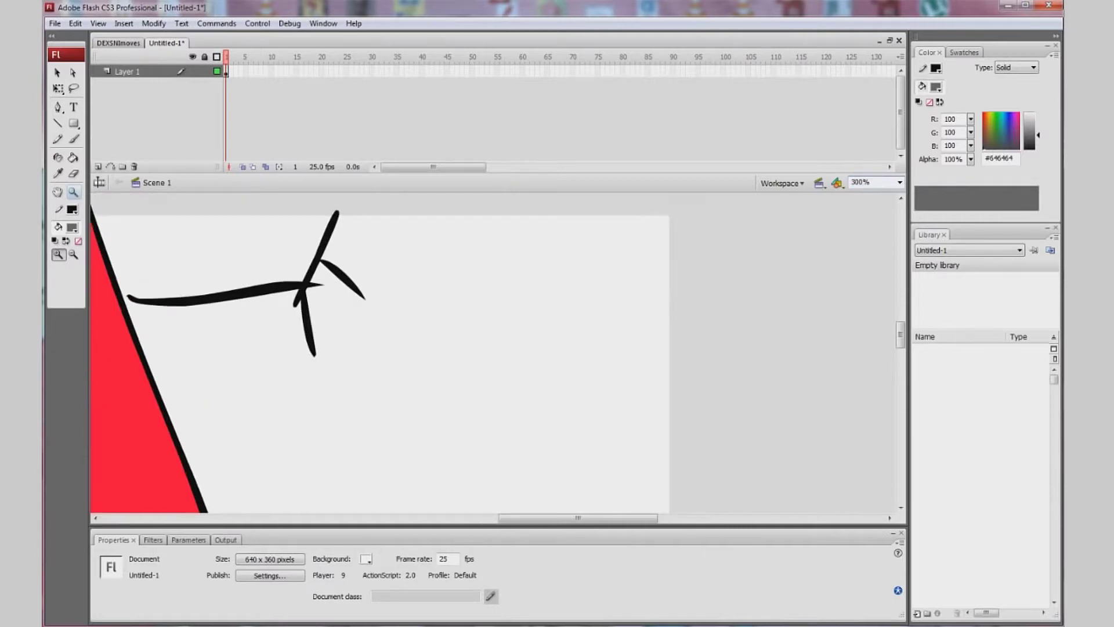
{"action": "double_click", "coordinate": [861, 180]}
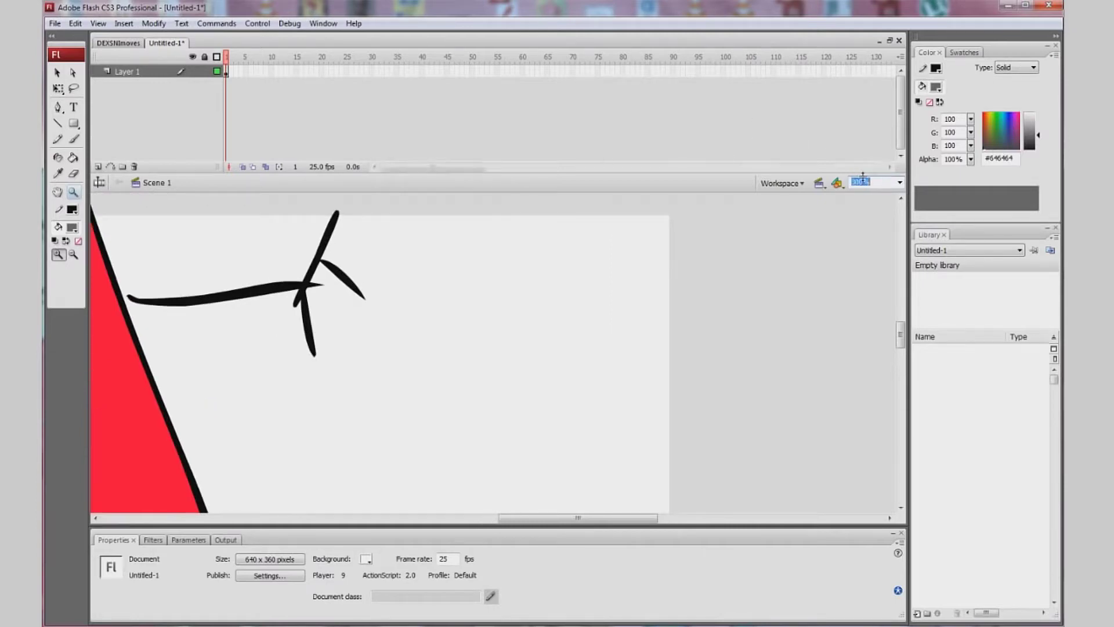
{"action": "key", "text": "BackSpace"}
{"action": "type", "text": "230"}
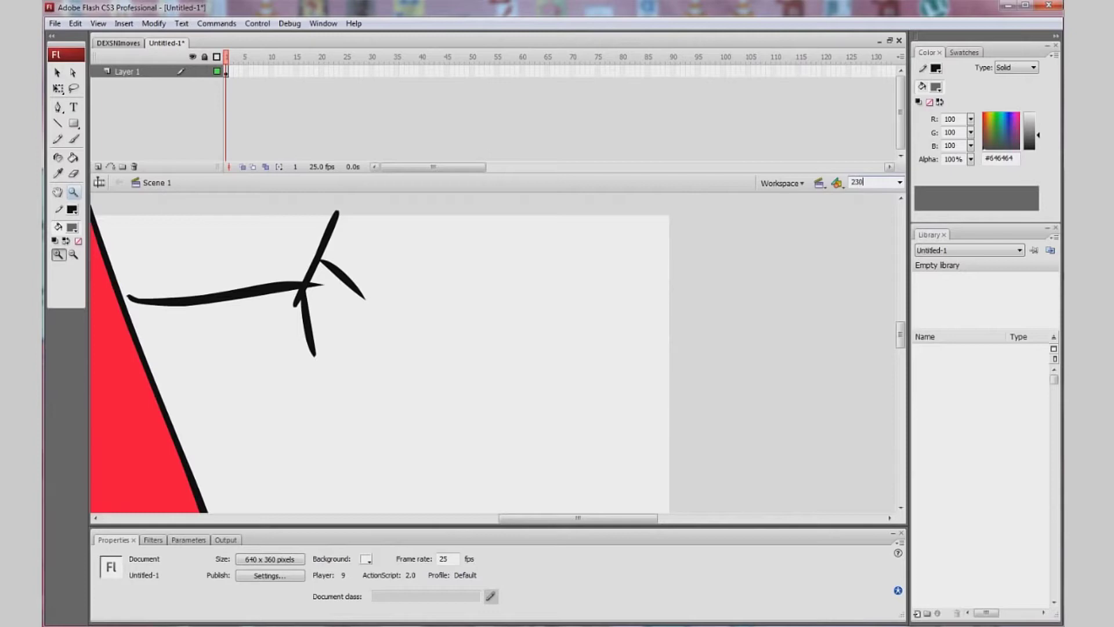
{"action": "key", "text": "Return"}
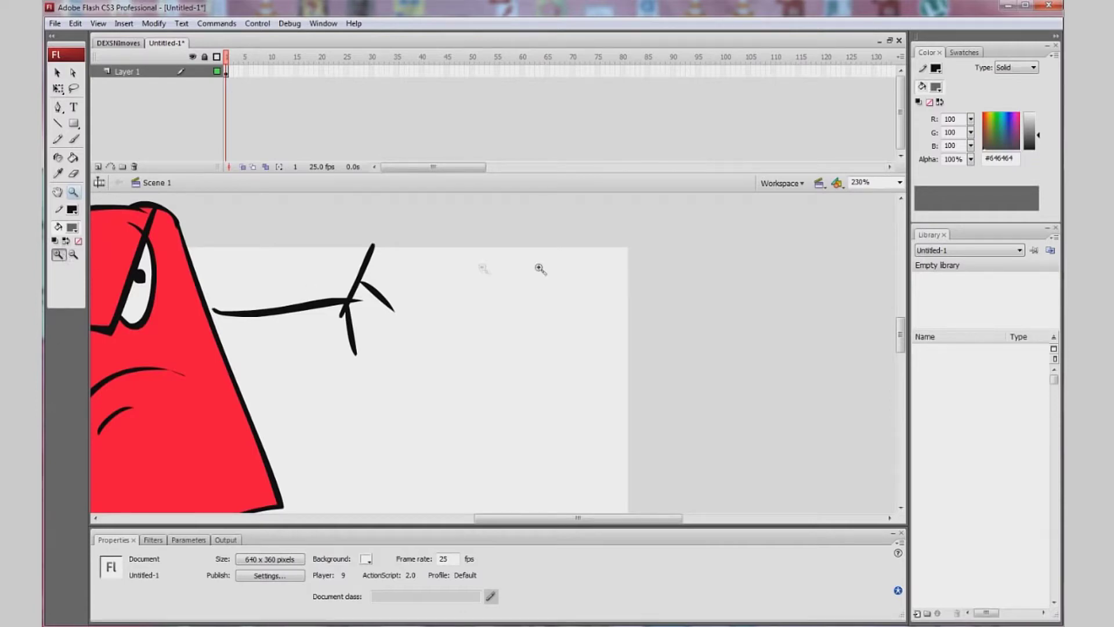
Zoom in to 460% and back out to 230%, and bring the character's whole face into view
{"action": "left_click", "coordinate": [556, 341]}
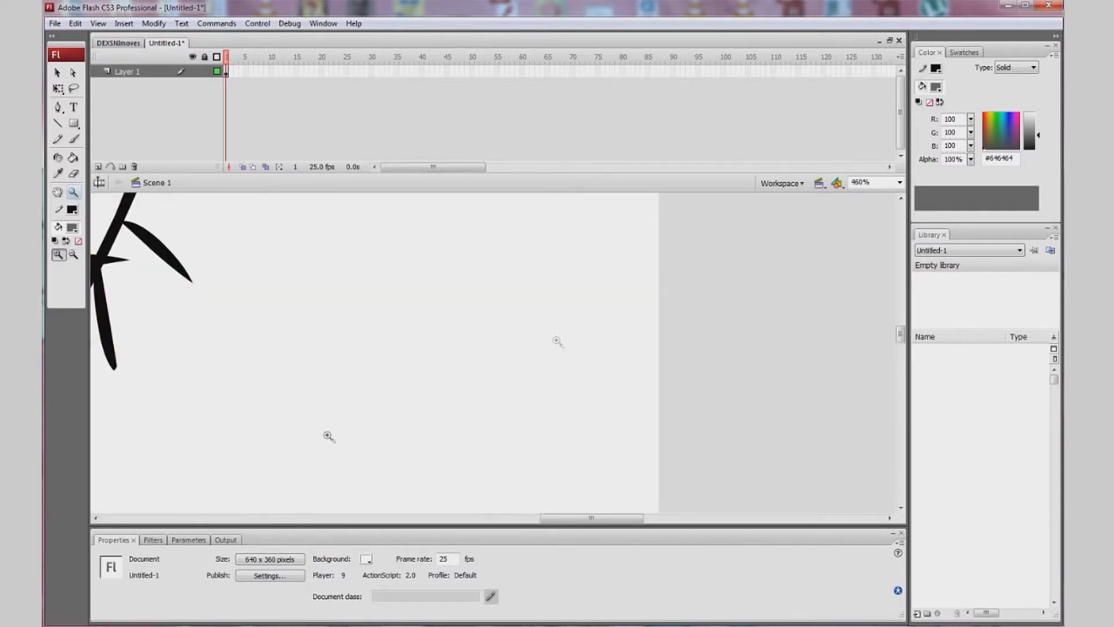
{"action": "left_click", "coordinate": [73, 254]}
{"action": "left_click", "coordinate": [294, 367]}
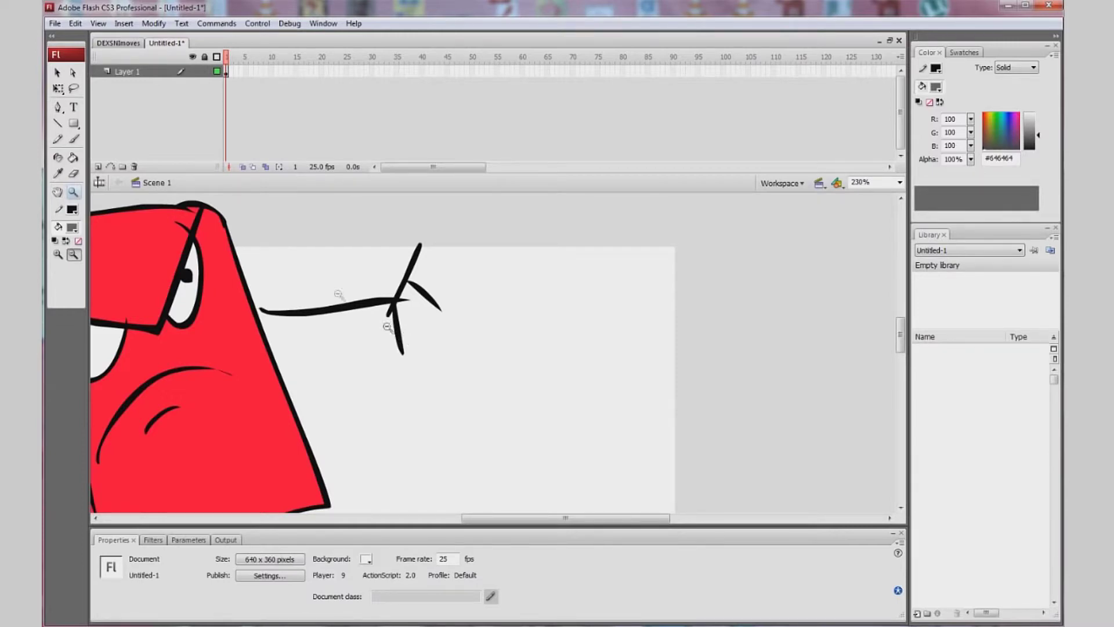
{"action": "left_click_drag", "start_coordinate": [474, 519], "coordinate": [372, 518]}
Turn the fill colour off and set it to black #000000
{"action": "left_click", "coordinate": [77, 242]}
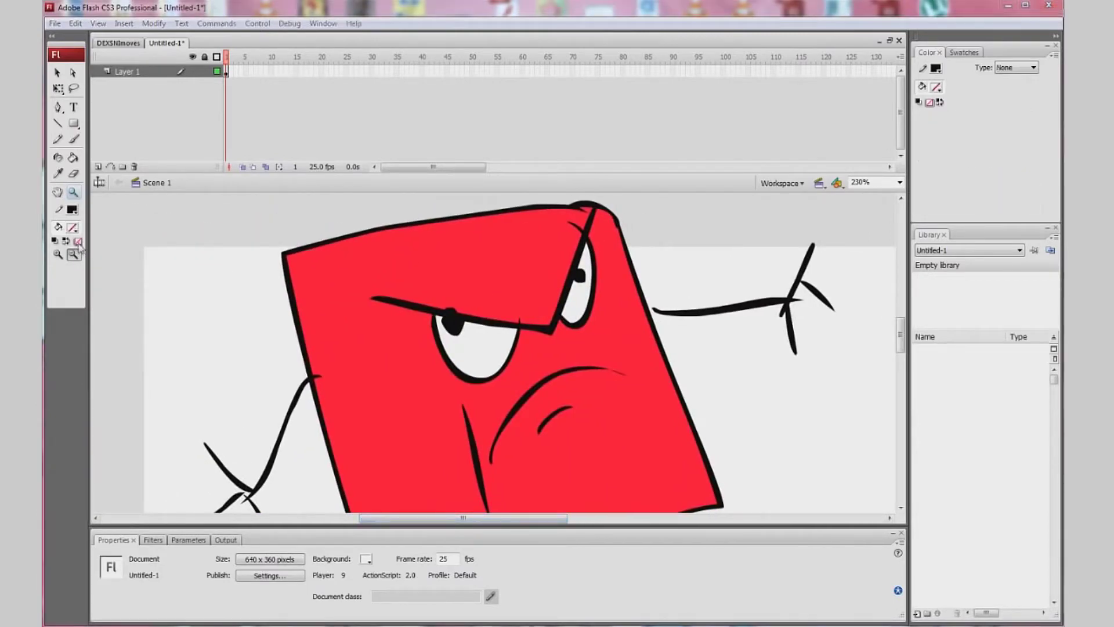
{"action": "left_click", "coordinate": [74, 229]}
{"action": "left_click", "coordinate": [78, 268]}
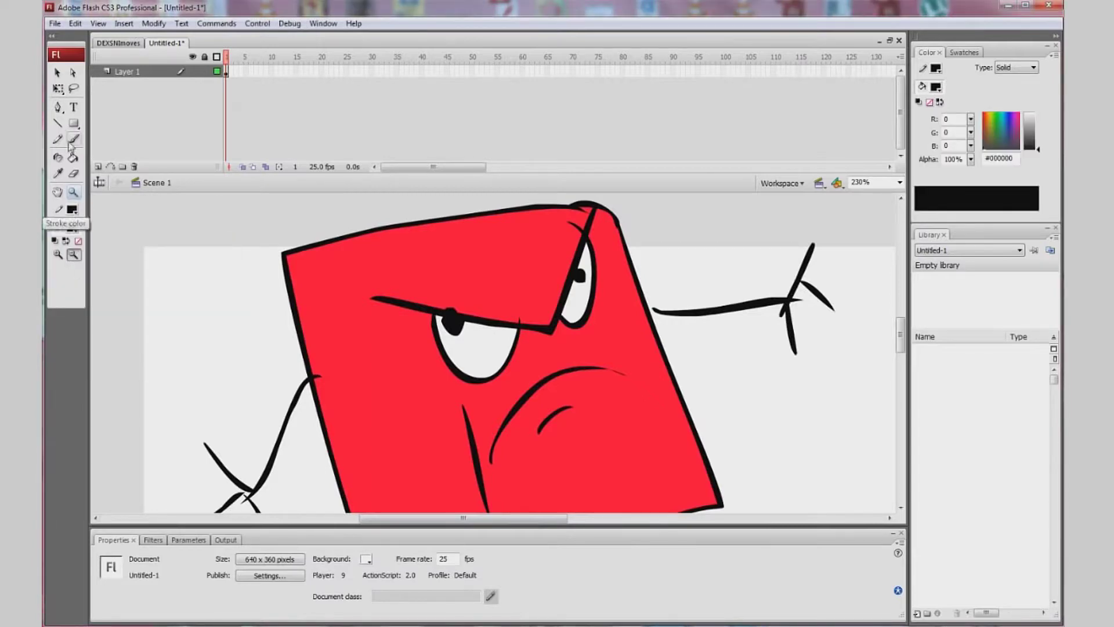
Draw a thin black pencil line curving down the left side and along the lower part of the red body
{"action": "left_click", "coordinate": [59, 140]}
{"action": "left_click", "coordinate": [74, 192]}
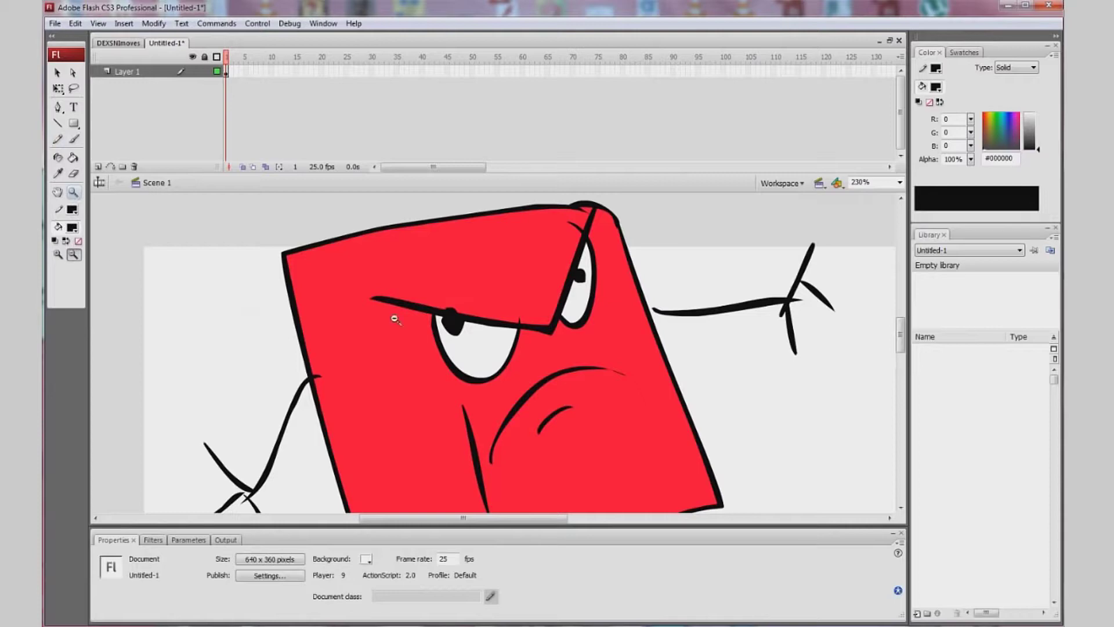
{"action": "left_click", "coordinate": [252, 309]}
{"action": "left_click", "coordinate": [57, 140]}
{"action": "mouse_move", "coordinate": [440, 288]}
{"action": "left_mouse_down"}
{"action": "mouse_move", "coordinate": [463, 371]}
{"action": "mouse_move", "coordinate": [610, 455]}
{"action": "mouse_move", "coordinate": [634, 442]}
{"action": "left_mouse_up"}
Set the fill colour to brown #663333 and fill the strip outside the pencil line on the red body
{"action": "left_click", "coordinate": [73, 157]}
{"action": "left_click", "coordinate": [72, 227]}
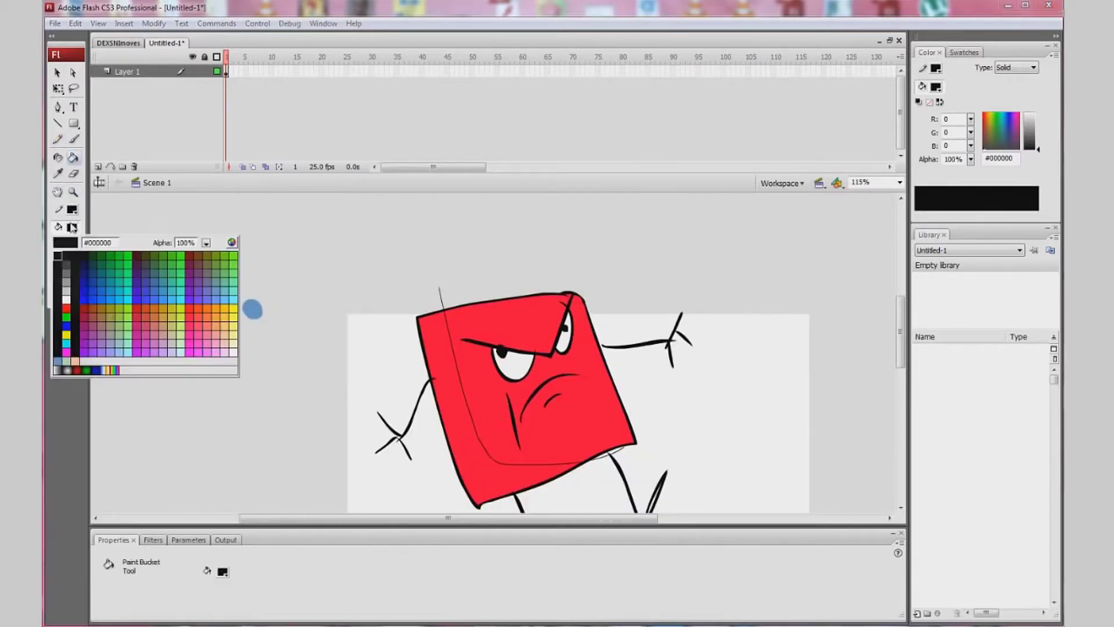
{"action": "left_click", "coordinate": [198, 264]}
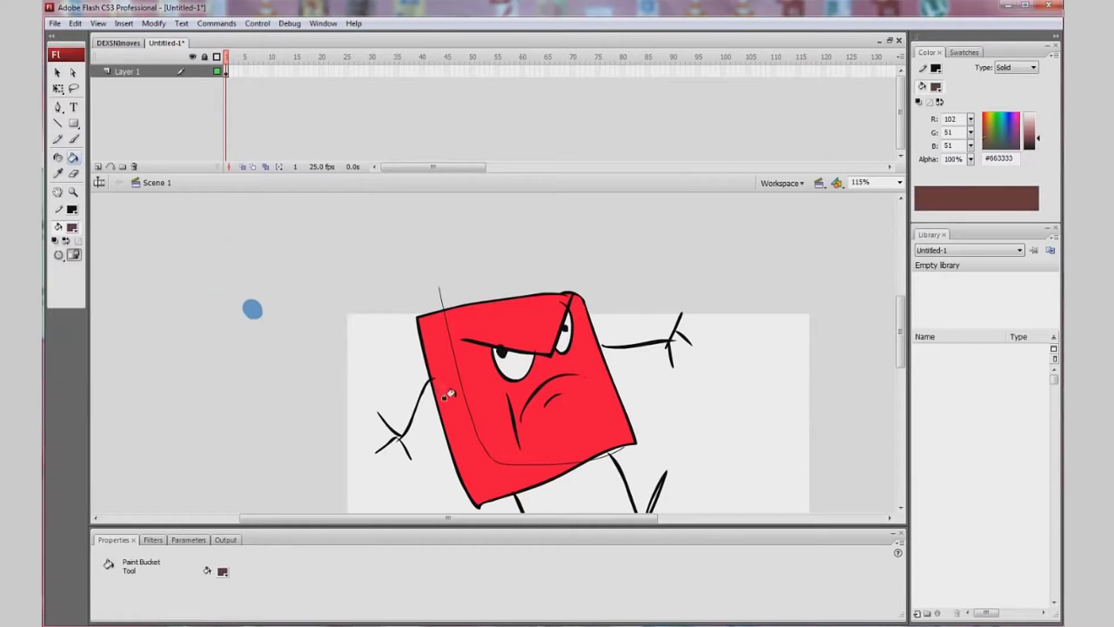
{"action": "left_click", "coordinate": [442, 399]}
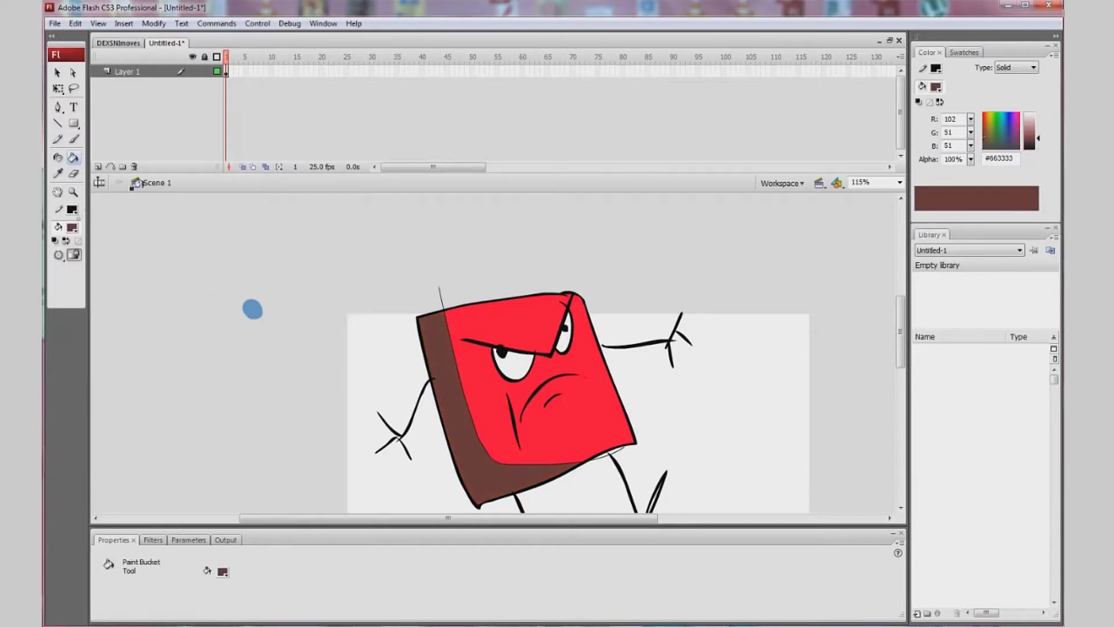
Select all artwork in frame 1 and remove the pencil line by setting the stroke colour to none
{"action": "left_click", "coordinate": [226, 72]}
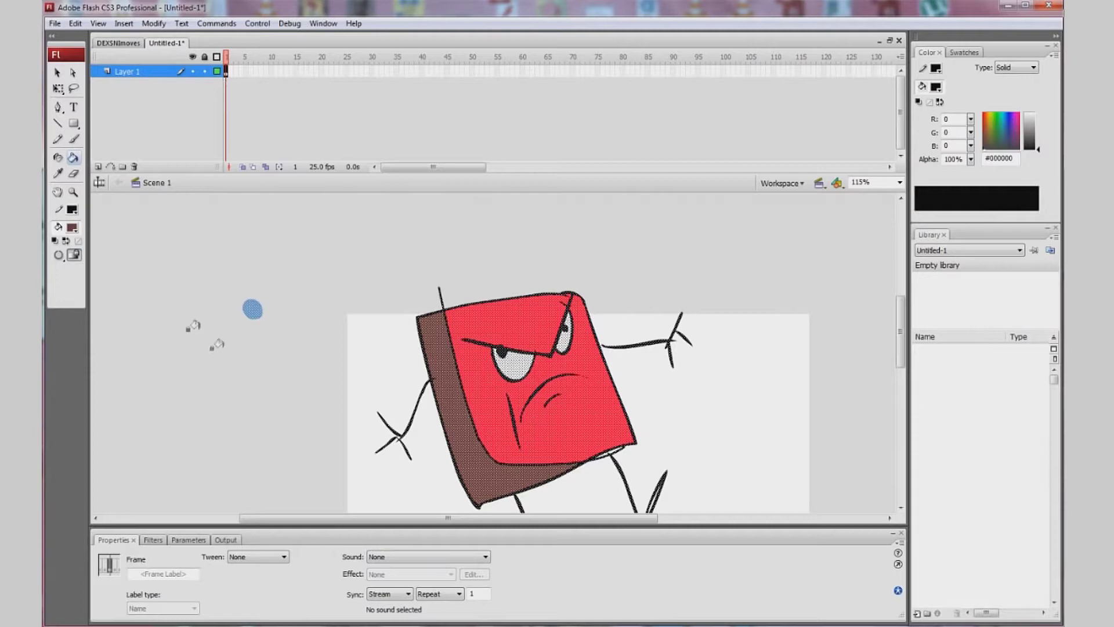
{"action": "left_click", "coordinate": [74, 213]}
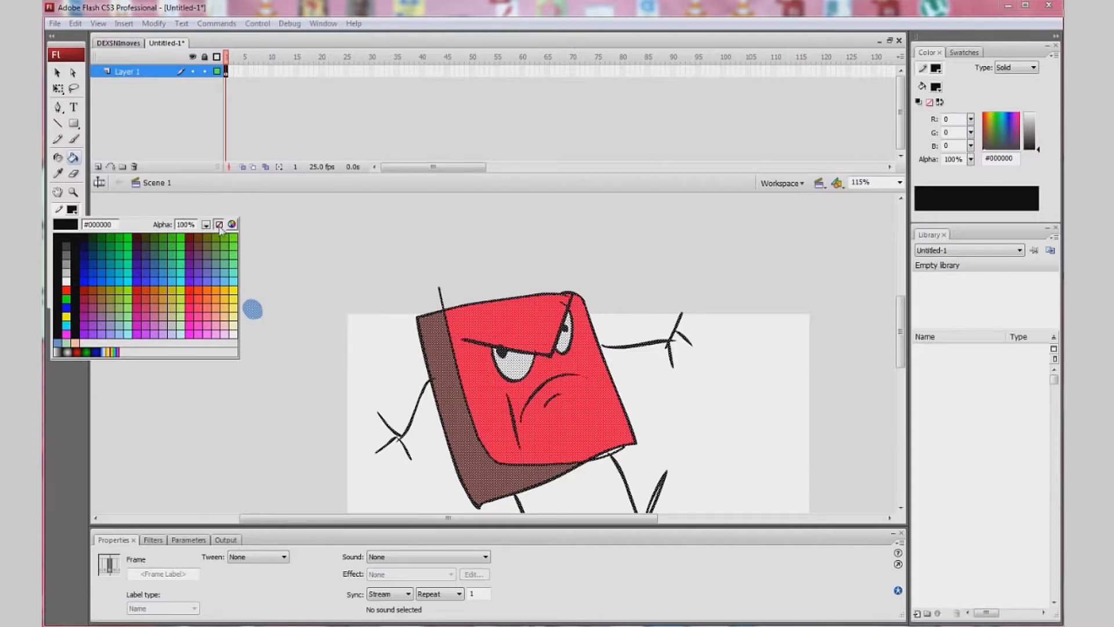
{"action": "left_click", "coordinate": [219, 226]}
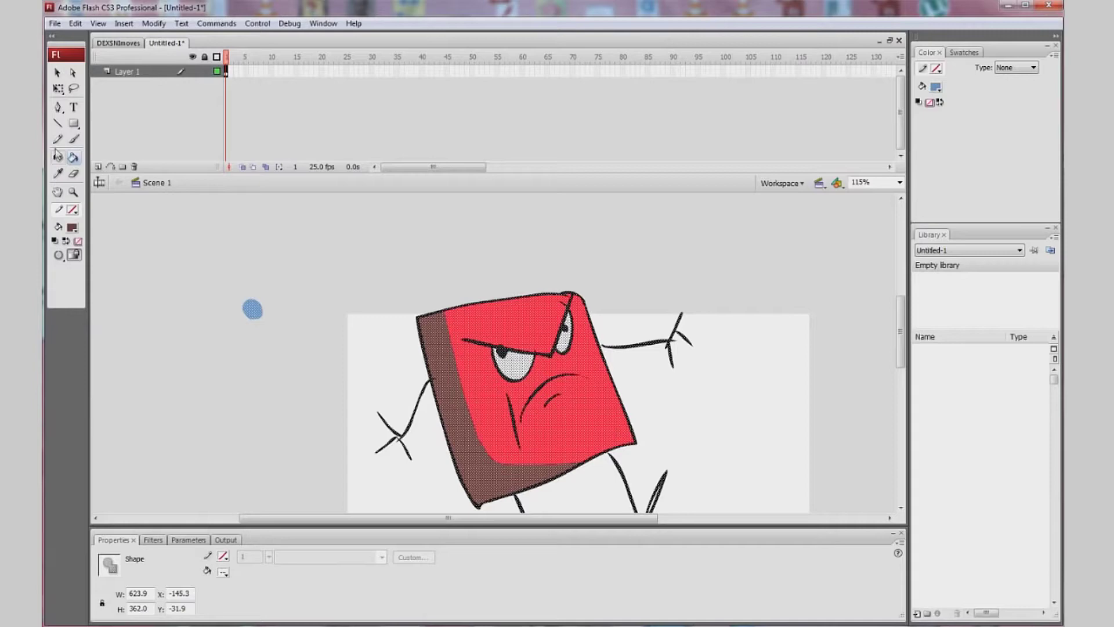
Select the brown shading area with the Free Transform tool and deselect it
{"action": "left_click", "coordinate": [58, 88]}
{"action": "left_click", "coordinate": [328, 302]}
{"action": "left_click", "coordinate": [452, 366]}
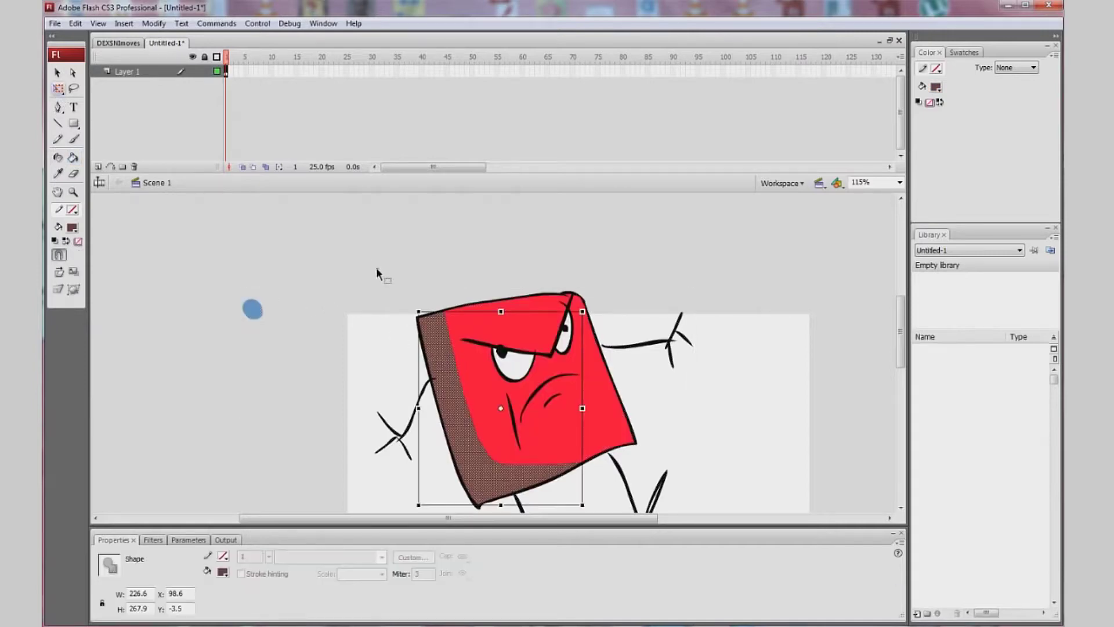
{"action": "left_click", "coordinate": [392, 302]}
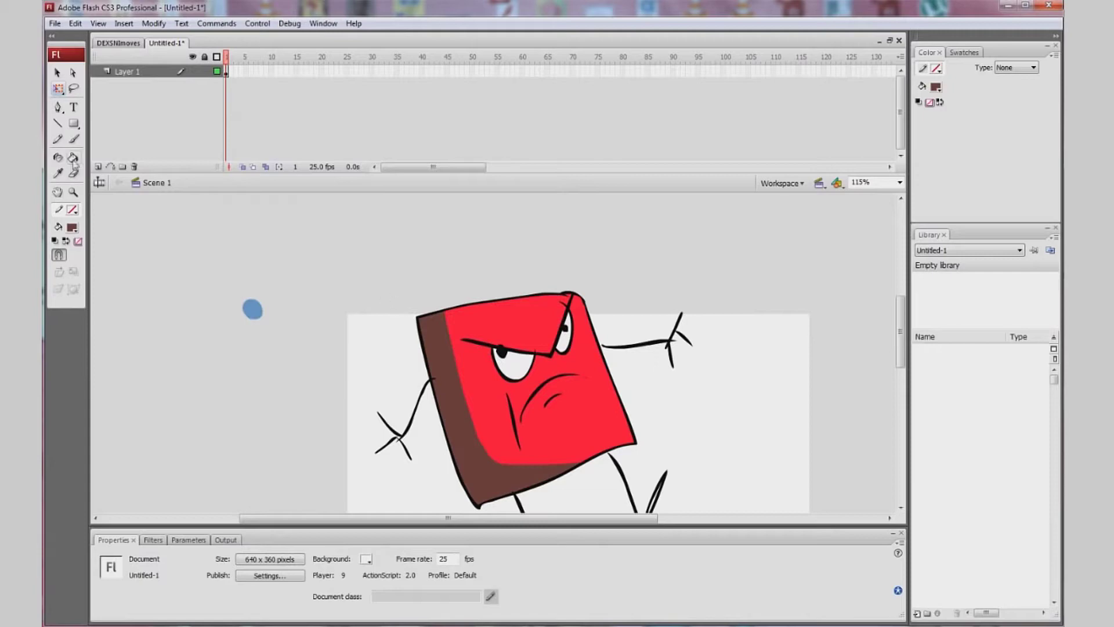
Undo the stroke removal, the brown shading fill and the pencil line on the red body
{"action": "key", "text": "ctrl+a"}
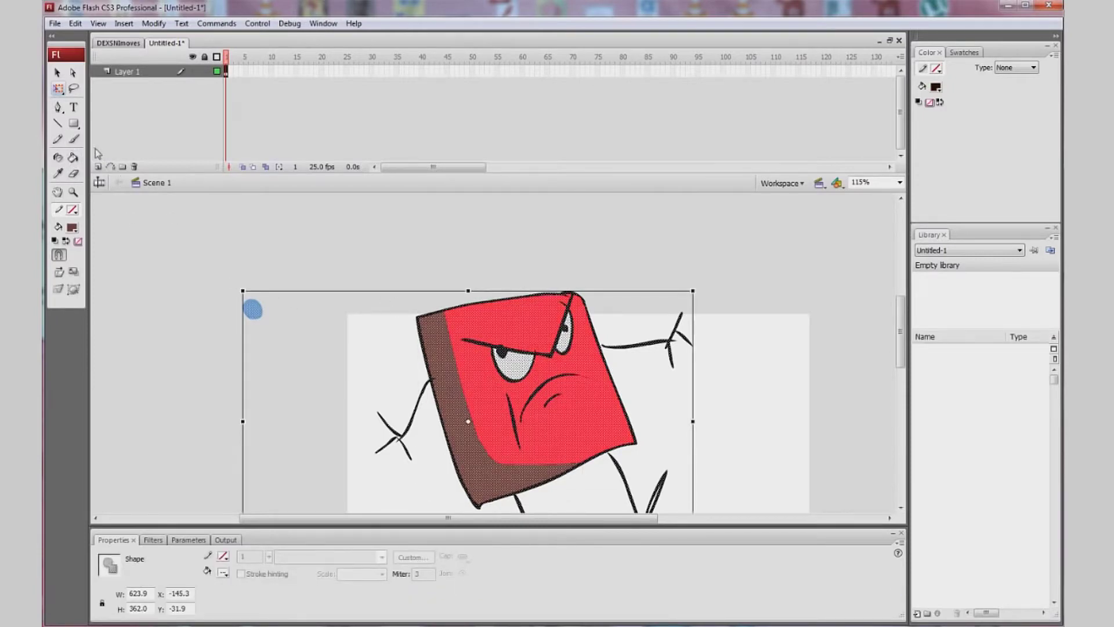
{"action": "key", "text": "ctrl+z"}
{"action": "key", "text": "ctrl+z"}
{"action": "key", "text": "ctrl+z"}
{"action": "key", "text": "ctrl+z"}
Try painting a brown shading line on the red body with the Brush and filling the strip beside it, and undo both
{"action": "left_click", "coordinate": [74, 140]}
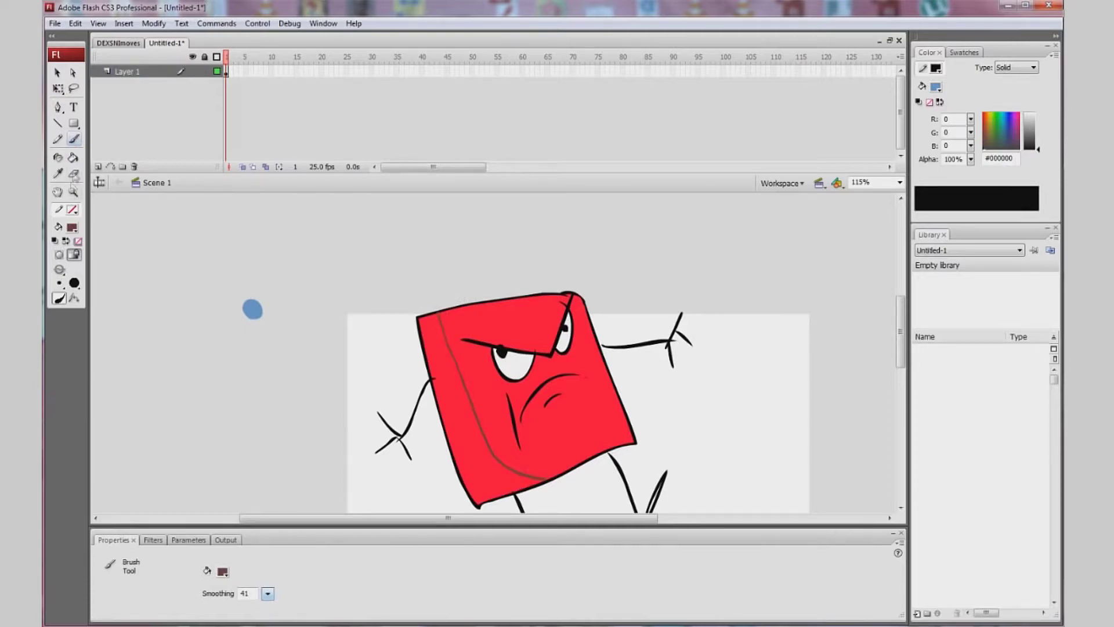
{"action": "left_click", "coordinate": [73, 157]}
{"action": "left_click", "coordinate": [433, 392]}
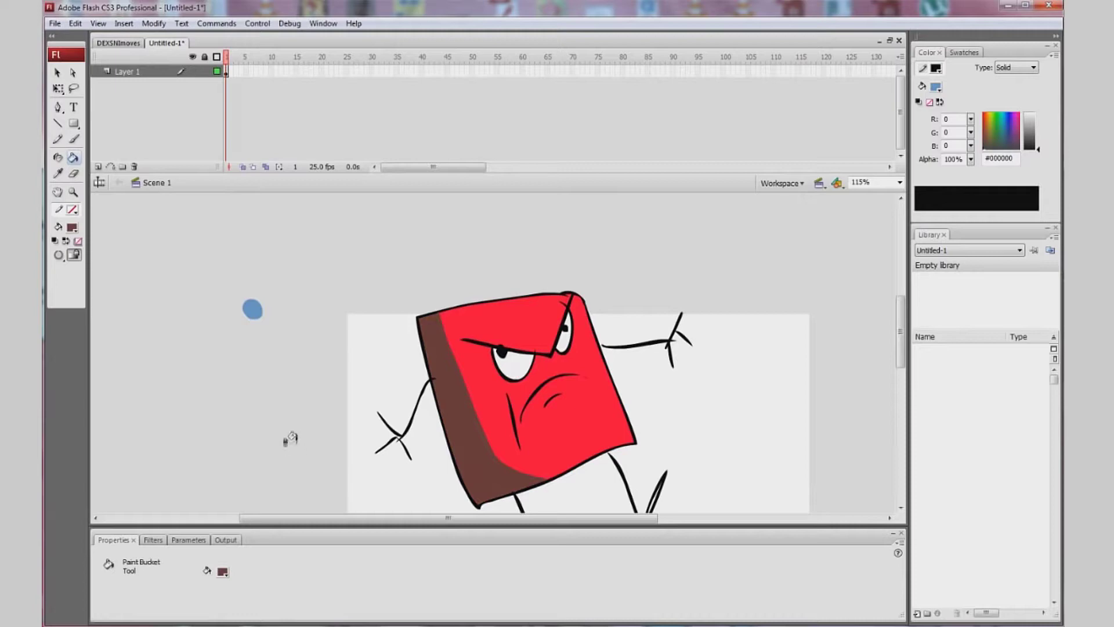
{"action": "left_click", "coordinate": [57, 139]}
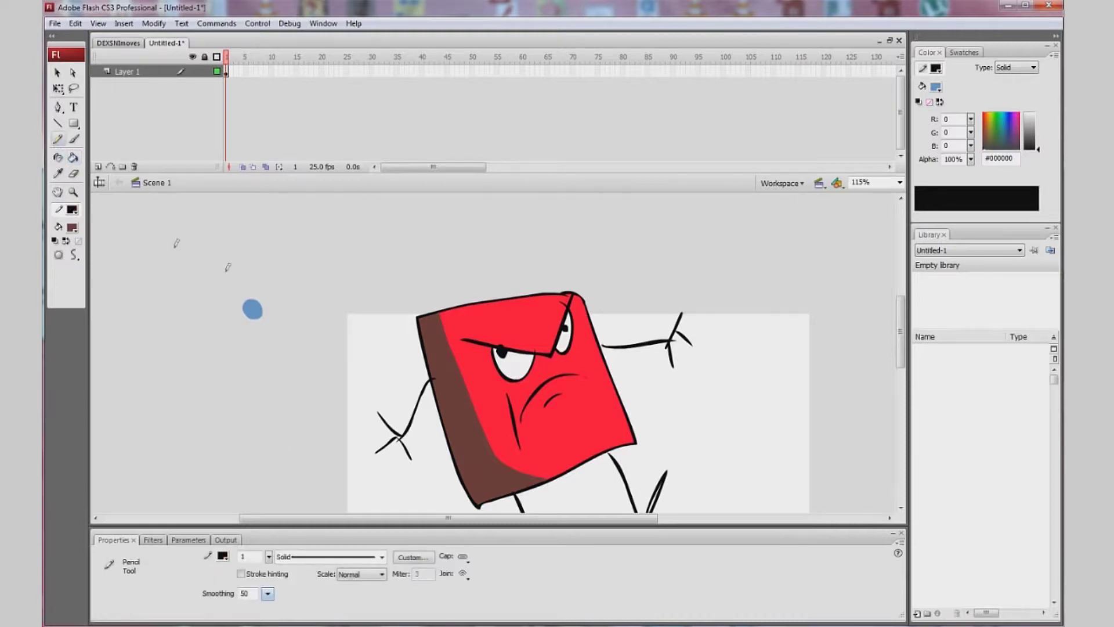
{"action": "key", "text": "ctrl+z"}
{"action": "key", "text": "ctrl+z"}
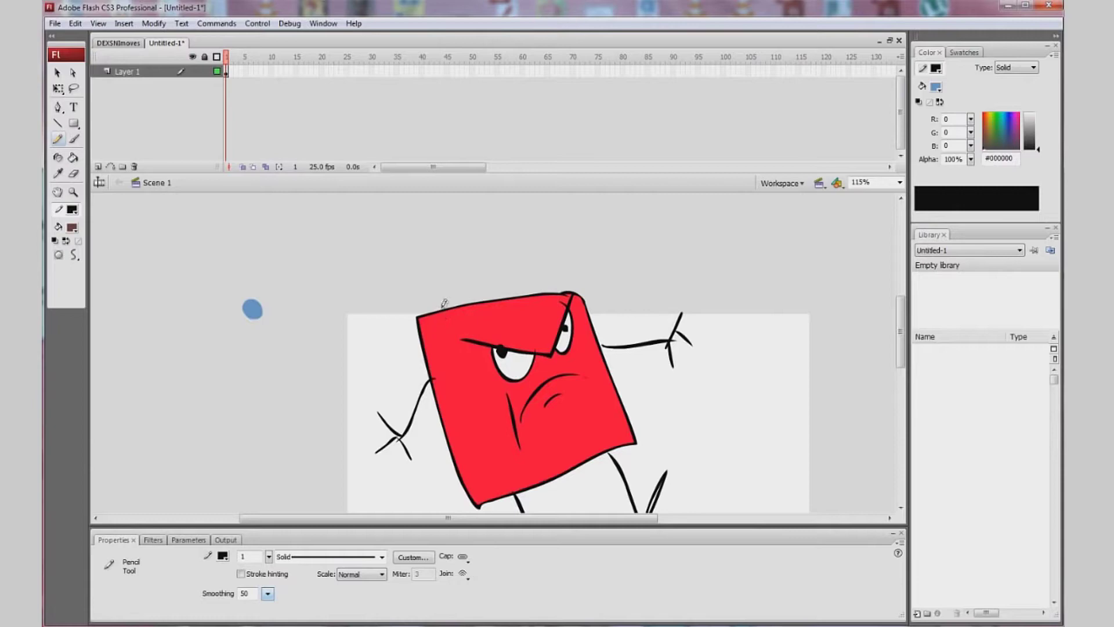
Pencil a thin black shading line down the red body's left side to its lower edge and fill the strip outside it with brown #663333
{"action": "mouse_move", "coordinate": [445, 304]}
{"action": "left_mouse_down"}
{"action": "mouse_move", "coordinate": [498, 448]}
{"action": "mouse_move", "coordinate": [641, 421]}
{"action": "left_mouse_up"}
{"action": "key", "text": "ctrl+z"}
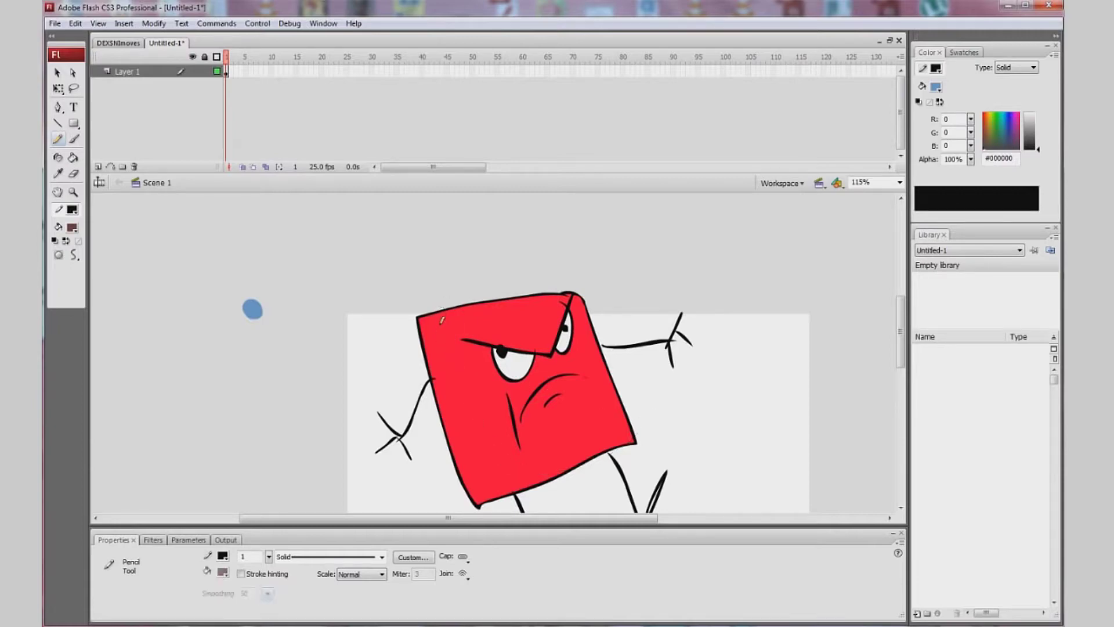
{"action": "left_click_drag", "start_coordinate": [439, 303], "coordinate": [521, 464]}
{"action": "key", "text": "ctrl+z"}
{"action": "mouse_move", "coordinate": [443, 291]}
{"action": "left_mouse_down"}
{"action": "mouse_move", "coordinate": [458, 370]}
{"action": "mouse_move", "coordinate": [589, 464]}
{"action": "left_mouse_up"}
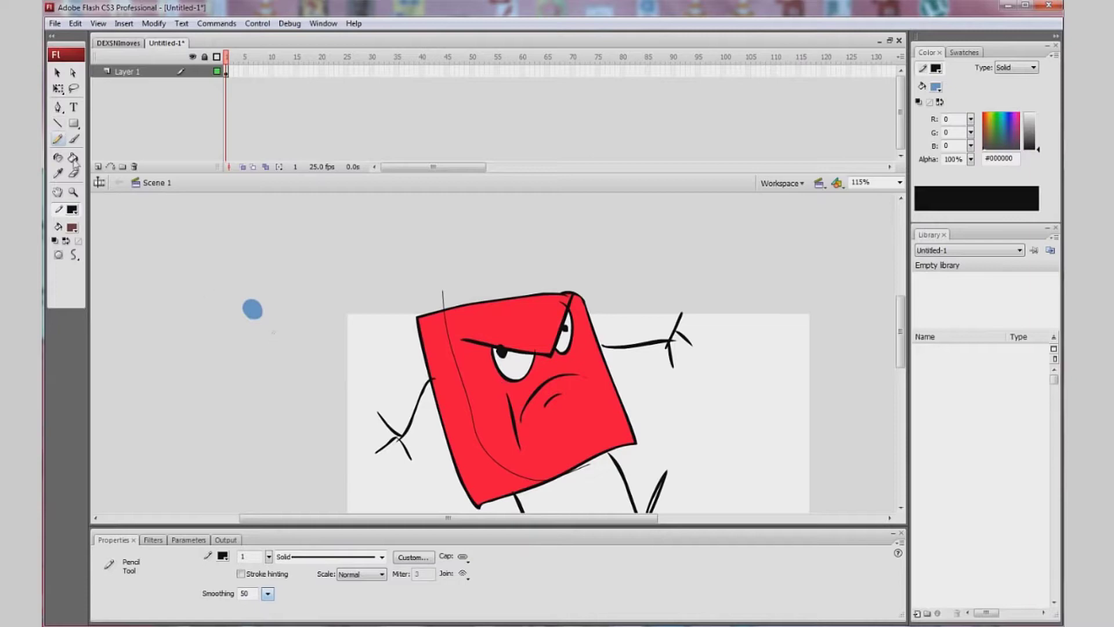
{"action": "left_click", "coordinate": [72, 157]}
{"action": "left_click", "coordinate": [440, 390]}
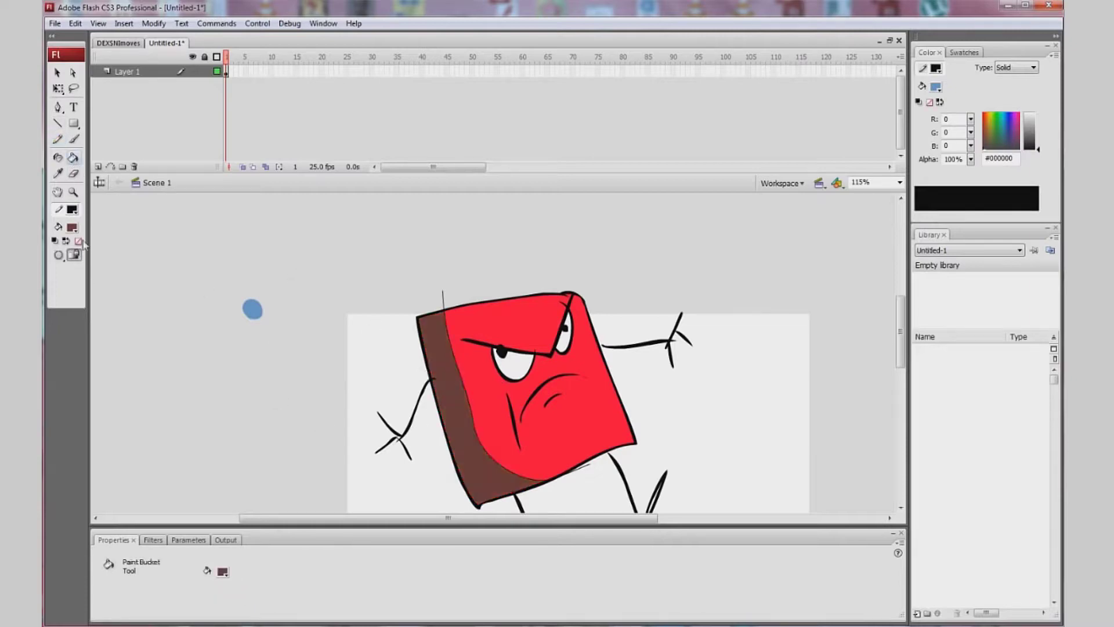
Remove the pencil line from frame 1's artwork by setting the stroke to none, and swap the stroke and fill colours
{"action": "left_click", "coordinate": [78, 241]}
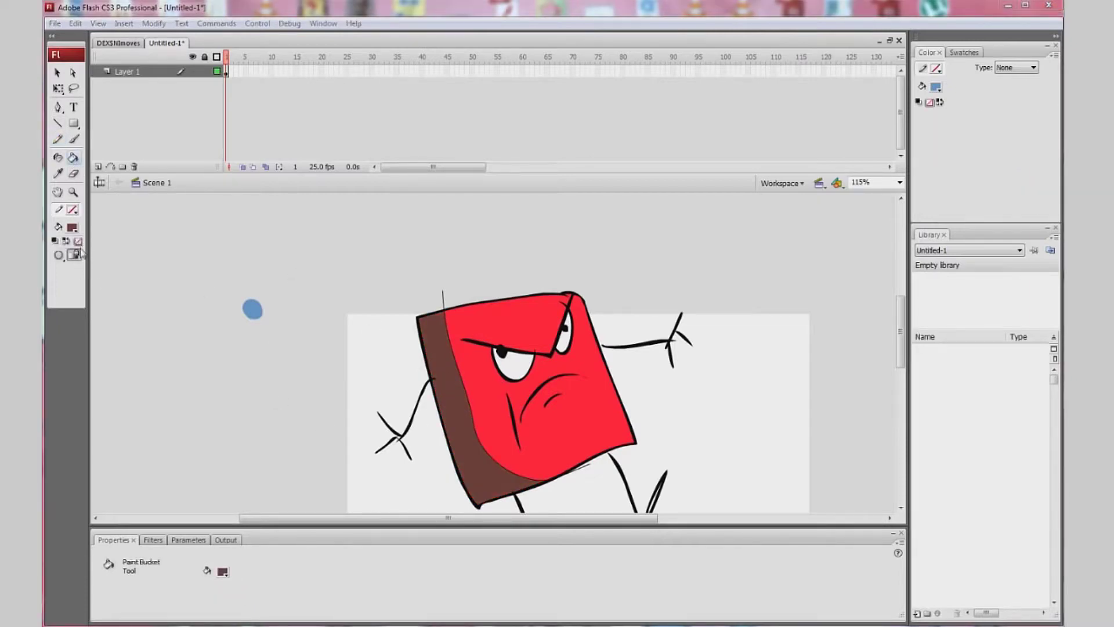
{"action": "left_click", "coordinate": [226, 71]}
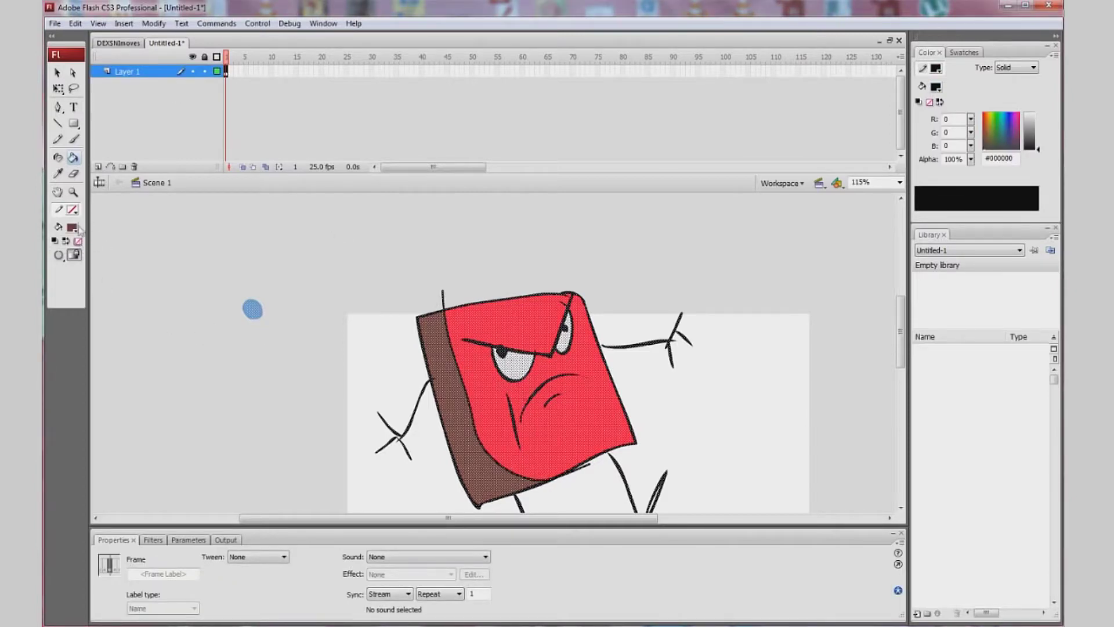
{"action": "left_click", "coordinate": [72, 209]}
{"action": "left_click", "coordinate": [211, 219]}
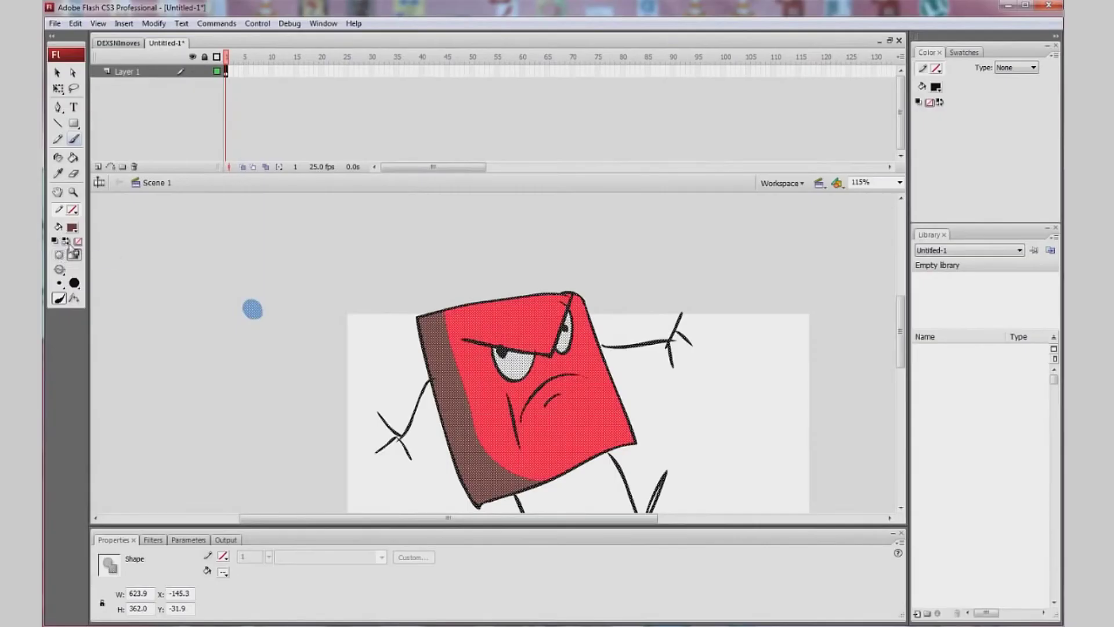
{"action": "left_click", "coordinate": [67, 246]}
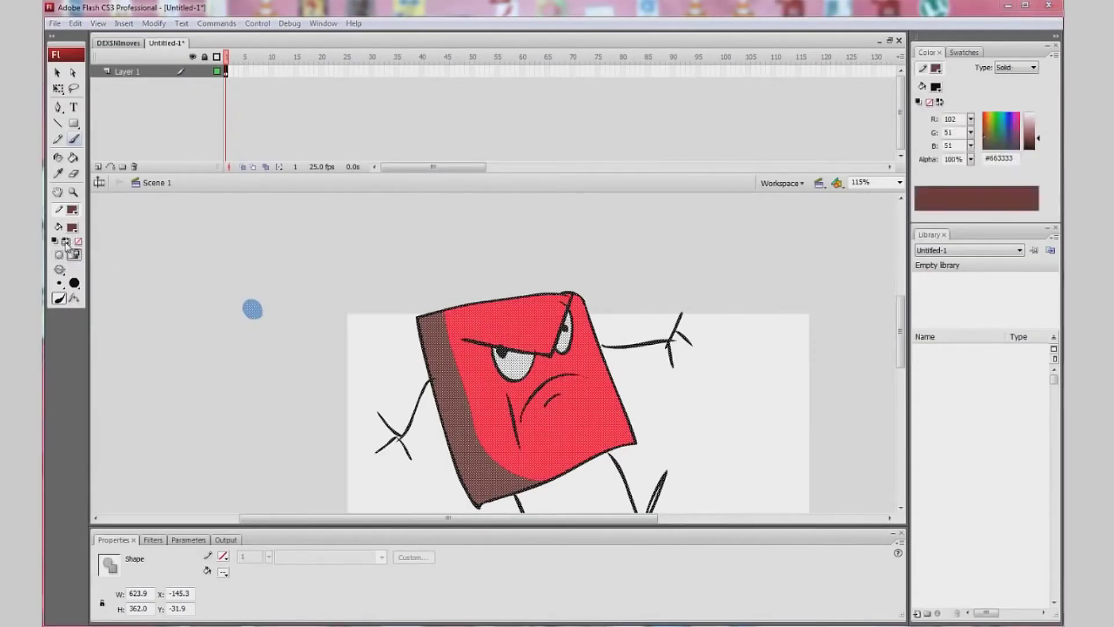
Try swapping the stroke and fill colours of frame 1's selected artwork, and undo the recolouring together with the stroke removal
{"action": "left_click", "coordinate": [65, 243]}
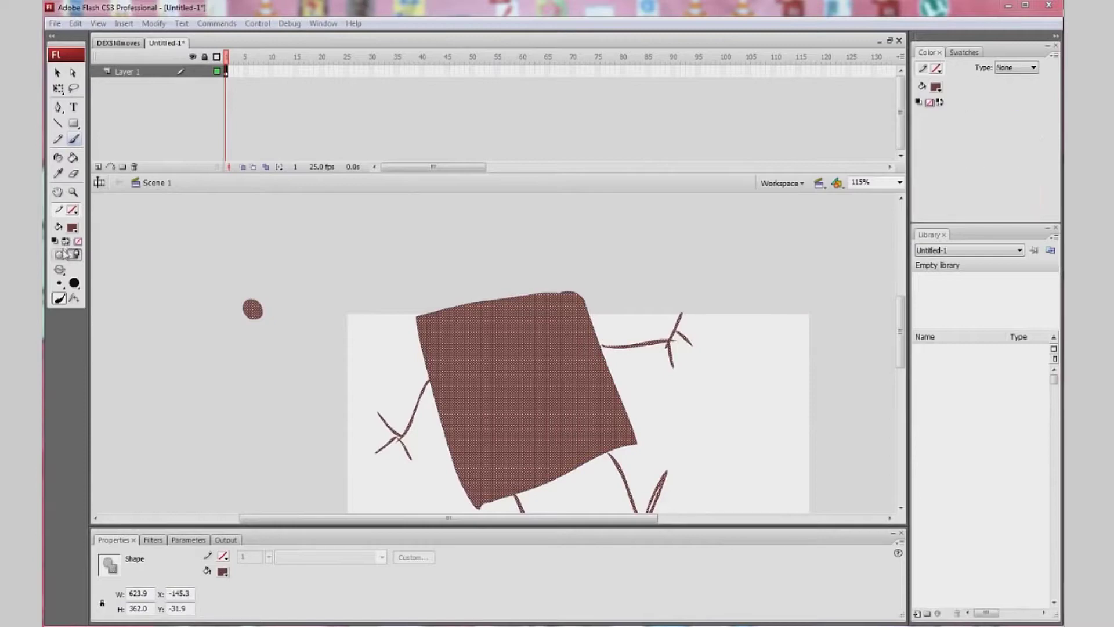
{"action": "left_click", "coordinate": [58, 88]}
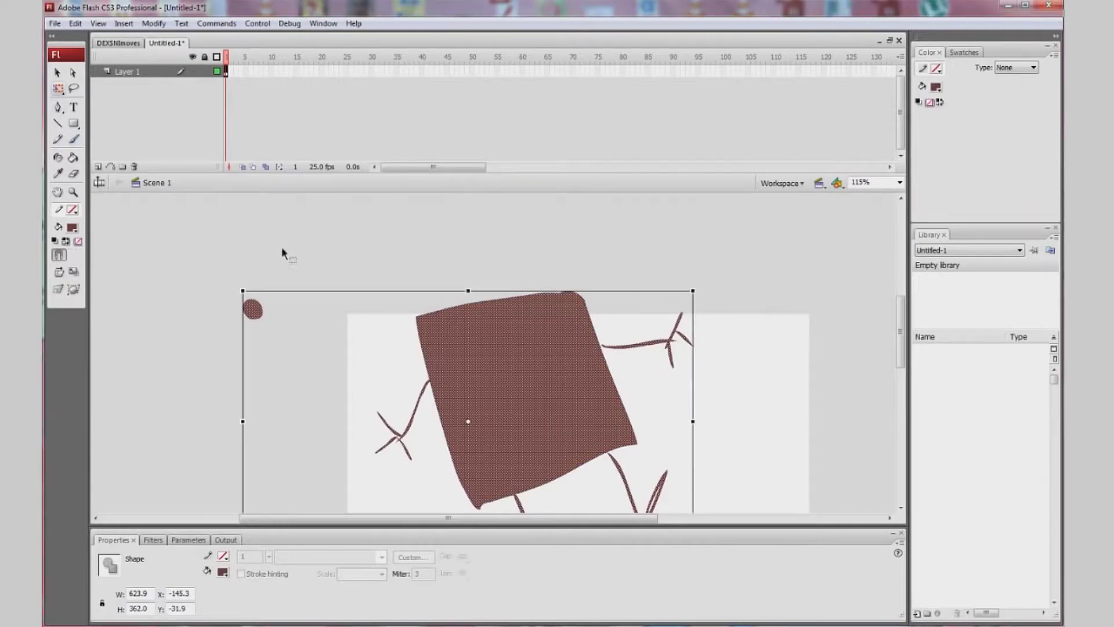
{"action": "key", "text": "ctrl+z"}
{"action": "key", "text": "ctrl+z"}
{"action": "left_click", "coordinate": [256, 253]}
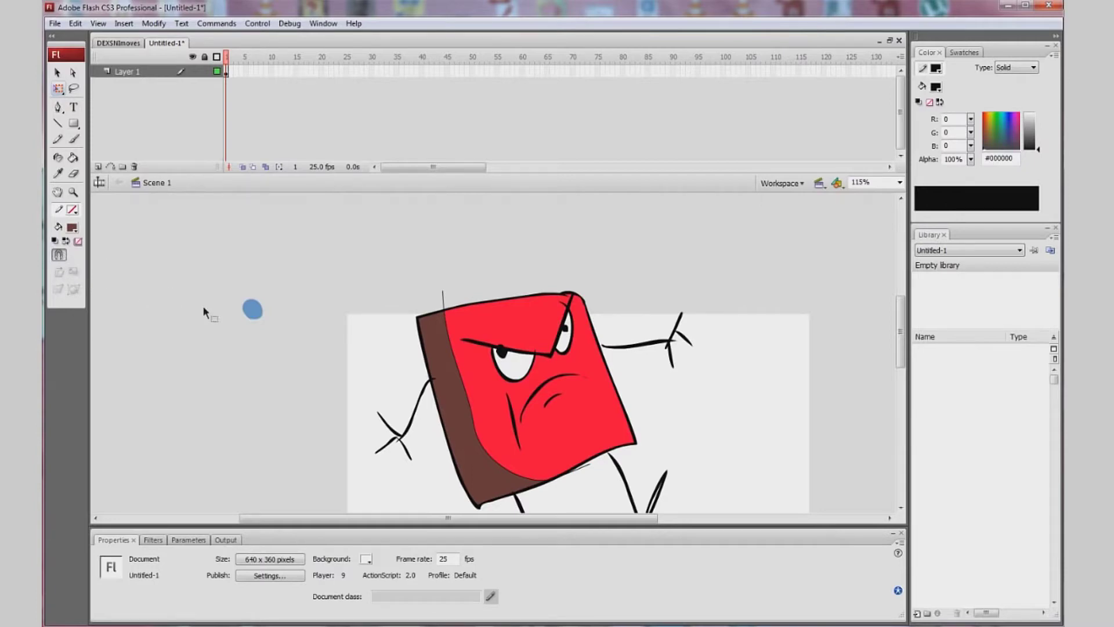
Try selecting the blue dot and the red body with the Free Transform tool in Rotate and Skew mode, and drop the selection
{"action": "left_click_drag", "start_coordinate": [231, 267], "coordinate": [355, 381]}
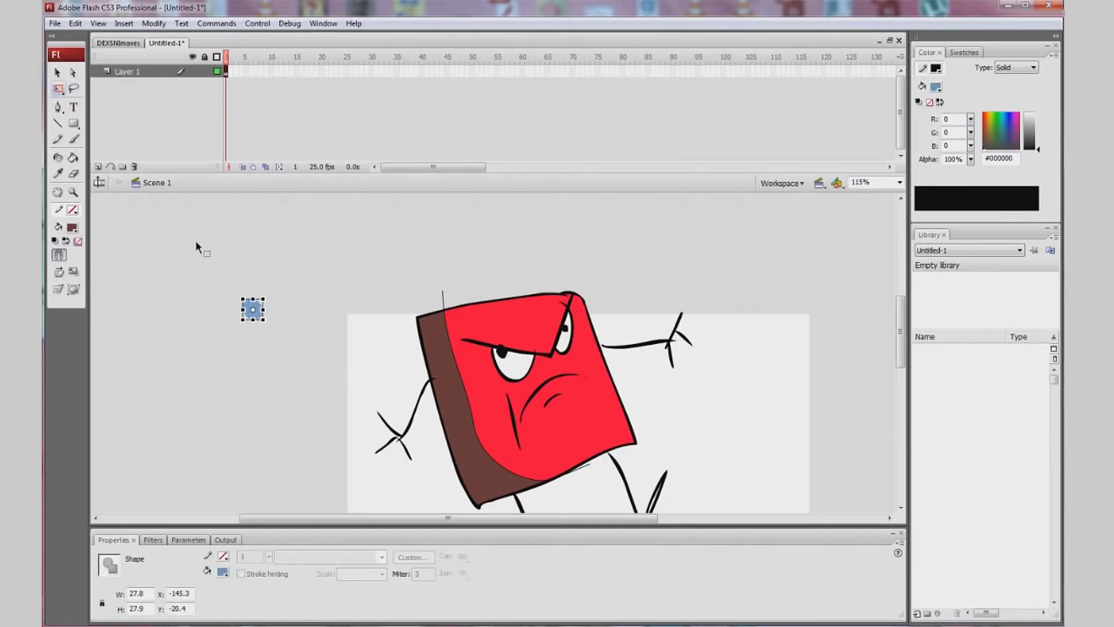
{"action": "left_click", "coordinate": [222, 280]}
{"action": "key", "text": "ctrl+a"}
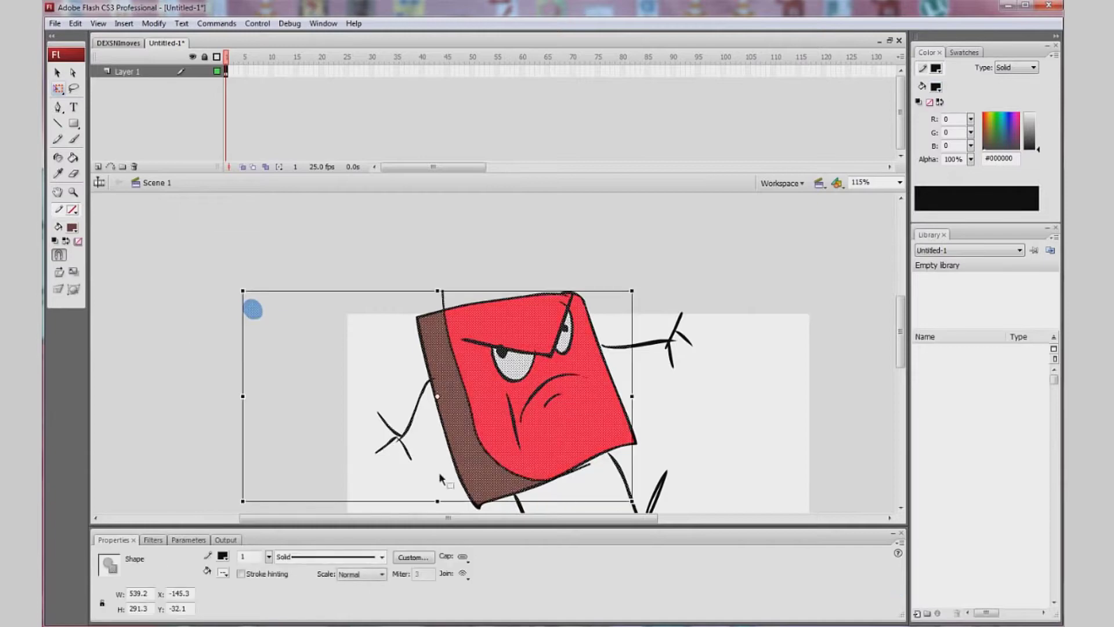
{"action": "left_click", "coordinate": [58, 272]}
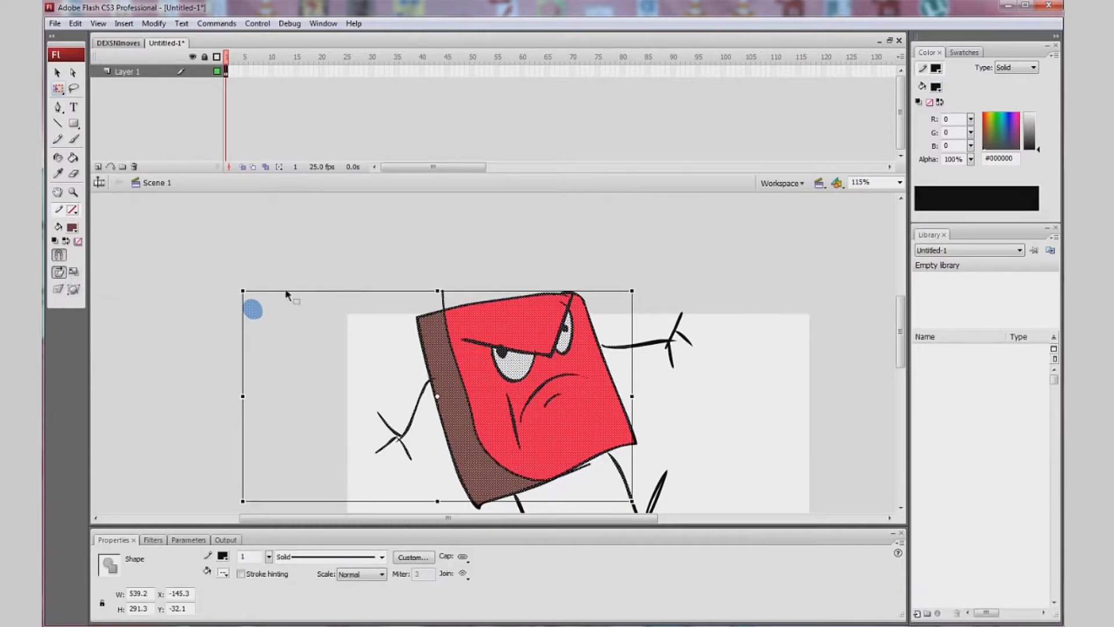
{"action": "left_click", "coordinate": [271, 261]}
{"action": "key", "text": "ctrl+a"}
{"action": "left_click", "coordinate": [73, 157]}
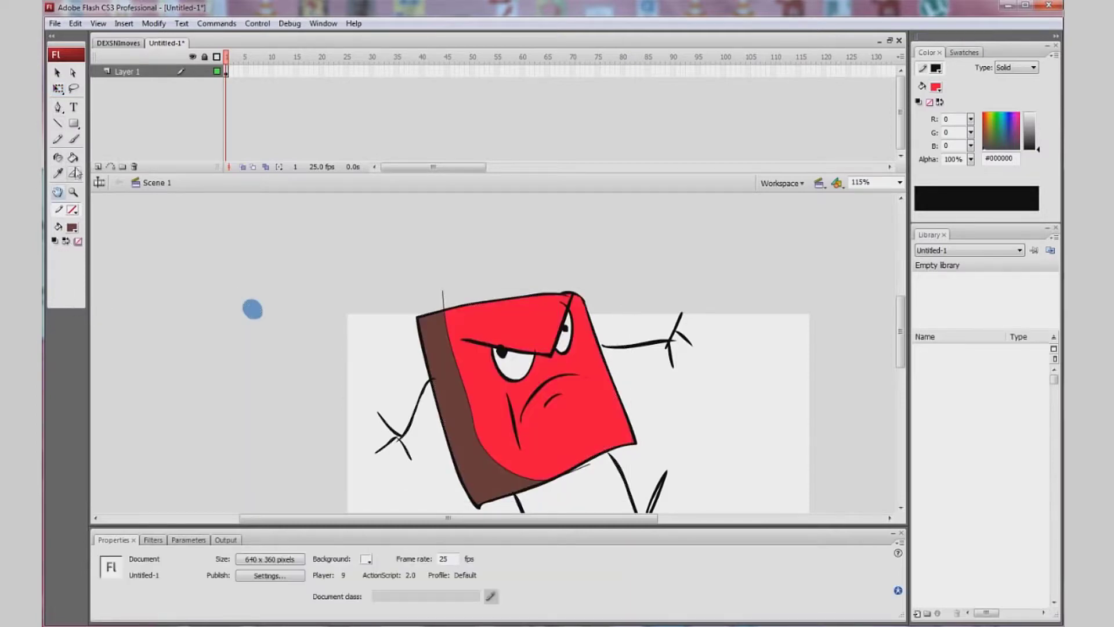
Delete all of the character artwork and the blue dot from frame 1
{"action": "left_click", "coordinate": [73, 139]}
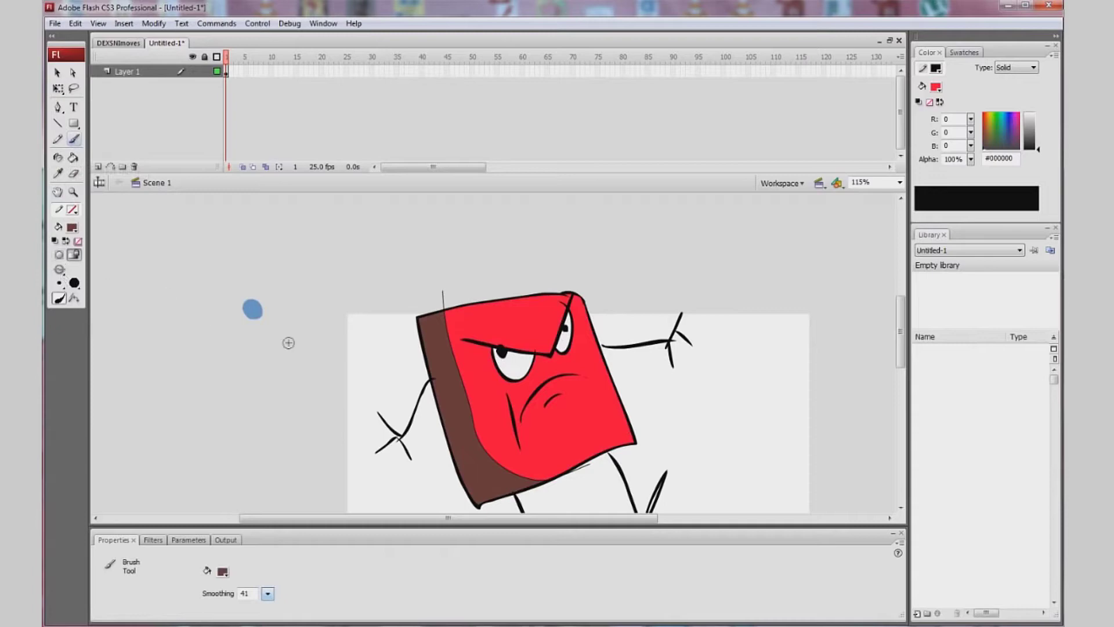
{"action": "key", "text": "q"}
{"action": "left_click_drag", "start_coordinate": [293, 329], "coordinate": [766, 513]}
{"action": "key", "text": "Delete"}
{"action": "left_click_drag", "start_coordinate": [900, 327], "coordinate": [900, 348]}
Choose the Brush with the second-smallest size and set the stage zoom to 100%
{"action": "left_click", "coordinate": [74, 140]}
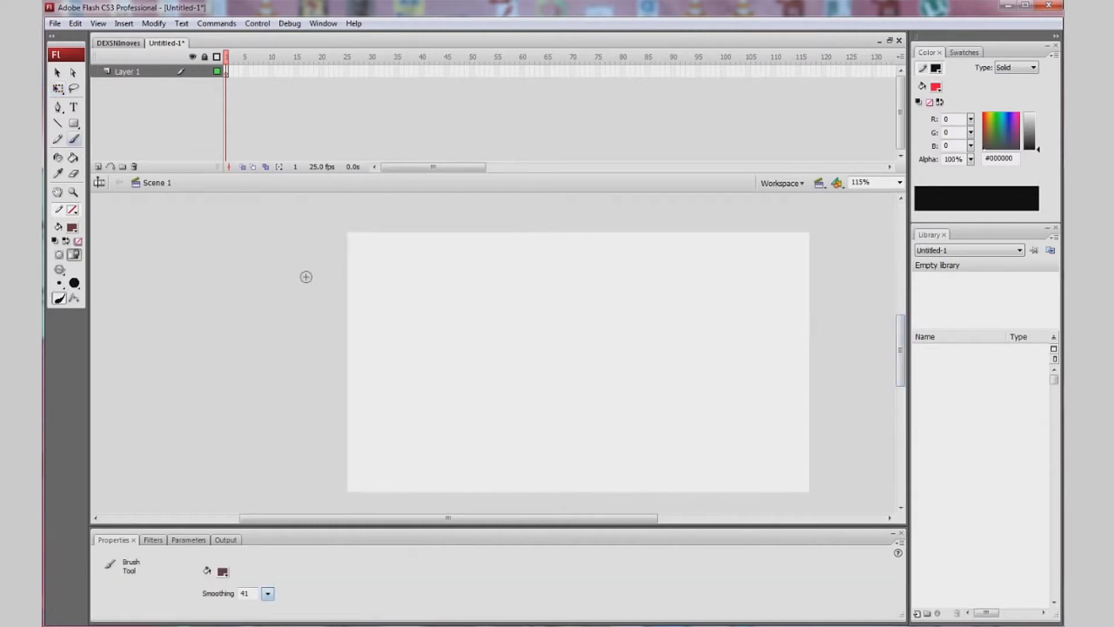
{"action": "left_click", "coordinate": [75, 283]}
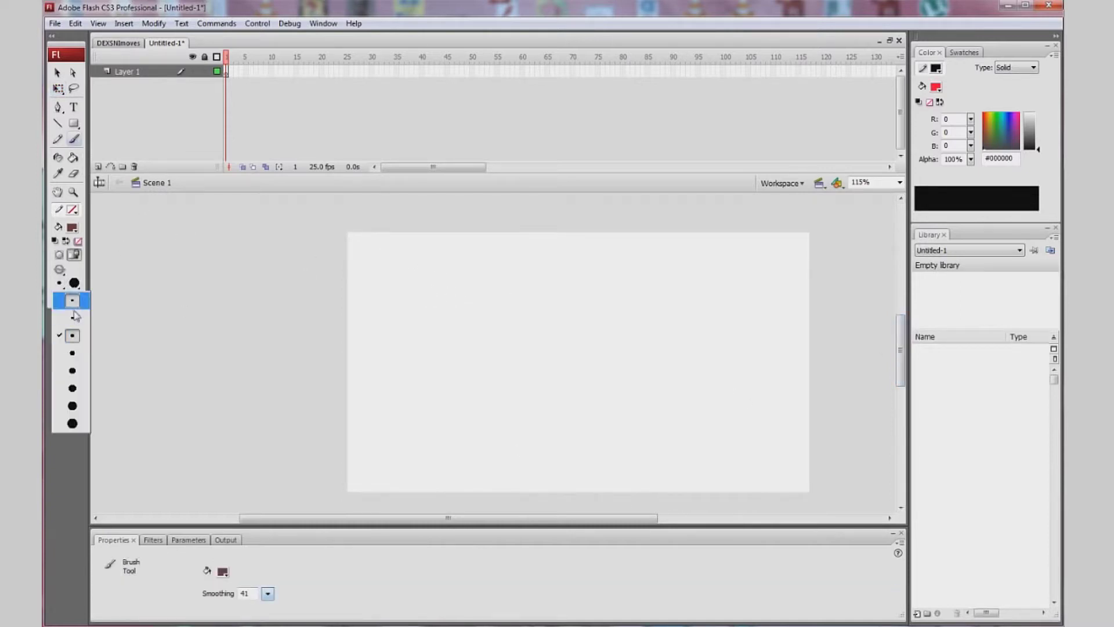
{"action": "left_click", "coordinate": [74, 318]}
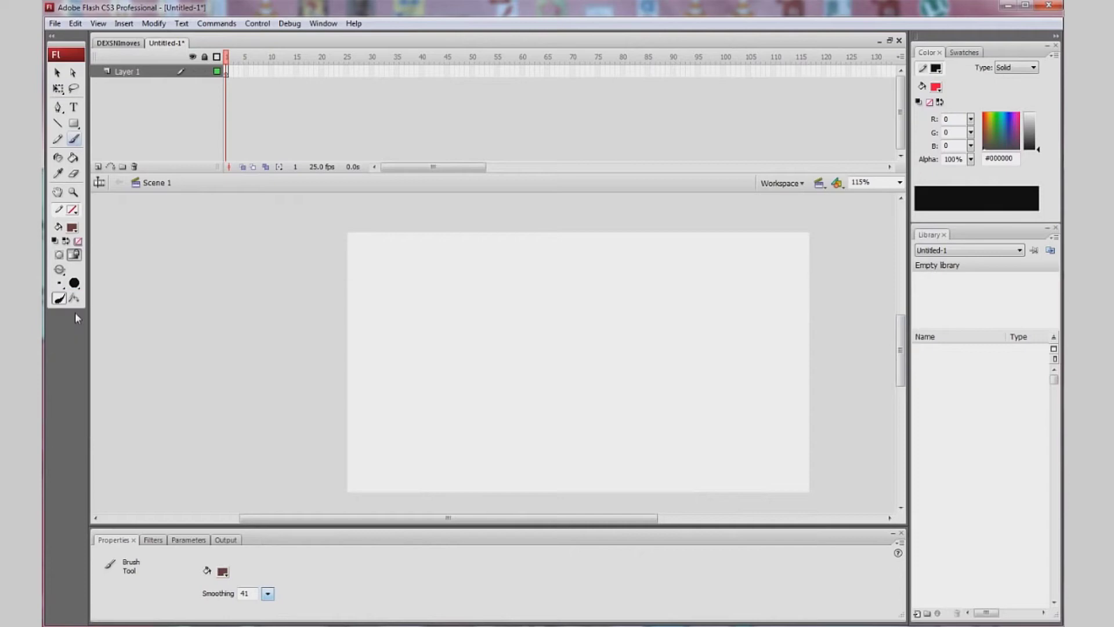
{"action": "left_click", "coordinate": [861, 182]}
{"action": "type", "text": "100"}
{"action": "key", "text": "Return"}
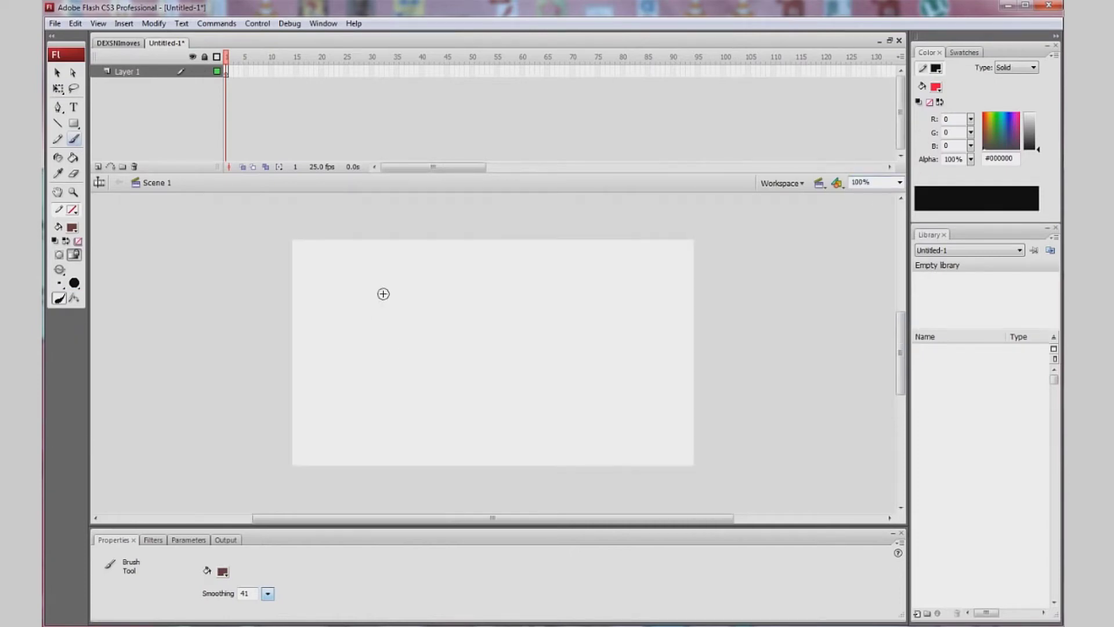
Try brushing a rough circular head with jaw lines in the stage's upper left area, and undo all the strokes
{"action": "mouse_move", "coordinate": [412, 283]}
{"action": "left_mouse_down"}
{"action": "mouse_move", "coordinate": [439, 323]}
{"action": "mouse_move", "coordinate": [422, 397]}
{"action": "mouse_move", "coordinate": [400, 404]}
{"action": "mouse_move", "coordinate": [352, 354]}
{"action": "left_mouse_up"}
{"action": "key", "text": "ctrl+z"}
{"action": "key", "text": "ctrl+z"}
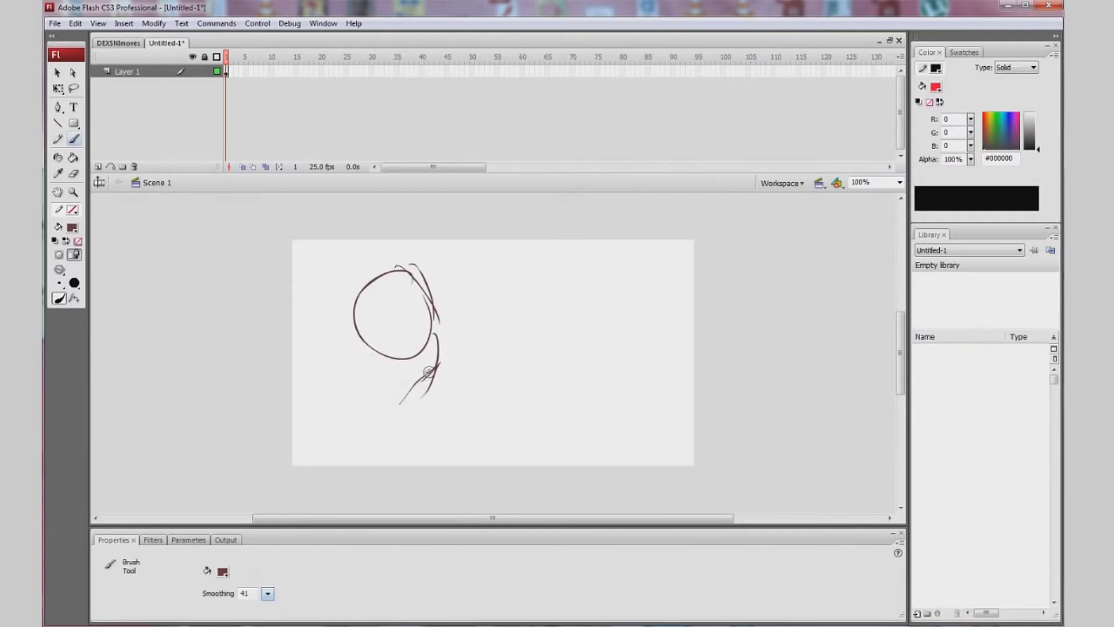
{"action": "mouse_move", "coordinate": [428, 371]}
{"action": "left_mouse_down"}
{"action": "mouse_move", "coordinate": [386, 382]}
{"action": "mouse_move", "coordinate": [343, 338]}
{"action": "left_mouse_up"}
{"action": "key", "text": "ctrl+z"}
{"action": "key", "text": "ctrl+z"}
{"action": "key", "text": "ctrl+z"}
{"action": "key", "text": "ctrl+z"}
{"action": "key", "text": "ctrl+z"}
{"action": "key", "text": "ctrl+z"}
{"action": "key", "text": "ctrl+z"}
{"action": "key", "text": "ctrl+z"}
{"action": "key", "text": "ctrl+z"}
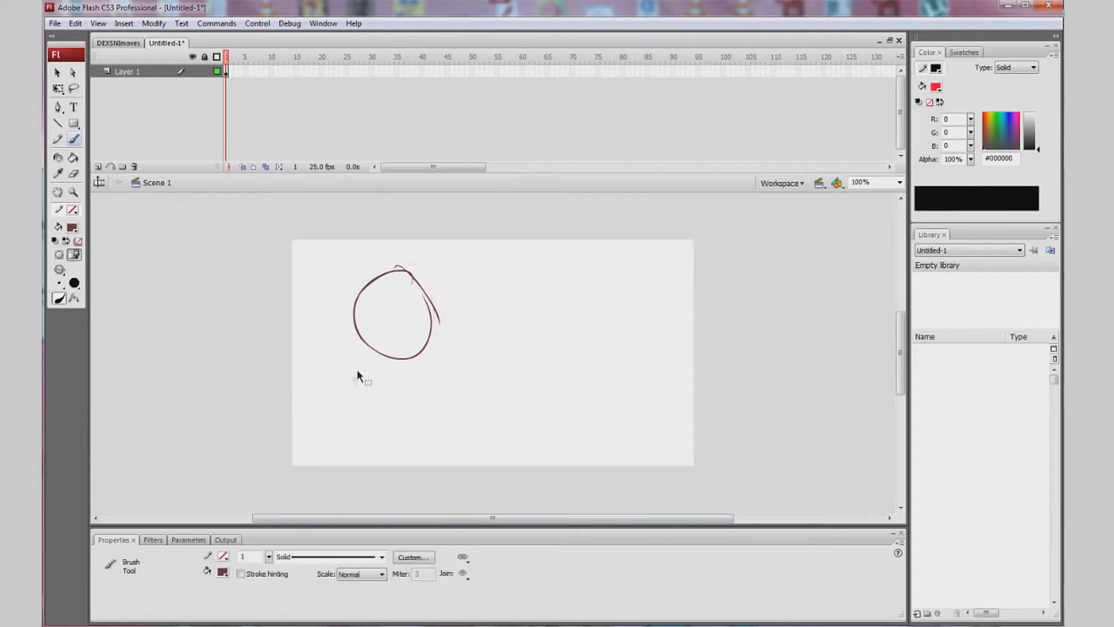
Set the Brush smoothing to 26 and its size to the smallest, and sketch a rough brown head with jaw, ear and neck
{"action": "left_click_drag", "start_coordinate": [270, 596], "coordinate": [270, 604]}
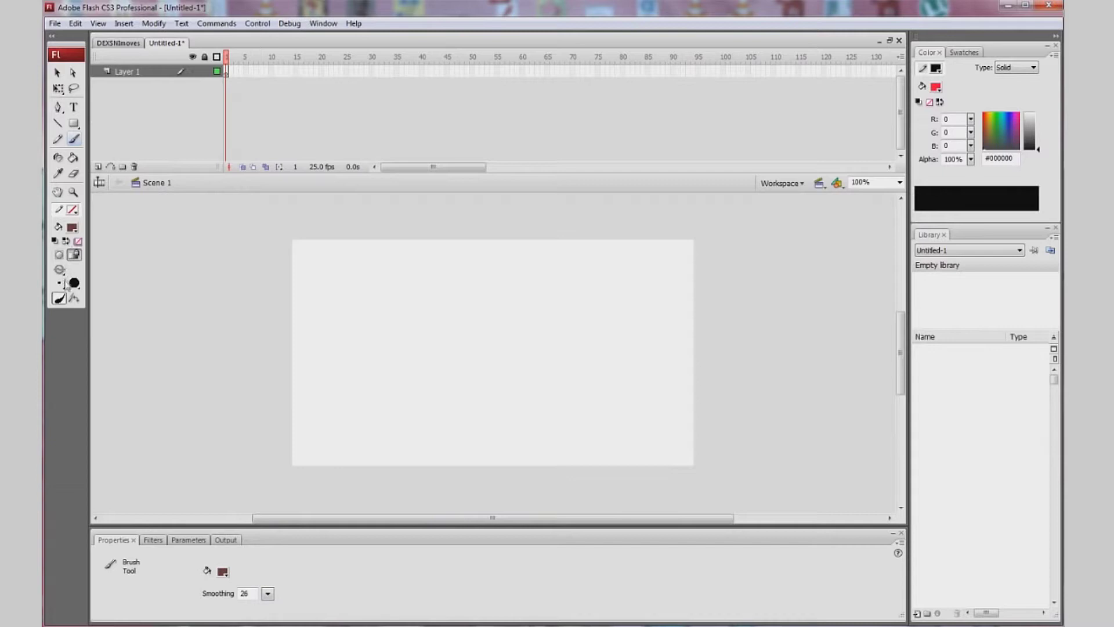
{"action": "left_click", "coordinate": [63, 284]}
{"action": "left_click", "coordinate": [73, 301]}
{"action": "mouse_move", "coordinate": [428, 279]}
{"action": "left_mouse_down"}
{"action": "mouse_move", "coordinate": [386, 273]}
{"action": "mouse_move", "coordinate": [401, 250]}
{"action": "mouse_move", "coordinate": [379, 345]}
{"action": "left_mouse_up"}
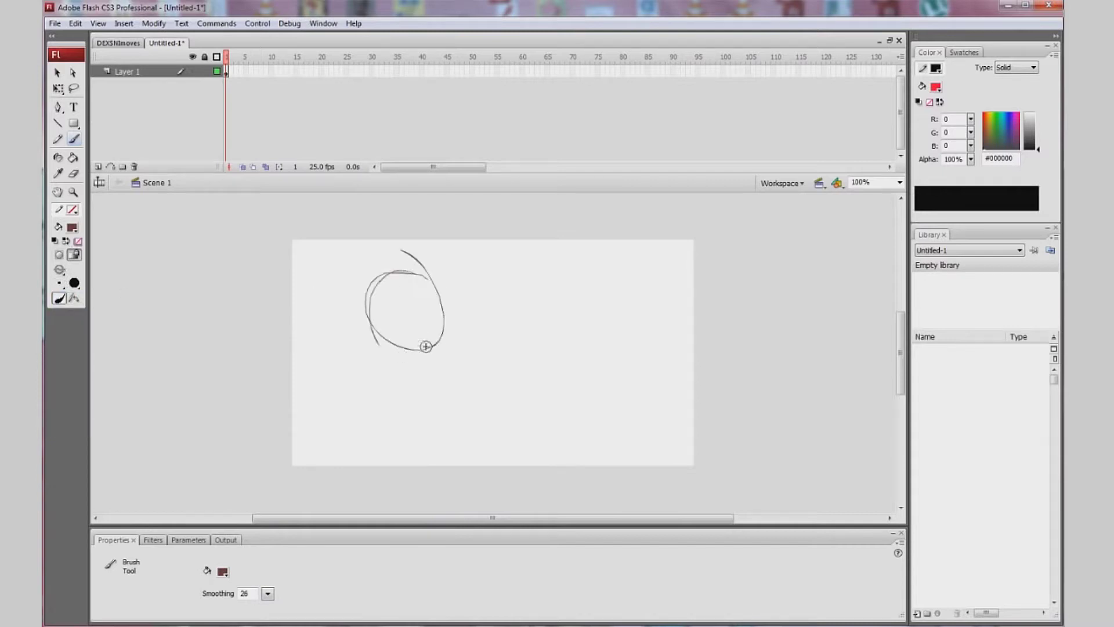
{"action": "mouse_move", "coordinate": [444, 316]}
{"action": "left_mouse_down"}
{"action": "mouse_move", "coordinate": [447, 343]}
{"action": "mouse_move", "coordinate": [423, 370]}
{"action": "mouse_move", "coordinate": [374, 344]}
{"action": "left_mouse_up"}
{"action": "mouse_move", "coordinate": [411, 302]}
{"action": "left_mouse_down"}
{"action": "mouse_move", "coordinate": [432, 363]}
{"action": "mouse_move", "coordinate": [415, 406]}
{"action": "mouse_move", "coordinate": [402, 396]}
{"action": "mouse_move", "coordinate": [435, 384]}
{"action": "left_mouse_up"}
{"action": "key", "text": "ctrl+z"}
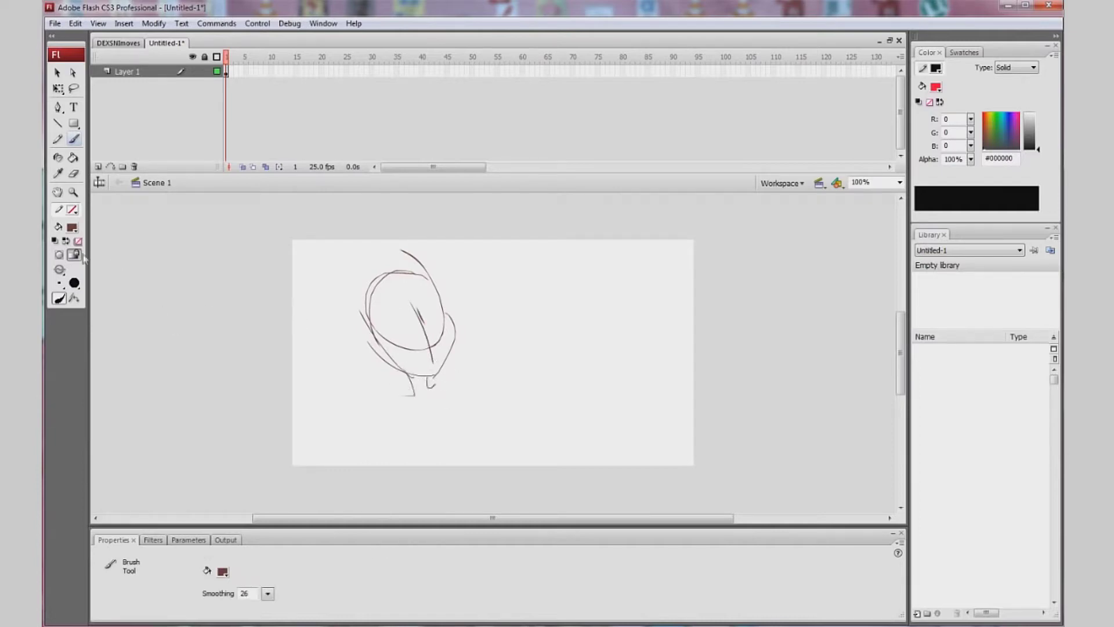
Set the Brush to the third-smallest size
{"action": "left_click", "coordinate": [74, 283]}
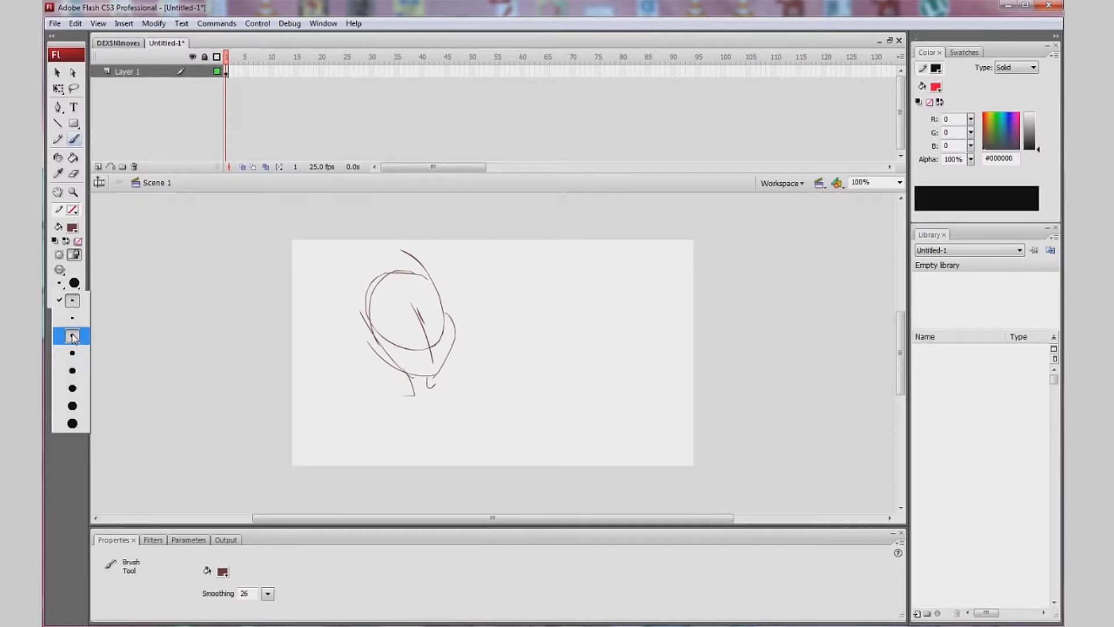
{"action": "left_click", "coordinate": [72, 336]}
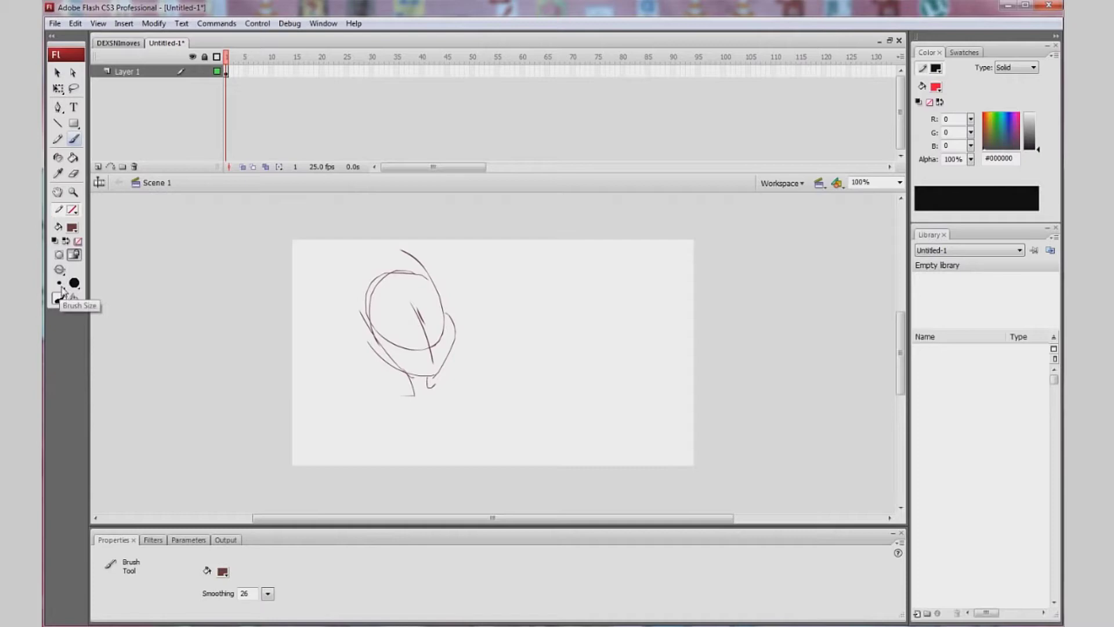
{"action": "left_click", "coordinate": [62, 289]}
{"action": "left_click", "coordinate": [71, 336]}
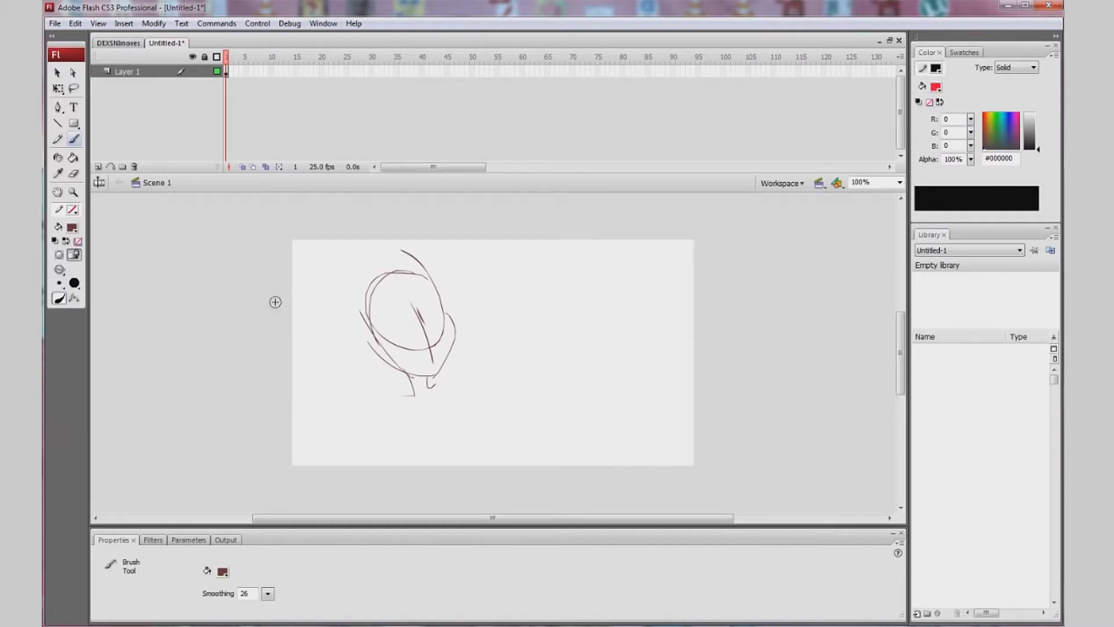
At 300% zoom on the head sketch, set the Brush fill to black and its smoothing to 41
{"action": "key", "text": "z"}
{"action": "left_click", "coordinate": [451, 311]}
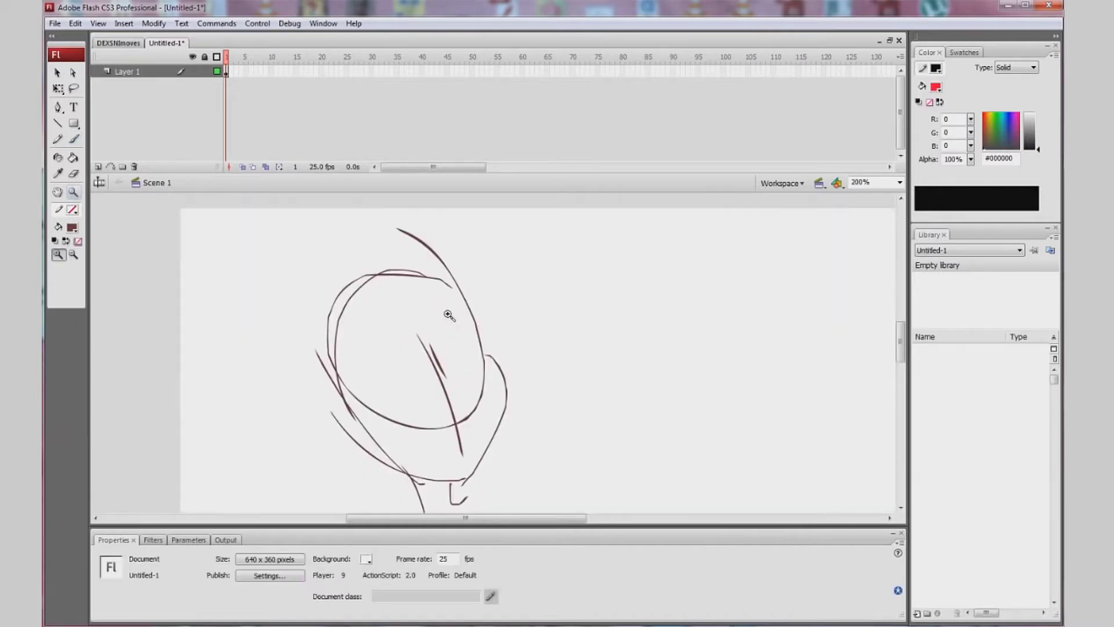
{"action": "left_click", "coordinate": [74, 139]}
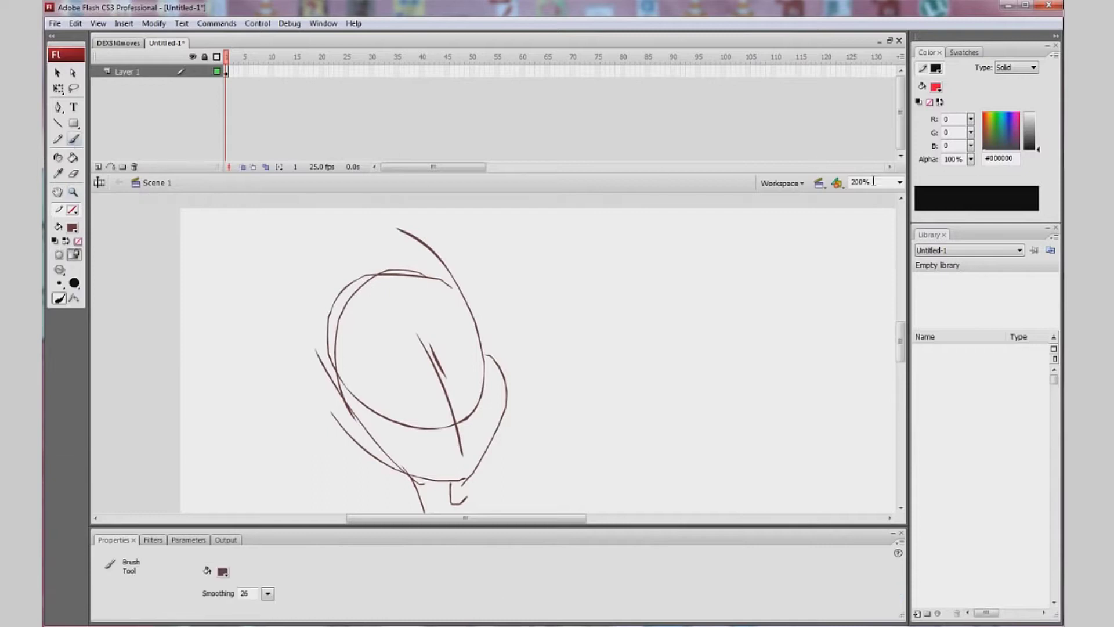
{"action": "left_click", "coordinate": [863, 182]}
{"action": "type", "text": "300"}
{"action": "key", "text": "Return"}
{"action": "scroll", "coordinate": [879, 332], "scroll_direction": "down", "scroll_amount": 3}
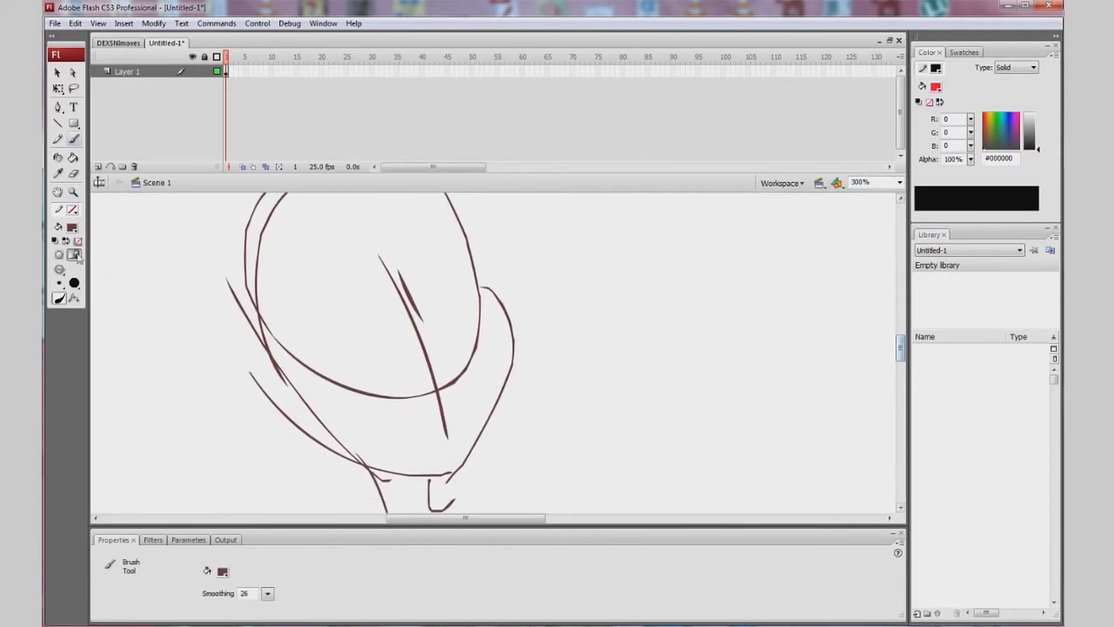
{"action": "left_click", "coordinate": [72, 227]}
{"action": "left_click", "coordinate": [59, 258]}
{"action": "mouse_move", "coordinate": [447, 204]}
{"action": "left_mouse_down"}
{"action": "mouse_move", "coordinate": [500, 311]}
{"action": "mouse_move", "coordinate": [441, 476]}
{"action": "mouse_move", "coordinate": [318, 448]}
{"action": "left_mouse_up"}
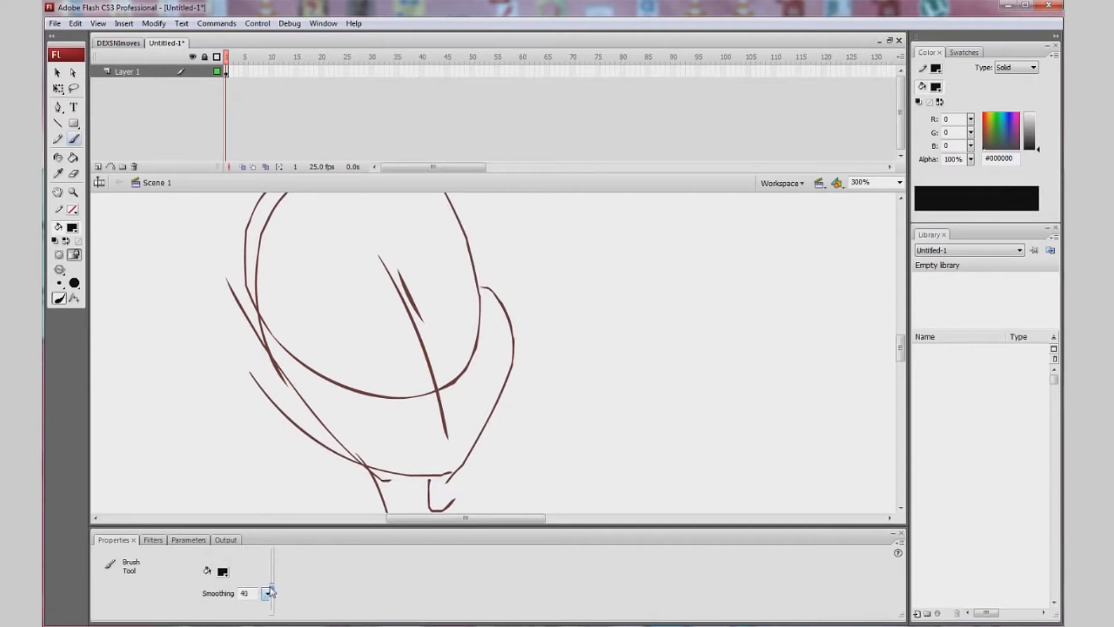
{"action": "left_click_drag", "start_coordinate": [271, 592], "coordinate": [272, 589]}
Ink black brush outlines over the head sketch along the face's right side, the chin and the left jaw and ear
{"action": "mouse_move", "coordinate": [454, 216]}
{"action": "left_mouse_down"}
{"action": "mouse_move", "coordinate": [513, 338]}
{"action": "mouse_move", "coordinate": [506, 430]}
{"action": "left_mouse_up"}
{"action": "left_click_drag", "start_coordinate": [506, 429], "coordinate": [455, 485]}
{"action": "mouse_move", "coordinate": [455, 212]}
{"action": "left_mouse_down"}
{"action": "mouse_move", "coordinate": [503, 312]}
{"action": "mouse_move", "coordinate": [450, 459]}
{"action": "mouse_move", "coordinate": [287, 415]}
{"action": "left_mouse_up"}
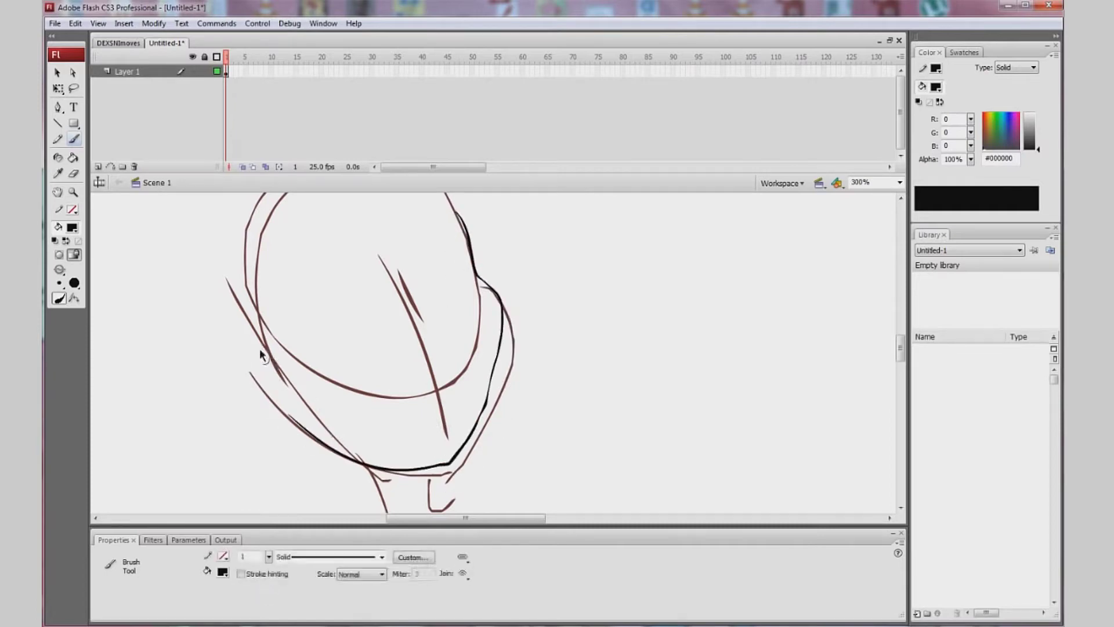
{"action": "left_click_drag", "start_coordinate": [261, 342], "coordinate": [311, 441]}
{"action": "left_click_drag", "start_coordinate": [276, 359], "coordinate": [248, 290]}
{"action": "double_click", "coordinate": [73, 192]}
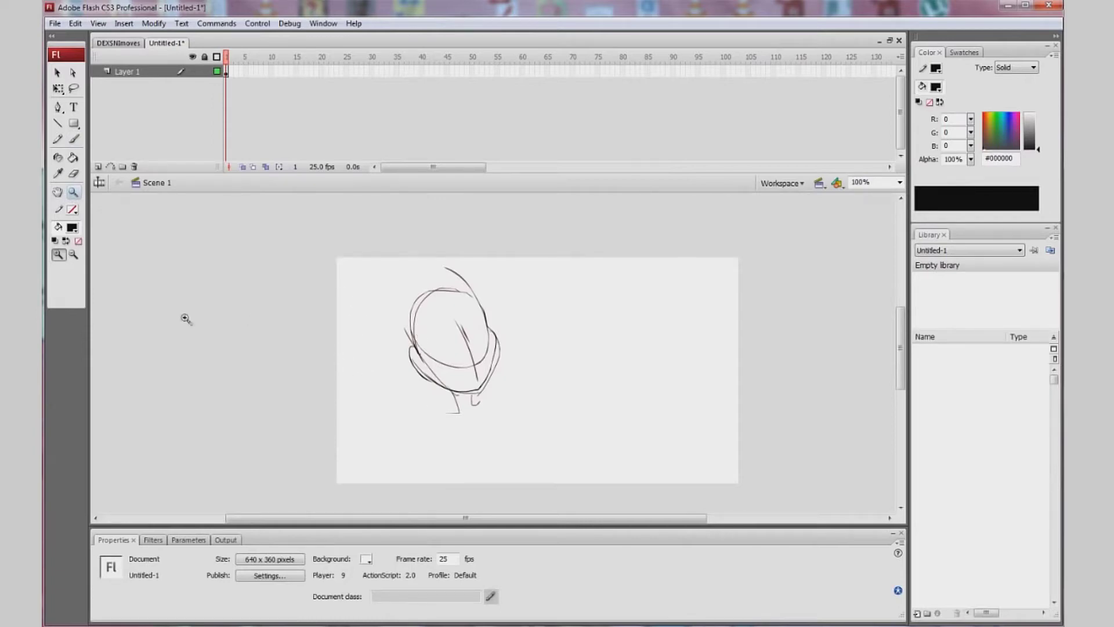
{"action": "left_click", "coordinate": [486, 321]}
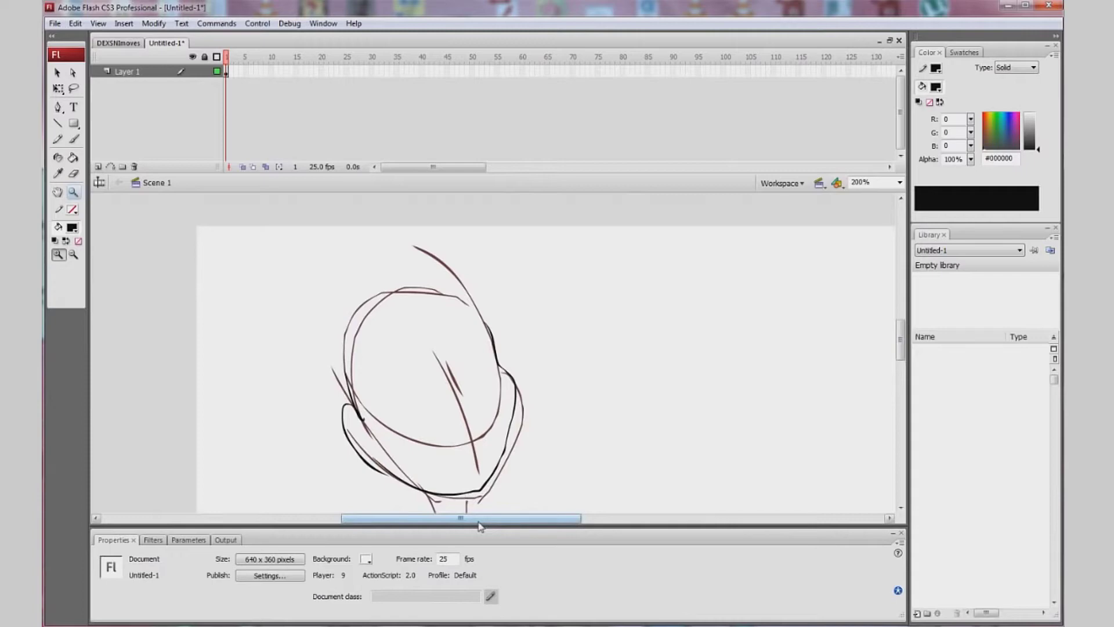
Undo the last ink strokes and delete the whole head sketch from frame 1
{"action": "key", "text": "ctrl+z"}
{"action": "key", "text": "ctrl+z"}
{"action": "left_click", "coordinate": [227, 73]}
{"action": "key", "text": "Delete"}
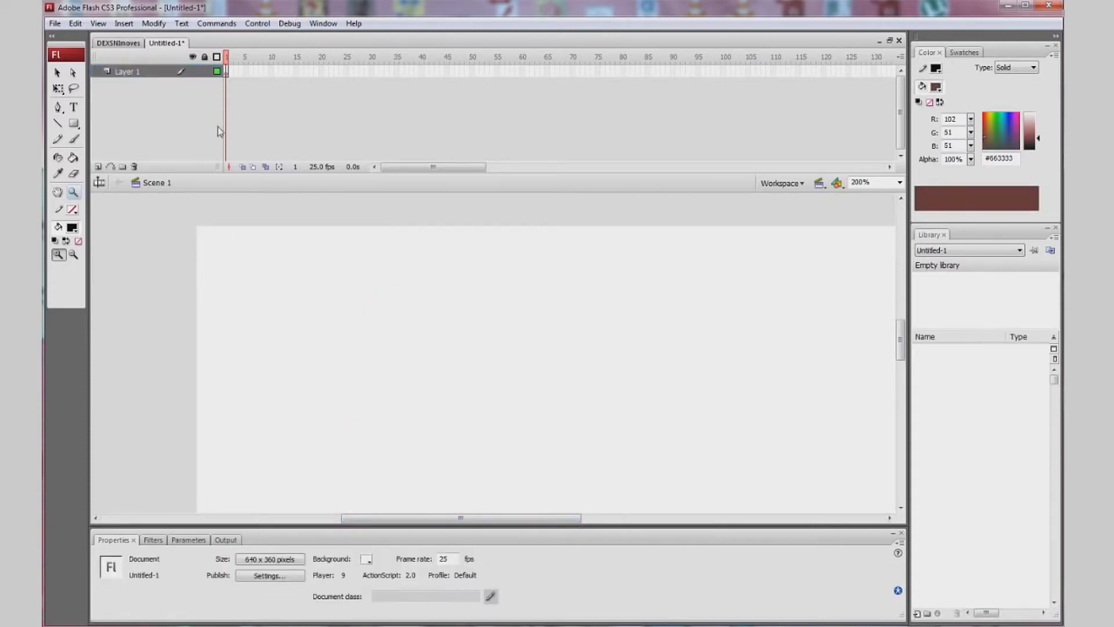
Try black zigzag brush strokes with the Use Pressure option off and on for comparison, and undo them all
{"action": "left_click", "coordinate": [74, 139]}
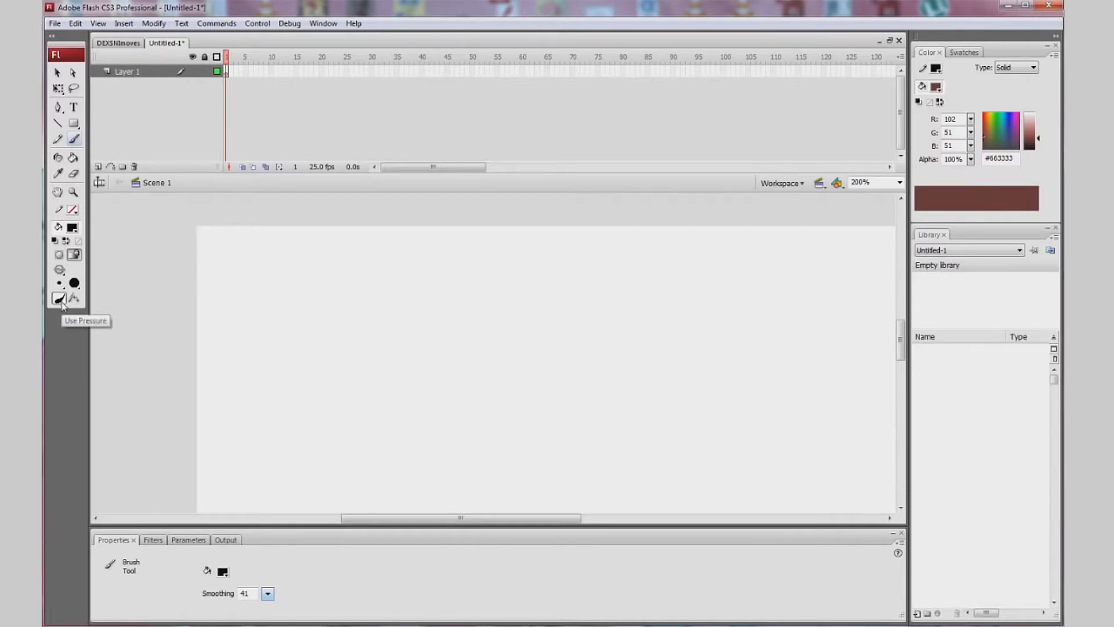
{"action": "mouse_move", "coordinate": [257, 327]}
{"action": "left_mouse_down"}
{"action": "mouse_move", "coordinate": [338, 373]}
{"action": "mouse_move", "coordinate": [540, 440]}
{"action": "left_mouse_up"}
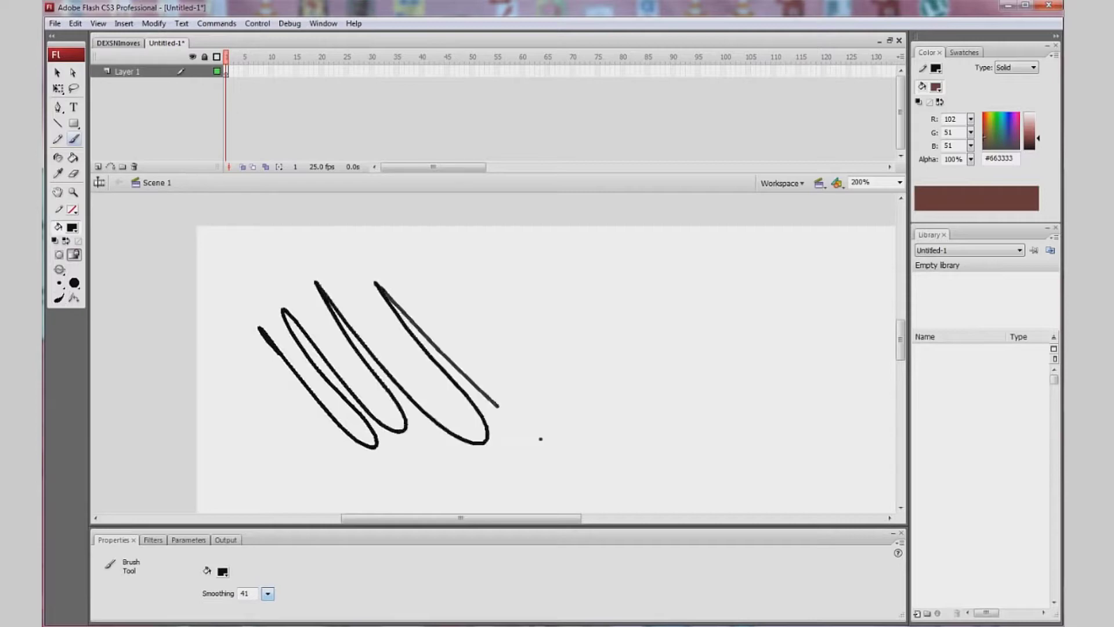
{"action": "left_click_drag", "start_coordinate": [413, 258], "coordinate": [529, 400]}
{"action": "left_click_drag", "start_coordinate": [426, 265], "coordinate": [509, 354]}
{"action": "left_click", "coordinate": [60, 299]}
{"action": "mouse_move", "coordinate": [472, 260]}
{"action": "left_mouse_down"}
{"action": "mouse_move", "coordinate": [589, 367]}
{"action": "mouse_move", "coordinate": [610, 363]}
{"action": "mouse_move", "coordinate": [622, 338]}
{"action": "mouse_move", "coordinate": [641, 360]}
{"action": "mouse_move", "coordinate": [577, 415]}
{"action": "mouse_move", "coordinate": [590, 433]}
{"action": "mouse_move", "coordinate": [676, 434]}
{"action": "mouse_move", "coordinate": [704, 381]}
{"action": "mouse_move", "coordinate": [619, 280]}
{"action": "mouse_move", "coordinate": [698, 332]}
{"action": "mouse_move", "coordinate": [618, 235]}
{"action": "mouse_move", "coordinate": [623, 205]}
{"action": "left_mouse_up"}
{"action": "key", "text": "ctrl+z"}
{"action": "key", "text": "ctrl+z"}
{"action": "key", "text": "ctrl+z"}
{"action": "key", "text": "ctrl+z"}
{"action": "key", "text": "ctrl+z"}
{"action": "key", "text": "ctrl+z"}
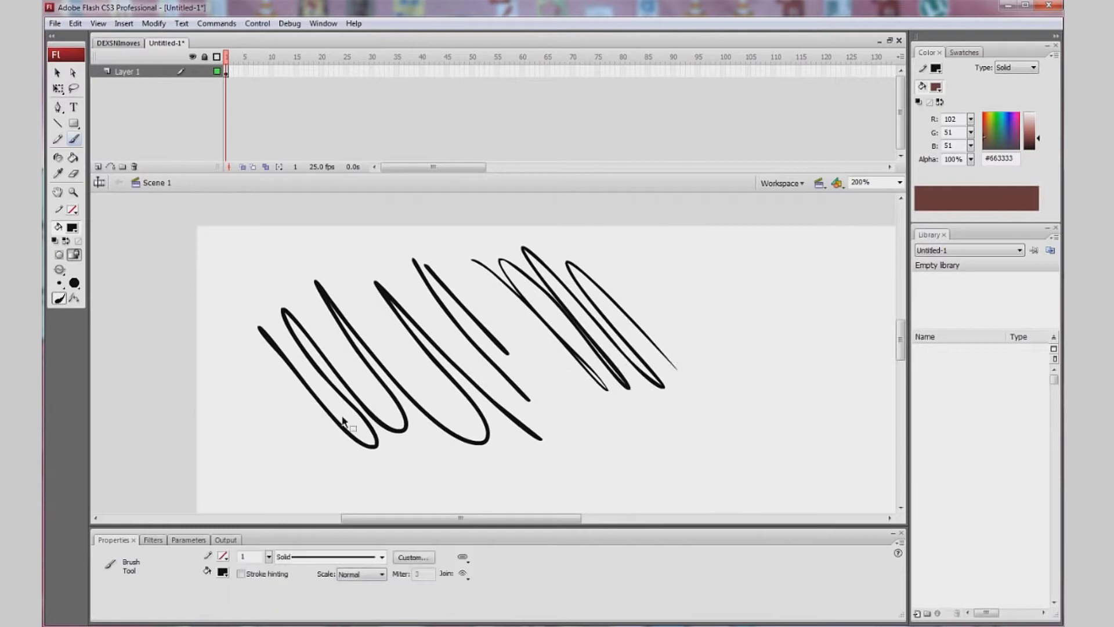
{"action": "key", "text": "ctrl+z"}
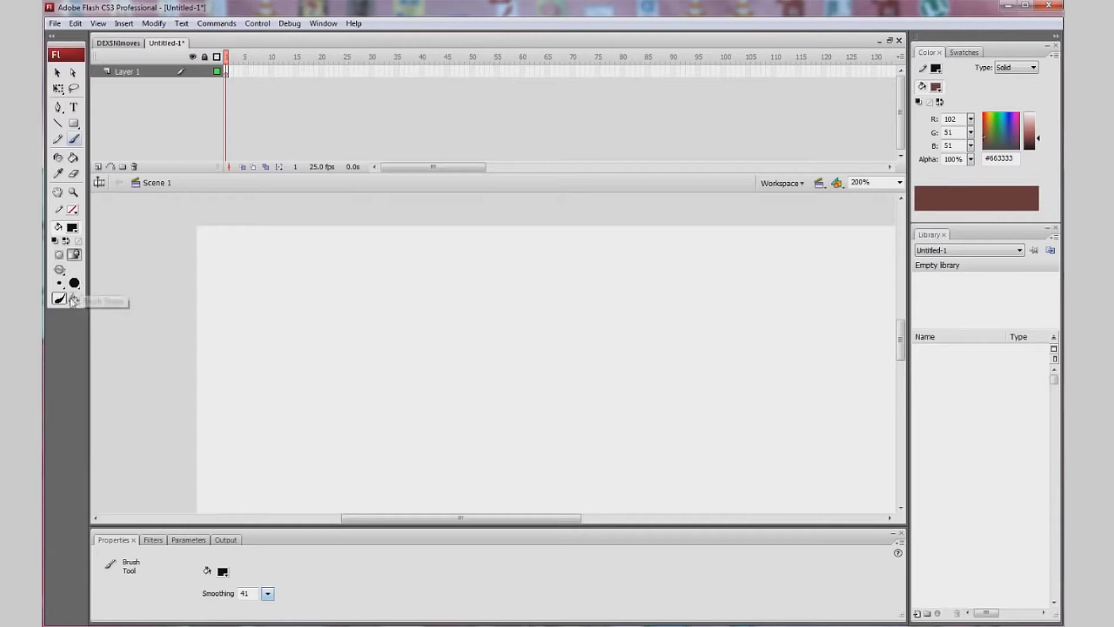
{"action": "left_click", "coordinate": [60, 301]}
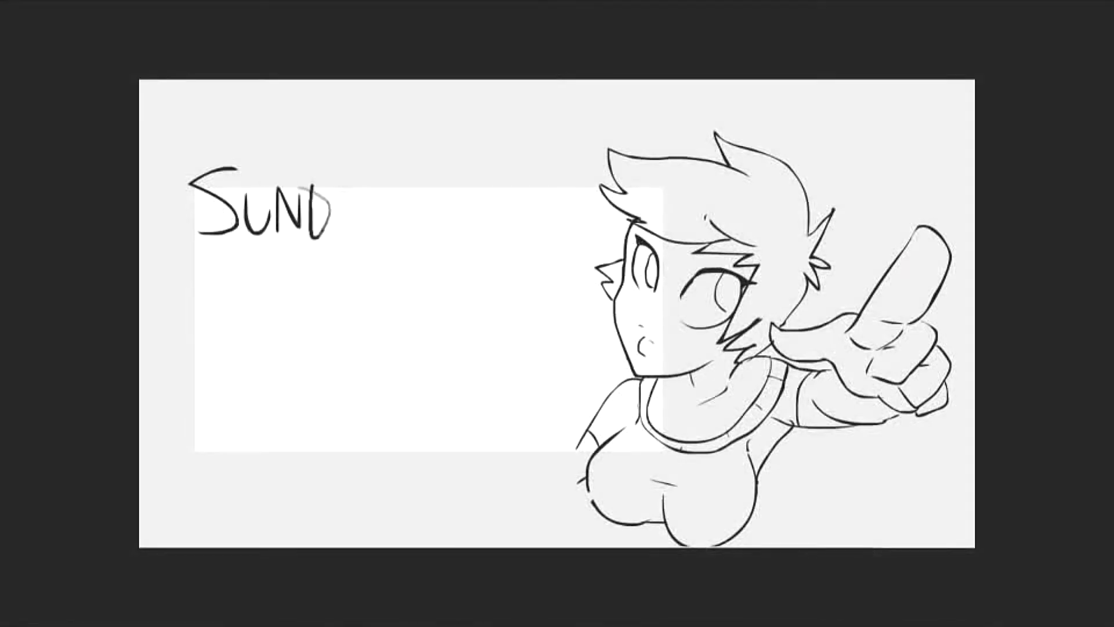
{"action": "left_click_drag", "start_coordinate": [348, 180], "coordinate": [337, 239]}
{"action": "left_click_drag", "start_coordinate": [383, 176], "coordinate": [377, 229]}
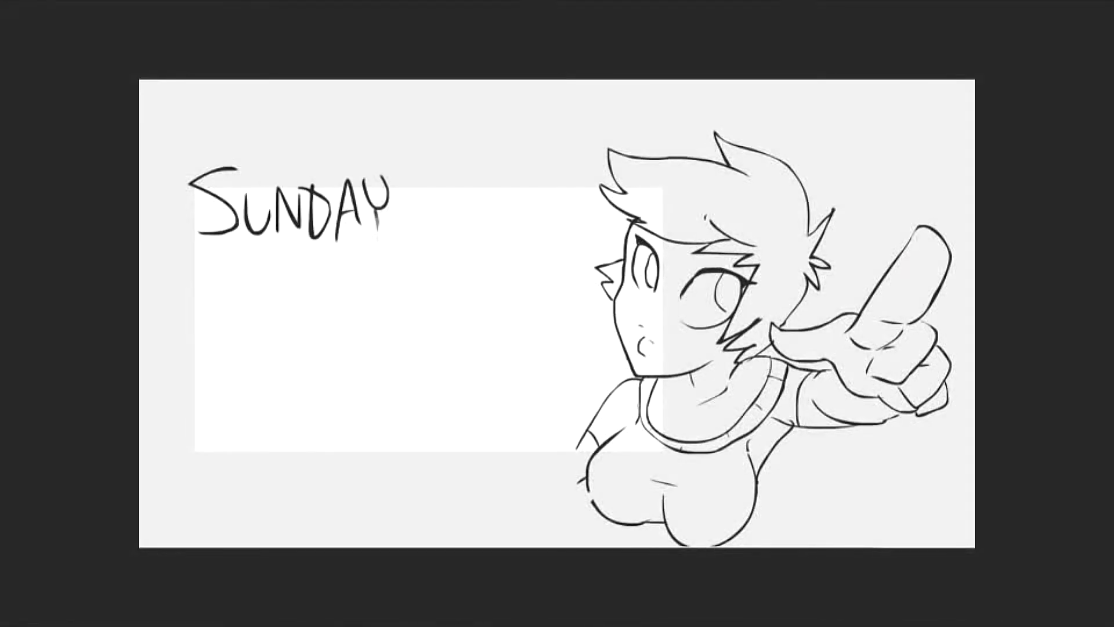
{"action": "left_click_drag", "start_coordinate": [200, 266], "coordinate": [245, 246]}
{"action": "left_click_drag", "start_coordinate": [221, 256], "coordinate": [221, 337]}
{"action": "mouse_move", "coordinate": [235, 300]}
{"action": "left_mouse_down"}
{"action": "mouse_move", "coordinate": [260, 303]}
{"action": "mouse_move", "coordinate": [298, 281]}
{"action": "left_mouse_up"}
{"action": "left_click_drag", "start_coordinate": [352, 290], "coordinate": [354, 312]}
{"action": "mouse_move", "coordinate": [402, 259]}
{"action": "left_mouse_down"}
{"action": "mouse_move", "coordinate": [421, 314]}
{"action": "mouse_move", "coordinate": [267, 411]}
{"action": "mouse_move", "coordinate": [377, 401]}
{"action": "mouse_move", "coordinate": [506, 351]}
{"action": "mouse_move", "coordinate": [208, 455]}
{"action": "mouse_move", "coordinate": [398, 497]}
{"action": "mouse_move", "coordinate": [437, 450]}
{"action": "mouse_move", "coordinate": [560, 464]}
{"action": "mouse_move", "coordinate": [580, 482]}
{"action": "left_mouse_up"}
{"action": "left_click_drag", "start_coordinate": [493, 87], "coordinate": [442, 185]}
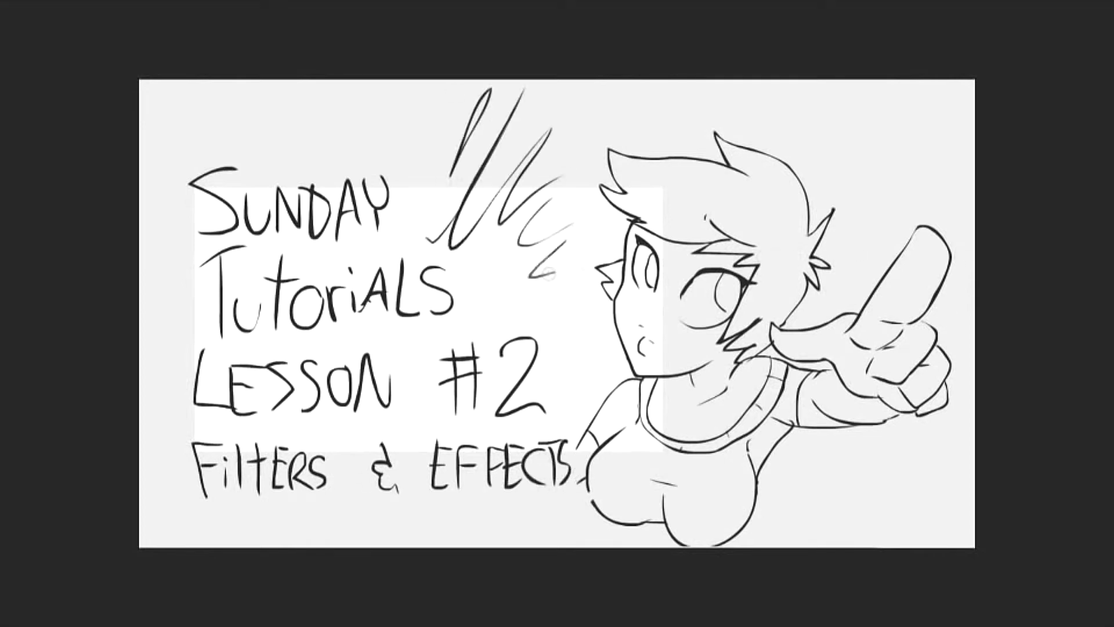
{"action": "left_click_drag", "start_coordinate": [171, 178], "coordinate": [139, 233]}
{"action": "left_click_drag", "start_coordinate": [350, 78], "coordinate": [329, 150]}
{"action": "left_click_drag", "start_coordinate": [423, 83], "coordinate": [404, 134]}
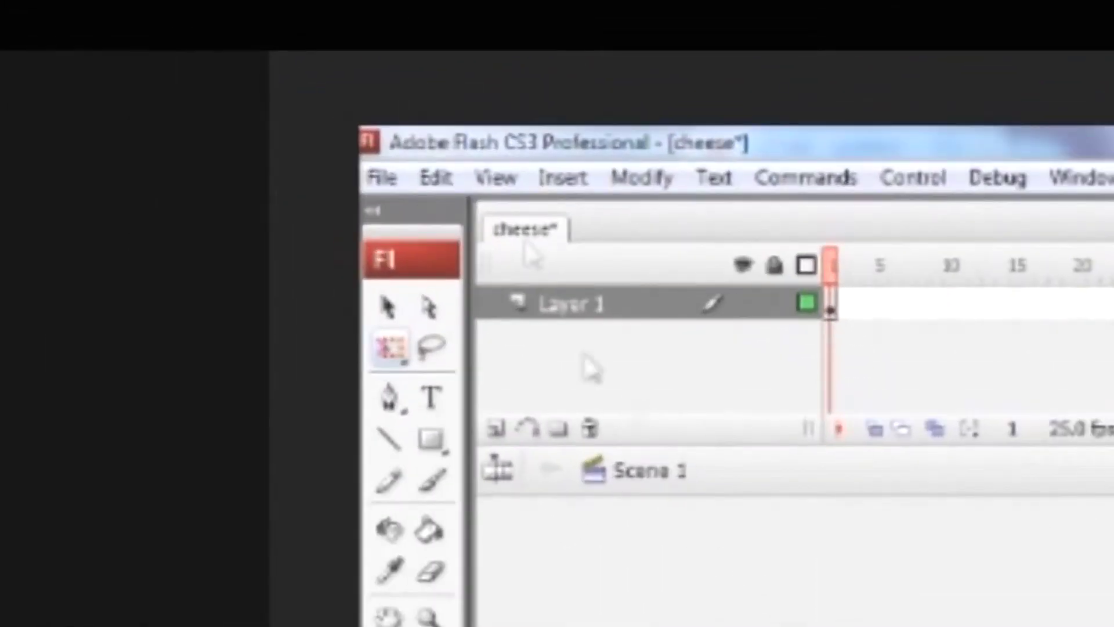
Open the Keyboard Shortcuts editor and expand the Shape commands in the Modify group
{"action": "left_click", "coordinate": [438, 178]}
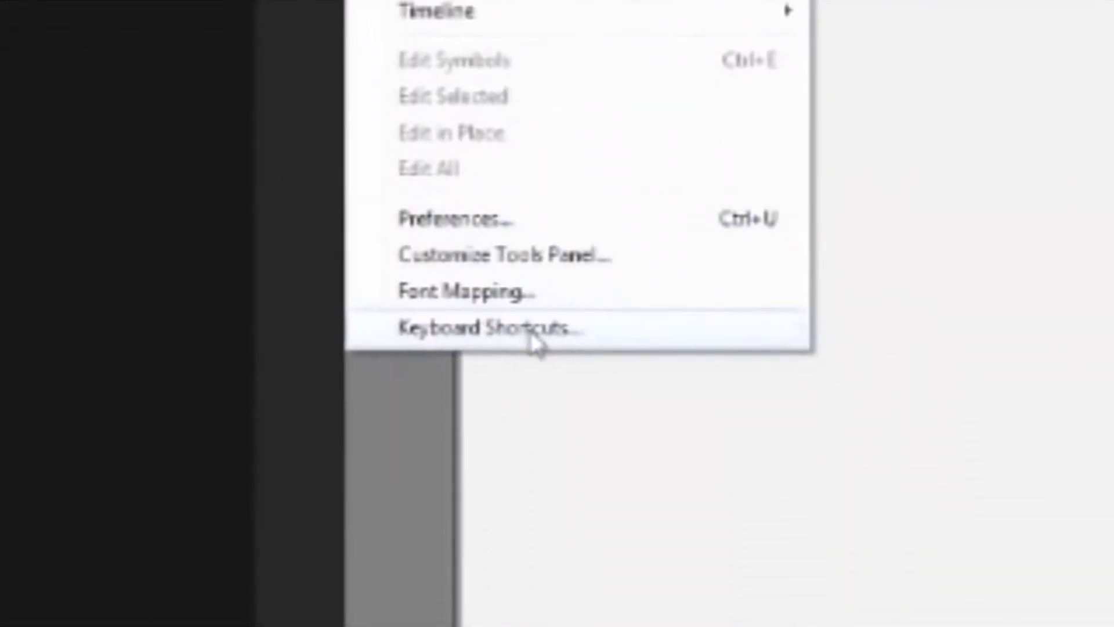
{"action": "left_click", "coordinate": [530, 329]}
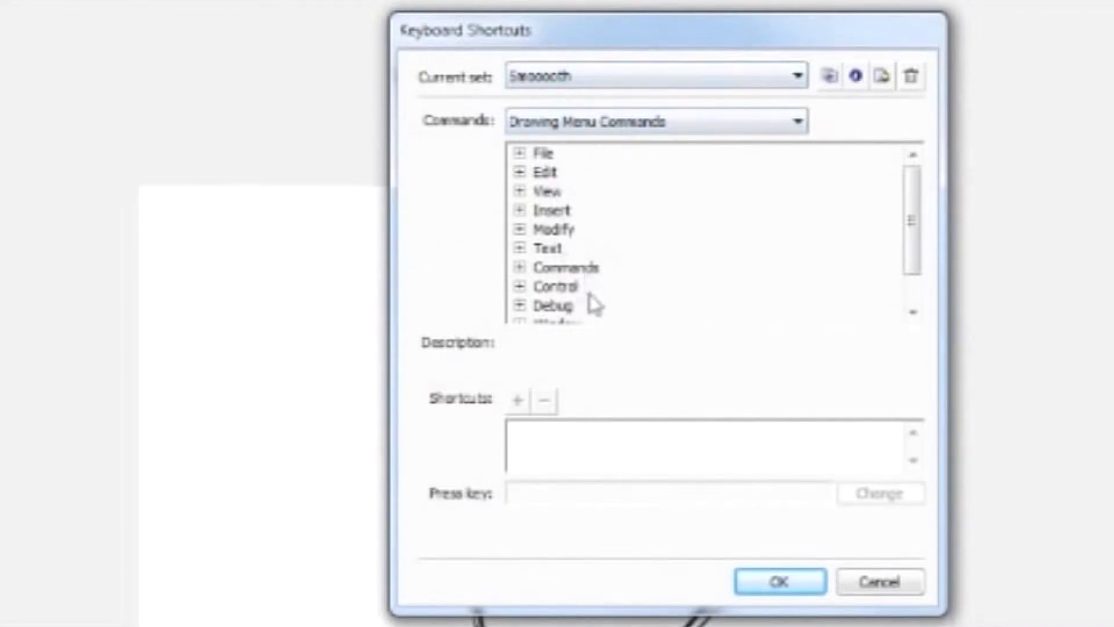
{"action": "left_click", "coordinate": [520, 230]}
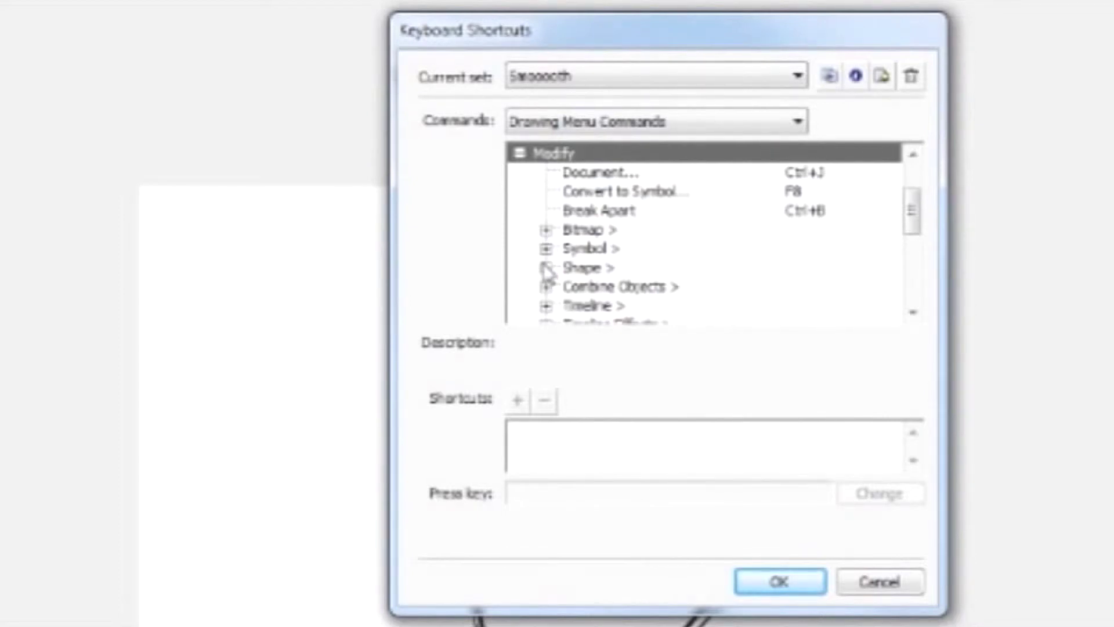
{"action": "left_click", "coordinate": [546, 268]}
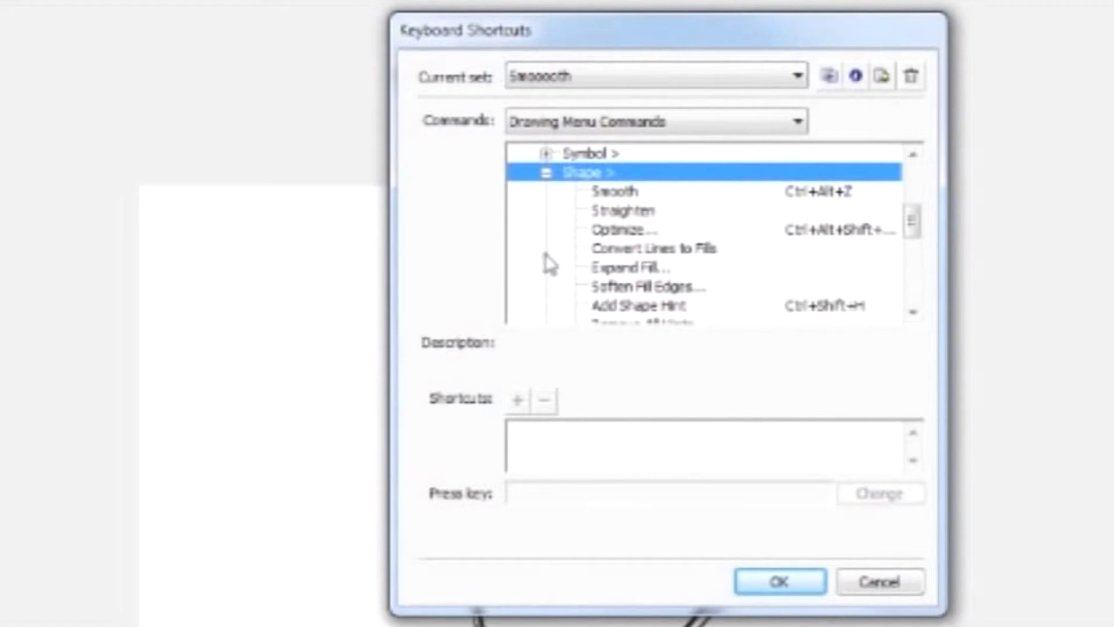
Assign Ctrl+Alt+Z as the shortcut of the Smooth command and accept the shortcut set
{"action": "left_click", "coordinate": [621, 196]}
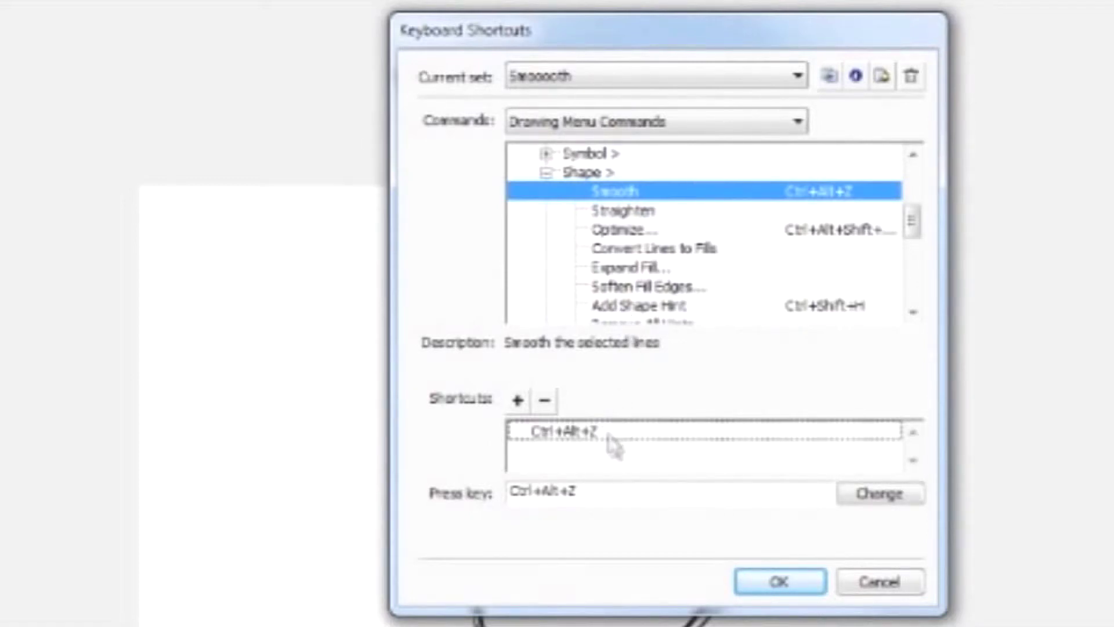
{"action": "left_click", "coordinate": [602, 501]}
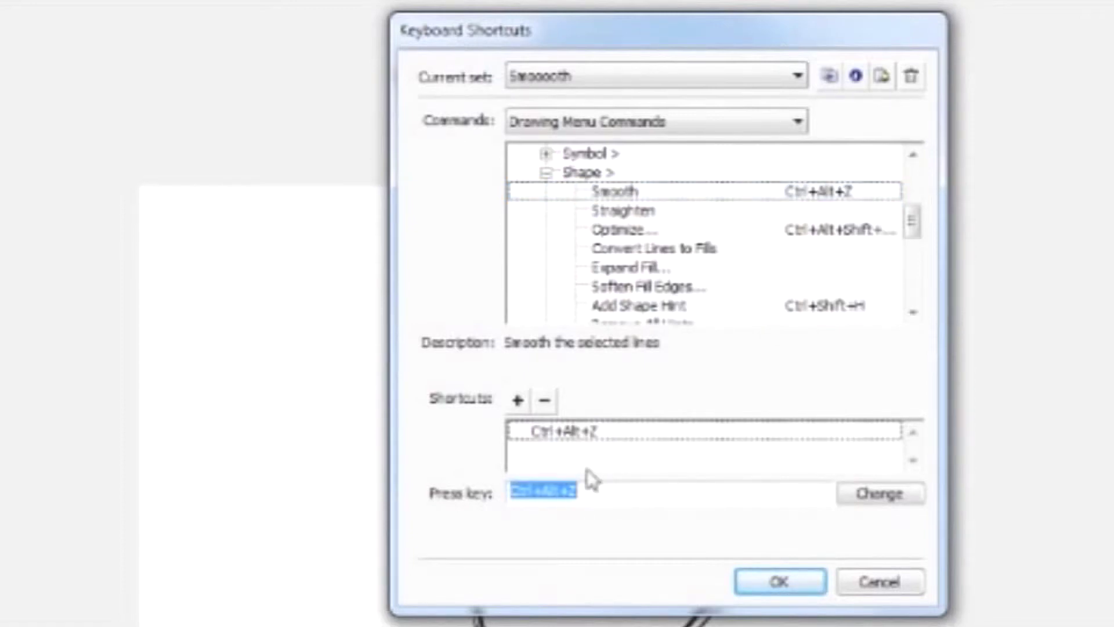
{"action": "key", "text": "ctrl+a"}
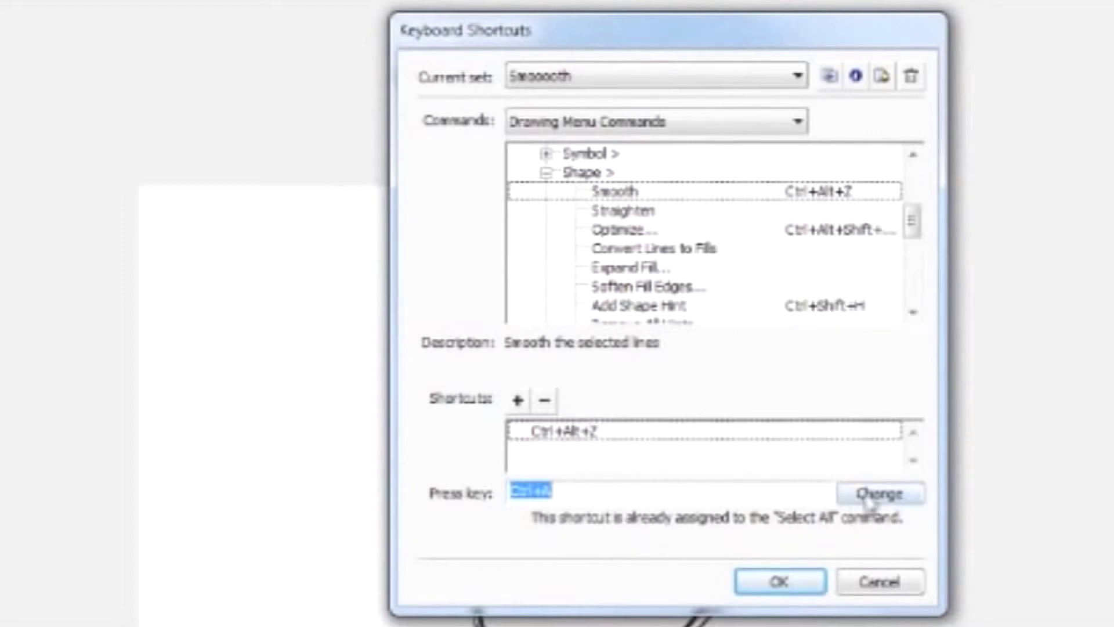
{"action": "key", "text": "ctrl+alt+z"}
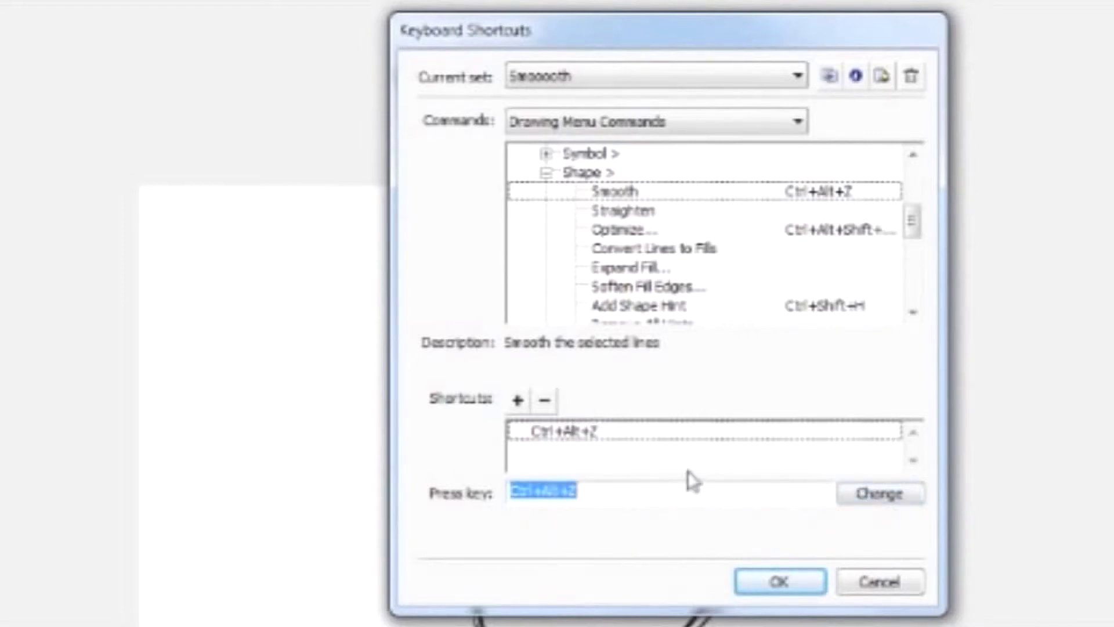
{"action": "left_click", "coordinate": [874, 504]}
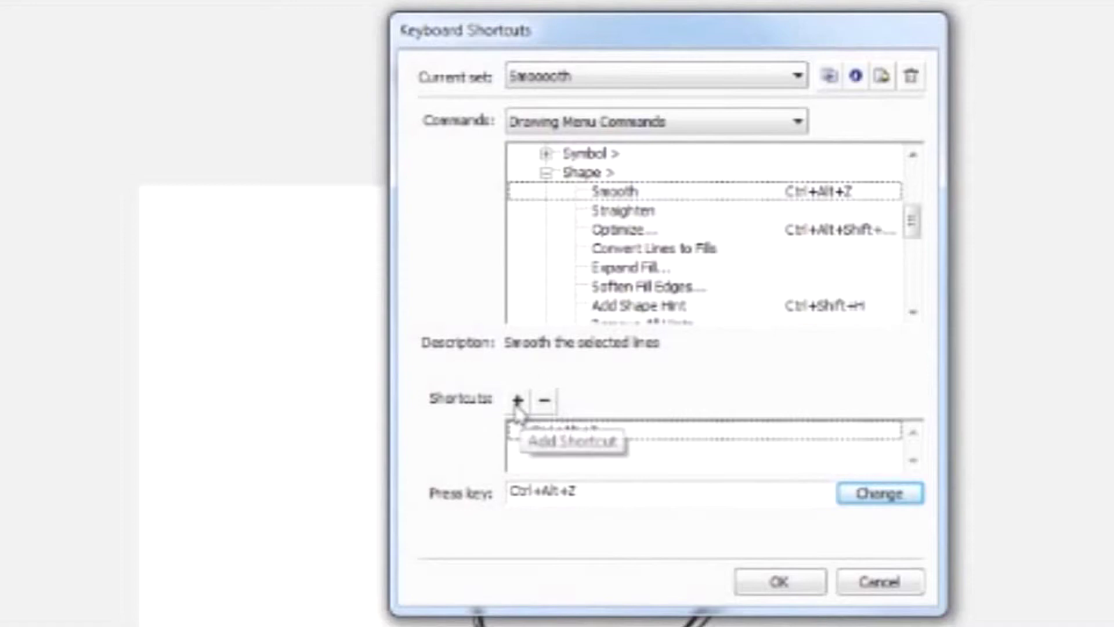
{"action": "left_click", "coordinate": [760, 583]}
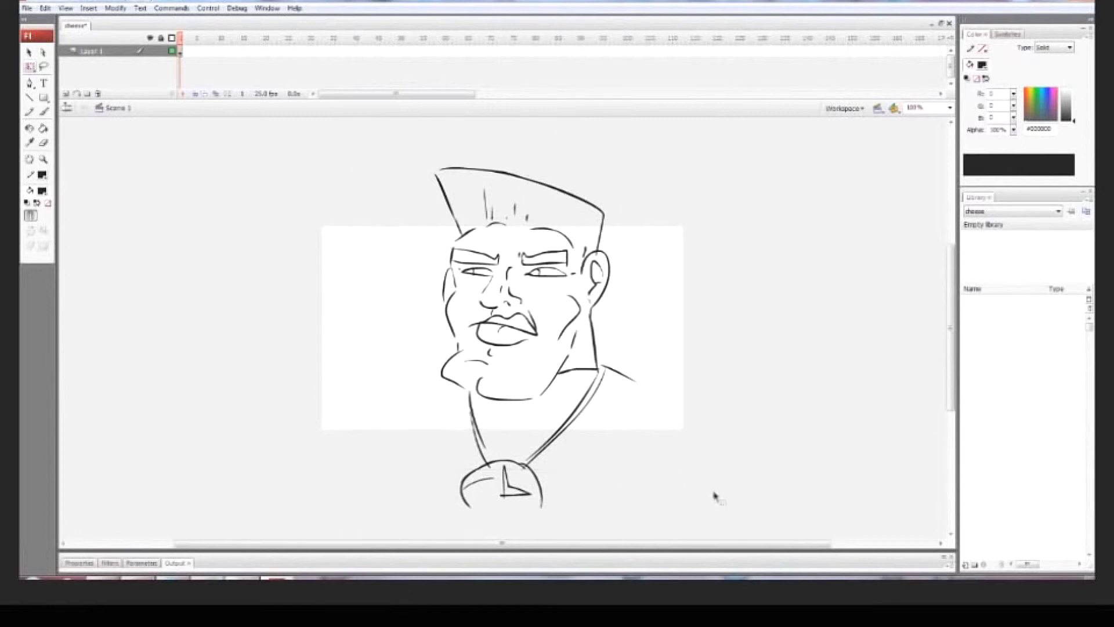
Select the whole portrait, return to the Smooth command in the keyboard shortcuts and reapply Ctrl+Alt+Z
{"action": "key", "text": "ctrl+a"}
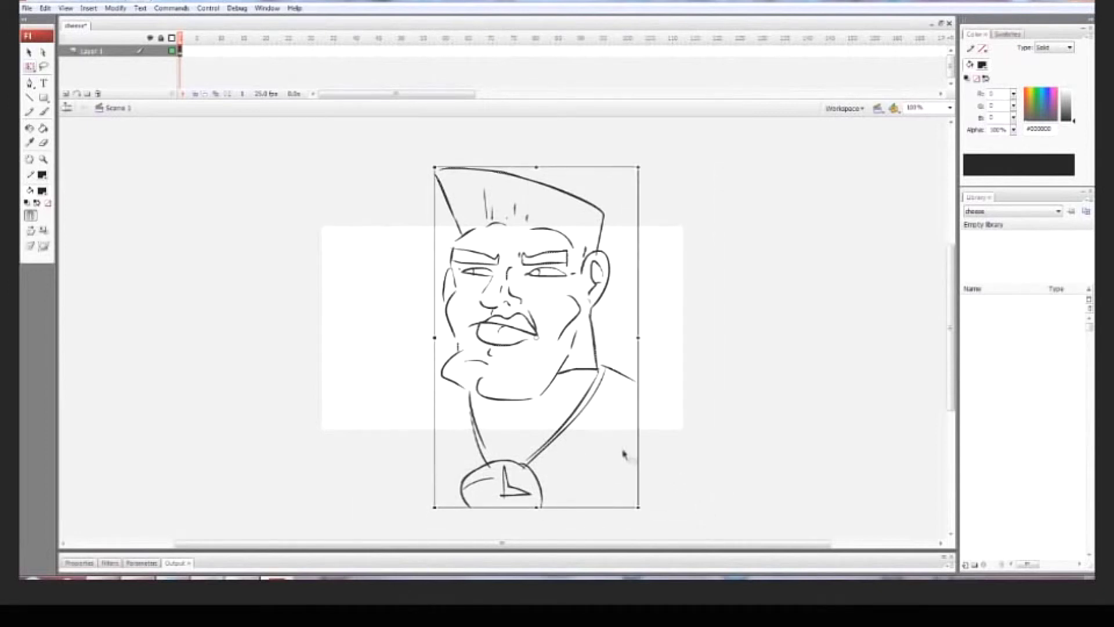
{"action": "left_click", "coordinate": [45, 9]}
{"action": "left_click", "coordinate": [88, 310]}
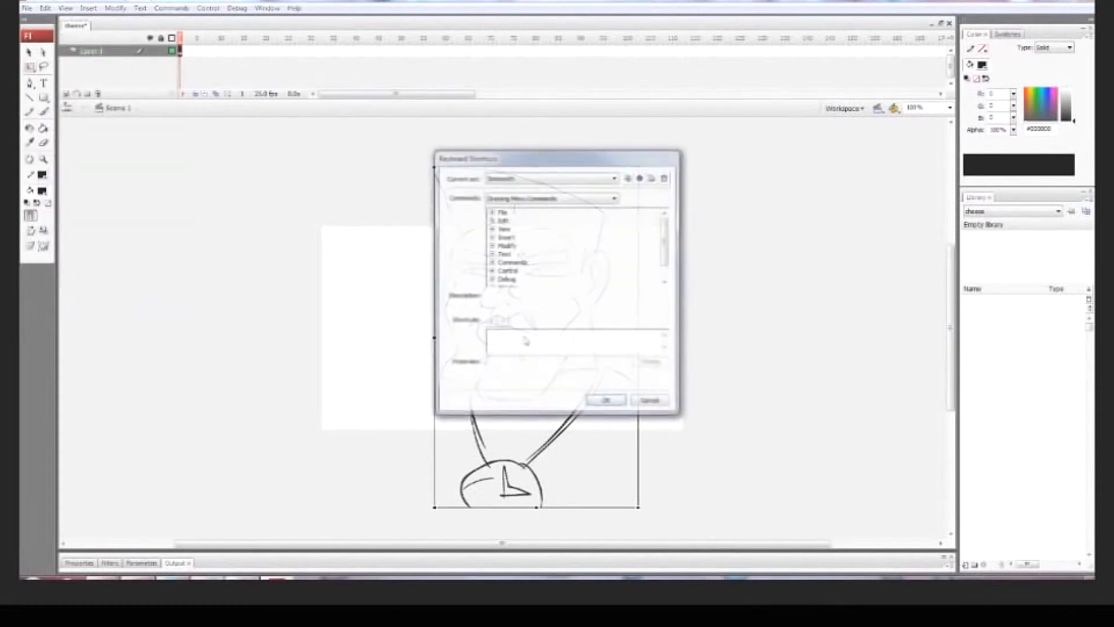
{"action": "left_click", "coordinate": [507, 248]}
{"action": "left_click", "coordinate": [494, 246]}
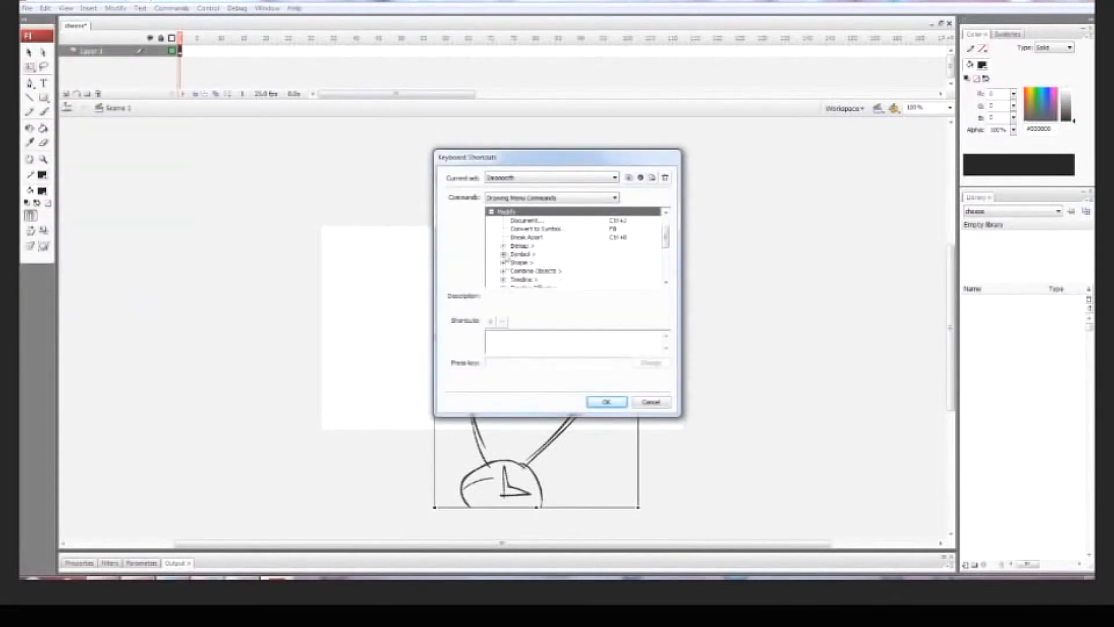
{"action": "left_click", "coordinate": [503, 262]}
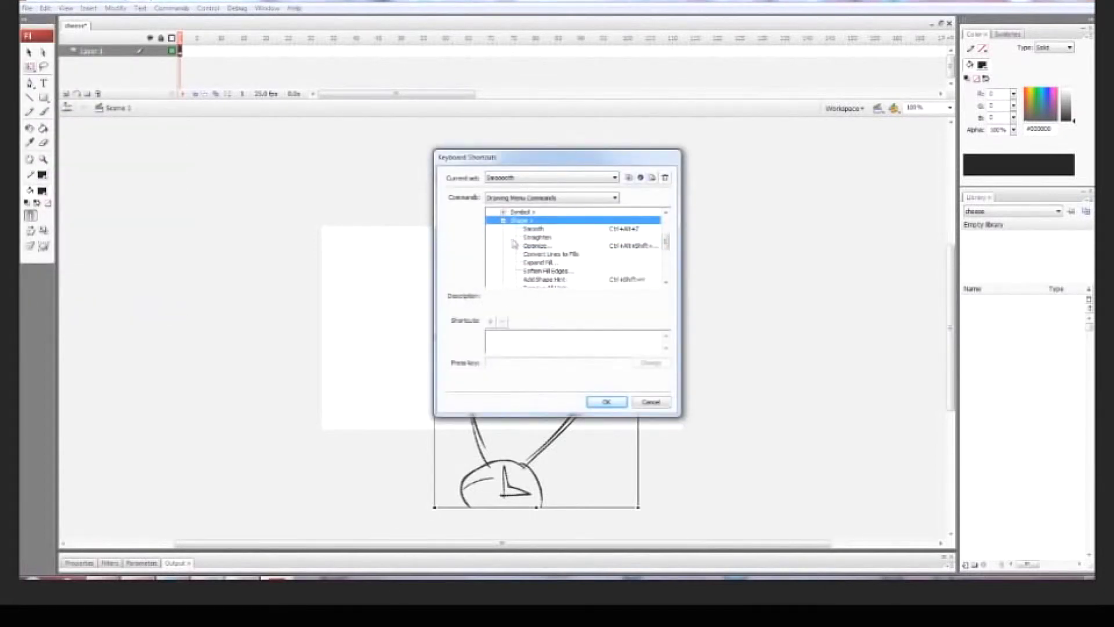
{"action": "left_click", "coordinate": [529, 229]}
{"action": "left_click", "coordinate": [545, 361]}
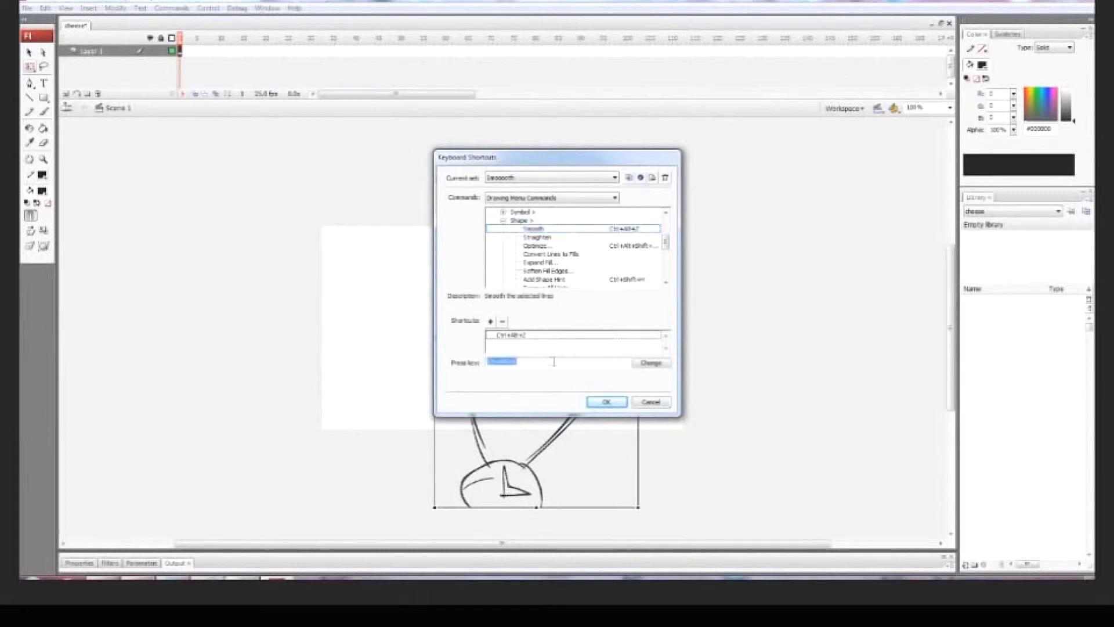
{"action": "left_click", "coordinate": [647, 365]}
{"action": "left_click", "coordinate": [610, 407]}
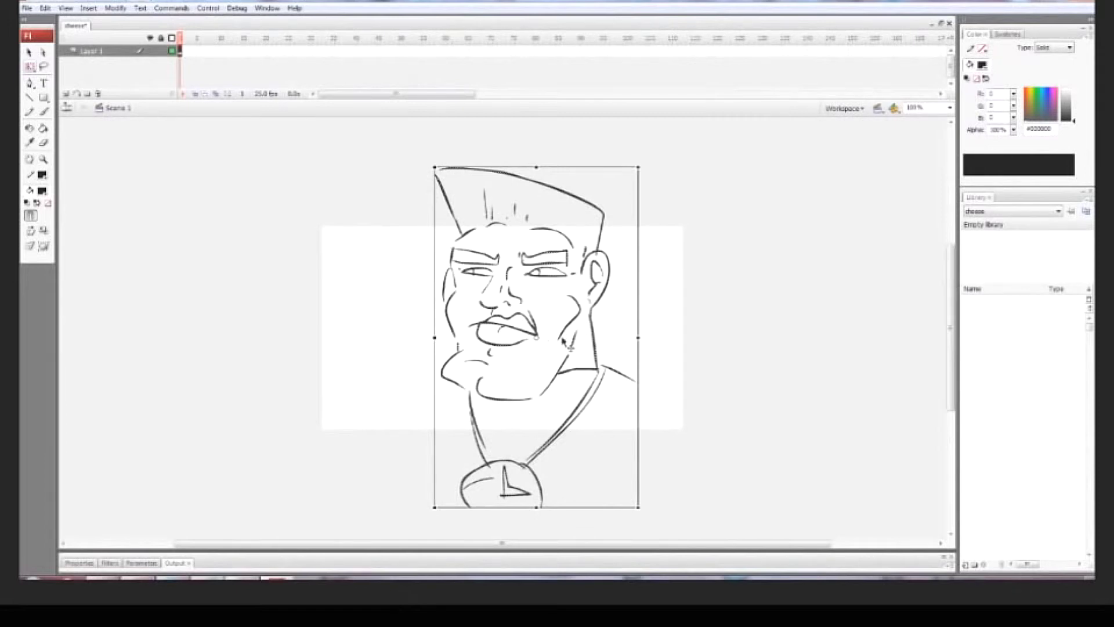
Duplicate the portrait into a new keyframe after frame 1, optimize its curves, and extend both drawings by a few frames
{"action": "key", "text": "F6"}
{"action": "key", "text": "ctrl+alt+shift+c"}
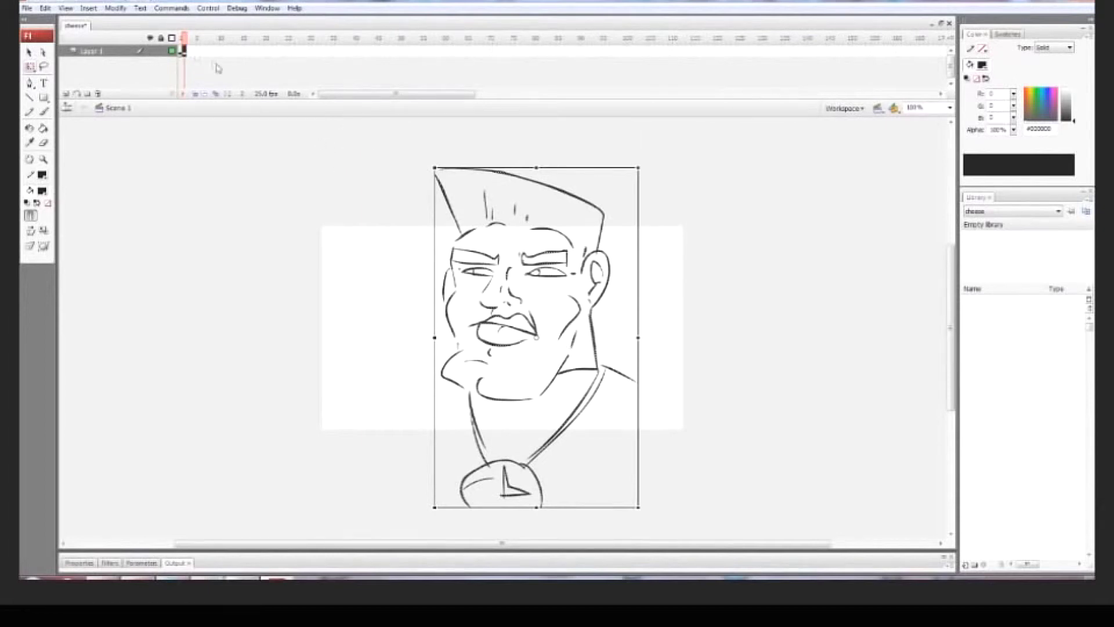
{"action": "left_click", "coordinate": [185, 53]}
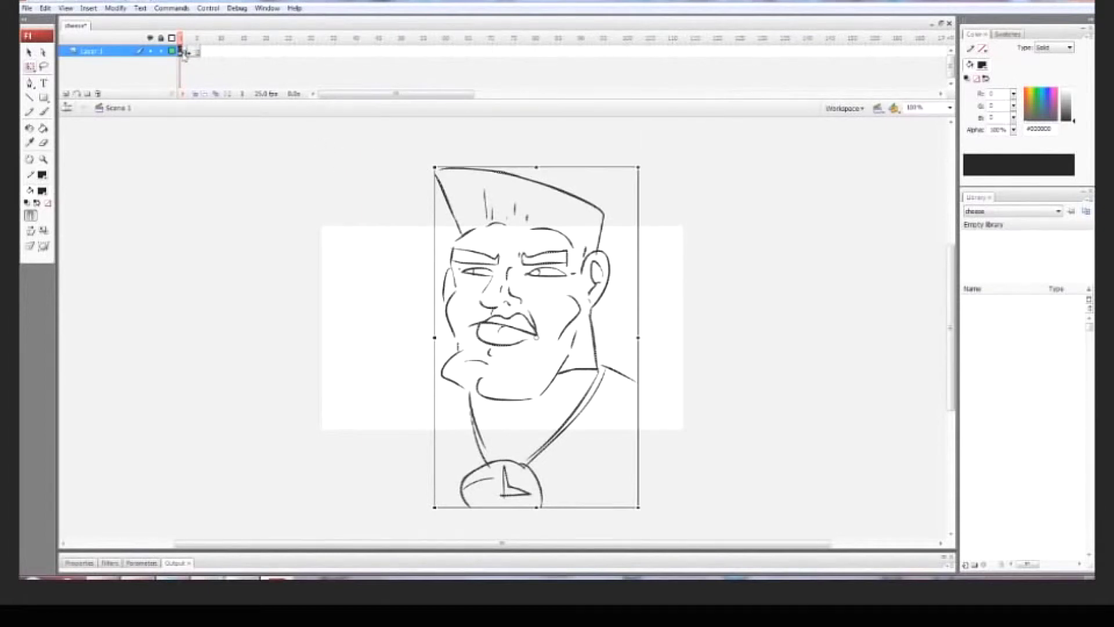
{"action": "mouse_move", "coordinate": [183, 41]}
{"action": "left_mouse_down"}
{"action": "mouse_move", "coordinate": [193, 41]}
{"action": "mouse_move", "coordinate": [174, 43]}
{"action": "mouse_move", "coordinate": [200, 43]}
{"action": "mouse_move", "coordinate": [180, 43]}
{"action": "mouse_move", "coordinate": [189, 46]}
{"action": "left_mouse_up"}
{"action": "left_click", "coordinate": [189, 52]}
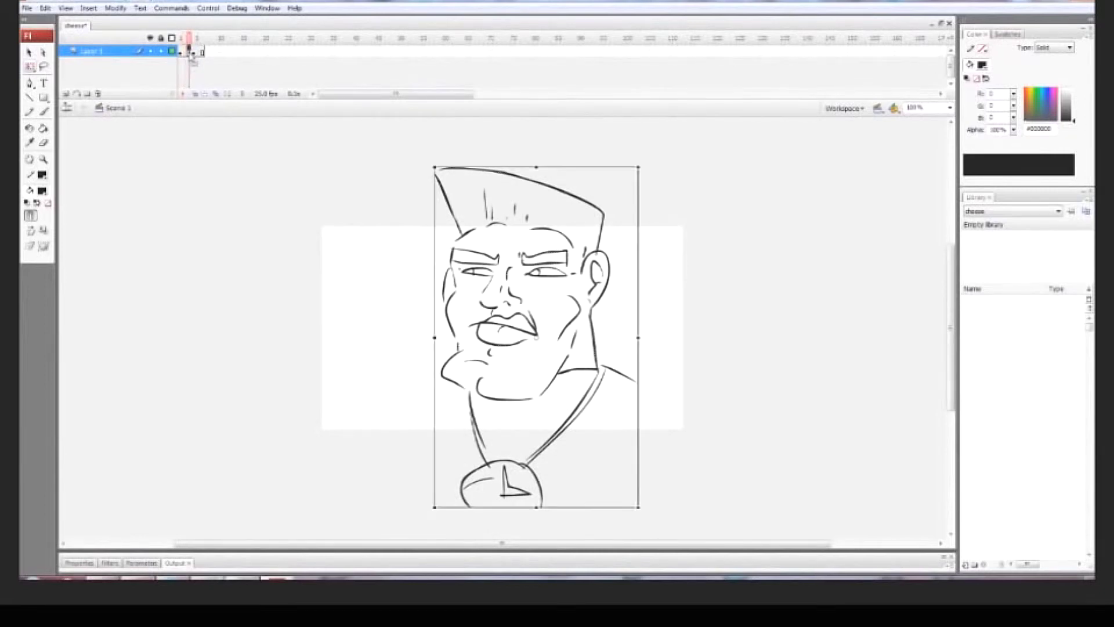
{"action": "right_click", "coordinate": [190, 54]}
{"action": "left_click", "coordinate": [180, 50]}
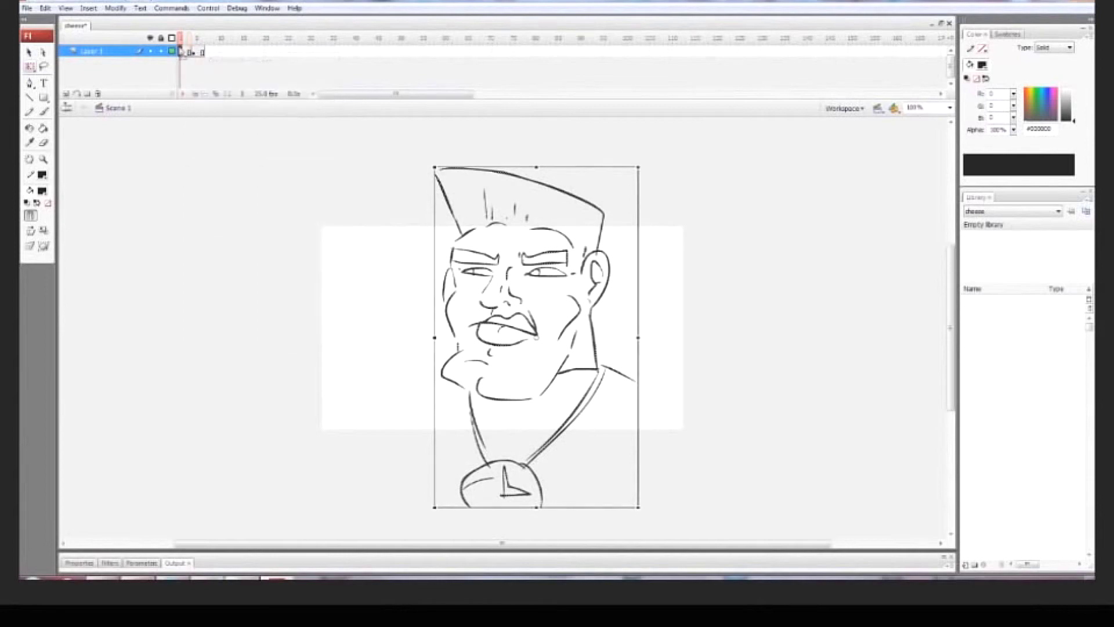
Run a publish preview of the portrait animation and close the preview window
{"action": "left_click", "coordinate": [26, 8]}
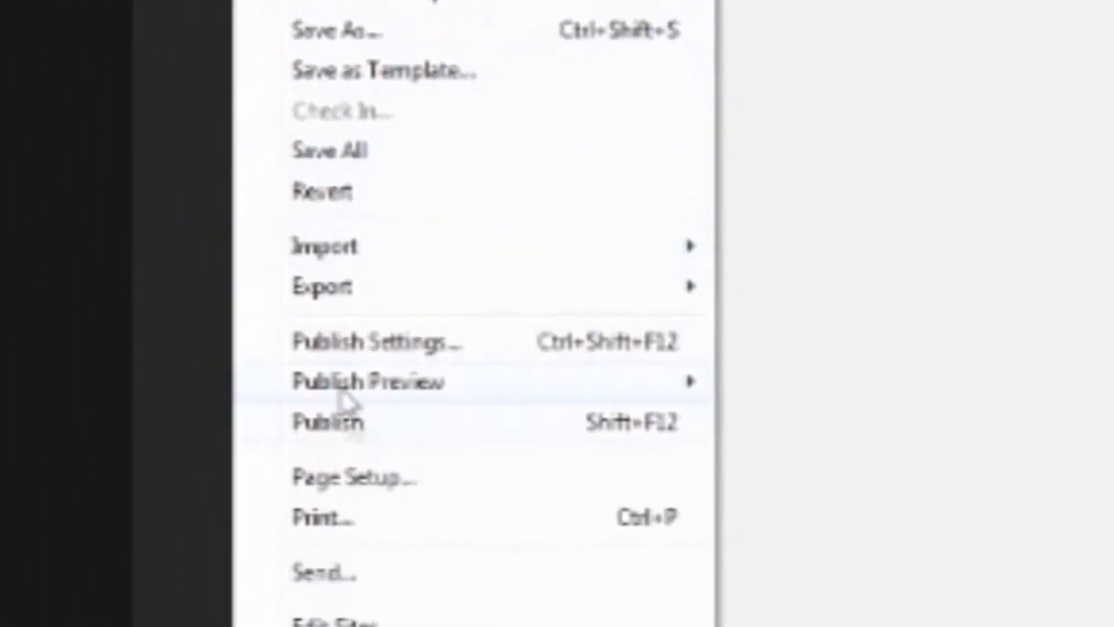
{"action": "mouse_move", "coordinate": [656, 384]}
{"action": "left_click", "coordinate": [836, 425]}
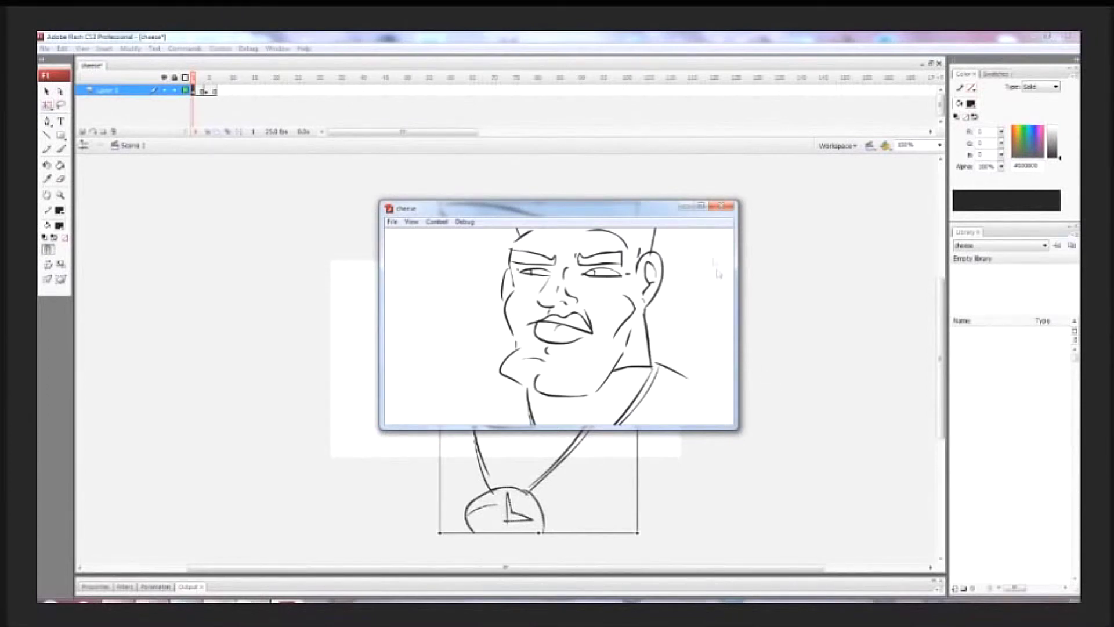
{"action": "left_click", "coordinate": [722, 206]}
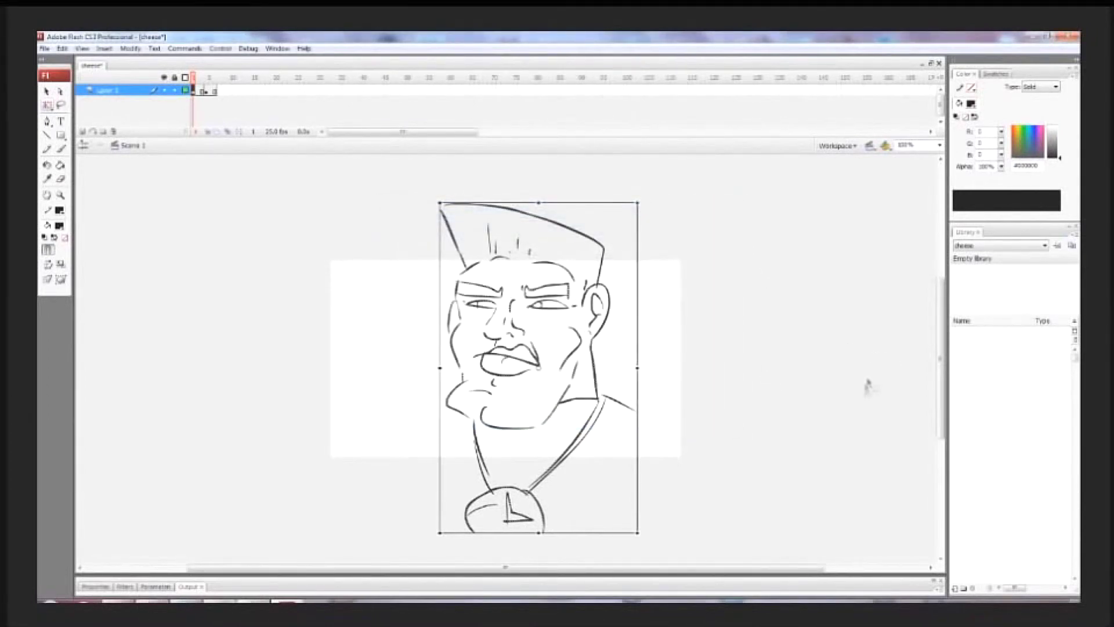
Place an instance of the red ghost movie clip, Symbol 1, from the library near the stage centre
{"action": "left_click", "coordinate": [830, 385]}
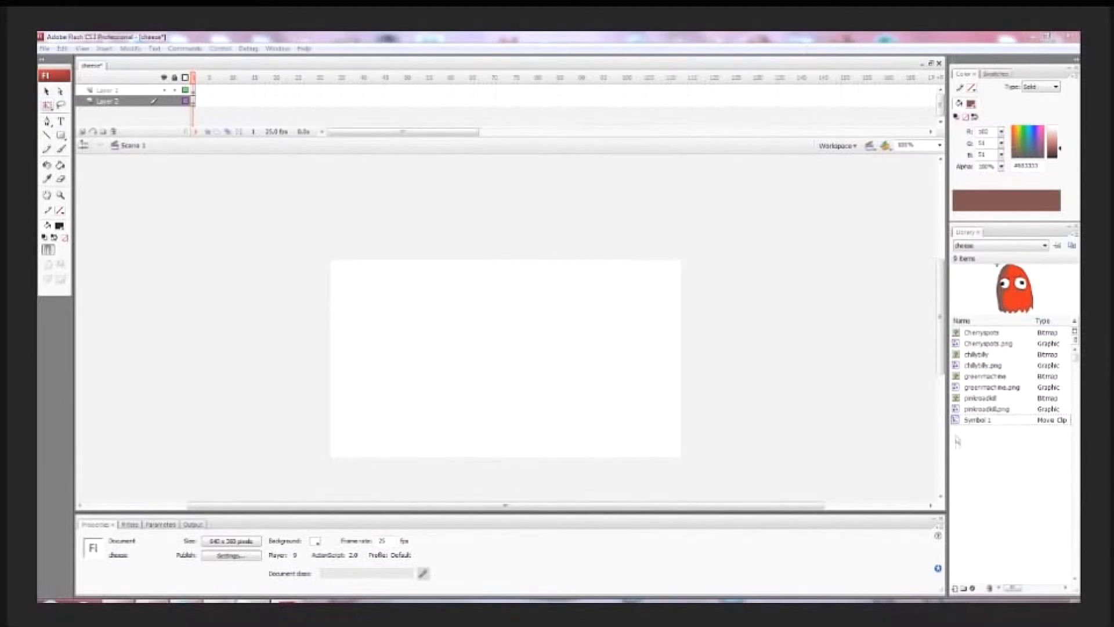
{"action": "left_click_drag", "start_coordinate": [972, 421], "coordinate": [525, 339]}
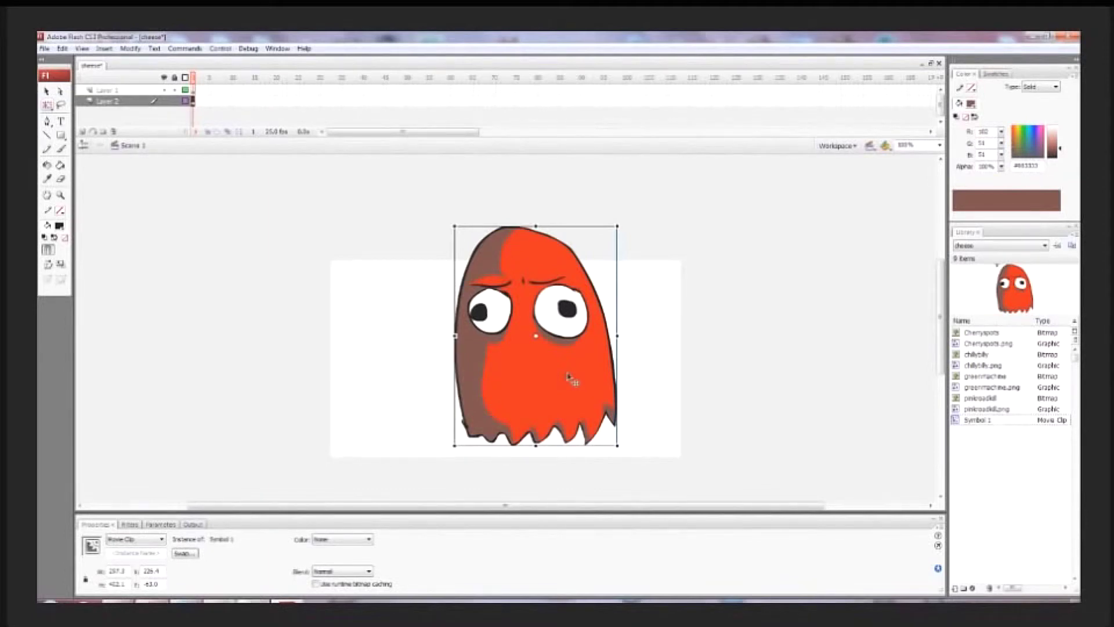
Break the ghost instance apart into shapes and hand-letter "CTRL+B" beside it with the black Brush
{"action": "key", "text": "ctrl+b"}
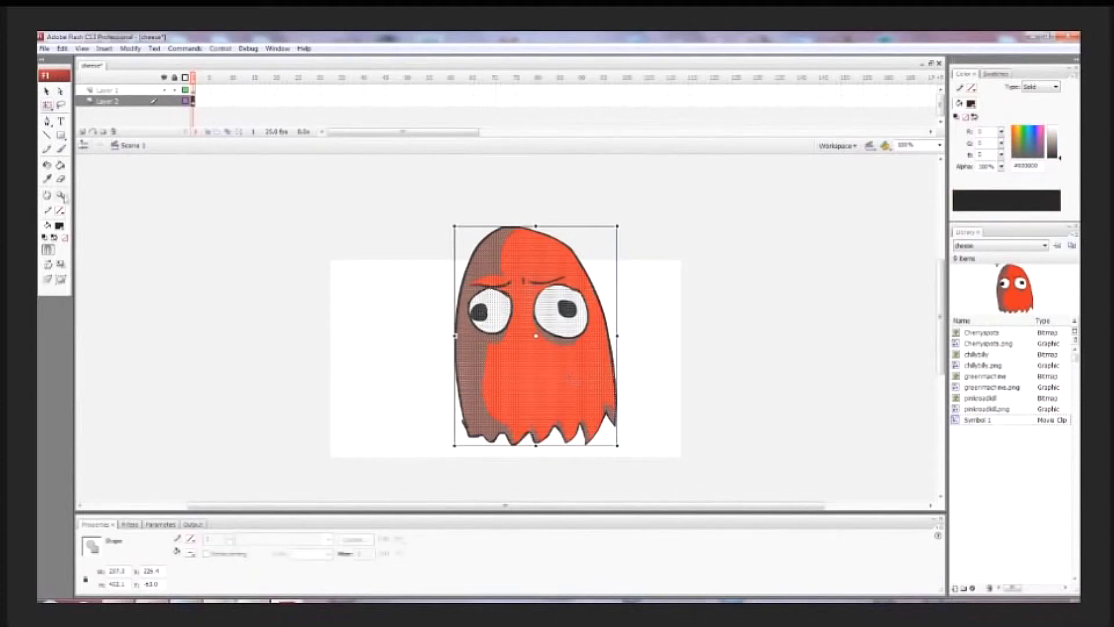
{"action": "left_click", "coordinate": [61, 149]}
{"action": "left_click_drag", "start_coordinate": [305, 276], "coordinate": [308, 296]}
{"action": "mouse_move", "coordinate": [312, 261]}
{"action": "left_mouse_down"}
{"action": "mouse_move", "coordinate": [304, 295]}
{"action": "mouse_move", "coordinate": [323, 275]}
{"action": "left_mouse_up"}
{"action": "left_click_drag", "start_coordinate": [328, 275], "coordinate": [340, 284]}
{"action": "mouse_move", "coordinate": [345, 260]}
{"action": "left_mouse_down"}
{"action": "mouse_move", "coordinate": [355, 280]}
{"action": "mouse_move", "coordinate": [378, 265]}
{"action": "mouse_move", "coordinate": [371, 280]}
{"action": "mouse_move", "coordinate": [400, 281]}
{"action": "mouse_move", "coordinate": [387, 254]}
{"action": "left_mouse_up"}
{"action": "key", "text": "ctrl+z"}
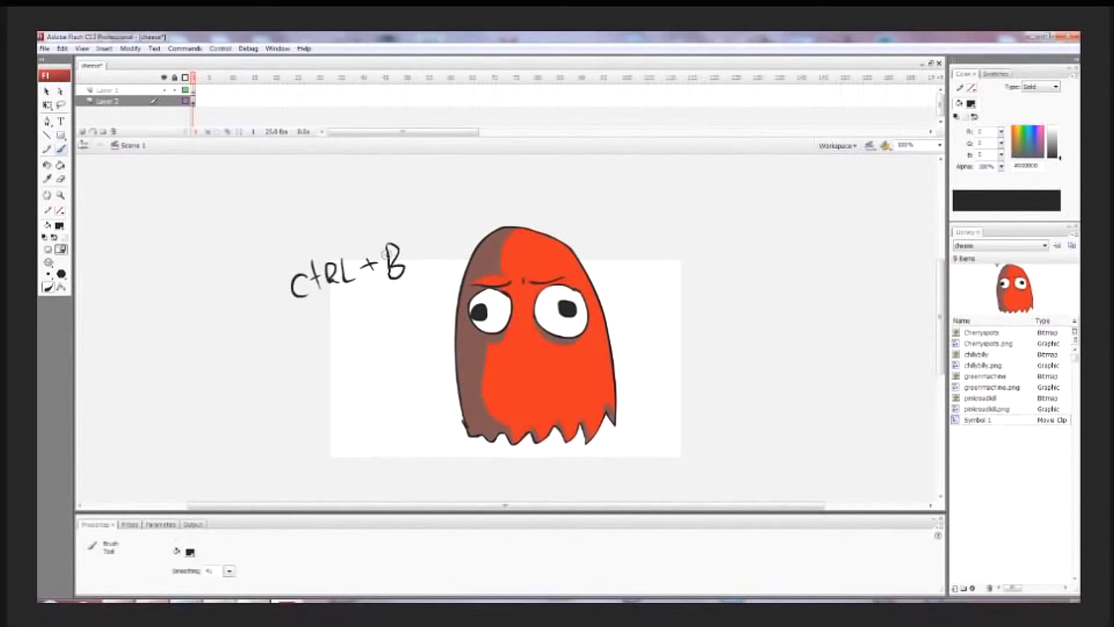
Hand-letter "Breaks symbols apart" with the Brush beneath the "CTRL+B" note
{"action": "left_click_drag", "start_coordinate": [289, 327], "coordinate": [294, 352]}
{"action": "mouse_move", "coordinate": [301, 347]}
{"action": "left_mouse_down"}
{"action": "mouse_move", "coordinate": [314, 336]}
{"action": "mouse_move", "coordinate": [325, 346]}
{"action": "left_mouse_up"}
{"action": "left_click_drag", "start_coordinate": [329, 335], "coordinate": [341, 339]}
{"action": "mouse_move", "coordinate": [336, 312]}
{"action": "left_mouse_down"}
{"action": "mouse_move", "coordinate": [343, 342]}
{"action": "mouse_move", "coordinate": [355, 337]}
{"action": "left_mouse_up"}
{"action": "left_click_drag", "start_coordinate": [365, 322], "coordinate": [356, 335]}
{"action": "left_click_drag", "start_coordinate": [318, 369], "coordinate": [314, 388]}
{"action": "mouse_move", "coordinate": [326, 376]}
{"action": "left_mouse_down"}
{"action": "mouse_move", "coordinate": [373, 359]}
{"action": "mouse_move", "coordinate": [356, 365]}
{"action": "mouse_move", "coordinate": [383, 365]}
{"action": "left_mouse_up"}
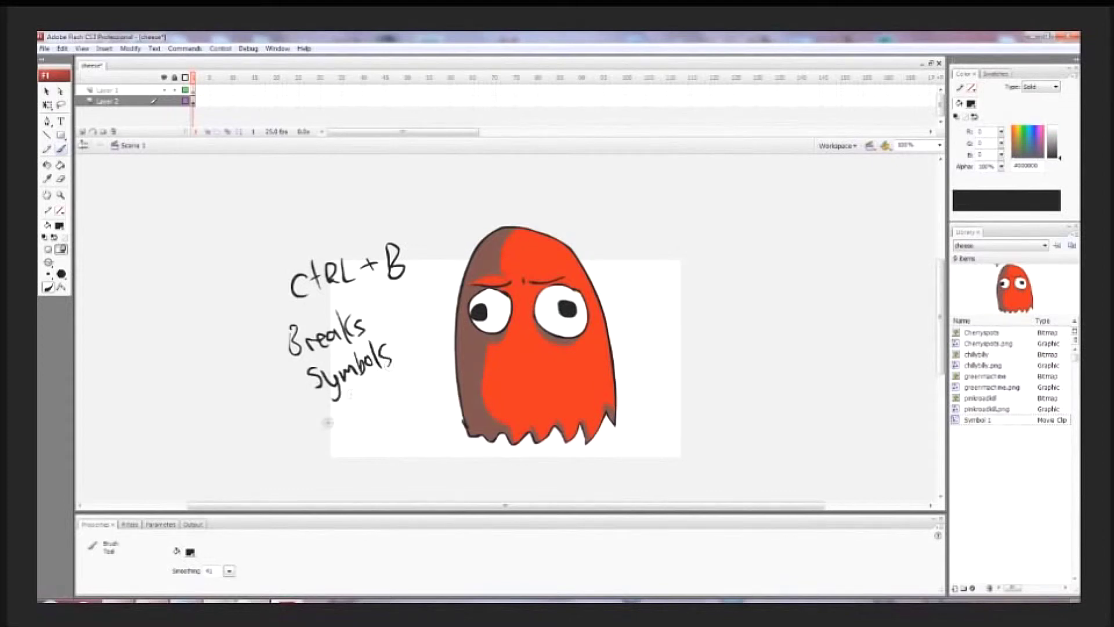
{"action": "mouse_move", "coordinate": [319, 425]}
{"action": "left_mouse_down"}
{"action": "mouse_move", "coordinate": [335, 418]}
{"action": "mouse_move", "coordinate": [343, 432]}
{"action": "left_mouse_up"}
{"action": "left_click_drag", "start_coordinate": [341, 414], "coordinate": [357, 407]}
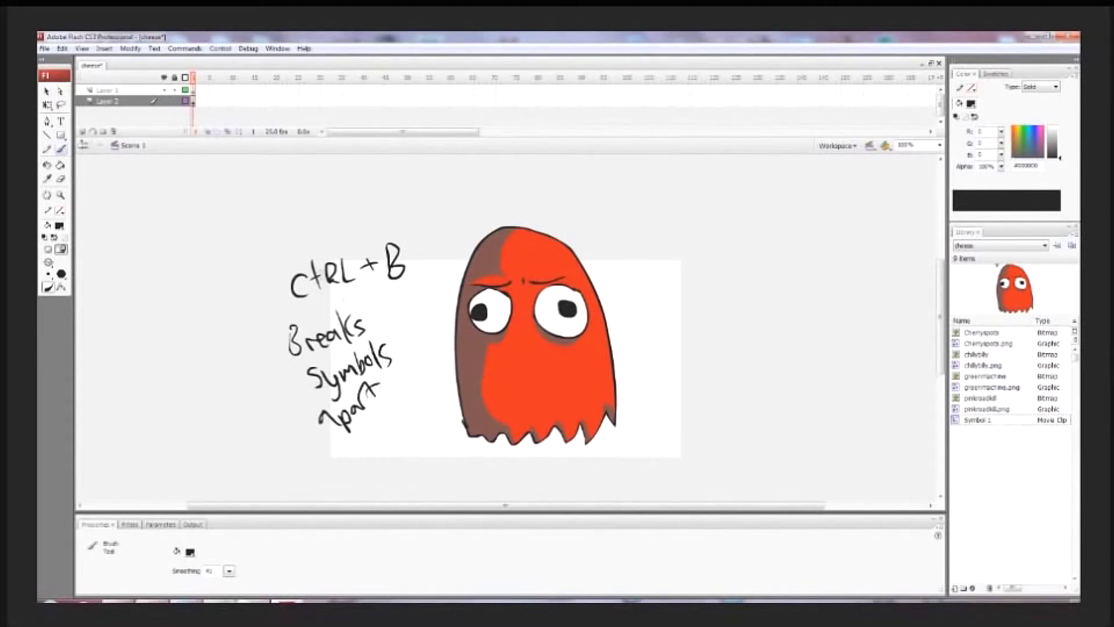
Undo all the handwritten notes and the Break Apart of the ghost
{"action": "key", "text": "ctrl+z"}
{"action": "key", "text": "ctrl+z"}
{"action": "key", "text": "ctrl+z"}
{"action": "key", "text": "ctrl+z"}
{"action": "key", "text": "ctrl+z"}
{"action": "key", "text": "ctrl+z"}
{"action": "key", "text": "ctrl+z"}
{"action": "key", "text": "ctrl+z"}
{"action": "key", "text": "ctrl+z"}
{"action": "key", "text": "ctrl+z"}
{"action": "key", "text": "ctrl+z"}
{"action": "key", "text": "ctrl+z"}
{"action": "key", "text": "ctrl+z"}
{"action": "key", "text": "ctrl+z"}
{"action": "key", "text": "ctrl+z"}
{"action": "key", "text": "ctrl+z"}
{"action": "key", "text": "ctrl+z"}
{"action": "key", "text": "ctrl+z"}
{"action": "key", "text": "ctrl+z"}
{"action": "key", "text": "ctrl+z"}
{"action": "key", "text": "ctrl+z"}
{"action": "key", "text": "ctrl+z"}
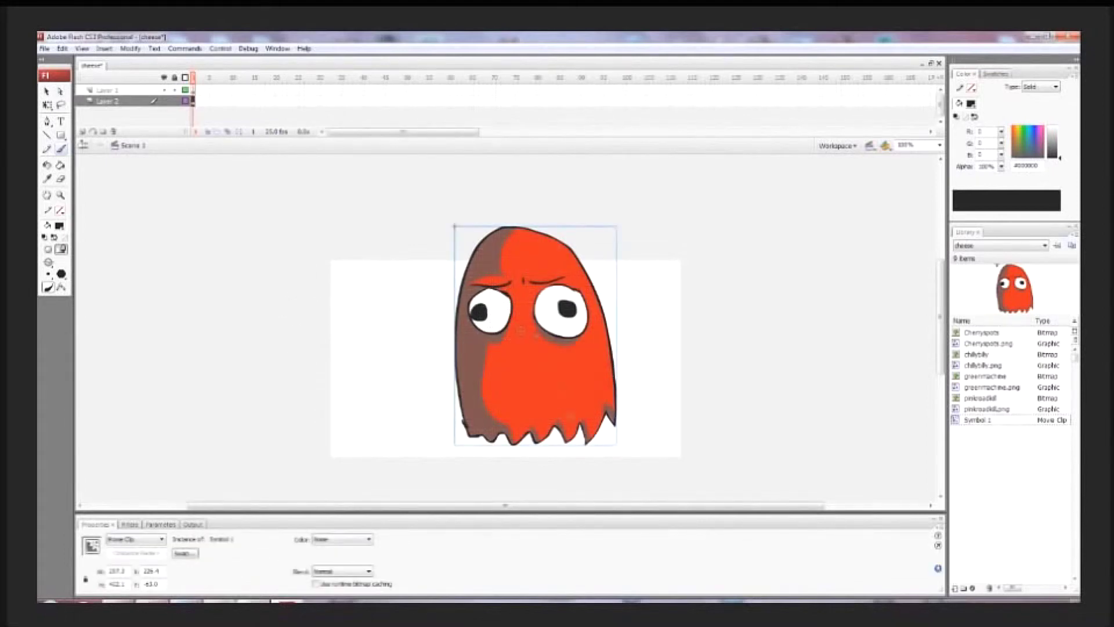
Move the ghost instance slightly up and to the left on the stage with the Free Transform tool
{"action": "left_click", "coordinate": [47, 105]}
{"action": "left_click_drag", "start_coordinate": [539, 348], "coordinate": [496, 316]}
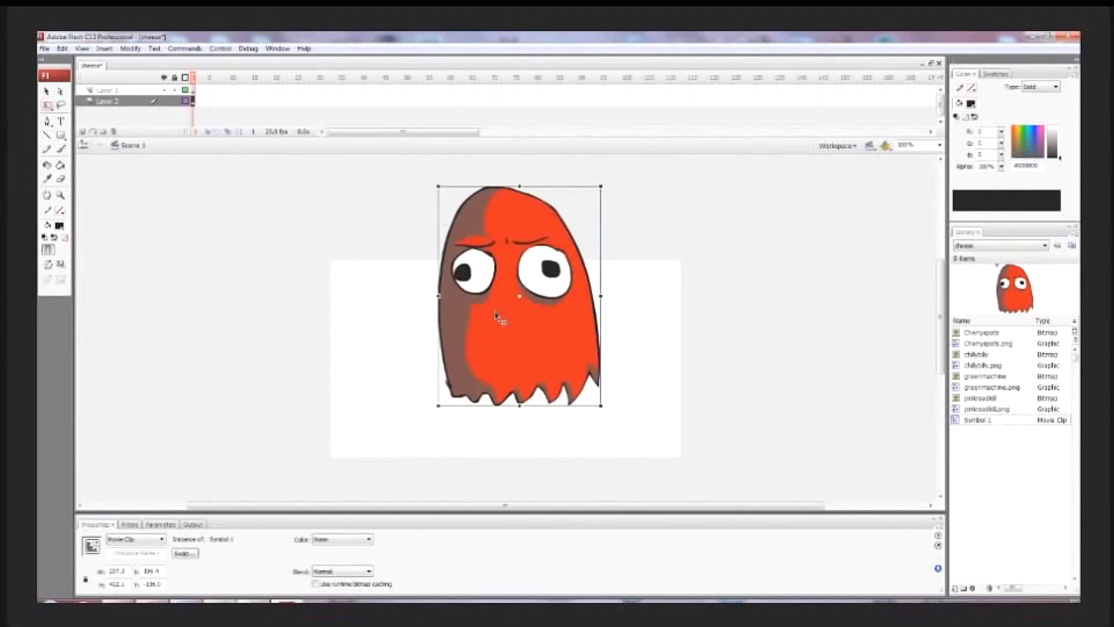
Inside Symbol 1, try a black brush frown below the ghost's eyes, undo it, and return to Scene 1
{"action": "double_click", "coordinate": [518, 337]}
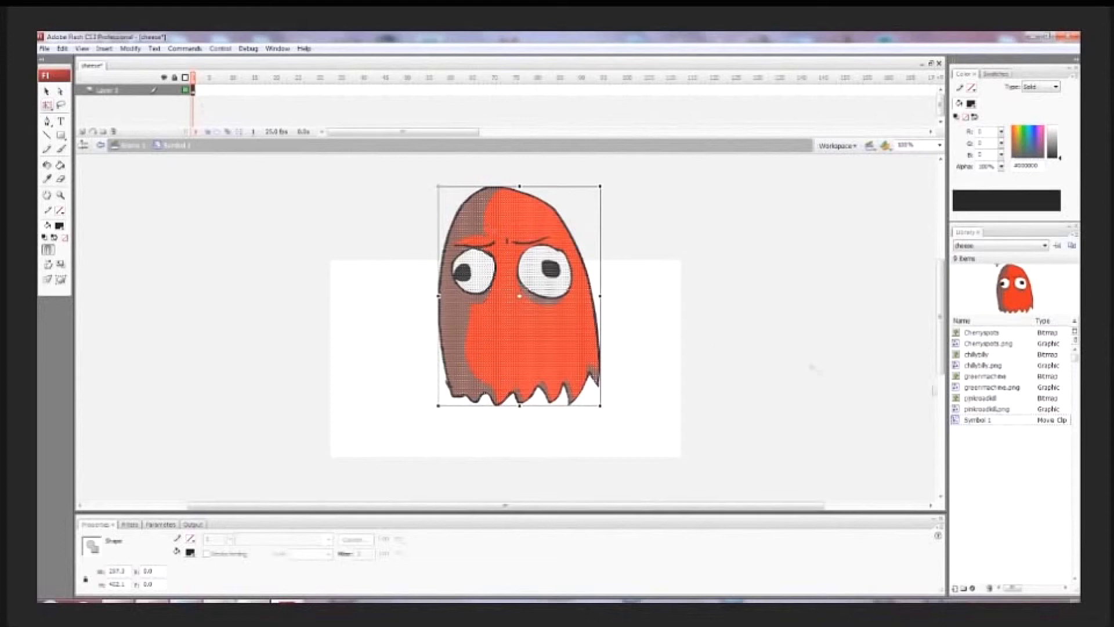
{"action": "left_click", "coordinate": [990, 420]}
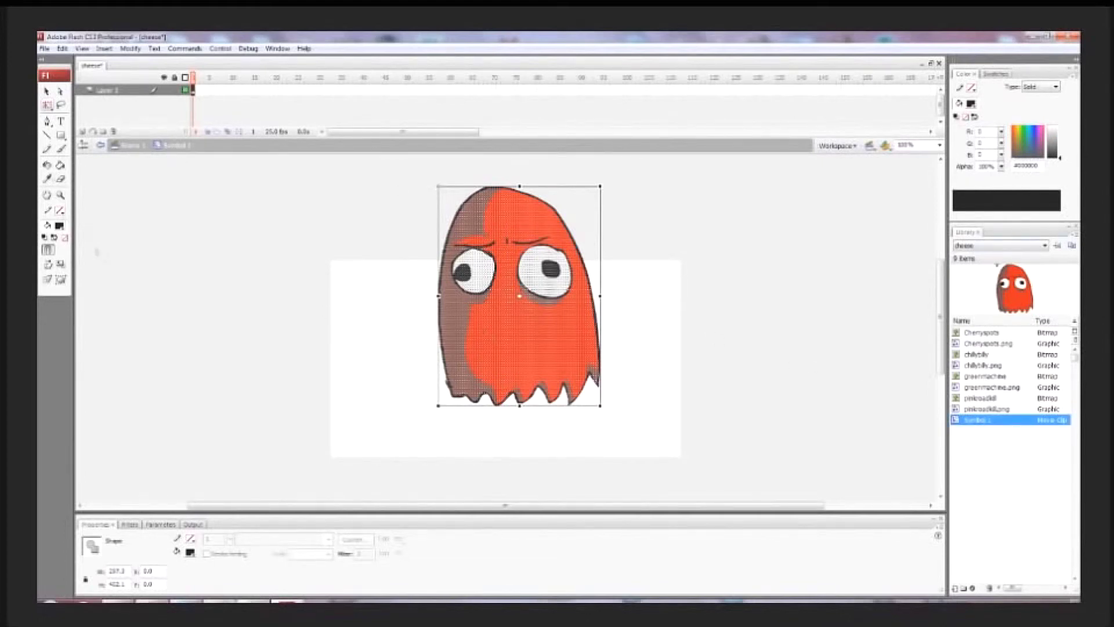
{"action": "left_click", "coordinate": [61, 149]}
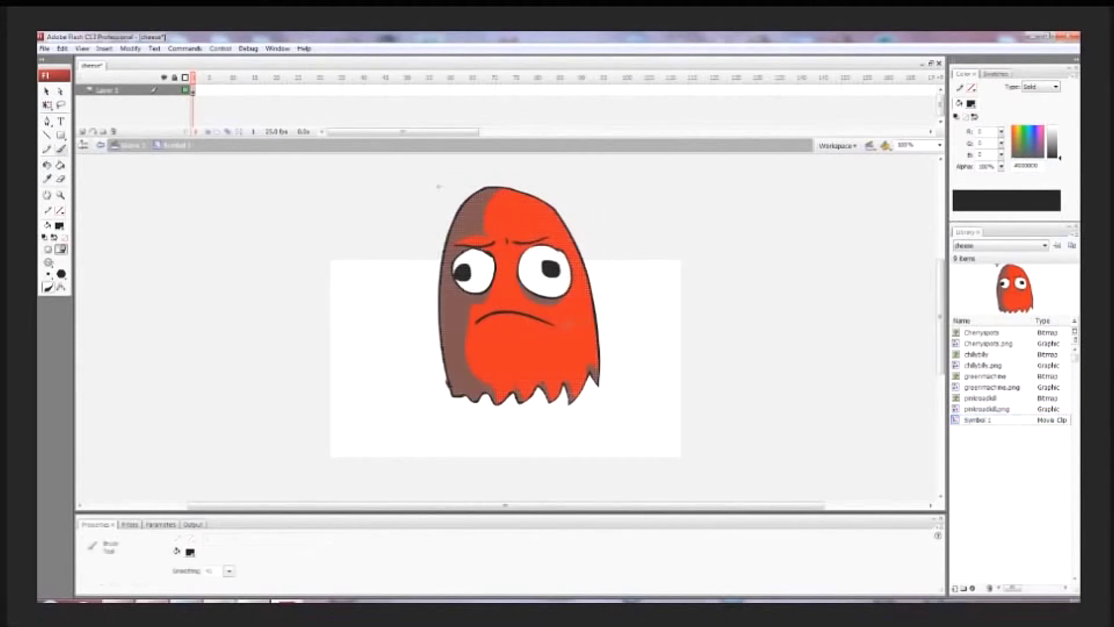
{"action": "left_click", "coordinate": [988, 420]}
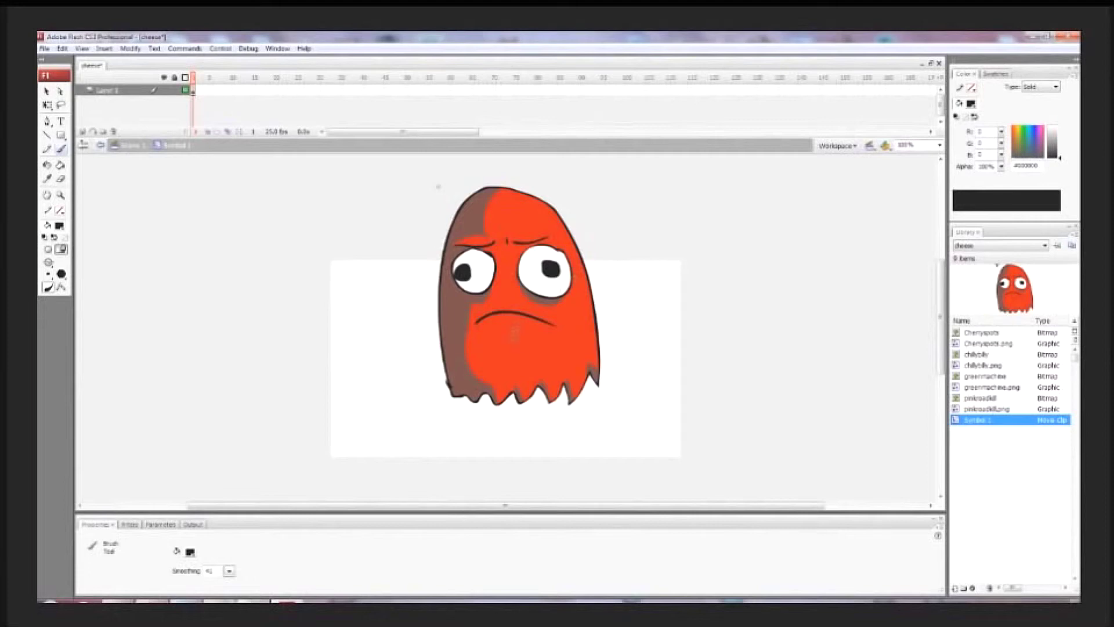
{"action": "key", "text": "v"}
{"action": "left_click", "coordinate": [525, 347]}
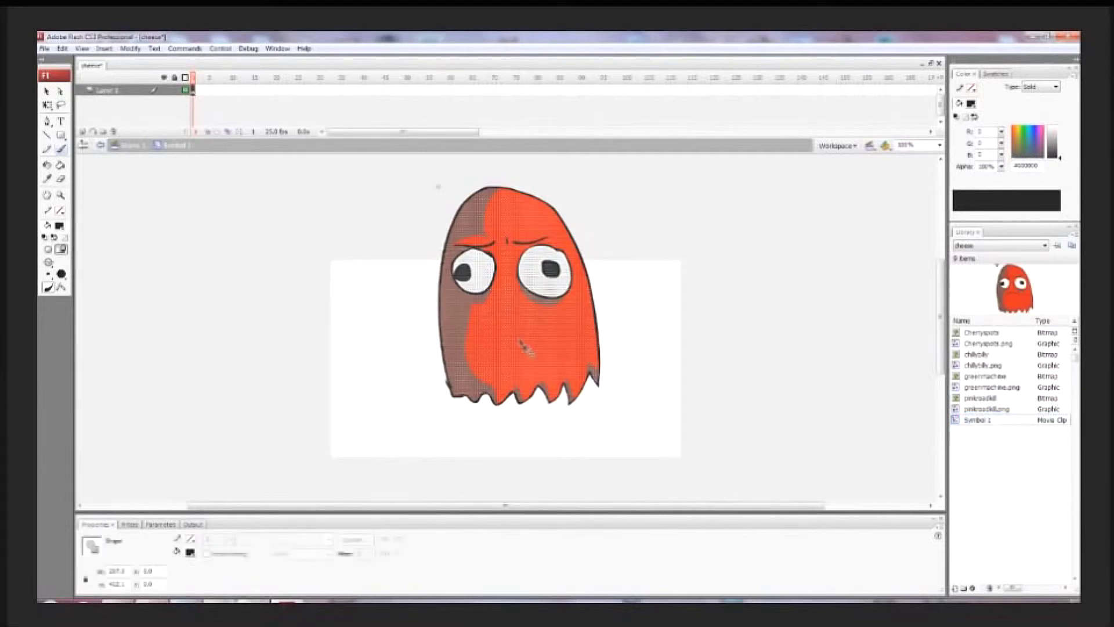
{"action": "left_click", "coordinate": [131, 145]}
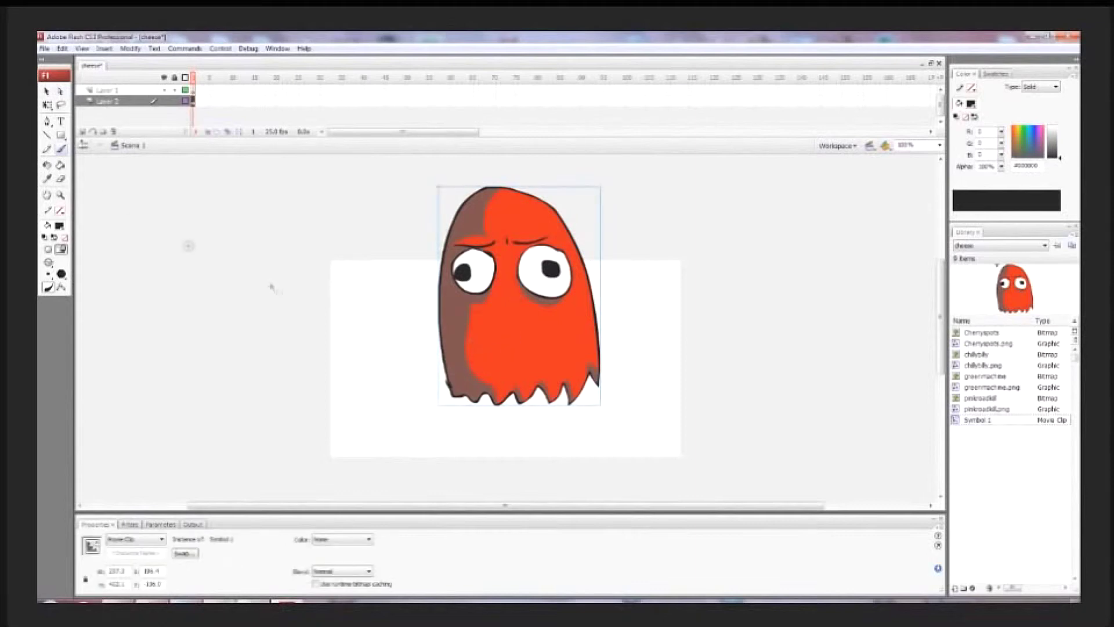
Break apart the red ghost's movie clip and brush a downturned mouth beneath its eyes
{"action": "left_click", "coordinate": [48, 105]}
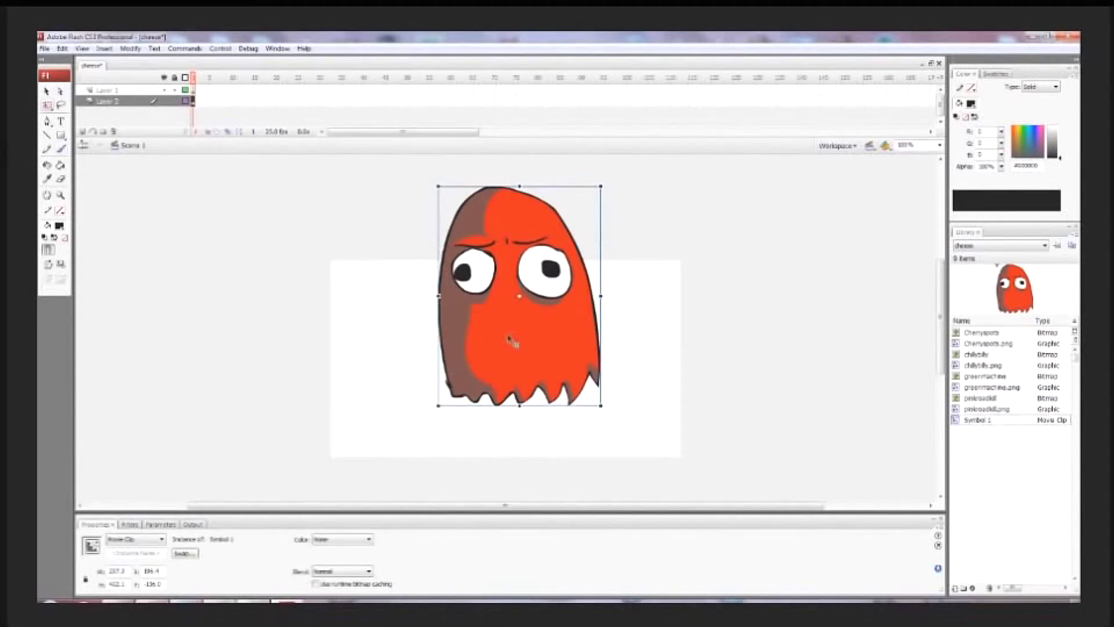
{"action": "key", "text": "ctrl+b"}
{"action": "left_click", "coordinate": [61, 149]}
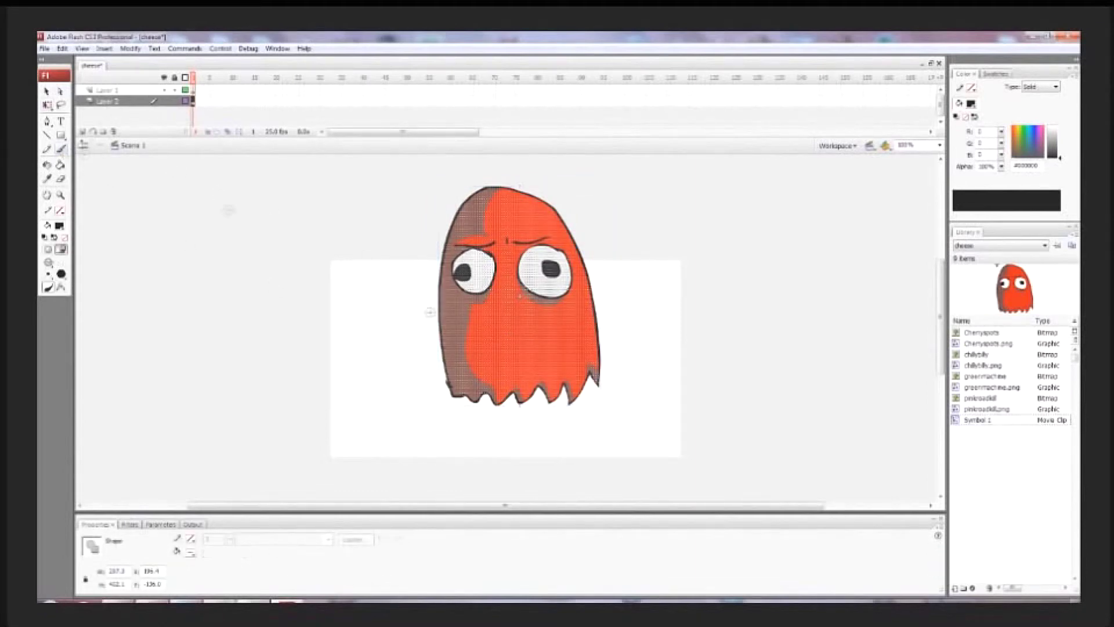
{"action": "left_click_drag", "start_coordinate": [466, 320], "coordinate": [552, 316]}
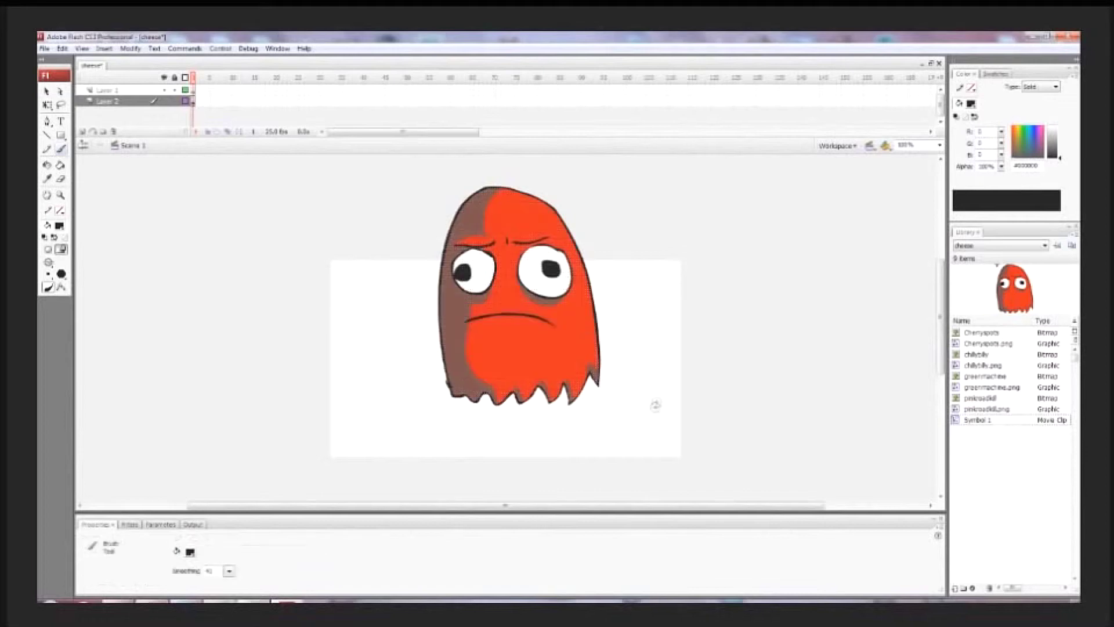
Compare the pinkroadkill.png graphic and the Symbol 1 movie clip in the library
{"action": "left_click", "coordinate": [977, 409]}
{"action": "left_click", "coordinate": [979, 419]}
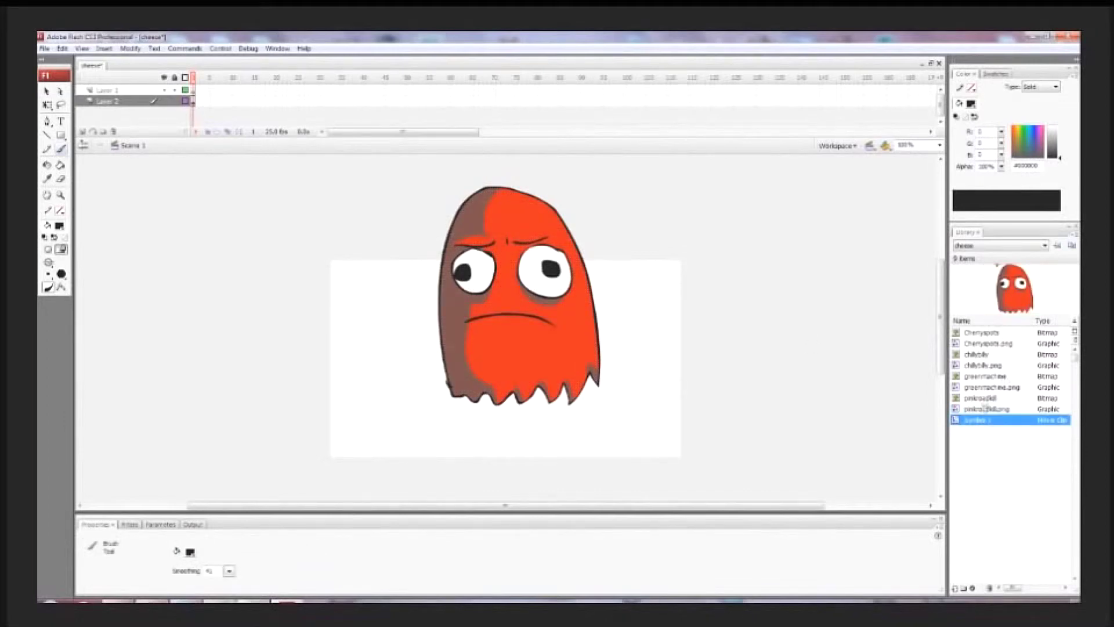
{"action": "left_click", "coordinate": [985, 409]}
{"action": "left_click", "coordinate": [983, 421]}
{"action": "left_click", "coordinate": [962, 437]}
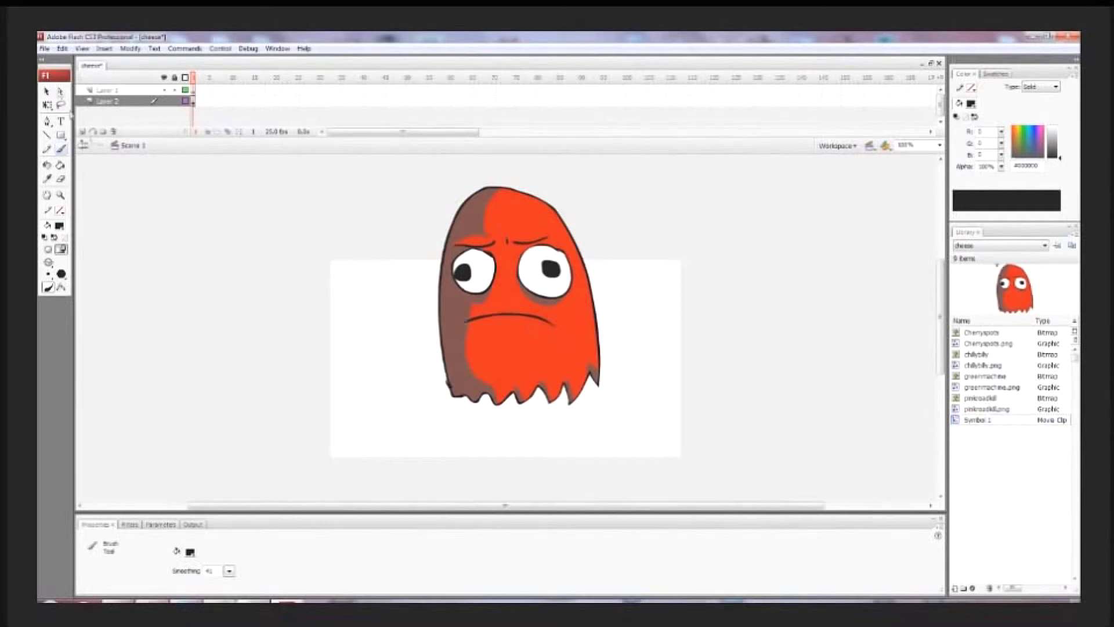
Undo the mouth stroke and the break-apart, and select the restored ghost movie clip
{"action": "left_click", "coordinate": [49, 105]}
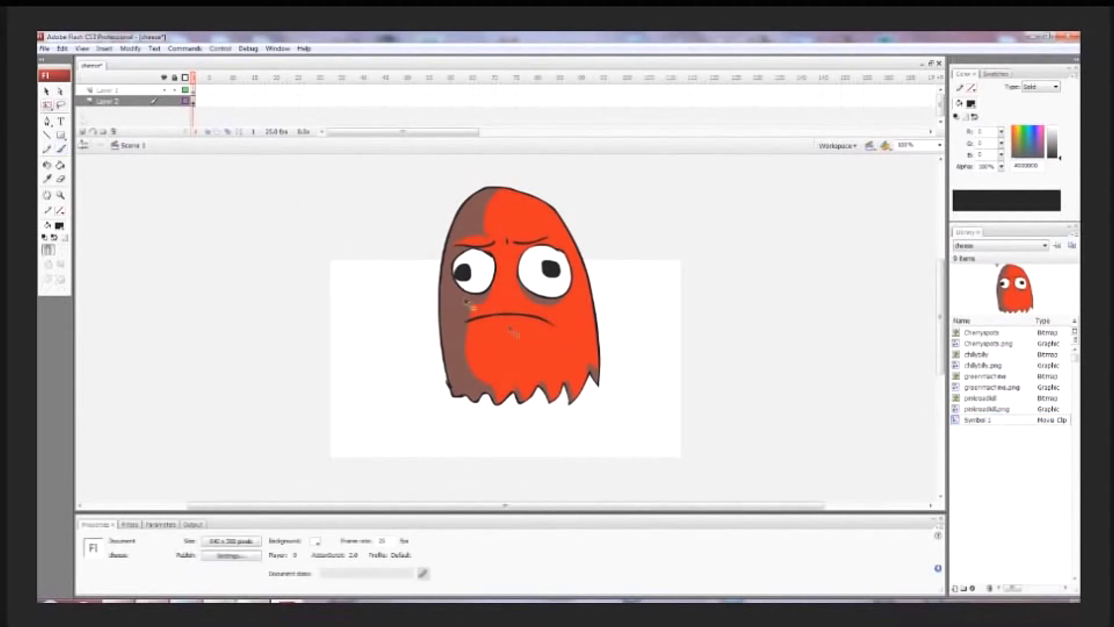
{"action": "left_click", "coordinate": [516, 337]}
{"action": "key", "text": "ctrl+z"}
{"action": "left_click", "coordinate": [558, 341]}
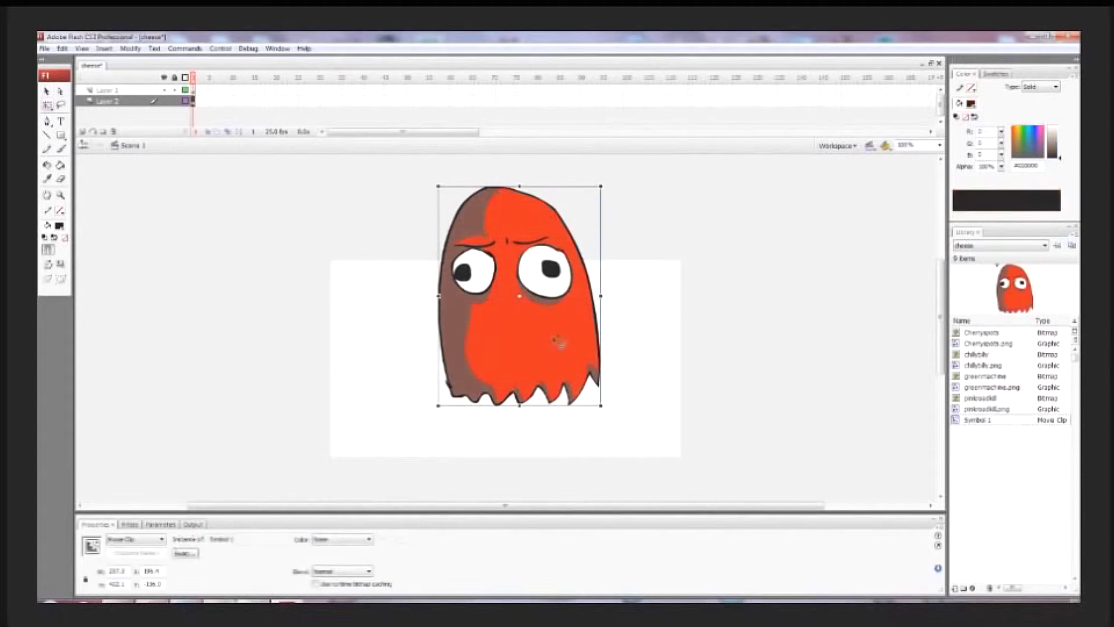
Break the ghost apart and convert its artwork into a graphic symbol with the default name
{"action": "key", "text": "ctrl+b"}
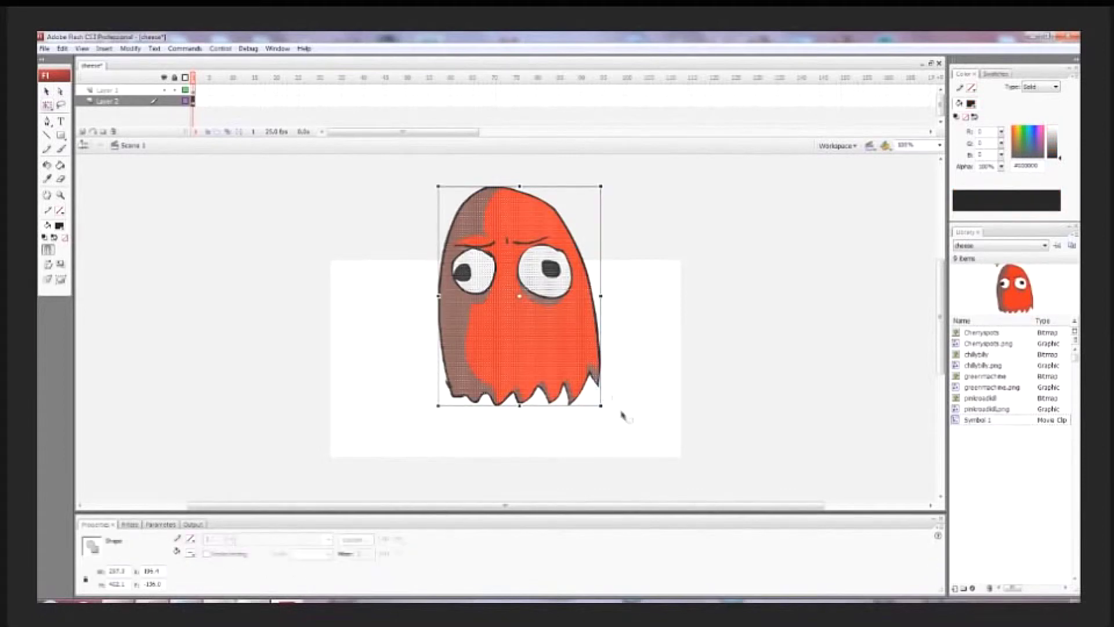
{"action": "right_click", "coordinate": [507, 325]}
{"action": "left_click", "coordinate": [557, 531]}
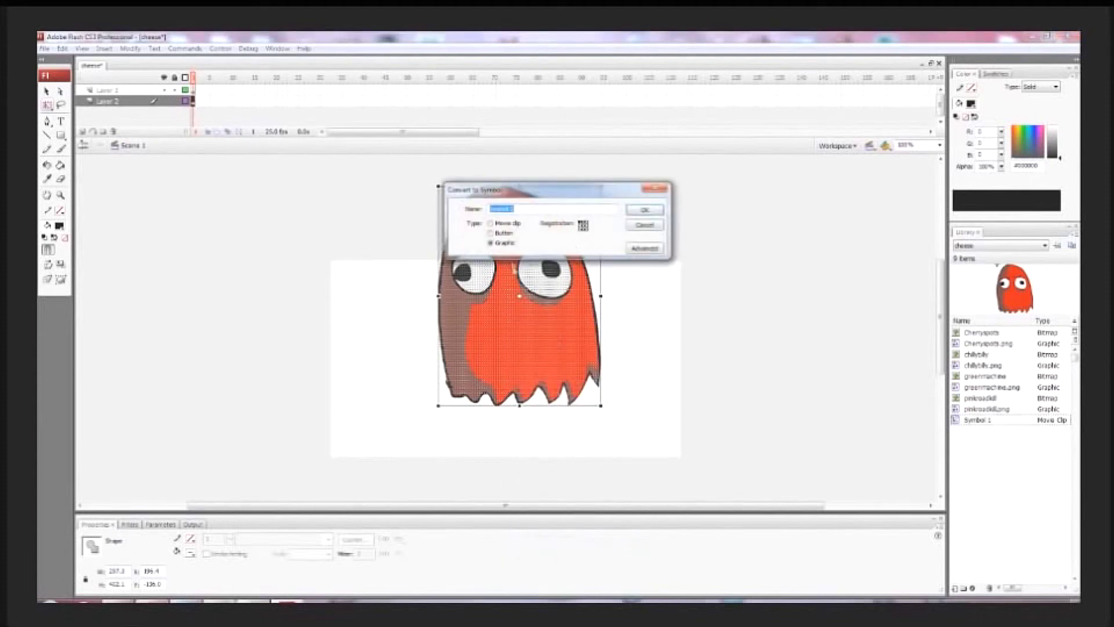
{"action": "left_click", "coordinate": [644, 210]}
Convert the ghost graphic into a new movie clip symbol with the default name and deselect it
{"action": "right_click", "coordinate": [530, 356]}
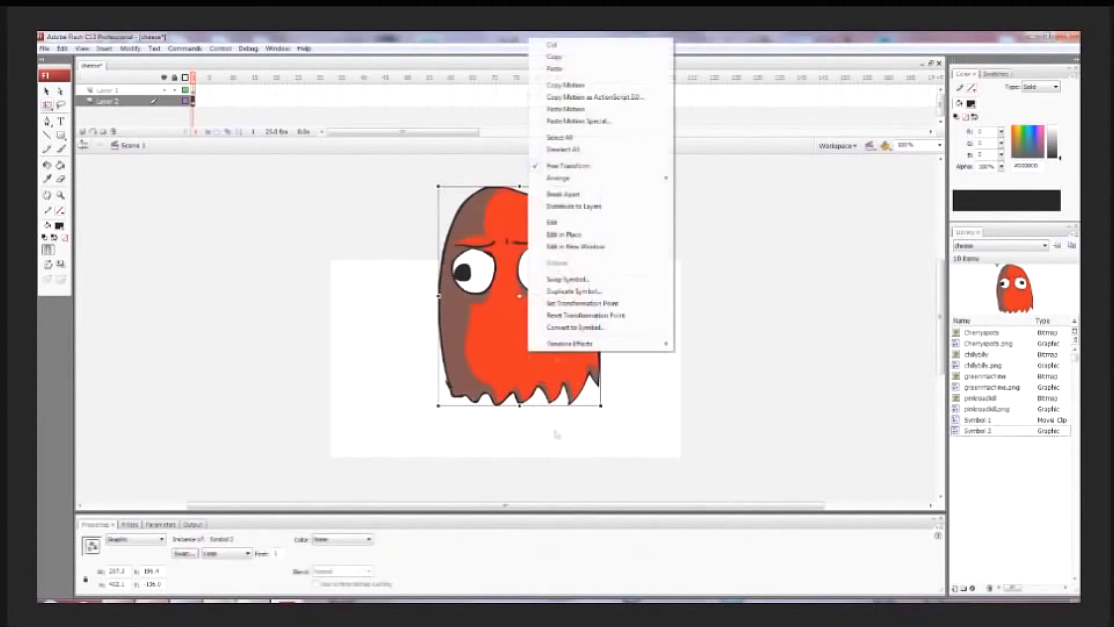
{"action": "left_click", "coordinate": [571, 326]}
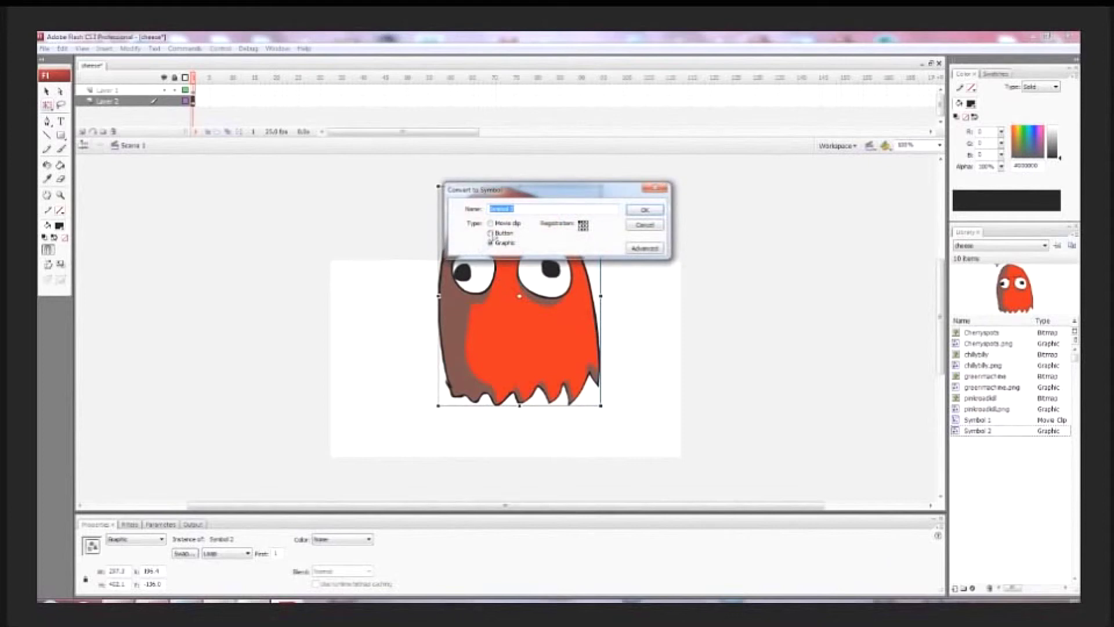
{"action": "left_click", "coordinate": [491, 223]}
{"action": "left_click", "coordinate": [644, 210]}
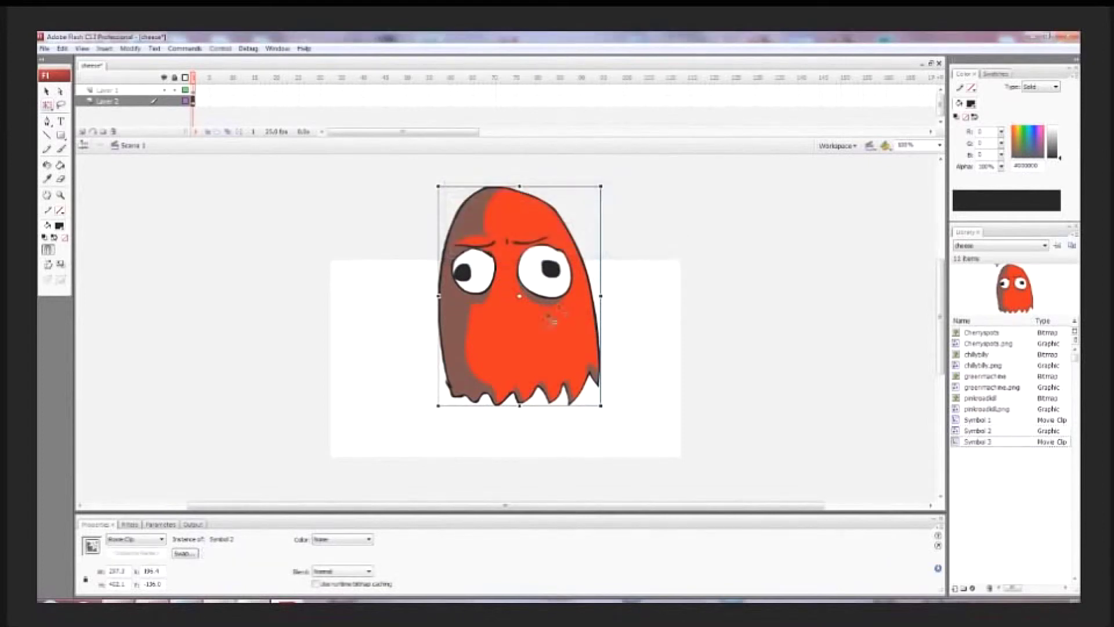
{"action": "left_click", "coordinate": [679, 321]}
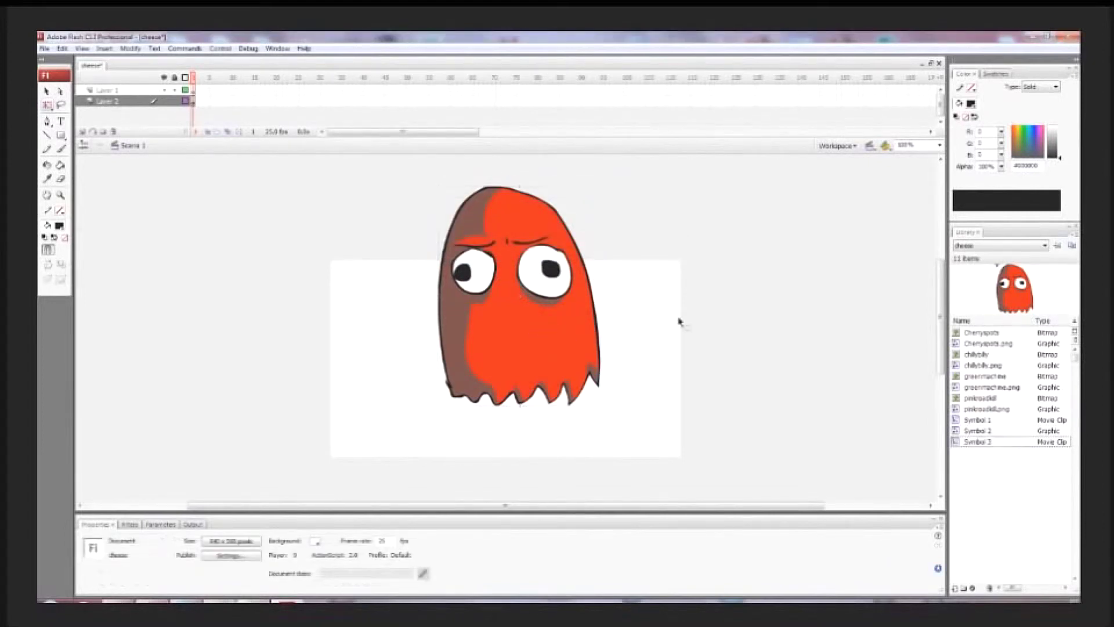
Delete the ghost from the stage and place a fresh instance of the Symbol 3 movie clip from the library
{"action": "left_click", "coordinate": [503, 341]}
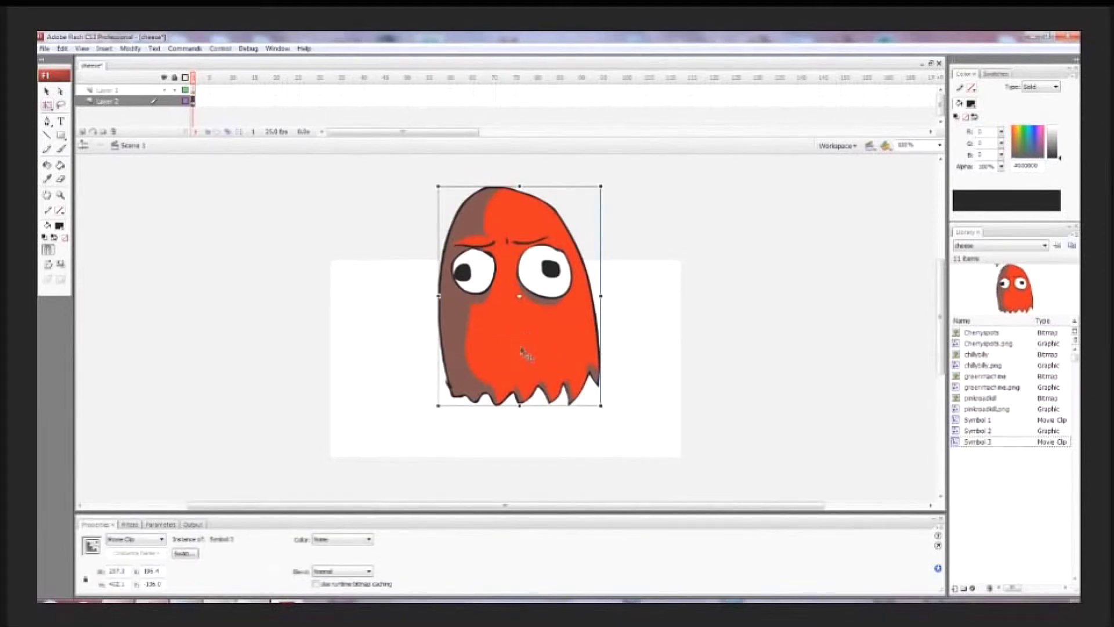
{"action": "key", "text": "Delete"}
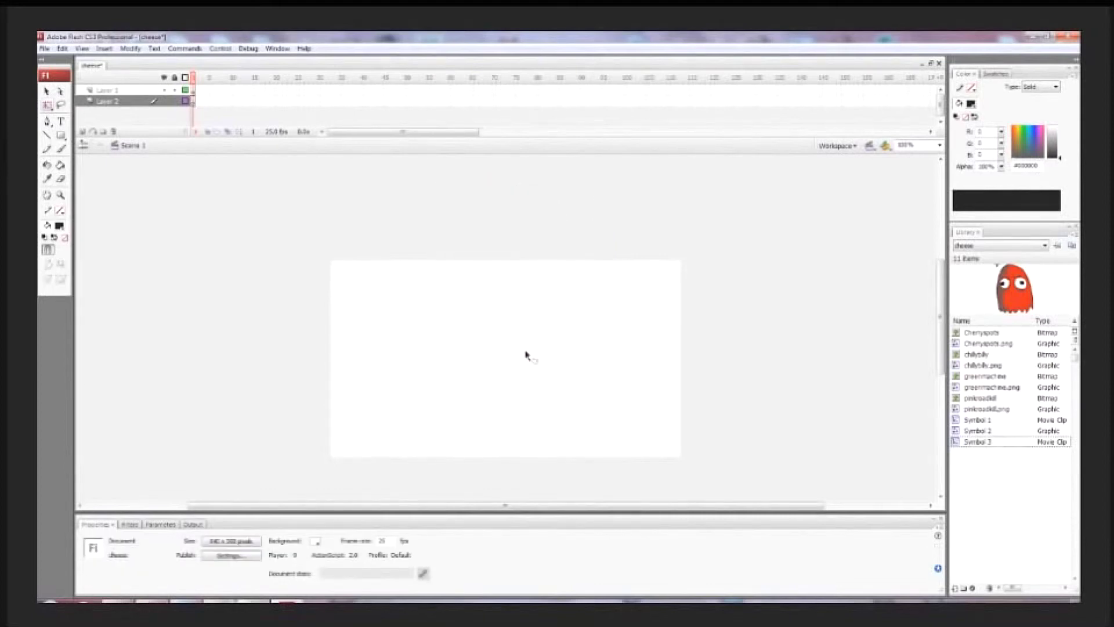
{"action": "left_click", "coordinate": [977, 440]}
{"action": "left_click_drag", "start_coordinate": [997, 446], "coordinate": [521, 369]}
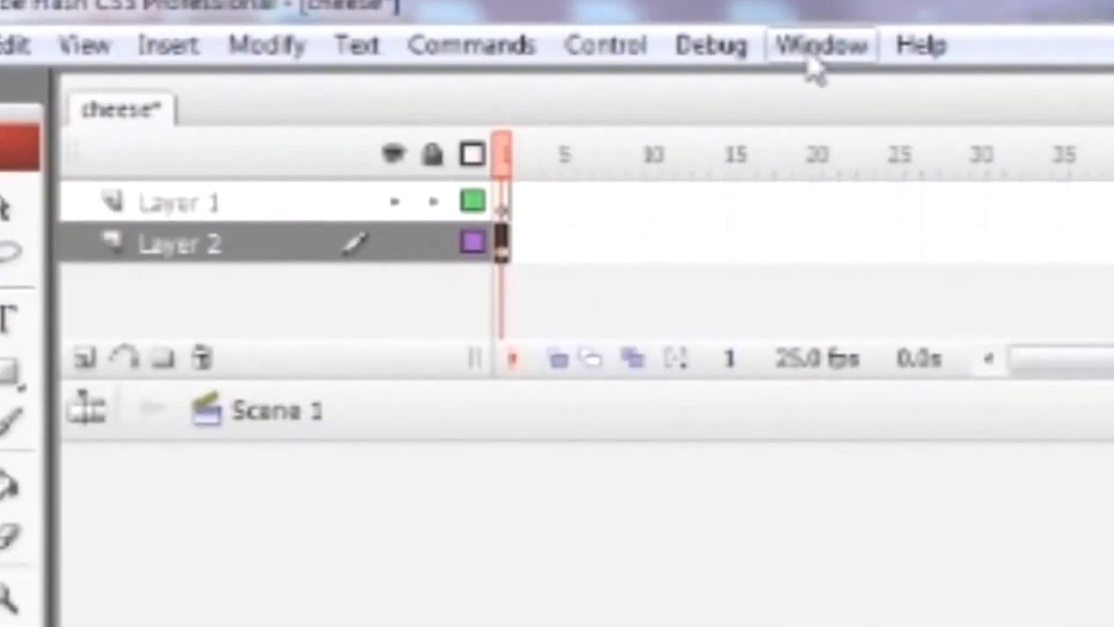
Show the Filters settings for the selected Symbol 3 movie clip
{"action": "left_click", "coordinate": [812, 58]}
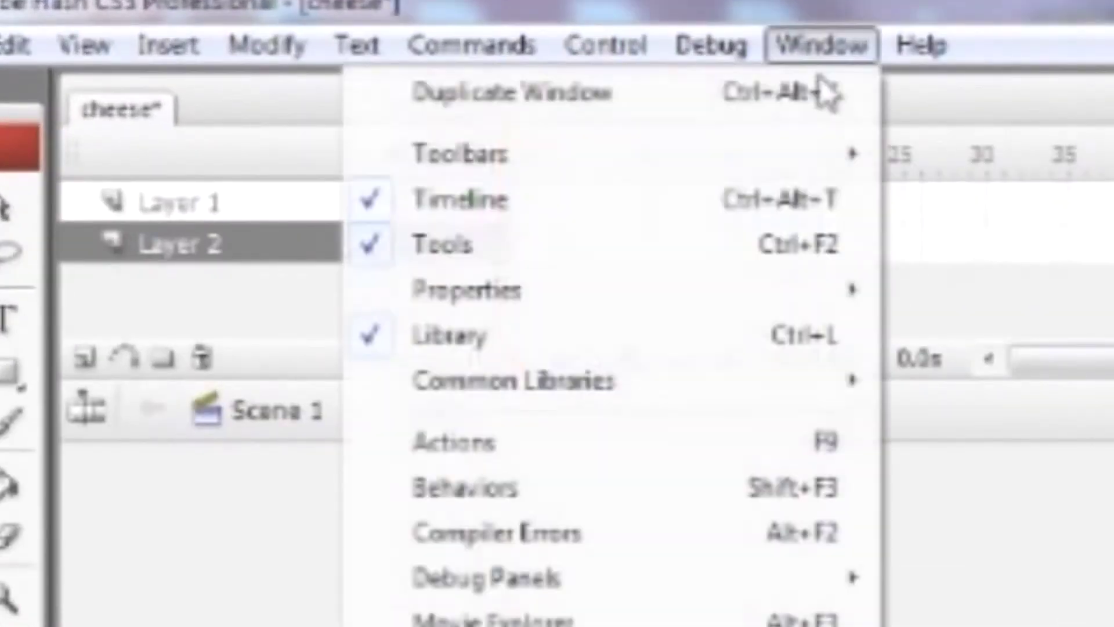
{"action": "mouse_move", "coordinate": [669, 299]}
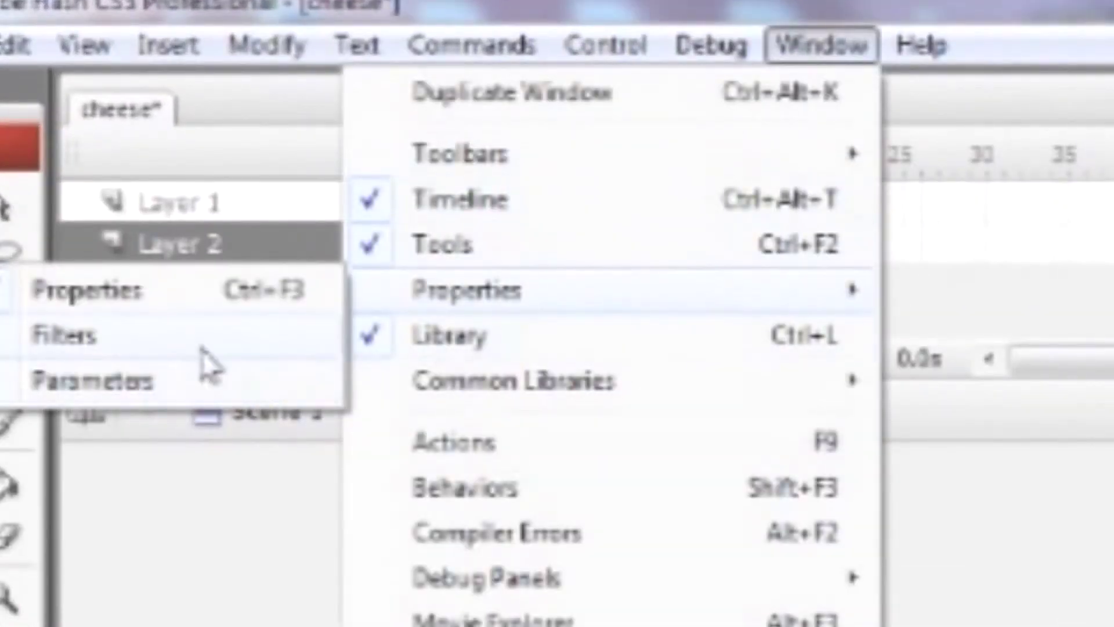
{"action": "left_click", "coordinate": [1020, 405]}
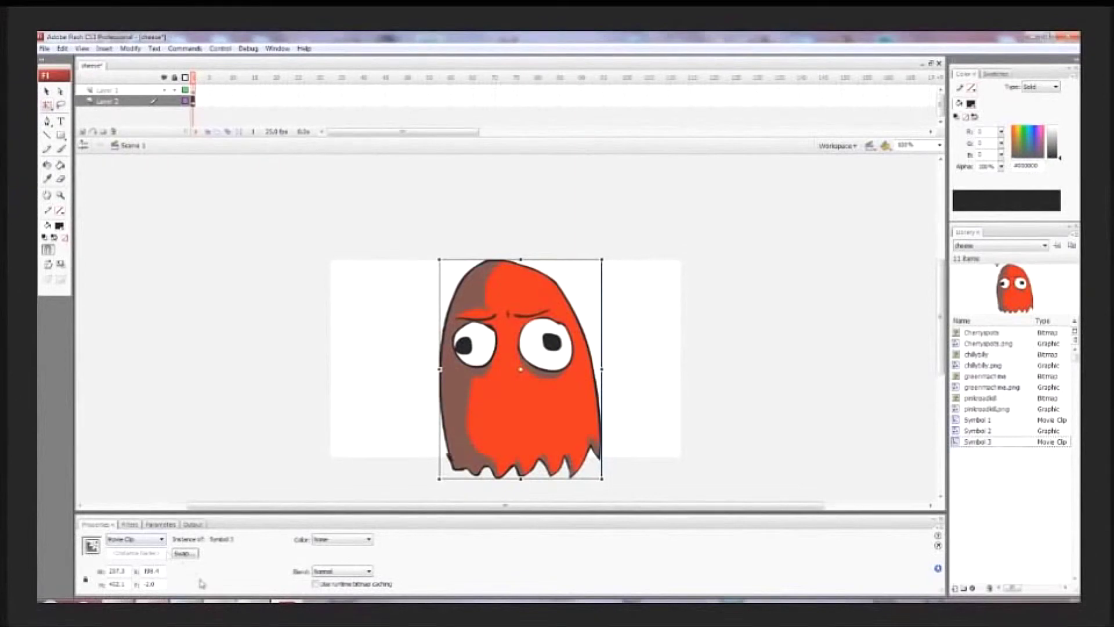
{"action": "left_click", "coordinate": [129, 525]}
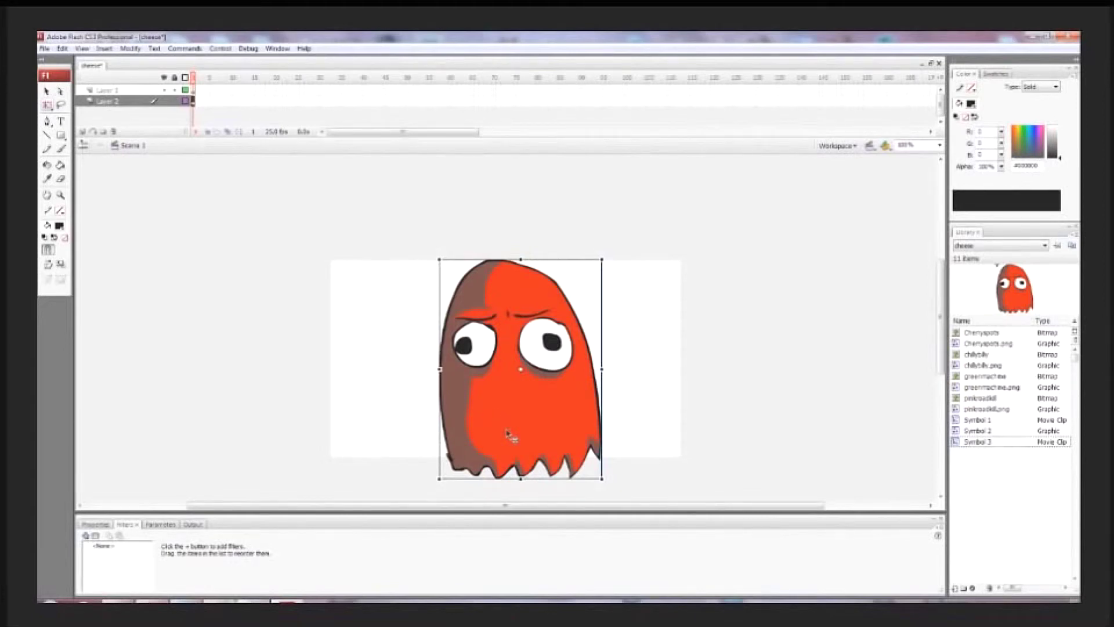
Replace the movie clip on the stage with the Symbol 2 graphic and nudge it slightly left
{"action": "key", "text": "Delete"}
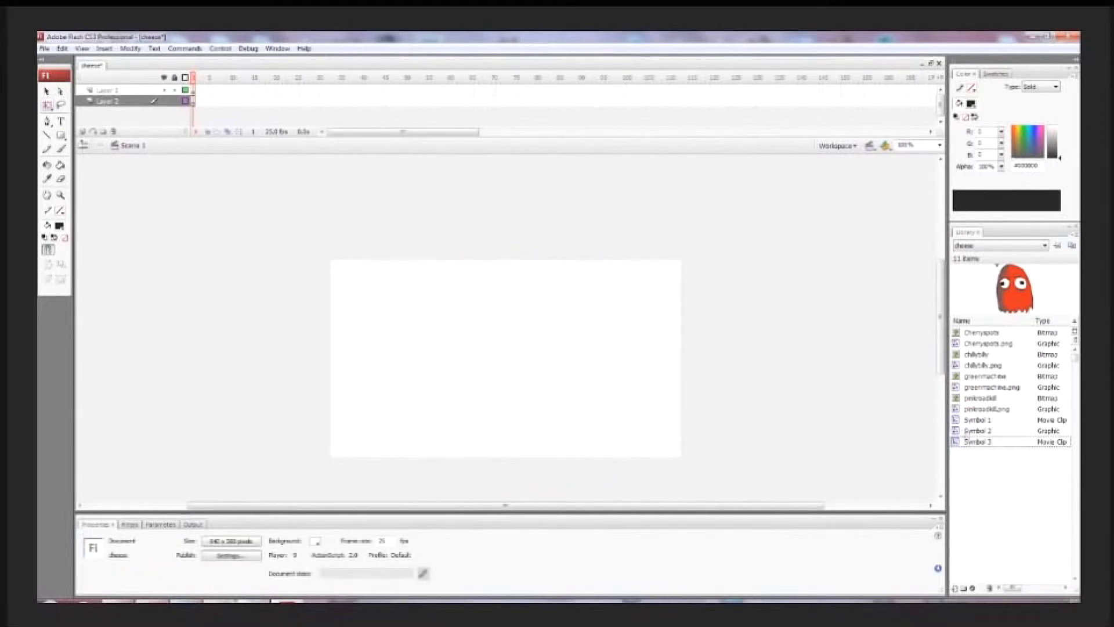
{"action": "left_click_drag", "start_coordinate": [965, 432], "coordinate": [539, 352]}
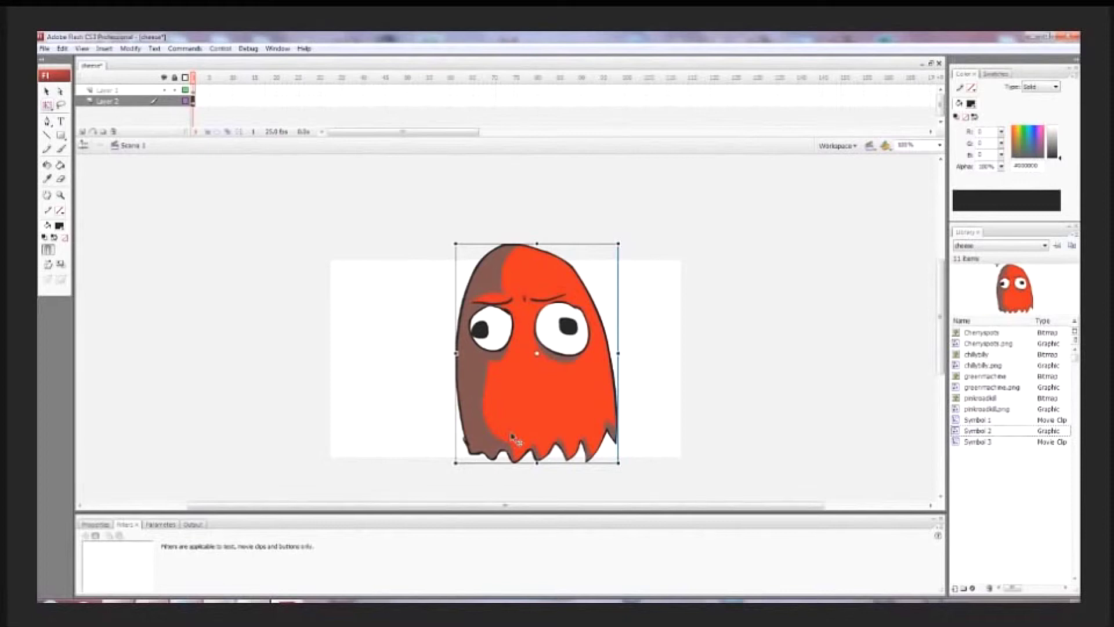
{"action": "key", "text": "Left"}
{"action": "key", "text": "Left"}
{"action": "key", "text": "Left"}
Swap the graphic on the stage for the Symbol 3 movie clip and show its filters
{"action": "key", "text": "Delete"}
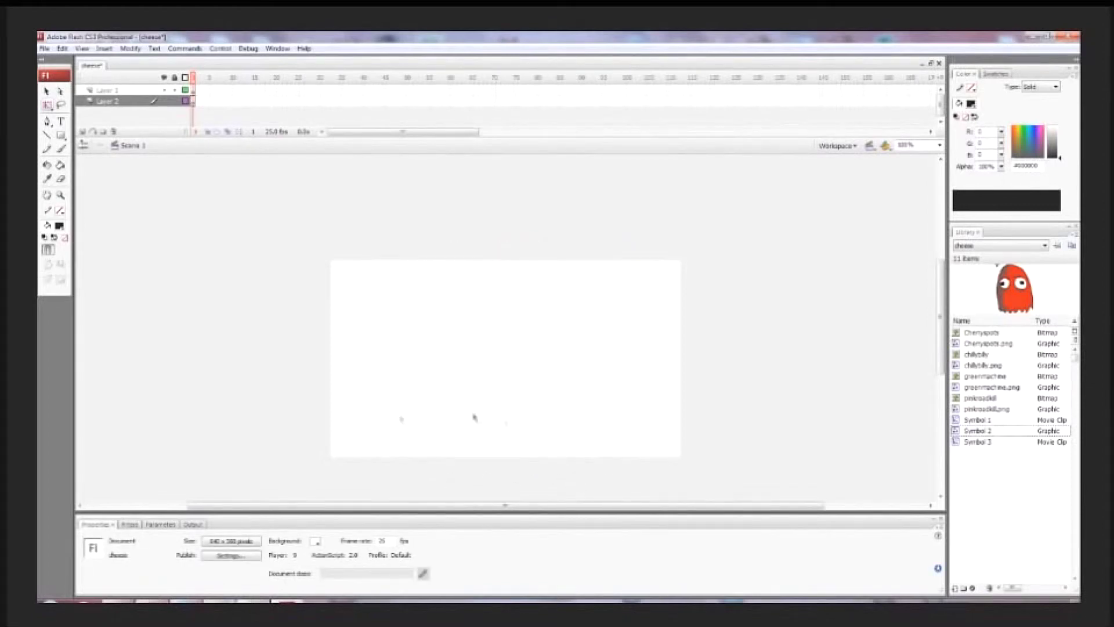
{"action": "left_click", "coordinate": [982, 432]}
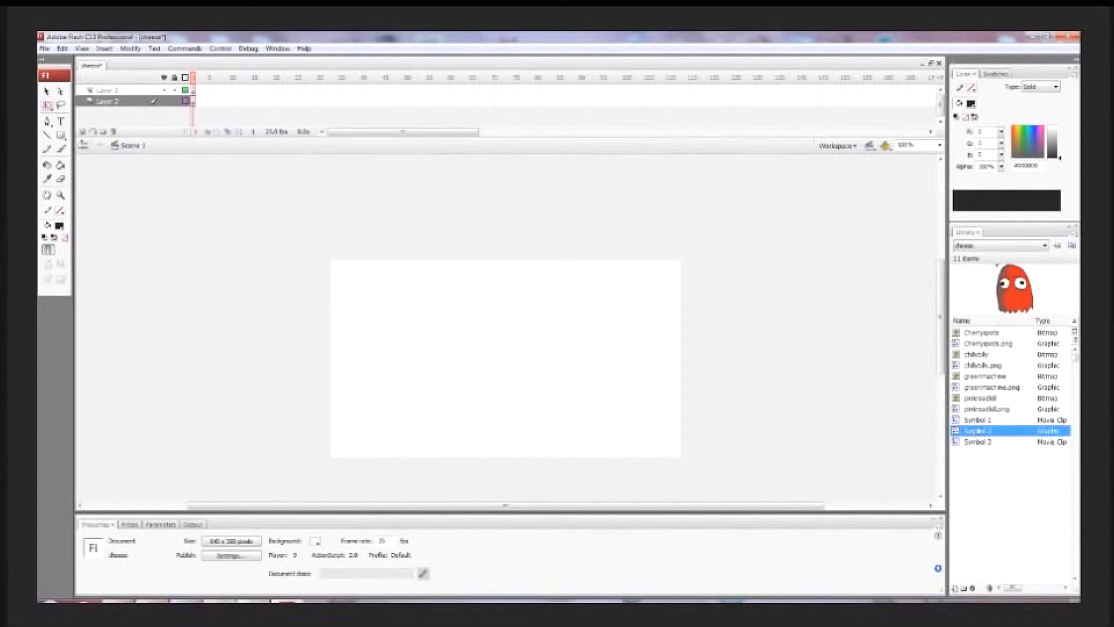
{"action": "left_click_drag", "start_coordinate": [982, 433], "coordinate": [523, 360]}
{"action": "left_click", "coordinate": [125, 524]}
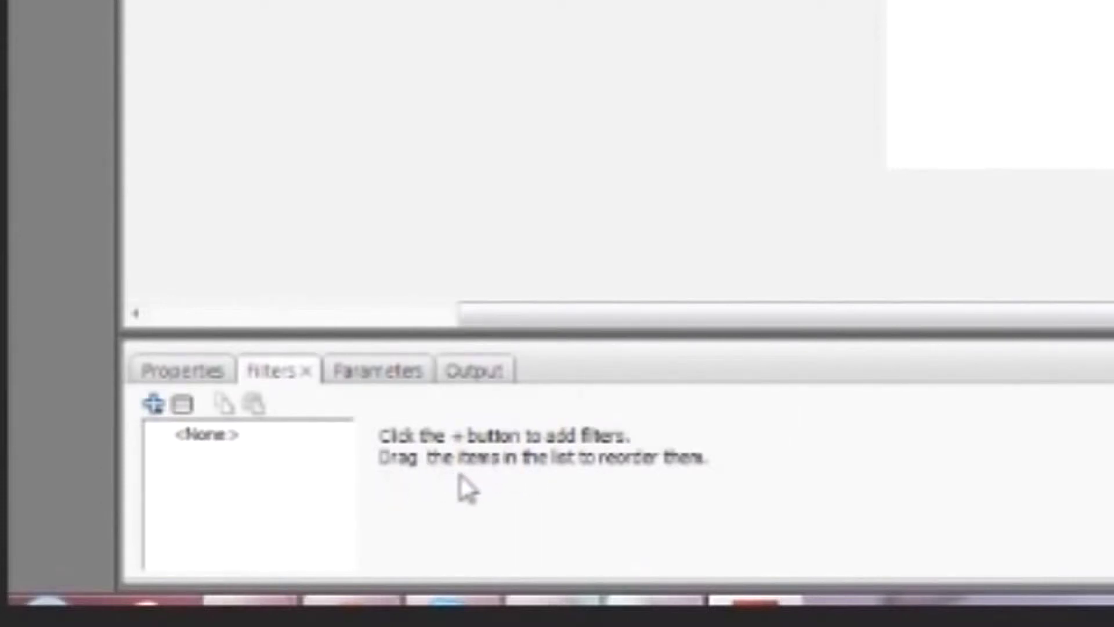
Add an Adjust Color filter to the ghost movie clip, try out its colour adjustments, and reset them
{"action": "left_click", "coordinate": [154, 405]}
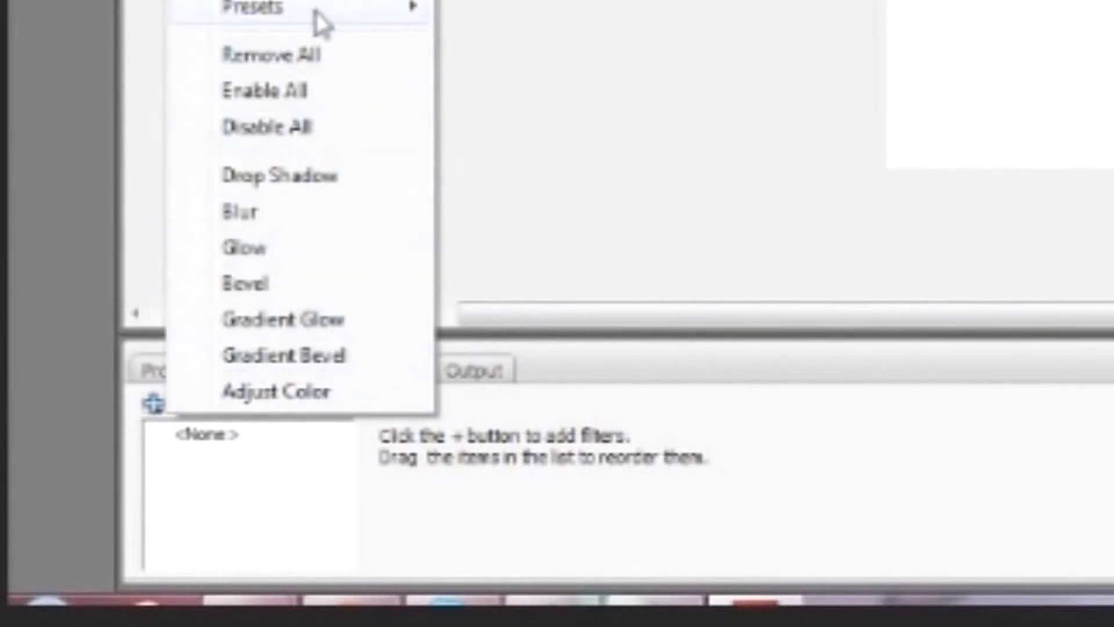
{"action": "left_click", "coordinate": [274, 399]}
{"action": "left_click_drag", "start_coordinate": [230, 558], "coordinate": [177, 602]}
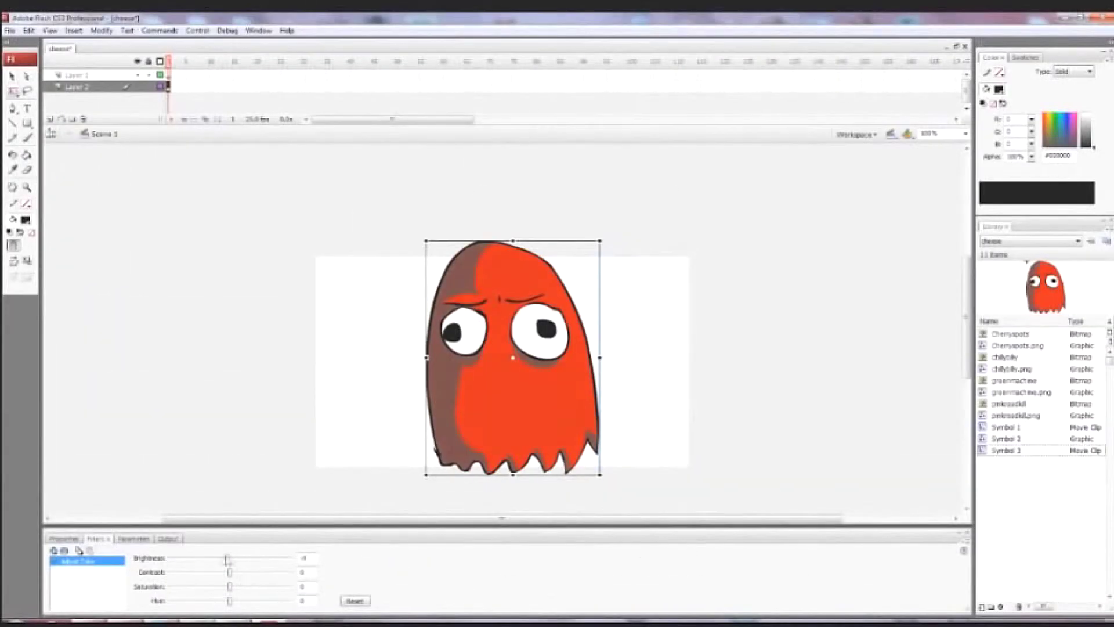
{"action": "left_click", "coordinate": [354, 602]}
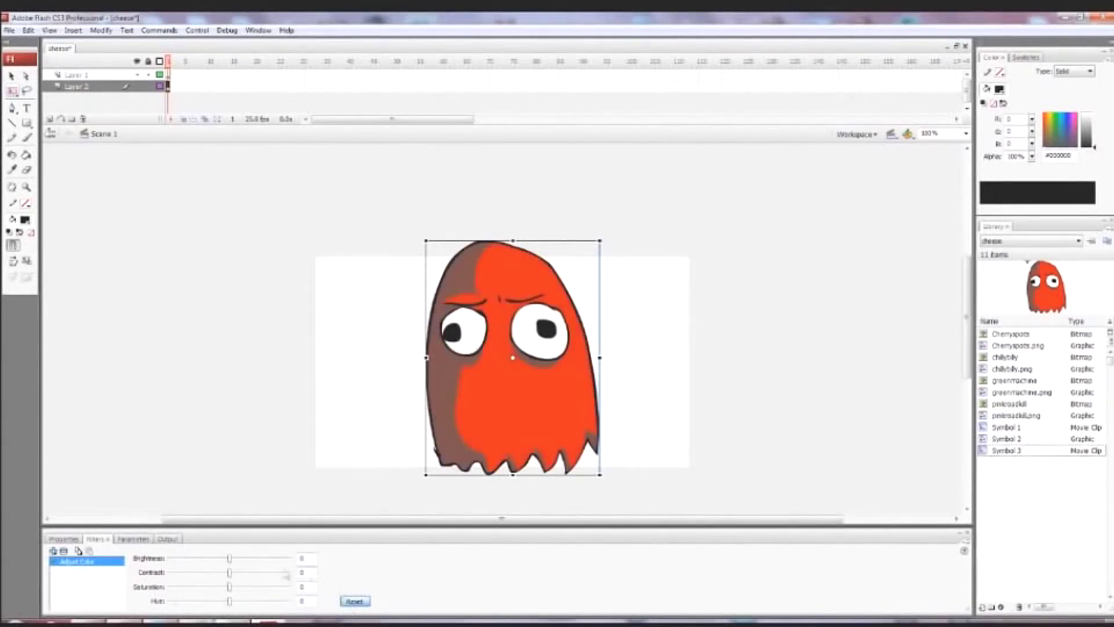
Remove the Adjust Color filter and add a Gradient Bevel filter to the ghost movie clip
{"action": "left_click", "coordinate": [63, 550]}
{"action": "left_click", "coordinate": [53, 550]}
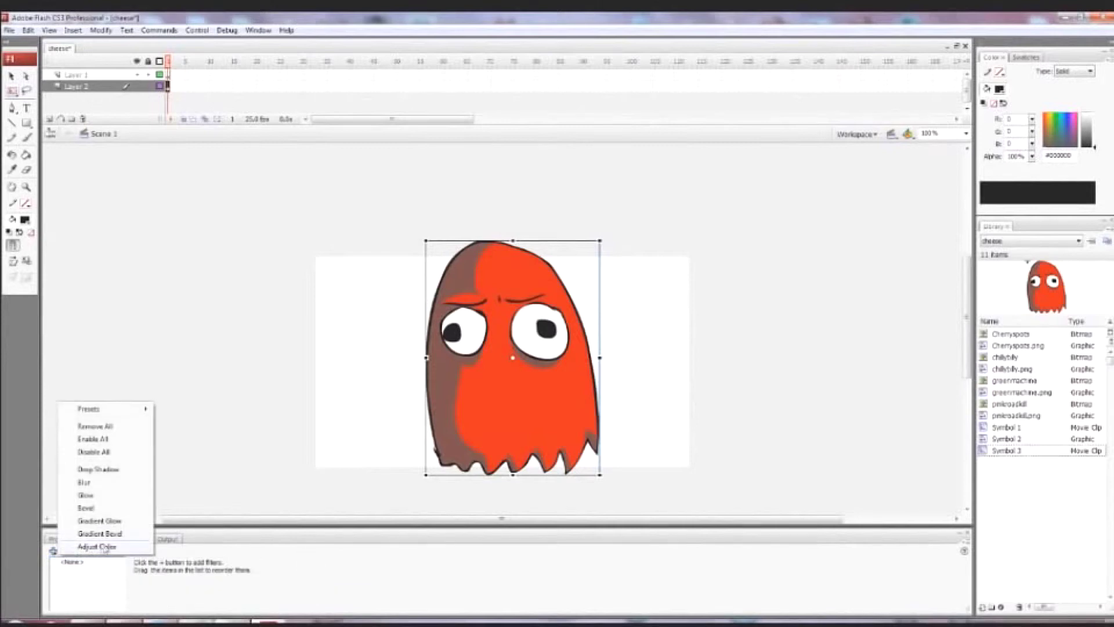
{"action": "left_click", "coordinate": [112, 539]}
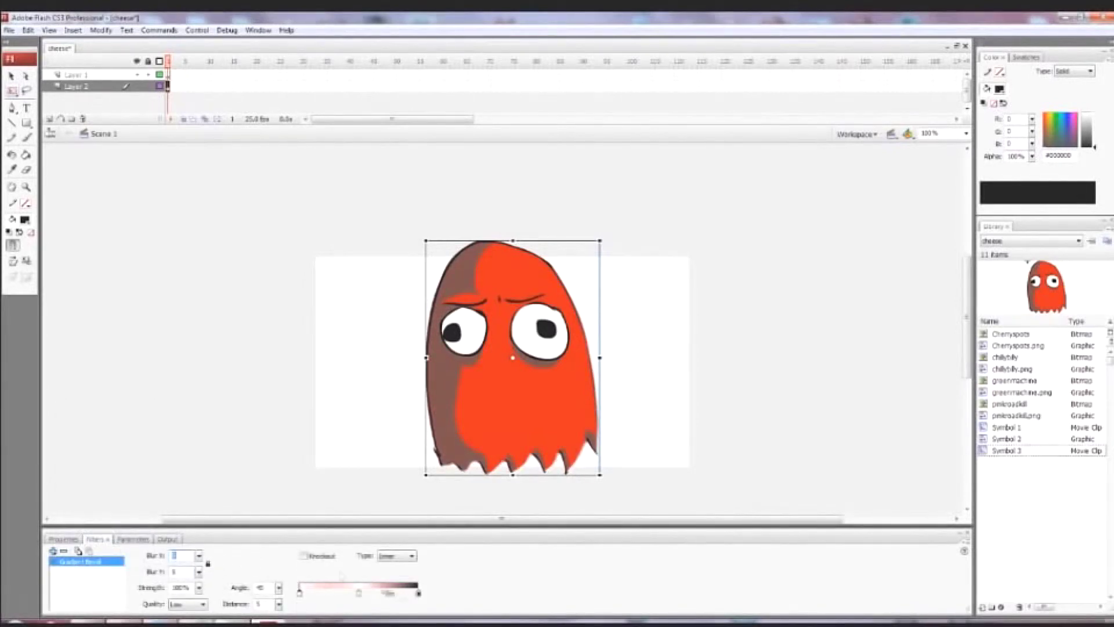
Shift the Gradient Bevel's dark colour marker inward and change the middle marker's colour
{"action": "left_click_drag", "start_coordinate": [411, 593], "coordinate": [391, 593]}
{"action": "left_click", "coordinate": [359, 593]}
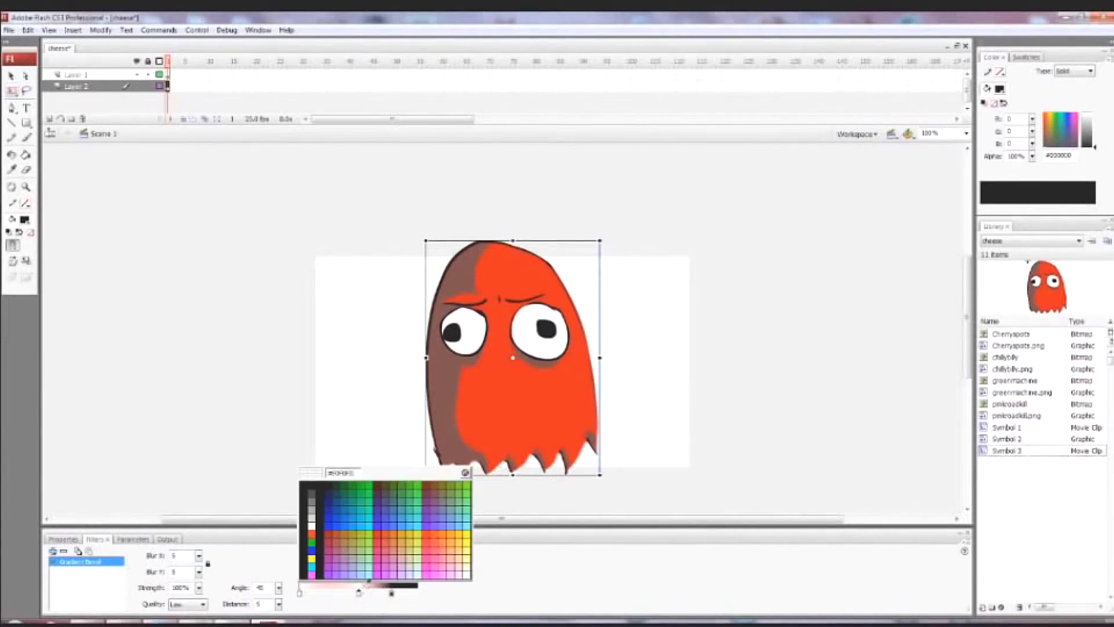
{"action": "left_click", "coordinate": [365, 585]}
{"action": "left_click_drag", "start_coordinate": [390, 594], "coordinate": [399, 593]}
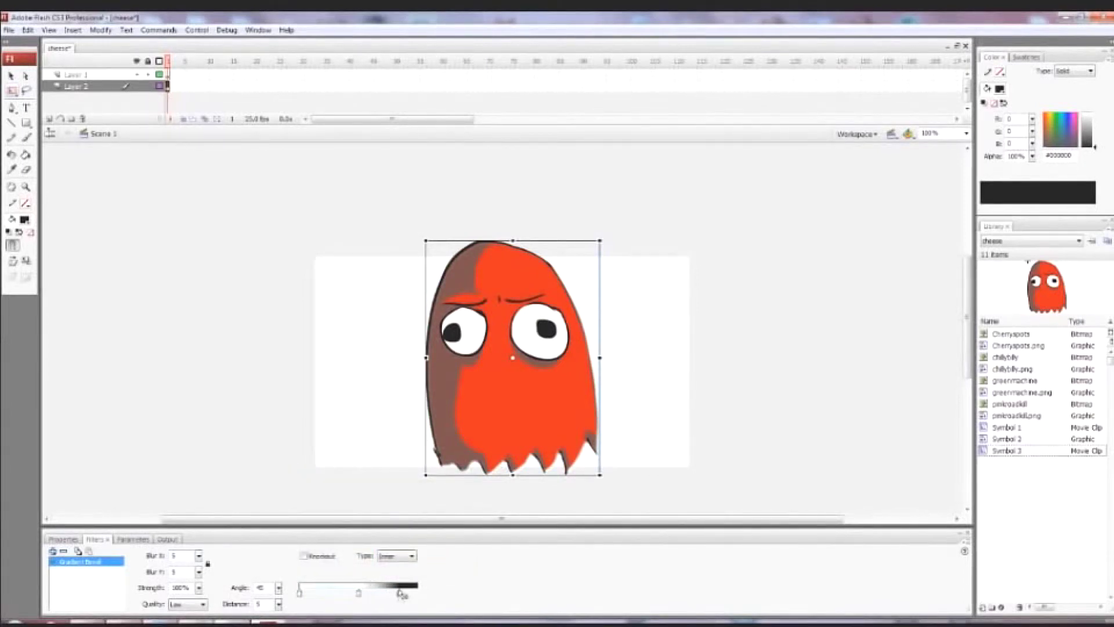
Disable the ghost's Gradient Bevel filter and look over the available filter types
{"action": "left_click", "coordinate": [56, 563]}
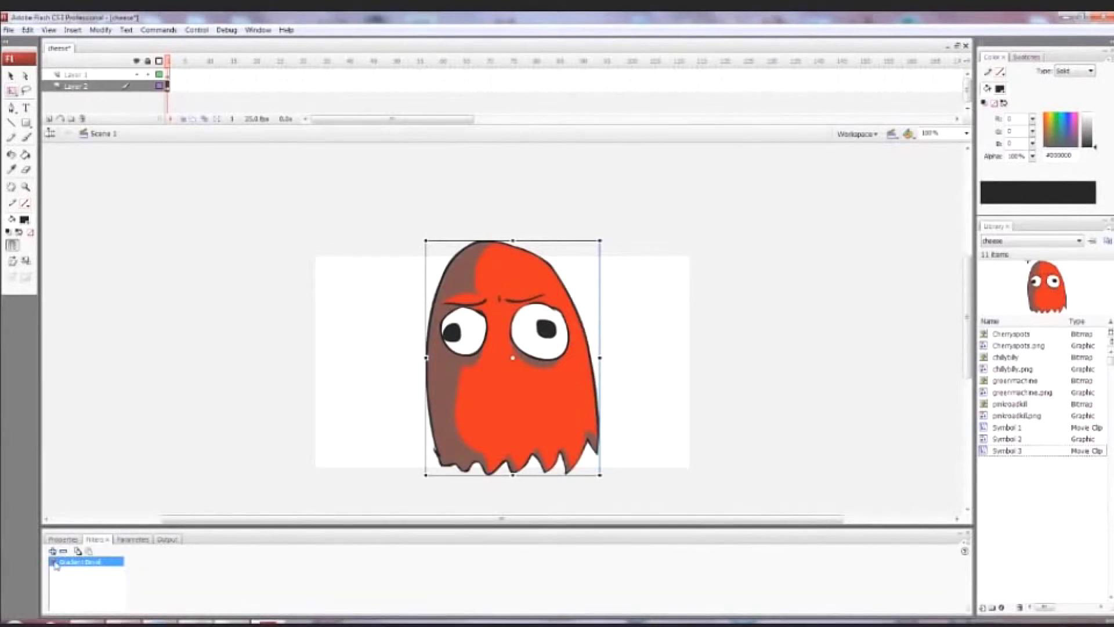
{"action": "left_click", "coordinate": [53, 551]}
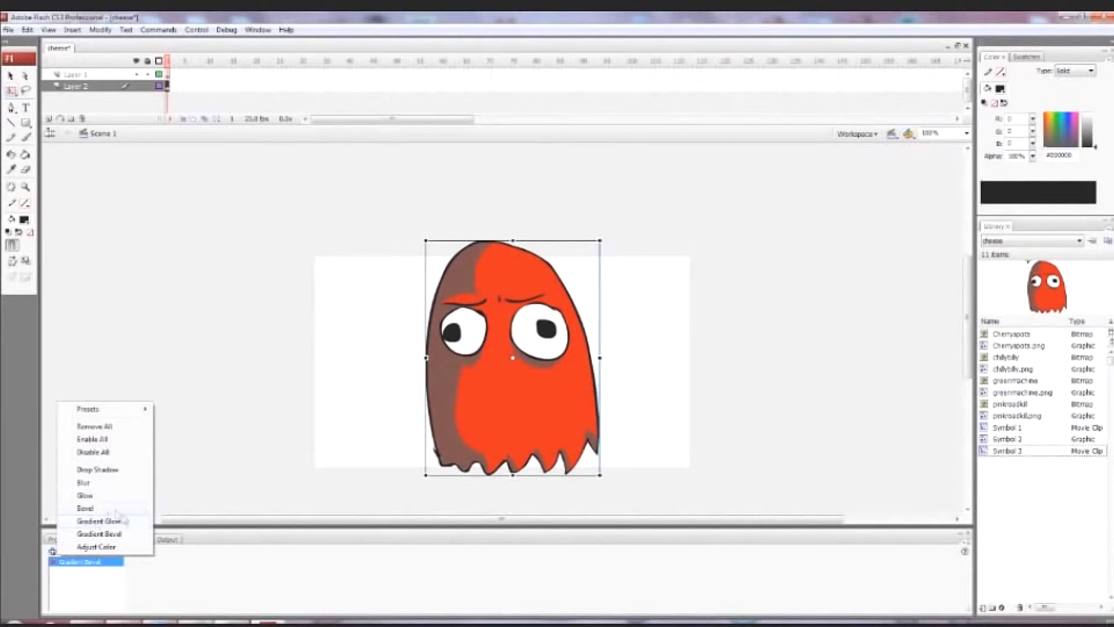
{"action": "left_click", "coordinate": [444, 413]}
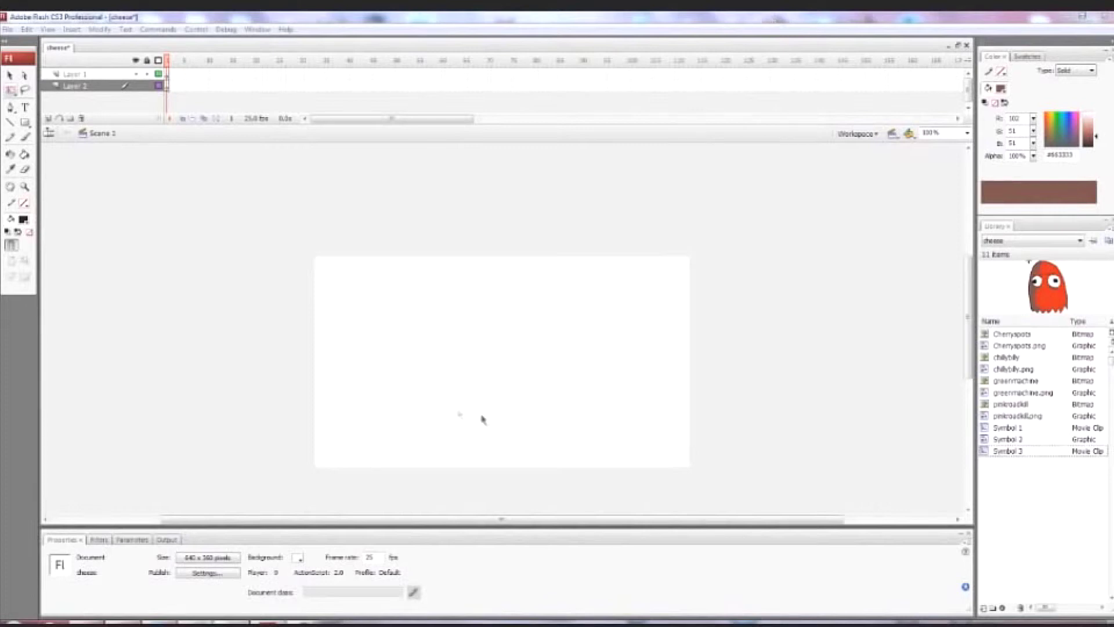
Place an instance of the ghost movie clip Symbol 3 from the library on the stage
{"action": "left_click", "coordinate": [1003, 448]}
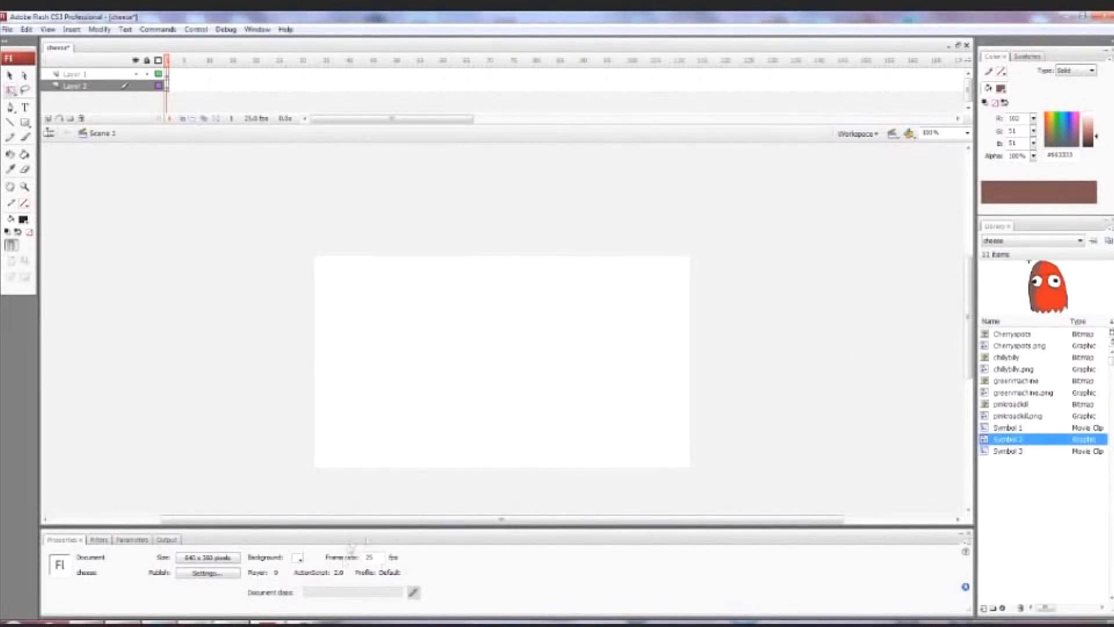
{"action": "left_click_drag", "start_coordinate": [992, 444], "coordinate": [566, 376]}
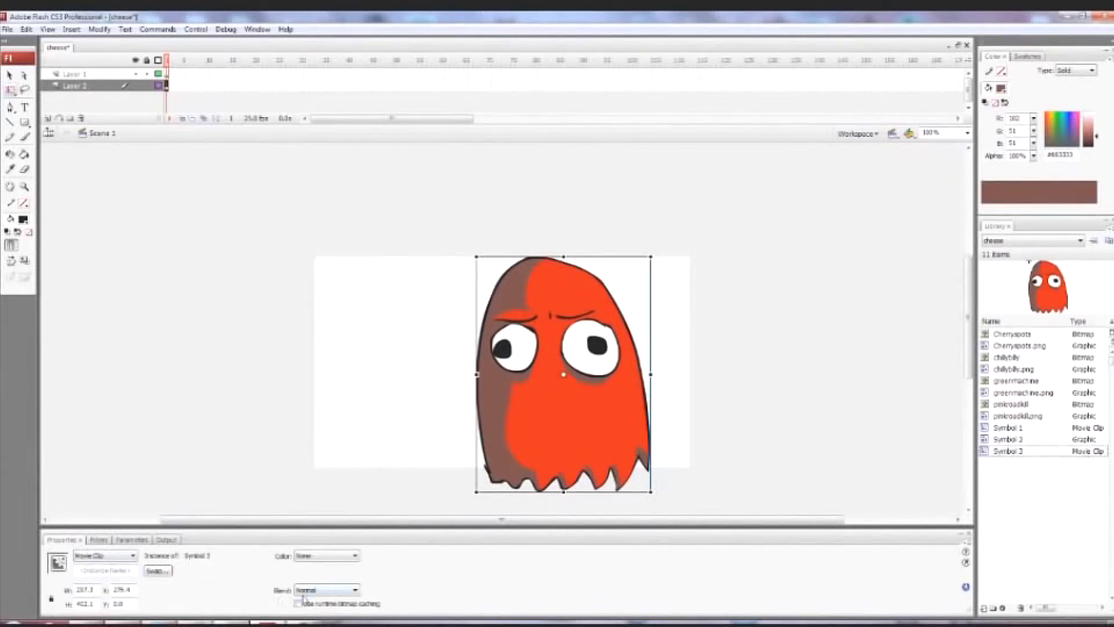
Place the Cherryspots bitmap on the stage, check it for filter and blend options, and delete it
{"action": "left_click", "coordinate": [999, 335]}
{"action": "left_click_drag", "start_coordinate": [1000, 335], "coordinate": [534, 329]}
{"action": "left_click_drag", "start_coordinate": [392, 362], "coordinate": [392, 365]}
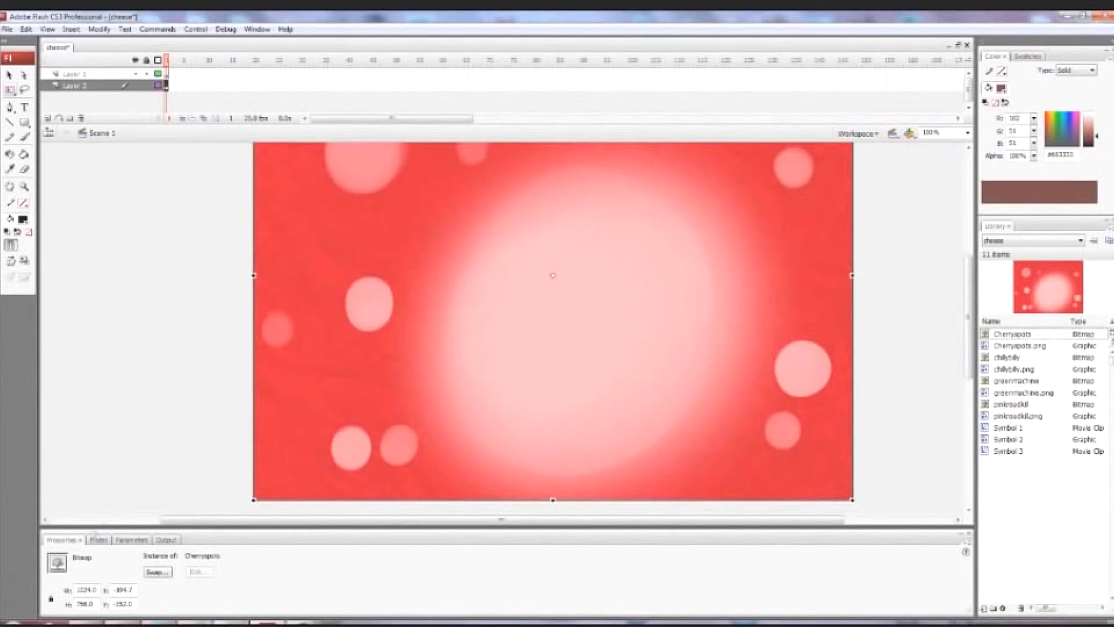
{"action": "left_click", "coordinate": [99, 539]}
{"action": "left_click", "coordinate": [61, 539]}
{"action": "key", "text": "Delete"}
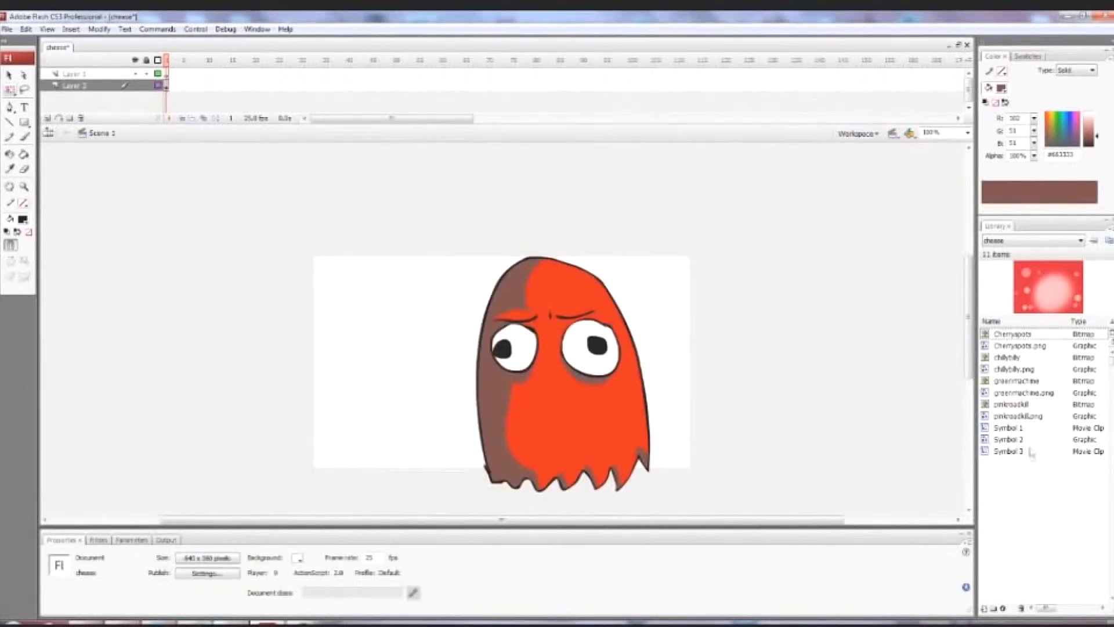
{"action": "left_click", "coordinate": [1013, 429]}
{"action": "left_click", "coordinate": [1012, 440]}
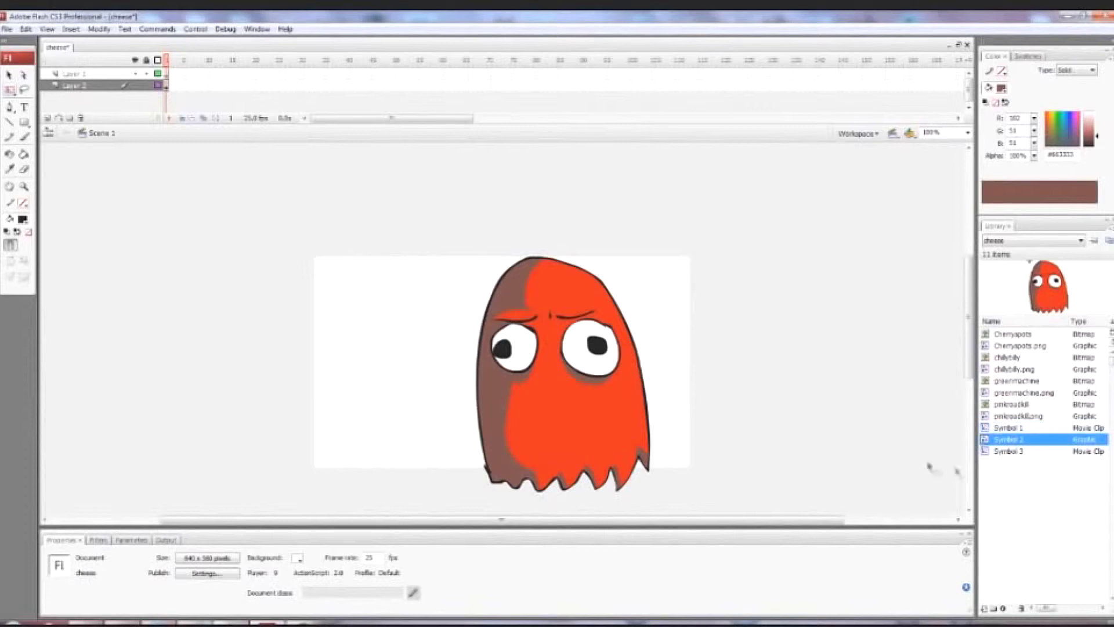
{"action": "left_click", "coordinate": [621, 380]}
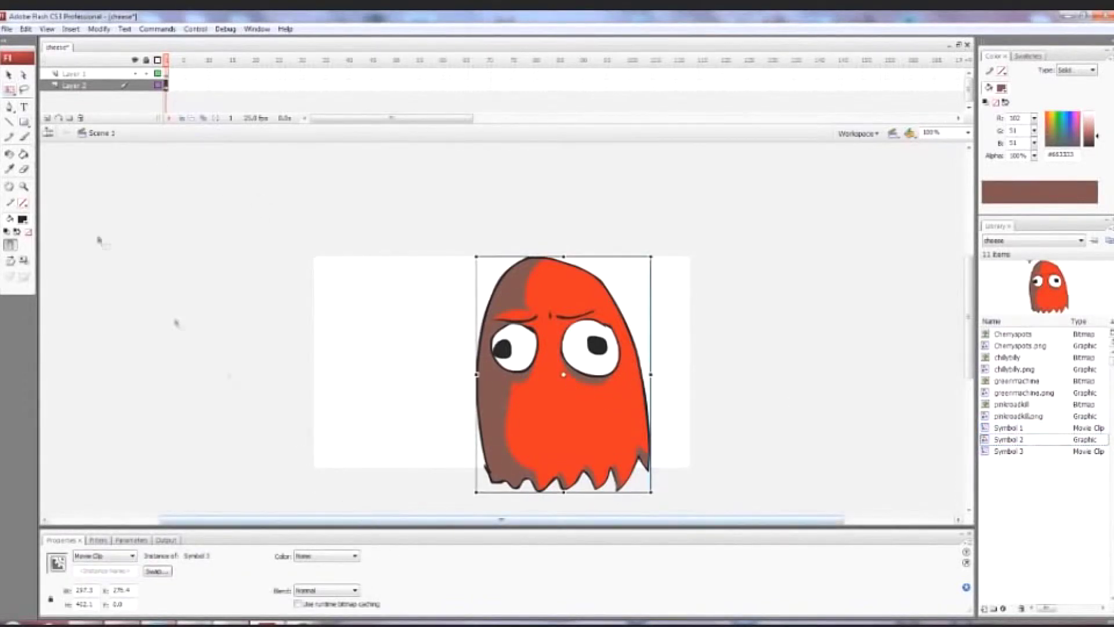
Add the static text "jksajfhs" beside the ghost and select it with the Free Transform tool
{"action": "left_click", "coordinate": [24, 108]}
{"action": "left_click", "coordinate": [234, 275]}
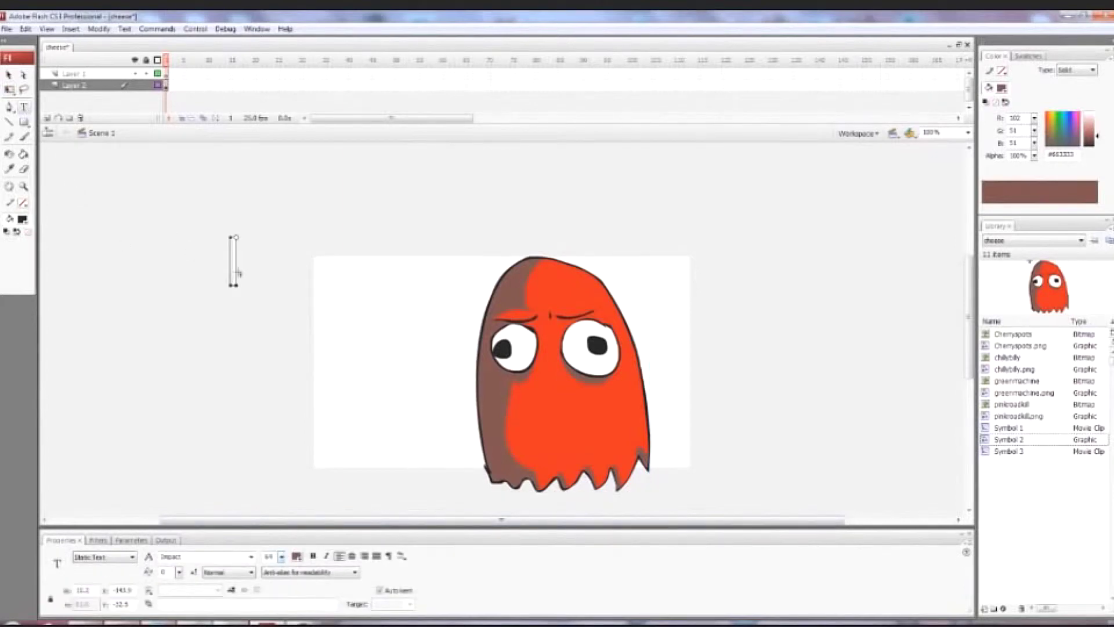
{"action": "type", "text": "jksajfhs"}
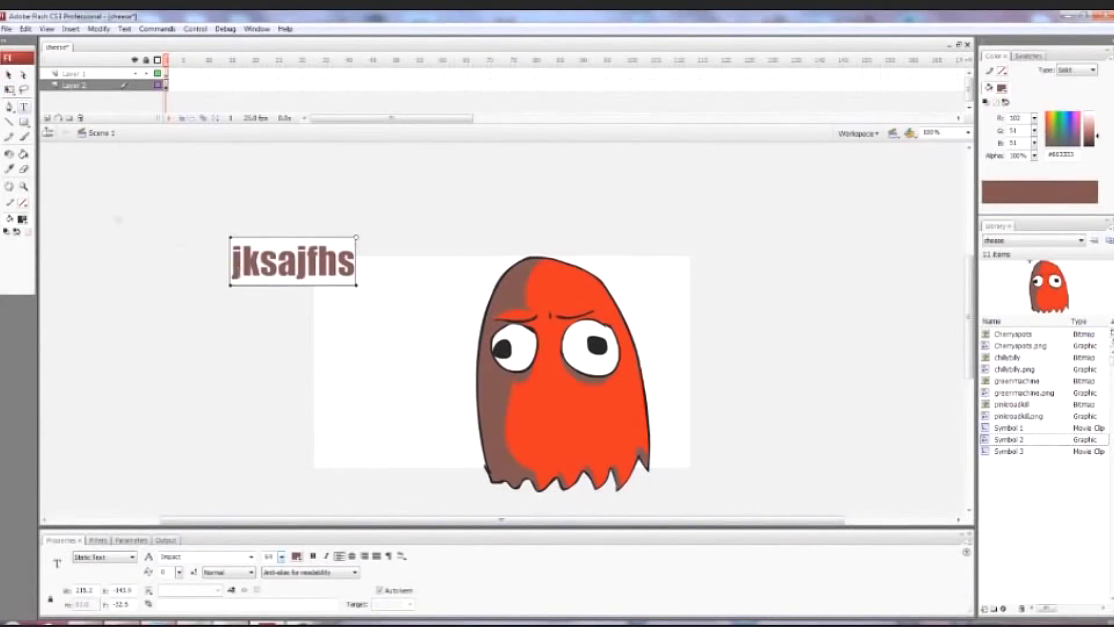
{"action": "left_click", "coordinate": [9, 90]}
{"action": "left_click_drag", "start_coordinate": [192, 222], "coordinate": [386, 316]}
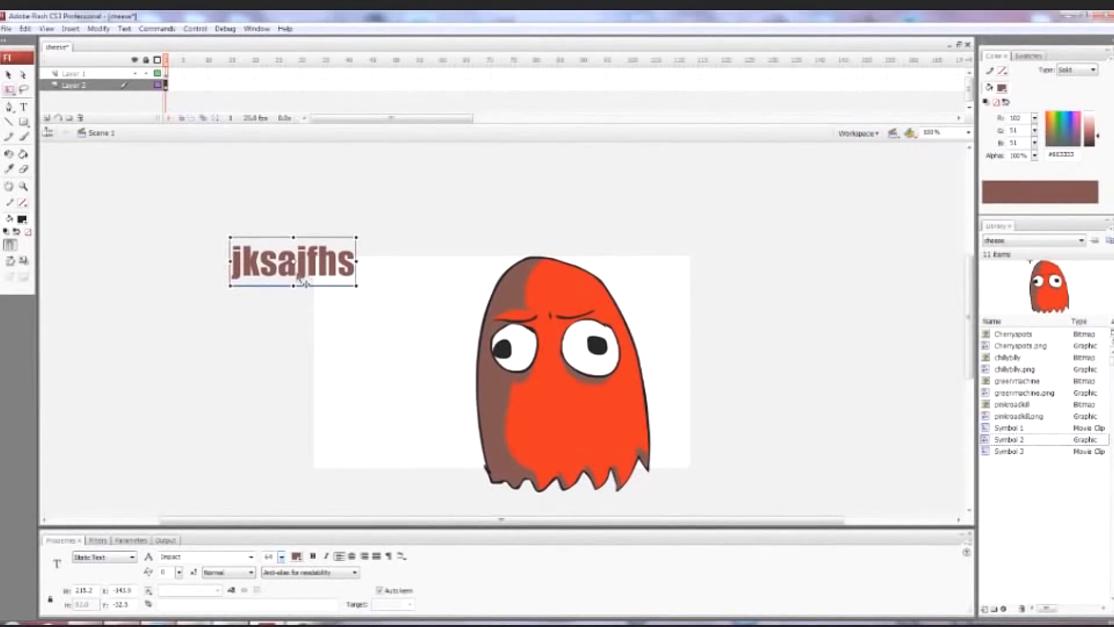
Convert the text to a movie clip symbol named "sss" and delete its instance from the stage
{"action": "key", "text": "F8"}
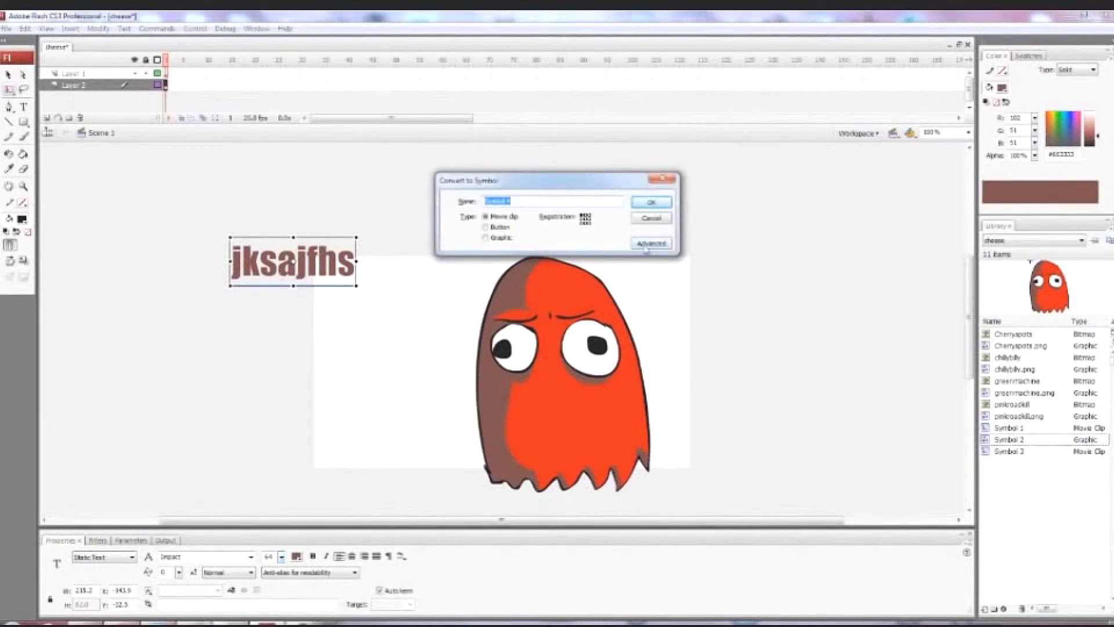
{"action": "type", "text": "sss"}
{"action": "left_click", "coordinate": [650, 205]}
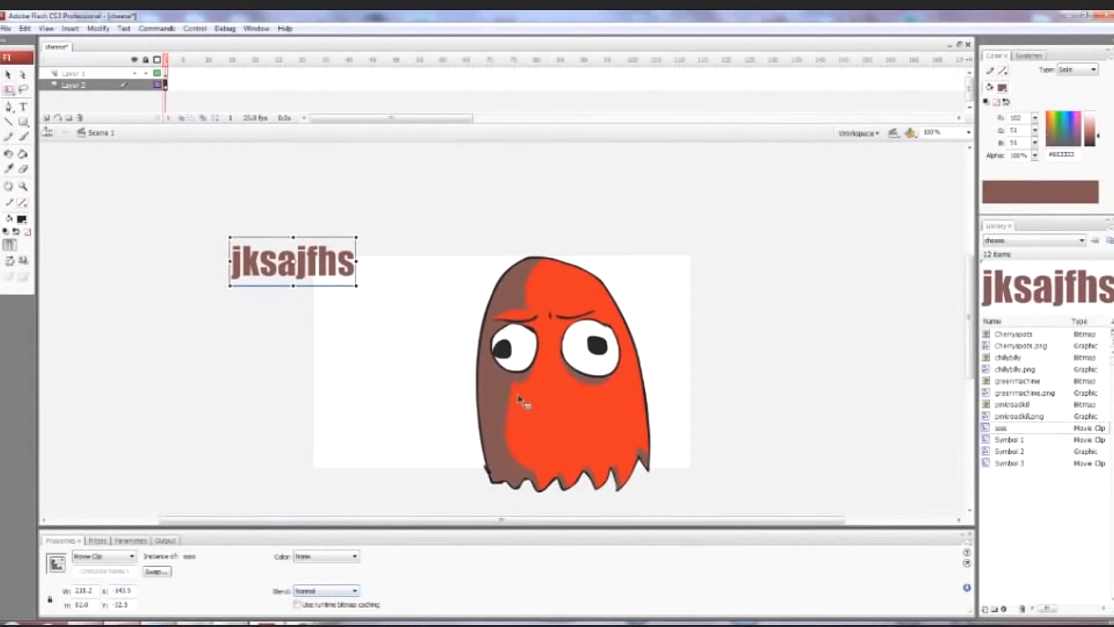
{"action": "key", "text": "Delete"}
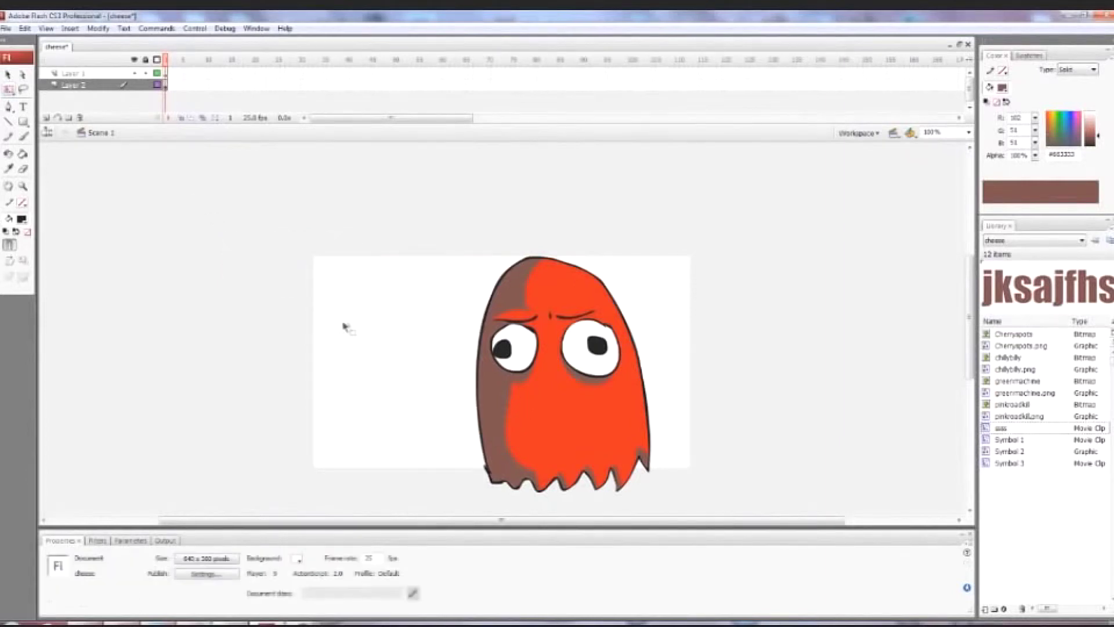
Place the Cherryspots bitmap on Layer 1 and position it over the stage
{"action": "left_click", "coordinate": [530, 399]}
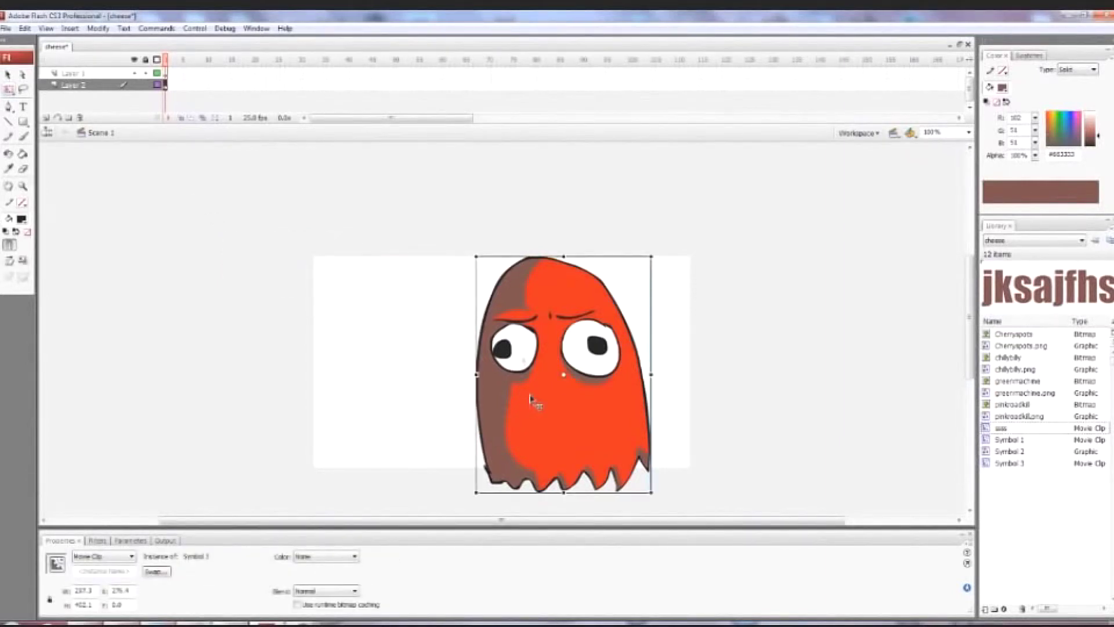
{"action": "left_click", "coordinate": [1014, 334]}
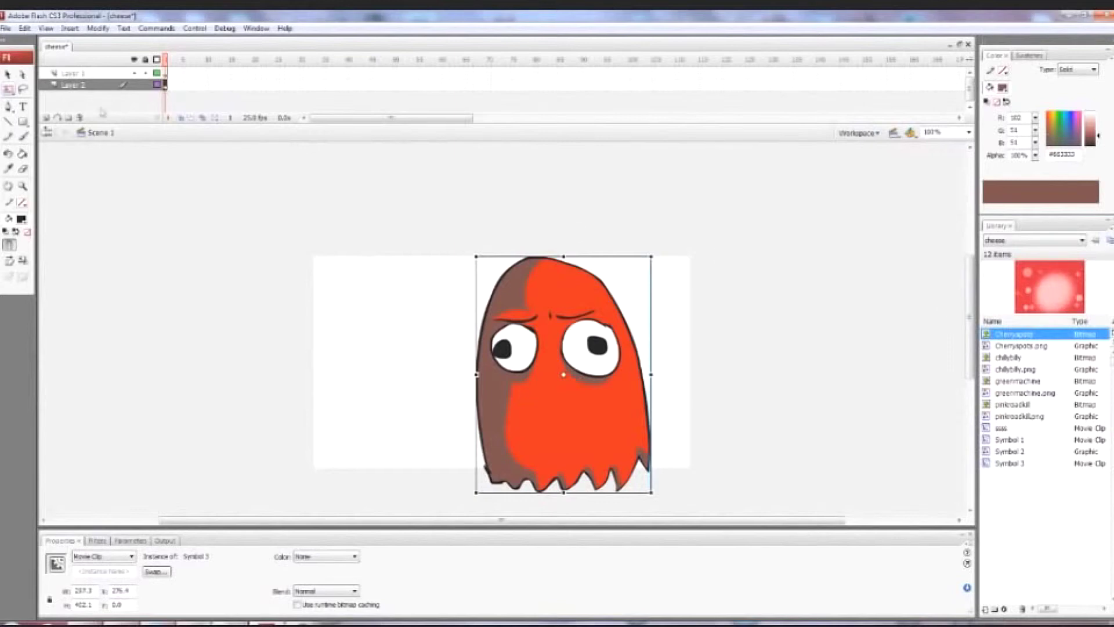
{"action": "left_click", "coordinate": [167, 74]}
{"action": "left_click_drag", "start_coordinate": [1012, 335], "coordinate": [559, 326]}
{"action": "left_click_drag", "start_coordinate": [639, 348], "coordinate": [656, 359]}
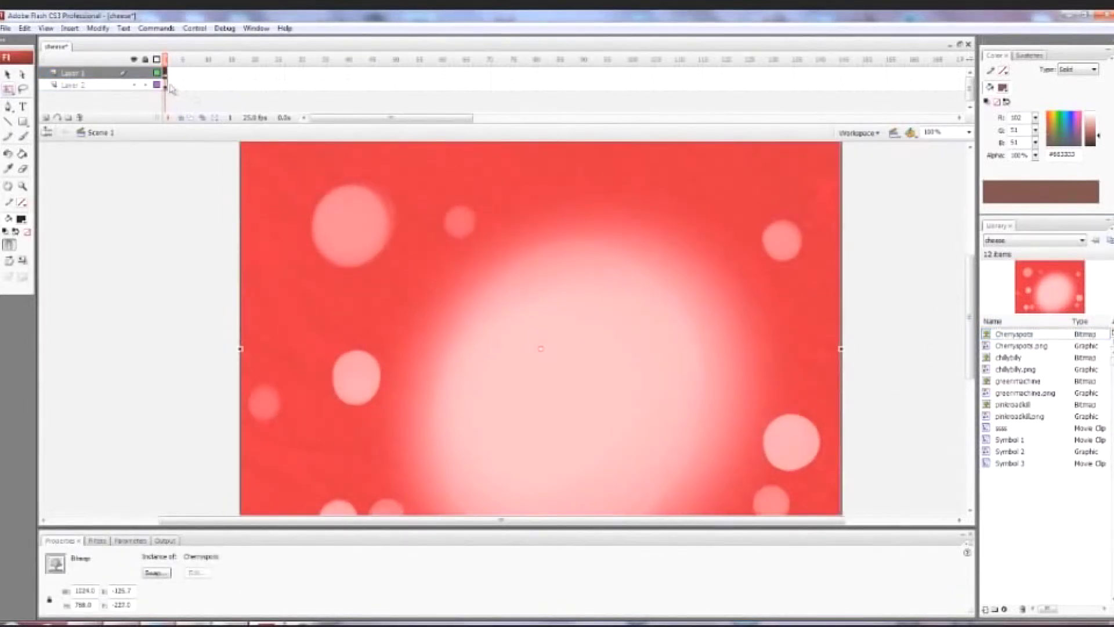
Move Layer 2 above Layer 1 and shift the ghost slightly to the right over the background
{"action": "left_click", "coordinate": [105, 86]}
{"action": "left_click_drag", "start_coordinate": [106, 93], "coordinate": [93, 71]}
{"action": "left_click_drag", "start_coordinate": [492, 370], "coordinate": [512, 369]}
{"action": "left_click", "coordinate": [435, 266]}
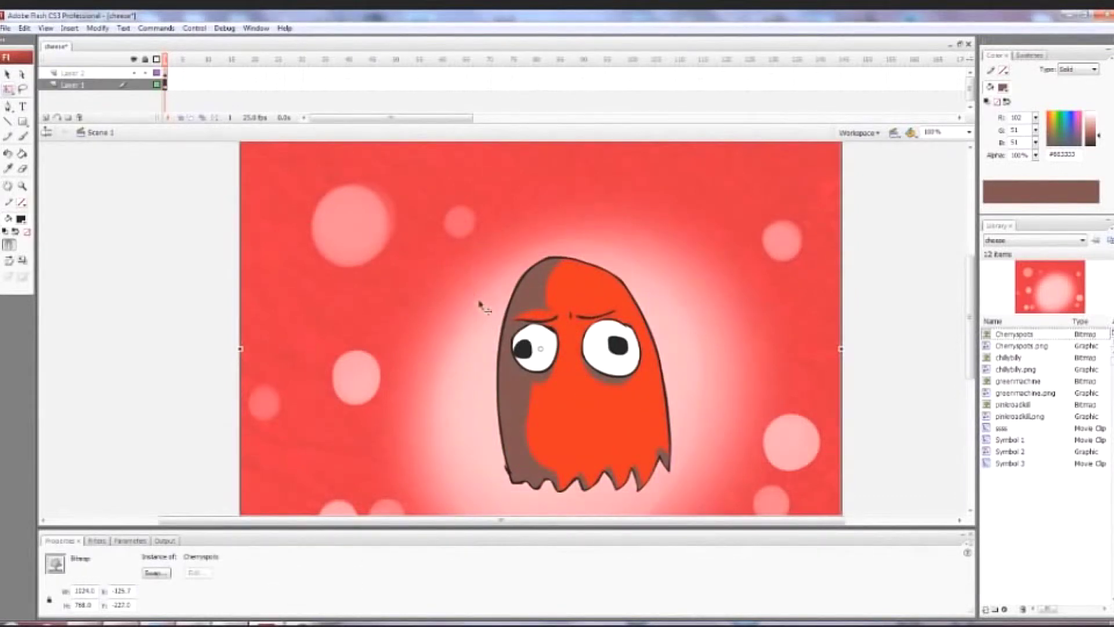
Set the ghost movie clip's blend mode to Overlay
{"action": "left_click", "coordinate": [596, 413]}
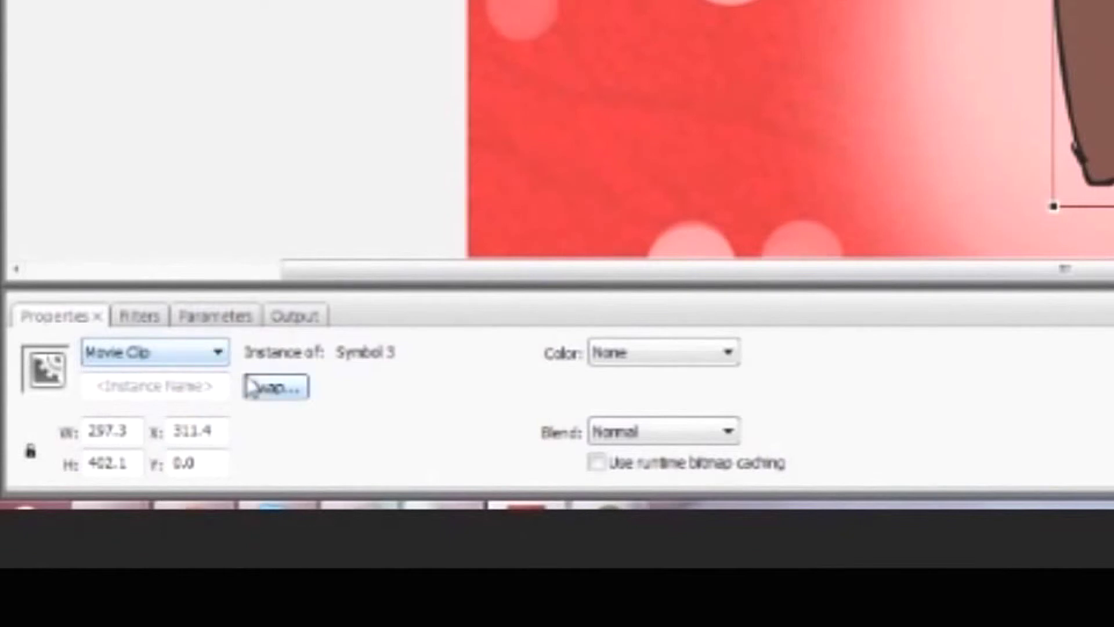
{"action": "left_click", "coordinate": [680, 437]}
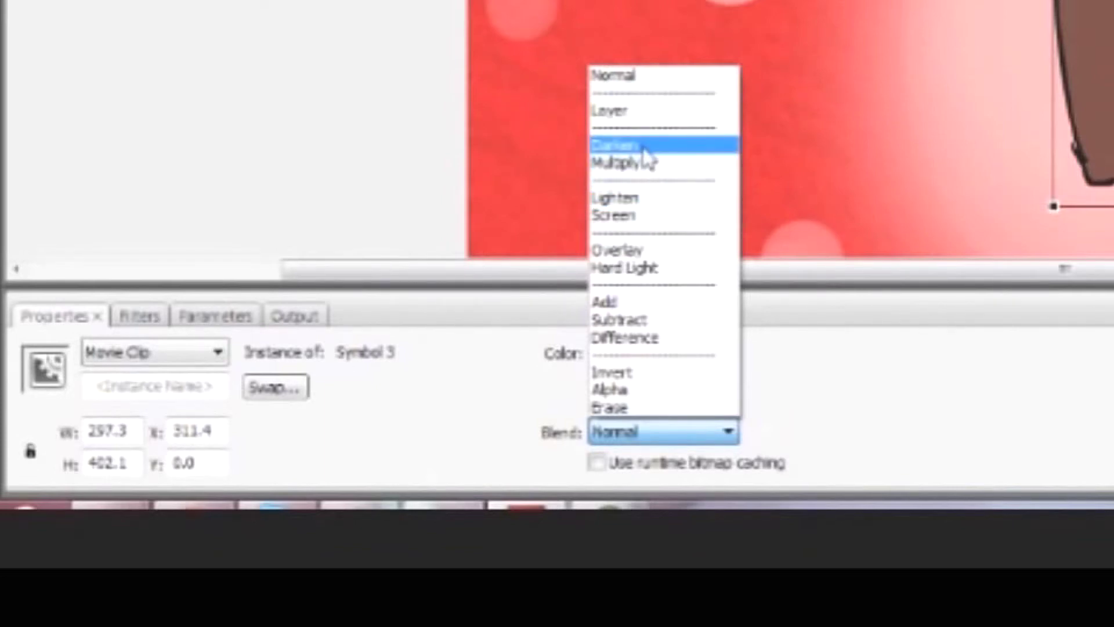
{"action": "left_click", "coordinate": [638, 250]}
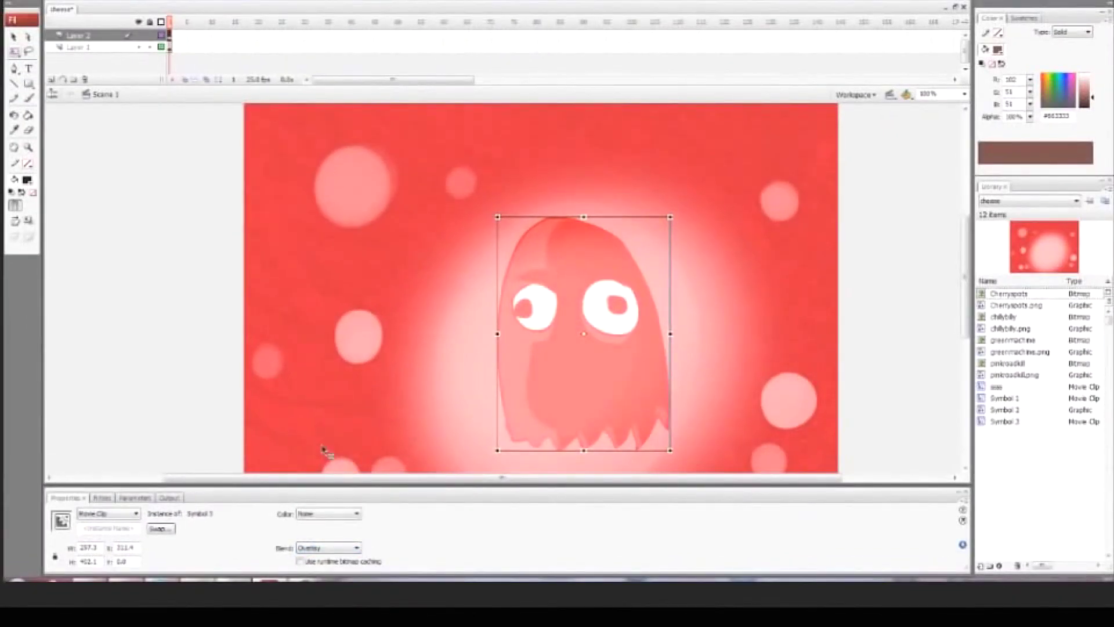
Change the ghost's blend mode to Hard Light and reposition it slightly lower on the bright background spot
{"action": "left_click", "coordinate": [325, 549]}
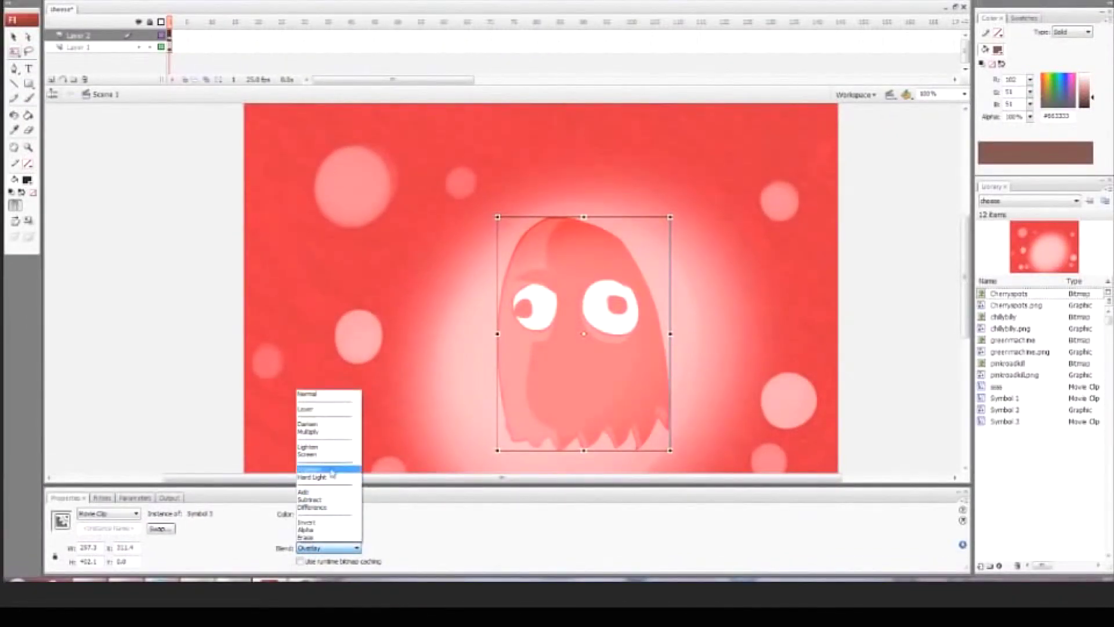
{"action": "left_click", "coordinate": [338, 450]}
{"action": "left_click_drag", "start_coordinate": [580, 348], "coordinate": [408, 249]}
{"action": "mouse_move", "coordinate": [554, 380]}
{"action": "left_mouse_down"}
{"action": "mouse_move", "coordinate": [571, 393]}
{"action": "mouse_move", "coordinate": [545, 374]}
{"action": "left_mouse_up"}
Try the Subtract and Screen blend modes on the ghost, move it over the background, and undo these changes
{"action": "left_click", "coordinate": [330, 549]}
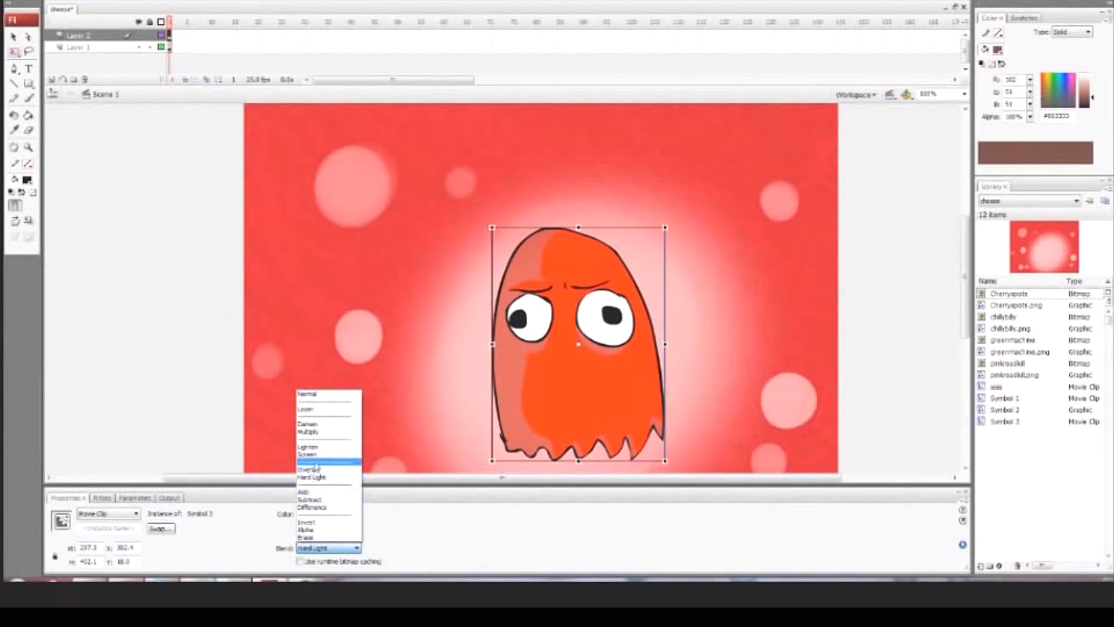
{"action": "left_click", "coordinate": [315, 500]}
{"action": "left_click", "coordinate": [334, 548]}
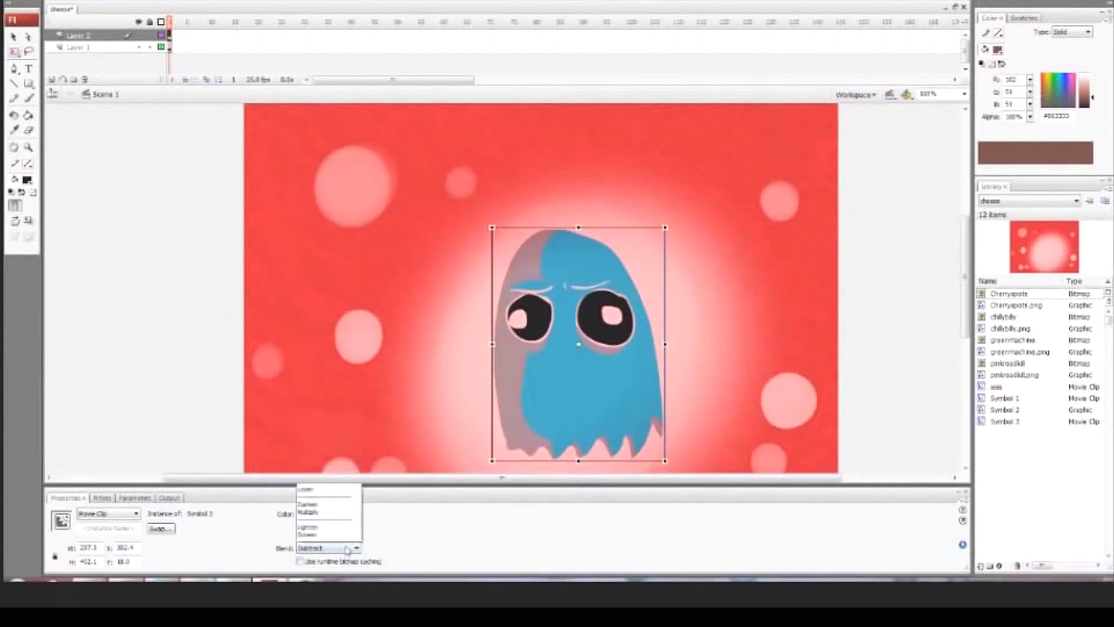
{"action": "left_click", "coordinate": [331, 456]}
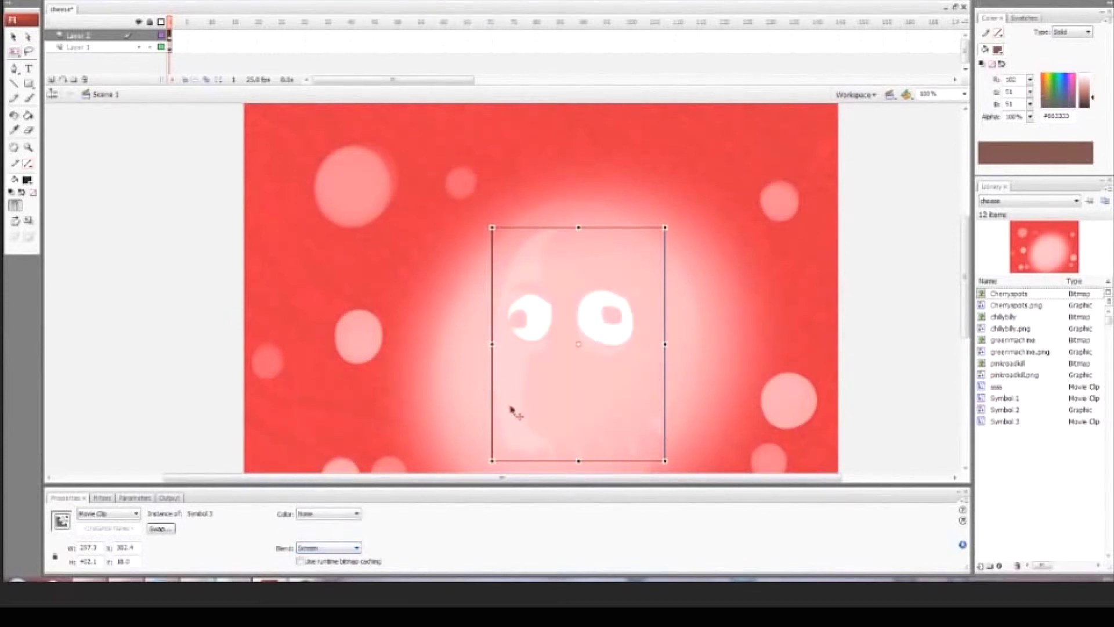
{"action": "left_click_drag", "start_coordinate": [510, 410], "coordinate": [439, 271]}
{"action": "key", "text": "ctrl+z"}
{"action": "key", "text": "ctrl+z"}
{"action": "key", "text": "ctrl+z"}
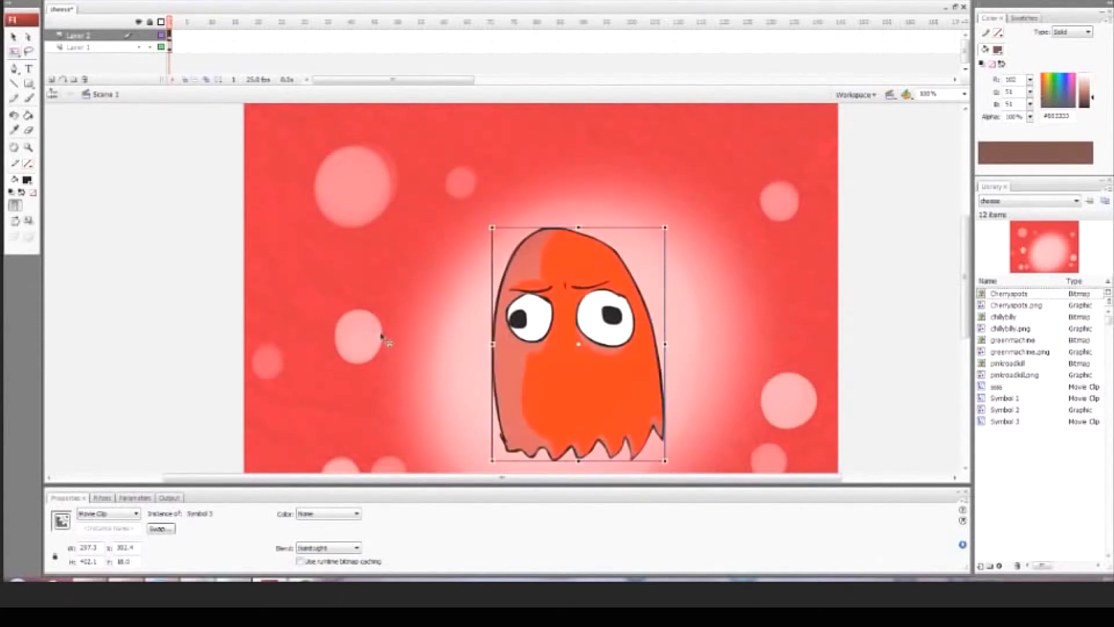
Replace the Cherryspots background on Layer 1 with the greenmachine bitmap and position it behind the ghost
{"action": "left_click", "coordinate": [383, 321]}
{"action": "left_click", "coordinate": [383, 322]}
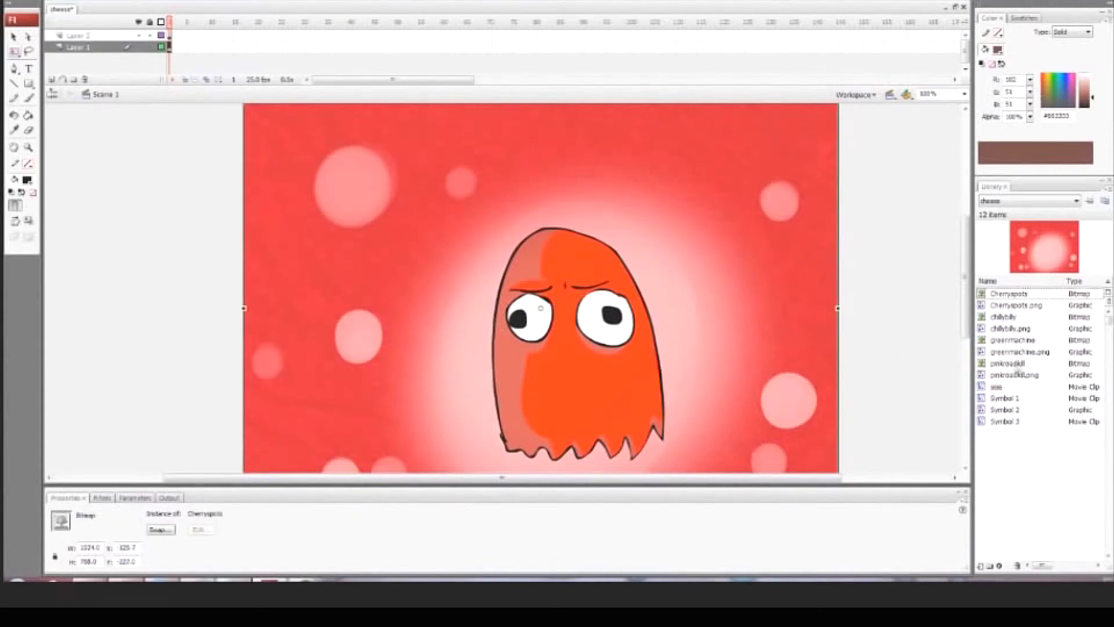
{"action": "key", "text": "Delete"}
{"action": "left_click_drag", "start_coordinate": [1010, 341], "coordinate": [540, 279]}
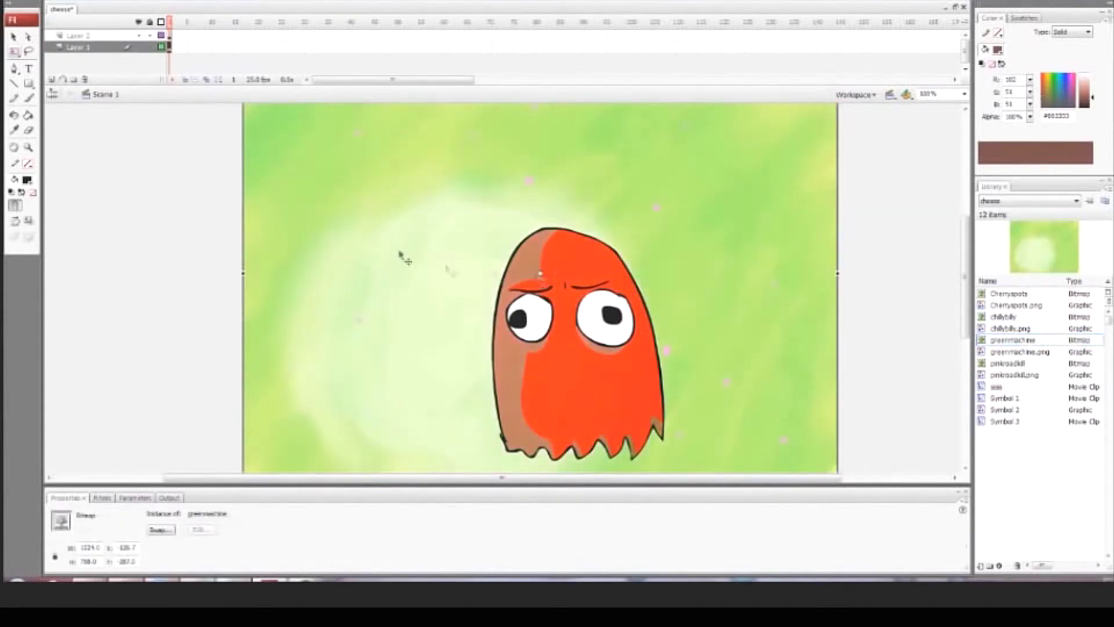
{"action": "left_click_drag", "start_coordinate": [399, 252], "coordinate": [416, 263]}
Set the ghost movie clip's blend mode back to Normal and deselect it
{"action": "left_click", "coordinate": [572, 401]}
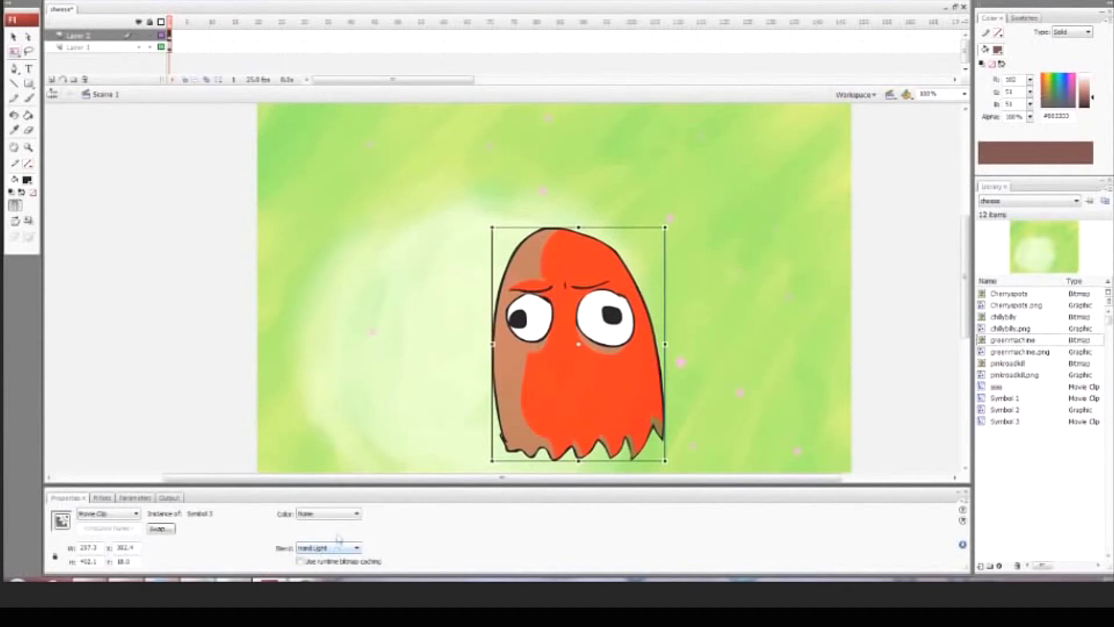
{"action": "left_click", "coordinate": [340, 547]}
{"action": "left_click", "coordinate": [304, 381]}
{"action": "left_click", "coordinate": [121, 187]}
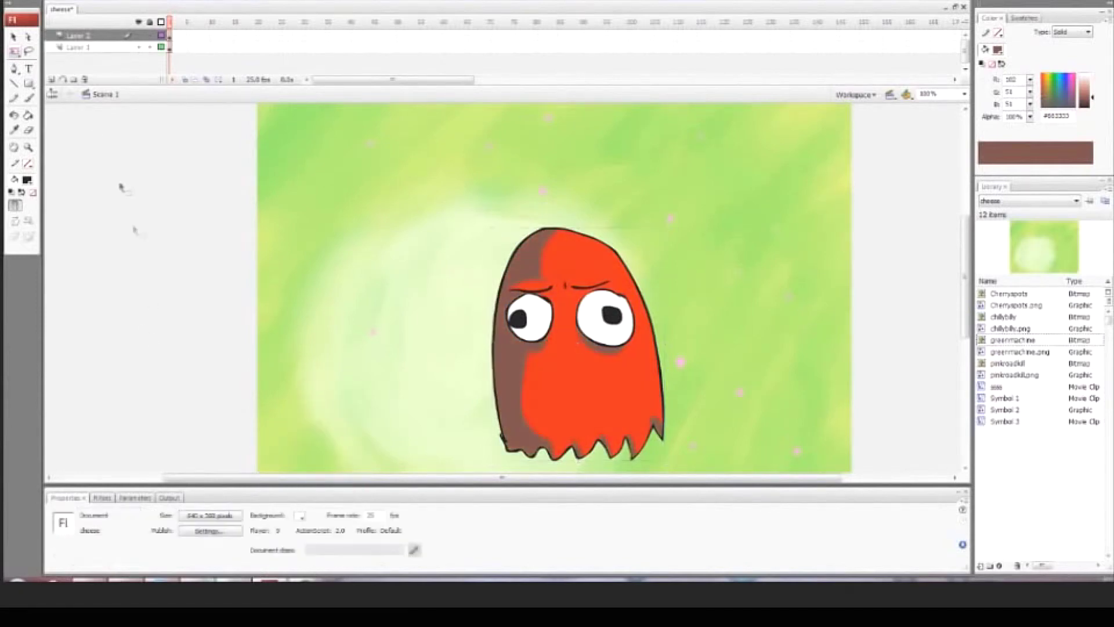
Draw a light blue rectangle without a stroke, about 318 px wide, overlapping the background's left edge
{"action": "left_click", "coordinate": [27, 180]}
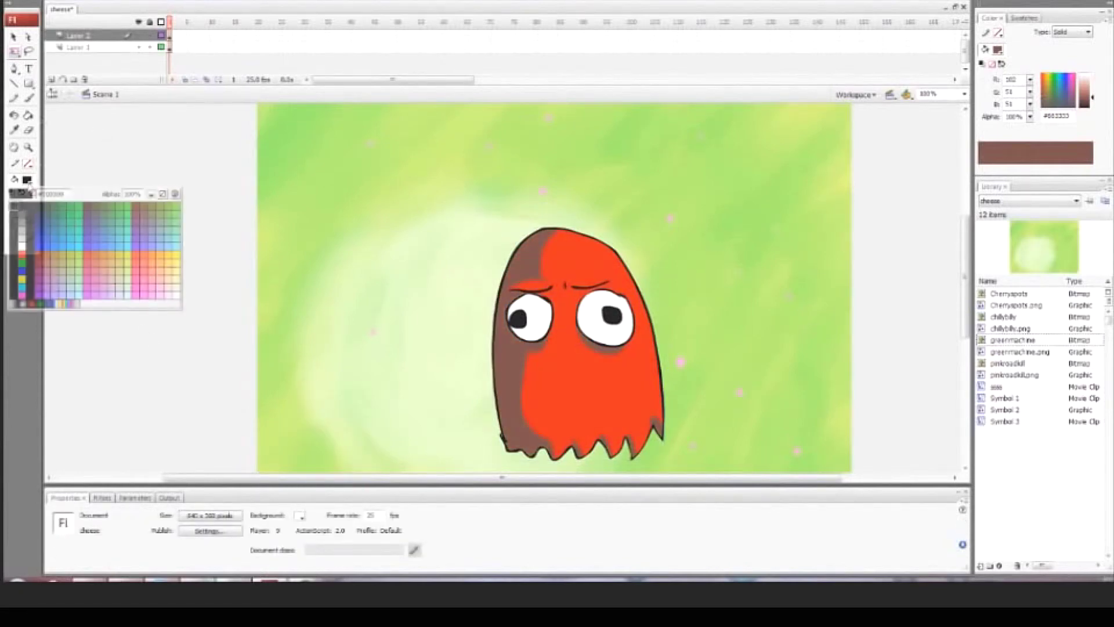
{"action": "left_click", "coordinate": [121, 236]}
{"action": "left_click", "coordinate": [27, 164]}
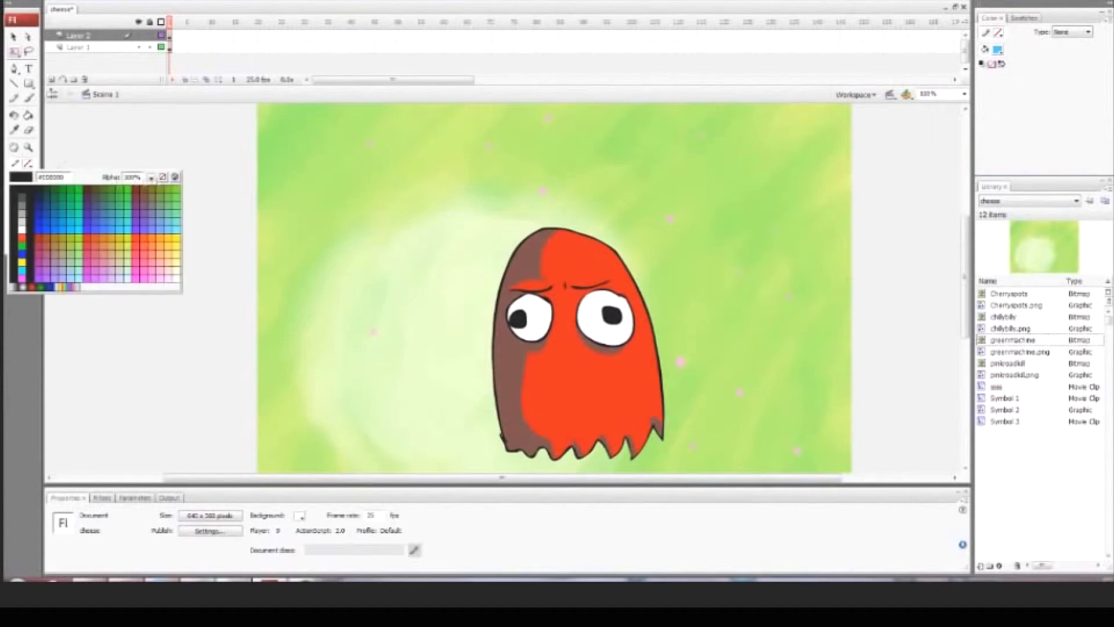
{"action": "left_click", "coordinate": [163, 177]}
{"action": "left_click", "coordinate": [29, 83]}
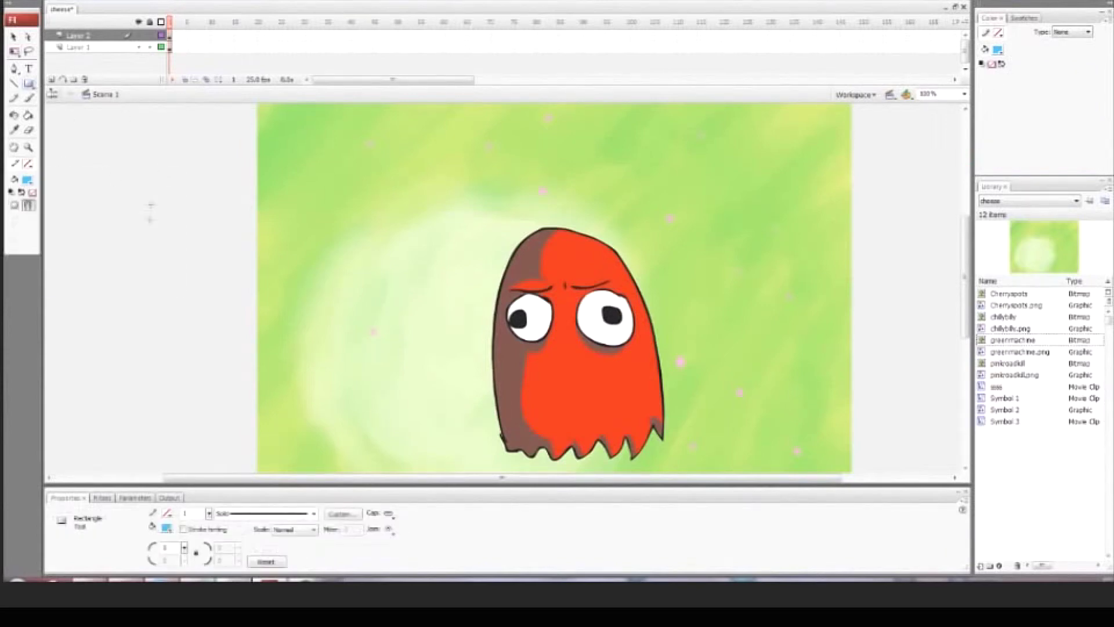
{"action": "left_click_drag", "start_coordinate": [146, 189], "coordinate": [332, 325]}
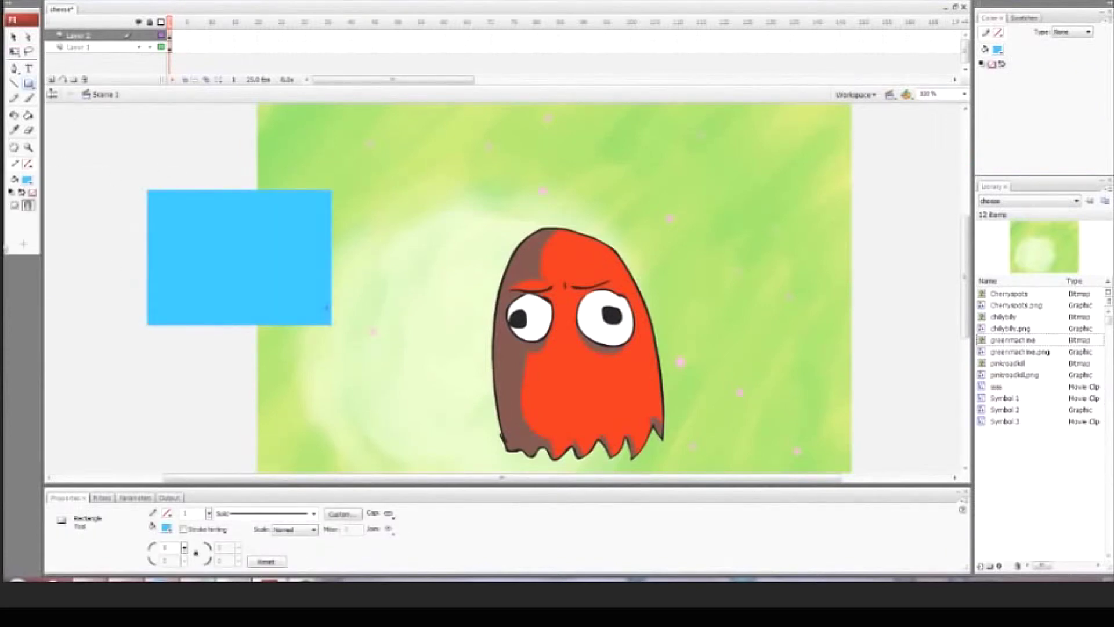
Convert the light blue rectangle into a movie clip symbol
{"action": "right_click", "coordinate": [183, 249]}
{"action": "left_click", "coordinate": [264, 477]}
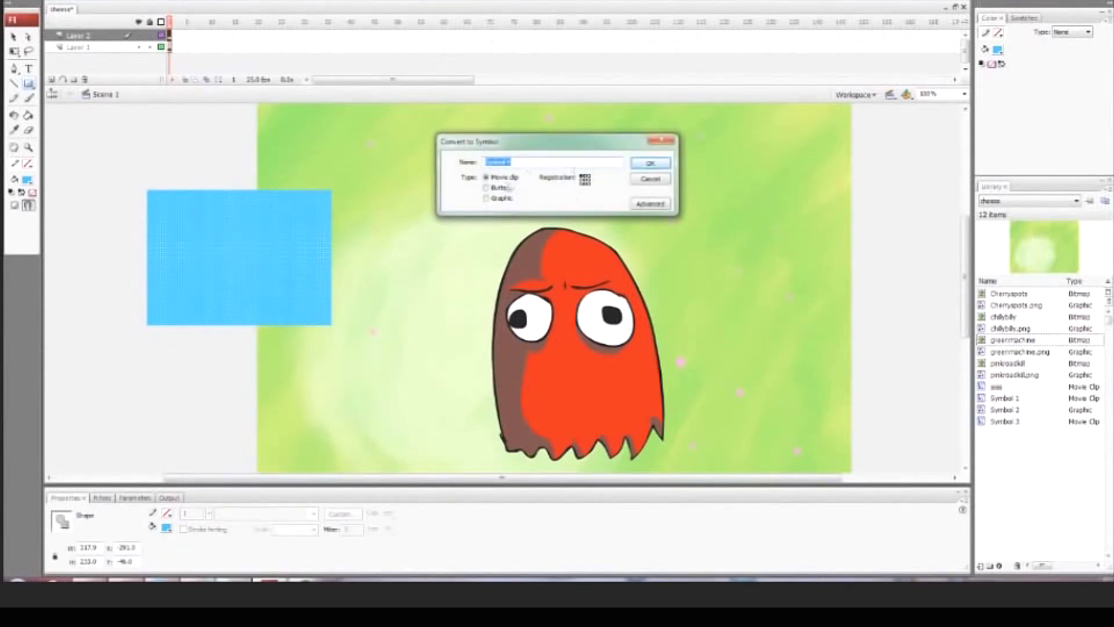
{"action": "left_click", "coordinate": [650, 163]}
Set the rectangle's blend mode to Hard Light and enlarge it to about 804 px wide so it covers the ghost
{"action": "key", "text": "q"}
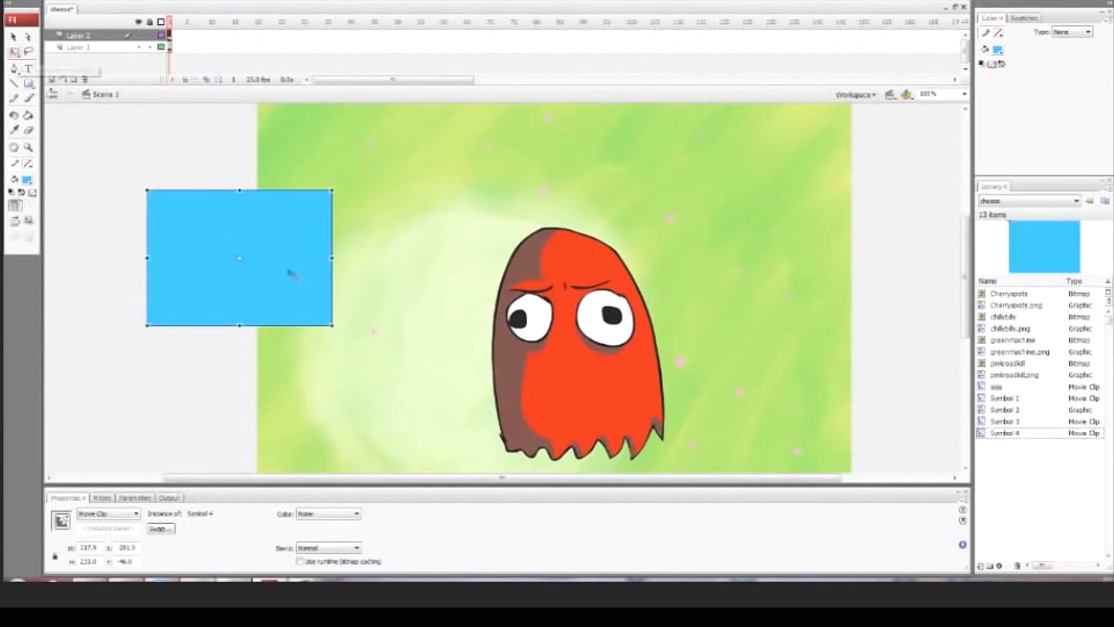
{"action": "left_click", "coordinate": [355, 548]}
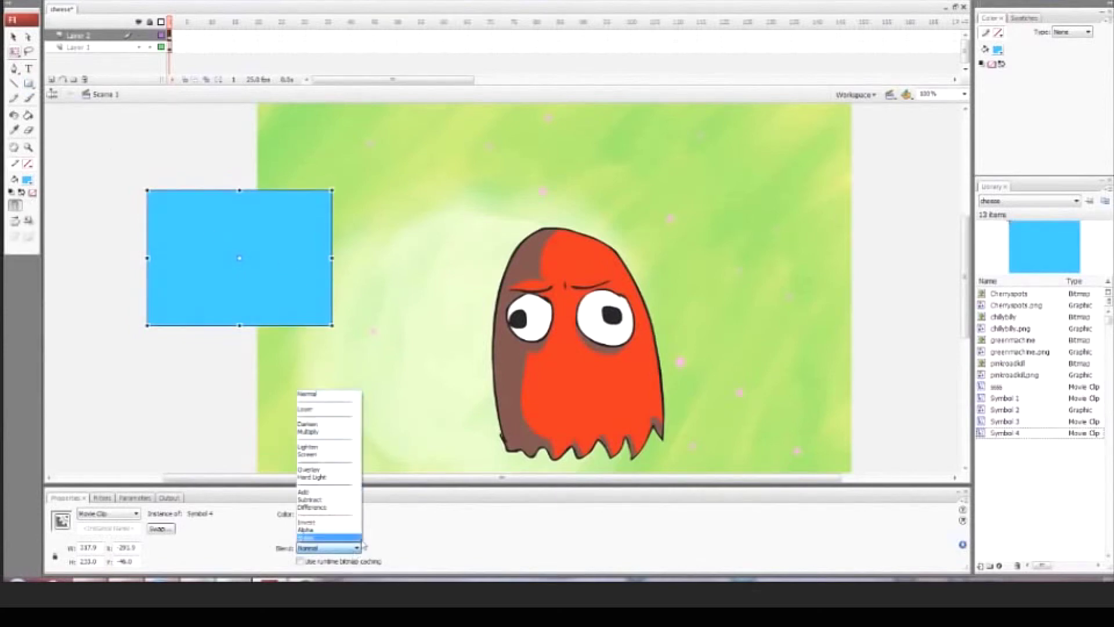
{"action": "left_click", "coordinate": [325, 479]}
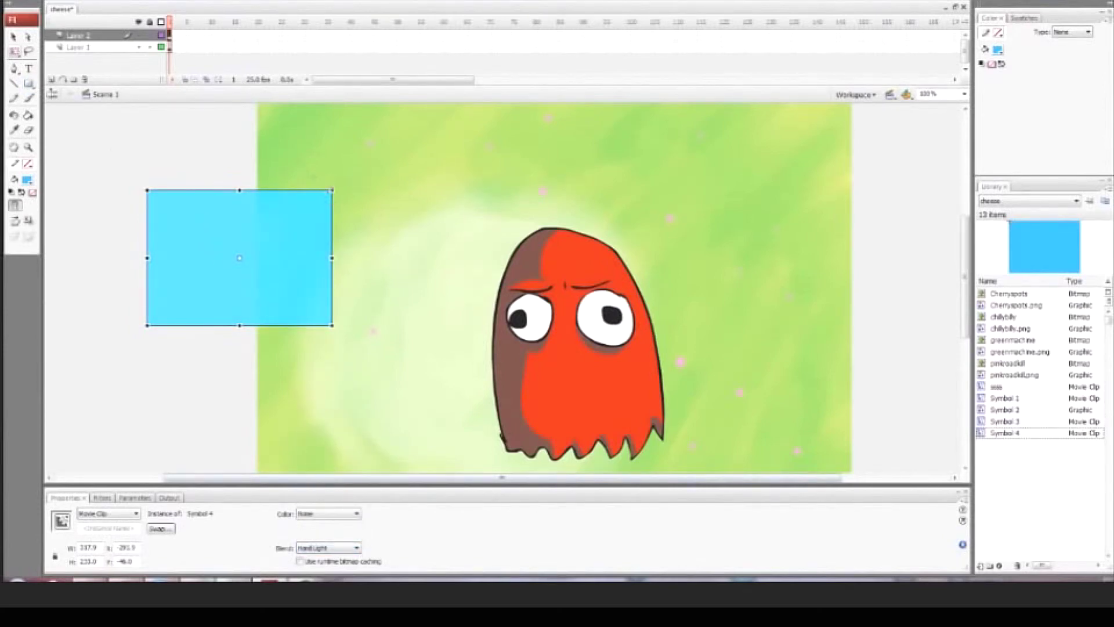
{"action": "left_click_drag", "start_coordinate": [332, 325], "coordinate": [435, 390]}
{"action": "left_click_drag", "start_coordinate": [294, 222], "coordinate": [691, 284]}
{"action": "left_click_drag", "start_coordinate": [495, 260], "coordinate": [497, 242]}
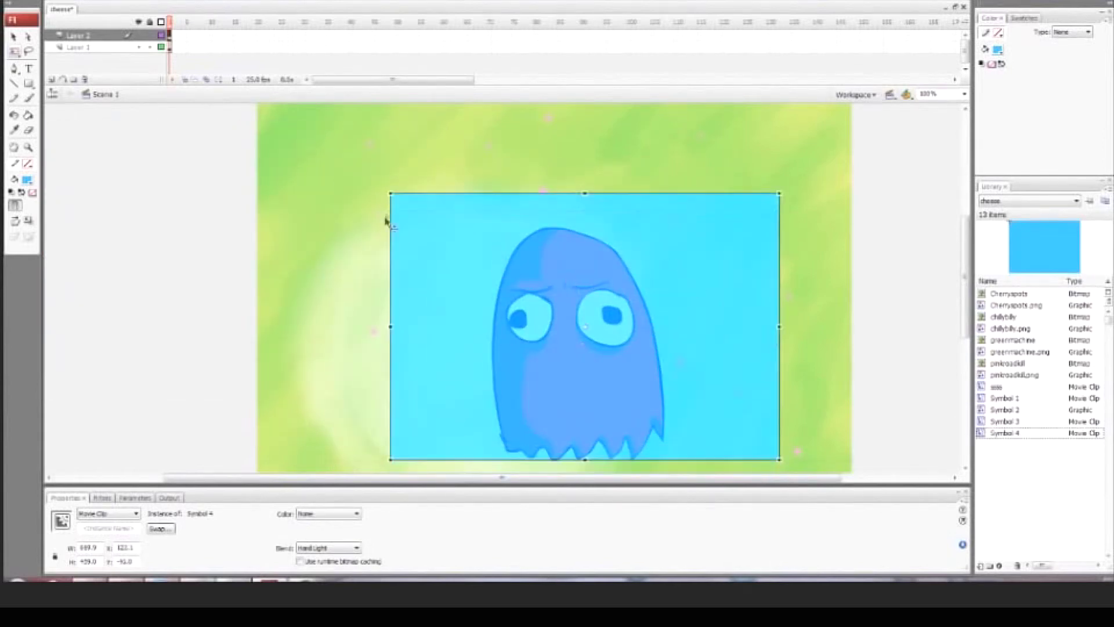
{"action": "left_click_drag", "start_coordinate": [389, 192], "coordinate": [351, 174]}
{"action": "left_click_drag", "start_coordinate": [427, 245], "coordinate": [415, 227]}
{"action": "mouse_move", "coordinate": [444, 282]}
{"action": "left_mouse_down"}
{"action": "mouse_move", "coordinate": [446, 299]}
{"action": "mouse_move", "coordinate": [236, 226]}
{"action": "mouse_move", "coordinate": [450, 302]}
{"action": "left_mouse_up"}
Set the rectangle's blend mode to Overlay and adjust its position slightly over the ghost
{"action": "left_click", "coordinate": [325, 549]}
{"action": "left_click", "coordinate": [336, 467]}
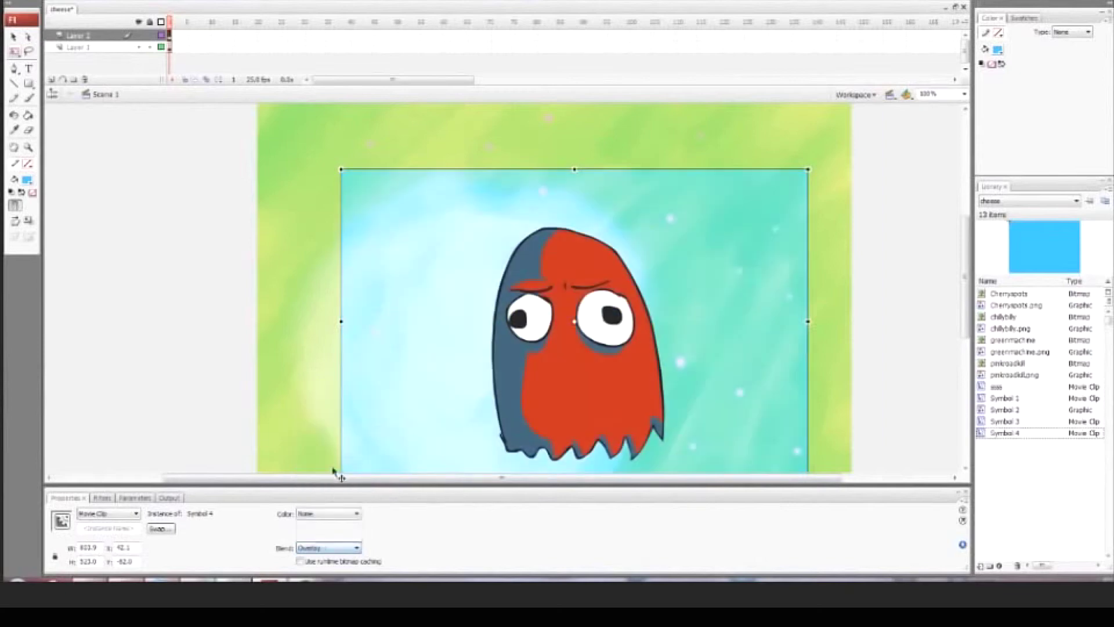
{"action": "mouse_move", "coordinate": [410, 368]}
{"action": "left_mouse_down"}
{"action": "mouse_move", "coordinate": [380, 313]}
{"action": "mouse_move", "coordinate": [436, 390]}
{"action": "mouse_move", "coordinate": [401, 352]}
{"action": "left_mouse_up"}
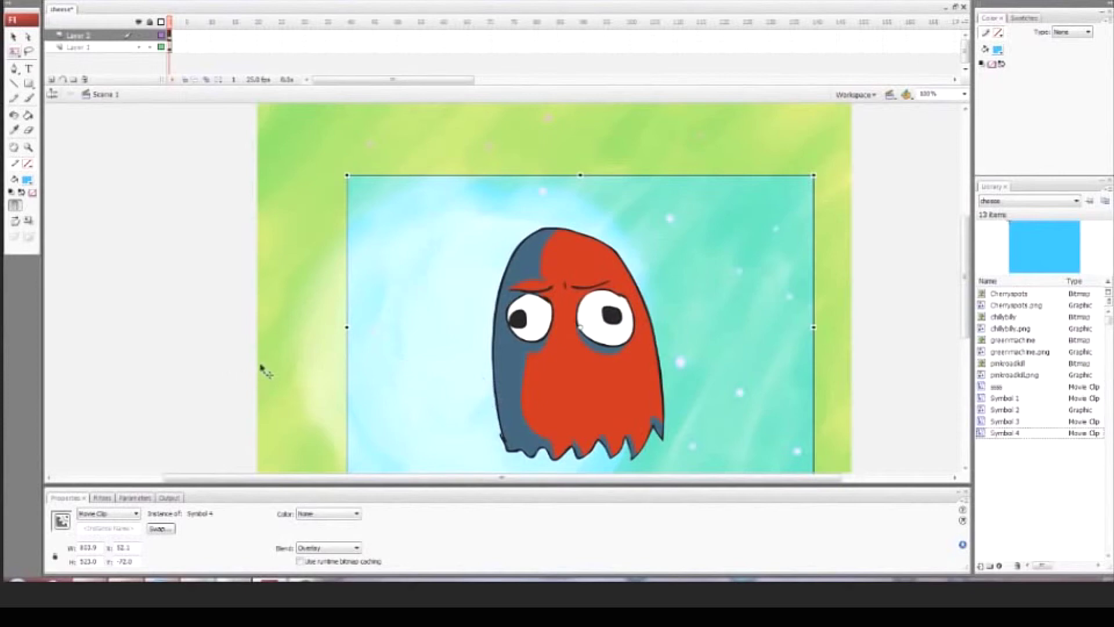
{"action": "left_click", "coordinate": [339, 359]}
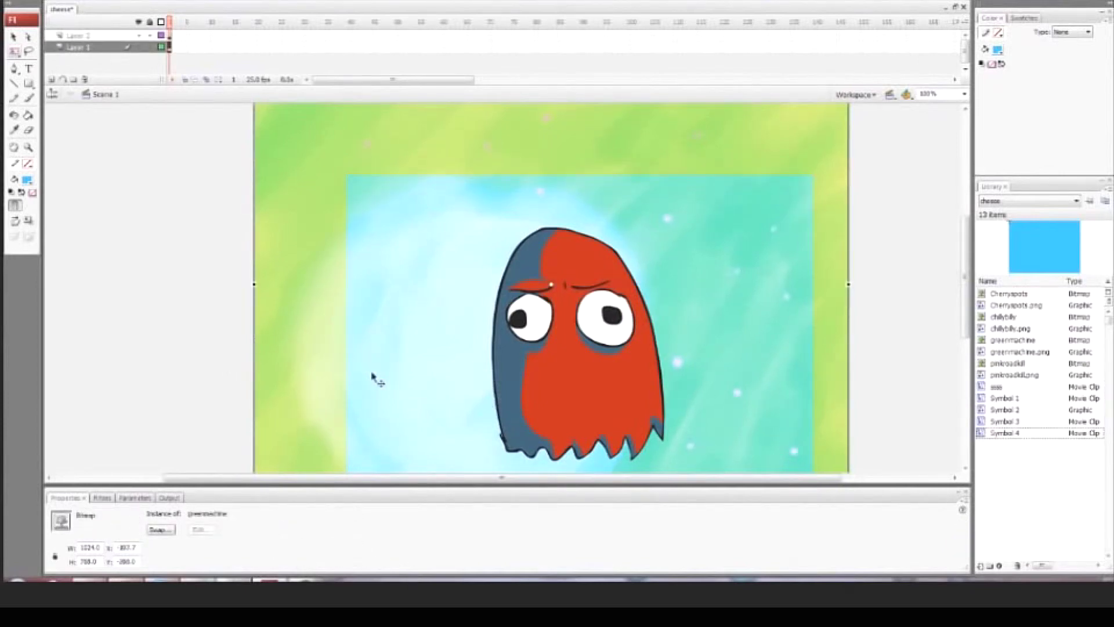
{"action": "left_click", "coordinate": [469, 312]}
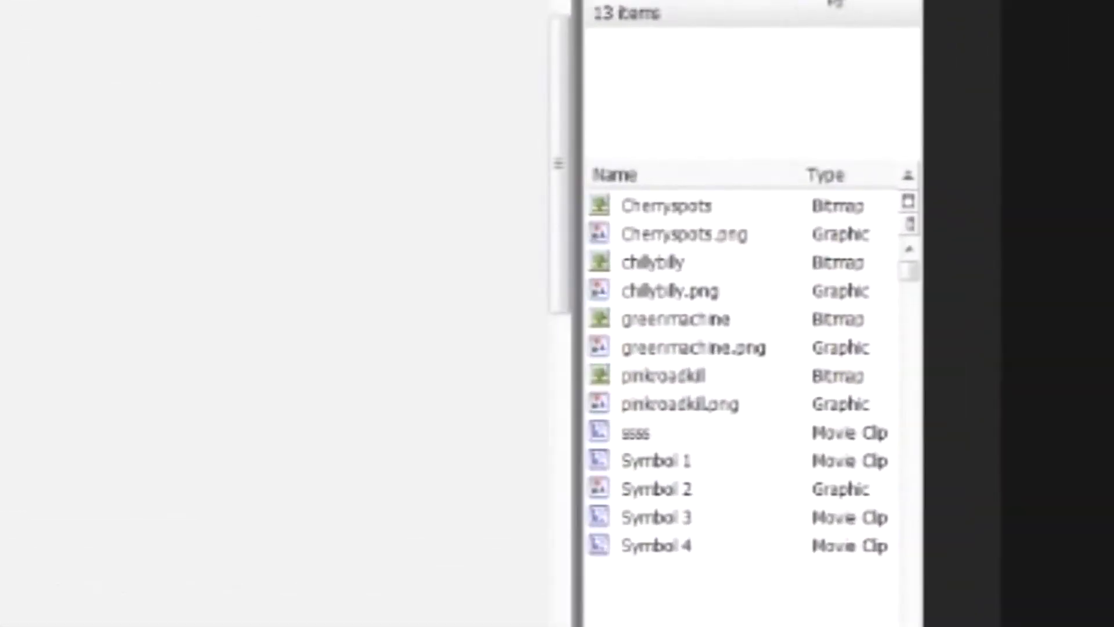
Check which open documents the Library can show, keeping cheese chosen
{"action": "left_click", "coordinate": [833, 4]}
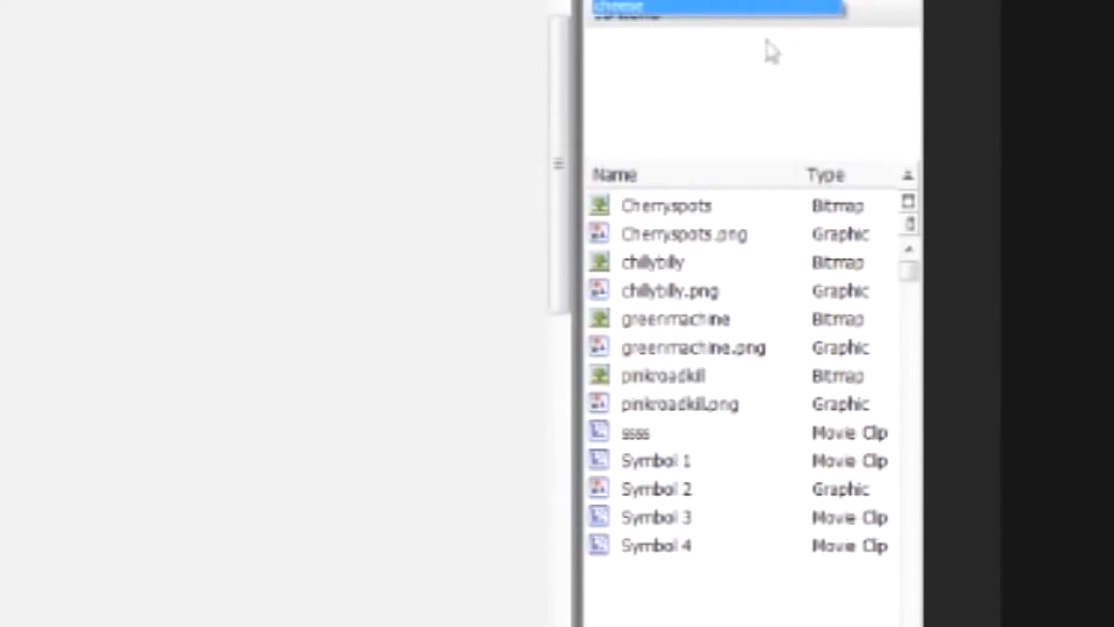
{"action": "left_click", "coordinate": [821, 4]}
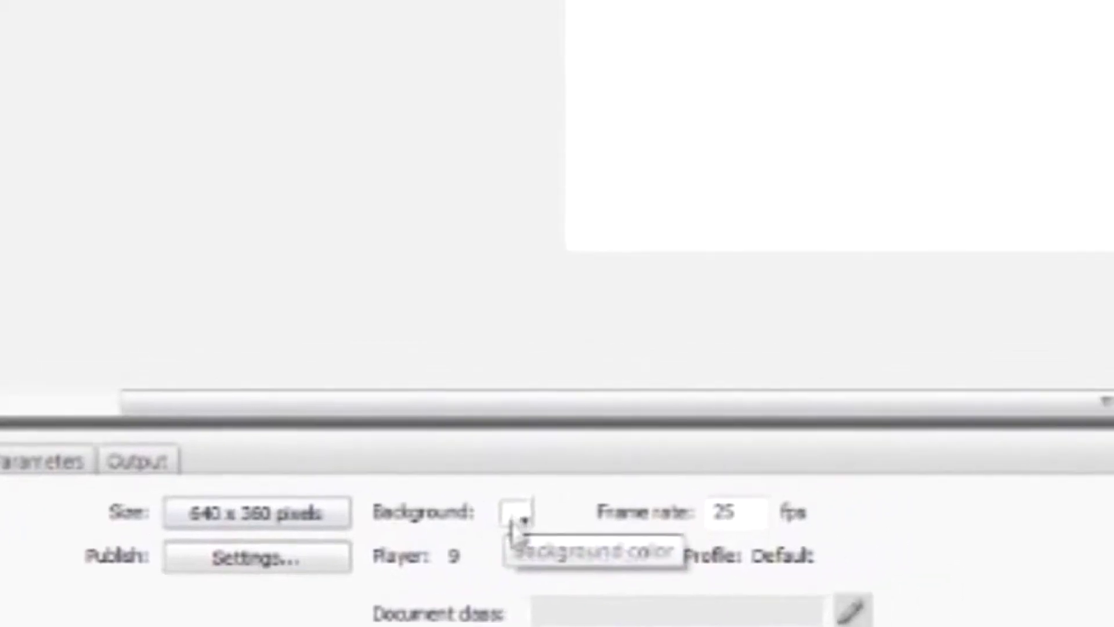
Try a #0099FF stage background while previewing library items such as pinkroadkill and Symbol 2, and return it to white
{"action": "left_click", "coordinate": [627, 477]}
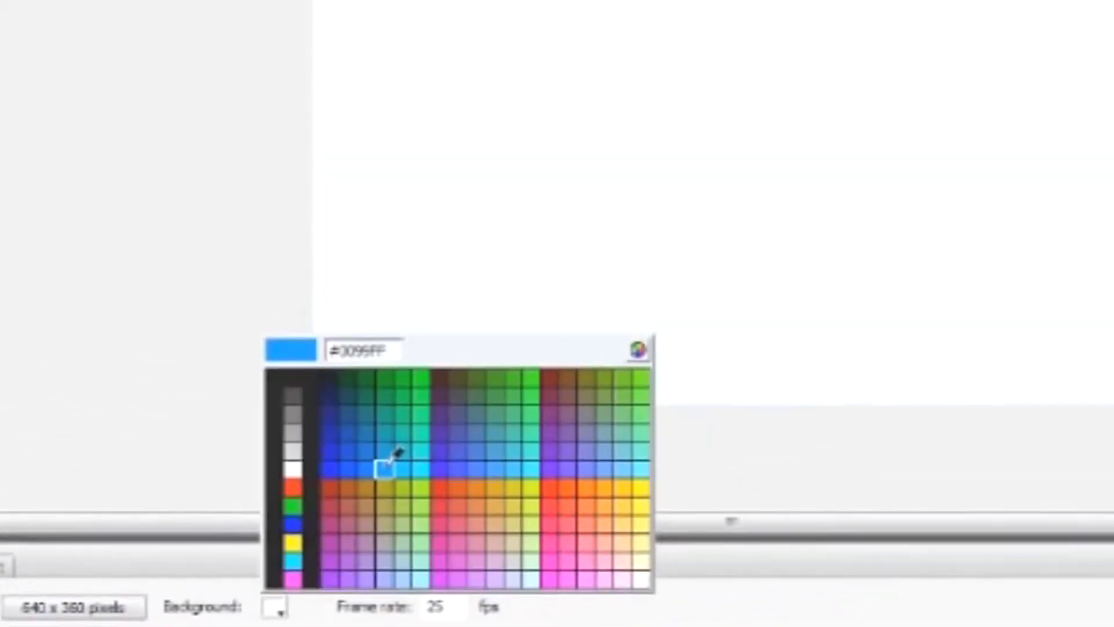
{"action": "left_click", "coordinate": [385, 464]}
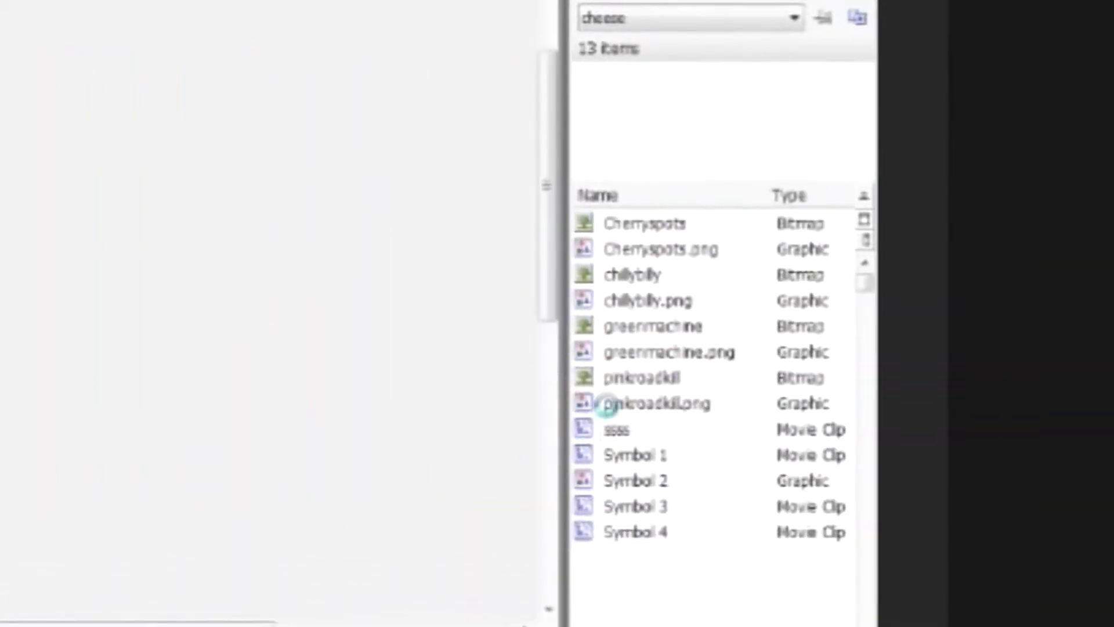
{"action": "left_click", "coordinate": [607, 405]}
{"action": "left_click", "coordinate": [616, 430]}
{"action": "left_click", "coordinate": [642, 376]}
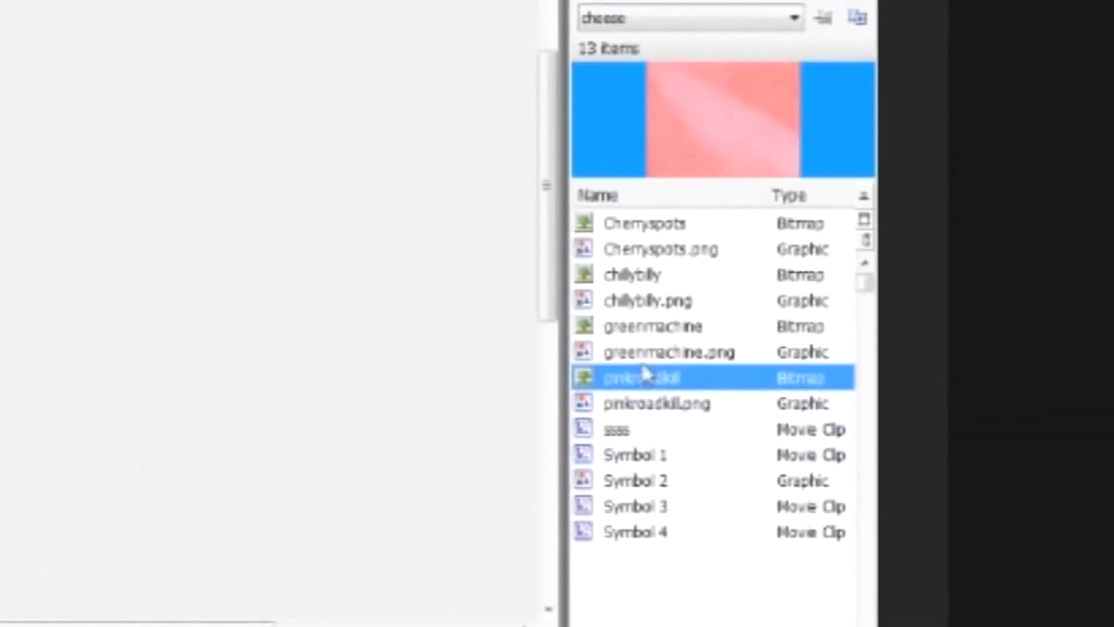
{"action": "left_click", "coordinate": [640, 308]}
{"action": "left_click", "coordinate": [647, 377]}
{"action": "left_click", "coordinate": [647, 480]}
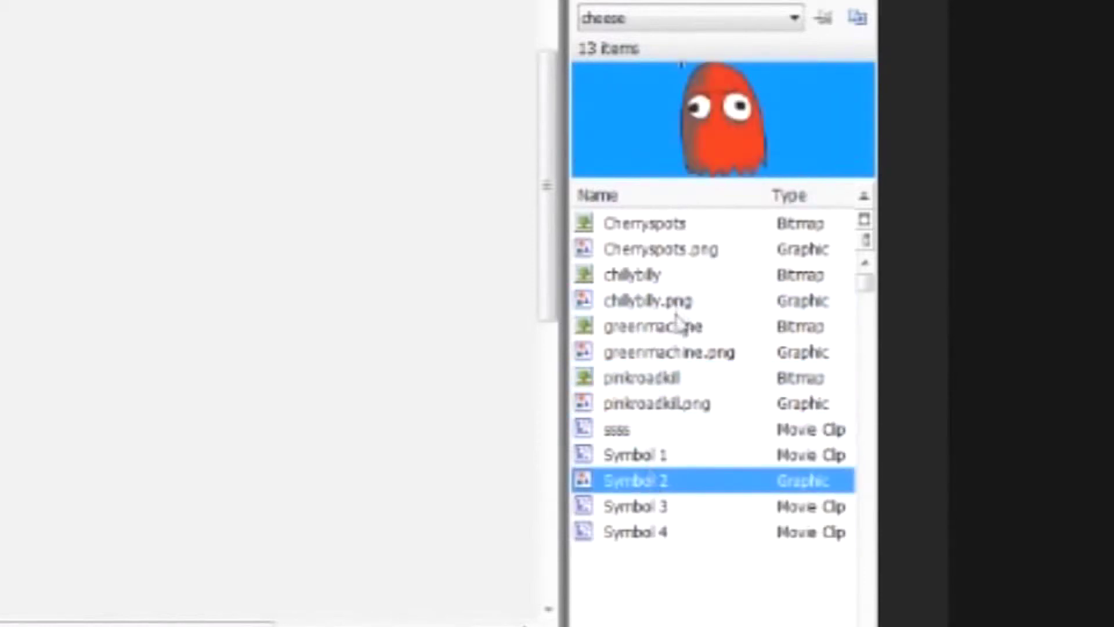
{"action": "left_click", "coordinate": [6, 465]}
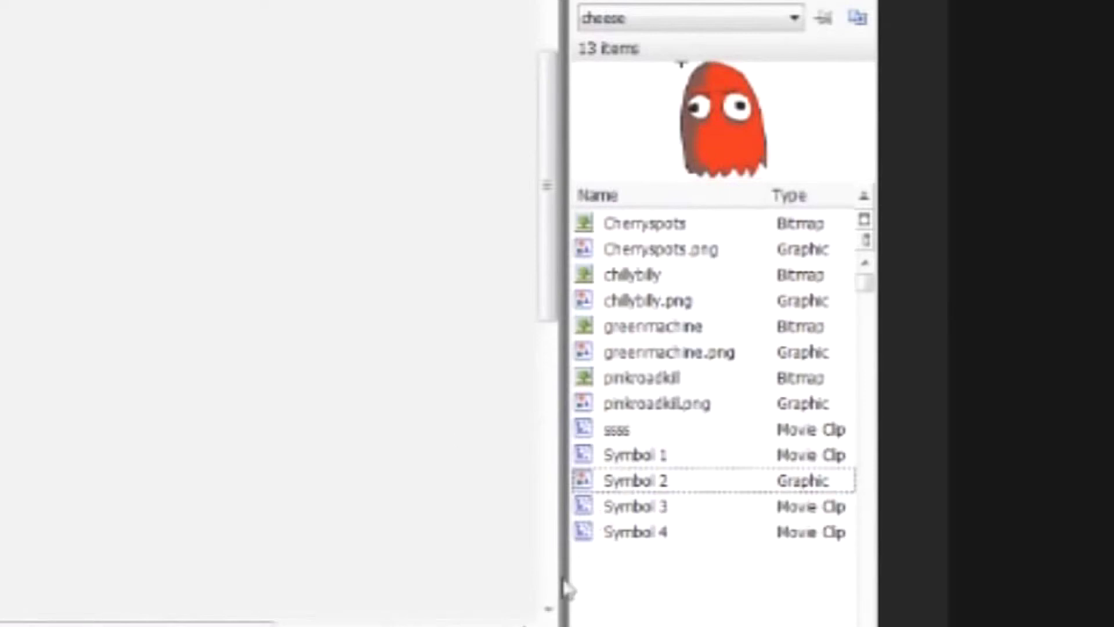
Rename the ssss library symbol and change its type to Graphic in the symbol properties
{"action": "left_click", "coordinate": [638, 429]}
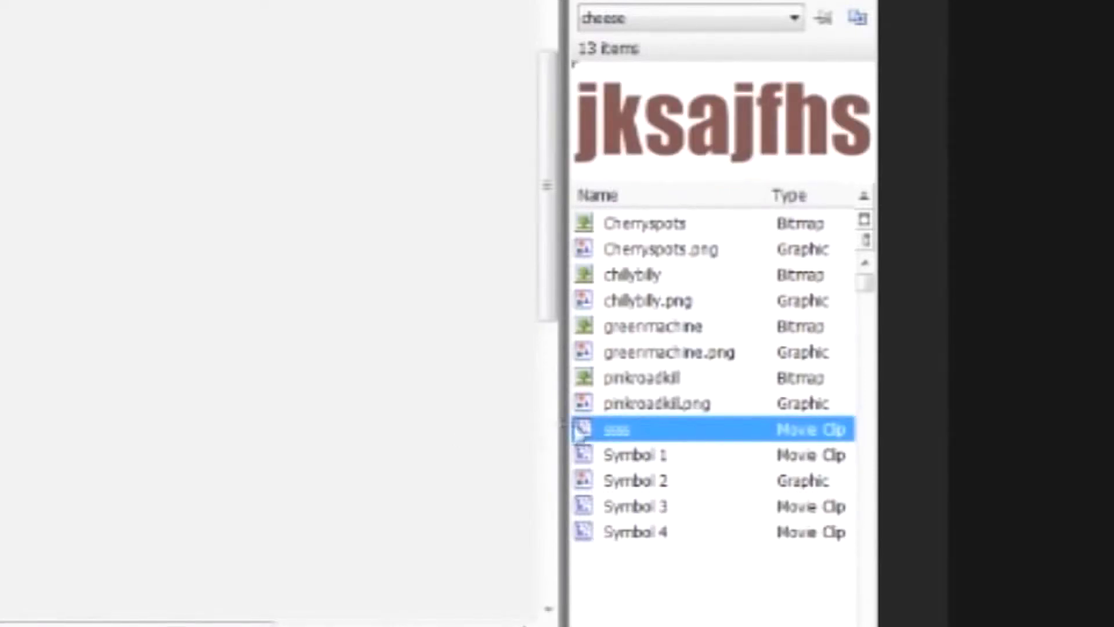
{"action": "right_click", "coordinate": [650, 442]}
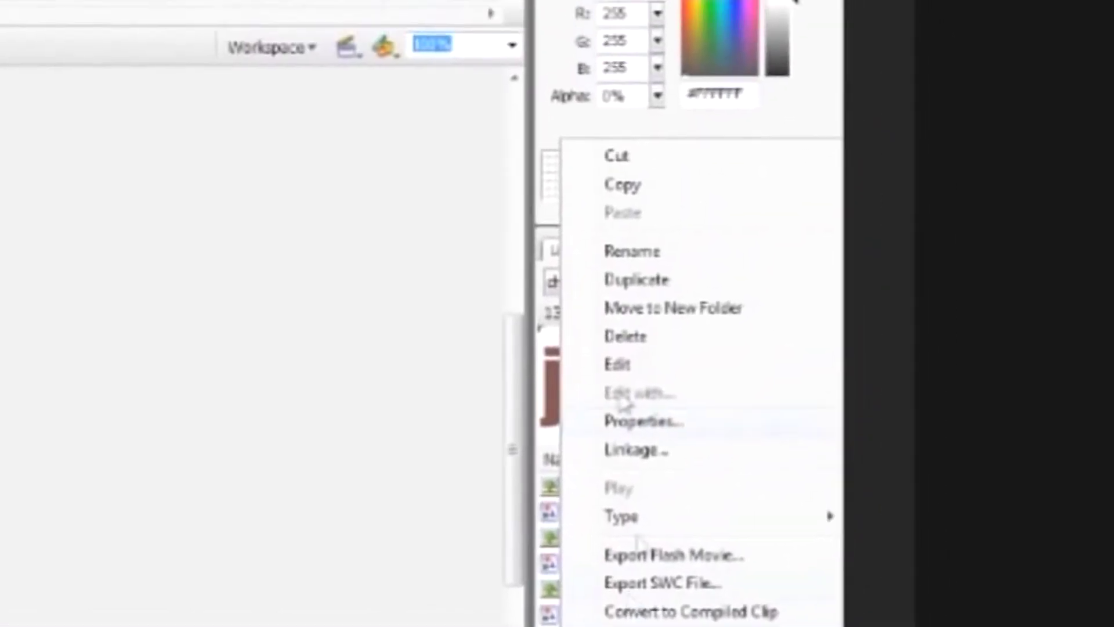
{"action": "left_click", "coordinate": [634, 487]}
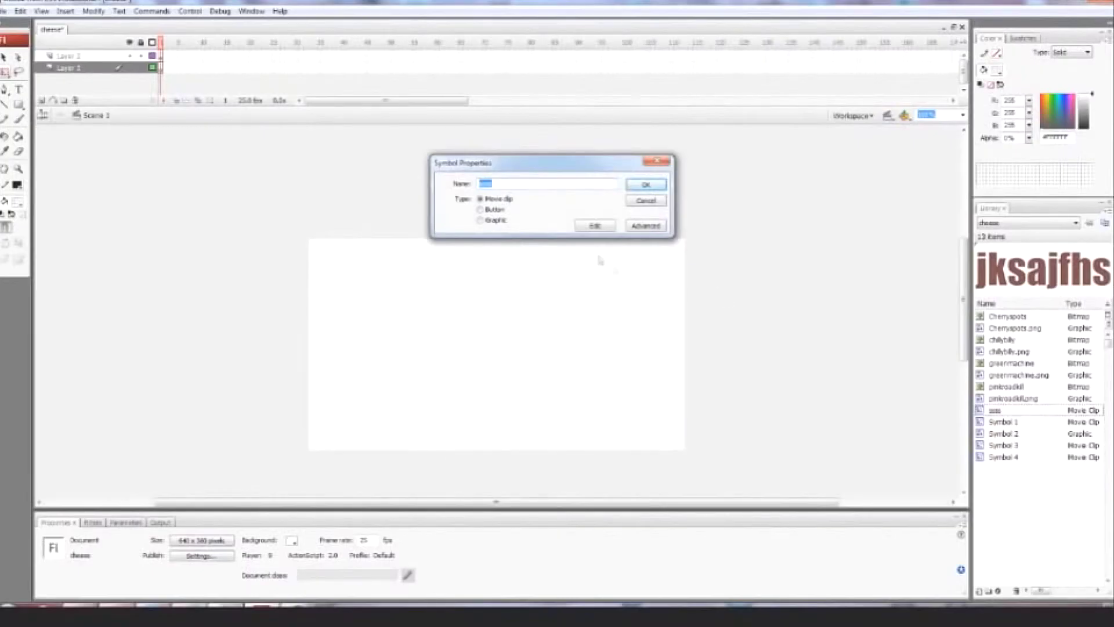
{"action": "left_click", "coordinate": [485, 222]}
{"action": "left_click", "coordinate": [654, 187]}
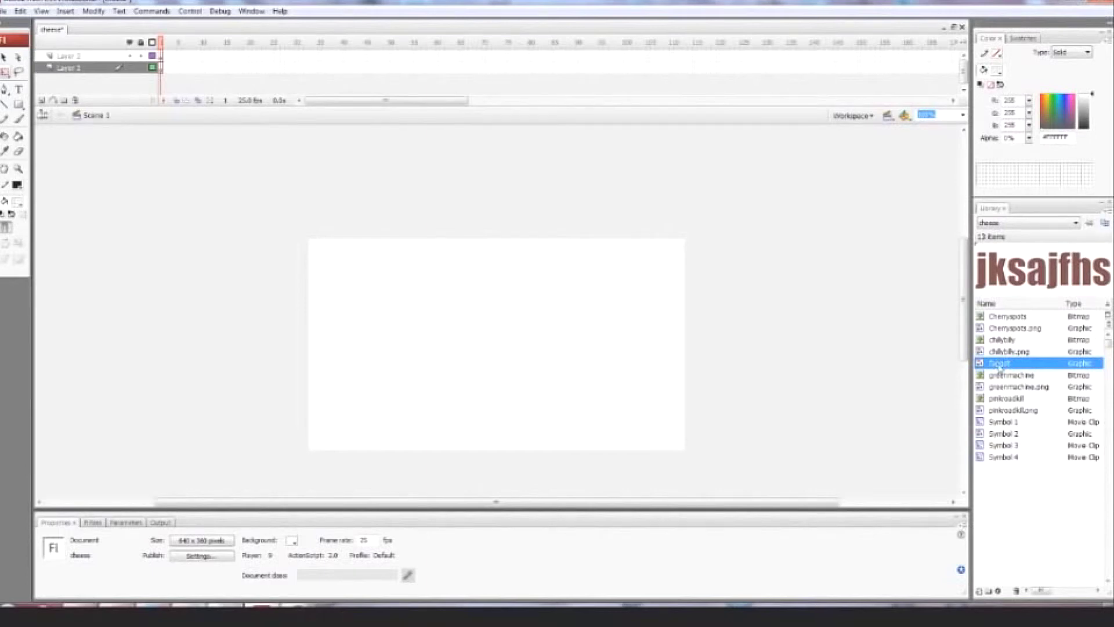
Duplicate the renamed text graphic as a Movie clip symbol under a plural form of its name
{"action": "right_click", "coordinate": [1005, 365]}
{"action": "left_click", "coordinate": [1025, 178]}
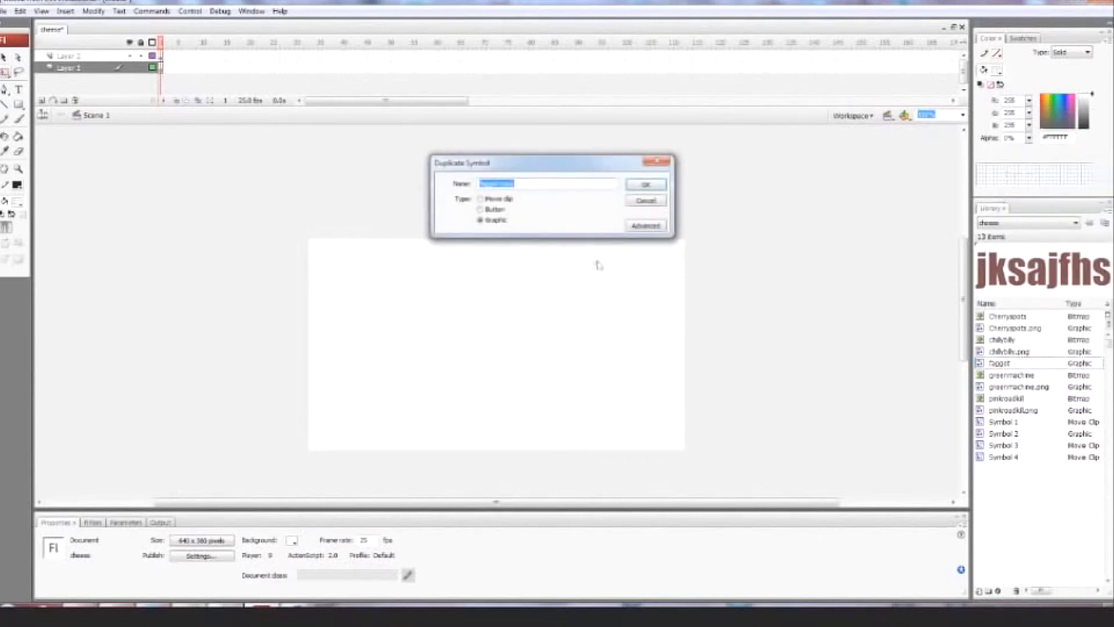
{"action": "left_click", "coordinate": [516, 186]}
{"action": "left_click_drag", "start_coordinate": [523, 186], "coordinate": [491, 185]}
{"action": "left_click", "coordinate": [481, 200]}
{"action": "left_click", "coordinate": [645, 185]}
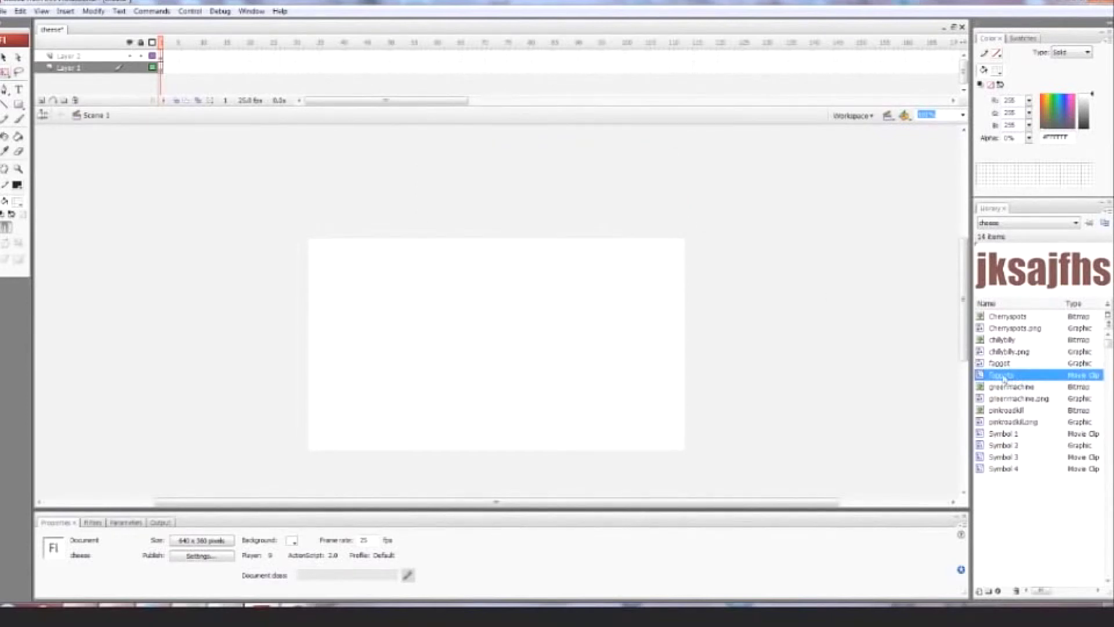
Replace the text inside the duplicated movie clip with "kjbdfhbj" and return to Scene 1
{"action": "left_click", "coordinate": [1004, 364]}
{"action": "left_click", "coordinate": [1006, 375]}
{"action": "right_click", "coordinate": [1006, 382]}
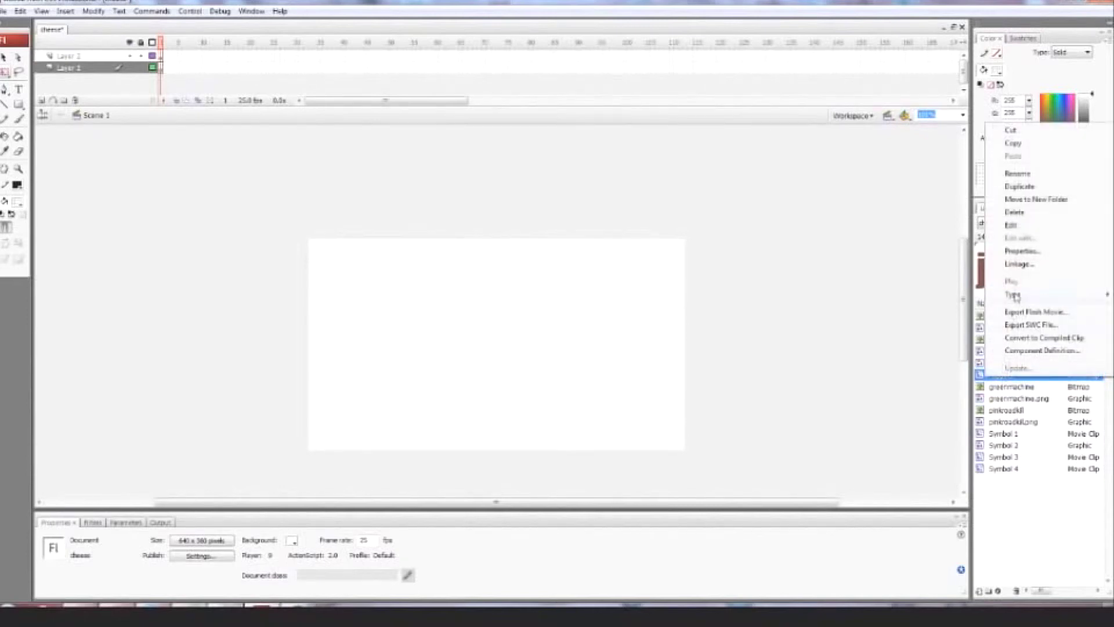
{"action": "left_click", "coordinate": [1011, 224]}
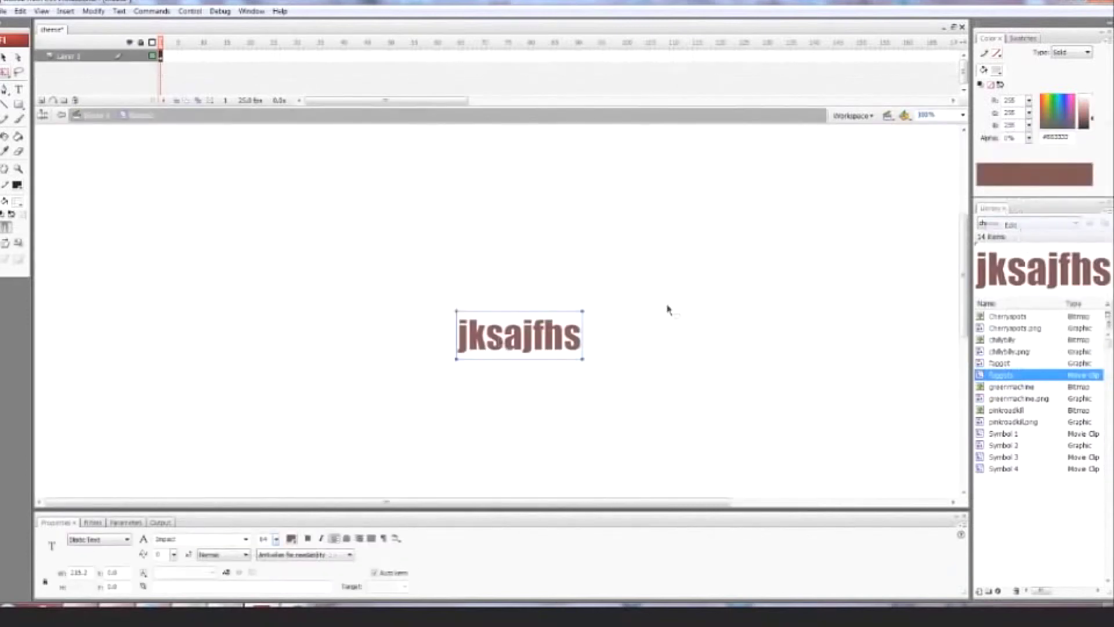
{"action": "left_click", "coordinate": [20, 90]}
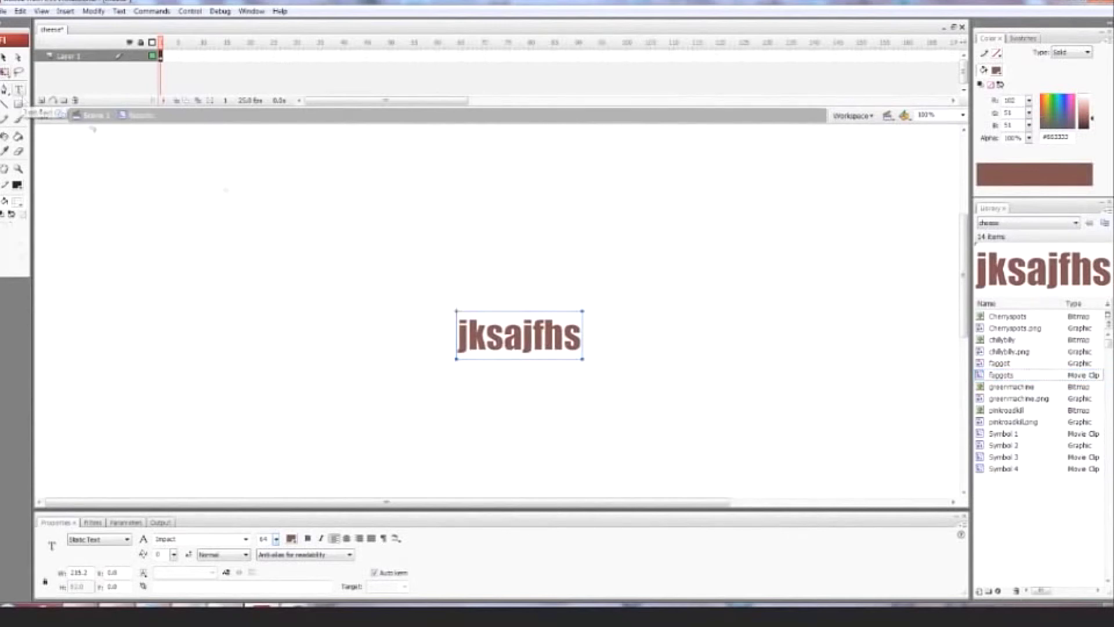
{"action": "left_click", "coordinate": [576, 339]}
{"action": "key", "text": "ctrl+a"}
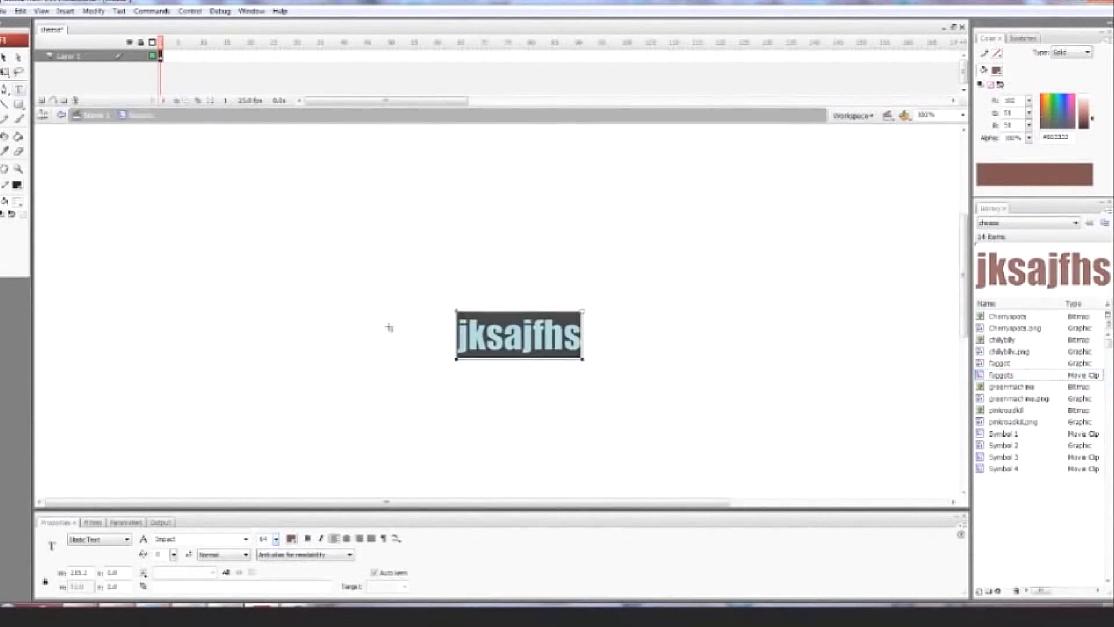
{"action": "type", "text": "kjbdfhbj"}
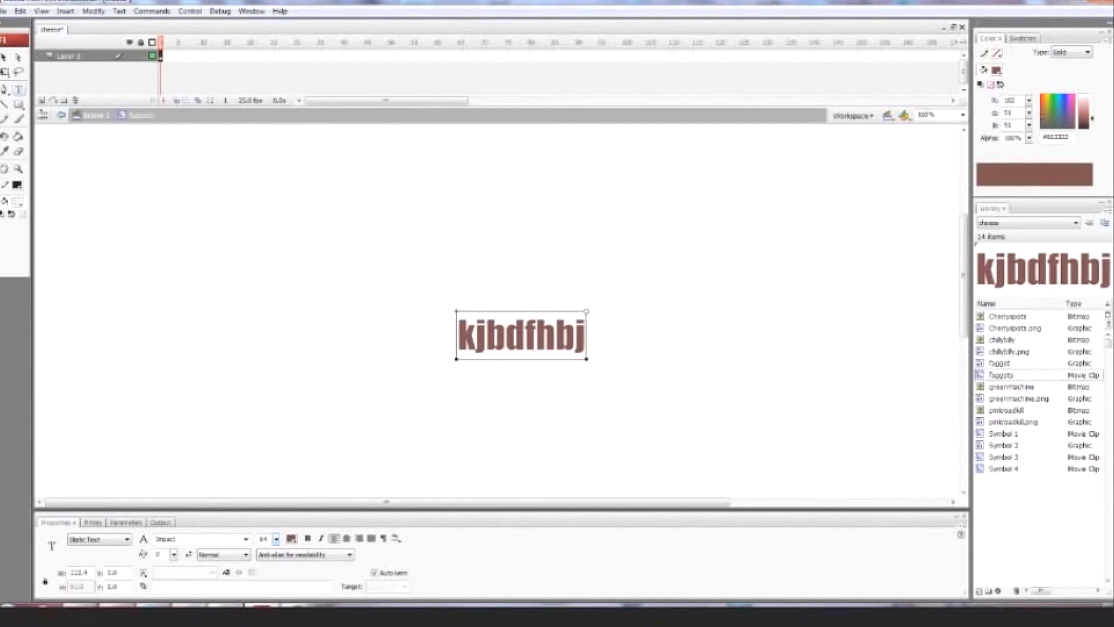
{"action": "left_click", "coordinate": [93, 114]}
Compare the library previews of the original text graphic and its duplicated movie clip
{"action": "left_click", "coordinate": [999, 364]}
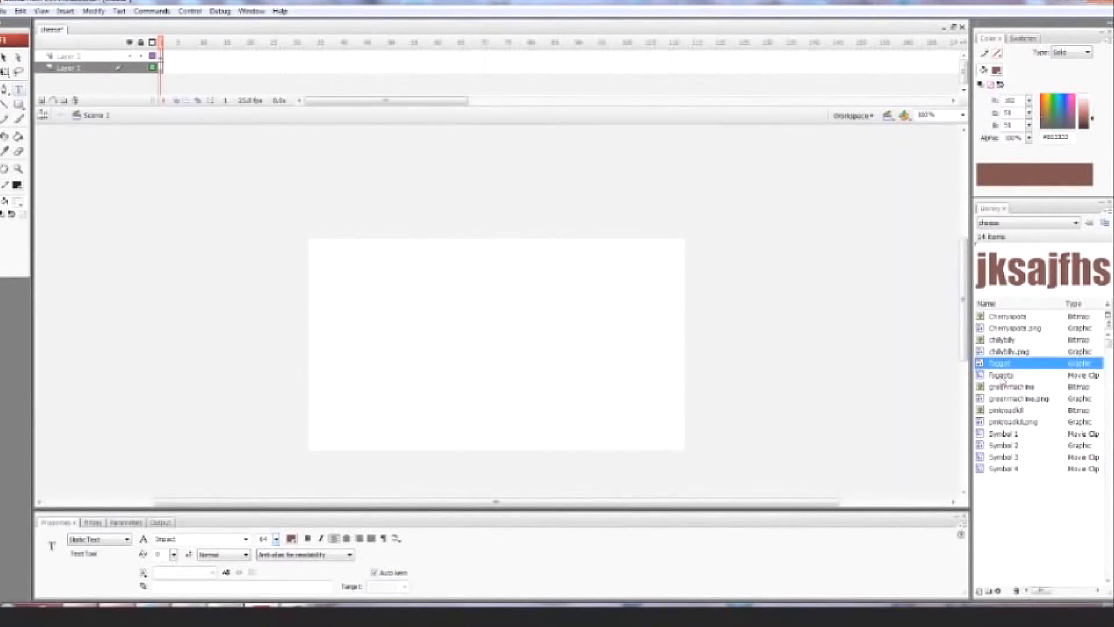
{"action": "left_click", "coordinate": [1002, 376]}
{"action": "left_click", "coordinate": [1000, 364]}
{"action": "left_click", "coordinate": [1006, 375]}
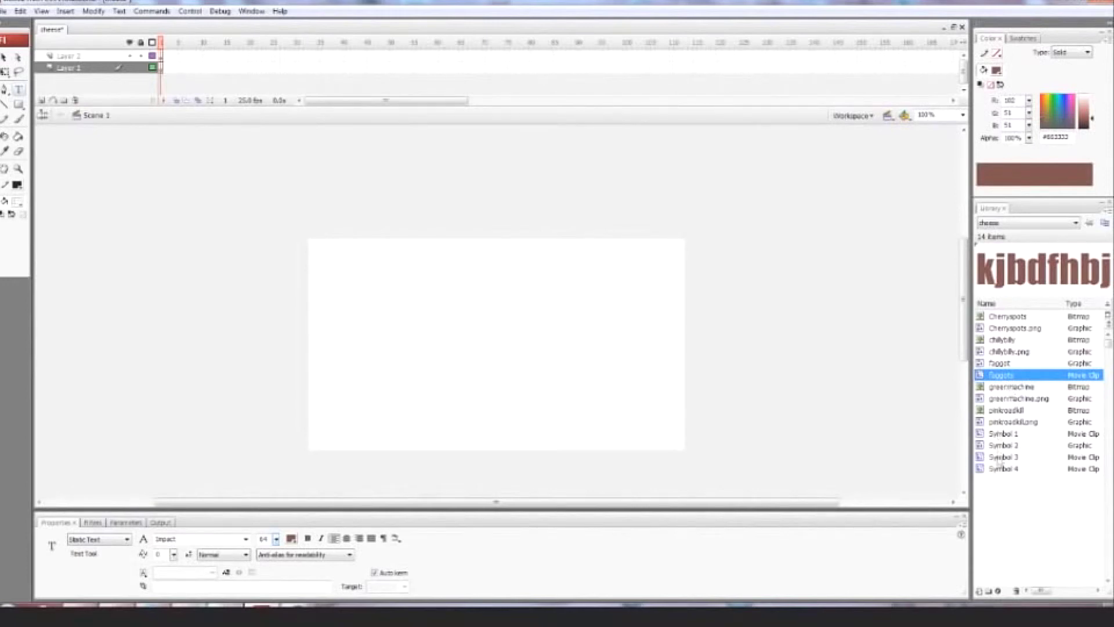
Create a new library folder named workfolder
{"action": "right_click", "coordinate": [1002, 490]}
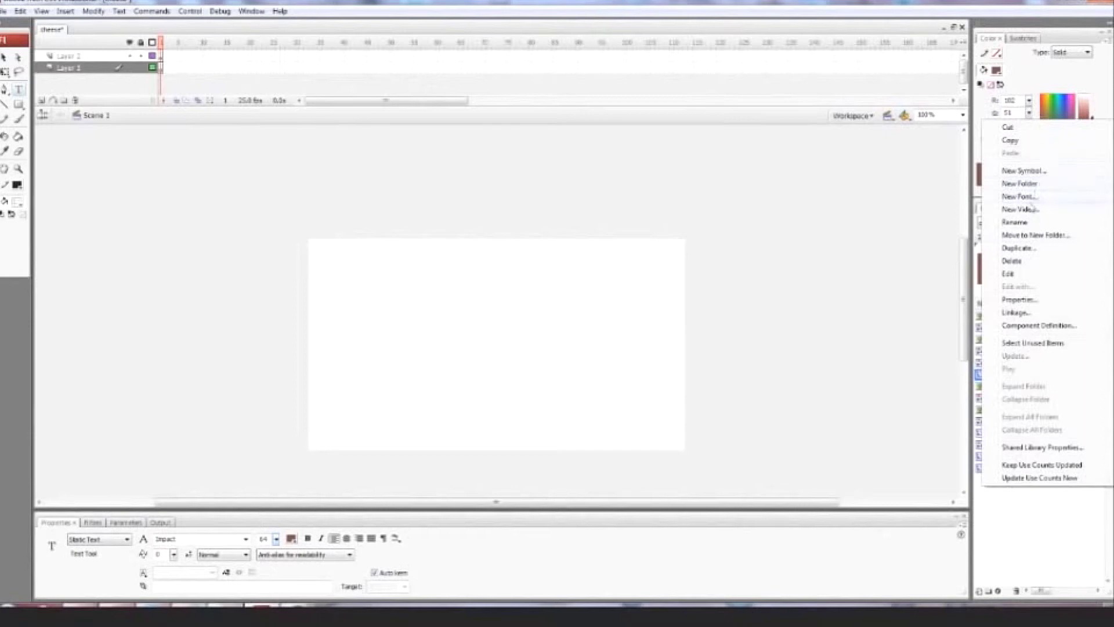
{"action": "left_click", "coordinate": [1027, 184]}
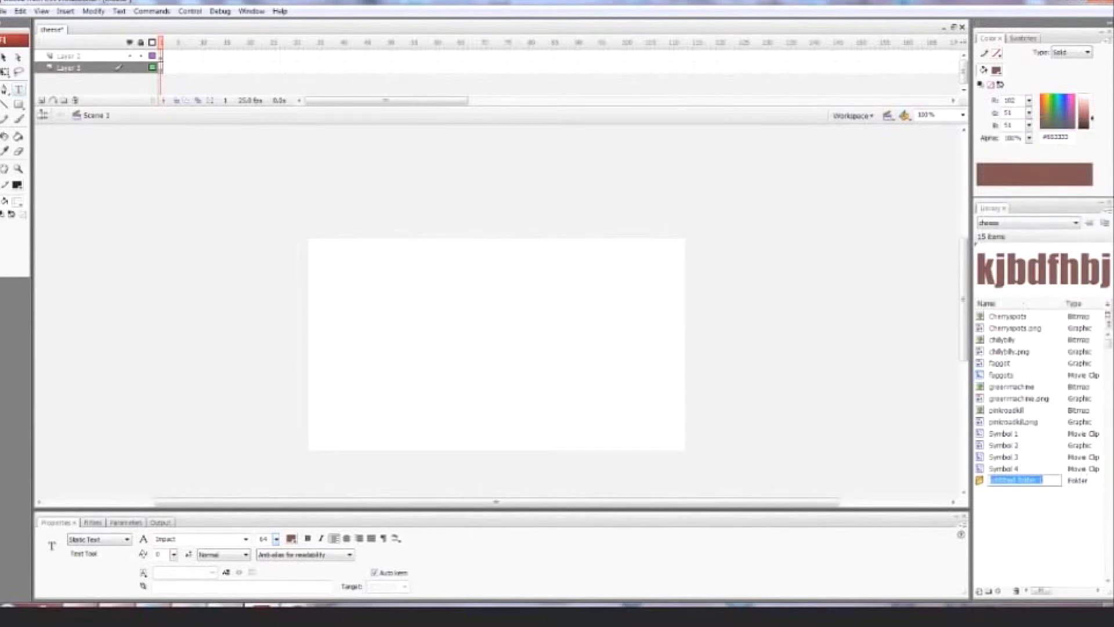
{"action": "key", "text": "BackSpace"}
{"action": "key", "text": "Return"}
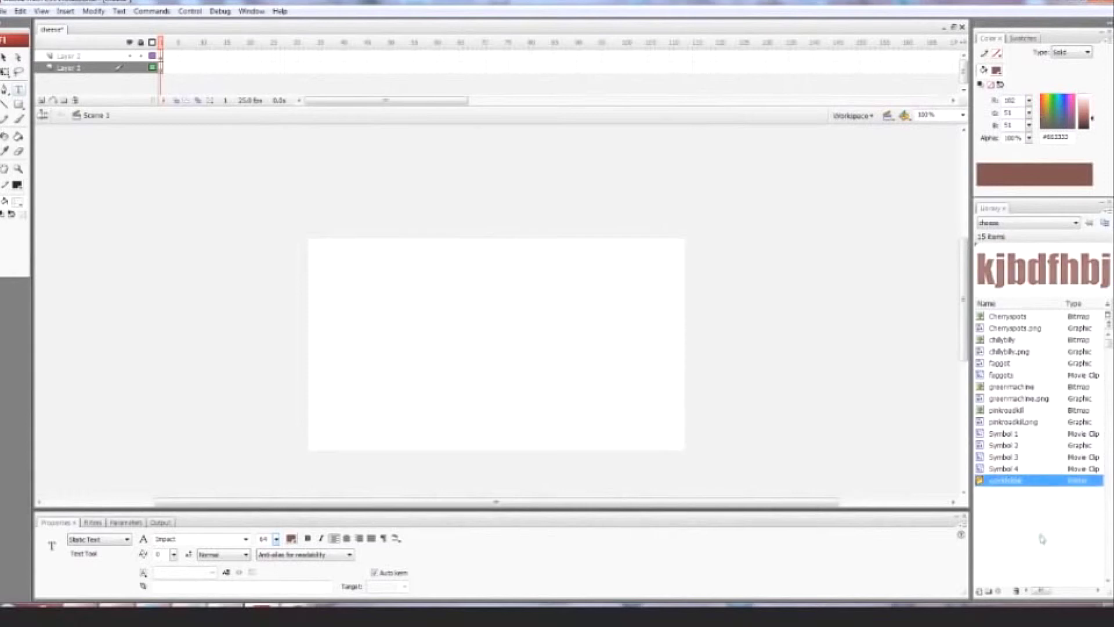
Move Symbol 1 through Symbol 4 into the workfolder folder
{"action": "left_click", "coordinate": [1024, 434]}
{"action": "left_click", "coordinate": [1023, 469], "text": "shift"}
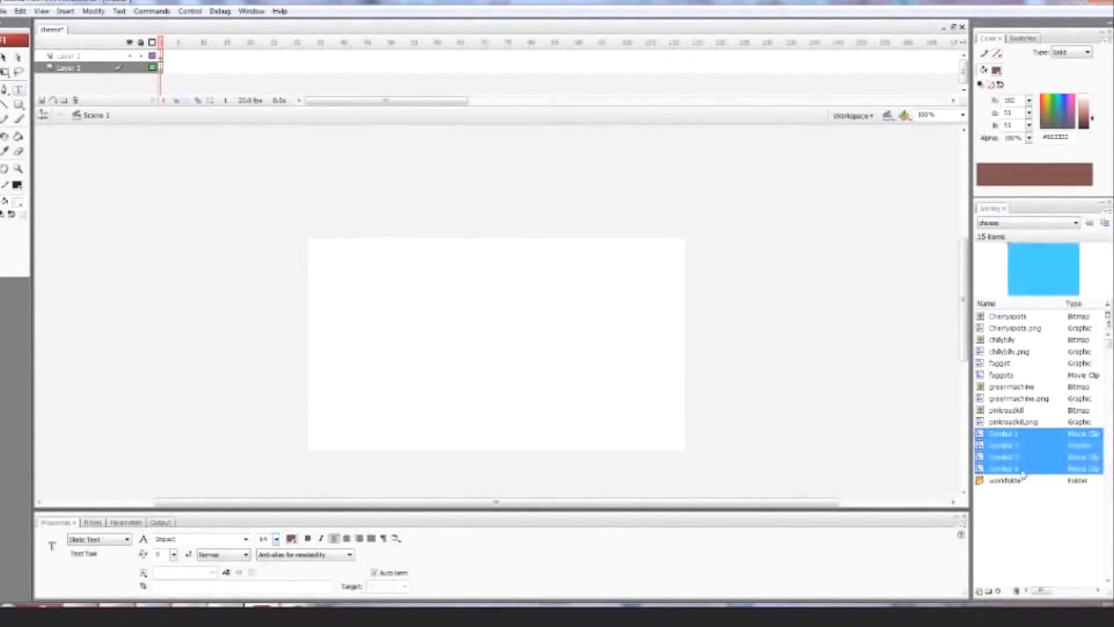
{"action": "left_click_drag", "start_coordinate": [1018, 456], "coordinate": [1018, 484]}
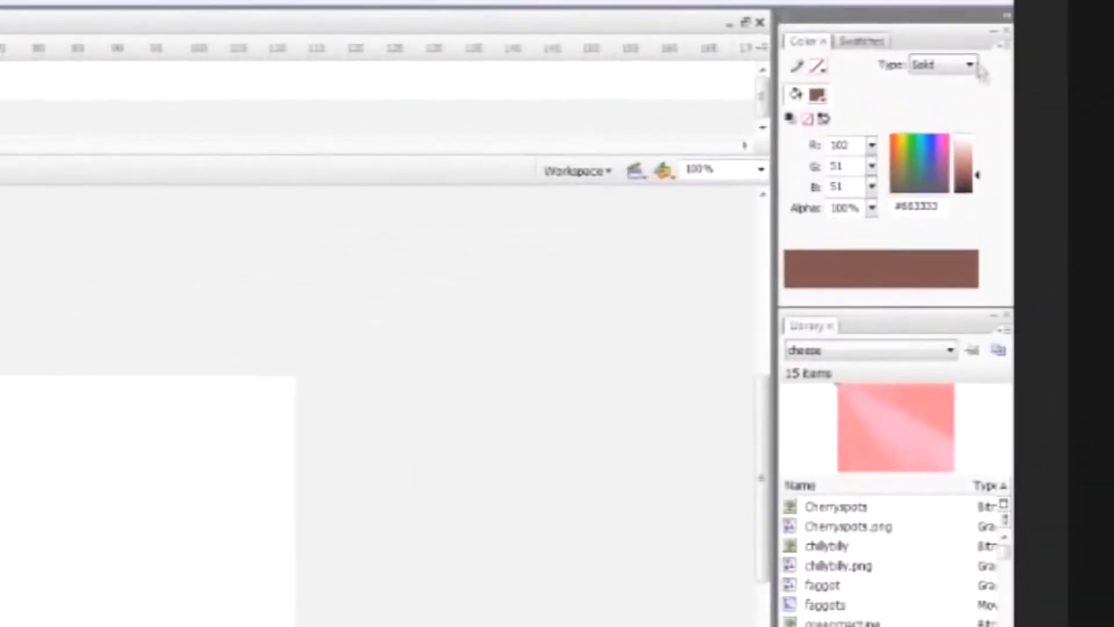
Switch the fill's color type to a gradient
{"action": "left_click", "coordinate": [1085, 53]}
{"action": "left_click", "coordinate": [761, 157]}
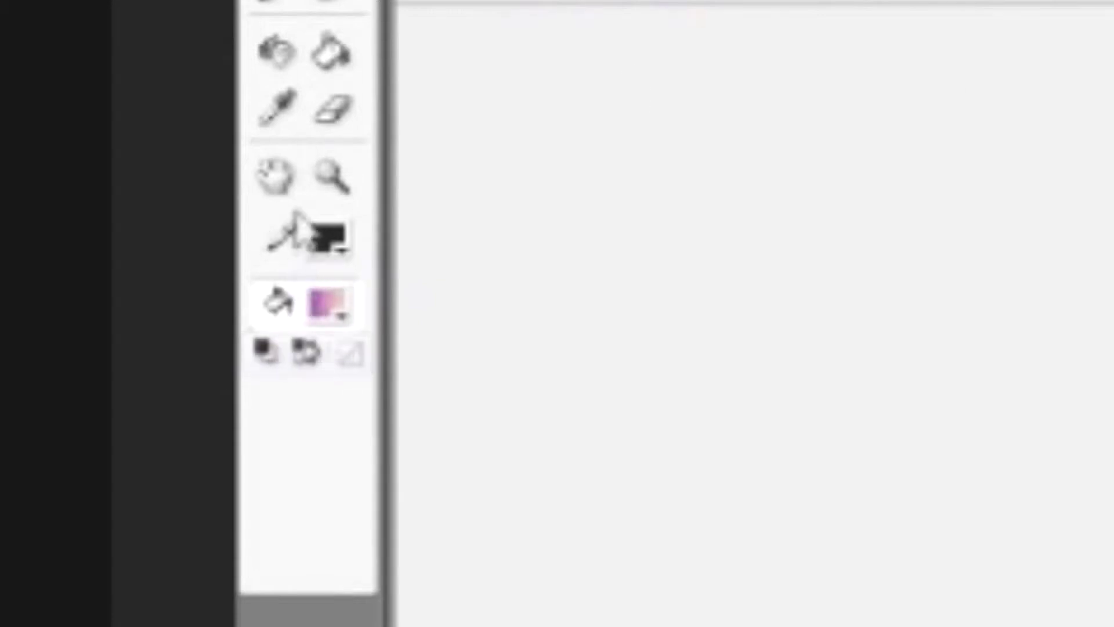
Clear the stroke color, try the Radial type for the stroke, and set its type to Solid
{"action": "left_click", "coordinate": [294, 248]}
{"action": "left_click", "coordinate": [350, 353]}
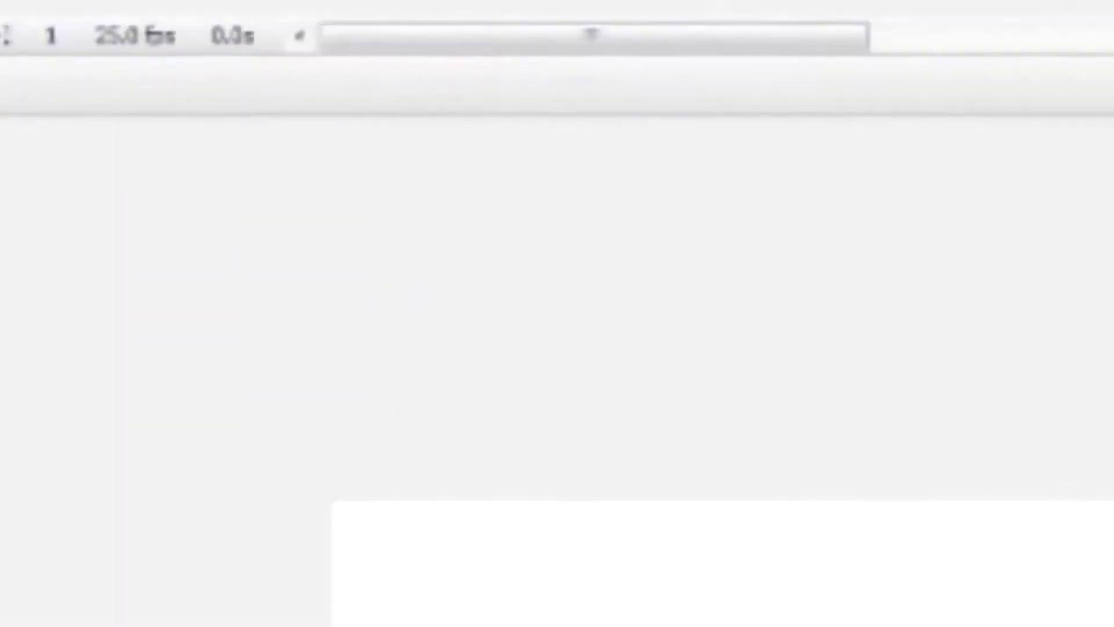
{"action": "left_click", "coordinate": [790, 87]}
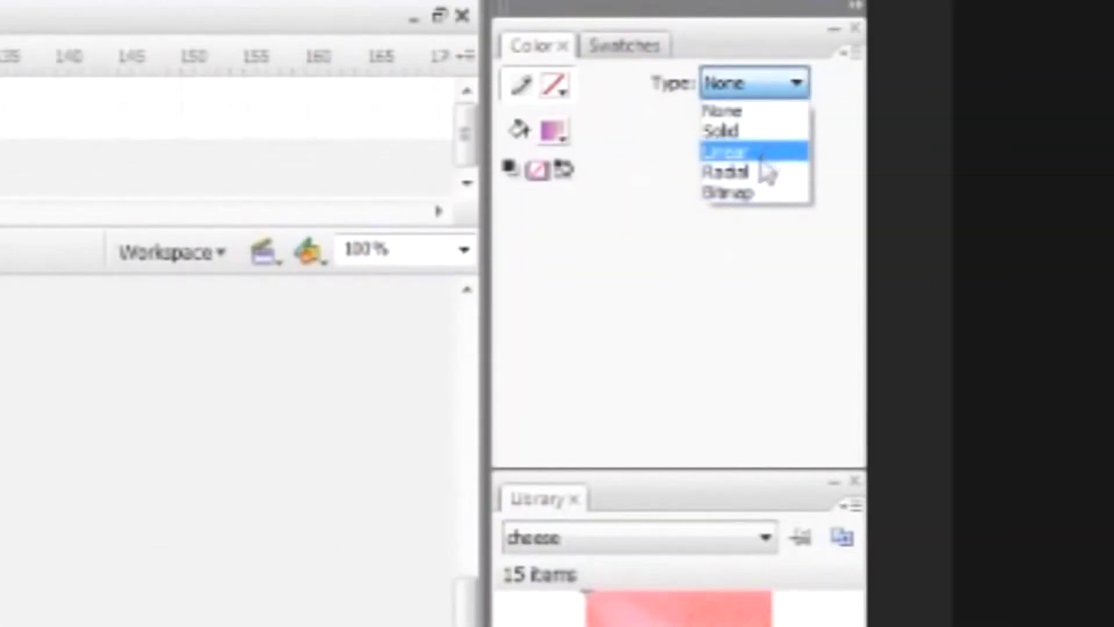
{"action": "left_click", "coordinate": [768, 169]}
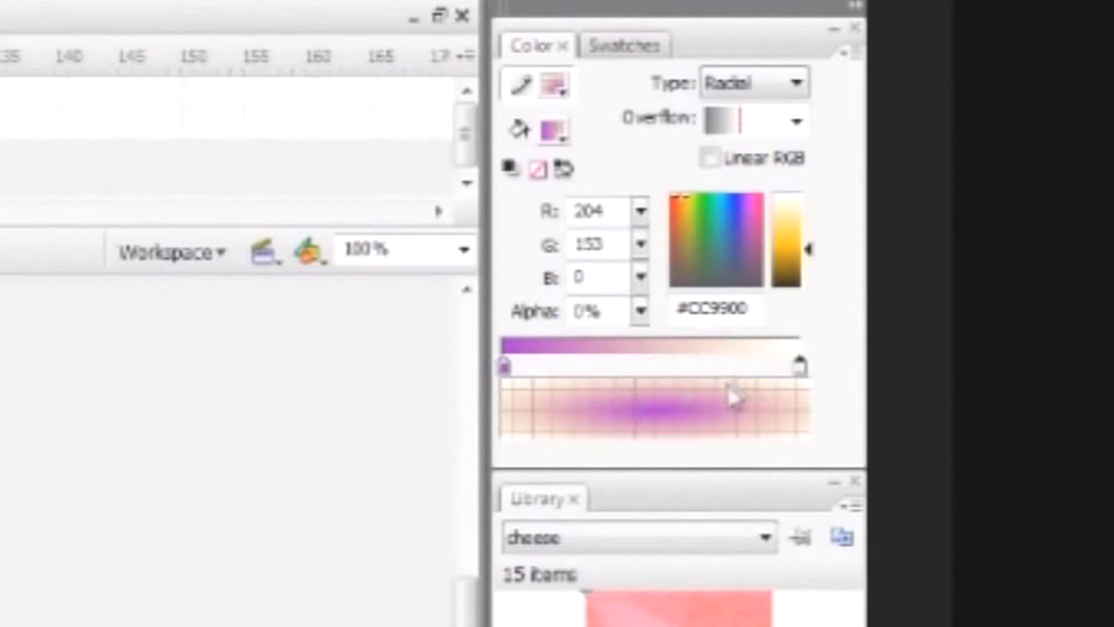
{"action": "left_click", "coordinate": [795, 84]}
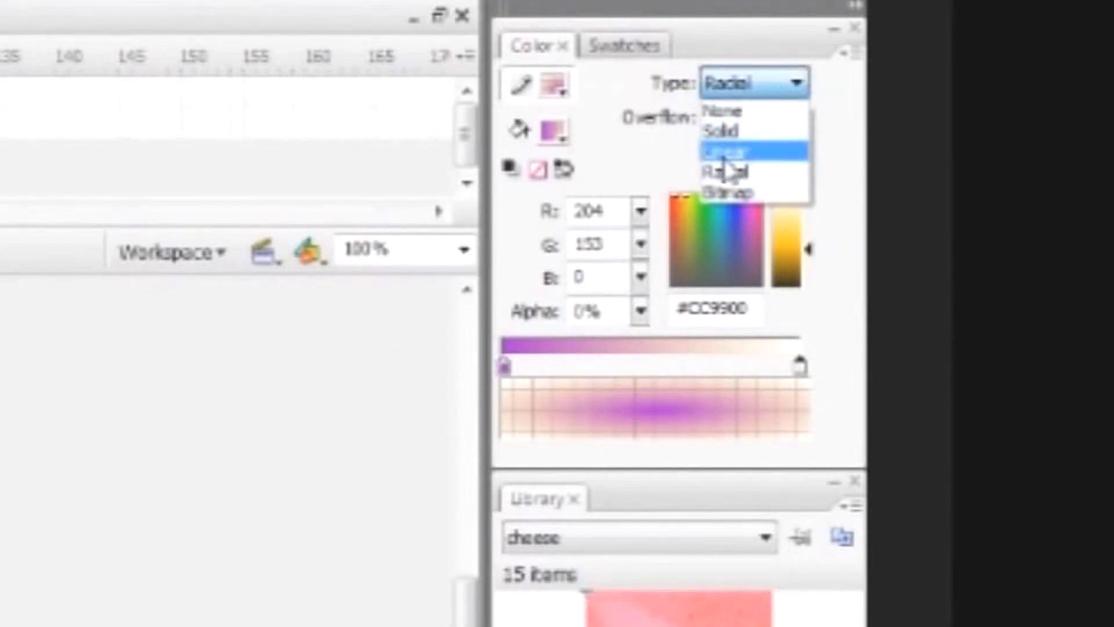
{"action": "left_click", "coordinate": [725, 130]}
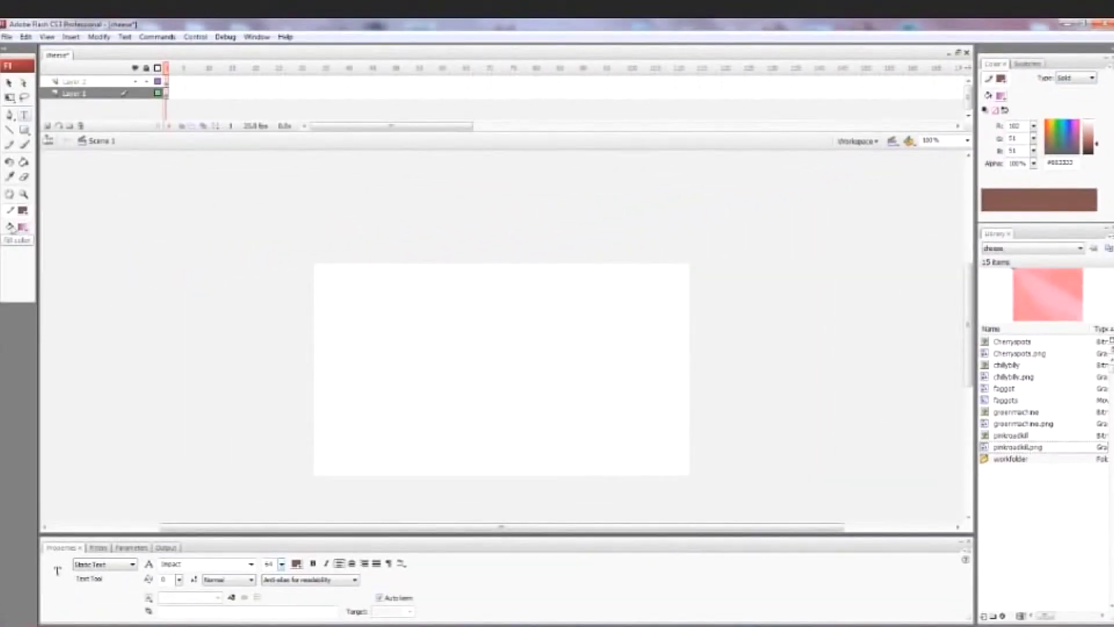
Draw a rectangle with the linear gradient fill across the middle of the stage, about 672 by 252 px
{"action": "left_click", "coordinate": [10, 227]}
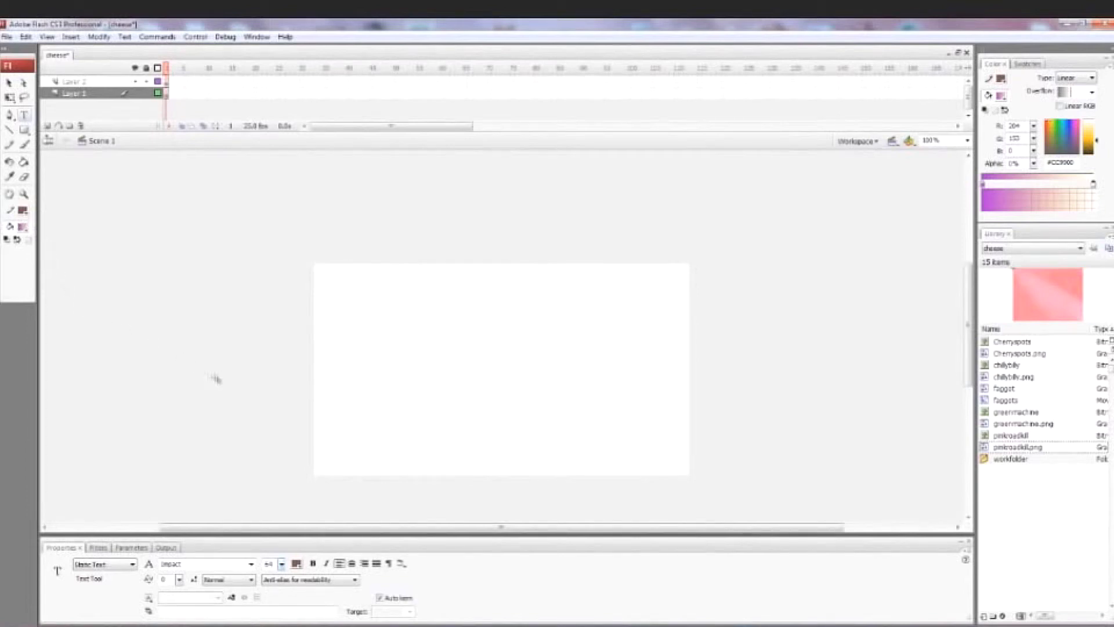
{"action": "left_click_drag", "start_coordinate": [283, 273], "coordinate": [670, 400]}
{"action": "left_click", "coordinate": [25, 130]}
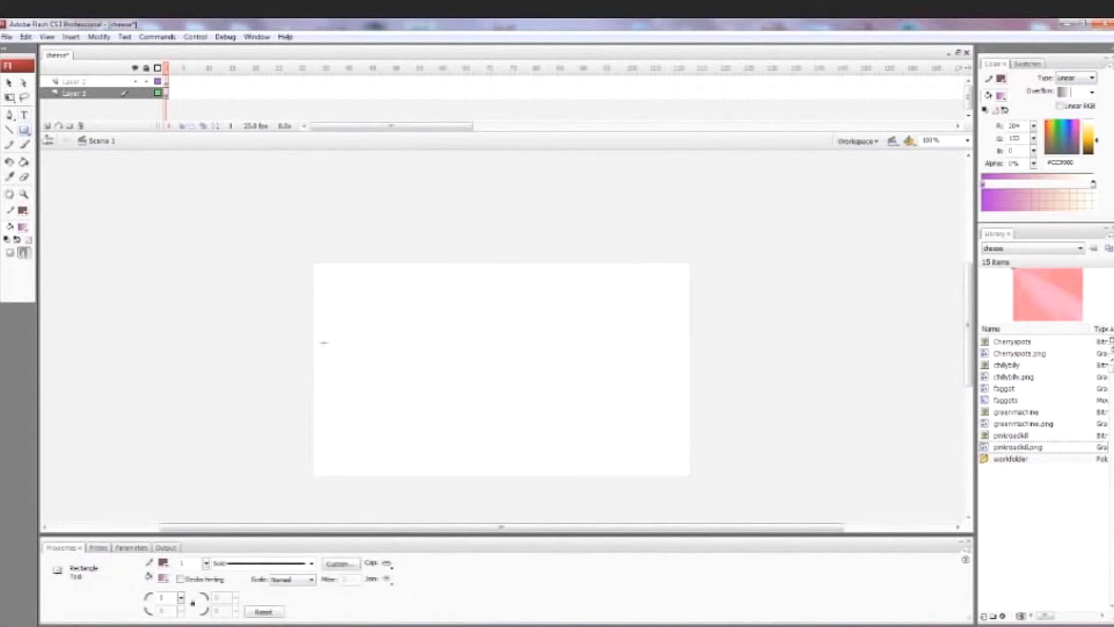
{"action": "left_click_drag", "start_coordinate": [308, 303], "coordinate": [703, 451]}
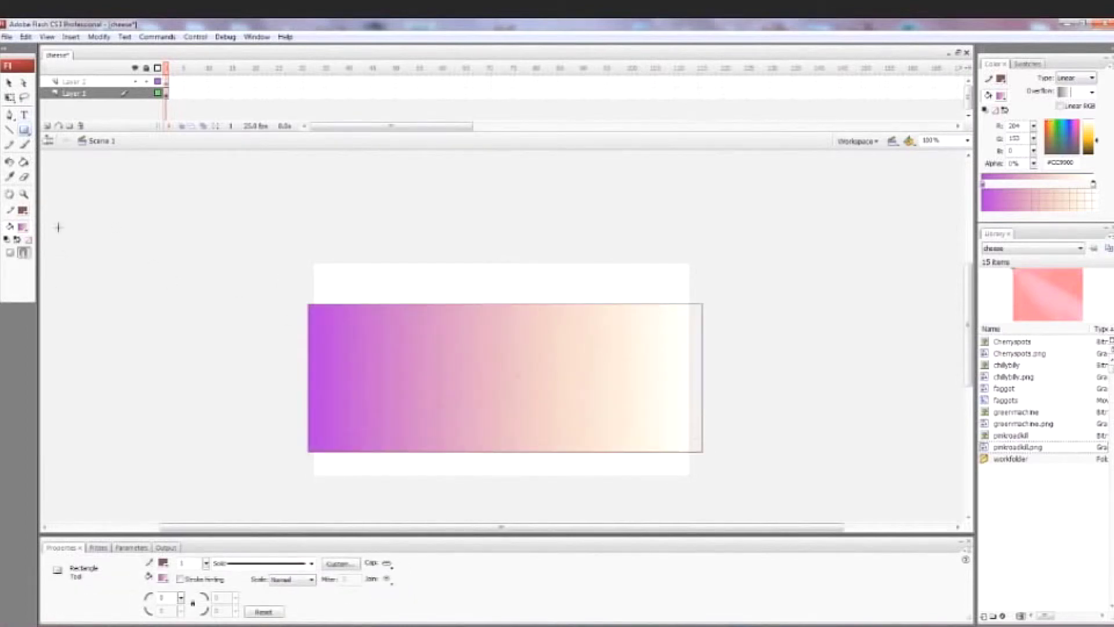
Remove the outline from the gradient rectangle by setting its stroke color to none
{"action": "left_click", "coordinate": [9, 97]}
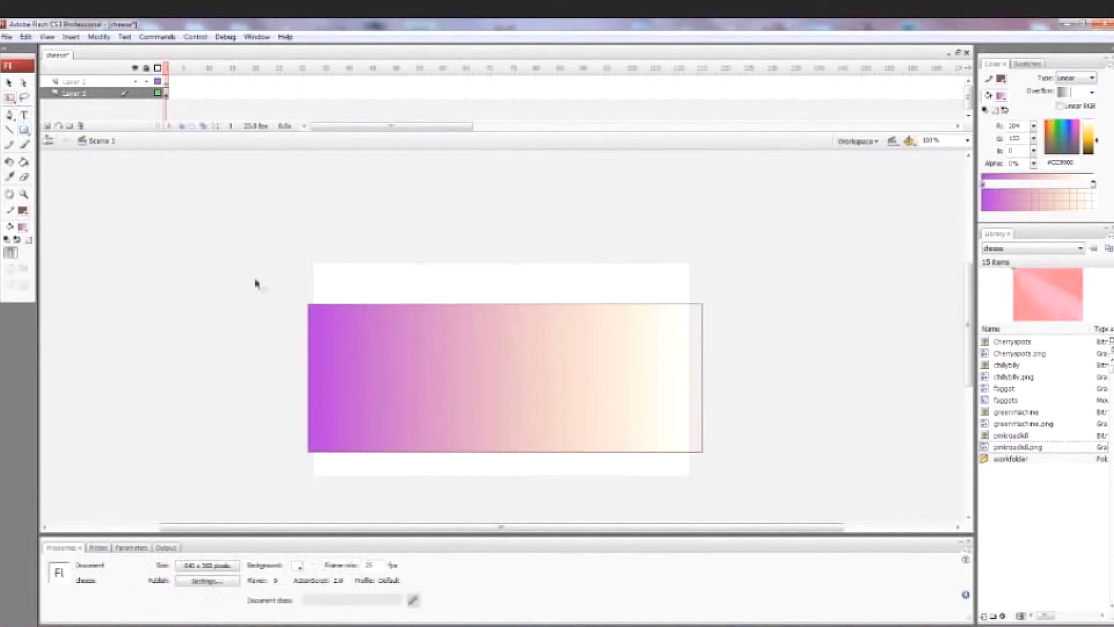
{"action": "left_click_drag", "start_coordinate": [256, 281], "coordinate": [708, 470]}
{"action": "left_click", "coordinate": [23, 210]}
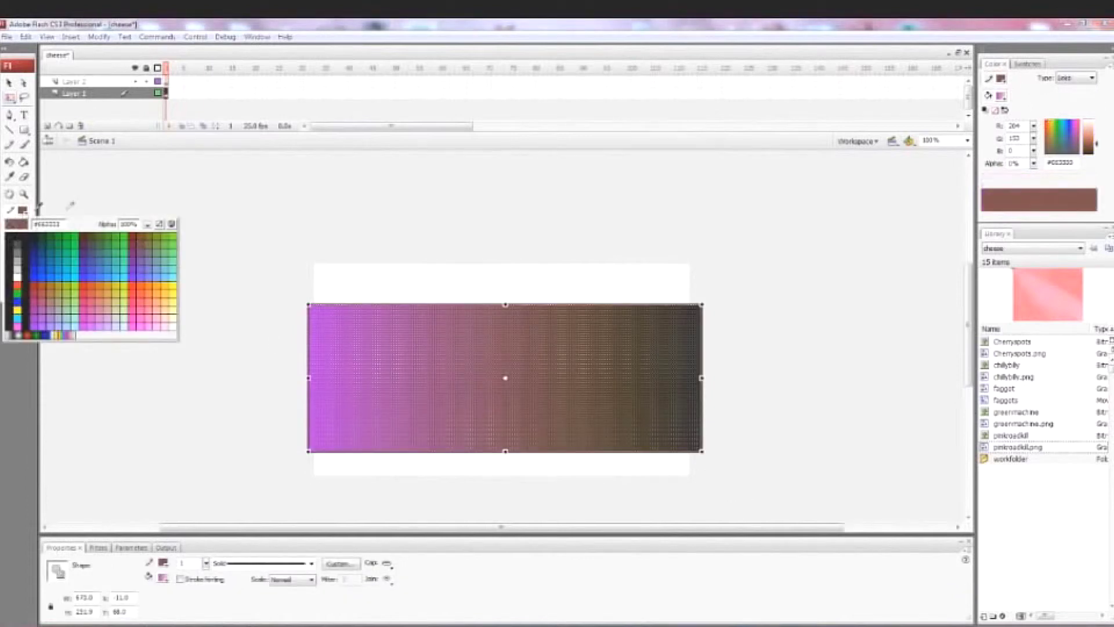
{"action": "left_click", "coordinate": [160, 220]}
{"action": "left_click", "coordinate": [502, 232]}
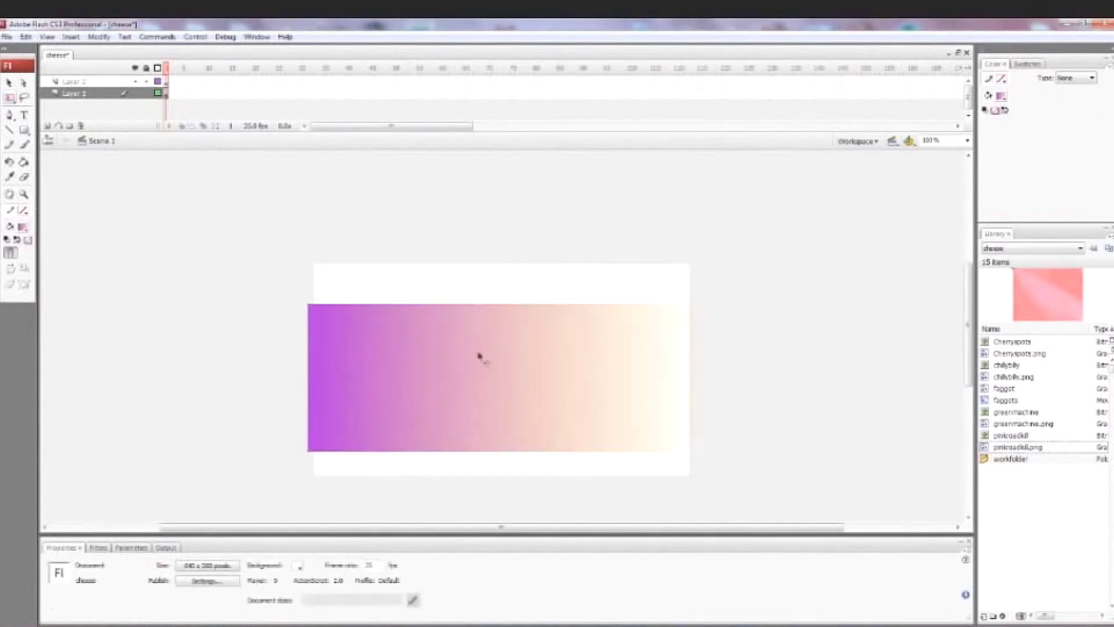
Try the Solid, Linear and Radial color types for the stroke with the rectangle selected
{"action": "left_click", "coordinate": [480, 356]}
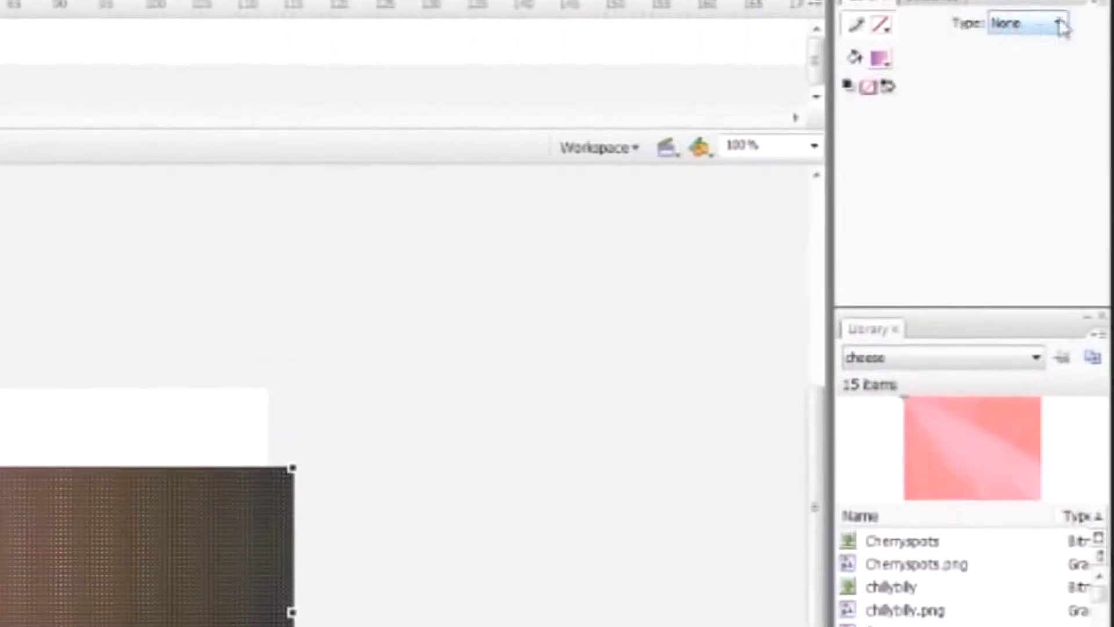
{"action": "left_click", "coordinate": [1083, 64]}
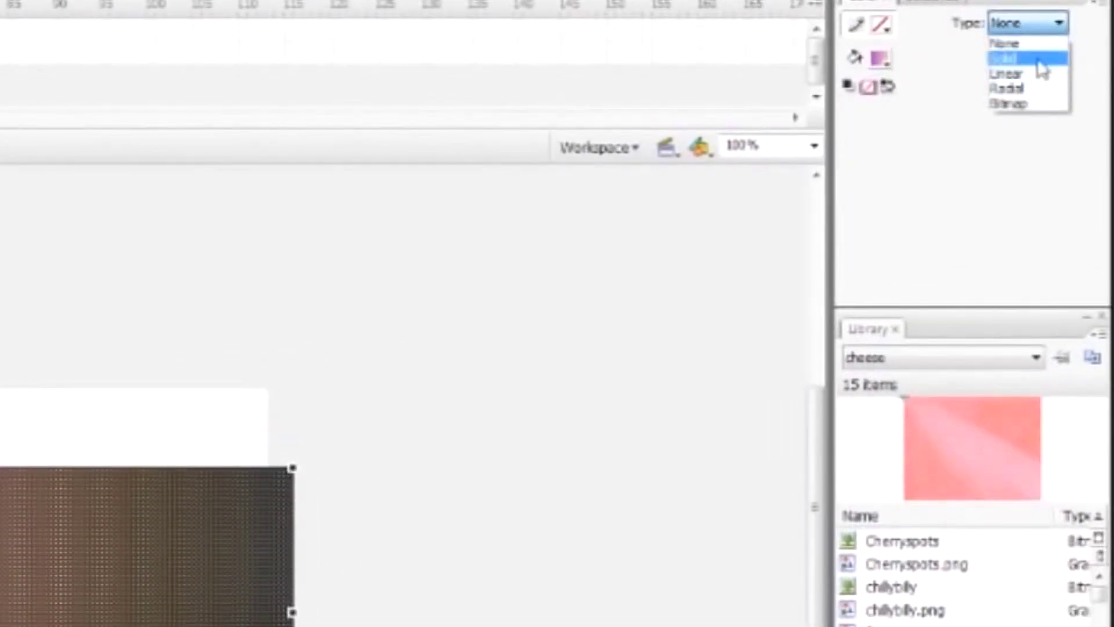
{"action": "left_click", "coordinate": [1039, 61]}
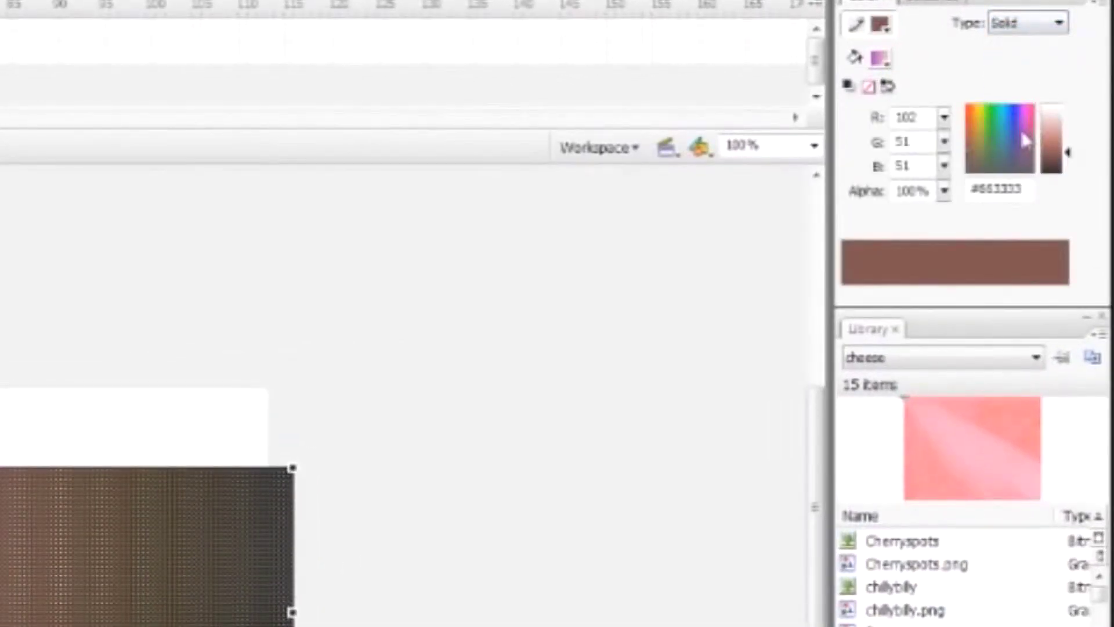
{"action": "left_click", "coordinate": [1061, 24]}
{"action": "left_click", "coordinate": [1045, 74]}
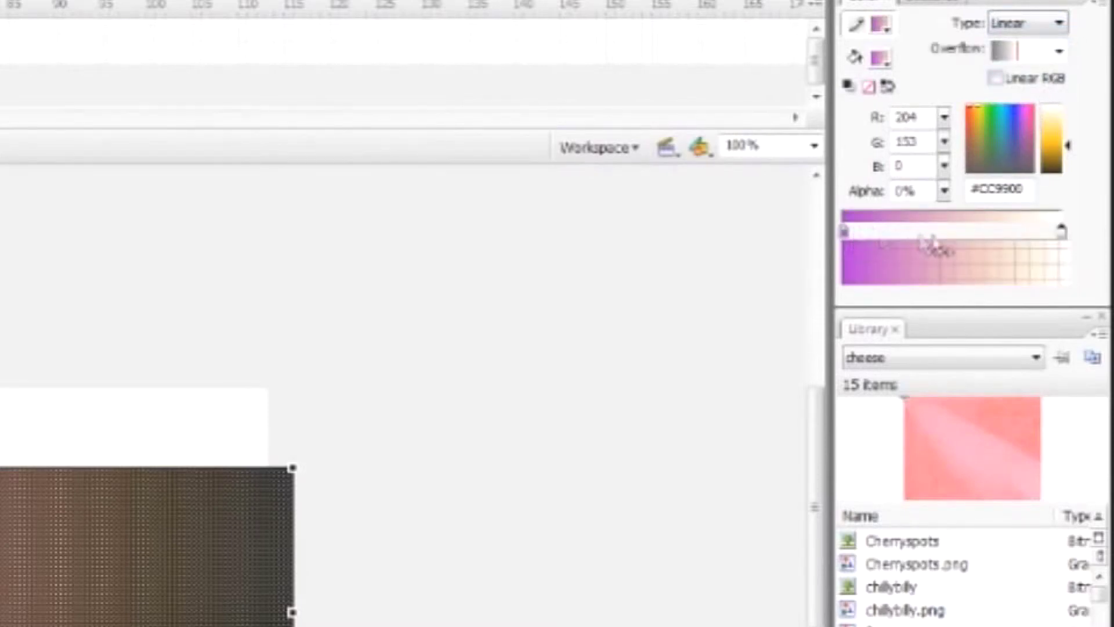
{"action": "left_click", "coordinate": [1061, 25]}
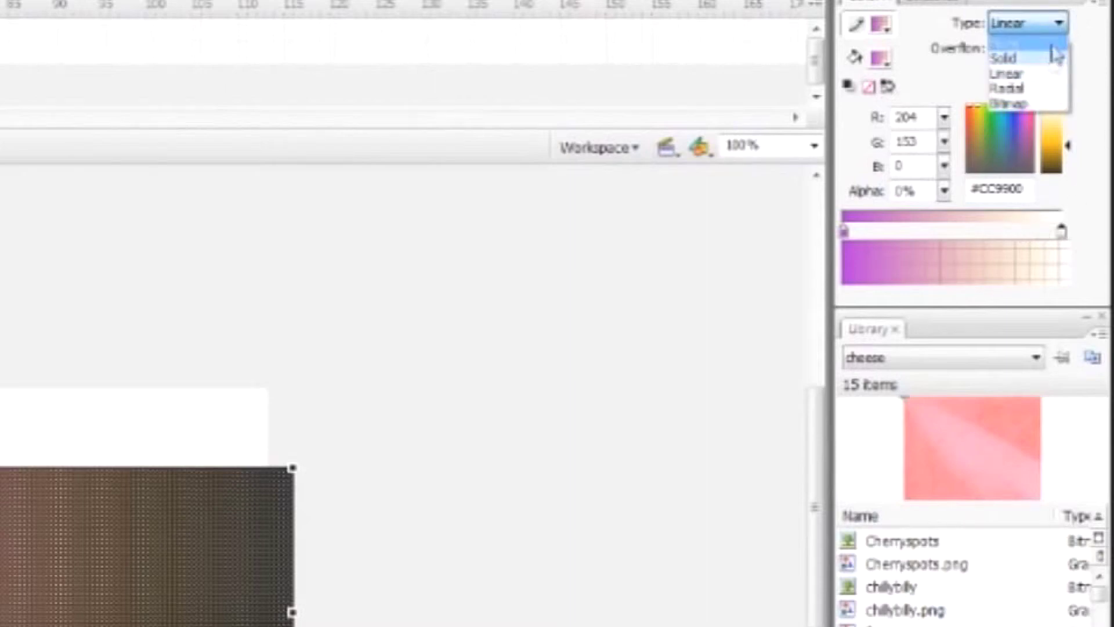
{"action": "left_click", "coordinate": [1042, 87]}
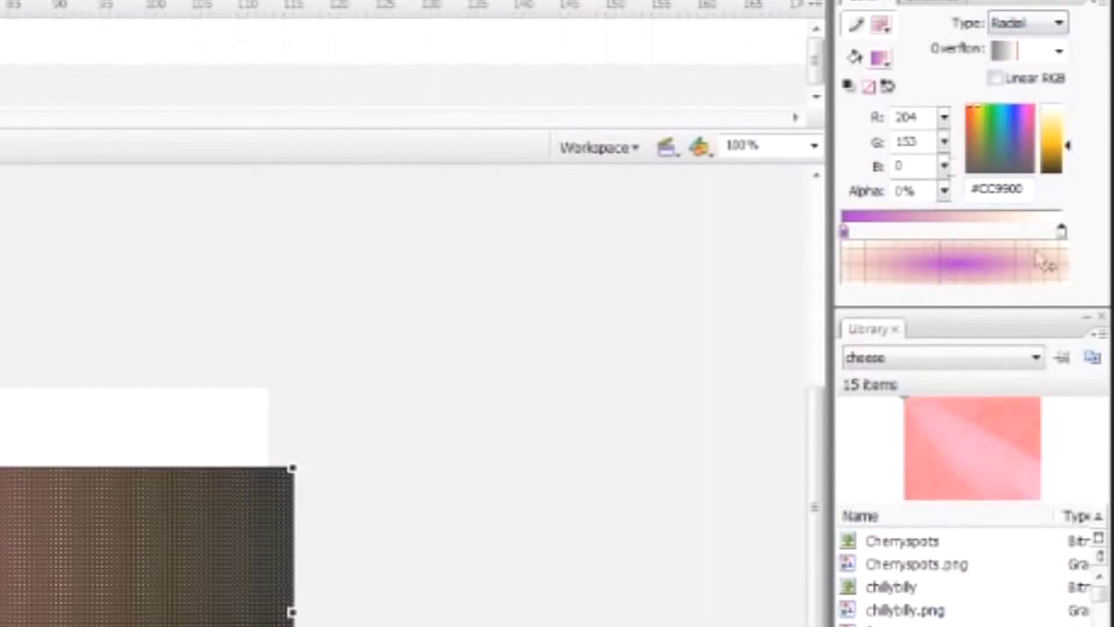
Set the stroke's color type to Bitmap with the blue texture, and shift the gradient rectangle slightly upward
{"action": "left_click", "coordinate": [1059, 23]}
{"action": "left_click", "coordinate": [1036, 104]}
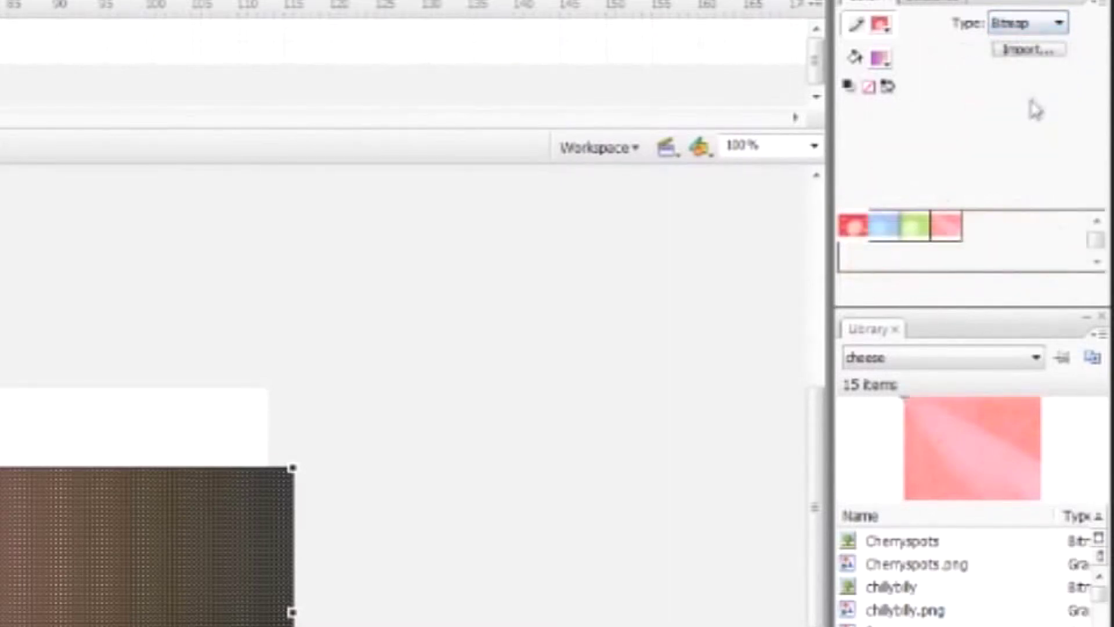
{"action": "left_click", "coordinate": [895, 214]}
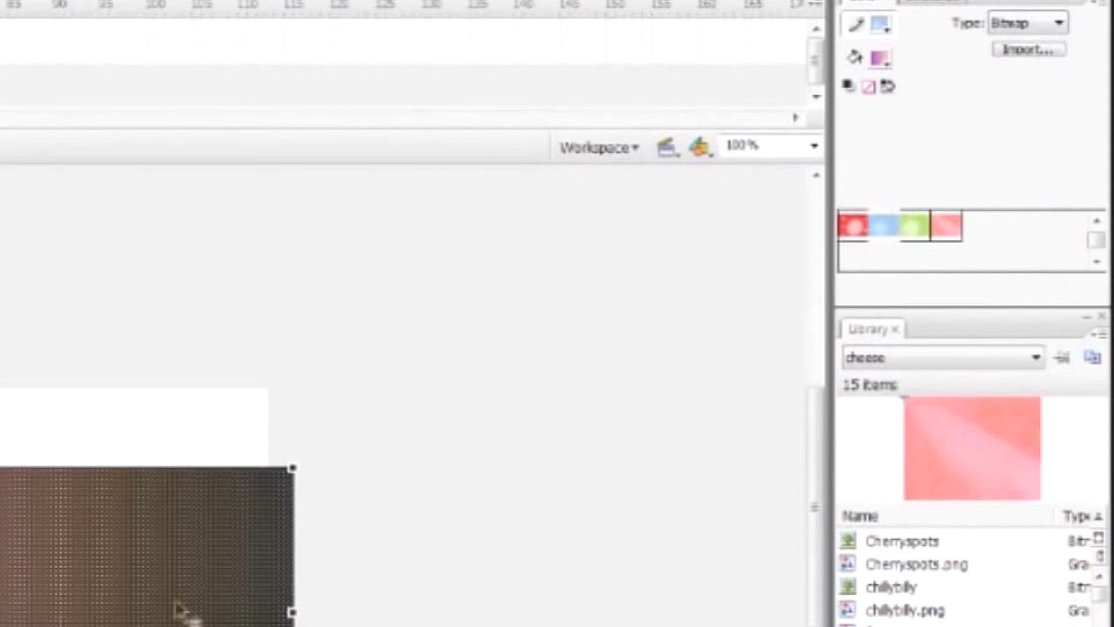
{"action": "left_click_drag", "start_coordinate": [71, 624], "coordinate": [71, 616]}
{"action": "left_click", "coordinate": [326, 614]}
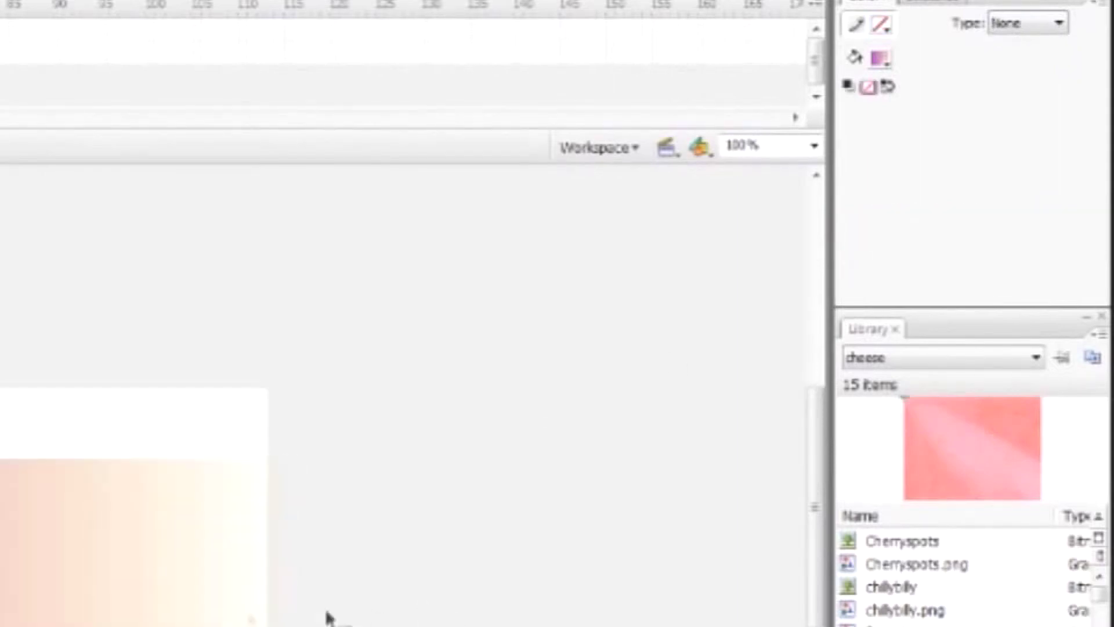
Set the fill type to Bitmap with the green texture and apply it to the rectangle with the Paint Bucket
{"action": "key", "text": "k"}
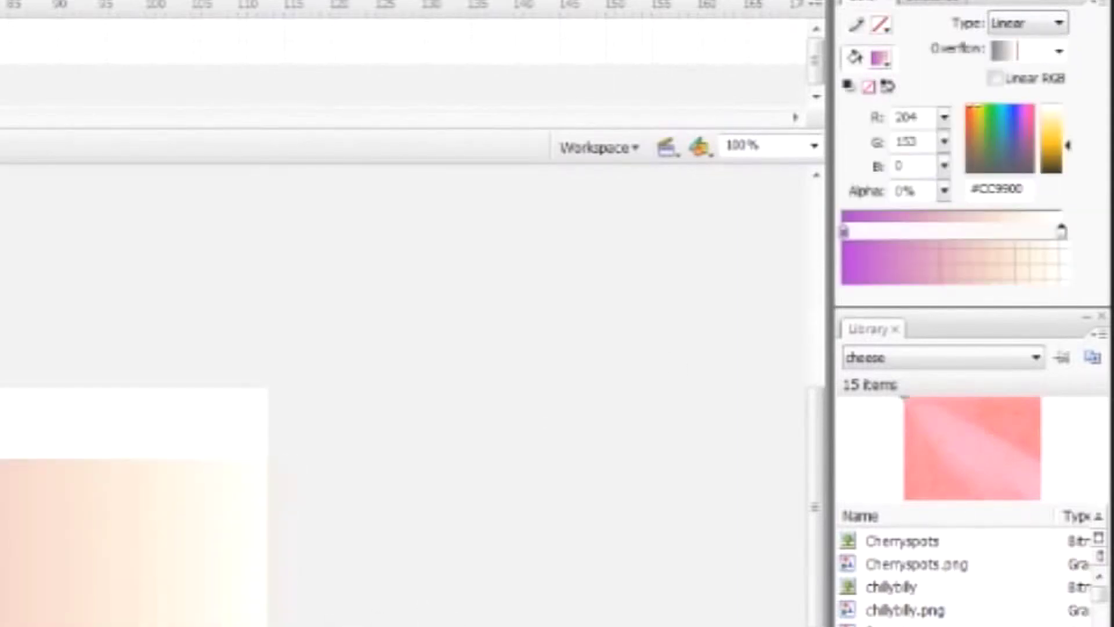
{"action": "left_click", "coordinate": [1060, 23]}
{"action": "left_click", "coordinate": [1033, 103]}
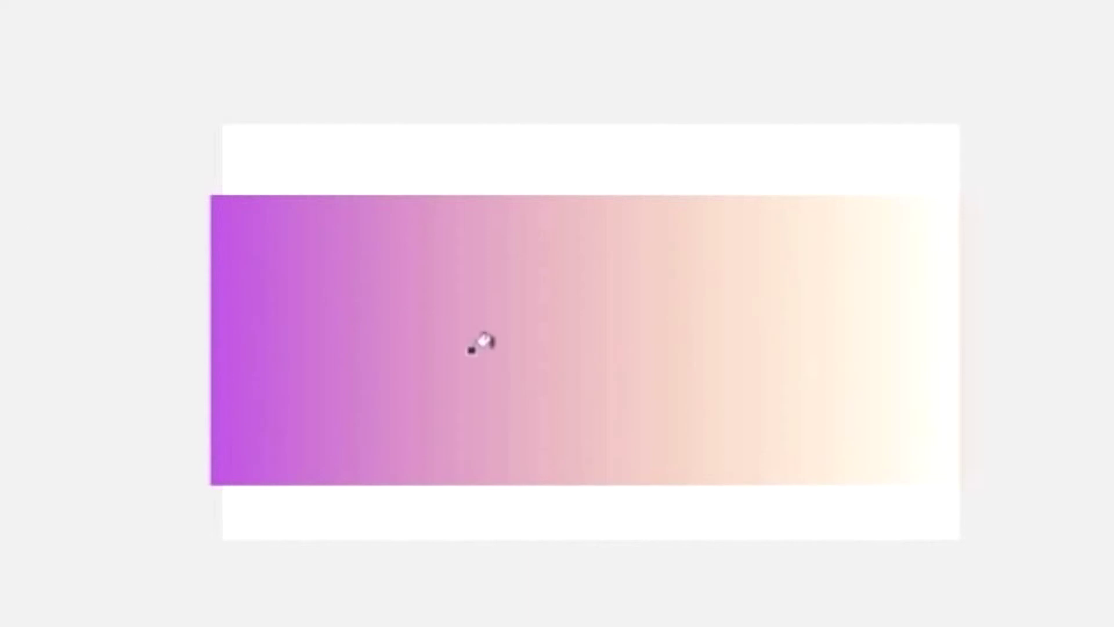
{"action": "left_click", "coordinate": [472, 351]}
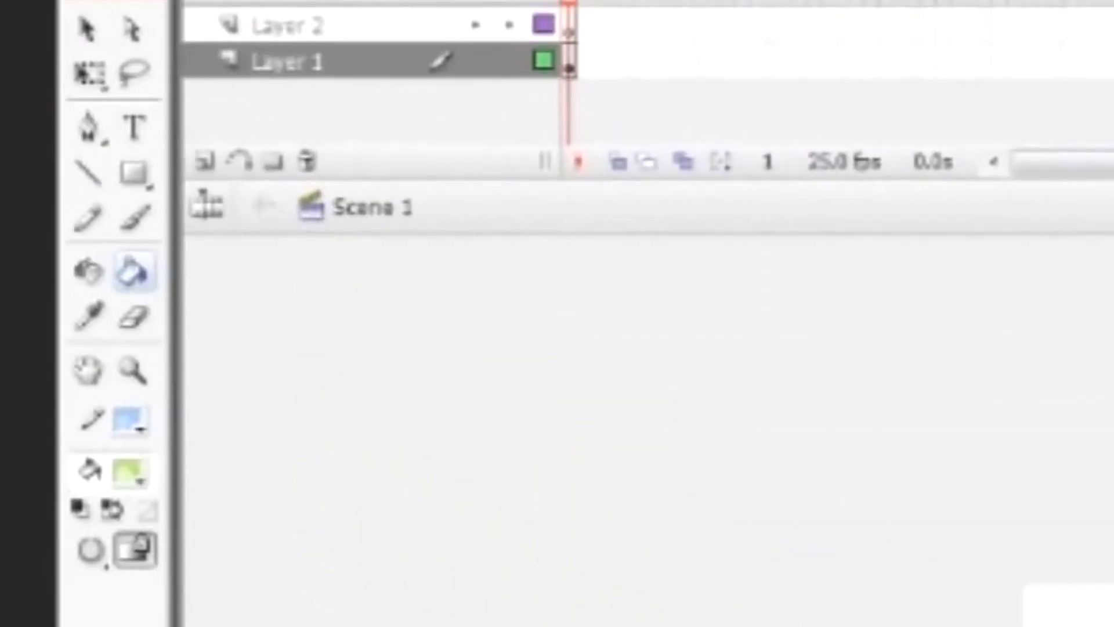
Stretch the rectangle's green bitmap fill wider and taller with Gradient Transform until about three large tiles span its width
{"action": "left_click_drag", "start_coordinate": [90, 72], "coordinate": [227, 195]}
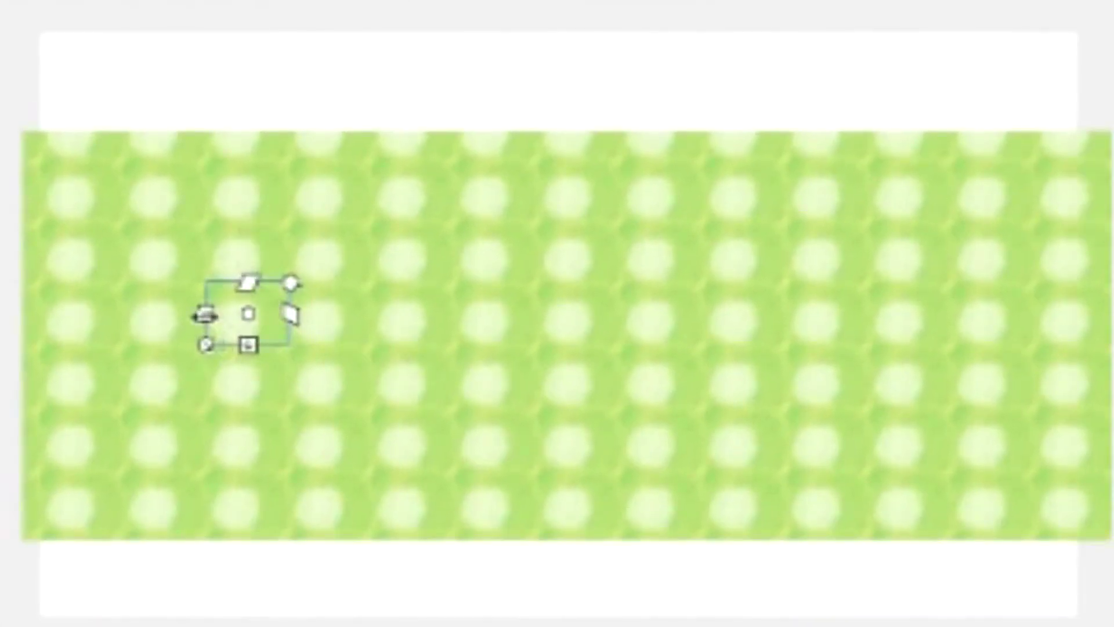
{"action": "left_click_drag", "start_coordinate": [206, 314], "coordinate": [75, 314]}
{"action": "left_click_drag", "start_coordinate": [249, 344], "coordinate": [249, 517]}
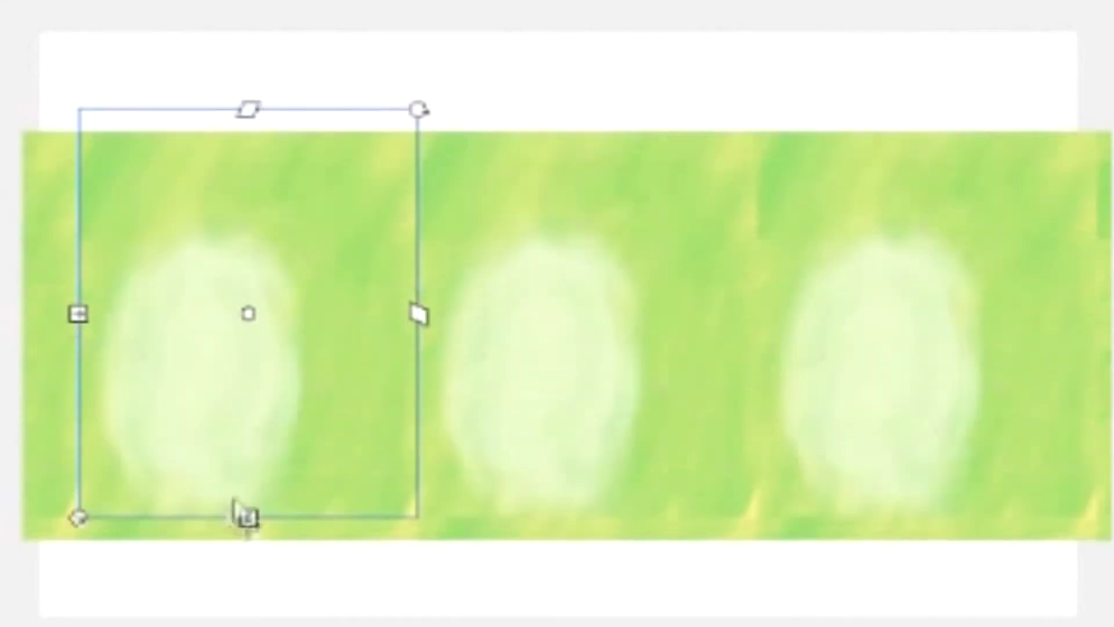
Try skewing the enlarged green bitmap tiles vertically and undo the skew
{"action": "left_click_drag", "start_coordinate": [418, 314], "coordinate": [418, 326]}
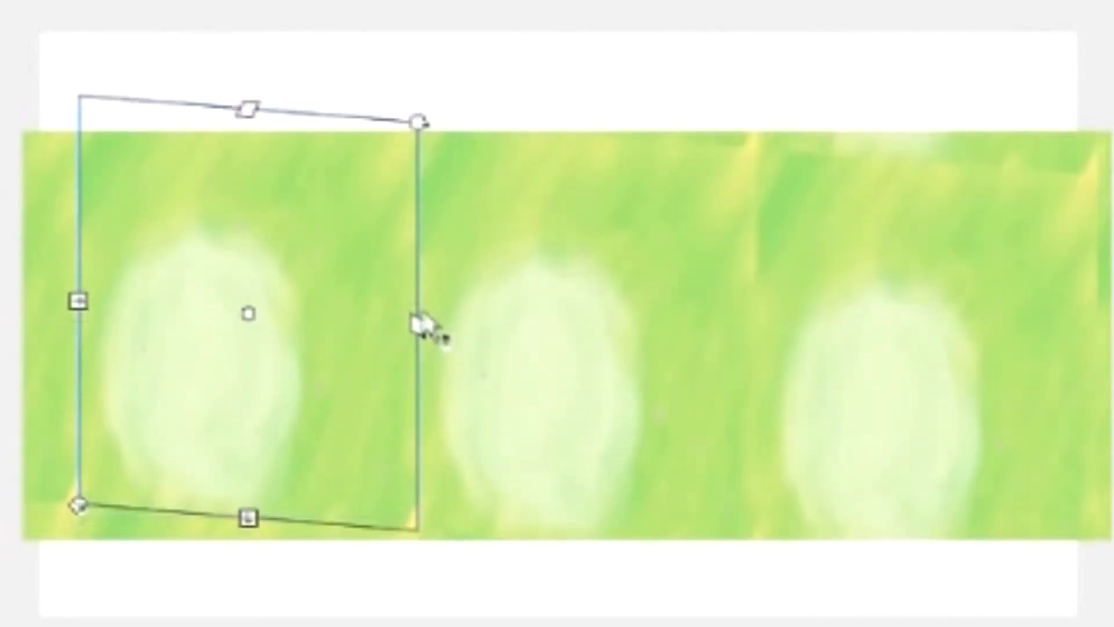
{"action": "key", "text": "ctrl+z"}
{"action": "left_click", "coordinate": [543, 364]}
{"action": "left_click", "coordinate": [1112, 239]}
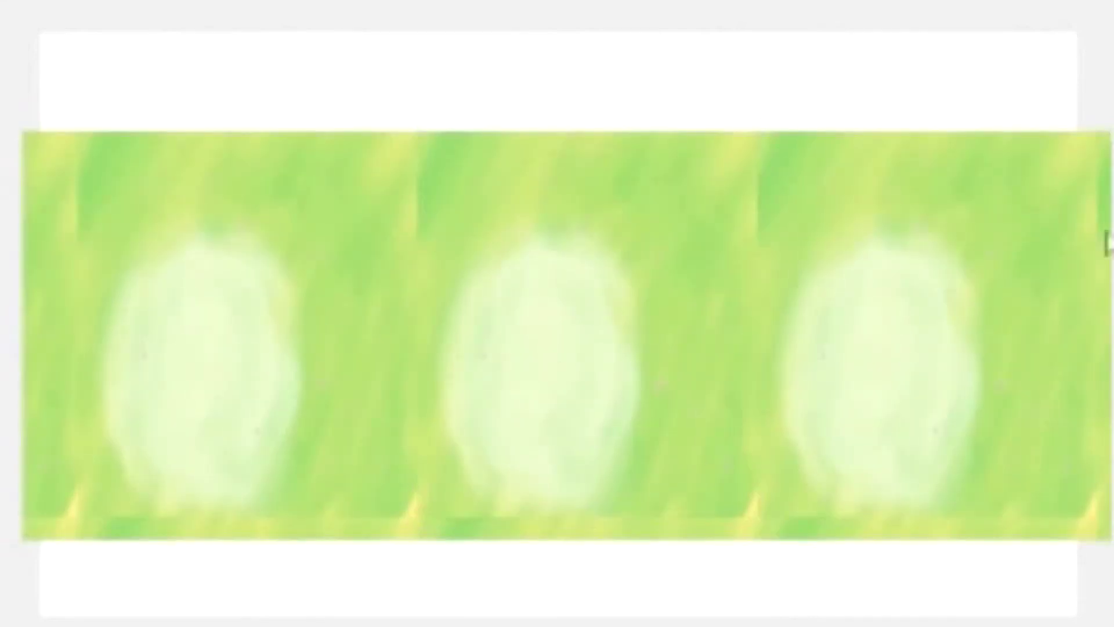
{"action": "left_click", "coordinate": [980, 253]}
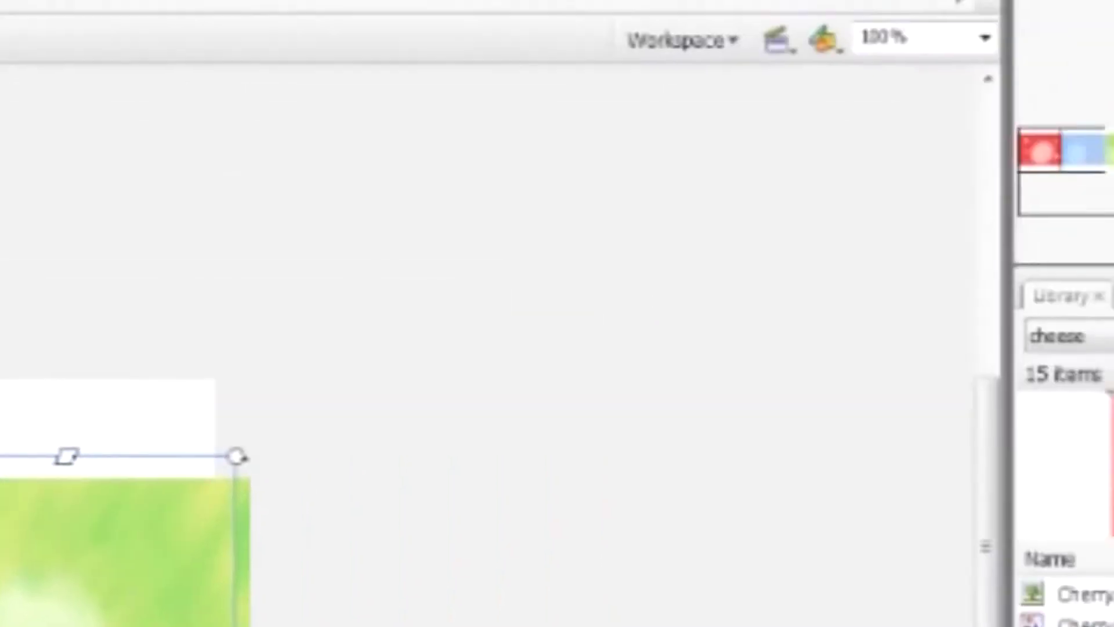
Set the fill type to Linear and the alpha of the #CC9900 end color to 100%
{"action": "left_click", "coordinate": [917, 29]}
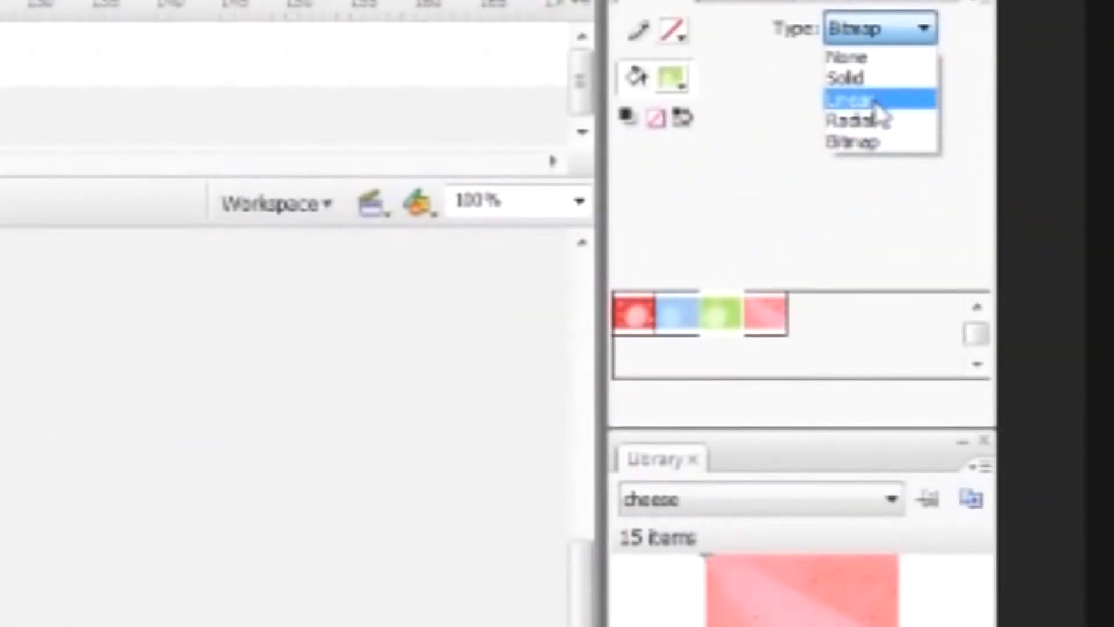
{"action": "left_click", "coordinate": [874, 99]}
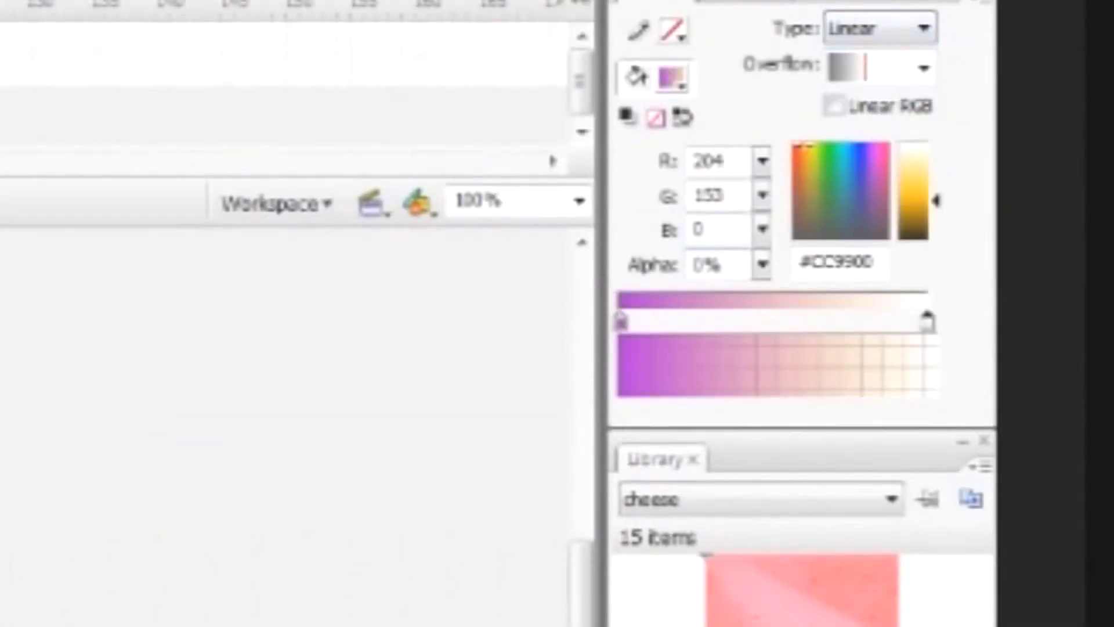
{"action": "left_click_drag", "start_coordinate": [762, 264], "coordinate": [776, 116]}
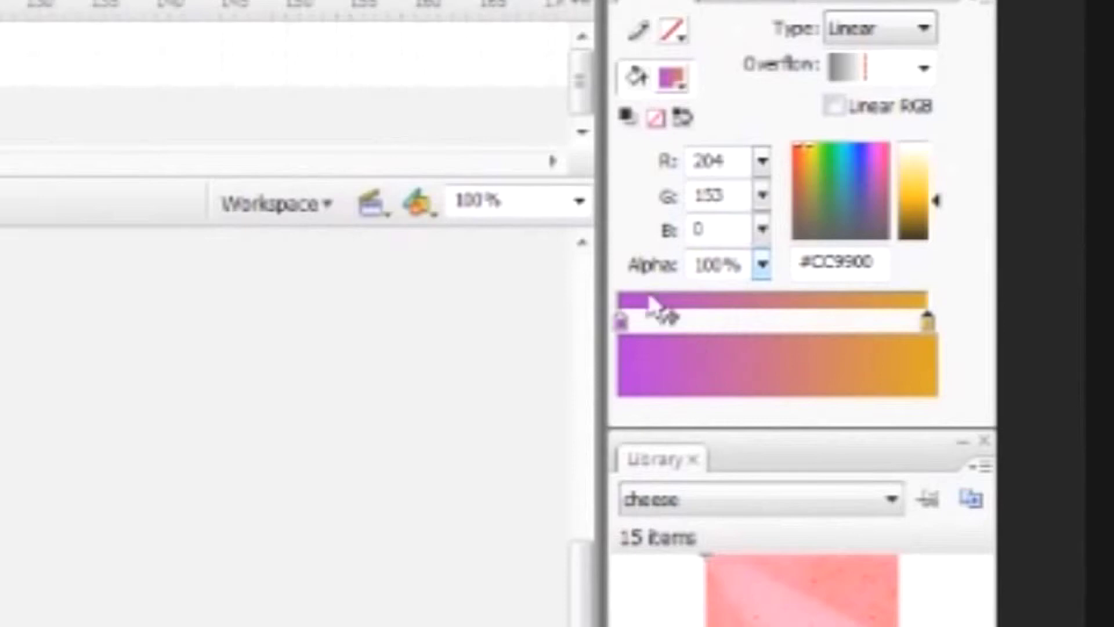
Add seven intermediate color stops along the purple-to-orange linear gradient
{"action": "left_click", "coordinate": [668, 318]}
{"action": "left_click", "coordinate": [696, 320]}
{"action": "left_click", "coordinate": [732, 321]}
{"action": "left_click", "coordinate": [771, 320]}
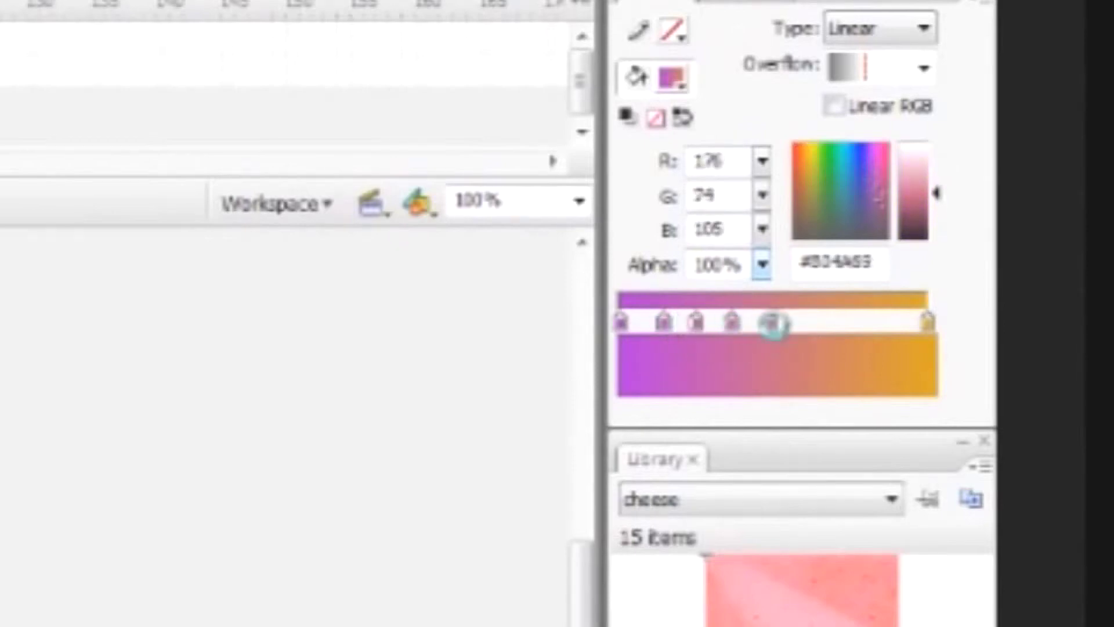
{"action": "left_click", "coordinate": [851, 320]}
{"action": "left_click", "coordinate": [813, 320]}
{"action": "left_click", "coordinate": [883, 320]}
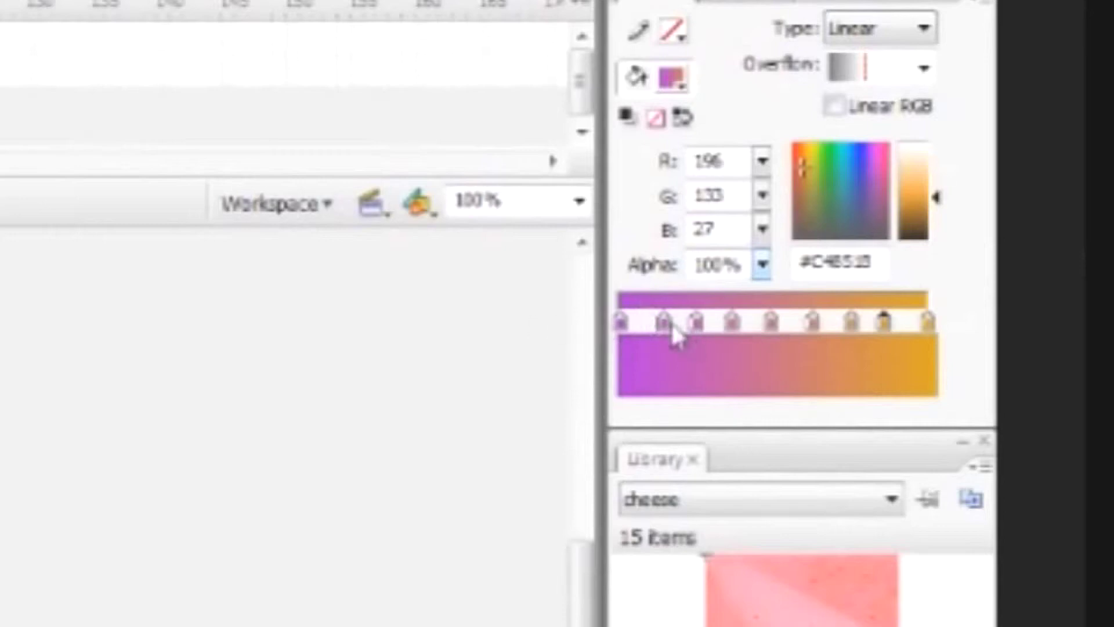
Remove the intermediate color stops from the gradient and place a single new stop near its middle
{"action": "left_click_drag", "start_coordinate": [664, 322], "coordinate": [704, 380]}
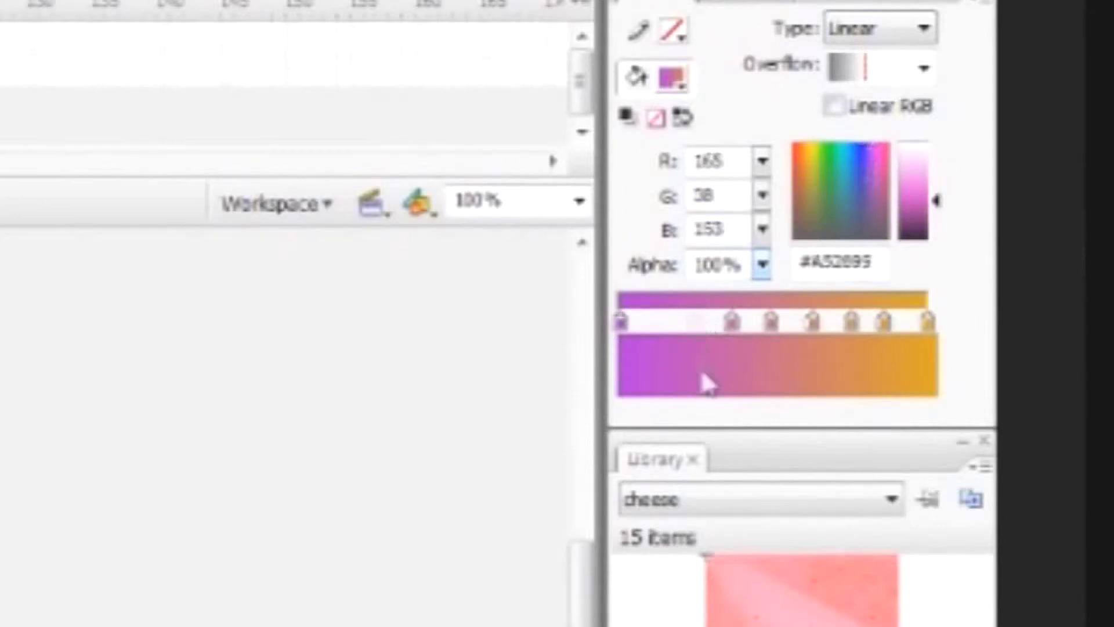
{"action": "left_click", "coordinate": [732, 321]}
{"action": "left_click_drag", "start_coordinate": [732, 323], "coordinate": [741, 410]}
{"action": "left_click_drag", "start_coordinate": [771, 322], "coordinate": [783, 423]}
{"action": "left_click", "coordinate": [812, 324]}
{"action": "left_click_drag", "start_coordinate": [812, 323], "coordinate": [816, 416]}
{"action": "left_click_drag", "start_coordinate": [851, 323], "coordinate": [879, 401]}
{"action": "left_click", "coordinate": [781, 321]}
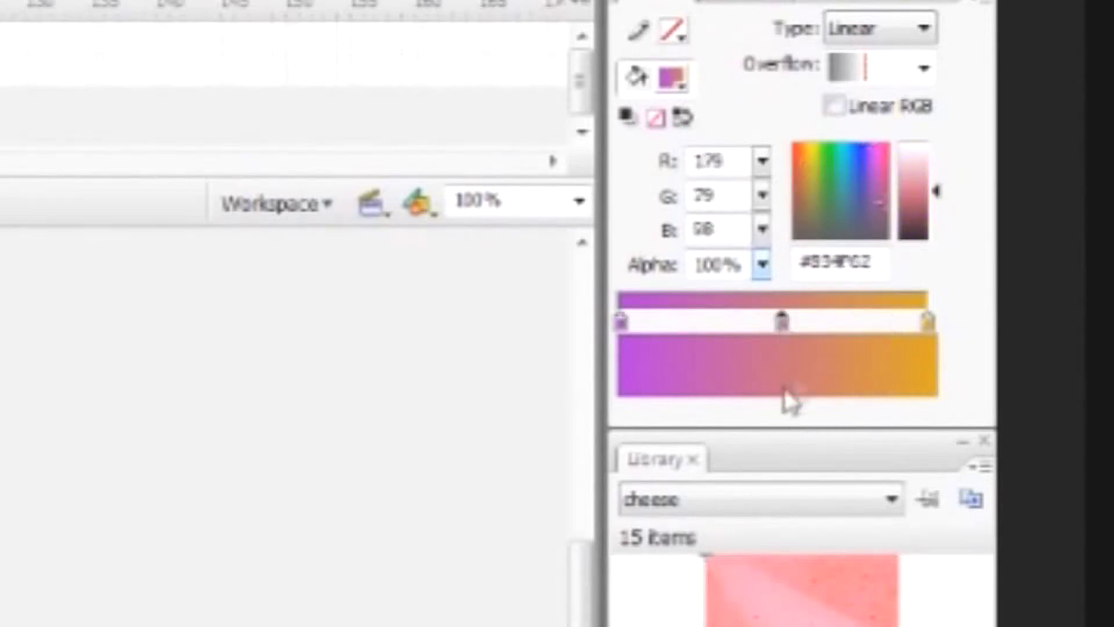
Recolor the middle gradient stop to #FF0000 and remove that stop from the gradient
{"action": "left_click", "coordinate": [794, 146]}
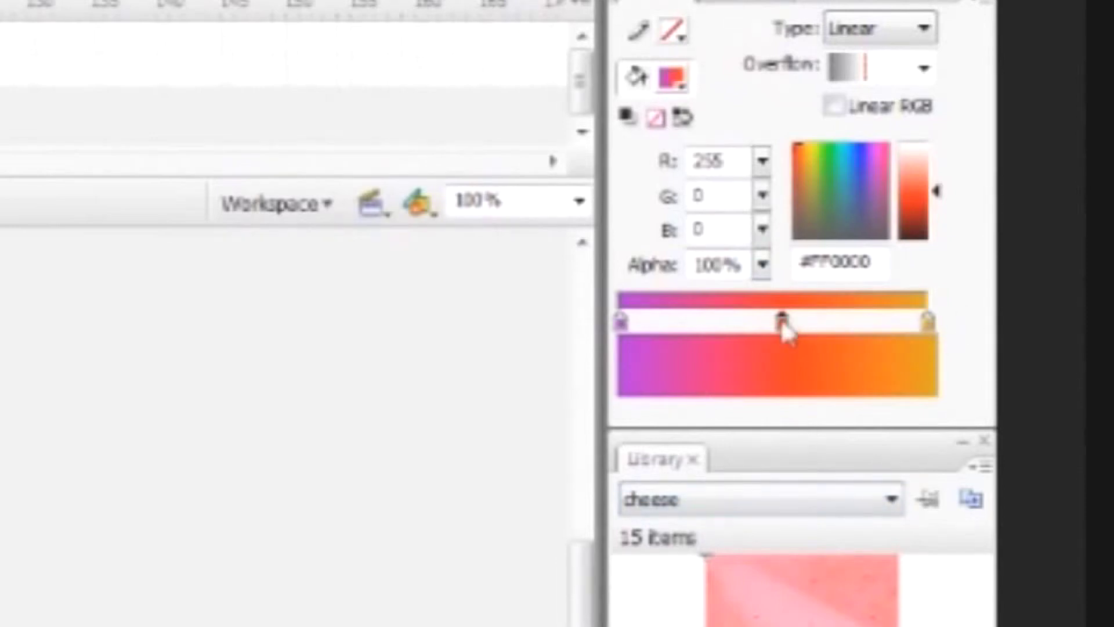
{"action": "left_click_drag", "start_coordinate": [786, 322], "coordinate": [782, 413]}
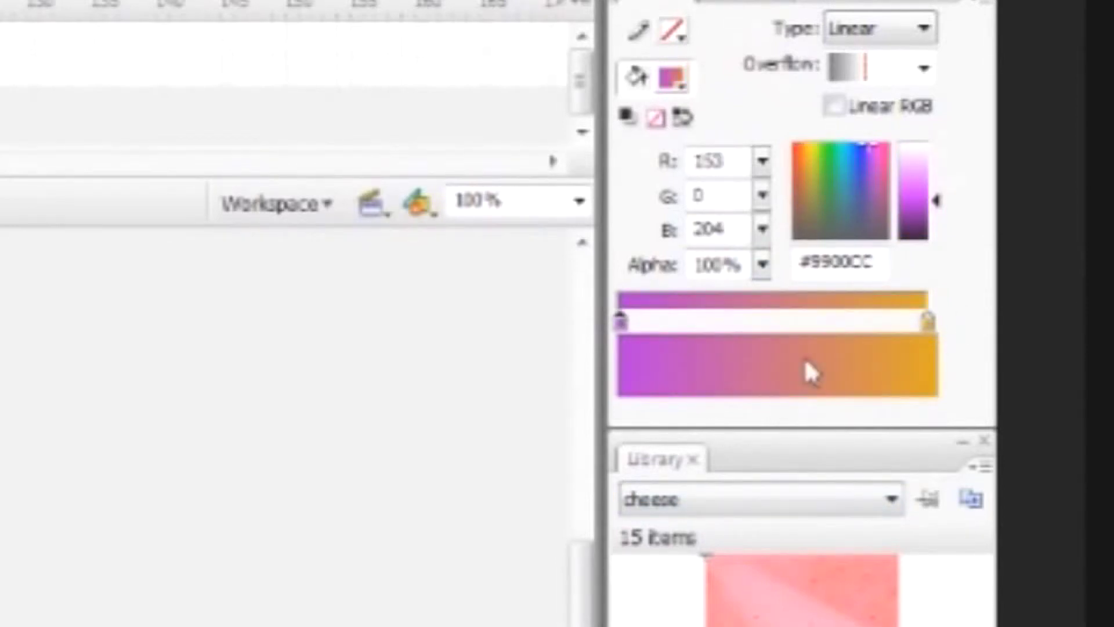
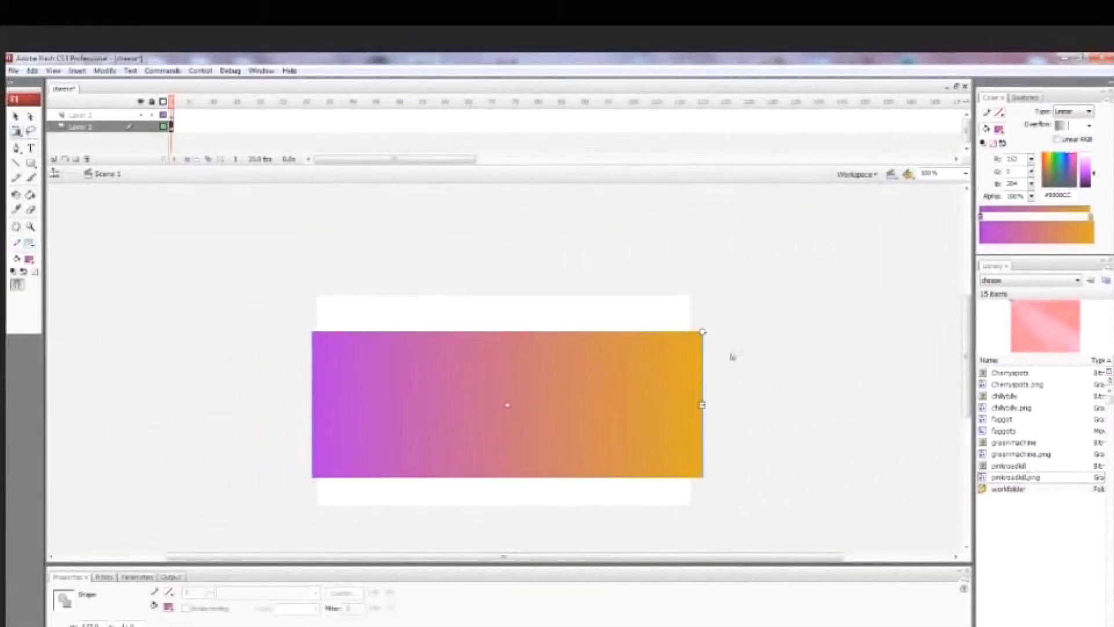
Delete the gradient rectangle and brush a closed tall wavy outline plus three small ovals in black #000000
{"action": "key", "text": "Delete"}
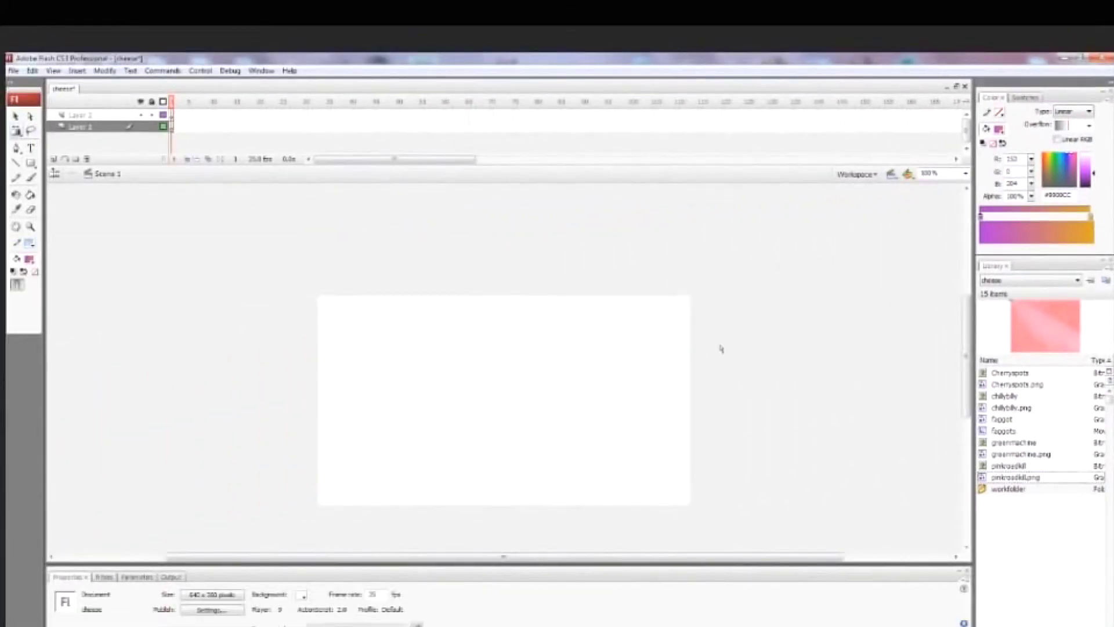
{"action": "left_click", "coordinate": [31, 178]}
{"action": "left_click", "coordinate": [29, 259]}
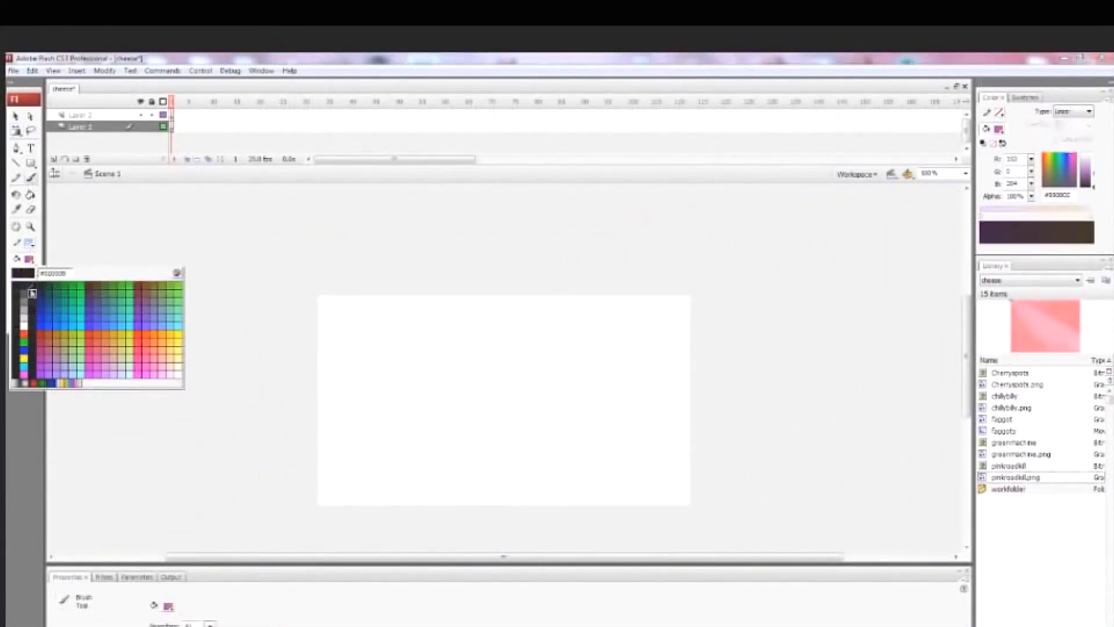
{"action": "left_click", "coordinate": [21, 287]}
{"action": "mouse_move", "coordinate": [422, 221]}
{"action": "left_mouse_down"}
{"action": "mouse_move", "coordinate": [384, 451]}
{"action": "mouse_move", "coordinate": [603, 516]}
{"action": "mouse_move", "coordinate": [493, 334]}
{"action": "mouse_move", "coordinate": [482, 221]}
{"action": "mouse_move", "coordinate": [422, 219]}
{"action": "left_mouse_up"}
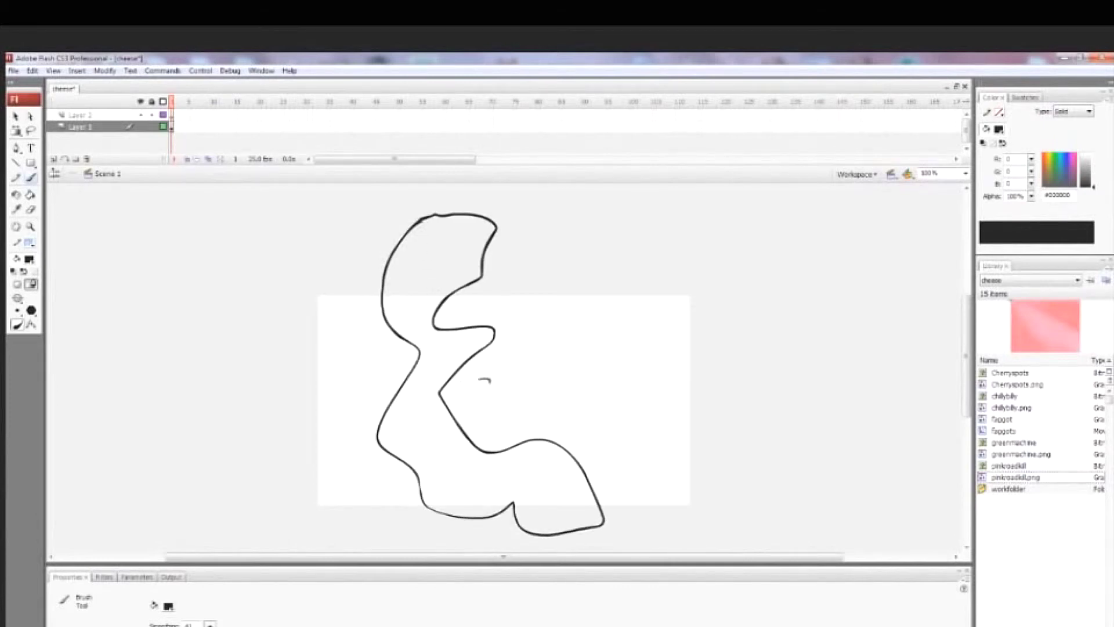
{"action": "left_click_drag", "start_coordinate": [490, 381], "coordinate": [493, 381]}
{"action": "left_click_drag", "start_coordinate": [541, 353], "coordinate": [540, 355]}
{"action": "left_click_drag", "start_coordinate": [524, 289], "coordinate": [525, 280]}
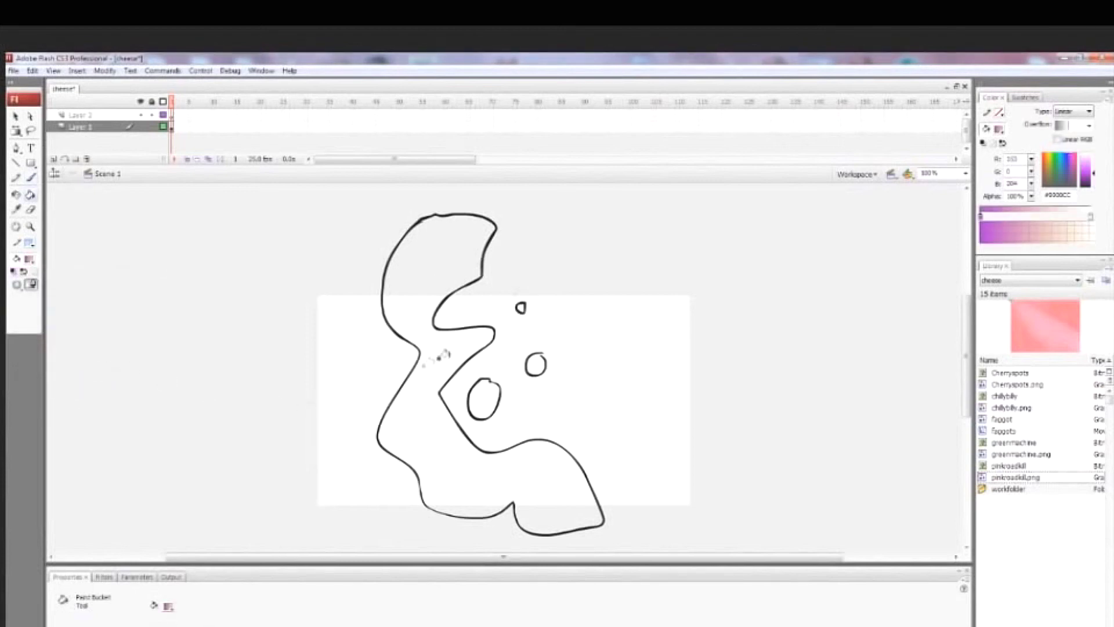
Fill the wavy outline and the two larger ovals with the linear purple gradient, and set the stroke color to black
{"action": "left_click", "coordinate": [437, 359]}
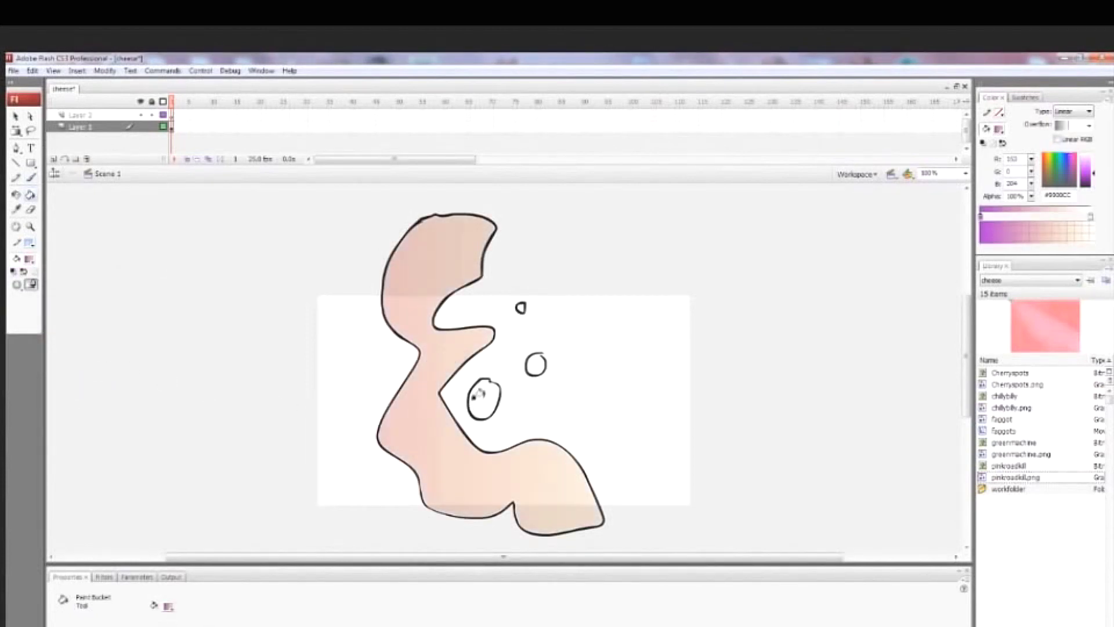
{"action": "left_click", "coordinate": [480, 394]}
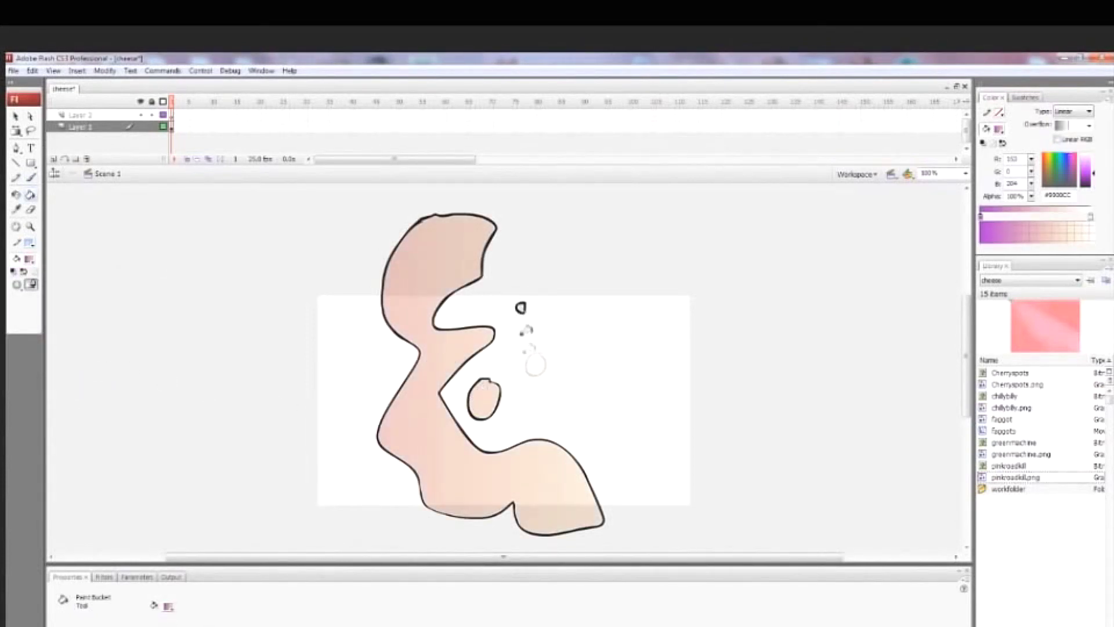
{"action": "key", "text": "y"}
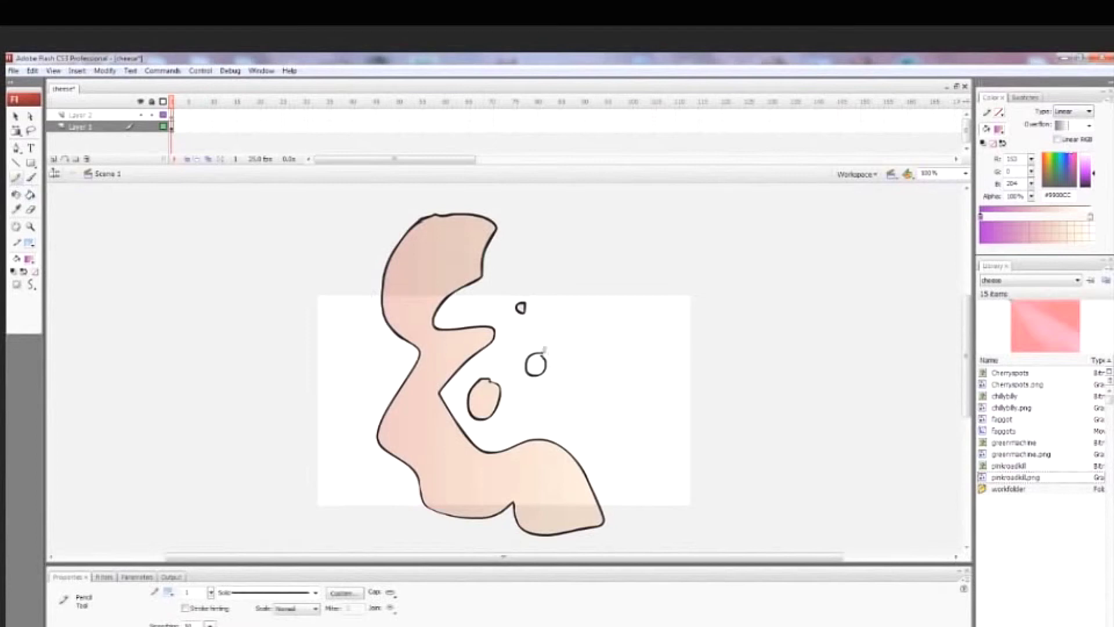
{"action": "key", "text": "k"}
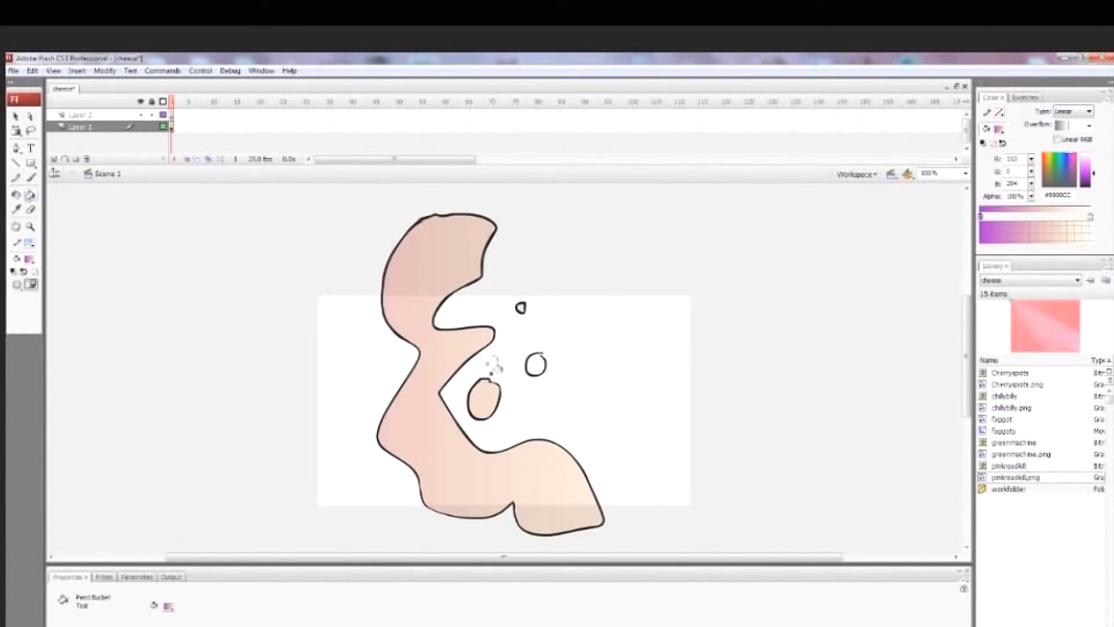
{"action": "left_click", "coordinate": [28, 243]}
{"action": "left_click", "coordinate": [15, 265]}
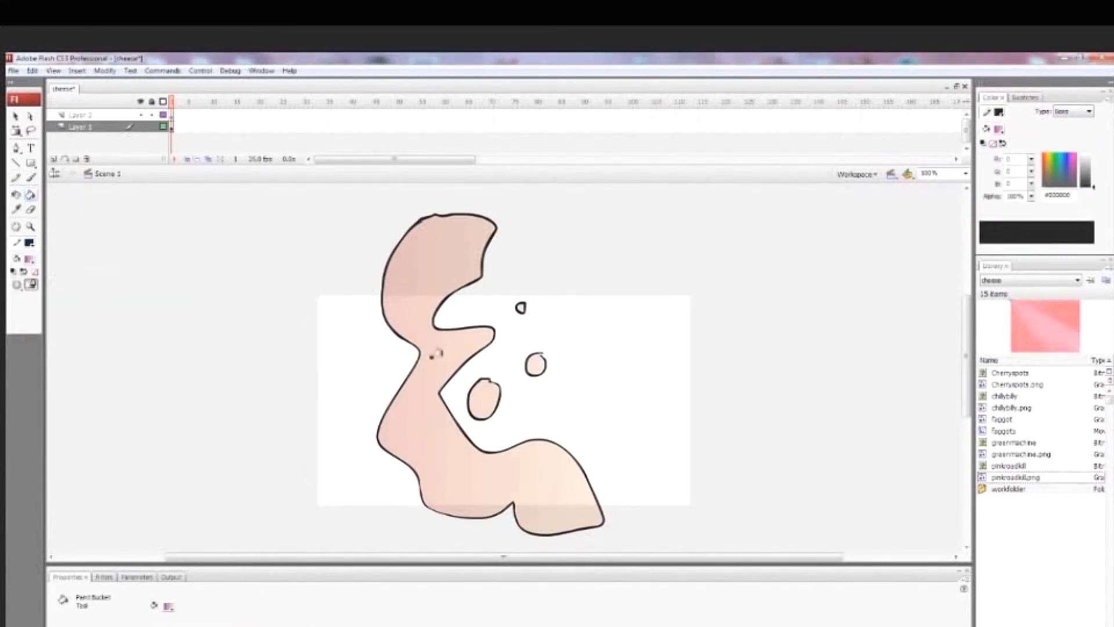
Set the stroke color type to Linear and slide the gradient's #CC9900 end stop toward the middle
{"action": "left_click", "coordinate": [19, 133]}
{"action": "left_click", "coordinate": [34, 147]}
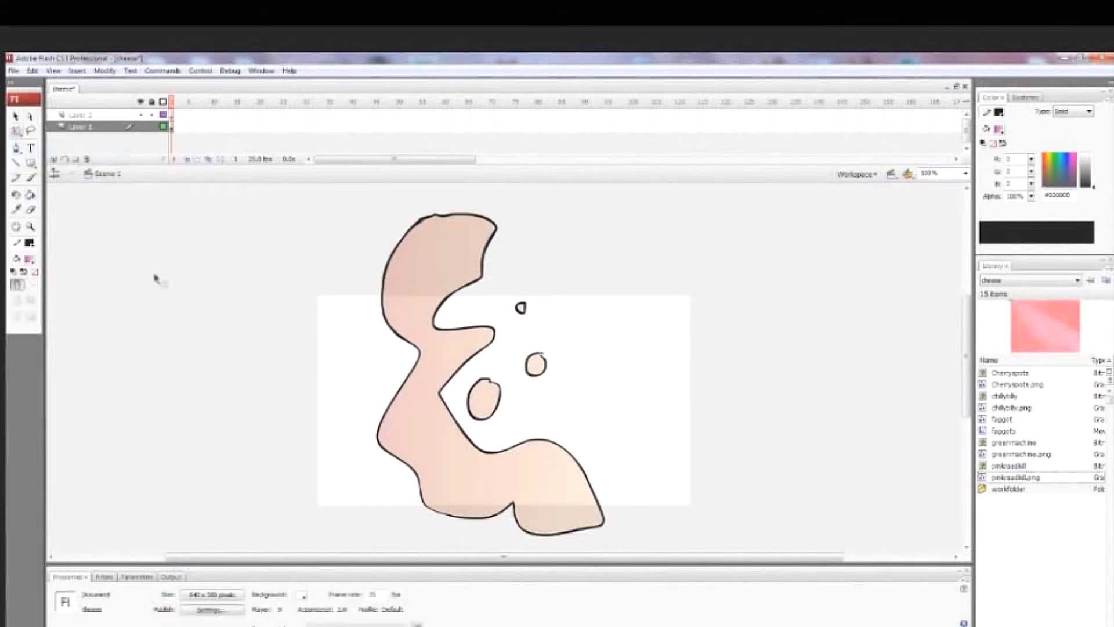
{"action": "left_click", "coordinate": [428, 309]}
{"action": "left_click", "coordinate": [748, 256]}
{"action": "left_click", "coordinate": [1089, 111]}
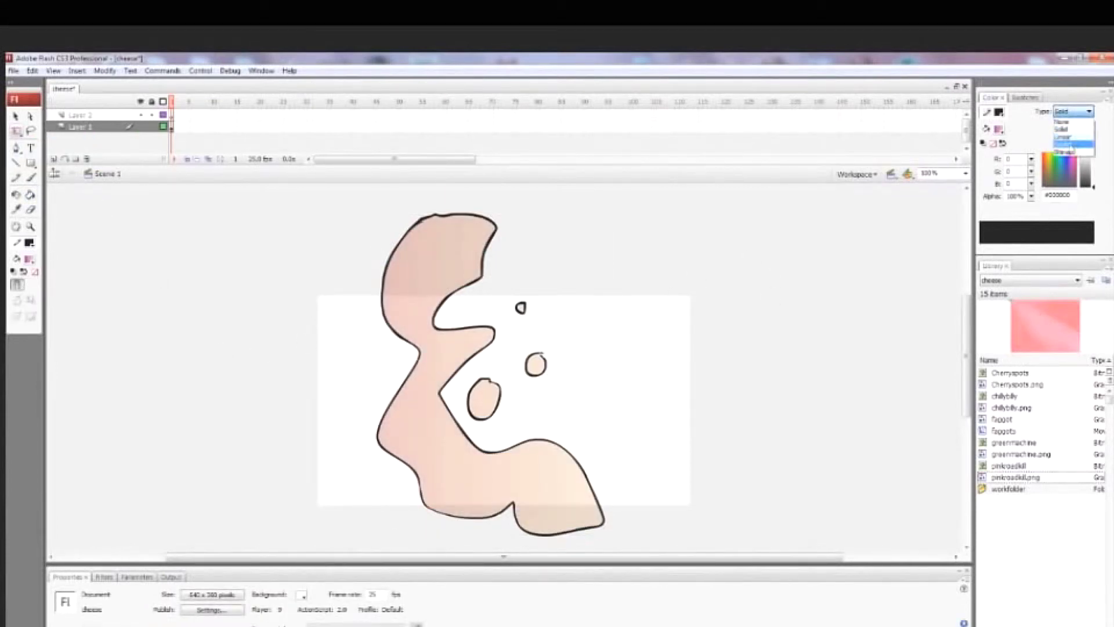
{"action": "left_click", "coordinate": [1068, 136]}
{"action": "left_click", "coordinate": [423, 267]}
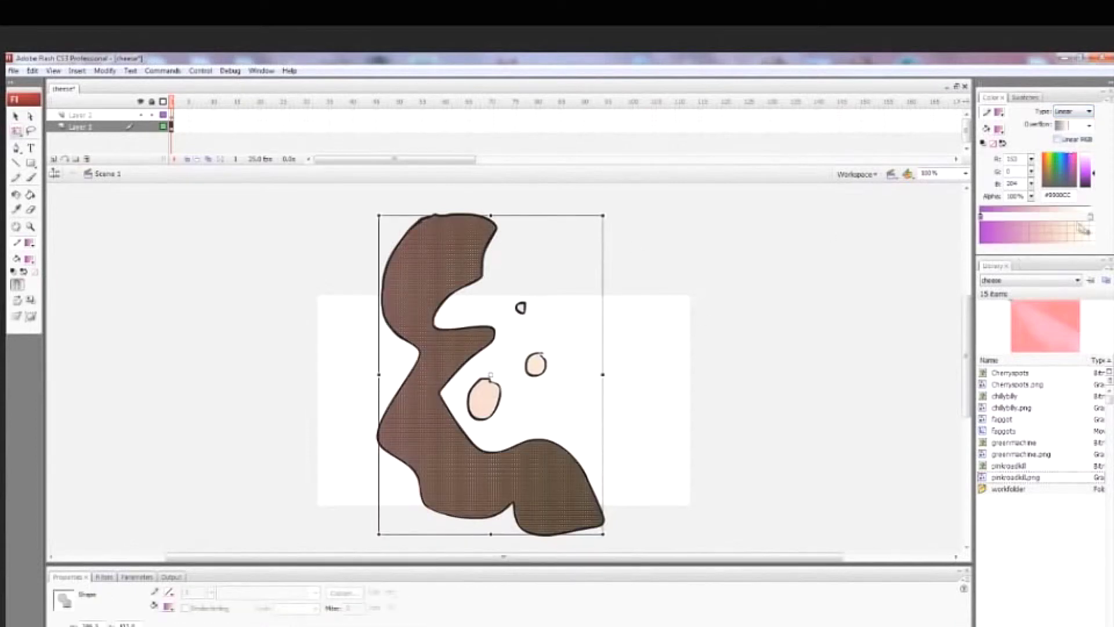
{"action": "left_click_drag", "start_coordinate": [1090, 218], "coordinate": [1041, 219]}
{"action": "left_click", "coordinate": [712, 289]}
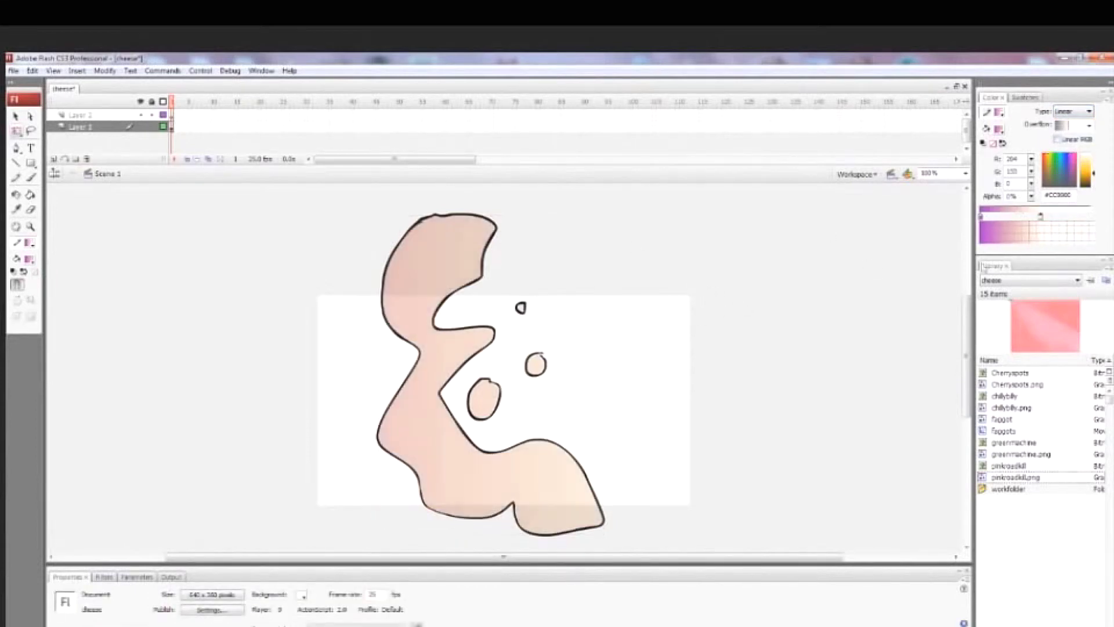
Narrow the wavy shape's linear gradient with the Gradient Transform tool and shift its center to the right
{"action": "left_click", "coordinate": [444, 254]}
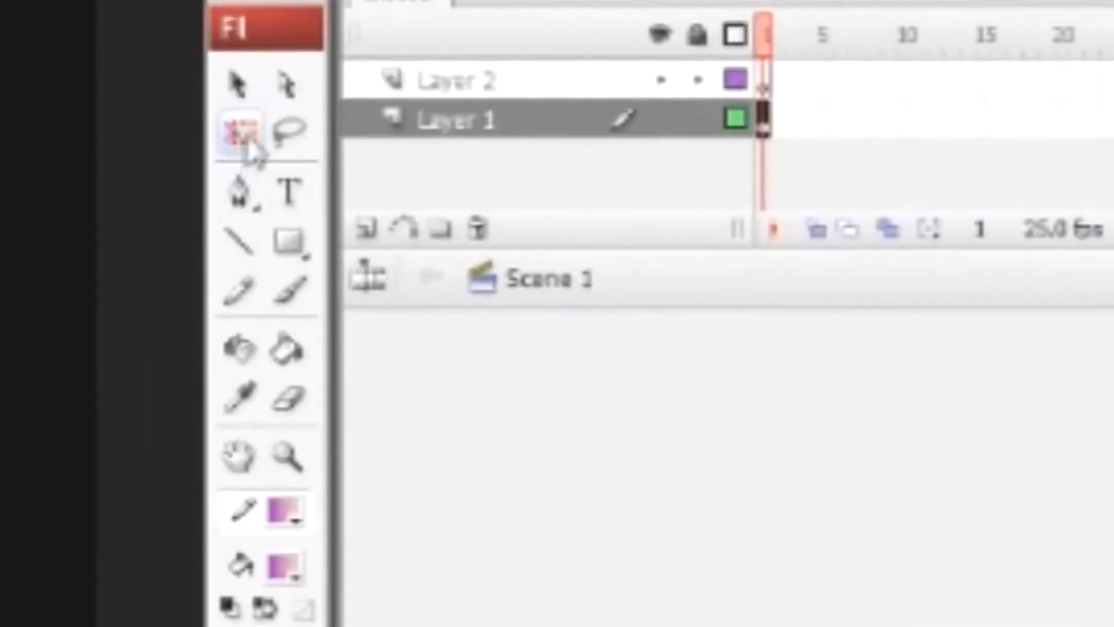
{"action": "left_click", "coordinate": [245, 140]}
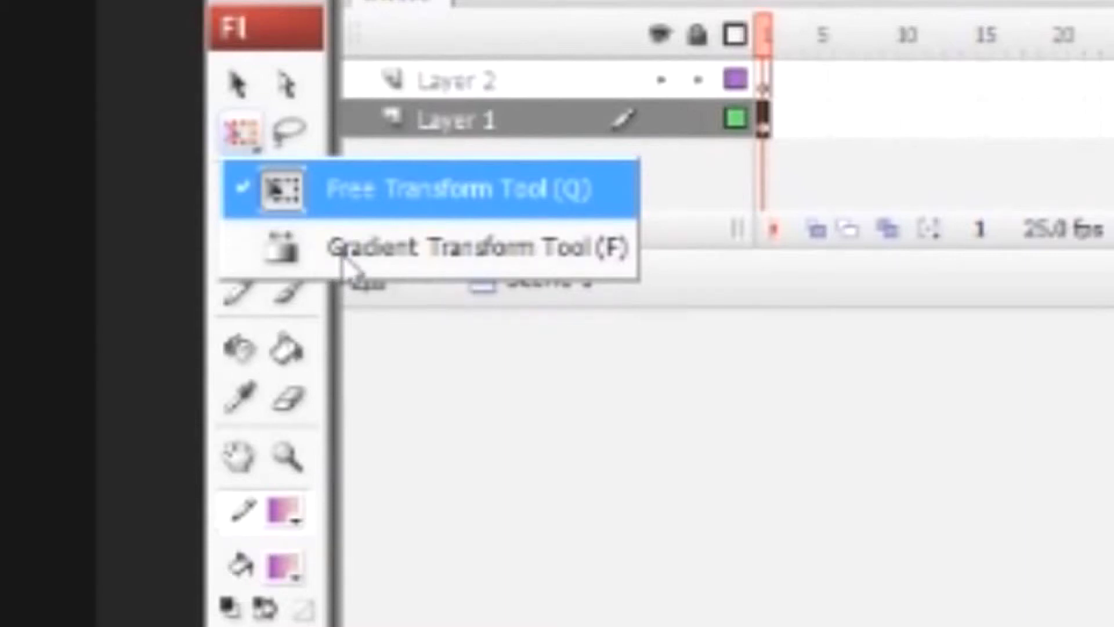
{"action": "left_click", "coordinate": [373, 249]}
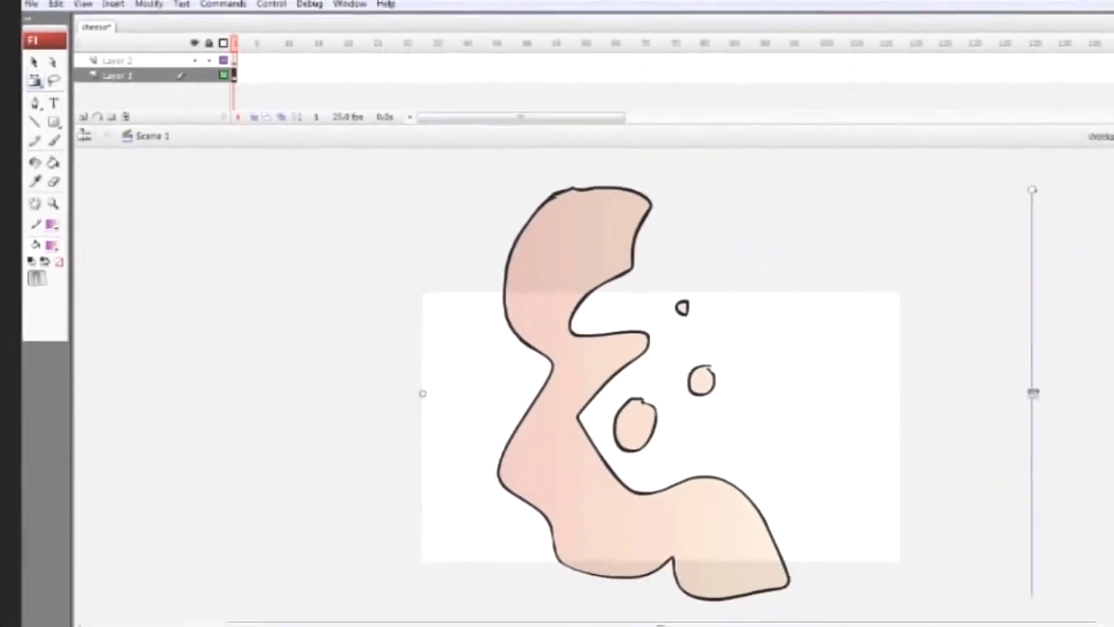
{"action": "left_click_drag", "start_coordinate": [1032, 393], "coordinate": [672, 394]}
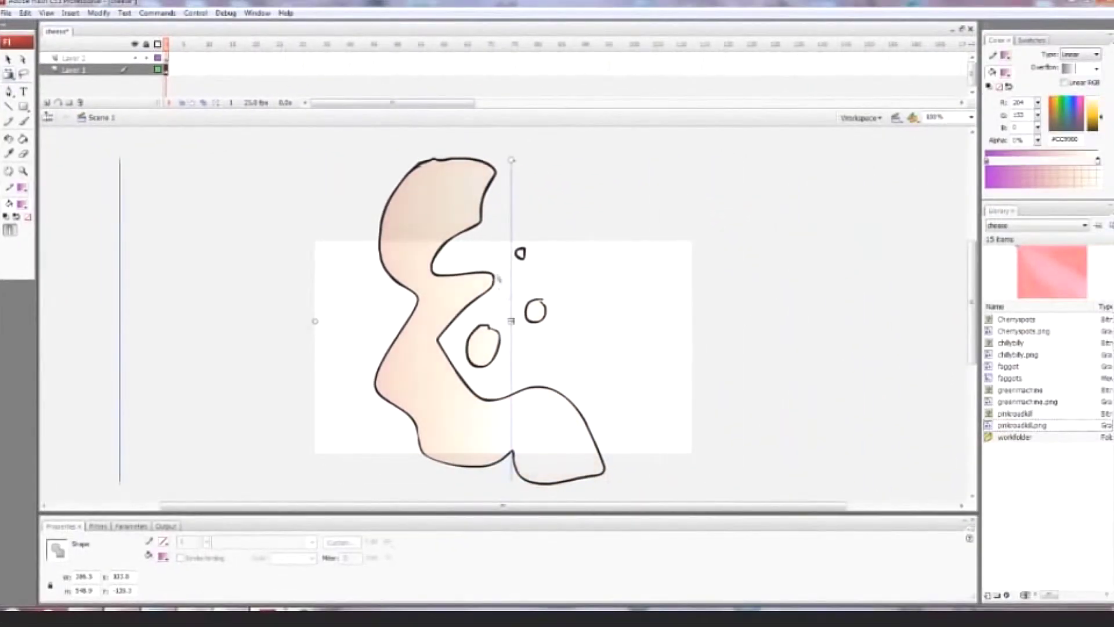
{"action": "left_click", "coordinate": [319, 328]}
{"action": "left_click", "coordinate": [443, 318]}
{"action": "left_click_drag", "start_coordinate": [315, 320], "coordinate": [452, 321]}
{"action": "left_click_drag", "start_coordinate": [649, 320], "coordinate": [588, 320]}
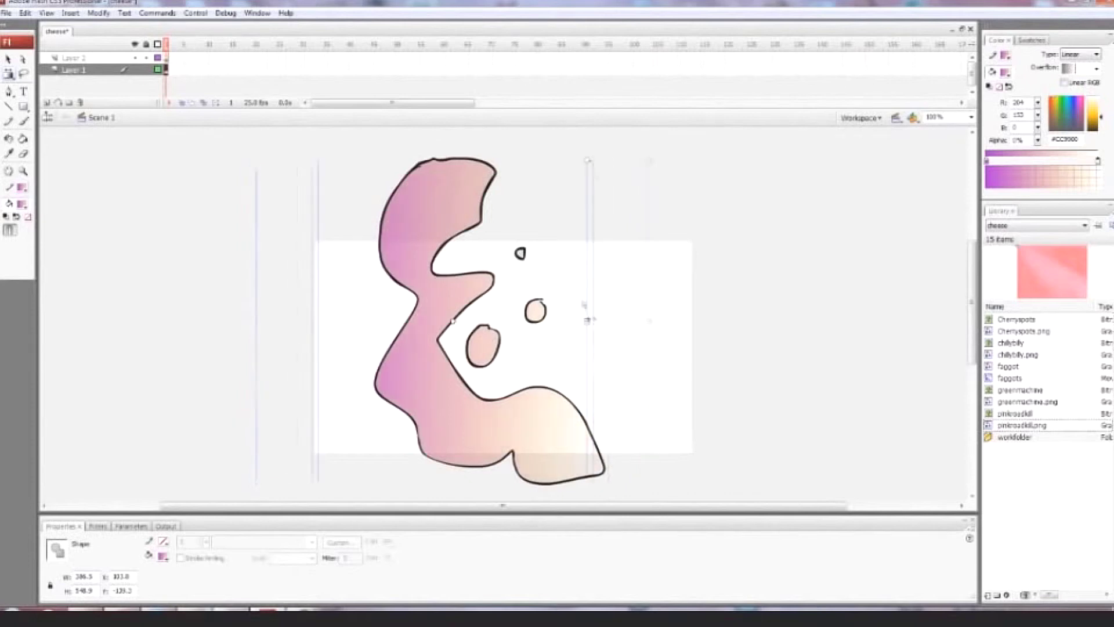
Rotate the wavy shape's gradient to near vertical, turn it back to a diagonal, and slightly reduce its width
{"action": "left_click_drag", "start_coordinate": [587, 160], "coordinate": [367, 234]}
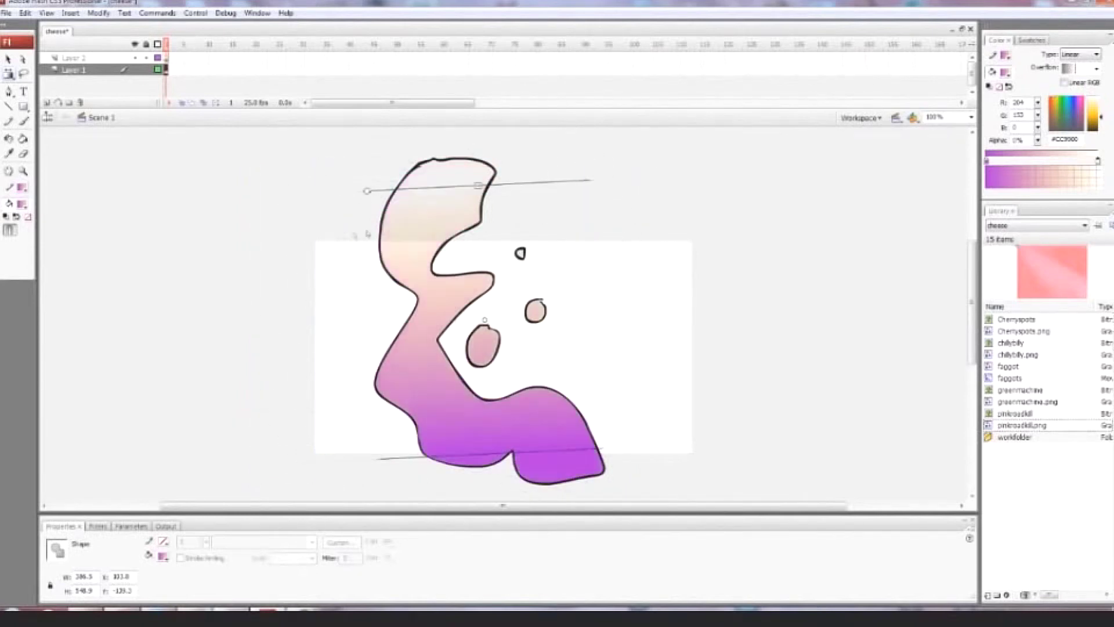
{"action": "left_click", "coordinate": [360, 187]}
{"action": "left_click", "coordinate": [427, 227]}
{"action": "left_click_drag", "start_coordinate": [366, 190], "coordinate": [490, 308]}
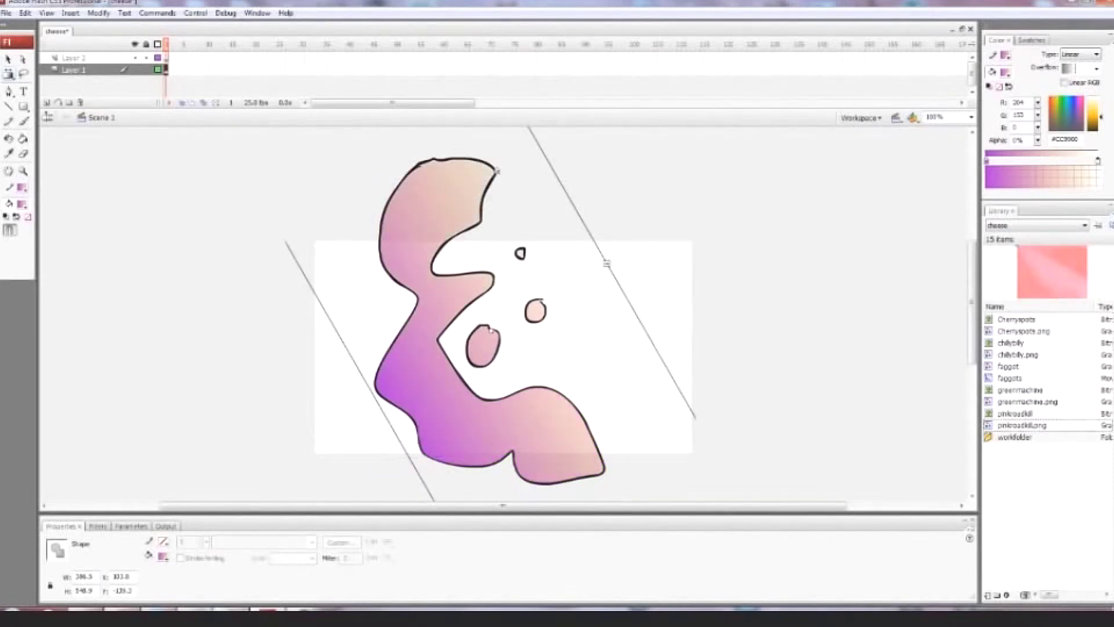
{"action": "left_click_drag", "start_coordinate": [607, 264], "coordinate": [606, 246]}
Change the fill type of the wavy shape and ovals to Radial and deselect the artwork
{"action": "left_click", "coordinate": [1094, 56]}
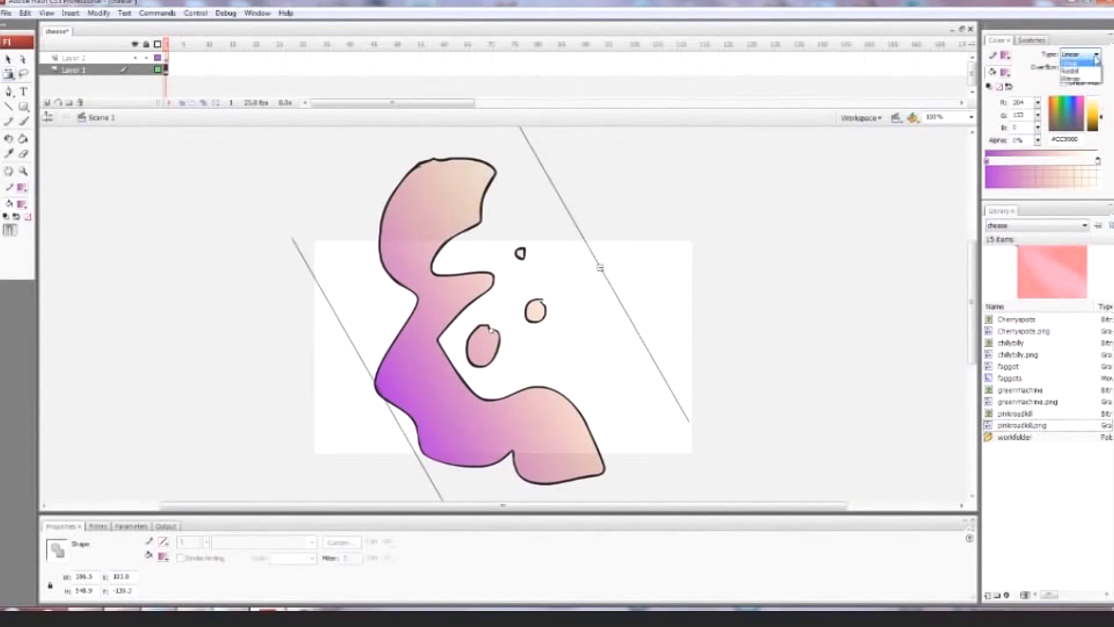
{"action": "left_click", "coordinate": [1080, 88]}
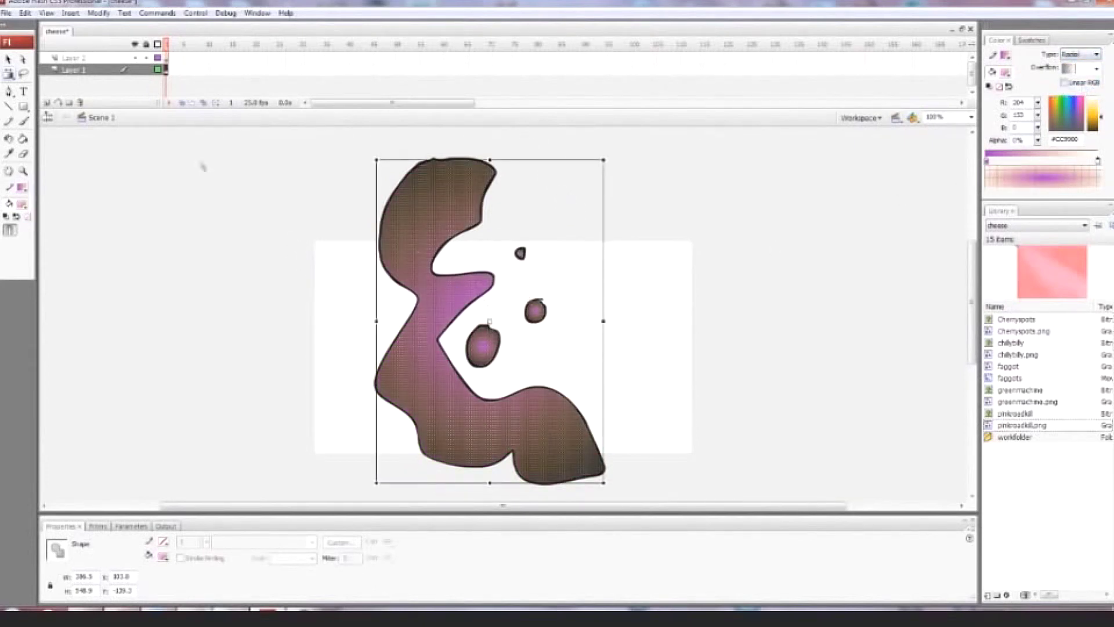
{"action": "left_click", "coordinate": [247, 221]}
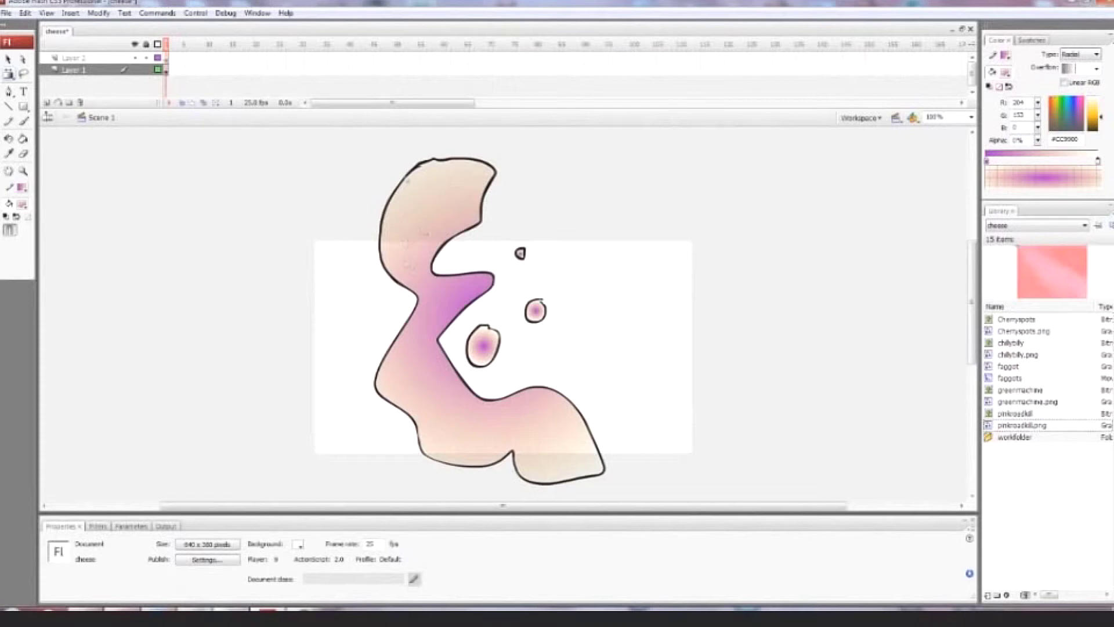
Select all artwork on Layer 1 and set its fill type to Radial, including the black brushed outlines
{"action": "left_click", "coordinate": [166, 69]}
{"action": "left_click_drag", "start_coordinate": [9, 74], "coordinate": [21, 108]}
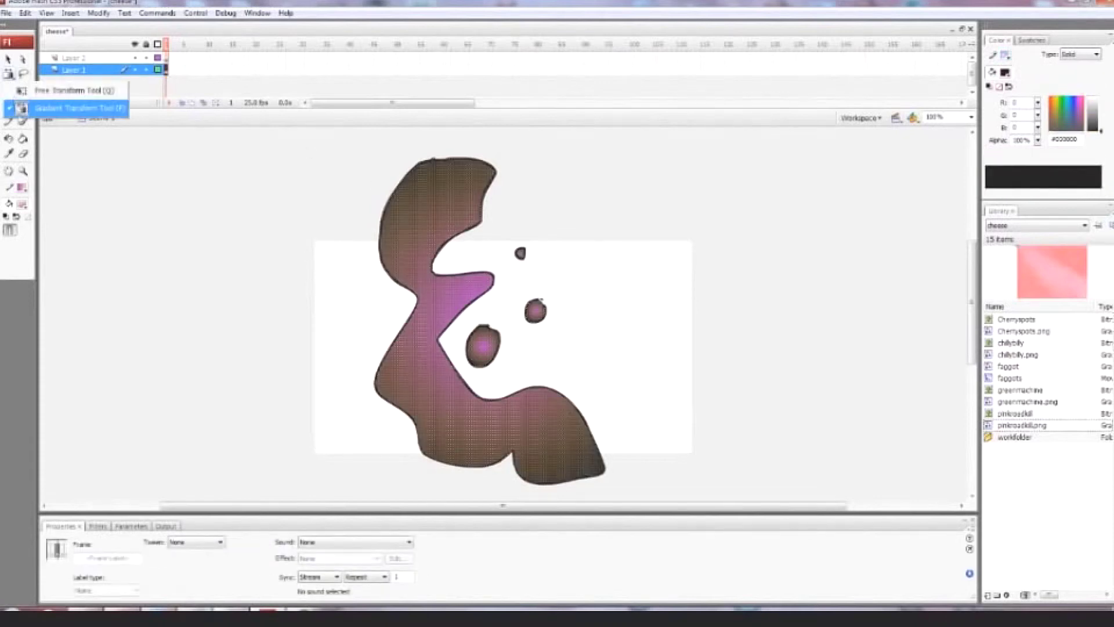
{"action": "left_click", "coordinate": [39, 109]}
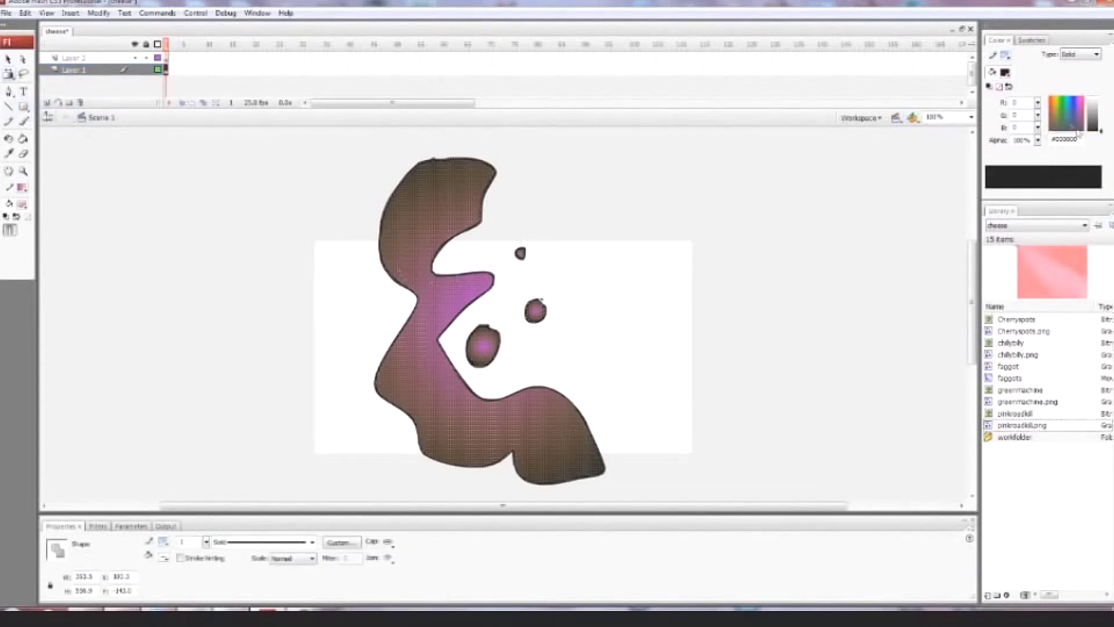
{"action": "left_click", "coordinate": [1096, 54]}
{"action": "left_click", "coordinate": [1083, 90]}
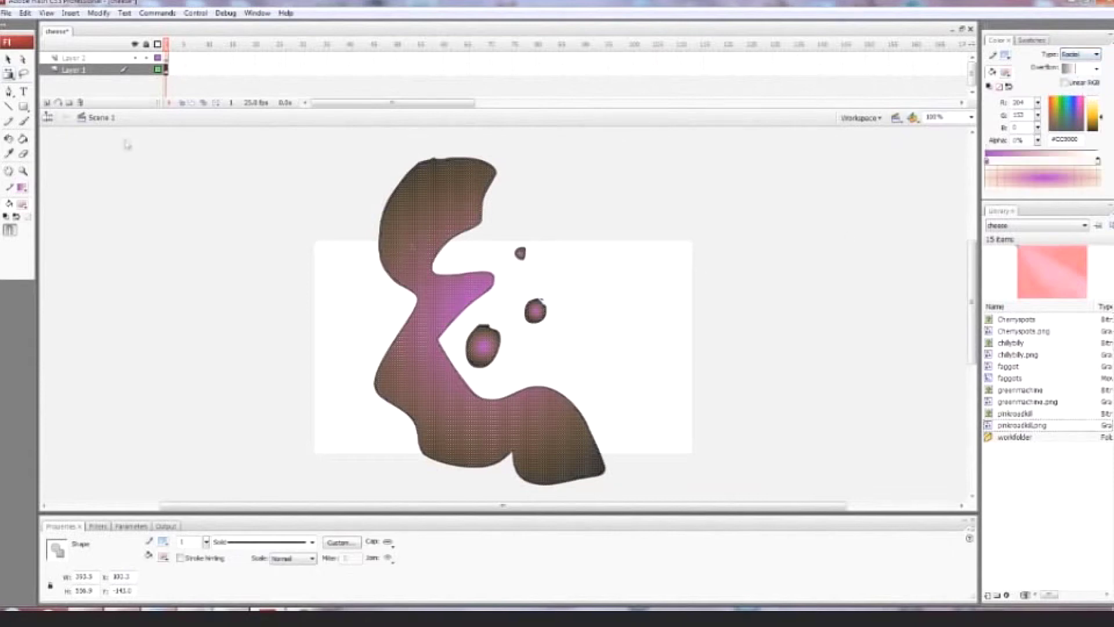
{"action": "left_click_drag", "start_coordinate": [9, 78], "coordinate": [35, 91]}
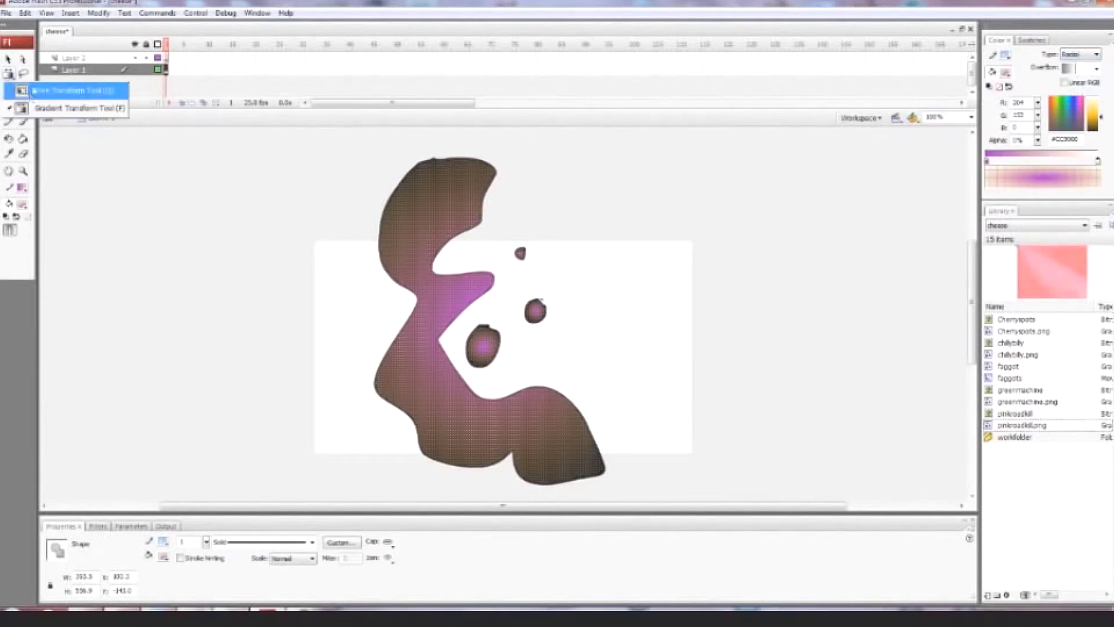
{"action": "left_click", "coordinate": [35, 91]}
{"action": "left_click", "coordinate": [298, 281]}
{"action": "left_click", "coordinate": [412, 282]}
{"action": "left_click", "coordinate": [399, 280]}
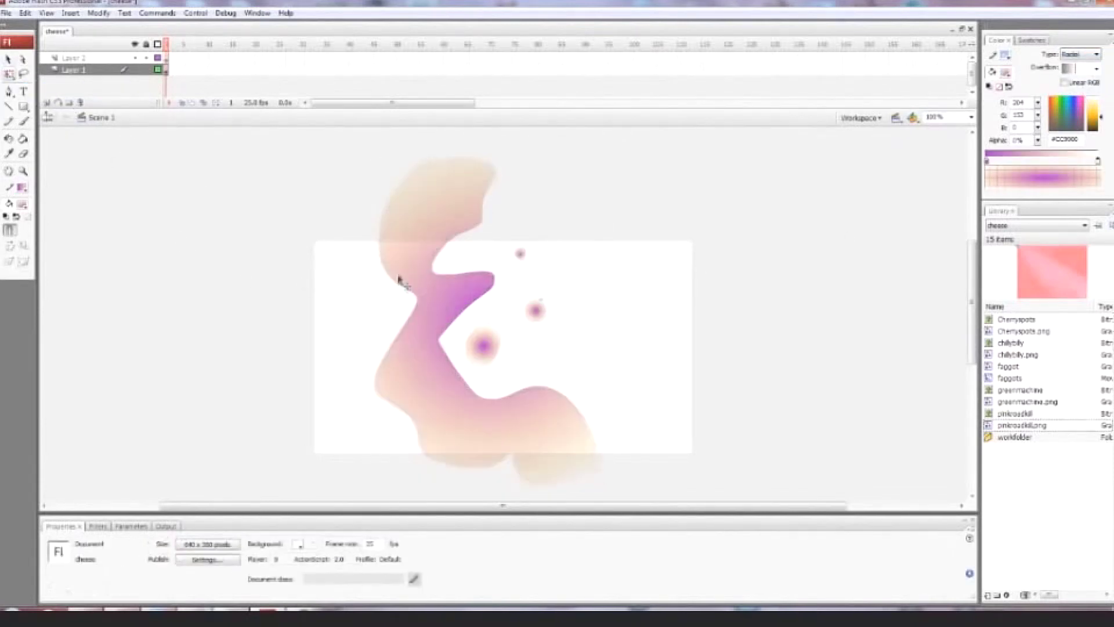
{"action": "left_click", "coordinate": [417, 243]}
Enlarge the wavy shape's radial gradient with the Gradient Transform tool and narrow its width into an ellipse
{"action": "left_click", "coordinate": [167, 71]}
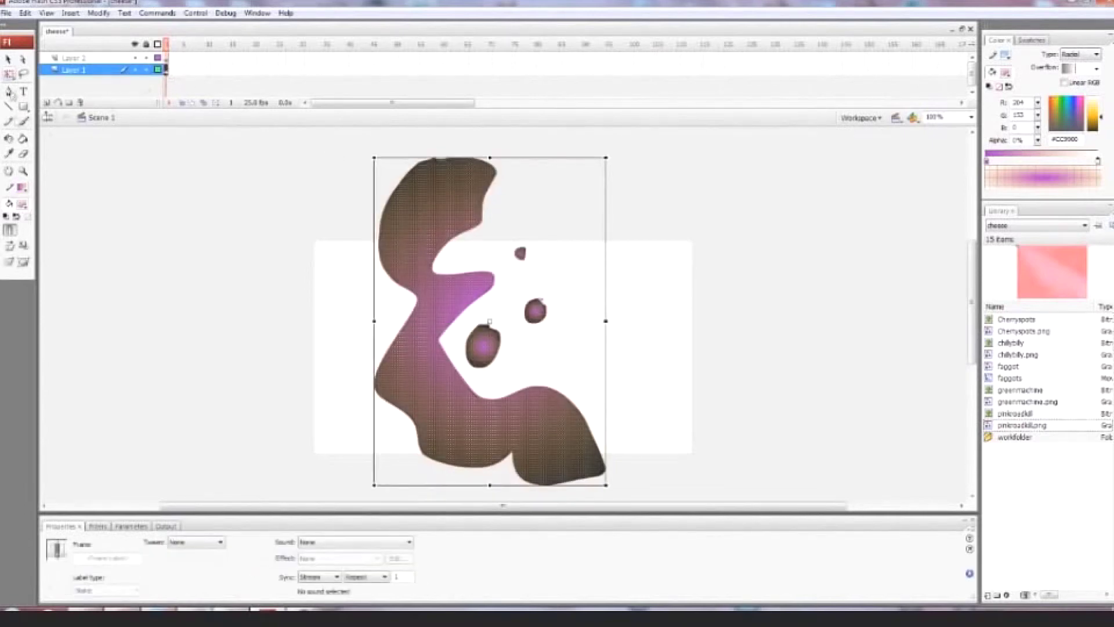
{"action": "left_click_drag", "start_coordinate": [9, 76], "coordinate": [41, 107]}
{"action": "left_click", "coordinate": [441, 230]}
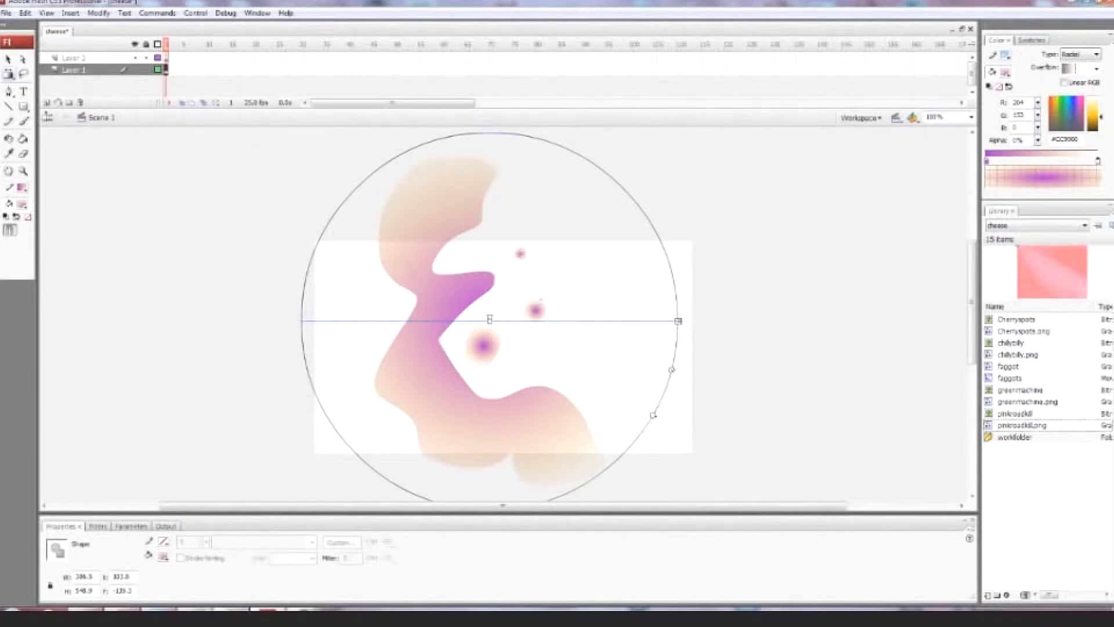
{"action": "mouse_move", "coordinate": [681, 323]}
{"action": "left_mouse_down"}
{"action": "mouse_move", "coordinate": [573, 312]}
{"action": "mouse_move", "coordinate": [746, 321]}
{"action": "mouse_move", "coordinate": [672, 320]}
{"action": "left_mouse_up"}
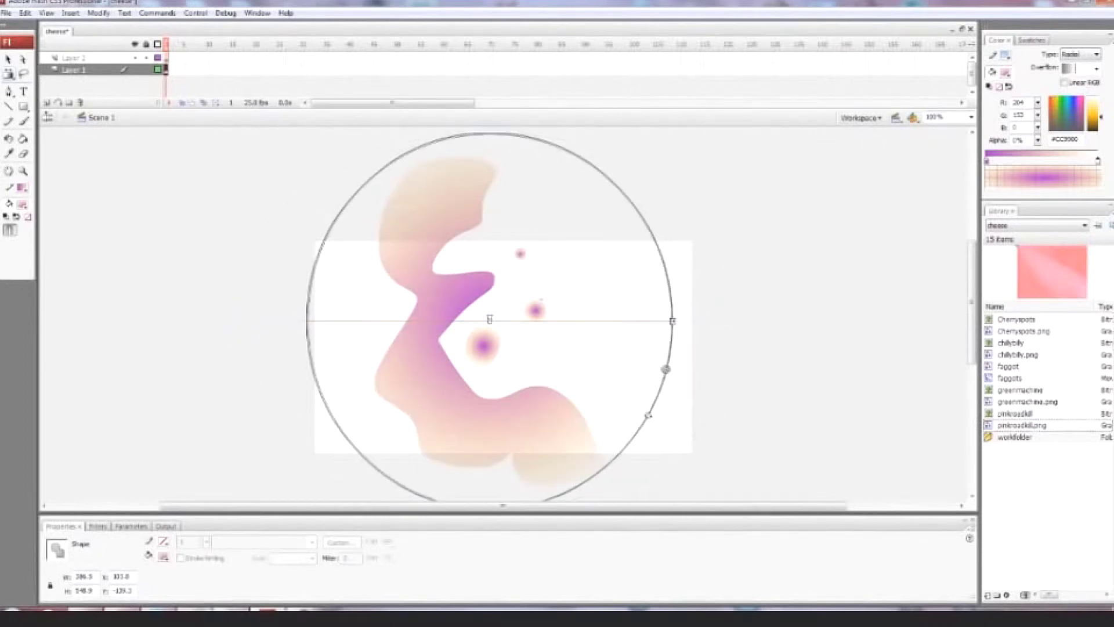
{"action": "left_click_drag", "start_coordinate": [667, 371], "coordinate": [719, 384]}
{"action": "left_click_drag", "start_coordinate": [726, 320], "coordinate": [611, 320]}
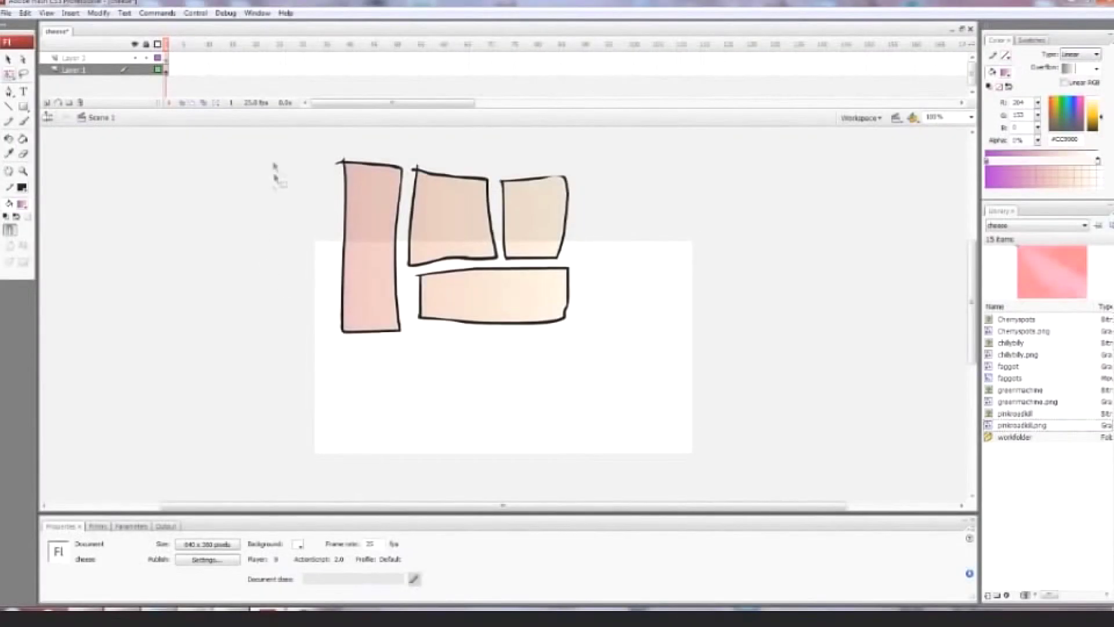
{"action": "key", "text": "ctrl+a"}
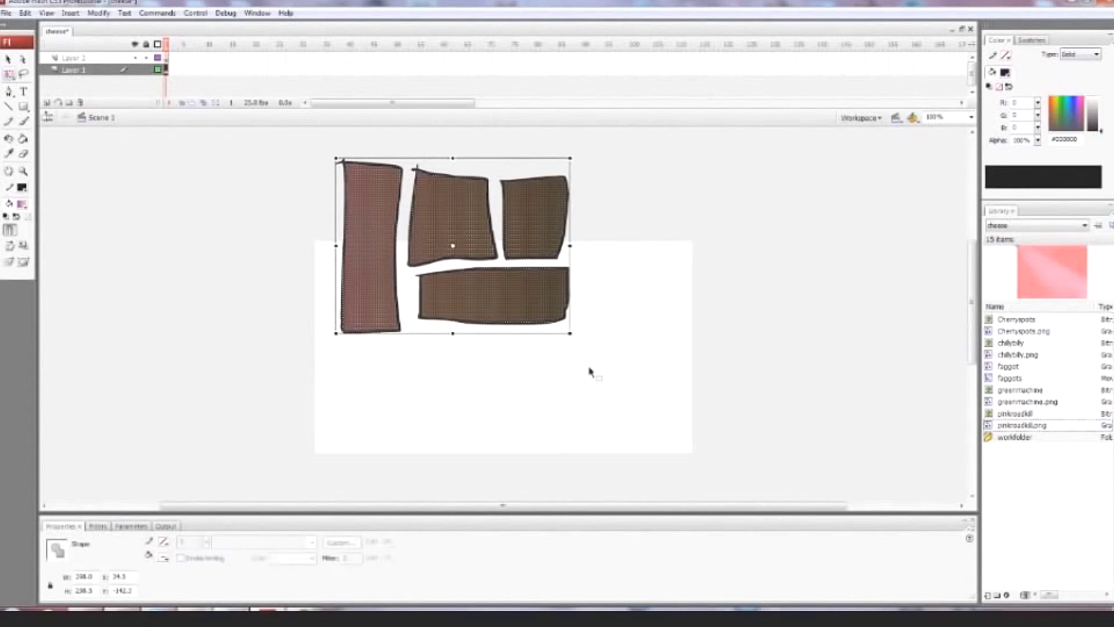
{"action": "left_click", "coordinate": [463, 376]}
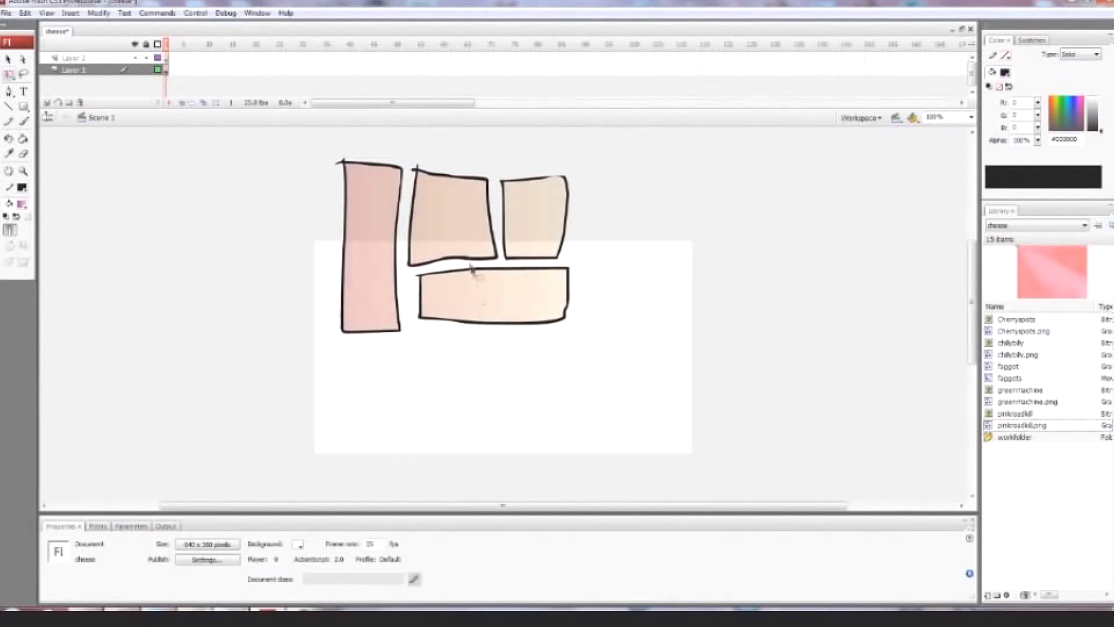
{"action": "left_click", "coordinate": [474, 237]}
{"action": "left_click", "coordinate": [526, 221]}
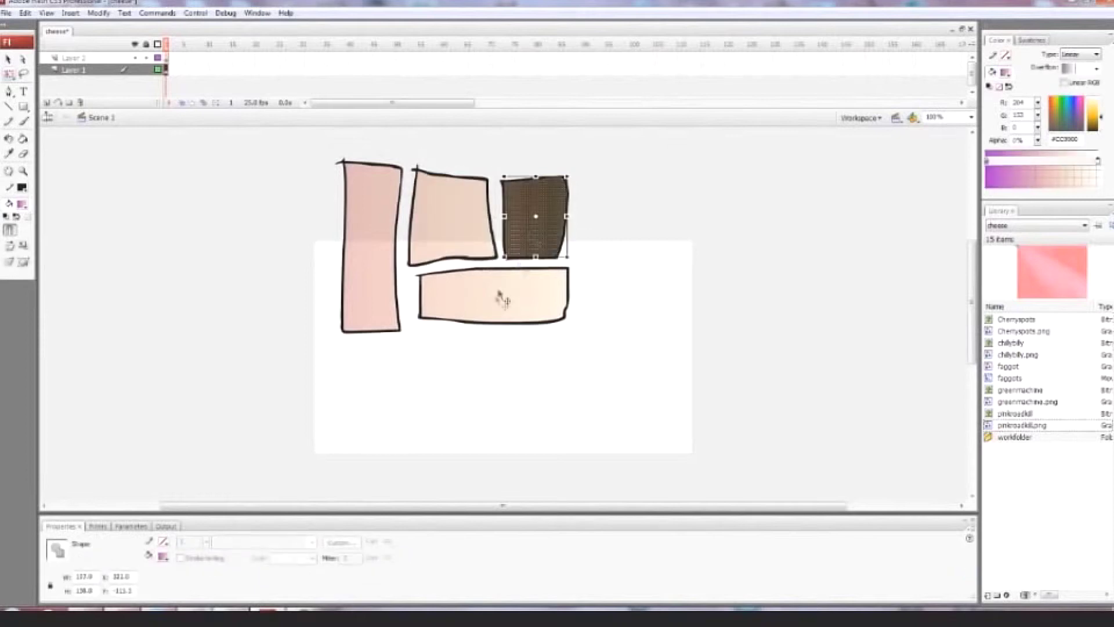
{"action": "left_click", "coordinate": [500, 292]}
{"action": "left_click", "coordinate": [644, 274]}
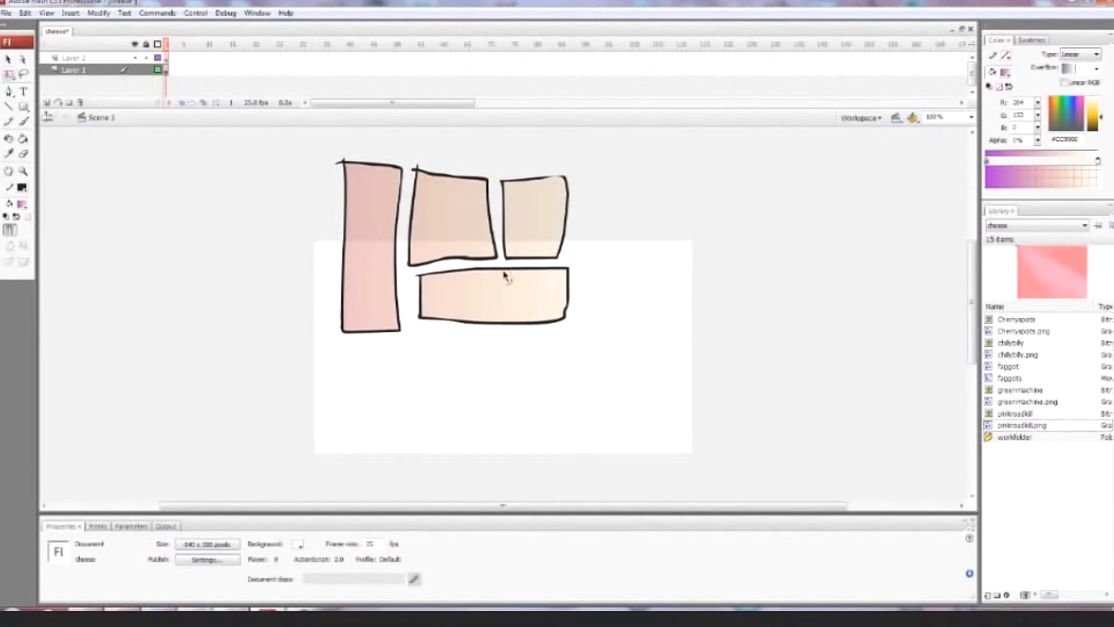
Delete the gradient fills of the three outlined panels beside the tall pink one
{"action": "left_click_drag", "start_coordinate": [11, 77], "coordinate": [29, 90]}
{"action": "left_click", "coordinate": [487, 232]}
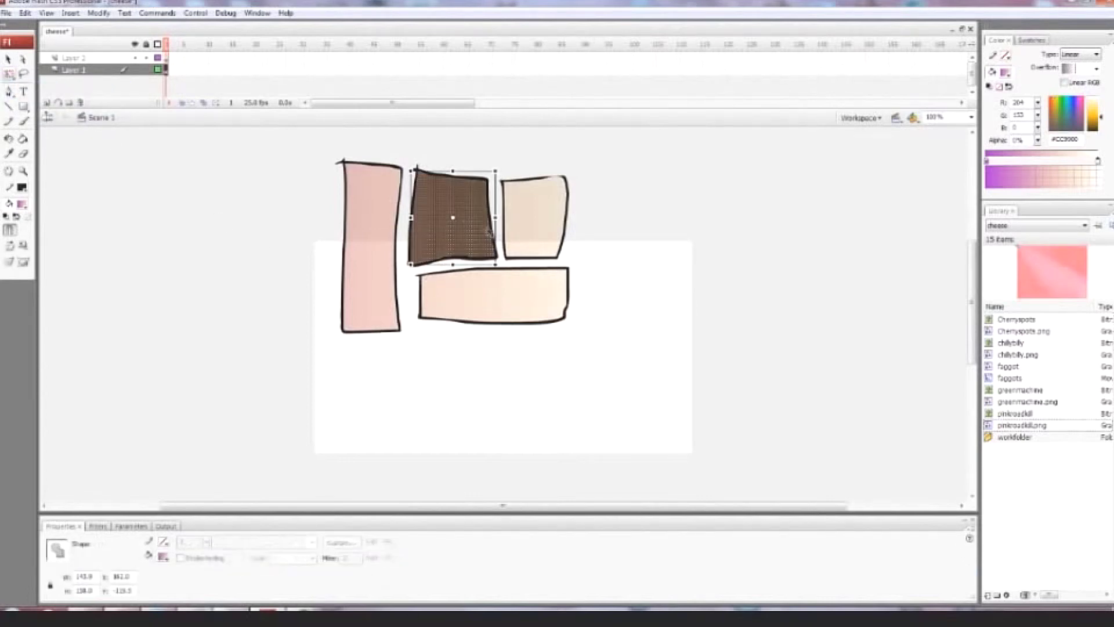
{"action": "left_click", "coordinate": [537, 237], "text": "shift"}
{"action": "left_click", "coordinate": [513, 281], "text": "shift"}
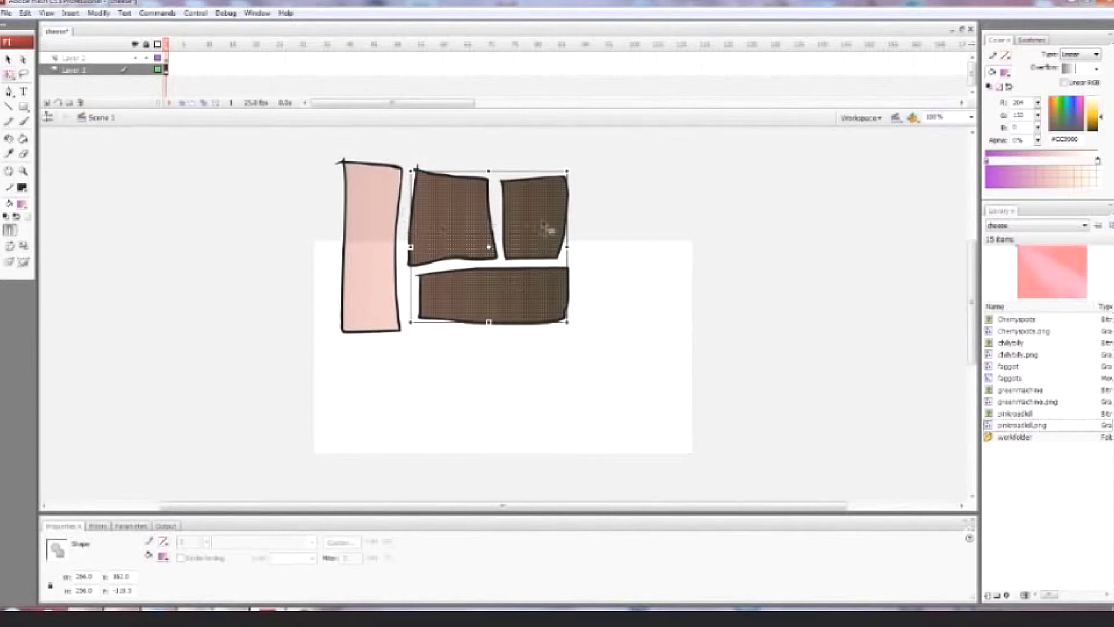
{"action": "key", "text": "Delete"}
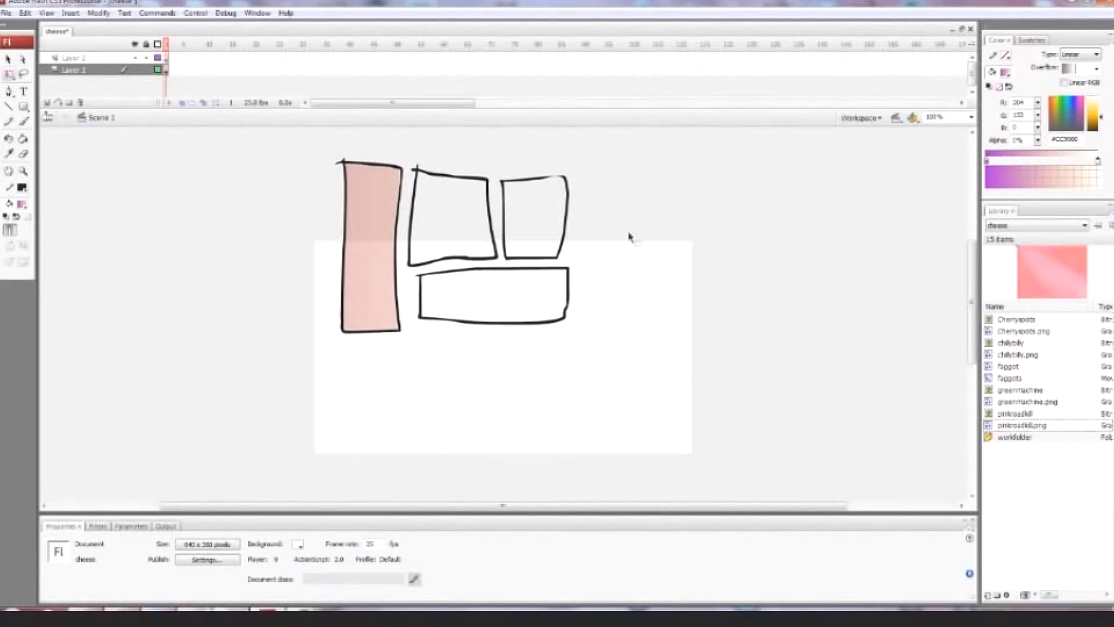
Fill the upper middle panel with solid yellow #FFCC33 using the Paint Bucket tool
{"action": "left_click", "coordinate": [22, 138]}
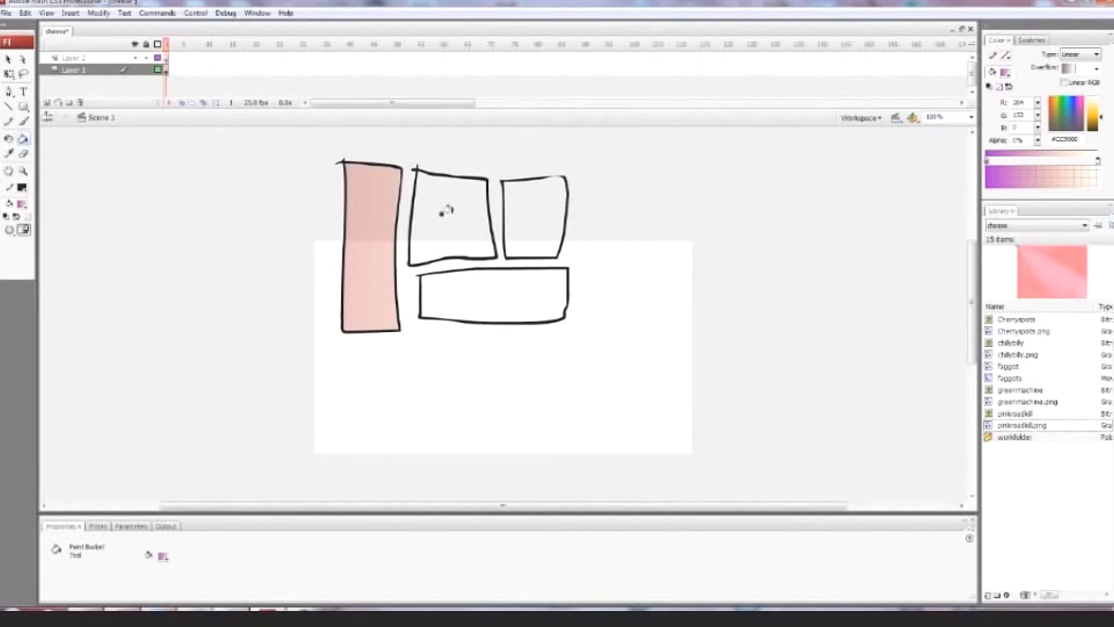
{"action": "left_click", "coordinate": [22, 204]}
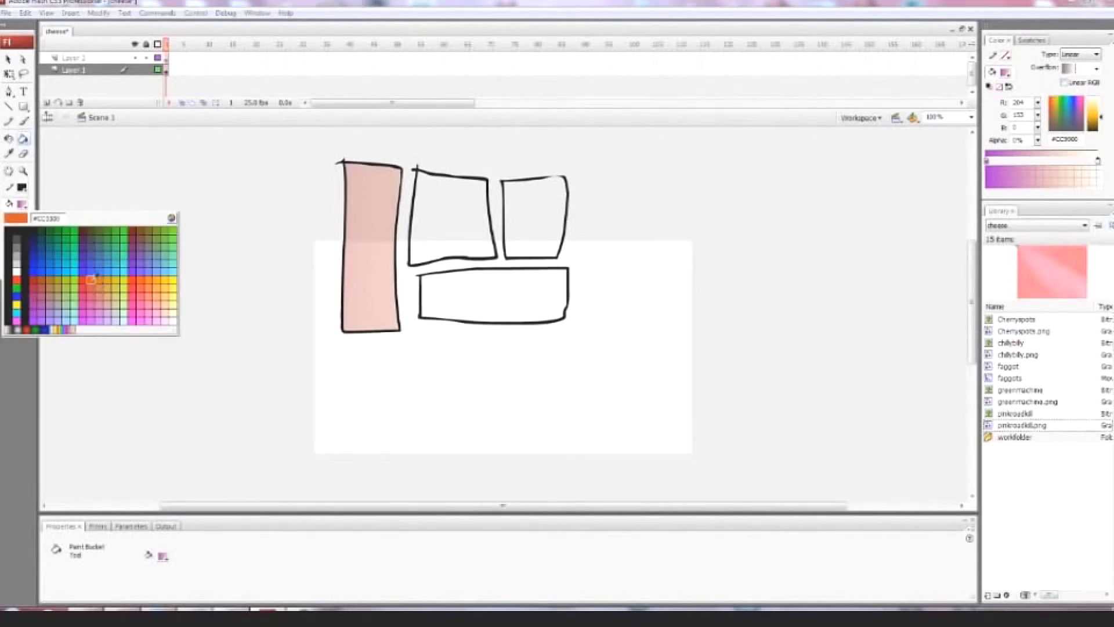
{"action": "left_click", "coordinate": [91, 282]}
{"action": "left_click", "coordinate": [22, 204]}
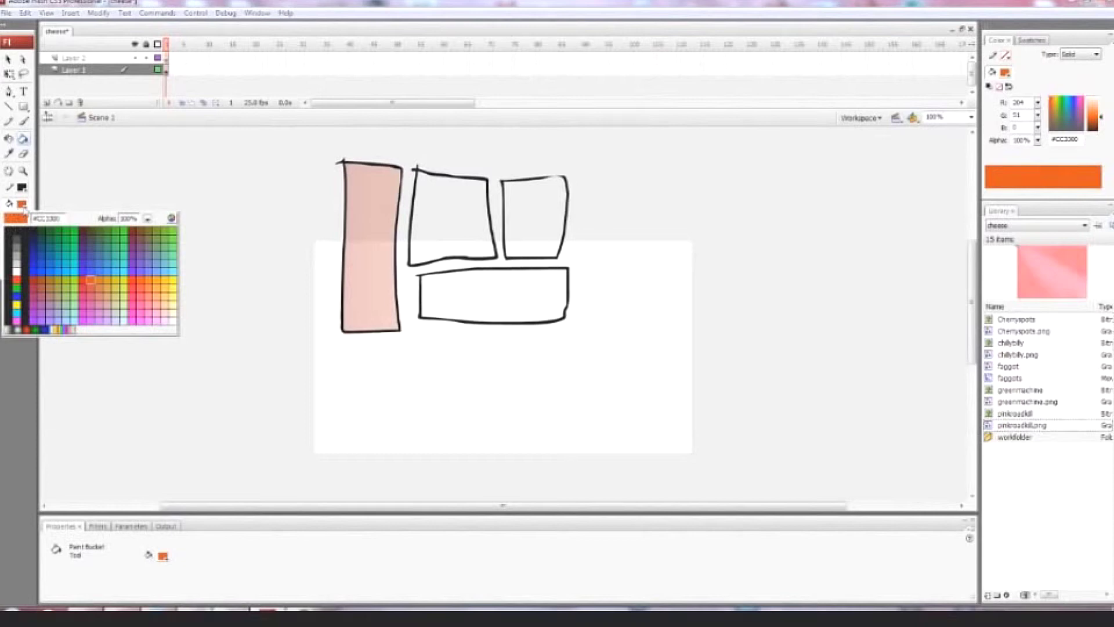
{"action": "left_click", "coordinate": [165, 285]}
{"action": "left_click", "coordinate": [464, 189]}
Fill the wide lower panel with solid green #33CC66 and the upper-right panel with solid blue #0066FF
{"action": "left_click", "coordinate": [22, 204]}
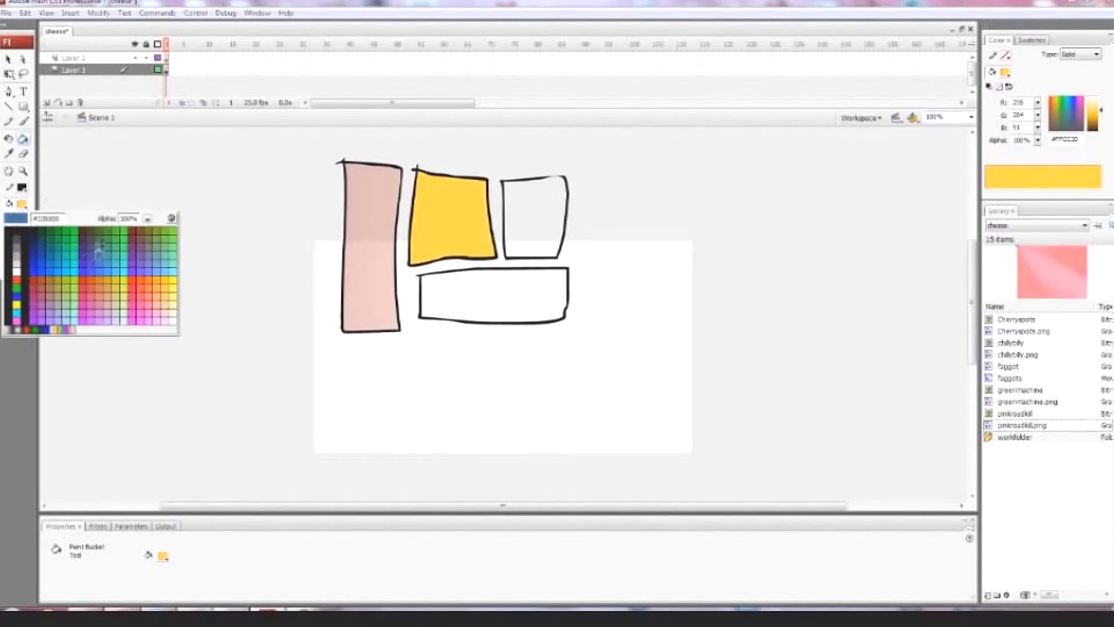
{"action": "left_click", "coordinate": [111, 242]}
{"action": "left_click", "coordinate": [493, 270]}
{"action": "left_click", "coordinate": [22, 204]}
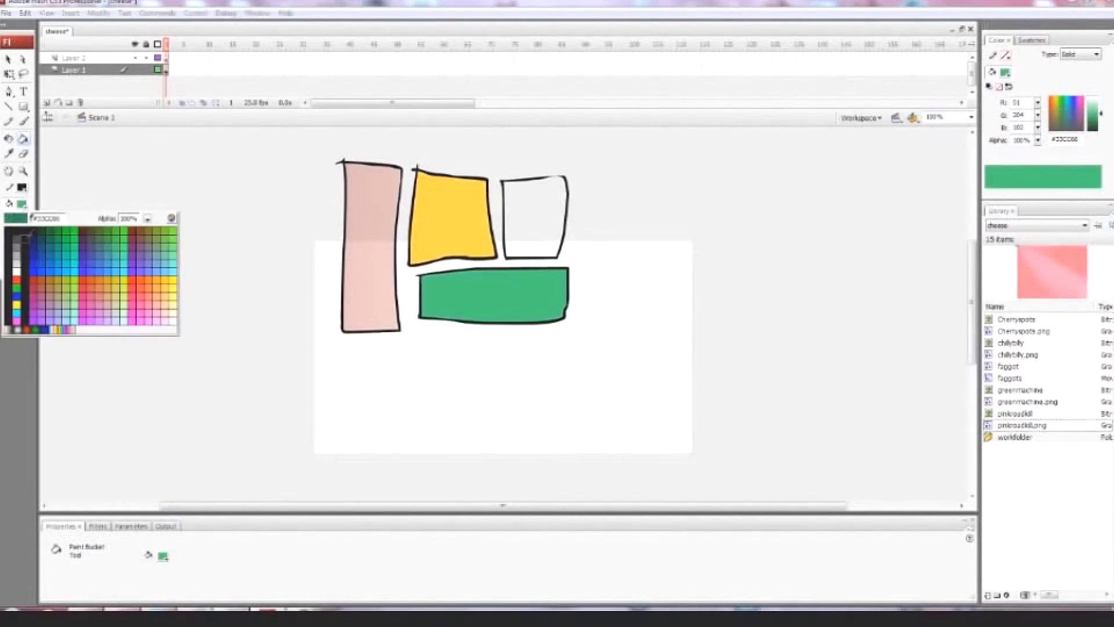
{"action": "left_click", "coordinate": [86, 249]}
{"action": "left_click", "coordinate": [532, 201]}
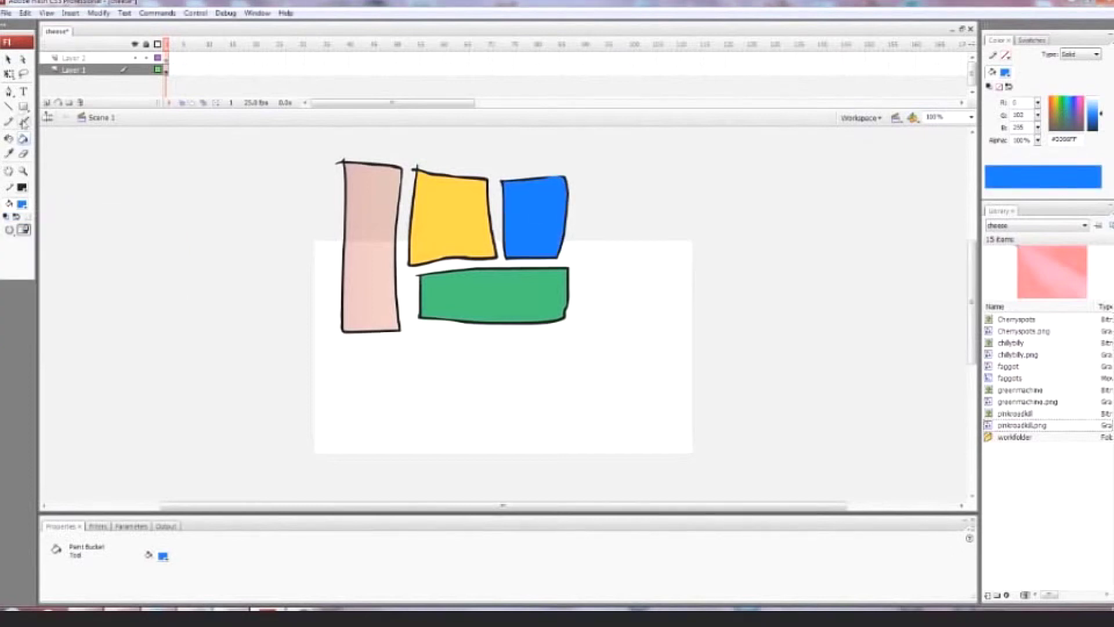
Change the yellow panel's fill to a Linear gradient running from orange #FF9900 to light yellow #FFFF66
{"action": "left_click", "coordinate": [10, 74]}
{"action": "left_click", "coordinate": [441, 222]}
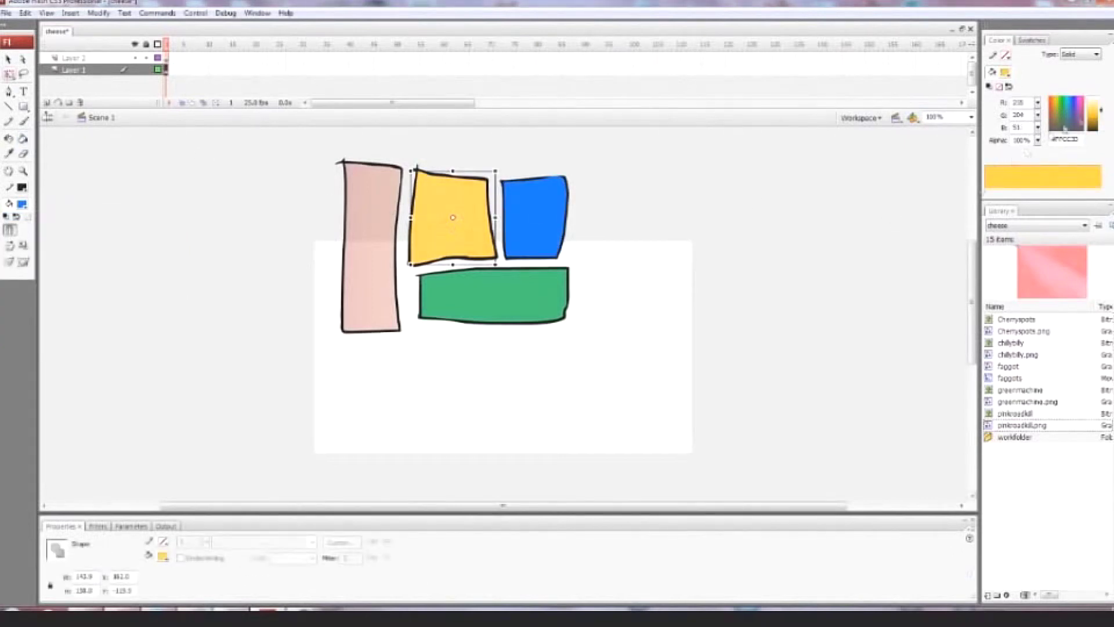
{"action": "left_click", "coordinate": [1080, 54]}
{"action": "left_click", "coordinate": [1083, 81]}
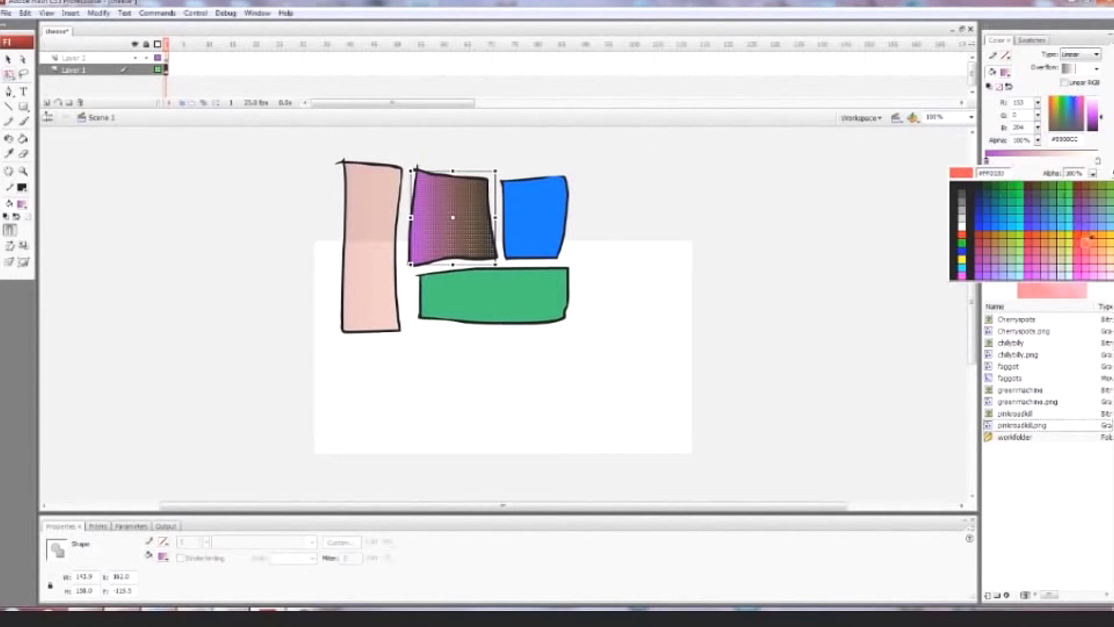
{"action": "left_click", "coordinate": [1087, 240]}
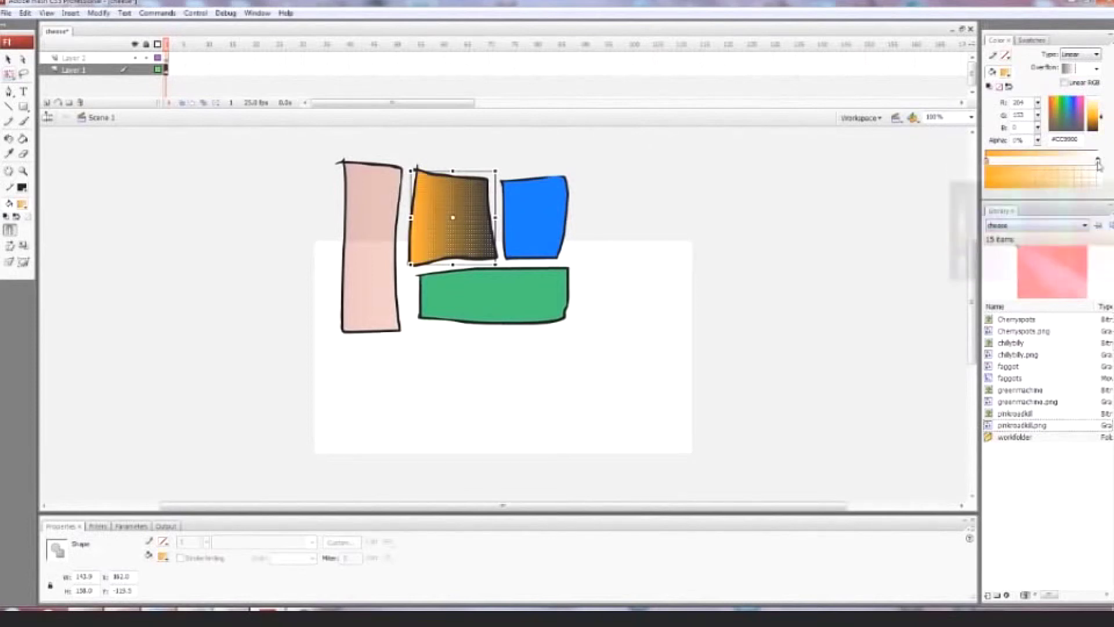
{"action": "left_click", "coordinate": [1097, 163]}
{"action": "left_click", "coordinate": [1102, 241]}
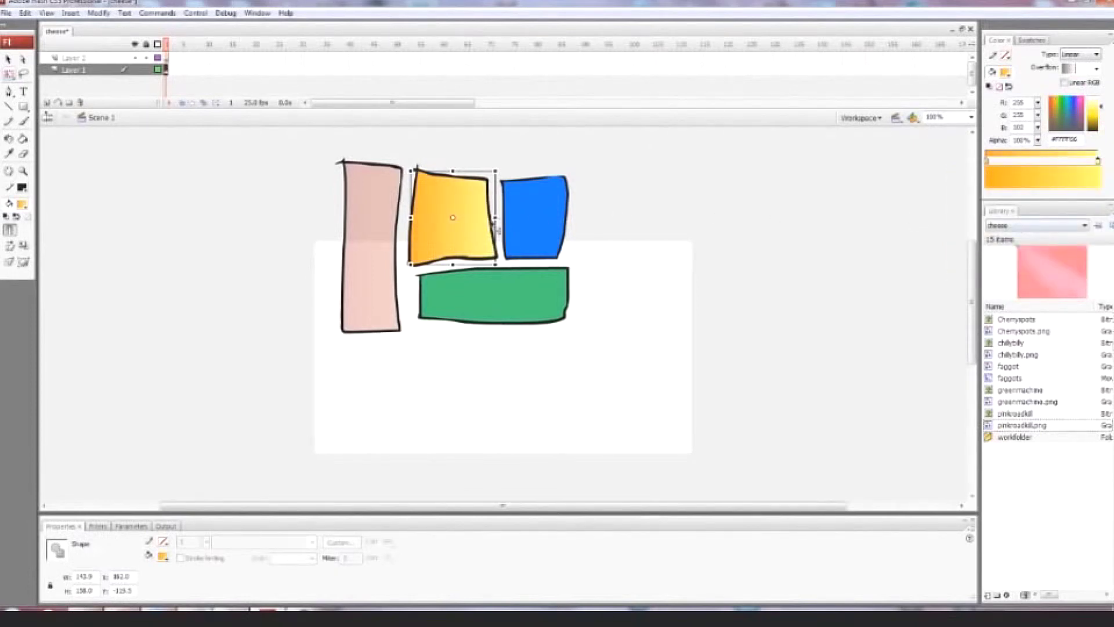
Stretch the orange-yellow panel's linear gradient far beyond the panel's width with the Gradient Transform tool and deselect it
{"action": "left_click_drag", "start_coordinate": [10, 75], "coordinate": [21, 108]}
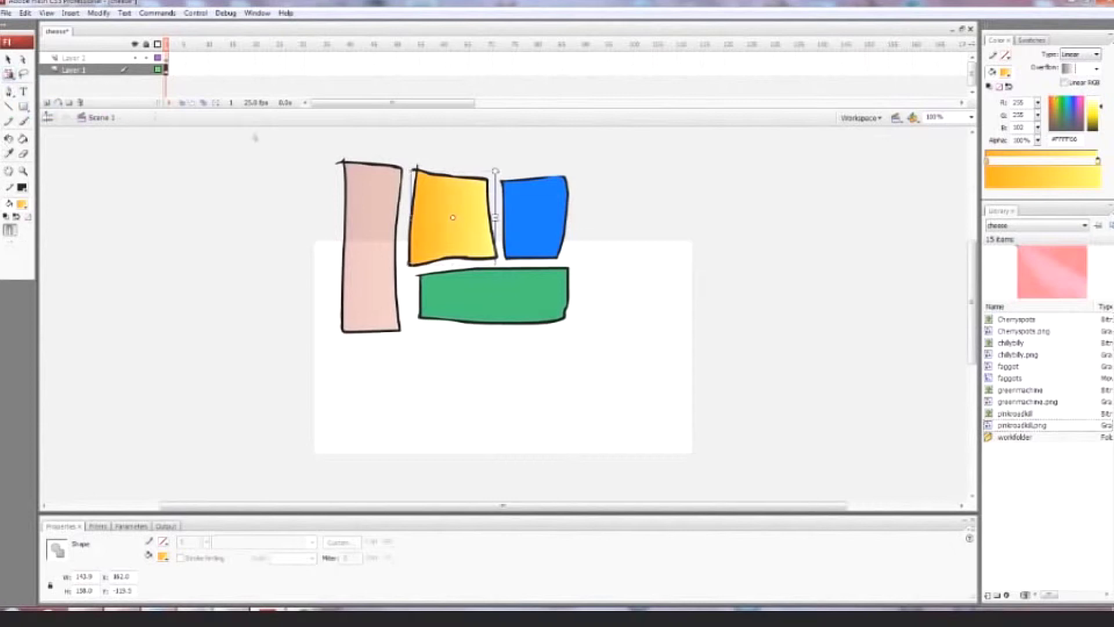
{"action": "left_click_drag", "start_coordinate": [495, 217], "coordinate": [669, 218]}
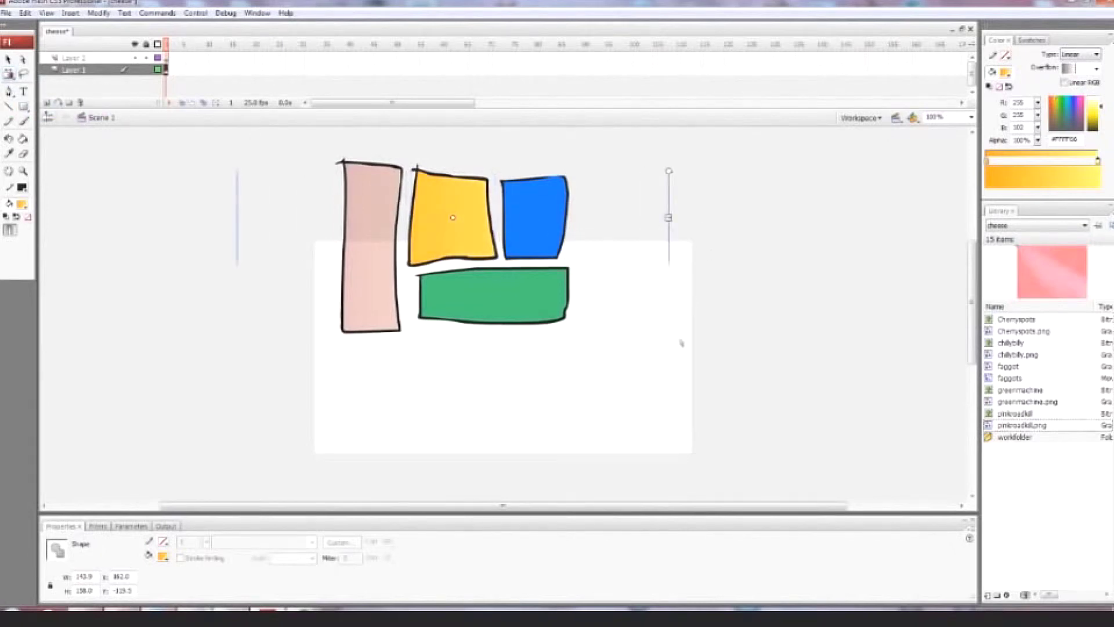
{"action": "left_click", "coordinate": [682, 344]}
{"action": "left_click", "coordinate": [452, 220]}
{"action": "left_click", "coordinate": [636, 264]}
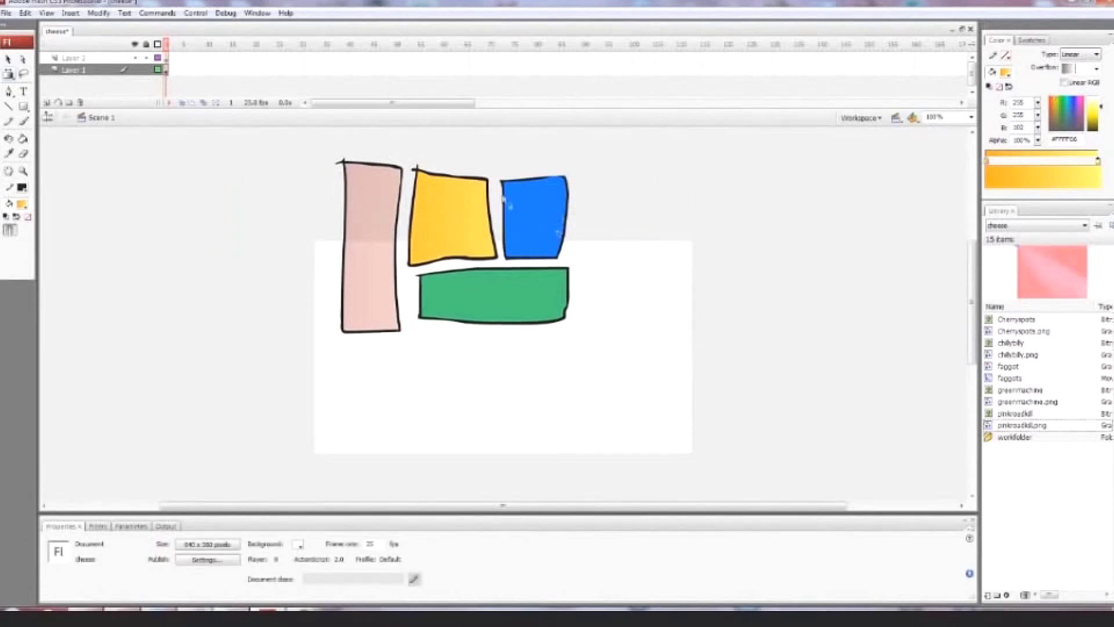
Change the blue panel's fill to Linear and recolor its first gradient stop to violet #9966FF
{"action": "left_click_drag", "start_coordinate": [11, 74], "coordinate": [121, 109]}
{"action": "left_click", "coordinate": [562, 229]}
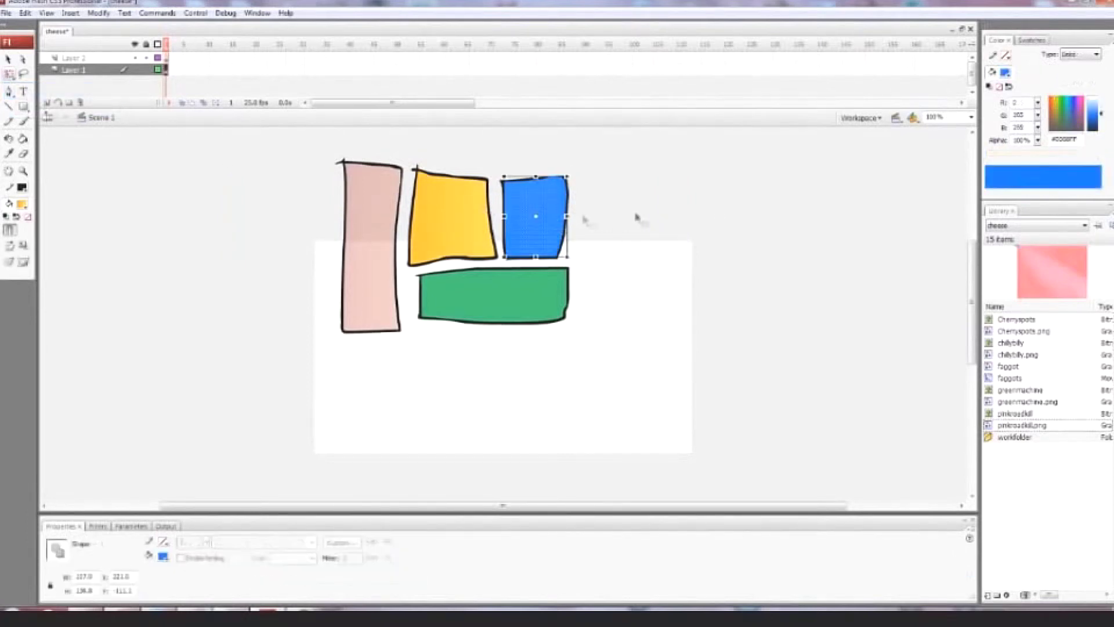
{"action": "left_click", "coordinate": [1081, 53]}
{"action": "left_click", "coordinate": [1080, 81]}
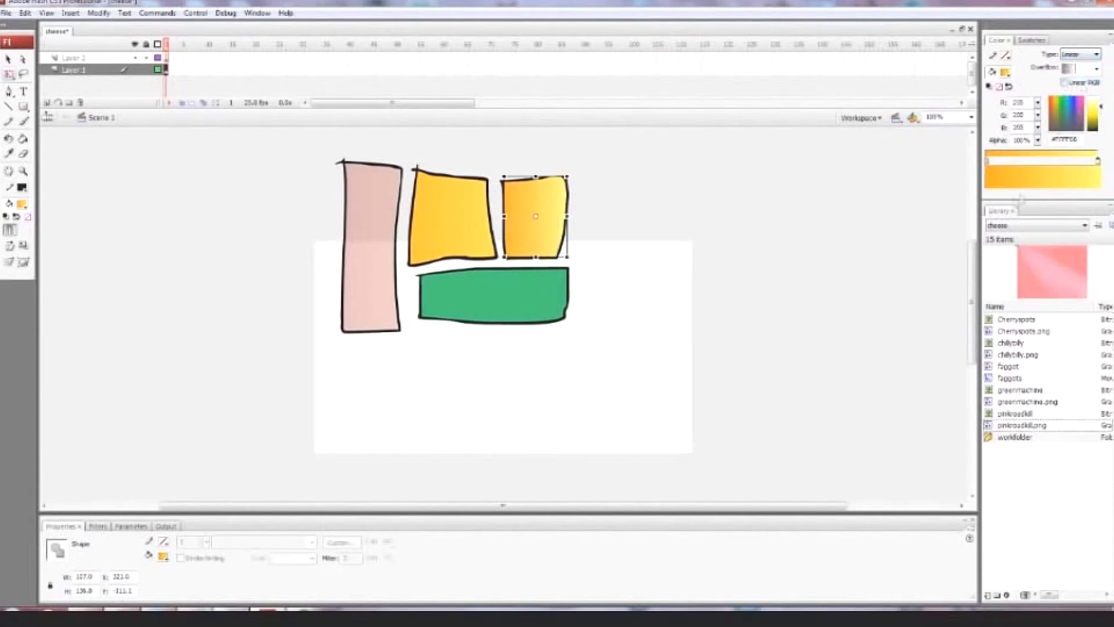
{"action": "left_click", "coordinate": [986, 161]}
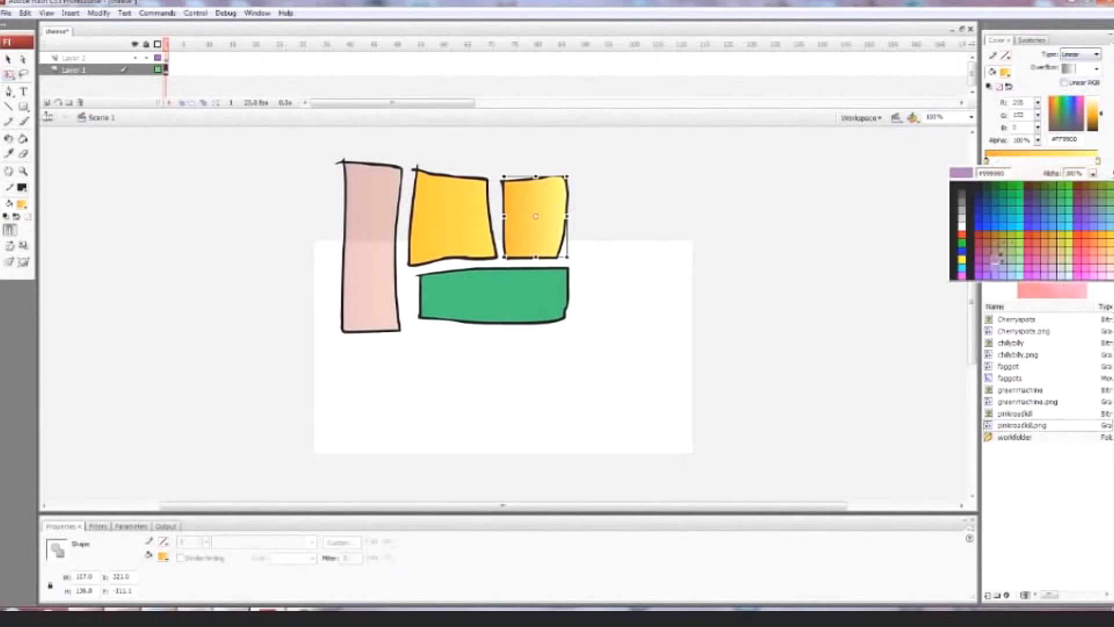
{"action": "left_click", "coordinate": [998, 272]}
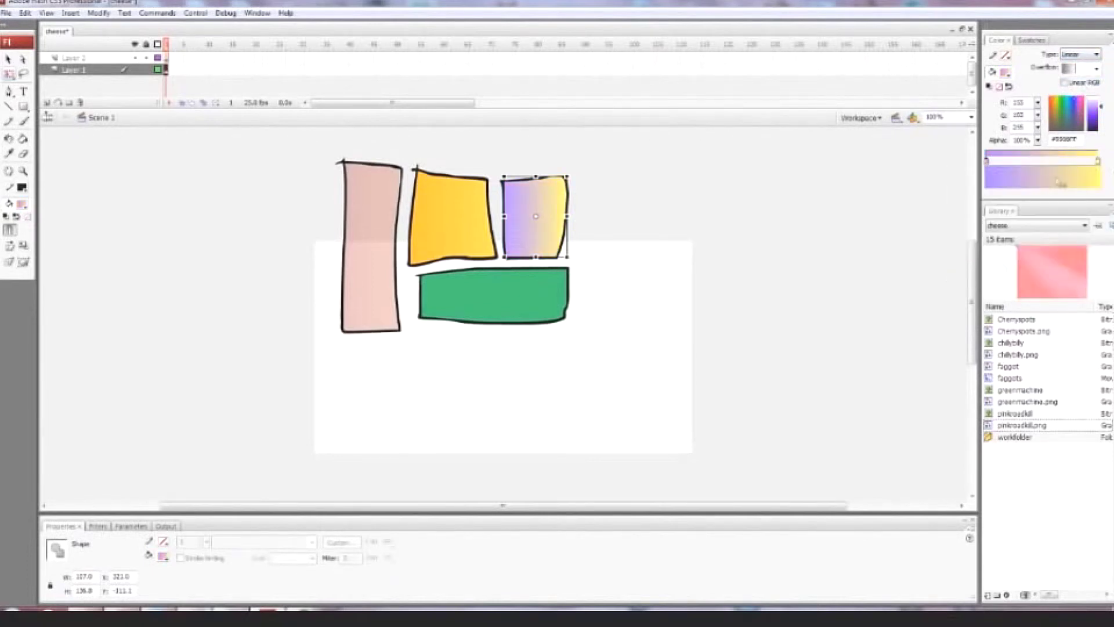
{"action": "left_click", "coordinate": [714, 292]}
Change the green panel's fill to Linear, recolor its first gradient stop to blue, and pick a new color for its end stop
{"action": "left_click", "coordinate": [522, 297]}
{"action": "left_click", "coordinate": [1080, 54]}
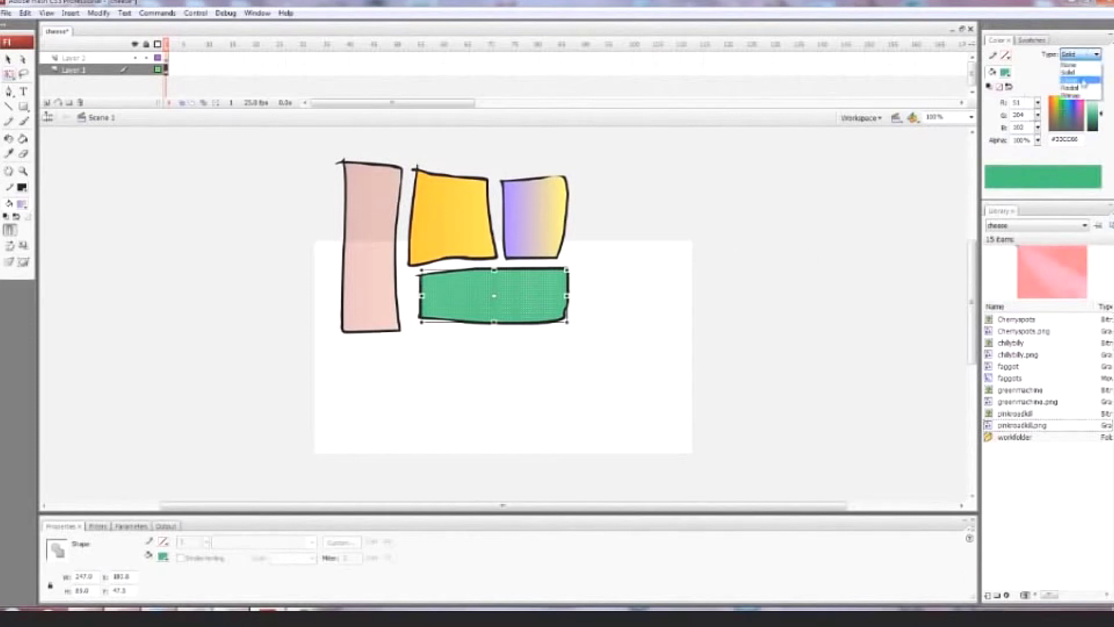
{"action": "left_click", "coordinate": [1080, 81]}
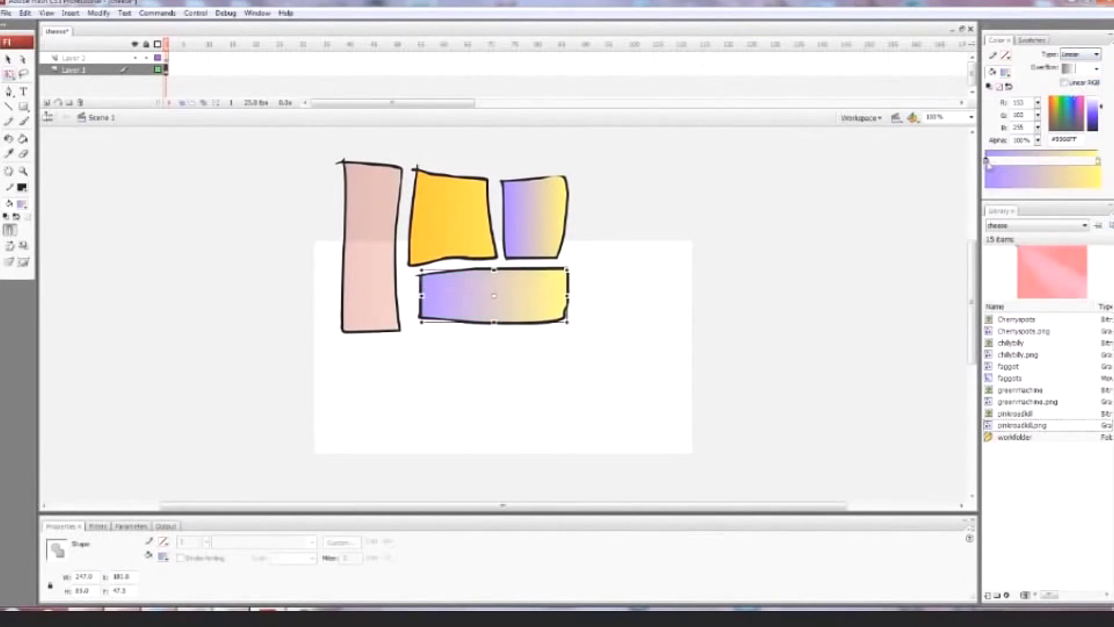
{"action": "left_click", "coordinate": [987, 162]}
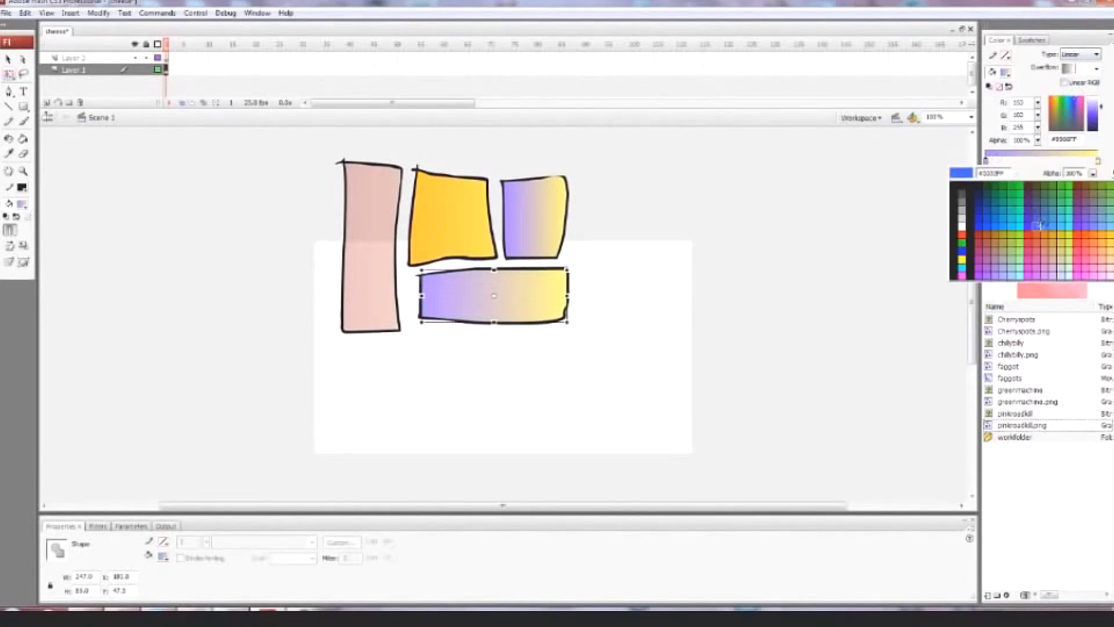
{"action": "left_click", "coordinate": [1044, 226]}
{"action": "left_click", "coordinate": [1097, 162]}
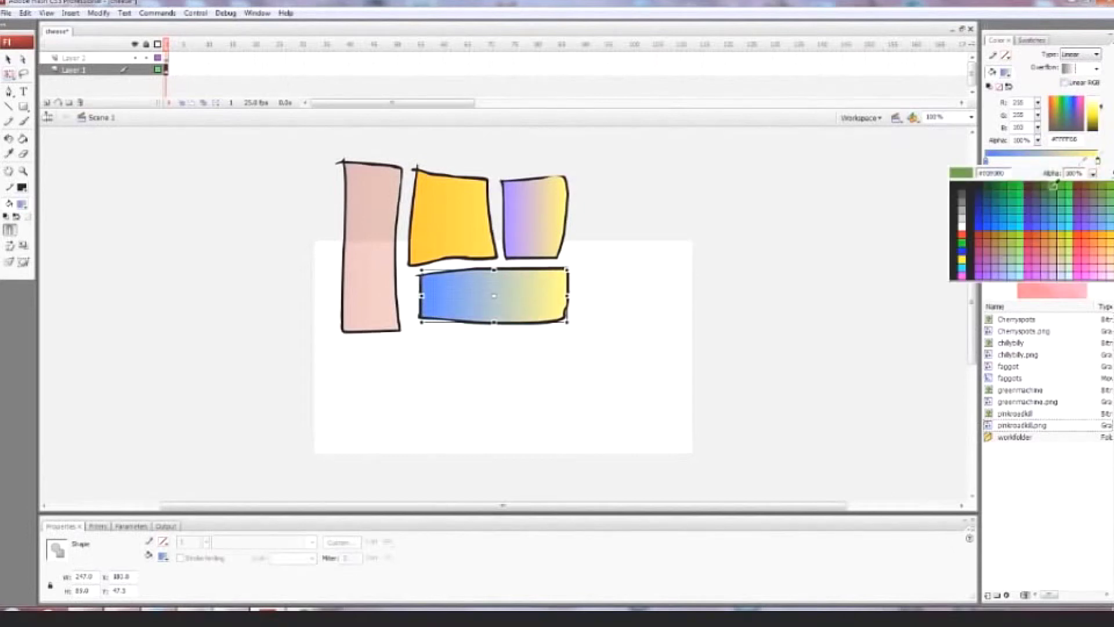
{"action": "left_click", "coordinate": [1004, 242]}
{"action": "left_click", "coordinate": [767, 283]}
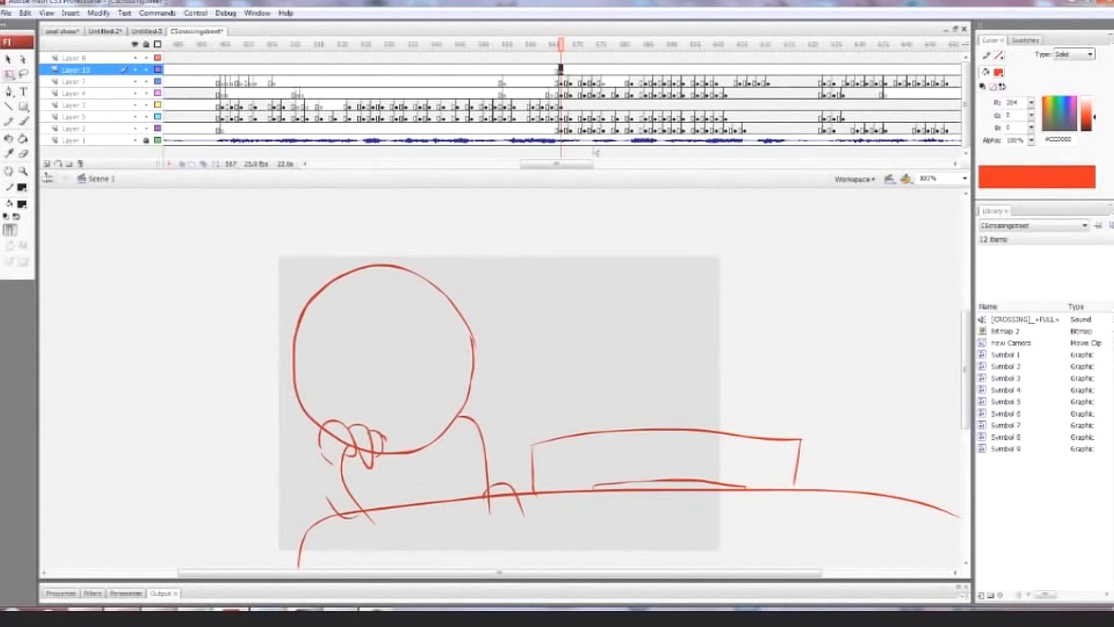
Play the rough red-line animation in the crossing street document from frame 567 and look along its timeline
{"action": "left_click_drag", "start_coordinate": [552, 166], "coordinate": [567, 167]}
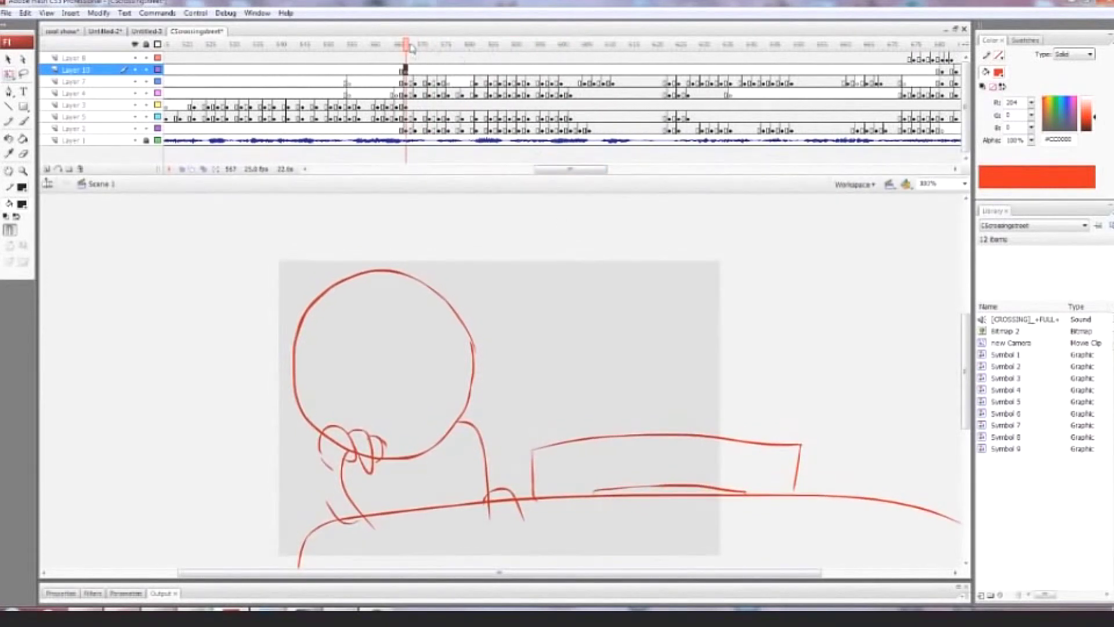
{"action": "mouse_move", "coordinate": [408, 46]}
{"action": "left_mouse_down"}
{"action": "mouse_move", "coordinate": [418, 47]}
{"action": "mouse_move", "coordinate": [407, 47]}
{"action": "left_mouse_up"}
{"action": "key", "text": "Return"}
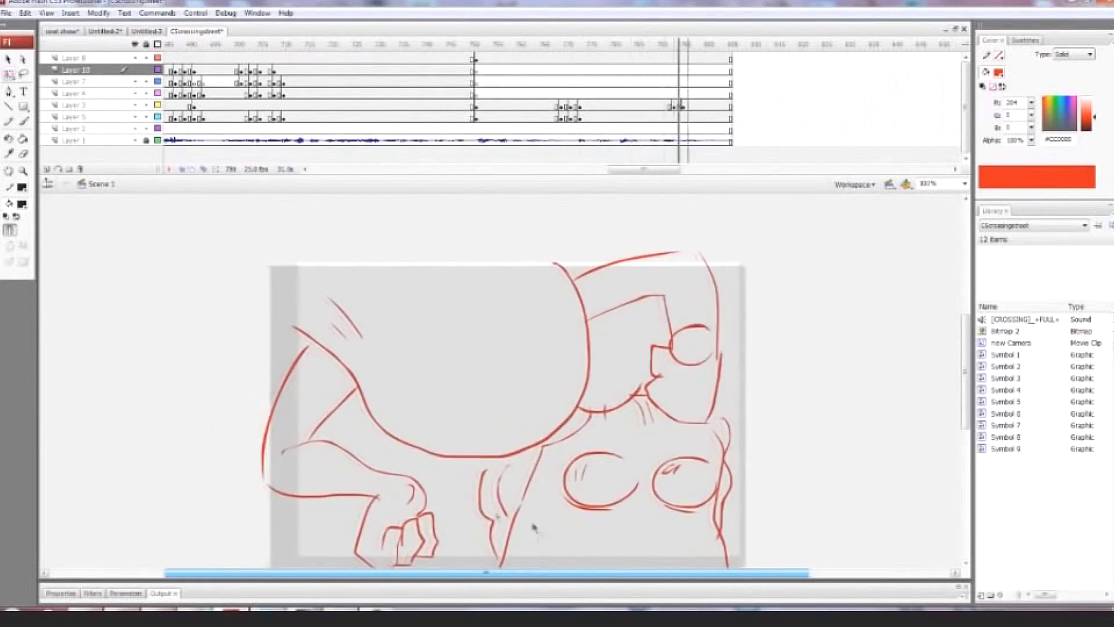
{"action": "left_click_drag", "start_coordinate": [636, 170], "coordinate": [557, 190]}
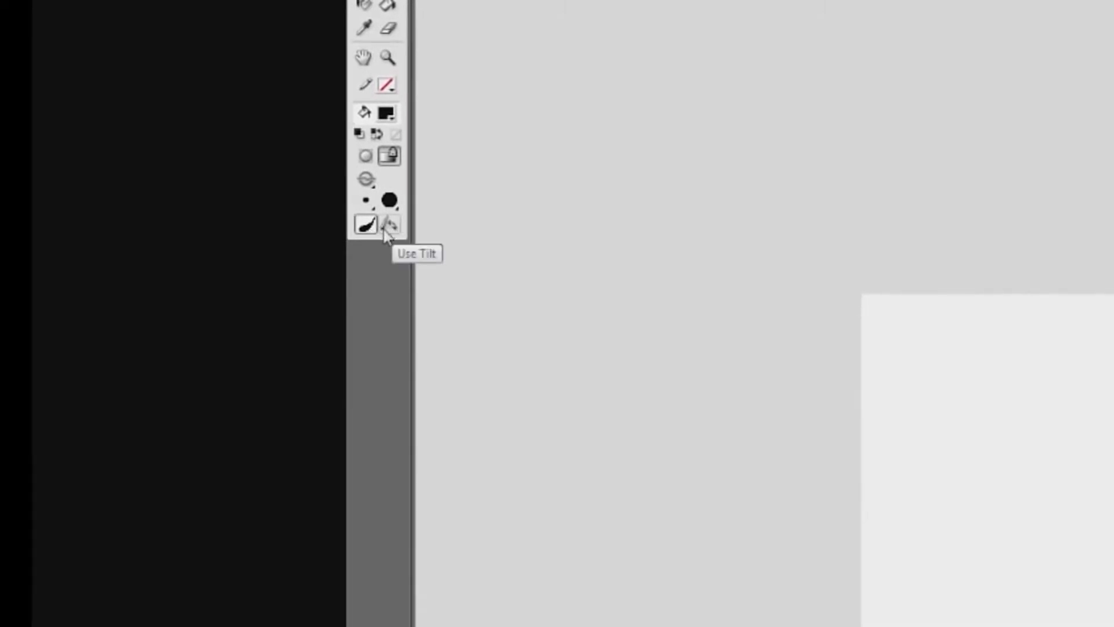
{"action": "left_click", "coordinate": [386, 227]}
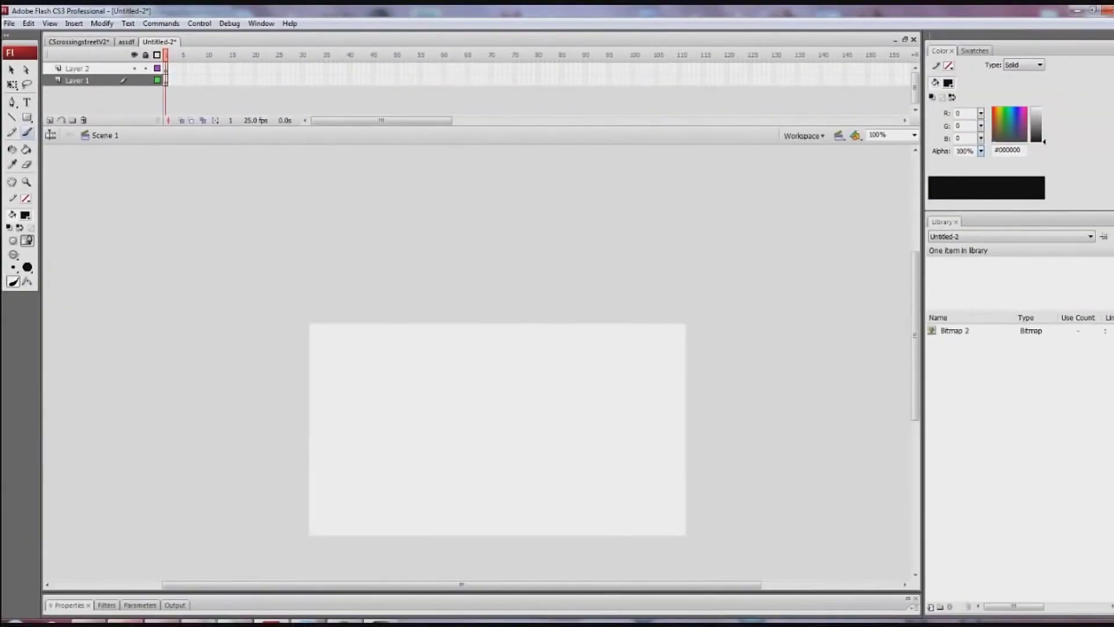
{"action": "mouse_move", "coordinate": [125, 623]}
{"action": "left_click", "coordinate": [148, 575]}
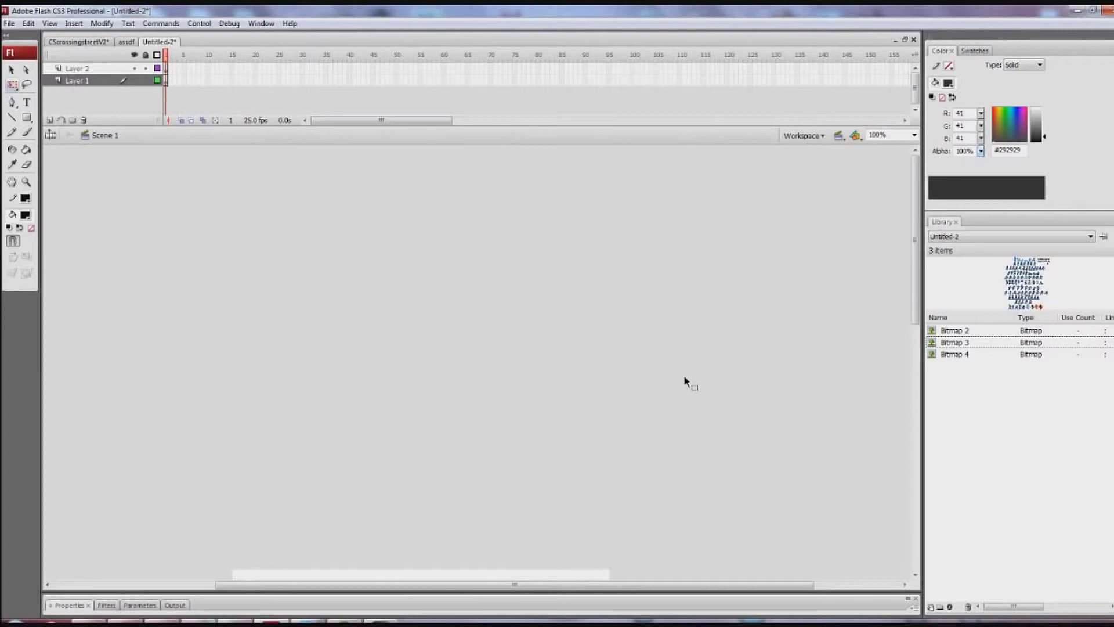
Place Bitmap 3, the sprite sheet, from the library onto the stage
{"action": "left_click", "coordinate": [963, 346]}
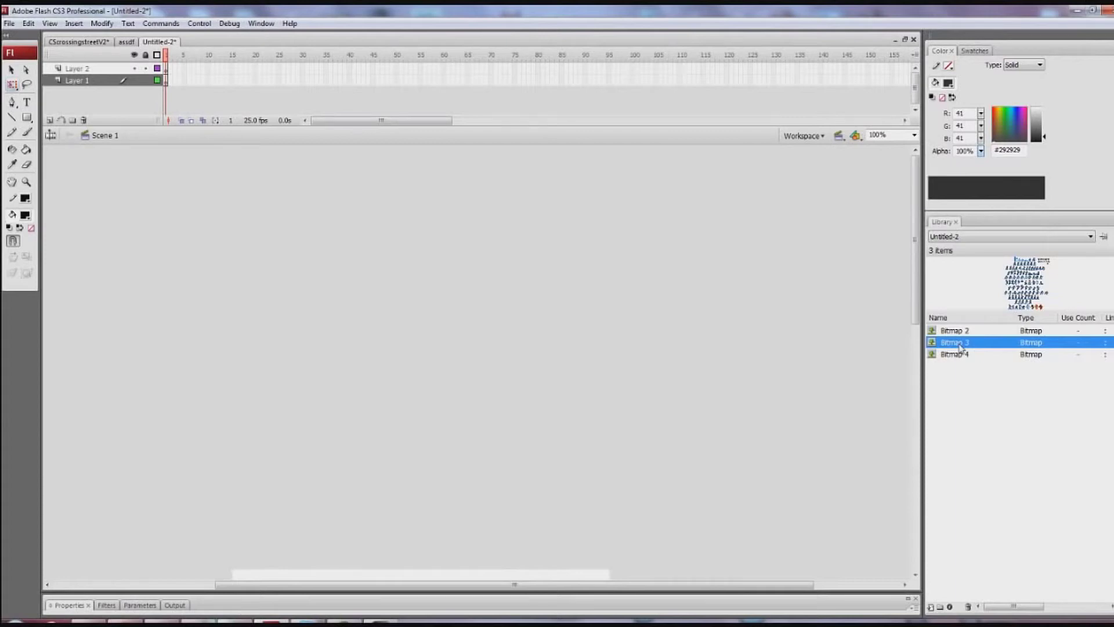
{"action": "left_click_drag", "start_coordinate": [960, 347], "coordinate": [489, 372]}
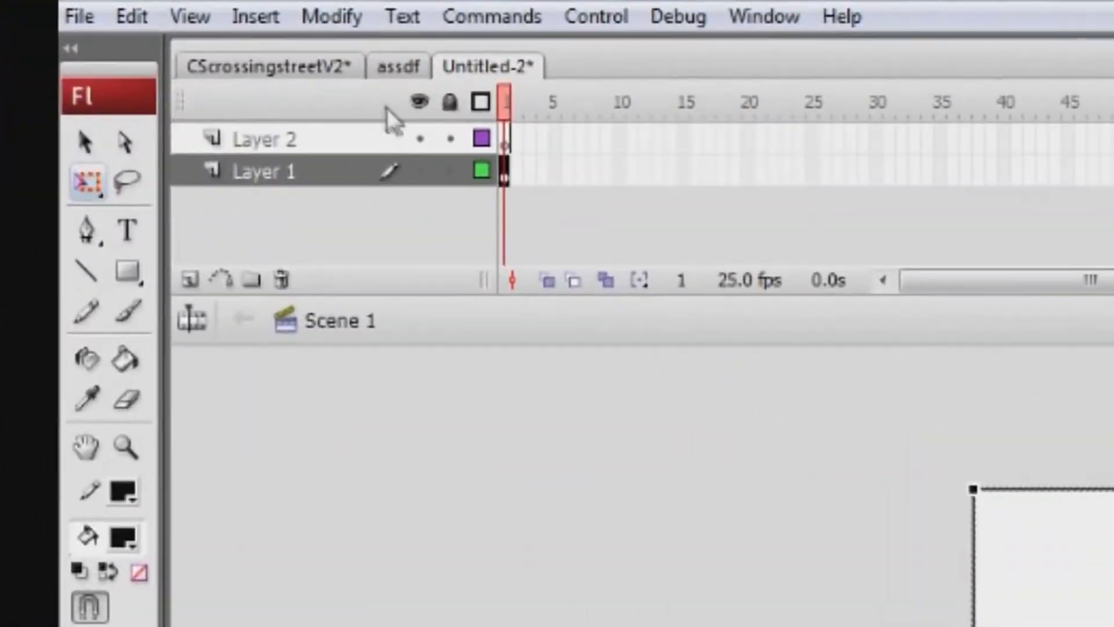
Trace the placed sprite sheet bitmap with color threshold 56, minimum area 1 pixel, curve fit Pixels and many corners
{"action": "left_click", "coordinate": [346, 16]}
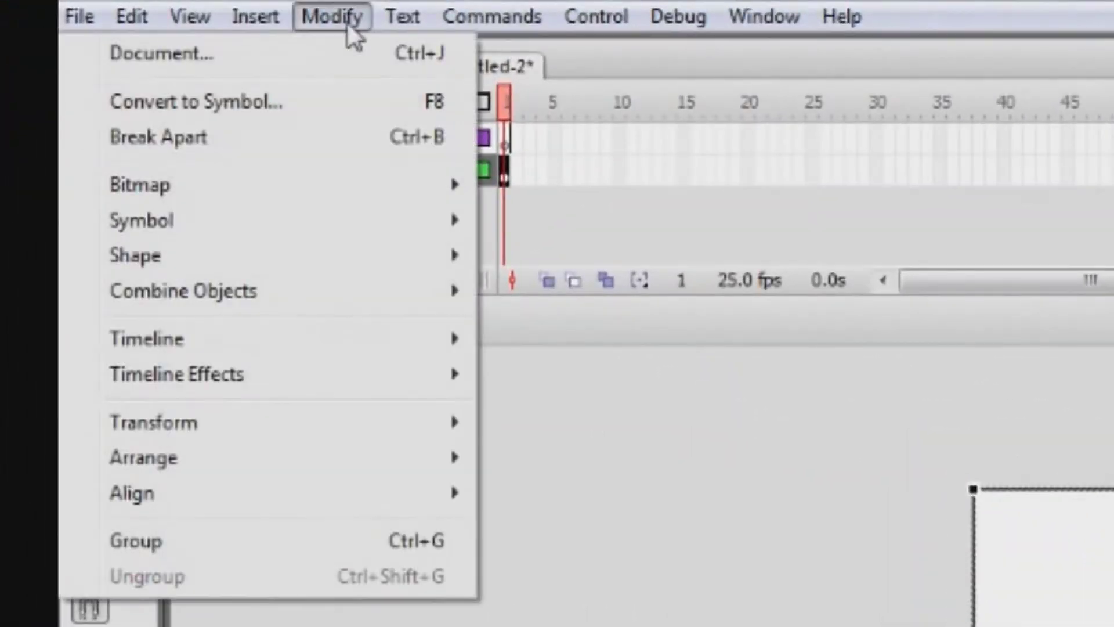
{"action": "mouse_move", "coordinate": [274, 187]}
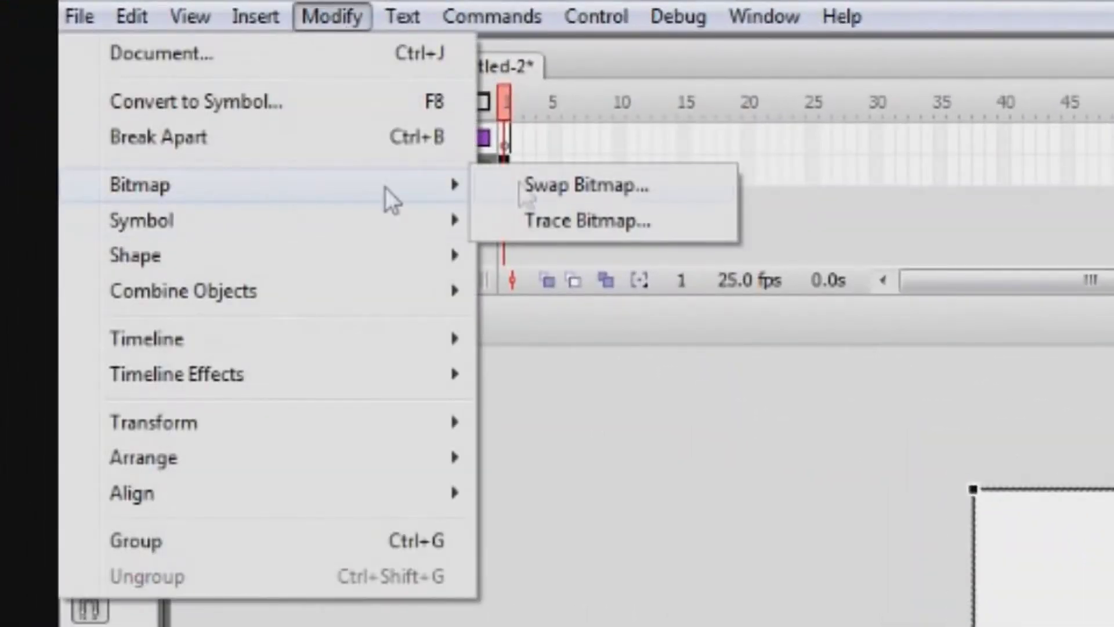
{"action": "left_click", "coordinate": [546, 224]}
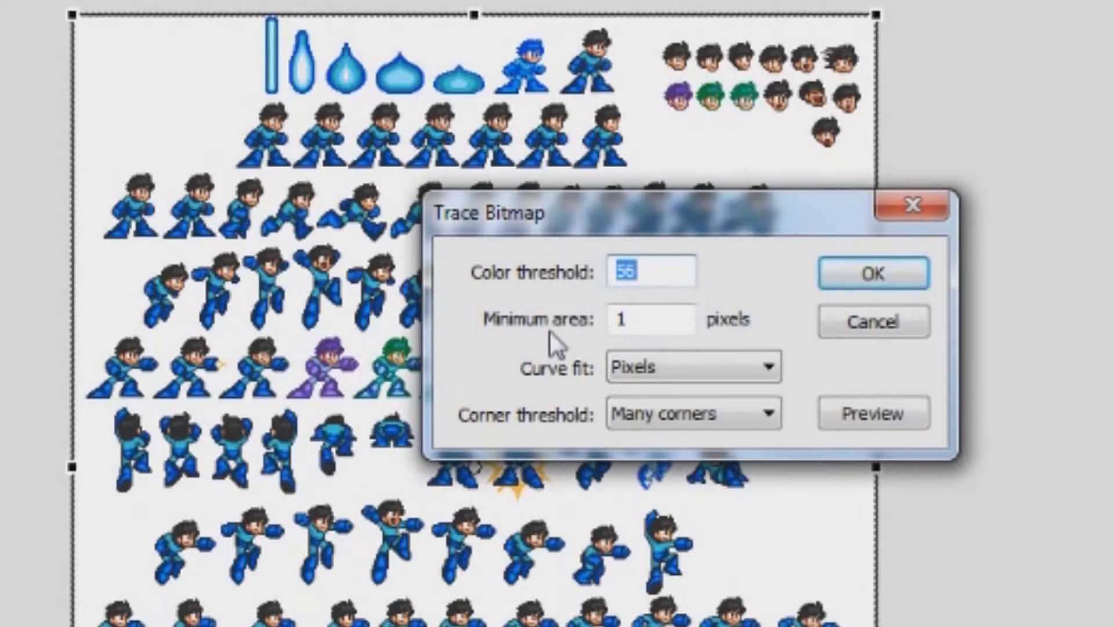
{"action": "left_click", "coordinate": [624, 374]}
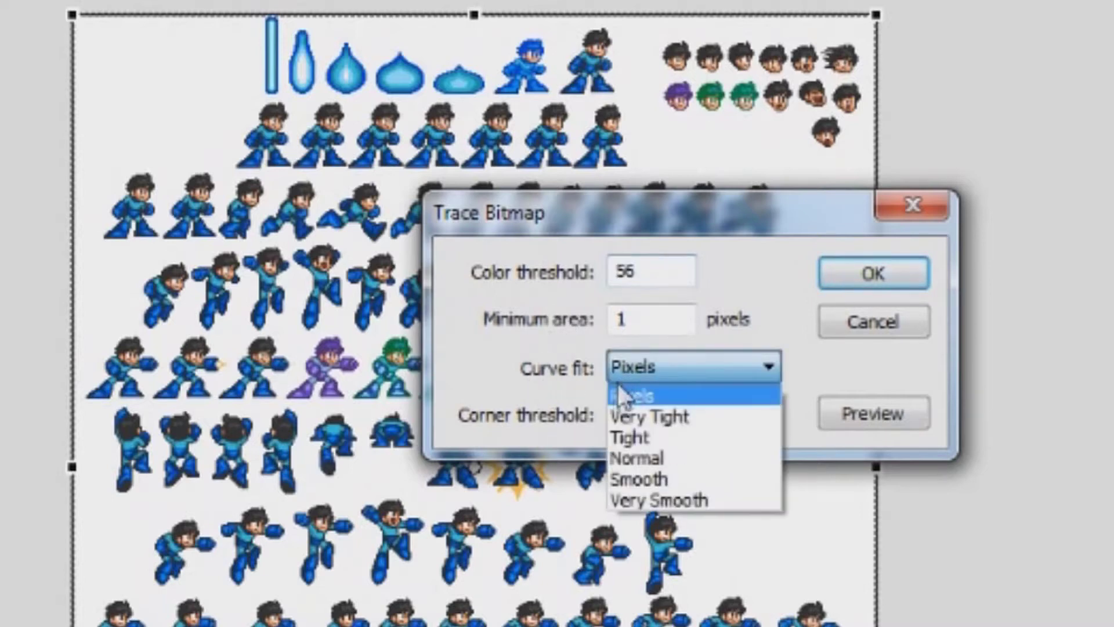
{"action": "left_click", "coordinate": [626, 399]}
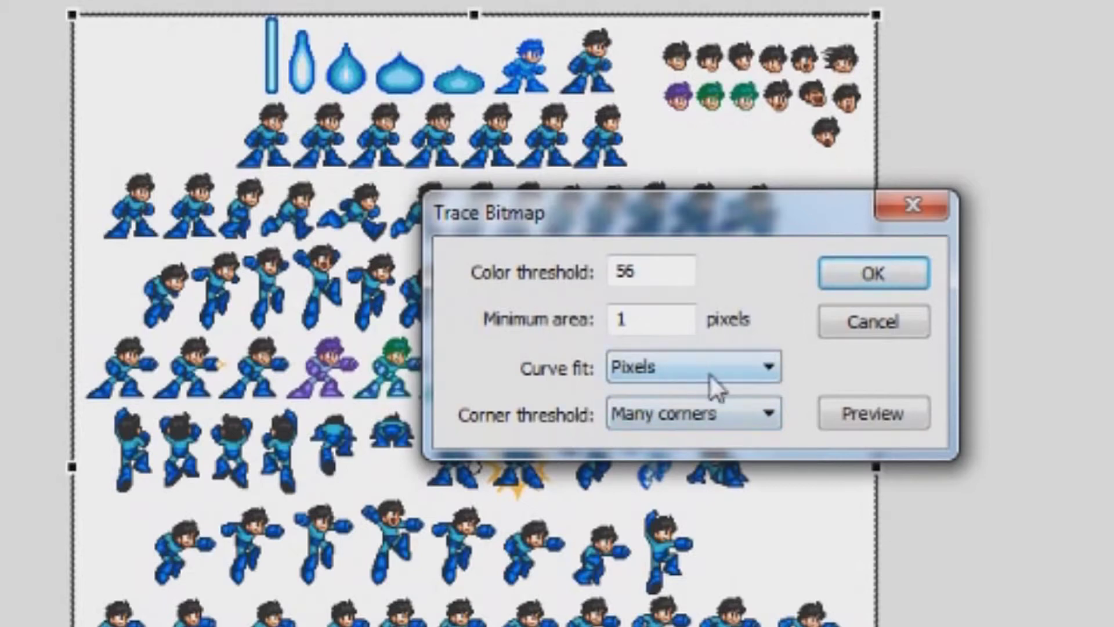
{"action": "left_click", "coordinate": [872, 277]}
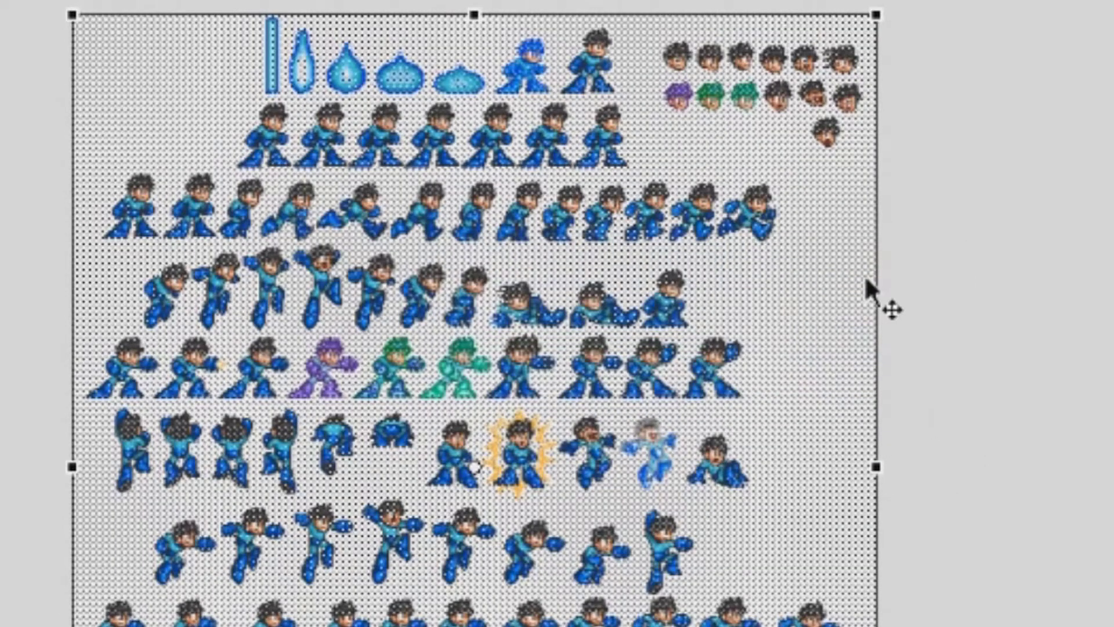
{"action": "left_click", "coordinate": [908, 300]}
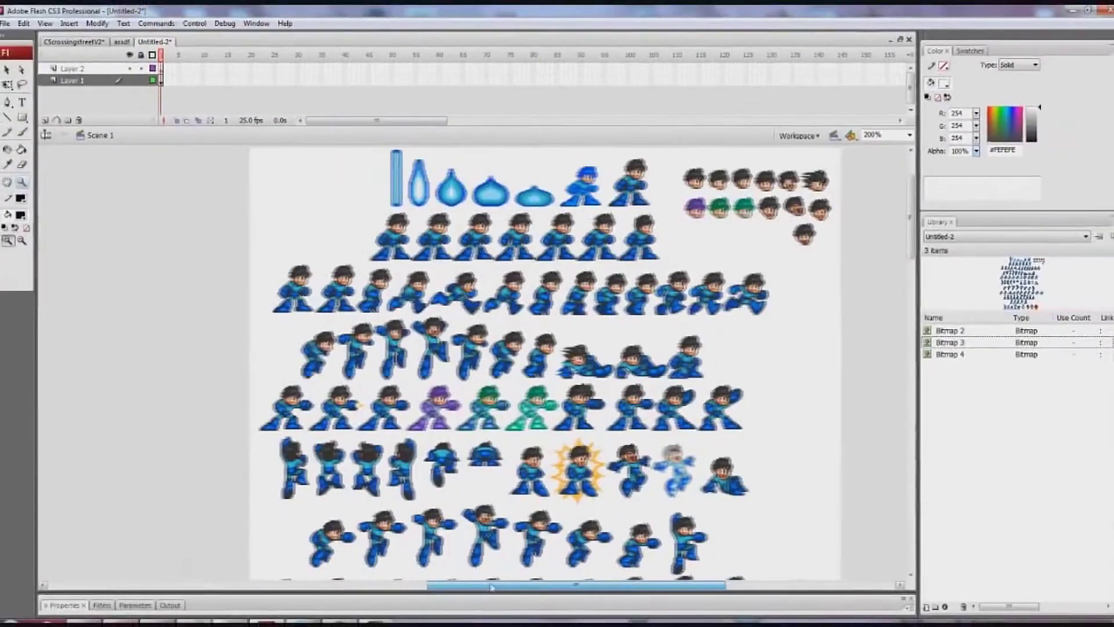
Delete the traced sheet's background fill and move the first sprite of the second row out to the upper-left empty area
{"action": "left_click", "coordinate": [7, 84]}
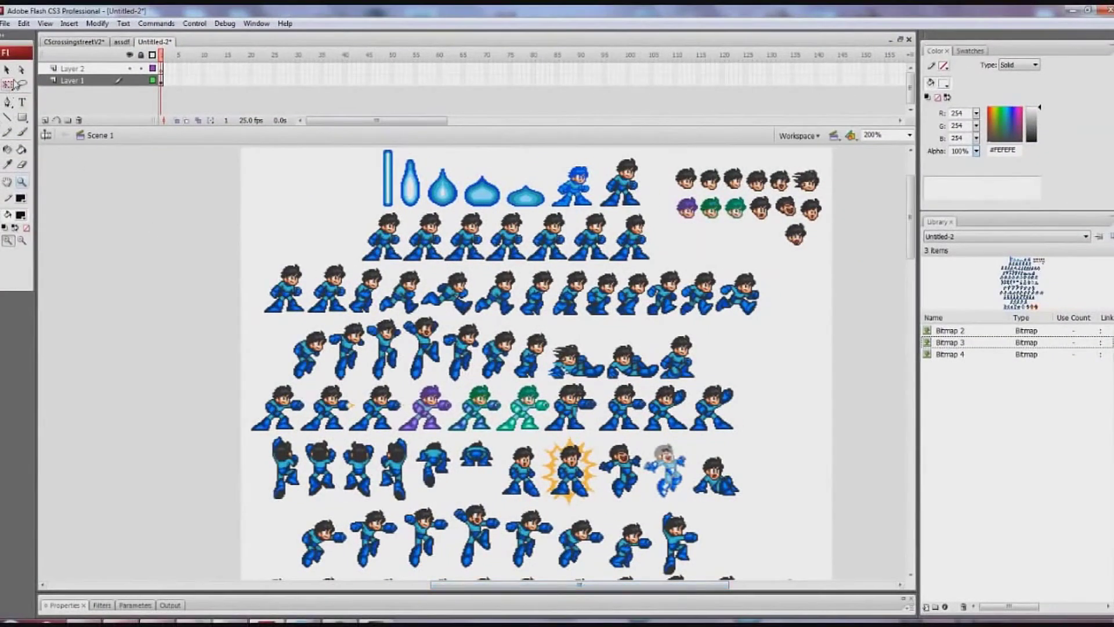
{"action": "left_click", "coordinate": [343, 232]}
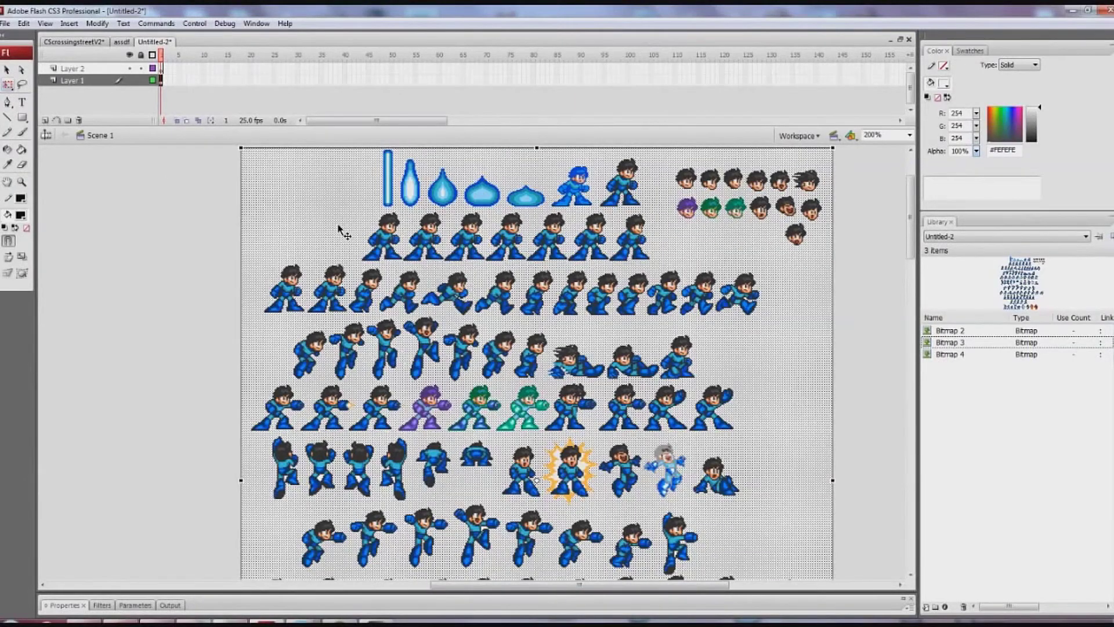
{"action": "key", "text": "Escape"}
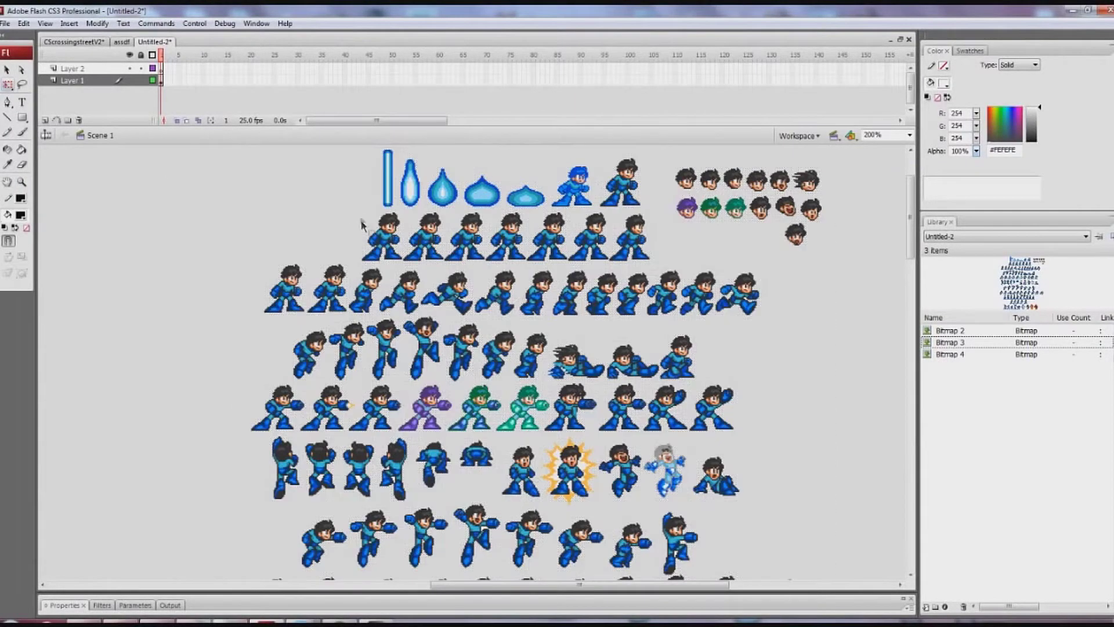
{"action": "left_click_drag", "start_coordinate": [364, 211], "coordinate": [312, 214]}
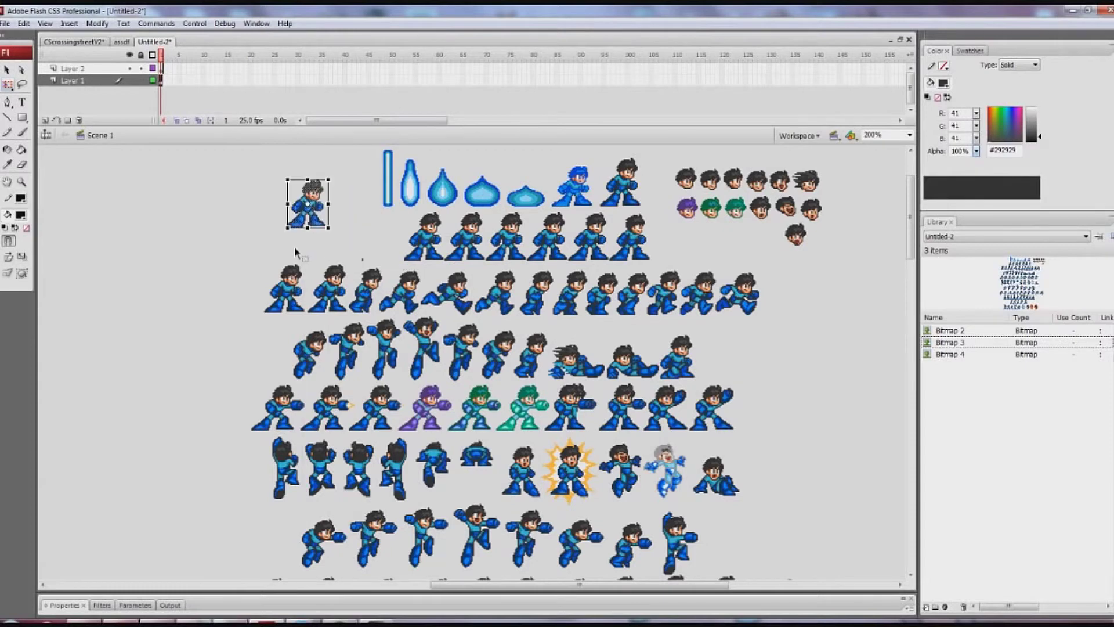
{"action": "left_click", "coordinate": [347, 241]}
Undo the sprite move, the background deletion and the bitmap trace, and reselect the sprite sheet with Free Transform
{"action": "key", "text": "v"}
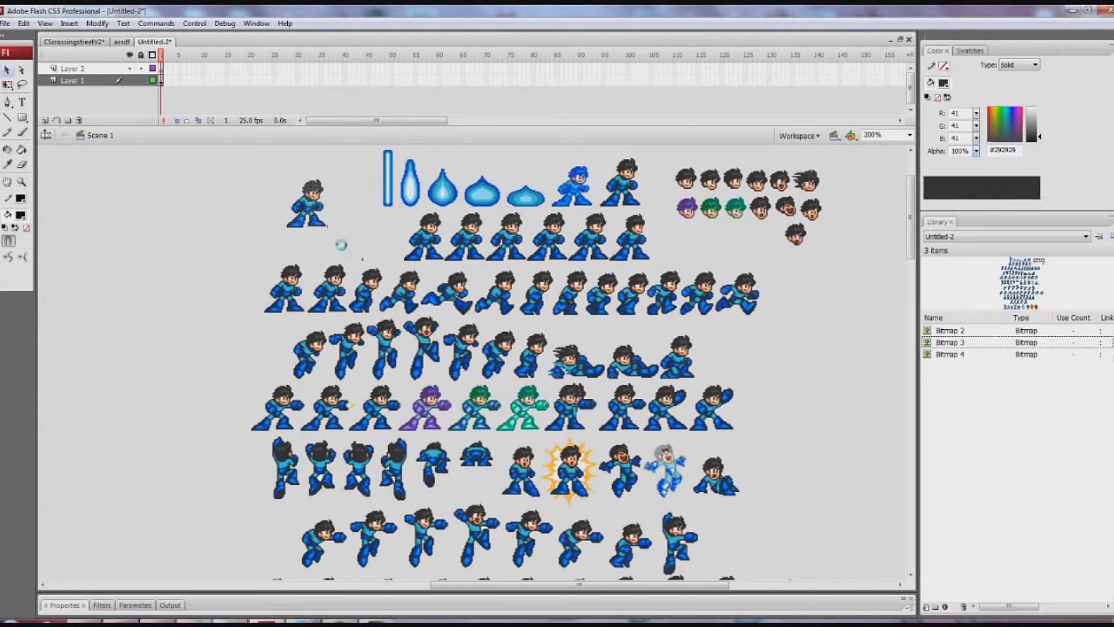
{"action": "key", "text": "ctrl+z"}
{"action": "left_click", "coordinate": [342, 246]}
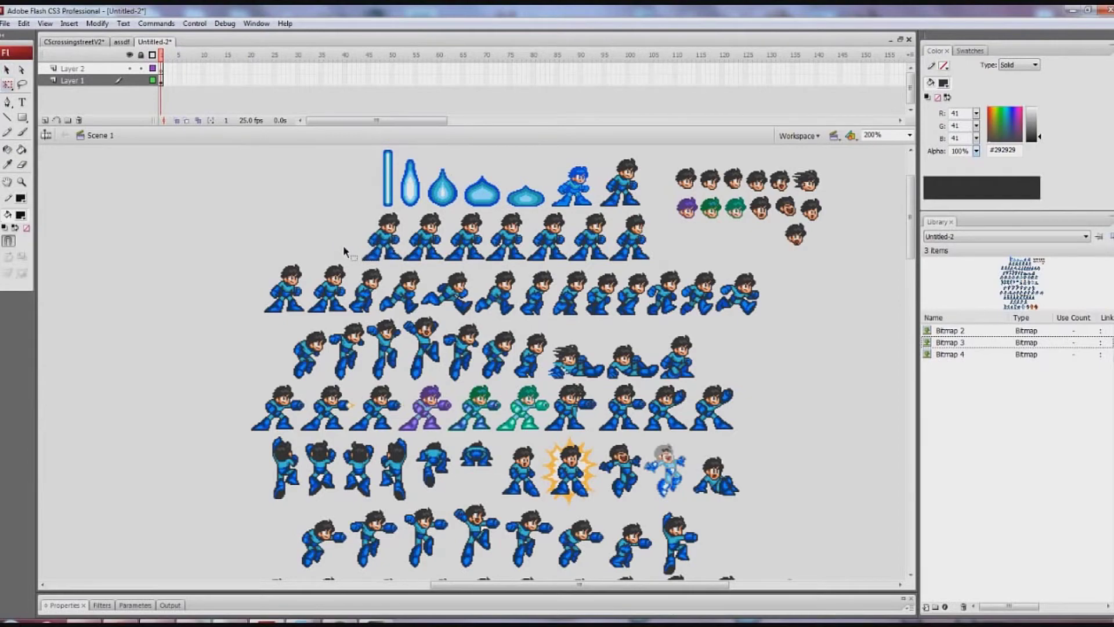
{"action": "key", "text": "v"}
{"action": "left_click", "coordinate": [342, 248]}
{"action": "key", "text": "q"}
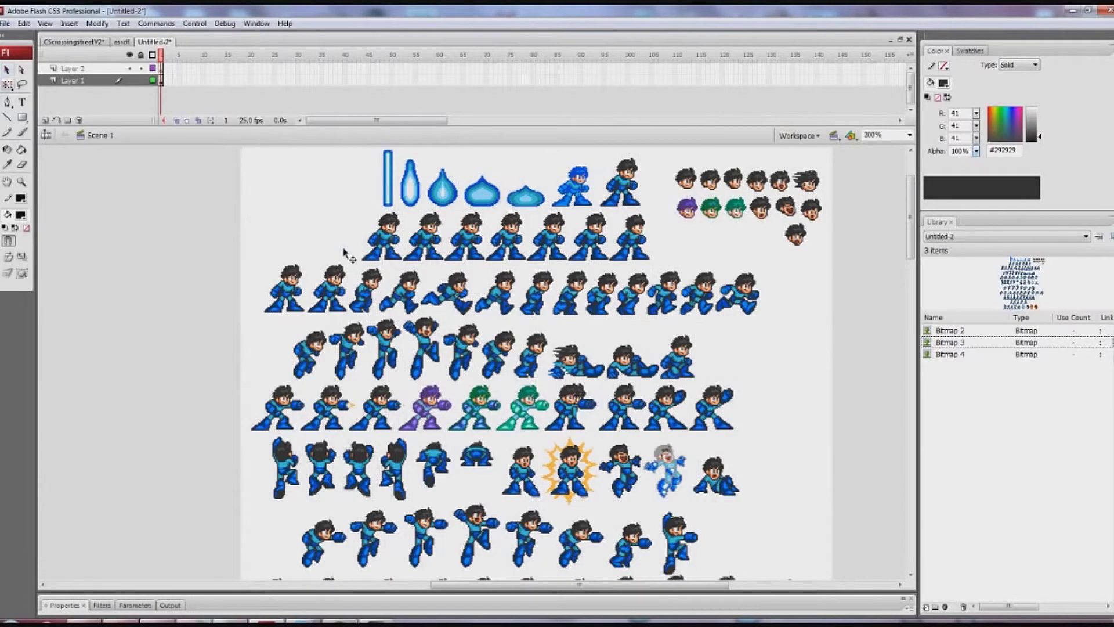
Trace the sprite sheet bitmap with color threshold 100, minimum area 10 pixels, curve fit Pixels and many corners, and deselect it
{"action": "left_click", "coordinate": [97, 23]}
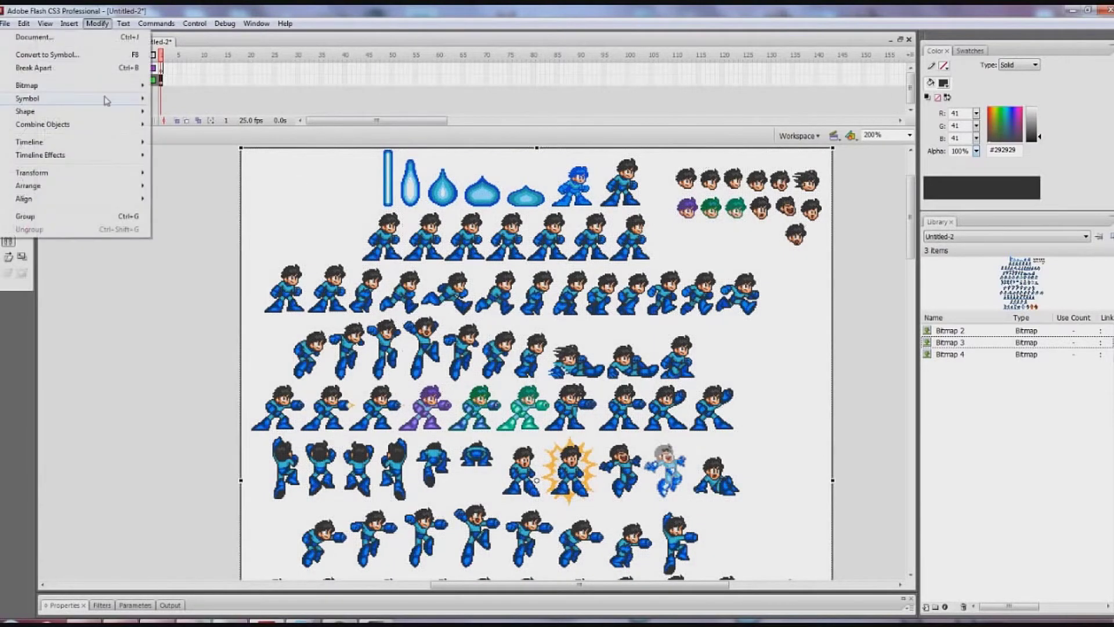
{"action": "mouse_move", "coordinate": [107, 90]}
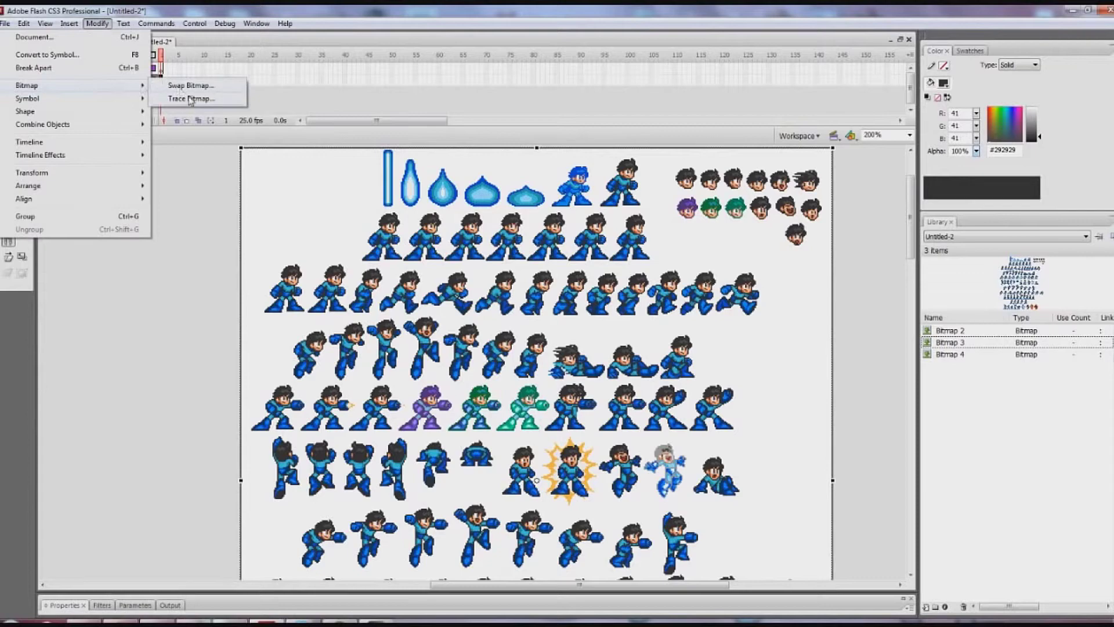
{"action": "left_click", "coordinate": [191, 99]}
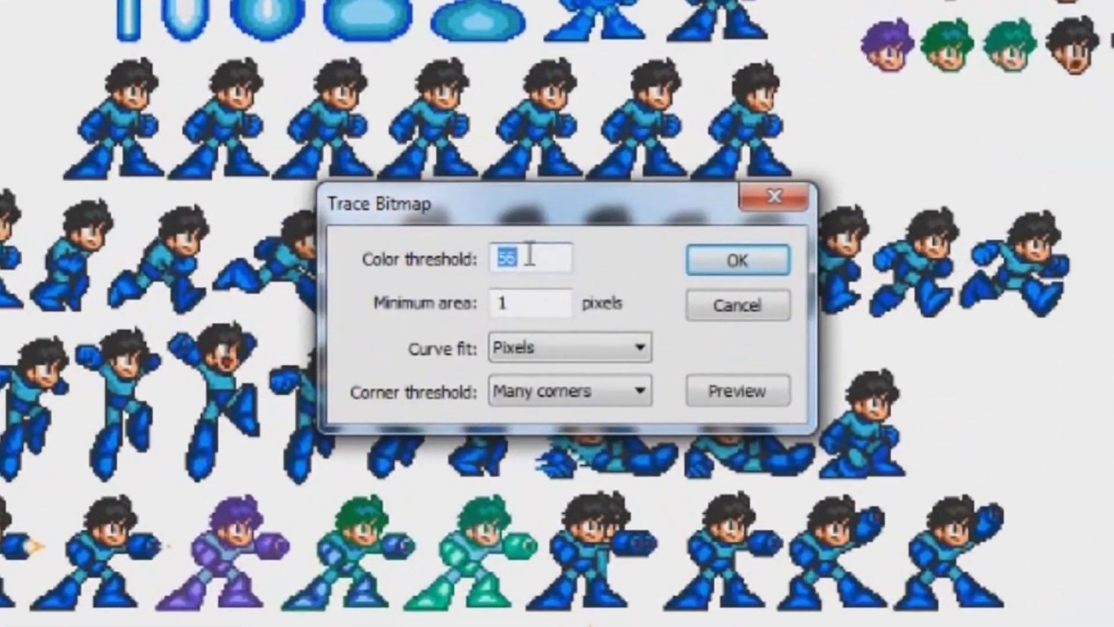
{"action": "type", "text": "100"}
{"action": "double_click", "coordinate": [524, 302]}
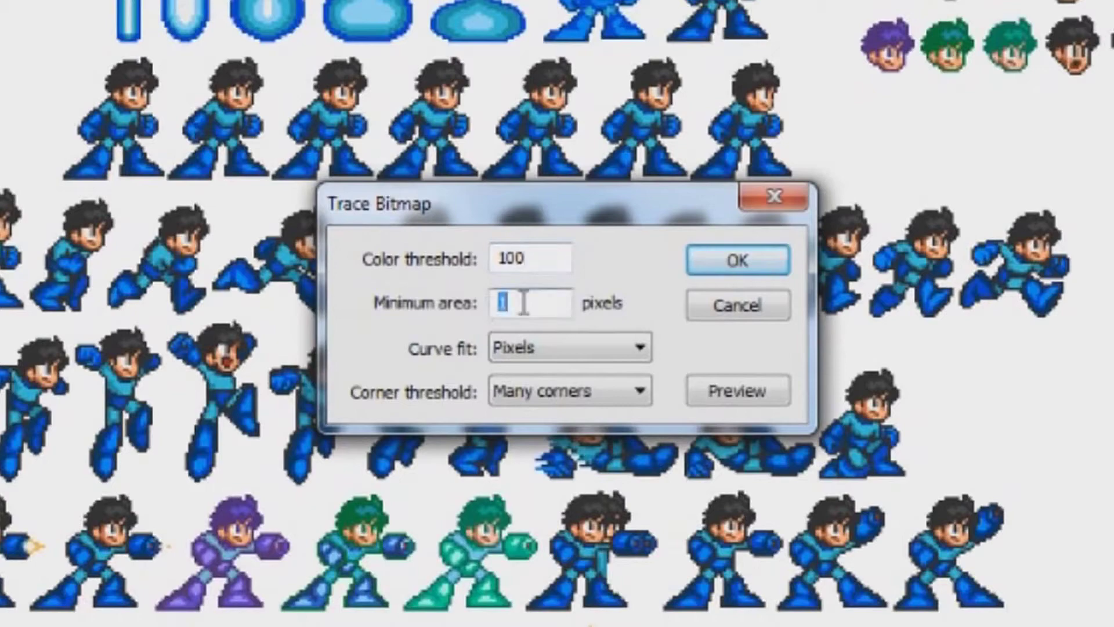
{"action": "type", "text": "10"}
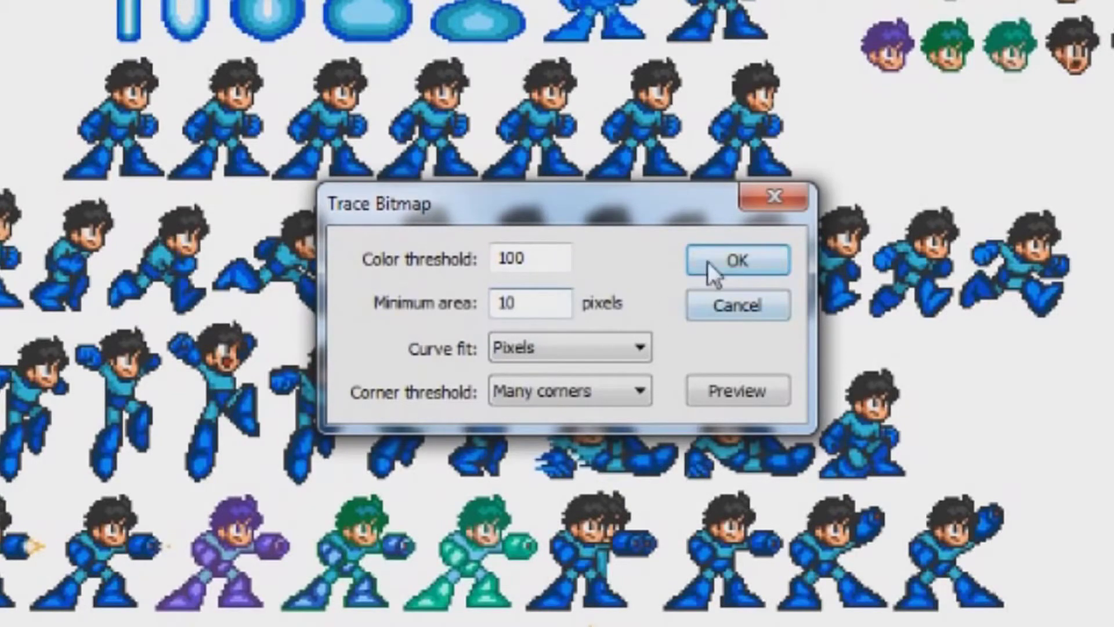
{"action": "left_click", "coordinate": [715, 266]}
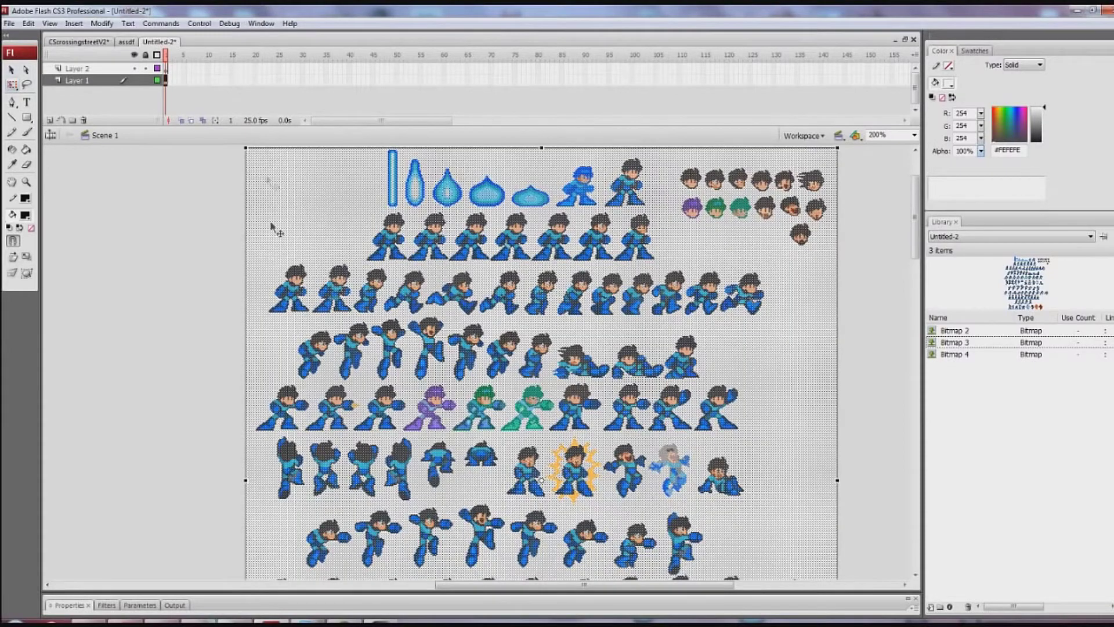
{"action": "left_click", "coordinate": [287, 261]}
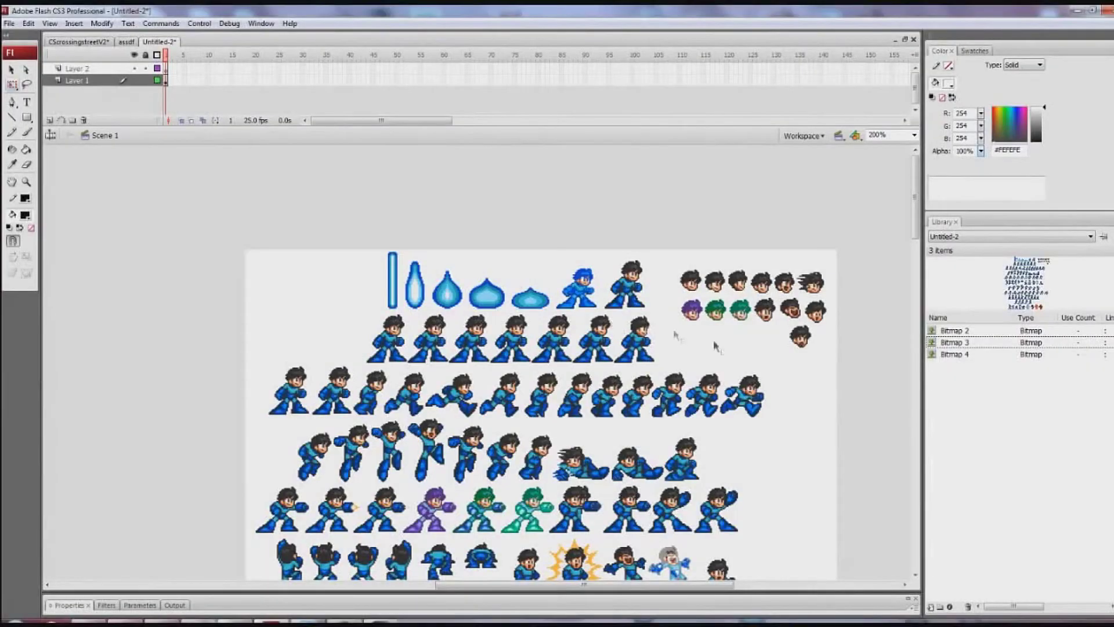
Delete the sheet's upper part with the first two sprite rows and the remaining background fill behind the other sprites
{"action": "left_click_drag", "start_coordinate": [852, 373], "coordinate": [863, 373]}
{"action": "key", "text": "Delete"}
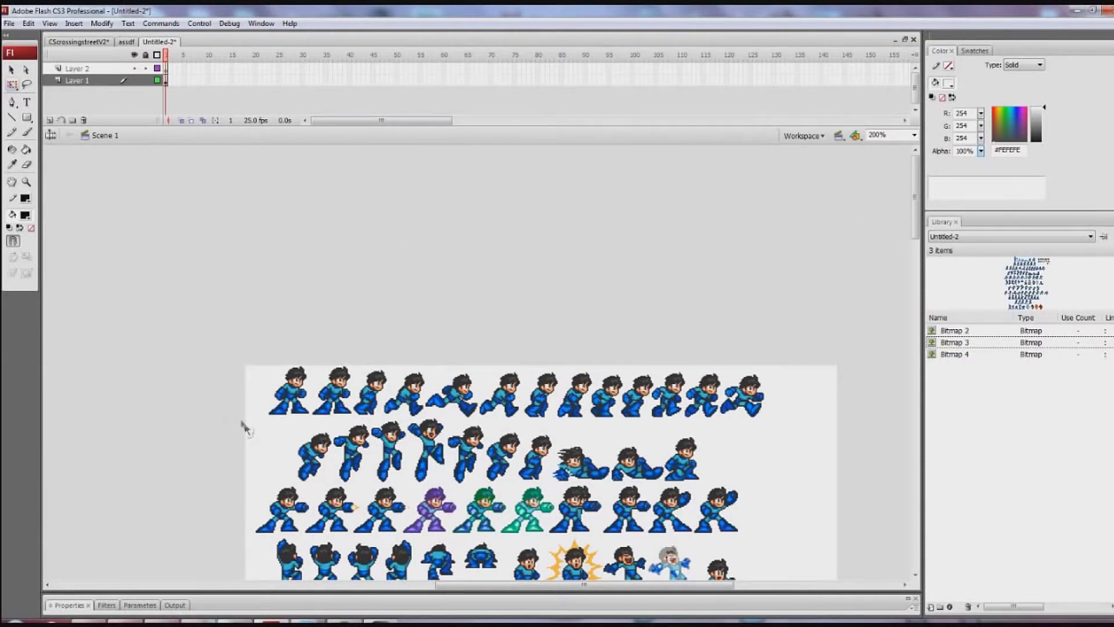
{"action": "left_click", "coordinate": [253, 435]}
{"action": "left_click", "coordinate": [253, 434]}
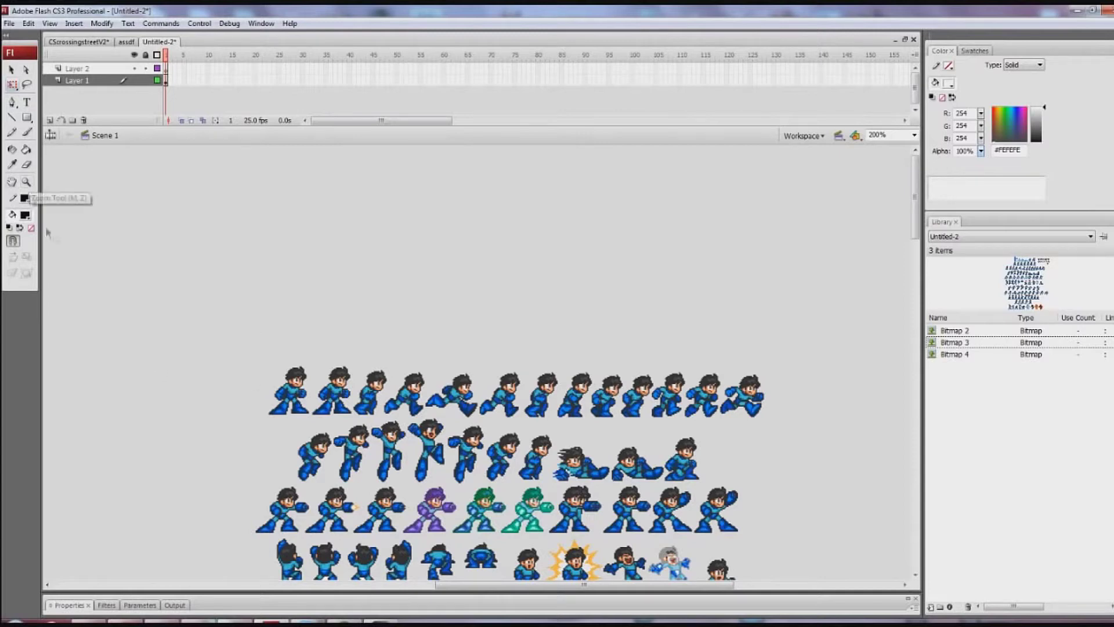
Convert the first standing sprite in the upper row to a graphic symbol named Symbol 1 and move it above the sheet
{"action": "left_click_drag", "start_coordinate": [249, 331], "coordinate": [312, 428]}
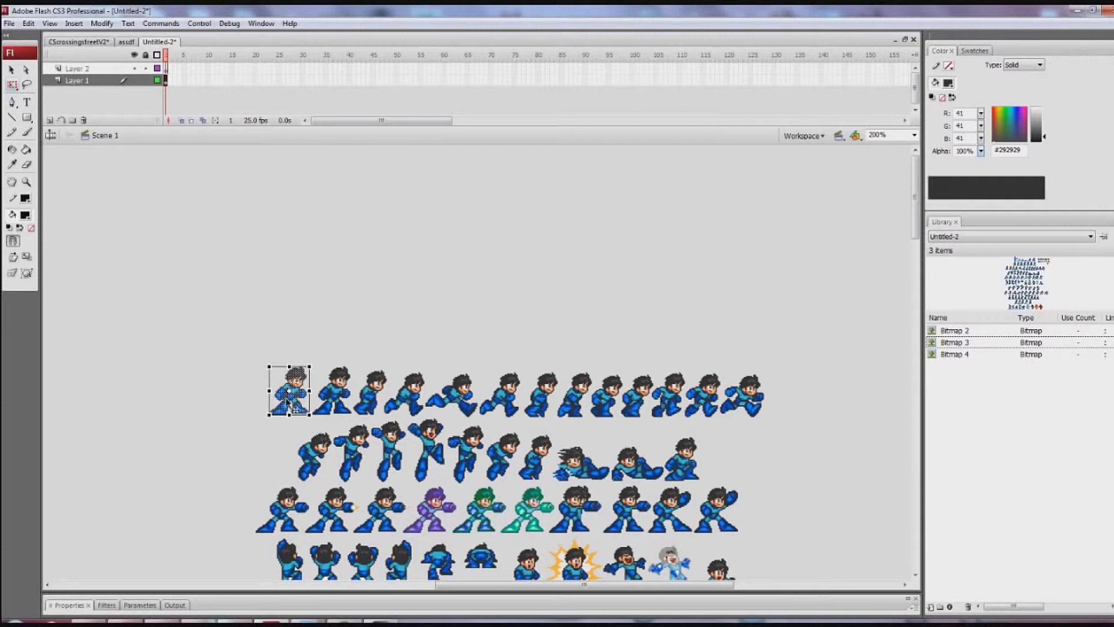
{"action": "right_click", "coordinate": [287, 398]}
{"action": "left_click", "coordinate": [327, 374]}
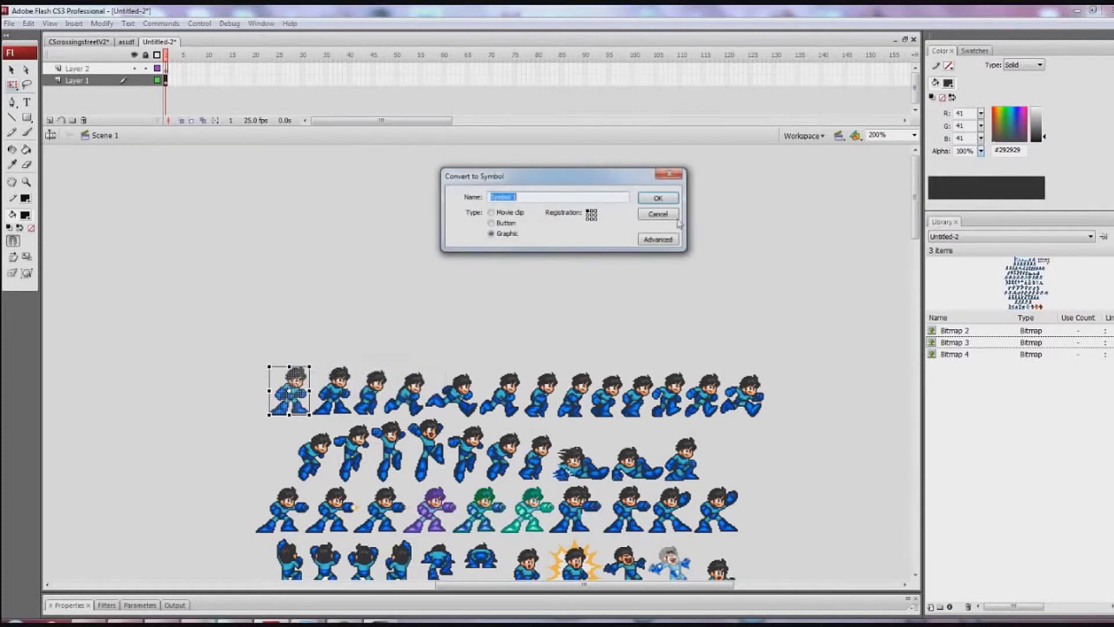
{"action": "left_click", "coordinate": [657, 199]}
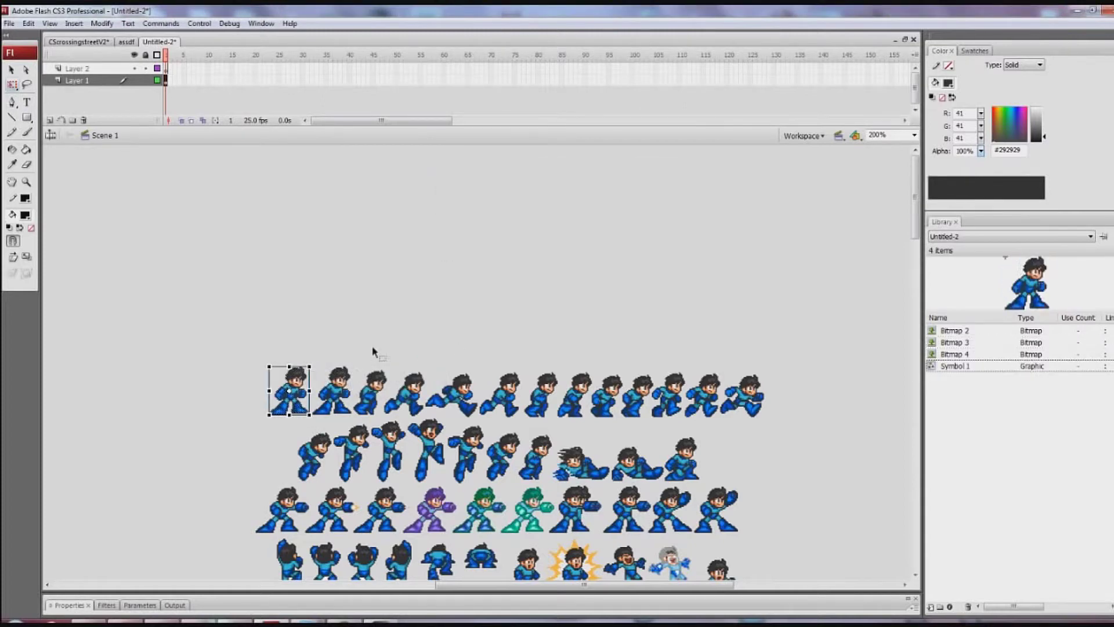
{"action": "left_click_drag", "start_coordinate": [288, 389], "coordinate": [295, 257]}
Convert the second standing sprite to a graphic symbol, move it beside the first one above the sheet, and select the third sprite
{"action": "left_click_drag", "start_coordinate": [279, 348], "coordinate": [355, 413]}
{"action": "right_click", "coordinate": [332, 392]}
{"action": "left_click", "coordinate": [374, 363]}
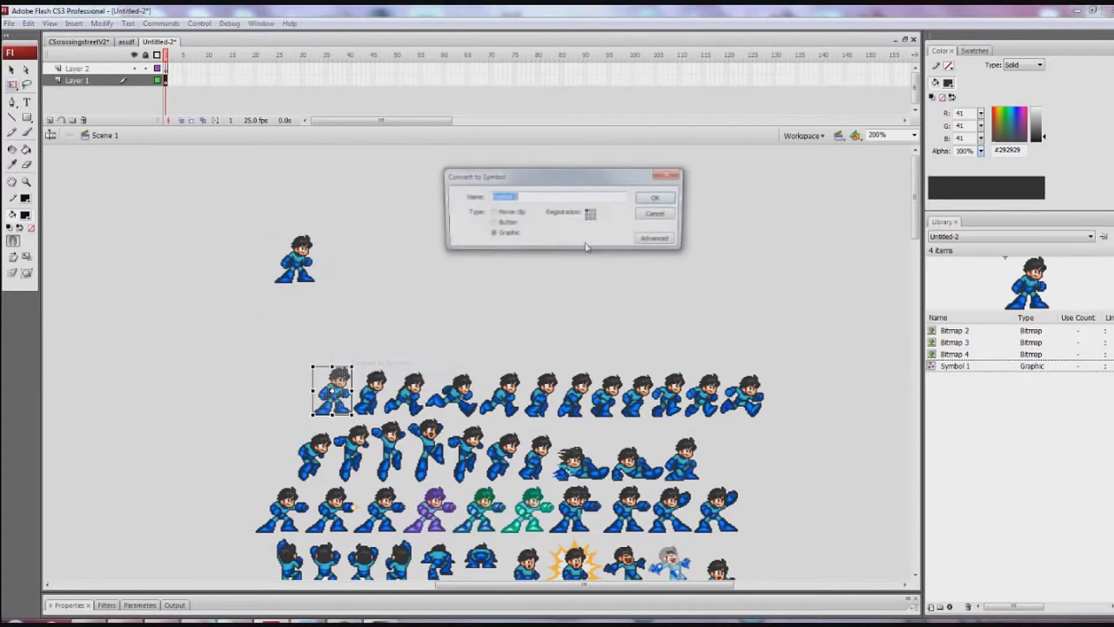
{"action": "left_click", "coordinate": [651, 199]}
{"action": "left_click_drag", "start_coordinate": [332, 390], "coordinate": [342, 257]}
{"action": "left_click_drag", "start_coordinate": [340, 342], "coordinate": [382, 419]}
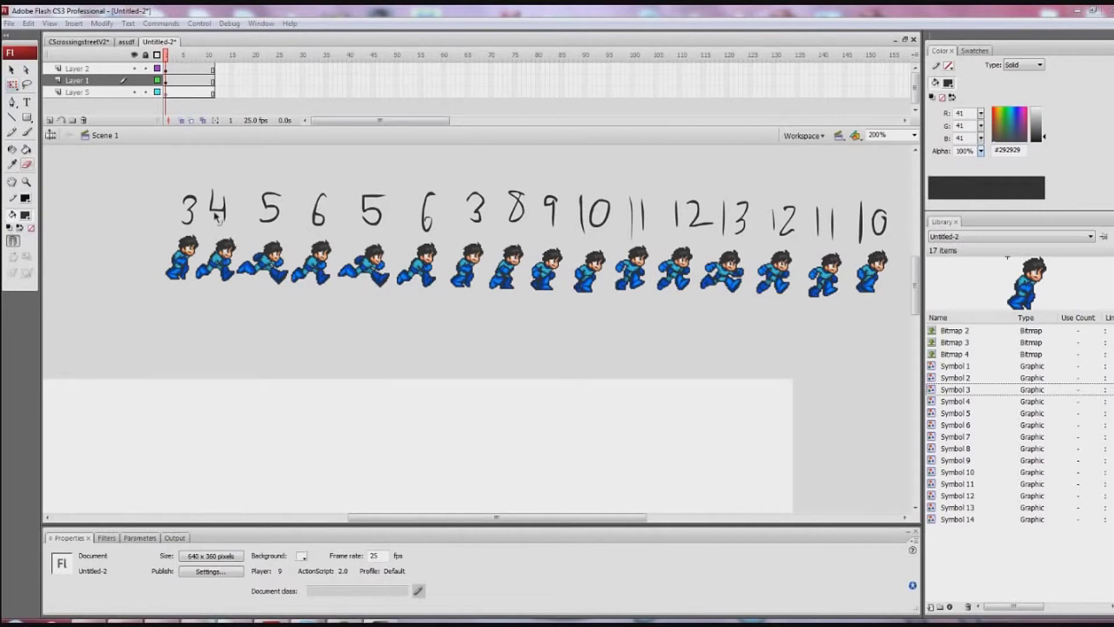
{"action": "left_click", "coordinate": [182, 272]}
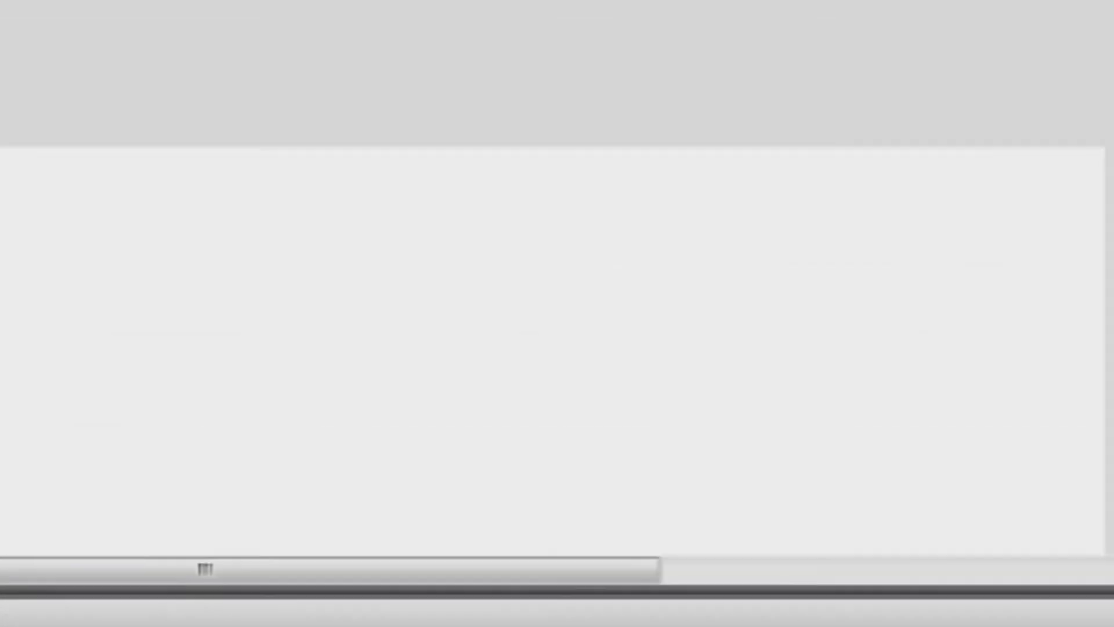
{"action": "left_click", "coordinate": [646, 455]}
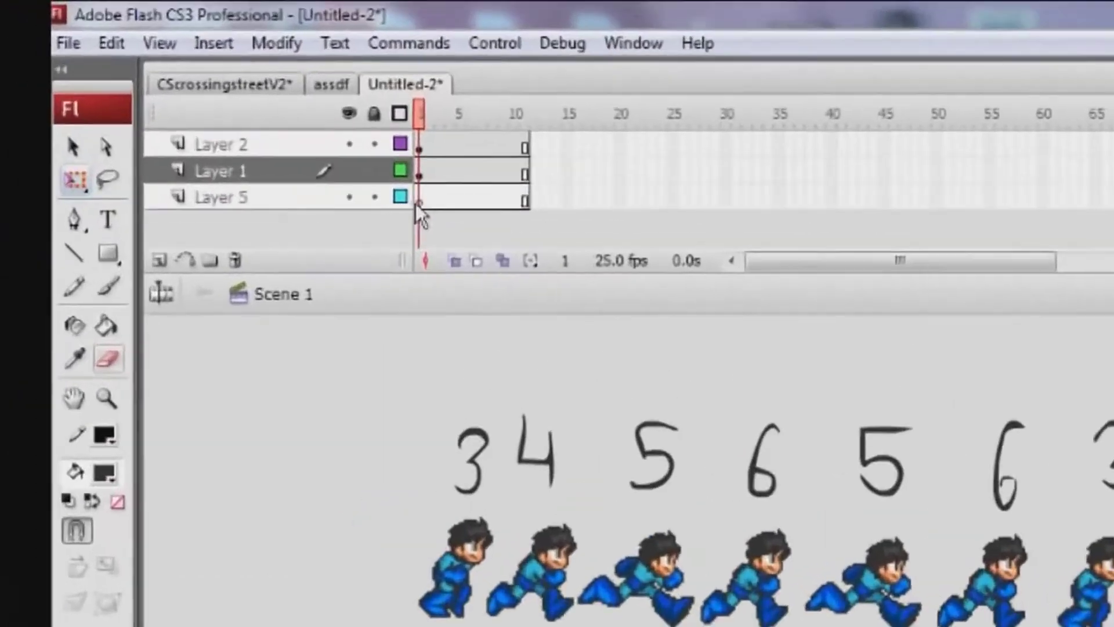
Delete the empty Layer 5 from the timeline
{"action": "left_click", "coordinate": [427, 198]}
{"action": "left_click", "coordinate": [235, 261]}
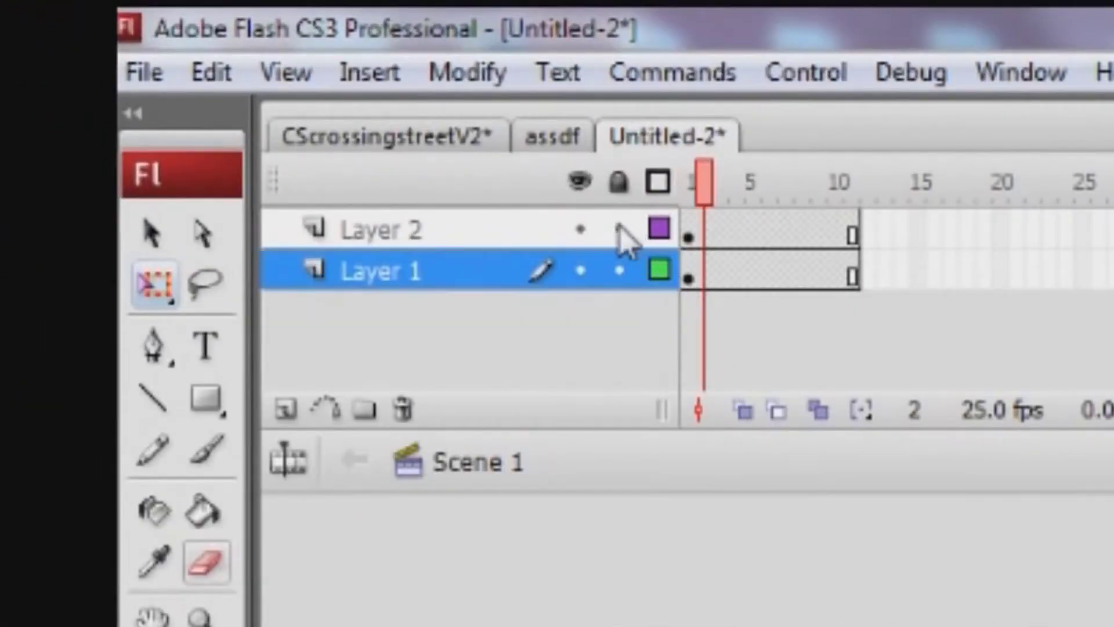
Lock Layer 2 and Layer 1, and add a new layer directly above Layer 1
{"action": "left_click", "coordinate": [619, 230]}
{"action": "left_click", "coordinate": [618, 275]}
{"action": "left_click", "coordinate": [688, 272]}
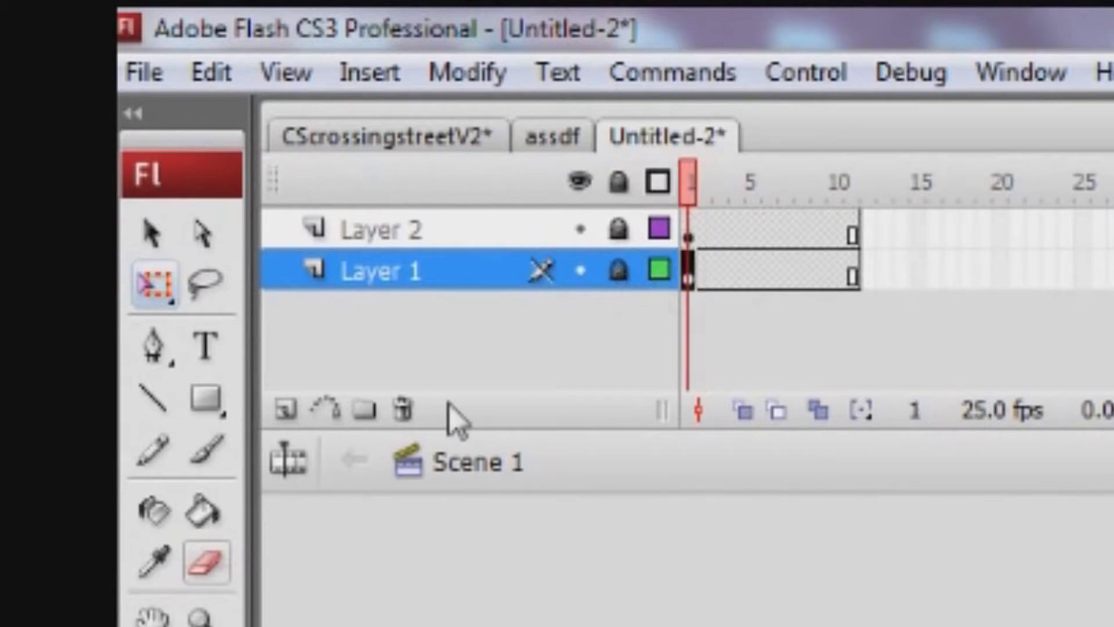
{"action": "left_click", "coordinate": [283, 412]}
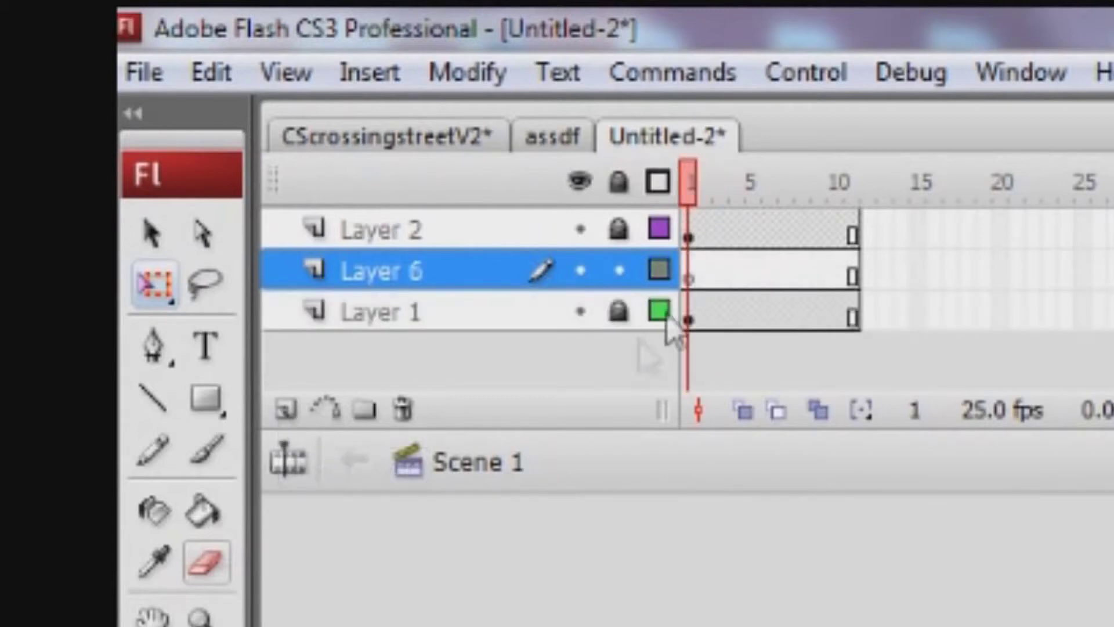
Move Layer 6 beneath Layer 1 and place an instance of Symbol 3 on the stage in its first frame
{"action": "left_click_drag", "start_coordinate": [467, 288], "coordinate": [443, 334]}
{"action": "left_click", "coordinate": [689, 317]}
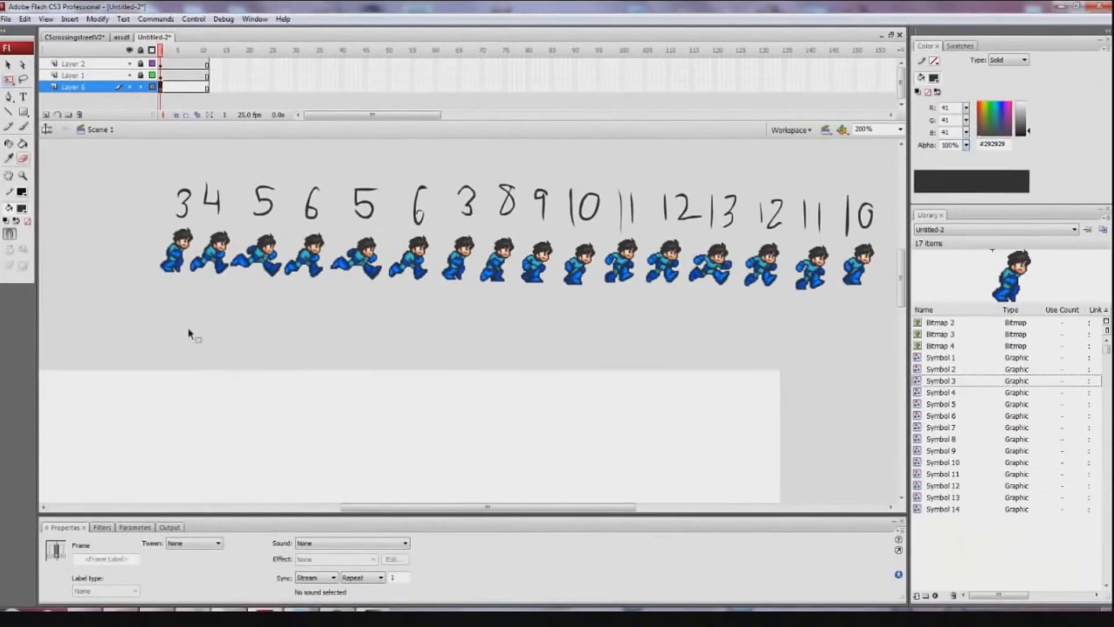
{"action": "left_click_drag", "start_coordinate": [952, 388], "coordinate": [390, 417]}
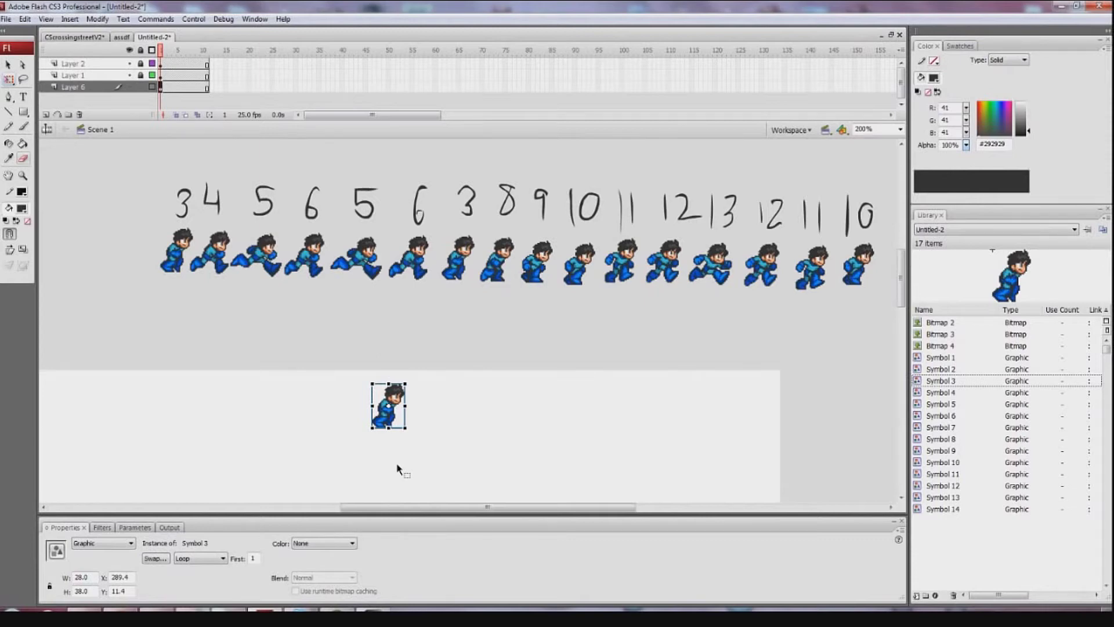
Insert consecutive keyframes on Layer 6 from frame 2 through frame 11, repeating the running sprite
{"action": "key", "text": "F6"}
{"action": "key", "text": "F6"}
{"action": "key", "text": "F6"}
{"action": "key", "text": "F6"}
{"action": "key", "text": "F6"}
{"action": "key", "text": "F6"}
{"action": "key", "text": "F6"}
{"action": "key", "text": "F6"}
{"action": "key", "text": "F6"}
{"action": "key", "text": "F6"}
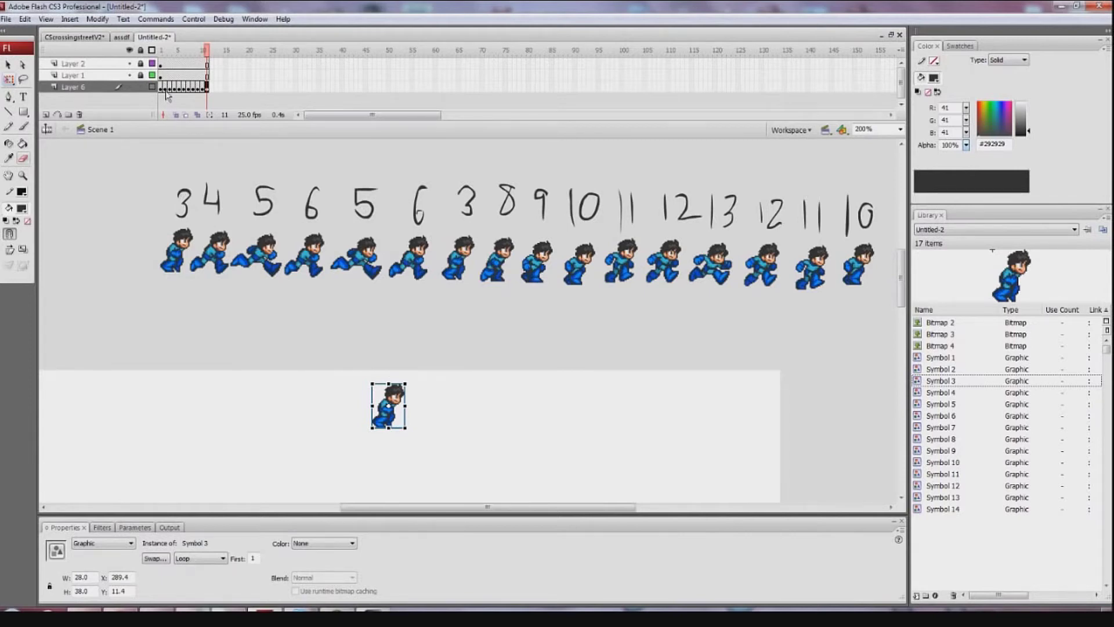
{"action": "mouse_move", "coordinate": [164, 90]}
{"action": "left_mouse_down"}
{"action": "mouse_move", "coordinate": [209, 92]}
{"action": "mouse_move", "coordinate": [166, 94]}
{"action": "left_mouse_up"}
{"action": "left_click", "coordinate": [207, 91]}
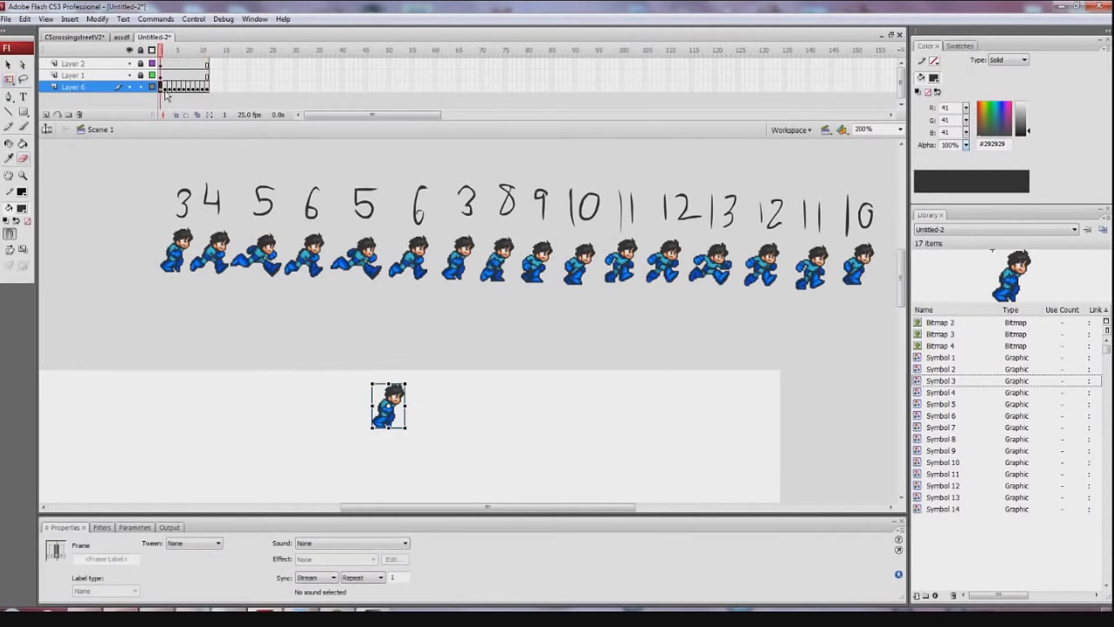
Swap the sprite in frame 2 of Layer 6 for Symbol 4
{"action": "left_click", "coordinate": [167, 94]}
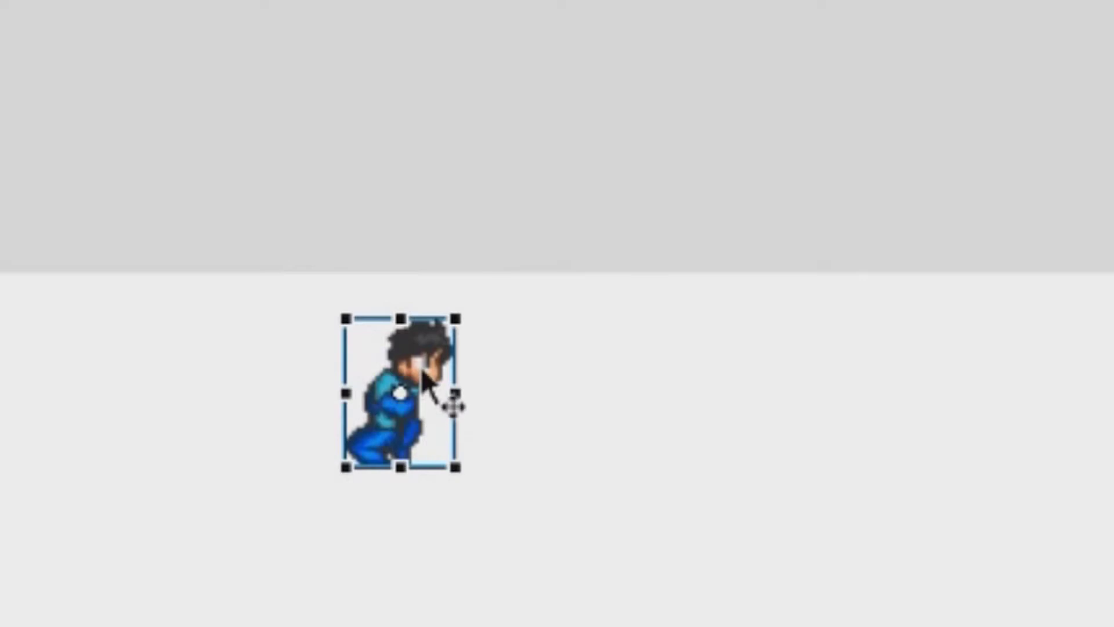
{"action": "right_click", "coordinate": [422, 367]}
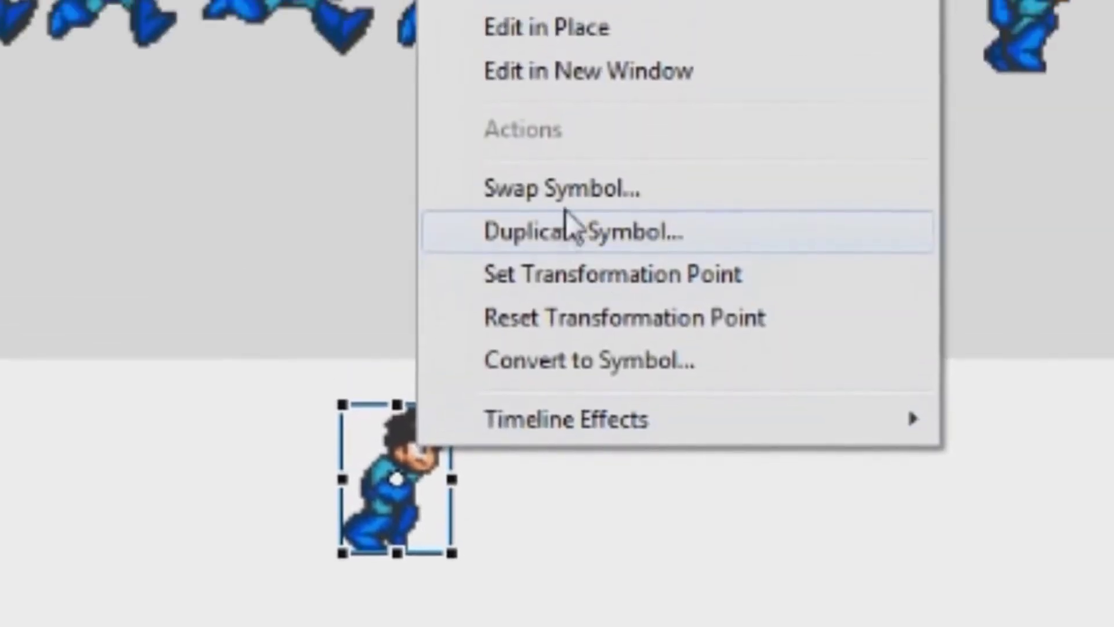
{"action": "left_click", "coordinate": [569, 286]}
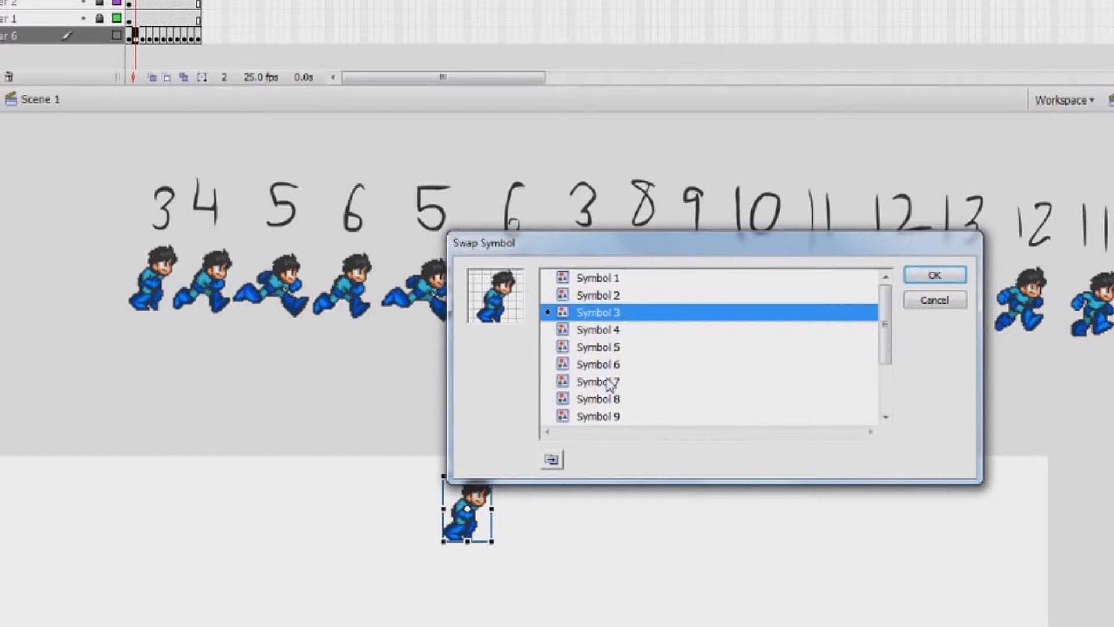
{"action": "left_click", "coordinate": [606, 332]}
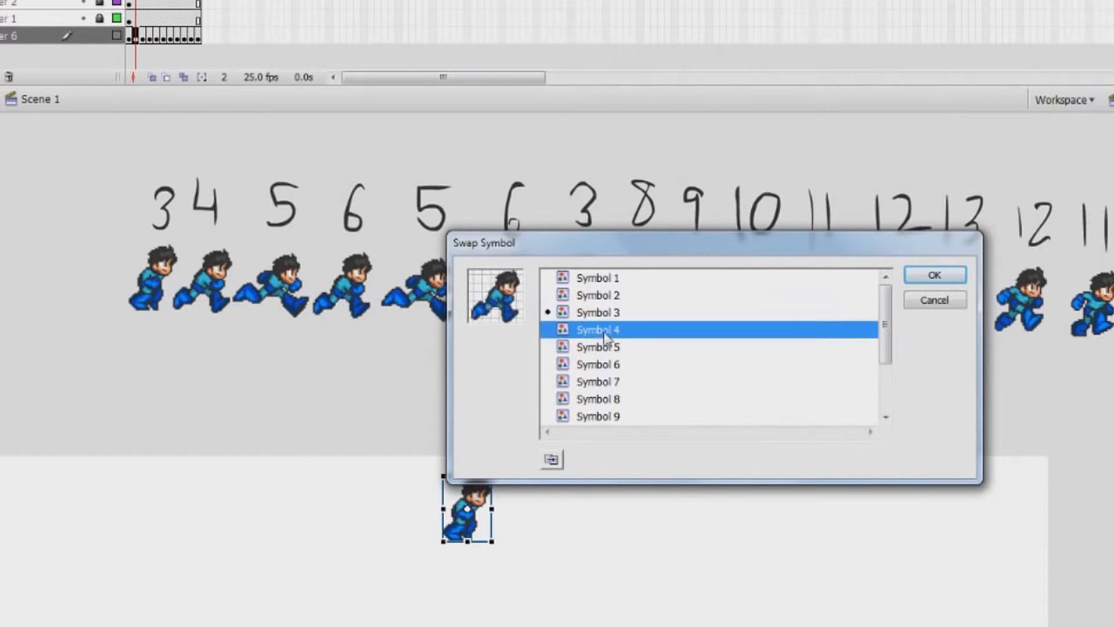
{"action": "left_click", "coordinate": [935, 276]}
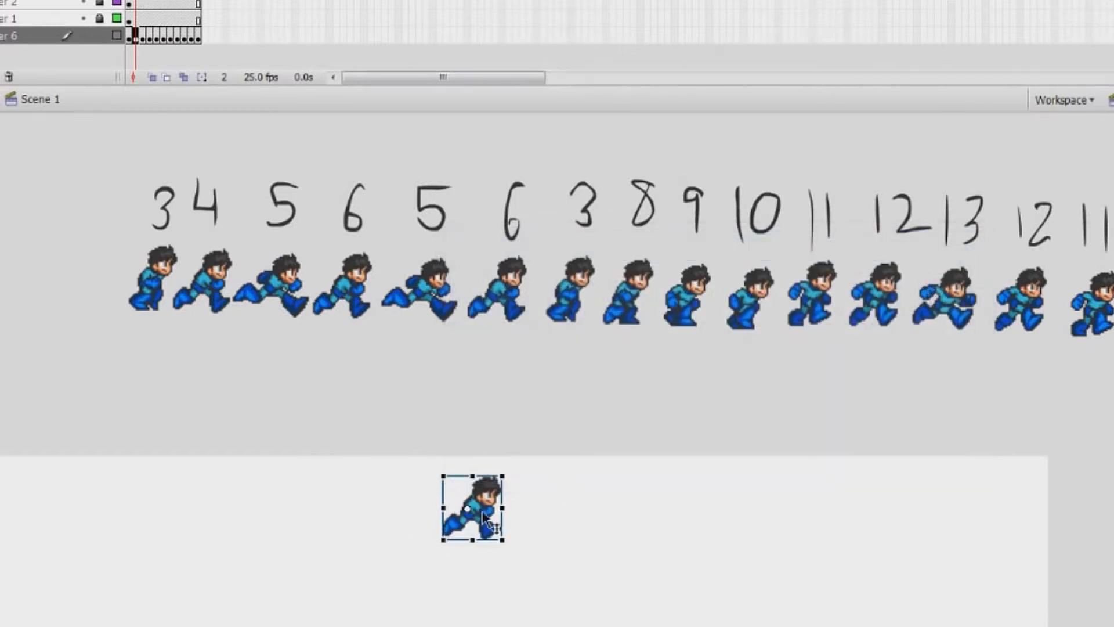
{"action": "key", "text": "Return"}
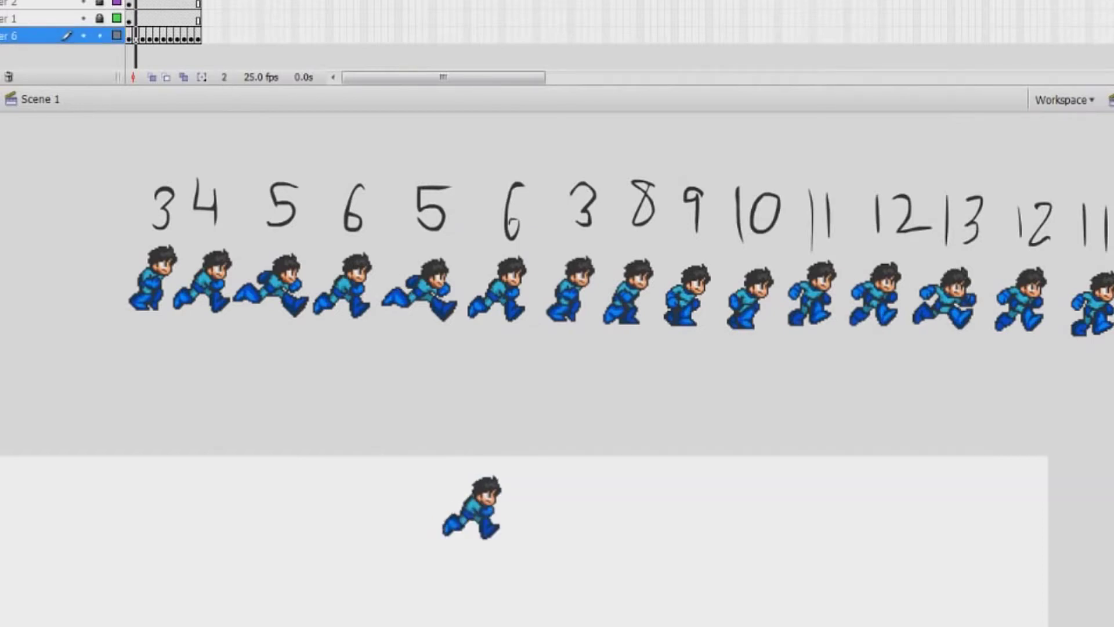
Swap the sprite in frame 3 of Layer 6 for Symbol 5
{"action": "key", "text": "period"}
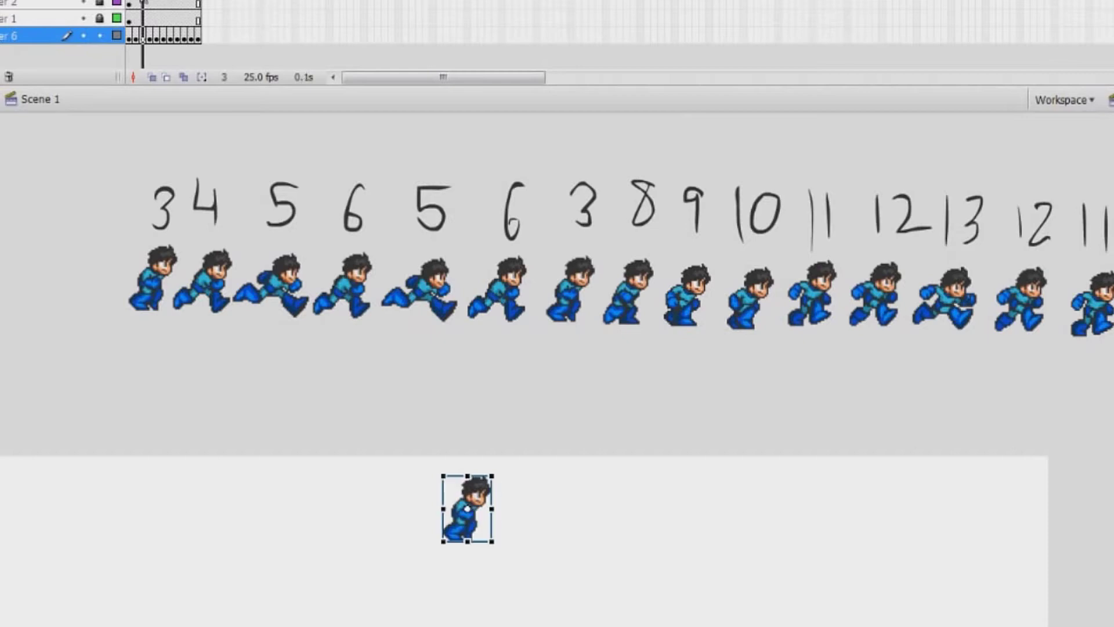
{"action": "left_click", "coordinate": [142, 37]}
{"action": "right_click", "coordinate": [465, 522]}
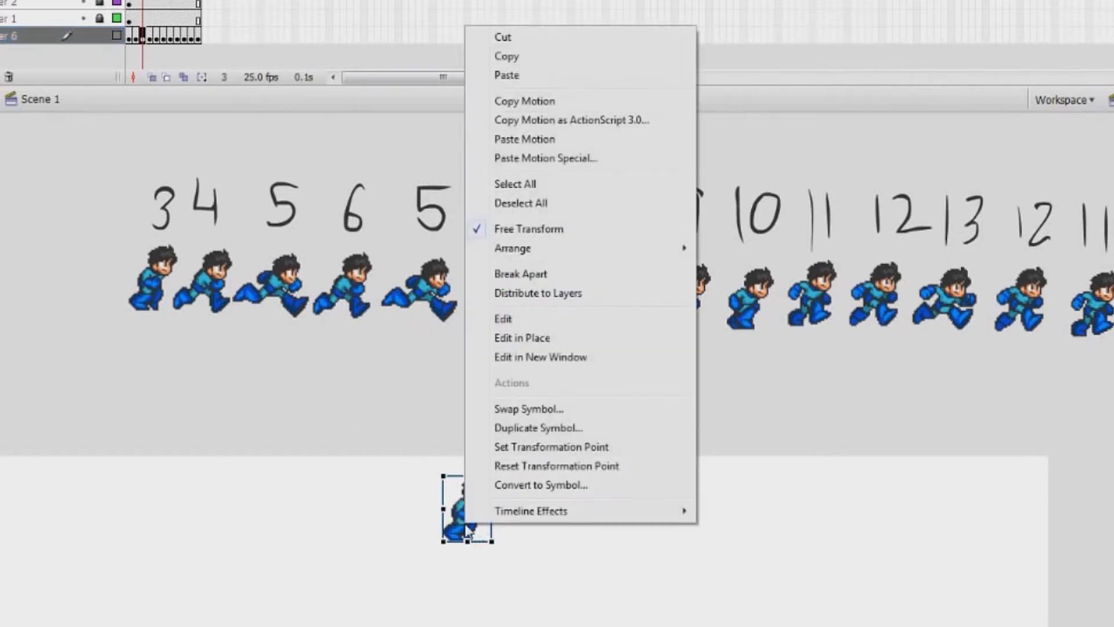
{"action": "left_click", "coordinate": [550, 410]}
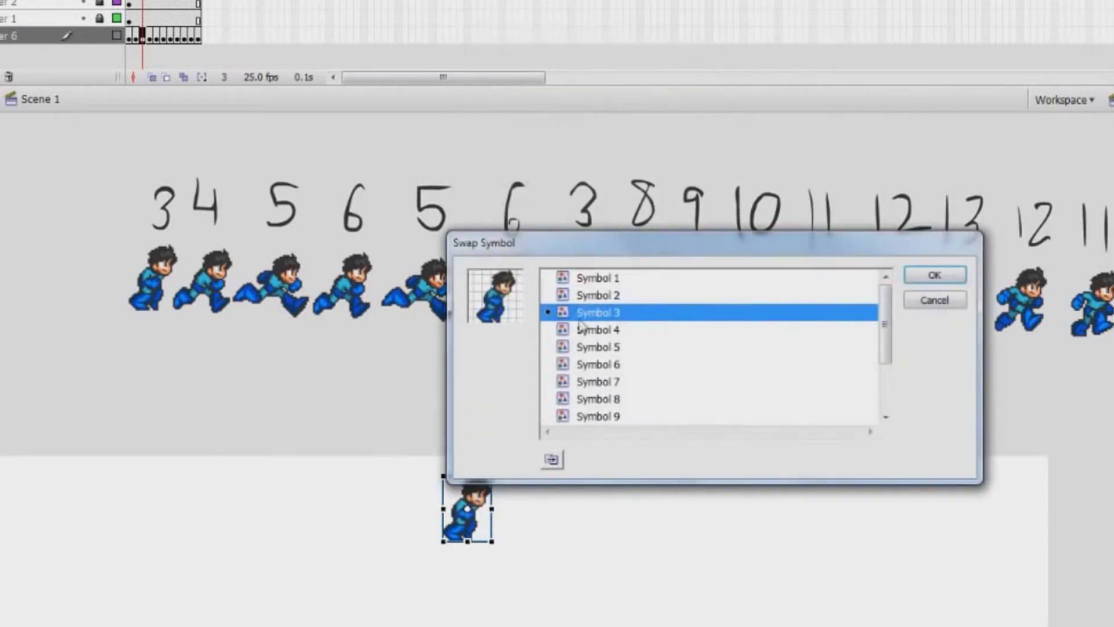
{"action": "left_click", "coordinate": [604, 348]}
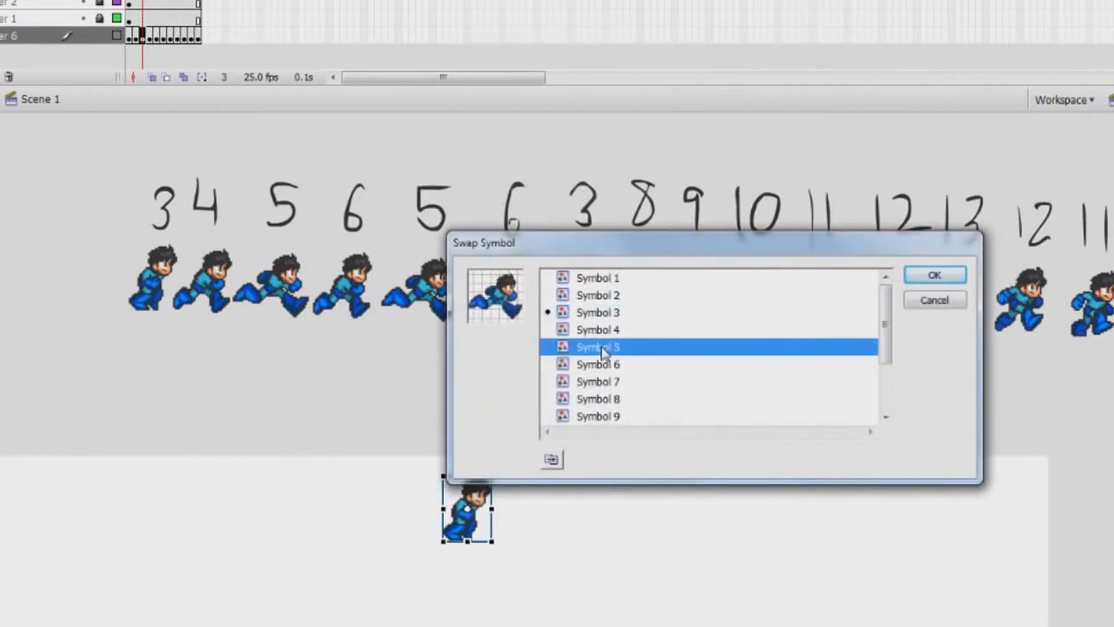
{"action": "left_click", "coordinate": [937, 274]}
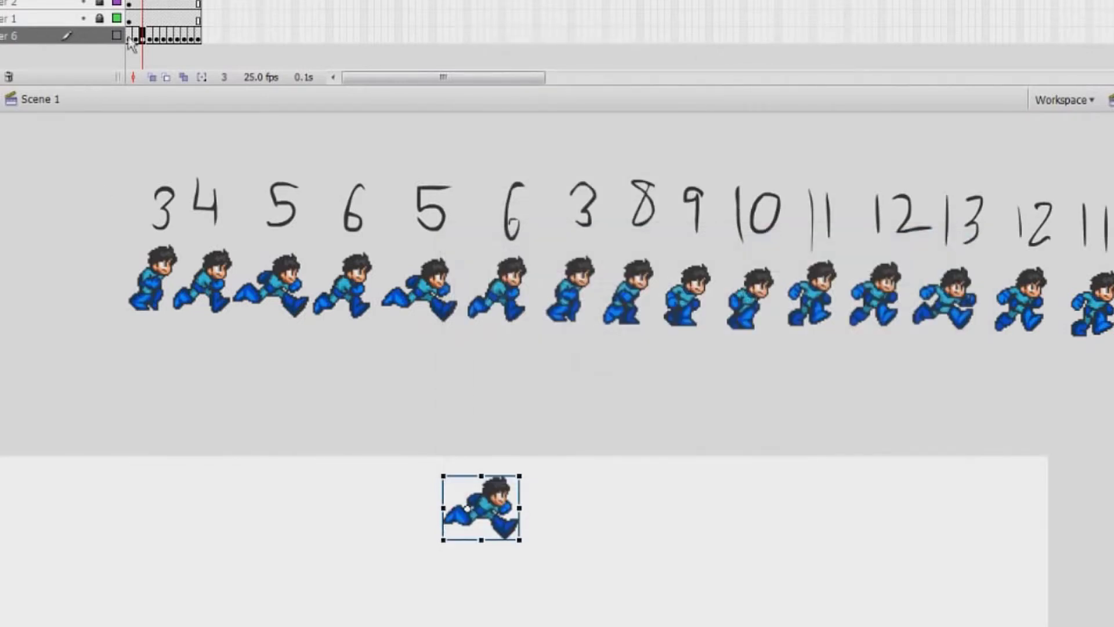
Swap the sprite in frame 4 of Layer 6 for Symbol 6 and scrub back through the frames
{"action": "left_click", "coordinate": [149, 38]}
{"action": "right_click", "coordinate": [461, 511]}
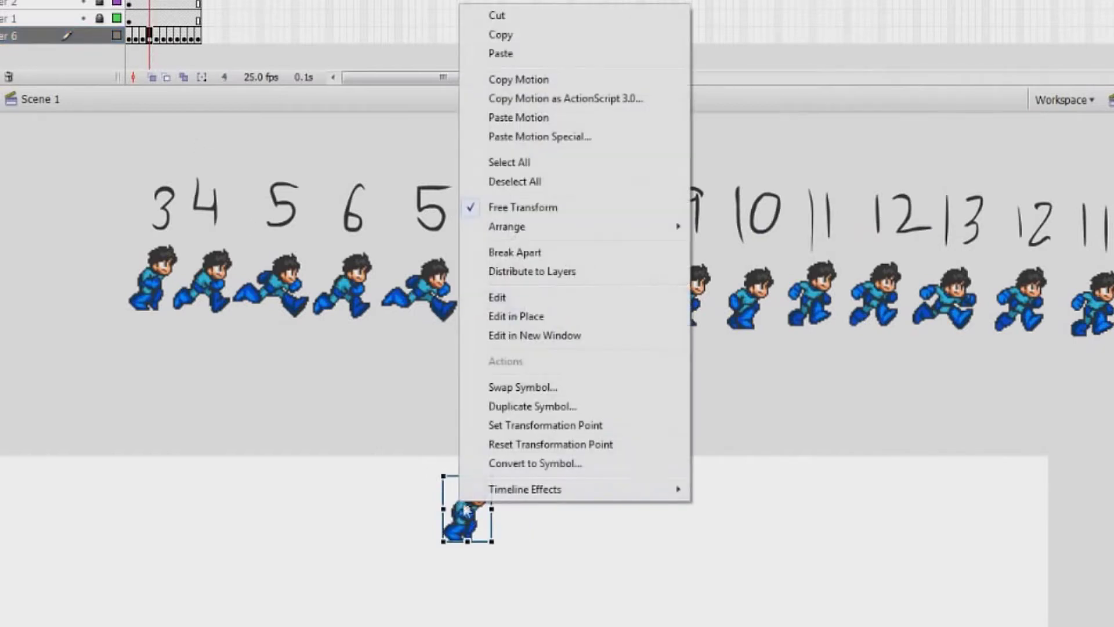
{"action": "left_click", "coordinate": [527, 390]}
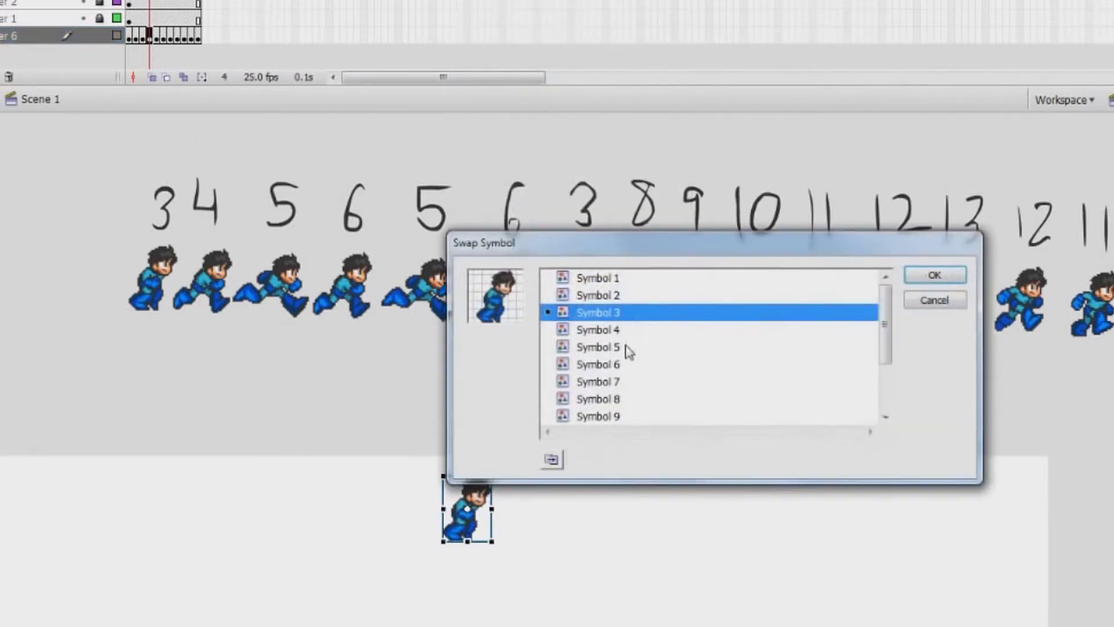
{"action": "left_click", "coordinate": [622, 366]}
{"action": "left_click", "coordinate": [958, 274]}
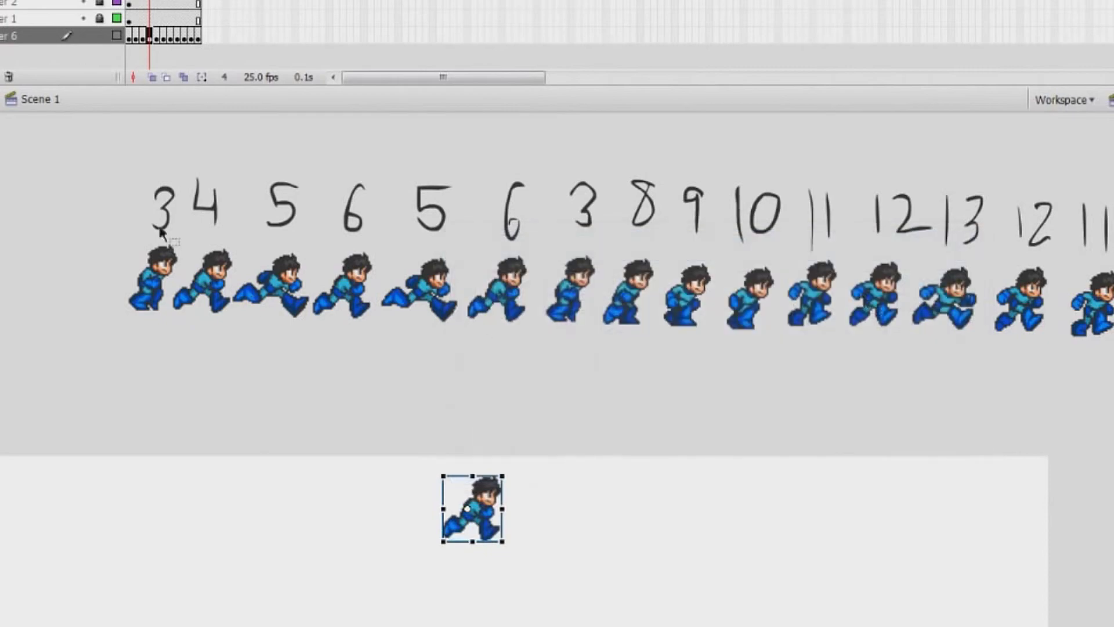
{"action": "left_click", "coordinate": [159, 43]}
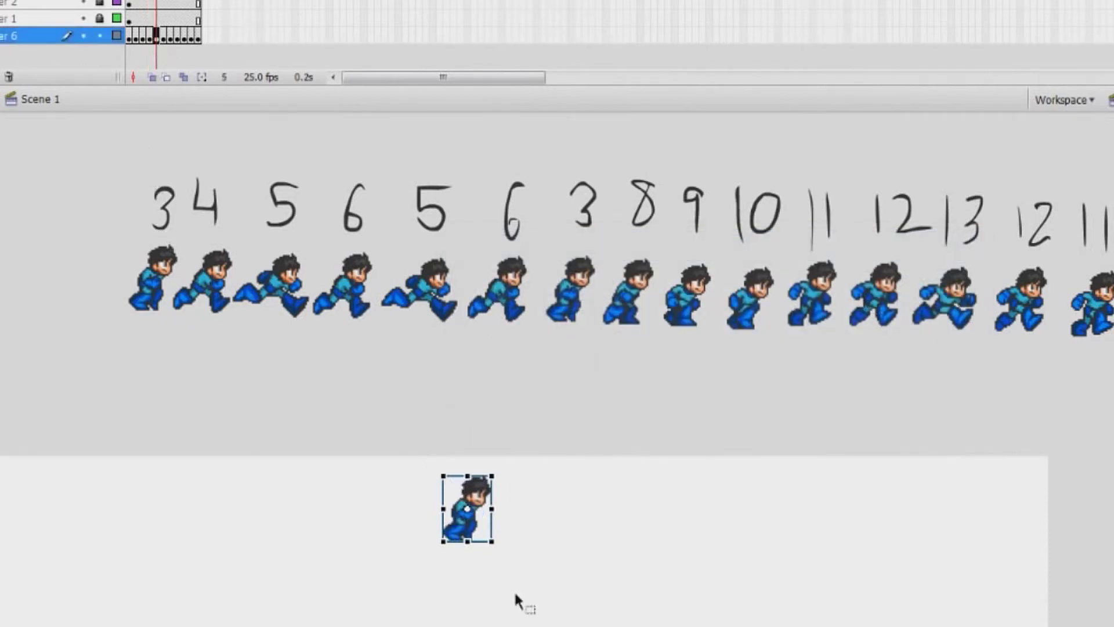
{"action": "left_click_drag", "start_coordinate": [165, 51], "coordinate": [154, 71]}
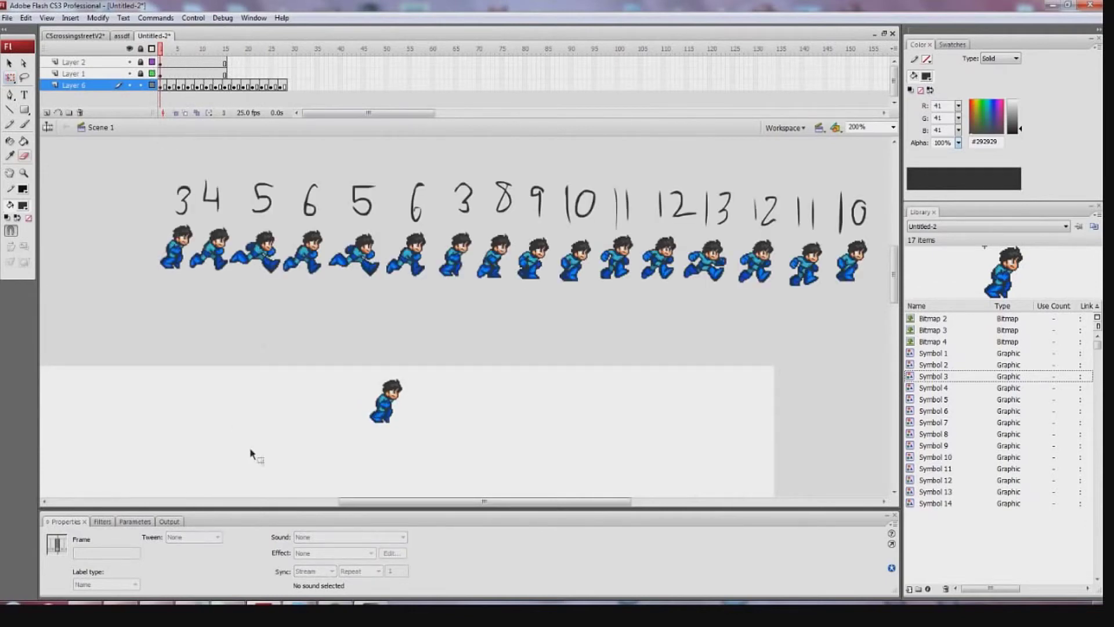
Preview the run cycle as a published Flash movie, and close the preview
{"action": "left_click", "coordinate": [7, 18]}
{"action": "mouse_move", "coordinate": [40, 261]}
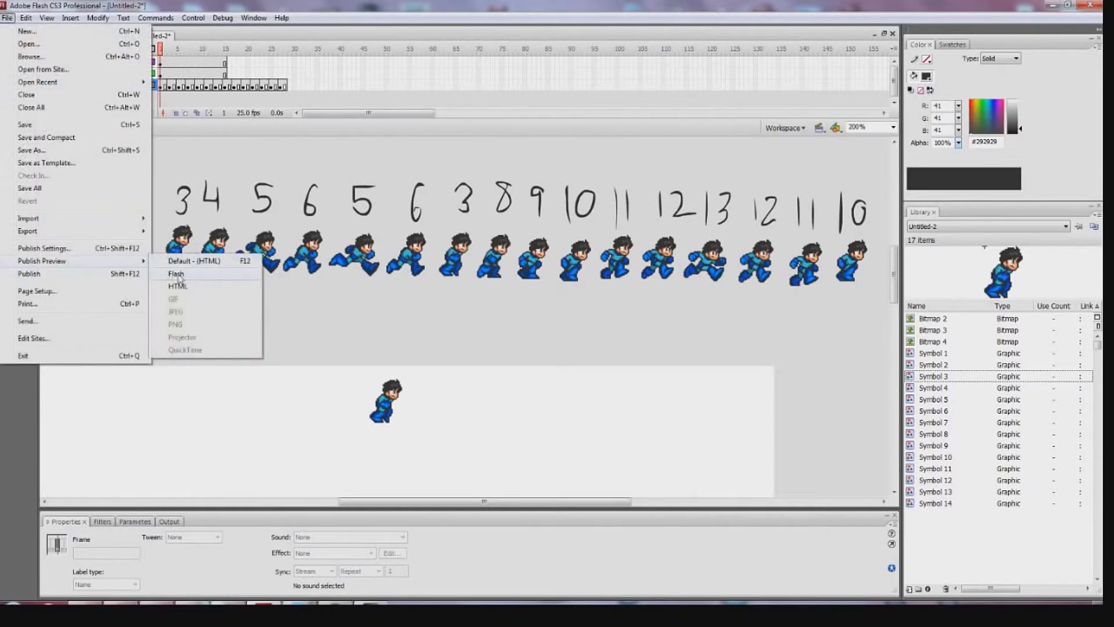
{"action": "left_click", "coordinate": [177, 278]}
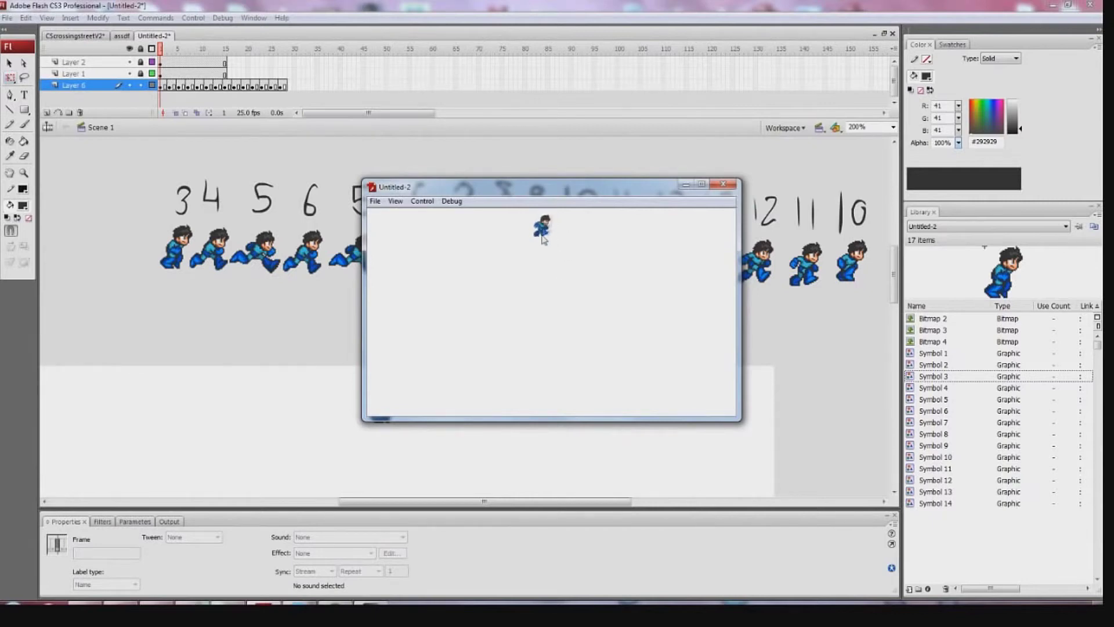
{"action": "left_click", "coordinate": [729, 182]}
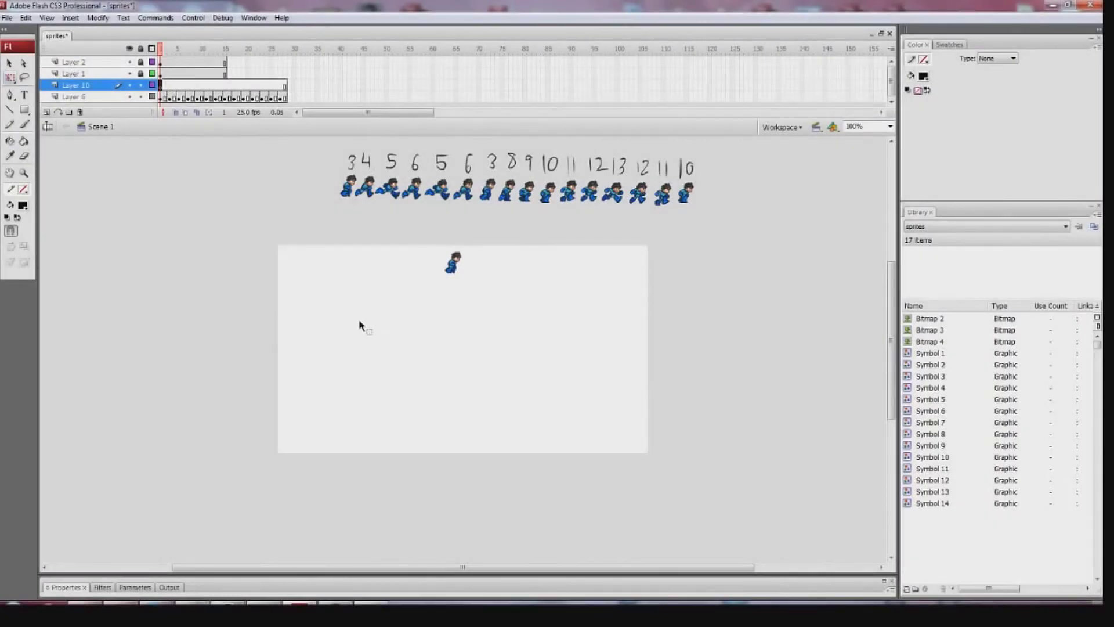
Draw a small black rectangle with no stroke in frame 1 of Layer 10, near the stage's upper-left corner
{"action": "left_click_drag", "start_coordinate": [165, 49], "coordinate": [145, 83]}
{"action": "left_click", "coordinate": [162, 85]}
{"action": "mouse_move", "coordinate": [161, 48]}
{"action": "left_mouse_down"}
{"action": "mouse_move", "coordinate": [268, 87]}
{"action": "mouse_move", "coordinate": [162, 57]}
{"action": "left_mouse_up"}
{"action": "left_click", "coordinate": [25, 110]}
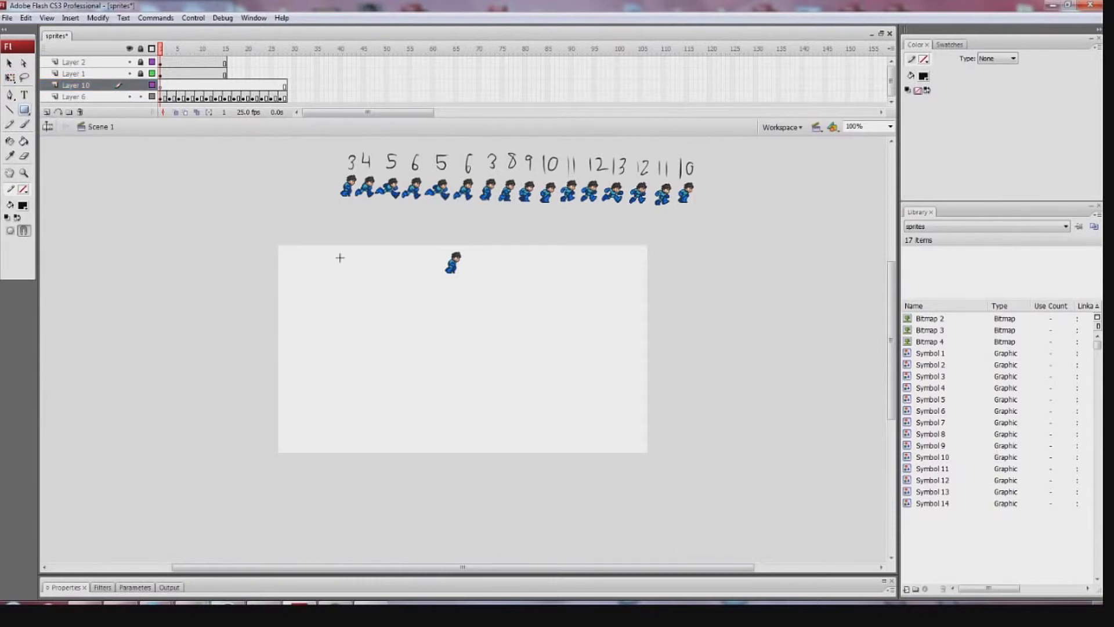
{"action": "left_click", "coordinate": [24, 190]}
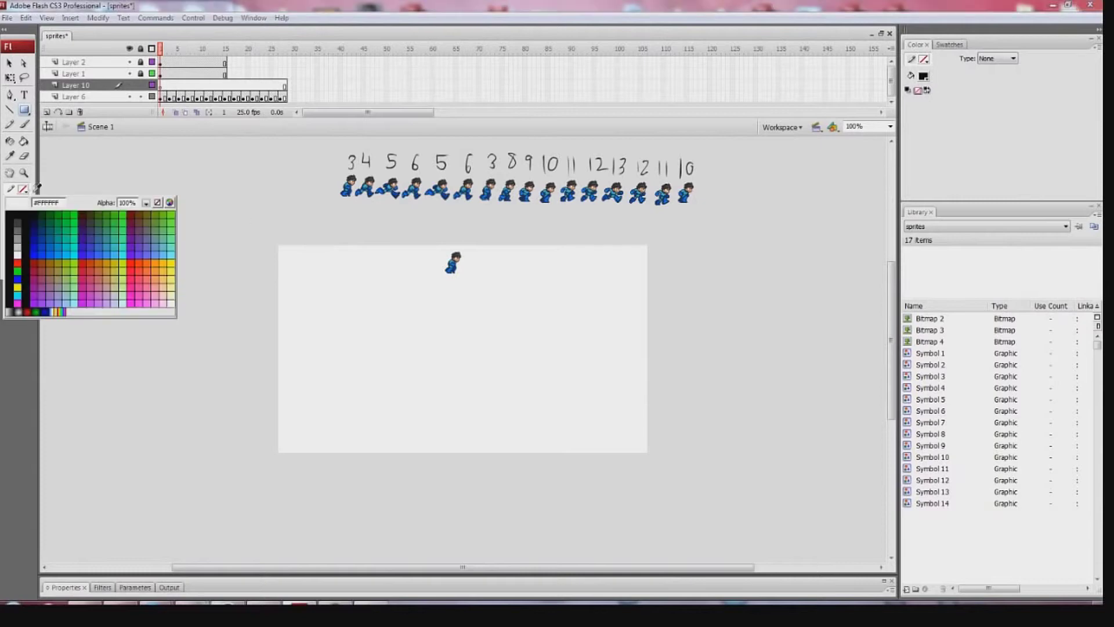
{"action": "left_click", "coordinate": [158, 202]}
{"action": "mouse_move", "coordinate": [311, 258]}
{"action": "left_mouse_down"}
{"action": "mouse_move", "coordinate": [358, 309]}
{"action": "mouse_move", "coordinate": [346, 310]}
{"action": "left_mouse_up"}
Convert the black rectangle to a graphic symbol
{"action": "left_click", "coordinate": [10, 77]}
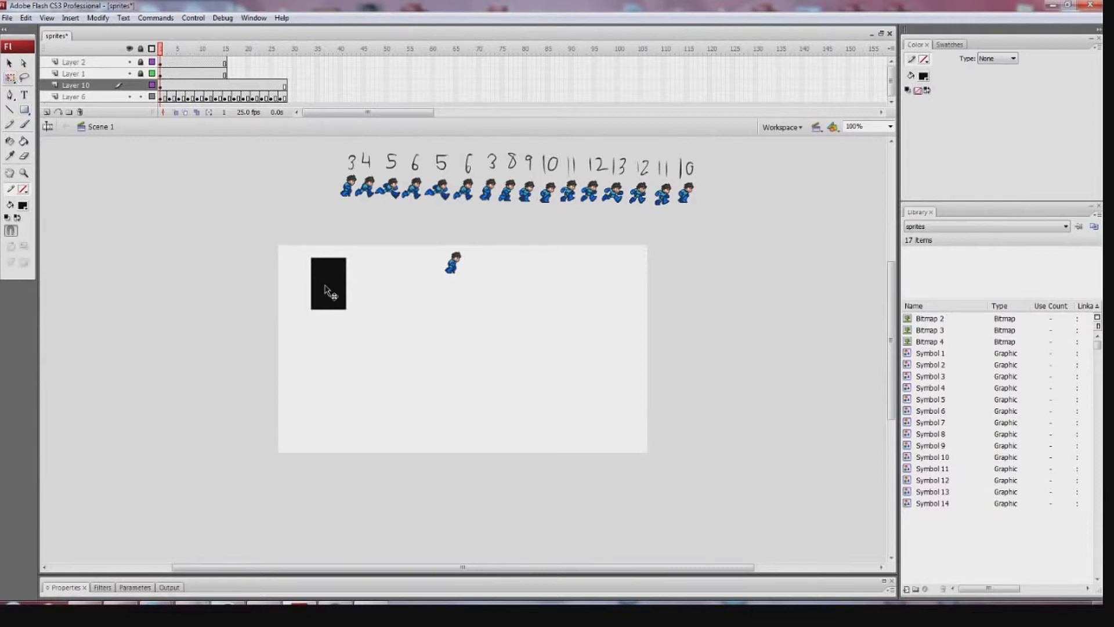
{"action": "right_click", "coordinate": [326, 290]}
{"action": "left_click", "coordinate": [385, 511]}
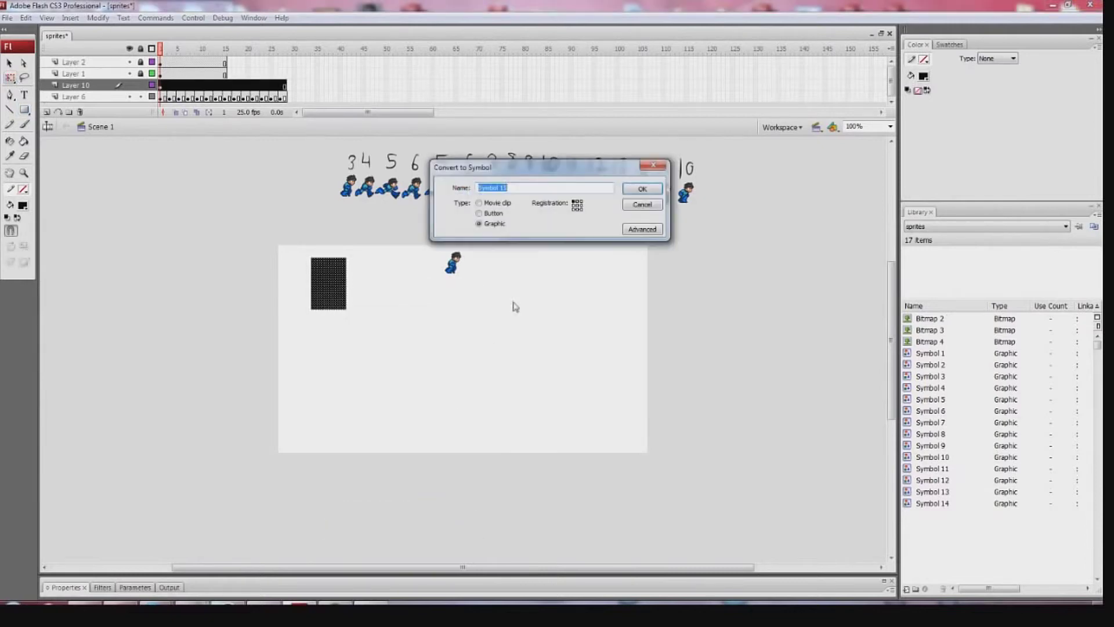
{"action": "left_click", "coordinate": [642, 189]}
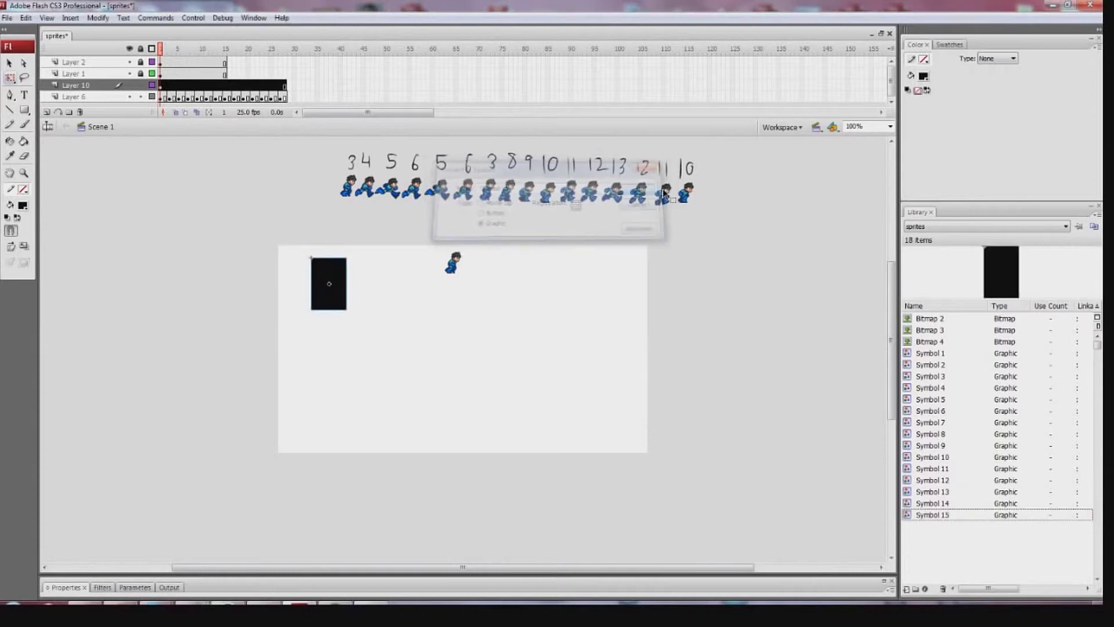
Copy all the run-cycle frames of Layer 6
{"action": "left_click", "coordinate": [288, 86]}
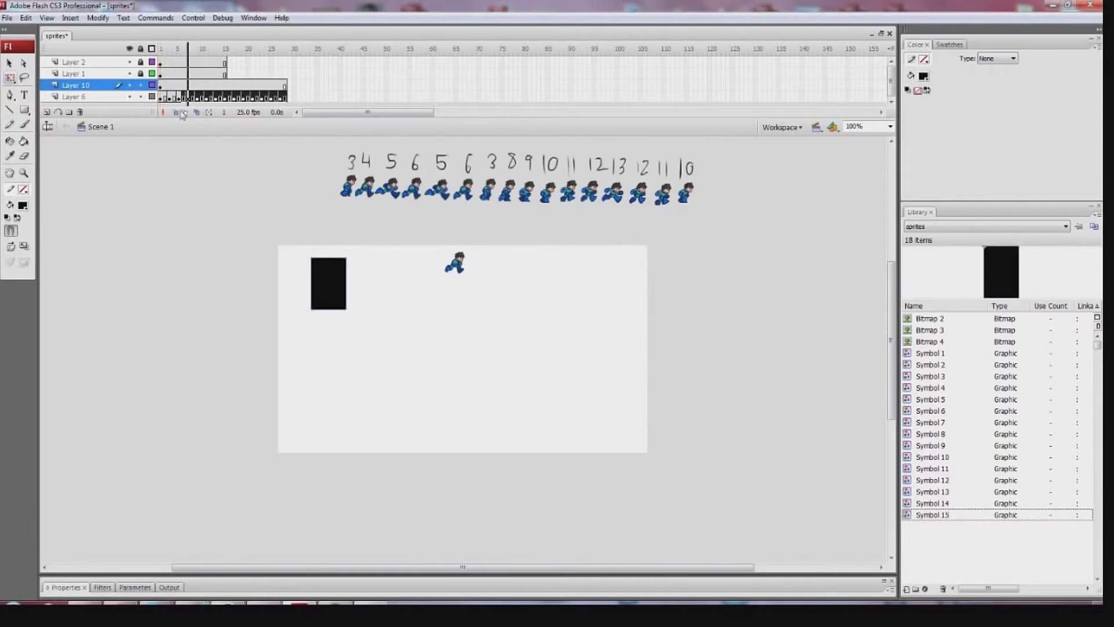
{"action": "left_click", "coordinate": [174, 97]}
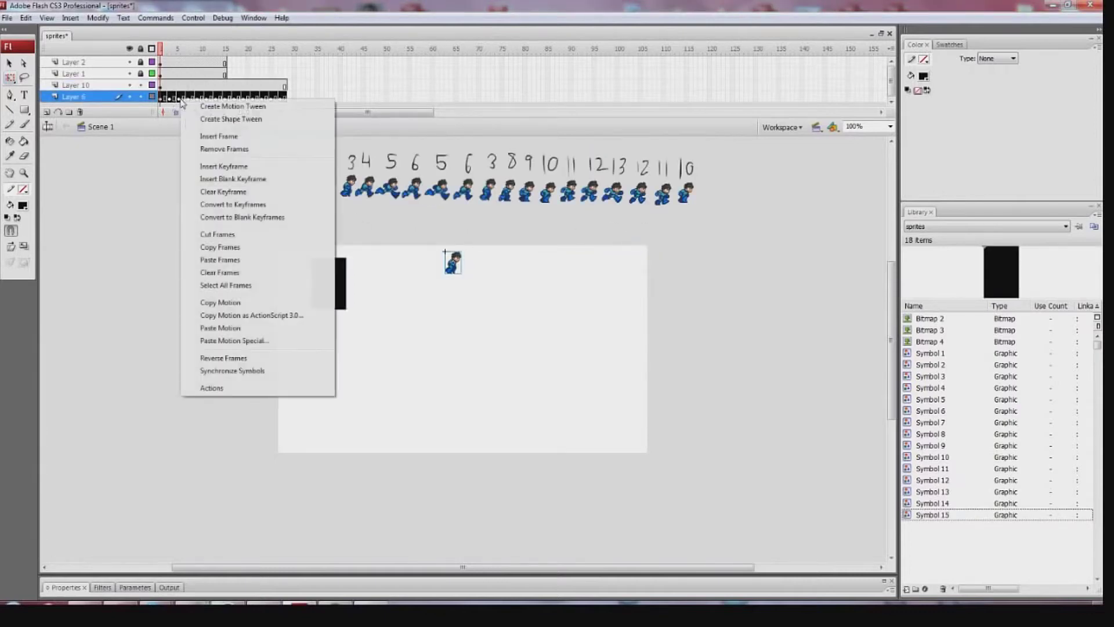
{"action": "right_click", "coordinate": [180, 98]}
{"action": "left_click", "coordinate": [232, 247]}
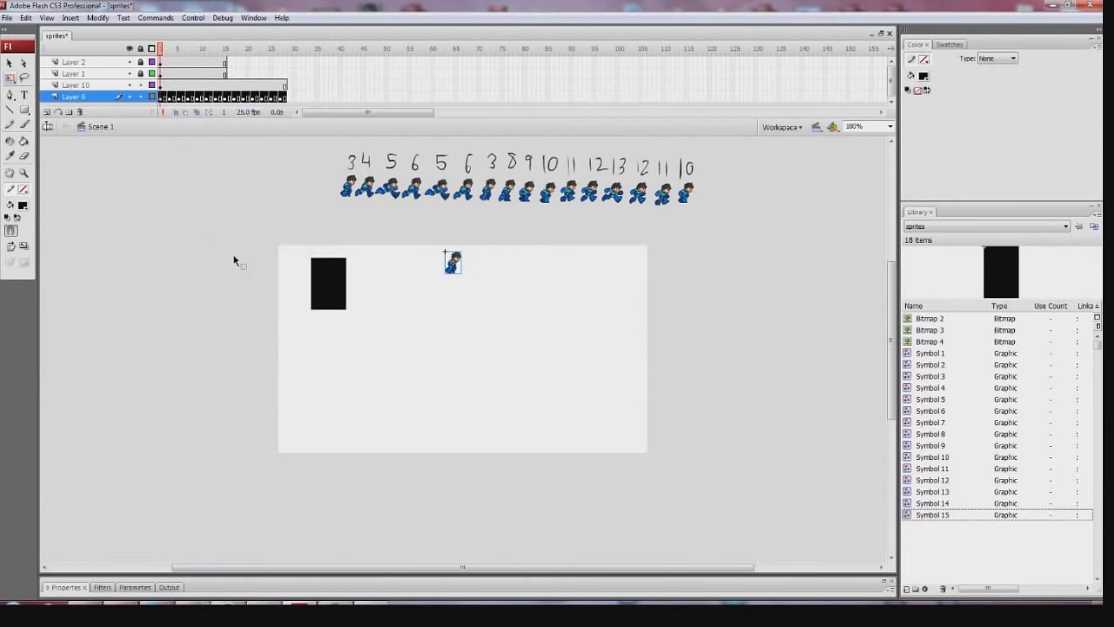
Open the rectangle symbol for editing and paste the copied run-cycle frames over its first frame
{"action": "left_click", "coordinate": [328, 283]}
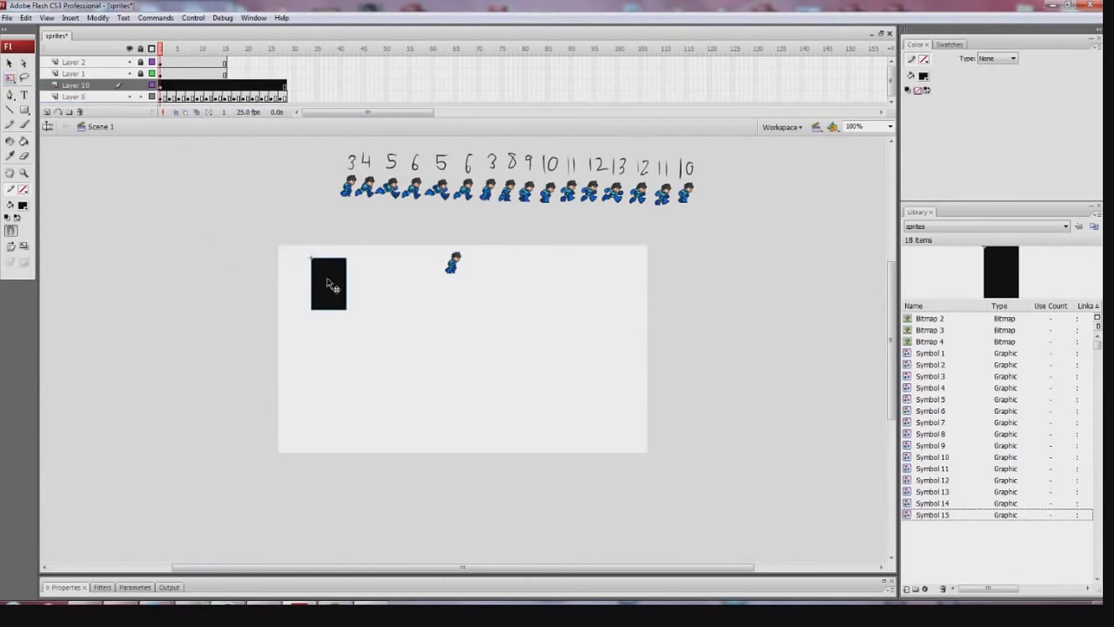
{"action": "double_click", "coordinate": [328, 283]}
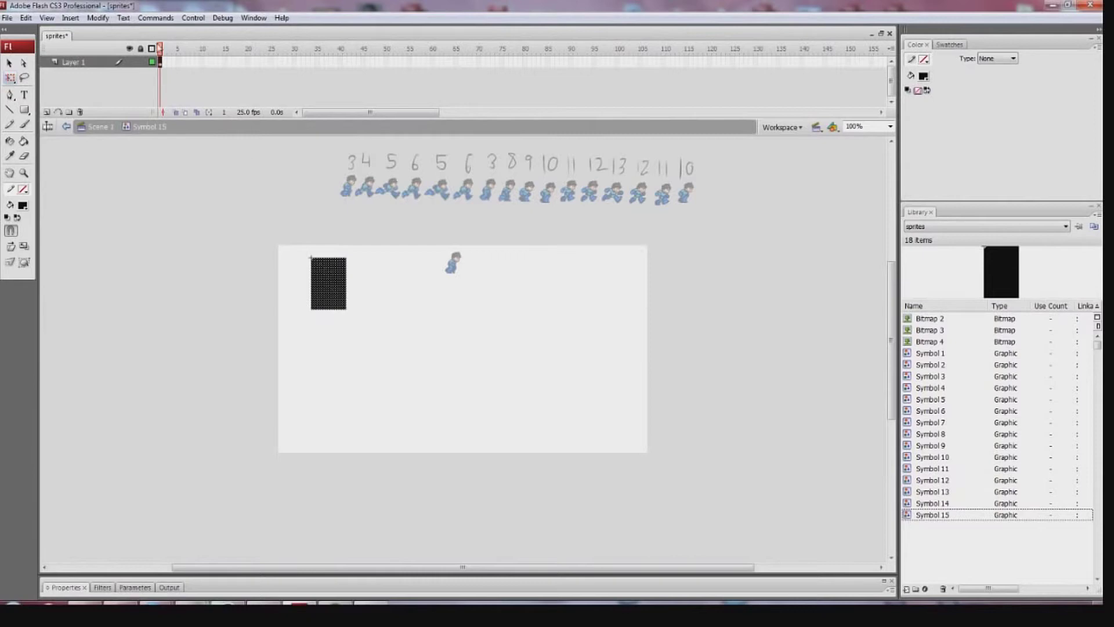
{"action": "right_click", "coordinate": [161, 64]}
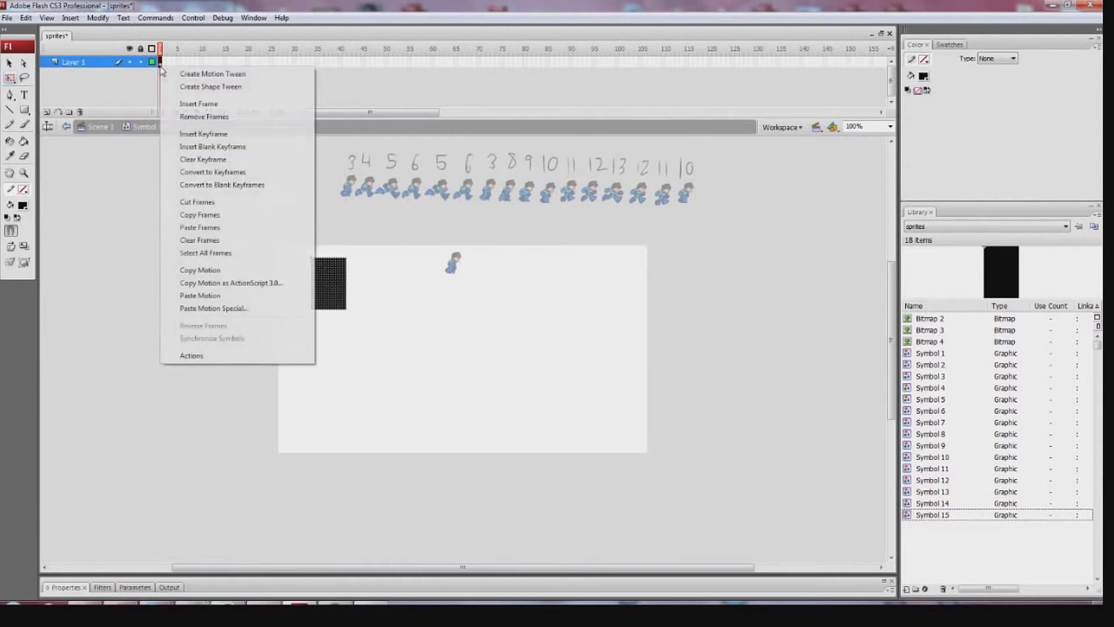
{"action": "left_click", "coordinate": [189, 227]}
{"action": "mouse_move", "coordinate": [164, 54]}
{"action": "left_mouse_down"}
{"action": "mouse_move", "coordinate": [308, 55]}
{"action": "mouse_move", "coordinate": [161, 54]}
{"action": "left_mouse_up"}
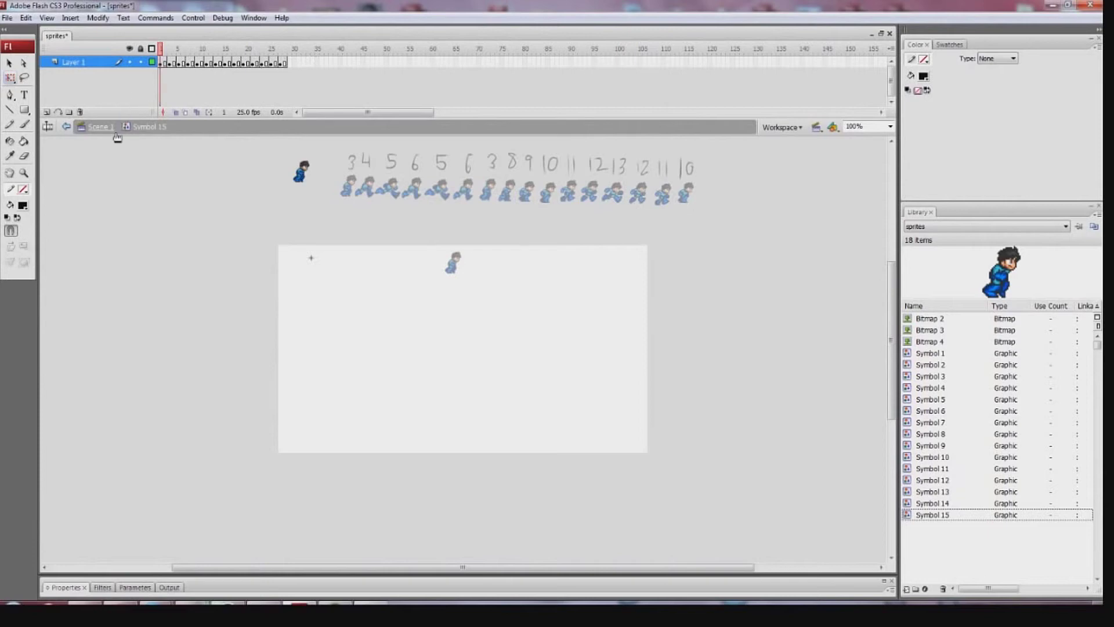
Return to Scene 1, enlarge the nested run-cycle symbol proportionally and place it in the left half of the stage
{"action": "left_click", "coordinate": [98, 127]}
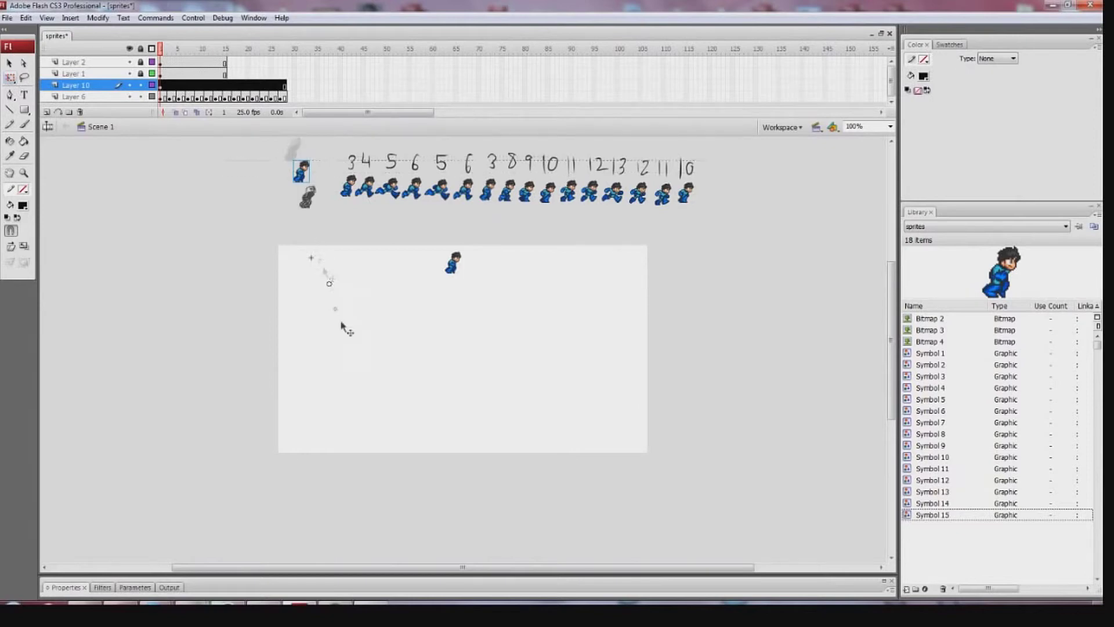
{"action": "left_click_drag", "start_coordinate": [347, 361], "coordinate": [355, 367]}
{"action": "left_click", "coordinate": [11, 77]}
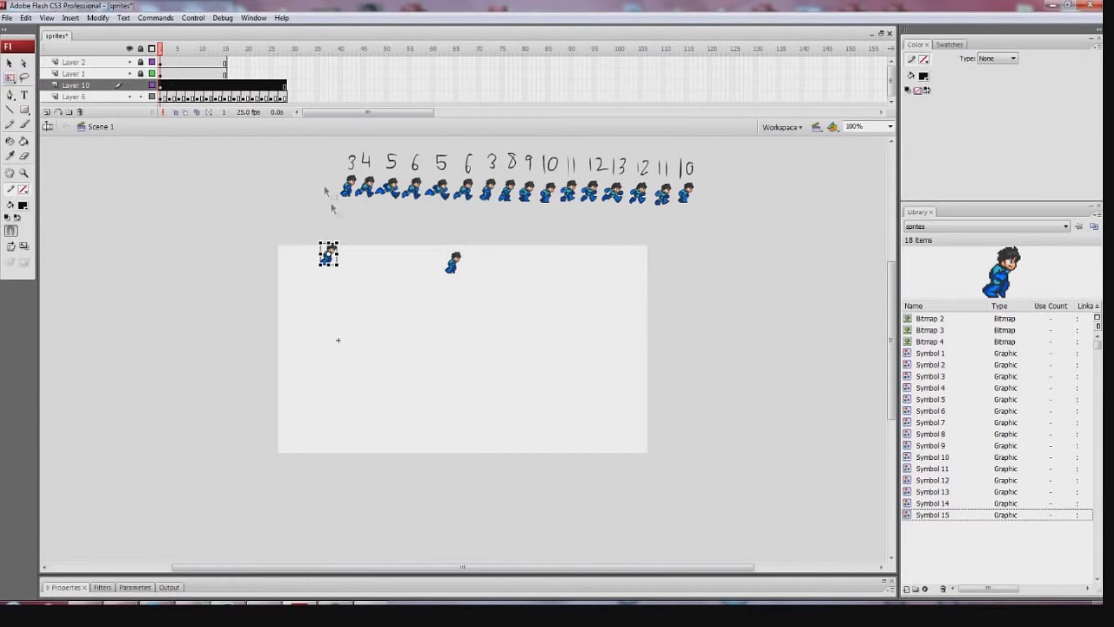
{"action": "left_click_drag", "start_coordinate": [339, 241], "coordinate": [297, 254]}
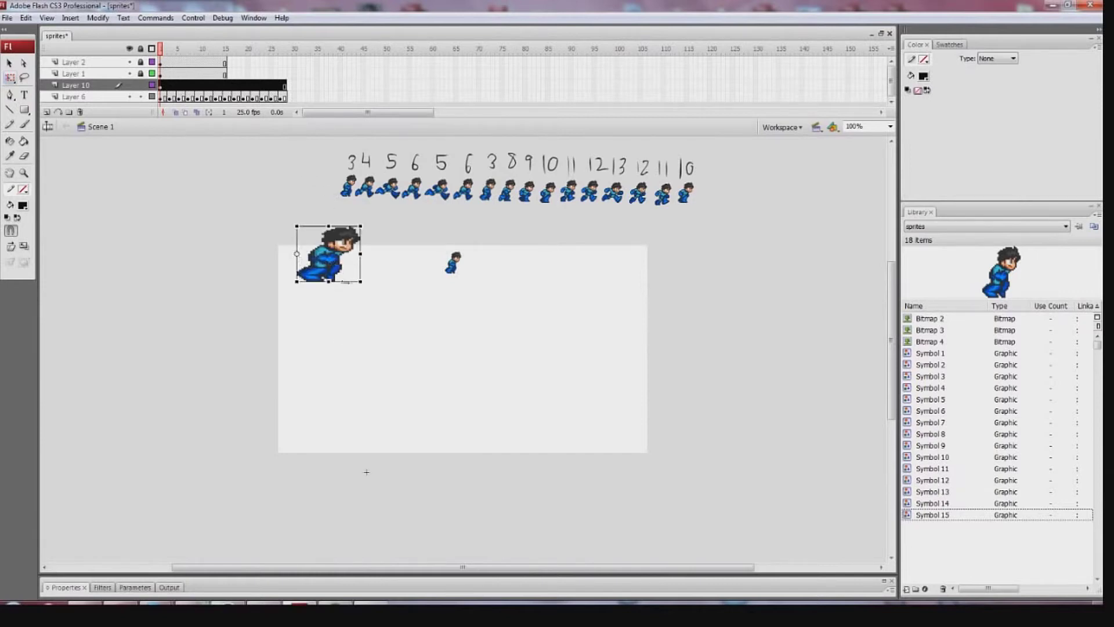
{"action": "left_click_drag", "start_coordinate": [360, 283], "coordinate": [376, 345]}
{"action": "double_click", "coordinate": [296, 254]}
Step through Layer 10 up to frame 28 to check how the enlarged symbol plays its nested run cycle
{"action": "left_click", "coordinate": [454, 267]}
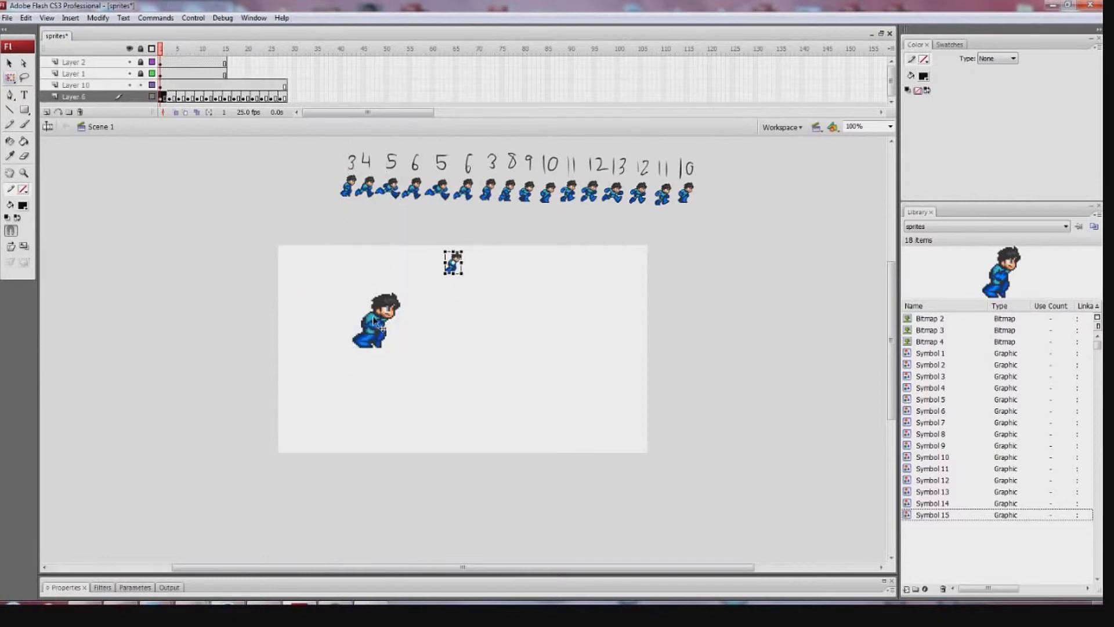
{"action": "left_click", "coordinate": [374, 317]}
{"action": "left_click", "coordinate": [238, 85]}
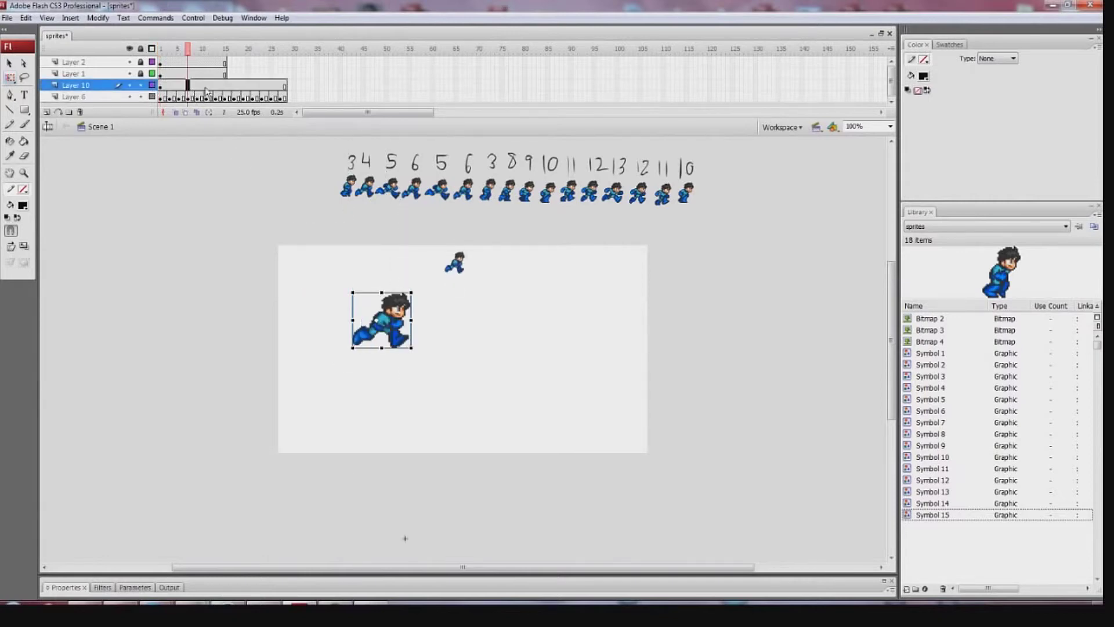
{"action": "left_click", "coordinate": [276, 86]}
{"action": "left_click", "coordinate": [285, 86]}
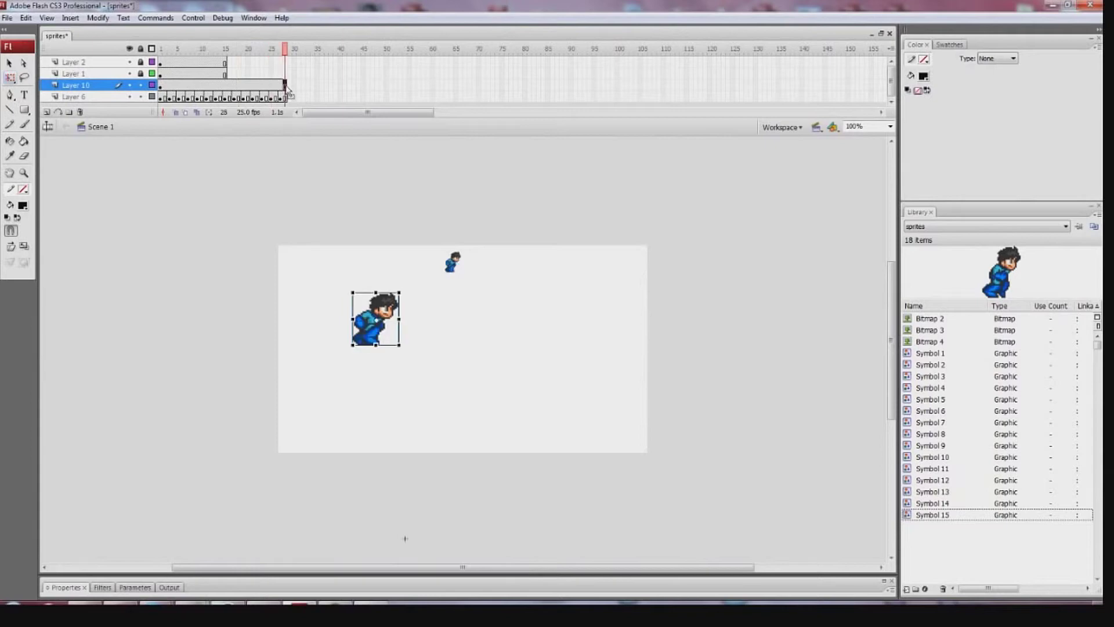
Create a motion tween on Layer 10 with a keyframe at frame 28, where the enlarged symbol is moved horizontally to the right
{"action": "left_click", "coordinate": [252, 85]}
{"action": "right_click", "coordinate": [253, 82]}
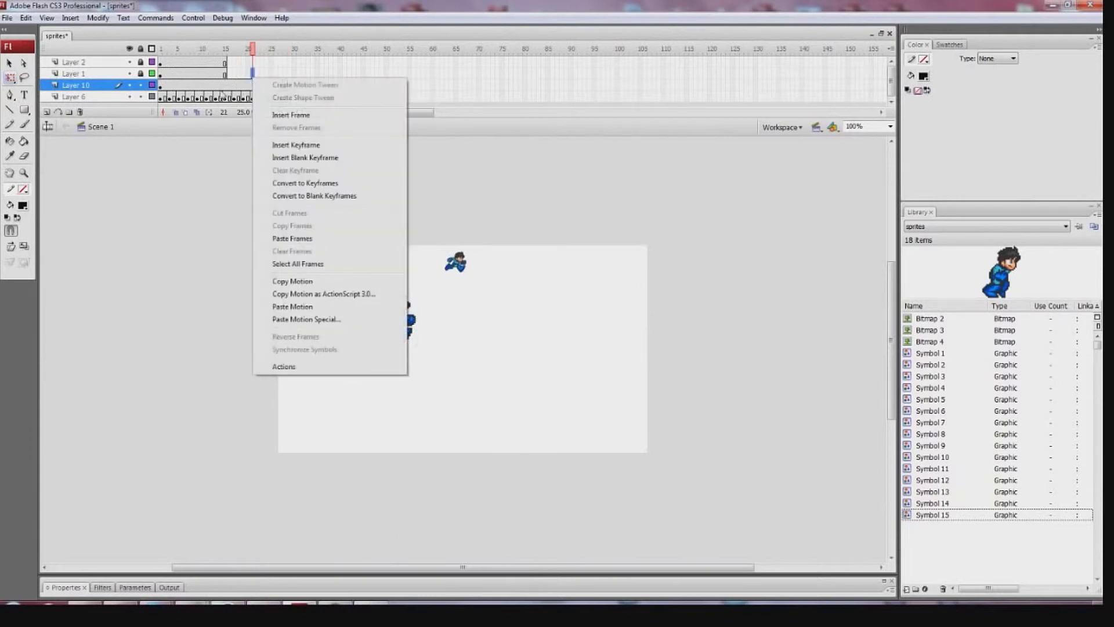
{"action": "right_click", "coordinate": [221, 91]}
{"action": "left_click", "coordinate": [233, 98]}
{"action": "left_click", "coordinate": [284, 89]}
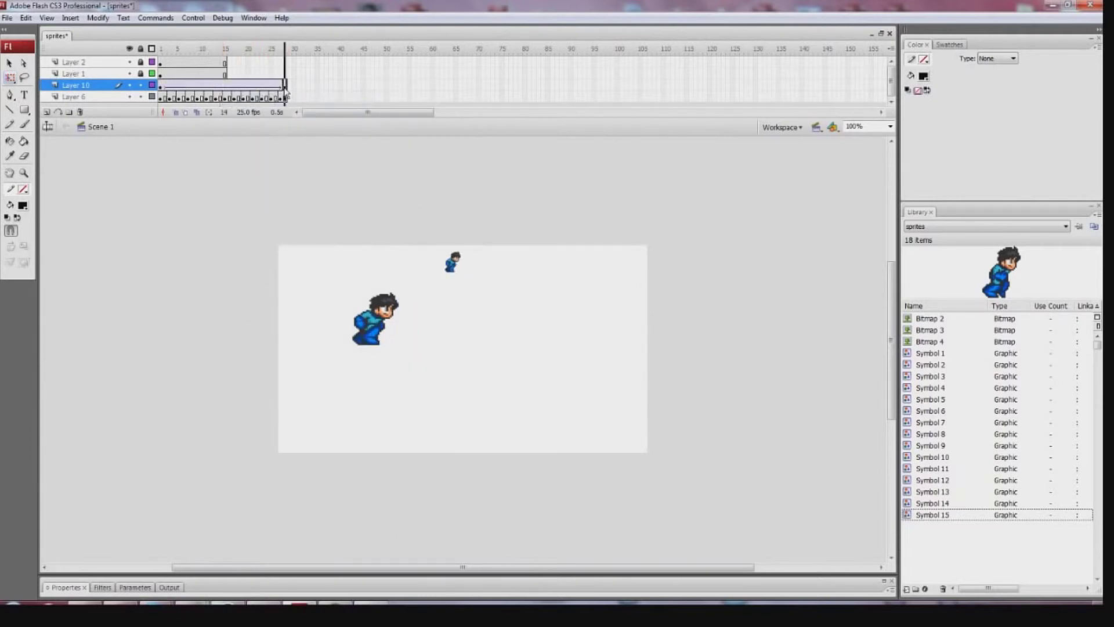
{"action": "left_click_drag", "start_coordinate": [384, 314], "coordinate": [521, 313]}
Publish a Flash preview of the tweened run, close it, and play the timeline from the first frame
{"action": "left_click", "coordinate": [8, 18]}
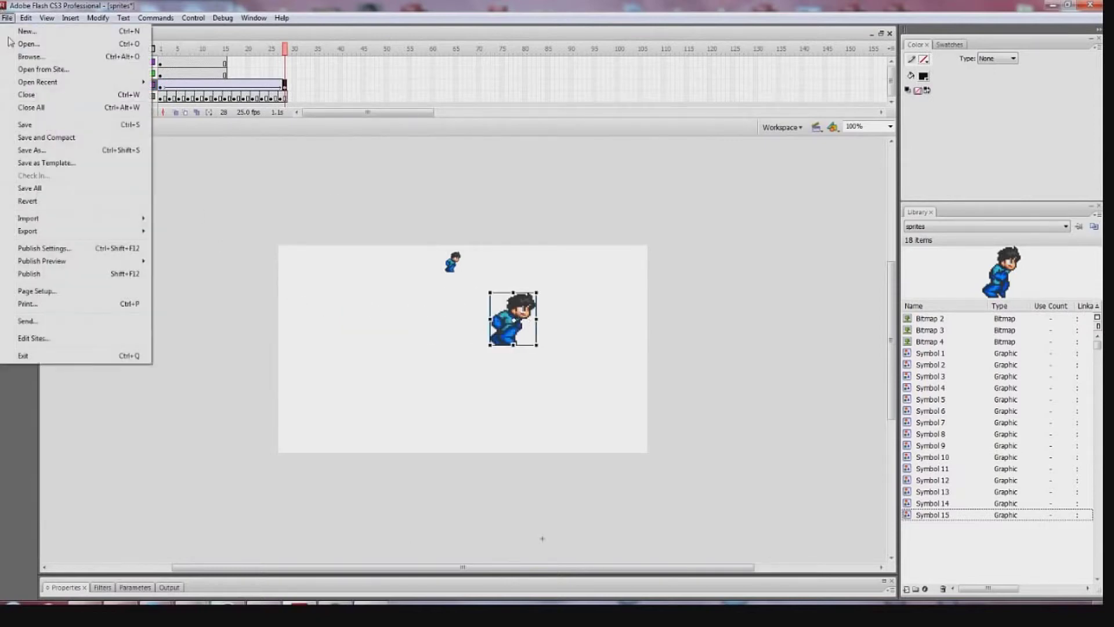
{"action": "mouse_move", "coordinate": [46, 261]}
{"action": "left_click", "coordinate": [177, 274]}
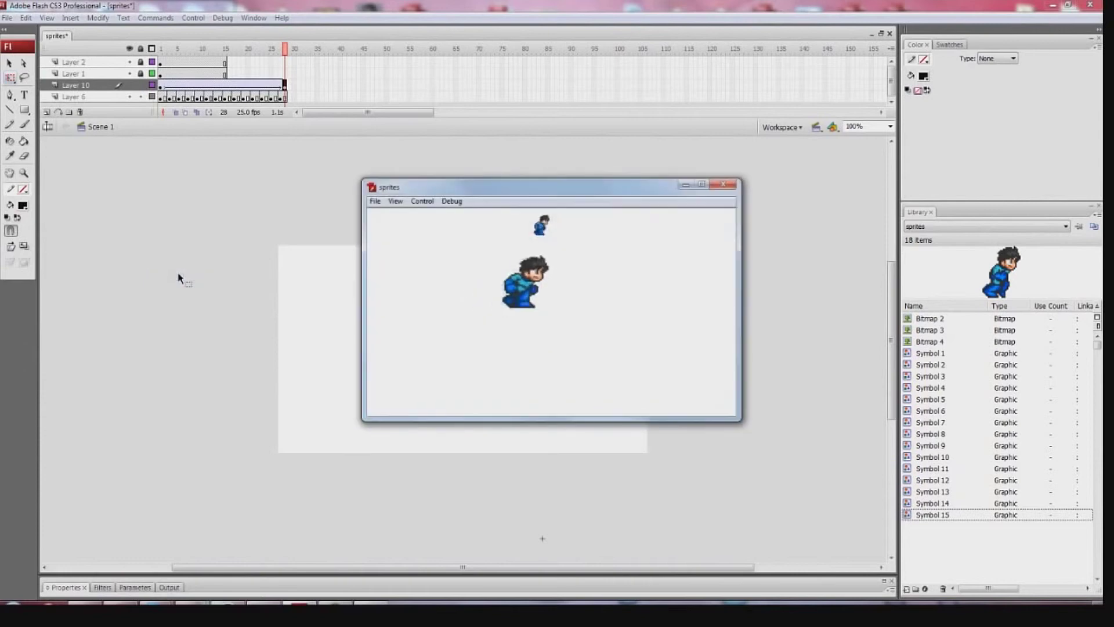
{"action": "left_click", "coordinate": [685, 185]}
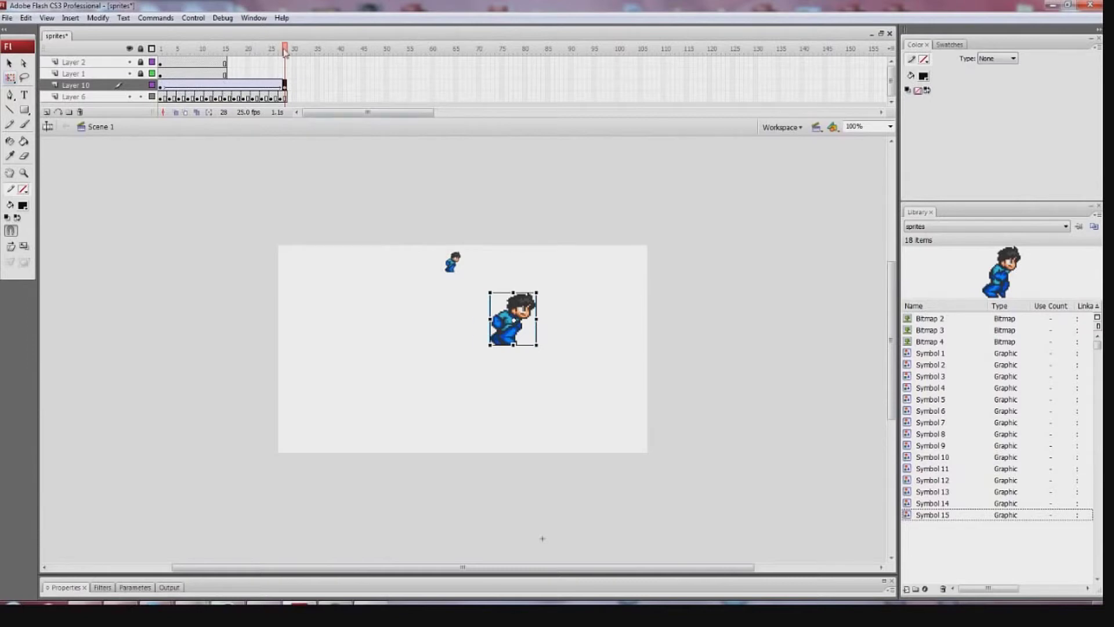
{"action": "left_click_drag", "start_coordinate": [284, 50], "coordinate": [164, 99]}
{"action": "key", "text": "Return"}
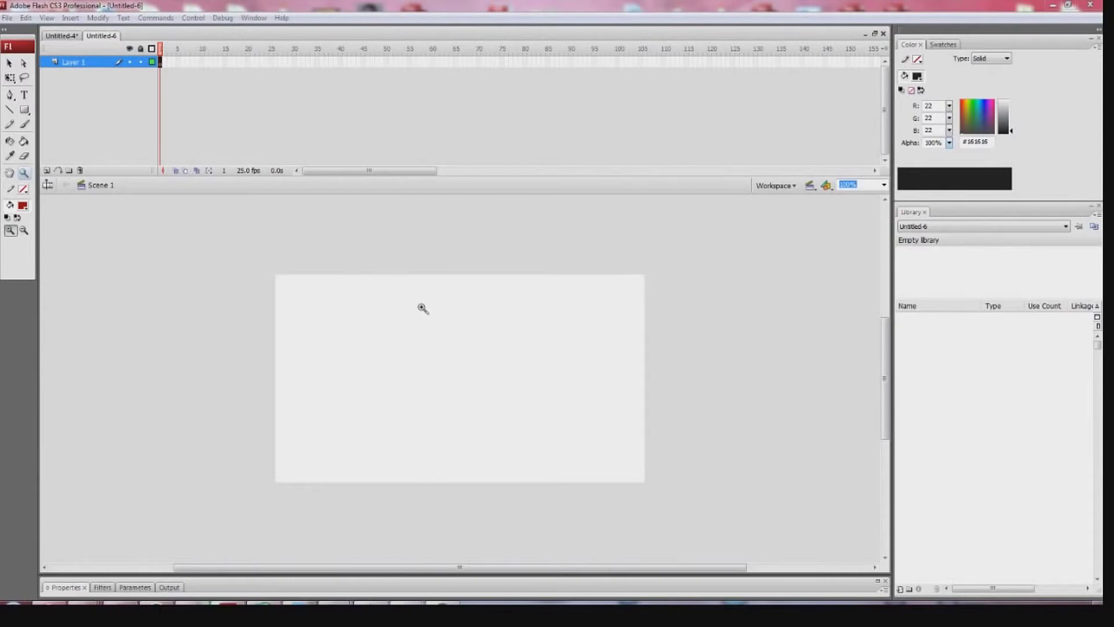
On the blank document at 200% zoom, brush a thin red thumb outline and undo the rounded finger stroke beside it
{"action": "left_click", "coordinate": [97, 238]}
{"action": "left_click", "coordinate": [25, 124]}
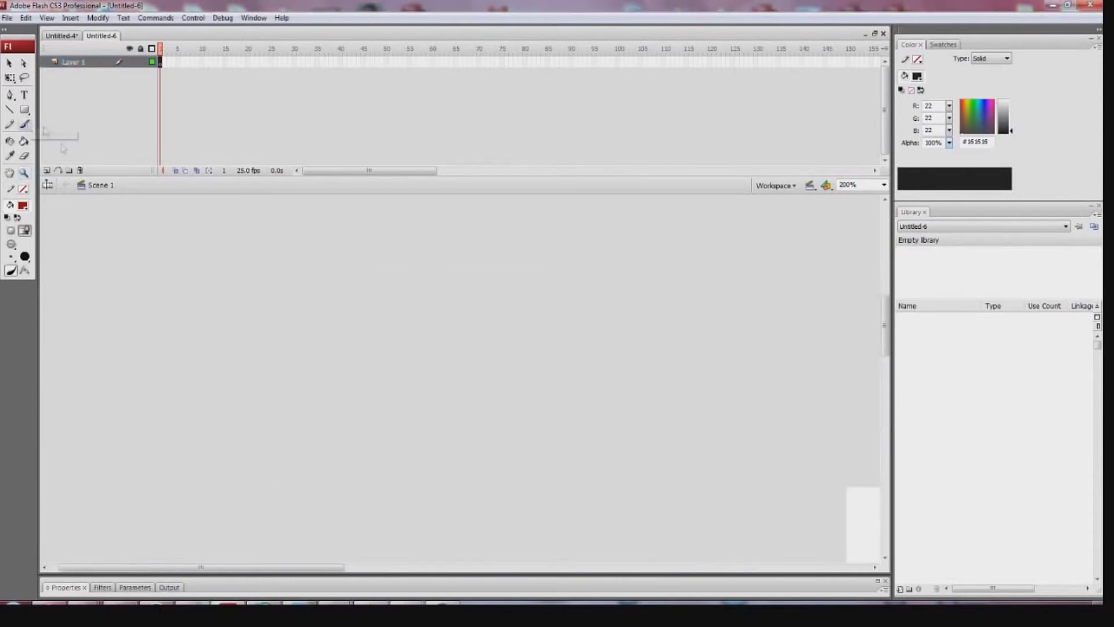
{"action": "left_click_drag", "start_coordinate": [885, 325], "coordinate": [885, 379]}
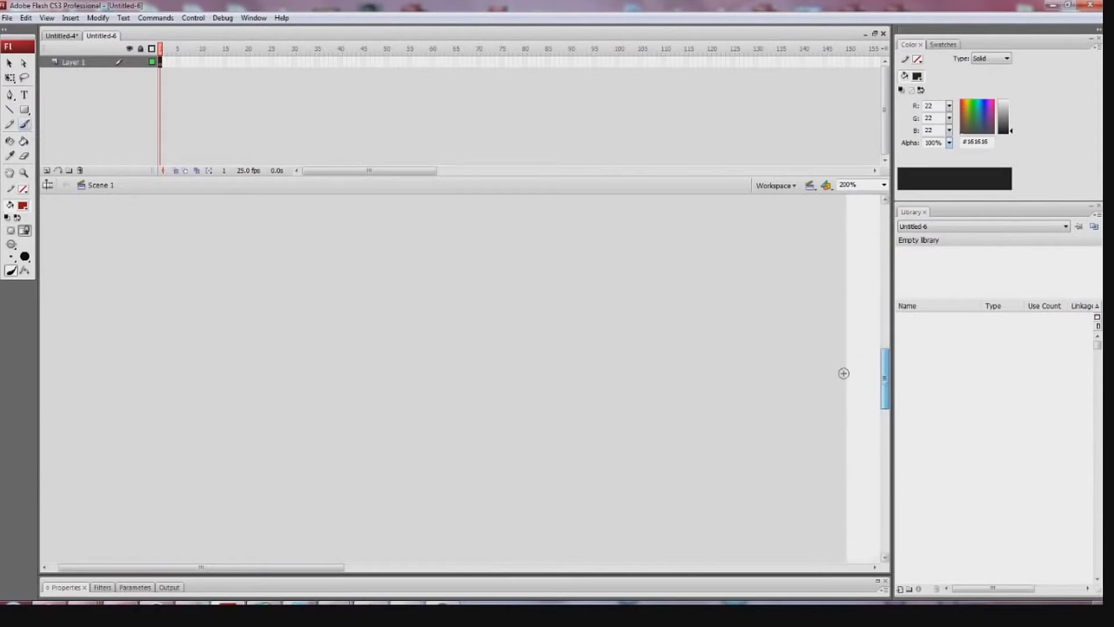
{"action": "left_click_drag", "start_coordinate": [294, 567], "coordinate": [558, 567]}
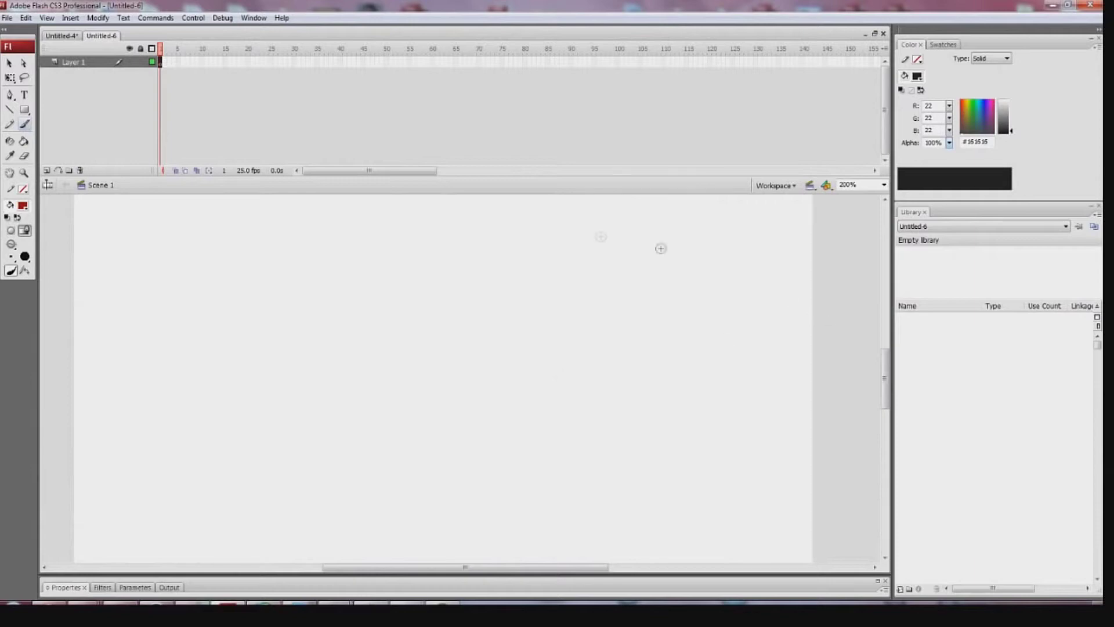
{"action": "left_click_drag", "start_coordinate": [513, 178], "coordinate": [512, 147]}
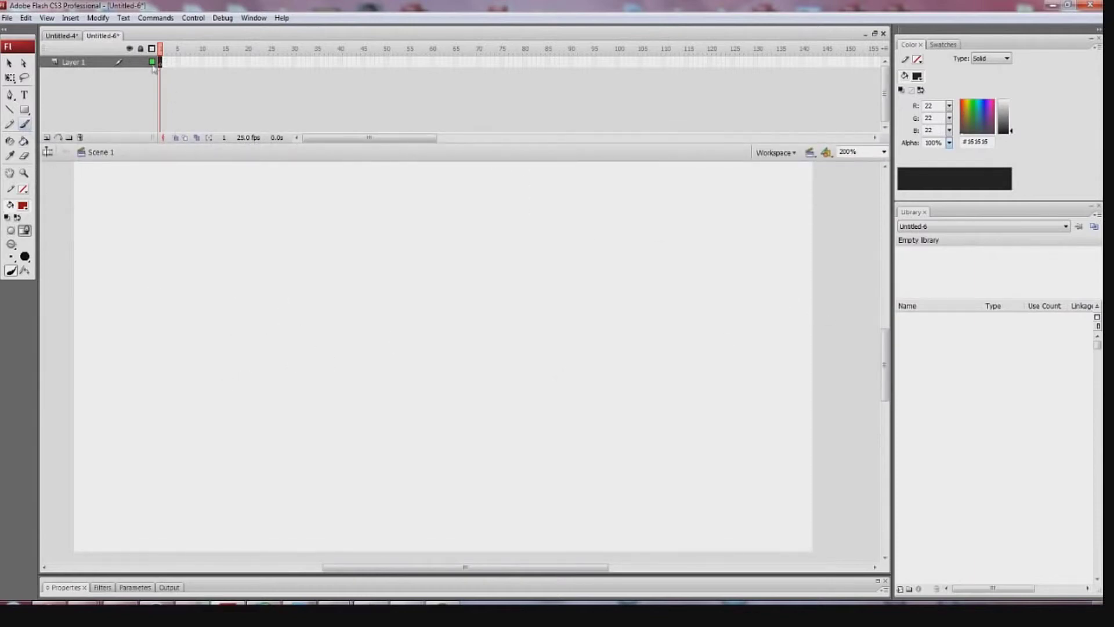
{"action": "mouse_move", "coordinate": [288, 333]}
{"action": "left_mouse_down"}
{"action": "mouse_move", "coordinate": [294, 232]}
{"action": "mouse_move", "coordinate": [317, 244]}
{"action": "mouse_move", "coordinate": [318, 278]}
{"action": "mouse_move", "coordinate": [319, 265]}
{"action": "mouse_move", "coordinate": [346, 277]}
{"action": "mouse_move", "coordinate": [365, 214]}
{"action": "mouse_move", "coordinate": [359, 268]}
{"action": "left_mouse_up"}
{"action": "key", "text": "ctrl+z"}
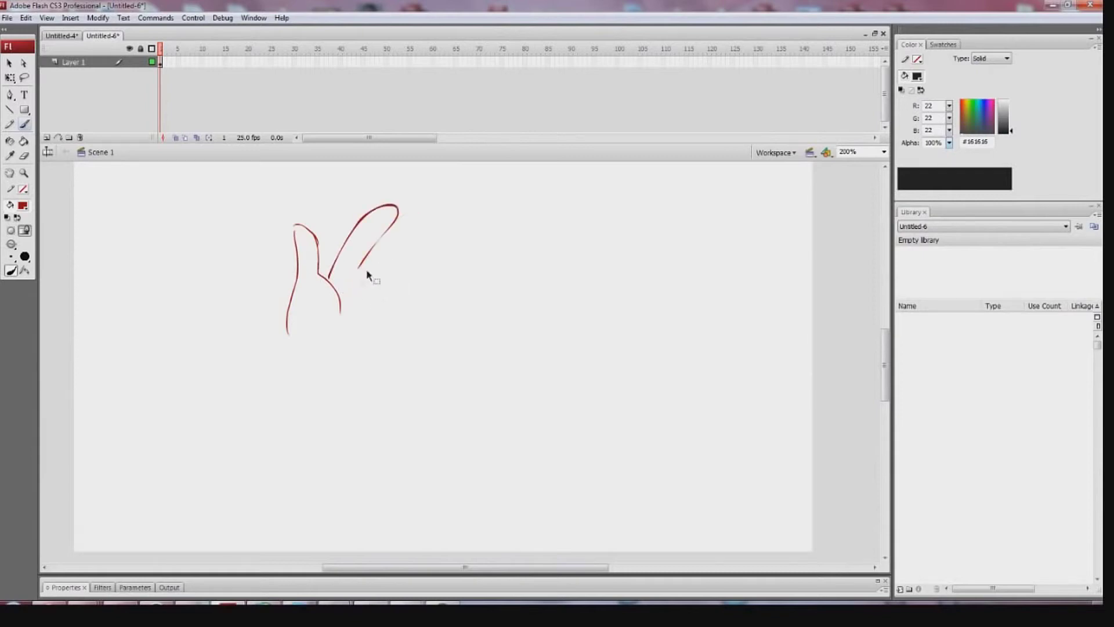
Brush the rest of the hand outline with a wrist circle, and redraw the upper and lower lines of the forearm
{"action": "mouse_move", "coordinate": [405, 214]}
{"action": "left_mouse_down"}
{"action": "mouse_move", "coordinate": [367, 207]}
{"action": "mouse_move", "coordinate": [425, 292]}
{"action": "mouse_move", "coordinate": [350, 362]}
{"action": "mouse_move", "coordinate": [328, 351]}
{"action": "mouse_move", "coordinate": [285, 365]}
{"action": "mouse_move", "coordinate": [294, 344]}
{"action": "mouse_move", "coordinate": [139, 425]}
{"action": "left_mouse_up"}
{"action": "key", "text": "ctrl+z"}
{"action": "key", "text": "ctrl+z"}
{"action": "key", "text": "ctrl+z"}
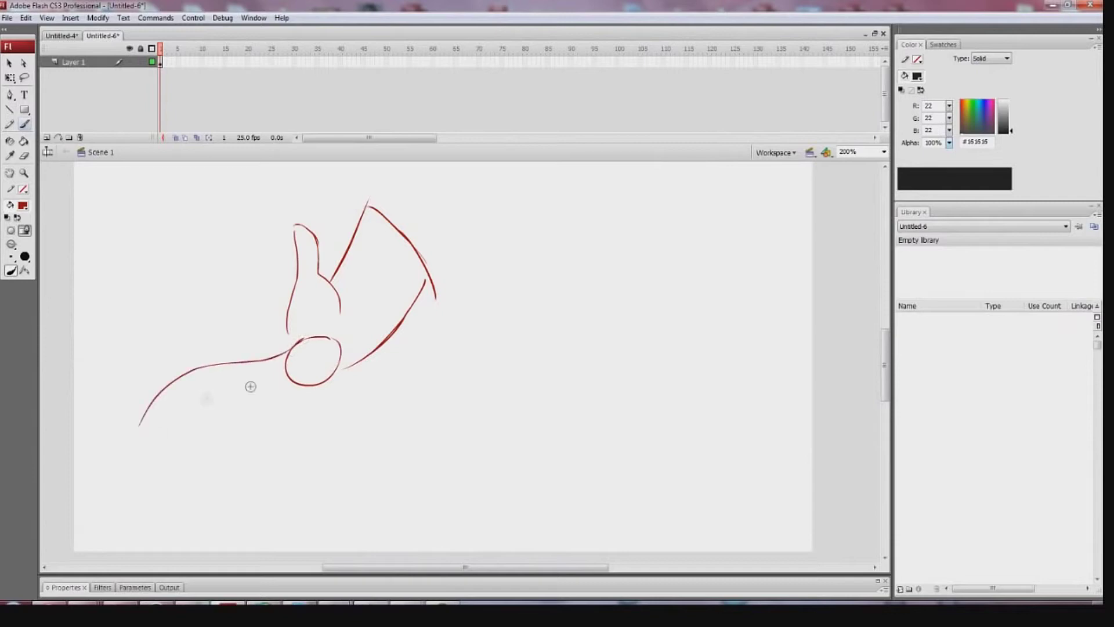
{"action": "key", "text": "ctrl+z"}
{"action": "left_click_drag", "start_coordinate": [289, 349], "coordinate": [136, 403]}
{"action": "left_click_drag", "start_coordinate": [307, 385], "coordinate": [173, 450]}
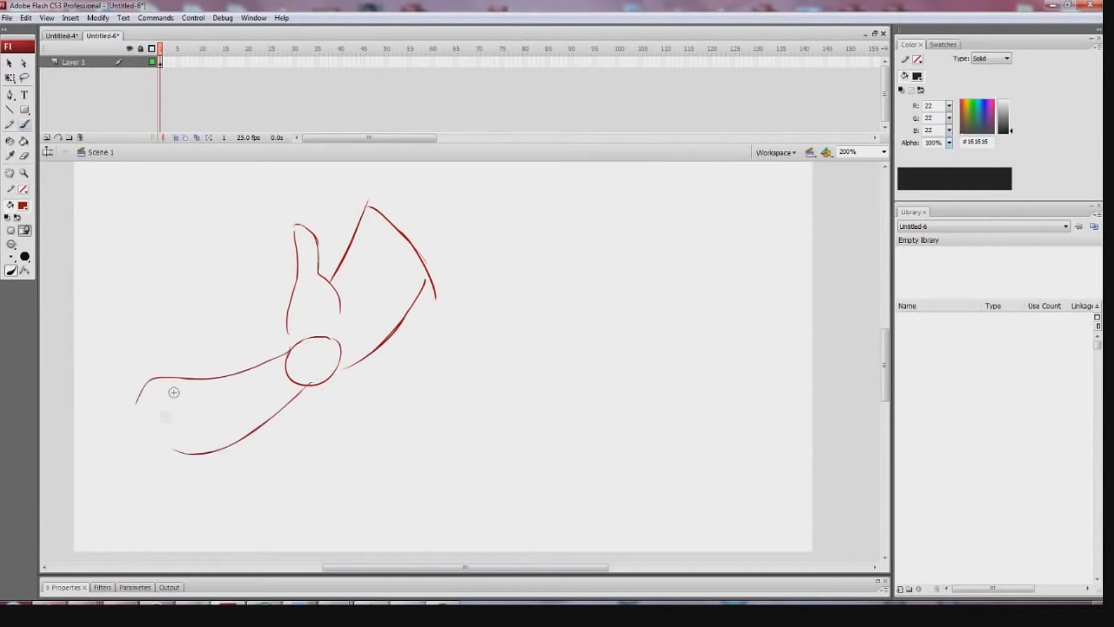
{"action": "left_click_drag", "start_coordinate": [174, 392], "coordinate": [186, 388]}
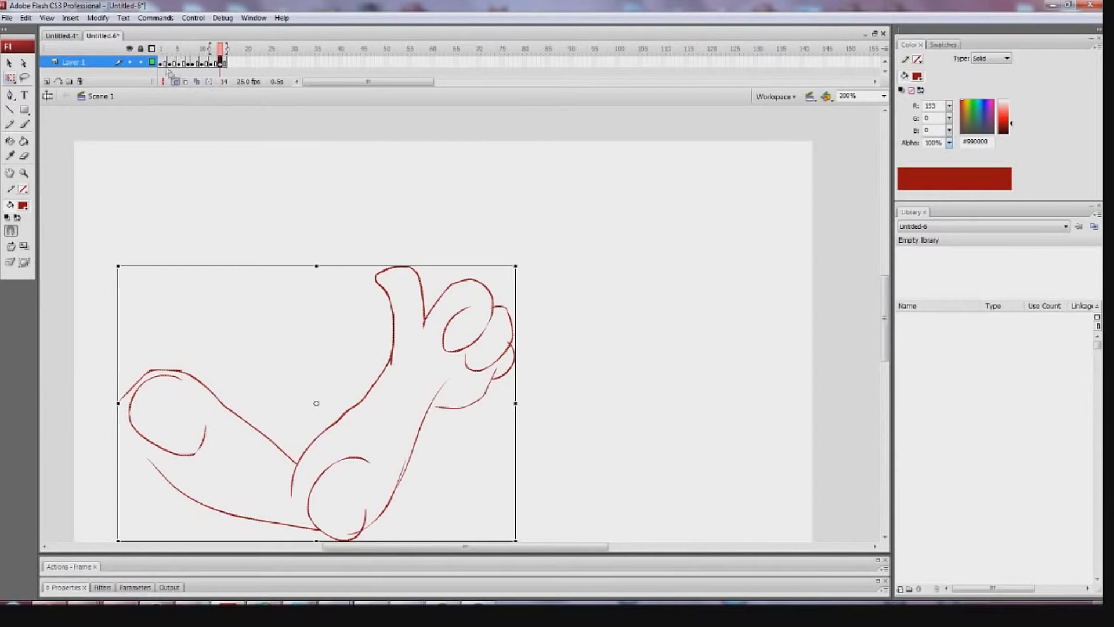
Play the hand-drawn arm animation from frame 1
{"action": "left_click", "coordinate": [166, 64]}
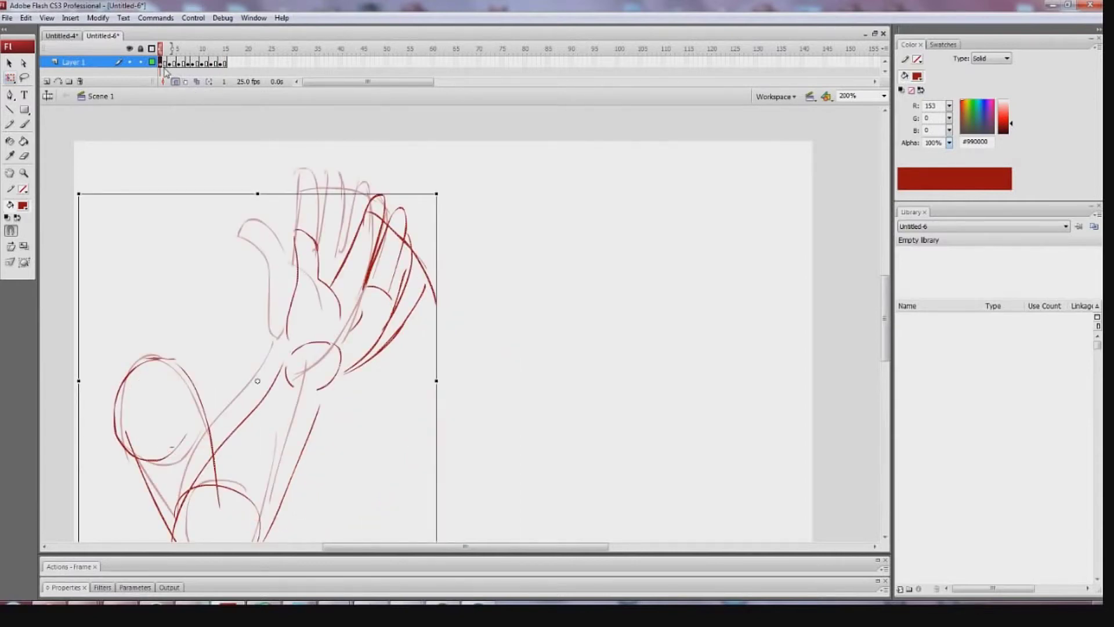
{"action": "key", "text": "Return"}
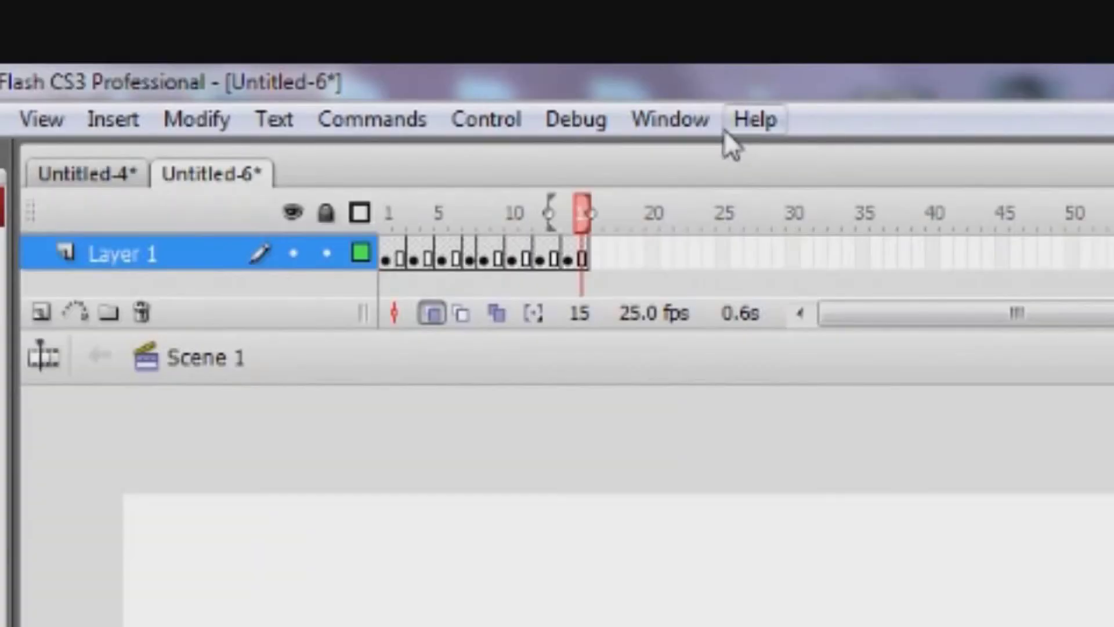
Open the Actions editor for the keyframe at frame 7 of Layer 1
{"action": "left_click", "coordinate": [261, 19]}
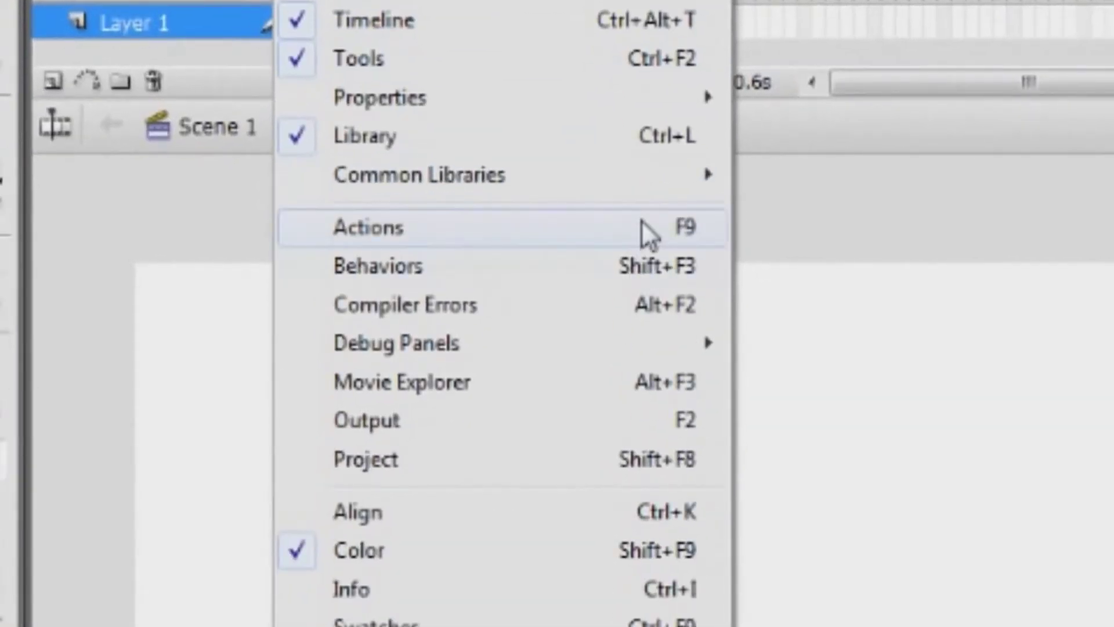
{"action": "left_click", "coordinate": [642, 224]}
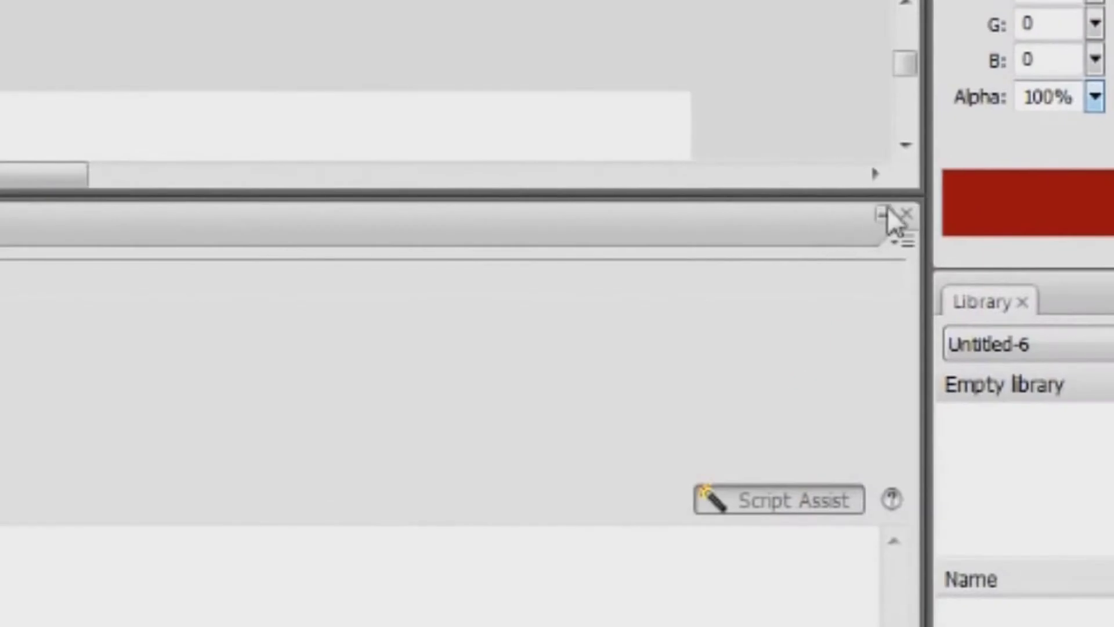
{"action": "left_click", "coordinate": [939, 185]}
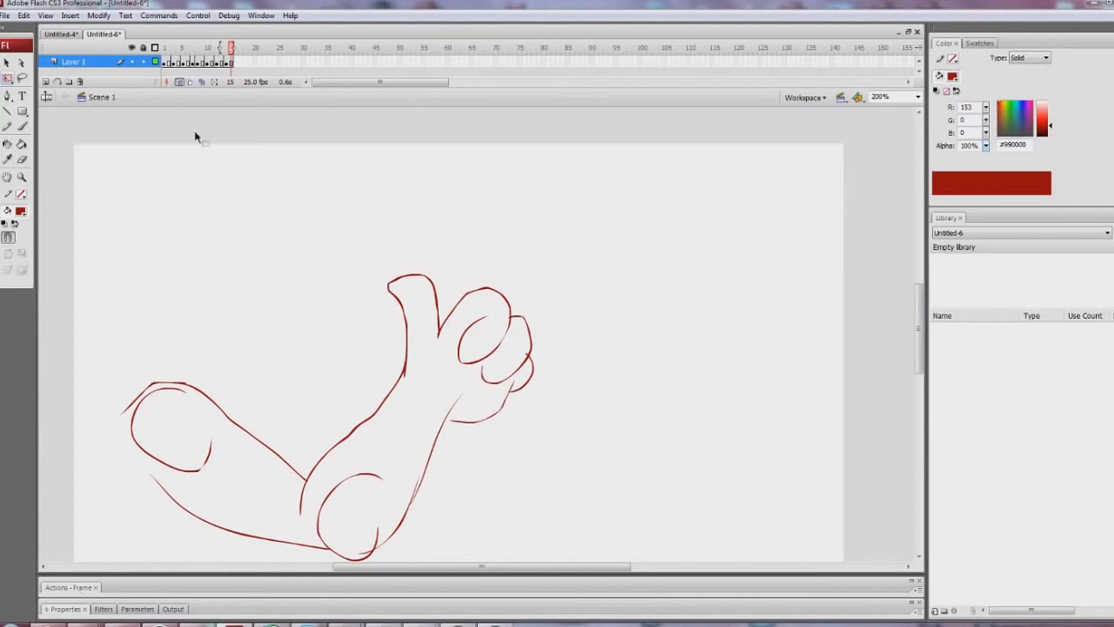
{"action": "left_click", "coordinate": [193, 62]}
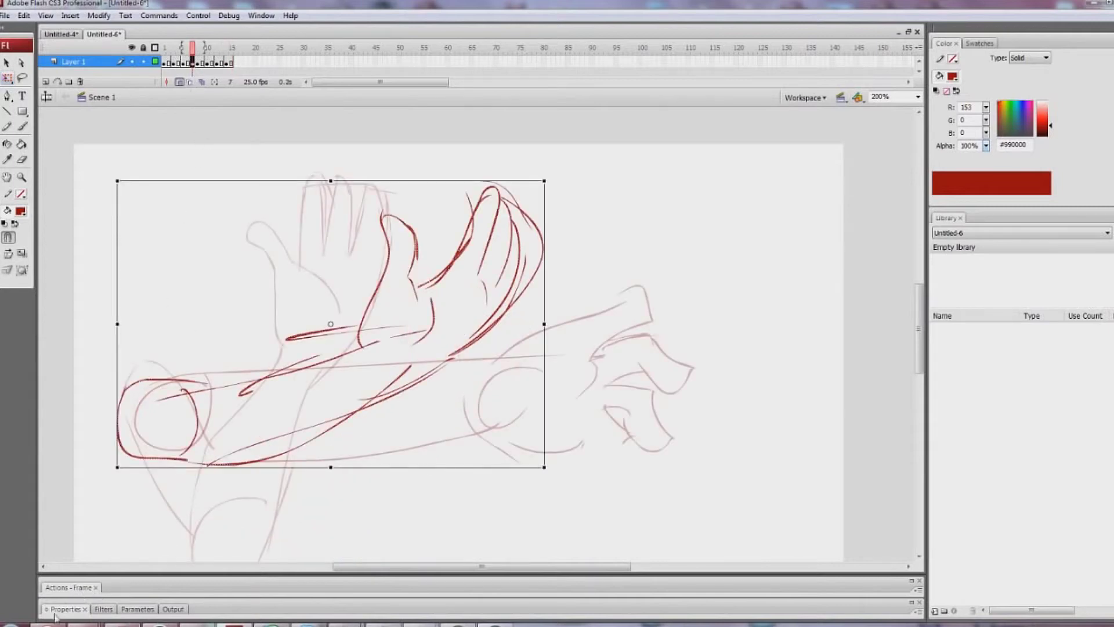
{"action": "left_click", "coordinate": [67, 588]}
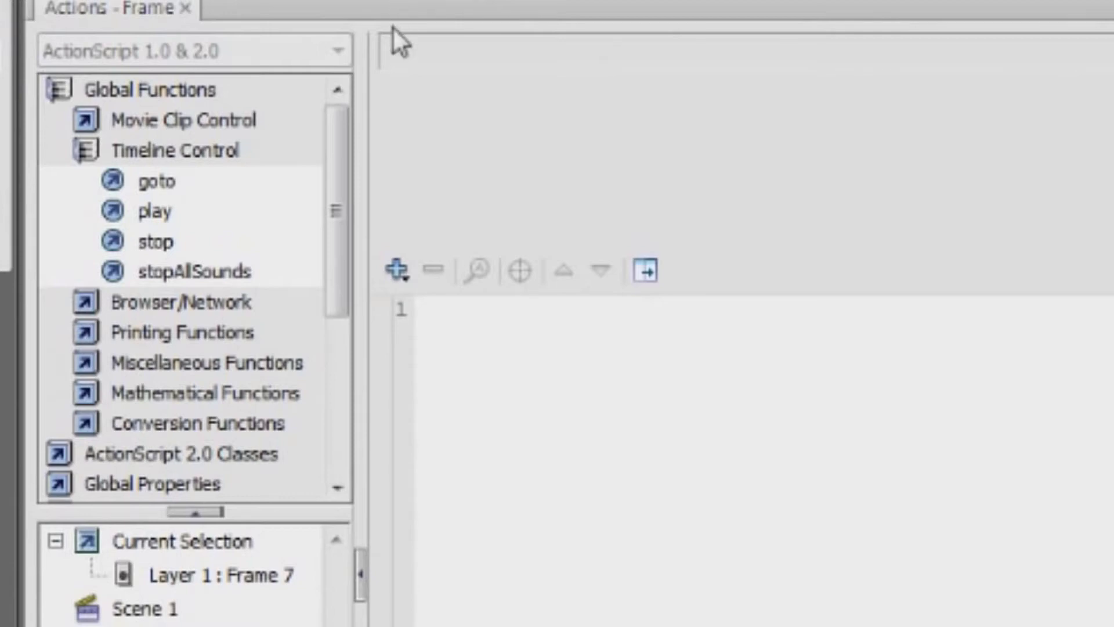
Examine the Timeline Control actions goto, play, stop and stopAllSounds within Global Functions
{"action": "left_click", "coordinate": [166, 91]}
{"action": "left_click", "coordinate": [165, 92]}
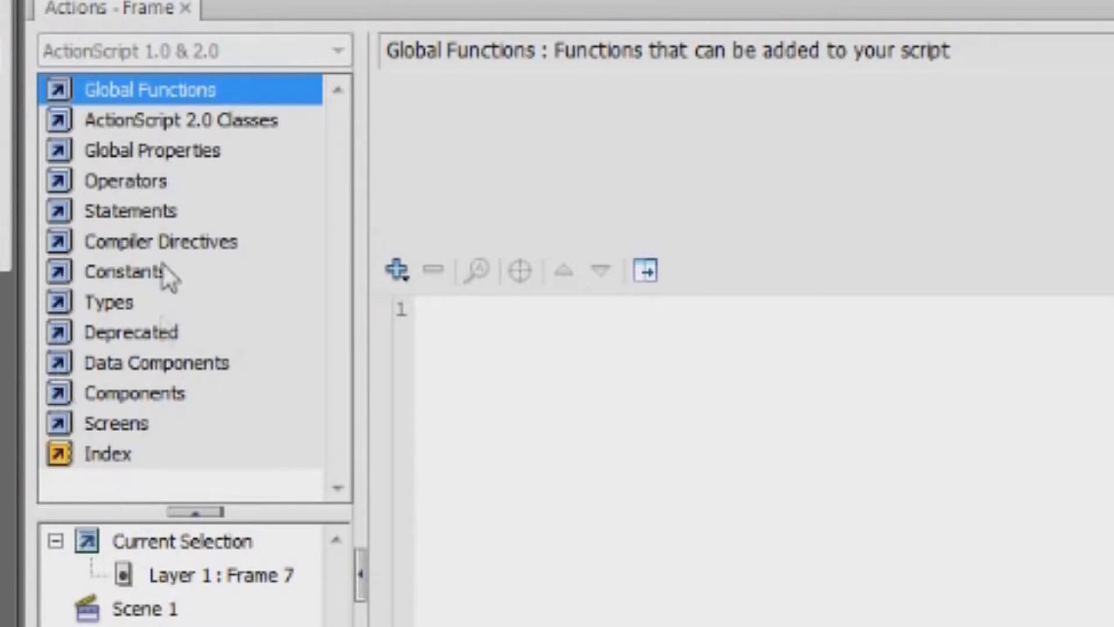
{"action": "left_click", "coordinate": [155, 89]}
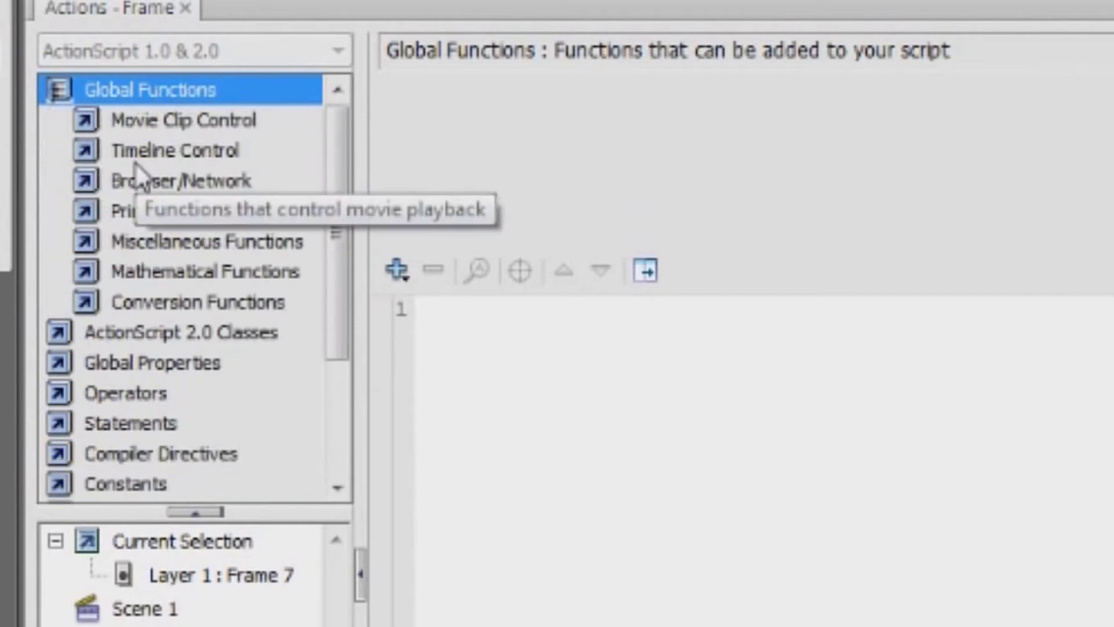
{"action": "left_click", "coordinate": [172, 152]}
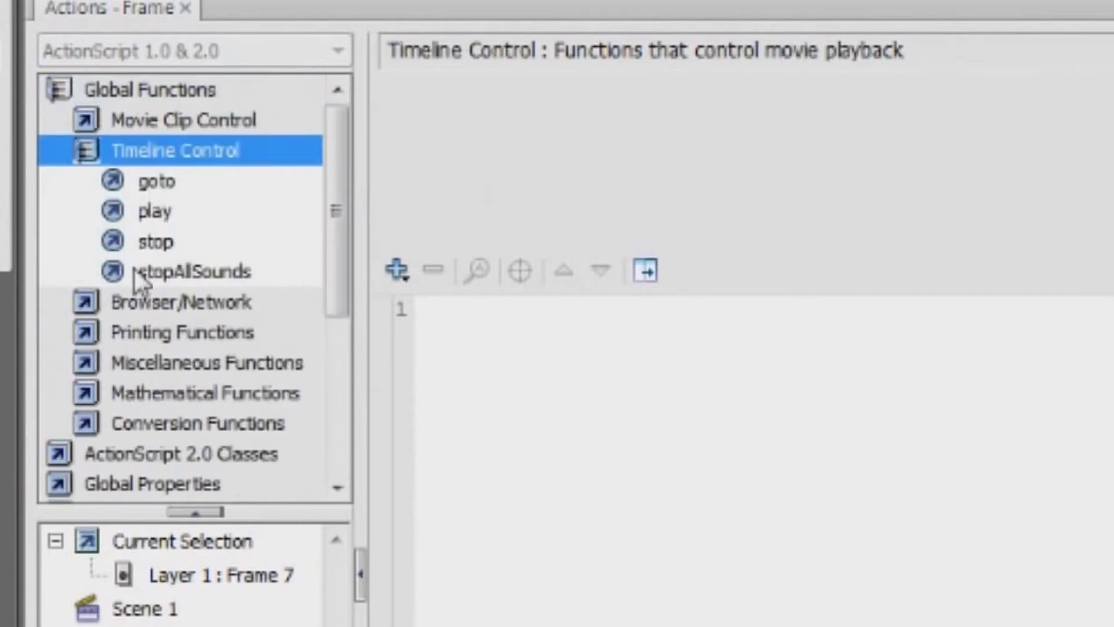
{"action": "left_click", "coordinate": [150, 272]}
{"action": "left_click", "coordinate": [155, 241]}
{"action": "left_click", "coordinate": [165, 211]}
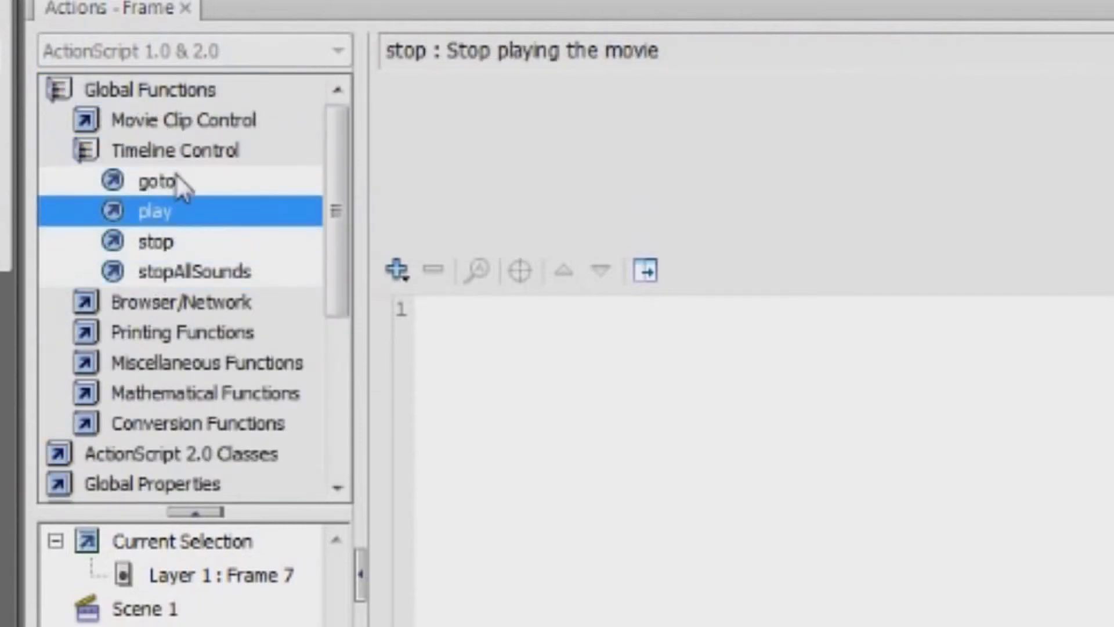
{"action": "left_click", "coordinate": [177, 181]}
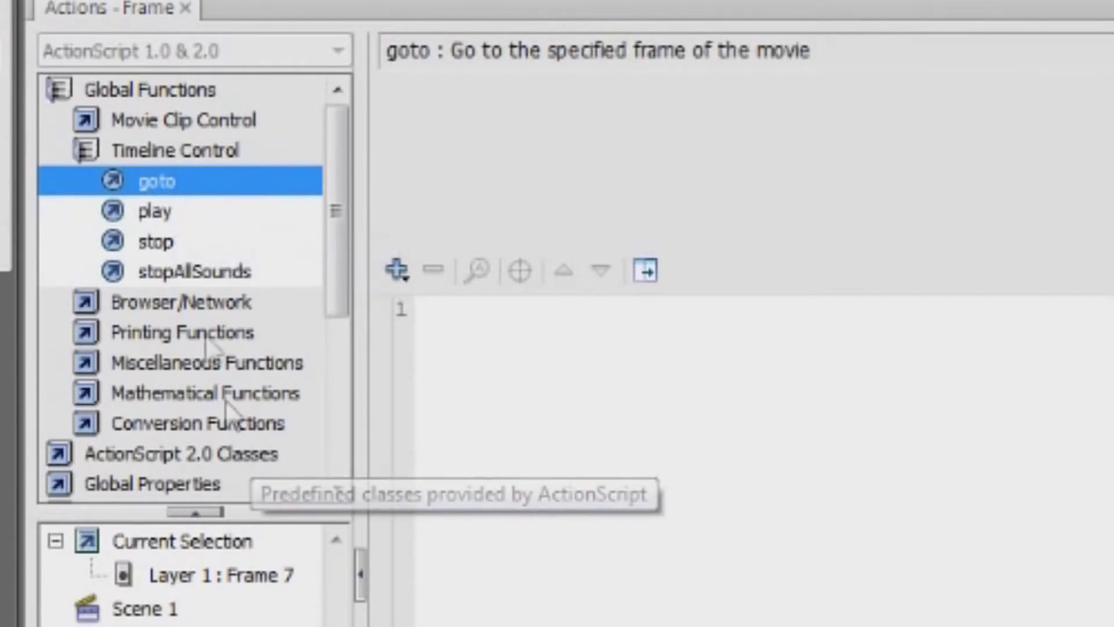
{"action": "left_click", "coordinate": [169, 261]}
{"action": "left_click_drag", "start_coordinate": [173, 241], "coordinate": [197, 286]}
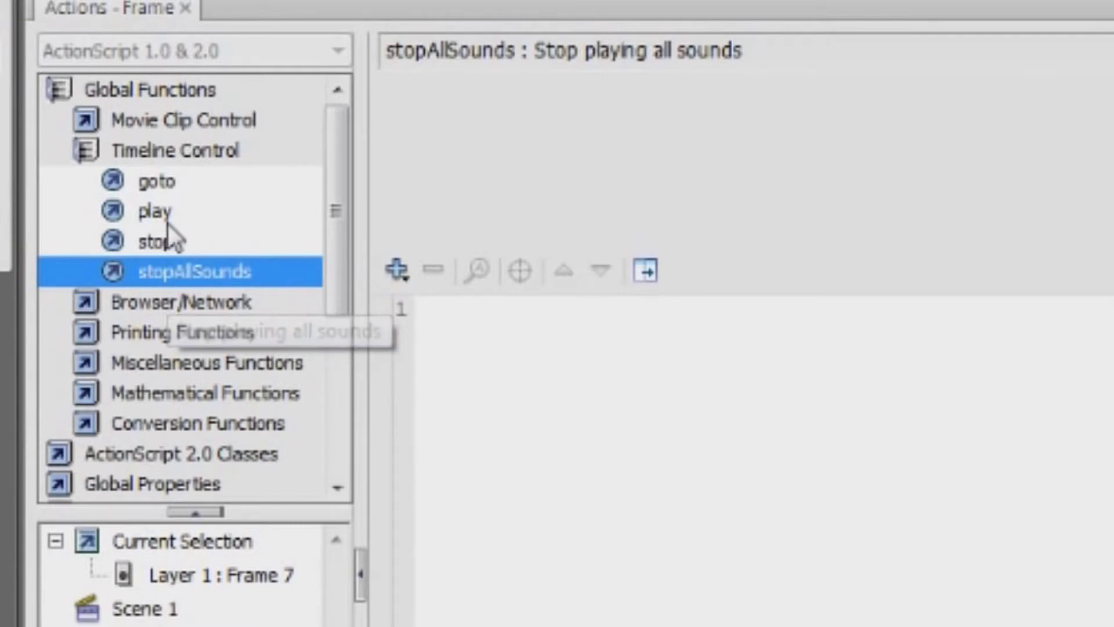
Add the goto action to frame 7's script as gotoAndPlay(1)
{"action": "left_click", "coordinate": [164, 188]}
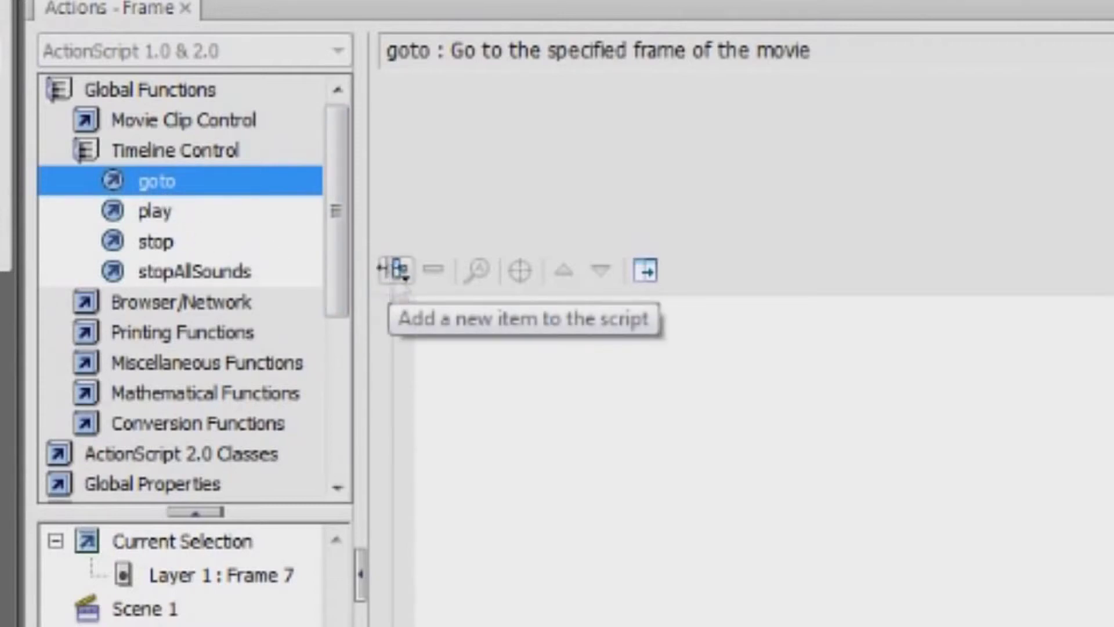
{"action": "left_click_drag", "start_coordinate": [198, 181], "coordinate": [483, 426]}
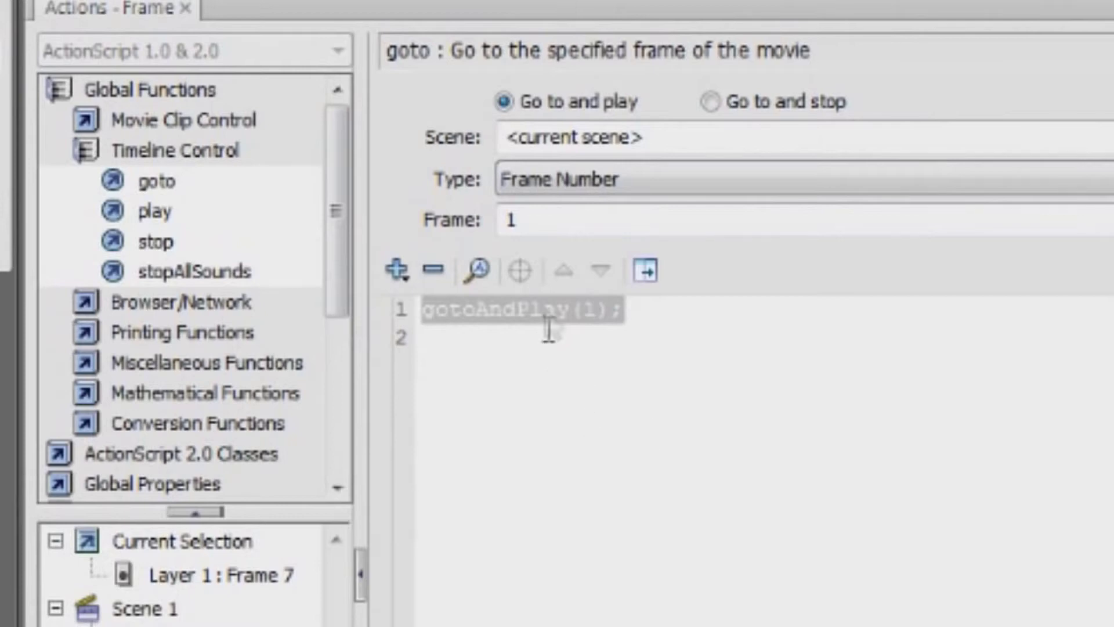
Collapse the Actions editor and preview the movie as Flash to check the loop from frame 7, closing the preview when done
{"action": "double_click", "coordinate": [550, 219]}
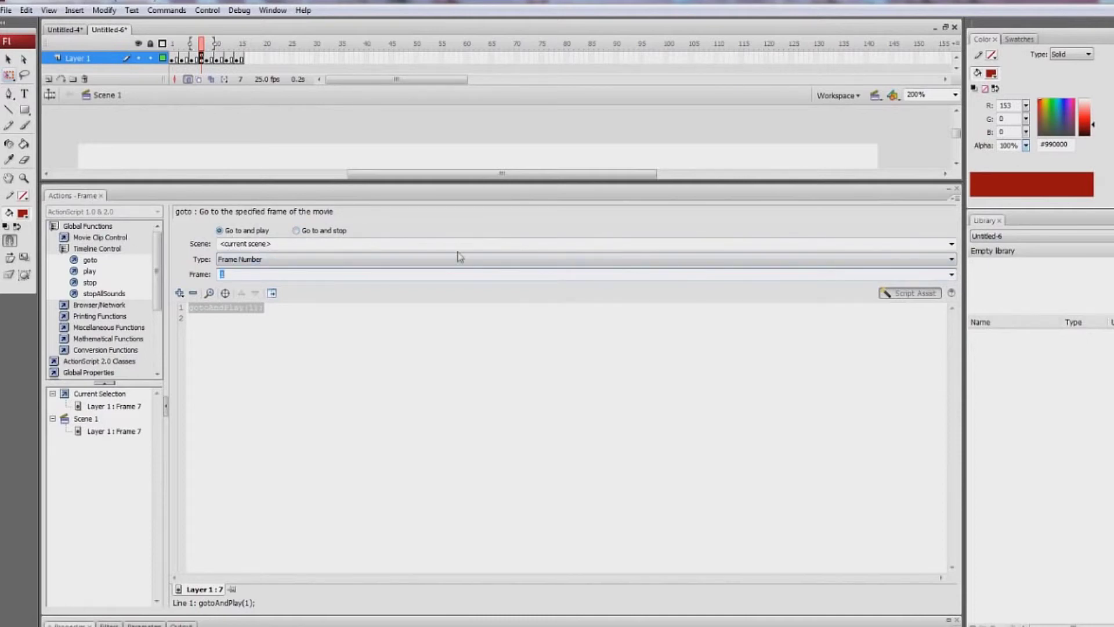
{"action": "left_click", "coordinate": [949, 192]}
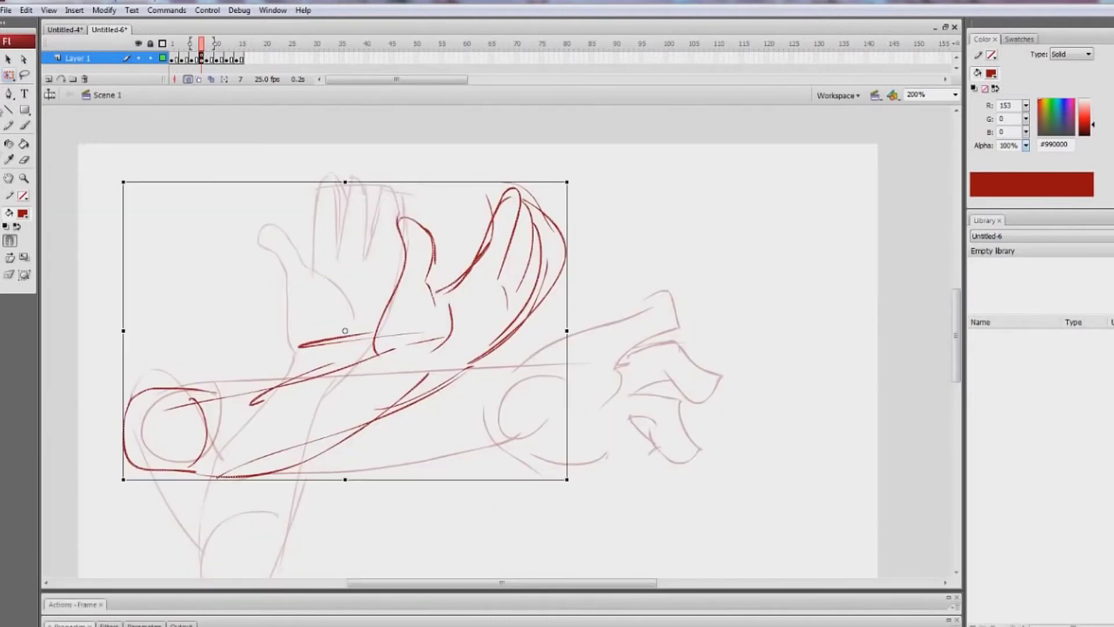
{"action": "left_click", "coordinate": [6, 10]}
{"action": "mouse_move", "coordinate": [41, 273]}
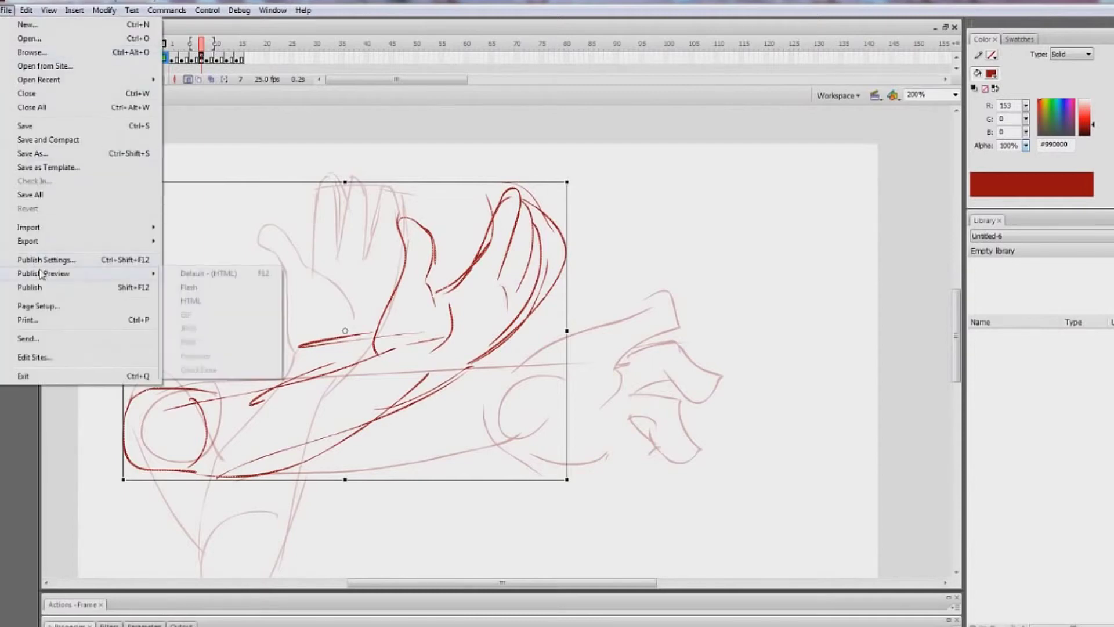
{"action": "left_click", "coordinate": [191, 288]}
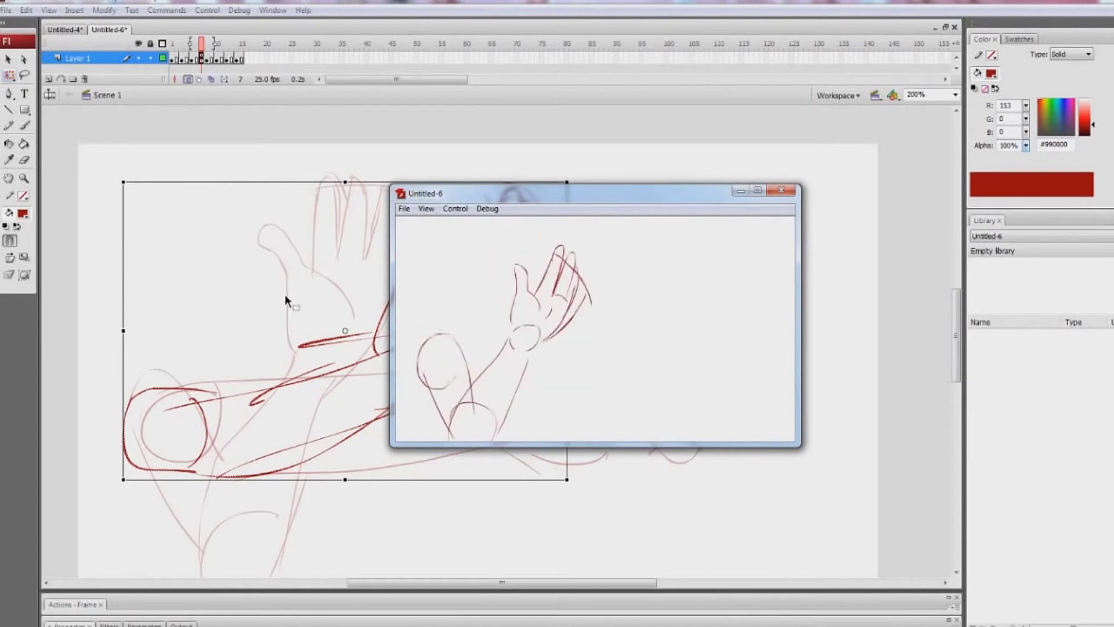
{"action": "left_click", "coordinate": [781, 190]}
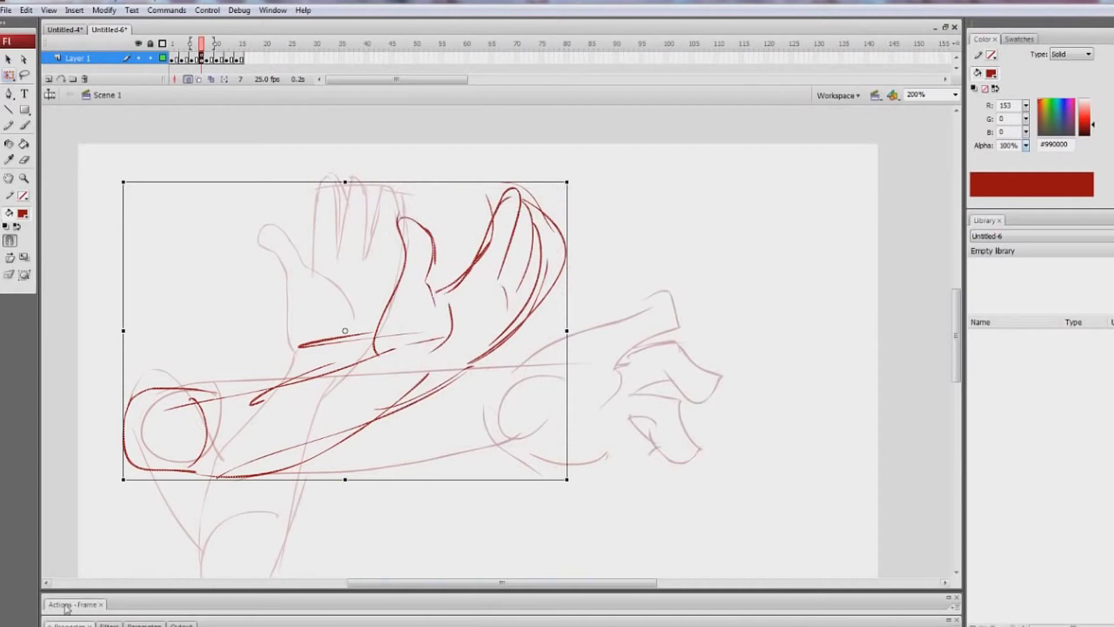
Change the goto action on frame 7 to type Frame Label with the label "penis"
{"action": "left_click", "coordinate": [66, 605]}
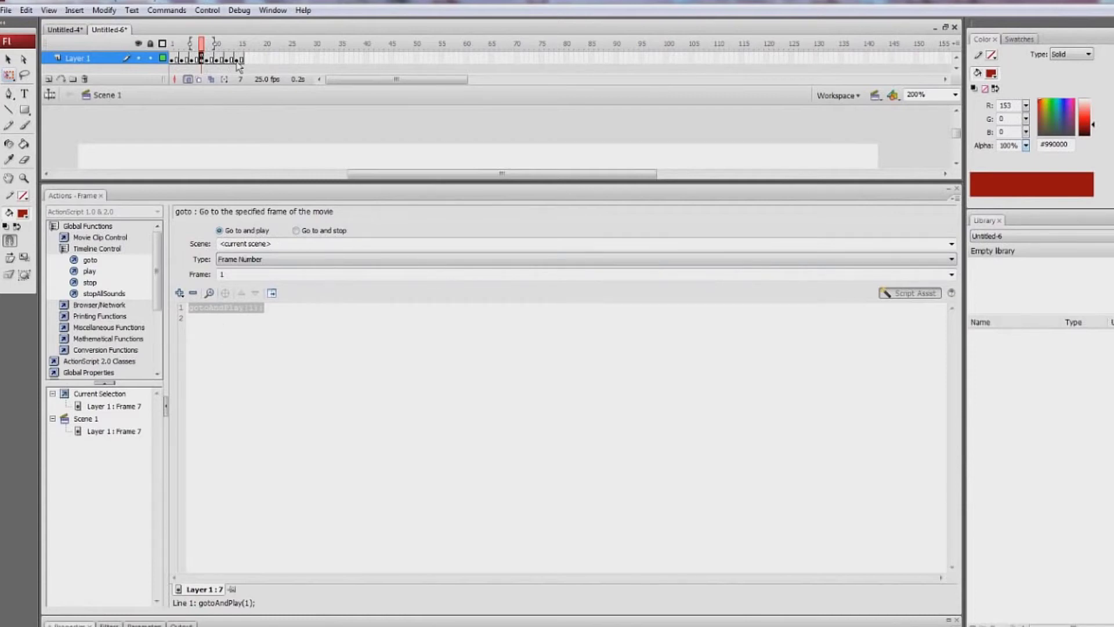
{"action": "left_click", "coordinate": [174, 60]}
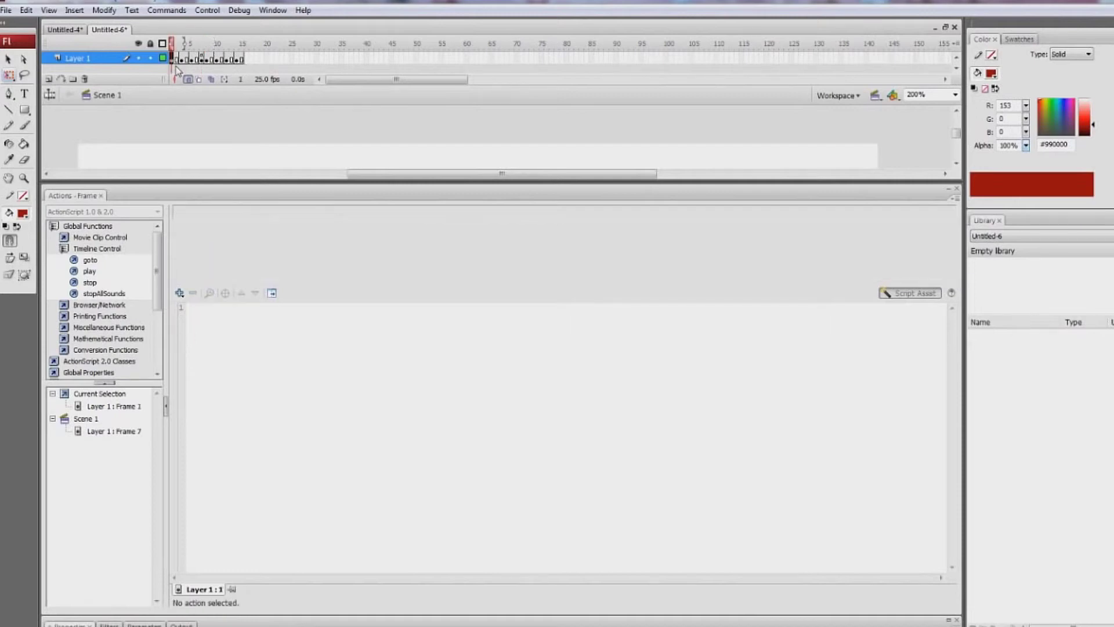
{"action": "left_click", "coordinate": [202, 60]}
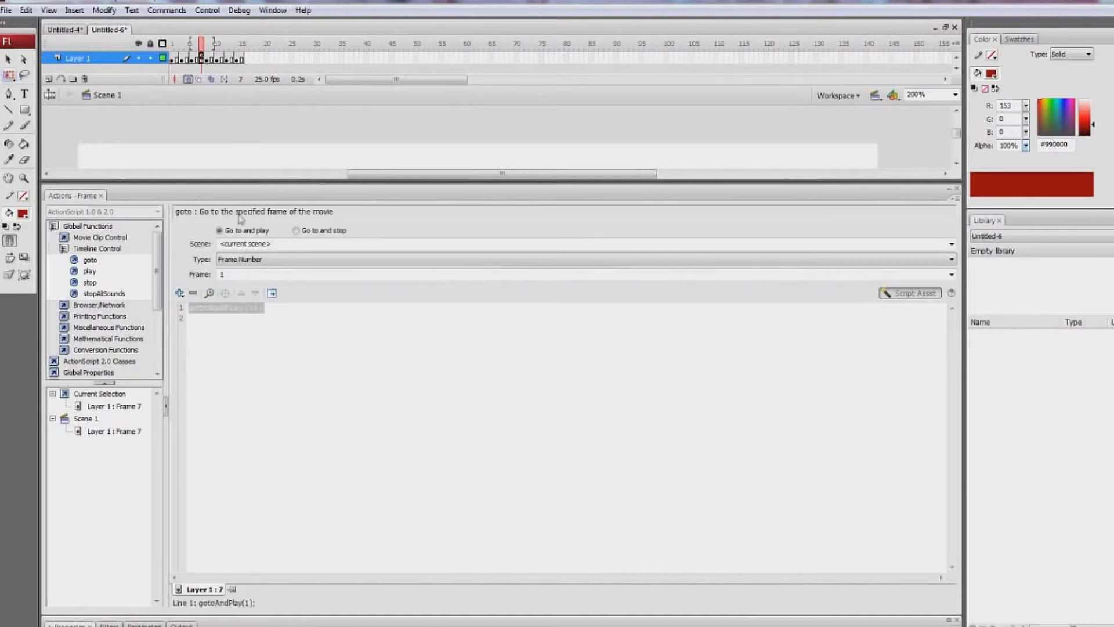
{"action": "left_click", "coordinate": [244, 274]}
{"action": "key", "text": "BackSpace"}
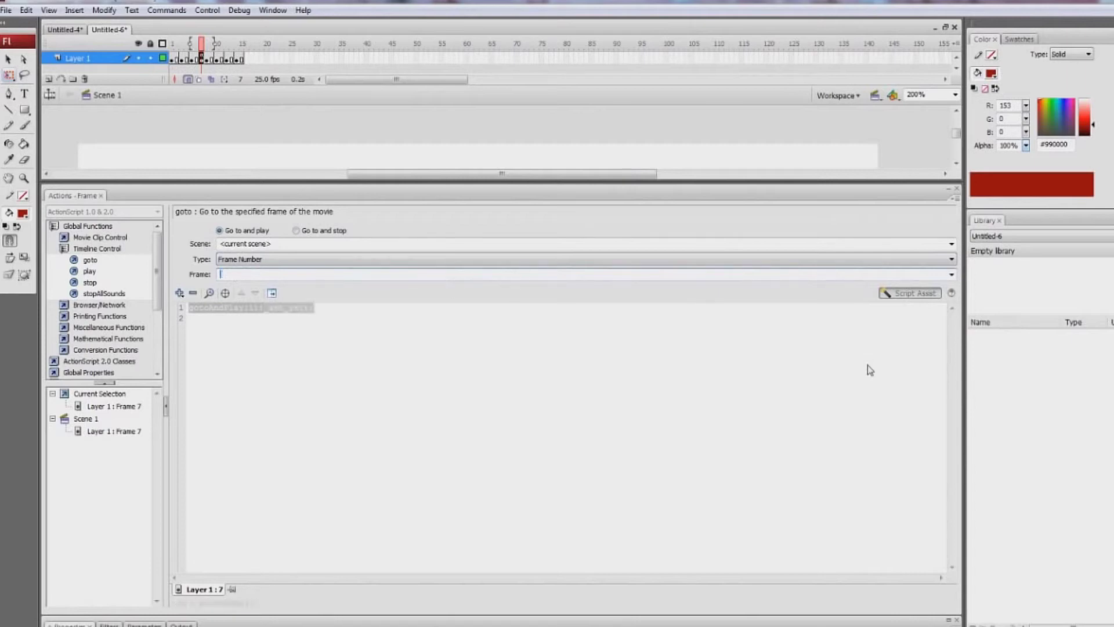
{"action": "left_click", "coordinate": [285, 259]}
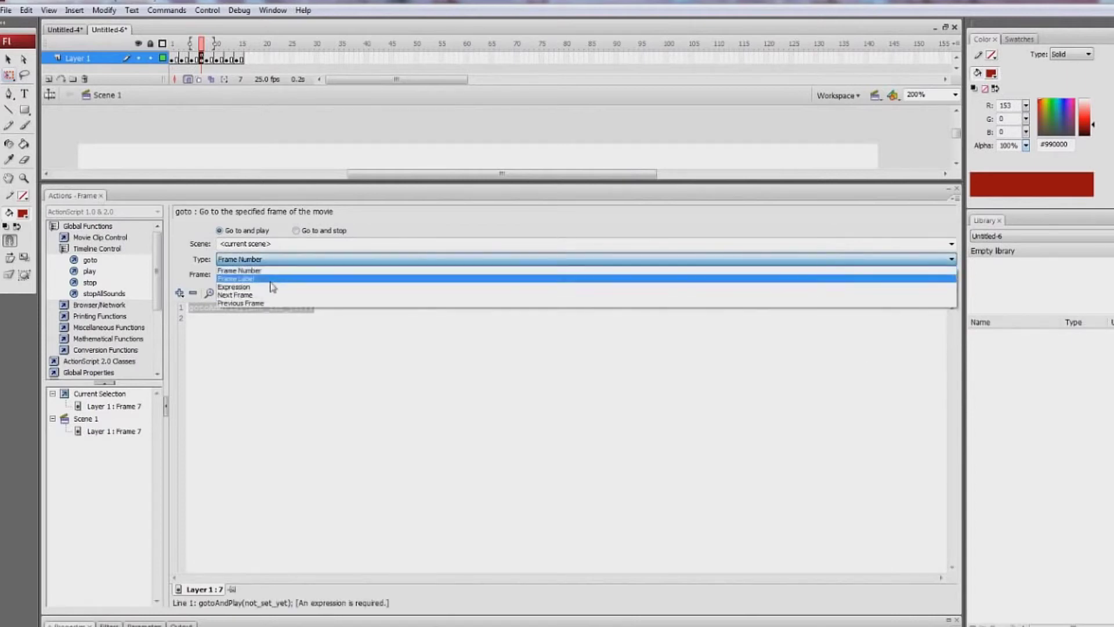
{"action": "left_click", "coordinate": [277, 280]}
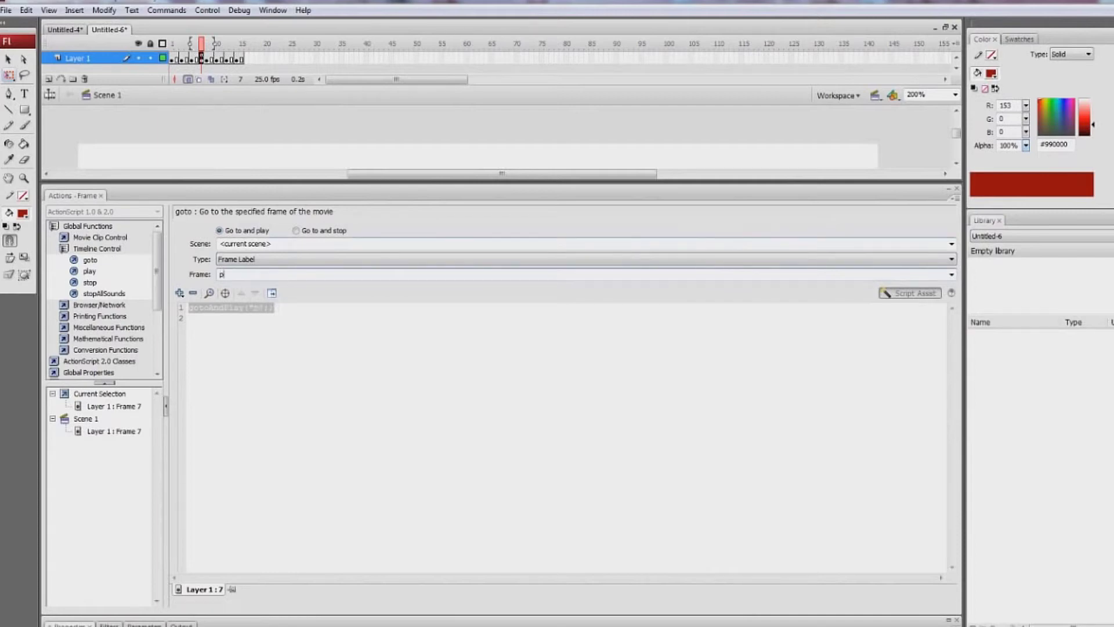
{"action": "type", "text": "penis"}
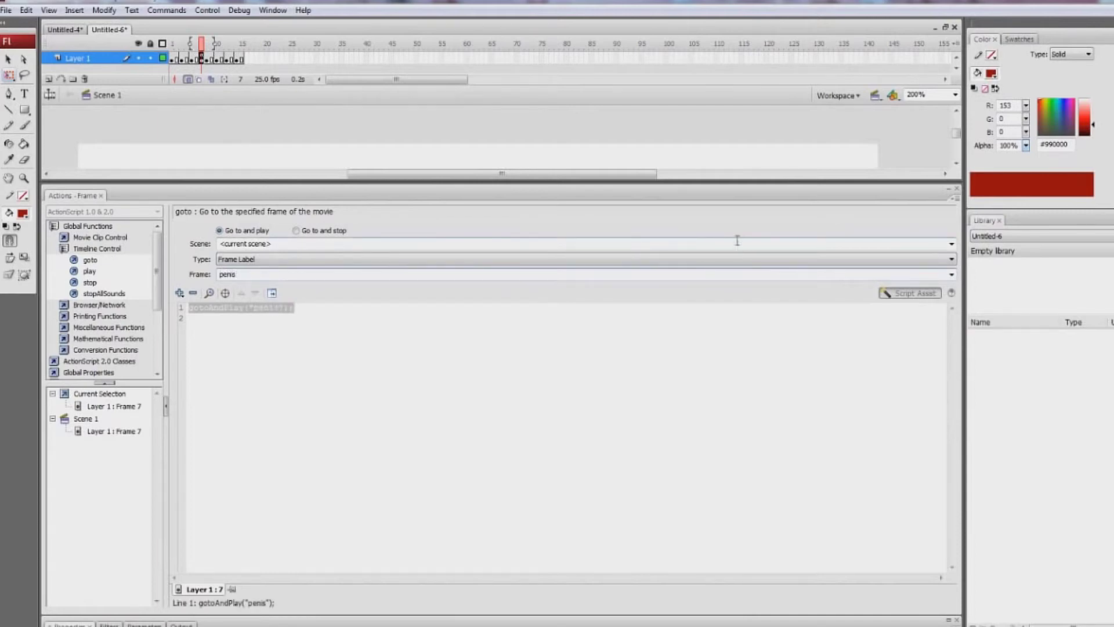
{"action": "left_click", "coordinate": [362, 369]}
{"action": "double_click", "coordinate": [241, 277]}
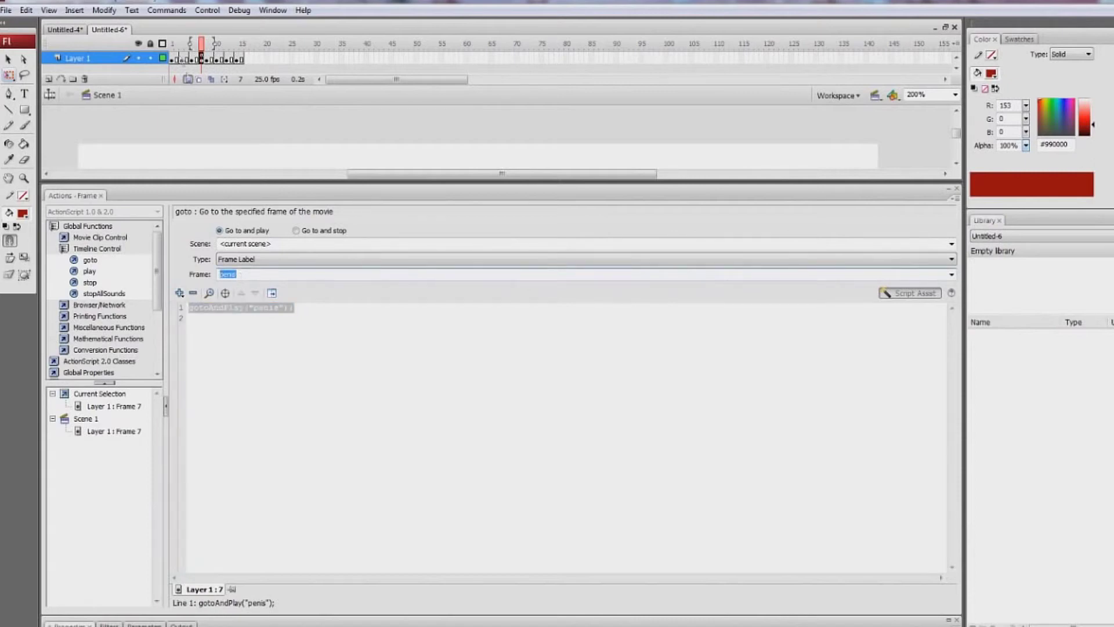
Give the keyframe at frame 1 of Layer 1 the frame label "penis" in its expanded frame properties
{"action": "left_click", "coordinate": [177, 59]}
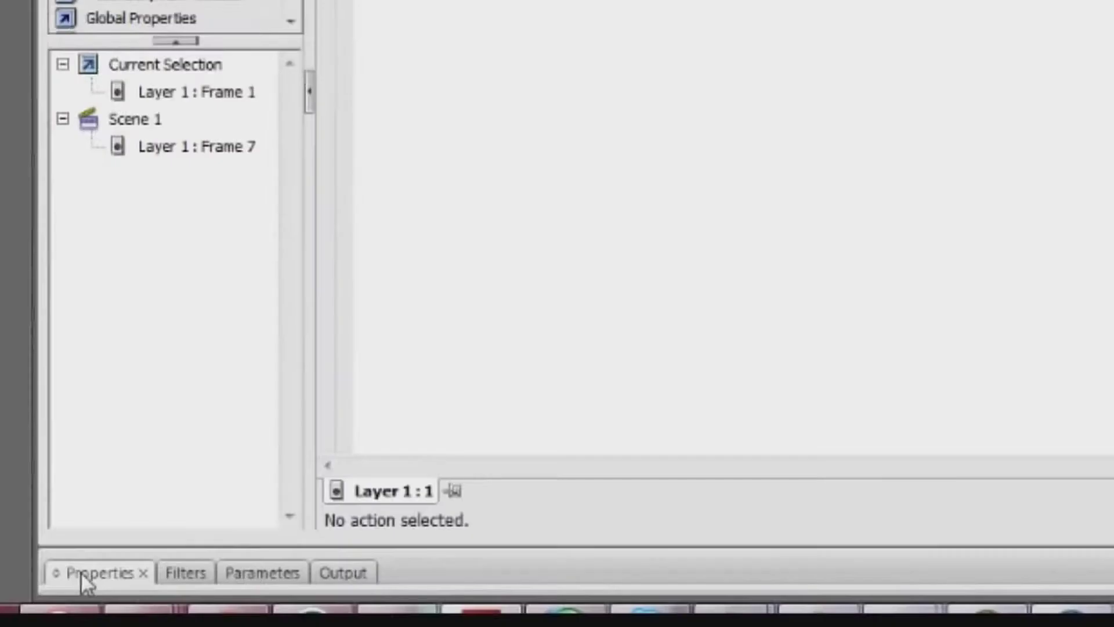
{"action": "left_click", "coordinate": [64, 624]}
{"action": "left_click", "coordinate": [90, 626]}
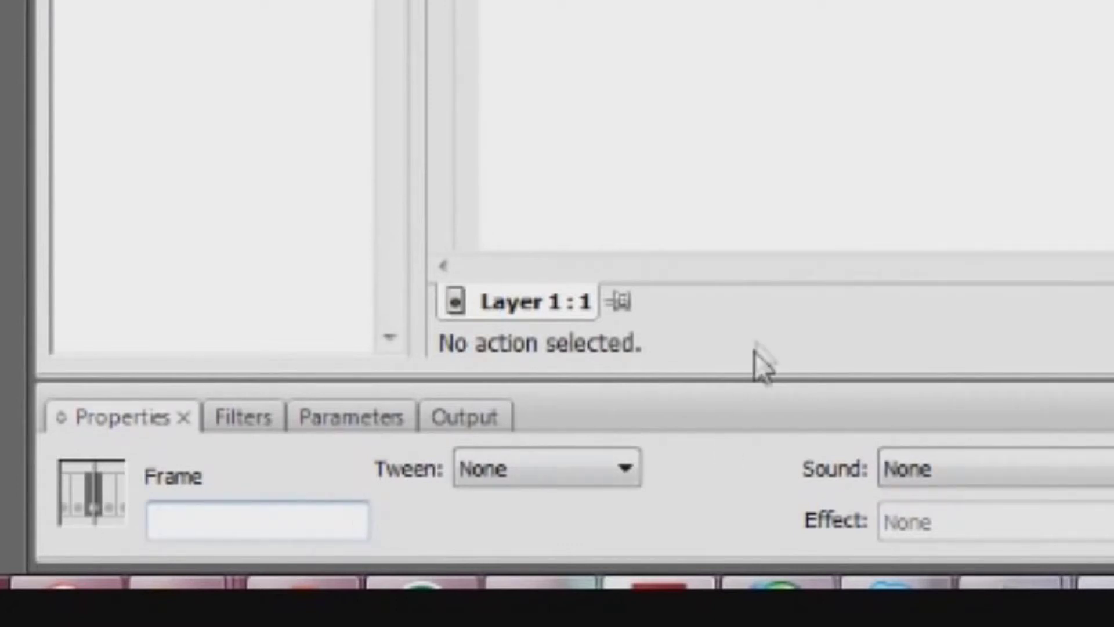
{"action": "left_click_drag", "start_coordinate": [753, 377], "coordinate": [753, 242]}
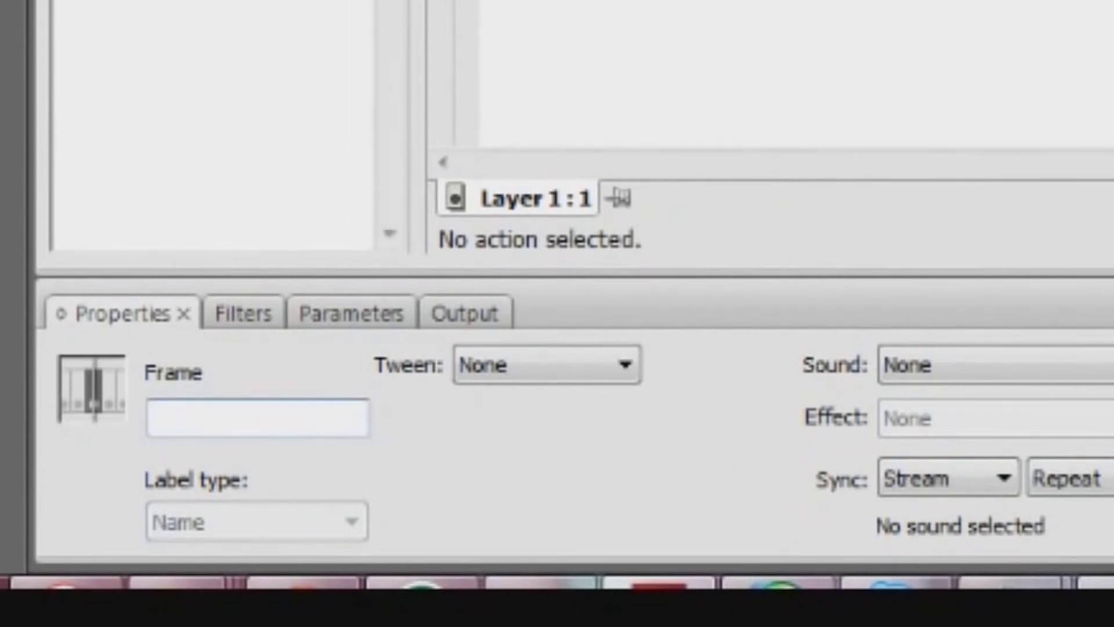
{"action": "type", "text": "penis"}
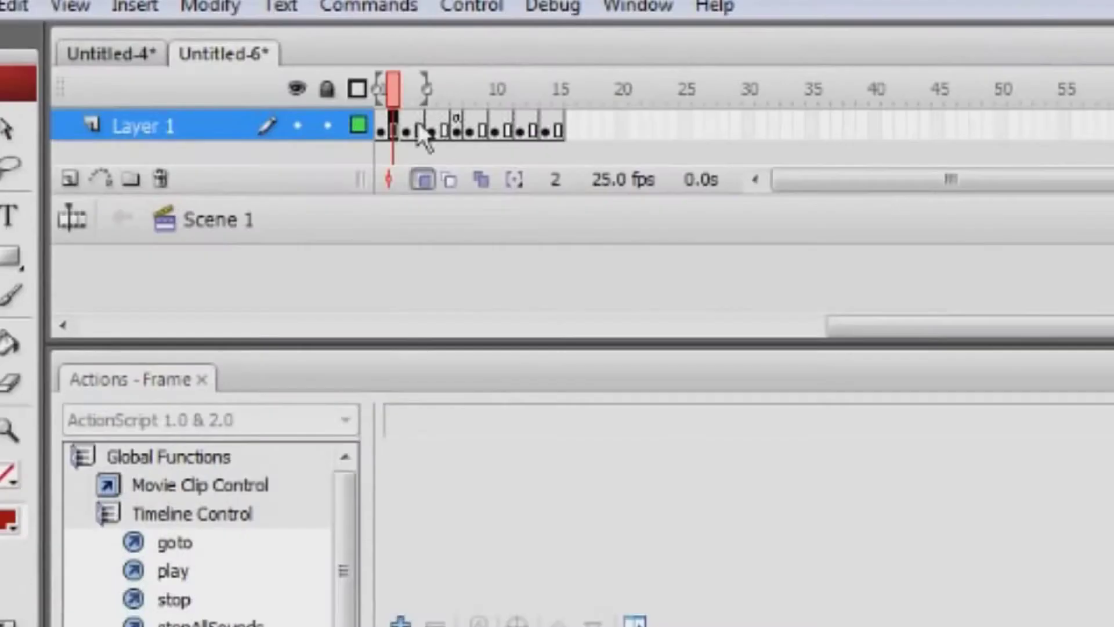
{"action": "left_click", "coordinate": [416, 123]}
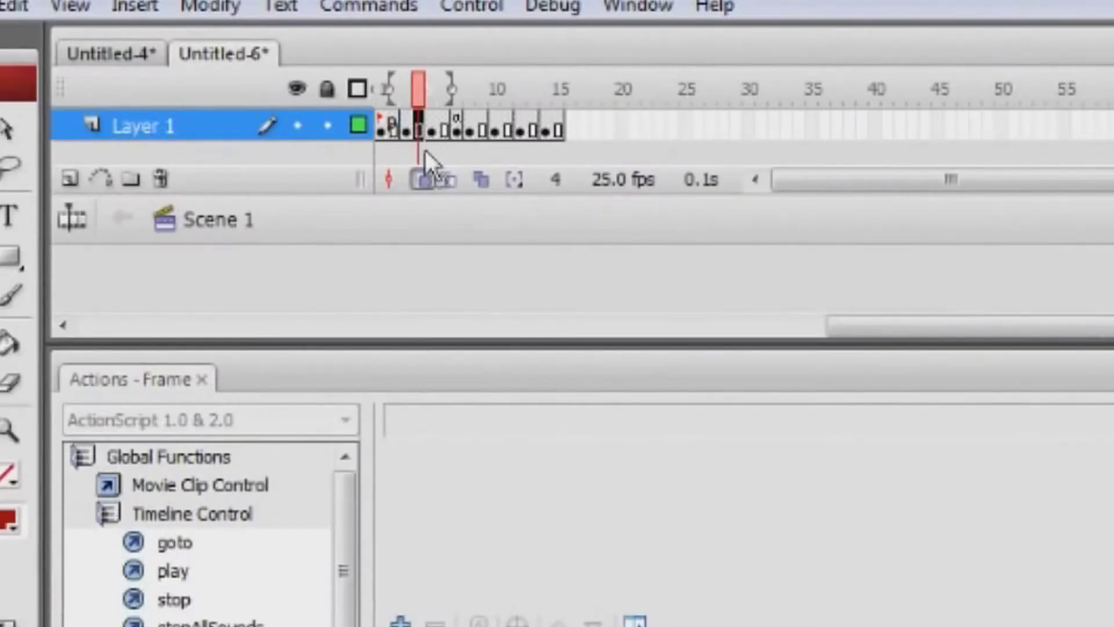
{"action": "left_click", "coordinate": [392, 124]}
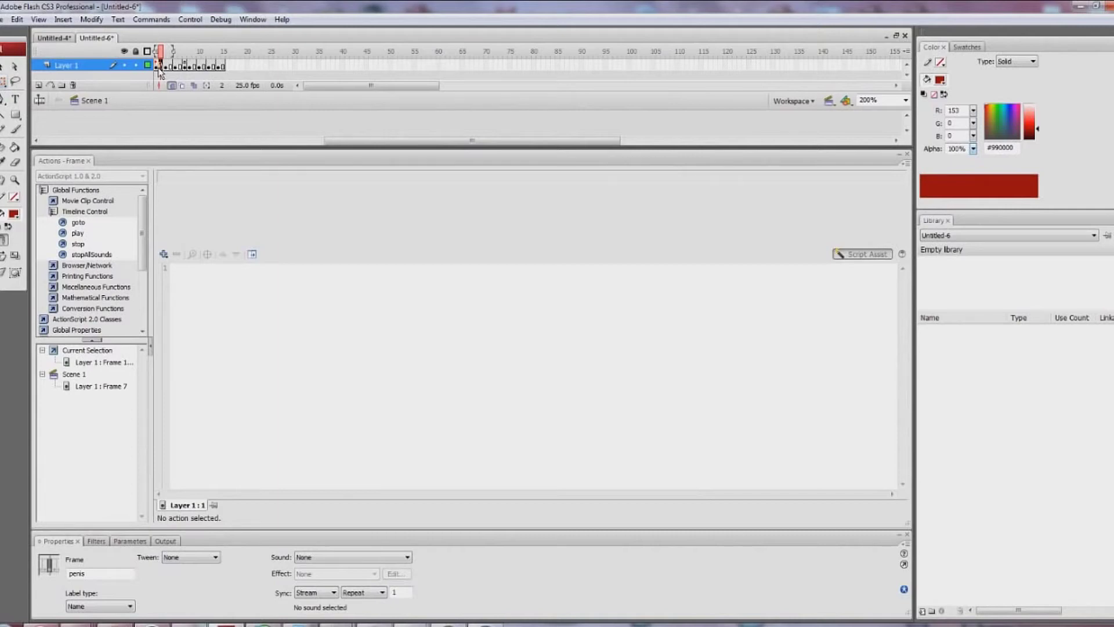
Give the keyframe at frame 3 the same frame label, "penis"
{"action": "left_click", "coordinate": [170, 65]}
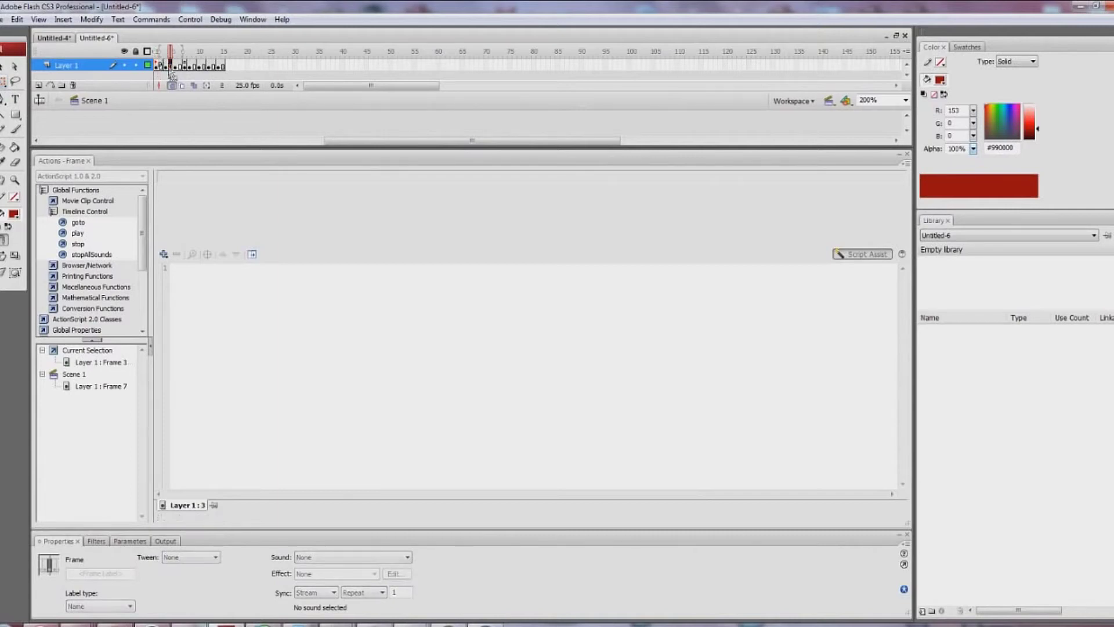
{"action": "left_click", "coordinate": [103, 574]}
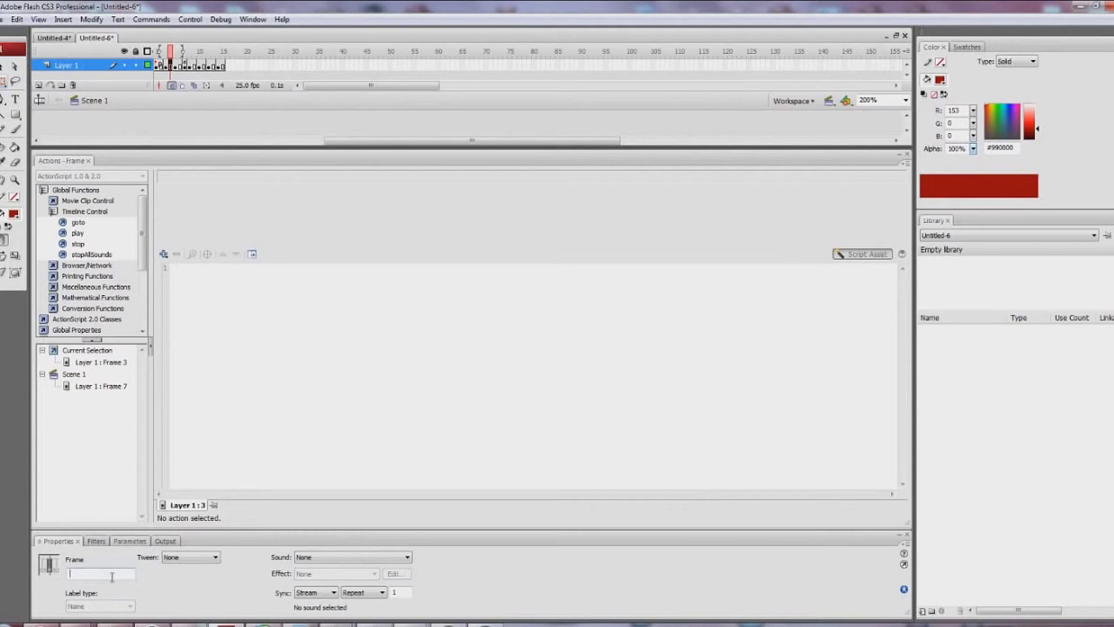
{"action": "type", "text": "penis"}
{"action": "left_click", "coordinate": [156, 65]}
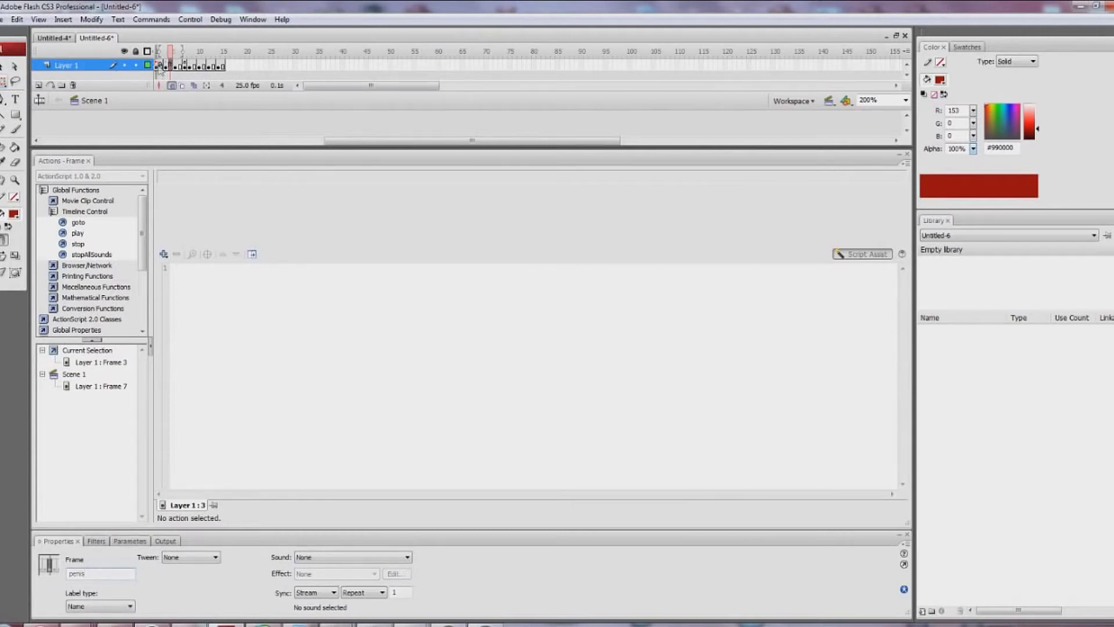
Preview the movie as Flash to check the duplicate labels, and close both the preview and the Output panel
{"action": "left_click", "coordinate": [3, 19]}
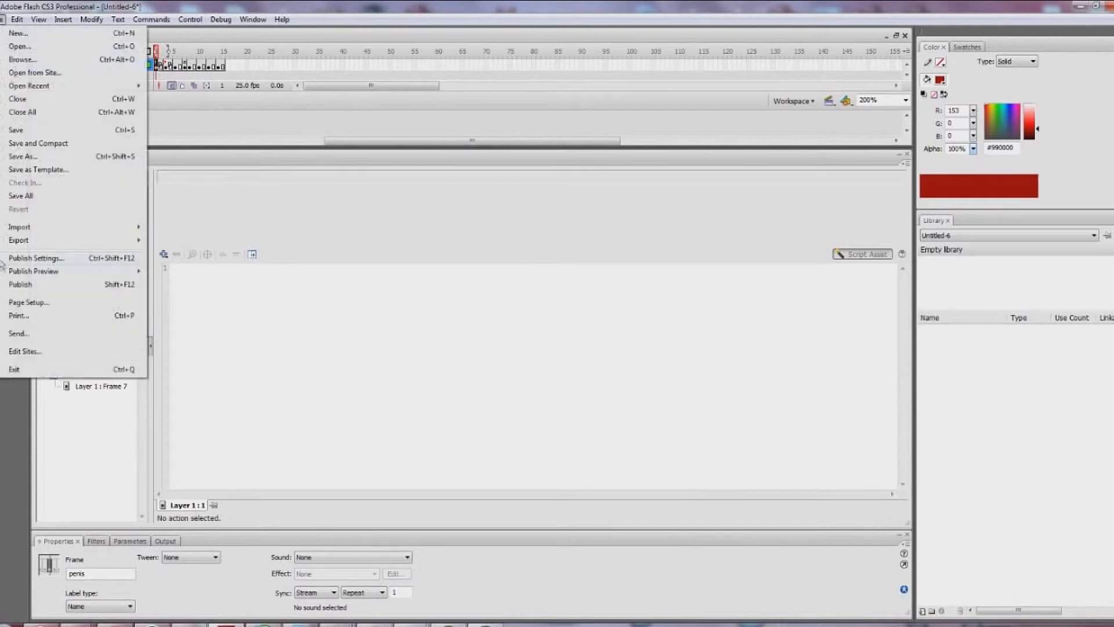
{"action": "mouse_move", "coordinate": [27, 273]}
{"action": "left_click", "coordinate": [184, 284]}
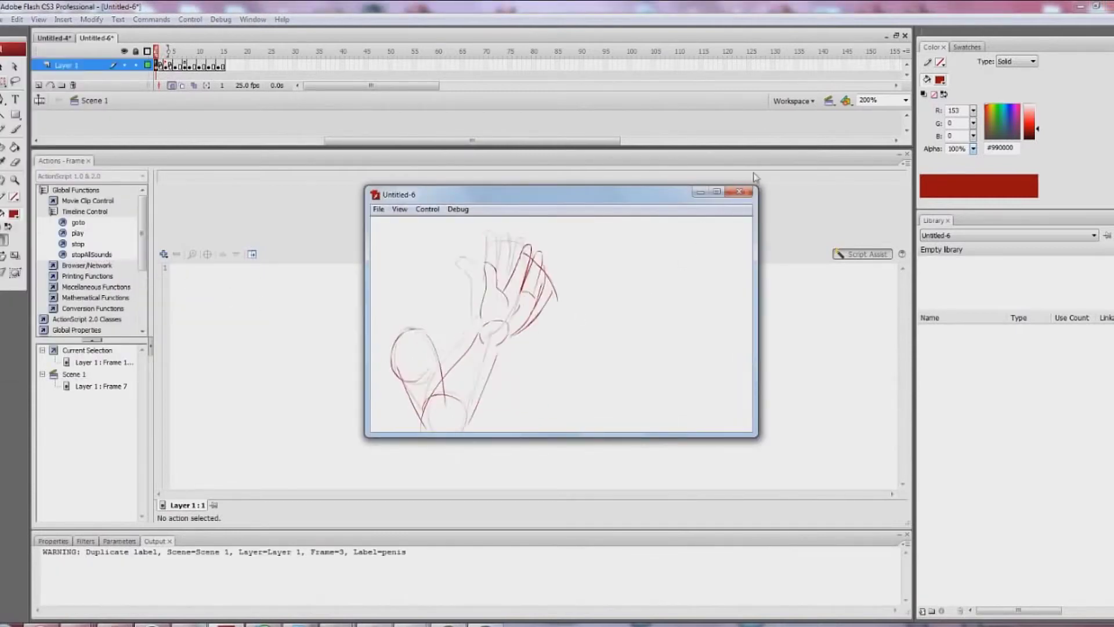
{"action": "left_click", "coordinate": [740, 191]}
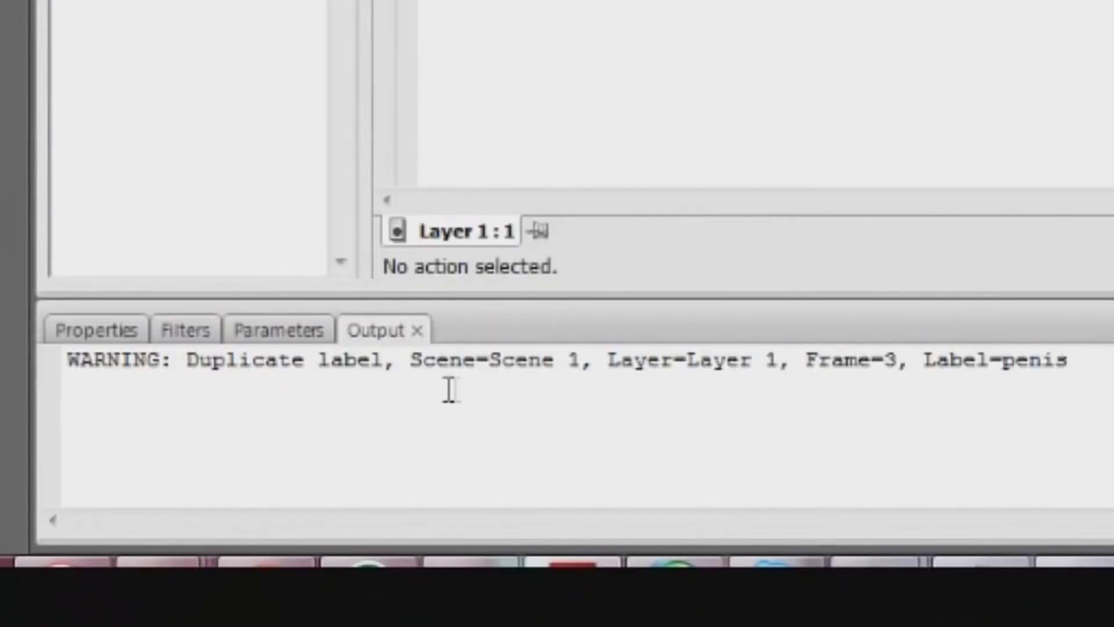
{"action": "left_click", "coordinate": [417, 331]}
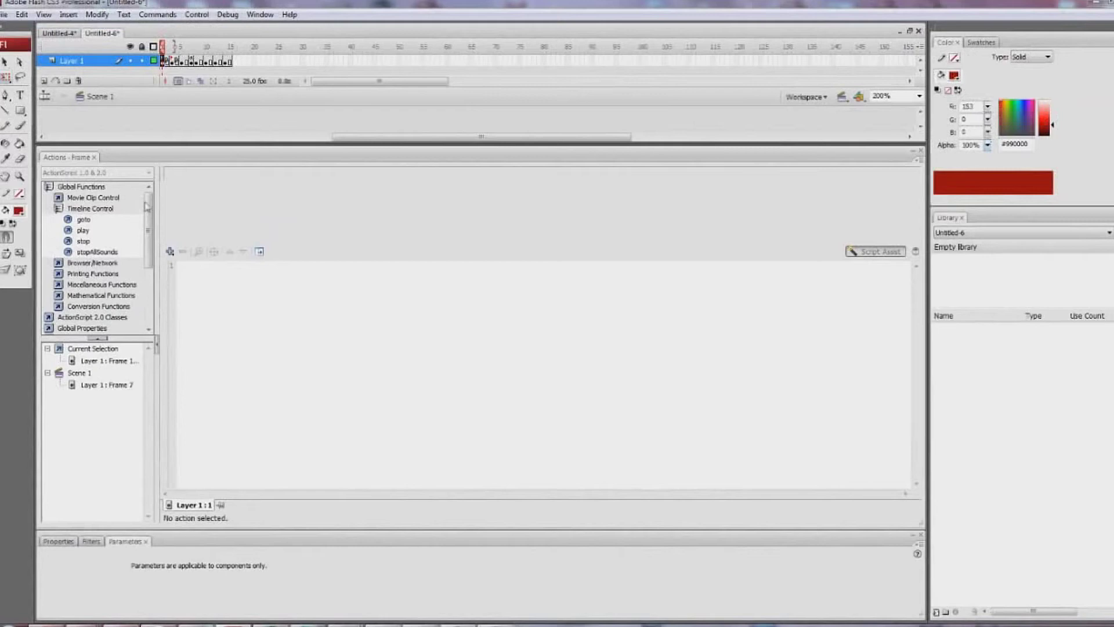
Remove the frame label from the keyframe at frame 3
{"action": "left_click", "coordinate": [176, 61]}
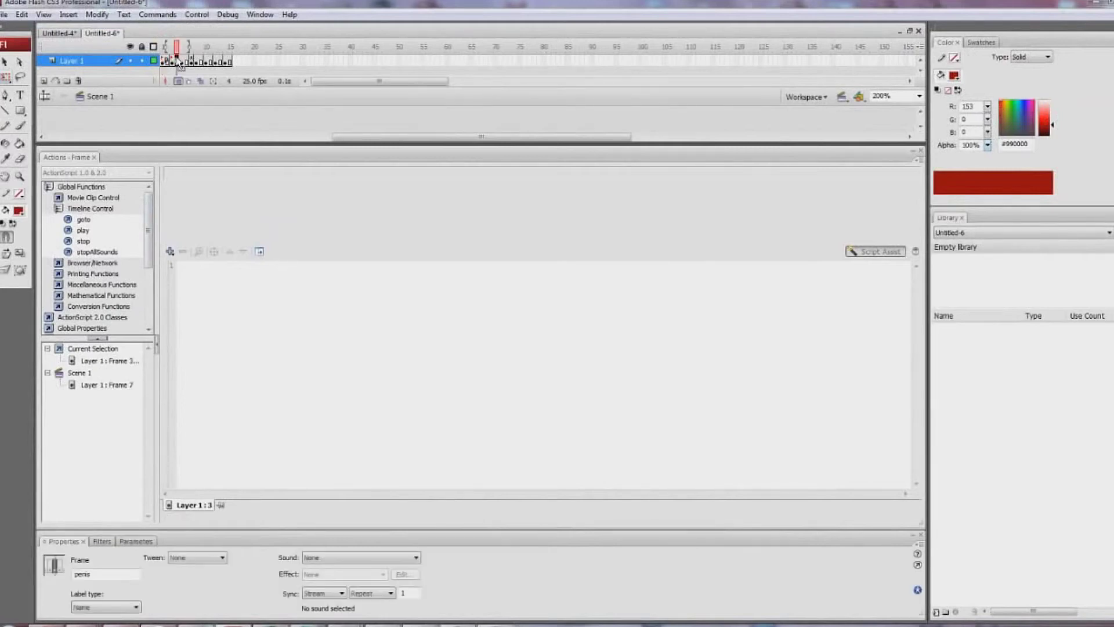
{"action": "double_click", "coordinate": [102, 574]}
{"action": "key", "text": "BackSpace"}
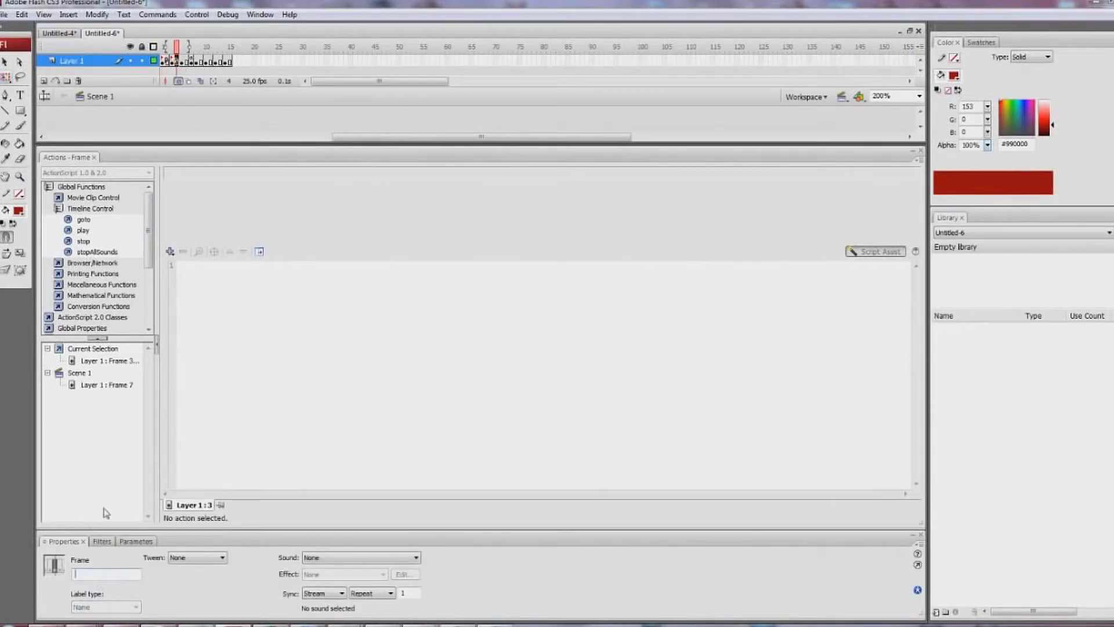
Review the goto settings in frame 7's script and collapse the Actions editor
{"action": "left_click", "coordinate": [168, 62]}
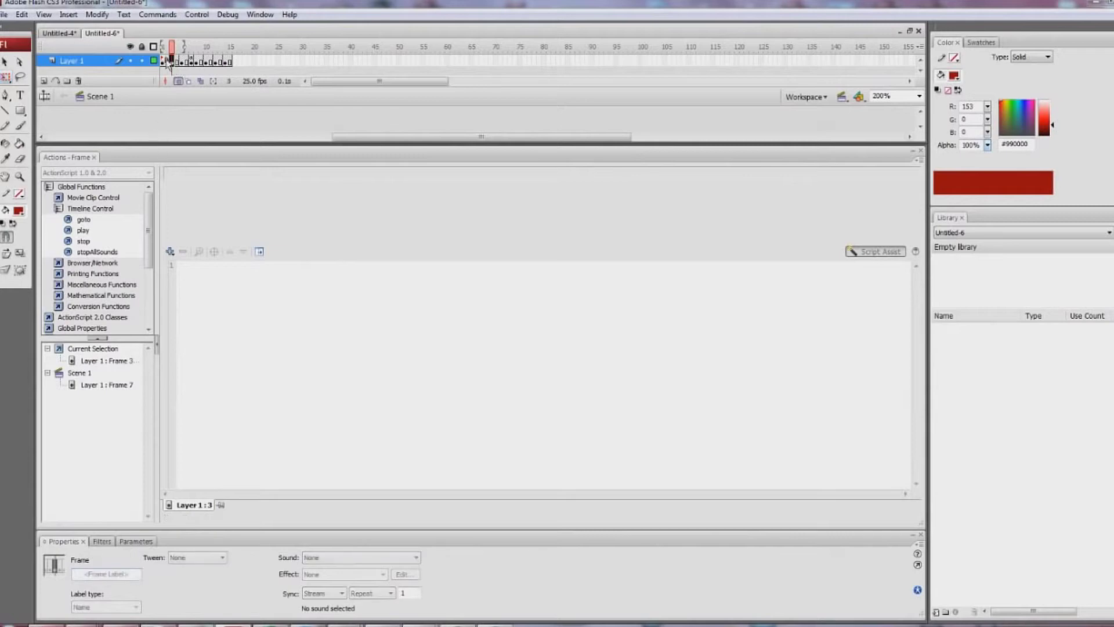
{"action": "left_click", "coordinate": [192, 62]}
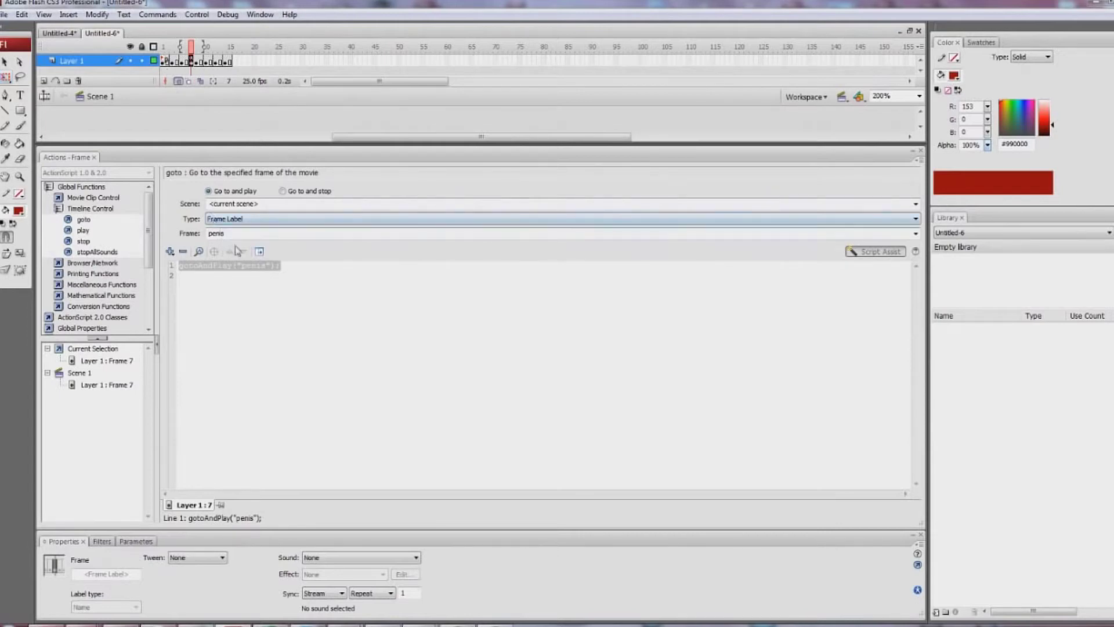
{"action": "left_click", "coordinate": [916, 156]}
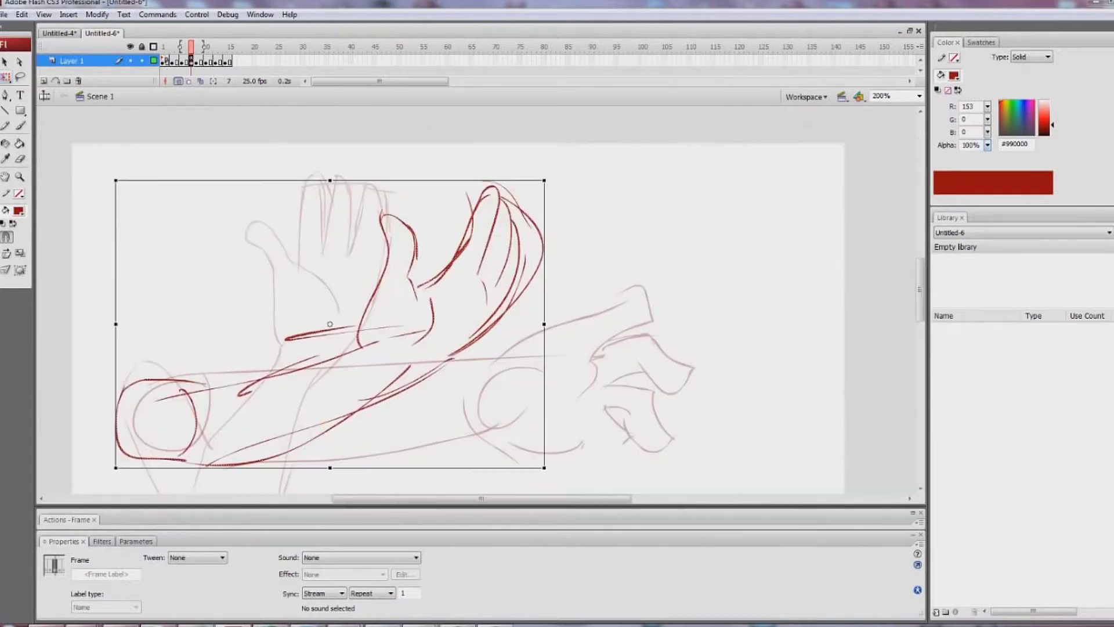
Preview the arm animation as a published Flash movie, and close the preview window
{"action": "left_click", "coordinate": [5, 15]}
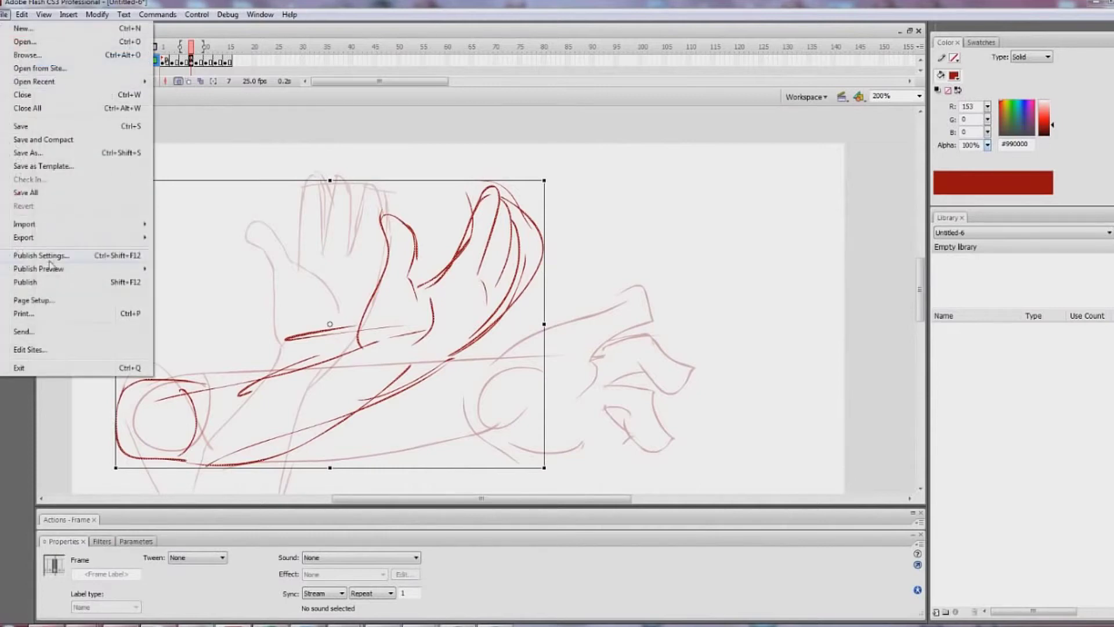
{"action": "mouse_move", "coordinate": [50, 269]}
{"action": "left_click", "coordinate": [191, 280]}
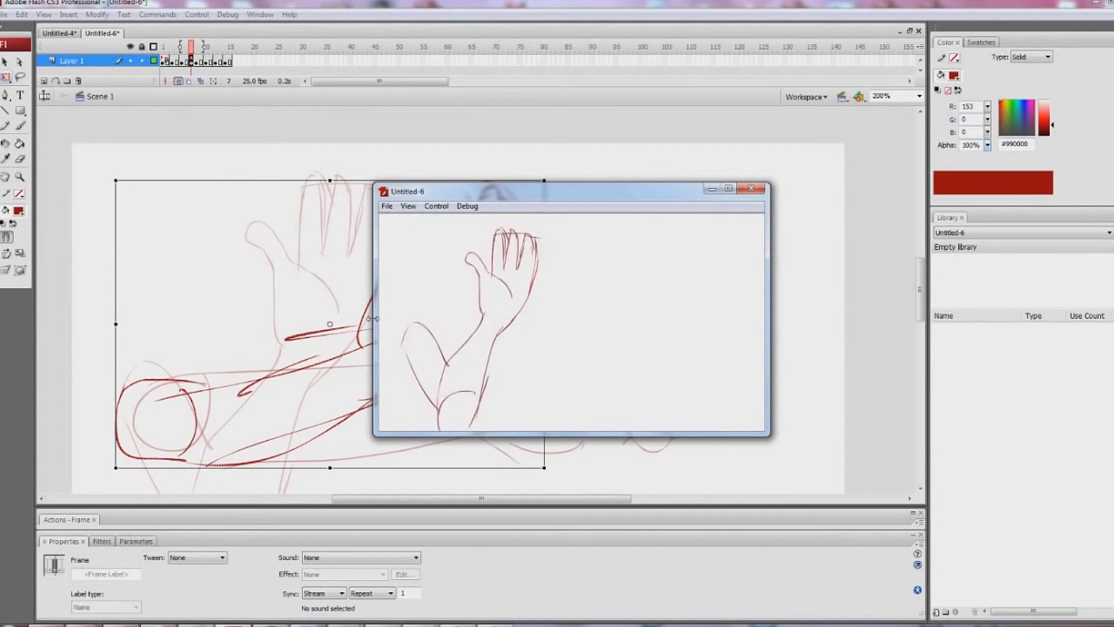
{"action": "left_click", "coordinate": [751, 188]}
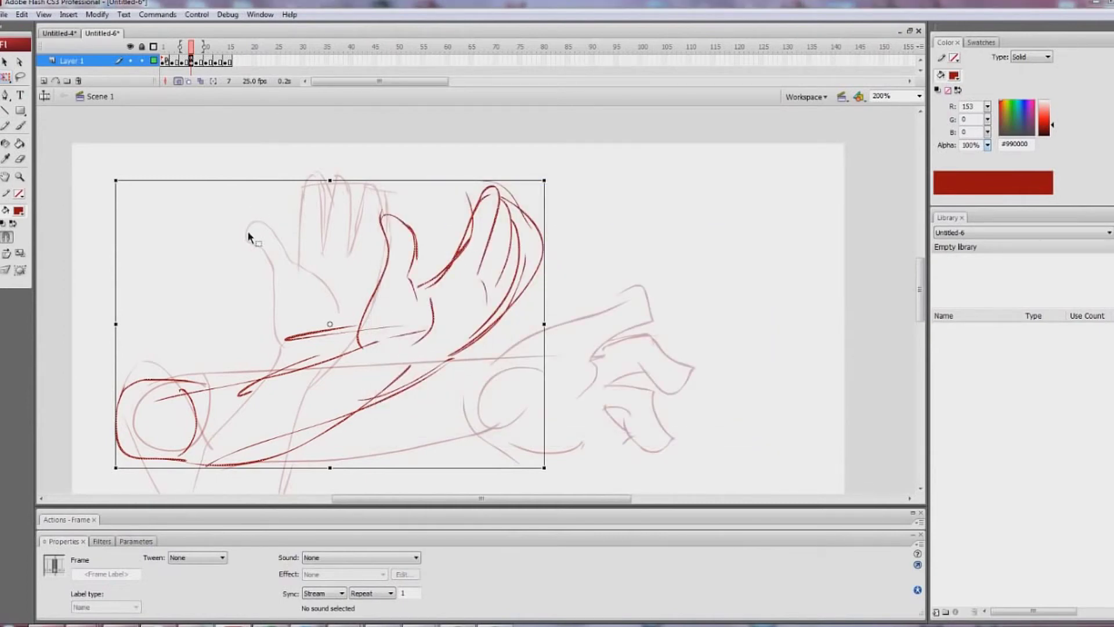
Give the keyframe at frame 3 of Layer 1 the frame label "dick"
{"action": "left_click", "coordinate": [172, 62]}
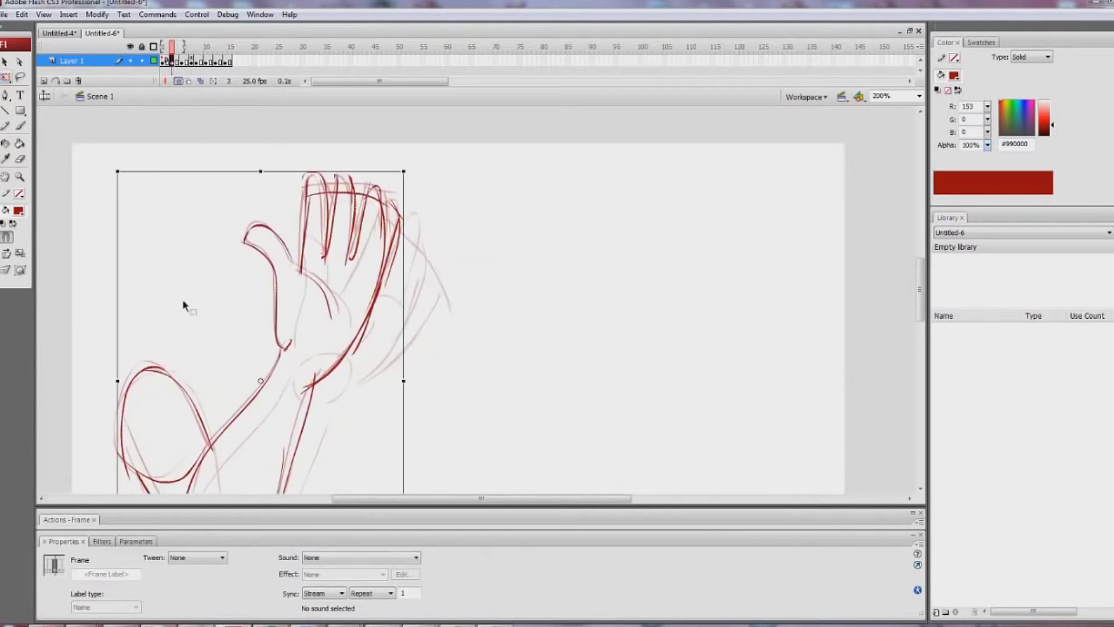
{"action": "left_click", "coordinate": [106, 572]}
{"action": "type", "text": "dick"}
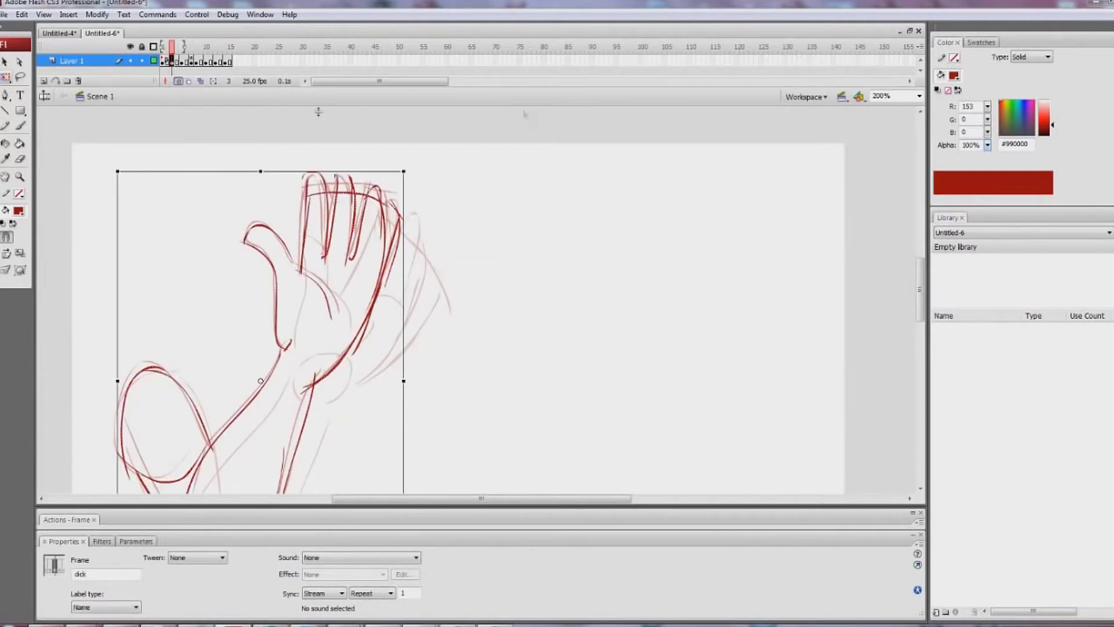
Give the keyframe at frame 5 of Layer 1 the frame label "whore"
{"action": "left_click", "coordinate": [181, 60]}
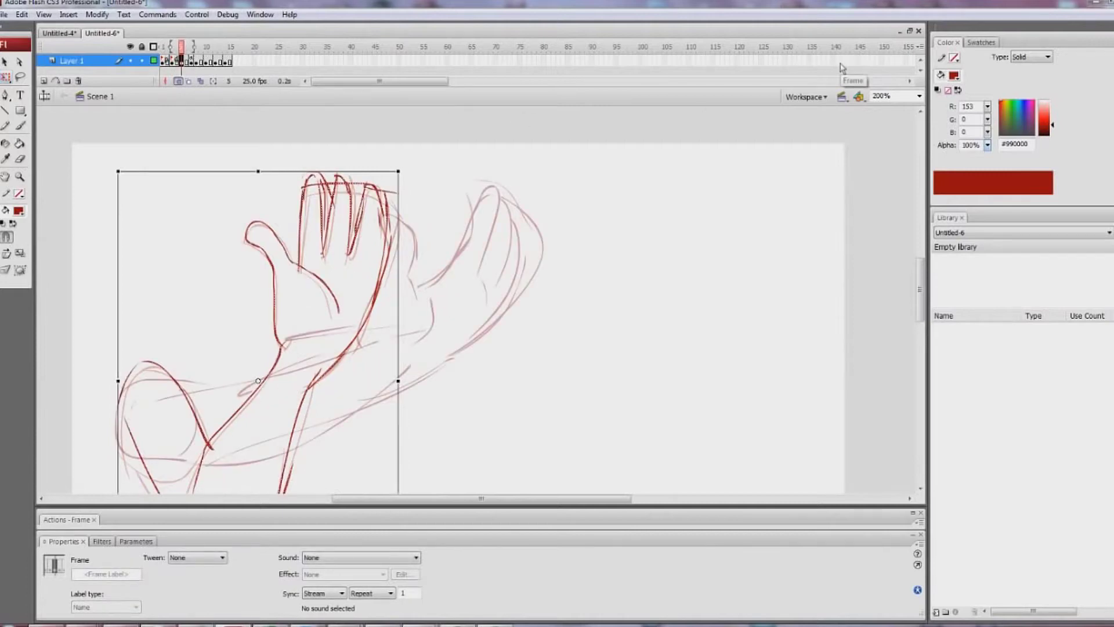
{"action": "key", "text": "e"}
{"action": "left_click", "coordinate": [191, 61]}
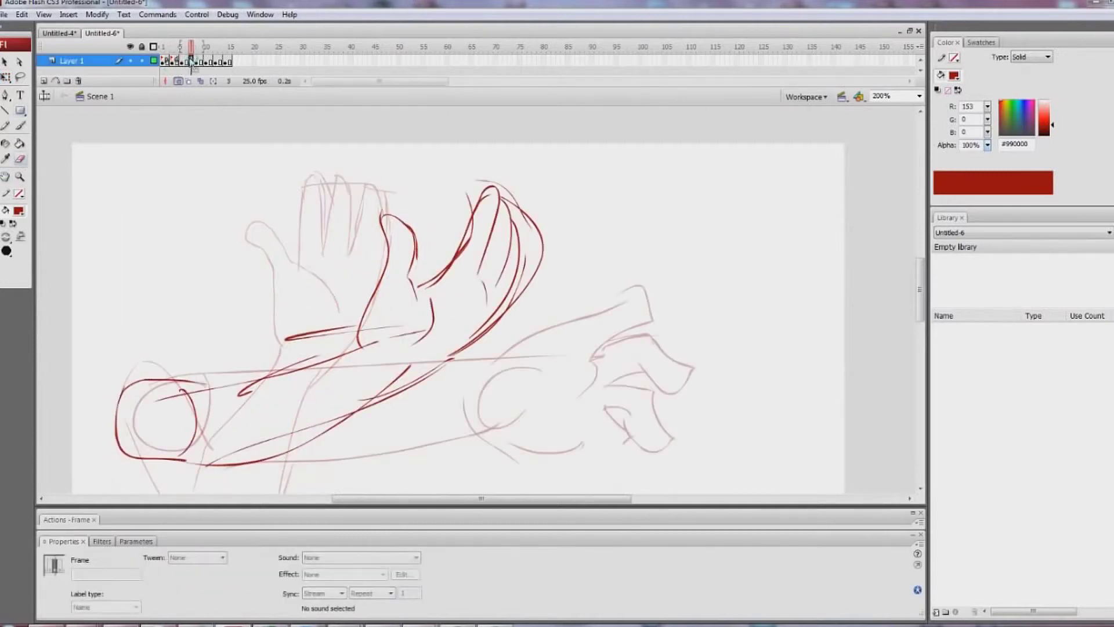
{"action": "left_click", "coordinate": [181, 61]}
{"action": "left_click", "coordinate": [105, 574]}
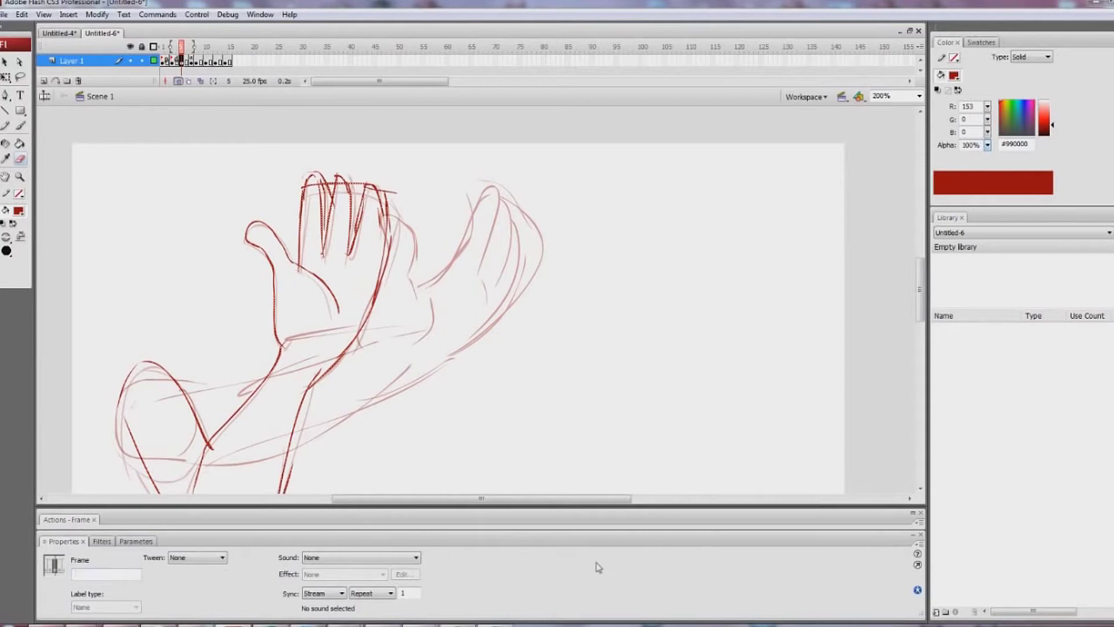
{"action": "type", "text": "whore"}
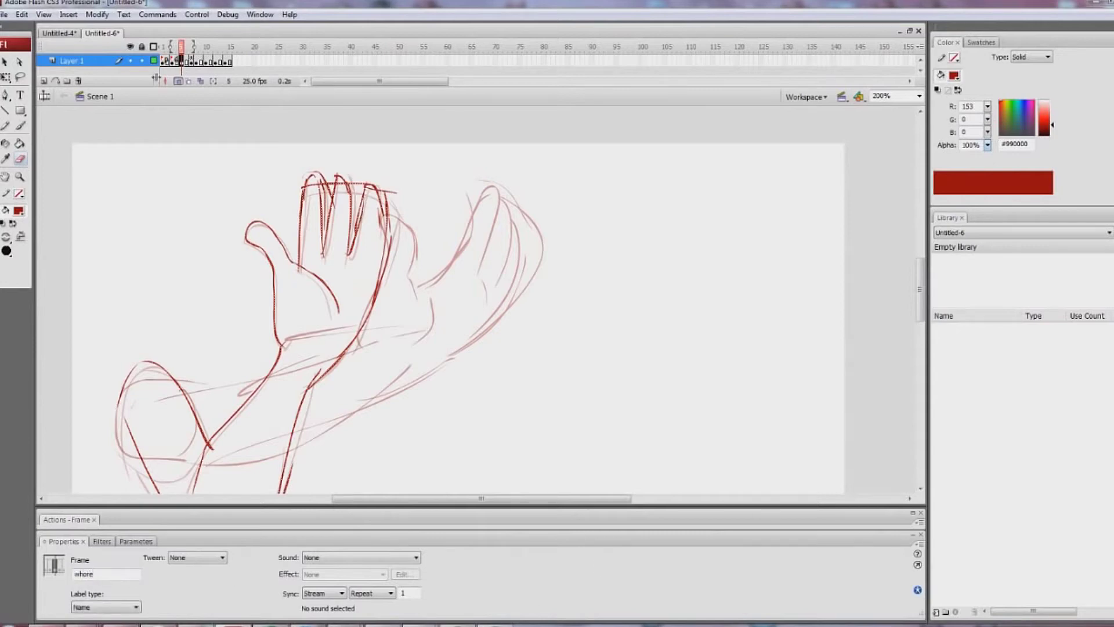
Give the keyframe at frame 10 of Layer 1 the frame label "bitch"
{"action": "left_click", "coordinate": [196, 61]}
{"action": "left_click", "coordinate": [205, 62]}
{"action": "key", "text": "b"}
{"action": "key", "text": "i"}
{"action": "key", "text": "t"}
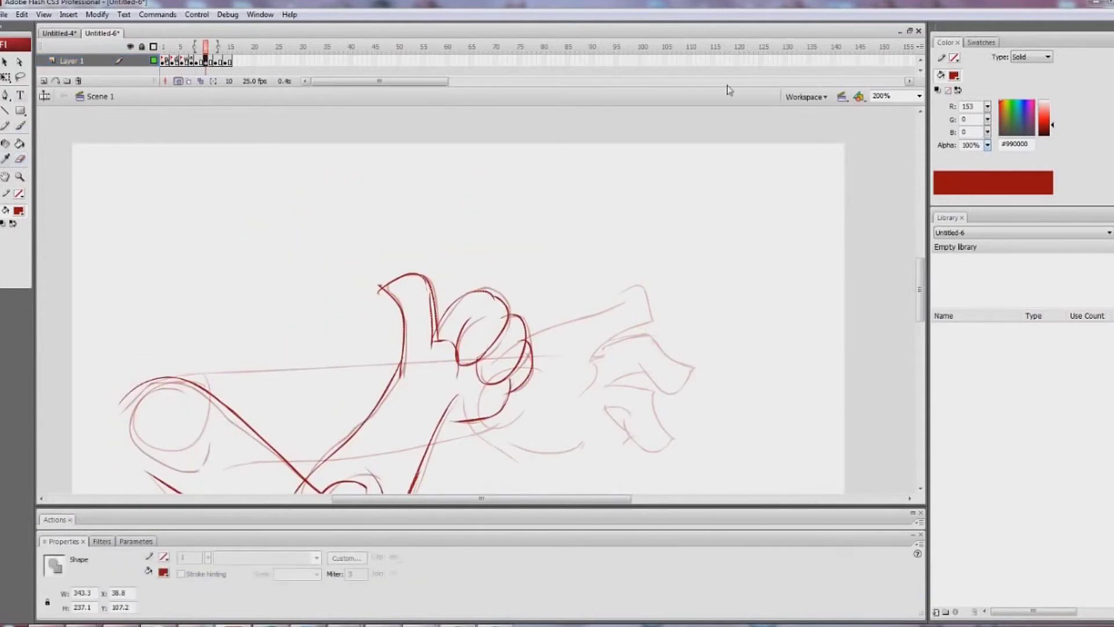
{"action": "key", "text": "c"}
{"action": "key", "text": "h"}
{"action": "left_click", "coordinate": [206, 60]}
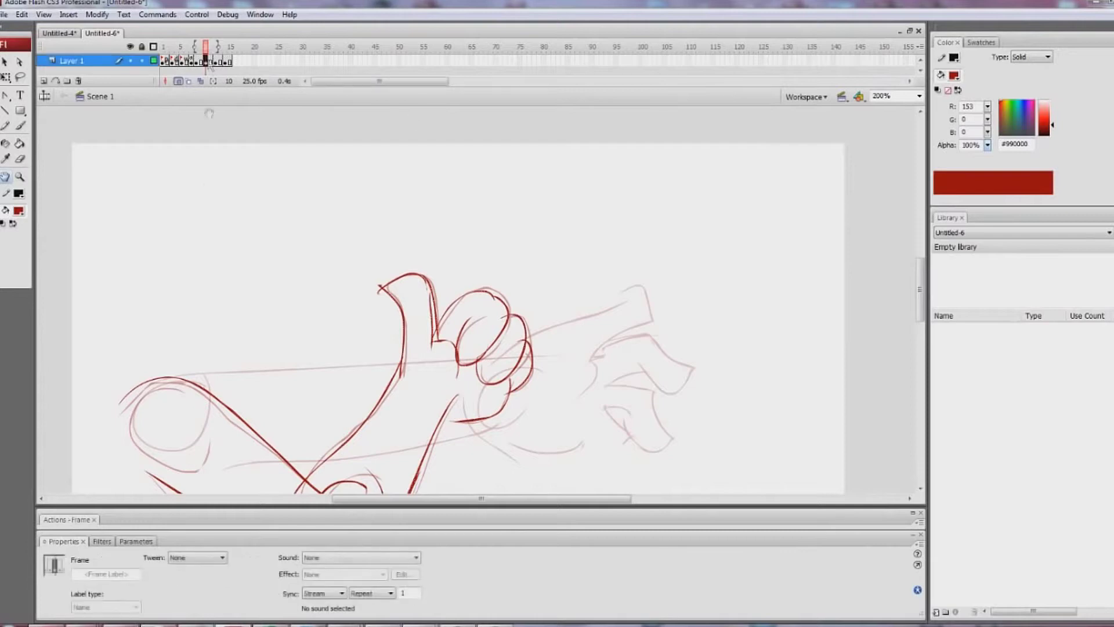
{"action": "left_click", "coordinate": [138, 573]}
{"action": "type", "text": "bitch"}
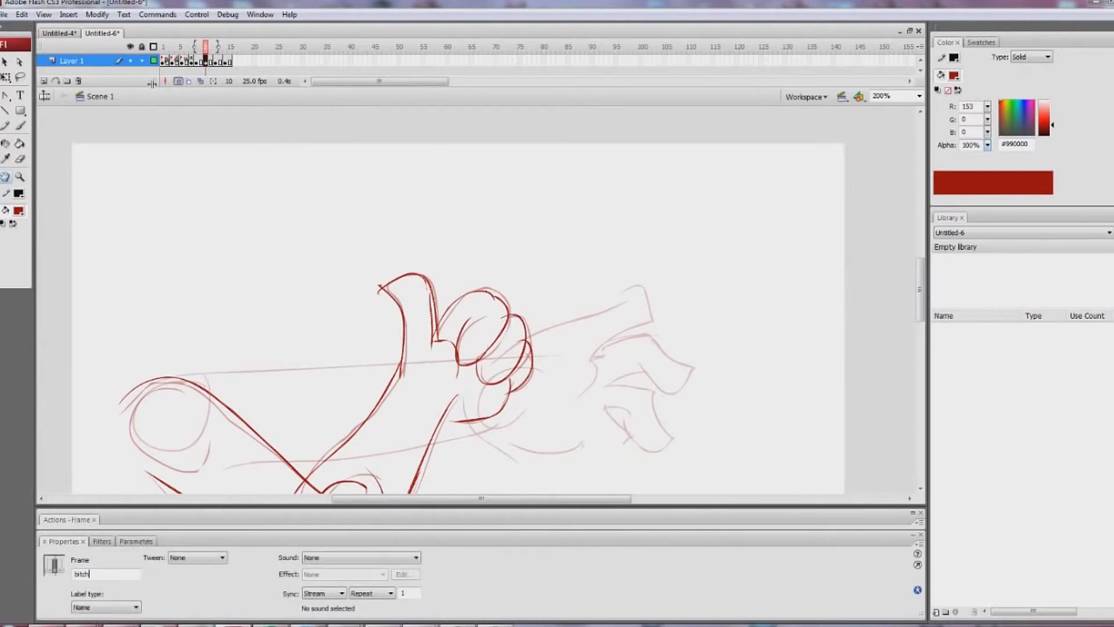
Check the frames between frame 10 and the end of the animation, and clear the frame label of frame 10's keyframe
{"action": "mouse_move", "coordinate": [191, 51]}
{"action": "left_mouse_down"}
{"action": "mouse_move", "coordinate": [167, 56]}
{"action": "mouse_move", "coordinate": [221, 59]}
{"action": "mouse_move", "coordinate": [202, 59]}
{"action": "left_mouse_up"}
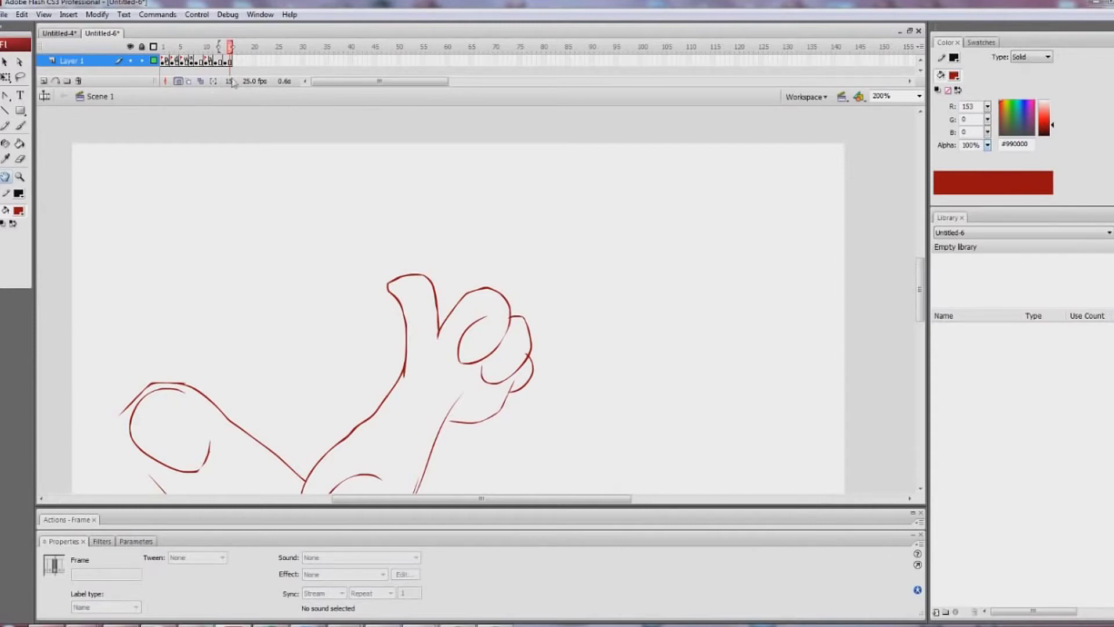
{"action": "left_click", "coordinate": [207, 62]}
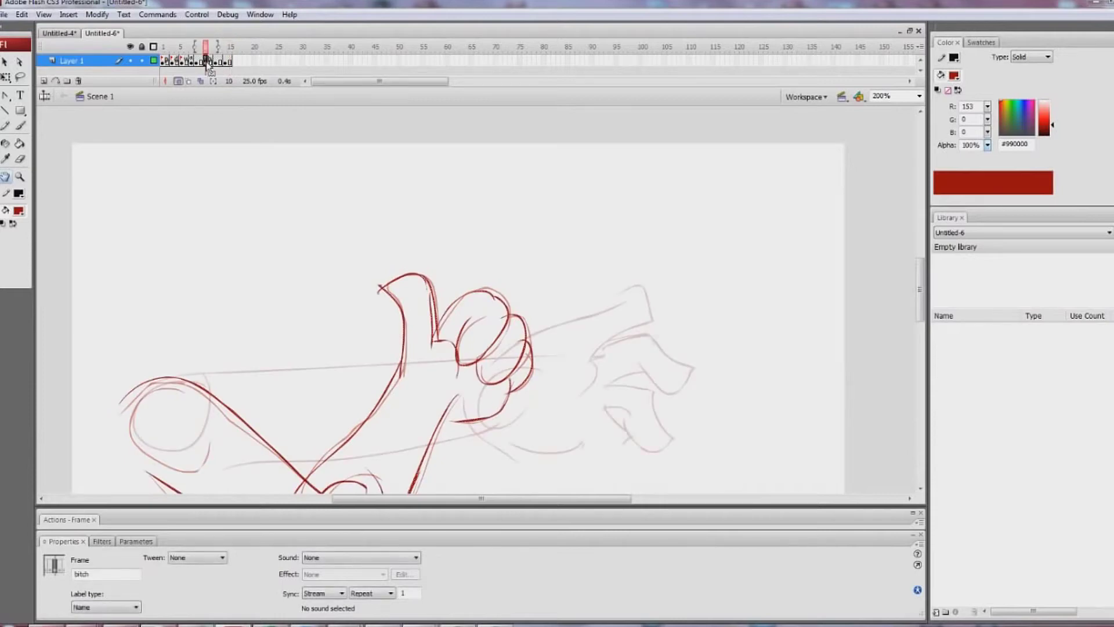
{"action": "left_click_drag", "start_coordinate": [207, 63], "coordinate": [211, 65]}
{"action": "left_click", "coordinate": [206, 62]}
{"action": "left_click", "coordinate": [210, 63]}
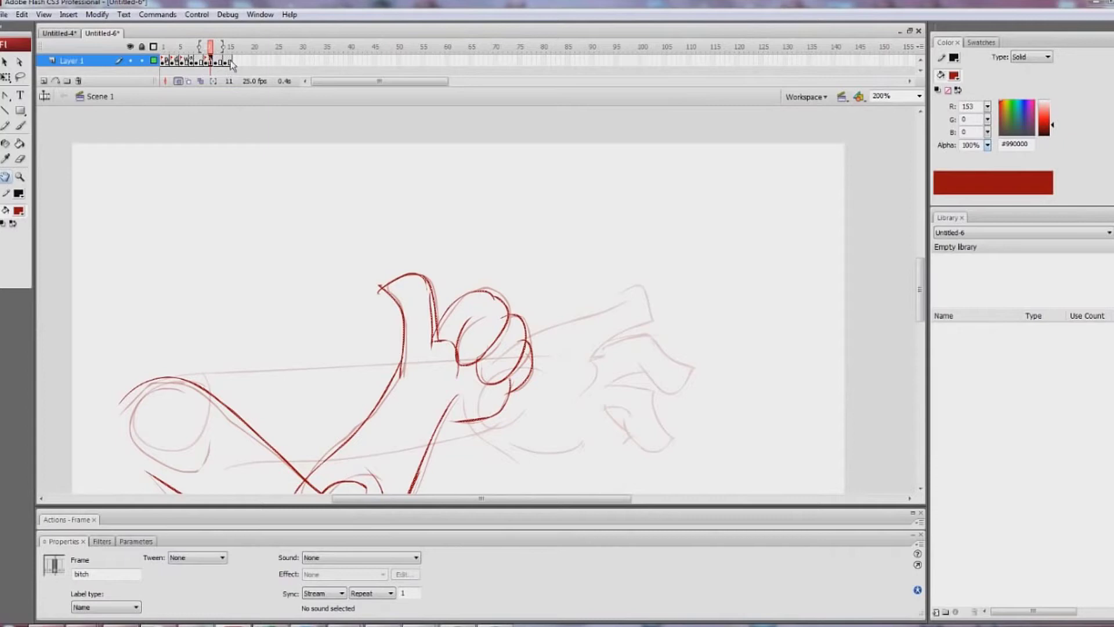
{"action": "mouse_move", "coordinate": [231, 61]}
{"action": "left_mouse_down"}
{"action": "mouse_move", "coordinate": [165, 69]}
{"action": "mouse_move", "coordinate": [232, 63]}
{"action": "left_mouse_up"}
{"action": "left_click", "coordinate": [210, 63]}
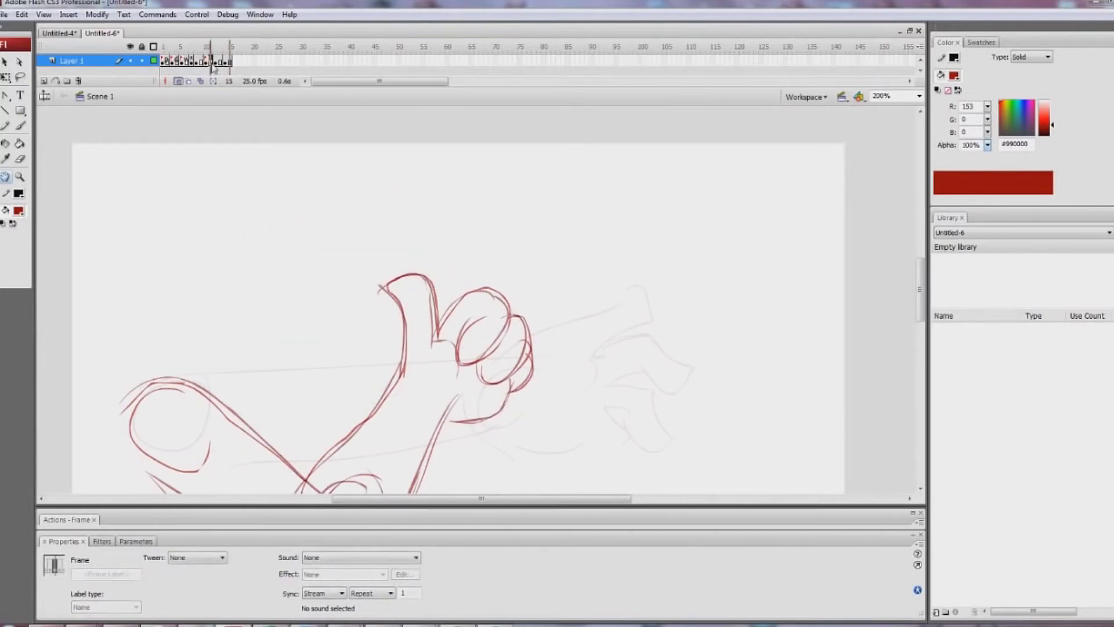
{"action": "double_click", "coordinate": [81, 574]}
{"action": "key", "text": "BackSpace"}
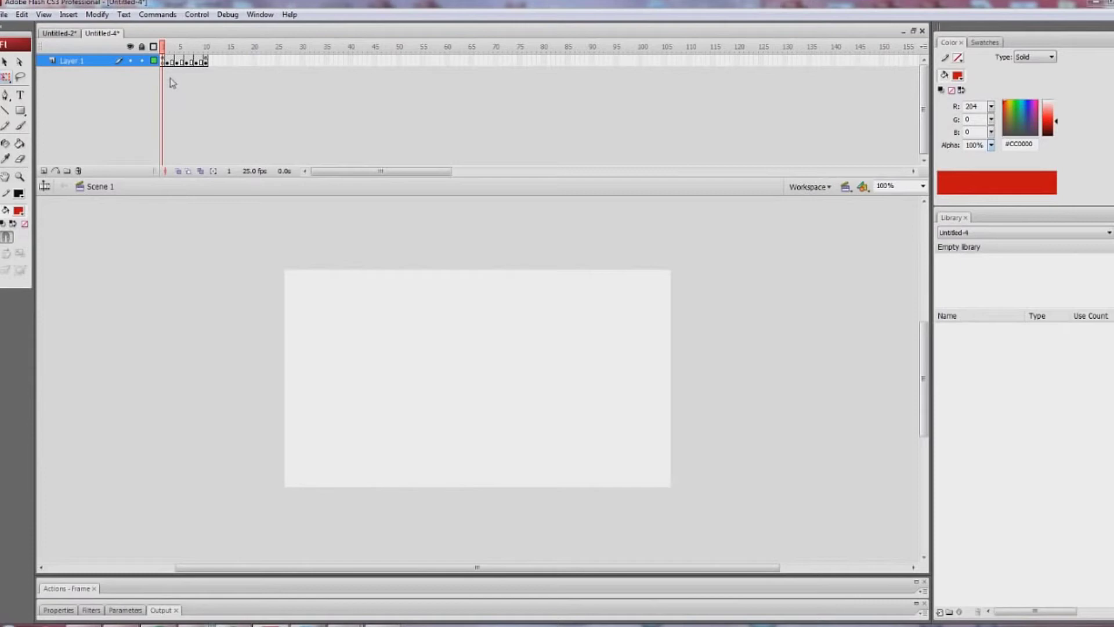
Scrub through the Untitled-4 animation from frame 1 to the END drawing at frame 10 and return to the start
{"action": "left_click_drag", "start_coordinate": [165, 47], "coordinate": [221, 51]}
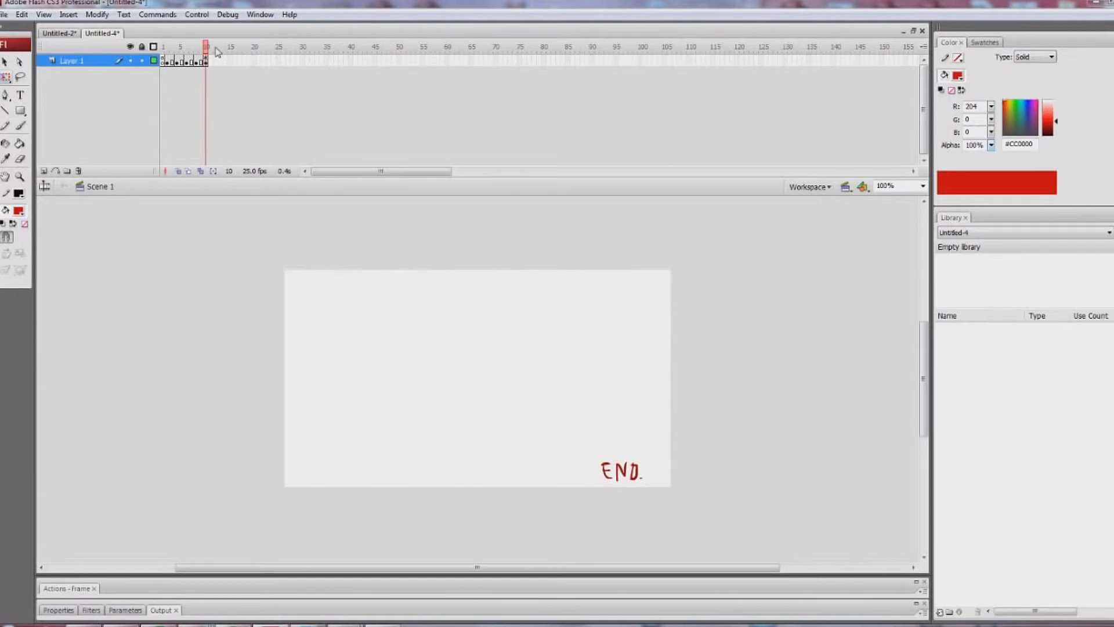
{"action": "mouse_move", "coordinate": [206, 49]}
{"action": "left_mouse_down"}
{"action": "mouse_move", "coordinate": [163, 51]}
{"action": "mouse_move", "coordinate": [208, 55]}
{"action": "left_mouse_up"}
{"action": "left_click", "coordinate": [206, 61]}
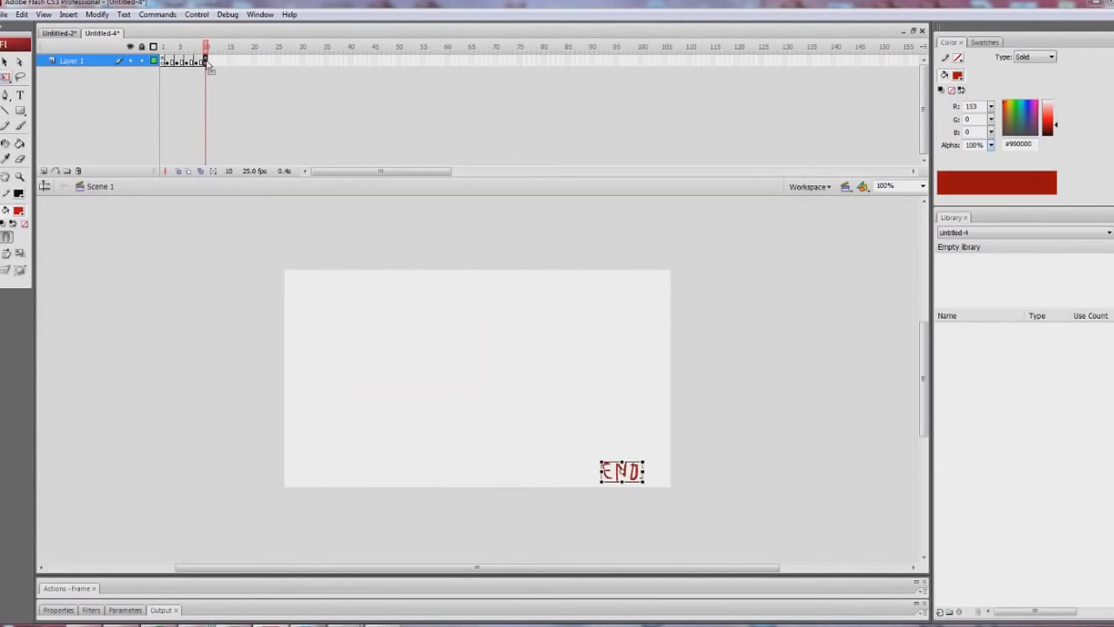
{"action": "left_click", "coordinate": [164, 63]}
{"action": "mouse_move", "coordinate": [169, 52]}
{"action": "left_mouse_down"}
{"action": "mouse_move", "coordinate": [204, 52]}
{"action": "mouse_move", "coordinate": [165, 52]}
{"action": "left_mouse_up"}
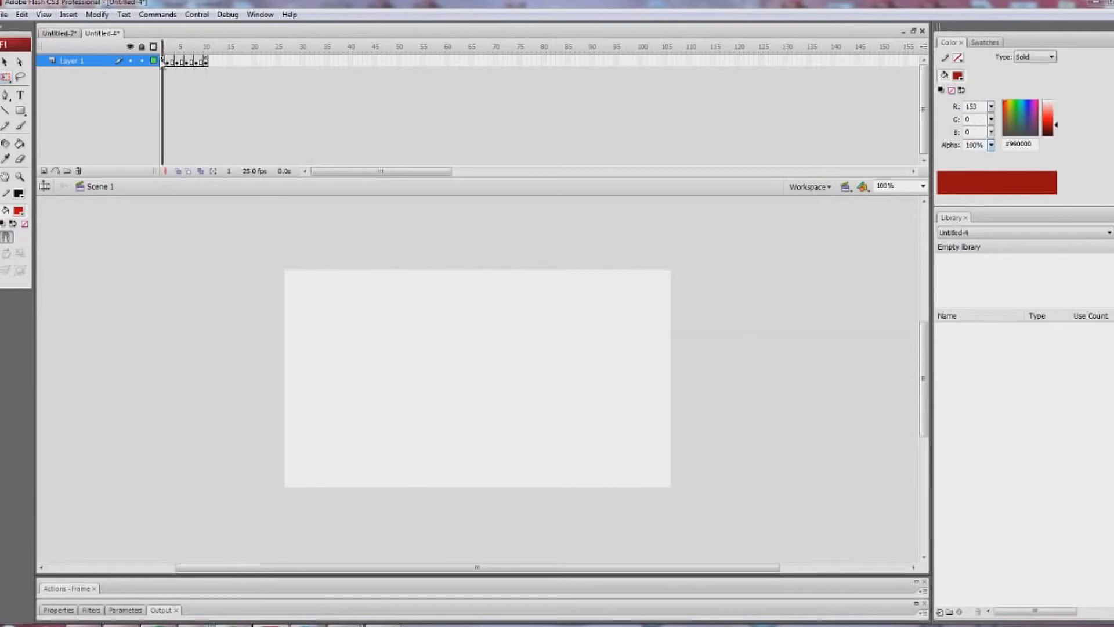
Add the red text "PLAY" to the upper middle of the blank stage on frame 1
{"action": "left_click", "coordinate": [166, 63]}
{"action": "left_click", "coordinate": [20, 94]}
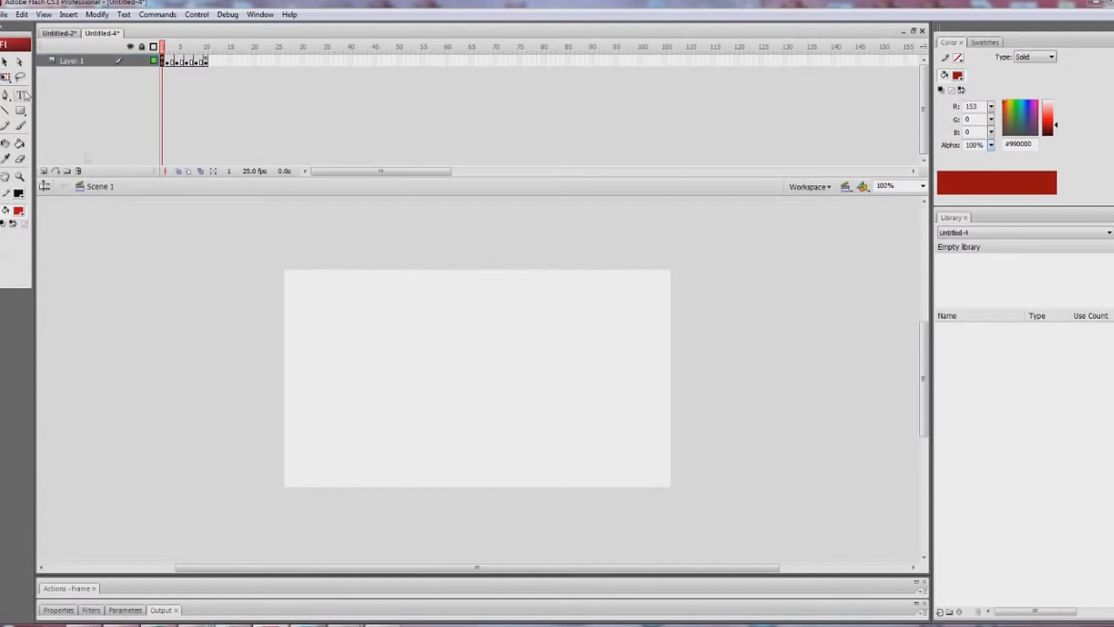
{"action": "left_click", "coordinate": [427, 332]}
{"action": "type", "text": "PLAY"}
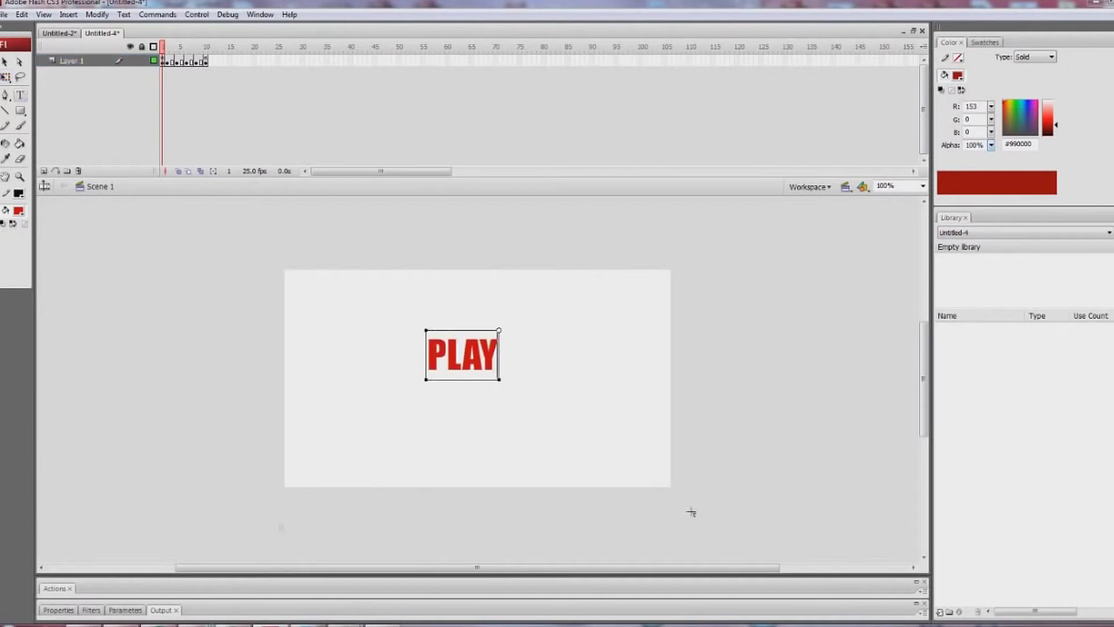
{"action": "left_click", "coordinate": [5, 77]}
{"action": "left_click", "coordinate": [326, 355]}
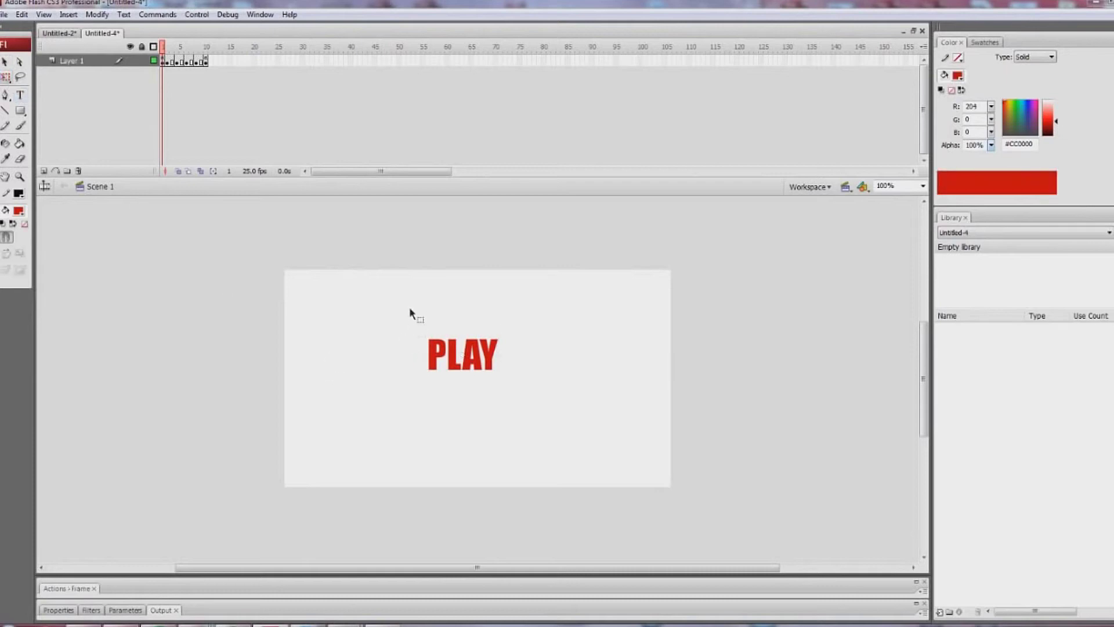
Convert the PLAY text to a symbol of type Button named Symbol 1
{"action": "left_click_drag", "start_coordinate": [410, 309], "coordinate": [598, 447]}
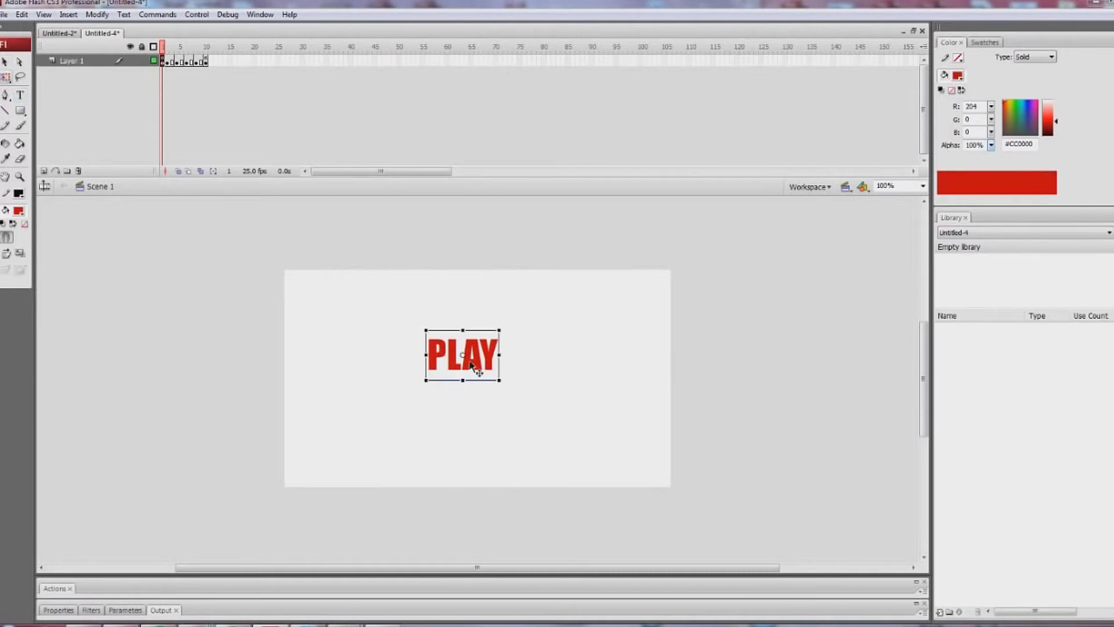
{"action": "right_click", "coordinate": [470, 361]}
{"action": "left_click", "coordinate": [642, 228]}
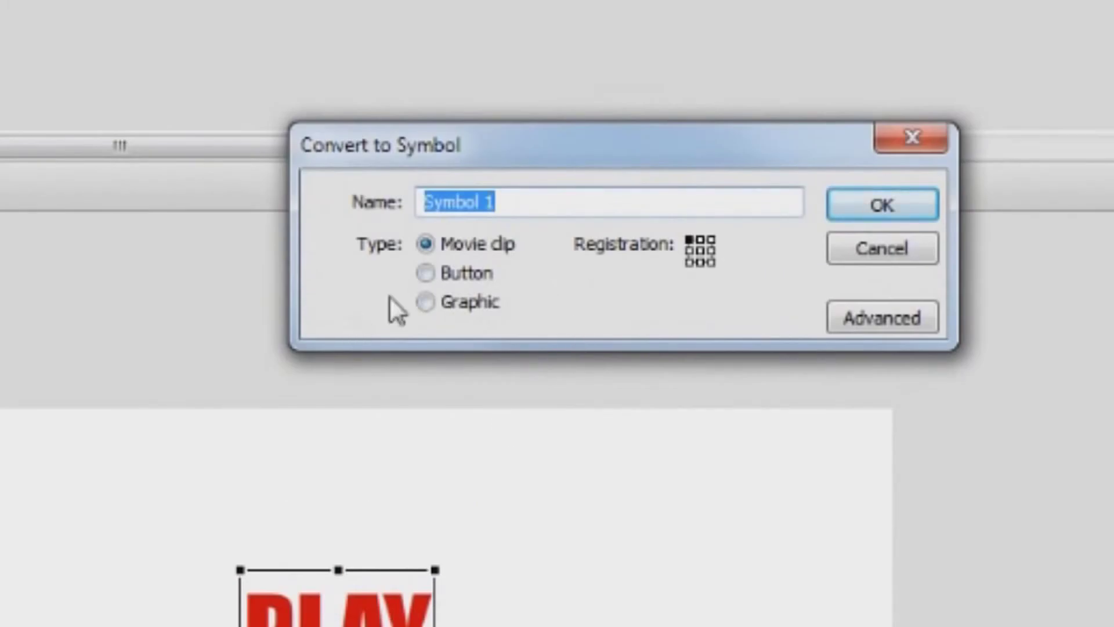
{"action": "left_click", "coordinate": [426, 273]}
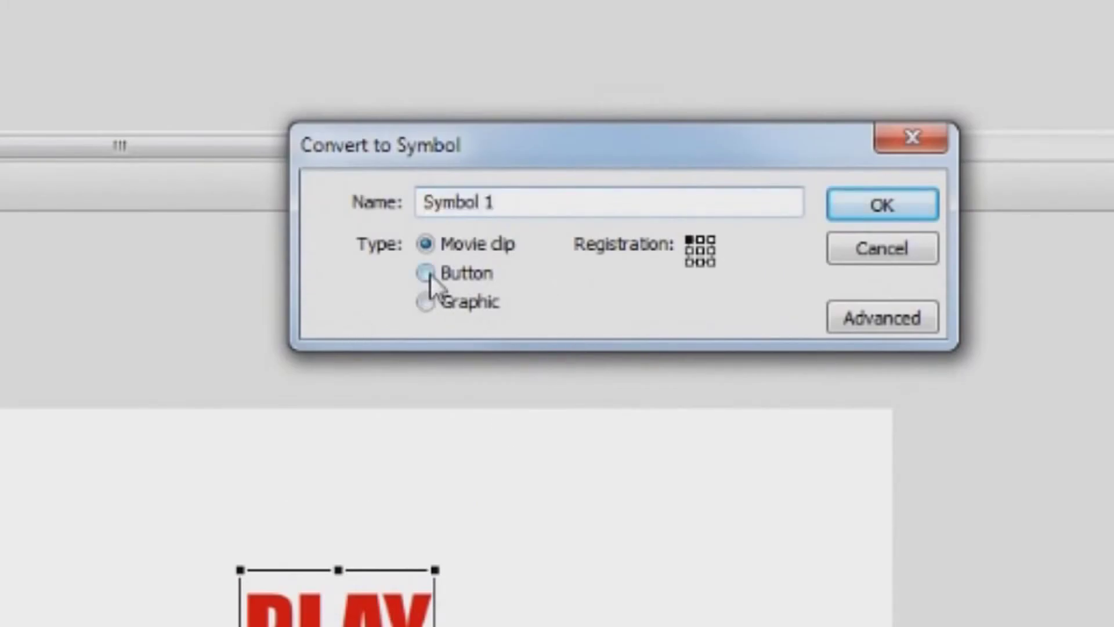
{"action": "left_click", "coordinate": [883, 204]}
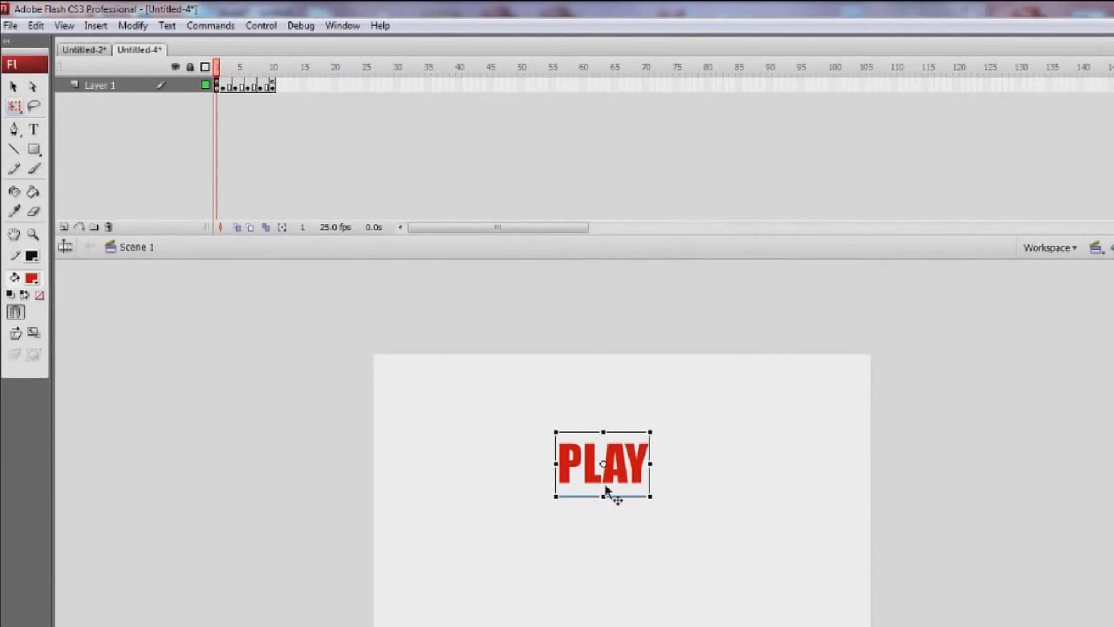
Open the PLAY button symbol for editing and insert keyframes for its Over, Down and Hit states
{"action": "double_click", "coordinate": [627, 477]}
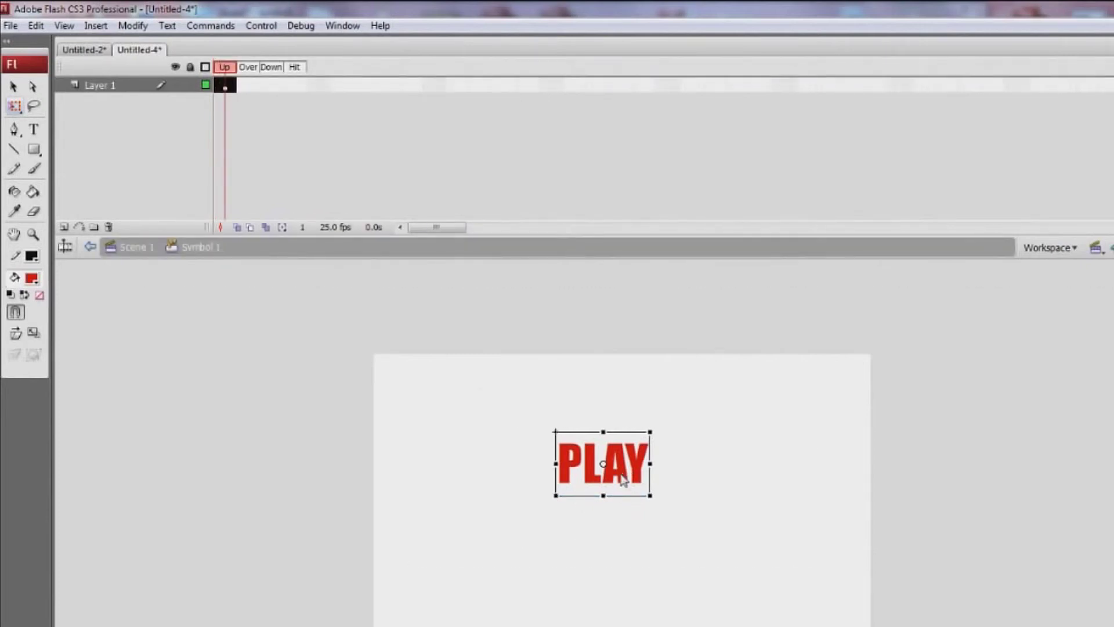
{"action": "key", "text": "F6"}
{"action": "key", "text": "F6"}
{"action": "key", "text": "F6"}
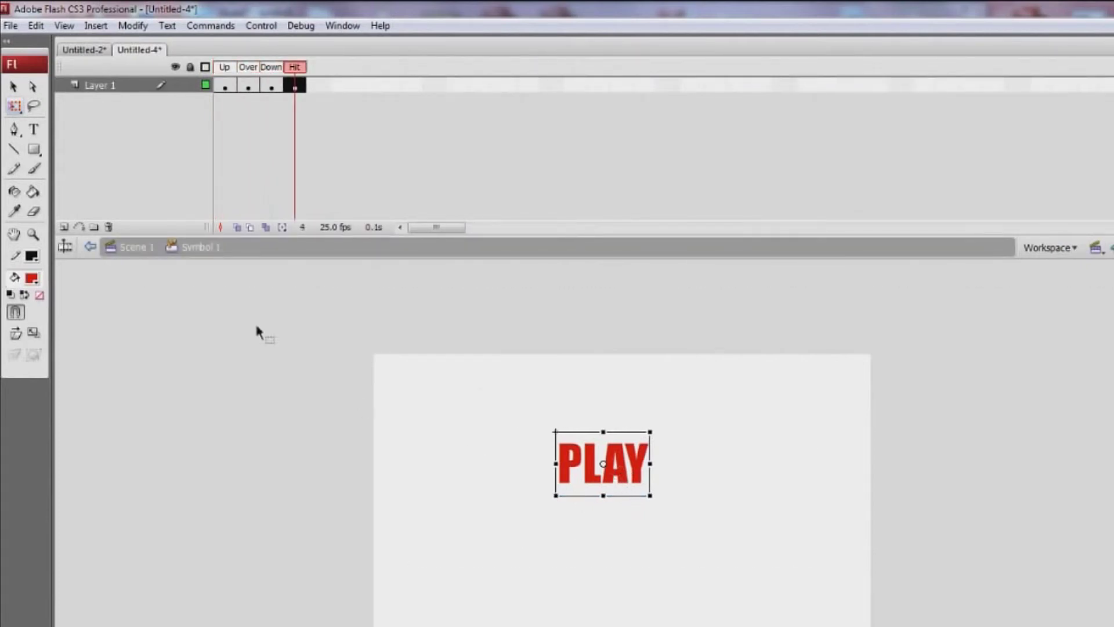
Examine the PLAY button's Up, Over, Down and Hit state keyframes one by one
{"action": "left_click", "coordinate": [244, 89]}
{"action": "left_click", "coordinate": [273, 88]}
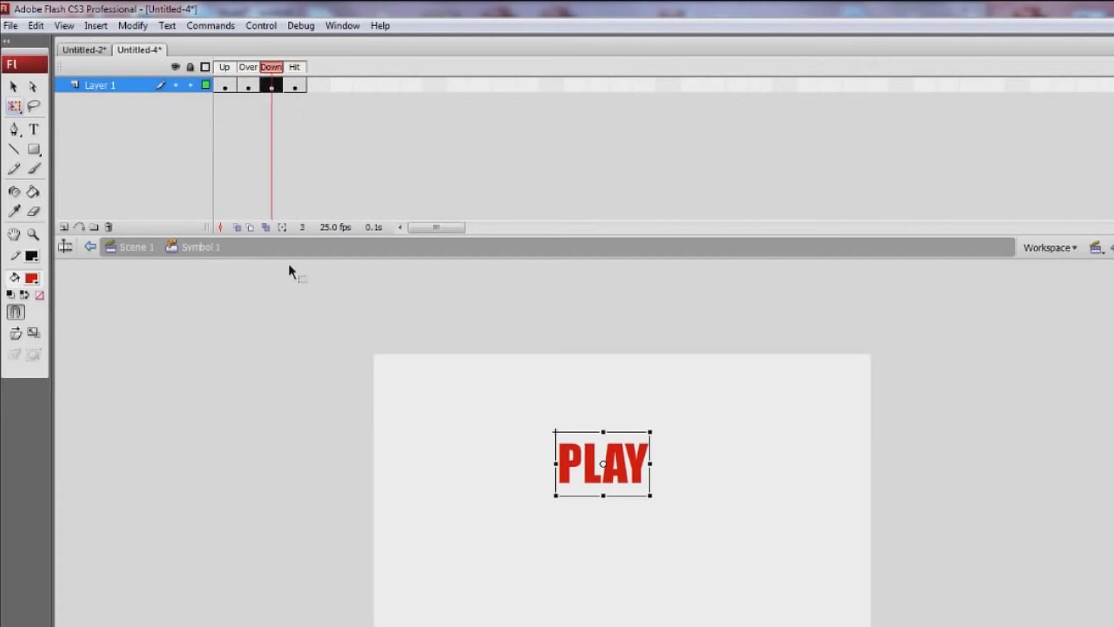
{"action": "left_click", "coordinate": [249, 88]}
{"action": "left_click", "coordinate": [270, 87]}
{"action": "left_click", "coordinate": [295, 88]}
{"action": "left_click", "coordinate": [225, 88]}
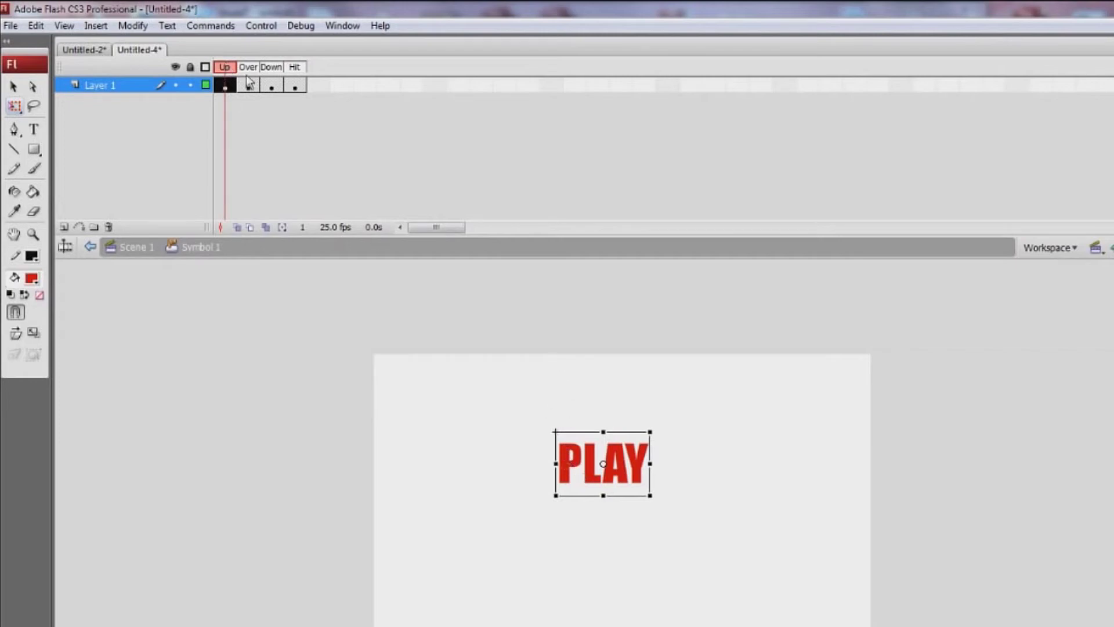
{"action": "left_click_drag", "start_coordinate": [249, 87], "coordinate": [225, 87]}
{"action": "left_click", "coordinate": [249, 87]}
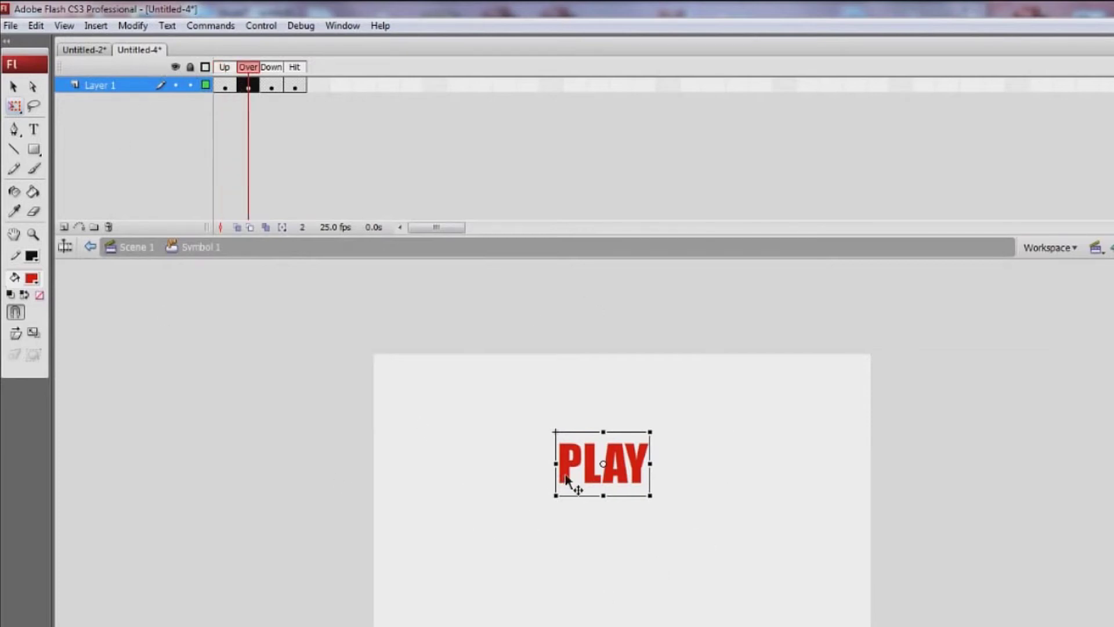
{"action": "left_click", "coordinate": [271, 87]}
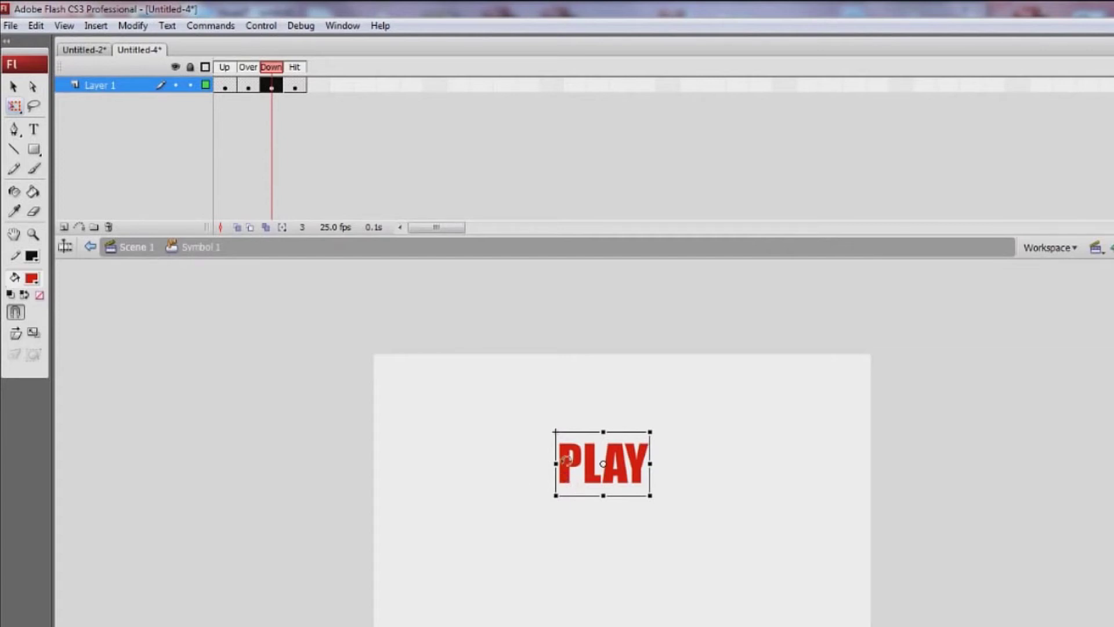
{"action": "left_click", "coordinate": [298, 88]}
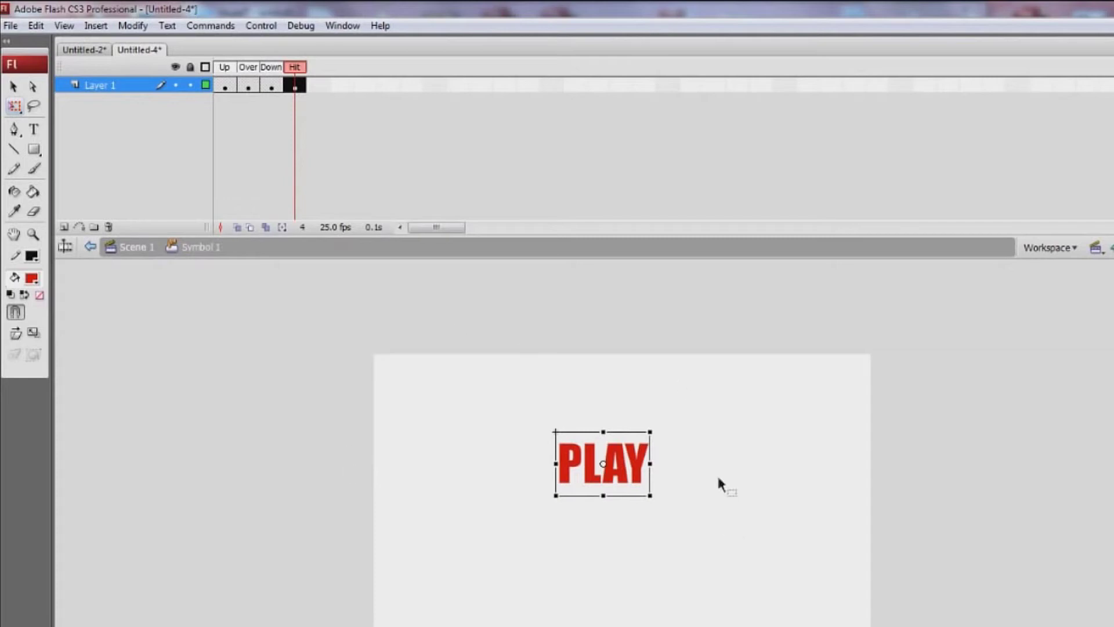
{"action": "mouse_move", "coordinate": [290, 69]}
{"action": "left_mouse_down"}
{"action": "mouse_move", "coordinate": [223, 73]}
{"action": "mouse_move", "coordinate": [294, 74]}
{"action": "left_mouse_up"}
{"action": "left_click", "coordinate": [226, 87]}
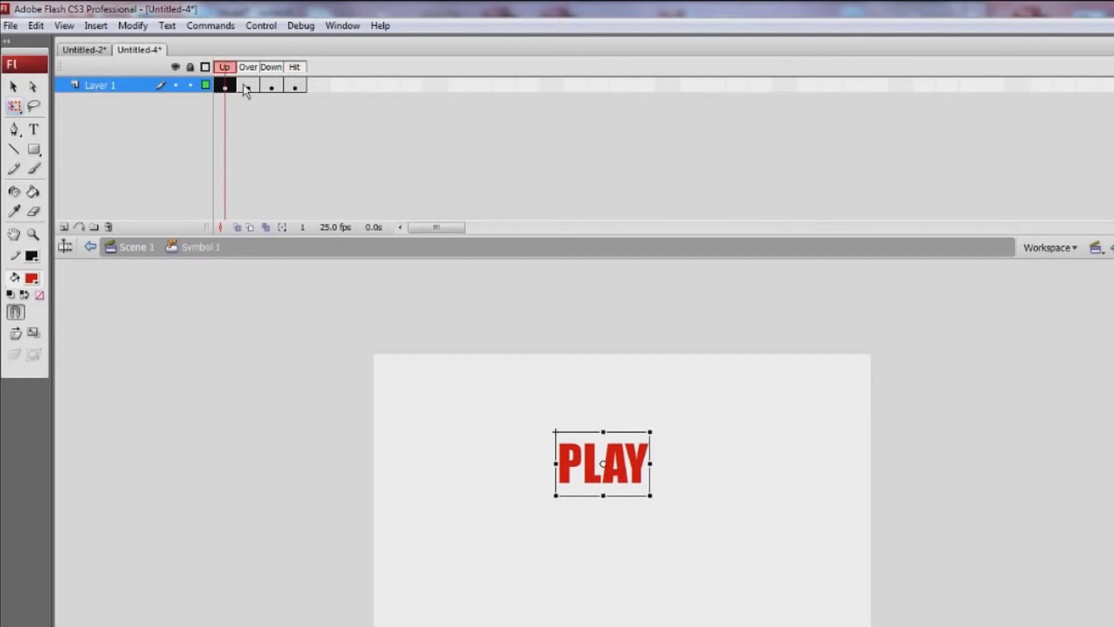
Enlarge the PLAY text in the Over state and shrink it slightly in the Down state
{"action": "left_click", "coordinate": [244, 86]}
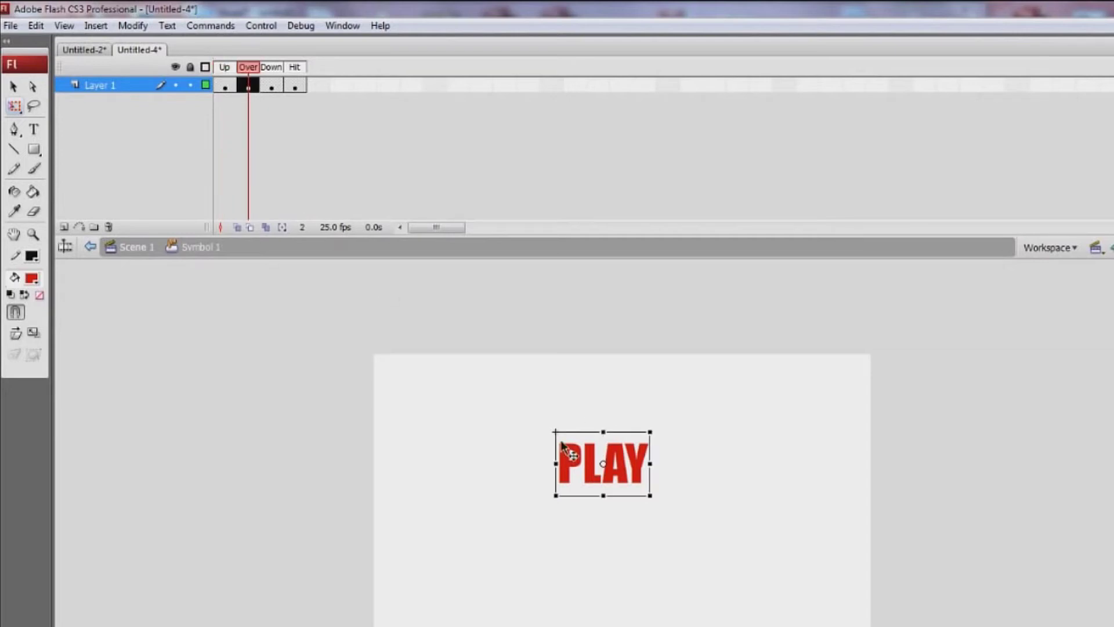
{"action": "left_click_drag", "start_coordinate": [553, 430], "coordinate": [536, 416]}
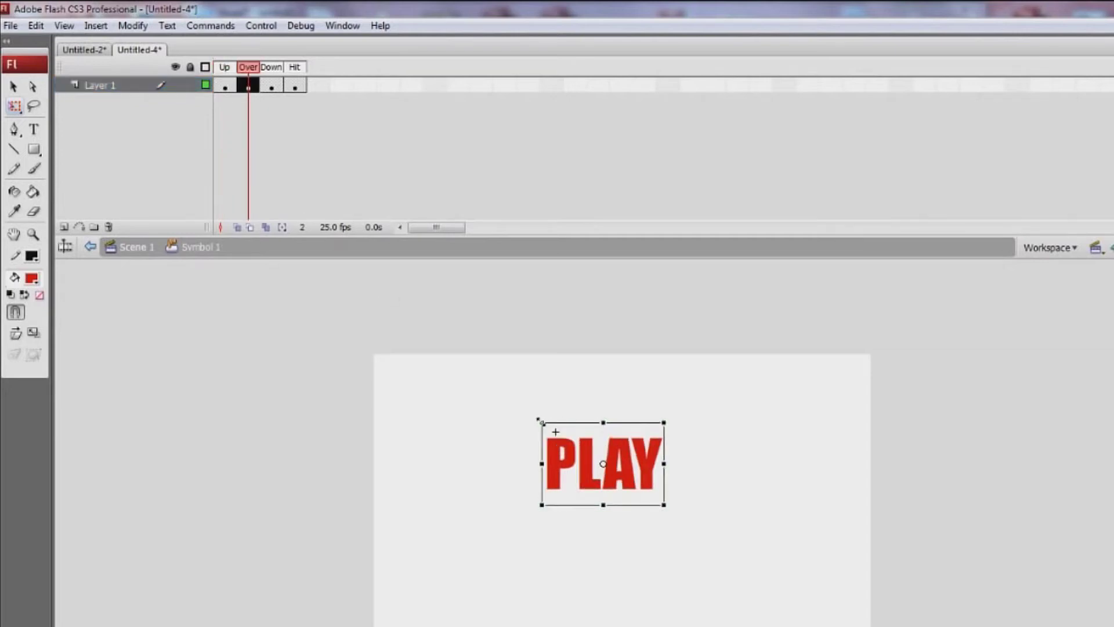
{"action": "left_click", "coordinate": [272, 86]}
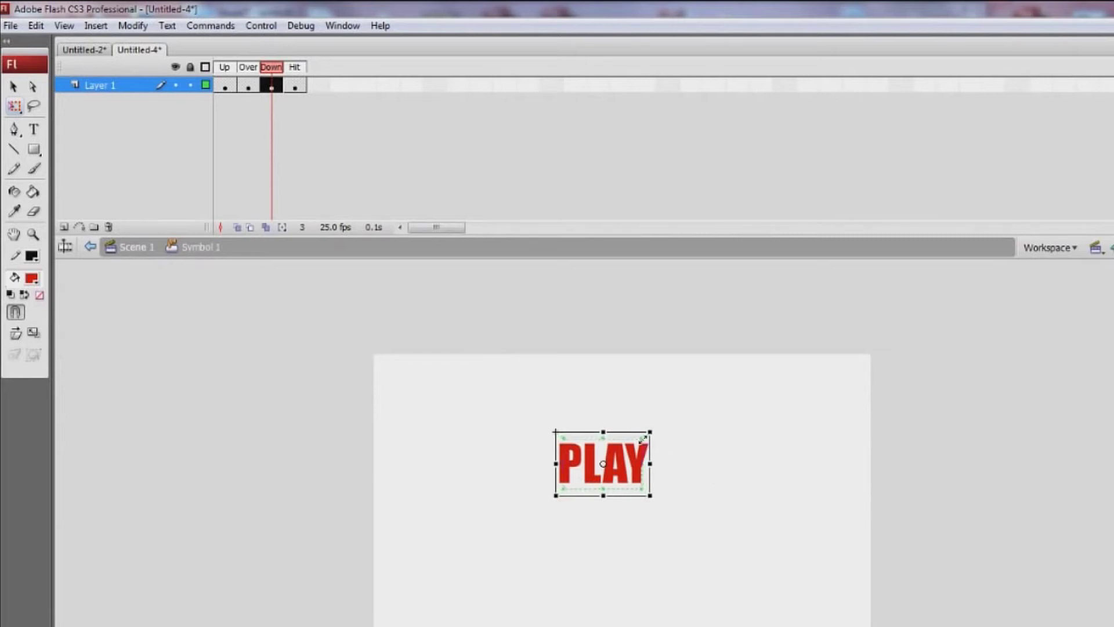
{"action": "left_click", "coordinate": [295, 86]}
{"action": "left_click_drag", "start_coordinate": [295, 67], "coordinate": [231, 109]}
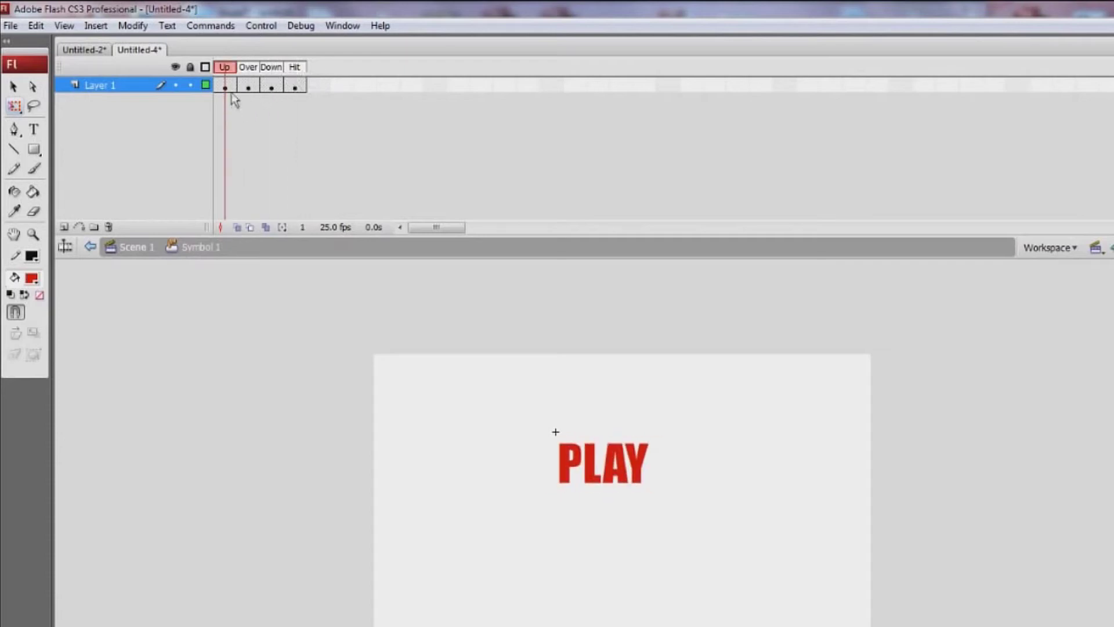
{"action": "left_click", "coordinate": [227, 87]}
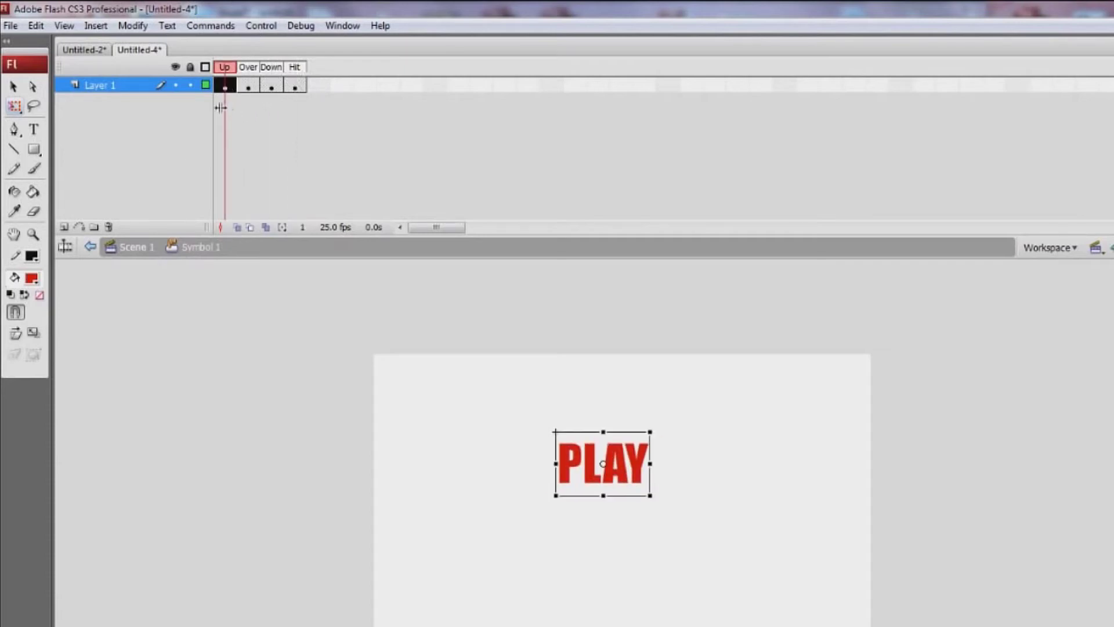
Add a new layer, draw a rectangle covering the PLAY text in its Up state, and place the layer below Layer 1
{"action": "left_click", "coordinate": [64, 228]}
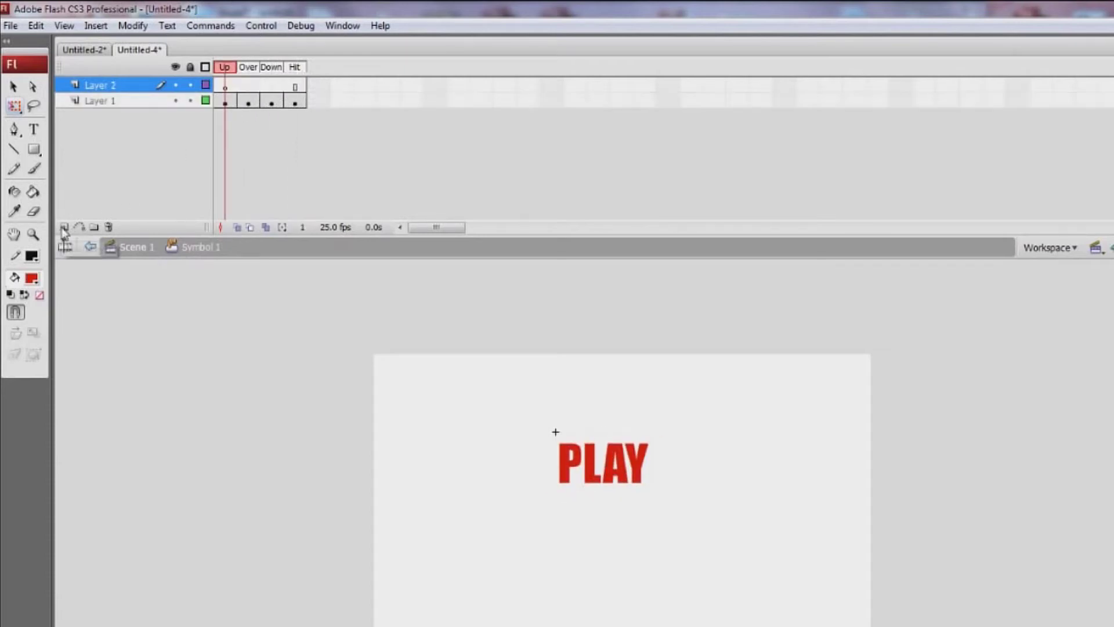
{"action": "left_click", "coordinate": [225, 85]}
{"action": "left_click", "coordinate": [34, 149]}
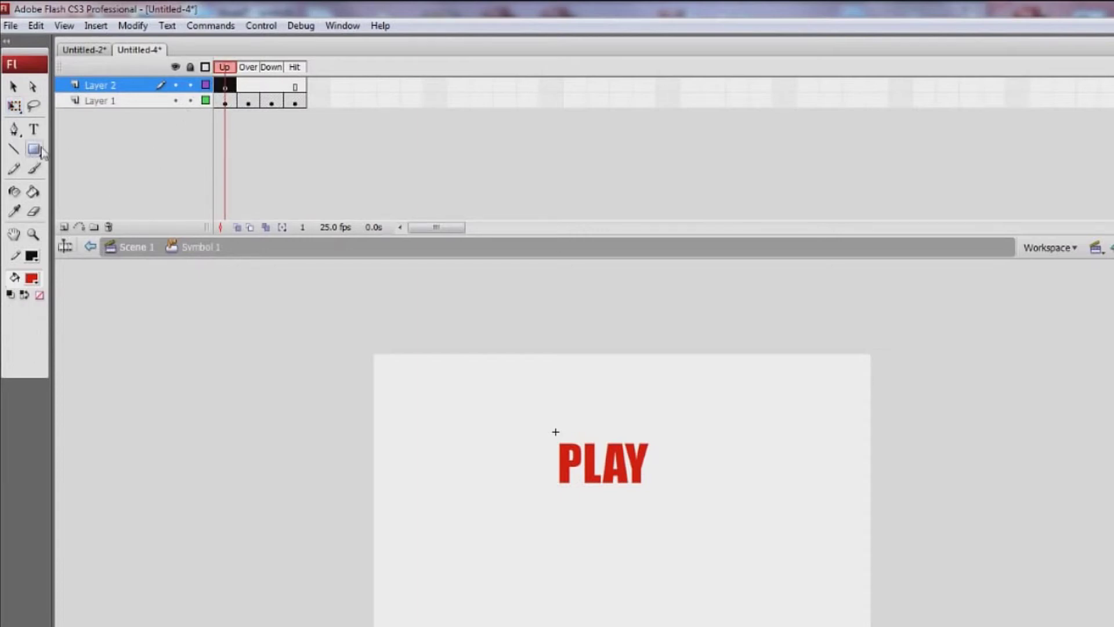
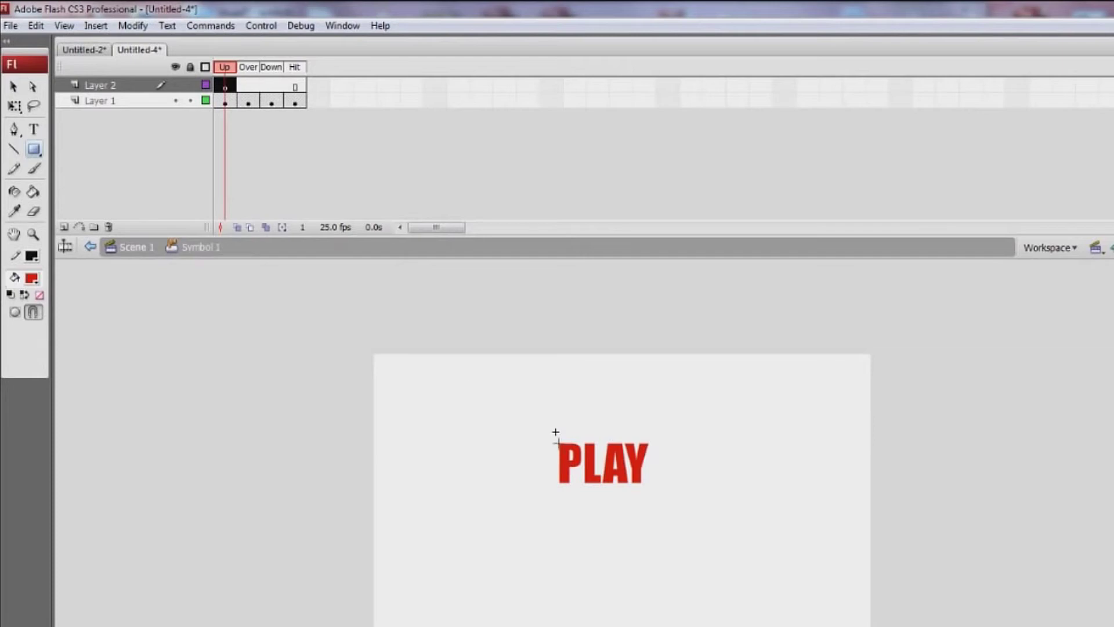
{"action": "mouse_move", "coordinate": [557, 440]}
{"action": "left_mouse_down"}
{"action": "mouse_move", "coordinate": [659, 502]}
{"action": "mouse_move", "coordinate": [649, 488]}
{"action": "left_mouse_up"}
{"action": "left_click_drag", "start_coordinate": [127, 87], "coordinate": [116, 108]}
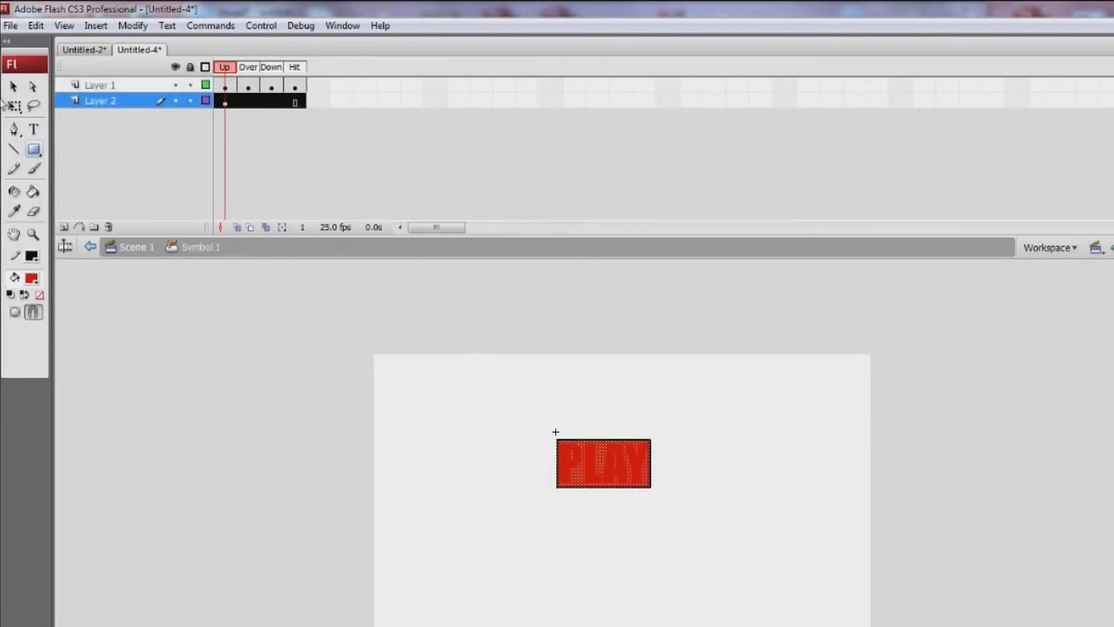
Remove the outline of the rectangle behind the PLAY text
{"action": "left_click", "coordinate": [13, 106]}
{"action": "left_click", "coordinate": [573, 492]}
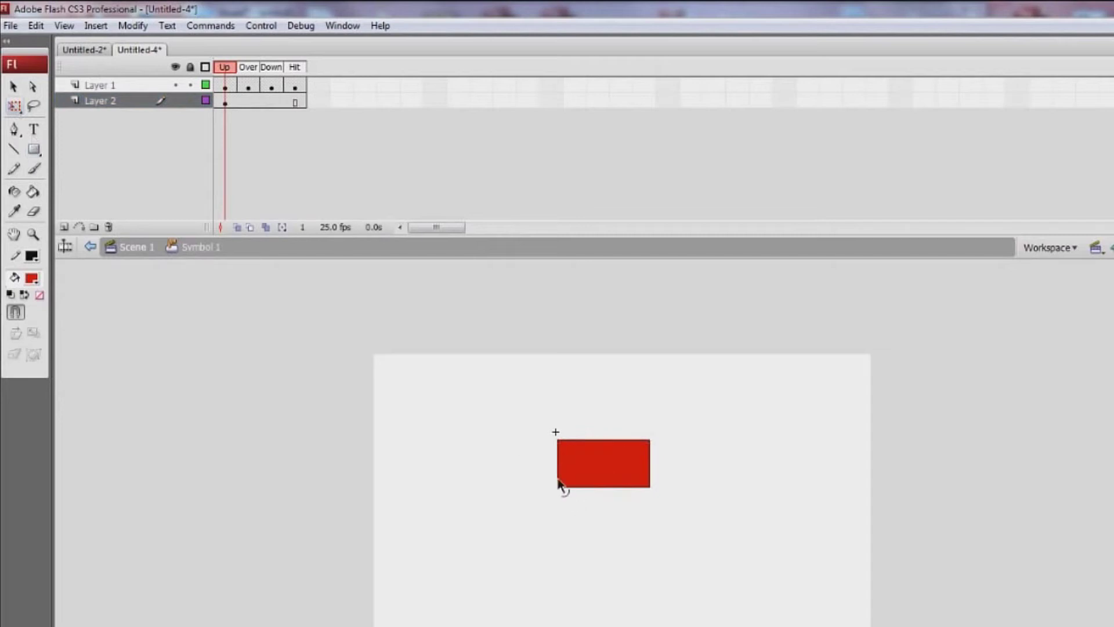
{"action": "left_click", "coordinate": [559, 483]}
{"action": "left_click", "coordinate": [560, 491]}
{"action": "left_click", "coordinate": [576, 481]}
Fill the rectangle with blue #0033FF and make it fully transparent with an alpha of 0%
{"action": "left_click", "coordinate": [35, 281]}
{"action": "left_click", "coordinate": [58, 366]}
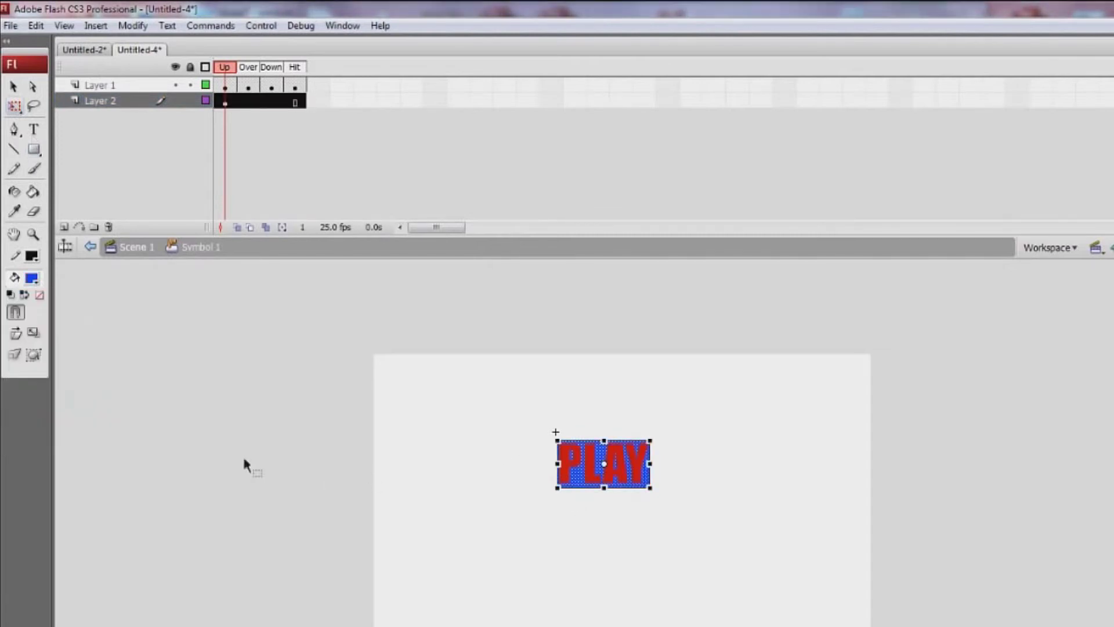
{"action": "left_click", "coordinate": [581, 487]}
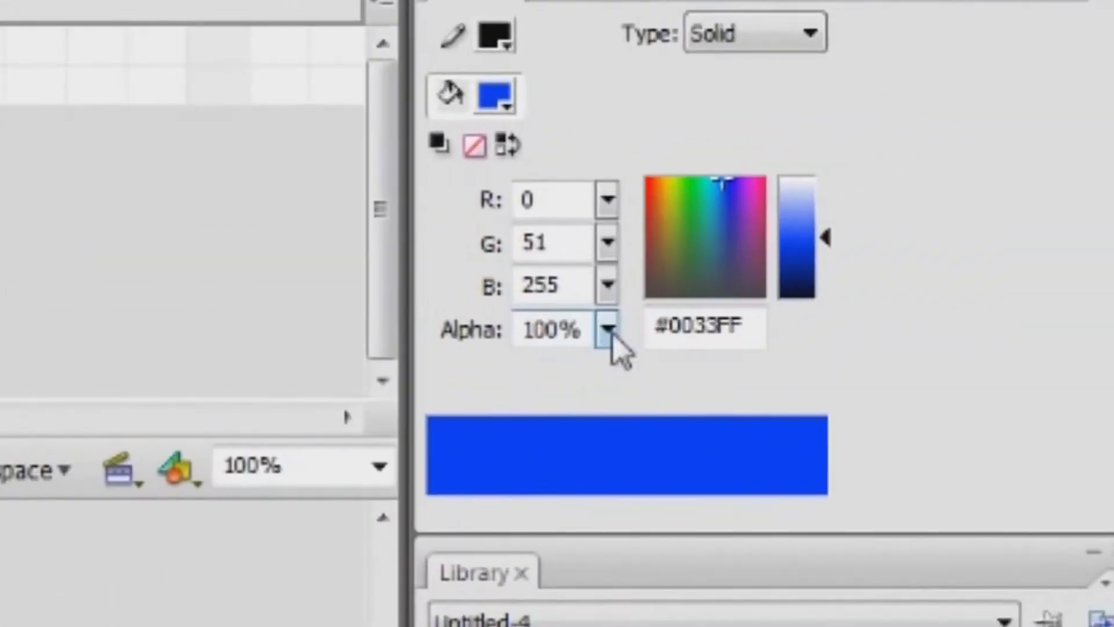
{"action": "left_click_drag", "start_coordinate": [608, 329], "coordinate": [610, 536]}
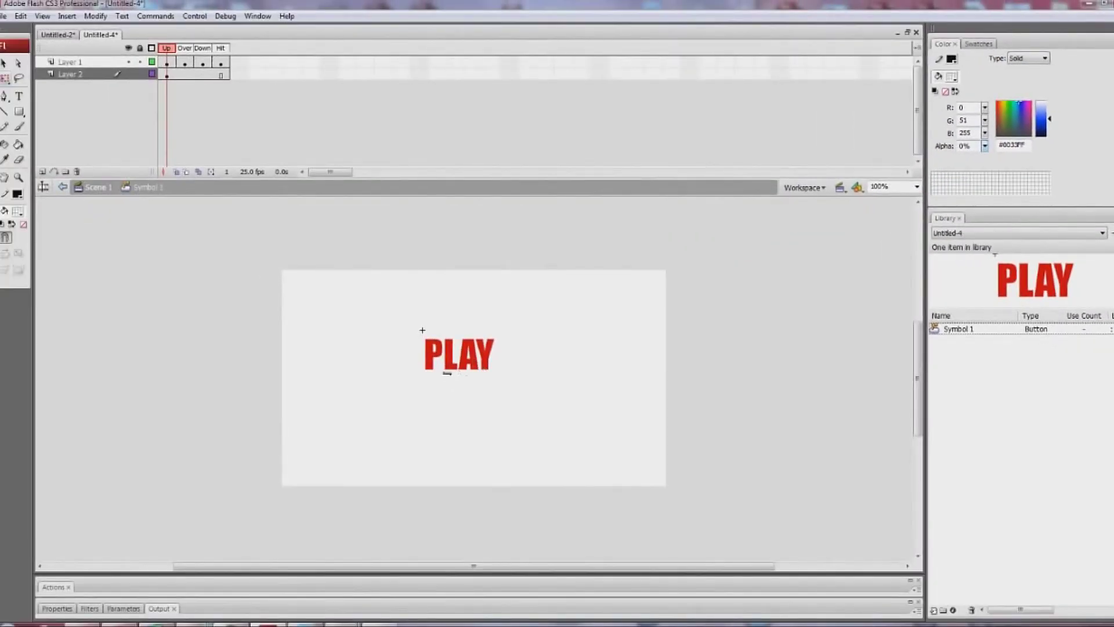
{"action": "left_click", "coordinate": [447, 373]}
{"action": "left_click", "coordinate": [416, 401]}
Insert a keyframe in Layer 2's Over state and enlarge the rectangle around the bigger PLAY text
{"action": "left_click", "coordinate": [164, 75]}
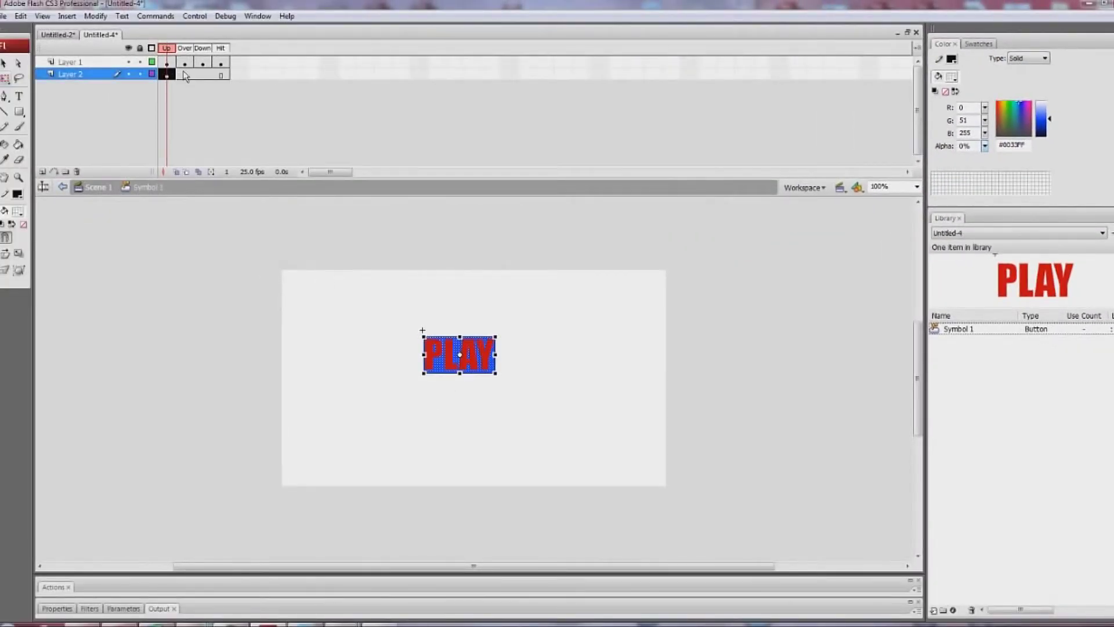
{"action": "left_click", "coordinate": [185, 76]}
{"action": "key", "text": "F6"}
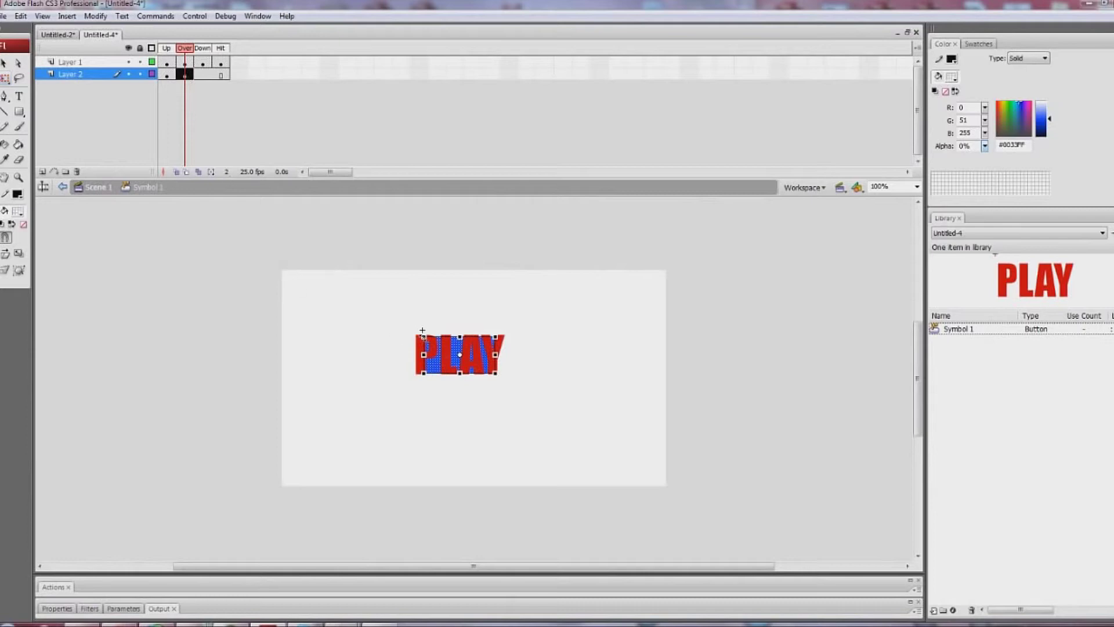
{"action": "left_click_drag", "start_coordinate": [425, 337], "coordinate": [414, 331]}
{"action": "left_click_drag", "start_coordinate": [495, 373], "coordinate": [506, 377]}
Insert a keyframe in Layer 2's Down state and make its rectangle smaller
{"action": "left_click", "coordinate": [202, 76]}
{"action": "key", "text": "F6"}
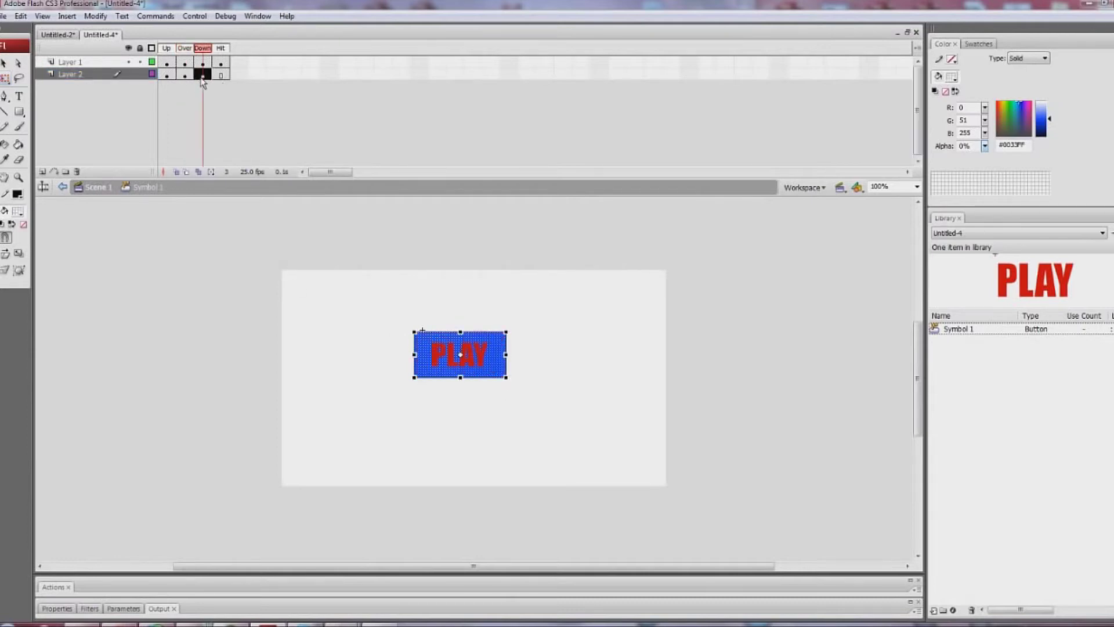
{"action": "left_click_drag", "start_coordinate": [504, 332], "coordinate": [501, 354]}
Copy Layer 2's Up frame, paste it into the Hit frame, and compare the two states
{"action": "left_click", "coordinate": [221, 74]}
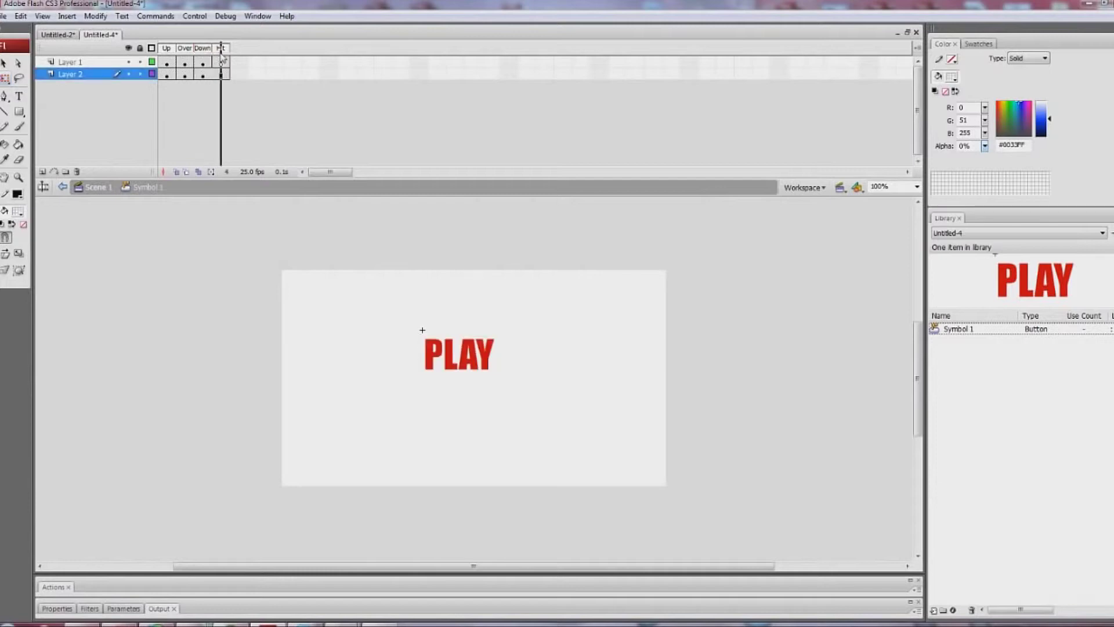
{"action": "left_click", "coordinate": [184, 75]}
{"action": "left_click", "coordinate": [167, 74]}
{"action": "right_click", "coordinate": [170, 76]}
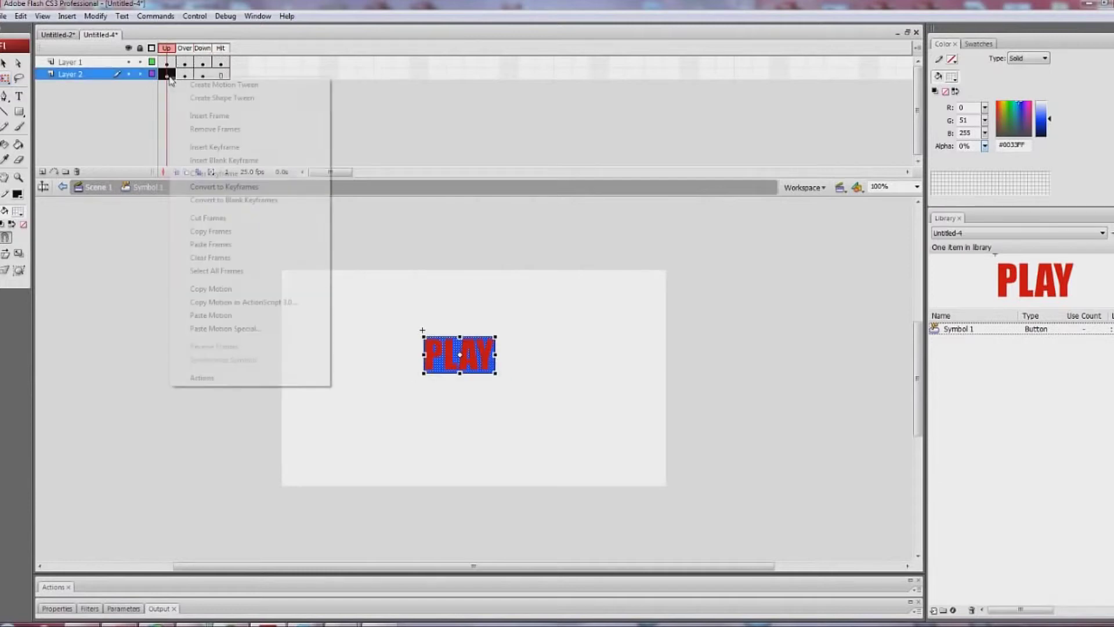
{"action": "left_click", "coordinate": [215, 232]}
{"action": "right_click", "coordinate": [218, 76]}
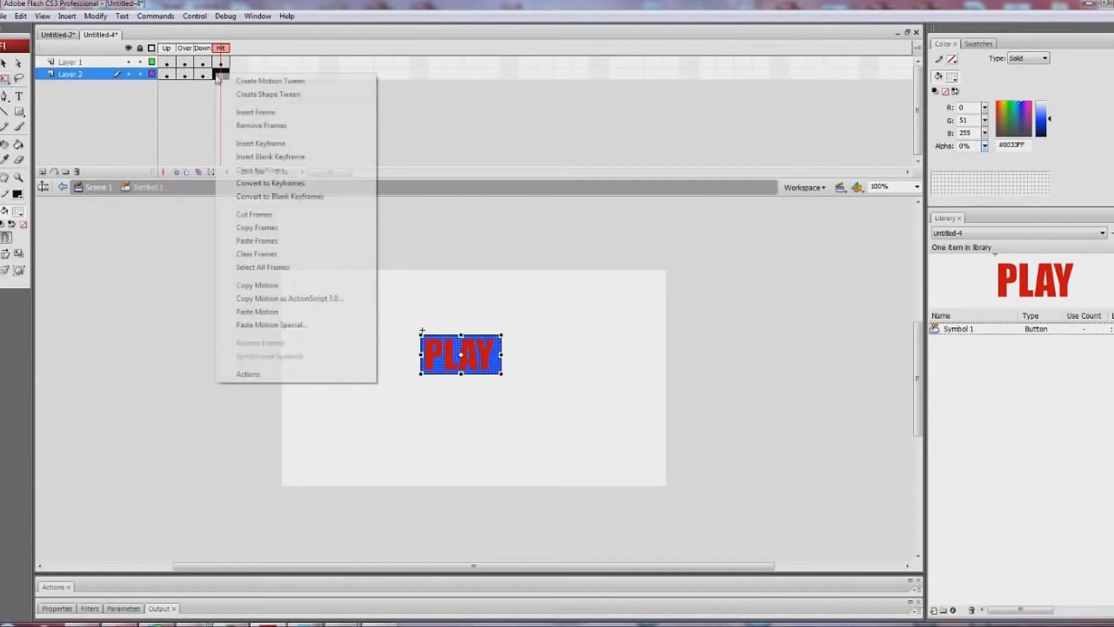
{"action": "left_click", "coordinate": [247, 242]}
{"action": "left_click", "coordinate": [166, 72]}
{"action": "left_click", "coordinate": [166, 75]}
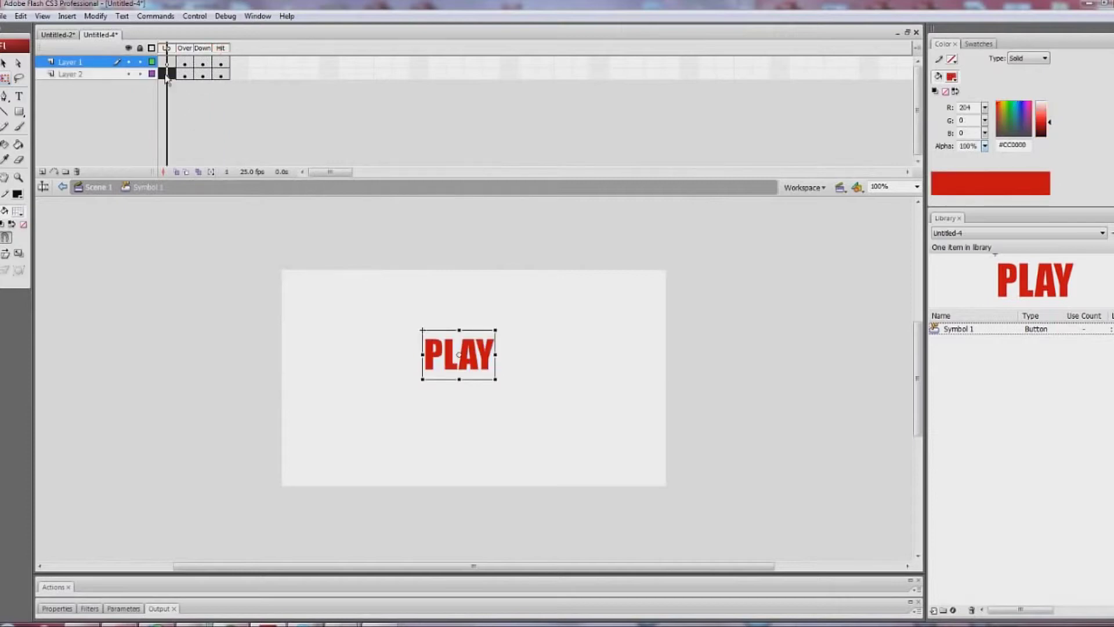
{"action": "left_click", "coordinate": [222, 75]}
{"action": "mouse_move", "coordinate": [222, 48]}
{"action": "left_mouse_down"}
{"action": "mouse_move", "coordinate": [166, 50]}
{"action": "mouse_move", "coordinate": [221, 50]}
{"action": "left_mouse_up"}
Shrink the Down state's rectangle further to fit closely around the PLAY text, and check the button states in sequence
{"action": "left_click", "coordinate": [207, 75]}
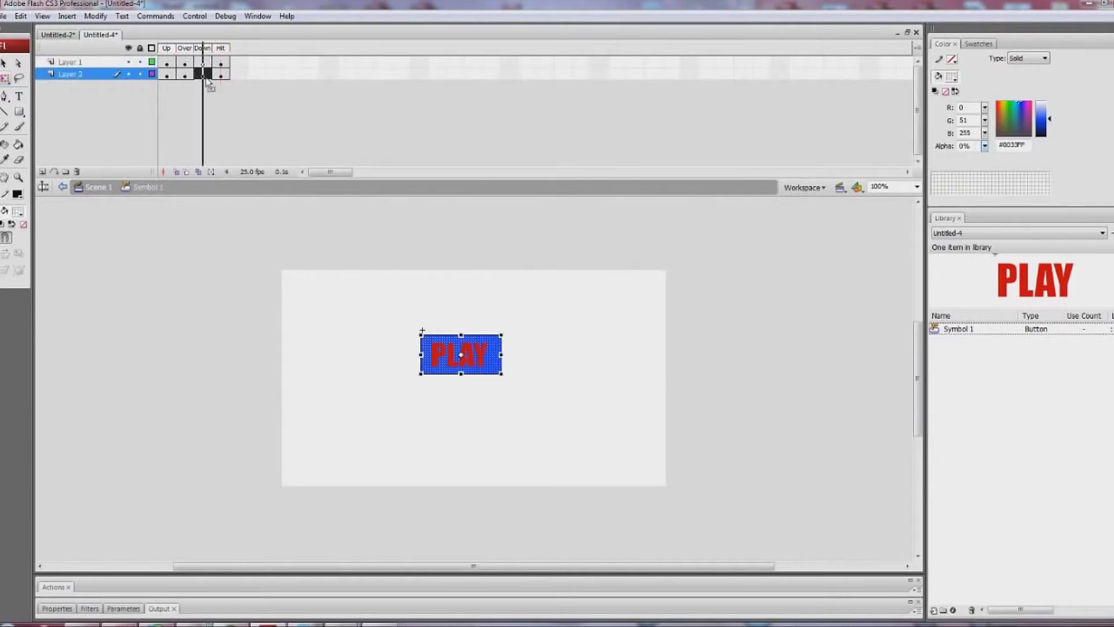
{"action": "left_click_drag", "start_coordinate": [501, 333], "coordinate": [489, 338]}
{"action": "left_click_drag", "start_coordinate": [434, 365], "coordinate": [438, 363]}
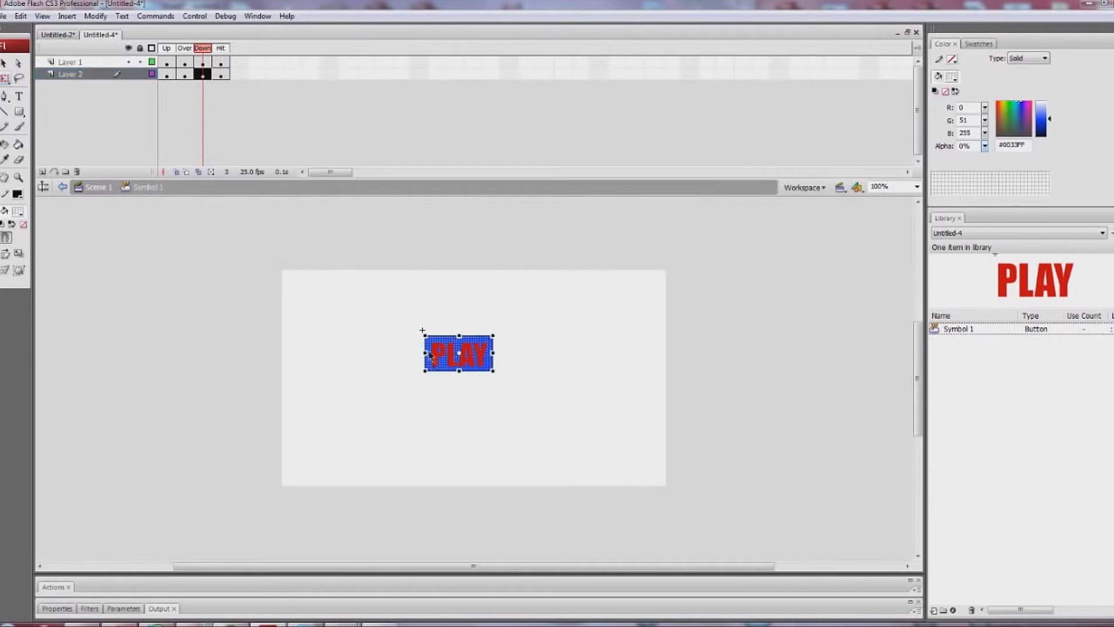
{"action": "key", "text": "Return"}
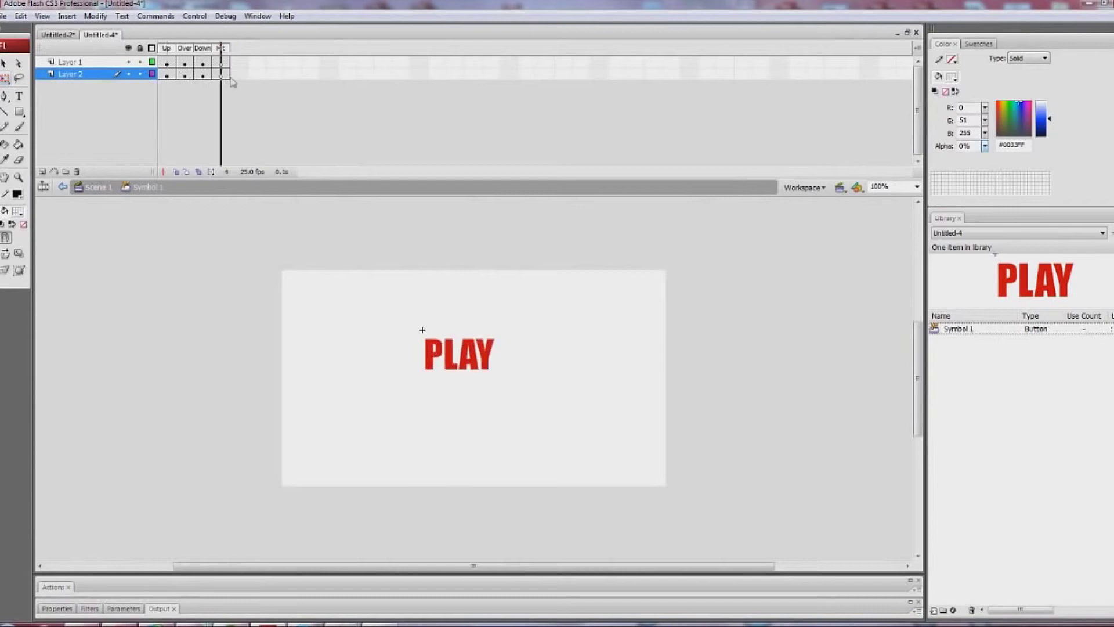
{"action": "left_click", "coordinate": [205, 74]}
{"action": "left_click", "coordinate": [270, 252]}
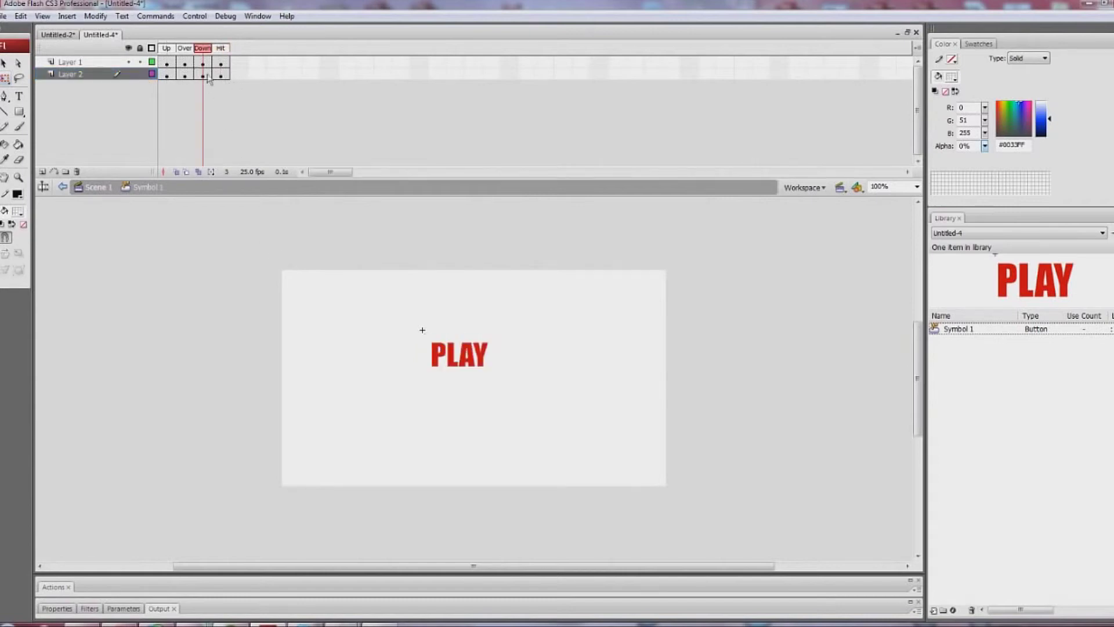
{"action": "left_click_drag", "start_coordinate": [202, 50], "coordinate": [175, 50]}
{"action": "key", "text": "Return"}
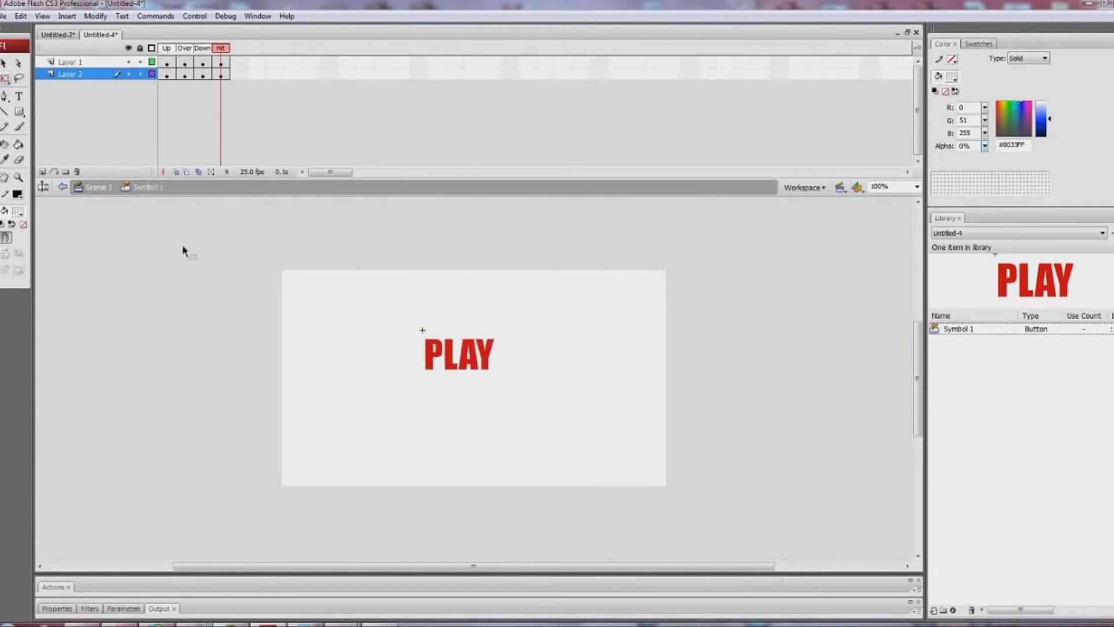
Return to Scene 1 and give the PLAY button a play() action that runs on release
{"action": "left_click", "coordinate": [105, 189]}
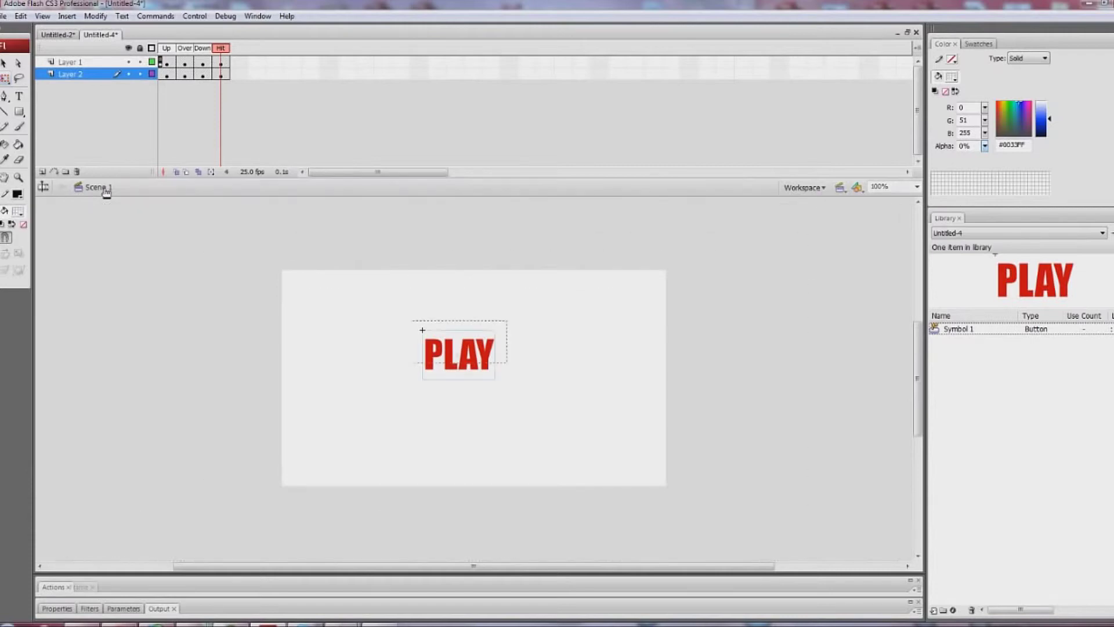
{"action": "right_click", "coordinate": [451, 361]}
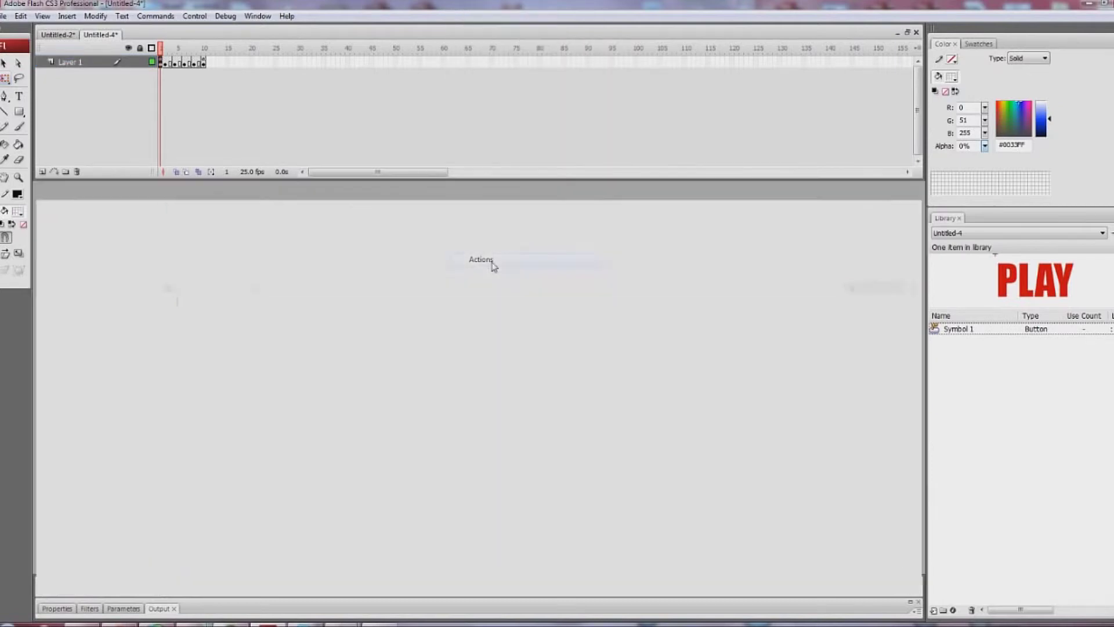
{"action": "left_click", "coordinate": [486, 259]}
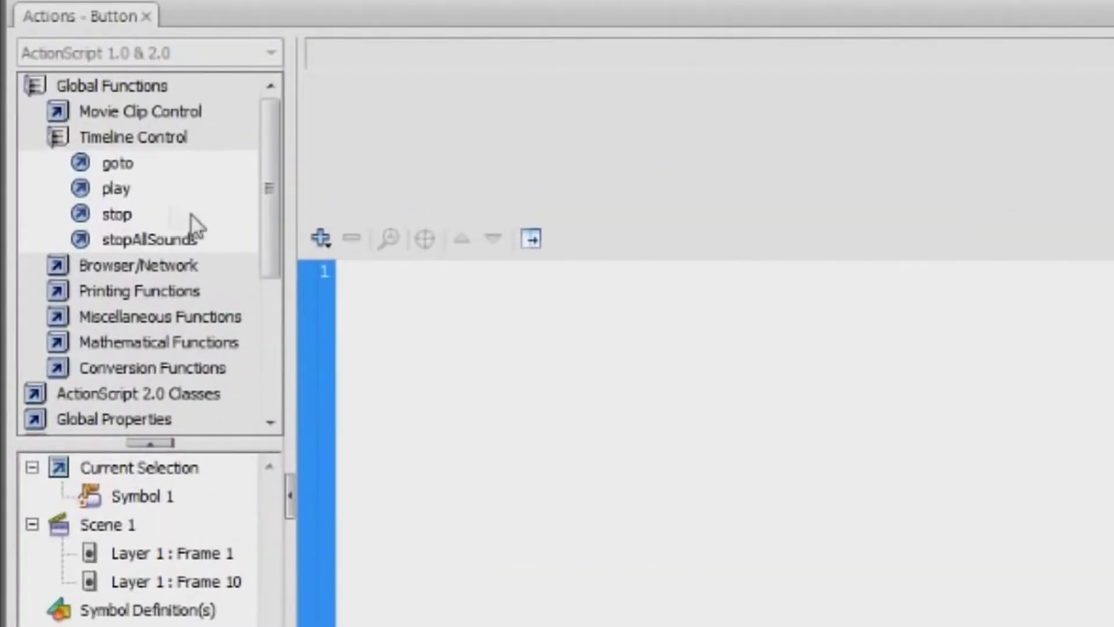
{"action": "left_click", "coordinate": [110, 196]}
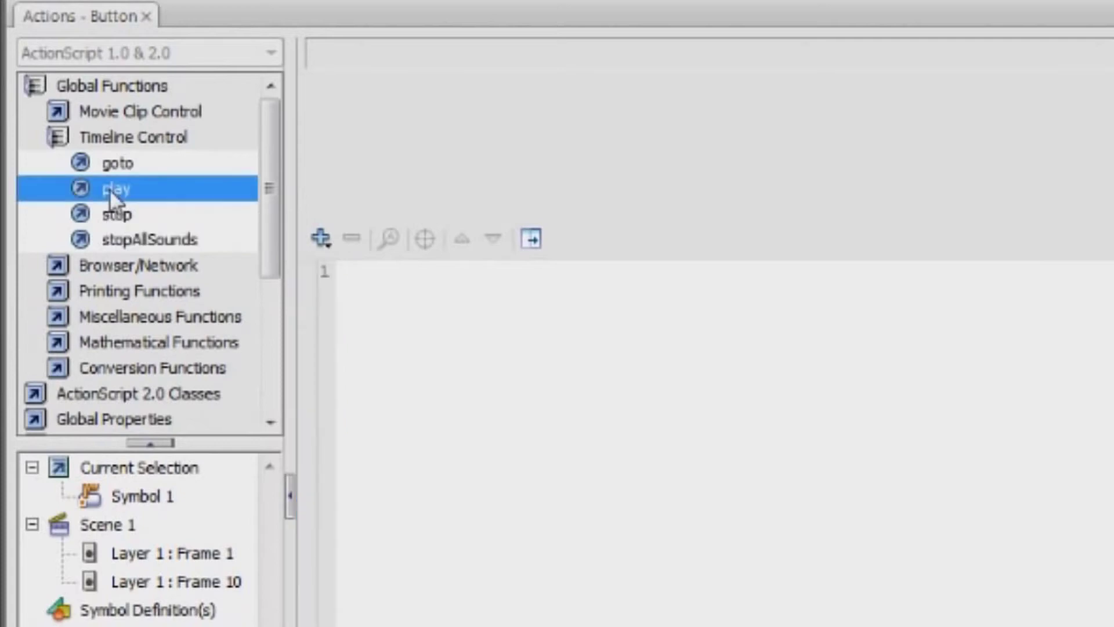
{"action": "left_click_drag", "start_coordinate": [527, 380], "coordinate": [527, 380]}
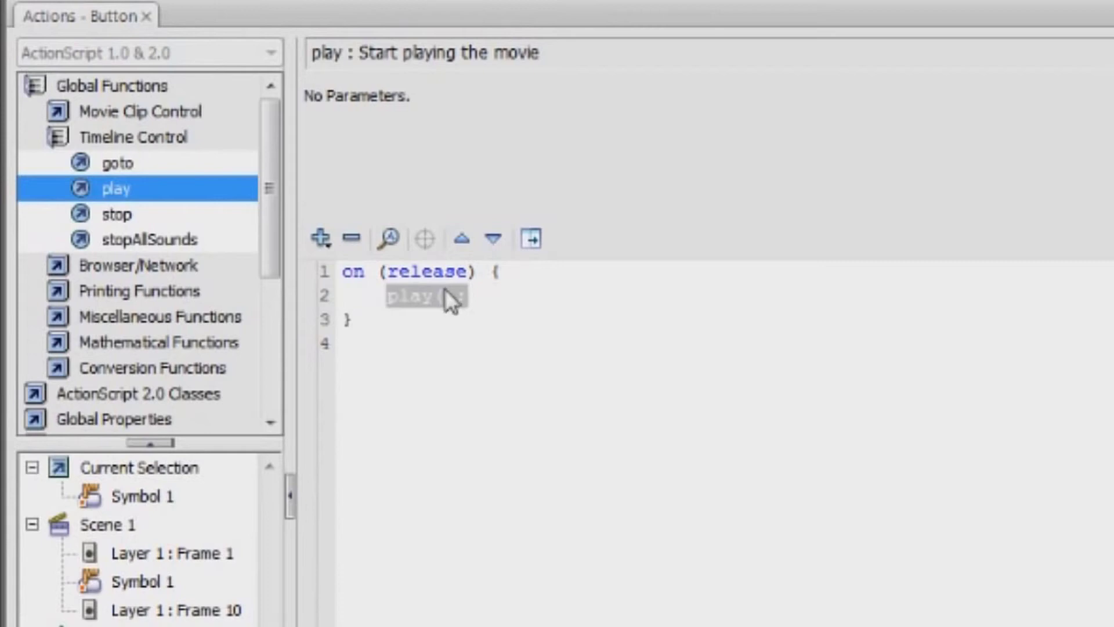
{"action": "left_click", "coordinate": [426, 303]}
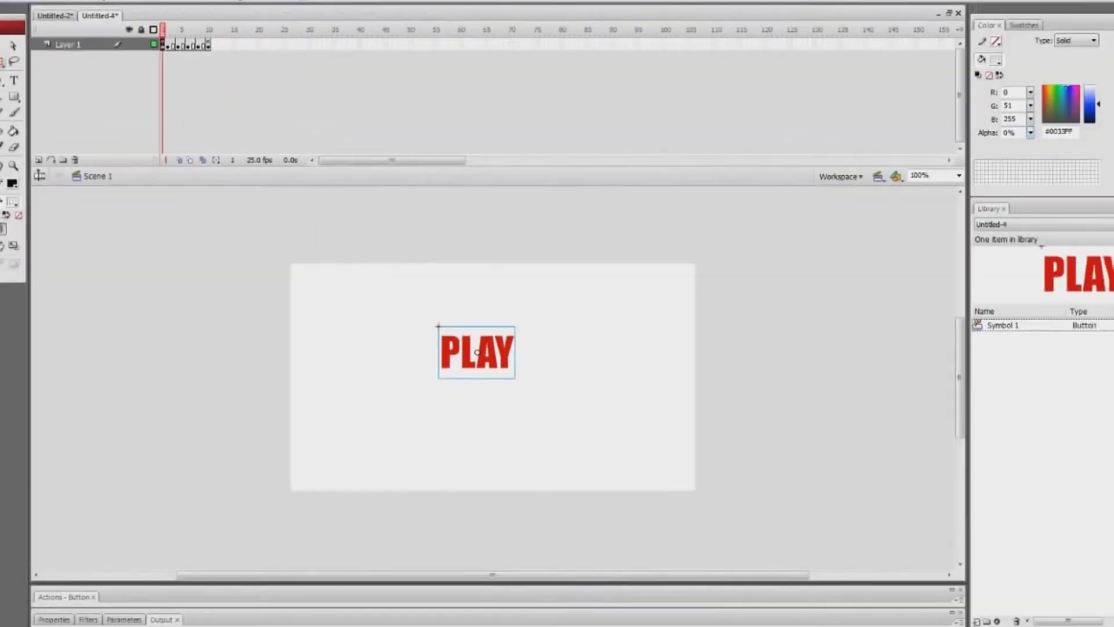
Preview the movie as Flash, test the PLAY button, and close the preview
{"action": "left_click", "coordinate": [4, 15]}
{"action": "mouse_move", "coordinate": [13, 266]}
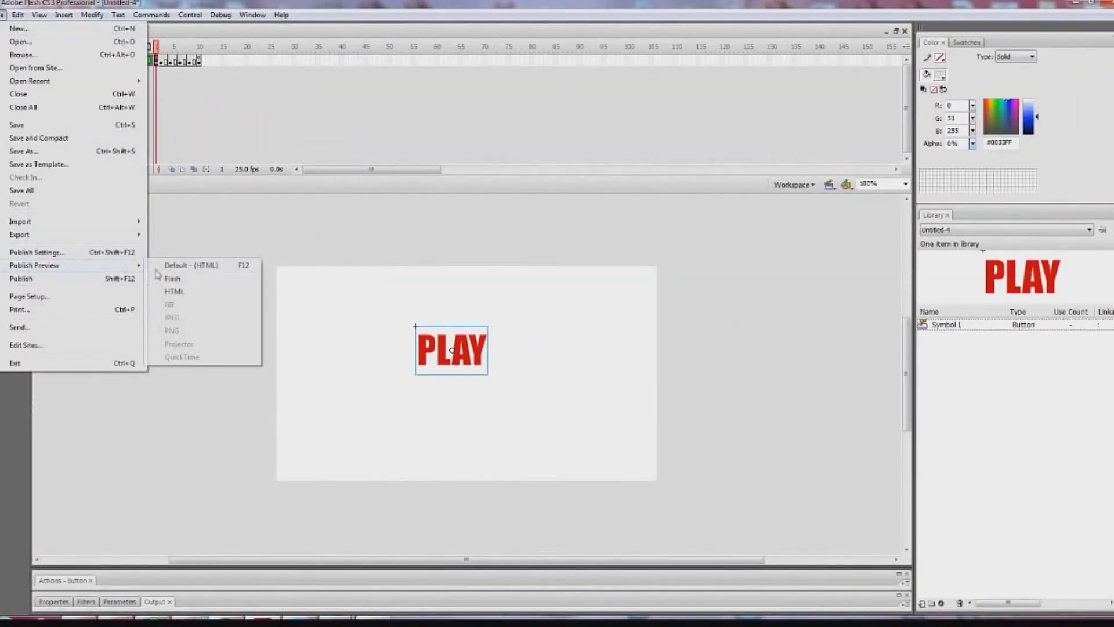
{"action": "left_click", "coordinate": [174, 278]}
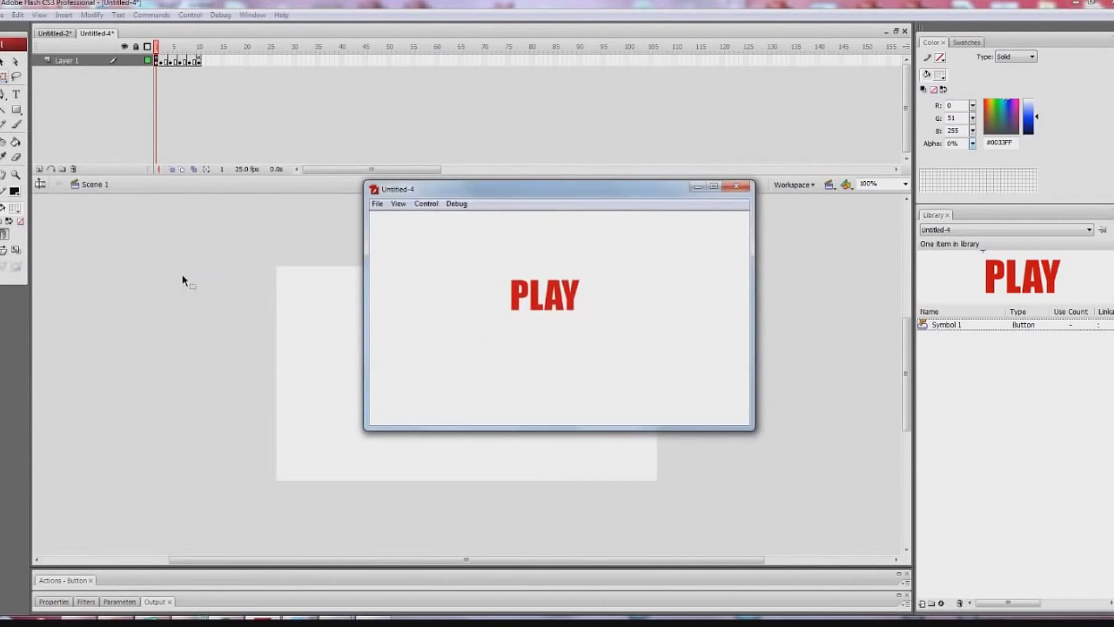
{"action": "left_click", "coordinate": [552, 311]}
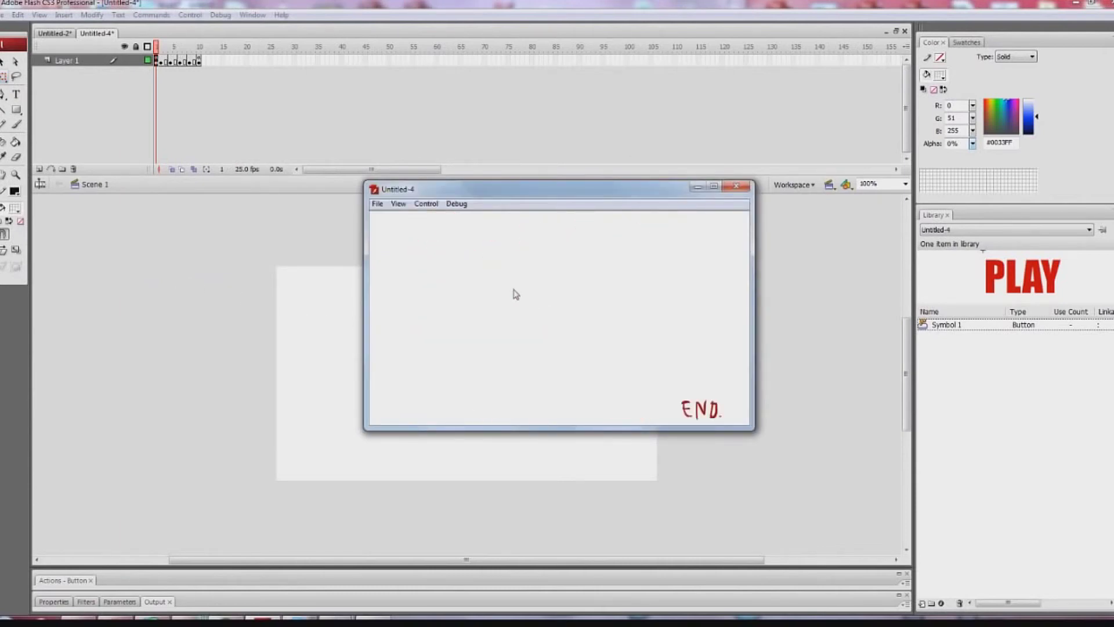
{"action": "left_click", "coordinate": [736, 186]}
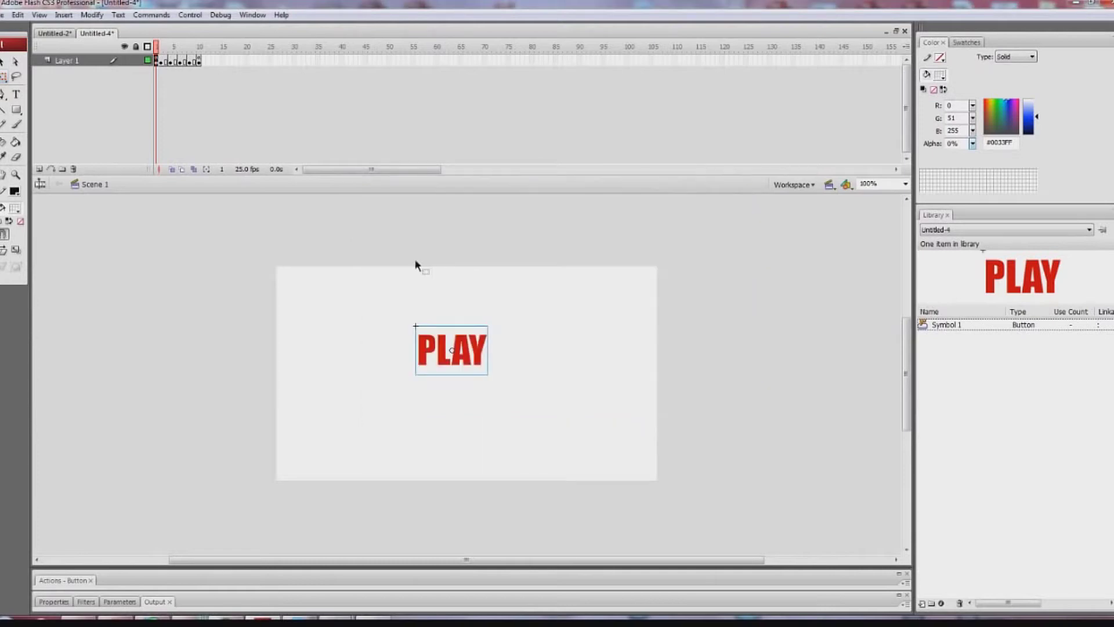
Delete the entire on (release) play() script from the PLAY button on the stage
{"action": "right_click", "coordinate": [457, 363]}
{"action": "left_click", "coordinate": [490, 259]}
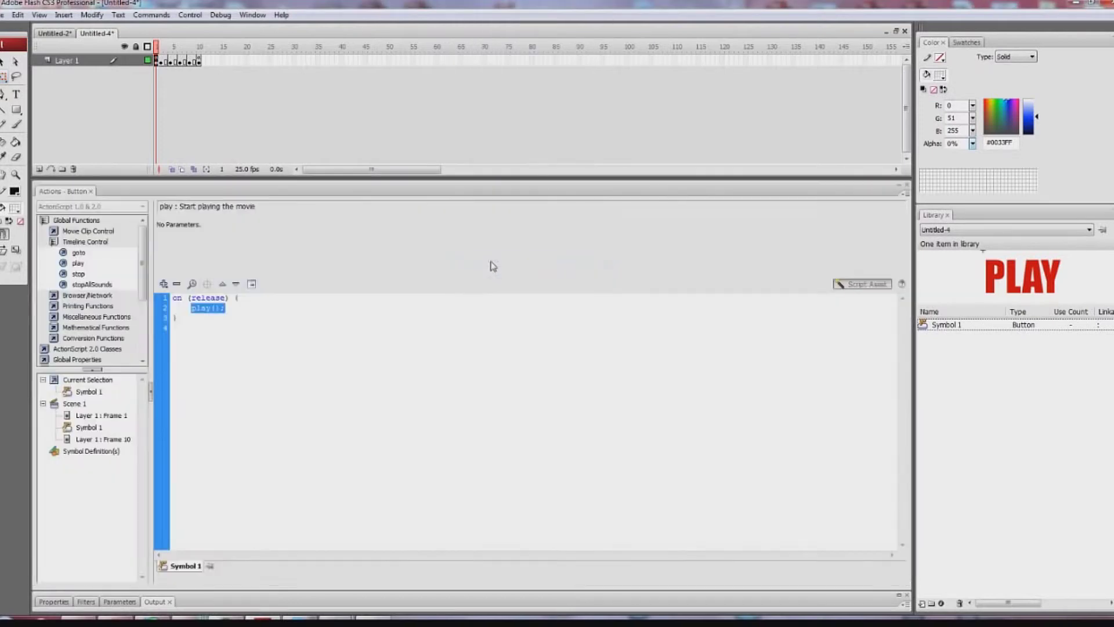
{"action": "left_click", "coordinate": [239, 316]}
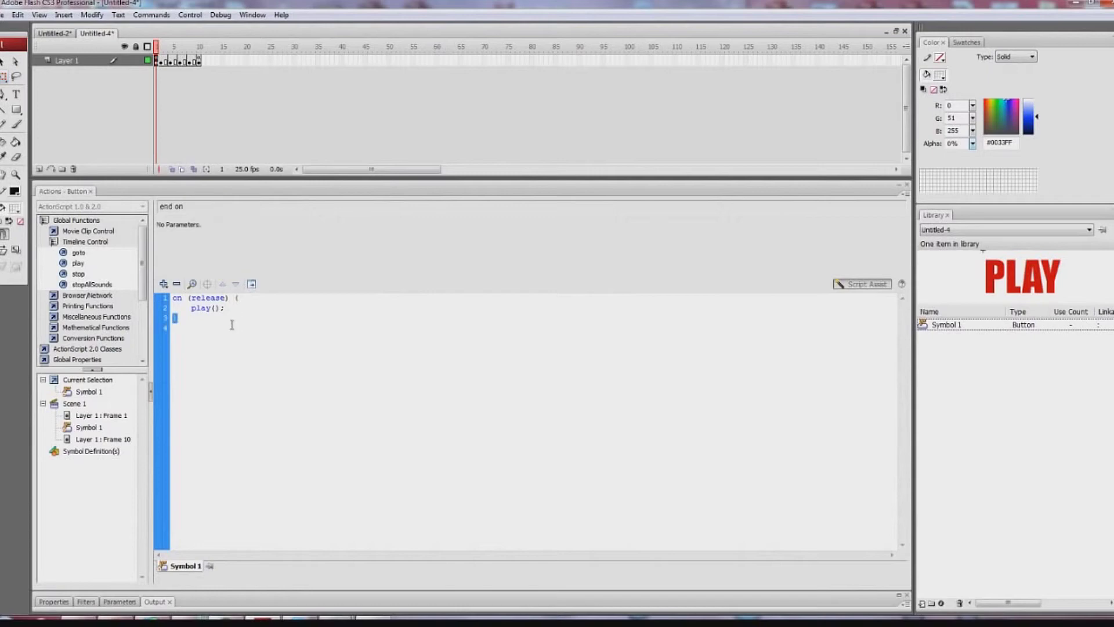
{"action": "key", "text": "ctrl+a"}
{"action": "mouse_move", "coordinate": [160, 301]}
{"action": "left_mouse_down"}
{"action": "mouse_move", "coordinate": [229, 329]}
{"action": "mouse_move", "coordinate": [158, 294]}
{"action": "left_mouse_up"}
{"action": "left_click", "coordinate": [215, 311]}
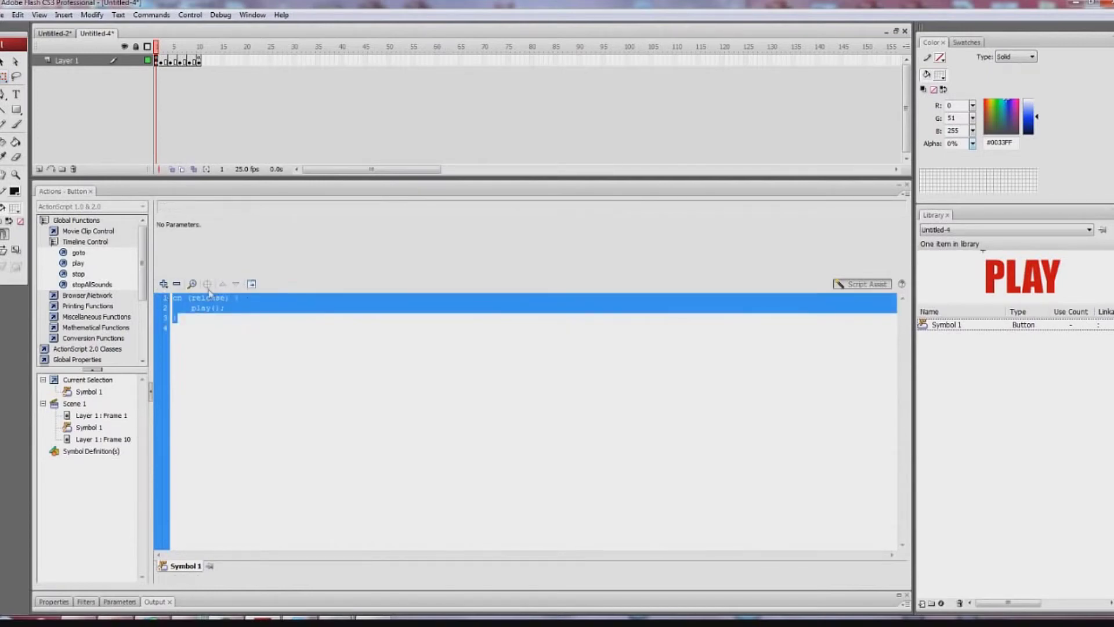
{"action": "key", "text": "Delete"}
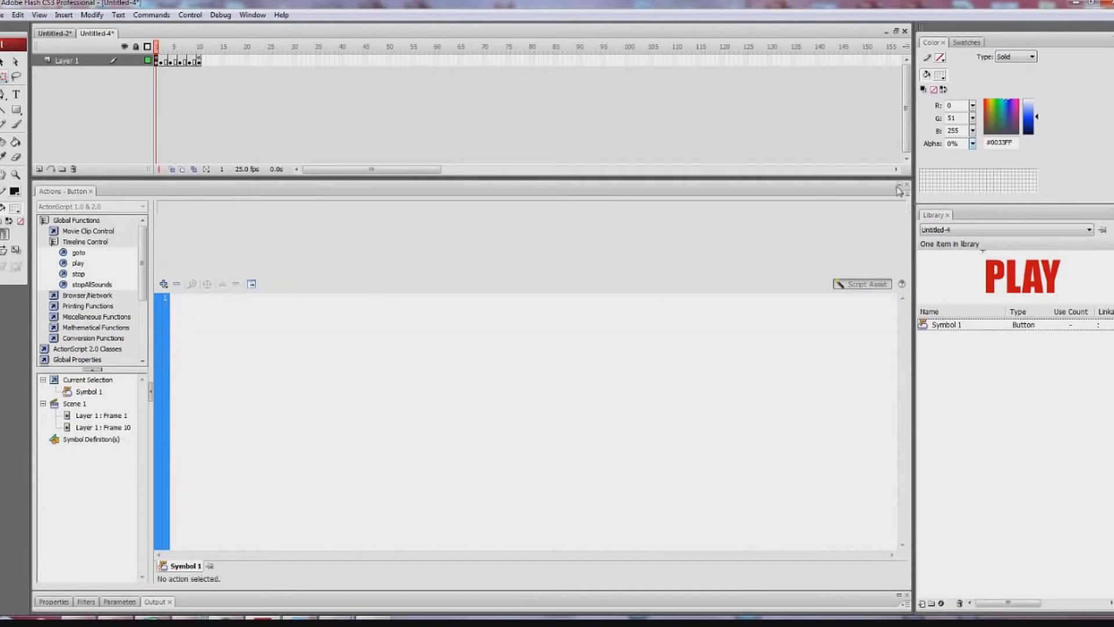
{"action": "left_click", "coordinate": [899, 185]}
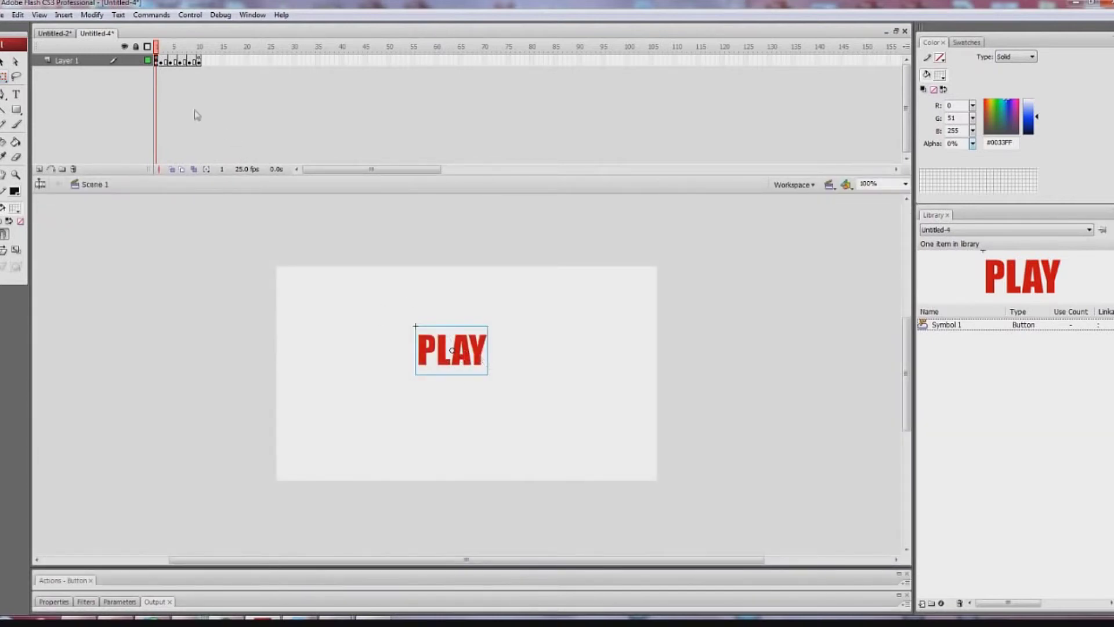
Delete the stop() and play() actions from frame 1 of Layer 1
{"action": "left_click", "coordinate": [157, 62]}
{"action": "right_click", "coordinate": [156, 61]}
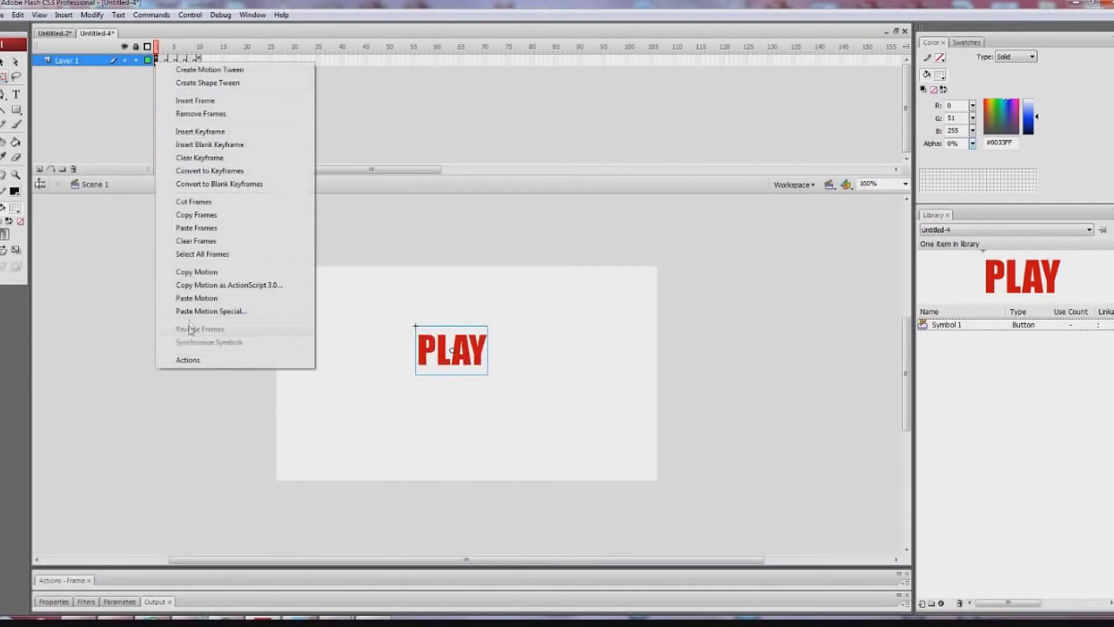
{"action": "left_click", "coordinate": [188, 361]}
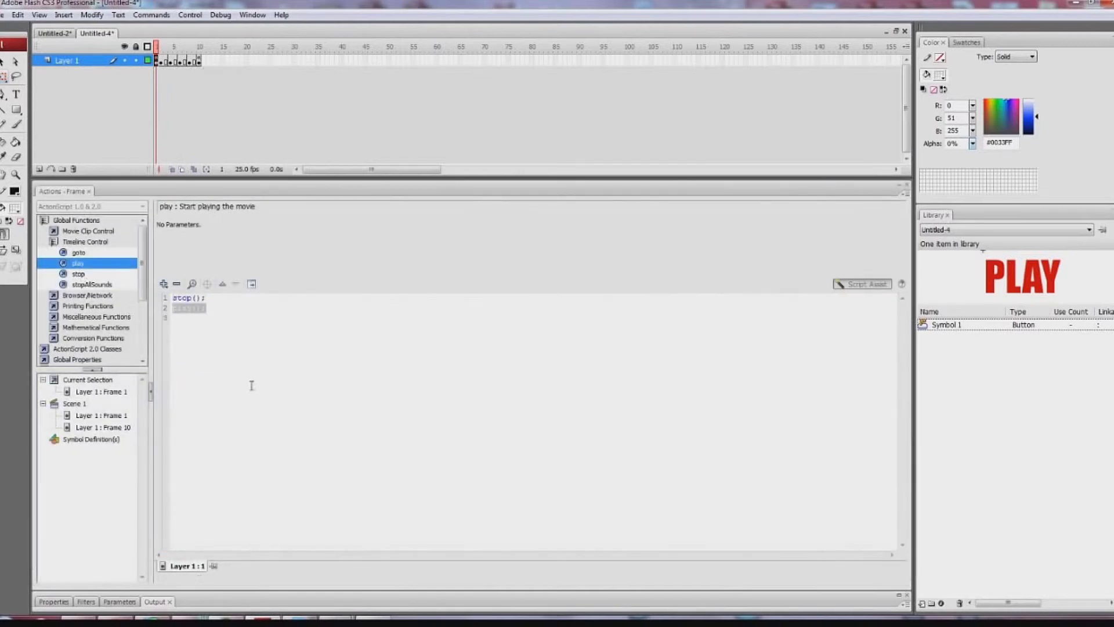
{"action": "key", "text": "ctrl+a"}
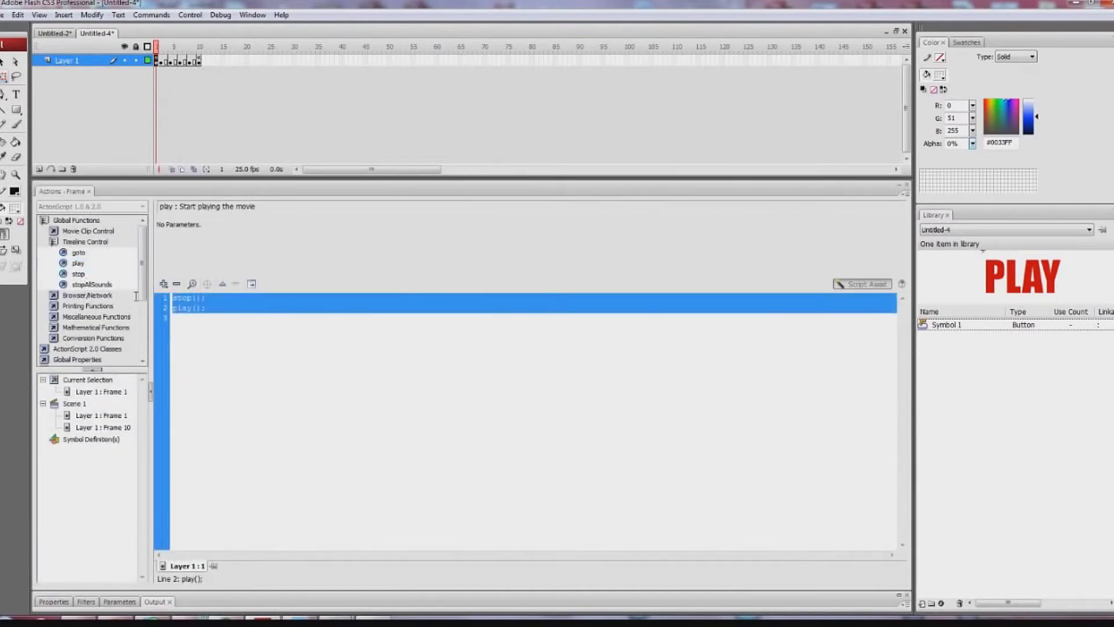
{"action": "key", "text": "Delete"}
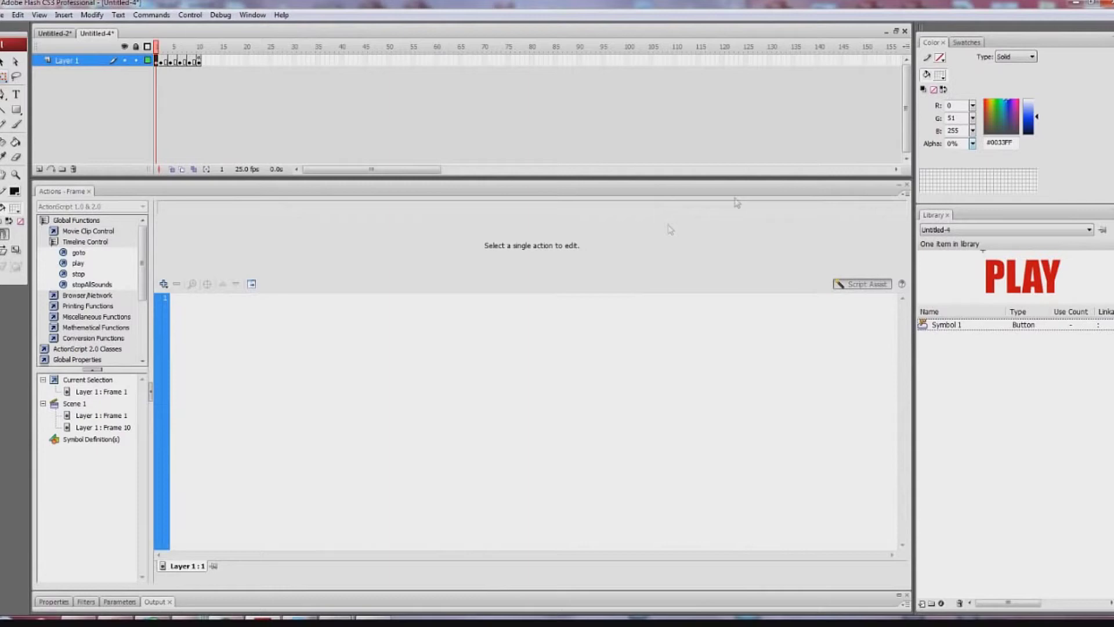
{"action": "left_click", "coordinate": [899, 193]}
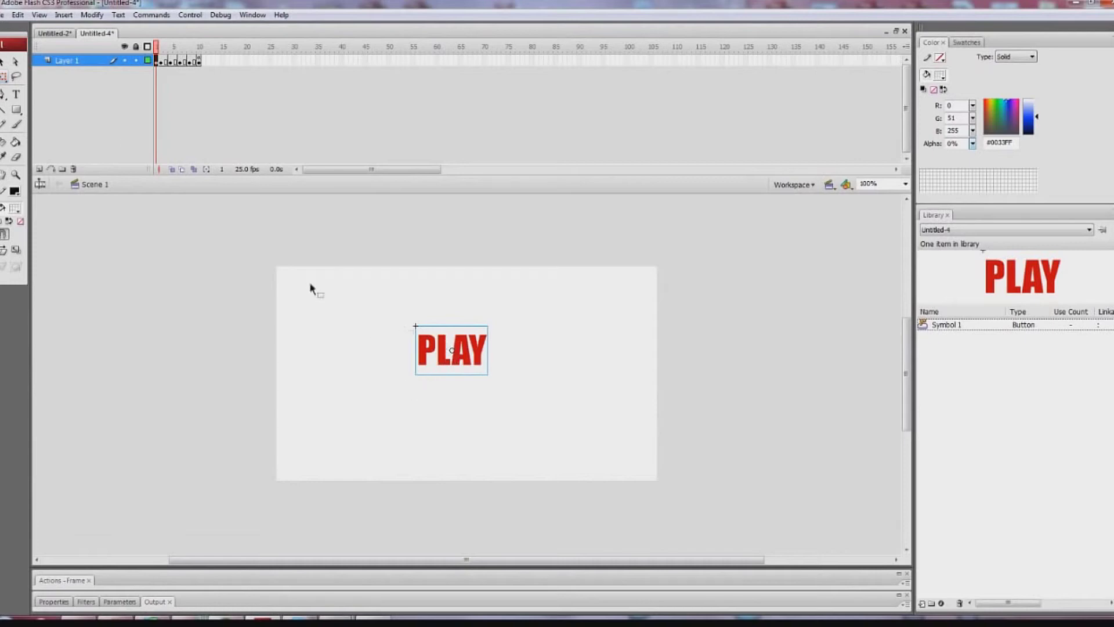
Switch to the finale trailer document, preview it as Flash with its camera, and close the preview
{"action": "mouse_move", "coordinate": [156, 51]}
{"action": "left_mouse_down"}
{"action": "mouse_move", "coordinate": [214, 60]}
{"action": "mouse_move", "coordinate": [149, 79]}
{"action": "left_mouse_up"}
{"action": "left_click", "coordinate": [419, 342]}
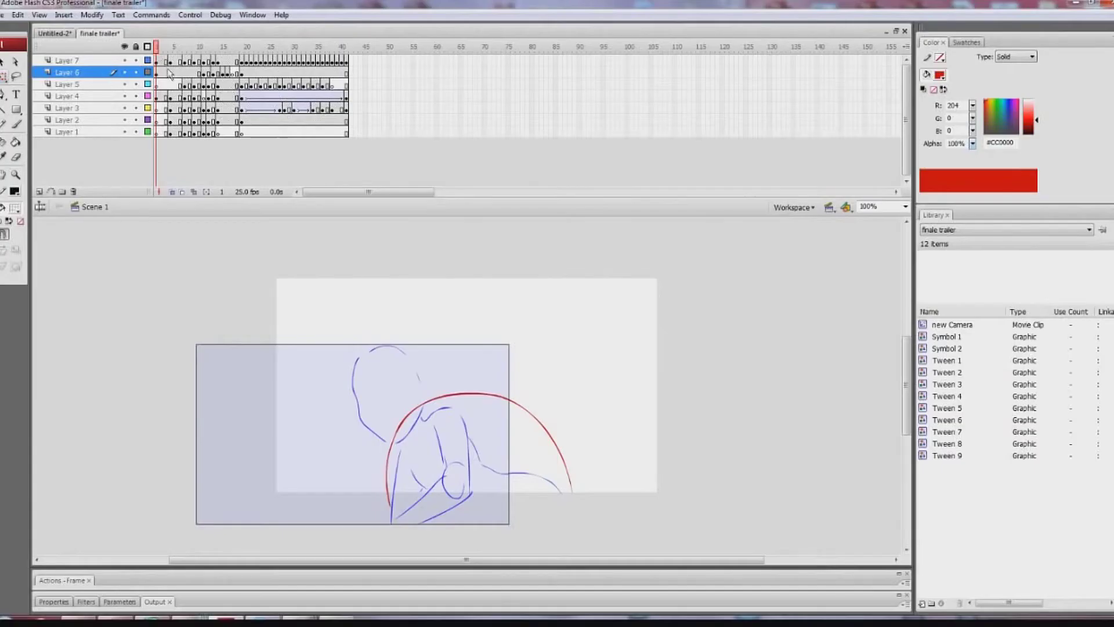
{"action": "mouse_move", "coordinate": [156, 50]}
{"action": "left_mouse_down"}
{"action": "mouse_move", "coordinate": [319, 76]}
{"action": "mouse_move", "coordinate": [156, 120]}
{"action": "mouse_move", "coordinate": [208, 128]}
{"action": "mouse_move", "coordinate": [172, 131]}
{"action": "mouse_move", "coordinate": [323, 145]}
{"action": "mouse_move", "coordinate": [139, 156]}
{"action": "left_mouse_up"}
{"action": "left_click", "coordinate": [2, 15]}
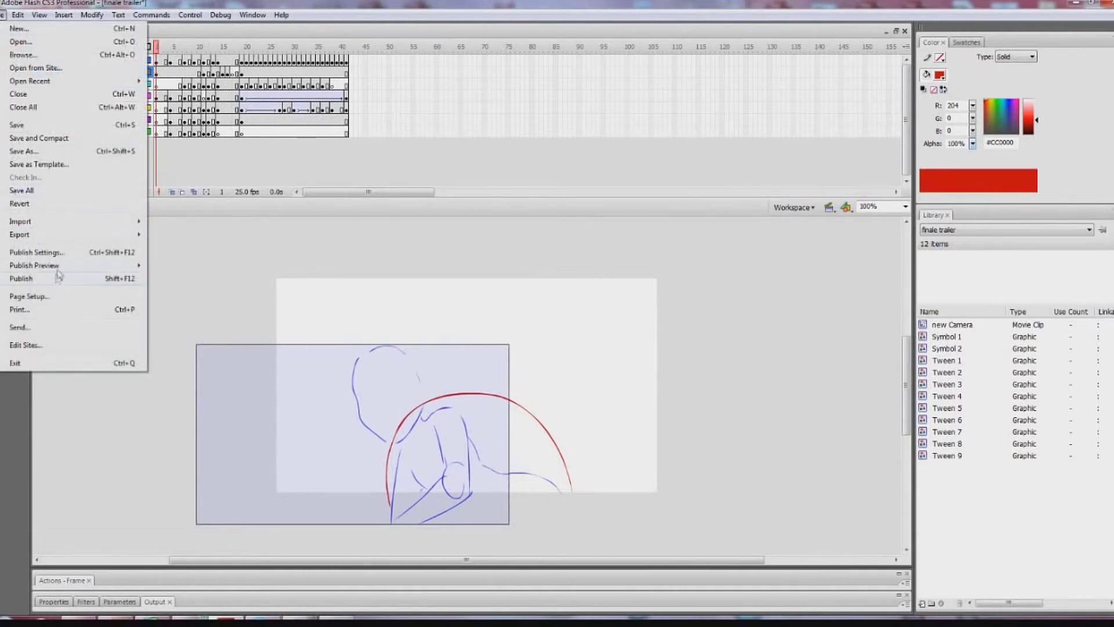
{"action": "mouse_move", "coordinate": [56, 267]}
{"action": "left_click", "coordinate": [163, 279]}
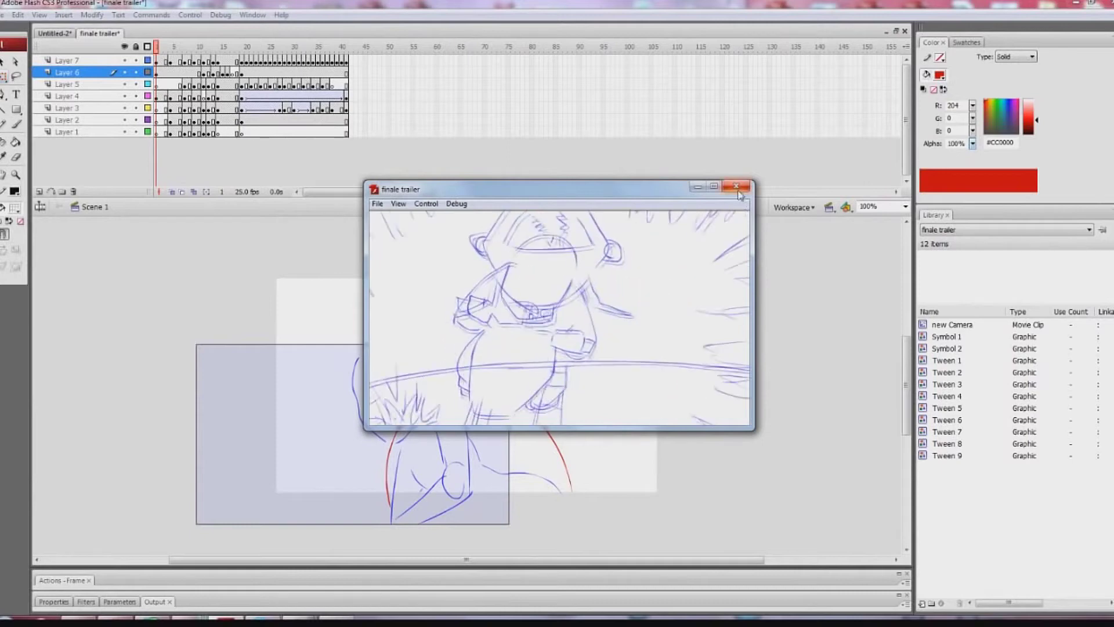
{"action": "left_click", "coordinate": [736, 187]}
Delete Layer 7, which holds the camera, and preview the movie as Flash without it
{"action": "left_click", "coordinate": [156, 61]}
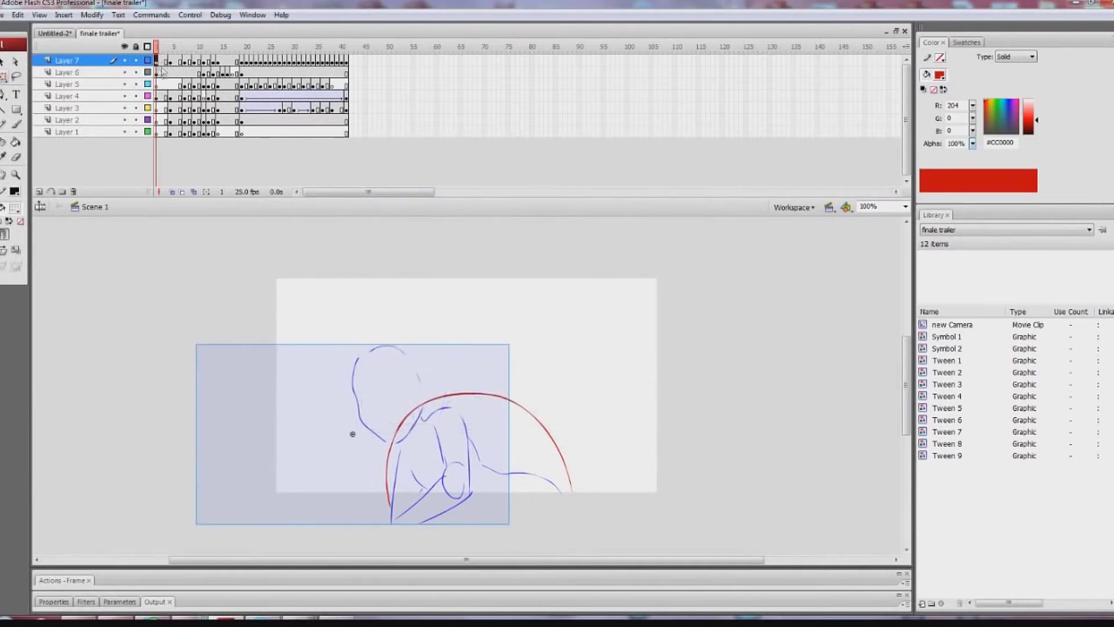
{"action": "left_click", "coordinate": [74, 192]}
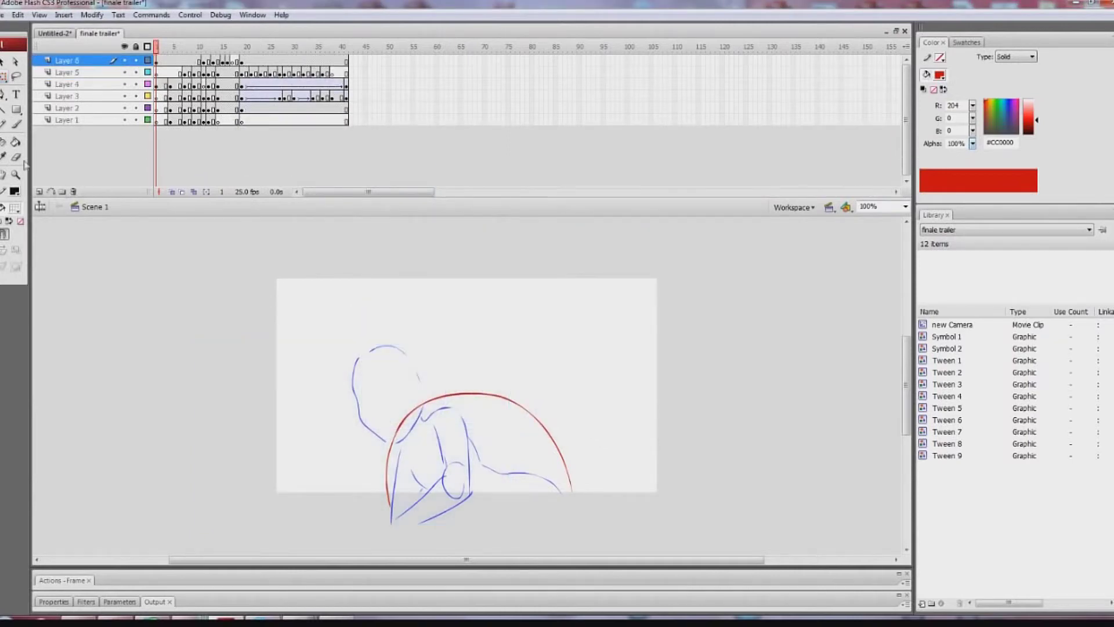
{"action": "left_click", "coordinate": [2, 15]}
{"action": "mouse_move", "coordinate": [34, 266]}
{"action": "left_click", "coordinate": [180, 278]}
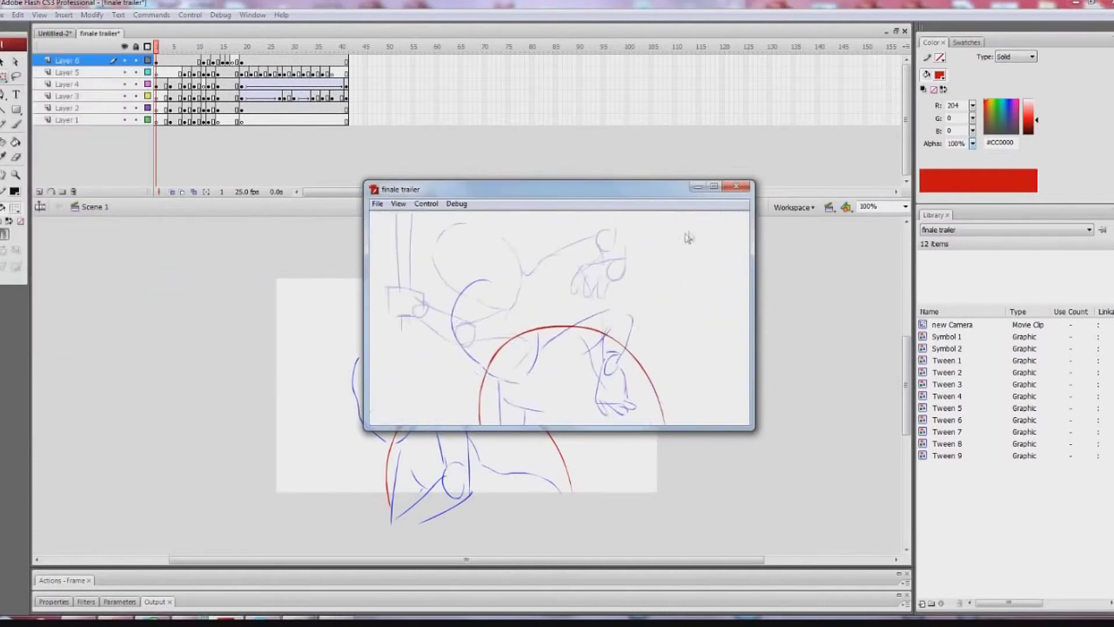
{"action": "left_click", "coordinate": [736, 185]}
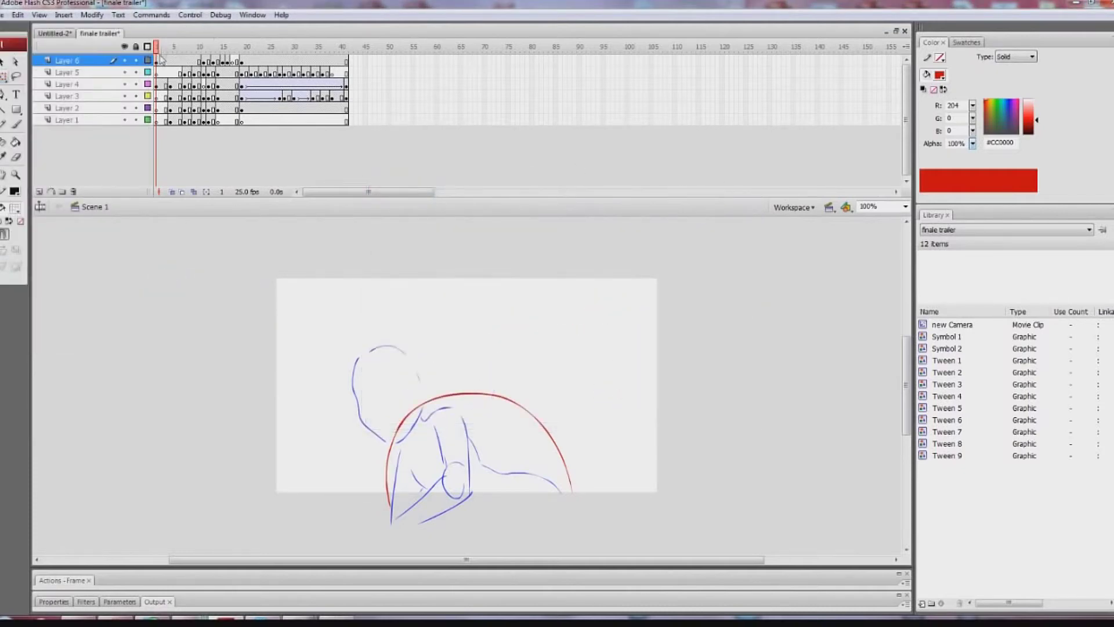
Undo the deletion of the camera layer and scrub through the opening frames to see the camera move
{"action": "mouse_move", "coordinate": [158, 52]}
{"action": "left_mouse_down"}
{"action": "mouse_move", "coordinate": [310, 79]}
{"action": "mouse_move", "coordinate": [182, 108]}
{"action": "mouse_move", "coordinate": [256, 110]}
{"action": "mouse_move", "coordinate": [320, 135]}
{"action": "mouse_move", "coordinate": [280, 108]}
{"action": "mouse_move", "coordinate": [355, 134]}
{"action": "mouse_move", "coordinate": [159, 131]}
{"action": "left_mouse_up"}
{"action": "key", "text": "ctrl+z"}
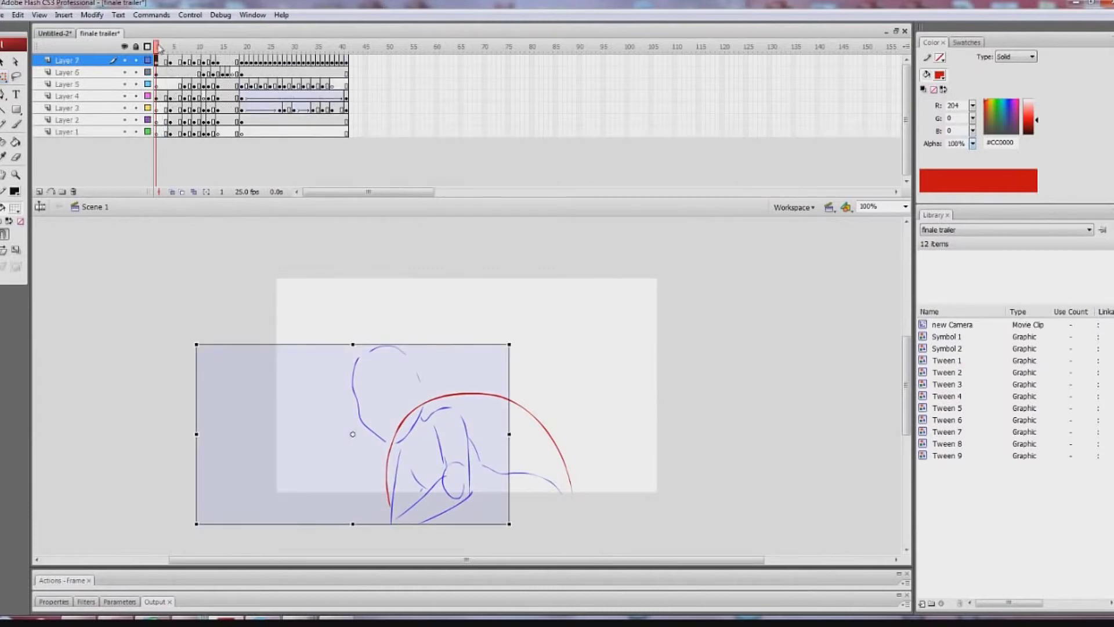
{"action": "left_click", "coordinate": [174, 46]}
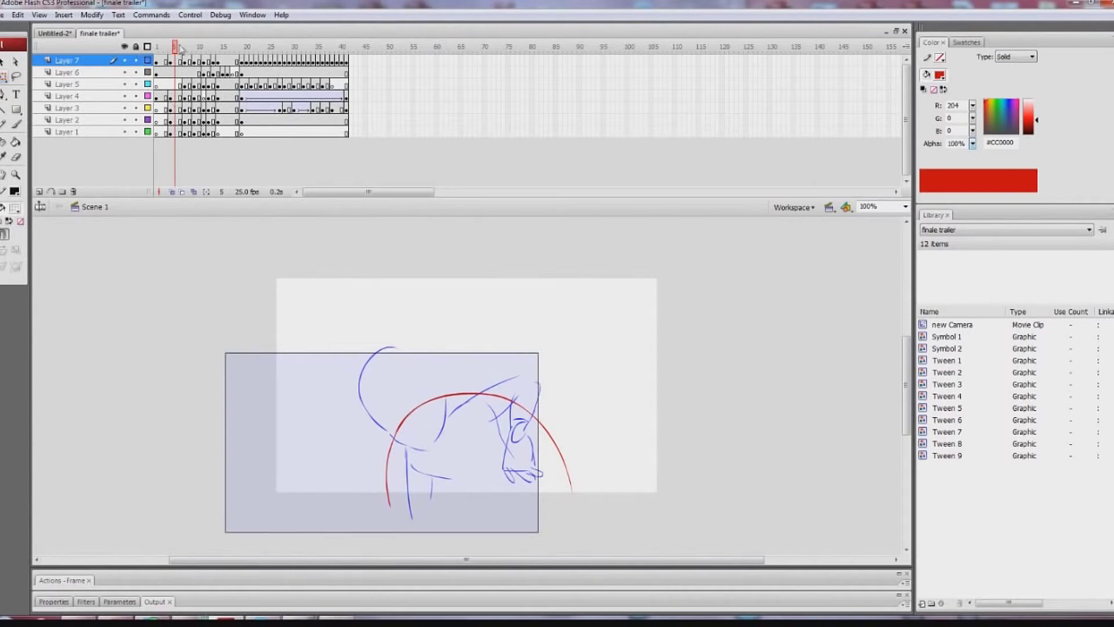
{"action": "mouse_move", "coordinate": [175, 47]}
{"action": "left_mouse_down"}
{"action": "mouse_move", "coordinate": [238, 52]}
{"action": "mouse_move", "coordinate": [175, 53]}
{"action": "mouse_move", "coordinate": [158, 85]}
{"action": "left_mouse_up"}
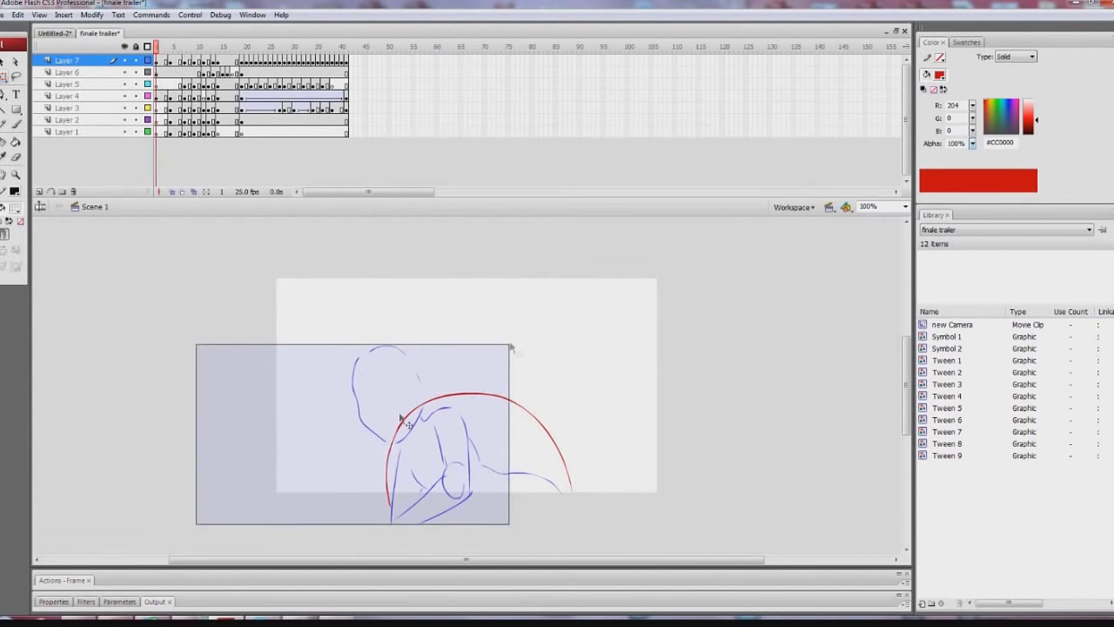
Try narrowing the camera rectangle horizontally in the opening frames of Layer 7
{"action": "mouse_move", "coordinate": [158, 42]}
{"action": "left_mouse_down"}
{"action": "mouse_move", "coordinate": [343, 60]}
{"action": "mouse_move", "coordinate": [179, 69]}
{"action": "mouse_move", "coordinate": [156, 61]}
{"action": "mouse_move", "coordinate": [251, 60]}
{"action": "mouse_move", "coordinate": [167, 65]}
{"action": "left_mouse_up"}
{"action": "left_click", "coordinate": [271, 351]}
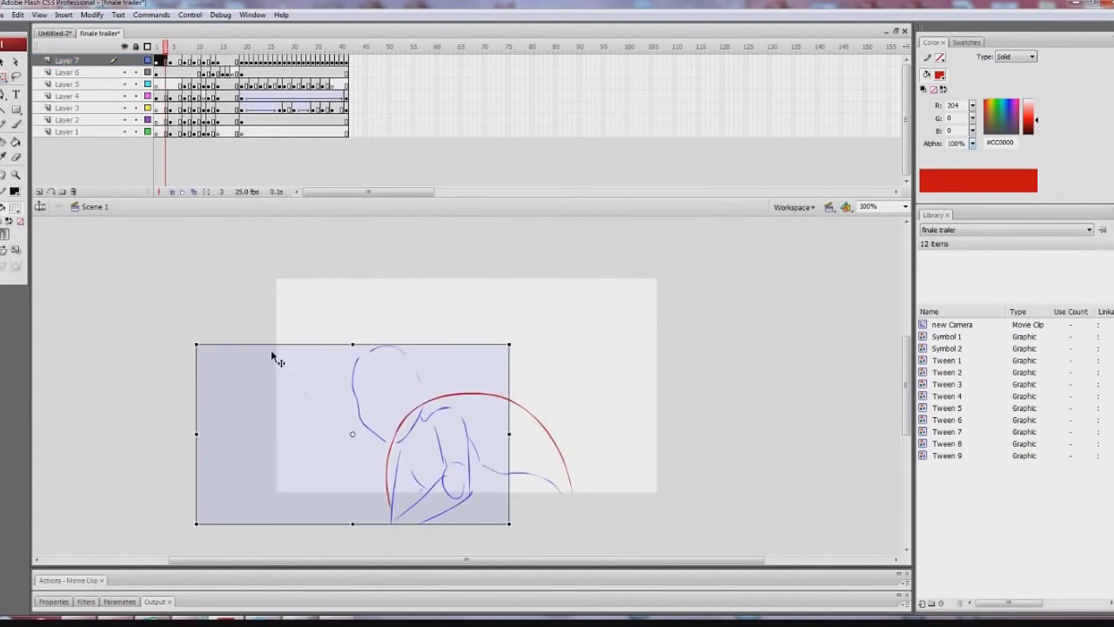
{"action": "left_click_drag", "start_coordinate": [509, 433], "coordinate": [458, 432]}
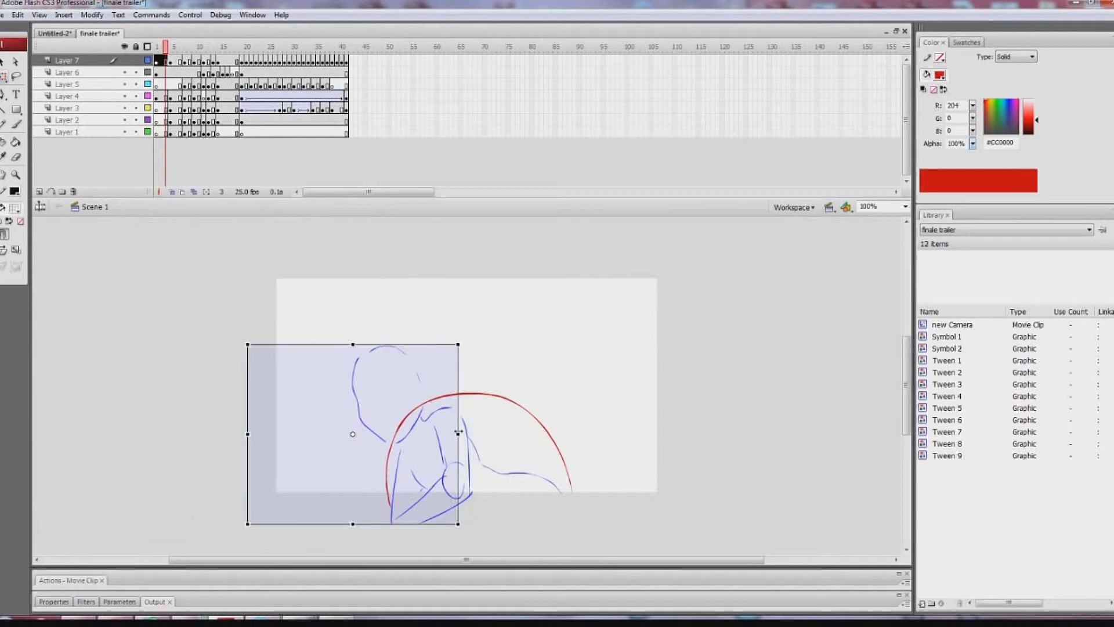
{"action": "key", "text": "ctrl+z"}
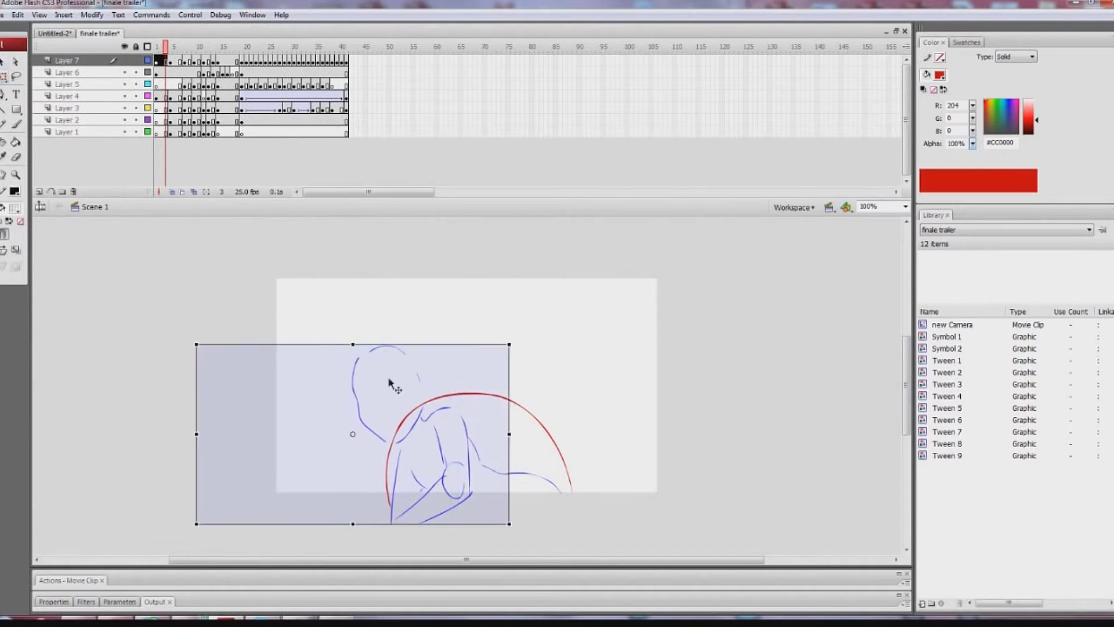
{"action": "left_click_drag", "start_coordinate": [509, 433], "coordinate": [475, 442]}
{"action": "left_click", "coordinate": [174, 60]}
{"action": "left_click", "coordinate": [183, 60]}
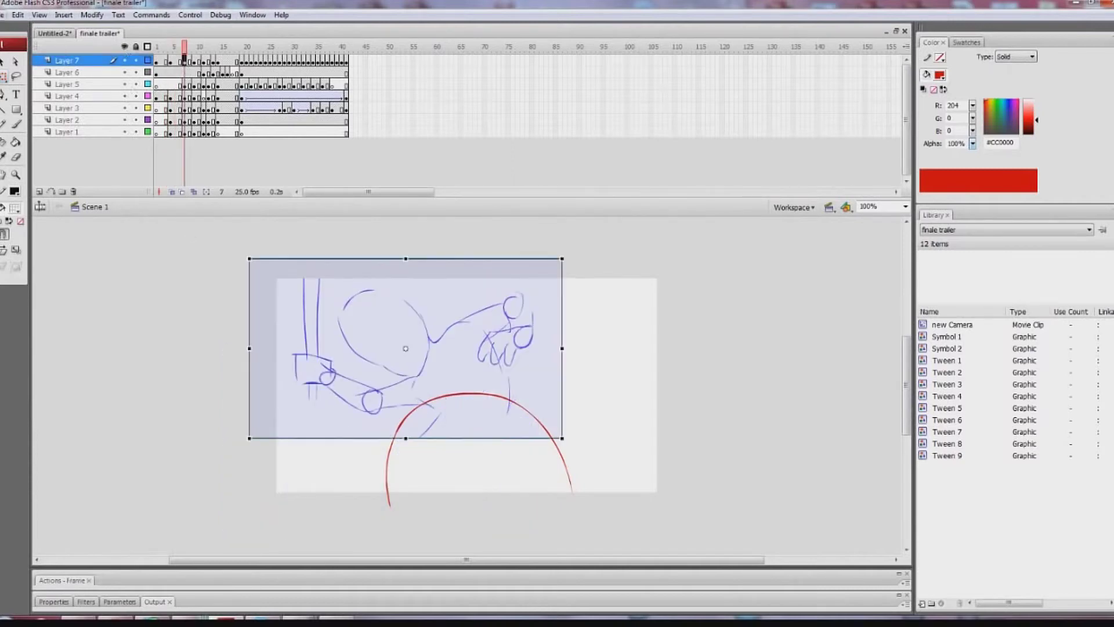
Preview the movie as Flash with the resized camera and close the preview
{"action": "left_click", "coordinate": [3, 14]}
{"action": "mouse_move", "coordinate": [90, 268]}
{"action": "left_click", "coordinate": [168, 278]}
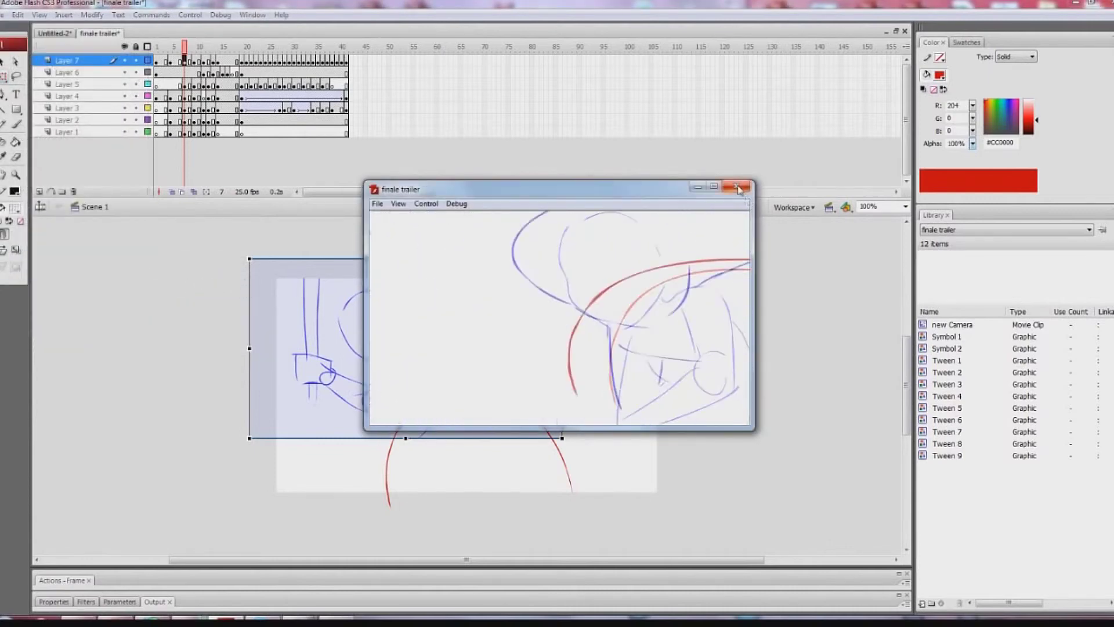
{"action": "left_click", "coordinate": [738, 187]}
Undo the camera resizing, then play the animation in the timeline and return to frame 1
{"action": "key", "text": "ctrl+z"}
{"action": "key", "text": "ctrl+z"}
{"action": "key", "text": "ctrl+z"}
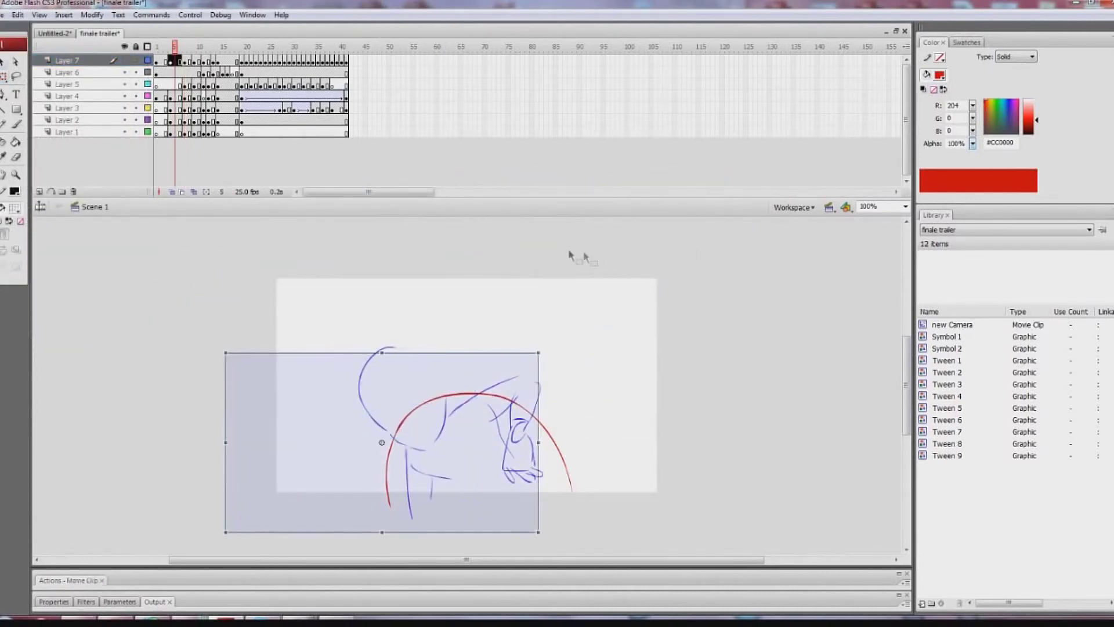
{"action": "key", "text": "Return"}
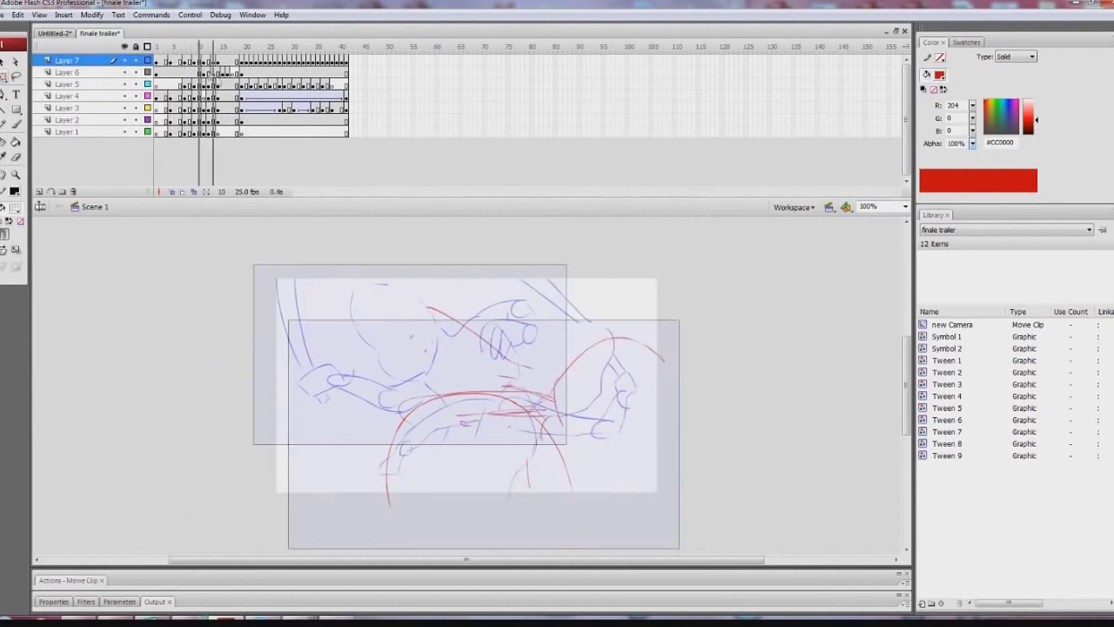
{"action": "left_click_drag", "start_coordinate": [318, 96], "coordinate": [121, 112]}
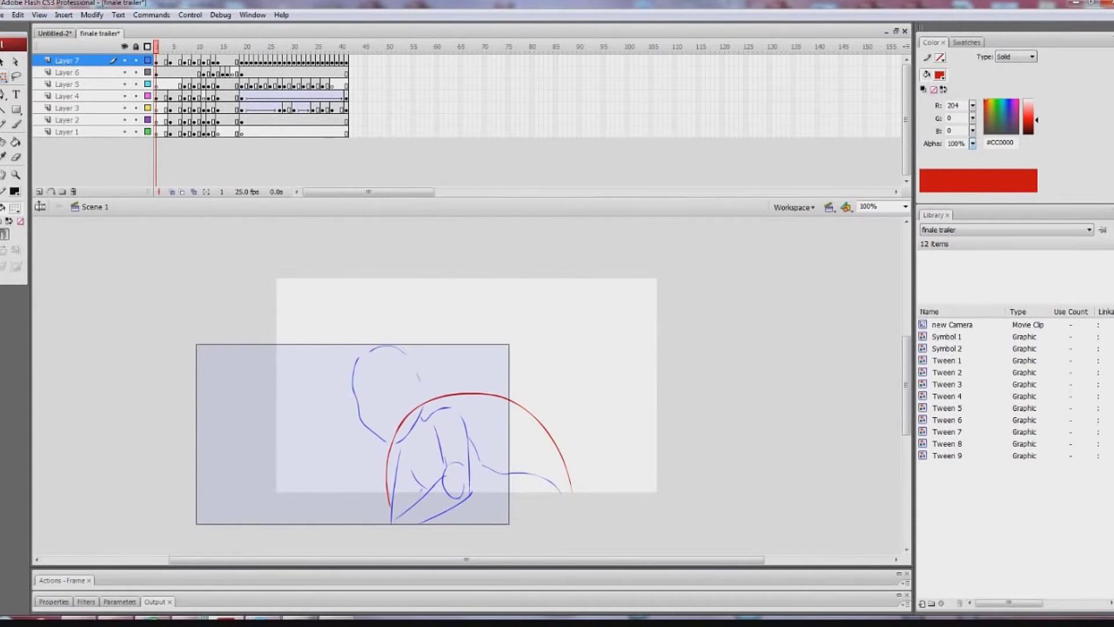
Open the camera extension from the RCT3 folder in Adobe Extension Manager and decline its installation disclaimer
{"action": "mouse_move", "coordinate": [78, 621]}
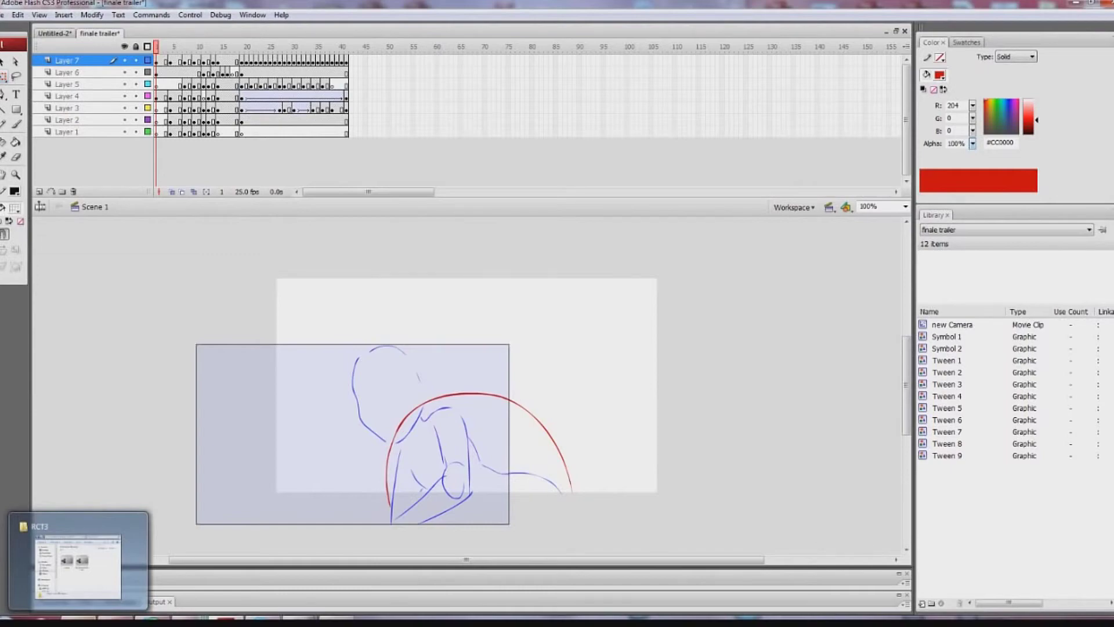
{"action": "left_click", "coordinate": [78, 621]}
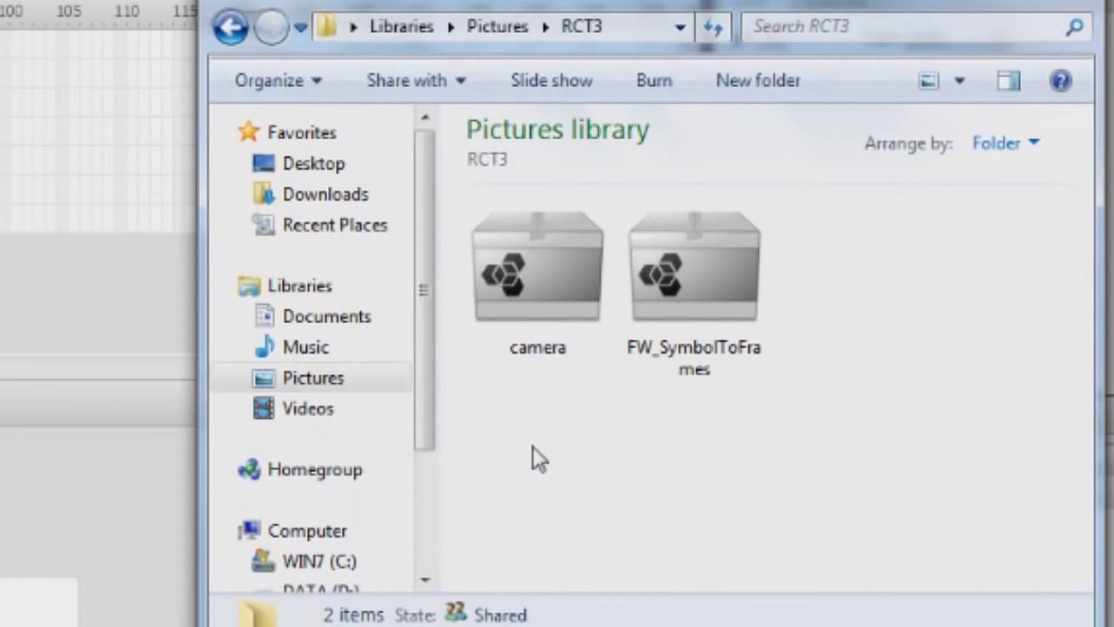
{"action": "double_click", "coordinate": [535, 297]}
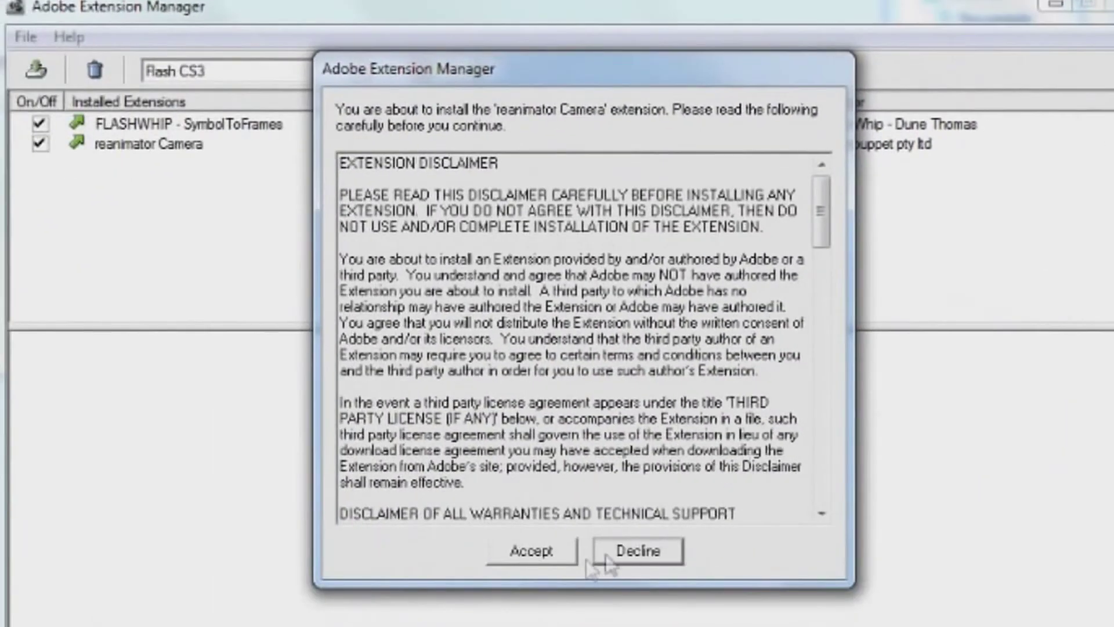
{"action": "left_click", "coordinate": [626, 550]}
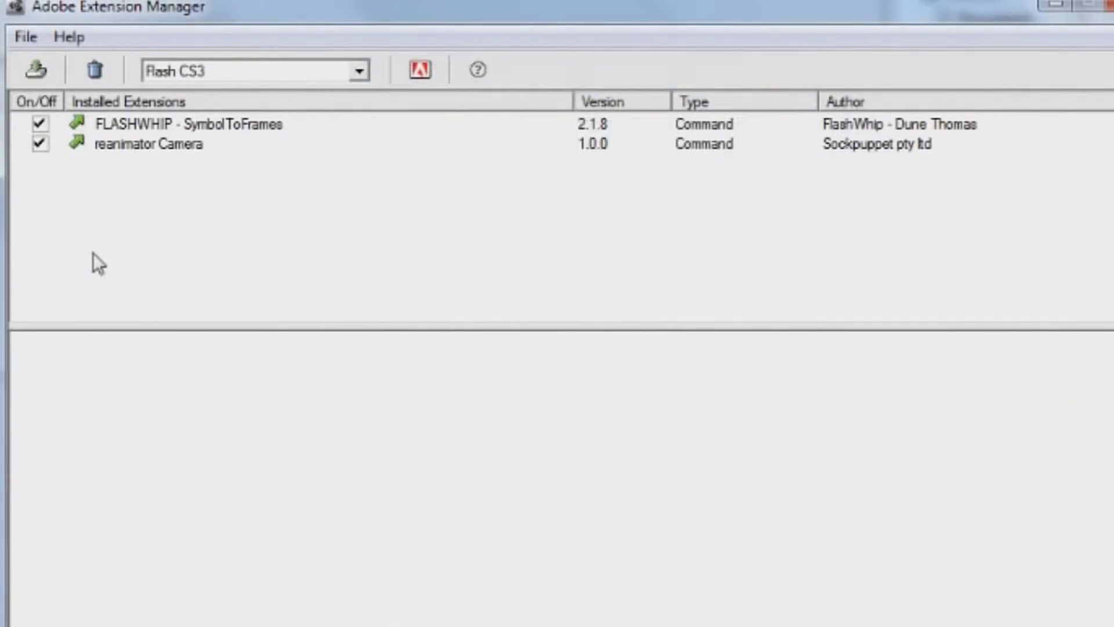
Remove the installed reanimator Camera extension from Flash CS3 and show the description of FLASHWHIP - SymbolToFrames
{"action": "left_click", "coordinate": [142, 145]}
{"action": "left_click", "coordinate": [96, 70]}
{"action": "left_click", "coordinate": [671, 383]}
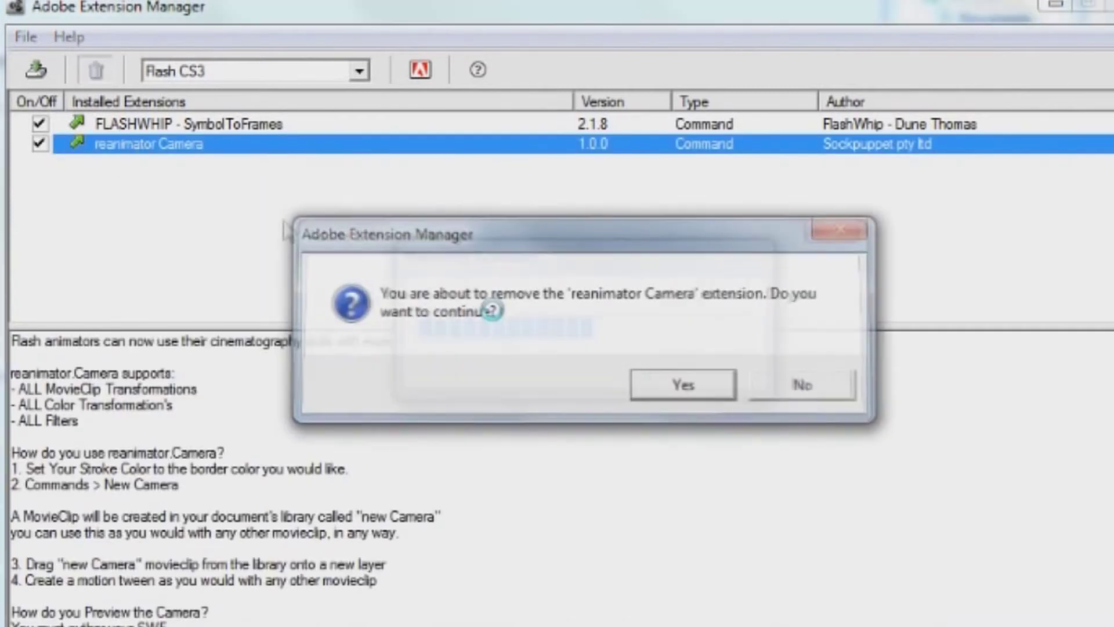
{"action": "left_click", "coordinate": [814, 405]}
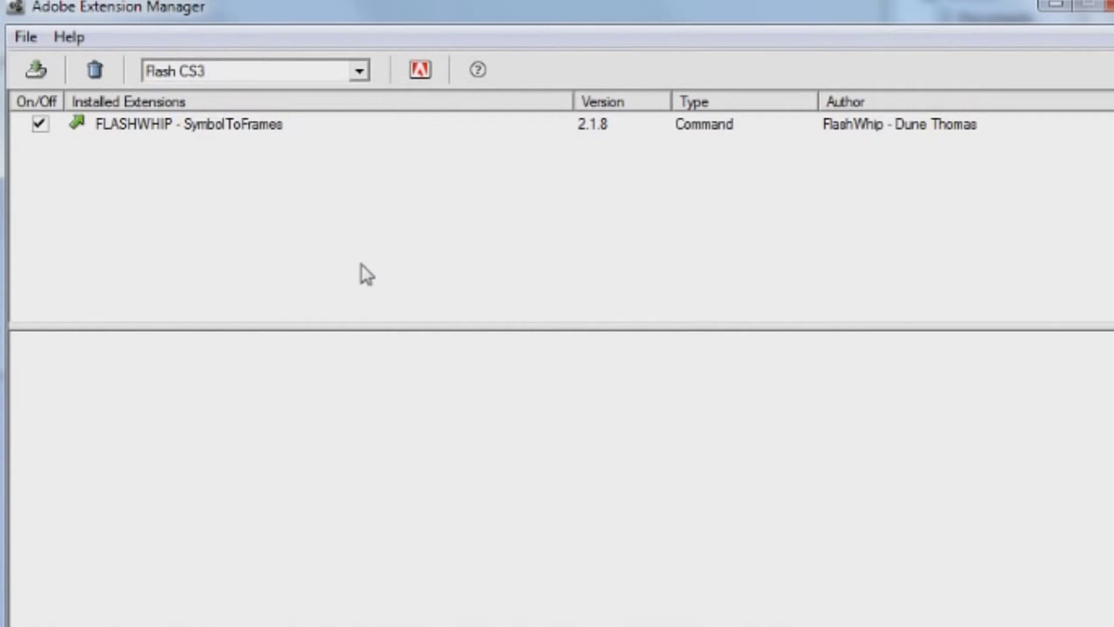
{"action": "left_click", "coordinate": [114, 137]}
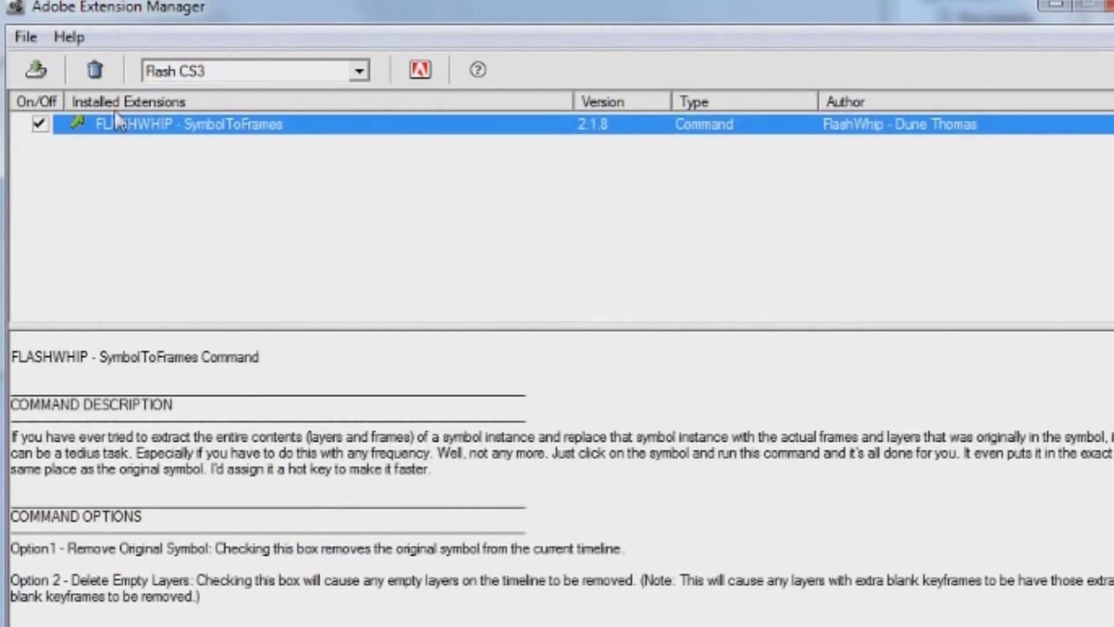
Install the camera extension package from the RCT3 folder, accepting the disclaimer and acknowledging the completed installation
{"action": "left_click", "coordinate": [409, 196]}
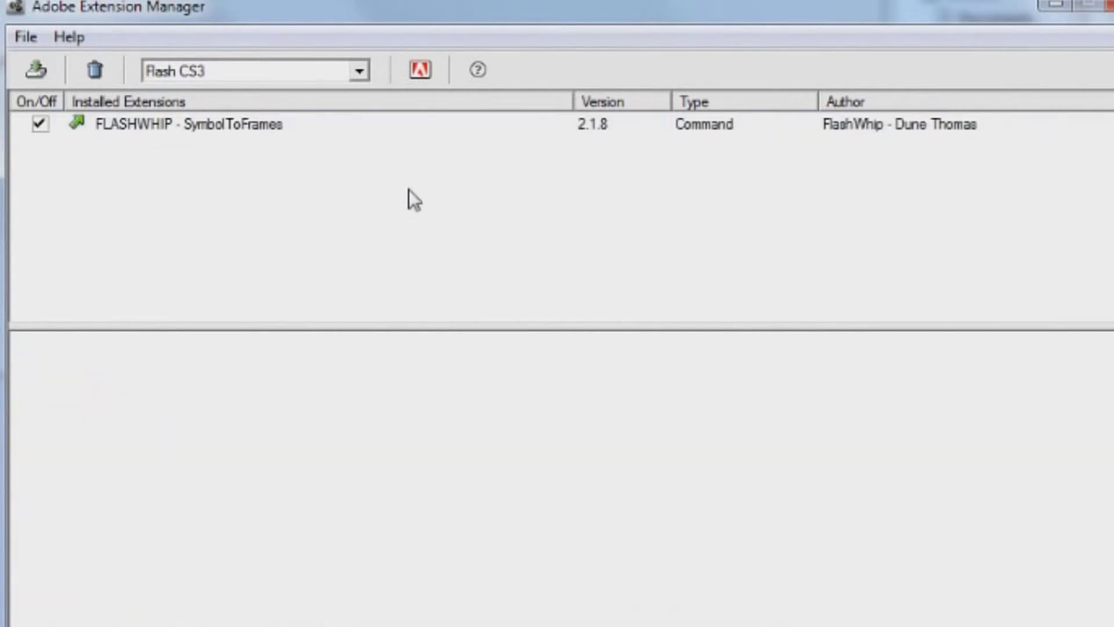
{"action": "left_click", "coordinate": [43, 71]}
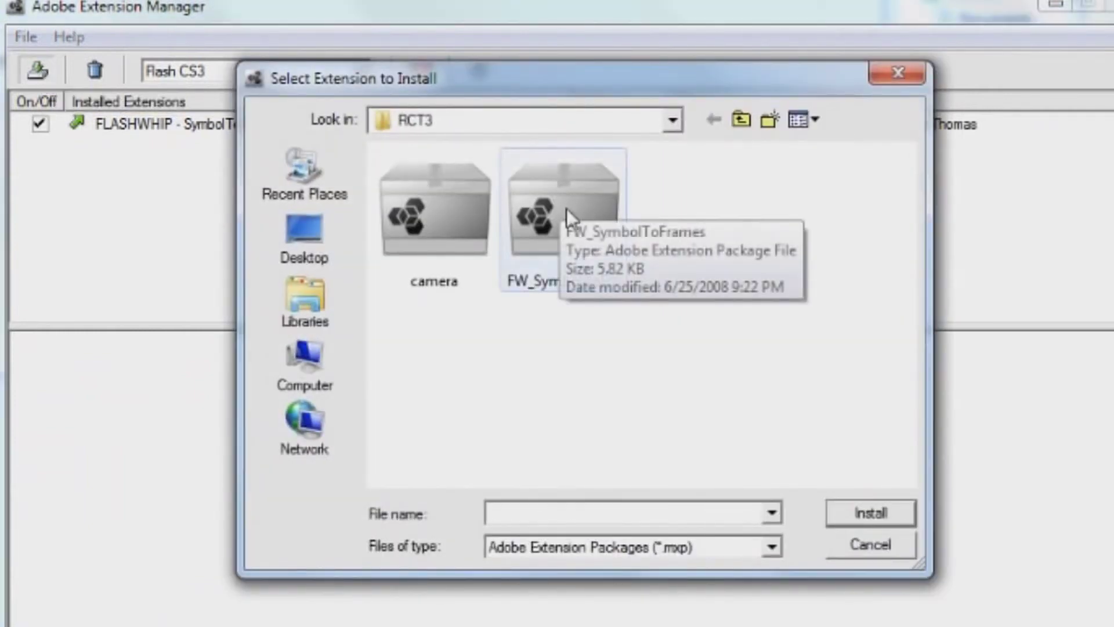
{"action": "left_click", "coordinate": [569, 200]}
{"action": "left_click", "coordinate": [432, 214]}
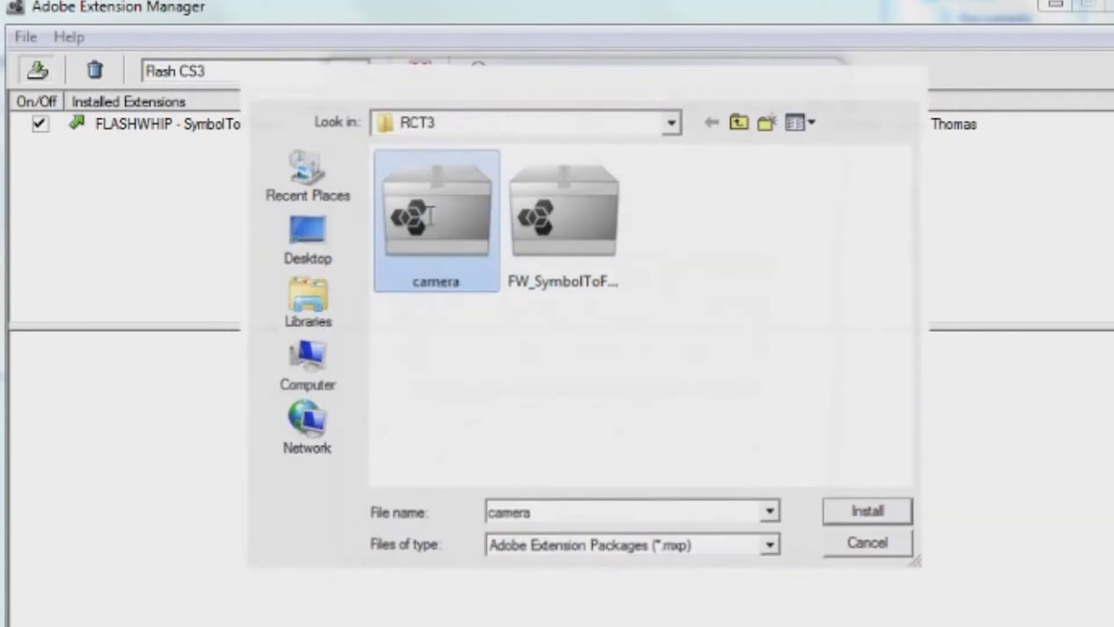
{"action": "left_click", "coordinate": [871, 513]}
{"action": "left_click", "coordinate": [528, 551]}
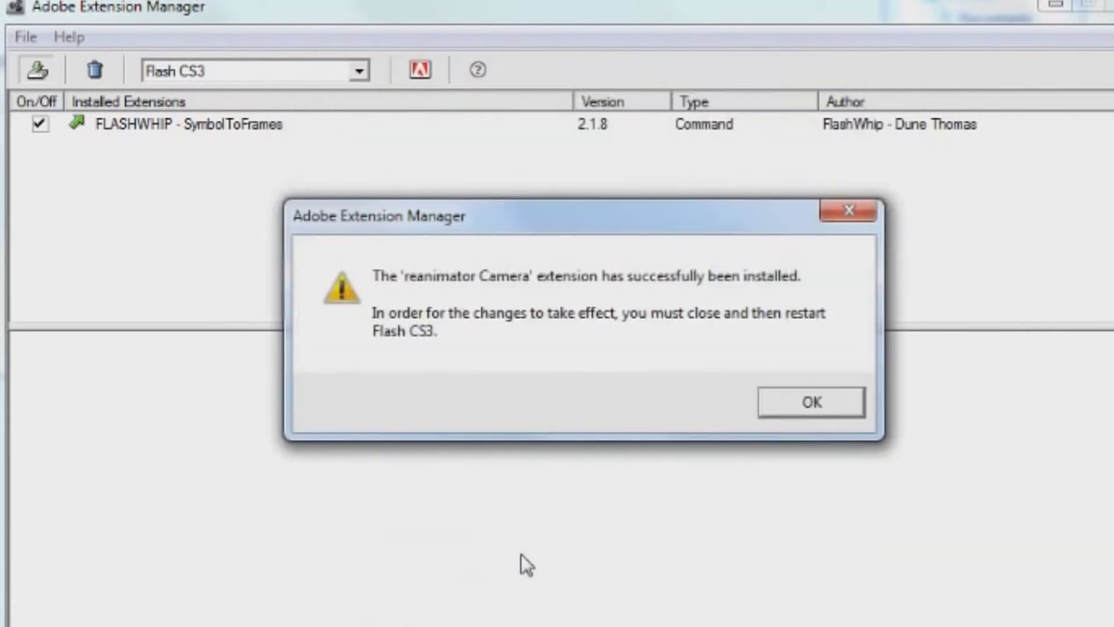
{"action": "left_click", "coordinate": [813, 403]}
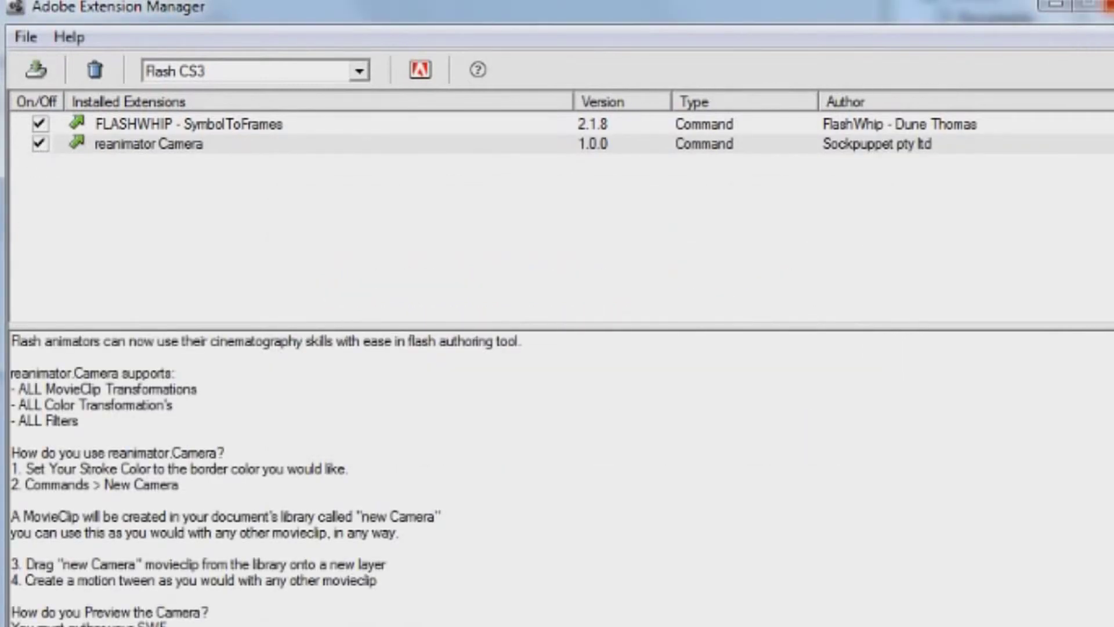
Leave the Extension Manager and RCT3 folder for Flash and create a camera in finale trailer with the New Camera command
{"action": "left_click", "coordinate": [1111, 5]}
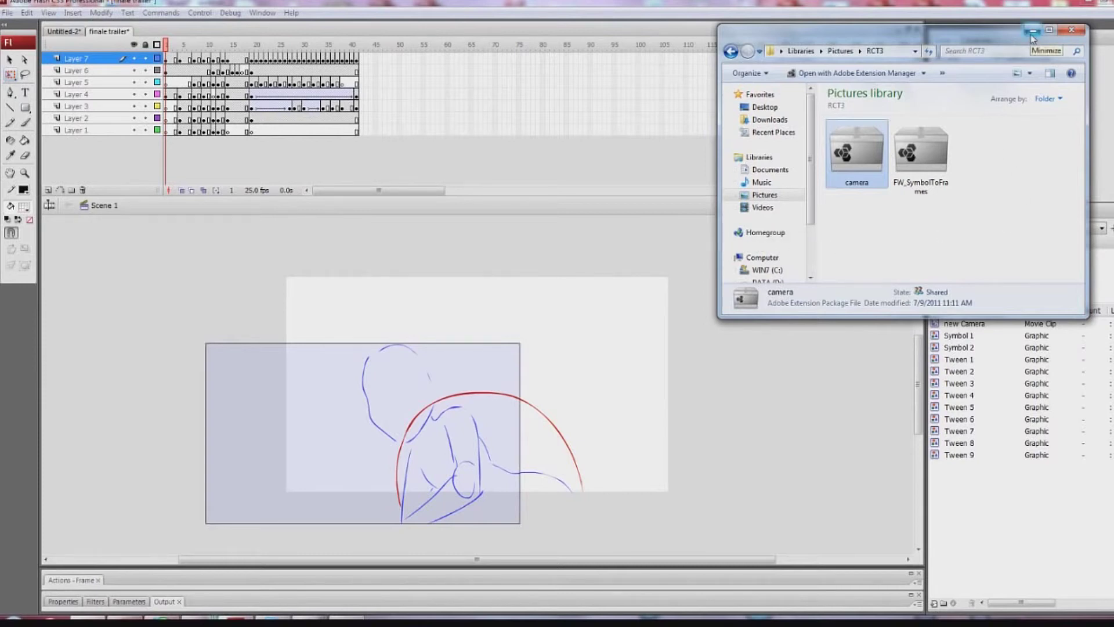
{"action": "left_click", "coordinate": [1033, 31]}
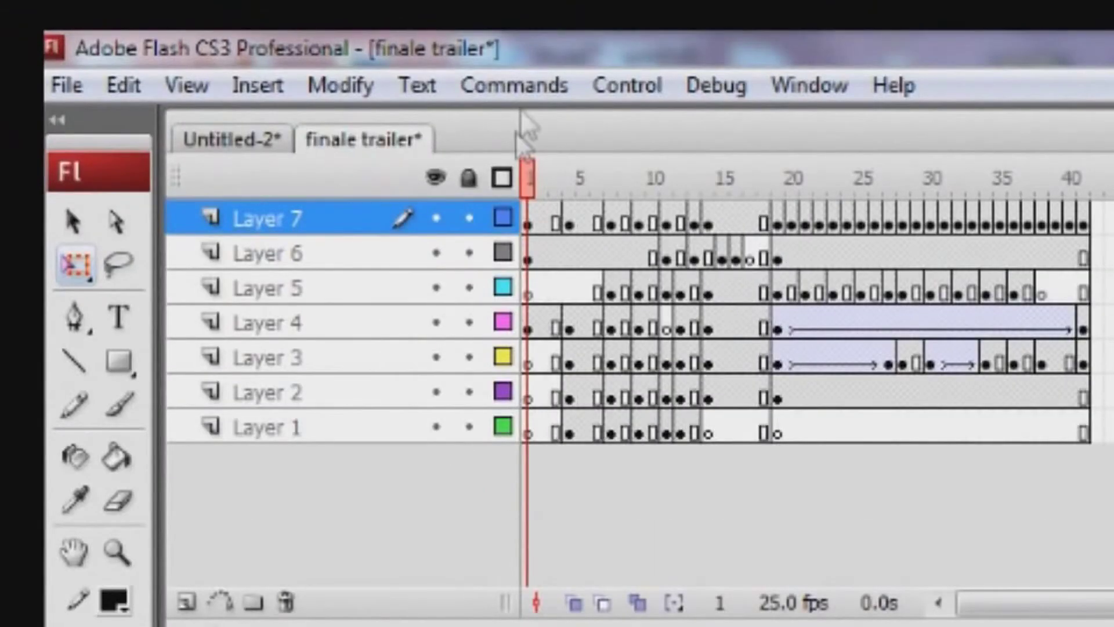
{"action": "left_click", "coordinate": [521, 84]}
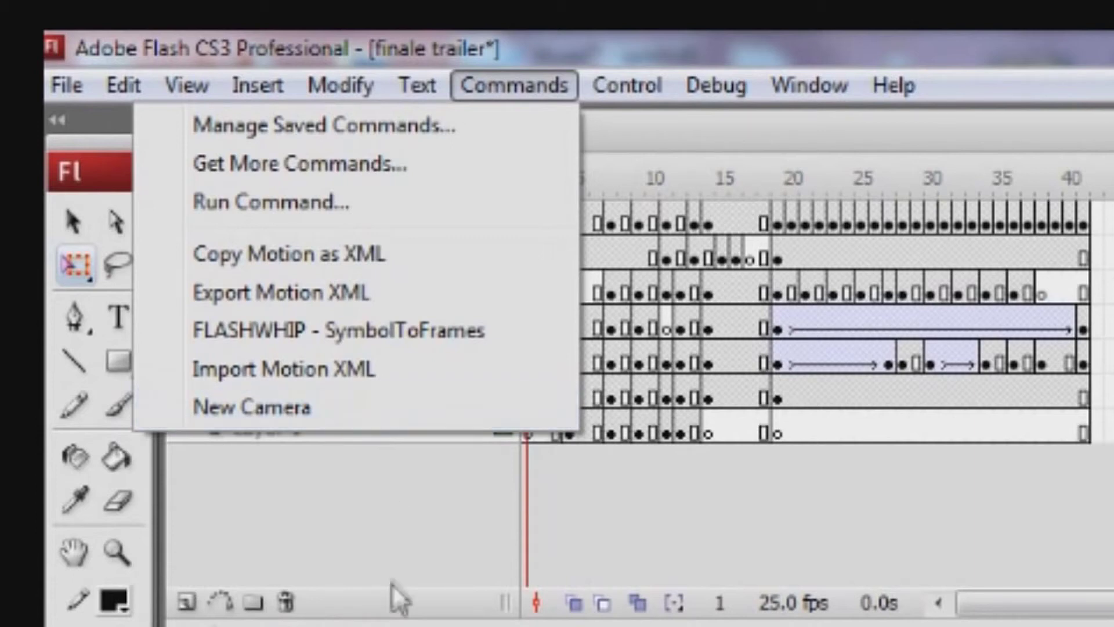
{"action": "left_click", "coordinate": [331, 407]}
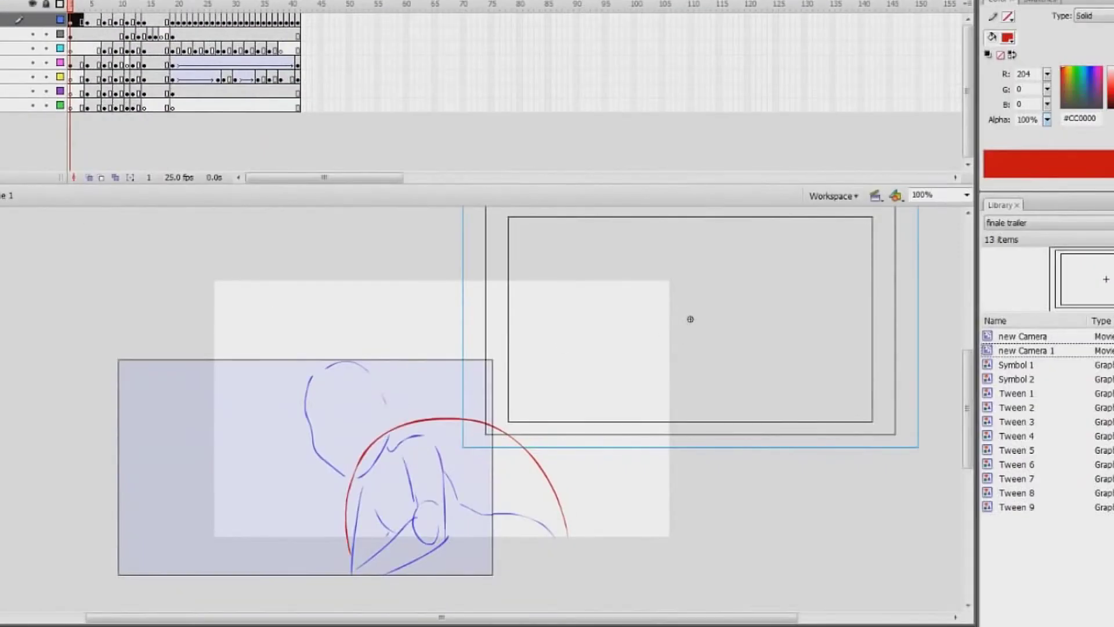
{"action": "key", "text": "q"}
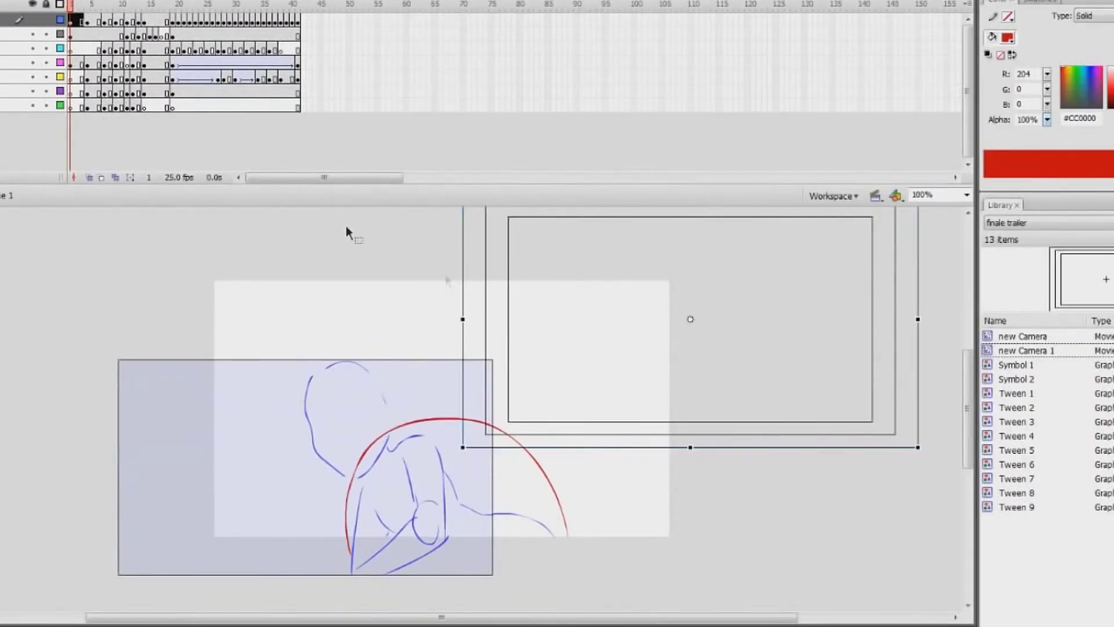
Open the new camera symbol for editing and delete its inner guide rectangles, keeping only the outer frame
{"action": "left_click_drag", "start_coordinate": [509, 302], "coordinate": [509, 301]}
{"action": "double_click", "coordinate": [487, 311]}
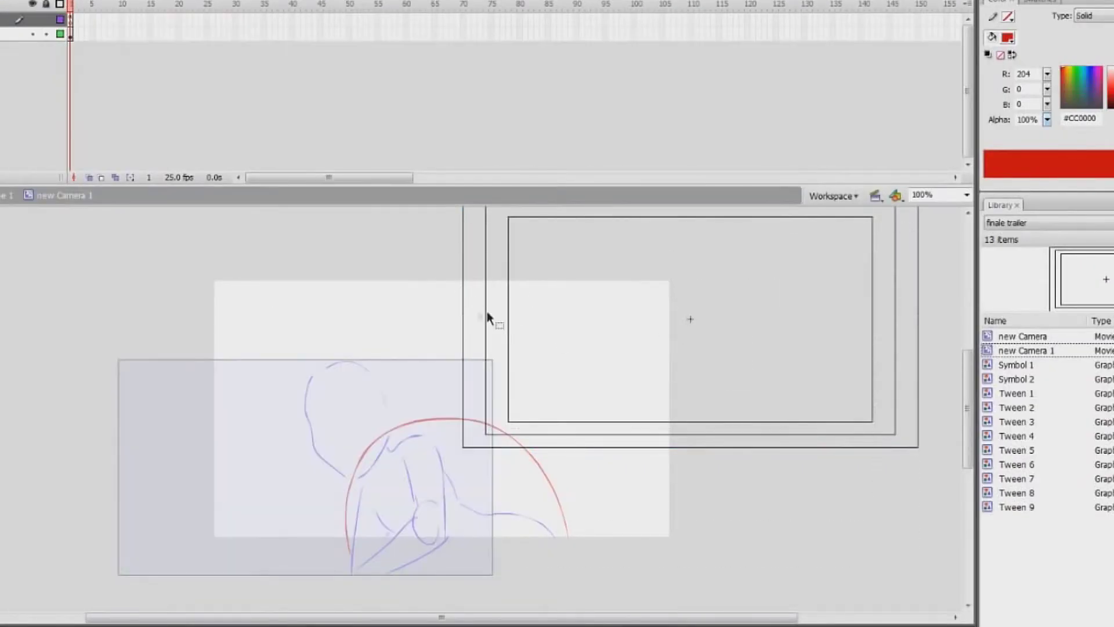
{"action": "double_click", "coordinate": [509, 316]}
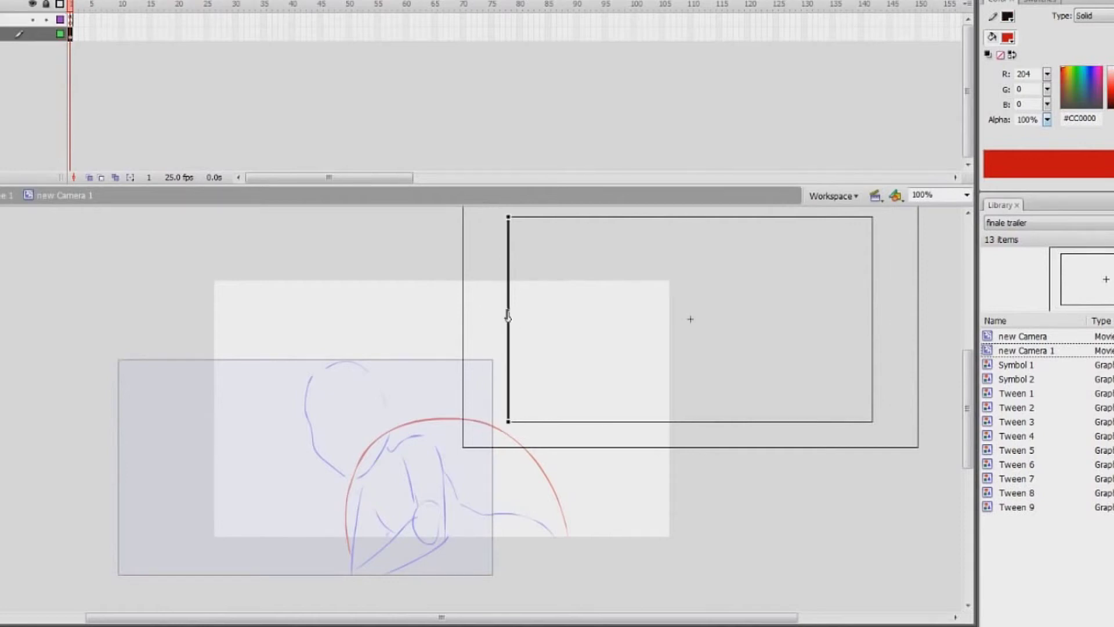
{"action": "key", "text": "Delete"}
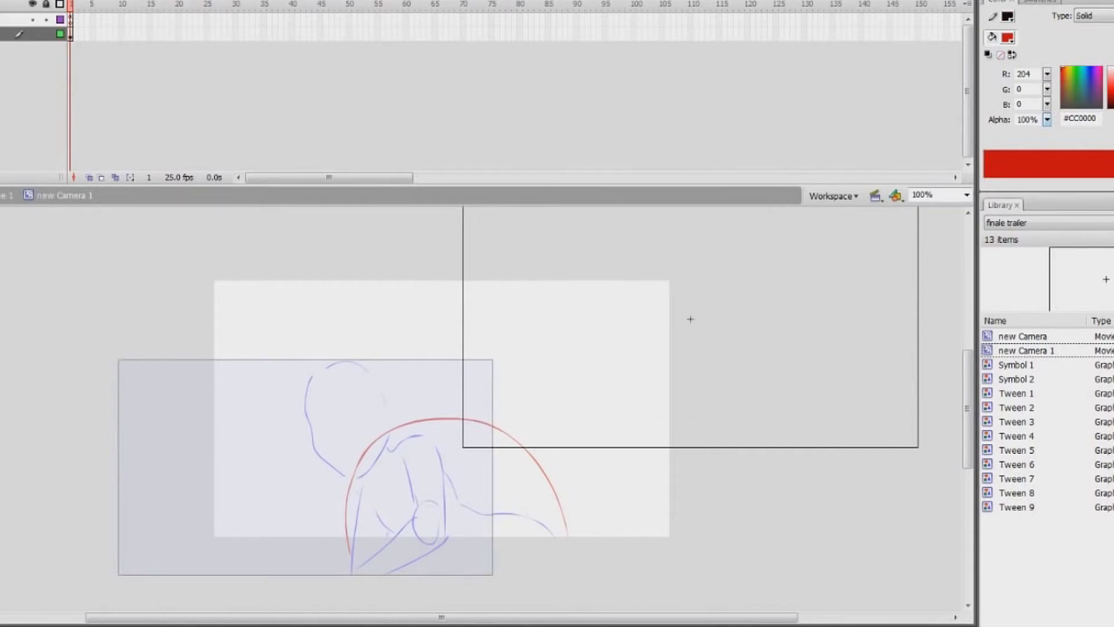
Fill the camera's outer frame with blue #0099FF and reduce the fill's alpha to 11%
{"action": "left_click", "coordinate": [15, 267]}
{"action": "left_click", "coordinate": [510, 319]}
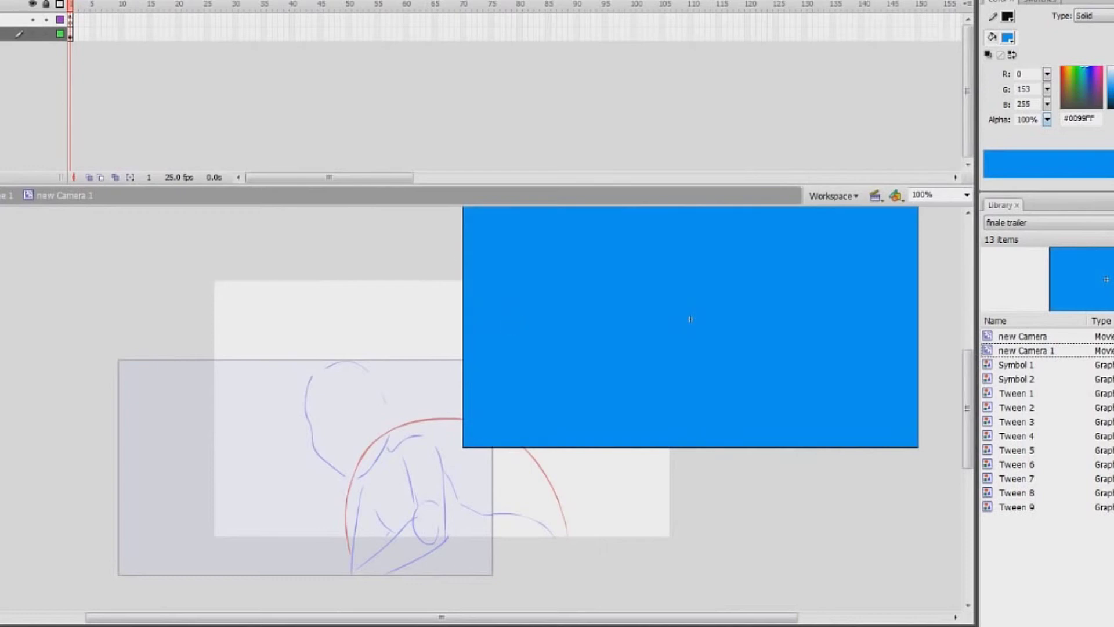
{"action": "left_click", "coordinate": [736, 284]}
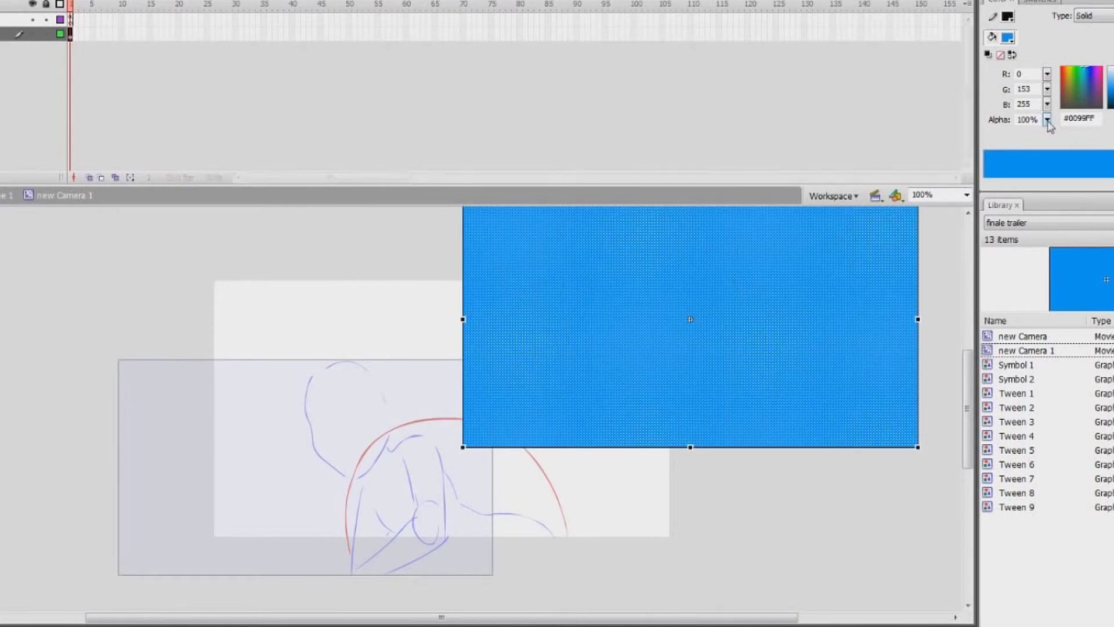
{"action": "left_click_drag", "start_coordinate": [1048, 122], "coordinate": [1049, 186]}
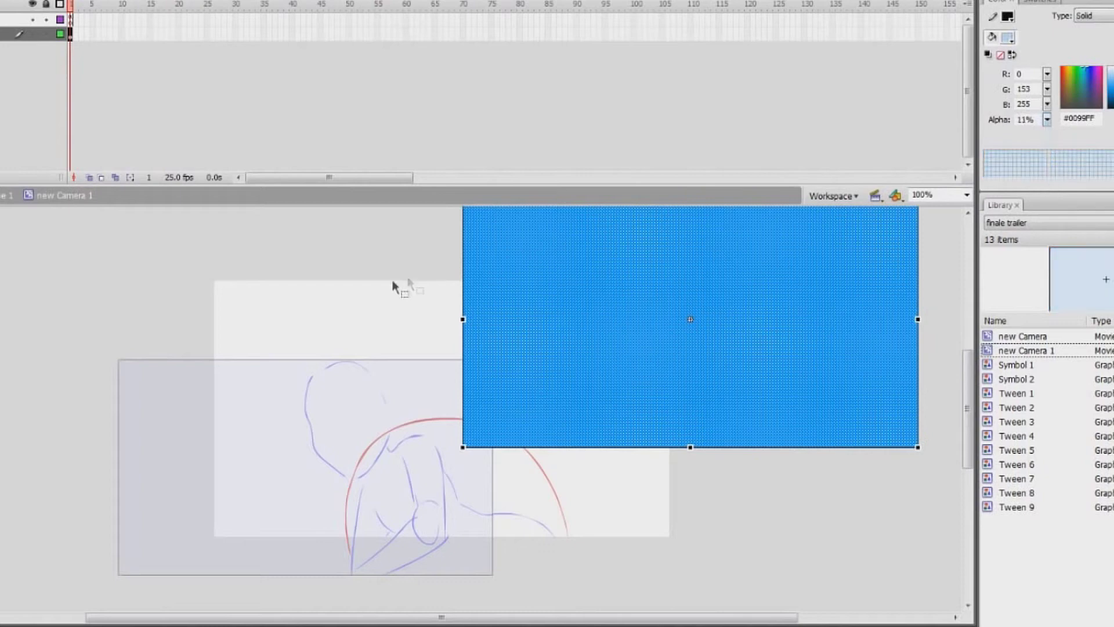
{"action": "left_click", "coordinate": [417, 302]}
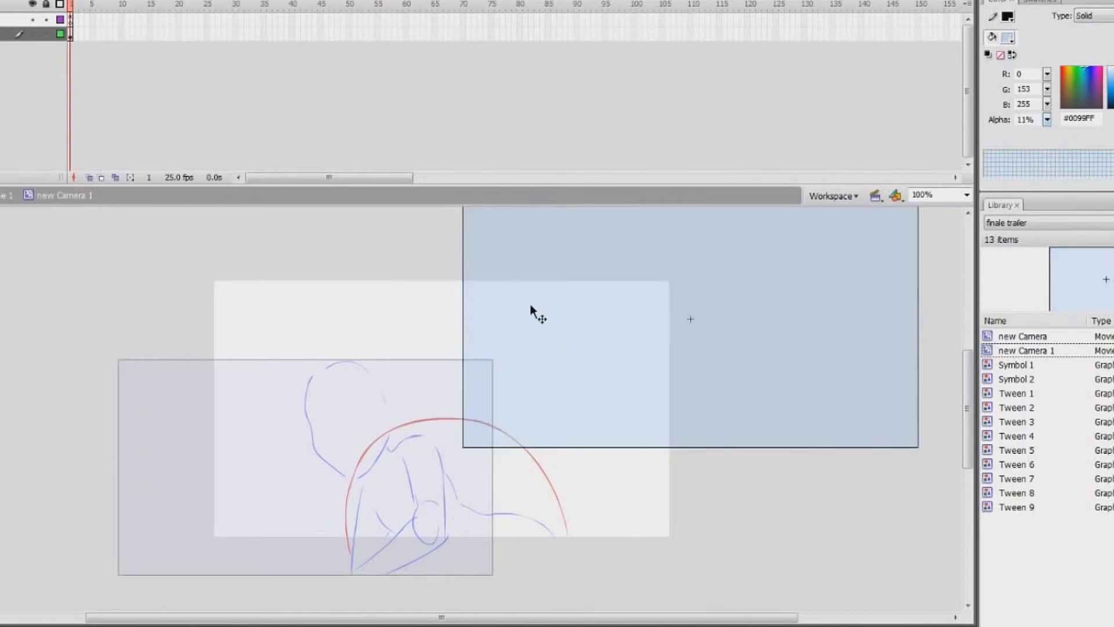
Return to Scene 1, remove the new camera instance from the stage, and briefly inspect the original camera symbol
{"action": "left_click", "coordinate": [7, 195]}
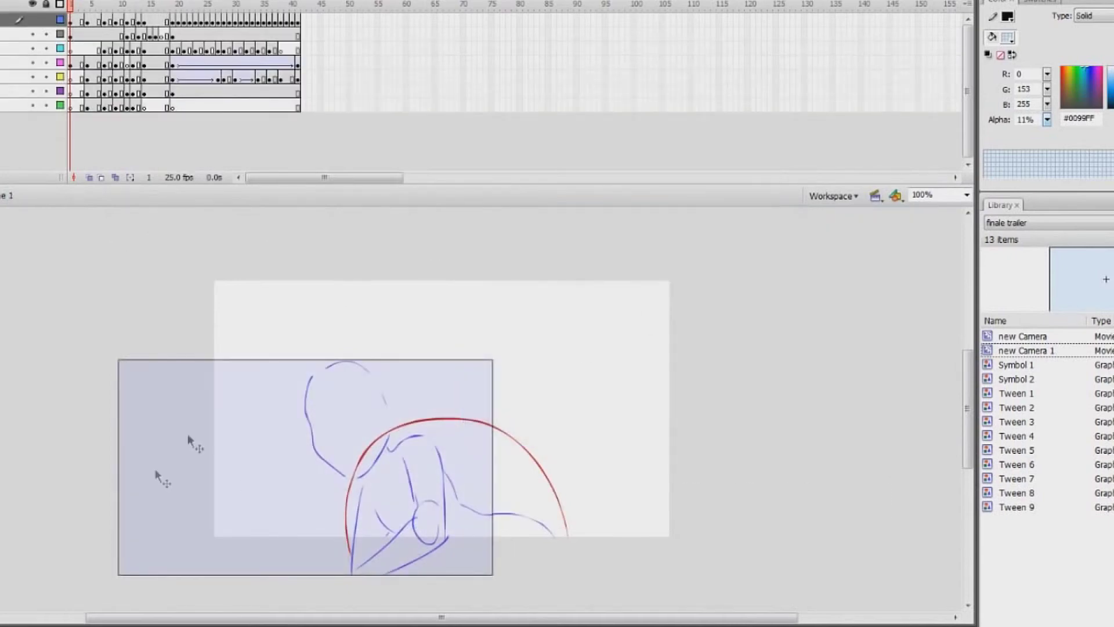
{"action": "double_click", "coordinate": [188, 431]}
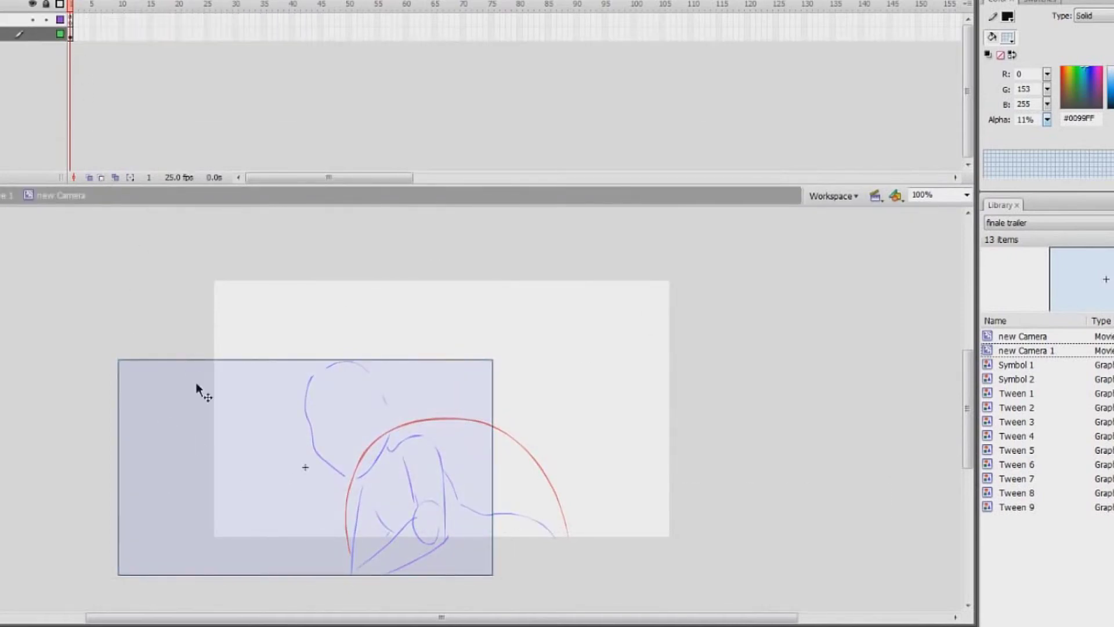
{"action": "left_click", "coordinate": [3, 197]}
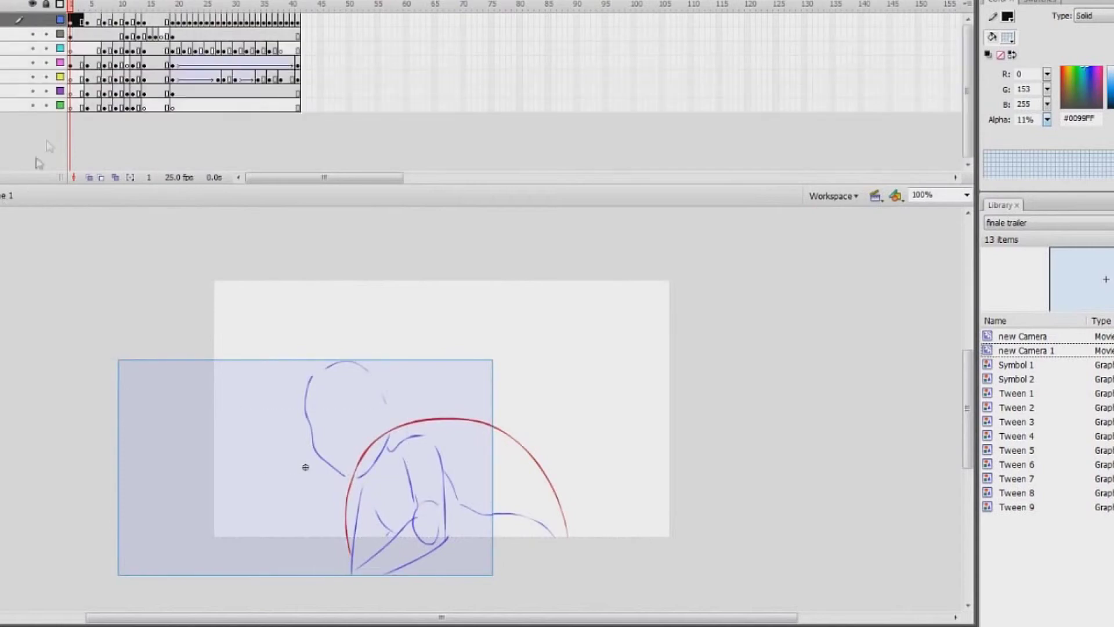
Shift the Layer 7 camera right and slightly up at frame 5, then scrub the timeline to frame 22
{"action": "left_click", "coordinate": [76, 5]}
{"action": "left_click", "coordinate": [93, 21]}
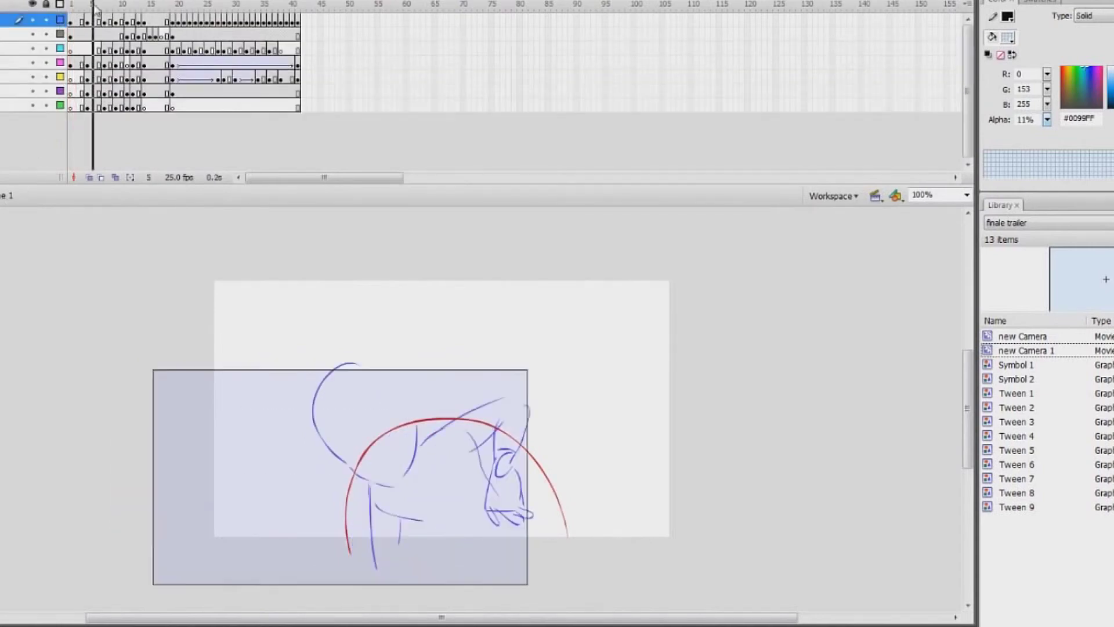
{"action": "left_click_drag", "start_coordinate": [298, 480], "coordinate": [332, 469]}
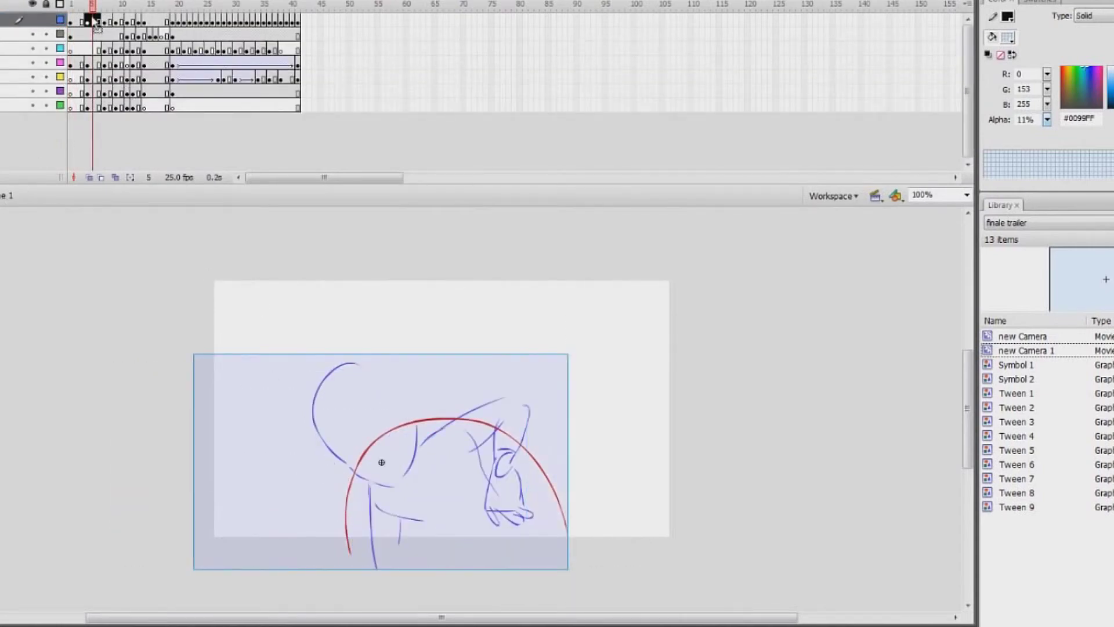
{"action": "mouse_move", "coordinate": [102, 7]}
{"action": "left_mouse_down"}
{"action": "mouse_move", "coordinate": [202, 31]}
{"action": "mouse_move", "coordinate": [303, 36]}
{"action": "mouse_move", "coordinate": [118, 75]}
{"action": "mouse_move", "coordinate": [58, 104]}
{"action": "left_mouse_up"}
{"action": "mouse_move", "coordinate": [147, 129]}
{"action": "left_mouse_down"}
{"action": "mouse_move", "coordinate": [185, 116]}
{"action": "mouse_move", "coordinate": [311, 139]}
{"action": "mouse_move", "coordinate": [258, 154]}
{"action": "left_mouse_up"}
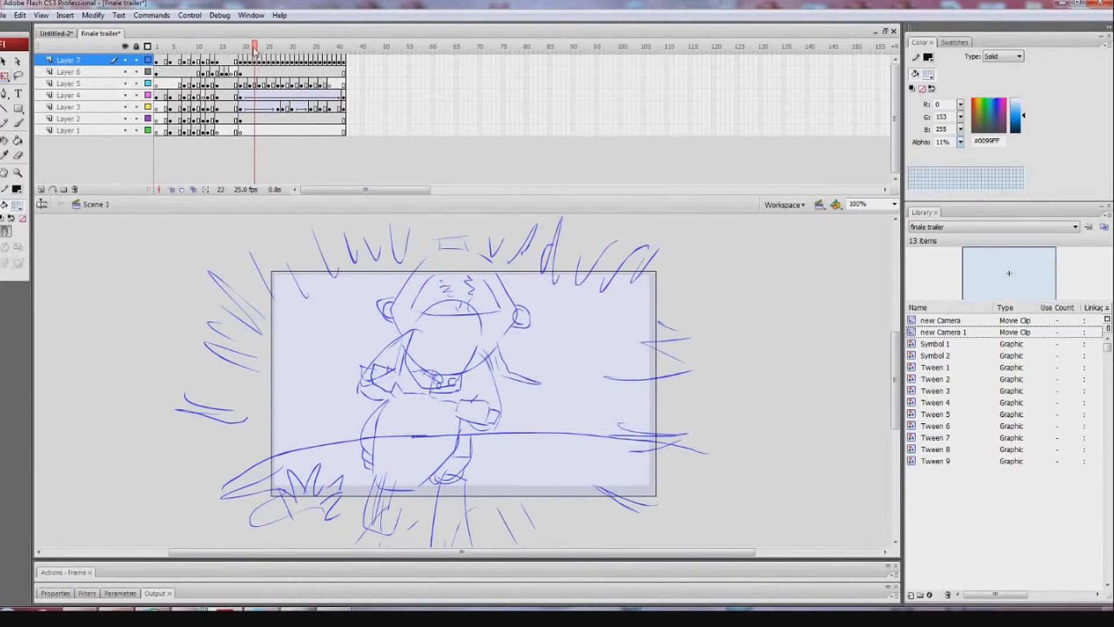
Return to frame 1, insert a new layer above Layer 7, and test the Brush tool with a stroke that is undone
{"action": "left_click", "coordinate": [507, 543]}
{"action": "left_click_drag", "start_coordinate": [516, 552], "coordinate": [556, 560]}
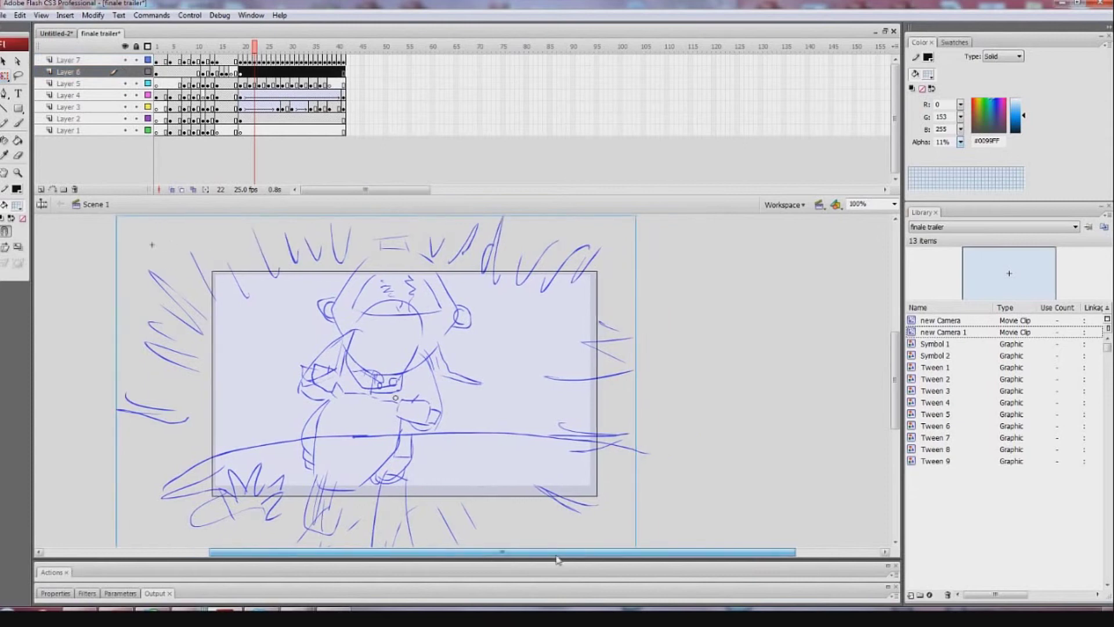
{"action": "key", "text": "Home"}
{"action": "left_click", "coordinate": [42, 189]}
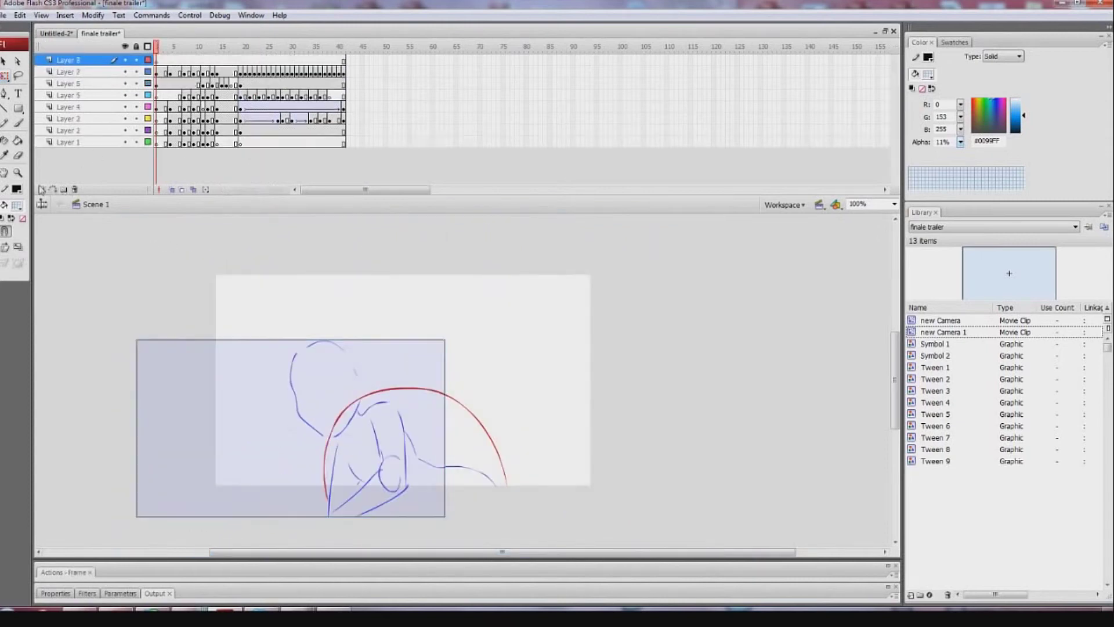
{"action": "left_click", "coordinate": [18, 123]}
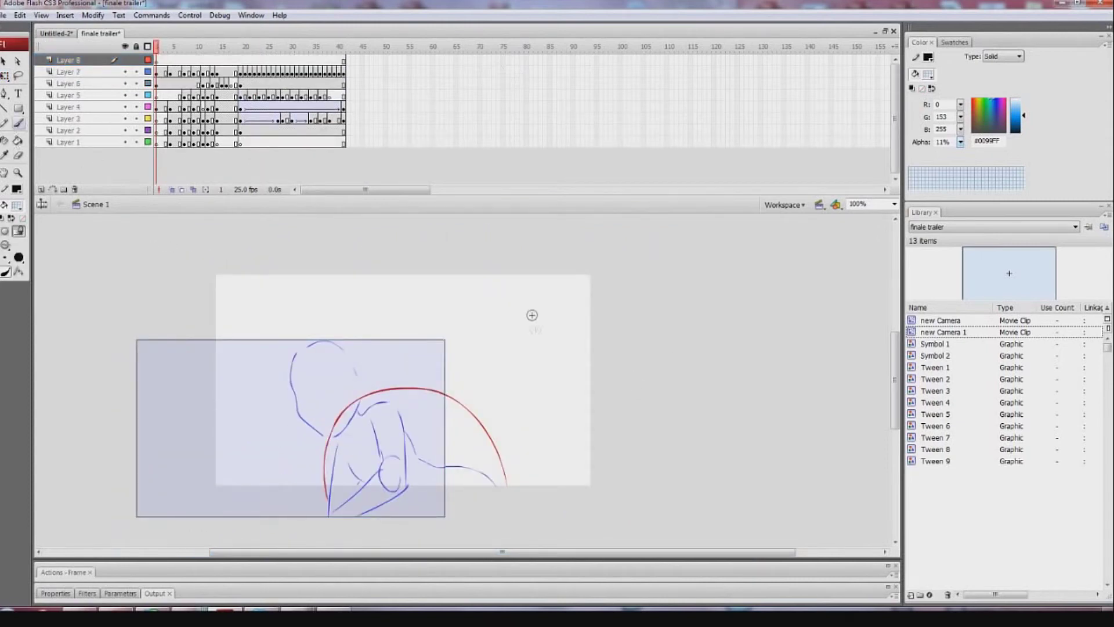
{"action": "left_click_drag", "start_coordinate": [566, 300], "coordinate": [570, 319]}
{"action": "key", "text": "ctrl+z"}
{"action": "left_click", "coordinate": [158, 60]}
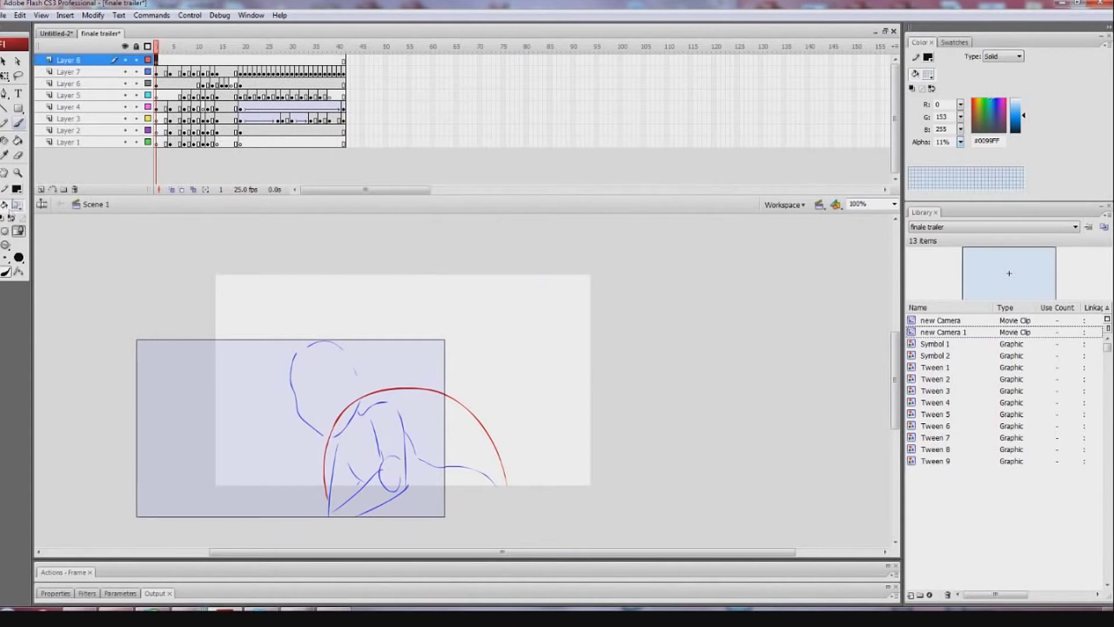
Set the brush's fill colour to solid blue #0000FF
{"action": "left_click", "coordinate": [16, 205]}
{"action": "left_click", "coordinate": [19, 247]}
{"action": "left_click", "coordinate": [18, 205]}
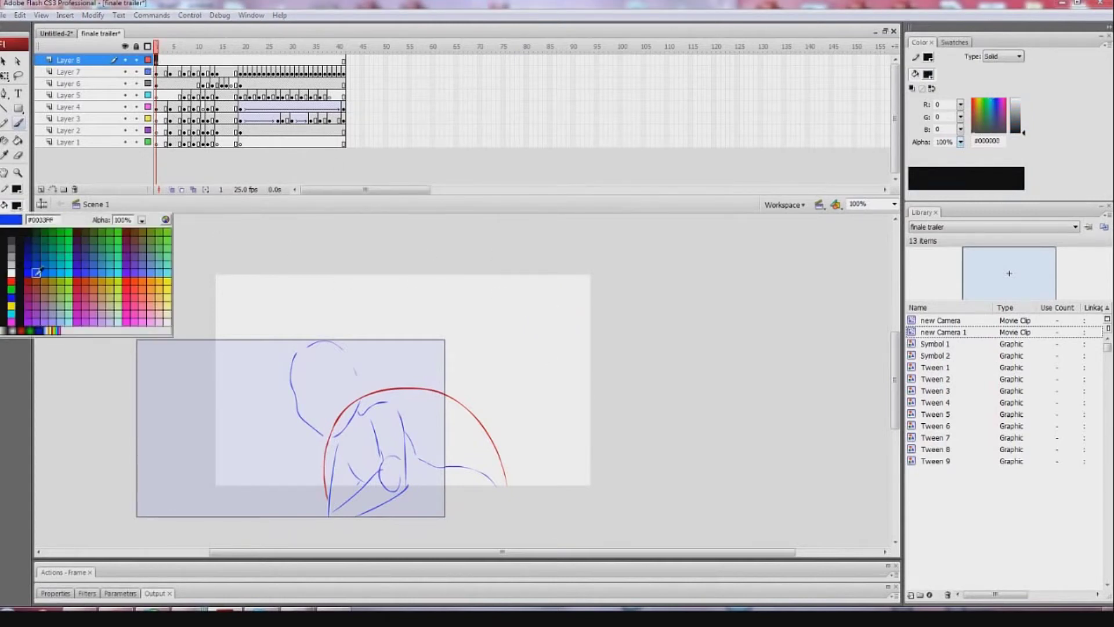
{"action": "left_click", "coordinate": [35, 274]}
Sketch the torso and legs of a standing figure with the Brush tool near the stage's right edge
{"action": "mouse_move", "coordinate": [542, 321]}
{"action": "left_mouse_down"}
{"action": "mouse_move", "coordinate": [540, 393]}
{"action": "mouse_move", "coordinate": [592, 383]}
{"action": "mouse_move", "coordinate": [586, 301]}
{"action": "mouse_move", "coordinate": [591, 323]}
{"action": "left_mouse_up"}
{"action": "left_click_drag", "start_coordinate": [573, 404], "coordinate": [572, 477]}
{"action": "key", "text": "ctrl+z"}
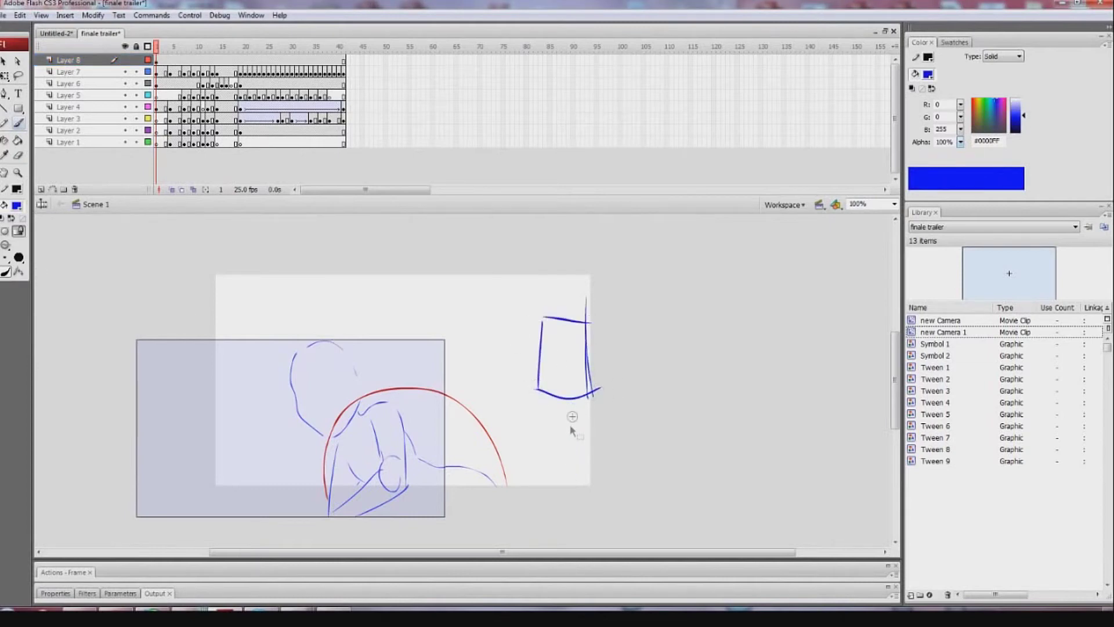
{"action": "left_click_drag", "start_coordinate": [573, 412], "coordinate": [571, 477]}
{"action": "left_click_drag", "start_coordinate": [590, 396], "coordinate": [592, 484]}
{"action": "mouse_move", "coordinate": [547, 400]}
{"action": "left_mouse_down"}
{"action": "mouse_move", "coordinate": [545, 483]}
{"action": "mouse_move", "coordinate": [564, 481]}
{"action": "mouse_move", "coordinate": [566, 414]}
{"action": "left_mouse_up"}
Add the arms, head and neck to the standing figure and mark a dashed horizontal line across its hips
{"action": "left_click_drag", "start_coordinate": [586, 316], "coordinate": [593, 411]}
{"action": "left_click_drag", "start_coordinate": [585, 322], "coordinate": [590, 430]}
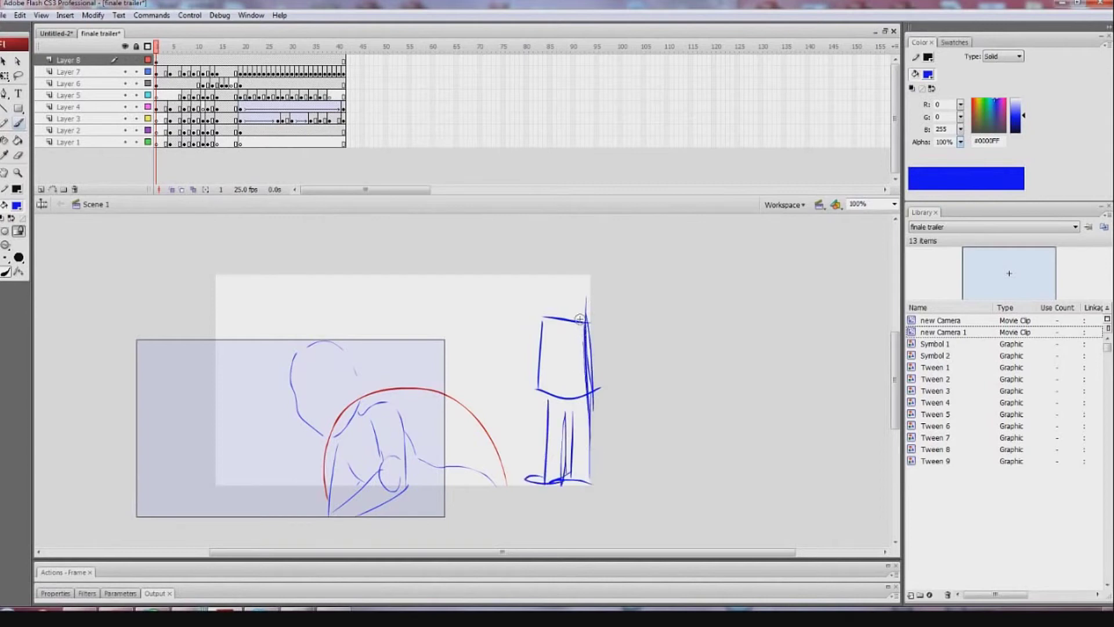
{"action": "left_click_drag", "start_coordinate": [589, 337], "coordinate": [593, 445]}
{"action": "left_click_drag", "start_coordinate": [543, 349], "coordinate": [541, 410]}
{"action": "left_click_drag", "start_coordinate": [580, 267], "coordinate": [583, 267]}
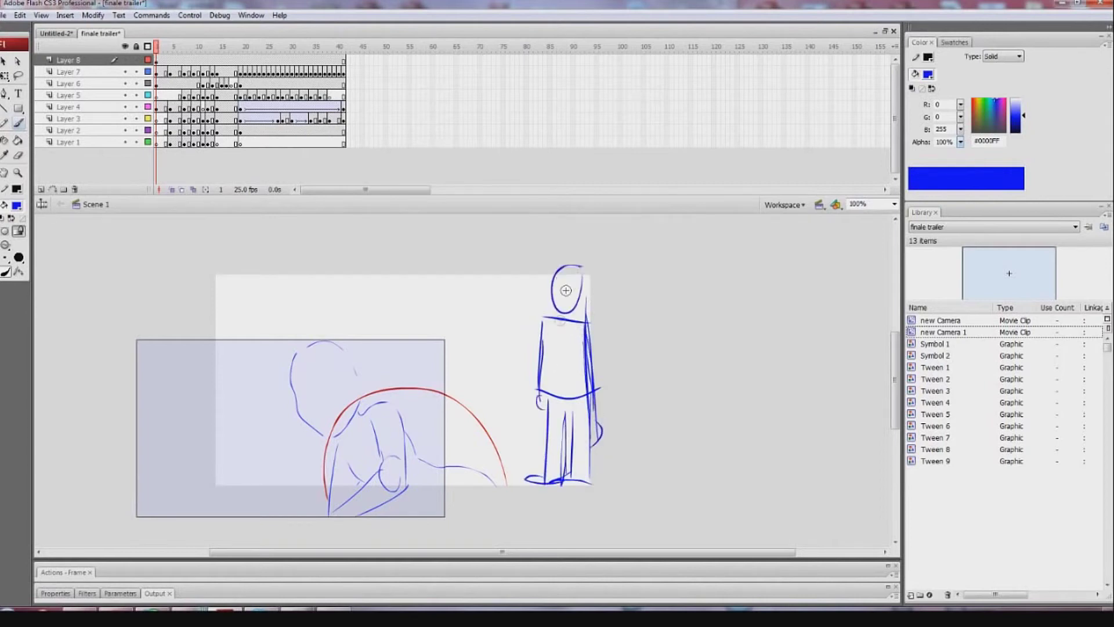
{"action": "left_click_drag", "start_coordinate": [563, 310], "coordinate": [540, 406]}
{"action": "left_click_drag", "start_coordinate": [549, 326], "coordinate": [544, 398]}
{"action": "key", "text": "ctrl+z"}
{"action": "left_click_drag", "start_coordinate": [508, 404], "coordinate": [623, 401]}
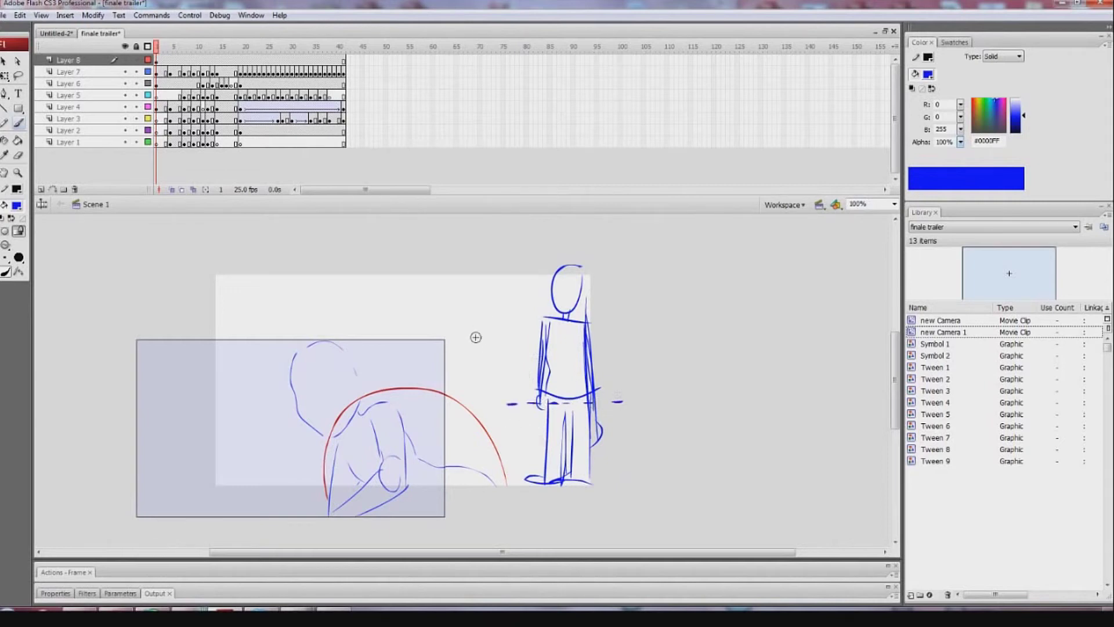
Try framing the standing figure from the hips up with the Layer 7 camera, then undo the camera move
{"action": "left_click", "coordinate": [4, 76]}
{"action": "left_click", "coordinate": [492, 301]}
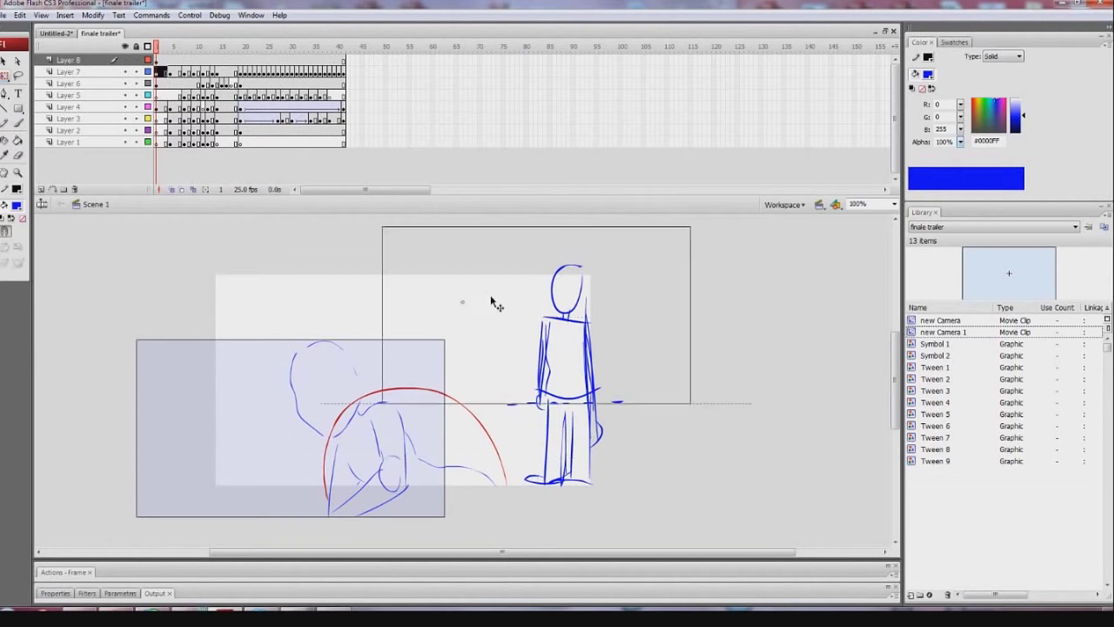
{"action": "left_click_drag", "start_coordinate": [491, 302], "coordinate": [514, 290]}
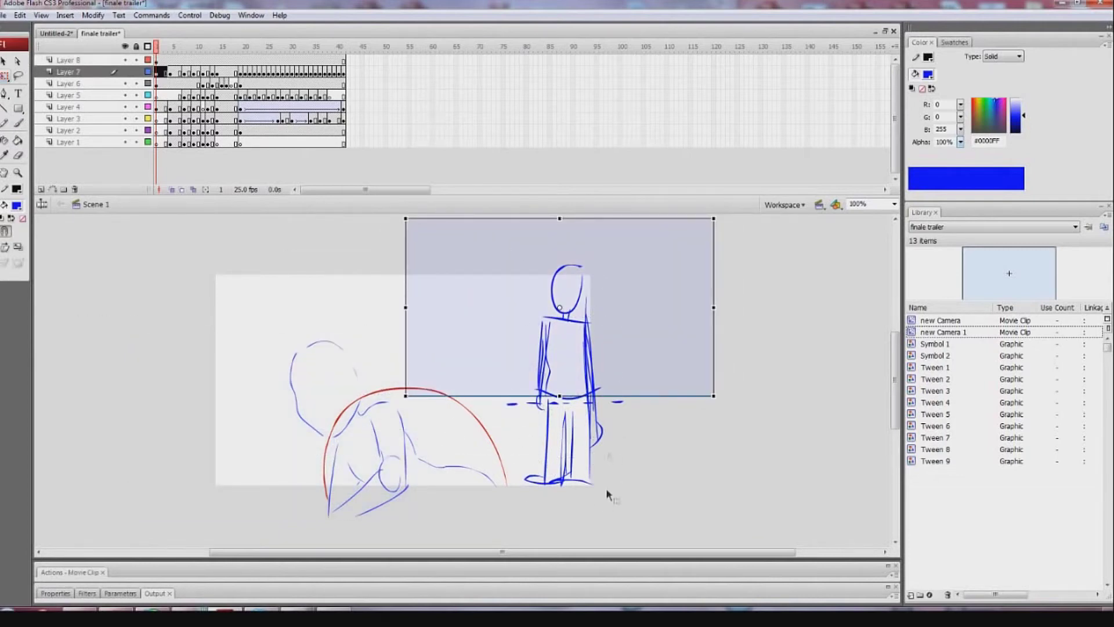
{"action": "key", "text": "ctrl+z"}
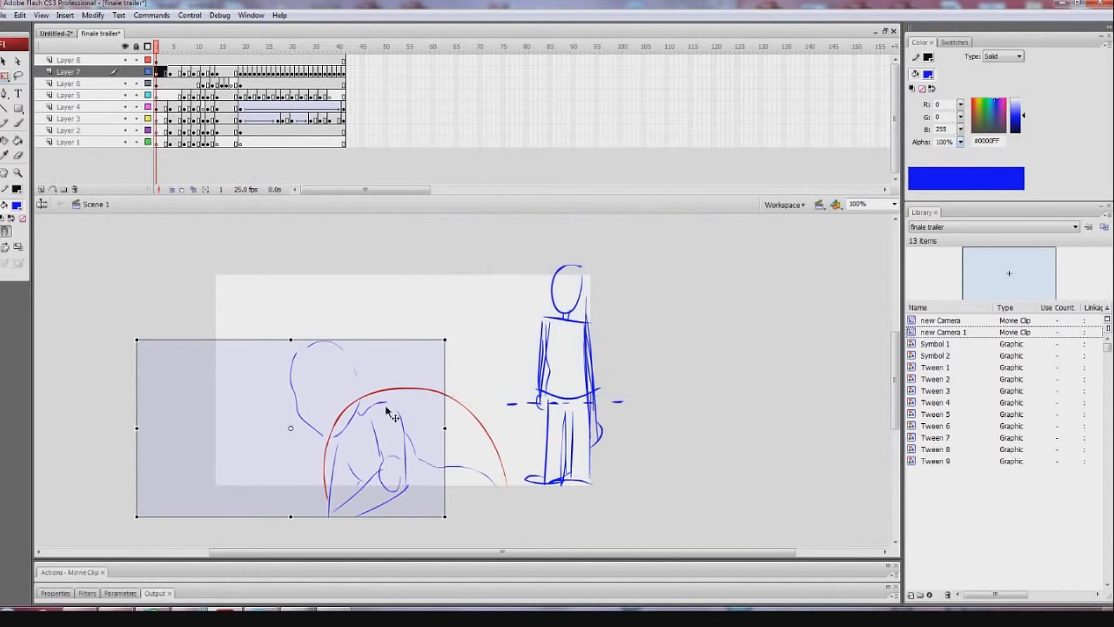
Undo the last two changes to the camera framing in the finale trailer document
{"action": "key", "text": "ctrl+z"}
{"action": "key", "text": "ctrl+z"}
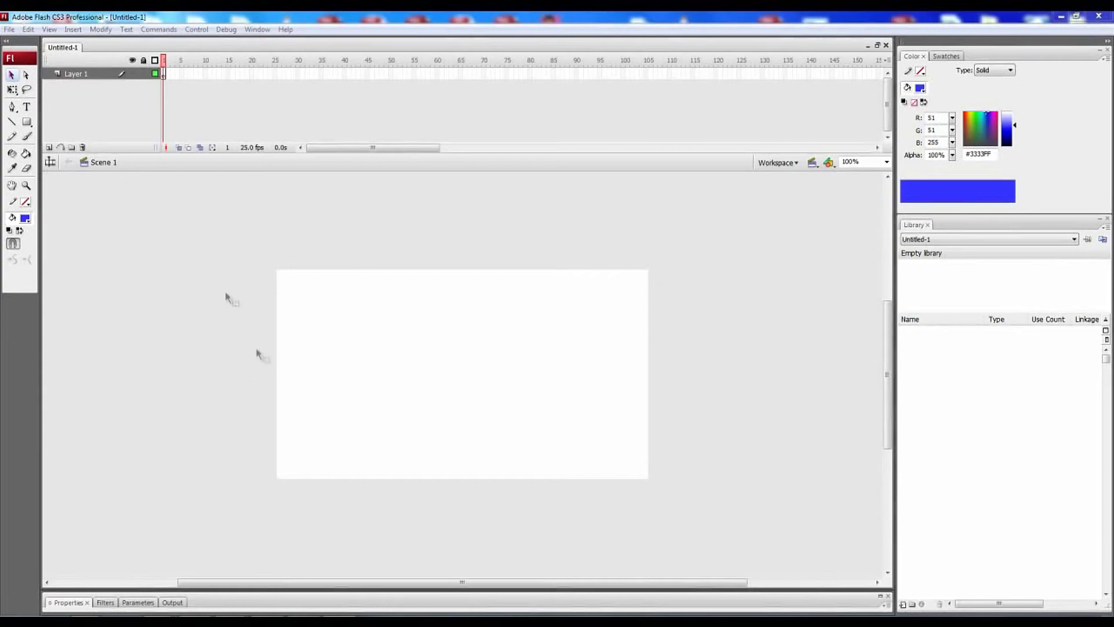
Choose the Brush tool in the Untitled-1 document and set it to the second-smallest brush size
{"action": "left_click", "coordinate": [27, 136]}
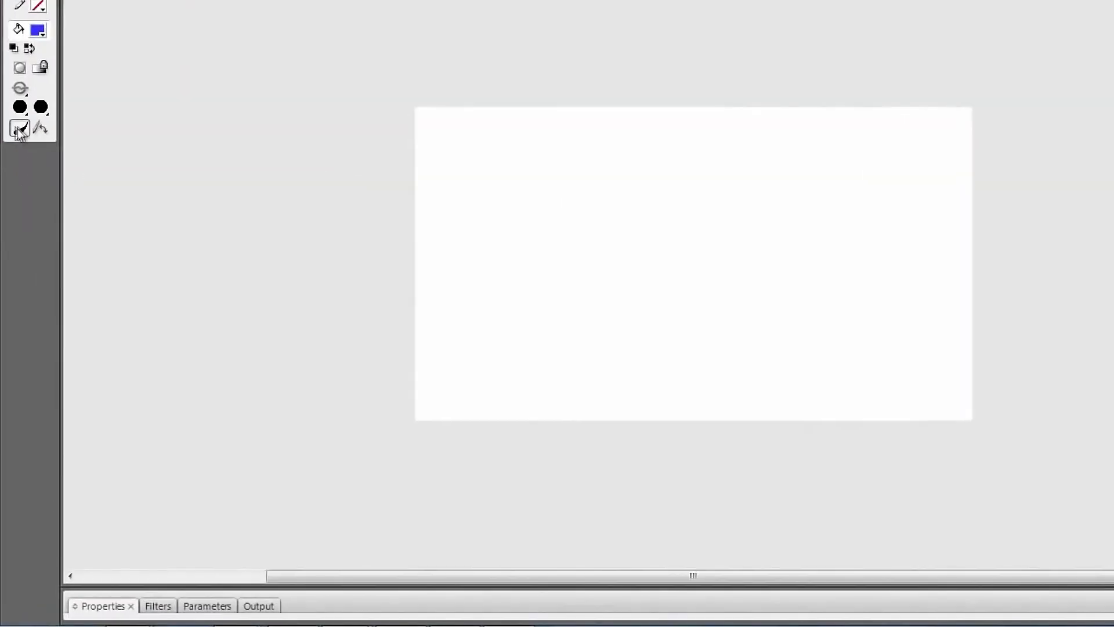
{"action": "left_click", "coordinate": [19, 107]}
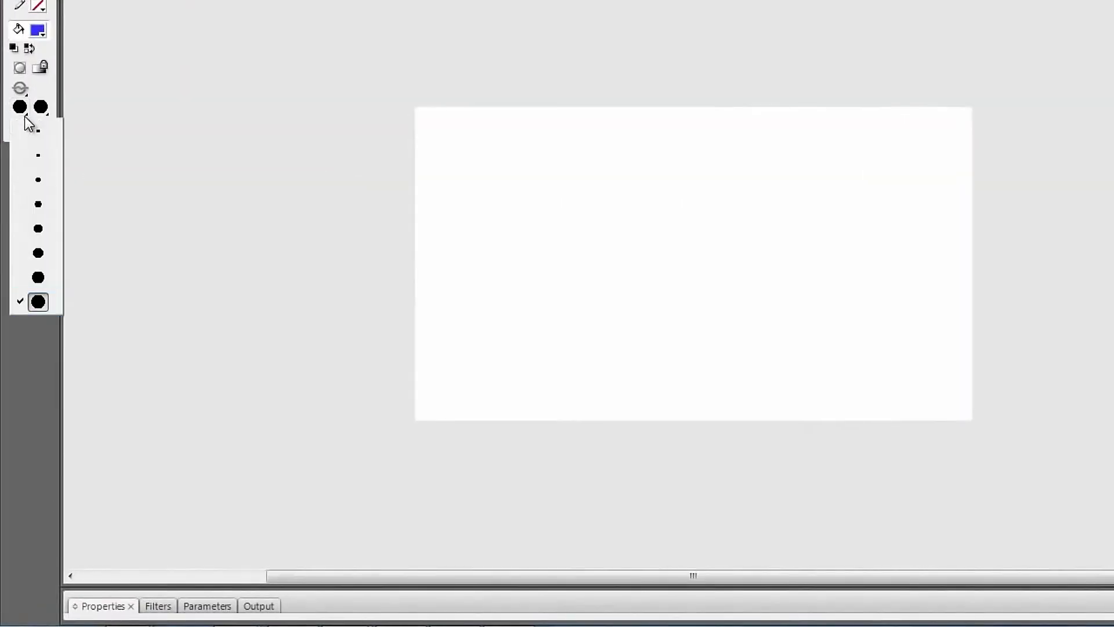
{"action": "left_click", "coordinate": [36, 156]}
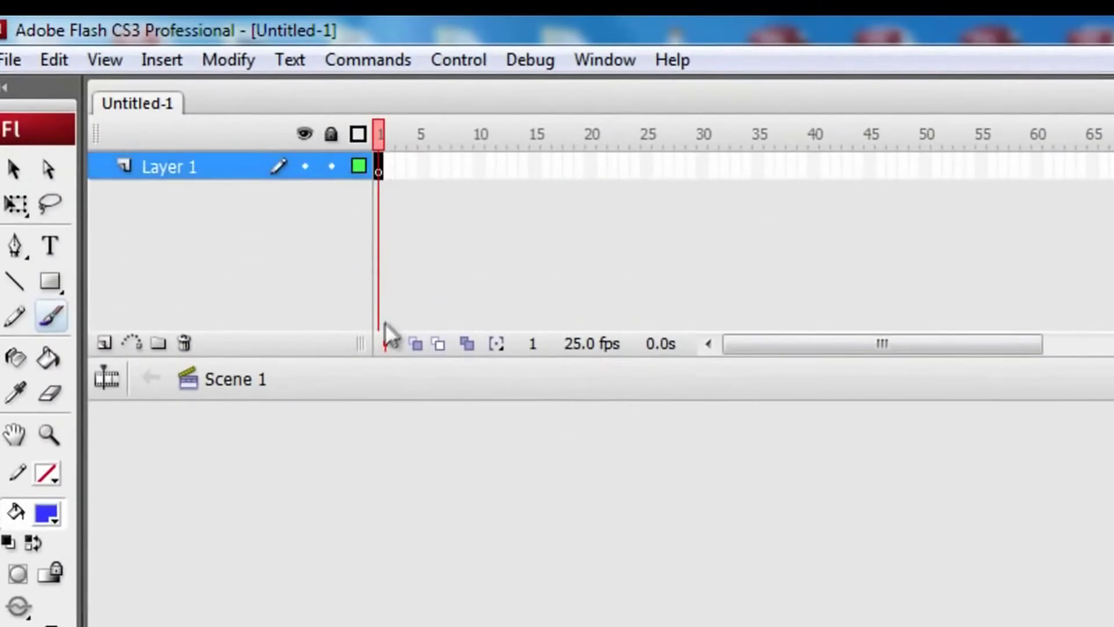
Extend Layer 1's empty first frame to frame 9 and return to frame 1
{"action": "key", "text": "F5"}
{"action": "key", "text": "F5"}
{"action": "key", "text": "F5"}
{"action": "key", "text": "F5"}
{"action": "key", "text": "F5"}
{"action": "key", "text": "F5"}
{"action": "key", "text": "F5"}
{"action": "key", "text": "F5"}
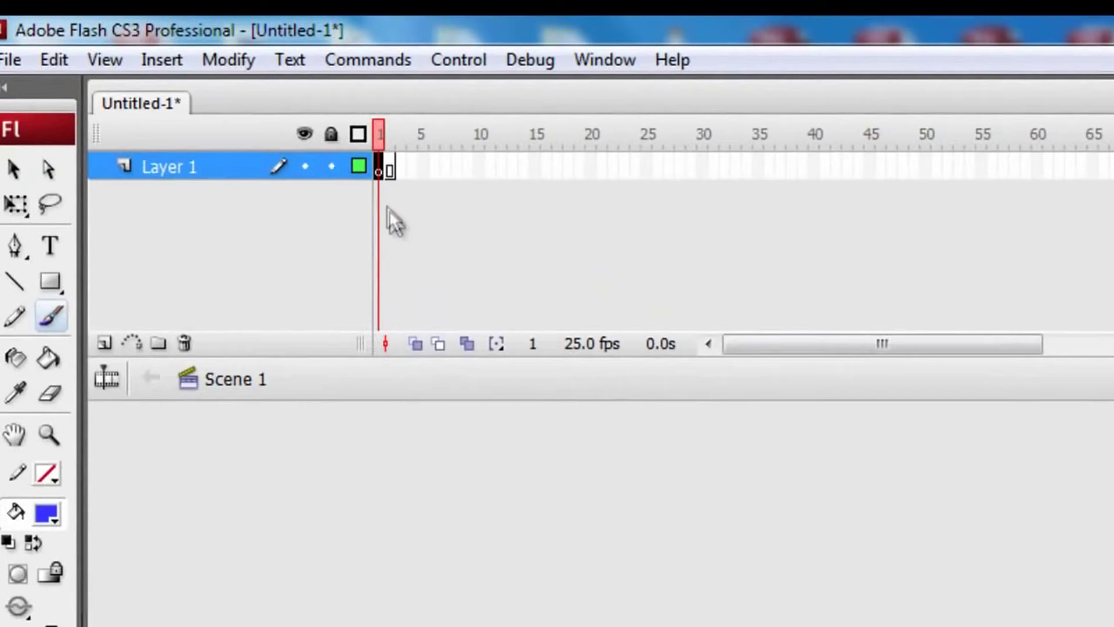
{"action": "left_click", "coordinate": [388, 174]}
{"action": "left_click_drag", "start_coordinate": [392, 139], "coordinate": [384, 142]}
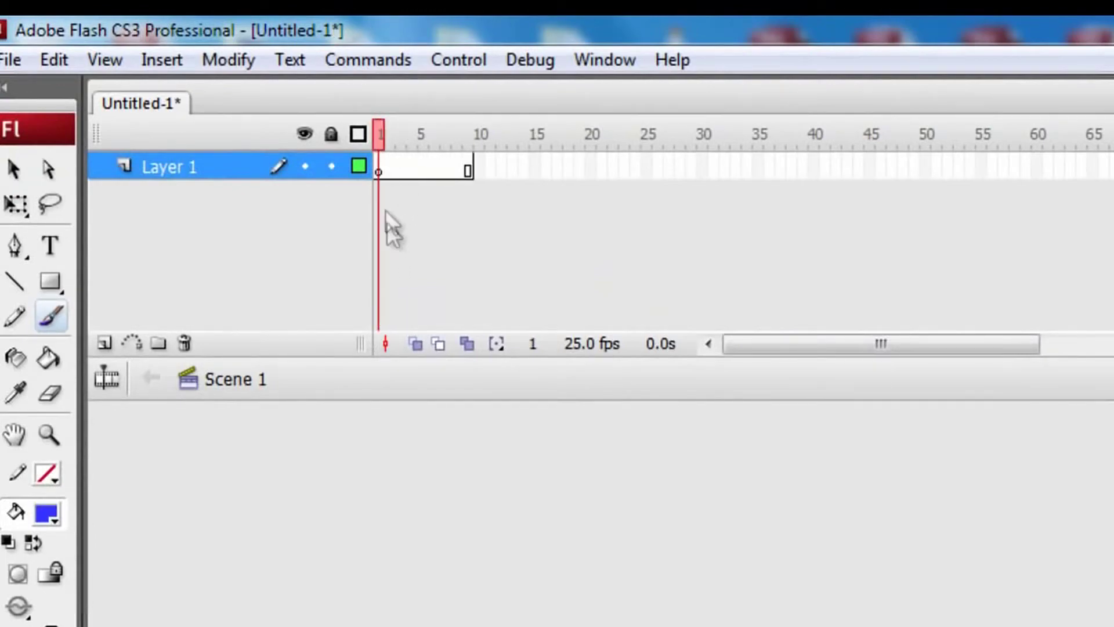
{"action": "left_click", "coordinate": [381, 170]}
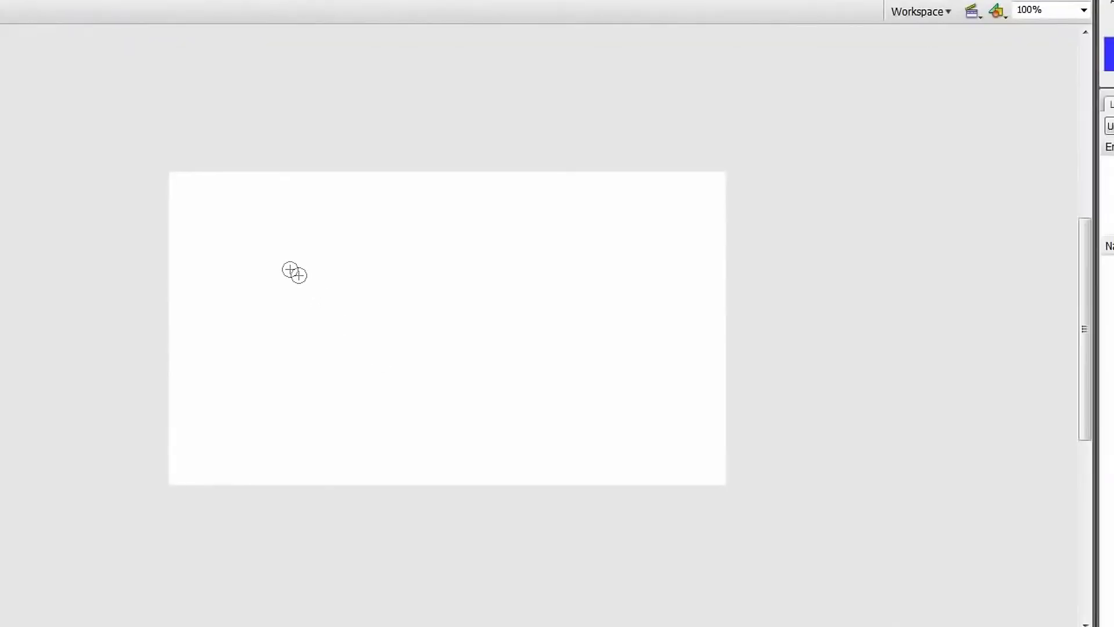
Sketch a round ball in the stage's upper-left area with two small oval highlights near its left edge
{"action": "mouse_move", "coordinate": [332, 259]}
{"action": "left_mouse_down"}
{"action": "mouse_move", "coordinate": [239, 298]}
{"action": "mouse_move", "coordinate": [355, 296]}
{"action": "left_mouse_up"}
{"action": "key", "text": "ctrl+z"}
{"action": "mouse_move", "coordinate": [303, 217]}
{"action": "left_mouse_down"}
{"action": "mouse_move", "coordinate": [249, 224]}
{"action": "mouse_move", "coordinate": [316, 226]}
{"action": "mouse_move", "coordinate": [287, 347]}
{"action": "mouse_move", "coordinate": [337, 252]}
{"action": "left_mouse_up"}
{"action": "key", "text": "ctrl+z"}
{"action": "key", "text": "ctrl+z"}
{"action": "mouse_move", "coordinate": [293, 210]}
{"action": "left_mouse_down"}
{"action": "mouse_move", "coordinate": [363, 316]}
{"action": "mouse_move", "coordinate": [306, 254]}
{"action": "mouse_move", "coordinate": [313, 227]}
{"action": "mouse_move", "coordinate": [328, 229]}
{"action": "left_mouse_up"}
{"action": "key", "text": "ctrl+z"}
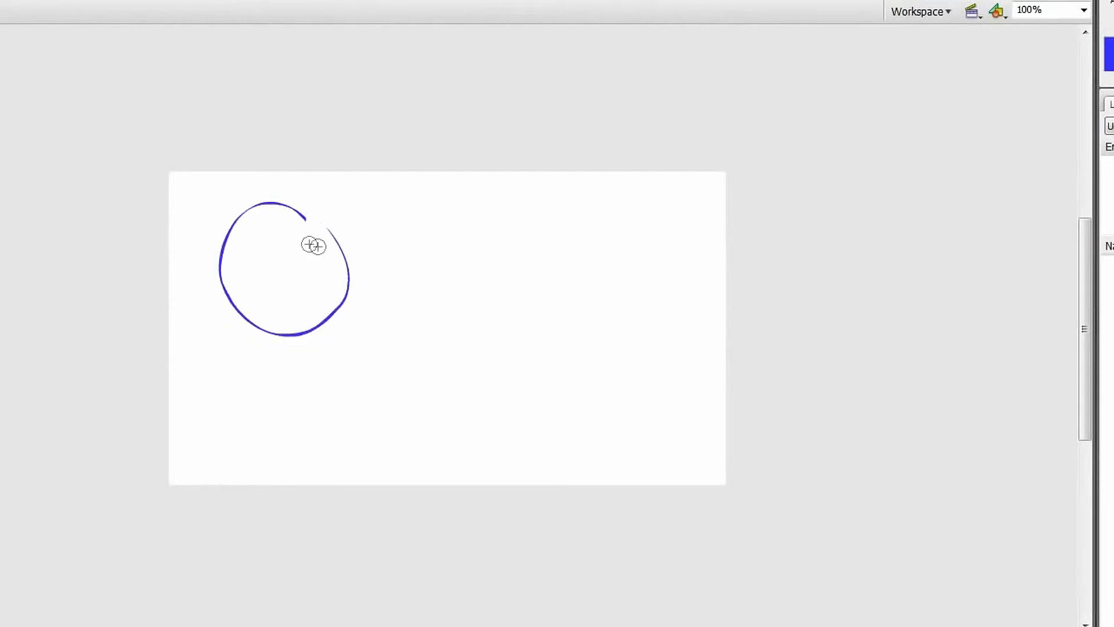
{"action": "left_click_drag", "start_coordinate": [240, 245], "coordinate": [246, 223]}
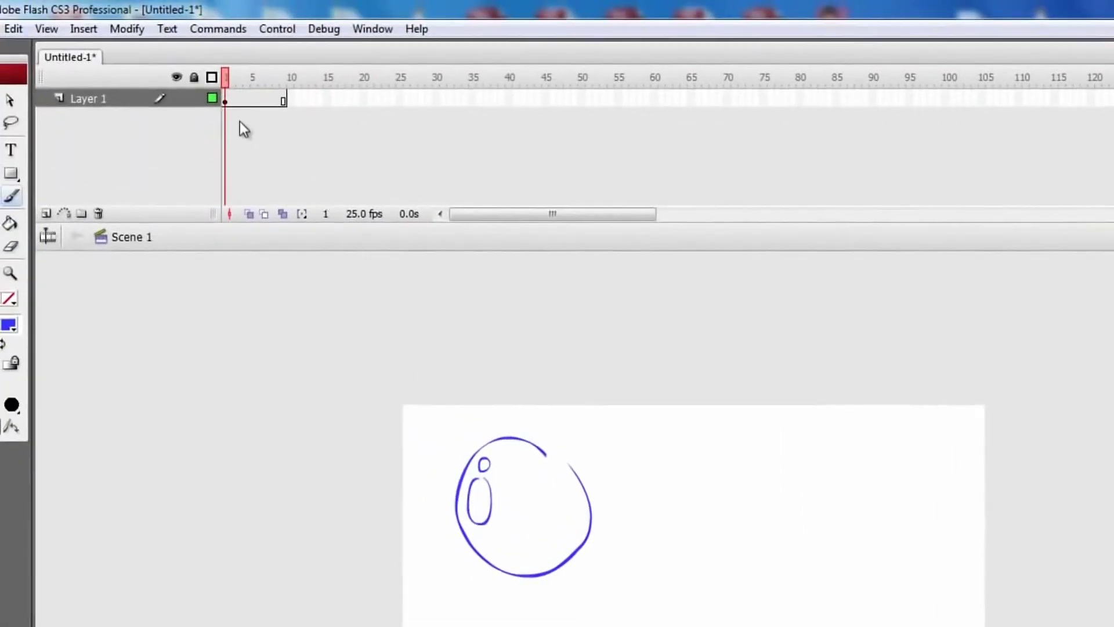
Add an emptied keyframe at frame 3 and turn on Onion Skin after trying Onion Skin Outlines
{"action": "left_click", "coordinate": [239, 100]}
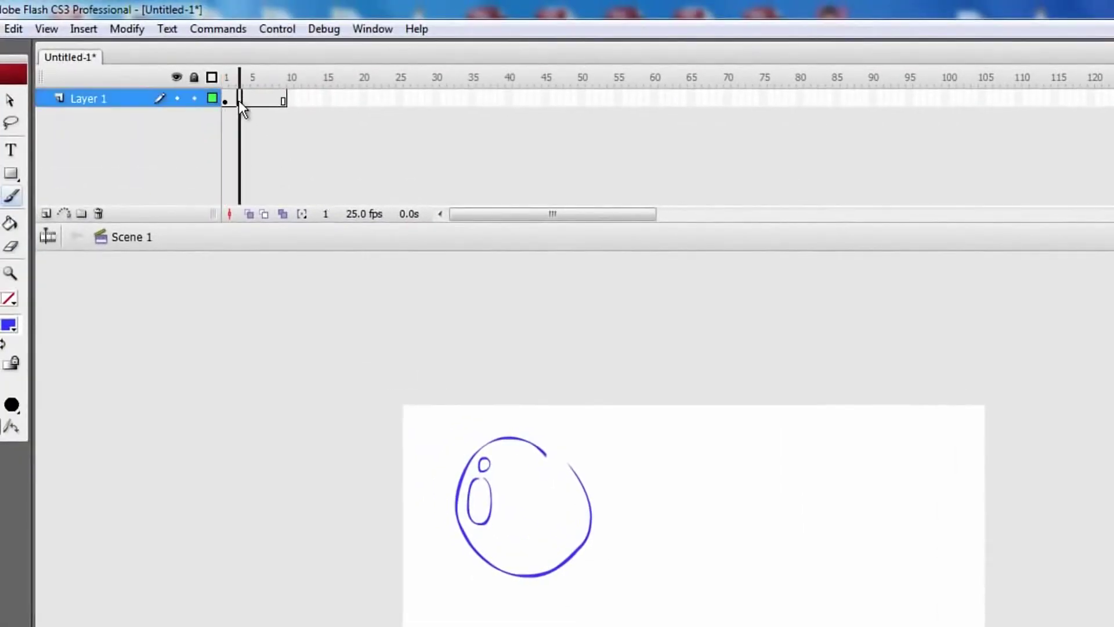
{"action": "key", "text": "F6"}
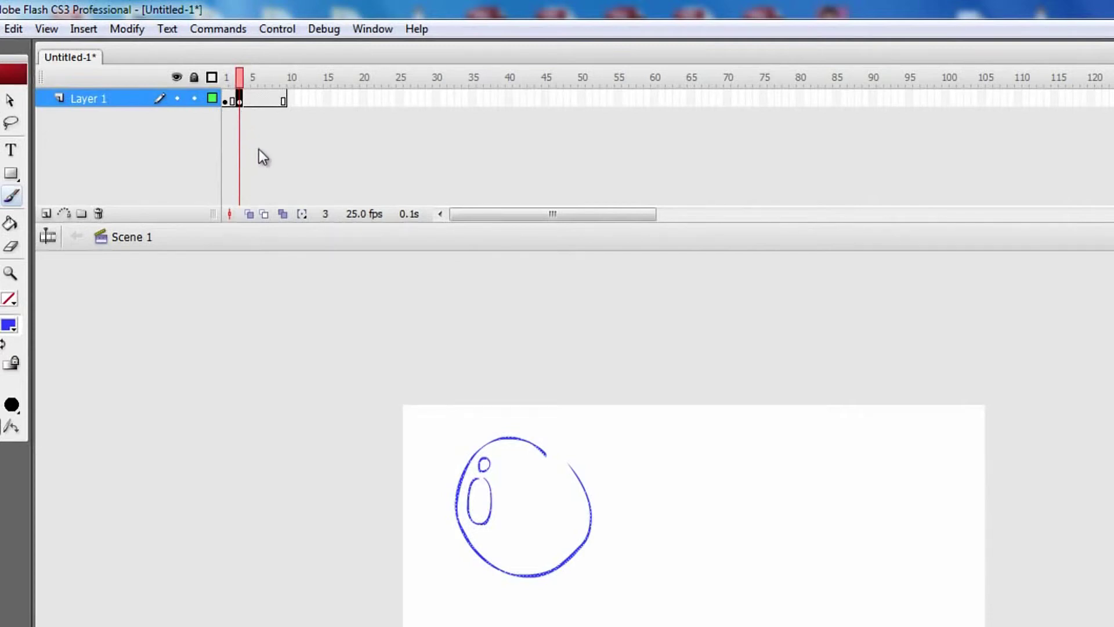
{"action": "key", "text": "Delete"}
{"action": "left_click", "coordinate": [232, 100]}
{"action": "left_click", "coordinate": [240, 100]}
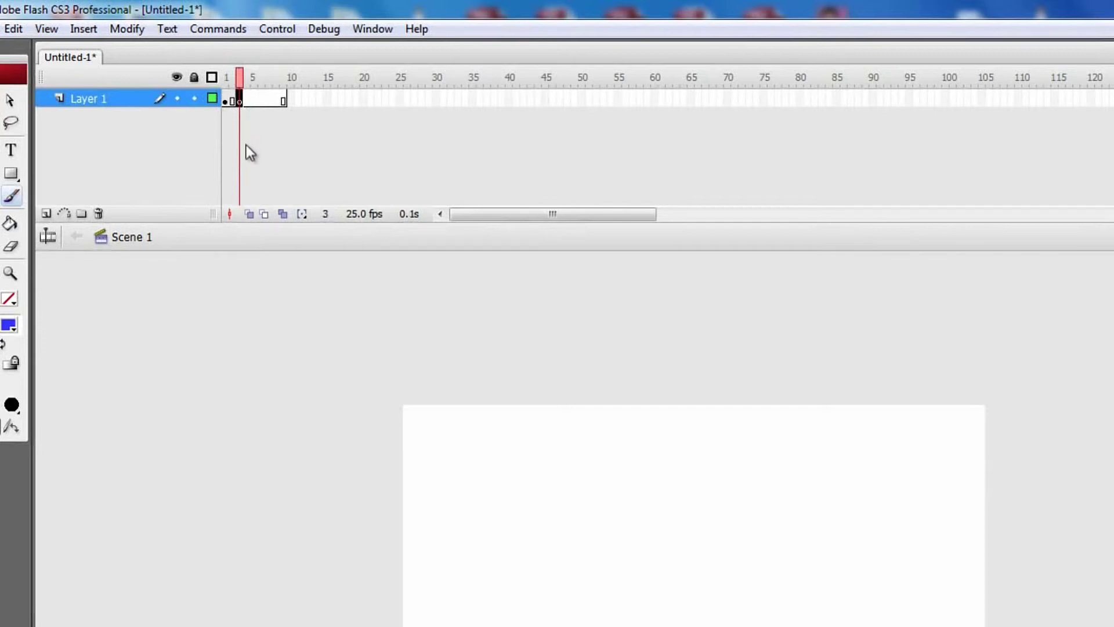
{"action": "left_click", "coordinate": [264, 214]}
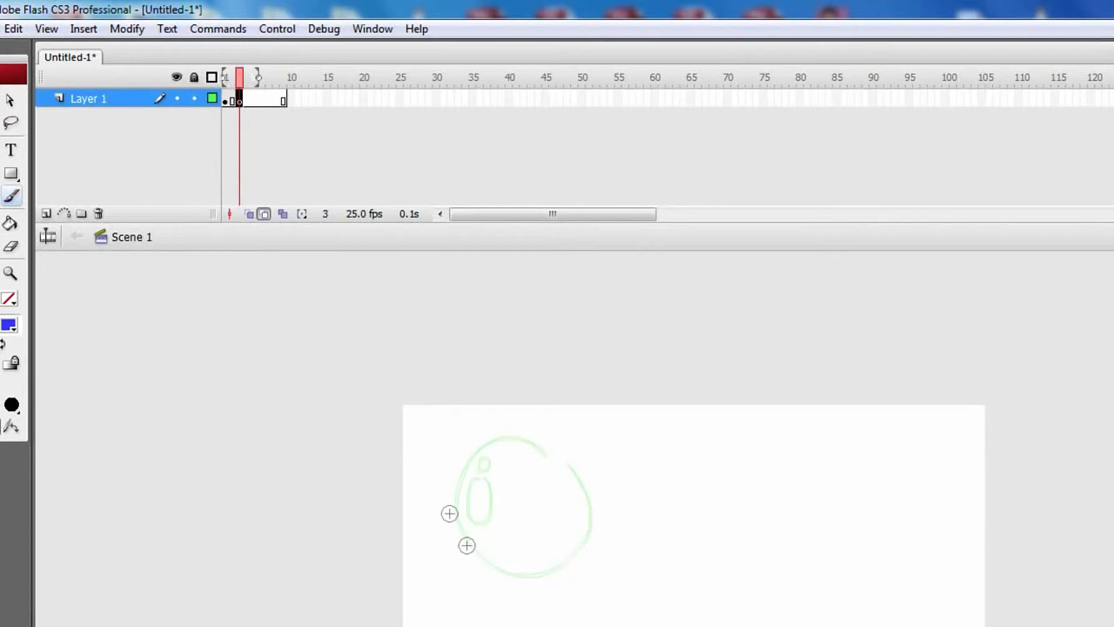
{"action": "left_click", "coordinate": [249, 215]}
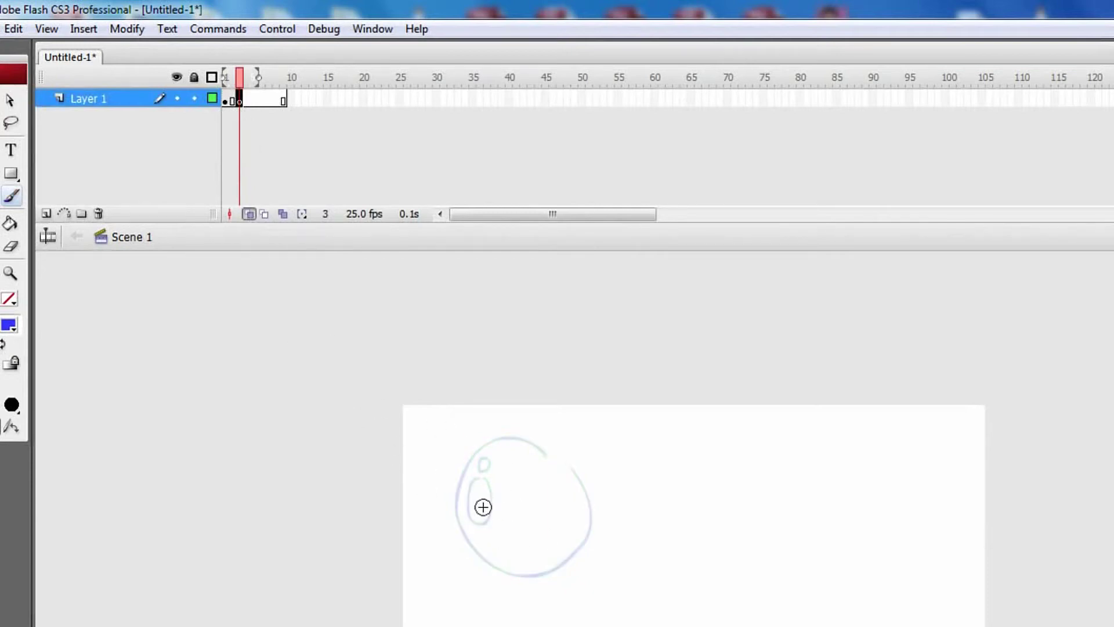
Close the gap in the ball's outline on frame 2 and fill the ball and its small round highlight with light blue
{"action": "left_click", "coordinate": [232, 97]}
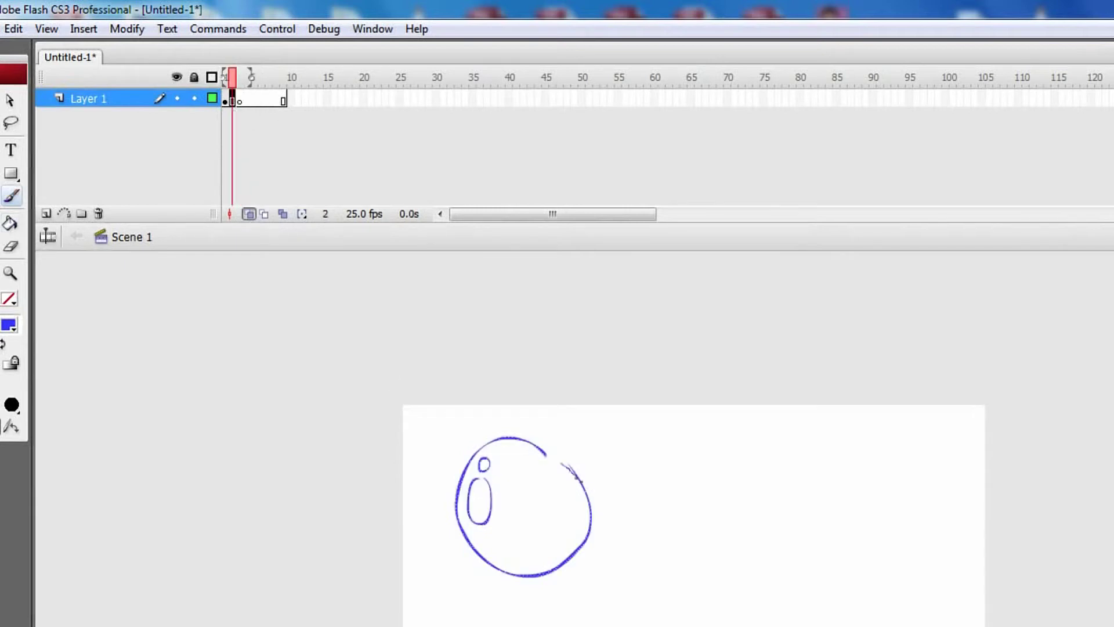
{"action": "left_click", "coordinate": [10, 223]}
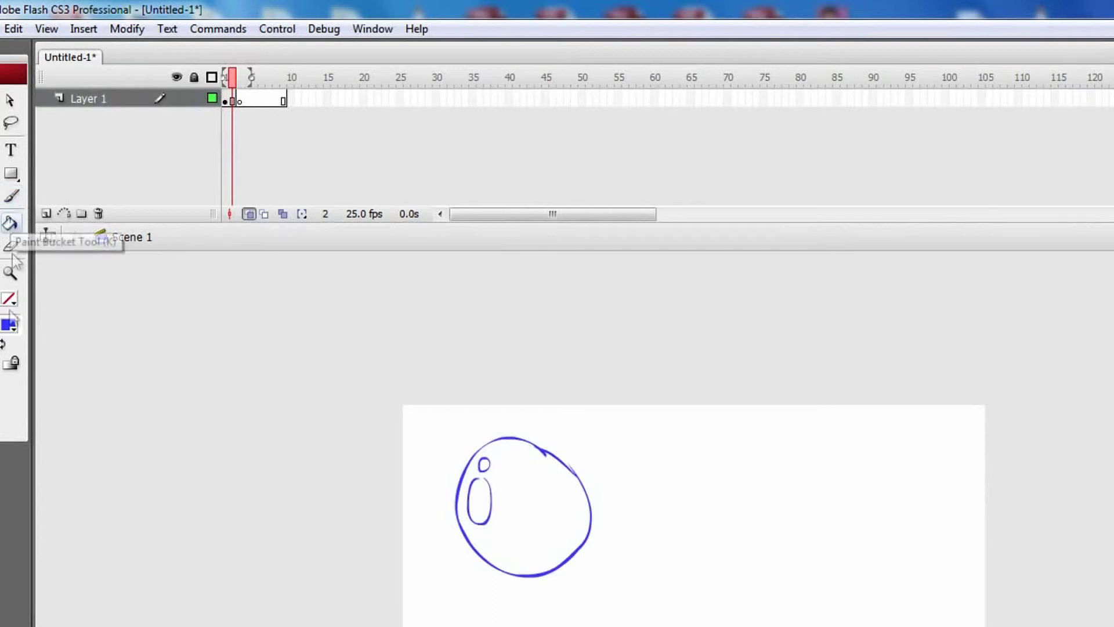
{"action": "left_click", "coordinate": [9, 325]}
{"action": "left_click", "coordinate": [153, 428]}
{"action": "left_click", "coordinate": [510, 511]}
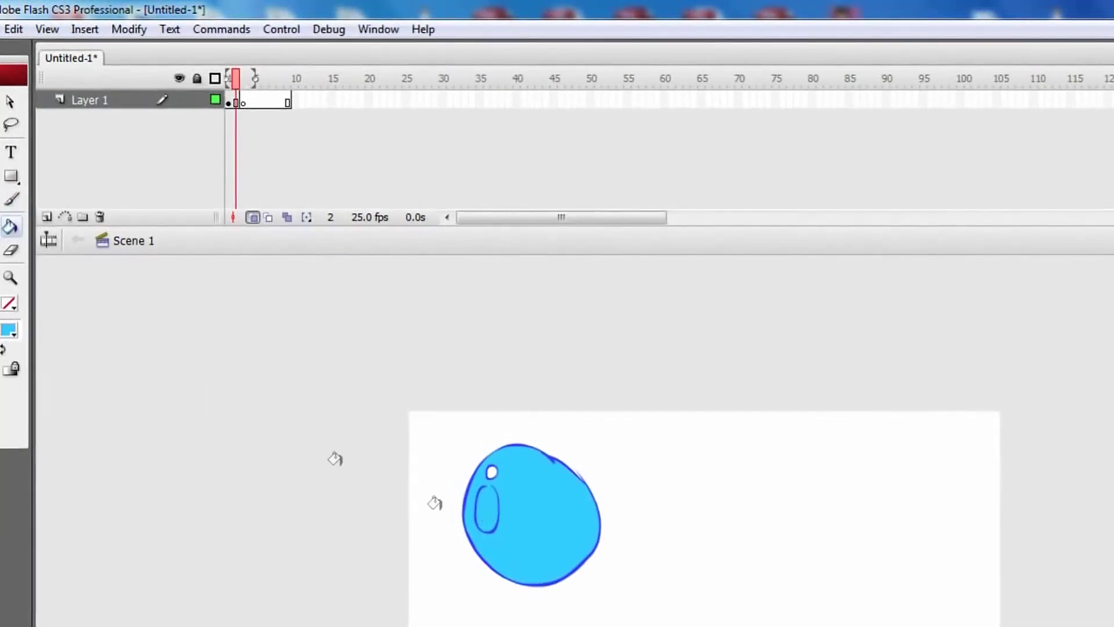
{"action": "left_click", "coordinate": [491, 471]}
Draw a curved shading line down through the ball with the Pencil tool, then switch to the Paint Bucket
{"action": "left_click", "coordinate": [1, 199]}
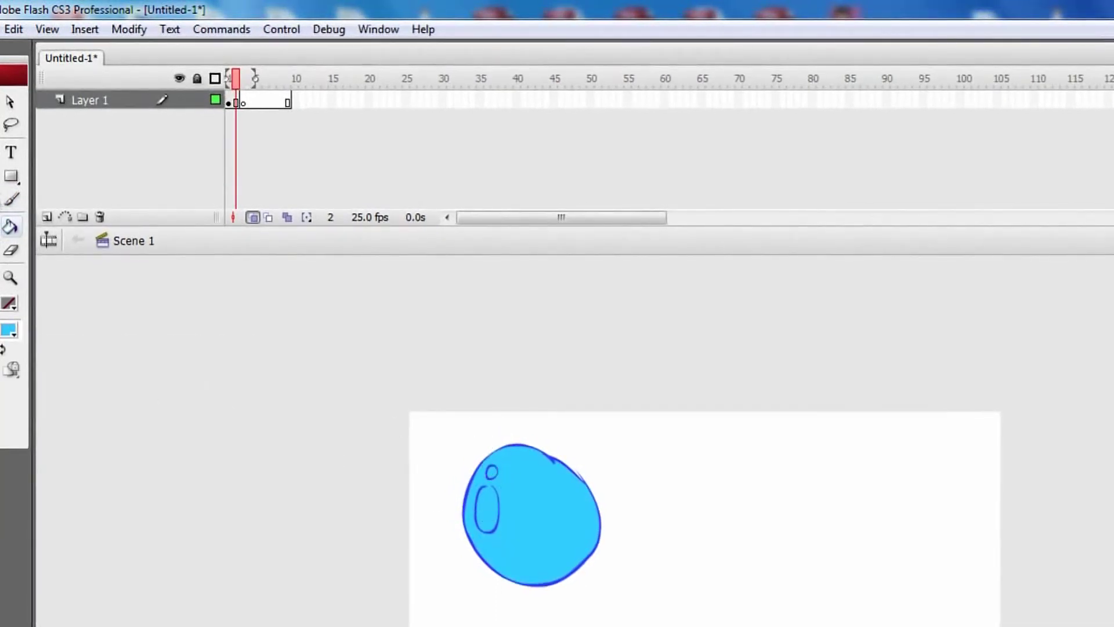
{"action": "mouse_move", "coordinate": [530, 446]}
{"action": "left_mouse_down"}
{"action": "mouse_move", "coordinate": [525, 545]}
{"action": "mouse_move", "coordinate": [576, 574]}
{"action": "left_mouse_up"}
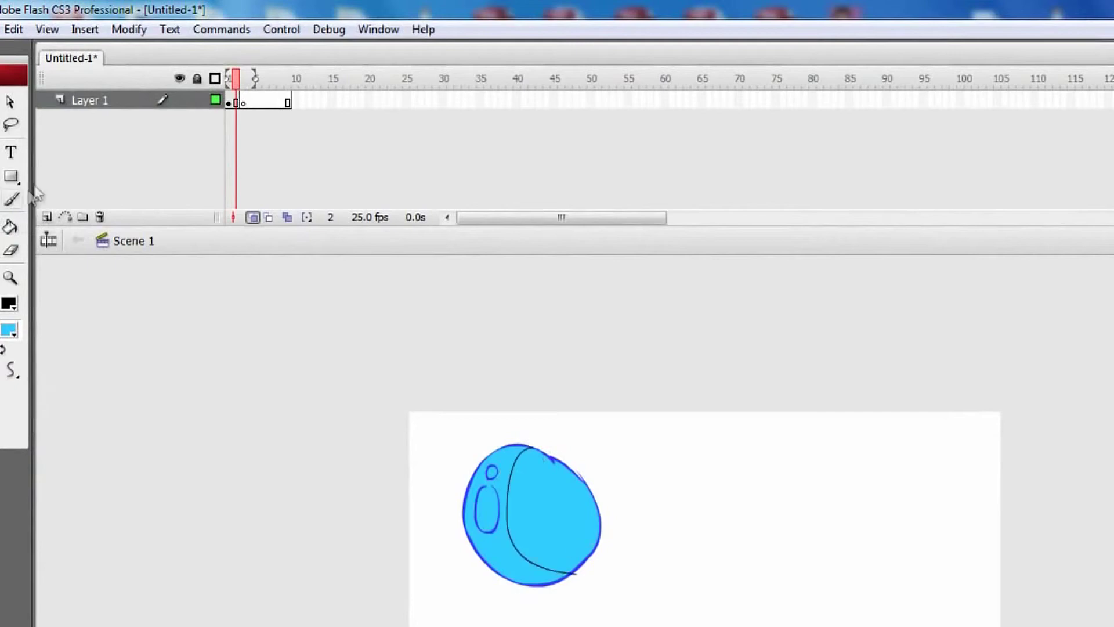
{"action": "left_click", "coordinate": [10, 228]}
Try filling the area right of the ball's shading line with blue #0066CC
{"action": "left_click", "coordinate": [9, 330]}
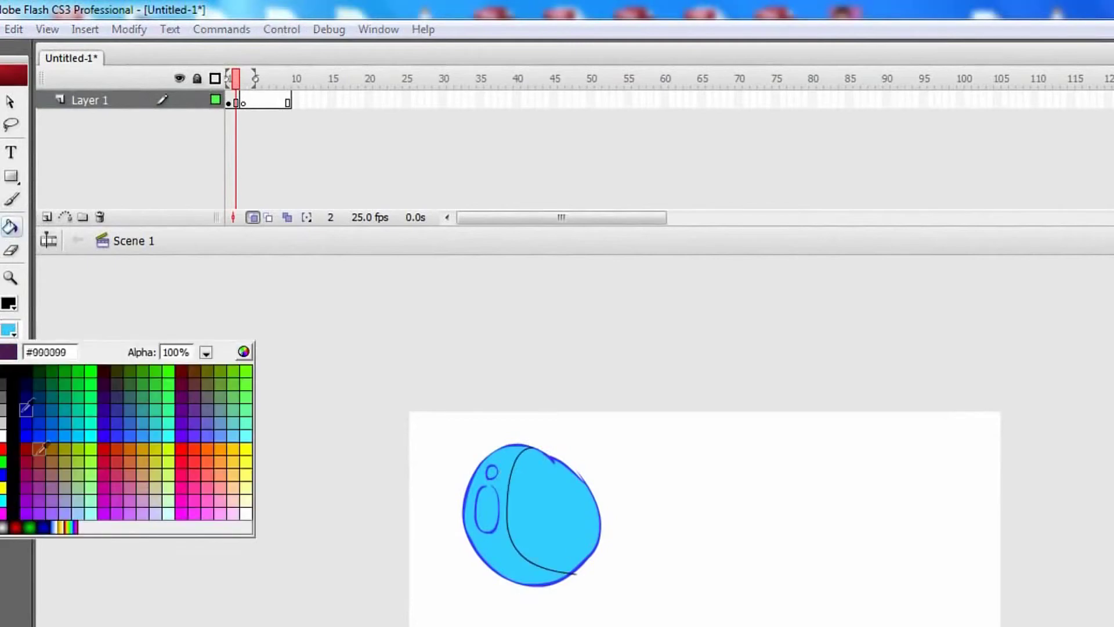
{"action": "left_click", "coordinate": [142, 423]}
{"action": "left_click", "coordinate": [8, 330]}
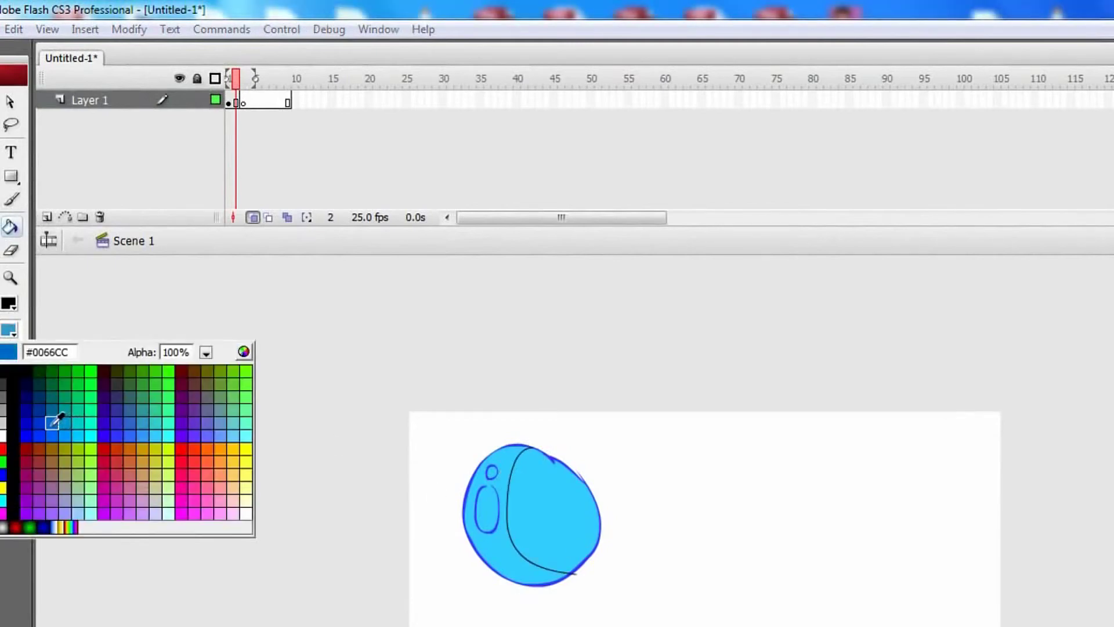
{"action": "left_click", "coordinate": [52, 421]}
{"action": "left_click", "coordinate": [535, 525]}
{"action": "key", "text": "ctrl+z"}
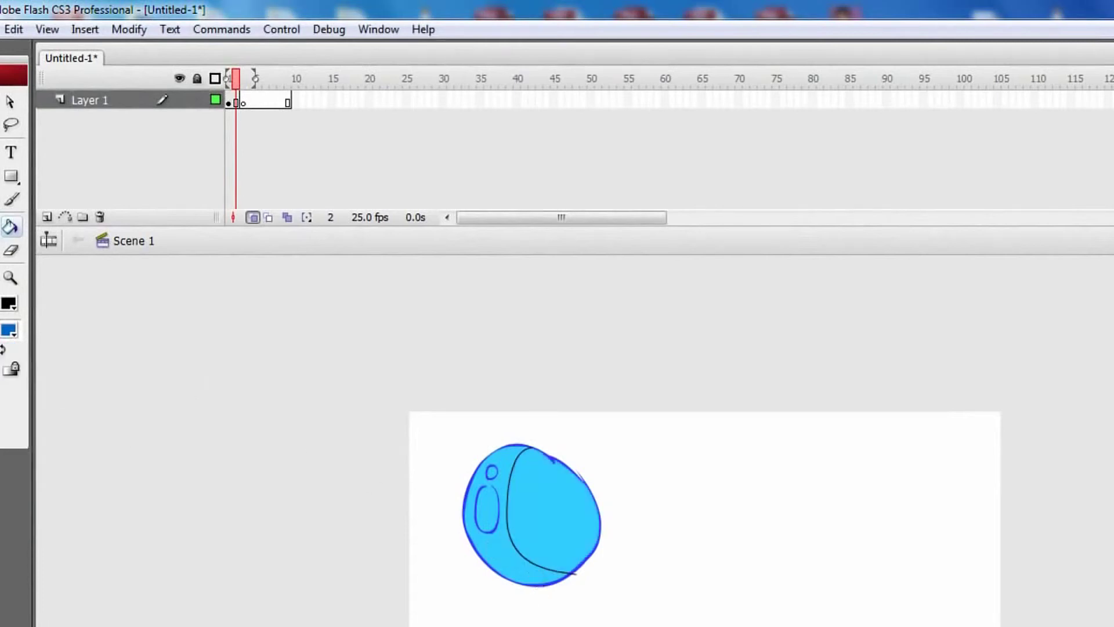
Fill the ball's left crescent and its highlights with dark blue #336699
{"action": "left_click", "coordinate": [9, 330]}
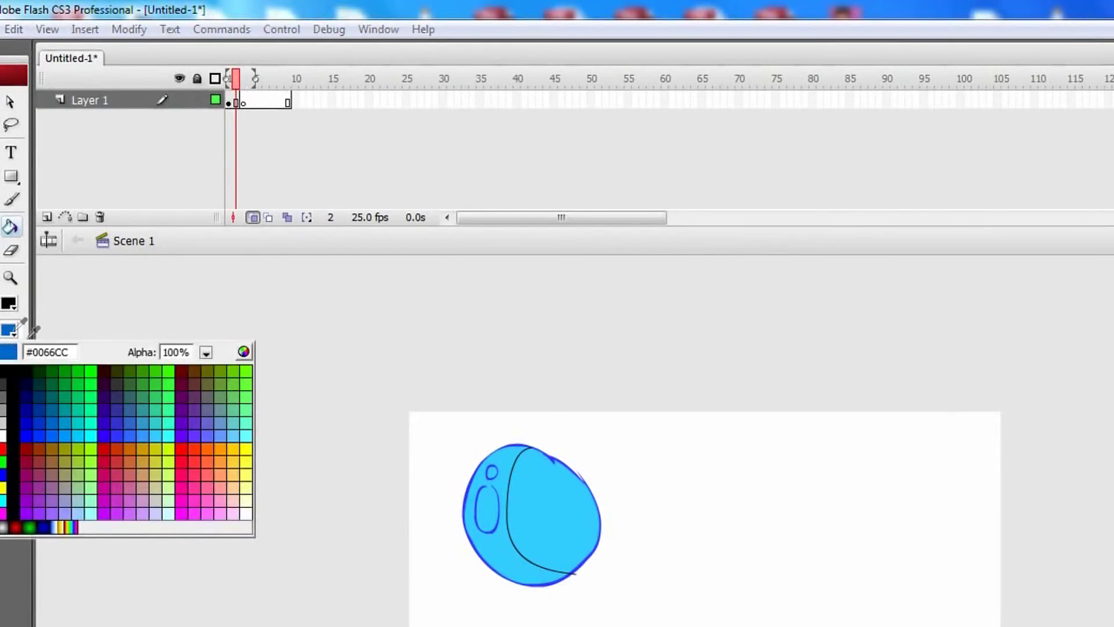
{"action": "left_click", "coordinate": [132, 400]}
{"action": "left_click", "coordinate": [503, 534]}
{"action": "left_click", "coordinate": [494, 467]}
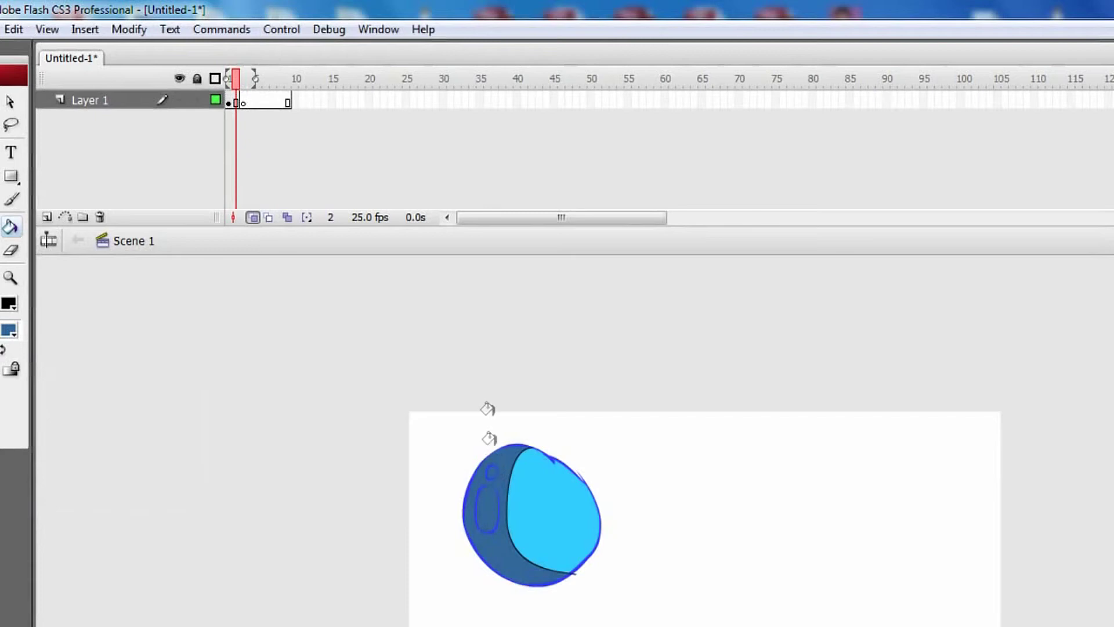
Select the whole ball drawing on frame 2 and set its stroke to none to remove the pencil shading line
{"action": "left_click", "coordinate": [238, 102]}
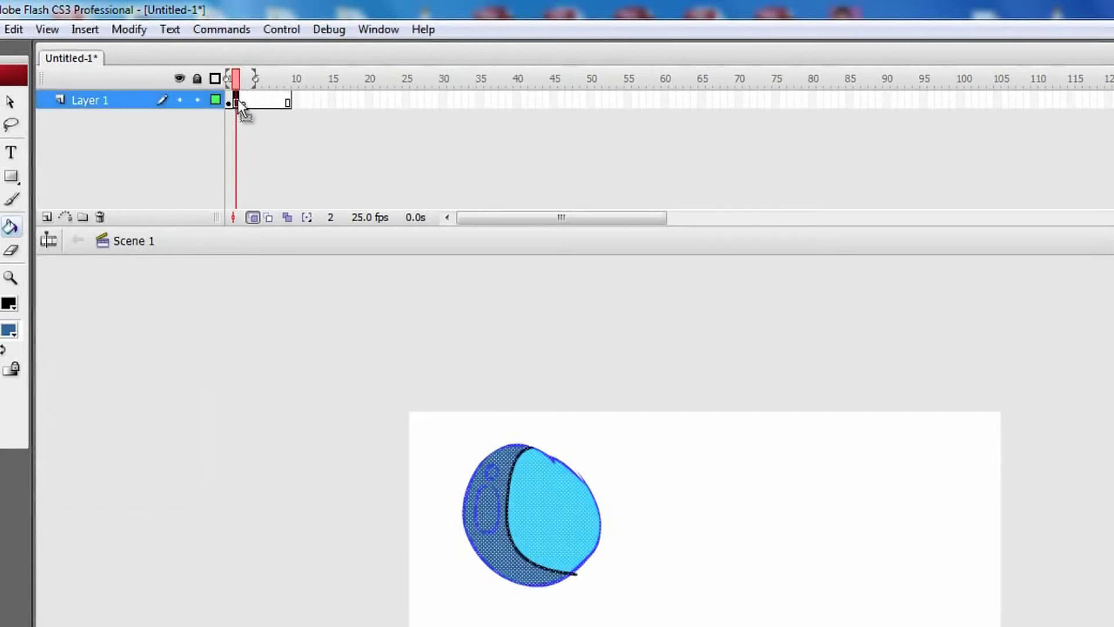
{"action": "left_click", "coordinate": [8, 303]}
{"action": "left_click", "coordinate": [225, 325]}
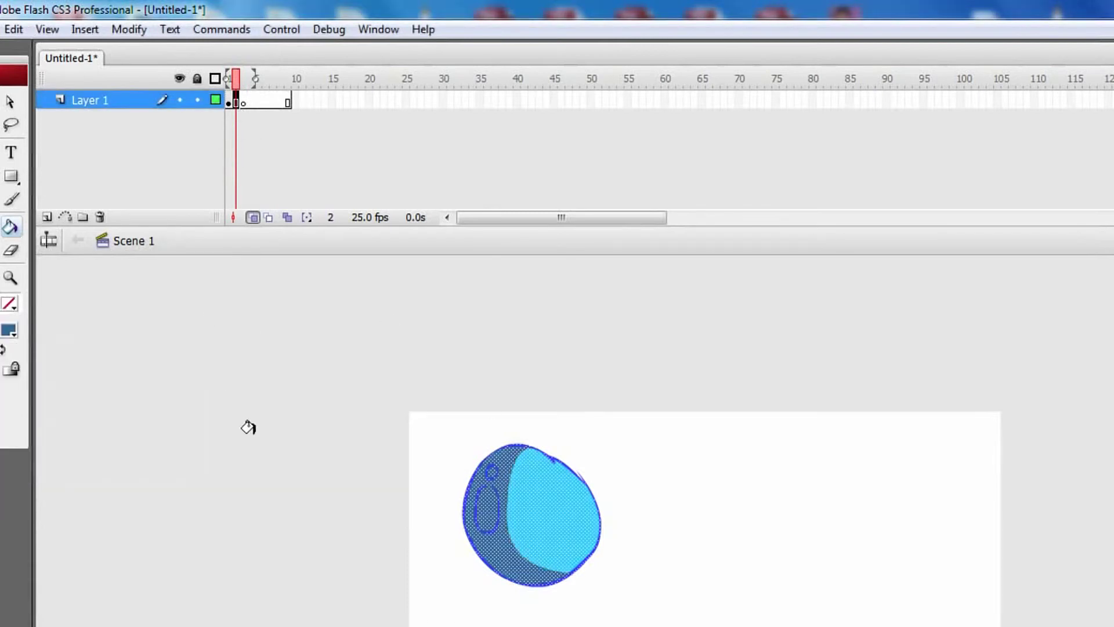
Stretch the end of the onion skin range to about frame 63 and extend Layer 1 to frame 81
{"action": "left_click", "coordinate": [244, 102]}
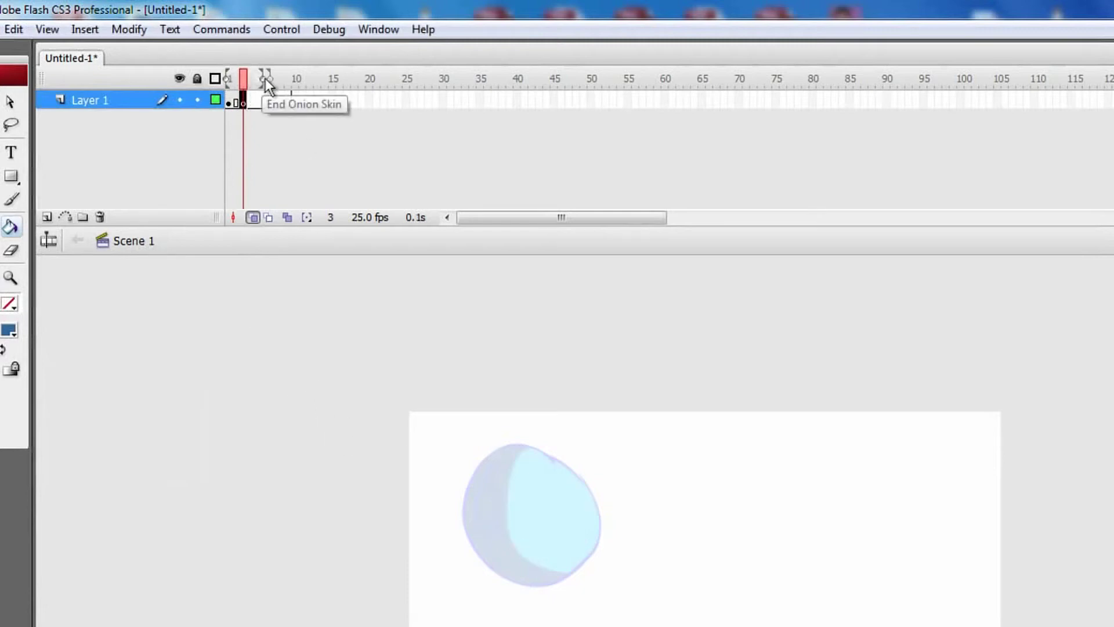
{"action": "mouse_move", "coordinate": [288, 78]}
{"action": "left_mouse_down"}
{"action": "mouse_move", "coordinate": [247, 78]}
{"action": "mouse_move", "coordinate": [264, 78]}
{"action": "mouse_move", "coordinate": [264, 104]}
{"action": "mouse_move", "coordinate": [569, 94]}
{"action": "mouse_move", "coordinate": [688, 121]}
{"action": "left_mouse_up"}
{"action": "left_click", "coordinate": [280, 78]}
{"action": "key", "text": "F5"}
{"action": "key", "text": "F5"}
{"action": "key", "text": "F5"}
{"action": "key", "text": "F5"}
{"action": "key", "text": "F5"}
{"action": "key", "text": "F5"}
{"action": "key", "text": "F5"}
{"action": "key", "text": "F5"}
{"action": "key", "text": "F5"}
{"action": "key", "text": "F5"}
{"action": "key", "text": "F5"}
{"action": "key", "text": "F5"}
{"action": "key", "text": "F5"}
{"action": "key", "text": "F5"}
{"action": "key", "text": "F5"}
{"action": "key", "text": "F5"}
{"action": "key", "text": "F5"}
{"action": "key", "text": "F5"}
{"action": "key", "text": "F5"}
{"action": "key", "text": "F5"}
{"action": "key", "text": "F5"}
{"action": "key", "text": "F5"}
{"action": "key", "text": "F5"}
{"action": "key", "text": "F5"}
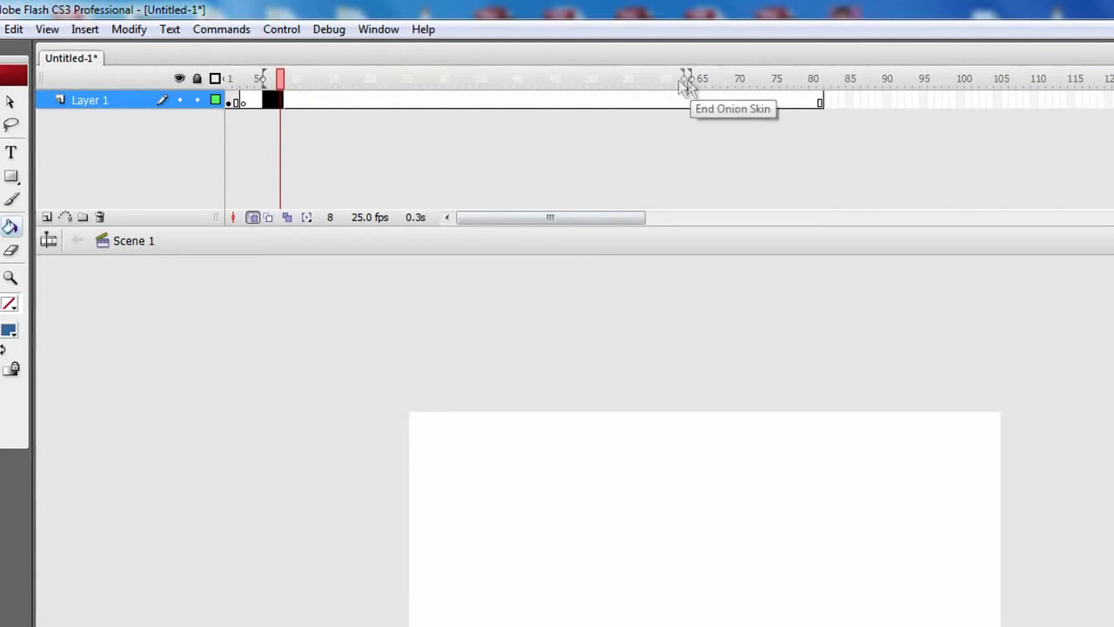
Pull the end of the onion skin range back close to the playhead and move the playhead to frame 3
{"action": "left_click_drag", "start_coordinate": [691, 86], "coordinate": [291, 80]}
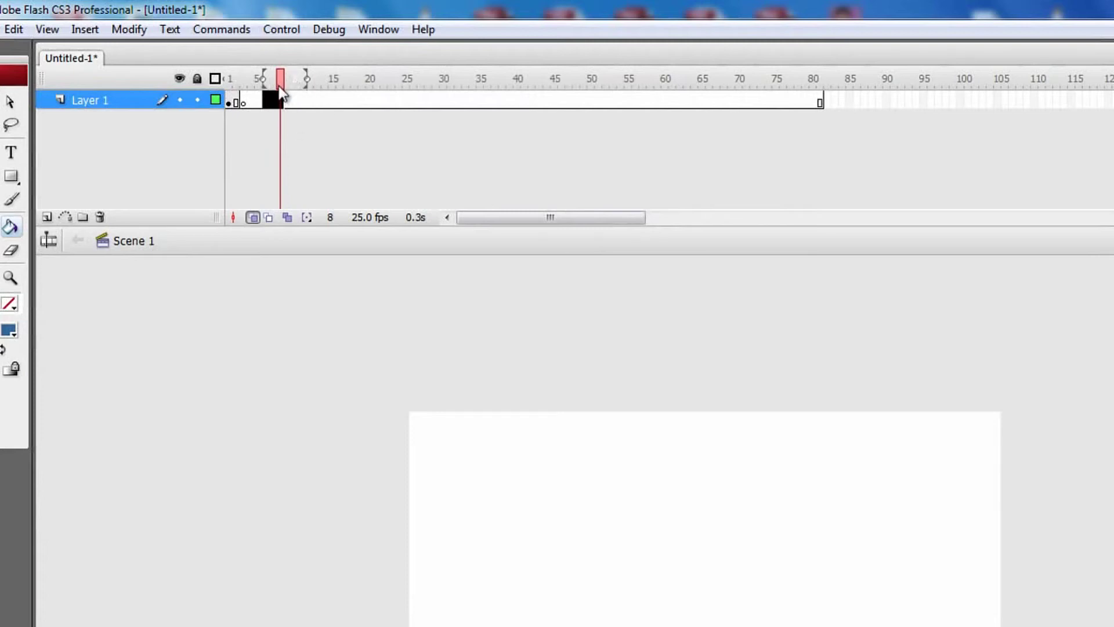
{"action": "left_click_drag", "start_coordinate": [291, 80], "coordinate": [243, 83]}
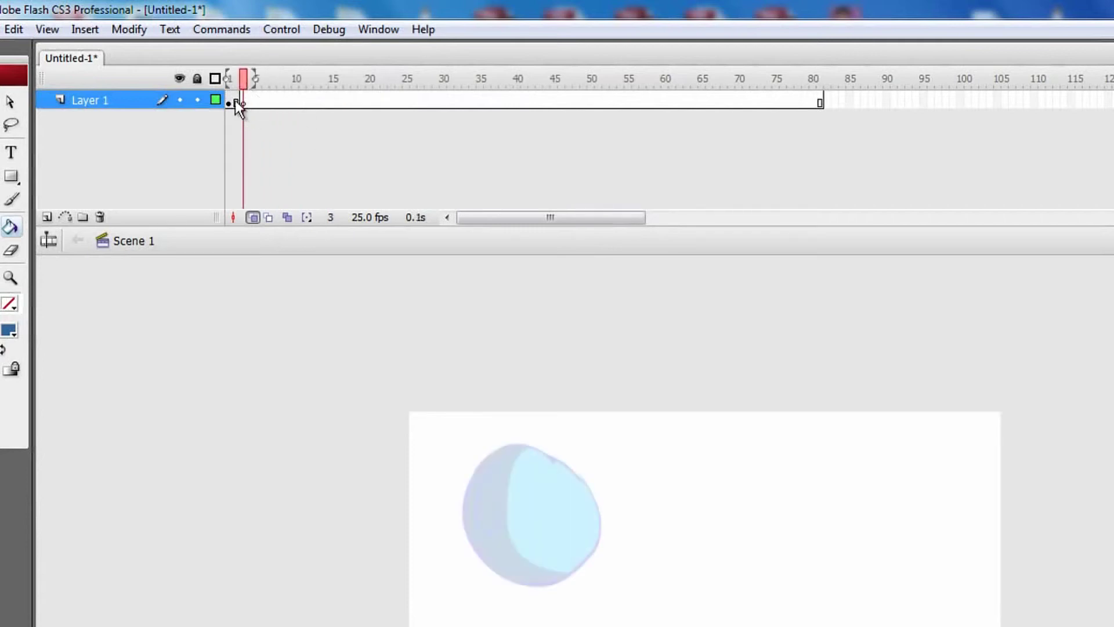
Compare frames 2 and 3 with Onion Skin turned off, then turn Onion Skin back on at frame 3
{"action": "left_click", "coordinate": [238, 103]}
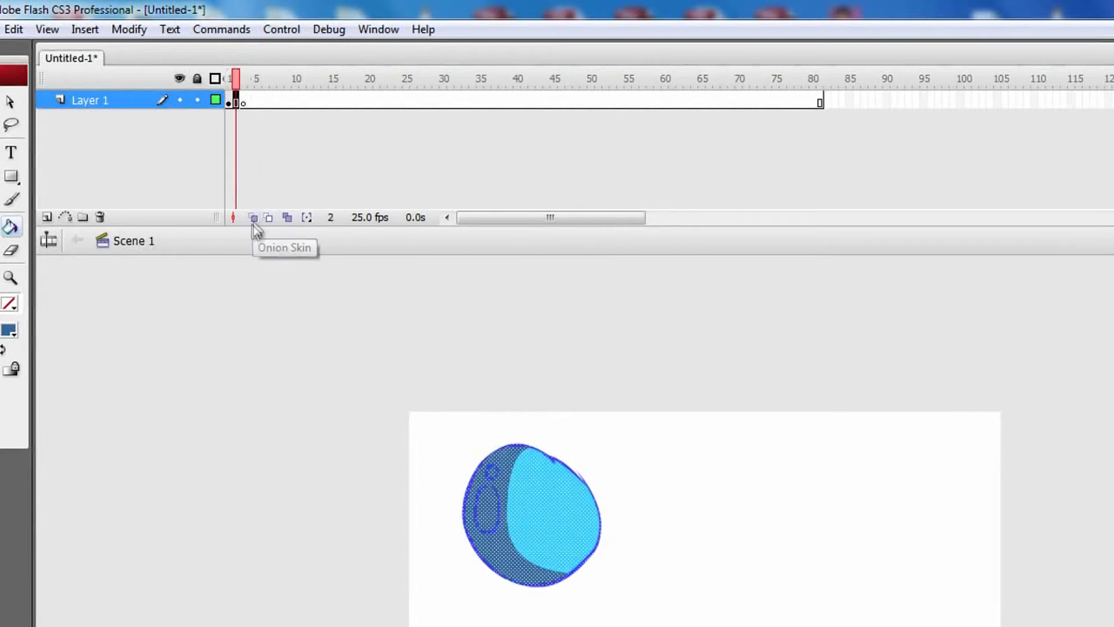
{"action": "left_click", "coordinate": [253, 217]}
{"action": "left_click", "coordinate": [244, 103]}
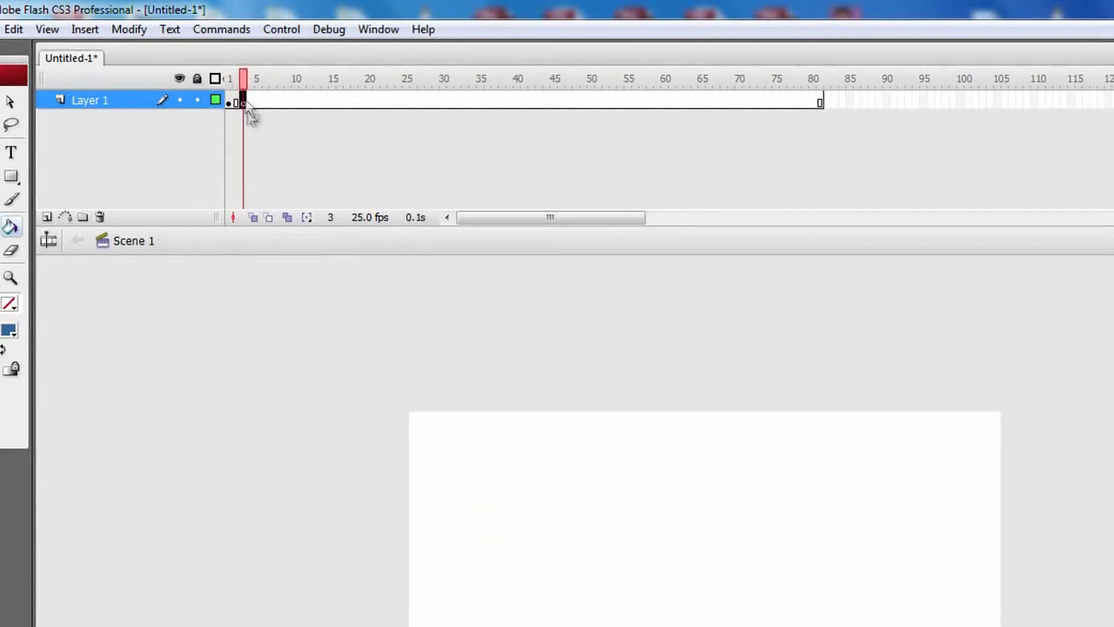
{"action": "left_click", "coordinate": [253, 217]}
Choose the Brush tool with fill color #3333FF and select the ball drawing on frame 1
{"action": "left_click", "coordinate": [12, 199]}
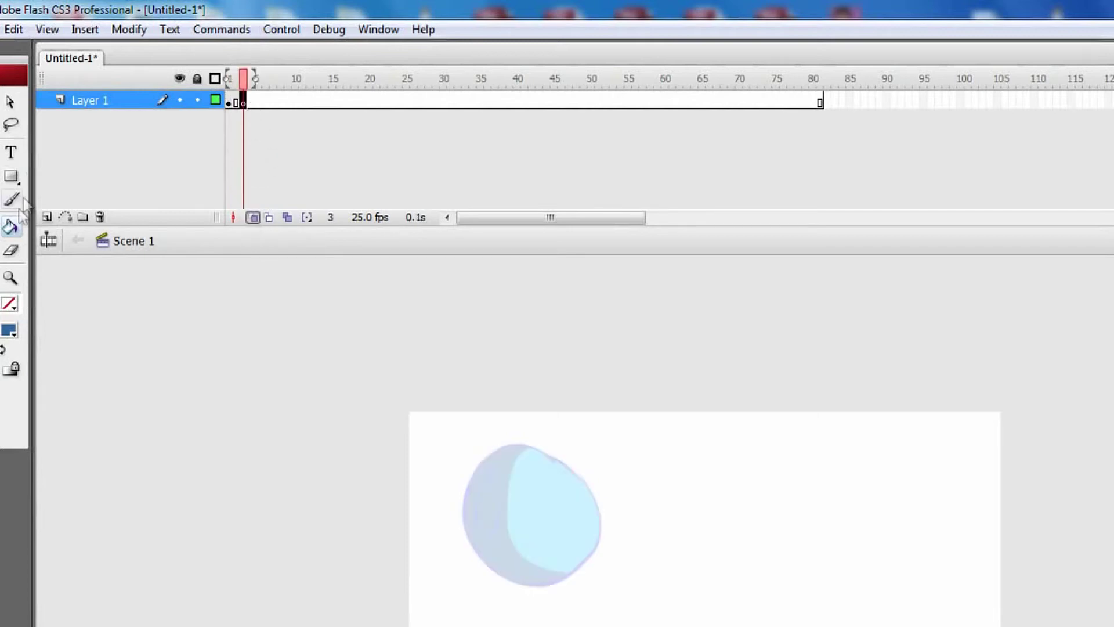
{"action": "left_click", "coordinate": [8, 329]}
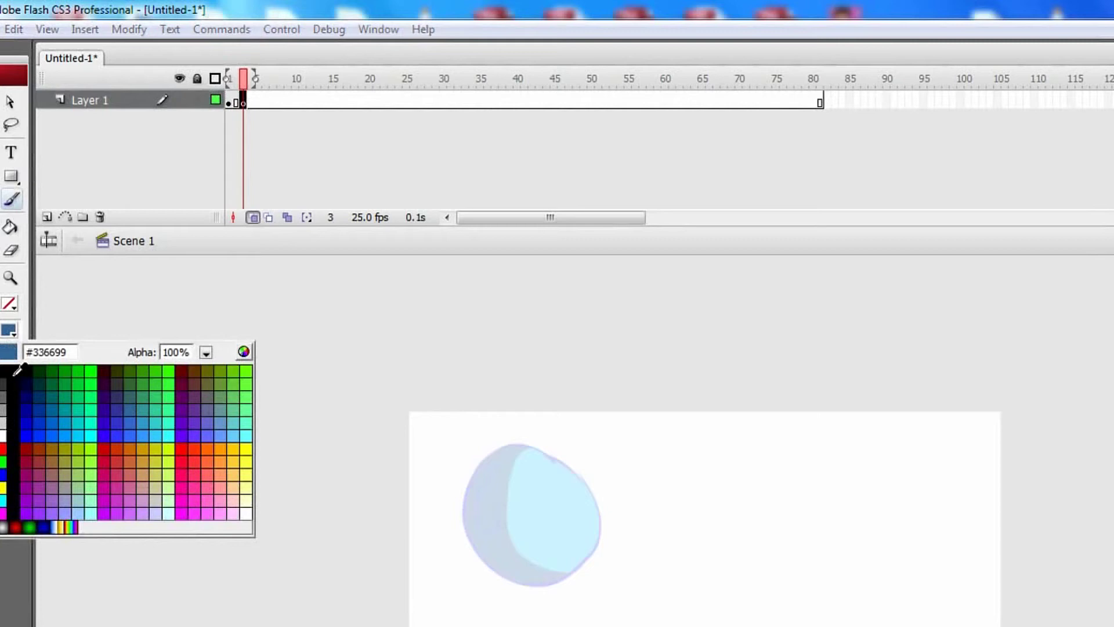
{"action": "left_click", "coordinate": [115, 422]}
{"action": "left_click", "coordinate": [229, 105]}
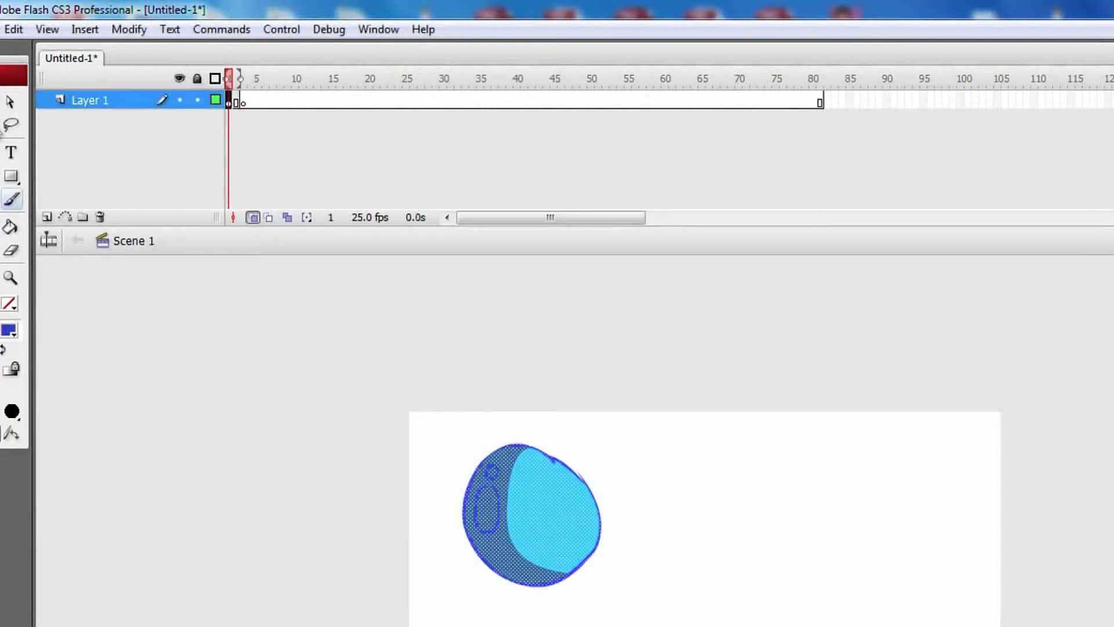
{"action": "left_click", "coordinate": [1, 126]}
{"action": "left_click", "coordinate": [242, 389]}
{"action": "key", "text": "k"}
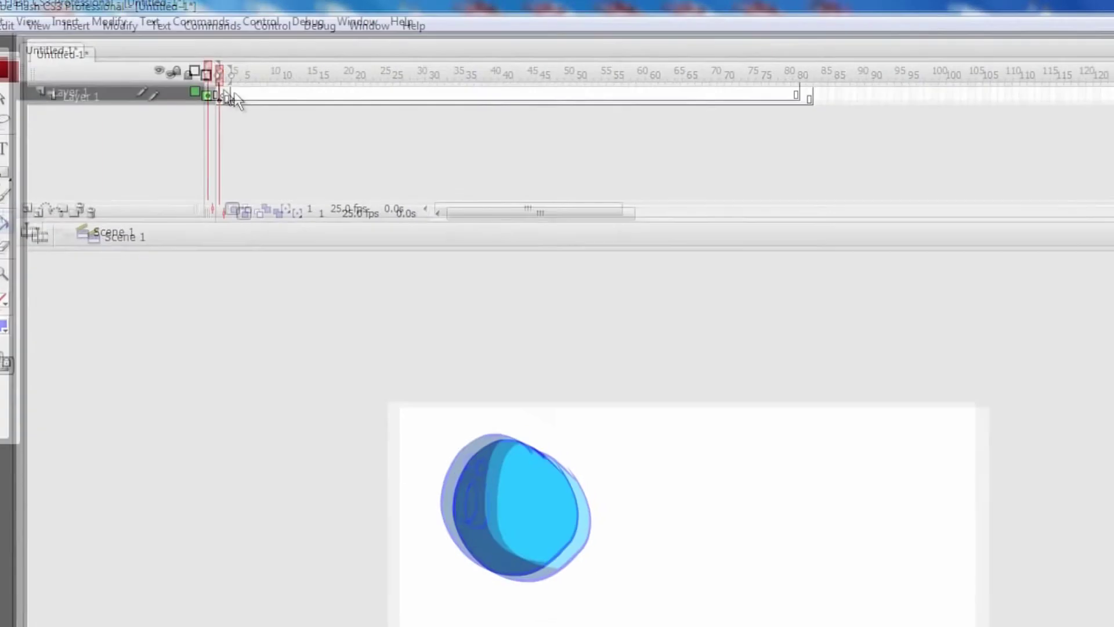
On frame 3, brush a ball outline with two small highlights, offset slightly right and down from the onion-skinned ball
{"action": "left_click", "coordinate": [235, 94]}
{"action": "key", "text": "b"}
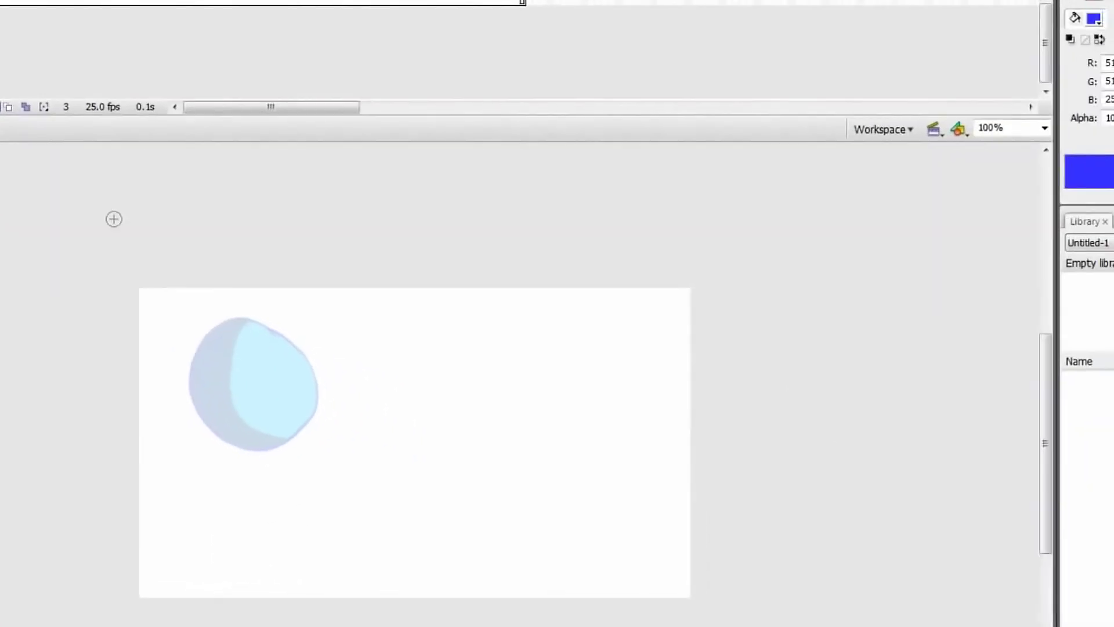
{"action": "left_click_drag", "start_coordinate": [570, 460], "coordinate": [601, 542]}
{"action": "left_click_drag", "start_coordinate": [328, 413], "coordinate": [307, 335]}
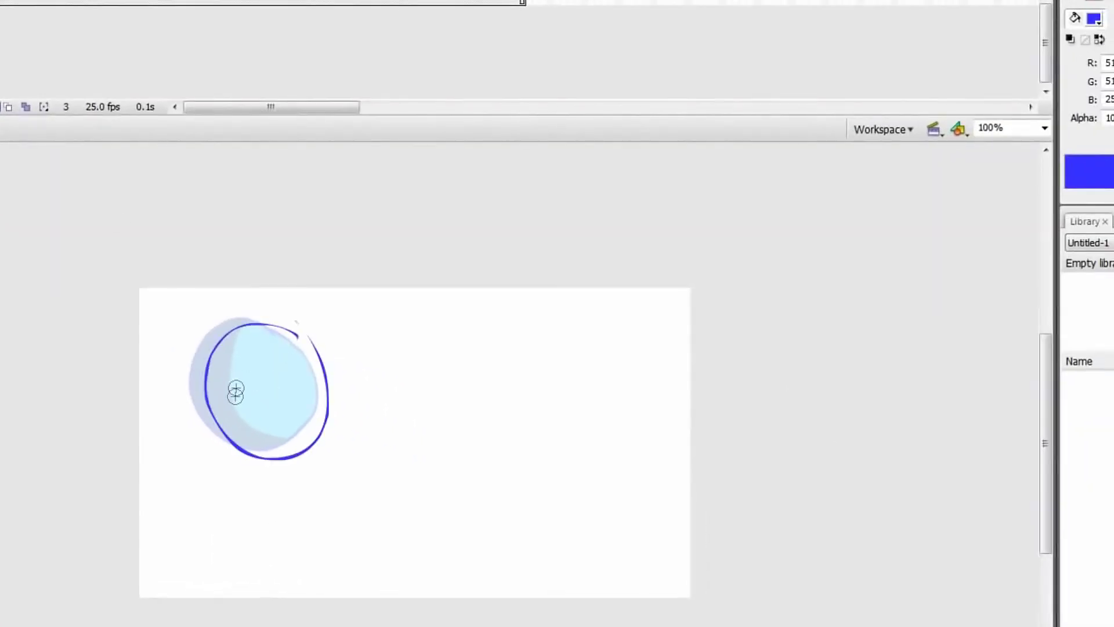
{"action": "key", "text": "ctrl+z"}
{"action": "left_click_drag", "start_coordinate": [245, 441], "coordinate": [235, 356]}
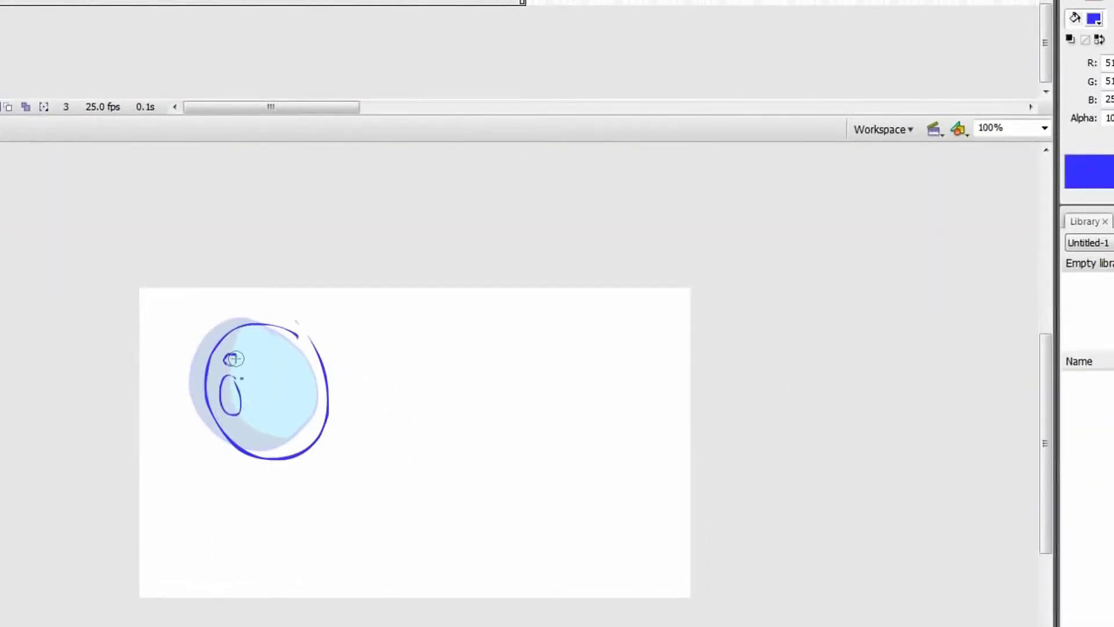
Insert a blank keyframe on frame 5 and draw the falling ball as a stretched, tilted oval with two elongated highlights
{"action": "left_click", "coordinate": [2, 1]}
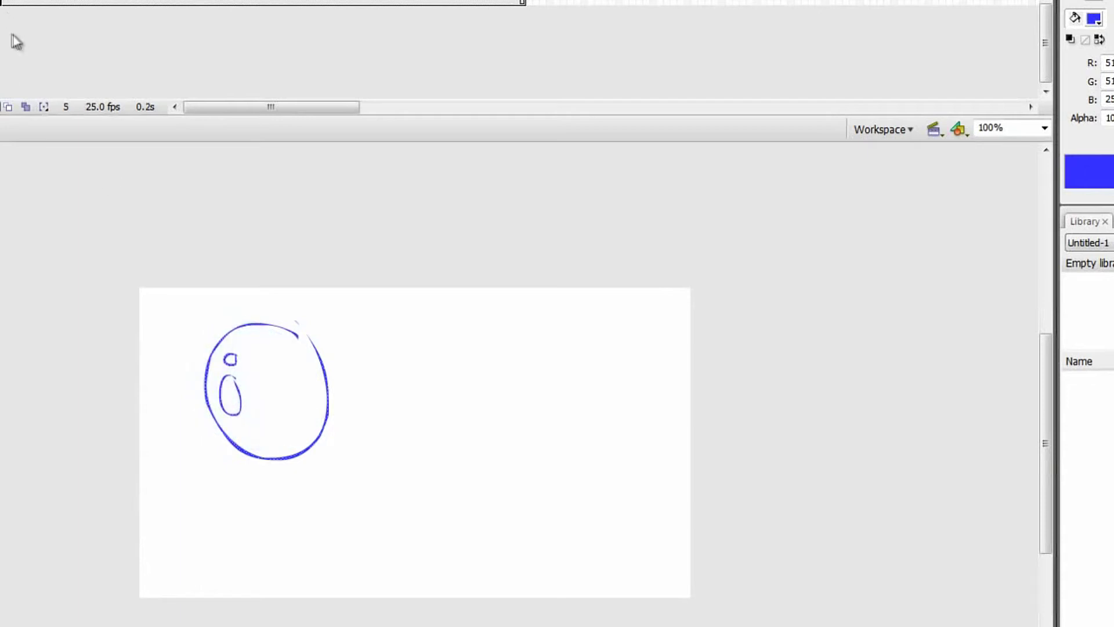
{"action": "key", "text": "F7"}
{"action": "left_click_drag", "start_coordinate": [346, 398], "coordinate": [325, 386]}
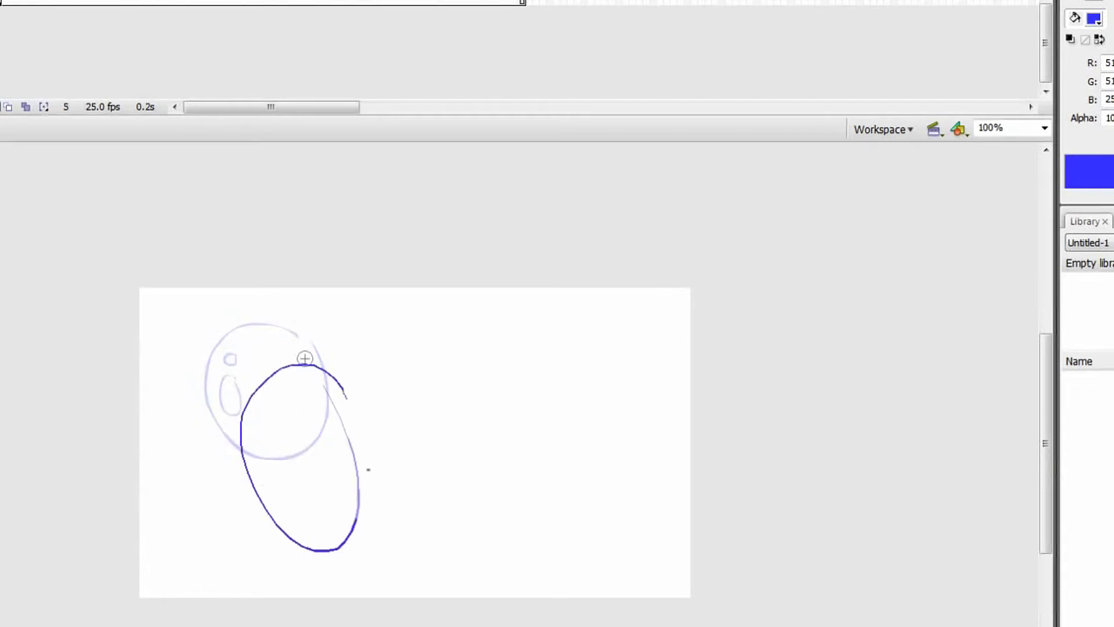
{"action": "mouse_move", "coordinate": [259, 441]}
{"action": "left_mouse_down"}
{"action": "mouse_move", "coordinate": [271, 437]}
{"action": "mouse_move", "coordinate": [257, 420]}
{"action": "left_mouse_up"}
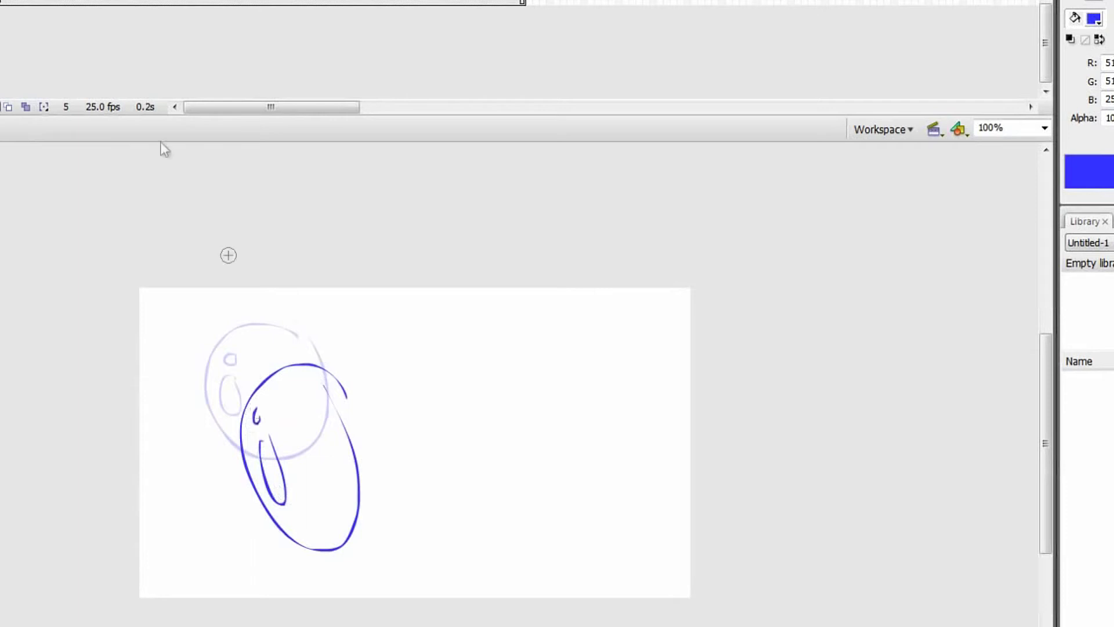
Insert a blank keyframe on frame 7 and draw the ball squashing on impact, with a bulge trailing right and two highlights
{"action": "left_click", "coordinate": [14, 2]}
{"action": "key", "text": "F7"}
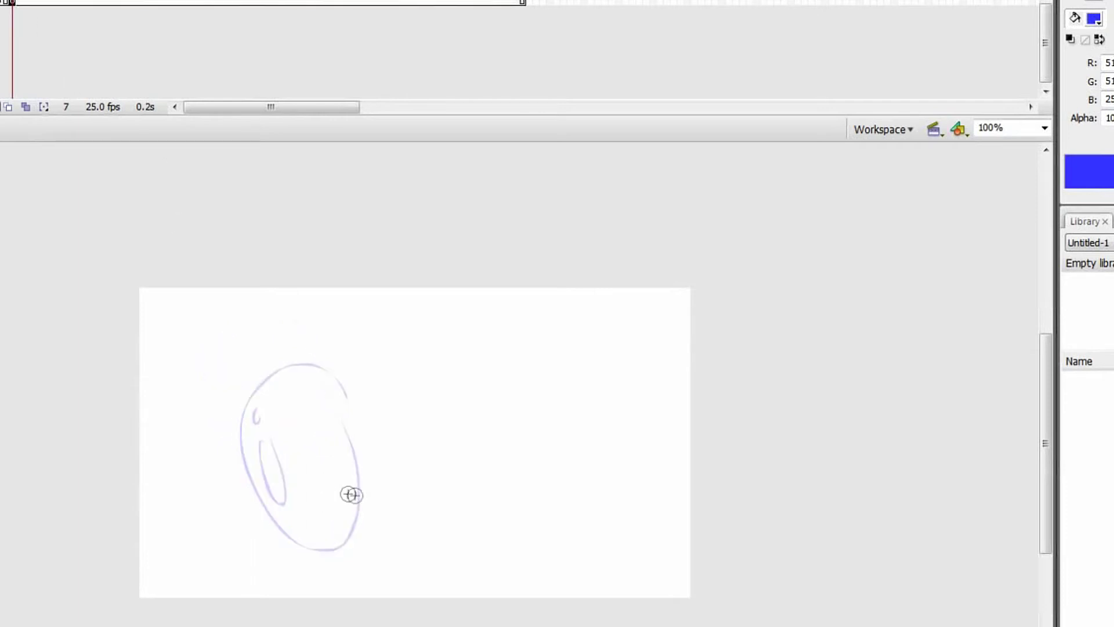
{"action": "mouse_move", "coordinate": [384, 461]}
{"action": "left_mouse_down"}
{"action": "mouse_move", "coordinate": [369, 463]}
{"action": "mouse_move", "coordinate": [325, 566]}
{"action": "left_mouse_up"}
{"action": "key", "text": "ctrl+z"}
{"action": "mouse_move", "coordinate": [275, 500]}
{"action": "left_mouse_down"}
{"action": "mouse_move", "coordinate": [343, 443]}
{"action": "mouse_move", "coordinate": [350, 451]}
{"action": "left_mouse_up"}
{"action": "key", "text": "ctrl+z"}
{"action": "mouse_move", "coordinate": [256, 491]}
{"action": "left_mouse_down"}
{"action": "mouse_move", "coordinate": [468, 532]}
{"action": "mouse_move", "coordinate": [463, 555]}
{"action": "left_mouse_up"}
{"action": "mouse_move", "coordinate": [431, 542]}
{"action": "left_mouse_down"}
{"action": "mouse_move", "coordinate": [262, 480]}
{"action": "mouse_move", "coordinate": [402, 564]}
{"action": "left_mouse_up"}
{"action": "key", "text": "ctrl+z"}
{"action": "left_click_drag", "start_coordinate": [303, 475], "coordinate": [301, 464]}
{"action": "left_click_drag", "start_coordinate": [265, 516], "coordinate": [271, 531]}
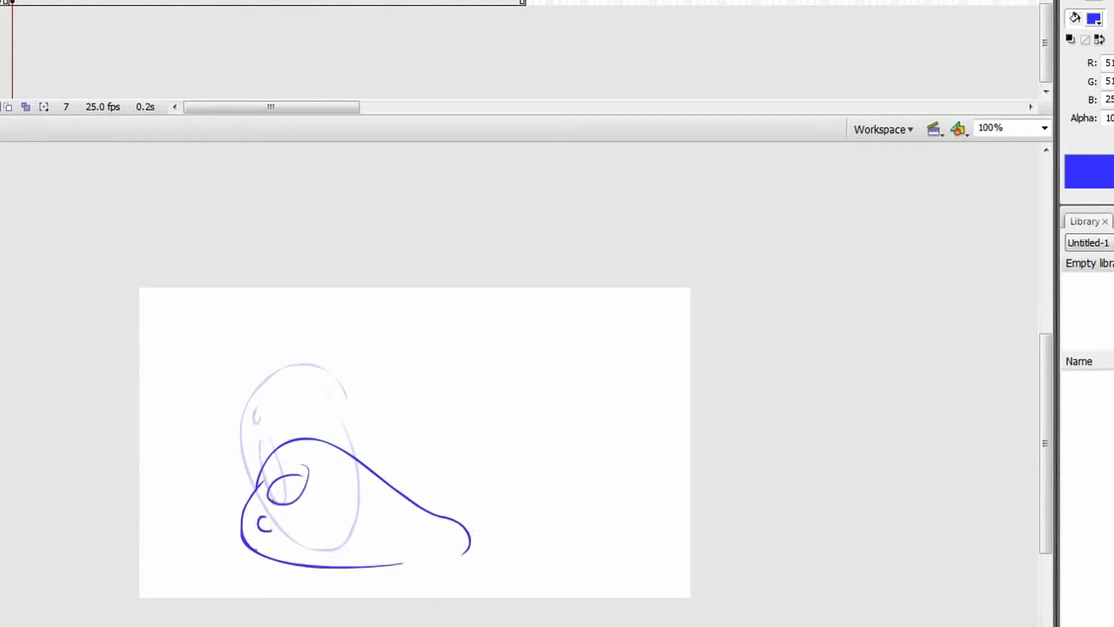
Insert a blank keyframe on frame 9 and draw the ball flattened low on the stage with two highlights
{"action": "key", "text": "period"}
{"action": "key", "text": "period"}
{"action": "key", "text": "F7"}
{"action": "mouse_move", "coordinate": [457, 554]}
{"action": "left_mouse_down"}
{"action": "mouse_move", "coordinate": [372, 485]}
{"action": "mouse_move", "coordinate": [240, 510]}
{"action": "mouse_move", "coordinate": [288, 572]}
{"action": "mouse_move", "coordinate": [415, 570]}
{"action": "mouse_move", "coordinate": [461, 548]}
{"action": "left_mouse_up"}
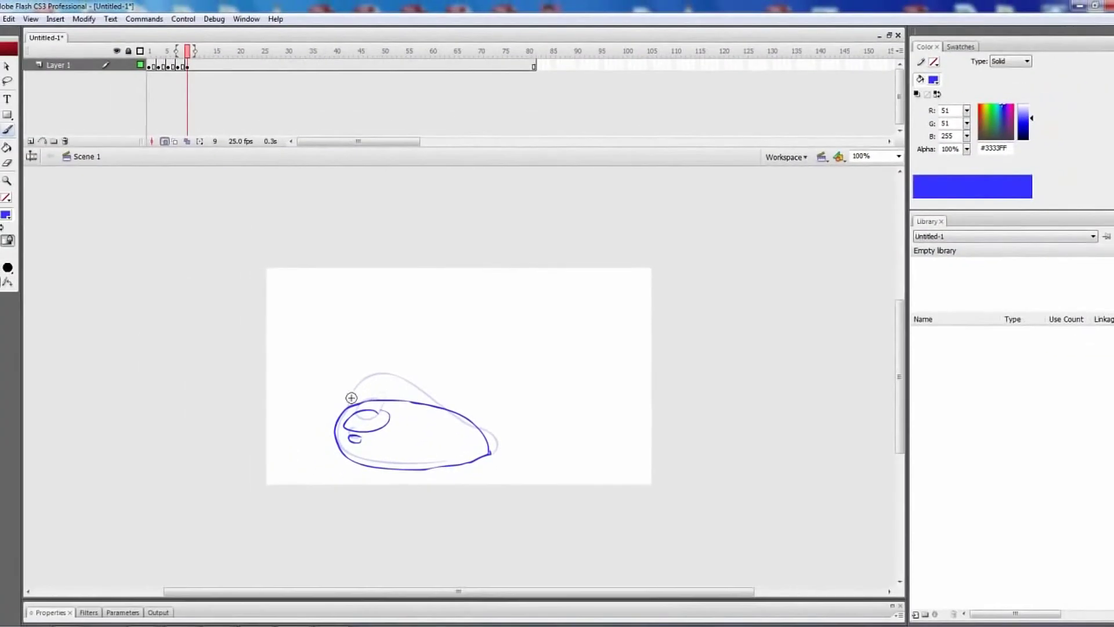
Insert a blank keyframe on frame 13 and draw the ball rising from its squash as a dome with two highlights
{"action": "key", "text": "period"}
{"action": "key", "text": "period"}
{"action": "key", "text": "period"}
{"action": "key", "text": "period"}
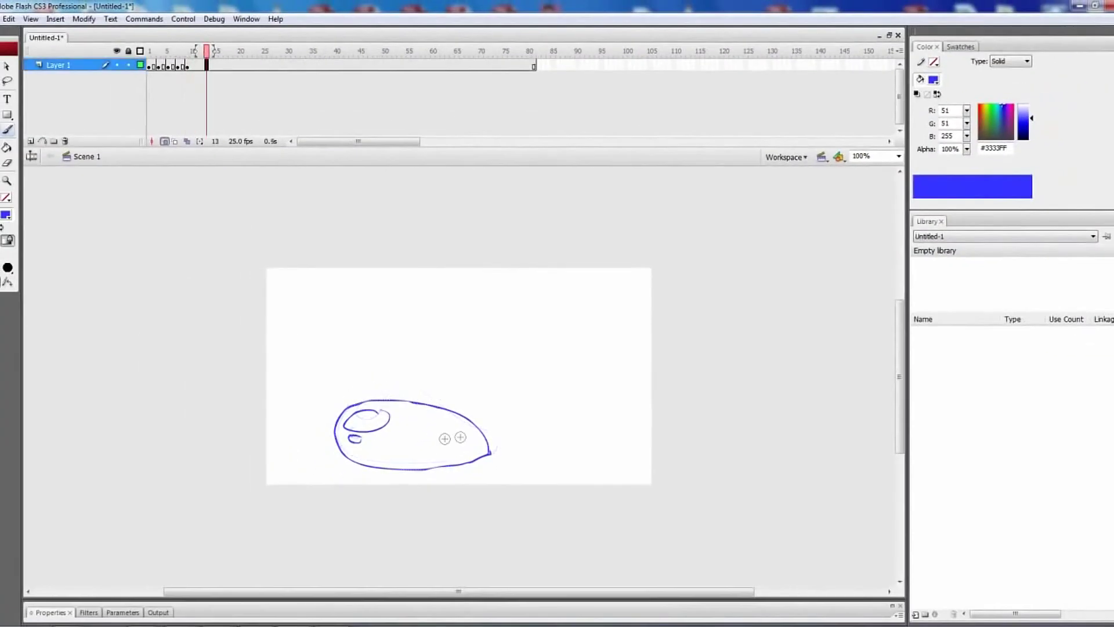
{"action": "key", "text": "F7"}
{"action": "left_click_drag", "start_coordinate": [341, 447], "coordinate": [452, 372]}
{"action": "left_click_drag", "start_coordinate": [342, 444], "coordinate": [536, 447]}
{"action": "mouse_move", "coordinate": [396, 374]}
{"action": "left_mouse_down"}
{"action": "mouse_move", "coordinate": [374, 413]}
{"action": "mouse_move", "coordinate": [477, 457]}
{"action": "left_mouse_up"}
{"action": "key", "text": "ctrl+z"}
{"action": "key", "text": "ctrl+z"}
{"action": "key", "text": "ctrl+z"}
{"action": "left_click_drag", "start_coordinate": [346, 455], "coordinate": [476, 456]}
{"action": "left_click_drag", "start_coordinate": [399, 380], "coordinate": [403, 379]}
{"action": "left_click_drag", "start_coordinate": [375, 422], "coordinate": [362, 438]}
Insert a blank keyframe on frame 15 and draw the ball stretching up to the right as a tilted oval with two highlights
{"action": "left_click", "coordinate": [216, 66]}
{"action": "key", "text": "F7"}
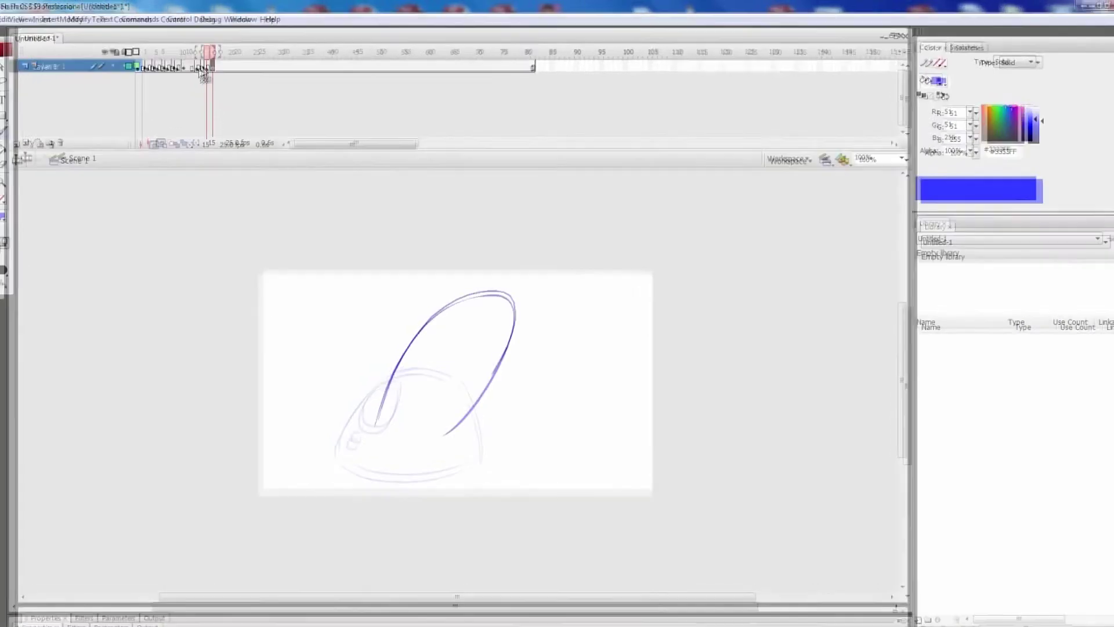
{"action": "mouse_move", "coordinate": [381, 413]}
{"action": "left_mouse_down"}
{"action": "mouse_move", "coordinate": [443, 420]}
{"action": "mouse_move", "coordinate": [405, 411]}
{"action": "left_mouse_up"}
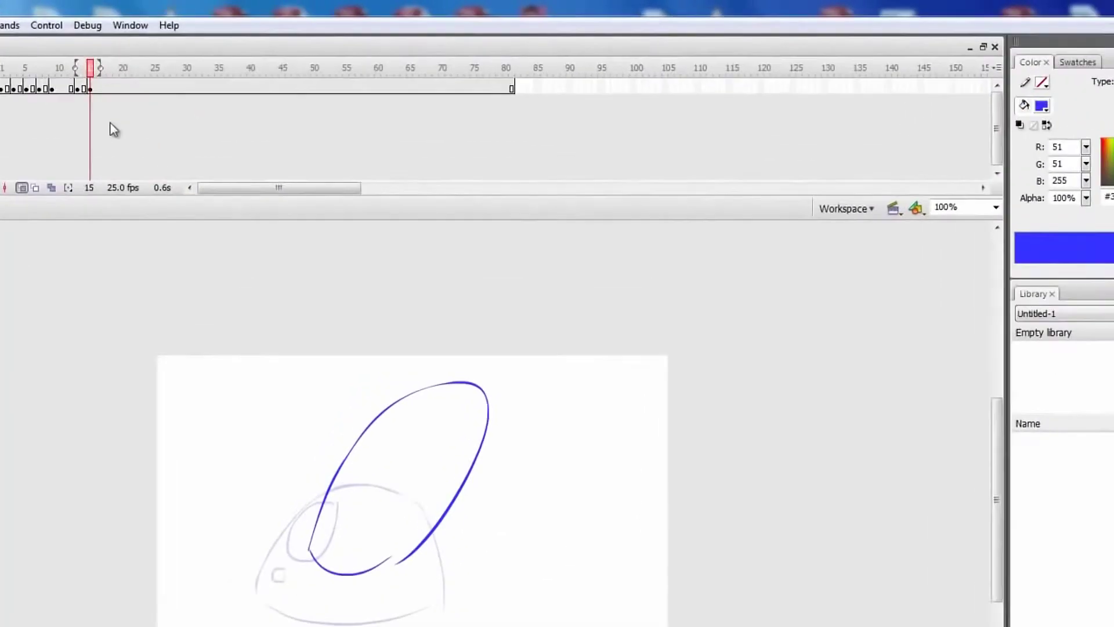
{"action": "left_click_drag", "start_coordinate": [354, 482], "coordinate": [352, 499]}
Insert a blank keyframe on frame 17 and draw the rounder ball with two highlights, crossing the stage's upper edge
{"action": "key", "text": "period"}
{"action": "key", "text": "period"}
{"action": "key", "text": "period"}
{"action": "key", "text": "comma"}
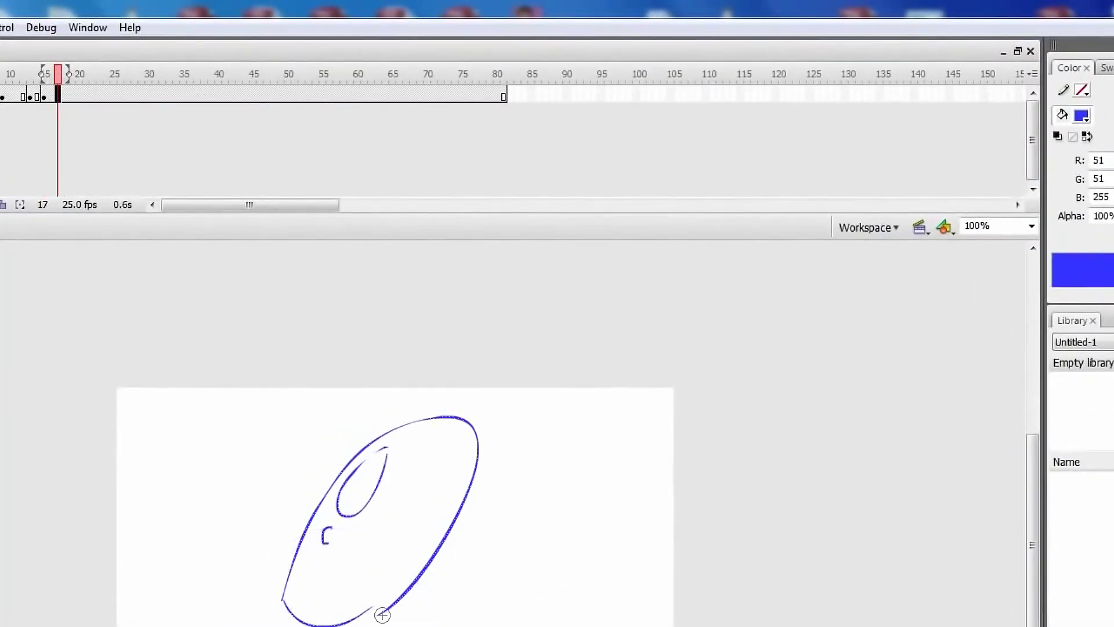
{"action": "key", "text": "F7"}
{"action": "left_click_drag", "start_coordinate": [546, 347], "coordinate": [587, 504]}
{"action": "key", "text": "ctrl+z"}
{"action": "mouse_move", "coordinate": [576, 380]}
{"action": "left_mouse_down"}
{"action": "mouse_move", "coordinate": [433, 478]}
{"action": "mouse_move", "coordinate": [592, 448]}
{"action": "mouse_move", "coordinate": [563, 477]}
{"action": "left_mouse_up"}
{"action": "key", "text": "ctrl+z"}
{"action": "left_click_drag", "start_coordinate": [466, 383], "coordinate": [436, 465]}
{"action": "key", "text": "ctrl+alt+r"}
{"action": "key", "text": "Return"}
Insert a blank keyframe on frame 19 and draw the ball farther right over the stage's upper edge with two highlights
{"action": "left_click", "coordinate": [72, 95]}
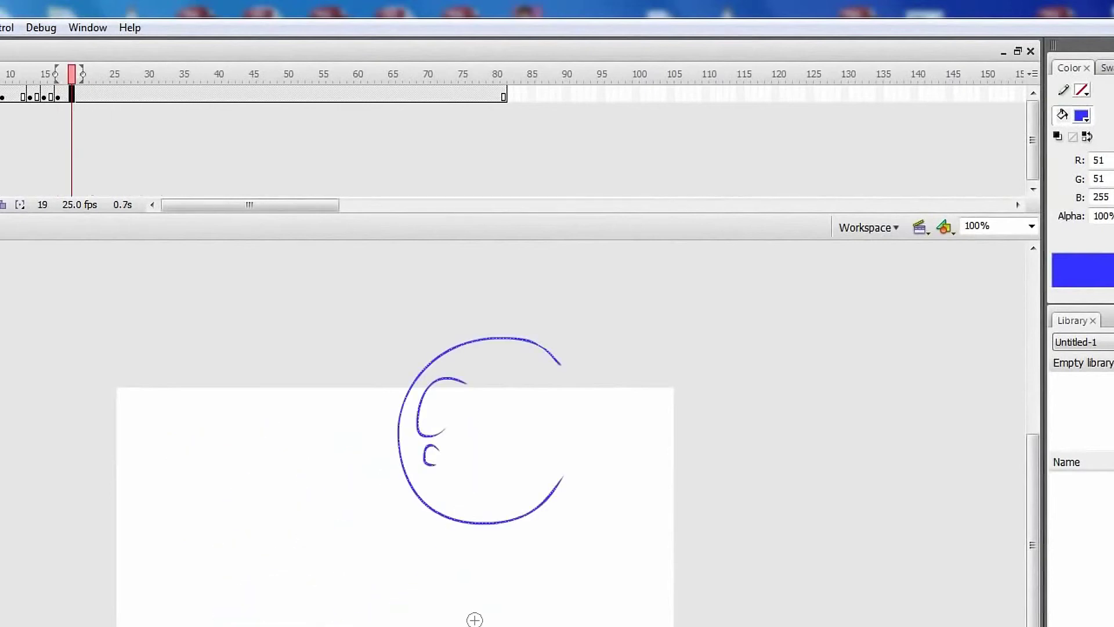
{"action": "key", "text": "F7"}
{"action": "mouse_move", "coordinate": [597, 352]}
{"action": "left_mouse_down"}
{"action": "mouse_move", "coordinate": [633, 488]}
{"action": "mouse_move", "coordinate": [650, 490]}
{"action": "mouse_move", "coordinate": [668, 464]}
{"action": "left_mouse_up"}
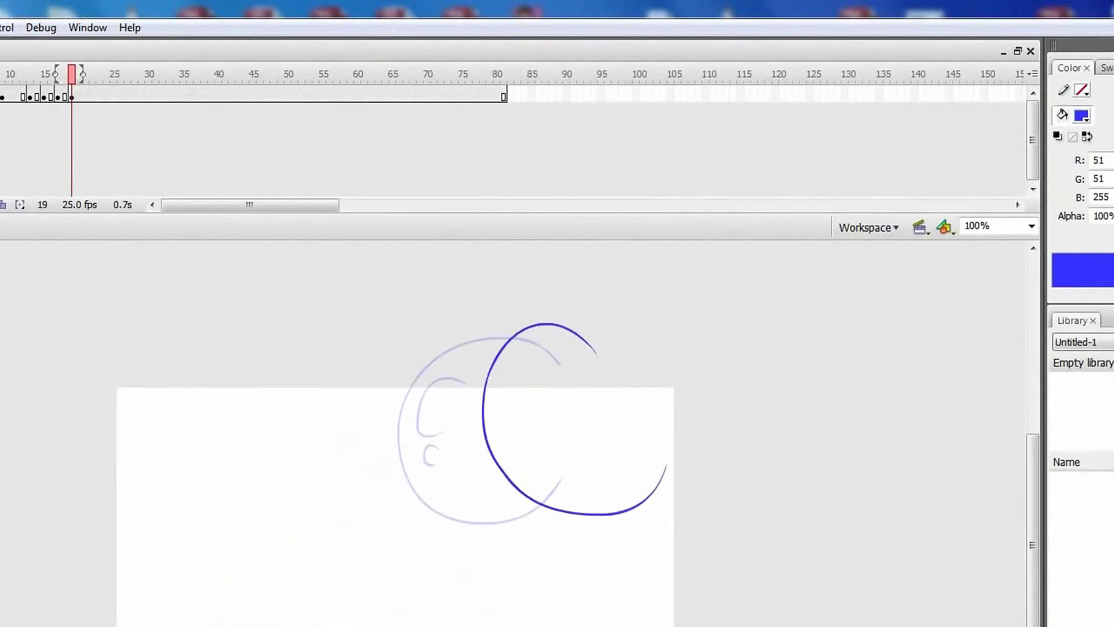
{"action": "left_click_drag", "start_coordinate": [537, 379], "coordinate": [551, 363]}
{"action": "left_click_drag", "start_coordinate": [520, 443], "coordinate": [524, 450]}
Insert a blank keyframe on frame 22 and draw the ball crossing the stage's right edge with a long oval and small highlight
{"action": "left_click", "coordinate": [93, 94]}
{"action": "key", "text": "F7"}
{"action": "left_click_drag", "start_coordinate": [694, 376], "coordinate": [746, 545]}
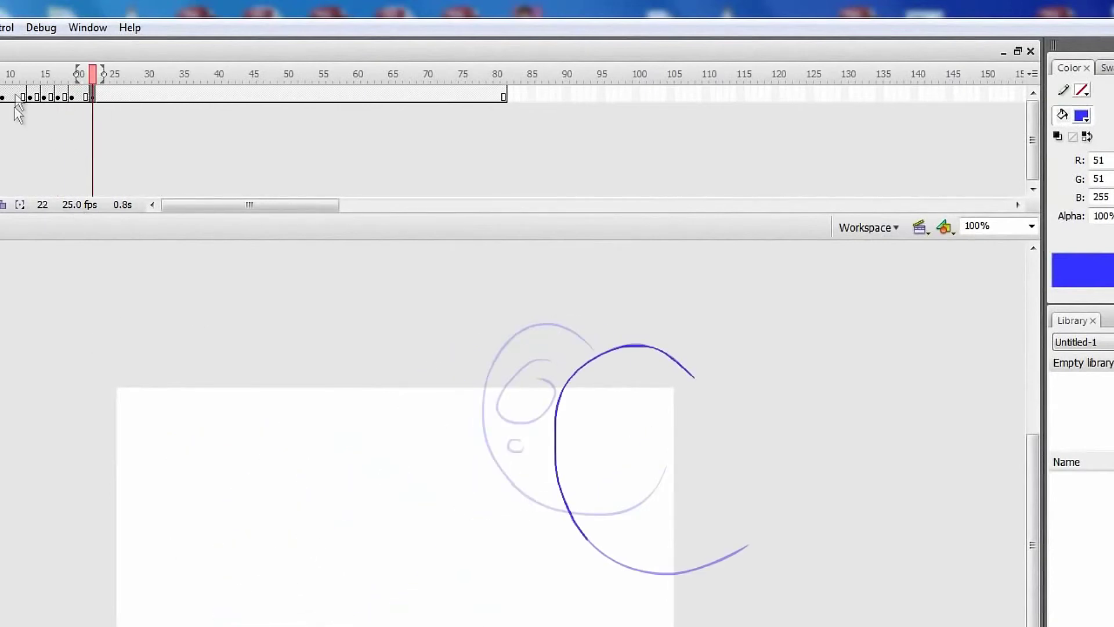
{"action": "key", "text": "ctrl+z"}
{"action": "mouse_move", "coordinate": [680, 355]}
{"action": "left_mouse_down"}
{"action": "mouse_move", "coordinate": [609, 575]}
{"action": "mouse_move", "coordinate": [734, 591]}
{"action": "left_mouse_up"}
{"action": "left_click_drag", "start_coordinate": [604, 399], "coordinate": [611, 408]}
{"action": "left_click_drag", "start_coordinate": [619, 516], "coordinate": [620, 546]}
{"action": "key", "text": "ctrl+z"}
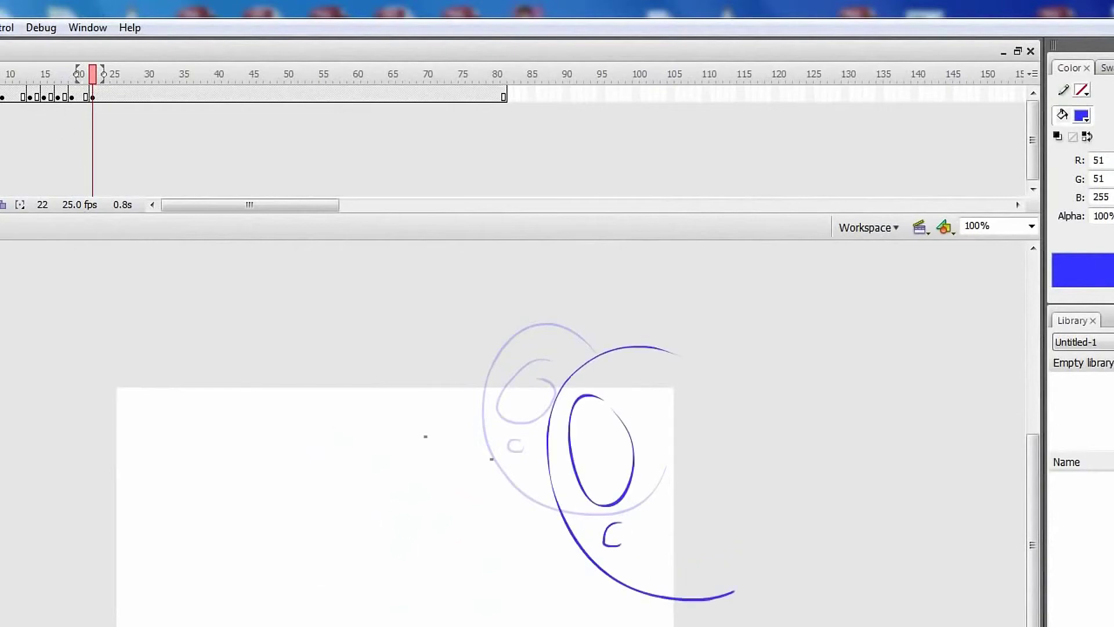
Insert a blank keyframe on frame 25 and draw the stretched ball leaving past the stage's right edge with its highlight
{"action": "key", "text": "period"}
{"action": "key", "text": "period"}
{"action": "key", "text": "period"}
{"action": "key", "text": "F7"}
{"action": "left_click_drag", "start_coordinate": [724, 403], "coordinate": [698, 389]}
{"action": "left_click_drag", "start_coordinate": [687, 278], "coordinate": [690, 476]}
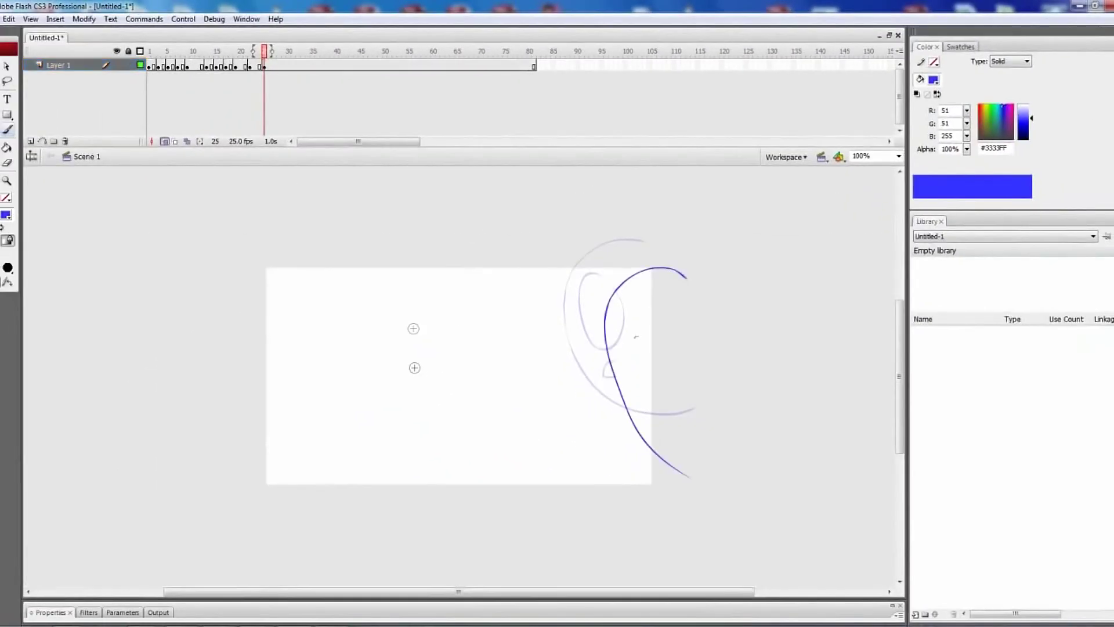
{"action": "left_click_drag", "start_coordinate": [637, 336], "coordinate": [651, 352]}
End the bounce with an empty keyframe on frame 27 and play back the animation
{"action": "key", "text": "F5"}
{"action": "key", "text": "F5"}
{"action": "key", "text": "F6"}
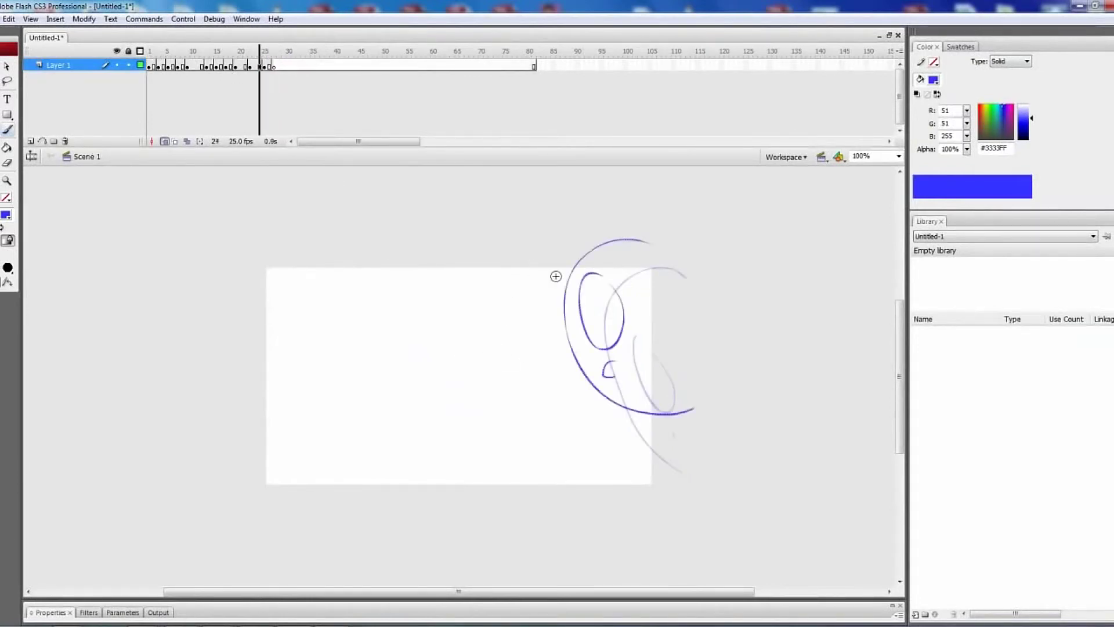
{"action": "key", "text": "Return"}
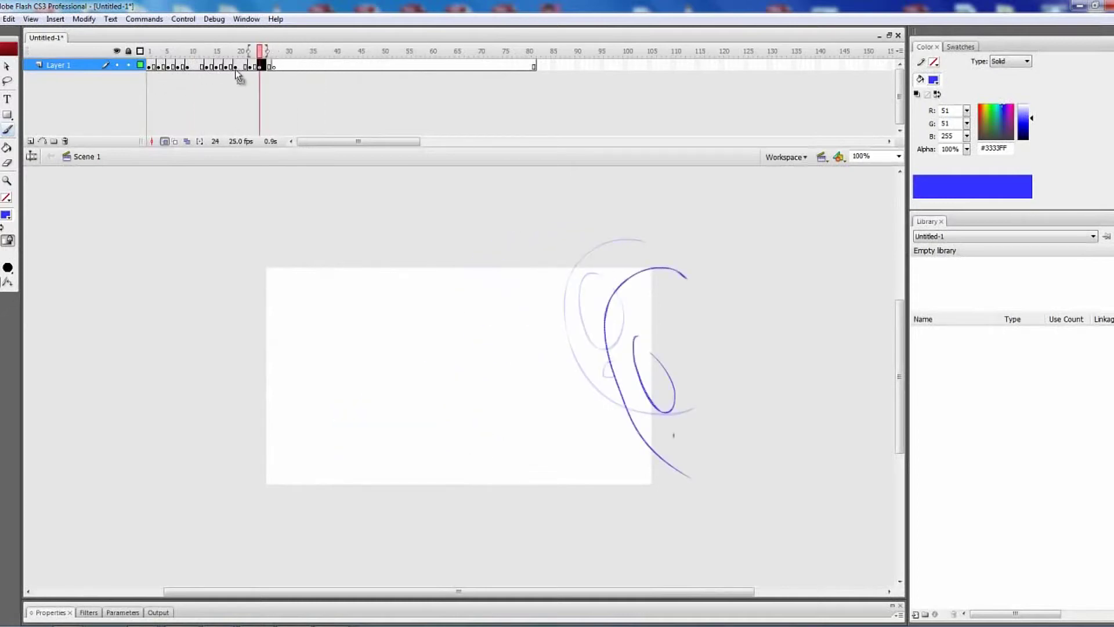
{"action": "key", "text": "Return"}
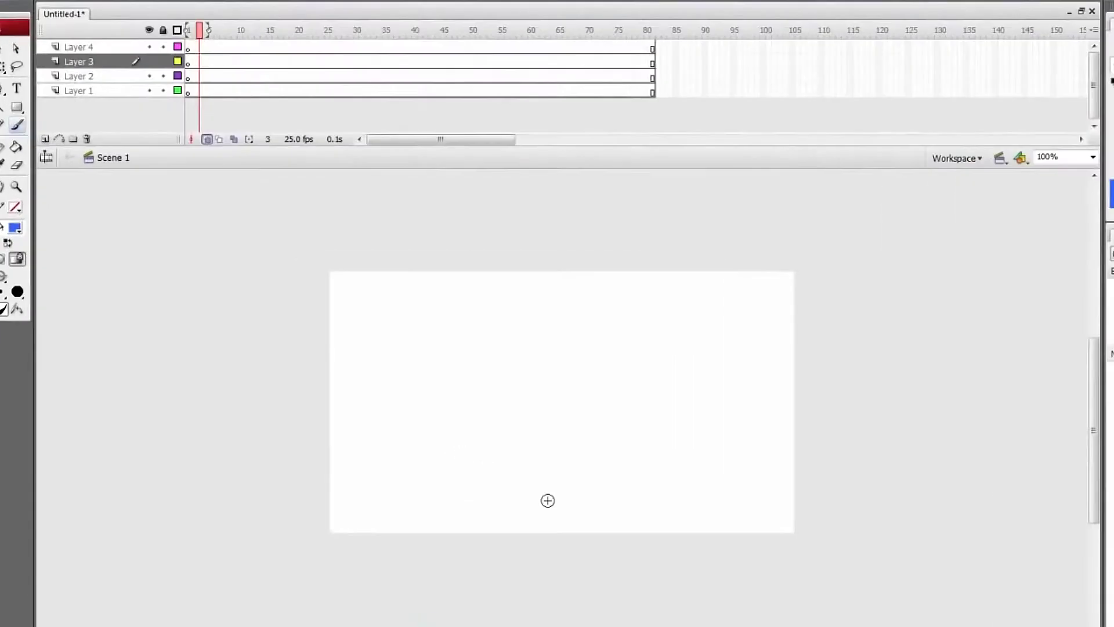
On frame 1 of Layer 3, brush a large circle for the character's head in the upper left of the stage
{"action": "key", "text": "comma"}
{"action": "key", "text": "comma"}
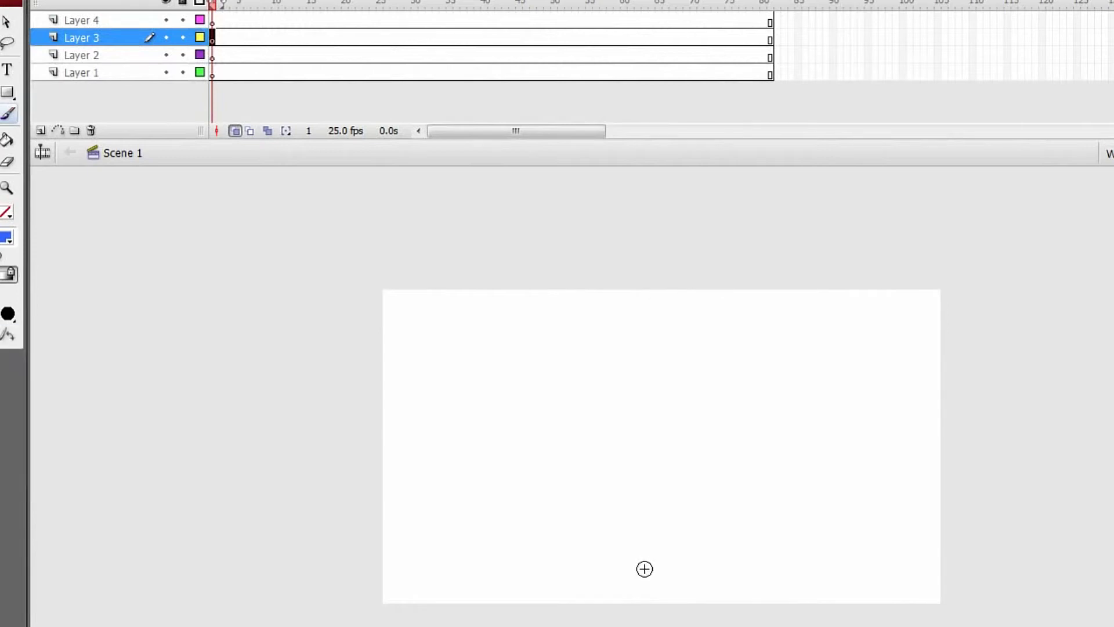
{"action": "mouse_move", "coordinate": [612, 364]}
{"action": "left_mouse_down"}
{"action": "mouse_move", "coordinate": [470, 349]}
{"action": "mouse_move", "coordinate": [591, 383]}
{"action": "left_mouse_up"}
{"action": "key", "text": "ctrl+z"}
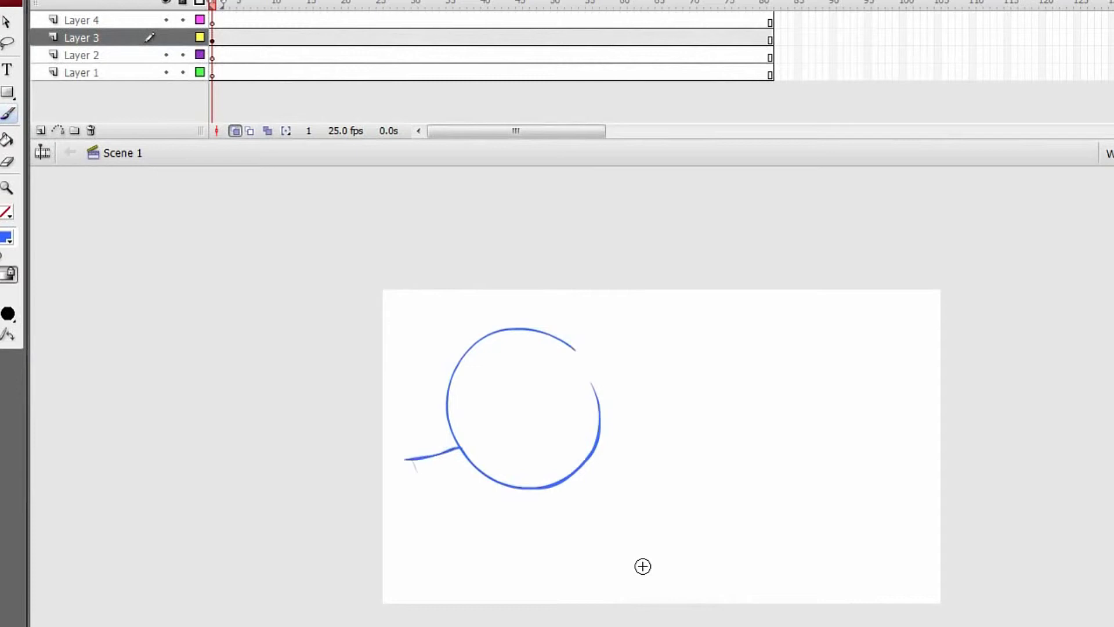
{"action": "key", "text": "ctrl+z"}
Draw the character's neck, shoulder, curved chest and back lines below the head circle on frame 1
{"action": "mouse_move", "coordinate": [420, 464]}
{"action": "left_mouse_down"}
{"action": "mouse_move", "coordinate": [470, 562]}
{"action": "mouse_move", "coordinate": [568, 492]}
{"action": "left_mouse_up"}
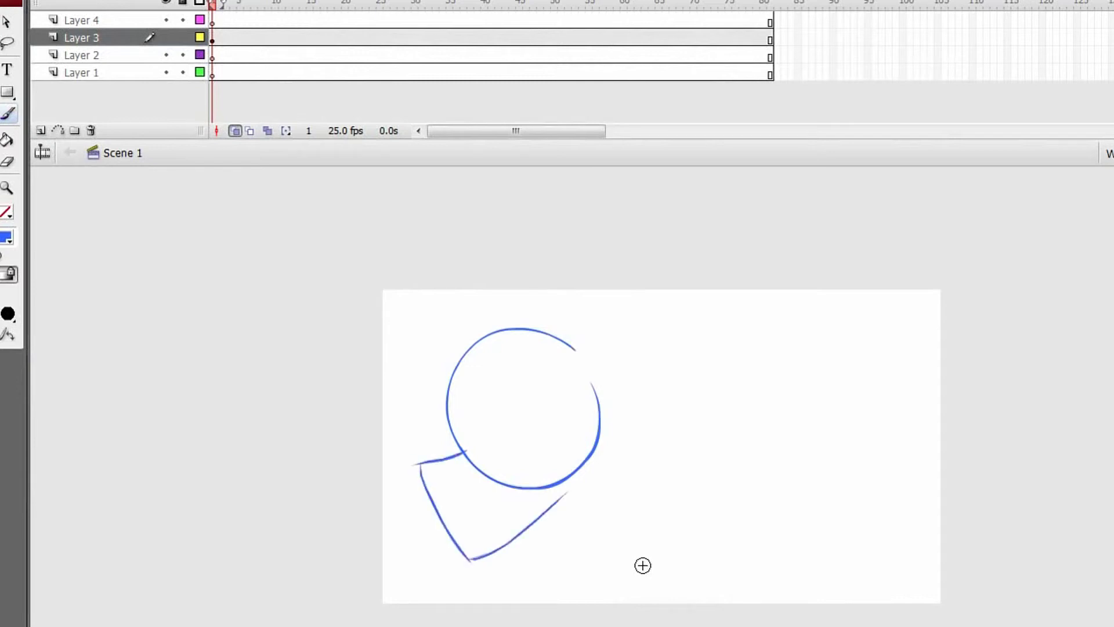
{"action": "key", "text": "ctrl+z"}
{"action": "mouse_move", "coordinate": [468, 553]}
{"action": "left_mouse_down"}
{"action": "mouse_move", "coordinate": [492, 552]}
{"action": "mouse_move", "coordinate": [582, 484]}
{"action": "mouse_move", "coordinate": [613, 580]}
{"action": "left_mouse_up"}
{"action": "key", "text": "ctrl+z"}
{"action": "mouse_move", "coordinate": [579, 468]}
{"action": "left_mouse_down"}
{"action": "mouse_move", "coordinate": [580, 541]}
{"action": "mouse_move", "coordinate": [612, 571]}
{"action": "mouse_move", "coordinate": [595, 556]}
{"action": "left_mouse_up"}
{"action": "key", "text": "ctrl+z"}
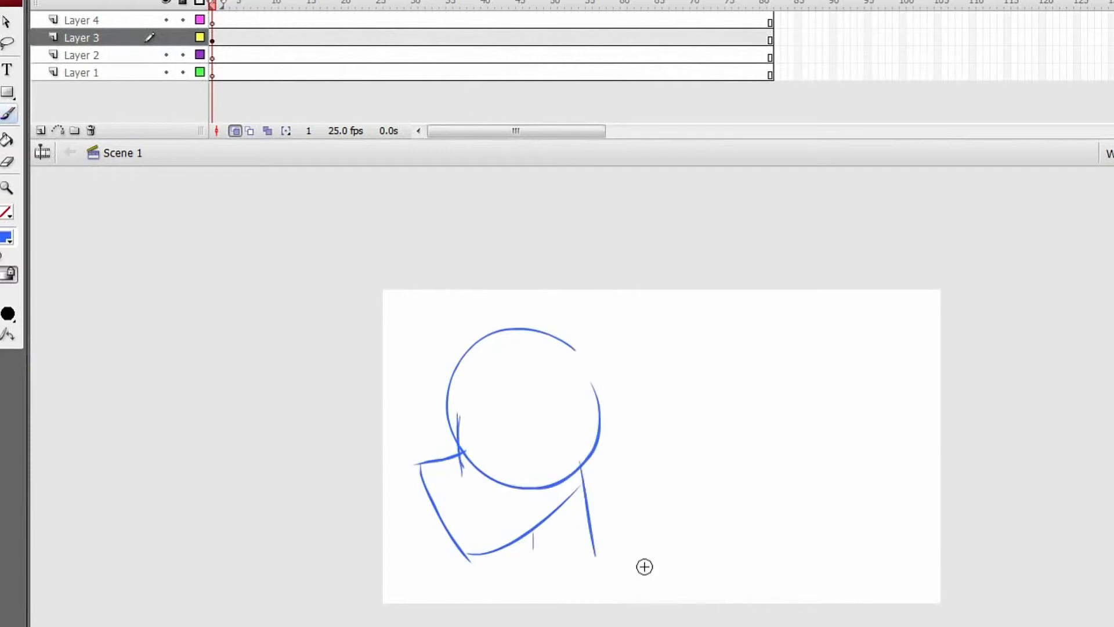
{"action": "left_click_drag", "start_coordinate": [537, 533], "coordinate": [539, 559]}
Insert a blank keyframe on frame 3 of Layer 3 and redraw the head circle over the onion-skinned drawing
{"action": "key", "text": "period"}
{"action": "key", "text": "period"}
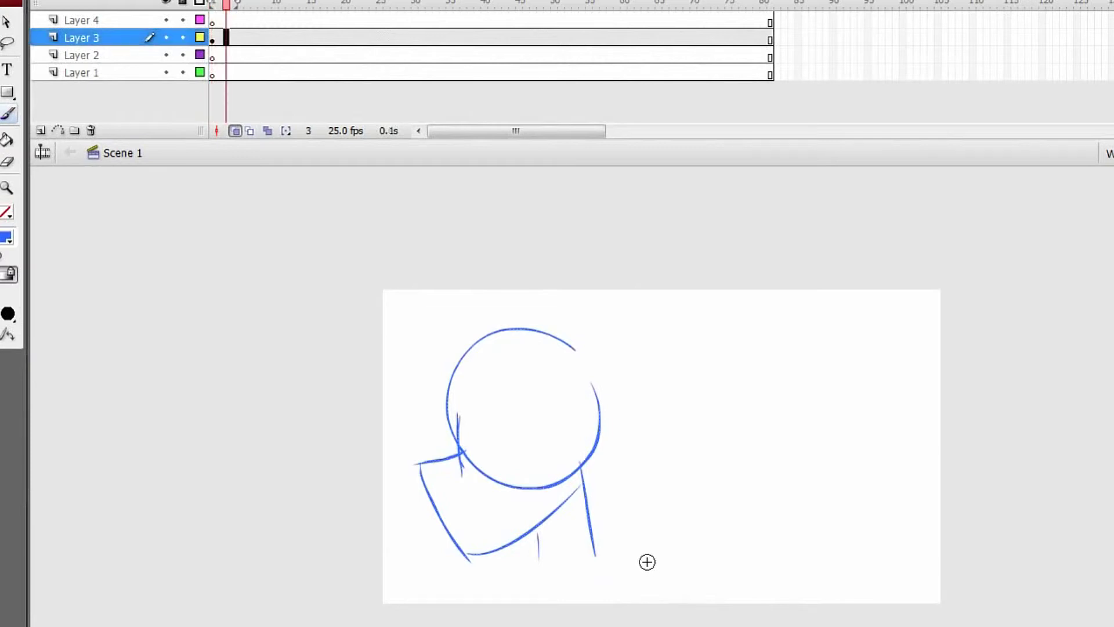
{"action": "key", "text": "F7"}
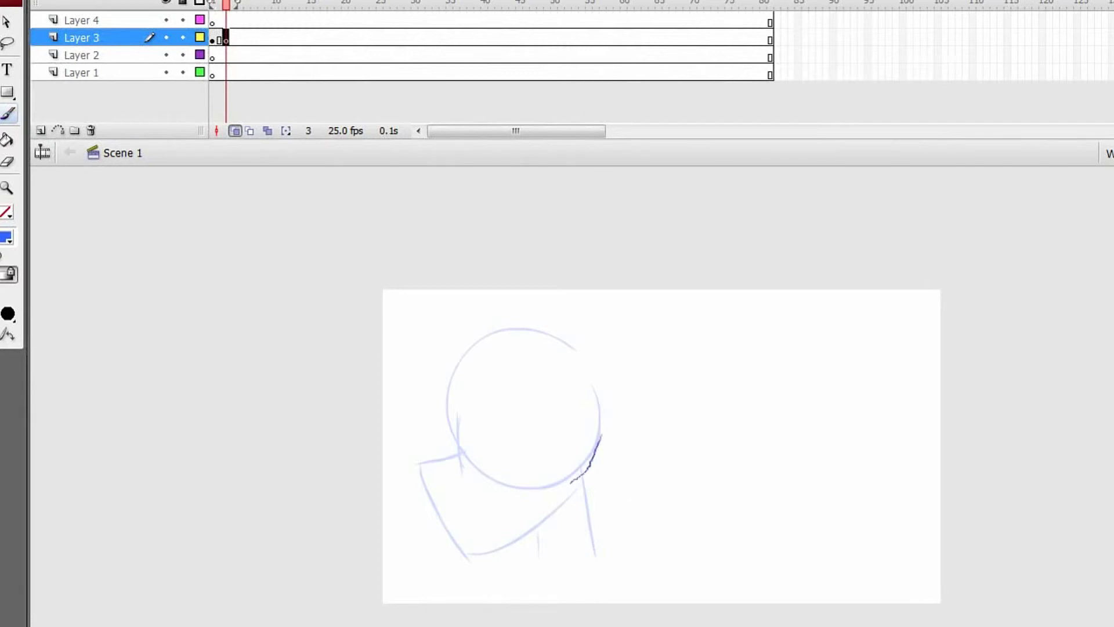
{"action": "mouse_move", "coordinate": [602, 434]}
{"action": "left_mouse_down"}
{"action": "mouse_move", "coordinate": [602, 387]}
{"action": "mouse_move", "coordinate": [571, 344]}
{"action": "mouse_move", "coordinate": [518, 329]}
{"action": "mouse_move", "coordinate": [468, 355]}
{"action": "mouse_move", "coordinate": [451, 385]}
{"action": "mouse_move", "coordinate": [451, 425]}
{"action": "left_mouse_up"}
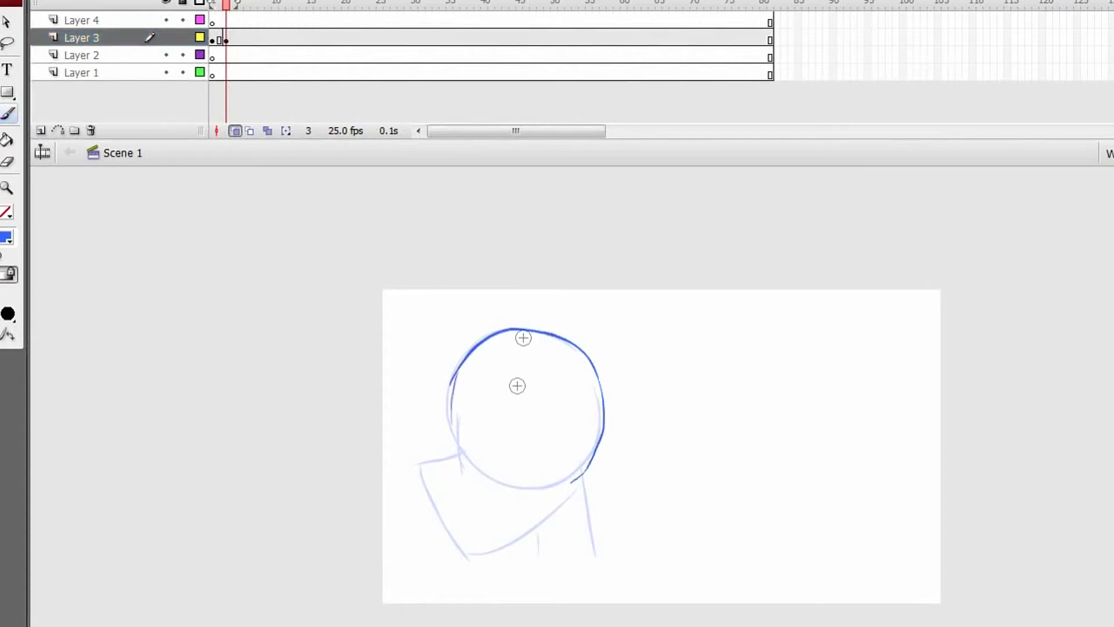
{"action": "mouse_move", "coordinate": [451, 384]}
{"action": "left_mouse_down"}
{"action": "mouse_move", "coordinate": [460, 447]}
{"action": "mouse_move", "coordinate": [511, 484]}
{"action": "left_mouse_up"}
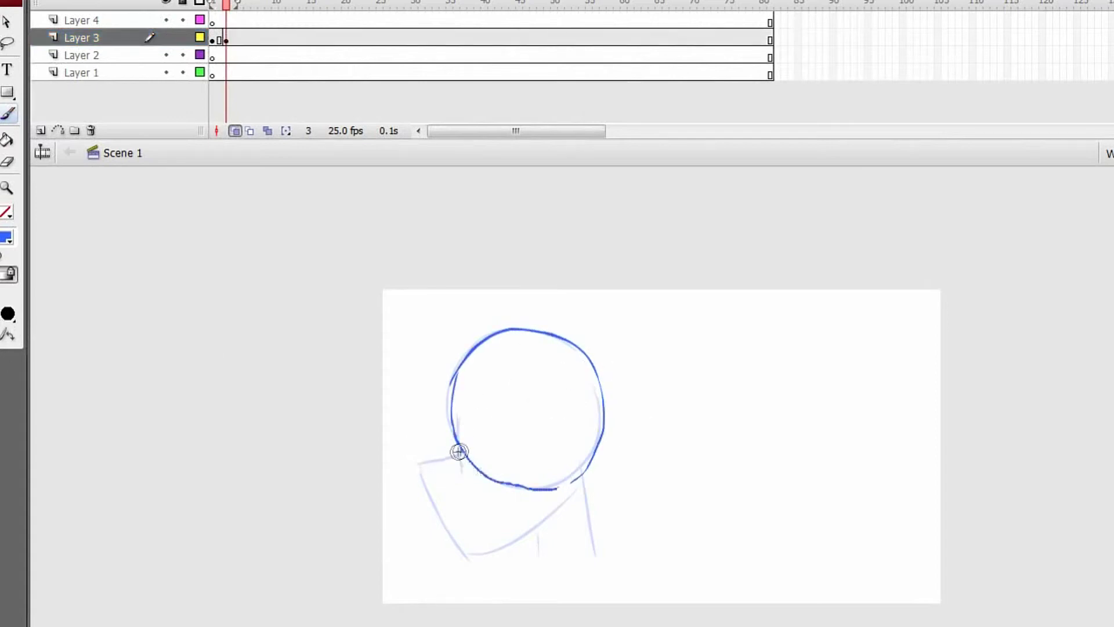
Redraw the short vertical line, slanted outline, curved lower edge and back line around the head circle on frame 3, and compare it with frame 1
{"action": "left_click_drag", "start_coordinate": [463, 418], "coordinate": [463, 468]}
{"action": "key", "text": "ctrl+z"}
{"action": "mouse_move", "coordinate": [463, 415]}
{"action": "left_mouse_down"}
{"action": "mouse_move", "coordinate": [475, 475]}
{"action": "mouse_move", "coordinate": [464, 451]}
{"action": "left_mouse_up"}
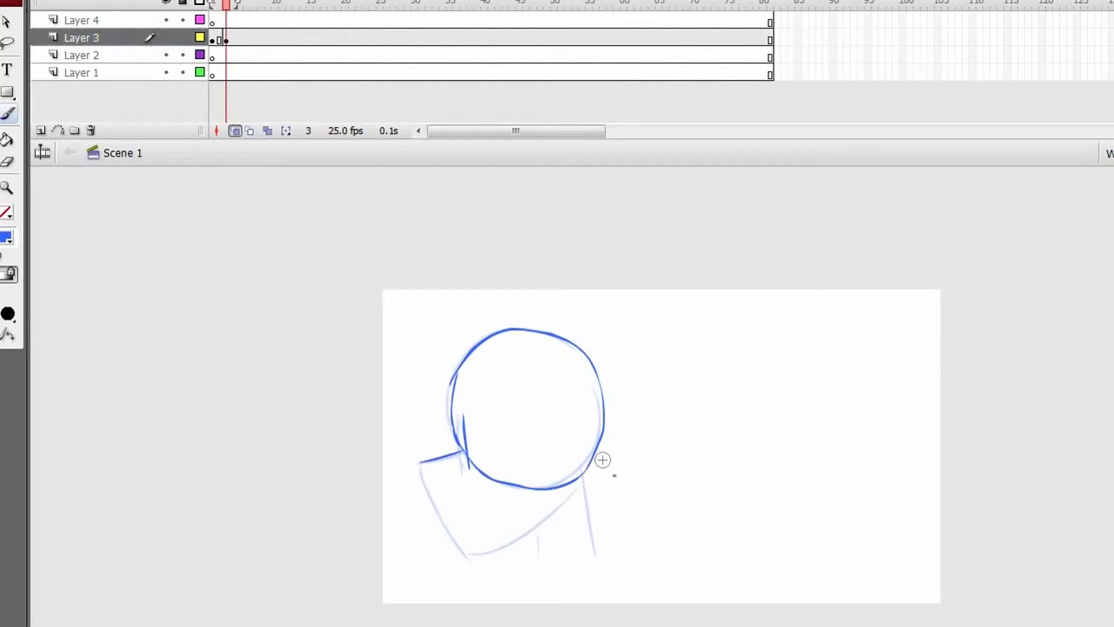
{"action": "key", "text": "ctrl+z"}
{"action": "mouse_move", "coordinate": [427, 470]}
{"action": "left_mouse_down"}
{"action": "mouse_move", "coordinate": [469, 564]}
{"action": "mouse_move", "coordinate": [511, 551]}
{"action": "mouse_move", "coordinate": [575, 492]}
{"action": "mouse_move", "coordinate": [592, 550]}
{"action": "left_mouse_up"}
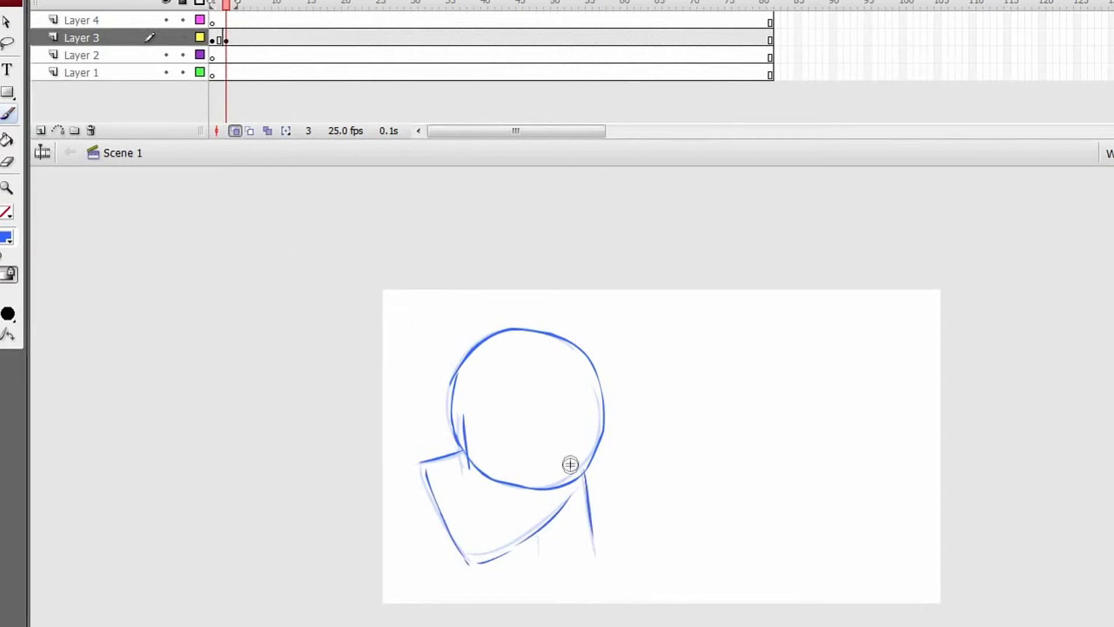
{"action": "key", "text": "comma"}
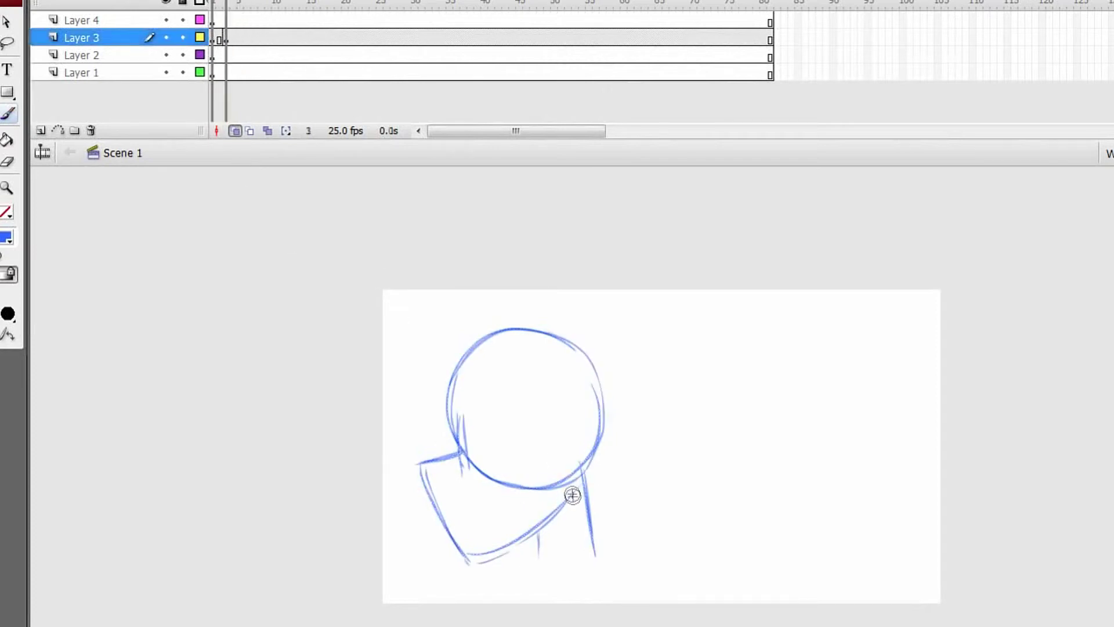
{"action": "key", "text": "period"}
{"action": "key", "text": "comma"}
{"action": "key", "text": "period"}
Insert a blank keyframe on frame 5 of Layer 3 and draw the head circle shifted right of the onion-skinned drawing
{"action": "key", "text": "period"}
{"action": "key", "text": "period"}
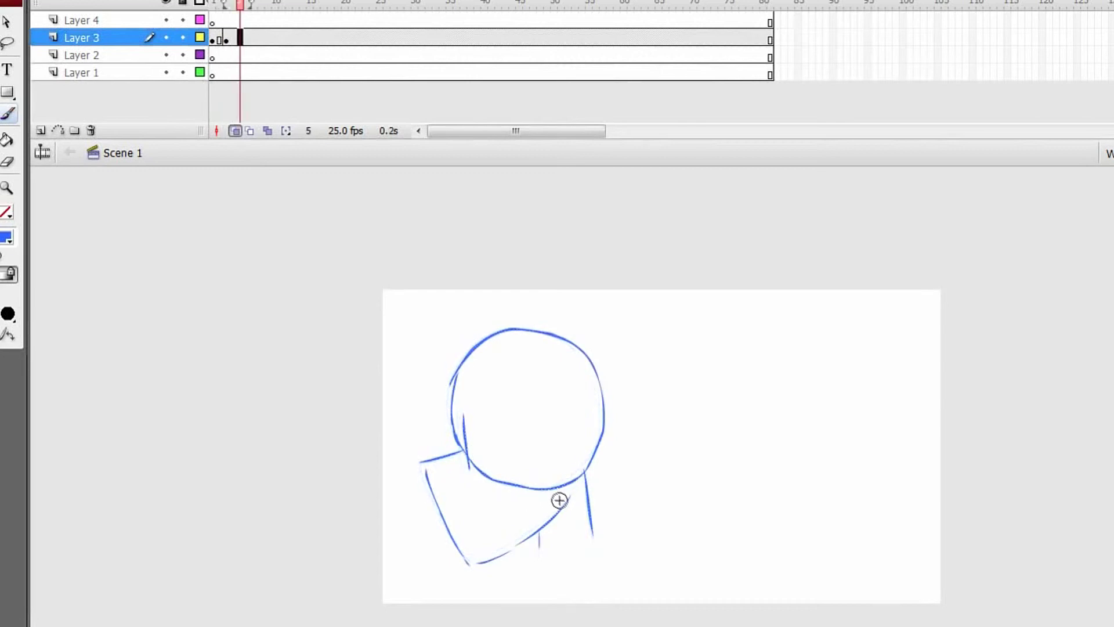
{"action": "key", "text": "F7"}
{"action": "mouse_move", "coordinate": [619, 355]}
{"action": "left_mouse_down"}
{"action": "mouse_move", "coordinate": [495, 398]}
{"action": "mouse_move", "coordinate": [633, 424]}
{"action": "mouse_move", "coordinate": [634, 400]}
{"action": "mouse_move", "coordinate": [525, 356]}
{"action": "mouse_move", "coordinate": [662, 423]}
{"action": "left_mouse_up"}
{"action": "key", "text": "ctrl+z"}
{"action": "key", "text": "ctrl+z"}
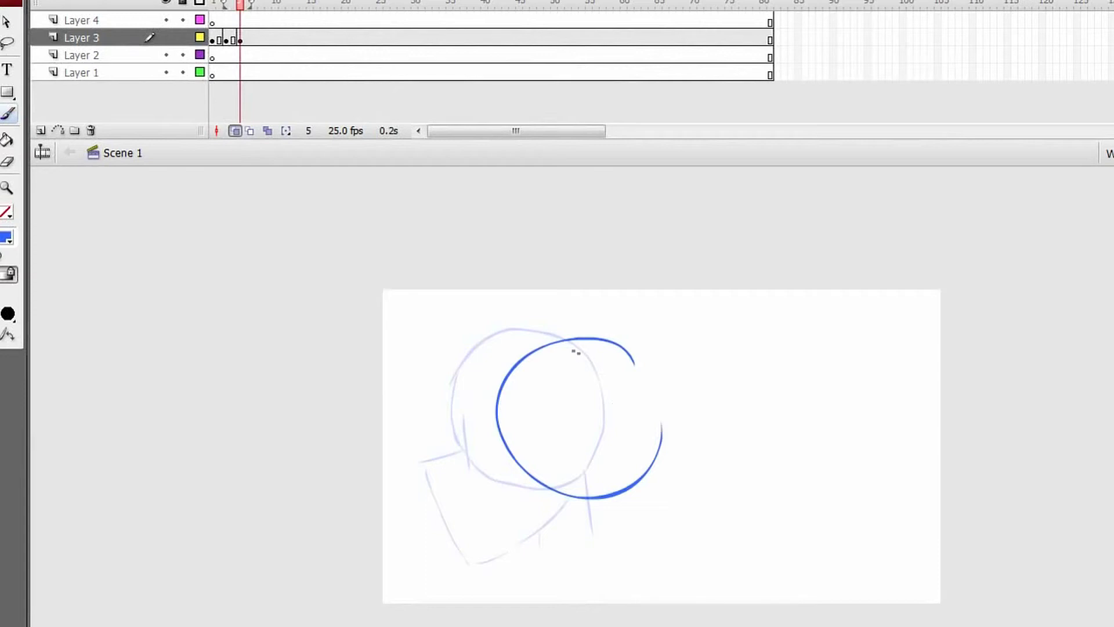
Draw the curved jaw outline, slanted face center line and back neck line around the head circle on frame 5
{"action": "left_click_drag", "start_coordinate": [501, 439], "coordinate": [490, 525]}
{"action": "key", "text": "ctrl+z"}
{"action": "mouse_move", "coordinate": [495, 442]}
{"action": "left_mouse_down"}
{"action": "mouse_move", "coordinate": [493, 545]}
{"action": "mouse_move", "coordinate": [612, 525]}
{"action": "left_mouse_up"}
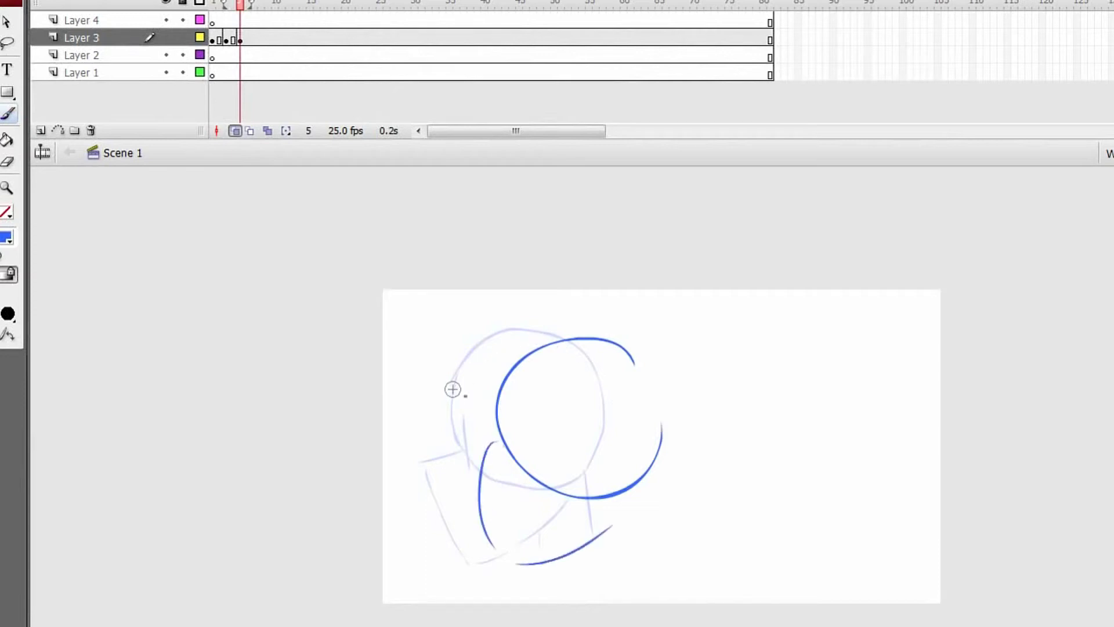
{"action": "key", "text": "ctrl+z"}
{"action": "key", "text": "ctrl+z"}
{"action": "mouse_move", "coordinate": [500, 439]}
{"action": "left_mouse_down"}
{"action": "mouse_move", "coordinate": [521, 548]}
{"action": "mouse_move", "coordinate": [611, 528]}
{"action": "left_mouse_up"}
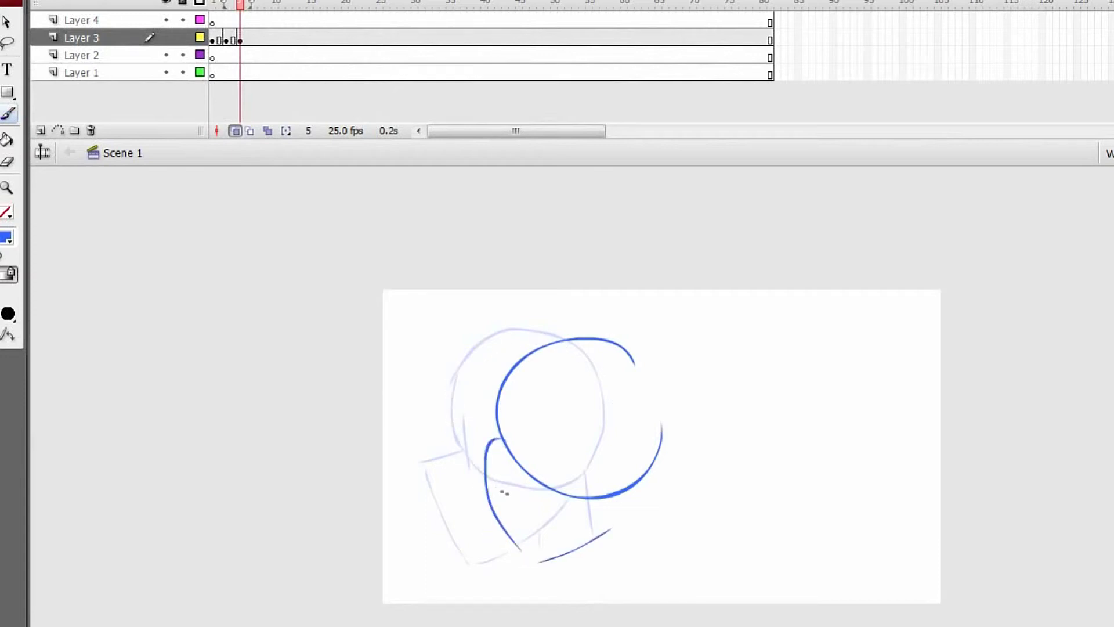
{"action": "left_click_drag", "start_coordinate": [555, 406], "coordinate": [524, 508]}
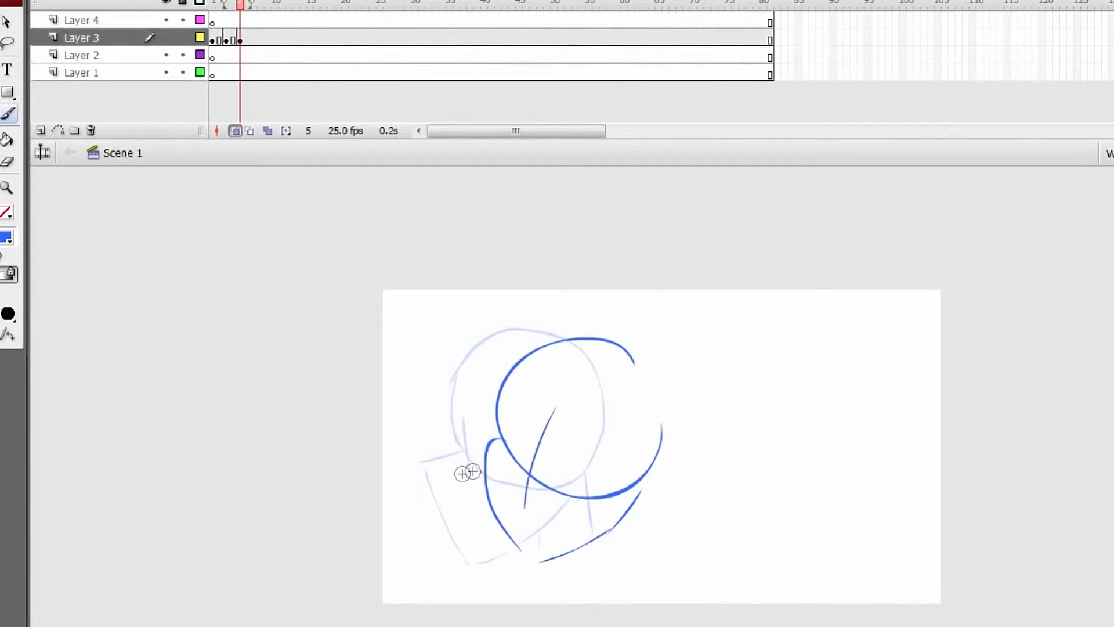
{"action": "left_click_drag", "start_coordinate": [653, 465], "coordinate": [648, 564]}
{"action": "key", "text": "ctrl+z"}
{"action": "left_click_drag", "start_coordinate": [642, 476], "coordinate": [615, 562]}
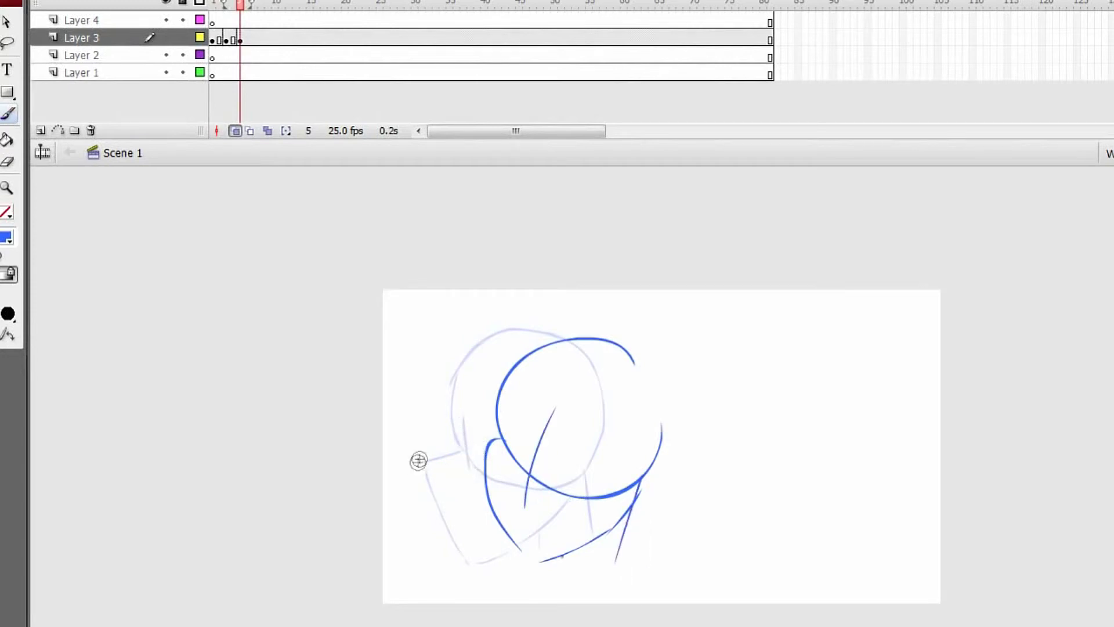
Insert a blank keyframe on frame 7 of Layer 3
{"action": "key", "text": "period"}
{"action": "key", "text": "period"}
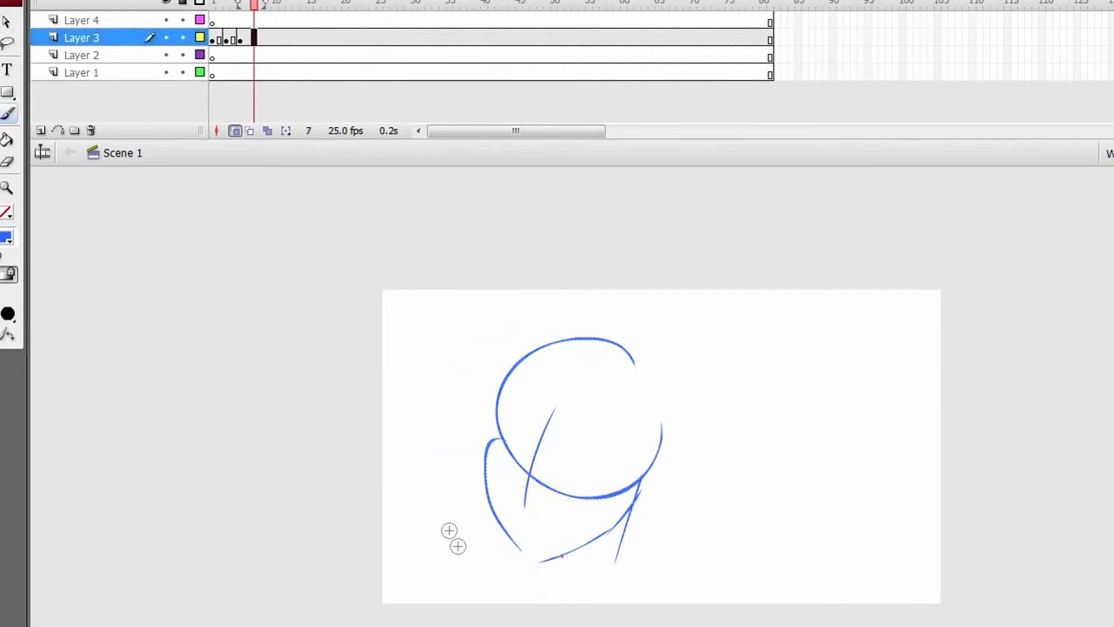
{"action": "key", "text": "F7"}
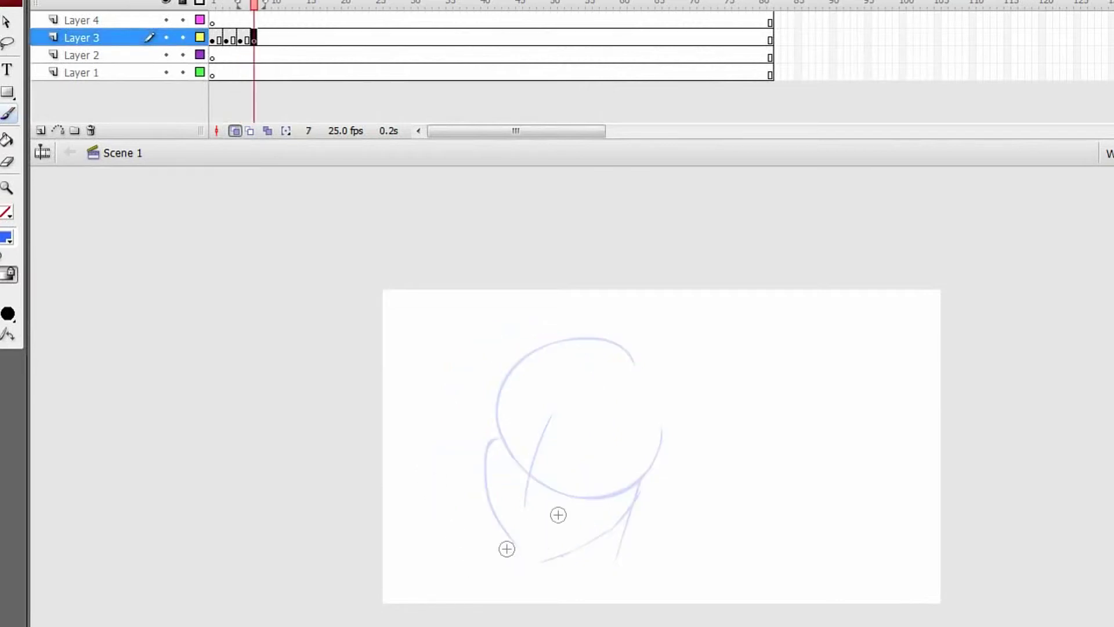
{"action": "mouse_move", "coordinate": [688, 350]}
{"action": "left_mouse_down"}
{"action": "mouse_move", "coordinate": [632, 330]}
{"action": "mouse_move", "coordinate": [707, 463]}
{"action": "mouse_move", "coordinate": [696, 477]}
{"action": "left_mouse_up"}
{"action": "key", "text": "ctrl+z"}
{"action": "key", "text": "ctrl+z"}
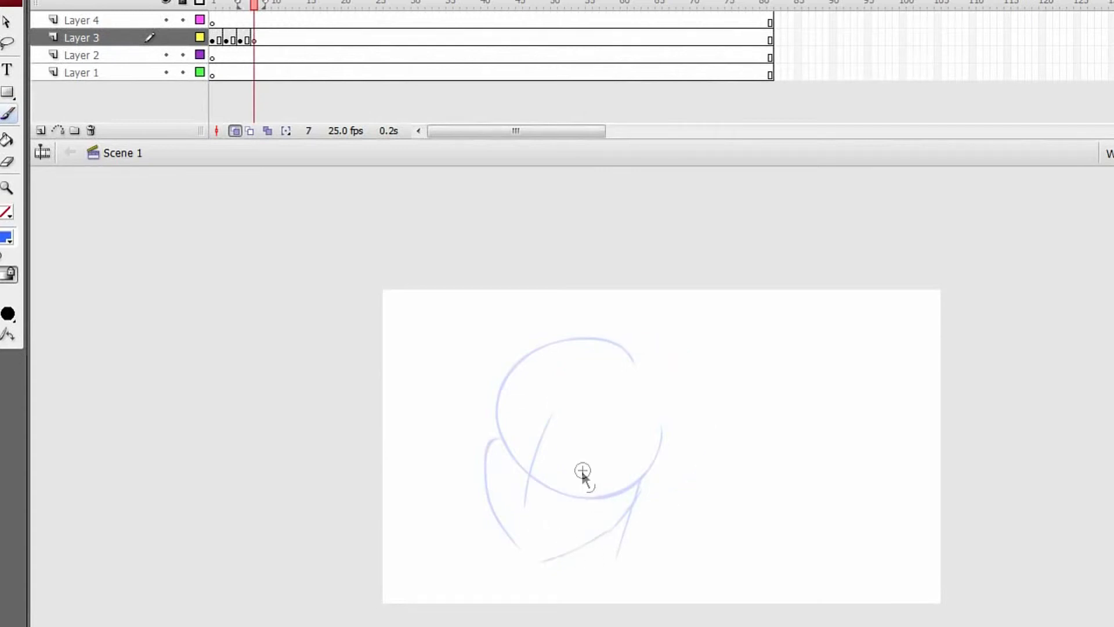
Insert a blank keyframe on frame 9 of Layer 3, leaving frame 7 empty for an in-between drawing
{"action": "key", "text": "period"}
{"action": "key", "text": "period"}
{"action": "key", "text": "F7"}
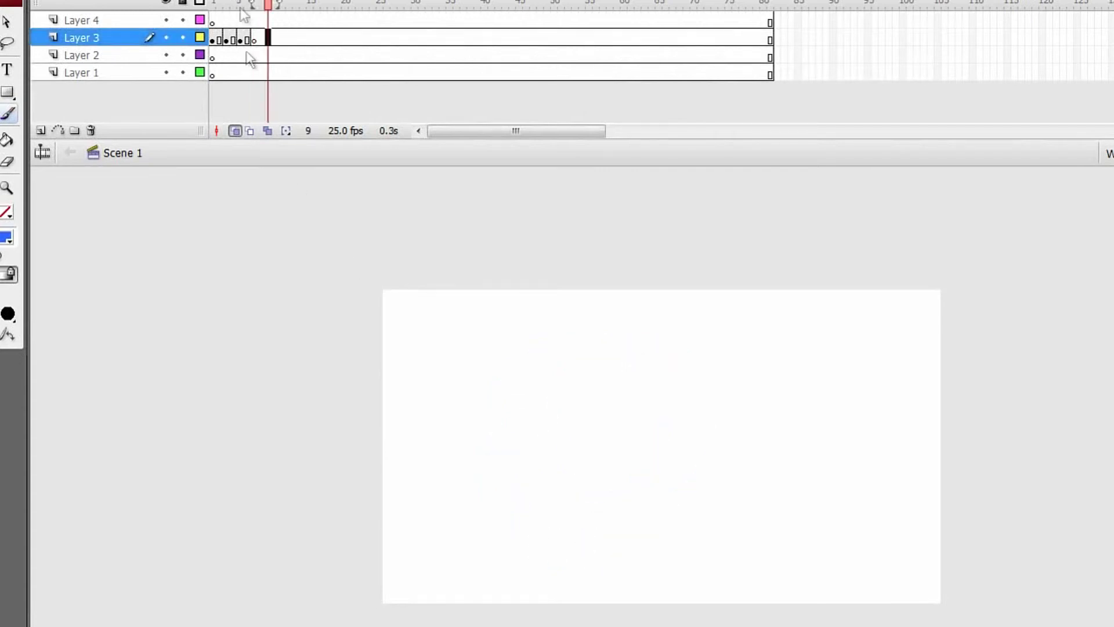
{"action": "key", "text": "comma"}
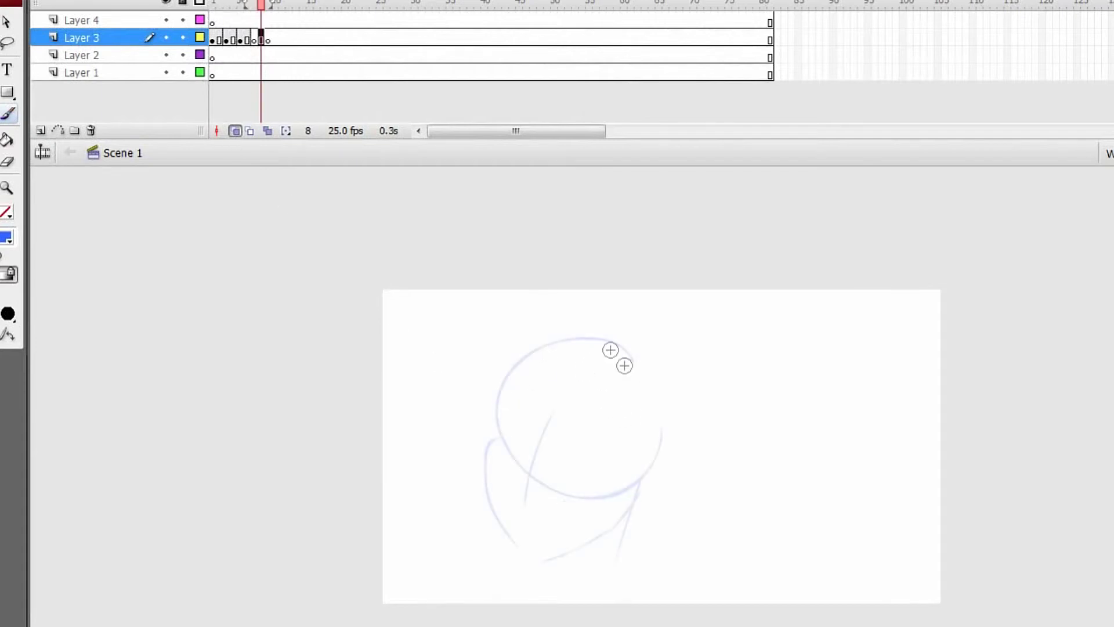
{"action": "left_click_drag", "start_coordinate": [684, 343], "coordinate": [700, 403]}
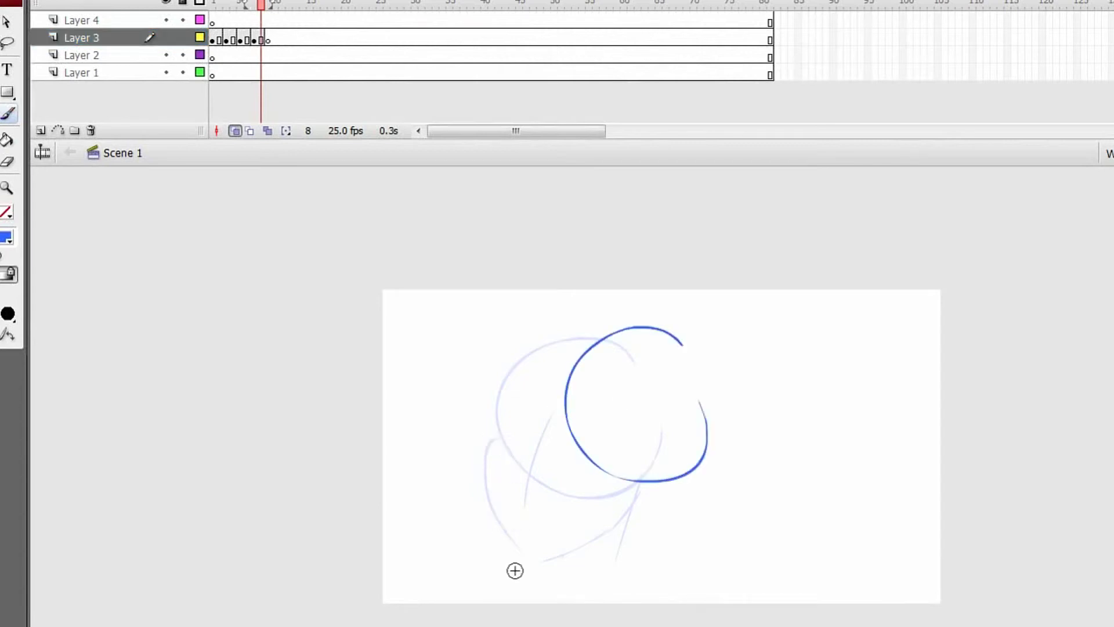
{"action": "key", "text": "ctrl+z"}
{"action": "left_click_drag", "start_coordinate": [685, 359], "coordinate": [700, 408]}
{"action": "key", "text": "ctrl+z"}
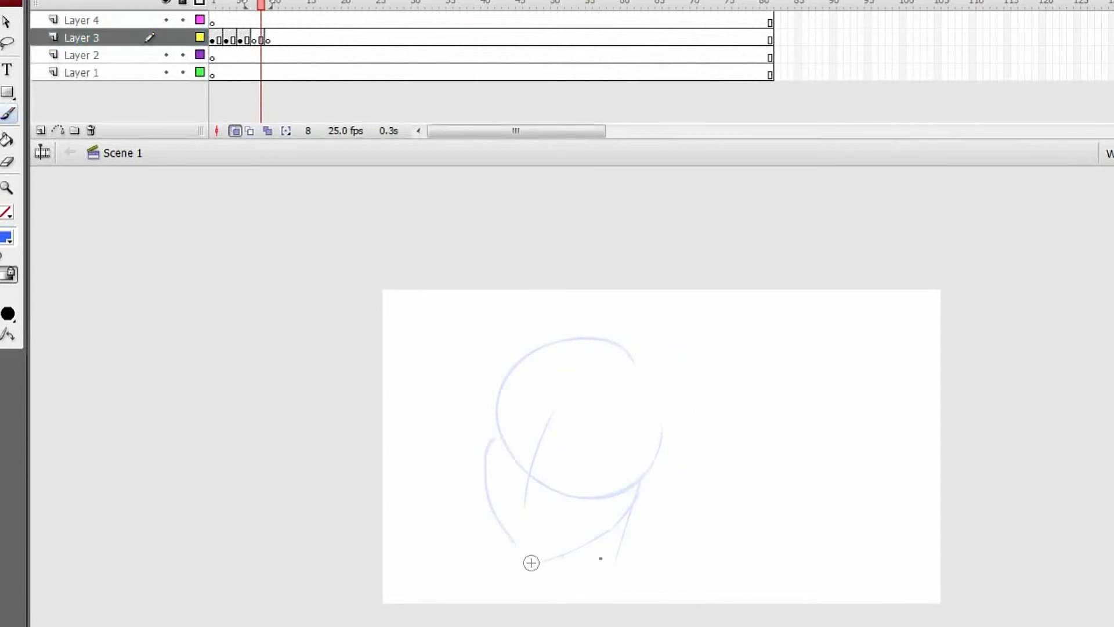
Go to frame 9 and extend the start of the onion skin range back to include the frame 5 drawing
{"action": "key", "text": "period"}
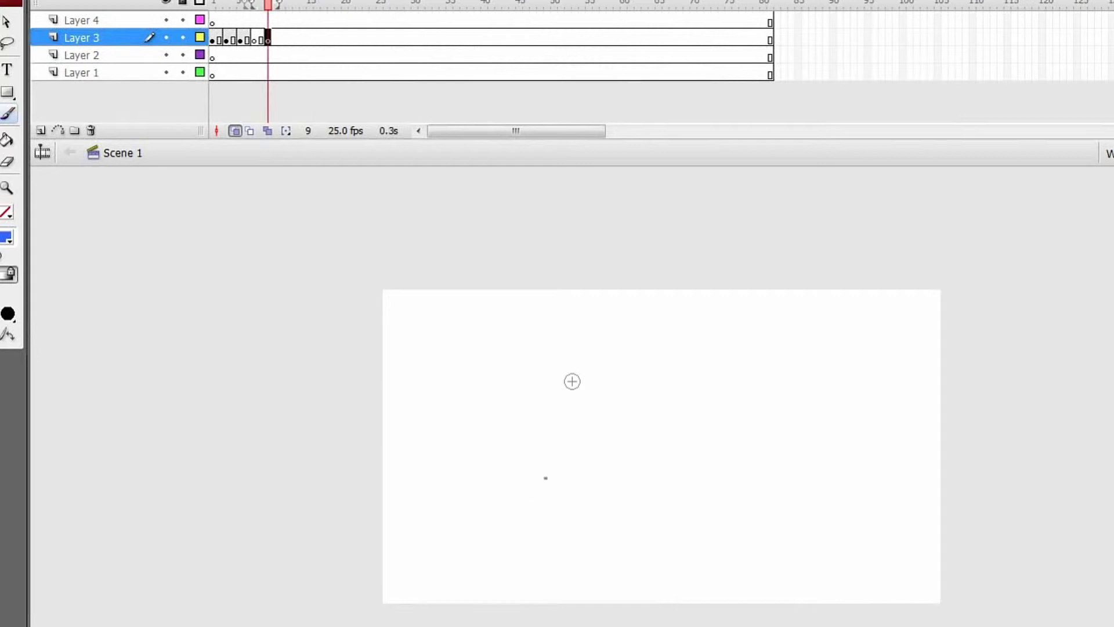
{"action": "left_click_drag", "start_coordinate": [252, 5], "coordinate": [245, 4]}
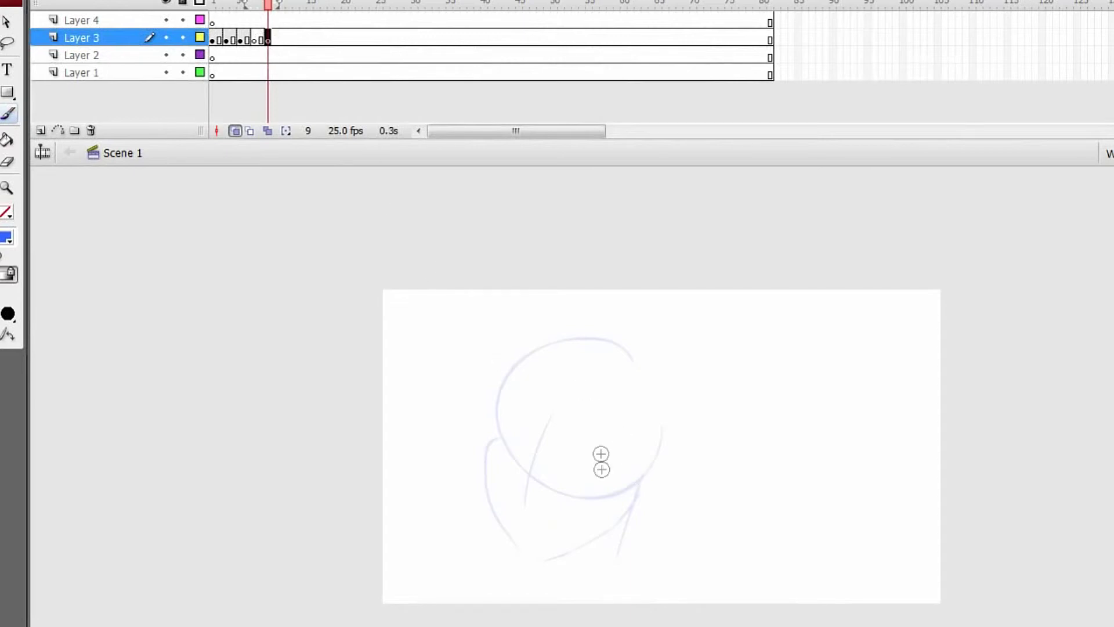
{"action": "left_click_drag", "start_coordinate": [246, 5], "coordinate": [252, 6]}
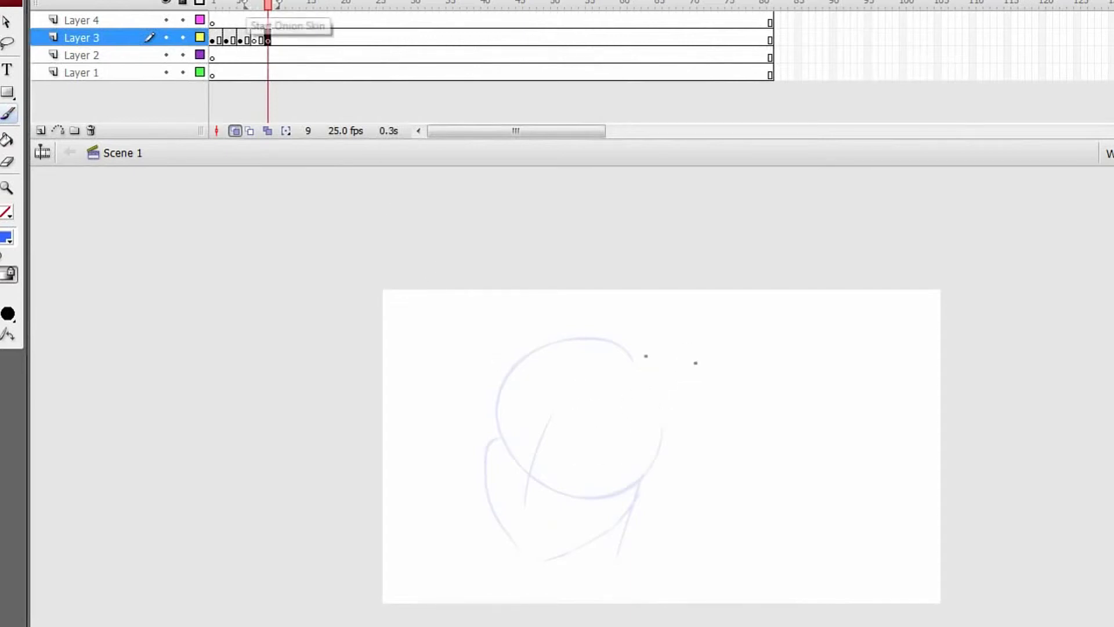
{"action": "left_click", "coordinate": [268, 40]}
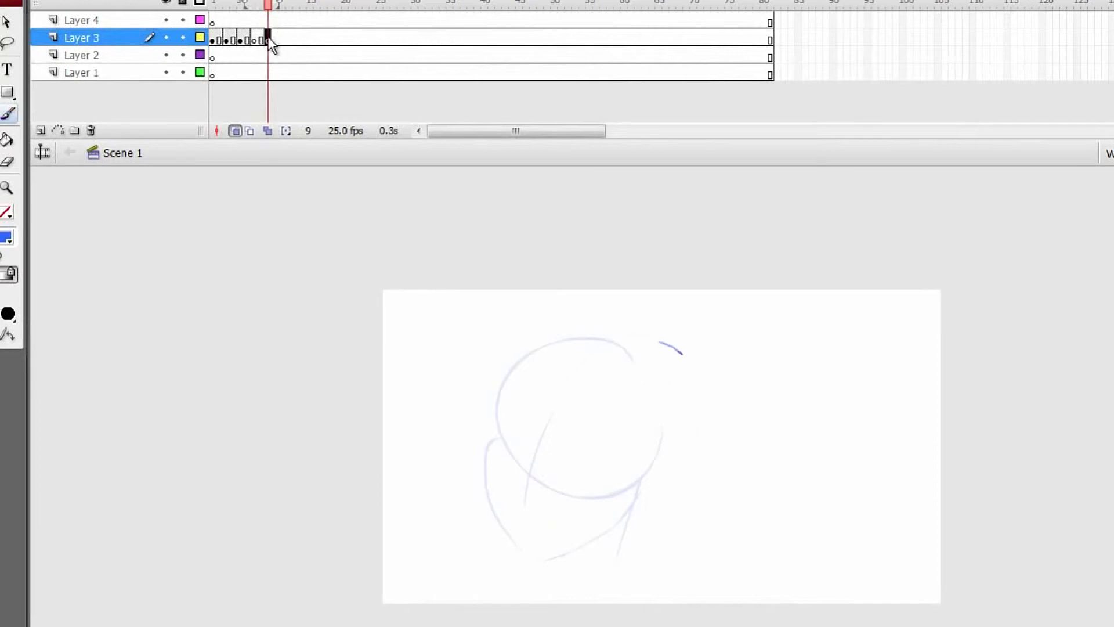
Draw the head circle on frame 9 to the right of the onion-skinned head, undoing strokes until the shape fits
{"action": "key", "text": "ctrl+z"}
{"action": "mouse_move", "coordinate": [683, 354]}
{"action": "left_mouse_down"}
{"action": "mouse_move", "coordinate": [709, 433]}
{"action": "mouse_move", "coordinate": [708, 394]}
{"action": "mouse_move", "coordinate": [714, 410]}
{"action": "mouse_move", "coordinate": [712, 448]}
{"action": "mouse_move", "coordinate": [713, 415]}
{"action": "mouse_move", "coordinate": [693, 476]}
{"action": "left_mouse_up"}
{"action": "key", "text": "ctrl+z"}
{"action": "key", "text": "ctrl+z"}
{"action": "key", "text": "ctrl+z"}
{"action": "key", "text": "ctrl+z"}
{"action": "key", "text": "ctrl+z"}
{"action": "mouse_move", "coordinate": [701, 346]}
{"action": "left_mouse_down"}
{"action": "mouse_move", "coordinate": [690, 470]}
{"action": "mouse_move", "coordinate": [715, 443]}
{"action": "mouse_move", "coordinate": [685, 479]}
{"action": "left_mouse_up"}
{"action": "key", "text": "ctrl+z"}
{"action": "key", "text": "ctrl+z"}
{"action": "left_click_drag", "start_coordinate": [712, 360], "coordinate": [685, 470]}
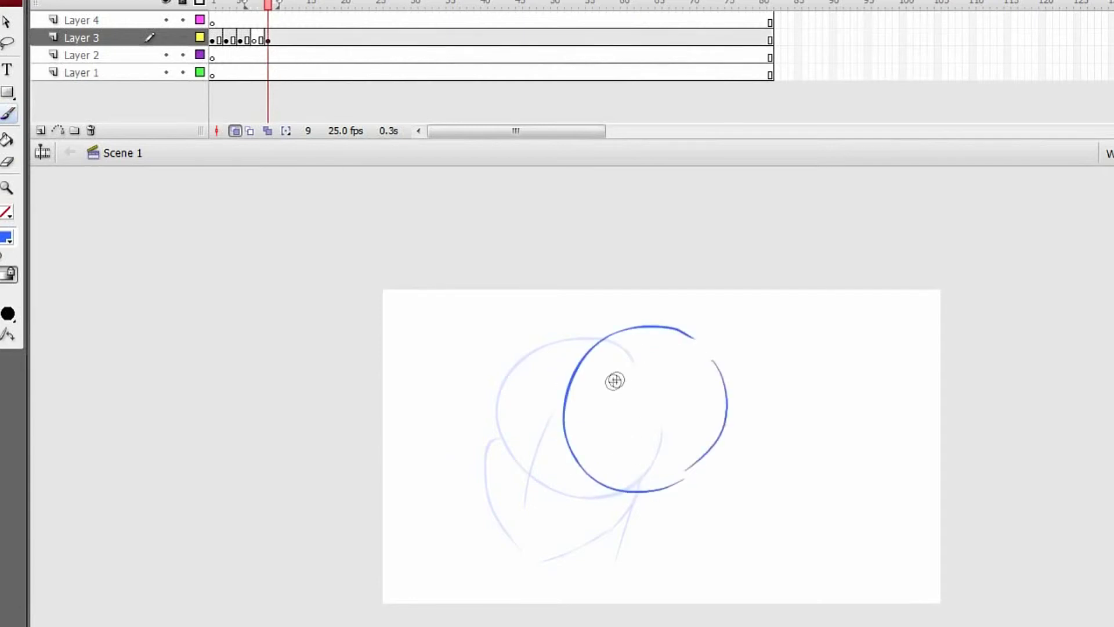
Draw the curved jaw lines on both sides below the head circle on frame 9
{"action": "key", "text": "ctrl+z"}
{"action": "mouse_move", "coordinate": [571, 469]}
{"action": "left_mouse_down"}
{"action": "mouse_move", "coordinate": [605, 543]}
{"action": "mouse_move", "coordinate": [626, 558]}
{"action": "left_mouse_up"}
{"action": "key", "text": "ctrl+z"}
{"action": "left_click_drag", "start_coordinate": [575, 453], "coordinate": [618, 554]}
{"action": "left_click_drag", "start_coordinate": [713, 517], "coordinate": [656, 559]}
{"action": "key", "text": "ctrl+z"}
{"action": "mouse_move", "coordinate": [716, 448]}
{"action": "left_mouse_down"}
{"action": "mouse_move", "coordinate": [696, 516]}
{"action": "mouse_move", "coordinate": [670, 552]}
{"action": "left_mouse_up"}
Add the vertical face center line, chin, neck and shoulder lines on frame 9, and play back the animation
{"action": "left_click_drag", "start_coordinate": [653, 395], "coordinate": [642, 521]}
{"action": "key", "text": "ctrl+z"}
{"action": "left_click_drag", "start_coordinate": [654, 434], "coordinate": [649, 533]}
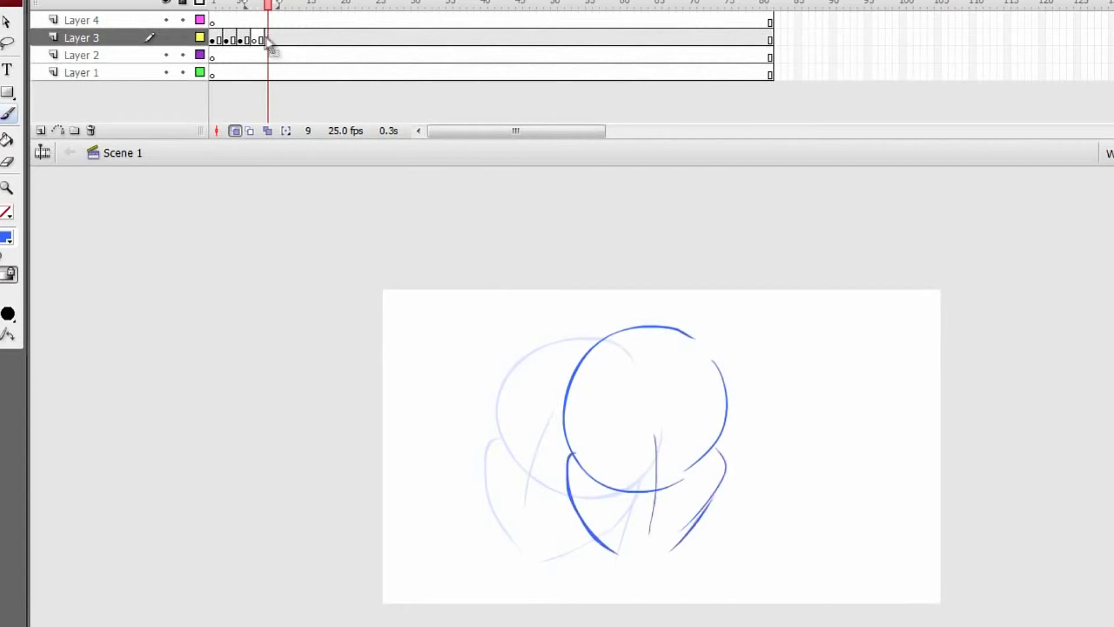
{"action": "key", "text": "ctrl+z"}
{"action": "left_click_drag", "start_coordinate": [643, 415], "coordinate": [639, 511]}
{"action": "left_click_drag", "start_coordinate": [627, 557], "coordinate": [655, 559]}
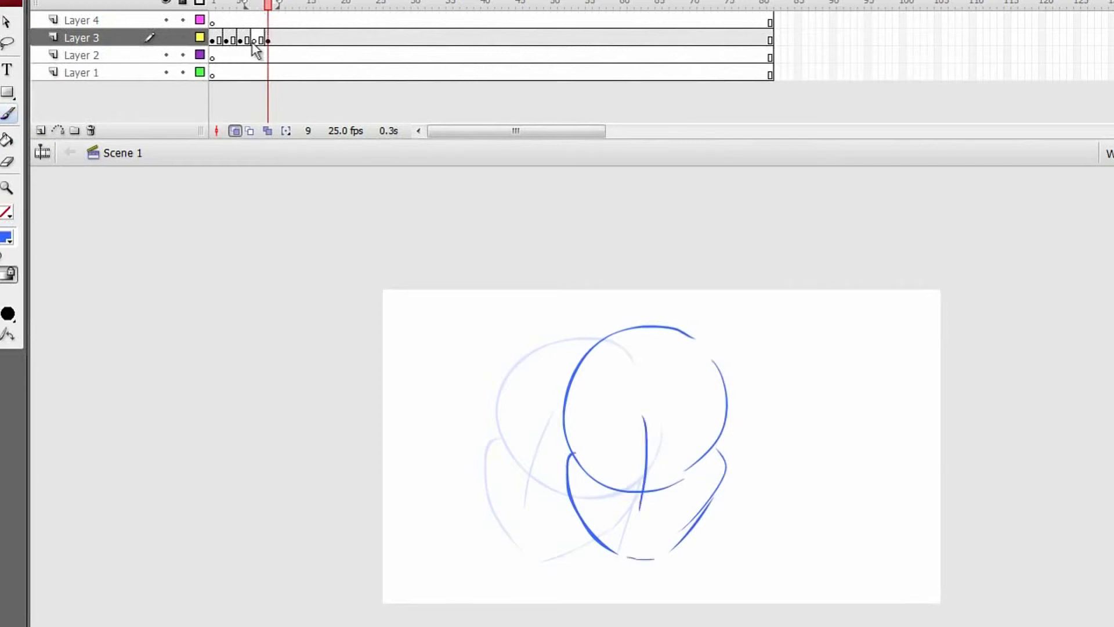
{"action": "key", "text": "ctrl+z"}
{"action": "left_click_drag", "start_coordinate": [619, 527], "coordinate": [613, 584]}
{"action": "key", "text": "Return"}
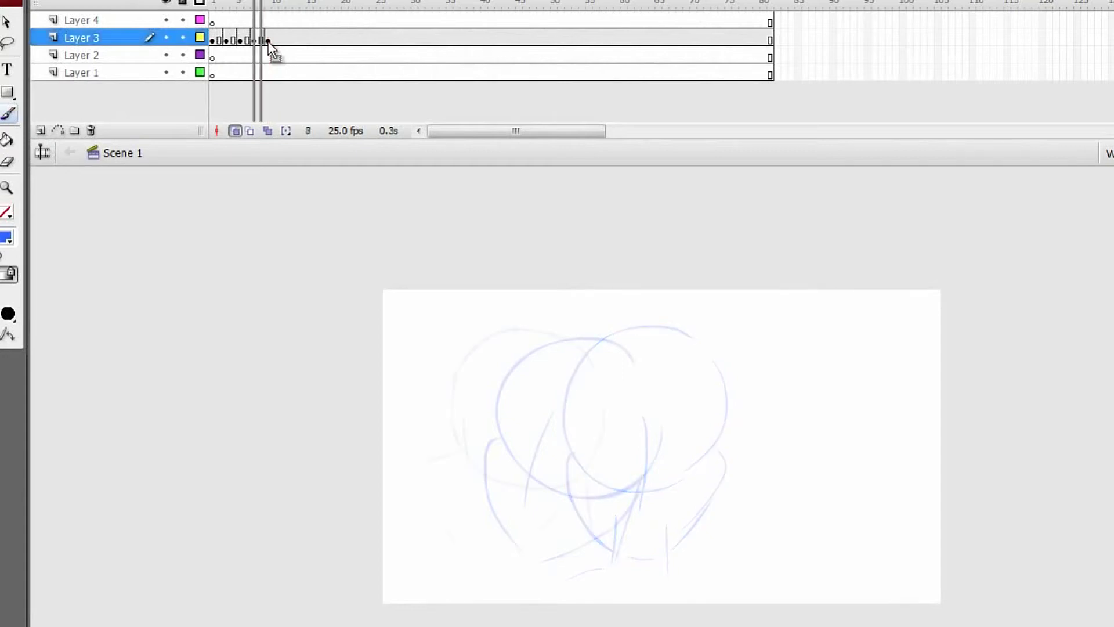
{"action": "key", "text": "Return"}
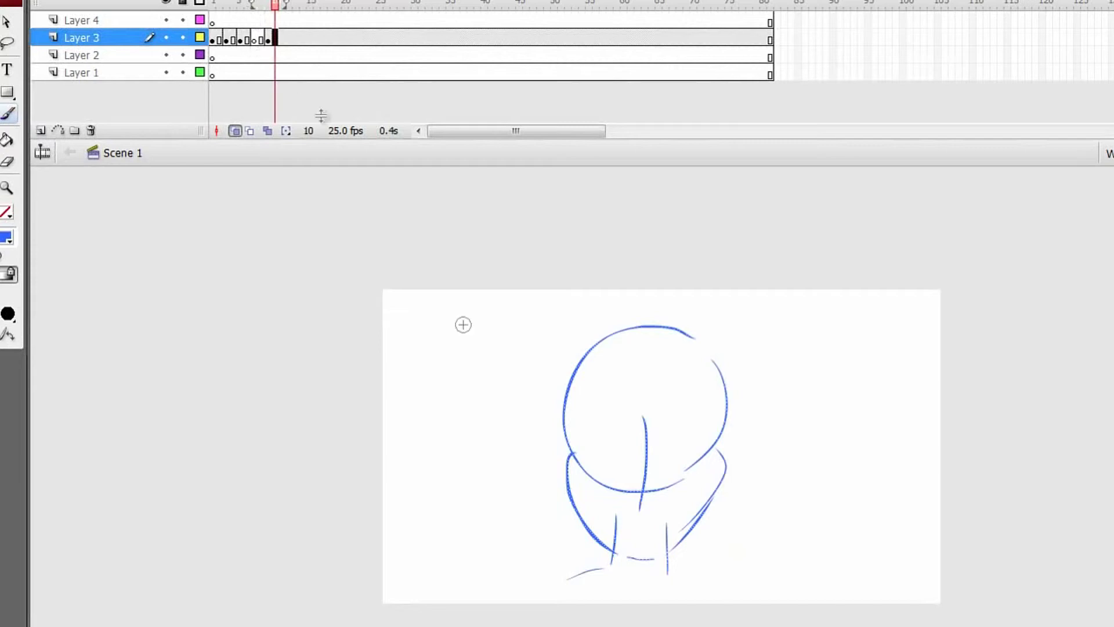
On frame 8, within the empty frame 7 keyframe, draw the in-between head circle slightly right of the frame 9 head
{"action": "key", "text": "comma"}
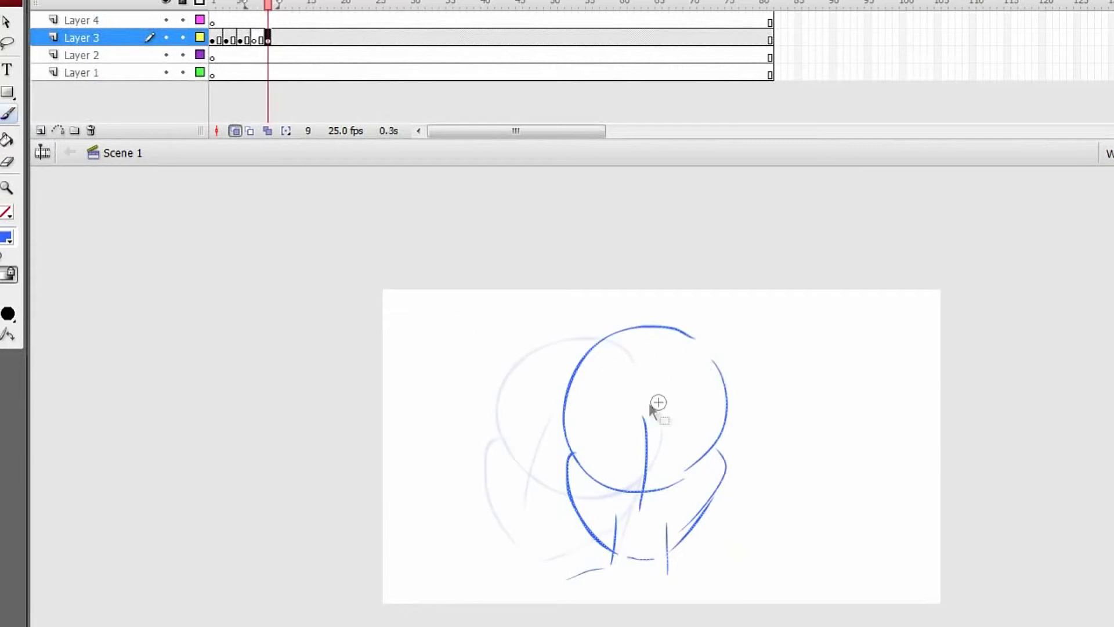
{"action": "key", "text": "comma"}
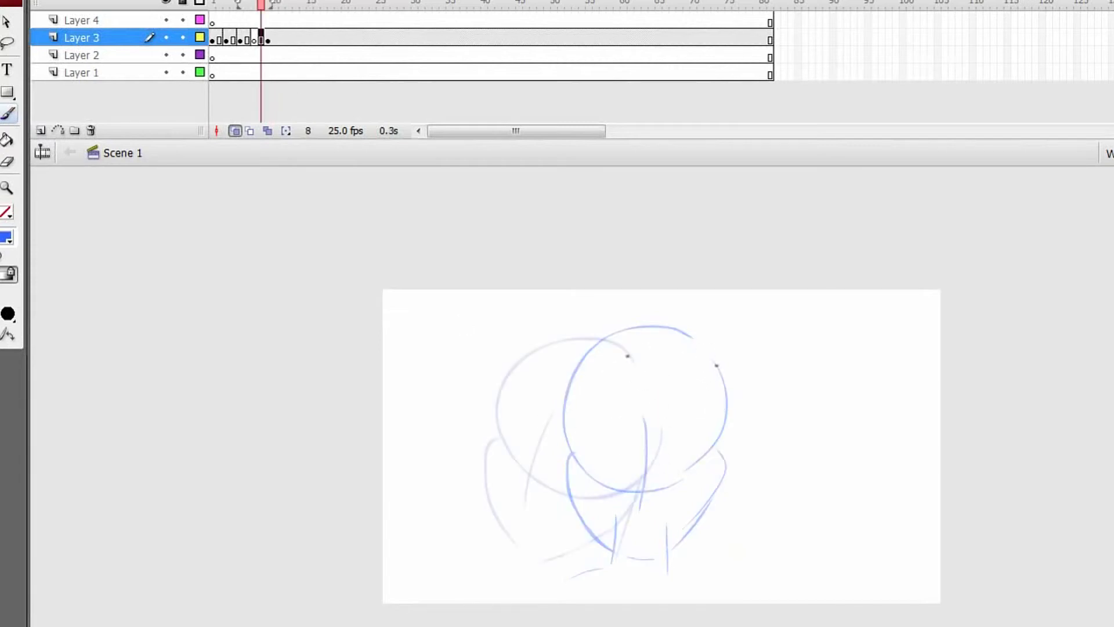
{"action": "mouse_move", "coordinate": [738, 341]}
{"action": "left_mouse_down"}
{"action": "mouse_move", "coordinate": [582, 397]}
{"action": "mouse_move", "coordinate": [726, 467]}
{"action": "left_mouse_up"}
{"action": "key", "text": "ctrl+z"}
{"action": "left_click_drag", "start_coordinate": [714, 345], "coordinate": [705, 449]}
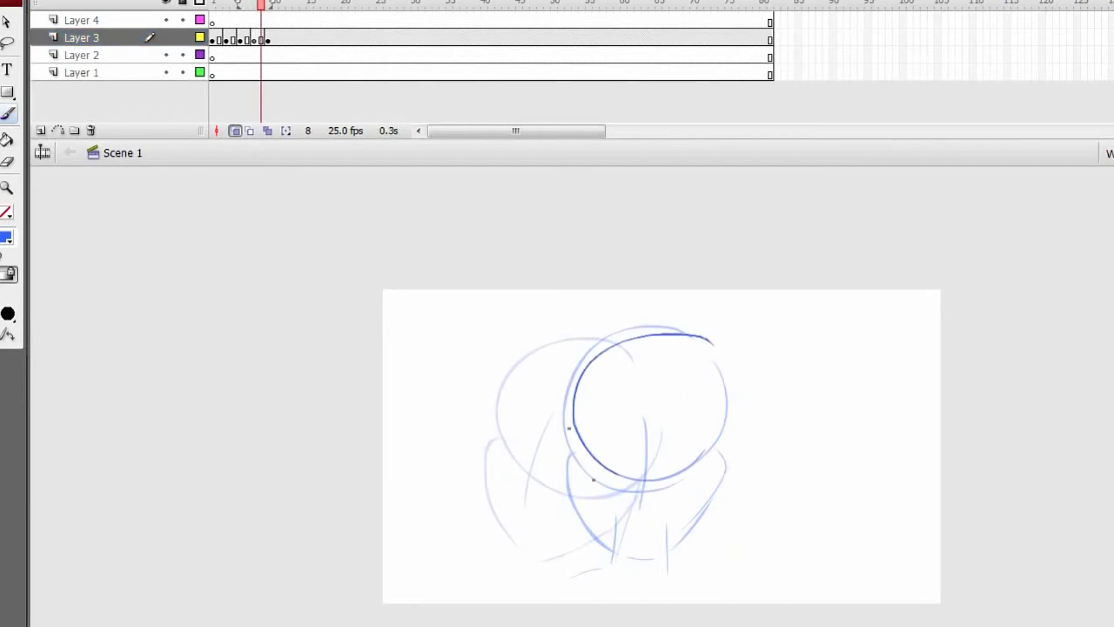
{"action": "key", "text": "ctrl+z"}
{"action": "left_click_drag", "start_coordinate": [685, 329], "coordinate": [589, 462]}
{"action": "key", "text": "ctrl+z"}
{"action": "left_click_drag", "start_coordinate": [656, 327], "coordinate": [578, 450]}
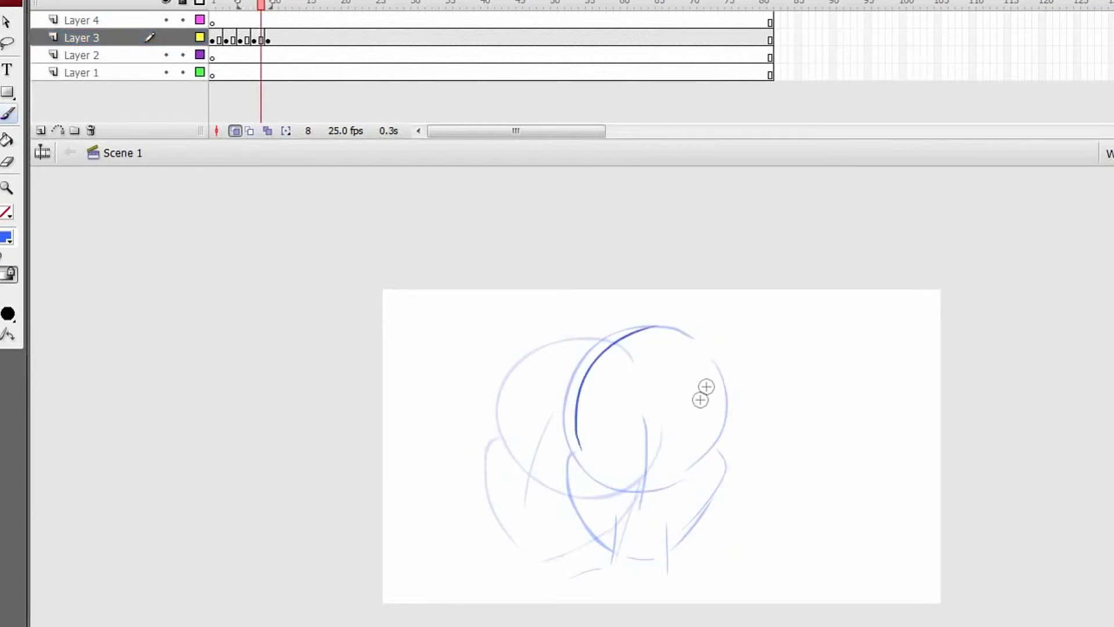
{"action": "key", "text": "ctrl+z"}
{"action": "key", "text": "ctrl+y"}
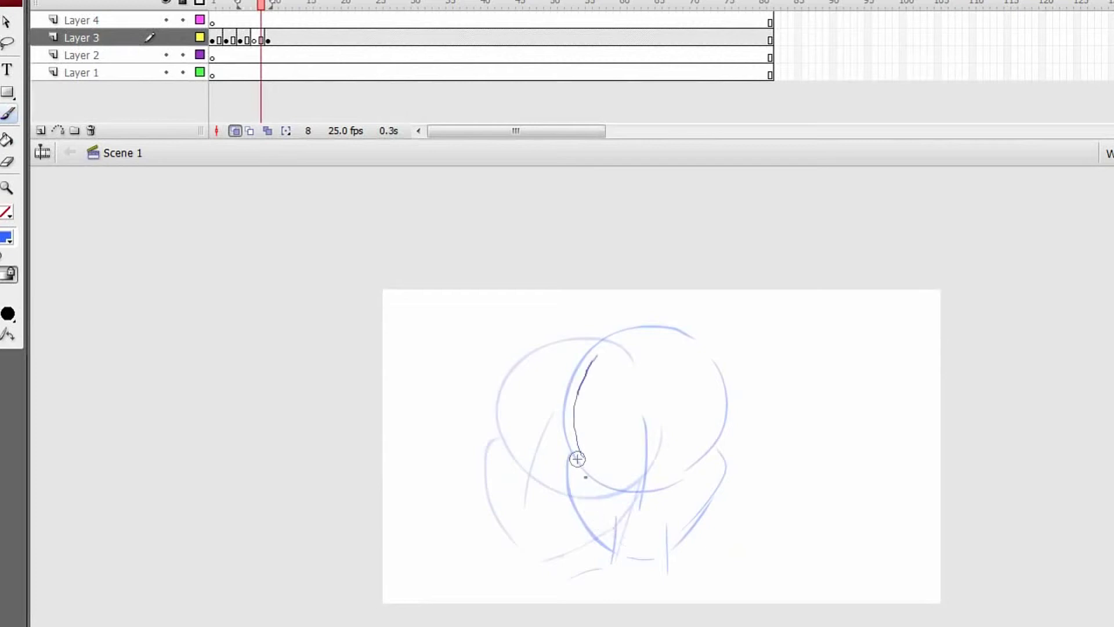
{"action": "mouse_move", "coordinate": [724, 370]}
{"action": "left_mouse_down"}
{"action": "mouse_move", "coordinate": [723, 439]}
{"action": "mouse_move", "coordinate": [673, 482]}
{"action": "mouse_move", "coordinate": [604, 472]}
{"action": "mouse_move", "coordinate": [586, 449]}
{"action": "mouse_move", "coordinate": [613, 481]}
{"action": "left_mouse_up"}
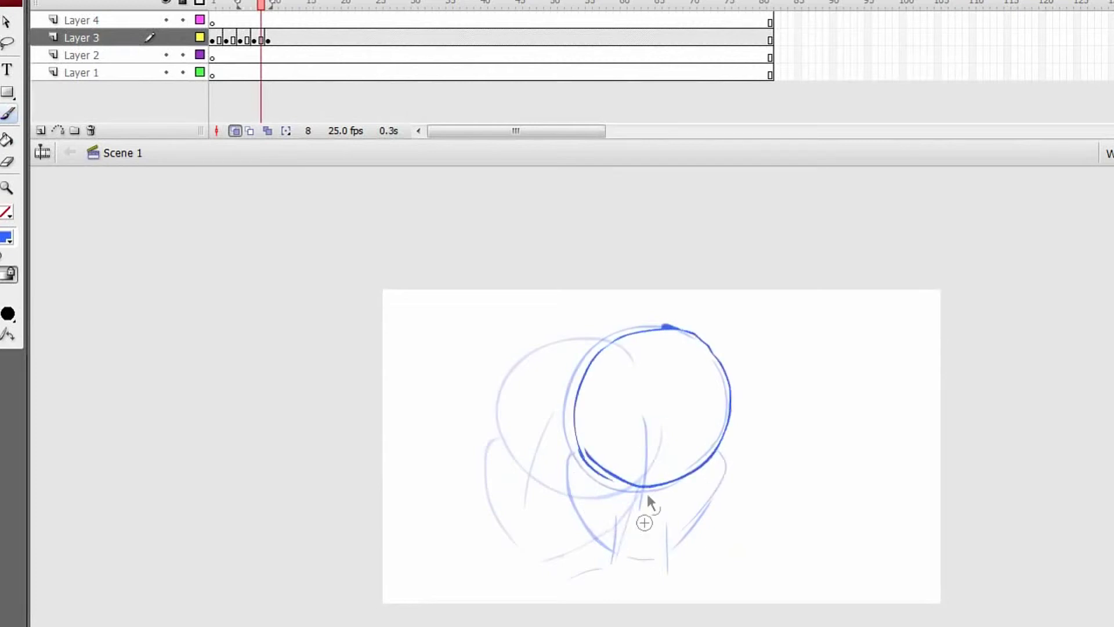
Draw the in-between's jaw curves, face center line, neck and shoulder lines below its head circle
{"action": "mouse_move", "coordinate": [717, 449]}
{"action": "left_mouse_down"}
{"action": "mouse_move", "coordinate": [731, 479]}
{"action": "mouse_move", "coordinate": [665, 550]}
{"action": "mouse_move", "coordinate": [640, 556]}
{"action": "mouse_move", "coordinate": [575, 462]}
{"action": "mouse_move", "coordinate": [579, 508]}
{"action": "mouse_move", "coordinate": [648, 558]}
{"action": "left_mouse_up"}
{"action": "key", "text": "ctrl+z"}
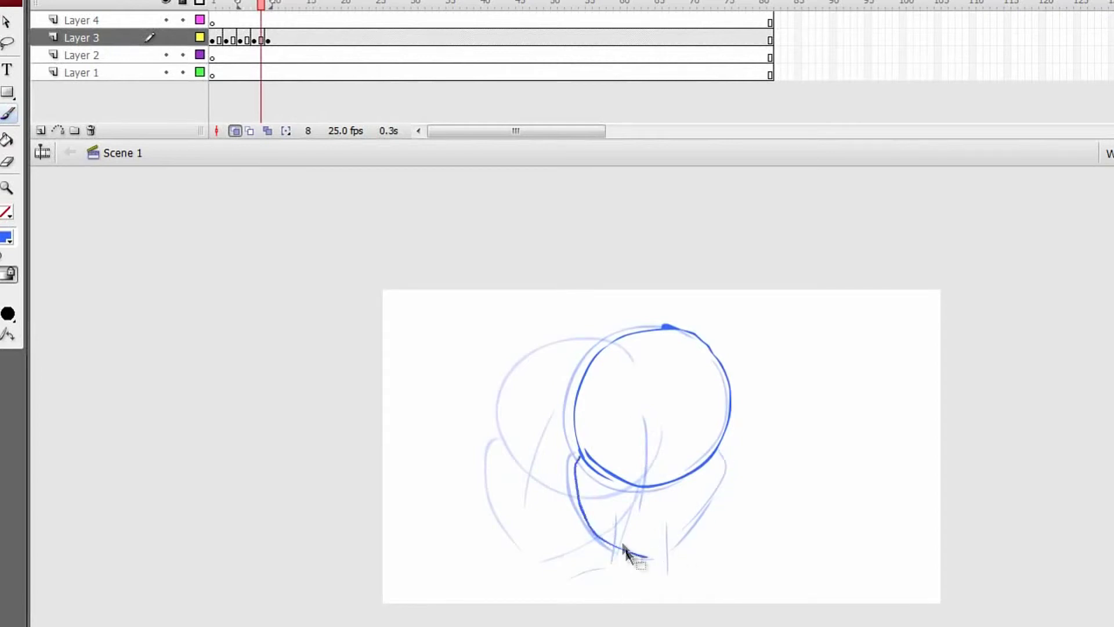
{"action": "key", "text": "ctrl+z"}
{"action": "mouse_move", "coordinate": [579, 452]}
{"action": "left_mouse_down"}
{"action": "mouse_move", "coordinate": [574, 464]}
{"action": "mouse_move", "coordinate": [657, 562]}
{"action": "mouse_move", "coordinate": [738, 482]}
{"action": "mouse_move", "coordinate": [686, 532]}
{"action": "left_mouse_up"}
{"action": "key", "text": "ctrl+z"}
{"action": "key", "text": "ctrl+z"}
{"action": "left_click_drag", "start_coordinate": [727, 461], "coordinate": [674, 554]}
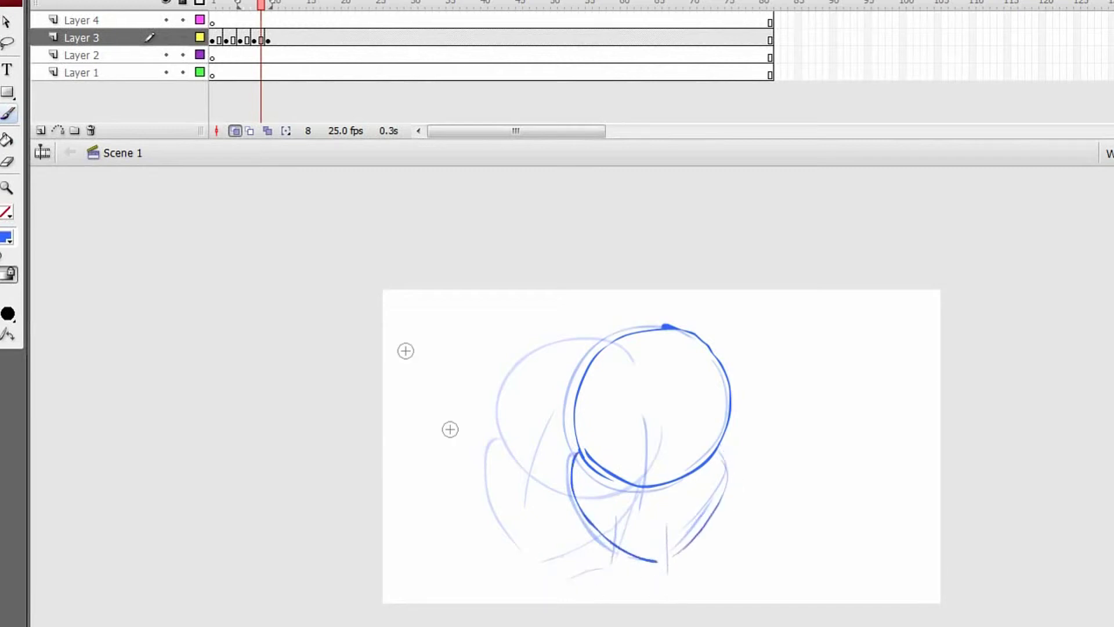
{"action": "key", "text": "ctrl+z"}
{"action": "left_click_drag", "start_coordinate": [718, 448], "coordinate": [675, 546]}
{"action": "left_click_drag", "start_coordinate": [658, 415], "coordinate": [647, 511]}
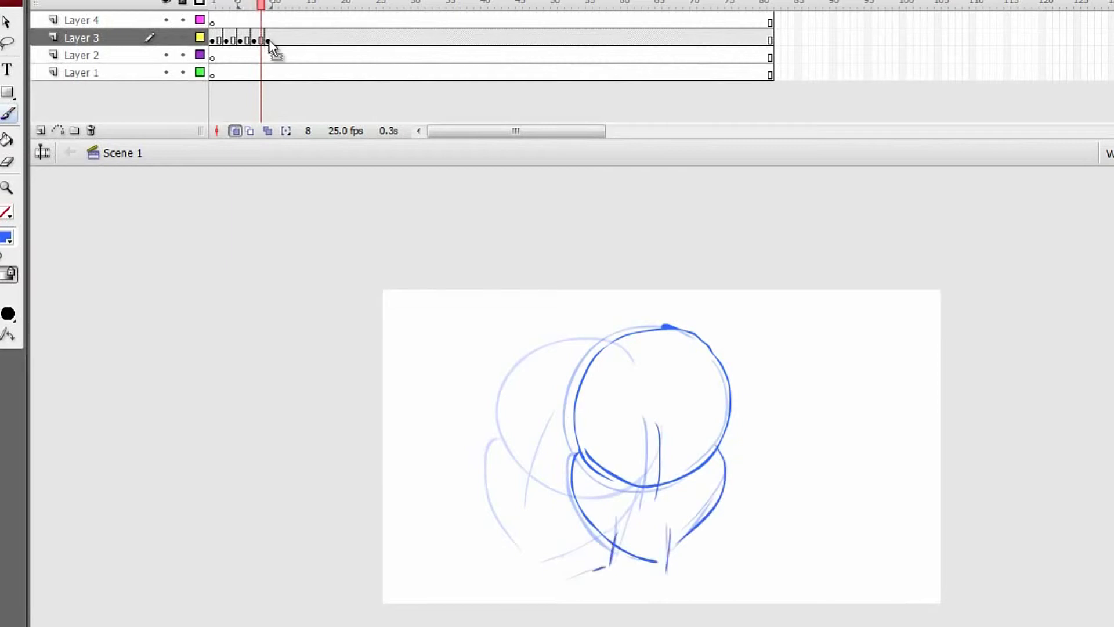
Step back to frame 1 and play back the head-turn animation
{"action": "key", "text": "comma"}
{"action": "key", "text": "comma"}
{"action": "key", "text": "comma"}
{"action": "key", "text": "comma"}
{"action": "key", "text": "comma"}
{"action": "key", "text": "comma"}
{"action": "key", "text": "comma"}
{"action": "key", "text": "Return"}
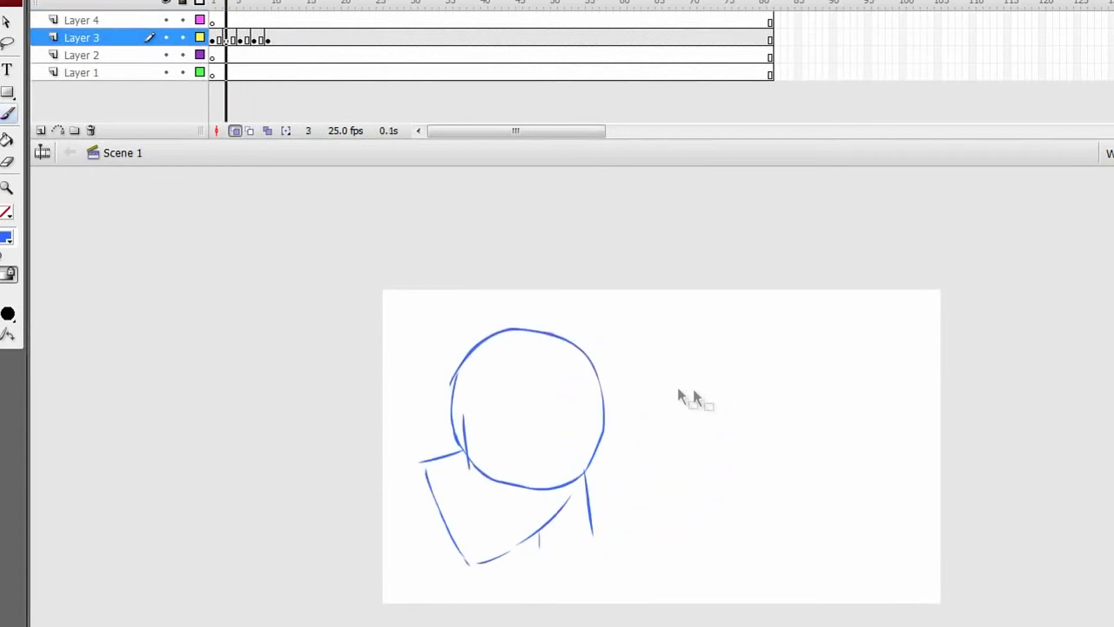
Play back the head turn and step through its drawings up to frame 9 to check the motion
{"action": "key", "text": "Return"}
{"action": "key", "text": "period"}
{"action": "key", "text": "period"}
{"action": "key", "text": "period"}
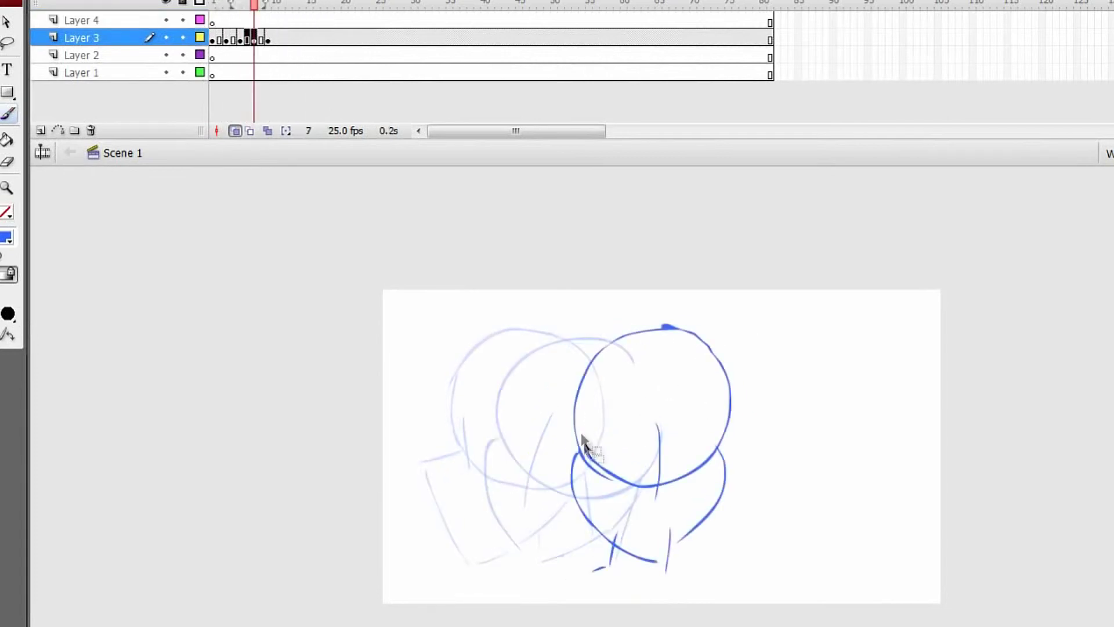
{"action": "key", "text": "period"}
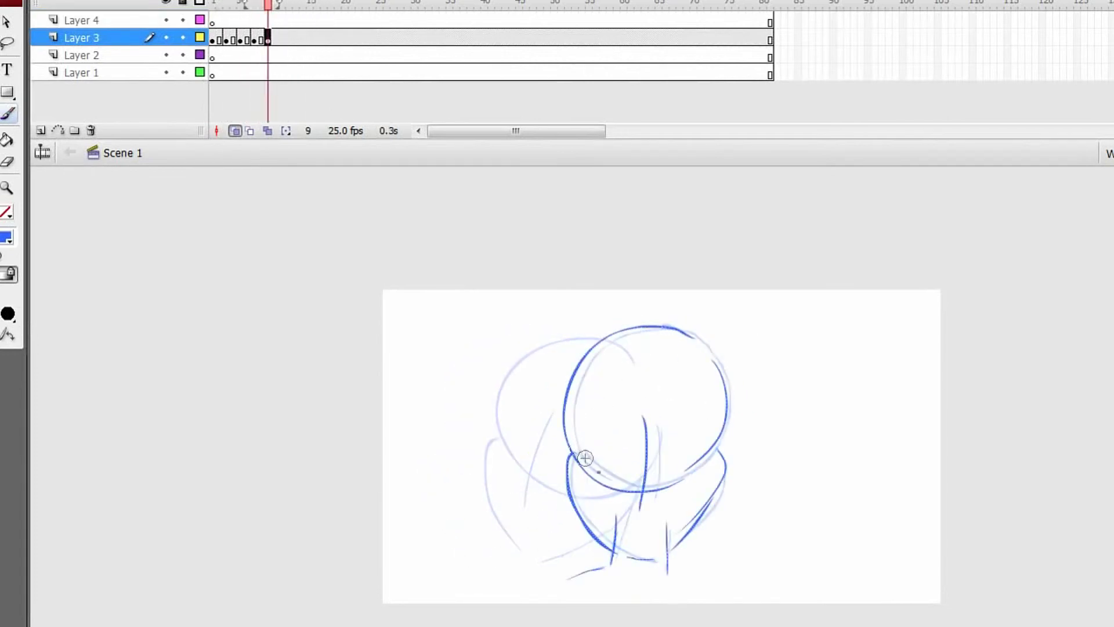
{"action": "key", "text": "Return"}
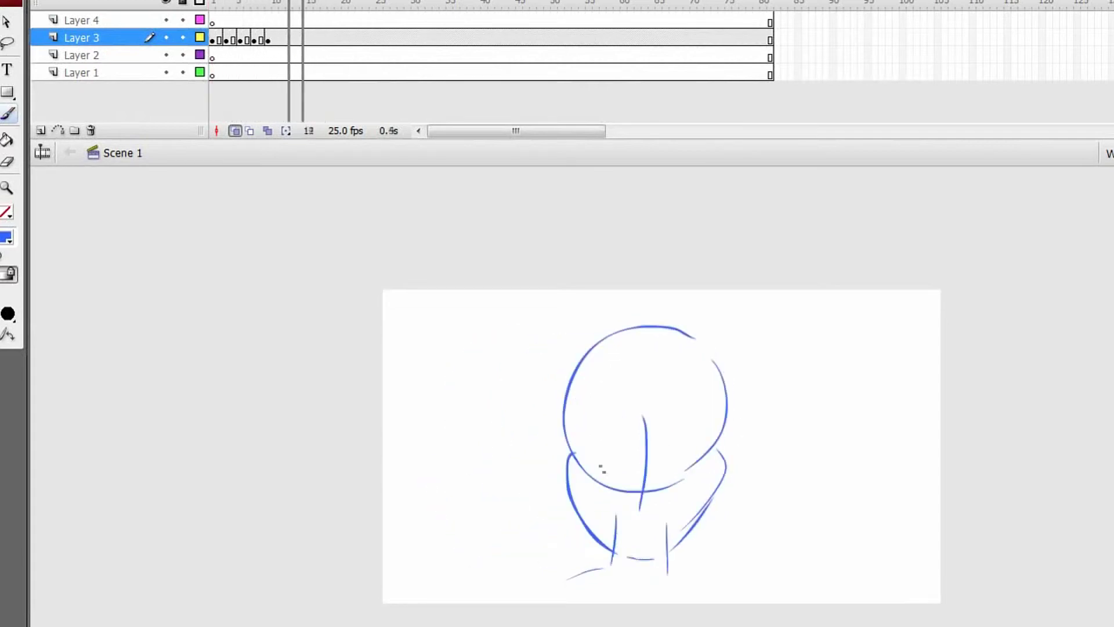
{"action": "key", "text": "comma"}
{"action": "key", "text": "comma"}
{"action": "key", "text": "comma"}
{"action": "key", "text": "comma"}
{"action": "key", "text": "comma"}
{"action": "key", "text": "comma"}
{"action": "key", "text": "comma"}
{"action": "key", "text": "comma"}
{"action": "key", "text": "comma"}
{"action": "key", "text": "comma"}
{"action": "key", "text": "comma"}
{"action": "key", "text": "comma"}
{"action": "key", "text": "comma"}
{"action": "key", "text": "comma"}
{"action": "key", "text": "Return"}
Step back through the head-turn frames and compare the frame 7 in-between with the frame 9 head
{"action": "key", "text": "comma"}
{"action": "key", "text": "comma"}
{"action": "key", "text": "comma"}
{"action": "key", "text": "comma"}
{"action": "key", "text": "comma"}
{"action": "key", "text": "comma"}
{"action": "key", "text": "comma"}
{"action": "key", "text": "comma"}
{"action": "key", "text": "comma"}
{"action": "key", "text": "comma"}
{"action": "key", "text": "comma"}
{"action": "key", "text": "comma"}
{"action": "key", "text": "comma"}
{"action": "key", "text": "comma"}
{"action": "key", "text": "comma"}
{"action": "key", "text": "period"}
{"action": "key", "text": "period"}
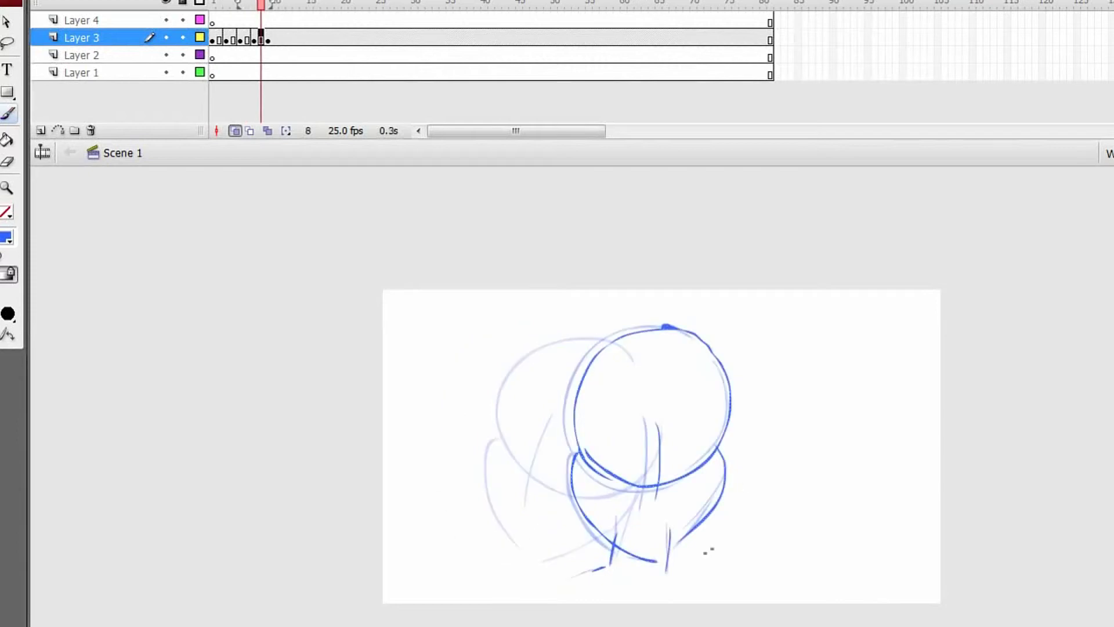
{"action": "key", "text": "comma"}
{"action": "key", "text": "comma"}
{"action": "key", "text": "period"}
{"action": "key", "text": "period"}
{"action": "key", "text": "period"}
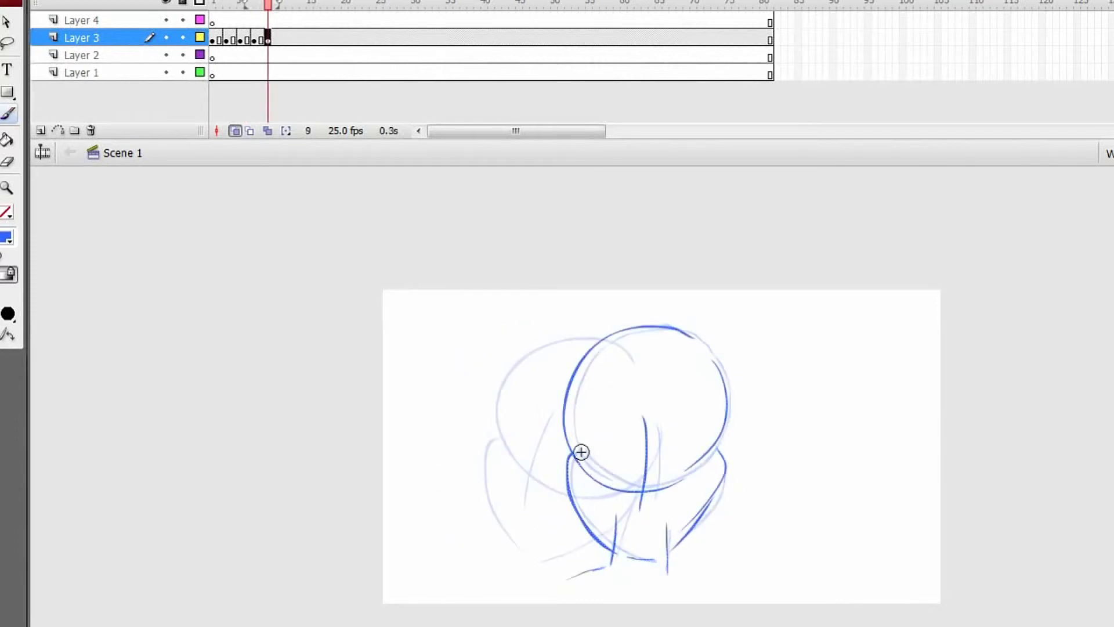
Insert a blank keyframe on frame 12 of Layer 3 and trace the frame 9 head, jaw, face center line and neck
{"action": "key", "text": "period"}
{"action": "key", "text": "period"}
{"action": "key", "text": "period"}
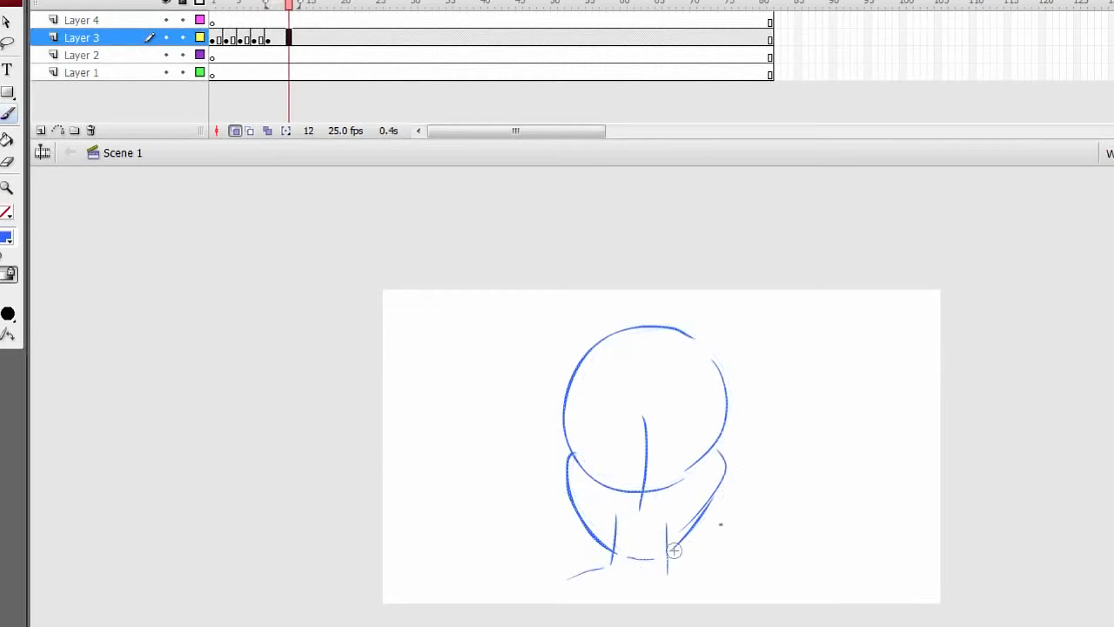
{"action": "key", "text": "F7"}
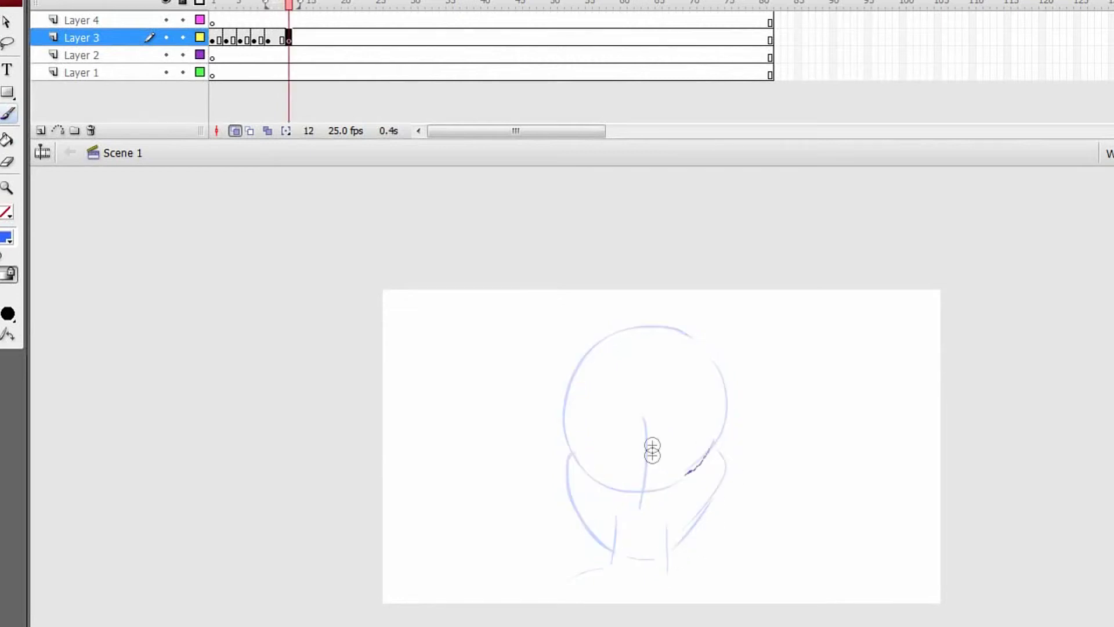
{"action": "mouse_move", "coordinate": [685, 471]}
{"action": "left_mouse_down"}
{"action": "mouse_move", "coordinate": [711, 441]}
{"action": "mouse_move", "coordinate": [725, 388]}
{"action": "mouse_move", "coordinate": [699, 340]}
{"action": "mouse_move", "coordinate": [632, 325]}
{"action": "mouse_move", "coordinate": [588, 348]}
{"action": "mouse_move", "coordinate": [564, 429]}
{"action": "left_mouse_up"}
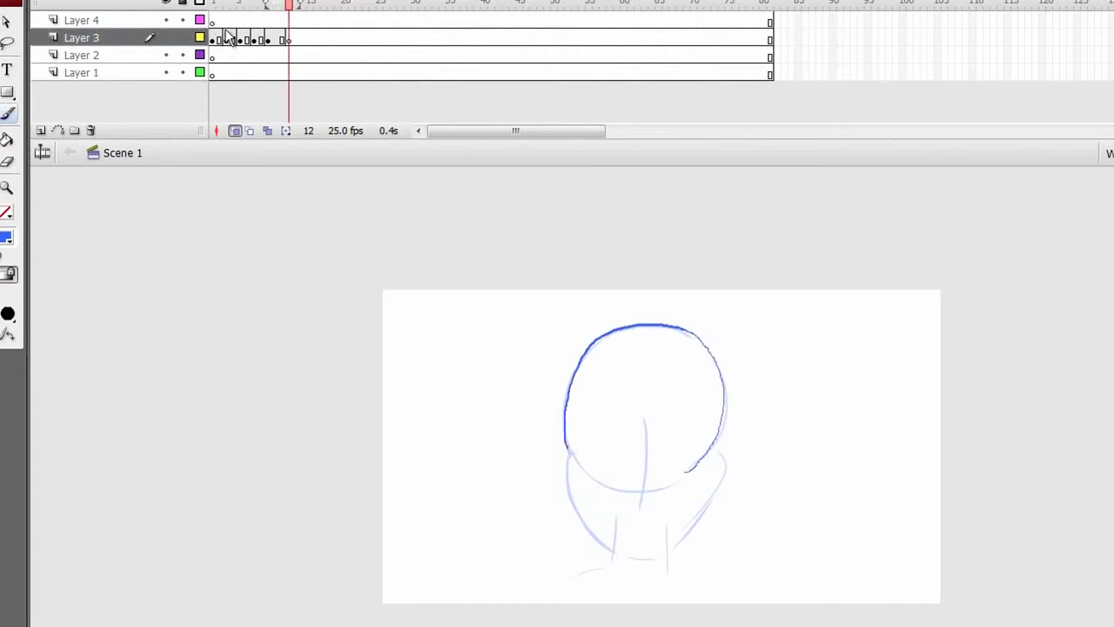
{"action": "left_click_drag", "start_coordinate": [645, 492], "coordinate": [689, 476]}
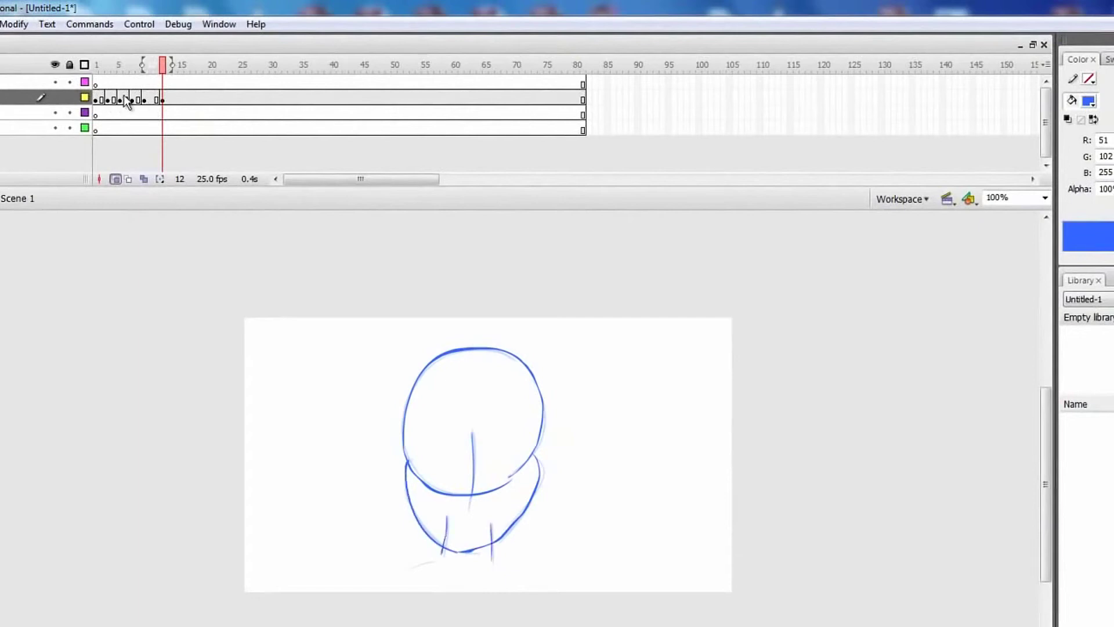
Step back to frame 1 and play back the head turn including the frame 12 drawing
{"action": "key", "text": "comma"}
{"action": "key", "text": "comma"}
{"action": "key", "text": "comma"}
{"action": "key", "text": "comma"}
{"action": "key", "text": "comma"}
{"action": "key", "text": "comma"}
{"action": "key", "text": "comma"}
{"action": "key", "text": "comma"}
{"action": "key", "text": "comma"}
{"action": "key", "text": "comma"}
{"action": "key", "text": "comma"}
{"action": "key", "text": "period"}
{"action": "key", "text": "period"}
{"action": "key", "text": "period"}
{"action": "key", "text": "period"}
{"action": "key", "text": "period"}
{"action": "key", "text": "period"}
{"action": "key", "text": "period"}
{"action": "key", "text": "period"}
{"action": "key", "text": "period"}
{"action": "key", "text": "period"}
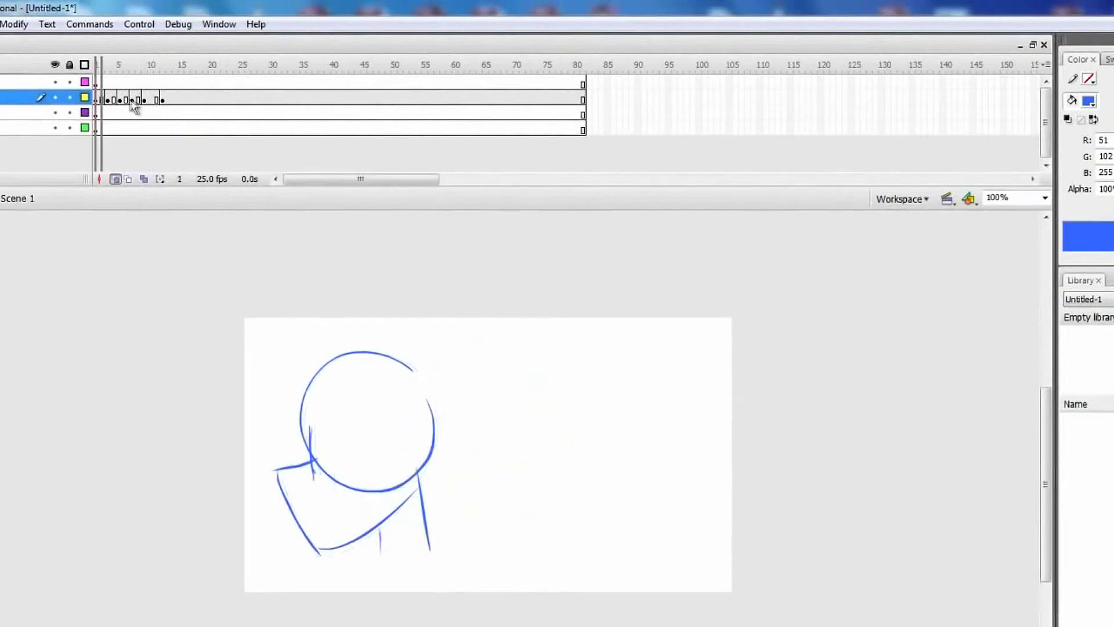
{"action": "key", "text": "Return"}
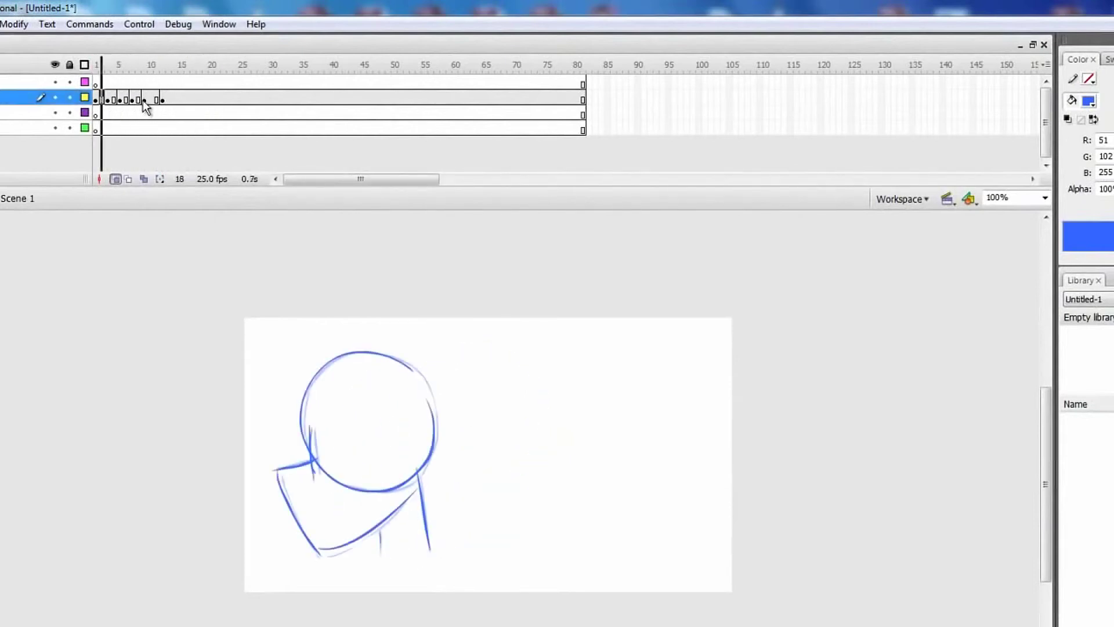
On frame 12, add the short shoulder line at the left base of the neck
{"action": "left_click", "coordinate": [163, 101]}
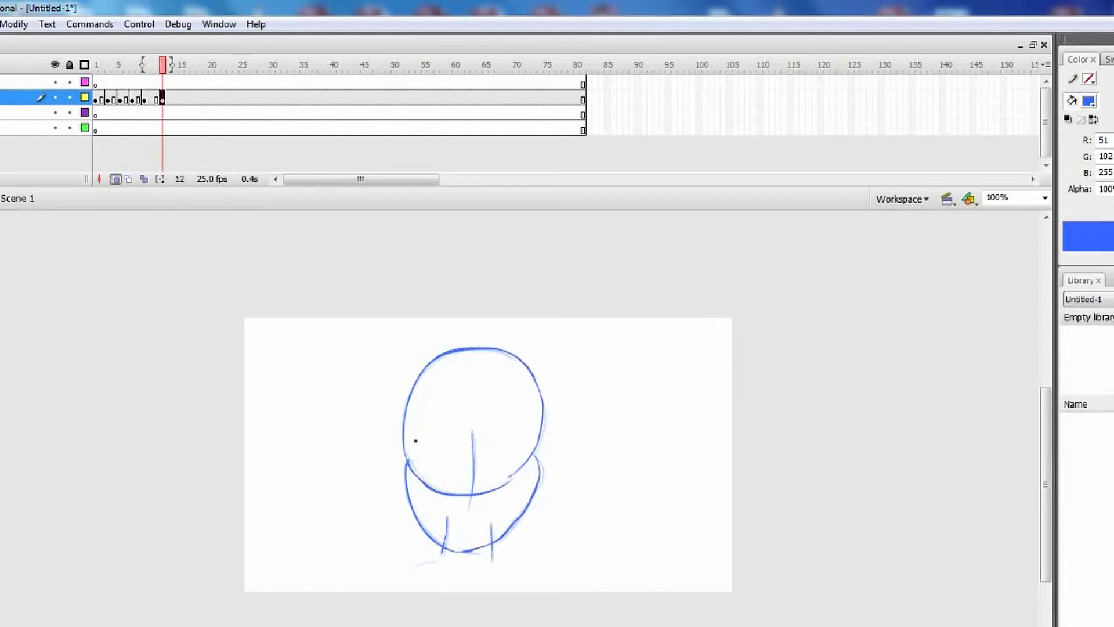
{"action": "left_click", "coordinate": [416, 463]}
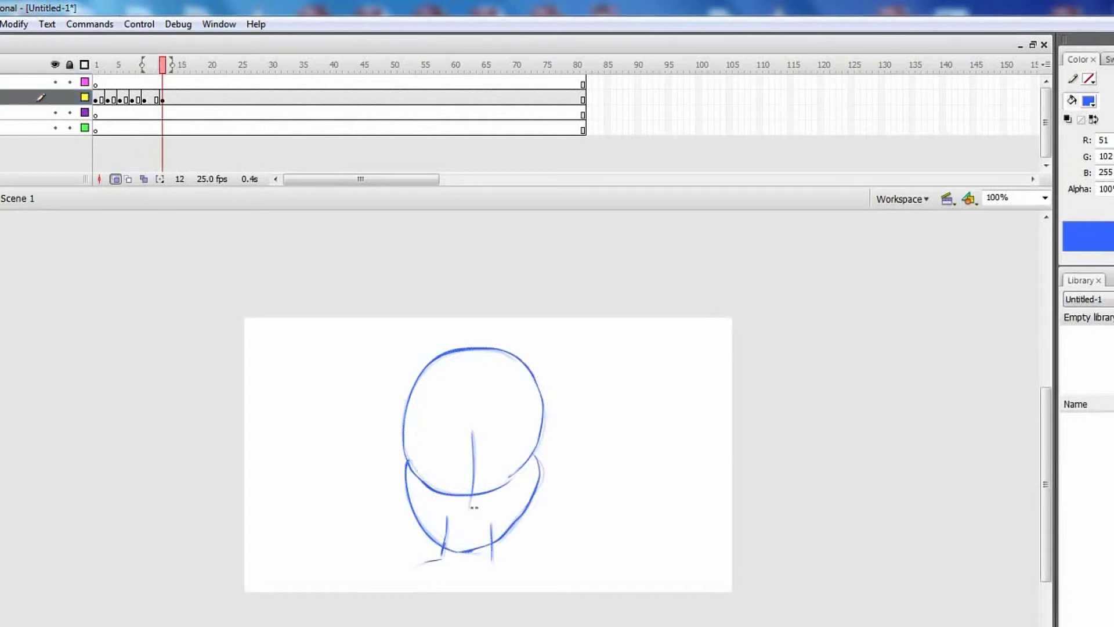
Return to frame 1 and hand-write the label "MAIN" above the head
{"action": "key", "text": "comma"}
{"action": "key", "text": "comma"}
{"action": "key", "text": "comma"}
{"action": "key", "text": "comma"}
{"action": "key", "text": "comma"}
{"action": "key", "text": "comma"}
{"action": "key", "text": "comma"}
{"action": "key", "text": "comma"}
{"action": "key", "text": "comma"}
{"action": "key", "text": "comma"}
{"action": "key", "text": "period"}
{"action": "key", "text": "period"}
{"action": "key", "text": "period"}
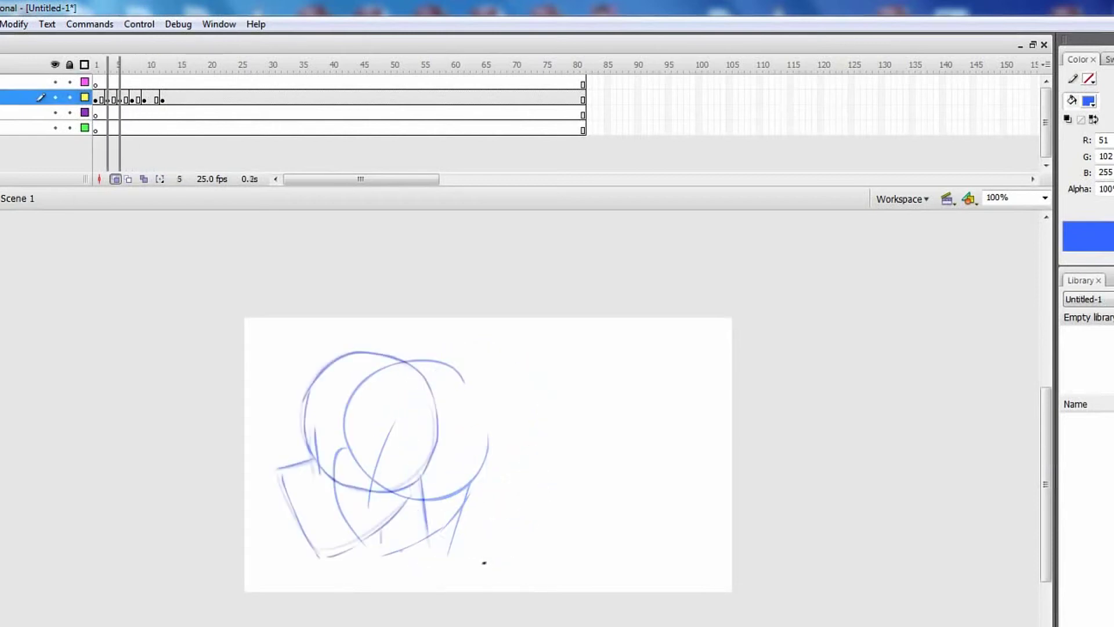
{"action": "key", "text": "comma"}
{"action": "key", "text": "comma"}
{"action": "key", "text": "comma"}
{"action": "key", "text": "comma"}
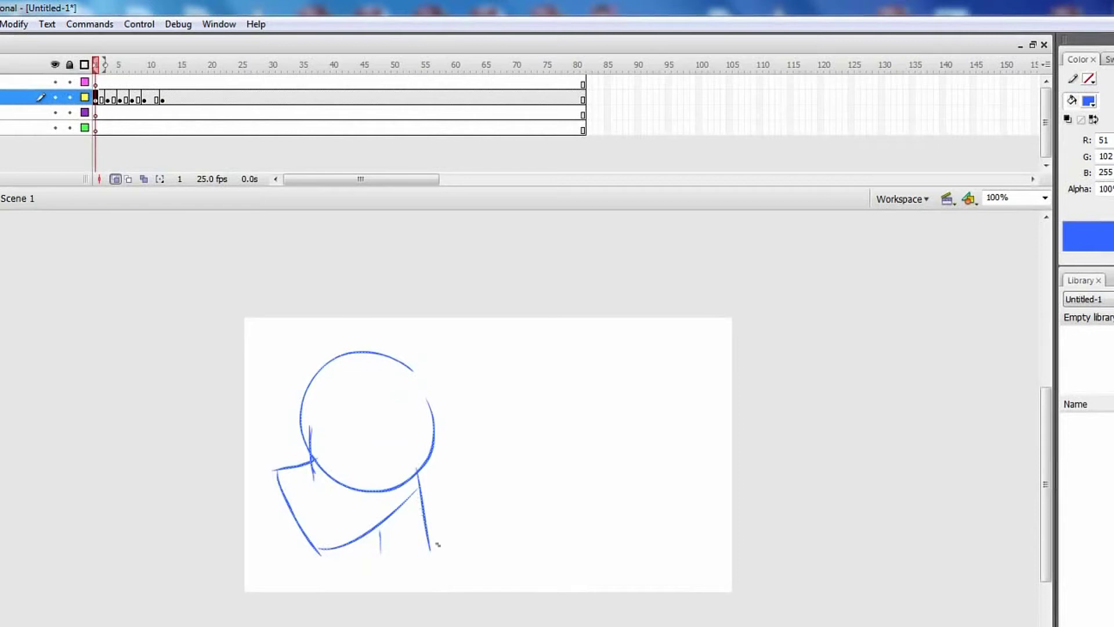
{"action": "left_click_drag", "start_coordinate": [317, 314], "coordinate": [330, 335]}
{"action": "mouse_move", "coordinate": [334, 340]}
{"action": "left_mouse_down"}
{"action": "mouse_move", "coordinate": [340, 302]}
{"action": "mouse_move", "coordinate": [347, 337]}
{"action": "left_mouse_up"}
{"action": "left_click_drag", "start_coordinate": [337, 323], "coordinate": [346, 324]}
On frame 6, within the frame 5 keyframe drawing, hand-write the label "MIDDLE" above the head
{"action": "key", "text": "period"}
{"action": "key", "text": "period"}
{"action": "key", "text": "period"}
{"action": "key", "text": "period"}
{"action": "key", "text": "period"}
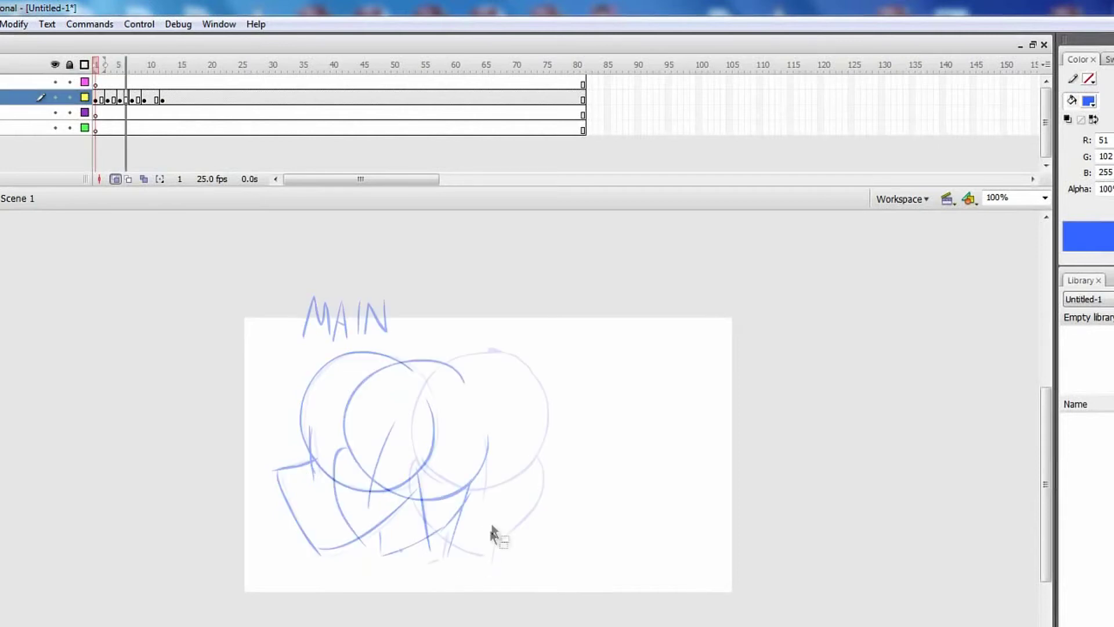
{"action": "left_click_drag", "start_coordinate": [370, 355], "coordinate": [420, 350]}
{"action": "left_click_drag", "start_coordinate": [430, 308], "coordinate": [432, 347]}
{"action": "left_click_drag", "start_coordinate": [445, 313], "coordinate": [446, 347]}
{"action": "left_click_drag", "start_coordinate": [468, 303], "coordinate": [473, 346]}
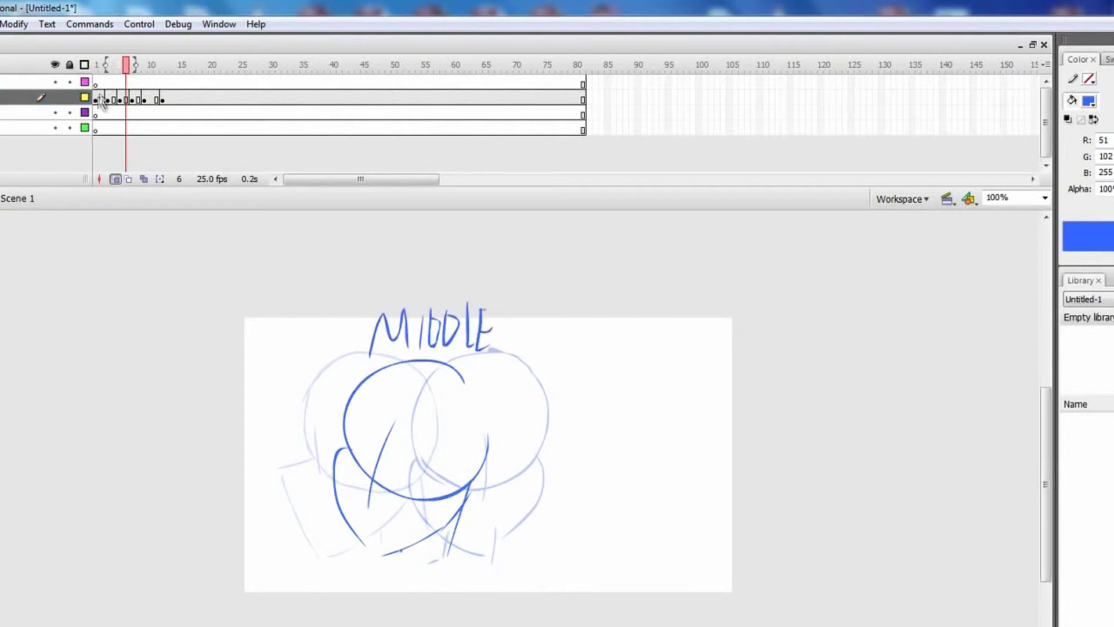
On frame 12, hand-write the label "END" above the head
{"action": "left_click", "coordinate": [162, 100]}
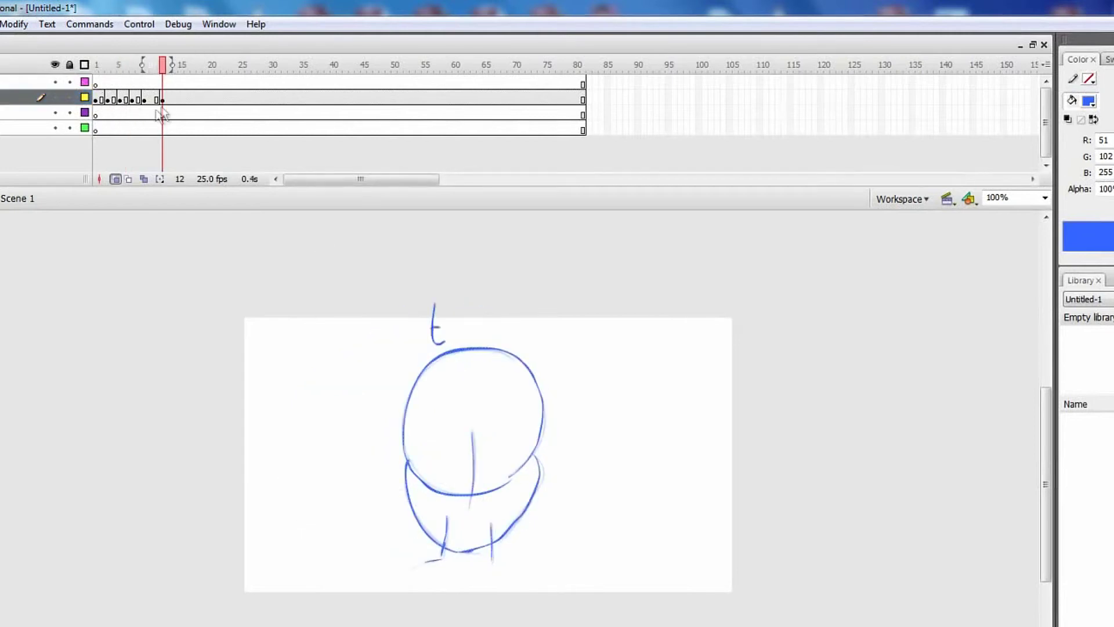
{"action": "left_click_drag", "start_coordinate": [459, 316], "coordinate": [480, 314]}
{"action": "left_click_drag", "start_coordinate": [489, 308], "coordinate": [492, 340]}
On frame 3, hand-write the label "MAIN SLIGH MOVE" above and beside the head
{"action": "mouse_move", "coordinate": [163, 100]}
{"action": "left_mouse_down"}
{"action": "mouse_move", "coordinate": [116, 85]}
{"action": "mouse_move", "coordinate": [123, 94]}
{"action": "left_mouse_up"}
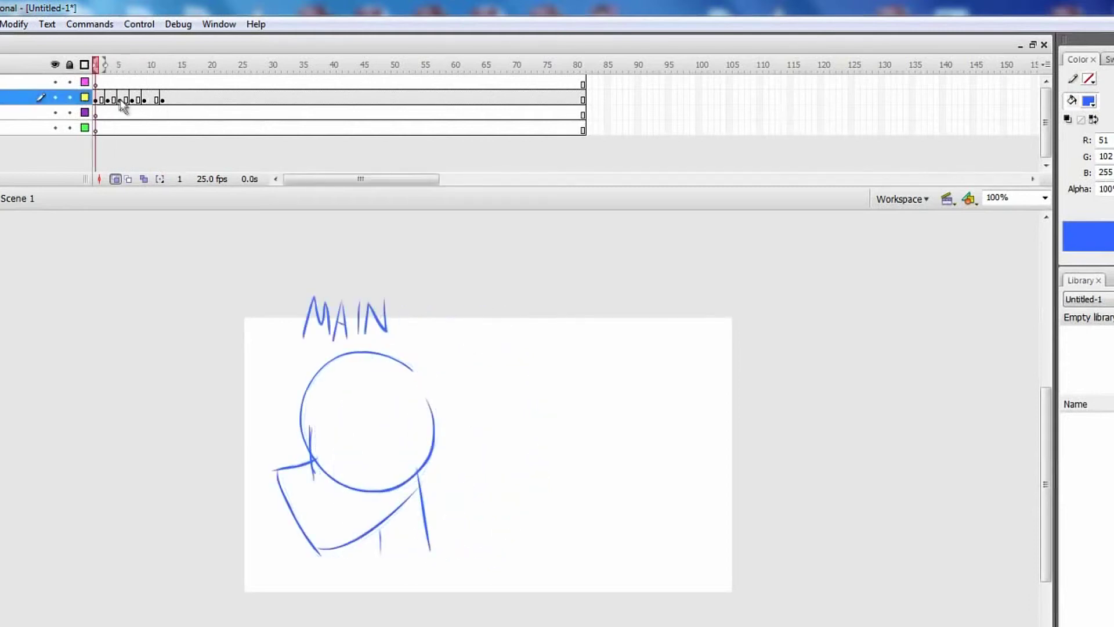
{"action": "key", "text": "period"}
{"action": "key", "text": "period"}
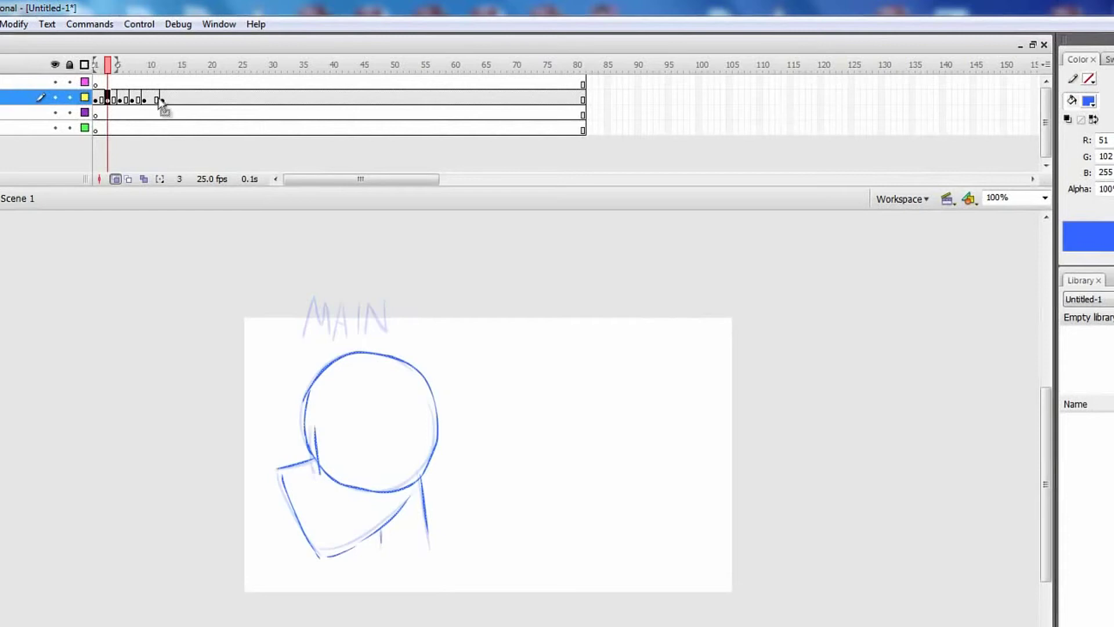
{"action": "mouse_move", "coordinate": [303, 341]}
{"action": "left_mouse_down"}
{"action": "mouse_move", "coordinate": [323, 331]}
{"action": "mouse_move", "coordinate": [334, 340]}
{"action": "left_mouse_up"}
{"action": "mouse_move", "coordinate": [335, 341]}
{"action": "left_mouse_down"}
{"action": "mouse_move", "coordinate": [341, 310]}
{"action": "mouse_move", "coordinate": [349, 343]}
{"action": "left_mouse_up"}
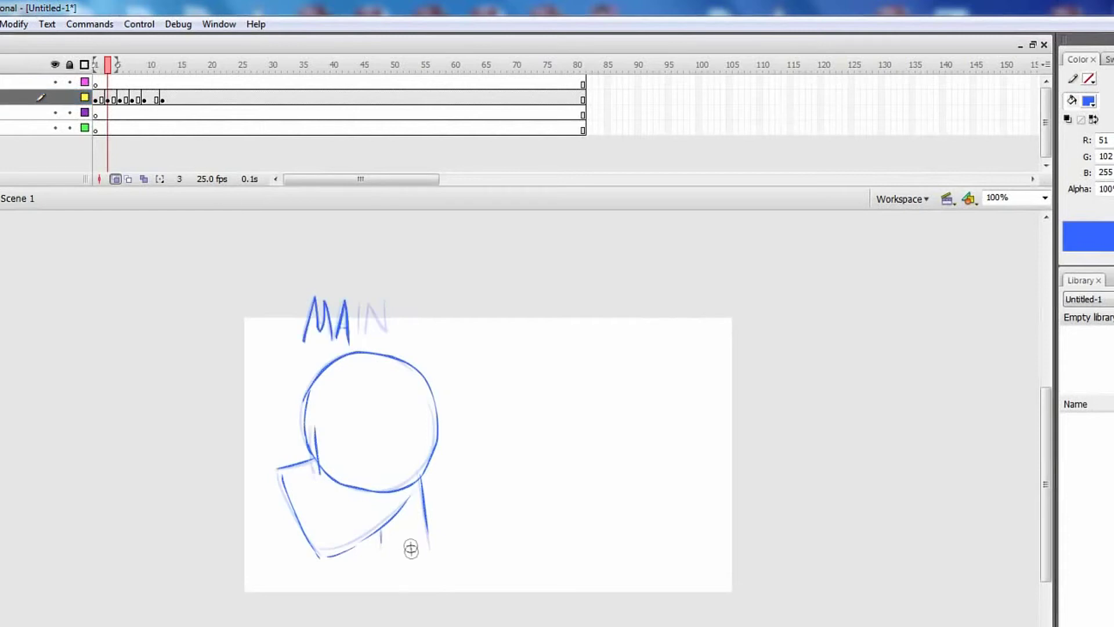
{"action": "mouse_move", "coordinate": [359, 294]}
{"action": "left_mouse_down"}
{"action": "mouse_move", "coordinate": [357, 348]}
{"action": "mouse_move", "coordinate": [386, 295]}
{"action": "mouse_move", "coordinate": [432, 345]}
{"action": "mouse_move", "coordinate": [470, 346]}
{"action": "left_mouse_up"}
{"action": "mouse_move", "coordinate": [480, 308]}
{"action": "left_mouse_down"}
{"action": "mouse_move", "coordinate": [479, 352]}
{"action": "mouse_move", "coordinate": [499, 353]}
{"action": "left_mouse_up"}
{"action": "left_click_drag", "start_coordinate": [480, 328], "coordinate": [500, 327]}
{"action": "left_click_drag", "start_coordinate": [511, 366], "coordinate": [546, 362]}
{"action": "left_click_drag", "start_coordinate": [549, 371], "coordinate": [566, 380]}
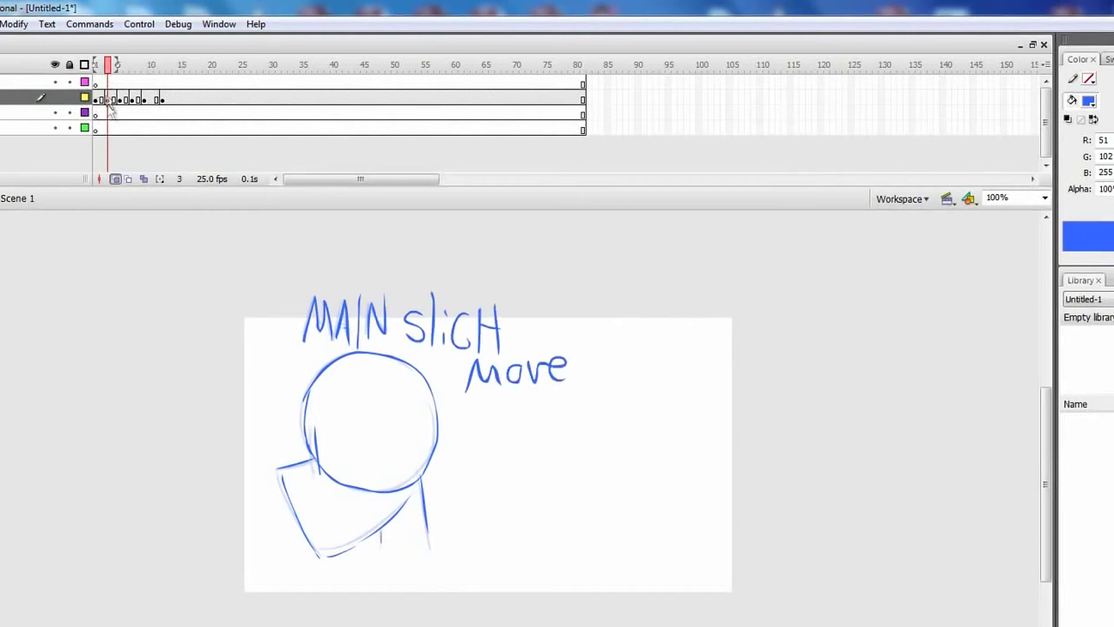
Step through the labeled drawings from frame 1 to frame 7 and play back the animation
{"action": "left_click_drag", "start_coordinate": [117, 63], "coordinate": [110, 62]}
{"action": "key", "text": "comma"}
{"action": "key", "text": "comma"}
{"action": "key", "text": "period"}
{"action": "key", "text": "period"}
{"action": "key", "text": "period"}
{"action": "key", "text": "period"}
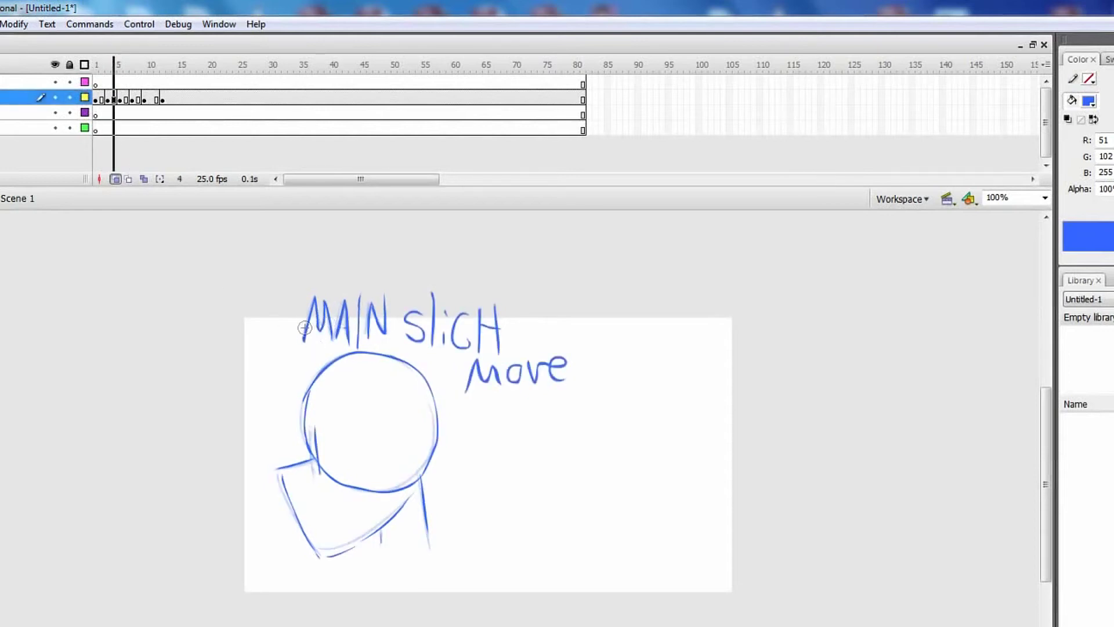
{"action": "left_click", "coordinate": [377, 249]}
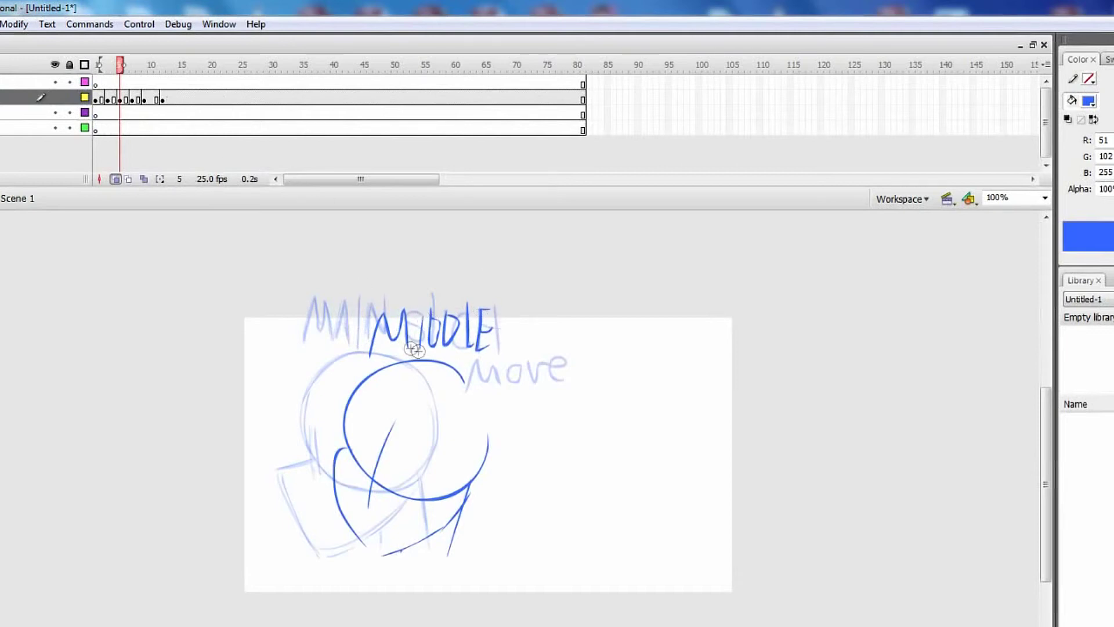
{"action": "key", "text": "period"}
{"action": "key", "text": "period"}
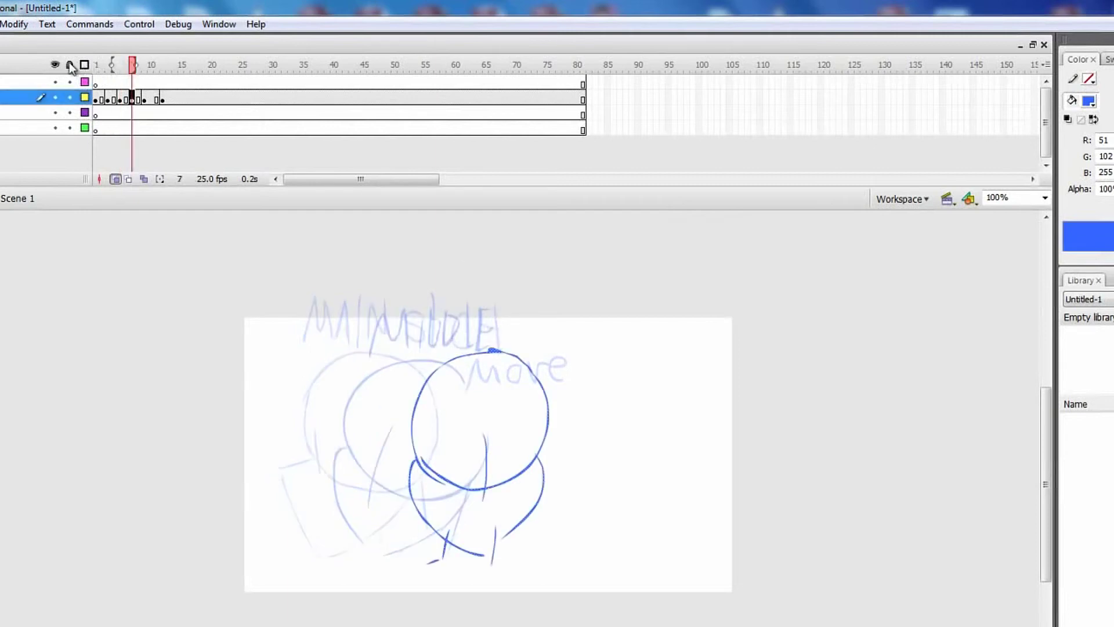
{"action": "key", "text": "Return"}
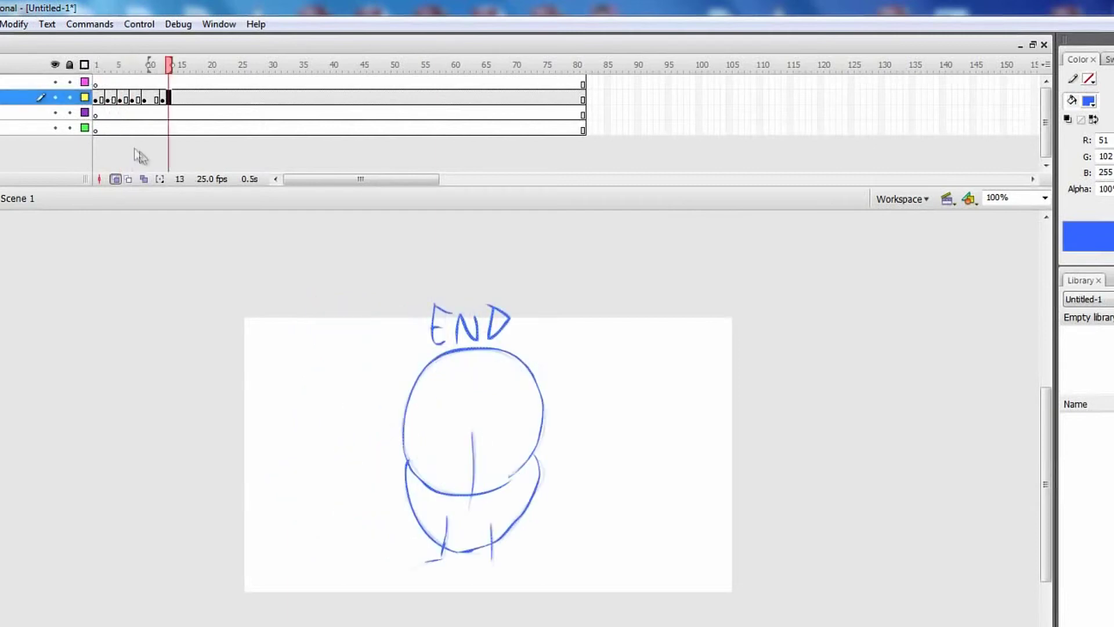
Return to frame 7 and draw a horizontal double-headed arrow above the in-between head
{"action": "key", "text": "comma"}
{"action": "key", "text": "comma"}
{"action": "key", "text": "comma"}
{"action": "key", "text": "comma"}
{"action": "key", "text": "comma"}
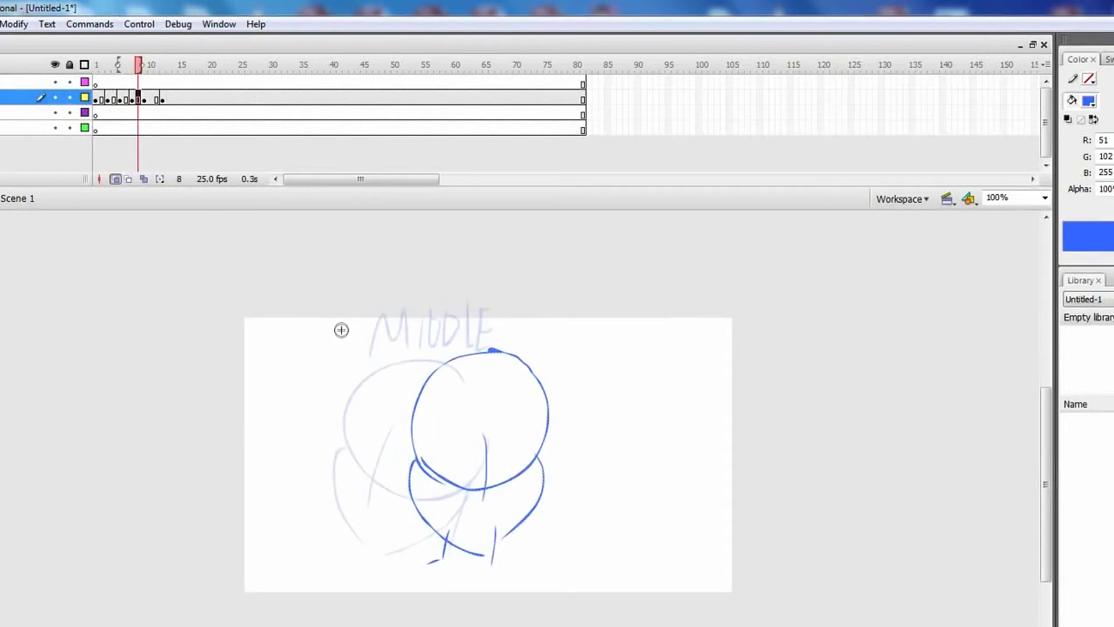
{"action": "key", "text": "comma"}
{"action": "key", "text": "comma"}
{"action": "key", "text": "period"}
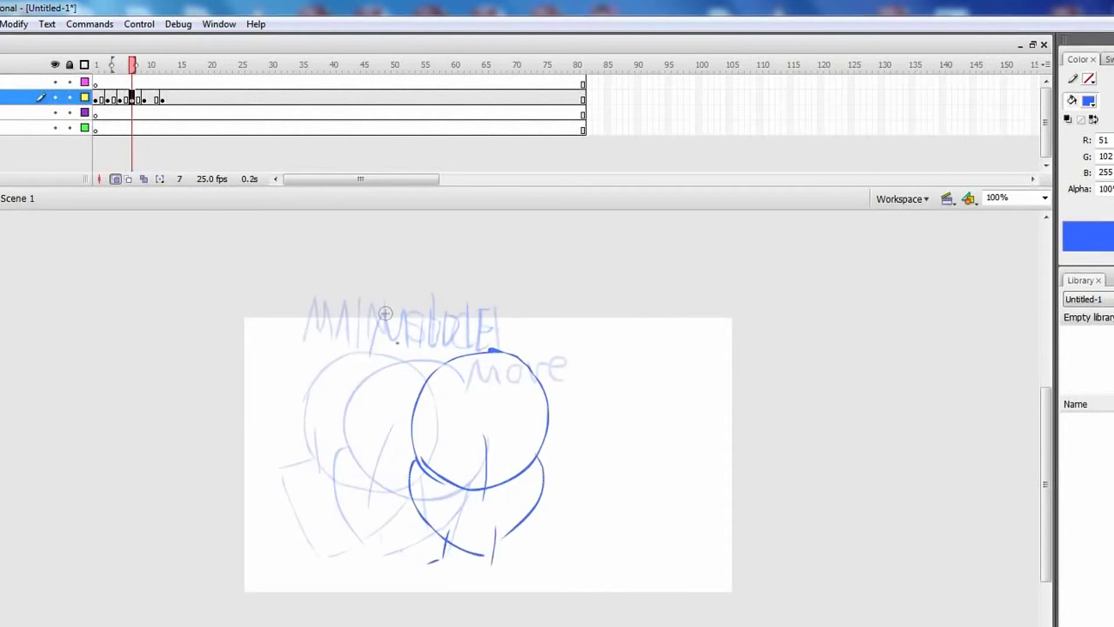
{"action": "mouse_move", "coordinate": [519, 335]}
{"action": "left_mouse_down"}
{"action": "mouse_move", "coordinate": [431, 339]}
{"action": "mouse_move", "coordinate": [447, 350]}
{"action": "left_mouse_up"}
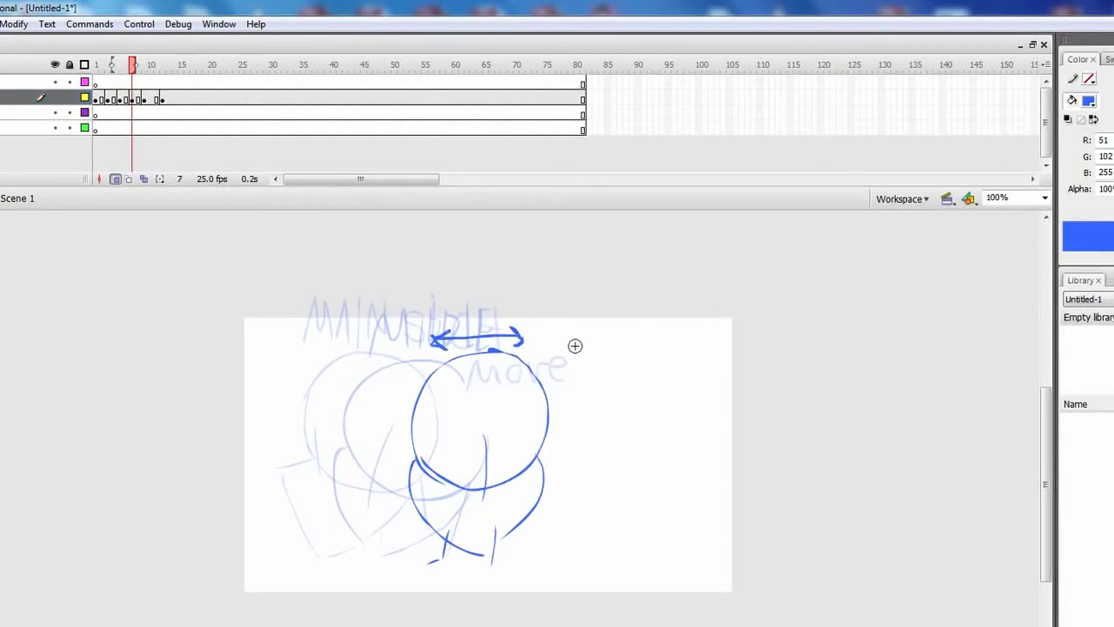
Flip between frames 8 and 9 to compare the in-between head with the following drawing
{"action": "key", "text": "period"}
{"action": "key", "text": "period"}
{"action": "key", "text": "comma"}
{"action": "key", "text": "period"}
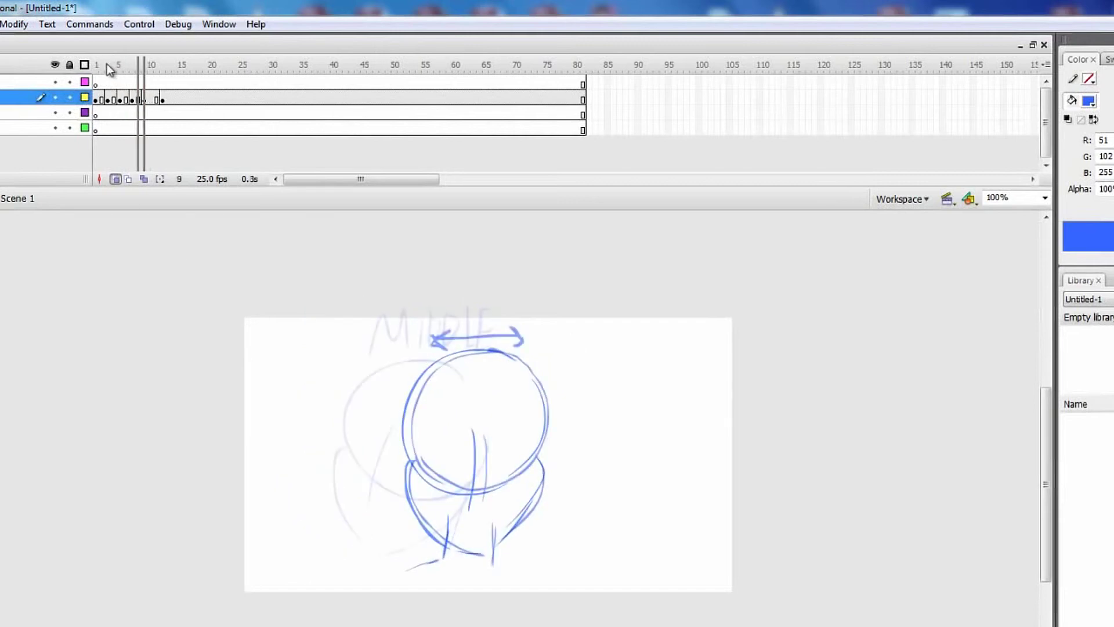
{"action": "key", "text": "comma"}
{"action": "key", "text": "period"}
{"action": "key", "text": "comma"}
{"action": "key", "text": "period"}
{"action": "key", "text": "comma"}
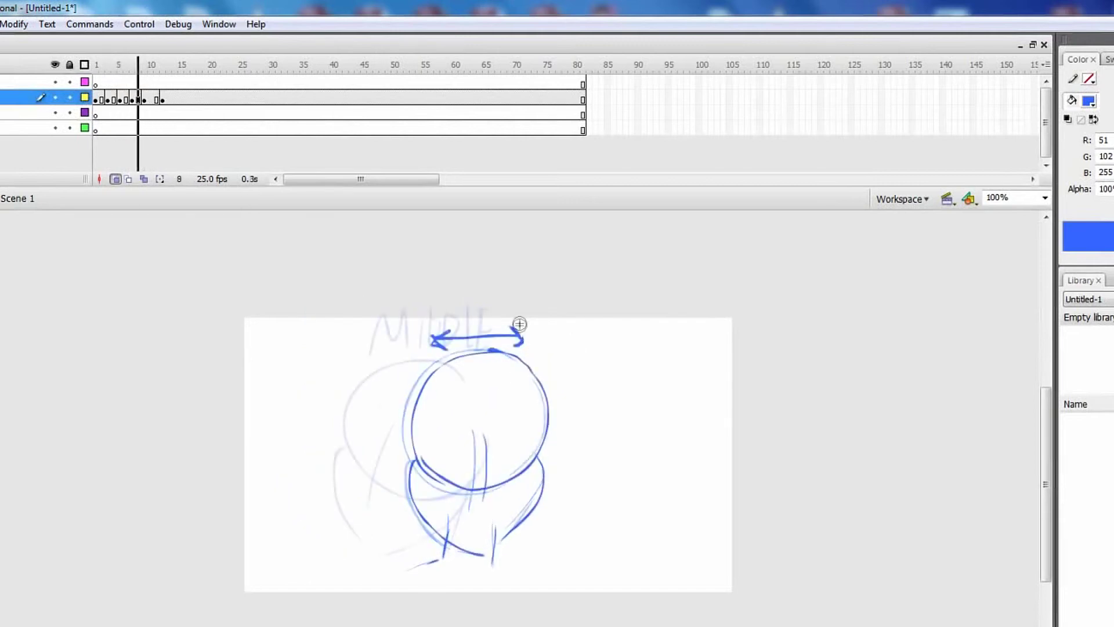
Flip back and forth through the Layer 3 drawings around frame 8 to examine the head turn
{"action": "key", "text": "period"}
{"action": "key", "text": "period"}
{"action": "key", "text": "period"}
{"action": "key", "text": "period"}
{"action": "key", "text": "period"}
{"action": "key", "text": "comma"}
{"action": "key", "text": "comma"}
{"action": "key", "text": "comma"}
{"action": "key", "text": "comma"}
{"action": "key", "text": "comma"}
{"action": "key", "text": "comma"}
{"action": "key", "text": "comma"}
{"action": "key", "text": "comma"}
{"action": "key", "text": "comma"}
{"action": "key", "text": "comma"}
{"action": "key", "text": "comma"}
{"action": "key", "text": "comma"}
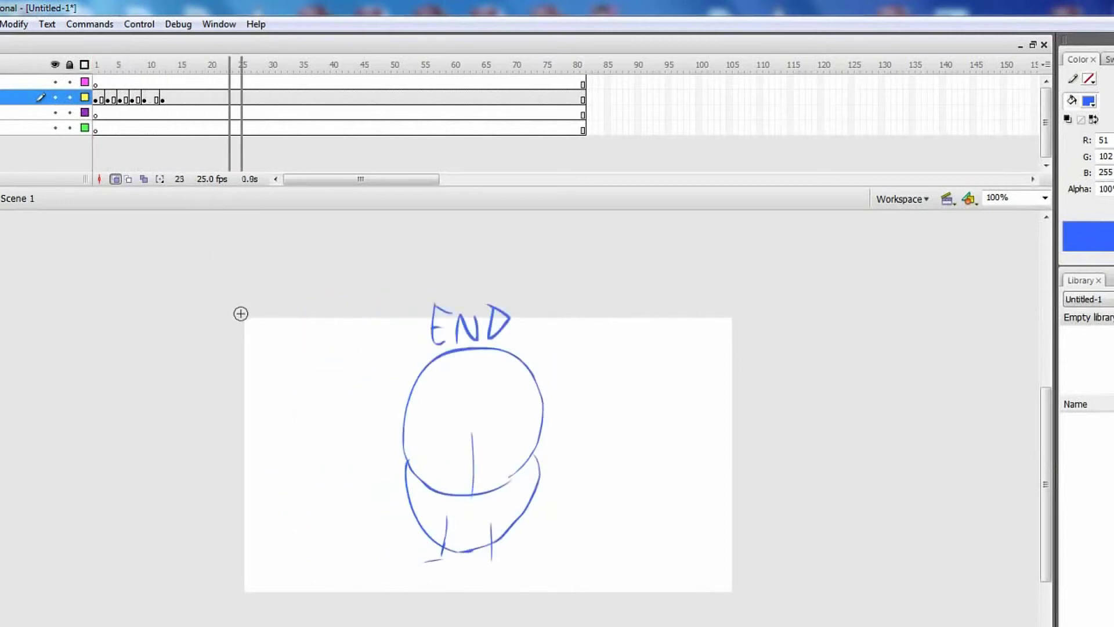
Remove the frames after frame 13 on all four layers
{"action": "left_click", "coordinate": [163, 115]}
{"action": "left_click_drag", "start_coordinate": [175, 83], "coordinate": [583, 129]}
{"action": "right_click", "coordinate": [531, 94]}
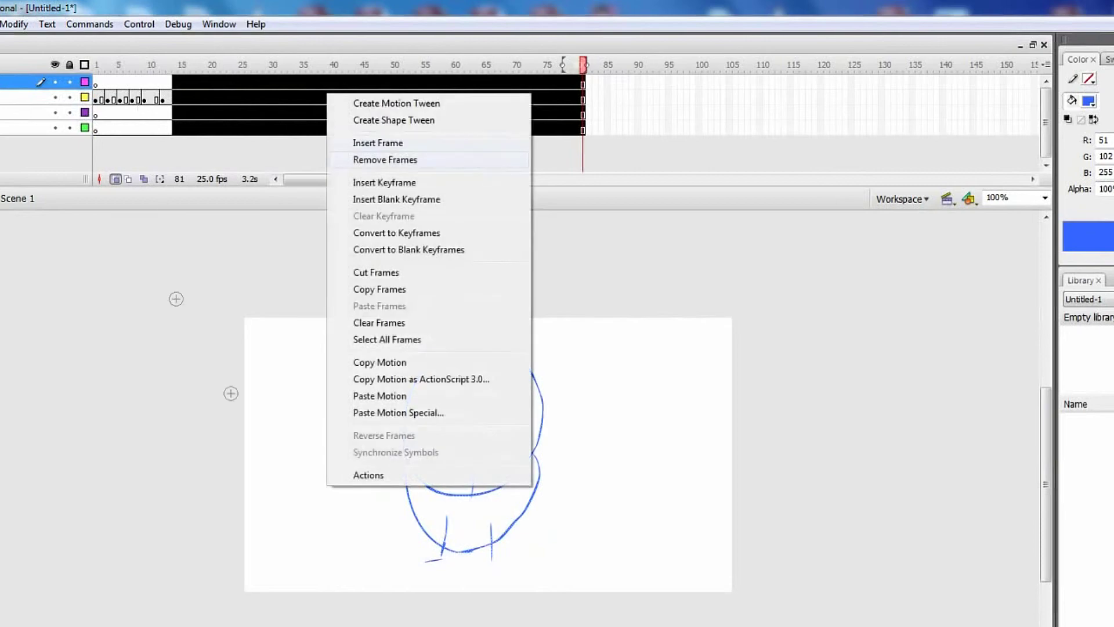
{"action": "left_click", "coordinate": [385, 160]}
Preview the head-turn animation as a Flash movie, then close the preview
{"action": "left_click", "coordinate": [2, 24]}
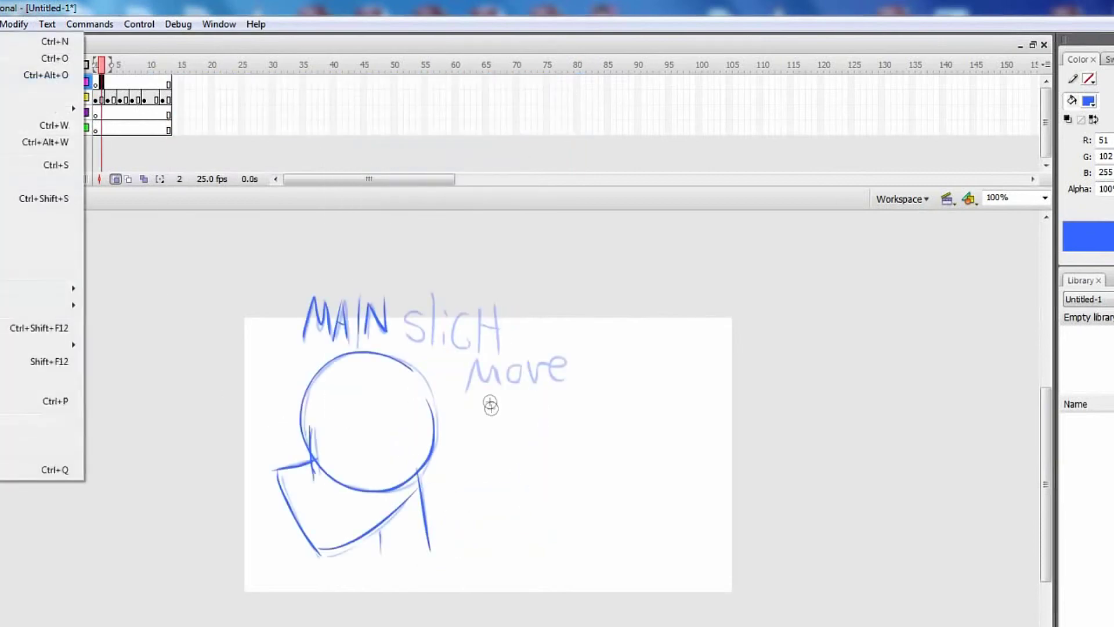
{"action": "mouse_move", "coordinate": [34, 342]}
{"action": "left_click", "coordinate": [117, 361]}
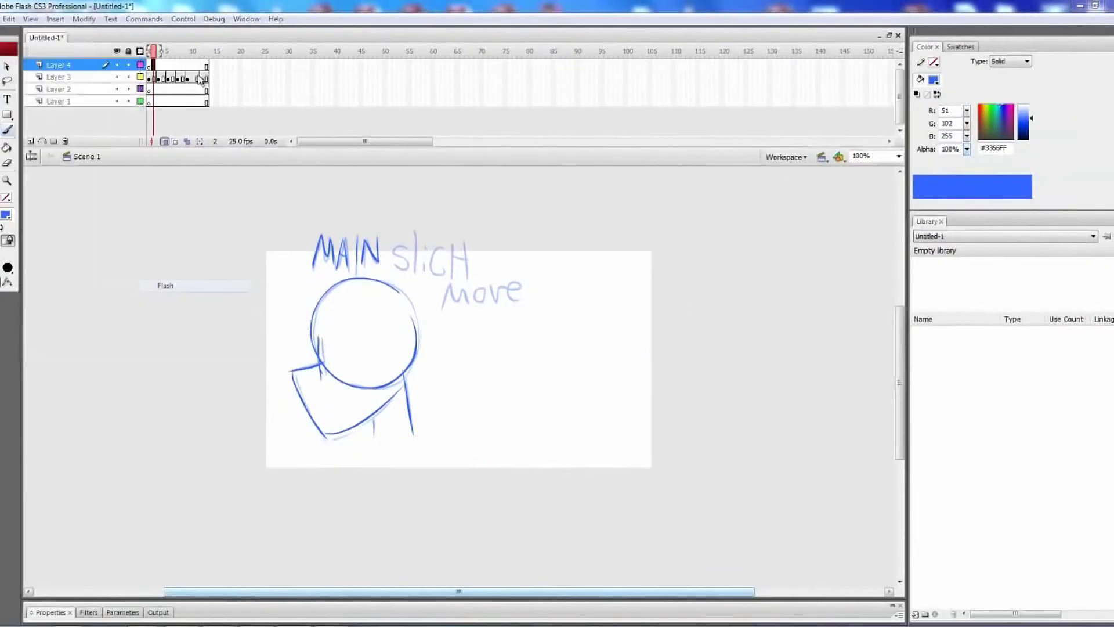
{"action": "key", "text": "ctrl+Return"}
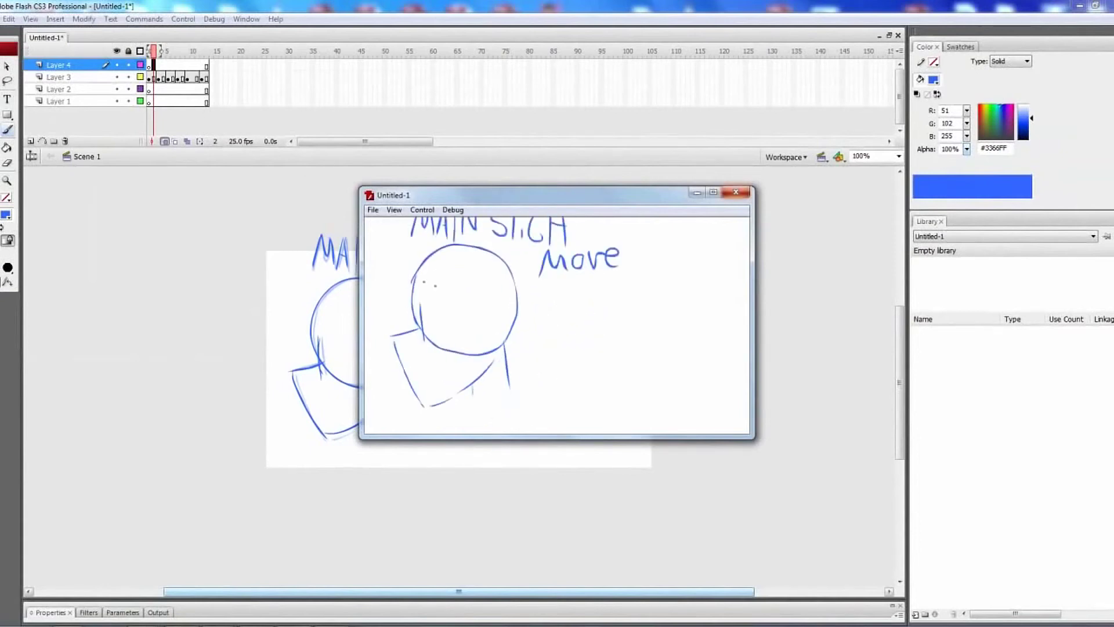
{"action": "key", "text": "ctrl+w"}
Extend the MIDDLE drawing on Layer 3 by one frame, holding it through frame 7, and play back the animation
{"action": "key", "text": "Down"}
{"action": "key", "text": "Right"}
{"action": "key", "text": "Right"}
{"action": "key", "text": "Right"}
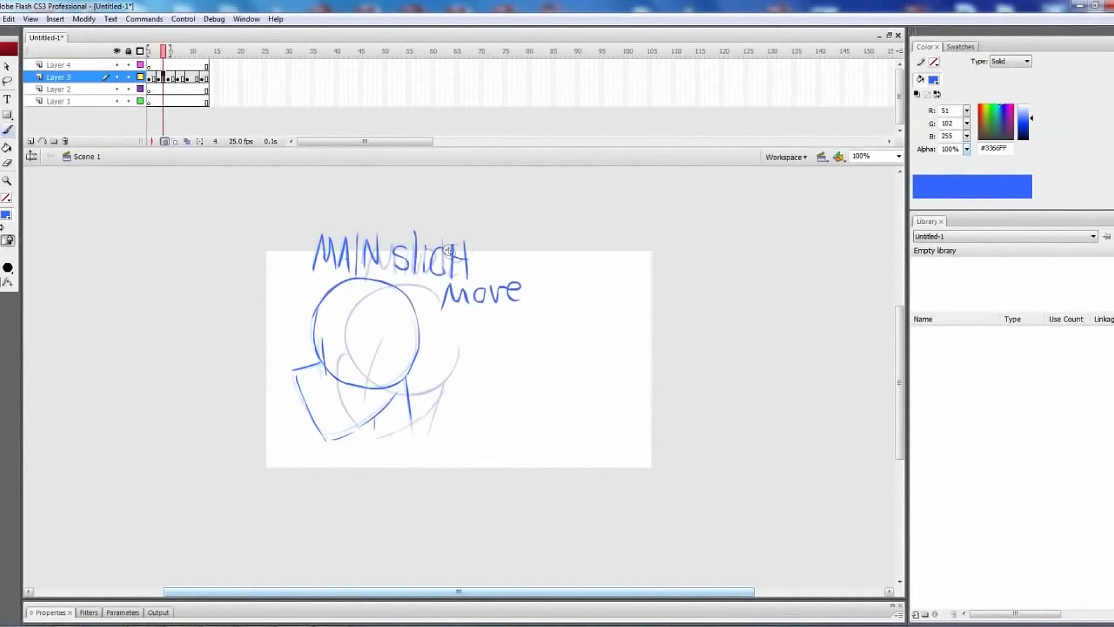
{"action": "key", "text": "period"}
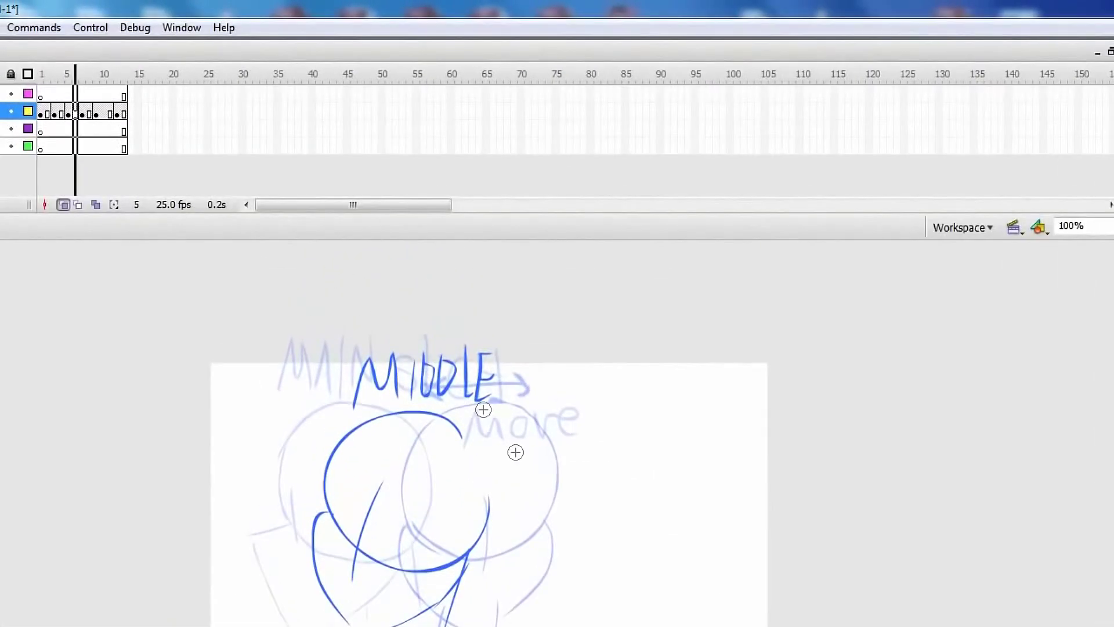
{"action": "key", "text": "ctrl+a"}
{"action": "left_click_drag", "start_coordinate": [168, 55], "coordinate": [163, 54]}
{"action": "key", "text": "Return"}
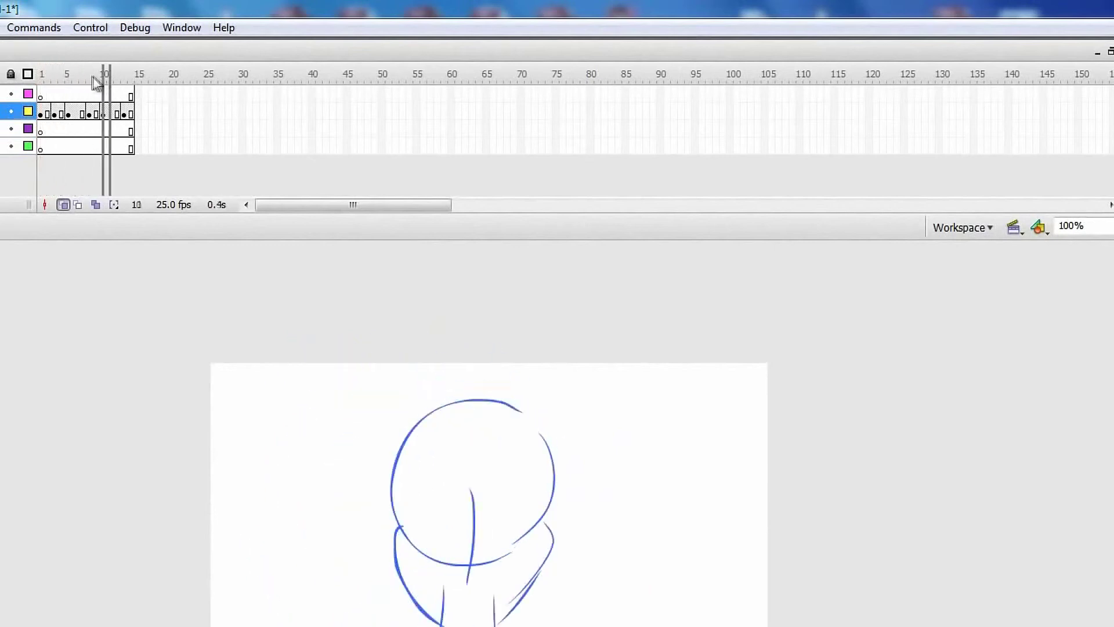
{"action": "key", "text": "Return"}
Step from the main drawing at frame 3 to frame 7 to examine the timing of the MIDDLE drawing
{"action": "key", "text": "period"}
{"action": "key", "text": "period"}
{"action": "key", "text": "period"}
{"action": "key", "text": "period"}
{"action": "key", "text": "period"}
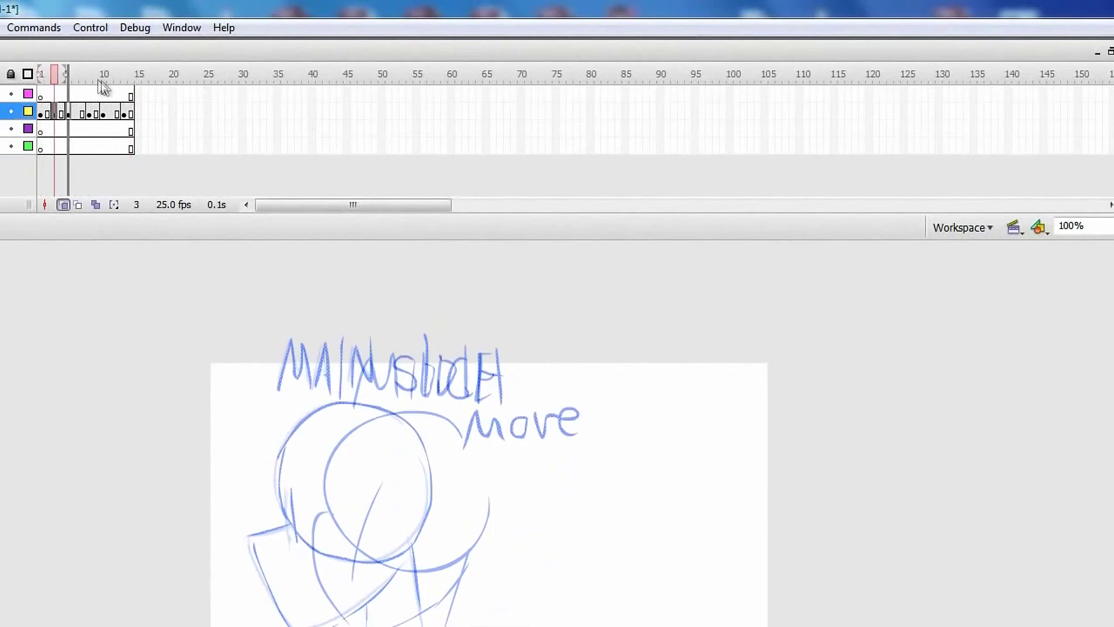
{"action": "key", "text": "."}
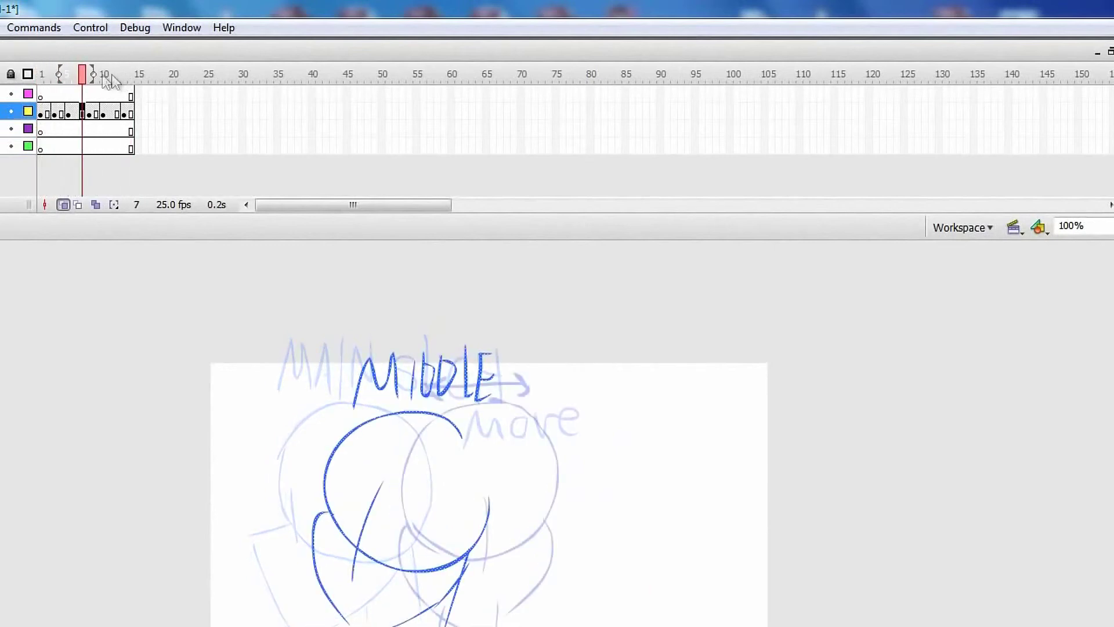
{"action": "left_click", "coordinate": [56, 111]}
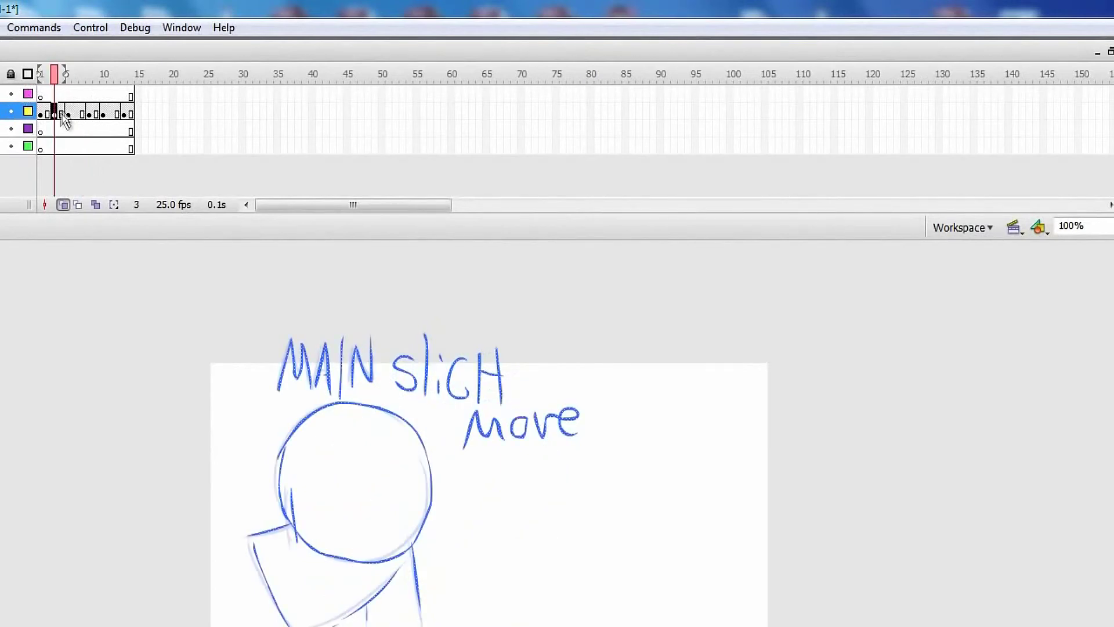
{"action": "key", "text": "period"}
{"action": "key", "text": "period"}
{"action": "key", "text": "period"}
{"action": "key", "text": "period"}
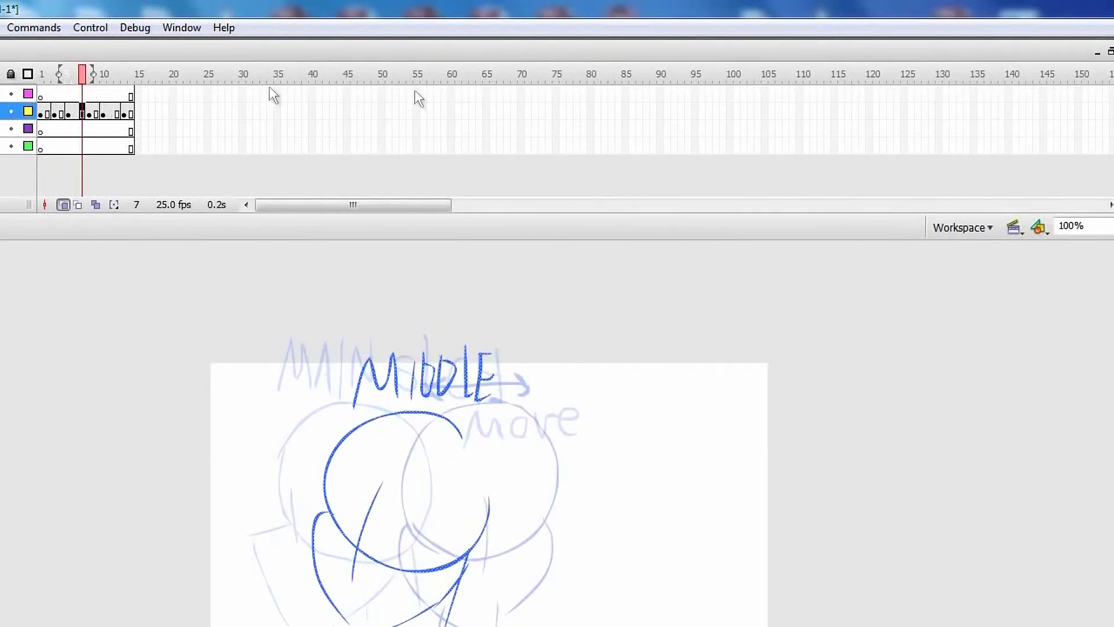
Insert blank keyframes at frame 15 on all four layers and extend them to frame 64
{"action": "mouse_move", "coordinate": [316, 98]}
{"action": "left_mouse_down"}
{"action": "mouse_move", "coordinate": [306, 106]}
{"action": "mouse_move", "coordinate": [372, 182]}
{"action": "left_mouse_up"}
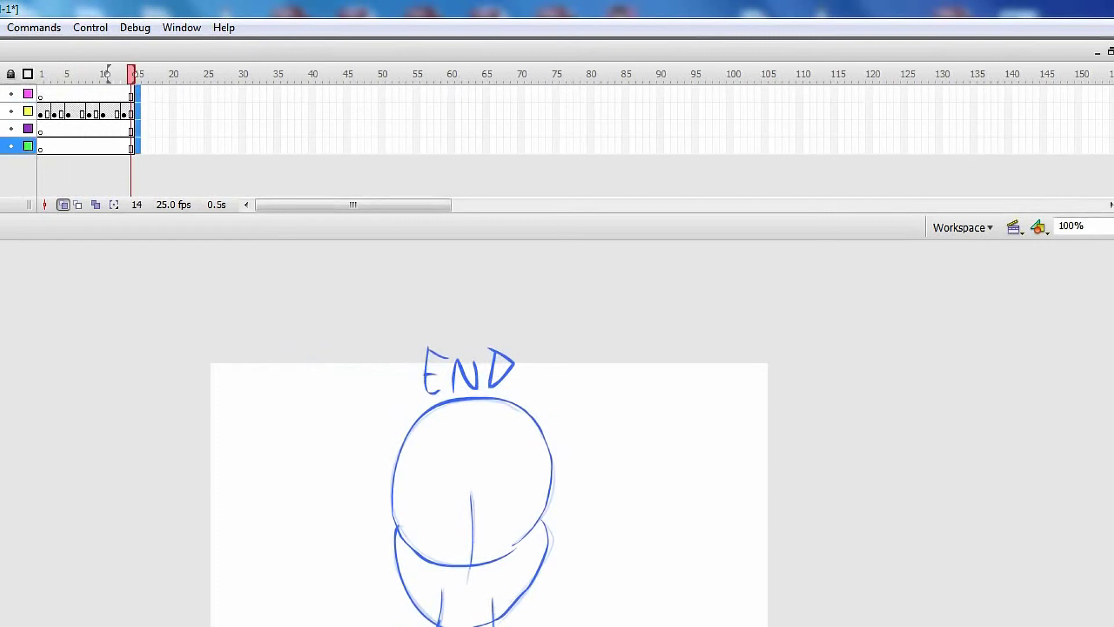
{"action": "key", "text": "F7"}
{"action": "key", "text": "F5"}
{"action": "key", "text": "F5"}
{"action": "key", "text": "F5"}
{"action": "key", "text": "F5"}
{"action": "key", "text": "F5"}
{"action": "key", "text": "F5"}
{"action": "key", "text": "F5"}
{"action": "key", "text": "F5"}
{"action": "key", "text": "F5"}
{"action": "key", "text": "F5"}
{"action": "key", "text": "F5"}
{"action": "key", "text": "F5"}
{"action": "key", "text": "F5"}
{"action": "key", "text": "F5"}
{"action": "key", "text": "F5"}
{"action": "key", "text": "F5"}
{"action": "key", "text": "F5"}
{"action": "key", "text": "F5"}
{"action": "key", "text": "F5"}
{"action": "key", "text": "F5"}
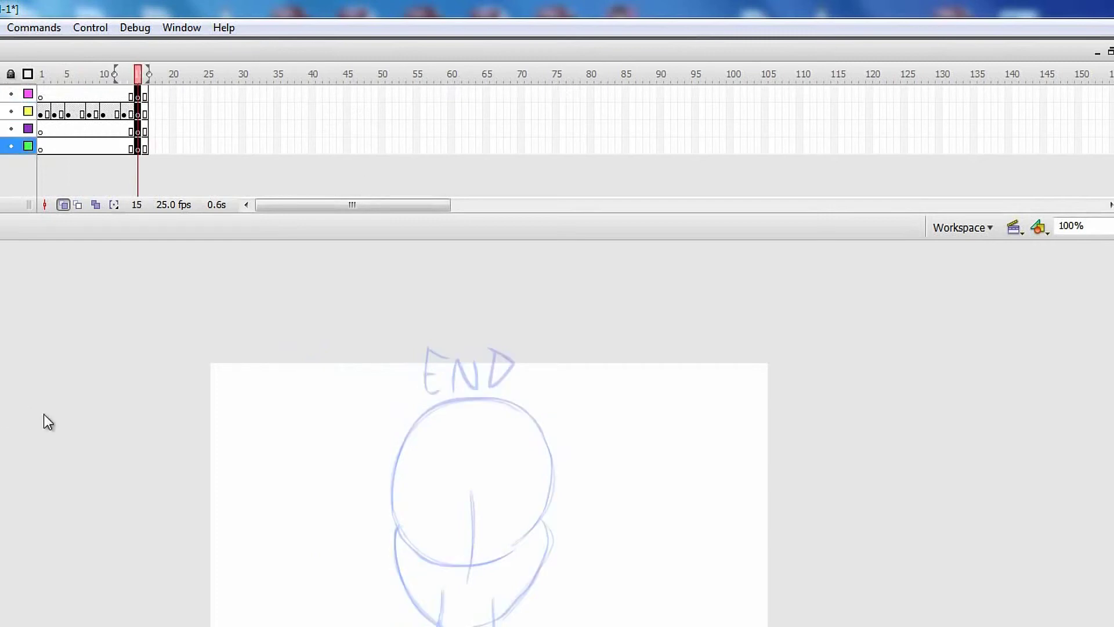
{"action": "key", "text": "F5"}
{"action": "key", "text": "F5"}
{"action": "key", "text": "F5"}
{"action": "key", "text": "F5"}
{"action": "key", "text": "F5"}
{"action": "key", "text": "F5"}
{"action": "key", "text": "F5"}
{"action": "key", "text": "F5"}
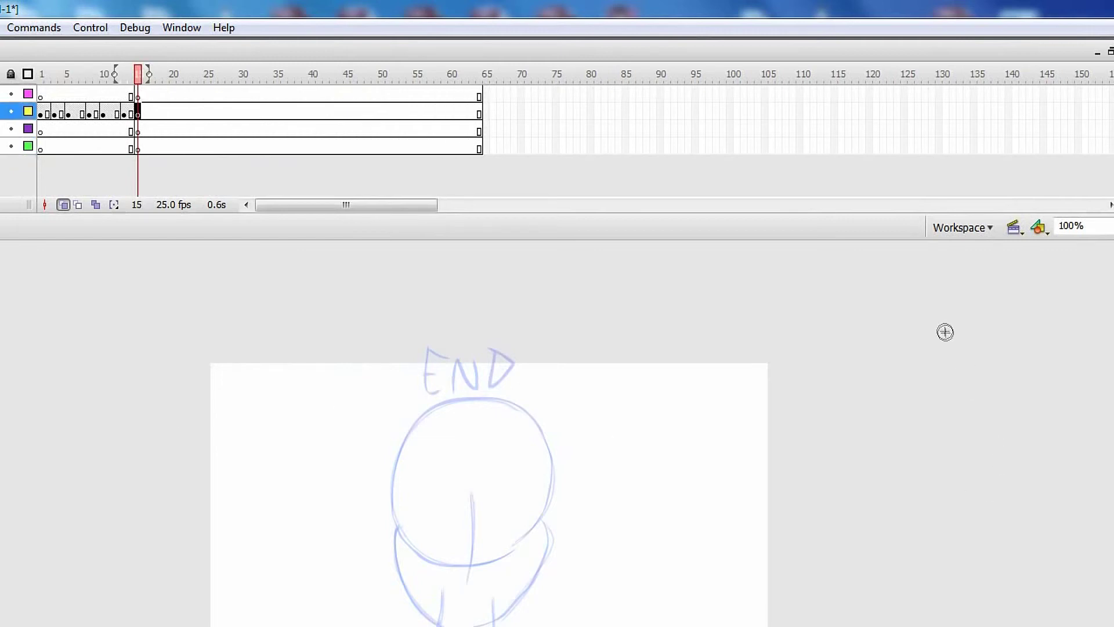
On Layer 3 at frame 15, sketch a round head with a curved jaw beside the onion-skinned END head
{"action": "mouse_move", "coordinate": [385, 393]}
{"action": "left_mouse_down"}
{"action": "mouse_move", "coordinate": [361, 519]}
{"action": "mouse_move", "coordinate": [399, 419]}
{"action": "mouse_move", "coordinate": [390, 400]}
{"action": "mouse_move", "coordinate": [403, 412]}
{"action": "left_mouse_up"}
{"action": "key", "text": "ctrl+z"}
{"action": "key", "text": "ctrl+z"}
{"action": "key", "text": "ctrl+z"}
{"action": "mouse_move", "coordinate": [313, 533]}
{"action": "left_mouse_down"}
{"action": "mouse_move", "coordinate": [403, 593]}
{"action": "mouse_move", "coordinate": [441, 441]}
{"action": "left_mouse_up"}
{"action": "key", "text": "ctrl+z"}
{"action": "mouse_move", "coordinate": [418, 583]}
{"action": "left_mouse_down"}
{"action": "mouse_move", "coordinate": [444, 499]}
{"action": "mouse_move", "coordinate": [418, 583]}
{"action": "left_mouse_up"}
{"action": "key", "text": "ctrl+z"}
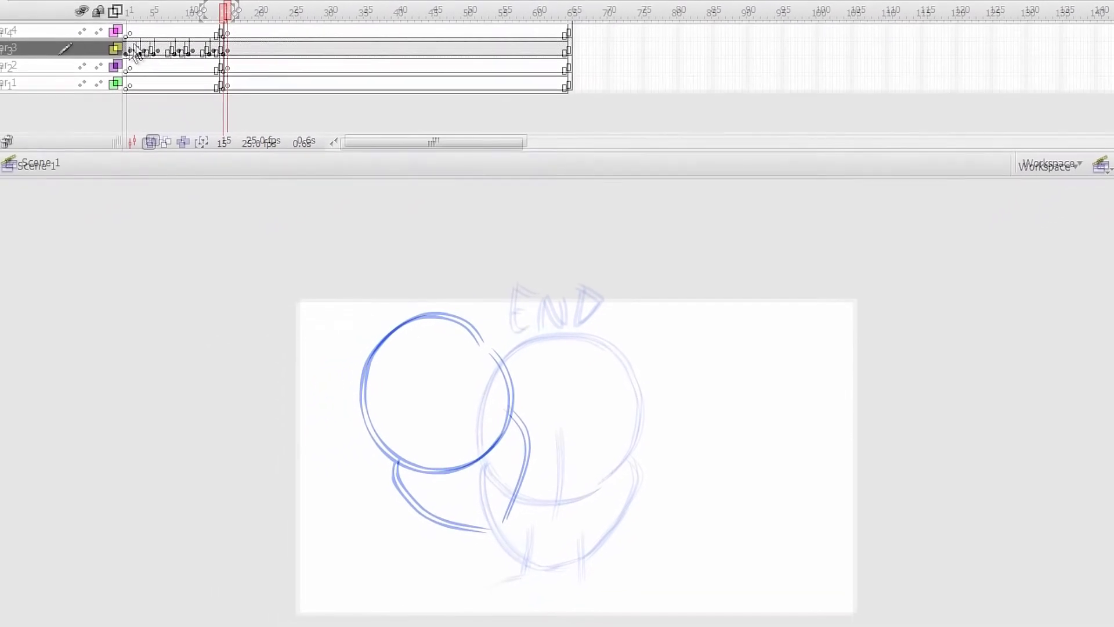
{"action": "mouse_move", "coordinate": [500, 488]}
{"action": "left_mouse_down"}
{"action": "mouse_move", "coordinate": [465, 437]}
{"action": "mouse_move", "coordinate": [498, 448]}
{"action": "left_mouse_up"}
Sketch a raised hand with a thumb and a wrist circle to the right of the new head
{"action": "mouse_move", "coordinate": [596, 384]}
{"action": "left_mouse_down"}
{"action": "mouse_move", "coordinate": [647, 323]}
{"action": "mouse_move", "coordinate": [644, 408]}
{"action": "left_mouse_up"}
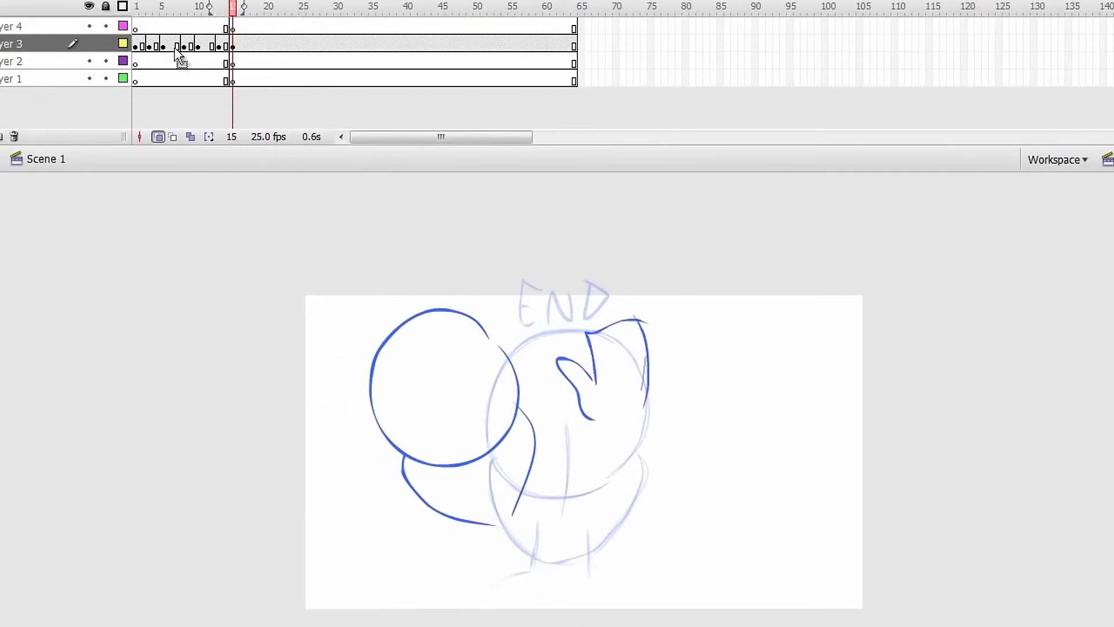
{"action": "left_click_drag", "start_coordinate": [647, 355], "coordinate": [638, 420]}
{"action": "mouse_move", "coordinate": [630, 410]}
{"action": "left_mouse_down"}
{"action": "mouse_move", "coordinate": [622, 439]}
{"action": "mouse_move", "coordinate": [632, 394]}
{"action": "left_mouse_up"}
Draw the forearm down from the wrist to an elbow circle, and add the upper arm, shoulder and body lines
{"action": "left_click_drag", "start_coordinate": [607, 413], "coordinate": [568, 544]}
{"action": "left_click_drag", "start_coordinate": [606, 433], "coordinate": [632, 574]}
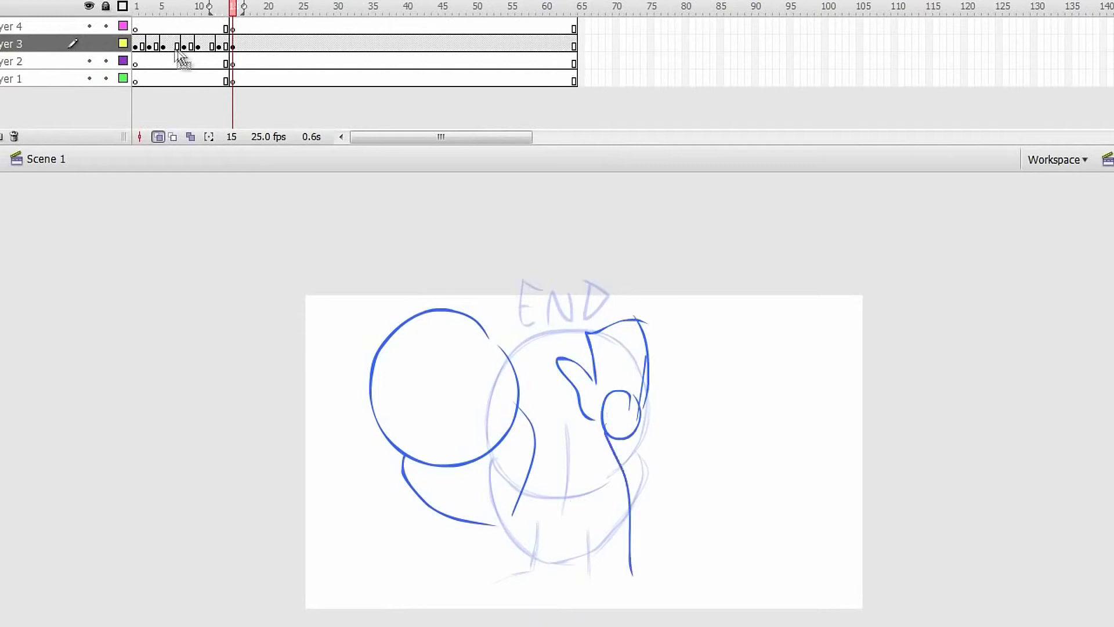
{"action": "key", "text": "ctrl+z"}
{"action": "mouse_move", "coordinate": [614, 429]}
{"action": "left_mouse_down"}
{"action": "mouse_move", "coordinate": [631, 566]}
{"action": "mouse_move", "coordinate": [678, 555]}
{"action": "mouse_move", "coordinate": [668, 503]}
{"action": "mouse_move", "coordinate": [681, 564]}
{"action": "left_mouse_up"}
{"action": "key", "text": "ctrl+z"}
{"action": "mouse_move", "coordinate": [683, 526]}
{"action": "left_mouse_down"}
{"action": "mouse_move", "coordinate": [676, 576]}
{"action": "mouse_move", "coordinate": [553, 502]}
{"action": "mouse_move", "coordinate": [560, 531]}
{"action": "left_mouse_up"}
{"action": "key", "text": "ctrl+z"}
{"action": "left_click_drag", "start_coordinate": [647, 572], "coordinate": [608, 559]}
{"action": "left_click_drag", "start_coordinate": [524, 499], "coordinate": [551, 527]}
{"action": "mouse_move", "coordinate": [483, 525]}
{"action": "left_mouse_down"}
{"action": "mouse_move", "coordinate": [444, 581]}
{"action": "mouse_move", "coordinate": [462, 595]}
{"action": "left_mouse_up"}
{"action": "key", "text": "ctrl+z"}
{"action": "left_click", "coordinate": [234, 46]}
{"action": "key", "text": "period"}
{"action": "key", "text": "period"}
{"action": "key", "text": "period"}
{"action": "key", "text": "period"}
{"action": "key", "text": "period"}
{"action": "key", "text": "period"}
{"action": "key", "text": "period"}
{"action": "key", "text": "period"}
{"action": "key", "text": "comma"}
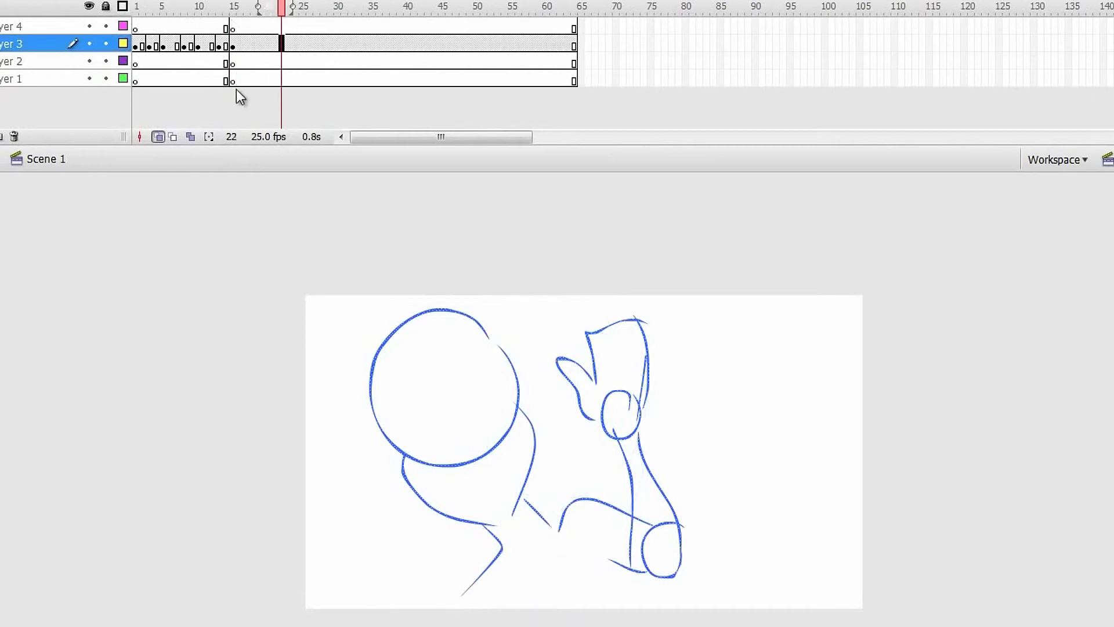
{"action": "key", "text": "F7"}
{"action": "mouse_move", "coordinate": [490, 315]}
{"action": "left_mouse_down"}
{"action": "mouse_move", "coordinate": [517, 364]}
{"action": "mouse_move", "coordinate": [509, 428]}
{"action": "mouse_move", "coordinate": [515, 379]}
{"action": "left_mouse_up"}
{"action": "key", "text": "ctrl+z"}
{"action": "key", "text": "ctrl+z"}
Insert a keyframe at frame 20 duplicating the drawing, and add a second forearm swung right with a wrist circle and bent hand
{"action": "key", "text": "comma"}
{"action": "key", "text": "comma"}
{"action": "key", "text": "F6"}
{"action": "left_click_drag", "start_coordinate": [746, 375], "coordinate": [645, 549]}
{"action": "mouse_move", "coordinate": [745, 445]}
{"action": "left_mouse_down"}
{"action": "mouse_move", "coordinate": [681, 573]}
{"action": "mouse_move", "coordinate": [650, 555]}
{"action": "left_mouse_up"}
{"action": "key", "text": "ctrl+z"}
{"action": "key", "text": "ctrl+z"}
{"action": "left_click_drag", "start_coordinate": [759, 421], "coordinate": [687, 560]}
{"action": "mouse_move", "coordinate": [761, 420]}
{"action": "left_mouse_down"}
{"action": "mouse_move", "coordinate": [759, 437]}
{"action": "mouse_move", "coordinate": [822, 422]}
{"action": "left_mouse_up"}
{"action": "left_click_drag", "start_coordinate": [773, 439], "coordinate": [812, 432]}
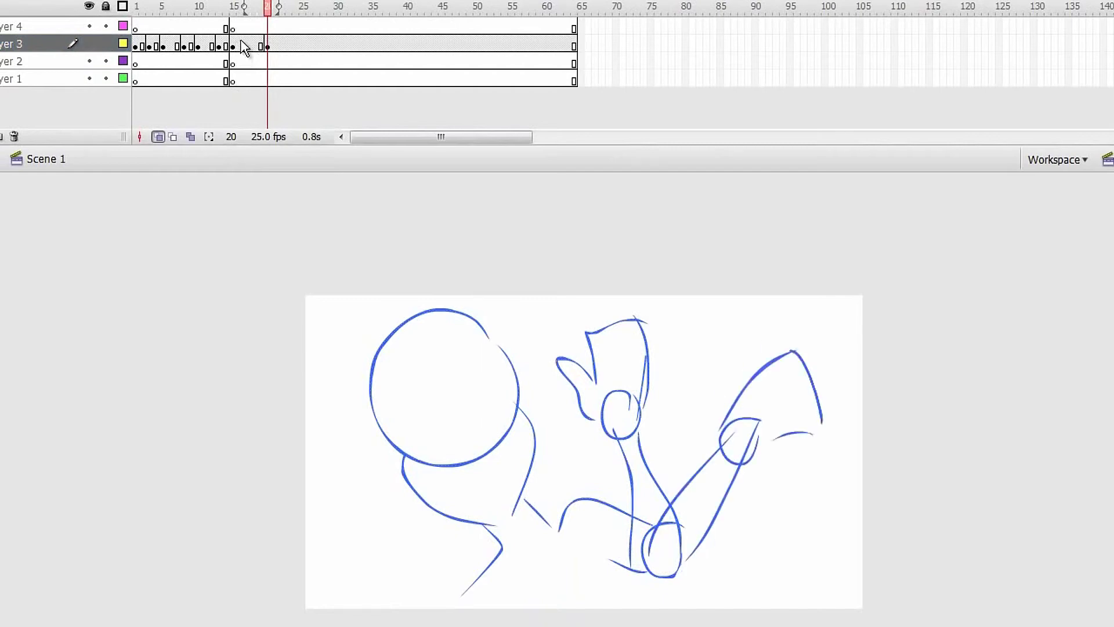
{"action": "left_click_drag", "start_coordinate": [729, 415], "coordinate": [755, 423]}
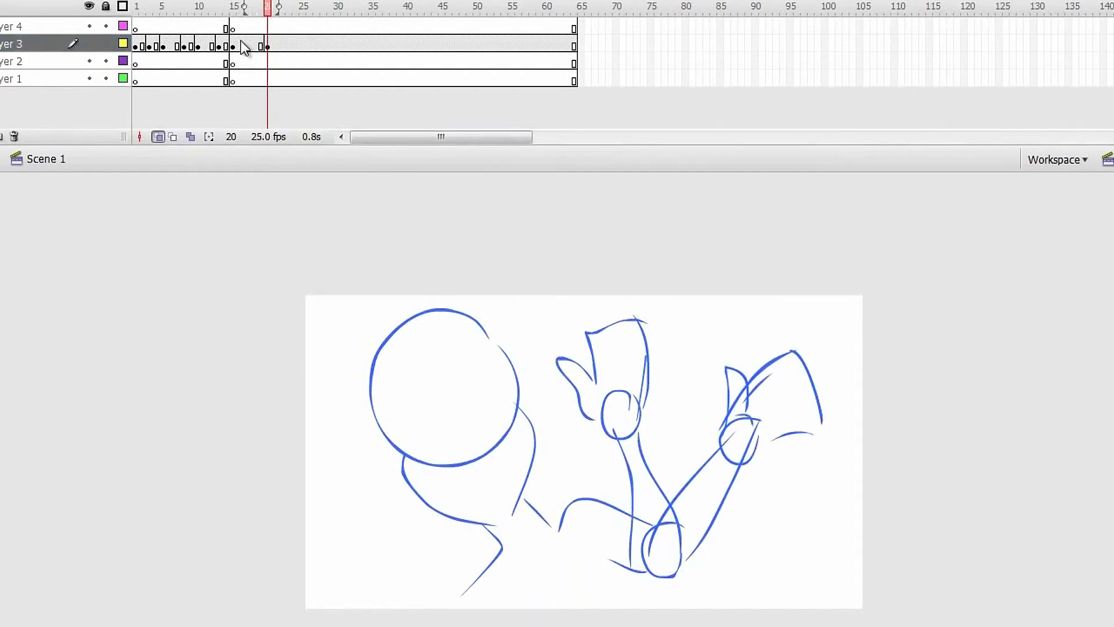
Insert a blank keyframe at frame 25 on Layer 3 and sketch a new head circle over the onion-skinned hand
{"action": "key", "text": "."}
{"action": "key", "text": "."}
{"action": "key", "text": "."}
{"action": "key", "text": "."}
{"action": "key", "text": "."}
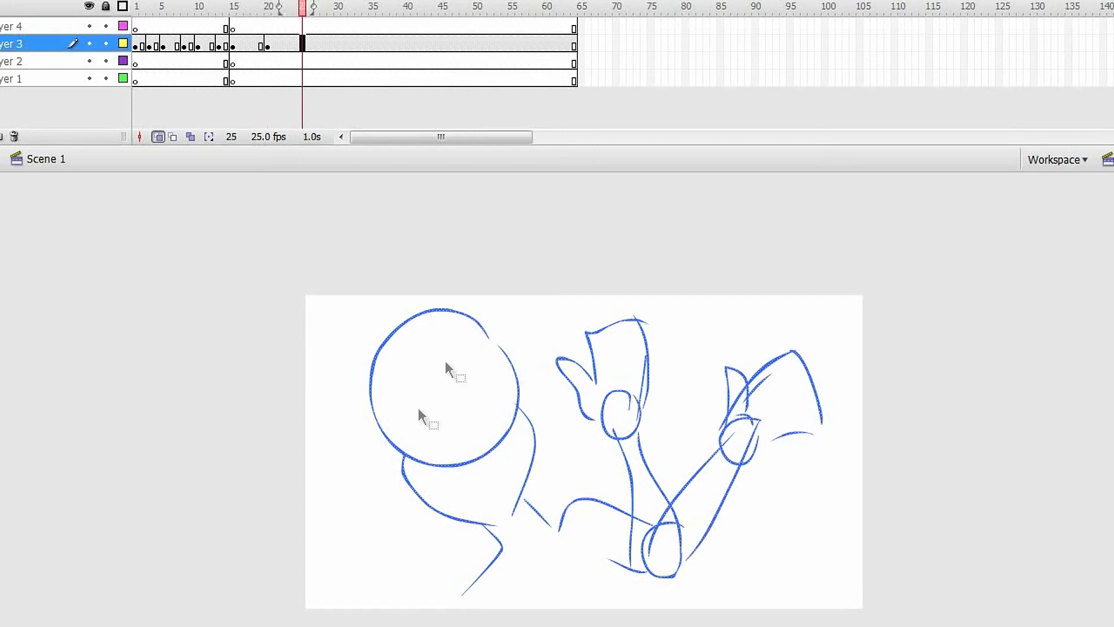
{"action": "key", "text": "F7"}
{"action": "left_click_drag", "start_coordinate": [751, 346], "coordinate": [753, 371]}
{"action": "key", "text": "ctrl+z"}
{"action": "left_click_drag", "start_coordinate": [656, 340], "coordinate": [687, 363]}
{"action": "key", "text": "ctrl+z"}
Draw the curved jaw lines below the frame 25 head
{"action": "left_click_drag", "start_coordinate": [548, 427], "coordinate": [584, 516]}
{"action": "mouse_move", "coordinate": [596, 526]}
{"action": "left_mouse_down"}
{"action": "mouse_move", "coordinate": [682, 475]}
{"action": "mouse_move", "coordinate": [698, 444]}
{"action": "left_mouse_up"}
{"action": "key", "text": "ctrl+z"}
{"action": "key", "text": "ctrl+z"}
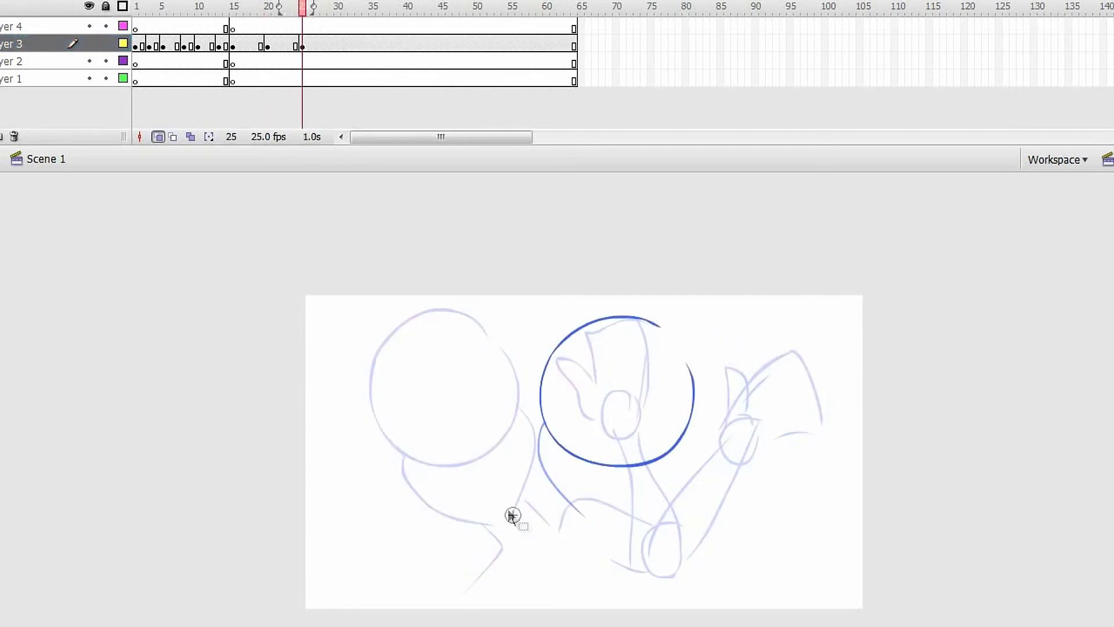
{"action": "key", "text": "ctrl+z"}
{"action": "left_click_drag", "start_coordinate": [552, 432], "coordinate": [591, 541]}
{"action": "left_click_drag", "start_coordinate": [600, 535], "coordinate": [683, 454]}
{"action": "left_click_drag", "start_coordinate": [568, 492], "coordinate": [563, 569]}
{"action": "key", "text": "ctrl+z"}
{"action": "left_click_drag", "start_coordinate": [569, 478], "coordinate": [556, 523]}
{"action": "left_click_drag", "start_coordinate": [614, 509], "coordinate": [653, 593]}
{"action": "key", "text": "ctrl+z"}
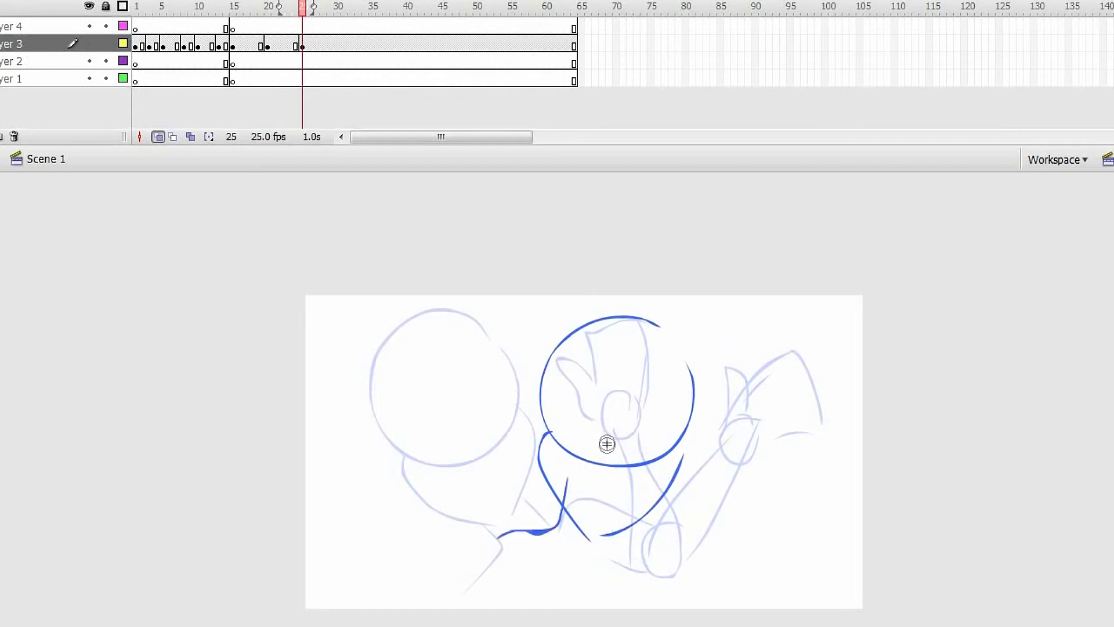
{"action": "key", "text": "ctrl+z"}
{"action": "key", "text": "ctrl+z"}
Sketch a hand with a thumb and the arm lines below it at the lower left of the canvas on frame 25
{"action": "mouse_move", "coordinate": [421, 498]}
{"action": "left_mouse_down"}
{"action": "mouse_move", "coordinate": [444, 549]}
{"action": "mouse_move", "coordinate": [339, 491]}
{"action": "left_mouse_up"}
{"action": "left_click_drag", "start_coordinate": [343, 488], "coordinate": [351, 542]}
{"action": "mouse_move", "coordinate": [360, 544]}
{"action": "left_mouse_down"}
{"action": "mouse_move", "coordinate": [428, 548]}
{"action": "mouse_move", "coordinate": [406, 626]}
{"action": "left_mouse_up"}
{"action": "left_click_drag", "start_coordinate": [444, 547], "coordinate": [472, 623]}
{"action": "mouse_move", "coordinate": [464, 619]}
{"action": "left_mouse_down"}
{"action": "mouse_move", "coordinate": [557, 548]}
{"action": "mouse_move", "coordinate": [541, 573]}
{"action": "left_mouse_up"}
{"action": "key", "text": "ctrl+z"}
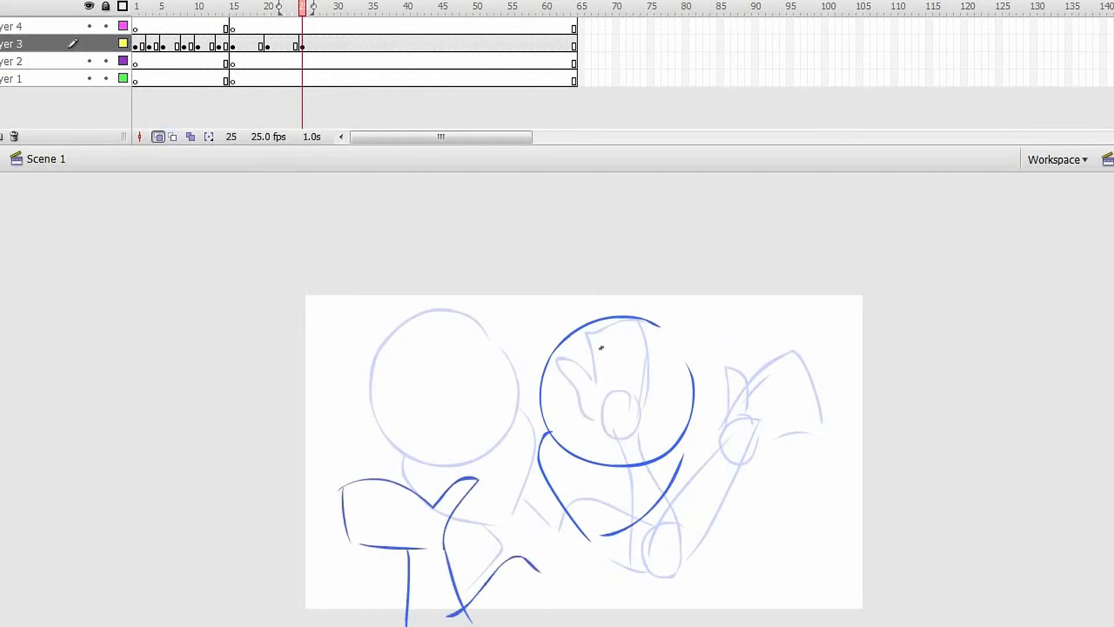
Undo the last arm strokes on frame 25 and redraw the shoulder and neck lines on both sides of the body
{"action": "key", "text": "ctrl+z"}
{"action": "key", "text": "ctrl+z"}
{"action": "key", "text": "ctrl+z"}
{"action": "left_click_drag", "start_coordinate": [454, 610], "coordinate": [557, 564]}
{"action": "left_click_drag", "start_coordinate": [578, 537], "coordinate": [554, 564]}
{"action": "left_click_drag", "start_coordinate": [620, 538], "coordinate": [620, 564]}
{"action": "mouse_move", "coordinate": [620, 563]}
{"action": "left_mouse_down"}
{"action": "mouse_move", "coordinate": [676, 571]}
{"action": "mouse_move", "coordinate": [701, 626]}
{"action": "mouse_move", "coordinate": [714, 626]}
{"action": "left_mouse_up"}
Sketch the second hand with a raised thumb at the lower right of the canvas on frame 25
{"action": "left_click_drag", "start_coordinate": [749, 572], "coordinate": [766, 512]}
{"action": "left_click_drag", "start_coordinate": [767, 512], "coordinate": [782, 562]}
{"action": "left_click_drag", "start_coordinate": [781, 566], "coordinate": [857, 559]}
{"action": "left_click_drag", "start_coordinate": [851, 557], "coordinate": [851, 604]}
{"action": "left_click_drag", "start_coordinate": [845, 617], "coordinate": [800, 608]}
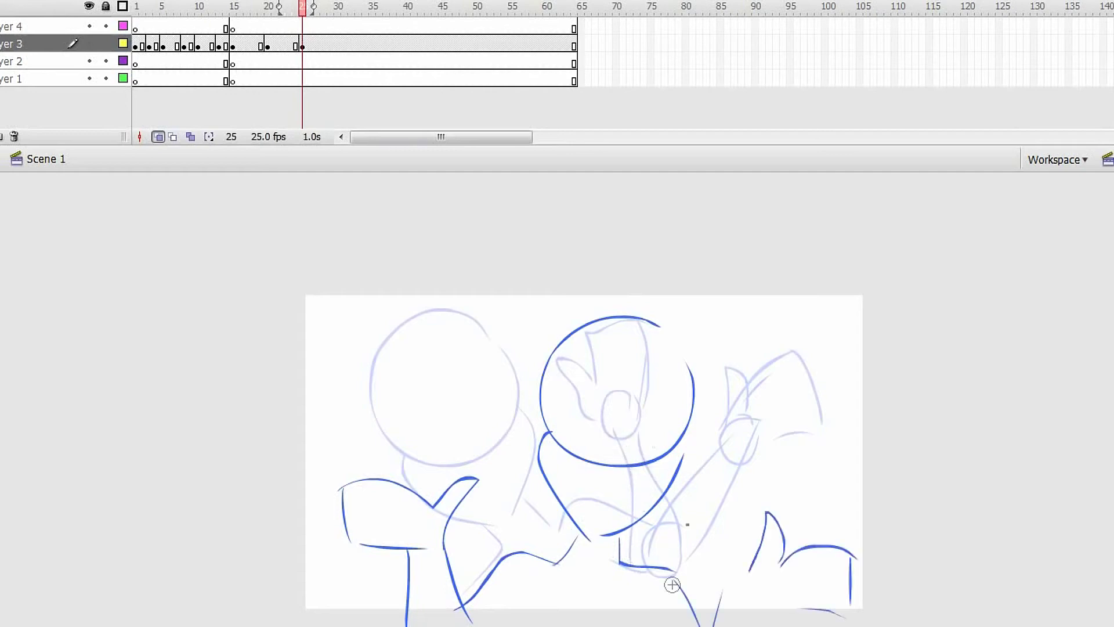
Insert a blank keyframe at frame 32 on Layer 3
{"action": "left_click", "coordinate": [351, 45]}
{"action": "key", "text": "F7"}
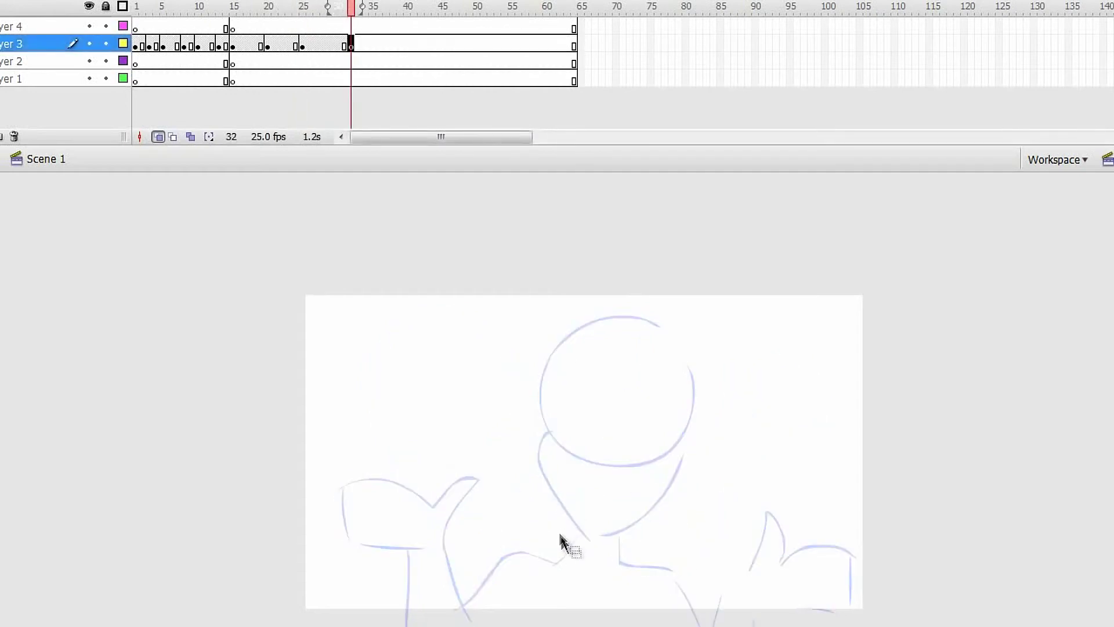
{"action": "left_click_drag", "start_coordinate": [522, 331], "coordinate": [499, 458]}
{"action": "mouse_move", "coordinate": [523, 333]}
{"action": "left_mouse_down"}
{"action": "mouse_move", "coordinate": [500, 458]}
{"action": "mouse_move", "coordinate": [511, 466]}
{"action": "left_mouse_up"}
{"action": "key", "text": "ctrl+z"}
{"action": "key", "text": "ctrl+z"}
{"action": "left_click_drag", "start_coordinate": [531, 331], "coordinate": [523, 464]}
{"action": "left_click_drag", "start_coordinate": [569, 412], "coordinate": [557, 526]}
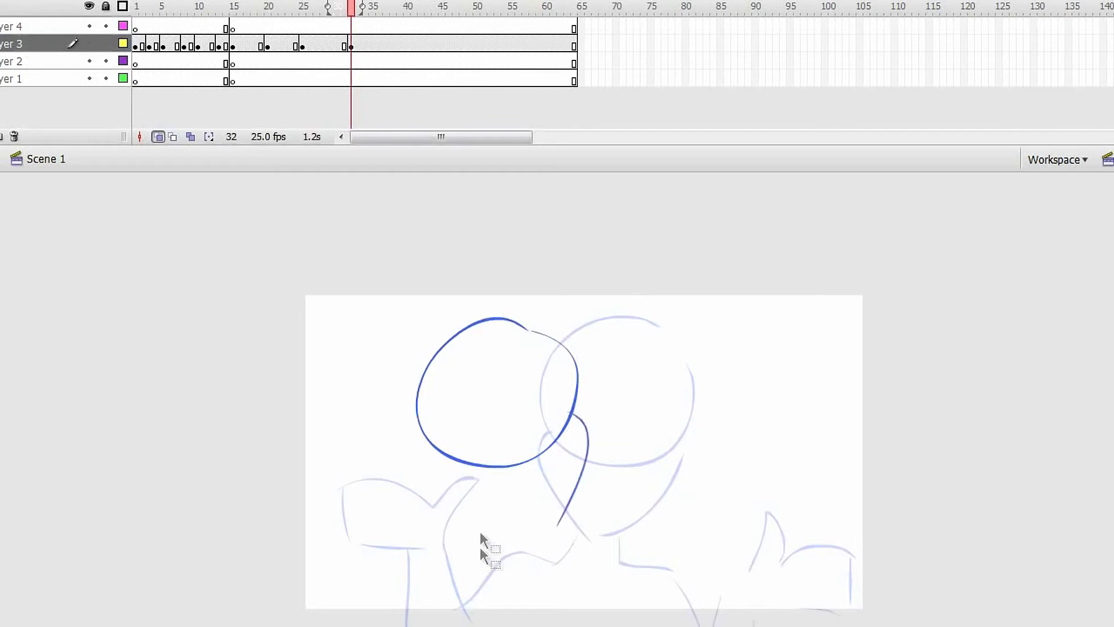
{"action": "mouse_move", "coordinate": [440, 460]}
{"action": "left_mouse_down"}
{"action": "mouse_move", "coordinate": [556, 526]}
{"action": "mouse_move", "coordinate": [485, 533]}
{"action": "left_mouse_up"}
{"action": "key", "text": "ctrl+z"}
{"action": "key", "text": "ctrl+z"}
{"action": "key", "text": "ctrl+z"}
{"action": "key", "text": "ctrl+z"}
{"action": "key", "text": "ctrl+z"}
{"action": "key", "text": "ctrl+z"}
Sketch a lowered head circle on the left half of the canvas on frame 32, with jaw, chin and shoulder lines
{"action": "mouse_move", "coordinate": [472, 333]}
{"action": "left_mouse_down"}
{"action": "mouse_move", "coordinate": [532, 418]}
{"action": "mouse_move", "coordinate": [525, 445]}
{"action": "left_mouse_up"}
{"action": "left_click_drag", "start_coordinate": [531, 450], "coordinate": [557, 566]}
{"action": "key", "text": "ctrl+z"}
{"action": "left_click_drag", "start_coordinate": [422, 554], "coordinate": [541, 578]}
{"action": "key", "text": "ctrl+z"}
{"action": "left_click_drag", "start_coordinate": [435, 601], "coordinate": [566, 569]}
{"action": "left_click_drag", "start_coordinate": [343, 500], "coordinate": [350, 625]}
{"action": "key", "text": "ctrl+z"}
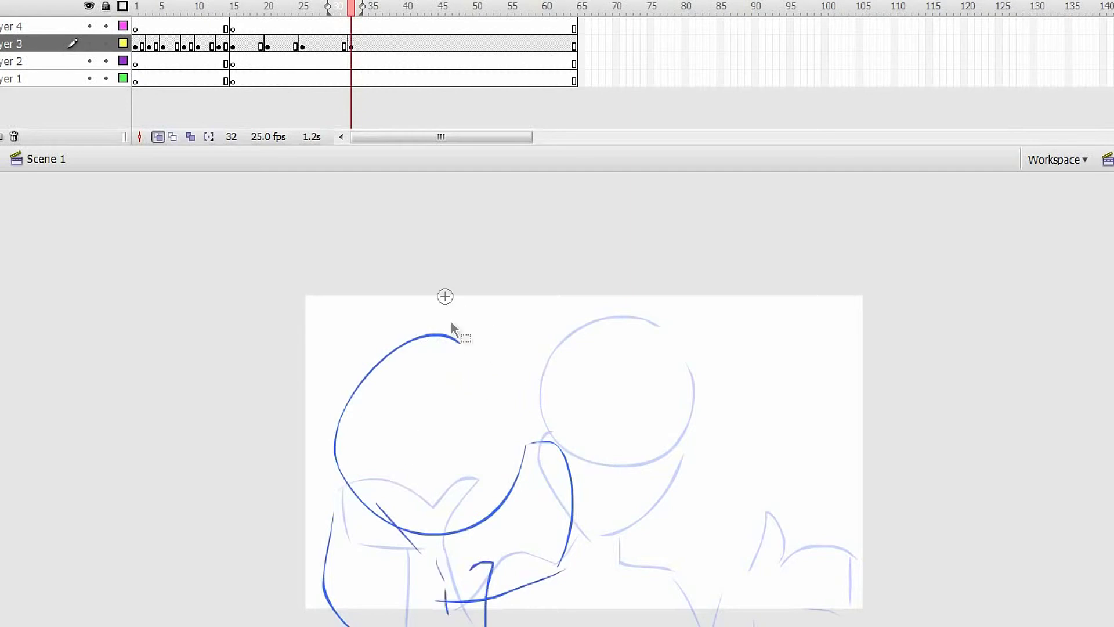
{"action": "left_click_drag", "start_coordinate": [597, 492], "coordinate": [665, 542]}
{"action": "key", "text": "ctrl+z"}
{"action": "key", "text": "ctrl+z"}
{"action": "left_click_drag", "start_coordinate": [592, 518], "coordinate": [692, 559]}
{"action": "left_click_drag", "start_coordinate": [610, 457], "coordinate": [607, 561]}
{"action": "left_click_drag", "start_coordinate": [606, 467], "coordinate": [630, 462]}
{"action": "left_click_drag", "start_coordinate": [659, 459], "coordinate": [712, 472]}
{"action": "key", "text": "ctrl+z"}
{"action": "left_click_drag", "start_coordinate": [647, 387], "coordinate": [694, 477]}
{"action": "left_click_drag", "start_coordinate": [613, 463], "coordinate": [646, 386]}
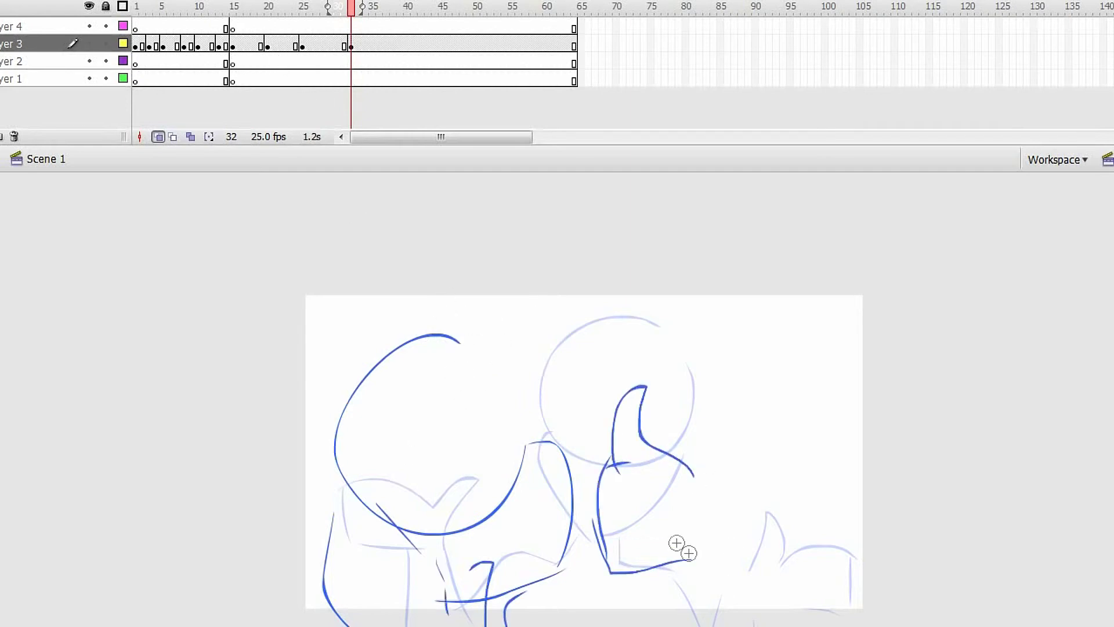
{"action": "left_click_drag", "start_coordinate": [708, 490], "coordinate": [705, 562]}
{"action": "left_click_drag", "start_coordinate": [679, 564], "coordinate": [715, 625]}
{"action": "left_click_drag", "start_coordinate": [720, 498], "coordinate": [801, 604]}
{"action": "key", "text": "ctrl+z"}
{"action": "key", "text": "ctrl+z"}
{"action": "key", "text": "ctrl+z"}
{"action": "key", "text": "ctrl+z"}
{"action": "key", "text": "ctrl+z"}
{"action": "key", "text": "ctrl+z"}
{"action": "key", "text": "ctrl+z"}
{"action": "key", "text": "ctrl+z"}
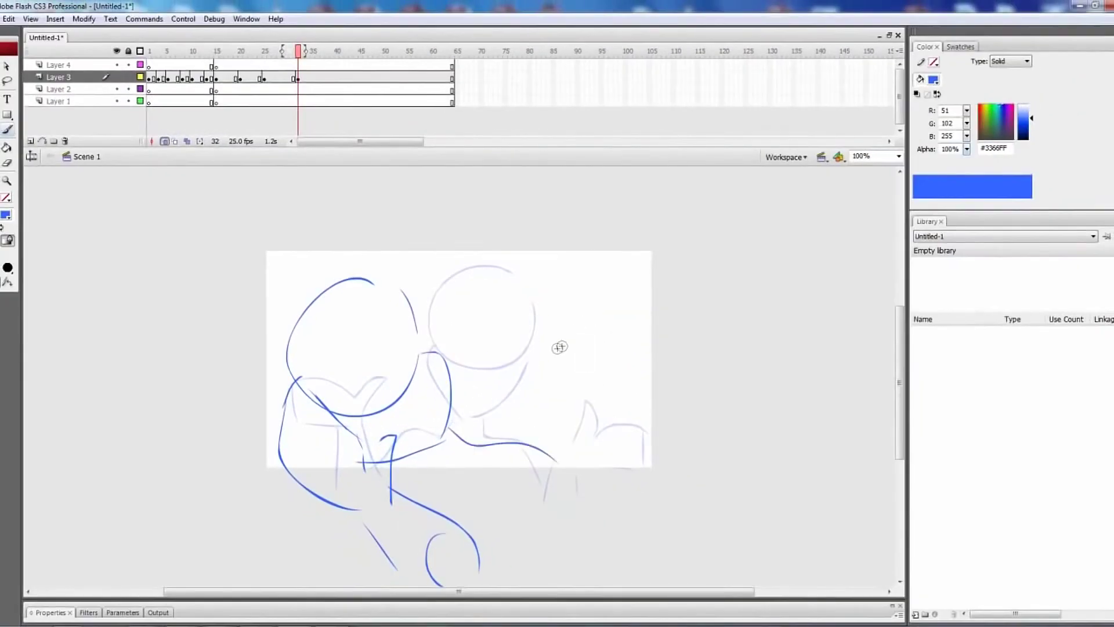
Play ahead past the frame 32 pose and insert a blank keyframe at frame 39 on Layer 3
{"action": "key", "text": "Return"}
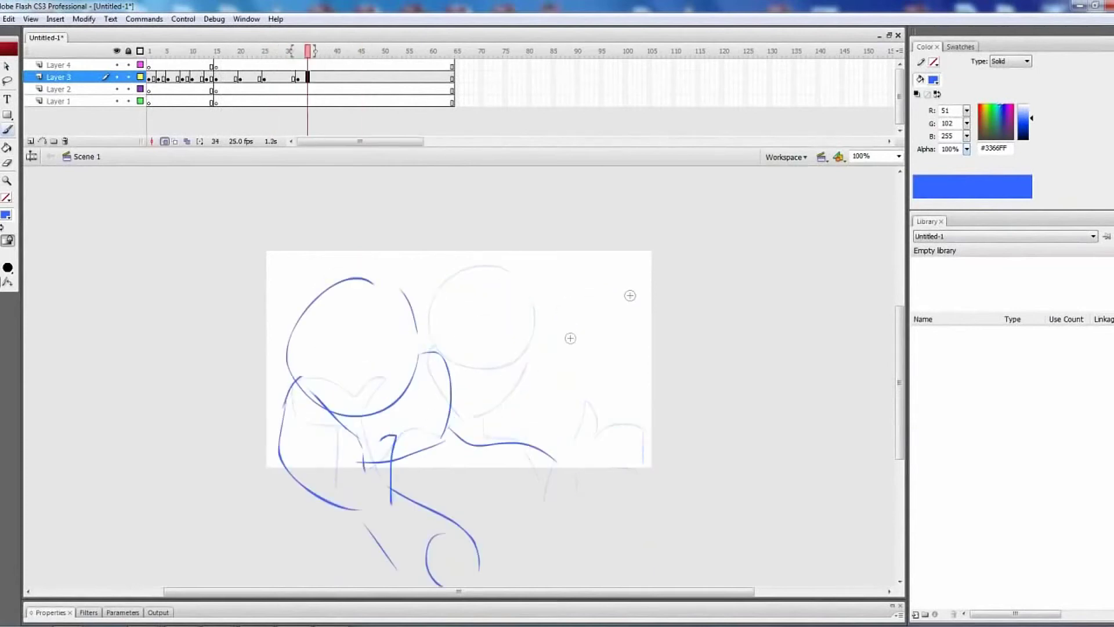
{"action": "key", "text": "Return"}
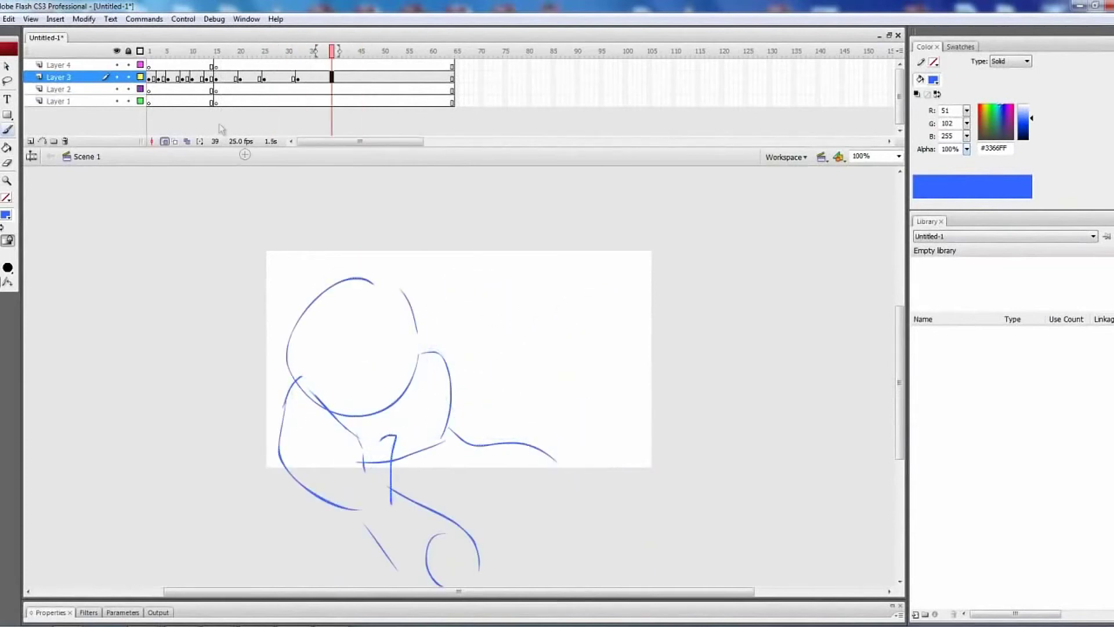
{"action": "key", "text": "F7"}
Step through the Layer 3 drawings from frame 17 onward to review the sequence of poses
{"action": "left_click", "coordinate": [226, 78]}
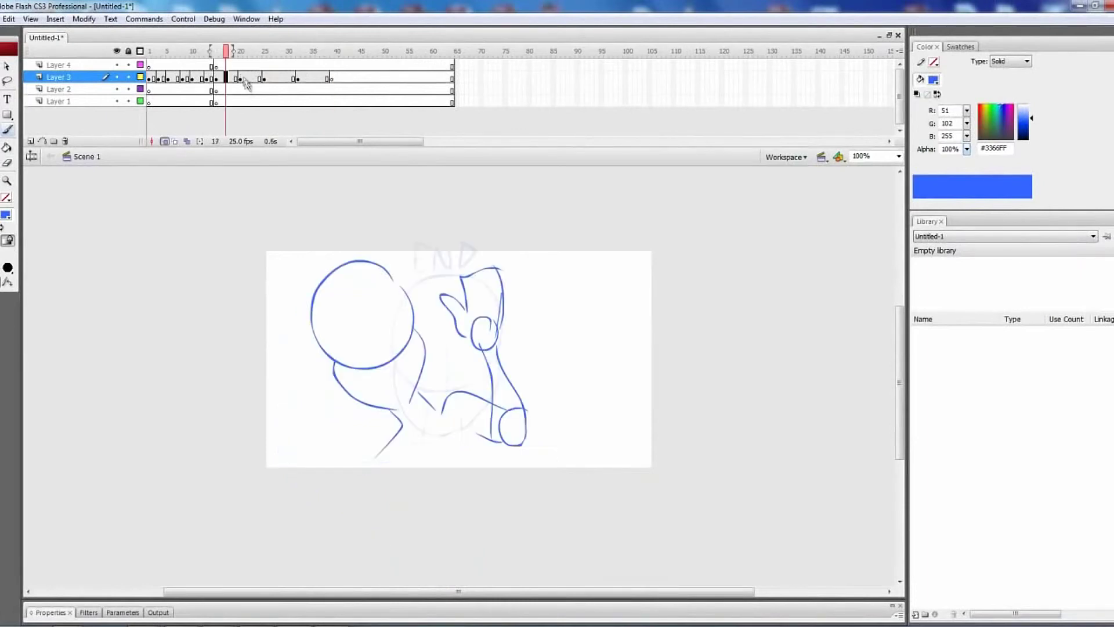
{"action": "key", "text": "period"}
{"action": "key", "text": "period"}
{"action": "key", "text": "period"}
{"action": "key", "text": "period"}
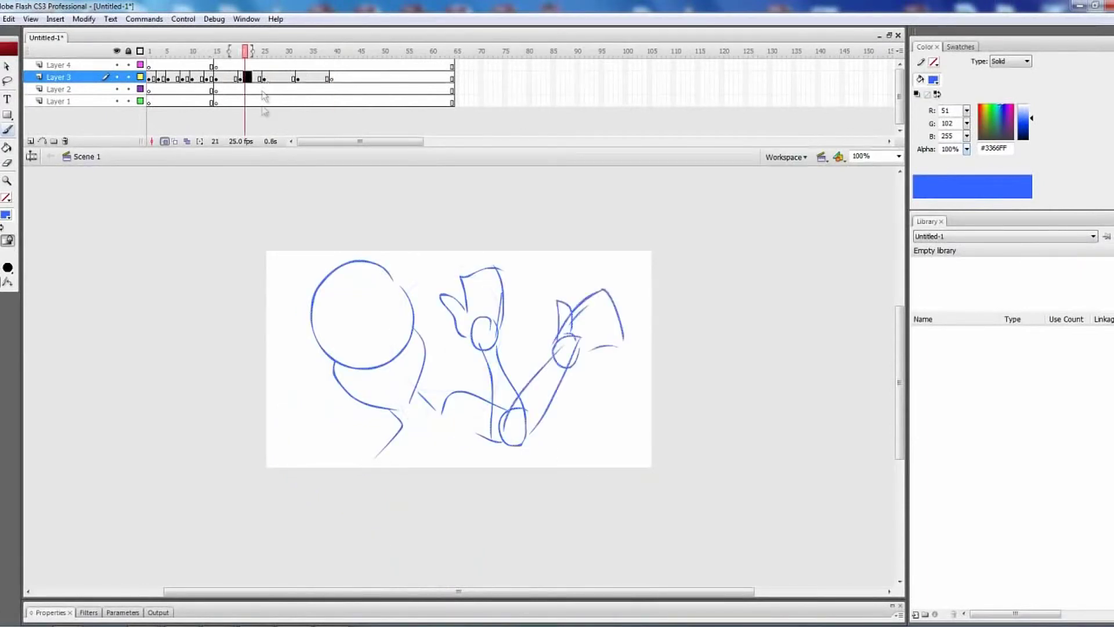
{"action": "key", "text": "period"}
{"action": "key", "text": "period"}
{"action": "key", "text": "period"}
{"action": "key", "text": "period"}
{"action": "key", "text": "period"}
{"action": "key", "text": "period"}
{"action": "key", "text": "period"}
{"action": "key", "text": "period"}
{"action": "key", "text": "period"}
{"action": "key", "text": "period"}
{"action": "key", "text": "period"}
{"action": "key", "text": "period"}
{"action": "key", "text": "period"}
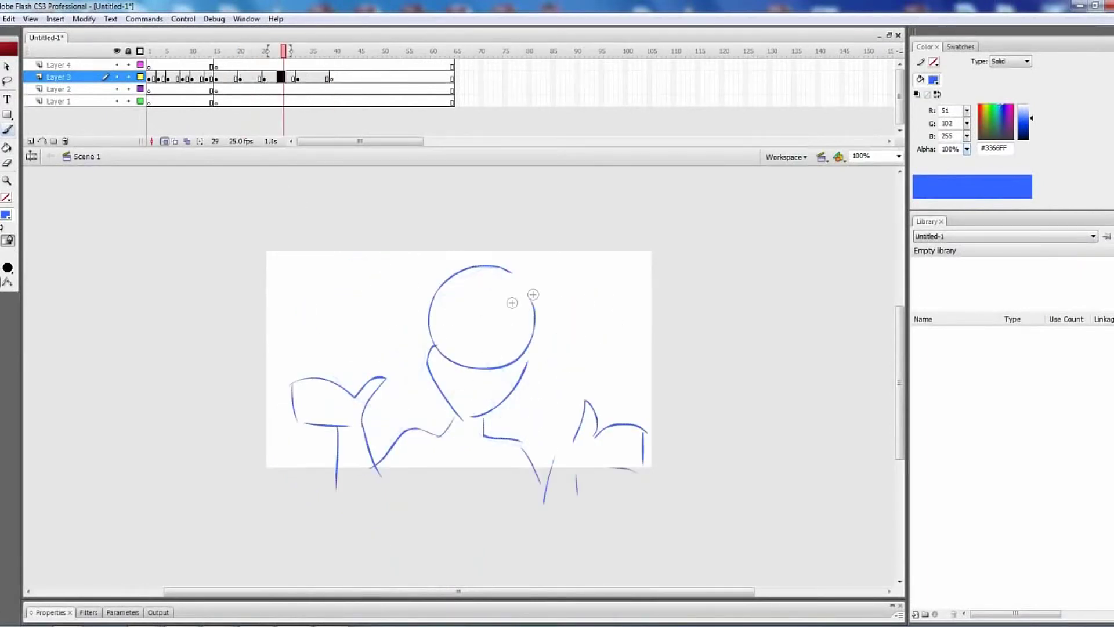
{"action": "key", "text": "period"}
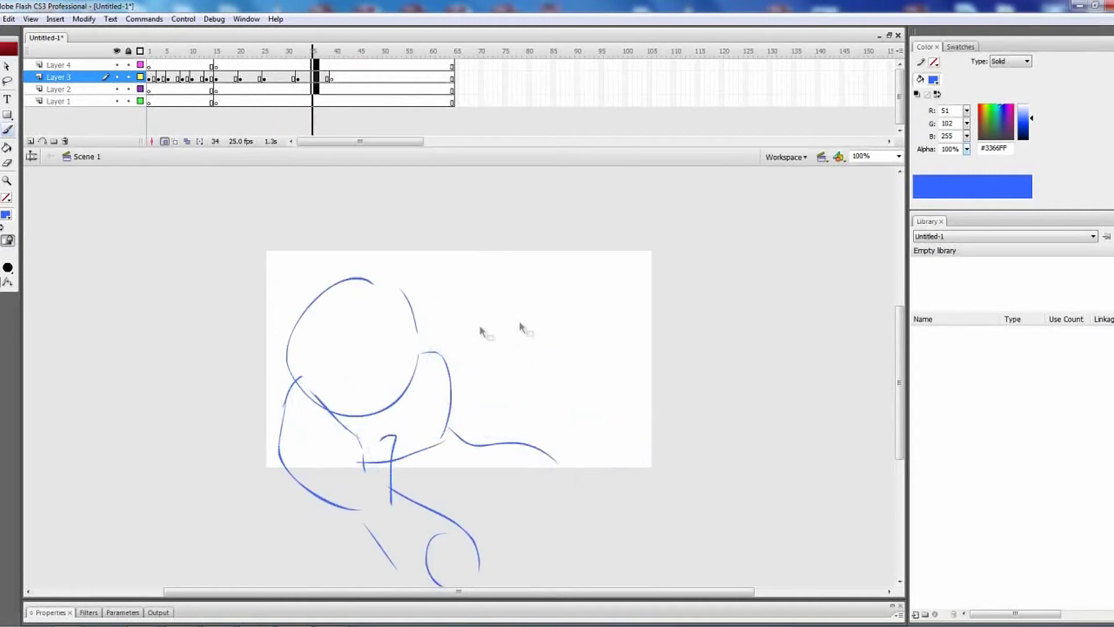
Insert extra frames across all layers around frame 35 to lengthen the hold of the lowered-head pose
{"action": "key", "text": "F5"}
{"action": "key", "text": "F5"}
{"action": "key", "text": "F5"}
{"action": "key", "text": "F5"}
{"action": "key", "text": "F5"}
{"action": "key", "text": "F5"}
{"action": "key", "text": "F5"}
{"action": "key", "text": "F5"}
{"action": "key", "text": "F5"}
{"action": "key", "text": "F5"}
{"action": "key", "text": "F5"}
{"action": "key", "text": "F5"}
{"action": "key", "text": "F5"}
{"action": "key", "text": "F5"}
{"action": "key", "text": "F5"}
{"action": "key", "text": "F5"}
{"action": "key", "text": "F5"}
{"action": "key", "text": "F5"}
{"action": "key", "text": "F5"}
{"action": "key", "text": "F5"}
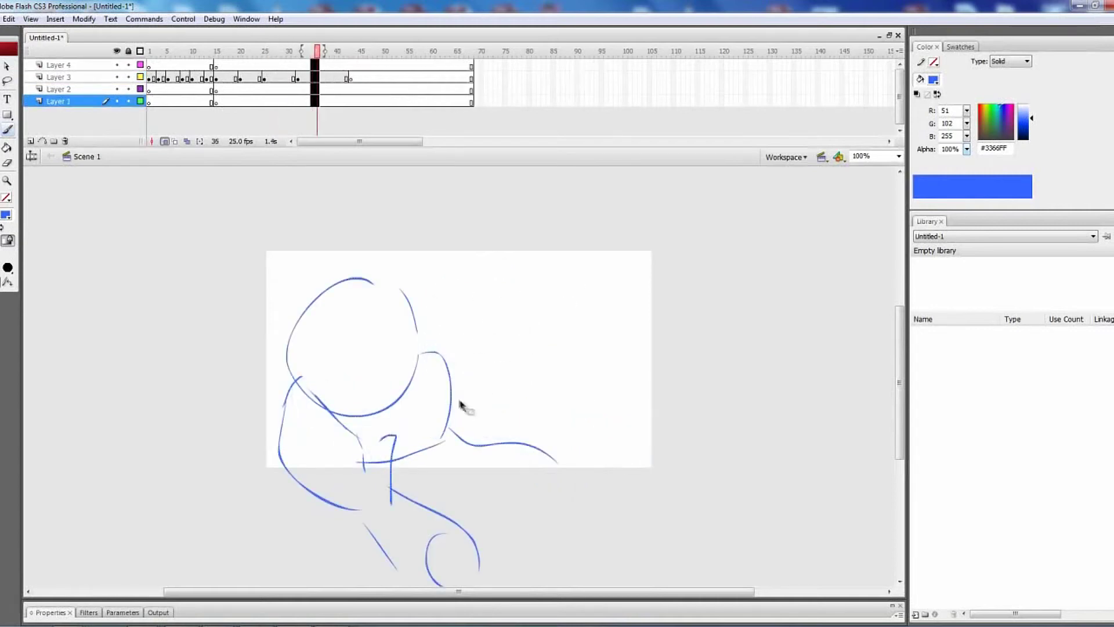
Go back to the frame 25 pose and insert many frames across all layers to lengthen its hold
{"action": "key", "text": "comma"}
{"action": "key", "text": "comma"}
{"action": "key", "text": "comma"}
{"action": "key", "text": "comma"}
{"action": "key", "text": "comma"}
{"action": "key", "text": "comma"}
{"action": "key", "text": "comma"}
{"action": "key", "text": "F5"}
{"action": "key", "text": "F5"}
{"action": "key", "text": "F5"}
{"action": "key", "text": "F5"}
{"action": "key", "text": "F5"}
{"action": "key", "text": "F5"}
{"action": "key", "text": "F5"}
{"action": "key", "text": "F5"}
{"action": "key", "text": "F5"}
{"action": "key", "text": "F5"}
{"action": "key", "text": "F5"}
{"action": "key", "text": "F5"}
{"action": "key", "text": "F5"}
{"action": "key", "text": "F5"}
{"action": "key", "text": "F5"}
{"action": "key", "text": "F5"}
{"action": "key", "text": "F5"}
{"action": "key", "text": "F5"}
{"action": "key", "text": "F5"}
{"action": "key", "text": "F5"}
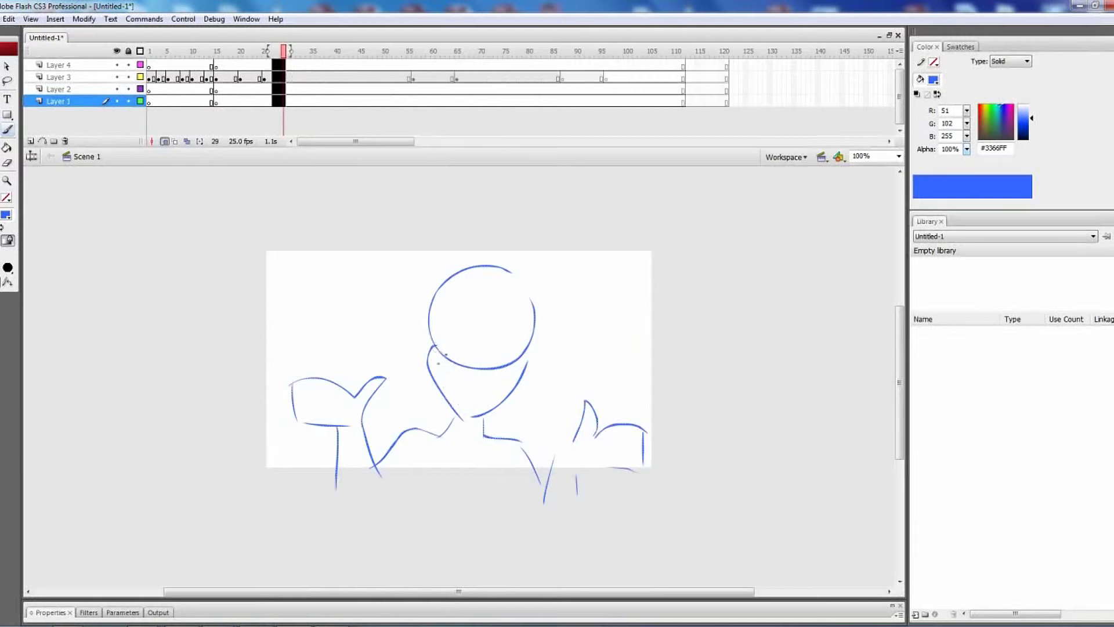
Insert frames across all layers at frame 22 to lengthen the hold of the two-forearm pose
{"action": "key", "text": "comma"}
{"action": "key", "text": "comma"}
{"action": "key", "text": "comma"}
{"action": "key", "text": "comma"}
{"action": "key", "text": "comma"}
{"action": "key", "text": "comma"}
{"action": "key", "text": "comma"}
{"action": "key", "text": "F5"}
{"action": "key", "text": "F5"}
{"action": "key", "text": "F5"}
{"action": "key", "text": "F5"}
{"action": "key", "text": "F5"}
{"action": "key", "text": "F5"}
{"action": "key", "text": "F5"}
{"action": "key", "text": "F5"}
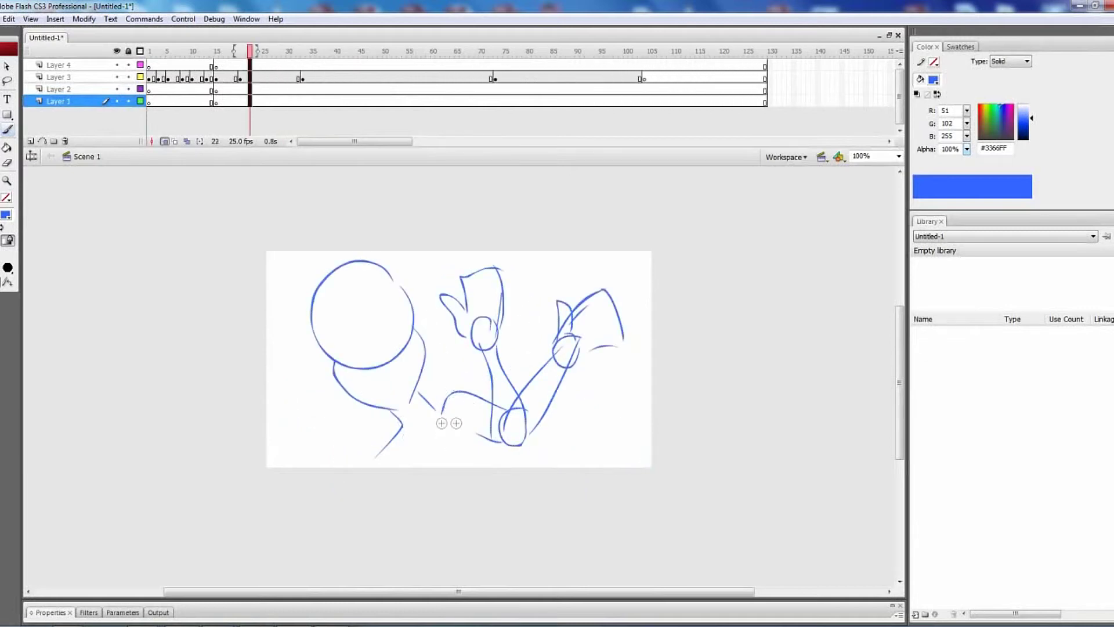
Go back to the single-forearm pose at frame 17 on Layer 3 and step forward to the frame 20 keyframe
{"action": "key", "text": "comma"}
{"action": "key", "text": "comma"}
{"action": "key", "text": "comma"}
{"action": "key", "text": "comma"}
{"action": "key", "text": "comma"}
{"action": "key", "text": "comma"}
{"action": "key", "text": "comma"}
{"action": "left_click_drag", "start_coordinate": [221, 77], "coordinate": [225, 77]}
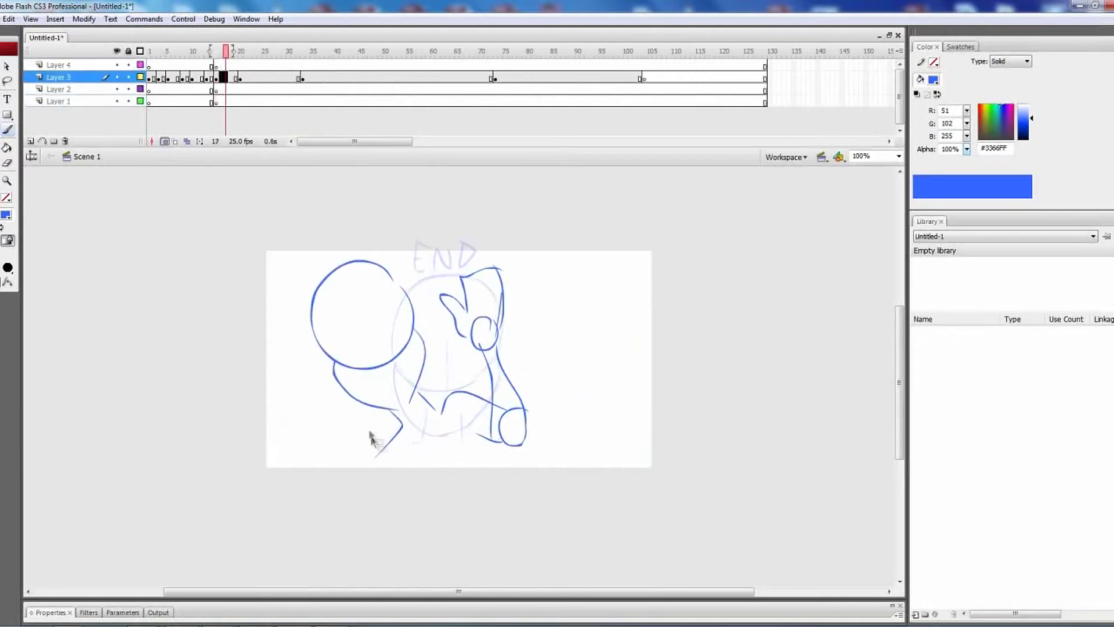
{"action": "key", "text": "period"}
{"action": "key", "text": "period"}
{"action": "key", "text": "period"}
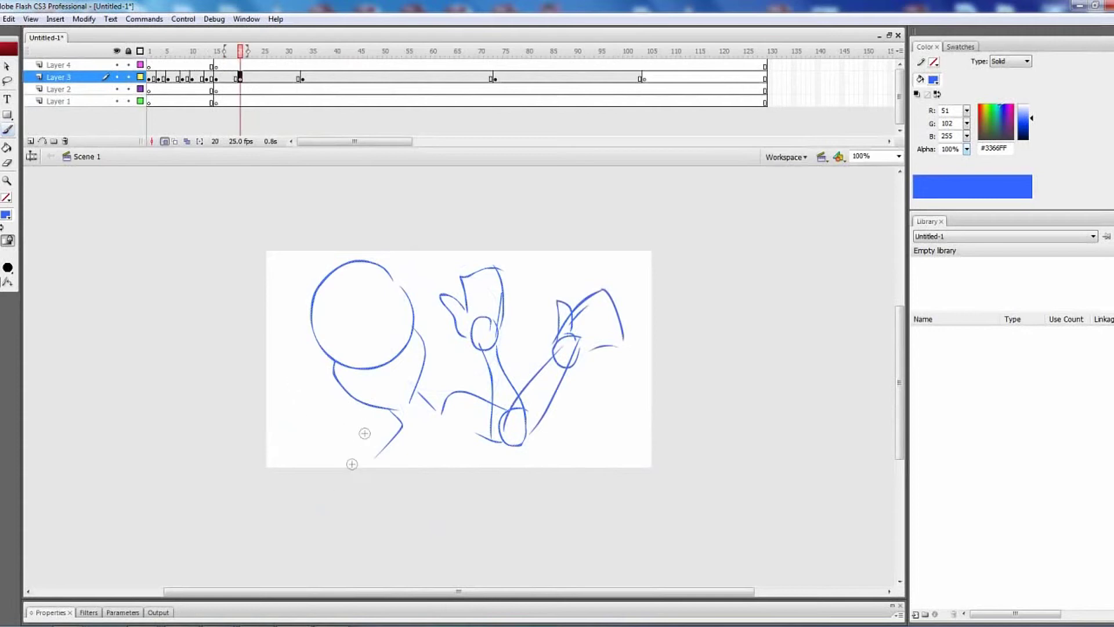
{"action": "key", "text": "F6"}
{"action": "key", "text": "ctrl+z"}
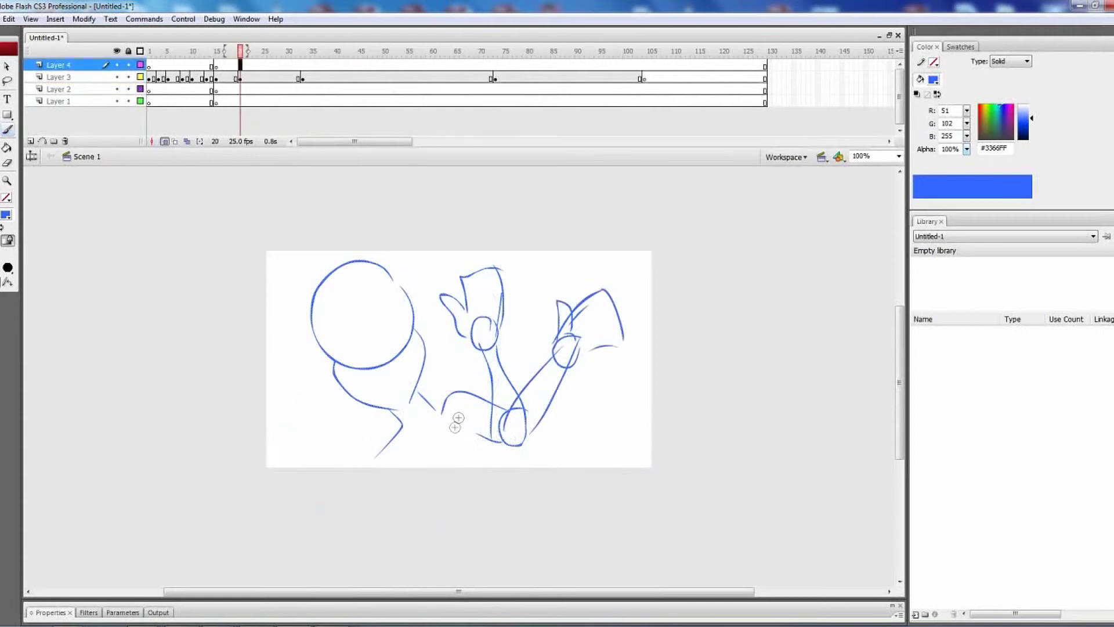
{"action": "key", "text": "F6"}
{"action": "key", "text": "ctrl+z"}
{"action": "key", "text": "period"}
{"action": "key", "text": "comma"}
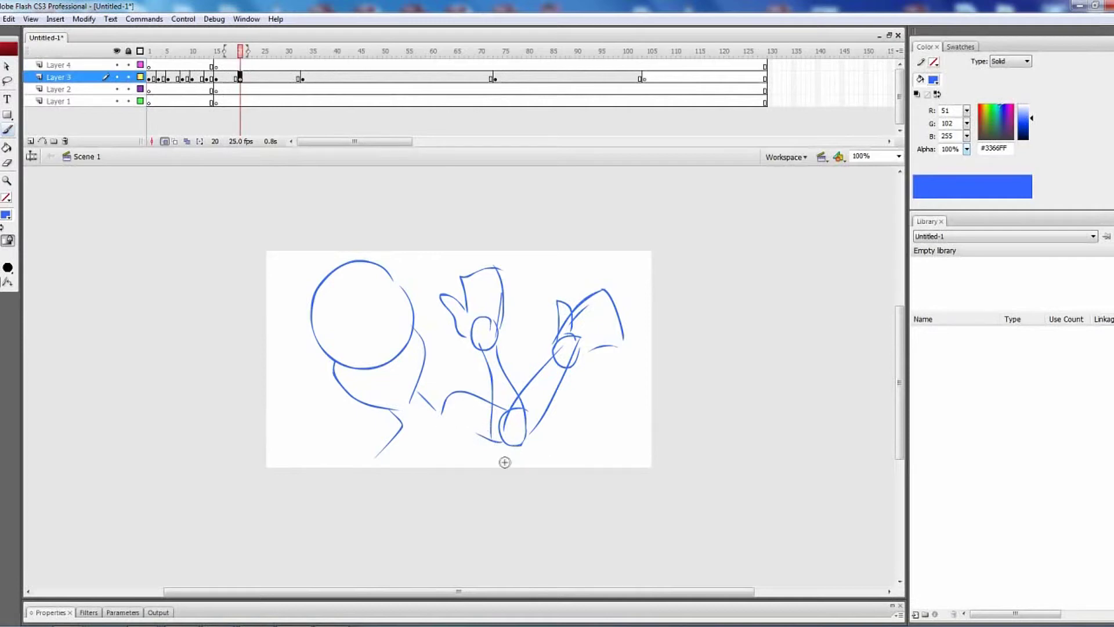
Select the whole frame 20 sketch on Layer 3 for free transform and lower its blue fill's alpha to about 47%
{"action": "right_click", "coordinate": [319, 285]}
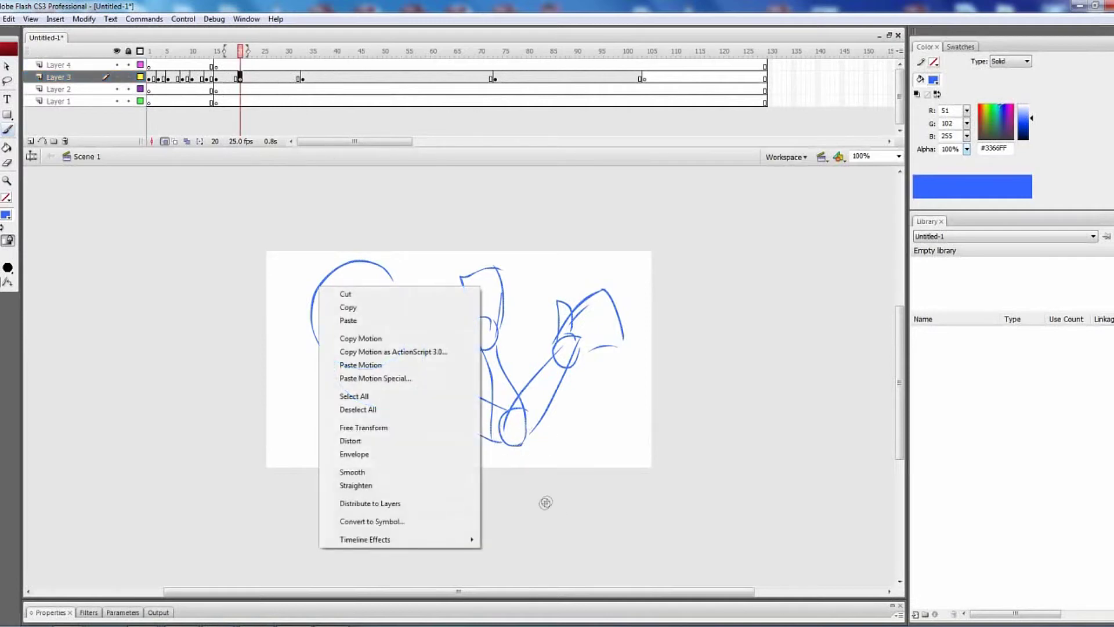
{"action": "left_click", "coordinate": [364, 428]}
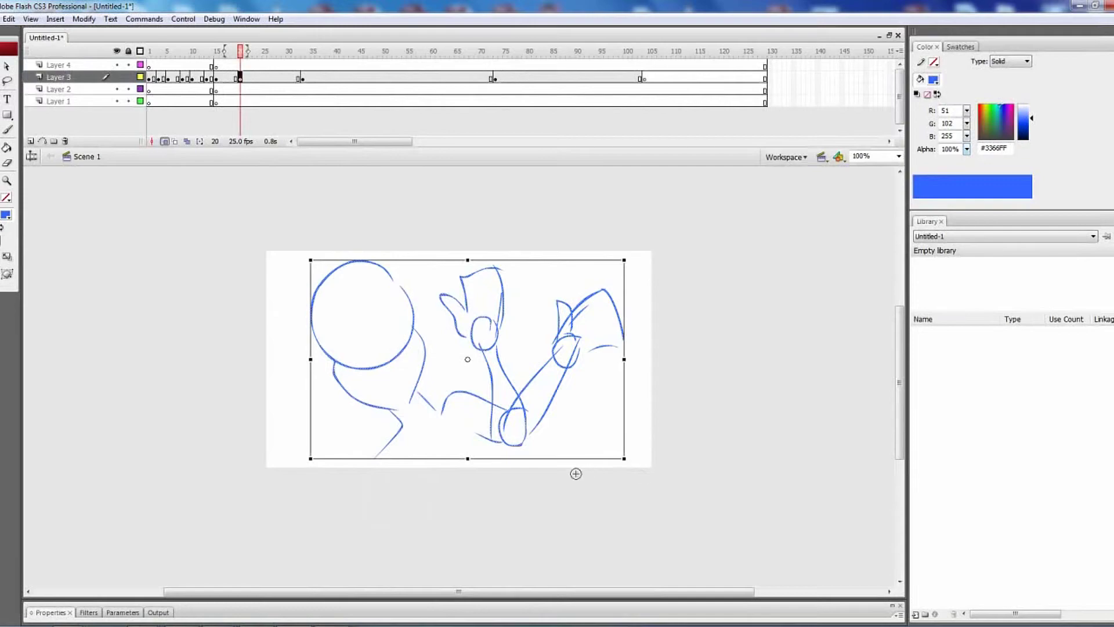
{"action": "left_click_drag", "start_coordinate": [967, 150], "coordinate": [967, 184]}
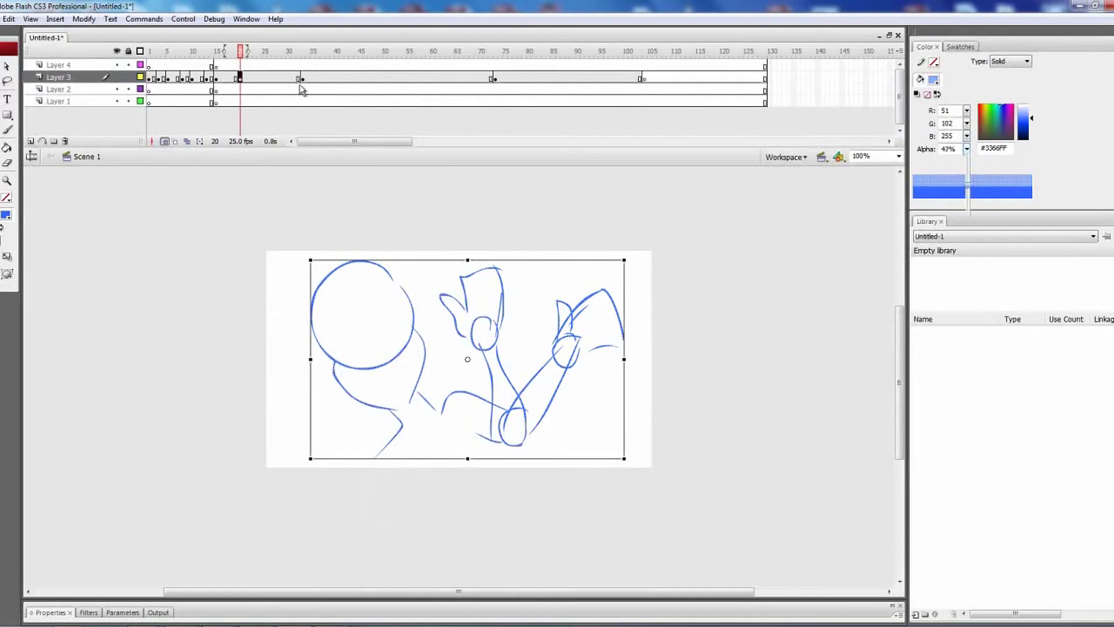
{"action": "left_click", "coordinate": [319, 120]}
{"action": "left_click", "coordinate": [447, 301]}
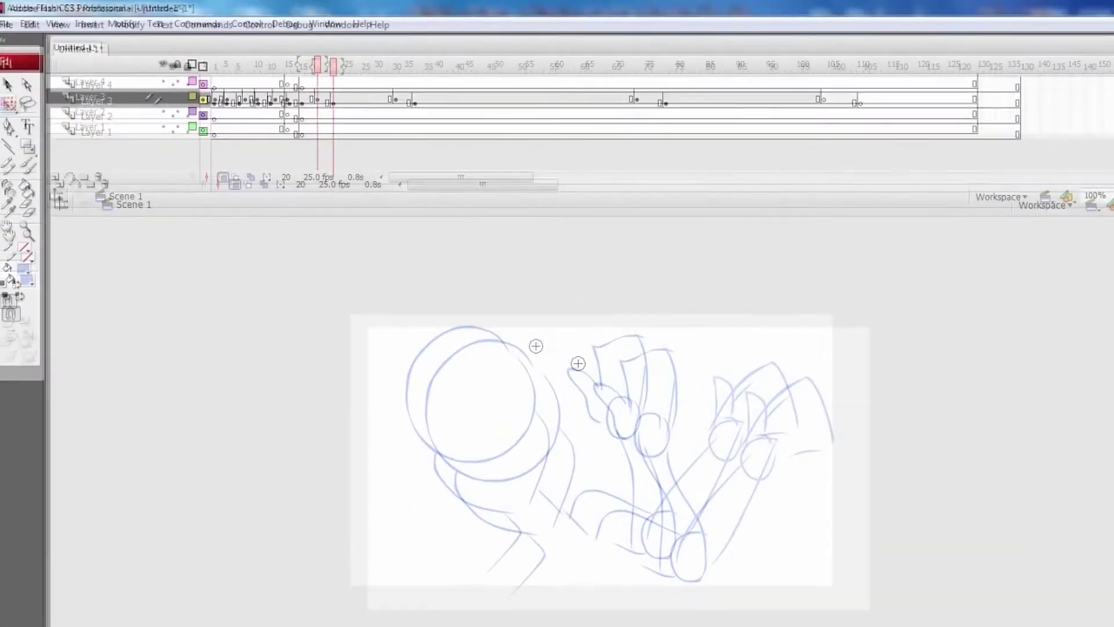
Lock Layer 3 and insert a blank keyframe at frame 20 on Layer 4
{"action": "left_click", "coordinate": [188, 101]}
{"action": "left_click", "coordinate": [339, 84]}
{"action": "right_click", "coordinate": [334, 85]}
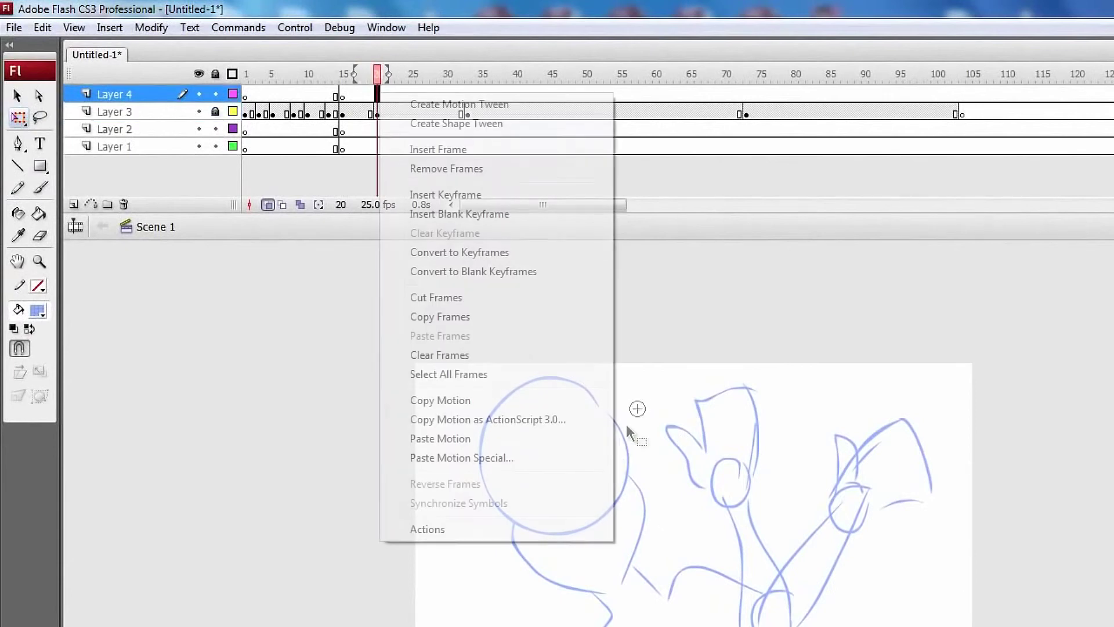
{"action": "left_click", "coordinate": [459, 213]}
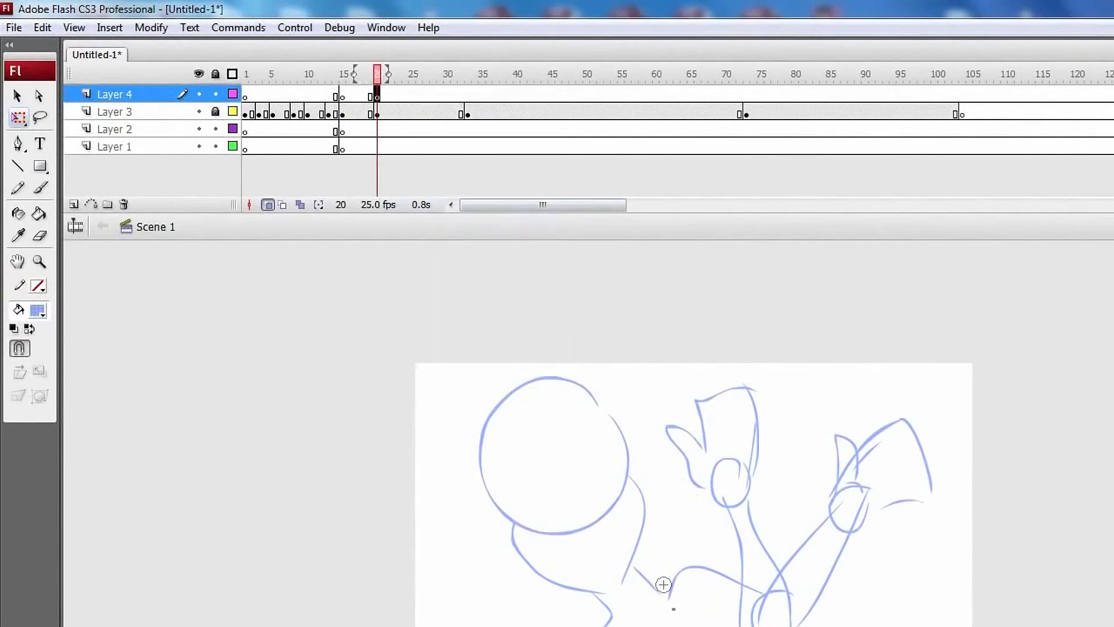
Set the fill color to dark blue #000066 and brush the head outline over the faded sketch on Layer 4
{"action": "left_click", "coordinate": [38, 311]}
{"action": "left_click", "coordinate": [55, 375]}
{"action": "key", "text": "b"}
{"action": "mouse_move", "coordinate": [586, 384]}
{"action": "left_mouse_down"}
{"action": "mouse_move", "coordinate": [631, 423]}
{"action": "mouse_move", "coordinate": [562, 516]}
{"action": "mouse_move", "coordinate": [628, 442]}
{"action": "mouse_move", "coordinate": [619, 448]}
{"action": "left_mouse_up"}
{"action": "key", "text": "ctrl+z"}
{"action": "key", "text": "ctrl+z"}
{"action": "key", "text": "ctrl+z"}
Brush the neck and shoulder lines below the head in dark blue, following the faded sketch
{"action": "mouse_move", "coordinate": [514, 522]}
{"action": "left_mouse_down"}
{"action": "mouse_move", "coordinate": [627, 574]}
{"action": "mouse_move", "coordinate": [607, 583]}
{"action": "left_mouse_up"}
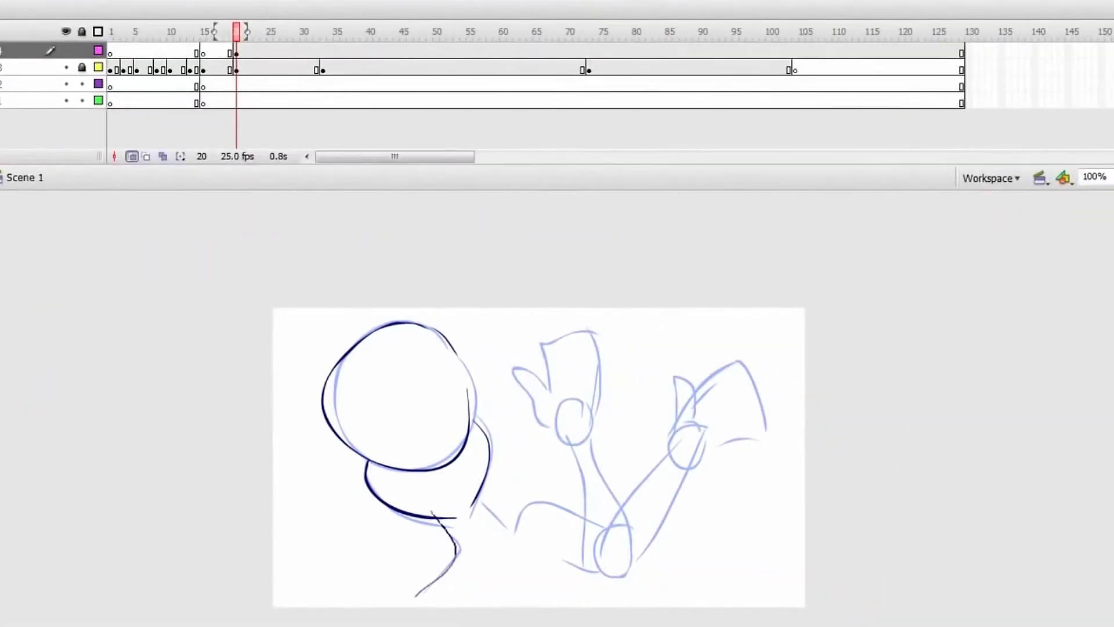
{"action": "left_click_drag", "start_coordinate": [583, 576], "coordinate": [555, 626]}
{"action": "key", "text": "ctrl+z"}
{"action": "left_click_drag", "start_coordinate": [477, 498], "coordinate": [530, 511]}
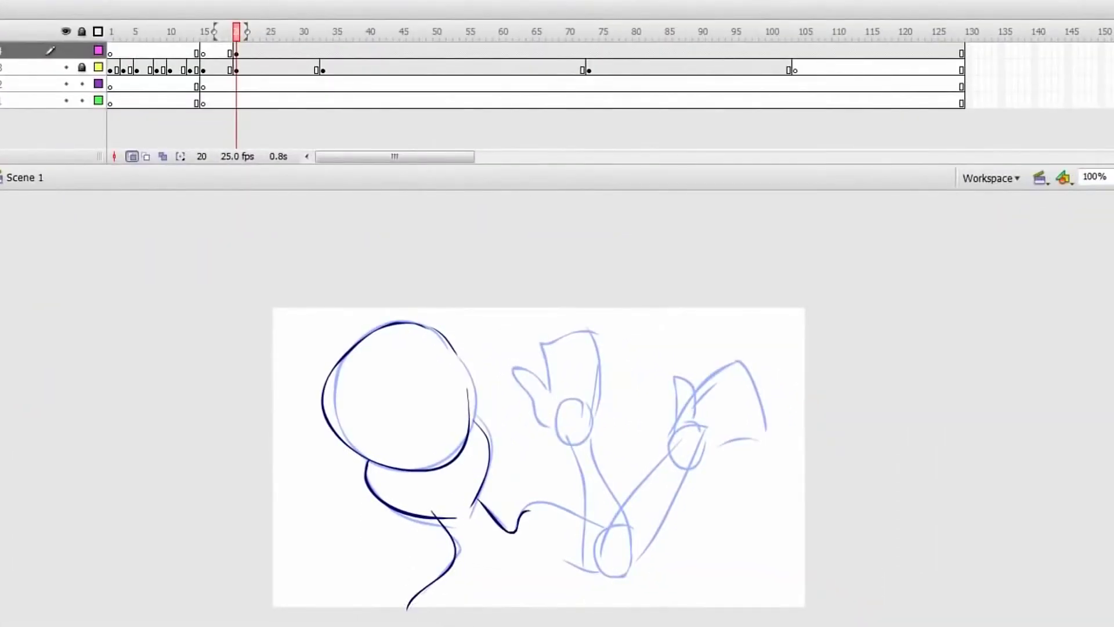
Insert a blank keyframe at frame 20 on Layer 2 and draw the raised arm's upper arm, elbow and forearm
{"action": "key", "text": "ctrl+a"}
{"action": "key", "text": "F7"}
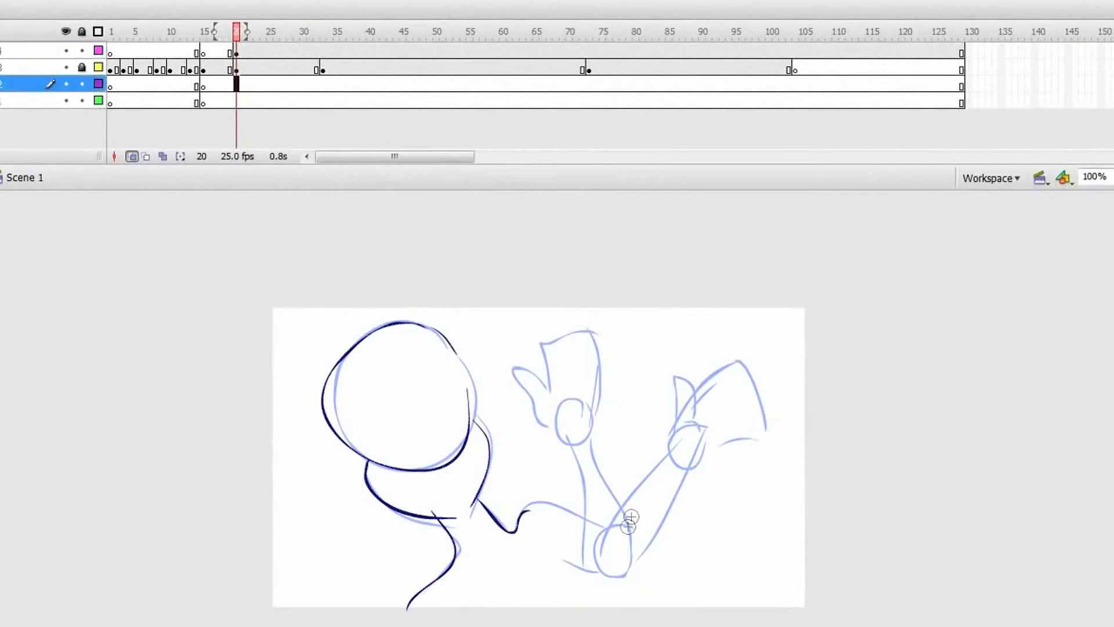
{"action": "key", "text": "ctrl+z"}
{"action": "left_click_drag", "start_coordinate": [520, 507], "coordinate": [615, 532]}
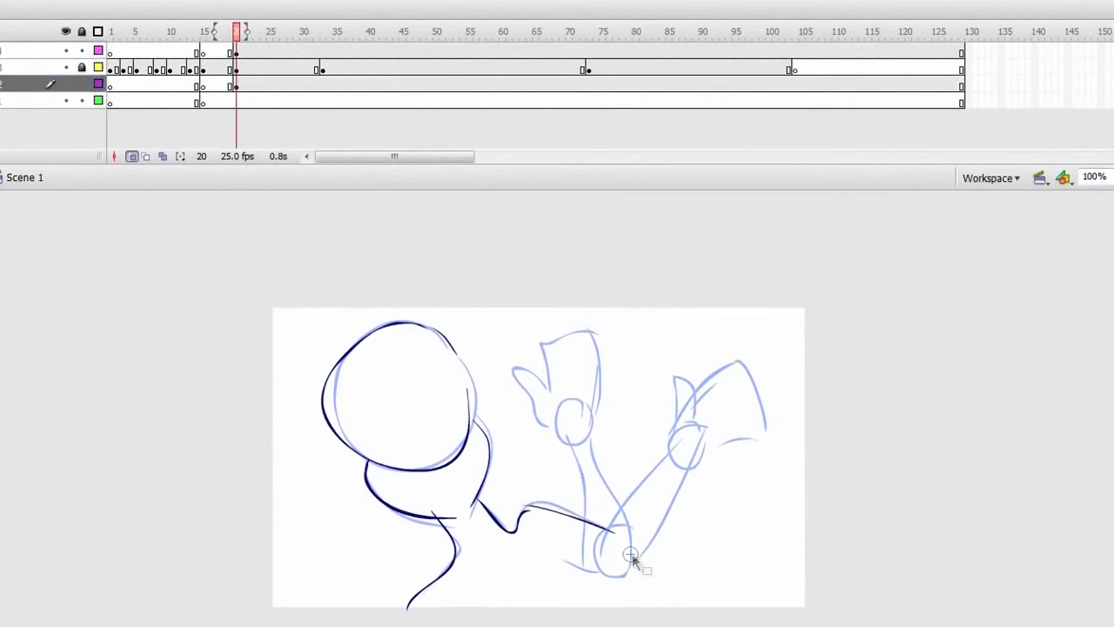
{"action": "key", "text": "ctrl+z"}
{"action": "left_click_drag", "start_coordinate": [546, 572], "coordinate": [629, 582]}
{"action": "mouse_move", "coordinate": [626, 539]}
{"action": "left_mouse_down"}
{"action": "mouse_move", "coordinate": [632, 576]}
{"action": "mouse_move", "coordinate": [622, 579]}
{"action": "mouse_move", "coordinate": [582, 473]}
{"action": "left_mouse_up"}
{"action": "key", "text": "ctrl+z"}
{"action": "key", "text": "ctrl+z"}
{"action": "mouse_move", "coordinate": [605, 580]}
{"action": "left_mouse_down"}
{"action": "mouse_move", "coordinate": [578, 446]}
{"action": "mouse_move", "coordinate": [616, 489]}
{"action": "left_mouse_up"}
{"action": "key", "text": "ctrl+z"}
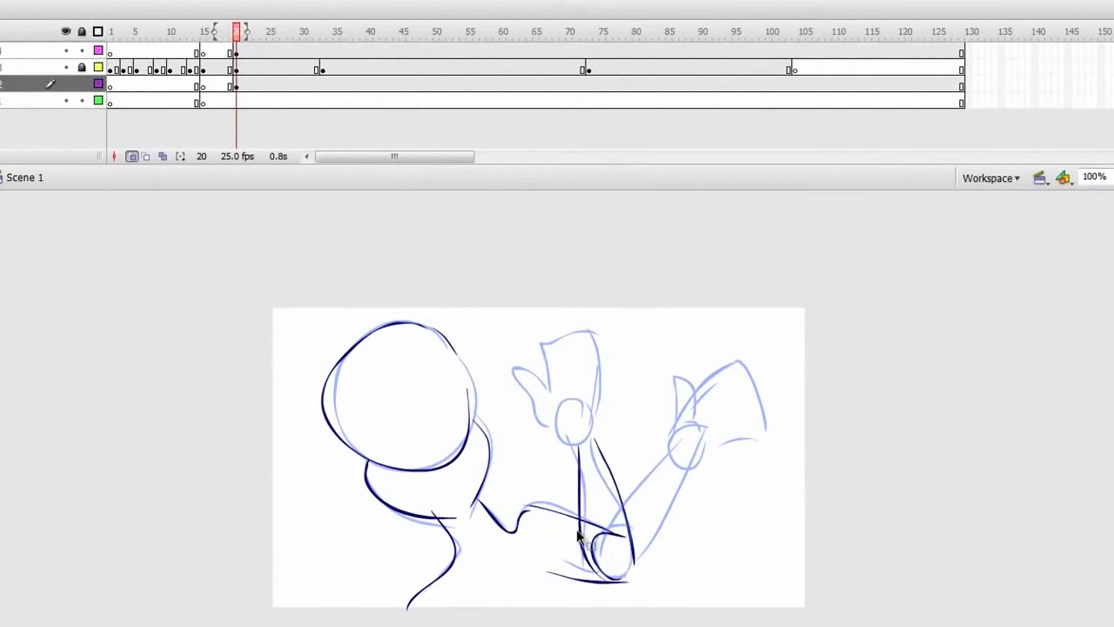
Draw the wrist circle, palm and thumb of the raised hand over the faded sketch at frame 20
{"action": "left_click_drag", "start_coordinate": [579, 398], "coordinate": [595, 437]}
{"action": "key", "text": "ctrl+z"}
{"action": "left_click_drag", "start_coordinate": [573, 315], "coordinate": [597, 437]}
{"action": "key", "text": "ctrl+z"}
{"action": "left_click_drag", "start_coordinate": [598, 356], "coordinate": [595, 439]}
{"action": "mouse_move", "coordinate": [545, 339]}
{"action": "left_mouse_down"}
{"action": "mouse_move", "coordinate": [595, 333]}
{"action": "mouse_move", "coordinate": [547, 394]}
{"action": "mouse_move", "coordinate": [548, 428]}
{"action": "left_mouse_up"}
{"action": "left_click_drag", "start_coordinate": [509, 380], "coordinate": [546, 396]}
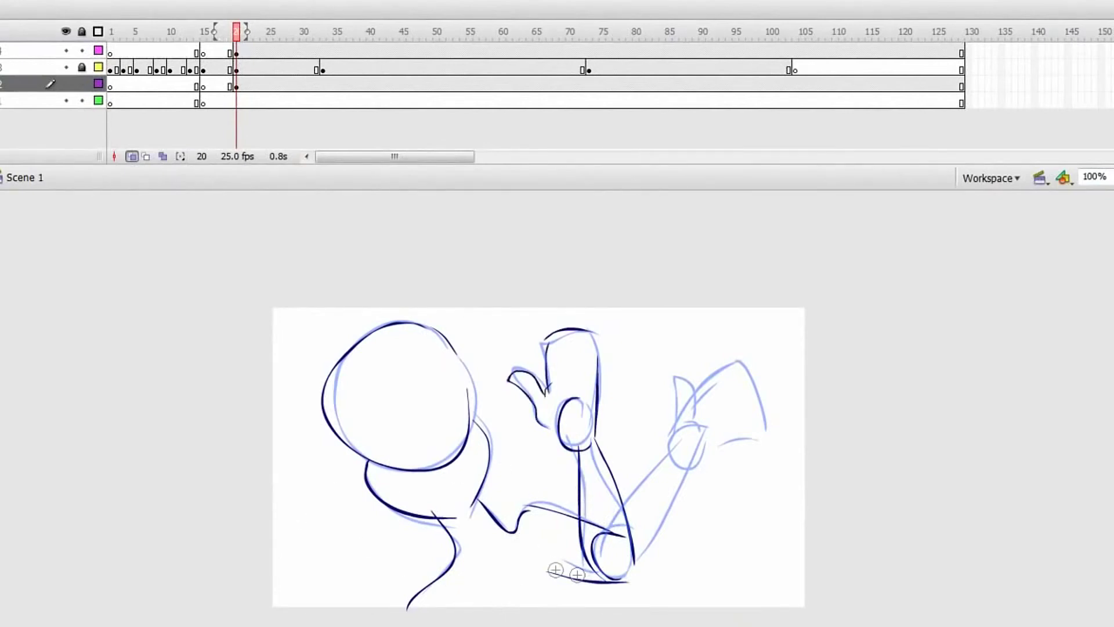
Insert a blank keyframe at frame 22 on Layer 2 and draw the wrist and hand shifted slightly outward from the previous pose
{"action": "left_click", "coordinate": [249, 85]}
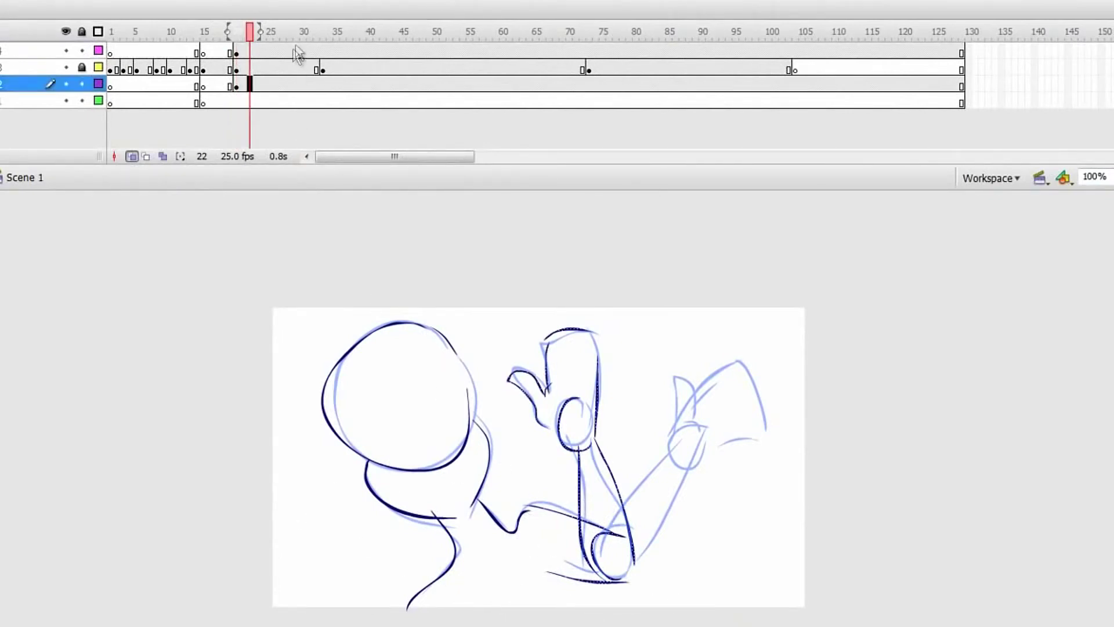
{"action": "key", "text": "F7"}
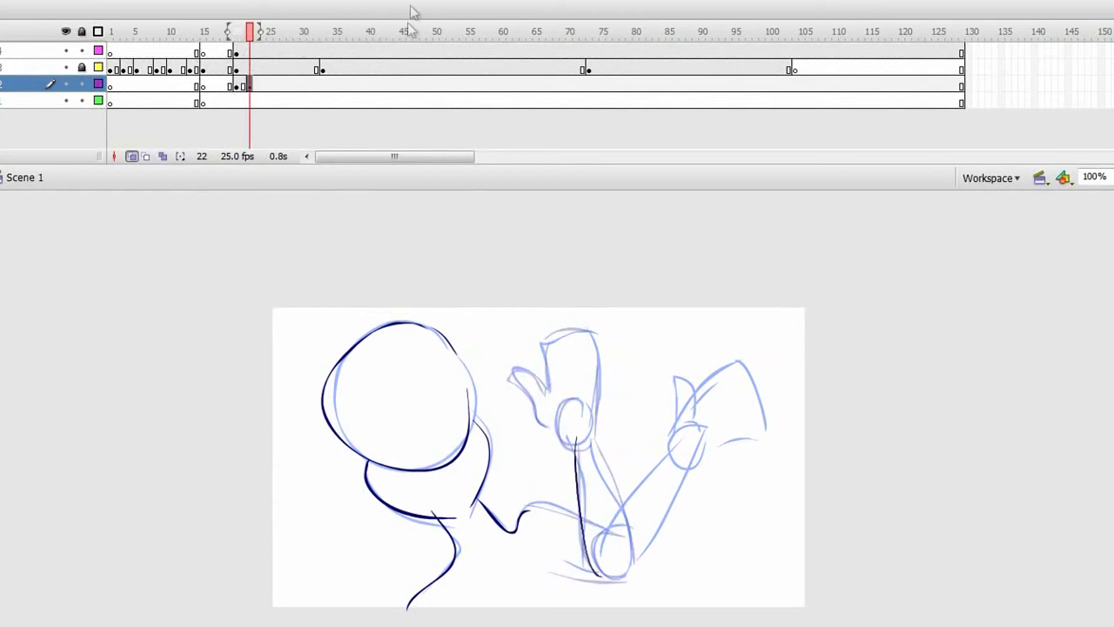
{"action": "mouse_move", "coordinate": [596, 573]}
{"action": "left_mouse_down"}
{"action": "mouse_move", "coordinate": [588, 425]}
{"action": "mouse_move", "coordinate": [599, 442]}
{"action": "left_mouse_up"}
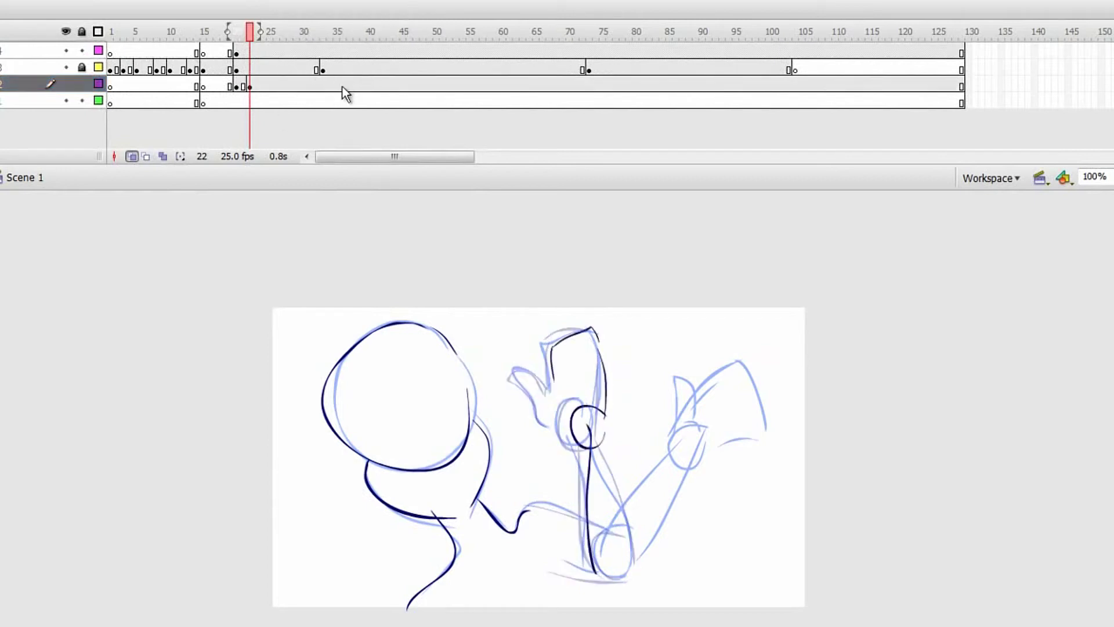
Complete the frame 22 arm with the thumb, outer forearm line, elbow and upper arm
{"action": "mouse_move", "coordinate": [528, 405]}
{"action": "left_mouse_down"}
{"action": "mouse_move", "coordinate": [576, 441]}
{"action": "mouse_move", "coordinate": [557, 399]}
{"action": "mouse_move", "coordinate": [624, 496]}
{"action": "mouse_move", "coordinate": [638, 572]}
{"action": "left_mouse_up"}
{"action": "mouse_move", "coordinate": [626, 527]}
{"action": "left_mouse_down"}
{"action": "mouse_move", "coordinate": [609, 577]}
{"action": "mouse_move", "coordinate": [628, 577]}
{"action": "left_mouse_up"}
{"action": "key", "text": "ctrl+z"}
{"action": "left_click_drag", "start_coordinate": [558, 567], "coordinate": [627, 578]}
{"action": "left_click_drag", "start_coordinate": [529, 513], "coordinate": [593, 525]}
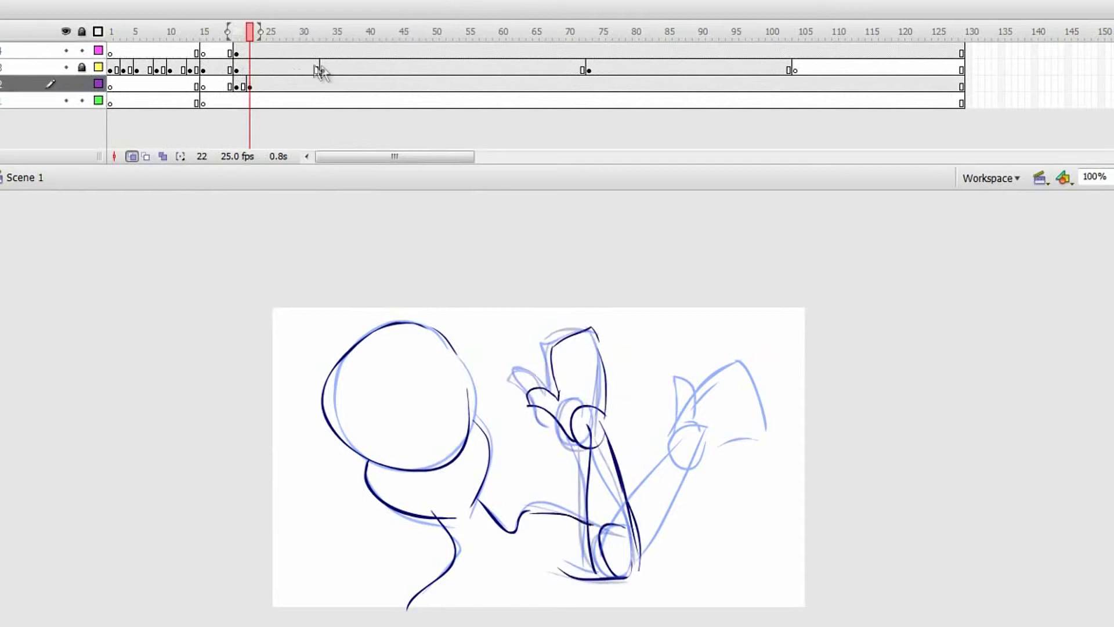
Insert a blank keyframe at frame 24 on Layer 2 and draw the wrist, palm and thumb between the two sketched hand poses
{"action": "left_click", "coordinate": [263, 85]}
{"action": "key", "text": "F7"}
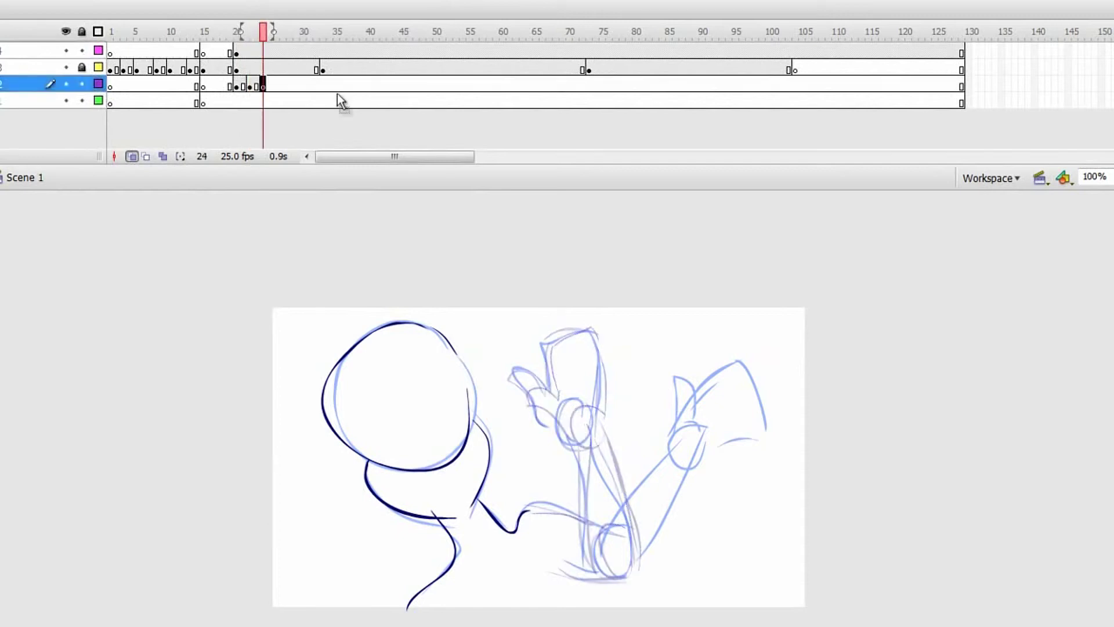
{"action": "mouse_move", "coordinate": [685, 428]}
{"action": "left_mouse_down"}
{"action": "mouse_move", "coordinate": [660, 306]}
{"action": "mouse_move", "coordinate": [625, 375]}
{"action": "mouse_move", "coordinate": [625, 363]}
{"action": "mouse_move", "coordinate": [653, 442]}
{"action": "mouse_move", "coordinate": [631, 433]}
{"action": "mouse_move", "coordinate": [653, 446]}
{"action": "left_mouse_up"}
{"action": "key", "text": "ctrl+z"}
{"action": "key", "text": "ctrl+z"}
{"action": "left_click_drag", "start_coordinate": [684, 410], "coordinate": [598, 569]}
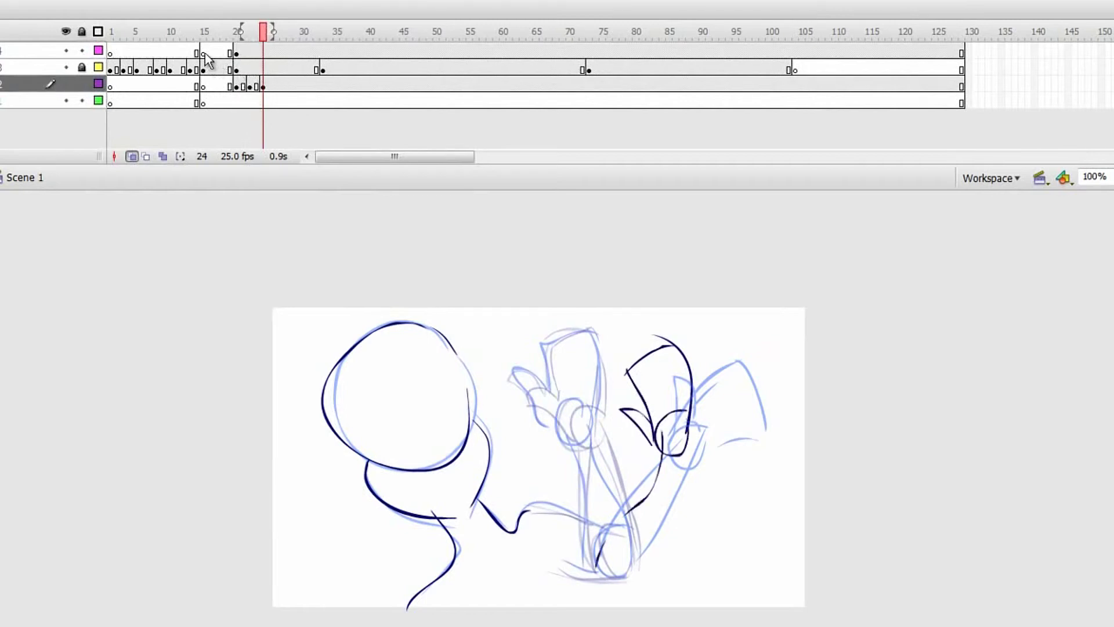
Redraw the frame 24 forearm from wrist to elbow, and add the elbow curve and upper arm lines
{"action": "key", "text": "ctrl+z"}
{"action": "left_click_drag", "start_coordinate": [659, 440], "coordinate": [589, 562]}
{"action": "key", "text": "ctrl+z"}
{"action": "left_click_drag", "start_coordinate": [658, 436], "coordinate": [600, 547]}
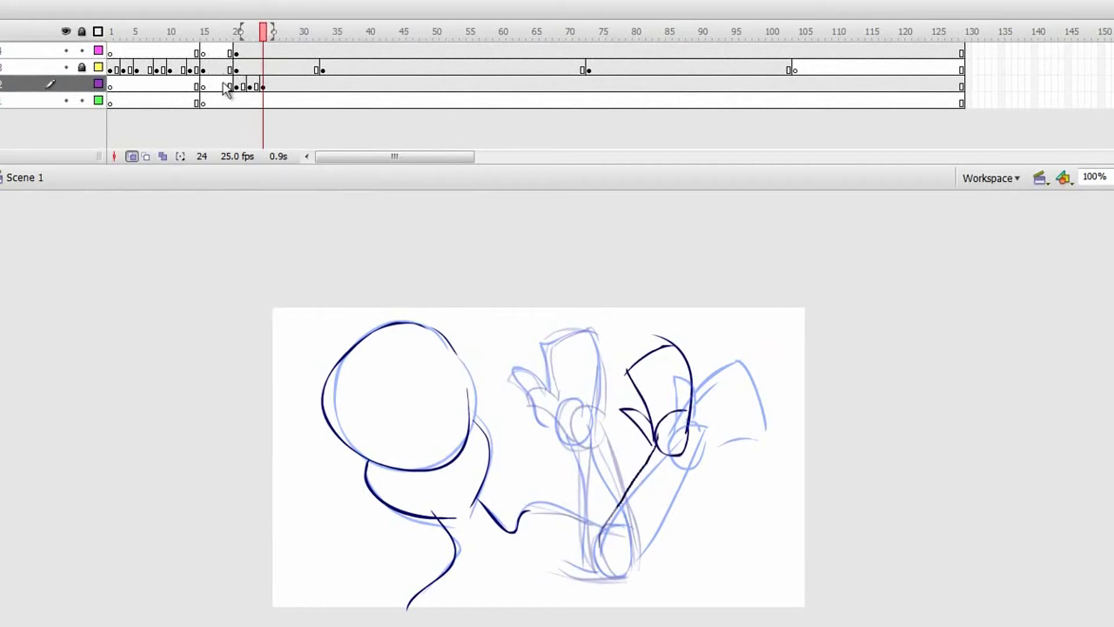
{"action": "mouse_move", "coordinate": [684, 453]}
{"action": "left_mouse_down"}
{"action": "mouse_move", "coordinate": [640, 565]}
{"action": "mouse_move", "coordinate": [650, 545]}
{"action": "left_mouse_up"}
{"action": "left_click_drag", "start_coordinate": [557, 513], "coordinate": [613, 534]}
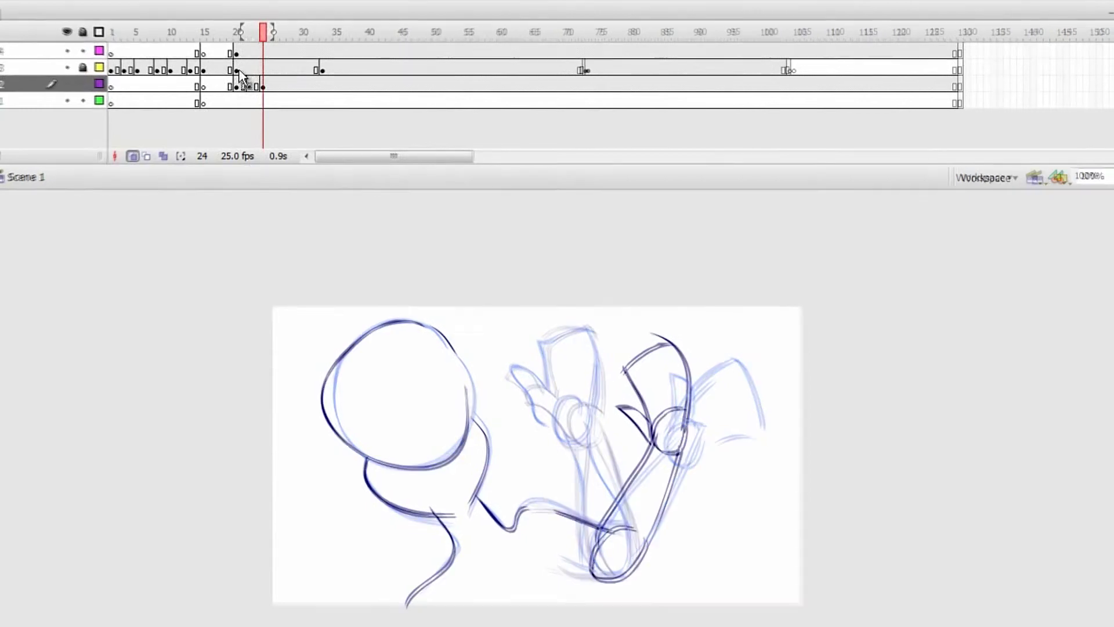
{"action": "left_click_drag", "start_coordinate": [525, 521], "coordinate": [559, 513]}
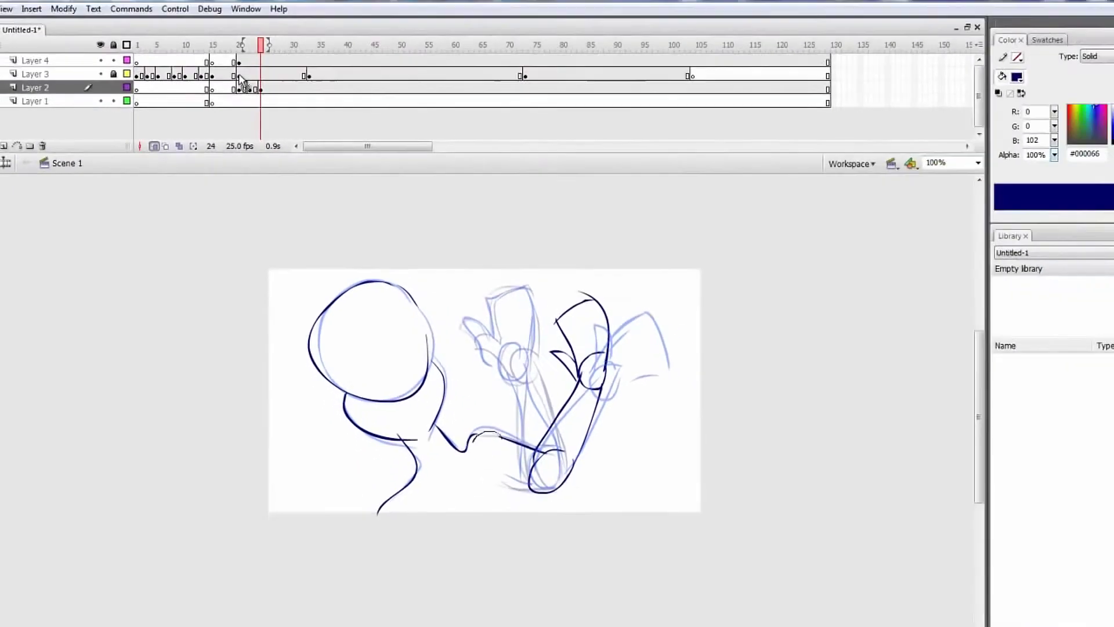
{"action": "left_click_drag", "start_coordinate": [474, 442], "coordinate": [489, 467]}
Insert a blank keyframe at frame 26 on Layer 2 and draw the wrist and bent hand slightly below the outer sketched hand
{"action": "left_click", "coordinate": [269, 89]}
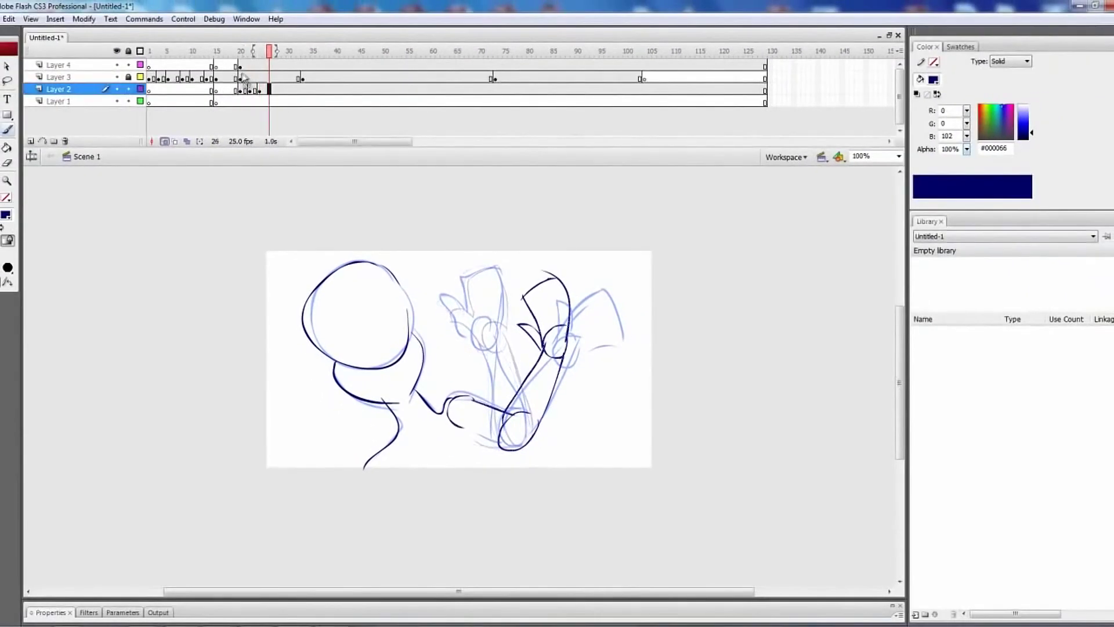
{"action": "key", "text": "Delete"}
{"action": "mouse_move", "coordinate": [567, 351]}
{"action": "left_mouse_down"}
{"action": "mouse_move", "coordinate": [650, 336]}
{"action": "mouse_move", "coordinate": [639, 331]}
{"action": "left_mouse_up"}
{"action": "key", "text": "ctrl+z"}
{"action": "key", "text": "ctrl+z"}
{"action": "key", "text": "ctrl+z"}
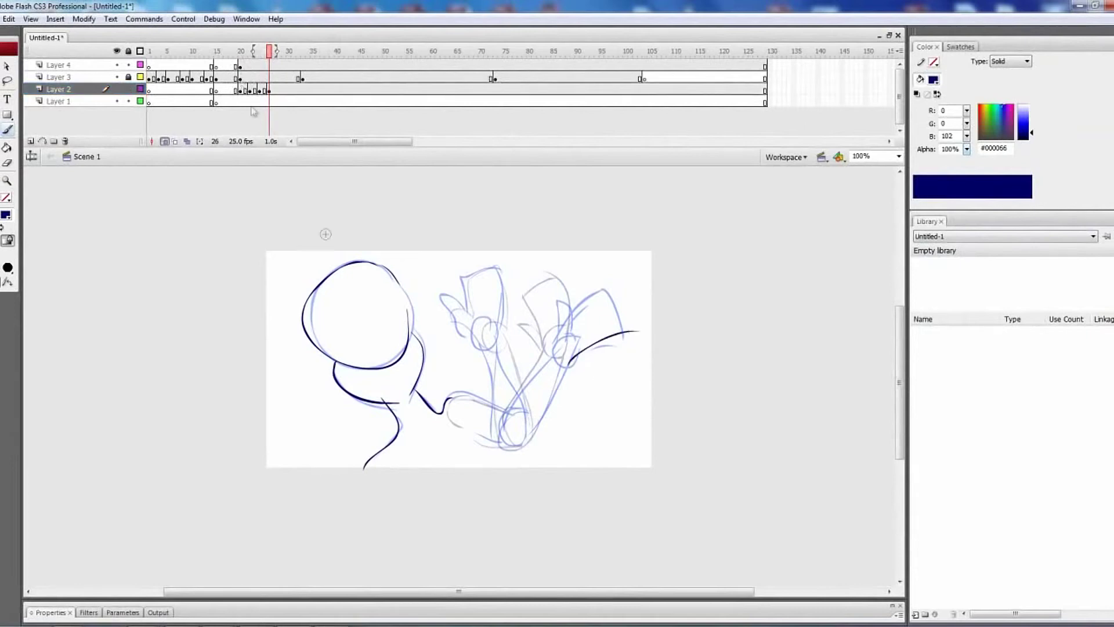
{"action": "key", "text": "ctrl+z"}
{"action": "mouse_move", "coordinate": [569, 356]}
{"action": "left_mouse_down"}
{"action": "mouse_move", "coordinate": [619, 329]}
{"action": "mouse_move", "coordinate": [632, 306]}
{"action": "left_mouse_up"}
{"action": "key", "text": "ctrl+z"}
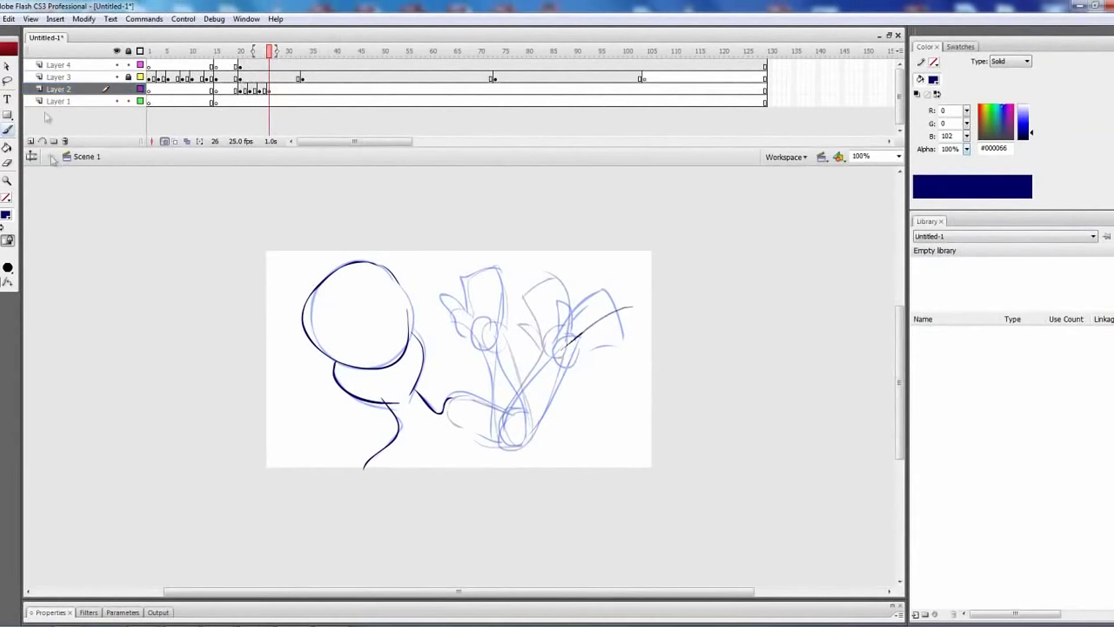
{"action": "key", "text": "ctrl+z"}
{"action": "left_click_drag", "start_coordinate": [561, 352], "coordinate": [617, 317]}
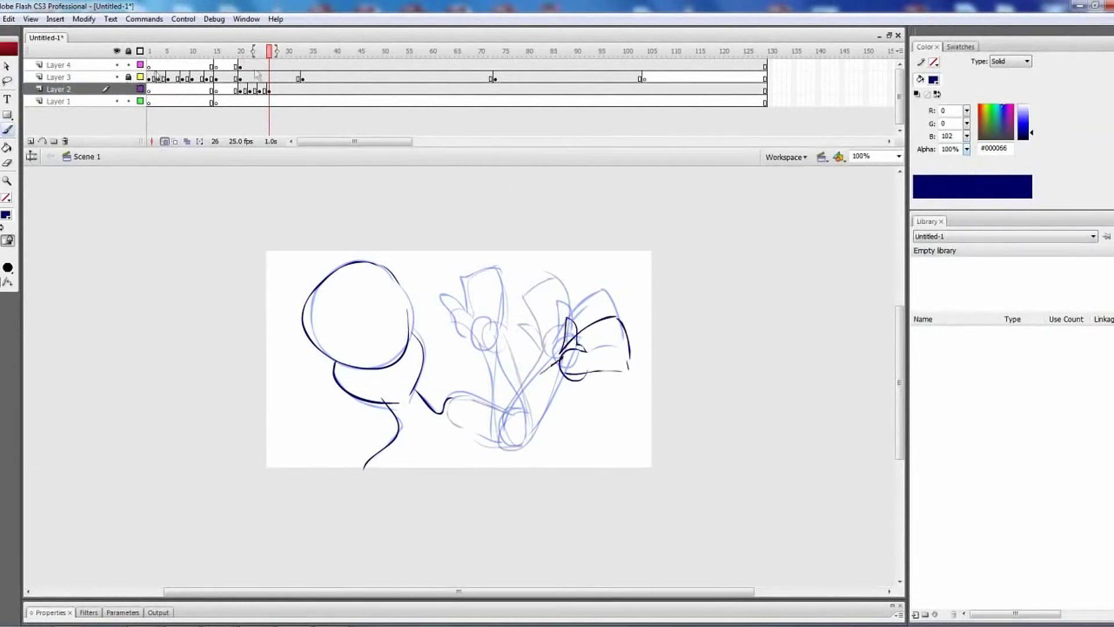
Draw the forearm lines and elbow circle of the frame 26 arm pose
{"action": "key", "text": "ctrl+z"}
{"action": "key", "text": "ctrl+y"}
{"action": "key", "text": "ctrl+y"}
{"action": "key", "text": "ctrl+y"}
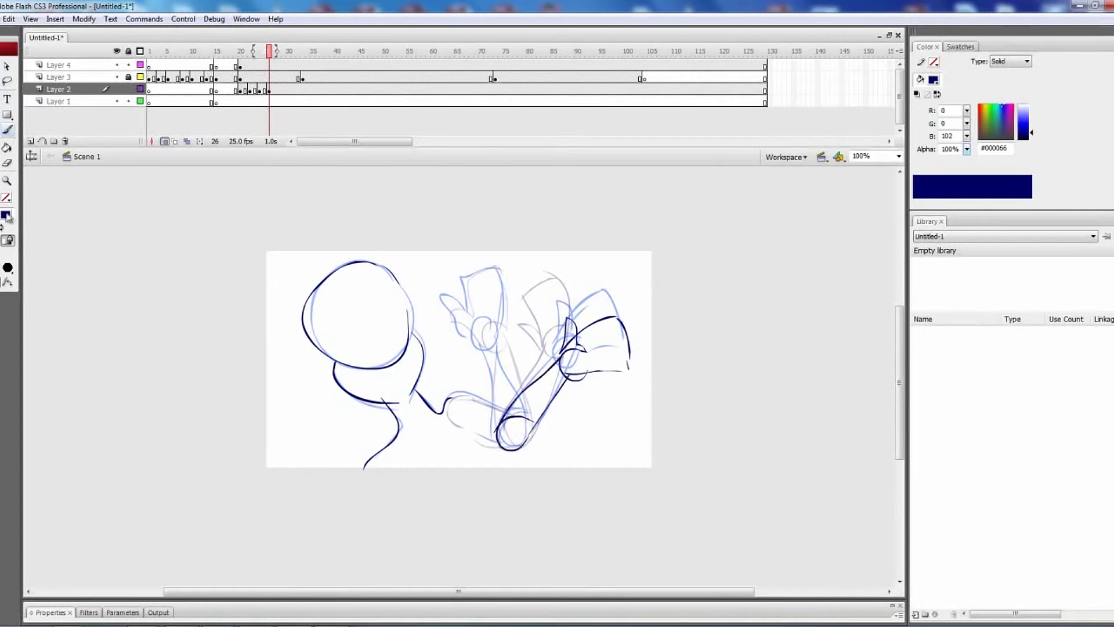
Insert a blank keyframe at frame 28 of Layer 2 and sketch the outline of the raised hand over the onion-skinned poses
{"action": "key", "text": "period"}
{"action": "key", "text": "period"}
{"action": "key", "text": "period"}
{"action": "key", "text": "comma"}
{"action": "key", "text": "F7"}
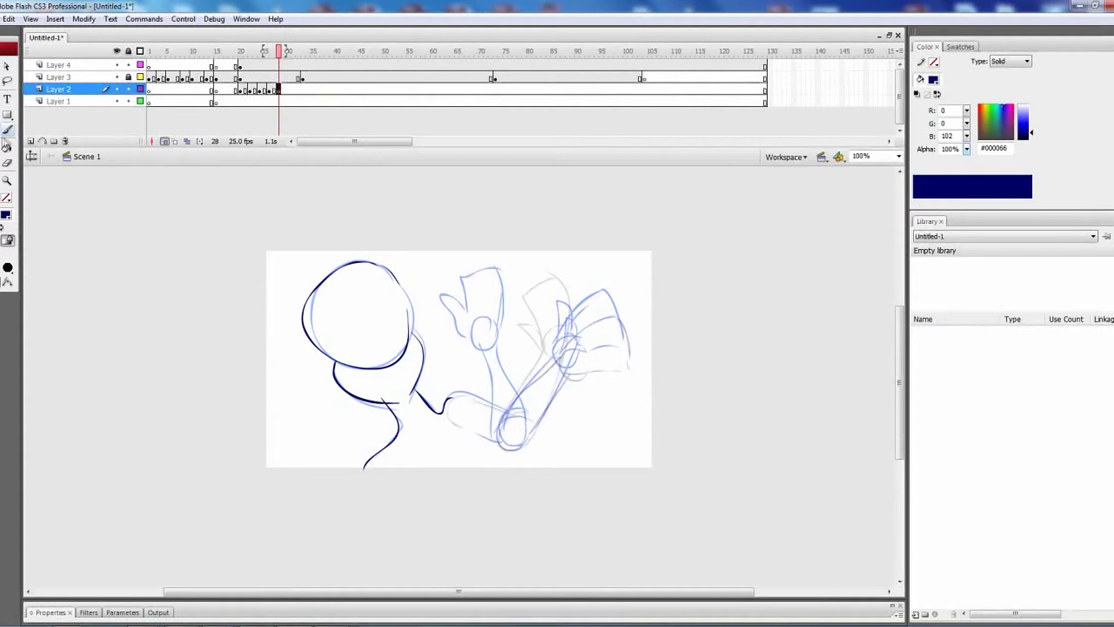
{"action": "key", "text": "ctrl+z"}
{"action": "left_click_drag", "start_coordinate": [575, 324], "coordinate": [617, 297]}
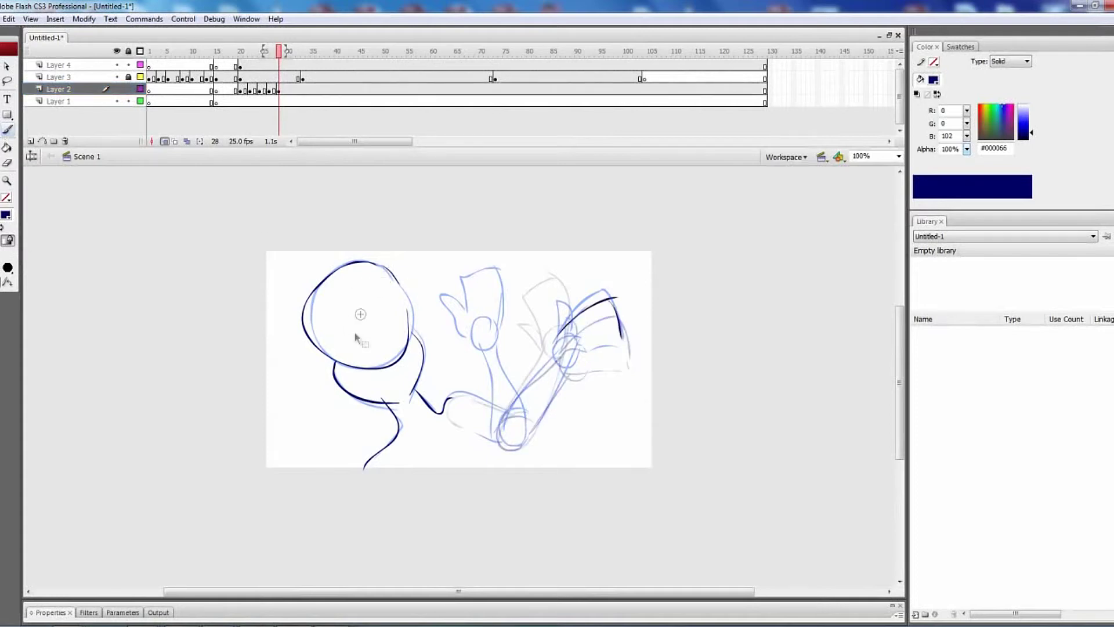
{"action": "left_click_drag", "start_coordinate": [563, 351], "coordinate": [619, 341]}
{"action": "key", "text": "ctrl+y"}
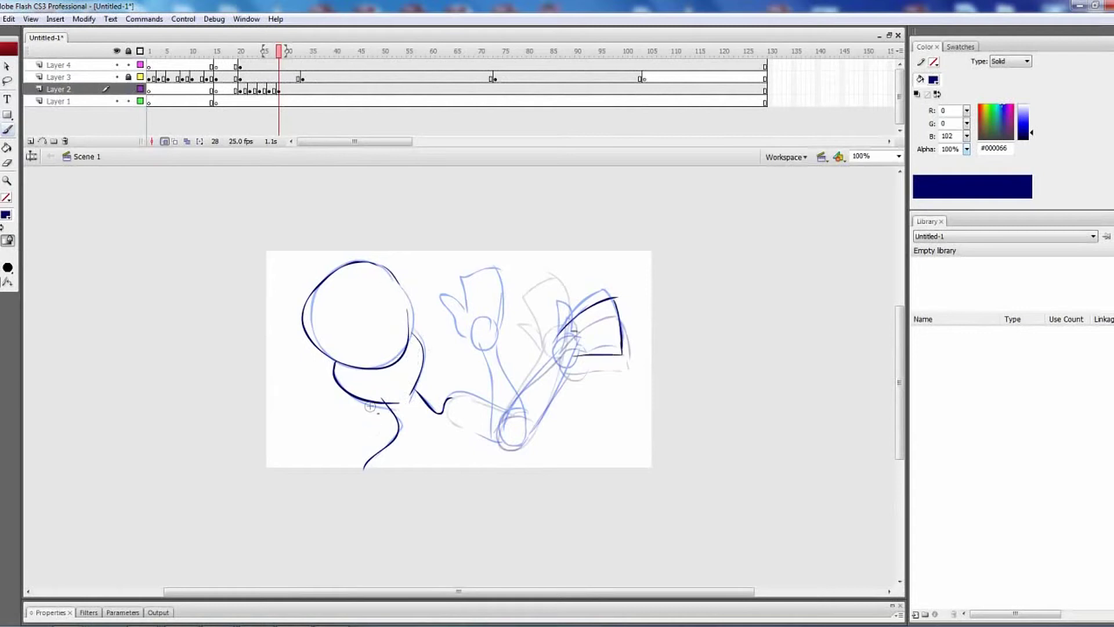
{"action": "key", "text": "ctrl+y"}
{"action": "key", "text": "ctrl+z"}
Draw the thumb, the wrist and the forearm down to the elbow for the frame 28 pose
{"action": "left_click_drag", "start_coordinate": [560, 302], "coordinate": [562, 335]}
{"action": "left_click_drag", "start_coordinate": [500, 416], "coordinate": [566, 337]}
{"action": "key", "text": "ctrl+z"}
{"action": "key", "text": "ctrl+y"}
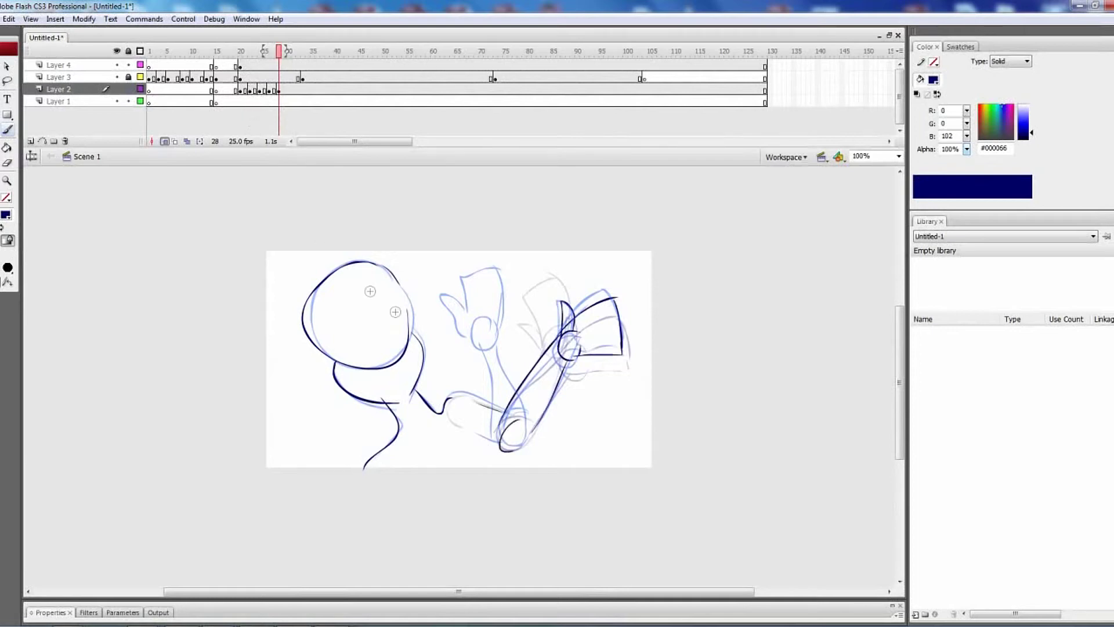
Insert a blank keyframe at frame 31 of Layer 2 and redraw the hand, thumb, forearm and elbow close to the preceding pose
{"action": "key", "text": "period"}
{"action": "key", "text": "period"}
{"action": "key", "text": "period"}
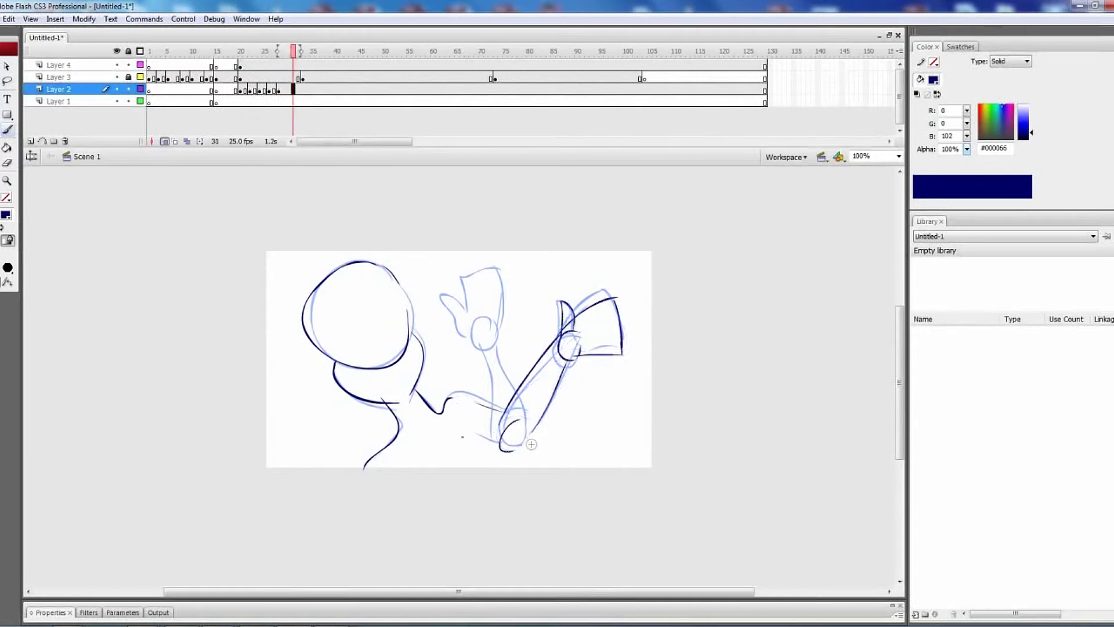
{"action": "key", "text": "ctrl+z"}
{"action": "key", "text": "ctrl+z"}
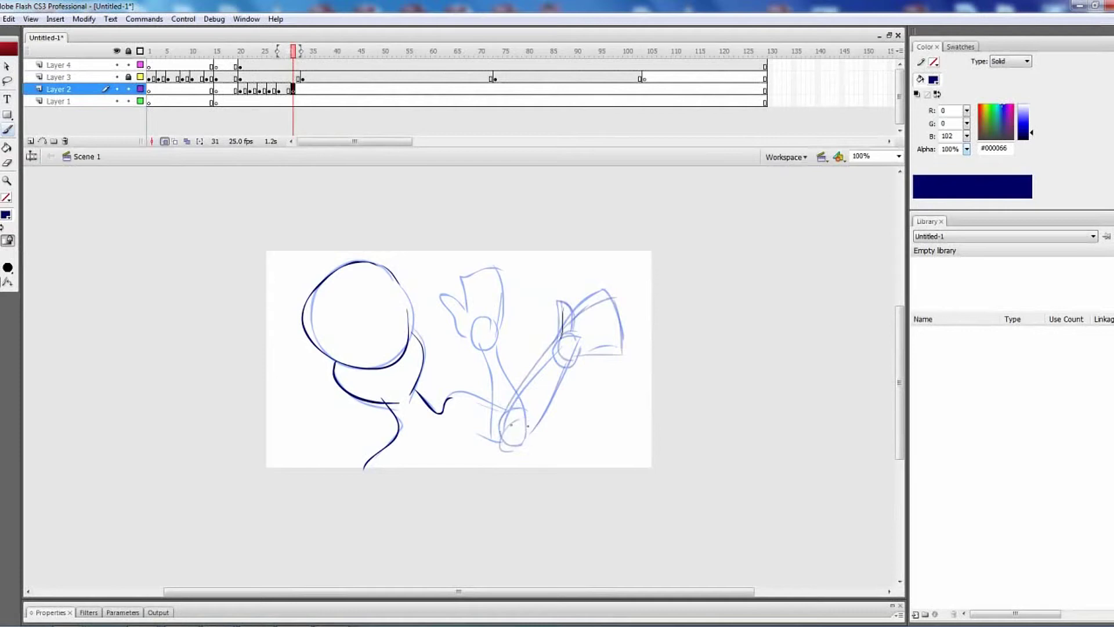
{"action": "key", "text": "ctrl+y"}
{"action": "key", "text": "ctrl+y"}
{"action": "key", "text": "ctrl+y"}
{"action": "key", "text": "ctrl+y"}
{"action": "key", "text": "ctrl+y"}
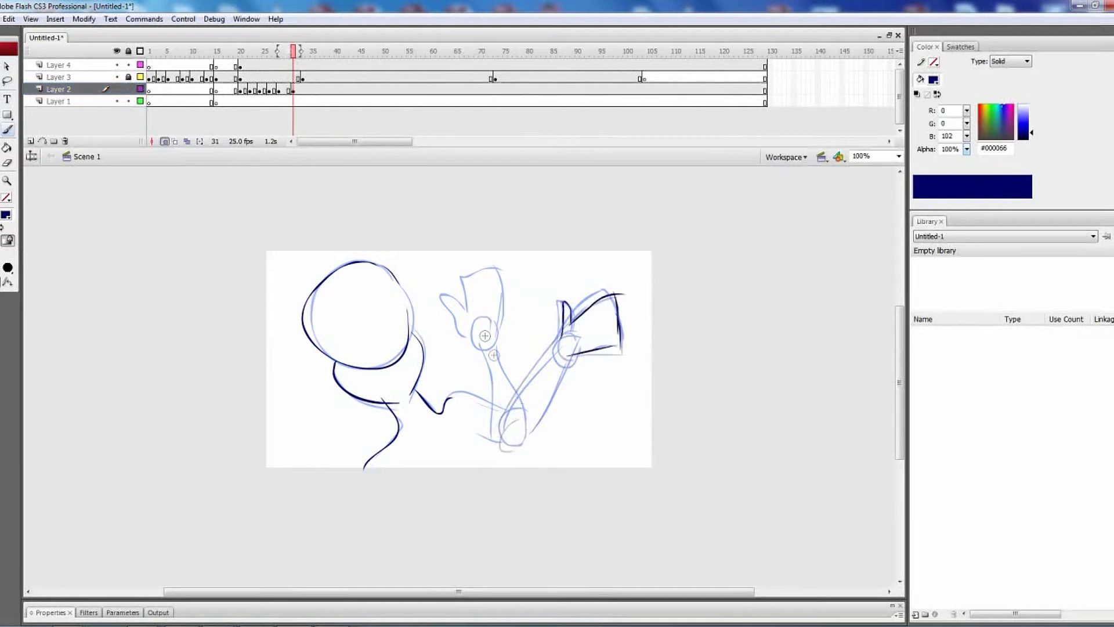
{"action": "key", "text": "ctrl+y"}
{"action": "key", "text": "ctrl+y"}
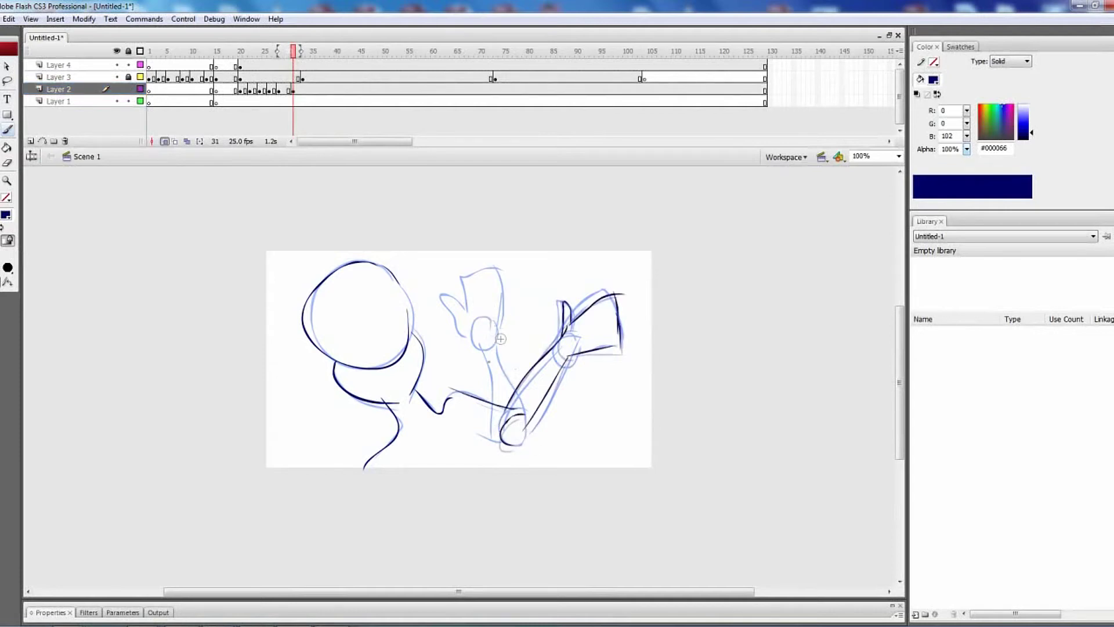
Play and step through the arm swing up to frame 31 to check the motion of the drawn poses
{"action": "key", "text": "comma"}
{"action": "key", "text": "comma"}
{"action": "key", "text": "comma"}
{"action": "key", "text": "comma"}
{"action": "key", "text": "comma"}
{"action": "key", "text": "comma"}
{"action": "key", "text": "comma"}
{"action": "key", "text": "comma"}
{"action": "key", "text": "comma"}
{"action": "key", "text": "comma"}
{"action": "key", "text": "comma"}
{"action": "key", "text": "comma"}
{"action": "key", "text": "comma"}
{"action": "key", "text": "Return"}
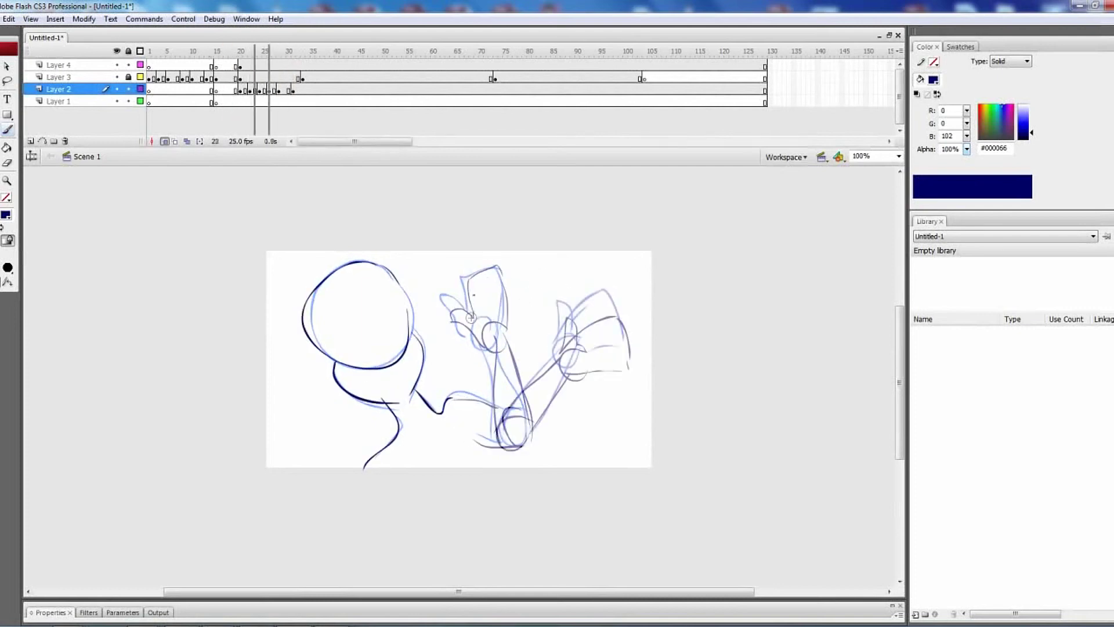
{"action": "key", "text": "comma"}
{"action": "key", "text": "comma"}
{"action": "key", "text": "comma"}
{"action": "key", "text": "comma"}
{"action": "key", "text": "comma"}
{"action": "key", "text": "comma"}
{"action": "key", "text": "comma"}
{"action": "key", "text": "comma"}
{"action": "key", "text": "comma"}
{"action": "key", "text": "comma"}
{"action": "key", "text": "comma"}
{"action": "key", "text": "comma"}
{"action": "key", "text": "comma"}
{"action": "key", "text": "comma"}
{"action": "key", "text": "comma"}
{"action": "key", "text": "comma"}
{"action": "key", "text": "period"}
{"action": "key", "text": "period"}
{"action": "key", "text": "period"}
{"action": "key", "text": "period"}
{"action": "key", "text": "period"}
{"action": "key", "text": "period"}
{"action": "key", "text": "period"}
{"action": "key", "text": "period"}
{"action": "key", "text": "period"}
{"action": "key", "text": "period"}
{"action": "key", "text": "period"}
{"action": "key", "text": "period"}
{"action": "key", "text": "comma"}
{"action": "key", "text": "comma"}
{"action": "key", "text": "comma"}
{"action": "key", "text": "comma"}
{"action": "key", "text": "comma"}
{"action": "key", "text": "comma"}
{"action": "key", "text": "comma"}
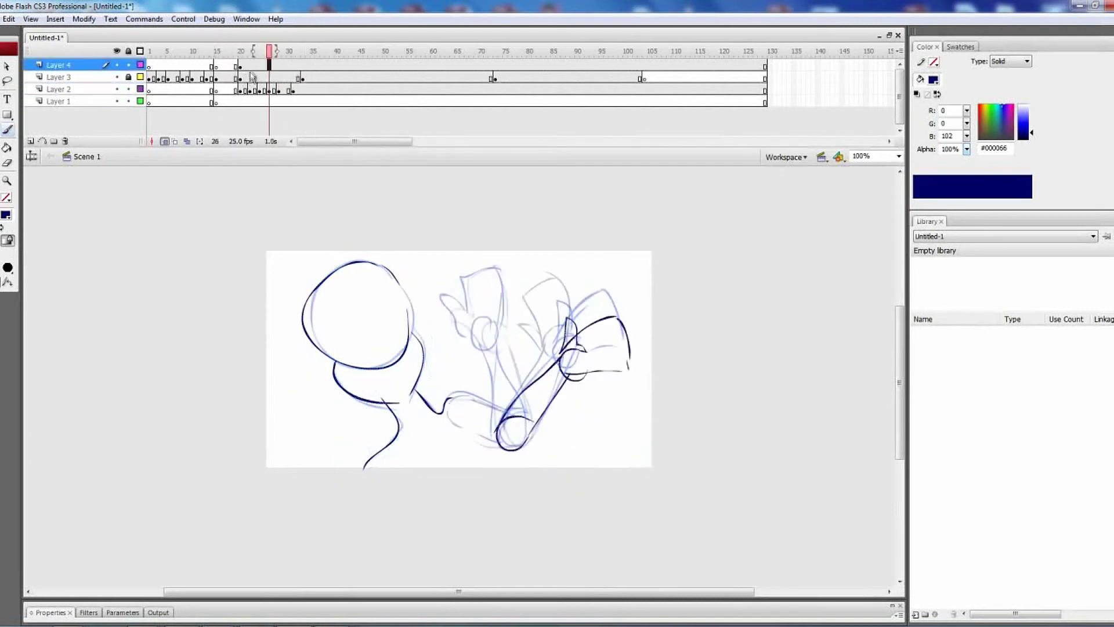
Insert a blank keyframe at frame 33 of Layer 2 to end the arm drawing there
{"action": "key", "text": "period"}
{"action": "key", "text": "period"}
{"action": "key", "text": "period"}
{"action": "key", "text": "period"}
{"action": "key", "text": "period"}
{"action": "key", "text": "period"}
{"action": "key", "text": "period"}
{"action": "key", "text": "F7"}
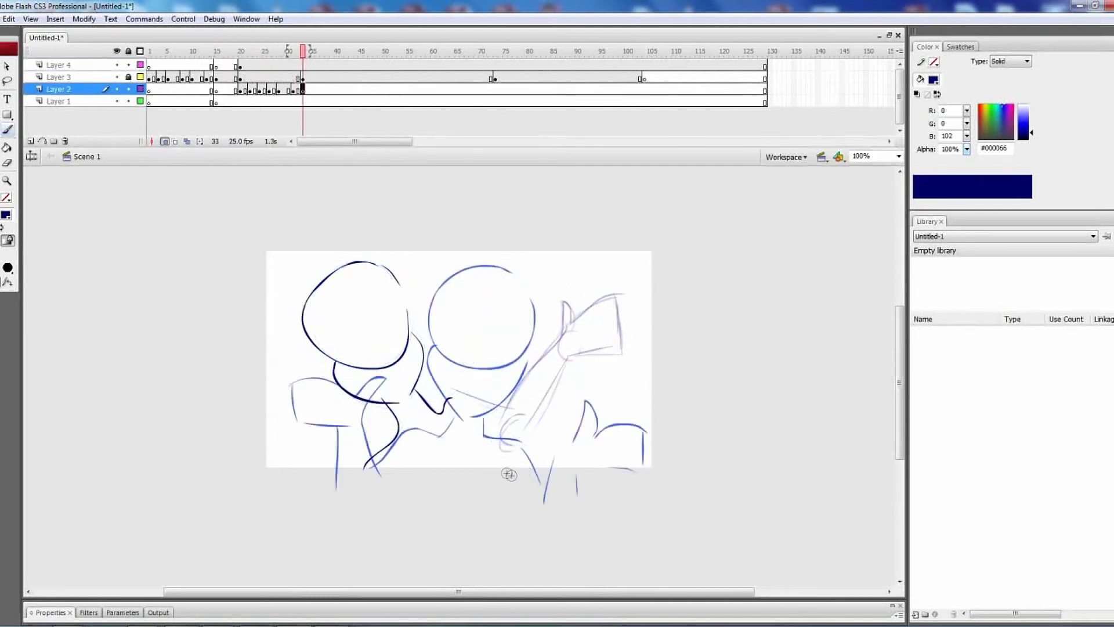
Replay the arm swing and examine its transition into the front-facing pose at frame 33
{"action": "key", "text": "comma"}
{"action": "key", "text": "comma"}
{"action": "key", "text": "comma"}
{"action": "key", "text": "comma"}
{"action": "key", "text": "comma"}
{"action": "key", "text": "comma"}
{"action": "key", "text": "comma"}
{"action": "key", "text": "comma"}
{"action": "key", "text": "comma"}
{"action": "key", "text": "comma"}
{"action": "key", "text": "comma"}
{"action": "key", "text": "comma"}
{"action": "key", "text": "comma"}
{"action": "key", "text": "Return"}
{"action": "key", "text": "comma"}
{"action": "key", "text": "comma"}
{"action": "key", "text": "comma"}
{"action": "key", "text": "comma"}
{"action": "key", "text": "comma"}
{"action": "key", "text": "comma"}
{"action": "key", "text": "comma"}
{"action": "key", "text": "comma"}
{"action": "key", "text": "comma"}
{"action": "key", "text": "comma"}
{"action": "key", "text": "comma"}
{"action": "key", "text": "comma"}
{"action": "key", "text": "comma"}
{"action": "key", "text": "comma"}
{"action": "key", "text": "comma"}
{"action": "key", "text": "comma"}
{"action": "key", "text": "comma"}
{"action": "key", "text": "comma"}
{"action": "key", "text": "comma"}
{"action": "key", "text": "comma"}
{"action": "key", "text": "Return"}
{"action": "key", "text": "period"}
{"action": "key", "text": "period"}
{"action": "key", "text": "period"}
{"action": "key", "text": "period"}
{"action": "key", "text": "period"}
{"action": "key", "text": "period"}
{"action": "key", "text": "period"}
{"action": "key", "text": "period"}
{"action": "key", "text": "period"}
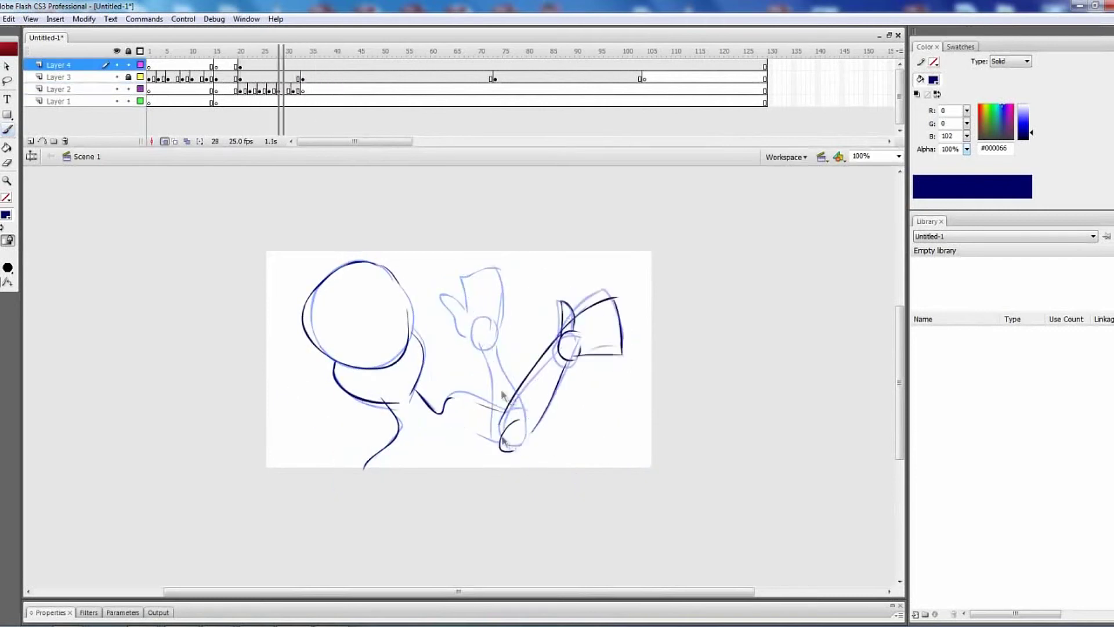
{"action": "key", "text": "comma"}
{"action": "key", "text": "comma"}
{"action": "key", "text": "period"}
{"action": "key", "text": "period"}
{"action": "key", "text": "period"}
{"action": "key", "text": "period"}
{"action": "key", "text": "period"}
{"action": "key", "text": "period"}
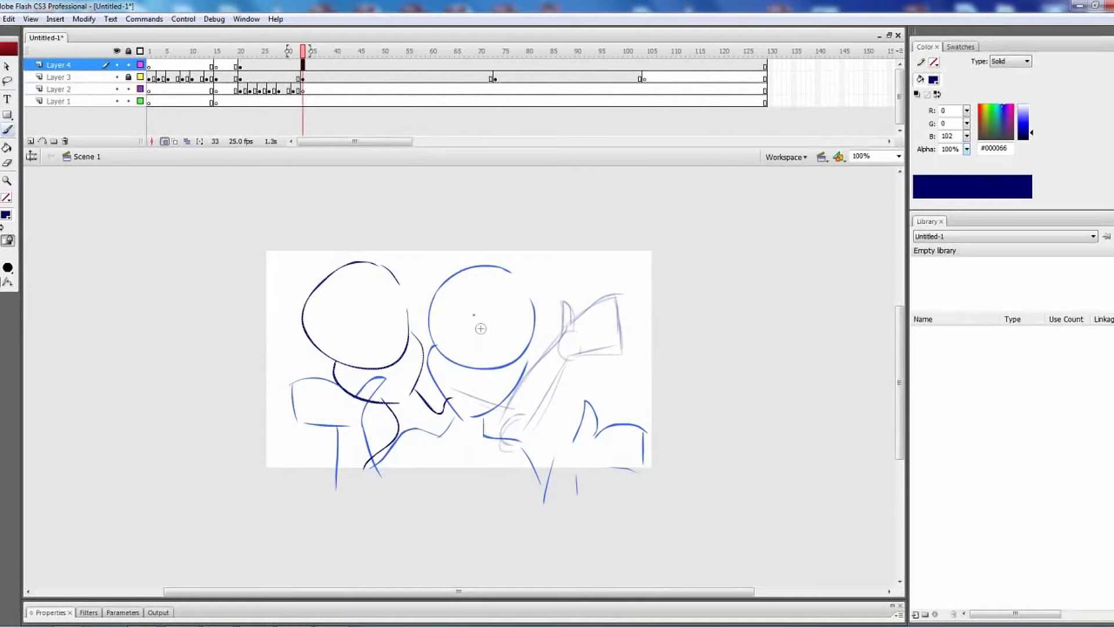
Compare the poses leading up to frame 33 and insert a blank keyframe at frame 33 of Layer 4
{"action": "key", "text": "comma"}
{"action": "key", "text": "comma"}
{"action": "key", "text": "comma"}
{"action": "key", "text": "comma"}
{"action": "key", "text": "comma"}
{"action": "key", "text": "period"}
{"action": "key", "text": "period"}
{"action": "key", "text": "period"}
{"action": "key", "text": "period"}
{"action": "key", "text": "period"}
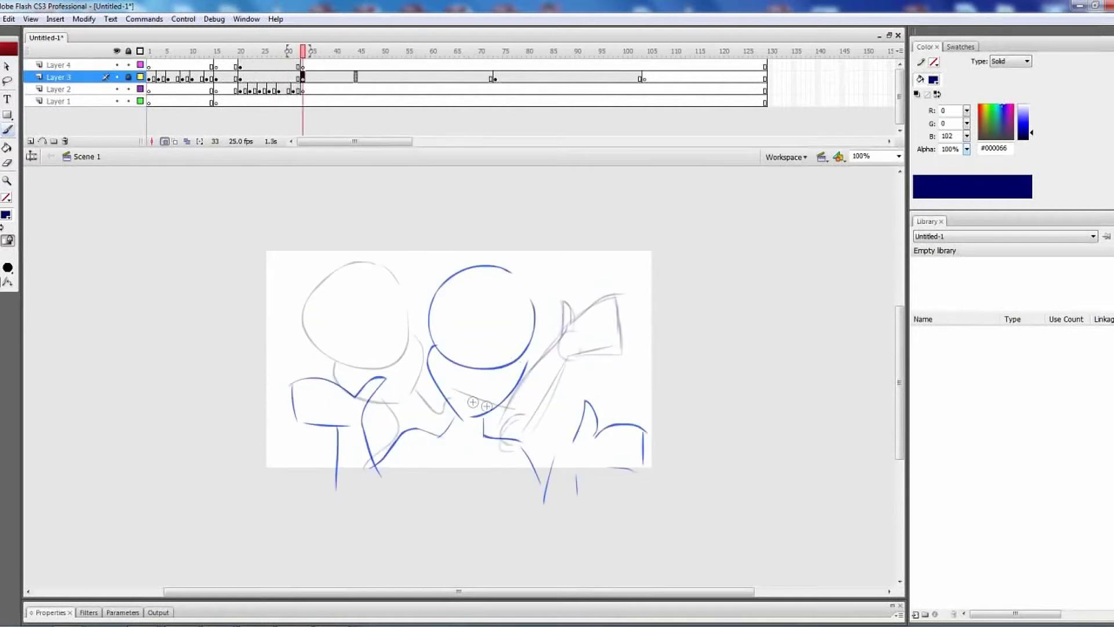
Move the Layer 3 keyframe of the front-facing pose to frame 47, insert a blank keyframe at frame 33, and play the result
{"action": "left_click", "coordinate": [302, 78]}
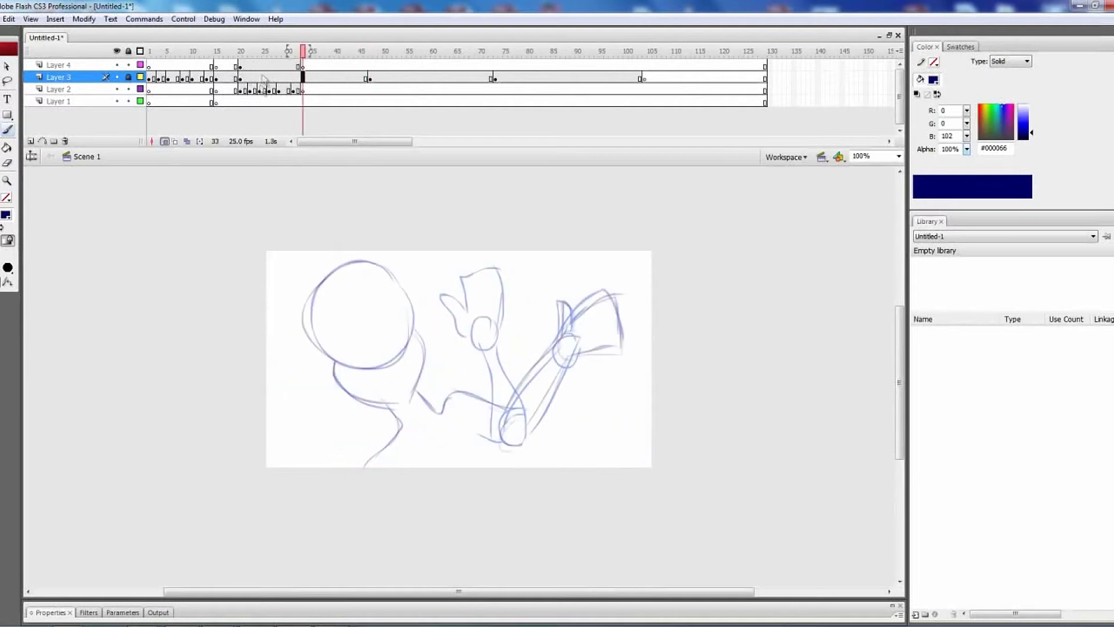
{"action": "key", "text": "F7"}
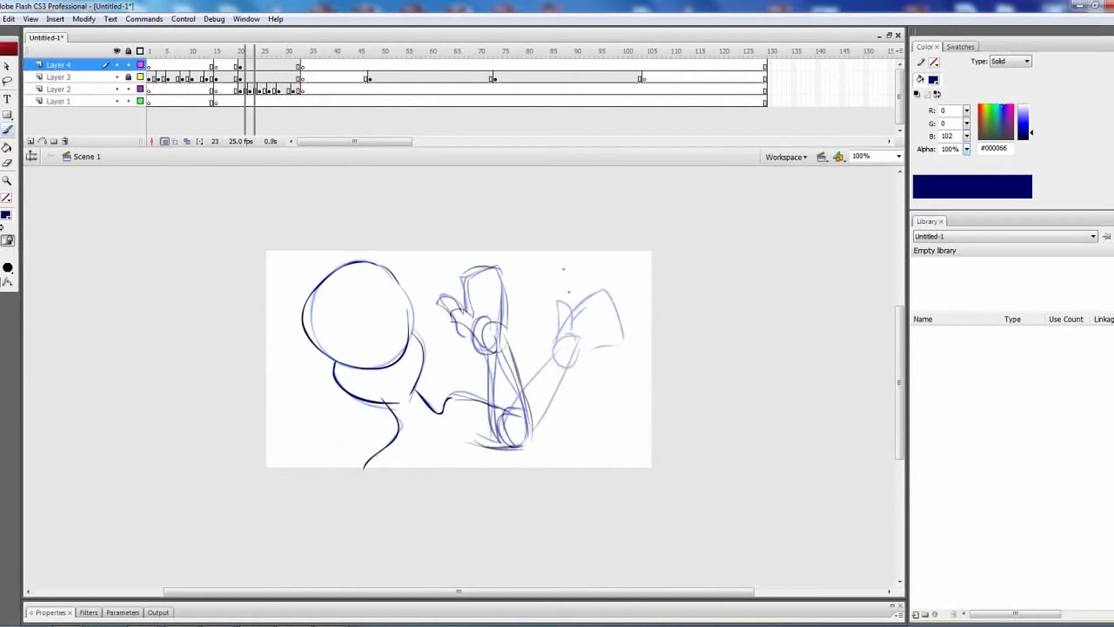
{"action": "key", "text": "Return"}
{"action": "key", "text": "ctrl+z"}
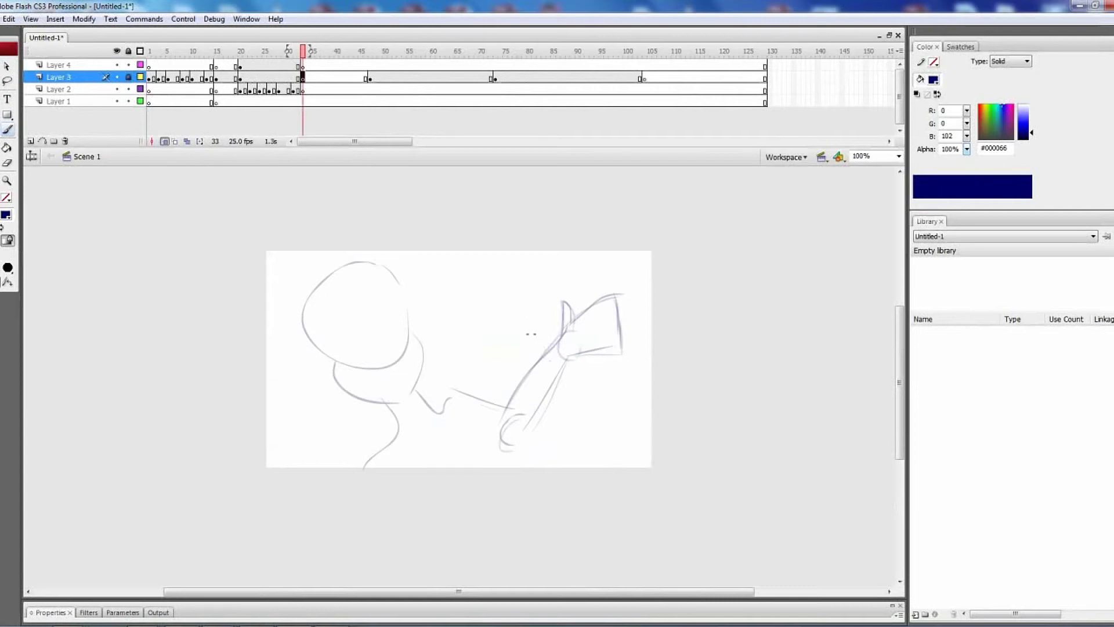
Extend the onion skin range forward to reach the front-facing pose and go to frame 46
{"action": "key", "text": "ctrl+z"}
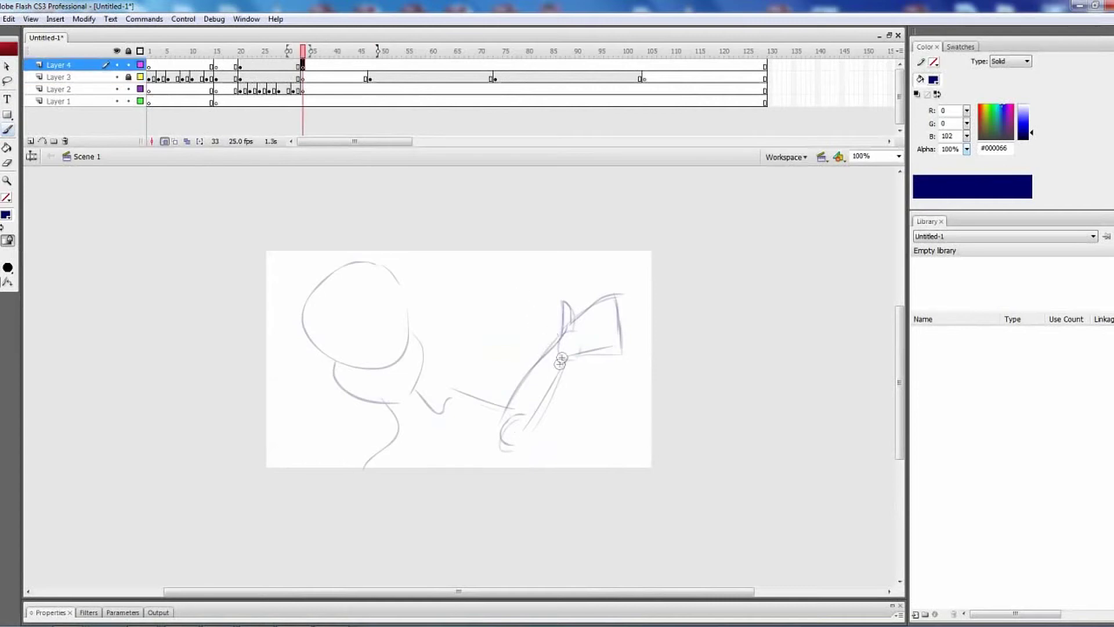
{"action": "left_click", "coordinate": [371, 65]}
{"action": "left_click", "coordinate": [370, 78]}
{"action": "left_click", "coordinate": [366, 65]}
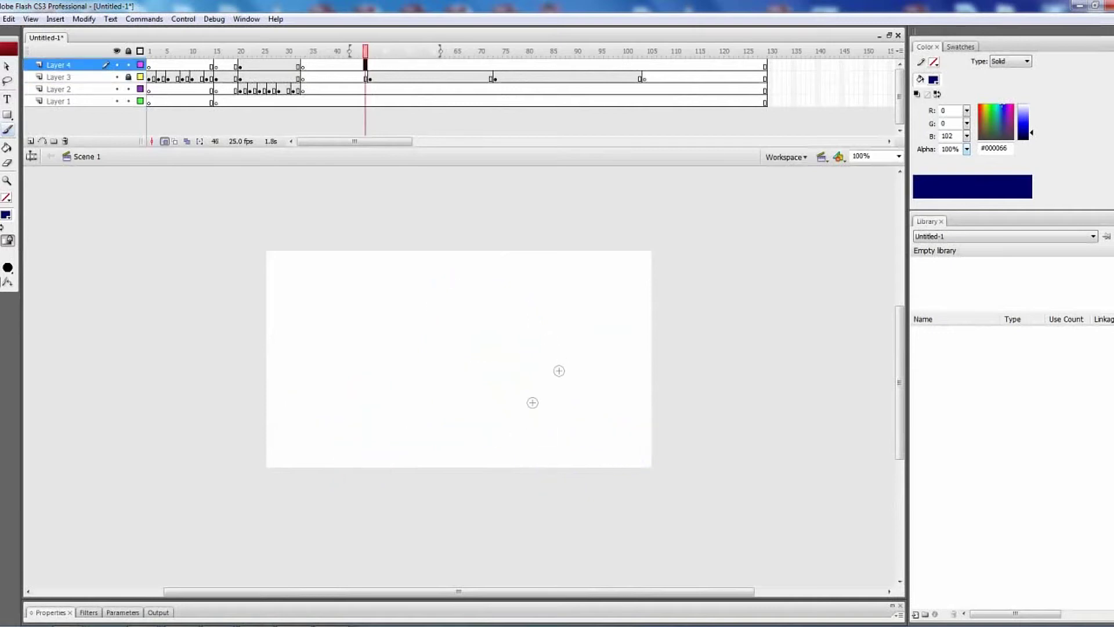
Unlock Layer 3 and insert a blank keyframe at frame 44, ahead of the front-facing pose
{"action": "left_click", "coordinate": [370, 65]}
{"action": "key", "text": "ctrl+z"}
{"action": "key", "text": "ctrl+z"}
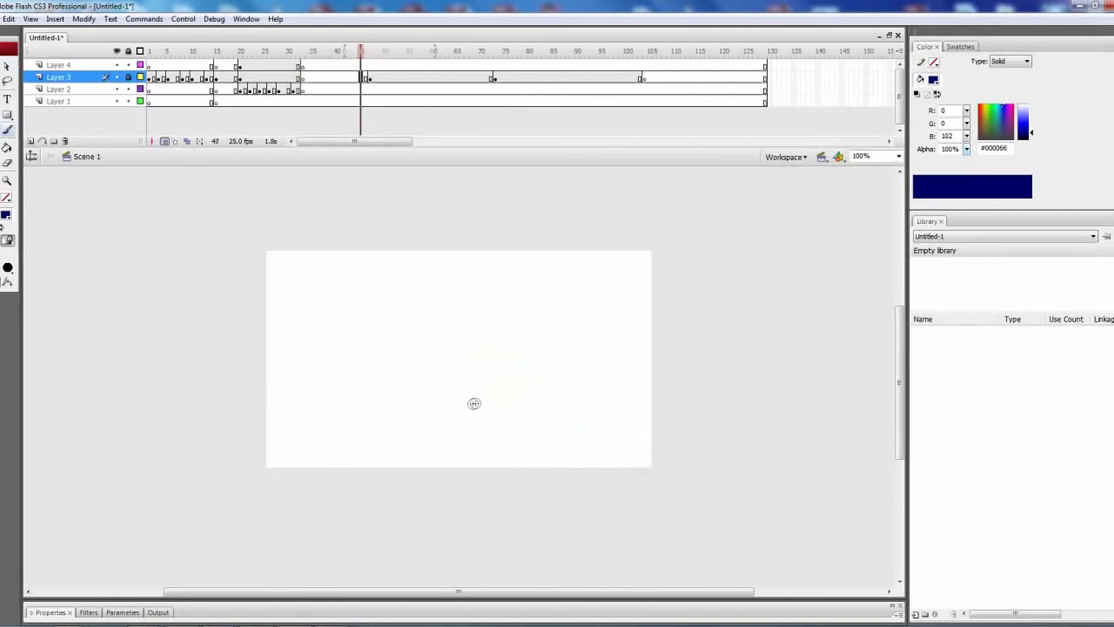
{"action": "key", "text": "ctrl+z"}
{"action": "key", "text": "ctrl+z"}
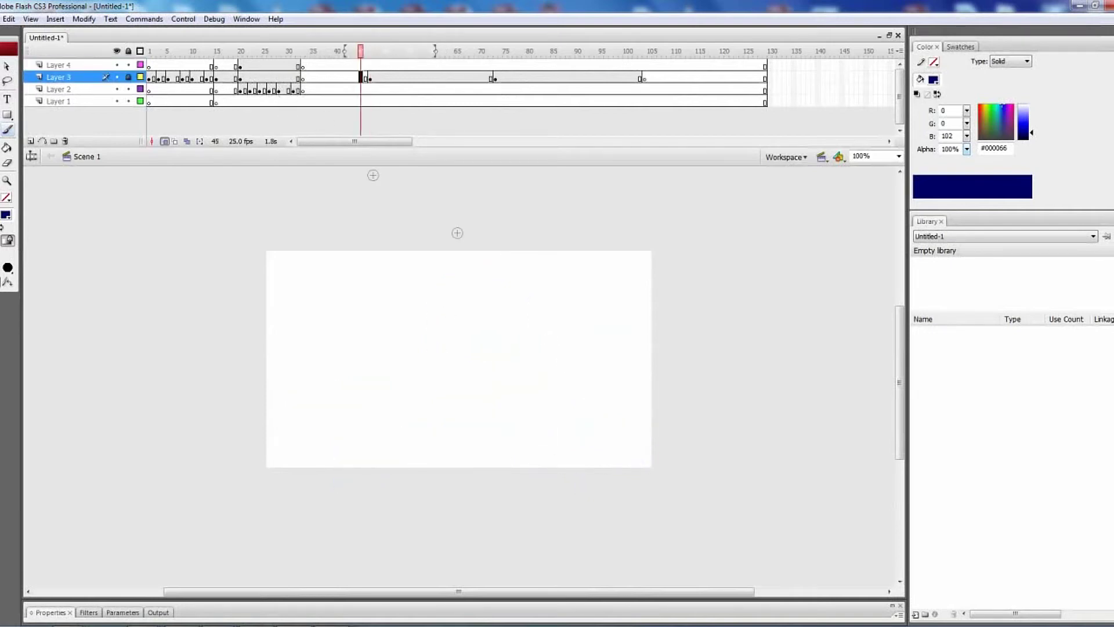
{"action": "key", "text": "ctrl+z"}
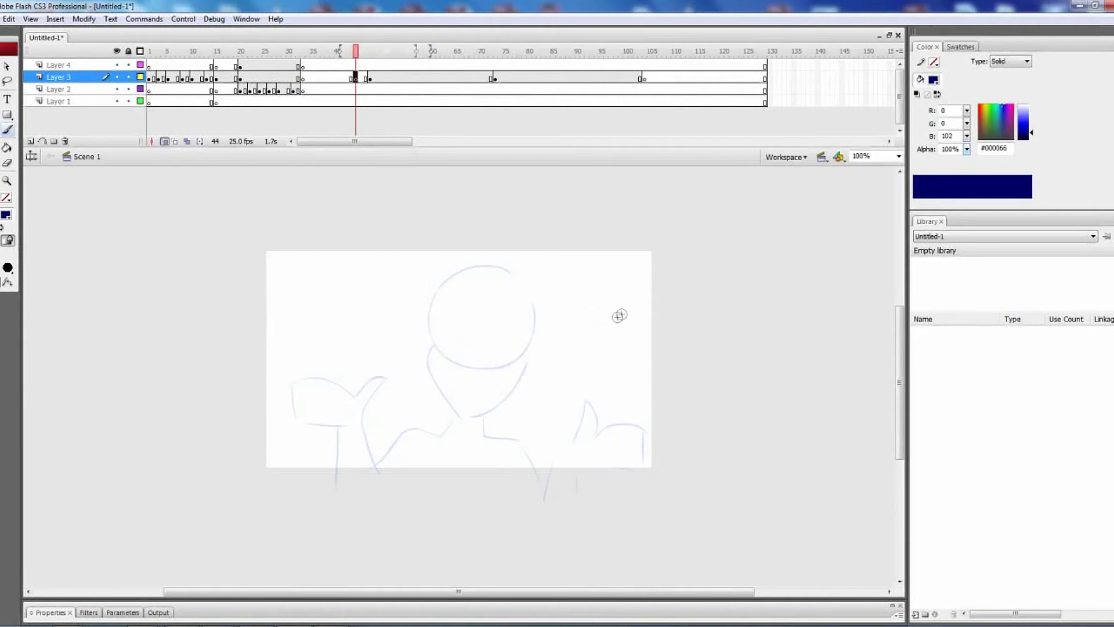
Go to frame 46 and try out the head outline over the onion-skinned front-facing head
{"action": "key", "text": "."}
{"action": "key", "text": "."}
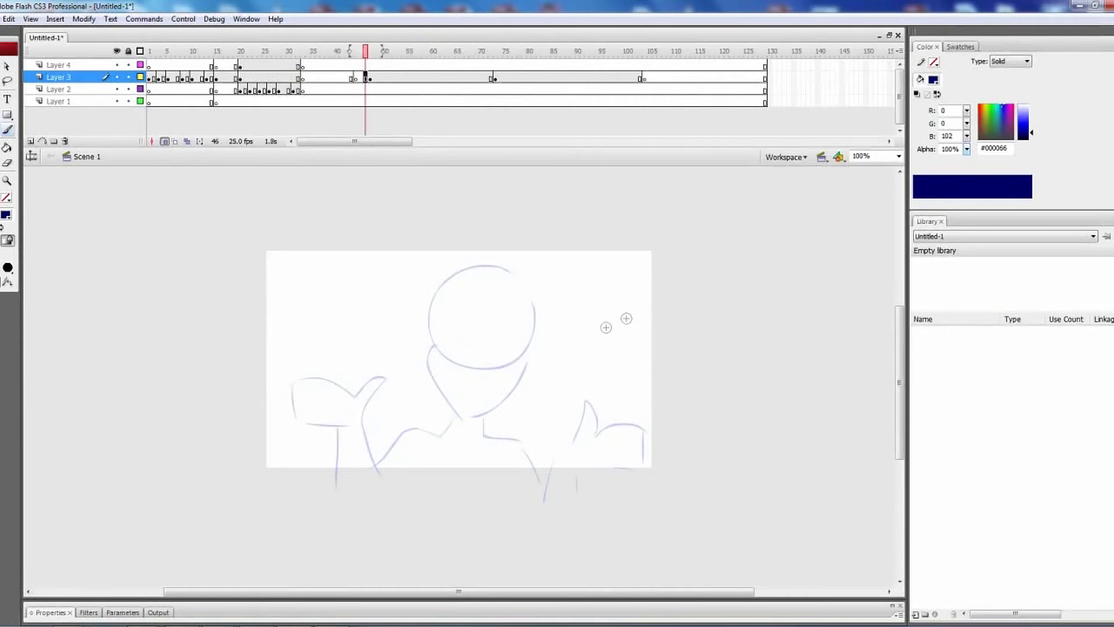
{"action": "mouse_move", "coordinate": [490, 263]}
{"action": "left_mouse_down"}
{"action": "mouse_move", "coordinate": [515, 293]}
{"action": "mouse_move", "coordinate": [428, 298]}
{"action": "mouse_move", "coordinate": [520, 308]}
{"action": "mouse_move", "coordinate": [518, 325]}
{"action": "left_mouse_up"}
{"action": "key", "text": "ctrl+z"}
{"action": "key", "text": "ctrl+z"}
{"action": "key", "text": "ctrl+z"}
{"action": "mouse_move", "coordinate": [501, 267]}
{"action": "left_mouse_down"}
{"action": "mouse_move", "coordinate": [504, 365]}
{"action": "mouse_move", "coordinate": [438, 290]}
{"action": "left_mouse_up"}
{"action": "key", "text": "ctrl+z"}
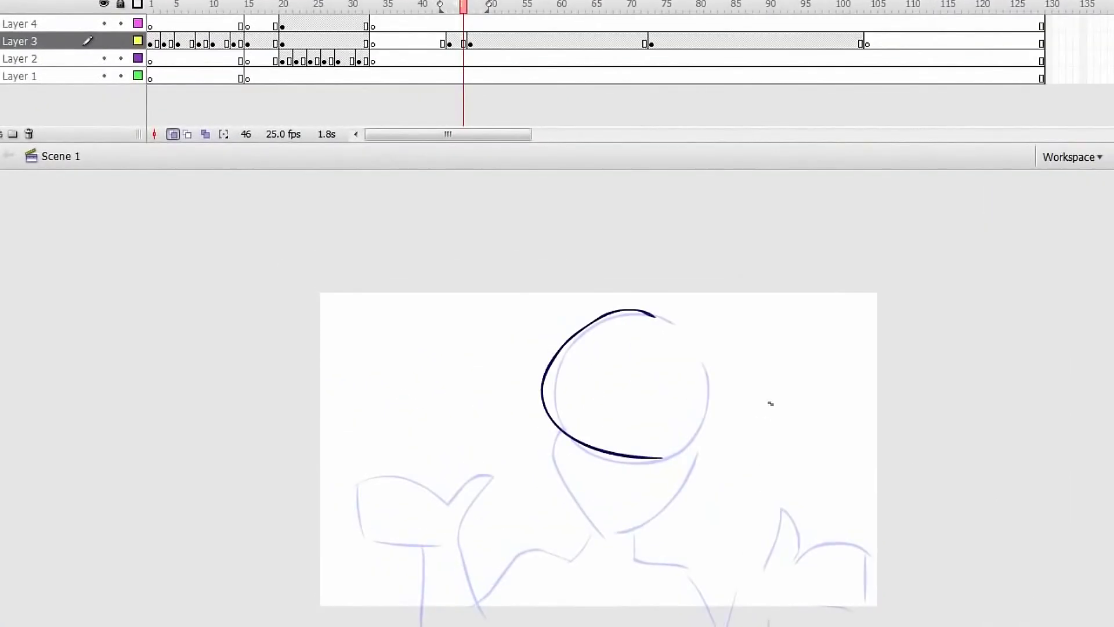
Trace the closed head outline slightly inside the onion-skinned front-facing head, on the Layer 3 keyframe before it
{"action": "left_click_drag", "start_coordinate": [568, 349], "coordinate": [564, 433]}
{"action": "key", "text": "ctrl+z"}
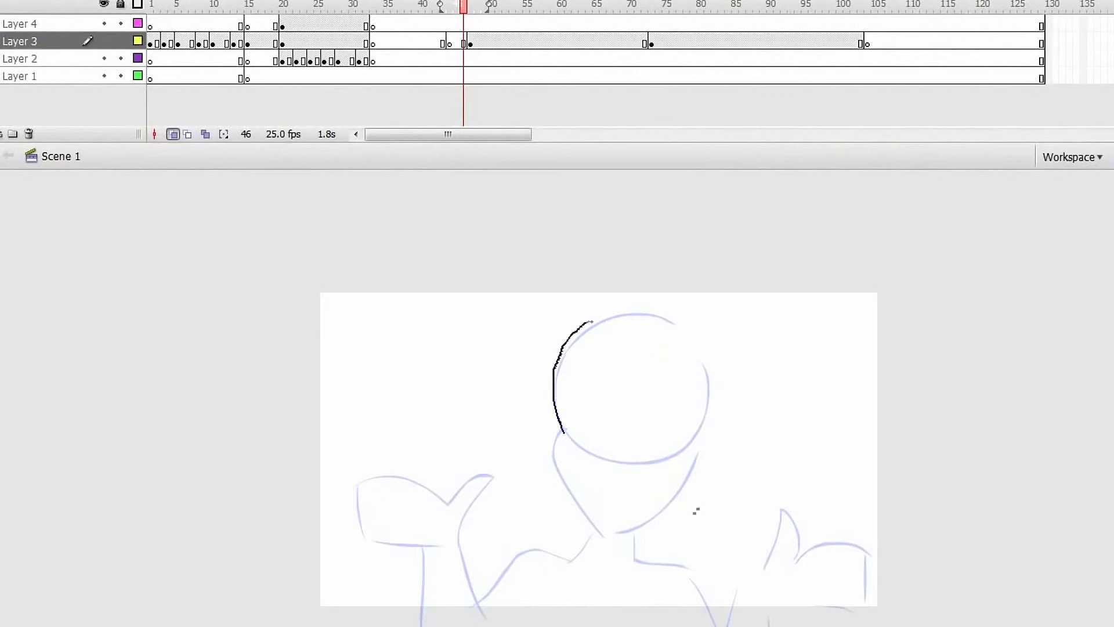
{"action": "mouse_move", "coordinate": [590, 322]}
{"action": "left_mouse_down"}
{"action": "mouse_move", "coordinate": [665, 322]}
{"action": "mouse_move", "coordinate": [686, 346]}
{"action": "mouse_move", "coordinate": [697, 413]}
{"action": "left_mouse_up"}
{"action": "key", "text": "ctrl+z"}
{"action": "key", "text": "ctrl+y"}
{"action": "key", "text": "ctrl+y"}
{"action": "key", "text": "ctrl+y"}
{"action": "key", "text": "ctrl+y"}
{"action": "key", "text": "ctrl+y"}
{"action": "key", "text": "ctrl+y"}
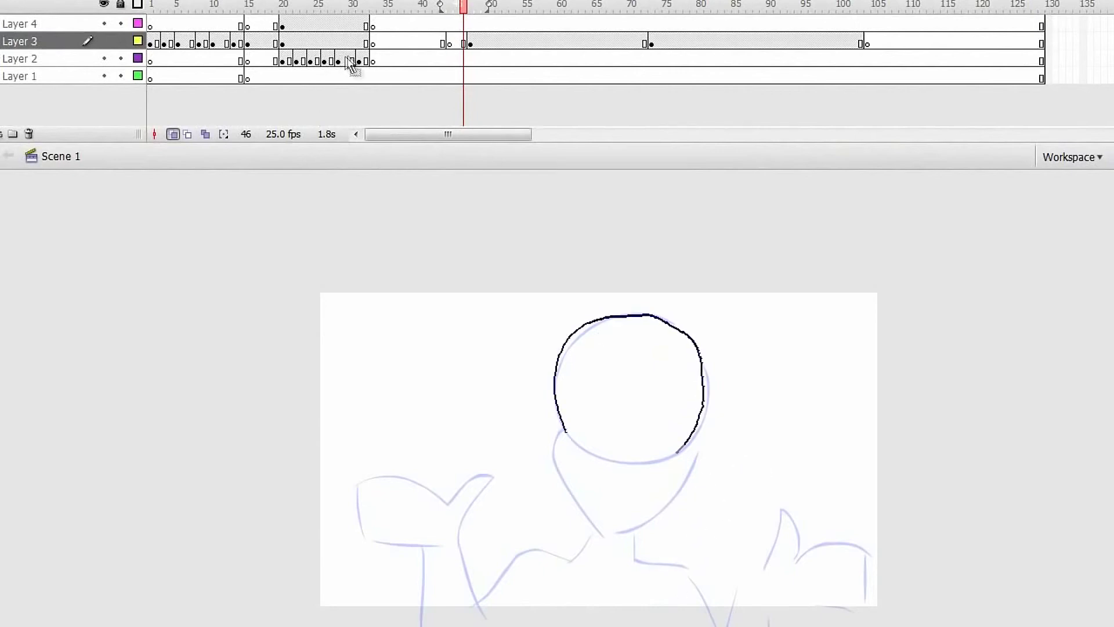
{"action": "key", "text": "ctrl+y"}
{"action": "key", "text": "ctrl+y"}
{"action": "key", "text": "ctrl+y"}
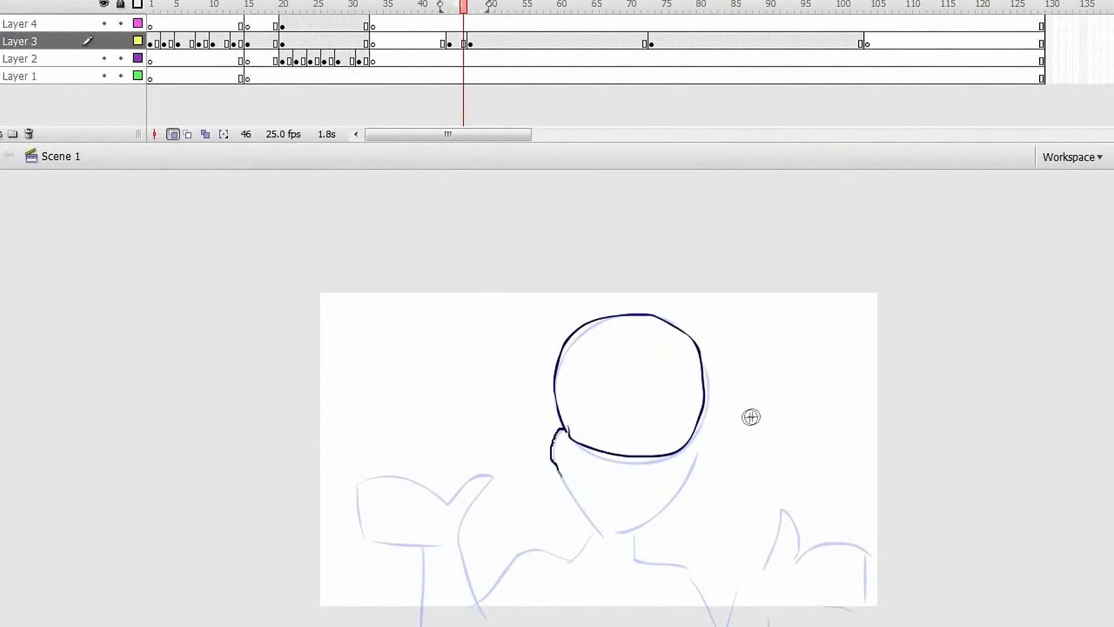
Draw both sides of the jaw from the head outline down to the chin, following the onion-skinned pose
{"action": "key", "text": "ctrl+z"}
{"action": "mouse_move", "coordinate": [566, 429]}
{"action": "left_mouse_down"}
{"action": "mouse_move", "coordinate": [572, 497]}
{"action": "mouse_move", "coordinate": [606, 534]}
{"action": "left_mouse_up"}
{"action": "left_click_drag", "start_coordinate": [608, 535], "coordinate": [673, 479]}
{"action": "key", "text": "ctrl+z"}
{"action": "key", "text": "ctrl+y"}
{"action": "key", "text": "ctrl+y"}
{"action": "key", "text": "ctrl+y"}
{"action": "key", "text": "ctrl+y"}
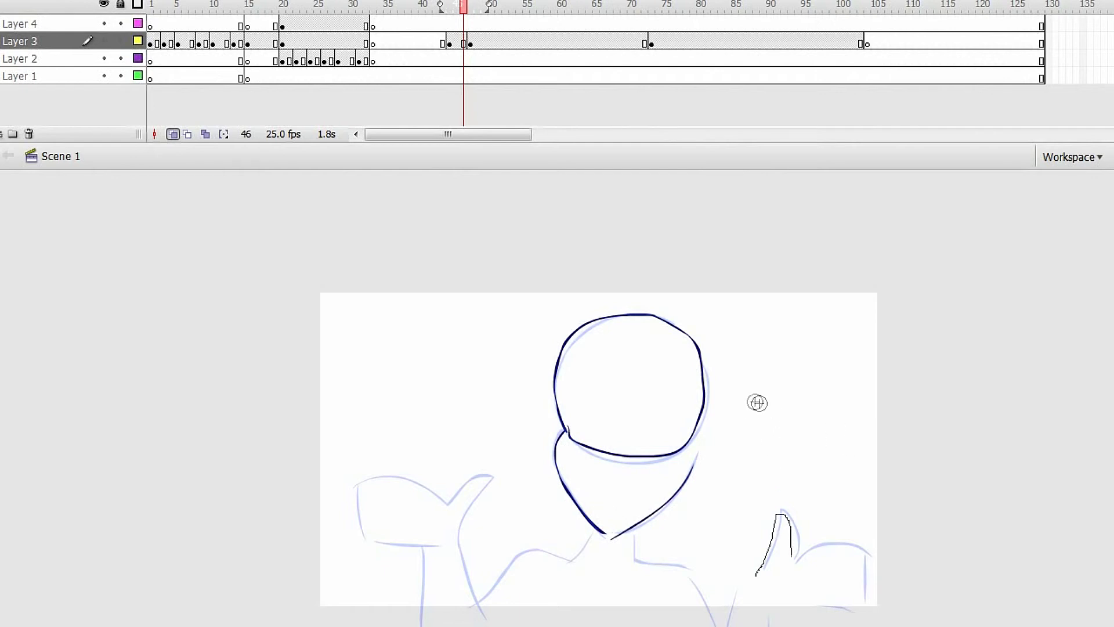
Draw the thumb-up hand and forearm right of the head, plus the neck and shoulder line on that side
{"action": "key", "text": "ctrl+y"}
{"action": "key", "text": "ctrl+y"}
{"action": "key", "text": "ctrl+y"}
{"action": "key", "text": "ctrl+y"}
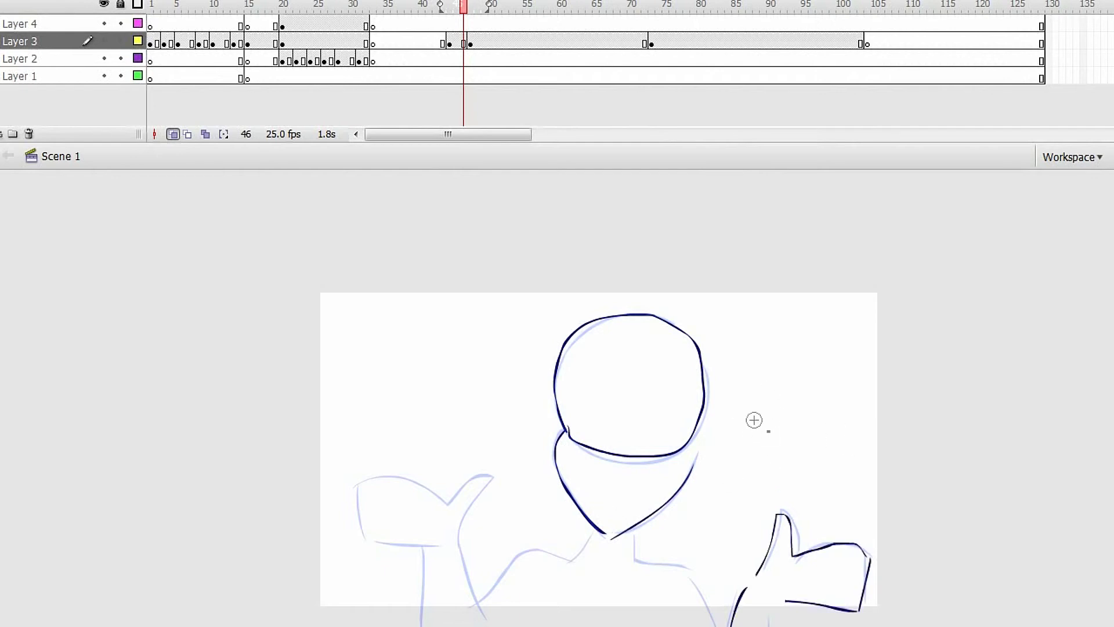
{"action": "key", "text": "ctrl+y"}
{"action": "key", "text": "ctrl+y"}
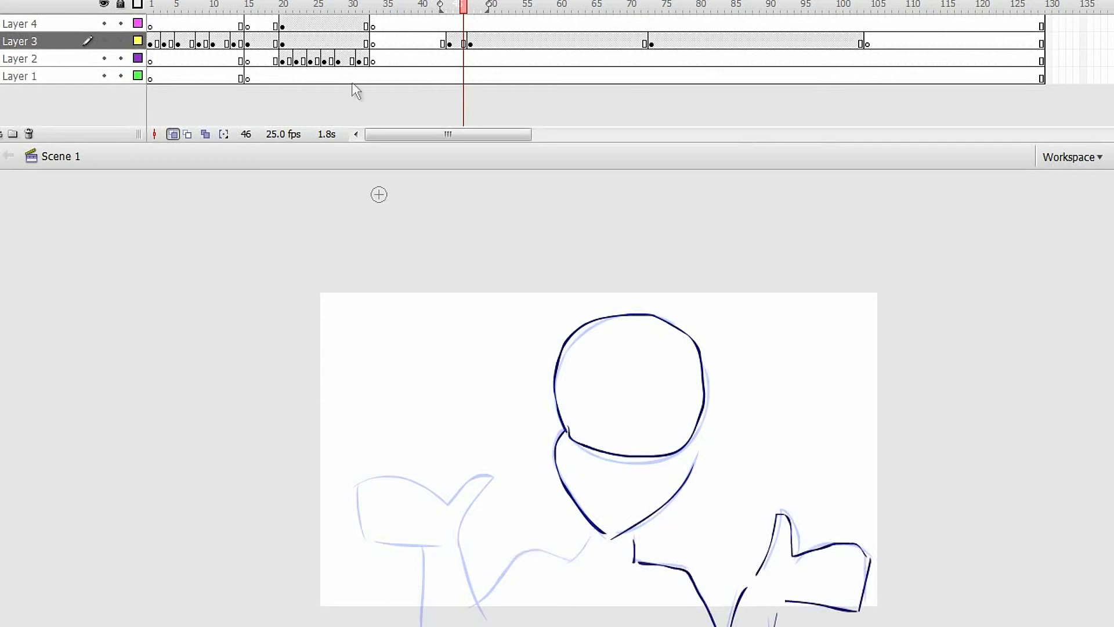
{"action": "key", "text": "ctrl+y"}
Draw the shoulder and upper arm line on the left side of the figure
{"action": "left_click_drag", "start_coordinate": [571, 561], "coordinate": [537, 557]}
{"action": "key", "text": "ctrl+z"}
{"action": "mouse_move", "coordinate": [596, 530]}
{"action": "left_mouse_down"}
{"action": "mouse_move", "coordinate": [556, 556]}
{"action": "mouse_move", "coordinate": [515, 561]}
{"action": "mouse_move", "coordinate": [474, 601]}
{"action": "mouse_move", "coordinate": [458, 539]}
{"action": "left_mouse_up"}
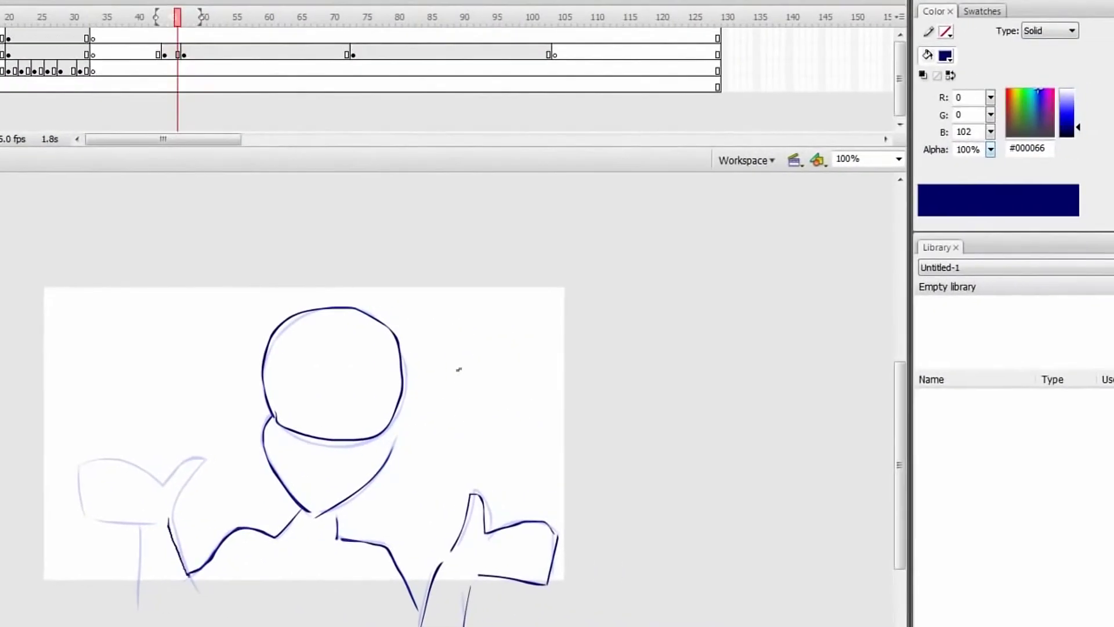
Draw the left forearm and the hand with its raised thumb, following the onion-skinned pose
{"action": "key", "text": "ctrl+z"}
{"action": "key", "text": "ctrl+y"}
{"action": "key", "text": "ctrl+y"}
{"action": "key", "text": "ctrl+y"}
{"action": "key", "text": "ctrl+y"}
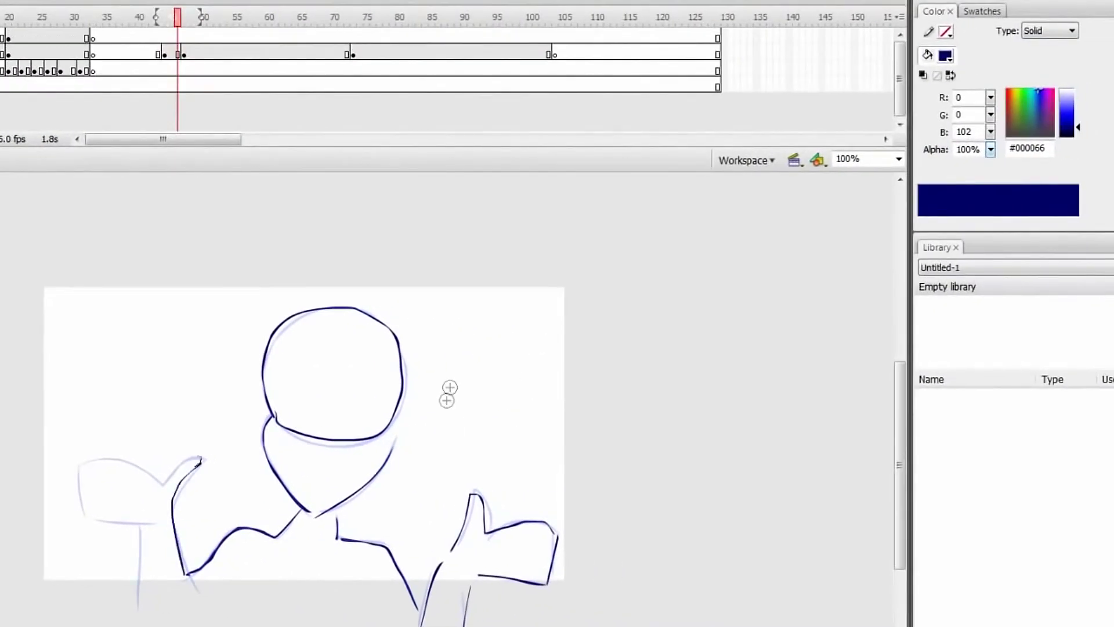
{"action": "mouse_move", "coordinate": [125, 466]}
{"action": "left_mouse_down"}
{"action": "mouse_move", "coordinate": [79, 460]}
{"action": "mouse_move", "coordinate": [75, 513]}
{"action": "mouse_move", "coordinate": [131, 524]}
{"action": "mouse_move", "coordinate": [137, 599]}
{"action": "left_mouse_up"}
{"action": "key", "text": "ctrl+z"}
Insert a blank keyframe at frame 42 of Layer 3 and play the animation from about frame 25
{"action": "left_click", "coordinate": [164, 54]}
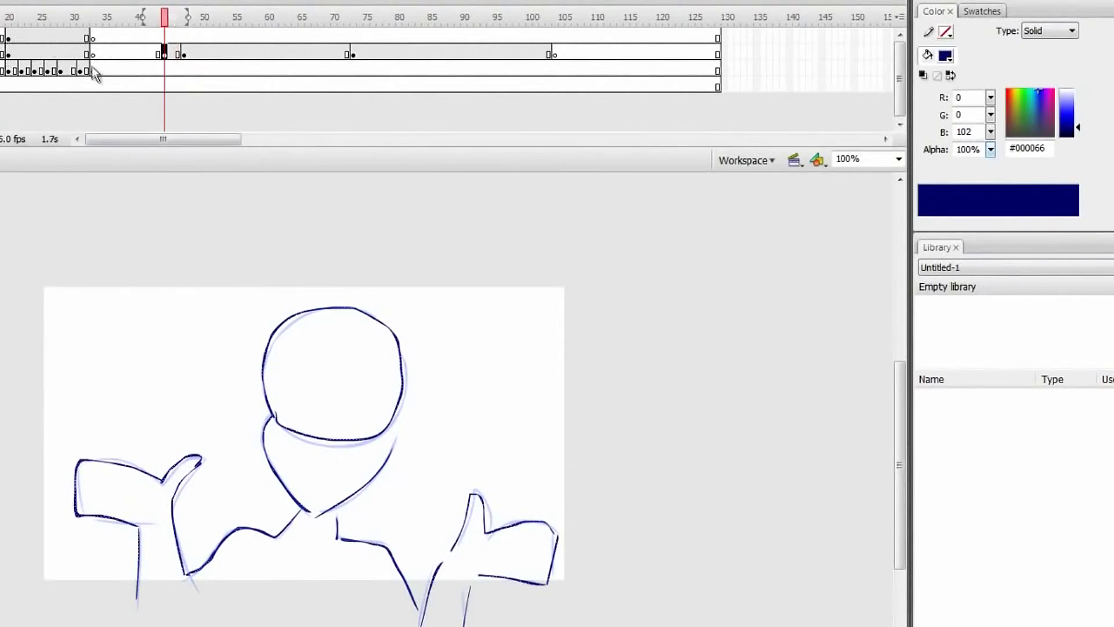
{"action": "key", "text": "comma"}
{"action": "key", "text": "comma"}
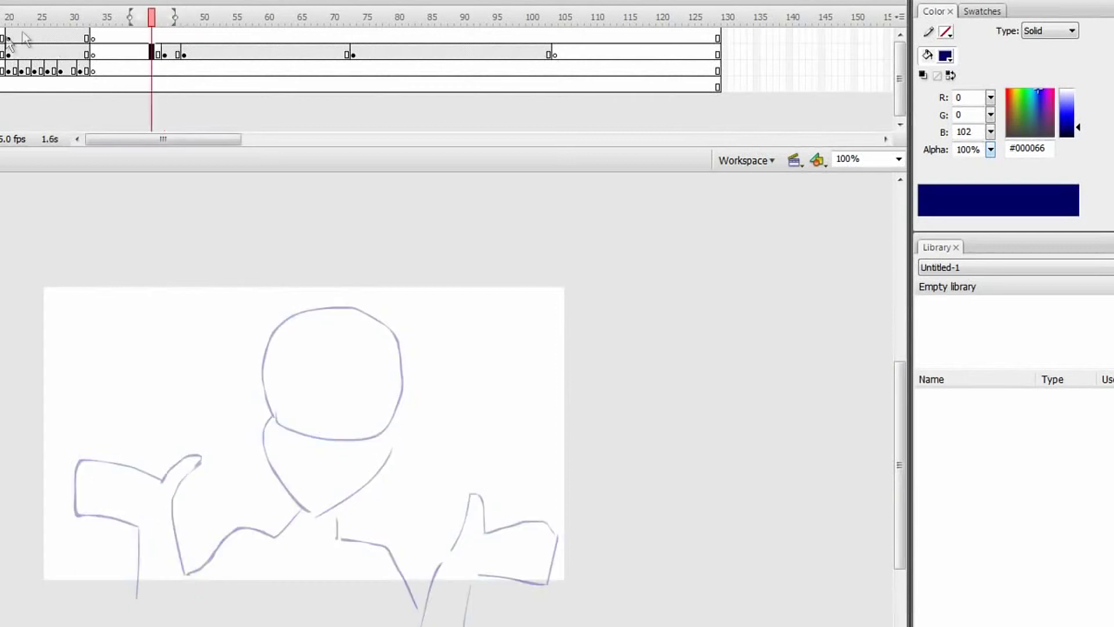
{"action": "left_click", "coordinate": [39, 67]}
{"action": "key", "text": "Return"}
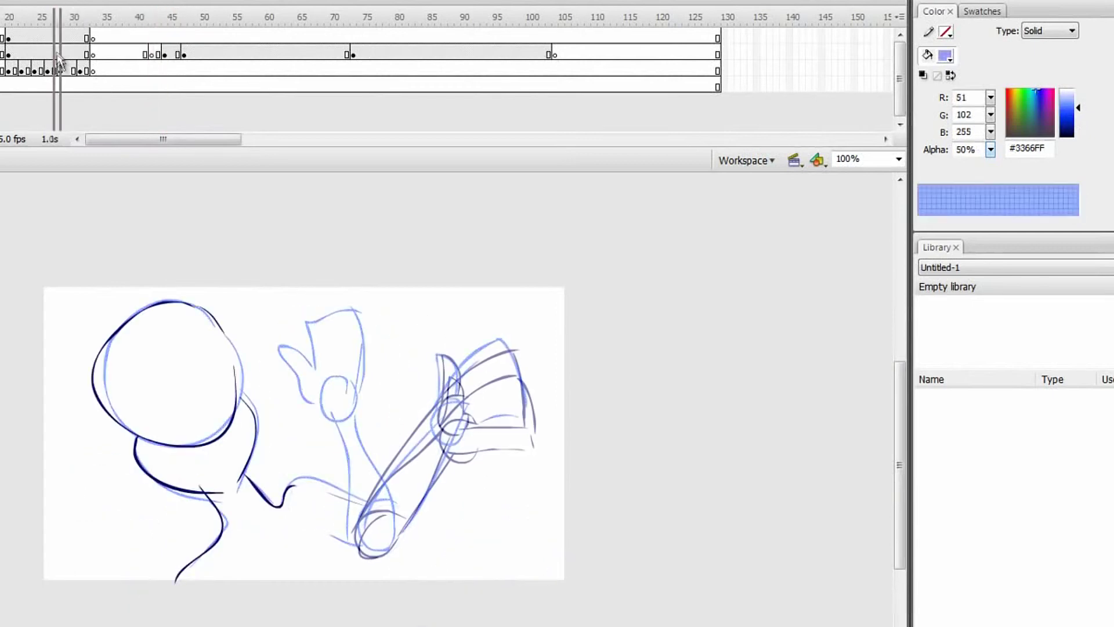
Draw a lowered head circle and the curved jaw beneath it on frame 33 of Layer 3
{"action": "left_click", "coordinate": [94, 53]}
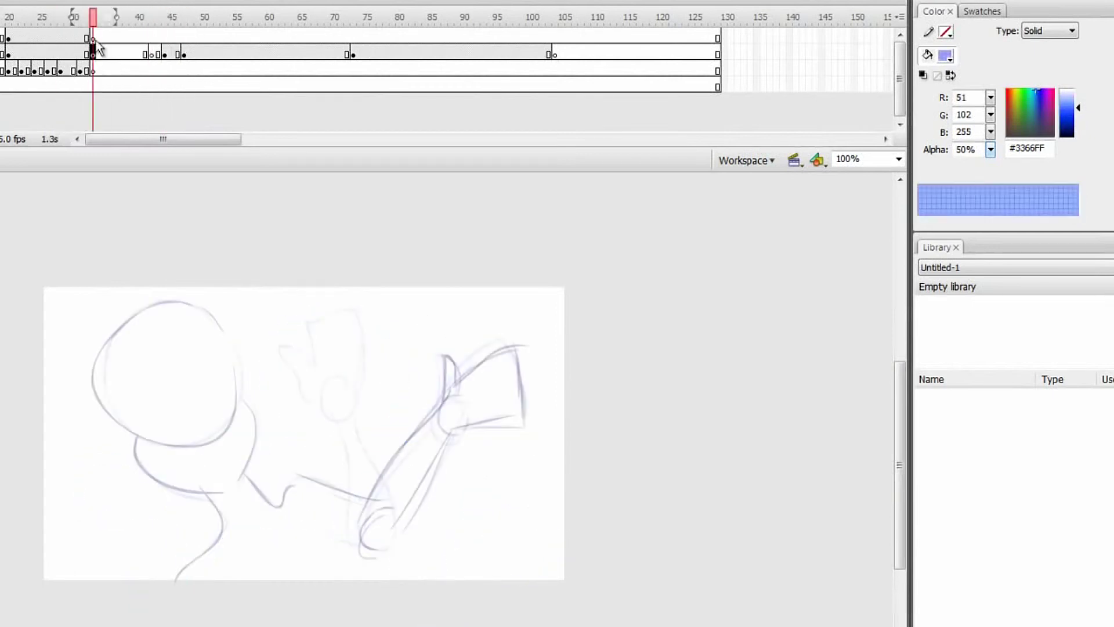
{"action": "left_click_drag", "start_coordinate": [176, 369], "coordinate": [186, 383]}
{"action": "key", "text": "ctrl+z"}
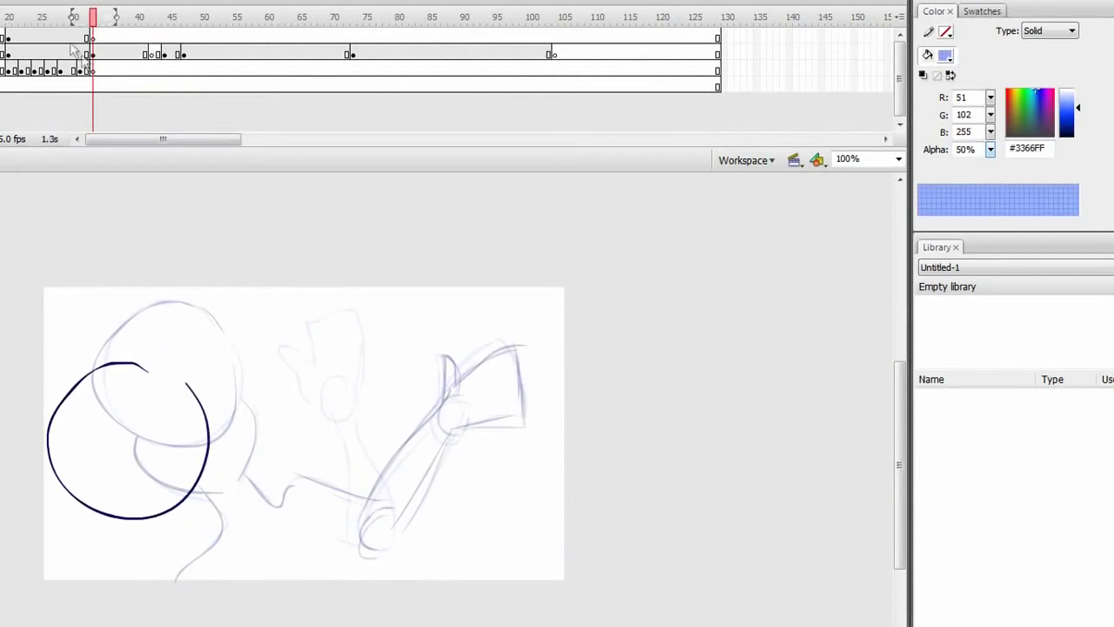
{"action": "mouse_move", "coordinate": [90, 509]}
{"action": "left_mouse_down"}
{"action": "mouse_move", "coordinate": [83, 542]}
{"action": "mouse_move", "coordinate": [174, 557]}
{"action": "mouse_move", "coordinate": [131, 559]}
{"action": "mouse_move", "coordinate": [154, 559]}
{"action": "left_mouse_up"}
{"action": "key", "text": "ctrl+z"}
{"action": "key", "text": "ctrl+z"}
Draw the neck and the curved upper arm line reaching toward the elbow on frame 33
{"action": "mouse_move", "coordinate": [212, 466]}
{"action": "left_mouse_down"}
{"action": "mouse_move", "coordinate": [171, 559]}
{"action": "mouse_move", "coordinate": [239, 468]}
{"action": "mouse_move", "coordinate": [223, 482]}
{"action": "mouse_move", "coordinate": [248, 499]}
{"action": "mouse_move", "coordinate": [350, 506]}
{"action": "left_mouse_up"}
{"action": "key", "text": "ctrl+z"}
{"action": "key", "text": "ctrl+z"}
{"action": "key", "text": "ctrl+z"}
{"action": "key", "text": "ctrl+z"}
{"action": "left_click_drag", "start_coordinate": [254, 505], "coordinate": [402, 505]}
{"action": "mouse_move", "coordinate": [402, 441]}
{"action": "left_mouse_down"}
{"action": "mouse_move", "coordinate": [380, 514]}
{"action": "mouse_move", "coordinate": [398, 380]}
{"action": "left_mouse_up"}
{"action": "key", "text": "ctrl+z"}
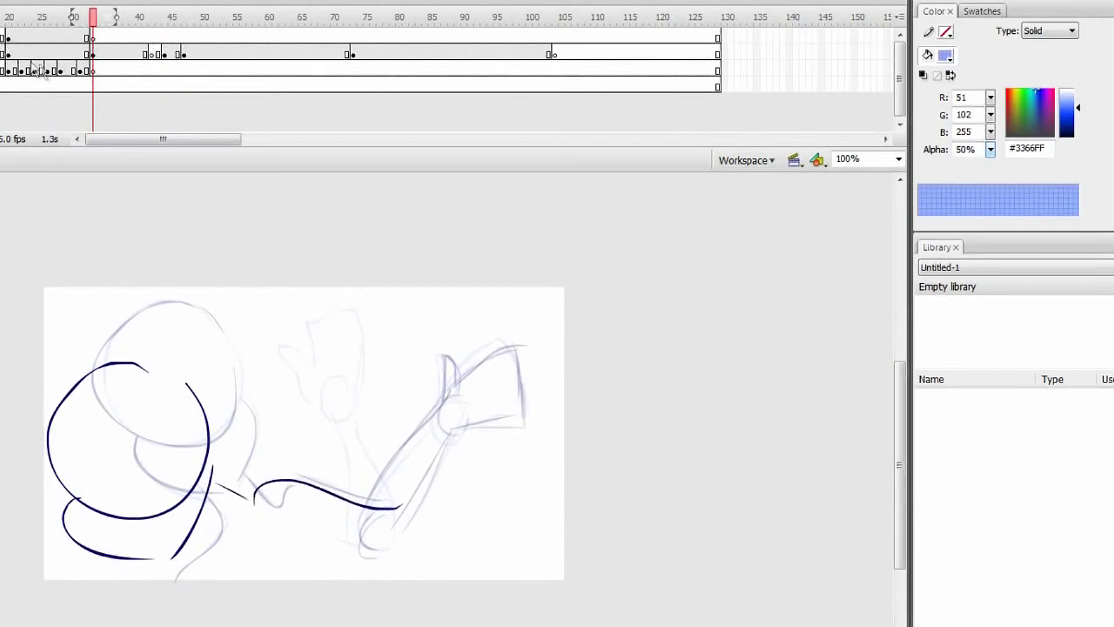
Draw the bent forearm with its raised hand, the arm's underside, the shoulder joint and the chest line on frame 33
{"action": "mouse_move", "coordinate": [384, 508]}
{"action": "left_mouse_down"}
{"action": "mouse_move", "coordinate": [413, 381]}
{"action": "mouse_move", "coordinate": [454, 346]}
{"action": "left_mouse_up"}
{"action": "left_click_drag", "start_coordinate": [467, 354], "coordinate": [482, 398]}
{"action": "mouse_move", "coordinate": [434, 442]}
{"action": "left_mouse_down"}
{"action": "mouse_move", "coordinate": [483, 411]}
{"action": "mouse_move", "coordinate": [432, 465]}
{"action": "left_mouse_up"}
{"action": "mouse_move", "coordinate": [433, 441]}
{"action": "left_mouse_down"}
{"action": "mouse_move", "coordinate": [441, 497]}
{"action": "mouse_move", "coordinate": [416, 559]}
{"action": "mouse_move", "coordinate": [274, 528]}
{"action": "left_mouse_up"}
{"action": "left_click_drag", "start_coordinate": [299, 484], "coordinate": [294, 482]}
{"action": "mouse_move", "coordinate": [203, 523]}
{"action": "left_mouse_down"}
{"action": "mouse_move", "coordinate": [218, 537]}
{"action": "mouse_move", "coordinate": [178, 599]}
{"action": "left_mouse_up"}
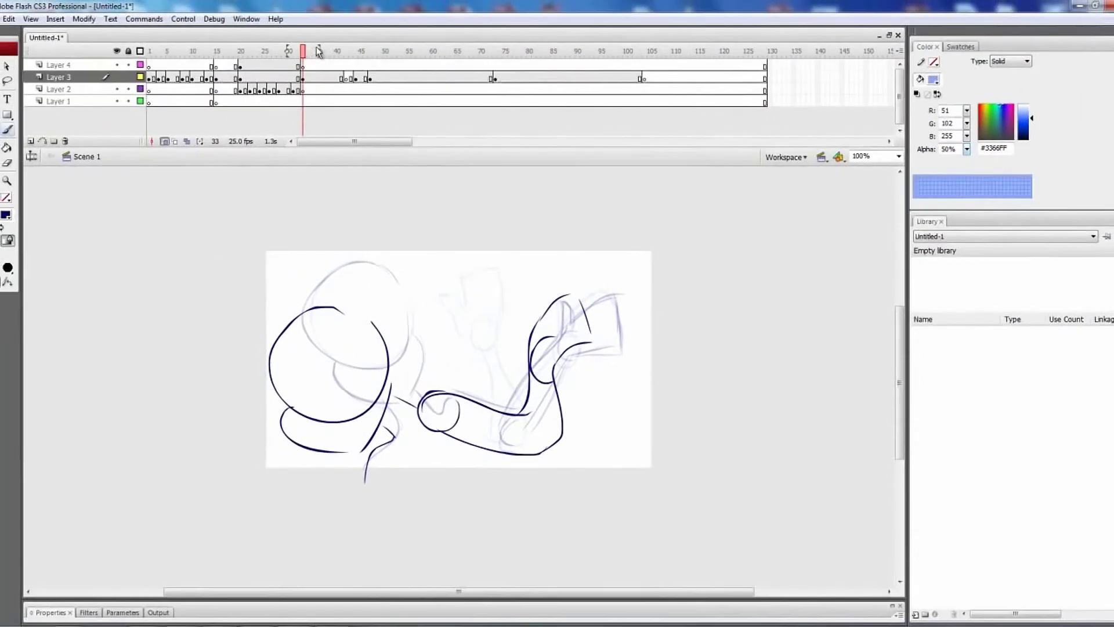
Insert a blank keyframe at frame 35 of Layer 3 and draw the head circle further right than in the previous pose
{"action": "left_click", "coordinate": [317, 78]}
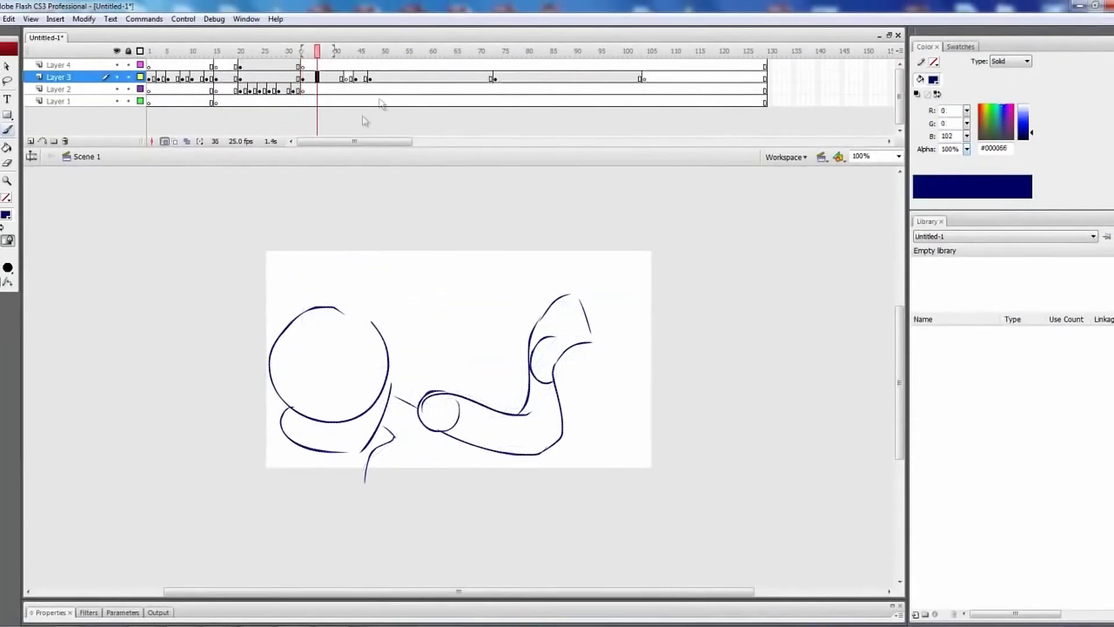
{"action": "key", "text": "comma"}
{"action": "key", "text": "Delete"}
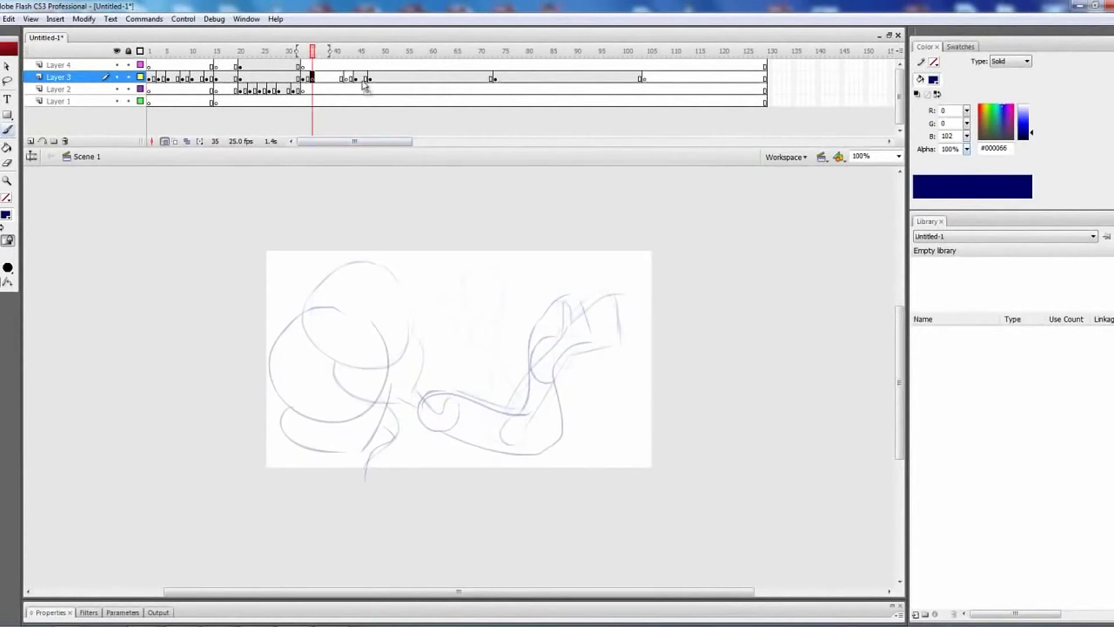
{"action": "left_click_drag", "start_coordinate": [420, 315], "coordinate": [435, 327]}
{"action": "key", "text": "ctrl+z"}
Draw the jaw, neck and shoulder lines and the dropping arm and hand on frame 35
{"action": "mouse_move", "coordinate": [353, 431]}
{"action": "left_mouse_down"}
{"action": "mouse_move", "coordinate": [431, 461]}
{"action": "mouse_move", "coordinate": [348, 439]}
{"action": "mouse_move", "coordinate": [412, 475]}
{"action": "left_mouse_up"}
{"action": "key", "text": "ctrl+z"}
{"action": "left_click_drag", "start_coordinate": [415, 474], "coordinate": [455, 398]}
{"action": "key", "text": "ctrl+z"}
{"action": "mouse_move", "coordinate": [416, 474]}
{"action": "left_mouse_down"}
{"action": "mouse_move", "coordinate": [459, 412]}
{"action": "mouse_move", "coordinate": [485, 413]}
{"action": "mouse_move", "coordinate": [464, 430]}
{"action": "left_mouse_up"}
{"action": "key", "text": "ctrl+z"}
{"action": "key", "text": "ctrl+z"}
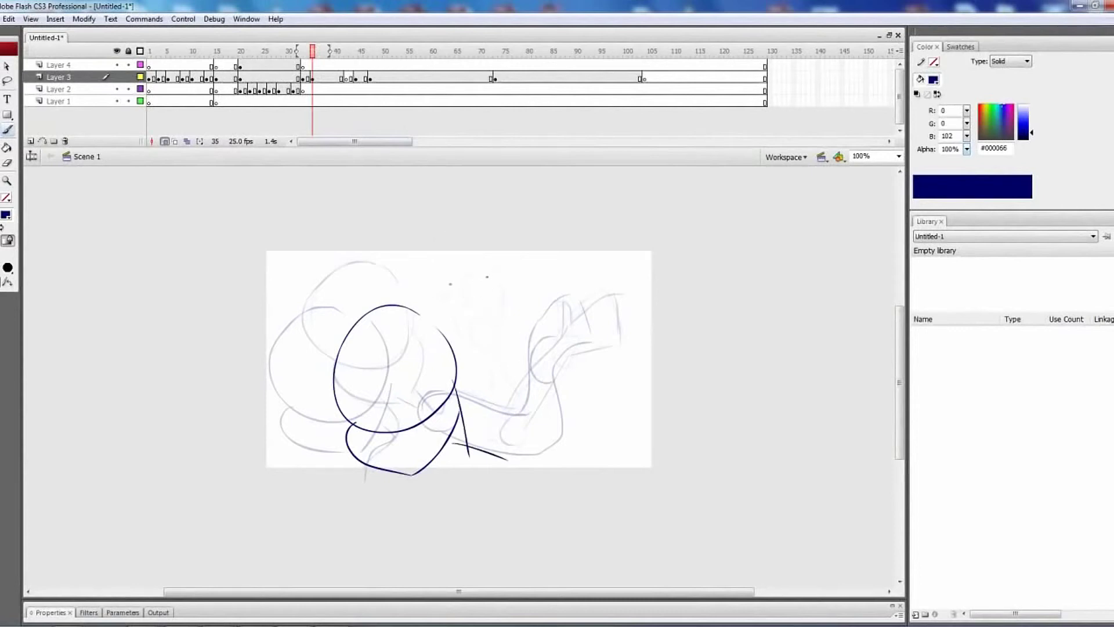
{"action": "mouse_move", "coordinate": [588, 499]}
{"action": "left_mouse_down"}
{"action": "mouse_move", "coordinate": [560, 363]}
{"action": "mouse_move", "coordinate": [550, 456]}
{"action": "left_mouse_up"}
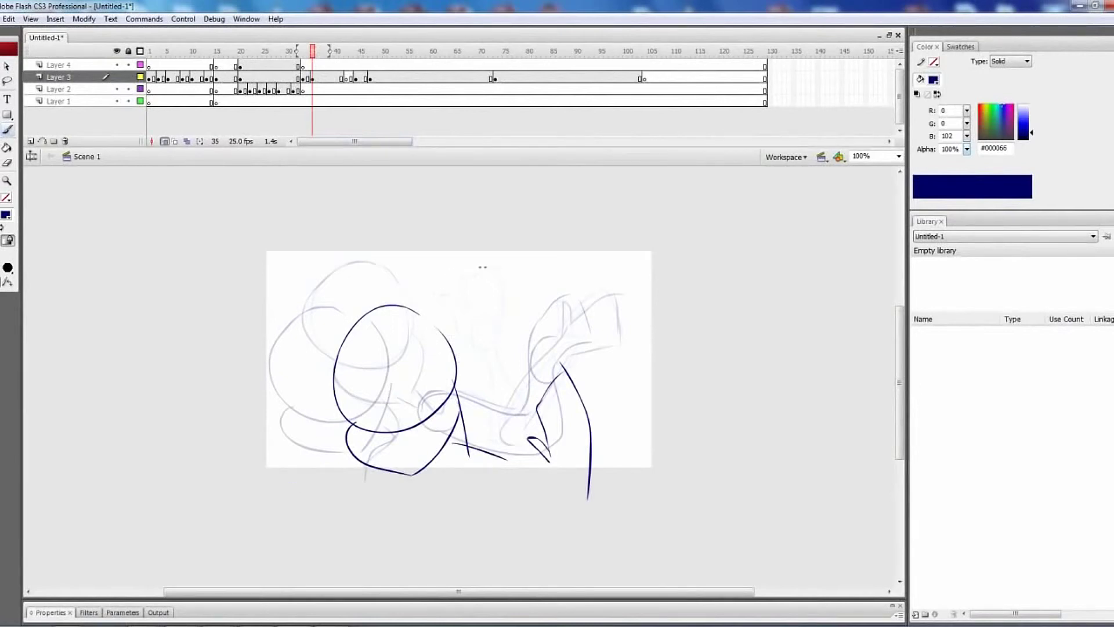
Insert blank keyframes at frames 38 and 40 of Layer 3
{"action": "key", "text": "period"}
{"action": "key", "text": "period"}
{"action": "key", "text": "period"}
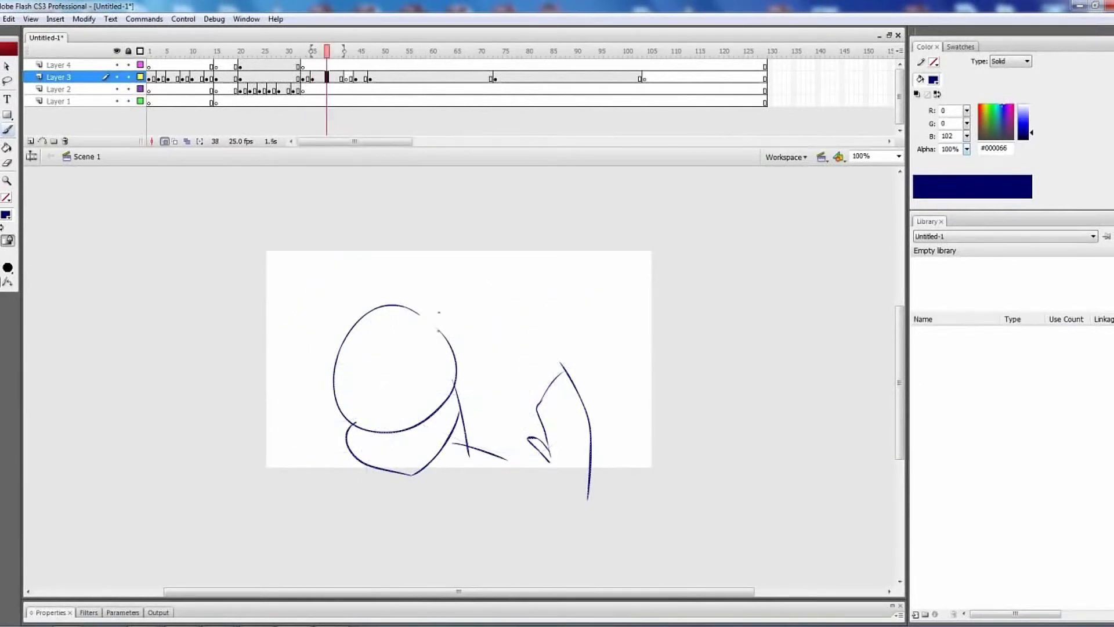
{"action": "key", "text": "F7"}
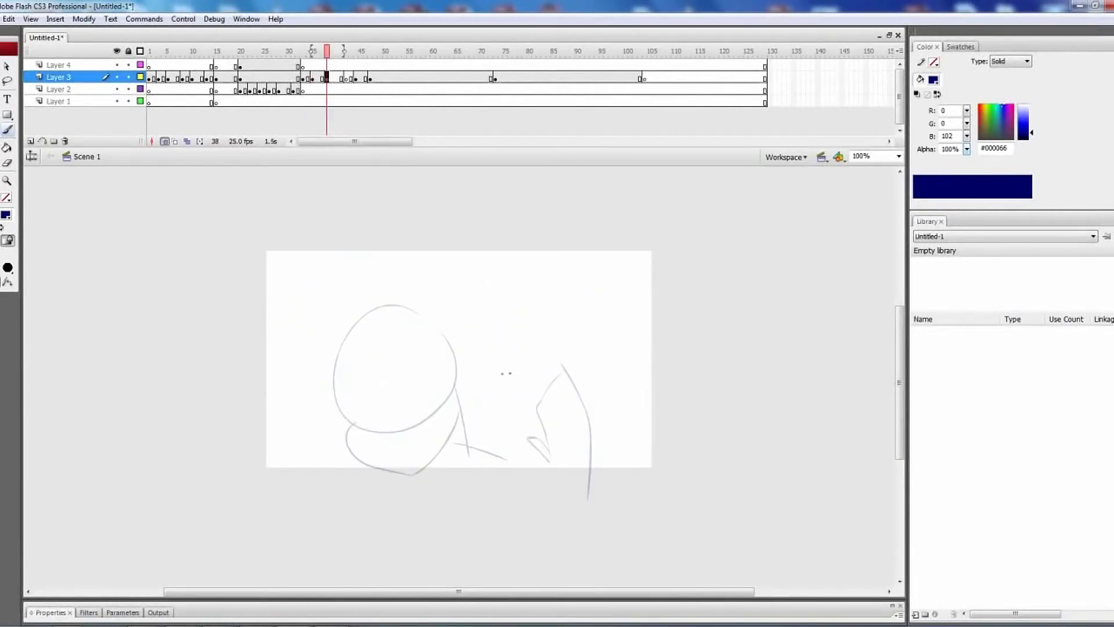
{"action": "key", "text": "period"}
{"action": "key", "text": "period"}
{"action": "key", "text": "F7"}
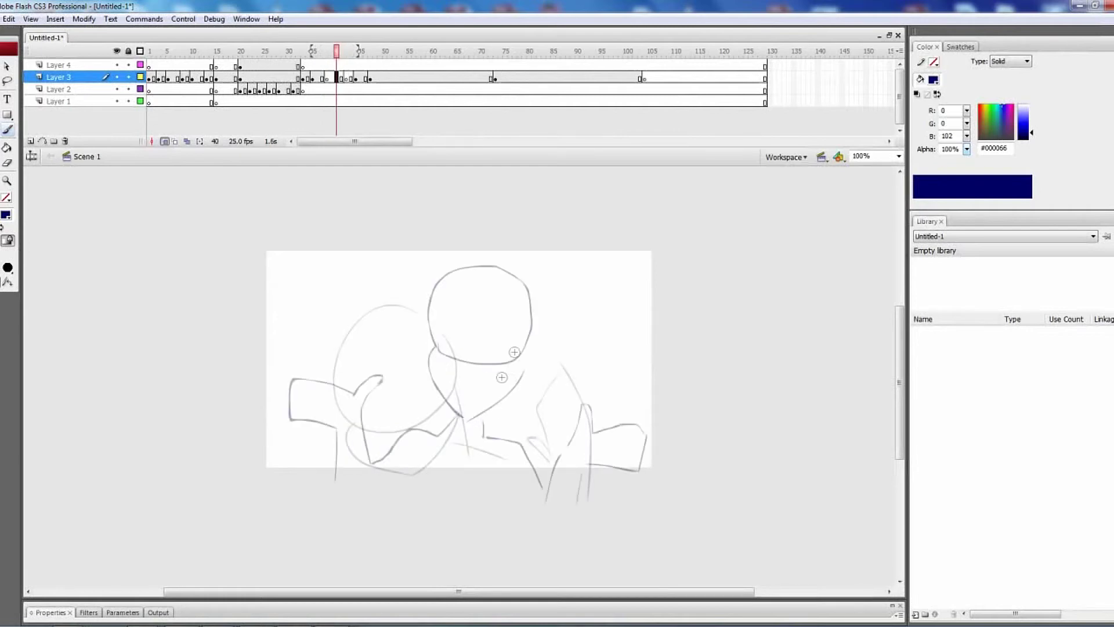
{"action": "left_click_drag", "start_coordinate": [481, 303], "coordinate": [488, 356]}
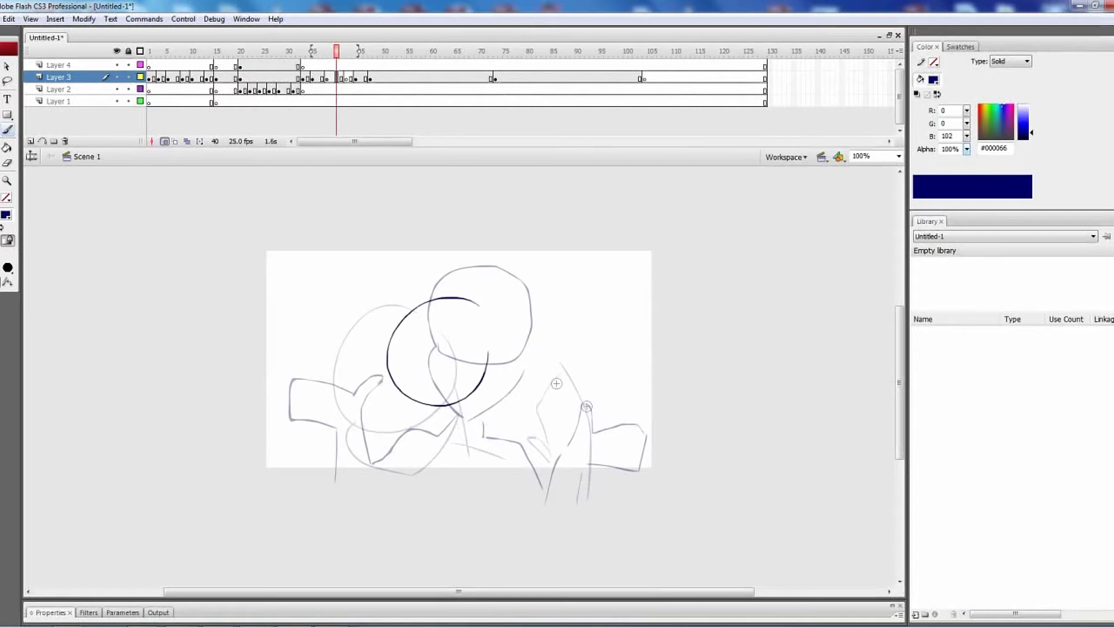
{"action": "key", "text": "ctrl+z"}
{"action": "mouse_move", "coordinate": [472, 292]}
{"action": "left_mouse_down"}
{"action": "mouse_move", "coordinate": [506, 311]}
{"action": "mouse_move", "coordinate": [395, 349]}
{"action": "mouse_move", "coordinate": [491, 325]}
{"action": "mouse_move", "coordinate": [426, 388]}
{"action": "mouse_move", "coordinate": [492, 338]}
{"action": "left_mouse_up"}
{"action": "key", "text": "ctrl+z"}
{"action": "key", "text": "ctrl+z"}
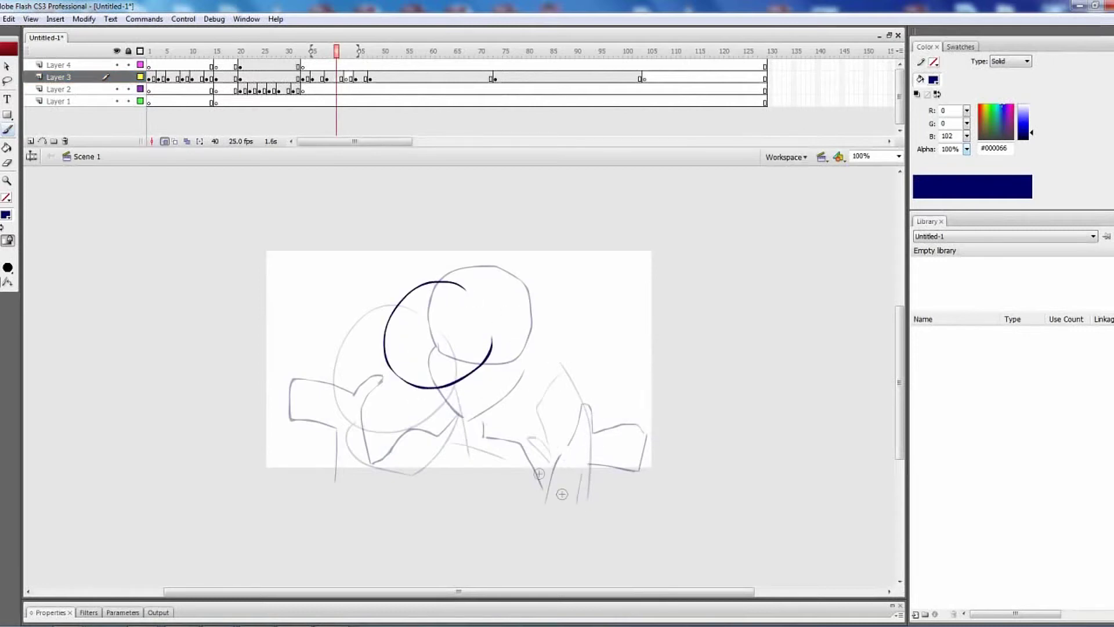
{"action": "key", "text": "ctrl+z"}
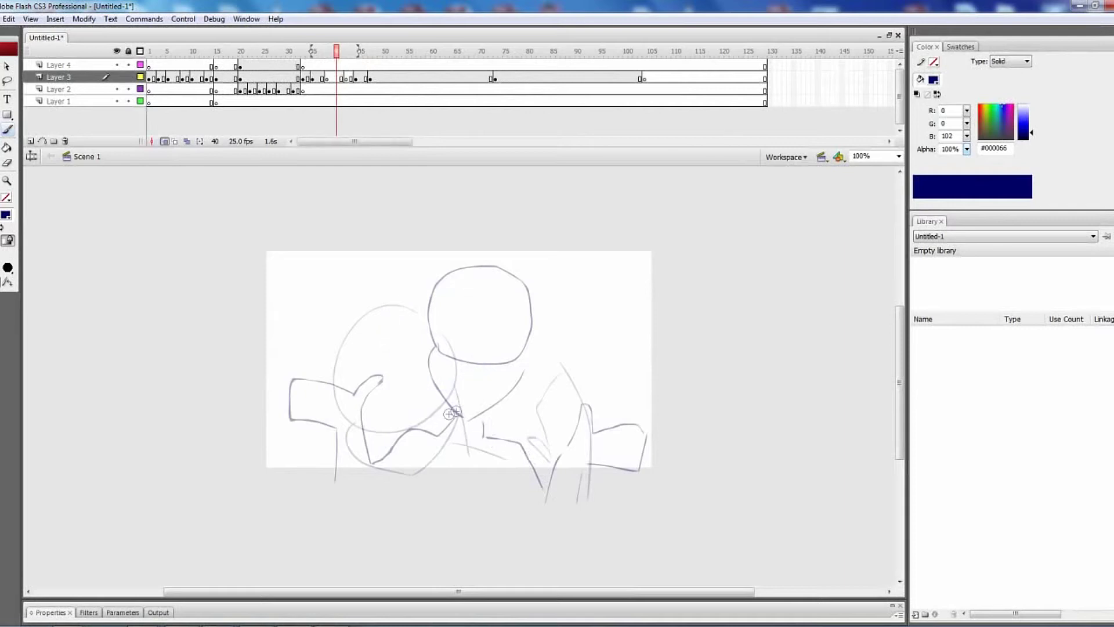
Draw the head circle and jaw on frame 40, between the lowered head and the upright one
{"action": "left_click_drag", "start_coordinate": [472, 284], "coordinate": [496, 353]}
{"action": "left_click_drag", "start_coordinate": [404, 375], "coordinate": [468, 433]}
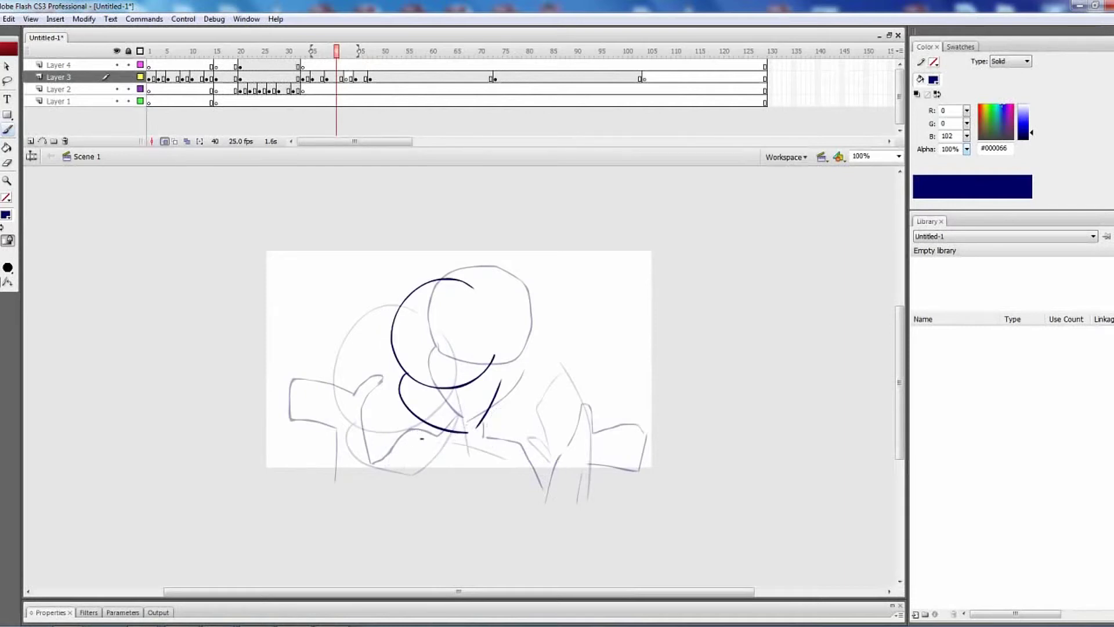
{"action": "key", "text": "ctrl+z"}
Draw the shoulder, arm and downward-tilted hand on the right side of the figure on frame 40
{"action": "left_click_drag", "start_coordinate": [488, 411], "coordinate": [553, 481]}
{"action": "key", "text": "ctrl+z"}
{"action": "key", "text": "ctrl+z"}
{"action": "left_click_drag", "start_coordinate": [567, 429], "coordinate": [544, 510]}
{"action": "key", "text": "ctrl+z"}
{"action": "key", "text": "ctrl+y"}
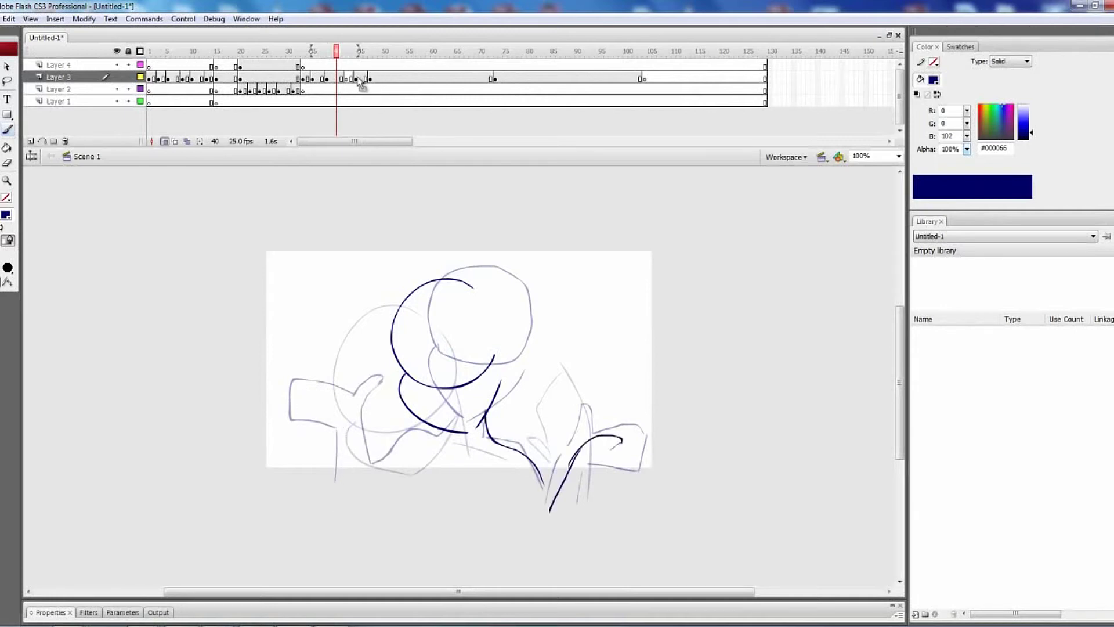
{"action": "key", "text": "ctrl+y"}
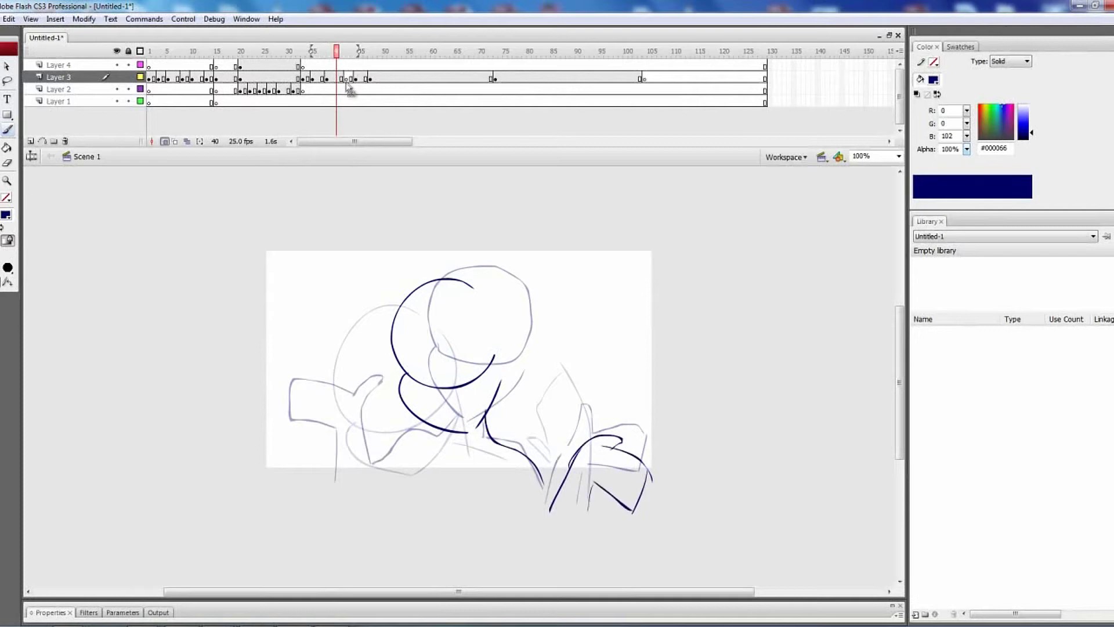
Draw the low tilted hand on the left side of the figure on frame 40 and play the animation
{"action": "key", "text": "ctrl+y"}
{"action": "key", "text": "ctrl+y"}
{"action": "key", "text": "ctrl+y"}
{"action": "key", "text": "ctrl+y"}
{"action": "key", "text": "ctrl+y"}
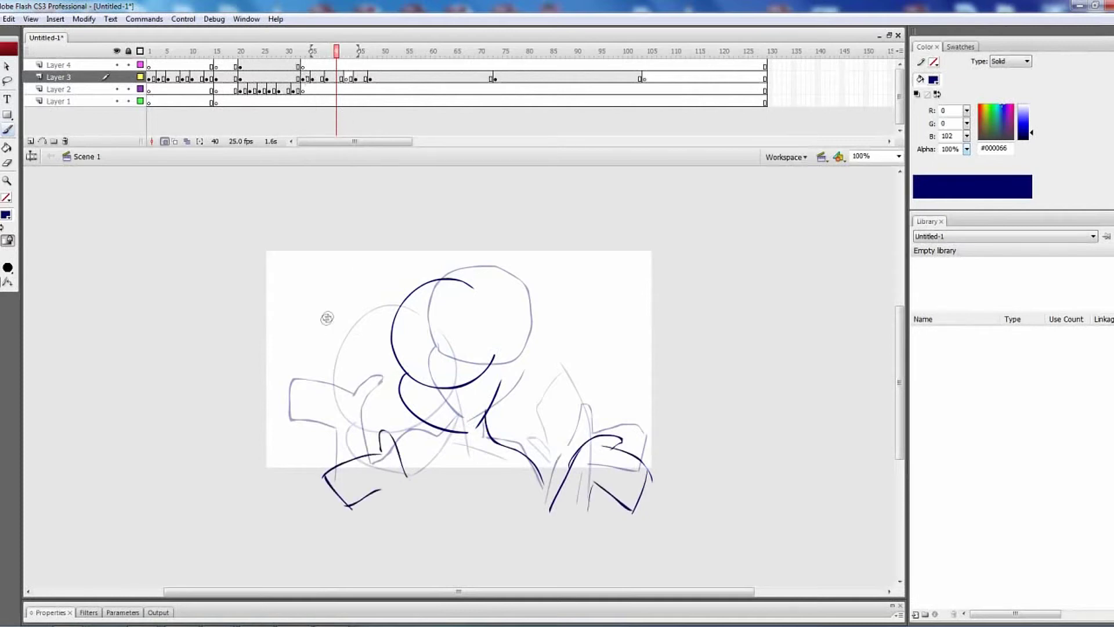
{"action": "key", "text": "ctrl+y"}
{"action": "key", "text": "Return"}
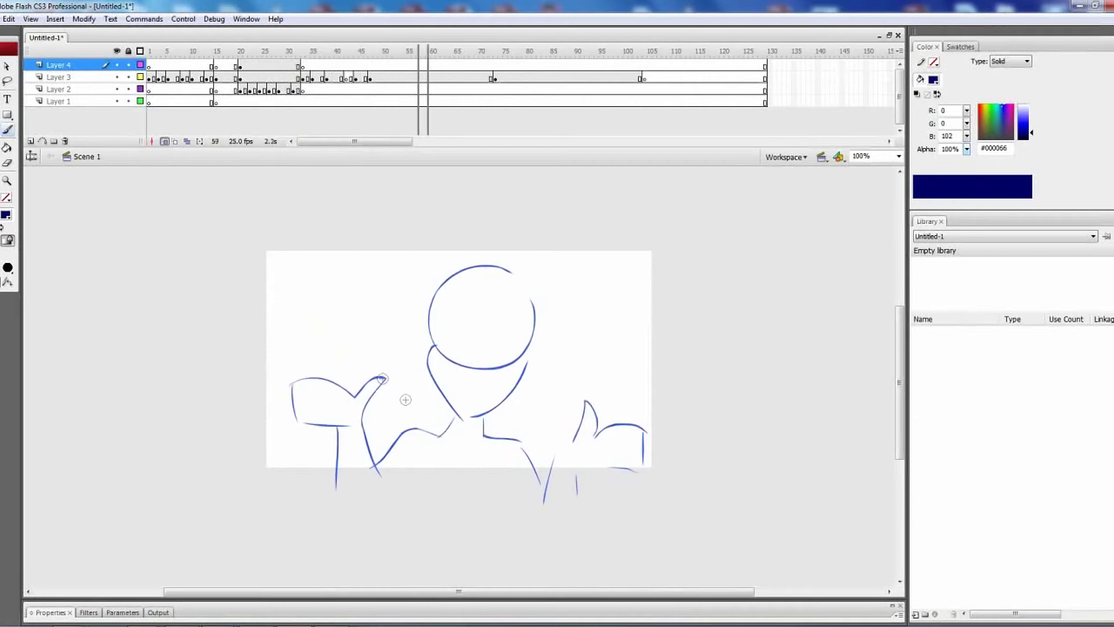
Shift the last Layer 3 in-between keyframes earlier so the front-facing pose starts at frame 43, and play the result
{"action": "left_click", "coordinate": [356, 78]}
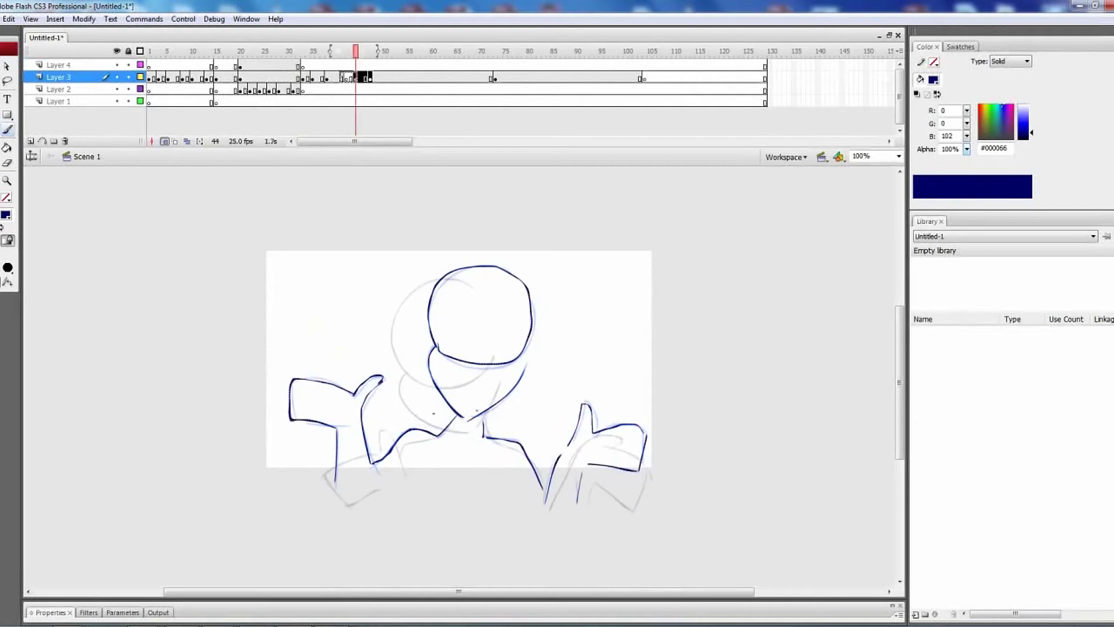
{"action": "key", "text": "comma"}
{"action": "key", "text": "comma"}
{"action": "key", "text": "Return"}
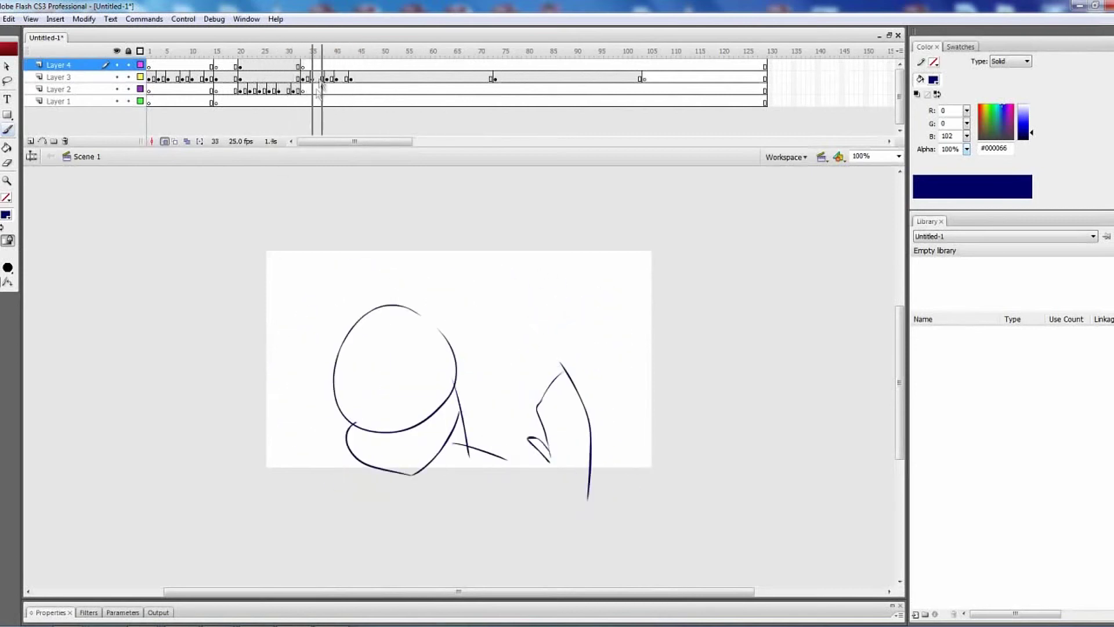
{"action": "key", "text": "Return"}
{"action": "key", "text": "Return"}
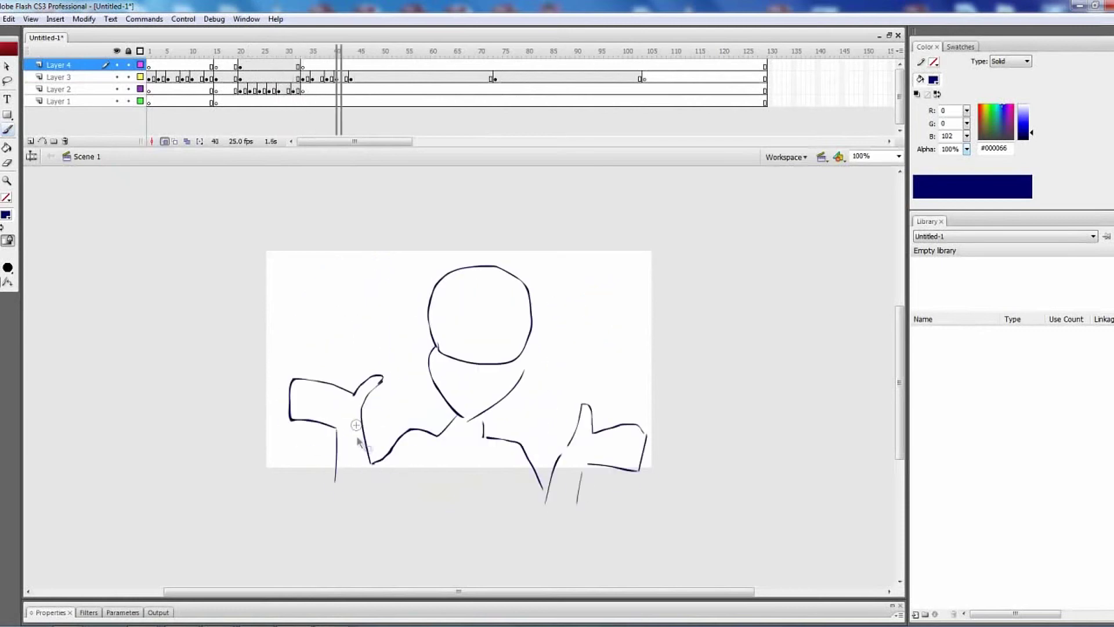
Shift the front-facing pose's keyframe on Layer 3 one frame earlier to frame 42, and play the result
{"action": "key", "text": "Return"}
{"action": "left_click", "coordinate": [322, 77]}
{"action": "key", "text": "period"}
{"action": "key", "text": "period"}
{"action": "key", "text": "period"}
{"action": "key", "text": "period"}
{"action": "key", "text": "period"}
{"action": "key", "text": "period"}
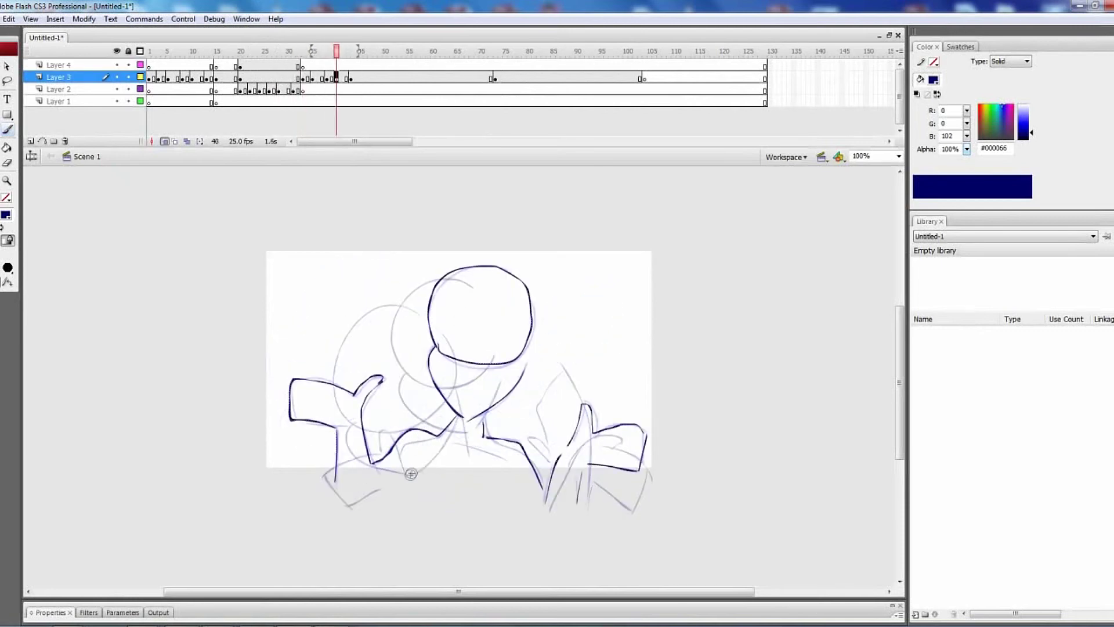
{"action": "left_click_drag", "start_coordinate": [350, 77], "coordinate": [347, 78]}
{"action": "left_click", "coordinate": [240, 65]}
{"action": "key", "text": "Return"}
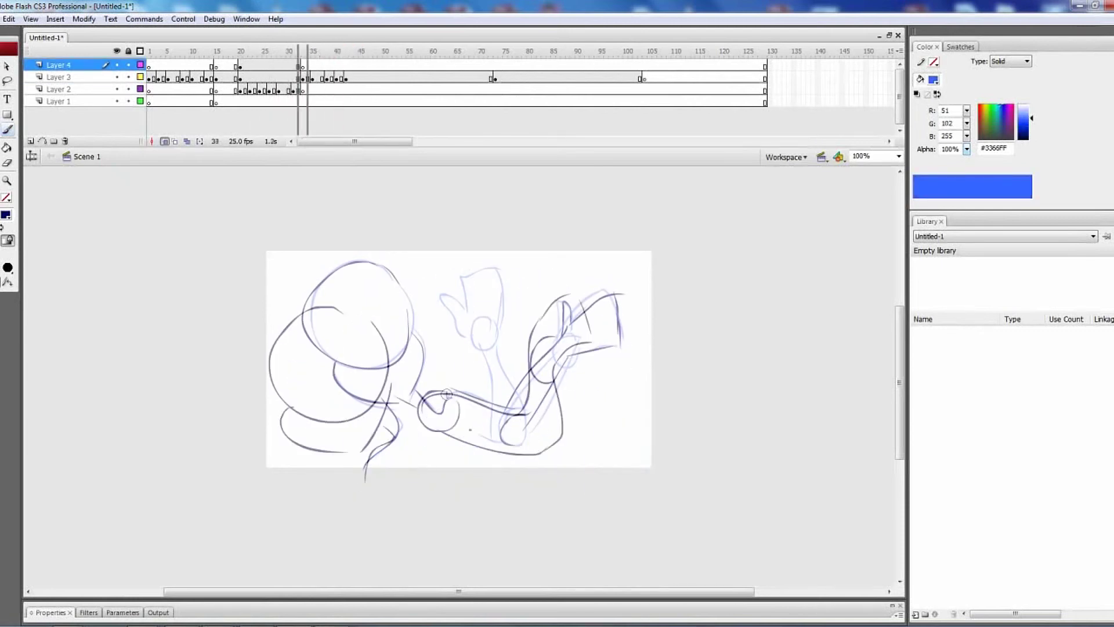
{"action": "left_click", "coordinate": [284, 65]}
{"action": "key", "text": "Return"}
{"action": "left_click", "coordinate": [303, 66]}
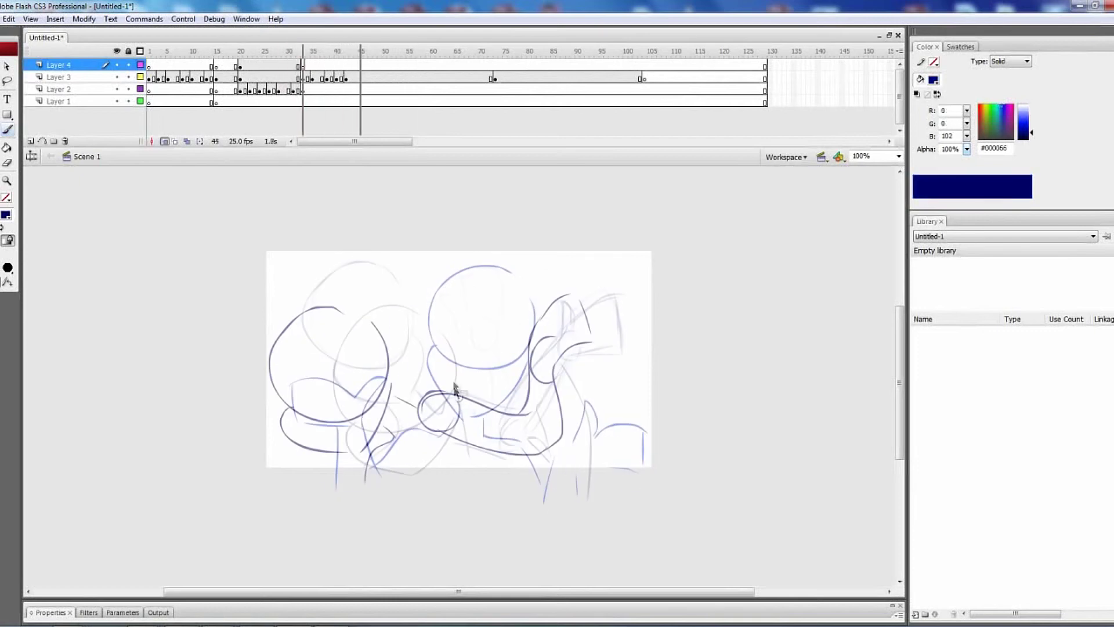
{"action": "left_click", "coordinate": [293, 78]}
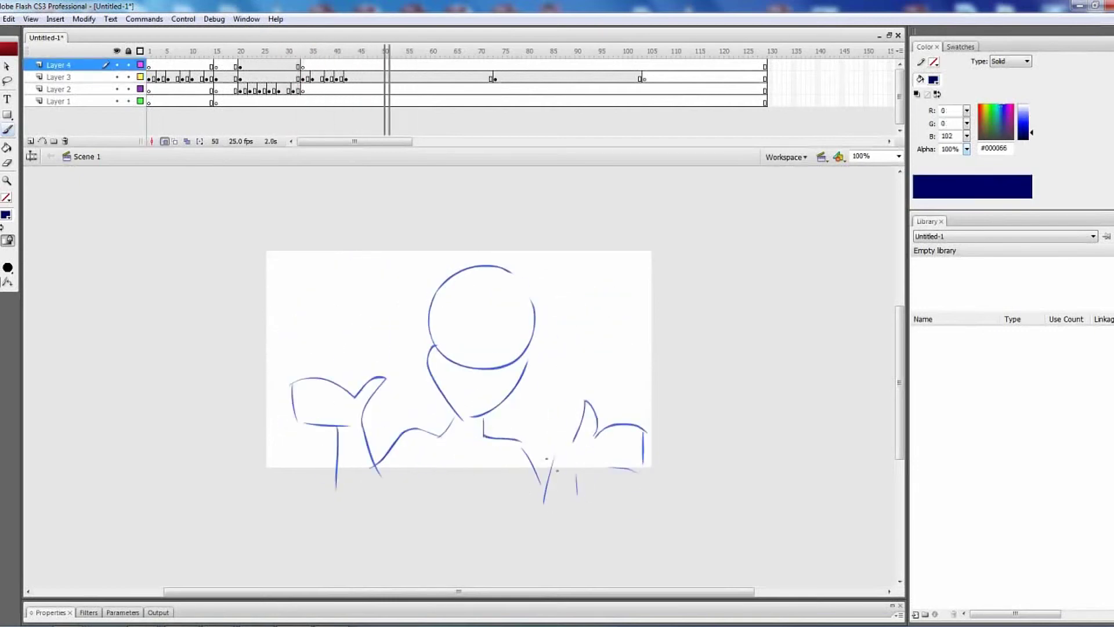
Move the hand-to-face pose's keyframe on Layer 3 to frame 82 and insert blank keyframes at frames 70 and 79
{"action": "left_click", "coordinate": [465, 78]}
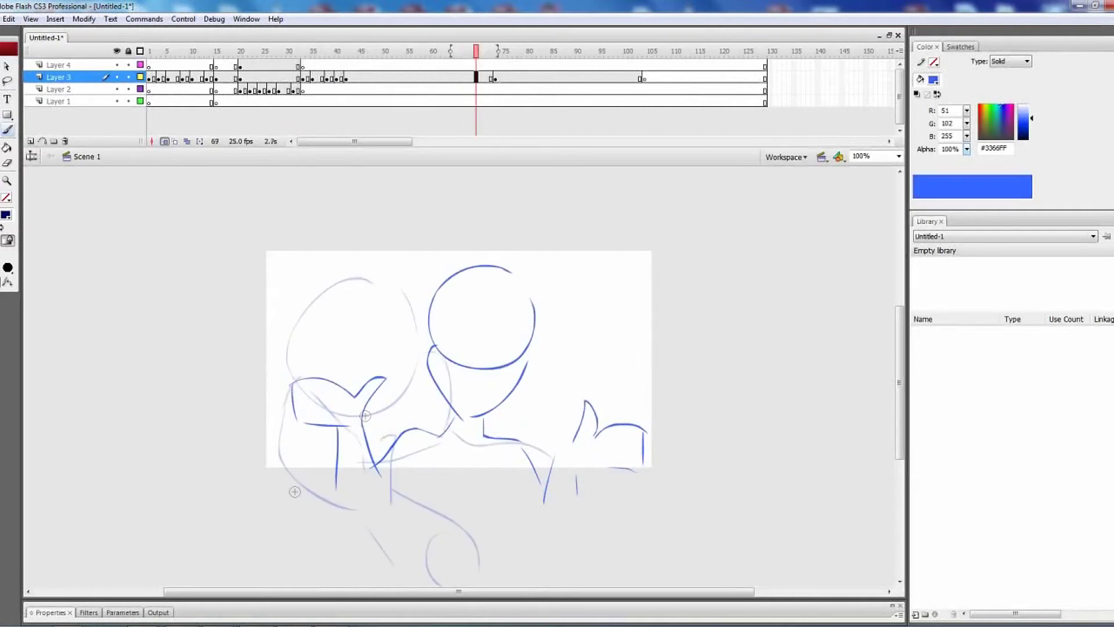
{"action": "key", "text": "period"}
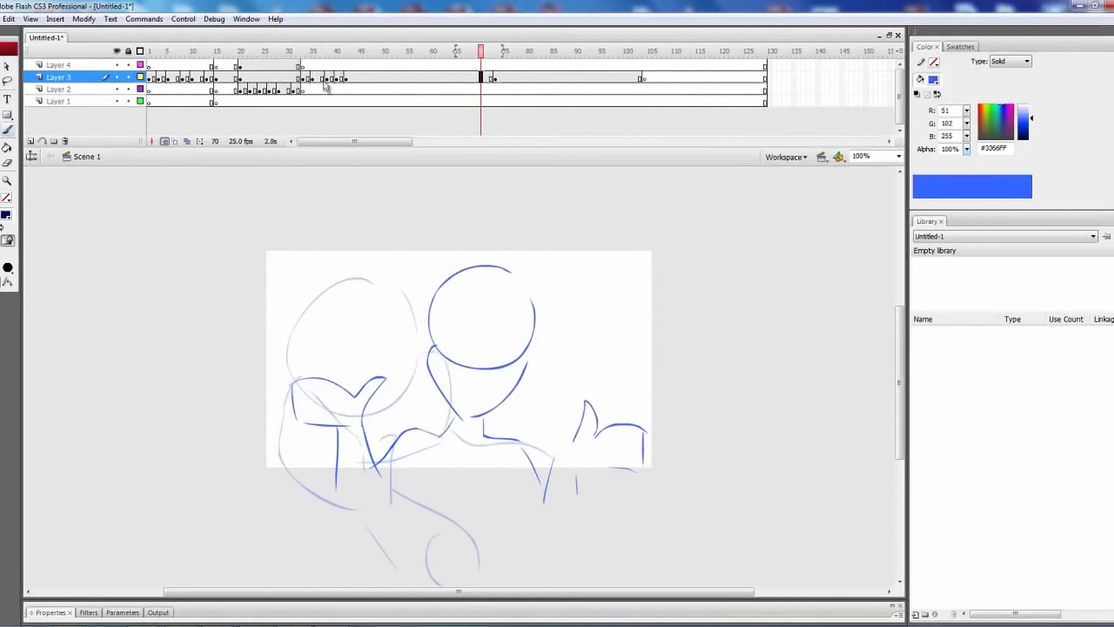
{"action": "key", "text": "period"}
{"action": "key", "text": "period"}
{"action": "key", "text": "period"}
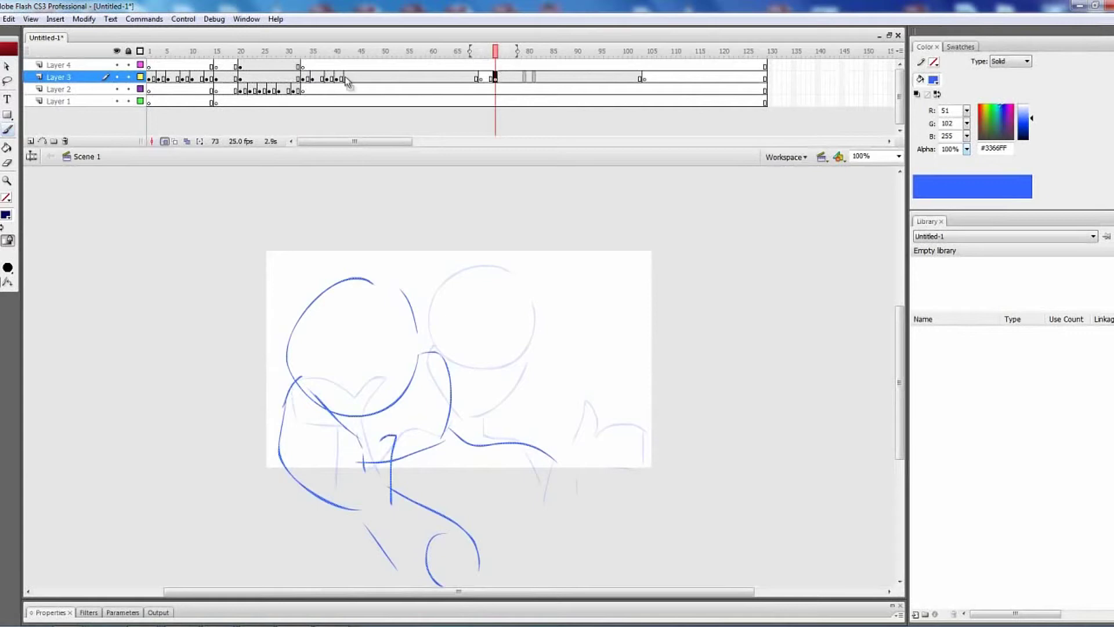
{"action": "key", "text": "period"}
{"action": "key", "text": "period"}
{"action": "key", "text": "period"}
{"action": "key", "text": "period"}
{"action": "key", "text": "period"}
{"action": "key", "text": "period"}
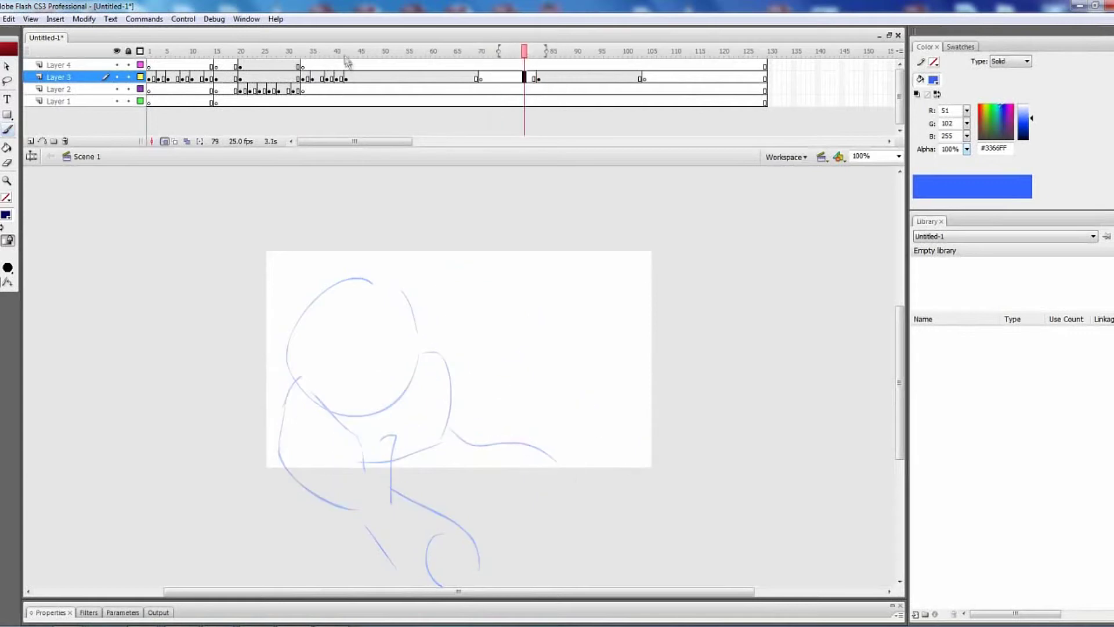
{"action": "key", "text": "period"}
{"action": "key", "text": "period"}
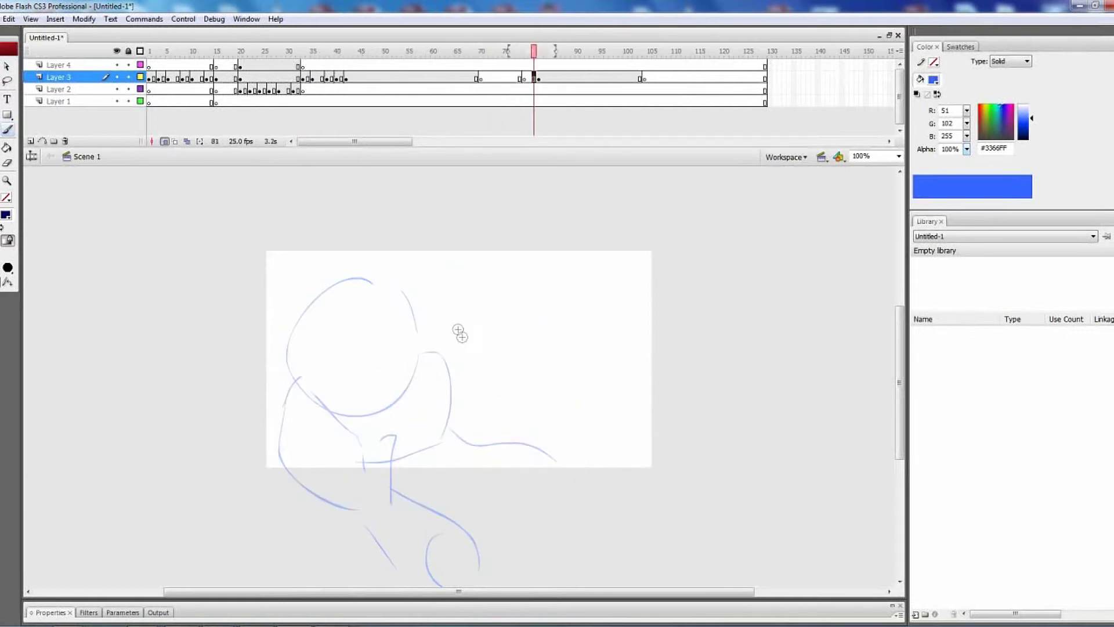
Draw the head circle on Layer 3's frame 79 drawing, slightly offset from the following hand-to-face pose
{"action": "left_click_drag", "start_coordinate": [291, 375], "coordinate": [397, 285]}
{"action": "key", "text": "ctrl+z"}
{"action": "mouse_move", "coordinate": [285, 381]}
{"action": "left_mouse_down"}
{"action": "mouse_move", "coordinate": [389, 282]}
{"action": "mouse_move", "coordinate": [321, 288]}
{"action": "mouse_move", "coordinate": [382, 266]}
{"action": "left_mouse_up"}
{"action": "key", "text": "ctrl+z"}
{"action": "key", "text": "ctrl+z"}
{"action": "mouse_move", "coordinate": [295, 377]}
{"action": "left_mouse_down"}
{"action": "mouse_move", "coordinate": [298, 317]}
{"action": "mouse_move", "coordinate": [320, 295]}
{"action": "left_mouse_up"}
{"action": "key", "text": "ctrl+z"}
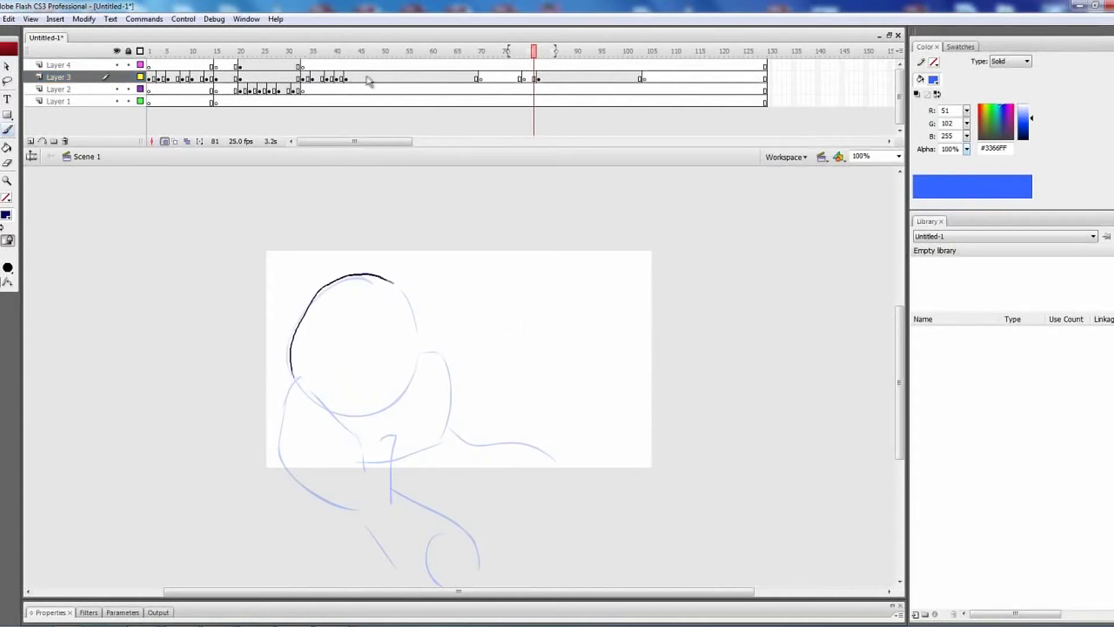
{"action": "mouse_move", "coordinate": [421, 331]}
{"action": "left_mouse_down"}
{"action": "mouse_move", "coordinate": [422, 364]}
{"action": "mouse_move", "coordinate": [391, 403]}
{"action": "mouse_move", "coordinate": [344, 414]}
{"action": "mouse_move", "coordinate": [310, 397]}
{"action": "left_mouse_up"}
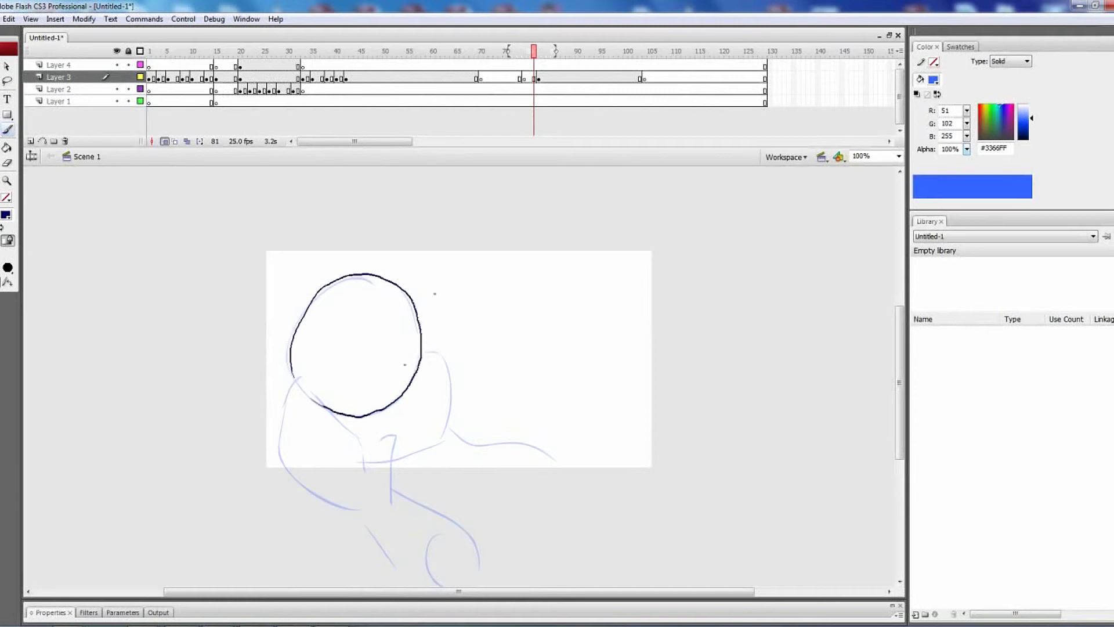
Draw the hand held under the face, with its thumb and forearm, on the frame 79 drawing
{"action": "key", "text": "ctrl+y"}
{"action": "key", "text": "ctrl+y"}
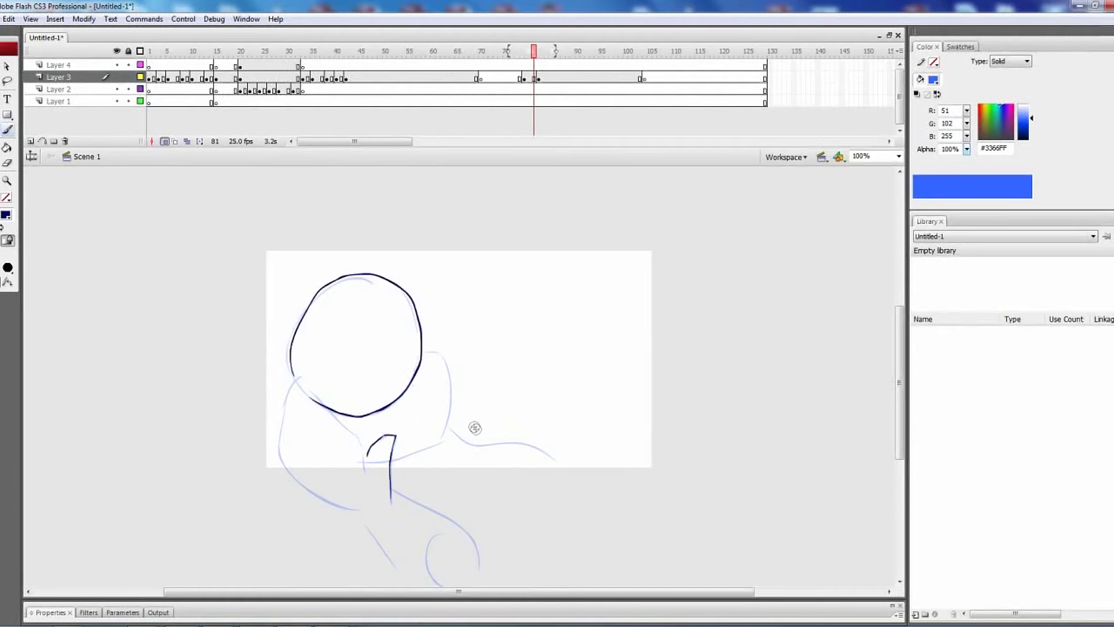
{"action": "key", "text": "ctrl+y"}
{"action": "key", "text": "ctrl+z"}
{"action": "left_click_drag", "start_coordinate": [336, 506], "coordinate": [411, 583]}
{"action": "left_click_drag", "start_coordinate": [391, 491], "coordinate": [479, 563]}
{"action": "key", "text": "ctrl+z"}
{"action": "key", "text": "ctrl+y"}
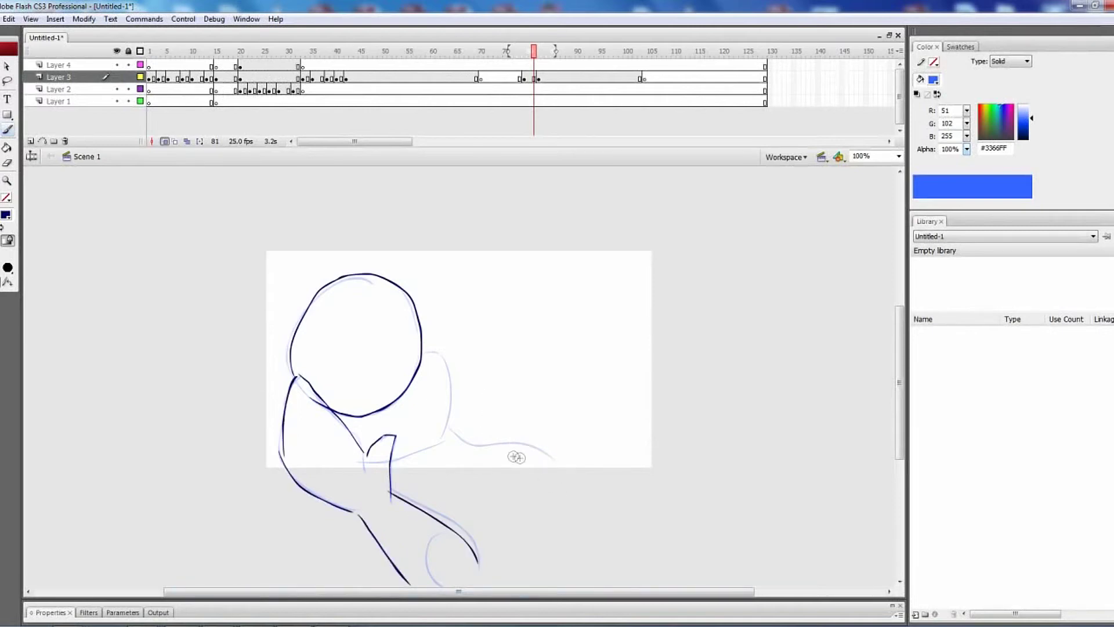
Add the cuff curve, jaw and shoulder line to the frame 79 drawing
{"action": "key", "text": "ctrl+y"}
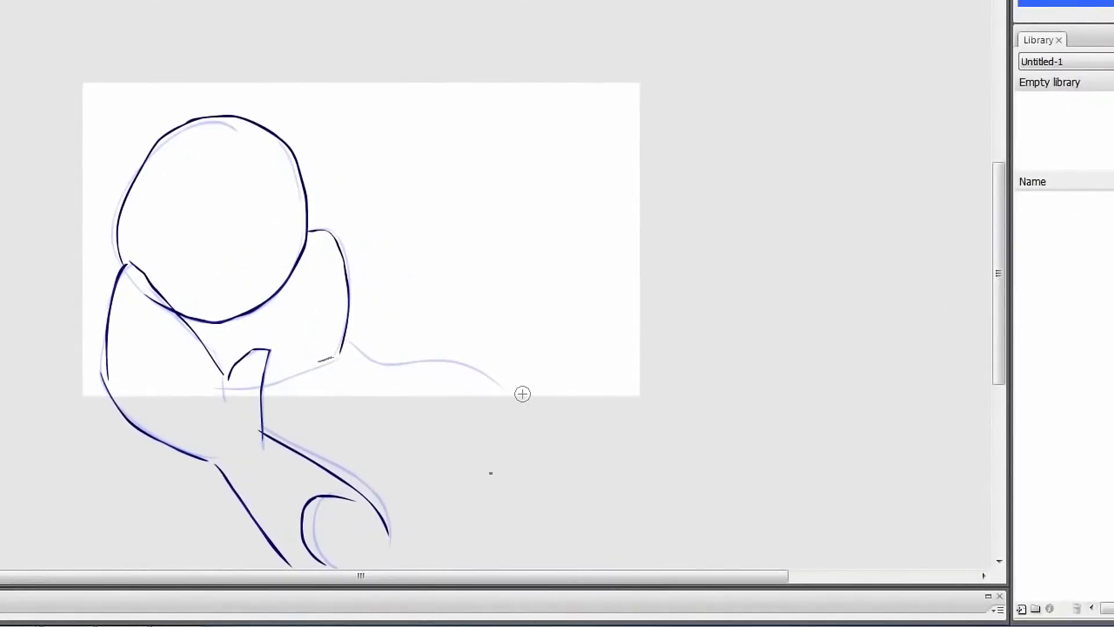
{"action": "mouse_move", "coordinate": [262, 381]}
{"action": "left_mouse_down"}
{"action": "mouse_move", "coordinate": [327, 358]}
{"action": "mouse_move", "coordinate": [375, 360]}
{"action": "left_mouse_up"}
{"action": "key", "text": "ctrl+z"}
{"action": "key", "text": "ctrl+y"}
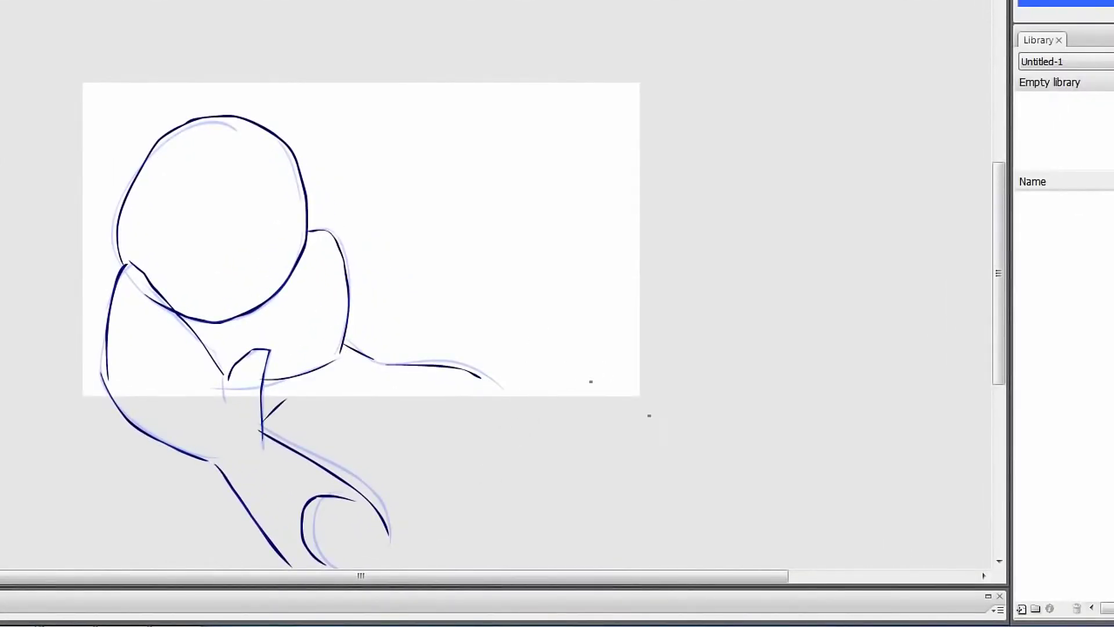
Draw the dipped head's outline and jaw on Layer 3 at frame 78, below and left of the hand-to-face pose's head
{"action": "key", "text": "F7"}
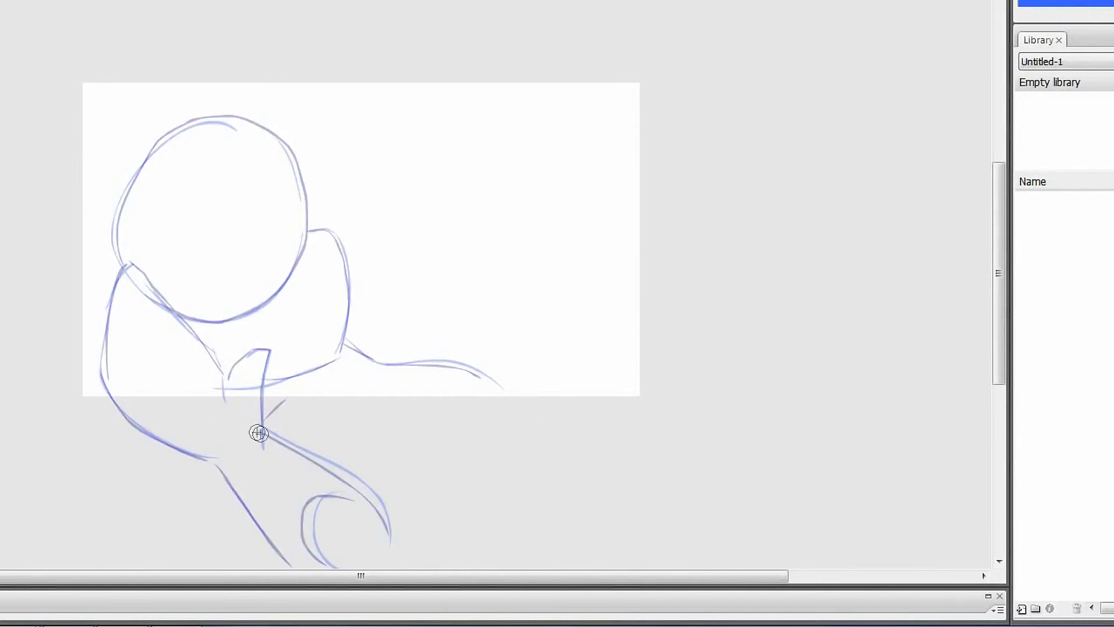
{"action": "mouse_move", "coordinate": [174, 182]}
{"action": "left_mouse_down"}
{"action": "mouse_move", "coordinate": [243, 384]}
{"action": "mouse_move", "coordinate": [87, 411]}
{"action": "left_mouse_up"}
{"action": "key", "text": "ctrl+z"}
{"action": "key", "text": "ctrl+z"}
{"action": "left_click_drag", "start_coordinate": [60, 475], "coordinate": [216, 444]}
{"action": "key", "text": "ctrl+z"}
{"action": "left_click_drag", "start_coordinate": [70, 356], "coordinate": [107, 482]}
{"action": "left_click_drag", "start_coordinate": [119, 429], "coordinate": [284, 428]}
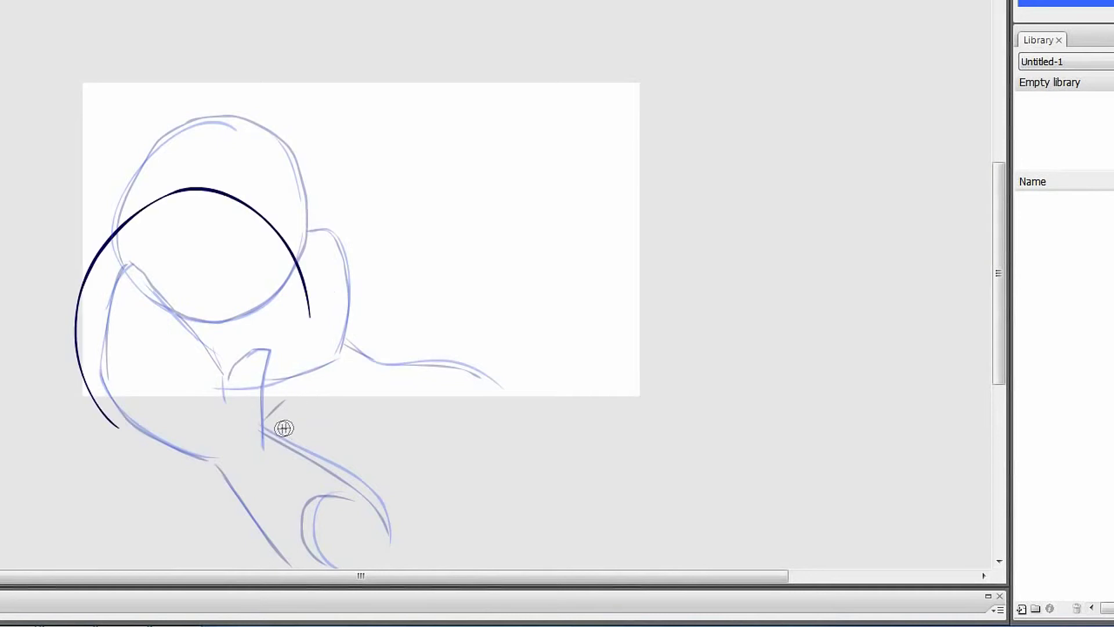
{"action": "left_click_drag", "start_coordinate": [306, 342], "coordinate": [274, 421]}
{"action": "mouse_move", "coordinate": [304, 308]}
{"action": "left_mouse_down"}
{"action": "mouse_move", "coordinate": [324, 310]}
{"action": "mouse_move", "coordinate": [372, 412]}
{"action": "mouse_move", "coordinate": [352, 438]}
{"action": "left_mouse_up"}
{"action": "key", "text": "ctrl+z"}
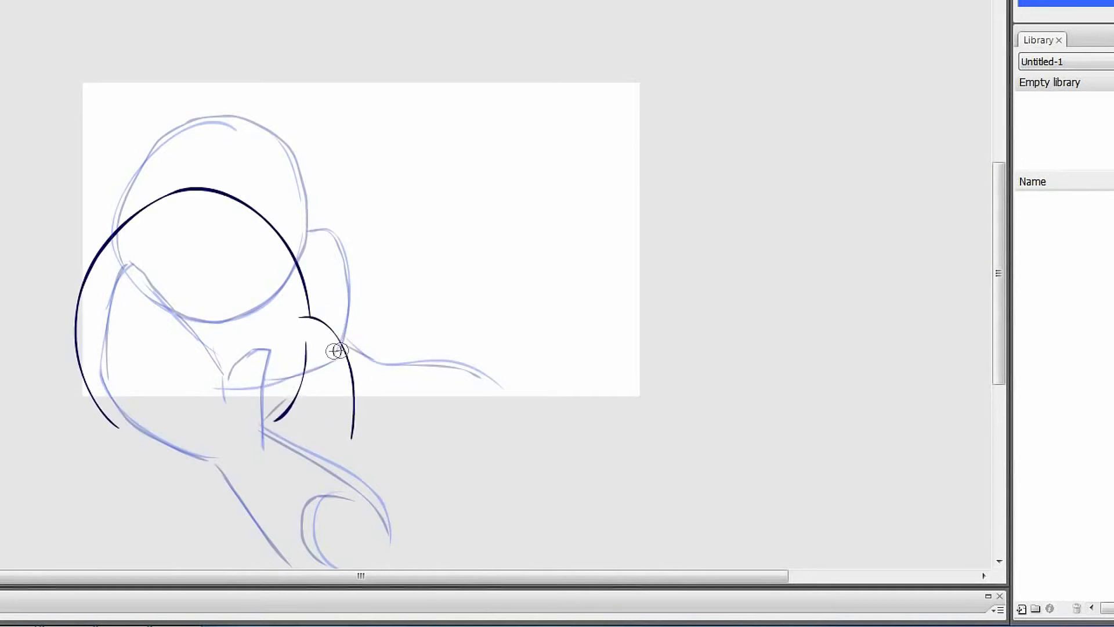
Draw the shoulder curve and the lowered hand on the left side of the dipped-head pose
{"action": "left_click_drag", "start_coordinate": [360, 397], "coordinate": [514, 389]}
{"action": "key", "text": "ctrl+z"}
{"action": "left_click_drag", "start_coordinate": [378, 414], "coordinate": [562, 457]}
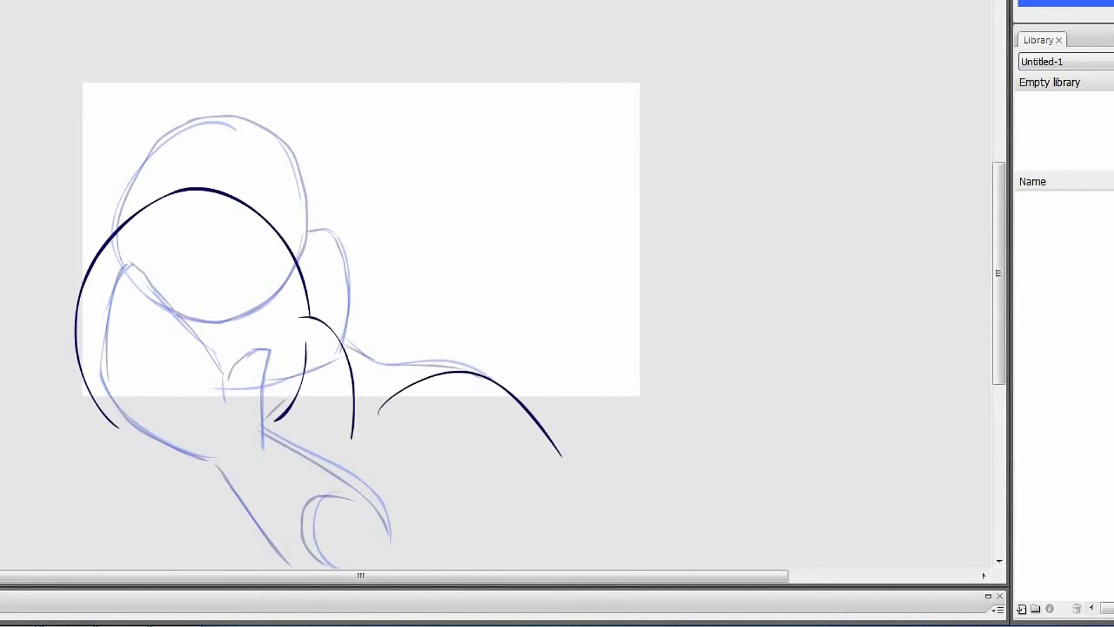
{"action": "left_click_drag", "start_coordinate": [169, 368], "coordinate": [140, 535]}
{"action": "left_click_drag", "start_coordinate": [136, 397], "coordinate": [232, 413]}
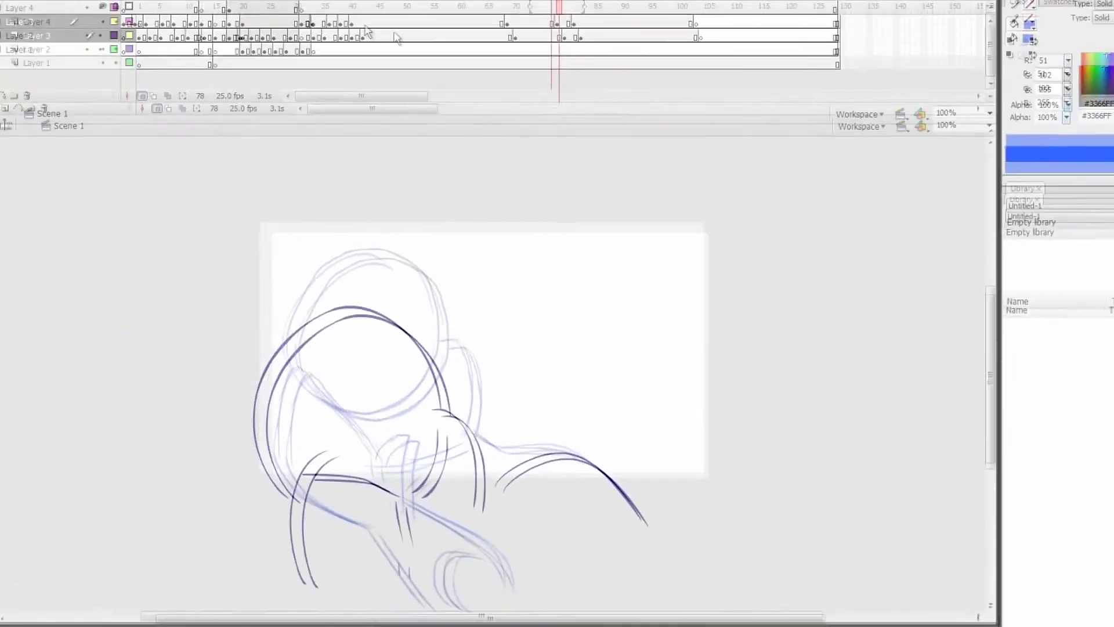
Insert a blank keyframe at frame 76 on Layer 3 and draw the head circle and jaw of a half-turned pose
{"action": "key", "text": "comma"}
{"action": "key", "text": "comma"}
{"action": "key", "text": "comma"}
{"action": "key", "text": "period"}
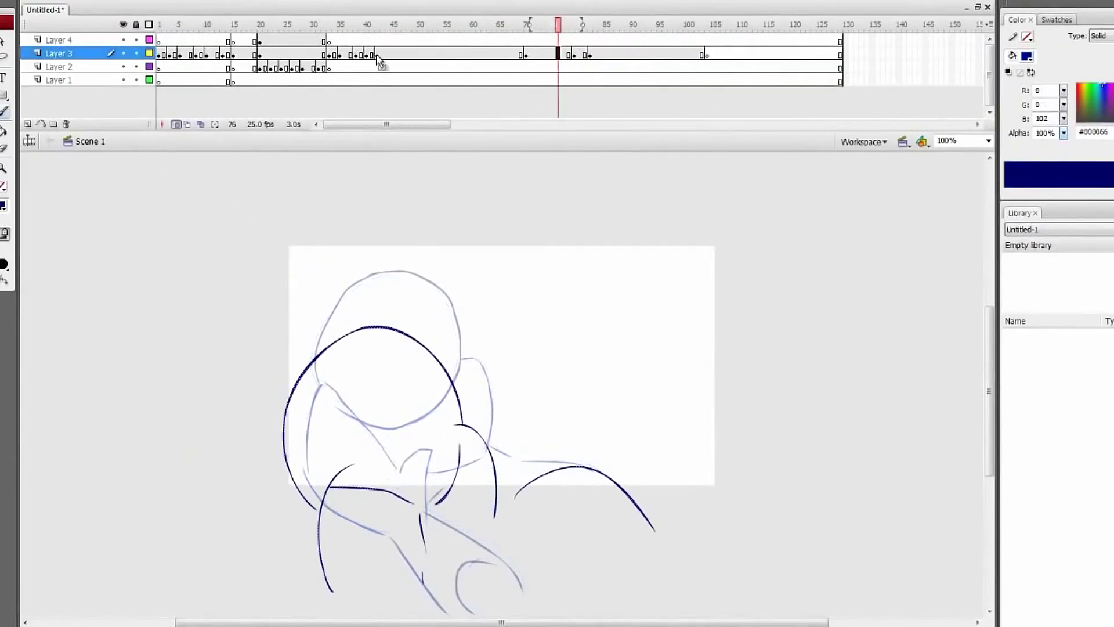
{"action": "left_click_drag", "start_coordinate": [379, 60], "coordinate": [374, 59]}
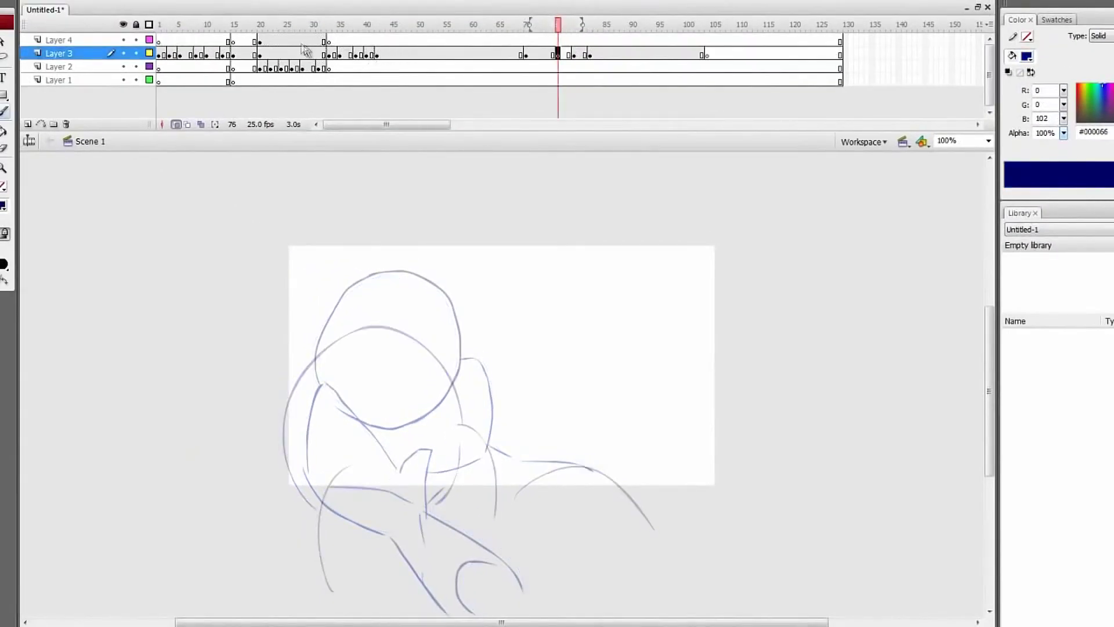
{"action": "key", "text": "ctrl+z"}
{"action": "key", "text": "ctrl+z"}
{"action": "mouse_move", "coordinate": [405, 386]}
{"action": "left_mouse_down"}
{"action": "mouse_move", "coordinate": [466, 440]}
{"action": "mouse_move", "coordinate": [431, 427]}
{"action": "mouse_move", "coordinate": [486, 440]}
{"action": "left_mouse_up"}
{"action": "key", "text": "ctrl+z"}
{"action": "left_click_drag", "start_coordinate": [405, 381], "coordinate": [488, 447]}
Draw the neck, shoulder and both low hands of the half-turned pose on frame 76
{"action": "mouse_move", "coordinate": [526, 368]}
{"action": "left_mouse_down"}
{"action": "mouse_move", "coordinate": [505, 447]}
{"action": "mouse_move", "coordinate": [594, 456]}
{"action": "left_mouse_up"}
{"action": "key", "text": "ctrl+z"}
{"action": "left_click_drag", "start_coordinate": [520, 409], "coordinate": [623, 515]}
{"action": "mouse_move", "coordinate": [391, 514]}
{"action": "left_mouse_down"}
{"action": "mouse_move", "coordinate": [468, 463]}
{"action": "mouse_move", "coordinate": [509, 478]}
{"action": "left_mouse_up"}
{"action": "mouse_move", "coordinate": [509, 478]}
{"action": "left_mouse_down"}
{"action": "mouse_move", "coordinate": [493, 540]}
{"action": "mouse_move", "coordinate": [495, 531]}
{"action": "left_mouse_up"}
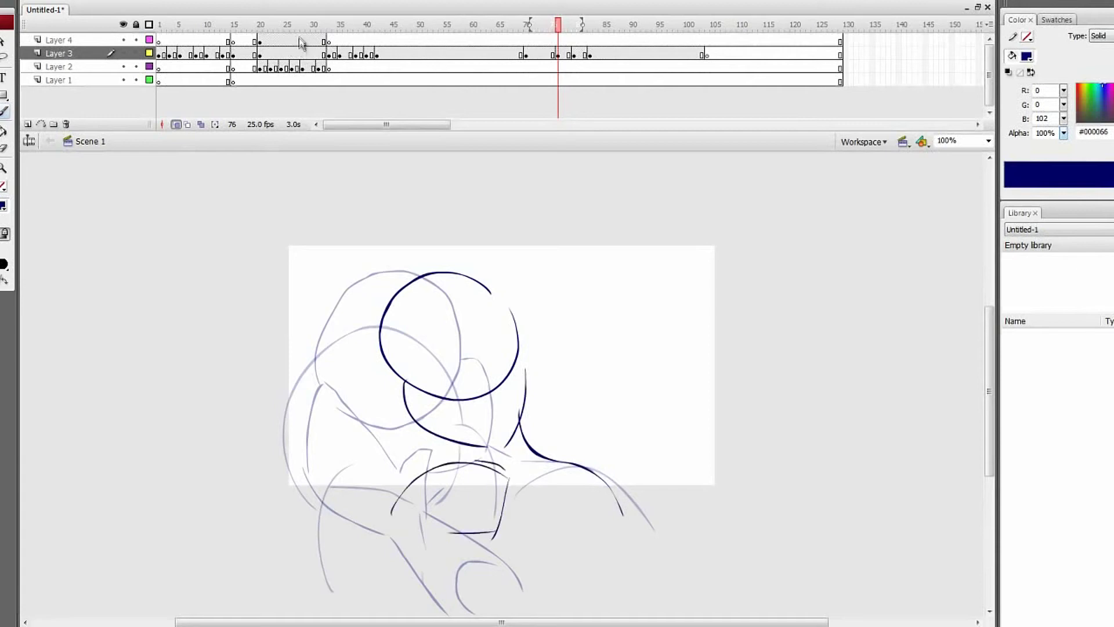
{"action": "key", "text": "ctrl+y"}
{"action": "key", "text": "ctrl+y"}
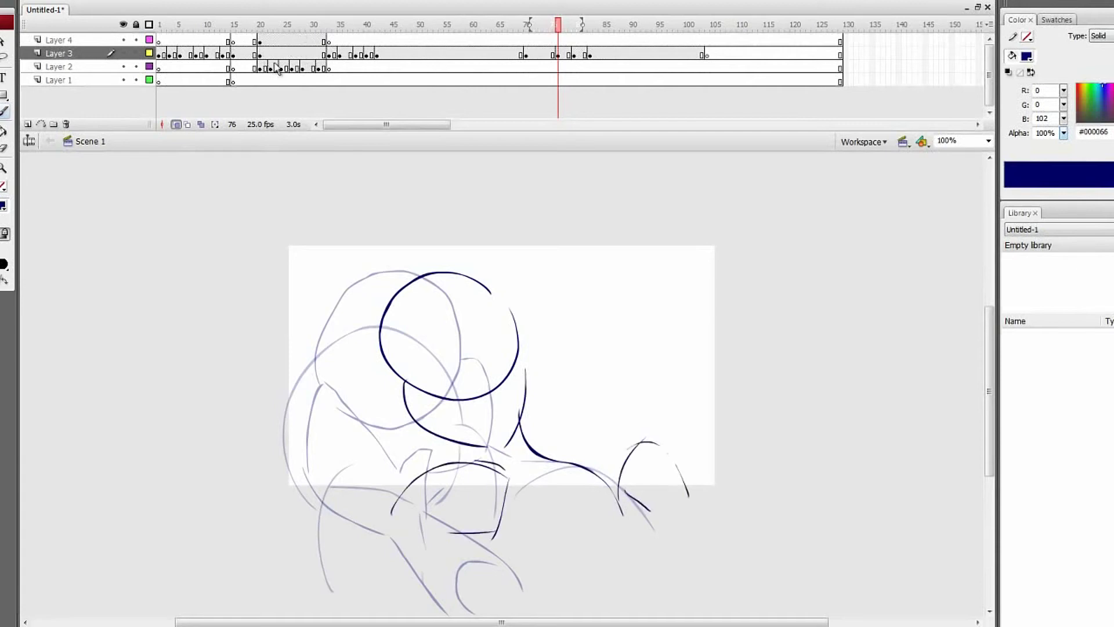
Insert a blank keyframe at frame 73 on Layer 3 and shorten the onion skin range
{"action": "left_click", "coordinate": [542, 54]}
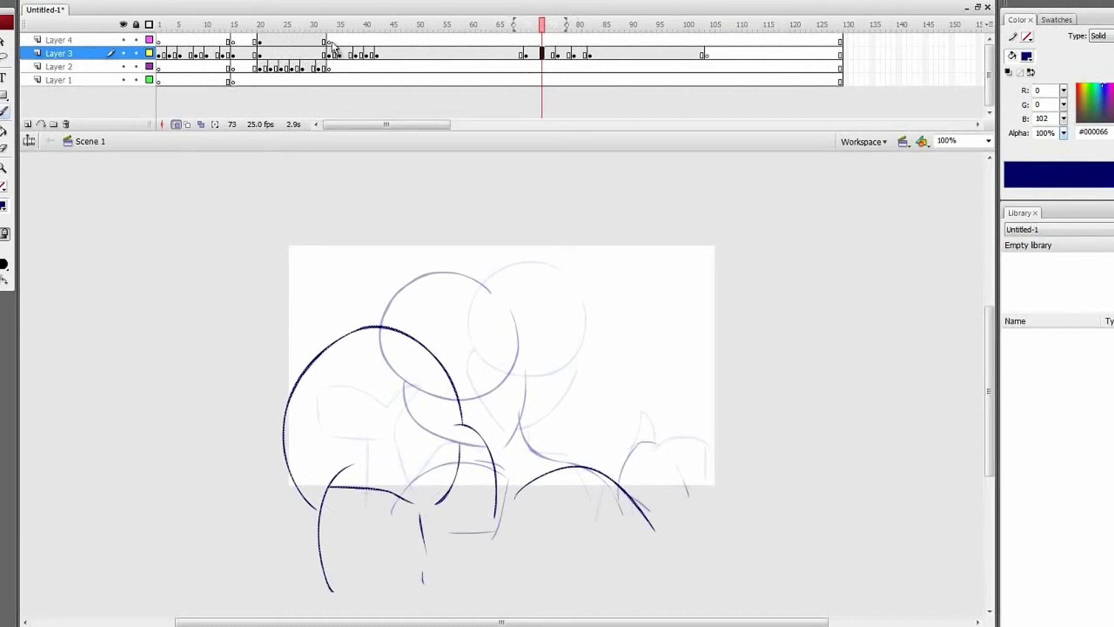
{"action": "key", "text": "F7"}
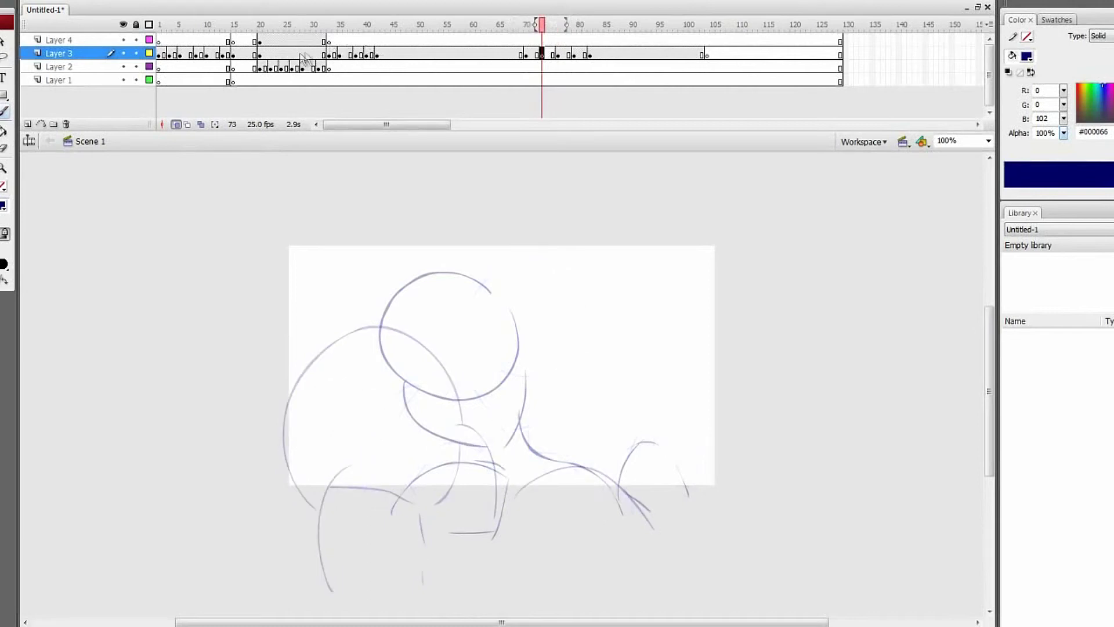
{"action": "left_click_drag", "start_coordinate": [567, 25], "coordinate": [555, 24]}
{"action": "key", "text": "comma"}
{"action": "key", "text": "period"}
{"action": "key", "text": "period"}
{"action": "key", "text": "period"}
{"action": "key", "text": "period"}
Rearrange the Layer 3 keyframes so the half-turned pose starts at frame 73 and the dipped-head pose at frame 76
{"action": "left_click_drag", "start_coordinate": [526, 56], "coordinate": [557, 57]}
{"action": "left_click", "coordinate": [531, 57]}
{"action": "key", "text": "period"}
{"action": "key", "text": "period"}
{"action": "key", "text": "period"}
{"action": "key", "text": "period"}
{"action": "key", "text": "period"}
{"action": "key", "text": "period"}
{"action": "key", "text": "period"}
{"action": "key", "text": "period"}
{"action": "key", "text": "period"}
{"action": "key", "text": "comma"}
{"action": "key", "text": "comma"}
{"action": "key", "text": "comma"}
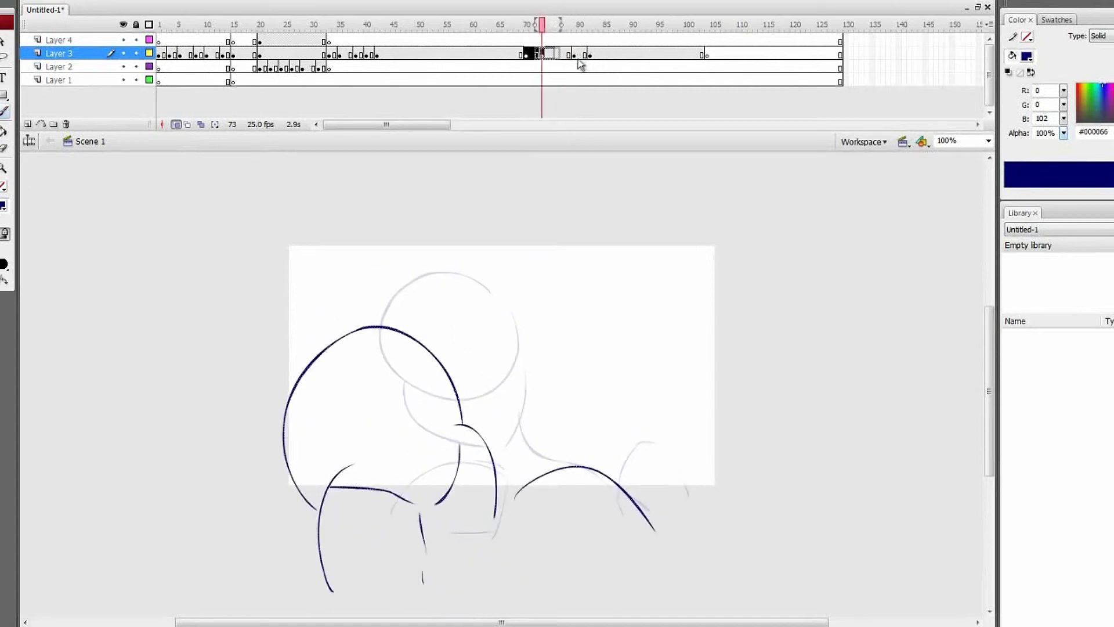
{"action": "key", "text": "comma"}
{"action": "key", "text": "comma"}
{"action": "key", "text": "comma"}
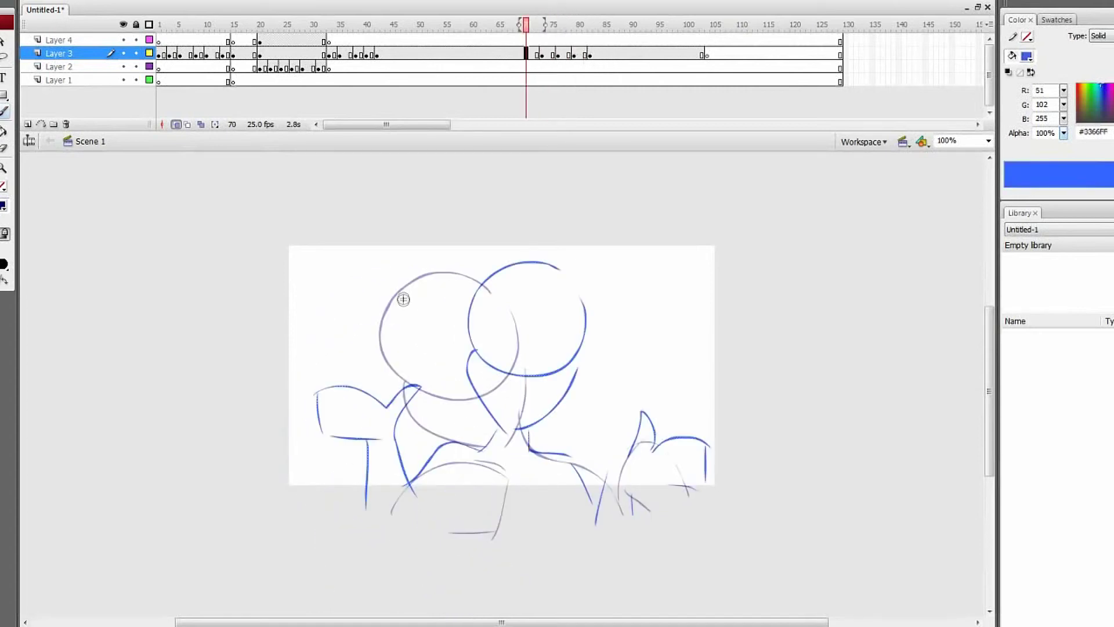
Insert blank keyframes at frames 70 and 67 on Layer 3, between the front-facing and half-turned poses
{"action": "key", "text": "F7"}
{"action": "key", "text": "period"}
{"action": "key", "text": "period"}
{"action": "key", "text": "comma"}
{"action": "key", "text": "comma"}
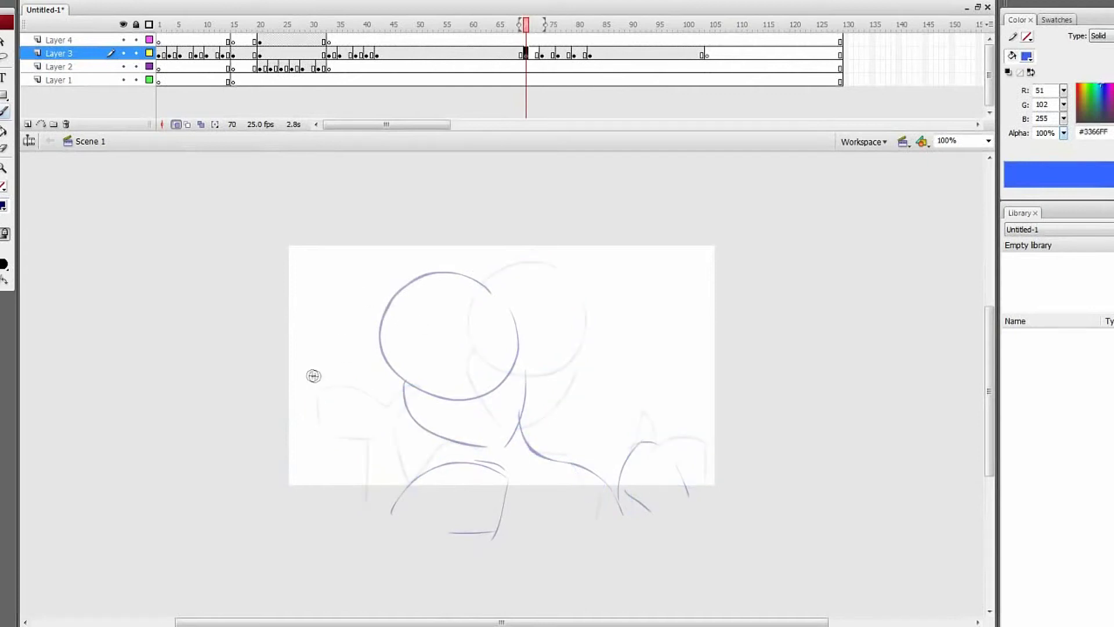
{"action": "key", "text": "comma"}
{"action": "key", "text": "comma"}
{"action": "key", "text": "comma"}
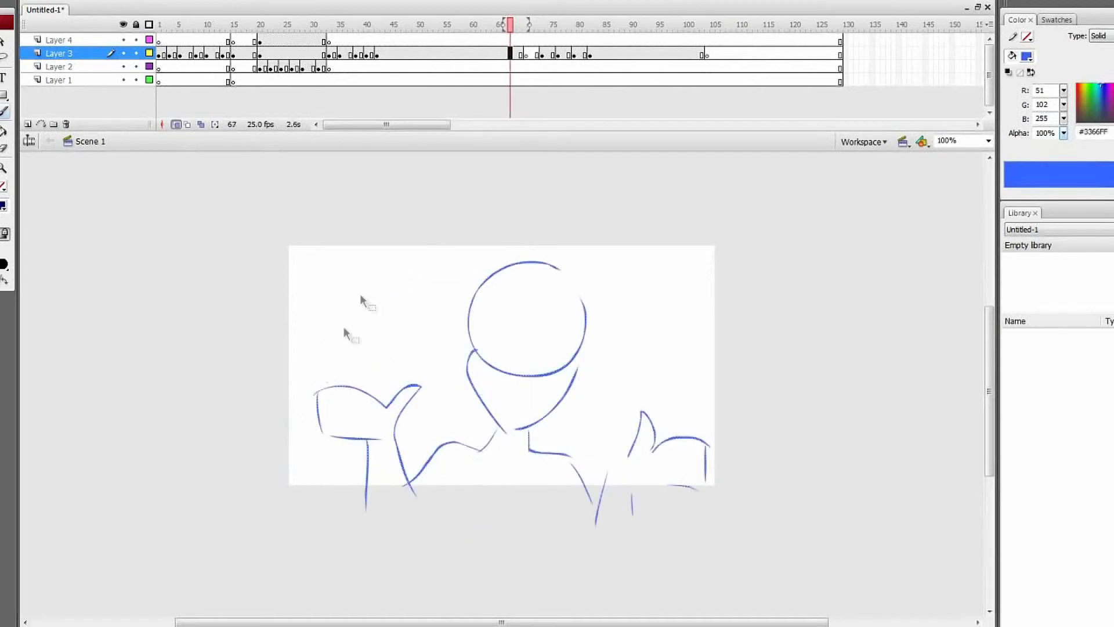
{"action": "key", "text": "F7"}
{"action": "key", "text": "period"}
{"action": "key", "text": "period"}
{"action": "key", "text": "comma"}
{"action": "key", "text": "comma"}
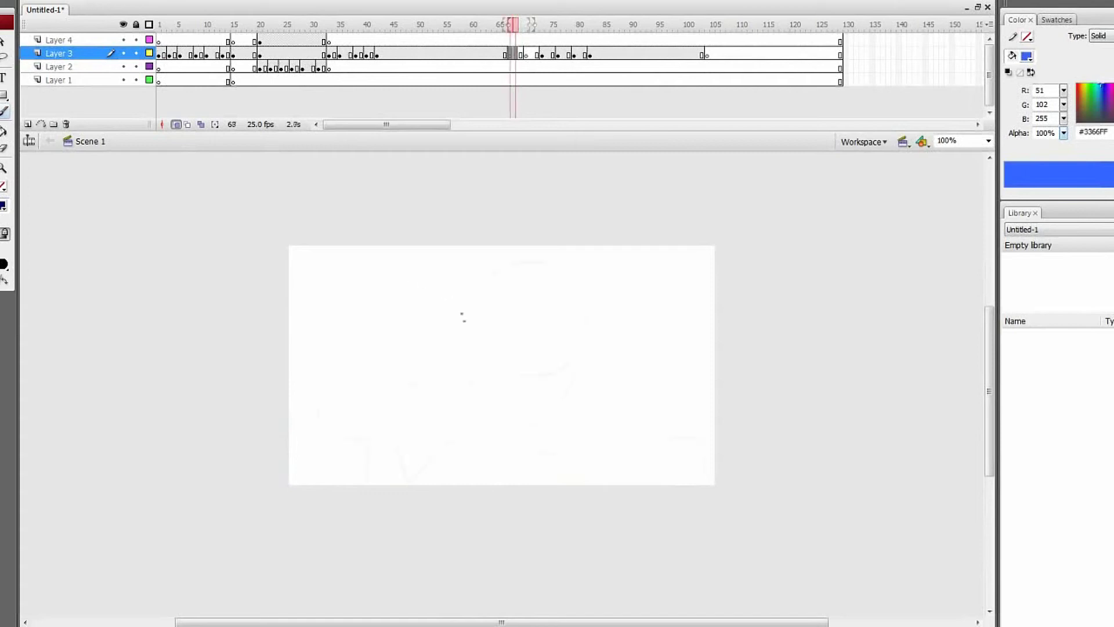
{"action": "key", "text": "comma"}
Draw the head circle on frame 67, closely following the front-facing pose's head
{"action": "mouse_move", "coordinate": [576, 361]}
{"action": "left_mouse_down"}
{"action": "mouse_move", "coordinate": [586, 342]}
{"action": "mouse_move", "coordinate": [570, 281]}
{"action": "mouse_move", "coordinate": [552, 272]}
{"action": "left_mouse_up"}
{"action": "key", "text": "ctrl+z"}
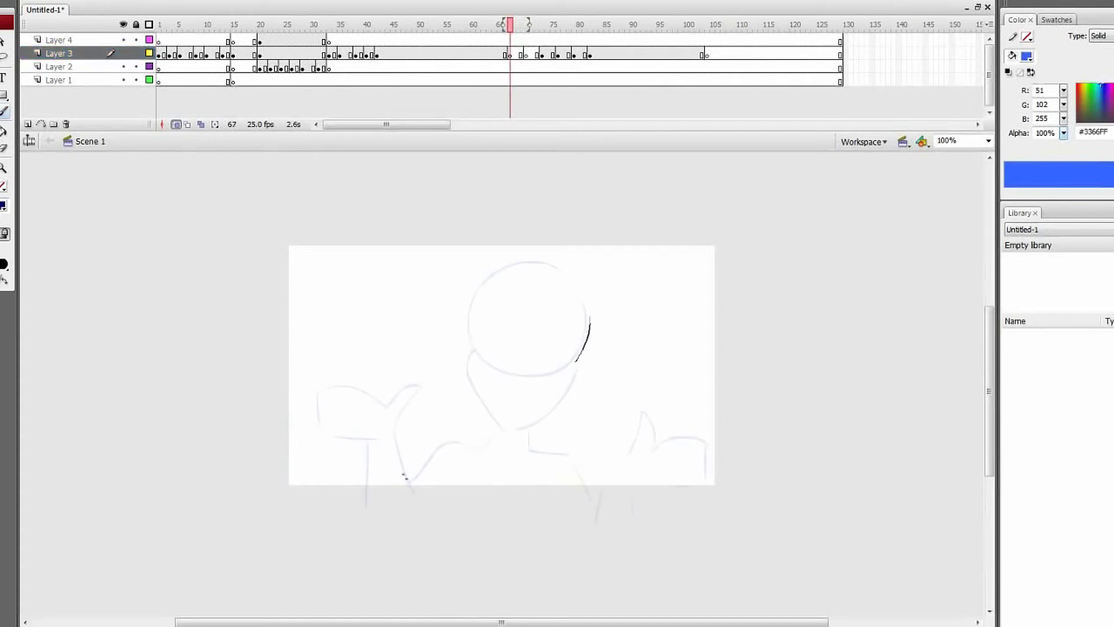
{"action": "left_click_drag", "start_coordinate": [321, 425], "coordinate": [323, 385]}
{"action": "left_click_drag", "start_coordinate": [508, 368], "coordinate": [574, 364]}
Draw the hand with its raised thumb on the right side of the figure on frame 67
{"action": "left_click_drag", "start_coordinate": [596, 525], "coordinate": [642, 412]}
{"action": "key", "text": "ctrl+z"}
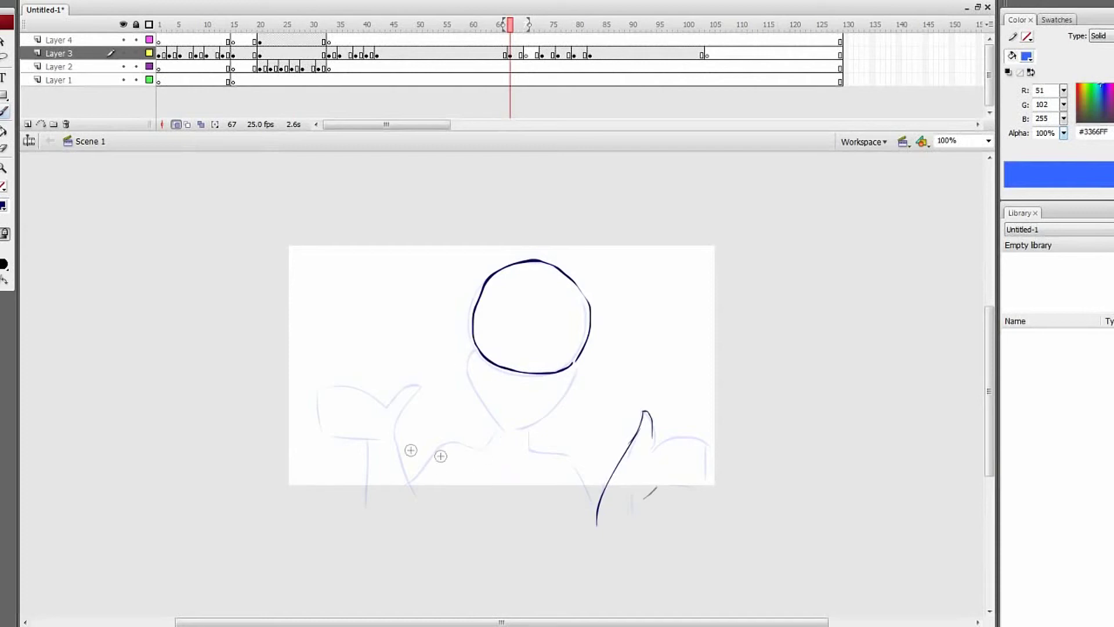
{"action": "key", "text": "ctrl+z"}
{"action": "mouse_move", "coordinate": [657, 486]}
{"action": "left_mouse_down"}
{"action": "mouse_move", "coordinate": [703, 482]}
{"action": "mouse_move", "coordinate": [699, 428]}
{"action": "left_mouse_up"}
{"action": "left_click_drag", "start_coordinate": [643, 450], "coordinate": [701, 439]}
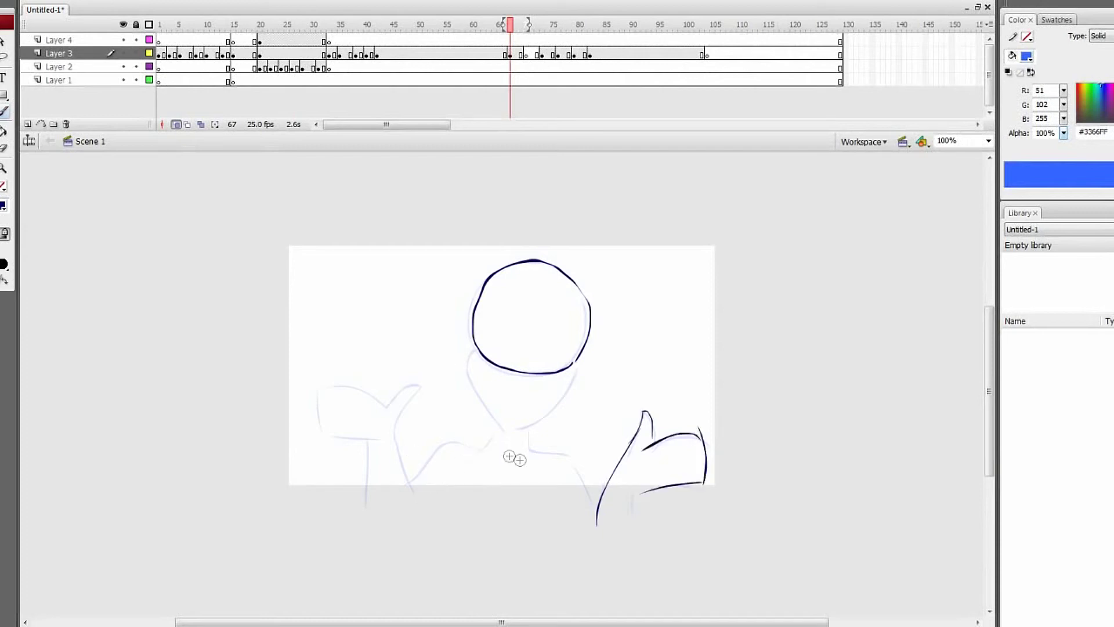
Draw the shoulder and upper arm line on the right side of the figure on frame 67
{"action": "left_click_drag", "start_coordinate": [550, 450], "coordinate": [597, 516]}
{"action": "key", "text": "ctrl+z"}
{"action": "left_click_drag", "start_coordinate": [539, 450], "coordinate": [565, 458]}
{"action": "left_click_drag", "start_coordinate": [564, 455], "coordinate": [596, 520]}
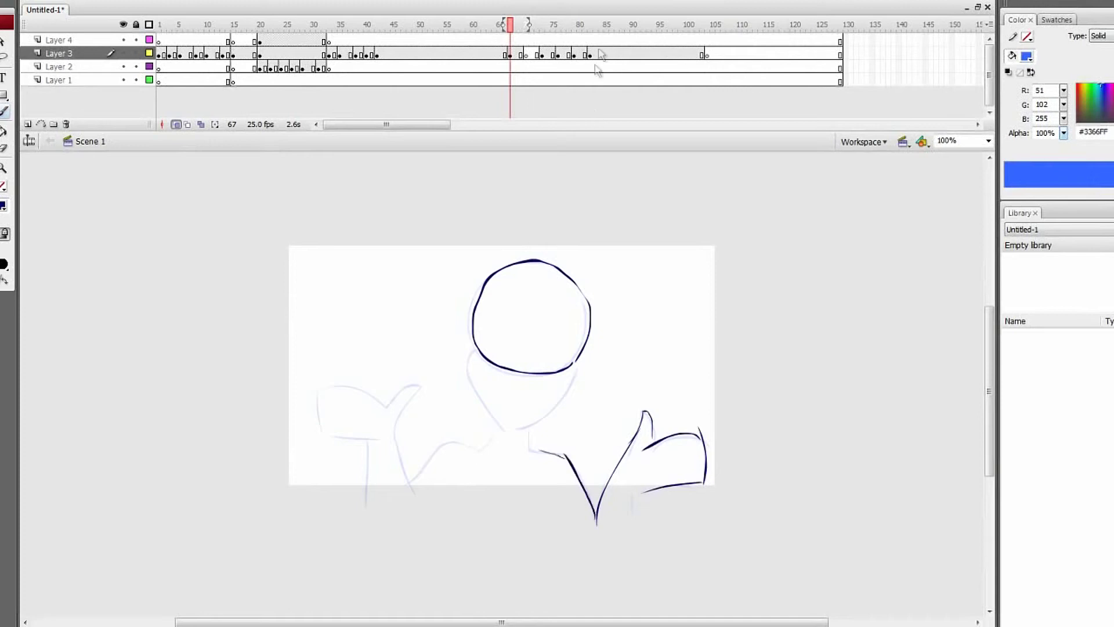
Draw the face and jaw outline below the head circle, plus the neck line, on frame 67
{"action": "left_click_drag", "start_coordinate": [475, 348], "coordinate": [470, 374]}
{"action": "key", "text": "ctrl+y"}
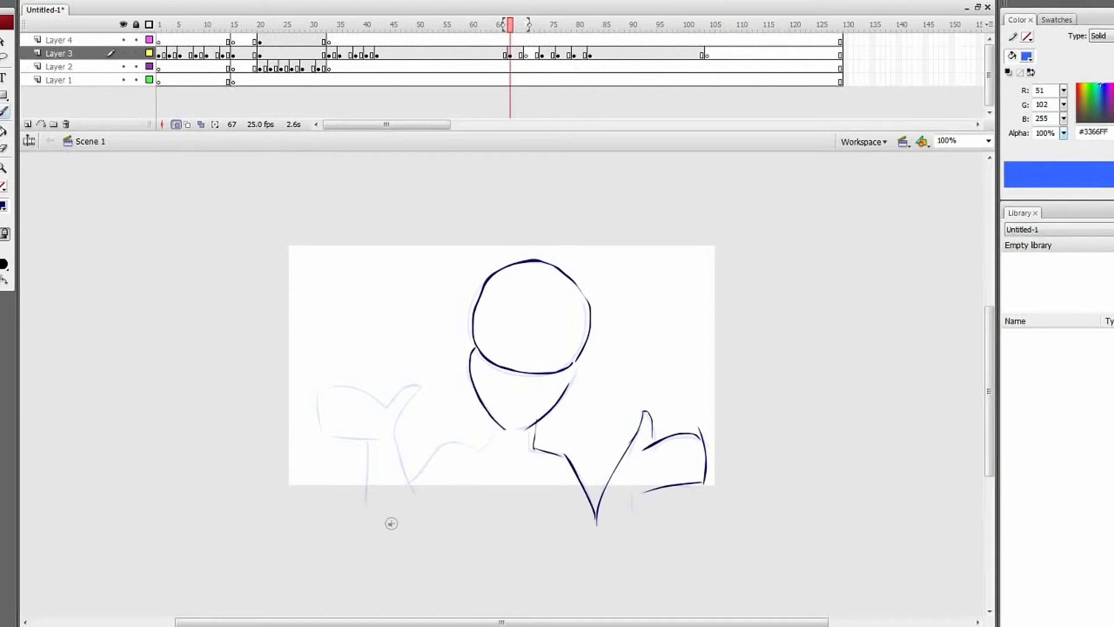
{"action": "key", "text": "ctrl+y"}
Draw the raised hand with its thumb, the forearm and the shoulder line on the left side of the figure on frame 67
{"action": "mouse_move", "coordinate": [315, 406]}
{"action": "left_mouse_down"}
{"action": "mouse_move", "coordinate": [346, 378]}
{"action": "mouse_move", "coordinate": [381, 407]}
{"action": "left_mouse_up"}
{"action": "mouse_move", "coordinate": [386, 406]}
{"action": "left_mouse_down"}
{"action": "mouse_move", "coordinate": [417, 377]}
{"action": "mouse_move", "coordinate": [401, 417]}
{"action": "left_mouse_up"}
{"action": "key", "text": "ctrl+y"}
{"action": "key", "text": "ctrl+y"}
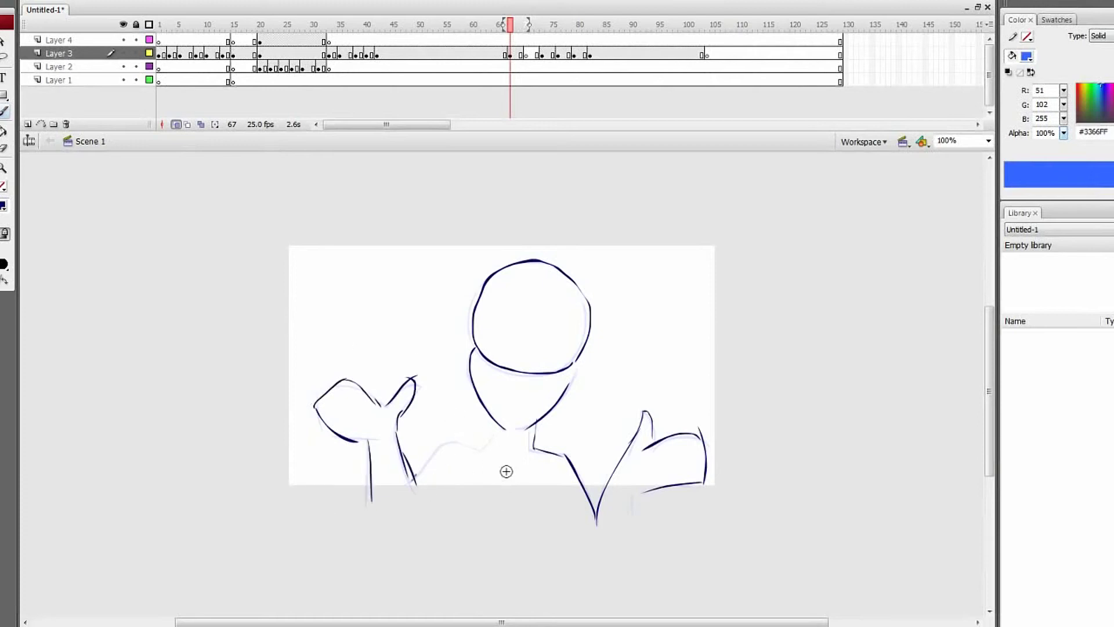
{"action": "key", "text": "ctrl+y"}
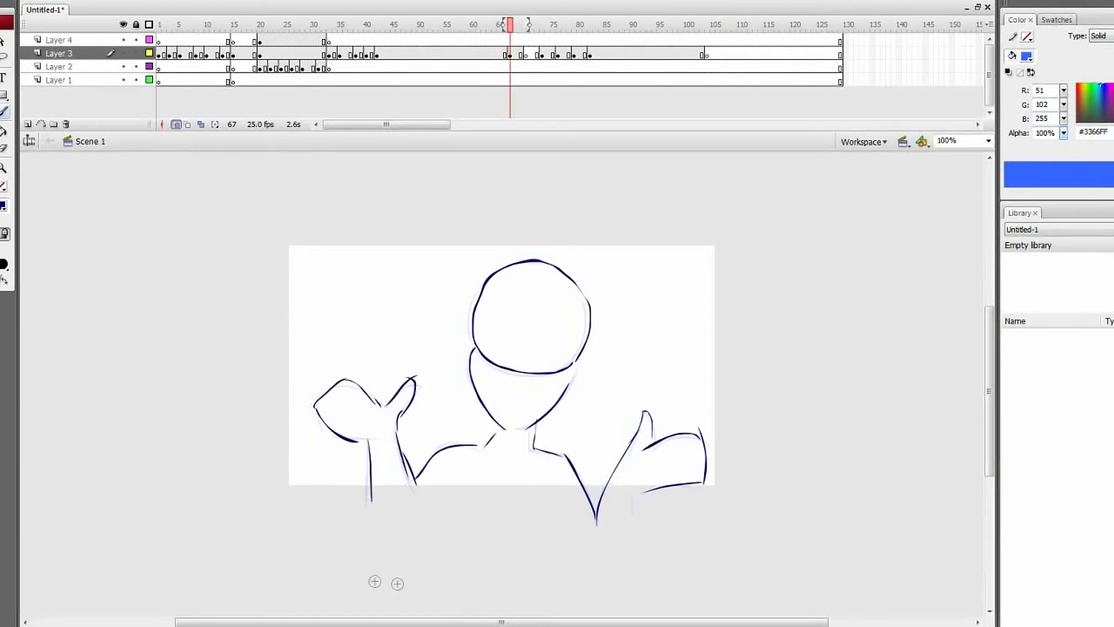
Advance to the blank keyframe at frame 70
{"action": "key", "text": "period"}
{"action": "key", "text": "period"}
{"action": "key", "text": "period"}
{"action": "mouse_move", "coordinate": [511, 268]}
{"action": "left_mouse_down"}
{"action": "mouse_move", "coordinate": [436, 332]}
{"action": "mouse_move", "coordinate": [548, 334]}
{"action": "left_mouse_up"}
{"action": "key", "text": "ctrl+z"}
{"action": "left_click_drag", "start_coordinate": [444, 371], "coordinate": [489, 435]}
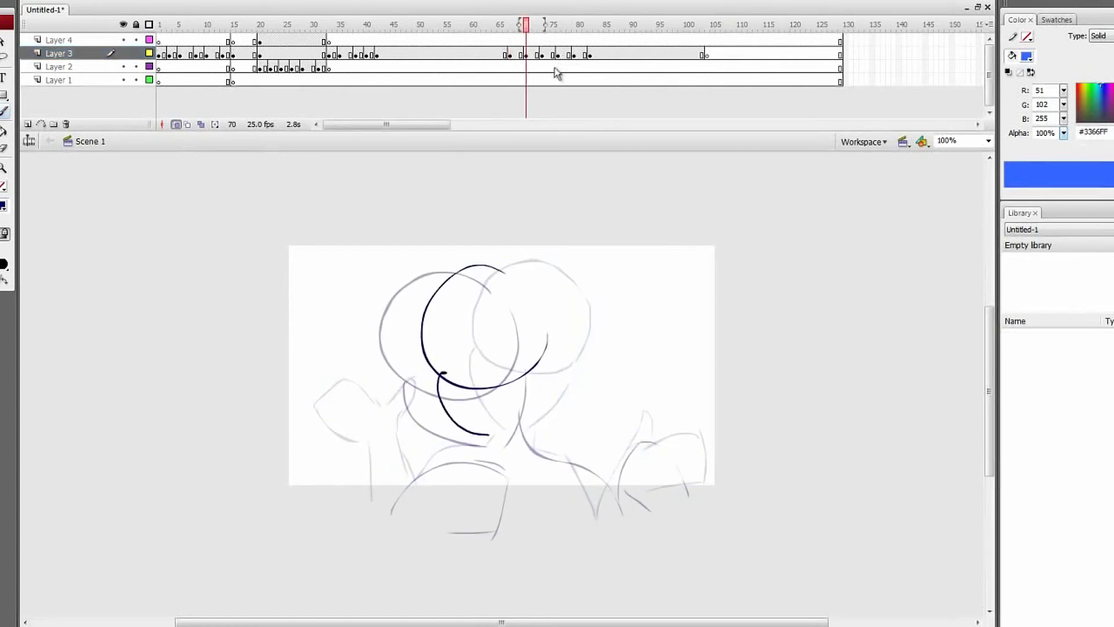
{"action": "key", "text": "ctrl+z"}
{"action": "mouse_move", "coordinate": [444, 372]}
{"action": "left_mouse_down"}
{"action": "mouse_move", "coordinate": [499, 436]}
{"action": "mouse_move", "coordinate": [447, 398]}
{"action": "mouse_move", "coordinate": [507, 431]}
{"action": "left_mouse_up"}
{"action": "key", "text": "ctrl+z"}
{"action": "left_click_drag", "start_coordinate": [542, 381], "coordinate": [519, 429]}
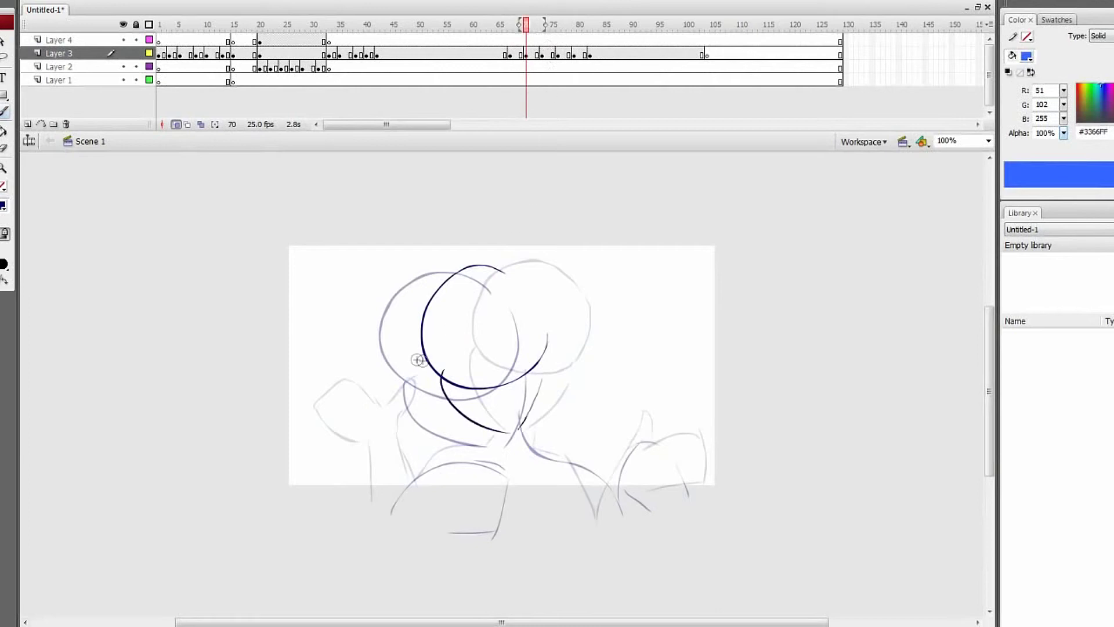
{"action": "key", "text": "ctrl+z"}
{"action": "key", "text": "ctrl+z"}
{"action": "key", "text": "ctrl+z"}
{"action": "mouse_move", "coordinate": [541, 265]}
{"action": "left_mouse_down"}
{"action": "mouse_move", "coordinate": [495, 265]}
{"action": "mouse_move", "coordinate": [472, 309]}
{"action": "left_mouse_up"}
{"action": "key", "text": "ctrl+z"}
{"action": "mouse_move", "coordinate": [542, 265]}
{"action": "left_mouse_down"}
{"action": "mouse_move", "coordinate": [503, 263]}
{"action": "mouse_move", "coordinate": [459, 316]}
{"action": "mouse_move", "coordinate": [493, 380]}
{"action": "mouse_move", "coordinate": [568, 340]}
{"action": "mouse_move", "coordinate": [570, 321]}
{"action": "left_mouse_up"}
{"action": "mouse_move", "coordinate": [558, 283]}
{"action": "left_mouse_down"}
{"action": "mouse_move", "coordinate": [576, 361]}
{"action": "mouse_move", "coordinate": [547, 384]}
{"action": "left_mouse_up"}
{"action": "key", "text": "ctrl+y"}
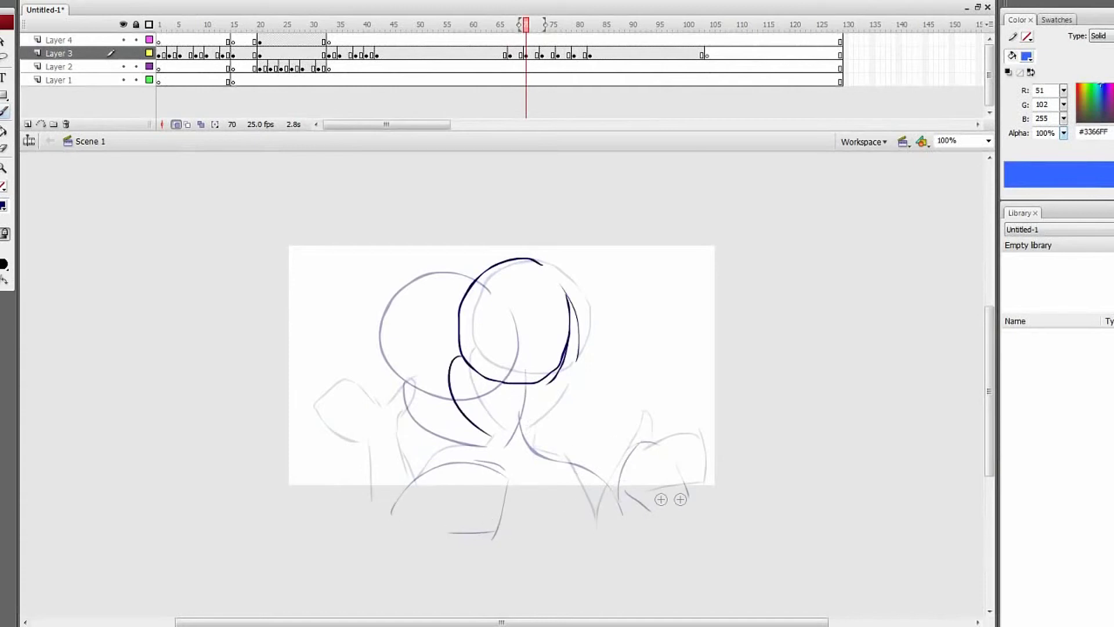
{"action": "key", "text": "ctrl+z"}
{"action": "key", "text": "ctrl+z"}
{"action": "key", "text": "ctrl+z"}
{"action": "key", "text": "ctrl+z"}
{"action": "mouse_move", "coordinate": [526, 259]}
{"action": "left_mouse_down"}
{"action": "mouse_move", "coordinate": [530, 376]}
{"action": "mouse_move", "coordinate": [495, 271]}
{"action": "mouse_move", "coordinate": [493, 390]}
{"action": "left_mouse_up"}
{"action": "key", "text": "ctrl+z"}
{"action": "left_click_drag", "start_coordinate": [537, 282], "coordinate": [501, 383]}
{"action": "key", "text": "ctrl+z"}
{"action": "key", "text": "ctrl+z"}
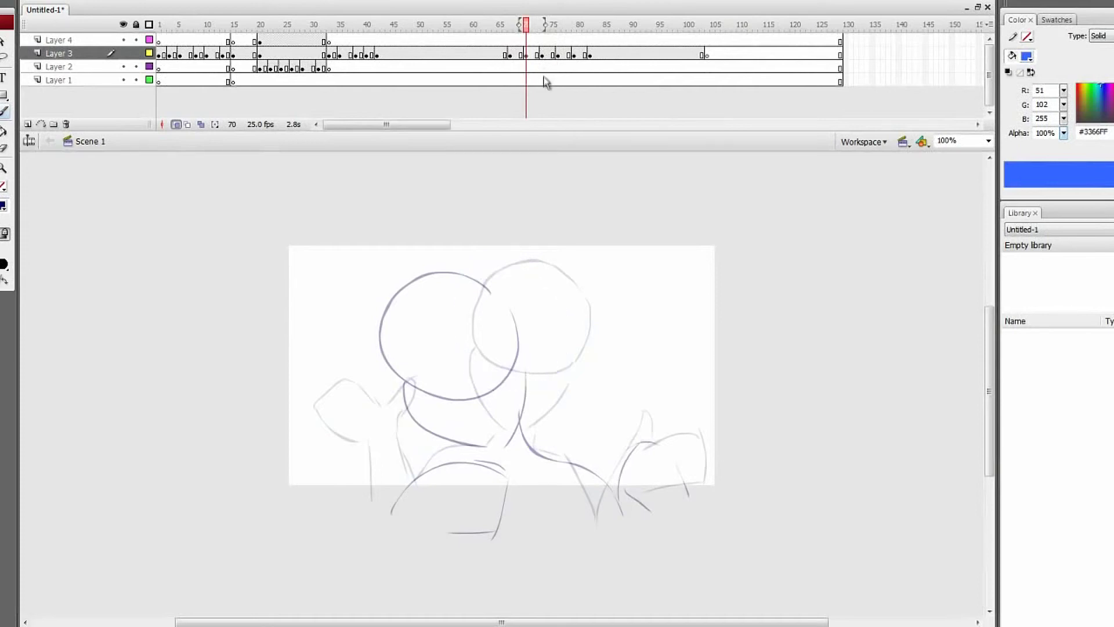
Draw the head circle and jaw on frame 70, midway between the front-facing and half-turned heads
{"action": "left_click_drag", "start_coordinate": [524, 276], "coordinate": [512, 397]}
{"action": "left_click_drag", "start_coordinate": [544, 293], "coordinate": [528, 388]}
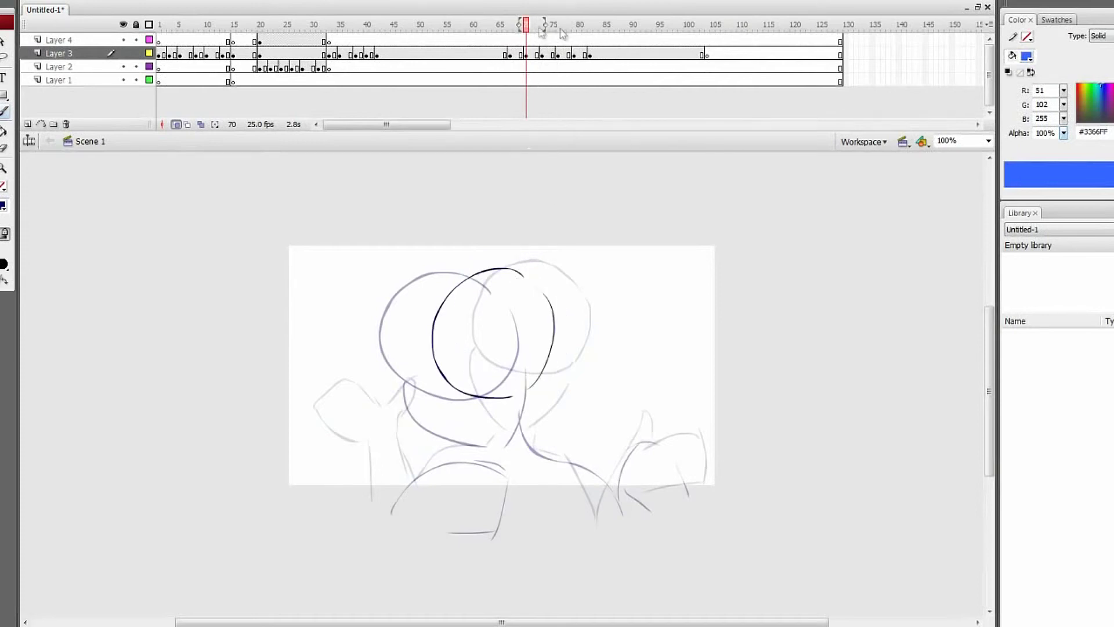
{"action": "left_click_drag", "start_coordinate": [438, 384], "coordinate": [466, 433]}
{"action": "key", "text": "ctrl+z"}
{"action": "key", "text": "ctrl+y"}
{"action": "key", "text": "ctrl+y"}
{"action": "key", "text": "ctrl+y"}
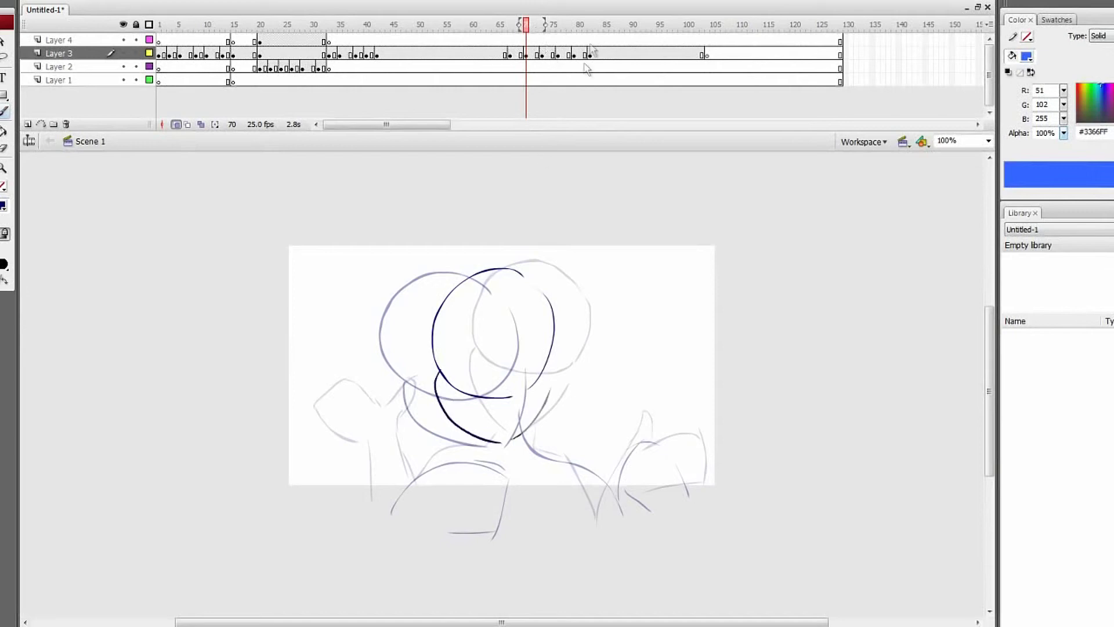
Draw the neck and sloping shoulder line on the right side of the figure on frame 70
{"action": "left_click_drag", "start_coordinate": [544, 447], "coordinate": [610, 504]}
{"action": "key", "text": "ctrl+z"}
{"action": "mouse_move", "coordinate": [534, 423]}
{"action": "left_mouse_down"}
{"action": "mouse_move", "coordinate": [609, 515]}
{"action": "mouse_move", "coordinate": [556, 466]}
{"action": "mouse_move", "coordinate": [599, 527]}
{"action": "left_mouse_up"}
{"action": "key", "text": "ctrl+z"}
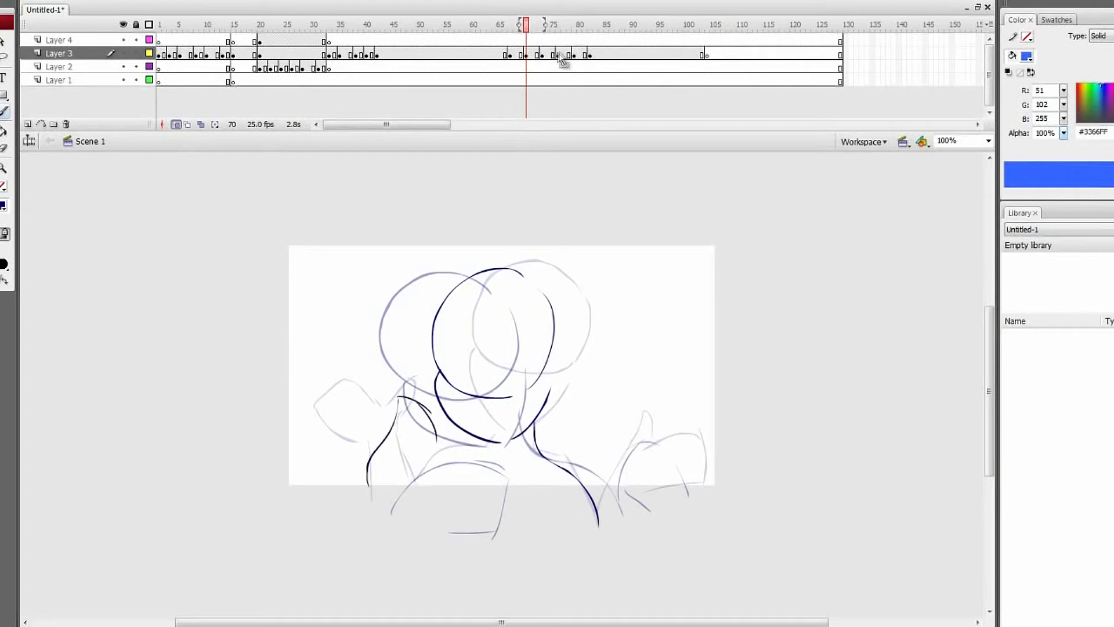
Draw the lowered hand and forearm on the left side of the figure on frame 70
{"action": "key", "text": "ctrl+y"}
{"action": "key", "text": "ctrl+y"}
{"action": "key", "text": "ctrl+y"}
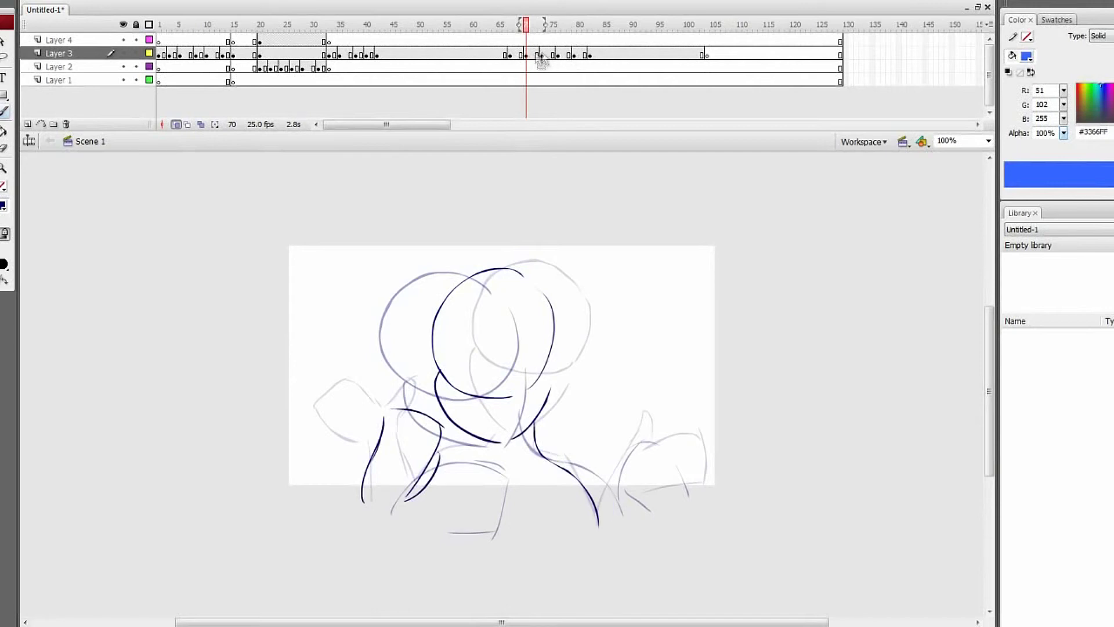
Draw the forearm, thumb and rounded hand on the right side of the figure on frame 70
{"action": "key", "text": "ctrl+z"}
{"action": "key", "text": "ctrl+z"}
{"action": "left_click_drag", "start_coordinate": [607, 525], "coordinate": [651, 448]}
{"action": "key", "text": "ctrl+z"}
{"action": "mouse_move", "coordinate": [613, 508]}
{"action": "left_mouse_down"}
{"action": "mouse_move", "coordinate": [644, 436]}
{"action": "mouse_move", "coordinate": [611, 514]}
{"action": "left_mouse_up"}
{"action": "key", "text": "ctrl+z"}
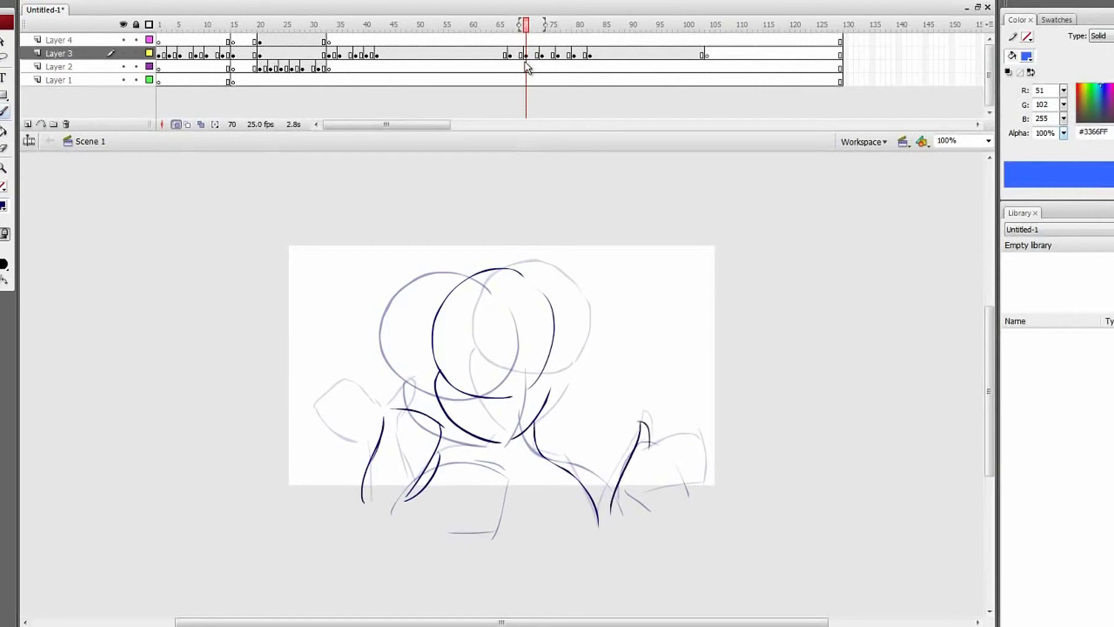
{"action": "key", "text": "ctrl+z"}
{"action": "key", "text": "ctrl+z"}
{"action": "mouse_move", "coordinate": [633, 449]}
{"action": "left_mouse_down"}
{"action": "mouse_move", "coordinate": [607, 522]}
{"action": "mouse_move", "coordinate": [644, 465]}
{"action": "left_mouse_up"}
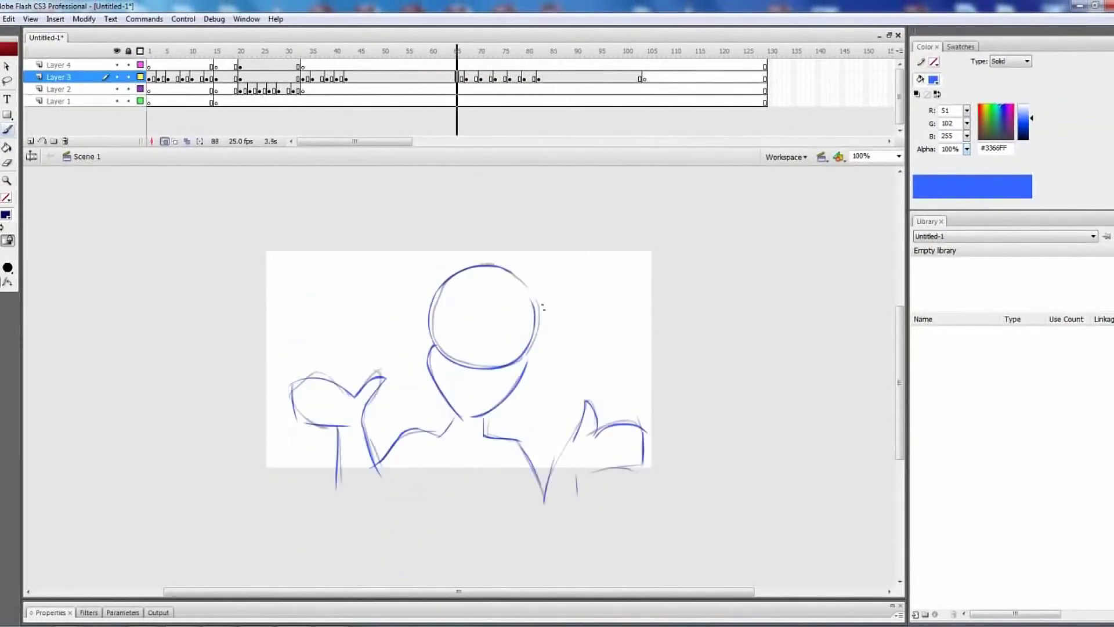
Flip back and forth through the frames around 67 to 73 to examine how the new in-betweens lead into the half-turned pose
{"action": "key", "text": "period"}
{"action": "key", "text": "comma"}
{"action": "key", "text": "period"}
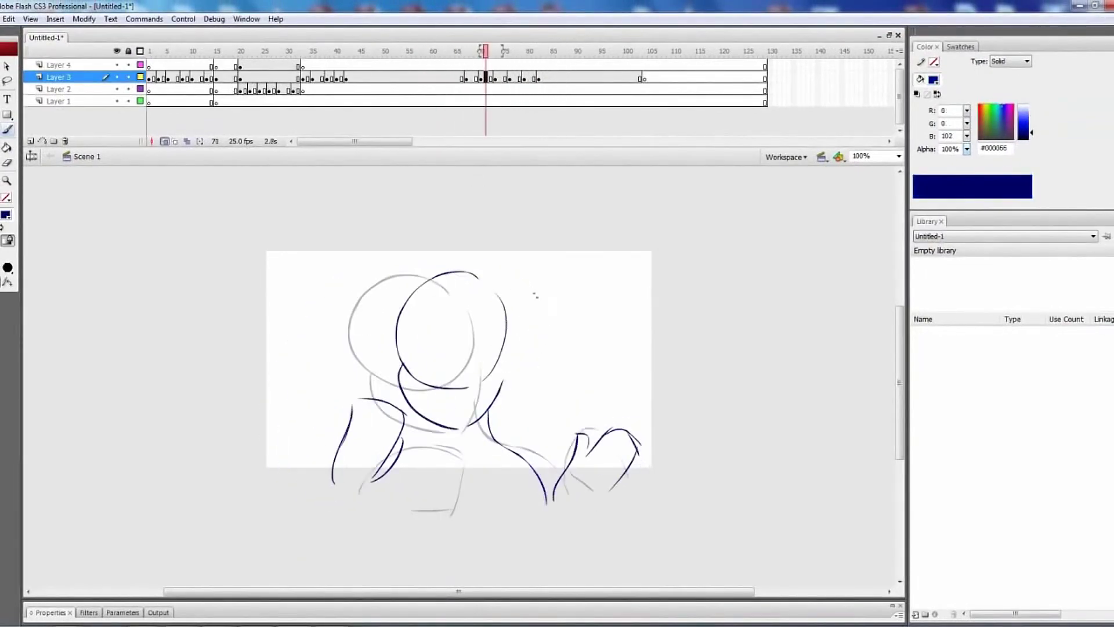
{"action": "key", "text": "period"}
{"action": "key", "text": "comma"}
{"action": "key", "text": "comma"}
{"action": "key", "text": "comma"}
{"action": "key", "text": "period"}
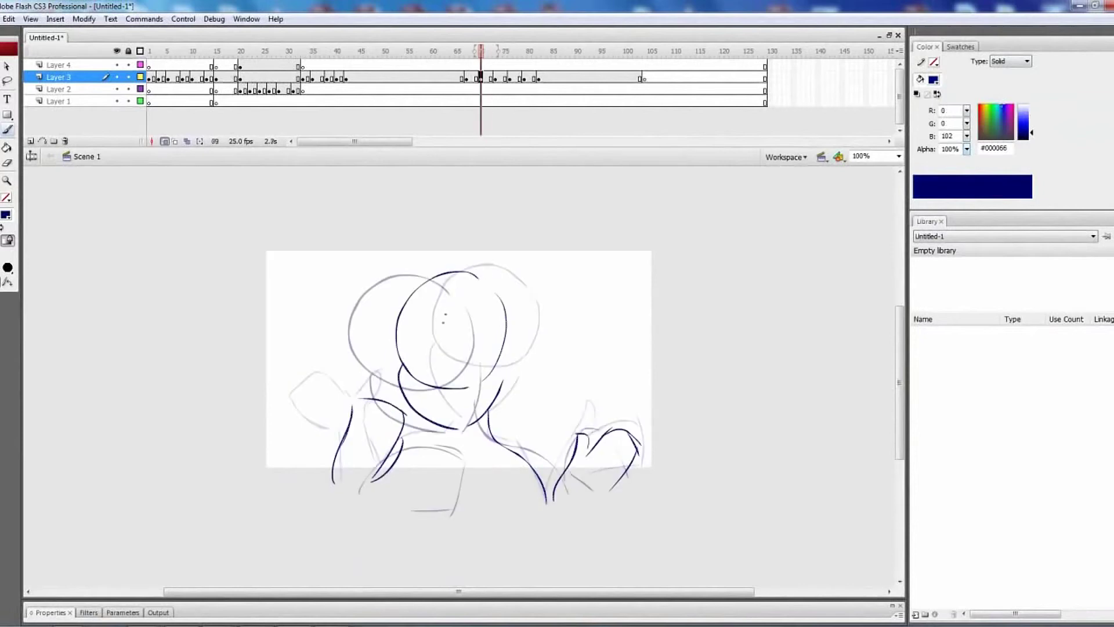
{"action": "key", "text": "period"}
{"action": "key", "text": "period"}
{"action": "key", "text": "period"}
{"action": "key", "text": "period"}
{"action": "key", "text": "period"}
{"action": "key", "text": "period"}
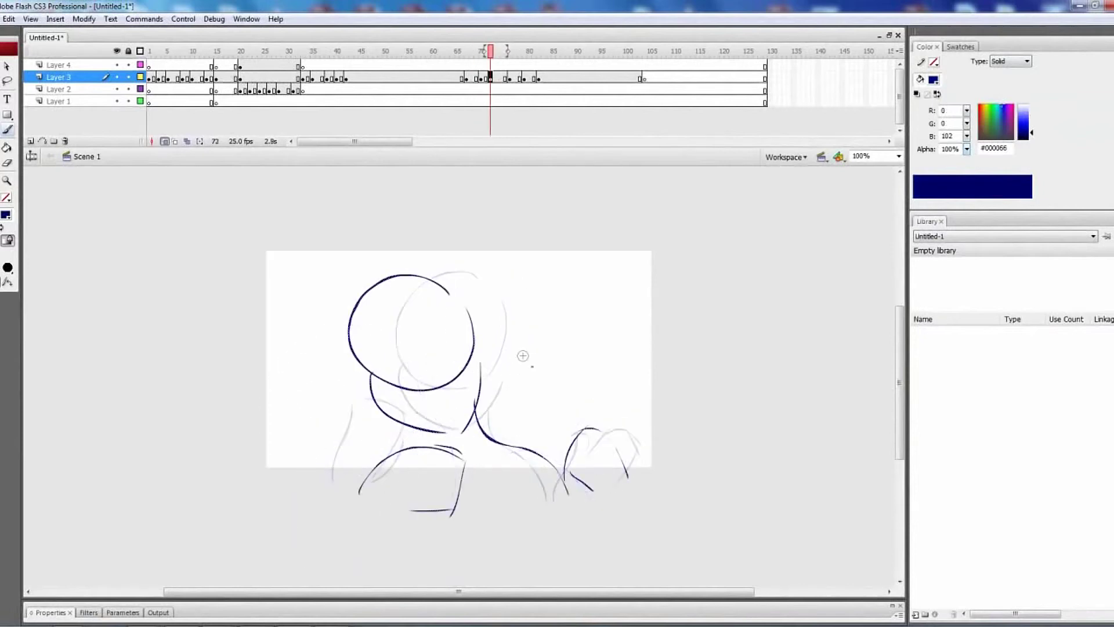
{"action": "key", "text": "comma"}
{"action": "key", "text": "comma"}
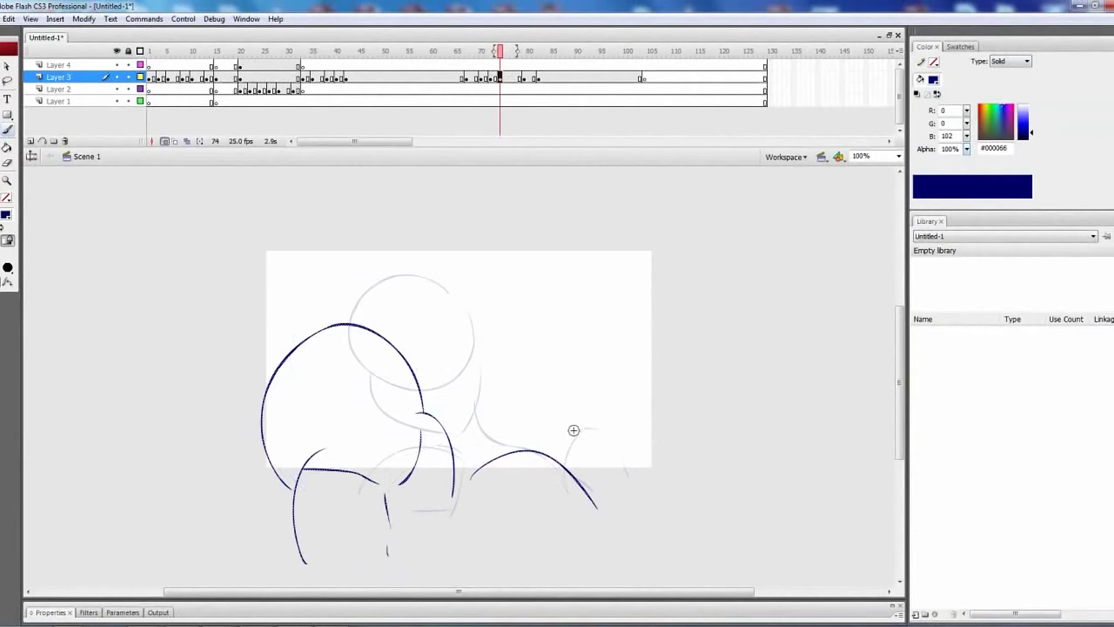
Step through the frames from 74 to about 82 to examine the spacing between the leaning pose and the hand-to-face pose
{"action": "key", "text": "period"}
{"action": "key", "text": "period"}
{"action": "key", "text": "period"}
{"action": "key", "text": "period"}
{"action": "key", "text": "period"}
{"action": "key", "text": "period"}
{"action": "key", "text": "period"}
{"action": "key", "text": "period"}
{"action": "key", "text": "comma"}
{"action": "key", "text": "comma"}
{"action": "key", "text": "comma"}
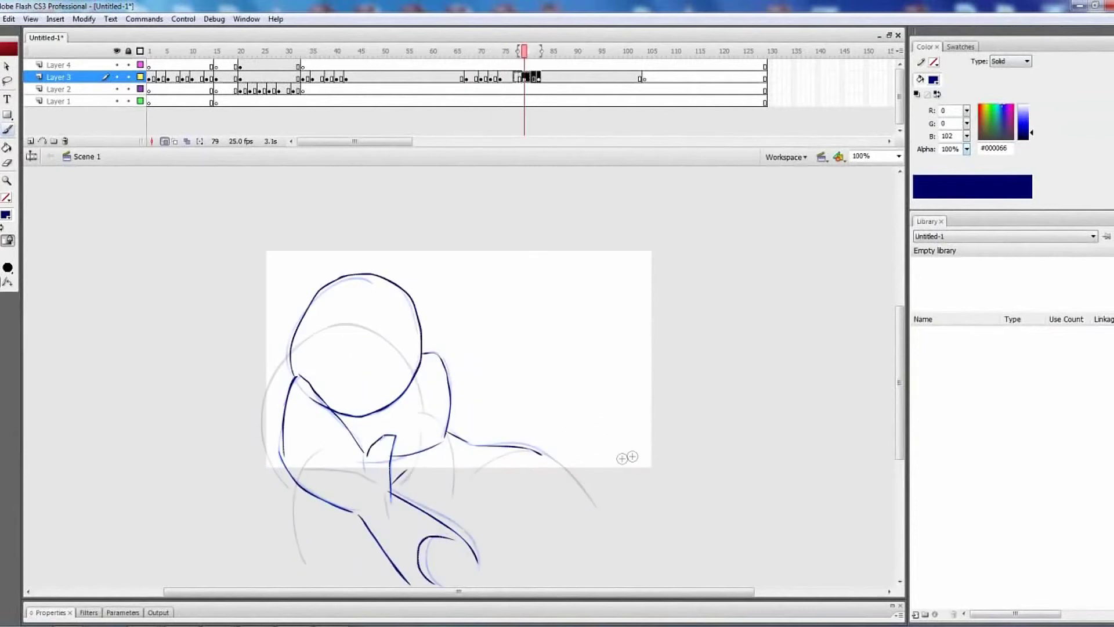
Shift the last keyframed poses on Layer 3 about three frames earlier, ending at frame 79, and play the turn back to check its timing
{"action": "left_click_drag", "start_coordinate": [528, 77], "coordinate": [514, 77]}
{"action": "left_click", "coordinate": [458, 65]}
{"action": "key", "text": "Return"}
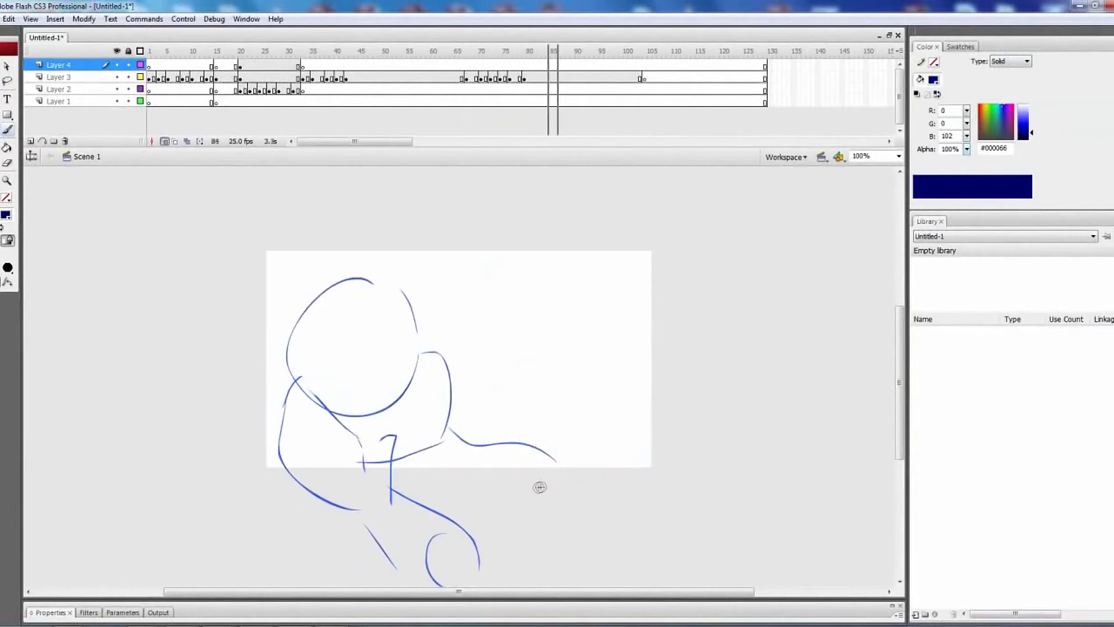
{"action": "left_click", "coordinate": [443, 77]}
{"action": "key", "text": "Return"}
{"action": "left_click", "coordinate": [479, 77]}
{"action": "key", "text": "Return"}
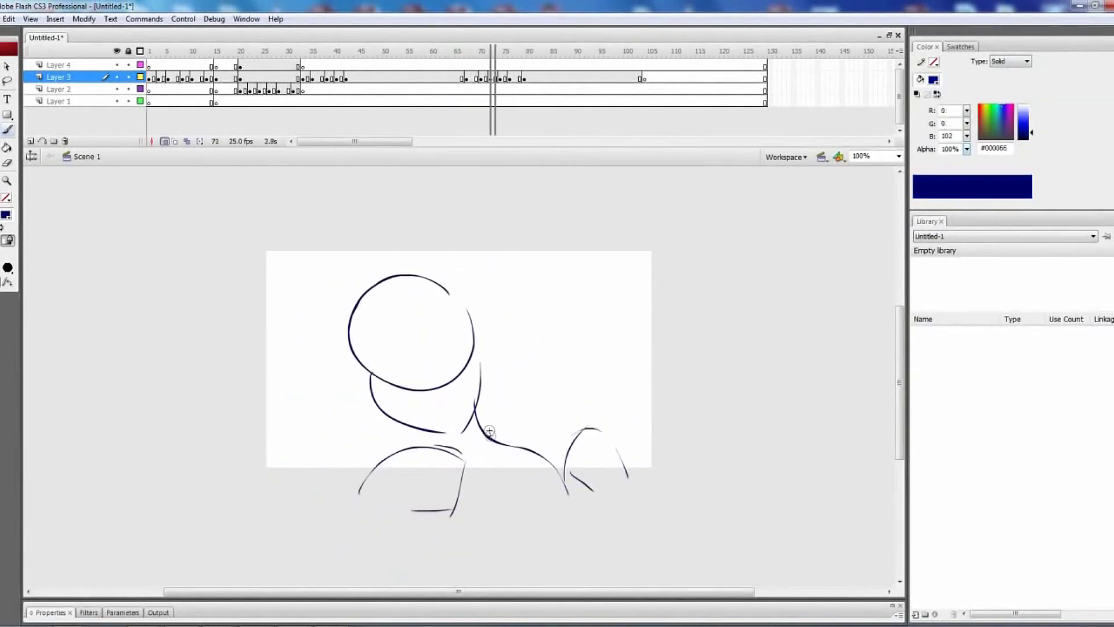
Flip repeatedly forward and backward through the turn's in-betweens on Layer 3 to examine the flow from the front-facing pose
{"action": "key", "text": "period"}
{"action": "key", "text": "period"}
{"action": "key", "text": "period"}
{"action": "key", "text": "period"}
{"action": "key", "text": "period"}
{"action": "key", "text": "period"}
{"action": "key", "text": "period"}
{"action": "key", "text": "period"}
{"action": "key", "text": "period"}
{"action": "key", "text": "period"}
{"action": "key", "text": "period"}
{"action": "key", "text": "period"}
{"action": "key", "text": "comma"}
{"action": "key", "text": "comma"}
{"action": "key", "text": "comma"}
{"action": "key", "text": "comma"}
{"action": "key", "text": "comma"}
{"action": "key", "text": "comma"}
{"action": "key", "text": "comma"}
{"action": "key", "text": "comma"}
{"action": "key", "text": "comma"}
{"action": "key", "text": "comma"}
{"action": "key", "text": "comma"}
{"action": "key", "text": "comma"}
{"action": "key", "text": "period"}
{"action": "key", "text": "period"}
{"action": "key", "text": "period"}
{"action": "key", "text": "period"}
{"action": "key", "text": "period"}
{"action": "key", "text": "period"}
{"action": "key", "text": "period"}
{"action": "key", "text": "period"}
{"action": "key", "text": "period"}
{"action": "key", "text": "period"}
{"action": "key", "text": "period"}
{"action": "key", "text": "comma"}
{"action": "key", "text": "comma"}
{"action": "key", "text": "comma"}
{"action": "key", "text": "comma"}
{"action": "key", "text": "comma"}
{"action": "key", "text": "comma"}
{"action": "key", "text": "comma"}
{"action": "key", "text": "comma"}
{"action": "key", "text": "comma"}
{"action": "key", "text": "comma"}
{"action": "key", "text": "comma"}
{"action": "key", "text": "comma"}
{"action": "key", "text": "comma"}
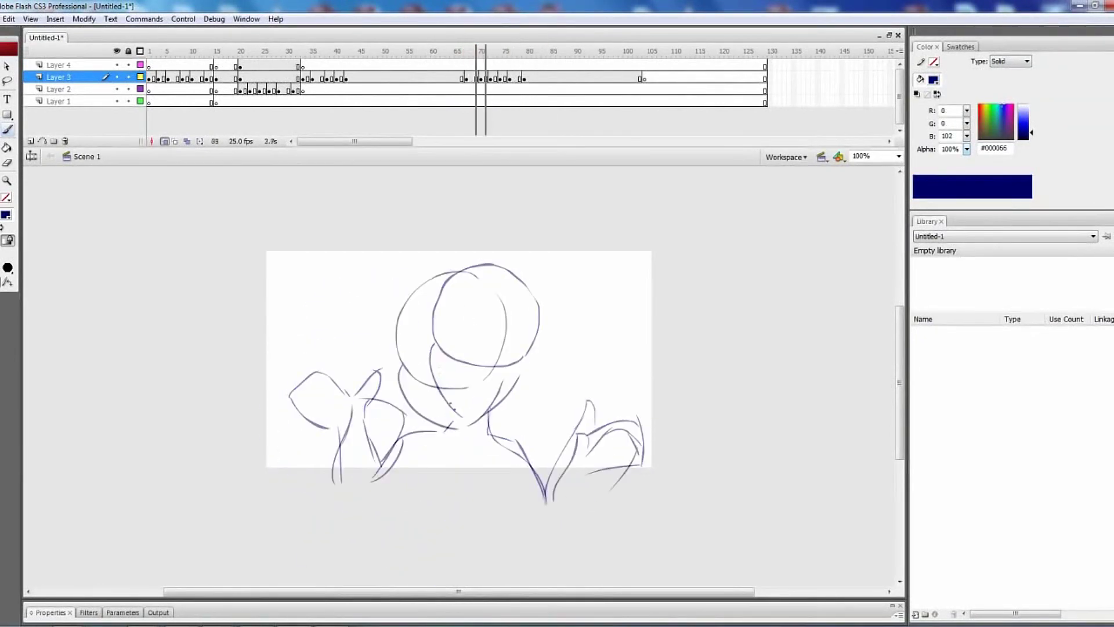
Flip forward and backward through the frames around 70 to 84 to examine the move from the front-facing pose into the leaning and hand-to-face poses
{"action": "key", "text": "period"}
{"action": "key", "text": "period"}
{"action": "key", "text": "period"}
{"action": "key", "text": "period"}
{"action": "key", "text": "period"}
{"action": "key", "text": "period"}
{"action": "key", "text": "period"}
{"action": "key", "text": "period"}
{"action": "key", "text": "period"}
{"action": "key", "text": "period"}
{"action": "key", "text": "period"}
{"action": "key", "text": "period"}
{"action": "key", "text": "period"}
{"action": "key", "text": "period"}
{"action": "key", "text": "comma"}
{"action": "key", "text": "comma"}
{"action": "key", "text": "comma"}
{"action": "key", "text": "comma"}
{"action": "key", "text": "comma"}
{"action": "key", "text": "comma"}
{"action": "key", "text": "comma"}
{"action": "key", "text": "comma"}
{"action": "key", "text": "comma"}
{"action": "key", "text": "comma"}
{"action": "key", "text": "comma"}
{"action": "key", "text": "comma"}
{"action": "key", "text": "period"}
{"action": "key", "text": "period"}
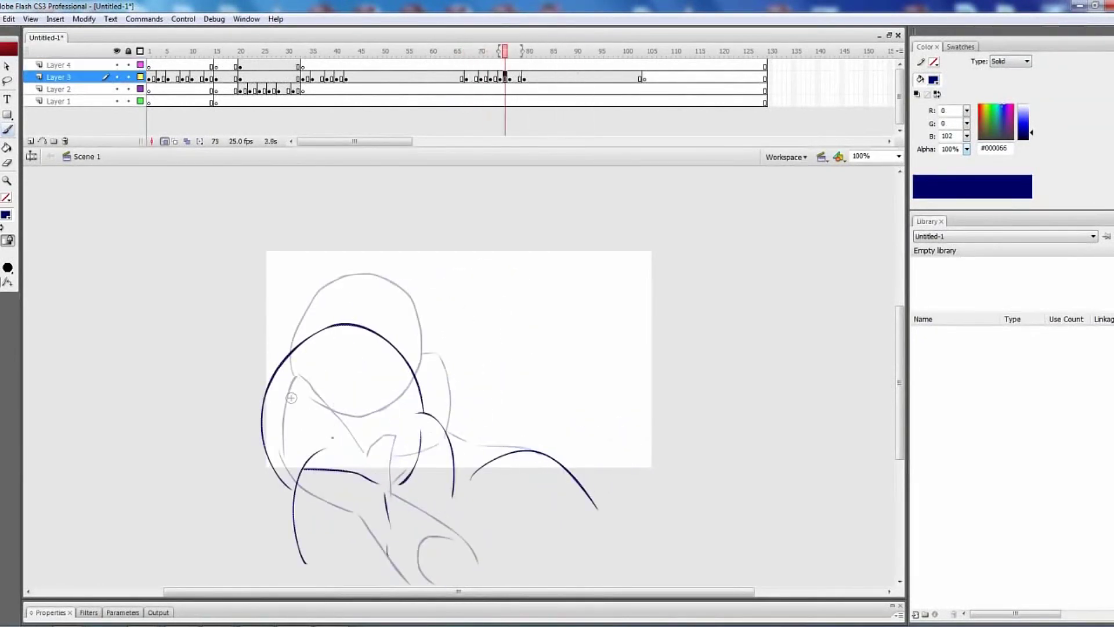
Draw the curved jaw line below the head circle on the hand-to-face poses at frames 77 and 79 of Layer 3
{"action": "key", "text": "period"}
{"action": "key", "text": "period"}
{"action": "key", "text": "period"}
{"action": "key", "text": "period"}
{"action": "left_click_drag", "start_coordinate": [289, 363], "coordinate": [353, 442]}
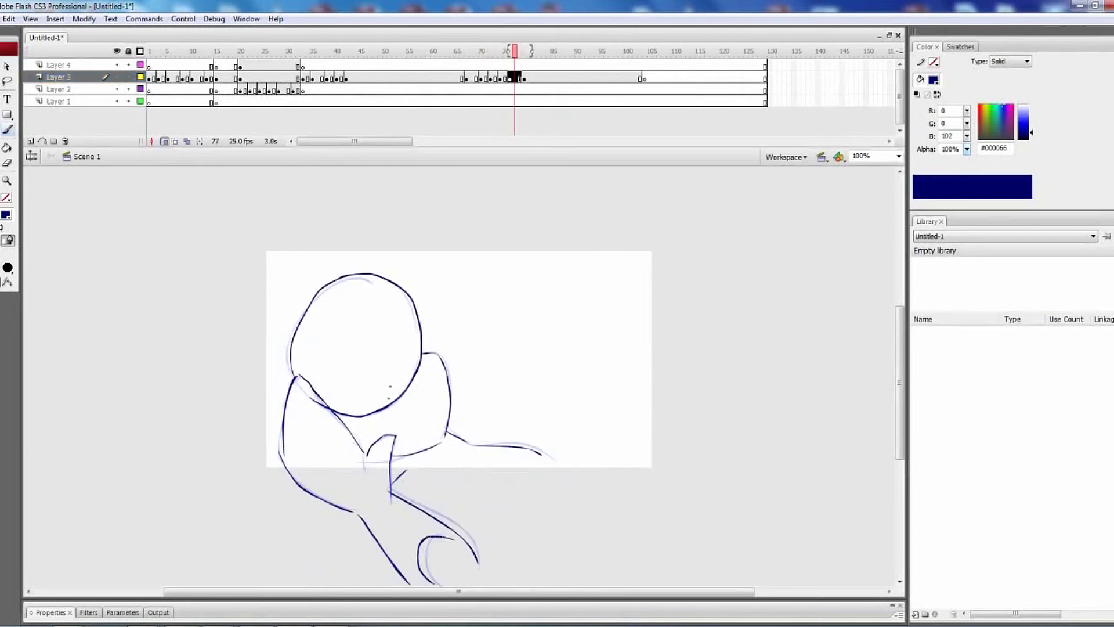
{"action": "key", "text": "period"}
{"action": "key", "text": "period"}
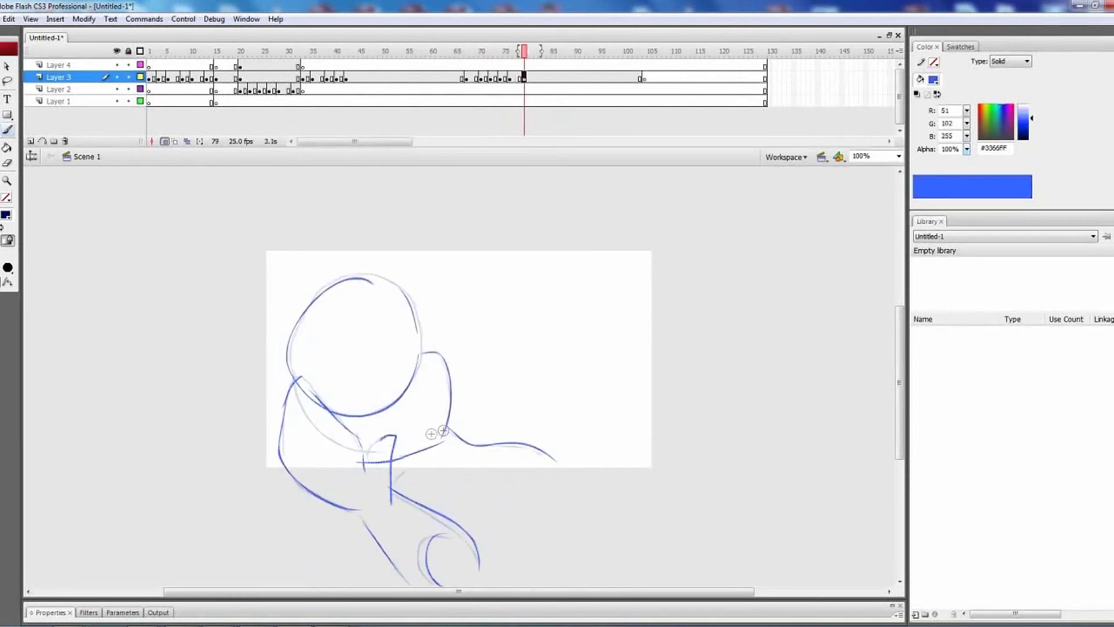
{"action": "left_click", "coordinate": [421, 442]}
Play the turn back from about frame 66 and step back and forth up to frame 79 to check the added jaw lines
{"action": "left_click", "coordinate": [463, 65]}
{"action": "key", "text": "Return"}
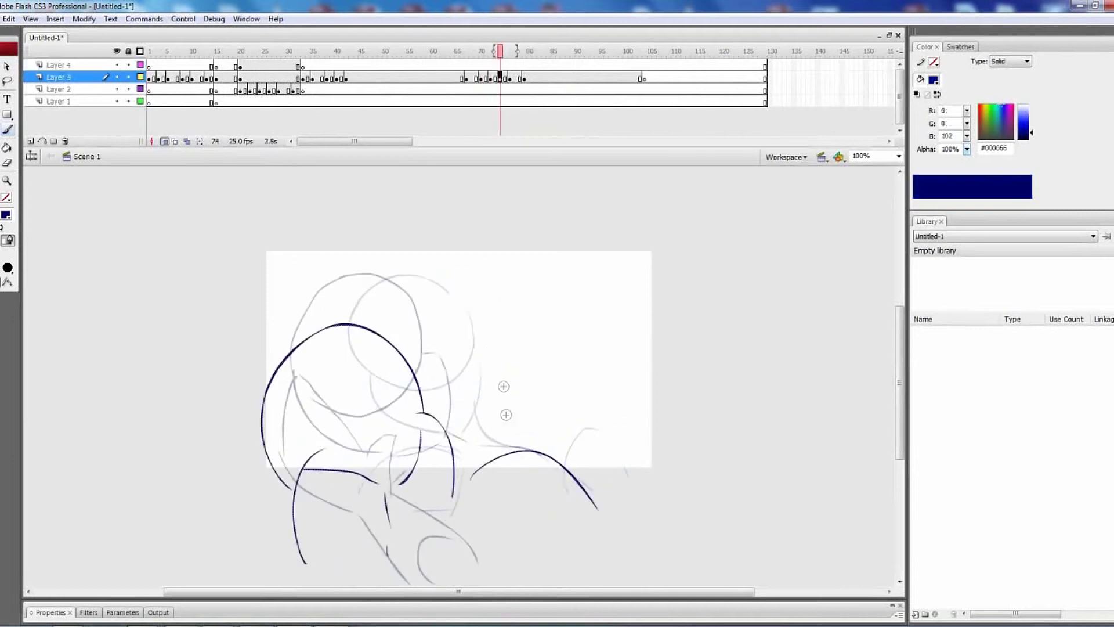
{"action": "key", "text": "comma"}
{"action": "key", "text": "comma"}
{"action": "key", "text": "comma"}
{"action": "key", "text": "comma"}
{"action": "key", "text": "comma"}
{"action": "key", "text": "comma"}
{"action": "key", "text": "comma"}
{"action": "key", "text": "comma"}
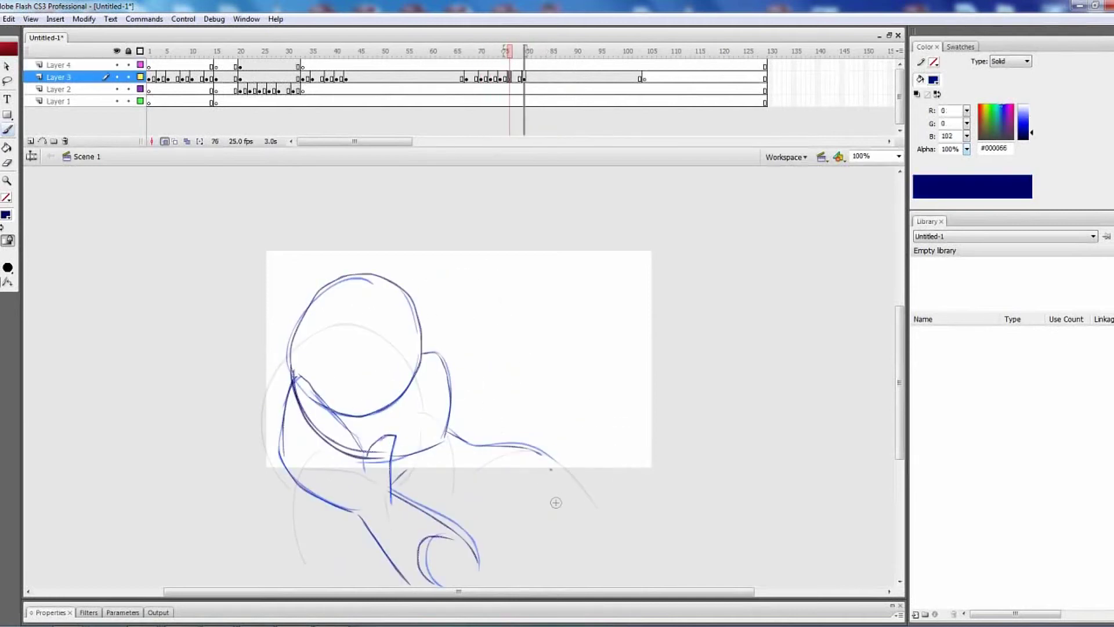
{"action": "key", "text": "period"}
{"action": "key", "text": "period"}
{"action": "key", "text": "period"}
{"action": "key", "text": "period"}
{"action": "key", "text": "period"}
{"action": "key", "text": "period"}
{"action": "key", "text": "period"}
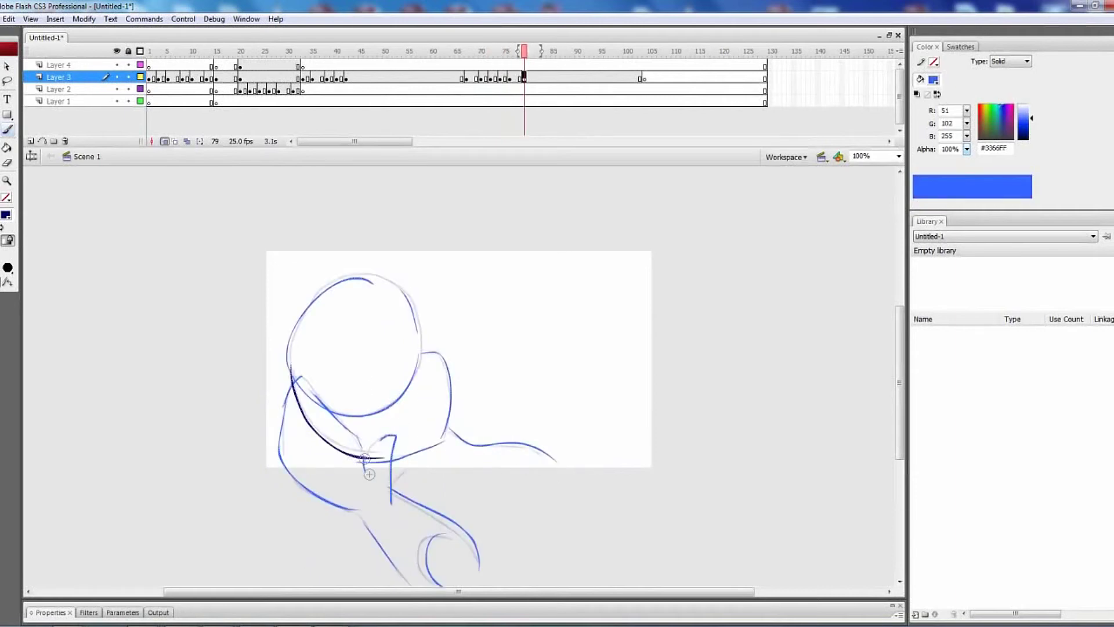
Step back from frame 79 to the opening poses and forward again to review the flow of the whole animation
{"action": "key", "text": "comma"}
{"action": "key", "text": "comma"}
{"action": "key", "text": "comma"}
{"action": "key", "text": "comma"}
{"action": "key", "text": "comma"}
{"action": "key", "text": "comma"}
{"action": "key", "text": "comma"}
{"action": "key", "text": "comma"}
{"action": "key", "text": "comma"}
{"action": "key", "text": "comma"}
{"action": "key", "text": "comma"}
{"action": "key", "text": "comma"}
{"action": "key", "text": "comma"}
{"action": "key", "text": "comma"}
{"action": "key", "text": "comma"}
{"action": "key", "text": "comma"}
{"action": "key", "text": "comma"}
{"action": "key", "text": "comma"}
{"action": "key", "text": "comma"}
{"action": "key", "text": "comma"}
{"action": "key", "text": "comma"}
{"action": "key", "text": "comma"}
{"action": "key", "text": "comma"}
{"action": "key", "text": "comma"}
{"action": "key", "text": "comma"}
{"action": "key", "text": "comma"}
{"action": "key", "text": "comma"}
{"action": "key", "text": "comma"}
{"action": "key", "text": "comma"}
{"action": "key", "text": "comma"}
{"action": "key", "text": "comma"}
{"action": "key", "text": "comma"}
{"action": "key", "text": "comma"}
{"action": "key", "text": "comma"}
{"action": "key", "text": "comma"}
{"action": "key", "text": "comma"}
{"action": "key", "text": "comma"}
{"action": "key", "text": "comma"}
{"action": "key", "text": "comma"}
{"action": "key", "text": "comma"}
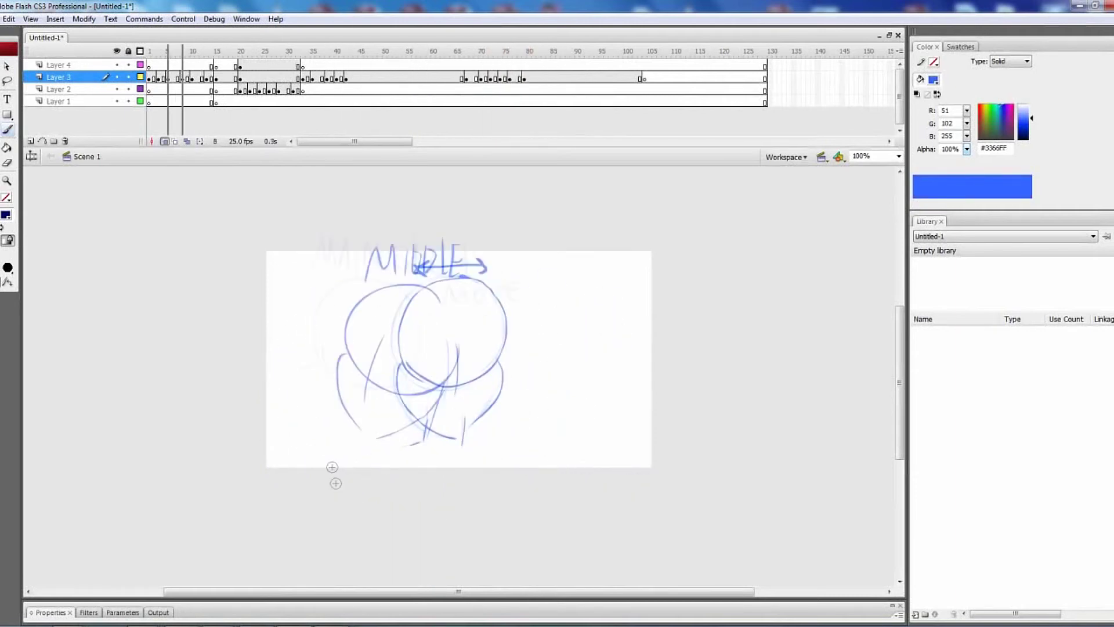
{"action": "key", "text": "period"}
{"action": "key", "text": "period"}
{"action": "key", "text": "period"}
{"action": "key", "text": "period"}
{"action": "key", "text": "period"}
{"action": "key", "text": "period"}
{"action": "key", "text": "period"}
{"action": "key", "text": "period"}
{"action": "key", "text": "period"}
{"action": "key", "text": "period"}
{"action": "key", "text": "period"}
{"action": "key", "text": "period"}
{"action": "key", "text": "period"}
{"action": "key", "text": "period"}
{"action": "key", "text": "period"}
{"action": "key", "text": "period"}
{"action": "key", "text": "period"}
{"action": "key", "text": "period"}
{"action": "key", "text": "period"}
{"action": "key", "text": "period"}
{"action": "key", "text": "period"}
{"action": "key", "text": "period"}
{"action": "key", "text": "period"}
{"action": "key", "text": "period"}
{"action": "key", "text": "period"}
{"action": "key", "text": "period"}
{"action": "key", "text": "period"}
{"action": "key", "text": "period"}
{"action": "key", "text": "period"}
{"action": "key", "text": "period"}
{"action": "key", "text": "period"}
{"action": "key", "text": "period"}
{"action": "key", "text": "period"}
{"action": "key", "text": "period"}
{"action": "key", "text": "period"}
{"action": "key", "text": "period"}
{"action": "key", "text": "period"}
{"action": "key", "text": "period"}
{"action": "key", "text": "period"}
{"action": "key", "text": "period"}
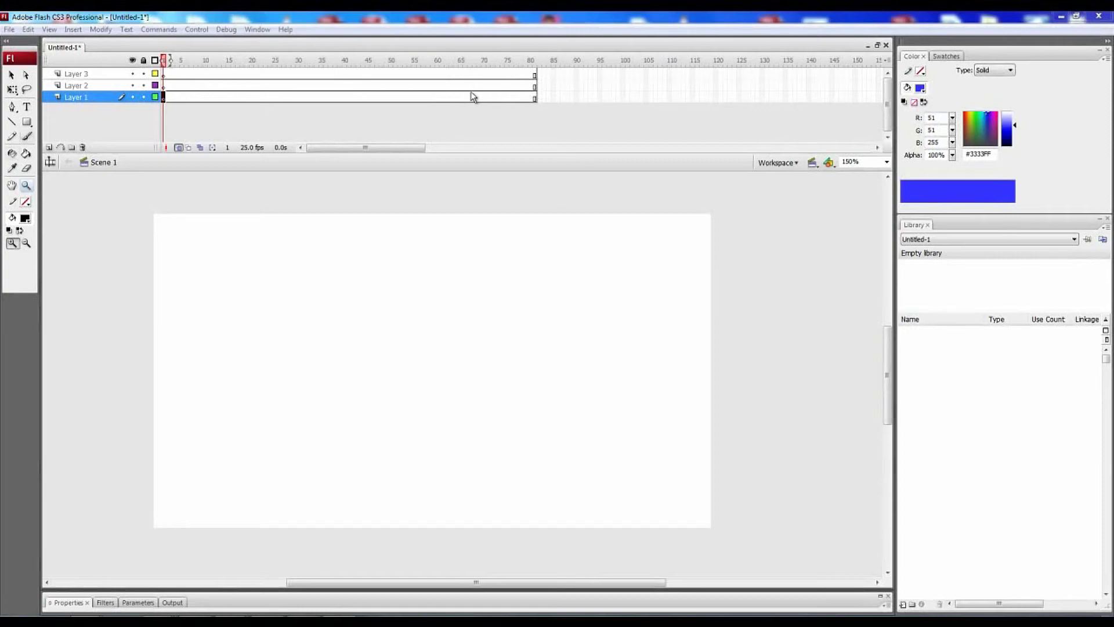
Sketch a round head with jaw, neck and collar lines below it on frame 1 of Layer 1, using the Brush in light blue
{"action": "left_click", "coordinate": [27, 137]}
{"action": "left_click", "coordinate": [25, 218]}
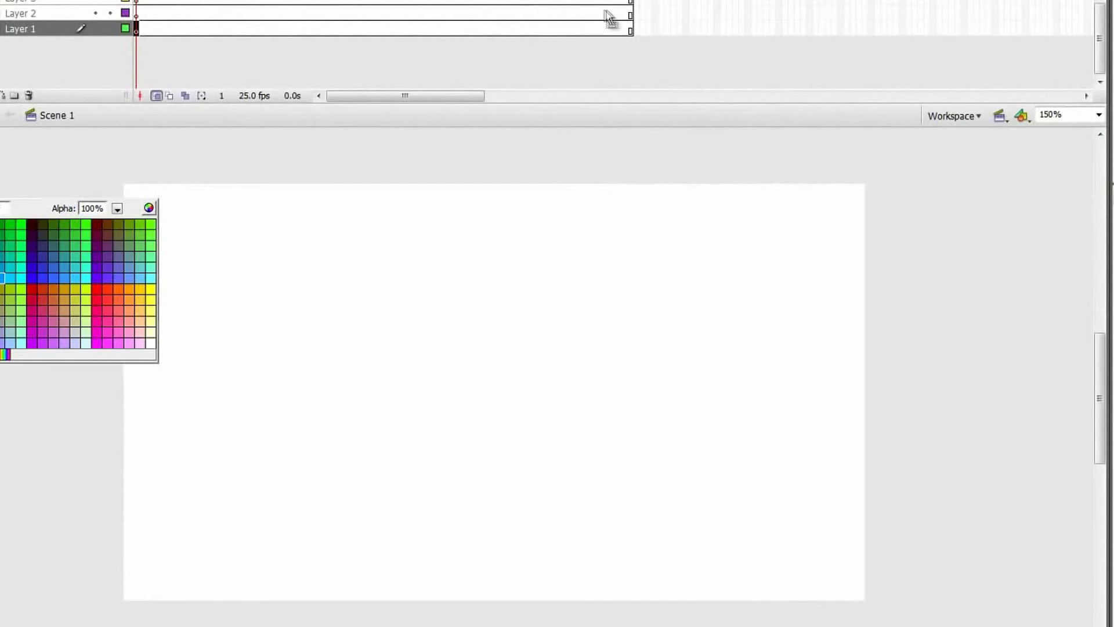
{"action": "key", "text": "v"}
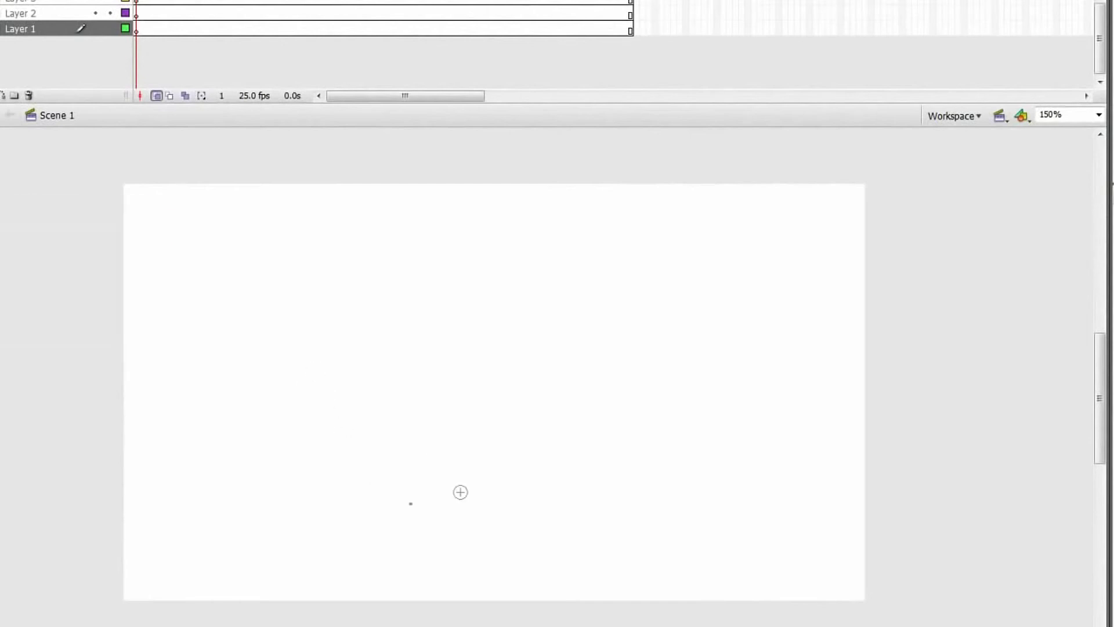
{"action": "left_click_drag", "start_coordinate": [527, 232], "coordinate": [565, 316]}
{"action": "left_click", "coordinate": [614, 24]}
{"action": "key", "text": "Delete"}
{"action": "left_click_drag", "start_coordinate": [331, 395], "coordinate": [339, 440]}
{"action": "left_click_drag", "start_coordinate": [547, 239], "coordinate": [539, 353]}
{"action": "key", "text": "ctrl+z"}
{"action": "left_click_drag", "start_coordinate": [515, 232], "coordinate": [549, 323]}
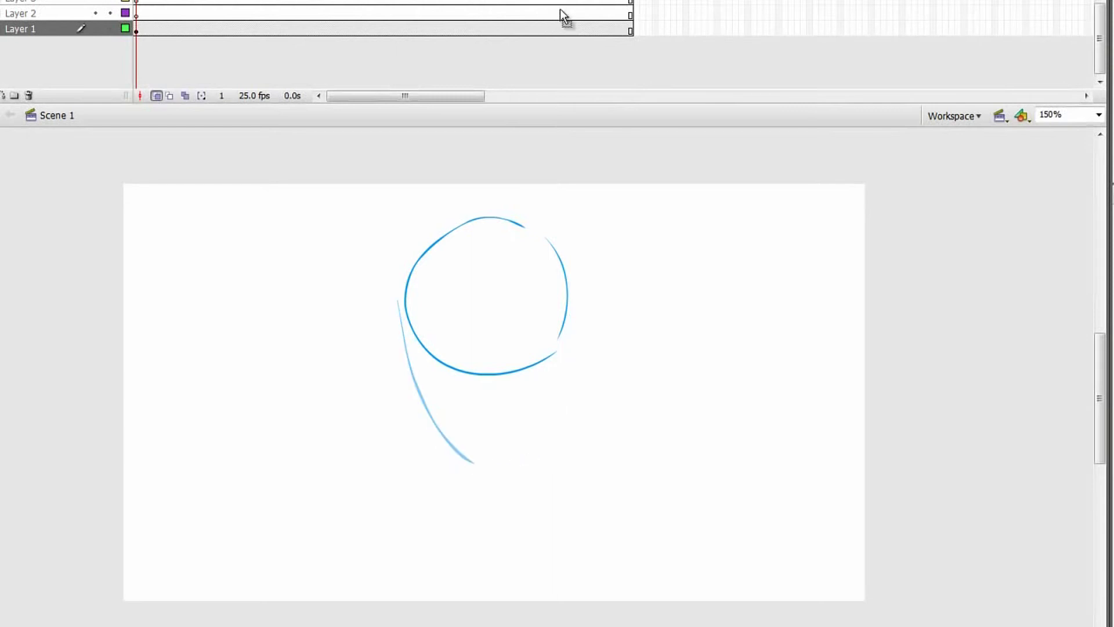
{"action": "key", "text": "ctrl+z"}
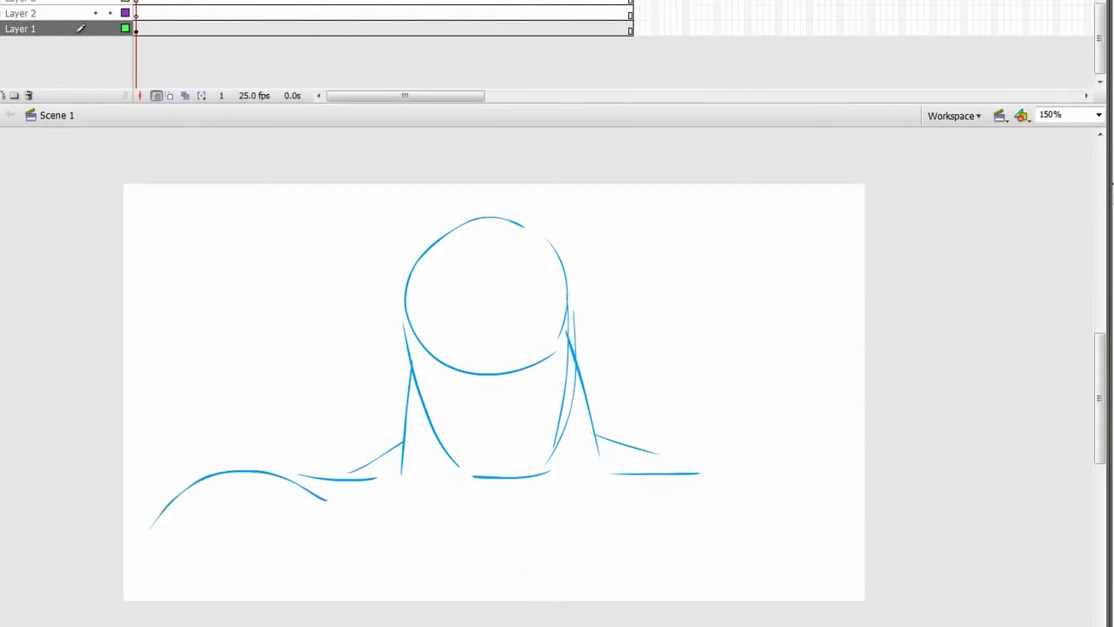
{"action": "key", "text": "ctrl+z"}
{"action": "left_click_drag", "start_coordinate": [646, 486], "coordinate": [841, 461]}
{"action": "key", "text": "ctrl+z"}
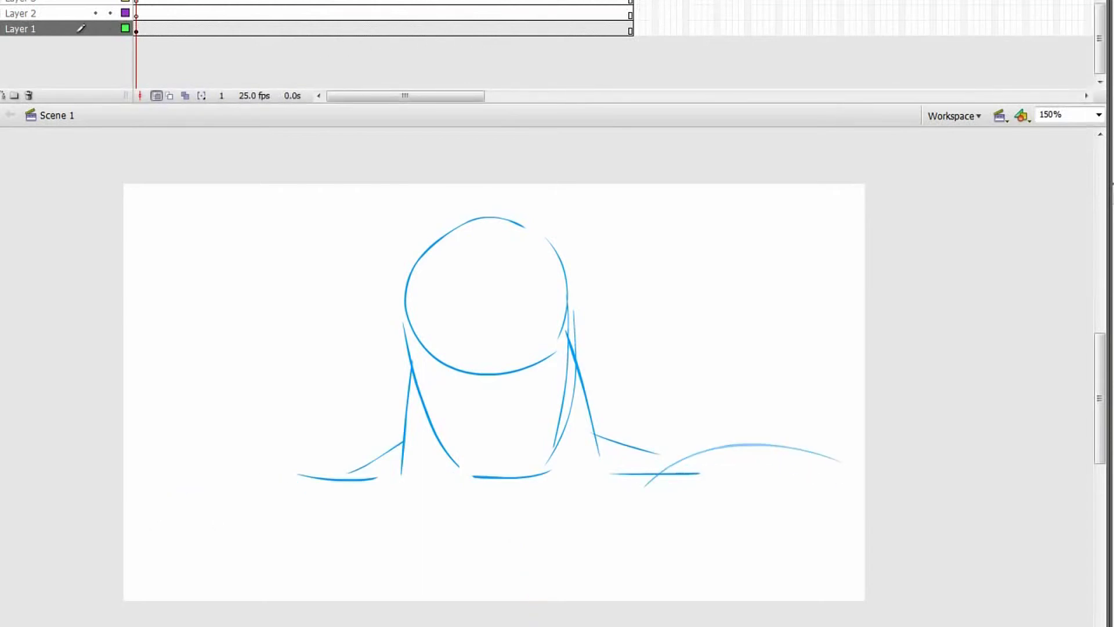
{"action": "left_click_drag", "start_coordinate": [665, 486], "coordinate": [853, 437]}
{"action": "key", "text": "ctrl+z"}
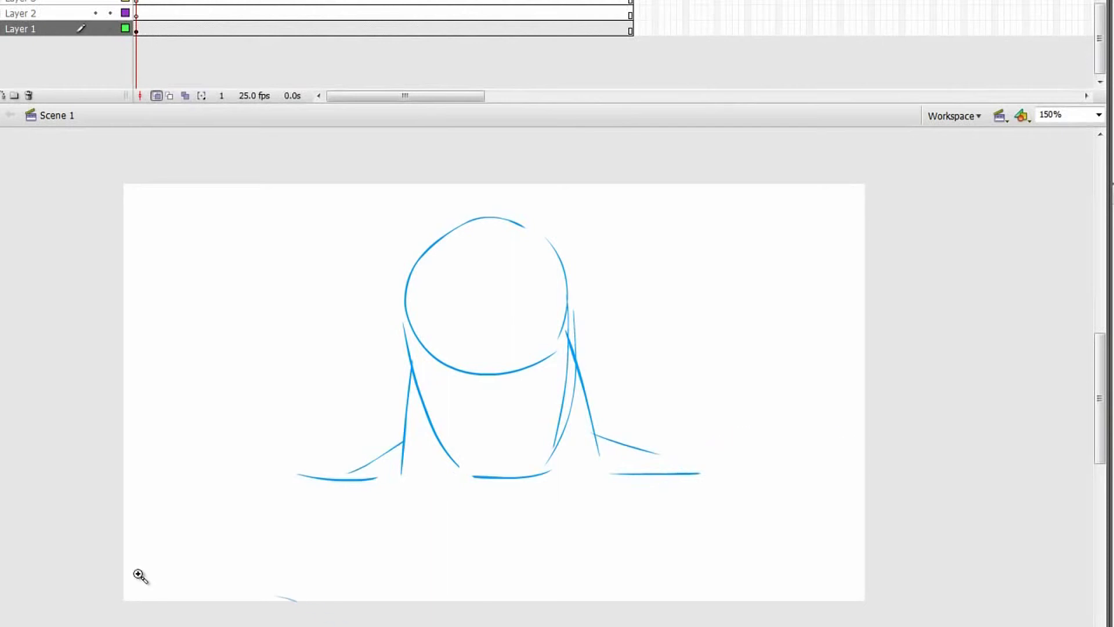
Draw the chest below the collar lines: two curved upper pectoral lines, a short centre line and the outer chest sides
{"action": "left_click_drag", "start_coordinate": [275, 596], "coordinate": [348, 626]}
{"action": "key", "text": "ctrl+z"}
{"action": "key", "text": "ctrl+z"}
{"action": "mouse_move", "coordinate": [337, 526]}
{"action": "left_mouse_down"}
{"action": "mouse_move", "coordinate": [503, 519]}
{"action": "mouse_move", "coordinate": [450, 514]}
{"action": "left_mouse_up"}
{"action": "key", "text": "ctrl+z"}
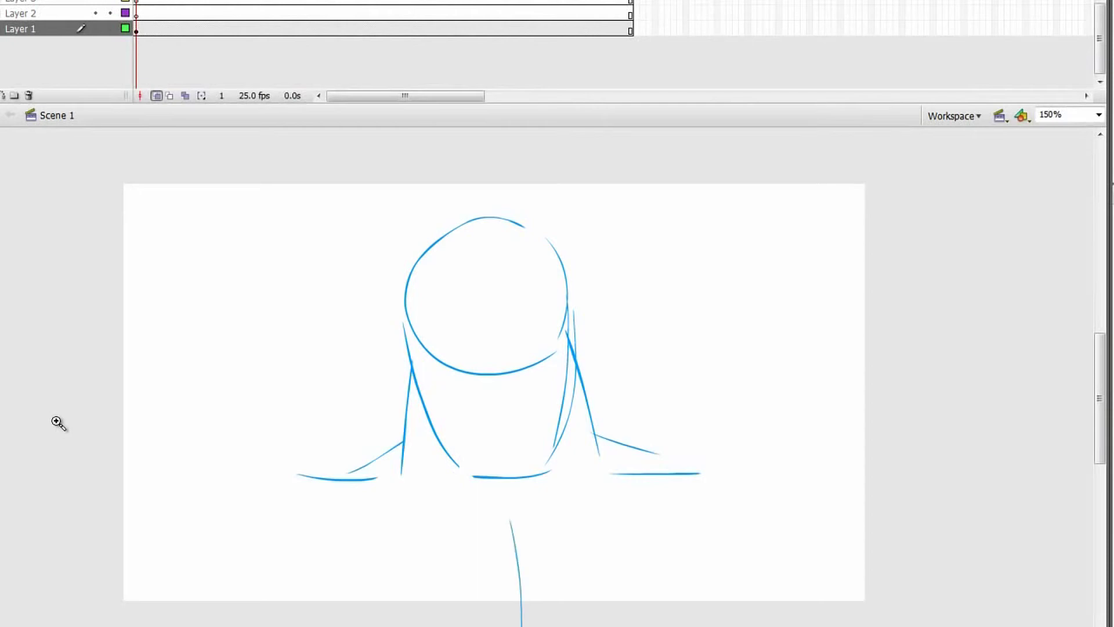
{"action": "left_click_drag", "start_coordinate": [327, 495], "coordinate": [484, 520]}
{"action": "key", "text": "ctrl+z"}
{"action": "key", "text": "ctrl+z"}
{"action": "left_click_drag", "start_coordinate": [298, 570], "coordinate": [480, 519]}
{"action": "key", "text": "ctrl+z"}
{"action": "mouse_move", "coordinate": [299, 527]}
{"action": "left_mouse_down"}
{"action": "mouse_move", "coordinate": [485, 543]}
{"action": "mouse_move", "coordinate": [673, 483]}
{"action": "left_mouse_up"}
{"action": "key", "text": "ctrl+z"}
{"action": "left_click_drag", "start_coordinate": [519, 536], "coordinate": [696, 488]}
{"action": "key", "text": "ctrl+z"}
{"action": "mouse_move", "coordinate": [527, 549]}
{"action": "left_mouse_down"}
{"action": "mouse_move", "coordinate": [732, 501]}
{"action": "mouse_move", "coordinate": [686, 626]}
{"action": "left_mouse_up"}
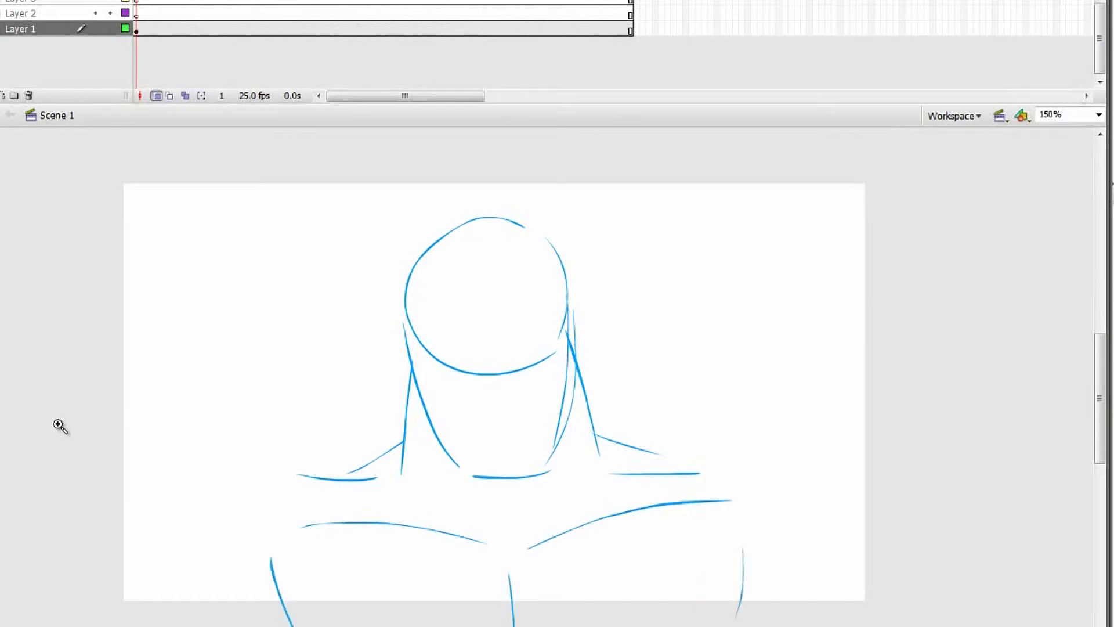
{"action": "left_click_drag", "start_coordinate": [116, 578], "coordinate": [293, 465]}
{"action": "key", "text": "ctrl+z"}
{"action": "left_click_drag", "start_coordinate": [125, 541], "coordinate": [286, 469]}
{"action": "key", "text": "ctrl+z"}
{"action": "left_click_drag", "start_coordinate": [707, 473], "coordinate": [846, 471]}
{"action": "left_click_drag", "start_coordinate": [135, 488], "coordinate": [280, 481]}
{"action": "key", "text": "ctrl+z"}
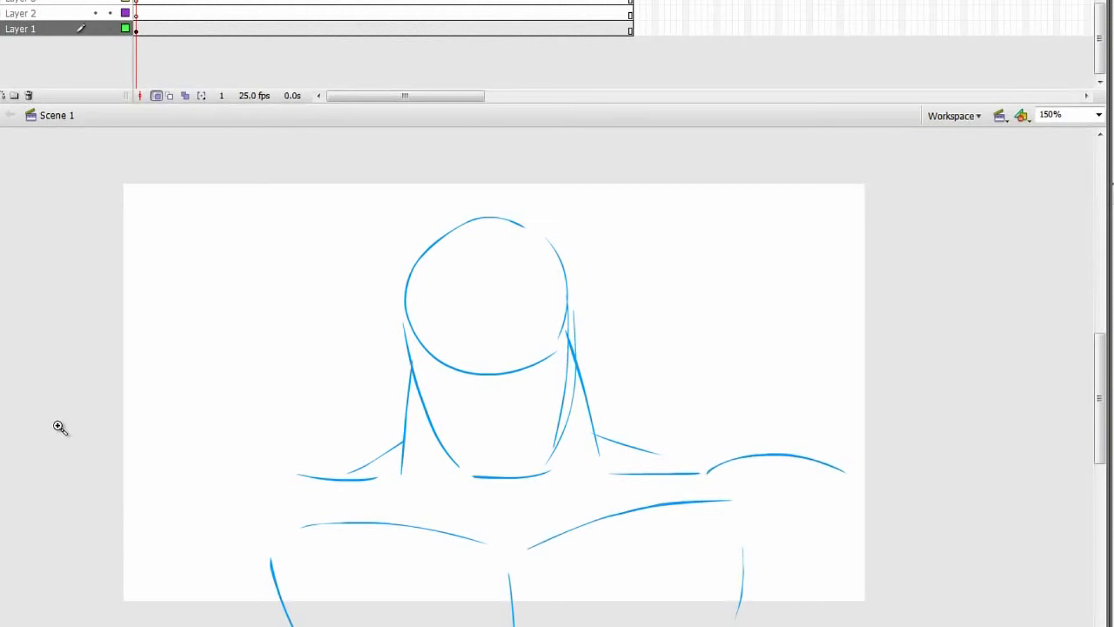
{"action": "key", "text": "ctrl+z"}
{"action": "mouse_move", "coordinate": [740, 481]}
{"action": "left_mouse_down"}
{"action": "mouse_move", "coordinate": [803, 480]}
{"action": "mouse_move", "coordinate": [869, 498]}
{"action": "left_mouse_up"}
{"action": "left_click_drag", "start_coordinate": [201, 493], "coordinate": [279, 477]}
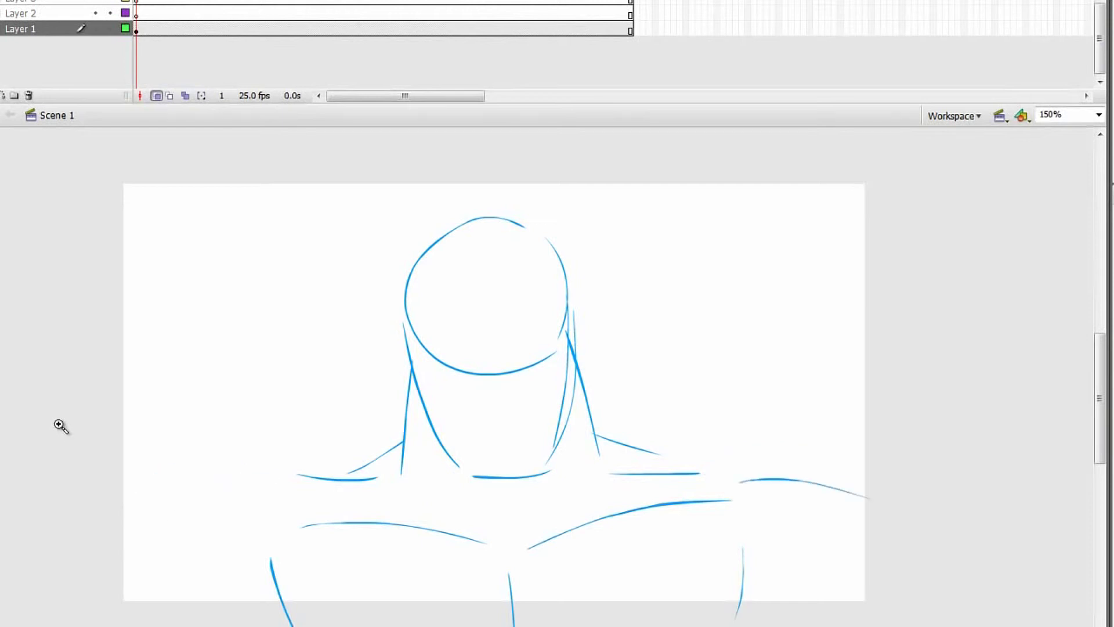
{"action": "key", "text": "ctrl+z"}
Draw broad rounded shoulder arcs outward from the collar lines on both sides of the figure
{"action": "scroll", "coordinate": [60, 426], "scroll_direction": "up", "scroll_amount": 3}
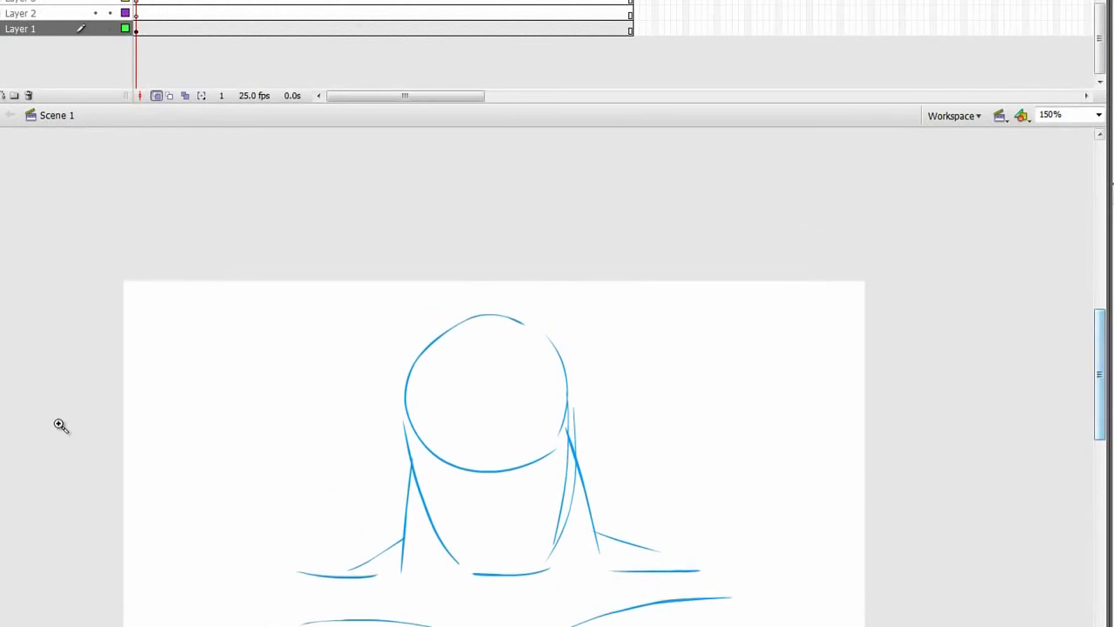
{"action": "left_click_drag", "start_coordinate": [673, 557], "coordinate": [858, 624]}
{"action": "key", "text": "ctrl+z"}
{"action": "mouse_move", "coordinate": [681, 561]}
{"action": "left_mouse_down"}
{"action": "mouse_move", "coordinate": [812, 540]}
{"action": "mouse_move", "coordinate": [885, 624]}
{"action": "left_mouse_up"}
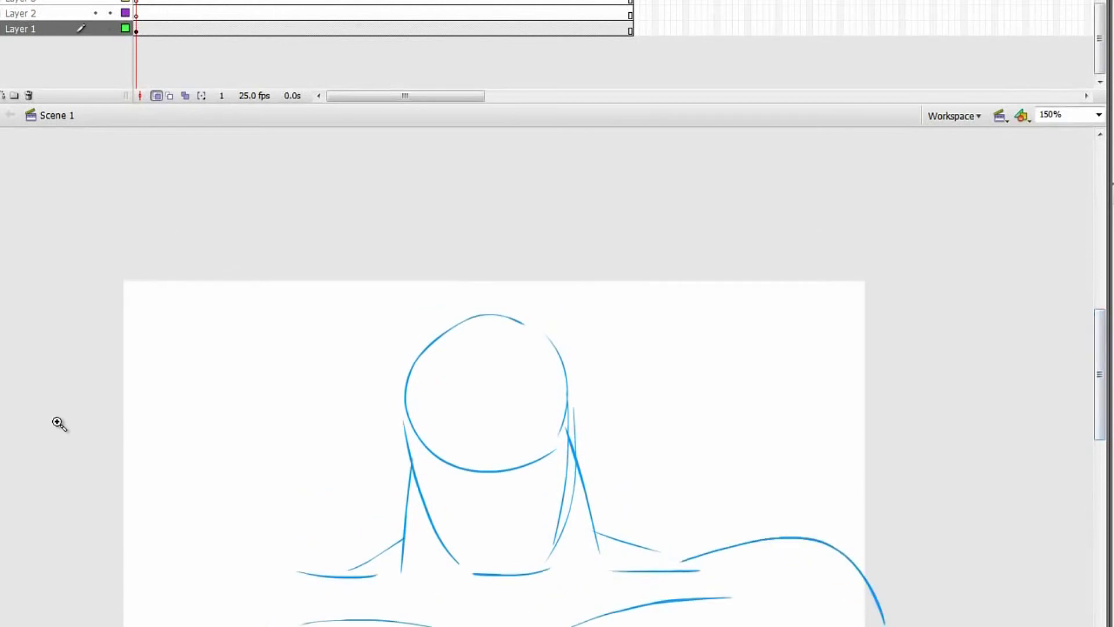
{"action": "mouse_move", "coordinate": [154, 625]}
{"action": "left_mouse_down"}
{"action": "mouse_move", "coordinate": [277, 577]}
{"action": "mouse_move", "coordinate": [273, 568]}
{"action": "mouse_move", "coordinate": [140, 625]}
{"action": "left_mouse_up"}
{"action": "key", "text": "ctrl+z"}
{"action": "key", "text": "ctrl+z"}
{"action": "key", "text": "ctrl+z"}
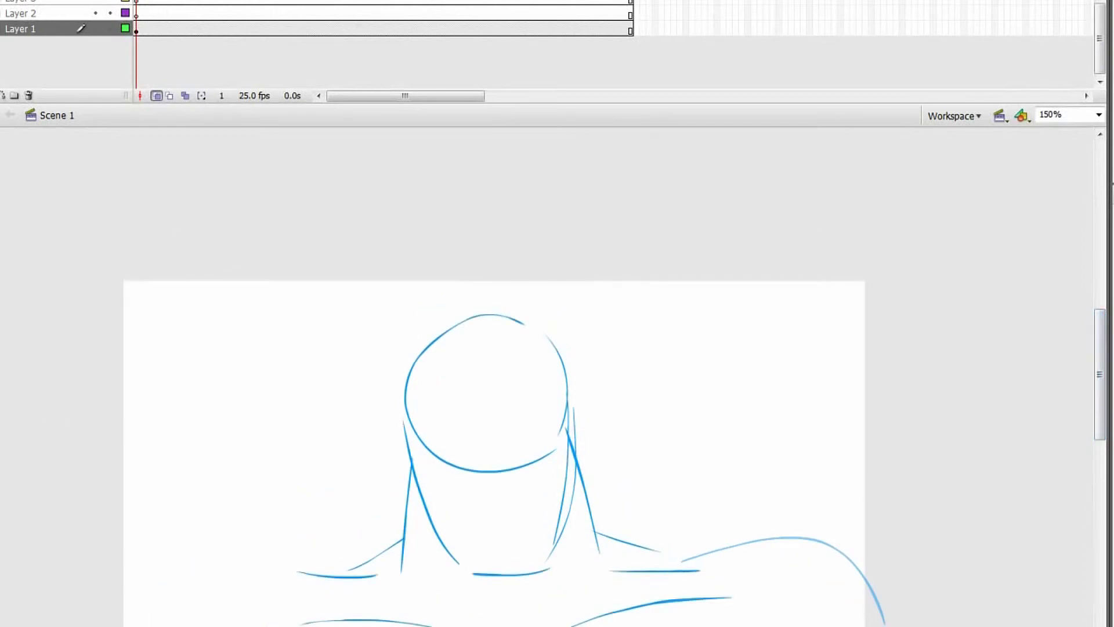
{"action": "left_click_drag", "start_coordinate": [293, 580], "coordinate": [113, 596]}
{"action": "key", "text": "ctrl+z"}
{"action": "mouse_move", "coordinate": [238, 540]}
{"action": "left_mouse_down"}
{"action": "mouse_move", "coordinate": [126, 580]}
{"action": "mouse_move", "coordinate": [336, 576]}
{"action": "left_mouse_up"}
{"action": "key", "text": "ctrl+z"}
{"action": "mouse_move", "coordinate": [142, 612]}
{"action": "left_mouse_down"}
{"action": "mouse_move", "coordinate": [323, 561]}
{"action": "mouse_move", "coordinate": [143, 567]}
{"action": "mouse_move", "coordinate": [308, 552]}
{"action": "mouse_move", "coordinate": [318, 561]}
{"action": "left_mouse_up"}
{"action": "key", "text": "ctrl+z"}
{"action": "key", "text": "ctrl+z"}
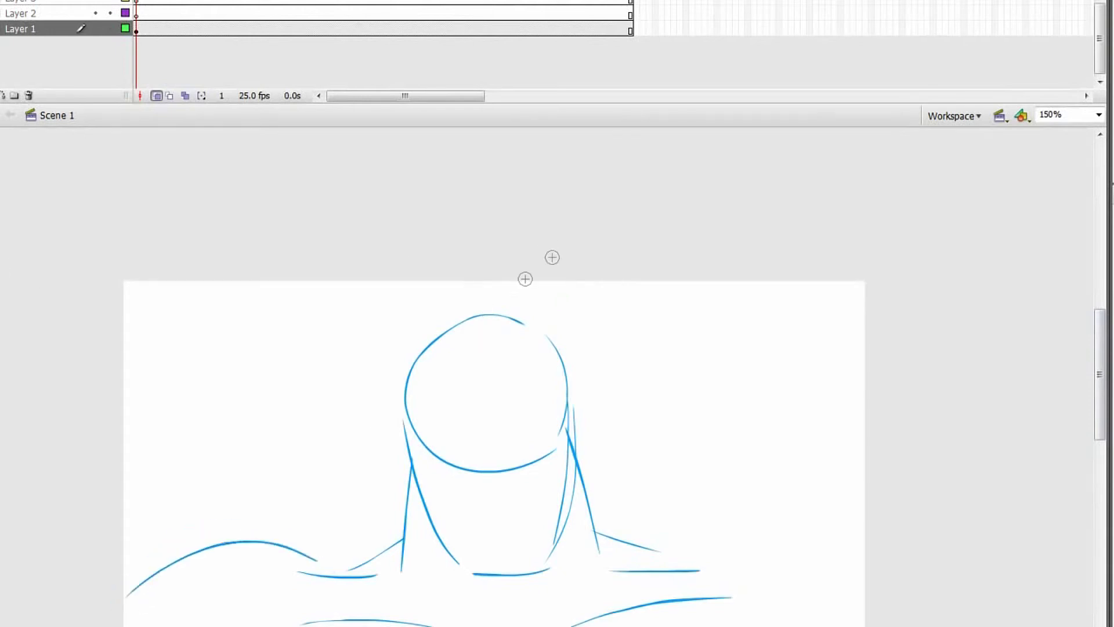
{"action": "left_click_drag", "start_coordinate": [681, 555], "coordinate": [892, 559]}
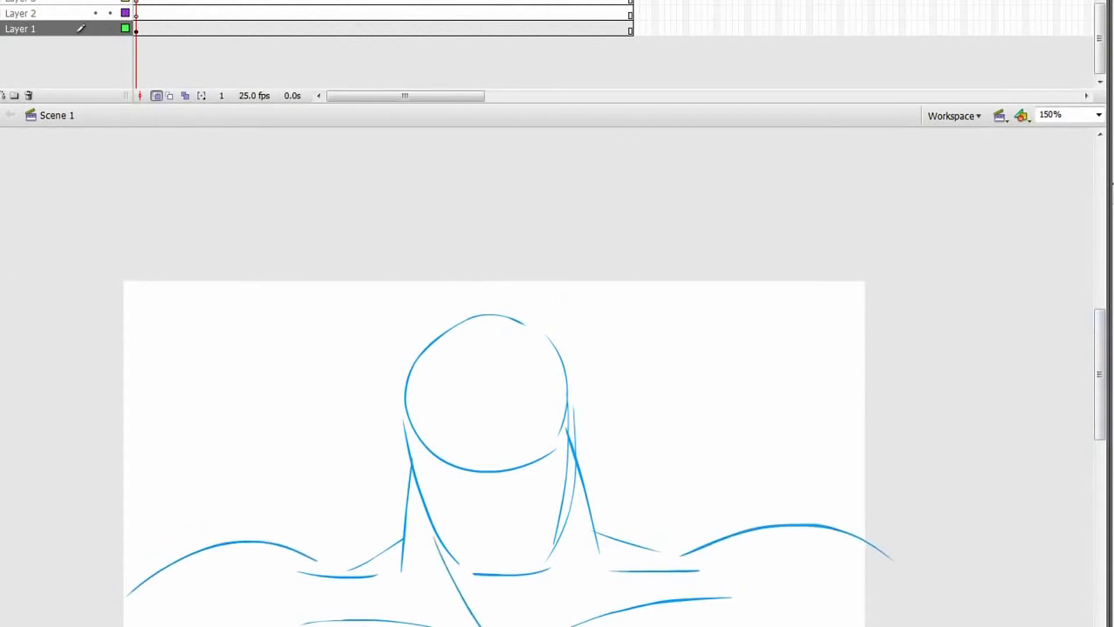
Draw the neck muscle lines converging in a V below the chin, with collarbone strokes on both sides
{"action": "left_click_drag", "start_coordinate": [569, 526], "coordinate": [527, 626]}
{"action": "key", "text": "ctrl+z"}
{"action": "left_click_drag", "start_coordinate": [567, 562], "coordinate": [531, 626]}
{"action": "key", "text": "ctrl+z"}
{"action": "key", "text": "ctrl+z"}
{"action": "left_click_drag", "start_coordinate": [417, 525], "coordinate": [491, 607]}
{"action": "mouse_move", "coordinate": [409, 590]}
{"action": "left_mouse_down"}
{"action": "mouse_move", "coordinate": [492, 608]}
{"action": "mouse_move", "coordinate": [621, 578]}
{"action": "left_mouse_up"}
{"action": "key", "text": "ctrl+z"}
{"action": "key", "text": "ctrl+z"}
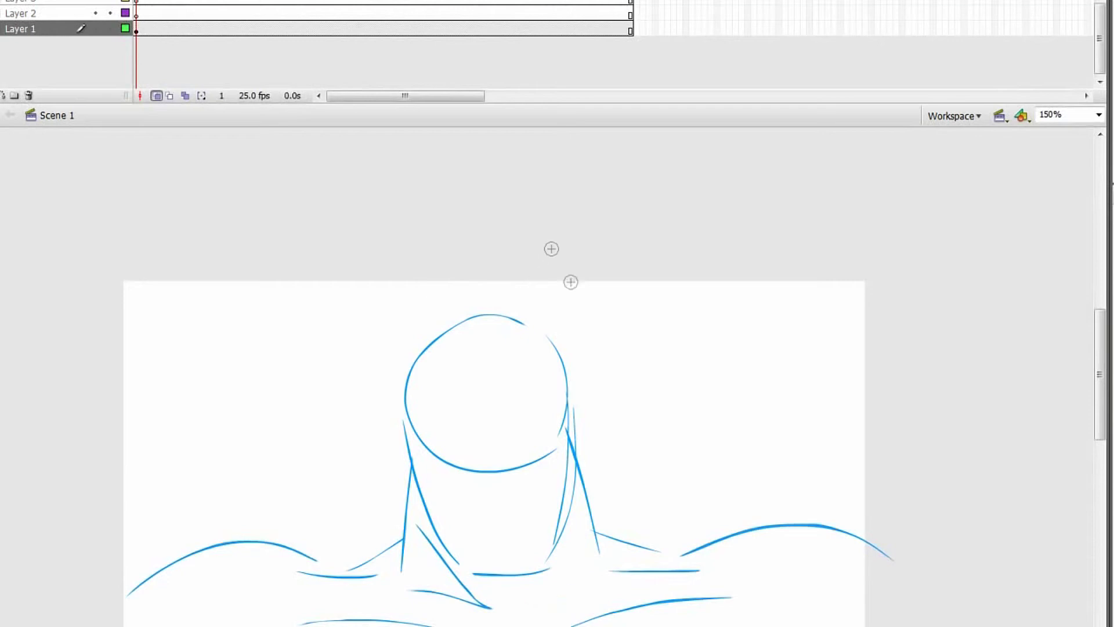
{"action": "mouse_move", "coordinate": [567, 525]}
{"action": "left_mouse_down"}
{"action": "mouse_move", "coordinate": [528, 608]}
{"action": "mouse_move", "coordinate": [595, 561]}
{"action": "left_mouse_up"}
{"action": "key", "text": "ctrl+y"}
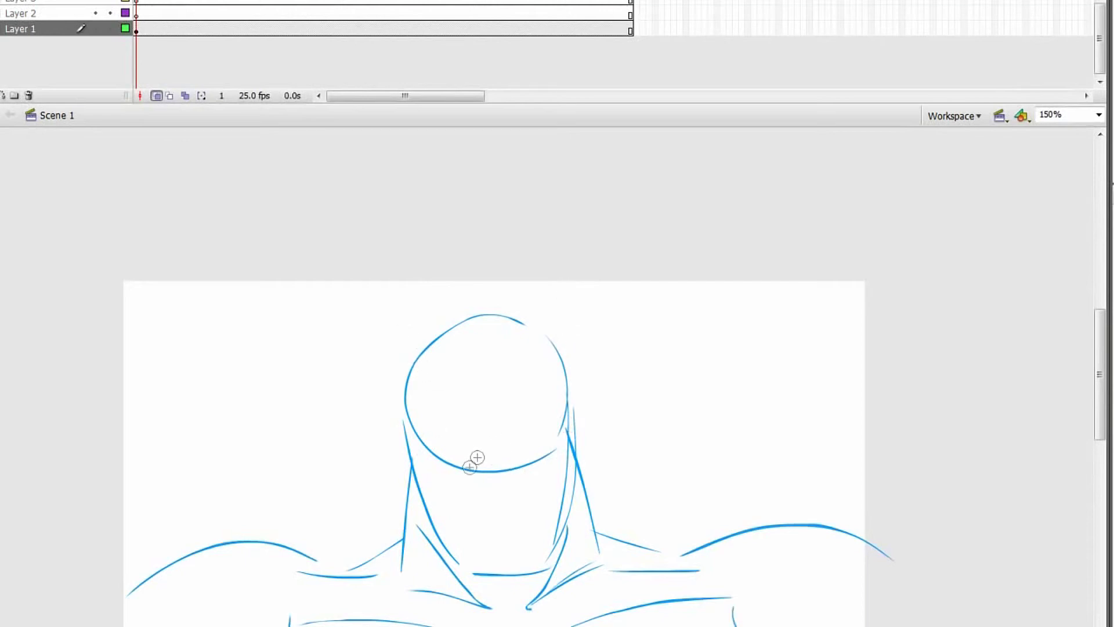
Draw a slightly curved vertical centre guideline through the head circle down towards the chin
{"action": "left_click_drag", "start_coordinate": [488, 348], "coordinate": [512, 540]}
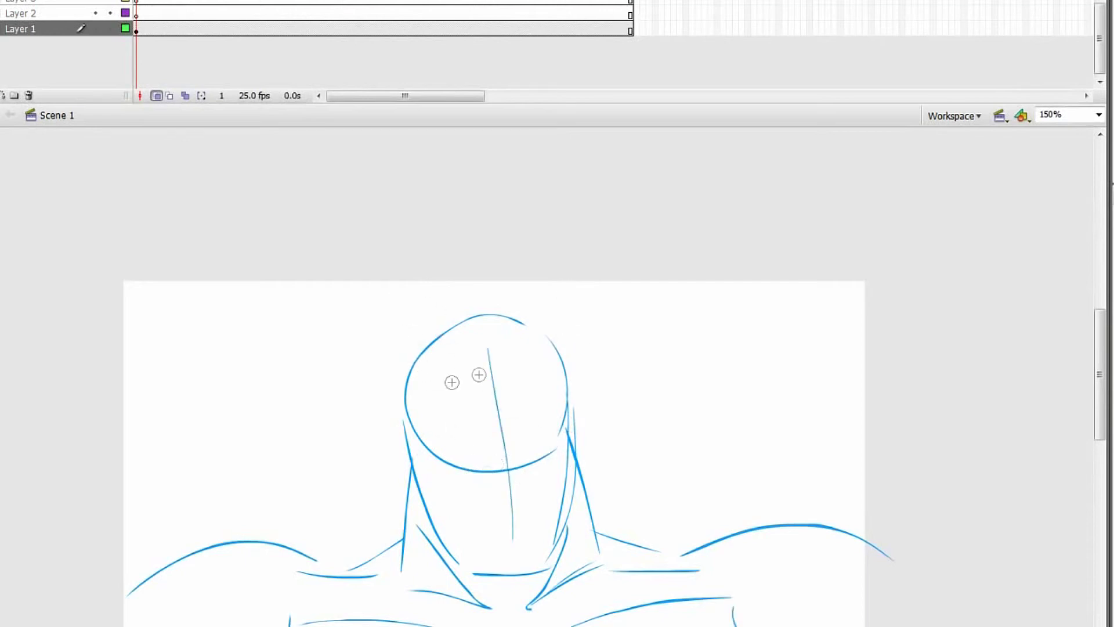
{"action": "scroll", "coordinate": [440, 443], "scroll_direction": "down", "scroll_amount": 5}
{"action": "scroll", "coordinate": [455, 458], "scroll_direction": "up", "scroll_amount": 5}
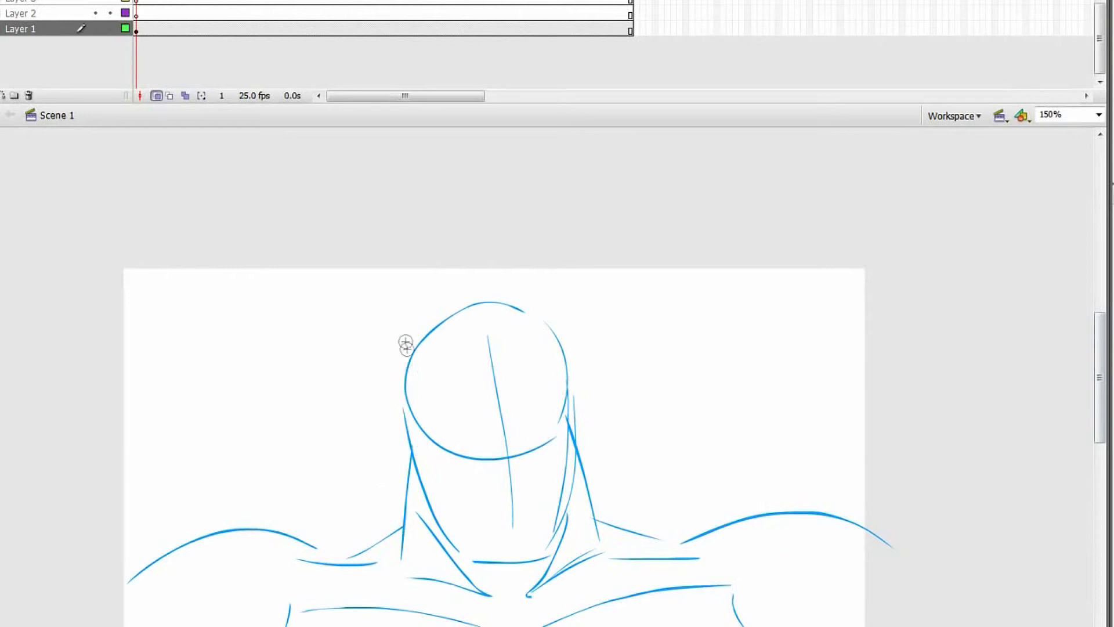
Make Layer 2 the drawing layer, lock Layer 1 and set the Brush colour to dark blue
{"action": "left_click", "coordinate": [437, 448]}
{"action": "key", "text": "ctrl+z"}
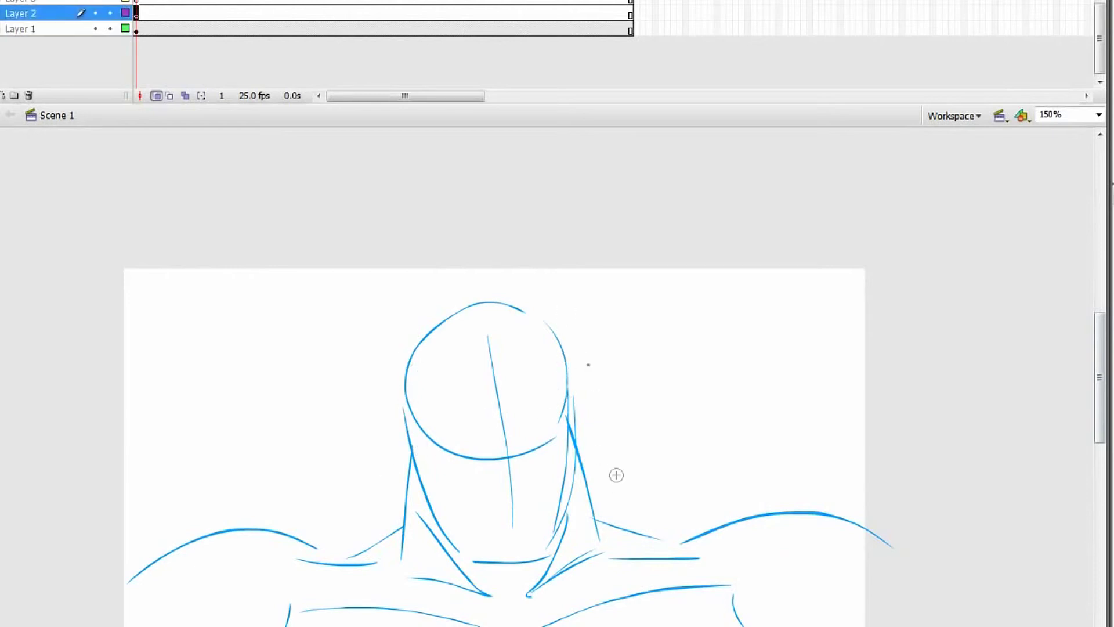
{"action": "key", "text": "ctrl+z"}
{"action": "key", "text": "b"}
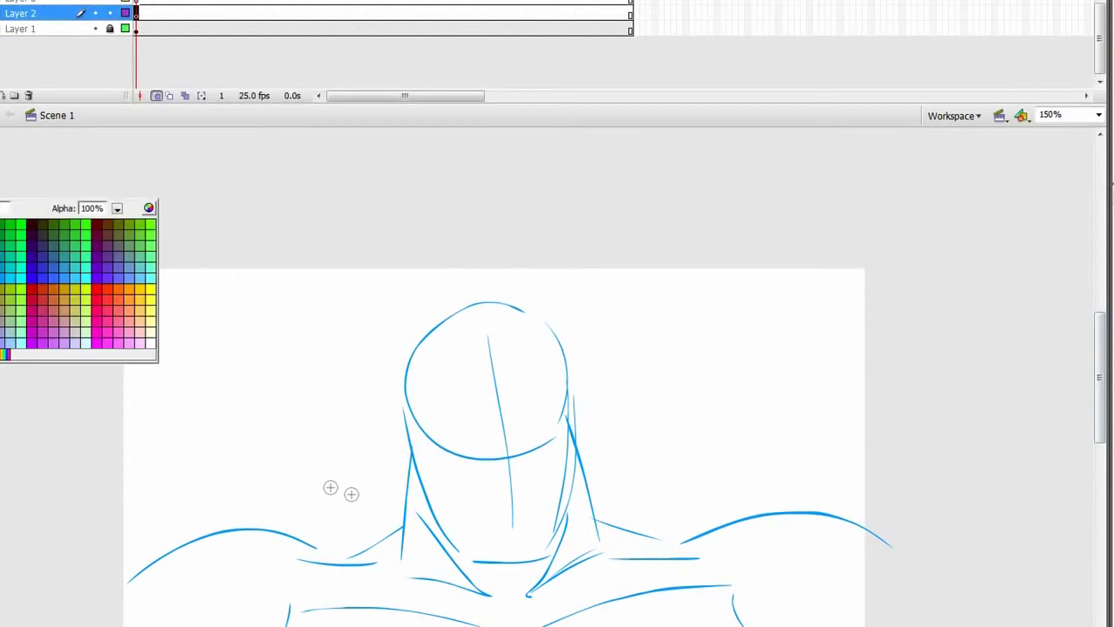
{"action": "key", "text": "Escape"}
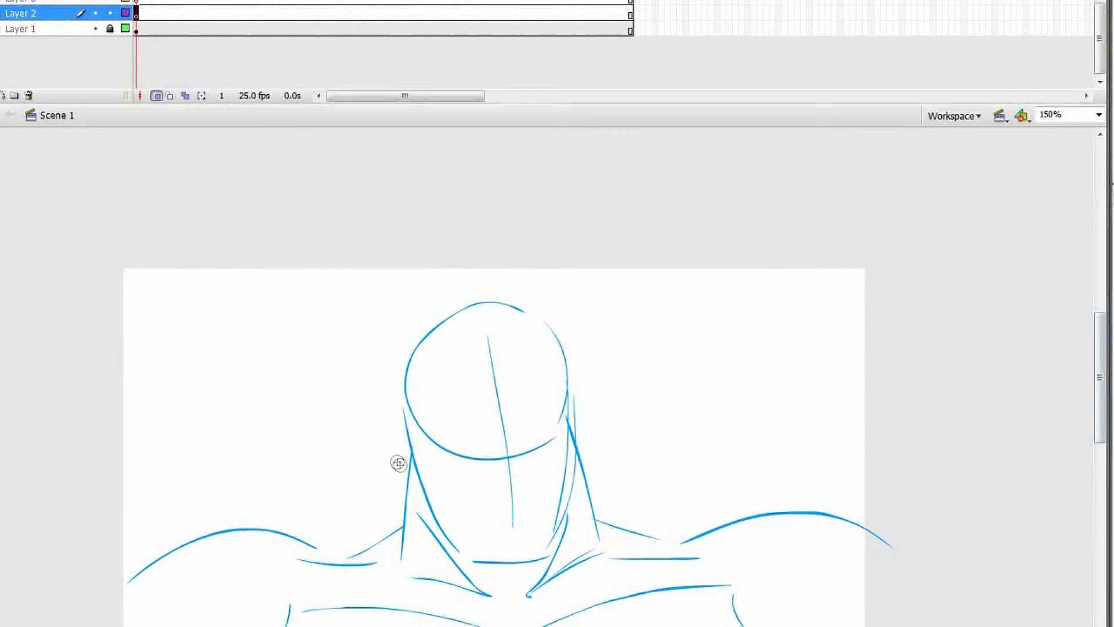
Draw the lower edge of the eye mask in dark blue as two dips meeting at the centre guideline
{"action": "left_click_drag", "start_coordinate": [432, 420], "coordinate": [477, 475]}
{"action": "key", "text": "ctrl+z"}
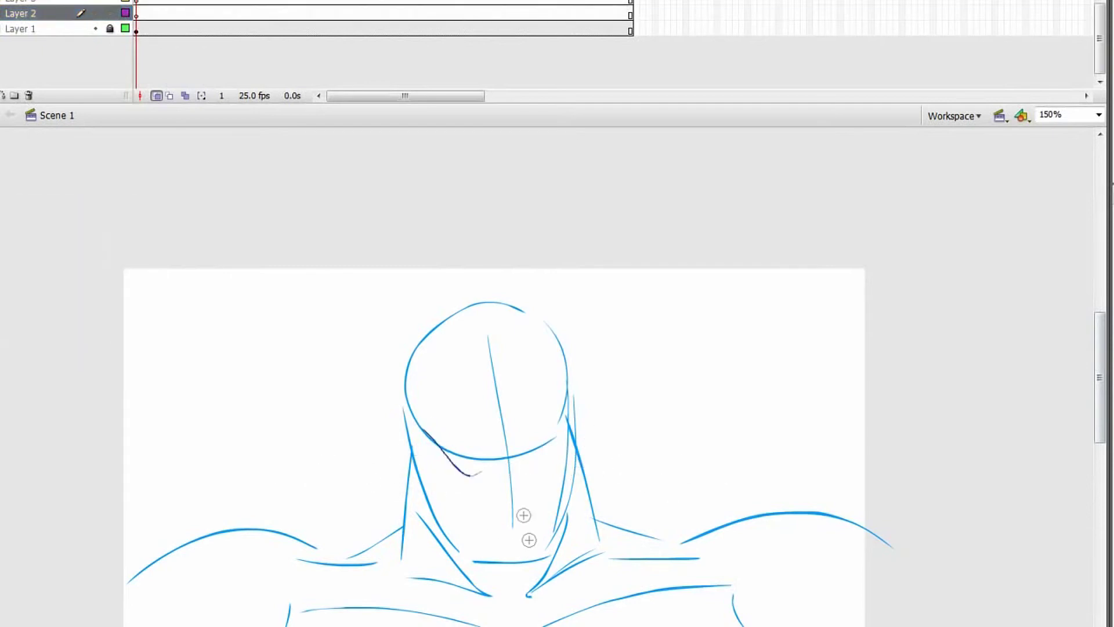
{"action": "key", "text": "ctrl+z"}
{"action": "mouse_move", "coordinate": [412, 418]}
{"action": "left_mouse_down"}
{"action": "mouse_move", "coordinate": [460, 471]}
{"action": "mouse_move", "coordinate": [534, 462]}
{"action": "mouse_move", "coordinate": [567, 405]}
{"action": "mouse_move", "coordinate": [491, 448]}
{"action": "mouse_move", "coordinate": [559, 405]}
{"action": "left_mouse_up"}
{"action": "key", "text": "ctrl+z"}
{"action": "key", "text": "ctrl+z"}
{"action": "mouse_move", "coordinate": [416, 422]}
{"action": "left_mouse_down"}
{"action": "mouse_move", "coordinate": [495, 441]}
{"action": "mouse_move", "coordinate": [563, 418]}
{"action": "left_mouse_up"}
{"action": "key", "text": "ctrl+z"}
{"action": "left_click_drag", "start_coordinate": [498, 443], "coordinate": [569, 400]}
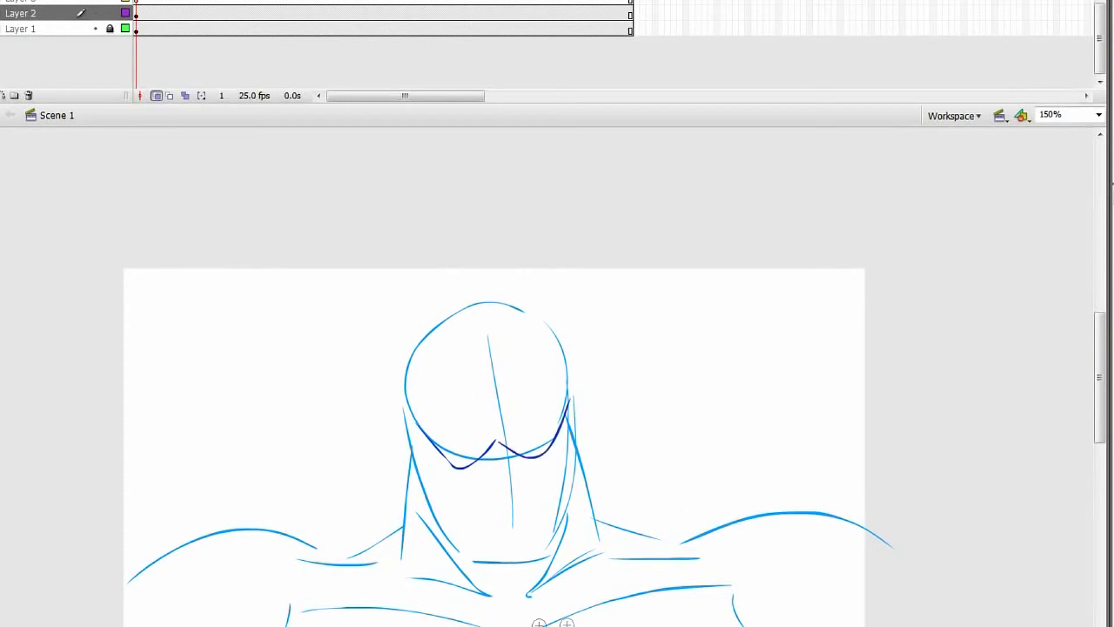
Draw the mask's upper edge as two peaks meeting between the brows and redraw its lower edge on the right half
{"action": "key", "text": "ctrl+z"}
{"action": "mouse_move", "coordinate": [414, 418]}
{"action": "left_mouse_down"}
{"action": "mouse_move", "coordinate": [455, 356]}
{"action": "mouse_move", "coordinate": [488, 388]}
{"action": "mouse_move", "coordinate": [528, 338]}
{"action": "left_mouse_up"}
{"action": "left_click_drag", "start_coordinate": [531, 340], "coordinate": [571, 386]}
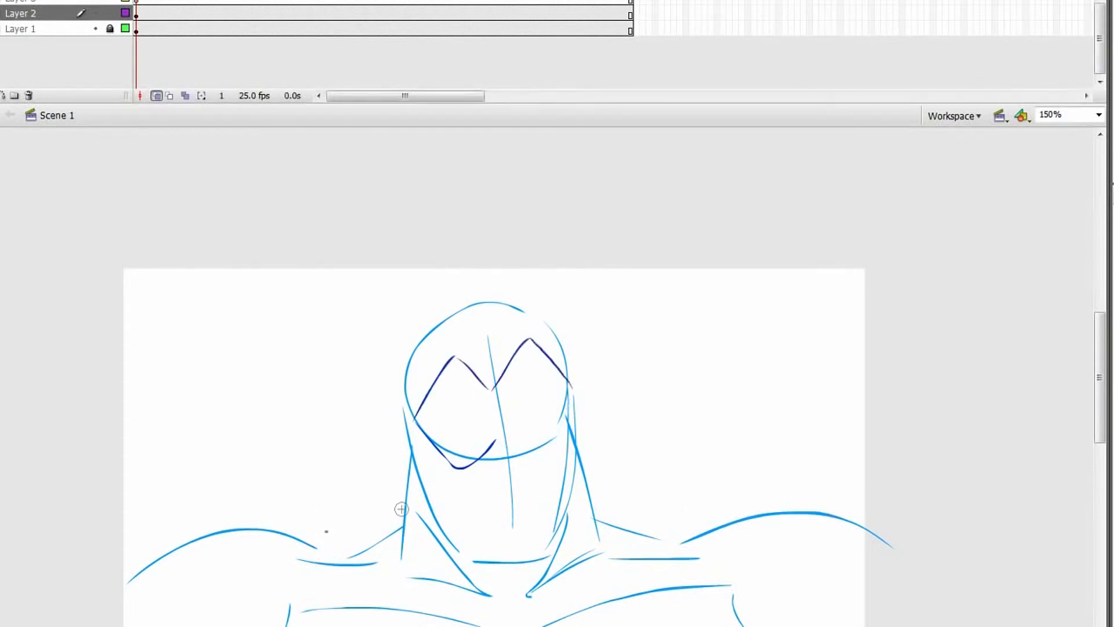
{"action": "key", "text": "ctrl+z"}
{"action": "key", "text": "ctrl+y"}
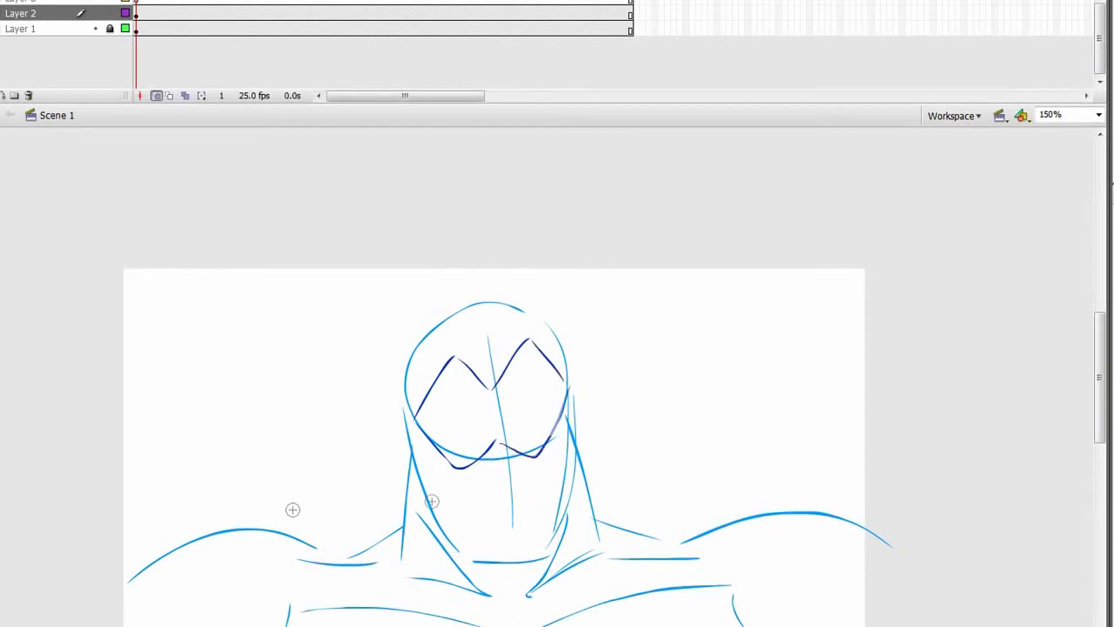
{"action": "key", "text": "v"}
{"action": "key", "text": "ctrl+z"}
{"action": "key", "text": "ctrl+z"}
{"action": "key", "text": "b"}
{"action": "mouse_move", "coordinate": [496, 388]}
{"action": "left_mouse_down"}
{"action": "mouse_move", "coordinate": [537, 347]}
{"action": "mouse_move", "coordinate": [569, 395]}
{"action": "left_mouse_up"}
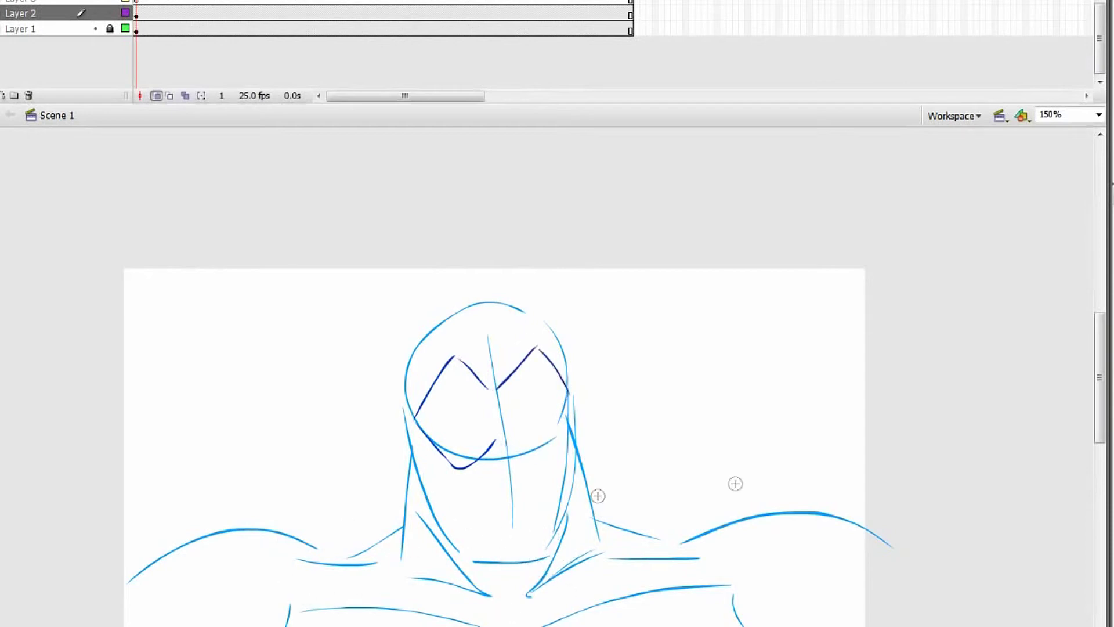
{"action": "mouse_move", "coordinate": [500, 443]}
{"action": "left_mouse_down"}
{"action": "mouse_move", "coordinate": [556, 428]}
{"action": "mouse_move", "coordinate": [570, 405]}
{"action": "left_mouse_up"}
{"action": "key", "text": "ctrl+z"}
Draw an M-shaped emblem on the forehead and an angry, slanted eye in the left half of the mask
{"action": "mouse_move", "coordinate": [486, 325]}
{"action": "left_mouse_down"}
{"action": "mouse_move", "coordinate": [514, 360]}
{"action": "mouse_move", "coordinate": [484, 347]}
{"action": "mouse_move", "coordinate": [513, 358]}
{"action": "mouse_move", "coordinate": [468, 446]}
{"action": "left_mouse_up"}
{"action": "key", "text": "ctrl+z"}
{"action": "key", "text": "ctrl+z"}
{"action": "mouse_move", "coordinate": [464, 382]}
{"action": "left_mouse_down"}
{"action": "mouse_move", "coordinate": [491, 418]}
{"action": "mouse_move", "coordinate": [470, 428]}
{"action": "left_mouse_up"}
{"action": "key", "text": "ctrl+z"}
{"action": "key", "text": "ctrl+y"}
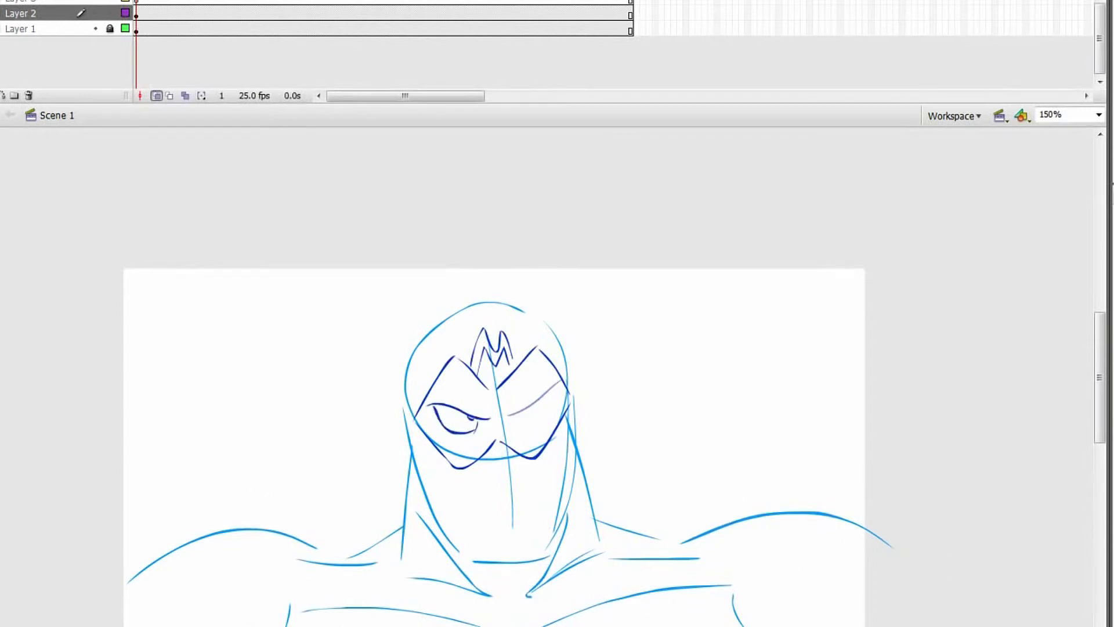
Draw the matching angry, slanted eye in the right half of the mask
{"action": "key", "text": "ctrl+z"}
{"action": "mouse_move", "coordinate": [510, 415]}
{"action": "left_mouse_down"}
{"action": "mouse_move", "coordinate": [548, 394]}
{"action": "mouse_move", "coordinate": [517, 432]}
{"action": "left_mouse_up"}
{"action": "key", "text": "ctrl+z"}
{"action": "left_click_drag", "start_coordinate": [552, 392], "coordinate": [509, 426]}
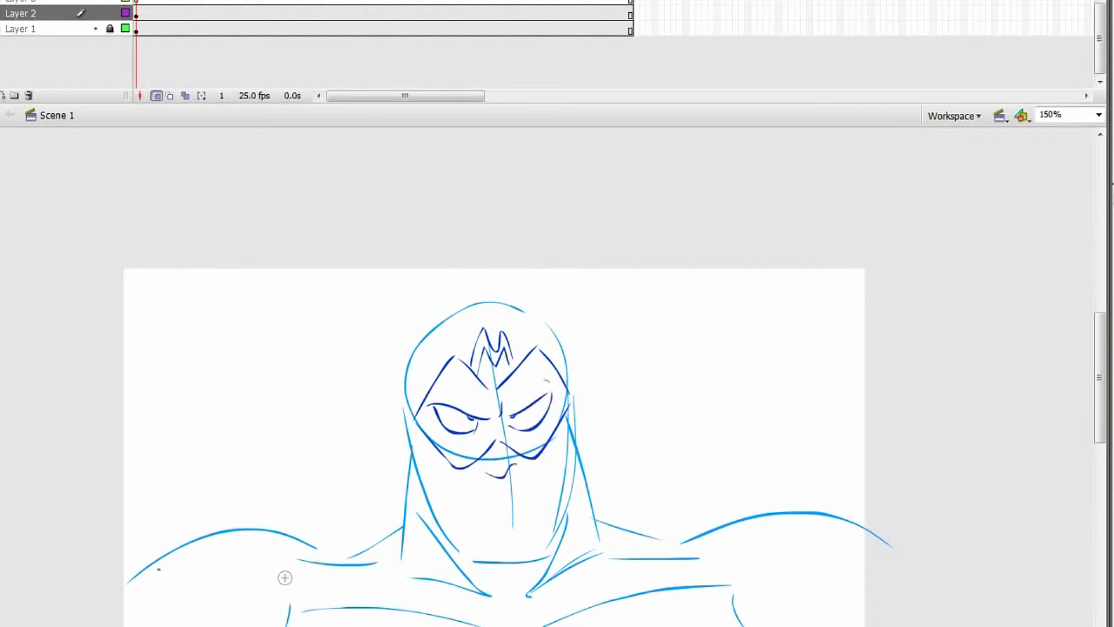
Draw the small curved underside of the nose just below the mask
{"action": "left_click_drag", "start_coordinate": [481, 471], "coordinate": [490, 476]}
{"action": "key", "text": "ctrl+y"}
{"action": "key", "text": "ctrl+y"}
{"action": "key", "text": "ctrl+y"}
Draw a frowning mouth below the nose, redrawing it with a steep downturned left corner
{"action": "left_click_drag", "start_coordinate": [462, 506], "coordinate": [542, 498]}
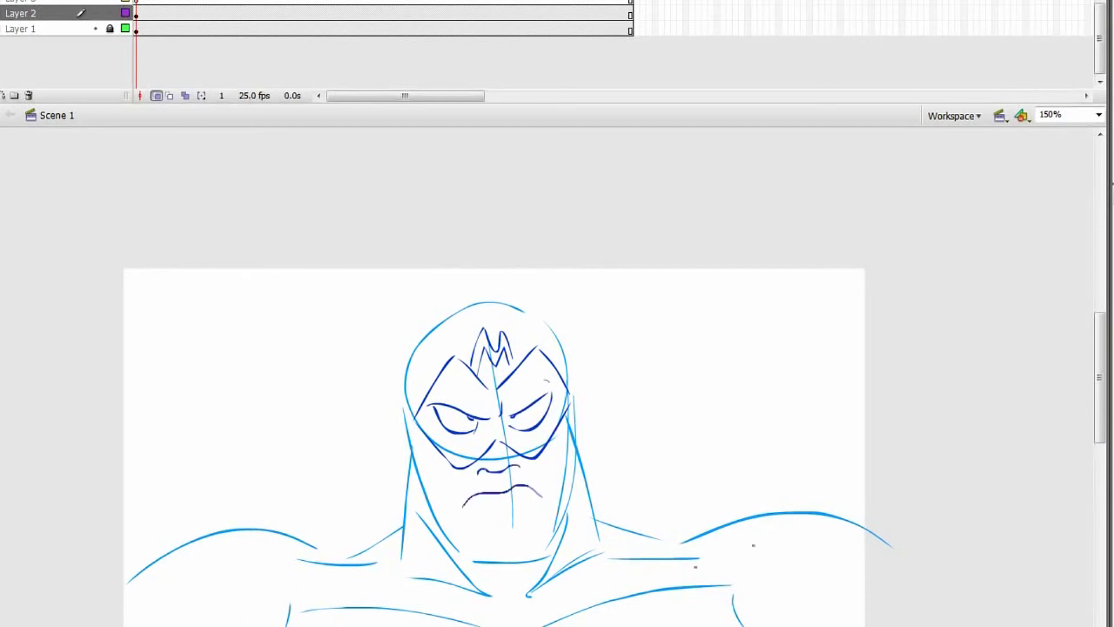
{"action": "key", "text": "ctrl+z"}
{"action": "key", "text": "ctrl+z"}
{"action": "key", "text": "ctrl+z"}
{"action": "left_click_drag", "start_coordinate": [463, 513], "coordinate": [499, 498]}
{"action": "mouse_move", "coordinate": [499, 498]}
{"action": "left_mouse_down"}
{"action": "mouse_move", "coordinate": [535, 504]}
{"action": "mouse_move", "coordinate": [528, 490]}
{"action": "left_mouse_up"}
{"action": "key", "text": "ctrl+z"}
{"action": "key", "text": "ctrl+z"}
{"action": "mouse_move", "coordinate": [463, 523]}
{"action": "left_mouse_down"}
{"action": "mouse_move", "coordinate": [493, 488]}
{"action": "mouse_move", "coordinate": [524, 499]}
{"action": "left_mouse_up"}
Trace the left jaw curve down to the chin in dark blue and try a matching curve on the right
{"action": "key", "text": "ctrl+y"}
{"action": "key", "text": "ctrl+y"}
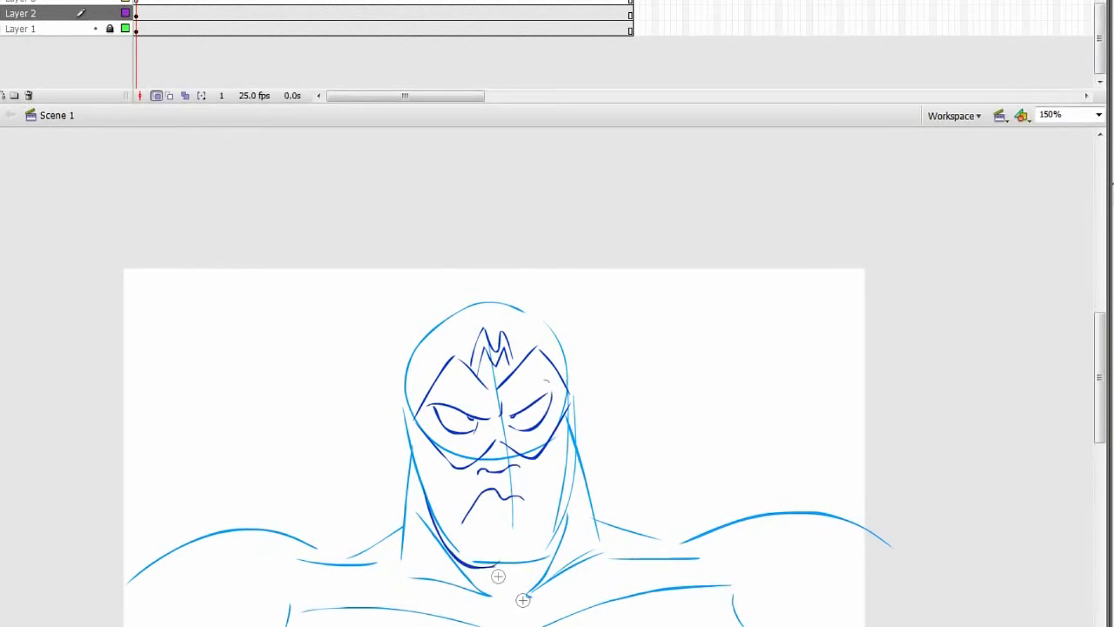
{"action": "left_click_drag", "start_coordinate": [502, 559], "coordinate": [555, 524]}
{"action": "key", "text": "ctrl+z"}
{"action": "left_click_drag", "start_coordinate": [501, 564], "coordinate": [561, 502]}
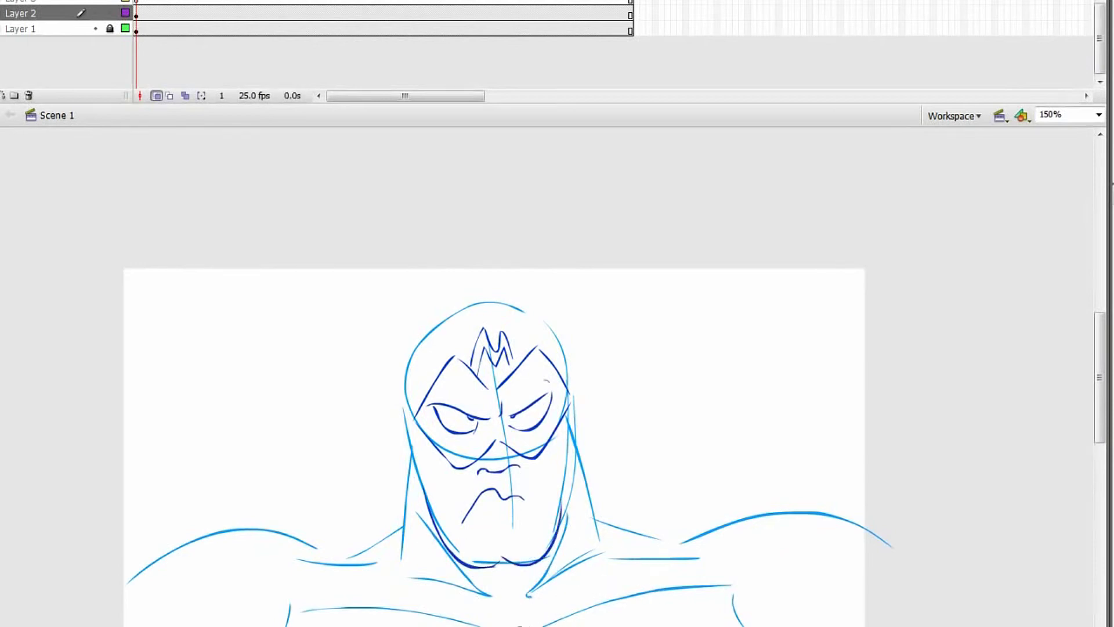
{"action": "key", "text": "ctrl+z"}
Draw the face-opening lines from the mask's lower edge down both cheeks to the jaw
{"action": "left_click_drag", "start_coordinate": [440, 449], "coordinate": [444, 556]}
{"action": "key", "text": "ctrl+z"}
{"action": "left_click_drag", "start_coordinate": [441, 435], "coordinate": [443, 542]}
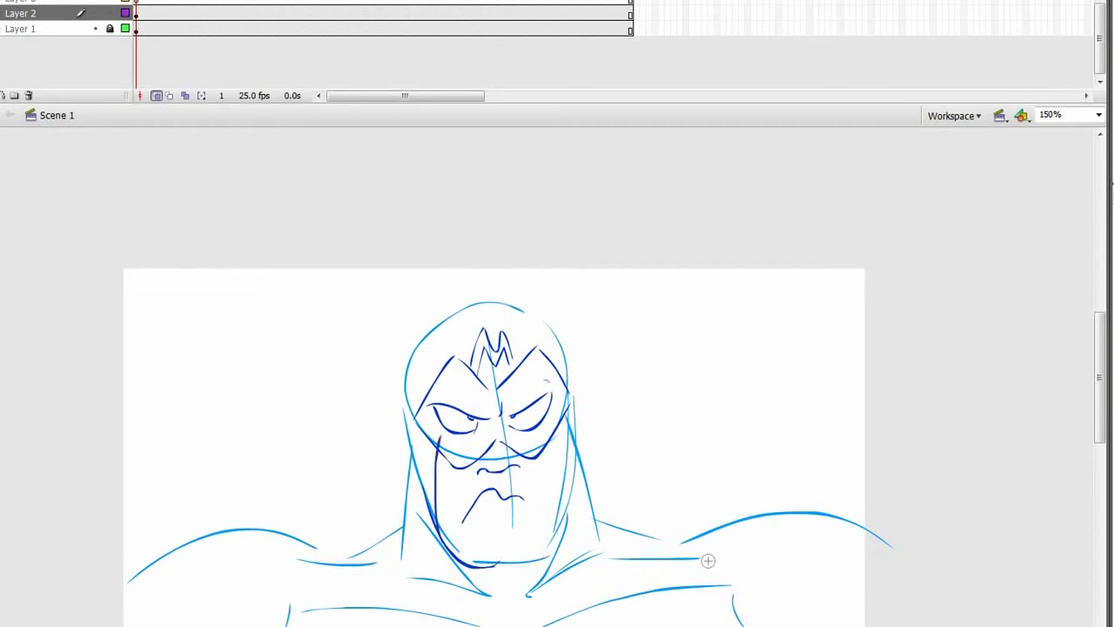
{"action": "left_click_drag", "start_coordinate": [560, 461], "coordinate": [561, 560]}
{"action": "key", "text": "ctrl+z"}
{"action": "left_click_drag", "start_coordinate": [554, 436], "coordinate": [556, 536]}
{"action": "mouse_move", "coordinate": [571, 473]}
{"action": "left_mouse_down"}
{"action": "mouse_move", "coordinate": [564, 542]}
{"action": "mouse_move", "coordinate": [556, 535]}
{"action": "left_mouse_up"}
{"action": "key", "text": "ctrl+z"}
{"action": "key", "text": "ctrl+y"}
{"action": "key", "text": "ctrl+z"}
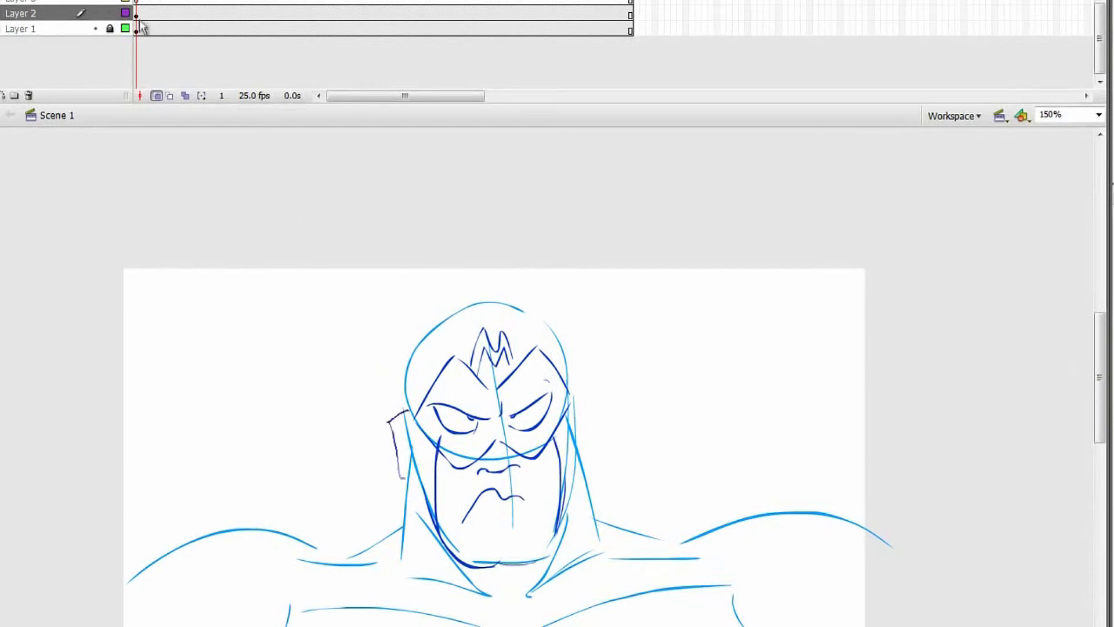
Draw angular ears on both sides of the head, level with the eyes and nose
{"action": "mouse_move", "coordinate": [566, 402]}
{"action": "left_mouse_down"}
{"action": "mouse_move", "coordinate": [587, 470]}
{"action": "mouse_move", "coordinate": [572, 474]}
{"action": "left_mouse_up"}
{"action": "key", "text": "ctrl+z"}
{"action": "key", "text": "ctrl+z"}
{"action": "left_click_drag", "start_coordinate": [407, 409], "coordinate": [394, 418]}
{"action": "key", "text": "ctrl+y"}
{"action": "key", "text": "ctrl+y"}
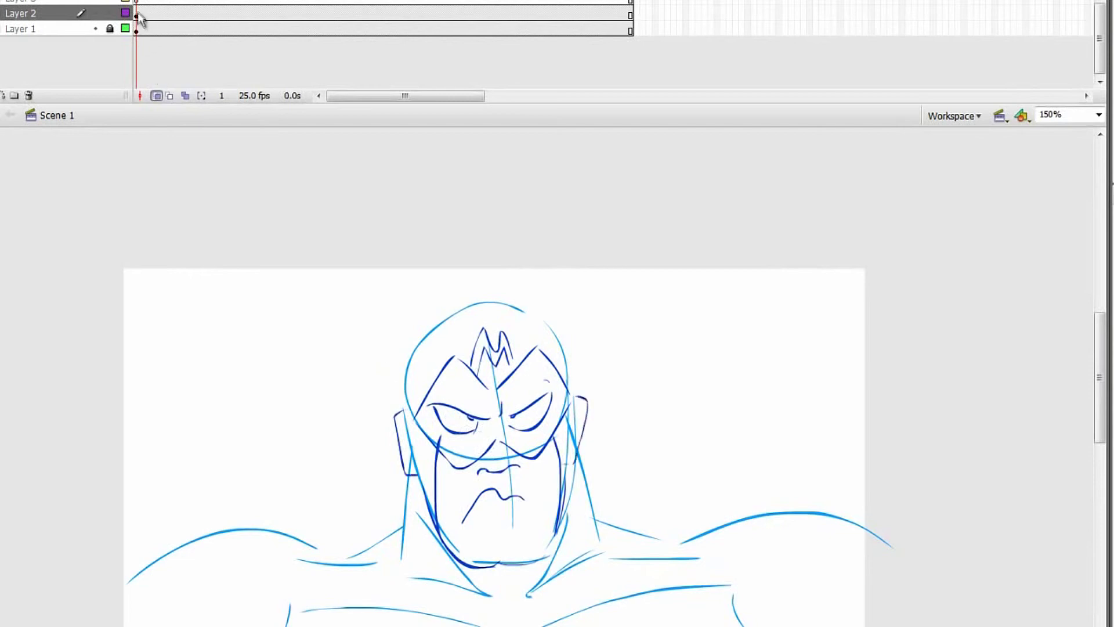
{"action": "key", "text": "ctrl+z"}
{"action": "mouse_move", "coordinate": [570, 400]}
{"action": "left_mouse_down"}
{"action": "mouse_move", "coordinate": [585, 404]}
{"action": "mouse_move", "coordinate": [566, 474]}
{"action": "left_mouse_up"}
{"action": "key", "text": "ctrl+y"}
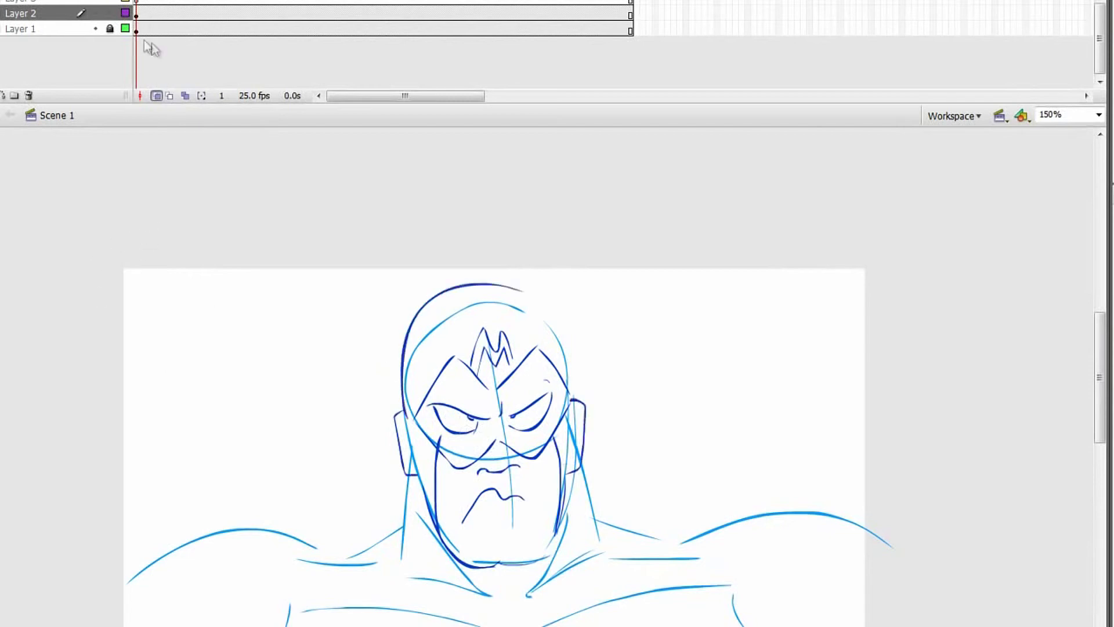
Draw the dark blue outline of the skull over the head circle, from the left ear across to the right
{"action": "key", "text": "ctrl+z"}
{"action": "key", "text": "ctrl+y"}
{"action": "key", "text": "ctrl+z"}
{"action": "key", "text": "ctrl+y"}
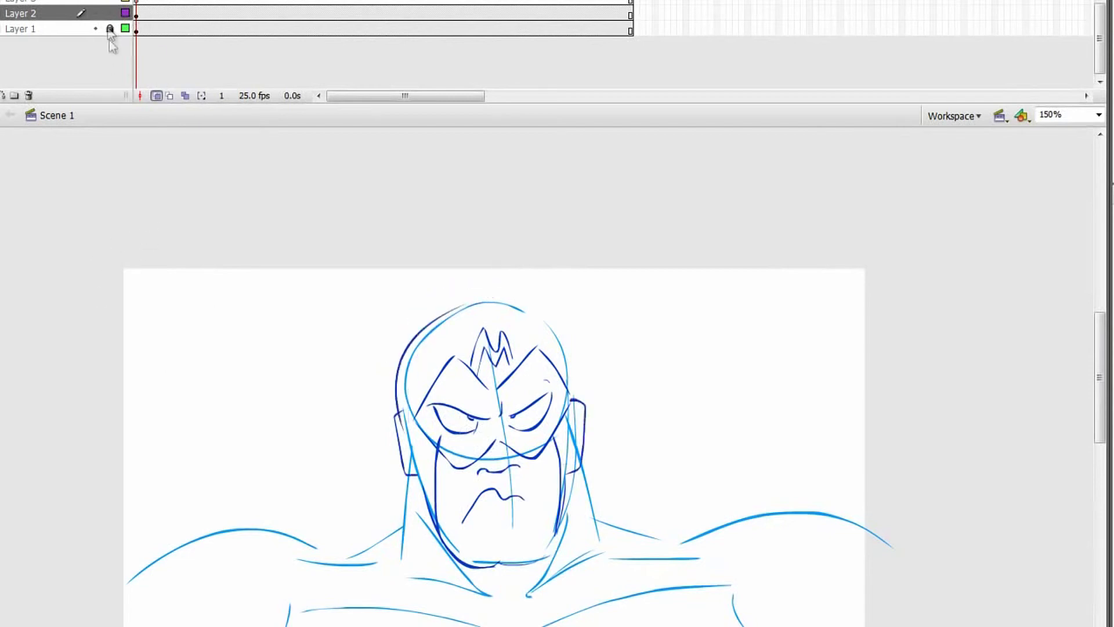
{"action": "key", "text": "ctrl+z"}
{"action": "mouse_move", "coordinate": [410, 440]}
{"action": "left_mouse_down"}
{"action": "mouse_move", "coordinate": [471, 300]}
{"action": "mouse_move", "coordinate": [587, 325]}
{"action": "left_mouse_up"}
{"action": "key", "text": "ctrl+z"}
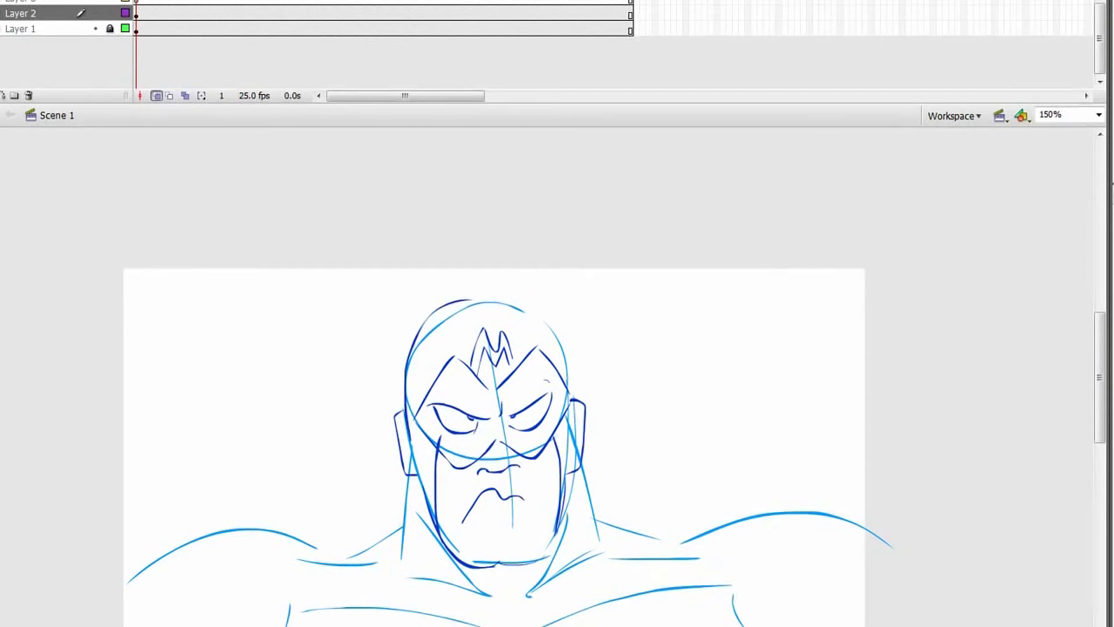
{"action": "mouse_move", "coordinate": [494, 302]}
{"action": "left_mouse_down"}
{"action": "mouse_move", "coordinate": [596, 380]}
{"action": "mouse_move", "coordinate": [573, 384]}
{"action": "left_mouse_up"}
{"action": "key", "text": "ctrl+z"}
{"action": "mouse_move", "coordinate": [413, 470]}
{"action": "left_mouse_down"}
{"action": "mouse_move", "coordinate": [407, 589]}
{"action": "mouse_move", "coordinate": [388, 574]}
{"action": "left_mouse_up"}
{"action": "key", "text": "ctrl+z"}
{"action": "key", "text": "ctrl+z"}
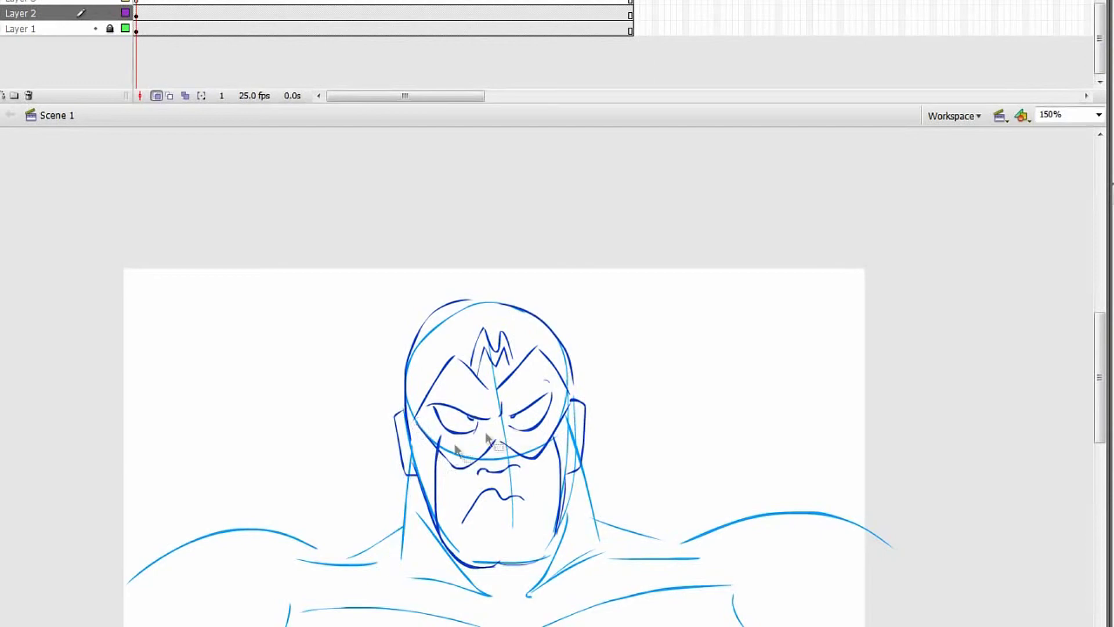
Draw both sides of the neck in dark blue and mark the chin cleft
{"action": "left_click_drag", "start_coordinate": [413, 467], "coordinate": [405, 550]}
{"action": "key", "text": "ctrl+z"}
{"action": "mouse_move", "coordinate": [578, 463]}
{"action": "left_mouse_down"}
{"action": "mouse_move", "coordinate": [593, 554]}
{"action": "mouse_move", "coordinate": [502, 562]}
{"action": "left_mouse_up"}
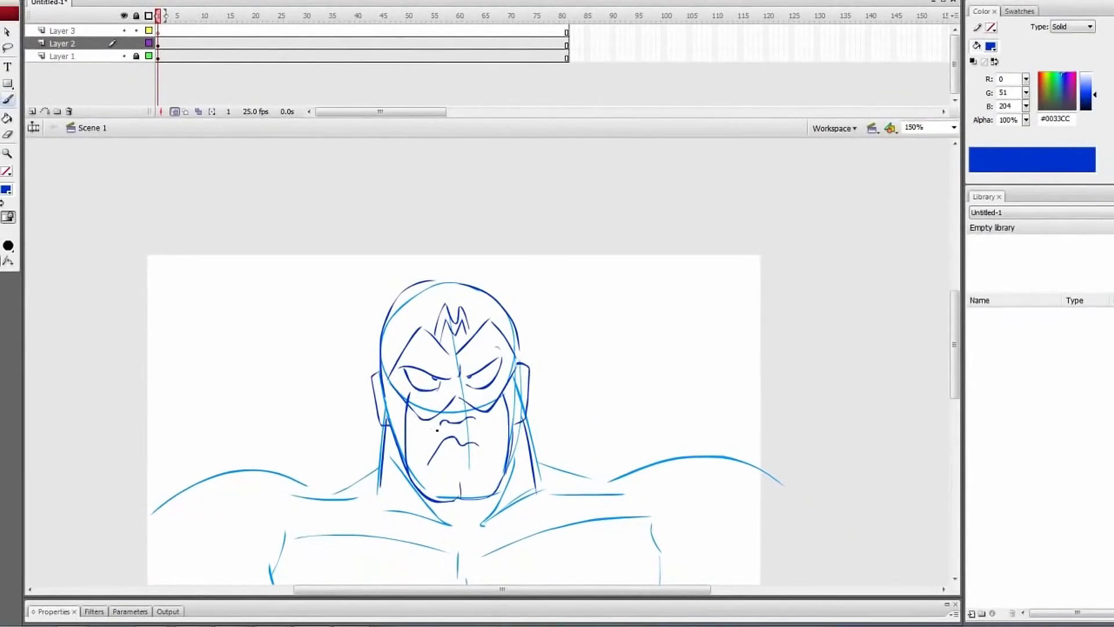
Draw the right trapezius slope and the curved lines across both sides of the upper chest in dark blue
{"action": "left_click_drag", "start_coordinate": [527, 464], "coordinate": [613, 491]}
{"action": "key", "text": "ctrl+z"}
{"action": "left_click_drag", "start_coordinate": [321, 514], "coordinate": [470, 535]}
{"action": "key", "text": "ctrl+z"}
{"action": "mouse_move", "coordinate": [306, 532]}
{"action": "left_mouse_down"}
{"action": "mouse_move", "coordinate": [452, 560]}
{"action": "mouse_move", "coordinate": [612, 514]}
{"action": "left_mouse_up"}
{"action": "left_click_drag", "start_coordinate": [475, 551], "coordinate": [468, 583]}
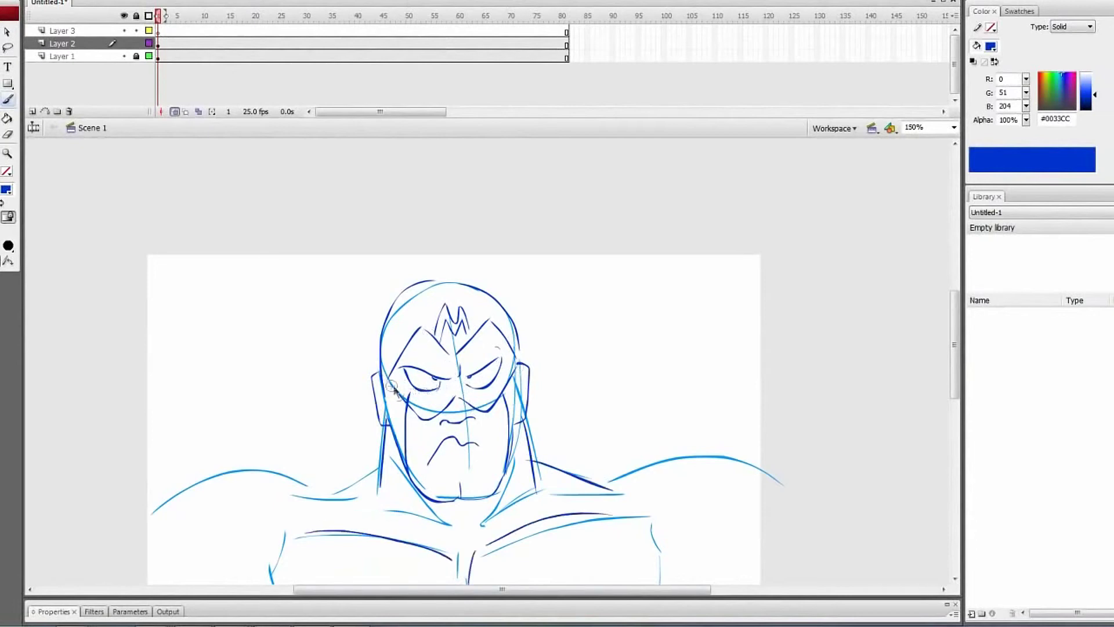
Try to outline the shoulders and left trapezius in dark blue, and undo those strokes
{"action": "left_click_drag", "start_coordinate": [188, 469], "coordinate": [304, 495]}
{"action": "key", "text": "ctrl+z"}
{"action": "key", "text": "ctrl+z"}
{"action": "mouse_move", "coordinate": [151, 495]}
{"action": "left_mouse_down"}
{"action": "mouse_move", "coordinate": [240, 465]}
{"action": "mouse_move", "coordinate": [309, 515]}
{"action": "mouse_move", "coordinate": [355, 482]}
{"action": "left_mouse_up"}
{"action": "key", "text": "ctrl+z"}
{"action": "key", "text": "ctrl+z"}
{"action": "left_click_drag", "start_coordinate": [314, 512], "coordinate": [378, 492]}
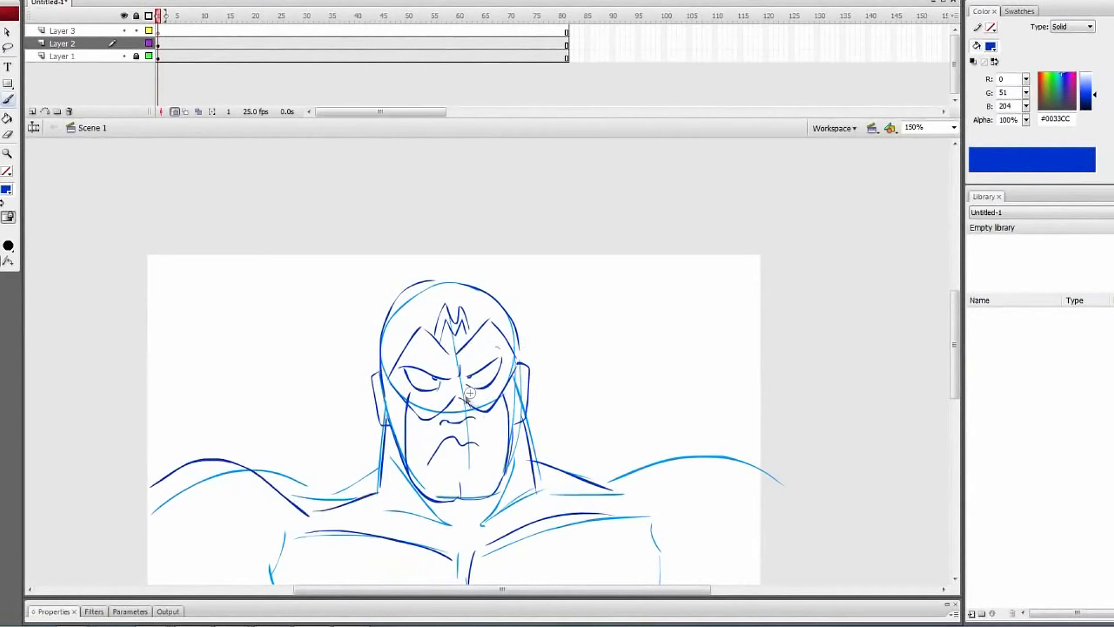
{"action": "mouse_move", "coordinate": [607, 499]}
{"action": "left_mouse_down"}
{"action": "mouse_move", "coordinate": [838, 454]}
{"action": "mouse_move", "coordinate": [659, 473]}
{"action": "mouse_move", "coordinate": [748, 492]}
{"action": "left_mouse_up"}
{"action": "key", "text": "ctrl+z"}
{"action": "key", "text": "ctrl+z"}
{"action": "key", "text": "ctrl+z"}
{"action": "key", "text": "ctrl+z"}
{"action": "key", "text": "ctrl+z"}
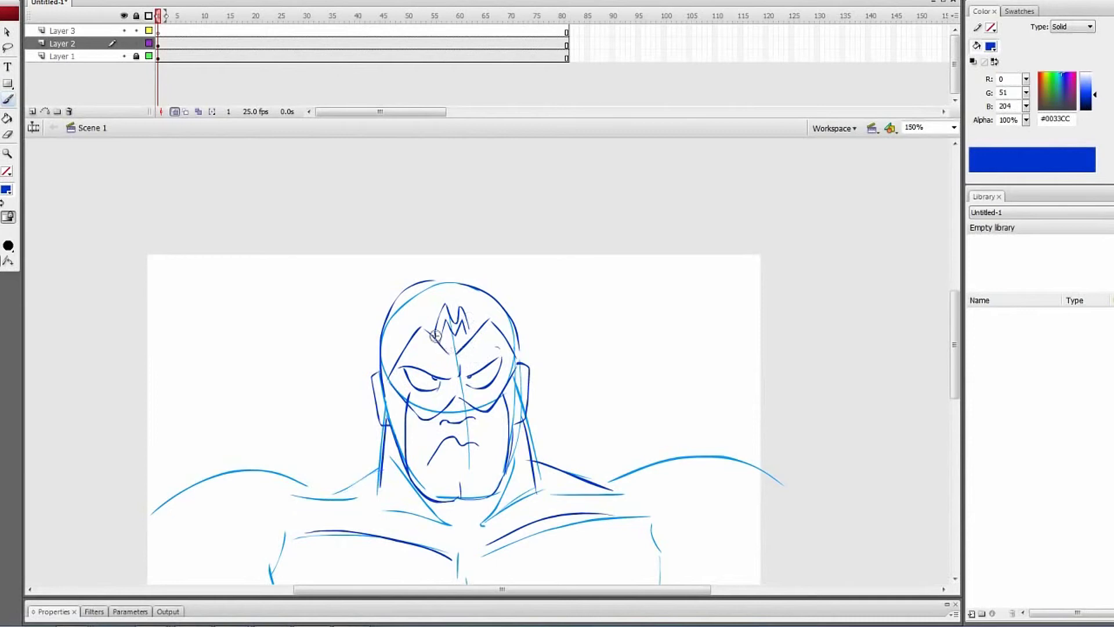
Draw the left trapezius slope and the upper collar line running from it toward the throat
{"action": "mouse_move", "coordinate": [300, 498]}
{"action": "left_mouse_down"}
{"action": "mouse_move", "coordinate": [387, 466]}
{"action": "mouse_move", "coordinate": [435, 509]}
{"action": "mouse_move", "coordinate": [437, 528]}
{"action": "left_mouse_up"}
{"action": "key", "text": "ctrl+z"}
{"action": "key", "text": "ctrl+z"}
{"action": "left_click_drag", "start_coordinate": [301, 504], "coordinate": [444, 520]}
{"action": "key", "text": "ctrl+z"}
{"action": "left_click_drag", "start_coordinate": [412, 475], "coordinate": [443, 514]}
{"action": "key", "text": "ctrl+z"}
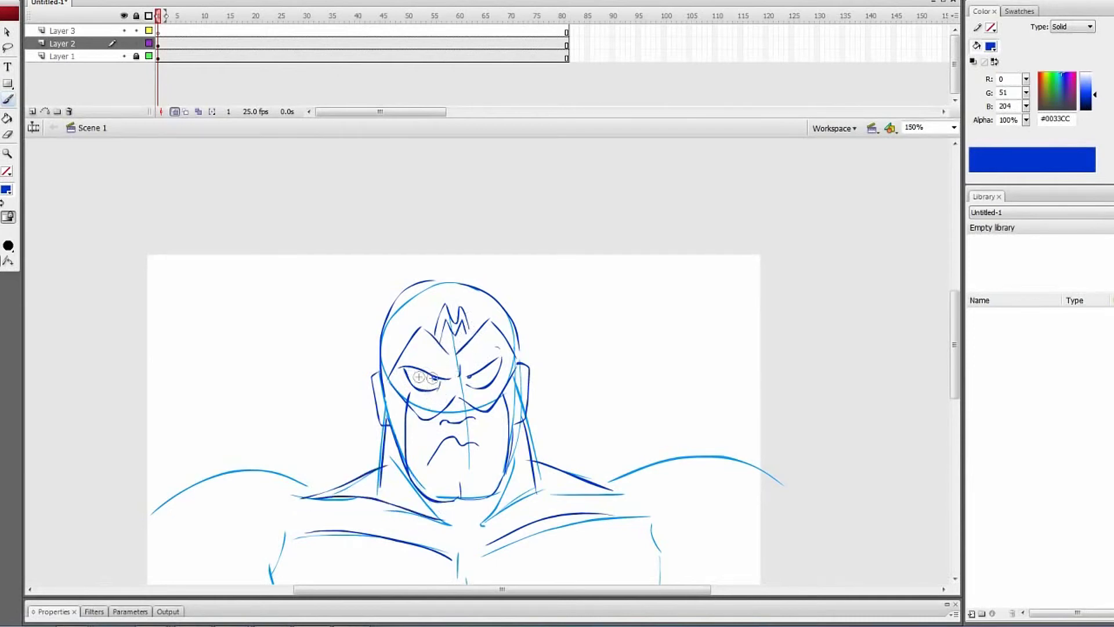
Draw the throat lines below both sides of the jaw and the upper collar line on the right
{"action": "left_click_drag", "start_coordinate": [411, 477], "coordinate": [447, 528]}
{"action": "mouse_move", "coordinate": [519, 466]}
{"action": "left_mouse_down"}
{"action": "mouse_move", "coordinate": [474, 517]}
{"action": "mouse_move", "coordinate": [597, 476]}
{"action": "left_mouse_up"}
{"action": "key", "text": "ctrl+z"}
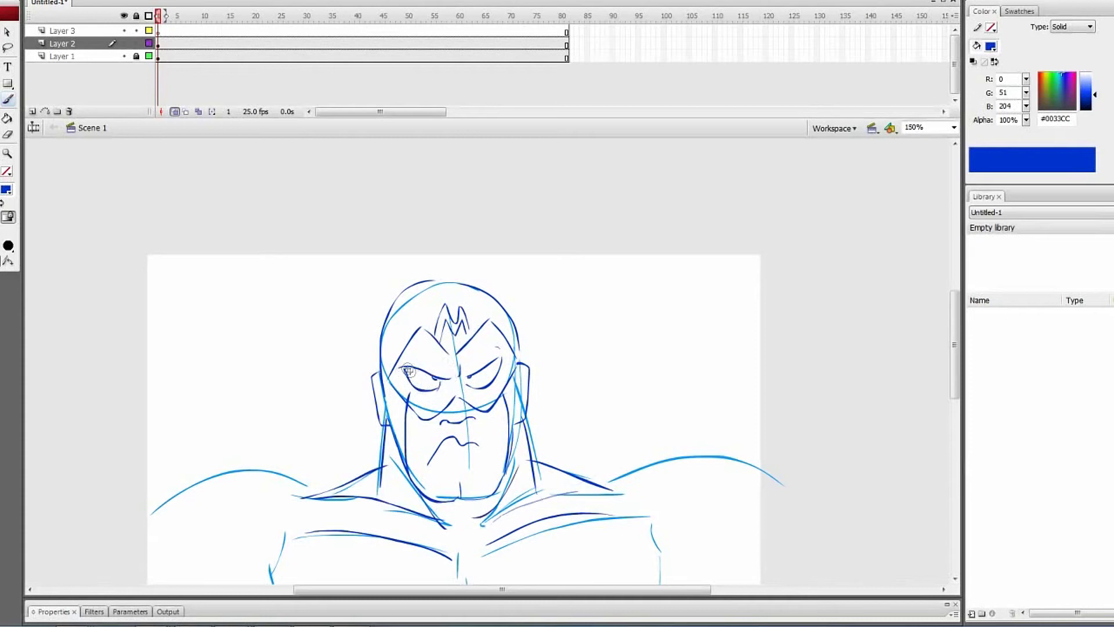
{"action": "key", "text": "ctrl+y"}
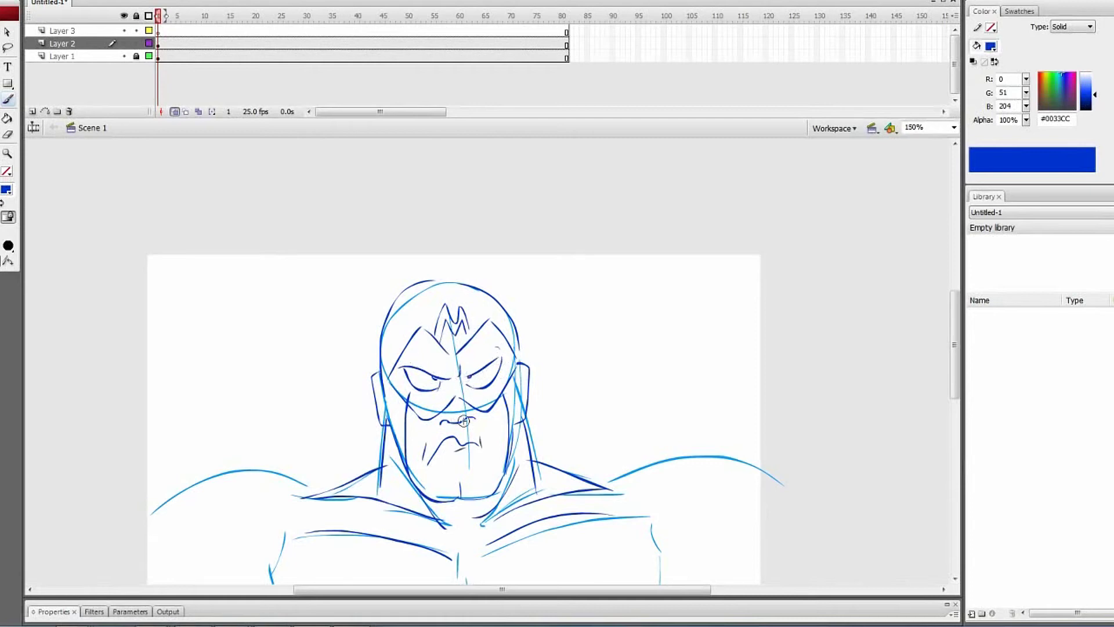
Select all the dark blue artwork on Layer 2 and fade its fill to 50% alpha
{"action": "left_click", "coordinate": [158, 31]}
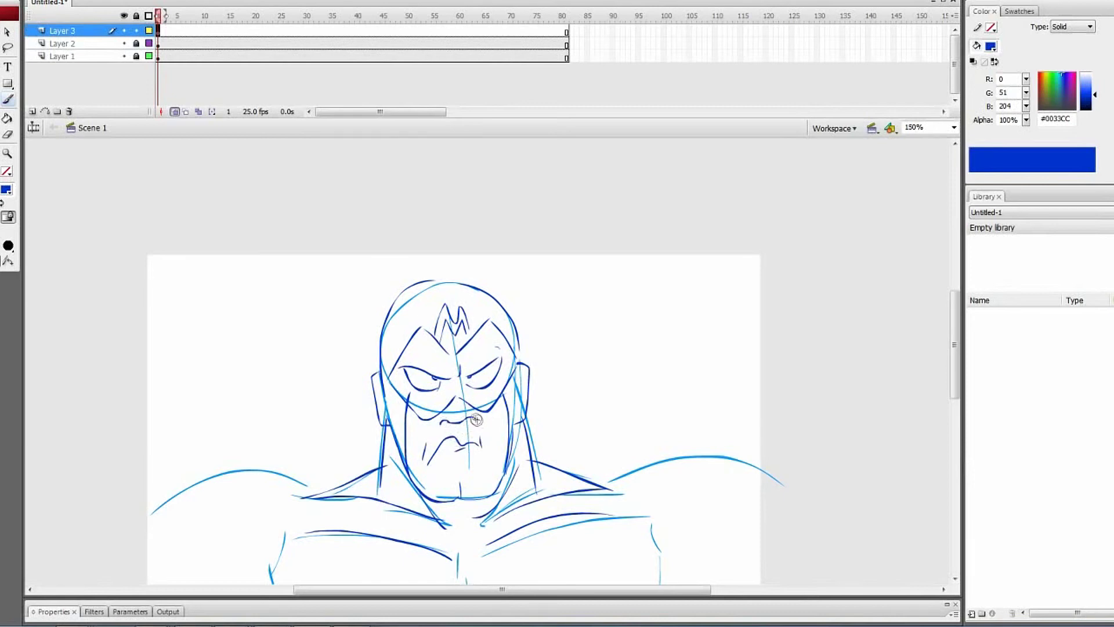
{"action": "key", "text": "Down"}
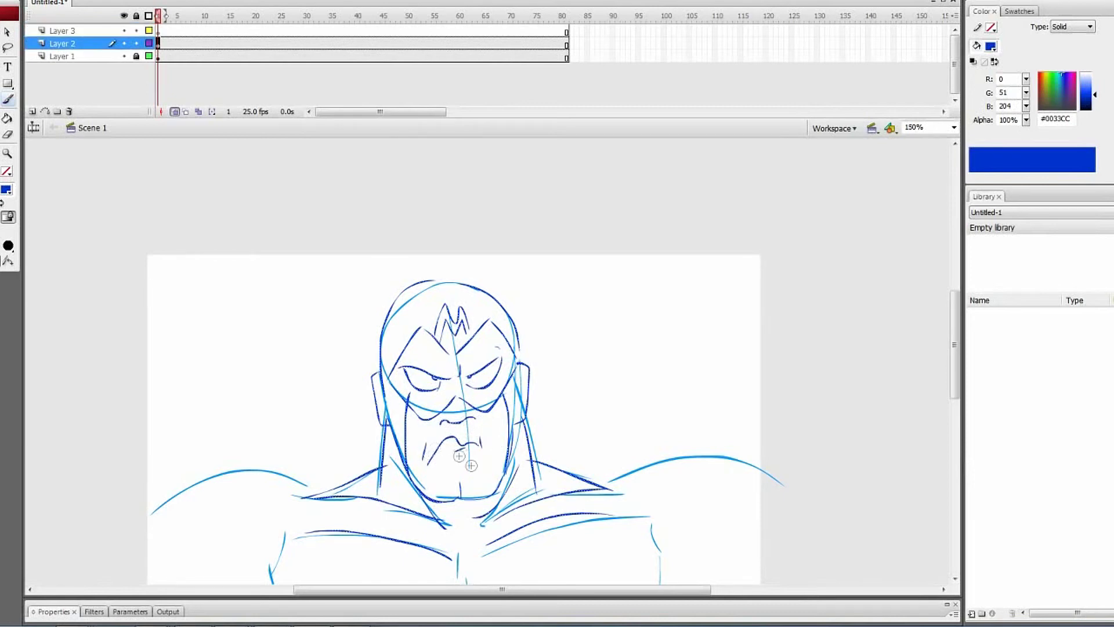
{"action": "left_click_drag", "start_coordinate": [1026, 120], "coordinate": [1026, 149]}
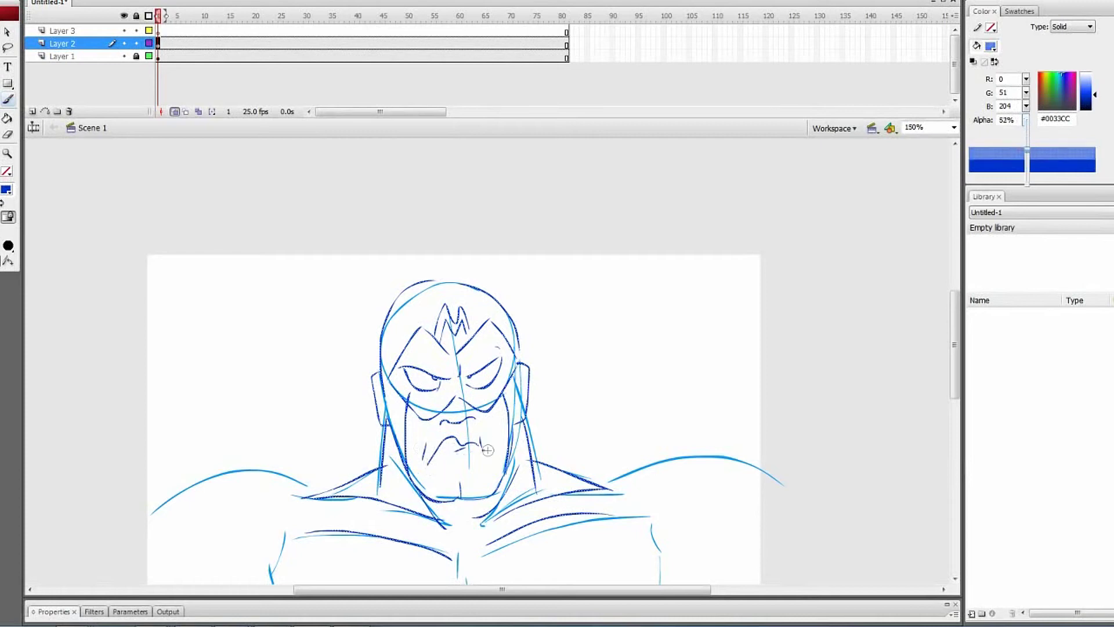
{"action": "left_click", "coordinate": [446, 456]}
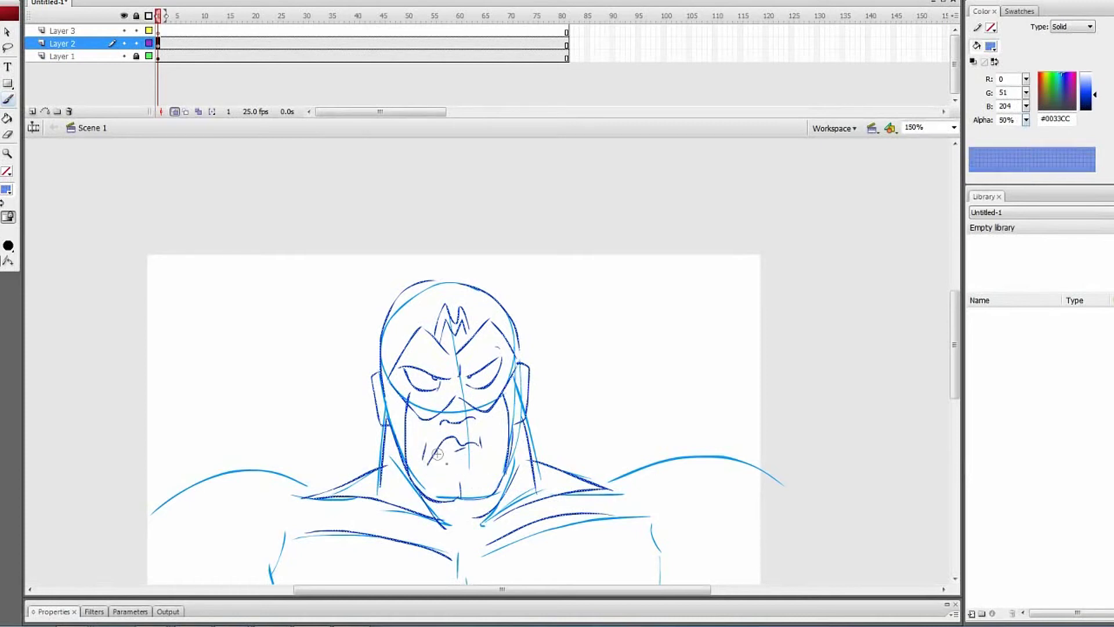
{"action": "key", "text": "q"}
{"action": "key", "text": "Escape"}
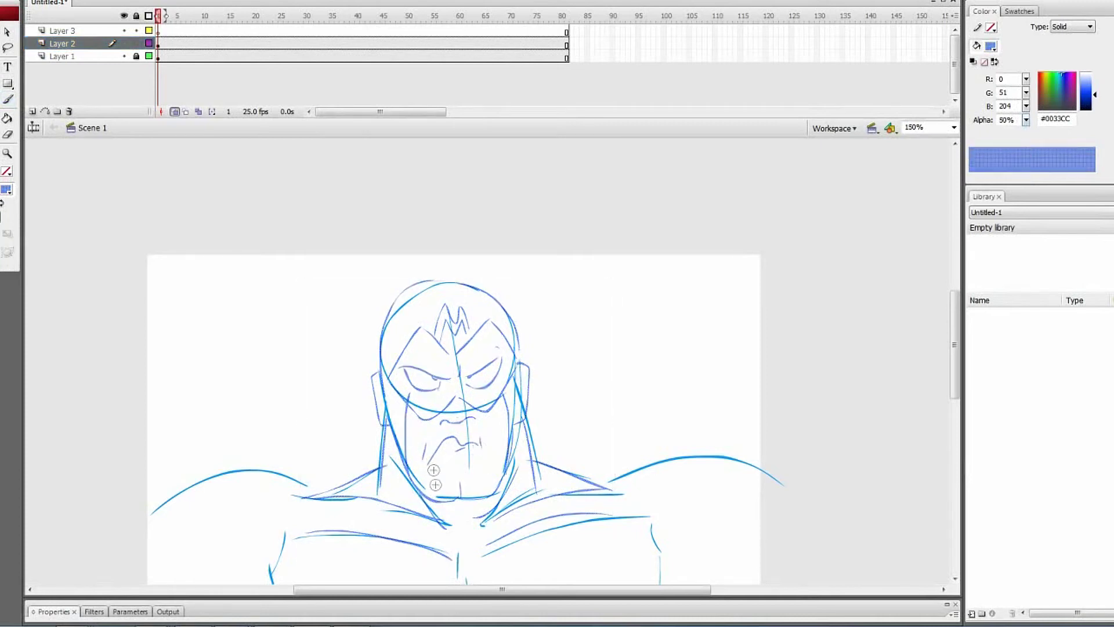
Select the light blue construction sketch on Layer 1 and delete it
{"action": "left_click", "coordinate": [64, 57]}
{"action": "key", "text": "b"}
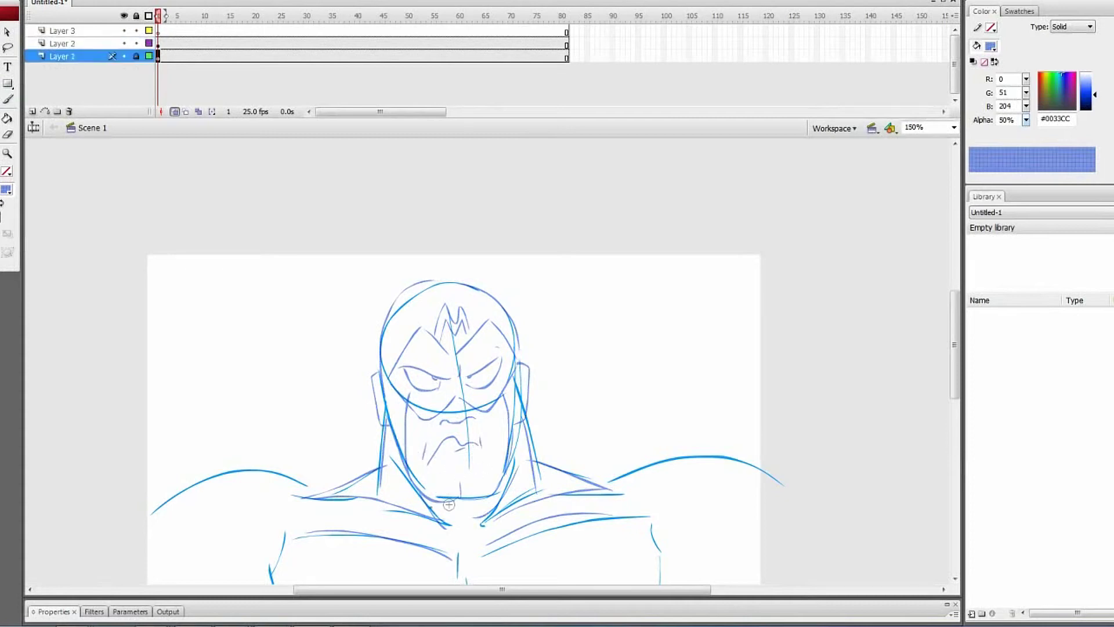
{"action": "left_click", "coordinate": [458, 500]}
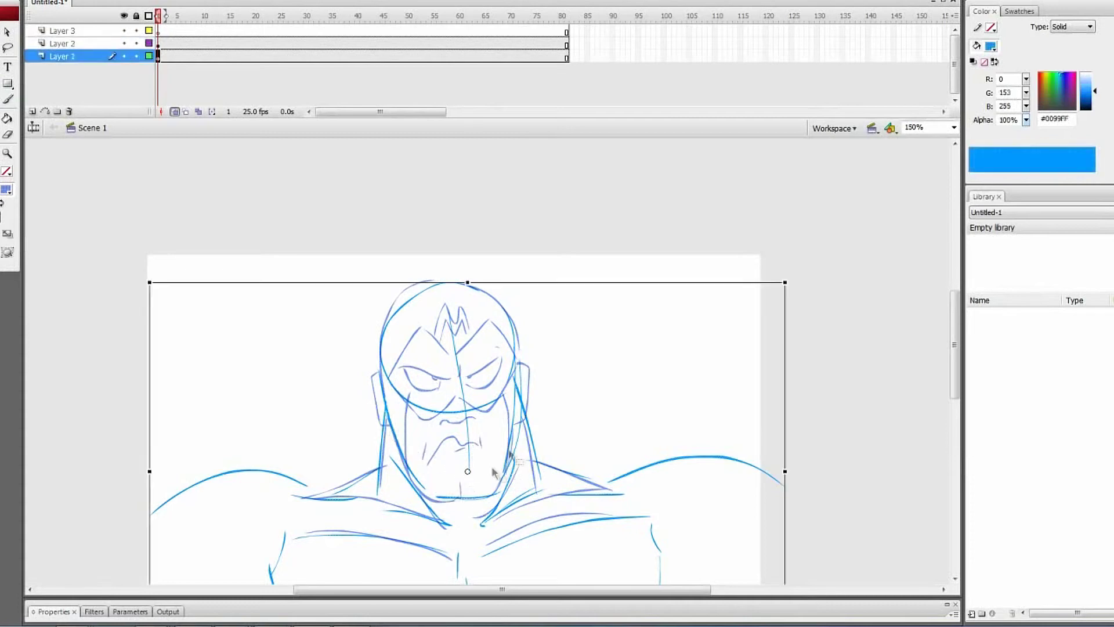
{"action": "key", "text": "Delete"}
Lock Layer 2 and prepare the Brush tool on Layer 3 with a black #000000 fill
{"action": "left_click", "coordinate": [64, 30]}
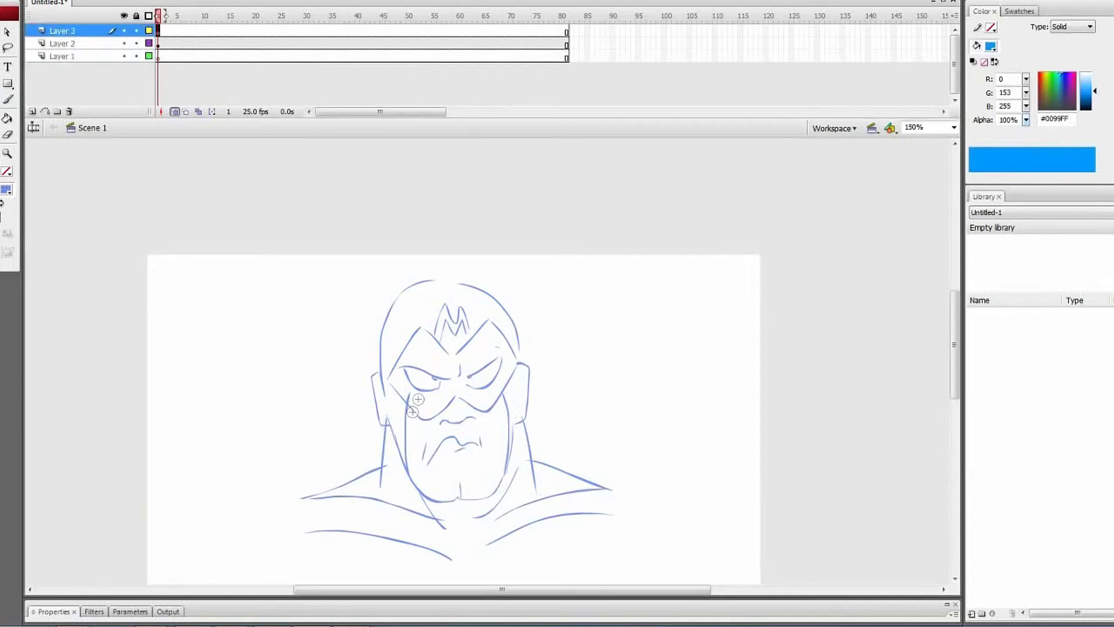
{"action": "key", "text": "b"}
{"action": "left_click", "coordinate": [136, 44]}
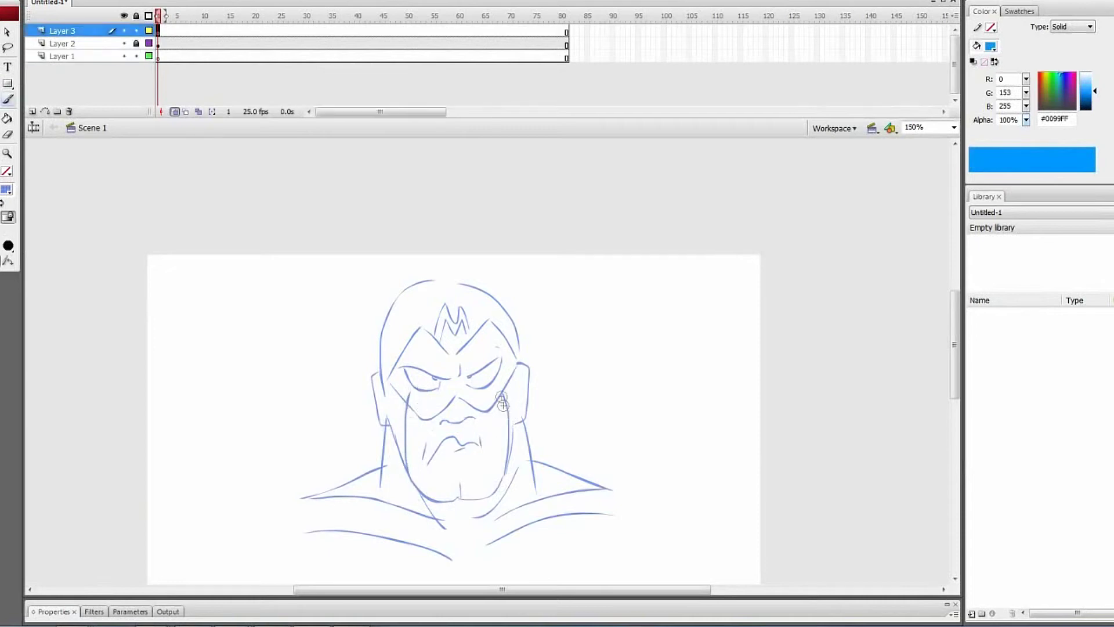
{"action": "left_click", "coordinate": [6, 190]}
{"action": "left_click", "coordinate": [9, 224]}
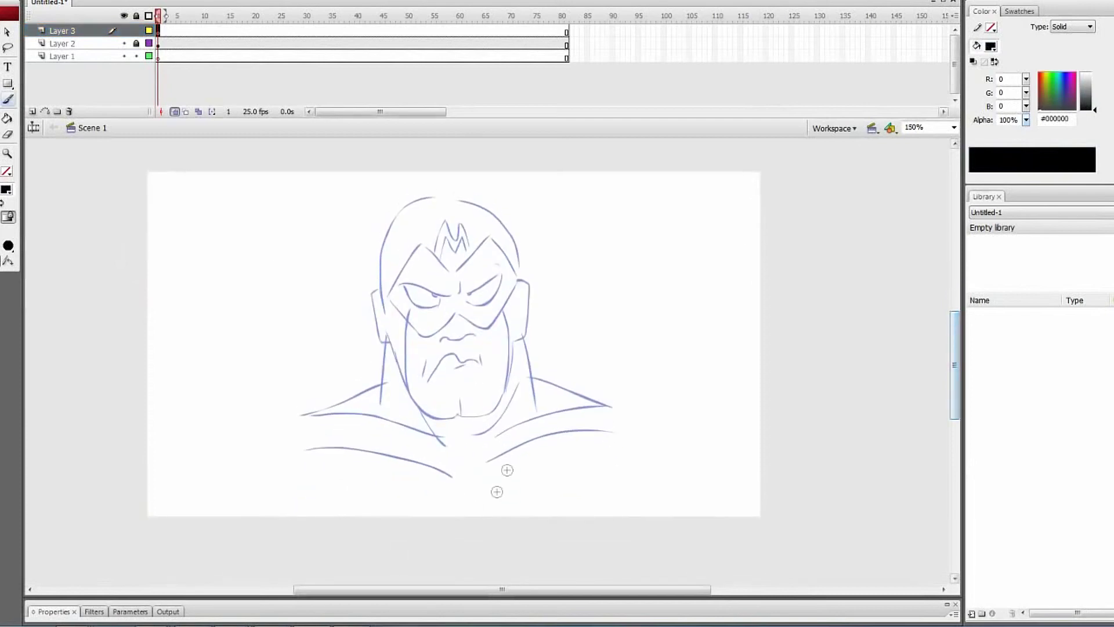
{"action": "type", "text": "20"}
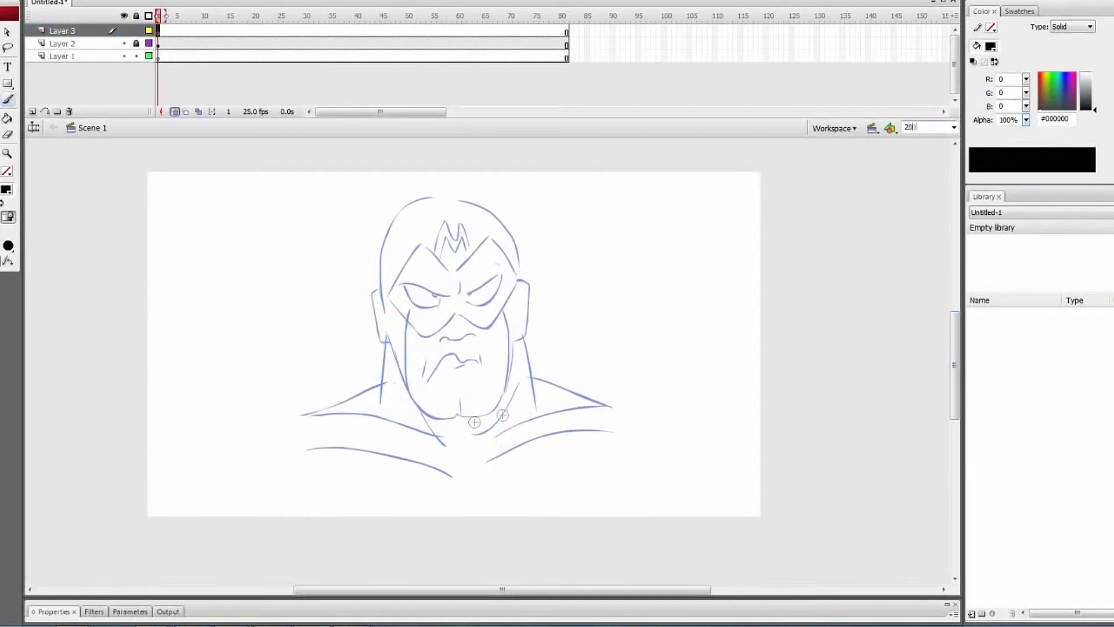
{"action": "type", "text": "0"}
{"action": "key", "text": "Return"}
Try inking the left jaw line and the left brow in black
{"action": "mouse_move", "coordinate": [398, 352]}
{"action": "left_mouse_down"}
{"action": "mouse_move", "coordinate": [431, 440]}
{"action": "mouse_move", "coordinate": [510, 459]}
{"action": "mouse_move", "coordinate": [501, 456]}
{"action": "left_mouse_up"}
{"action": "key", "text": "ctrl+z"}
{"action": "key", "text": "ctrl+z"}
{"action": "left_click_drag", "start_coordinate": [406, 355], "coordinate": [492, 463]}
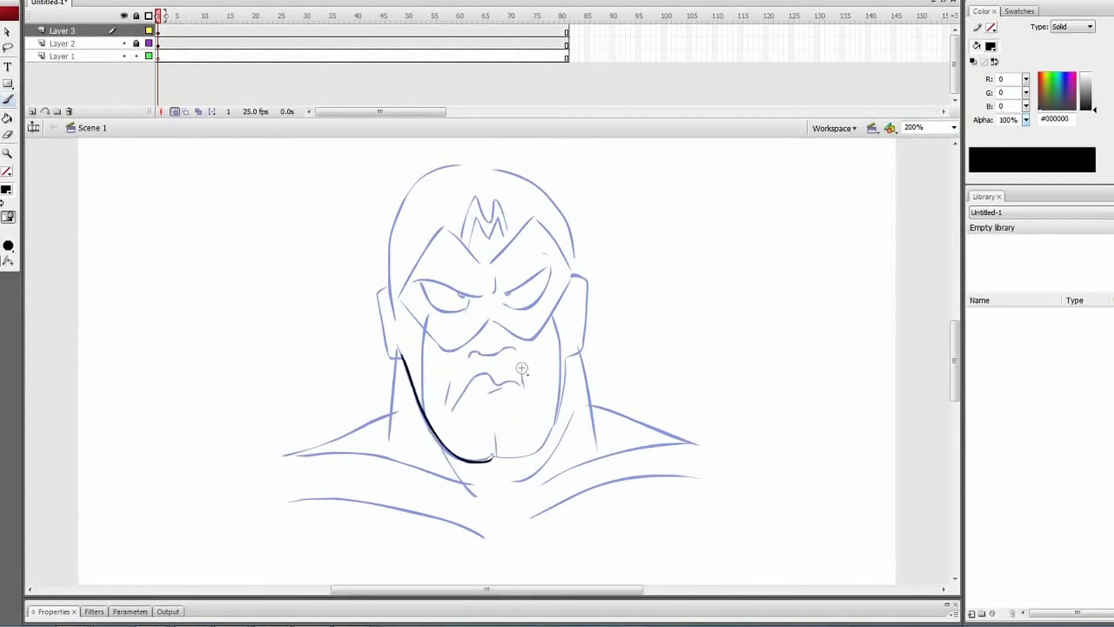
{"action": "key", "text": "ctrl+z"}
{"action": "left_click_drag", "start_coordinate": [414, 281], "coordinate": [485, 298]}
{"action": "key", "text": "ctrl+z"}
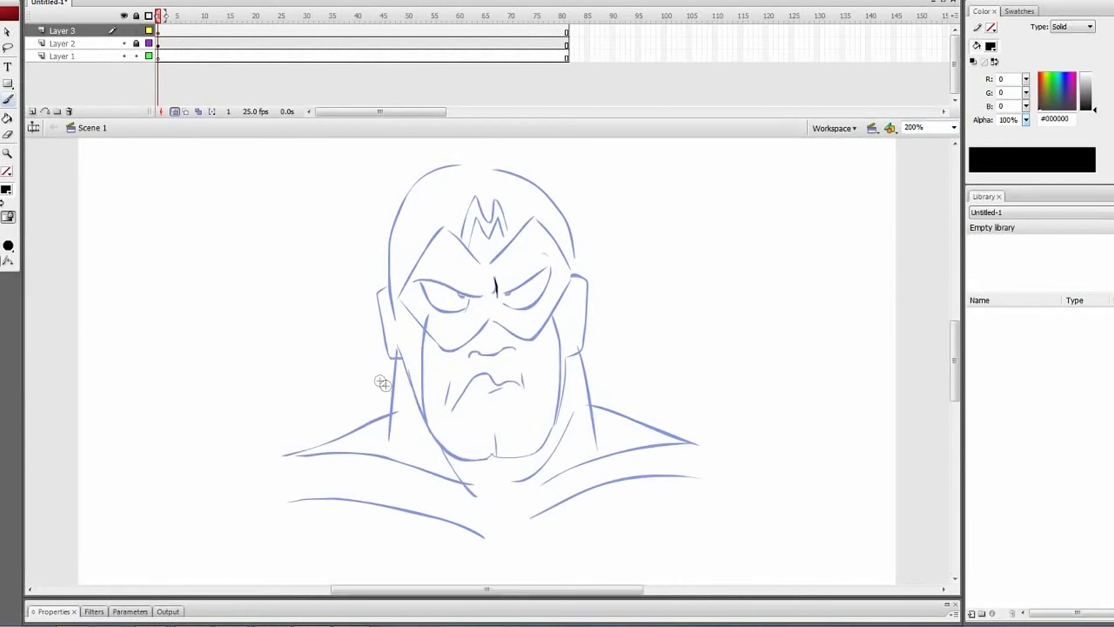
Ink the mask's full angular outline in black, following its upper peaks and lower points
{"action": "mouse_move", "coordinate": [400, 298]}
{"action": "left_mouse_down"}
{"action": "mouse_move", "coordinate": [445, 225]}
{"action": "mouse_move", "coordinate": [479, 263]}
{"action": "mouse_move", "coordinate": [524, 219]}
{"action": "left_mouse_up"}
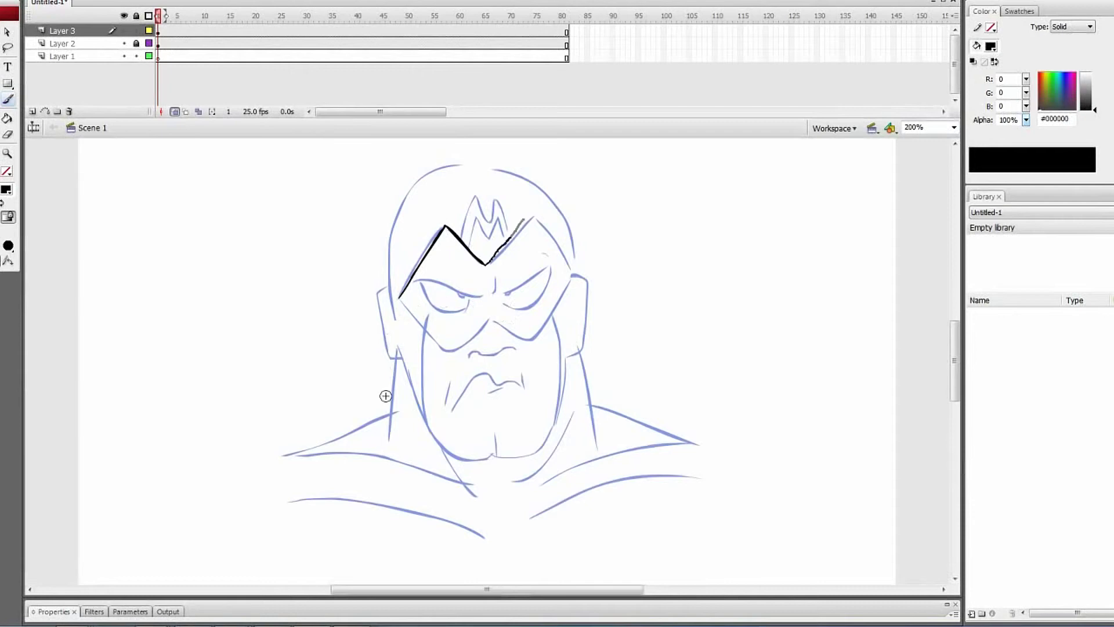
{"action": "key", "text": "ctrl+z"}
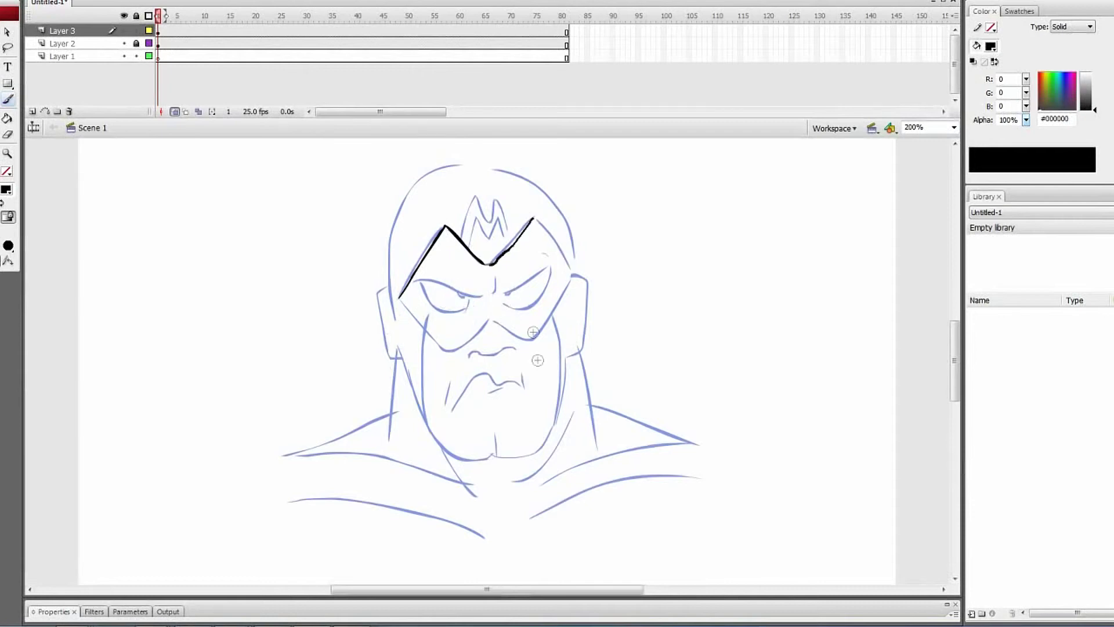
{"action": "key", "text": "ctrl+z"}
{"action": "mouse_move", "coordinate": [488, 266]}
{"action": "left_mouse_down"}
{"action": "mouse_move", "coordinate": [531, 220]}
{"action": "mouse_move", "coordinate": [574, 272]}
{"action": "left_mouse_up"}
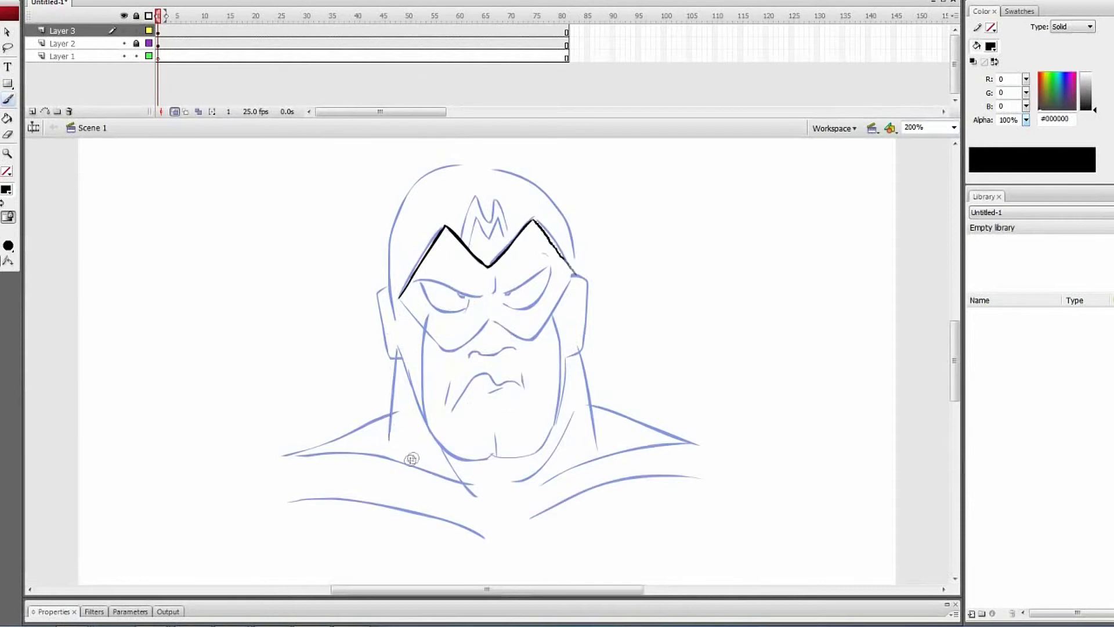
{"action": "key", "text": "ctrl+z"}
{"action": "left_click_drag", "start_coordinate": [531, 221], "coordinate": [573, 275]}
{"action": "mouse_move", "coordinate": [573, 275]}
{"action": "left_mouse_down"}
{"action": "mouse_move", "coordinate": [535, 338]}
{"action": "mouse_move", "coordinate": [494, 320]}
{"action": "mouse_move", "coordinate": [453, 354]}
{"action": "left_mouse_up"}
{"action": "key", "text": "ctrl+z"}
{"action": "left_click_drag", "start_coordinate": [401, 300], "coordinate": [452, 354]}
{"action": "key", "text": "ctrl+z"}
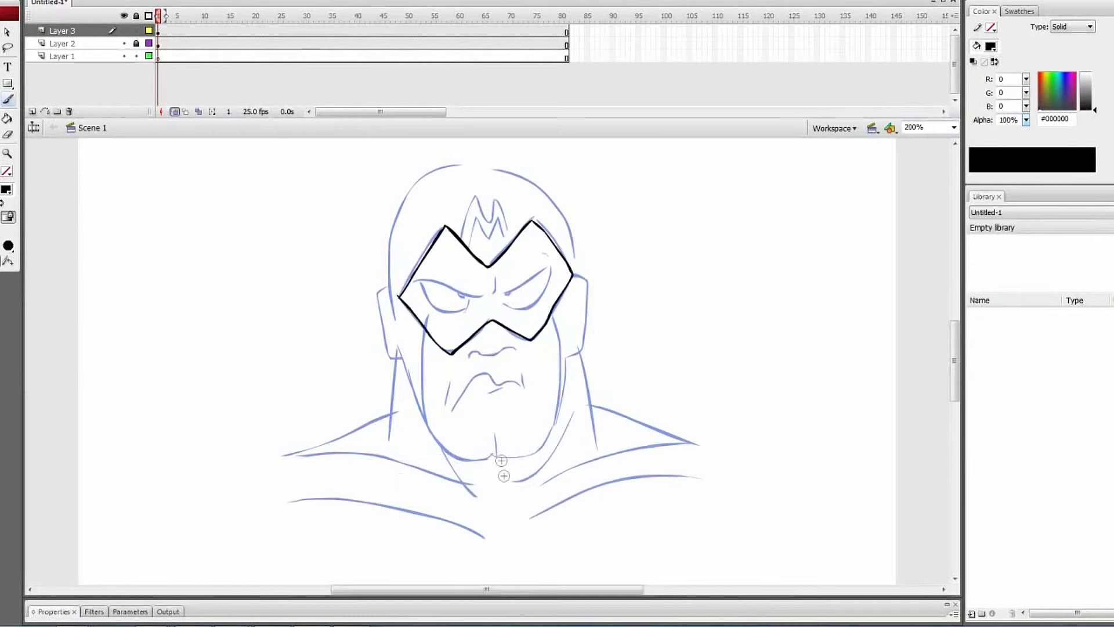
Ink the scowling eyes, the crease between the brows and the nose in black
{"action": "mouse_move", "coordinate": [475, 298]}
{"action": "left_mouse_down"}
{"action": "mouse_move", "coordinate": [414, 281]}
{"action": "mouse_move", "coordinate": [484, 299]}
{"action": "left_mouse_up"}
{"action": "key", "text": "ctrl+z"}
{"action": "key", "text": "ctrl+z"}
{"action": "mouse_move", "coordinate": [419, 281]}
{"action": "left_mouse_down"}
{"action": "mouse_move", "coordinate": [450, 314]}
{"action": "mouse_move", "coordinate": [464, 296]}
{"action": "mouse_move", "coordinate": [494, 295]}
{"action": "left_mouse_up"}
{"action": "left_click_drag", "start_coordinate": [502, 294], "coordinate": [552, 268]}
{"action": "key", "text": "ctrl+z"}
{"action": "key", "text": "ctrl+z"}
{"action": "key", "text": "ctrl+z"}
{"action": "mouse_move", "coordinate": [550, 270]}
{"action": "left_mouse_down"}
{"action": "mouse_move", "coordinate": [516, 307]}
{"action": "mouse_move", "coordinate": [500, 295]}
{"action": "left_mouse_up"}
{"action": "key", "text": "ctrl+z"}
{"action": "key", "text": "ctrl+y"}
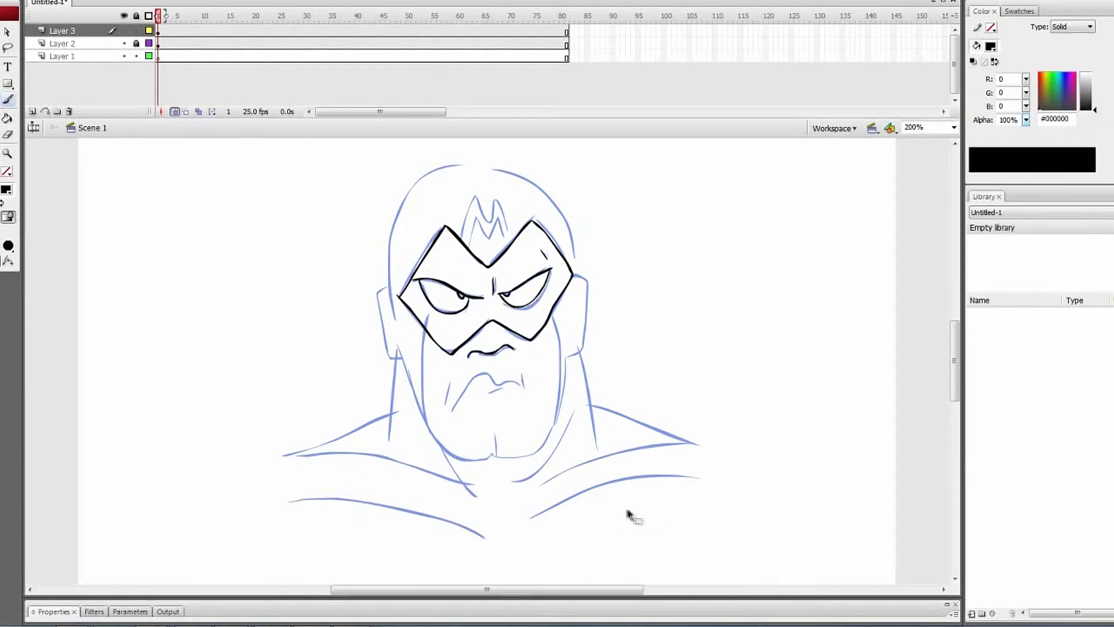
Ink the snarling mouth in black with bared teeth, slanting down to the left
{"action": "mouse_move", "coordinate": [454, 408]}
{"action": "left_mouse_down"}
{"action": "mouse_move", "coordinate": [517, 382]}
{"action": "mouse_move", "coordinate": [494, 377]}
{"action": "mouse_move", "coordinate": [529, 386]}
{"action": "left_mouse_up"}
{"action": "key", "text": "ctrl+z"}
{"action": "key", "text": "ctrl+z"}
{"action": "key", "text": "ctrl+z"}
{"action": "key", "text": "ctrl+z"}
{"action": "key", "text": "ctrl+z"}
{"action": "left_click_drag", "start_coordinate": [450, 403], "coordinate": [529, 385]}
{"action": "left_click_drag", "start_coordinate": [455, 403], "coordinate": [523, 384]}
{"action": "key", "text": "ctrl+z"}
{"action": "key", "text": "ctrl+z"}
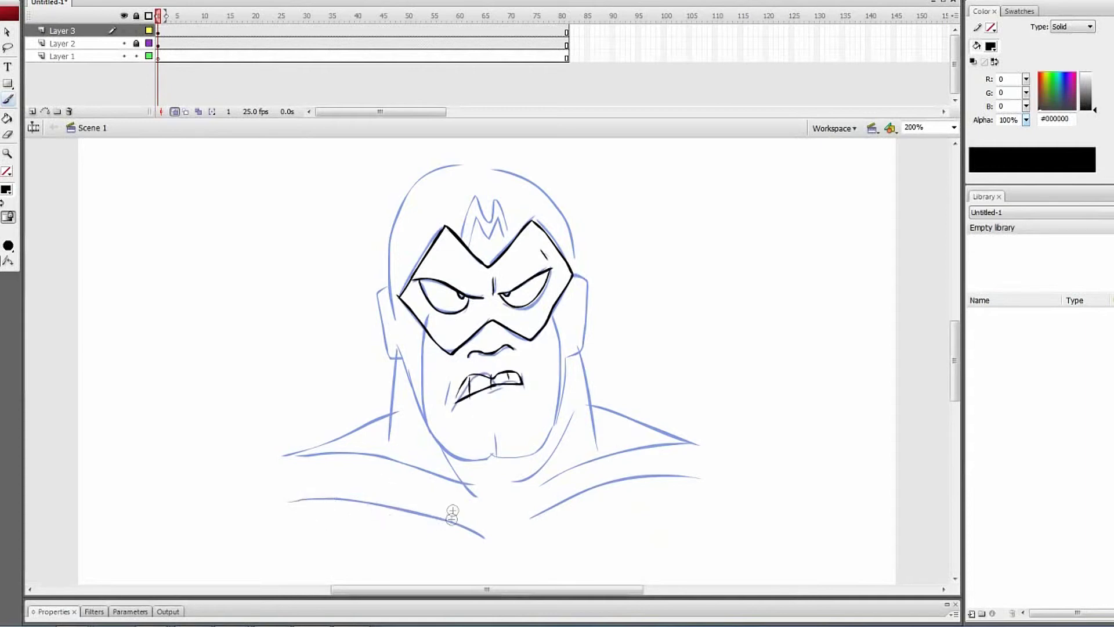
Ink the lower-lip line and the cheek creases on both sides of the nose and mouth
{"action": "left_click_drag", "start_coordinate": [471, 409], "coordinate": [506, 403]}
{"action": "key", "text": "ctrl+z"}
{"action": "key", "text": "ctrl+y"}
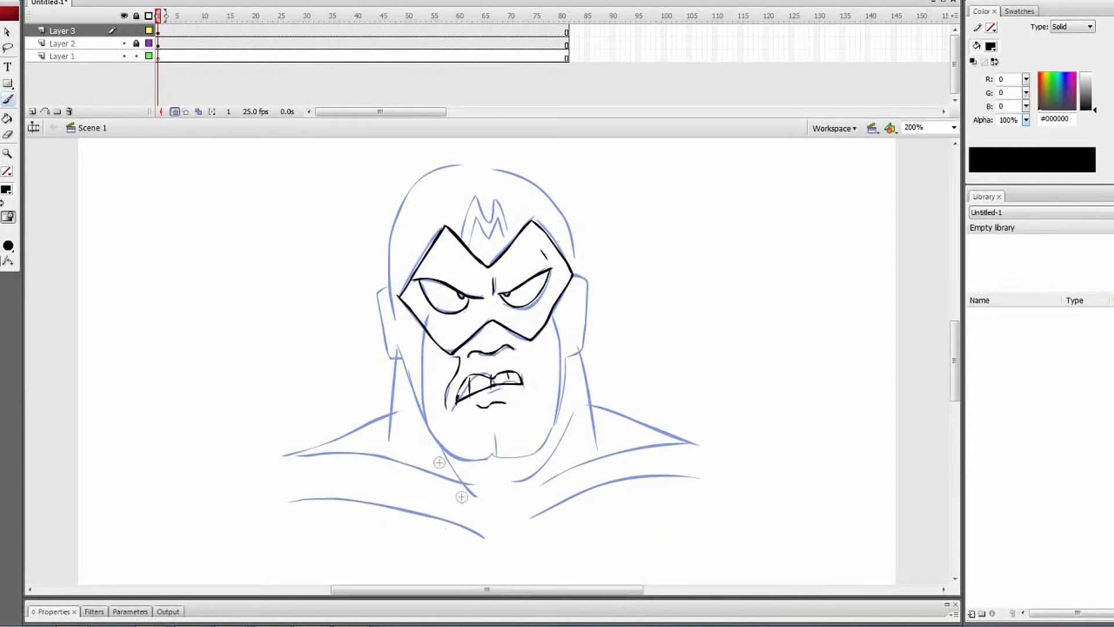
{"action": "key", "text": "ctrl+z"}
{"action": "key", "text": "ctrl+y"}
{"action": "left_click_drag", "start_coordinate": [459, 355], "coordinate": [449, 386]}
{"action": "left_click_drag", "start_coordinate": [450, 391], "coordinate": [452, 412]}
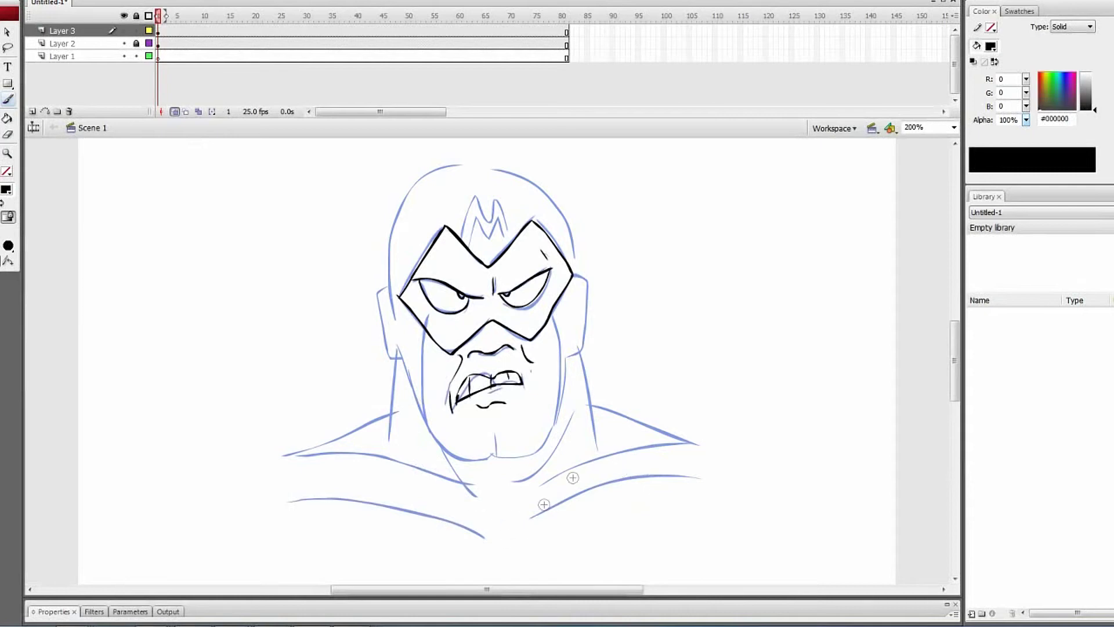
{"action": "left_click_drag", "start_coordinate": [531, 372], "coordinate": [530, 412]}
{"action": "key", "text": "ctrl+z"}
{"action": "left_click_drag", "start_coordinate": [530, 374], "coordinate": [531, 382]}
{"action": "key", "text": "ctrl+z"}
Try inking the left cheek edge and the jaw line around the cleft chin in black
{"action": "left_click_drag", "start_coordinate": [421, 418], "coordinate": [492, 458]}
{"action": "left_click_drag", "start_coordinate": [412, 345], "coordinate": [428, 400]}
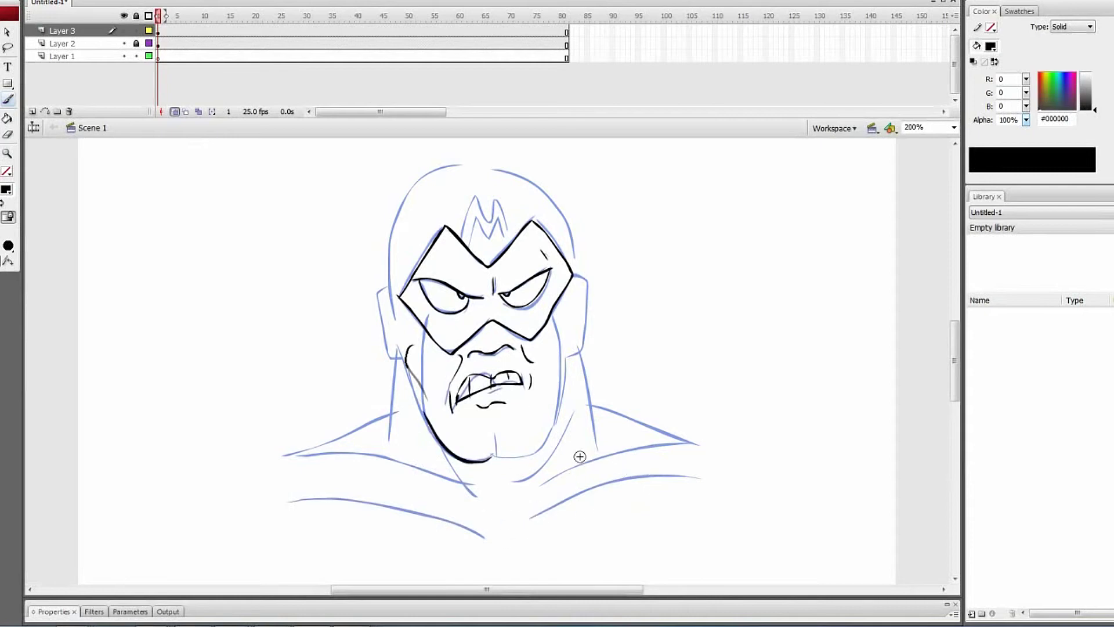
{"action": "key", "text": "ctrl+z"}
{"action": "key", "text": "ctrl+z"}
{"action": "left_click_drag", "start_coordinate": [398, 335], "coordinate": [441, 457]}
{"action": "key", "text": "ctrl+z"}
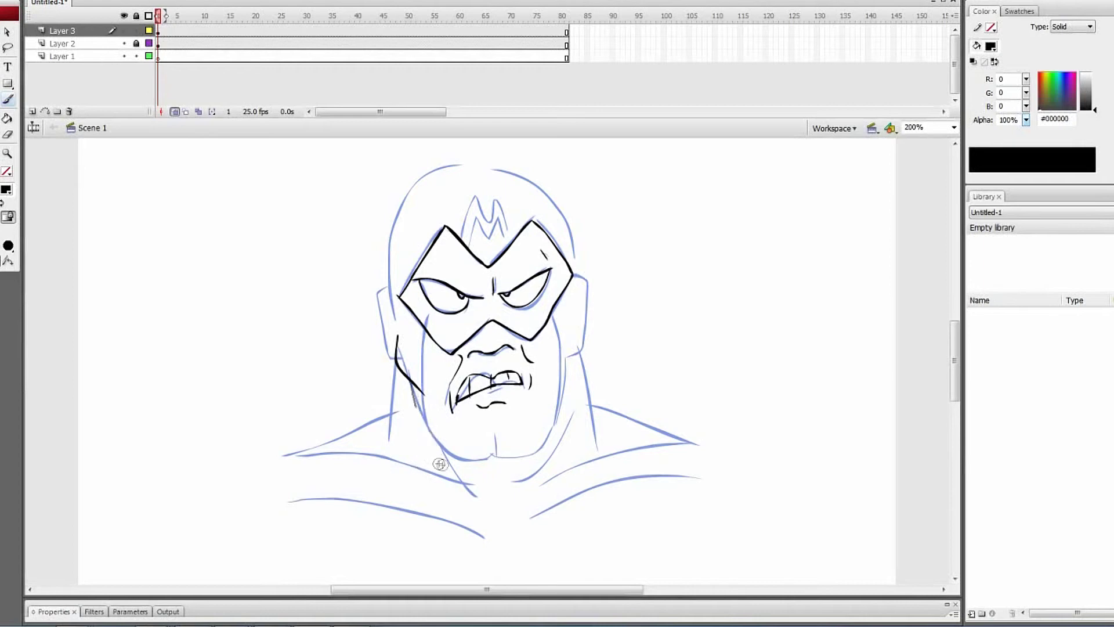
{"action": "left_click_drag", "start_coordinate": [410, 380], "coordinate": [463, 459]}
{"action": "key", "text": "ctrl+z"}
{"action": "mouse_move", "coordinate": [408, 380]}
{"action": "left_mouse_down"}
{"action": "mouse_move", "coordinate": [480, 455]}
{"action": "mouse_move", "coordinate": [492, 453]}
{"action": "left_mouse_up"}
{"action": "left_click_drag", "start_coordinate": [552, 434], "coordinate": [492, 454]}
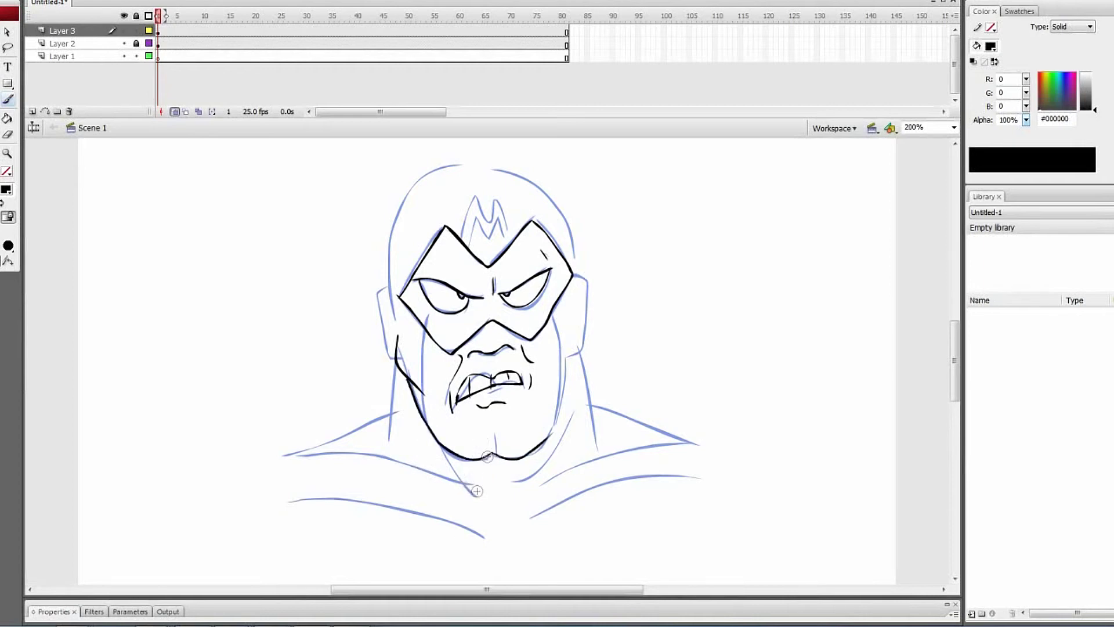
Try inking the right edge of the jaw, and undo the black cheek and jaw strokes
{"action": "left_click_drag", "start_coordinate": [564, 335], "coordinate": [556, 387]}
{"action": "key", "text": "ctrl+z"}
{"action": "left_click_drag", "start_coordinate": [568, 334], "coordinate": [552, 394]}
{"action": "key", "text": "ctrl+z"}
{"action": "key", "text": "ctrl+z"}
{"action": "key", "text": "ctrl+z"}
{"action": "key", "text": "ctrl+z"}
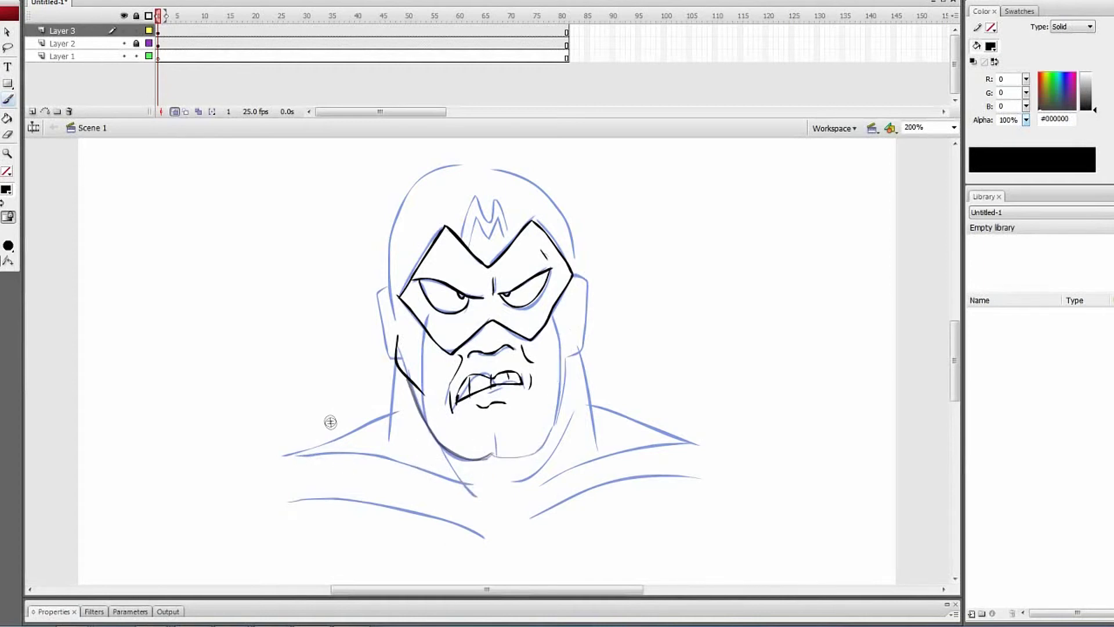
{"action": "key", "text": "ctrl+z"}
{"action": "left_click_drag", "start_coordinate": [559, 313], "coordinate": [564, 377]}
{"action": "key", "text": "ctrl+z"}
{"action": "key", "text": "ctrl+z"}
{"action": "key", "text": "ctrl+z"}
Ink the rounded skull outline over the head and both ears in black
{"action": "mouse_move", "coordinate": [396, 332]}
{"action": "left_mouse_down"}
{"action": "mouse_move", "coordinate": [414, 398]}
{"action": "mouse_move", "coordinate": [449, 450]}
{"action": "mouse_move", "coordinate": [489, 459]}
{"action": "mouse_move", "coordinate": [463, 167]}
{"action": "mouse_move", "coordinate": [581, 282]}
{"action": "left_mouse_up"}
{"action": "key", "text": "ctrl+z"}
{"action": "key", "text": "ctrl+z"}
{"action": "key", "text": "ctrl+z"}
{"action": "mouse_move", "coordinate": [462, 167]}
{"action": "left_mouse_down"}
{"action": "mouse_move", "coordinate": [525, 177]}
{"action": "mouse_move", "coordinate": [573, 259]}
{"action": "mouse_move", "coordinate": [572, 237]}
{"action": "left_mouse_up"}
{"action": "key", "text": "ctrl+z"}
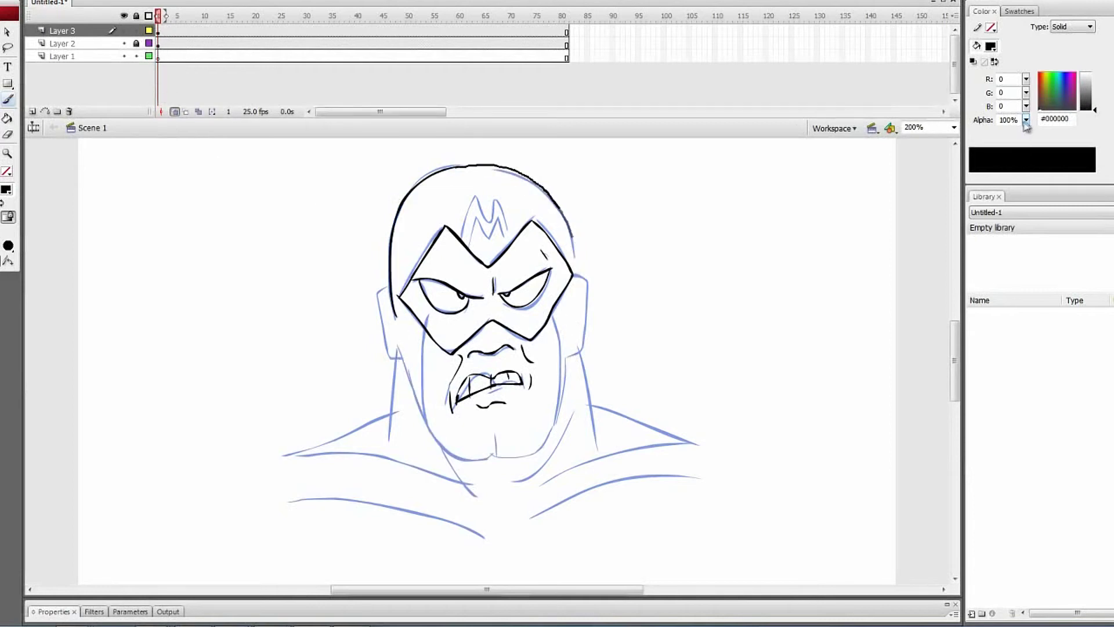
{"action": "key", "text": "ctrl+y"}
{"action": "key", "text": "ctrl+y"}
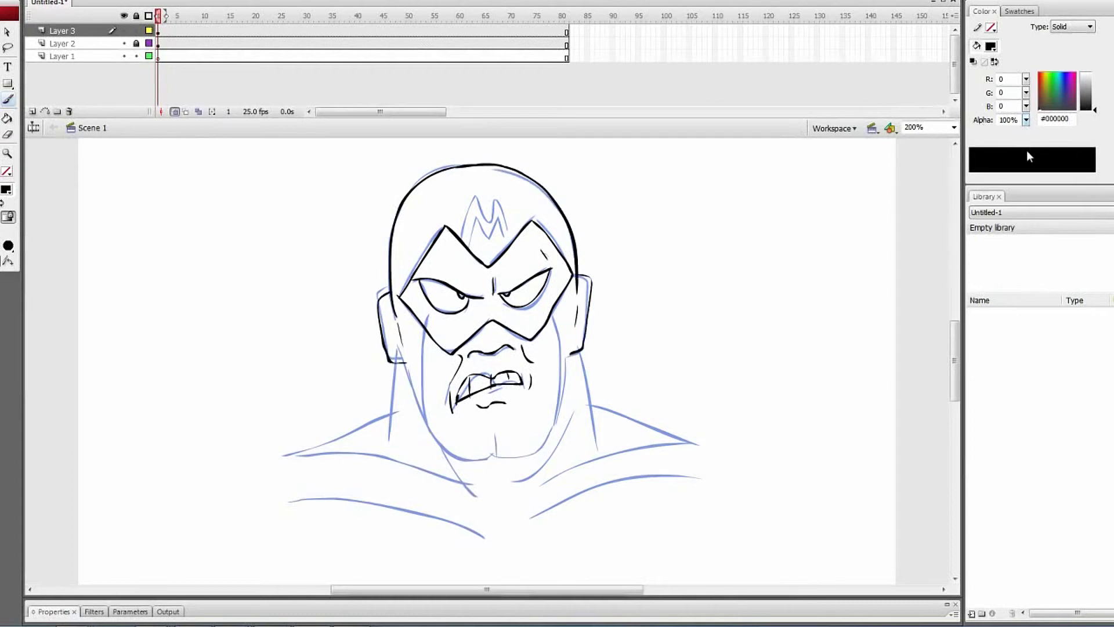
{"action": "key", "text": "ctrl+z"}
Ink the pointed M-shaped emblem on the forehead in black, joining it to the mask's upper edge
{"action": "left_click_drag", "start_coordinate": [445, 226], "coordinate": [399, 294]}
{"action": "mouse_move", "coordinate": [532, 221]}
{"action": "left_mouse_down"}
{"action": "mouse_move", "coordinate": [506, 235]}
{"action": "mouse_move", "coordinate": [474, 194]}
{"action": "left_mouse_up"}
{"action": "mouse_move", "coordinate": [474, 194]}
{"action": "left_mouse_down"}
{"action": "mouse_move", "coordinate": [492, 192]}
{"action": "mouse_move", "coordinate": [514, 238]}
{"action": "mouse_move", "coordinate": [506, 252]}
{"action": "left_mouse_up"}
{"action": "mouse_move", "coordinate": [475, 215]}
{"action": "left_mouse_down"}
{"action": "mouse_move", "coordinate": [495, 210]}
{"action": "mouse_move", "coordinate": [477, 256]}
{"action": "left_mouse_up"}
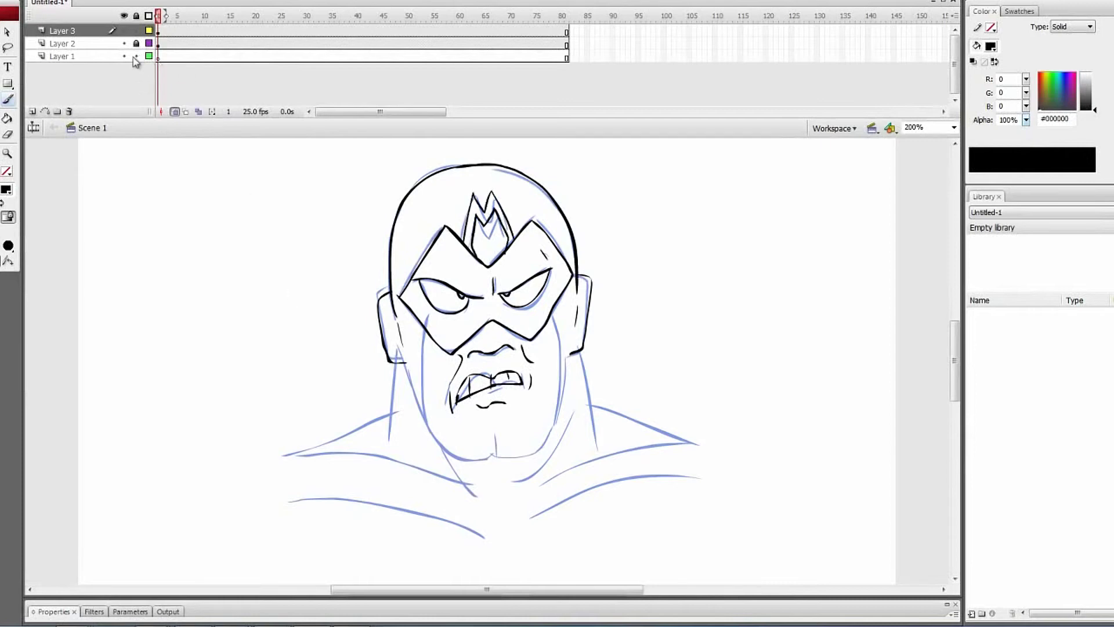
Ink the jaw line around the cleft chin, both cheek edges below the mask and the neck's left side in black
{"action": "key", "text": "ctrl+y"}
{"action": "key", "text": "ctrl+y"}
{"action": "key", "text": "ctrl+y"}
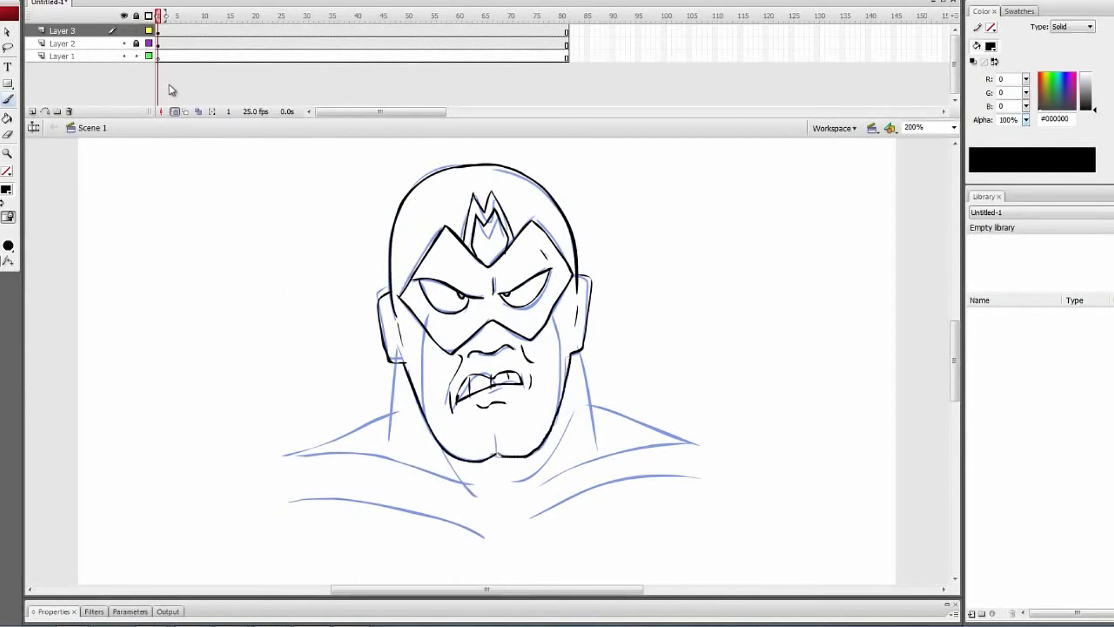
{"action": "key", "text": "ctrl+y"}
{"action": "key", "text": "ctrl+y"}
{"action": "left_click", "coordinate": [136, 43]}
{"action": "key", "text": "ctrl+y"}
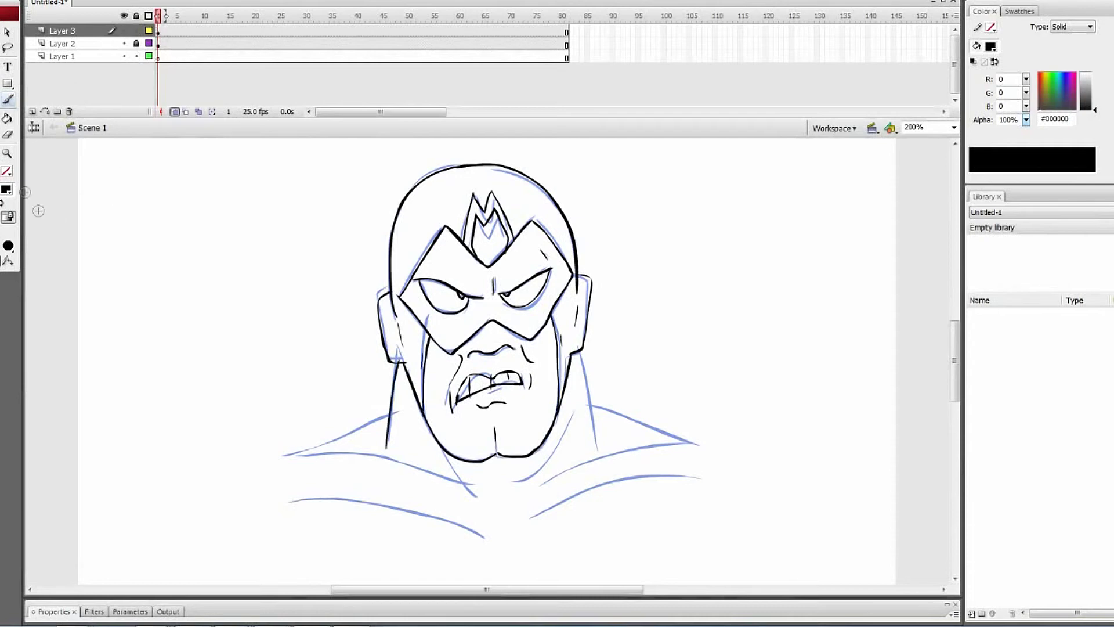
Try inking the left collarbone and the neck muscle lines on both sides below the jaw, and undo these strokes
{"action": "key", "text": "ctrl+z"}
{"action": "left_click_drag", "start_coordinate": [344, 453], "coordinate": [467, 483]}
{"action": "left_click_drag", "start_coordinate": [436, 444], "coordinate": [466, 483]}
{"action": "left_click_drag", "start_coordinate": [560, 432], "coordinate": [523, 483]}
{"action": "key", "text": "ctrl+y"}
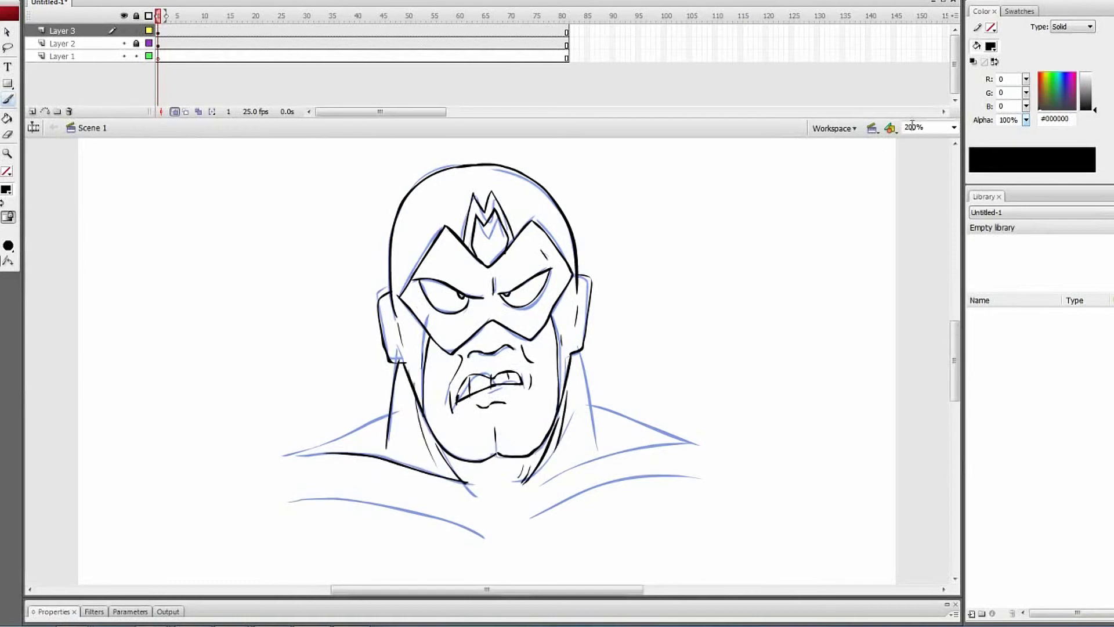
{"action": "key", "text": "ctrl+z"}
{"action": "key", "text": "ctrl+z"}
{"action": "key", "text": "ctrl+z"}
{"action": "key", "text": "ctrl+z"}
{"action": "key", "text": "ctrl+z"}
{"action": "key", "text": "ctrl+z"}
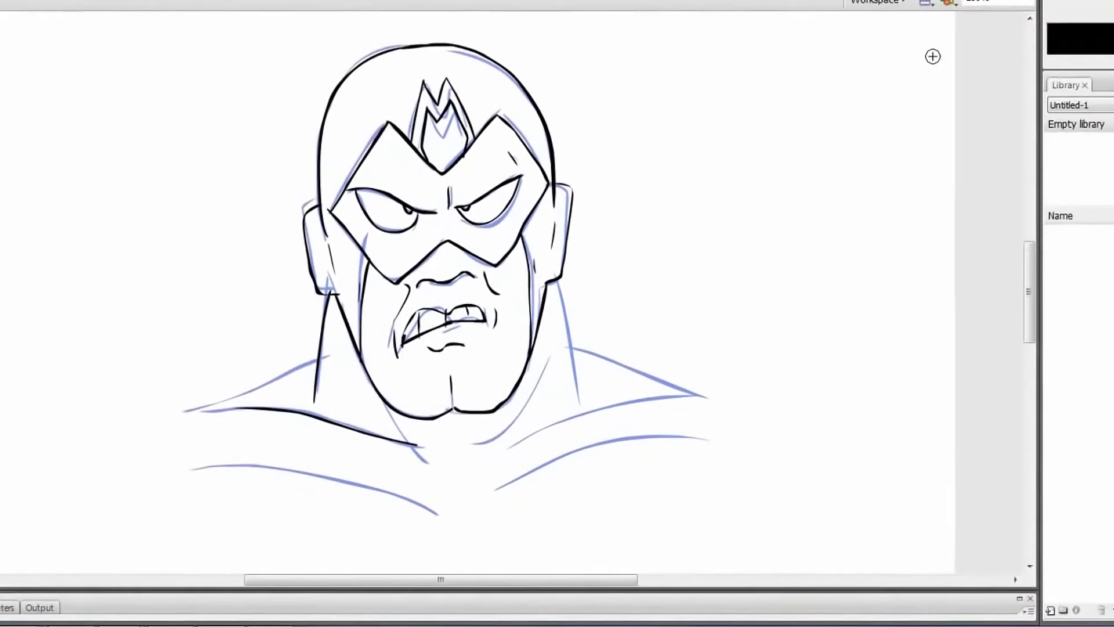
{"action": "key", "text": "ctrl+z"}
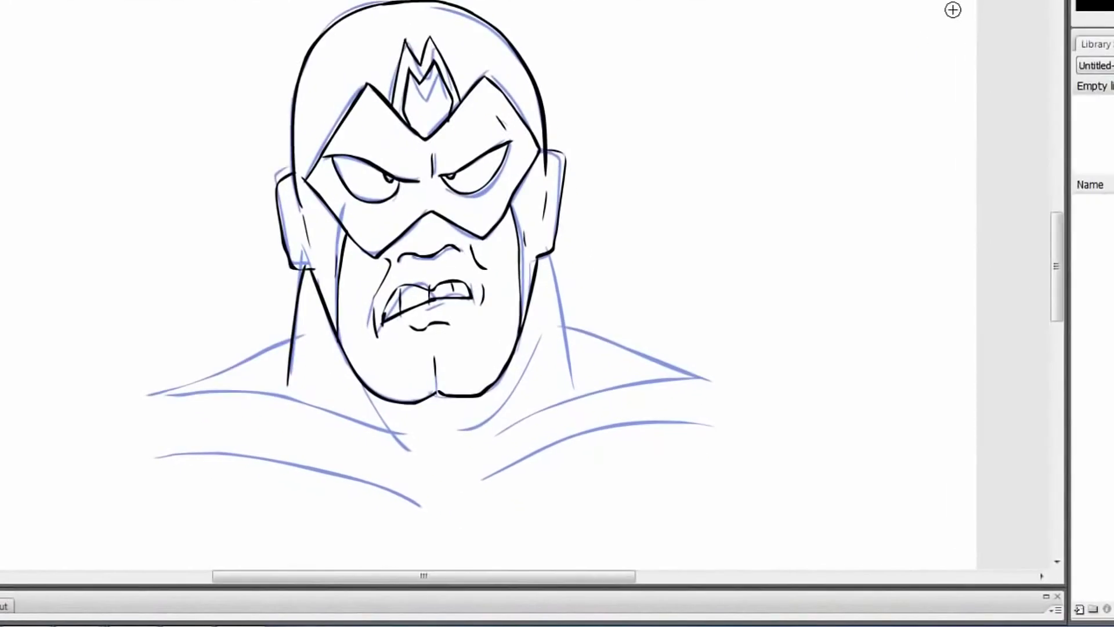
{"action": "key", "text": "ctrl+z"}
Ink the right side of the neck, the right trapezius slope and the right collarbone in black
{"action": "left_click_drag", "start_coordinate": [557, 279], "coordinate": [581, 401]}
{"action": "left_click_drag", "start_coordinate": [571, 347], "coordinate": [685, 392]}
{"action": "key", "text": "ctrl+z"}
{"action": "mouse_move", "coordinate": [571, 347]}
{"action": "left_mouse_down"}
{"action": "mouse_move", "coordinate": [634, 350]}
{"action": "mouse_move", "coordinate": [638, 388]}
{"action": "mouse_move", "coordinate": [524, 420]}
{"action": "left_mouse_up"}
{"action": "key", "text": "ctrl+z"}
{"action": "left_click_drag", "start_coordinate": [675, 378], "coordinate": [492, 426]}
Ink the left collarbone and the two neck muscle lines converging below the chin in black
{"action": "mouse_move", "coordinate": [166, 400]}
{"action": "left_mouse_down"}
{"action": "mouse_move", "coordinate": [266, 395]}
{"action": "mouse_move", "coordinate": [402, 429]}
{"action": "mouse_move", "coordinate": [390, 427]}
{"action": "left_mouse_up"}
{"action": "key", "text": "ctrl+z"}
{"action": "left_click_drag", "start_coordinate": [365, 388], "coordinate": [390, 428]}
{"action": "left_click_drag", "start_coordinate": [526, 331], "coordinate": [477, 427]}
{"action": "key", "text": "ctrl+z"}
{"action": "left_click_drag", "start_coordinate": [507, 369], "coordinate": [470, 429]}
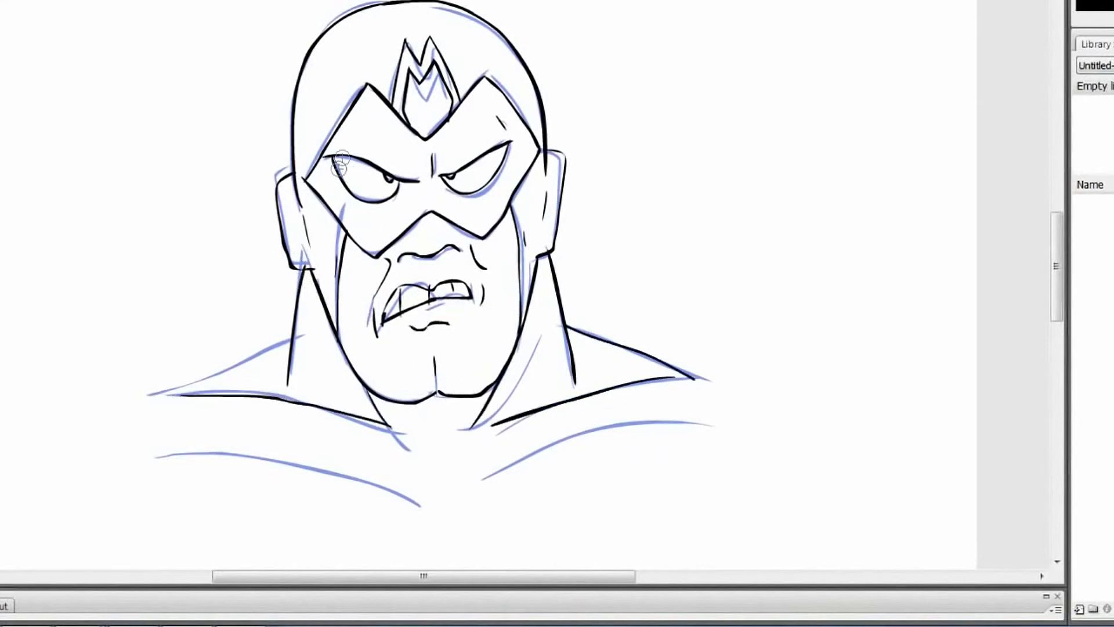
Ink the left trapezius slope and extend both shoulders outward with rounded black contours
{"action": "left_click_drag", "start_coordinate": [290, 344], "coordinate": [189, 389]}
{"action": "left_click_drag", "start_coordinate": [679, 369], "coordinate": [870, 416]}
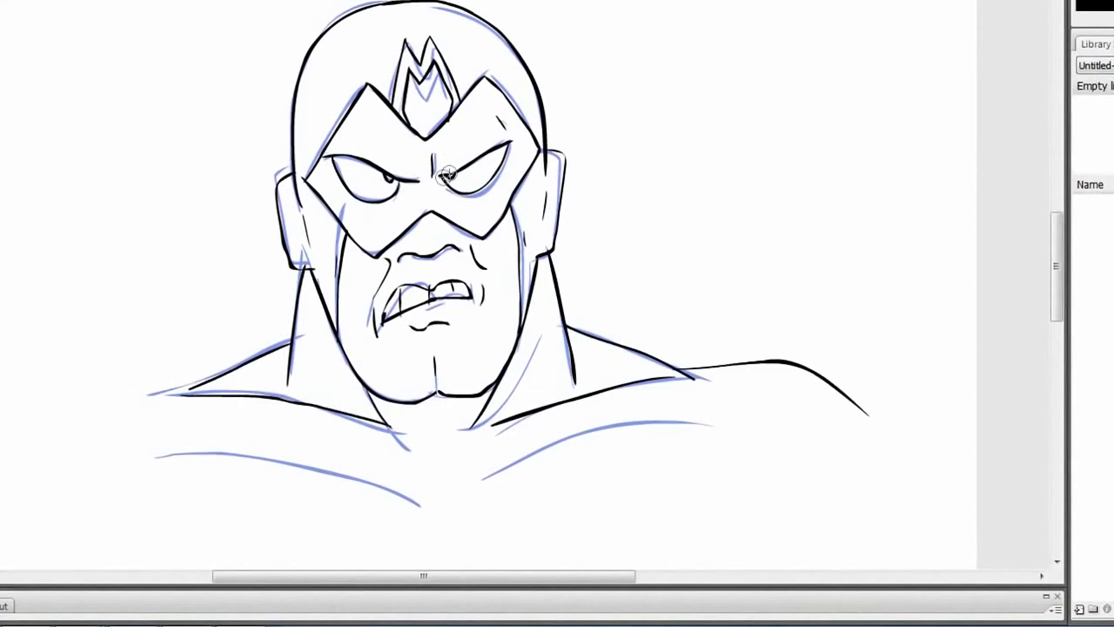
{"action": "left_click_drag", "start_coordinate": [201, 383], "coordinate": [1, 456]}
Ink the curved upper contour of the left chest muscle below the collarbone, redrawing the stroke until it fits
{"action": "left_click_drag", "start_coordinate": [110, 467], "coordinate": [451, 512]}
{"action": "key", "text": "ctrl+z"}
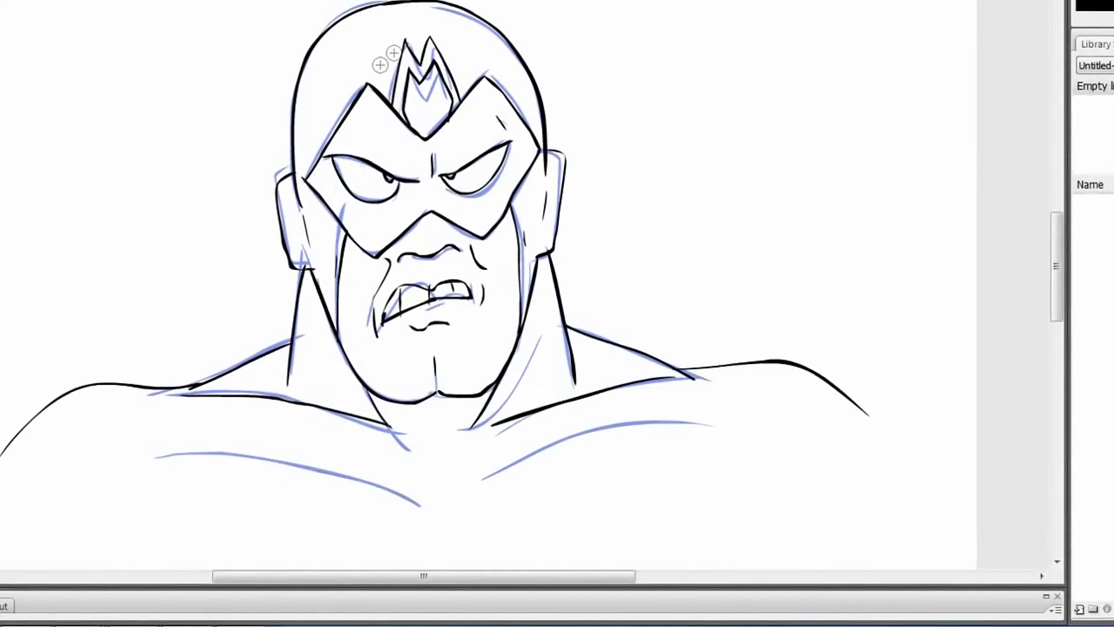
{"action": "mouse_move", "coordinate": [107, 454]}
{"action": "left_mouse_down"}
{"action": "mouse_move", "coordinate": [422, 500]}
{"action": "mouse_move", "coordinate": [702, 397]}
{"action": "left_mouse_up"}
{"action": "key", "text": "ctrl+z"}
{"action": "key", "text": "ctrl+z"}
{"action": "mouse_move", "coordinate": [149, 455]}
{"action": "left_mouse_down"}
{"action": "mouse_move", "coordinate": [420, 477]}
{"action": "mouse_move", "coordinate": [446, 525]}
{"action": "mouse_move", "coordinate": [444, 568]}
{"action": "left_mouse_up"}
{"action": "key", "text": "ctrl+z"}
{"action": "left_click_drag", "start_coordinate": [201, 437], "coordinate": [416, 465]}
{"action": "key", "text": "ctrl+z"}
{"action": "left_click_drag", "start_coordinate": [127, 456], "coordinate": [427, 473]}
{"action": "key", "text": "ctrl+z"}
Ink the right chest contour, the outer sides of the torso and the costume's wide curved neckline in black
{"action": "left_click_drag", "start_coordinate": [135, 478], "coordinate": [125, 569]}
{"action": "mouse_move", "coordinate": [471, 459]}
{"action": "left_mouse_down"}
{"action": "mouse_move", "coordinate": [769, 446]}
{"action": "mouse_move", "coordinate": [789, 456]}
{"action": "left_mouse_up"}
{"action": "mouse_move", "coordinate": [790, 480]}
{"action": "left_mouse_down"}
{"action": "mouse_move", "coordinate": [775, 549]}
{"action": "mouse_move", "coordinate": [788, 548]}
{"action": "left_mouse_up"}
{"action": "key", "text": "ctrl+z"}
{"action": "left_click_drag", "start_coordinate": [92, 383], "coordinate": [0, 374]}
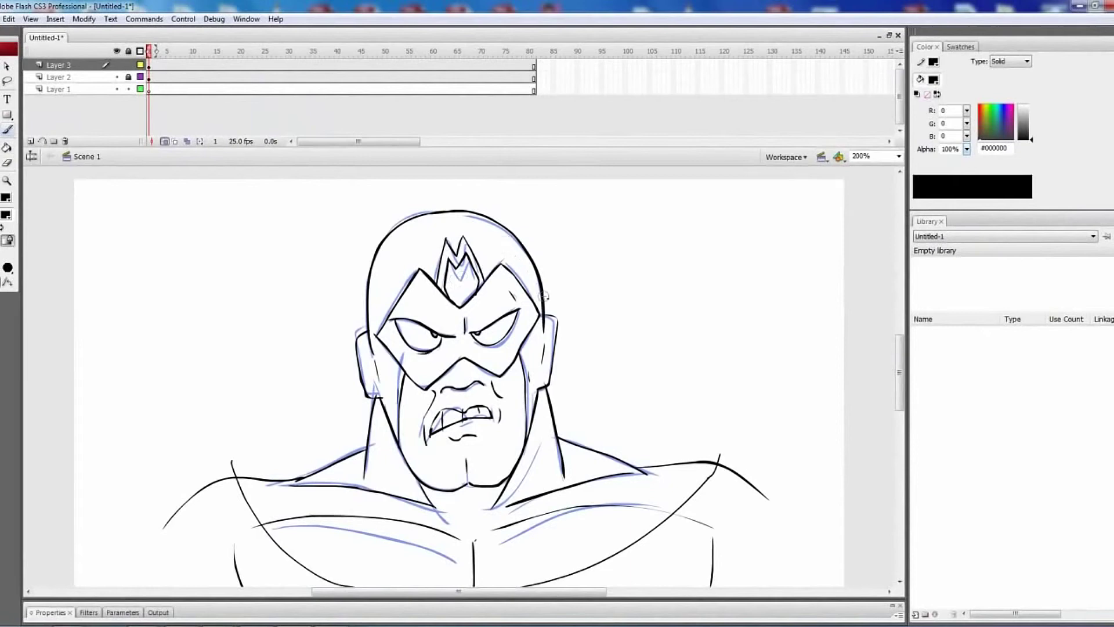
Unlock Layer 2 and delete the blue sketch from it
{"action": "left_click", "coordinate": [129, 78]}
{"action": "left_click", "coordinate": [153, 78]}
{"action": "key", "text": "Delete"}
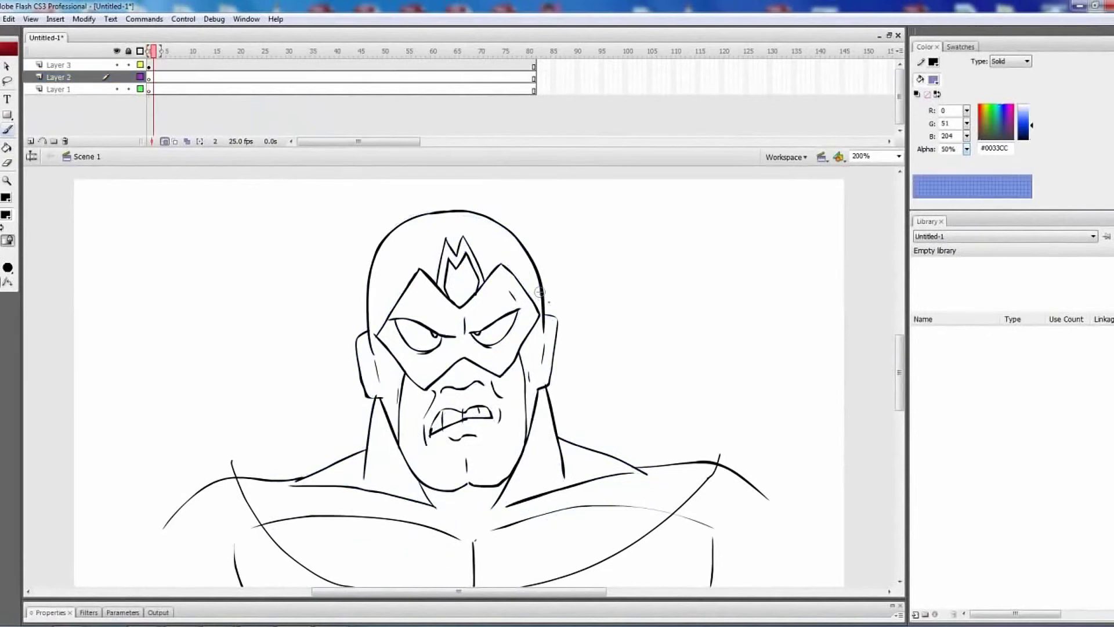
Fill the hood and the inner forehead emblem on Layer 2 with red #CC3300
{"action": "key", "text": "k"}
{"action": "left_click", "coordinate": [6, 215]}
{"action": "left_click", "coordinate": [76, 292]}
{"action": "left_click", "coordinate": [411, 251]}
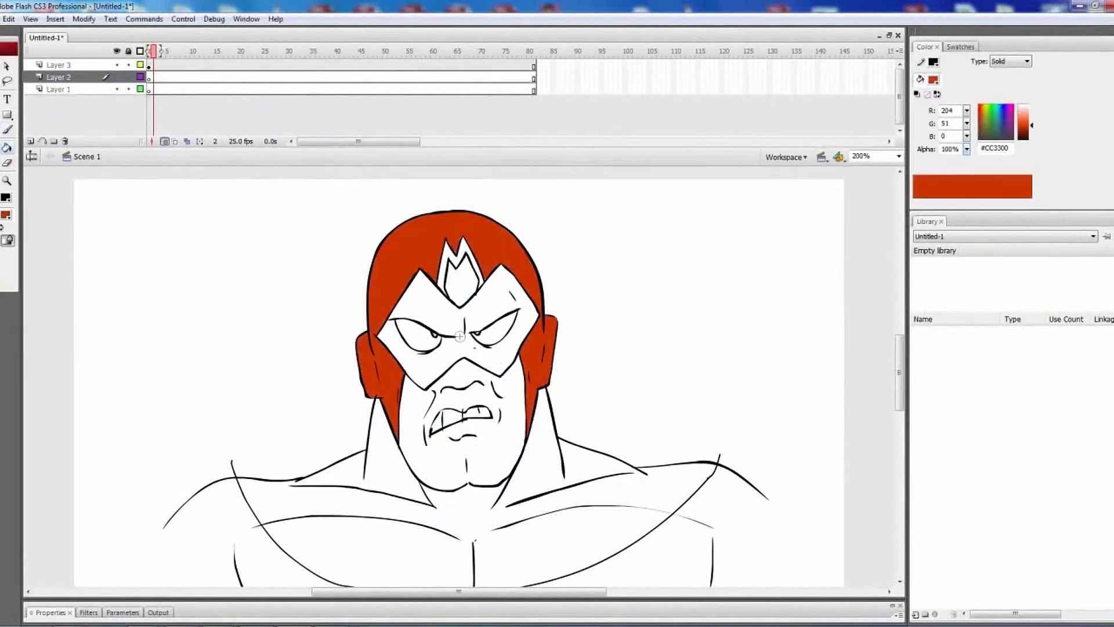
{"action": "left_click", "coordinate": [462, 284]}
Mix a darker red from the current fill colour and refill the hood with it
{"action": "left_click", "coordinate": [5, 215]}
{"action": "left_click", "coordinate": [158, 229]}
{"action": "mouse_move", "coordinate": [684, 302]}
{"action": "left_mouse_down"}
{"action": "mouse_move", "coordinate": [685, 292]}
{"action": "mouse_move", "coordinate": [682, 310]}
{"action": "left_mouse_up"}
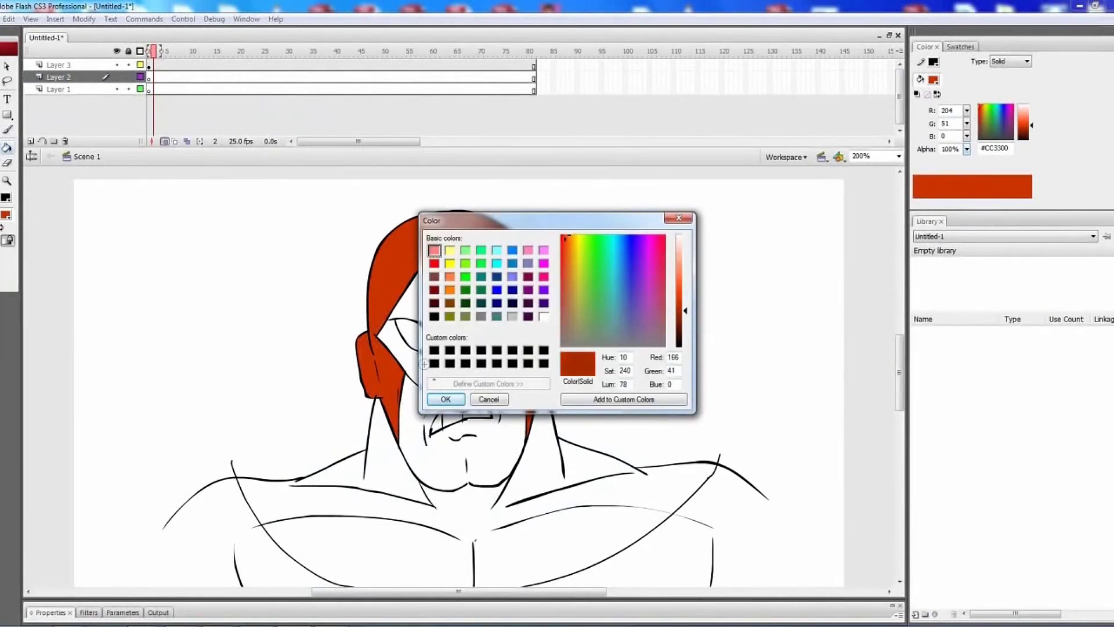
{"action": "left_click", "coordinate": [446, 399]}
{"action": "left_click", "coordinate": [374, 302]}
Fill the mask around the eyes with yellow #FFCC33
{"action": "left_click", "coordinate": [6, 215]}
{"action": "left_click", "coordinate": [148, 293]}
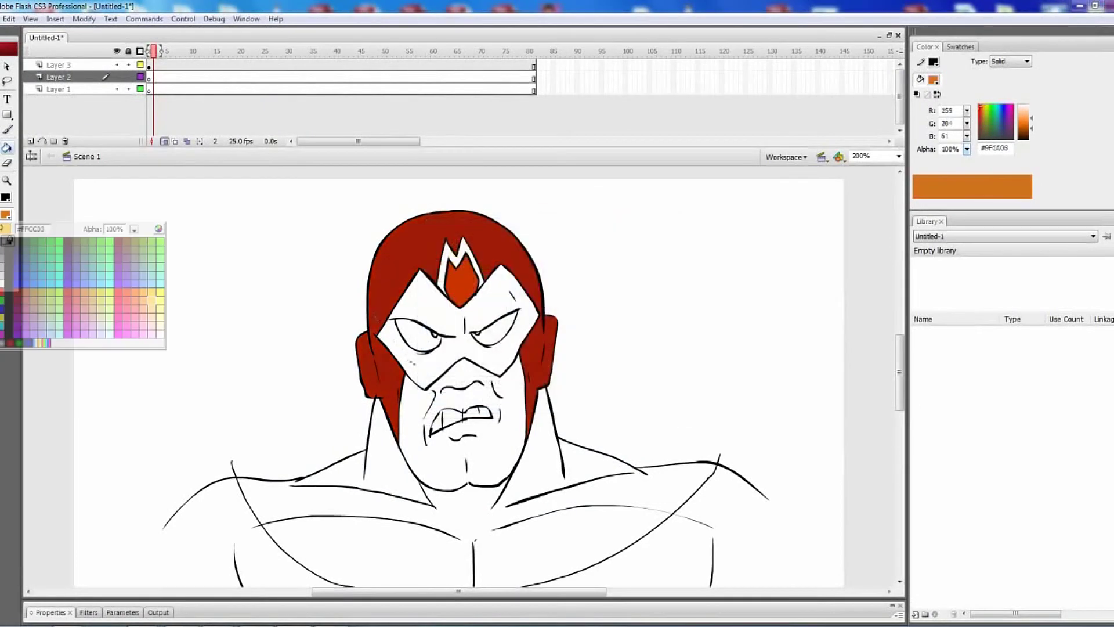
{"action": "left_click", "coordinate": [424, 368]}
Mix the pale yellow #FFE28C and fill both eyes of the mask with it
{"action": "left_click", "coordinate": [6, 215]}
{"action": "left_click", "coordinate": [159, 228]}
{"action": "left_click_drag", "start_coordinate": [685, 279], "coordinate": [684, 259]}
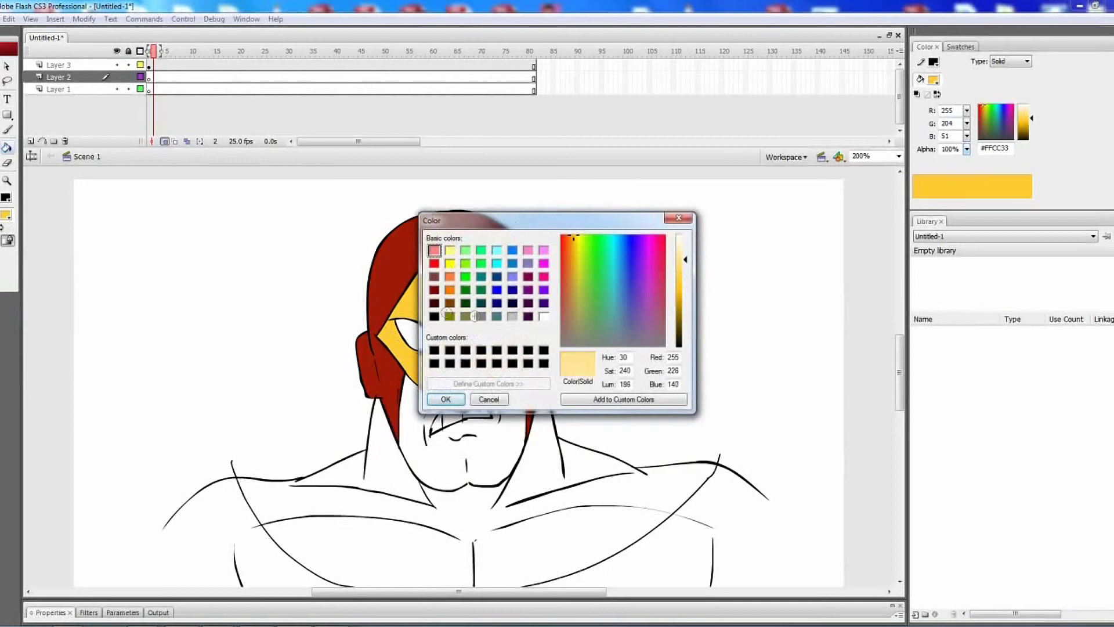
{"action": "left_click", "coordinate": [446, 399]}
{"action": "left_click", "coordinate": [417, 337]}
{"action": "left_click", "coordinate": [499, 326]}
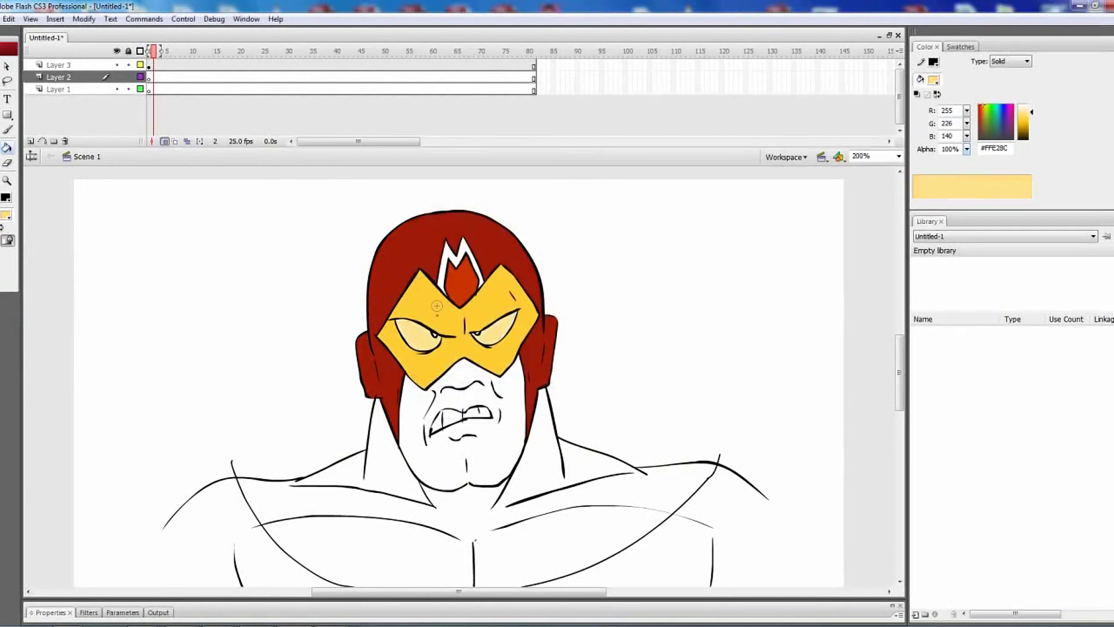
Lighten the eye fill colour to #FFEBAE
{"action": "left_click", "coordinate": [6, 215]}
{"action": "left_click", "coordinate": [158, 229]}
{"action": "left_click_drag", "start_coordinate": [683, 261], "coordinate": [683, 250]}
{"action": "left_click", "coordinate": [439, 399]}
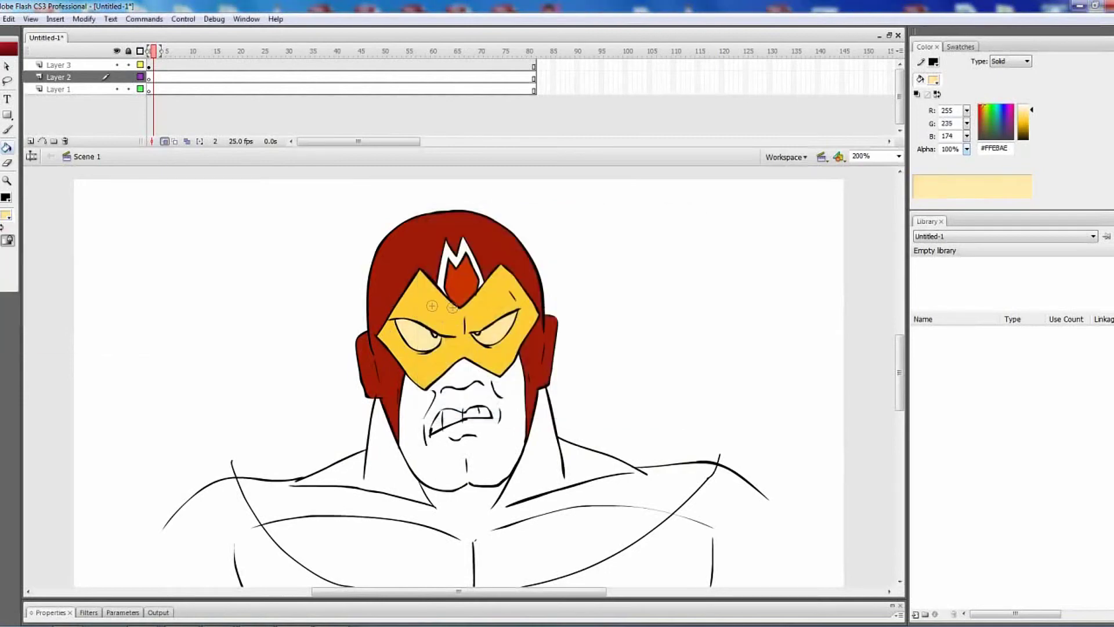
Mix a light skin tone starting from #FFCC99 and fill the lower face below the mask
{"action": "left_click", "coordinate": [6, 215]}
{"action": "left_click", "coordinate": [149, 318]}
{"action": "left_click", "coordinate": [6, 215]}
{"action": "left_click", "coordinate": [158, 228]}
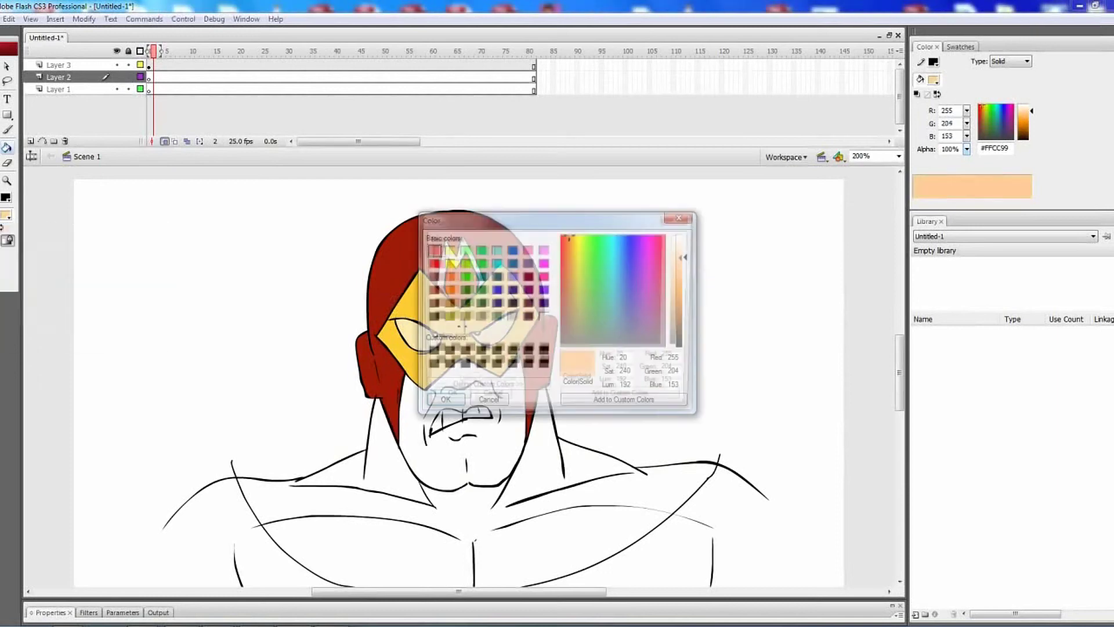
{"action": "left_click_drag", "start_coordinate": [685, 257], "coordinate": [685, 244]}
{"action": "left_click", "coordinate": [568, 240]}
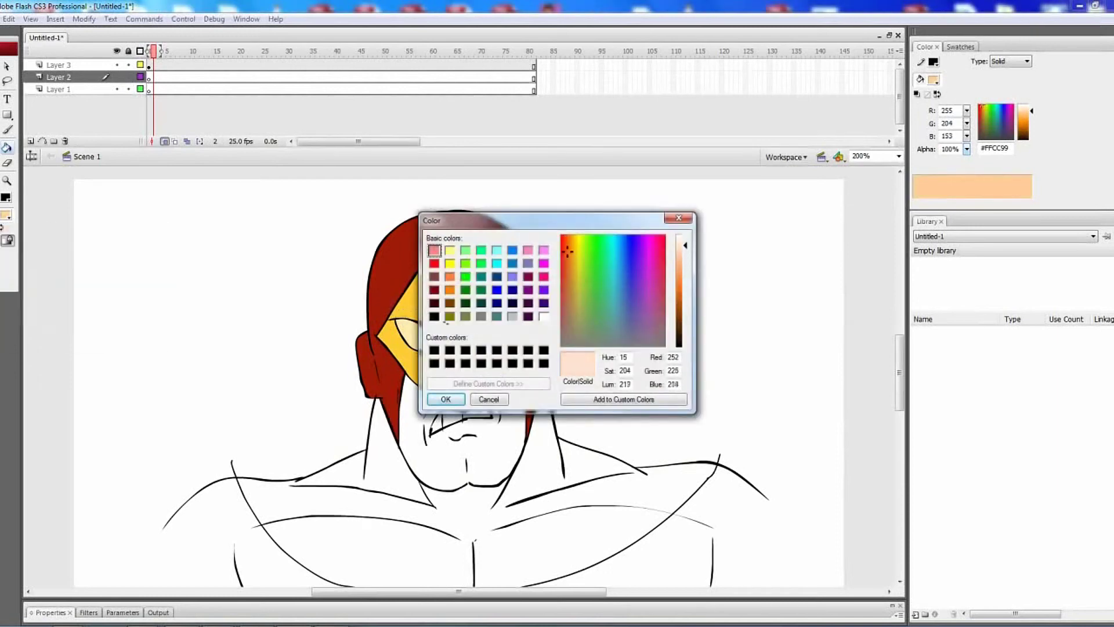
{"action": "left_click", "coordinate": [445, 398]}
{"action": "left_click", "coordinate": [450, 400]}
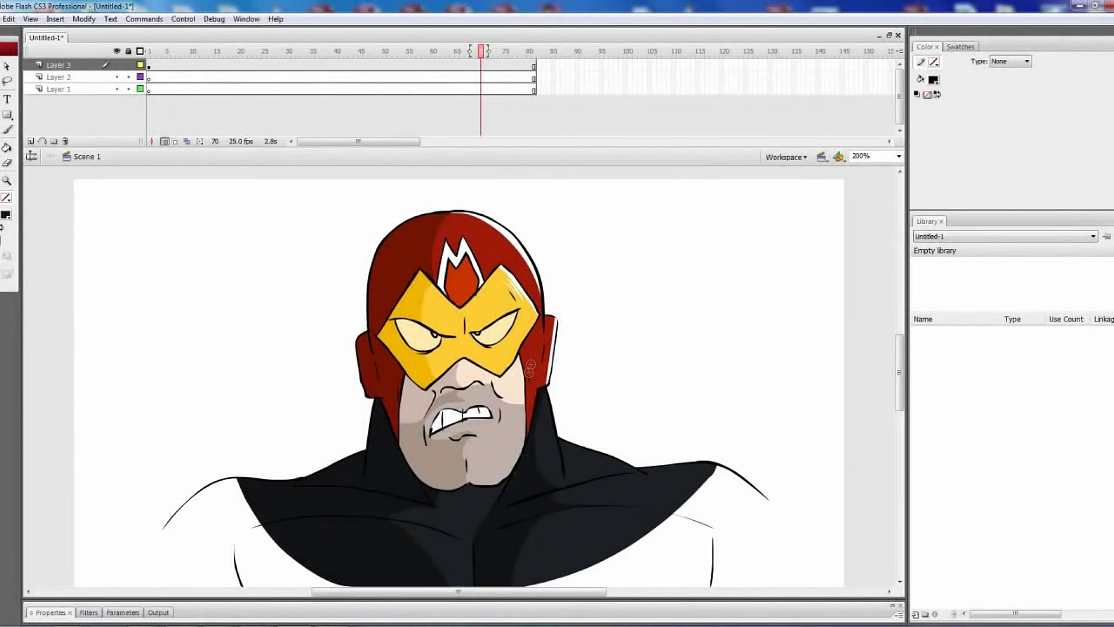
Trim the hero into a compact bust by deleting the artwork of both outer shoulders and the lower chest
{"action": "double_click", "coordinate": [6, 180]}
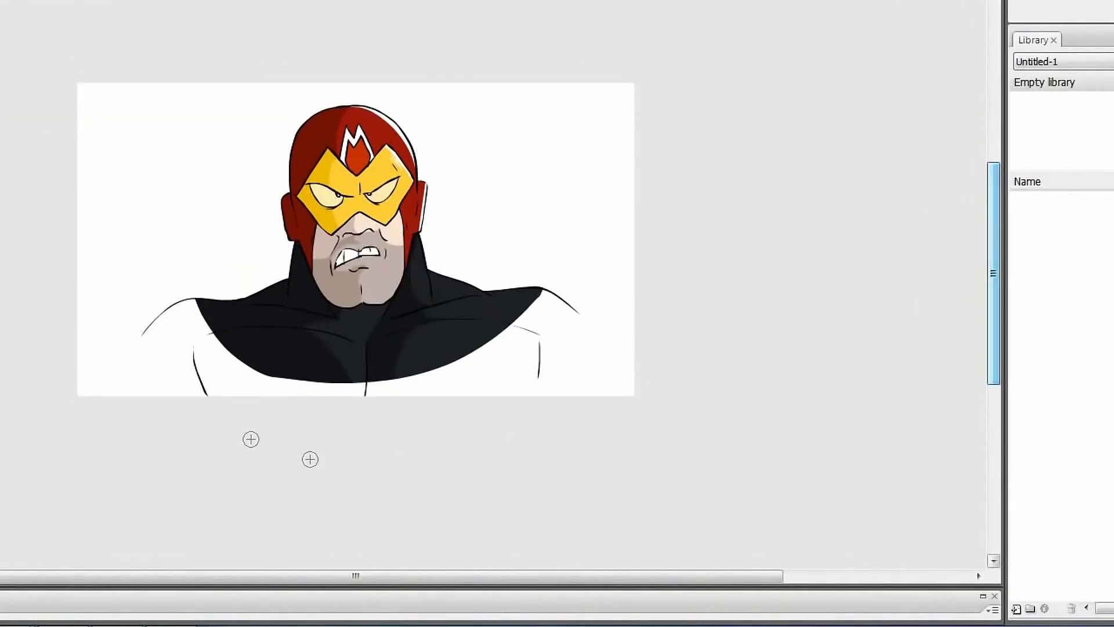
{"action": "left_click_drag", "start_coordinate": [54, 471], "coordinate": [226, 232]}
{"action": "key", "text": "Delete"}
{"action": "left_click_drag", "start_coordinate": [210, 474], "coordinate": [563, 376]}
{"action": "key", "text": "Delete"}
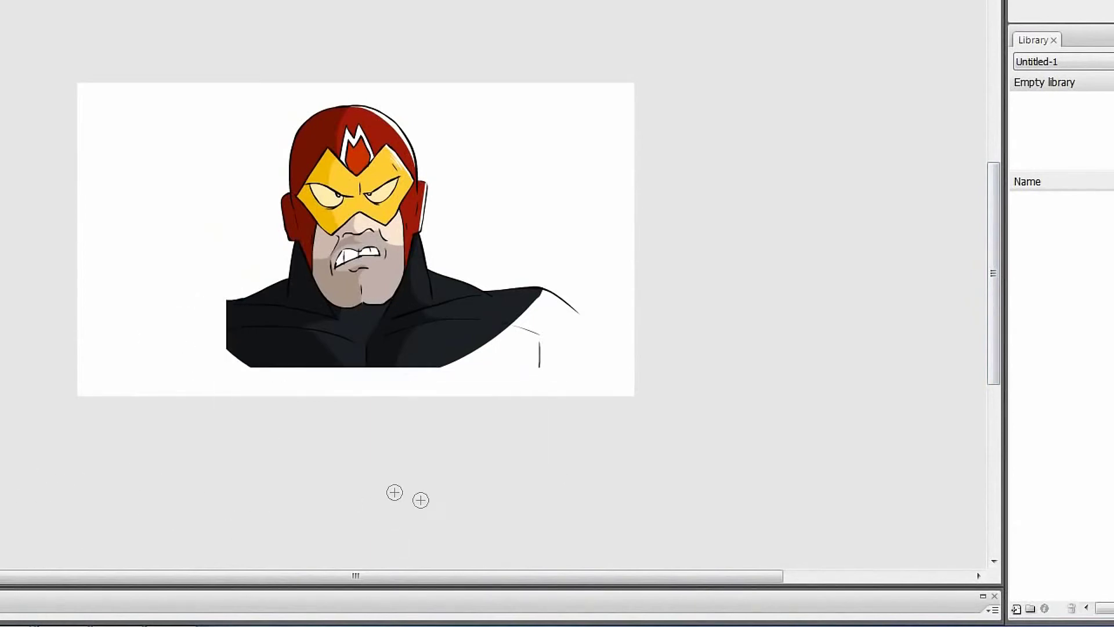
{"action": "left_click_drag", "start_coordinate": [505, 246], "coordinate": [690, 407]}
{"action": "key", "text": "Delete"}
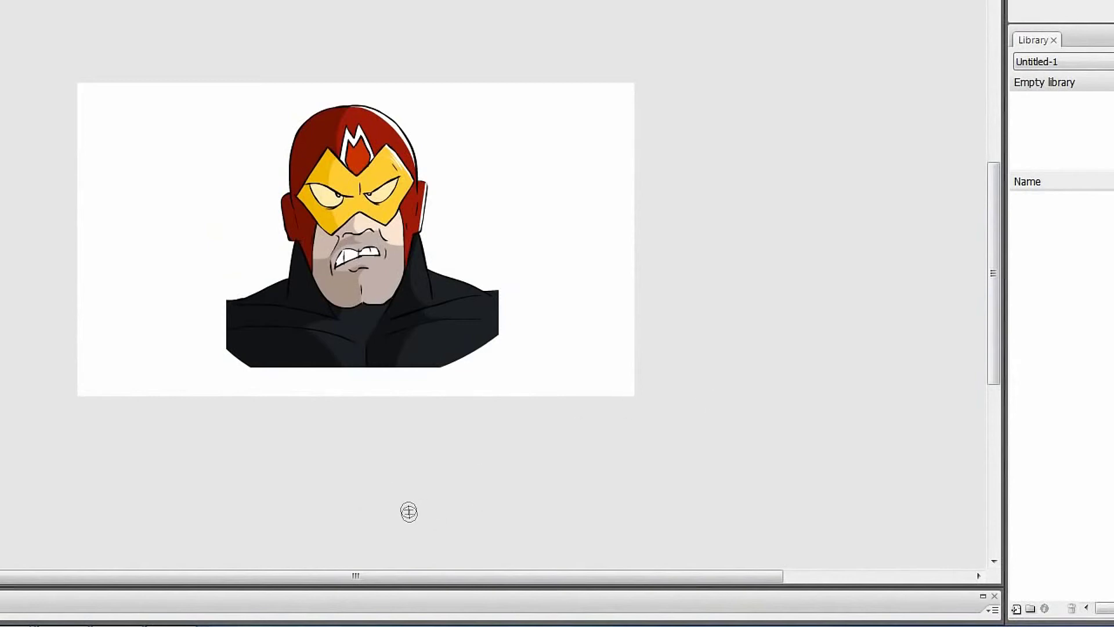
{"action": "key", "text": "b"}
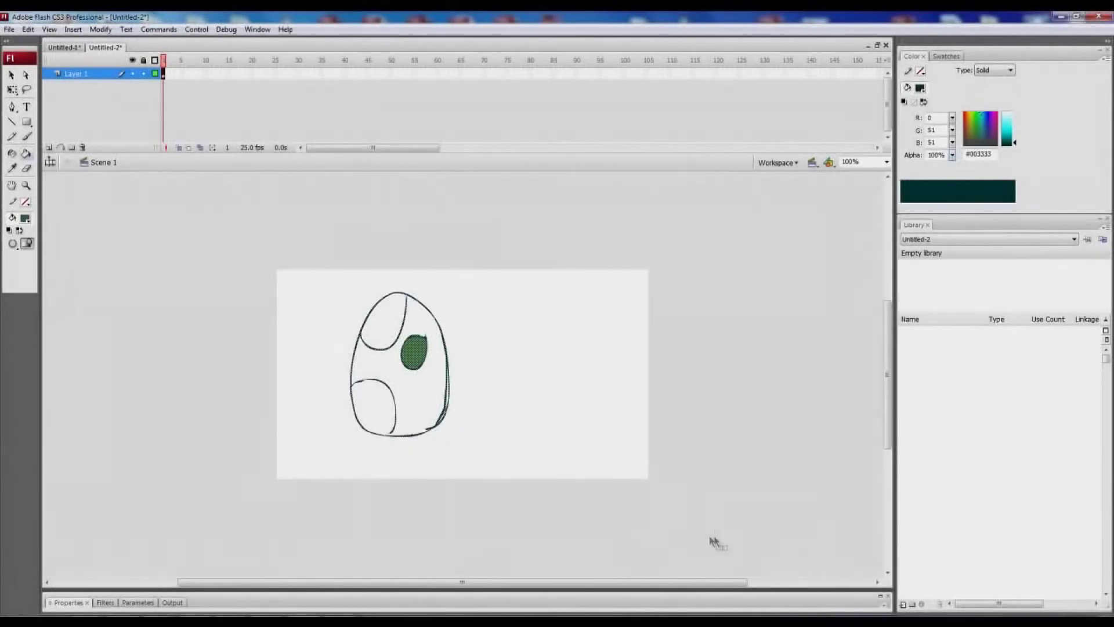
Clear the egg drawing from Untitled-2 and ready the Brush tool with a black #000000 fill
{"action": "key", "text": "ctrl+a"}
{"action": "key", "text": "Delete"}
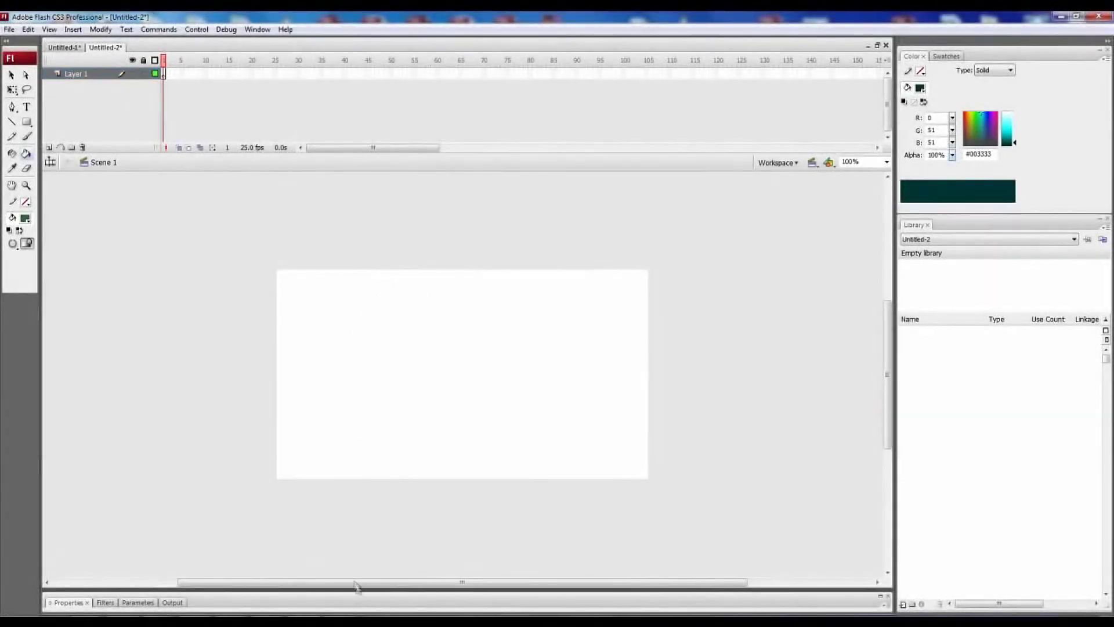
{"action": "left_click", "coordinate": [27, 137]}
{"action": "left_click", "coordinate": [25, 218]}
{"action": "left_click", "coordinate": [21, 245]}
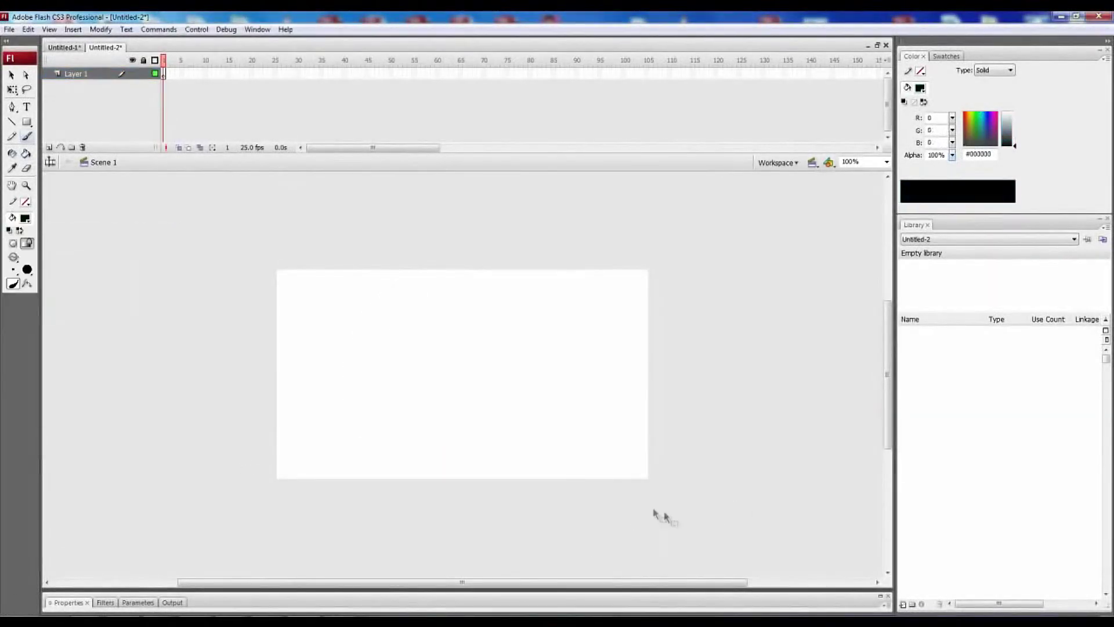
Draw a bullet-shaped body outline in black with a rounded nose facing right and a flat, flanged base
{"action": "left_click_drag", "start_coordinate": [325, 318], "coordinate": [398, 421]}
{"action": "key", "text": "ctrl+z"}
{"action": "mouse_move", "coordinate": [355, 300]}
{"action": "left_mouse_down"}
{"action": "mouse_move", "coordinate": [540, 390]}
{"action": "mouse_move", "coordinate": [409, 430]}
{"action": "left_mouse_up"}
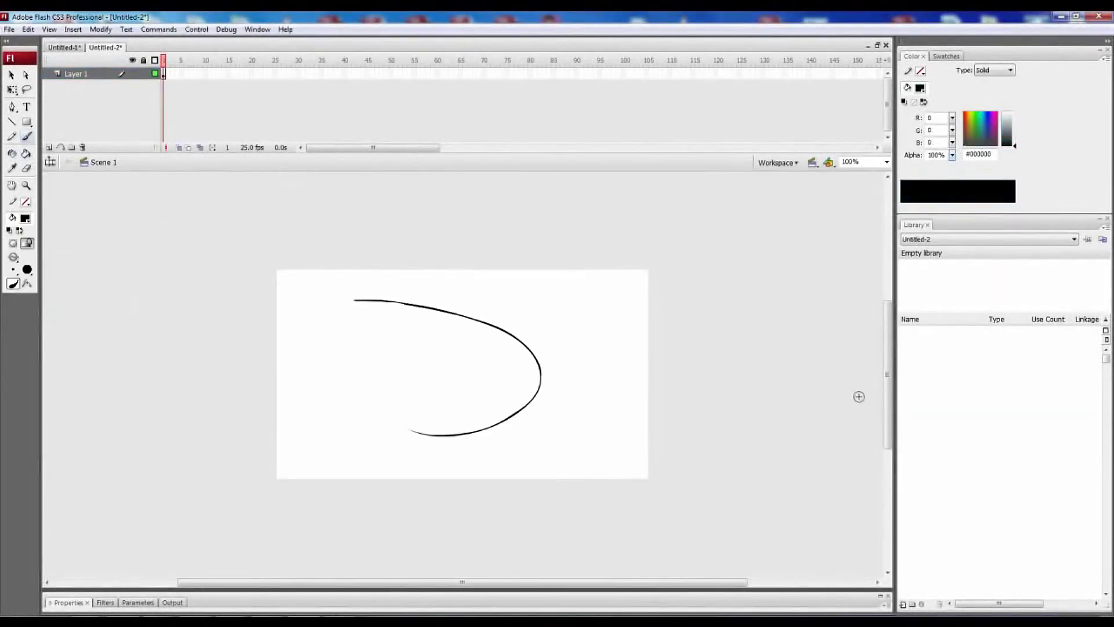
{"action": "key", "text": "ctrl+z"}
{"action": "key", "text": "ctrl+z"}
{"action": "left_click_drag", "start_coordinate": [332, 295], "coordinate": [316, 483]}
{"action": "key", "text": "ctrl+z"}
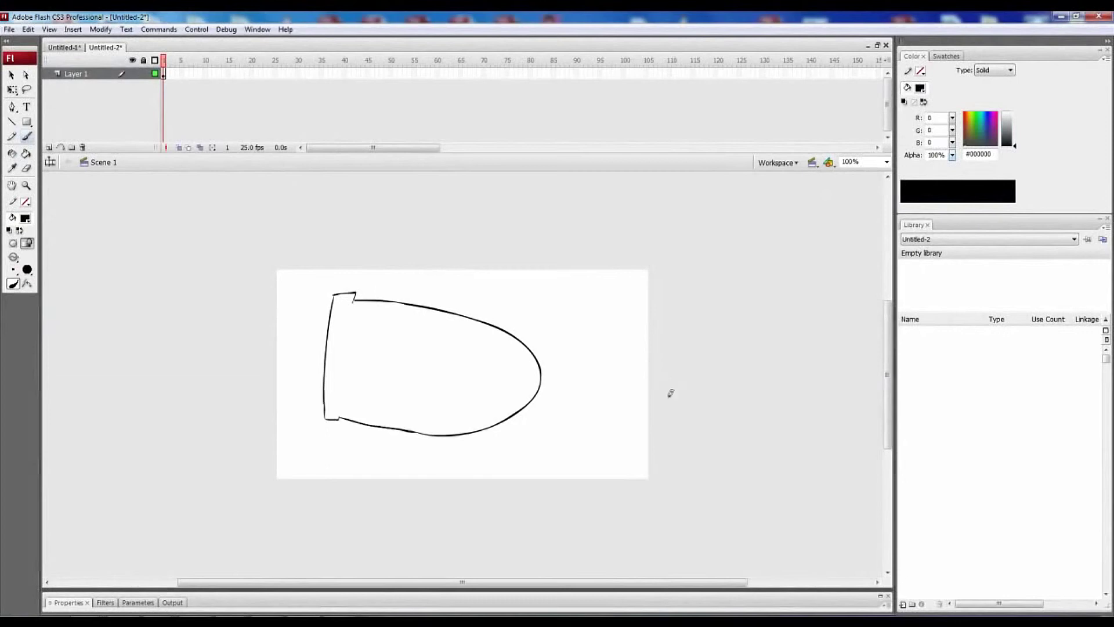
Draw an angry slanted eye and a wide toothy grin near the bullet's nose in black
{"action": "key", "text": "ctrl+z"}
{"action": "left_click_drag", "start_coordinate": [479, 357], "coordinate": [521, 373]}
{"action": "mouse_move", "coordinate": [475, 351]}
{"action": "left_mouse_down"}
{"action": "mouse_move", "coordinate": [525, 374]}
{"action": "mouse_move", "coordinate": [478, 405]}
{"action": "left_mouse_up"}
{"action": "mouse_move", "coordinate": [466, 353]}
{"action": "left_mouse_down"}
{"action": "mouse_move", "coordinate": [447, 354]}
{"action": "mouse_move", "coordinate": [458, 390]}
{"action": "left_mouse_up"}
{"action": "mouse_move", "coordinate": [476, 392]}
{"action": "left_mouse_down"}
{"action": "mouse_move", "coordinate": [469, 402]}
{"action": "mouse_move", "coordinate": [502, 398]}
{"action": "mouse_move", "coordinate": [490, 405]}
{"action": "mouse_move", "coordinate": [514, 432]}
{"action": "mouse_move", "coordinate": [421, 423]}
{"action": "left_mouse_up"}
Draw a bent arm with a raised fist across the bullet's lower edge in blue #0066FF
{"action": "left_click", "coordinate": [25, 218]}
{"action": "left_click", "coordinate": [40, 284]}
{"action": "left_click_drag", "start_coordinate": [487, 456], "coordinate": [402, 449]}
{"action": "key", "text": "ctrl+z"}
{"action": "key", "text": "ctrl+z"}
{"action": "left_click_drag", "start_coordinate": [417, 383], "coordinate": [431, 421]}
{"action": "mouse_move", "coordinate": [414, 386]}
{"action": "left_mouse_down"}
{"action": "mouse_move", "coordinate": [418, 465]}
{"action": "mouse_move", "coordinate": [408, 437]}
{"action": "mouse_move", "coordinate": [491, 454]}
{"action": "left_mouse_up"}
{"action": "key", "text": "ctrl+z"}
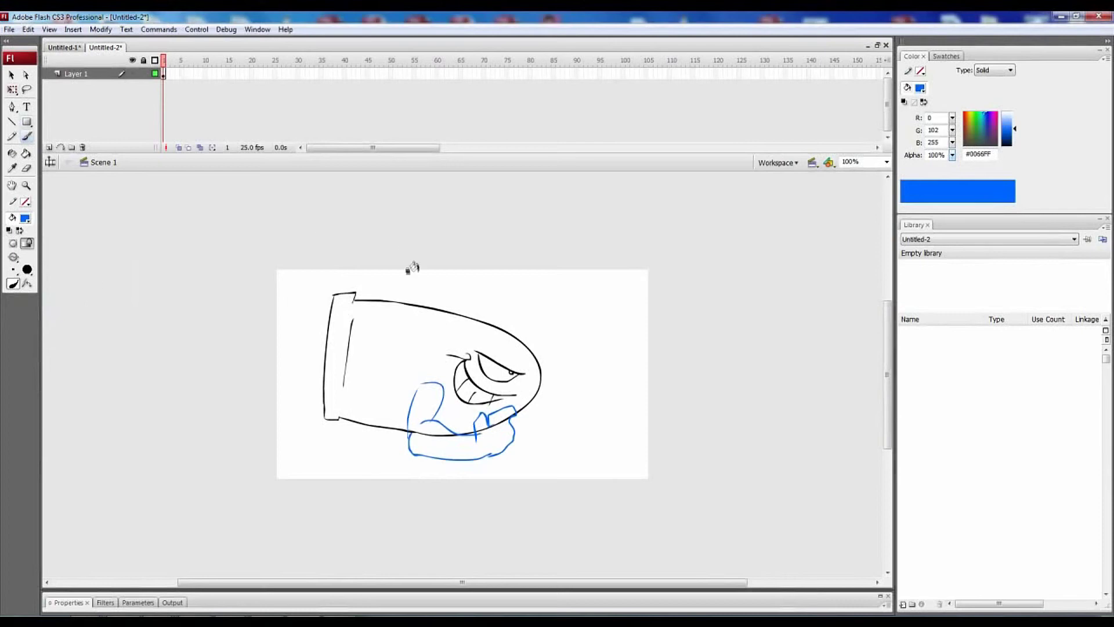
Delete the black body outline segments that cross the blue arm and fist
{"action": "key", "text": "q"}
{"action": "left_click", "coordinate": [439, 434]}
{"action": "key", "text": "Delete"}
{"action": "left_click", "coordinate": [504, 421]}
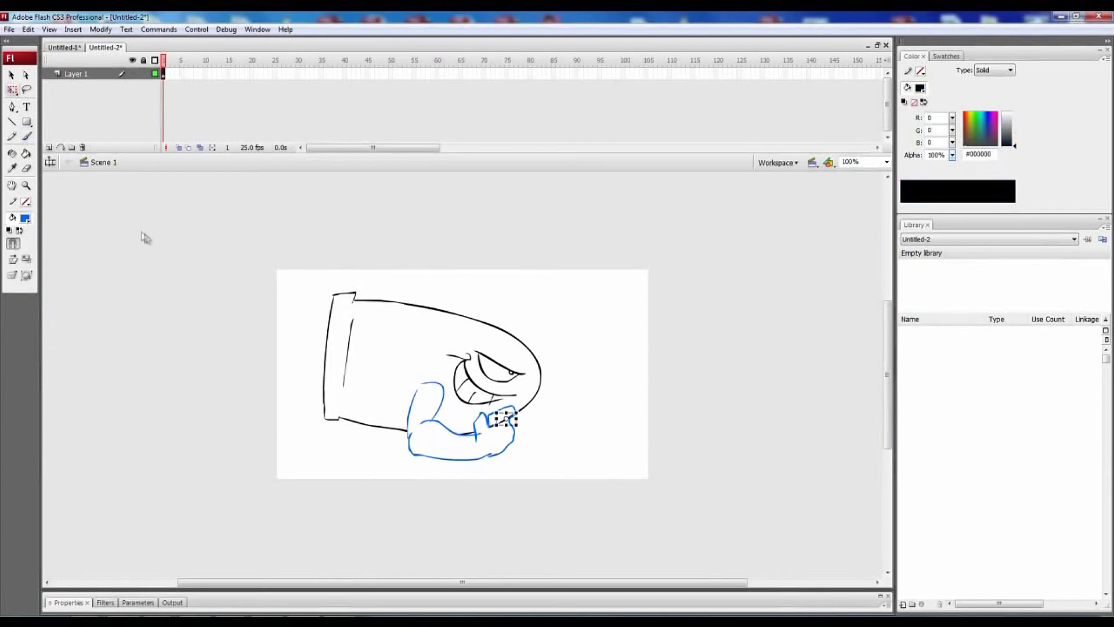
{"action": "key", "text": "Delete"}
{"action": "key", "text": "ctrl+z"}
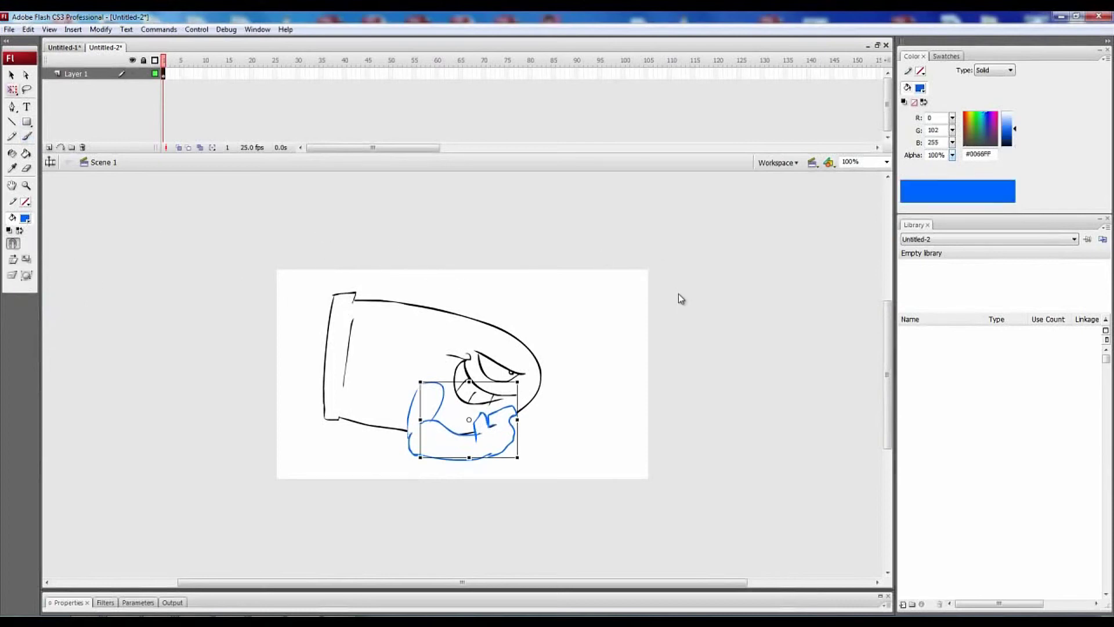
Recolour the blue arm and fist lines to black #000000
{"action": "left_click", "coordinate": [25, 218]}
{"action": "left_click", "coordinate": [20, 242]}
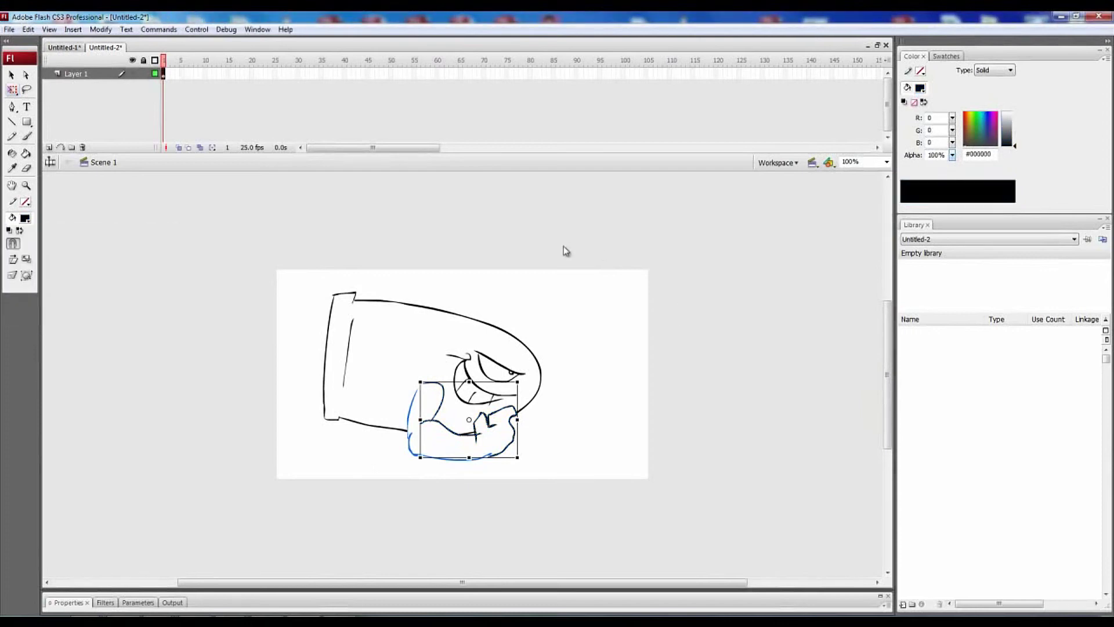
{"action": "left_click", "coordinate": [563, 246]}
{"action": "left_click", "coordinate": [467, 460]}
{"action": "left_click", "coordinate": [25, 218]}
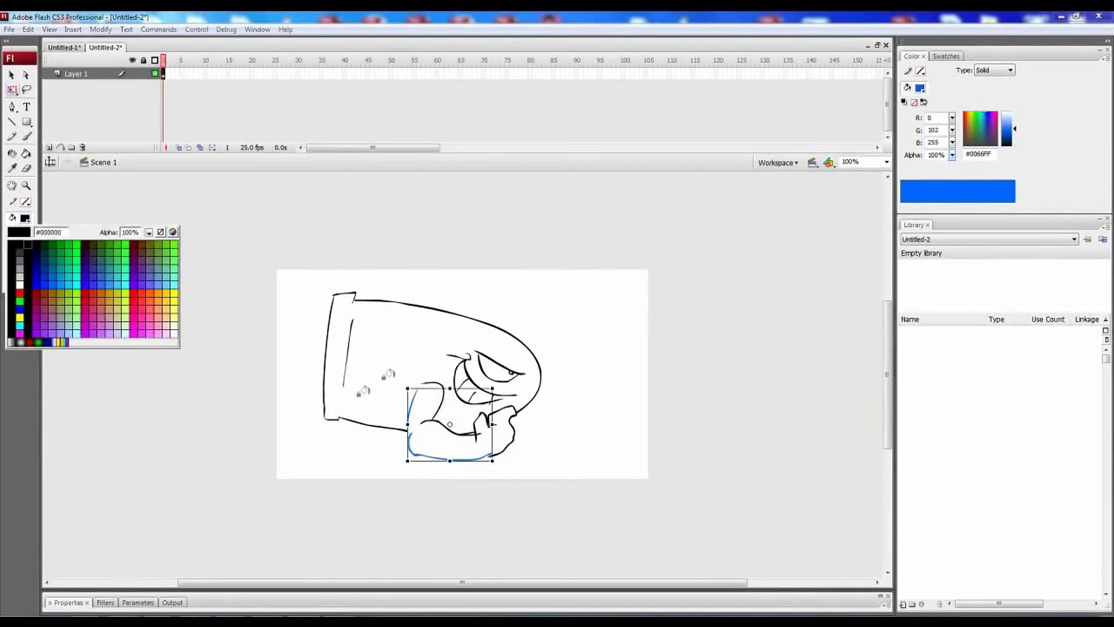
{"action": "left_click", "coordinate": [10, 240]}
Draw small crease marks at the bend of the bullet's arm in black
{"action": "key", "text": "b"}
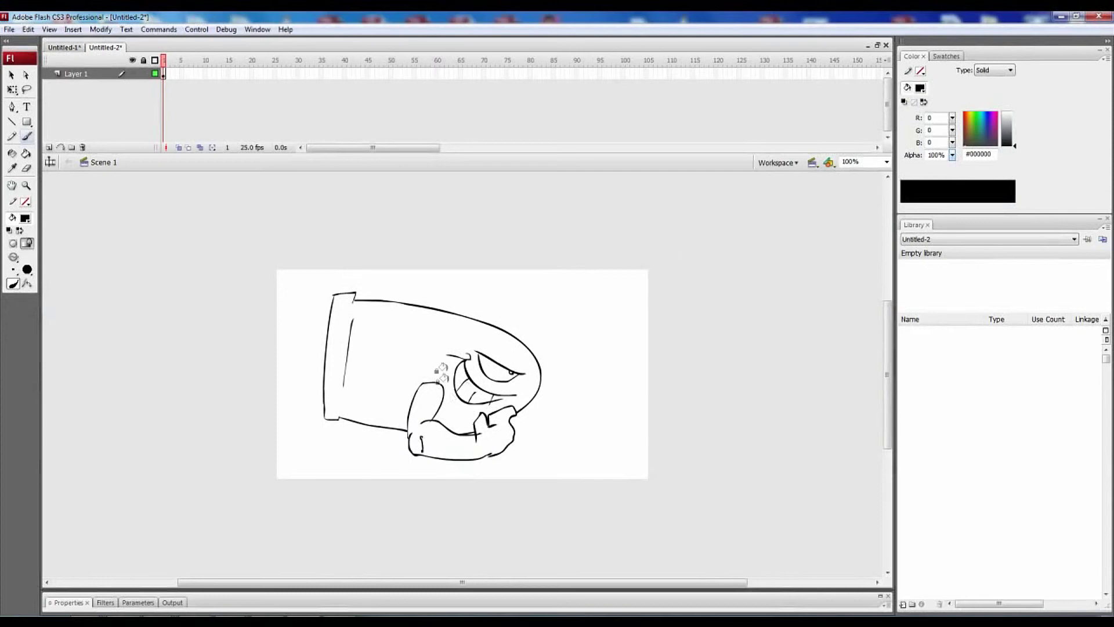
{"action": "mouse_move", "coordinate": [422, 443]}
{"action": "left_mouse_down"}
{"action": "mouse_move", "coordinate": [435, 442]}
{"action": "mouse_move", "coordinate": [428, 449]}
{"action": "left_mouse_up"}
{"action": "key", "text": "ctrl+z"}
Fill the bullet's body with dark grey #333333, and refill it with the darker shade #222226
{"action": "left_click", "coordinate": [29, 220]}
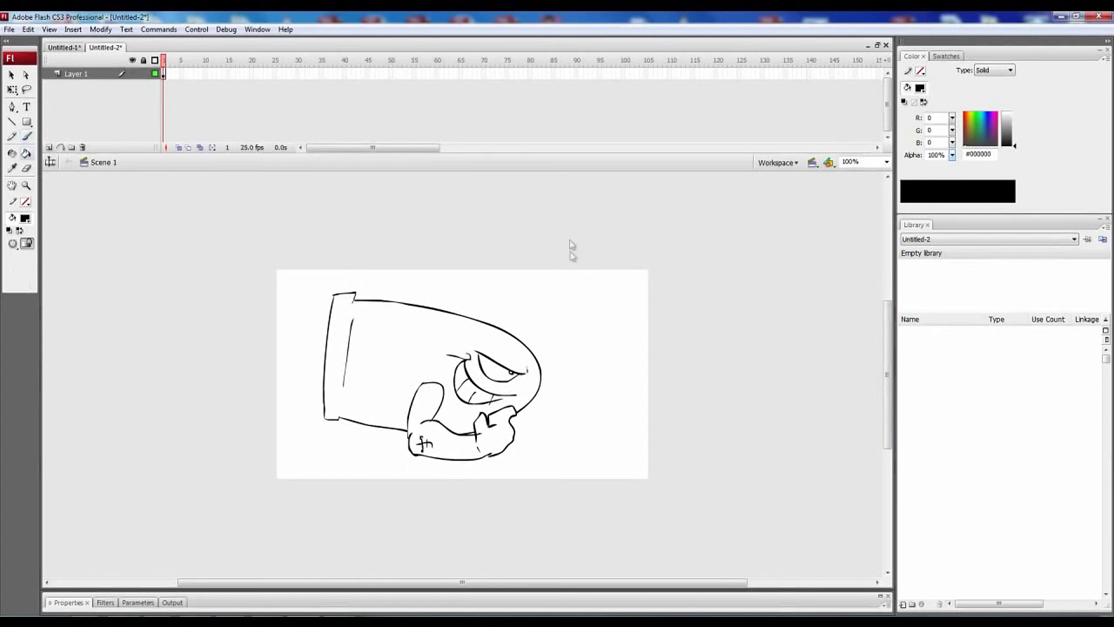
{"action": "left_click", "coordinate": [25, 219]}
{"action": "left_click", "coordinate": [19, 255]}
{"action": "key", "text": "k"}
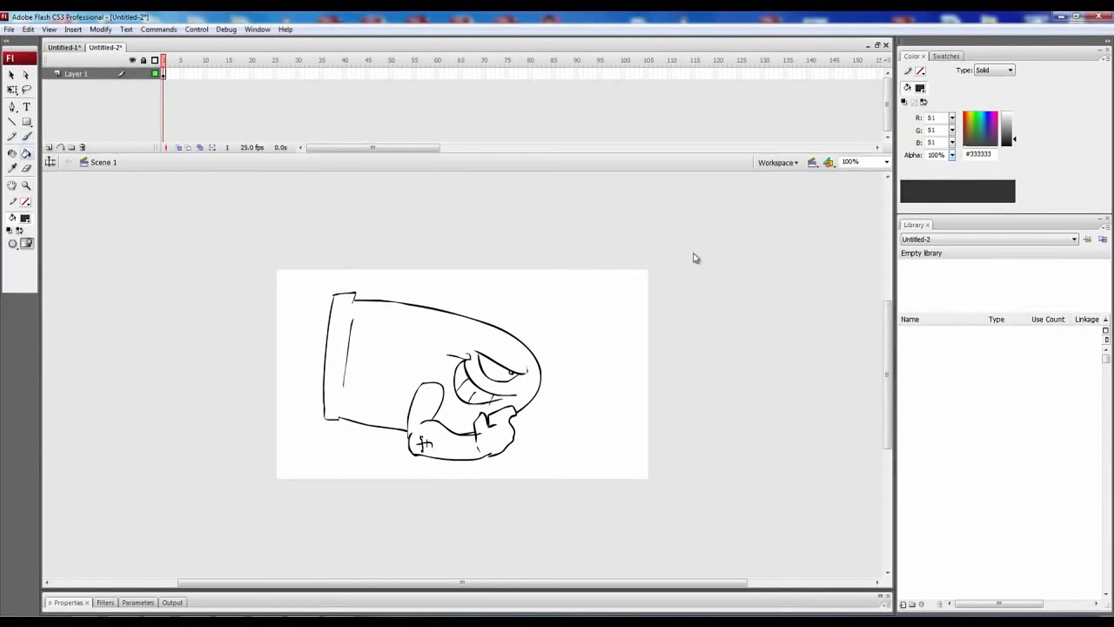
{"action": "key", "text": "y"}
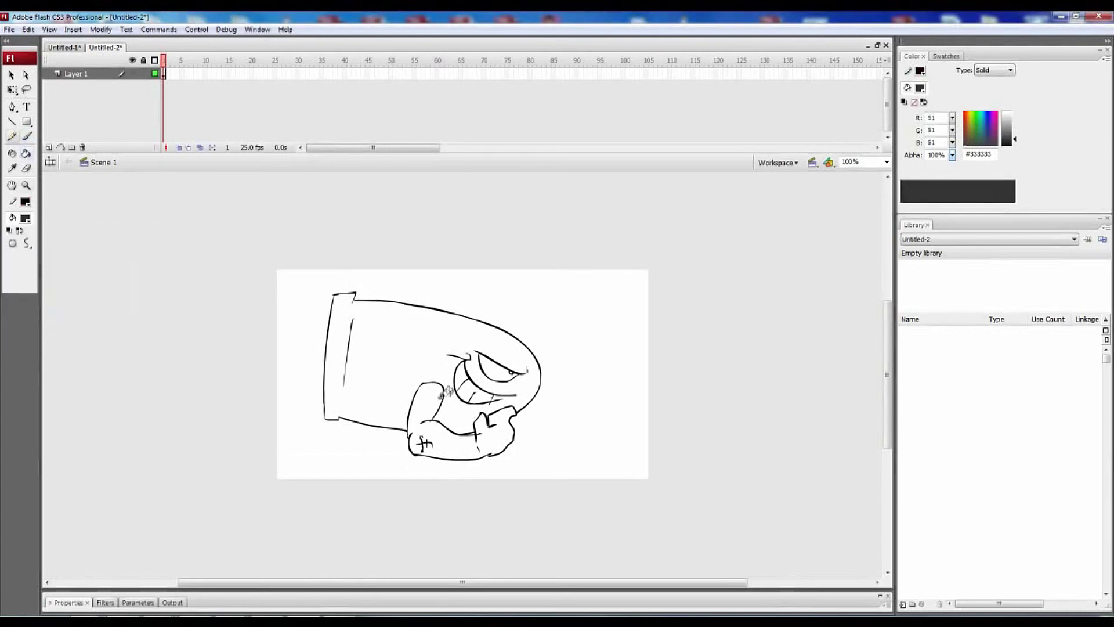
{"action": "key", "text": "k"}
{"action": "left_click", "coordinate": [447, 430]}
{"action": "left_click", "coordinate": [25, 218]}
{"action": "left_click", "coordinate": [173, 232]}
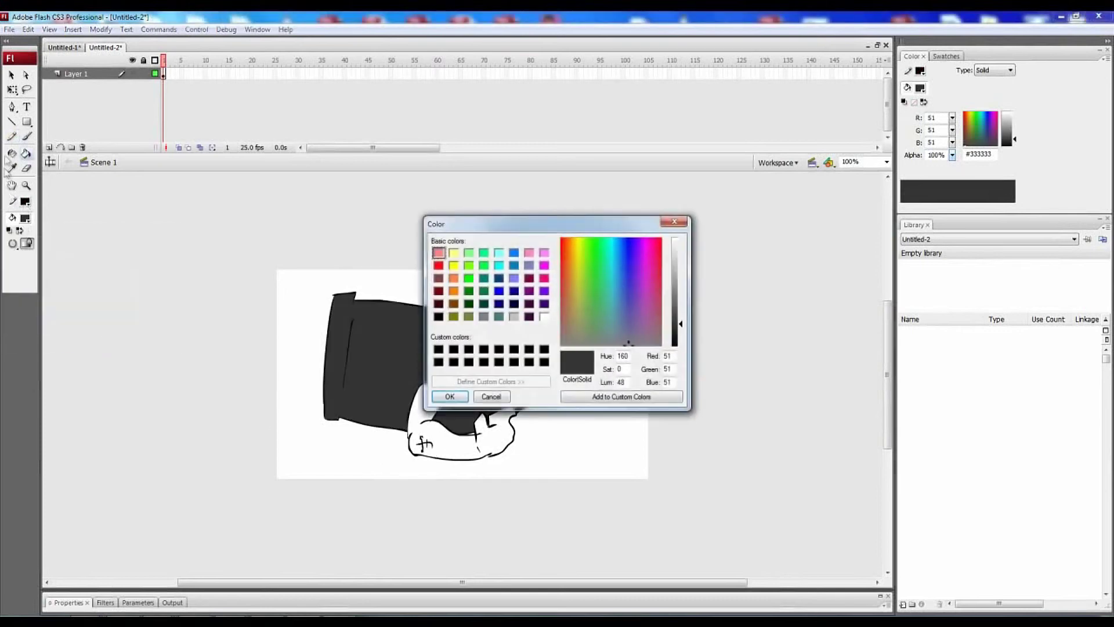
{"action": "key", "text": "Return"}
Set the fill to #38383F, outline a highlight band along the body's upper edge and fill it
{"action": "left_click", "coordinate": [25, 218]}
{"action": "left_click", "coordinate": [173, 232]}
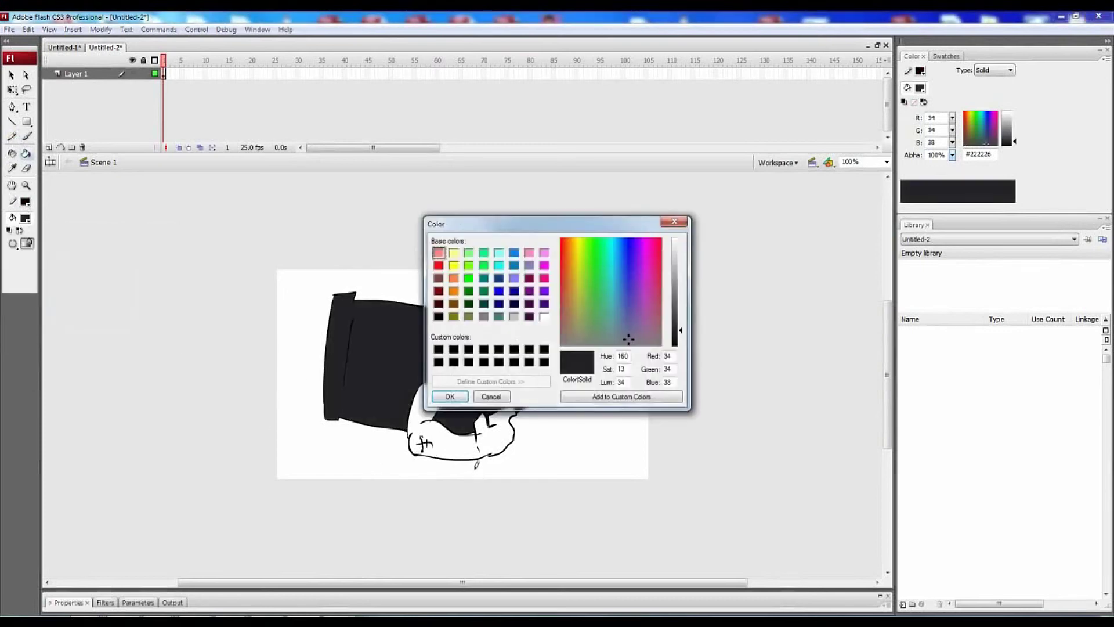
{"action": "key", "text": "Return"}
{"action": "key", "text": "y"}
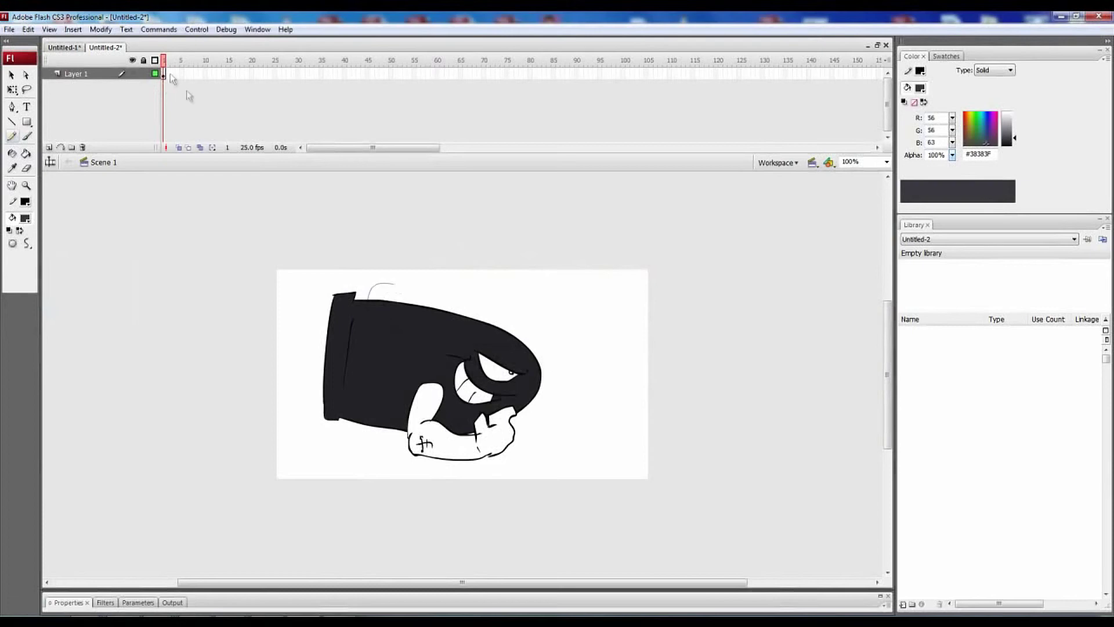
{"action": "key", "text": "ctrl+z"}
{"action": "left_click_drag", "start_coordinate": [370, 299], "coordinate": [380, 284]}
{"action": "left_click", "coordinate": [28, 153]}
{"action": "left_click", "coordinate": [442, 321]}
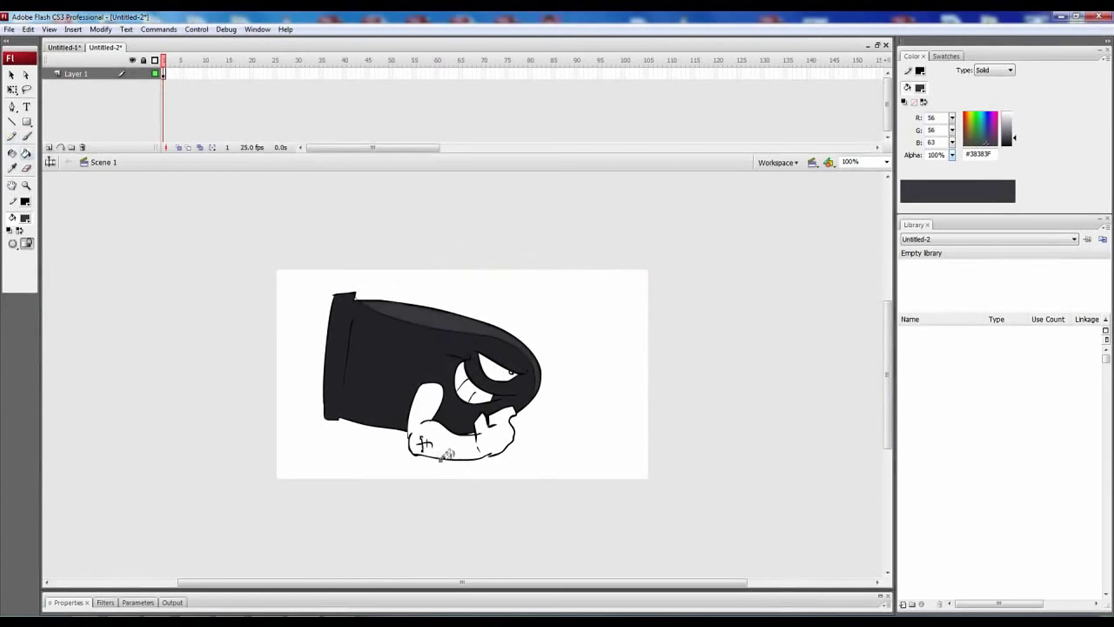
Undo the highlight band and try a redrawn boundary line along the body's upper edge
{"action": "key", "text": "y"}
{"action": "key", "text": "ctrl+z"}
{"action": "key", "text": "ctrl+z"}
{"action": "left_click_drag", "start_coordinate": [389, 289], "coordinate": [537, 388]}
{"action": "left_click", "coordinate": [27, 153]}
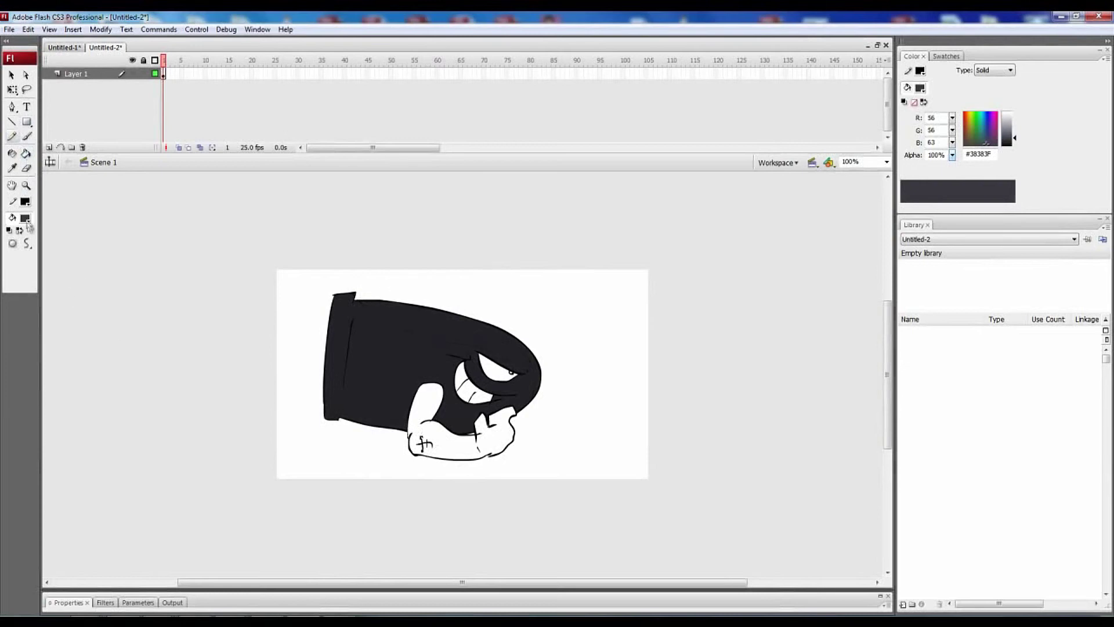
{"action": "key", "text": "ctrl+y"}
{"action": "key", "text": "ctrl+y"}
{"action": "key", "text": "ctrl+z"}
{"action": "key", "text": "ctrl+z"}
Draw a highlight boundary along the body's upper edge and rear rim, and fill the band with #38383F
{"action": "key", "text": "y"}
{"action": "left_click", "coordinate": [26, 154]}
{"action": "left_click", "coordinate": [441, 314]}
Sketch shadow boundary lines along the lower body, the upper arm, the forearm and the fist
{"action": "left_click", "coordinate": [12, 136]}
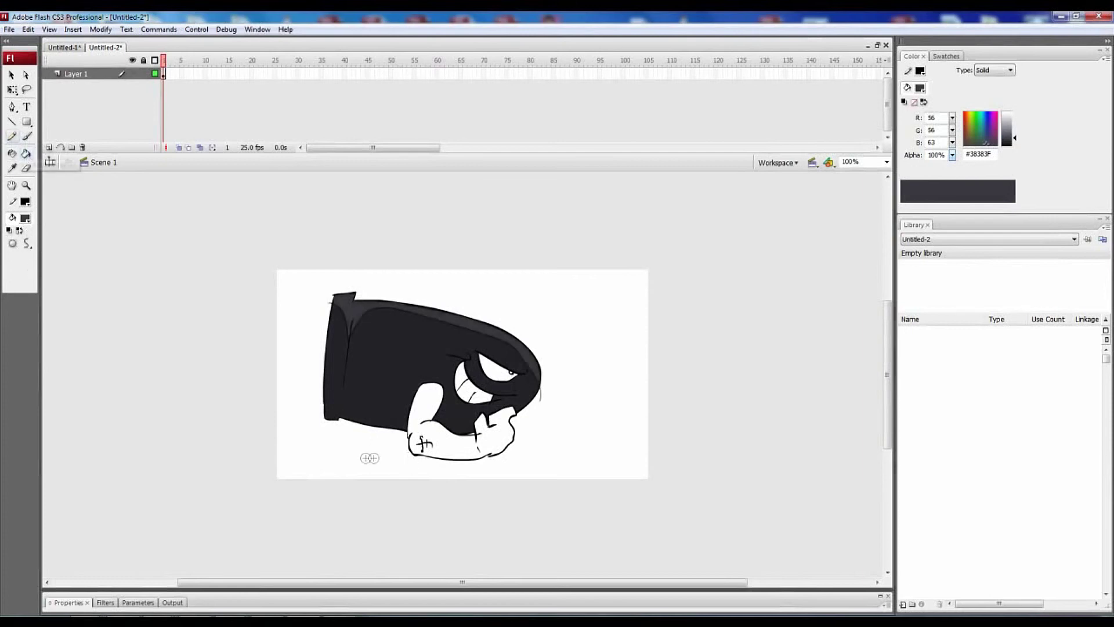
{"action": "left_click_drag", "start_coordinate": [322, 389], "coordinate": [540, 400]}
{"action": "left_click_drag", "start_coordinate": [428, 447], "coordinate": [481, 448]}
{"action": "left_click_drag", "start_coordinate": [430, 384], "coordinate": [417, 431]}
{"action": "left_click_drag", "start_coordinate": [477, 434], "coordinate": [513, 429]}
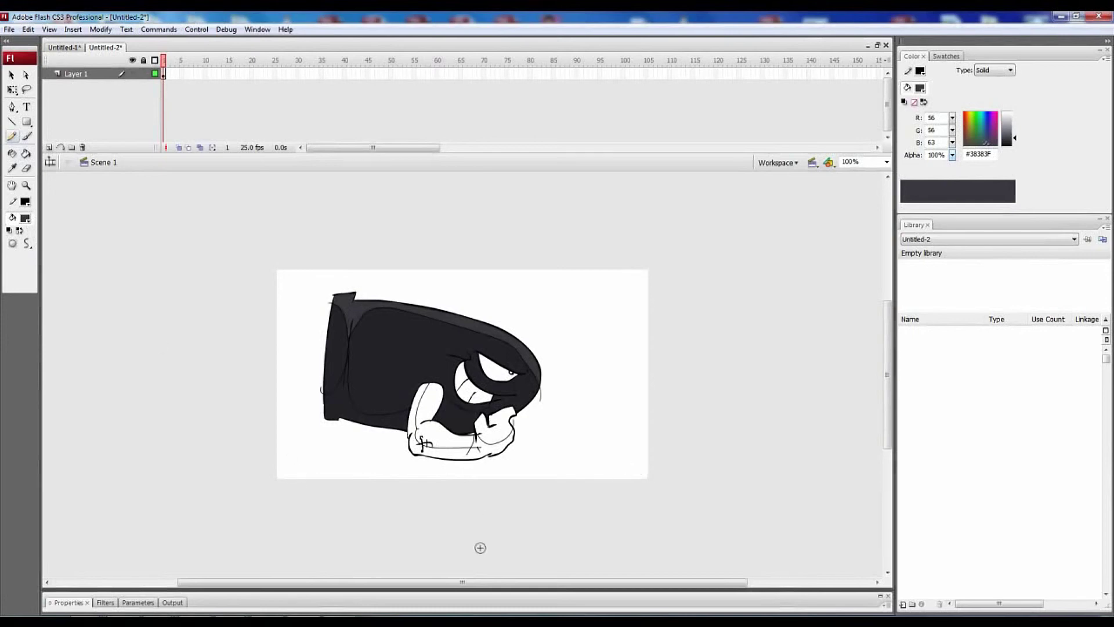
Sample the body grey, darken it to #0B0B0D and fill the shadow areas along the bullet's lower body and rim
{"action": "left_click", "coordinate": [12, 169]}
{"action": "left_click", "coordinate": [383, 371]}
{"action": "left_click", "coordinate": [25, 219]}
{"action": "left_click", "coordinate": [25, 218]}
{"action": "left_click", "coordinate": [25, 218]}
{"action": "left_click", "coordinate": [168, 231]}
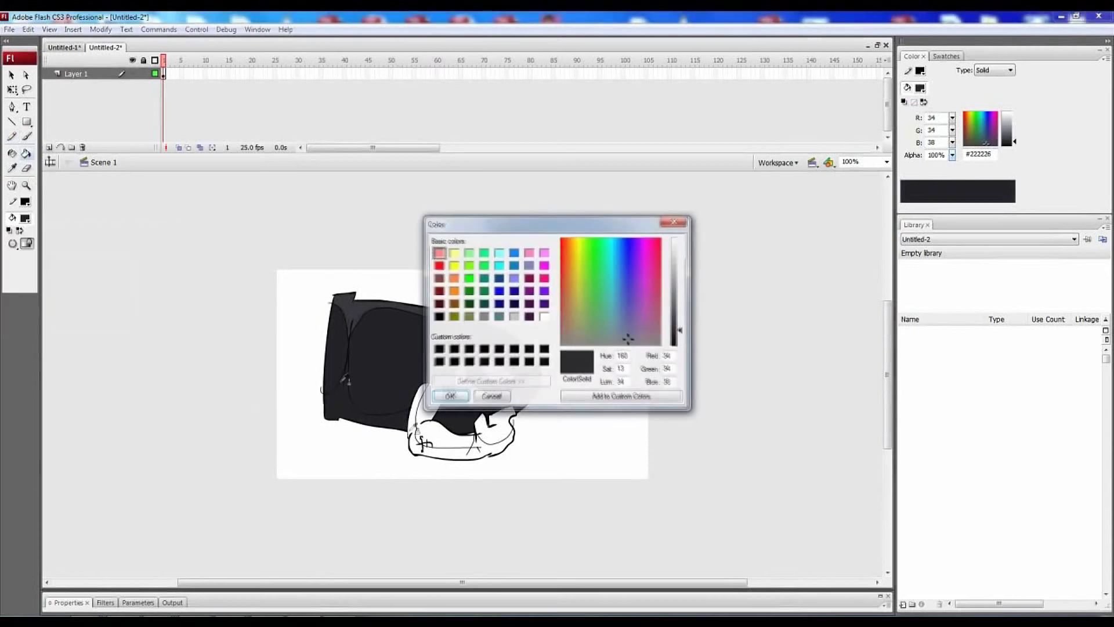
{"action": "left_click_drag", "start_coordinate": [678, 331], "coordinate": [678, 341]}
{"action": "left_click", "coordinate": [451, 396]}
{"action": "left_click", "coordinate": [348, 411]}
{"action": "left_click", "coordinate": [455, 419]}
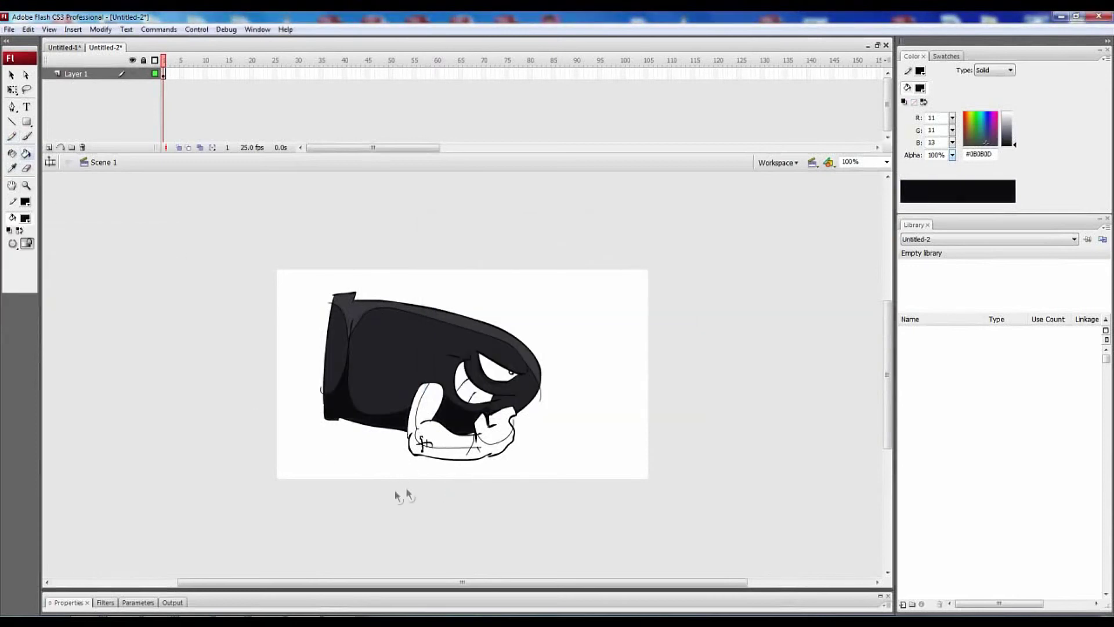
Fill the shadow areas of the arm and fist with grey #999999
{"action": "left_click", "coordinate": [25, 218]}
{"action": "left_click", "coordinate": [22, 271]}
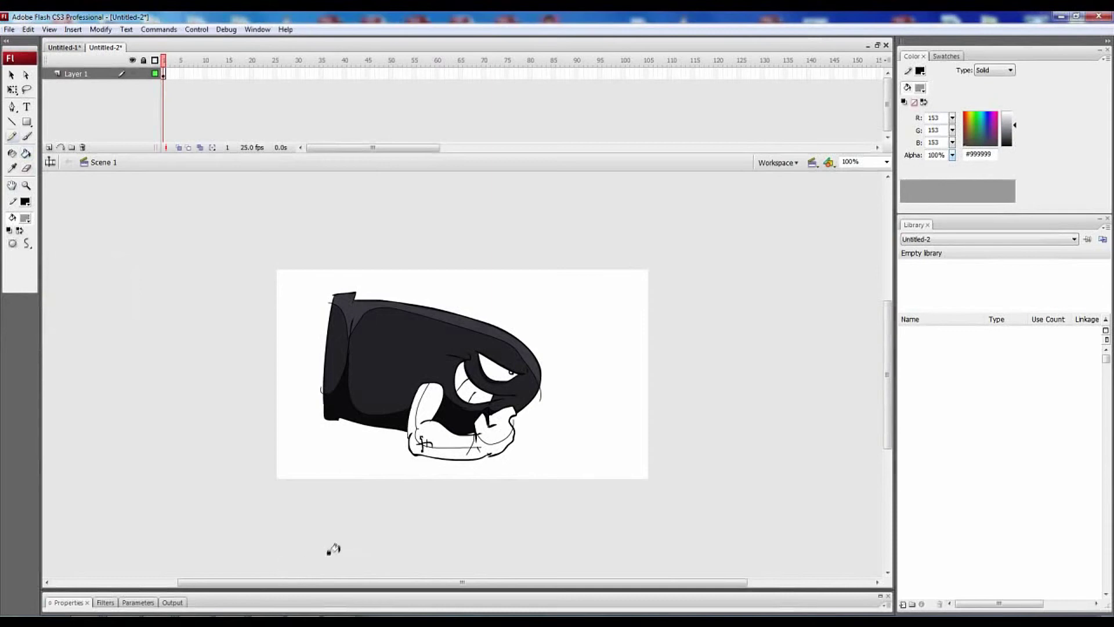
{"action": "left_click", "coordinate": [443, 453]}
Draw a thin sliver along the upper edge of the bullet's nose and fill it with white
{"action": "key", "text": "y"}
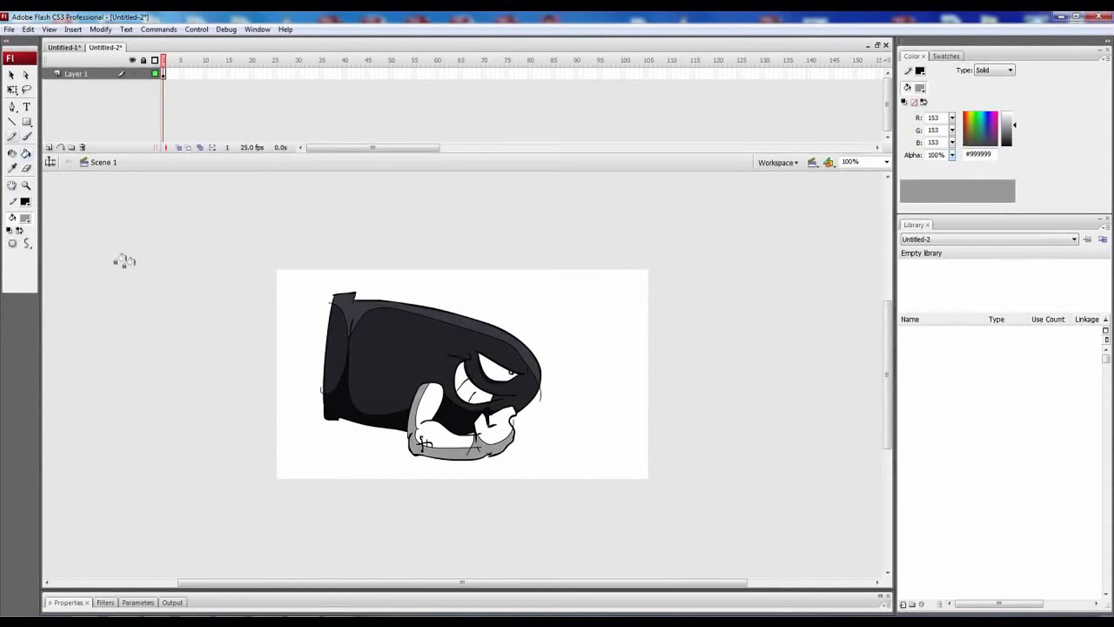
{"action": "left_click_drag", "start_coordinate": [540, 375], "coordinate": [375, 292]}
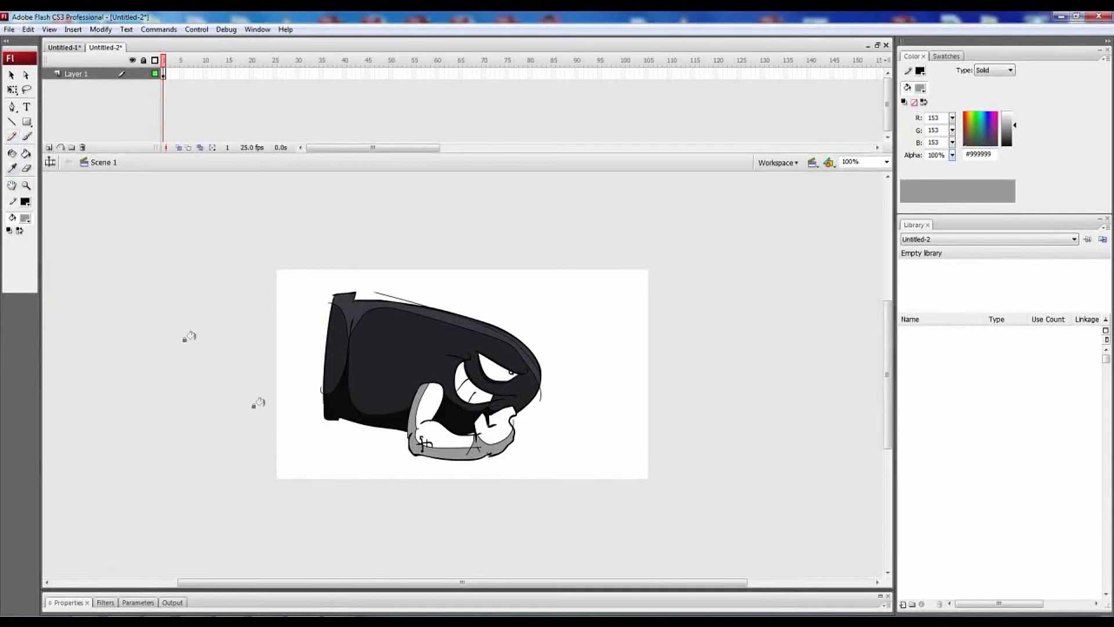
{"action": "key", "text": "k"}
{"action": "left_click", "coordinate": [25, 218]}
{"action": "left_click", "coordinate": [22, 284]}
{"action": "left_click", "coordinate": [511, 339]}
Select the whole drawing and set its stroke colour to none, removing the pencil boundary lines
{"action": "key", "text": "ctrl+a"}
{"action": "left_click", "coordinate": [25, 201]}
{"action": "left_click", "coordinate": [154, 216]}
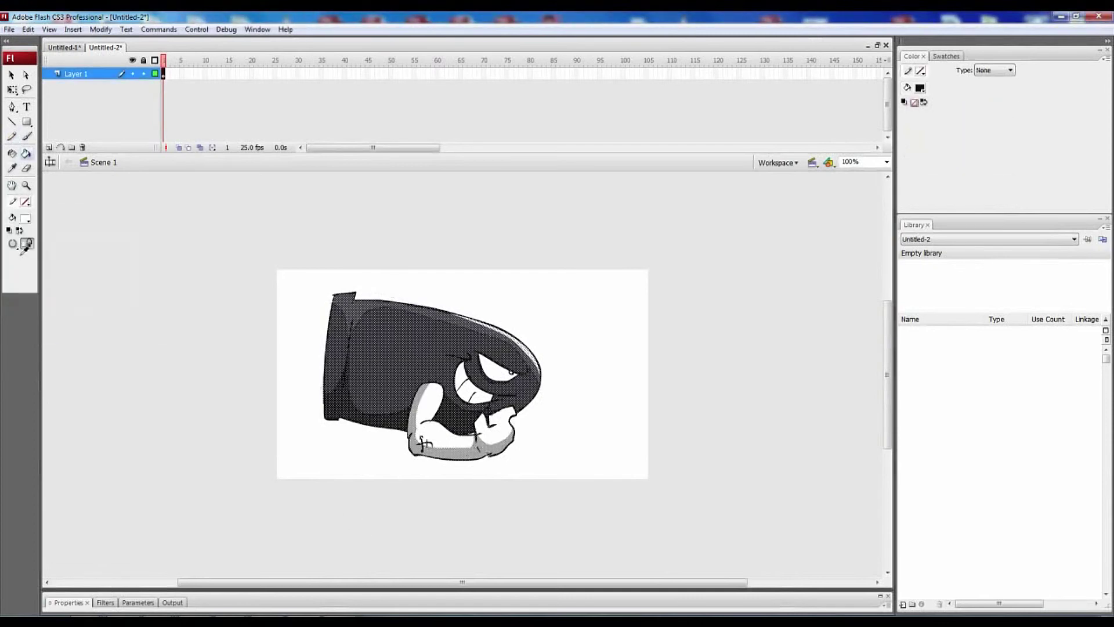
{"action": "left_click", "coordinate": [12, 90]}
{"action": "key", "text": "Escape"}
{"action": "key", "text": "k"}
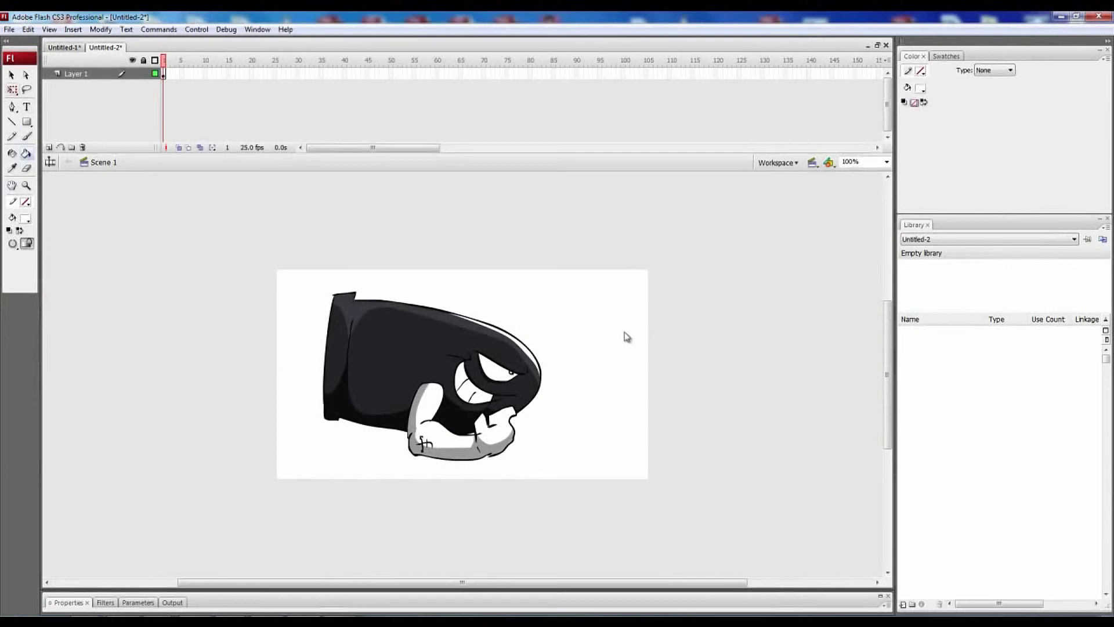
Convert the whole bullet drawing to a movie clip symbol and move it to the left side of the stage
{"action": "key", "text": "q"}
{"action": "key", "text": "ctrl+a"}
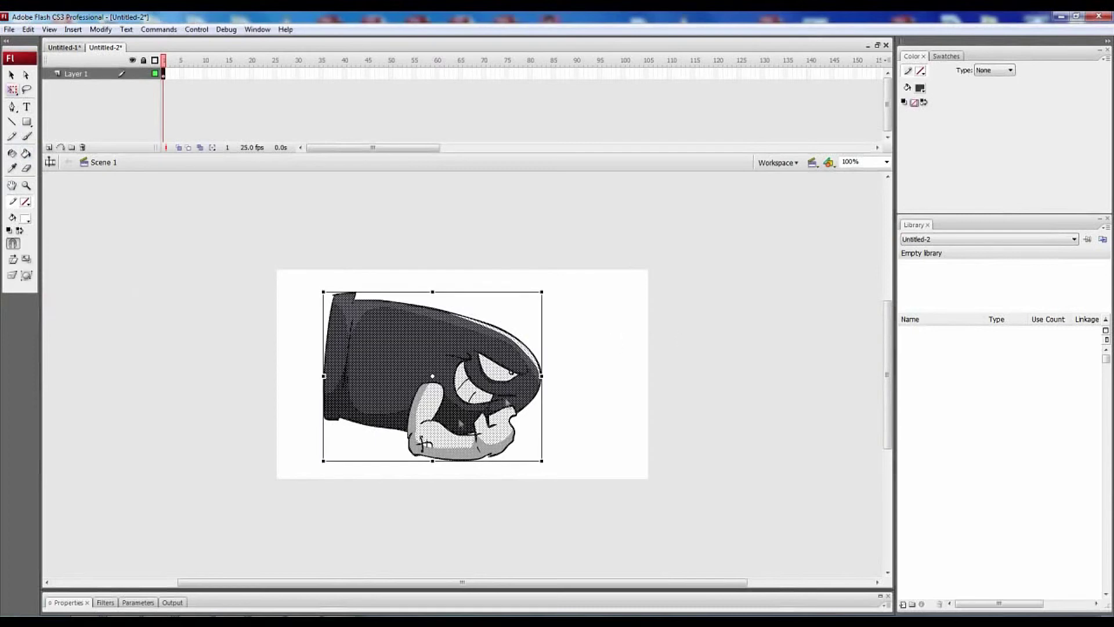
{"action": "right_click", "coordinate": [393, 528]}
{"action": "left_click", "coordinate": [430, 351]}
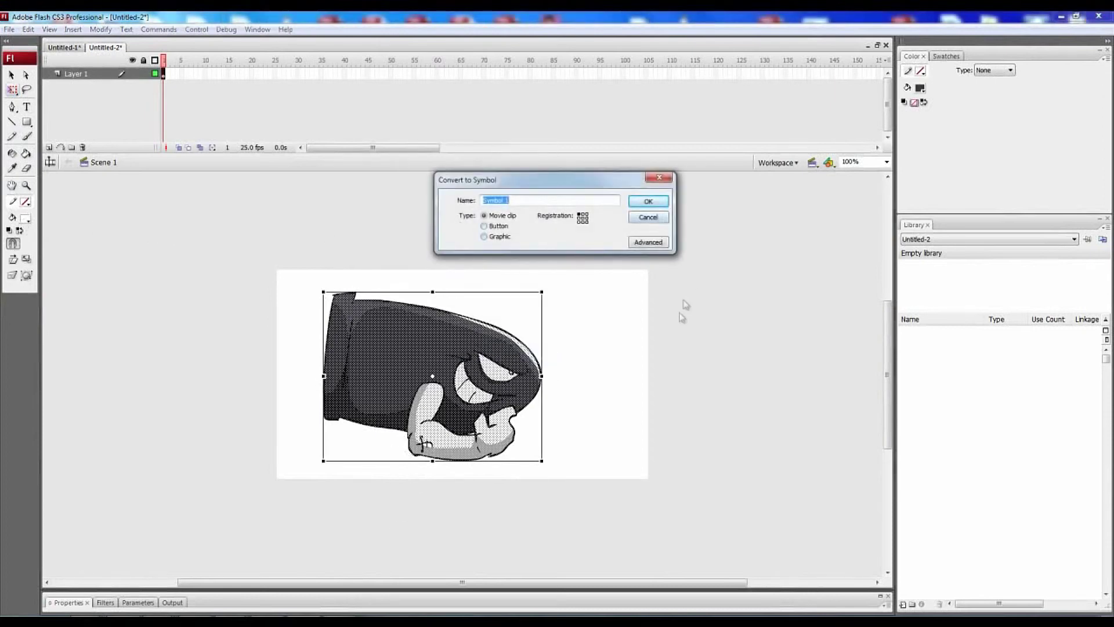
{"action": "key", "text": "Return"}
{"action": "left_click_drag", "start_coordinate": [452, 401], "coordinate": [402, 392]}
{"action": "left_click_drag", "start_coordinate": [362, 359], "coordinate": [371, 364]}
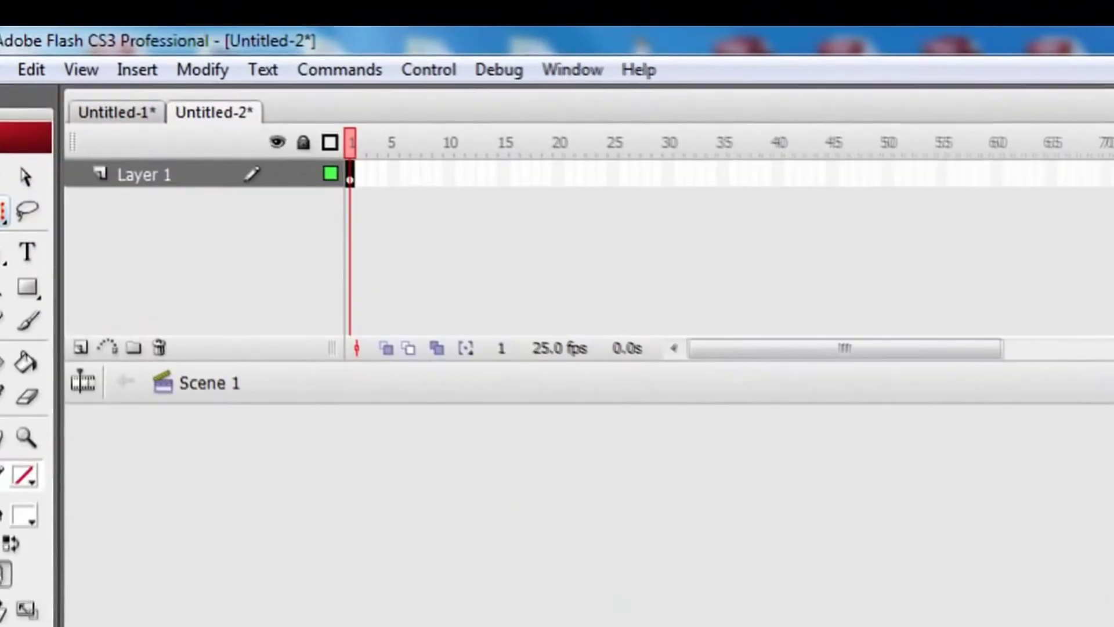
Insert a keyframe at frame 15 and create a motion tween between frames 1 and 15
{"action": "left_click", "coordinate": [504, 174]}
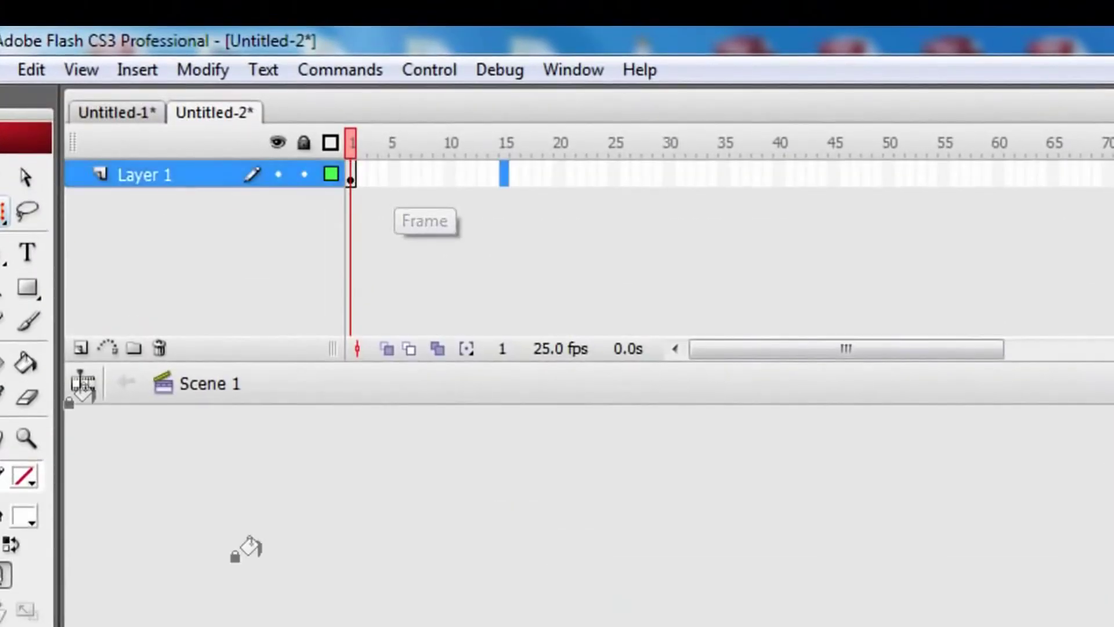
{"action": "key", "text": "F6"}
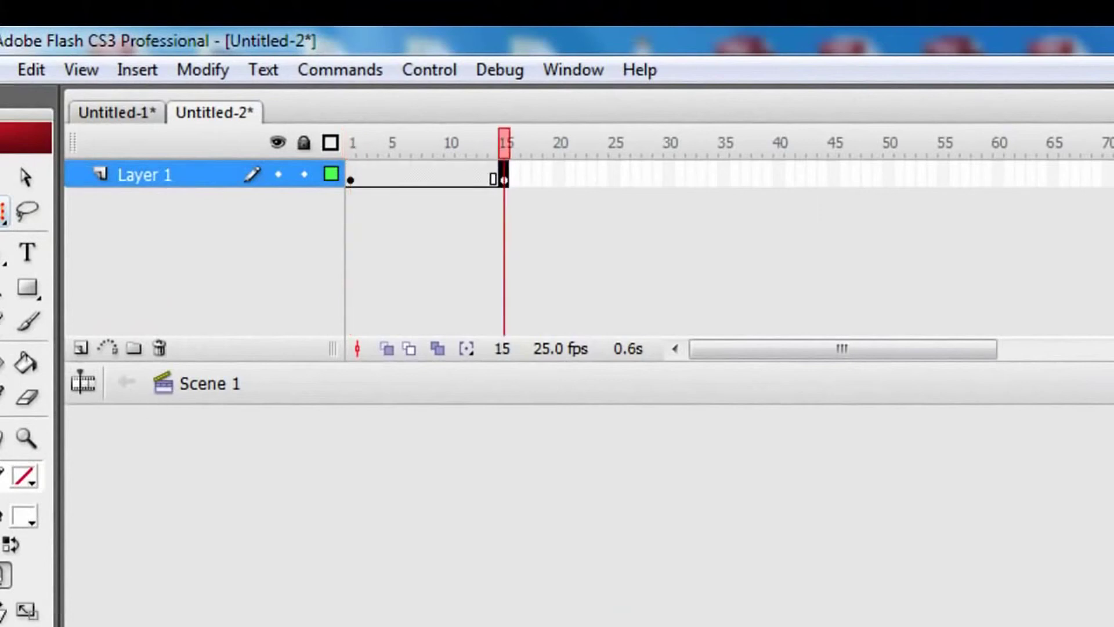
{"action": "left_click", "coordinate": [449, 174]}
{"action": "right_click", "coordinate": [449, 174]}
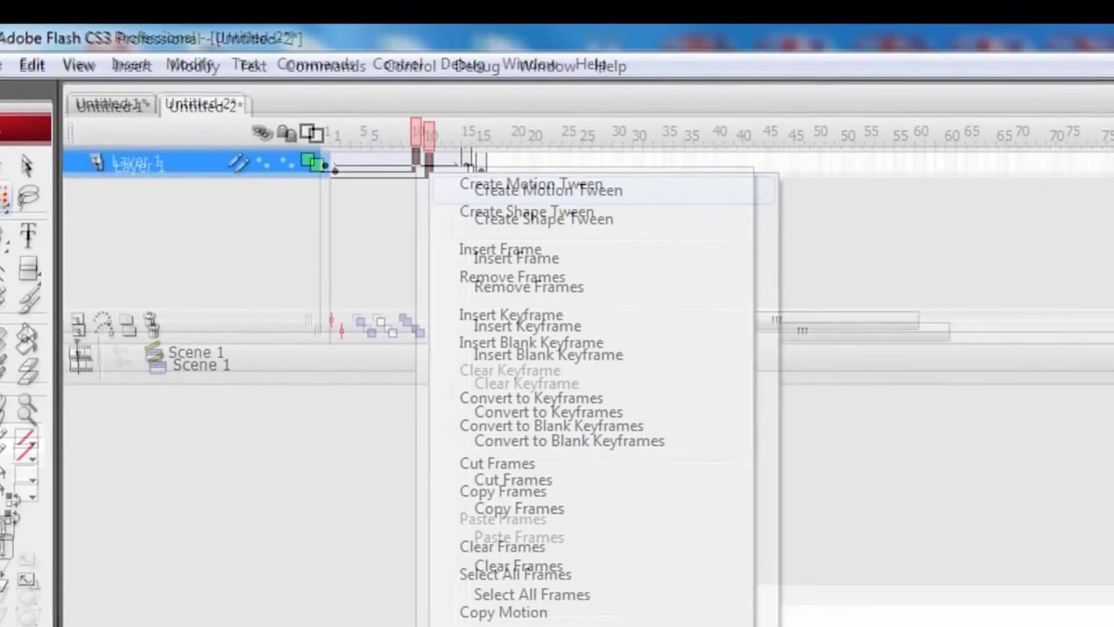
{"action": "left_click", "coordinate": [540, 200]}
Move the bullet at frame 15 across to the right edge of the stage and play the animation
{"action": "left_click", "coordinate": [504, 175]}
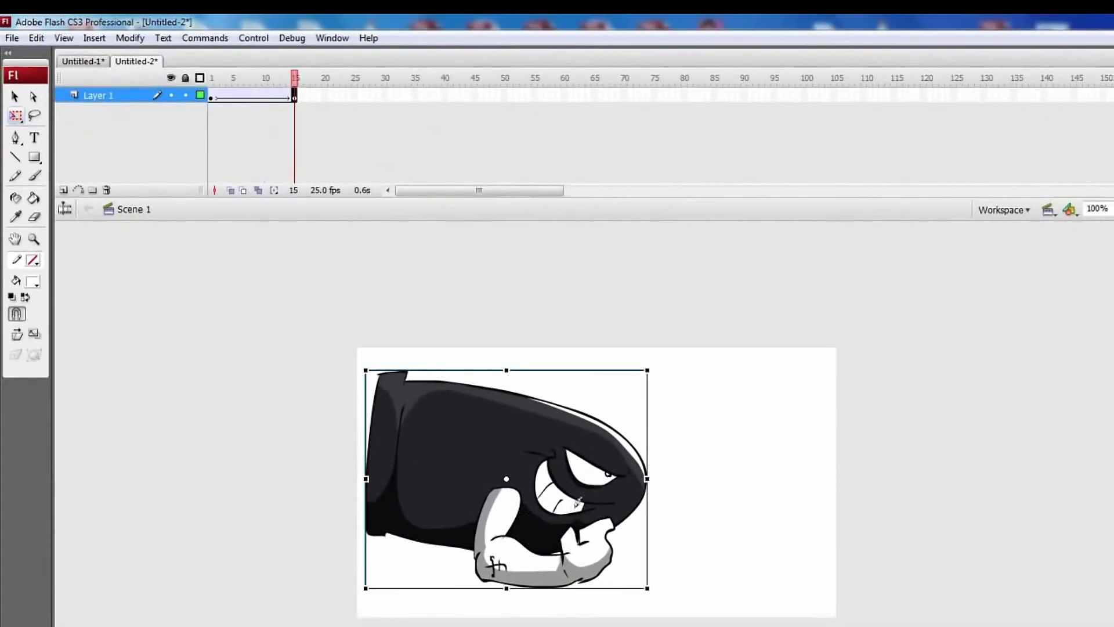
{"action": "left_click_drag", "start_coordinate": [578, 502], "coordinate": [775, 506]}
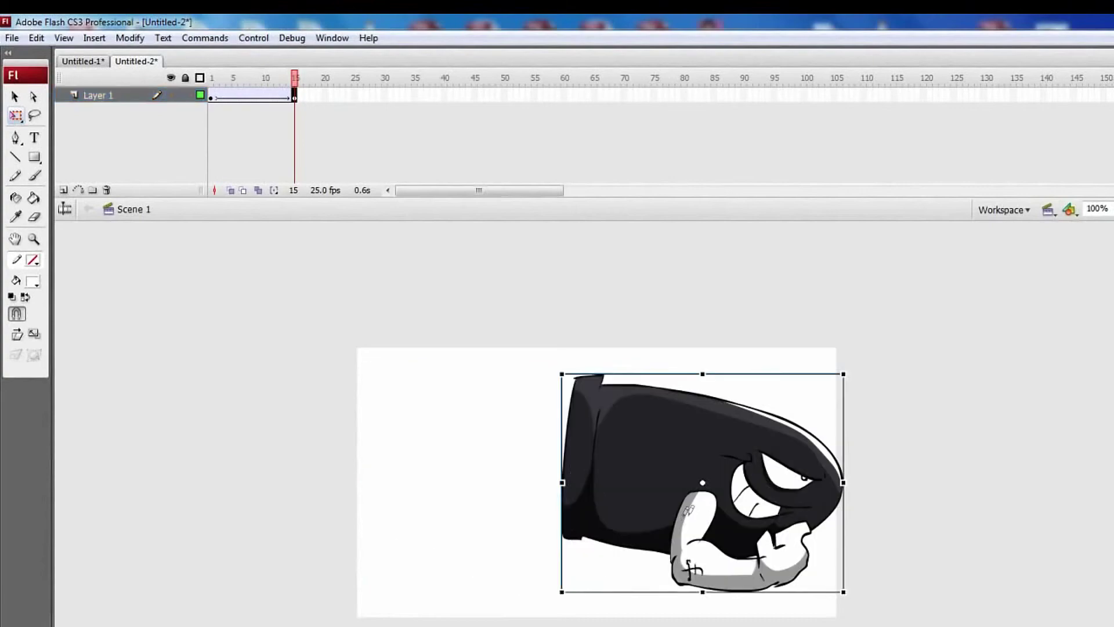
{"action": "key", "text": "Return"}
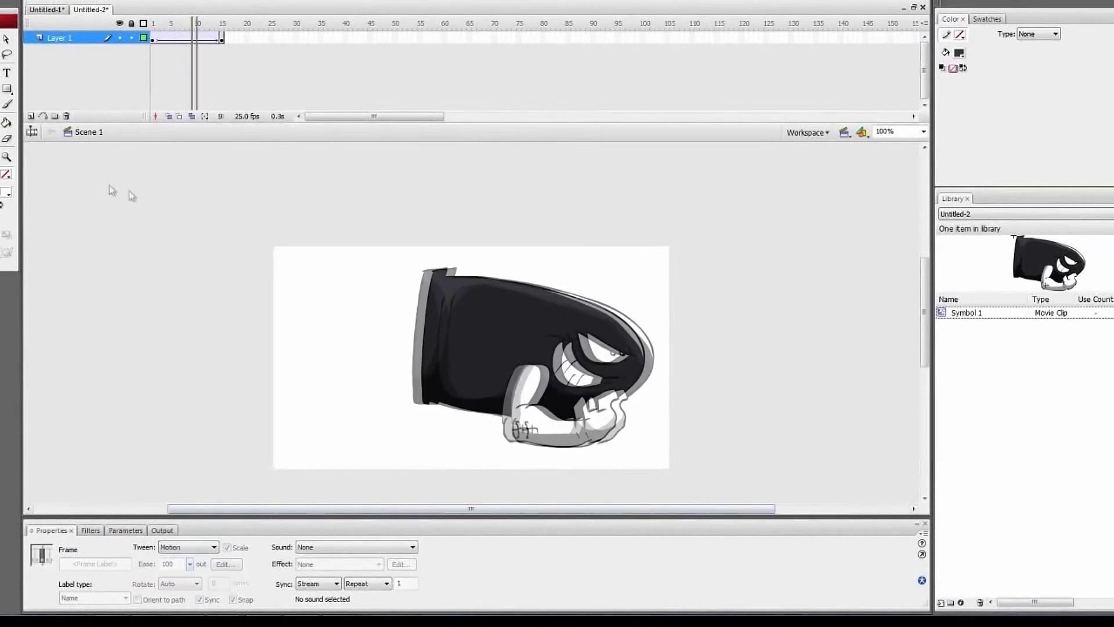
Step back through the bullet's motion tween frame by frame to frame 1
{"action": "key", "text": "comma"}
{"action": "key", "text": "comma"}
{"action": "key", "text": "comma"}
{"action": "key", "text": "comma"}
{"action": "key", "text": "comma"}
{"action": "key", "text": "comma"}
{"action": "key", "text": "comma"}
{"action": "key", "text": "comma"}
{"action": "key", "text": "comma"}
{"action": "key", "text": "comma"}
{"action": "key", "text": "comma"}
{"action": "key", "text": "comma"}
{"action": "key", "text": "comma"}
{"action": "key", "text": "comma"}
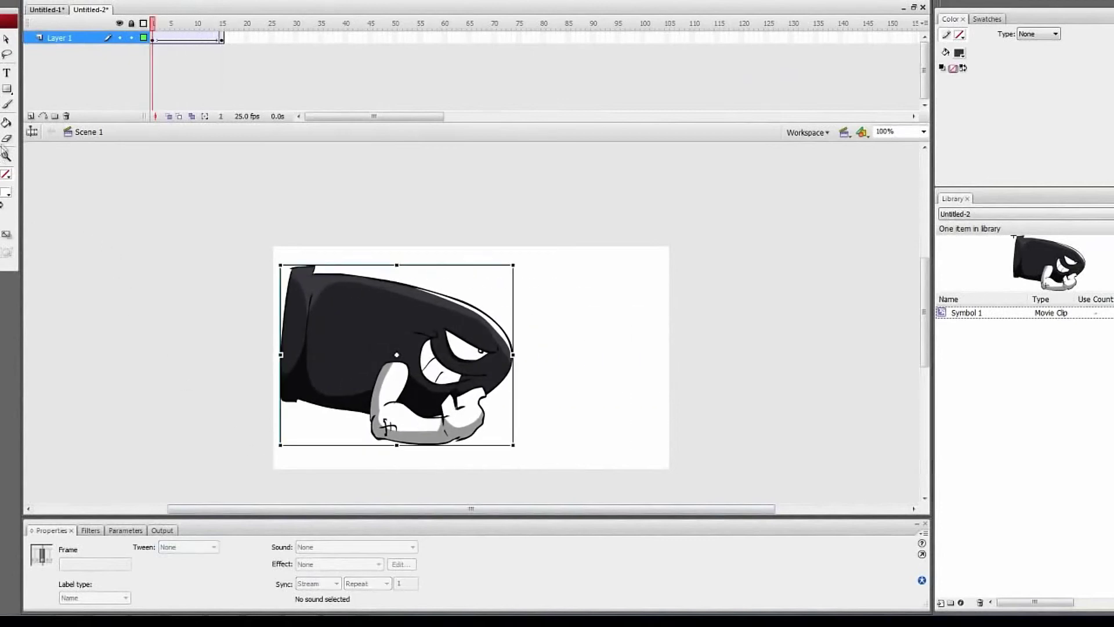
Set the motion tween's ease to -100 (in) and play the animation
{"action": "left_click", "coordinate": [191, 38]}
{"action": "left_click", "coordinate": [190, 565]}
{"action": "left_click_drag", "start_coordinate": [190, 571], "coordinate": [190, 611]}
{"action": "key", "text": "Return"}
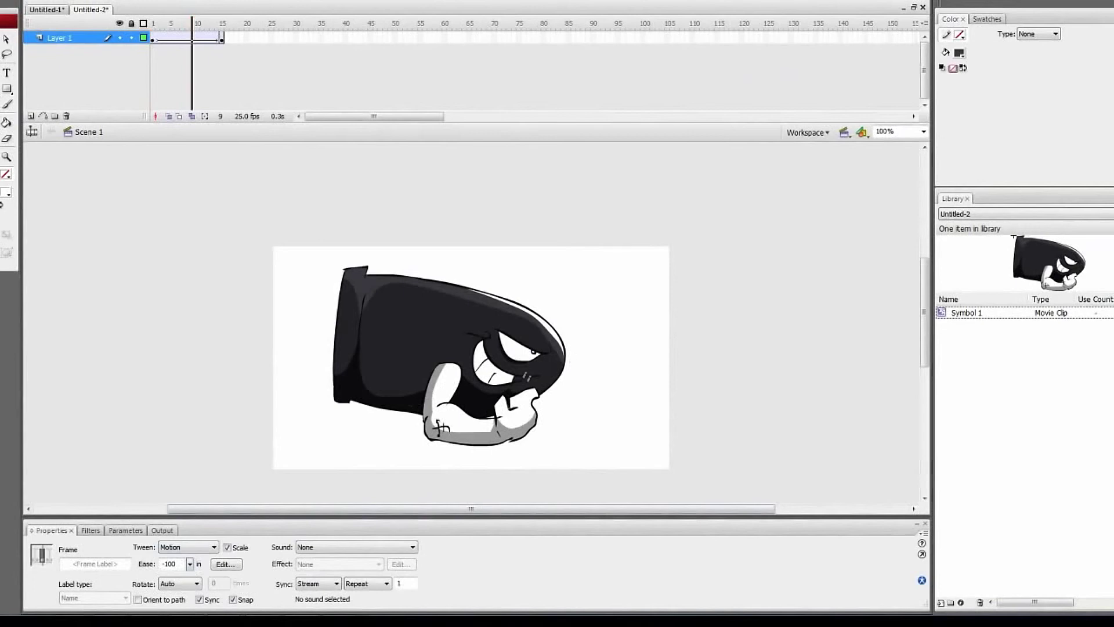
Rewind to frame 1 and replay the eased motion tween several times
{"action": "key", "text": "comma"}
{"action": "key", "text": "comma"}
{"action": "key", "text": "comma"}
{"action": "key", "text": "comma"}
{"action": "key", "text": "comma"}
{"action": "key", "text": "comma"}
{"action": "key", "text": "comma"}
{"action": "key", "text": "comma"}
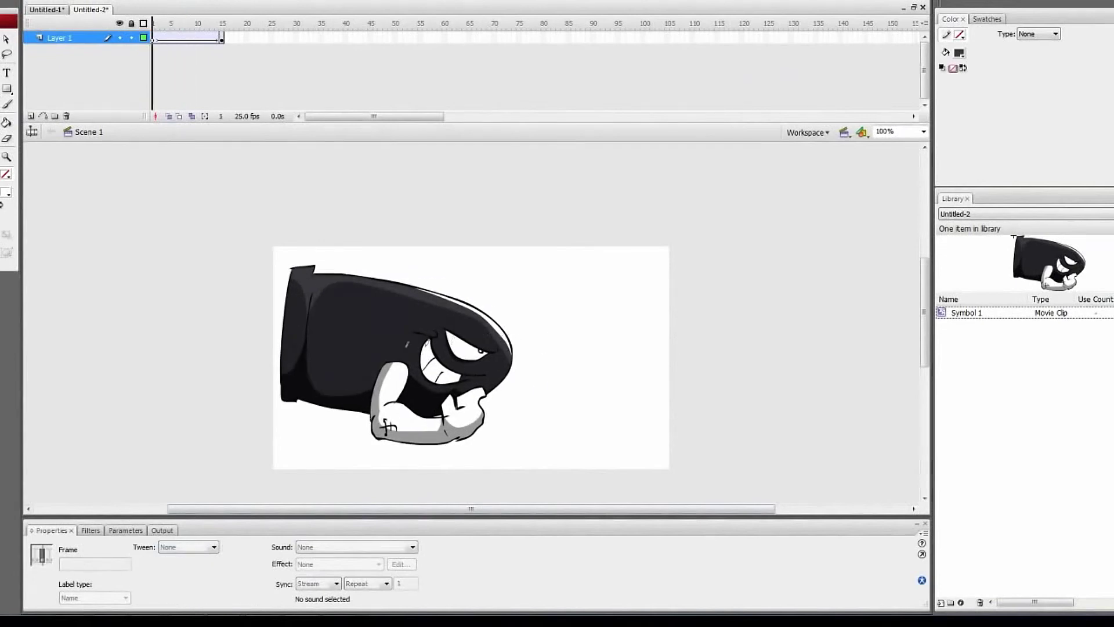
{"action": "key", "text": "Return"}
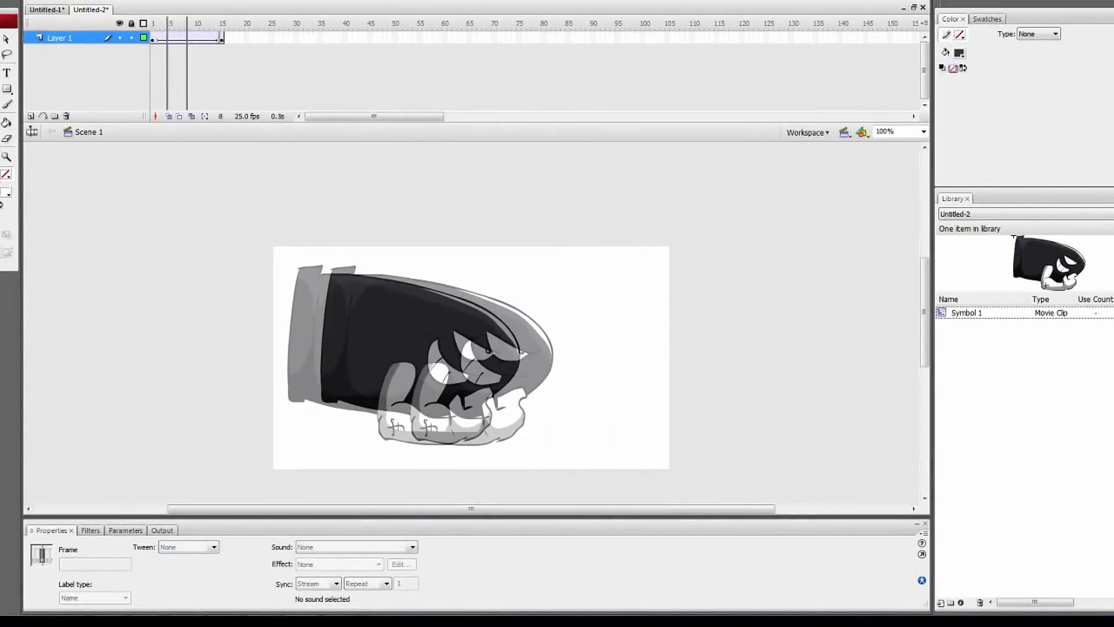
{"action": "key", "text": "Return"}
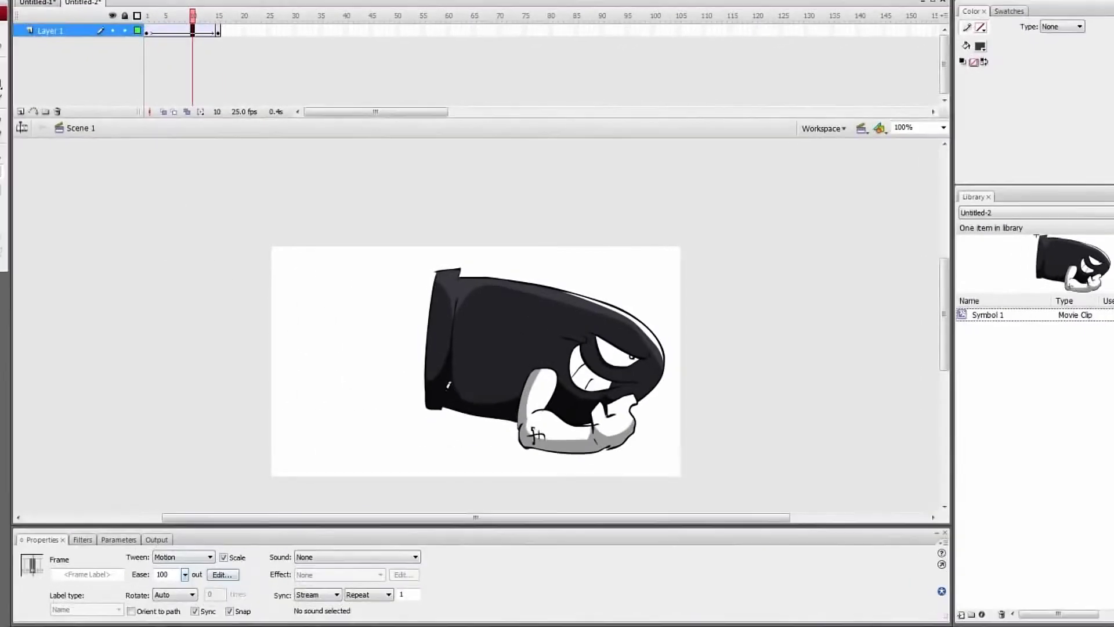
{"action": "key", "text": "Return"}
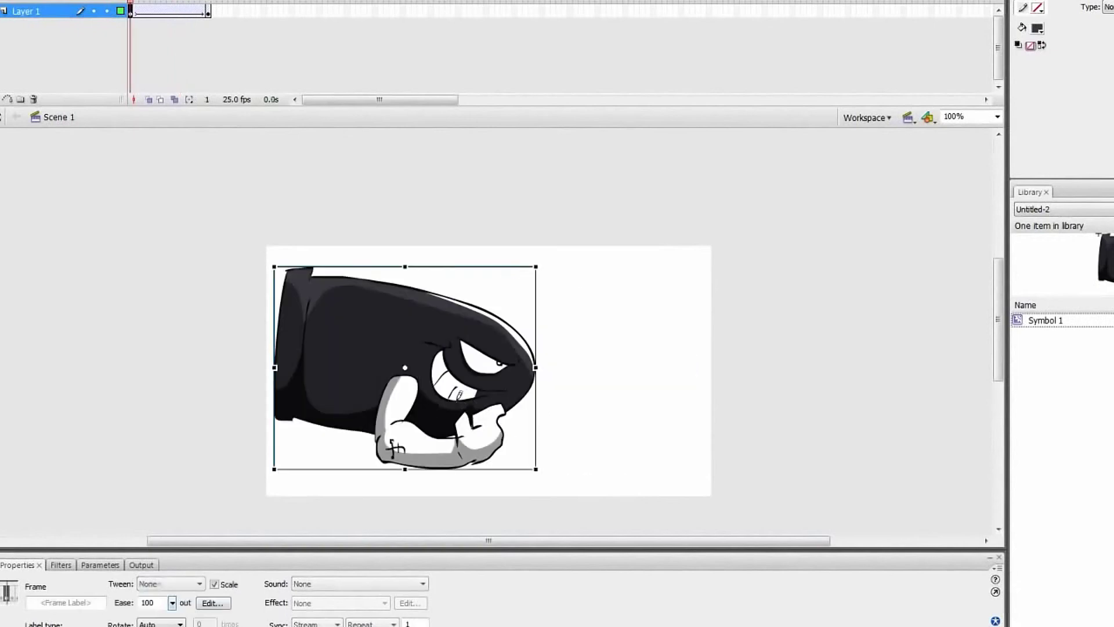
Reset the motion tween's custom ease curve and reshape it into a zigzag of alternating peaks and dips ending at 100%
{"action": "left_click", "coordinate": [213, 603]}
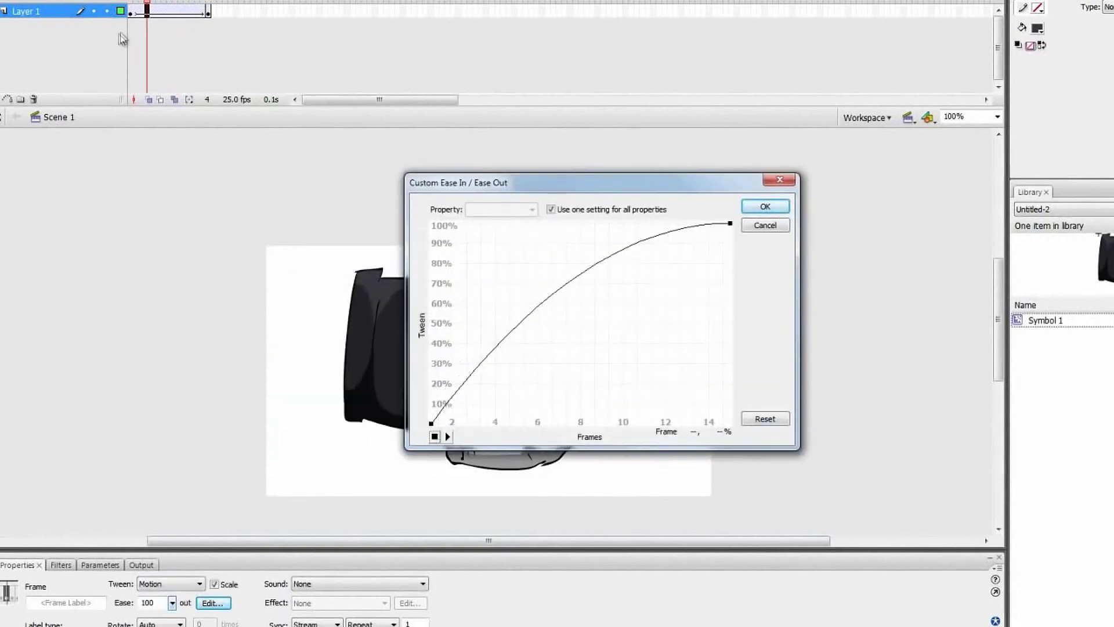
{"action": "left_click", "coordinate": [766, 418]}
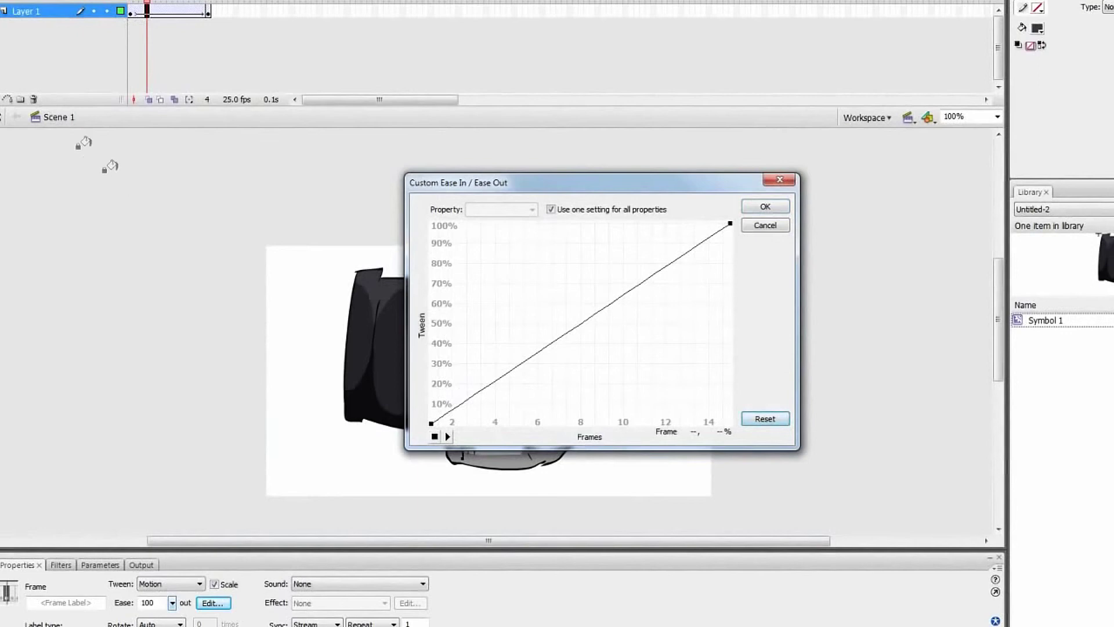
{"action": "mouse_move", "coordinate": [459, 405]}
{"action": "left_mouse_down"}
{"action": "mouse_move", "coordinate": [439, 339]}
{"action": "mouse_move", "coordinate": [488, 394]}
{"action": "mouse_move", "coordinate": [492, 225]}
{"action": "mouse_move", "coordinate": [492, 292]}
{"action": "mouse_move", "coordinate": [545, 378]}
{"action": "mouse_move", "coordinate": [559, 276]}
{"action": "mouse_move", "coordinate": [600, 372]}
{"action": "mouse_move", "coordinate": [628, 332]}
{"action": "mouse_move", "coordinate": [612, 274]}
{"action": "mouse_move", "coordinate": [648, 316]}
{"action": "mouse_move", "coordinate": [660, 229]}
{"action": "left_mouse_up"}
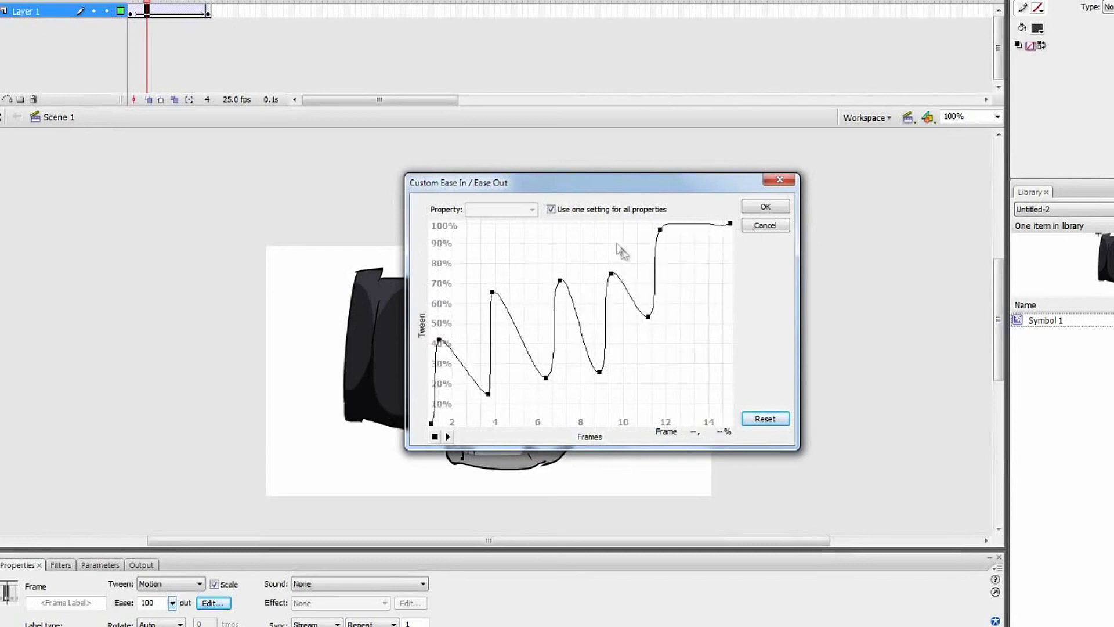
{"action": "left_click_drag", "start_coordinate": [698, 224], "coordinate": [701, 275]}
{"action": "key", "text": "Return"}
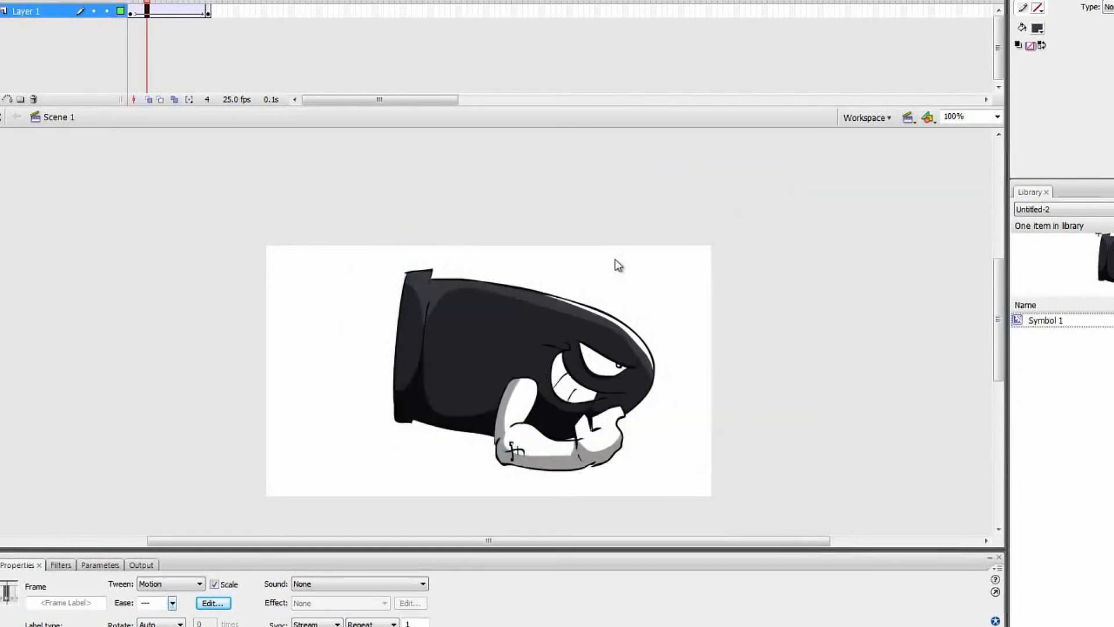
Rewind the bullet's tween to frame 1 and play it with the zigzag ease curve
{"action": "key", "text": "comma"}
{"action": "key", "text": "comma"}
{"action": "key", "text": "comma"}
{"action": "key", "text": "Return"}
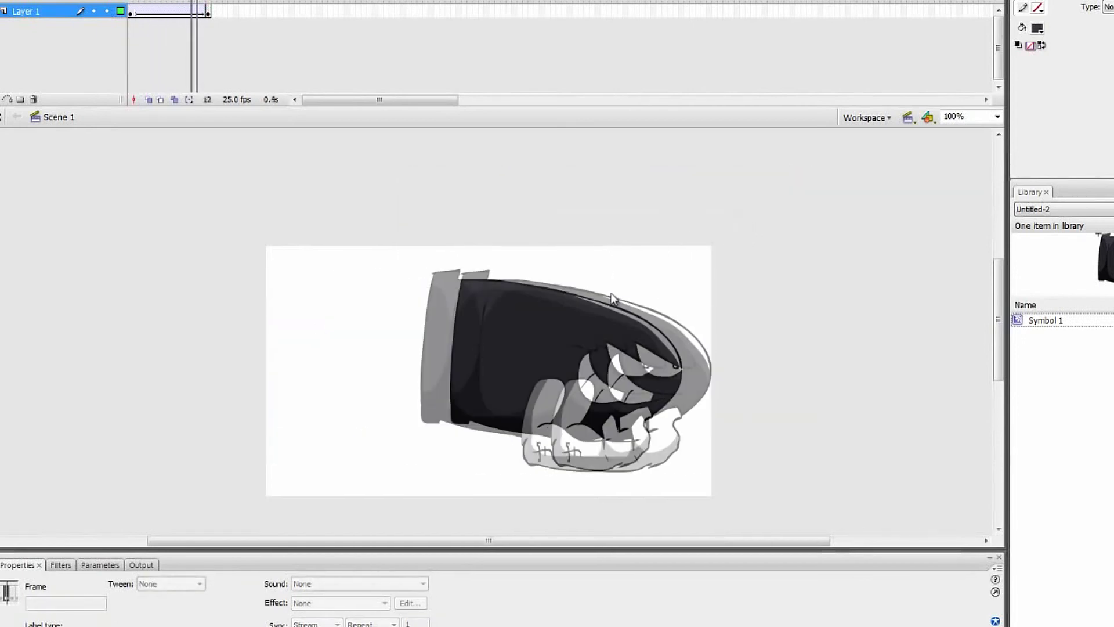
{"action": "key", "text": "Return"}
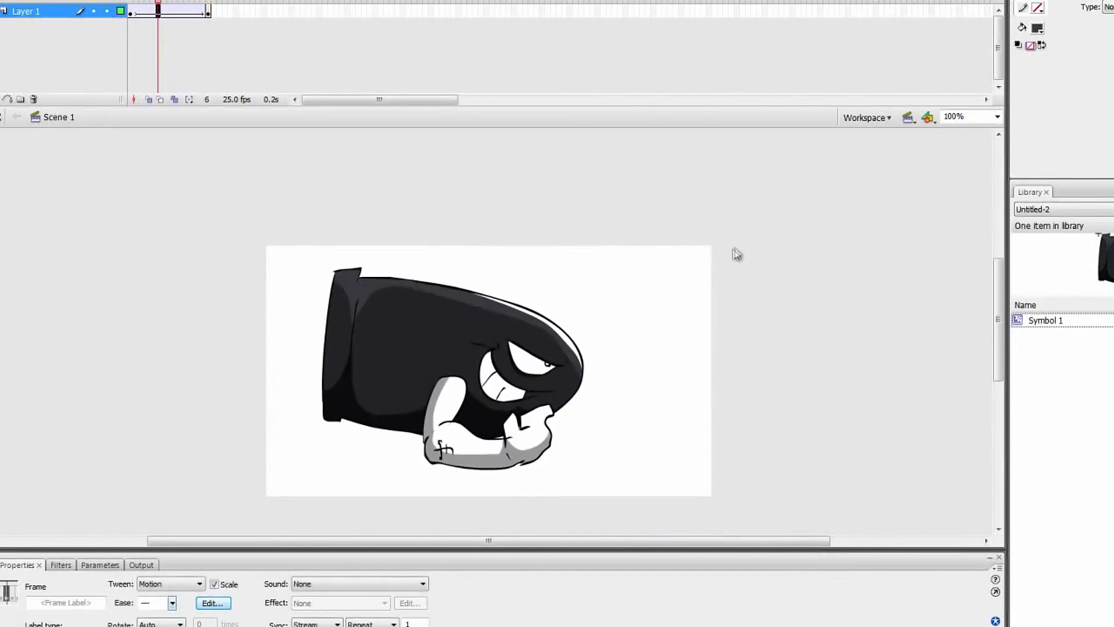
Flatten the ease curve's peaks and dips into a gradual stepped rise, with points near 40%, 46% and 63%, and apply it
{"action": "key", "text": "space"}
{"action": "left_click_drag", "start_coordinate": [492, 292], "coordinate": [500, 377]}
{"action": "left_click_drag", "start_coordinate": [500, 377], "coordinate": [495, 345]}
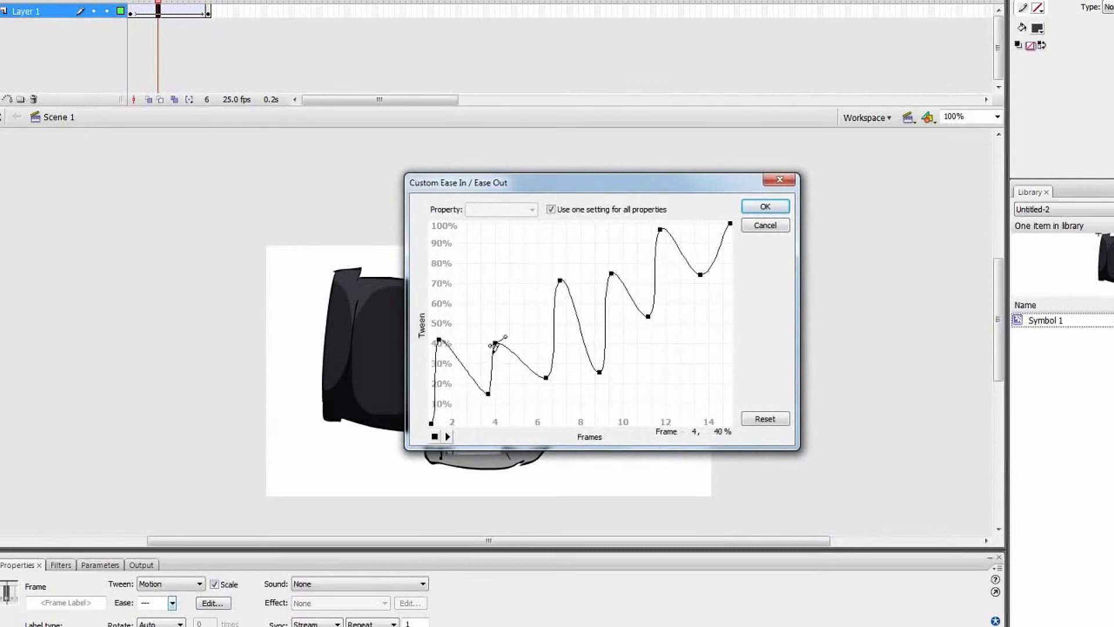
{"action": "left_click_drag", "start_coordinate": [488, 394], "coordinate": [459, 361]}
{"action": "left_click_drag", "start_coordinate": [546, 378], "coordinate": [538, 343]}
{"action": "left_click_drag", "start_coordinate": [560, 280], "coordinate": [563, 332]}
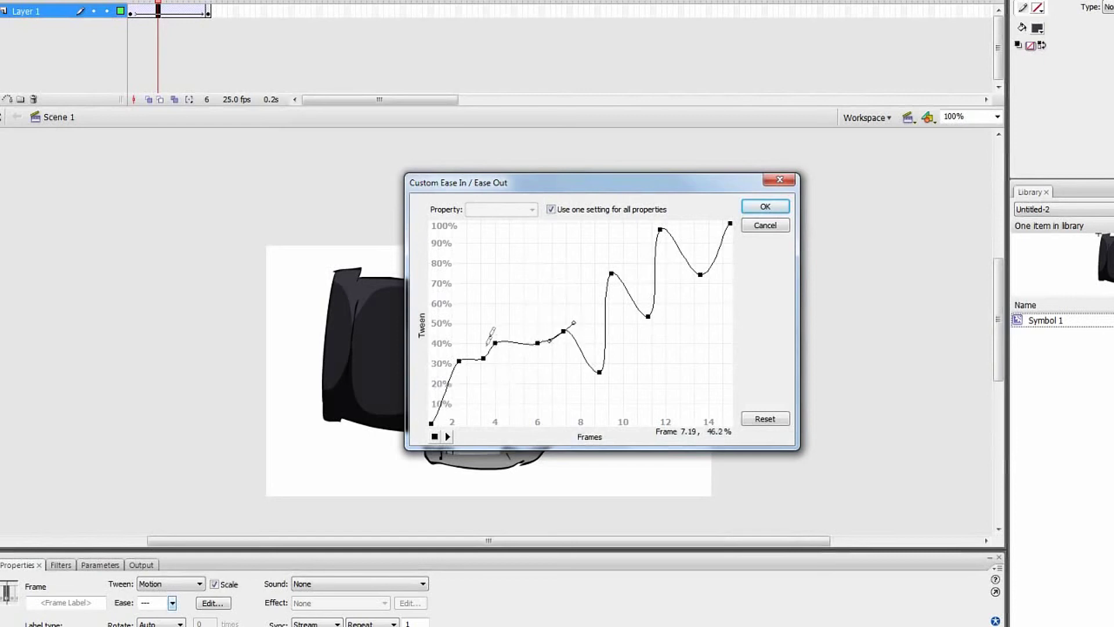
{"action": "left_click_drag", "start_coordinate": [600, 373], "coordinate": [593, 331]}
{"action": "left_click_drag", "start_coordinate": [611, 273], "coordinate": [645, 297]}
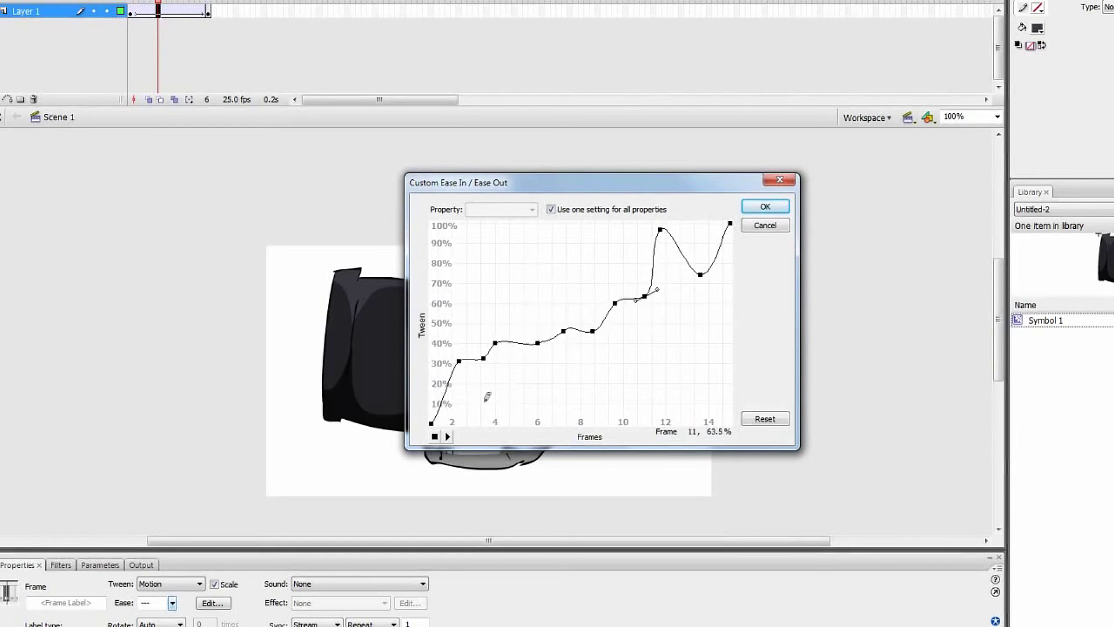
{"action": "left_click_drag", "start_coordinate": [660, 230], "coordinate": [672, 274]}
{"action": "left_click", "coordinate": [448, 436]}
{"action": "key", "text": "Return"}
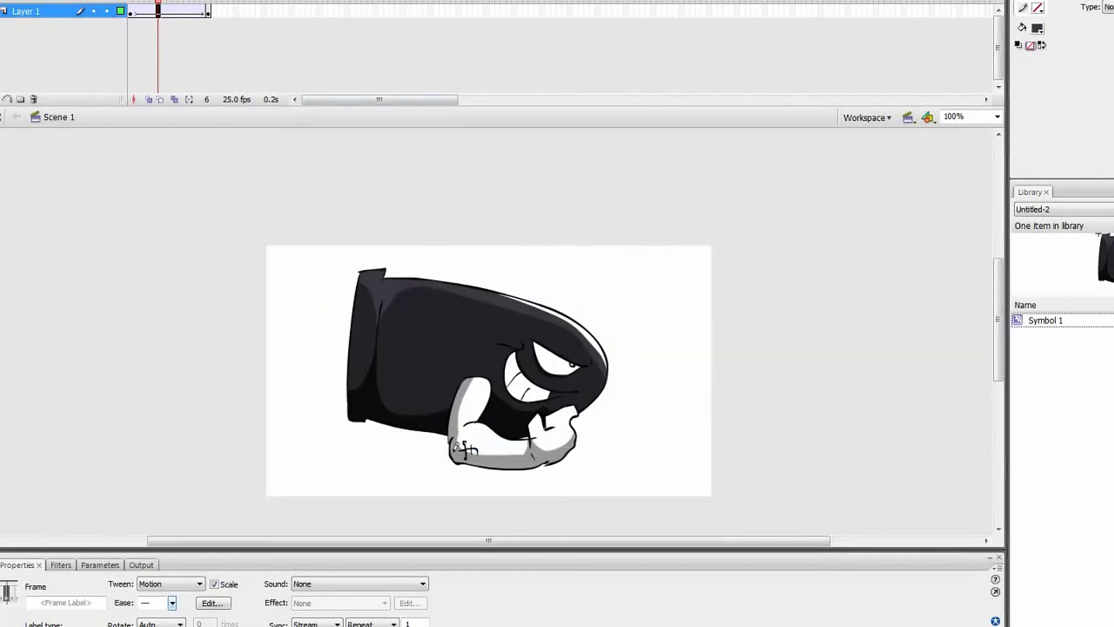
Rewind to frame 1 and replay the bullet's tween several times with the stepped ease curve
{"action": "key", "text": "shift+comma"}
{"action": "key", "text": "Return"}
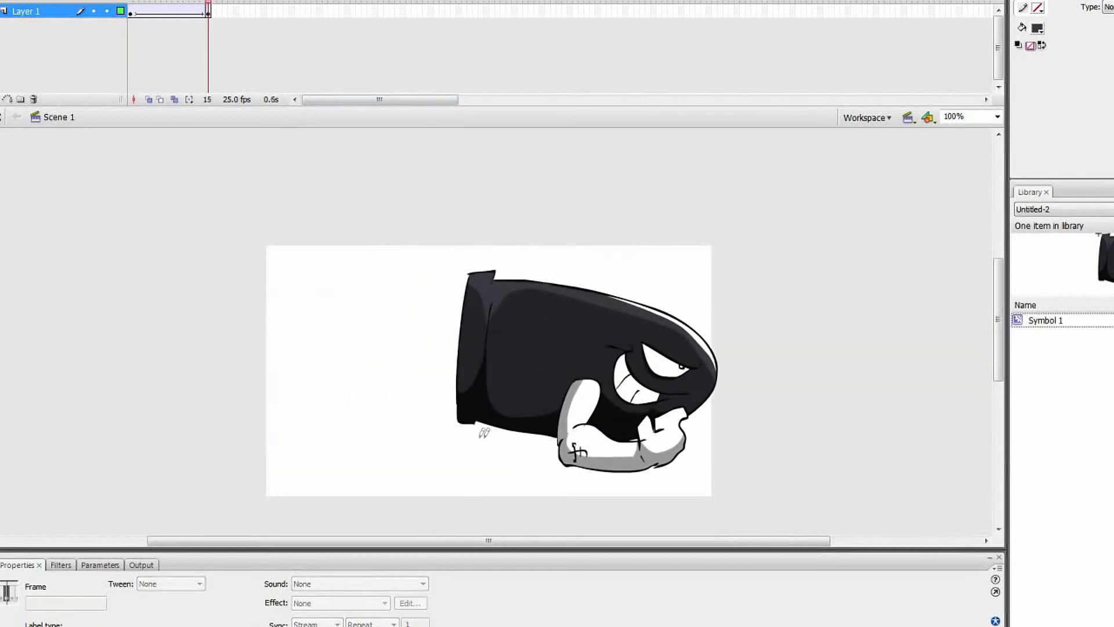
{"action": "key", "text": "Return"}
{"action": "key", "text": "Return"}
{"action": "key", "text": "Return"}
{"action": "key", "text": "Return"}
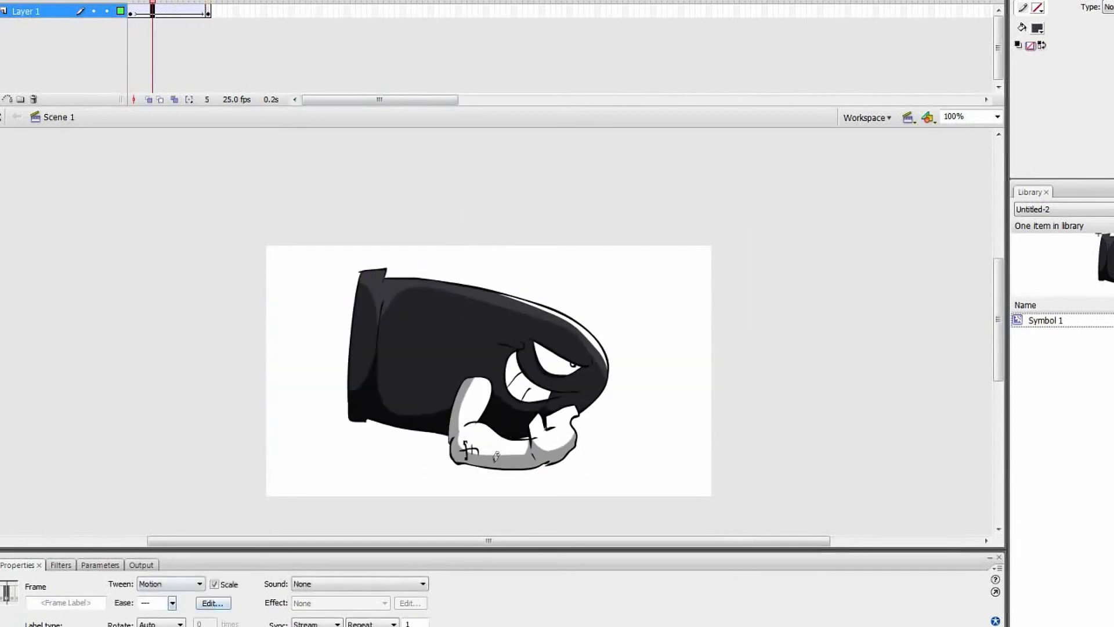
Reset the custom ease curve to a straight line and set the tween's ease to 100 (out)
{"action": "key", "text": "space"}
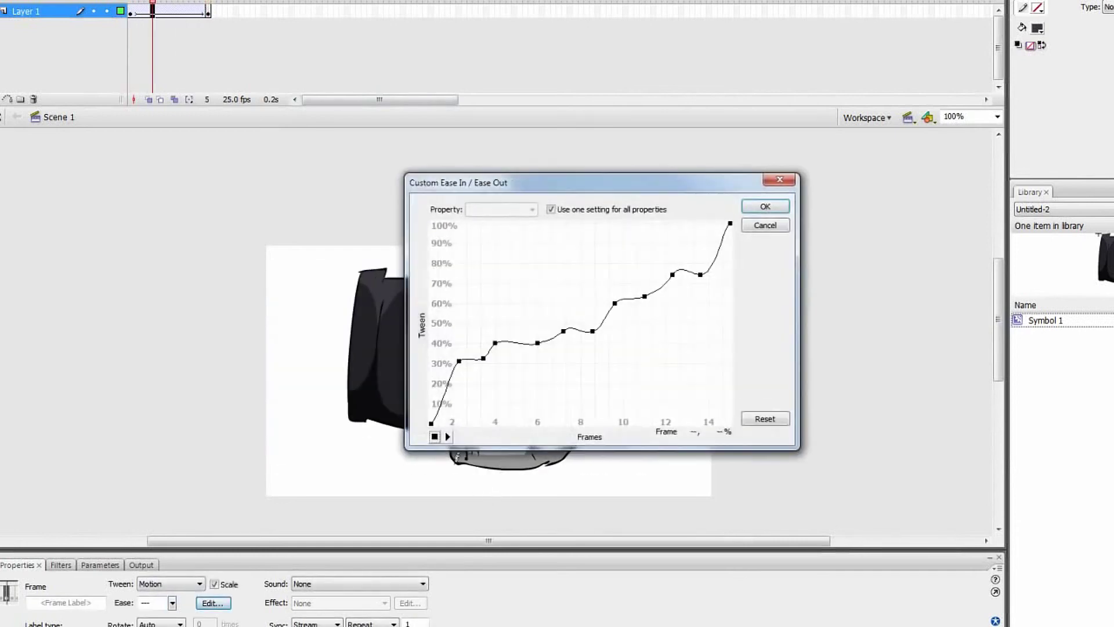
{"action": "key", "text": "space"}
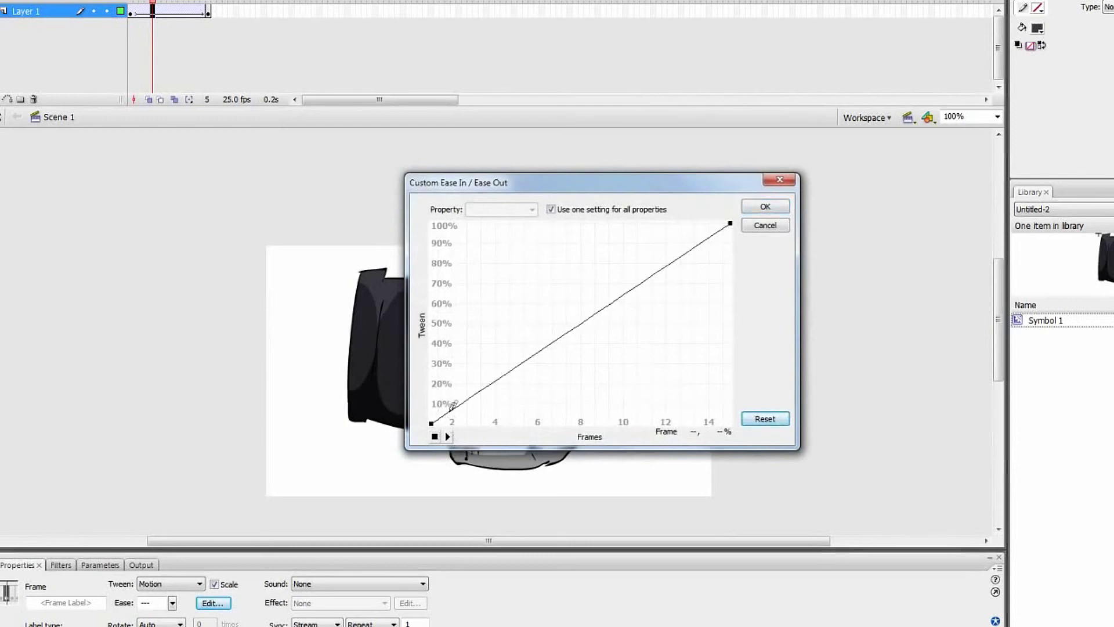
{"action": "key", "text": "Return"}
{"action": "left_click_drag", "start_coordinate": [172, 602], "coordinate": [174, 586]}
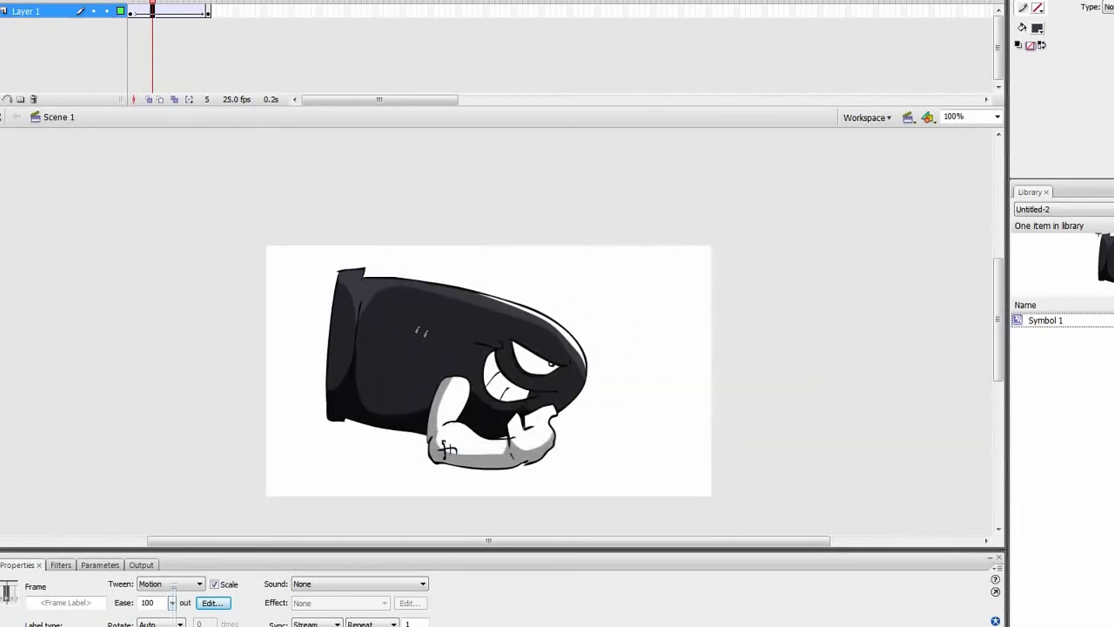
Play the bullet's motion tween repeatedly with the ease-out setting
{"action": "key", "text": "Return"}
{"action": "key", "text": "Return"}
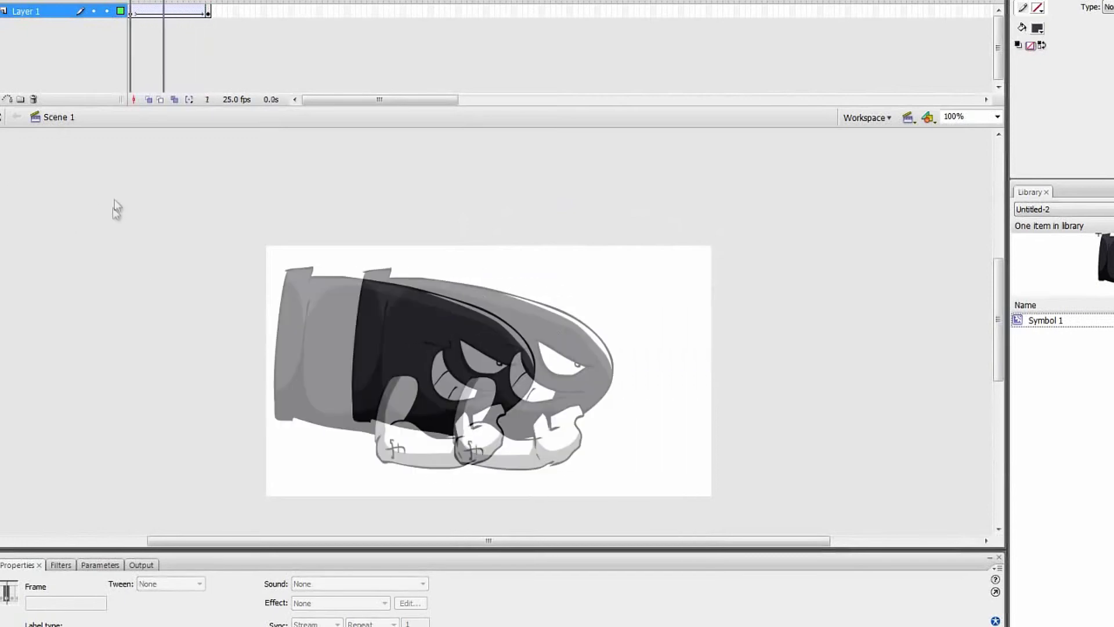
{"action": "key", "text": "Return"}
{"action": "key", "text": "Return"}
{"action": "key", "text": "Return"}
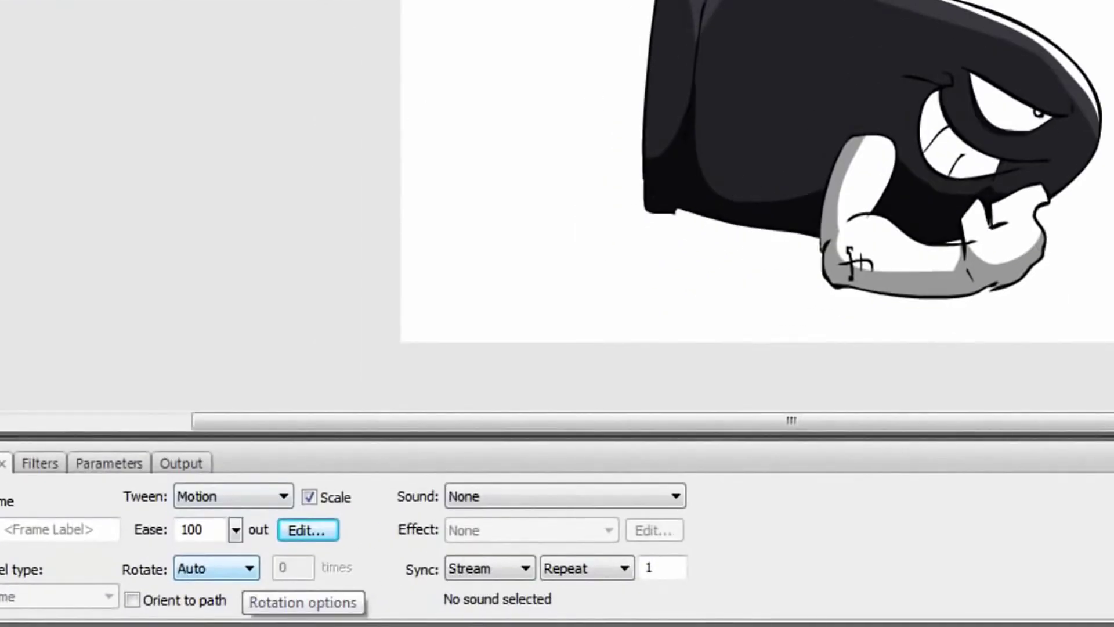
Set the motion tween to rotate CW 1 time and play the animation
{"action": "left_click", "coordinate": [246, 568]}
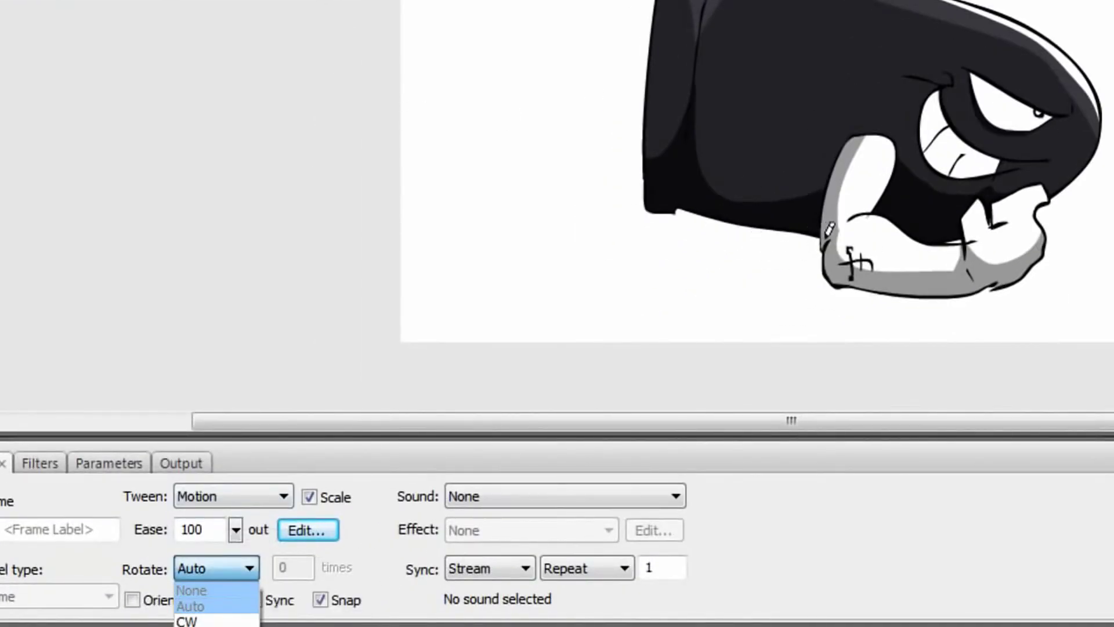
{"action": "key", "text": "Down"}
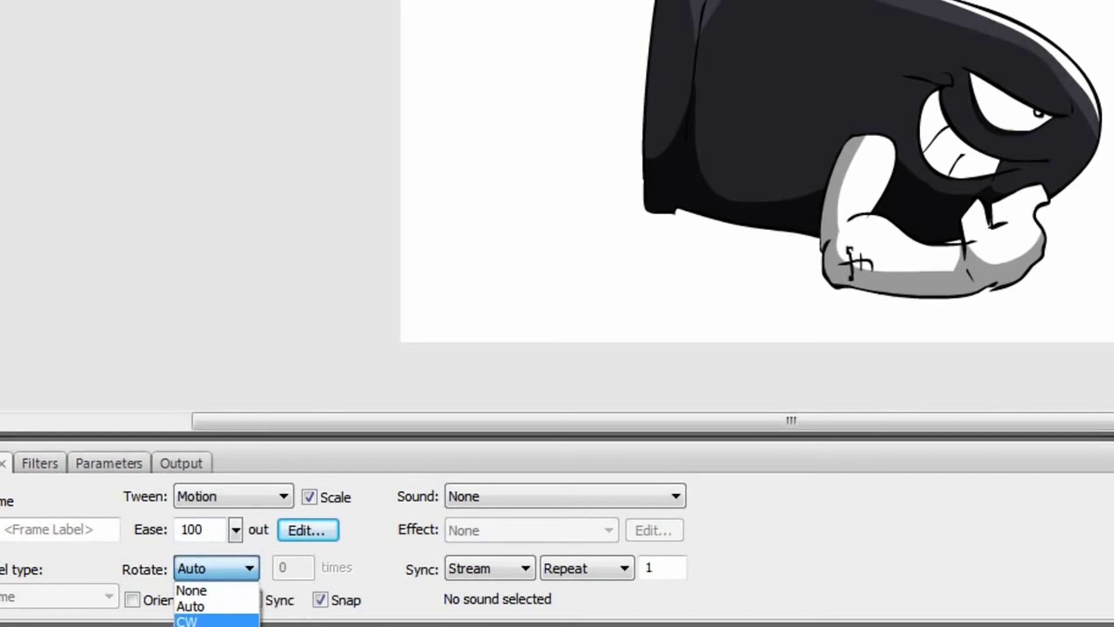
{"action": "key", "text": "Return"}
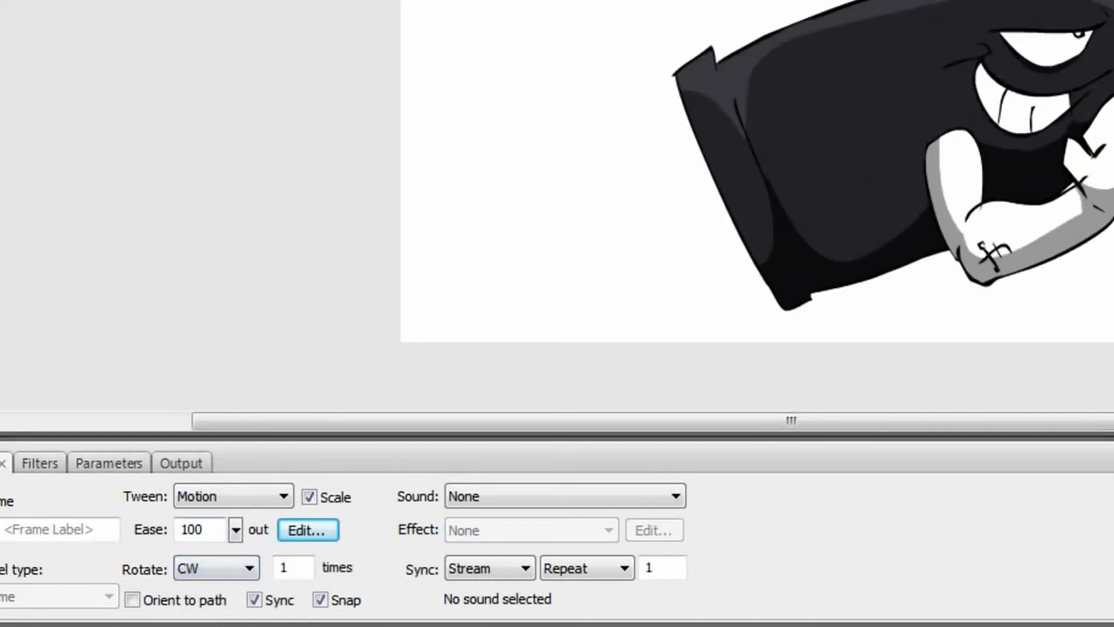
{"action": "key", "text": "Return"}
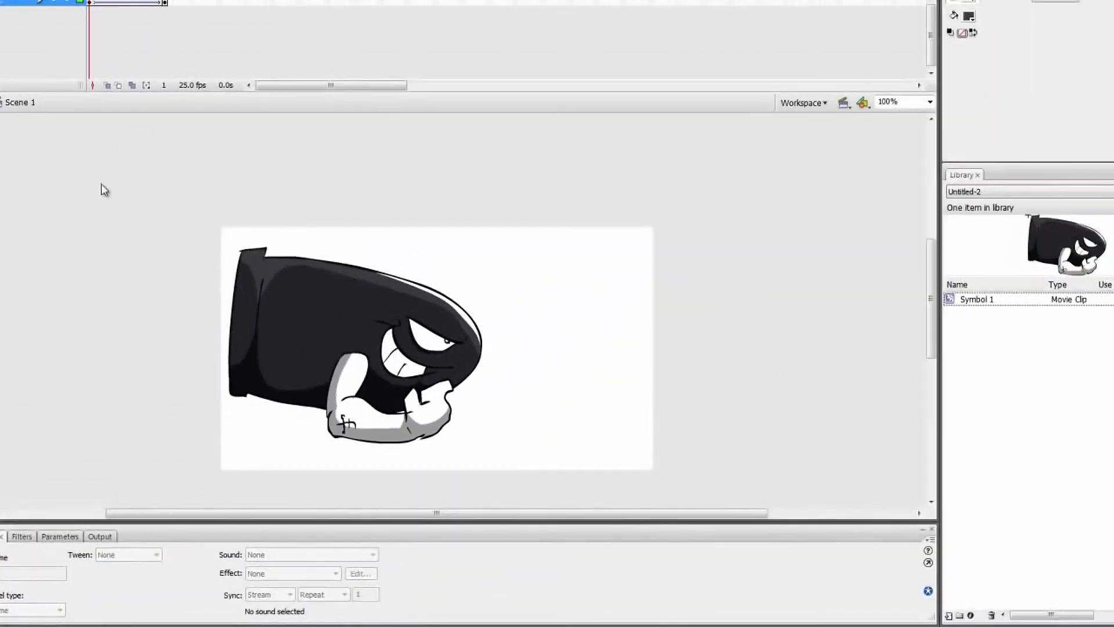
{"action": "key", "text": "Return"}
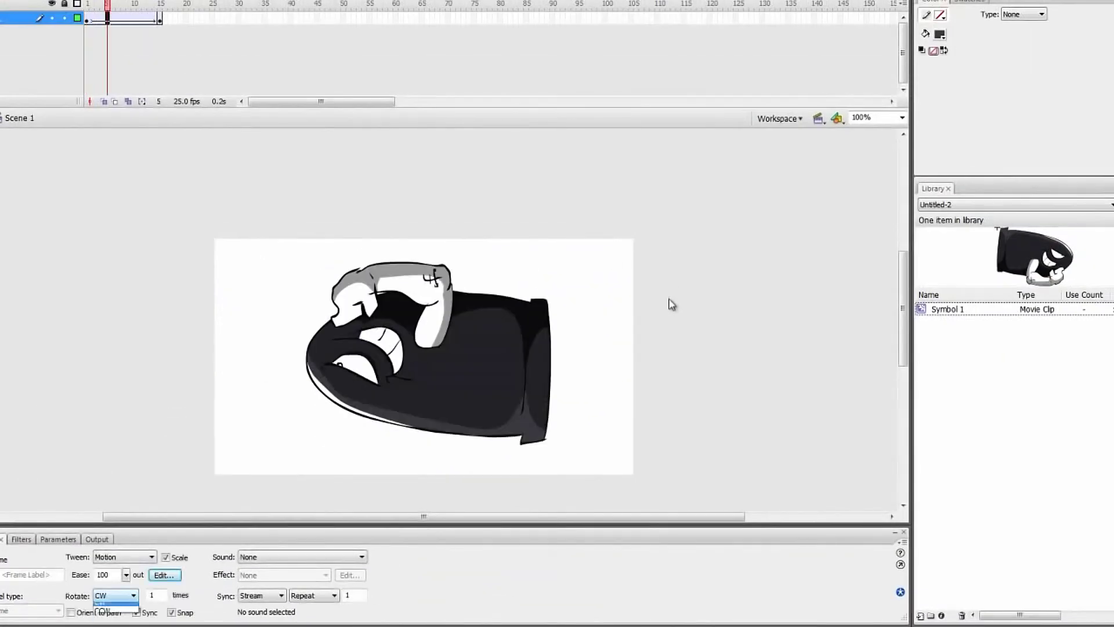
Set the motion tween's rotation to CCW and play the animation
{"action": "key", "text": "Down"}
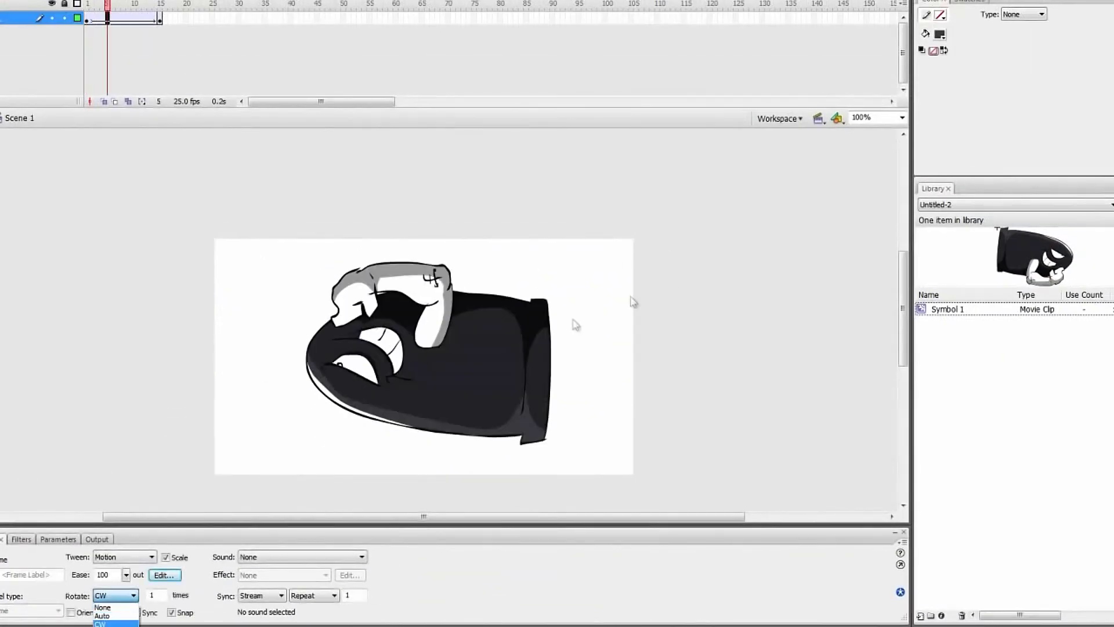
{"action": "key", "text": "Return"}
{"action": "key", "text": "Return"}
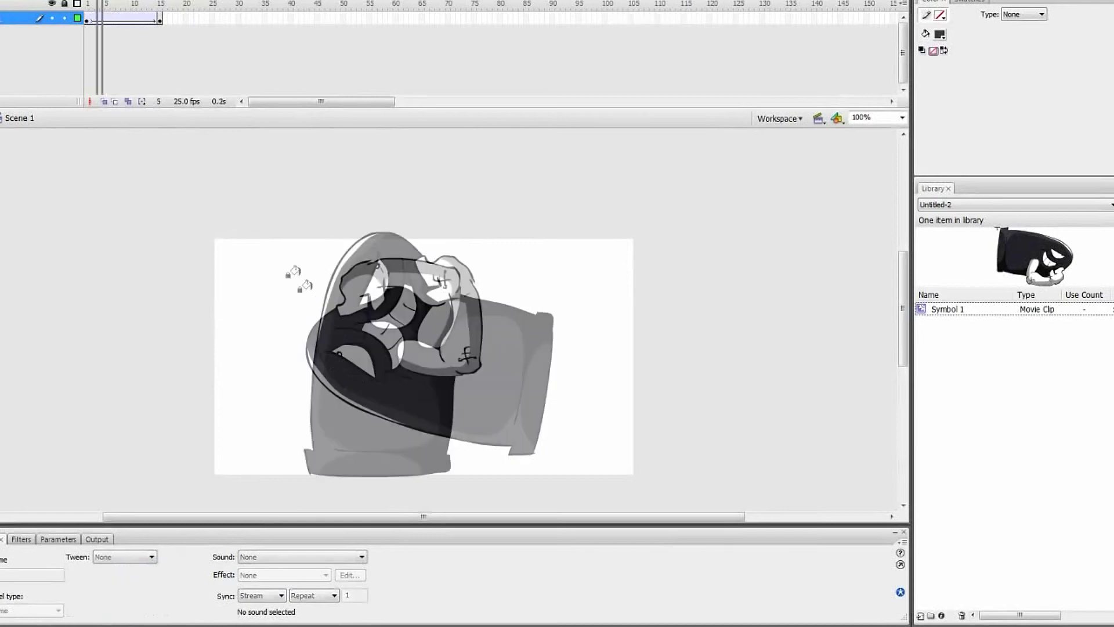
Step back through the counter-clockwise rotation tween frame by frame and replay it from frame 1
{"action": "key", "text": "comma"}
{"action": "key", "text": "comma"}
{"action": "key", "text": "comma"}
{"action": "key", "text": "comma"}
{"action": "key", "text": "comma"}
{"action": "key", "text": "comma"}
{"action": "key", "text": "comma"}
{"action": "key", "text": "comma"}
{"action": "key", "text": "comma"}
{"action": "key", "text": "comma"}
{"action": "key", "text": "comma"}
{"action": "key", "text": "comma"}
{"action": "key", "text": "comma"}
{"action": "key", "text": "comma"}
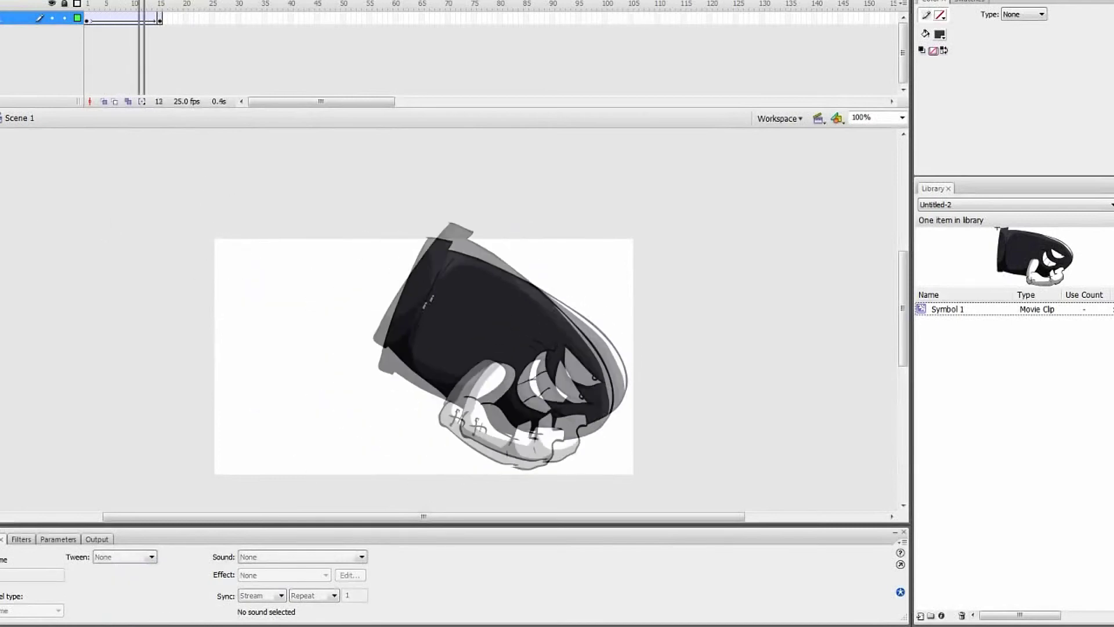
{"action": "key", "text": "Return"}
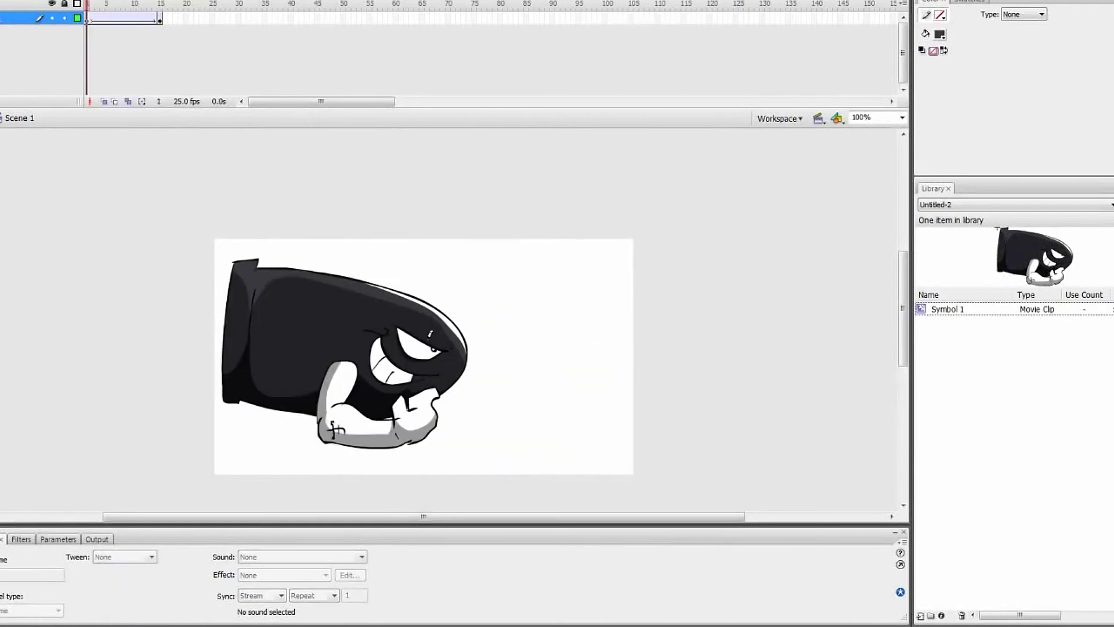
Select the bullet at frame 1 and edit the number of counter-clockwise rotations in its tween
{"action": "left_click", "coordinate": [371, 278]}
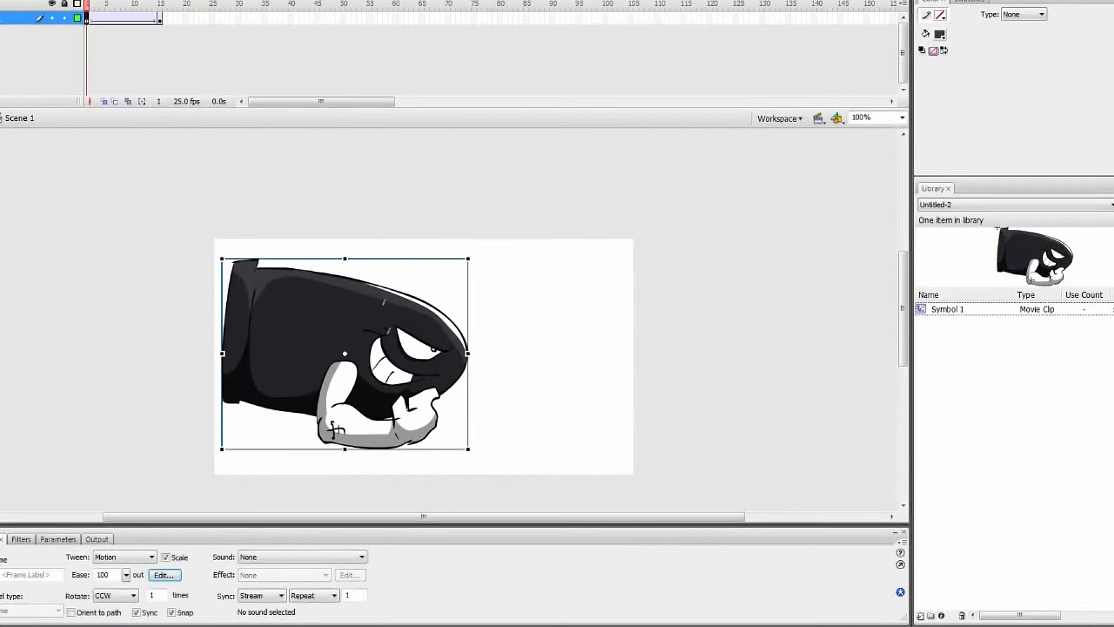
{"action": "double_click", "coordinate": [153, 595]}
{"action": "key", "text": "Return"}
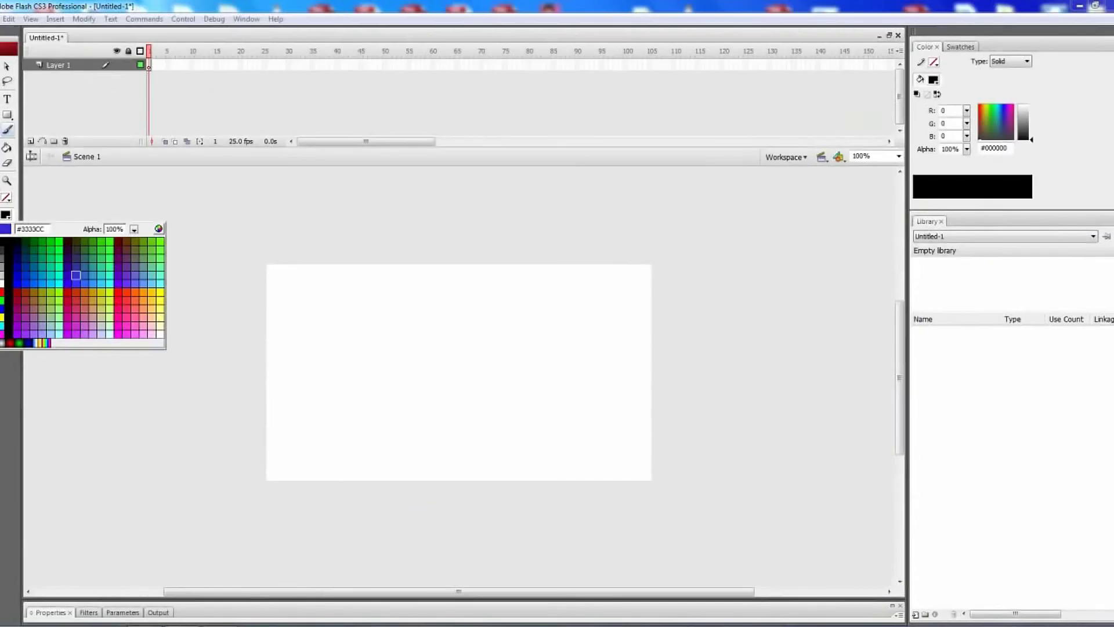
In Untitled-1, brush a closed, tilted four-sided outline in #3333CC on the stage and fill its interior with the same blue
{"action": "left_click", "coordinate": [75, 274]}
{"action": "mouse_move", "coordinate": [509, 243]}
{"action": "left_mouse_down"}
{"action": "mouse_move", "coordinate": [521, 351]}
{"action": "mouse_move", "coordinate": [530, 292]}
{"action": "left_mouse_up"}
{"action": "key", "text": "ctrl+z"}
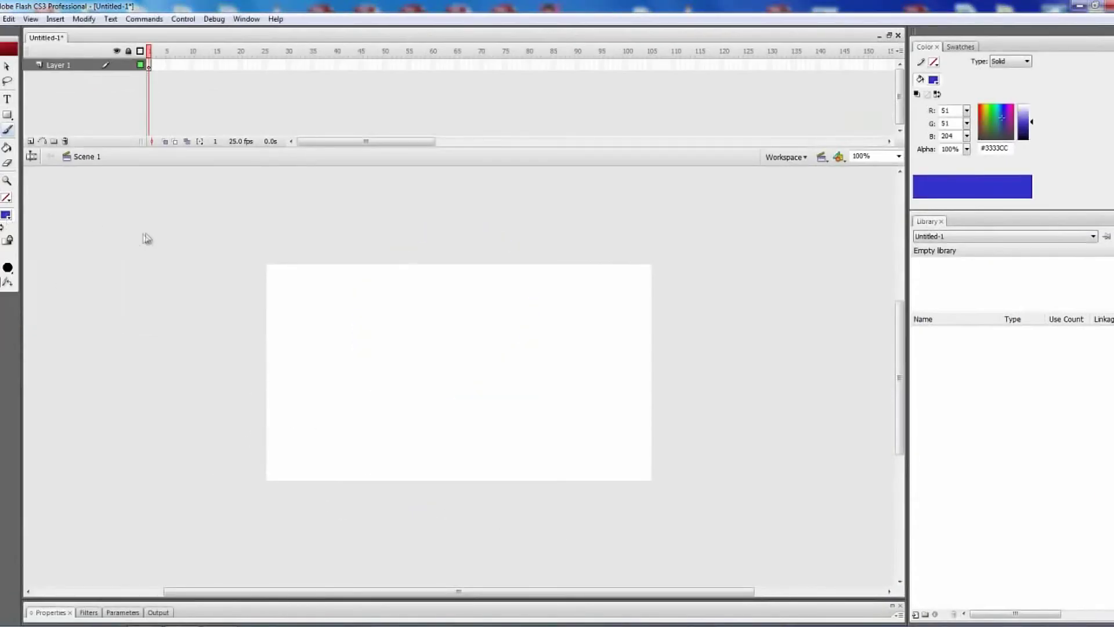
{"action": "mouse_move", "coordinate": [479, 239]}
{"action": "left_mouse_down"}
{"action": "mouse_move", "coordinate": [435, 447]}
{"action": "mouse_move", "coordinate": [476, 223]}
{"action": "mouse_move", "coordinate": [376, 269]}
{"action": "mouse_move", "coordinate": [540, 401]}
{"action": "mouse_move", "coordinate": [508, 241]}
{"action": "left_mouse_up"}
{"action": "key", "text": "ctrl+z"}
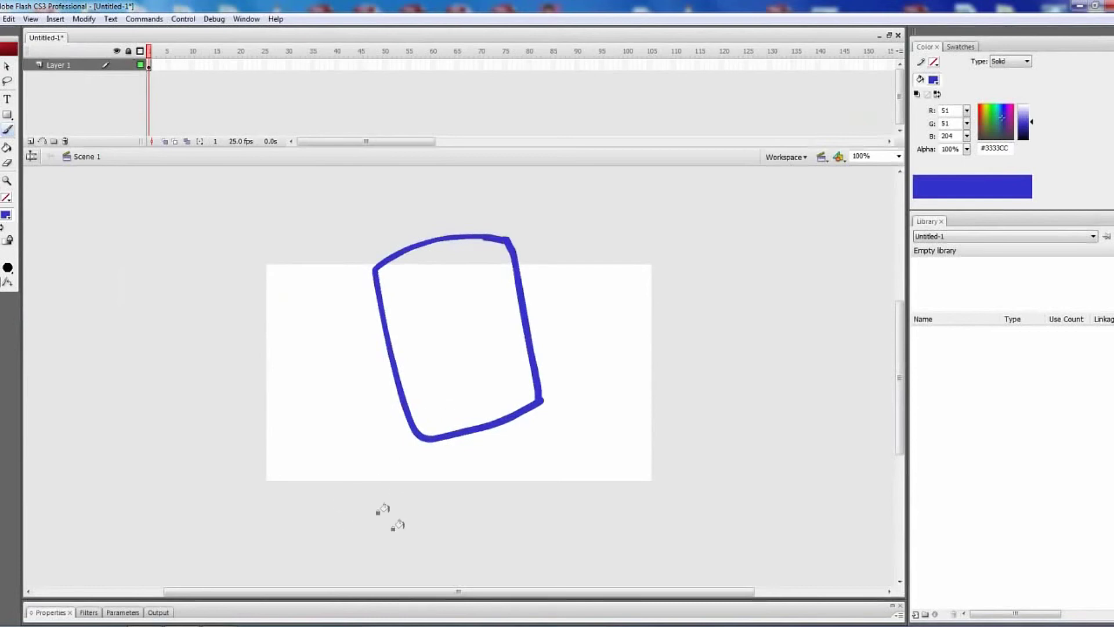
{"action": "key", "text": "k"}
{"action": "left_click", "coordinate": [450, 394]}
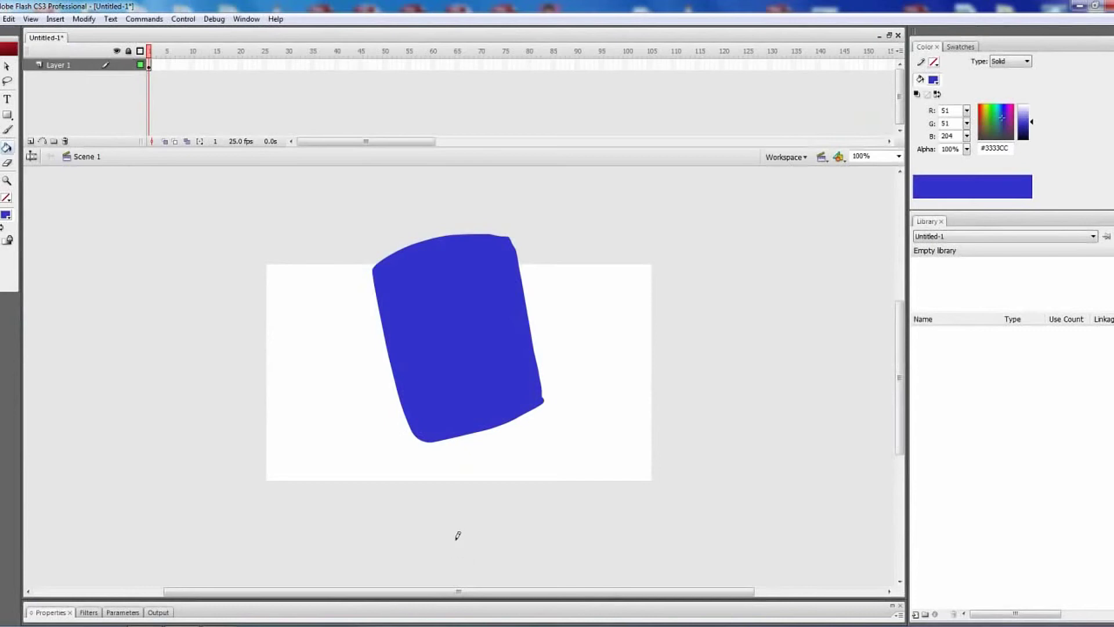
Select the whole blue shape with Free Transform and smooth its outline so the corners become rounded
{"action": "key", "text": "q"}
{"action": "key", "text": "ctrl+a"}
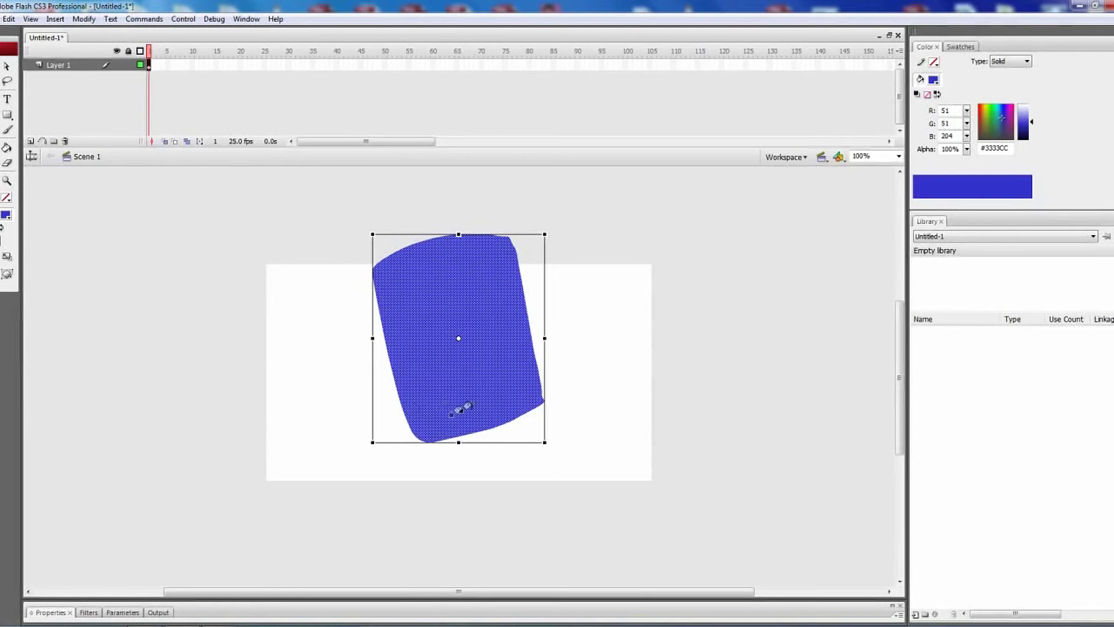
{"action": "left_click", "coordinate": [430, 417]}
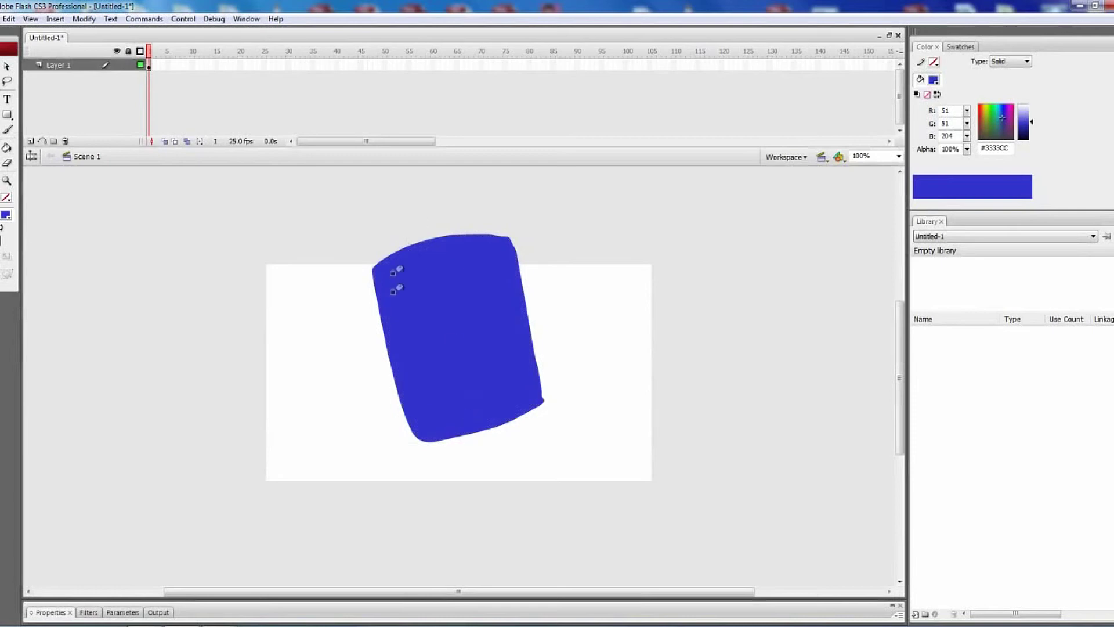
{"action": "key", "text": "ctrl+a"}
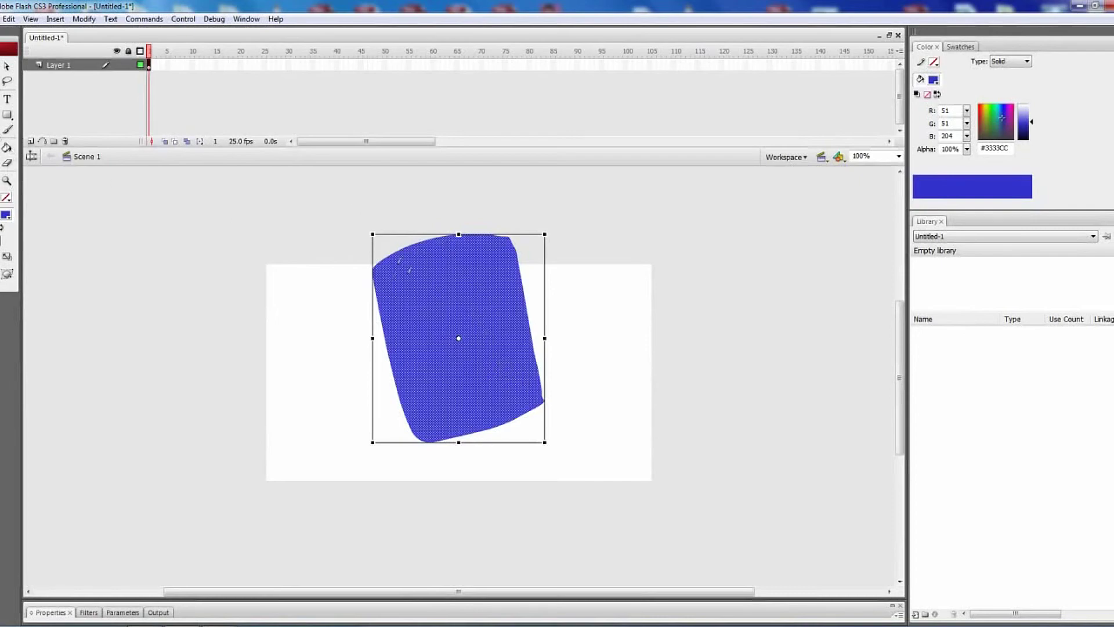
{"action": "key", "text": "ctrl+y"}
{"action": "key", "text": "ctrl+y"}
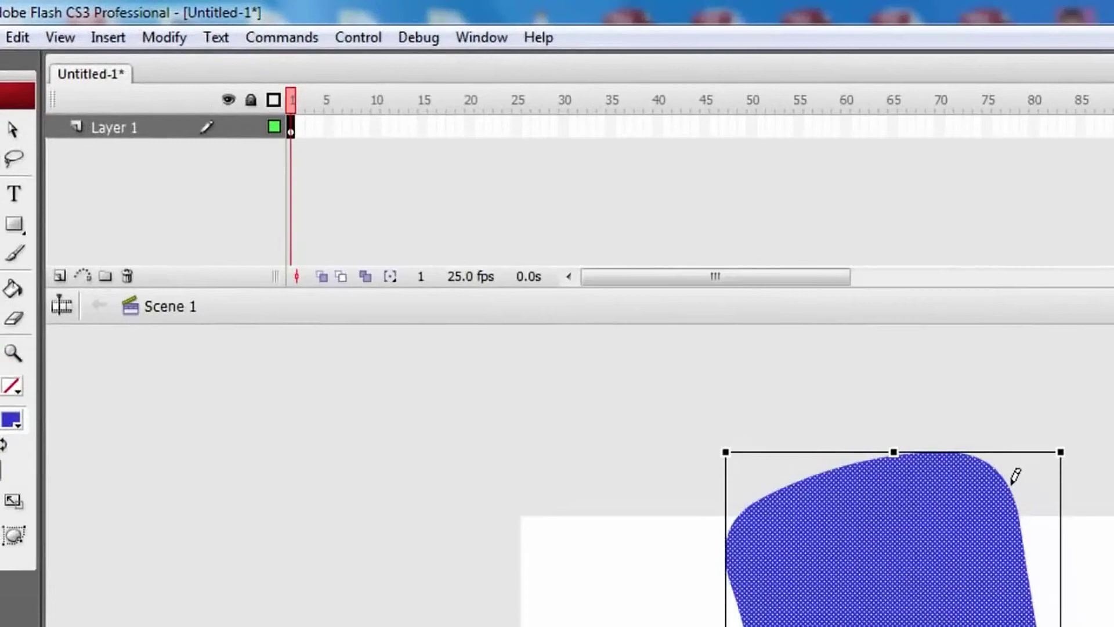
Insert a keyframe at frame 10, create a shape tween between frames 1 and 10, and play it
{"action": "left_click", "coordinate": [193, 64]}
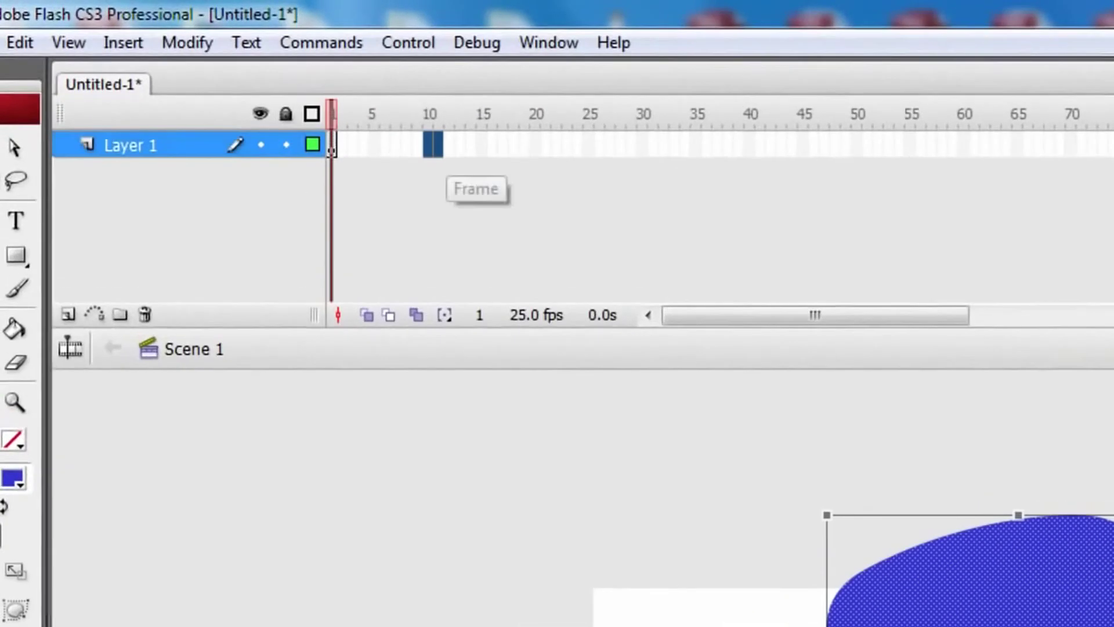
{"action": "left_click", "coordinate": [428, 144]}
{"action": "key", "text": "F6"}
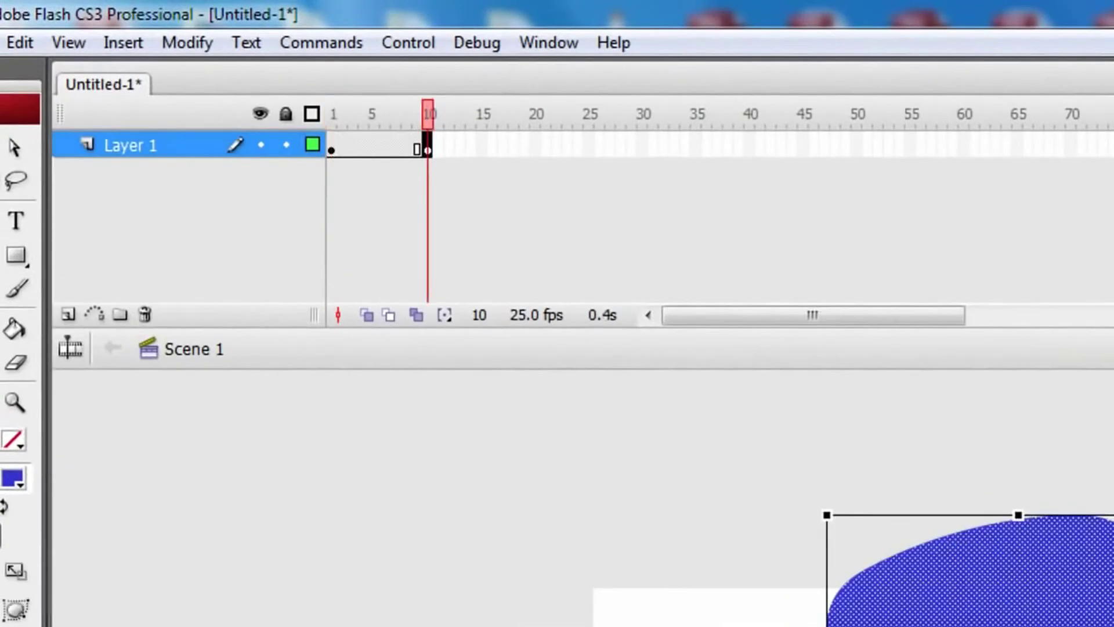
{"action": "right_click", "coordinate": [354, 145]}
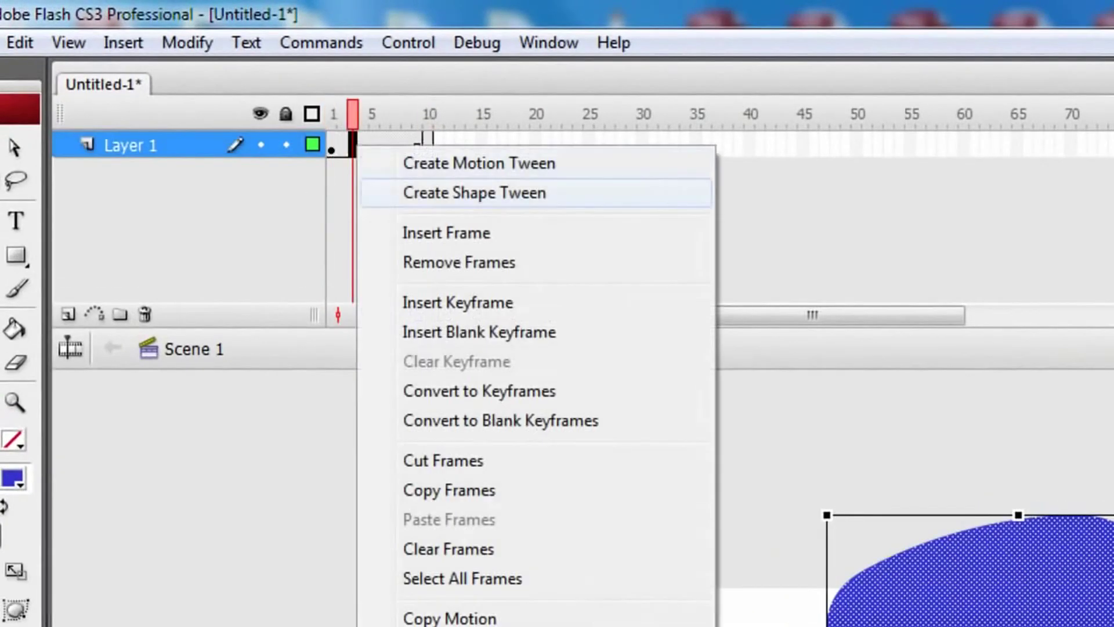
{"action": "key", "text": "Return"}
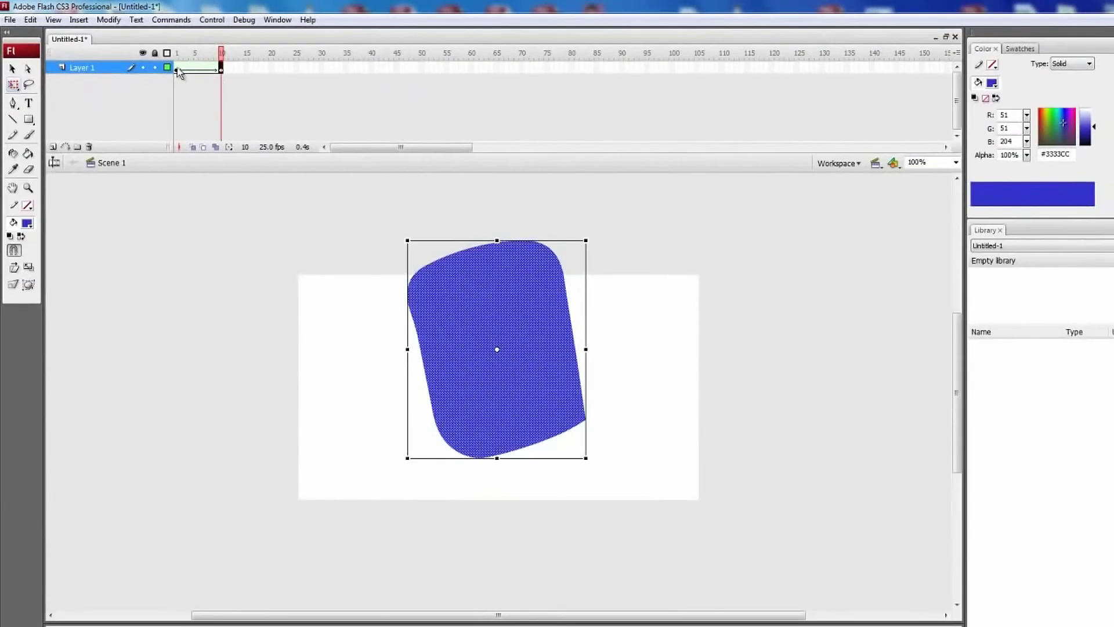
Replace the frame 10 shape with a brushed, dome-like closed outline in #3333CC drawn over the frame 1 onion skin, and fill its interior
{"action": "key", "text": "Delete"}
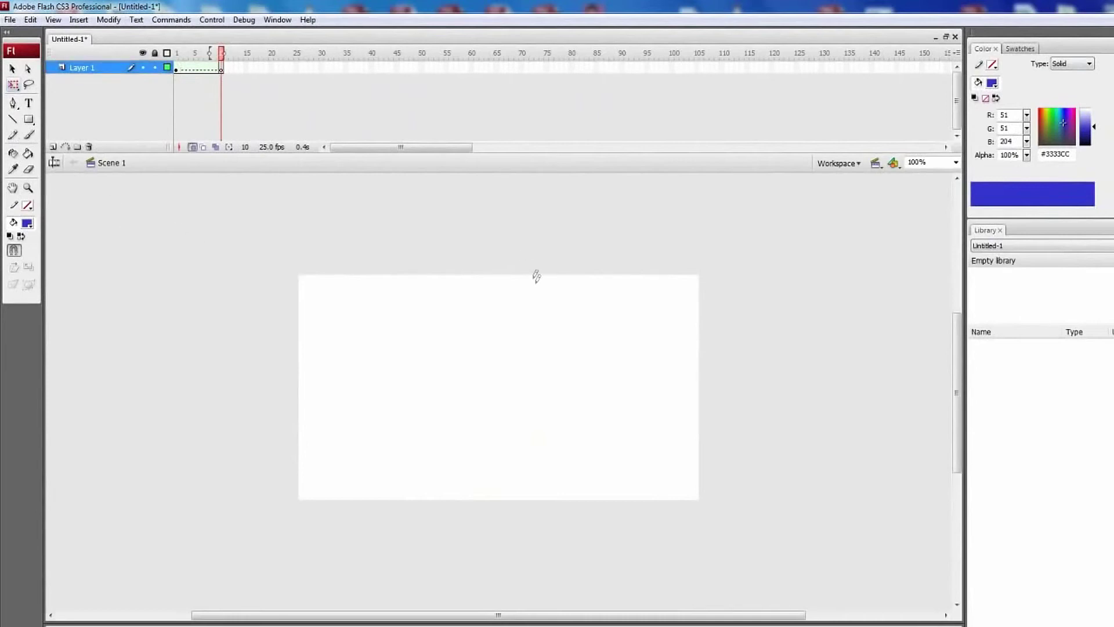
{"action": "key", "text": "Return"}
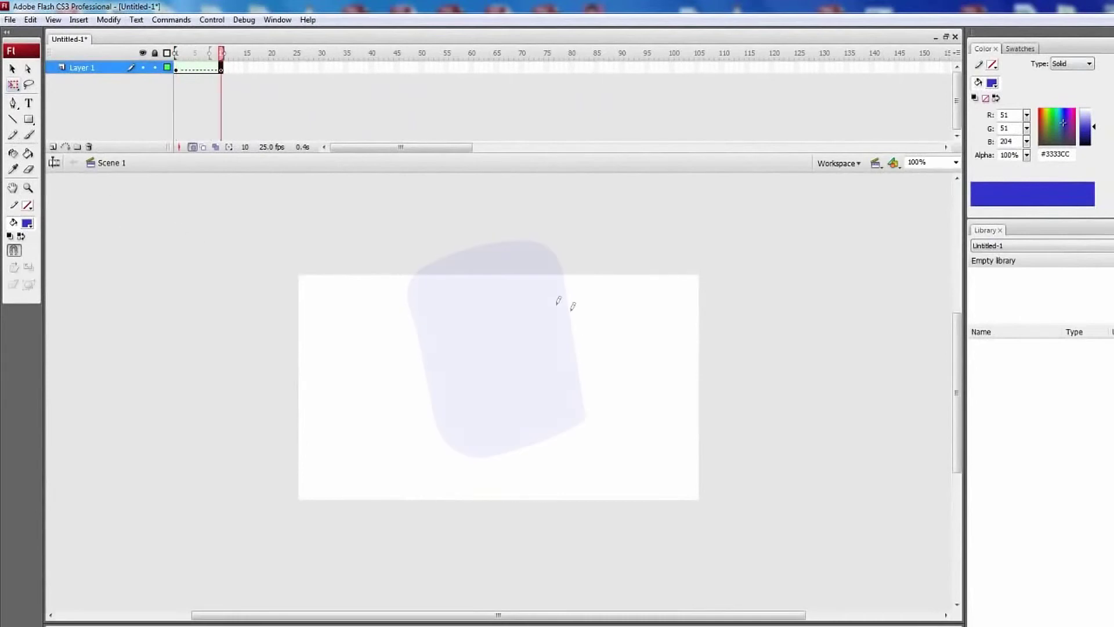
{"action": "key", "text": "b"}
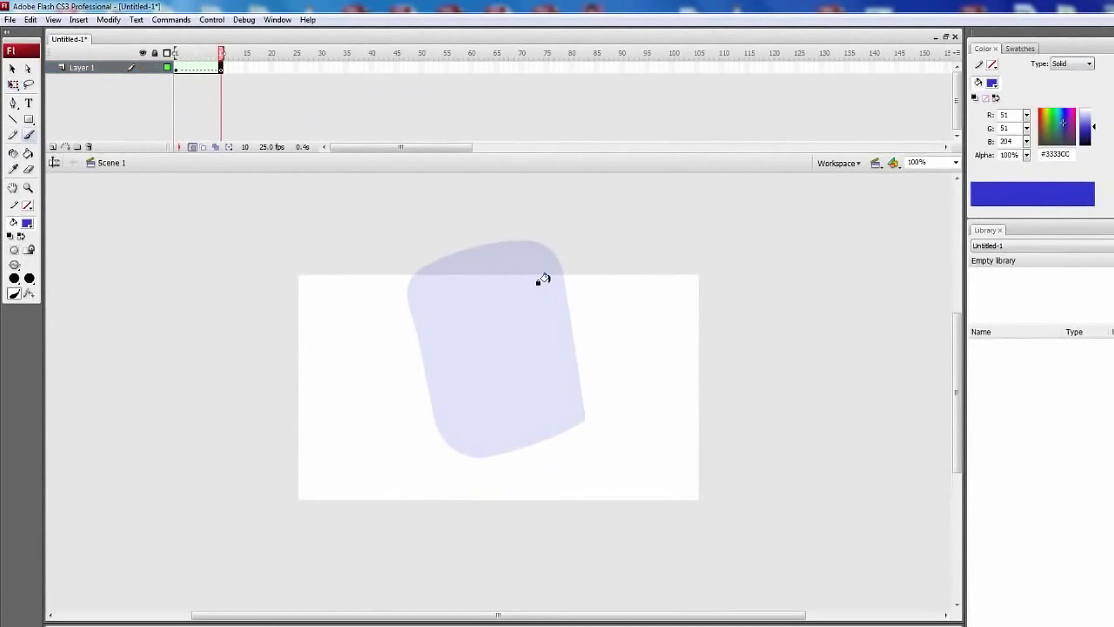
{"action": "mouse_move", "coordinate": [396, 454]}
{"action": "left_mouse_down"}
{"action": "mouse_move", "coordinate": [407, 361]}
{"action": "mouse_move", "coordinate": [432, 326]}
{"action": "mouse_move", "coordinate": [503, 305]}
{"action": "mouse_move", "coordinate": [574, 355]}
{"action": "mouse_move", "coordinate": [599, 403]}
{"action": "mouse_move", "coordinate": [590, 431]}
{"action": "mouse_move", "coordinate": [398, 454]}
{"action": "left_mouse_up"}
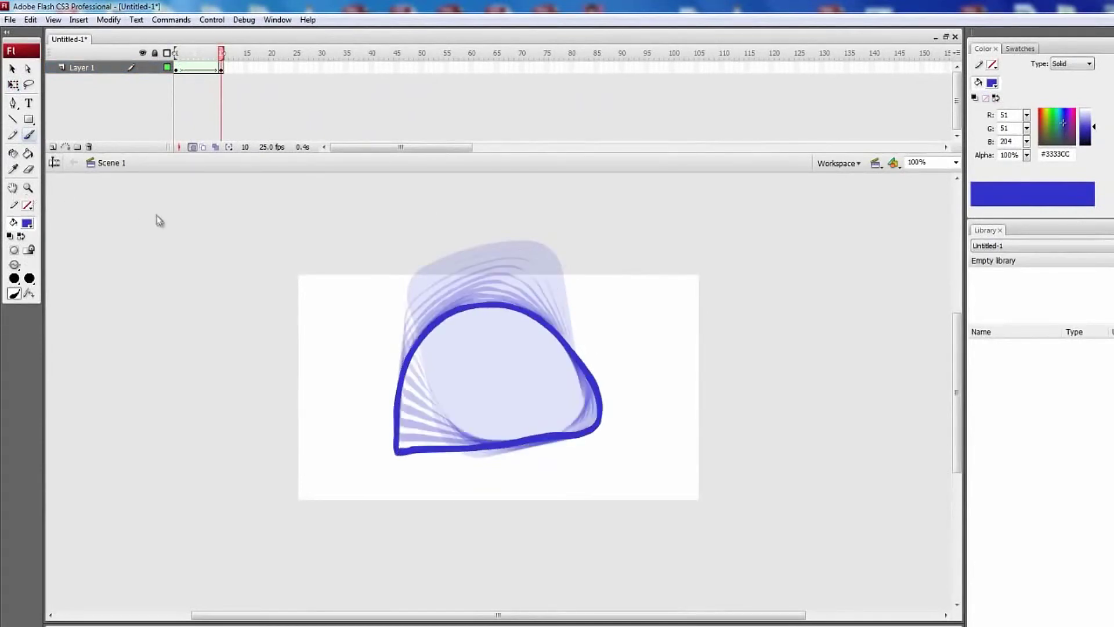
{"action": "left_click", "coordinate": [27, 154]}
{"action": "left_click", "coordinate": [499, 372]}
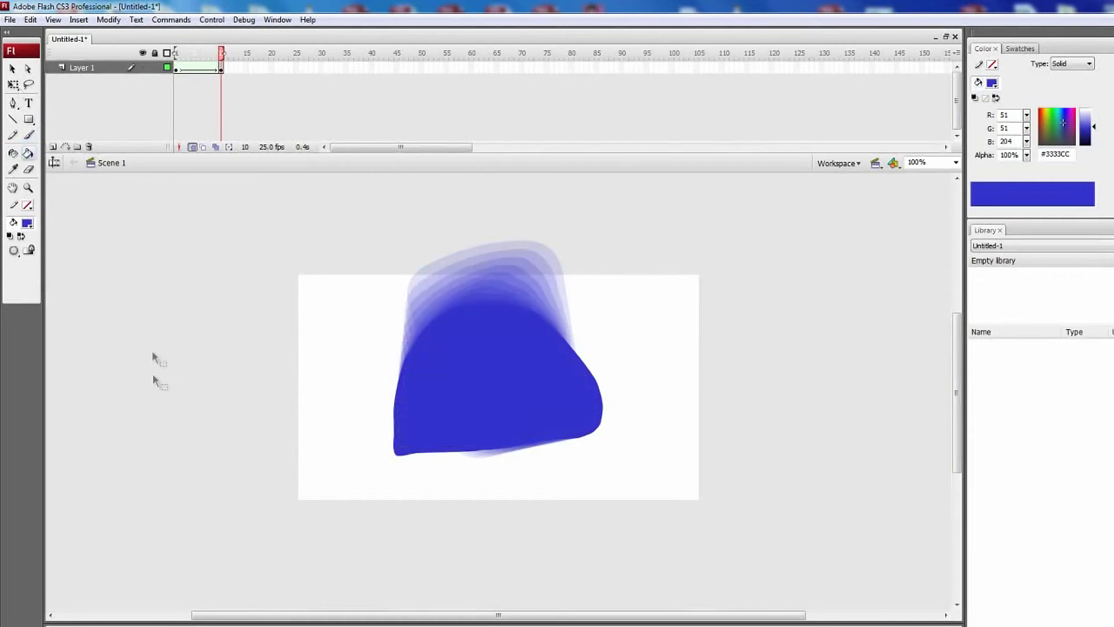
Recolour the domed shape at frame 10 with #336666 and play the shape tween
{"action": "left_click", "coordinate": [28, 223]}
{"action": "left_click", "coordinate": [109, 269]}
{"action": "left_click", "coordinate": [594, 435]}
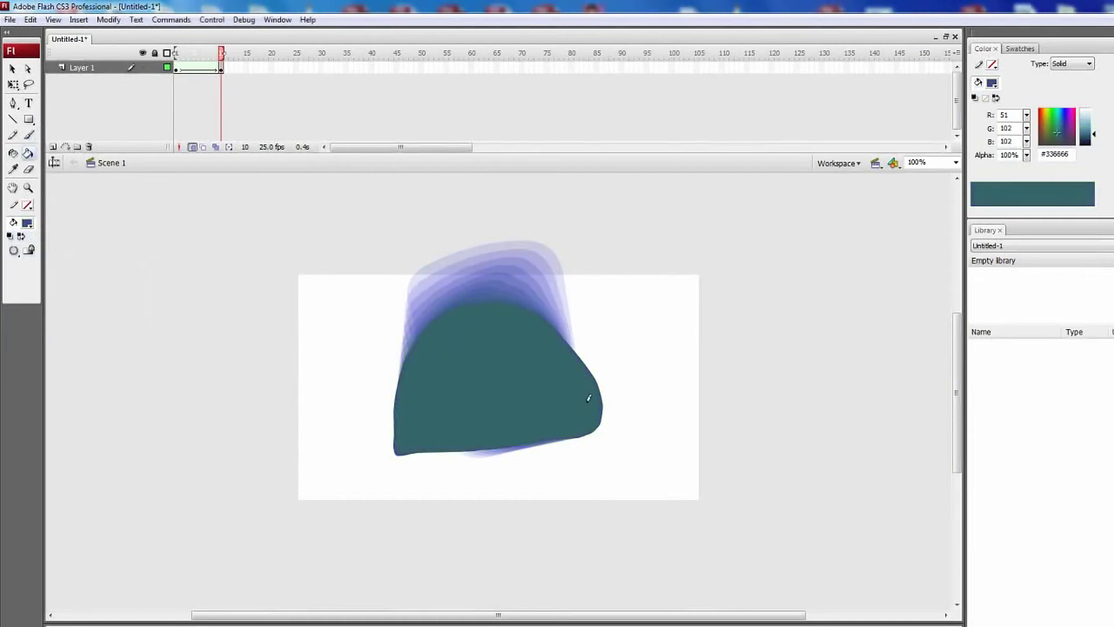
{"action": "key", "text": "Return"}
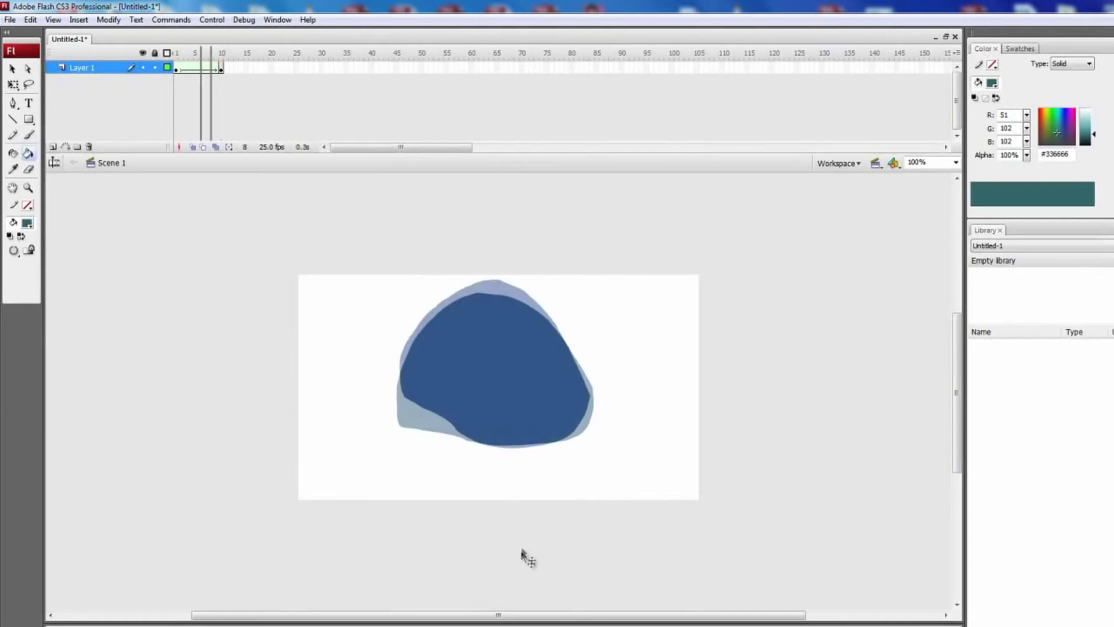
{"action": "key", "text": "Return"}
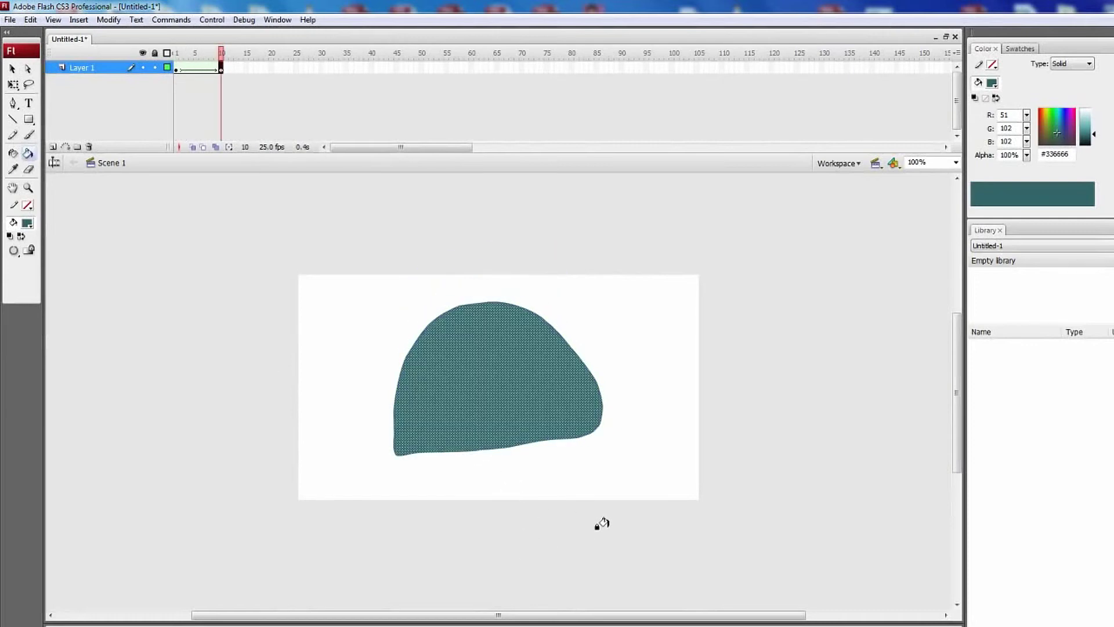
Delete the teal shape from frame 10 and turn on onion skinning over the frame 1 shape
{"action": "key", "text": "Delete"}
{"action": "key", "text": "comma"}
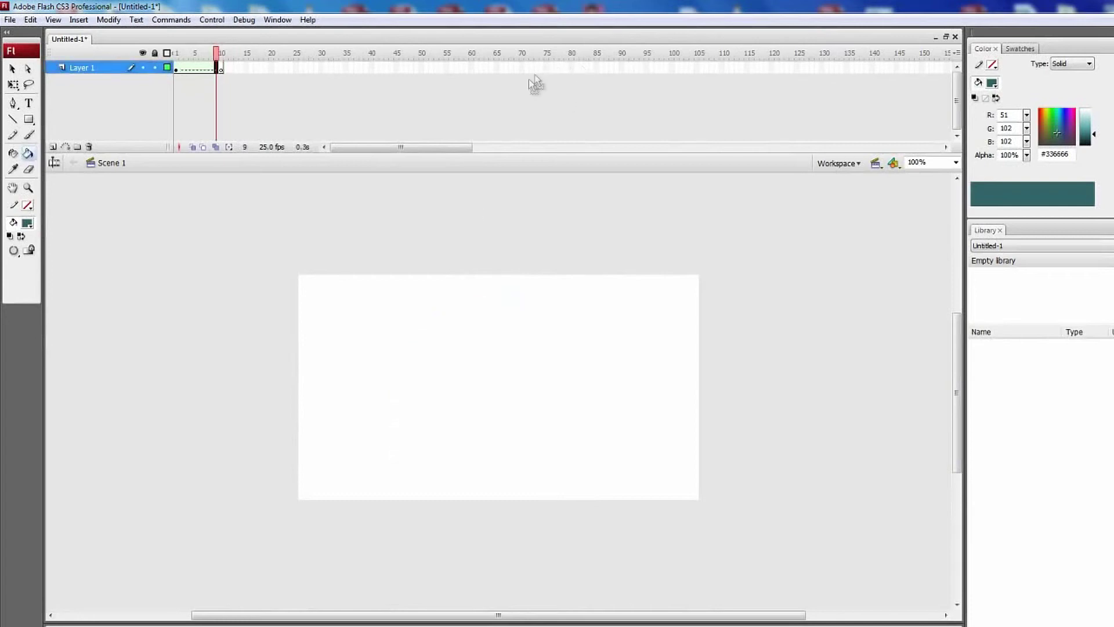
{"action": "key", "text": "period"}
{"action": "key", "text": "alt+shift+o"}
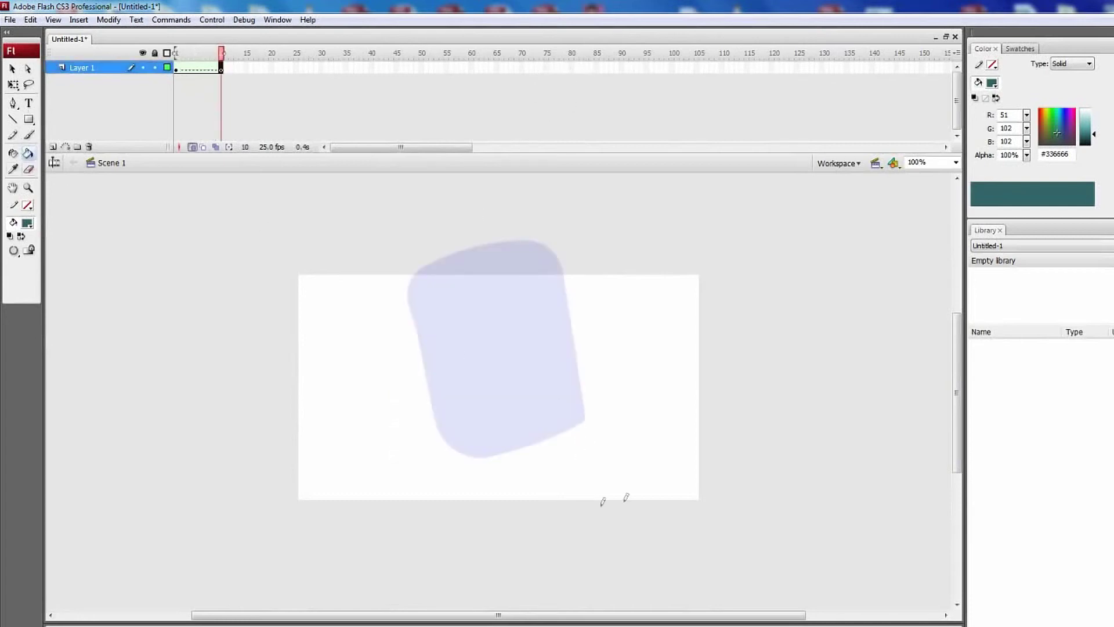
Brush a wide, slightly tilted four-sided outline in #000099 at frame 10 and fill its interior with the same dark blue
{"action": "left_click", "coordinate": [29, 135]}
{"action": "left_click", "coordinate": [27, 223]}
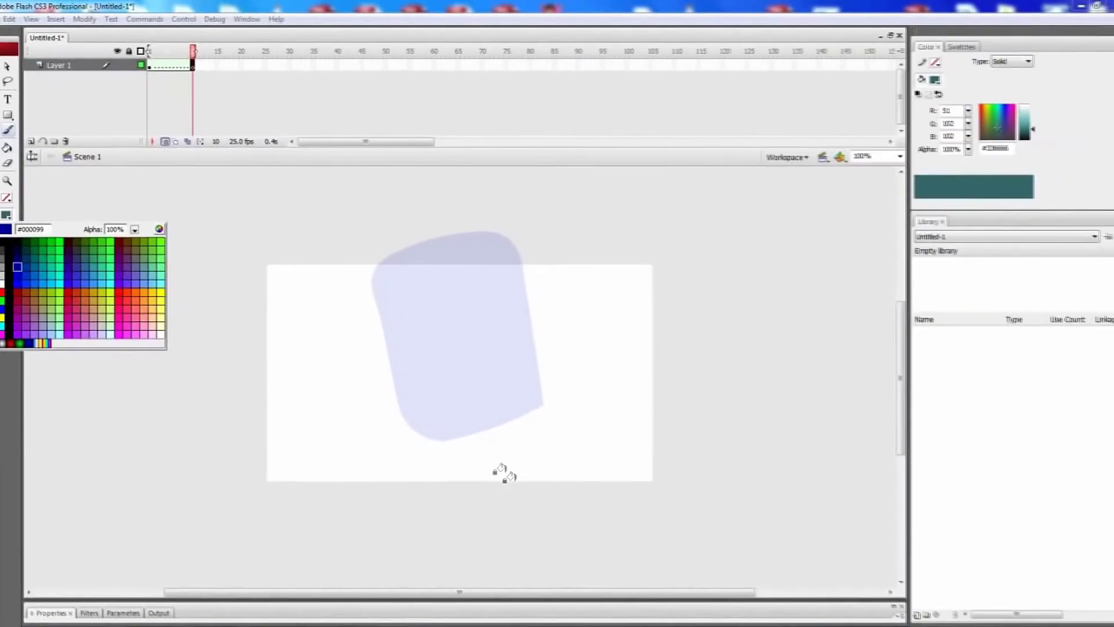
{"action": "left_click", "coordinate": [39, 276]}
{"action": "mouse_move", "coordinate": [561, 343]}
{"action": "left_mouse_down"}
{"action": "mouse_move", "coordinate": [516, 350]}
{"action": "mouse_move", "coordinate": [360, 437]}
{"action": "mouse_move", "coordinate": [591, 405]}
{"action": "mouse_move", "coordinate": [560, 343]}
{"action": "left_mouse_up"}
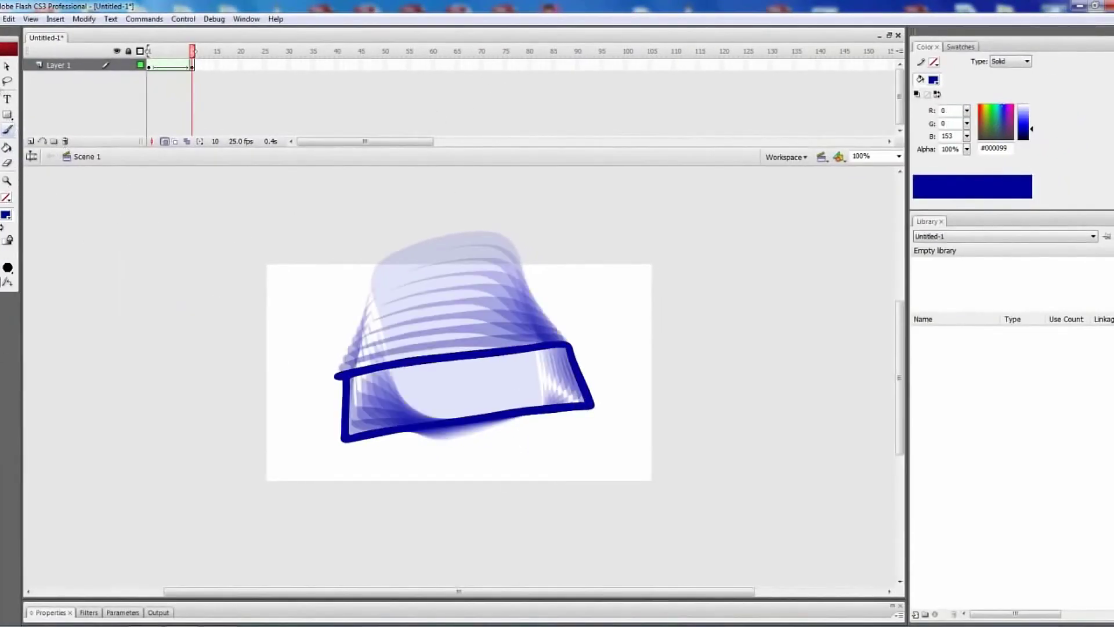
{"action": "left_click", "coordinate": [7, 148]}
{"action": "left_click", "coordinate": [453, 386]}
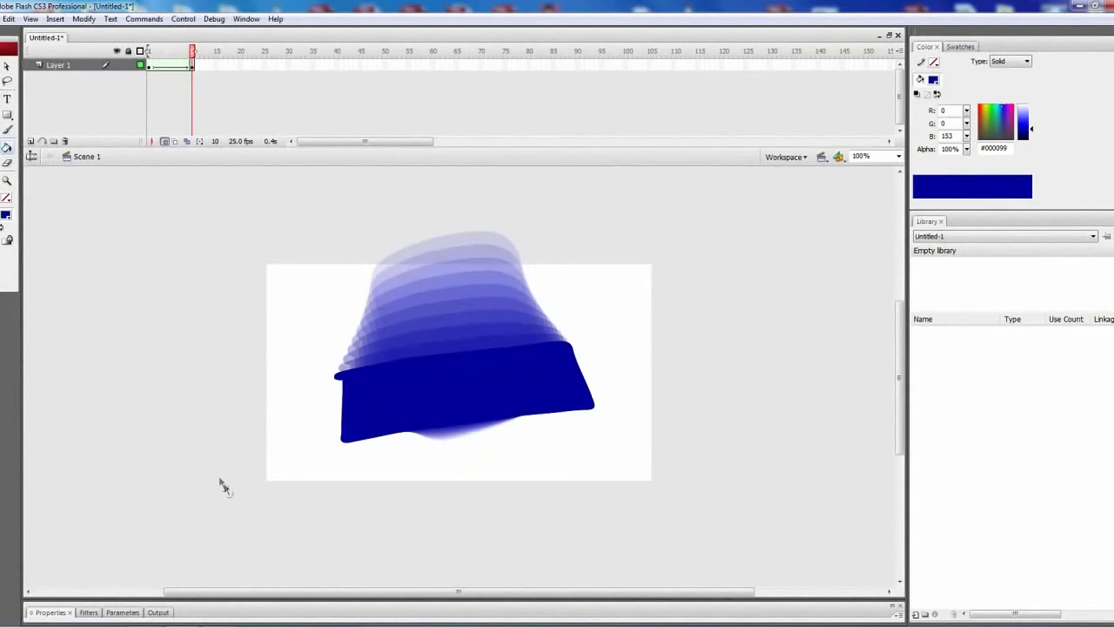
Try to erase a tiny spot near the frame 1 shape's upper corner at 800% zoom, and replay the tween without onion skins
{"action": "left_click", "coordinate": [7, 183]}
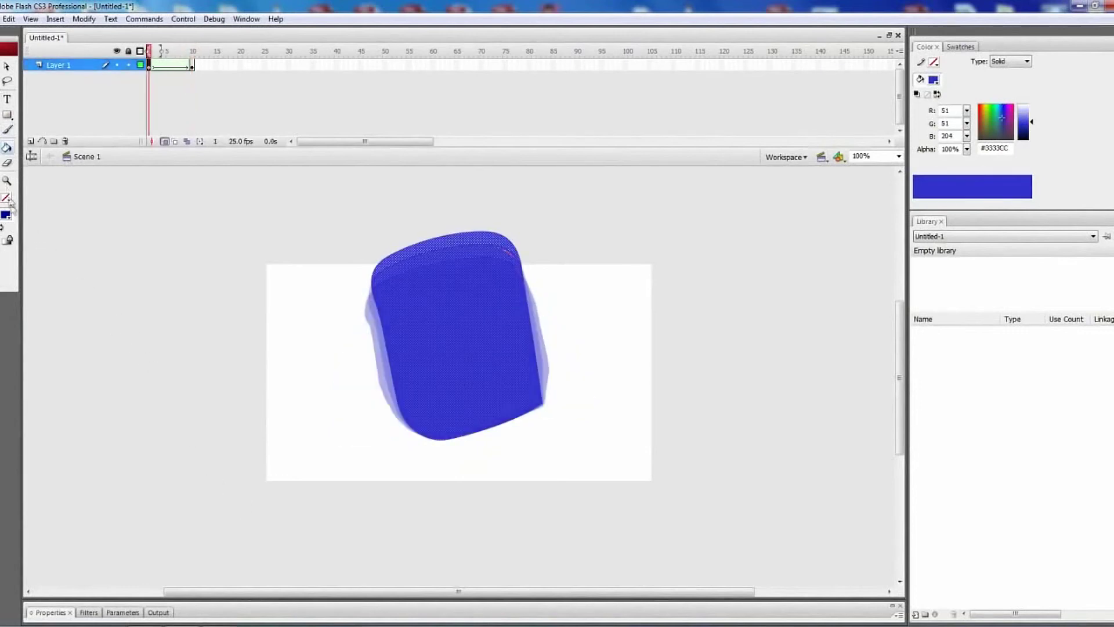
{"action": "left_click", "coordinate": [358, 560]}
{"action": "left_click", "coordinate": [358, 559]}
{"action": "left_click", "coordinate": [358, 560]}
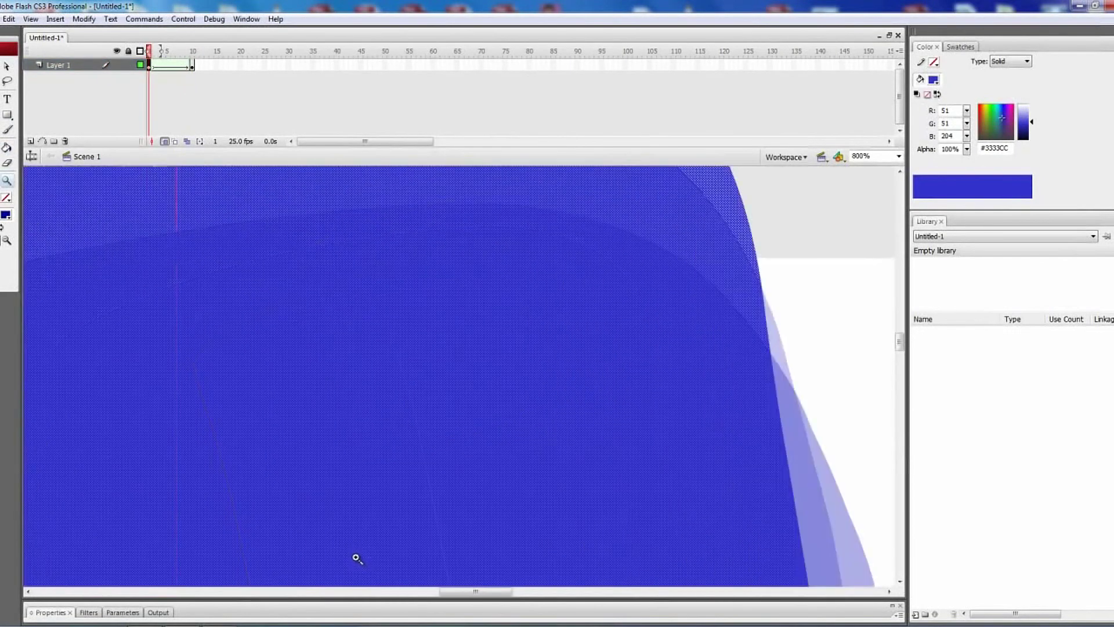
{"action": "key", "text": "e"}
{"action": "key", "text": "Escape"}
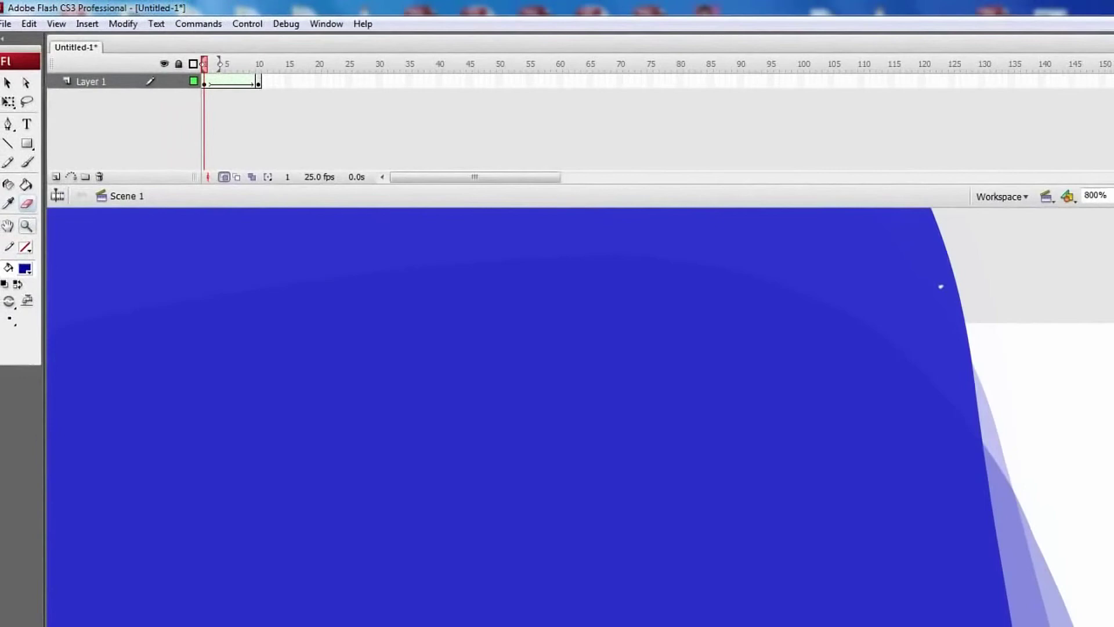
{"action": "double_click", "coordinate": [27, 226]}
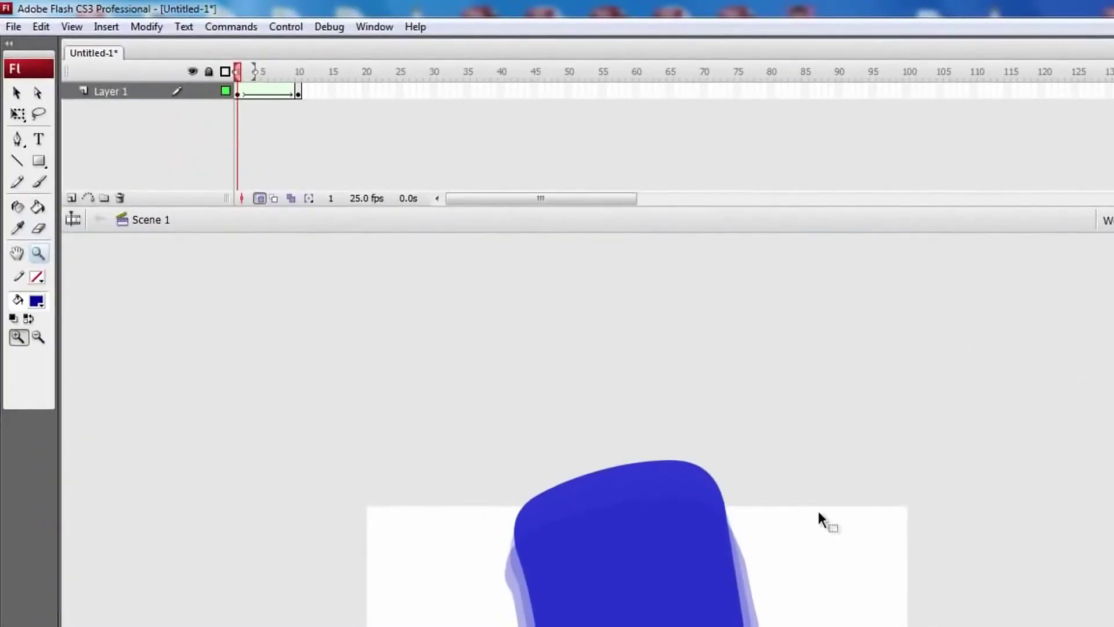
{"action": "left_click", "coordinate": [817, 483]}
{"action": "key", "text": "Return"}
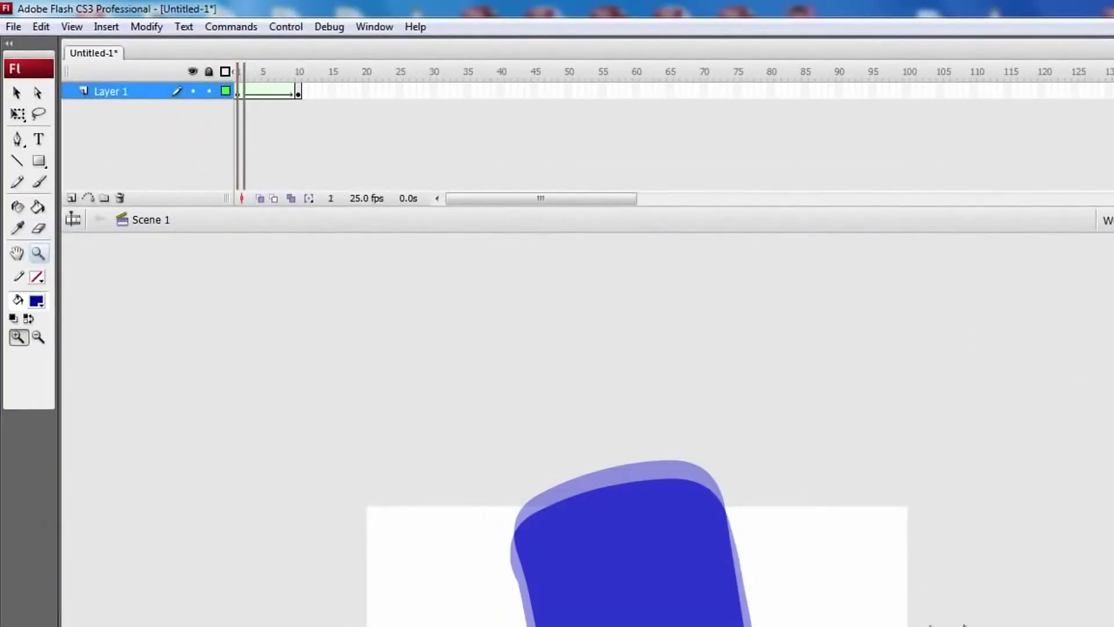
{"action": "mouse_move", "coordinate": [258, 72]}
{"action": "left_mouse_down"}
{"action": "mouse_move", "coordinate": [299, 72]}
{"action": "mouse_move", "coordinate": [237, 72]}
{"action": "left_mouse_up"}
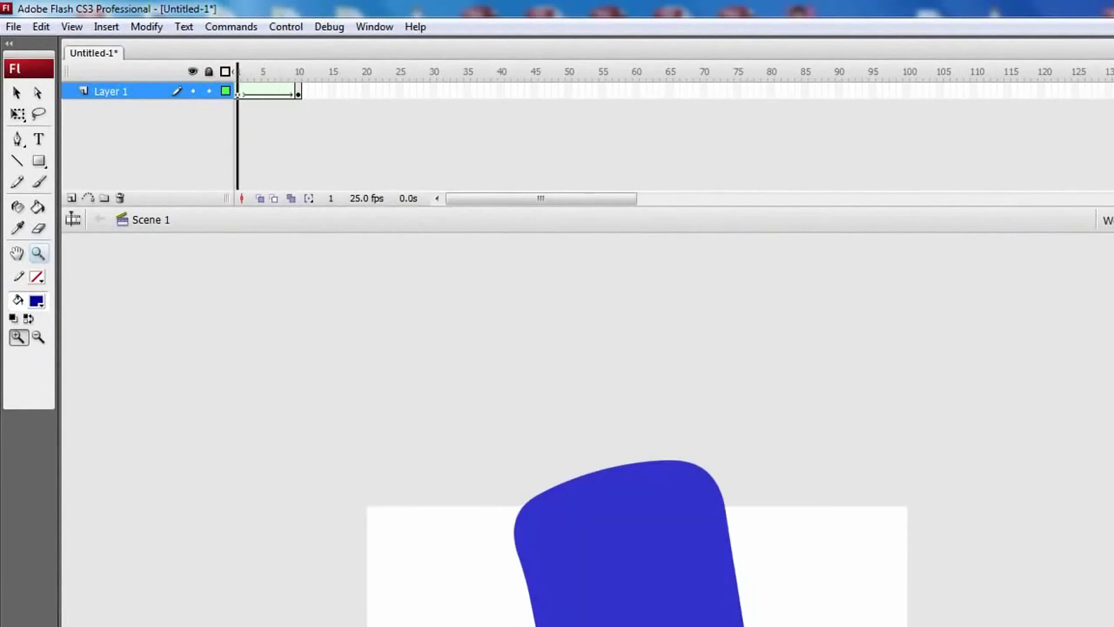
Erase a tiny hole just inside the edge of the frame 1 shape, near its upper-right corner
{"action": "left_click", "coordinate": [710, 502]}
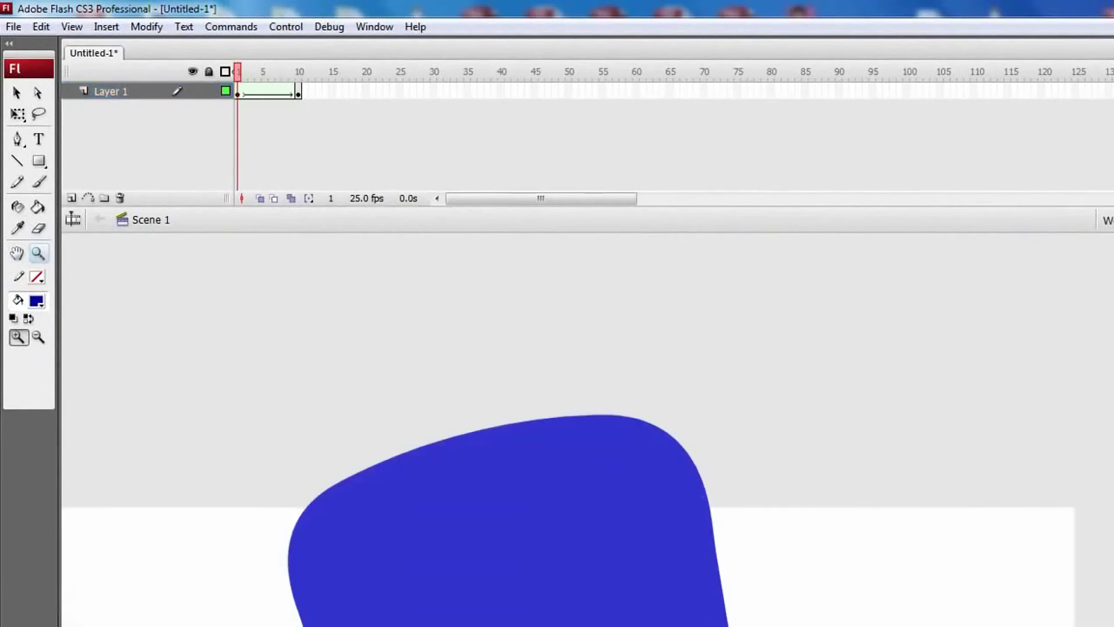
{"action": "left_click", "coordinate": [715, 514]}
{"action": "left_click", "coordinate": [652, 447]}
{"action": "left_click", "coordinate": [39, 182]}
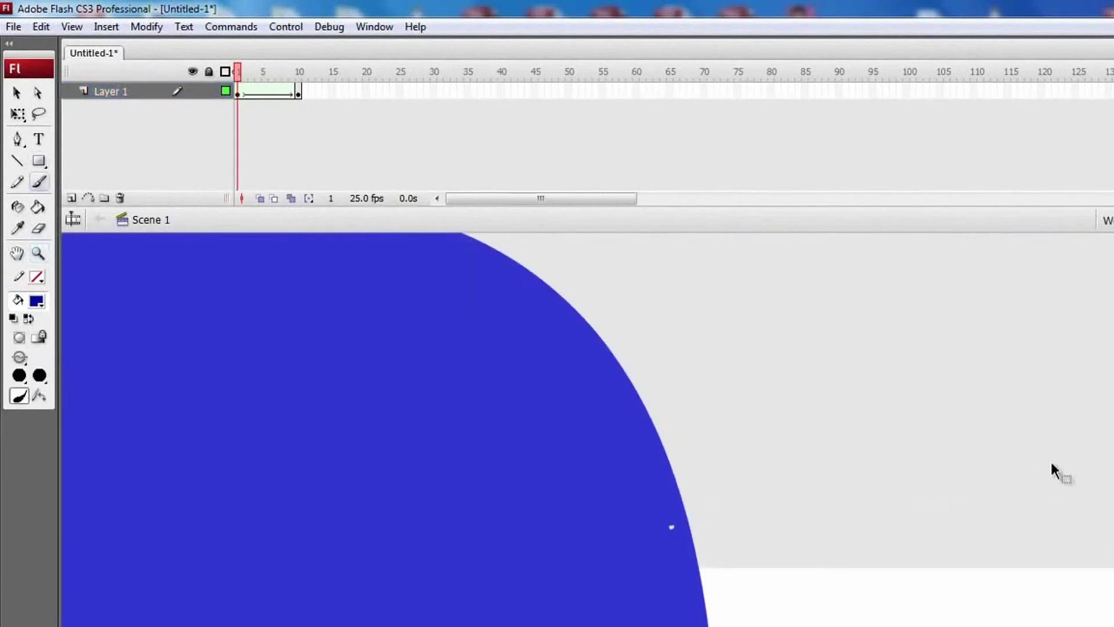
{"action": "left_click", "coordinate": [39, 228]}
{"action": "mouse_move", "coordinate": [671, 526]}
{"action": "left_mouse_down"}
{"action": "mouse_move", "coordinate": [658, 506]}
{"action": "mouse_move", "coordinate": [680, 549]}
{"action": "mouse_move", "coordinate": [650, 503]}
{"action": "left_mouse_up"}
{"action": "double_click", "coordinate": [38, 253]}
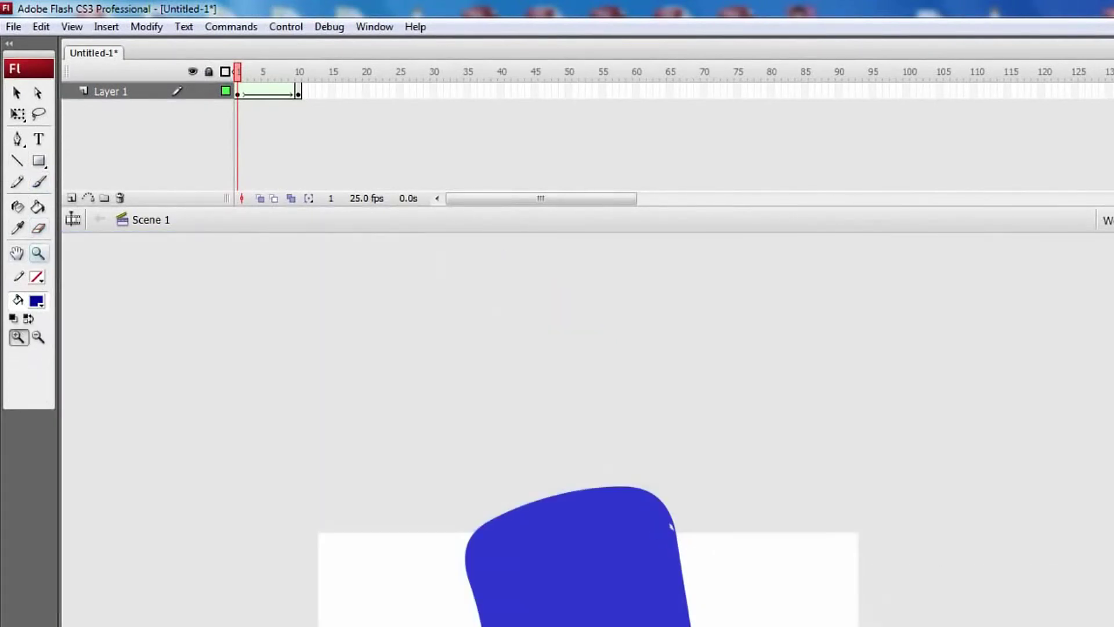
Examine the small erased hole up close, replay the shape tween, and step back frame by frame to frame 1
{"action": "key", "text": "Return"}
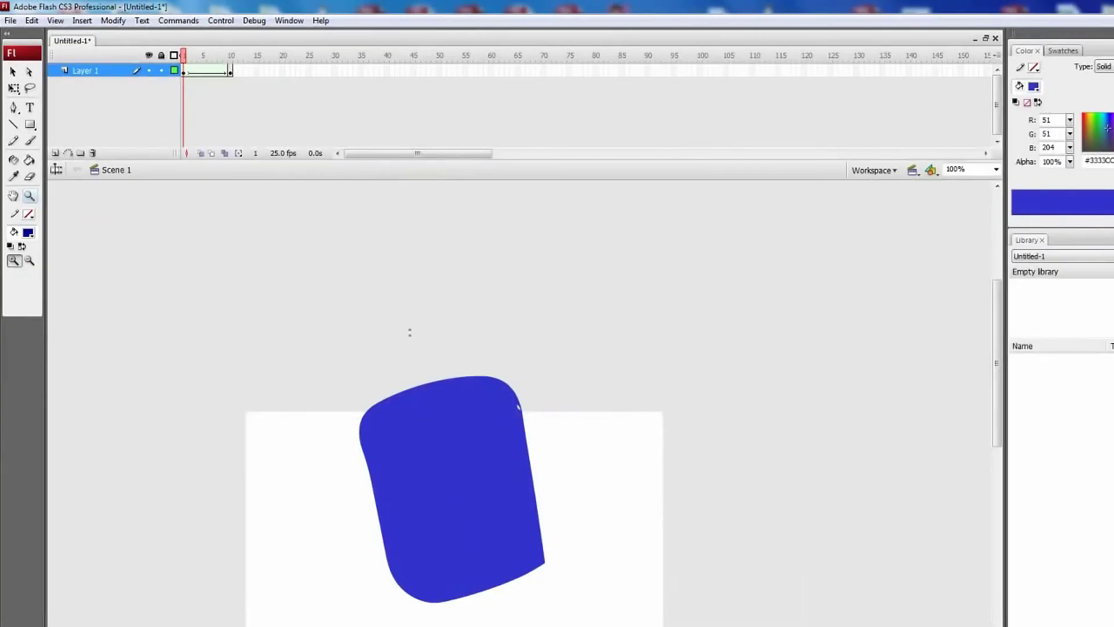
{"action": "left_click", "coordinate": [510, 440]}
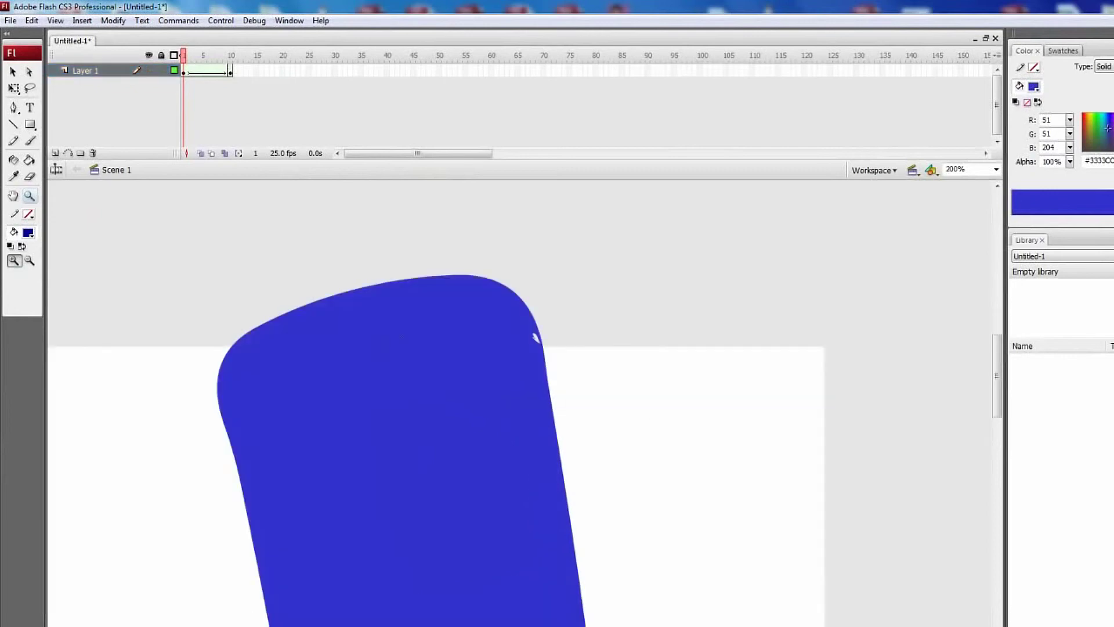
{"action": "scroll", "coordinate": [435, 400], "scroll_direction": "down", "scroll_amount": 3}
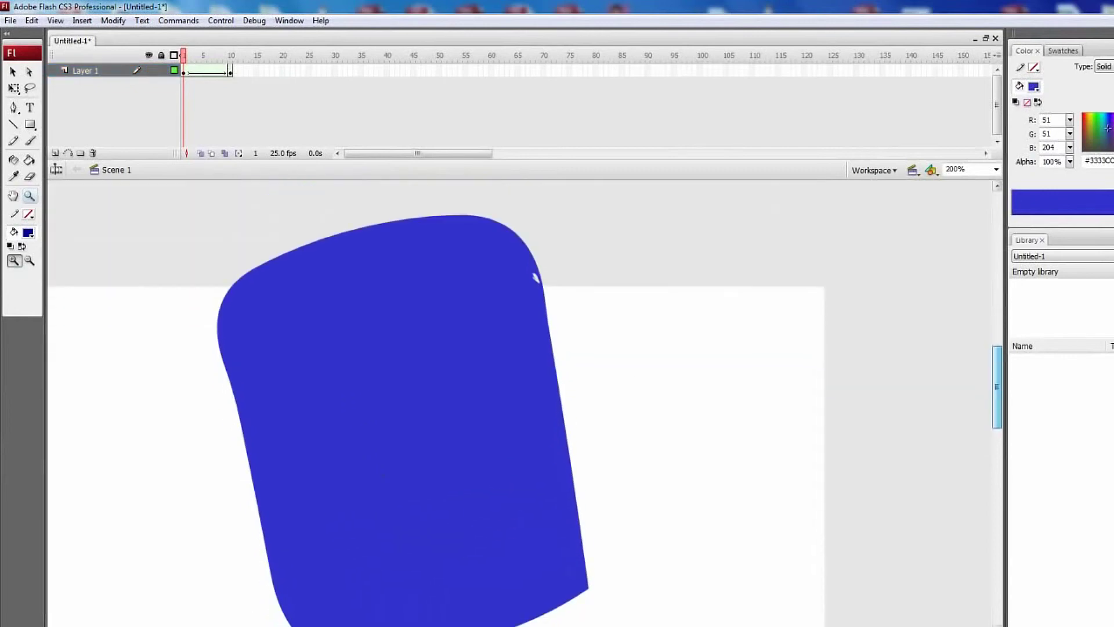
{"action": "left_click", "coordinate": [384, 333], "text": "alt"}
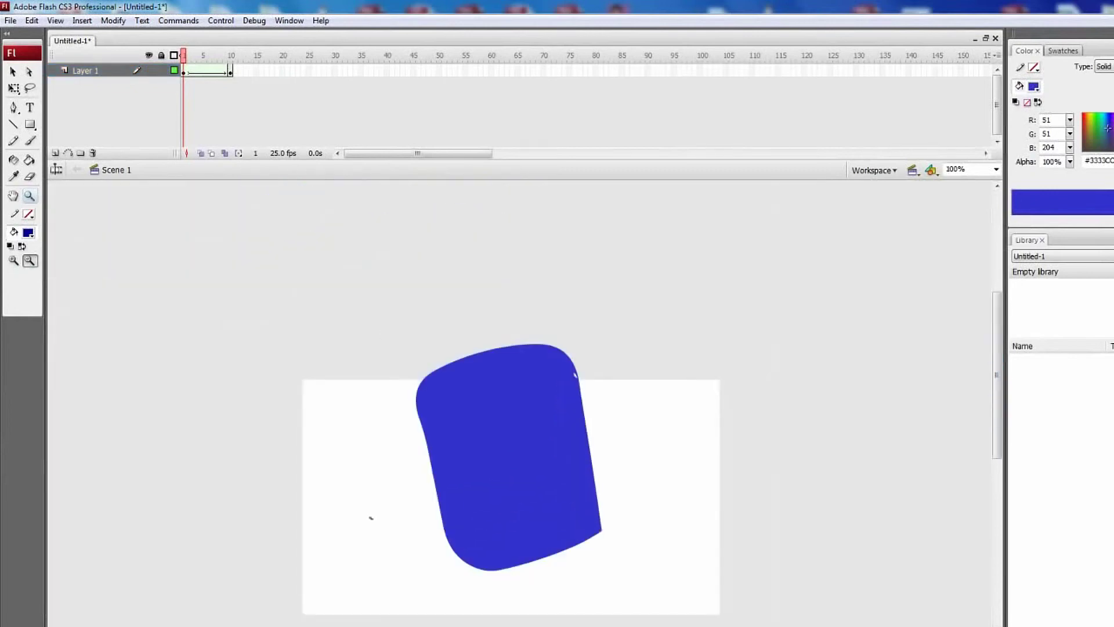
{"action": "key", "text": "Return"}
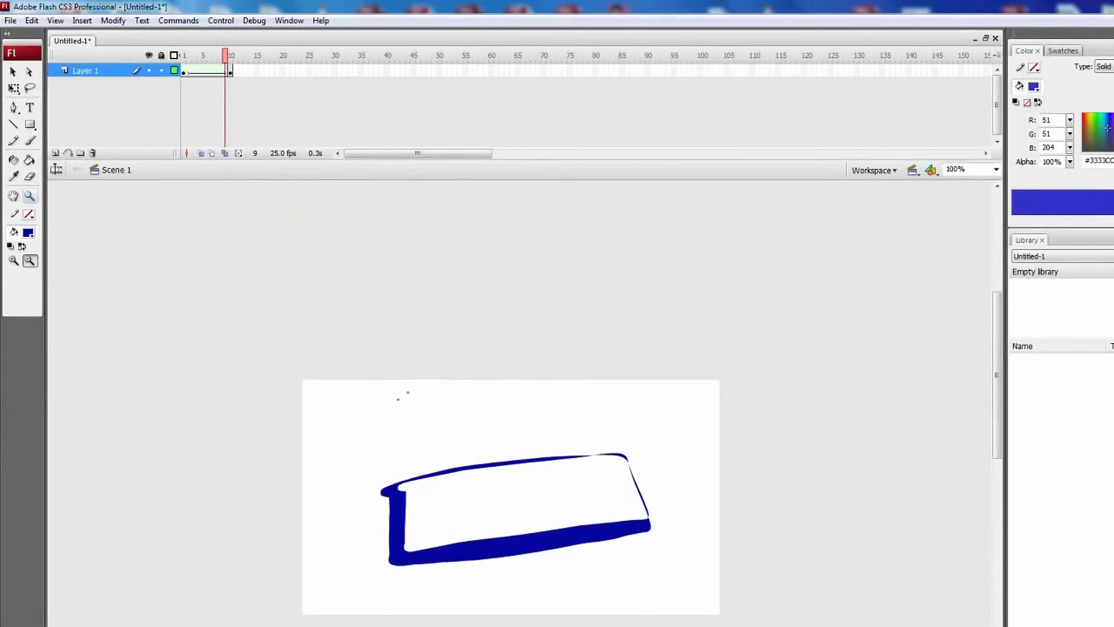
{"action": "key", "text": "comma"}
{"action": "key", "text": "comma"}
{"action": "key", "text": "comma"}
{"action": "key", "text": "comma"}
{"action": "key", "text": "comma"}
{"action": "key", "text": "comma"}
{"action": "key", "text": "comma"}
{"action": "key", "text": "comma"}
Cover the hole in the frame 1 shape with #3333CC and replay the shape tween to frame 10
{"action": "key", "text": "k"}
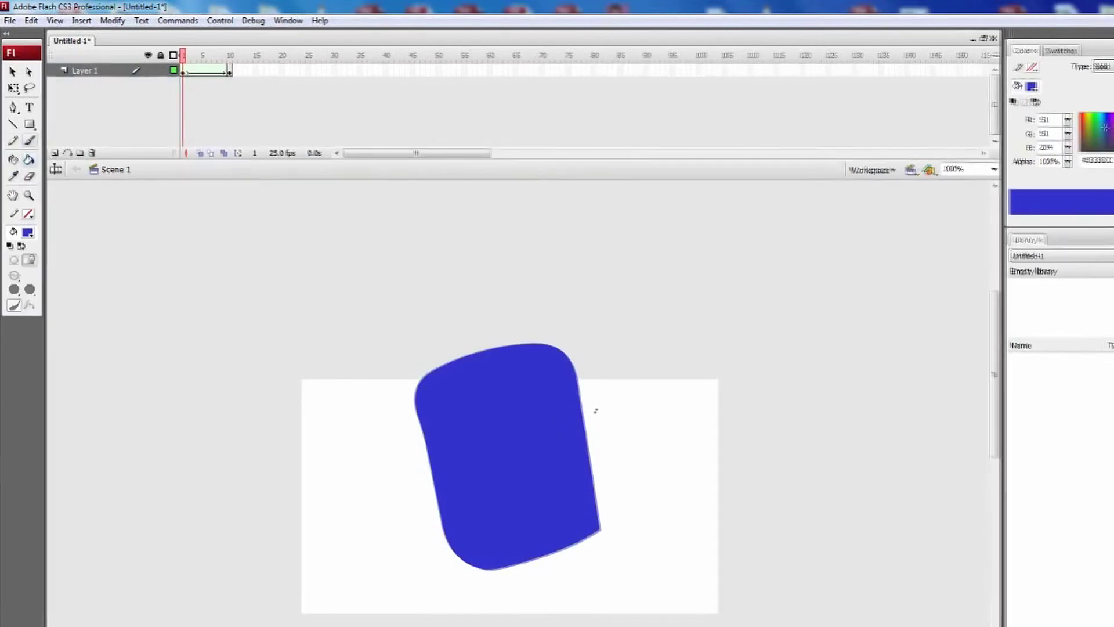
{"action": "key", "text": "Return"}
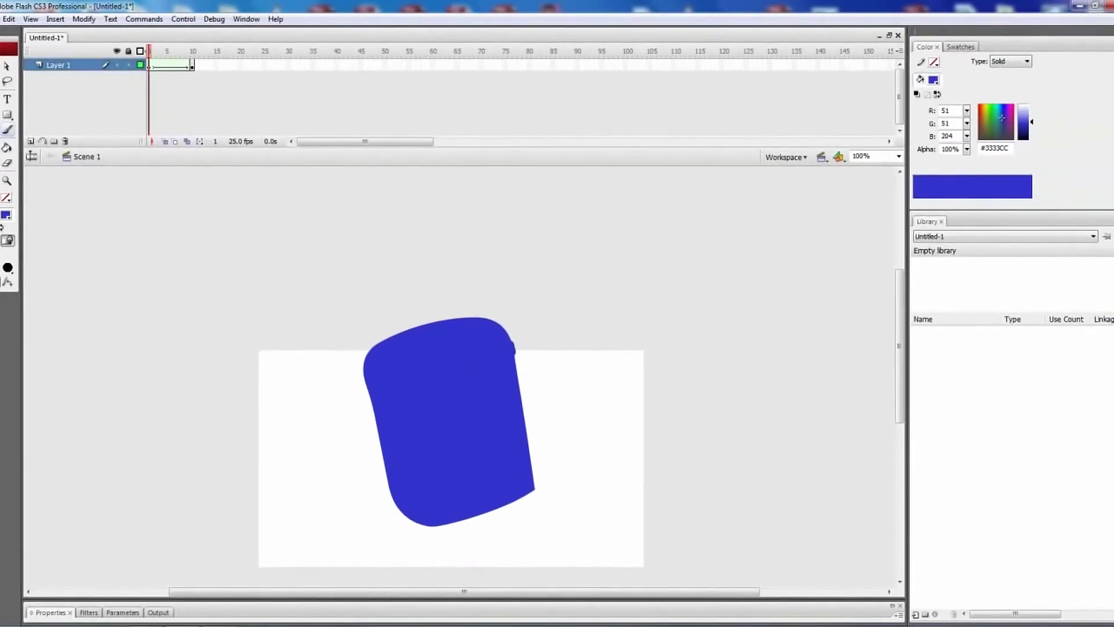
{"action": "key", "text": "Return"}
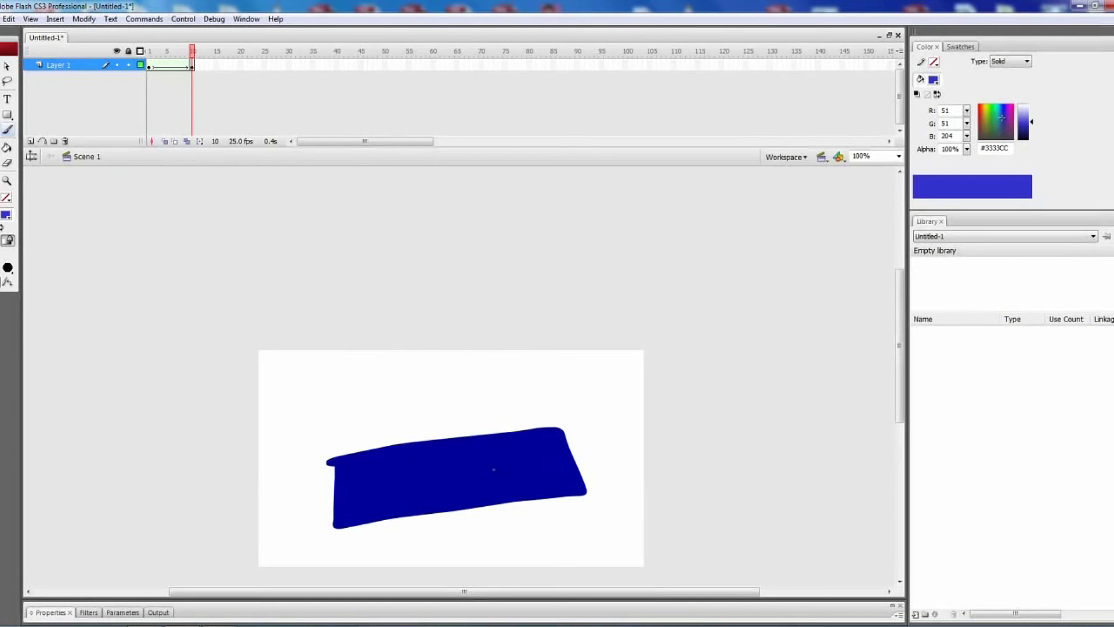
Recolour the frame 10 shape of the shape tween with a red fill
{"action": "left_click", "coordinate": [192, 65]}
{"action": "left_click", "coordinate": [6, 215]}
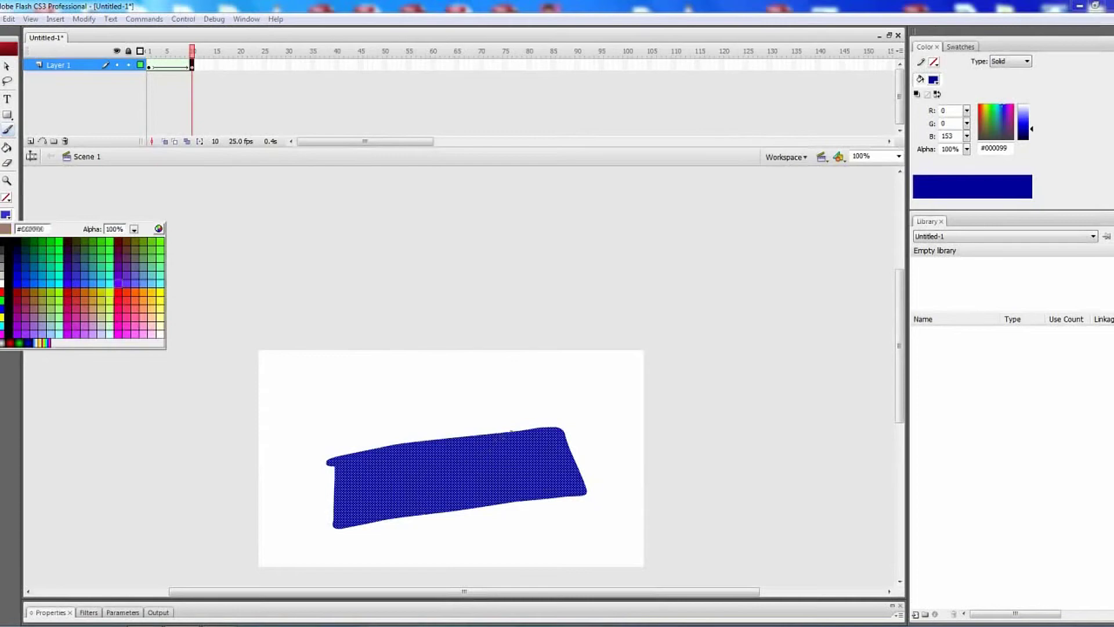
{"action": "left_click", "coordinate": [68, 292]}
{"action": "mouse_move", "coordinate": [192, 51]}
{"action": "left_mouse_down"}
{"action": "mouse_move", "coordinate": [149, 51]}
{"action": "mouse_move", "coordinate": [191, 52]}
{"action": "left_mouse_up"}
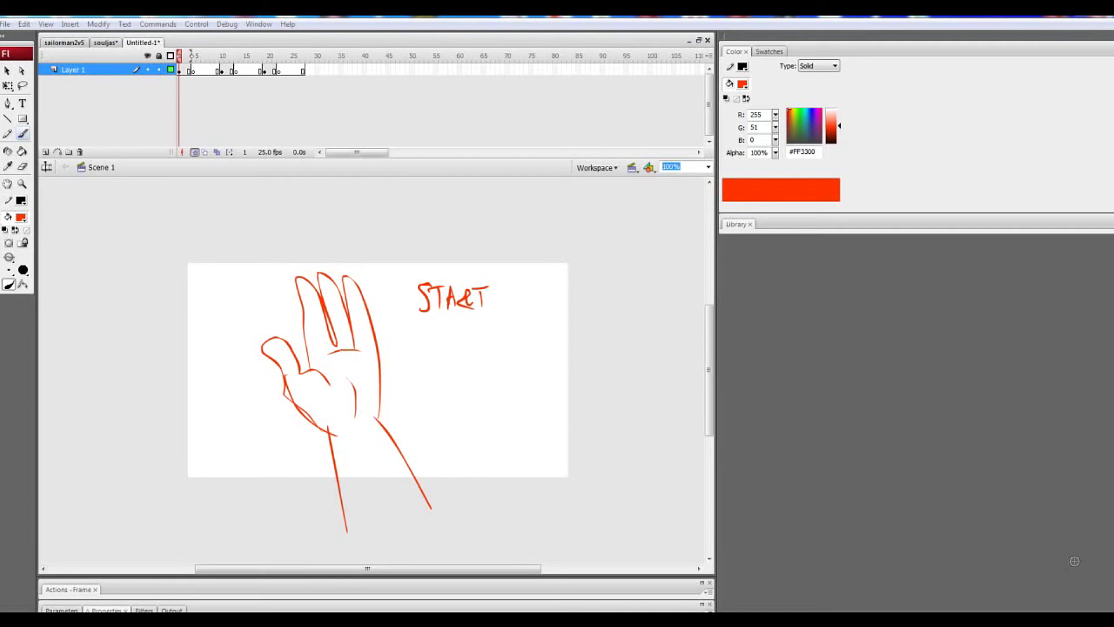
Draw a small #FF3300 circle near the stage's upper-left corner on a blank keyframe at frame 28 and hold it through frame 29
{"action": "left_click", "coordinate": [304, 71]}
{"action": "key", "text": "F7"}
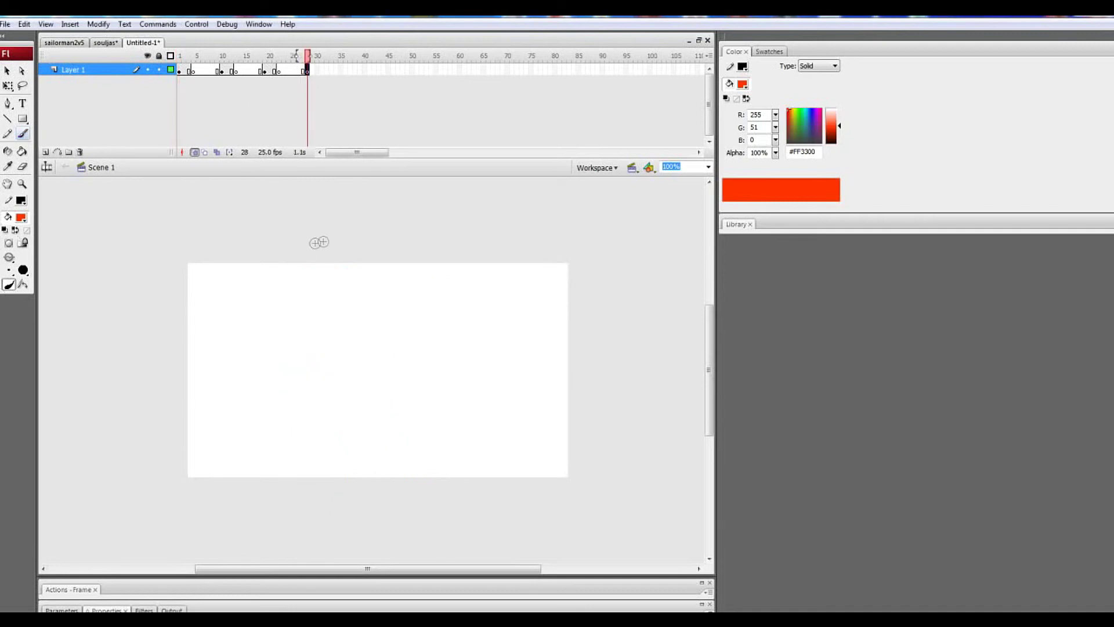
{"action": "left_click_drag", "start_coordinate": [279, 289], "coordinate": [285, 287]}
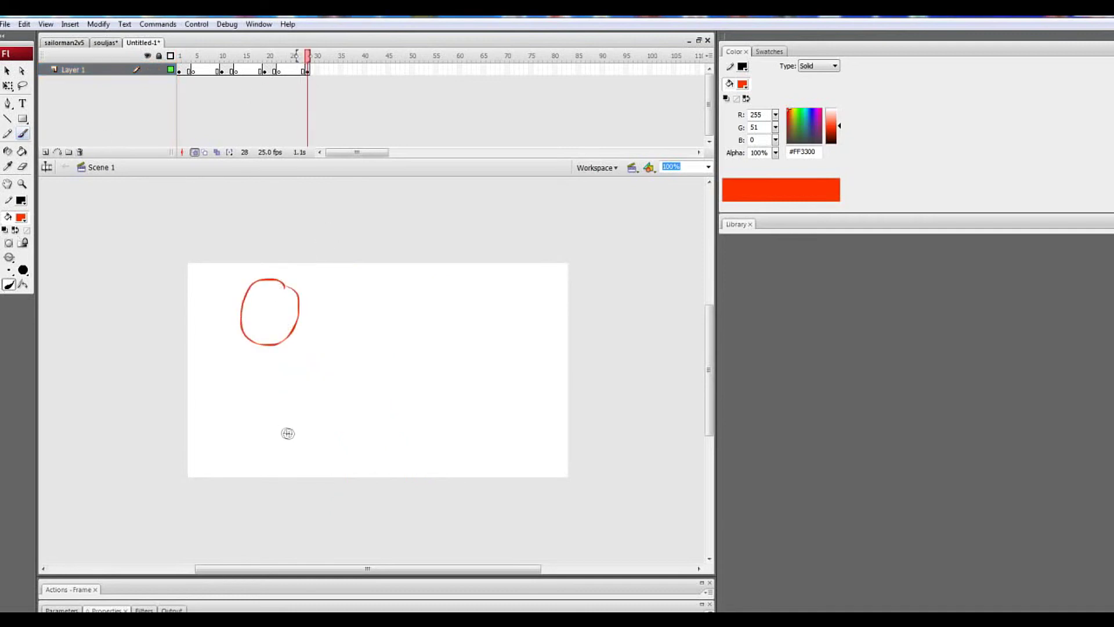
{"action": "left_click", "coordinate": [307, 71]}
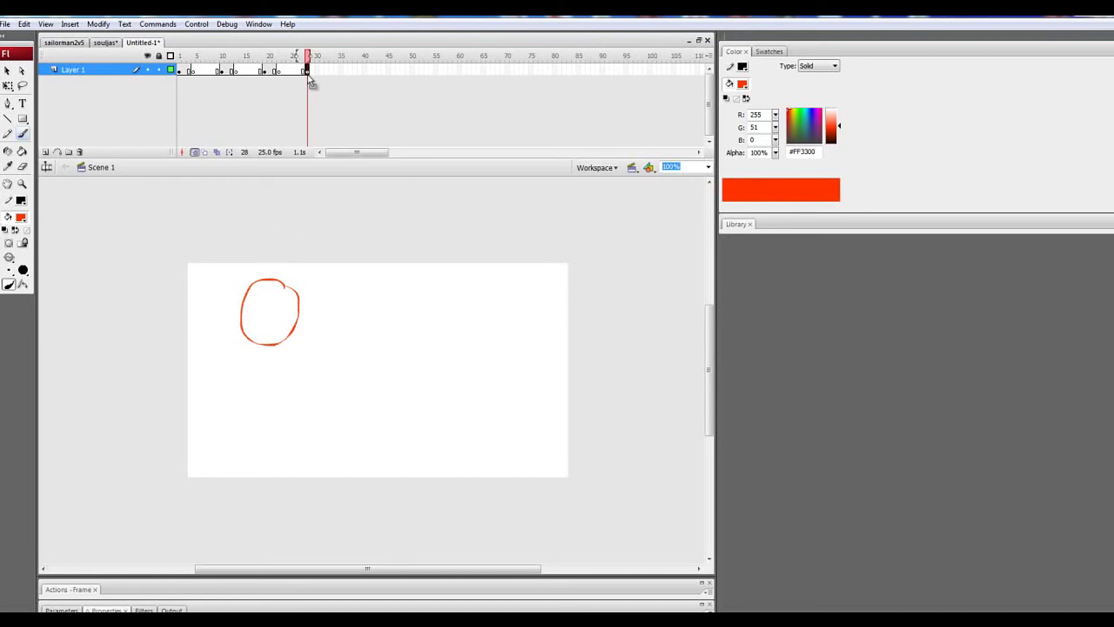
{"action": "key", "text": "F5"}
Add a blank keyframe at frame 30 and draw a circle shifted slightly right of the onion-skinned one
{"action": "left_click", "coordinate": [312, 70]}
{"action": "left_click", "coordinate": [308, 71]}
{"action": "left_click", "coordinate": [313, 71]}
{"action": "left_click", "coordinate": [308, 71]}
{"action": "left_click", "coordinate": [314, 71]}
{"action": "left_click", "coordinate": [318, 69]}
{"action": "key", "text": "F7"}
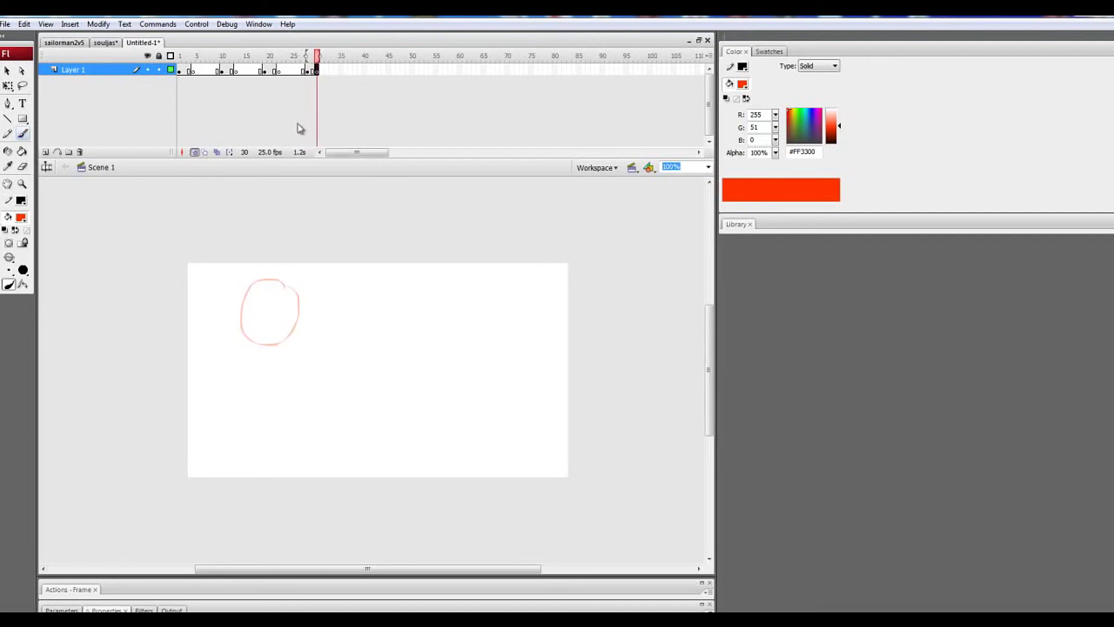
{"action": "mouse_move", "coordinate": [300, 318]}
{"action": "left_mouse_down"}
{"action": "mouse_move", "coordinate": [303, 298]}
{"action": "mouse_move", "coordinate": [284, 290]}
{"action": "mouse_move", "coordinate": [254, 300]}
{"action": "mouse_move", "coordinate": [252, 342]}
{"action": "mouse_move", "coordinate": [289, 346]}
{"action": "mouse_move", "coordinate": [304, 308]}
{"action": "left_mouse_up"}
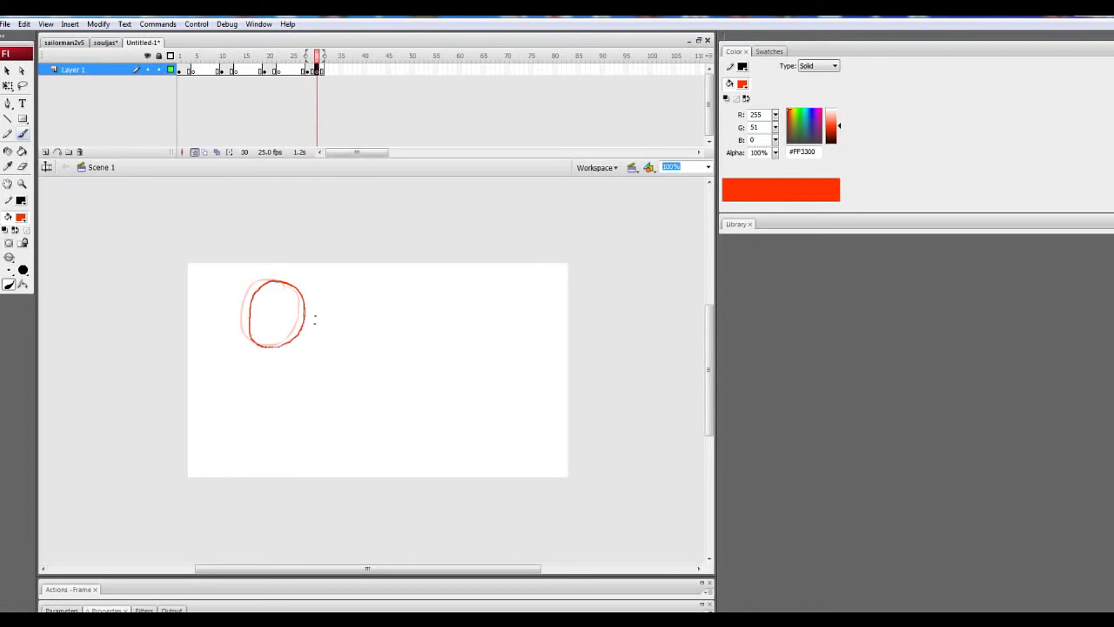
Add a blank keyframe at frame 32 and draw a wider oval further right, overlapping the previous circle
{"action": "key", "text": "F7"}
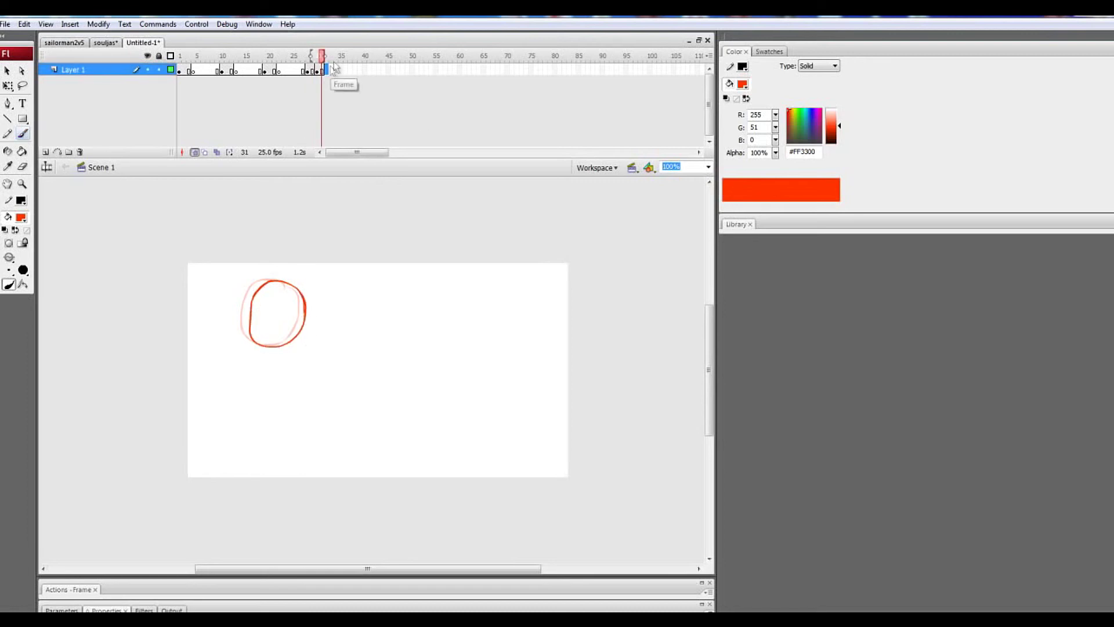
{"action": "key", "text": "F7"}
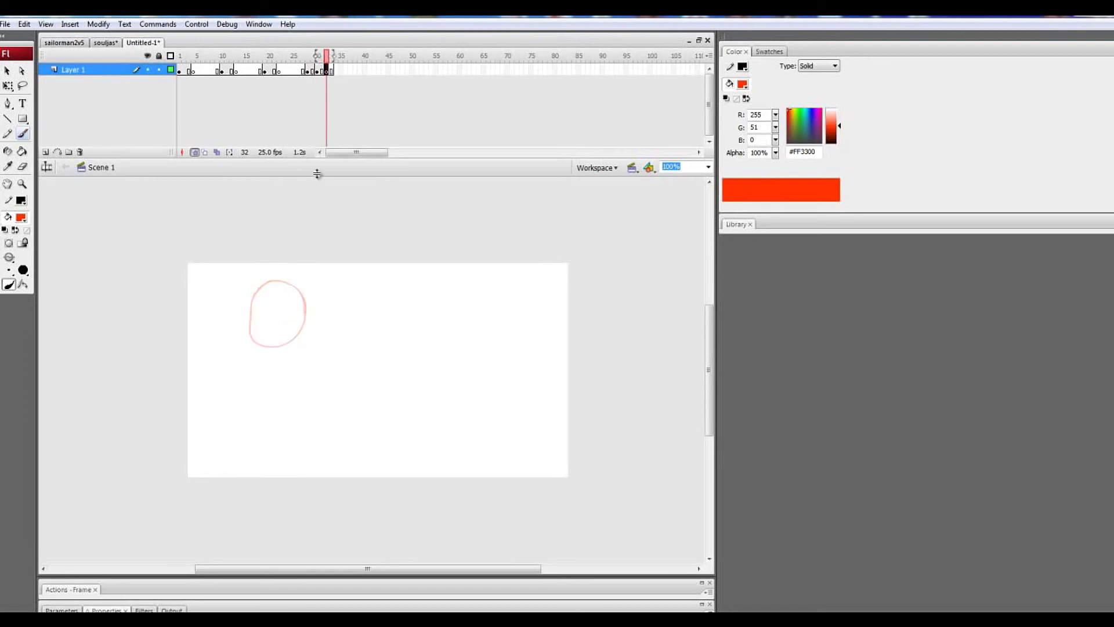
{"action": "mouse_move", "coordinate": [277, 313]}
{"action": "left_mouse_down"}
{"action": "mouse_move", "coordinate": [324, 283]}
{"action": "mouse_move", "coordinate": [351, 292]}
{"action": "mouse_move", "coordinate": [360, 314]}
{"action": "mouse_move", "coordinate": [340, 334]}
{"action": "mouse_move", "coordinate": [300, 342]}
{"action": "mouse_move", "coordinate": [279, 335]}
{"action": "mouse_move", "coordinate": [280, 301]}
{"action": "left_mouse_up"}
Add a blank keyframe at frame 34 and draw a long, stretched oval to the right of the previous one, redoing its end stroke
{"action": "left_click", "coordinate": [334, 70]}
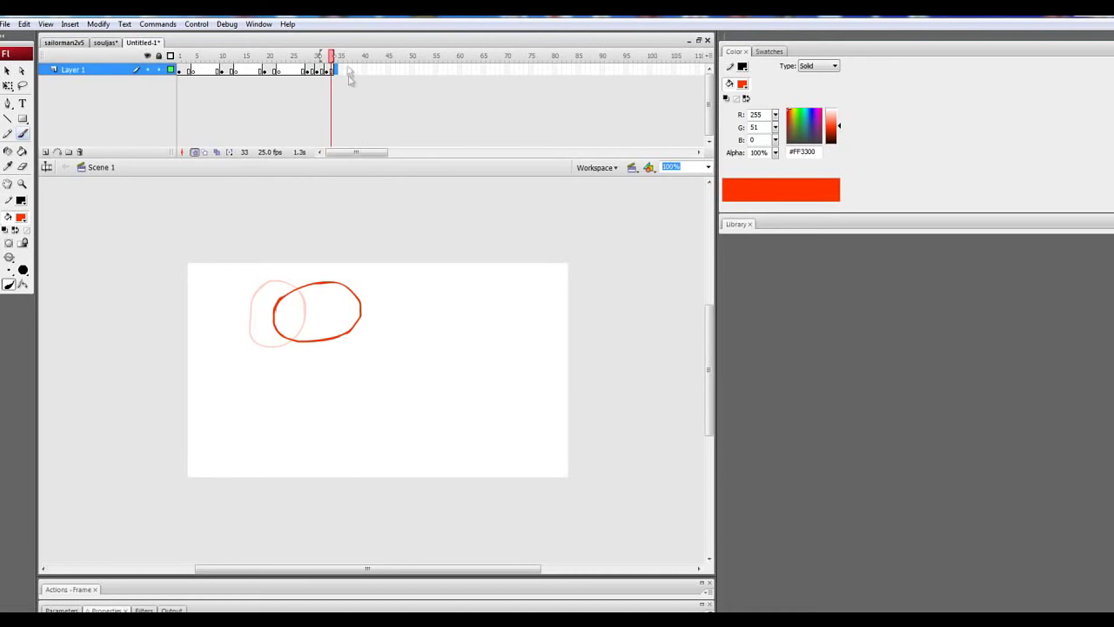
{"action": "key", "text": "F7"}
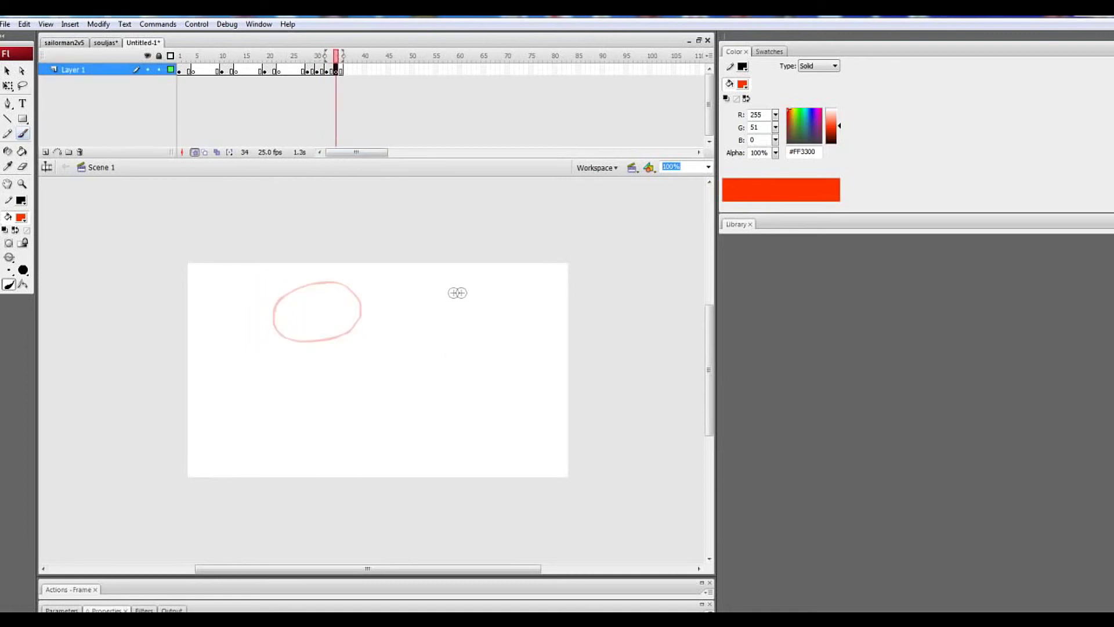
{"action": "mouse_move", "coordinate": [471, 287]}
{"action": "left_mouse_down"}
{"action": "mouse_move", "coordinate": [497, 296]}
{"action": "mouse_move", "coordinate": [442, 346]}
{"action": "mouse_move", "coordinate": [491, 289]}
{"action": "left_mouse_up"}
{"action": "key", "text": "ctrl+z"}
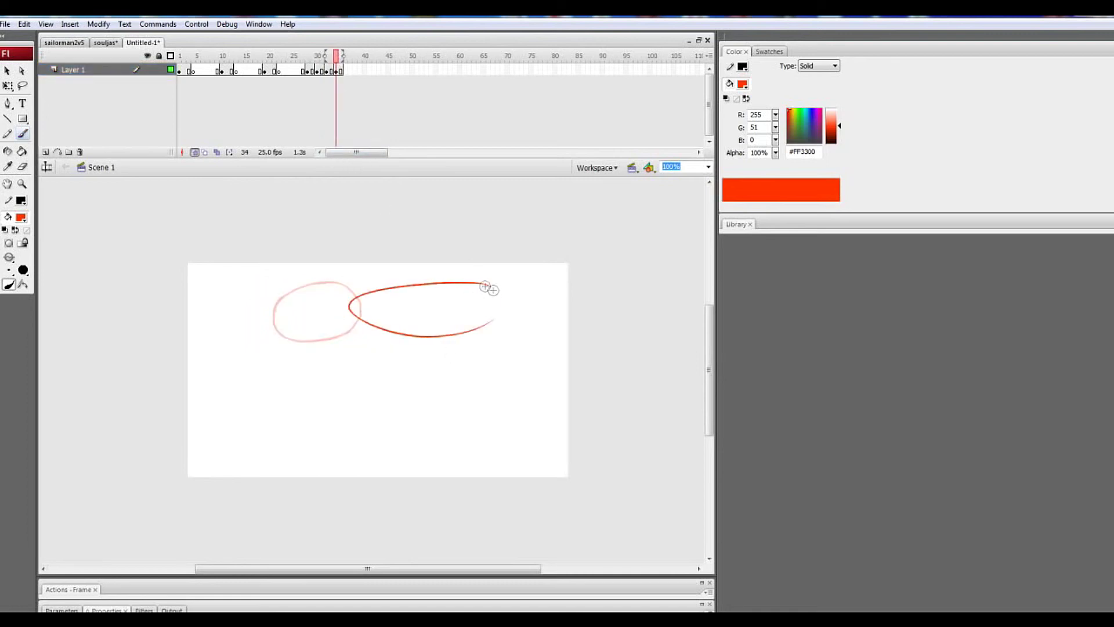
{"action": "left_click", "coordinate": [344, 70]}
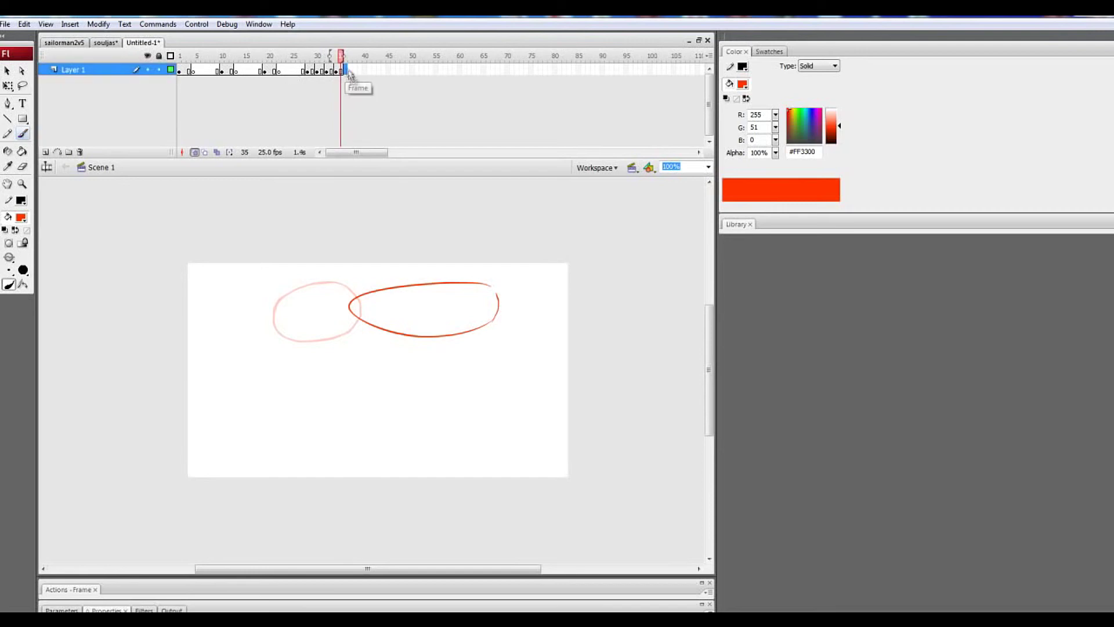
Insert blank keyframes at frames 36 and 38 of Layer 1 and draw the stretched ball contracting into a circle as it moves right
{"action": "key", "text": "F7"}
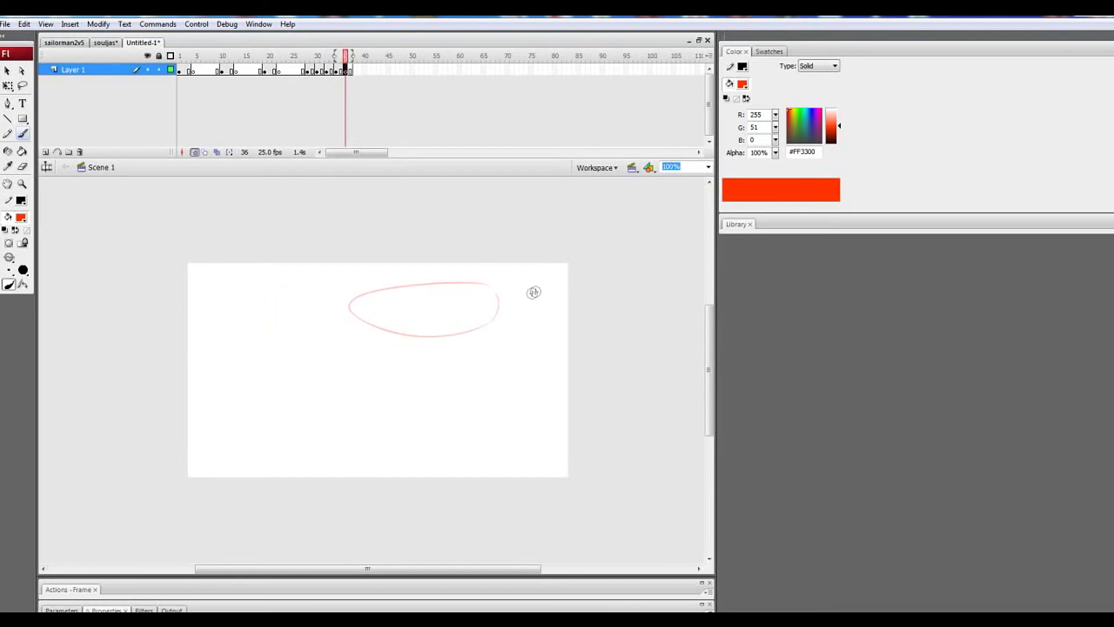
{"action": "mouse_move", "coordinate": [535, 287]}
{"action": "left_mouse_down"}
{"action": "mouse_move", "coordinate": [458, 303]}
{"action": "mouse_move", "coordinate": [451, 330]}
{"action": "mouse_move", "coordinate": [475, 346]}
{"action": "mouse_move", "coordinate": [520, 344]}
{"action": "mouse_move", "coordinate": [518, 285]}
{"action": "mouse_move", "coordinate": [546, 318]}
{"action": "mouse_move", "coordinate": [518, 334]}
{"action": "left_mouse_up"}
{"action": "left_click", "coordinate": [355, 70]}
{"action": "key", "text": "F7"}
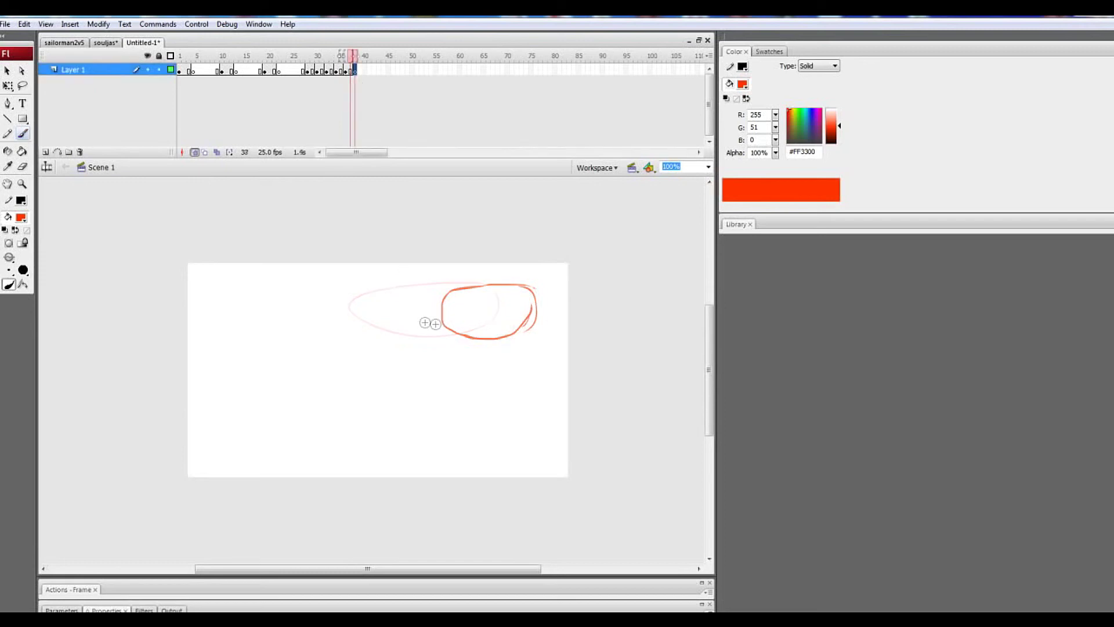
{"action": "mouse_move", "coordinate": [540, 287]}
{"action": "left_mouse_down"}
{"action": "mouse_move", "coordinate": [487, 305]}
{"action": "mouse_move", "coordinate": [534, 342]}
{"action": "mouse_move", "coordinate": [532, 281]}
{"action": "left_mouse_up"}
Insert a blank keyframe at frame 40 of Layer 1 and try drawing the ball's next position
{"action": "left_click", "coordinate": [273, 70]}
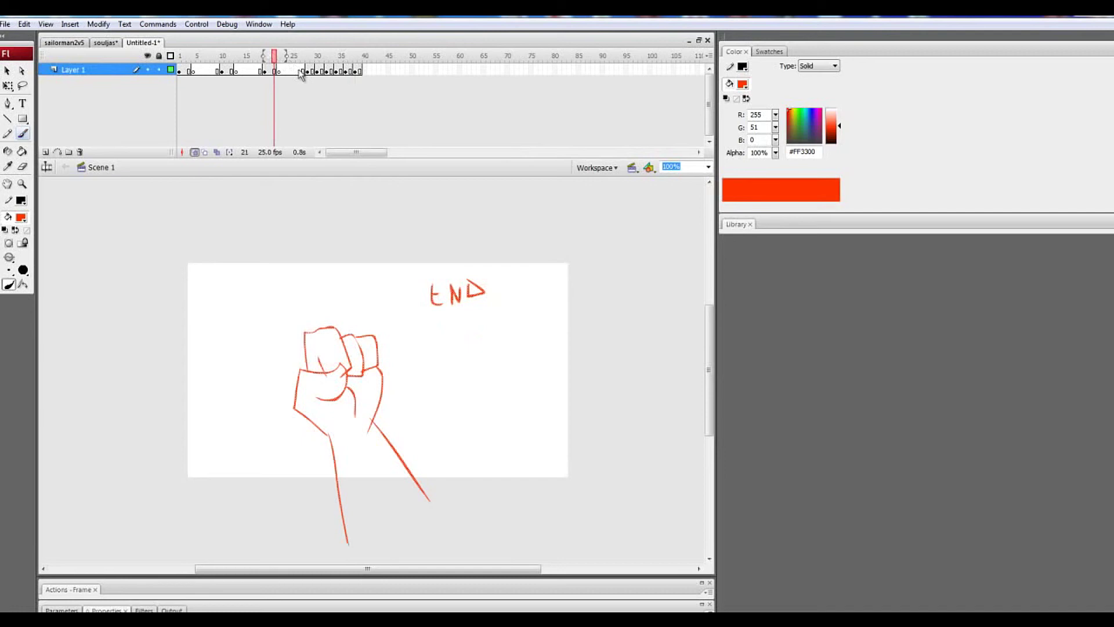
{"action": "left_click", "coordinate": [355, 70]}
{"action": "left_click", "coordinate": [360, 71]}
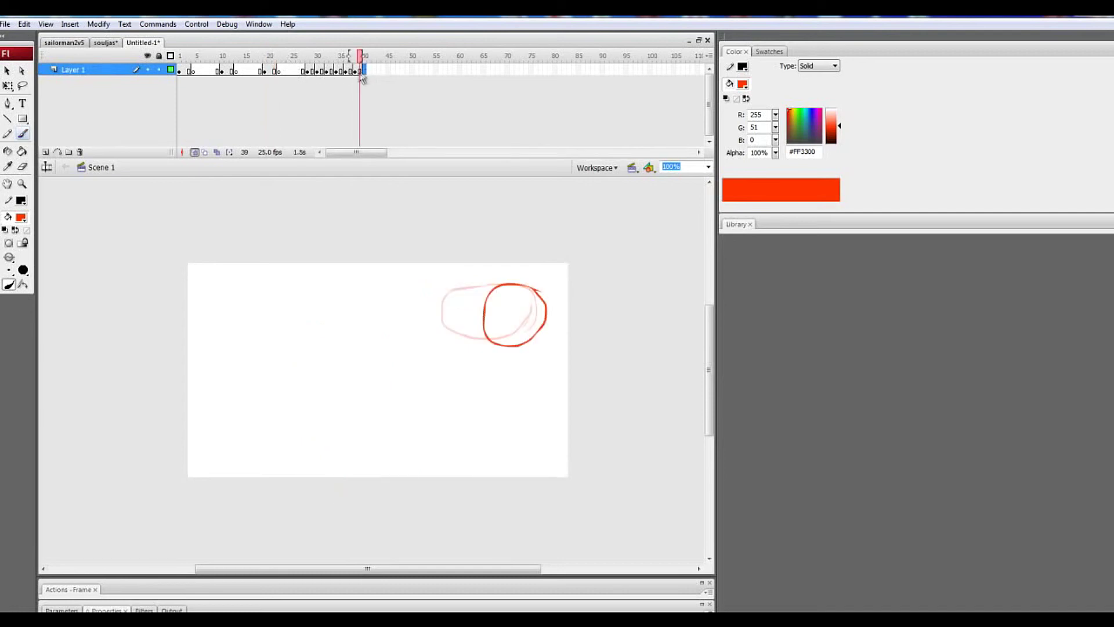
{"action": "key", "text": "F7"}
{"action": "mouse_move", "coordinate": [493, 324]}
{"action": "left_mouse_down"}
{"action": "mouse_move", "coordinate": [494, 290]}
{"action": "mouse_move", "coordinate": [534, 281]}
{"action": "left_mouse_up"}
{"action": "key", "text": "ctrl+z"}
Try clearing and redrawing the ball shapes on frames 36 and 38 of Layer 1
{"action": "left_click", "coordinate": [340, 71]}
{"action": "left_click", "coordinate": [346, 71]}
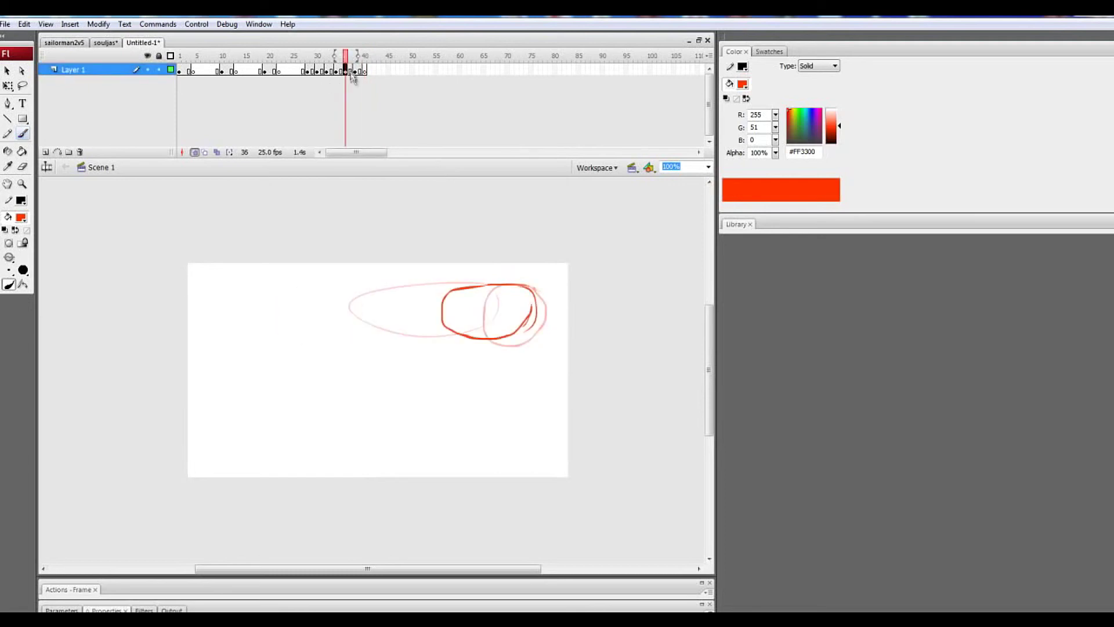
{"action": "key", "text": "Delete"}
{"action": "mouse_move", "coordinate": [522, 286]}
{"action": "left_mouse_down"}
{"action": "mouse_move", "coordinate": [523, 276]}
{"action": "mouse_move", "coordinate": [468, 336]}
{"action": "mouse_move", "coordinate": [525, 321]}
{"action": "mouse_move", "coordinate": [547, 273]}
{"action": "mouse_move", "coordinate": [557, 313]}
{"action": "mouse_move", "coordinate": [511, 343]}
{"action": "mouse_move", "coordinate": [550, 280]}
{"action": "mouse_move", "coordinate": [567, 308]}
{"action": "mouse_move", "coordinate": [552, 327]}
{"action": "mouse_move", "coordinate": [507, 316]}
{"action": "mouse_move", "coordinate": [503, 293]}
{"action": "left_mouse_up"}
{"action": "key", "text": "ctrl+z"}
{"action": "key", "text": "ctrl+z"}
{"action": "left_click", "coordinate": [356, 71]}
{"action": "key", "text": "Delete"}
{"action": "key", "text": "ctrl+z"}
{"action": "key", "text": "ctrl+z"}
Set frame 40 of Layer 1 as a blank keyframe and draw the ball near the stage's right edge
{"action": "left_click", "coordinate": [366, 71]}
{"action": "key", "text": "F7"}
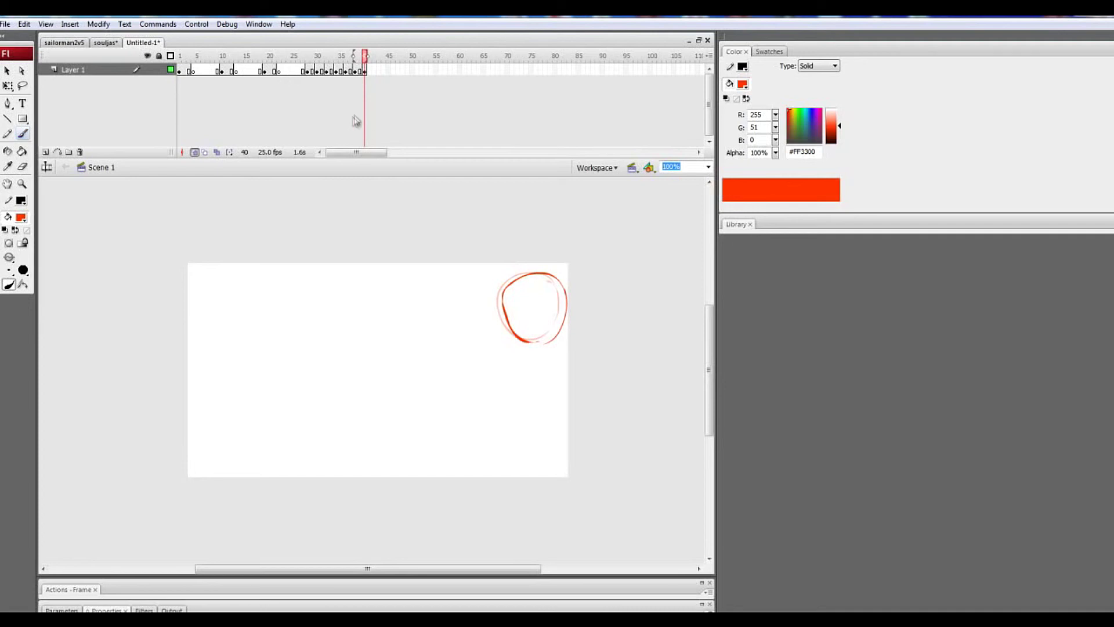
Play and scrub the ball animation from about frame 26 to frame 40 to review its motion
{"action": "left_click", "coordinate": [297, 72]}
{"action": "key", "text": "Return"}
{"action": "left_click", "coordinate": [298, 72]}
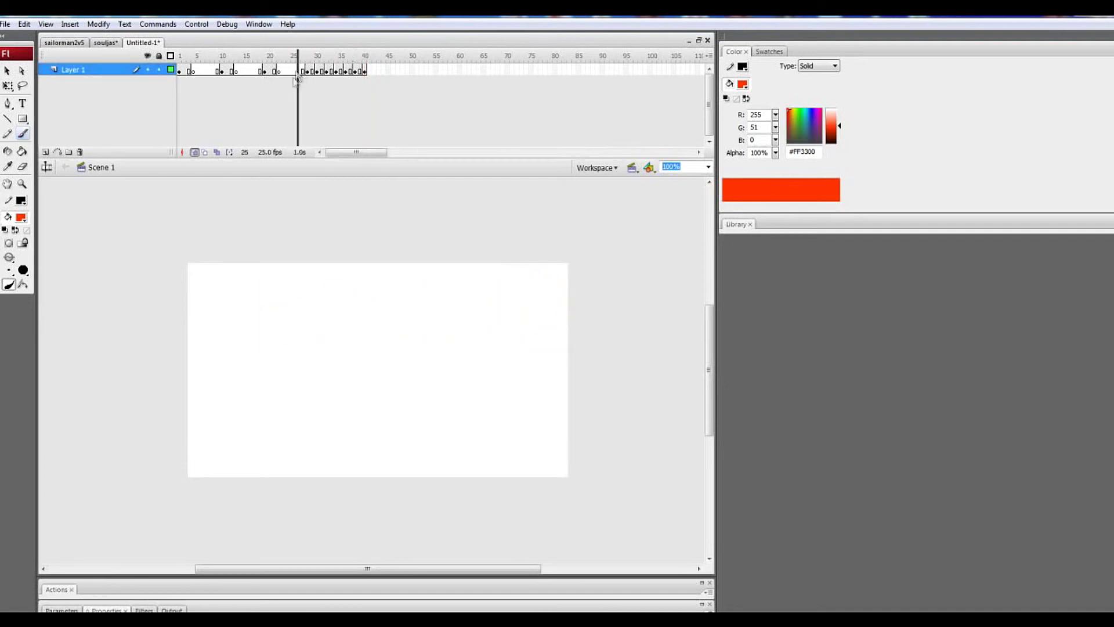
{"action": "key", "text": "Return"}
{"action": "left_click", "coordinate": [307, 72]}
{"action": "left_click", "coordinate": [309, 72]}
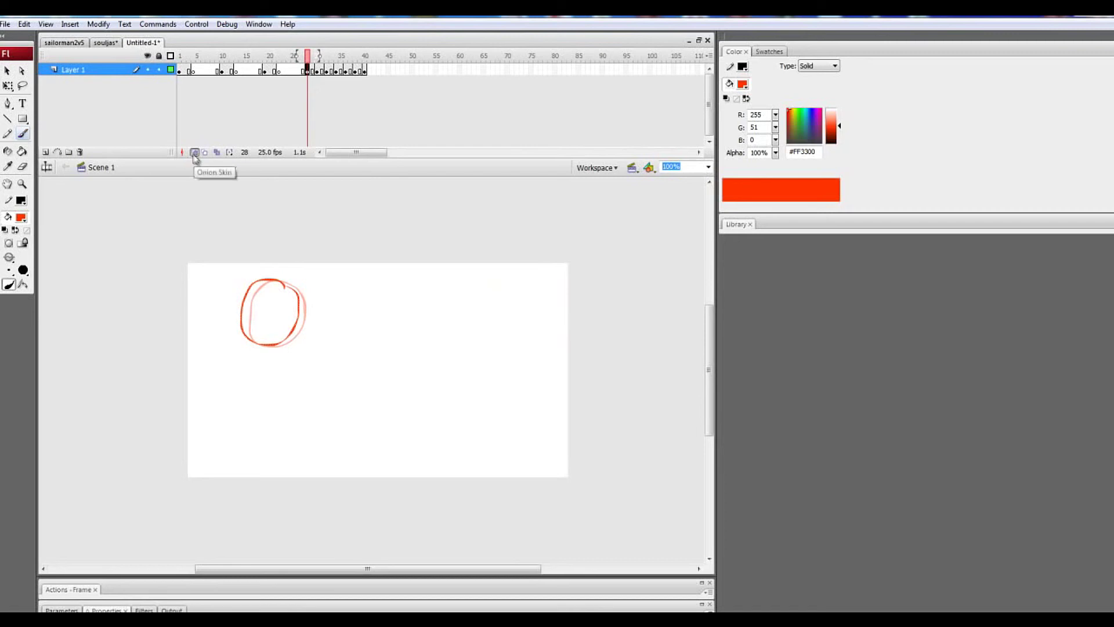
{"action": "key", "text": "ctrl+z"}
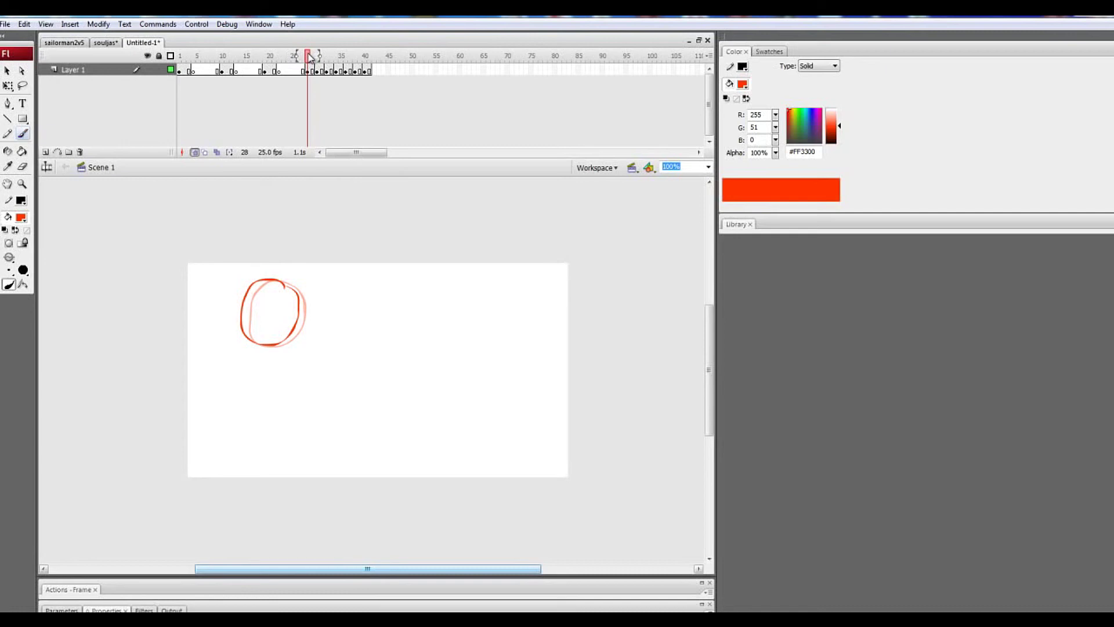
{"action": "left_click", "coordinate": [308, 71]}
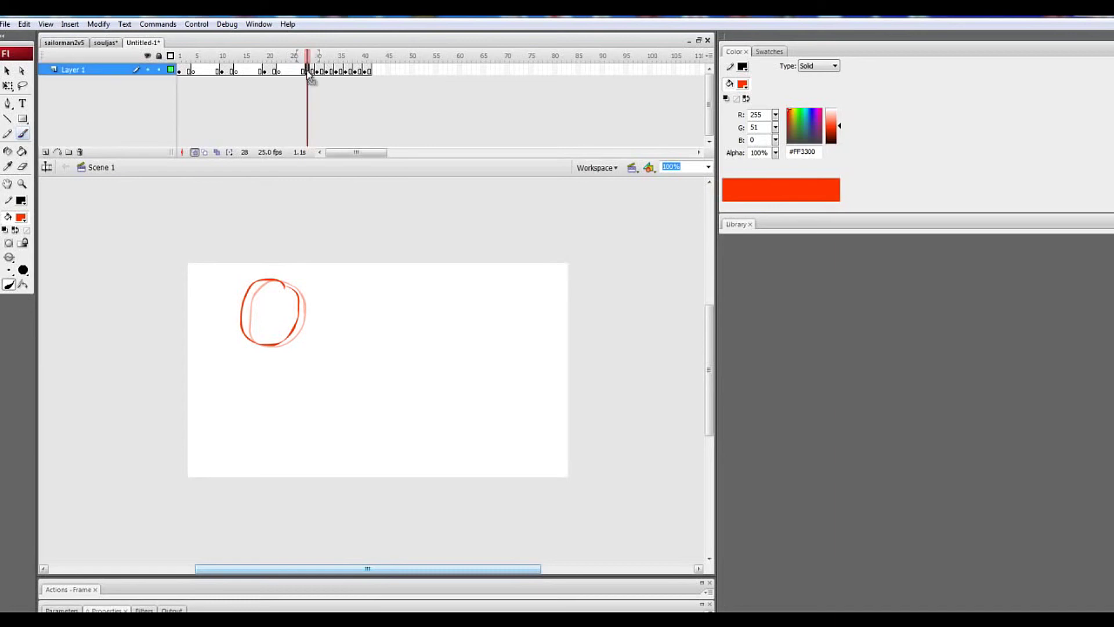
{"action": "left_click", "coordinate": [308, 53]}
{"action": "left_click_drag", "start_coordinate": [310, 57], "coordinate": [356, 70]}
{"action": "left_click_drag", "start_coordinate": [367, 72], "coordinate": [307, 79]}
Add a new layer above Layer 1 and insert a blank keyframe at its frame 28
{"action": "left_click", "coordinate": [45, 151]}
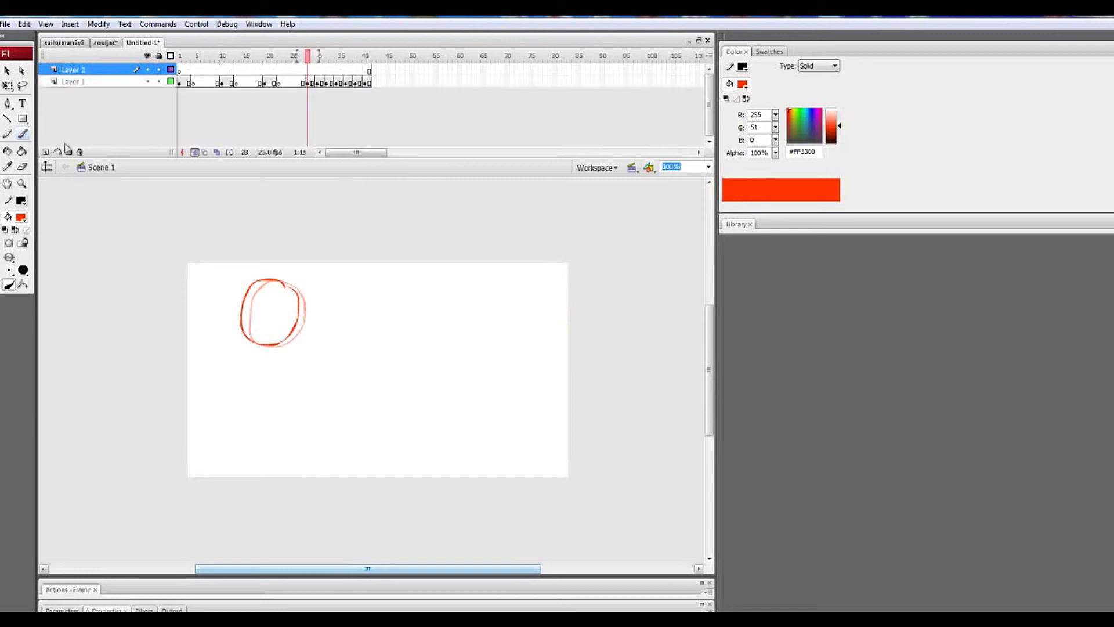
{"action": "right_click", "coordinate": [304, 68]}
{"action": "left_click", "coordinate": [309, 69]}
{"action": "right_click", "coordinate": [308, 71]}
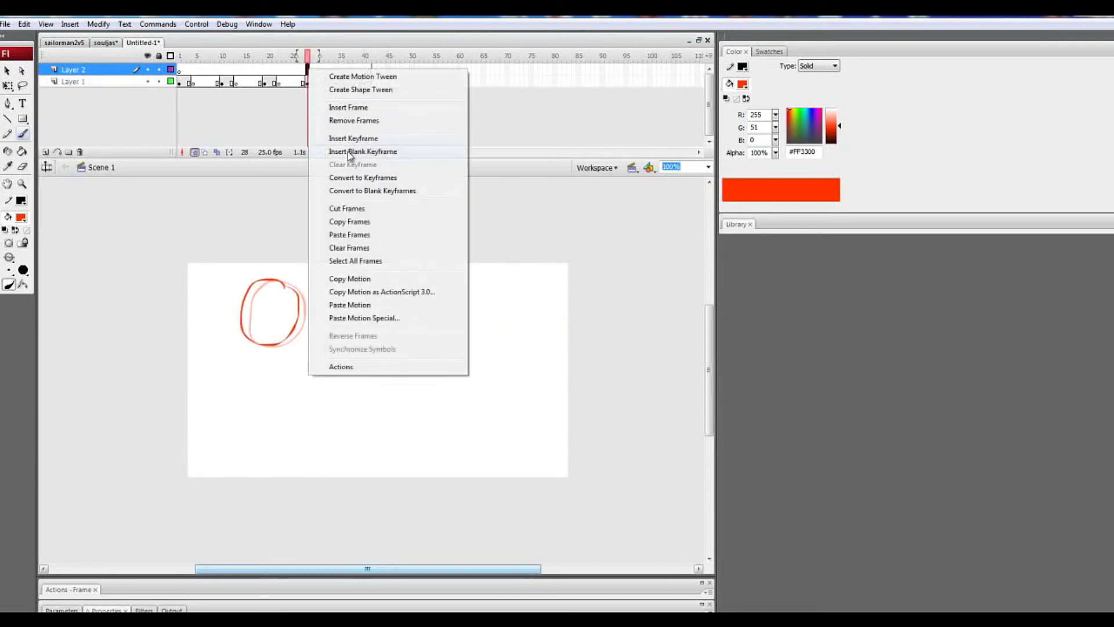
{"action": "left_click", "coordinate": [354, 152]}
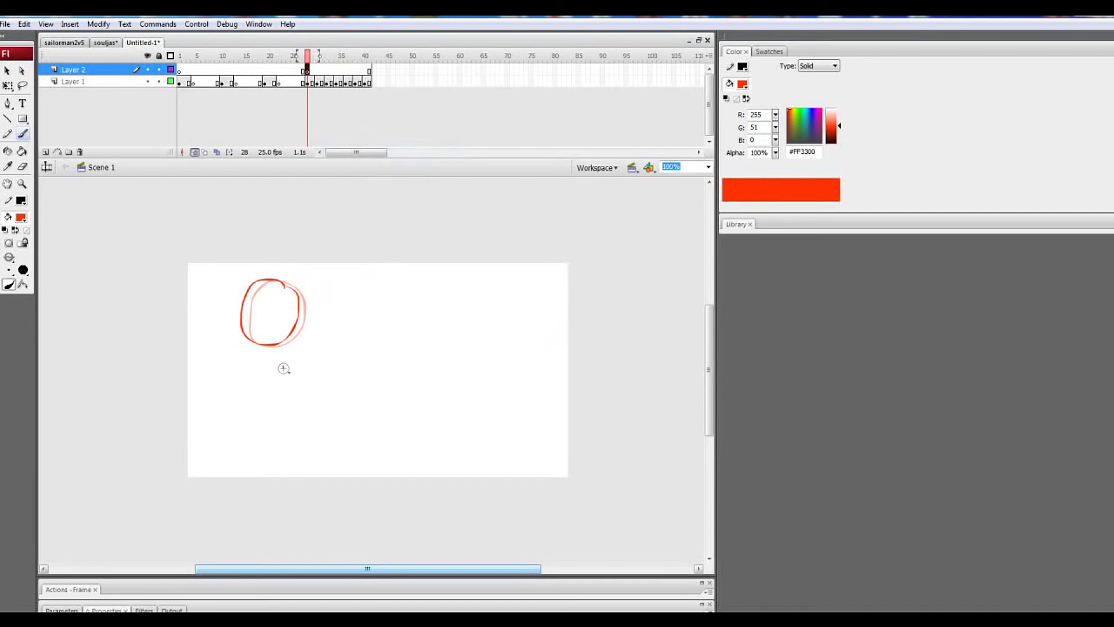
Draw a circle beneath the first ball at frame 28 of Layer 2 and insert a keyframe at frame 40
{"action": "mouse_move", "coordinate": [282, 365]}
{"action": "left_mouse_down"}
{"action": "mouse_move", "coordinate": [261, 352]}
{"action": "mouse_move", "coordinate": [285, 363]}
{"action": "left_mouse_up"}
{"action": "key", "text": "ctrl+z"}
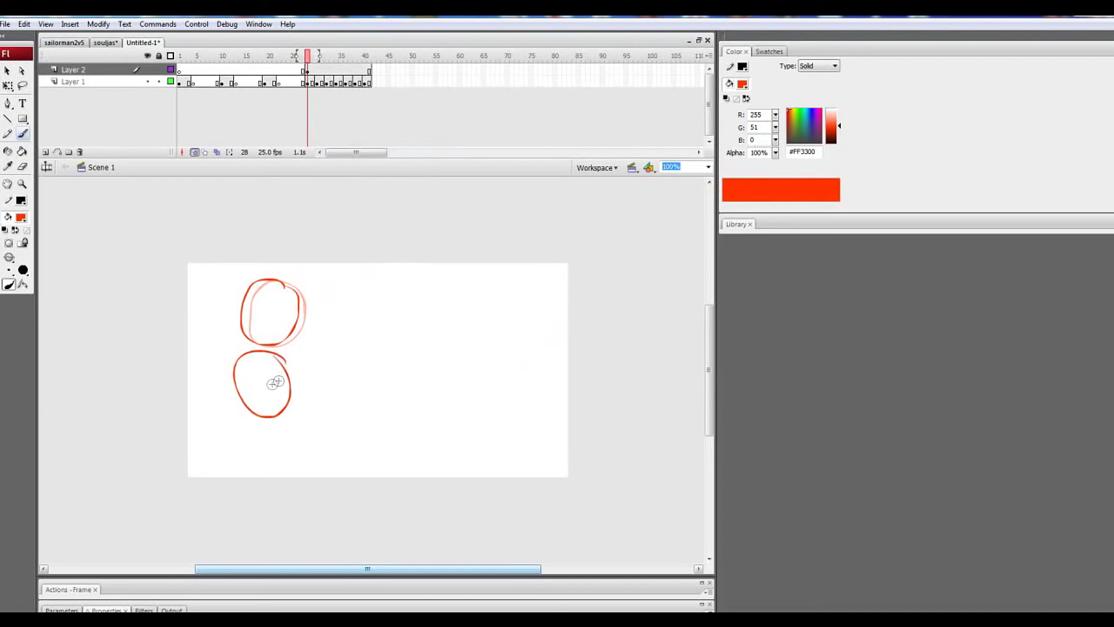
{"action": "left_click", "coordinate": [369, 70]}
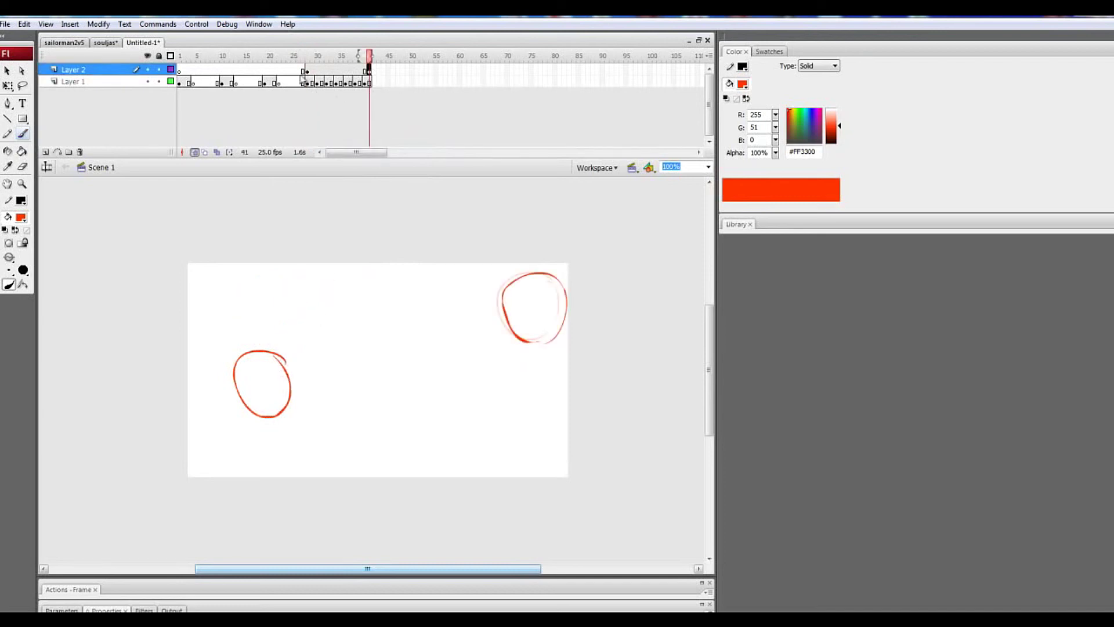
{"action": "left_click", "coordinate": [365, 71]}
{"action": "key", "text": "F6"}
{"action": "mouse_move", "coordinate": [332, 73]}
{"action": "left_mouse_down"}
{"action": "mouse_move", "coordinate": [308, 73]}
{"action": "mouse_move", "coordinate": [320, 75]}
{"action": "left_mouse_up"}
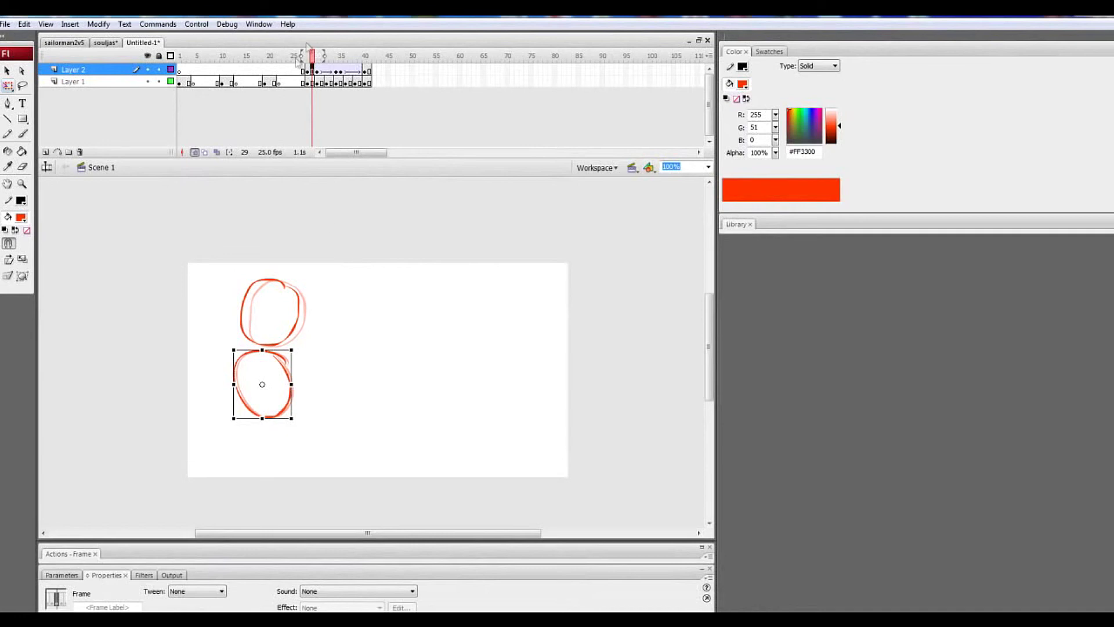
Turn off onion skinning and play both ball animations repeatedly from frame 29 to compare their motion
{"action": "left_click", "coordinate": [195, 152]}
{"action": "key", "text": "Return"}
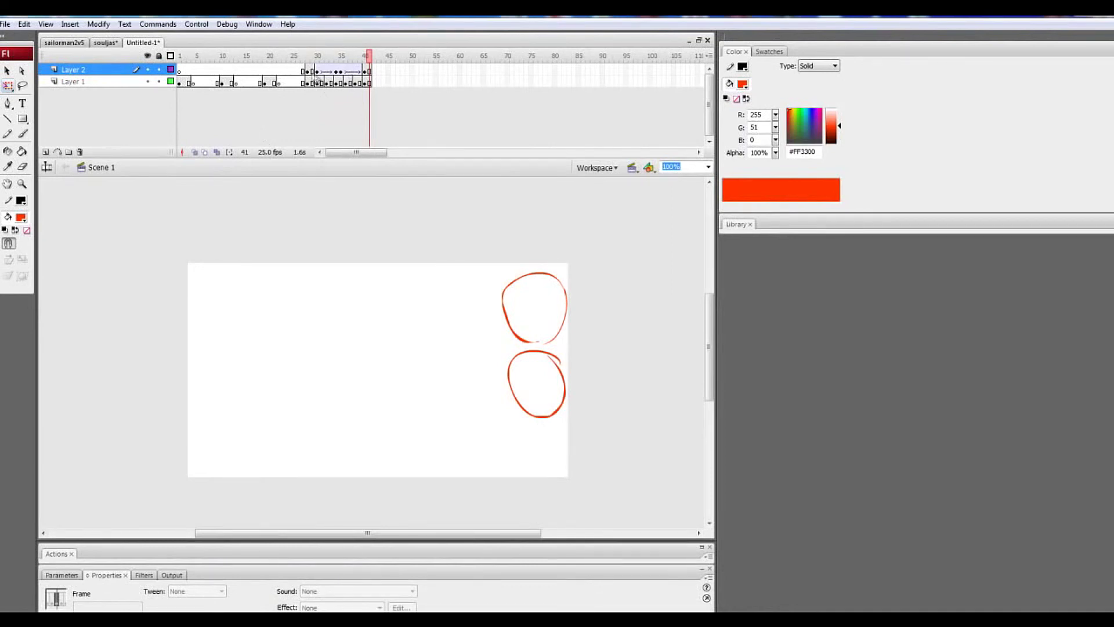
{"action": "left_click", "coordinate": [312, 72]}
{"action": "key", "text": "Return"}
{"action": "left_click", "coordinate": [312, 72]}
{"action": "key", "text": "Return"}
{"action": "left_click", "coordinate": [312, 72]}
{"action": "key", "text": "Return"}
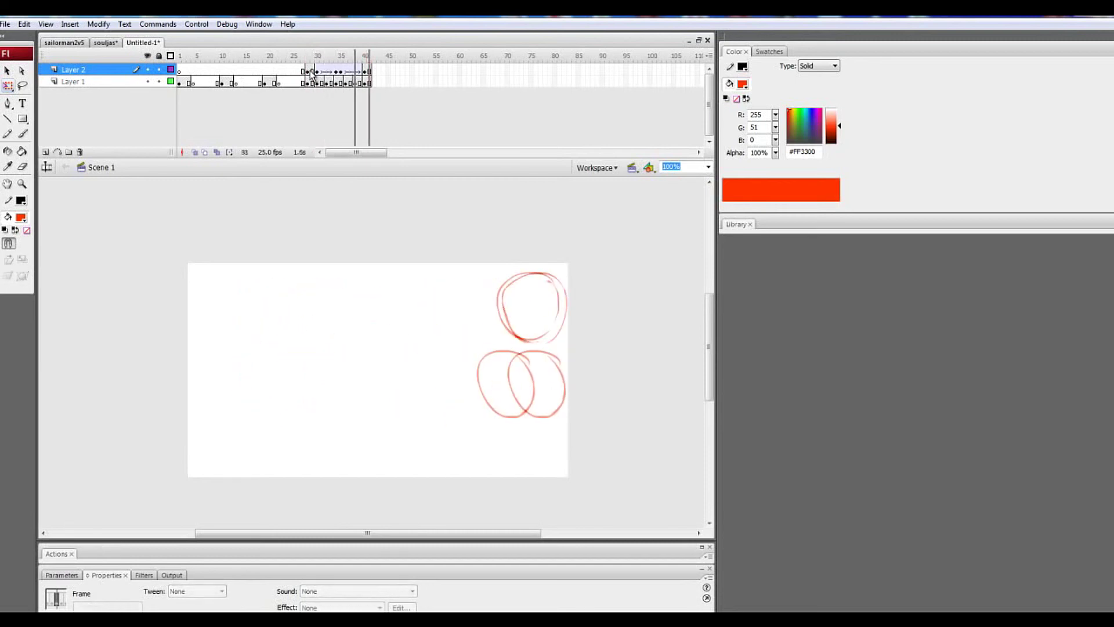
{"action": "left_click", "coordinate": [312, 72]}
{"action": "key", "text": "Return"}
{"action": "left_click", "coordinate": [312, 61]}
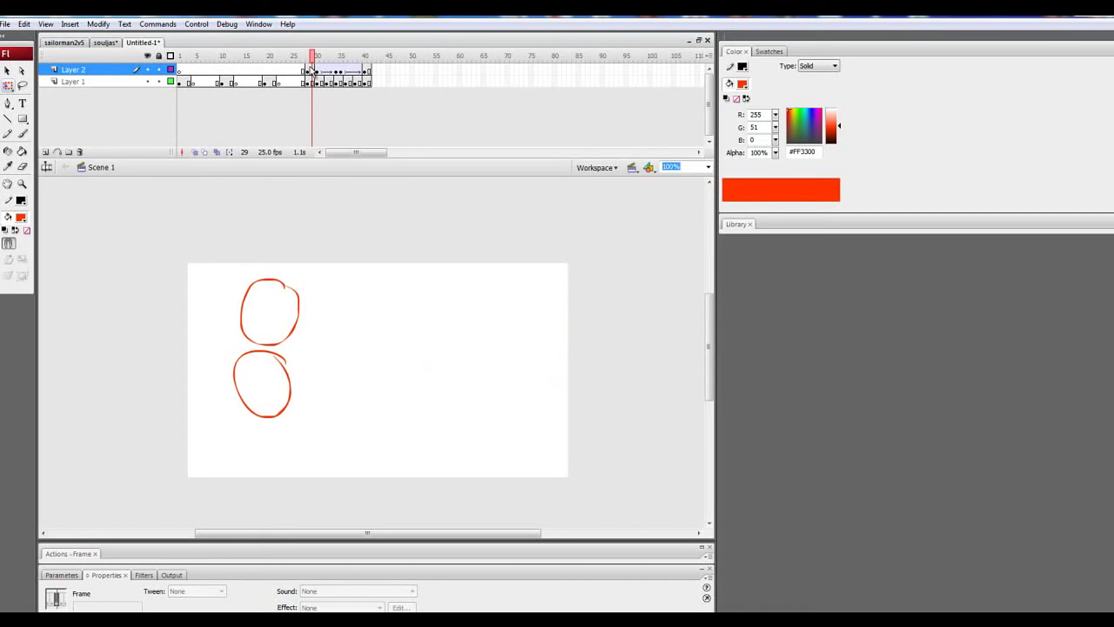
Add a third layer above Layer 2 and insert blank keyframes at its frames 28 and 42
{"action": "left_click", "coordinate": [47, 152]}
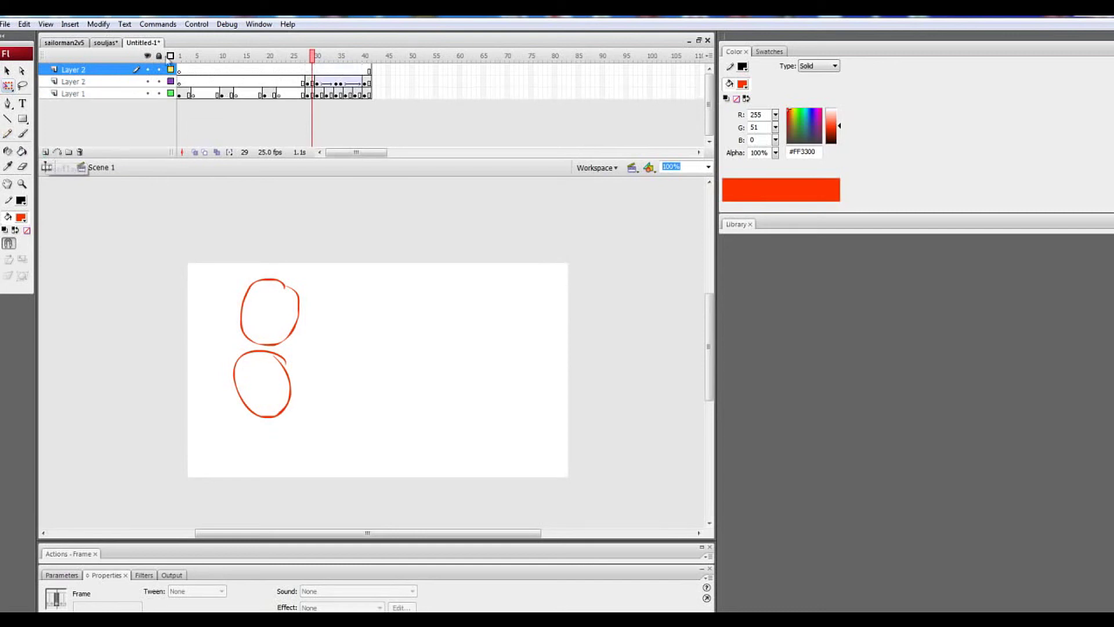
{"action": "left_click", "coordinate": [308, 70]}
{"action": "right_click", "coordinate": [308, 70]}
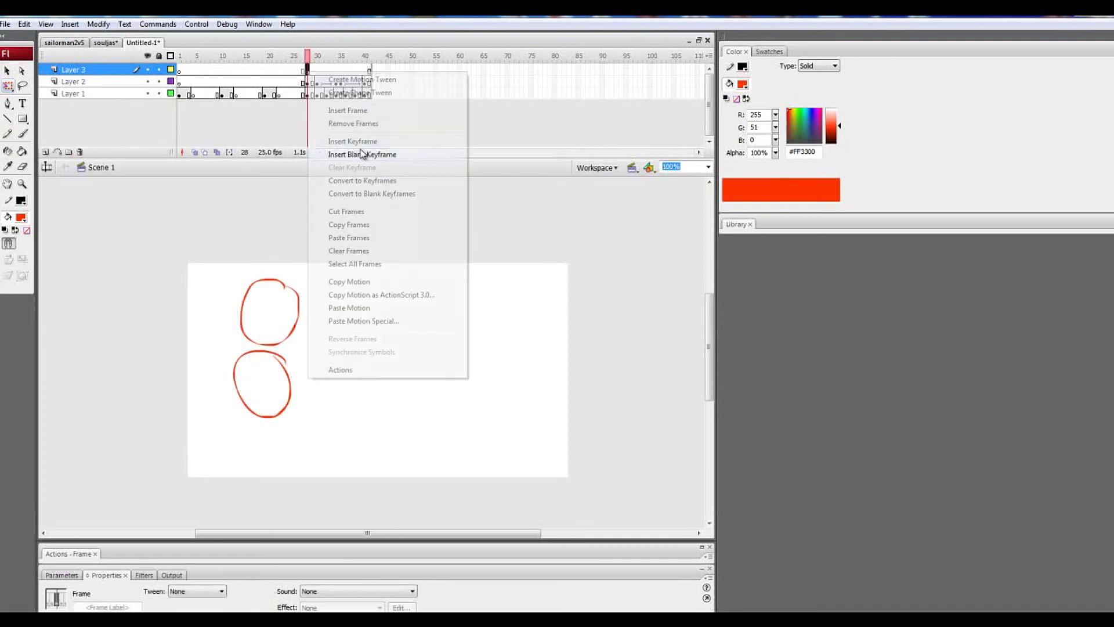
{"action": "left_click", "coordinate": [360, 153]}
{"action": "left_click", "coordinate": [374, 70]}
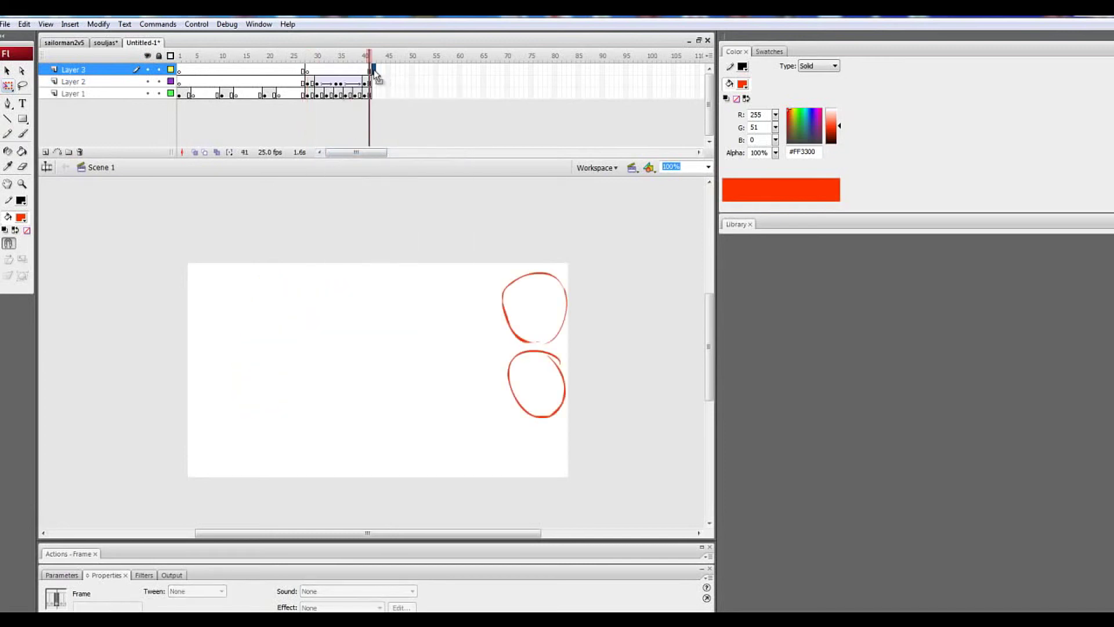
{"action": "right_click", "coordinate": [373, 70]}
{"action": "left_click", "coordinate": [400, 153]}
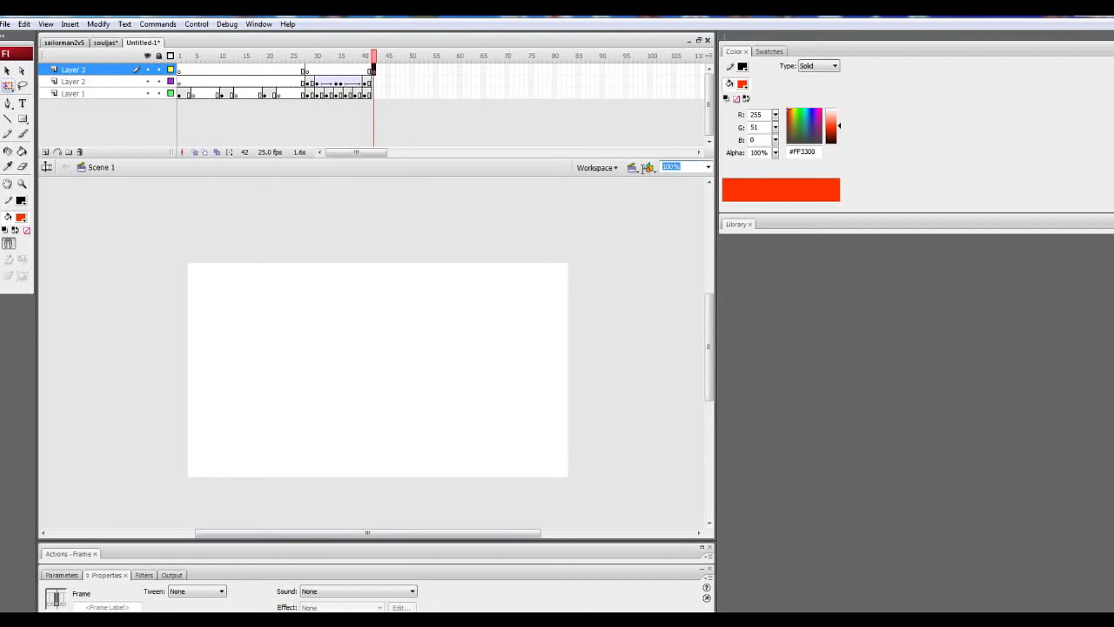
Set the stage zoom to 150% and brush an open hand with a forearm on the stage's left side at frame 42
{"action": "key", "text": "Return"}
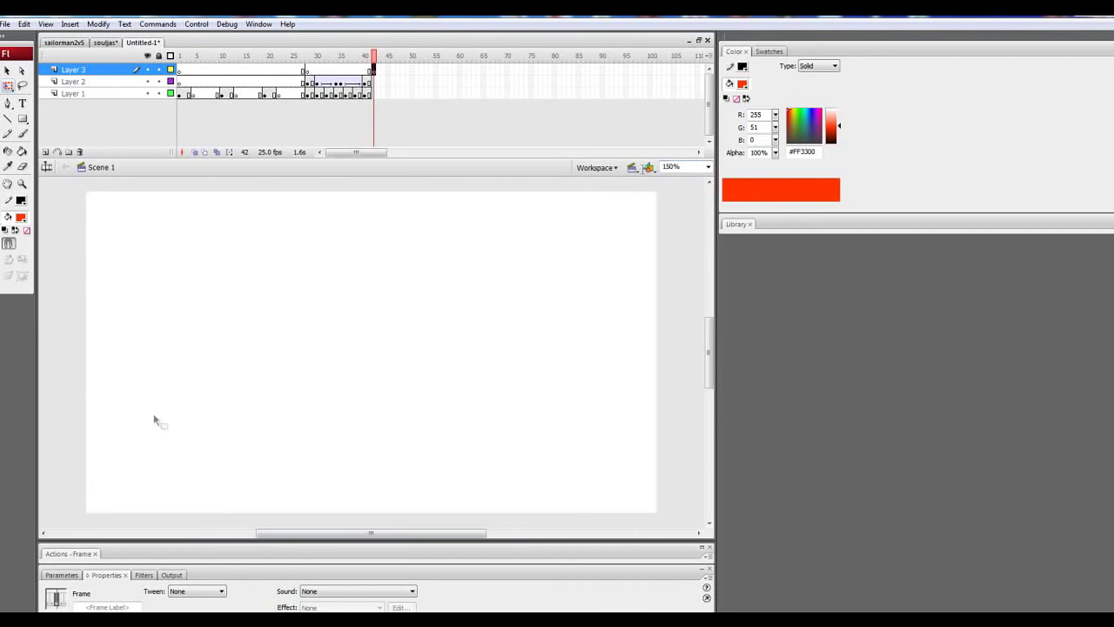
{"action": "left_click", "coordinate": [23, 132]}
{"action": "mouse_move", "coordinate": [155, 424]}
{"action": "left_mouse_down"}
{"action": "mouse_move", "coordinate": [159, 366]}
{"action": "mouse_move", "coordinate": [159, 393]}
{"action": "mouse_move", "coordinate": [176, 391]}
{"action": "mouse_move", "coordinate": [123, 348]}
{"action": "mouse_move", "coordinate": [166, 359]}
{"action": "mouse_move", "coordinate": [137, 292]}
{"action": "mouse_move", "coordinate": [163, 322]}
{"action": "left_mouse_up"}
{"action": "key", "text": "ctrl+z"}
{"action": "mouse_move", "coordinate": [171, 343]}
{"action": "left_mouse_down"}
{"action": "mouse_move", "coordinate": [179, 323]}
{"action": "mouse_move", "coordinate": [207, 367]}
{"action": "left_mouse_up"}
{"action": "key", "text": "ctrl+z"}
{"action": "mouse_move", "coordinate": [166, 297]}
{"action": "left_mouse_down"}
{"action": "mouse_move", "coordinate": [205, 390]}
{"action": "mouse_move", "coordinate": [204, 378]}
{"action": "mouse_move", "coordinate": [177, 398]}
{"action": "mouse_move", "coordinate": [207, 528]}
{"action": "left_mouse_up"}
{"action": "left_click_drag", "start_coordinate": [208, 387], "coordinate": [271, 495]}
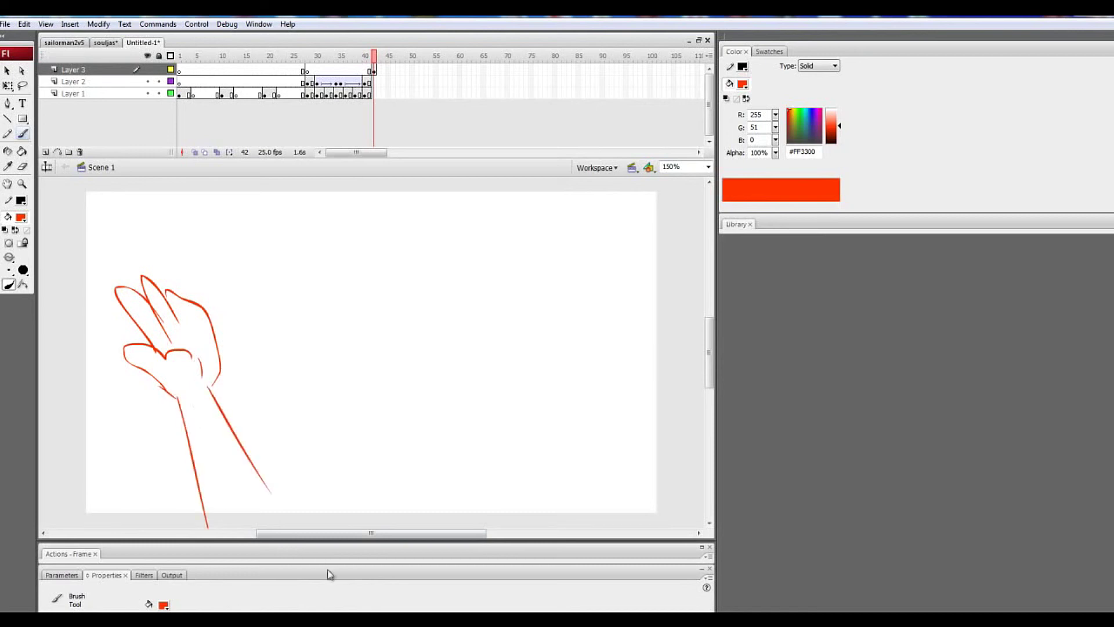
Undo the two forearm lines and redraw them slightly shorter below the hand
{"action": "key", "text": "ctrl+z"}
{"action": "key", "text": "ctrl+z"}
{"action": "left_click_drag", "start_coordinate": [214, 384], "coordinate": [275, 471]}
{"action": "left_click_drag", "start_coordinate": [182, 399], "coordinate": [211, 490]}
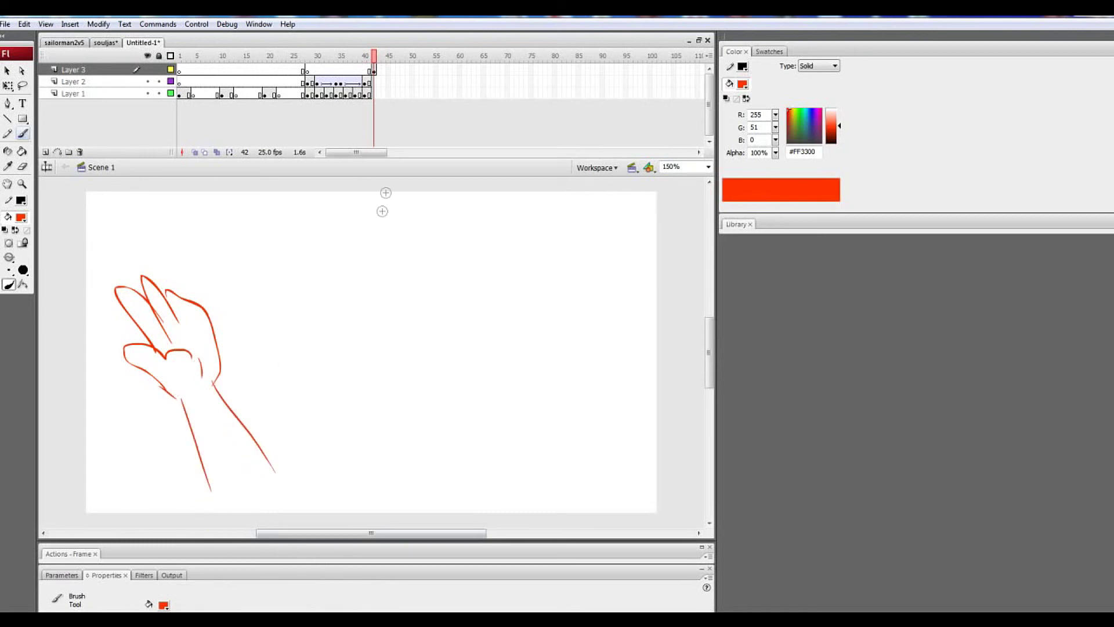
Insert a blank keyframe at frame 50 of Layer 3, turn on onion skinning, and draw the hand flipped over toward the right
{"action": "left_click", "coordinate": [412, 70]}
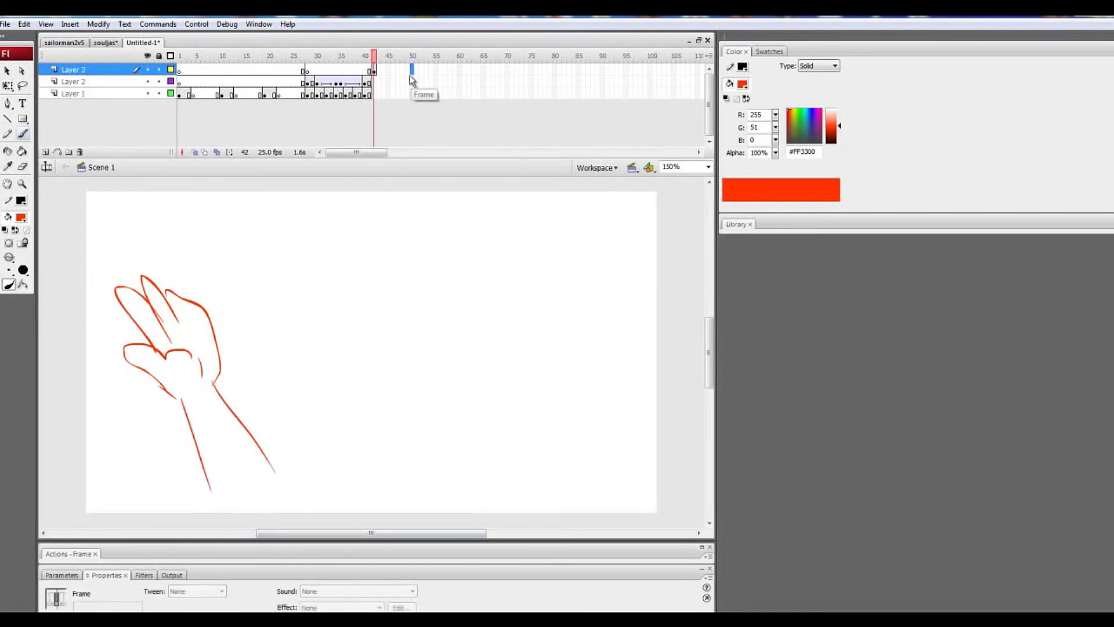
{"action": "key", "text": "F7"}
{"action": "left_click", "coordinate": [195, 152]}
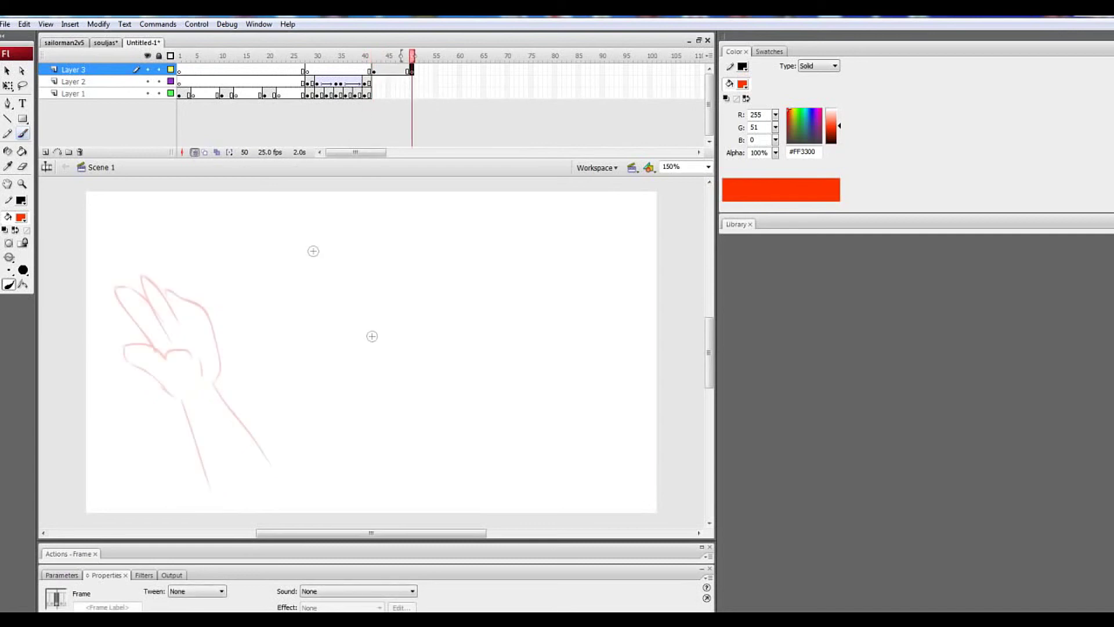
{"action": "mouse_move", "coordinate": [416, 374]}
{"action": "left_mouse_down"}
{"action": "mouse_move", "coordinate": [447, 306]}
{"action": "mouse_move", "coordinate": [444, 372]}
{"action": "left_mouse_up"}
{"action": "mouse_move", "coordinate": [454, 329]}
{"action": "left_mouse_down"}
{"action": "mouse_move", "coordinate": [485, 323]}
{"action": "mouse_move", "coordinate": [475, 356]}
{"action": "mouse_move", "coordinate": [522, 380]}
{"action": "mouse_move", "coordinate": [493, 369]}
{"action": "mouse_move", "coordinate": [460, 394]}
{"action": "mouse_move", "coordinate": [335, 526]}
{"action": "left_mouse_up"}
{"action": "left_click_drag", "start_coordinate": [447, 405], "coordinate": [428, 511]}
Compare the two hand poses on Layer 3 and insert a blank keyframe between them at frame 44
{"action": "left_click", "coordinate": [398, 70]}
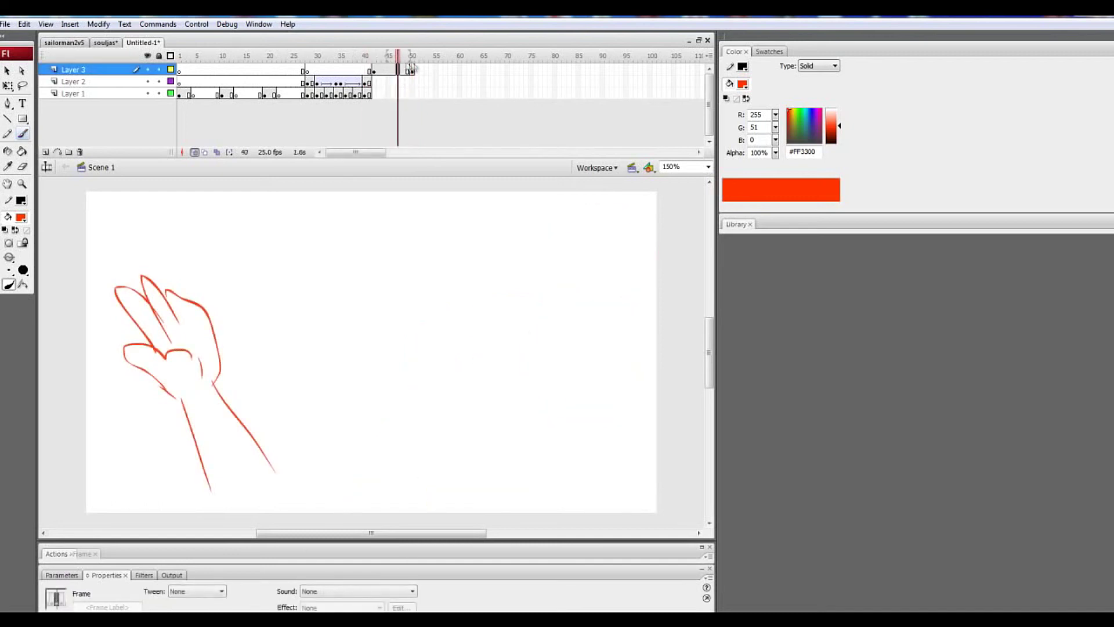
{"action": "left_click", "coordinate": [411, 69]}
{"action": "left_click", "coordinate": [389, 69]}
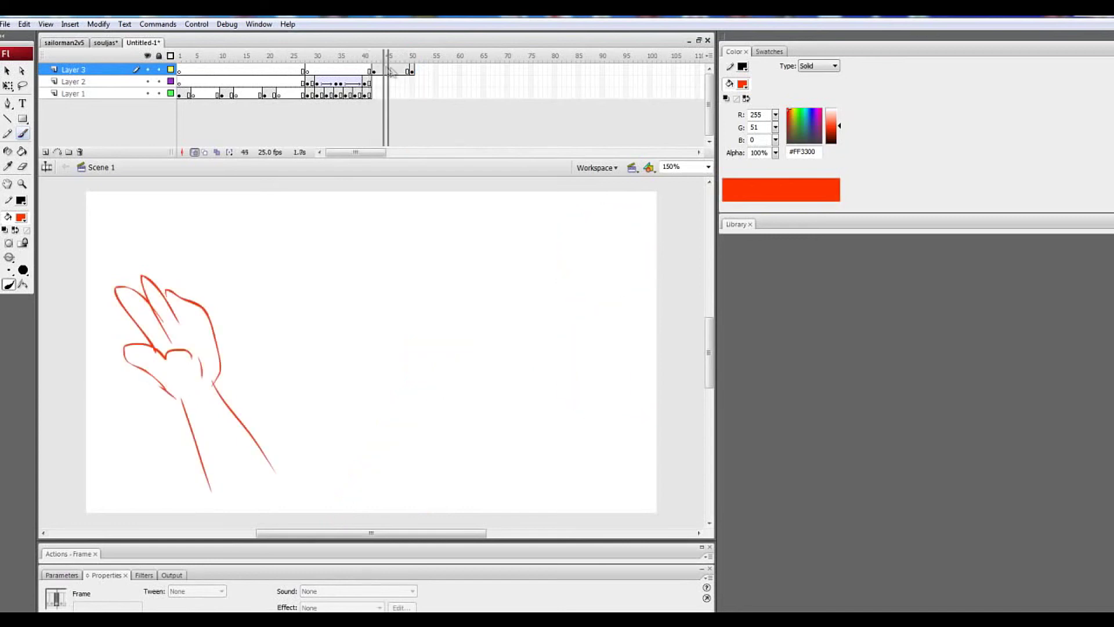
{"action": "left_click", "coordinate": [412, 70]}
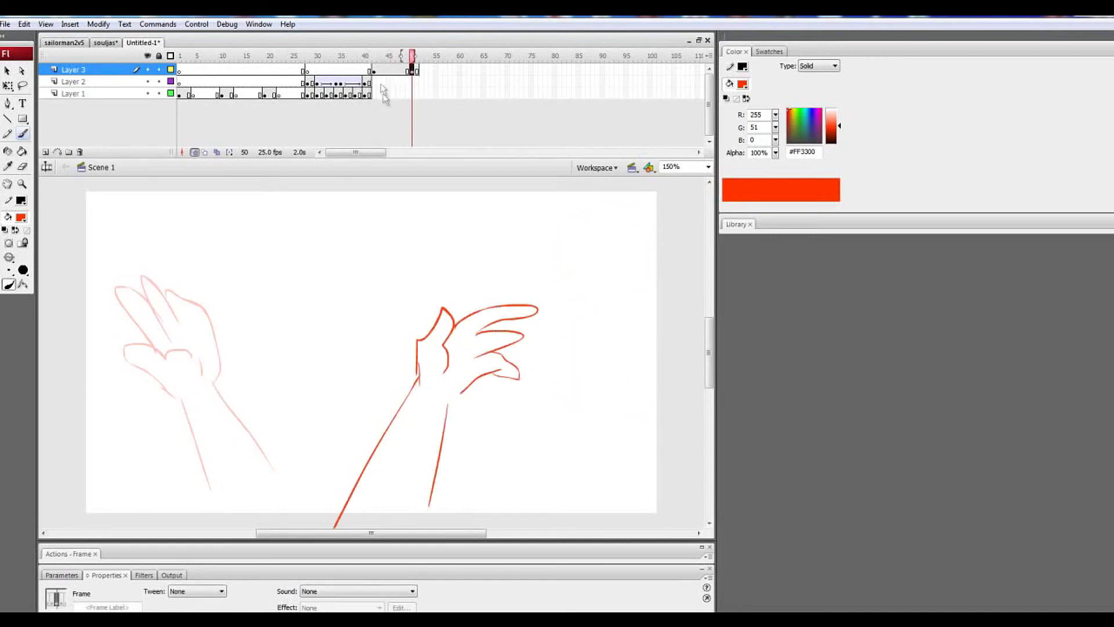
{"action": "left_click", "coordinate": [383, 70]}
{"action": "key", "text": "F7"}
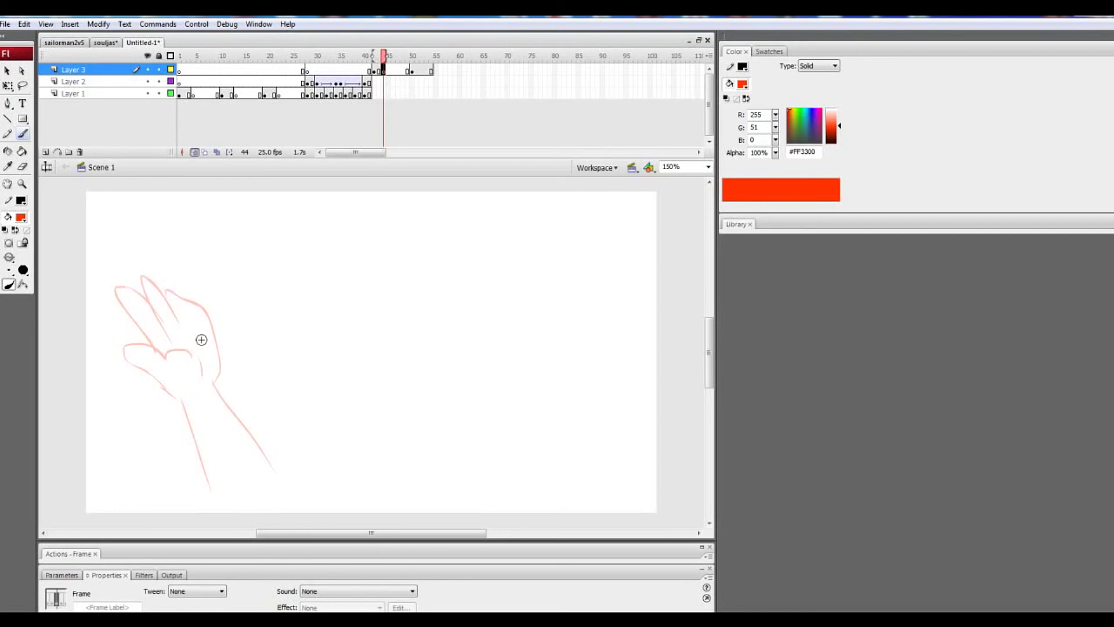
Draw the hand and forearm at frame 44 over the onion-skinned pose, with the fingers and thumb shifted slightly to the right
{"action": "left_click_drag", "start_coordinate": [142, 365], "coordinate": [179, 396]}
{"action": "mouse_move", "coordinate": [166, 359]}
{"action": "left_mouse_down"}
{"action": "mouse_move", "coordinate": [206, 374]}
{"action": "mouse_move", "coordinate": [172, 331]}
{"action": "left_mouse_up"}
{"action": "left_click_drag", "start_coordinate": [139, 286], "coordinate": [193, 328]}
{"action": "mouse_move", "coordinate": [169, 294]}
{"action": "left_mouse_down"}
{"action": "mouse_move", "coordinate": [214, 330]}
{"action": "mouse_move", "coordinate": [222, 480]}
{"action": "left_mouse_up"}
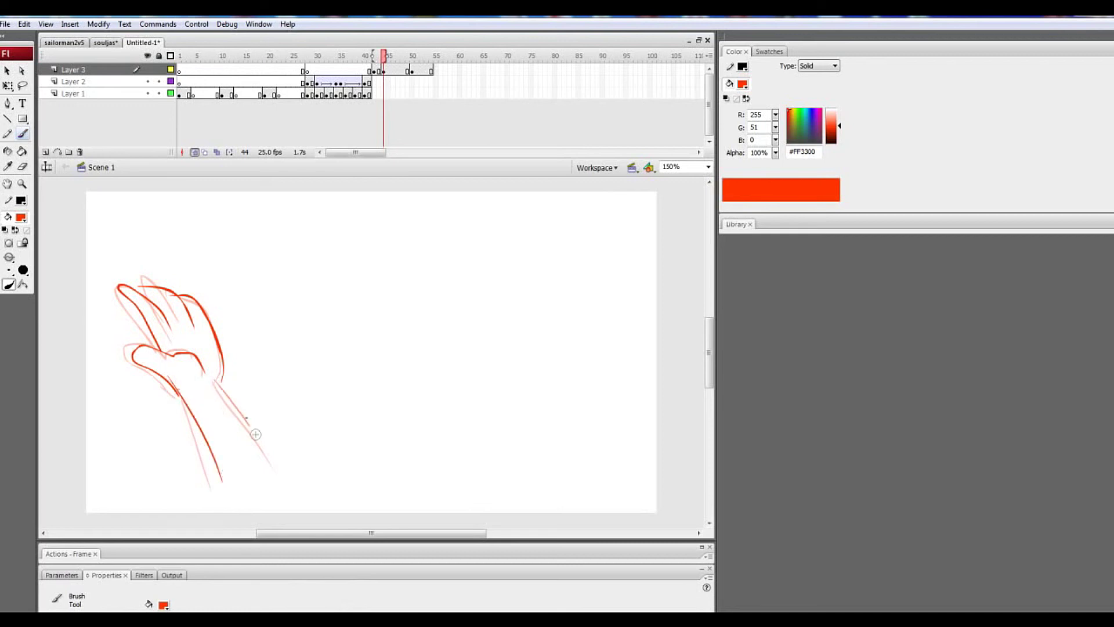
{"action": "left_click_drag", "start_coordinate": [219, 377], "coordinate": [286, 482]}
Insert a blank keyframe at frame 46 of Layer 3 and draw the thumb and curled fingers midway between the two hand poses
{"action": "left_click", "coordinate": [398, 70]}
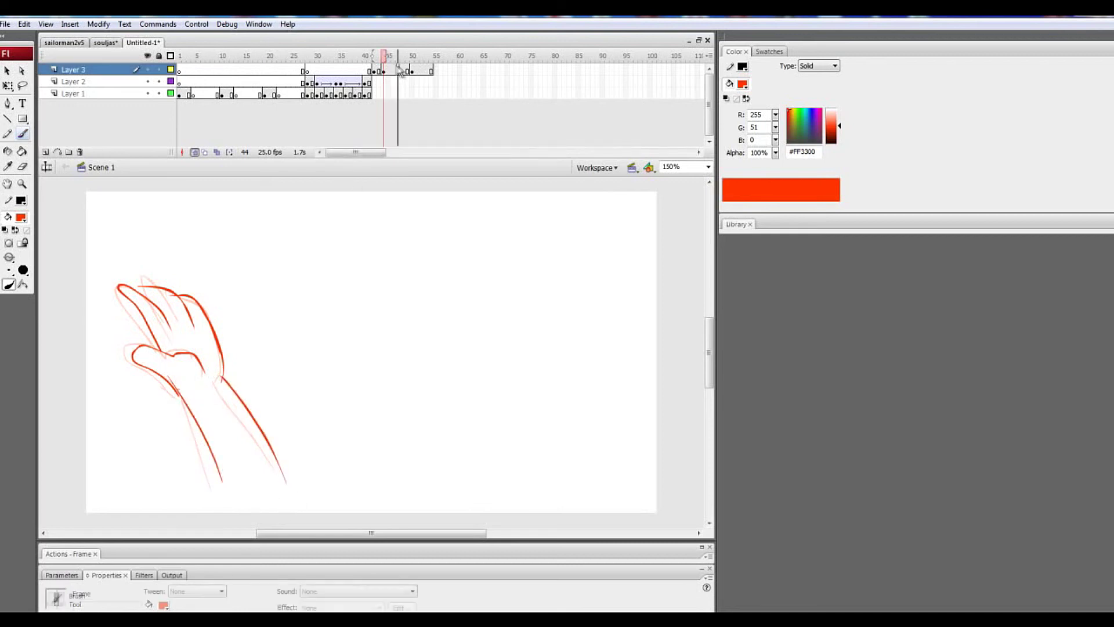
{"action": "left_click", "coordinate": [393, 71]}
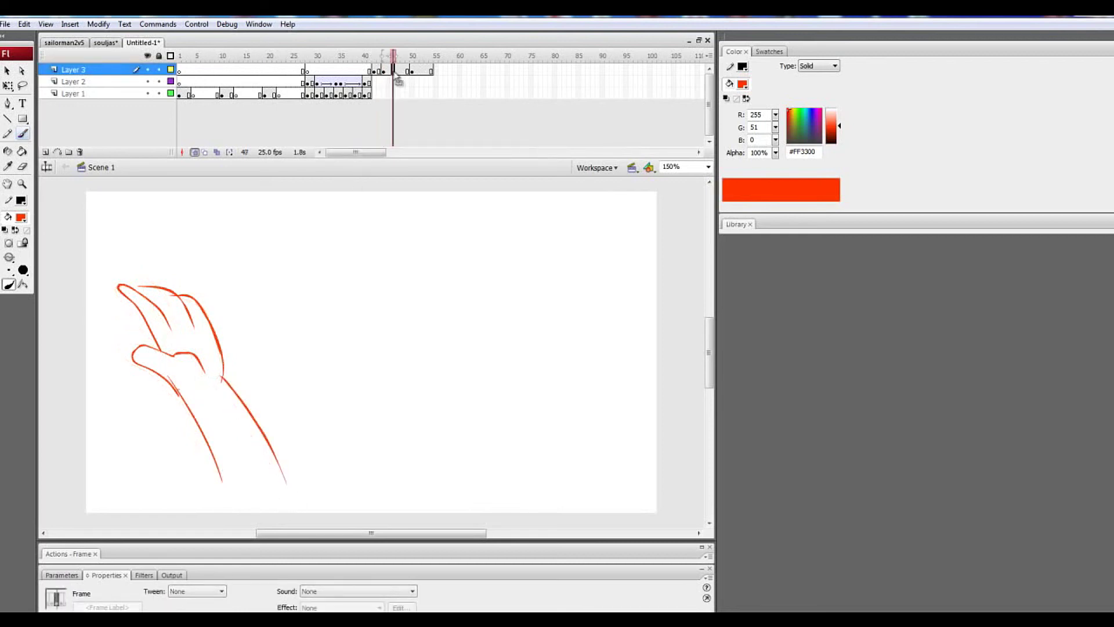
{"action": "key", "text": "F7"}
{"action": "mouse_move", "coordinate": [327, 387]}
{"action": "left_mouse_down"}
{"action": "mouse_move", "coordinate": [273, 367]}
{"action": "mouse_move", "coordinate": [333, 379]}
{"action": "mouse_move", "coordinate": [327, 367]}
{"action": "mouse_move", "coordinate": [361, 401]}
{"action": "left_mouse_up"}
{"action": "key", "text": "ctrl+z"}
{"action": "mouse_move", "coordinate": [301, 346]}
{"action": "left_mouse_down"}
{"action": "mouse_move", "coordinate": [328, 335]}
{"action": "mouse_move", "coordinate": [358, 348]}
{"action": "mouse_move", "coordinate": [253, 331]}
{"action": "mouse_move", "coordinate": [324, 333]}
{"action": "mouse_move", "coordinate": [358, 356]}
{"action": "left_mouse_up"}
{"action": "key", "text": "ctrl+z"}
{"action": "key", "text": "ctrl+z"}
{"action": "key", "text": "ctrl+z"}
{"action": "key", "text": "ctrl+z"}
{"action": "left_click_drag", "start_coordinate": [325, 307], "coordinate": [377, 358]}
{"action": "key", "text": "ctrl+z"}
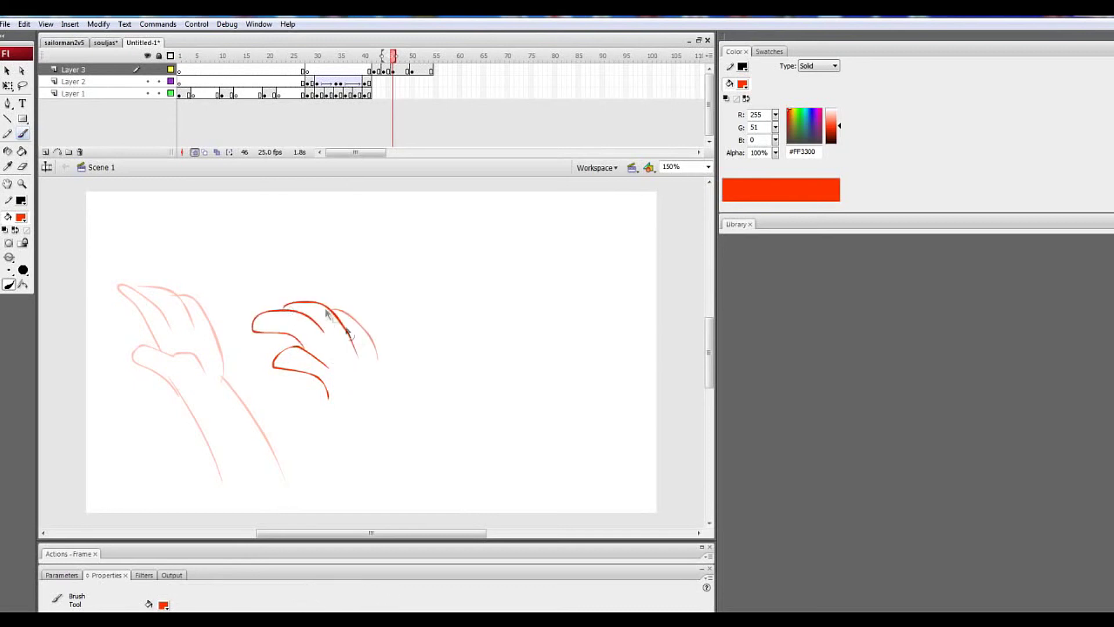
Draw the outer finger, the palm edge and wrist creases, and a curved forearm line below the hand at frame 46
{"action": "mouse_move", "coordinate": [318, 302]}
{"action": "left_mouse_down"}
{"action": "mouse_move", "coordinate": [375, 353]}
{"action": "mouse_move", "coordinate": [391, 396]}
{"action": "left_mouse_up"}
{"action": "key", "text": "ctrl+z"}
{"action": "mouse_move", "coordinate": [360, 334]}
{"action": "left_mouse_down"}
{"action": "mouse_move", "coordinate": [378, 396]}
{"action": "mouse_move", "coordinate": [361, 390]}
{"action": "mouse_move", "coordinate": [345, 408]}
{"action": "mouse_move", "coordinate": [342, 518]}
{"action": "left_mouse_up"}
{"action": "key", "text": "ctrl+z"}
{"action": "left_click_drag", "start_coordinate": [337, 376], "coordinate": [299, 436]}
{"action": "mouse_move", "coordinate": [268, 459]}
{"action": "left_mouse_down"}
{"action": "mouse_move", "coordinate": [314, 445]}
{"action": "mouse_move", "coordinate": [328, 468]}
{"action": "left_mouse_up"}
{"action": "left_click_drag", "start_coordinate": [375, 372], "coordinate": [400, 442]}
{"action": "key", "text": "ctrl+z"}
{"action": "mouse_move", "coordinate": [373, 347]}
{"action": "left_mouse_down"}
{"action": "mouse_move", "coordinate": [388, 493]}
{"action": "mouse_move", "coordinate": [408, 452]}
{"action": "mouse_move", "coordinate": [395, 516]}
{"action": "mouse_move", "coordinate": [372, 515]}
{"action": "left_mouse_up"}
{"action": "key", "text": "ctrl+z"}
{"action": "key", "text": "ctrl+z"}
Play back the hand animation and insert a blank keyframe at frame 48 of Layer 3
{"action": "left_click", "coordinate": [360, 57]}
{"action": "key", "text": "Return"}
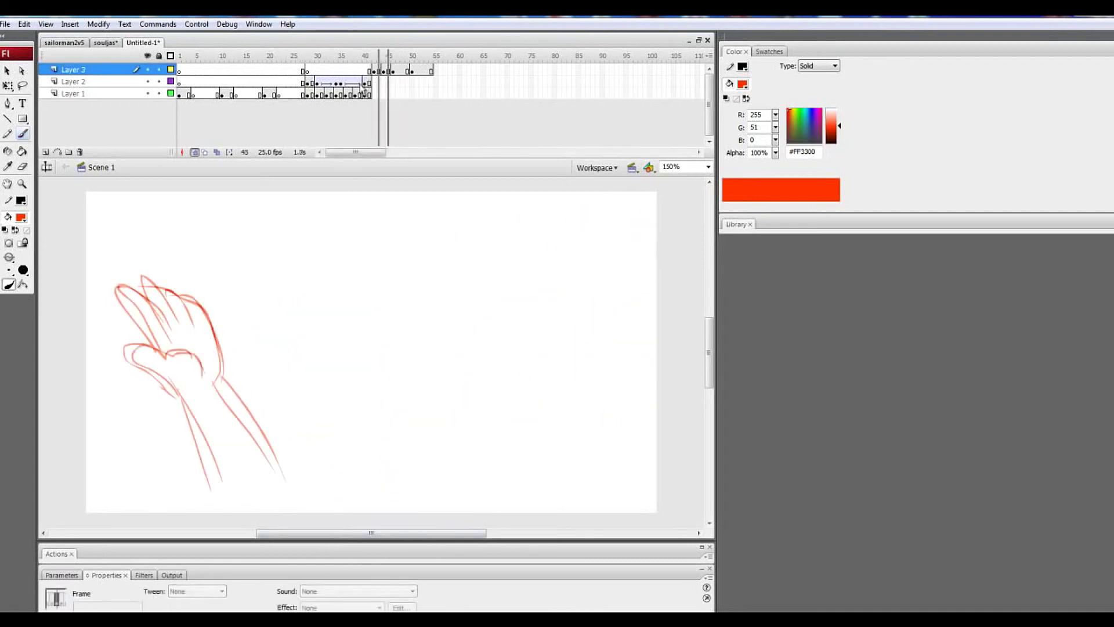
{"action": "left_click_drag", "start_coordinate": [393, 71], "coordinate": [401, 69]}
{"action": "left_click", "coordinate": [403, 71]}
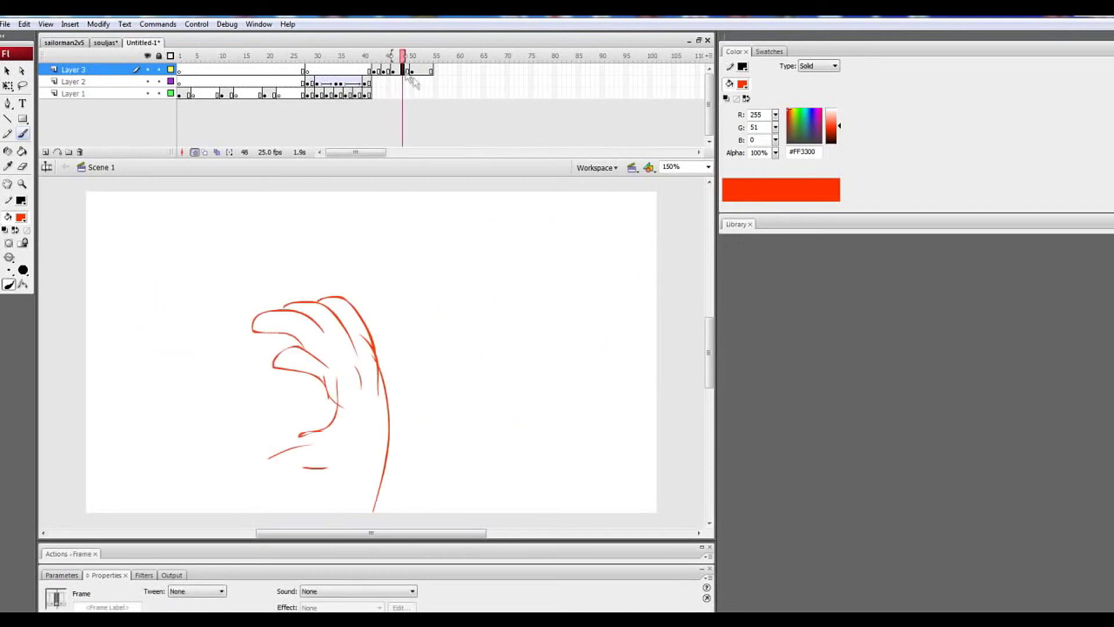
{"action": "key", "text": "F7"}
Draw the hand and forearm at frame 48 over the onion-skinned final pose, with the thumb shifted slightly right and the fingers bent
{"action": "left_click", "coordinate": [408, 74]}
{"action": "left_click", "coordinate": [409, 72]}
{"action": "left_click", "coordinate": [412, 72]}
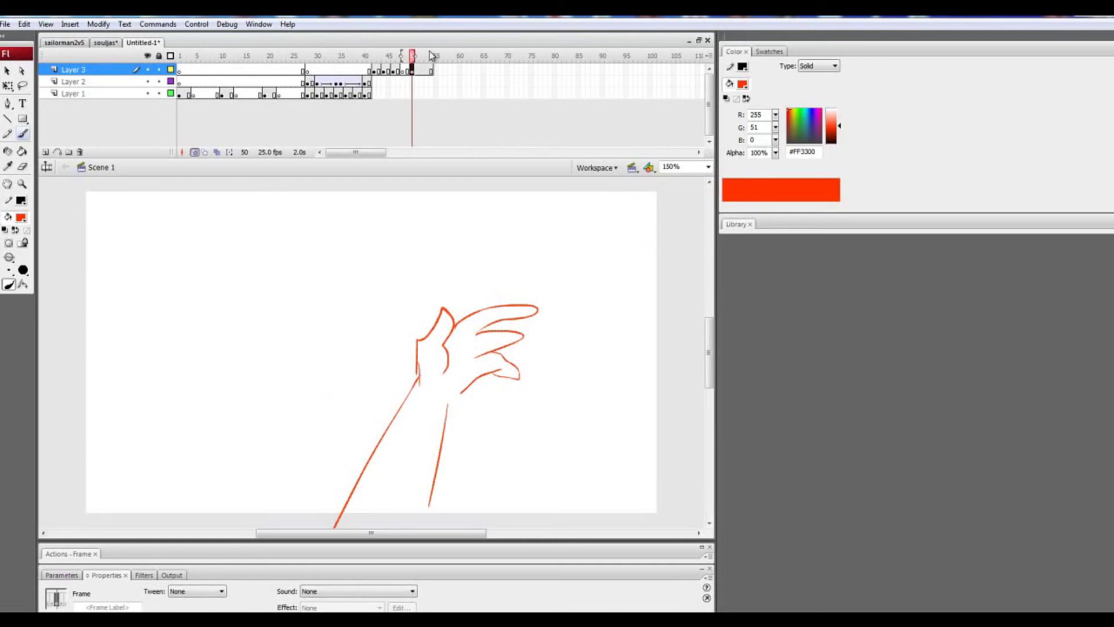
{"action": "left_click", "coordinate": [408, 71]}
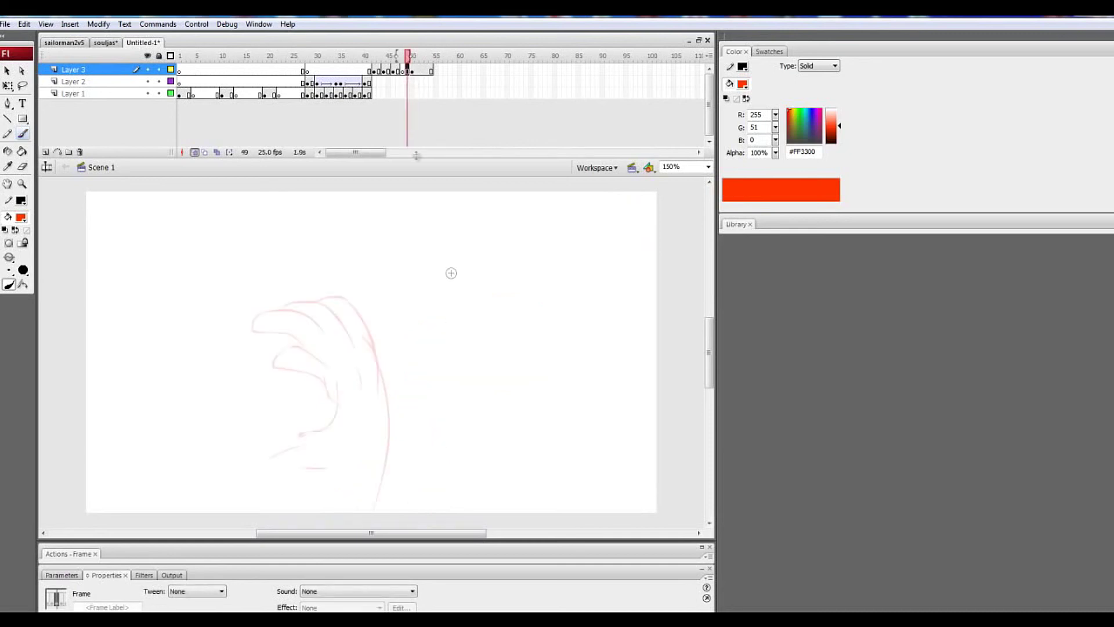
{"action": "left_click", "coordinate": [403, 72]}
{"action": "left_click", "coordinate": [408, 72]}
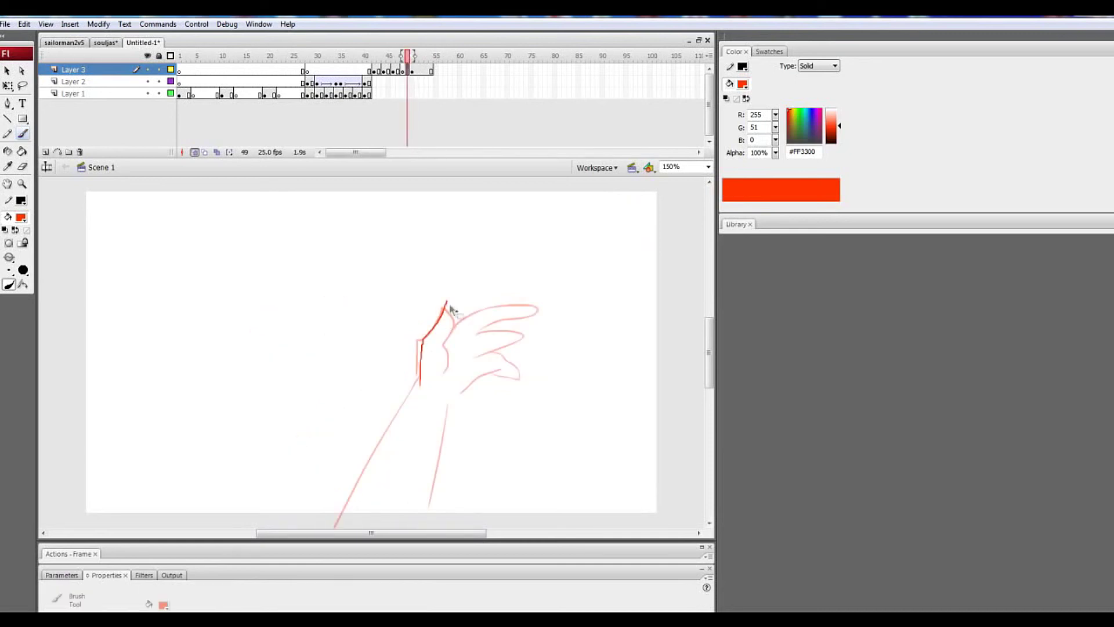
{"action": "mouse_move", "coordinate": [423, 380]}
{"action": "left_mouse_down"}
{"action": "mouse_move", "coordinate": [425, 346]}
{"action": "mouse_move", "coordinate": [449, 305]}
{"action": "mouse_move", "coordinate": [452, 373]}
{"action": "left_mouse_up"}
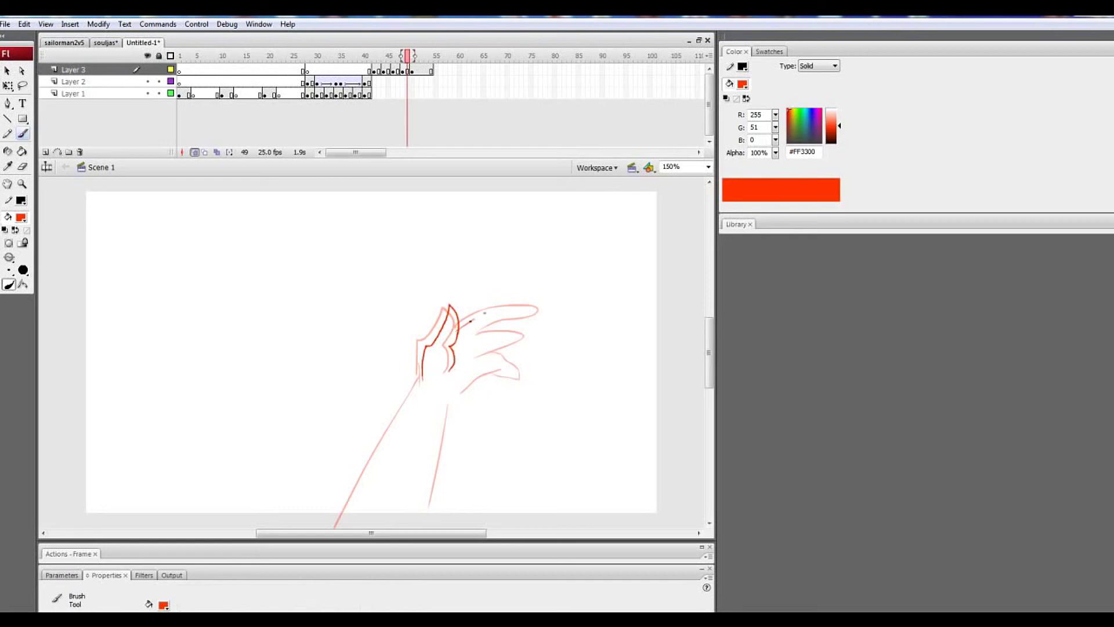
{"action": "mouse_move", "coordinate": [495, 329]}
{"action": "left_mouse_down"}
{"action": "mouse_move", "coordinate": [547, 353]}
{"action": "mouse_move", "coordinate": [484, 356]}
{"action": "mouse_move", "coordinate": [513, 361]}
{"action": "mouse_move", "coordinate": [526, 385]}
{"action": "mouse_move", "coordinate": [489, 377]}
{"action": "mouse_move", "coordinate": [454, 393]}
{"action": "mouse_move", "coordinate": [470, 396]}
{"action": "mouse_move", "coordinate": [450, 470]}
{"action": "mouse_move", "coordinate": [429, 504]}
{"action": "left_mouse_up"}
{"action": "left_click_drag", "start_coordinate": [425, 373], "coordinate": [365, 482]}
Review the animation by scrubbing from frame 34, playing the hand from frame 42, and playing the balls and hand from frame 28
{"action": "left_click", "coordinate": [337, 68]}
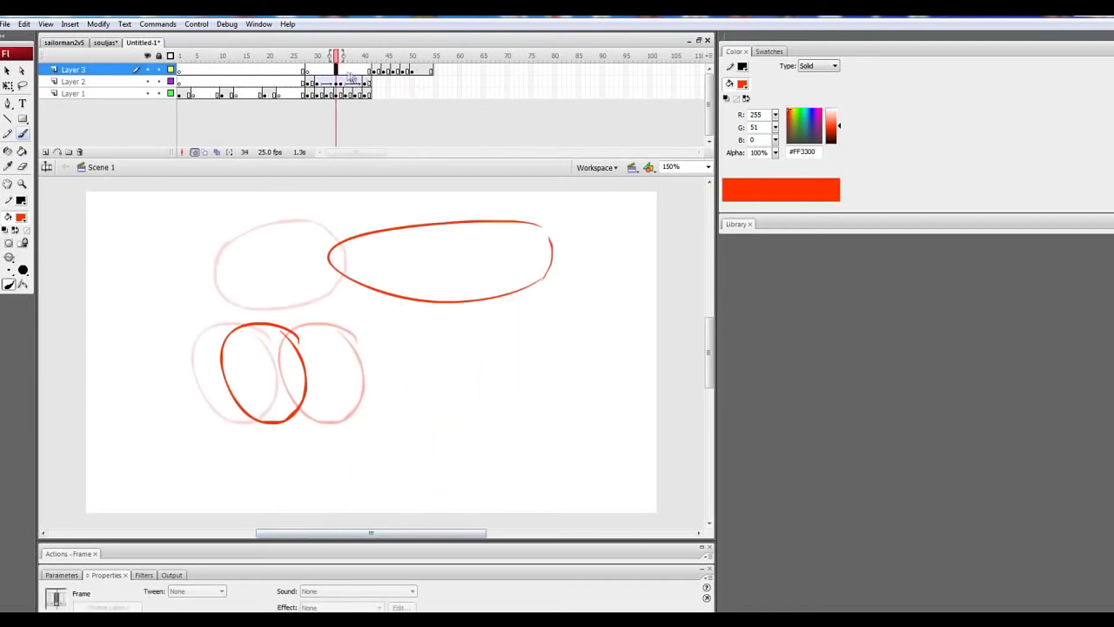
{"action": "mouse_move", "coordinate": [336, 58]}
{"action": "left_mouse_down"}
{"action": "mouse_move", "coordinate": [431, 59]}
{"action": "mouse_move", "coordinate": [376, 62]}
{"action": "mouse_move", "coordinate": [429, 69]}
{"action": "mouse_move", "coordinate": [385, 69]}
{"action": "mouse_move", "coordinate": [415, 78]}
{"action": "mouse_move", "coordinate": [409, 70]}
{"action": "left_mouse_up"}
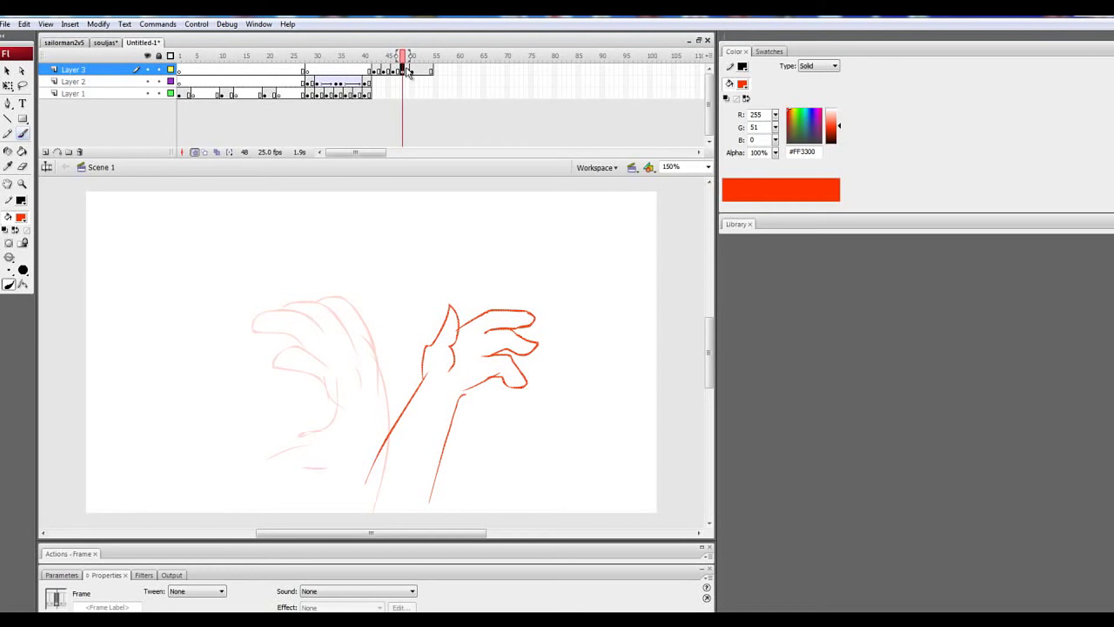
{"action": "left_click", "coordinate": [375, 72]}
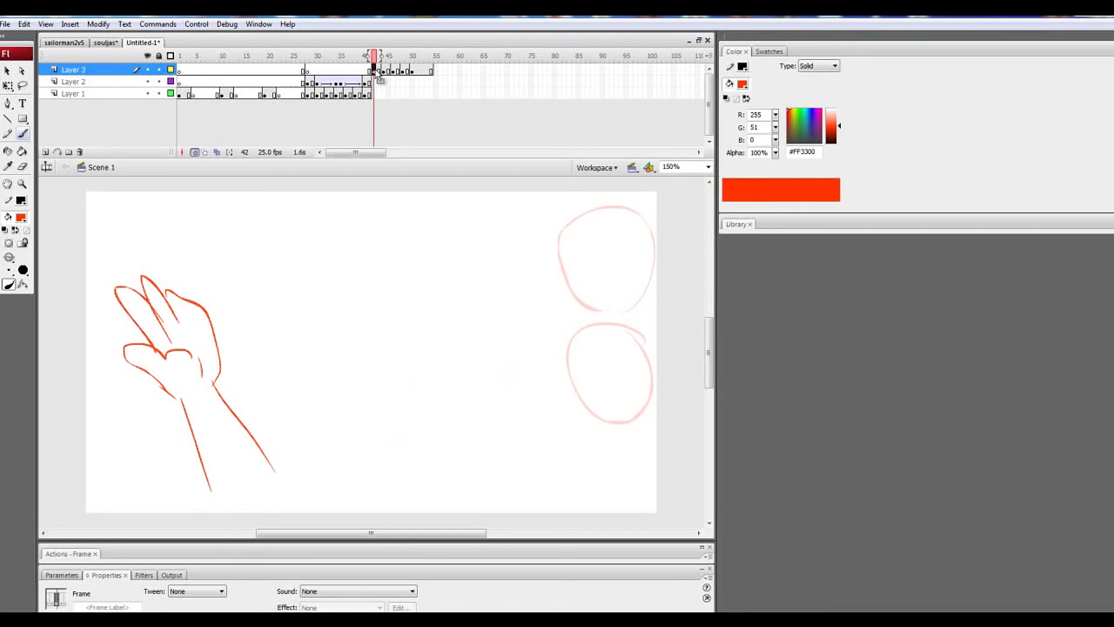
{"action": "key", "text": "Return"}
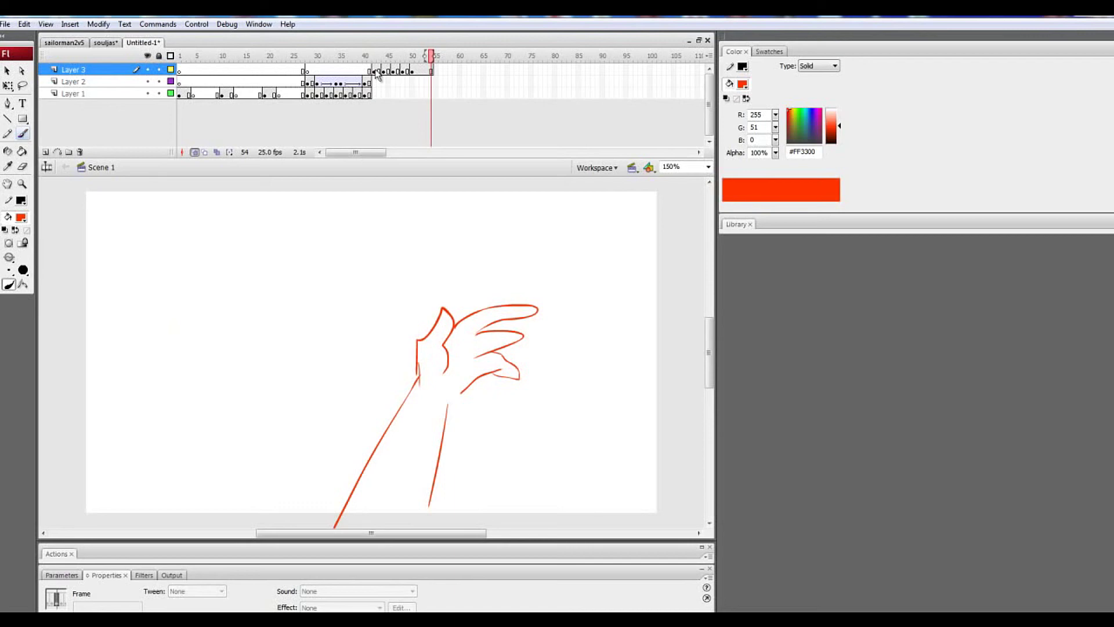
{"action": "left_click", "coordinate": [307, 71]}
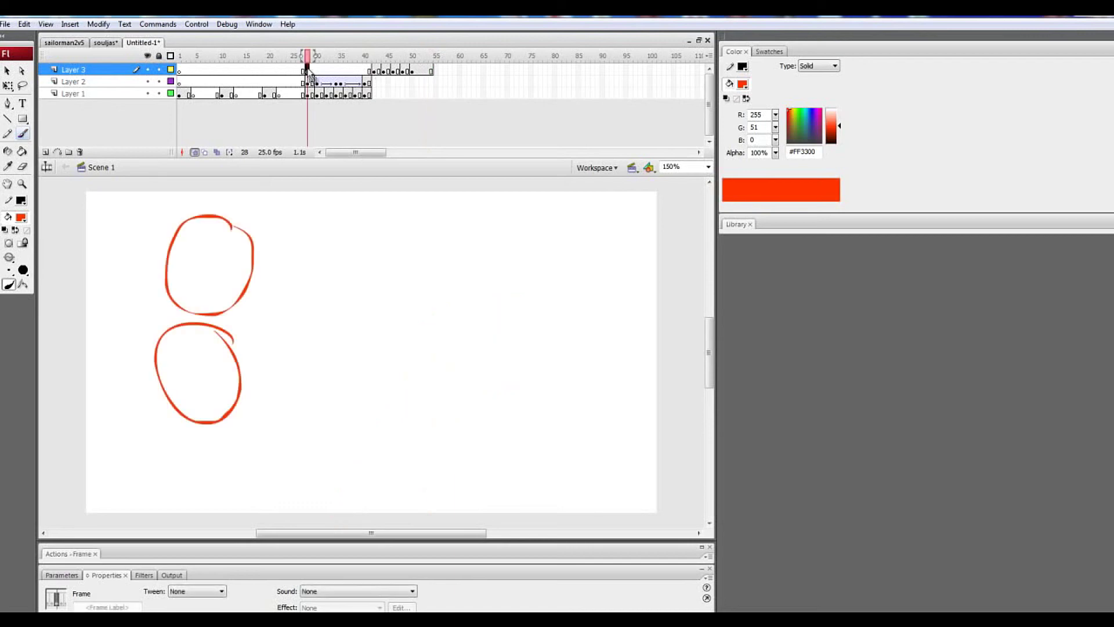
{"action": "key", "text": "Return"}
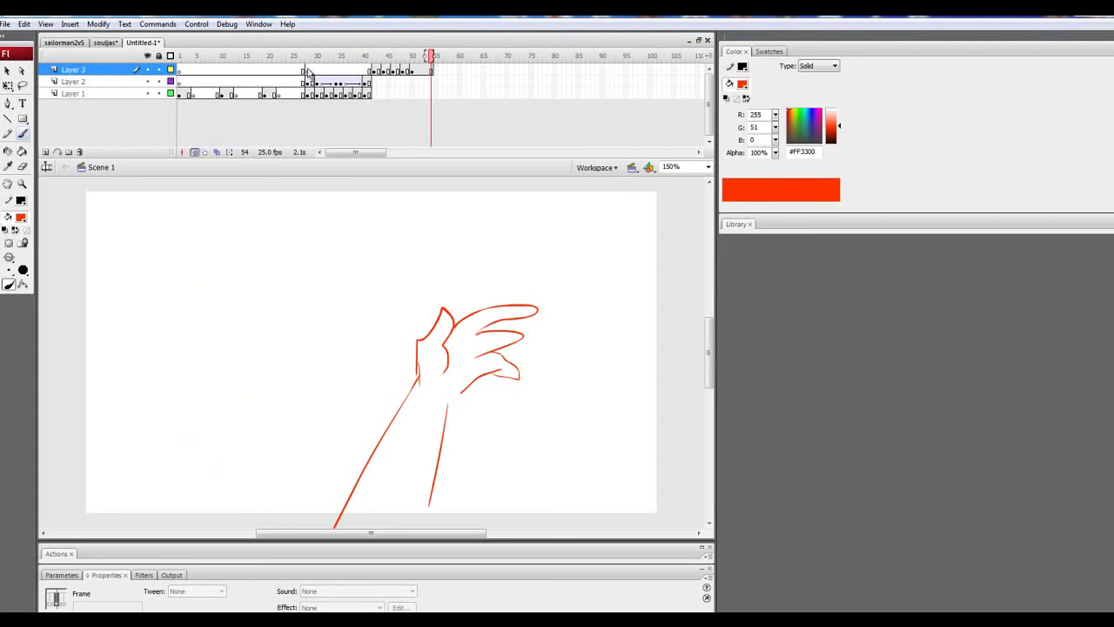
{"action": "left_click", "coordinate": [307, 71]}
{"action": "key", "text": "Return"}
{"action": "left_click", "coordinate": [308, 71]}
Check the START and END hand poses on Layer 1 and clear the blank keyframes at frames 4, 13 and 22
{"action": "left_click", "coordinate": [184, 70]}
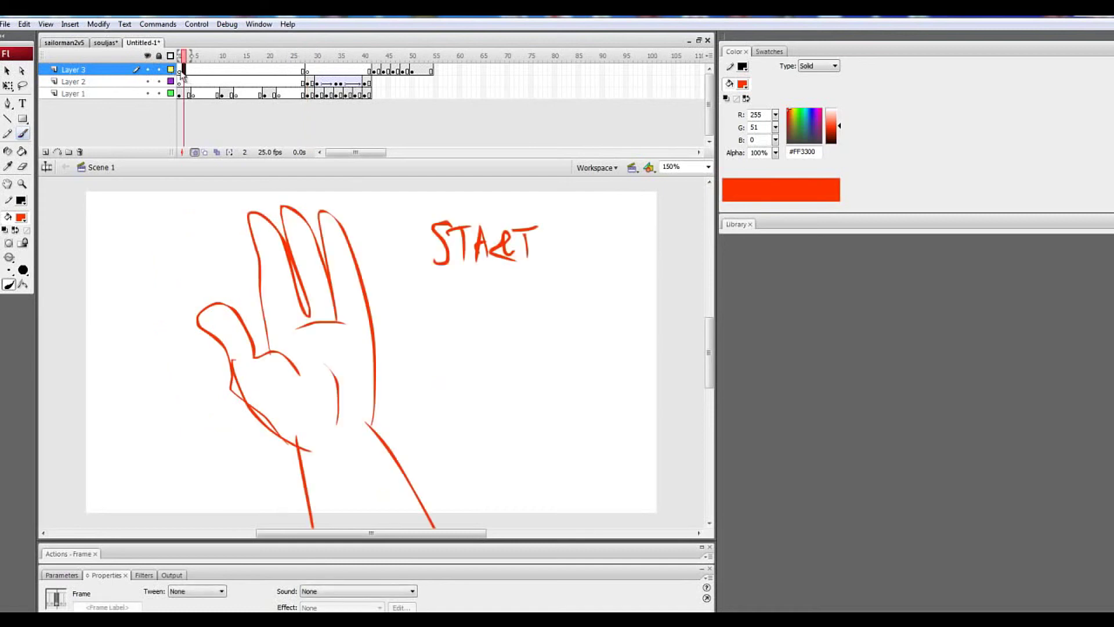
{"action": "left_click", "coordinate": [180, 70]}
{"action": "left_click", "coordinate": [190, 94]}
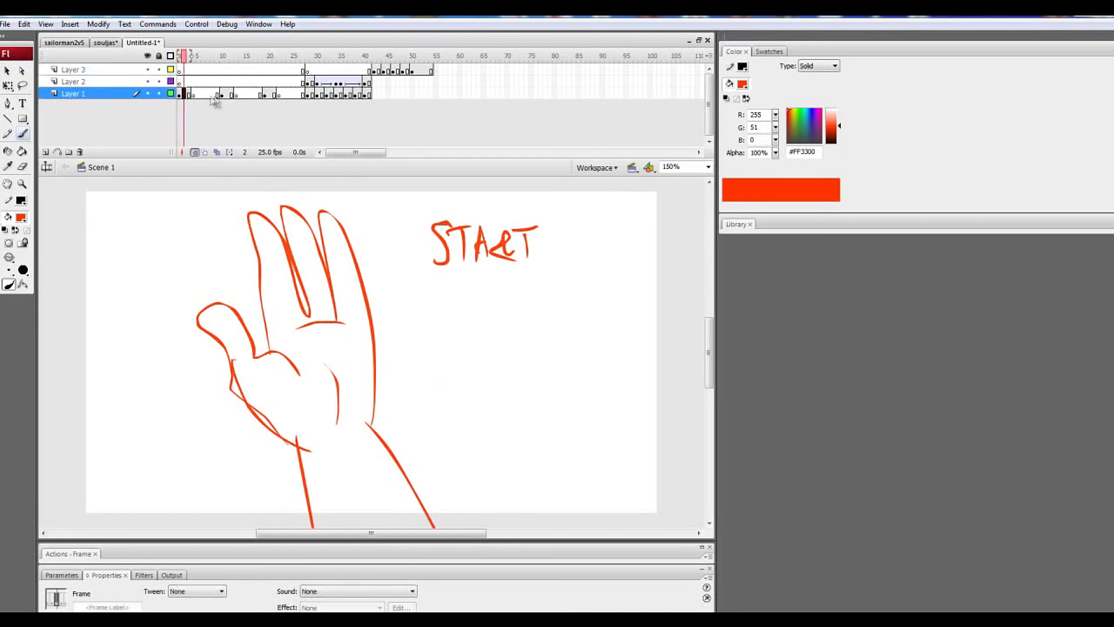
{"action": "left_click", "coordinate": [226, 94]}
{"action": "left_click", "coordinate": [273, 95]}
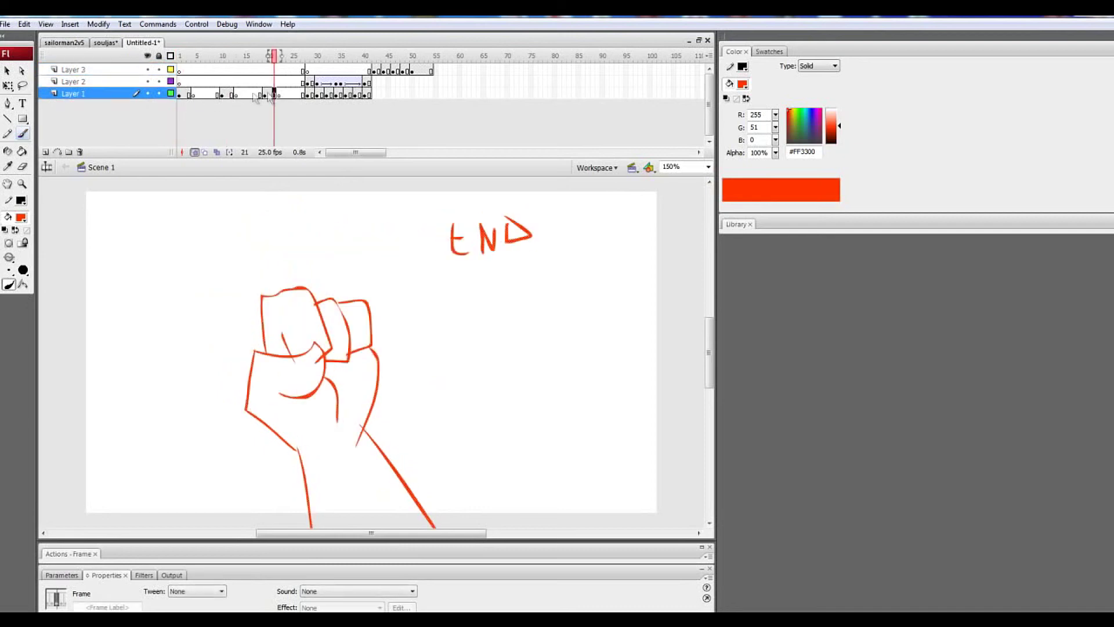
{"action": "left_click", "coordinate": [192, 94]}
{"action": "right_click", "coordinate": [194, 96]}
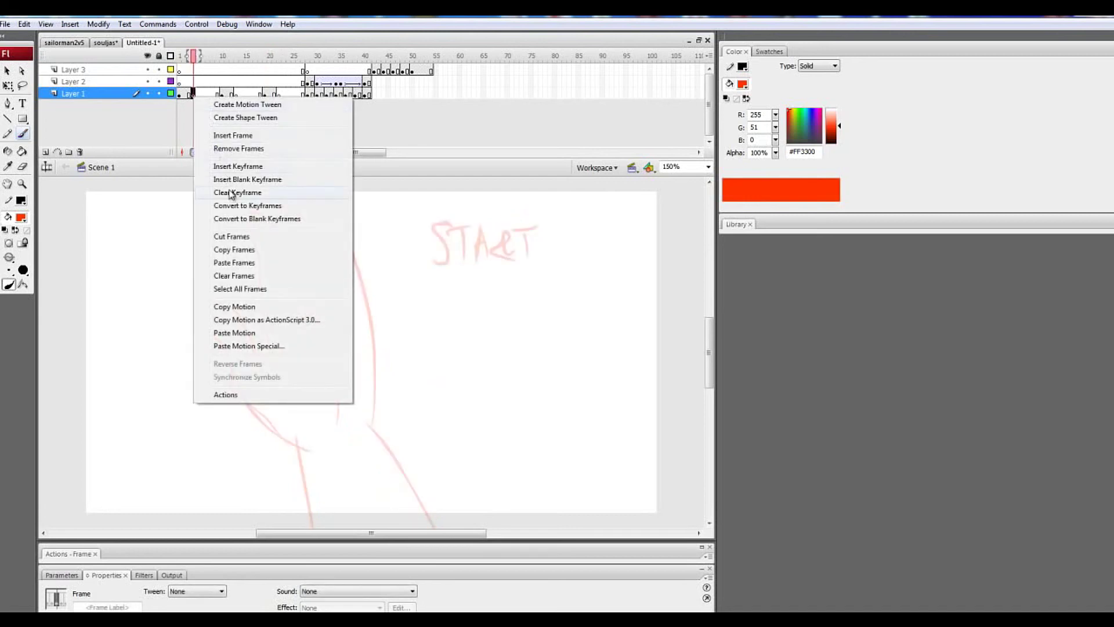
{"action": "left_click", "coordinate": [231, 193]}
{"action": "left_click", "coordinate": [235, 94]}
{"action": "right_click", "coordinate": [236, 93]}
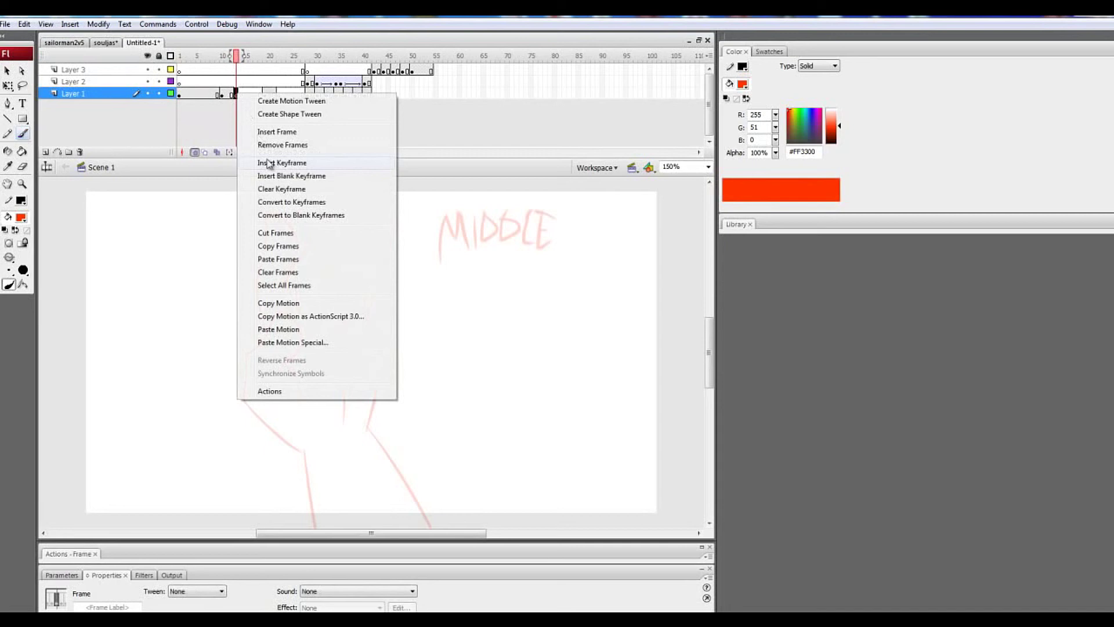
{"action": "left_click", "coordinate": [279, 194]}
{"action": "left_click", "coordinate": [280, 94]}
{"action": "right_click", "coordinate": [280, 94]}
{"action": "left_click", "coordinate": [307, 189]}
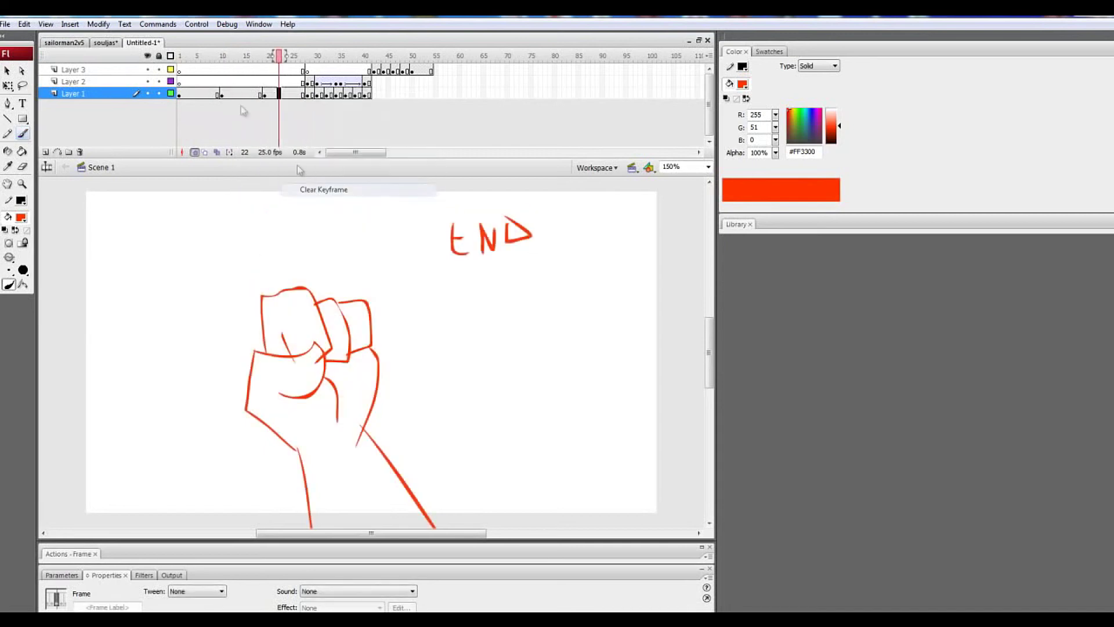
Insert a blank keyframe at frame 4 of Layer 1 and draw the thumb and lower palm edge over the onion-skinned START pose
{"action": "left_click", "coordinate": [204, 82]}
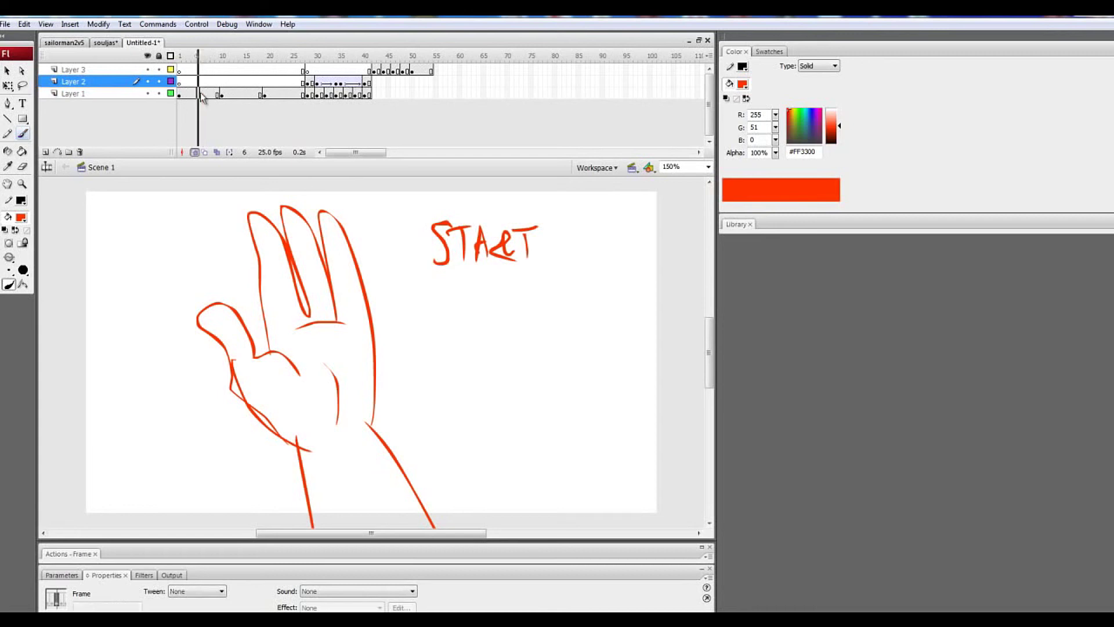
{"action": "mouse_move", "coordinate": [202, 94]}
{"action": "left_mouse_down"}
{"action": "mouse_move", "coordinate": [287, 98]}
{"action": "mouse_move", "coordinate": [181, 96]}
{"action": "mouse_move", "coordinate": [204, 98]}
{"action": "left_mouse_up"}
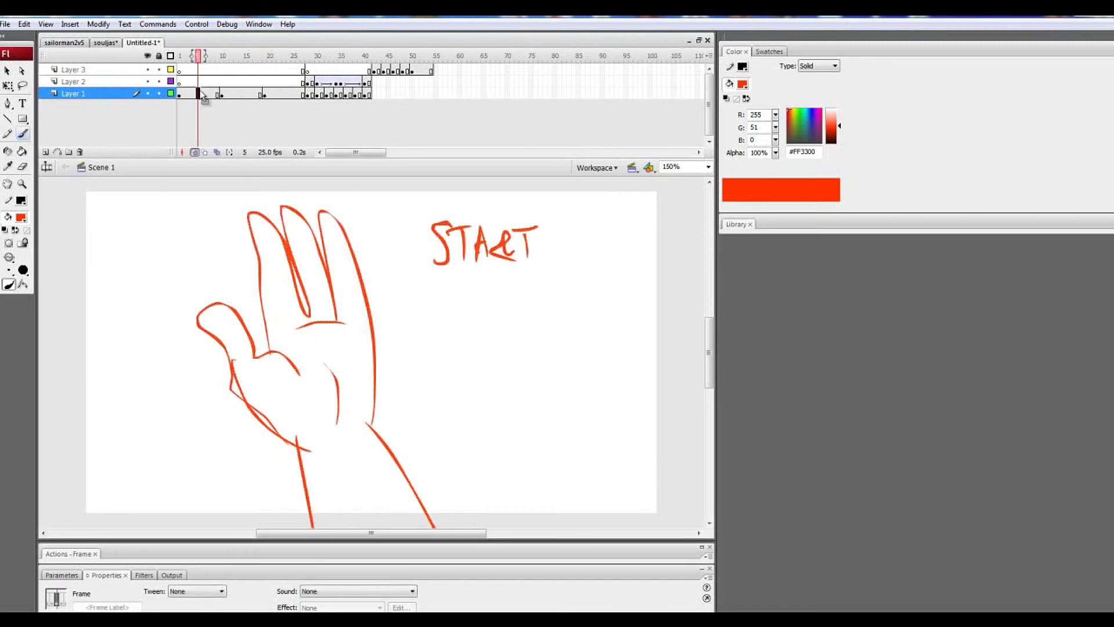
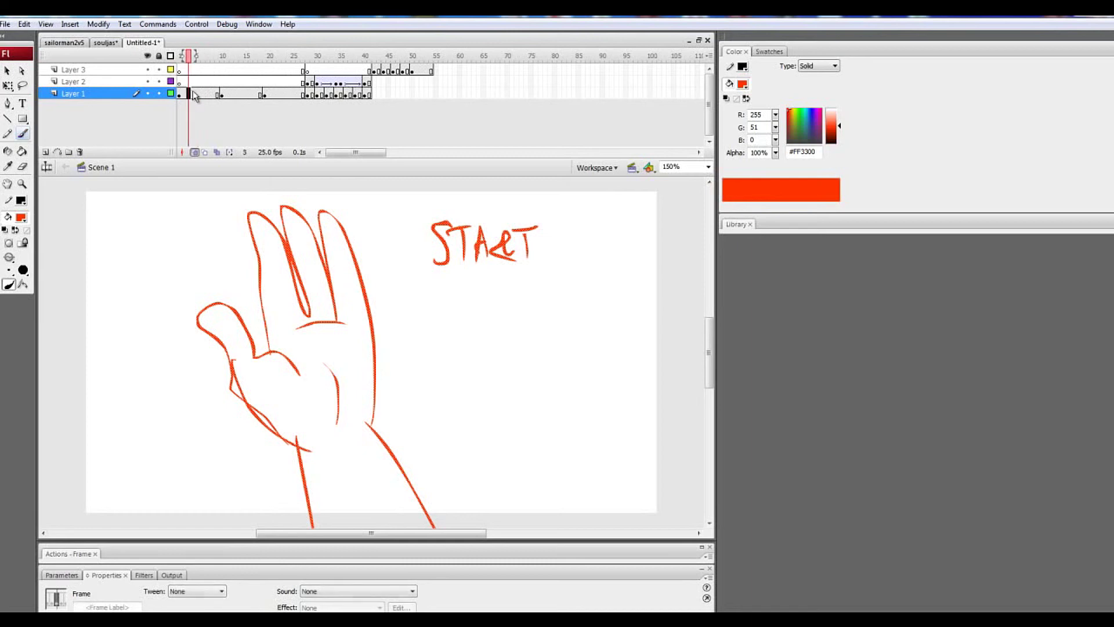
{"action": "right_click", "coordinate": [194, 93]}
{"action": "left_click", "coordinate": [238, 174]}
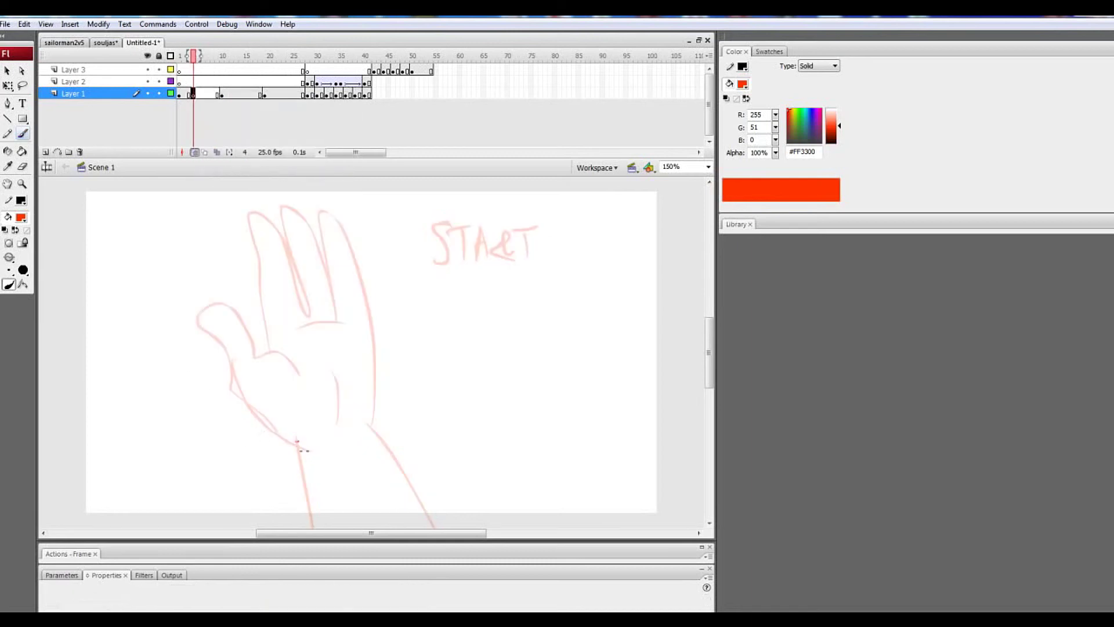
{"action": "mouse_move", "coordinate": [299, 441]}
{"action": "left_mouse_down"}
{"action": "mouse_move", "coordinate": [266, 430]}
{"action": "mouse_move", "coordinate": [218, 351]}
{"action": "mouse_move", "coordinate": [194, 335]}
{"action": "mouse_move", "coordinate": [296, 359]}
{"action": "mouse_move", "coordinate": [242, 236]}
{"action": "mouse_move", "coordinate": [273, 235]}
{"action": "left_mouse_up"}
{"action": "key", "text": "ctrl+z"}
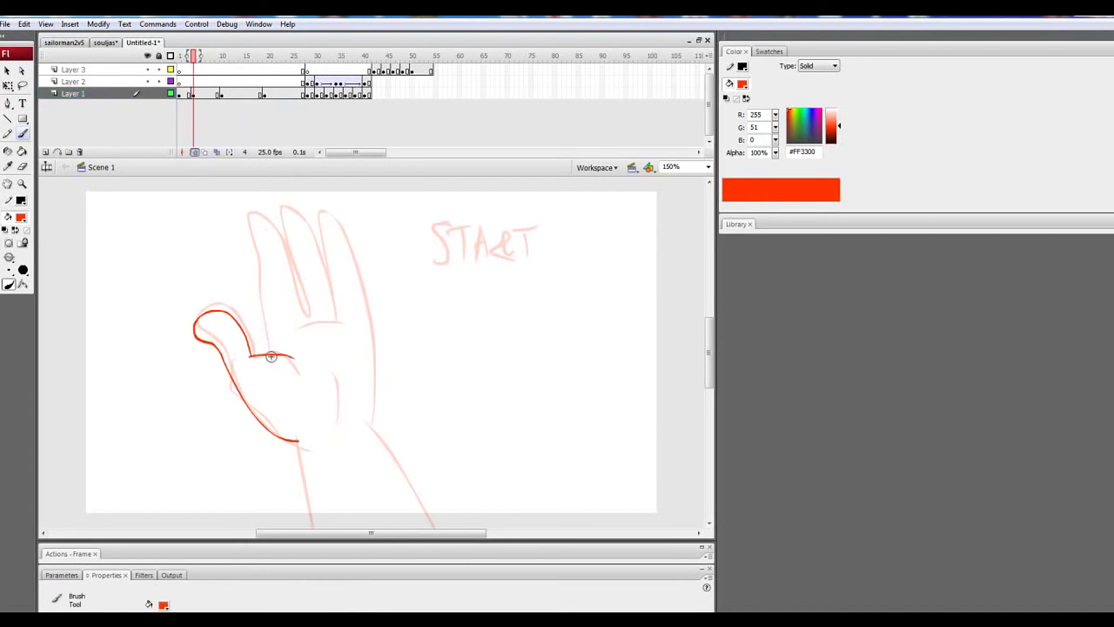
Draw the three slightly bent fingers, the palm creases and both forearm lines at frame 4 over the START pose
{"action": "left_click_drag", "start_coordinate": [271, 355], "coordinate": [254, 227]}
{"action": "key", "text": "ctrl+z"}
{"action": "key", "text": "ctrl+z"}
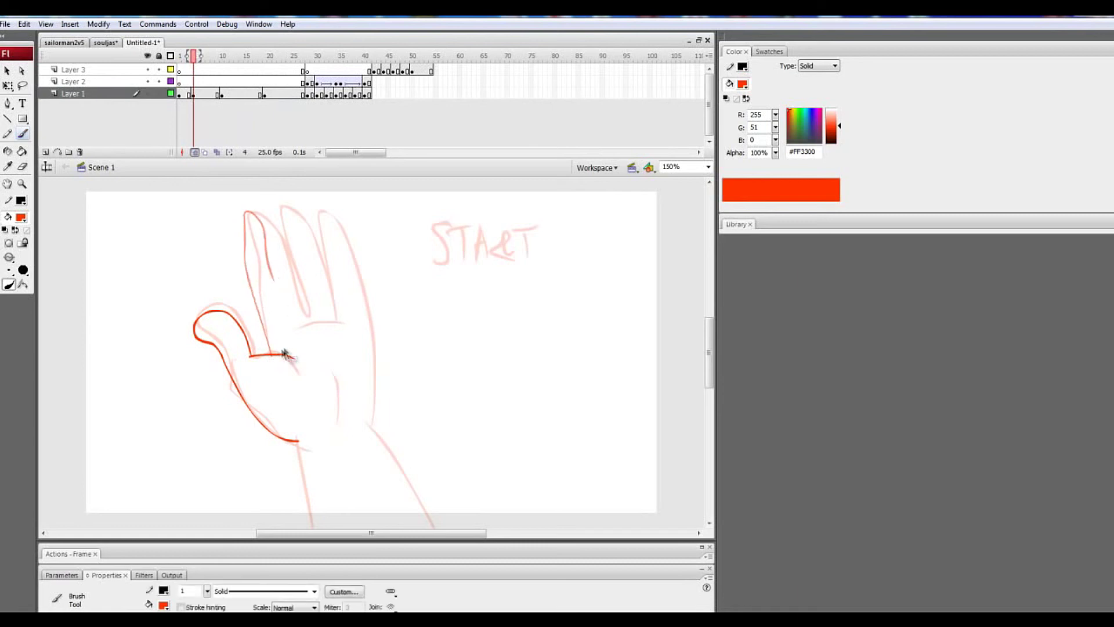
{"action": "mouse_move", "coordinate": [270, 352]}
{"action": "left_mouse_down"}
{"action": "mouse_move", "coordinate": [249, 215]}
{"action": "mouse_move", "coordinate": [304, 314]}
{"action": "mouse_move", "coordinate": [283, 232]}
{"action": "mouse_move", "coordinate": [293, 212]}
{"action": "mouse_move", "coordinate": [333, 308]}
{"action": "mouse_move", "coordinate": [282, 223]}
{"action": "mouse_move", "coordinate": [310, 229]}
{"action": "mouse_move", "coordinate": [332, 316]}
{"action": "mouse_move", "coordinate": [319, 214]}
{"action": "mouse_move", "coordinate": [364, 309]}
{"action": "mouse_move", "coordinate": [373, 413]}
{"action": "left_mouse_up"}
{"action": "key", "text": "ctrl+z"}
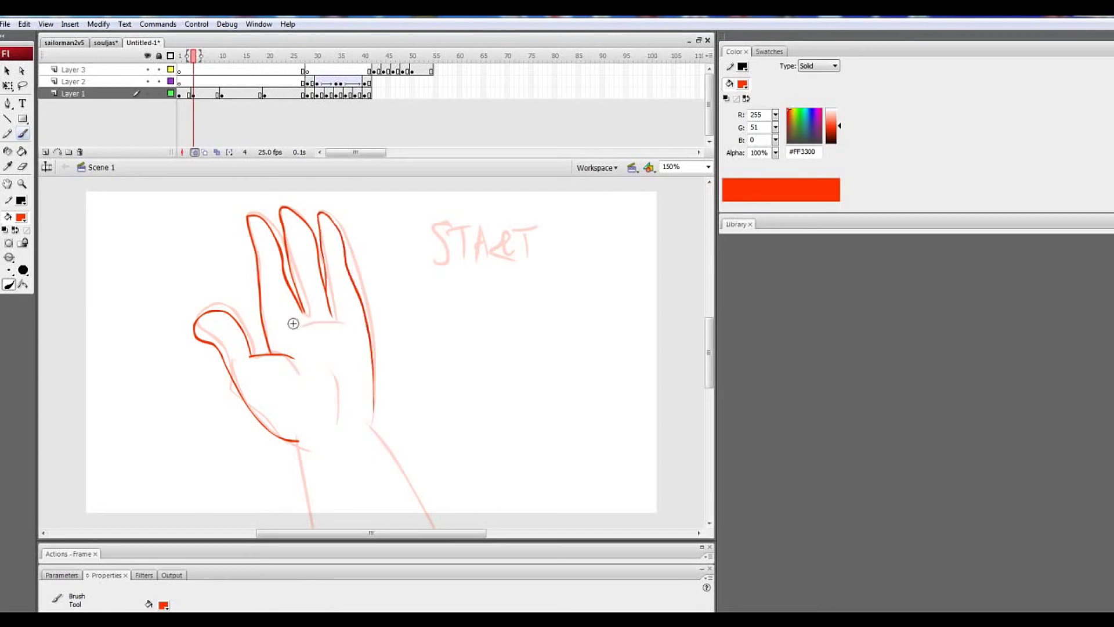
{"action": "mouse_move", "coordinate": [293, 319]}
{"action": "left_mouse_down"}
{"action": "mouse_move", "coordinate": [325, 318]}
{"action": "mouse_move", "coordinate": [337, 424]}
{"action": "mouse_move", "coordinate": [319, 528]}
{"action": "left_mouse_up"}
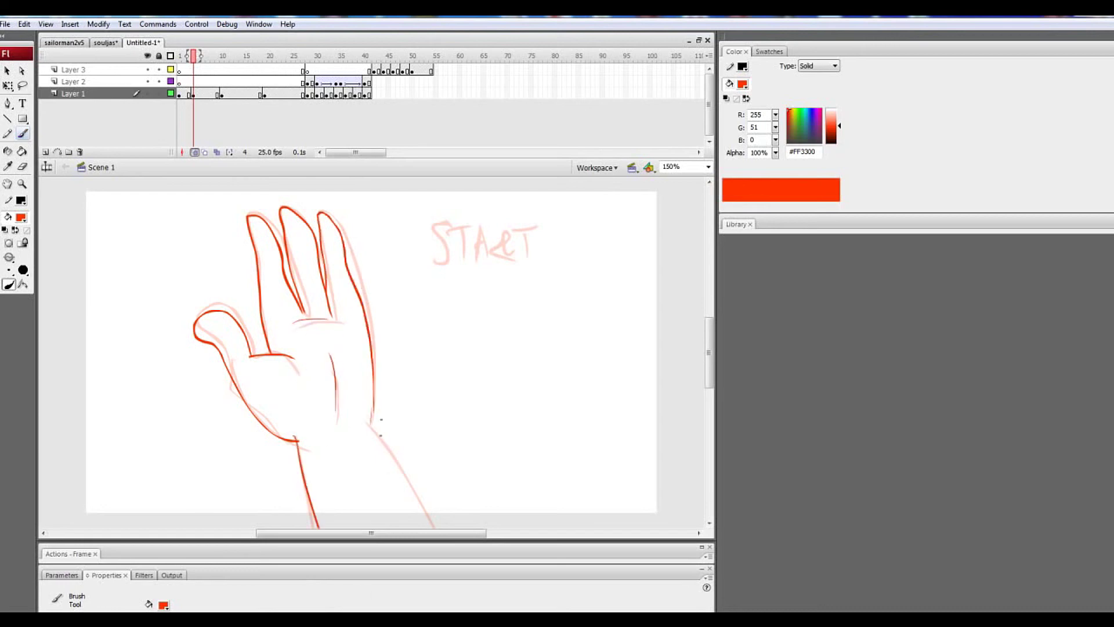
{"action": "left_click_drag", "start_coordinate": [431, 525], "coordinate": [371, 413]}
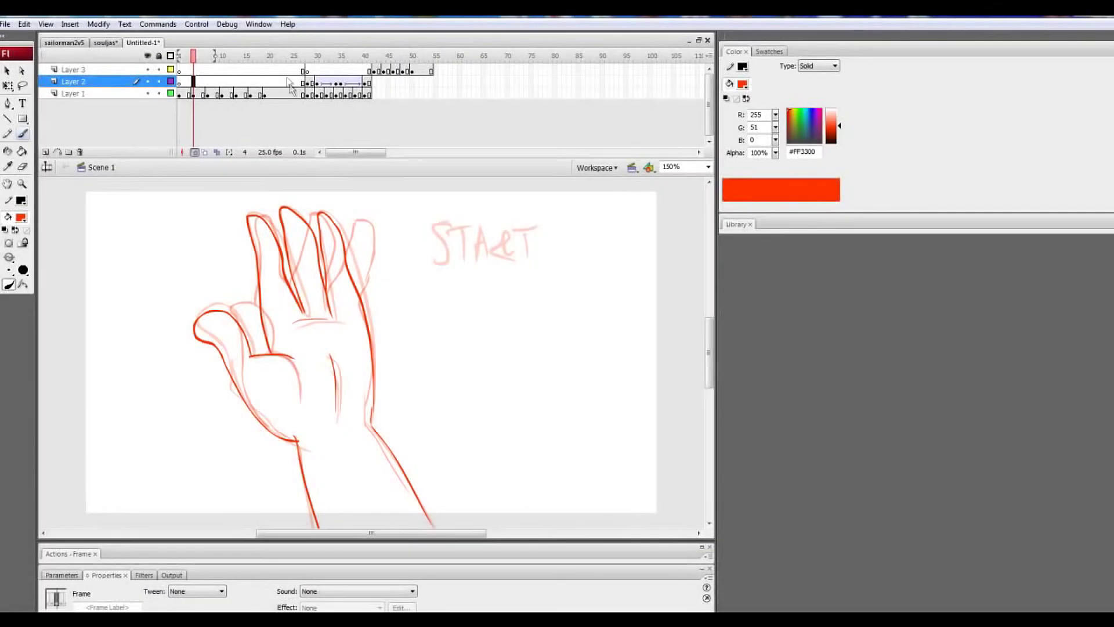
Play the hand-closing animation from frame 1 and return to its START pose
{"action": "left_click", "coordinate": [180, 82]}
{"action": "left_click", "coordinate": [181, 81]}
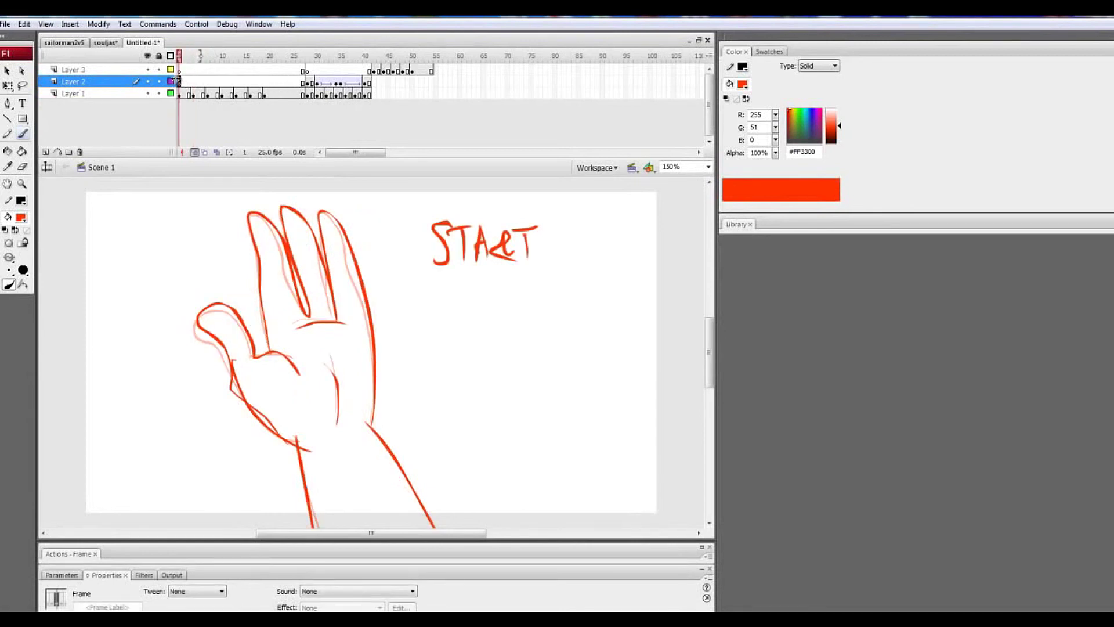
{"action": "key", "text": "Return"}
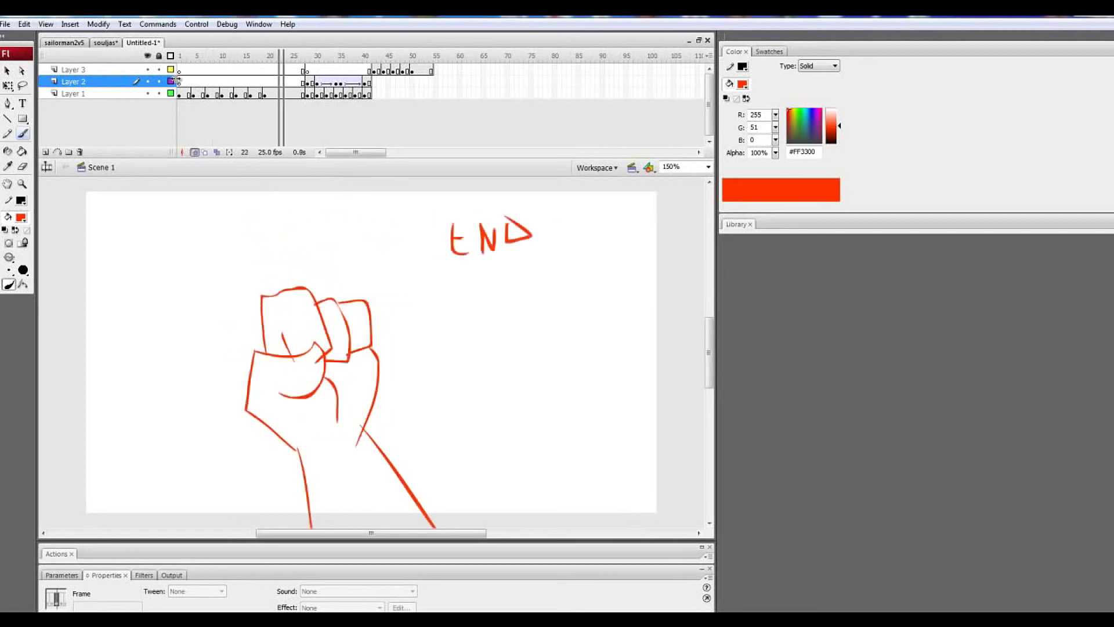
{"action": "left_click", "coordinate": [180, 82]}
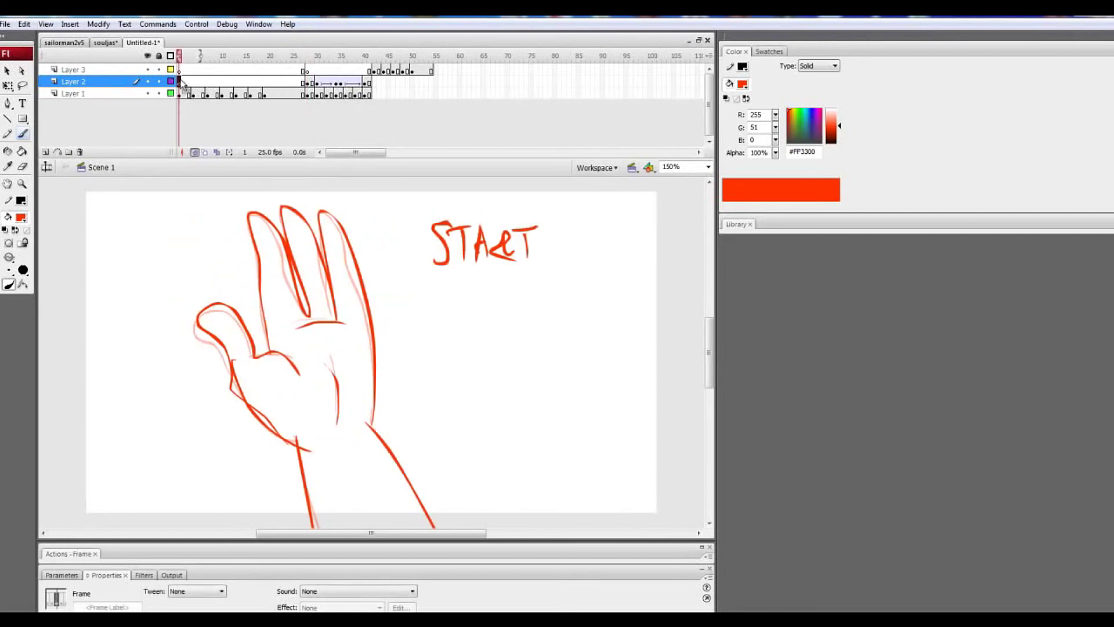
Remove one frame each at frames 6 and 8 of Layer 1 to speed up the closing hand
{"action": "left_click", "coordinate": [203, 95]}
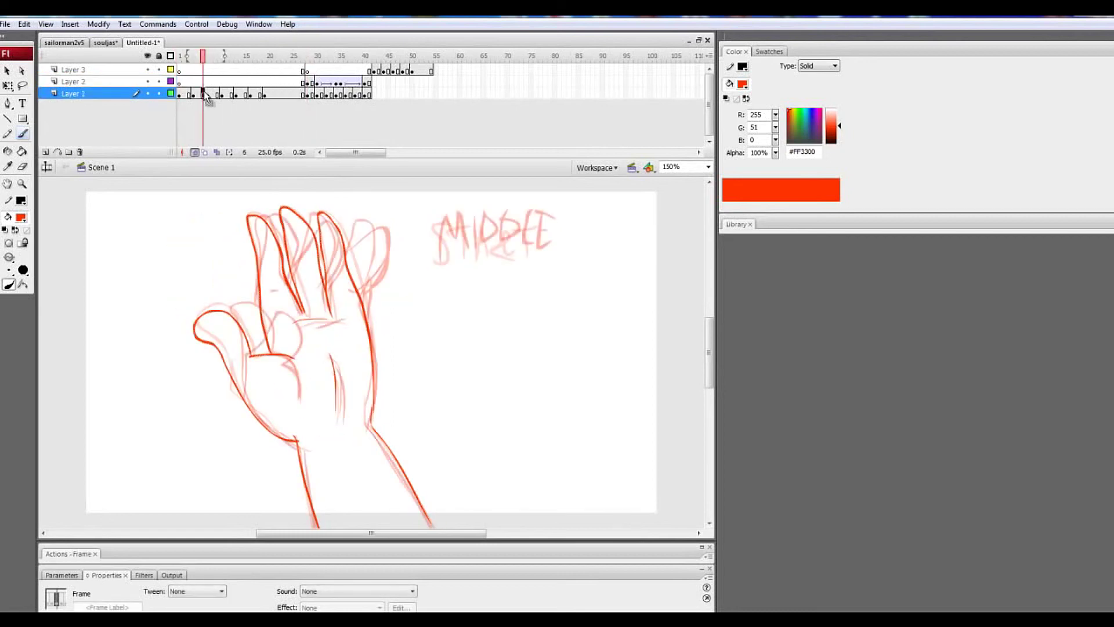
{"action": "right_click", "coordinate": [205, 94]}
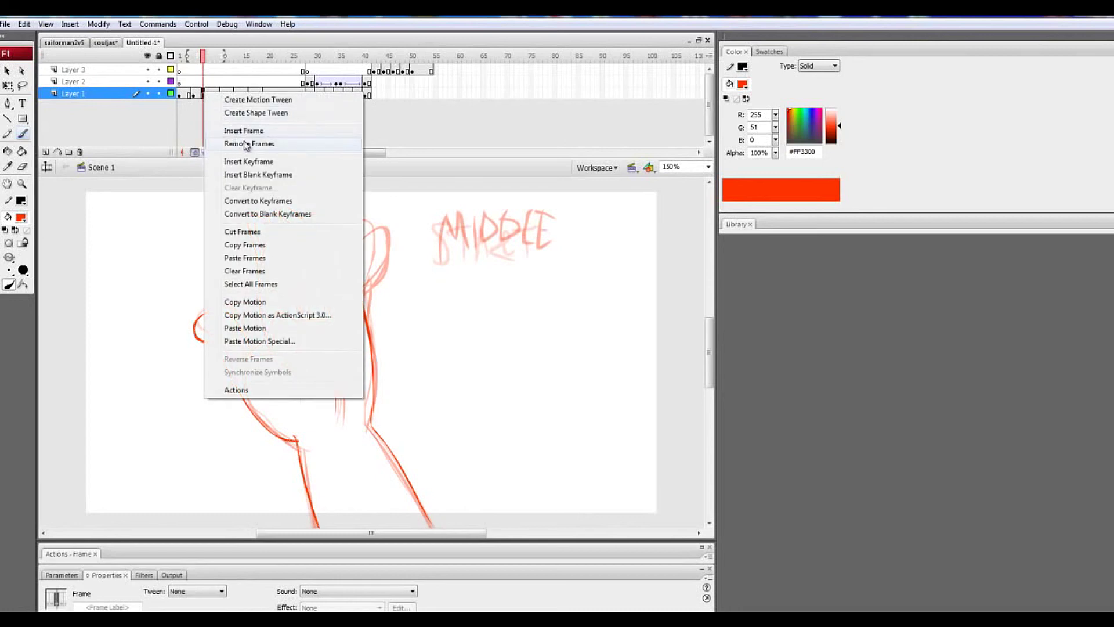
{"action": "left_click", "coordinate": [246, 145]}
{"action": "left_click", "coordinate": [213, 94]}
{"action": "right_click", "coordinate": [213, 95]}
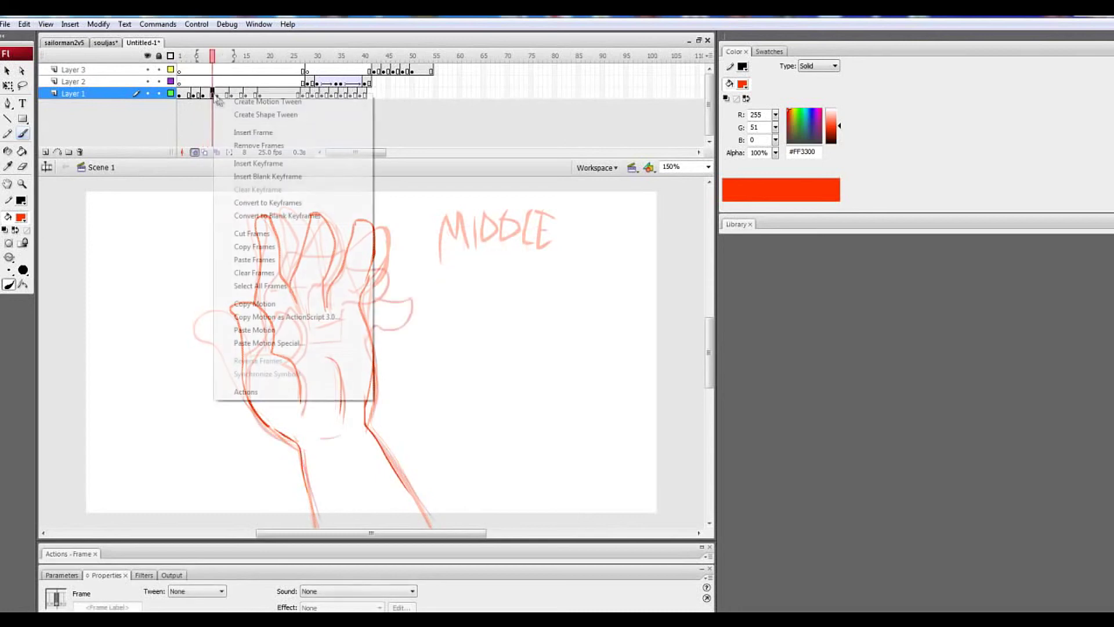
{"action": "left_click", "coordinate": [262, 150]}
Remove one frame each at frames 10 and 12 of Layer 1 to tighten the remaining in-betweens
{"action": "left_click", "coordinate": [223, 94]}
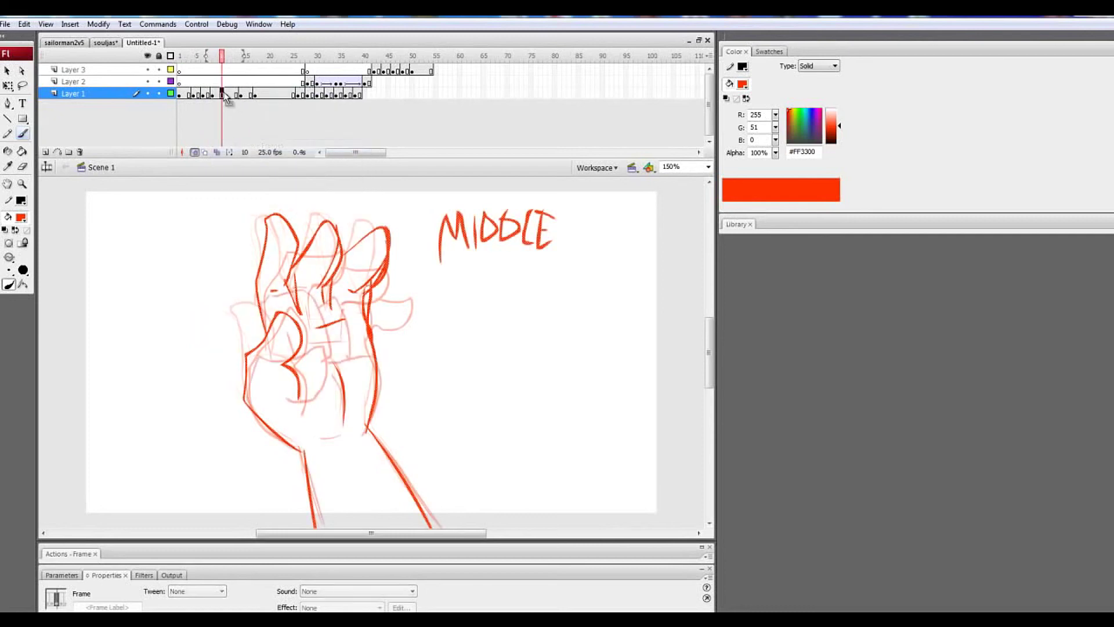
{"action": "right_click", "coordinate": [223, 95]}
{"action": "left_click", "coordinate": [268, 145]}
{"action": "left_click", "coordinate": [238, 94]}
{"action": "right_click", "coordinate": [238, 95]}
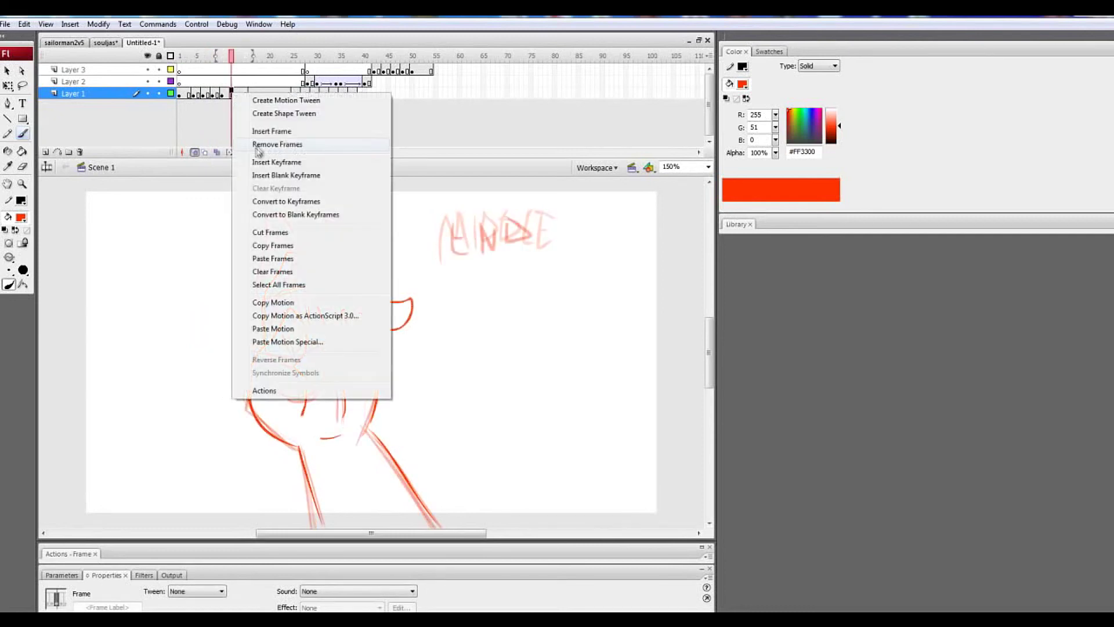
{"action": "left_click", "coordinate": [261, 147]}
{"action": "left_click", "coordinate": [243, 95]}
Play the shortened hand-closing animation twice from frame 1
{"action": "left_click", "coordinate": [182, 74]}
{"action": "key", "text": "Return"}
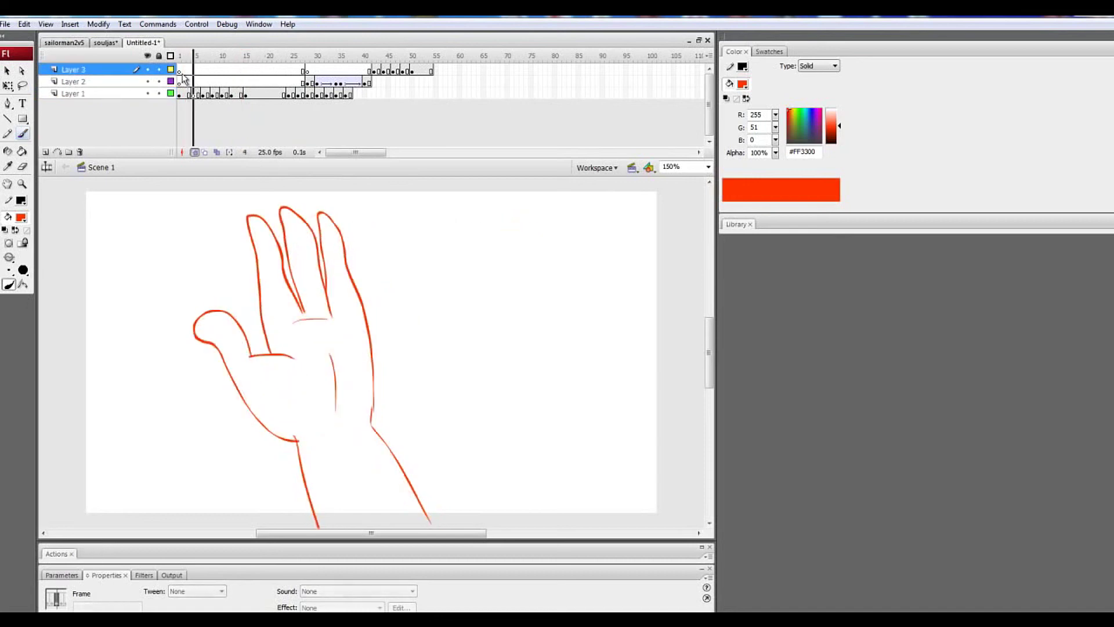
{"action": "left_click", "coordinate": [182, 74]}
{"action": "key", "text": "Return"}
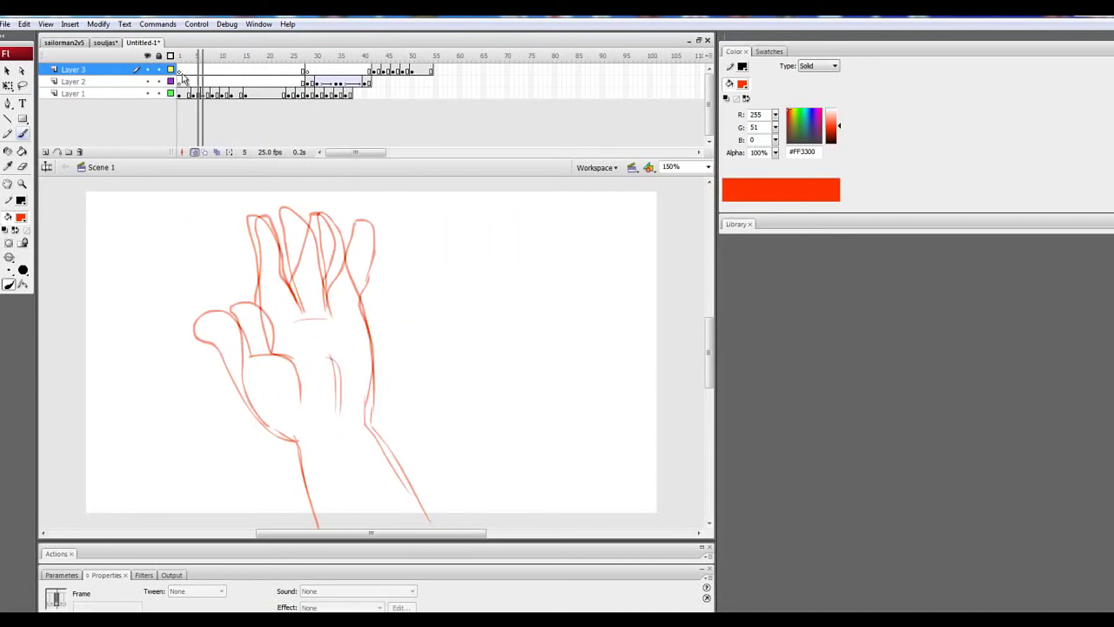
Rotate the hand drawing at frame 4 of Layer 1 slightly counterclockwise with Free Transform and play the animation
{"action": "left_click", "coordinate": [189, 82]}
{"action": "left_click", "coordinate": [194, 94]}
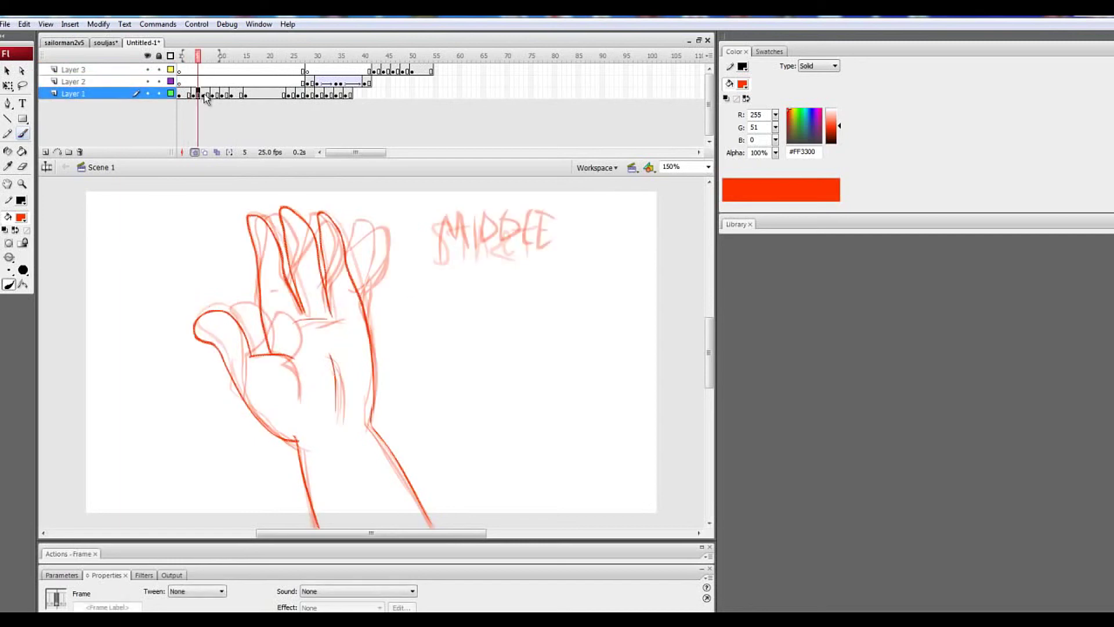
{"action": "key", "text": "q"}
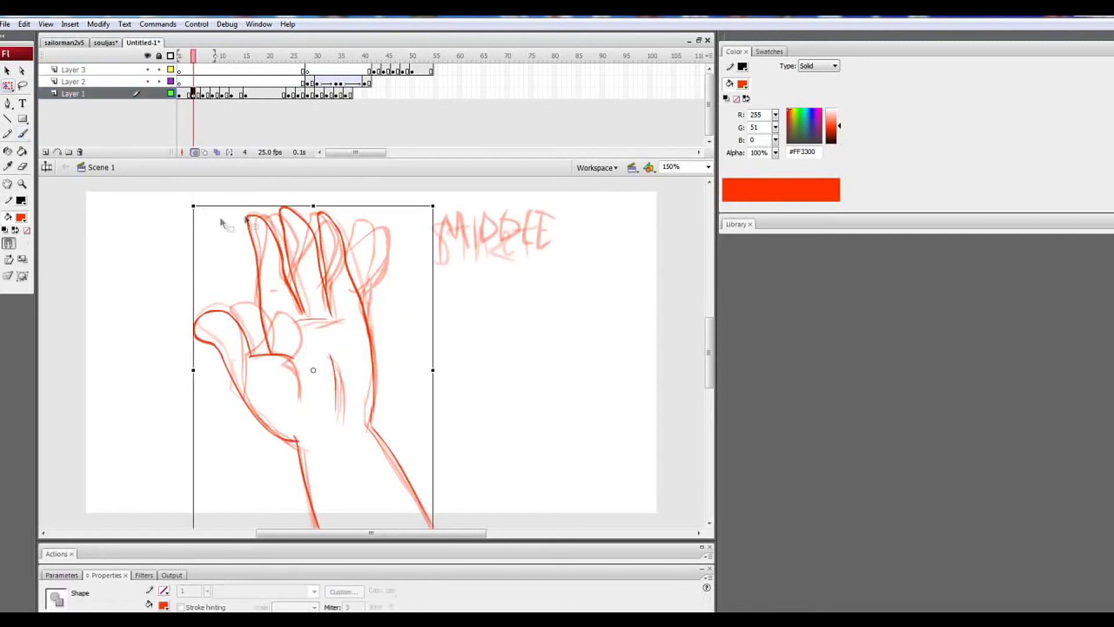
{"action": "left_click", "coordinate": [185, 70]}
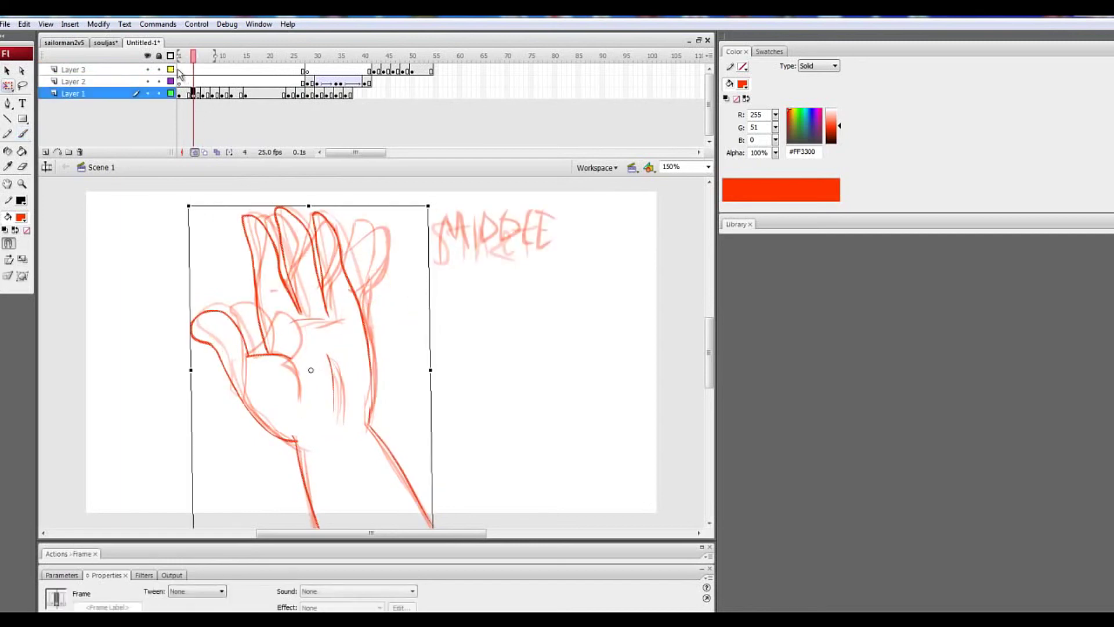
{"action": "key", "text": "Return"}
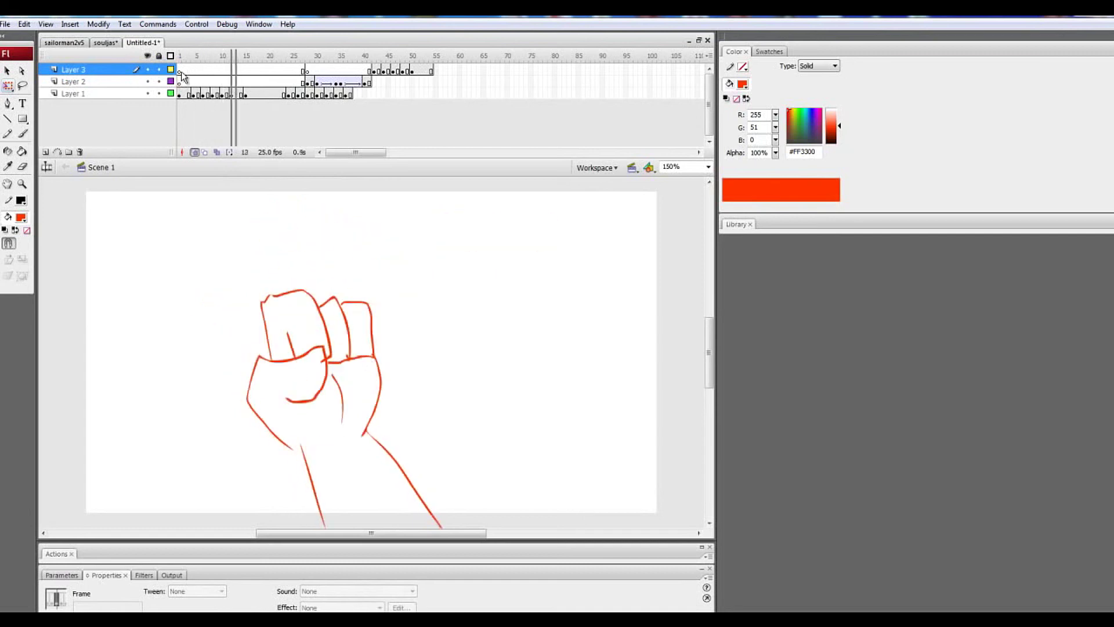
Remove frames 6 and 7 from Layer 1
{"action": "left_click", "coordinate": [199, 94]}
{"action": "left_click", "coordinate": [203, 95]}
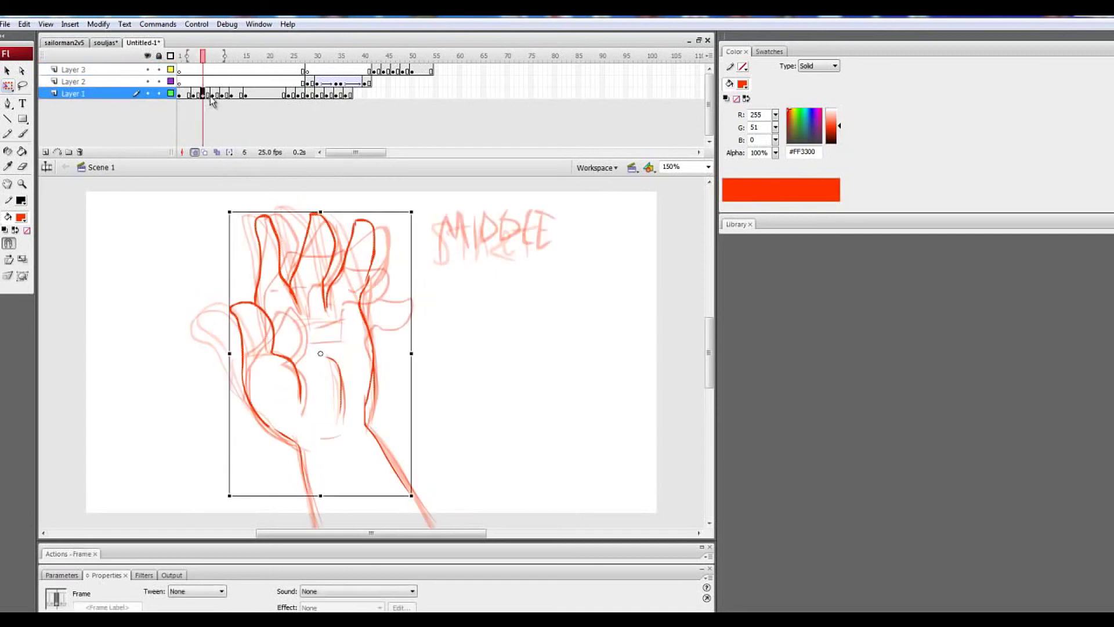
{"action": "left_click", "coordinate": [209, 96]}
{"action": "right_click", "coordinate": [204, 93]}
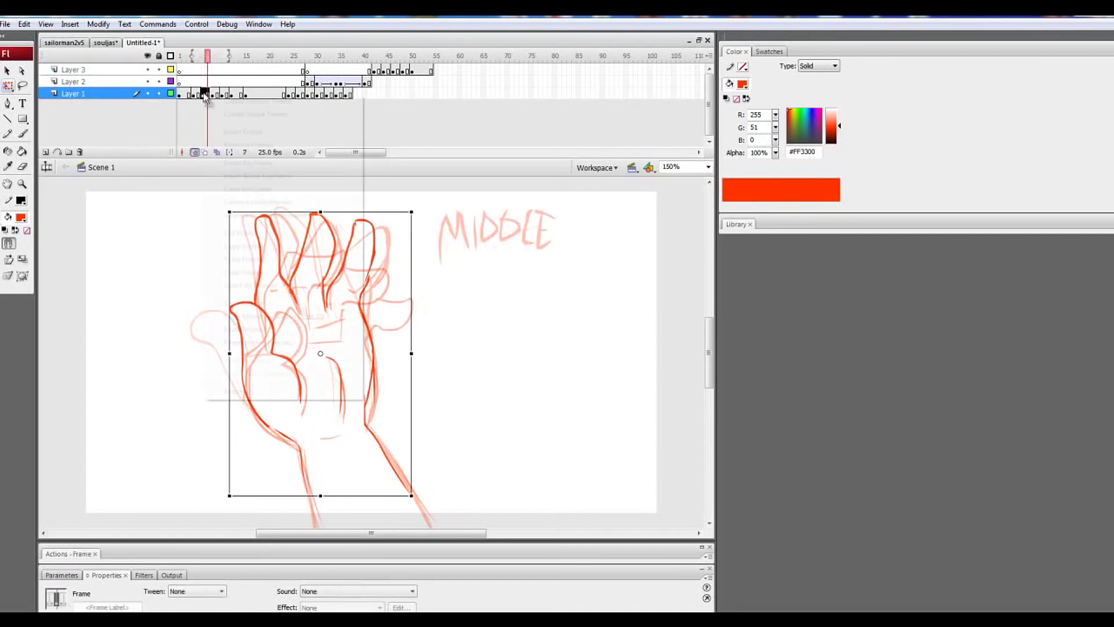
{"action": "left_click", "coordinate": [228, 145]}
Replay the retimed hand animation and return to the START pose at frame 1
{"action": "left_click", "coordinate": [191, 73]}
{"action": "key", "text": "Return"}
{"action": "left_click", "coordinate": [190, 73]}
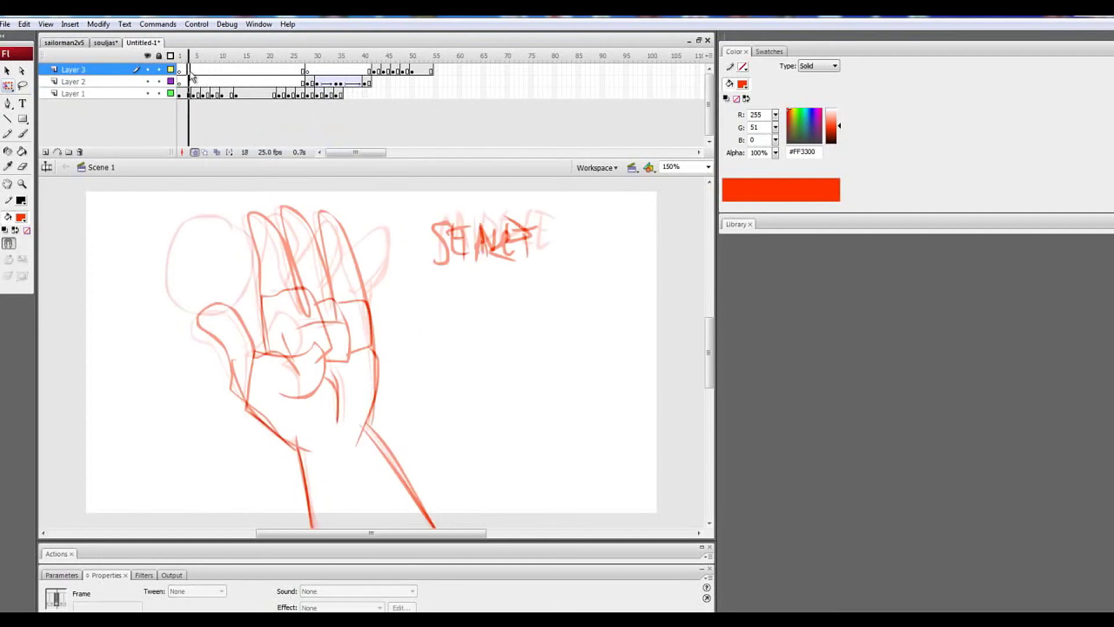
{"action": "key", "text": "Return"}
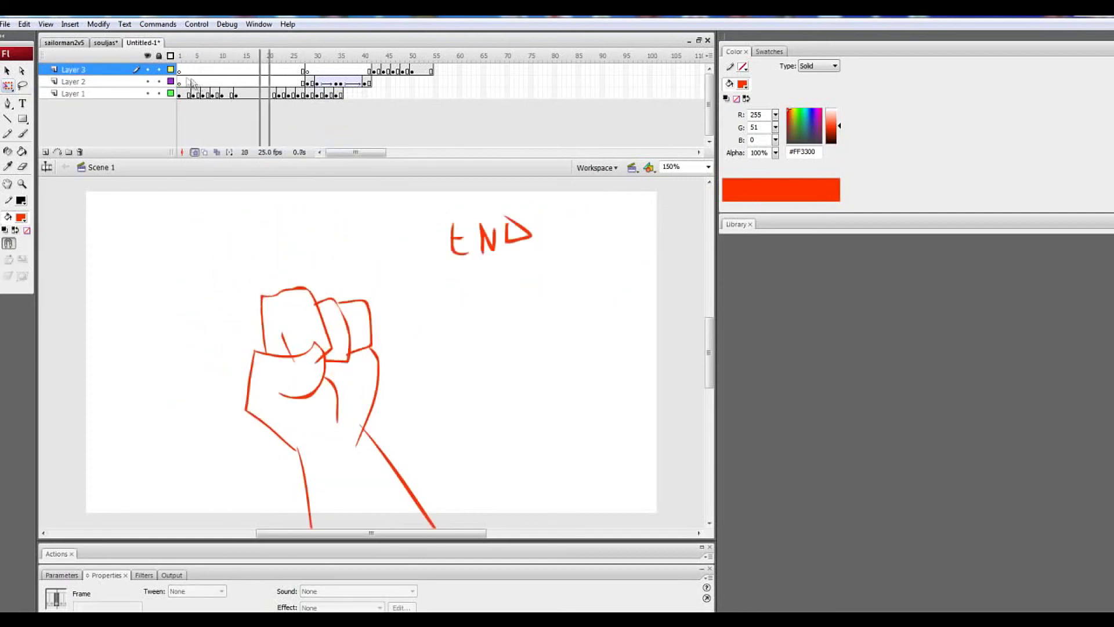
{"action": "left_click", "coordinate": [180, 82]}
{"action": "key", "text": "Return"}
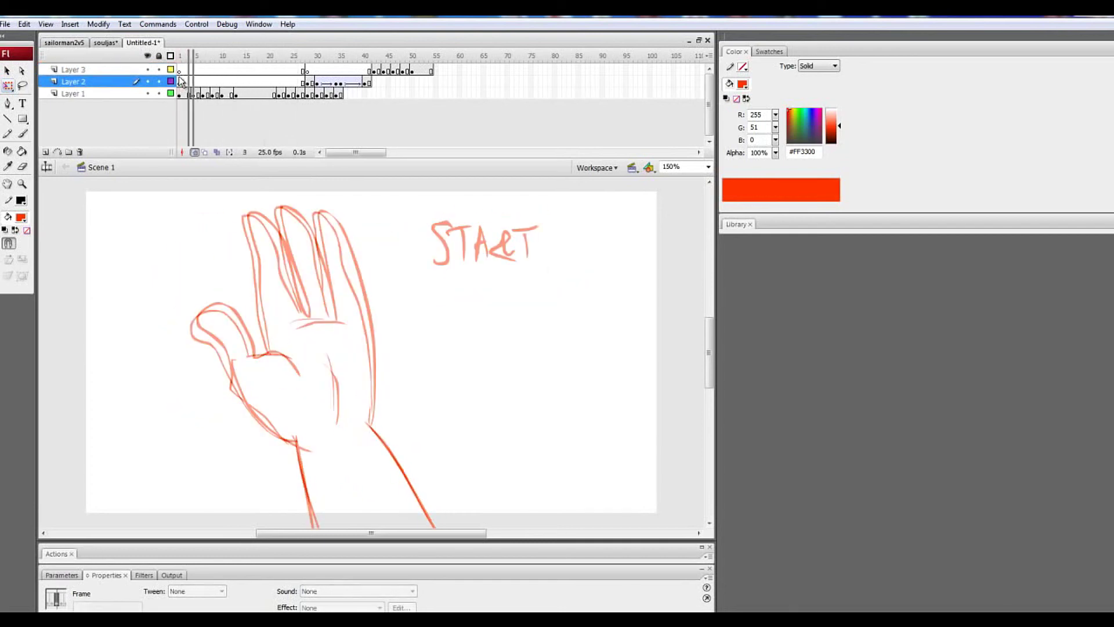
{"action": "left_click", "coordinate": [181, 81]}
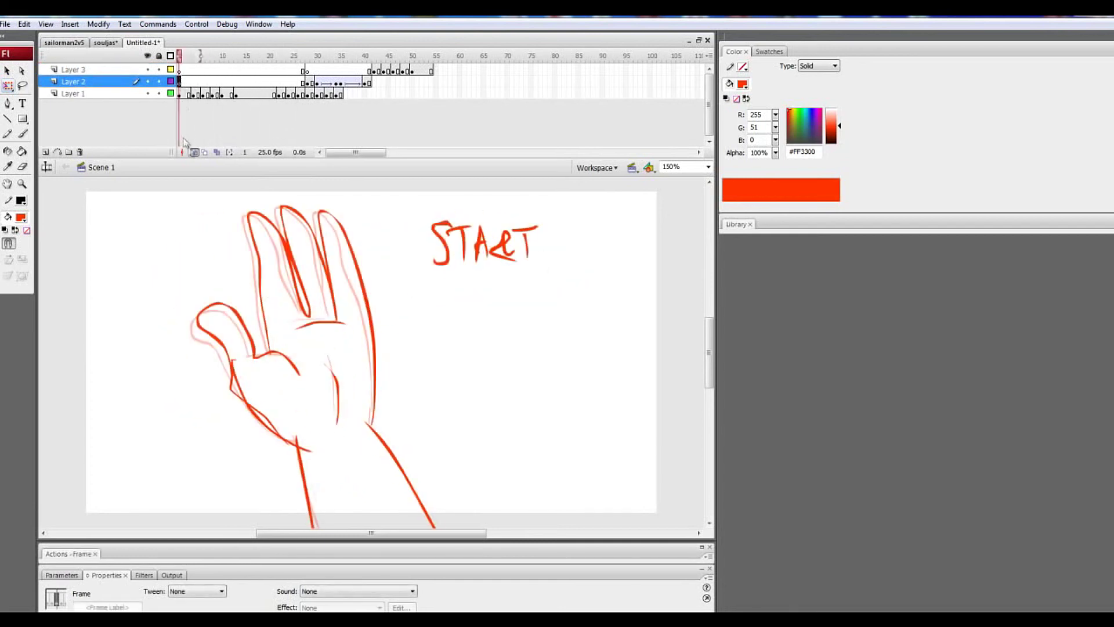
Turn off onion skinning, scrub through the hand poses and replay the closing motion from the START pose
{"action": "left_click", "coordinate": [198, 94]}
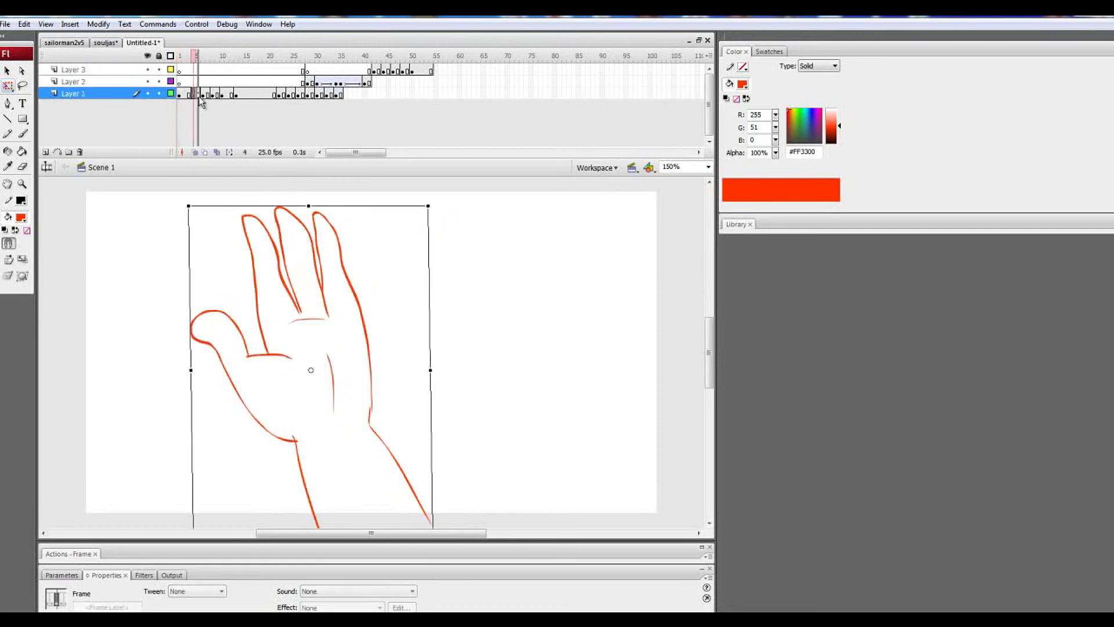
{"action": "left_click", "coordinate": [240, 94]}
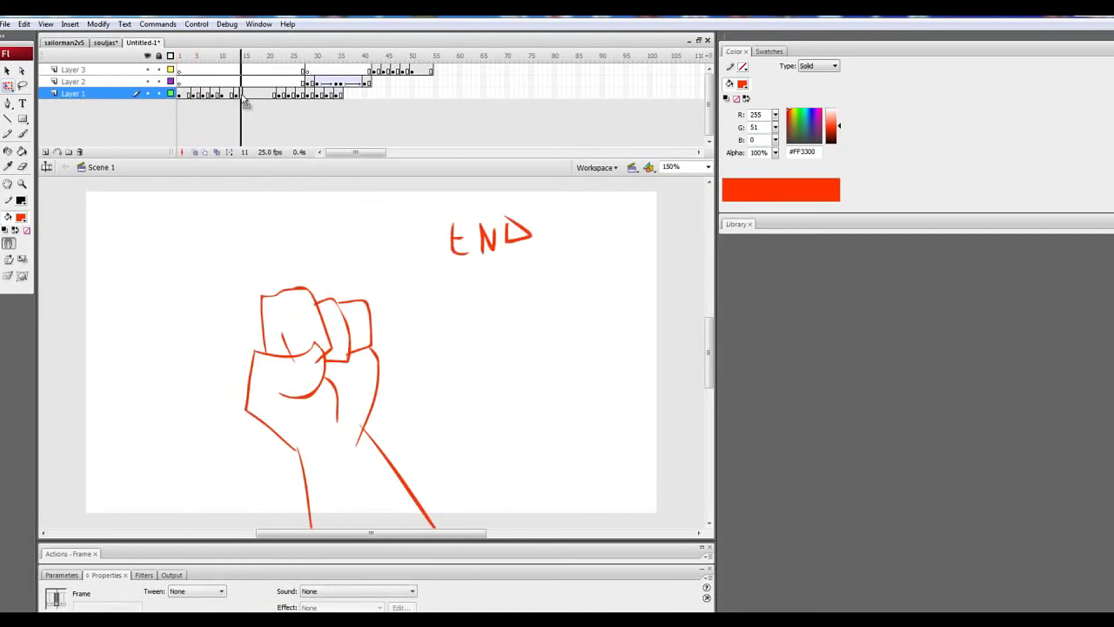
{"action": "left_click", "coordinate": [181, 81]}
{"action": "key", "text": "Return"}
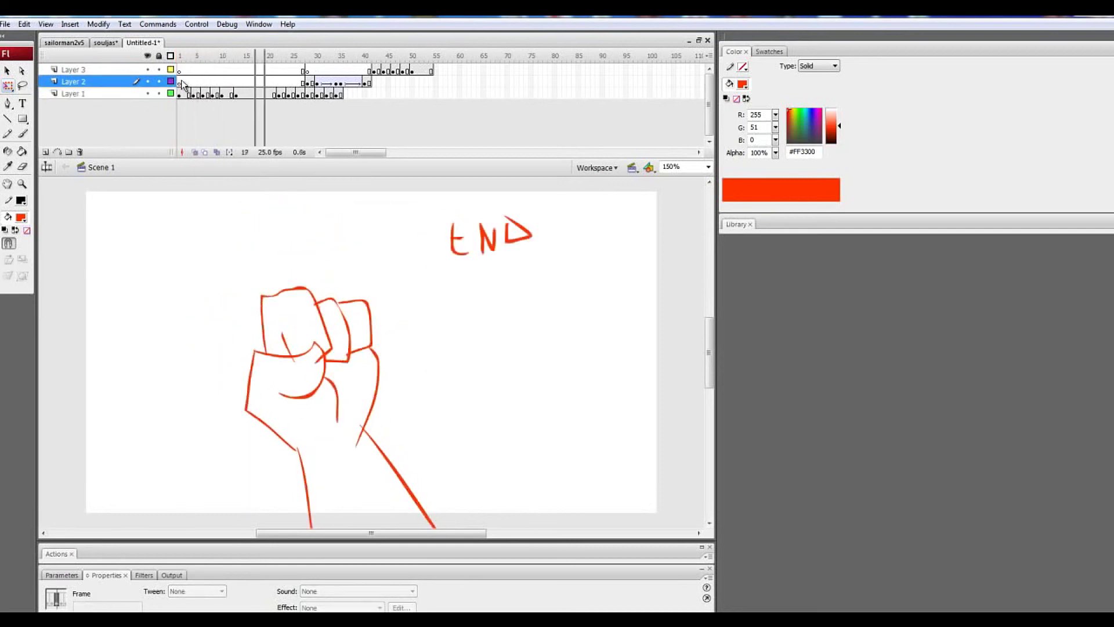
{"action": "left_click", "coordinate": [181, 82]}
{"action": "key", "text": "Return"}
{"action": "left_click", "coordinate": [182, 81]}
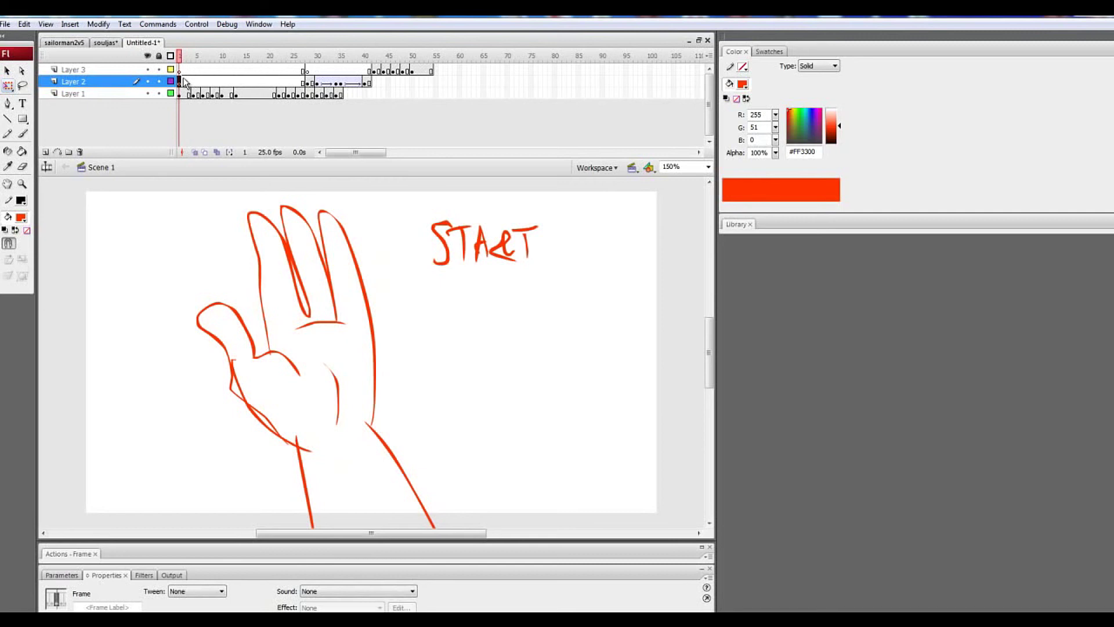
{"action": "key", "text": "Return"}
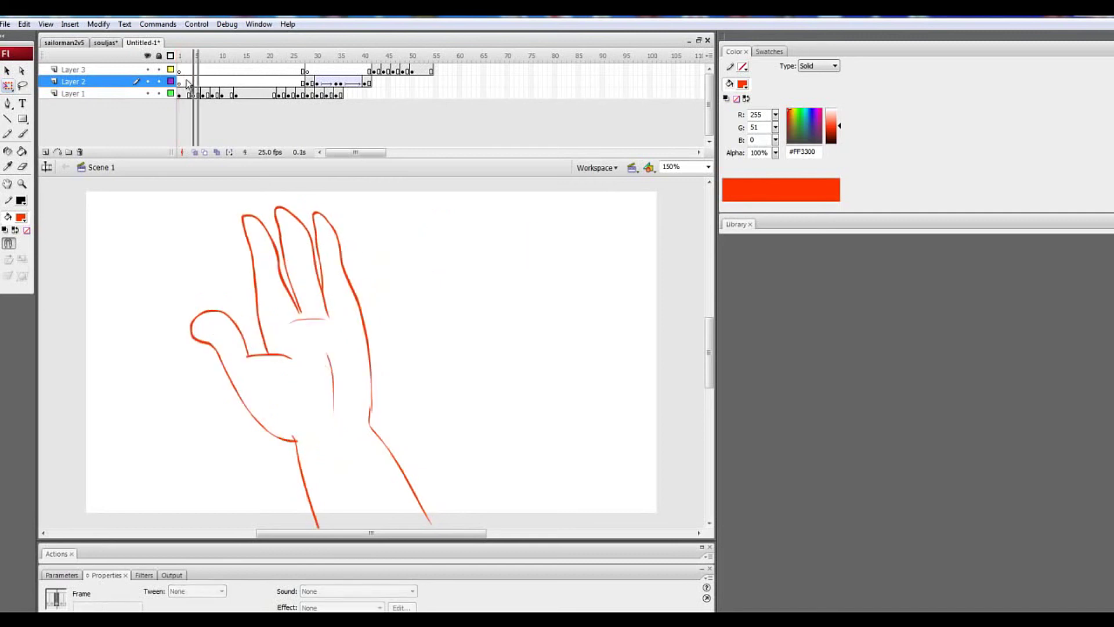
{"action": "left_click", "coordinate": [185, 82]}
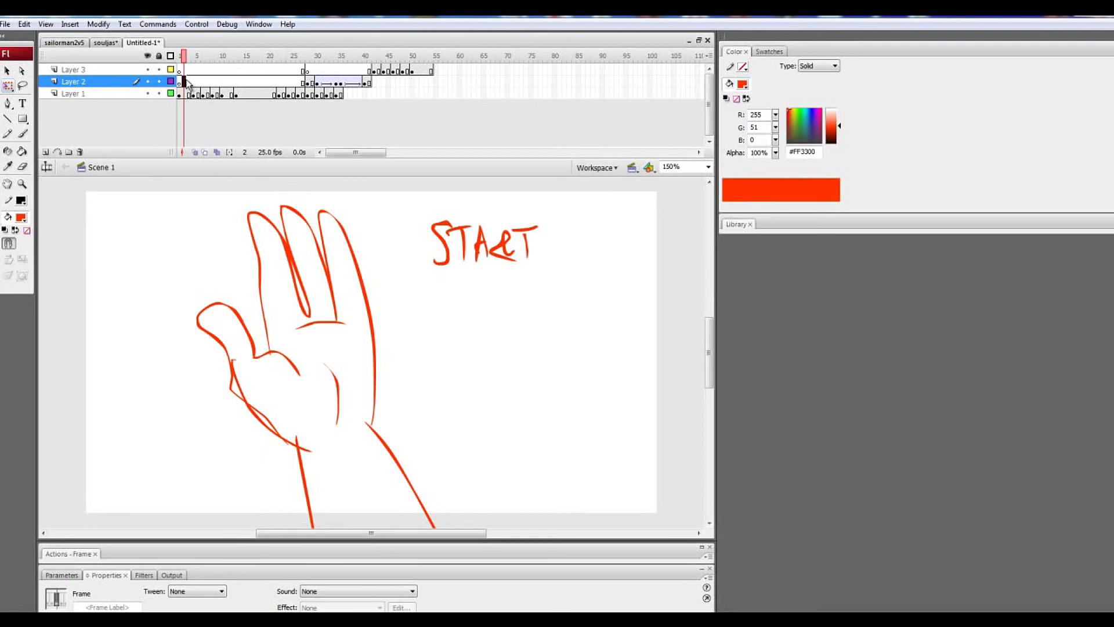
Switch to the sailorman2v5 document and play and step through the character scene from frame 897
{"action": "left_click", "coordinate": [7, 24]}
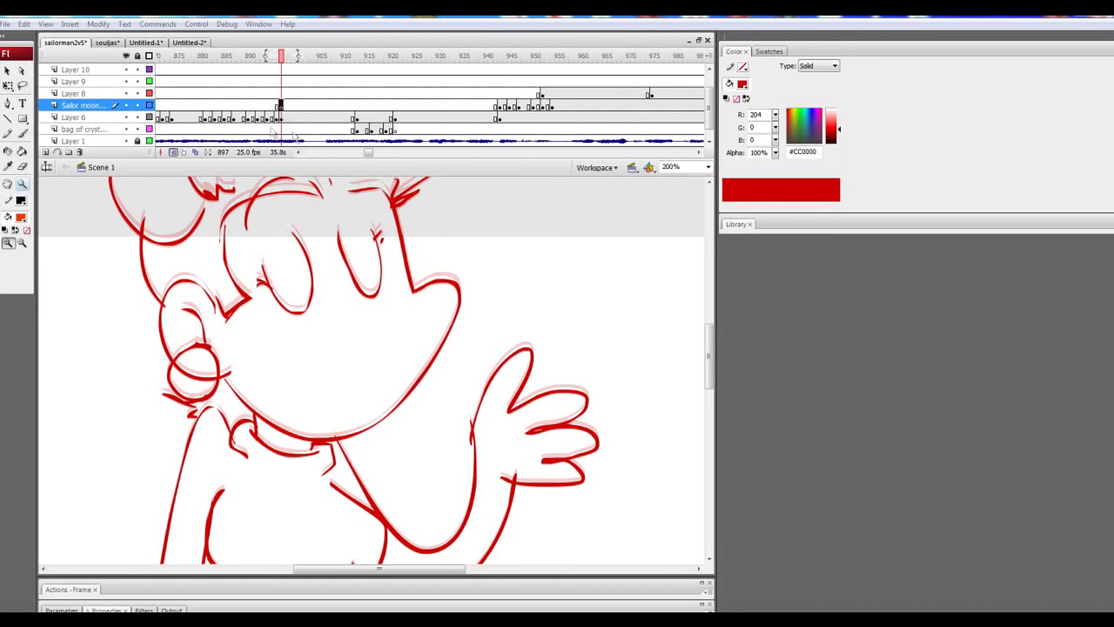
{"action": "left_click_drag", "start_coordinate": [276, 106], "coordinate": [282, 106]}
{"action": "left_click", "coordinate": [282, 107]}
{"action": "key", "text": "Return"}
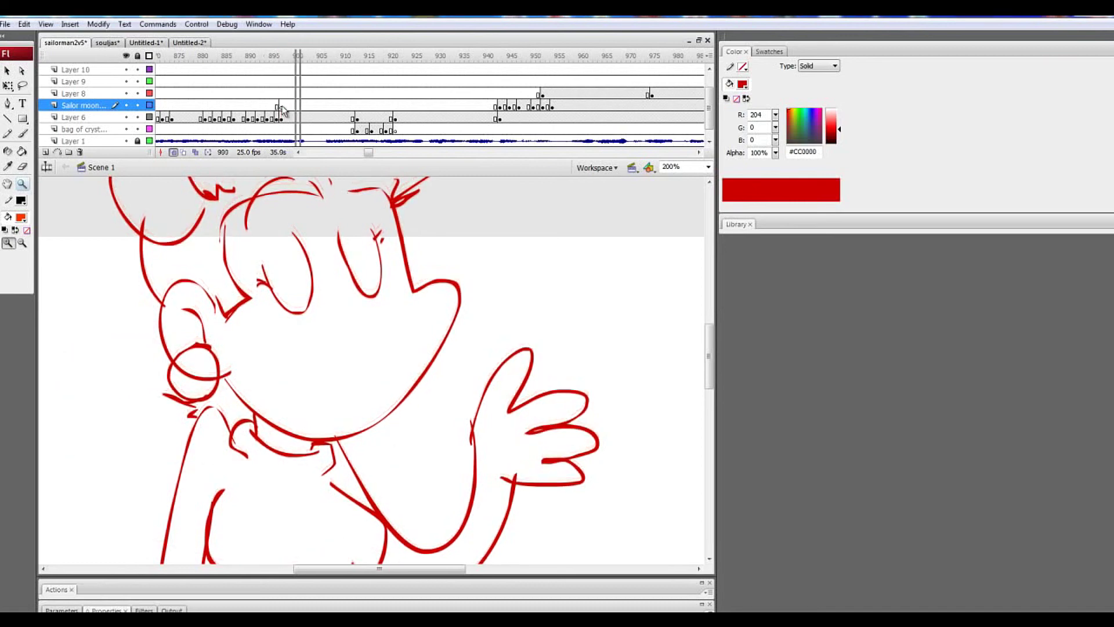
{"action": "double_click", "coordinate": [282, 106]}
{"action": "key", "text": "Return"}
{"action": "left_click", "coordinate": [281, 107]}
{"action": "key", "text": "period"}
{"action": "key", "text": "period"}
{"action": "key", "text": "period"}
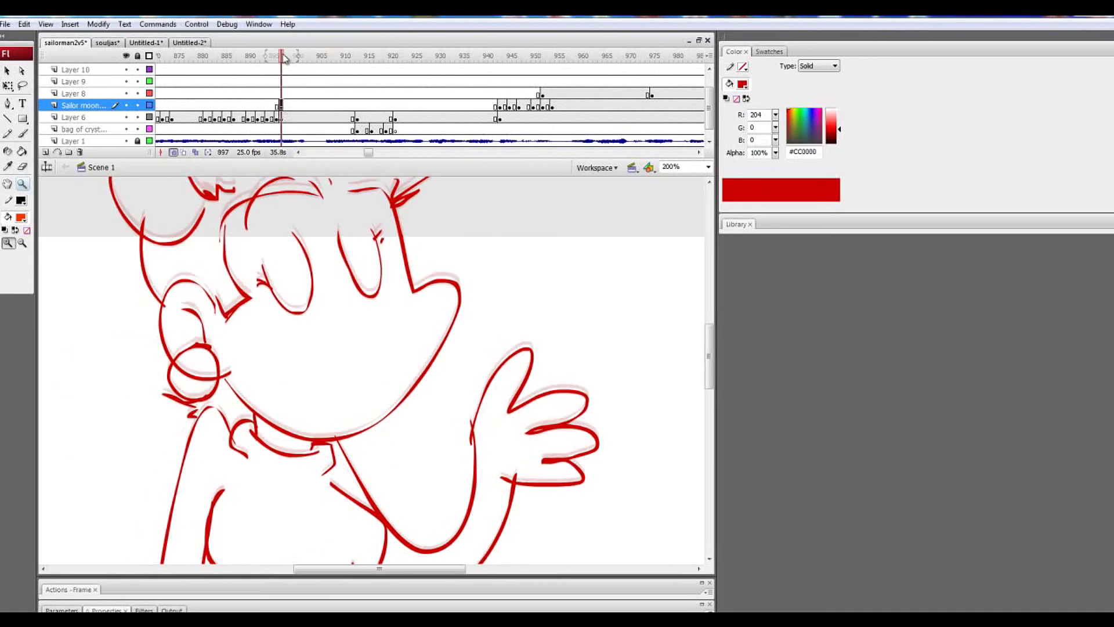
{"action": "left_click", "coordinate": [282, 106]}
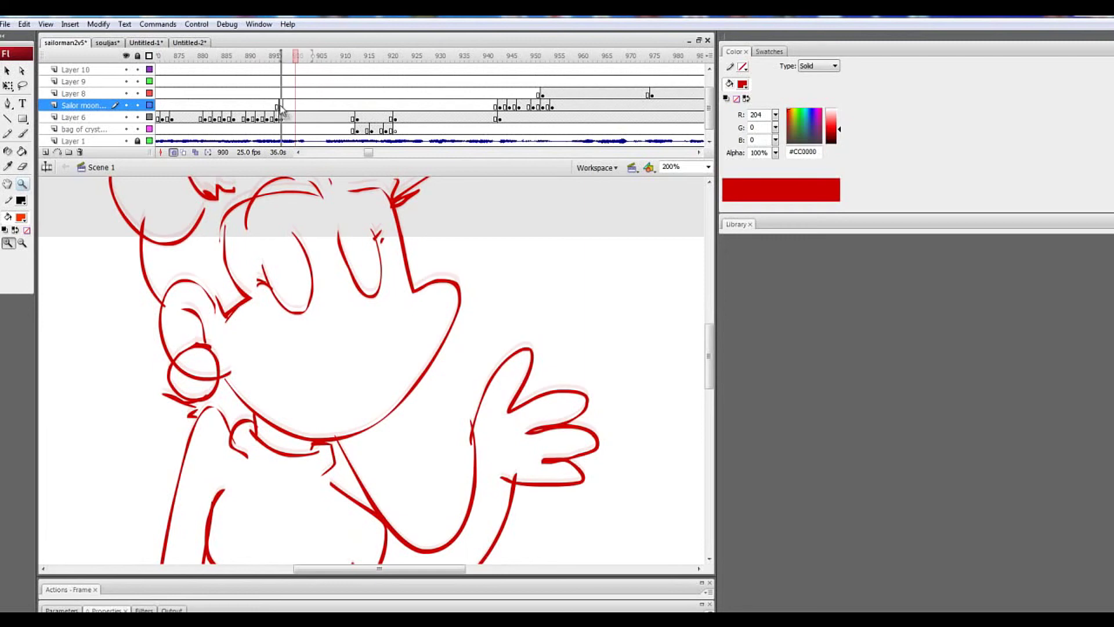
Draw an open mouth on the character's face at frame 897 of the Sailor moon layer with the Brush
{"action": "left_click", "coordinate": [22, 133]}
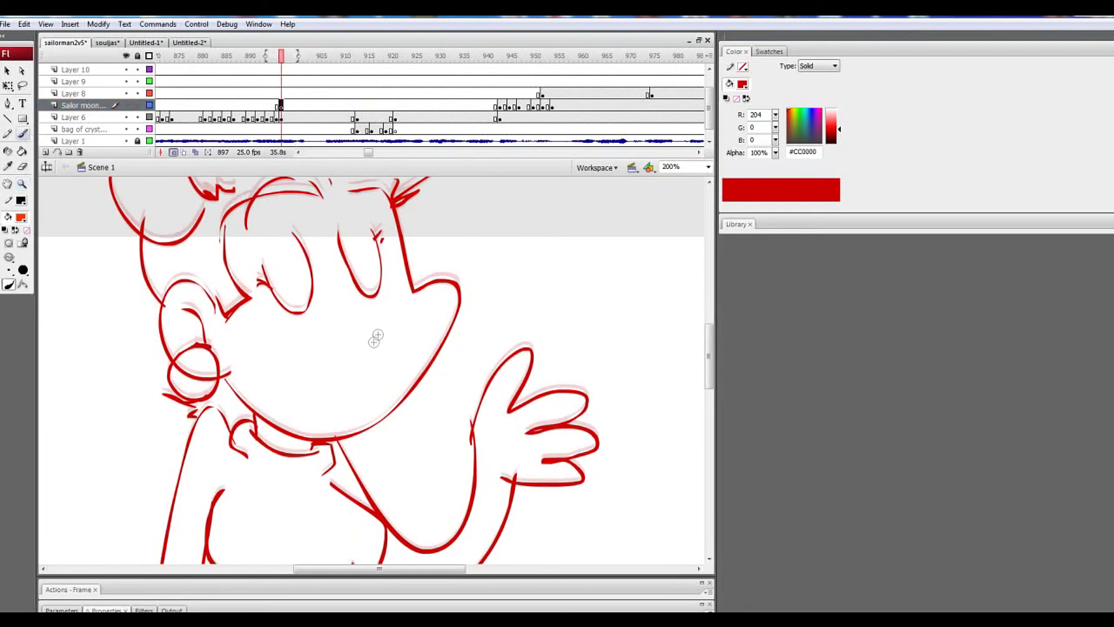
{"action": "mouse_move", "coordinate": [384, 322]}
{"action": "left_mouse_down"}
{"action": "mouse_move", "coordinate": [340, 336]}
{"action": "mouse_move", "coordinate": [346, 374]}
{"action": "mouse_move", "coordinate": [374, 337]}
{"action": "left_mouse_up"}
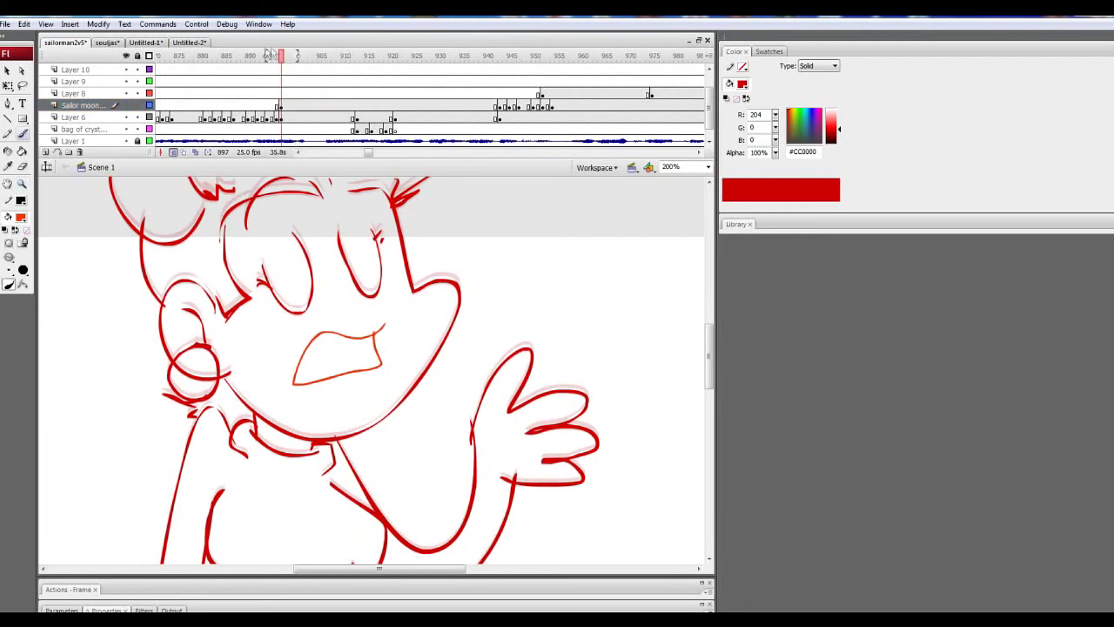
Insert a blank keyframe at frame 900 of the Sailor moon layer and draw a flatter mouth over the onion-skinned one
{"action": "left_click", "coordinate": [173, 152]}
{"action": "left_click_drag", "start_coordinate": [280, 58], "coordinate": [296, 59]}
{"action": "left_click", "coordinate": [296, 106]}
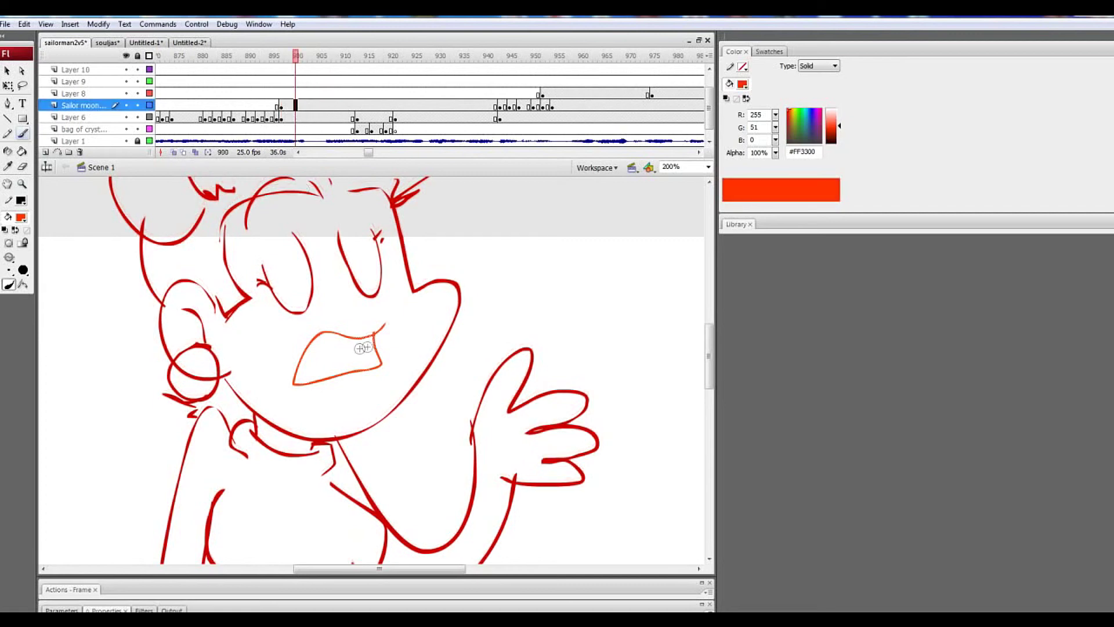
{"action": "key", "text": "F7"}
{"action": "left_click", "coordinate": [173, 152]}
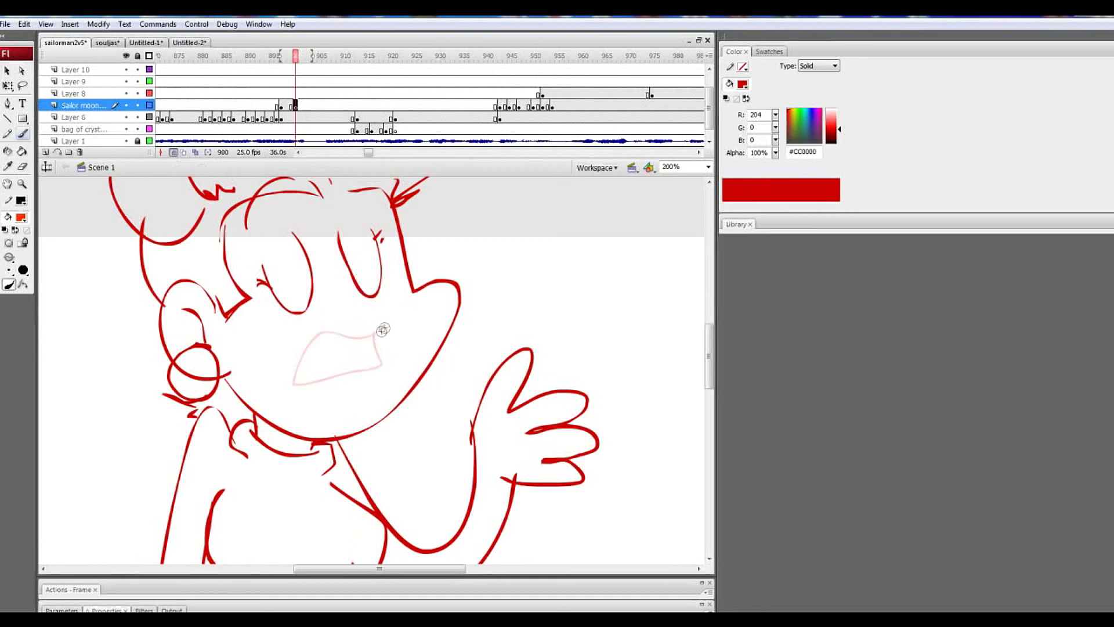
{"action": "mouse_move", "coordinate": [344, 339]}
{"action": "left_mouse_down"}
{"action": "mouse_move", "coordinate": [394, 348]}
{"action": "mouse_move", "coordinate": [366, 344]}
{"action": "mouse_move", "coordinate": [297, 372]}
{"action": "mouse_move", "coordinate": [381, 330]}
{"action": "left_mouse_up"}
{"action": "key", "text": "ctrl+z"}
Shift the flatter mouth's keyframe to frame 901 and play the mouth movement
{"action": "left_click_drag", "start_coordinate": [301, 56], "coordinate": [311, 56]}
{"action": "left_click", "coordinate": [309, 105]}
{"action": "left_click_drag", "start_coordinate": [325, 107], "coordinate": [301, 108]}
{"action": "left_click", "coordinate": [295, 108]}
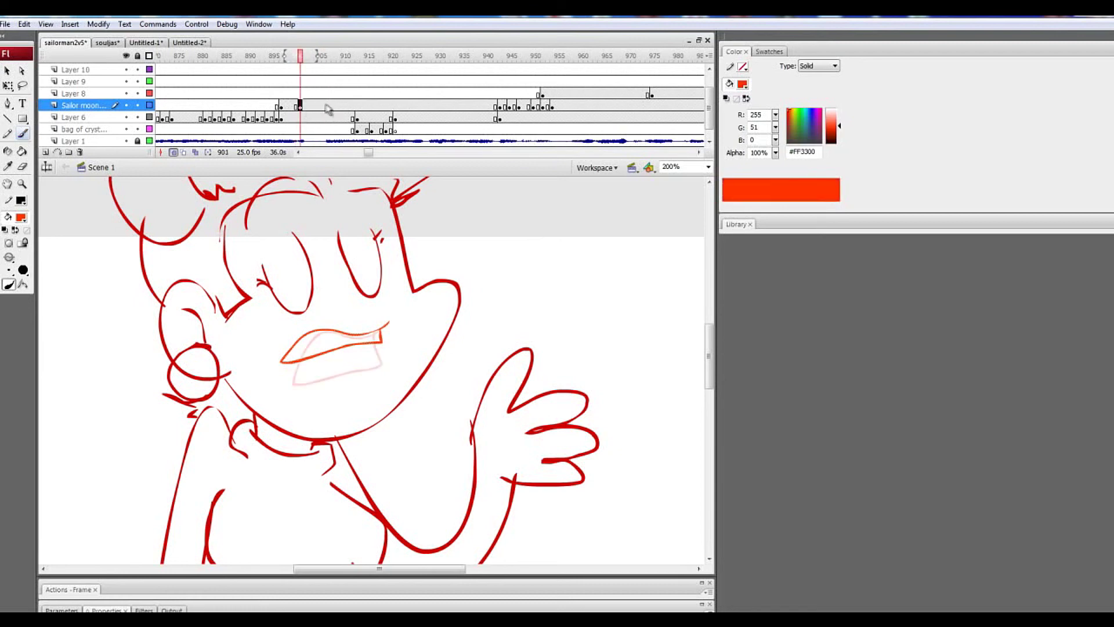
{"action": "key", "text": "Return"}
Insert a blank keyframe at frame 906 of the Sailor moon layer, draw a wider open mouth and scrub through the following frames
{"action": "left_click", "coordinate": [324, 106]}
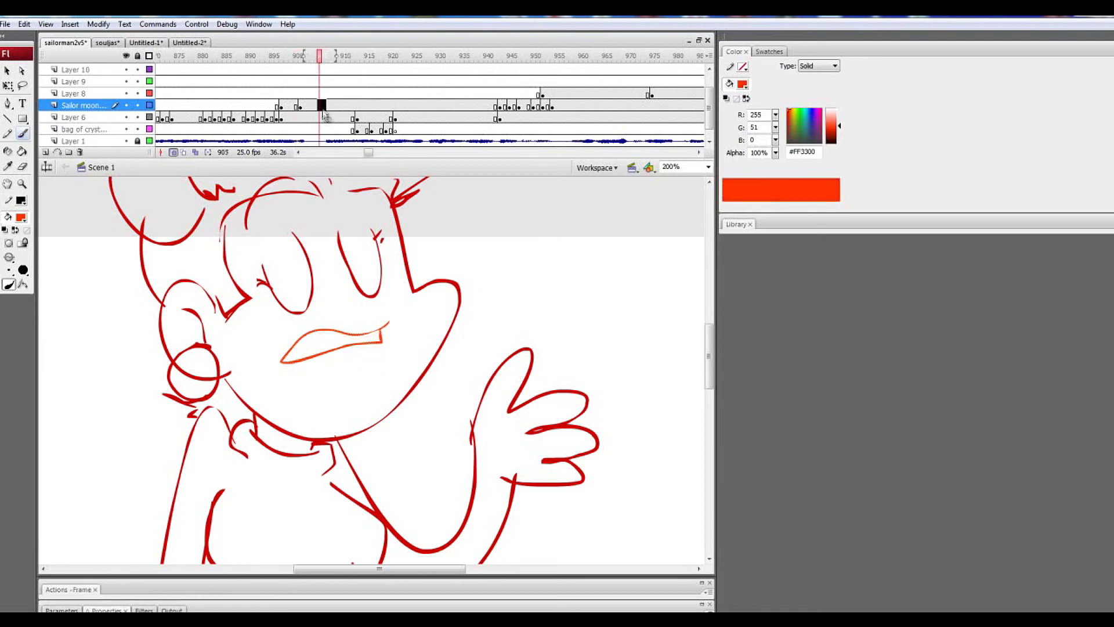
{"action": "key", "text": "F7"}
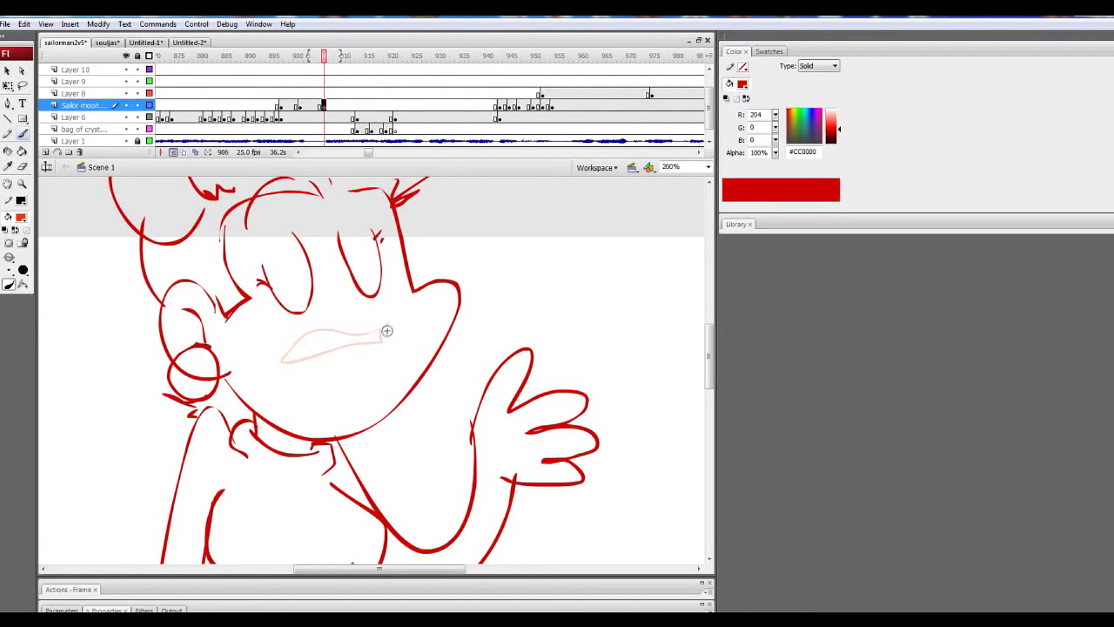
{"action": "mouse_move", "coordinate": [340, 333]}
{"action": "left_mouse_down"}
{"action": "mouse_move", "coordinate": [302, 403]}
{"action": "mouse_move", "coordinate": [381, 382]}
{"action": "mouse_move", "coordinate": [382, 328]}
{"action": "mouse_move", "coordinate": [378, 350]}
{"action": "mouse_move", "coordinate": [341, 355]}
{"action": "mouse_move", "coordinate": [386, 382]}
{"action": "mouse_move", "coordinate": [366, 378]}
{"action": "mouse_move", "coordinate": [376, 333]}
{"action": "left_mouse_up"}
{"action": "key", "text": "ctrl+z"}
{"action": "mouse_move", "coordinate": [297, 84]}
{"action": "left_mouse_down"}
{"action": "mouse_move", "coordinate": [355, 88]}
{"action": "mouse_move", "coordinate": [329, 56]}
{"action": "mouse_move", "coordinate": [363, 57]}
{"action": "left_mouse_up"}
{"action": "left_click", "coordinate": [319, 95]}
{"action": "left_click", "coordinate": [330, 103]}
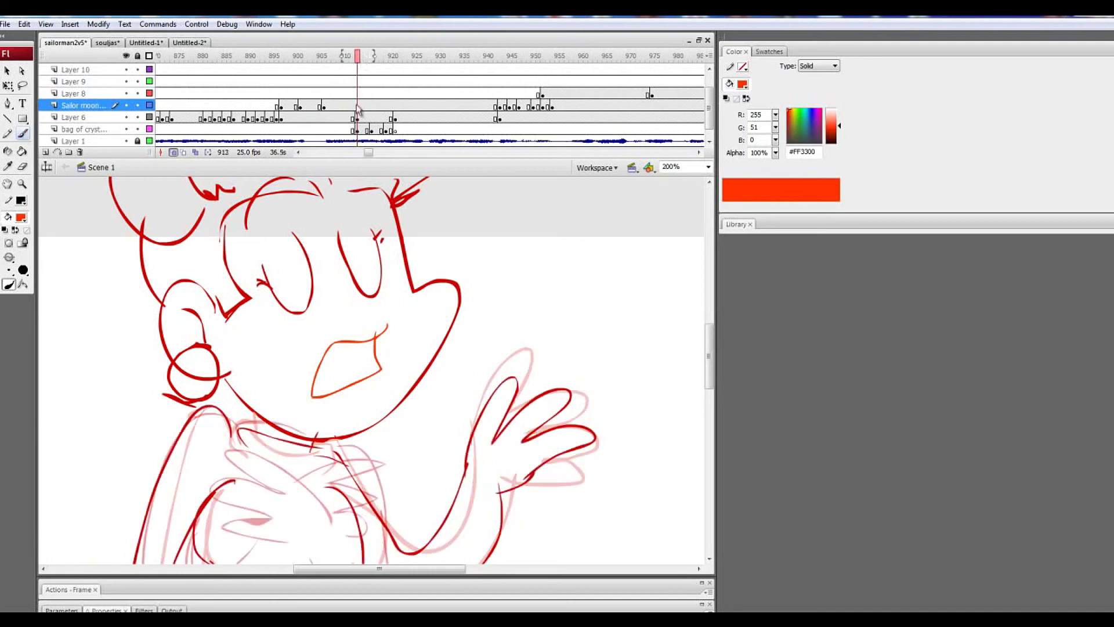
Insert a blank keyframe at frame 913 of the Sailor moon layer and draw a narrower mouth over the onion-skinned one
{"action": "key", "text": "F7"}
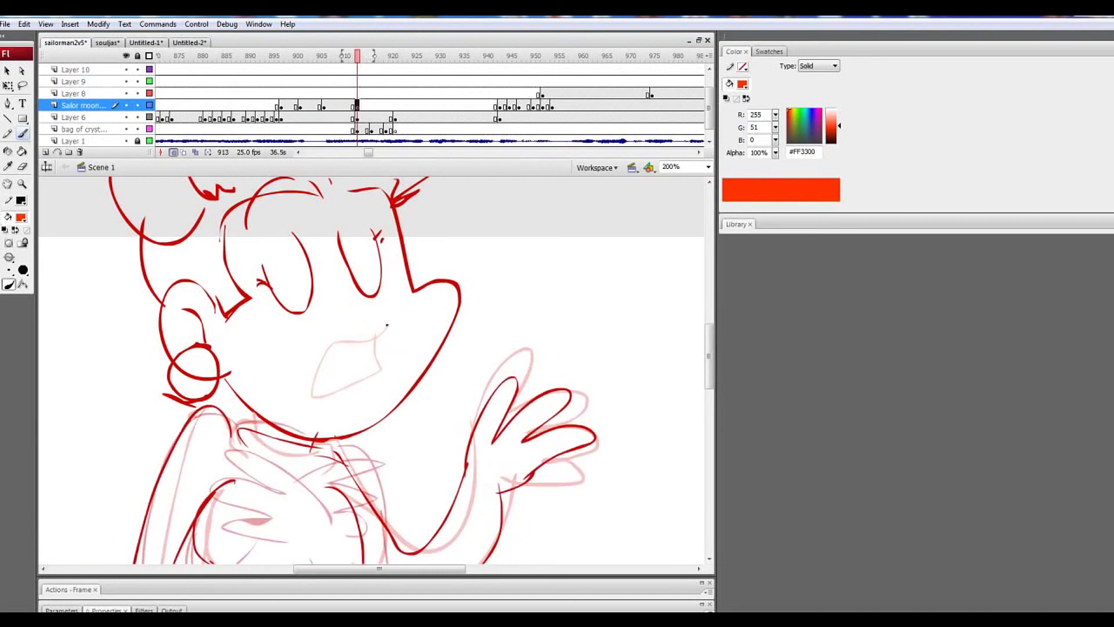
{"action": "mouse_move", "coordinate": [385, 325]}
{"action": "left_mouse_down"}
{"action": "mouse_move", "coordinate": [295, 378]}
{"action": "mouse_move", "coordinate": [381, 337]}
{"action": "left_mouse_up"}
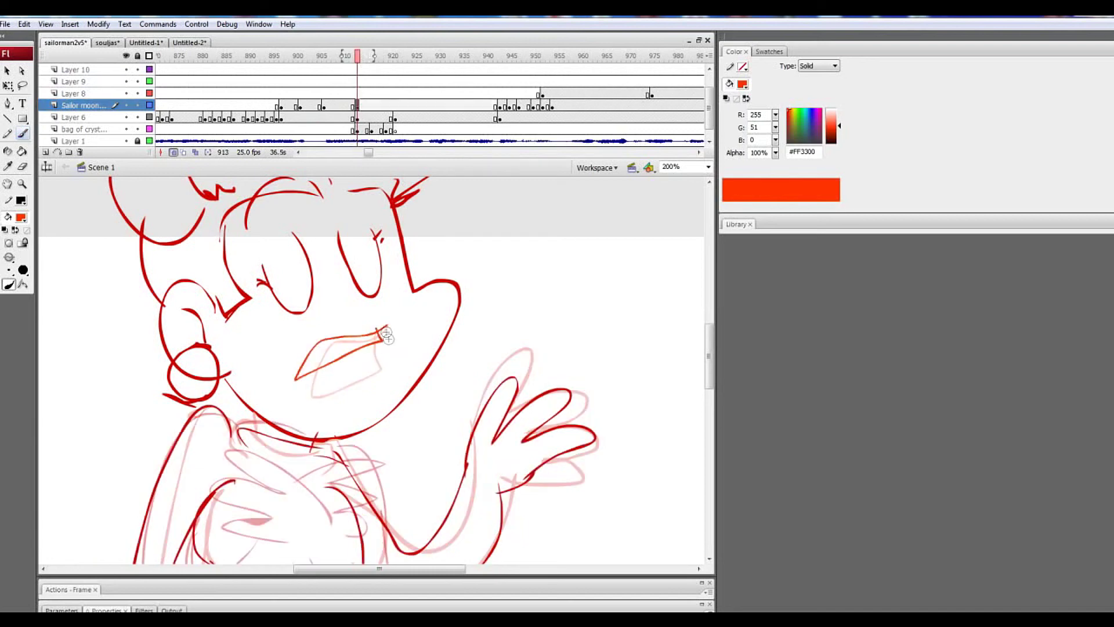
{"action": "left_click", "coordinate": [376, 56]}
{"action": "left_click", "coordinate": [371, 56]}
{"action": "left_click", "coordinate": [372, 106]}
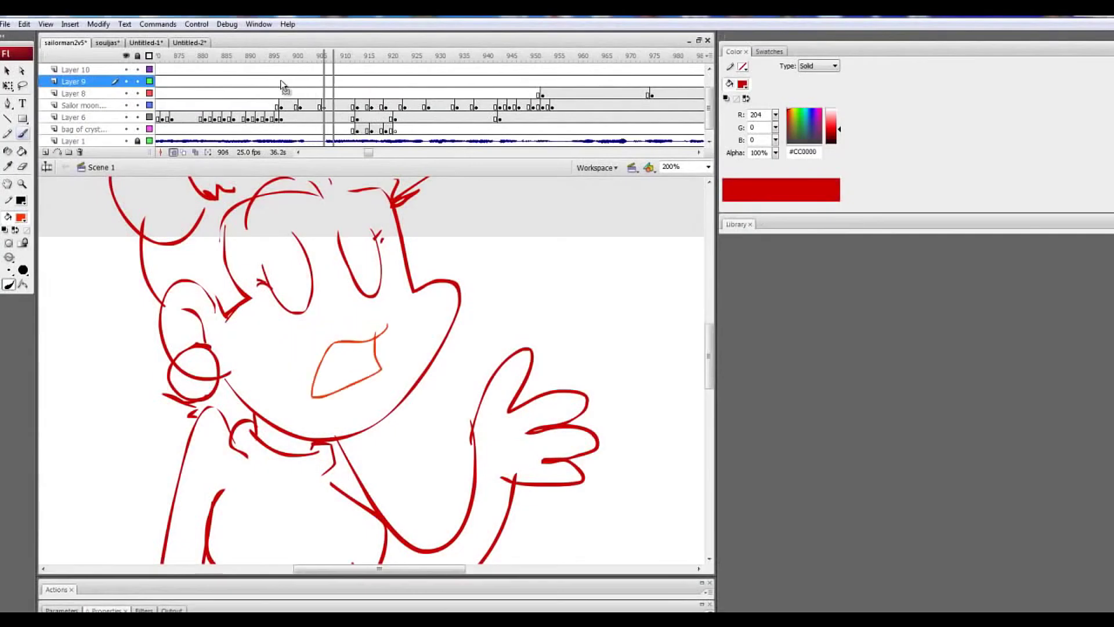
Play the lip-sync from frame 897 and return to the start of the mouth movement
{"action": "left_click", "coordinate": [281, 81]}
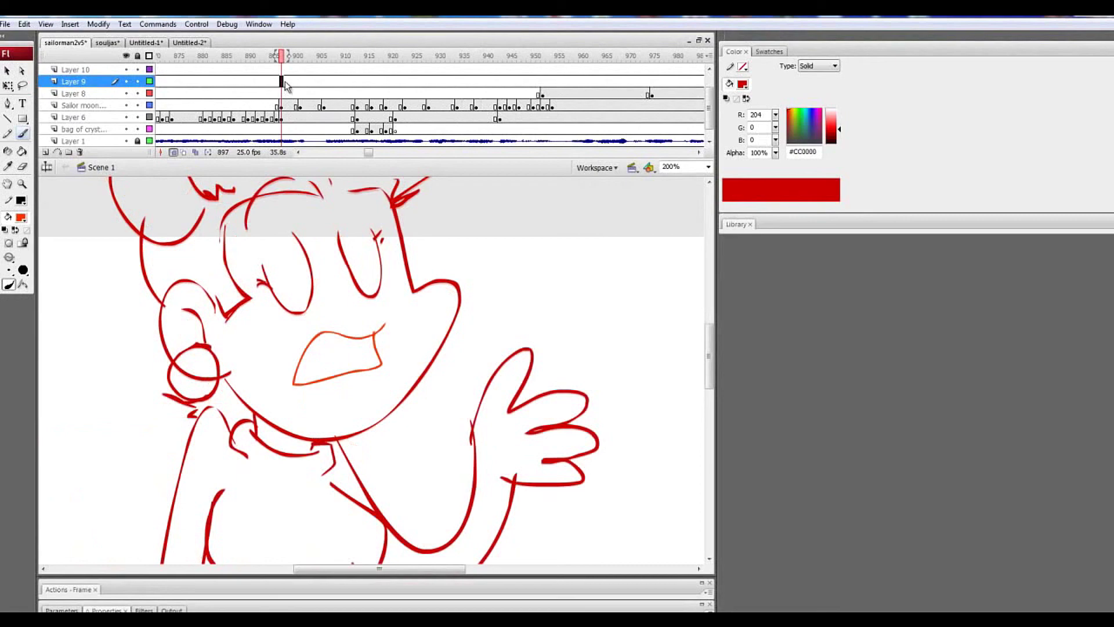
{"action": "key", "text": "Return"}
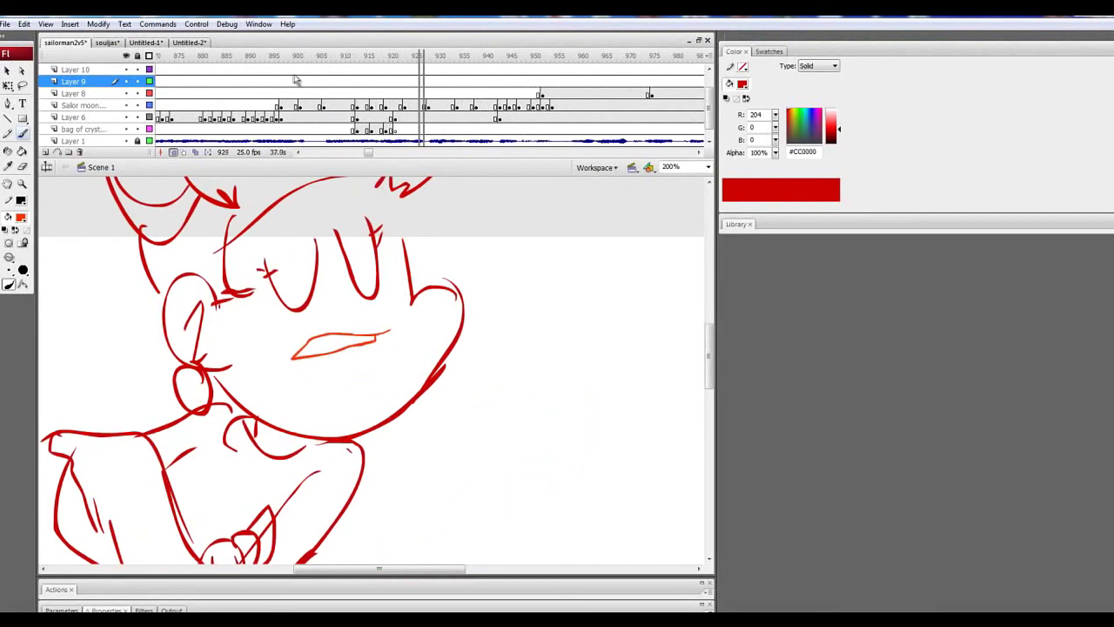
{"action": "left_click", "coordinate": [294, 74]}
{"action": "left_click", "coordinate": [285, 81]}
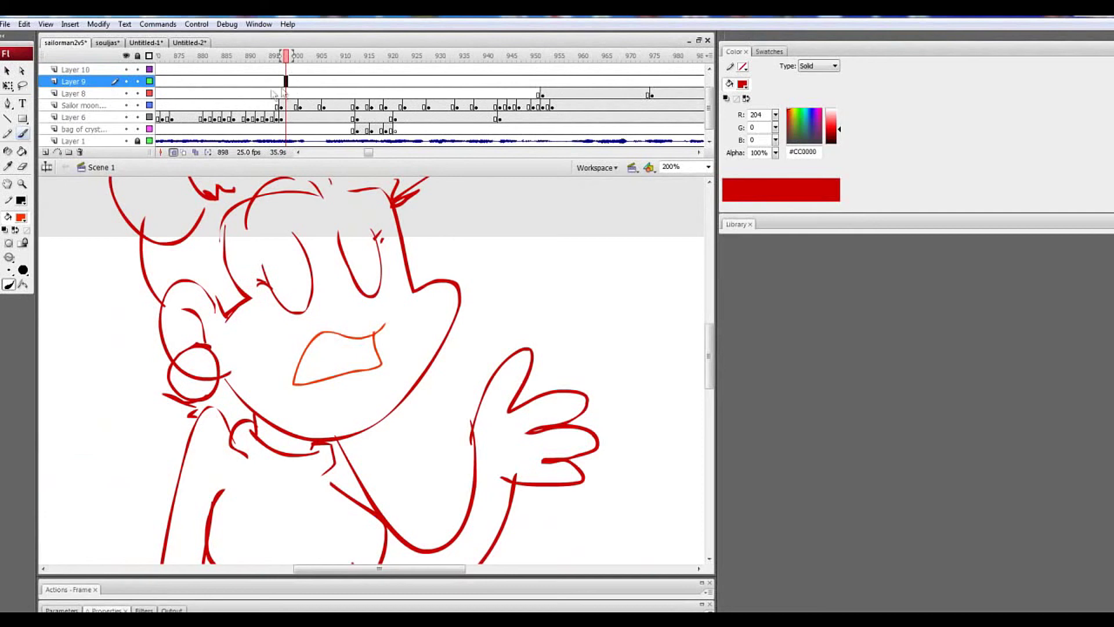
Step through the Sailor moon layer's mouth drawings between frames 896 and 913 to examine the transitions
{"action": "left_click", "coordinate": [286, 105]}
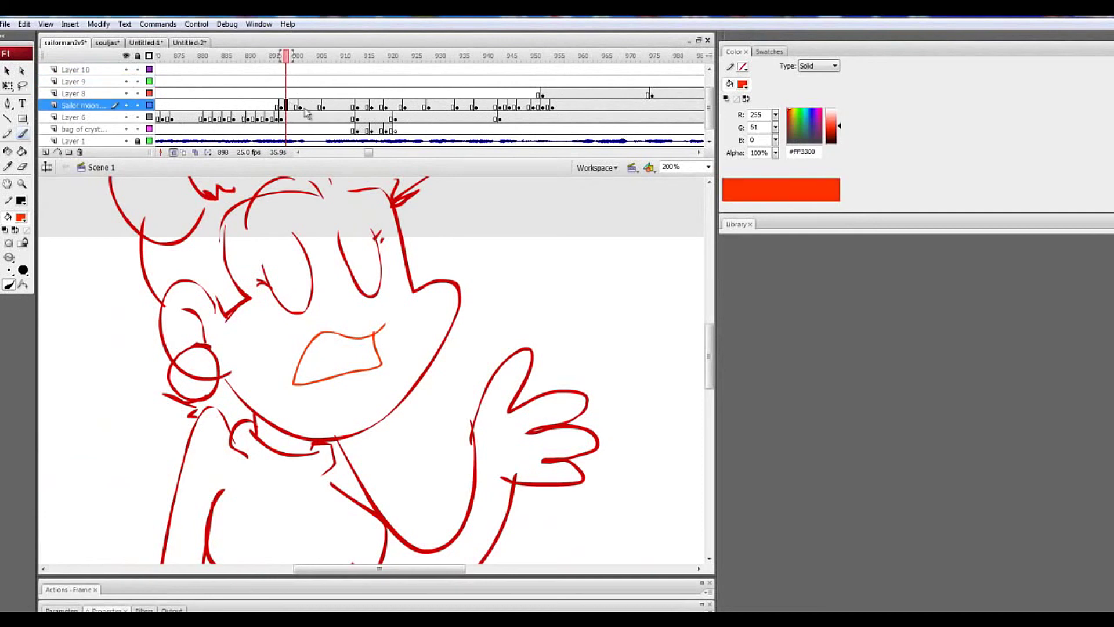
{"action": "left_click", "coordinate": [303, 106]}
{"action": "left_click", "coordinate": [335, 105]}
{"action": "left_click", "coordinate": [357, 104]}
{"action": "mouse_move", "coordinate": [357, 105]}
{"action": "left_mouse_down"}
{"action": "mouse_move", "coordinate": [476, 107]}
{"action": "mouse_move", "coordinate": [278, 108]}
{"action": "left_mouse_up"}
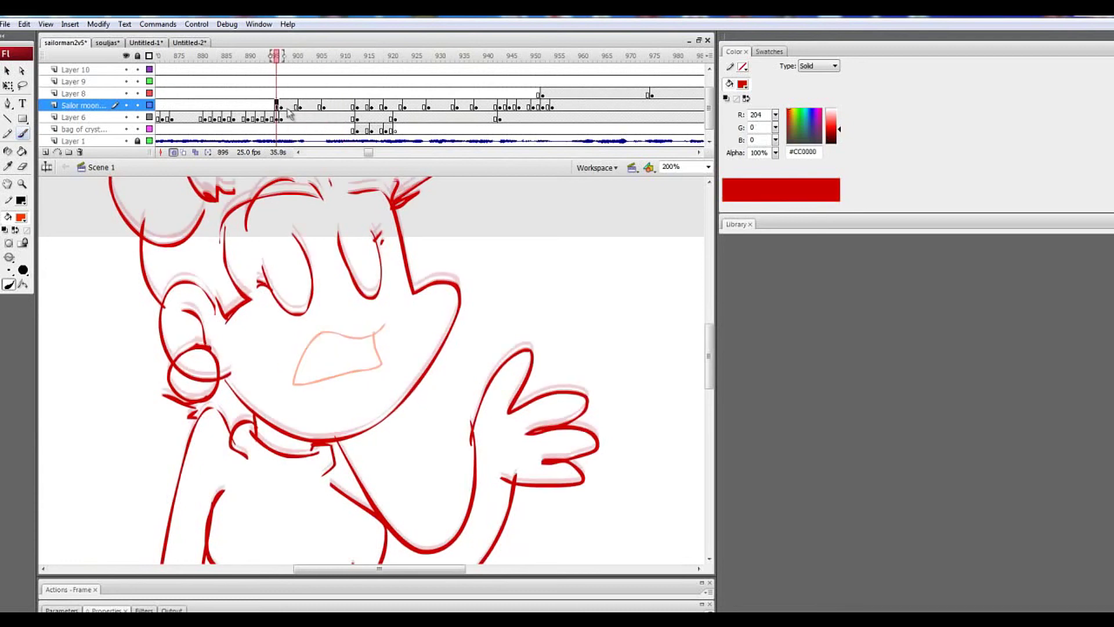
{"action": "left_click", "coordinate": [285, 109]}
{"action": "left_click", "coordinate": [290, 109]}
{"action": "left_click", "coordinate": [311, 107]}
{"action": "left_click", "coordinate": [328, 107]}
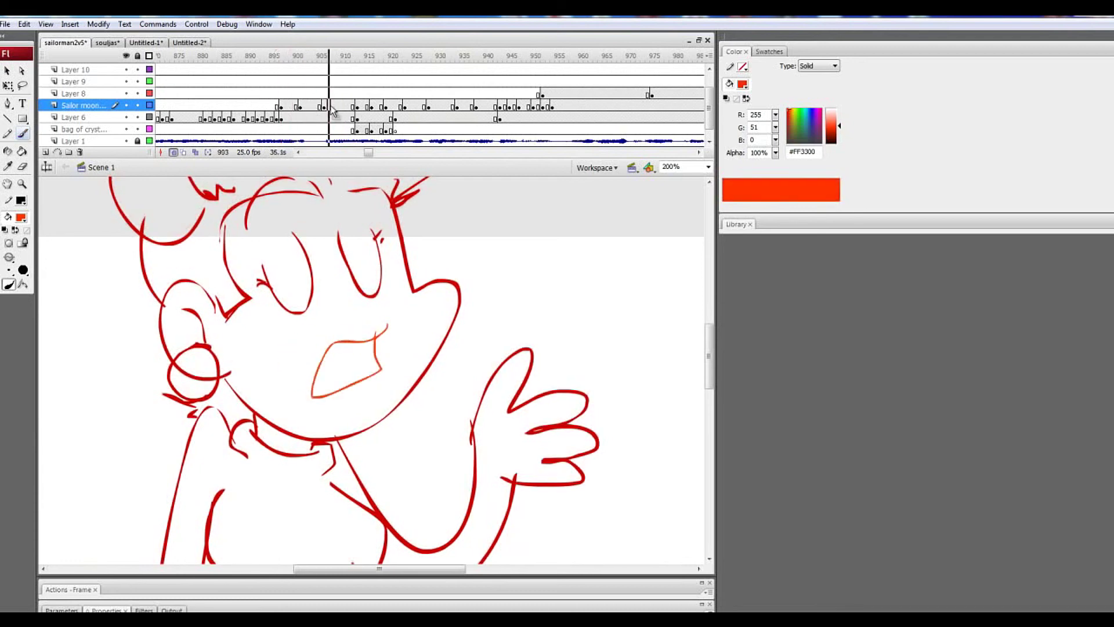
{"action": "left_click", "coordinate": [338, 107]}
{"action": "left_click", "coordinate": [282, 106]}
{"action": "left_click", "coordinate": [292, 106]}
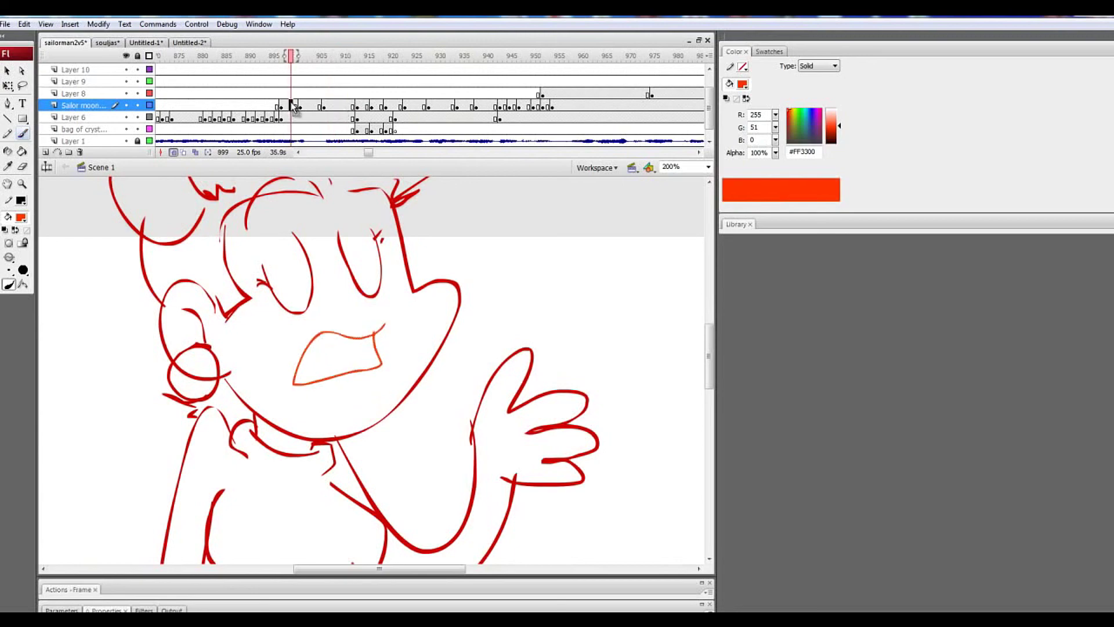
Insert a blank keyframe at frame 899 of the Sailor moon layer and draw an in-between mouth using a wider onion-skin range
{"action": "left_click", "coordinate": [272, 107]}
{"action": "left_click", "coordinate": [286, 107]}
{"action": "left_click", "coordinate": [292, 109]}
{"action": "left_click", "coordinate": [306, 107]}
{"action": "left_click", "coordinate": [292, 109]}
{"action": "right_click", "coordinate": [296, 113]}
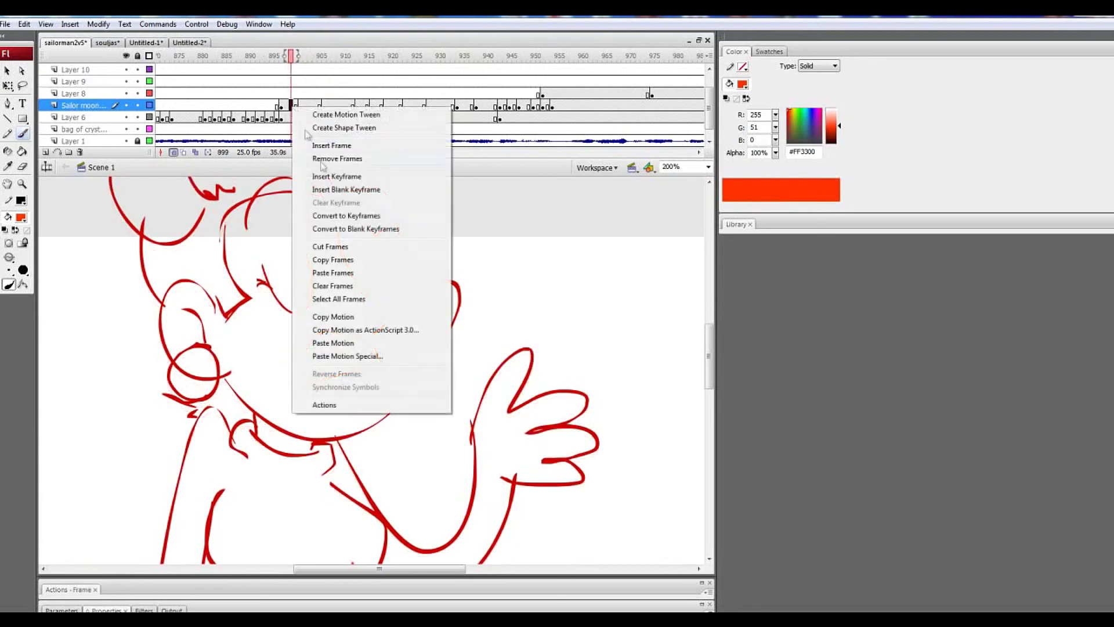
{"action": "left_click", "coordinate": [334, 179]}
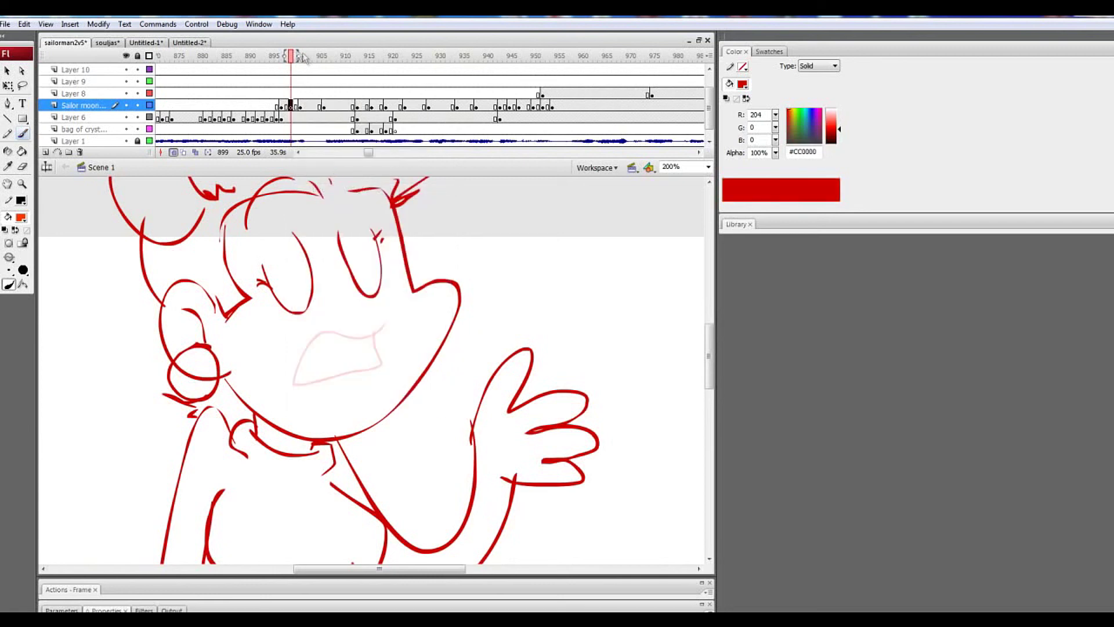
{"action": "left_click_drag", "start_coordinate": [306, 58], "coordinate": [309, 57]}
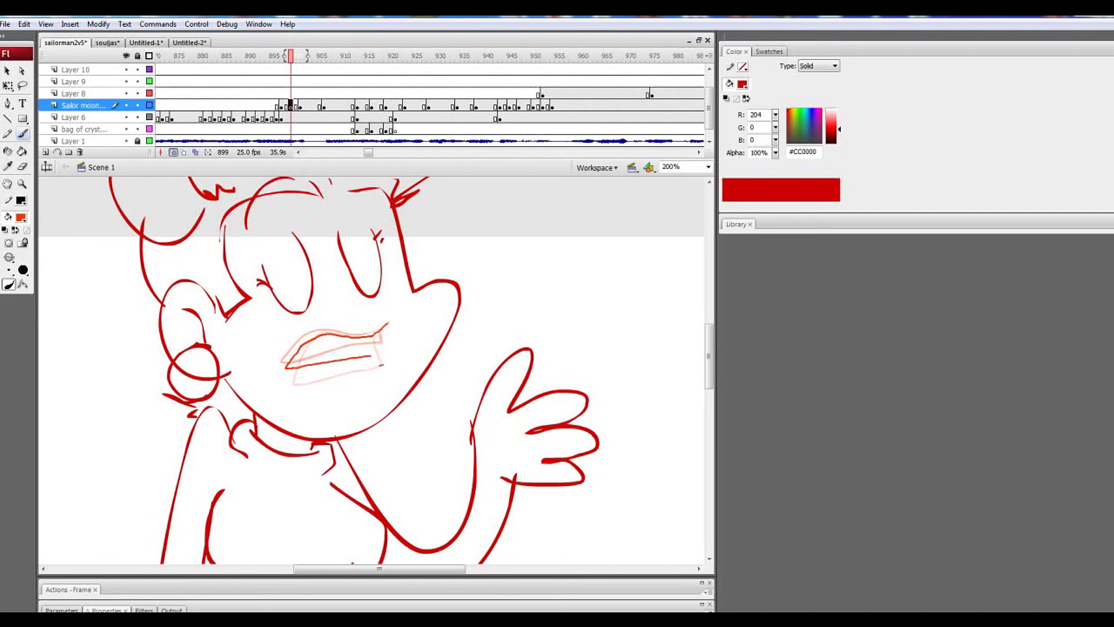
Insert a blank keyframe at frame 903 of the Sailor moon layer and draw a thin in-between mouth, undoing the unwanted strokes
{"action": "left_click", "coordinate": [299, 106]}
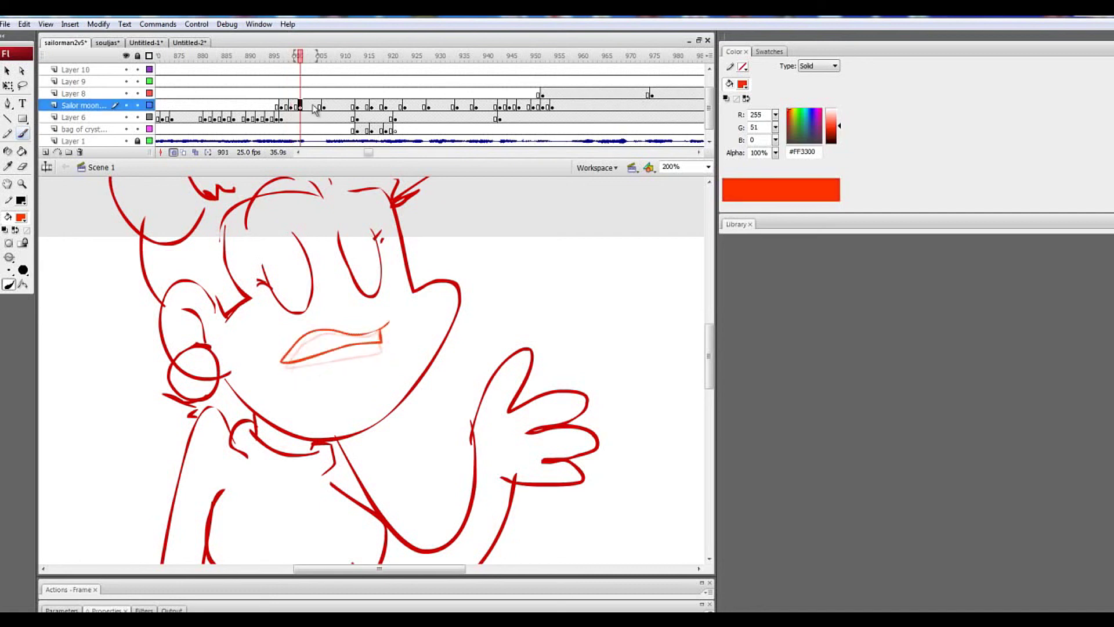
{"action": "left_click", "coordinate": [312, 106]}
{"action": "left_click", "coordinate": [311, 107]}
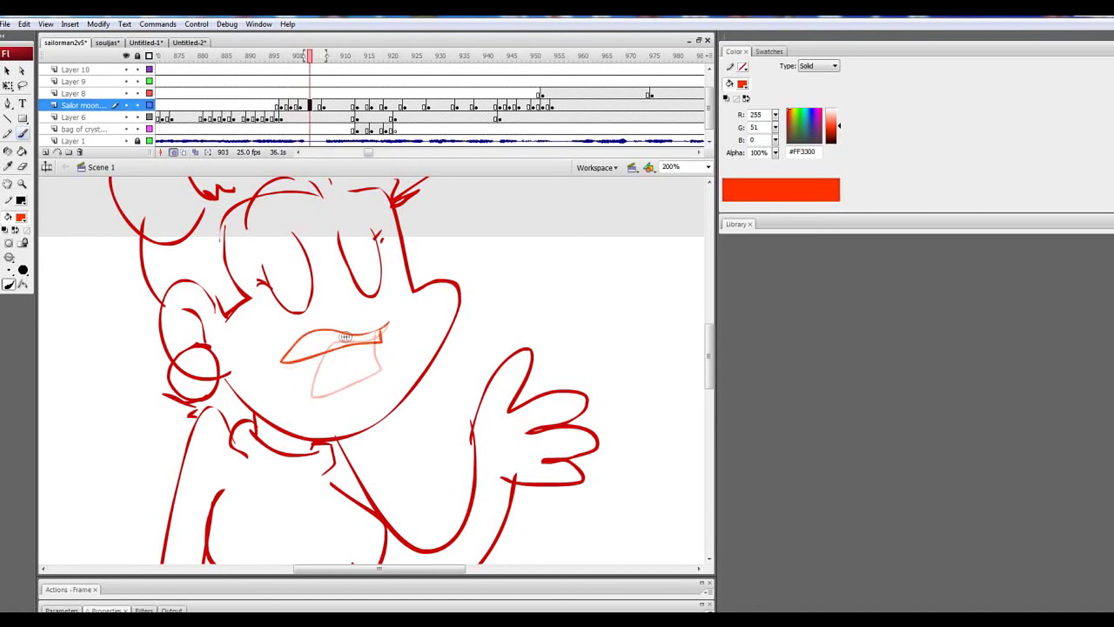
{"action": "key", "text": "F7"}
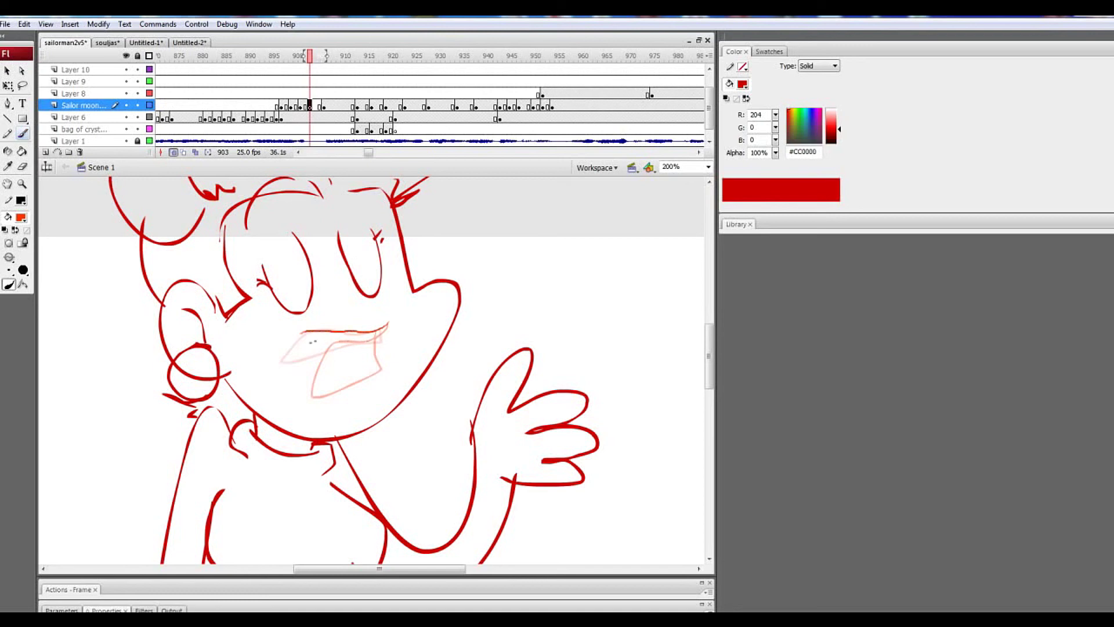
{"action": "key", "text": "ctrl+z"}
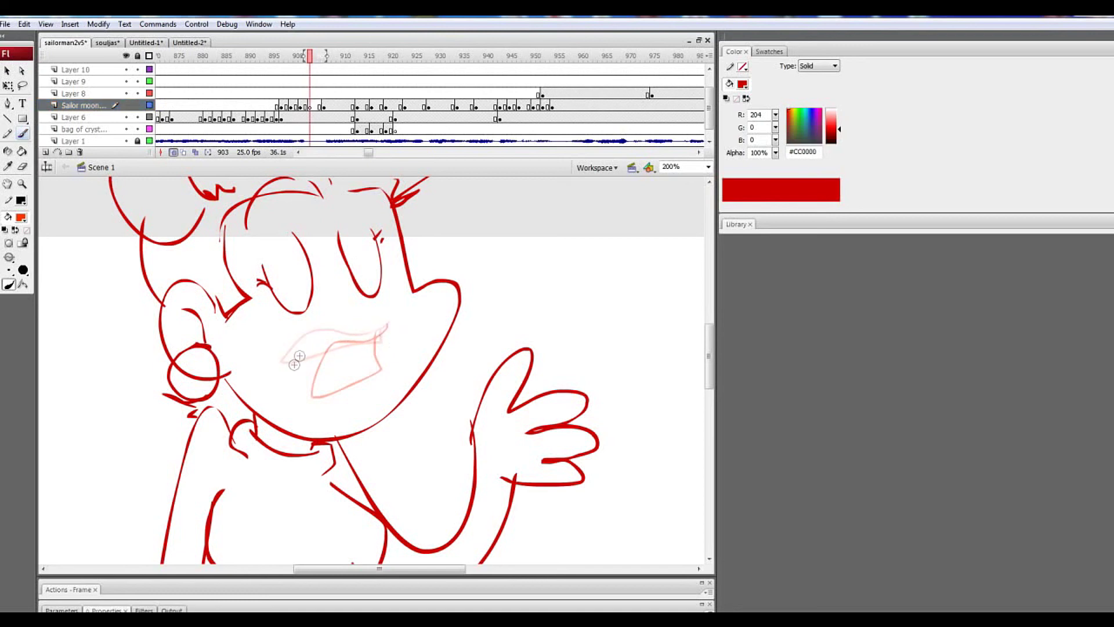
{"action": "mouse_move", "coordinate": [291, 361]}
{"action": "left_mouse_down"}
{"action": "mouse_move", "coordinate": [328, 386]}
{"action": "mouse_move", "coordinate": [333, 375]}
{"action": "left_mouse_up"}
{"action": "key", "text": "ctrl+z"}
{"action": "mouse_move", "coordinate": [293, 354]}
{"action": "left_mouse_down"}
{"action": "mouse_move", "coordinate": [384, 356]}
{"action": "mouse_move", "coordinate": [383, 328]}
{"action": "left_mouse_up"}
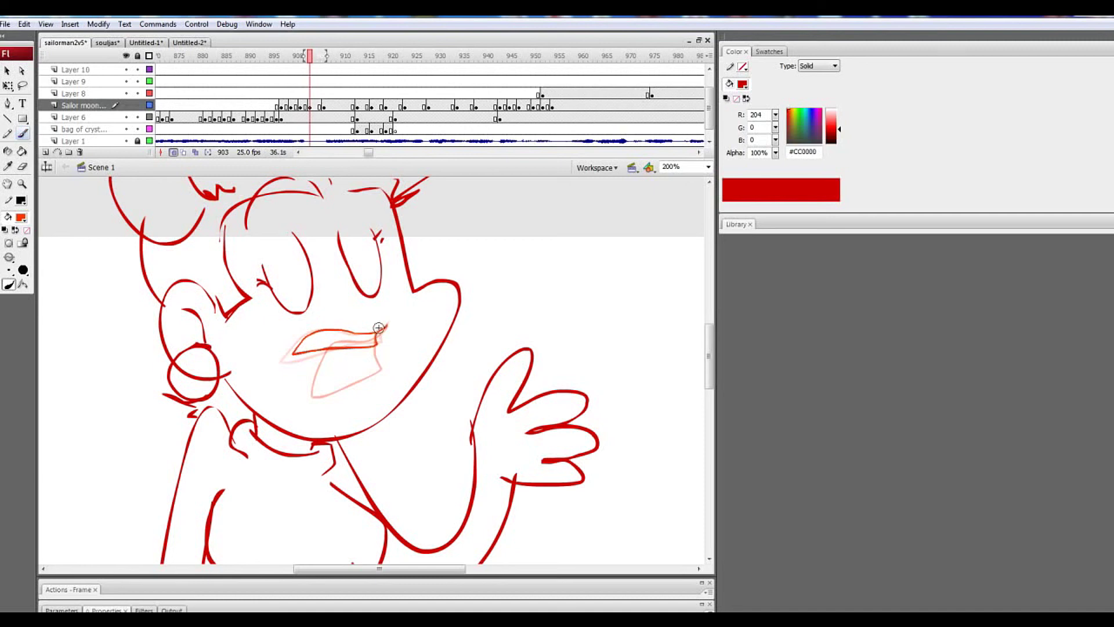
Insert a blank keyframe at frame 908 of the Sailor moon layer and redraw the open mouth slightly lower
{"action": "left_click_drag", "start_coordinate": [311, 56], "coordinate": [338, 55]}
{"action": "left_click", "coordinate": [334, 107]}
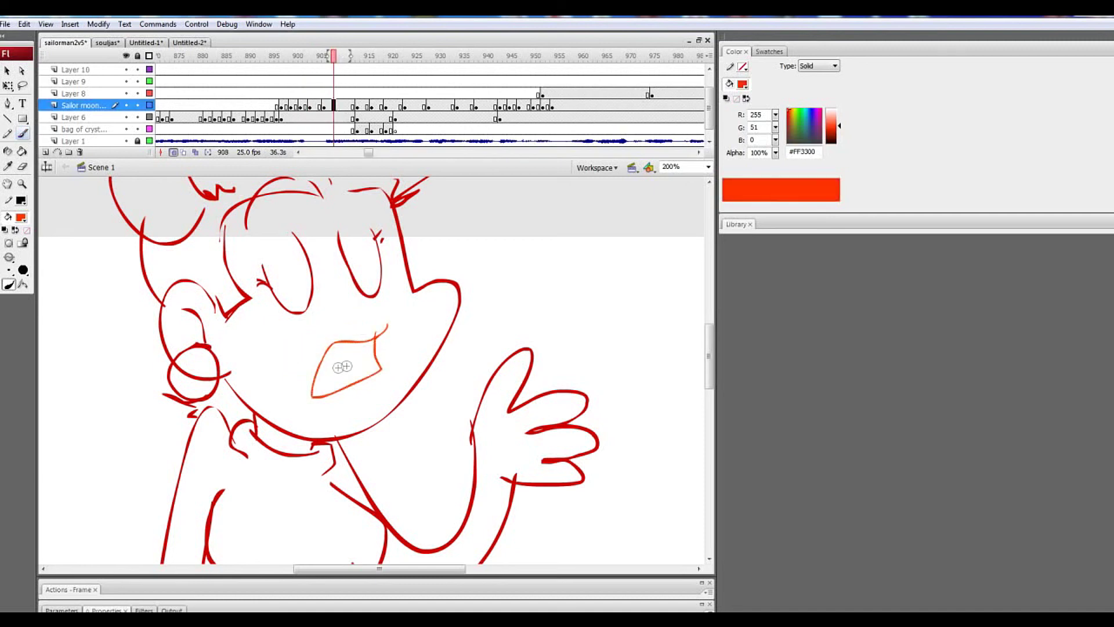
{"action": "key", "text": "F7"}
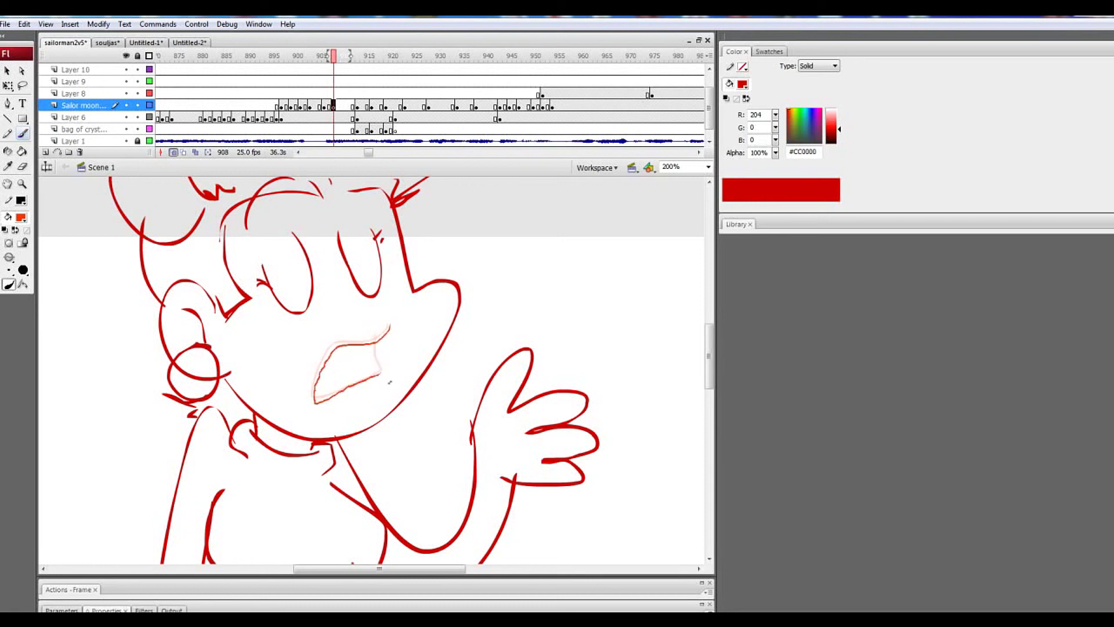
{"action": "left_click_drag", "start_coordinate": [389, 382], "coordinate": [387, 371]}
{"action": "key", "text": "ctrl+z"}
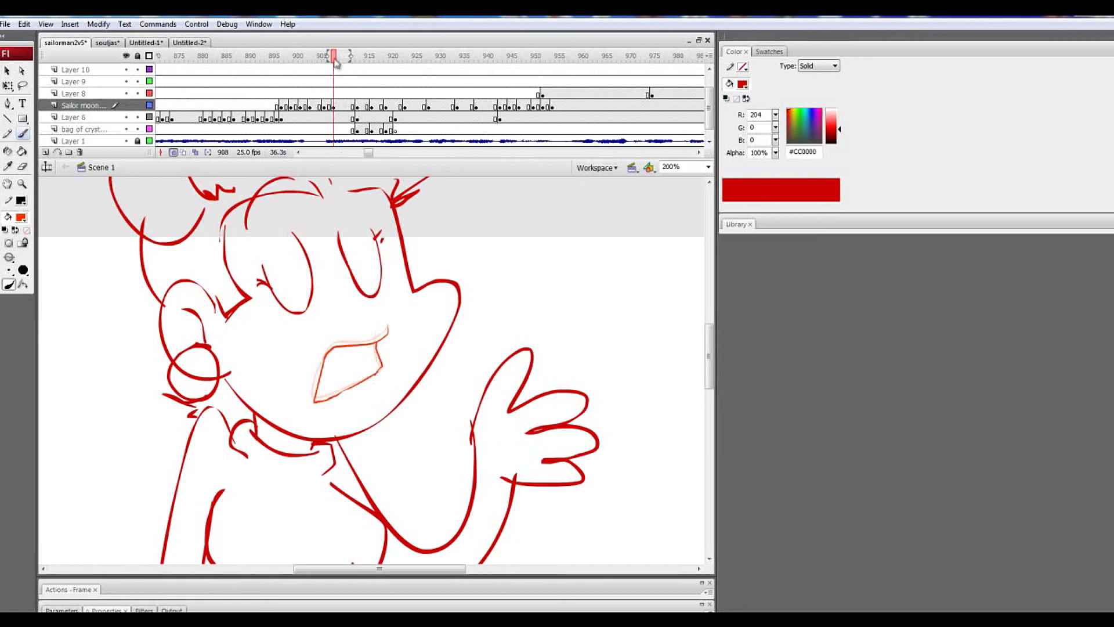
Insert a blank keyframe at frame 911 of the Sailor moon layer and draw a mouth between the open and narrower shapes
{"action": "left_click", "coordinate": [344, 105]}
{"action": "left_click", "coordinate": [349, 107]}
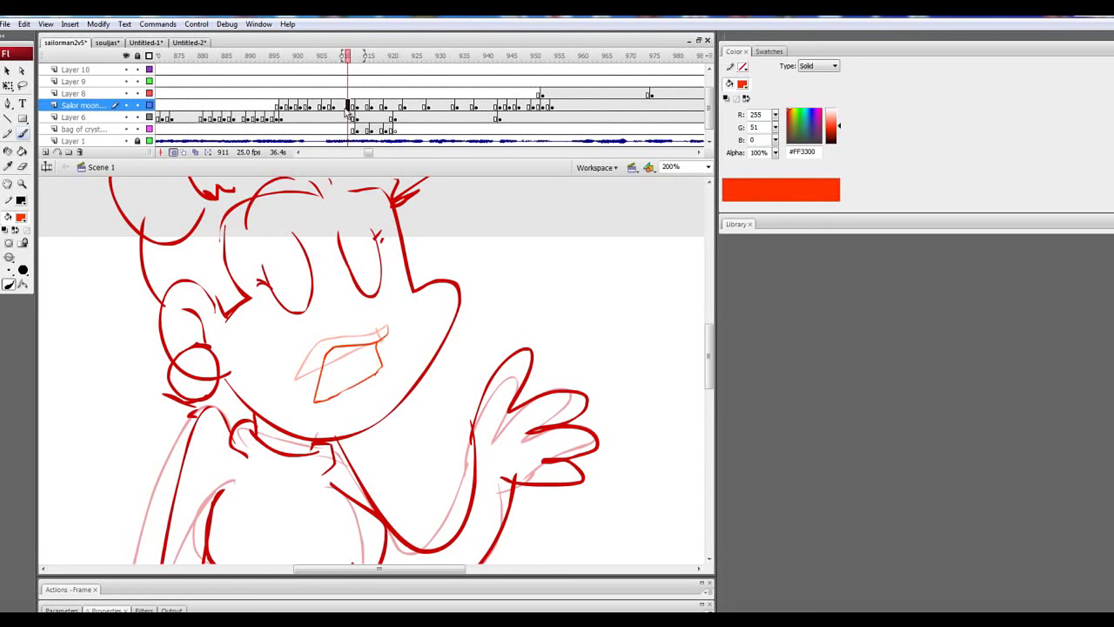
{"action": "key", "text": "Delete"}
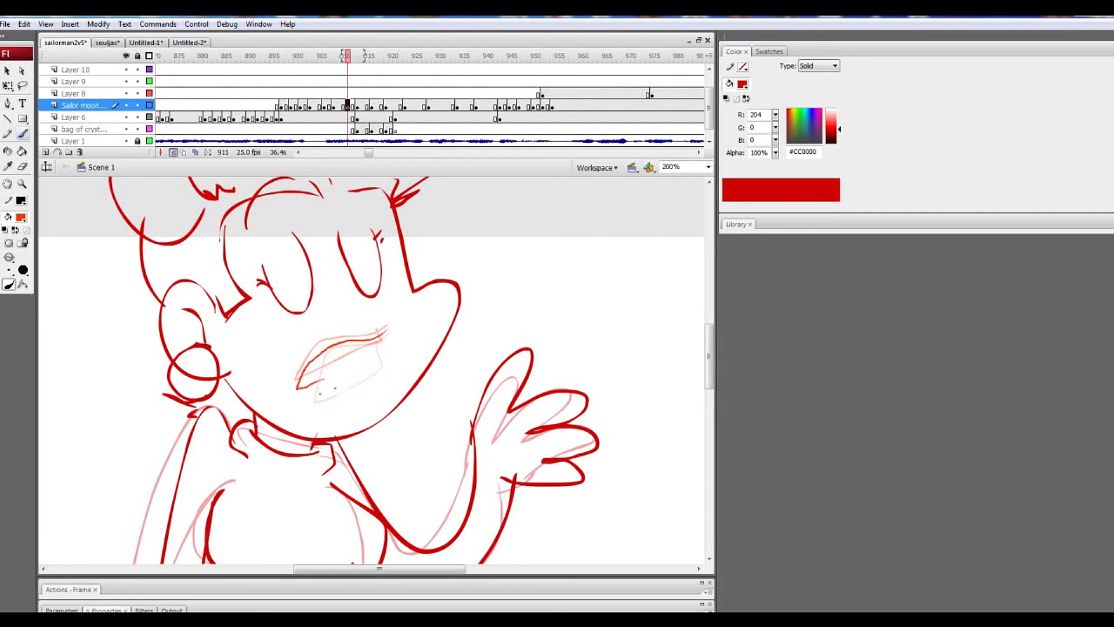
{"action": "left_click_drag", "start_coordinate": [375, 358], "coordinate": [380, 354]}
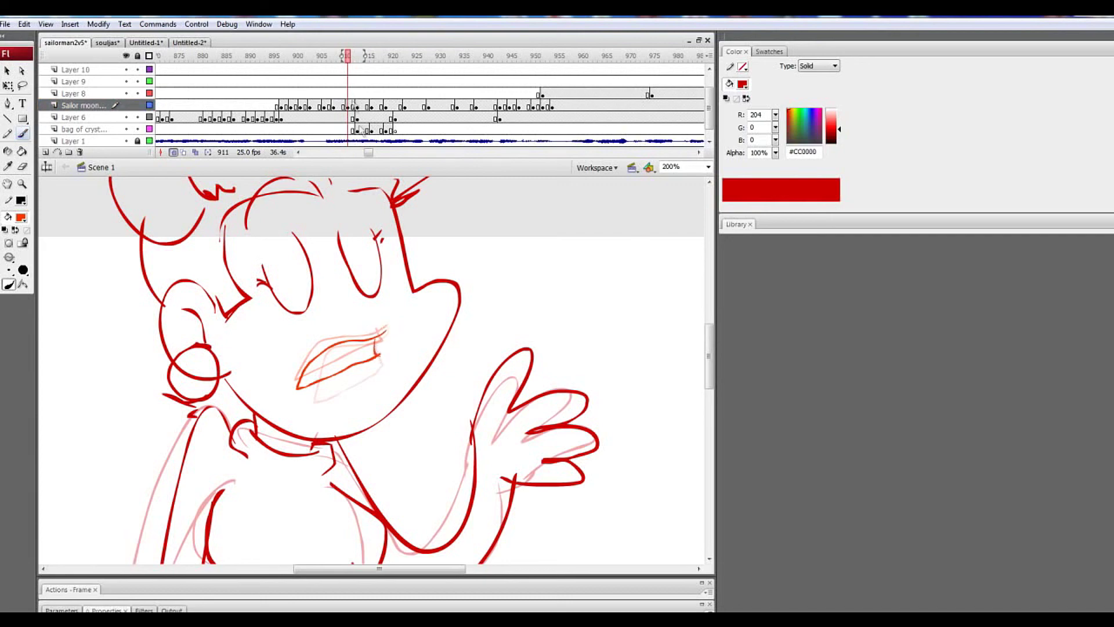
{"action": "left_click", "coordinate": [358, 106]}
{"action": "left_click", "coordinate": [369, 105]}
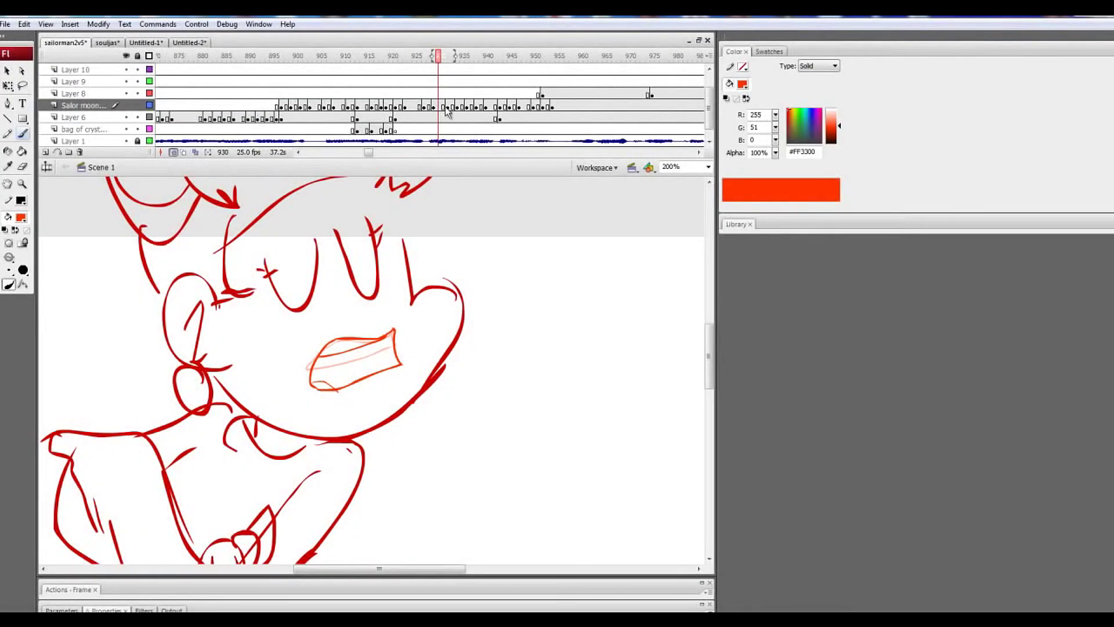
Advance through the Sailor moon layer's mouth drawings from frame 930 and draw tongues inside the mouths at frames 936 and 938
{"action": "key", "text": "period"}
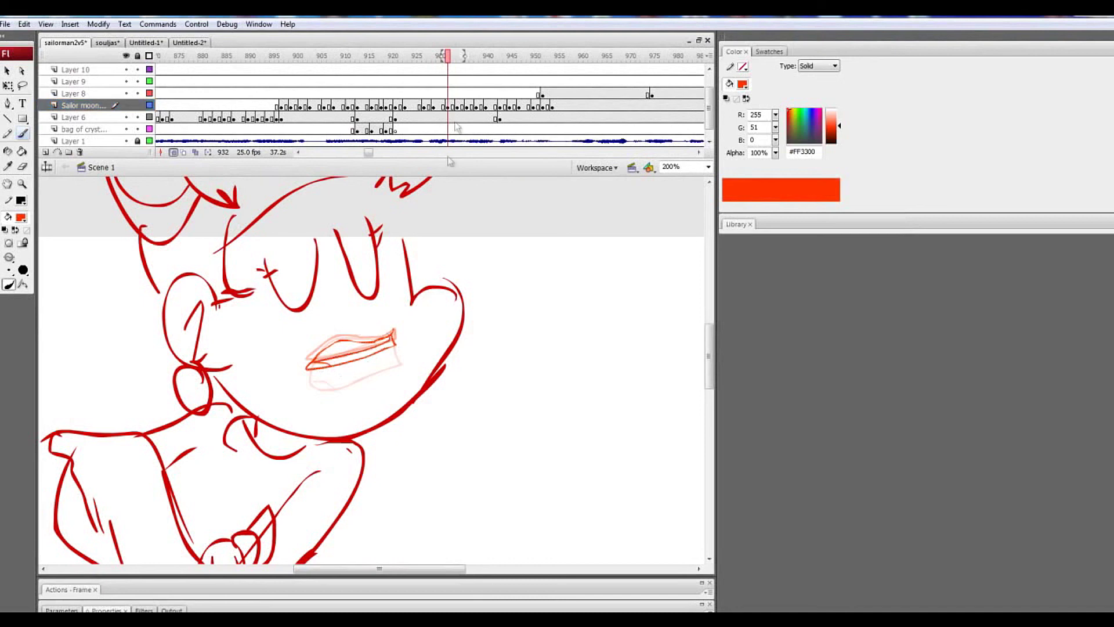
{"action": "key", "text": "period"}
{"action": "key", "text": "period"}
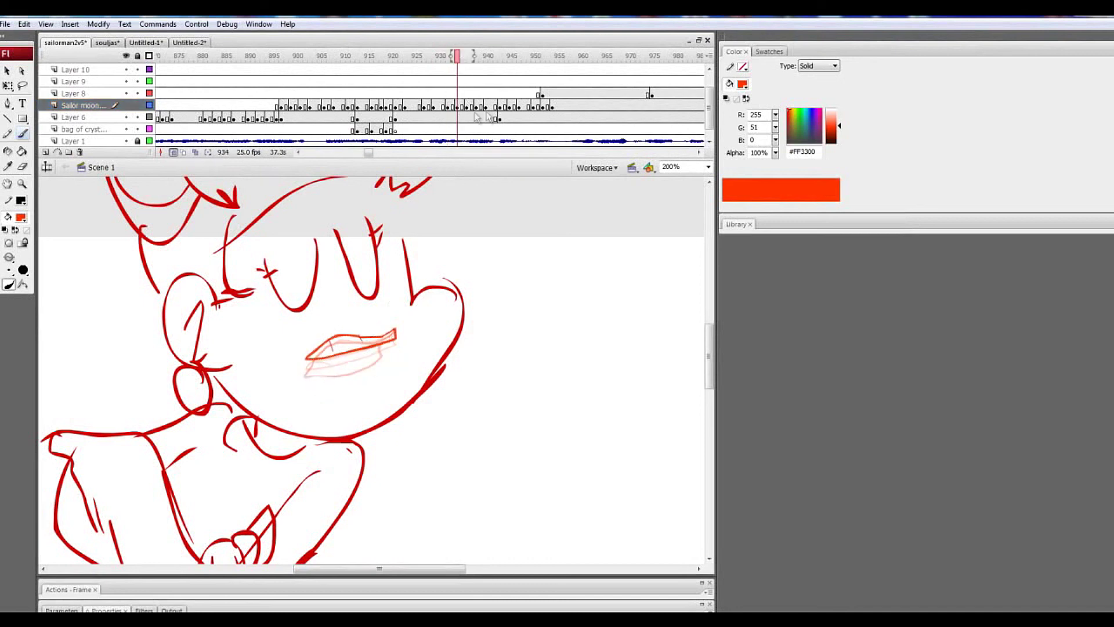
{"action": "key", "text": "period"}
{"action": "key", "text": "period"}
{"action": "left_click_drag", "start_coordinate": [328, 376], "coordinate": [367, 363]}
{"action": "key", "text": "period"}
{"action": "key", "text": "period"}
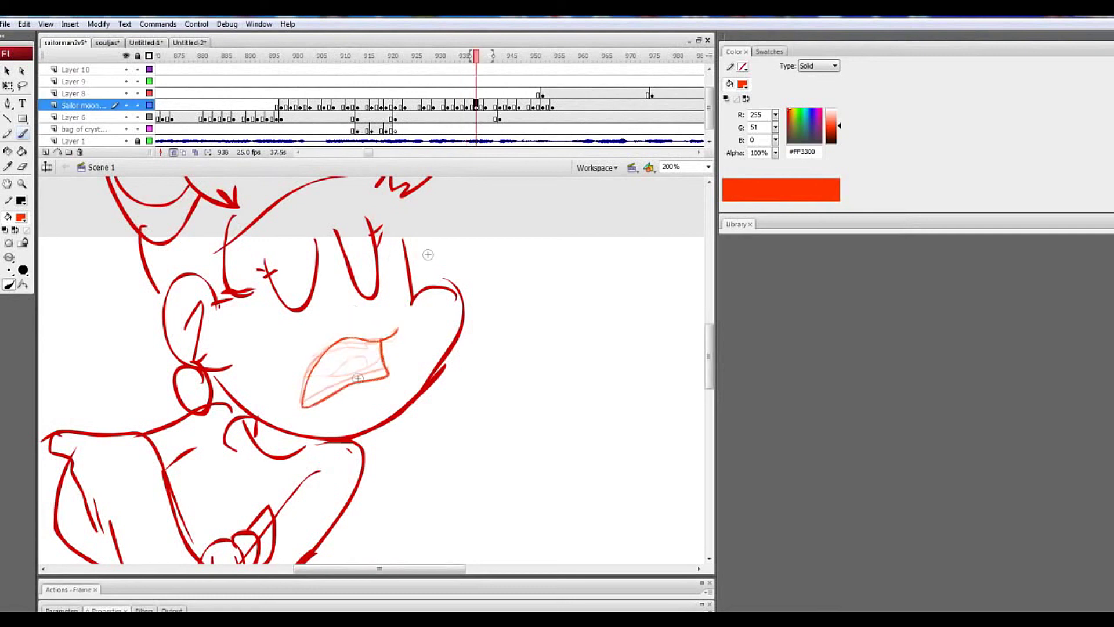
{"action": "mouse_move", "coordinate": [328, 353]}
{"action": "left_mouse_down"}
{"action": "mouse_move", "coordinate": [306, 385]}
{"action": "mouse_move", "coordinate": [357, 381]}
{"action": "left_mouse_up"}
Play the lip-sync repeatedly from around frame 897 to review the timing of the mouth shapes
{"action": "left_click", "coordinate": [274, 94]}
{"action": "key", "text": "Return"}
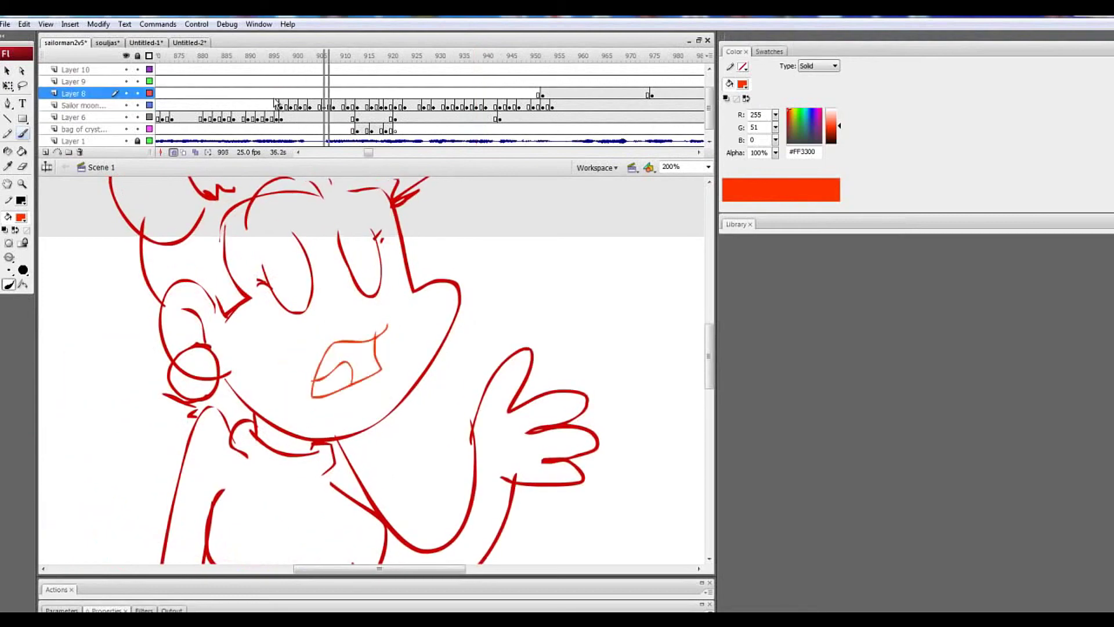
{"action": "left_click", "coordinate": [279, 87]}
{"action": "key", "text": "Return"}
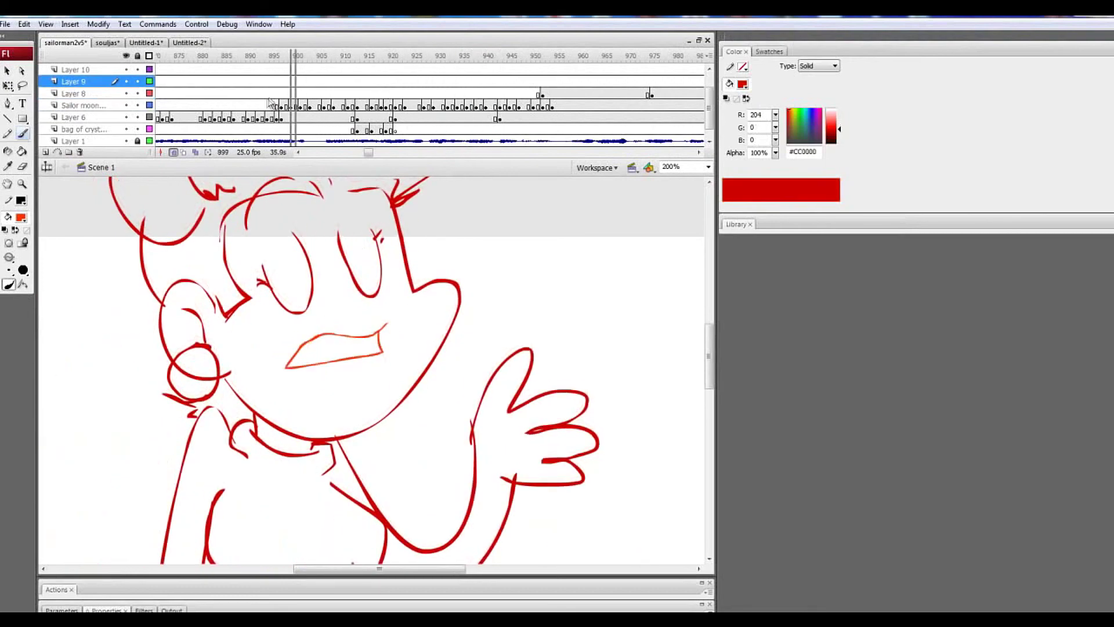
{"action": "left_click", "coordinate": [280, 94]}
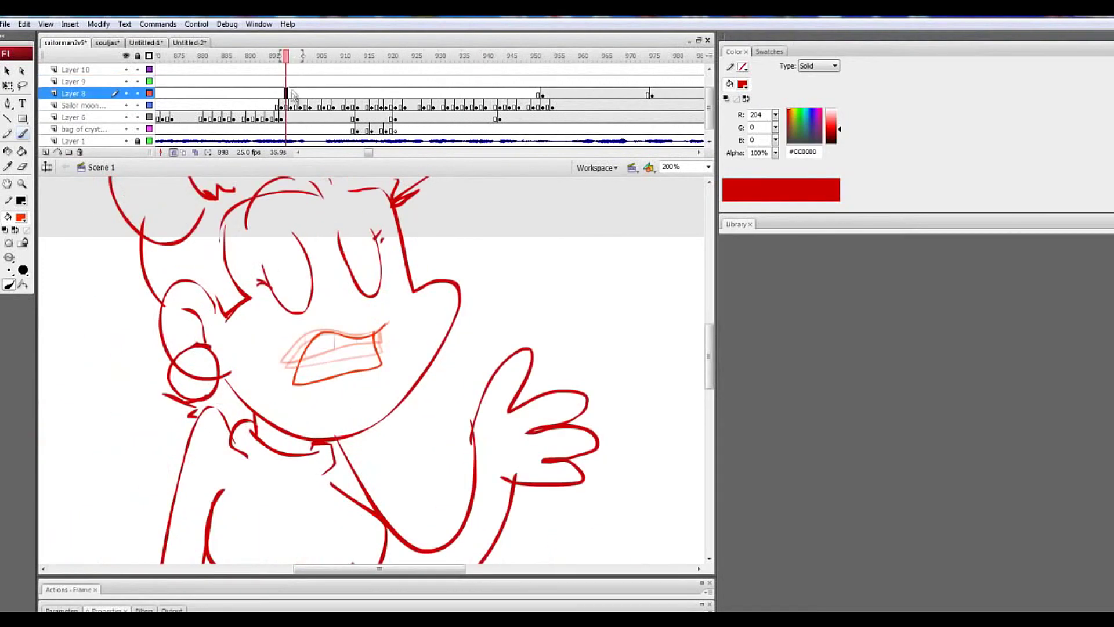
{"action": "key", "text": "Return"}
{"action": "left_click", "coordinate": [292, 94]}
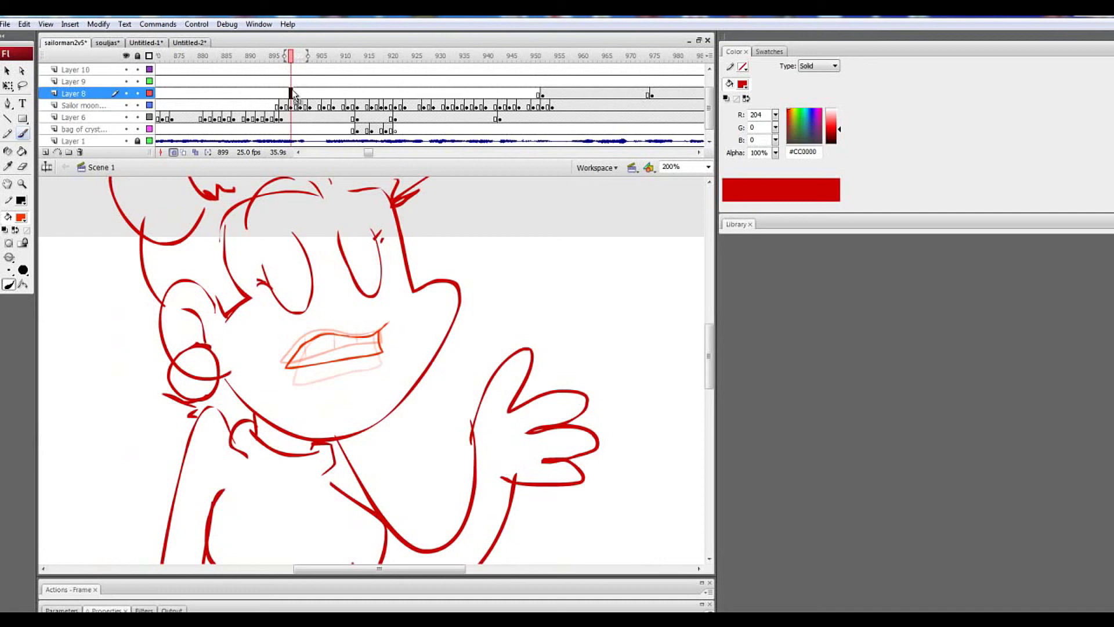
{"action": "left_click", "coordinate": [281, 94]}
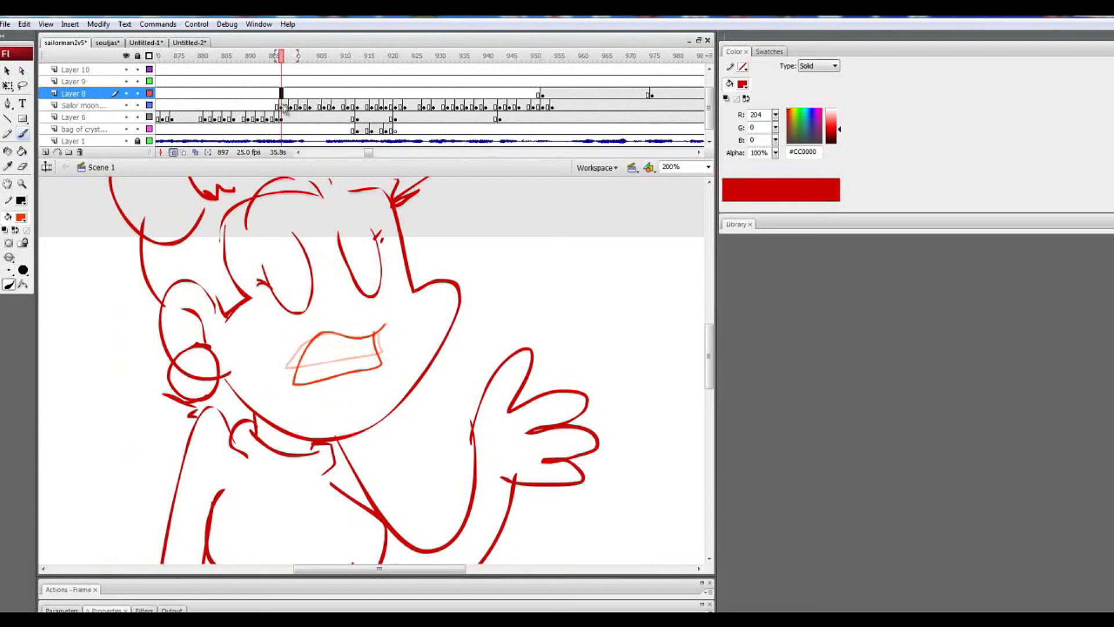
{"action": "left_click", "coordinate": [281, 106]}
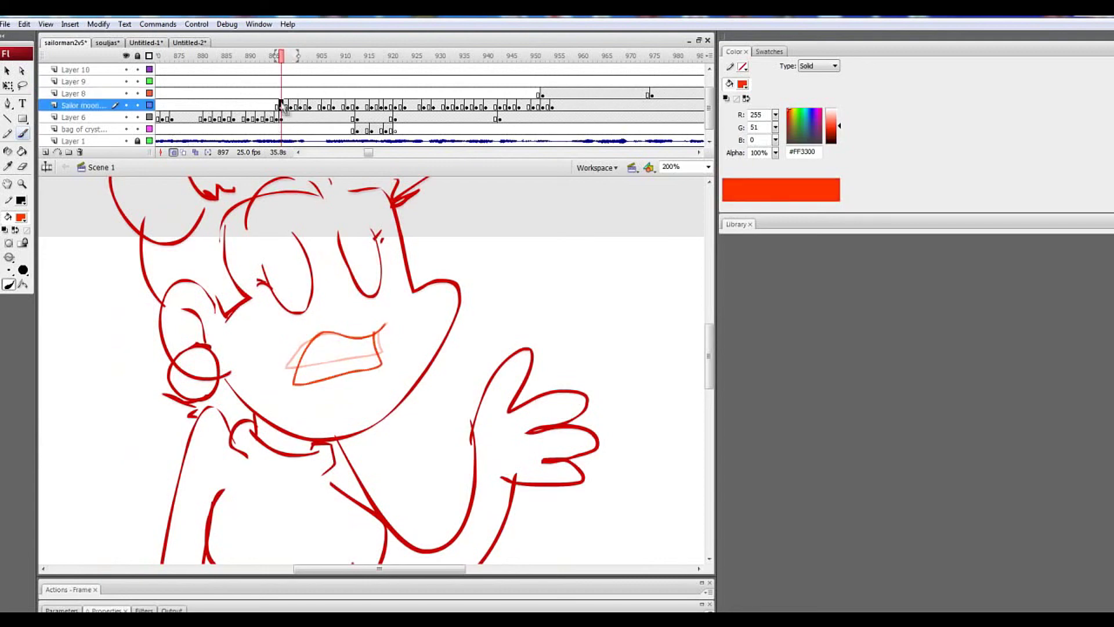
{"action": "key", "text": "Return"}
{"action": "left_click", "coordinate": [290, 82]}
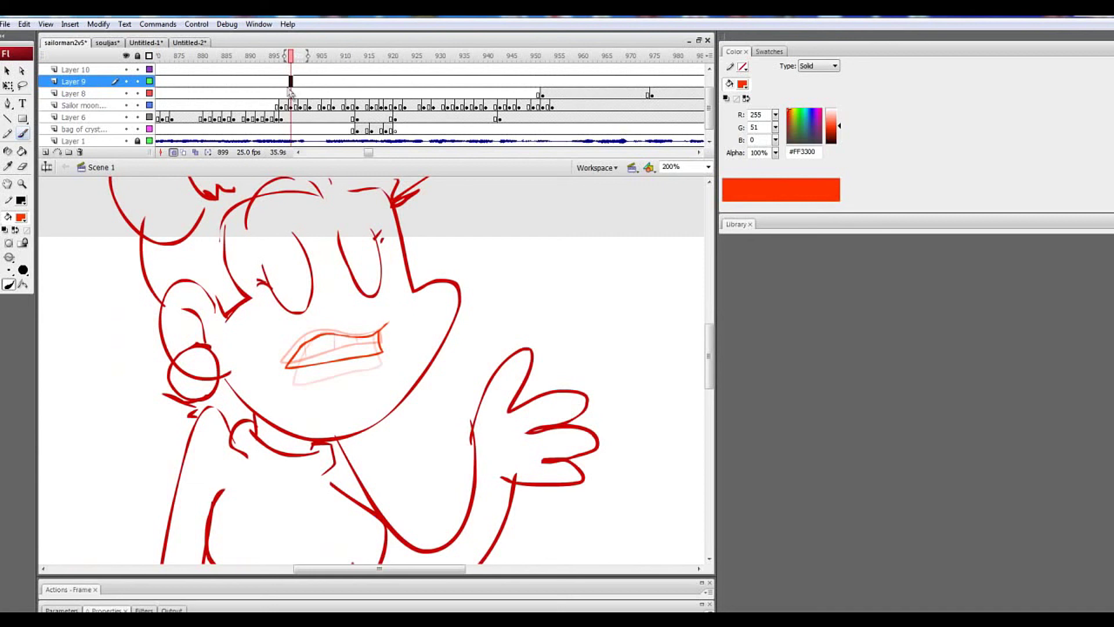
Fill the open mouth at frame 898 of the Sailor moon layer with orange-red #FF3300
{"action": "left_click", "coordinate": [286, 107]}
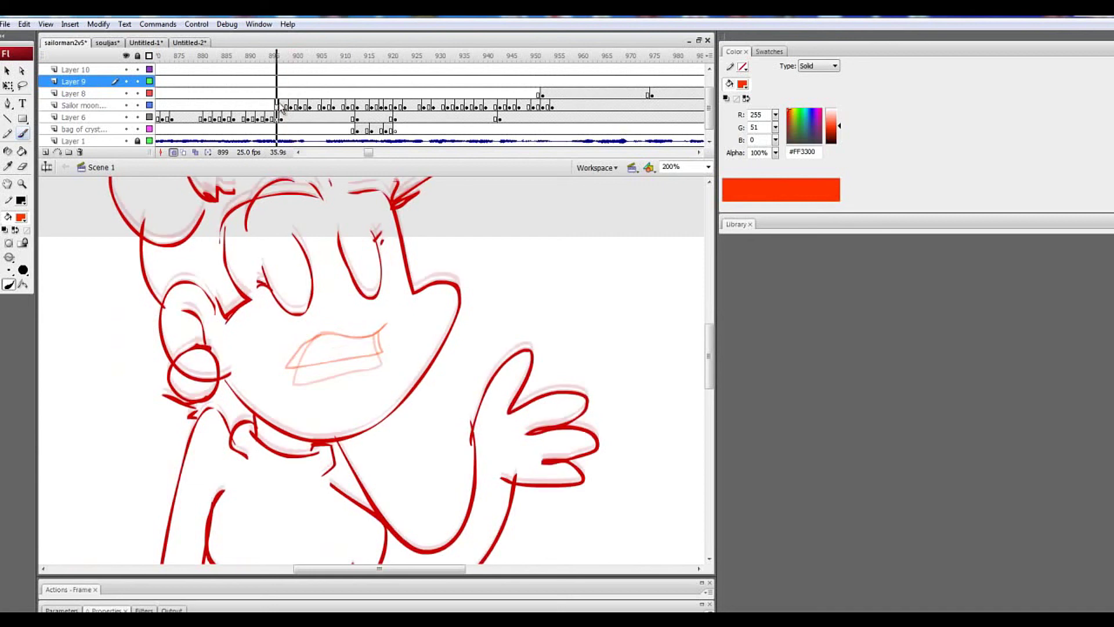
{"action": "left_click", "coordinate": [22, 151]}
{"action": "left_click", "coordinate": [313, 352]}
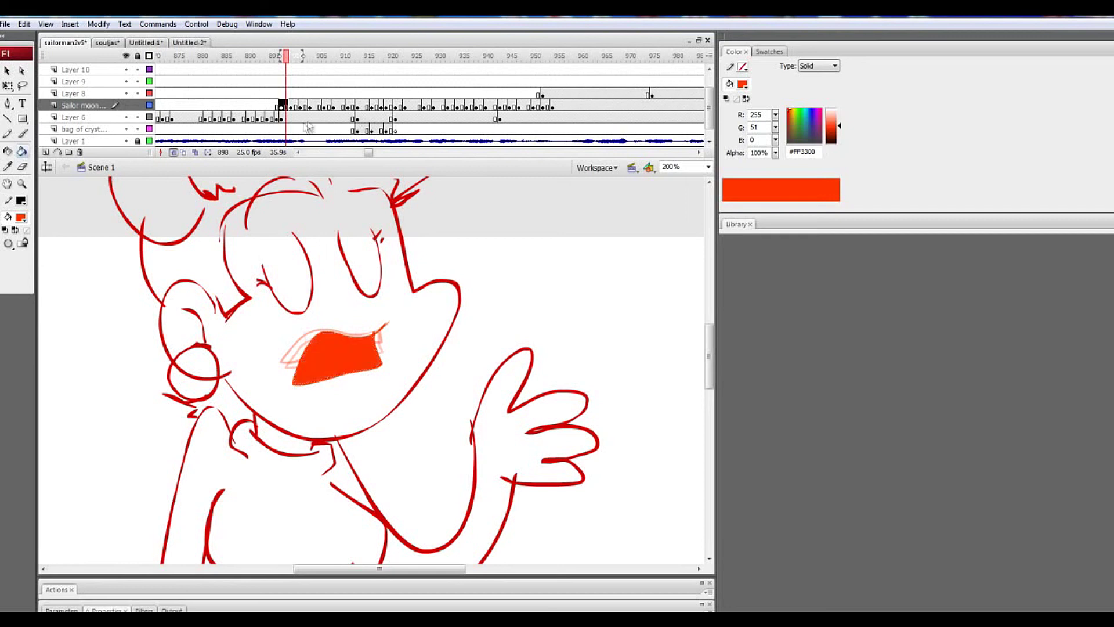
Draw a tongue inside the mouth at frame 899 and fill the mouth area around it with #FF3300
{"action": "left_click", "coordinate": [291, 106]}
{"action": "left_click", "coordinate": [323, 345]}
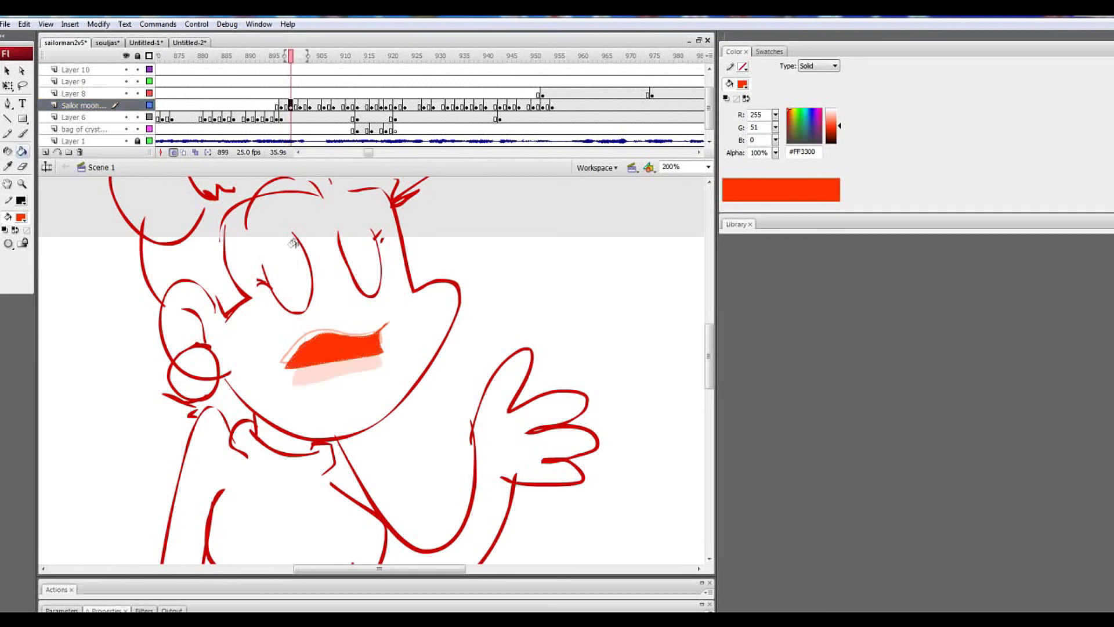
{"action": "key", "text": "ctrl+z"}
{"action": "left_click", "coordinate": [23, 134]}
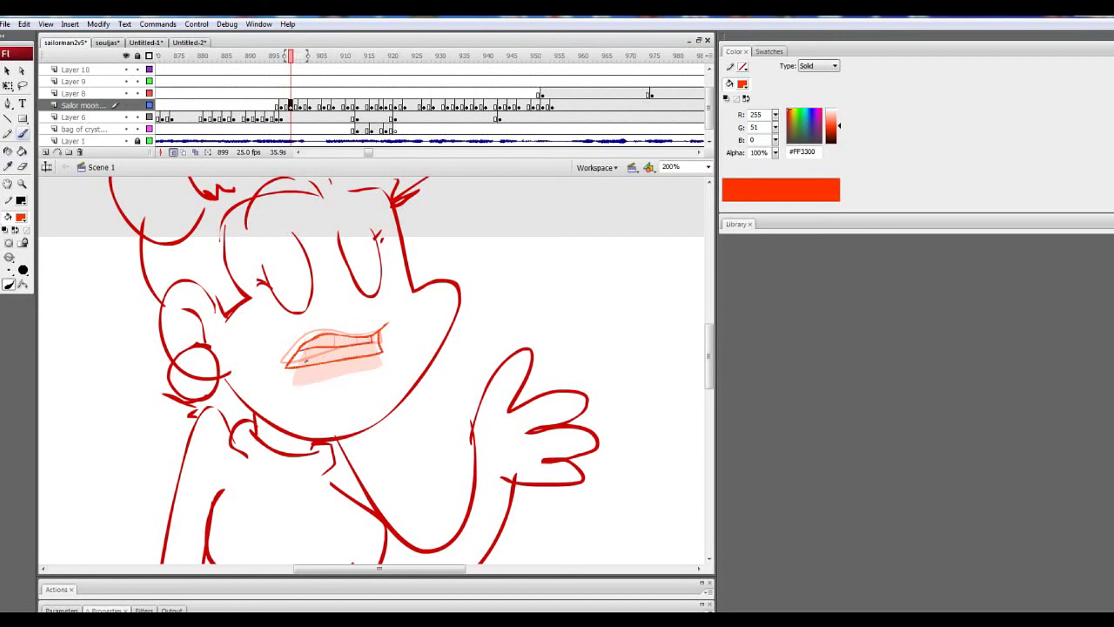
{"action": "left_click_drag", "start_coordinate": [309, 363], "coordinate": [311, 363]}
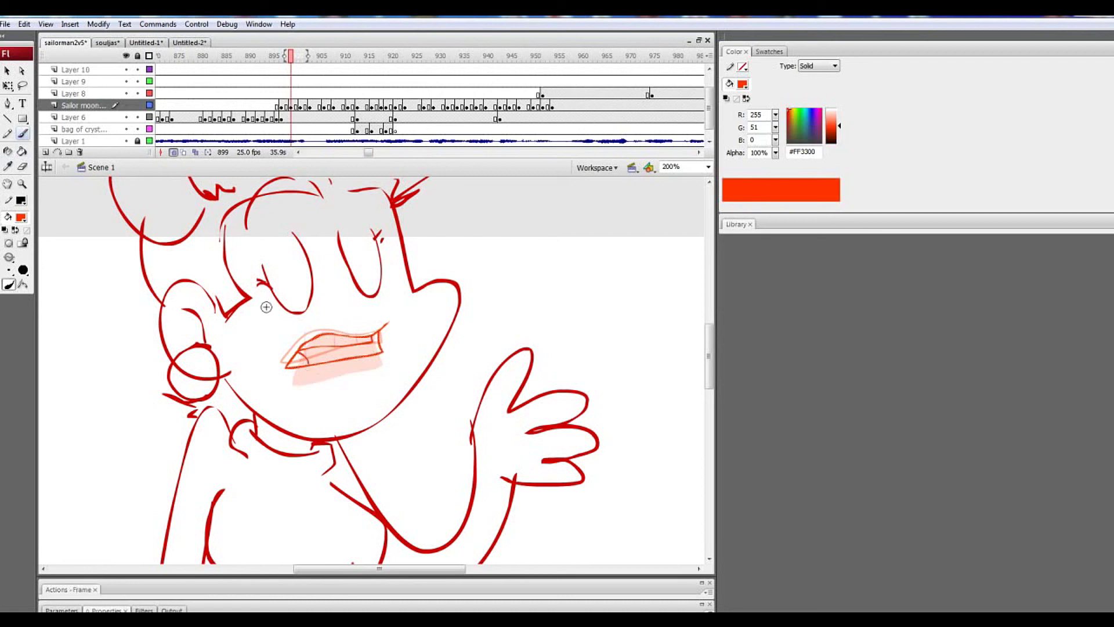
{"action": "left_click", "coordinate": [23, 150]}
{"action": "left_click", "coordinate": [323, 355]}
Fill the mouth interior around the tongue at frame 906 of the Sailor moon layer with #FF3300
{"action": "left_click", "coordinate": [299, 106]}
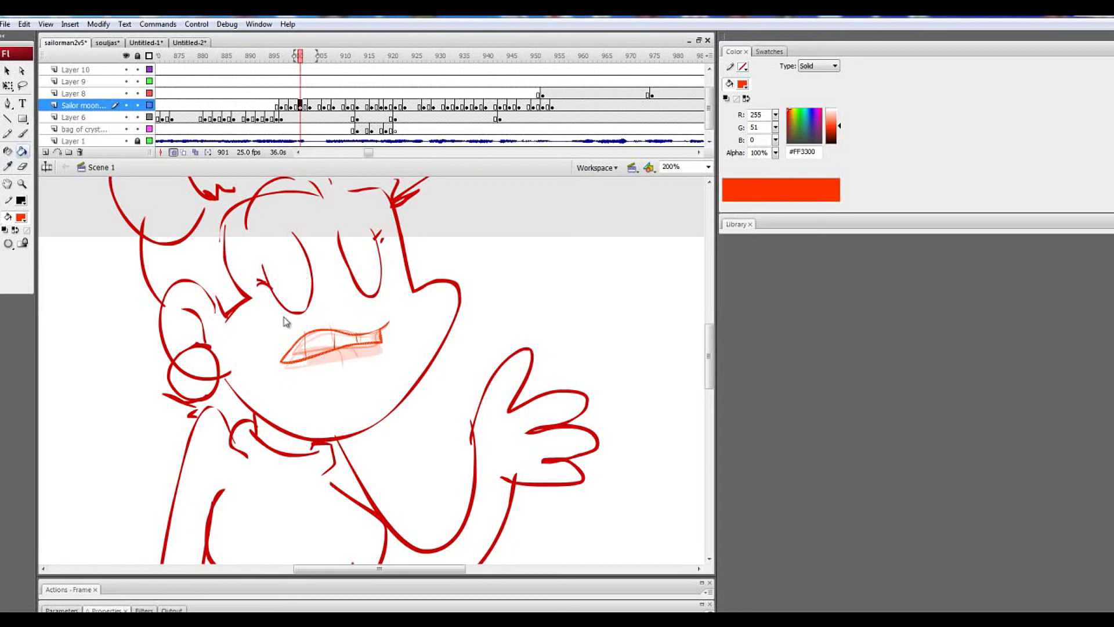
{"action": "left_click", "coordinate": [314, 105]}
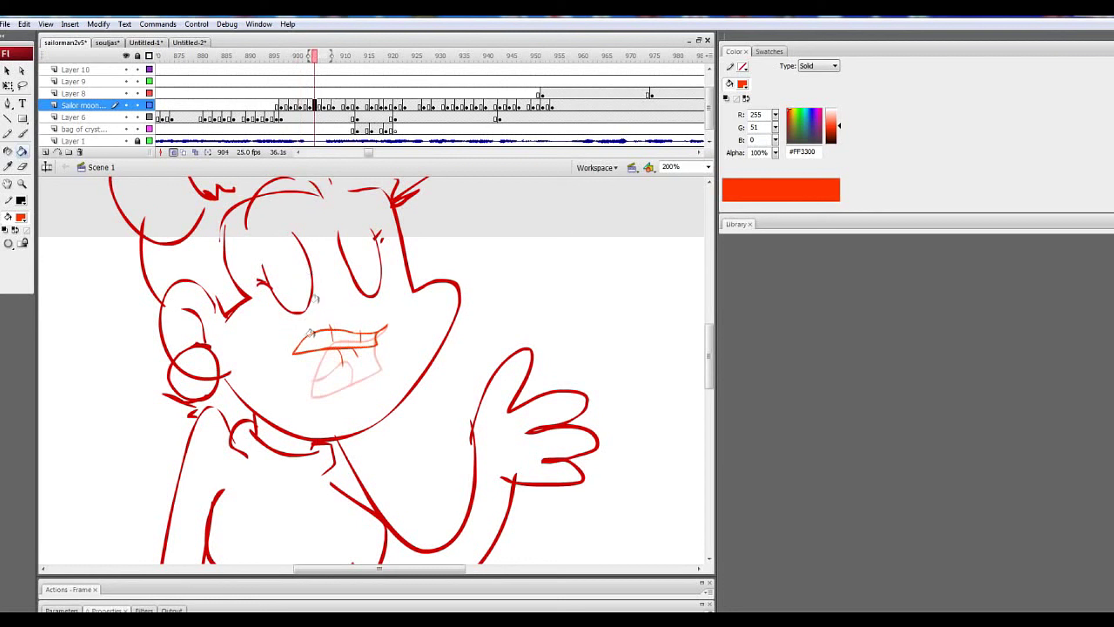
{"action": "left_click", "coordinate": [326, 107]}
{"action": "left_click", "coordinate": [343, 347]}
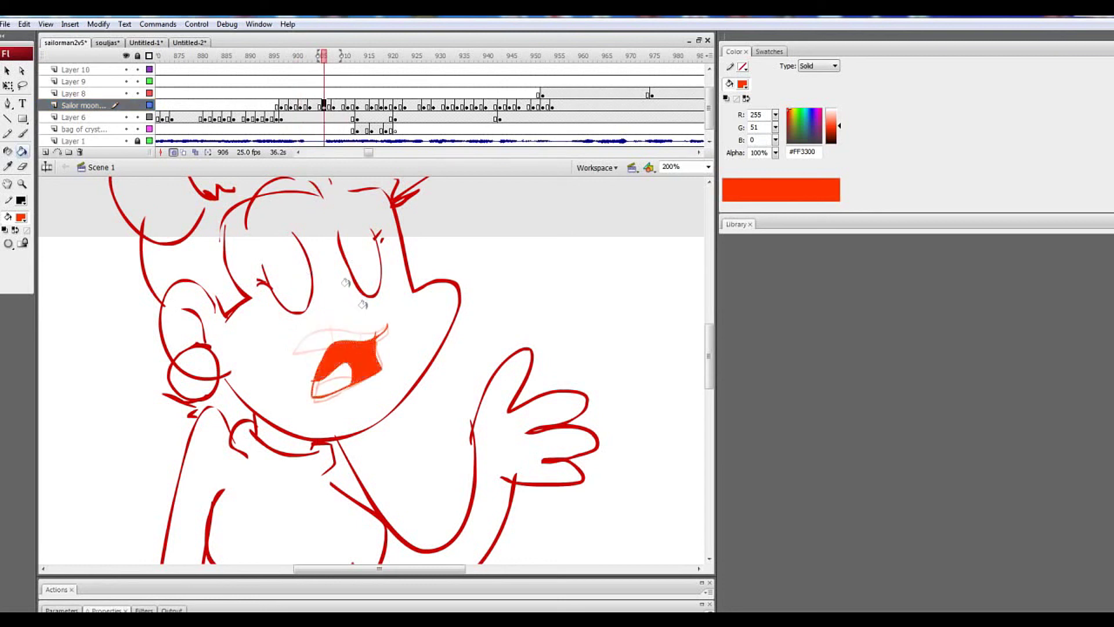
Draw a tongue outline inside the open mouth at frame 909 of the Sailor moon layer
{"action": "left_click", "coordinate": [339, 106]}
{"action": "left_click", "coordinate": [338, 360]}
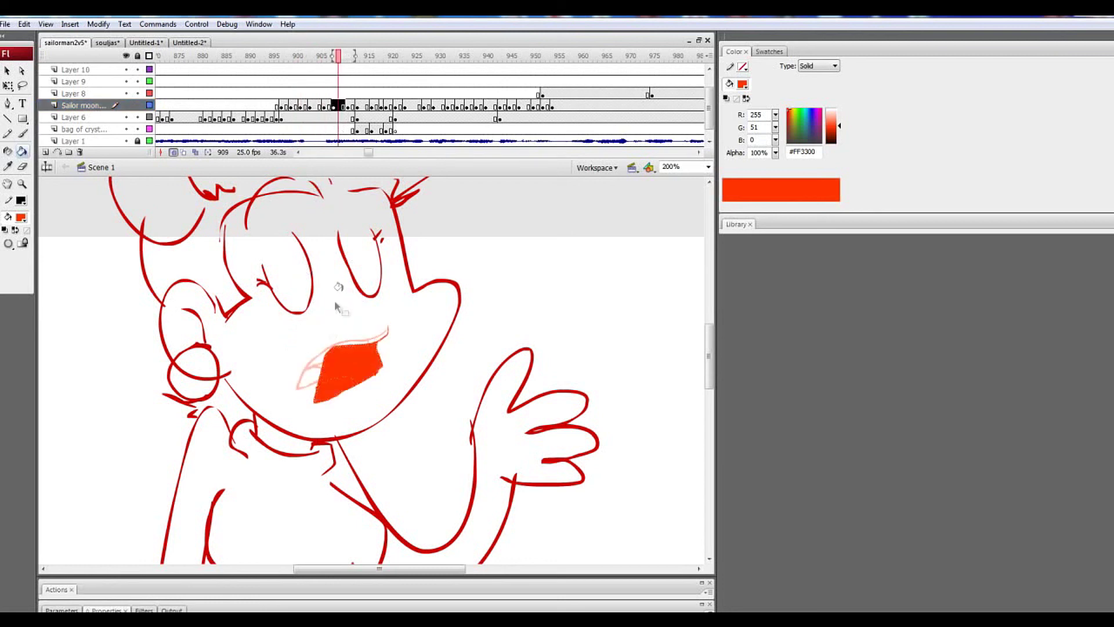
{"action": "key", "text": "ctrl+z"}
{"action": "left_click", "coordinate": [23, 134]}
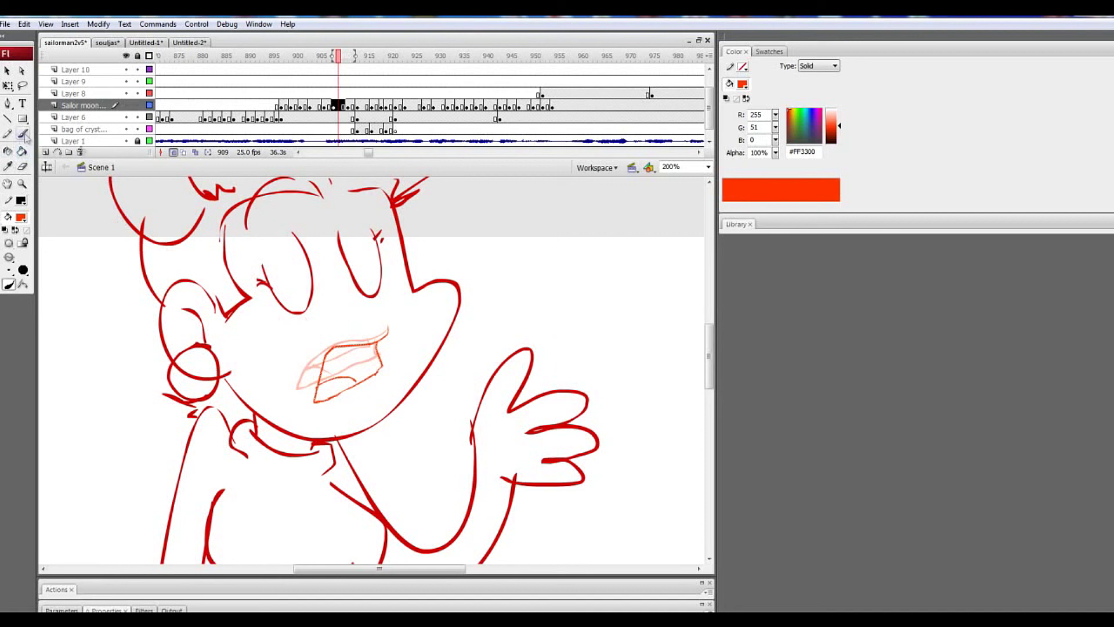
{"action": "left_click", "coordinate": [352, 380]}
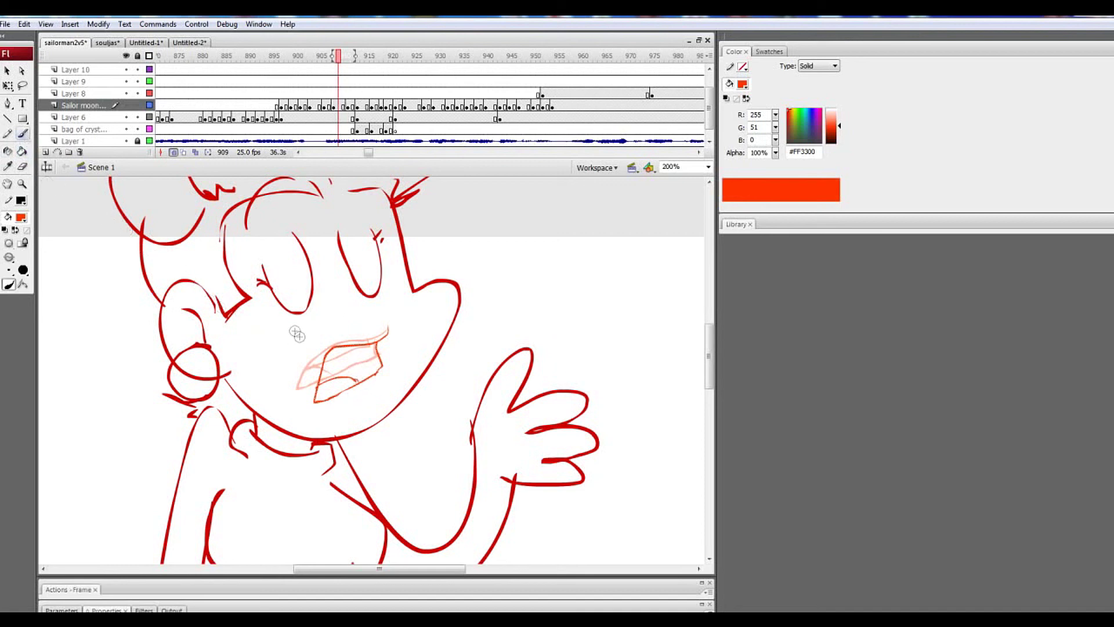
Fill the inside of the narrow mouth at frame 911 of the Sailor moon layer with #FF3300
{"action": "left_click", "coordinate": [23, 152]}
{"action": "left_click", "coordinate": [344, 109]}
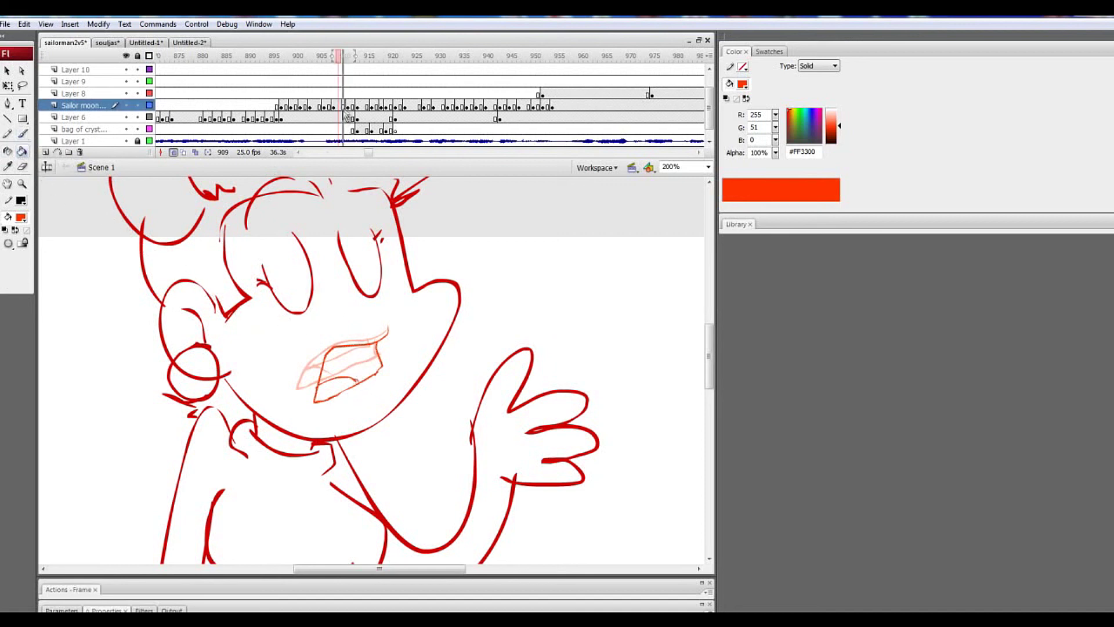
{"action": "key", "text": "."}
{"action": "key", "text": "."}
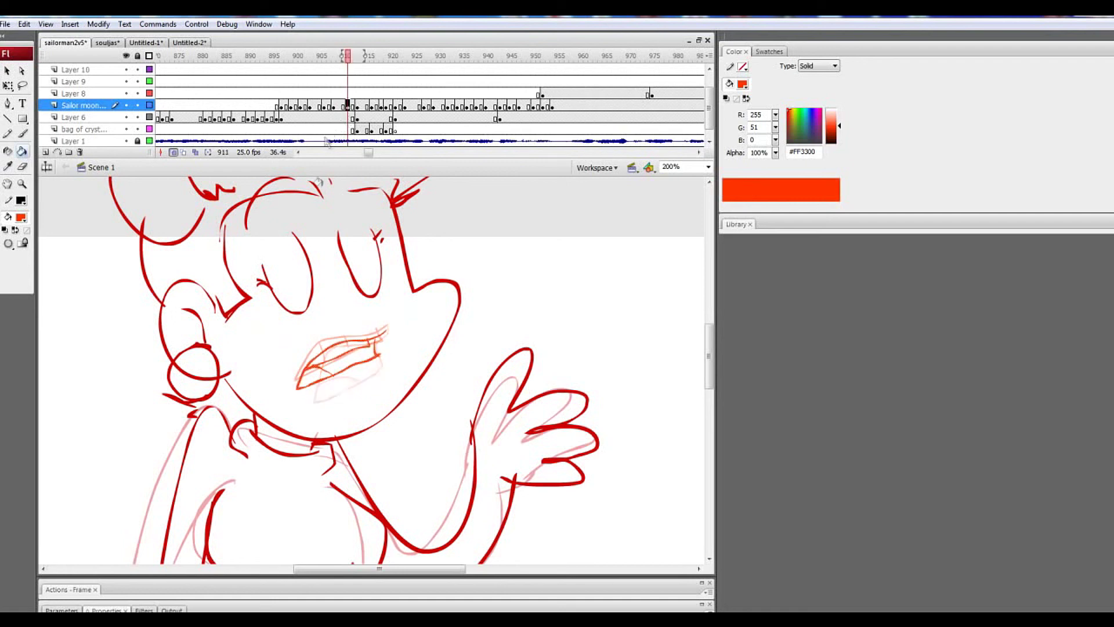
{"action": "left_click", "coordinate": [341, 354]}
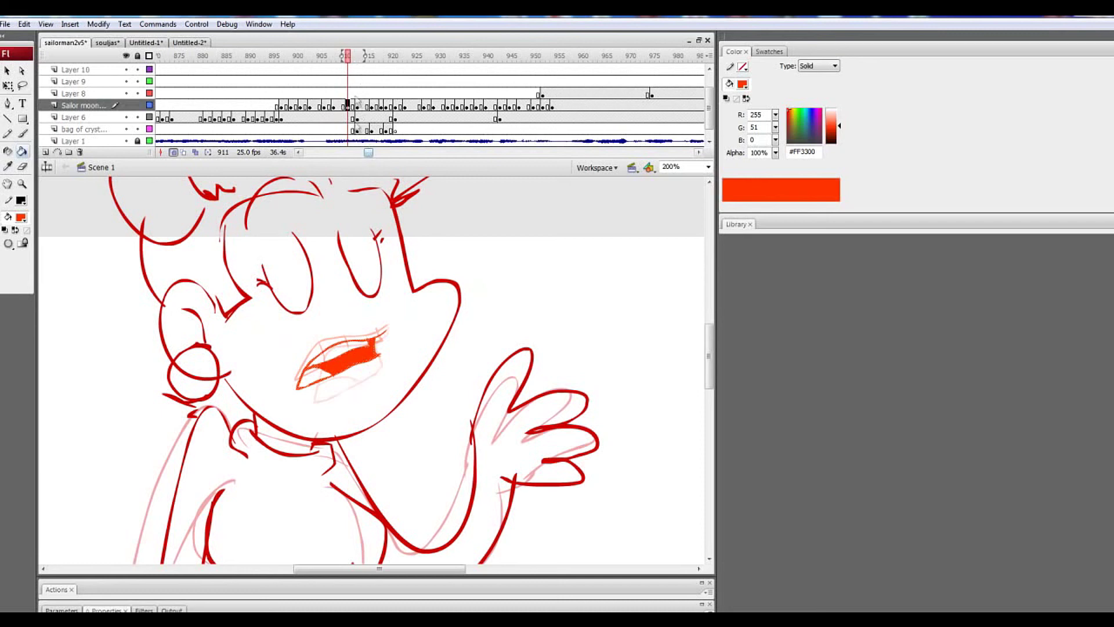
Browse the character drawings in the earlier part of the animation, back to frame 372
{"action": "left_click_drag", "start_coordinate": [369, 154], "coordinate": [340, 152]}
{"action": "left_click", "coordinate": [342, 106]}
{"action": "left_click", "coordinate": [340, 106]}
{"action": "left_click", "coordinate": [292, 94]}
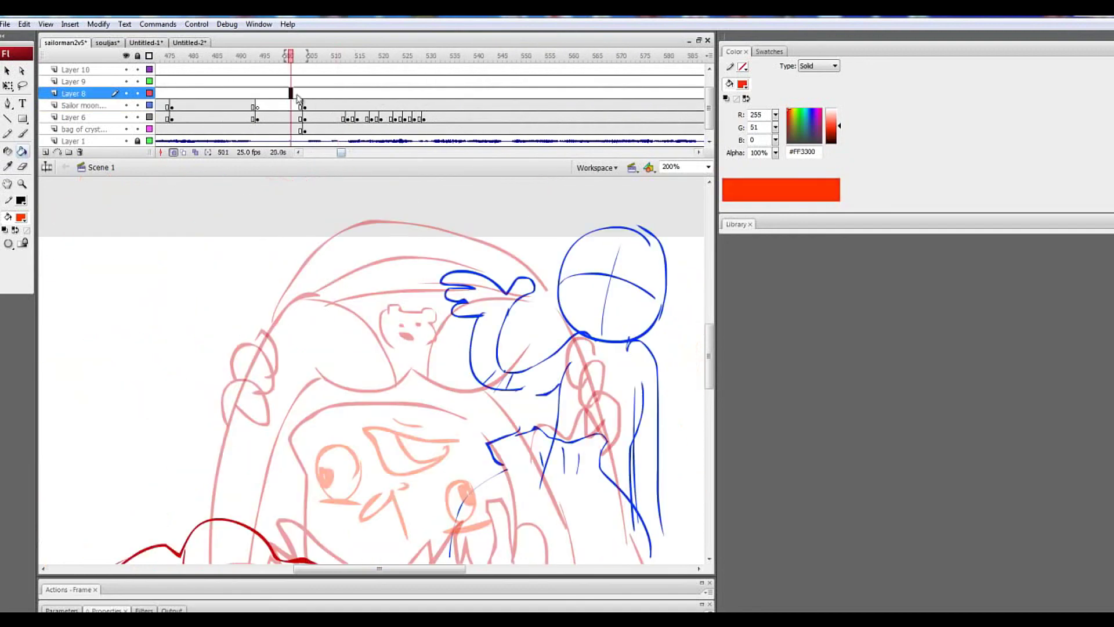
{"action": "left_click", "coordinate": [251, 93]}
{"action": "left_click", "coordinate": [177, 83]}
{"action": "left_click_drag", "start_coordinate": [346, 152], "coordinate": [332, 153]}
{"action": "left_click", "coordinate": [249, 83]}
{"action": "left_click", "coordinate": [189, 83]}
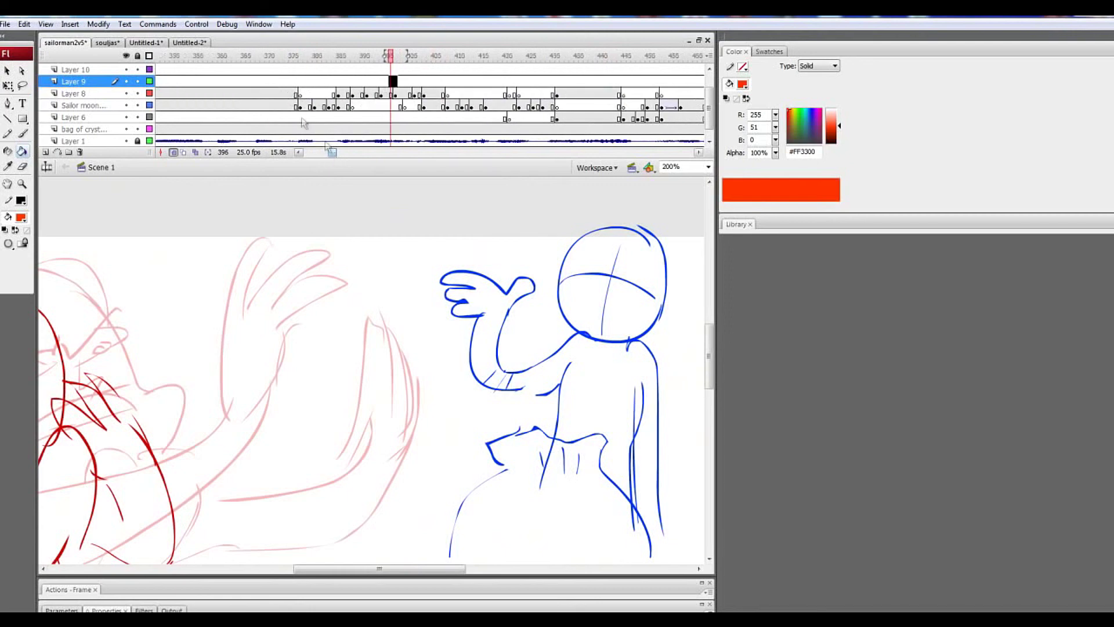
{"action": "left_click", "coordinate": [277, 82]}
View the canvas at 100% and play the animation from around frame 218
{"action": "left_click", "coordinate": [22, 183]}
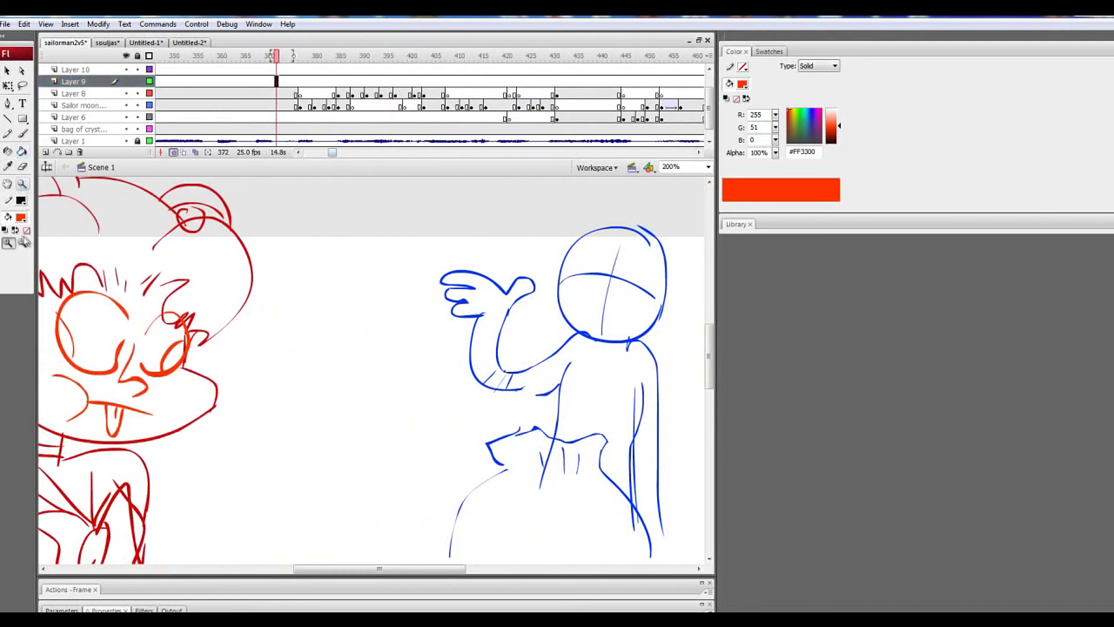
{"action": "left_click", "coordinate": [23, 243]}
{"action": "left_click", "coordinate": [248, 360]}
{"action": "left_click_drag", "start_coordinate": [334, 153], "coordinate": [321, 153]}
{"action": "left_click", "coordinate": [266, 82]}
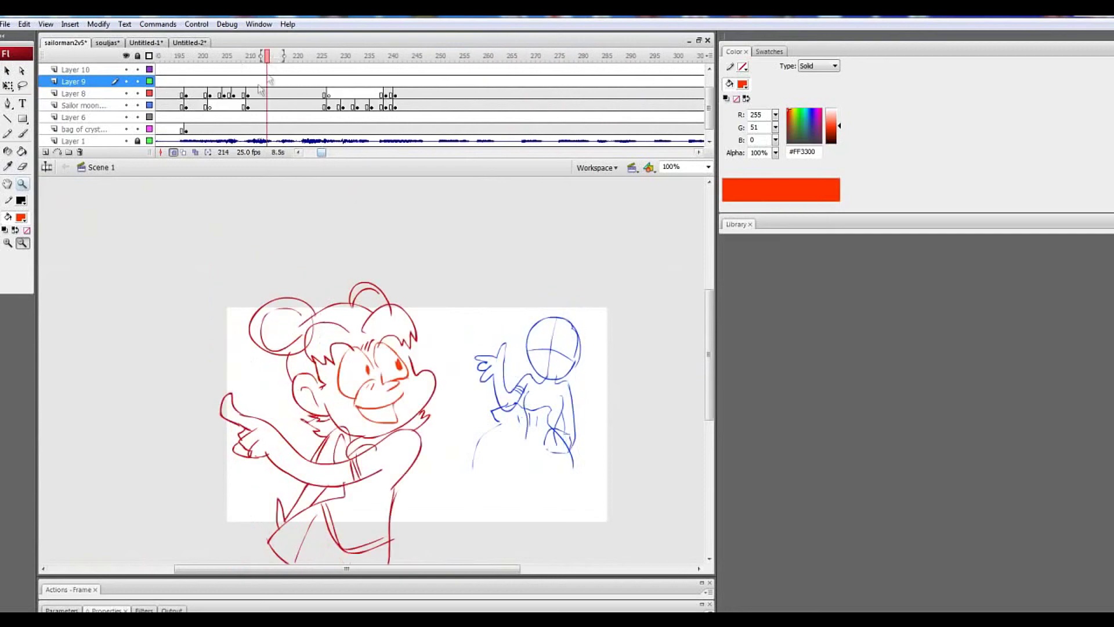
{"action": "left_click_drag", "start_coordinate": [210, 84], "coordinate": [272, 83]}
{"action": "left_click", "coordinate": [272, 82]}
{"action": "key", "text": "Return"}
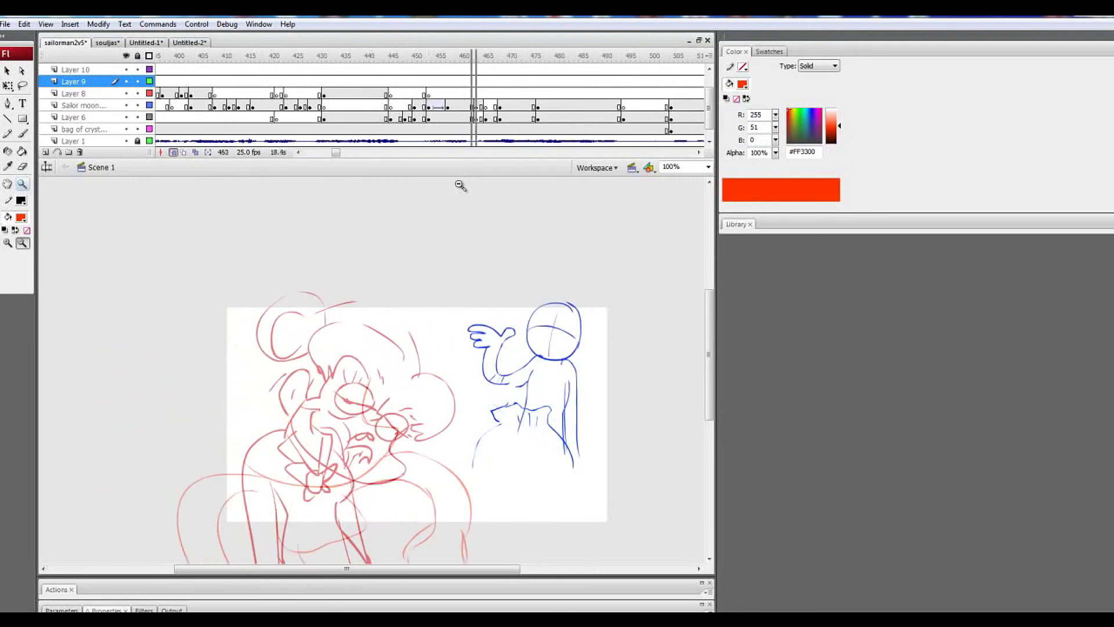
Examine the Sailor moon layer's drawings between frames 449 and 463 and replay that movement
{"action": "left_click", "coordinate": [411, 107]}
{"action": "left_click", "coordinate": [419, 107]}
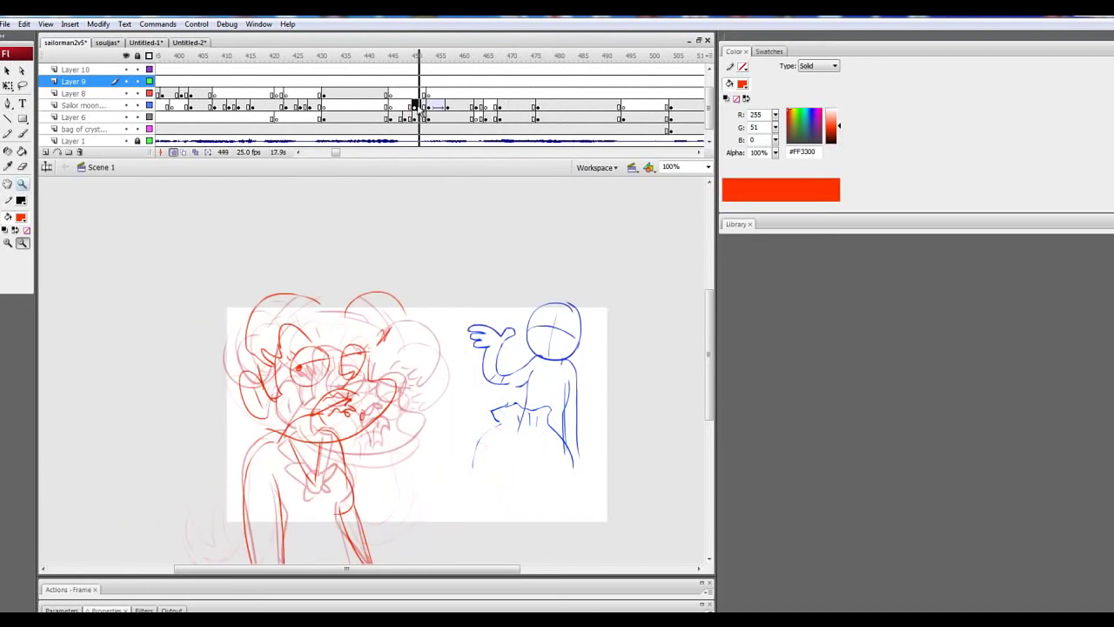
{"action": "left_click", "coordinate": [428, 107]}
{"action": "left_click", "coordinate": [452, 109]}
{"action": "left_click", "coordinate": [466, 109]}
{"action": "left_click", "coordinate": [476, 108]}
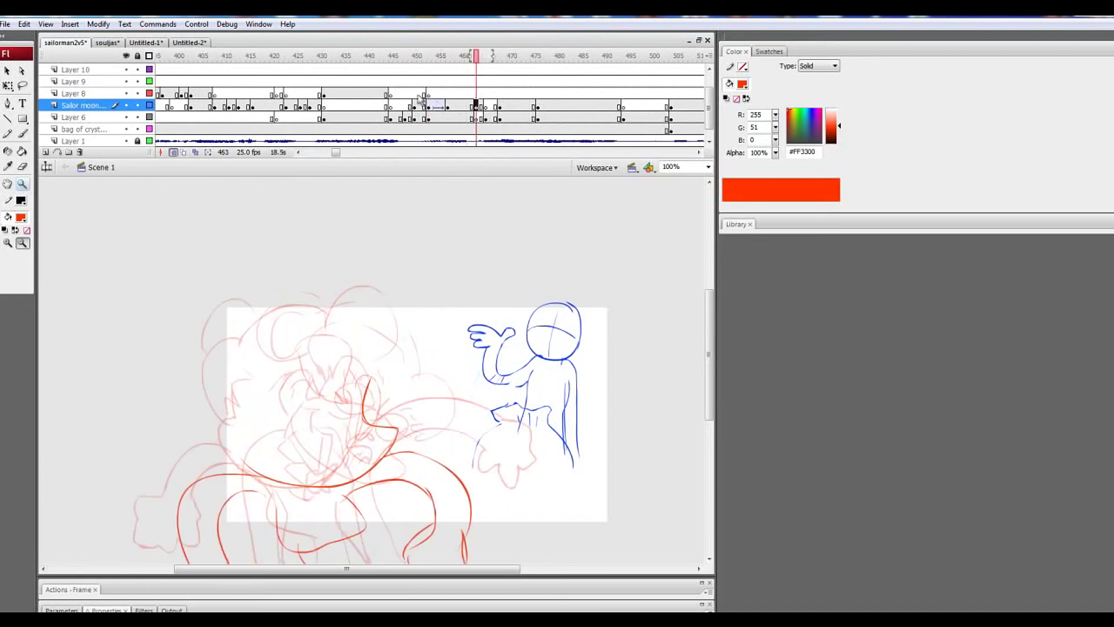
{"action": "left_click", "coordinate": [428, 96]}
{"action": "key", "text": "Return"}
{"action": "left_click", "coordinate": [476, 94]}
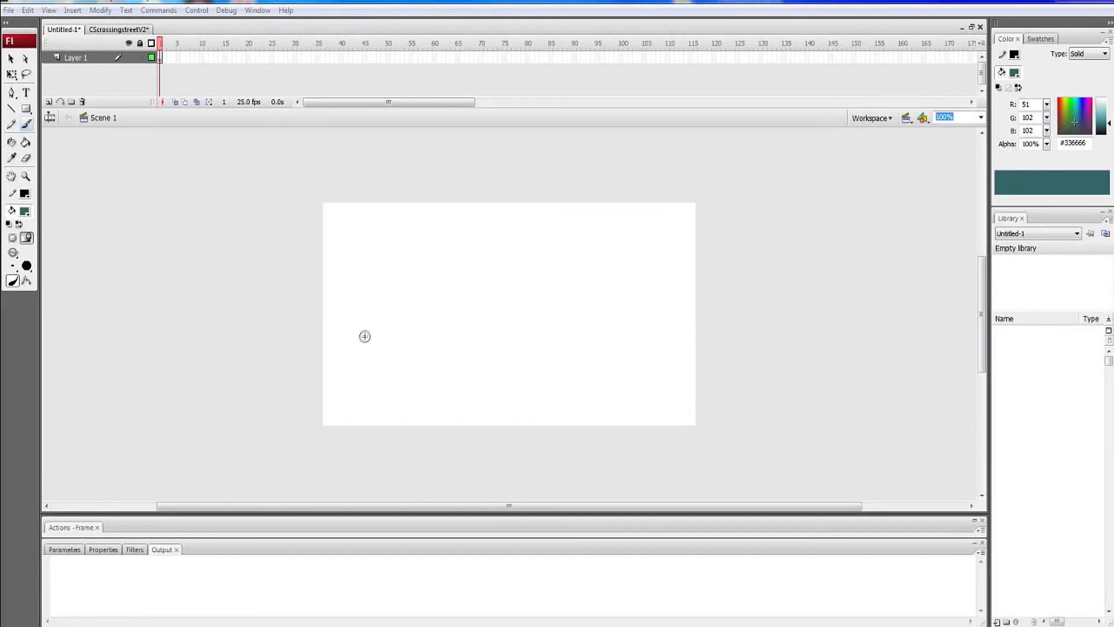
{"action": "left_click_drag", "start_coordinate": [345, 366], "coordinate": [448, 319]}
{"action": "key", "text": "ctrl+z"}
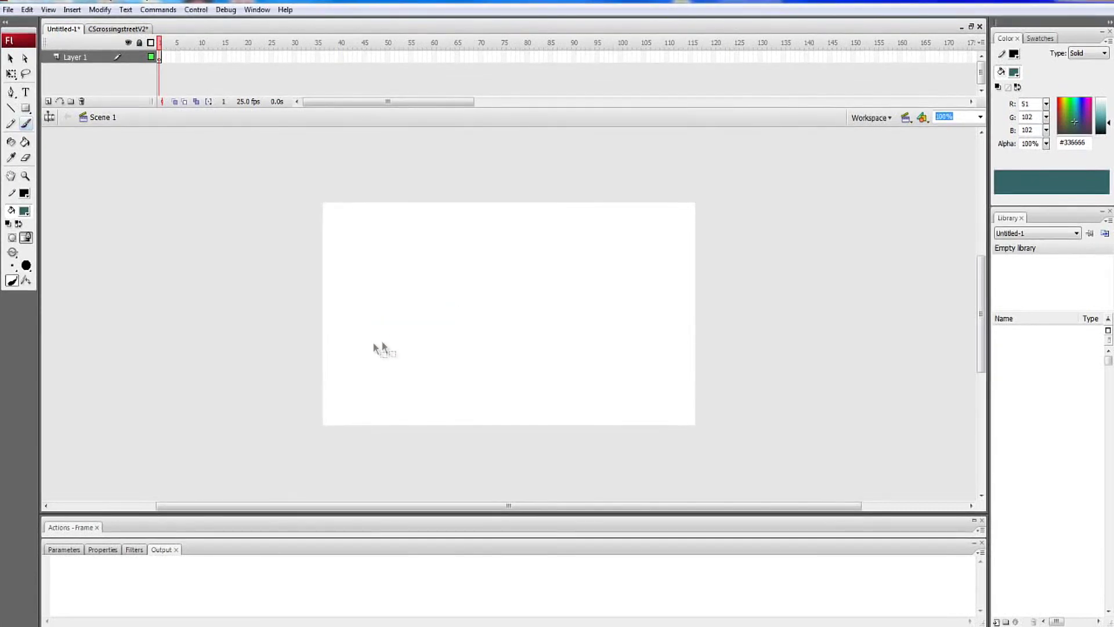
{"action": "left_click_drag", "start_coordinate": [380, 360], "coordinate": [454, 297]}
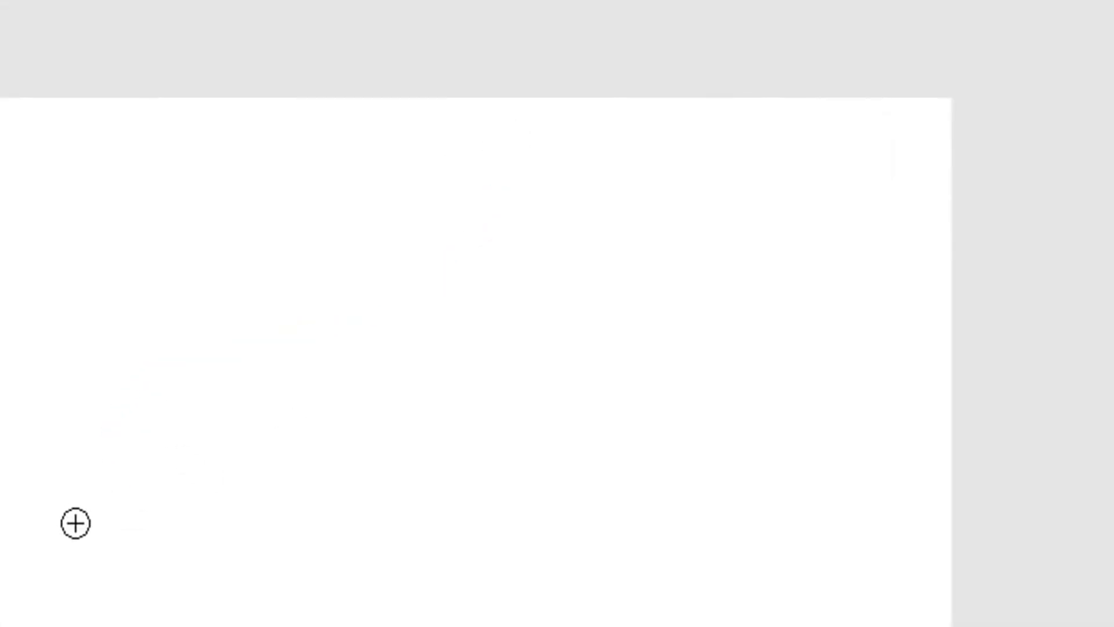
{"action": "left_click_drag", "start_coordinate": [76, 524], "coordinate": [236, 343]}
{"action": "key", "text": "ctrl+z"}
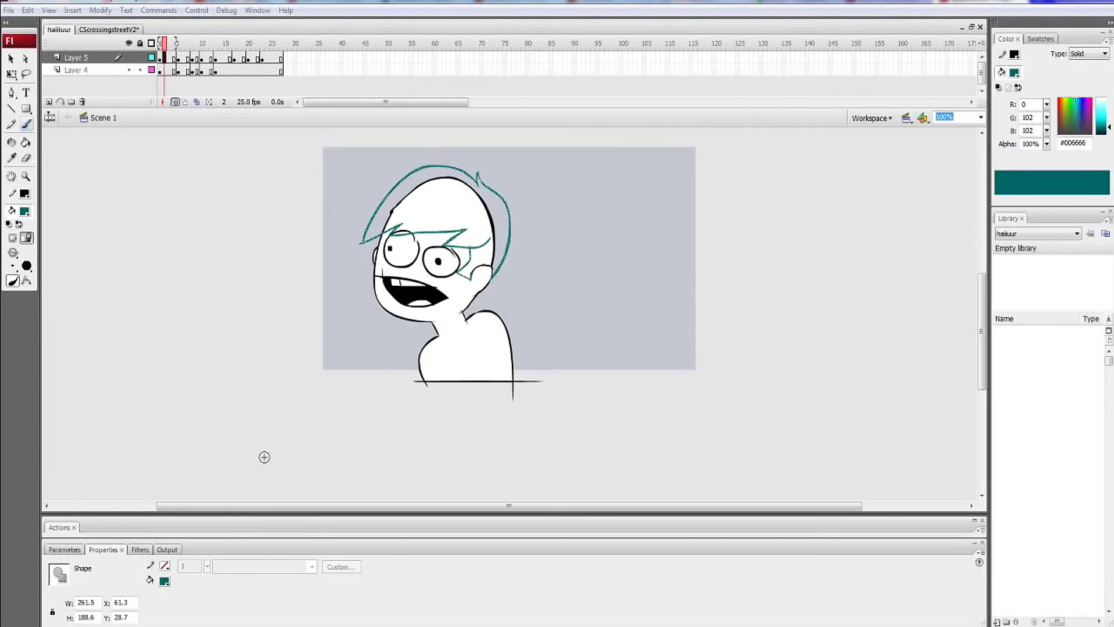
Play the haiiuur head-turn animation from its beginning several times and examine its first few drawings
{"action": "left_click", "coordinate": [166, 70]}
{"action": "key", "text": "Return"}
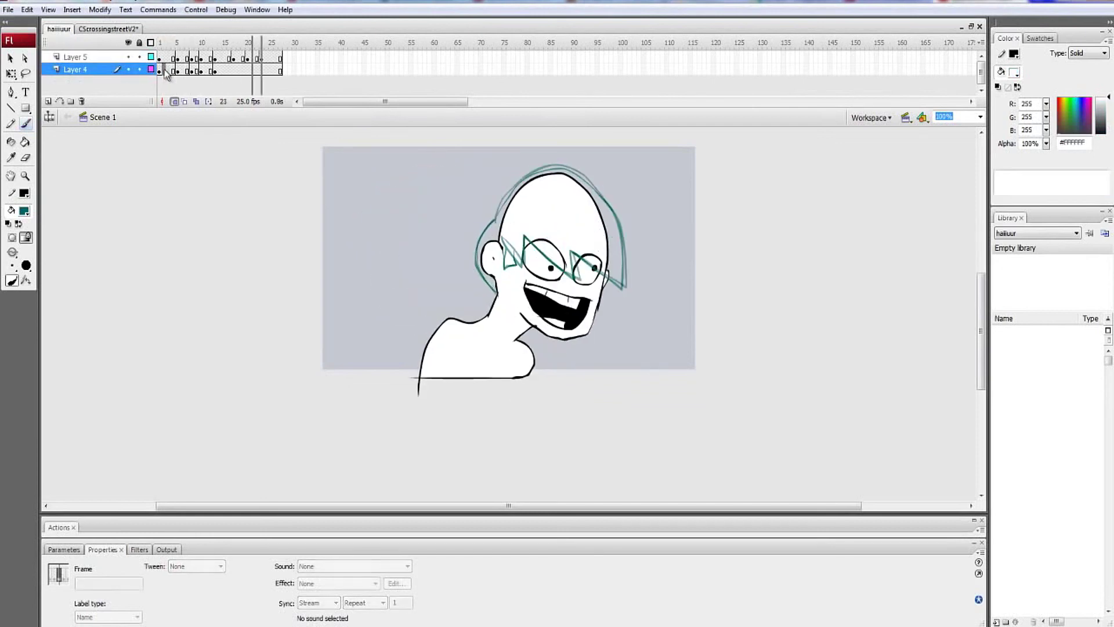
{"action": "left_click", "coordinate": [162, 56]}
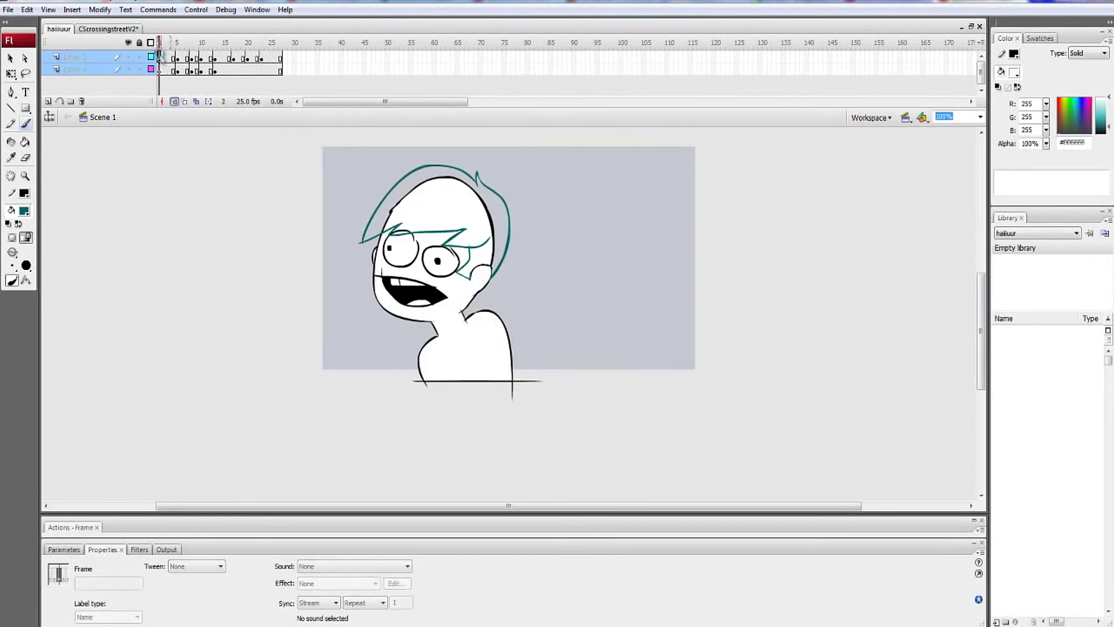
{"action": "key", "text": "Return"}
{"action": "key", "text": "Return"}
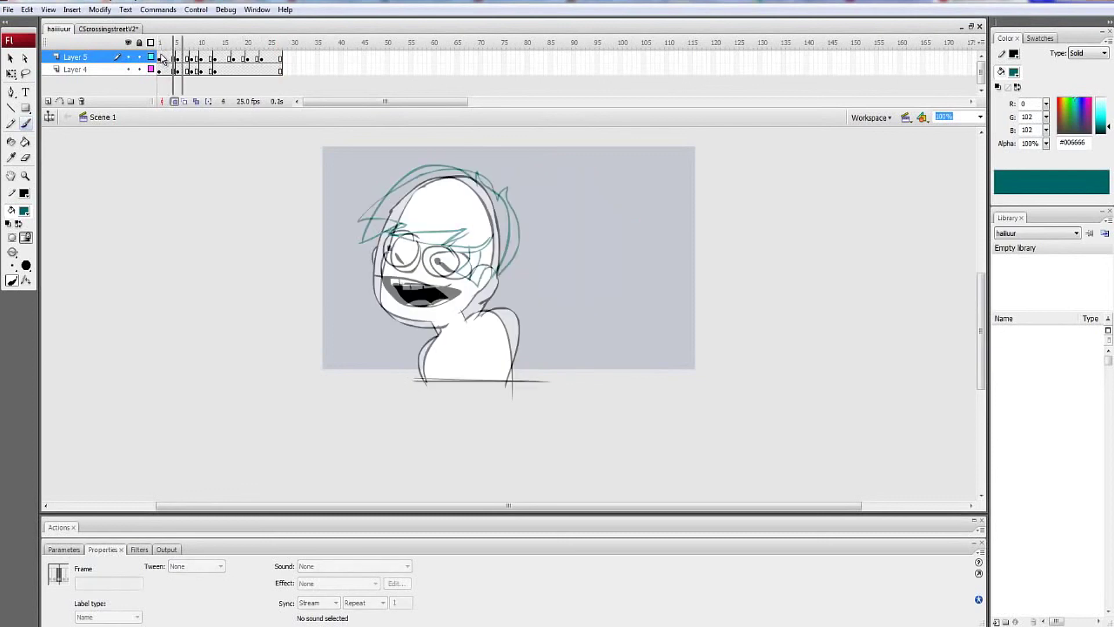
{"action": "left_click", "coordinate": [161, 57]}
{"action": "left_click", "coordinate": [174, 56]}
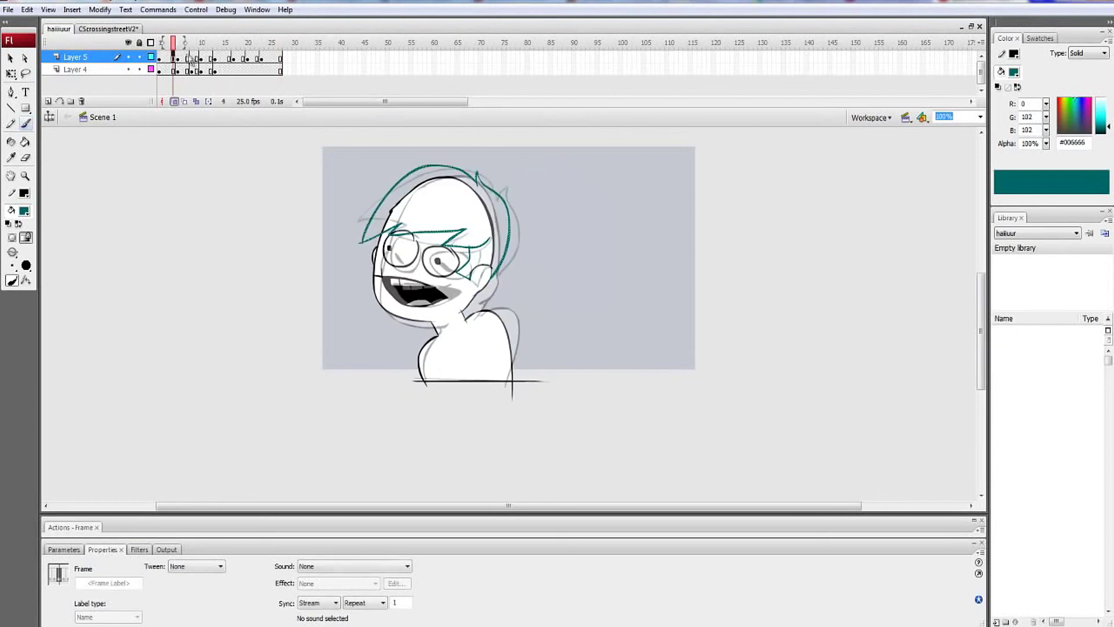
{"action": "left_click", "coordinate": [183, 57]}
{"action": "left_click", "coordinate": [164, 57]}
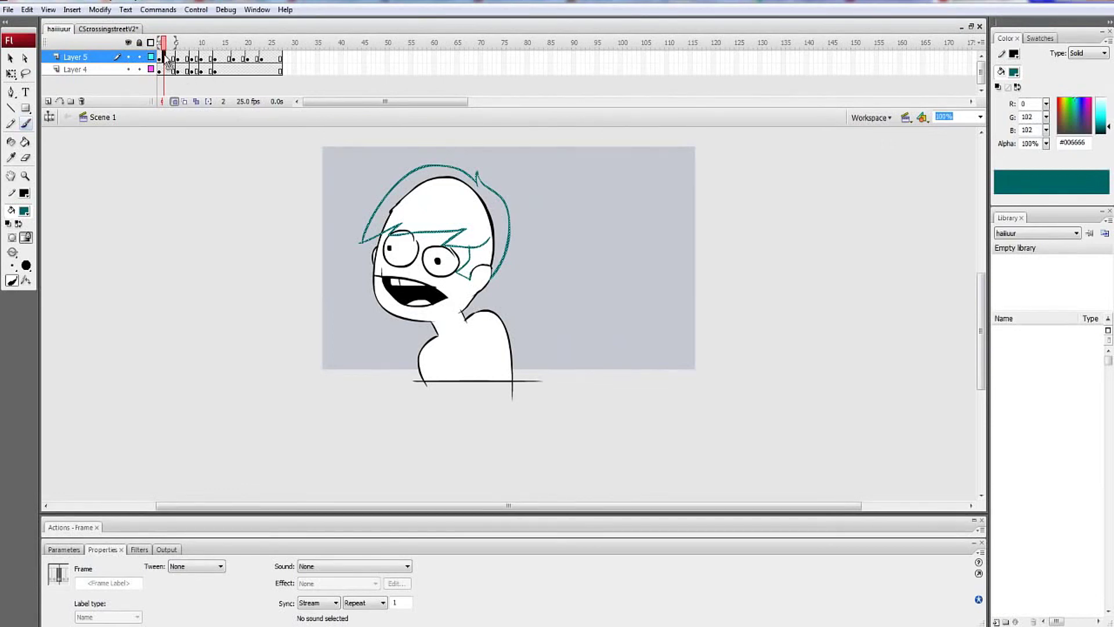
{"action": "left_click", "coordinate": [25, 210]}
{"action": "left_click", "coordinate": [10, 239]}
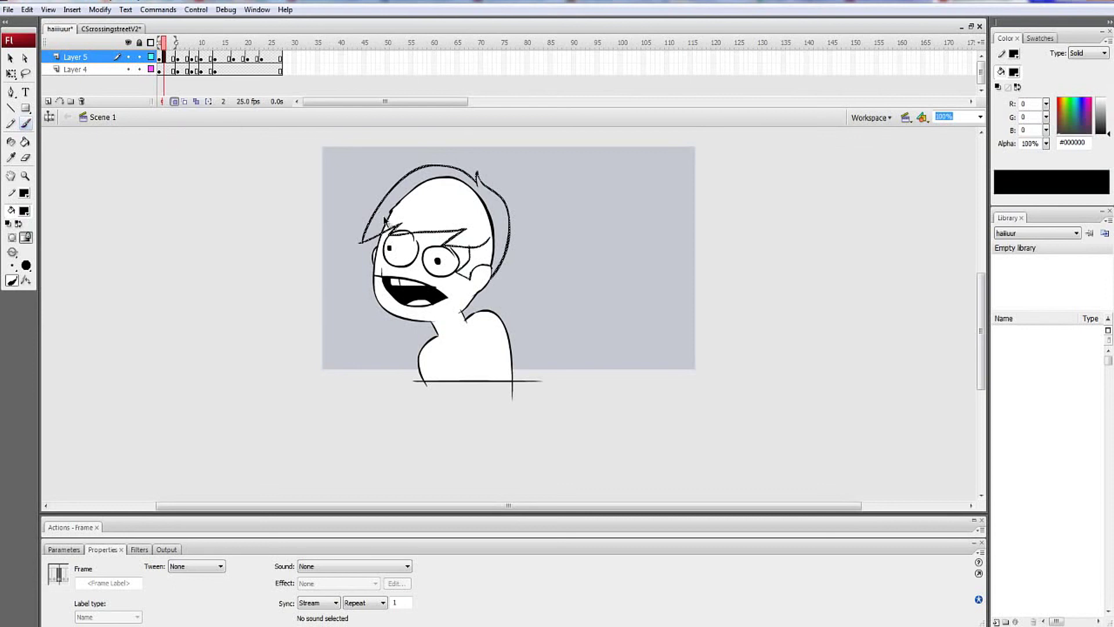
{"action": "key", "text": "ctrl+z"}
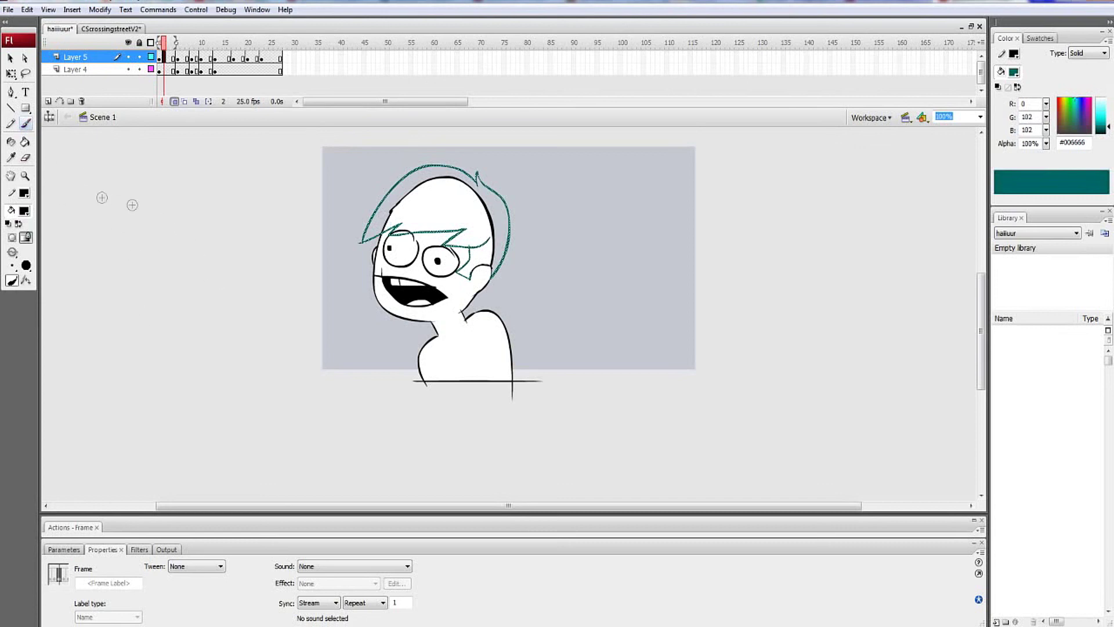
Recolour the hair lines at frame 2 of Layer 5 to a near-black with red, green and blue all at 3
{"action": "left_click", "coordinate": [24, 211]}
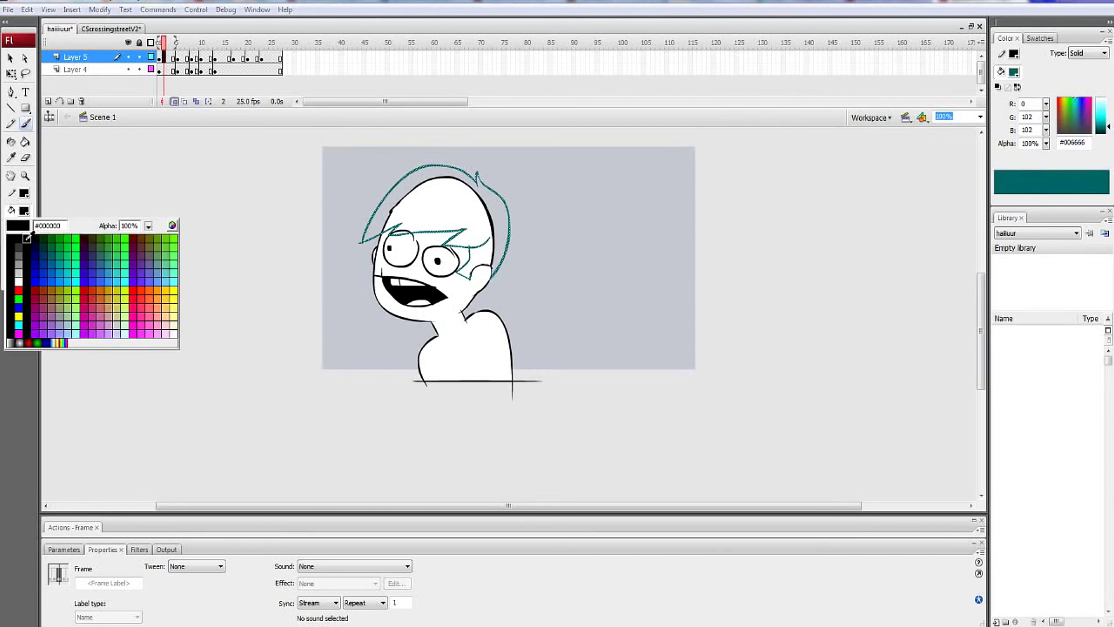
{"action": "left_click", "coordinate": [25, 240]}
{"action": "left_click", "coordinate": [24, 211]}
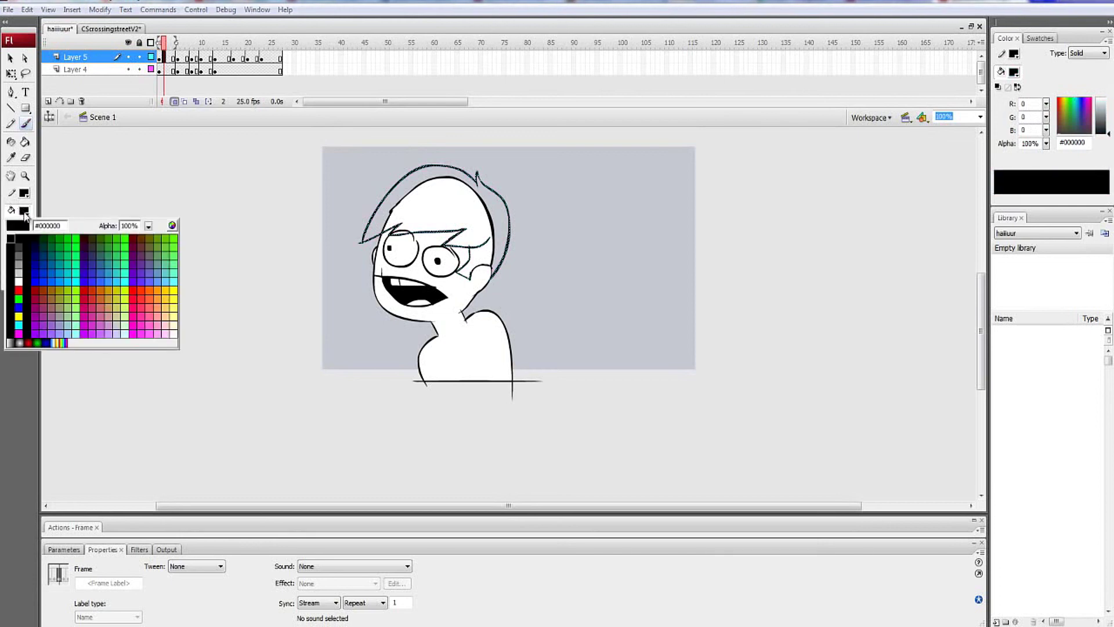
{"action": "left_click", "coordinate": [172, 226]}
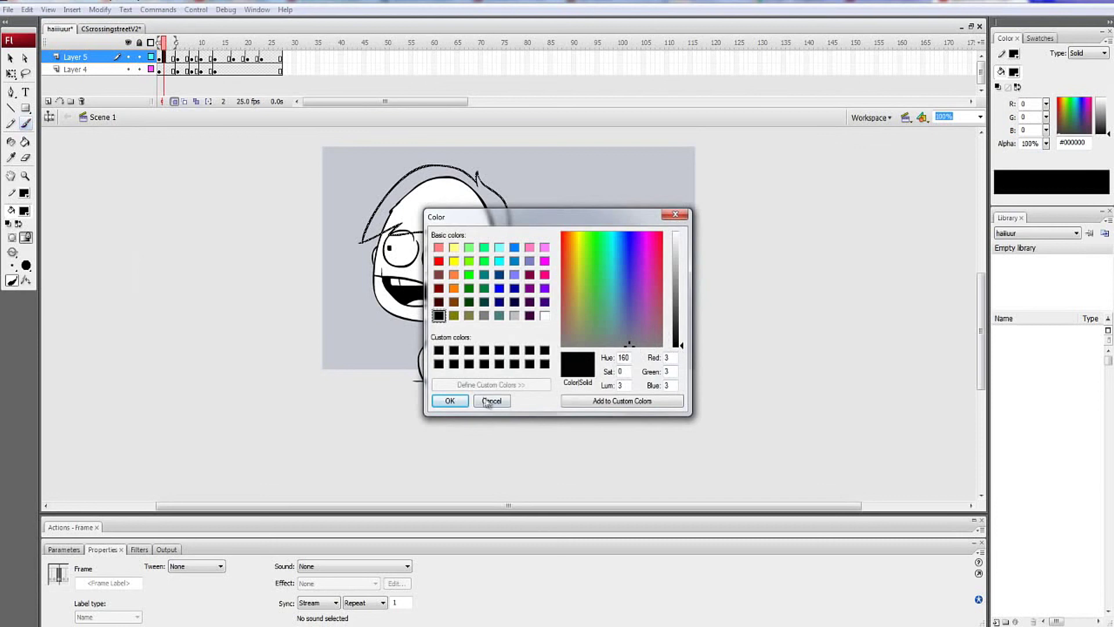
{"action": "left_click", "coordinate": [450, 401]}
Sample the colour of the hair lines and choose #030303 as the fill colour
{"action": "left_click", "coordinate": [10, 157]}
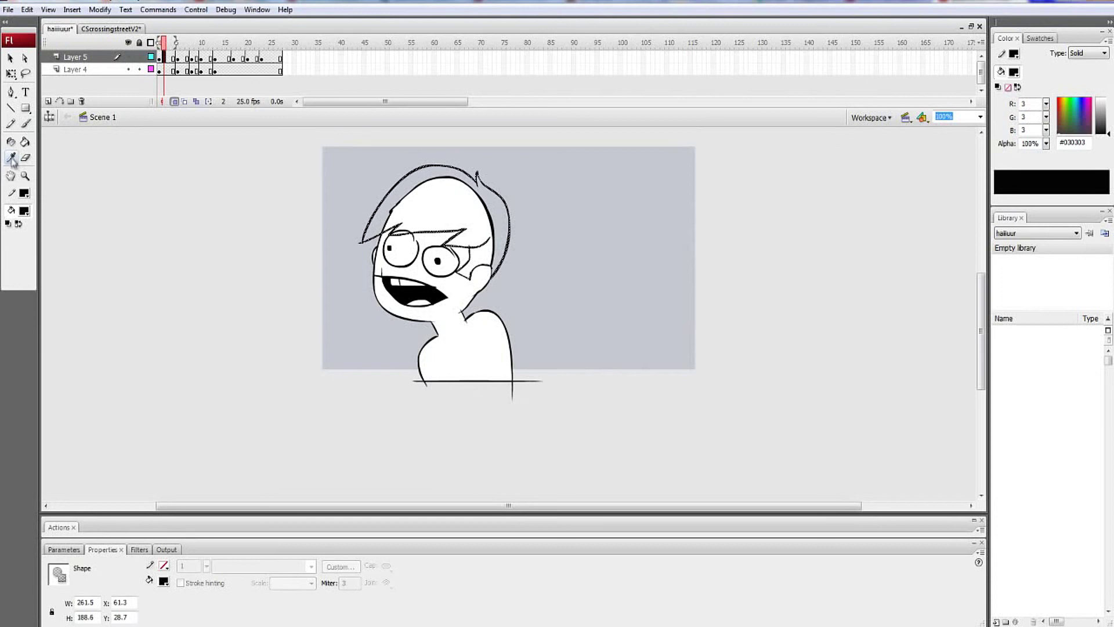
{"action": "left_click", "coordinate": [383, 207]}
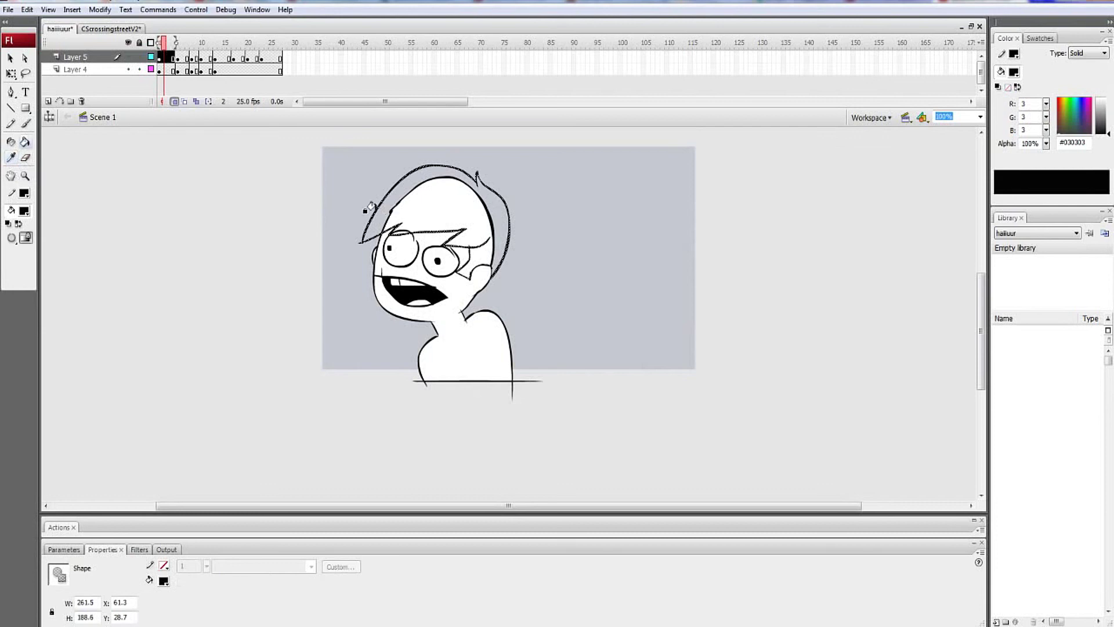
{"action": "left_click", "coordinate": [24, 212]}
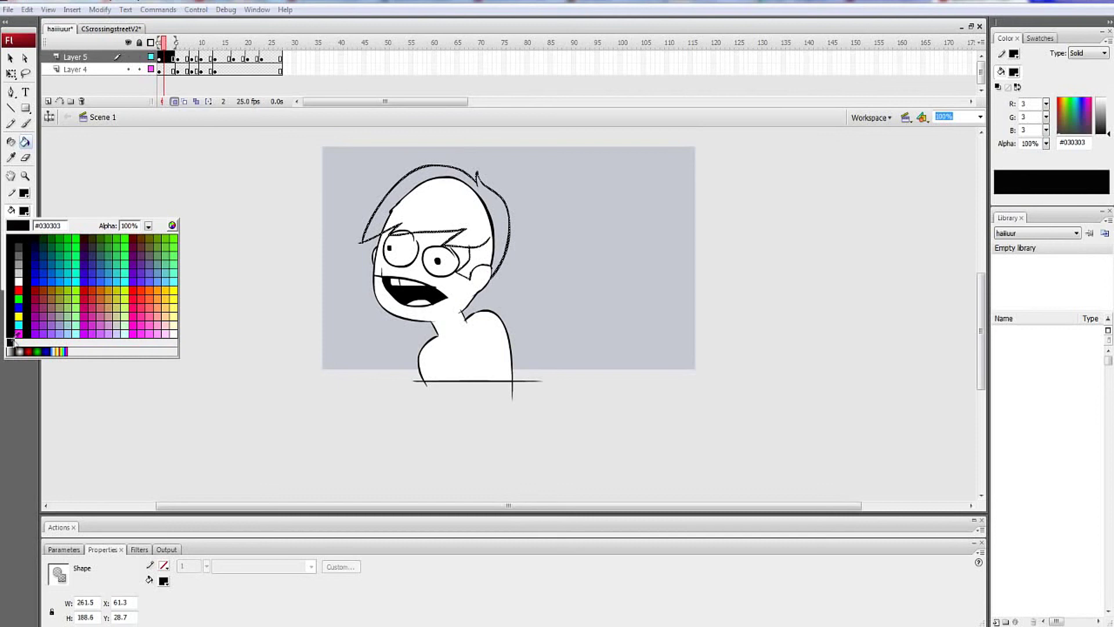
{"action": "left_click", "coordinate": [12, 341]}
{"action": "left_click", "coordinate": [25, 123]}
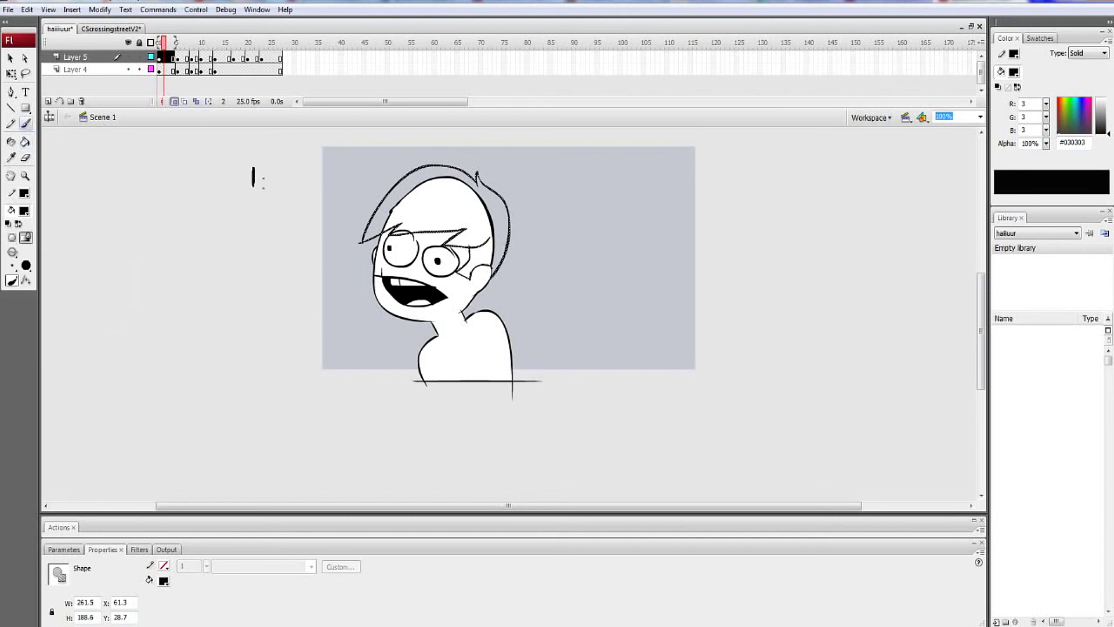
{"action": "left_click_drag", "start_coordinate": [252, 160], "coordinate": [253, 186]}
{"action": "left_click", "coordinate": [10, 157]}
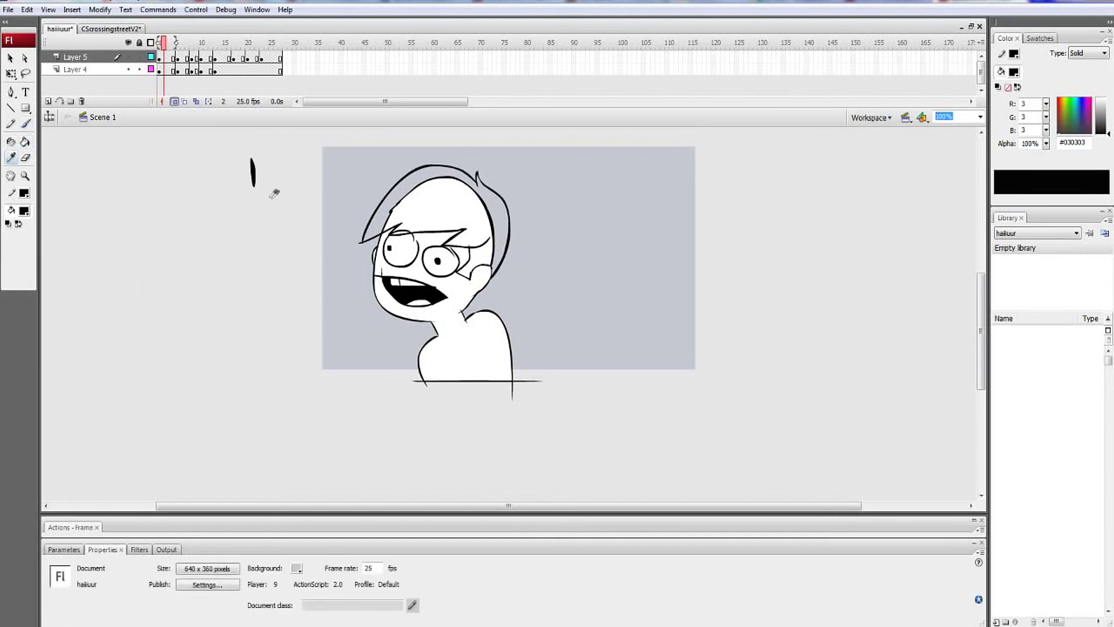
{"action": "left_click", "coordinate": [254, 174]}
{"action": "key", "text": "q"}
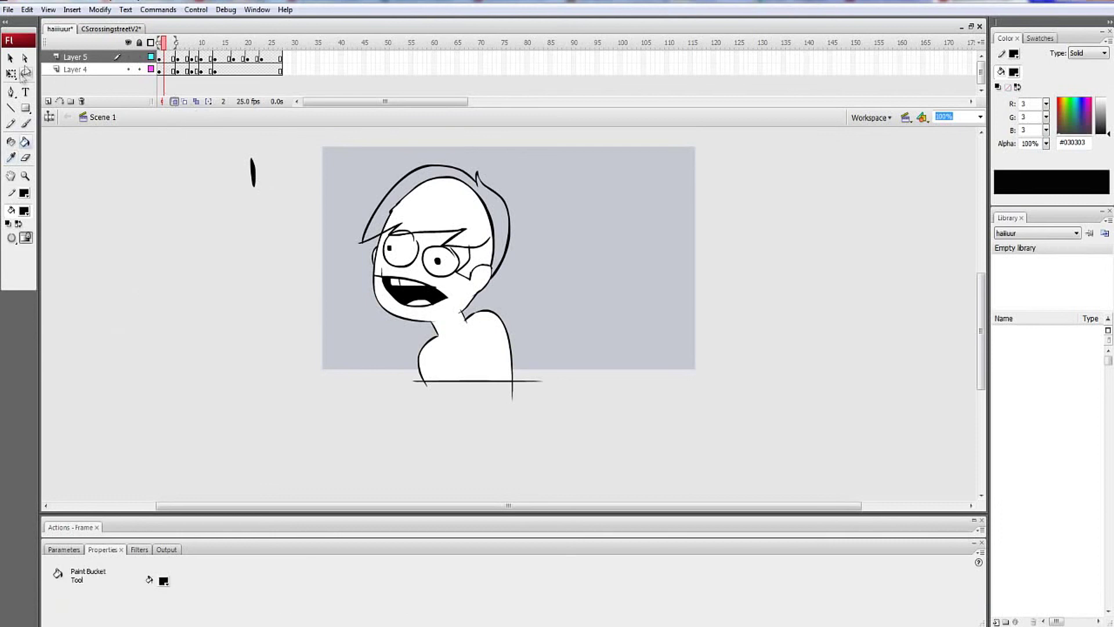
{"action": "left_click_drag", "start_coordinate": [271, 136], "coordinate": [232, 201]}
{"action": "key", "text": "Delete"}
Add a layer above Layer 5 and paint a short #030303 brush mark on it, left of the stage
{"action": "left_click", "coordinate": [48, 101]}
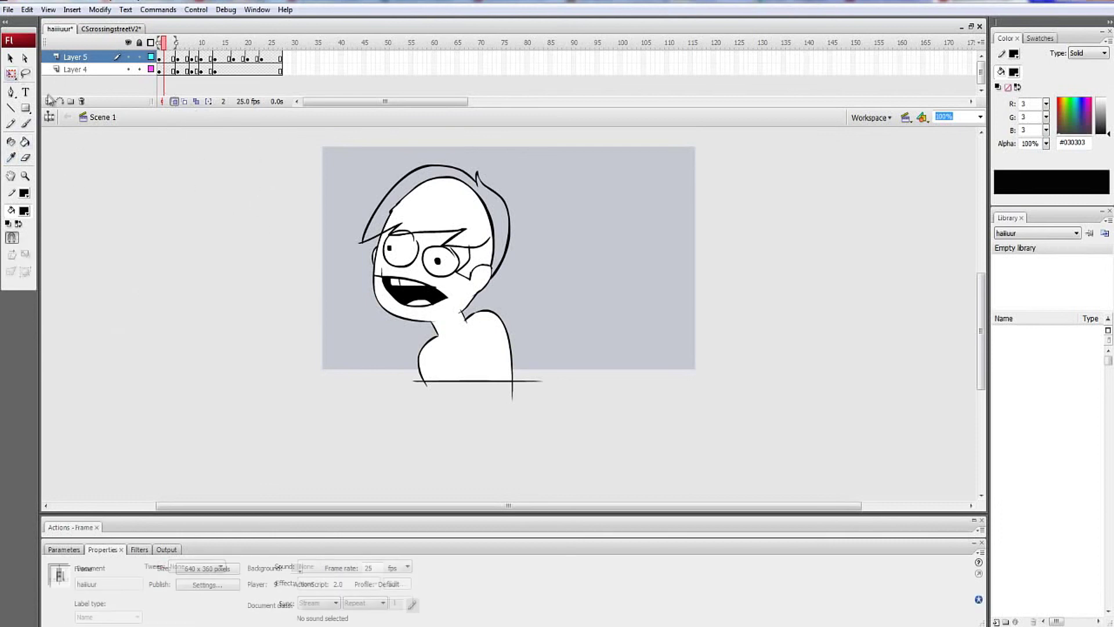
{"action": "left_click", "coordinate": [26, 123]}
{"action": "left_click", "coordinate": [48, 101]}
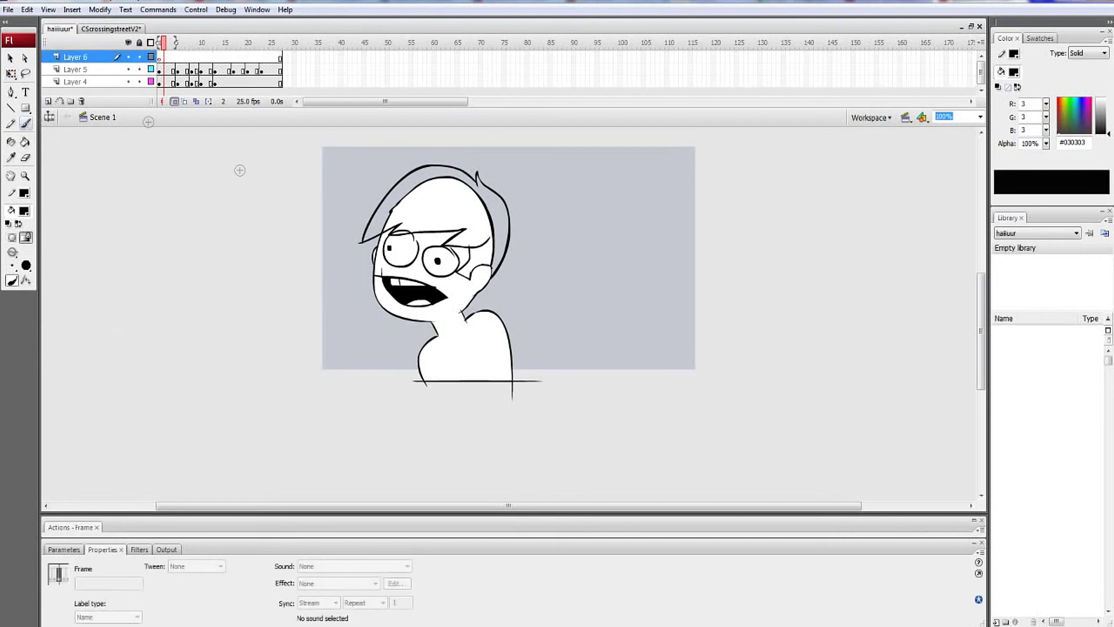
{"action": "left_click_drag", "start_coordinate": [266, 187], "coordinate": [266, 198]}
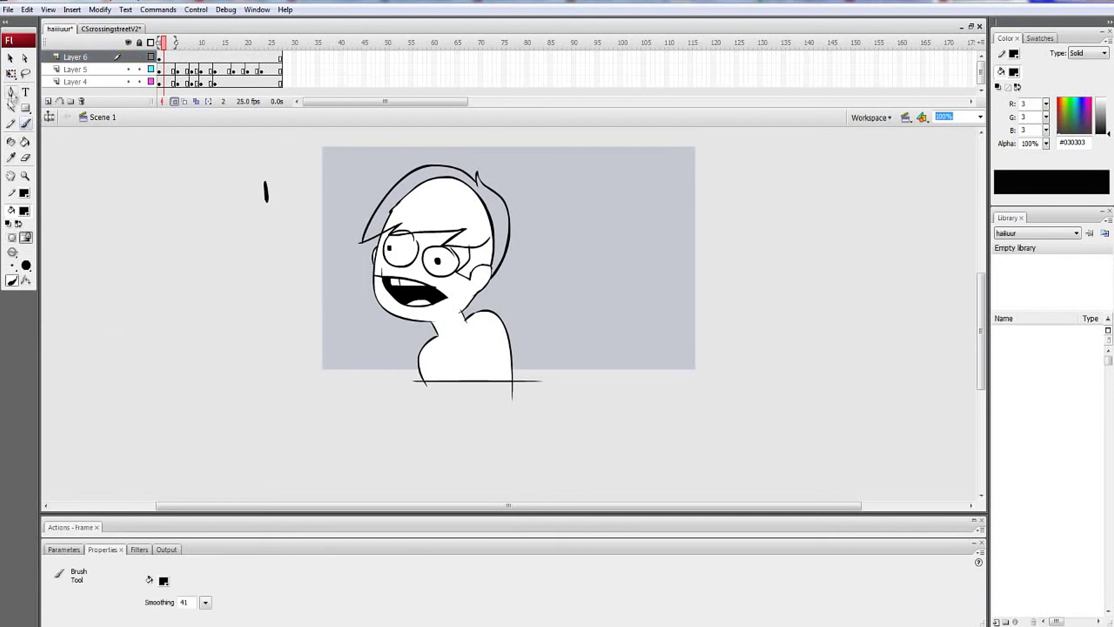
Recolour the hair lines of Layer 5's drawings at frames 6 and 9 to #030303, matching the brush mark
{"action": "key", "text": "q"}
{"action": "left_click", "coordinate": [376, 221]}
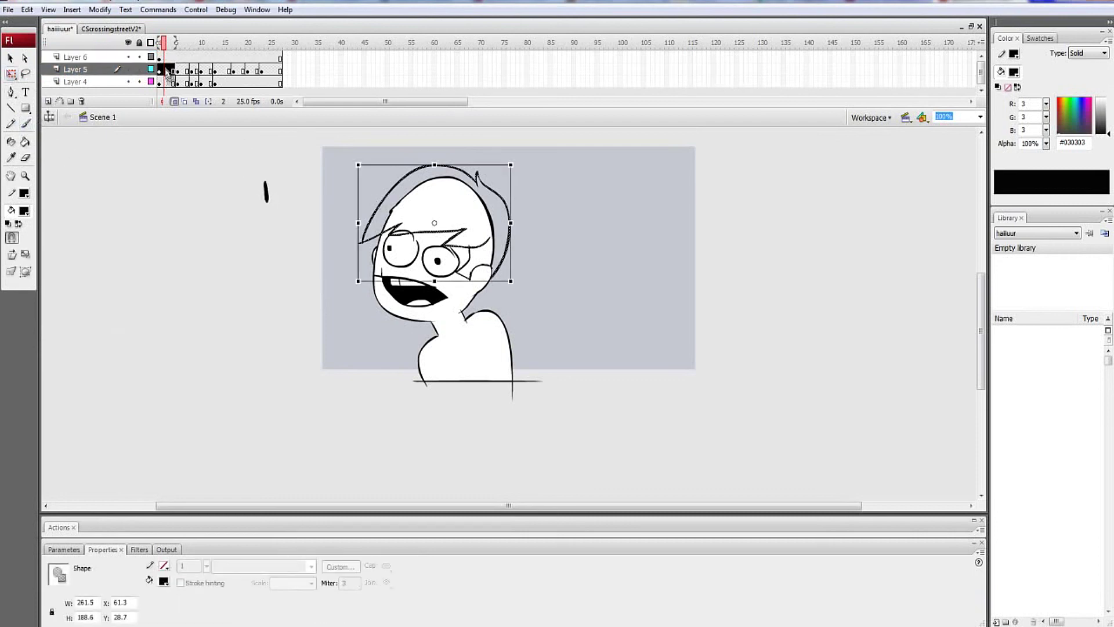
{"action": "left_click", "coordinate": [182, 70]}
{"action": "left_click", "coordinate": [24, 210]}
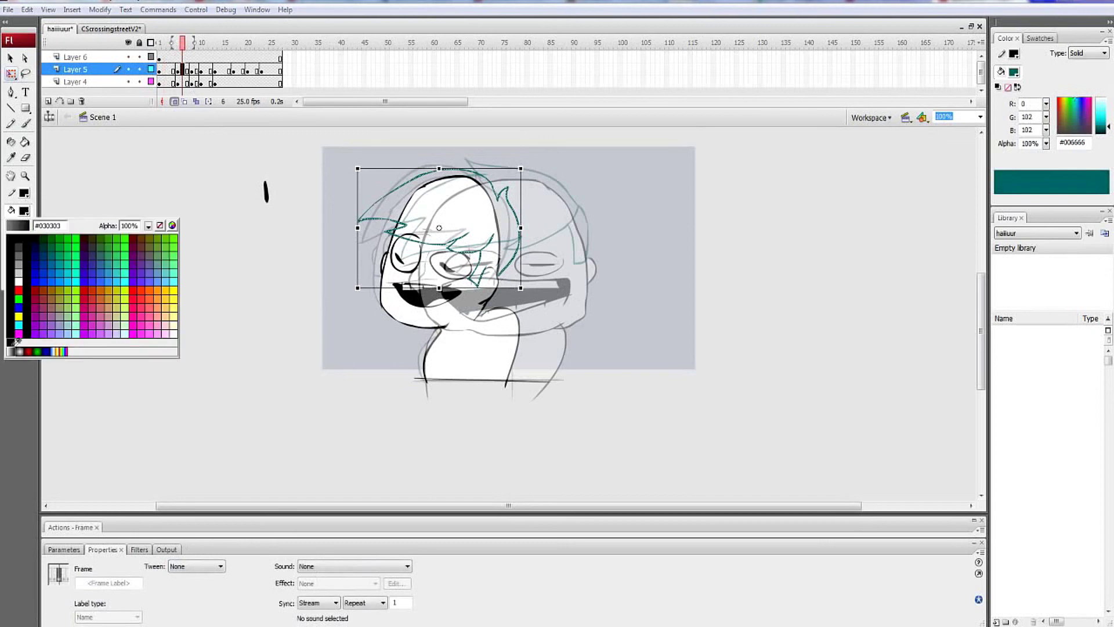
{"action": "left_click", "coordinate": [265, 192]}
{"action": "left_click", "coordinate": [196, 70]}
{"action": "left_click", "coordinate": [26, 195]}
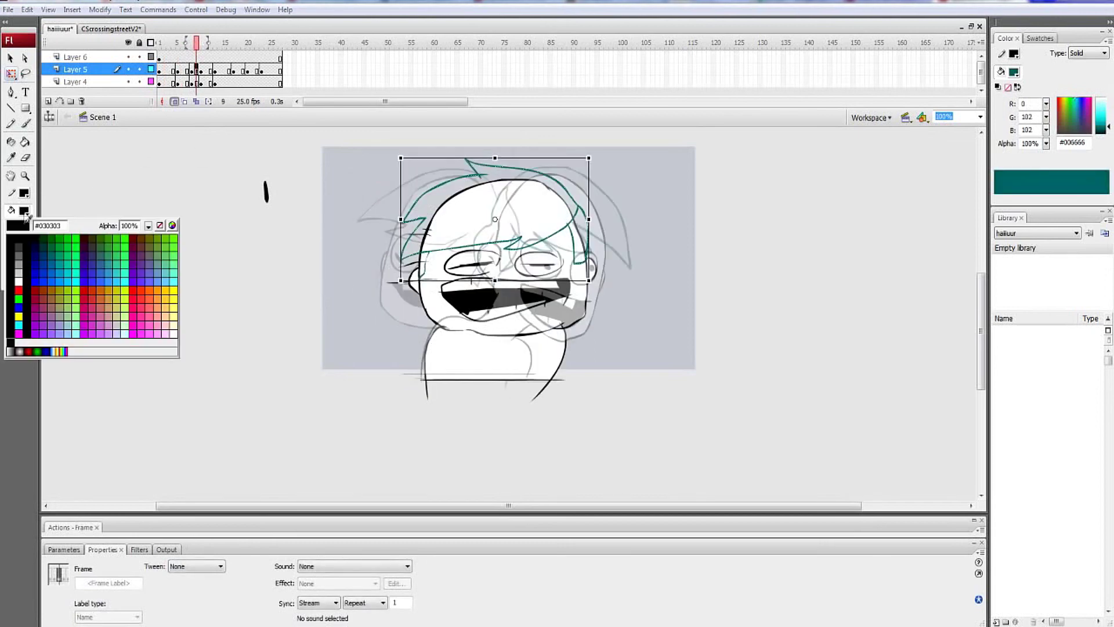
{"action": "left_click", "coordinate": [14, 344]}
Recolour the hair lines of Layer 5's drawings at frames 10 and 14 to #030303
{"action": "left_click", "coordinate": [201, 70]}
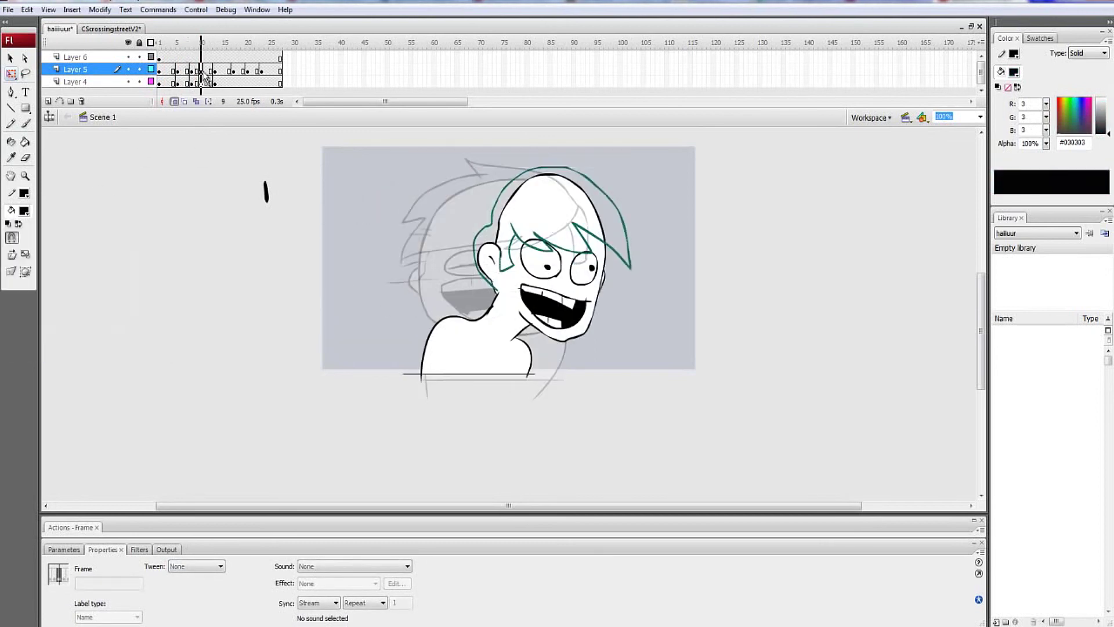
{"action": "left_click", "coordinate": [26, 195]}
{"action": "left_click", "coordinate": [9, 349]}
{"action": "left_click", "coordinate": [210, 69]}
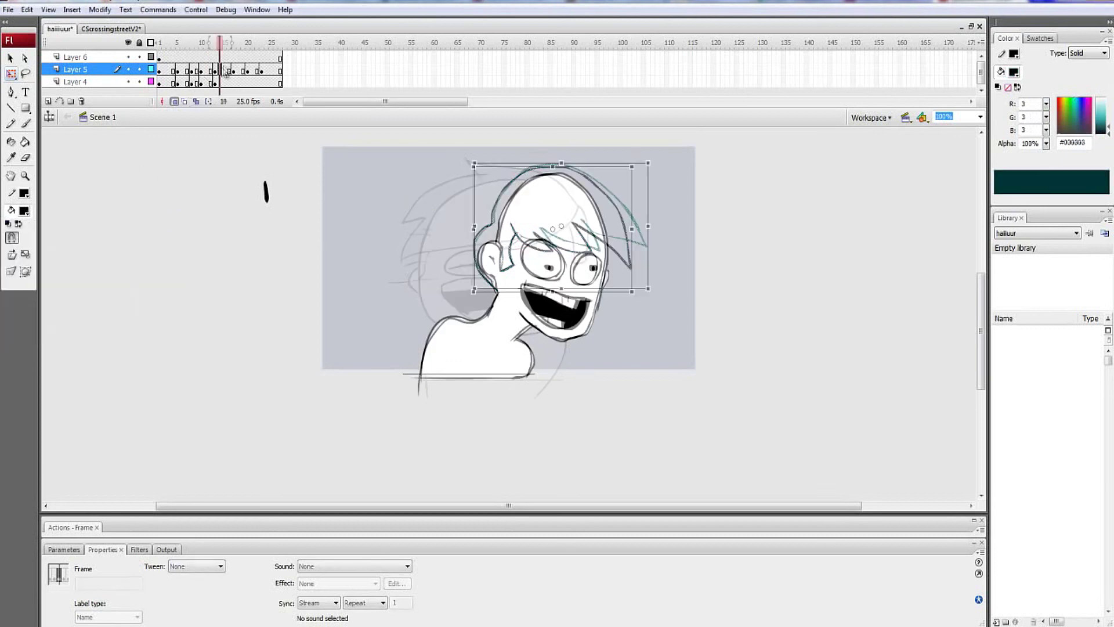
{"action": "left_click", "coordinate": [220, 69]}
{"action": "left_click", "coordinate": [26, 195]}
{"action": "left_click", "coordinate": [10, 339]}
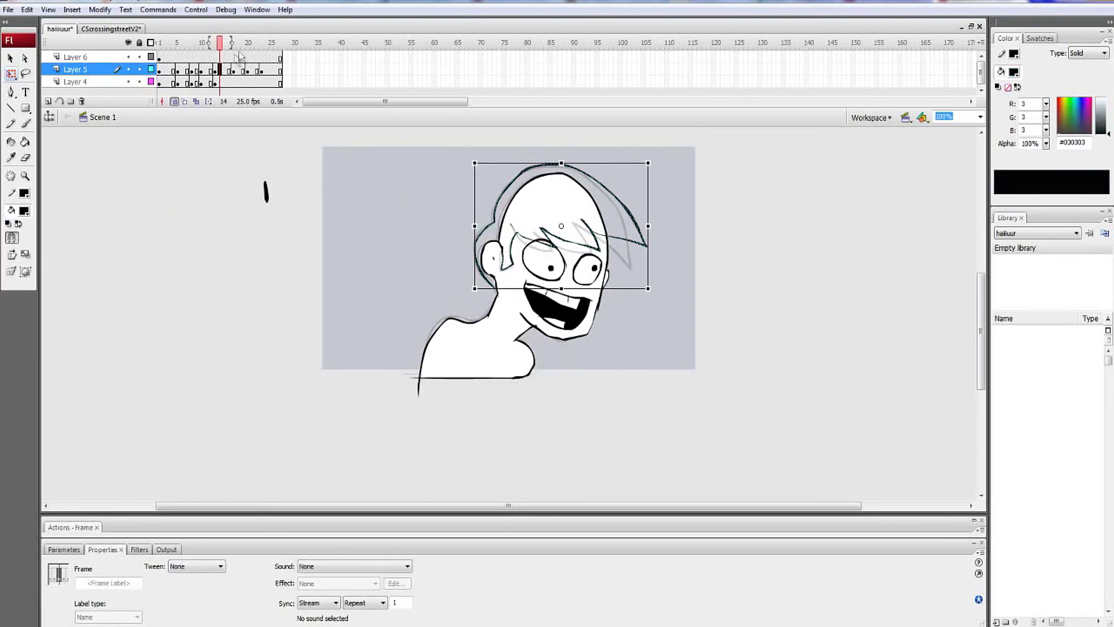
Recolour the hair lines of Layer 5's drawings at frames 18, 21 and 24 to #030303
{"action": "left_click", "coordinate": [238, 70]}
{"action": "left_click", "coordinate": [26, 195]}
{"action": "left_click", "coordinate": [10, 339]}
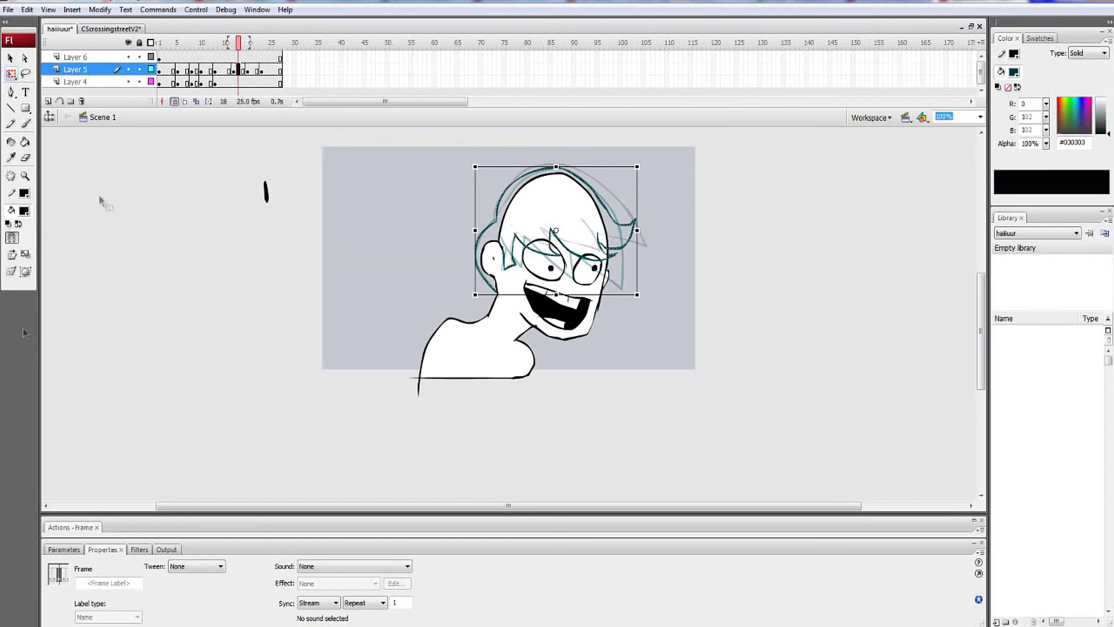
{"action": "left_click", "coordinate": [249, 71]}
{"action": "left_click", "coordinate": [253, 70]}
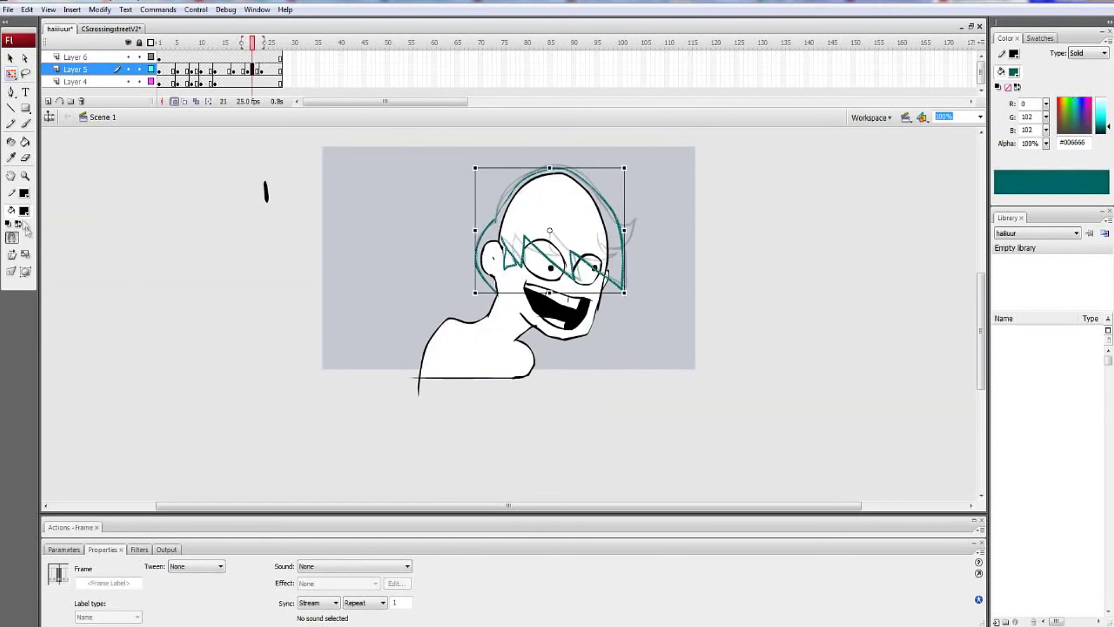
{"action": "left_click", "coordinate": [26, 195]}
{"action": "left_click", "coordinate": [11, 340]}
{"action": "left_click", "coordinate": [266, 70]}
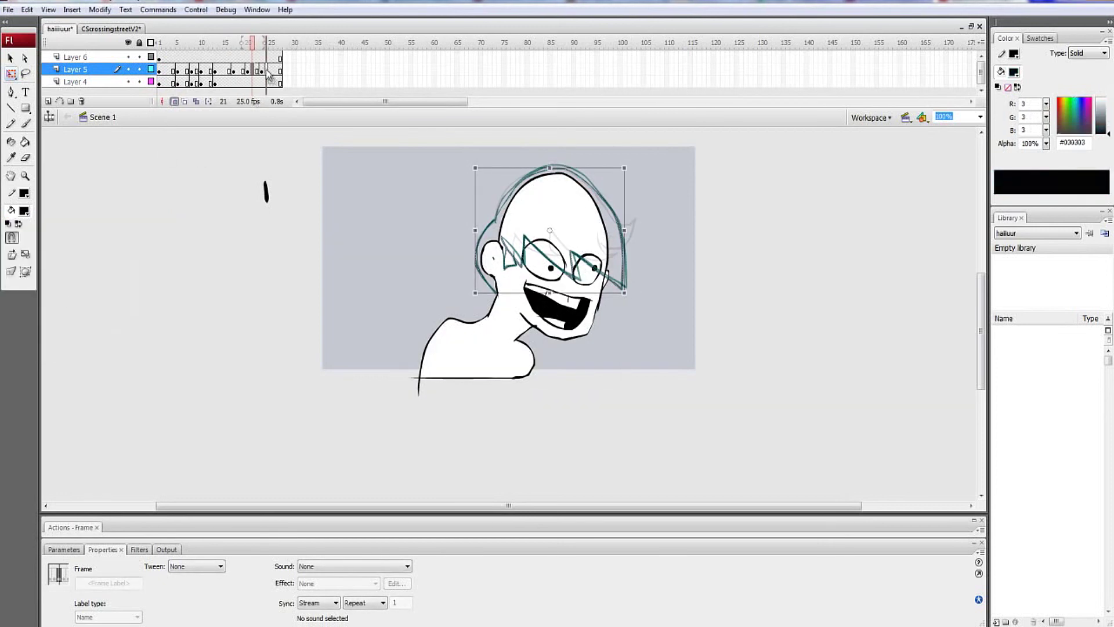
{"action": "left_click", "coordinate": [26, 195]}
{"action": "left_click", "coordinate": [10, 339]}
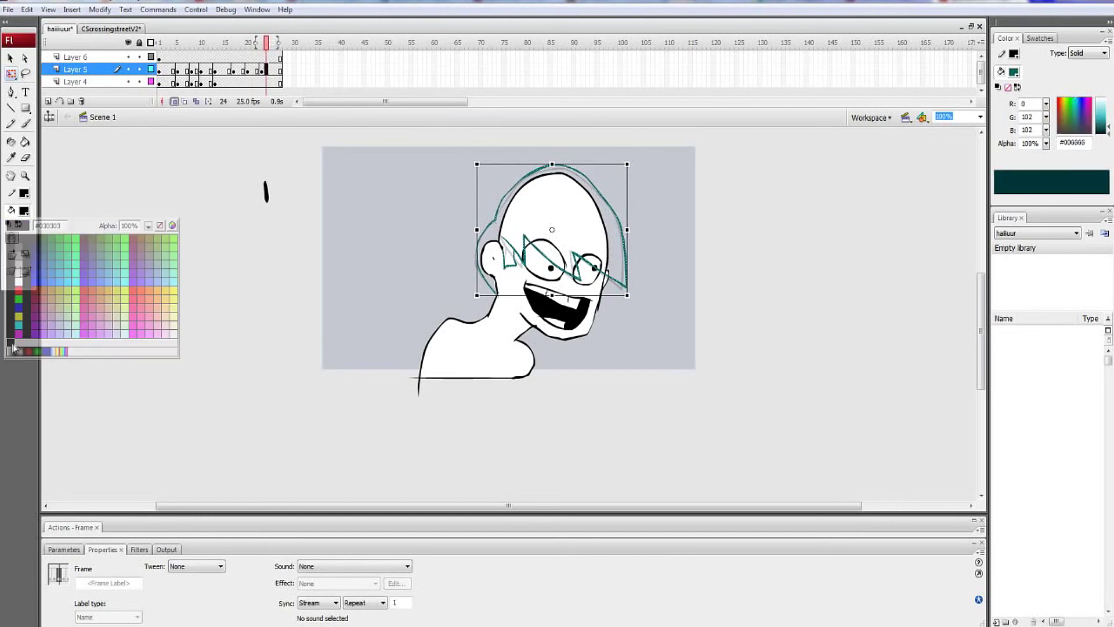
Turn off onion skinning and play the head-turn animation from its start
{"action": "left_click", "coordinate": [224, 70]}
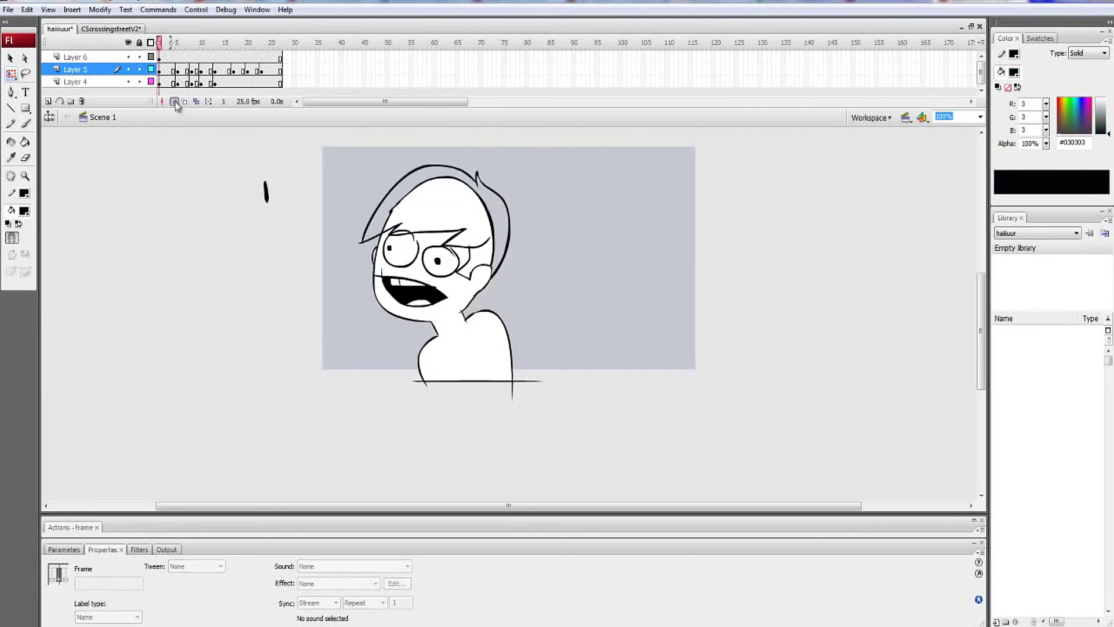
{"action": "key", "text": "Return"}
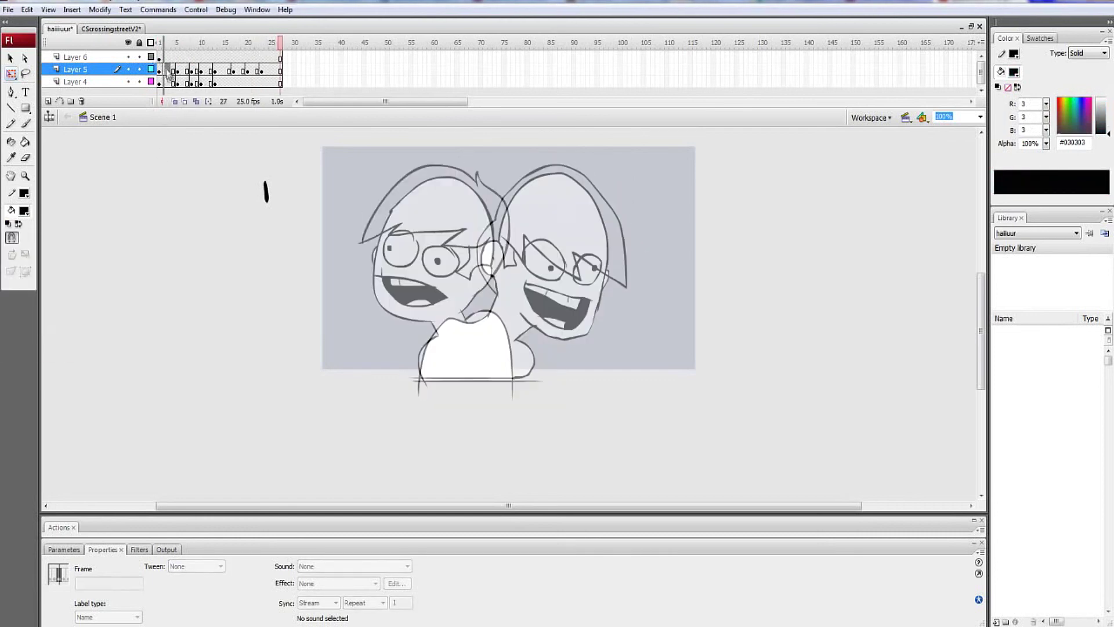
{"action": "key", "text": "Return"}
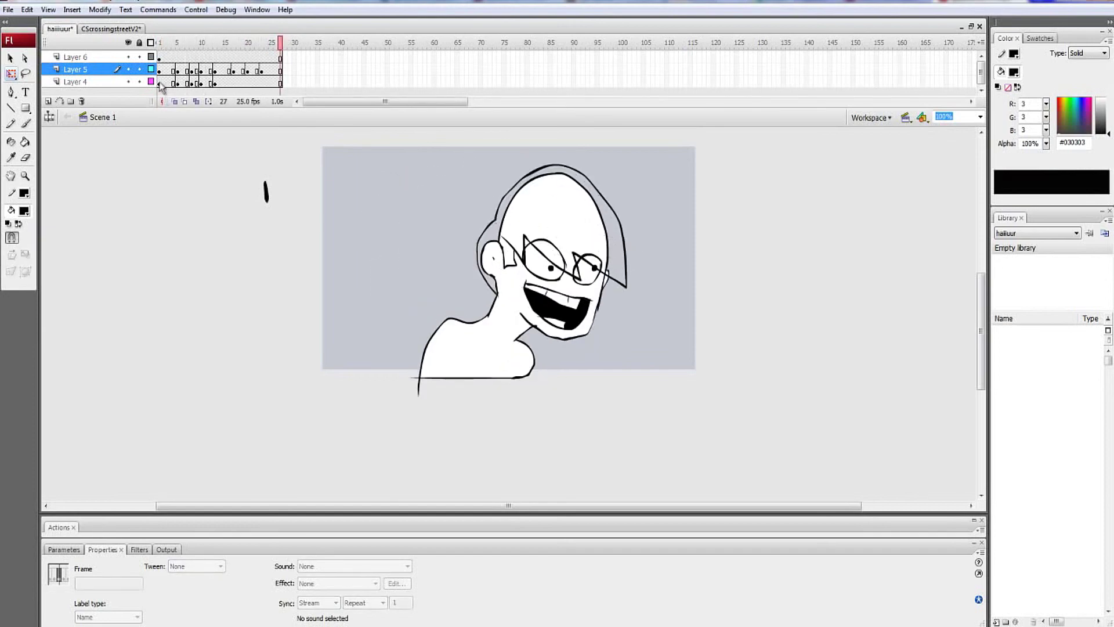
{"action": "left_click", "coordinate": [162, 72]}
{"action": "key", "text": "Return"}
Convert the Layer 4 and Layer 5 drawings at frame 2 into one graphic symbol and break it apart to merge body and hair
{"action": "left_click", "coordinate": [166, 83]}
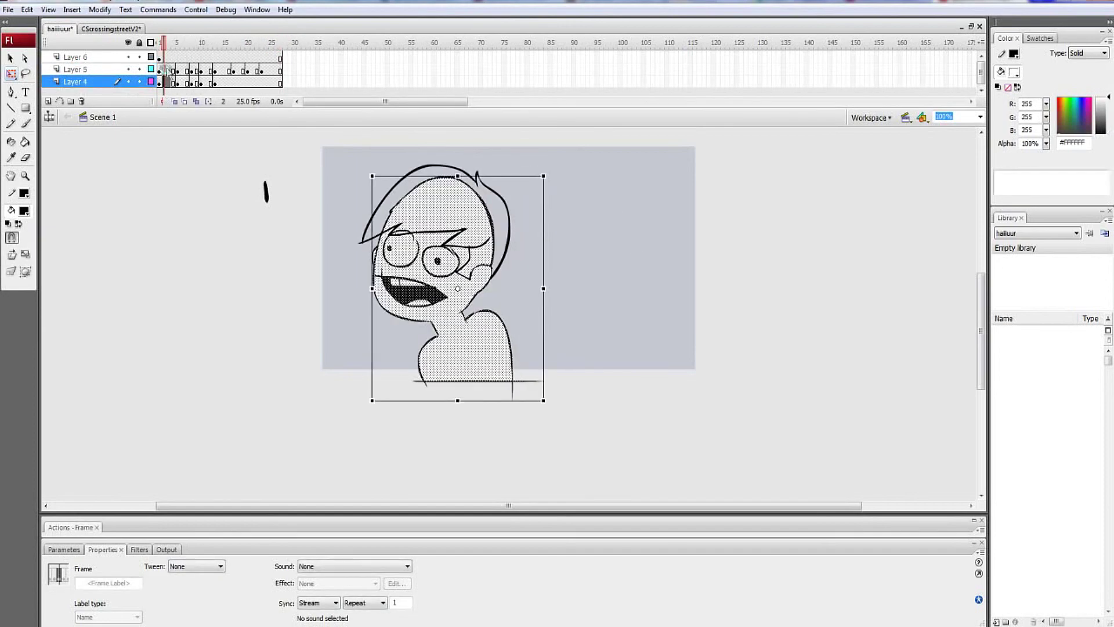
{"action": "left_click", "coordinate": [167, 70]}
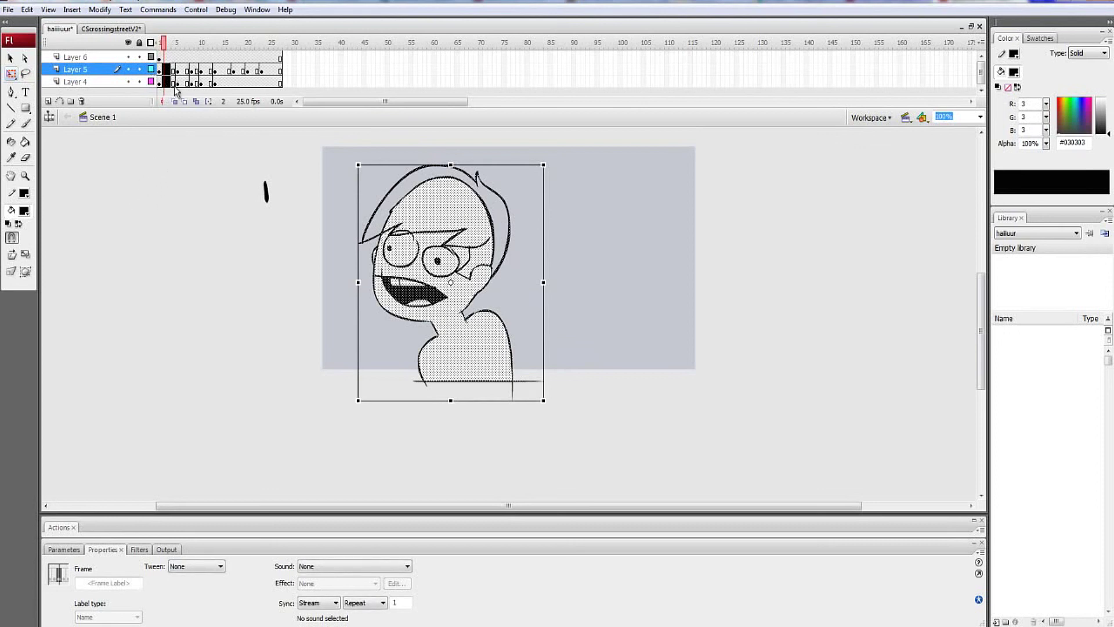
{"action": "key", "text": "F8"}
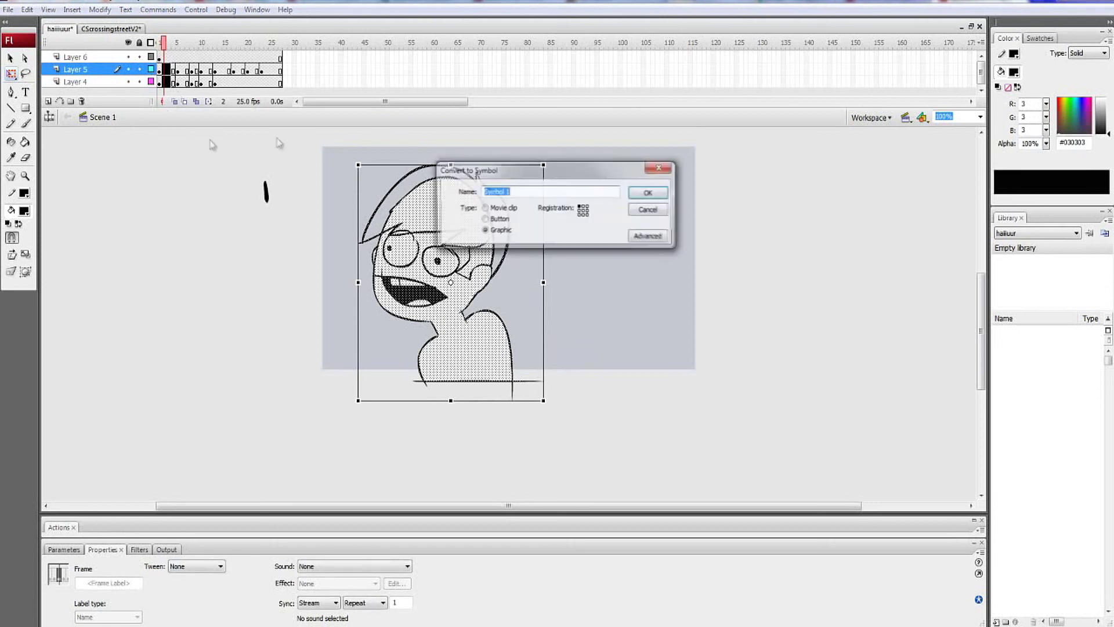
{"action": "left_click", "coordinate": [646, 193]}
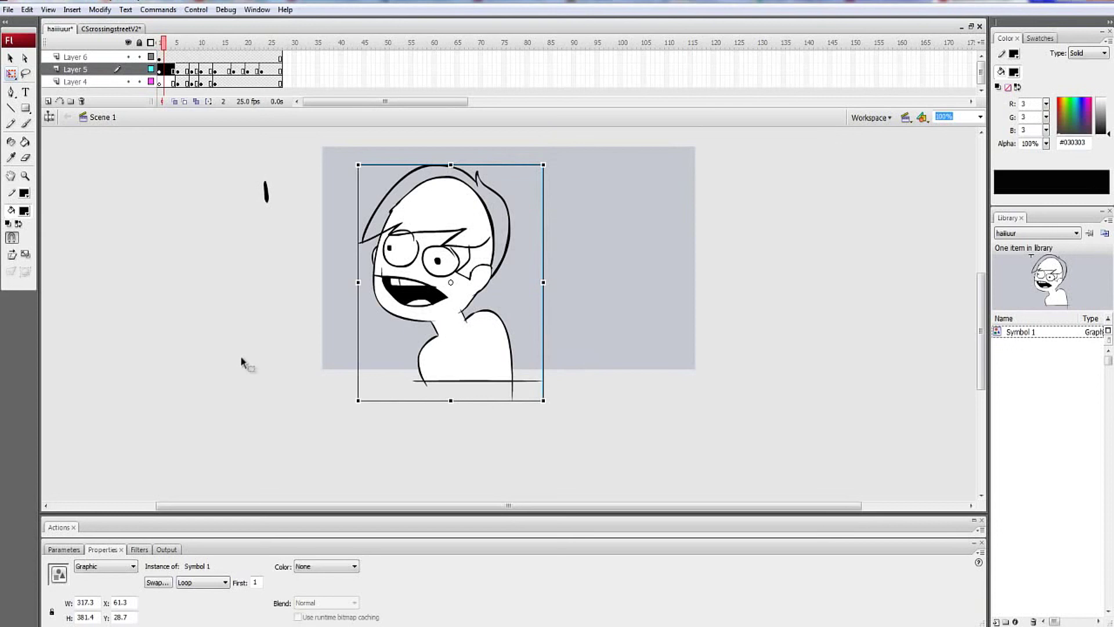
{"action": "key", "text": "ctrl+b"}
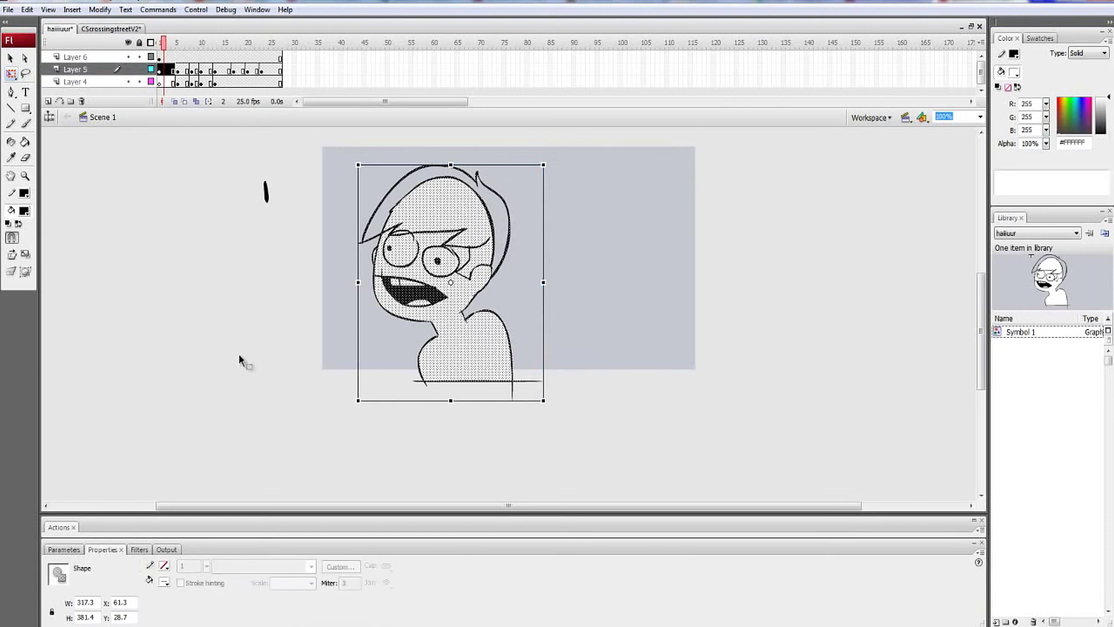
Fill the empty hair areas of the merged drawing at frame 2 with the head's white
{"action": "left_click", "coordinate": [200, 253]}
{"action": "left_click", "coordinate": [25, 142]}
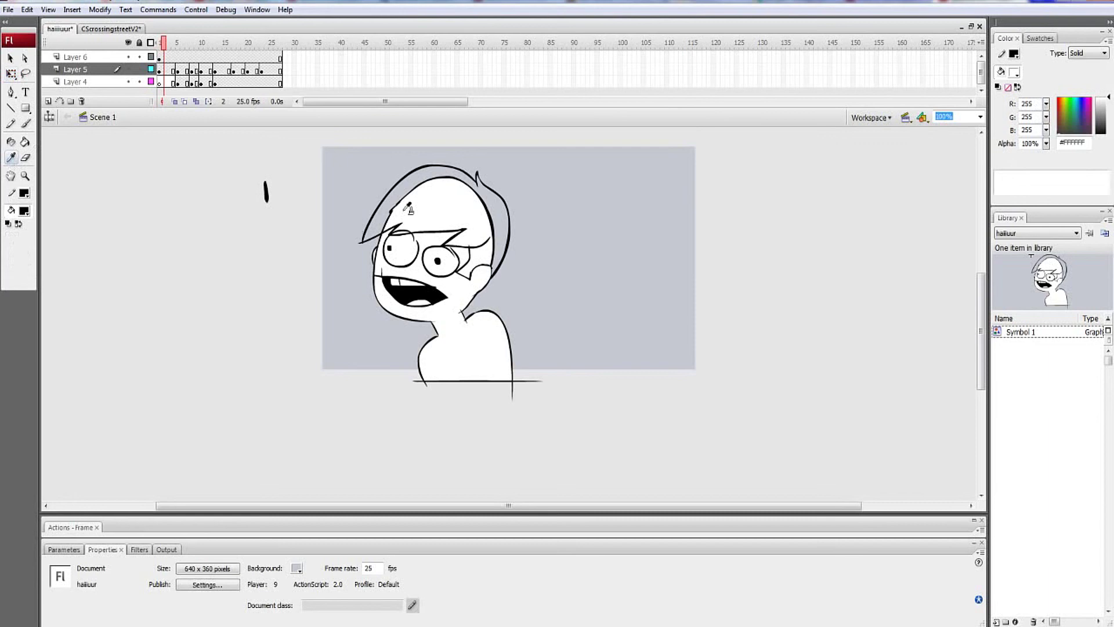
{"action": "left_click", "coordinate": [436, 176]}
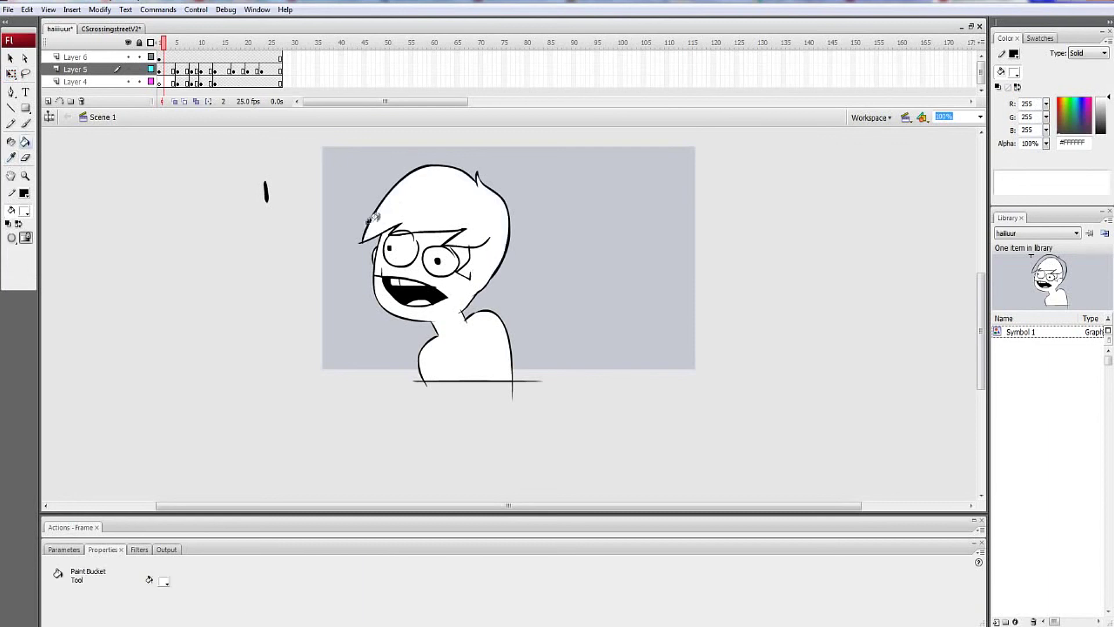
Combine the Layer 4 and Layer 5 drawings at frame 7 into a graphic symbol and break it apart
{"action": "left_click", "coordinate": [186, 71]}
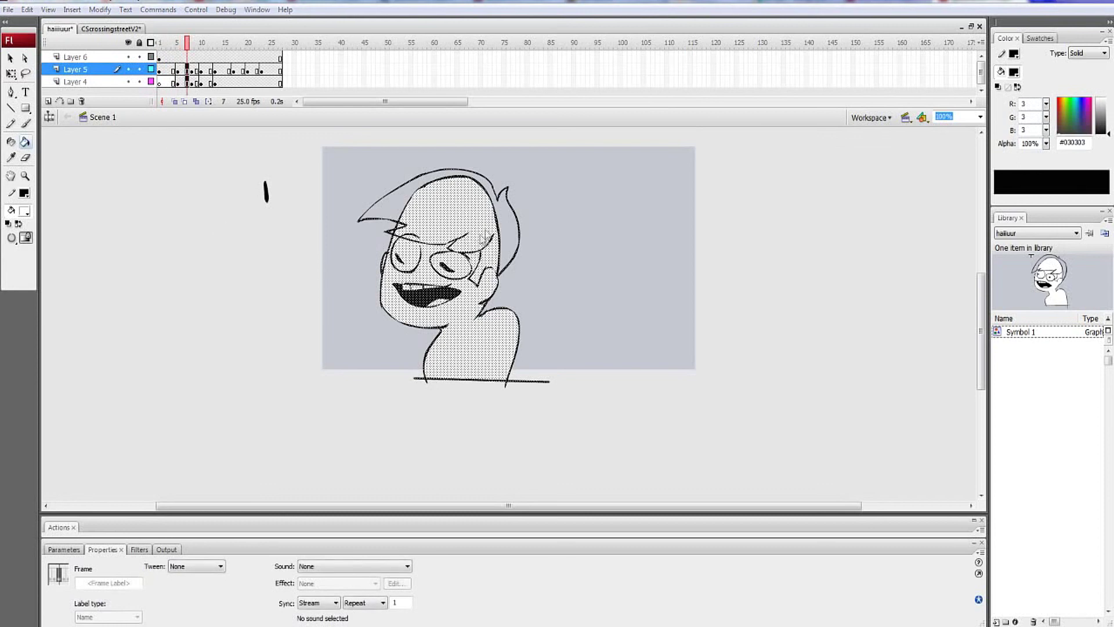
{"action": "key", "text": "F8"}
{"action": "left_click", "coordinate": [645, 192]}
{"action": "key", "text": "ctrl+z"}
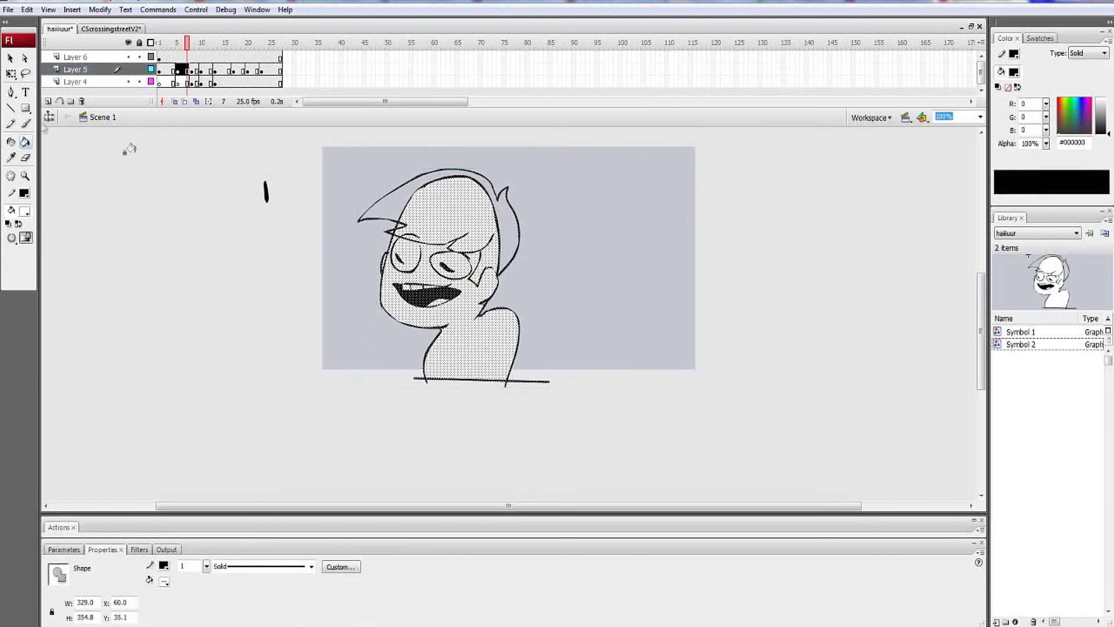
Fill the empty hair areas and the head outline under the hair with white on the merged drawing at frame 7
{"action": "left_click", "coordinate": [11, 74]}
{"action": "left_click", "coordinate": [152, 248]}
{"action": "left_click", "coordinate": [25, 142]}
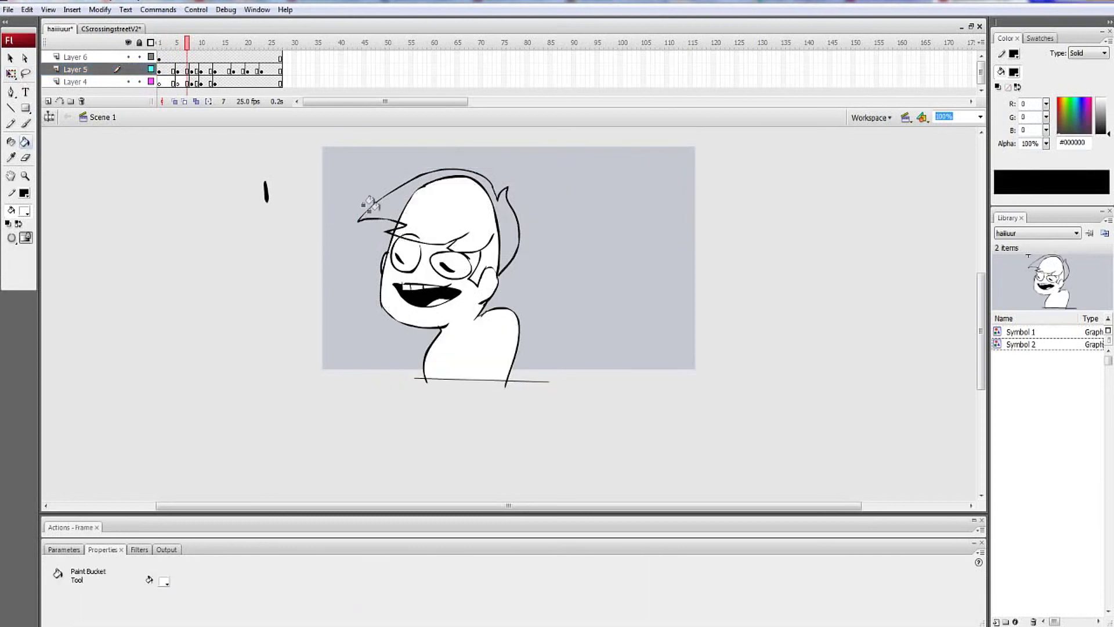
{"action": "left_click", "coordinate": [397, 211]}
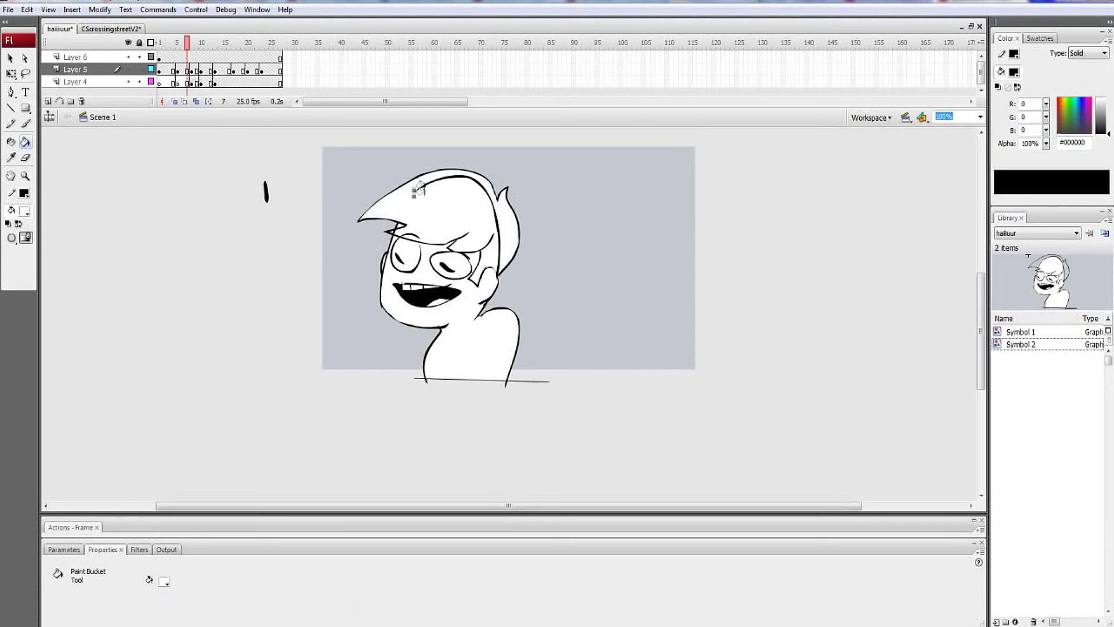
{"action": "left_click", "coordinate": [25, 123]}
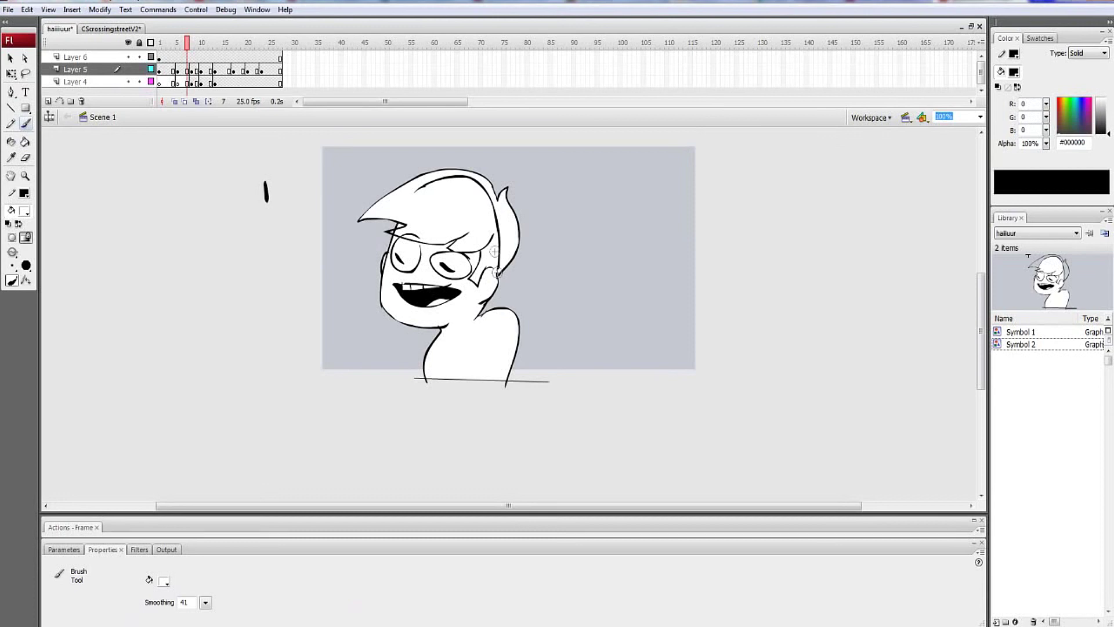
{"action": "left_click", "coordinate": [25, 142]}
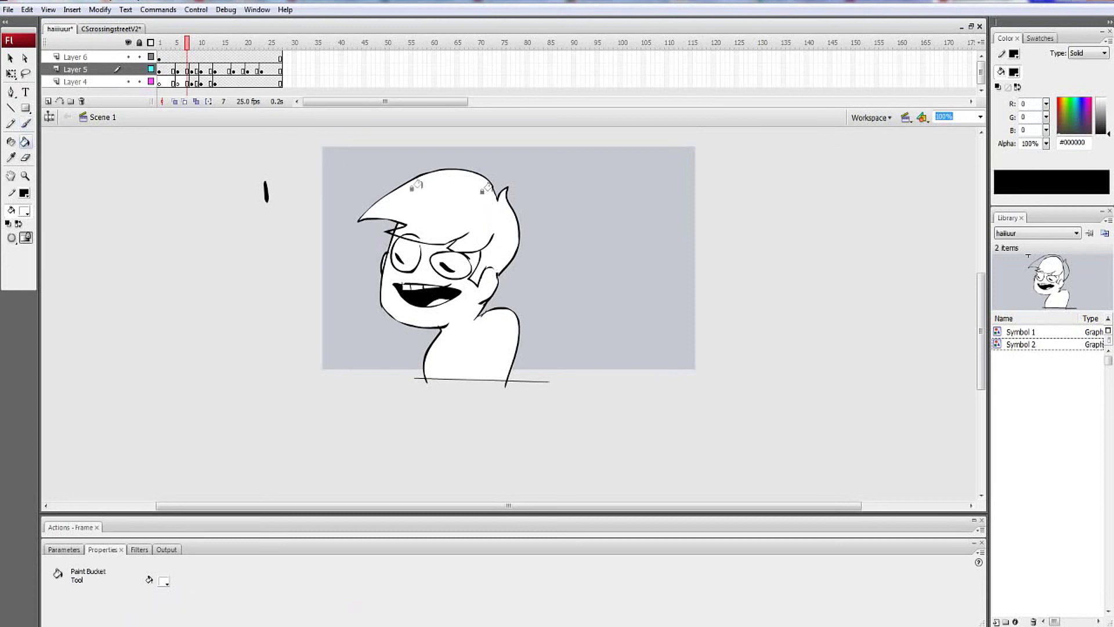
Convert the Layer 4 and Layer 5 drawings at frame 8 into a graphic symbol and break it apart
{"action": "left_click", "coordinate": [192, 70]}
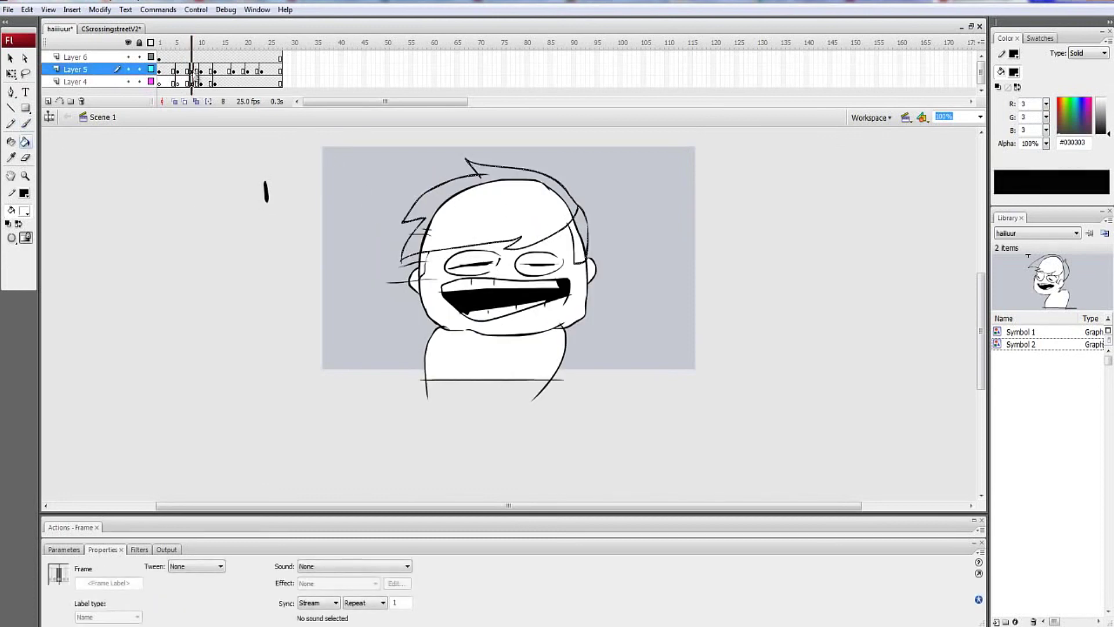
{"action": "key", "text": "F8"}
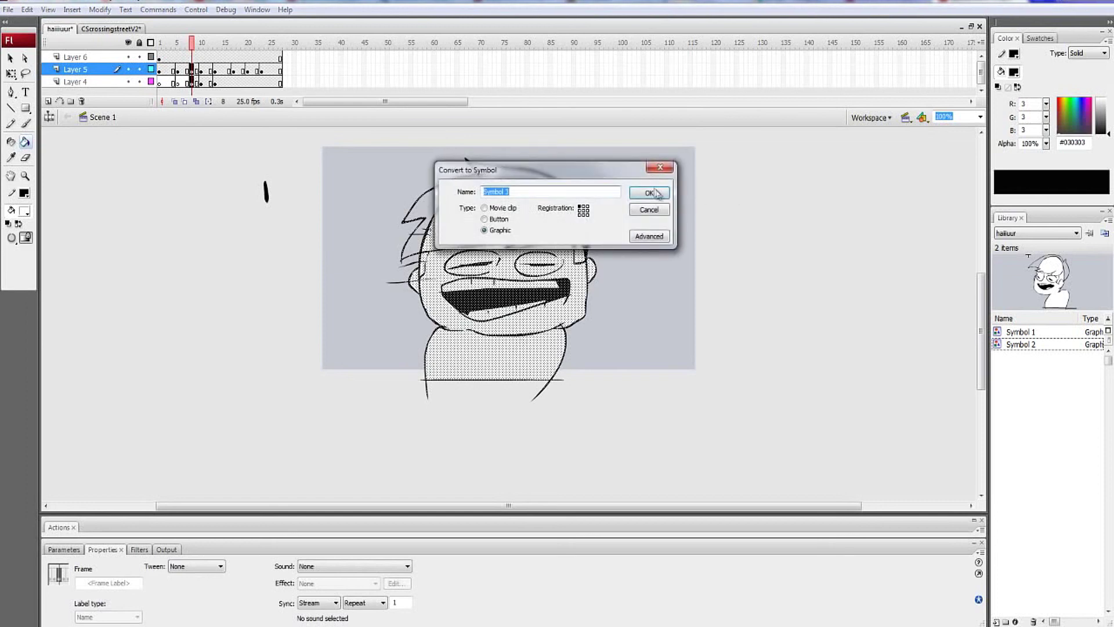
{"action": "left_click", "coordinate": [653, 189]}
{"action": "key", "text": "ctrl+b"}
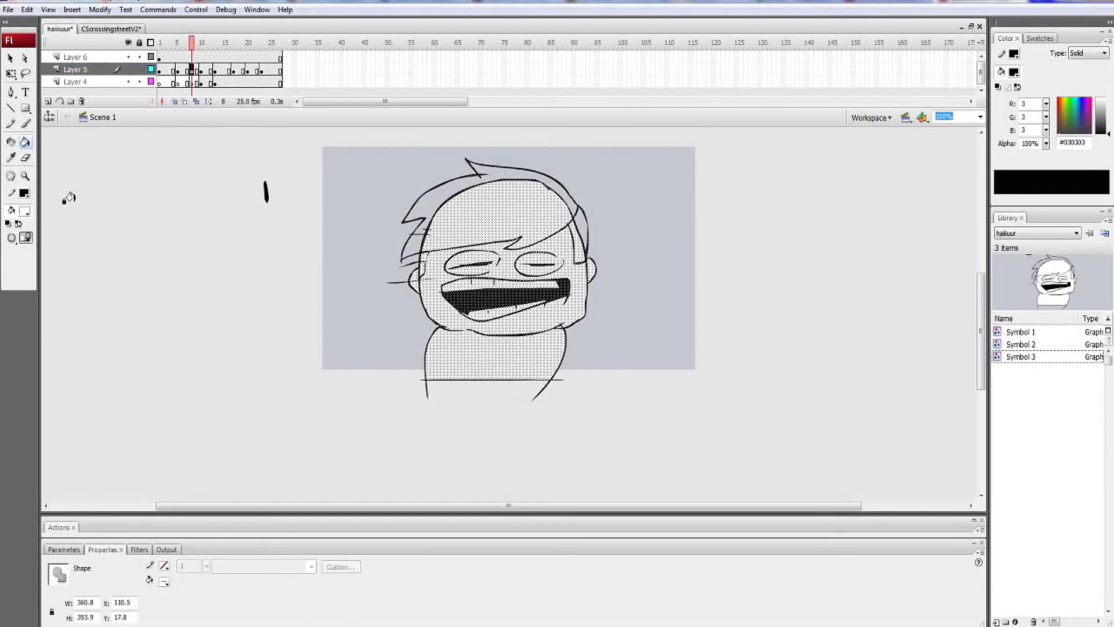
Fill the fringe, crown and back hair of the merged drawing at frame 8 with white, undoing the misplaced last fill
{"action": "left_click", "coordinate": [11, 73]}
{"action": "left_click", "coordinate": [215, 295]}
{"action": "left_click", "coordinate": [25, 142]}
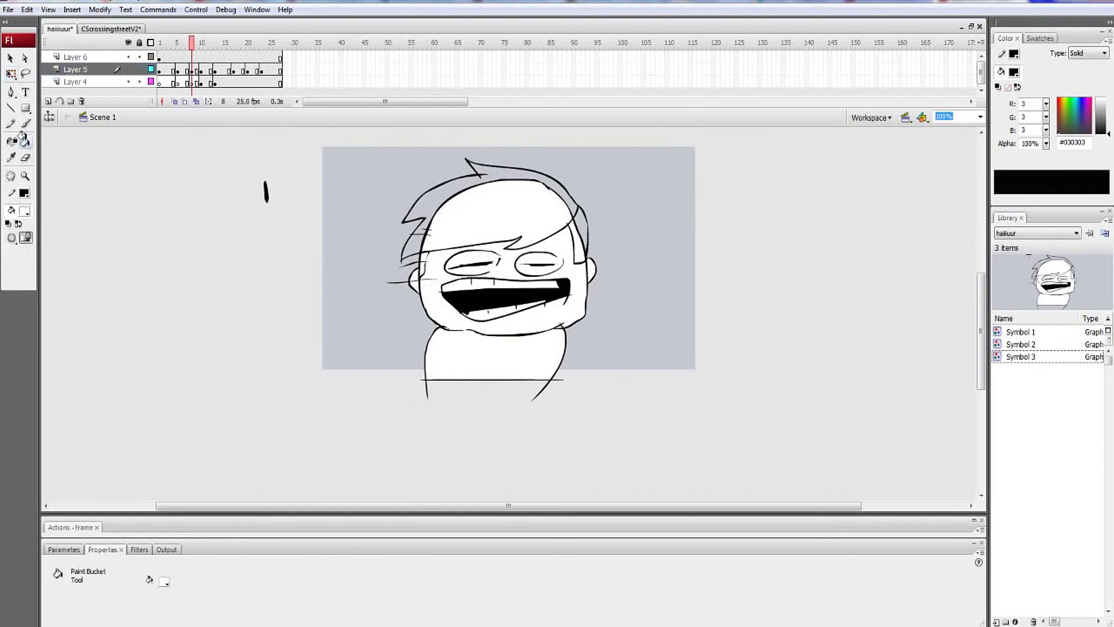
{"action": "left_click", "coordinate": [419, 235]}
{"action": "left_click", "coordinate": [418, 235]}
{"action": "left_click", "coordinate": [409, 244]}
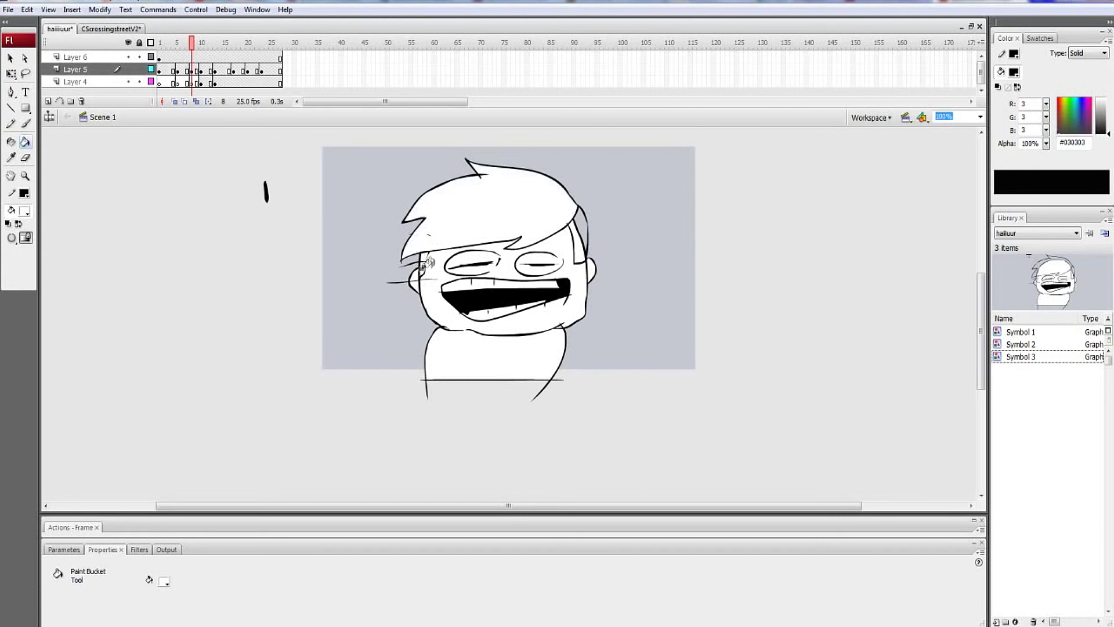
{"action": "left_click", "coordinate": [573, 221]}
{"action": "left_click", "coordinate": [568, 227]}
{"action": "key", "text": "ctrl+z"}
Convert the Layer 4 and Layer 5 drawings at frame 11 into a symbol
{"action": "left_click_drag", "start_coordinate": [210, 70], "coordinate": [206, 82]}
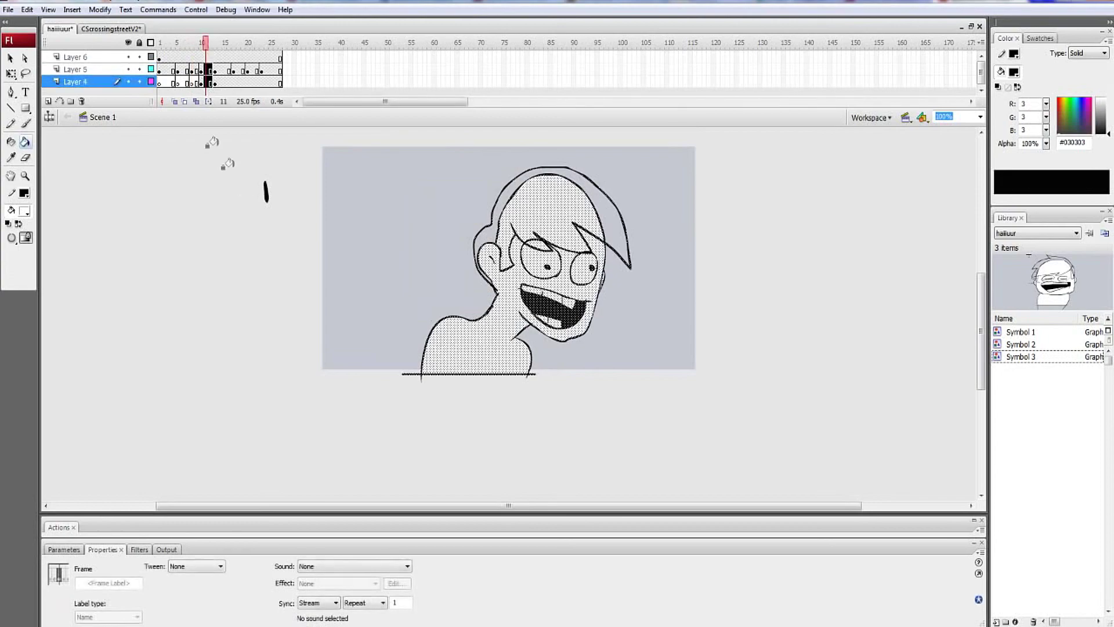
{"action": "key", "text": "F8"}
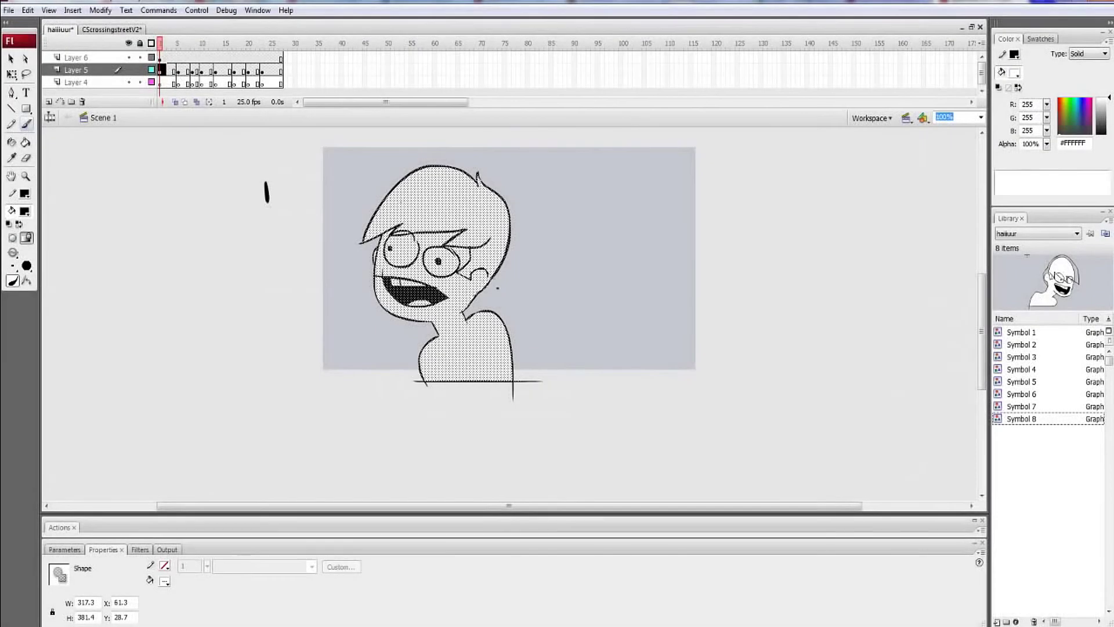
Undo the last change on frame 1 and brush a short black stroke at the back of the neck below the ear
{"action": "key", "text": "ctrl+z"}
{"action": "mouse_move", "coordinate": [498, 287]}
{"action": "left_mouse_down"}
{"action": "mouse_move", "coordinate": [466, 295]}
{"action": "mouse_move", "coordinate": [472, 275]}
{"action": "mouse_move", "coordinate": [477, 298]}
{"action": "left_mouse_up"}
Play the merged head-turn animation on the timeline from its first frames to check it
{"action": "left_click", "coordinate": [180, 70]}
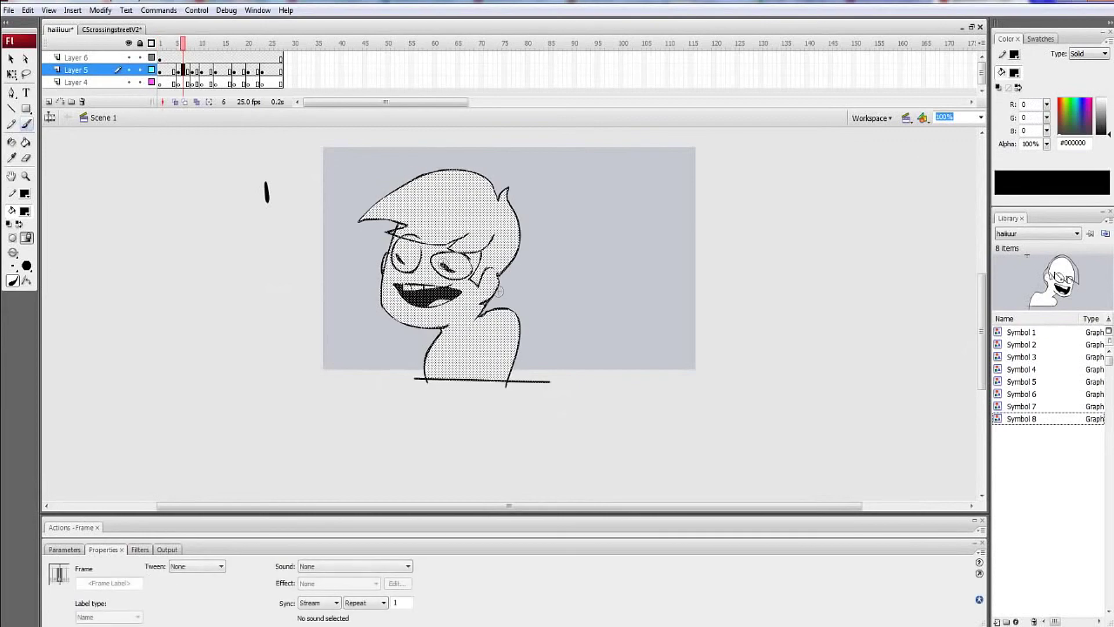
{"action": "left_click", "coordinate": [180, 46]}
{"action": "key", "text": "Return"}
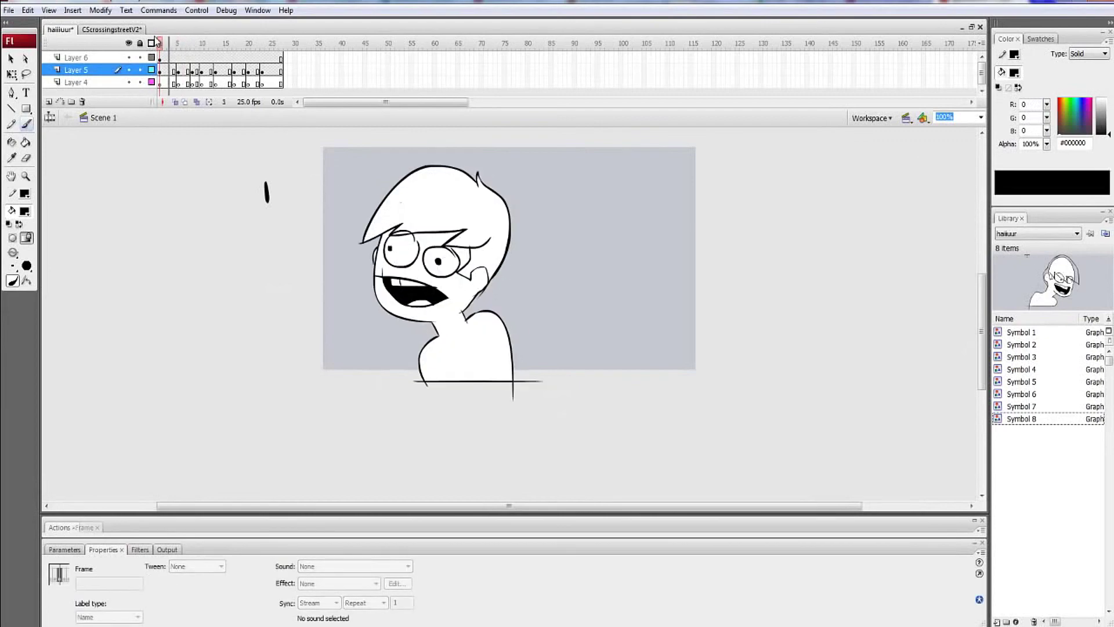
{"action": "left_click", "coordinate": [167, 59]}
{"action": "key", "text": "Return"}
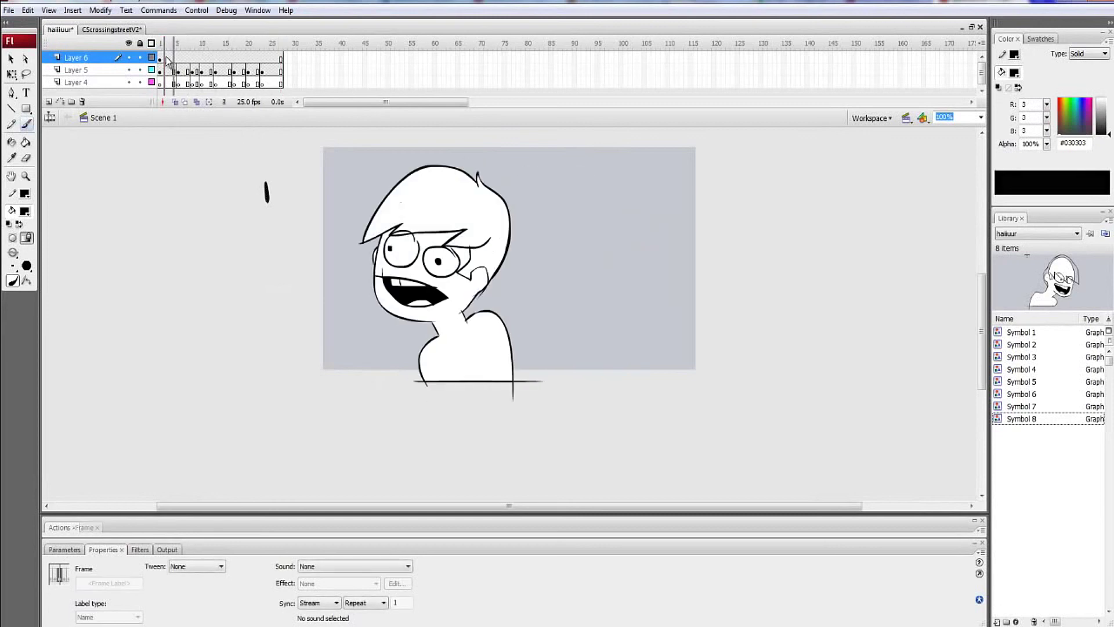
{"action": "left_click", "coordinate": [166, 58]}
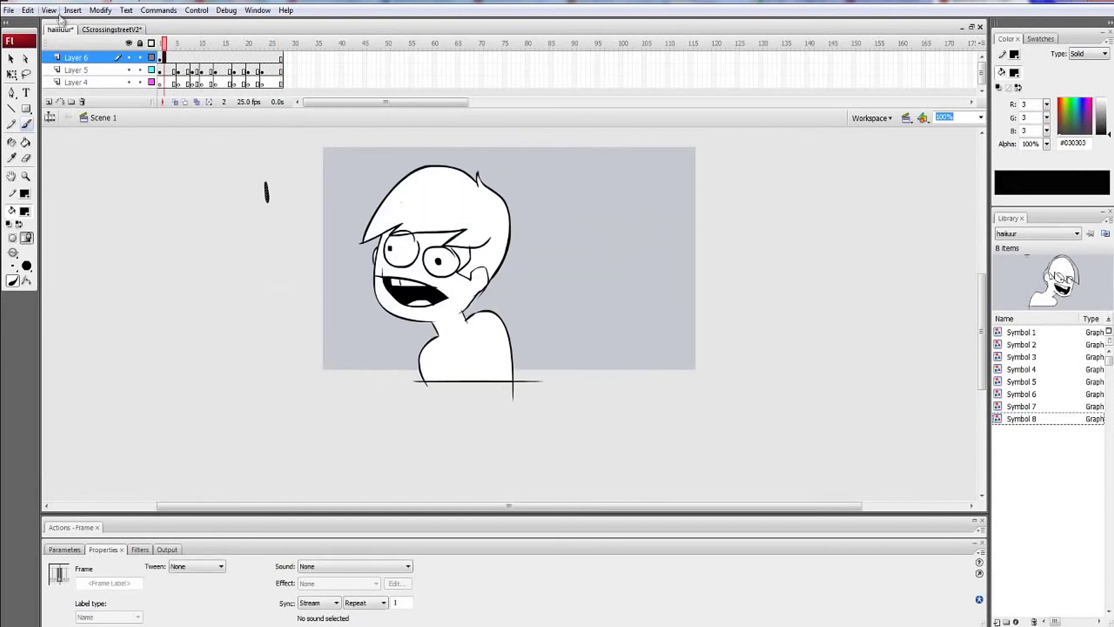
Preview the published animation in Flash format and close the preview window
{"action": "left_click", "coordinate": [11, 10]}
{"action": "mouse_move", "coordinate": [63, 282]}
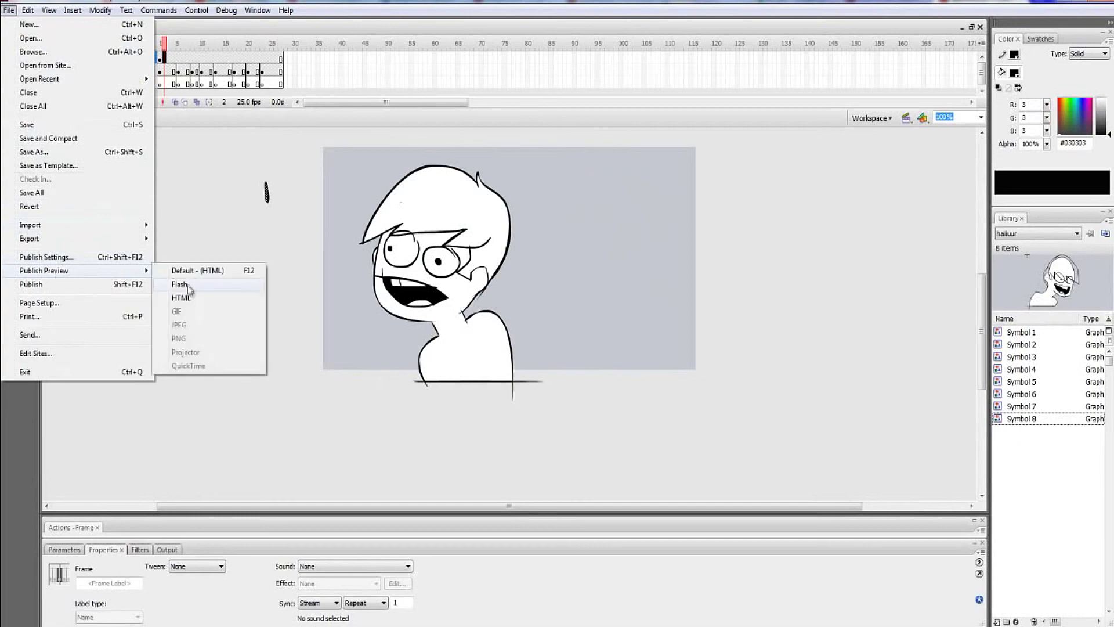
{"action": "left_click", "coordinate": [187, 283]}
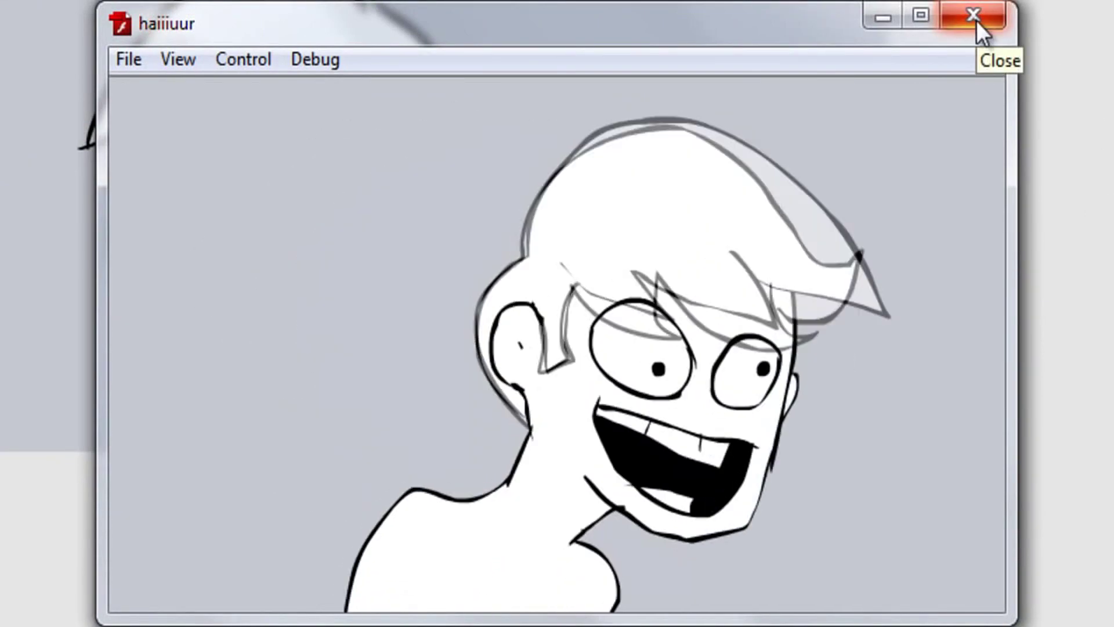
{"action": "left_click", "coordinate": [975, 17]}
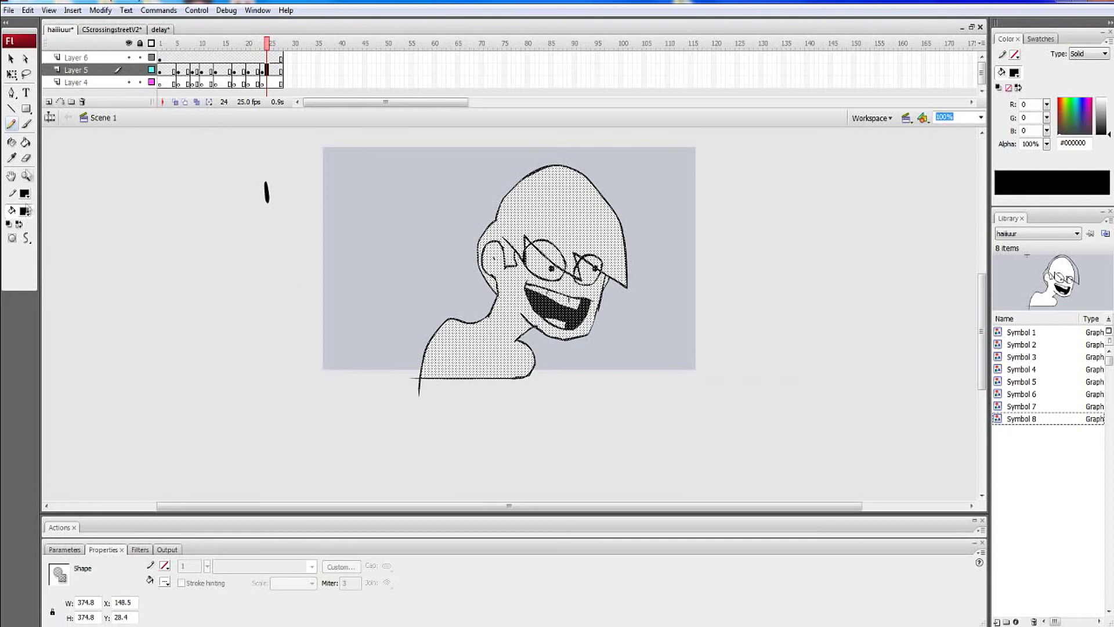
Choose the Brush tool with dark red #990000 and undo the recolouring of the selected frame 24 drawing
{"action": "left_click", "coordinate": [26, 123]}
{"action": "left_click", "coordinate": [24, 211]}
{"action": "left_click", "coordinate": [36, 289]}
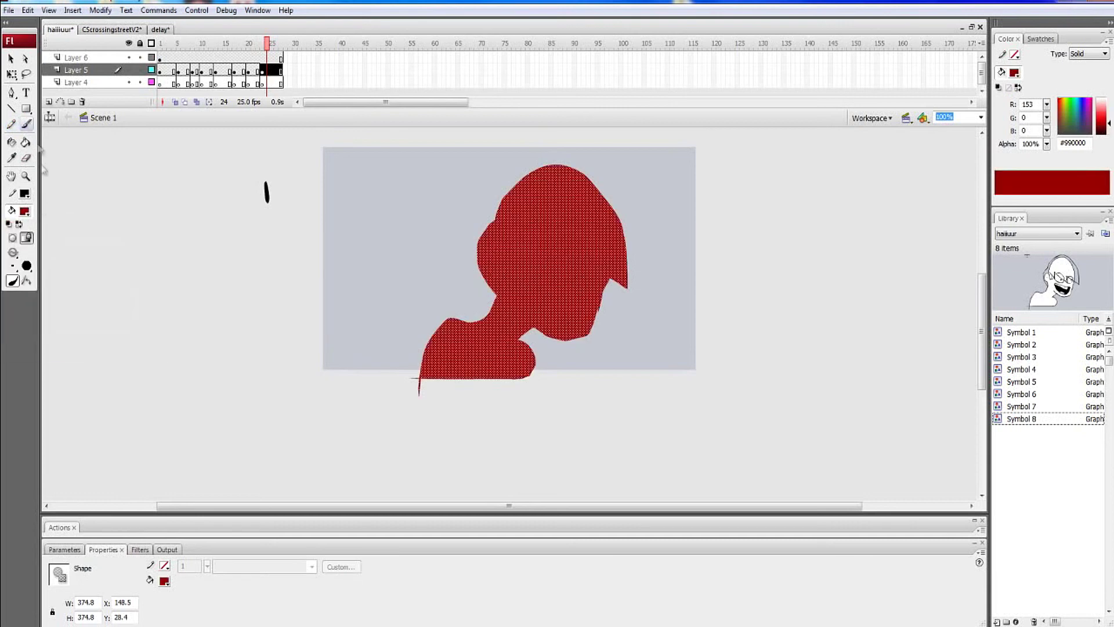
{"action": "key", "text": "ctrl+z"}
Add a layer above Layer 4 and brush a red light-source circle with two arrows pointing at the character
{"action": "left_click", "coordinate": [267, 82]}
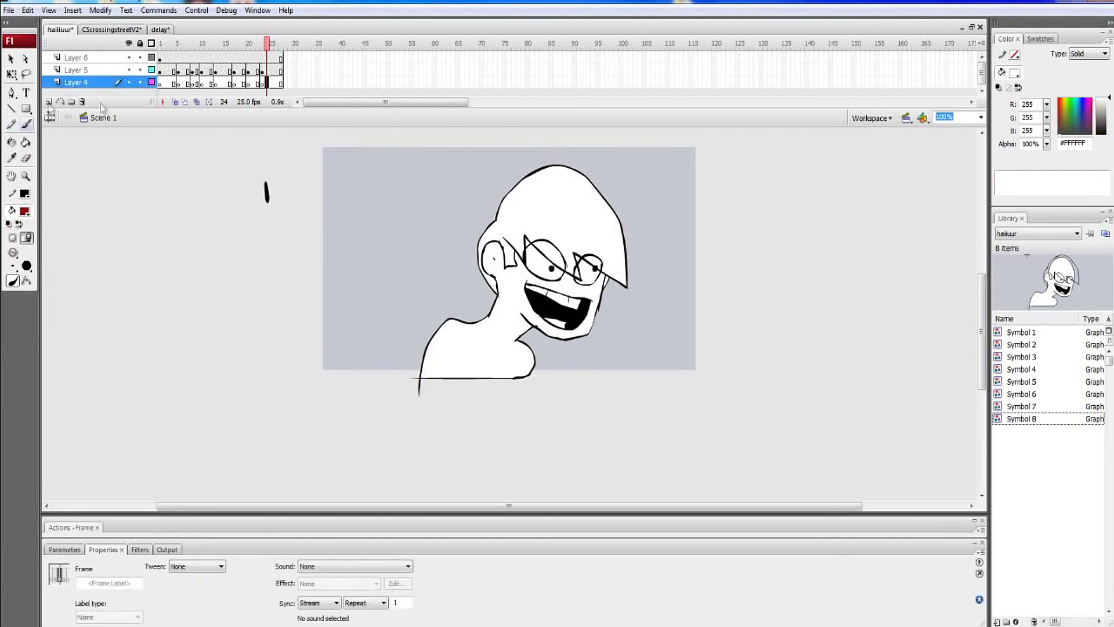
{"action": "left_click", "coordinate": [48, 102]}
{"action": "mouse_move", "coordinate": [795, 194]}
{"action": "left_mouse_down"}
{"action": "mouse_move", "coordinate": [801, 227]}
{"action": "mouse_move", "coordinate": [672, 268]}
{"action": "mouse_move", "coordinate": [672, 136]}
{"action": "mouse_move", "coordinate": [636, 163]}
{"action": "left_mouse_up"}
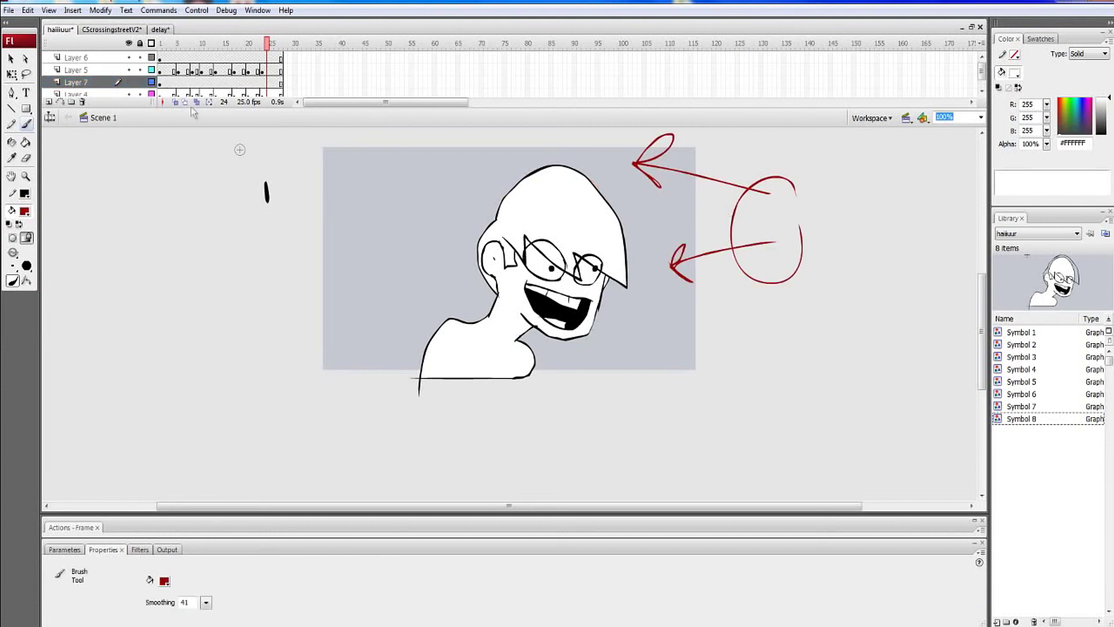
Add a layer above Layer 6 and brush red shadow boundaries and hatching over the frame 24 head, neck and shoulders
{"action": "left_click", "coordinate": [161, 82]}
{"action": "left_click", "coordinate": [161, 57]}
{"action": "left_click", "coordinate": [49, 103]}
{"action": "left_click", "coordinate": [199, 59]}
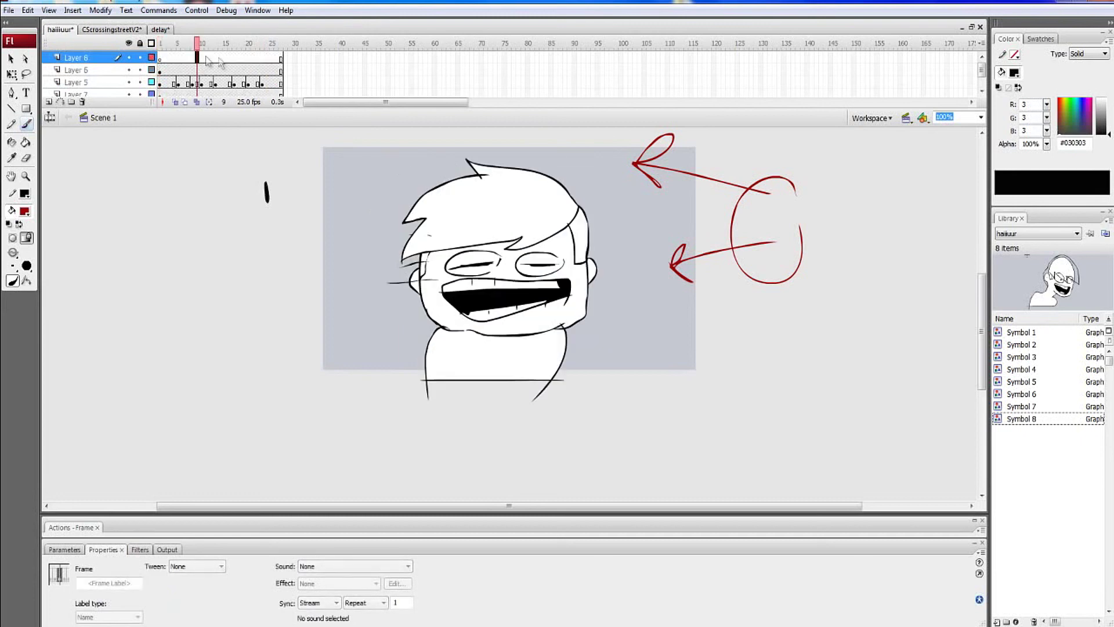
{"action": "left_click", "coordinate": [249, 59]}
{"action": "left_click", "coordinate": [266, 58]}
{"action": "mouse_move", "coordinate": [544, 167]}
{"action": "left_mouse_down"}
{"action": "mouse_move", "coordinate": [615, 240]}
{"action": "mouse_move", "coordinate": [625, 273]}
{"action": "left_mouse_up"}
{"action": "left_click_drag", "start_coordinate": [522, 316], "coordinate": [512, 398]}
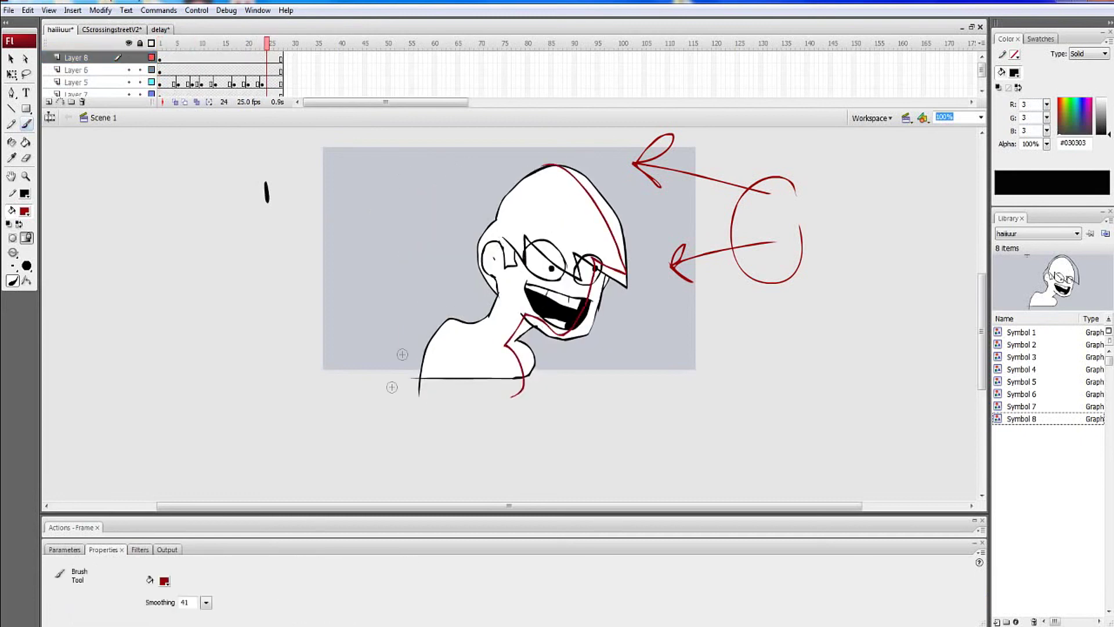
{"action": "left_click_drag", "start_coordinate": [428, 328], "coordinate": [465, 401]}
{"action": "mouse_move", "coordinate": [486, 249]}
{"action": "left_mouse_down"}
{"action": "mouse_move", "coordinate": [521, 340]}
{"action": "mouse_move", "coordinate": [583, 210]}
{"action": "mouse_move", "coordinate": [602, 198]}
{"action": "left_mouse_up"}
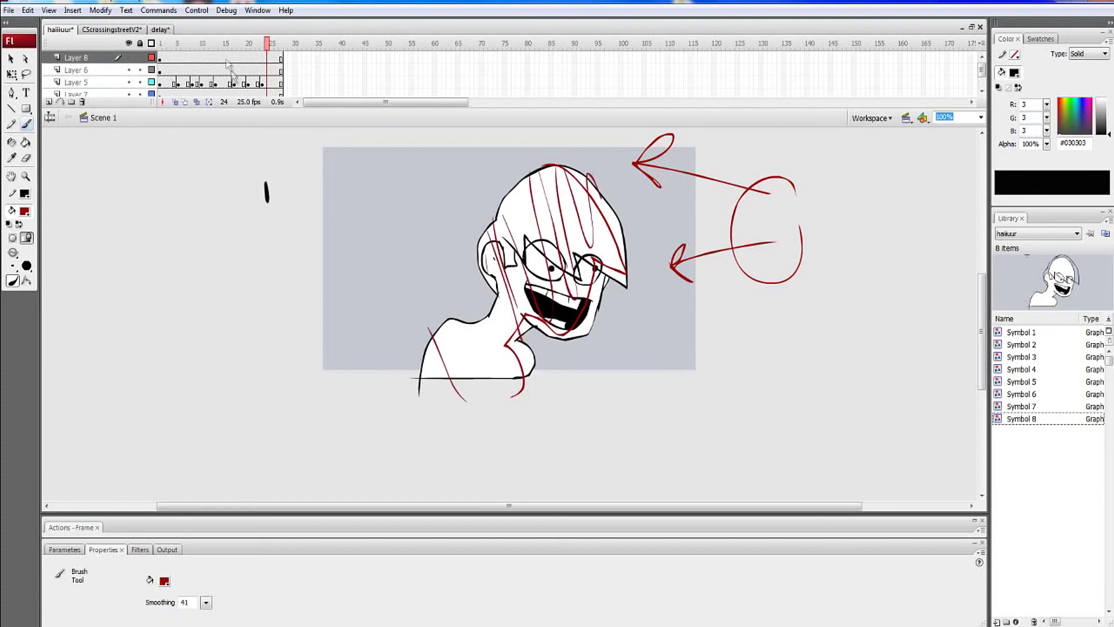
Delete the red shading strokes from Layer 8 and the light-source sketch from Layer 7, and select Layer 5's frame 24
{"action": "mouse_move", "coordinate": [266, 44]}
{"action": "left_mouse_down"}
{"action": "mouse_move", "coordinate": [194, 54]}
{"action": "mouse_move", "coordinate": [253, 51]}
{"action": "left_mouse_up"}
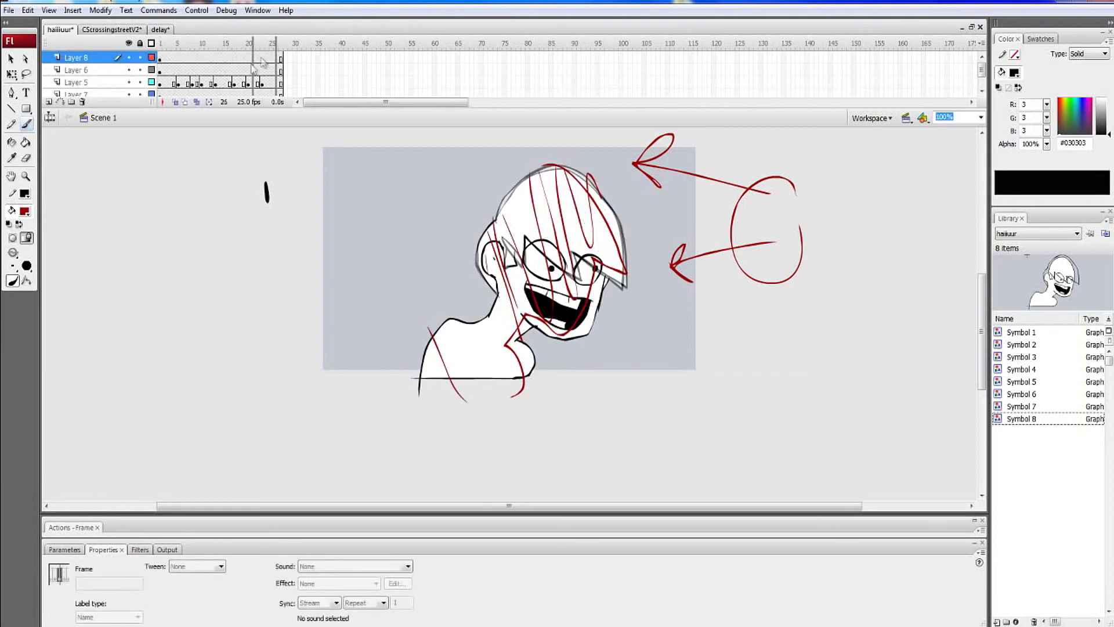
{"action": "left_click", "coordinate": [266, 82]}
{"action": "left_click", "coordinate": [262, 58]}
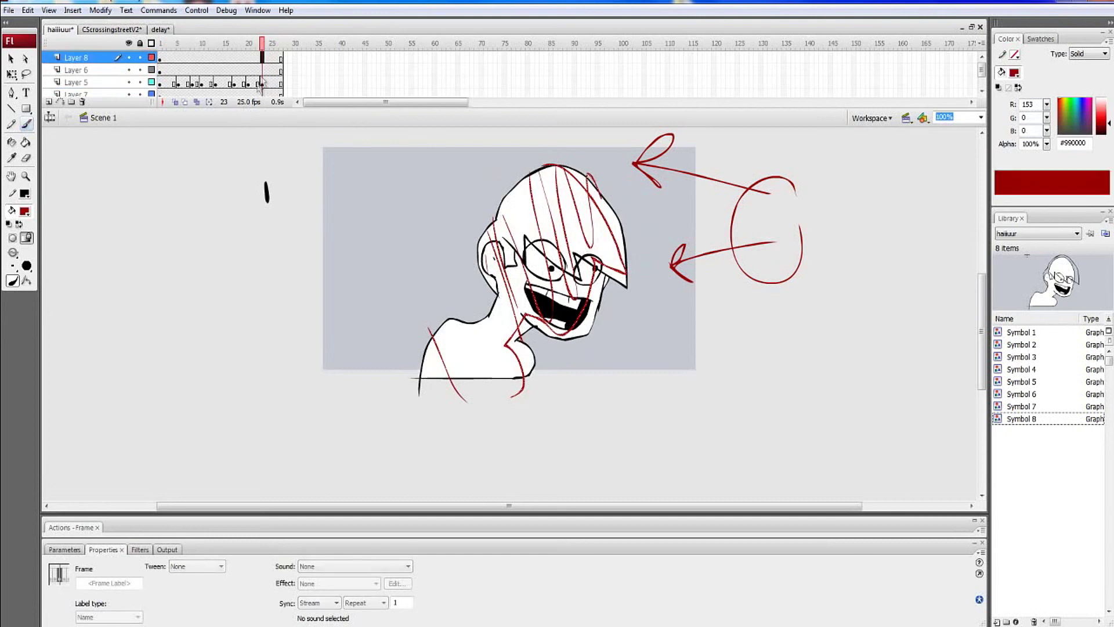
{"action": "left_click", "coordinate": [262, 93]}
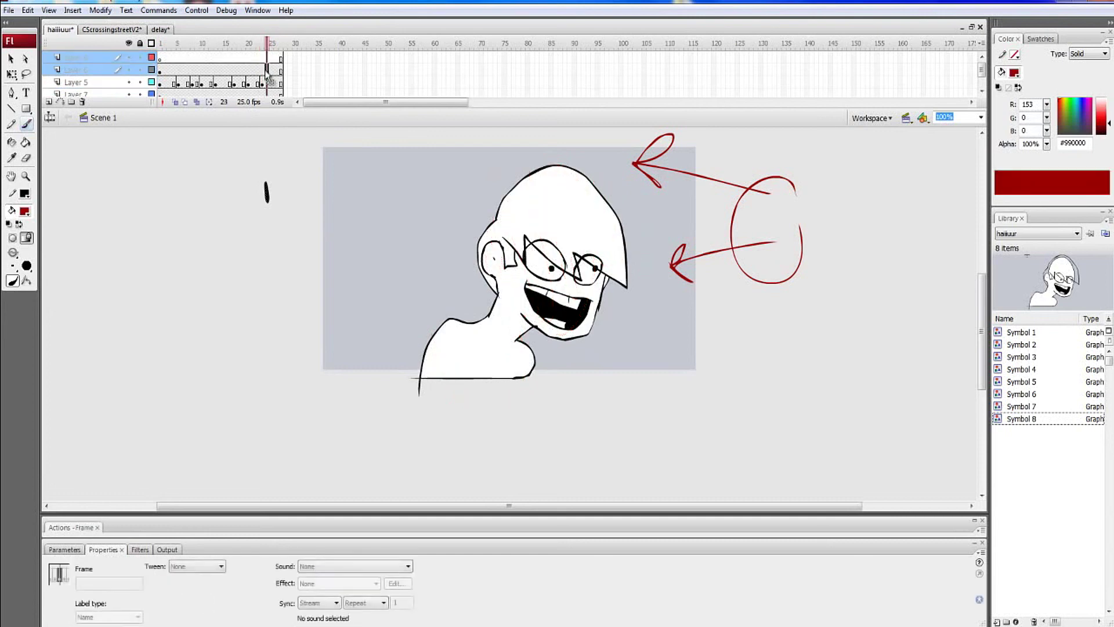
{"action": "left_click", "coordinate": [267, 91]}
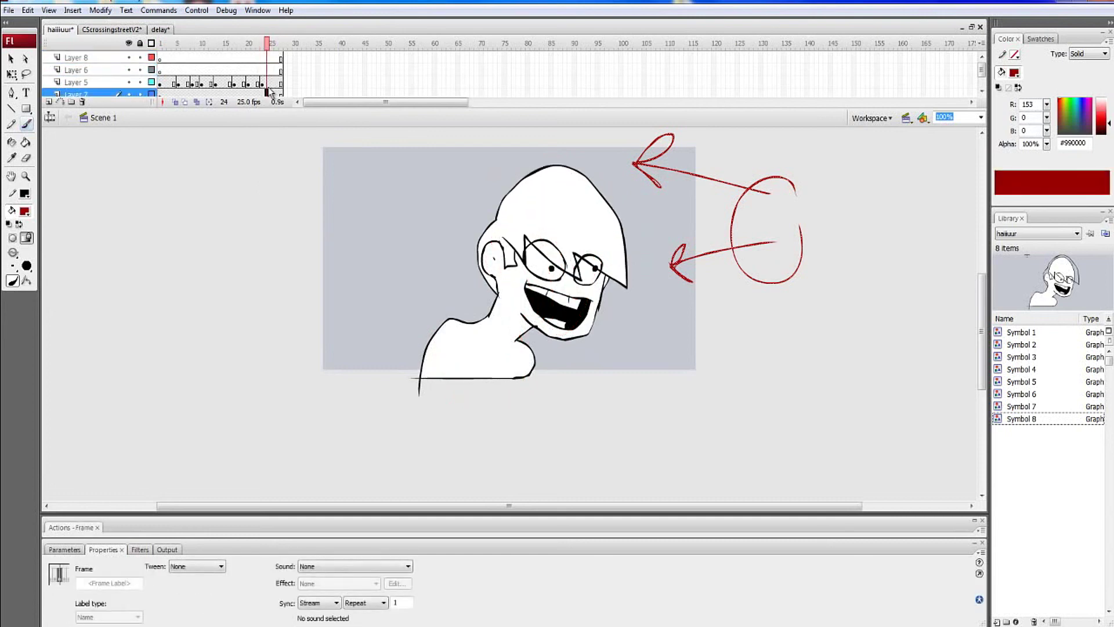
{"action": "left_click", "coordinate": [267, 84]}
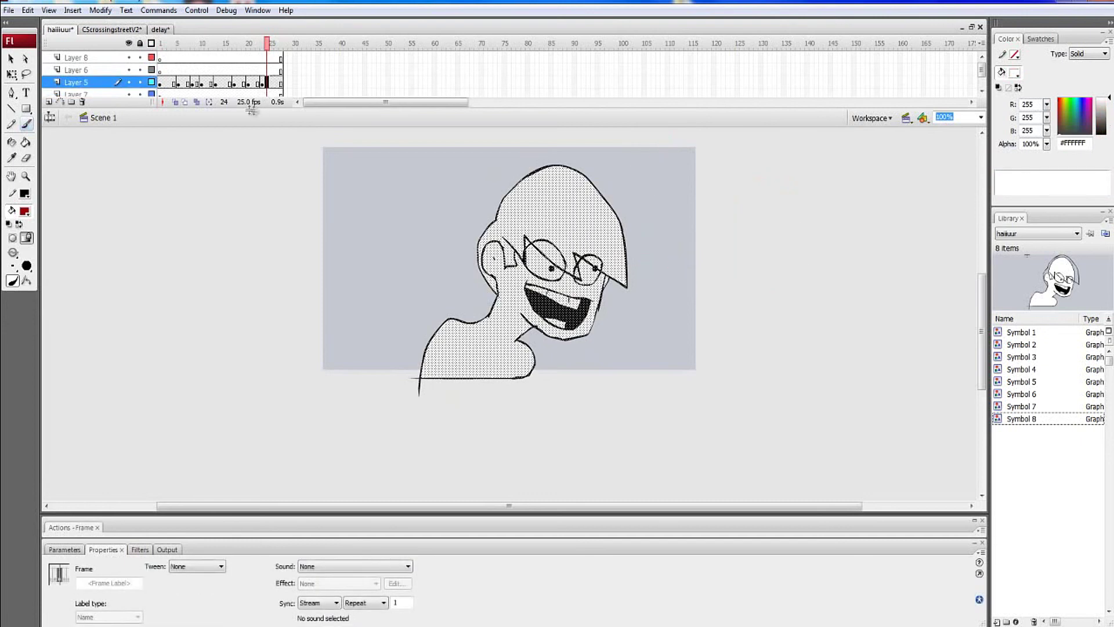
Choose the Pencil tool, set the fill colour to blue and undo its effect on the selected frame 24 drawing
{"action": "left_click", "coordinate": [11, 123]}
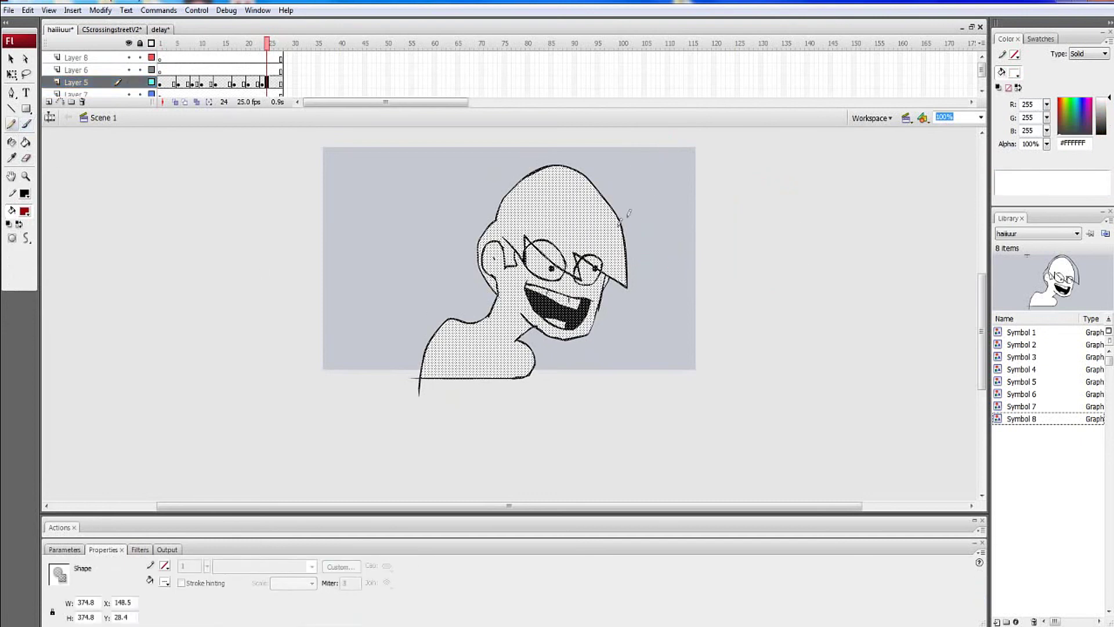
{"action": "left_click", "coordinate": [25, 214]}
{"action": "left_click", "coordinate": [93, 272]}
{"action": "key", "text": "ctrl+z"}
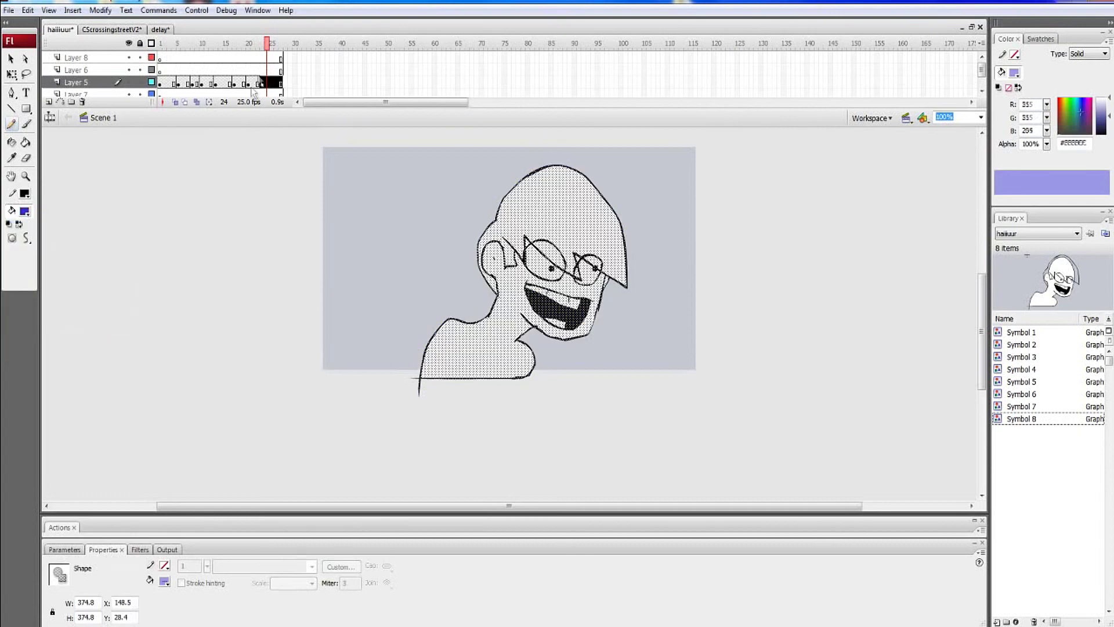
Draw a thin black pencil shadow line down the back of the head, neck and shoulder on Layer 5 at frame 2
{"action": "left_click_drag", "start_coordinate": [266, 44], "coordinate": [250, 80]}
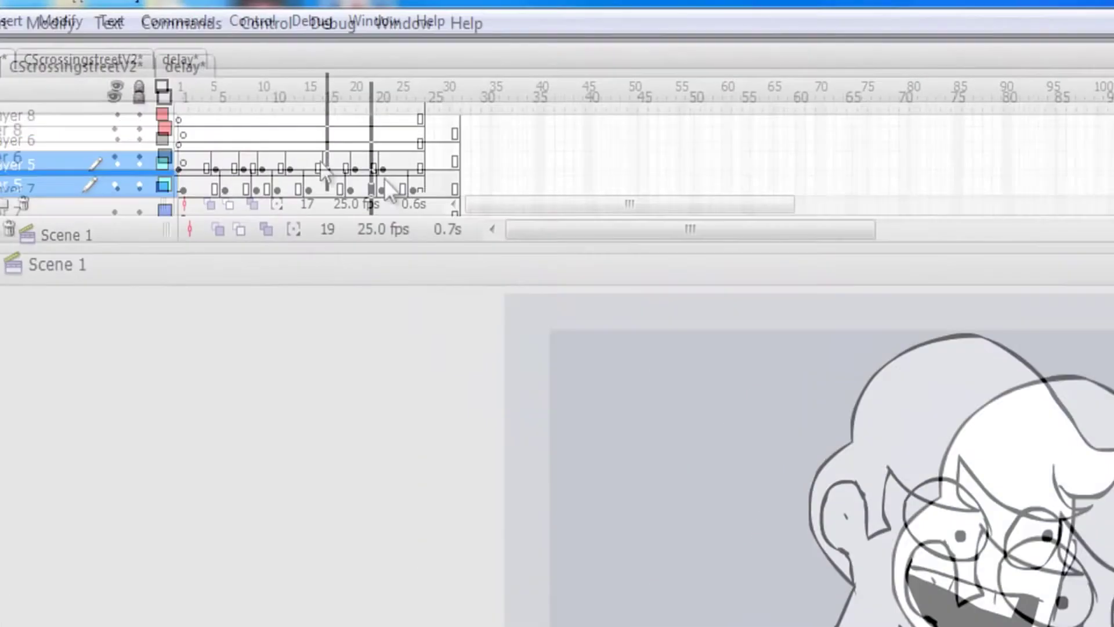
{"action": "left_click_drag", "start_coordinate": [384, 184], "coordinate": [181, 227]}
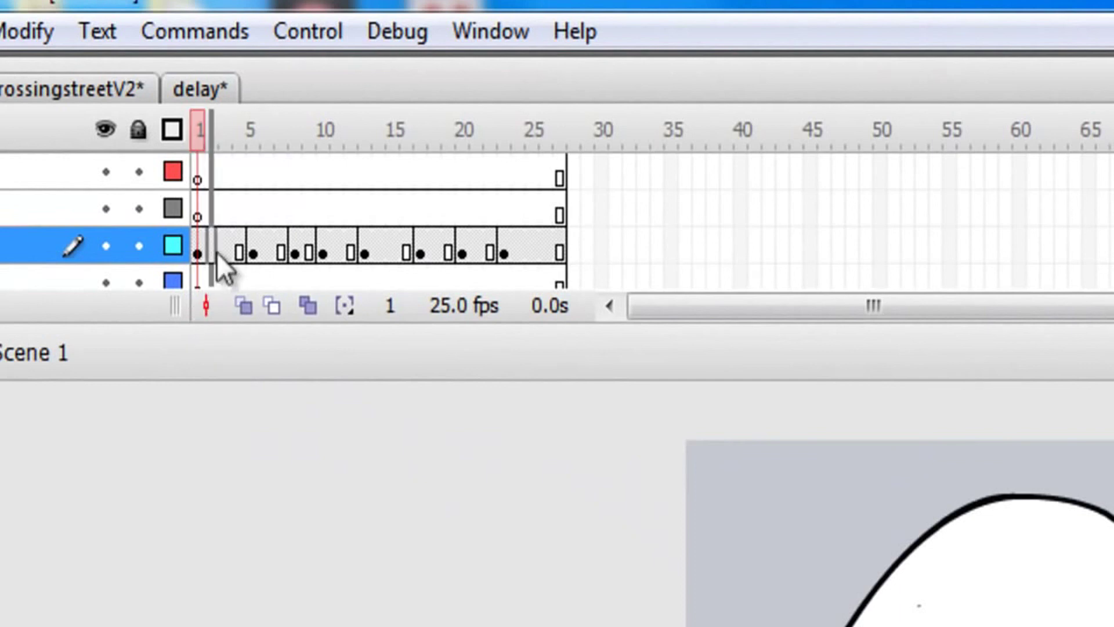
{"action": "mouse_move", "coordinate": [217, 252]}
{"action": "left_mouse_down"}
{"action": "mouse_move", "coordinate": [252, 264]}
{"action": "mouse_move", "coordinate": [211, 255]}
{"action": "left_mouse_up"}
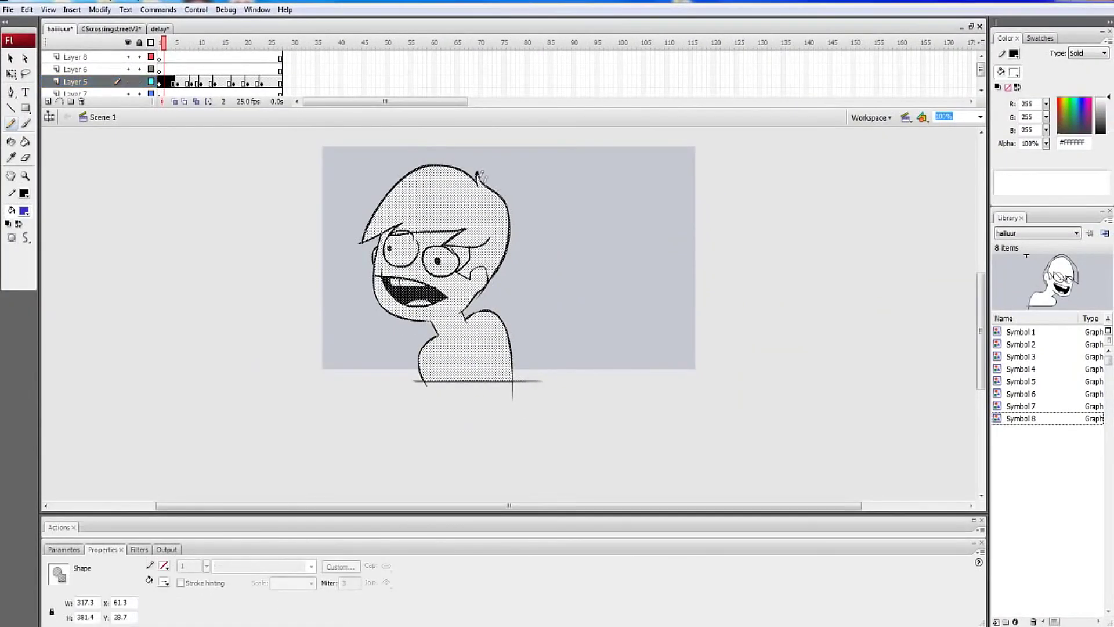
{"action": "left_click_drag", "start_coordinate": [457, 318], "coordinate": [512, 419]}
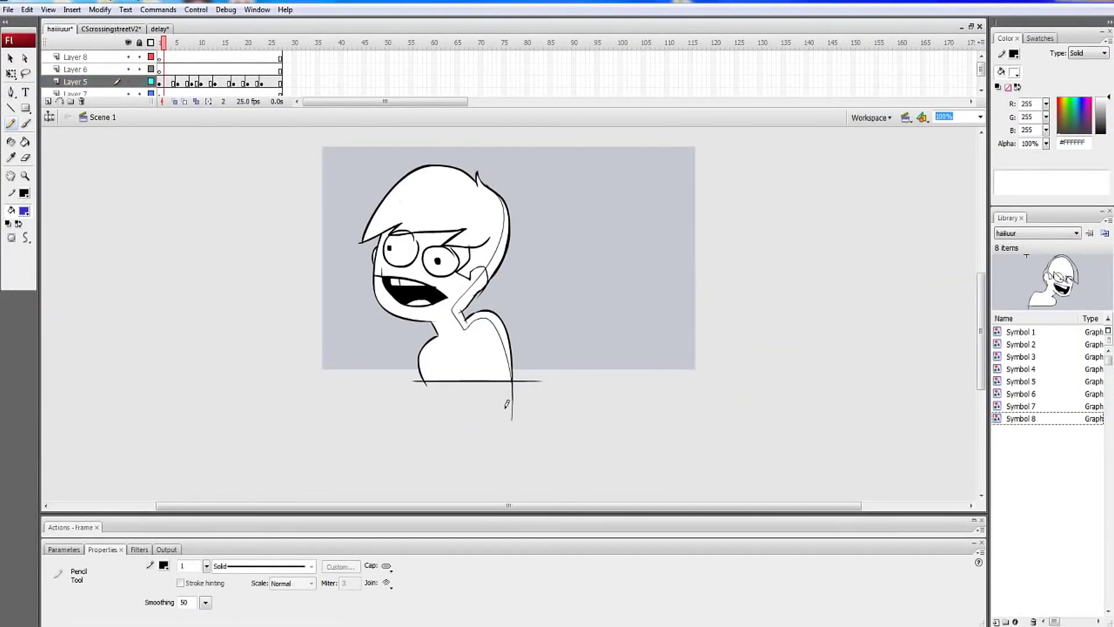
Fill the shadowed body, face and eye areas of the frame 2 drawing with blue using the Paint Bucket tool
{"action": "left_click", "coordinate": [25, 142]}
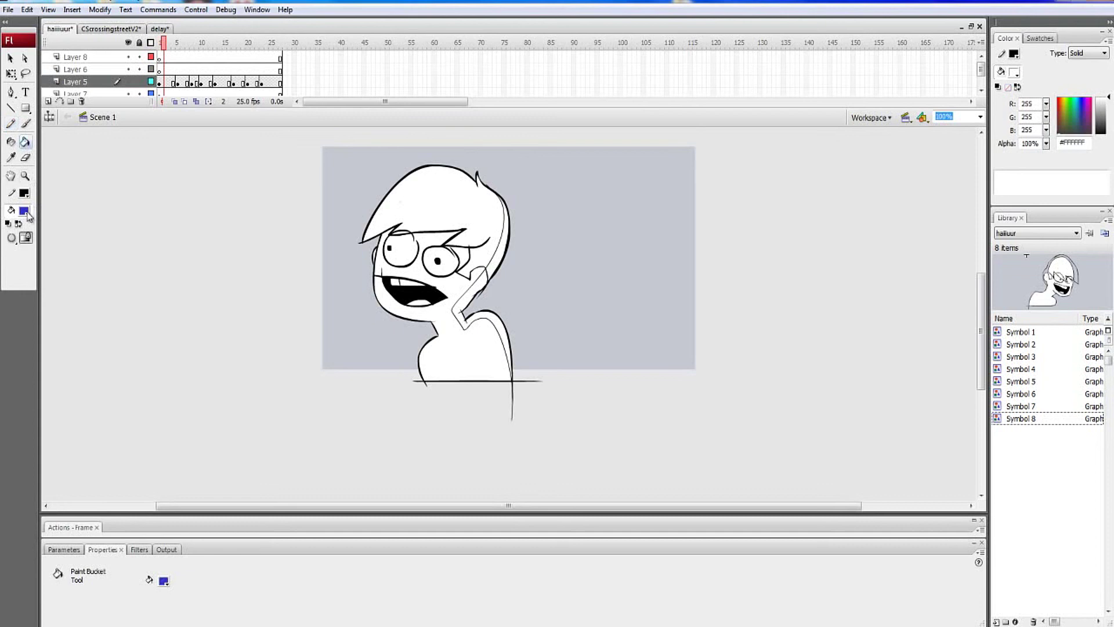
{"action": "left_click", "coordinate": [441, 360]}
{"action": "left_click", "coordinate": [445, 261]}
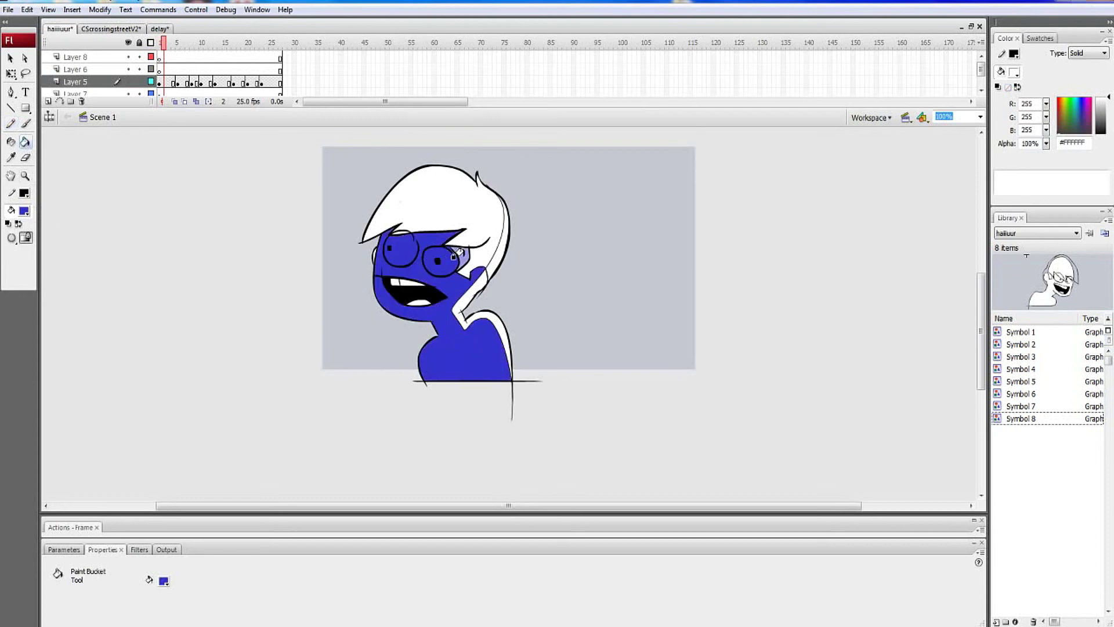
{"action": "left_click", "coordinate": [463, 259]}
Fill the hair behind the shadow line, the far ear and the teeth with blue on frame 2
{"action": "left_click", "coordinate": [433, 205]}
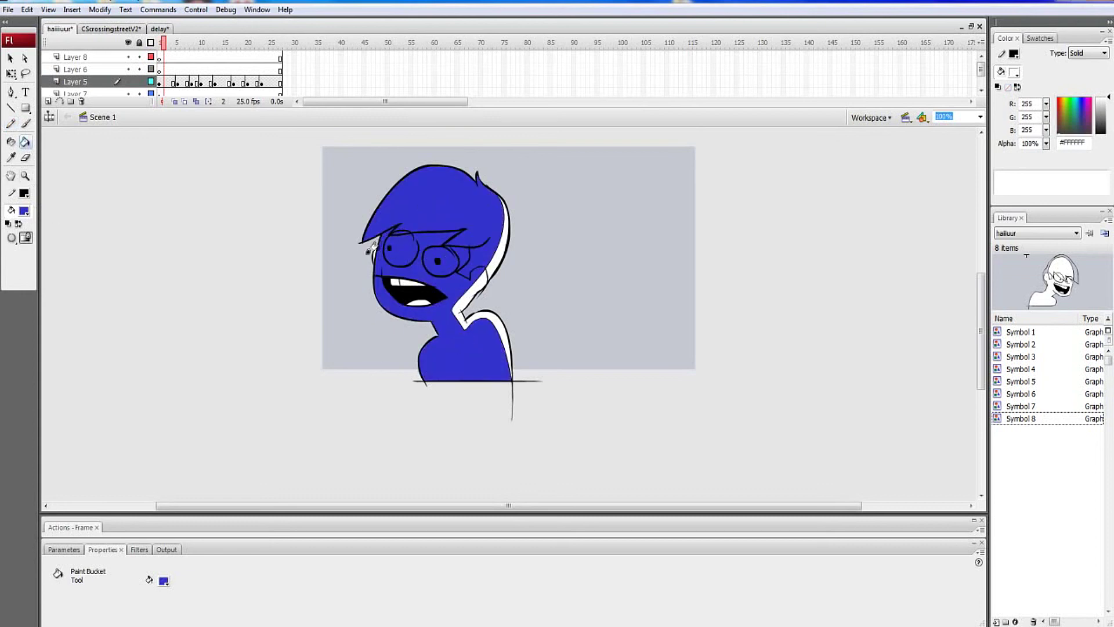
{"action": "left_click", "coordinate": [376, 251]}
{"action": "key", "text": "ctrl+z"}
{"action": "left_click", "coordinate": [374, 254]}
{"action": "left_click", "coordinate": [411, 301]}
Choose the Pencil tool, select Layer 5's frame 5 drawing and turn on onion skinning
{"action": "left_click", "coordinate": [10, 123]}
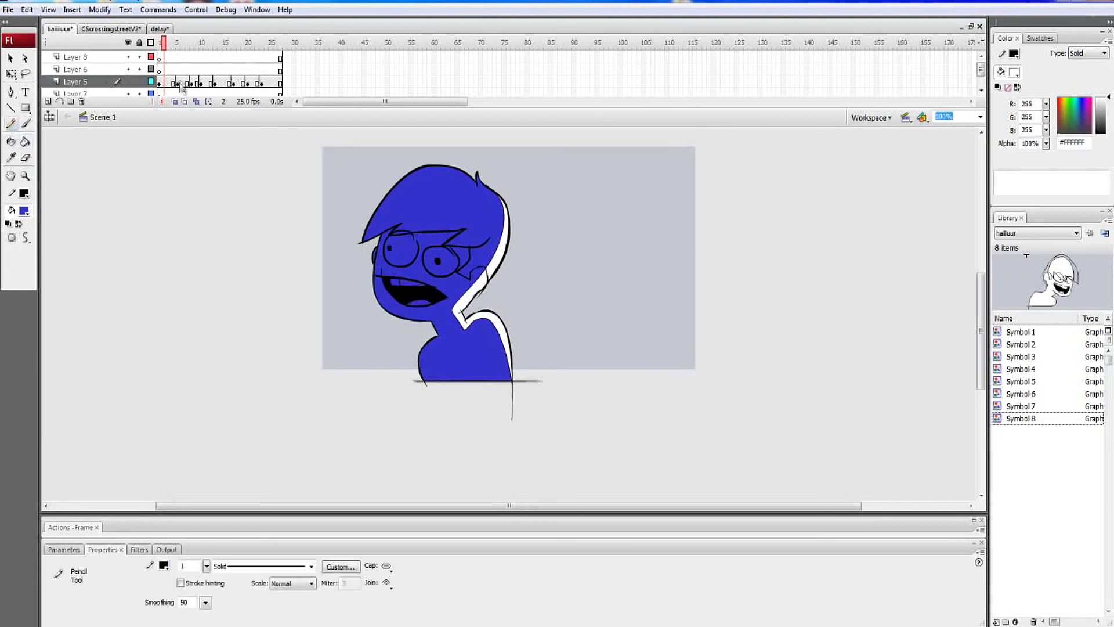
{"action": "left_click", "coordinate": [177, 81]}
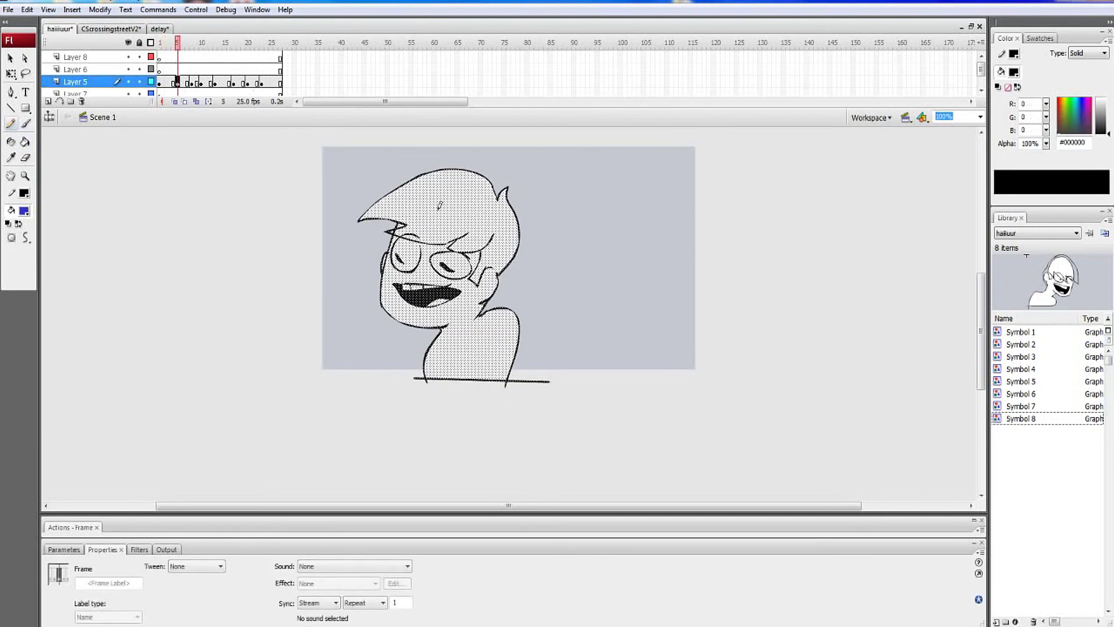
{"action": "left_click", "coordinate": [175, 102]}
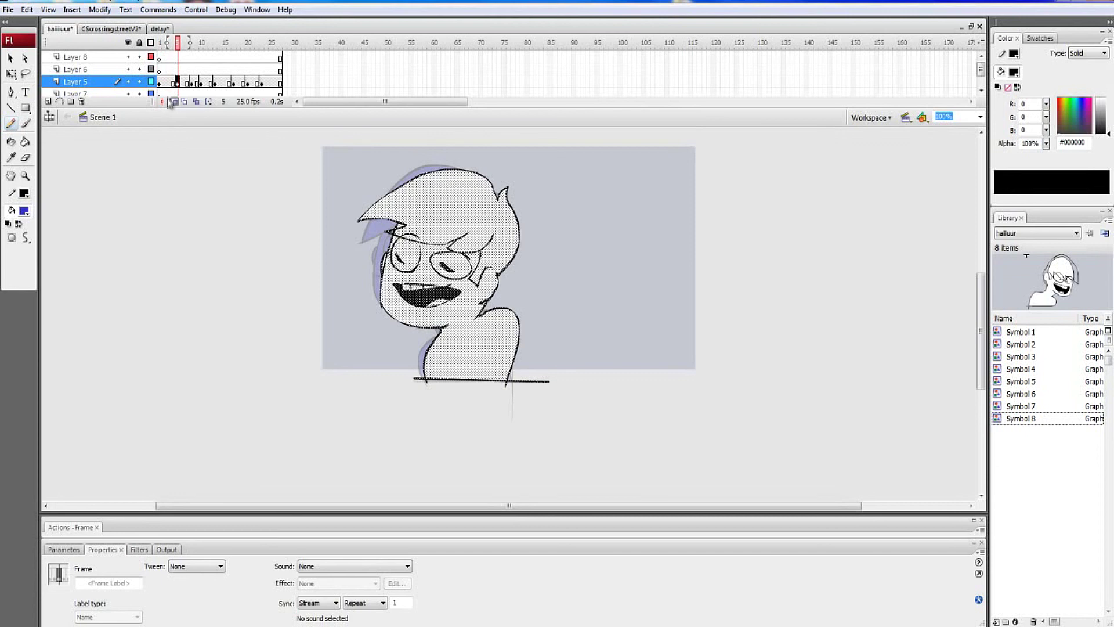
{"action": "key", "text": "Return"}
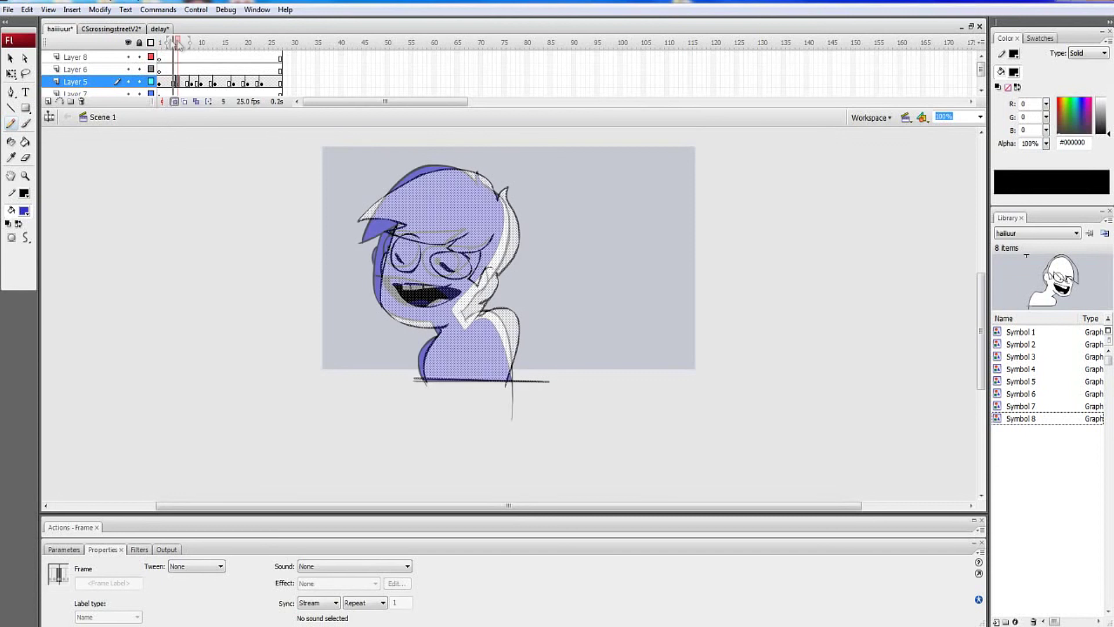
Undo the latest blue fills on frame 2, including the hair, ear and teeth
{"action": "key", "text": "ctrl+z"}
{"action": "key", "text": "ctrl+z"}
{"action": "key", "text": "ctrl+z"}
{"action": "key", "text": "ctrl+z"}
{"action": "key", "text": "ctrl+z"}
{"action": "key", "text": "ctrl+z"}
{"action": "key", "text": "ctrl+z"}
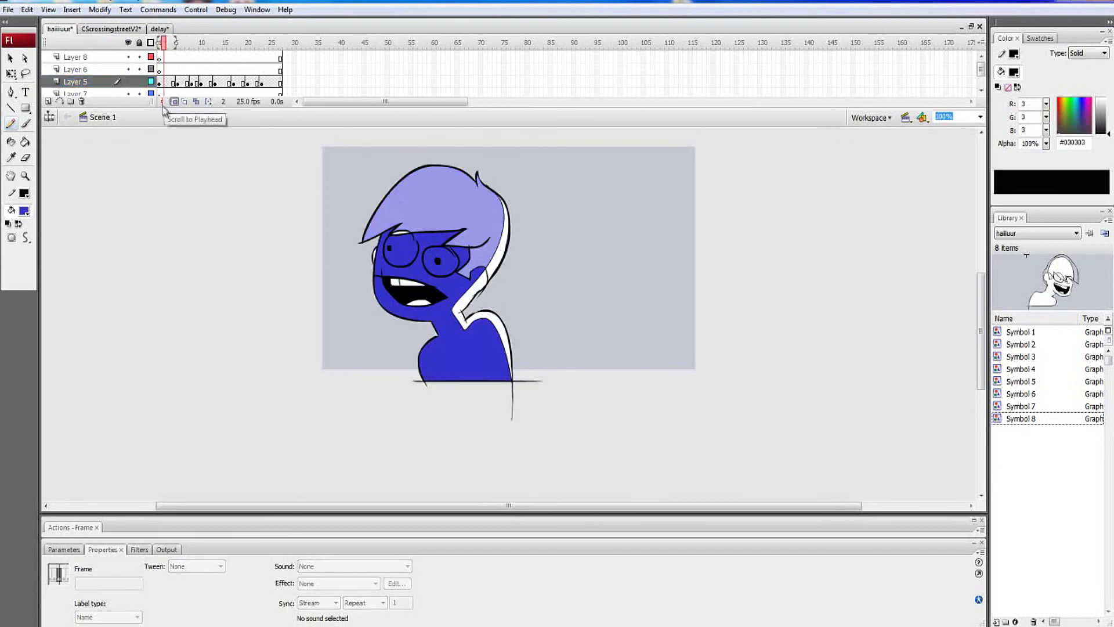
Draw pencil shadow lines through the hair, face, neck and chest on Layer 5's frame 23 and deselect the drawing
{"action": "left_click", "coordinate": [262, 82]}
{"action": "left_click_drag", "start_coordinate": [578, 165], "coordinate": [607, 232]}
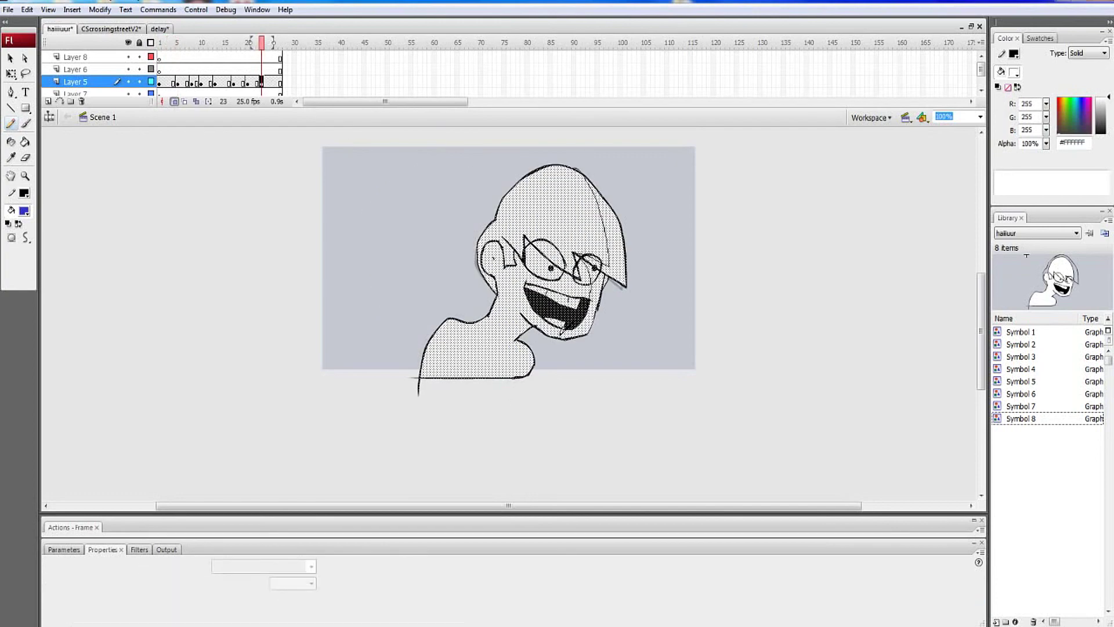
{"action": "key", "text": "ctrl+shift+a"}
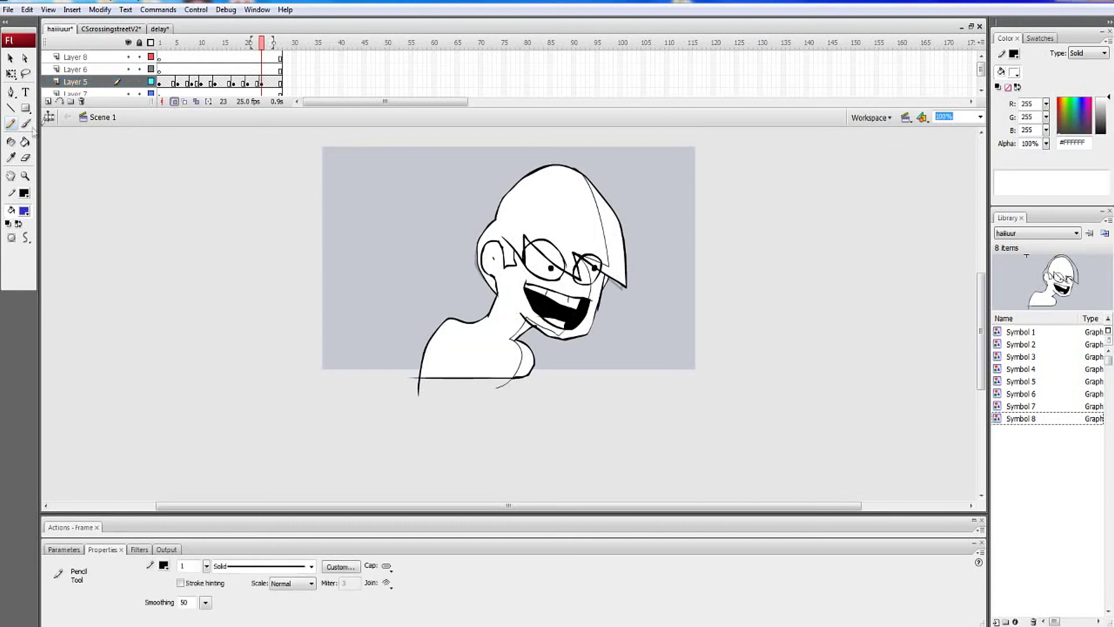
Fill the shadowed body, face, eyes and hair of the frame 23 drawing with blue
{"action": "key", "text": "k"}
{"action": "left_click", "coordinate": [496, 338]}
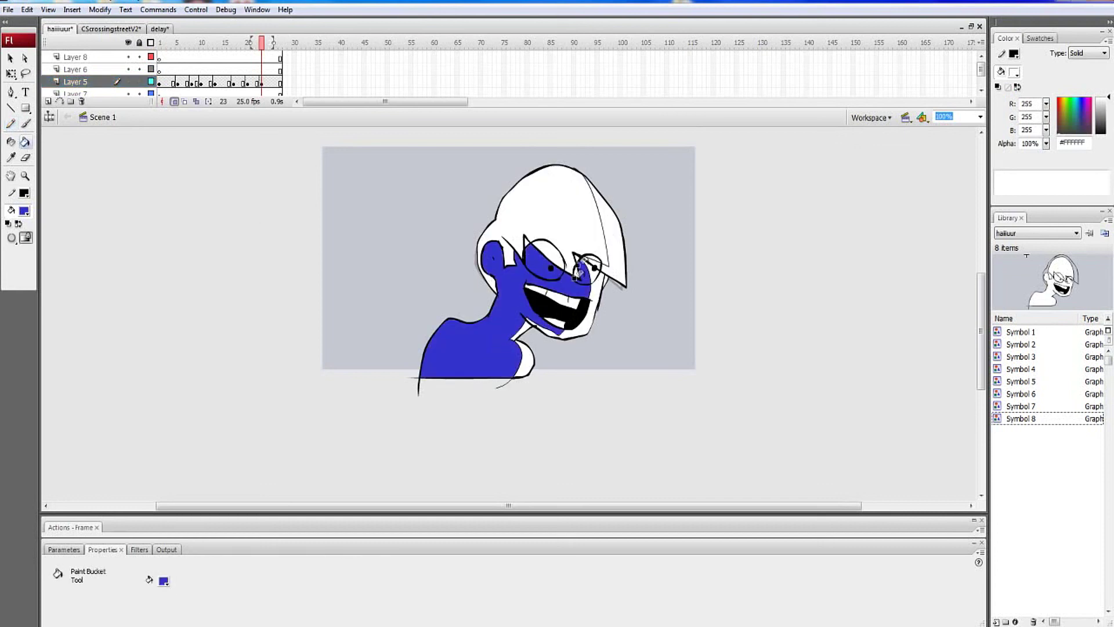
{"action": "left_click", "coordinate": [544, 252]}
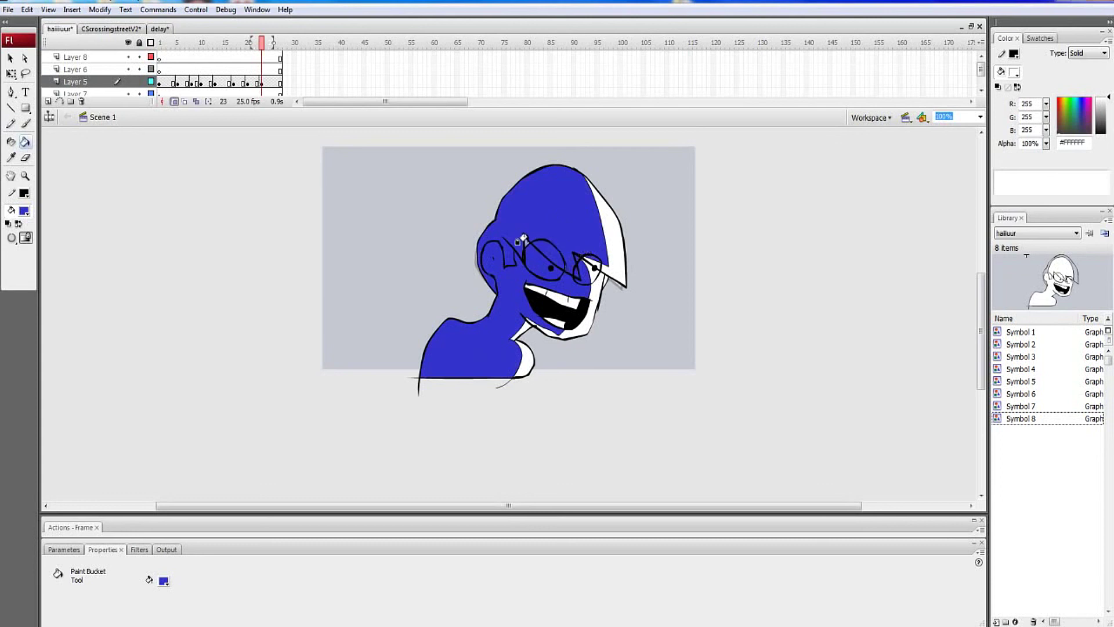
Draw pencil shadow lines through the hair, face, neck and chest on Layer 5's frame 22, following the onion-skinned neighbouring drawing
{"action": "left_click", "coordinate": [263, 82]}
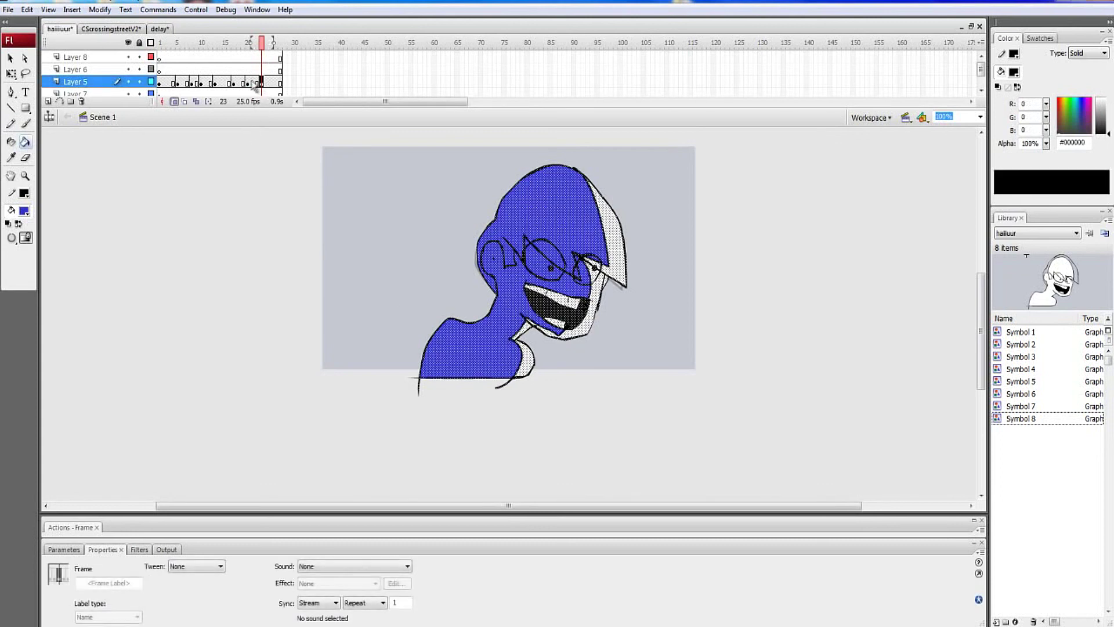
{"action": "key", "text": "comma"}
{"action": "key", "text": "comma"}
{"action": "left_click", "coordinate": [257, 82]}
{"action": "key", "text": "y"}
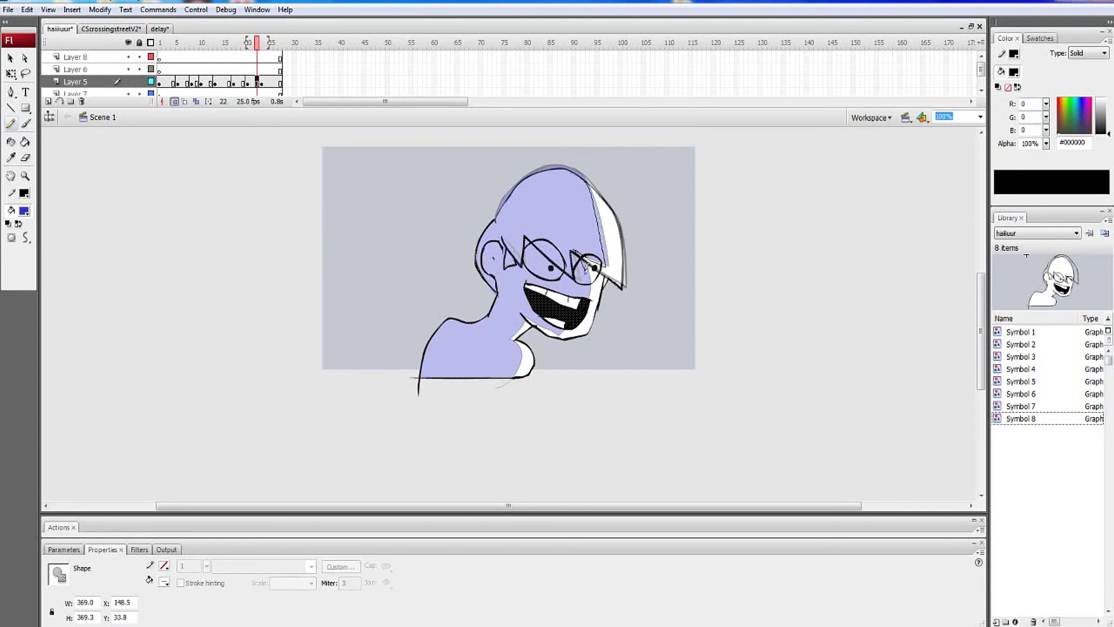
{"action": "left_click_drag", "start_coordinate": [557, 334], "coordinate": [555, 333]}
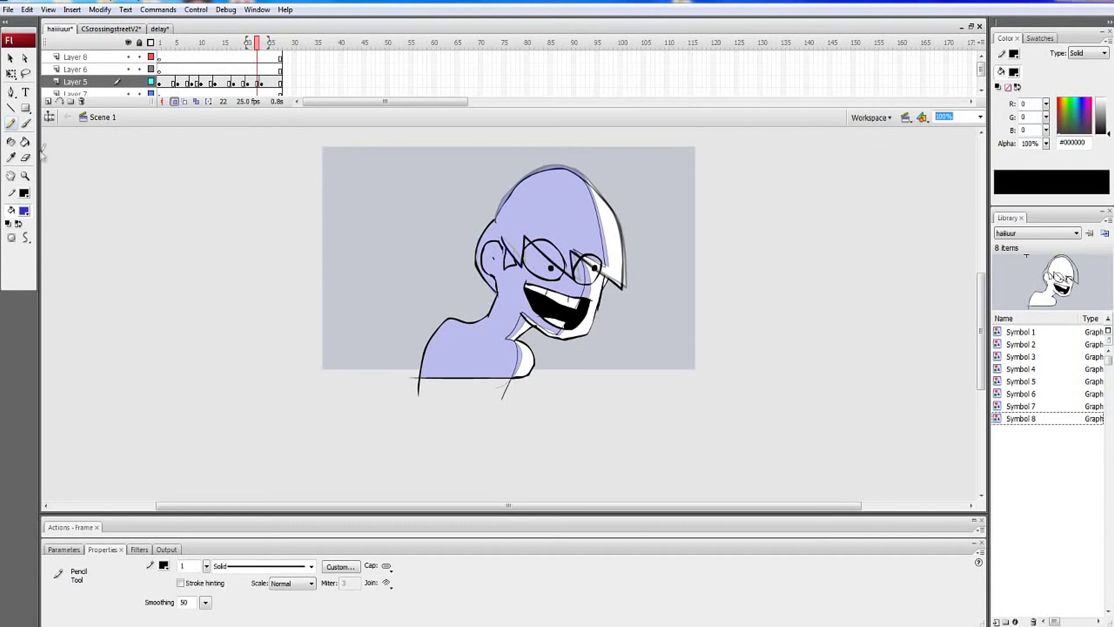
Fill the shadowed body, face, hair and eyes of the frame 22 drawing with blue using the Paint Bucket tool
{"action": "left_click", "coordinate": [24, 141]}
{"action": "left_click", "coordinate": [537, 255]}
{"action": "left_click", "coordinate": [573, 272]}
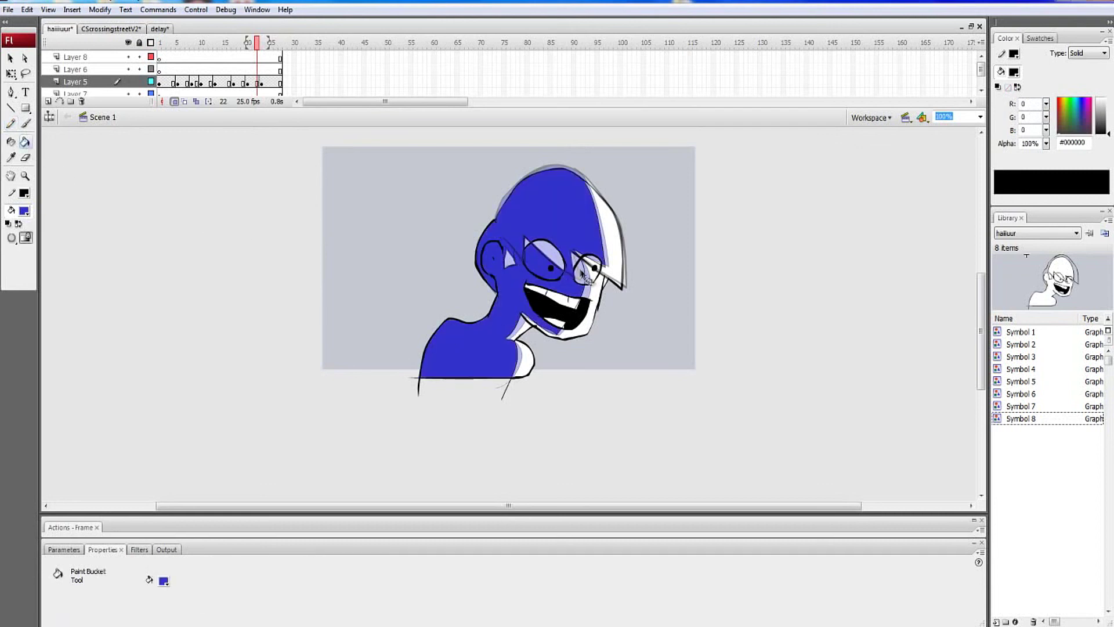
{"action": "left_click", "coordinate": [545, 256]}
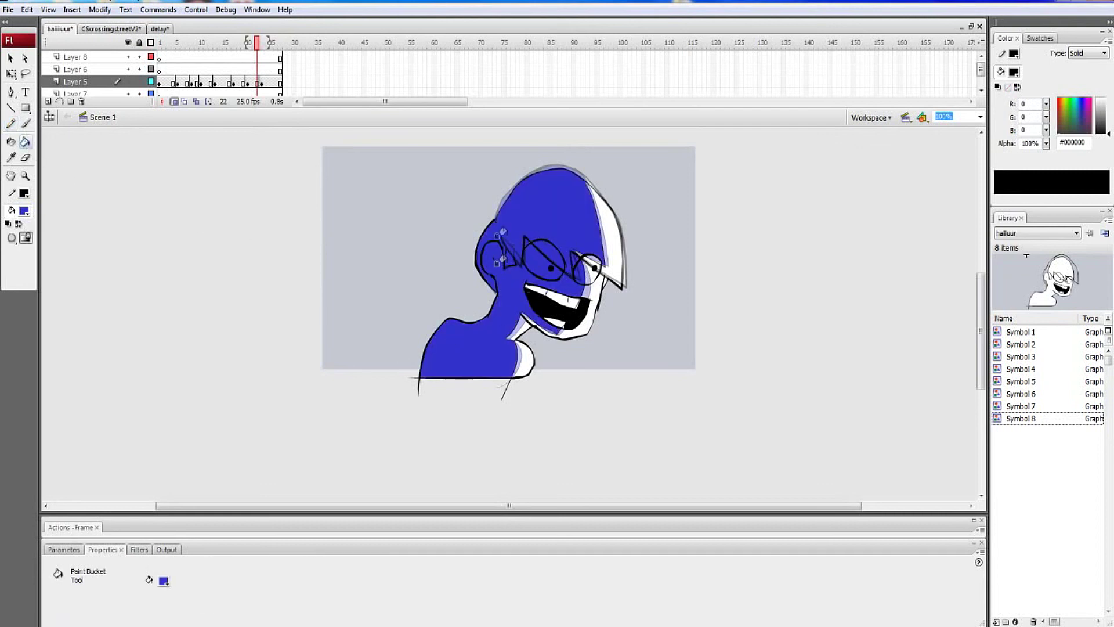
Draw pencil shadow lines through the hair, face, neck and chest on Layer 5's frame 19
{"action": "left_click", "coordinate": [11, 124]}
{"action": "left_click", "coordinate": [244, 84]}
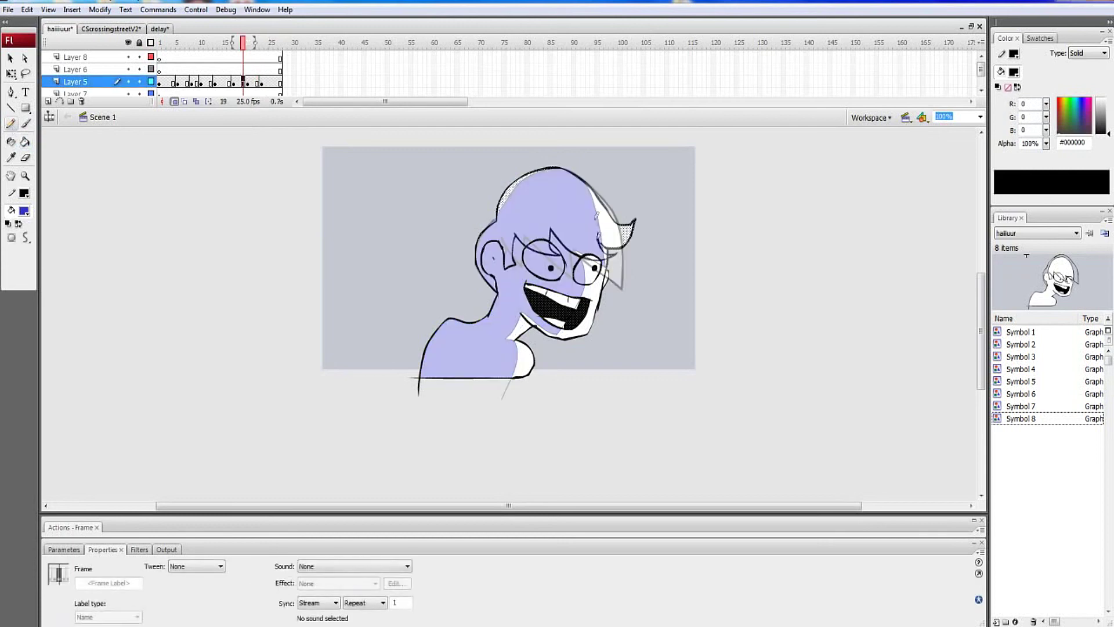
{"action": "left_click_drag", "start_coordinate": [608, 237], "coordinate": [634, 218]}
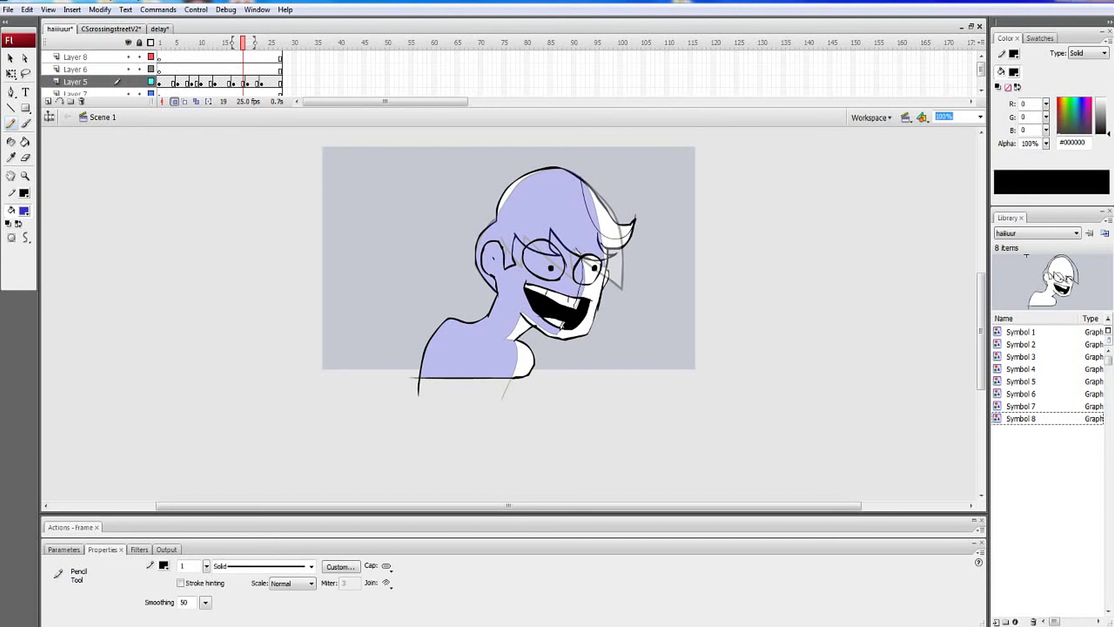
{"action": "mouse_move", "coordinate": [543, 313]}
{"action": "left_mouse_down"}
{"action": "mouse_move", "coordinate": [516, 315]}
{"action": "mouse_move", "coordinate": [502, 335]}
{"action": "mouse_move", "coordinate": [518, 360]}
{"action": "mouse_move", "coordinate": [493, 410]}
{"action": "left_mouse_up"}
Fill the shadowed body, face, eyes and hair of the frame 19 drawing with blue using the Paint Bucket tool
{"action": "left_click", "coordinate": [25, 142]}
{"action": "left_click", "coordinate": [498, 357]}
{"action": "left_click", "coordinate": [533, 269]}
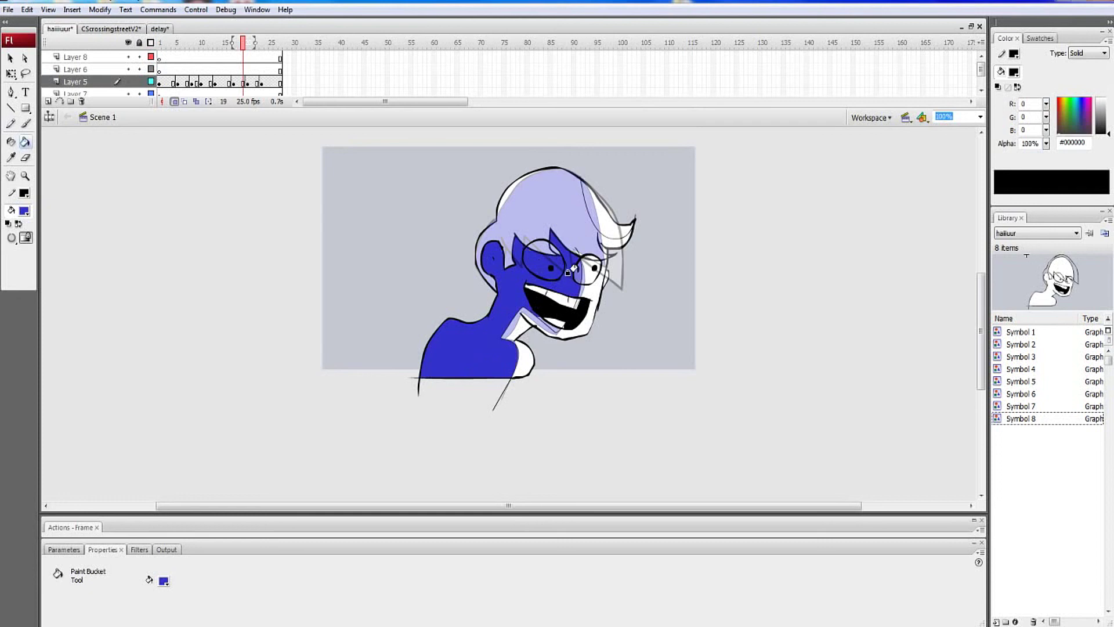
{"action": "left_click", "coordinate": [543, 242]}
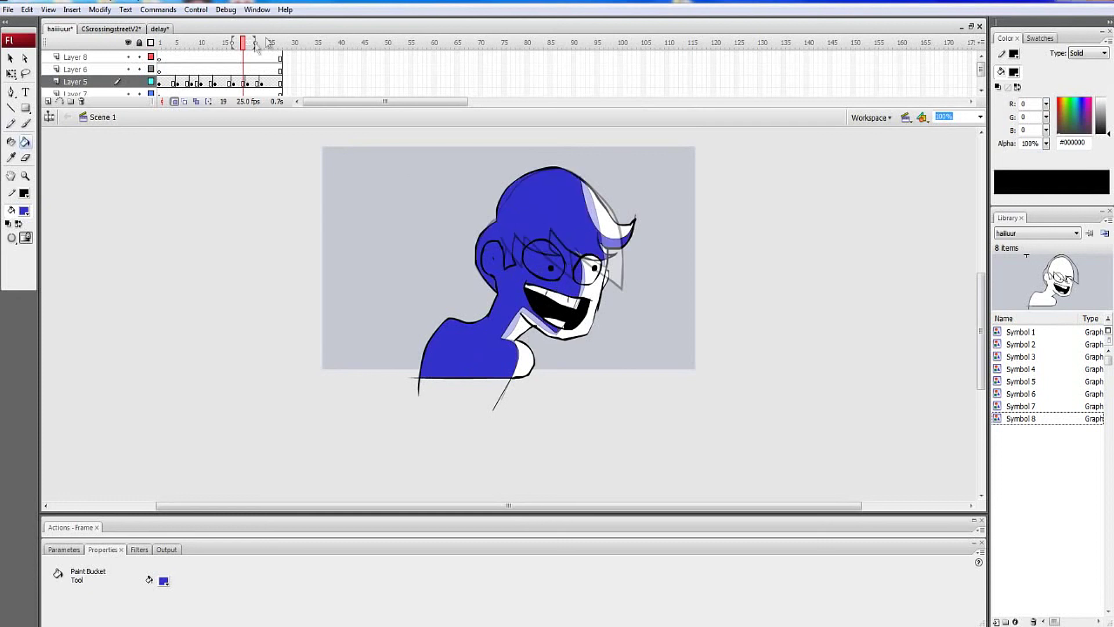
Play back and scrub through the timeline to check how the blue shading moves across the shaded frames
{"action": "left_click_drag", "start_coordinate": [244, 43], "coordinate": [161, 43]}
{"action": "key", "text": "Return"}
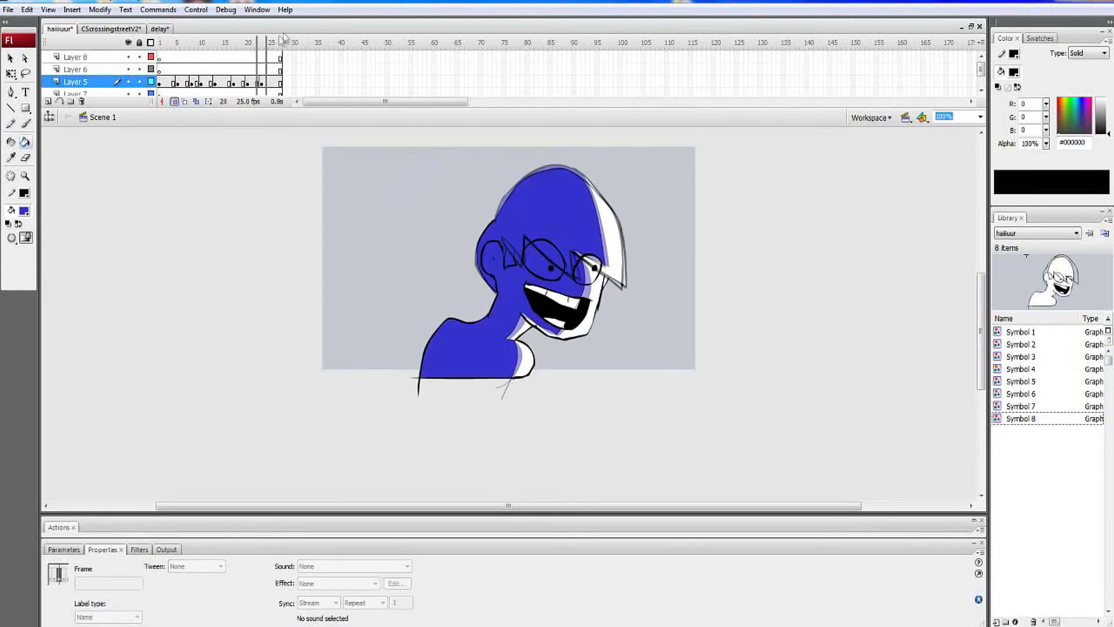
{"action": "left_click", "coordinate": [267, 44]}
{"action": "key", "text": "Return"}
{"action": "left_click", "coordinate": [243, 55]}
{"action": "key", "text": "Return"}
{"action": "left_click", "coordinate": [221, 57]}
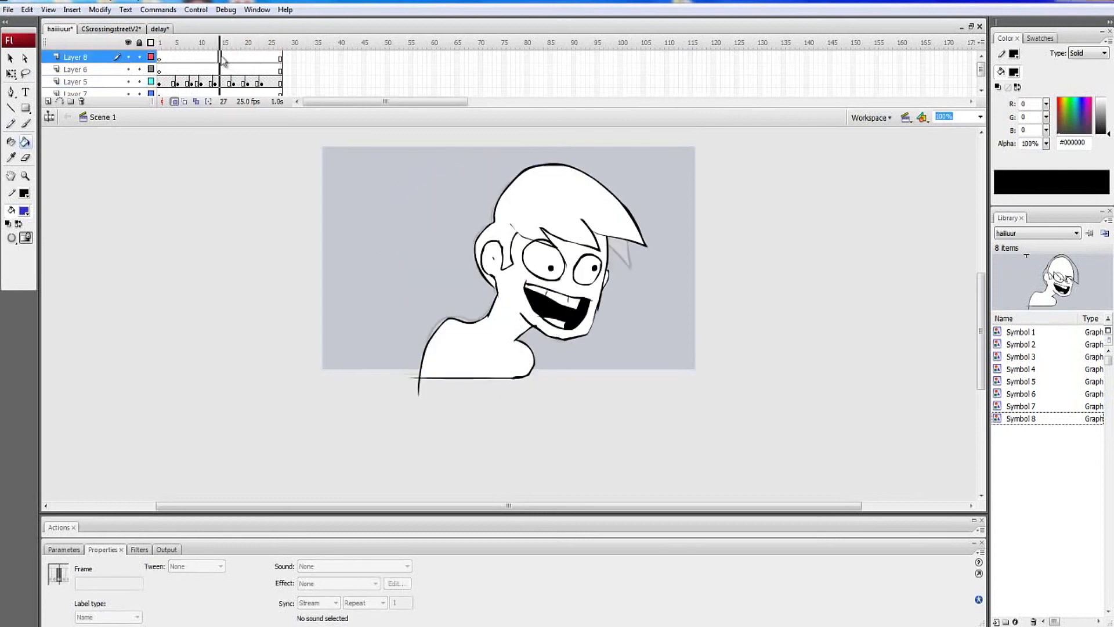
{"action": "key", "text": "Return"}
{"action": "left_click", "coordinate": [244, 56]}
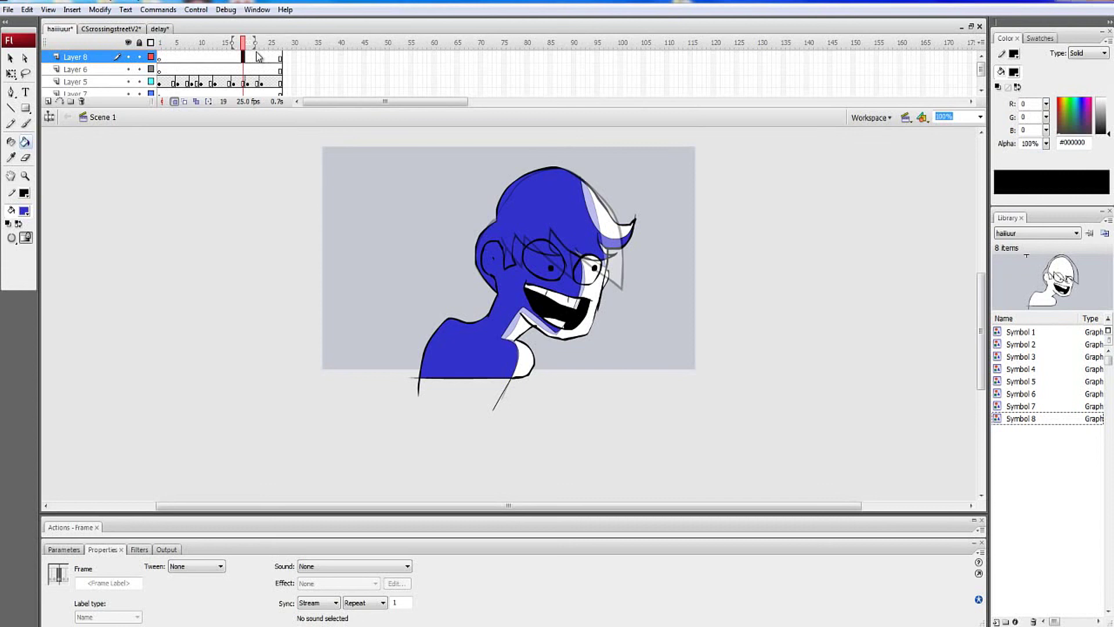
Turn off onion skinning and flip between the neighbouring shaded drawings on Layer 5 to compare their shadows
{"action": "left_click", "coordinate": [174, 102]}
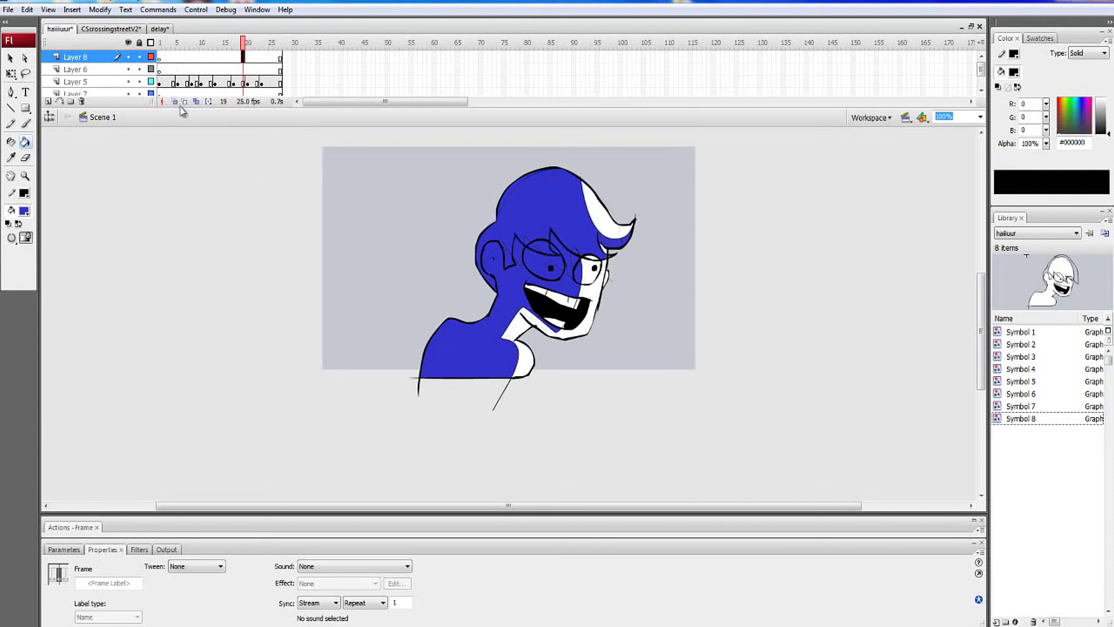
{"action": "left_click", "coordinate": [263, 84]}
{"action": "left_click", "coordinate": [257, 84]}
{"action": "left_click", "coordinate": [261, 83]}
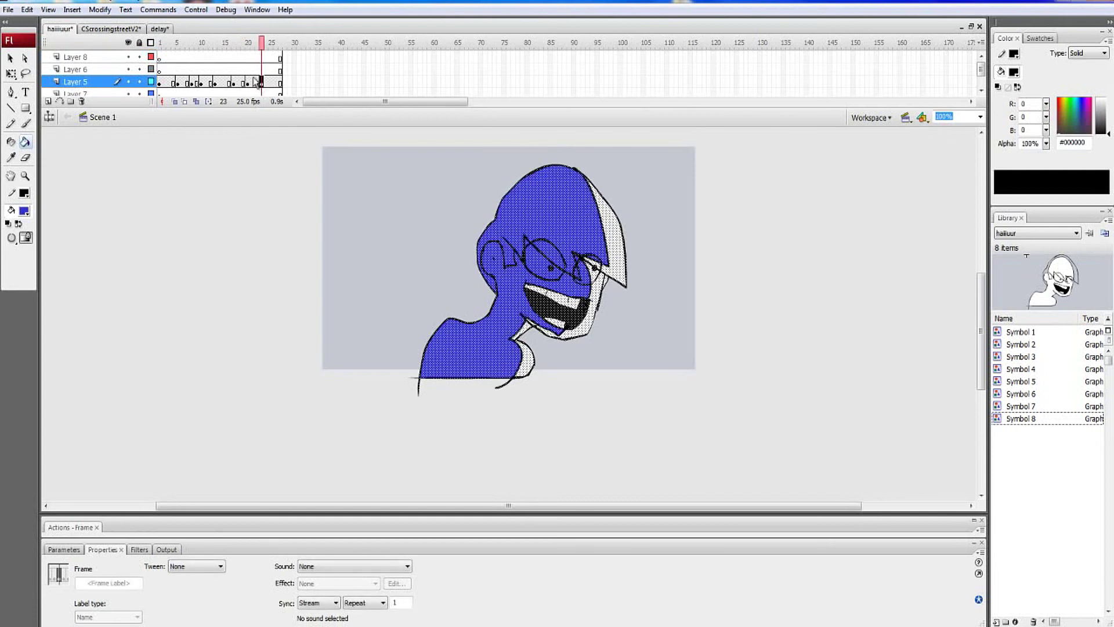
{"action": "left_click_drag", "start_coordinate": [257, 81], "coordinate": [252, 83]}
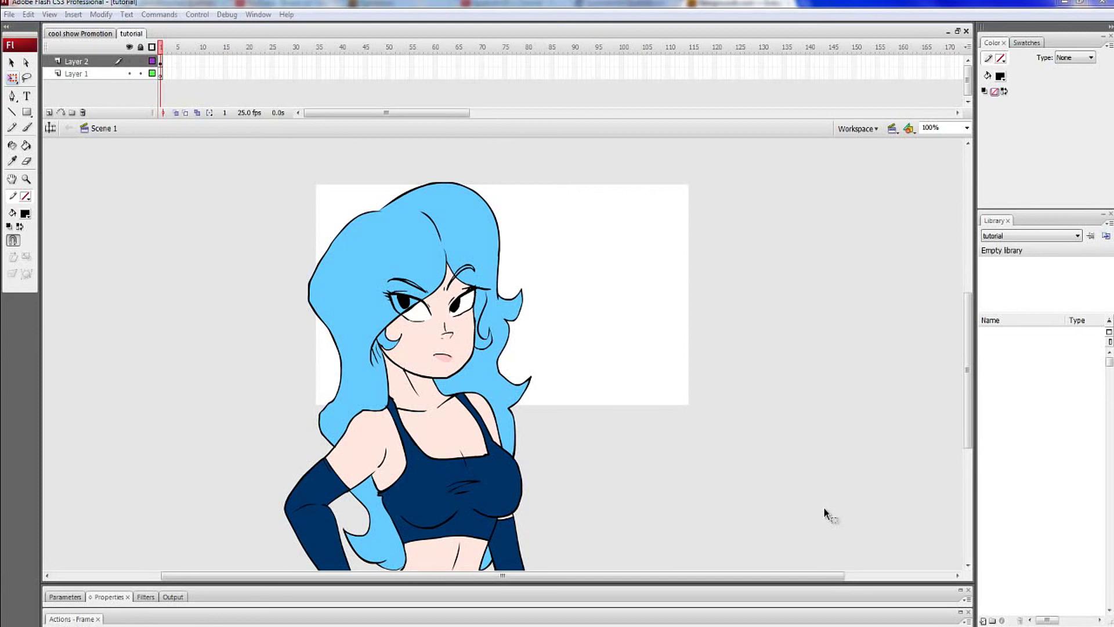
Set the fill colour to pink #FF3366 and fill the blue-haired character's shorts with the Paint Bucket tool
{"action": "mouse_move", "coordinate": [971, 329]}
{"action": "left_mouse_down"}
{"action": "mouse_move", "coordinate": [969, 412]}
{"action": "mouse_move", "coordinate": [950, 327]}
{"action": "left_mouse_up"}
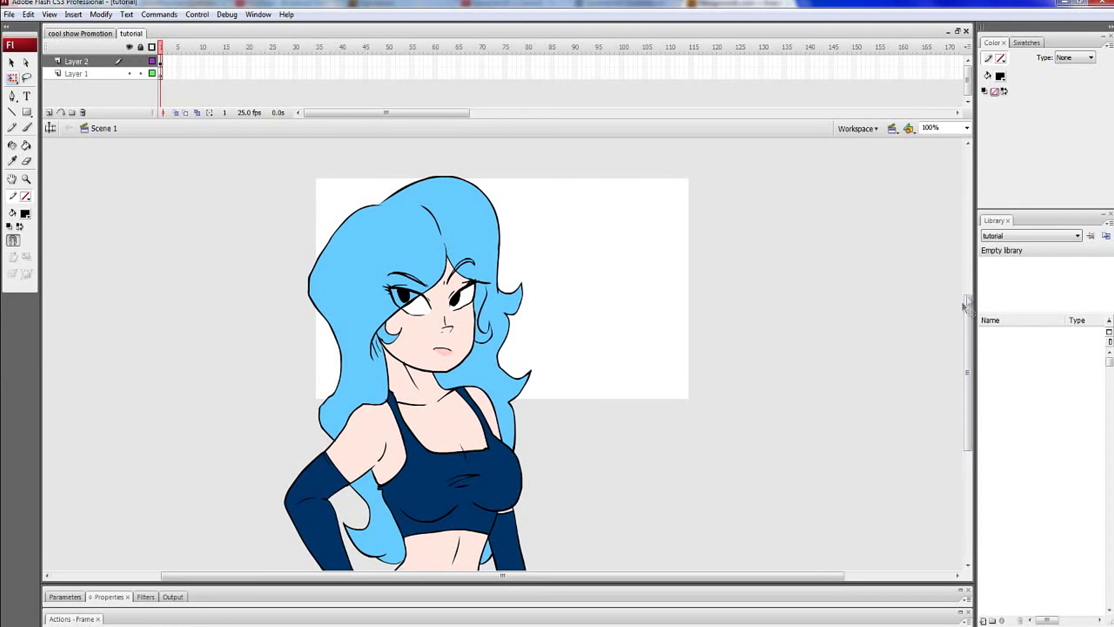
{"action": "mouse_move", "coordinate": [967, 312]}
{"action": "left_mouse_down"}
{"action": "mouse_move", "coordinate": [972, 397]}
{"action": "mouse_move", "coordinate": [962, 322]}
{"action": "mouse_move", "coordinate": [964, 365]}
{"action": "mouse_move", "coordinate": [961, 347]}
{"action": "left_mouse_up"}
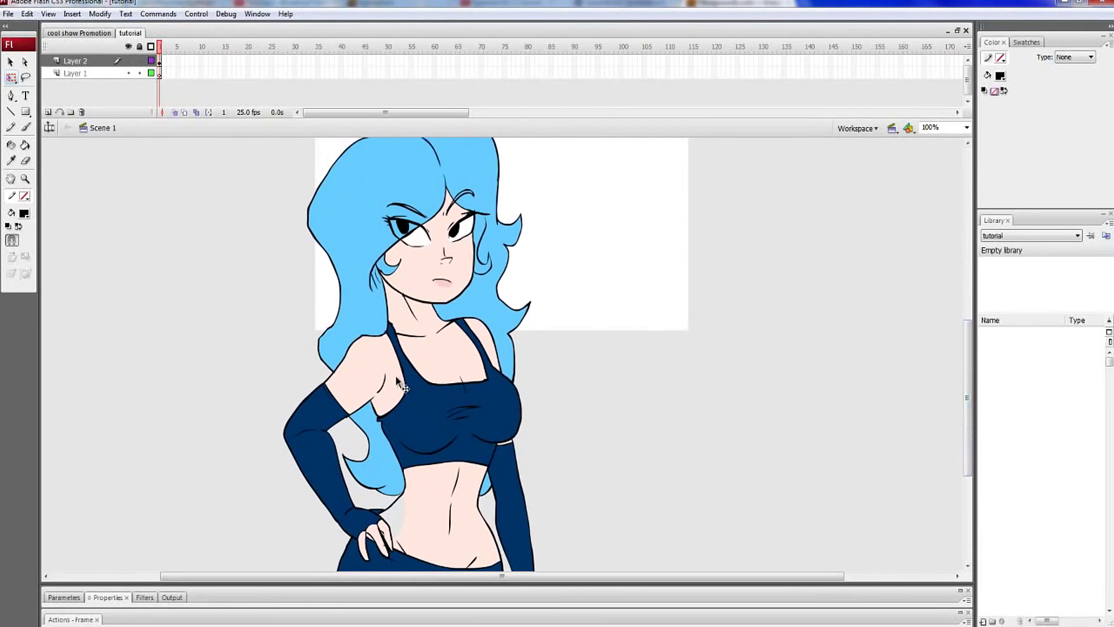
{"action": "scroll", "coordinate": [428, 378], "scroll_direction": "down", "scroll_amount": 3}
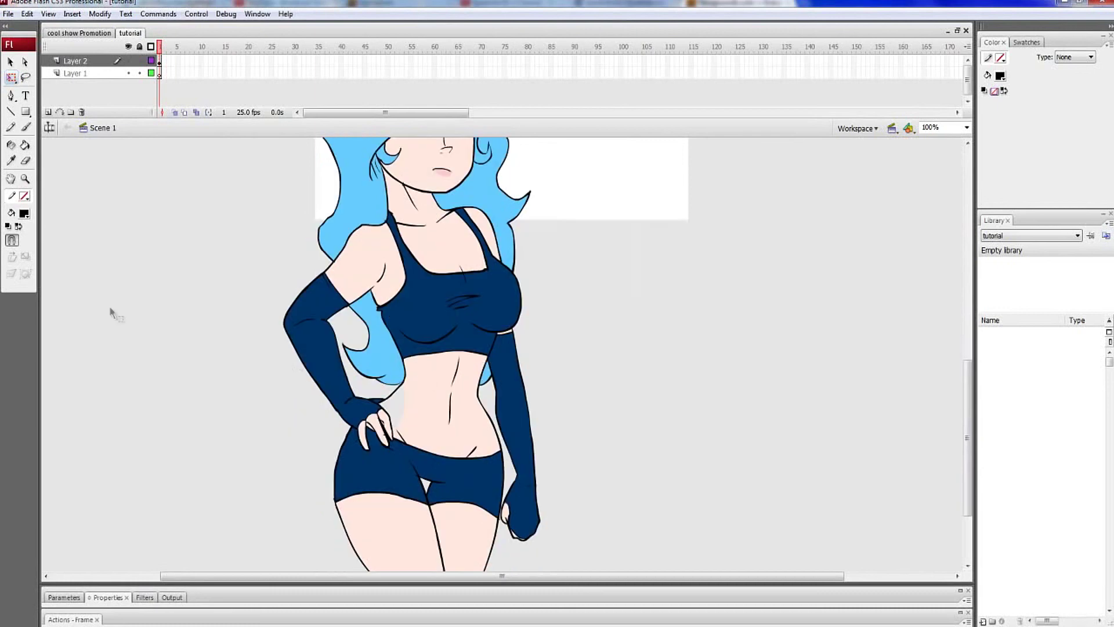
{"action": "left_click", "coordinate": [24, 214]}
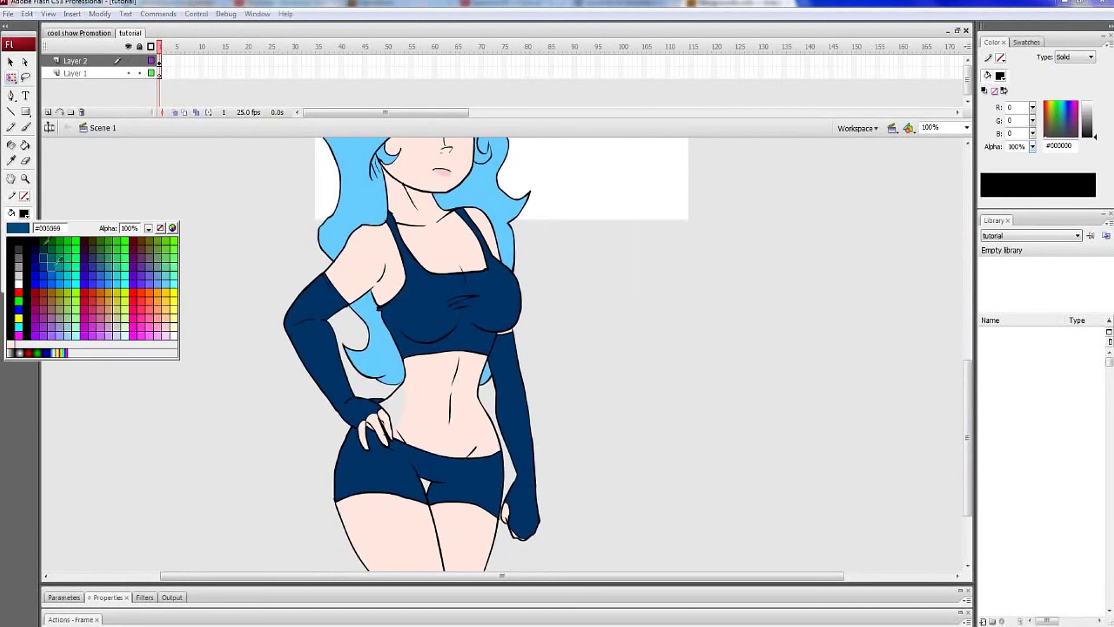
{"action": "left_click", "coordinate": [144, 302]}
{"action": "key", "text": "k"}
{"action": "left_click", "coordinate": [337, 444]}
{"action": "scroll", "coordinate": [313, 446], "scroll_direction": "up", "scroll_amount": 2}
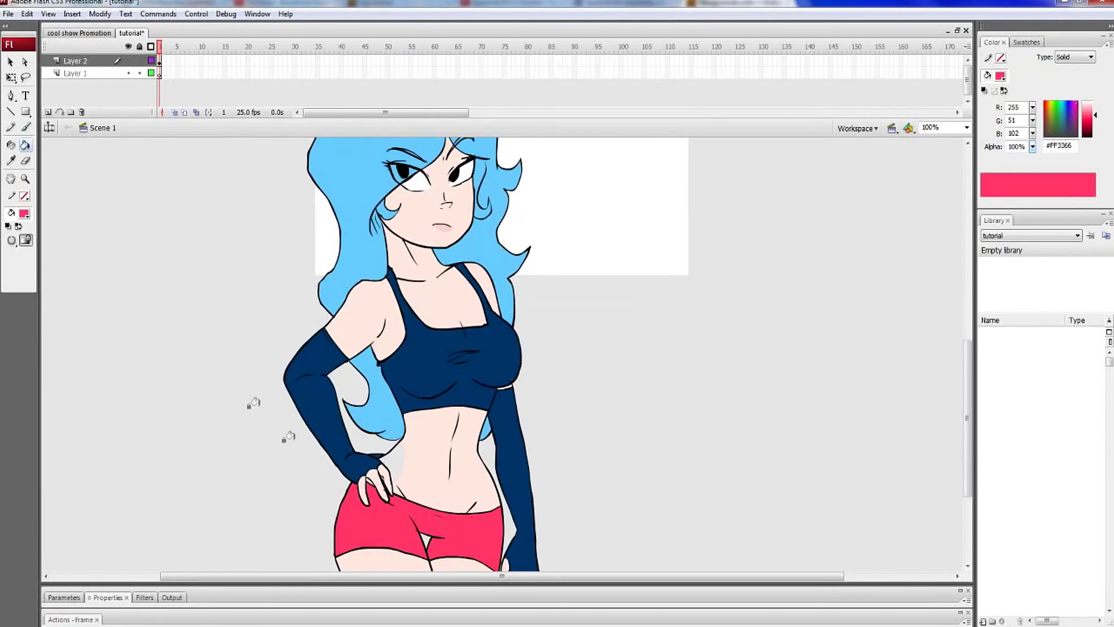
Set the fill colour to grey-teal #669999 and fill the character's top
{"action": "left_click", "coordinate": [24, 214]}
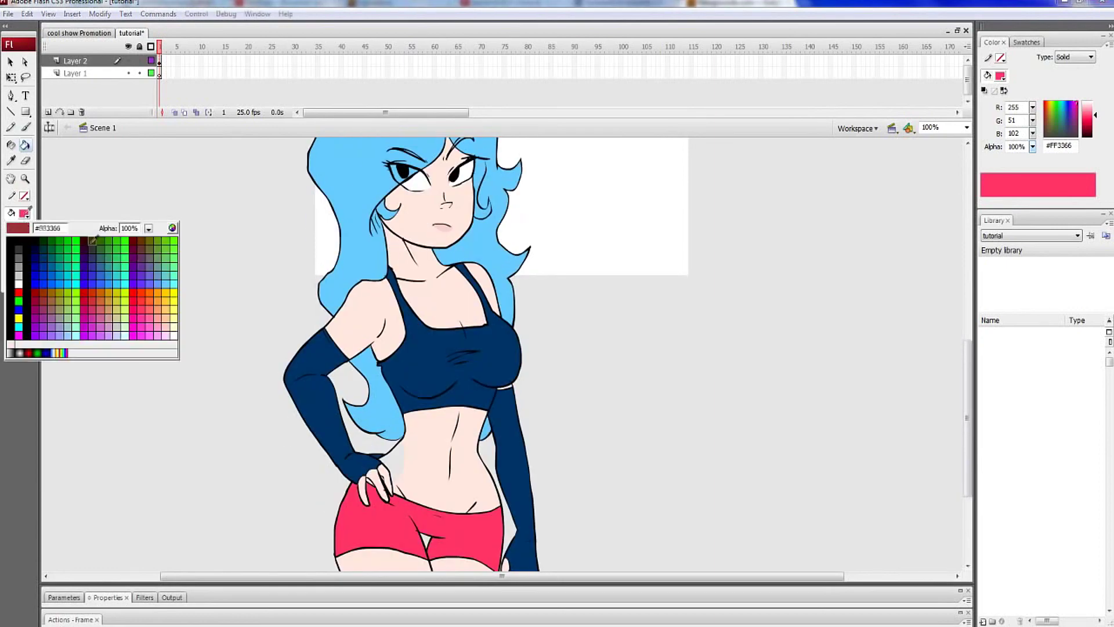
{"action": "left_click", "coordinate": [157, 268]}
{"action": "left_click", "coordinate": [383, 344]}
Set the fill colour to green #66CC99 and fill the skin of the character's bare shoulder and upper arm
{"action": "left_click", "coordinate": [23, 213]}
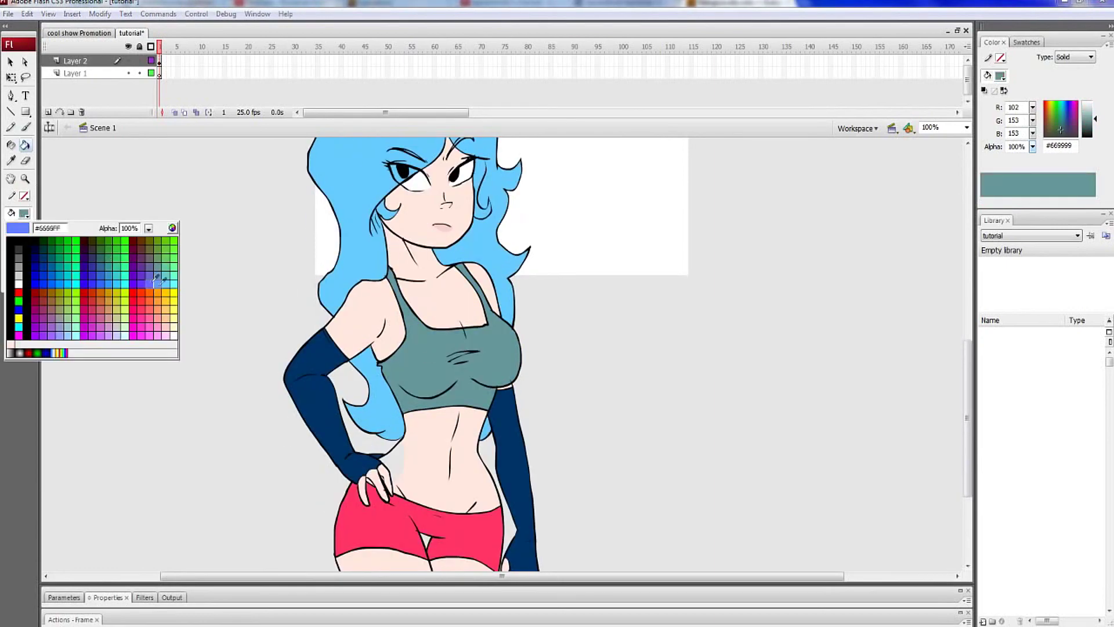
{"action": "left_click", "coordinate": [164, 270]}
{"action": "left_click", "coordinate": [393, 336]}
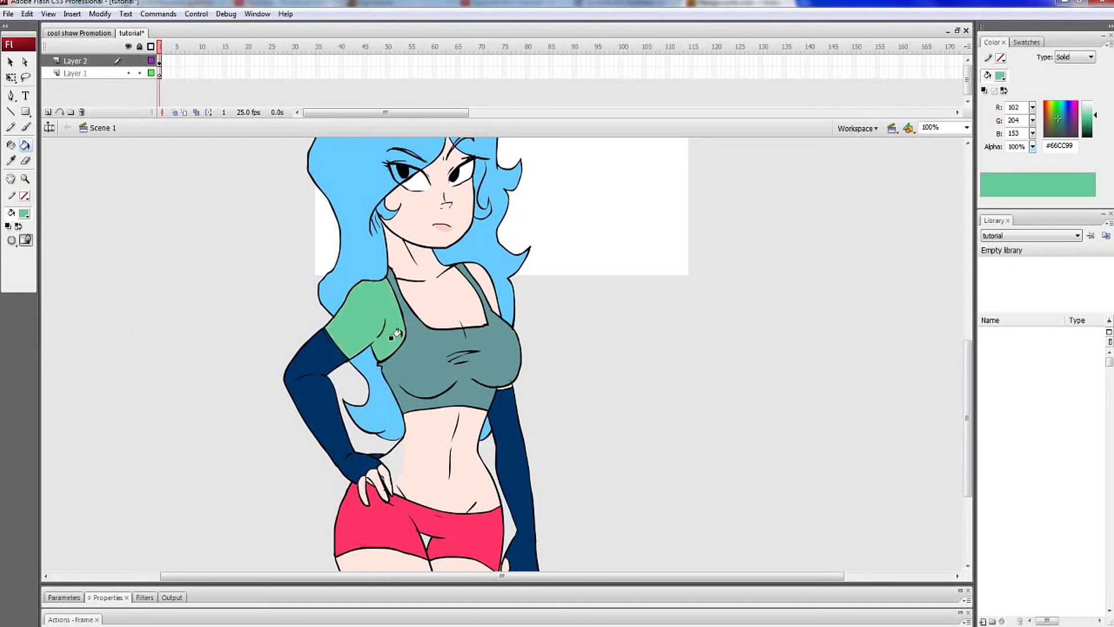
Undo the green fill on the character's shoulder and fill her top with green #66CC99
{"action": "key", "text": "ctrl+z"}
{"action": "left_click", "coordinate": [425, 358]}
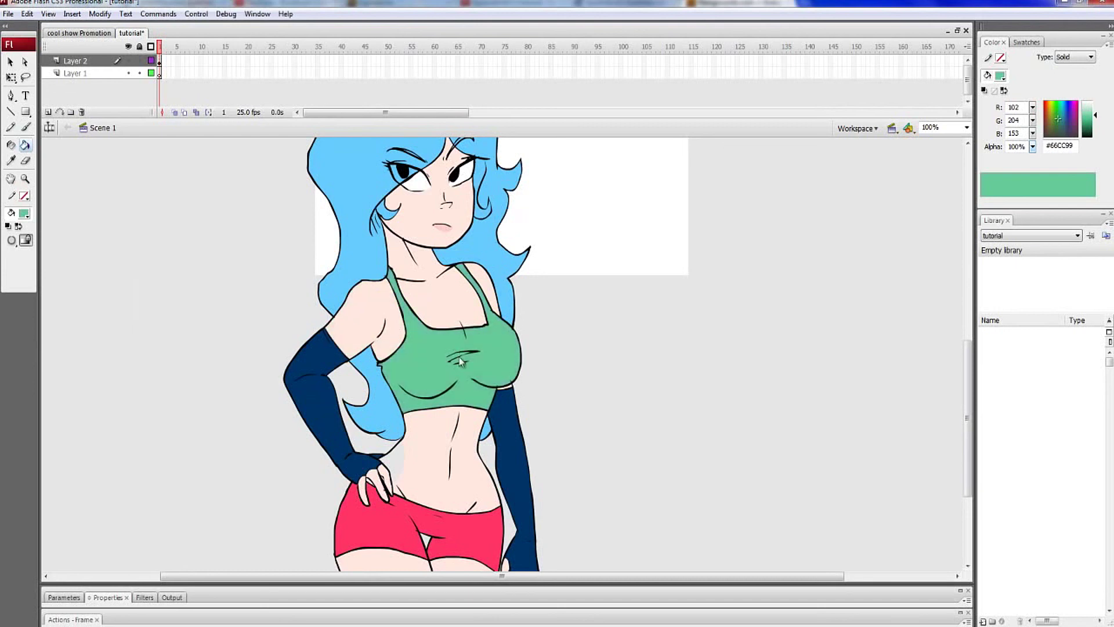
{"action": "left_click", "coordinate": [23, 214]}
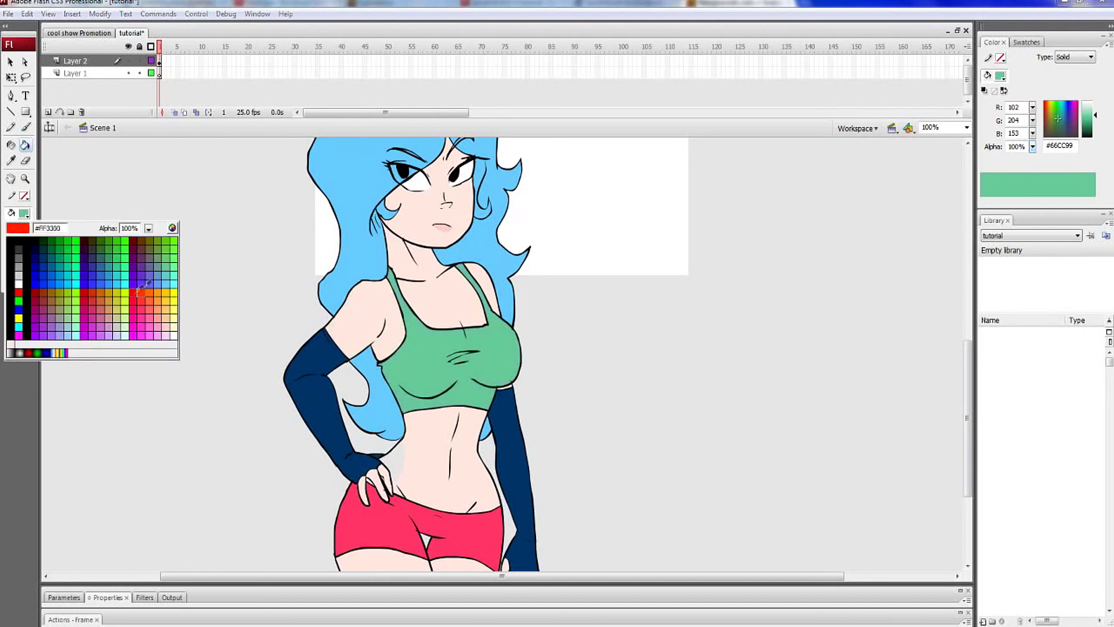
{"action": "left_click", "coordinate": [127, 266]}
Try to sketch a purple #6633CC shading guideline down the character's cheek and along the jaw, and undo the attempts
{"action": "mouse_move", "coordinate": [970, 381]}
{"action": "left_mouse_down"}
{"action": "mouse_move", "coordinate": [969, 352]}
{"action": "mouse_move", "coordinate": [968, 364]}
{"action": "left_mouse_up"}
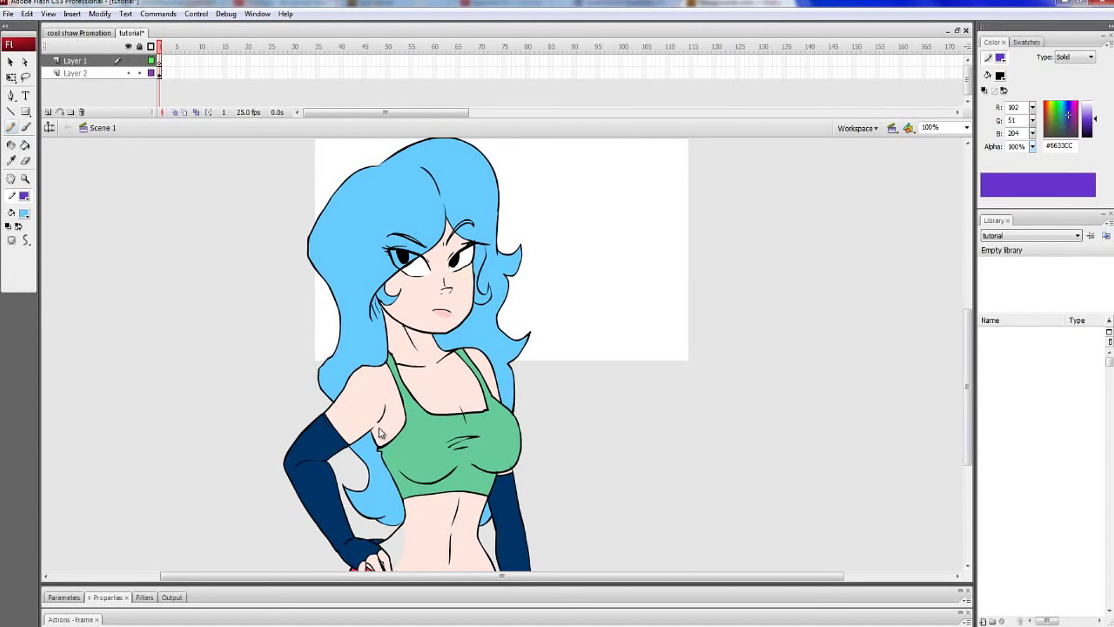
{"action": "mouse_move", "coordinate": [967, 363]}
{"action": "left_mouse_down"}
{"action": "mouse_move", "coordinate": [967, 378]}
{"action": "mouse_move", "coordinate": [967, 343]}
{"action": "left_mouse_up"}
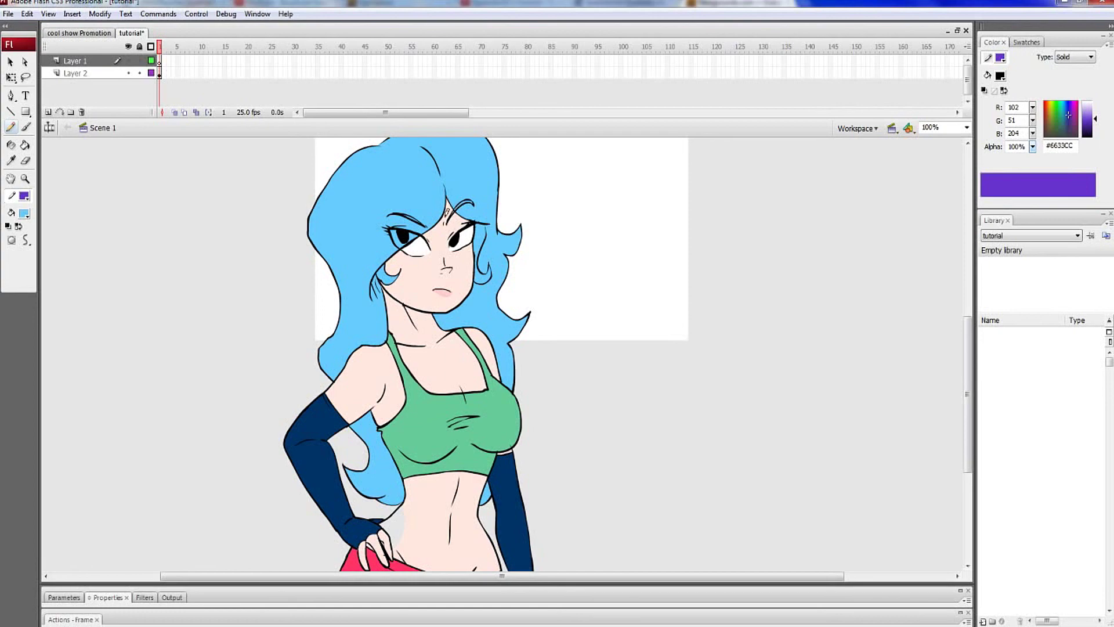
{"action": "mouse_move", "coordinate": [463, 210]}
{"action": "left_mouse_down"}
{"action": "mouse_move", "coordinate": [421, 302]}
{"action": "mouse_move", "coordinate": [448, 307]}
{"action": "mouse_move", "coordinate": [428, 305]}
{"action": "mouse_move", "coordinate": [405, 281]}
{"action": "mouse_move", "coordinate": [401, 254]}
{"action": "mouse_move", "coordinate": [482, 290]}
{"action": "left_mouse_up"}
{"action": "key", "text": "ctrl+z"}
{"action": "key", "text": "ctrl+z"}
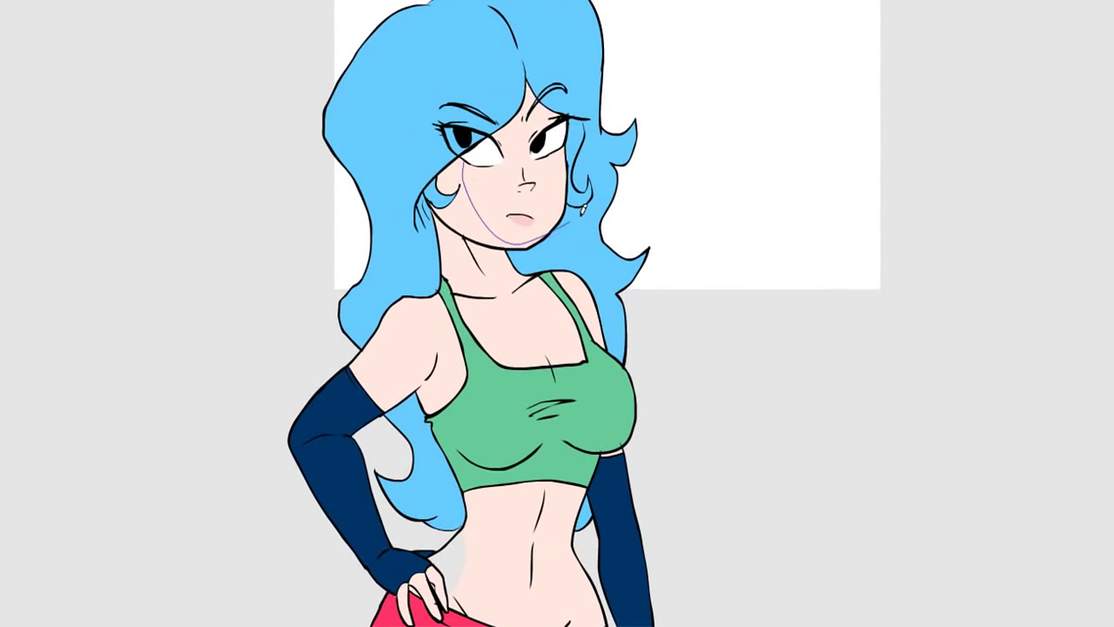
{"action": "key", "text": "ctrl+z"}
{"action": "left_click_drag", "start_coordinate": [500, 249], "coordinate": [471, 155]}
{"action": "key", "text": "ctrl+z"}
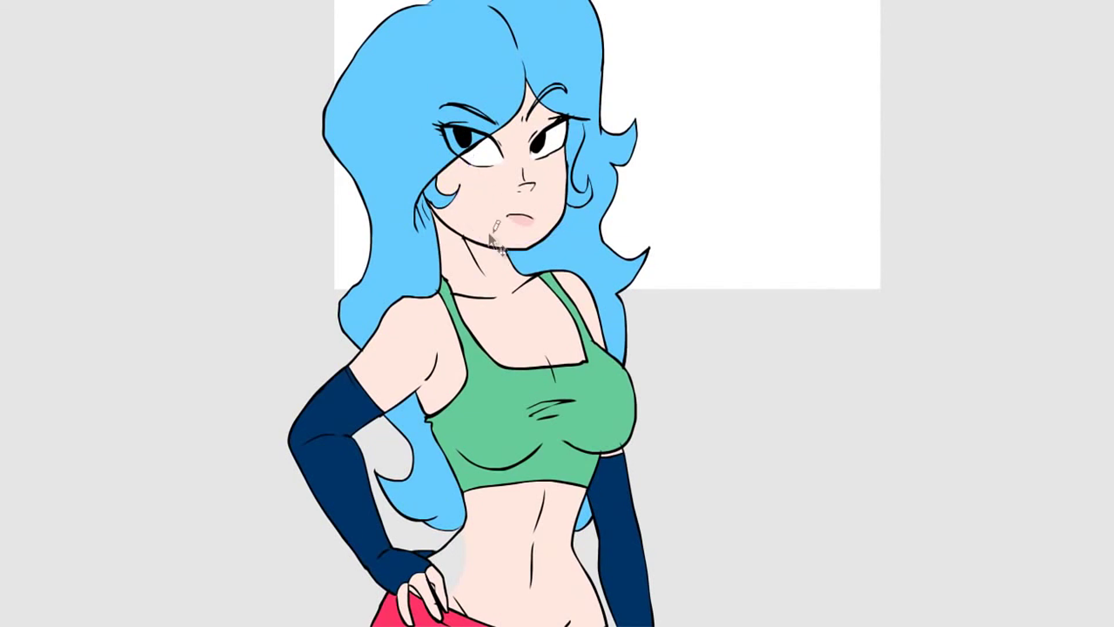
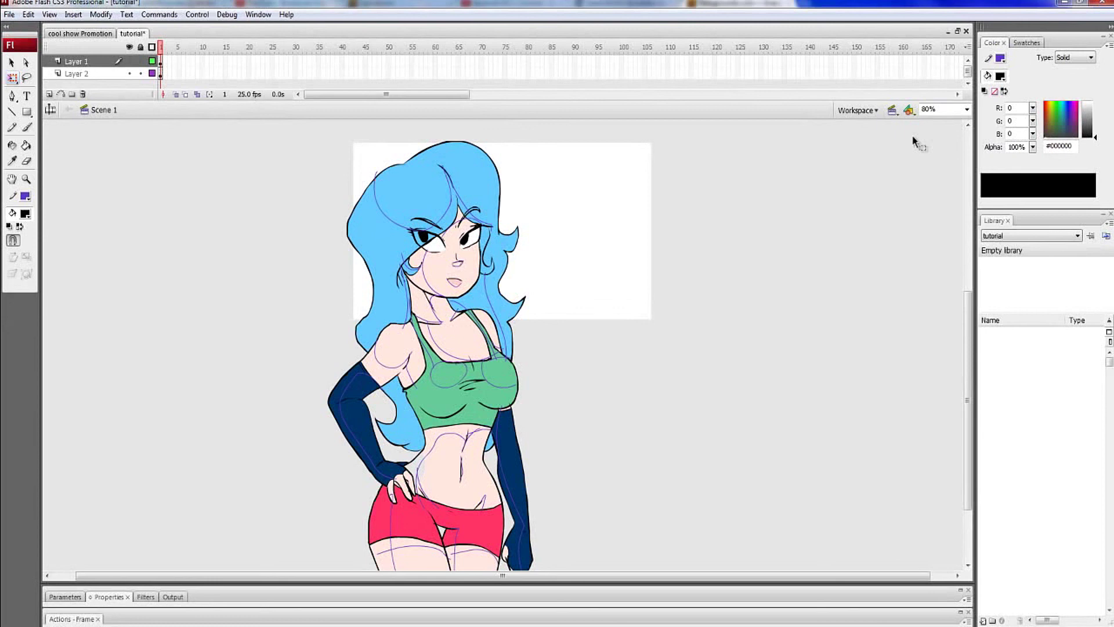
Handwrite the credit "(c) EgoraptoR" in black with the Brush tool on the empty area beside the character
{"action": "left_click", "coordinate": [26, 179]}
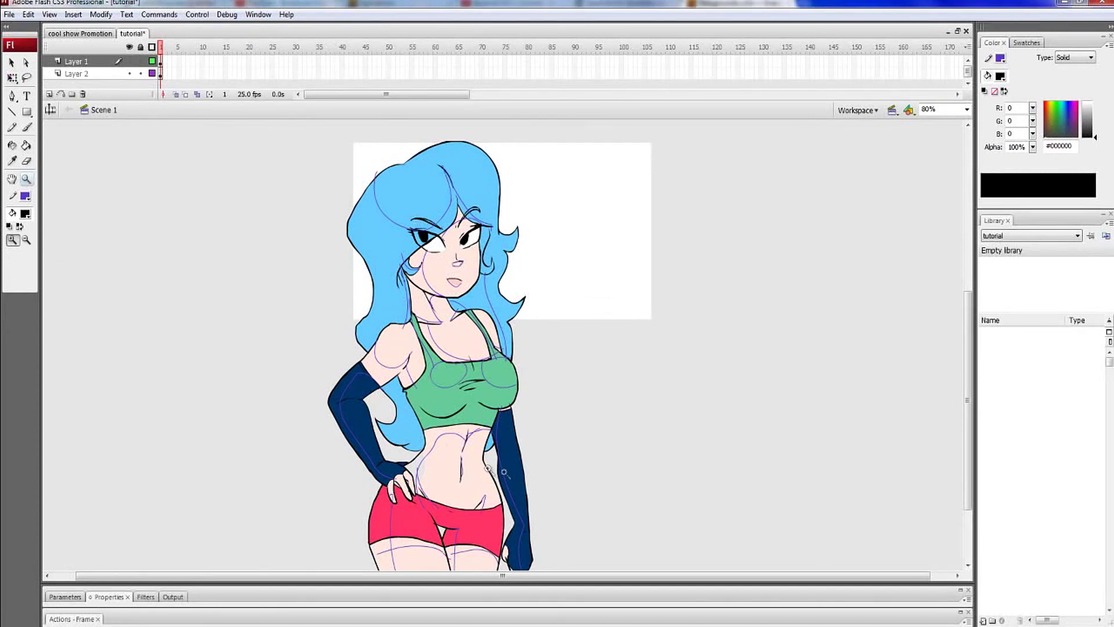
{"action": "left_click", "coordinate": [611, 335]}
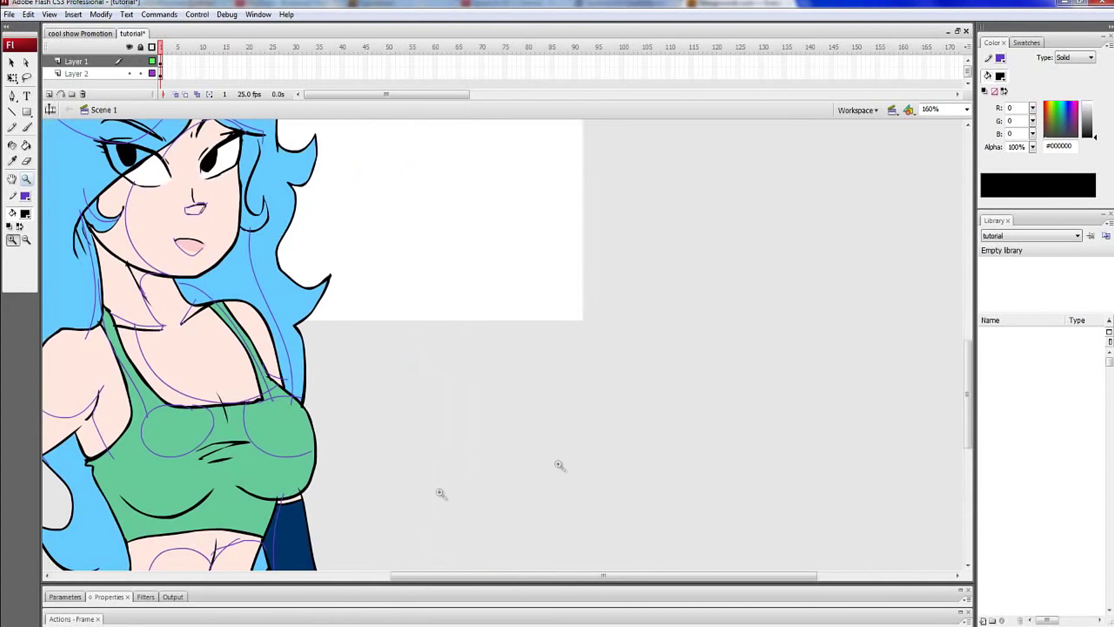
{"action": "left_click", "coordinate": [26, 128]}
{"action": "mouse_move", "coordinate": [411, 330]}
{"action": "left_mouse_down"}
{"action": "mouse_move", "coordinate": [404, 368]}
{"action": "mouse_move", "coordinate": [465, 364]}
{"action": "mouse_move", "coordinate": [466, 334]}
{"action": "left_mouse_up"}
{"action": "mouse_move", "coordinate": [451, 349]}
{"action": "left_mouse_down"}
{"action": "mouse_move", "coordinate": [479, 364]}
{"action": "mouse_move", "coordinate": [492, 351]}
{"action": "mouse_move", "coordinate": [479, 365]}
{"action": "left_mouse_up"}
{"action": "key", "text": "ctrl+z"}
{"action": "key", "text": "ctrl+z"}
{"action": "key", "text": "ctrl+z"}
{"action": "mouse_move", "coordinate": [494, 351]}
{"action": "left_mouse_down"}
{"action": "mouse_move", "coordinate": [505, 369]}
{"action": "mouse_move", "coordinate": [495, 351]}
{"action": "mouse_move", "coordinate": [513, 350]}
{"action": "left_mouse_up"}
{"action": "left_click_drag", "start_coordinate": [522, 351], "coordinate": [552, 354]}
{"action": "left_click_drag", "start_coordinate": [546, 344], "coordinate": [596, 346]}
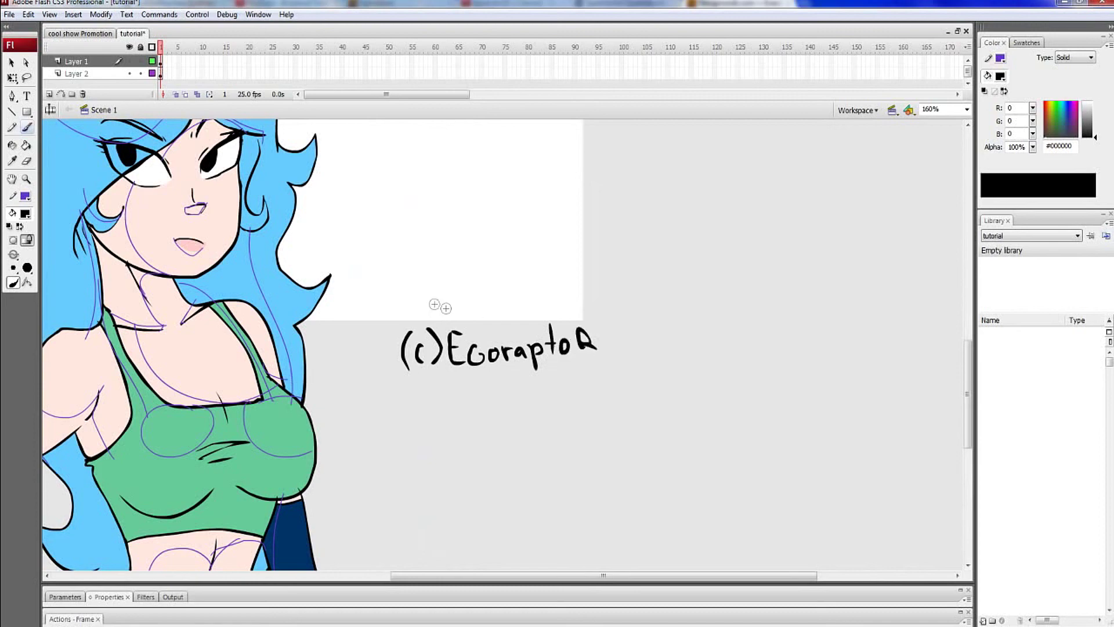
Handwrite "shade color" in black above the credit and underline the credit
{"action": "mouse_move", "coordinate": [429, 283]}
{"action": "left_mouse_down"}
{"action": "mouse_move", "coordinate": [420, 313]}
{"action": "mouse_move", "coordinate": [438, 312]}
{"action": "left_mouse_up"}
{"action": "mouse_move", "coordinate": [445, 282]}
{"action": "left_mouse_down"}
{"action": "mouse_move", "coordinate": [446, 312]}
{"action": "mouse_move", "coordinate": [459, 314]}
{"action": "left_mouse_up"}
{"action": "mouse_move", "coordinate": [472, 299]}
{"action": "left_mouse_down"}
{"action": "mouse_move", "coordinate": [472, 277]}
{"action": "mouse_move", "coordinate": [500, 311]}
{"action": "left_mouse_up"}
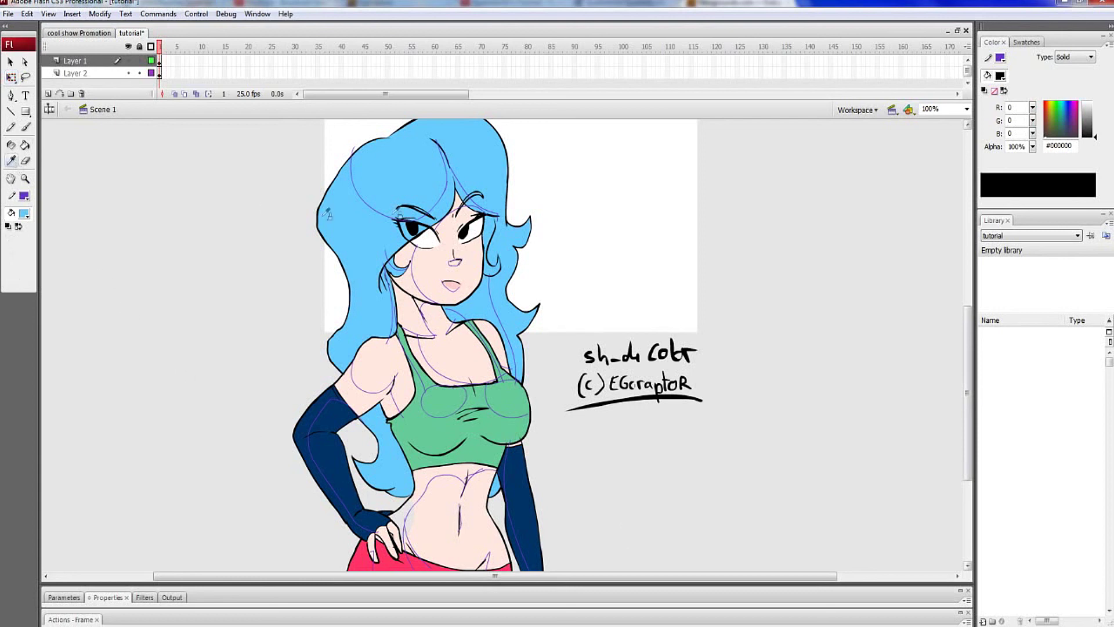
{"action": "left_click", "coordinate": [25, 144]}
{"action": "left_click", "coordinate": [23, 214]}
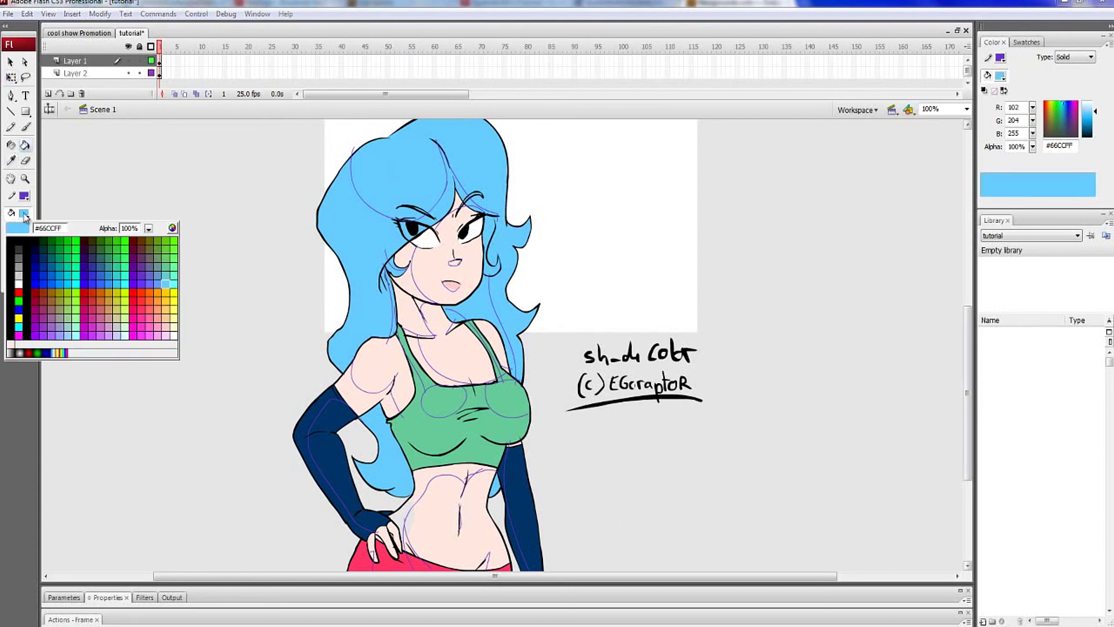
{"action": "left_click", "coordinate": [172, 227]}
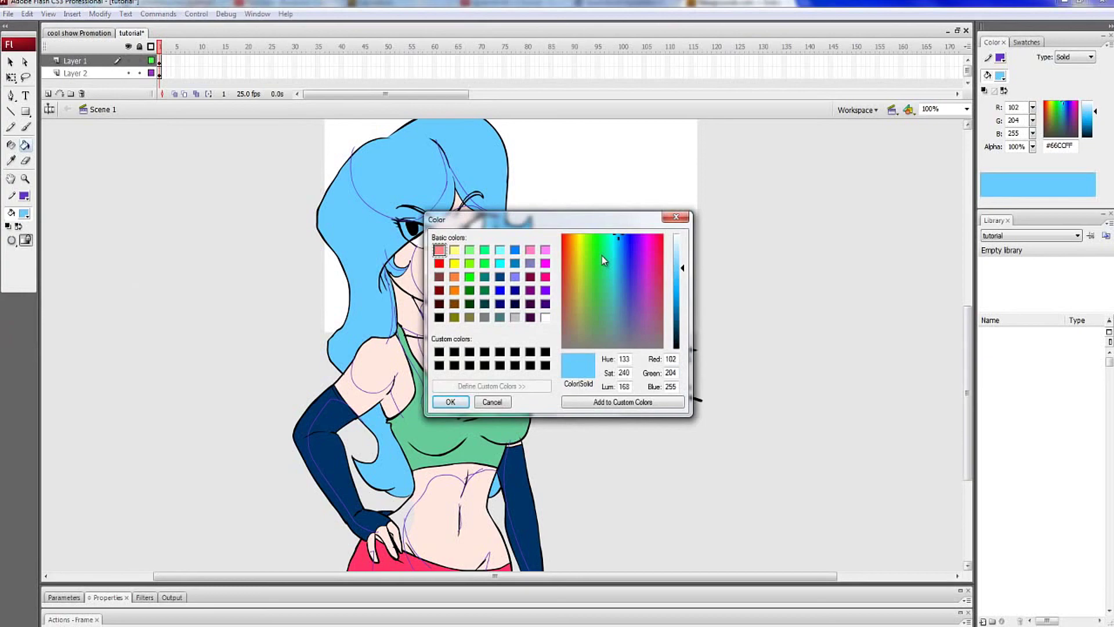
{"action": "left_click", "coordinate": [489, 402]}
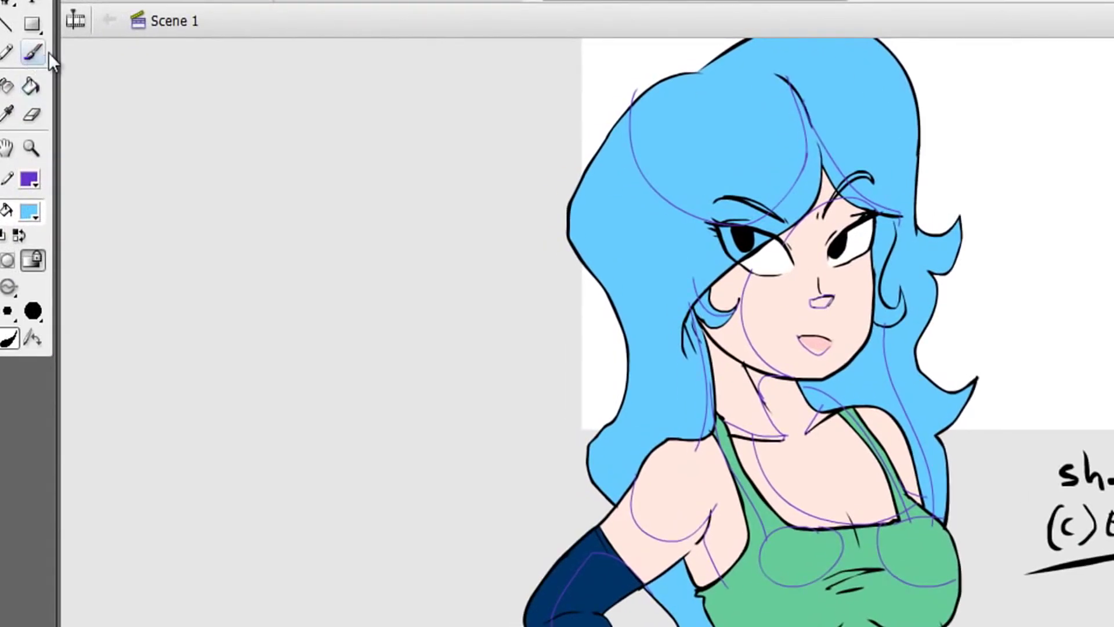
Brush a blue #3399CC dab and a grey-teal dab next to each other on the empty area beside the character
{"action": "left_click", "coordinate": [27, 212]}
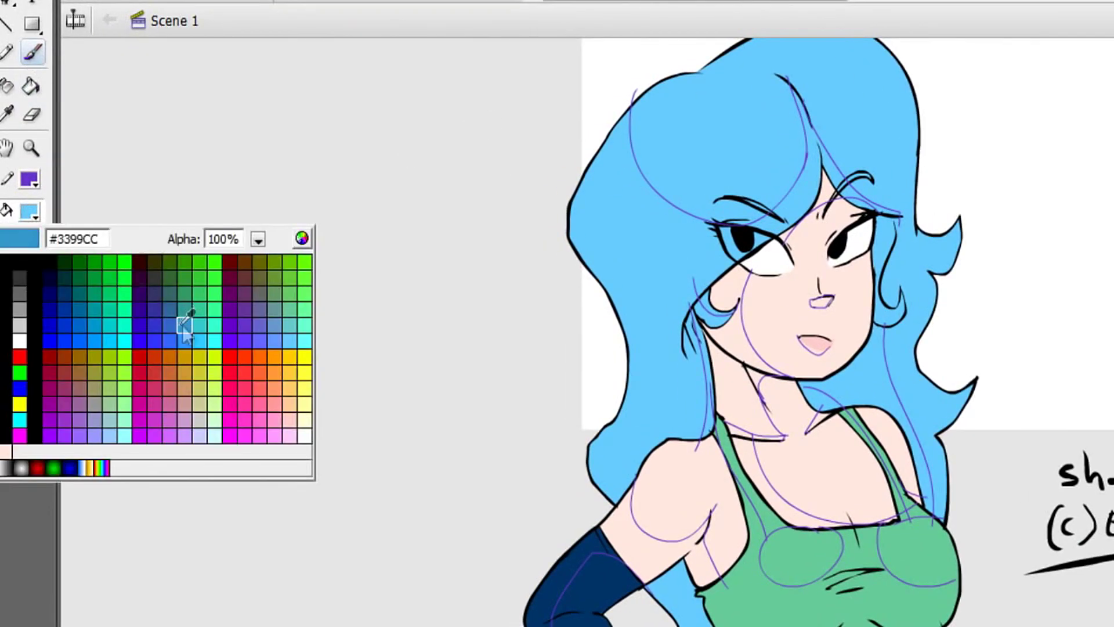
{"action": "left_click", "coordinate": [186, 324]}
{"action": "left_click", "coordinate": [305, 169]}
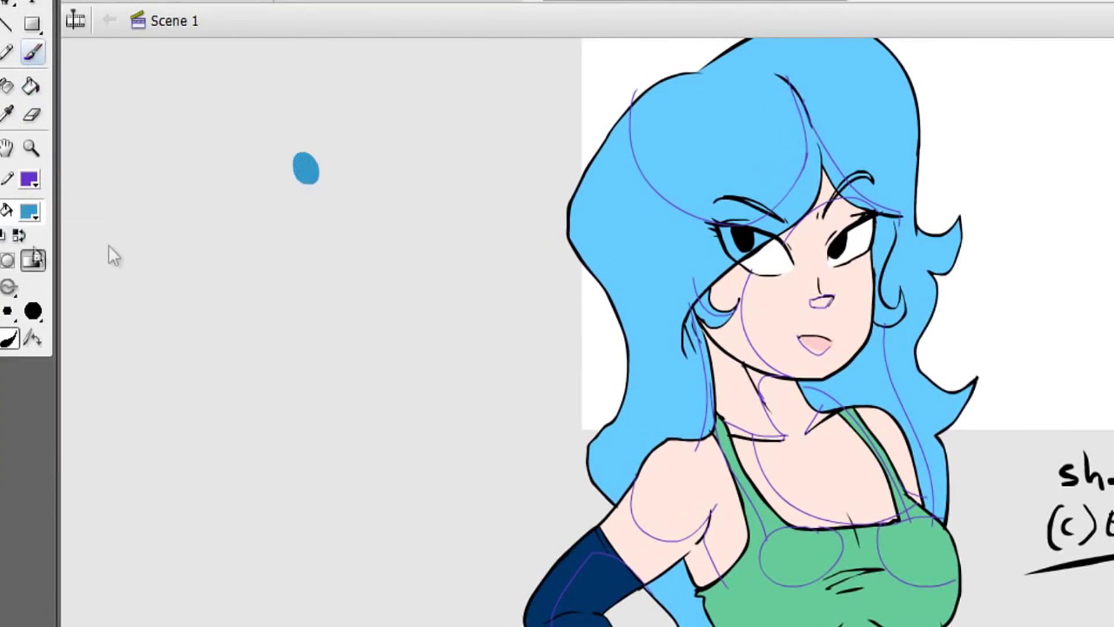
{"action": "left_click", "coordinate": [29, 212]}
{"action": "left_click", "coordinate": [277, 308]}
{"action": "left_click", "coordinate": [363, 168]}
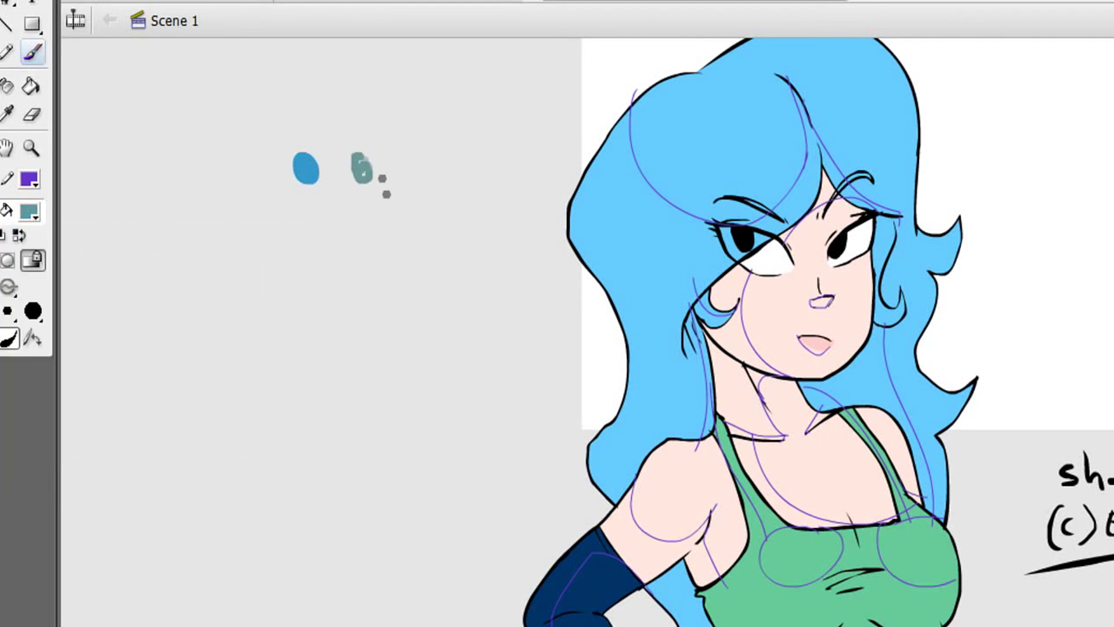
Brush a second pair of dabs, green #339966 and muted blue, below the first pair
{"action": "left_click", "coordinate": [29, 212]}
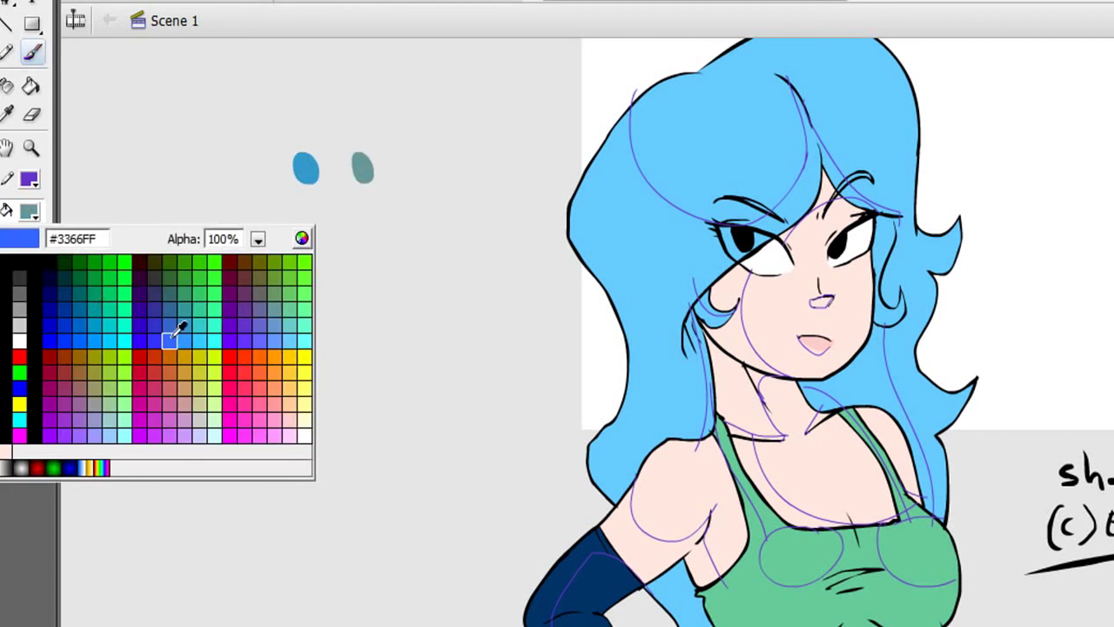
{"action": "left_click", "coordinate": [184, 295]}
{"action": "left_click", "coordinate": [304, 237]}
{"action": "left_click", "coordinate": [29, 211]}
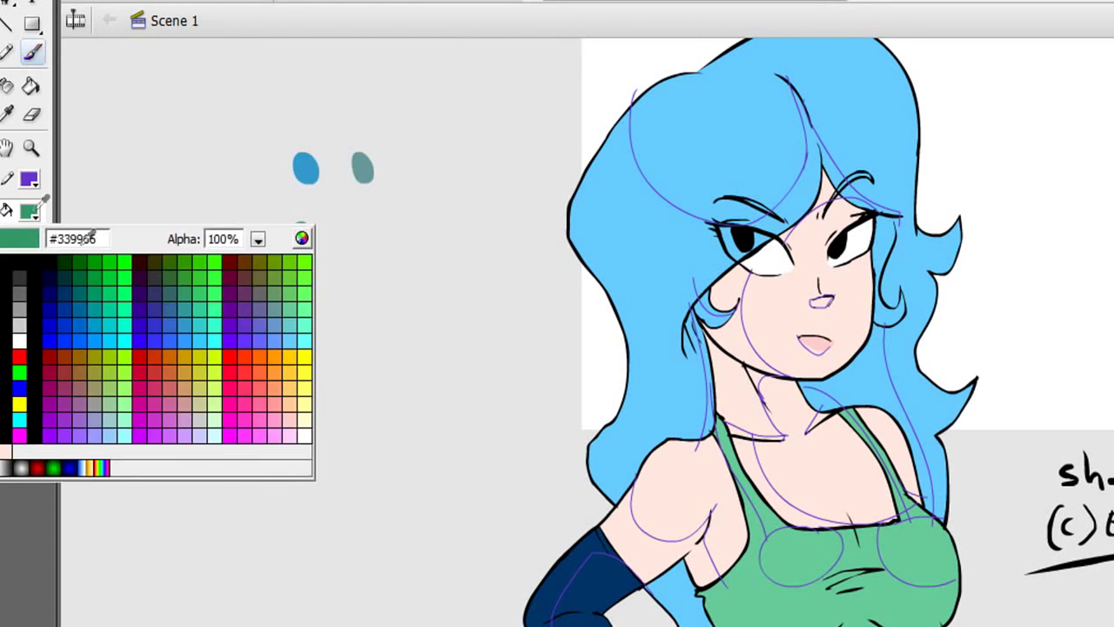
{"action": "left_click", "coordinate": [280, 317]}
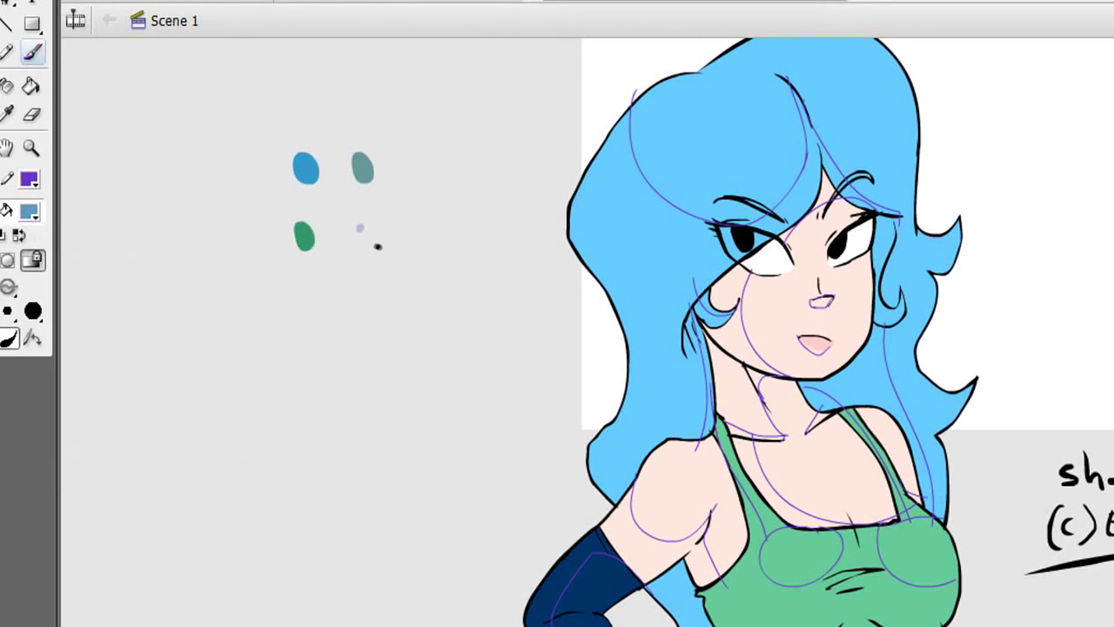
{"action": "left_click", "coordinate": [360, 233]}
Brush a third pair of dabs, pinkish red and dark maroon, below the green and blue pair
{"action": "left_click", "coordinate": [29, 212]}
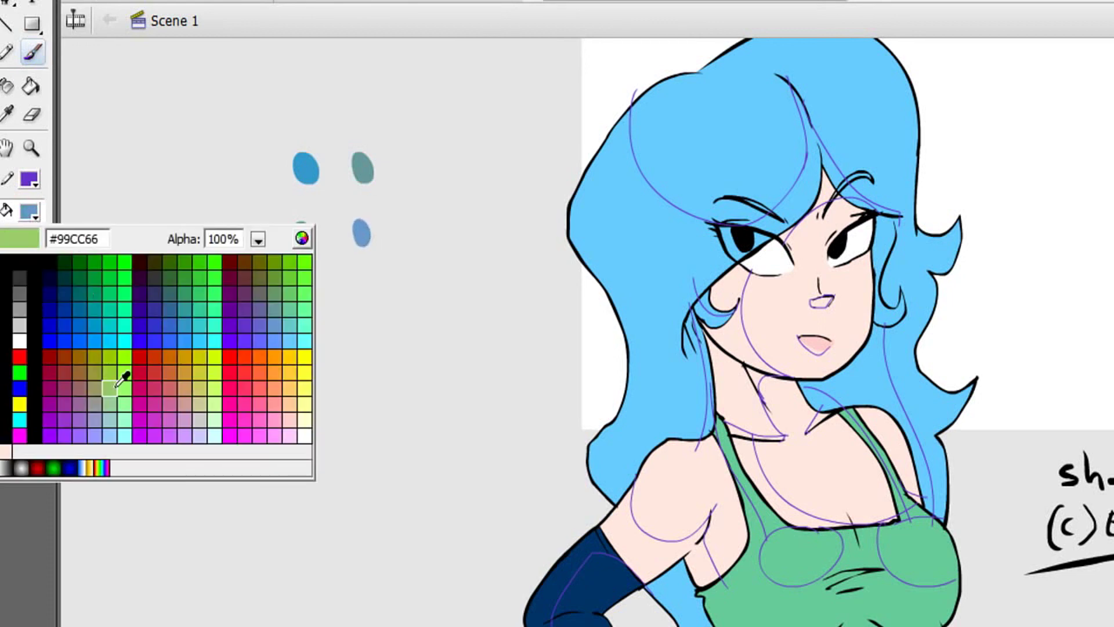
{"action": "left_click", "coordinate": [261, 373]}
{"action": "left_click", "coordinate": [307, 304]}
{"action": "left_click", "coordinate": [29, 212]}
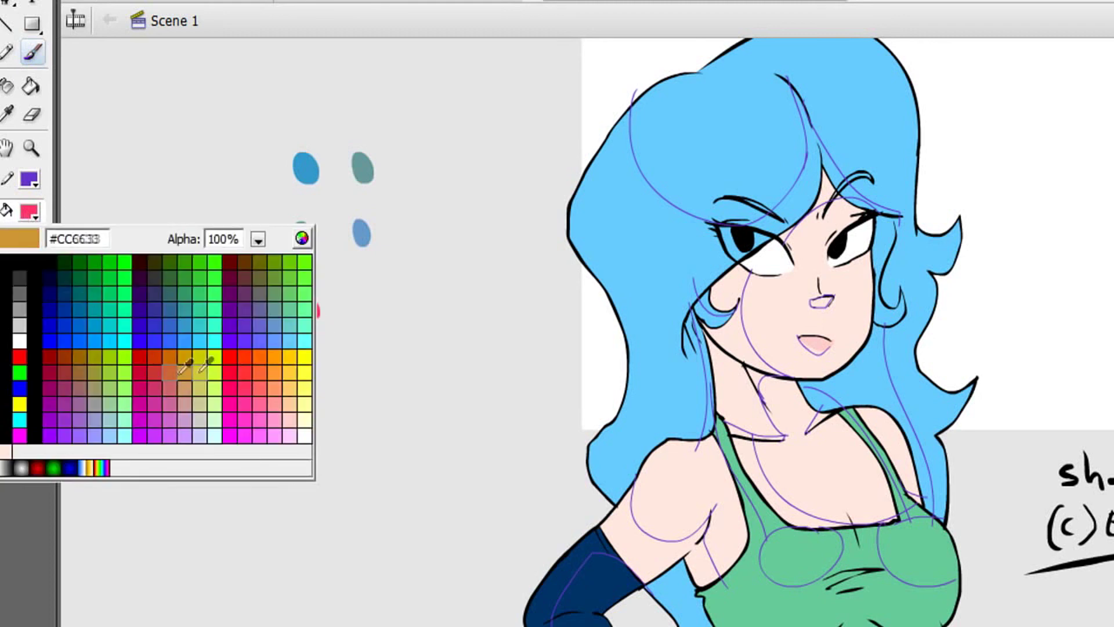
{"action": "left_click", "coordinate": [230, 279]}
{"action": "left_click_drag", "start_coordinate": [352, 293], "coordinate": [371, 309]}
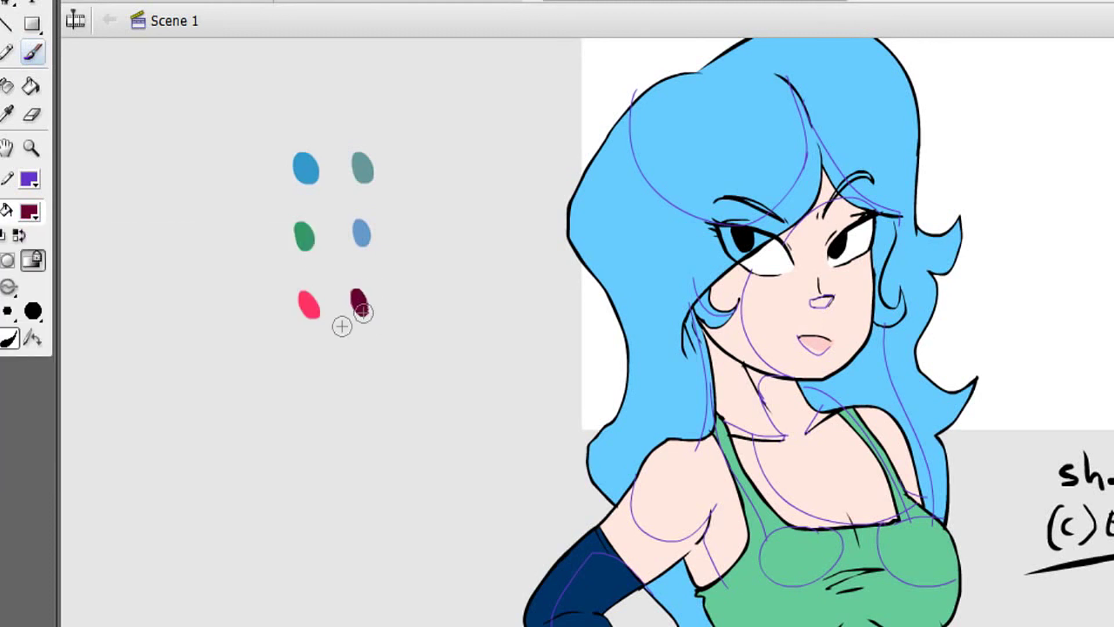
Undo the maroon dab, confirm the dark maroon in the custom colour dialog, and repaint the dab beside the pinkish-red one
{"action": "key", "text": "ctrl+z"}
{"action": "left_click", "coordinate": [29, 212]}
{"action": "key", "text": "Escape"}
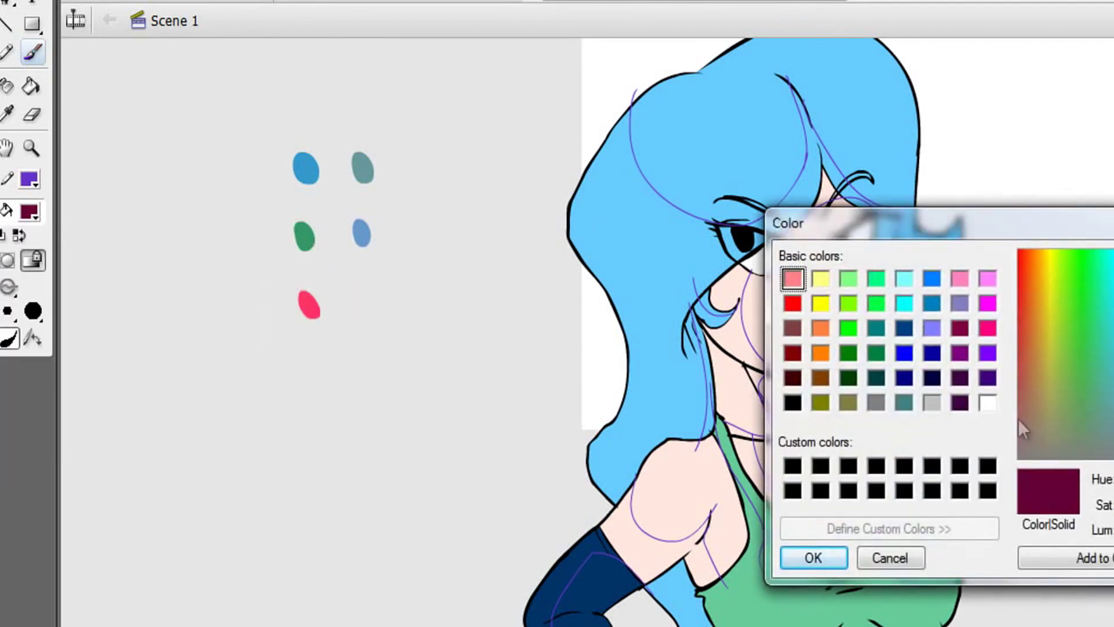
{"action": "left_click", "coordinate": [814, 557]}
{"action": "left_click_drag", "start_coordinate": [355, 295], "coordinate": [374, 316]}
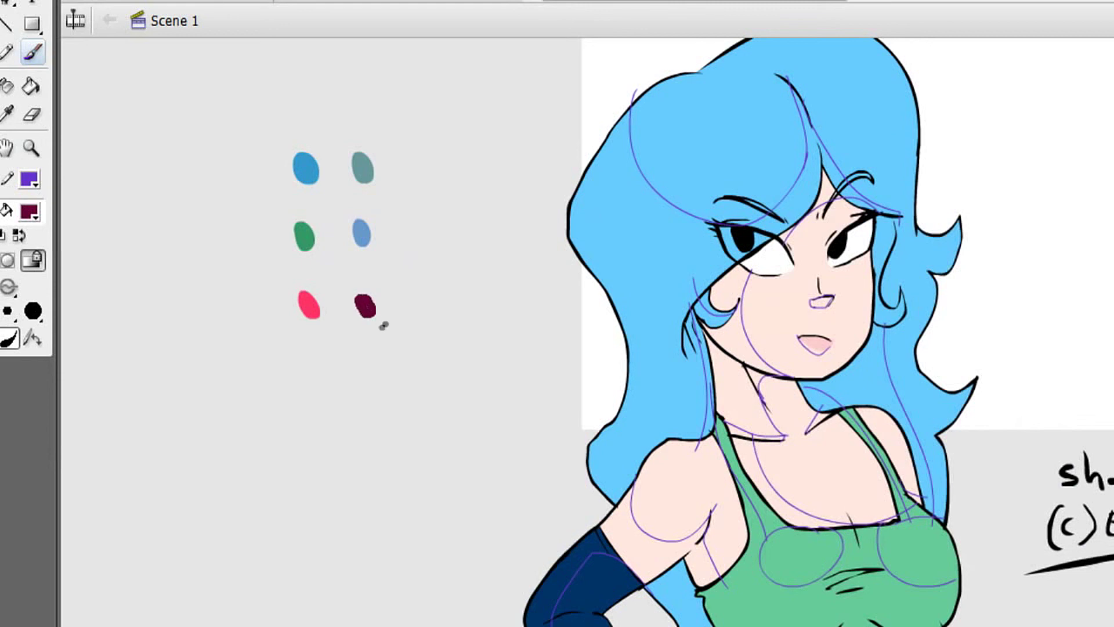
Brush a yellow #FFFF00 dab in a fourth row and pair it with a custom-mixed lime green #A5FA05 dab
{"action": "left_click", "coordinate": [29, 212]}
{"action": "left_click", "coordinate": [304, 356]}
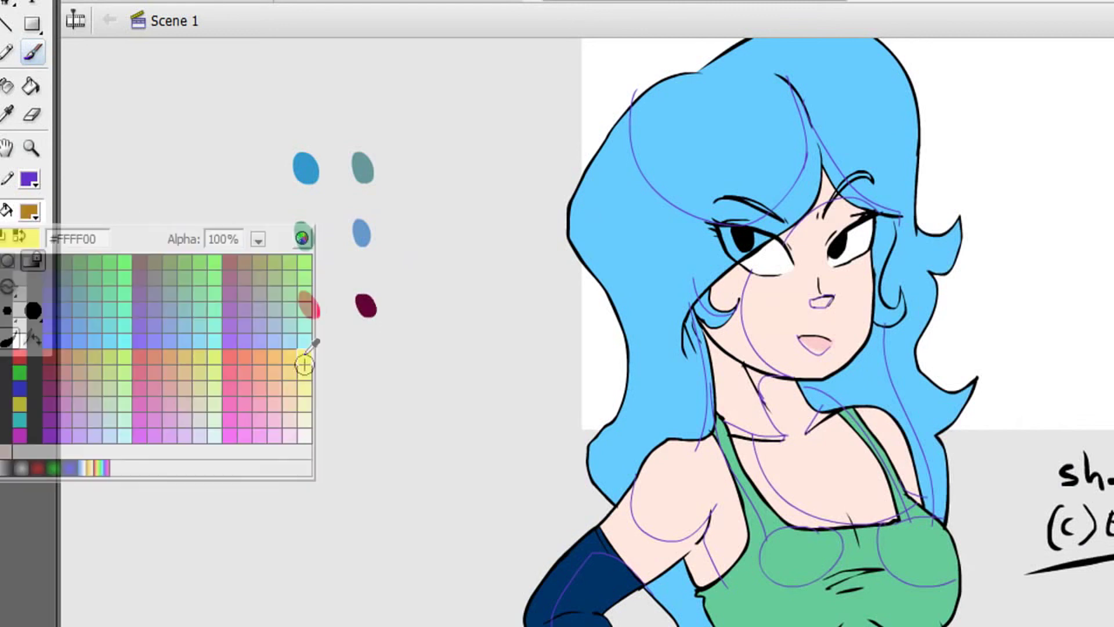
{"action": "left_click_drag", "start_coordinate": [305, 366], "coordinate": [312, 375]}
{"action": "left_click", "coordinate": [24, 219]}
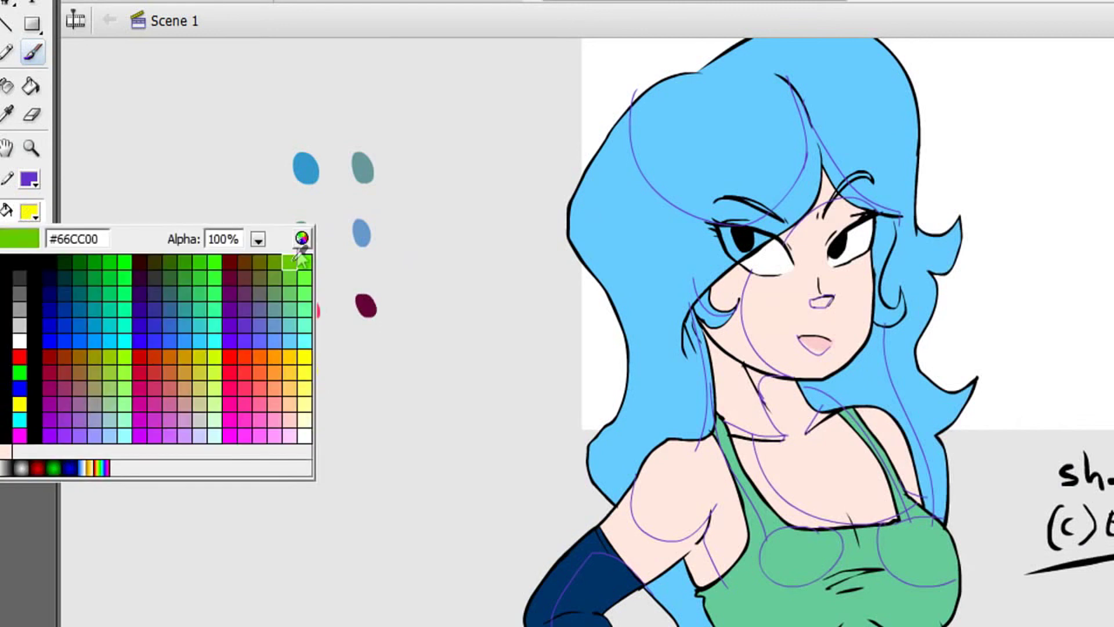
{"action": "left_click", "coordinate": [301, 240]}
{"action": "left_click", "coordinate": [29, 212]}
{"action": "left_click", "coordinate": [301, 236]}
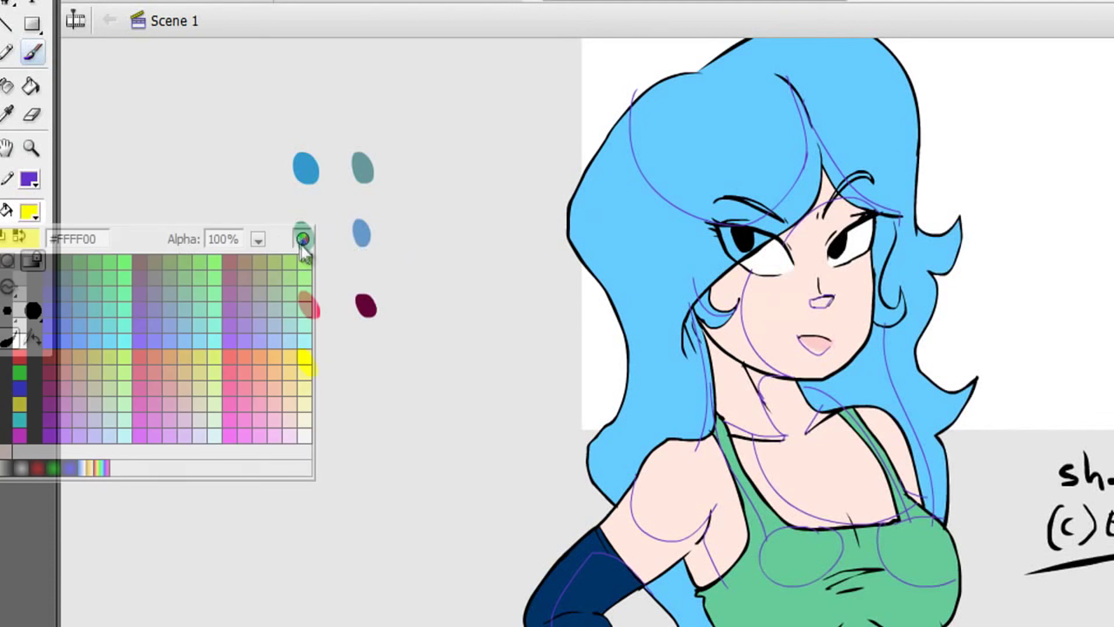
{"action": "left_click_drag", "start_coordinate": [1049, 262], "coordinate": [1057, 256]}
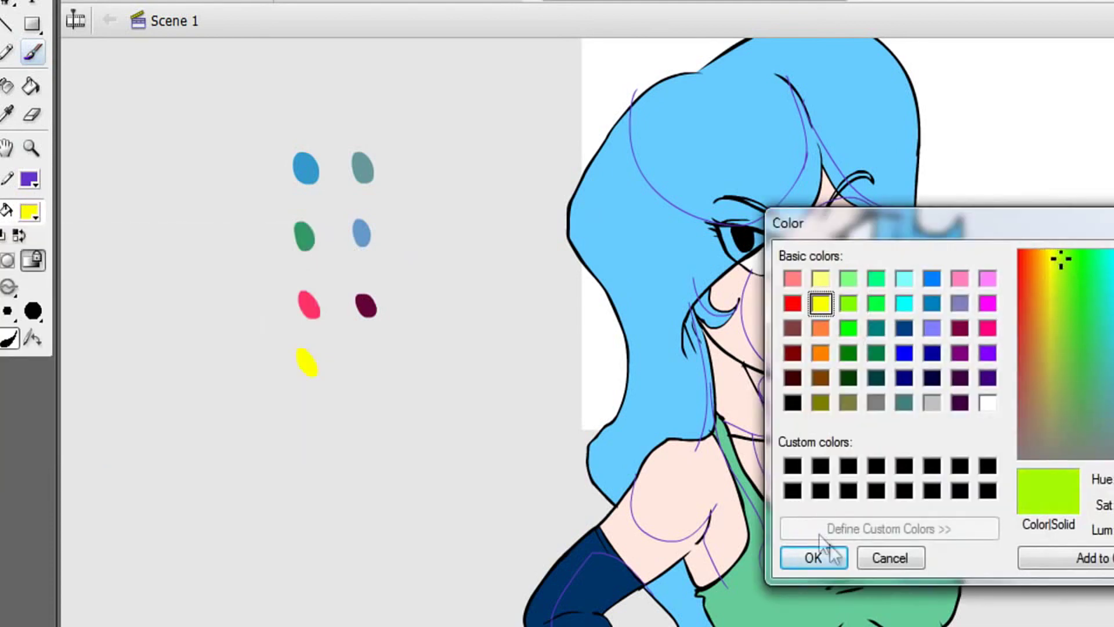
{"action": "left_click", "coordinate": [815, 554]}
{"action": "left_click_drag", "start_coordinate": [364, 349], "coordinate": [376, 364]}
Sample the character's skin colour, mix the custom pink #F5C5D1 from it, and brush a dab below the yellow one
{"action": "left_click", "coordinate": [11, 162]}
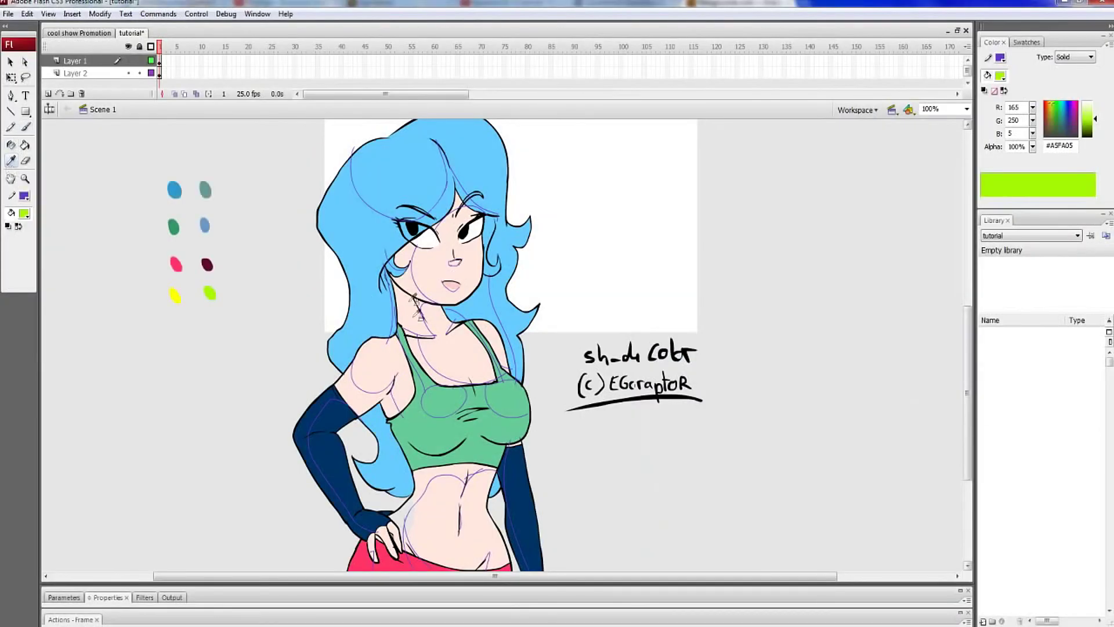
{"action": "left_click", "coordinate": [427, 274]}
{"action": "left_click", "coordinate": [24, 214]}
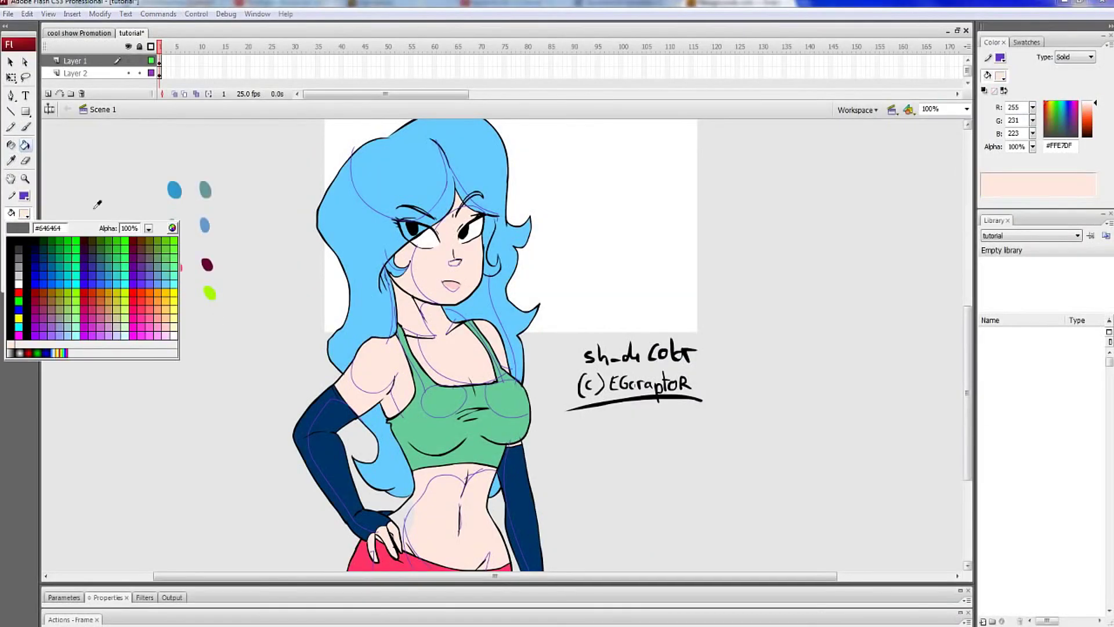
{"action": "left_click", "coordinate": [171, 228]}
{"action": "left_click_drag", "start_coordinate": [682, 242], "coordinate": [684, 261]}
{"action": "left_click", "coordinate": [661, 244]}
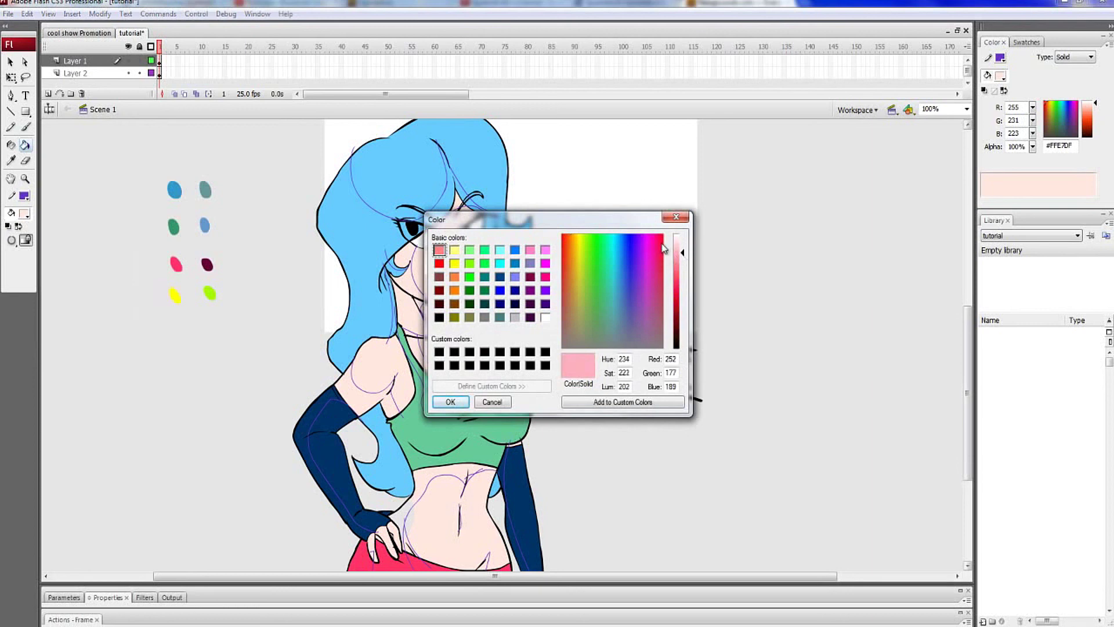
{"action": "mouse_move", "coordinate": [665, 249]}
{"action": "left_mouse_down"}
{"action": "mouse_move", "coordinate": [664, 270]}
{"action": "mouse_move", "coordinate": [686, 250]}
{"action": "left_mouse_up"}
{"action": "left_click", "coordinate": [450, 402]}
{"action": "key", "text": "b"}
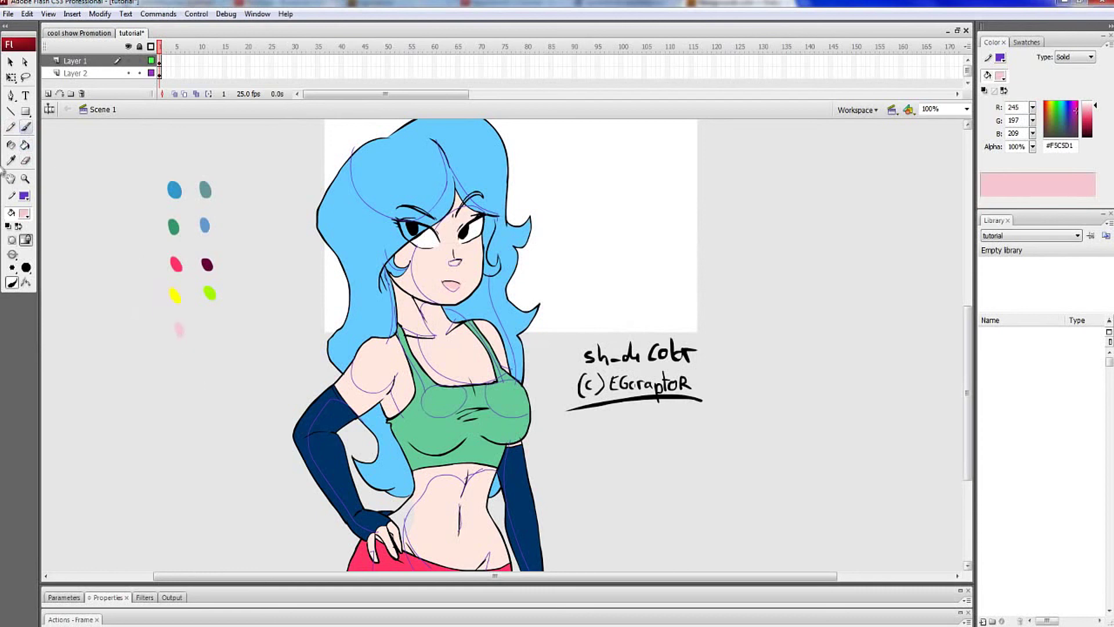
Sample the skin tone #FFE7DF from the character's chest and brush a dab of it beside the pink one
{"action": "left_click", "coordinate": [11, 160]}
{"action": "left_click", "coordinate": [413, 350]}
{"action": "left_click", "coordinate": [25, 128]}
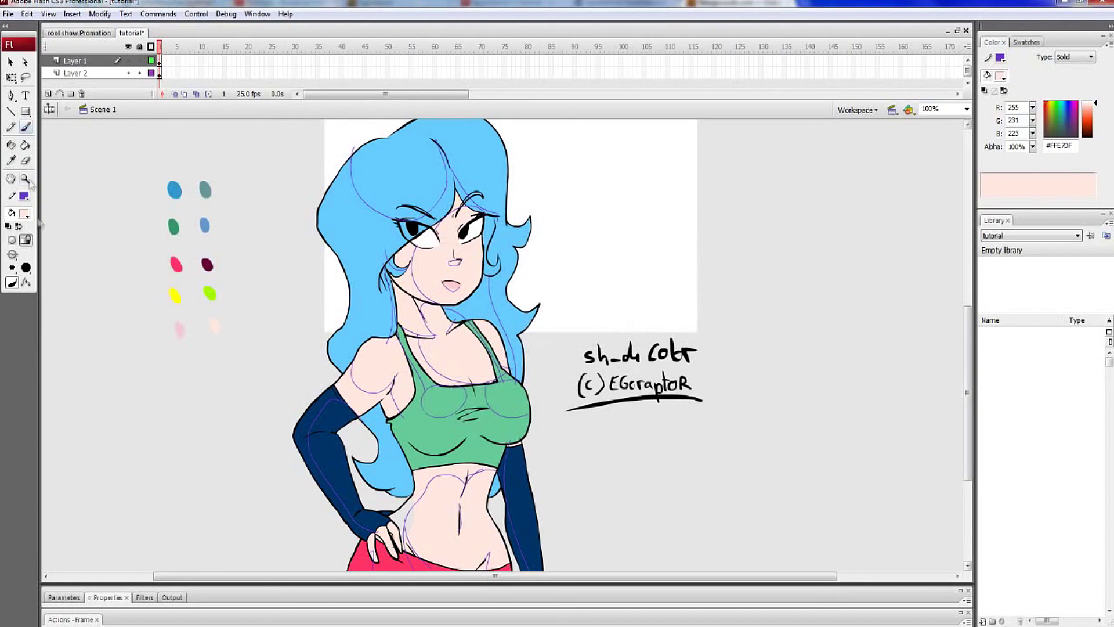
Add a new layer above Layer 2 and draw a pale cyan #CCFFFF rectangle behind the ten colour dabs
{"action": "left_click", "coordinate": [10, 160]}
{"action": "left_click", "coordinate": [160, 73]}
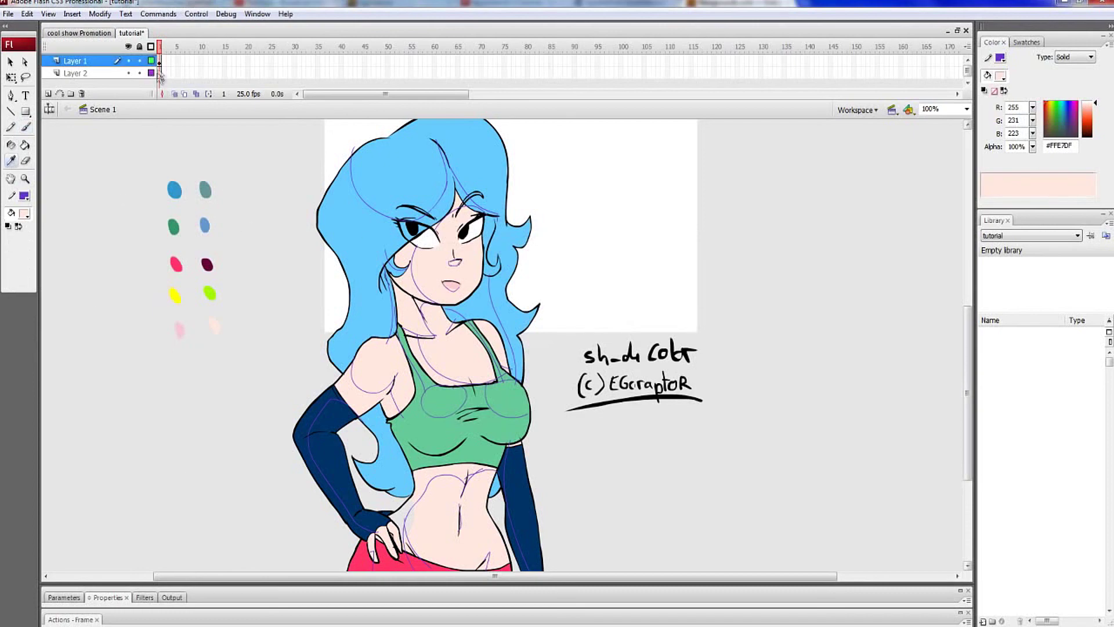
{"action": "left_click", "coordinate": [48, 93]}
{"action": "left_click", "coordinate": [26, 211]}
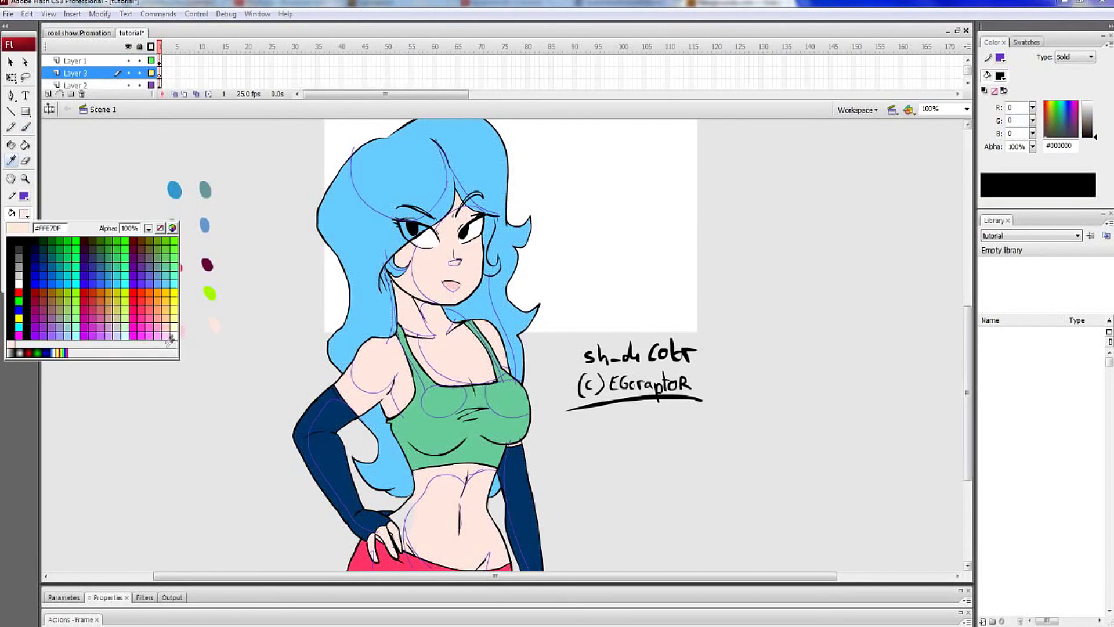
{"action": "left_click", "coordinate": [125, 336]}
{"action": "key", "text": "r"}
{"action": "mouse_move", "coordinate": [151, 351]}
{"action": "left_mouse_down"}
{"action": "mouse_move", "coordinate": [191, 284]}
{"action": "mouse_move", "coordinate": [221, 170]}
{"action": "left_mouse_up"}
{"action": "left_click", "coordinate": [160, 73]}
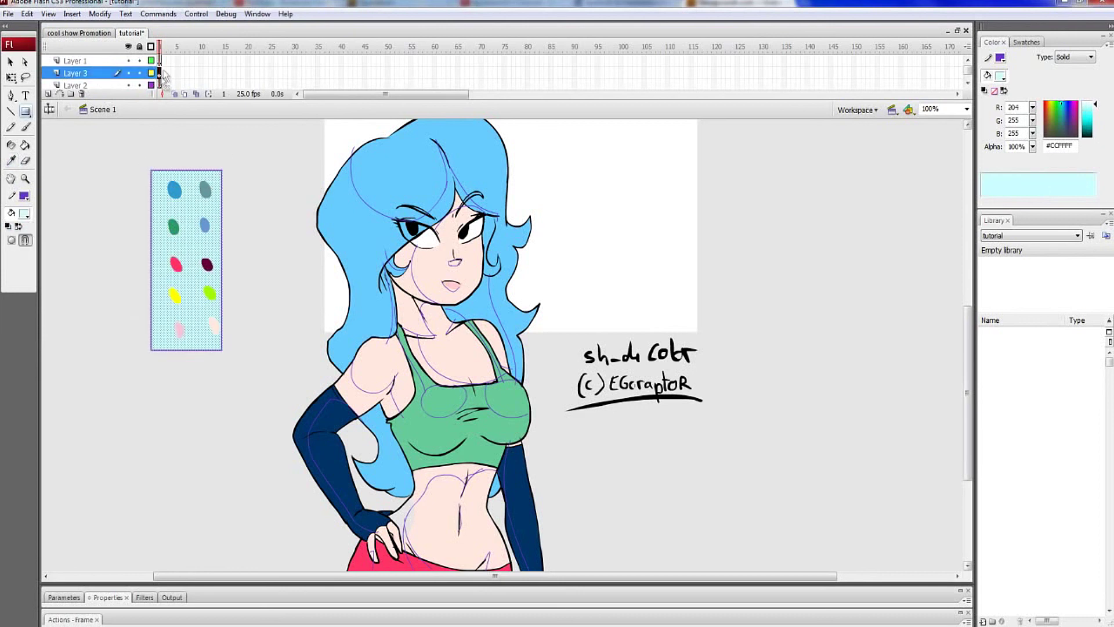
Remove the outline from the rectangle behind the dabs and stretch it slightly wider to the right
{"action": "left_click", "coordinate": [24, 195]}
{"action": "left_click", "coordinate": [161, 210]}
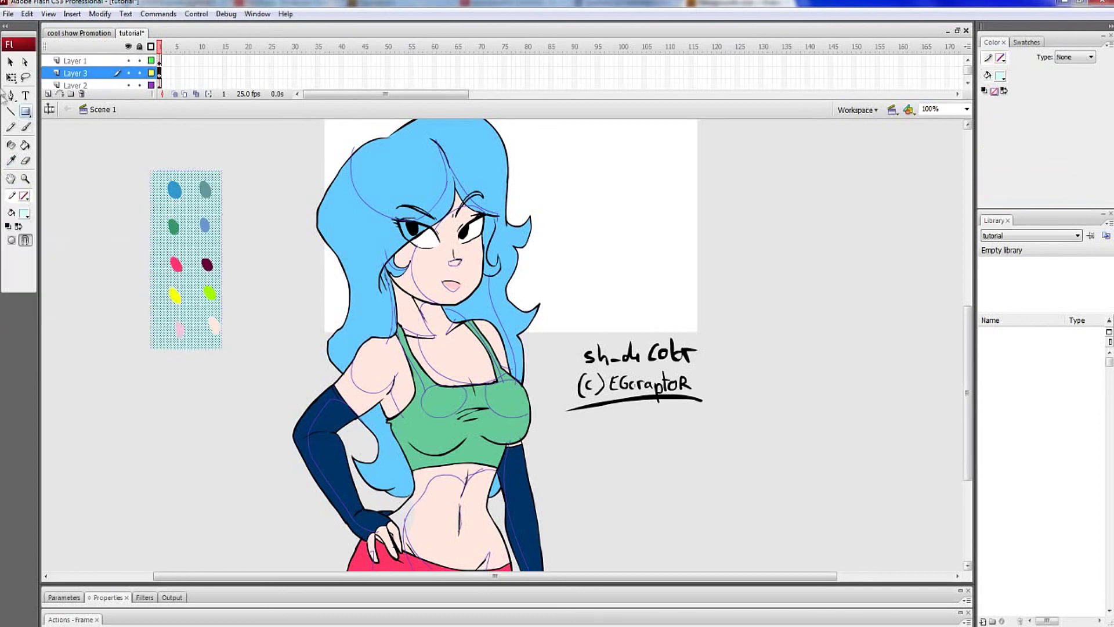
{"action": "key", "text": "q"}
{"action": "left_click", "coordinate": [175, 386]}
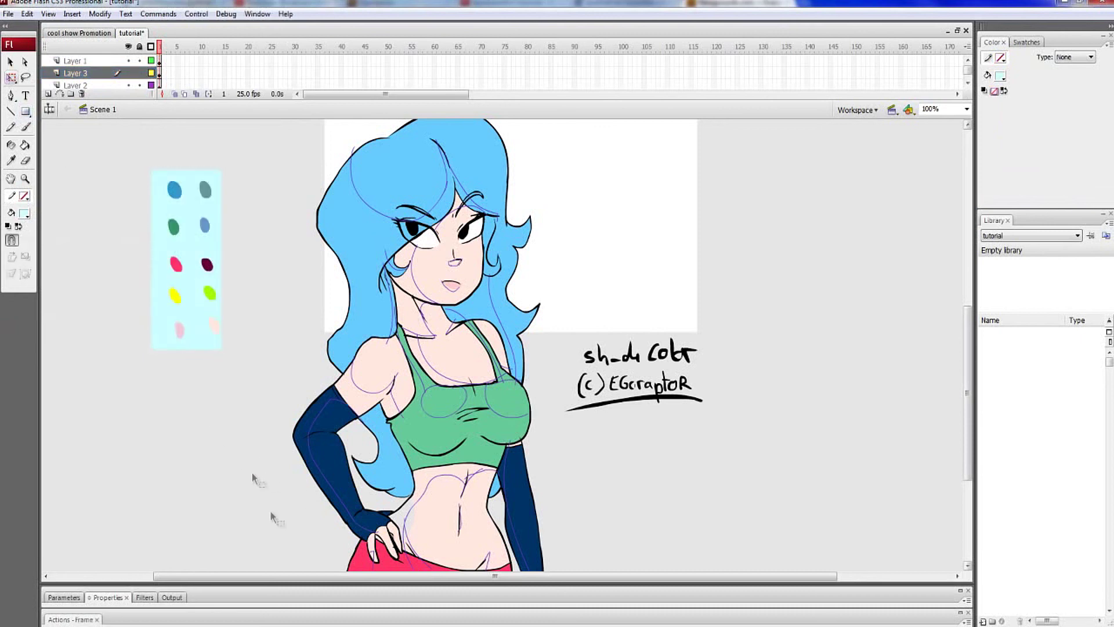
{"action": "left_click", "coordinate": [166, 337]}
{"action": "left_click_drag", "start_coordinate": [221, 261], "coordinate": [229, 261]}
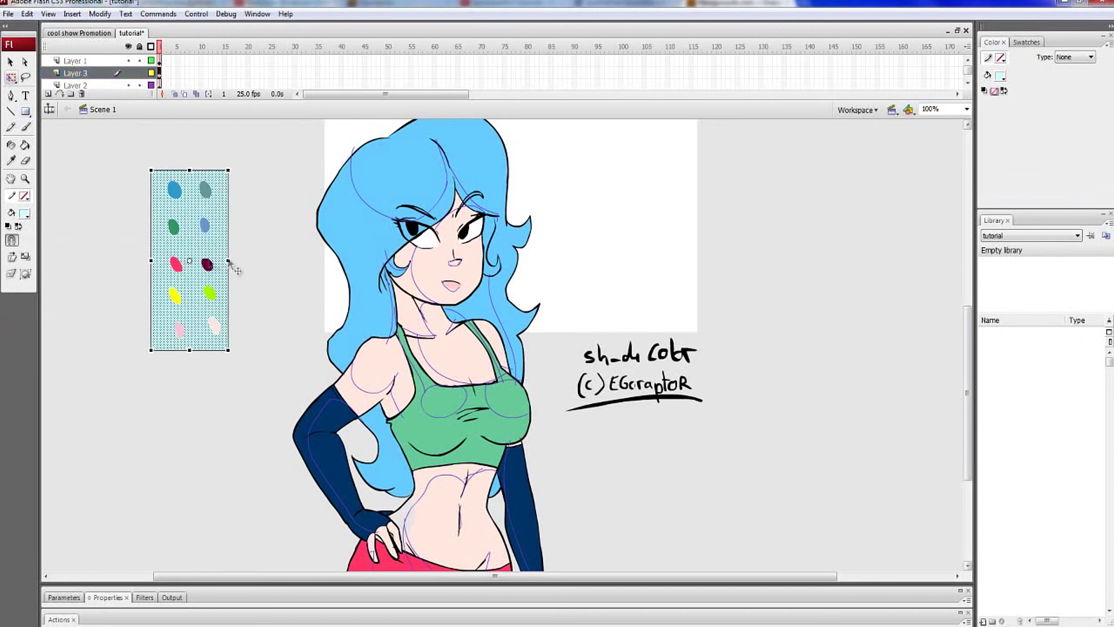
Recolour the rectangle behind the dabs with the custom pale mint green #CDFEE6
{"action": "left_click", "coordinate": [25, 214]}
{"action": "left_click", "coordinate": [183, 231]}
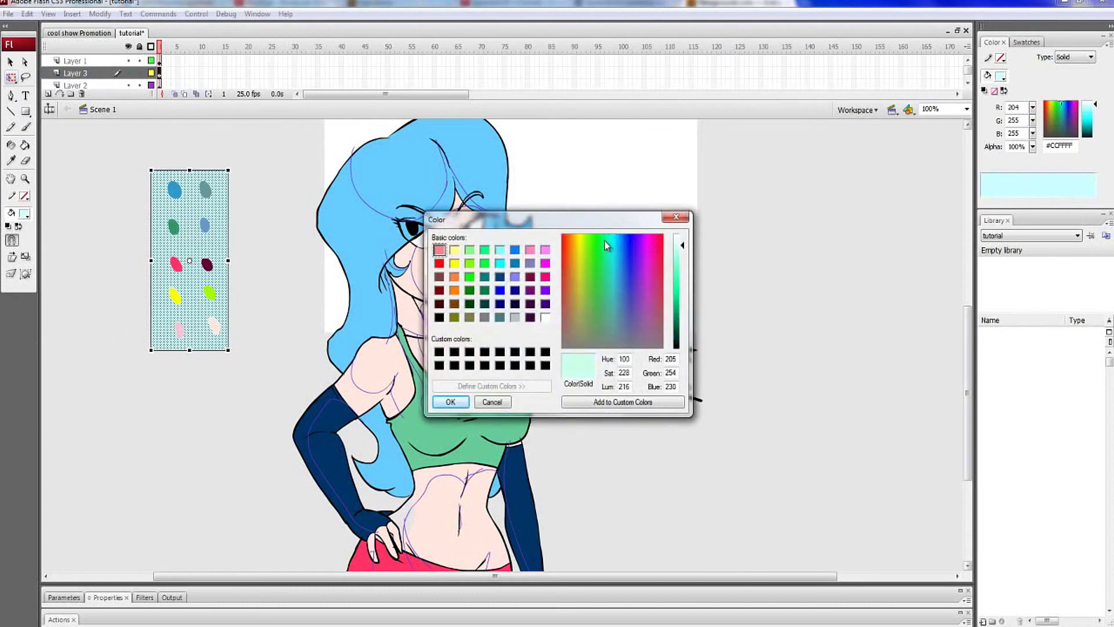
{"action": "left_click", "coordinate": [451, 401]}
{"action": "left_click", "coordinate": [189, 498]}
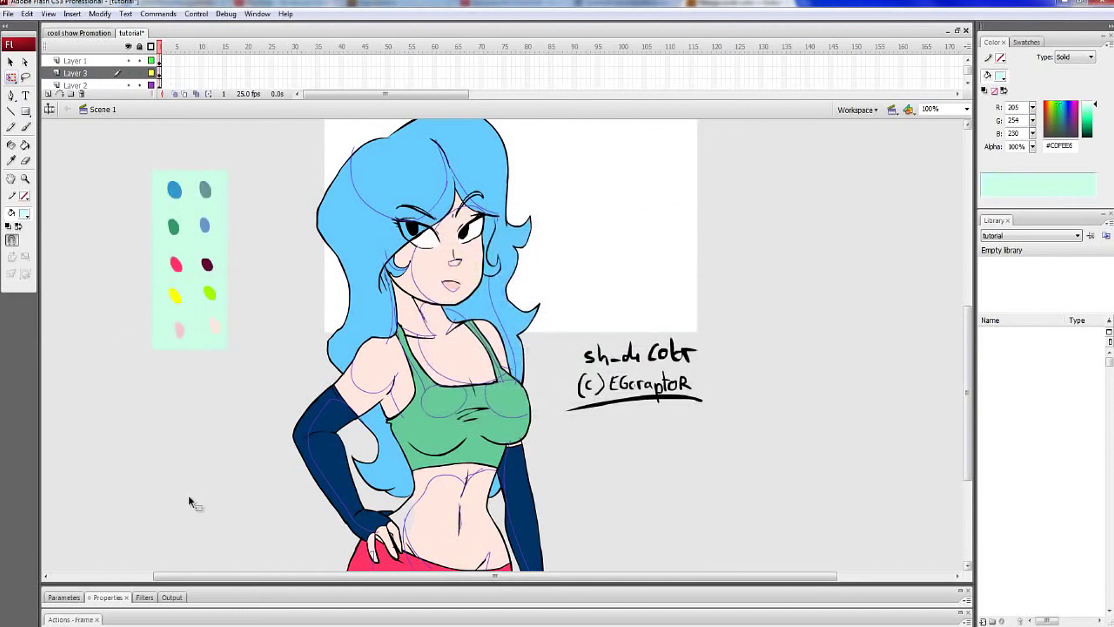
Sample the hair blue #66CCFF and fill the first dab in the top row with it
{"action": "left_click", "coordinate": [14, 161]}
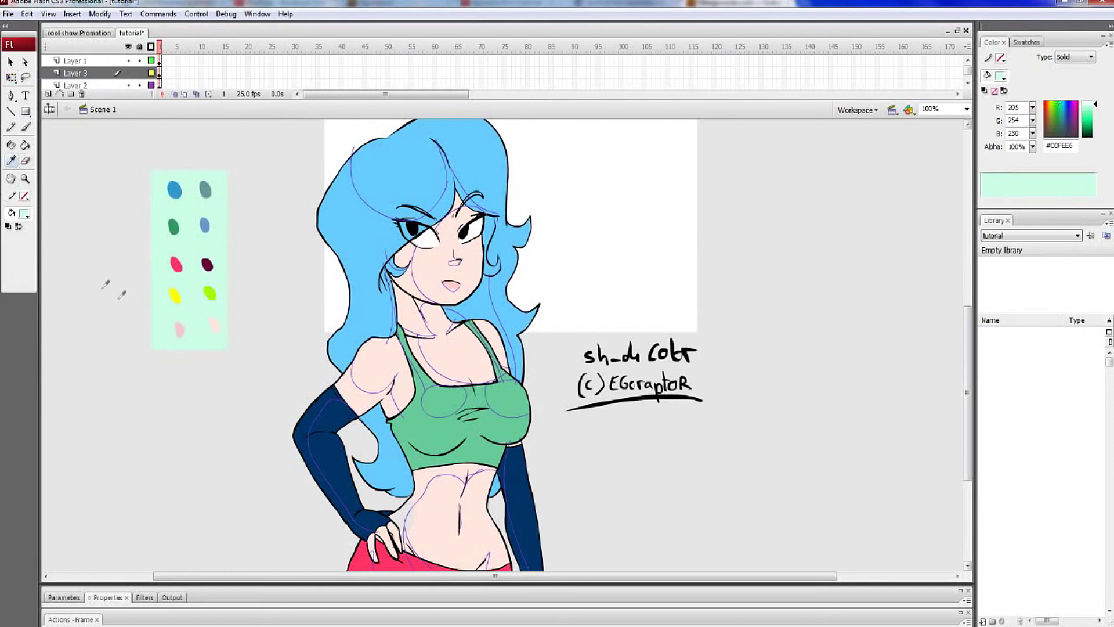
{"action": "left_click", "coordinate": [334, 215]}
{"action": "left_click", "coordinate": [172, 191]}
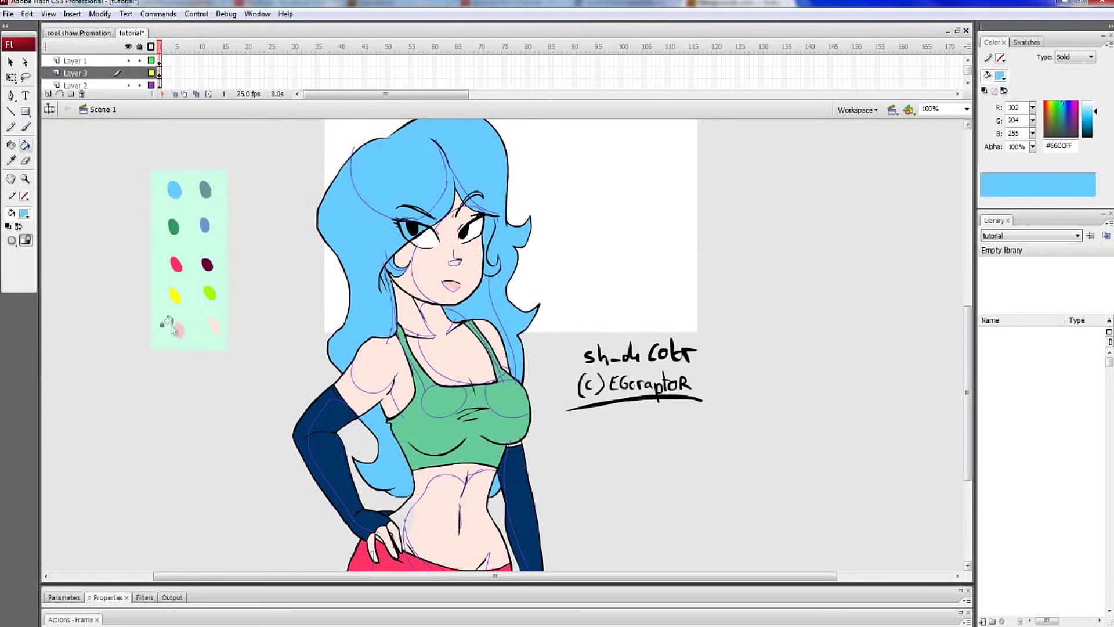
Try a custom teal #05A58D mixed from the hair blue as a fill on the hair, and undo it
{"action": "left_click", "coordinate": [13, 162]}
{"action": "left_click", "coordinate": [352, 214]}
{"action": "left_click", "coordinate": [24, 213]}
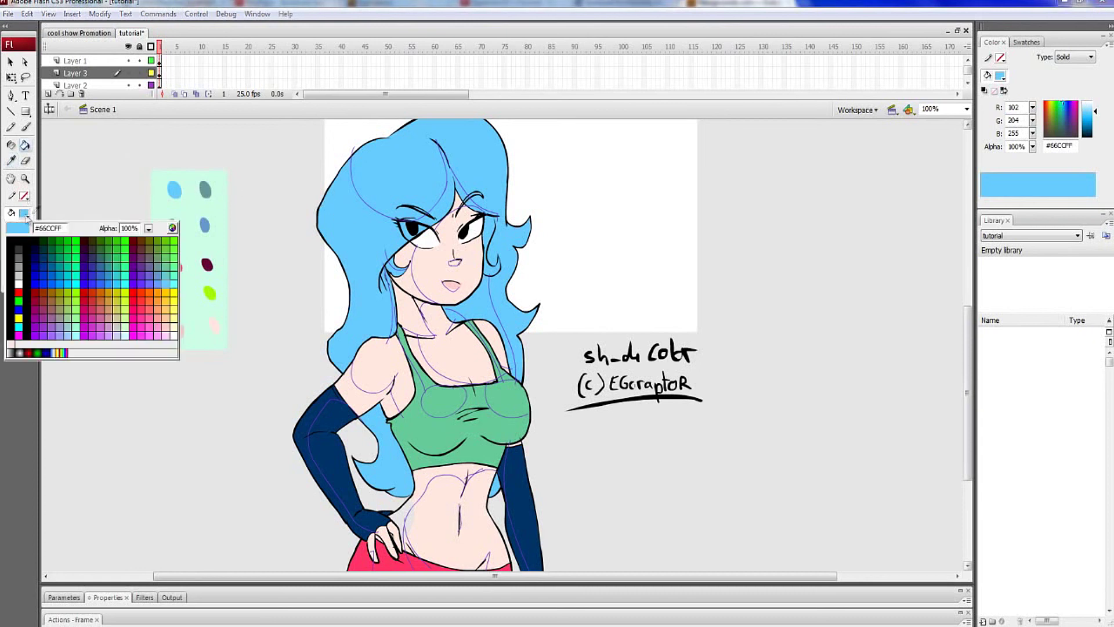
{"action": "left_click", "coordinate": [175, 228]}
{"action": "left_click", "coordinate": [613, 240]}
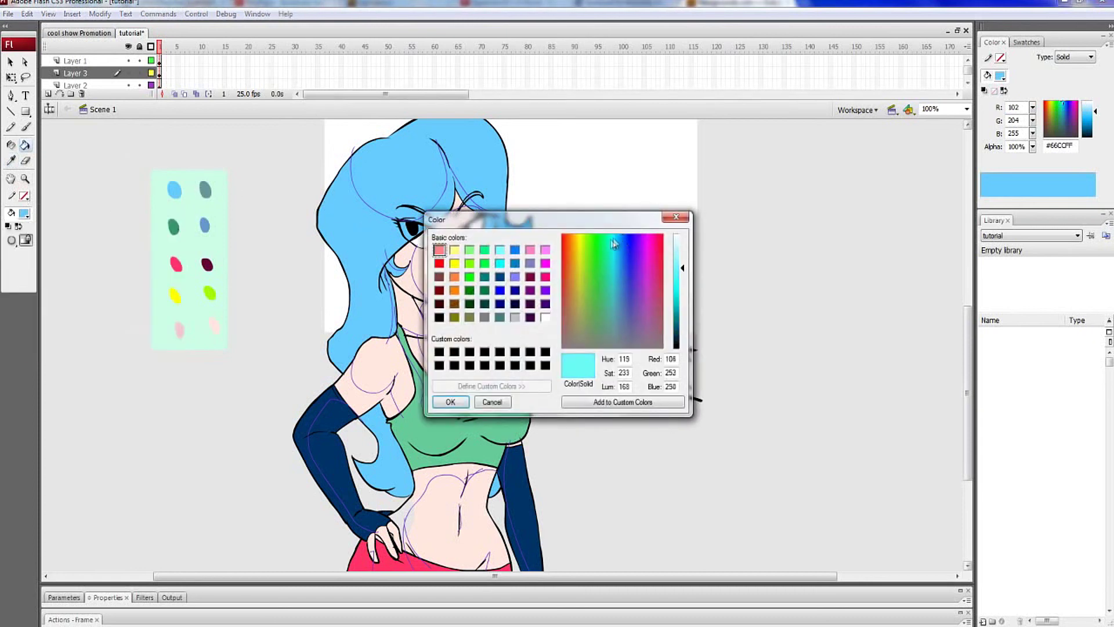
{"action": "left_click_drag", "start_coordinate": [682, 268], "coordinate": [681, 314]}
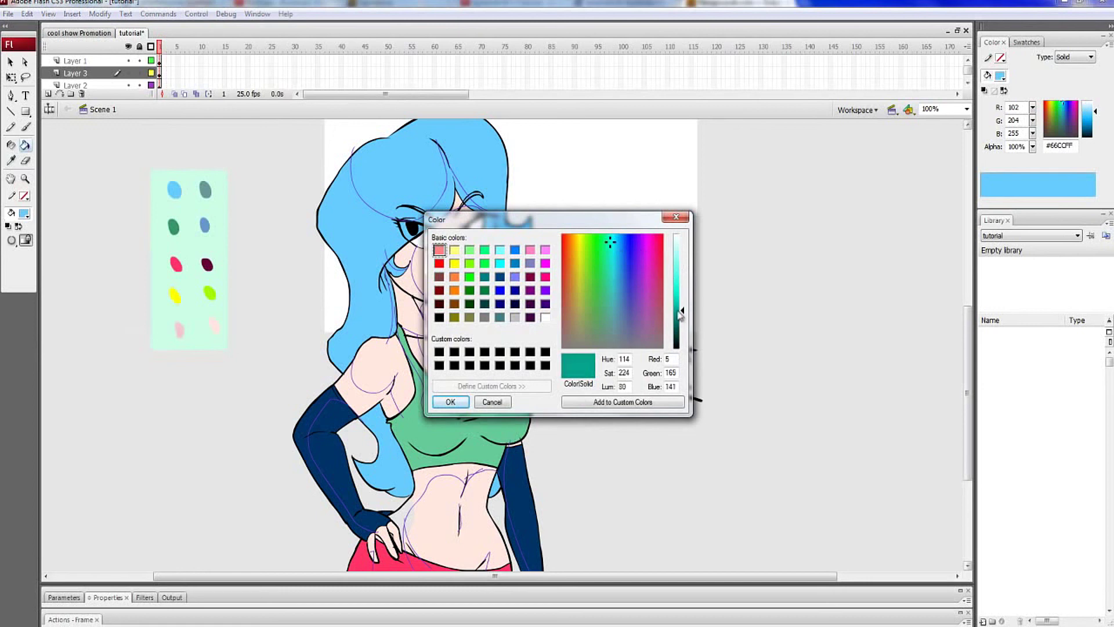
{"action": "left_click", "coordinate": [456, 404]}
{"action": "left_click", "coordinate": [357, 241]}
{"action": "key", "text": "ctrl+z"}
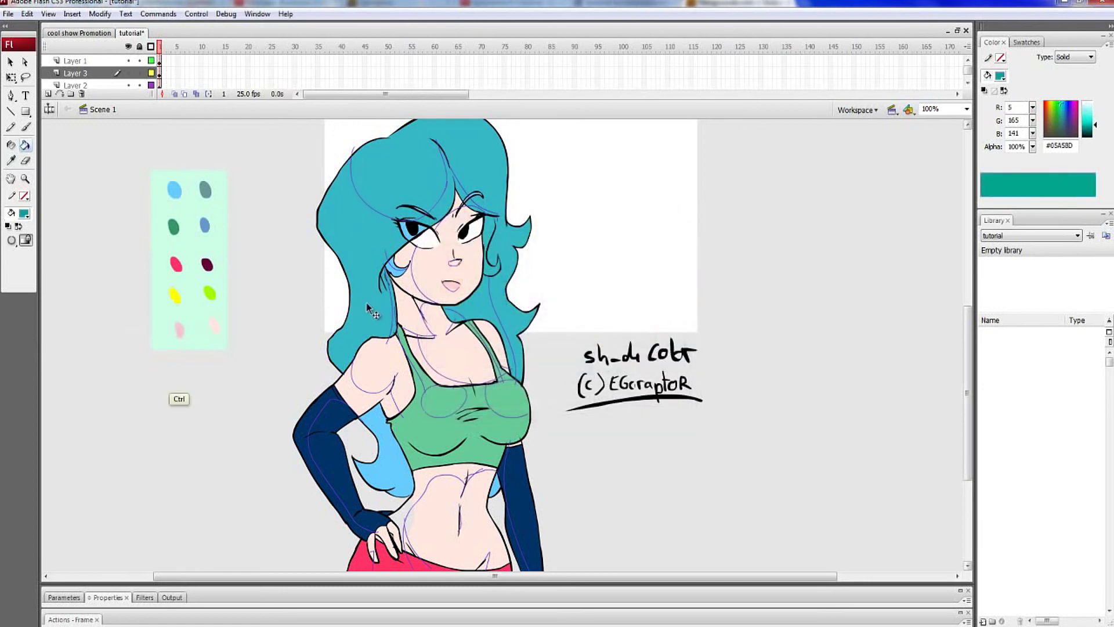
Check the contents of the three layers and move Layer 1 directly below Layer 3
{"action": "left_click", "coordinate": [161, 74]}
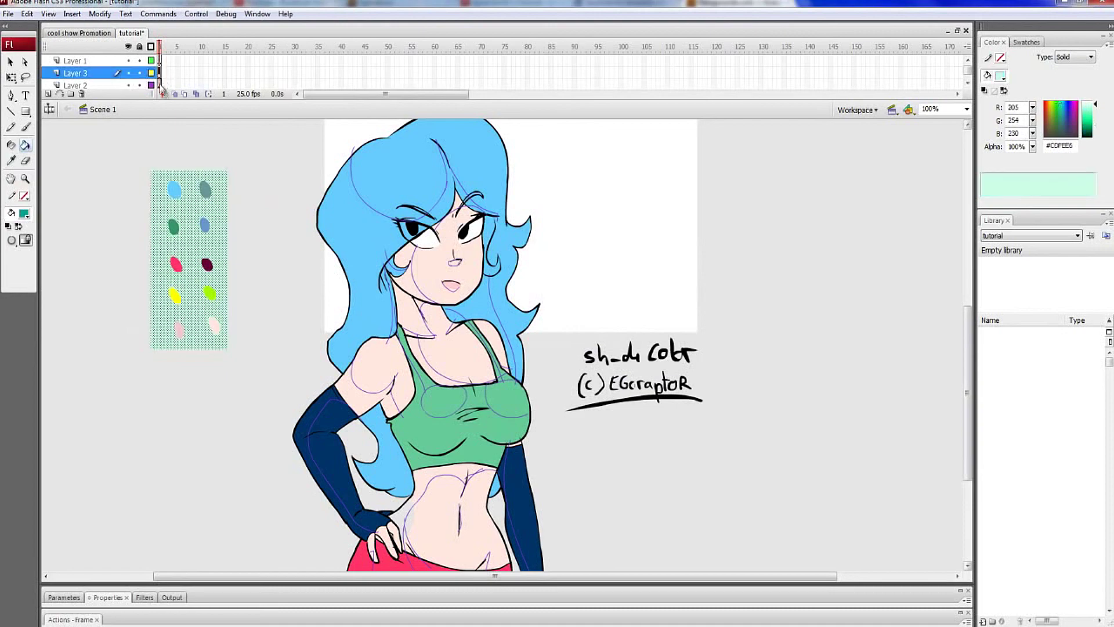
{"action": "left_click", "coordinate": [160, 86]}
{"action": "left_click", "coordinate": [11, 78]}
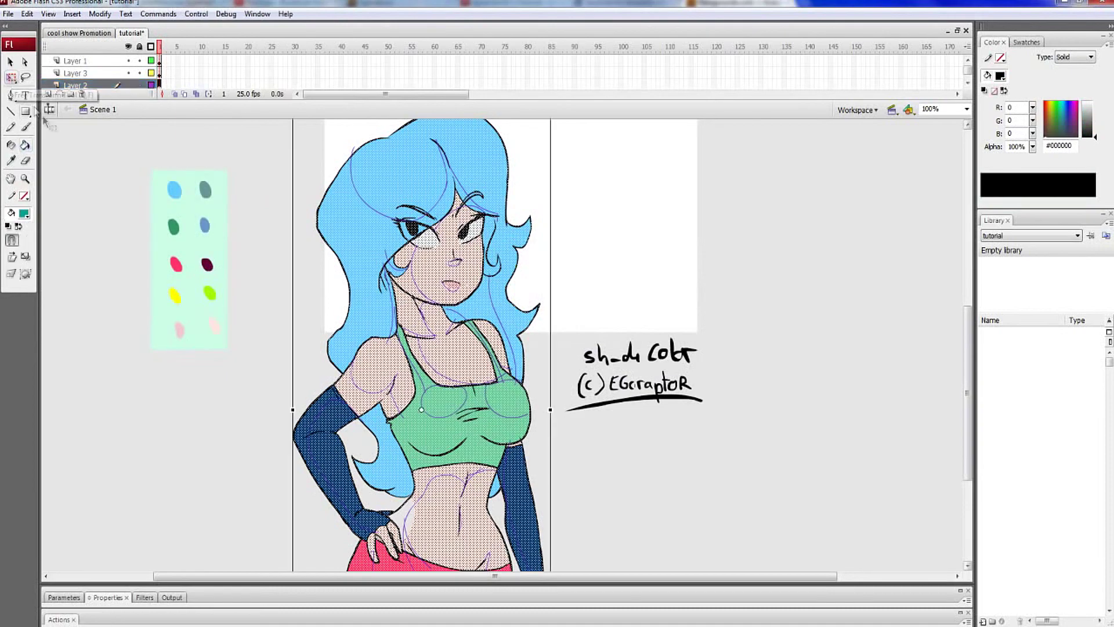
{"action": "left_click", "coordinate": [161, 74]}
{"action": "left_click", "coordinate": [160, 61]}
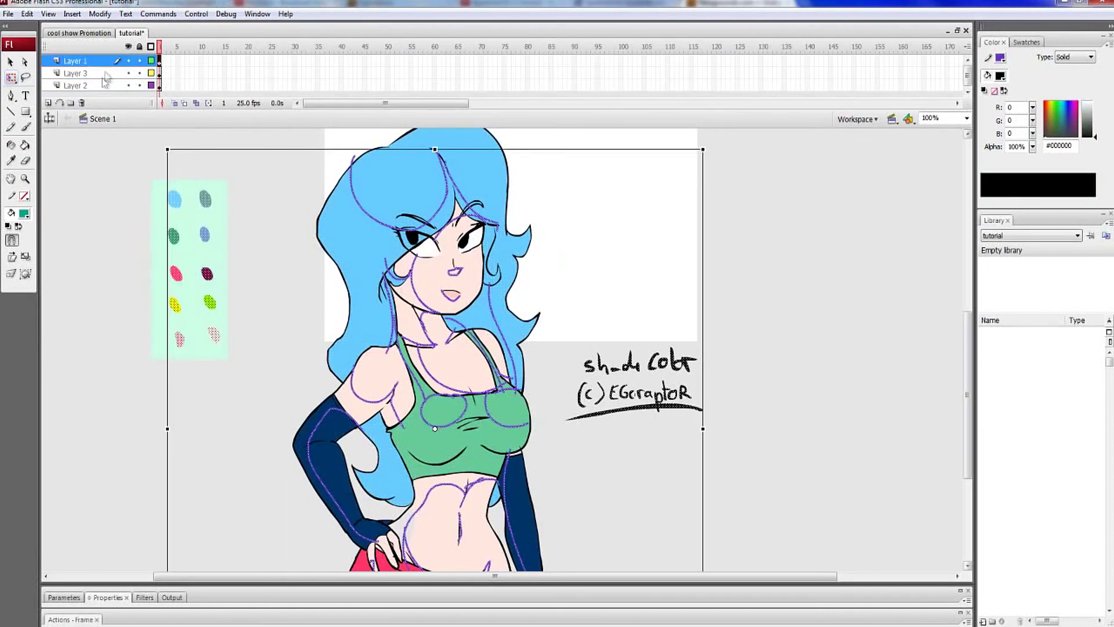
{"action": "left_click_drag", "start_coordinate": [105, 61], "coordinate": [117, 81]}
Select the artwork on both Layer 1 and Layer 2 and convert it to a single Graphic symbol
{"action": "left_click", "coordinate": [161, 86]}
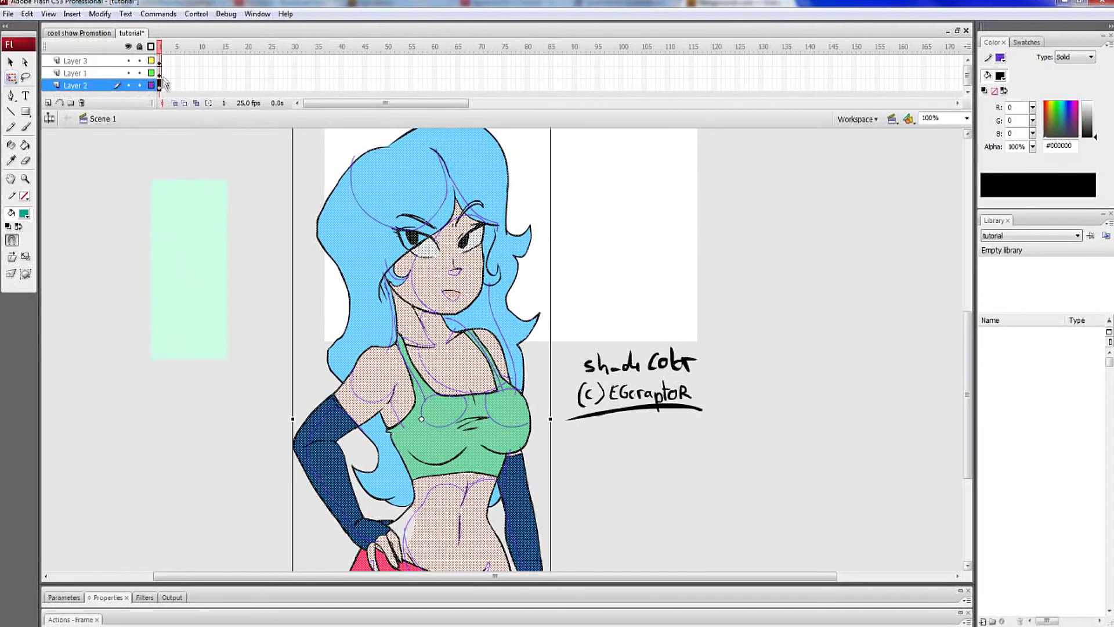
{"action": "left_click", "coordinate": [159, 75]}
{"action": "left_click", "coordinate": [160, 86], "text": "shift"}
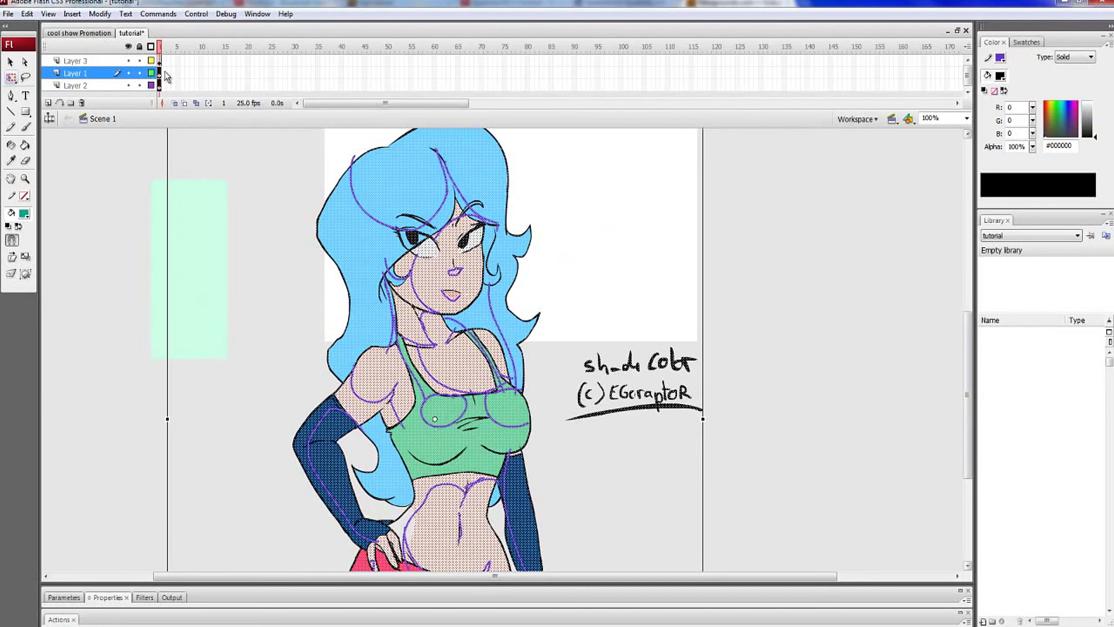
{"action": "key", "text": "F8"}
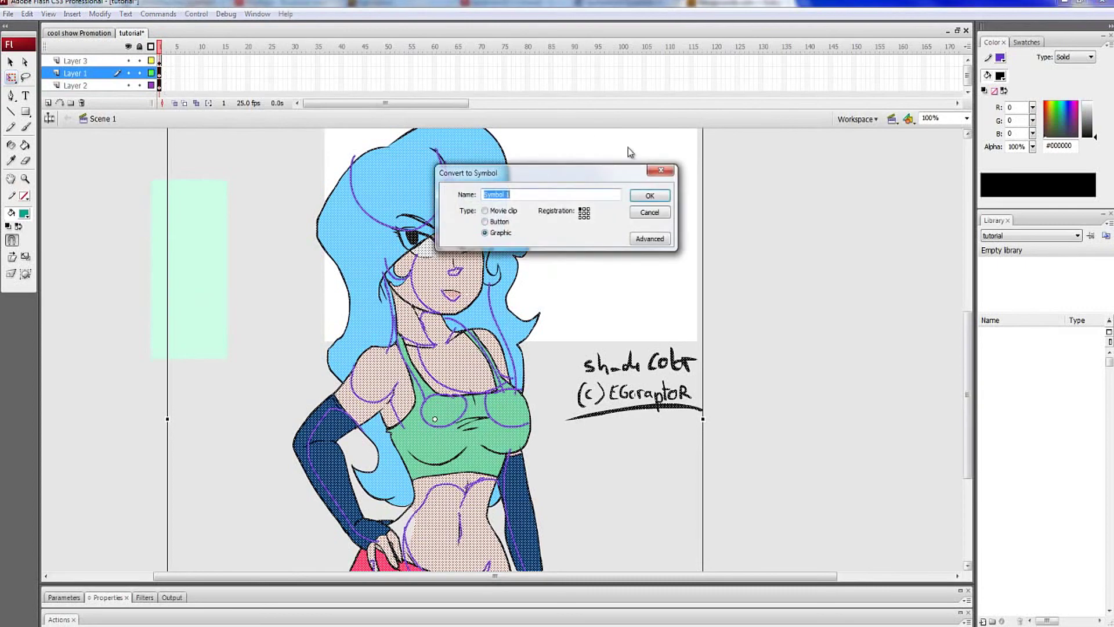
{"action": "left_click", "coordinate": [650, 197]}
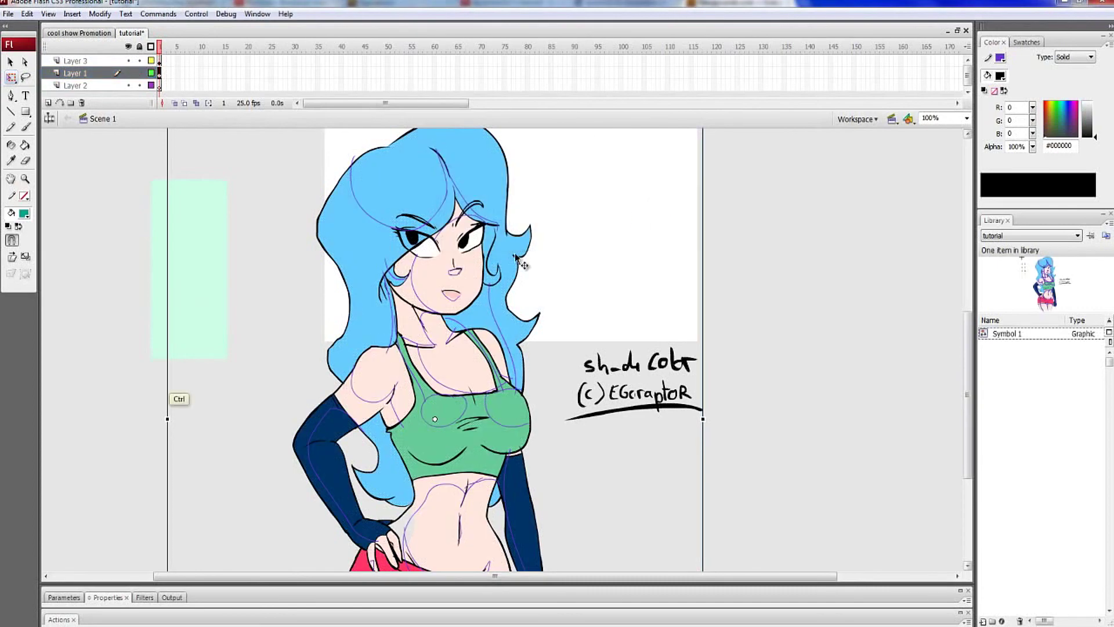
Break the character symbol apart into editable shapes and move Layer 3 to the bottom of the layer stack
{"action": "key", "text": "ctrl+b"}
{"action": "left_click", "coordinate": [798, 276]}
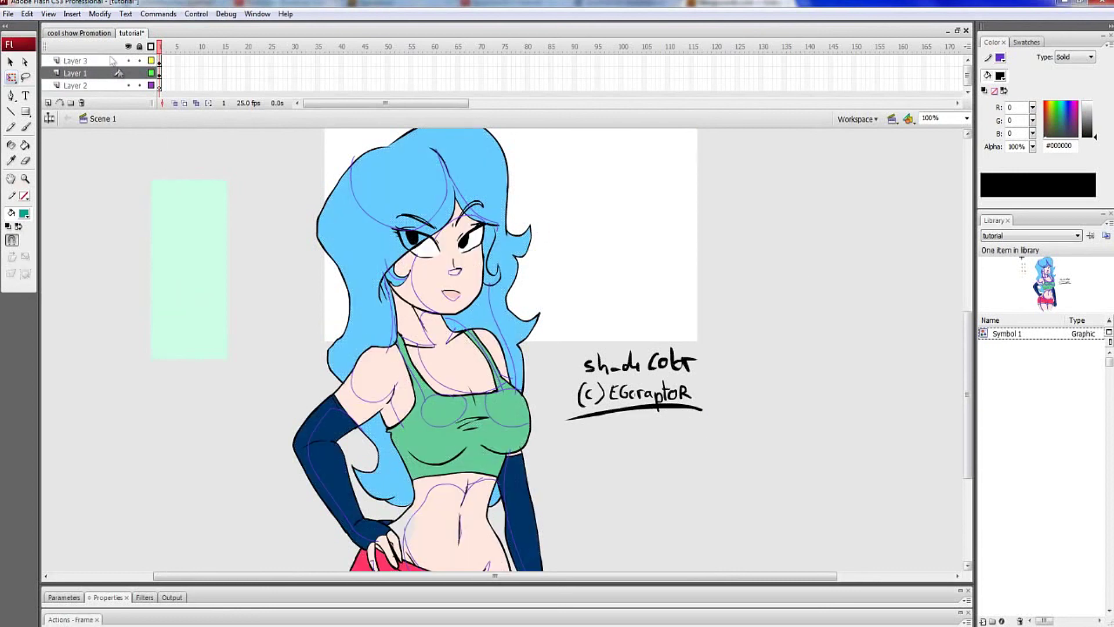
{"action": "left_click_drag", "start_coordinate": [115, 61], "coordinate": [93, 91]}
{"action": "left_click", "coordinate": [102, 210]}
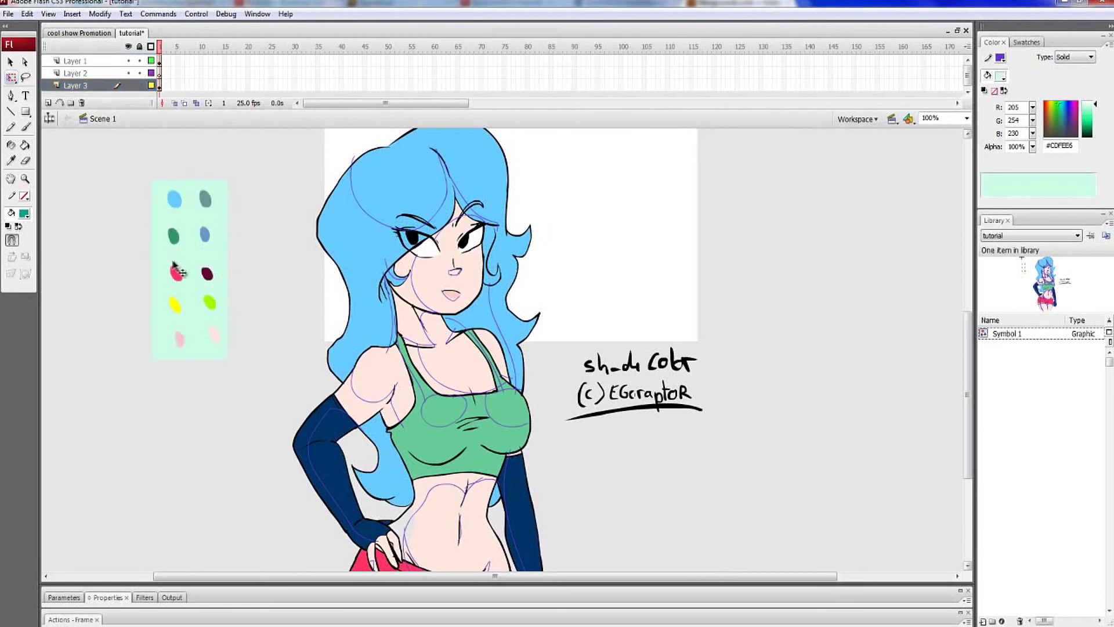
Try filling the hair with the grey-teal #669999 sampled from the top row's second dab, and undo it
{"action": "left_click", "coordinate": [11, 161]}
{"action": "left_click", "coordinate": [205, 199]}
{"action": "left_click", "coordinate": [354, 216]}
{"action": "key", "text": "ctrl+z"}
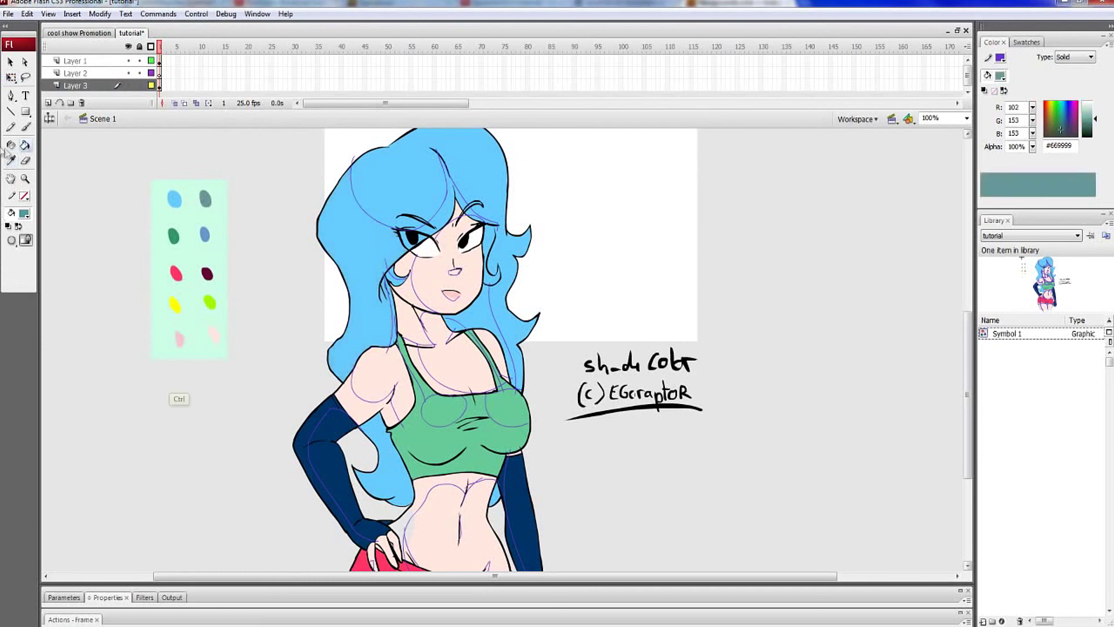
Mix the darker teal #34858B from the sampled hair blue, try it on the left hair shadow area, and undo the fill
{"action": "left_click", "coordinate": [10, 160]}
{"action": "left_click", "coordinate": [413, 176]}
{"action": "left_click", "coordinate": [24, 212]}
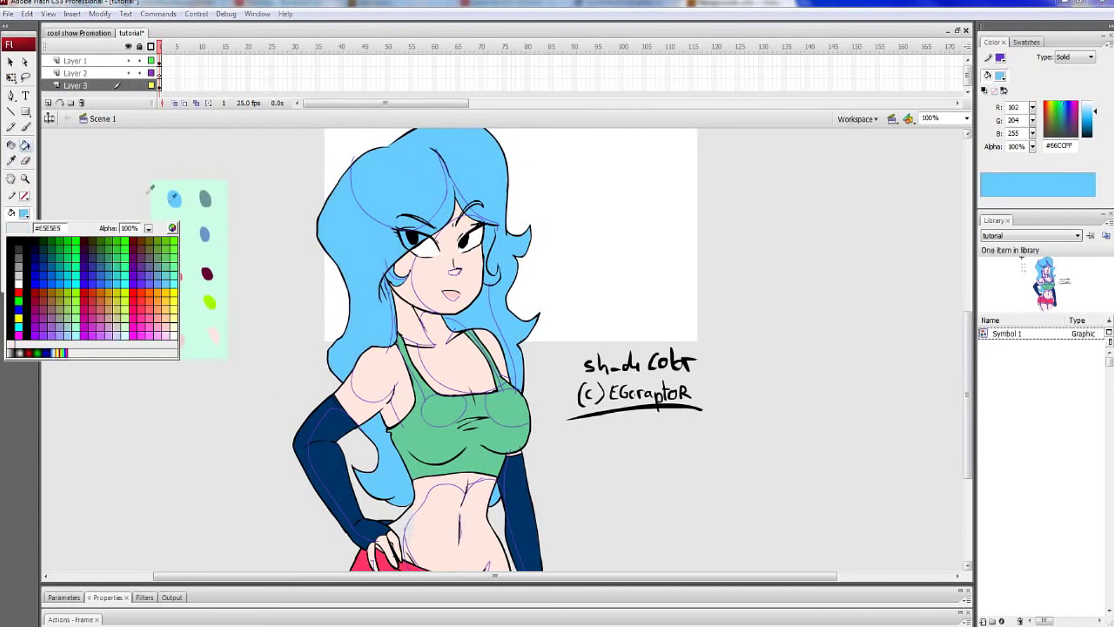
{"action": "left_click", "coordinate": [175, 222]}
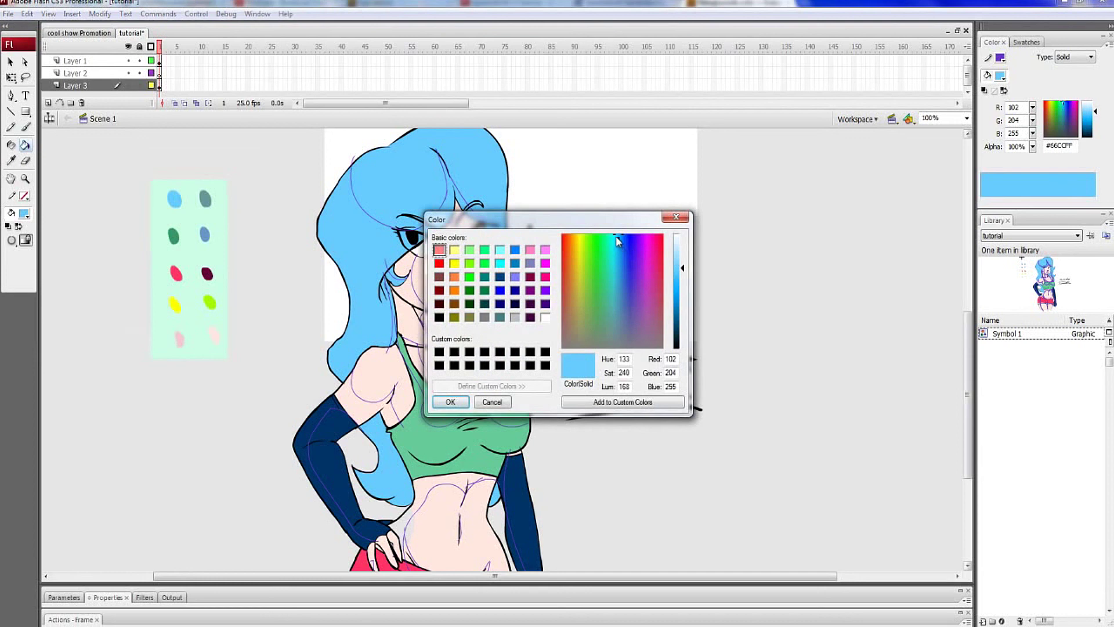
{"action": "left_click", "coordinate": [614, 239]}
{"action": "left_click", "coordinate": [607, 252]}
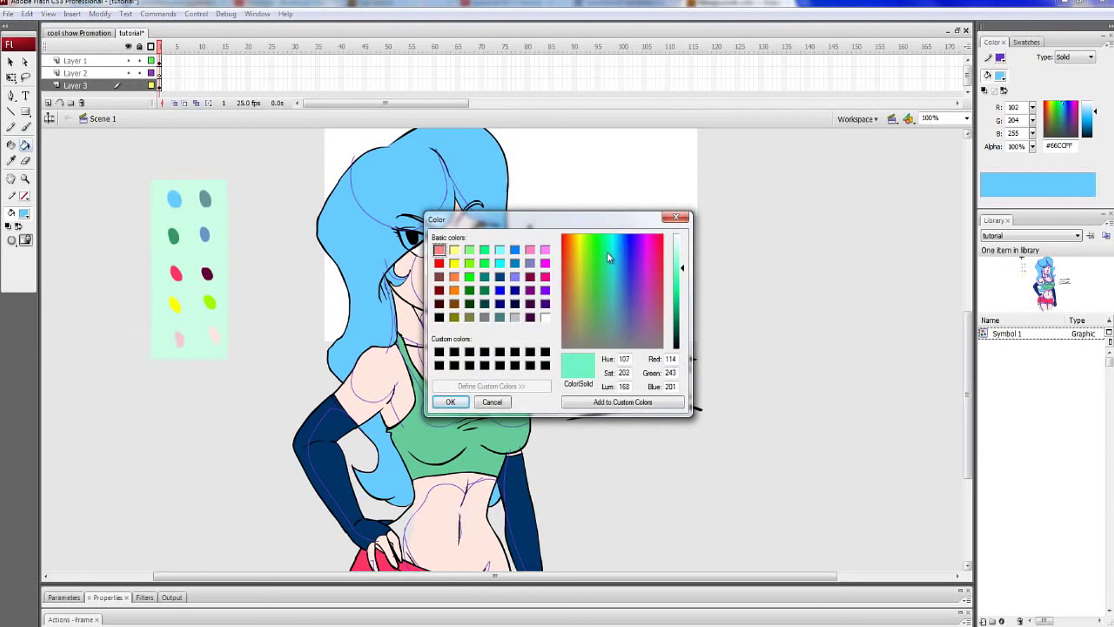
{"action": "left_click_drag", "start_coordinate": [678, 277], "coordinate": [684, 305]}
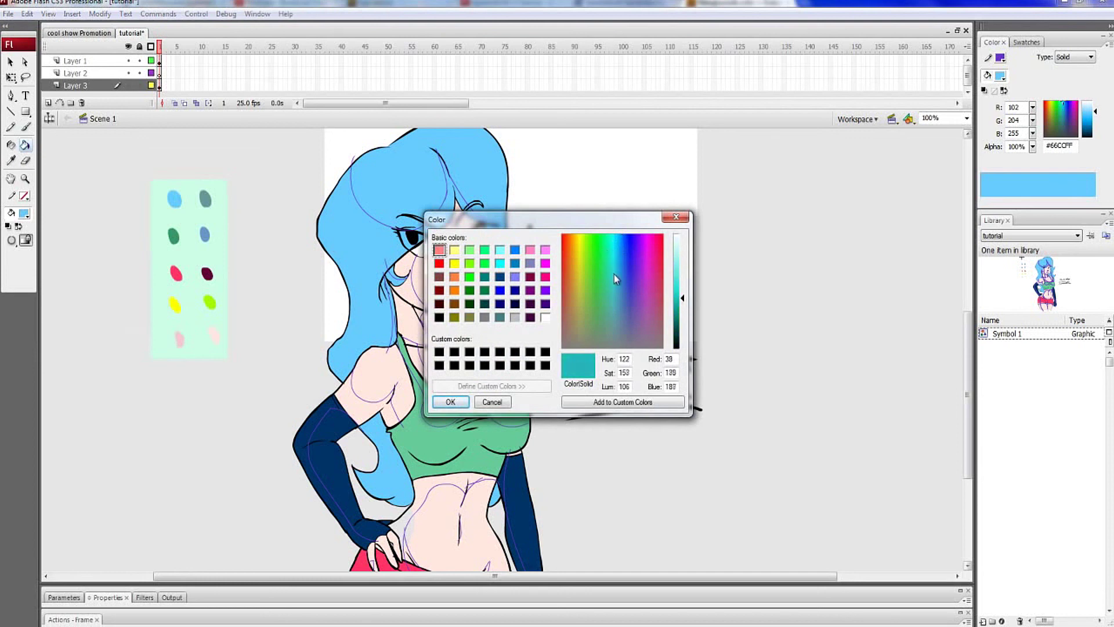
{"action": "left_click_drag", "start_coordinate": [615, 275], "coordinate": [609, 288]}
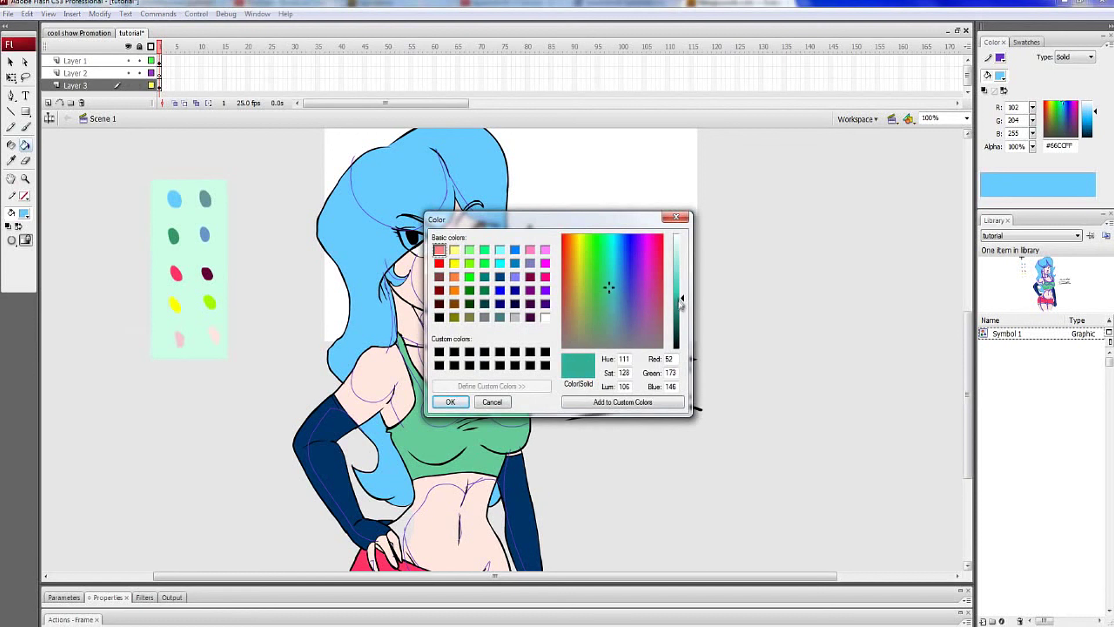
{"action": "left_click_drag", "start_coordinate": [681, 304], "coordinate": [681, 312]}
{"action": "left_click_drag", "start_coordinate": [614, 298], "coordinate": [613, 296]}
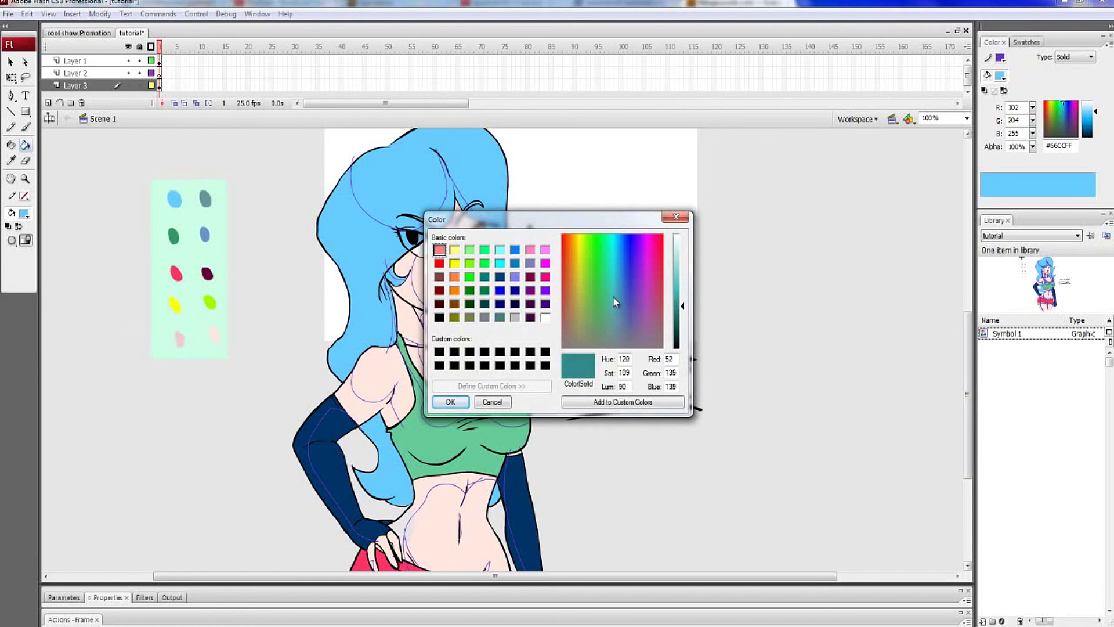
{"action": "left_click", "coordinate": [463, 403]}
{"action": "left_click", "coordinate": [333, 229]}
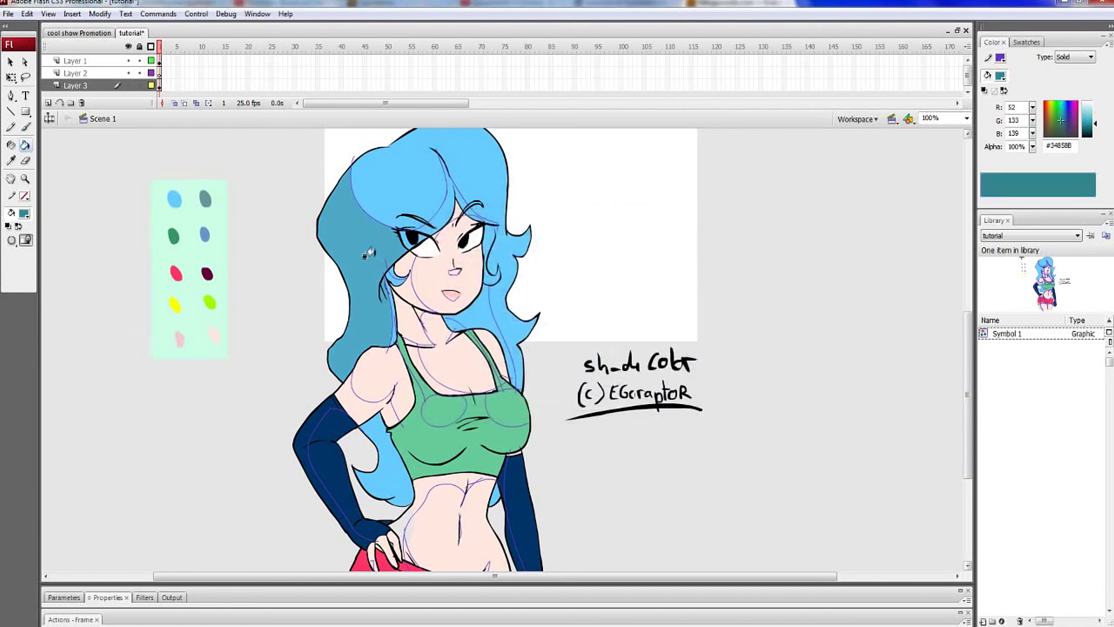
{"action": "key", "text": "ctrl+z"}
Mix the duller blue #3D6A83 and fill the left hair shadow area with it
{"action": "left_click", "coordinate": [24, 213]}
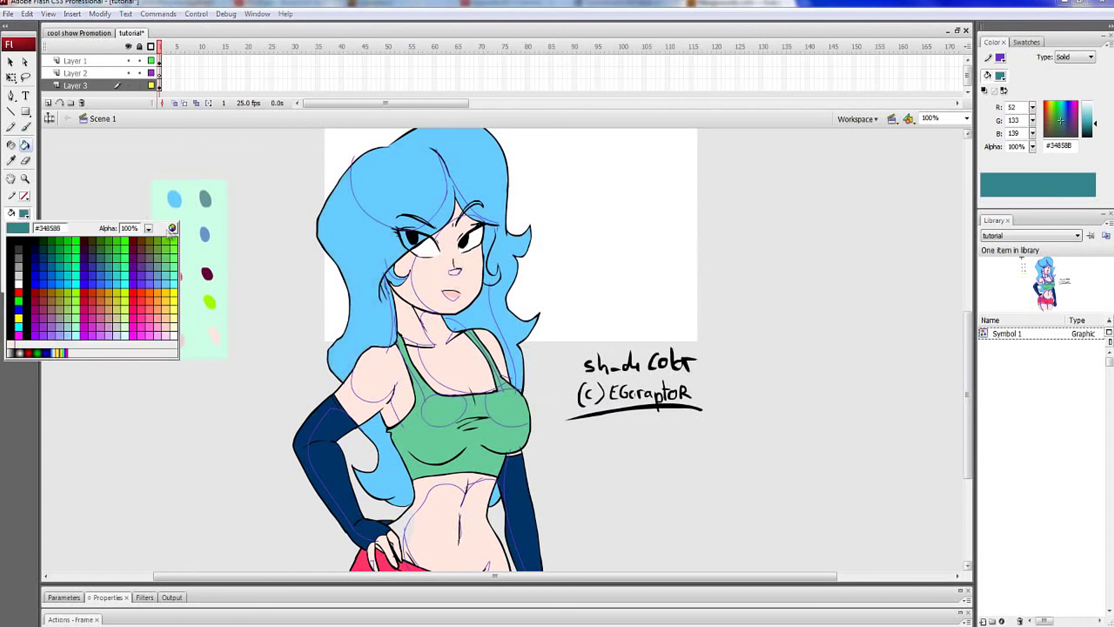
{"action": "left_click", "coordinate": [172, 232]}
{"action": "left_click_drag", "start_coordinate": [616, 297], "coordinate": [618, 306]}
{"action": "left_click", "coordinate": [450, 401]}
{"action": "left_click", "coordinate": [355, 325]}
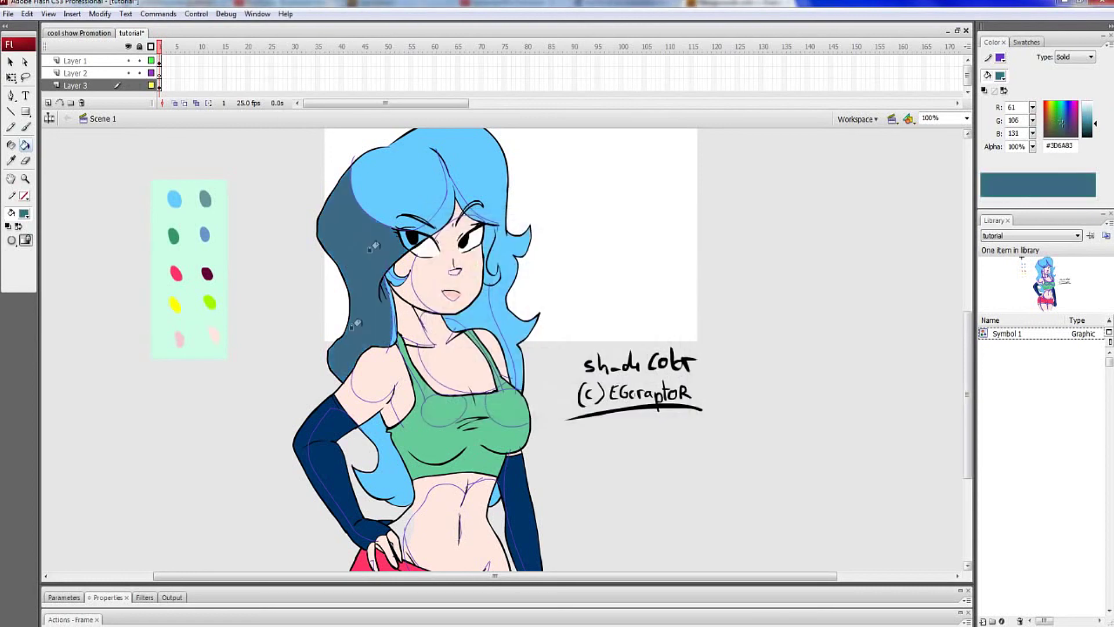
Adjust the shade to #366689 and fill the left hair shadow, the fringe's shadow edge and the curl by the ear
{"action": "left_click", "coordinate": [24, 213]}
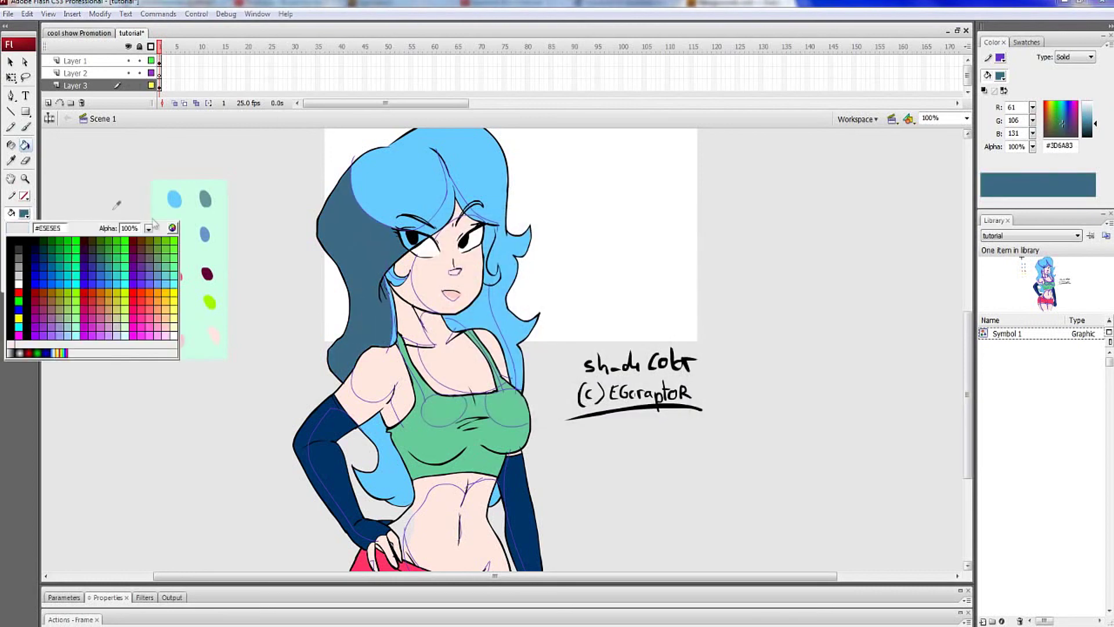
{"action": "left_click", "coordinate": [175, 225]}
{"action": "left_click", "coordinate": [620, 300]}
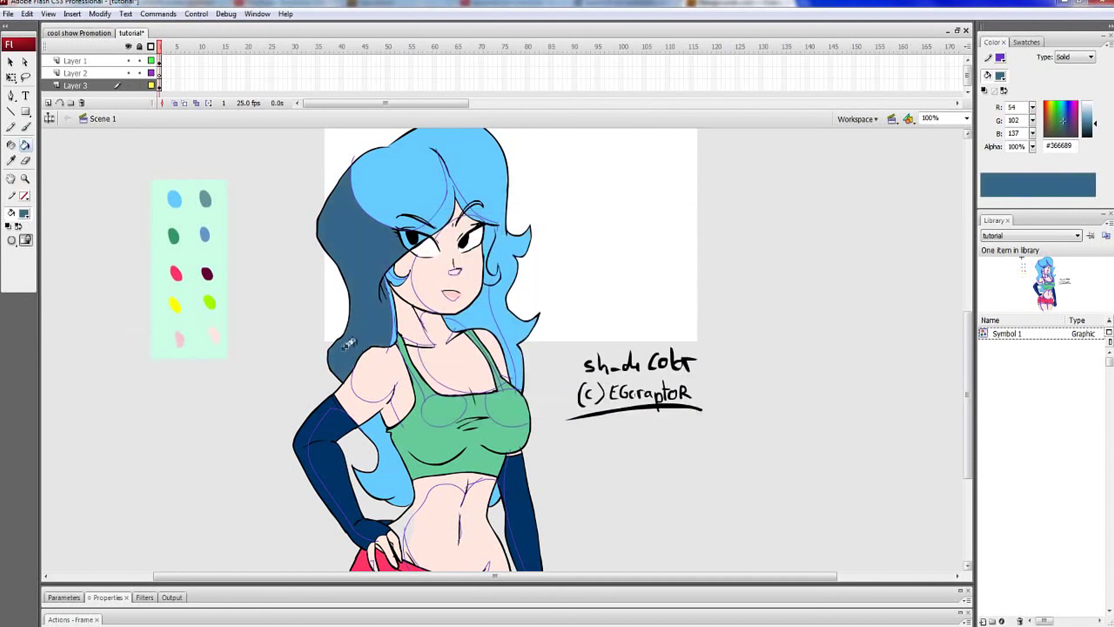
{"action": "left_click", "coordinate": [409, 238]}
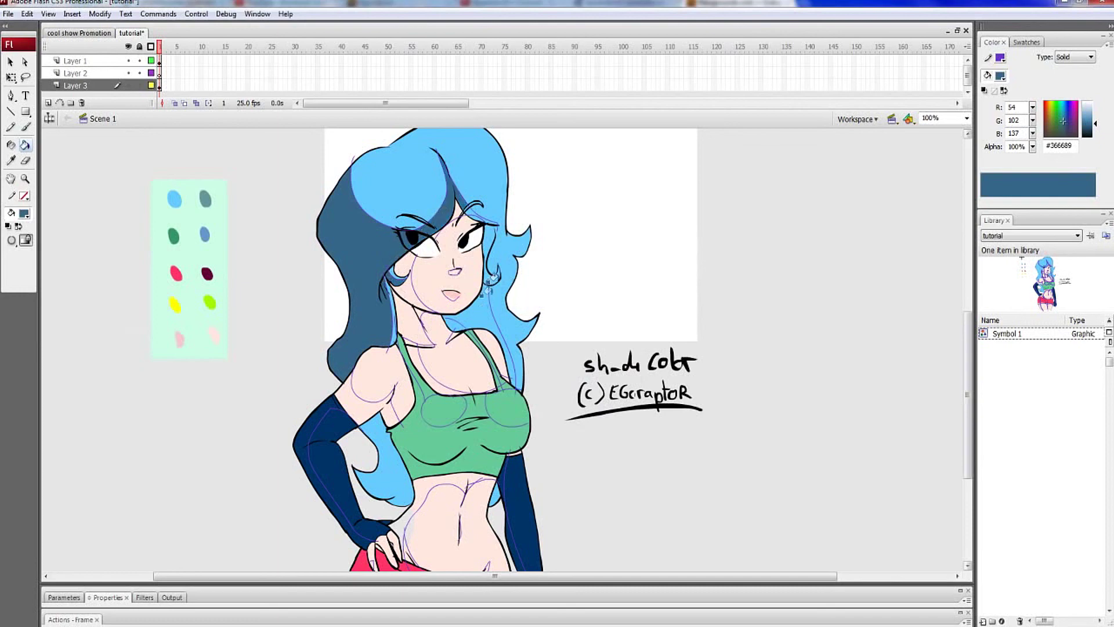